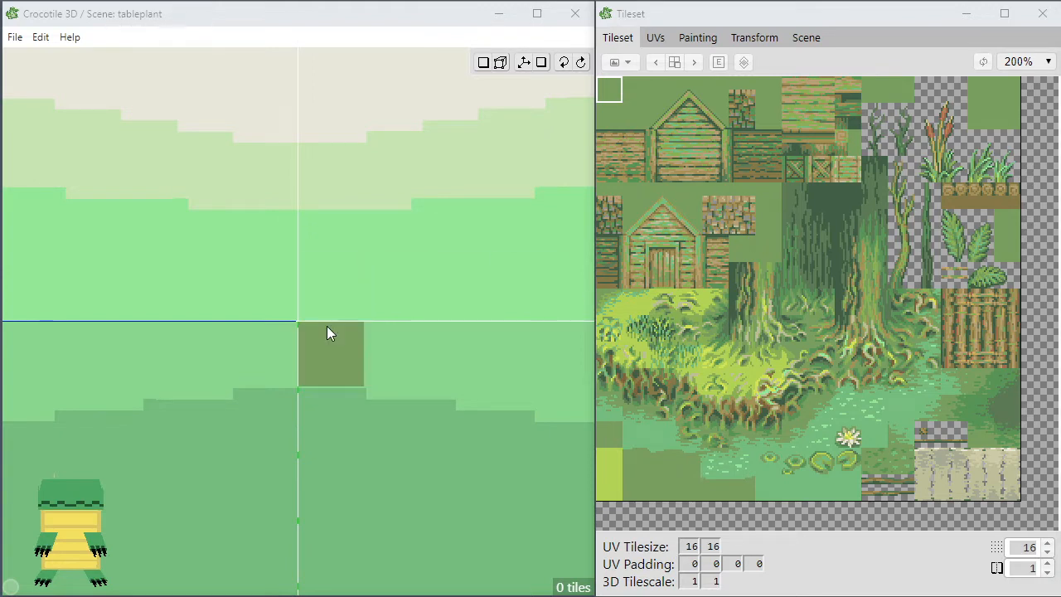
Add a blank transparent tileset 16 tiles wide and 16 tiles high.
{"action": "middle_click_drag", "start_coordinate": [327, 326], "coordinate": [281, 353]}
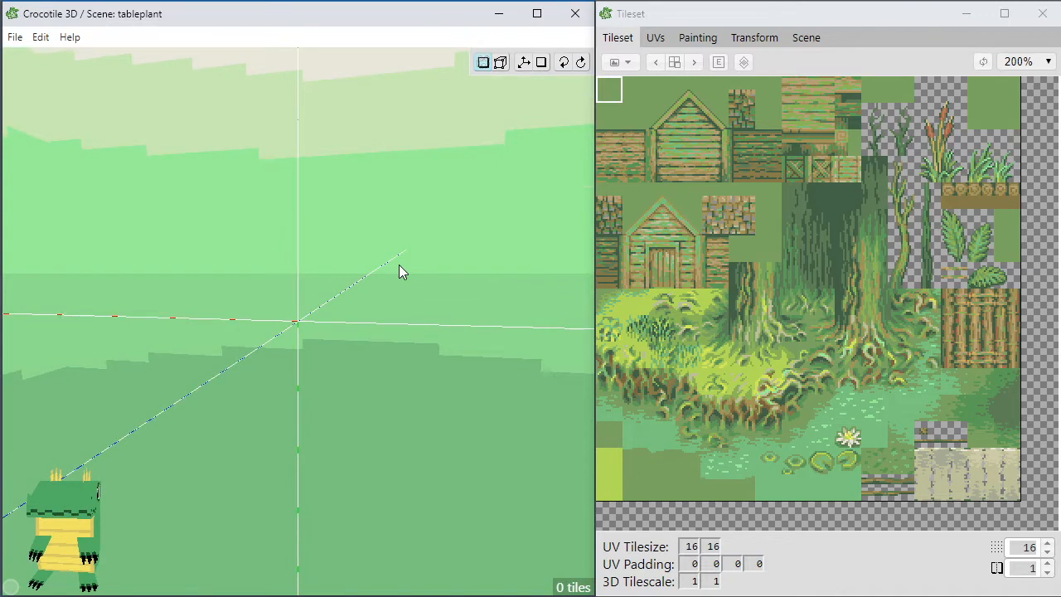
{"action": "mouse_move", "coordinate": [346, 330]}
{"action": "middle_mouse_down"}
{"action": "mouse_move", "coordinate": [350, 265]}
{"action": "mouse_move", "coordinate": [353, 322]}
{"action": "middle_mouse_up"}
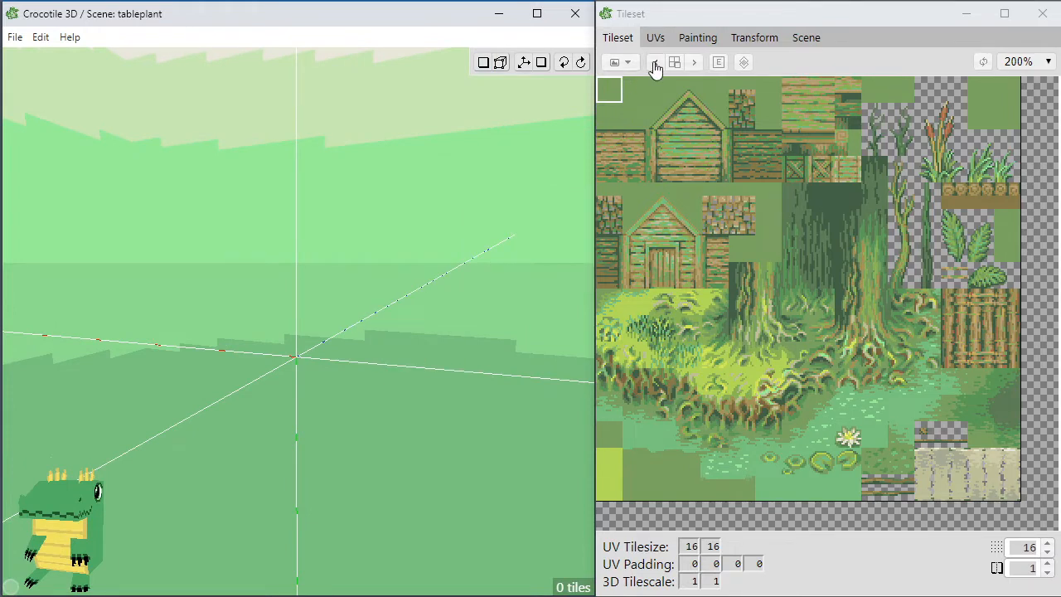
{"action": "left_click", "coordinate": [620, 63]}
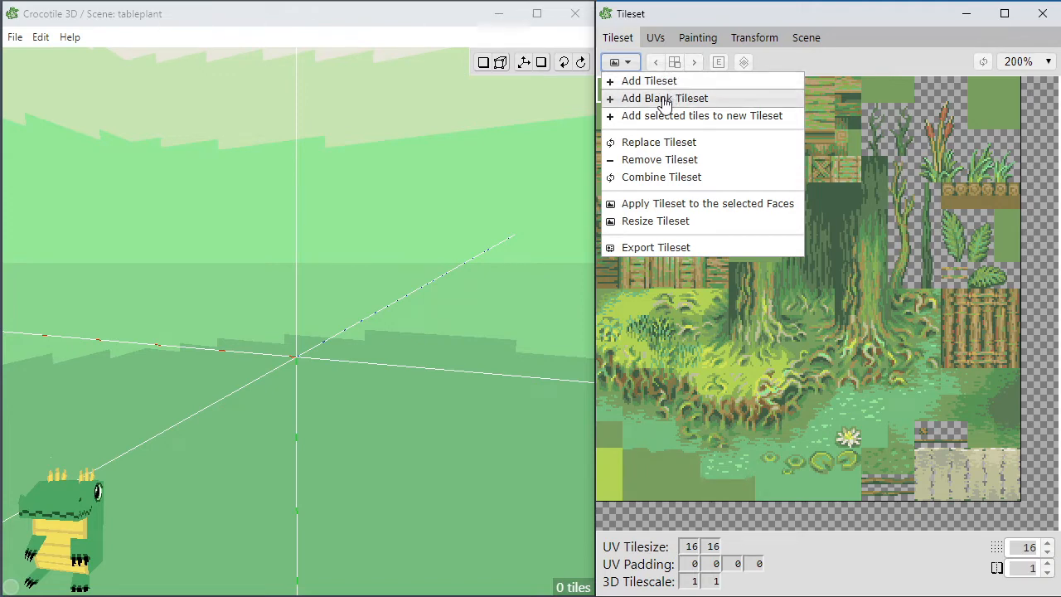
{"action": "left_click", "coordinate": [663, 98]}
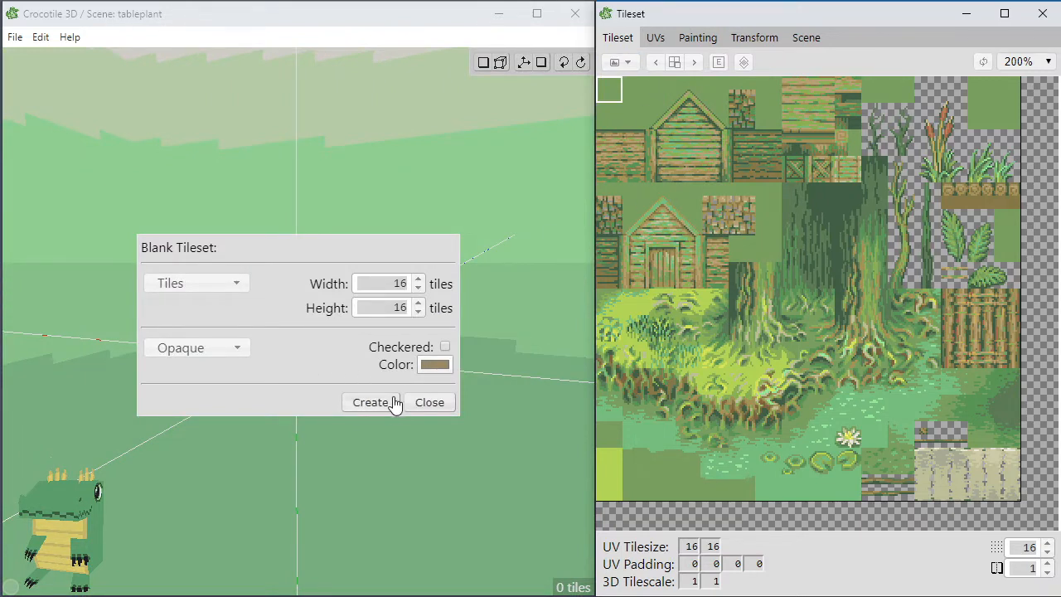
{"action": "left_click", "coordinate": [217, 353]}
{"action": "left_click", "coordinate": [189, 385]}
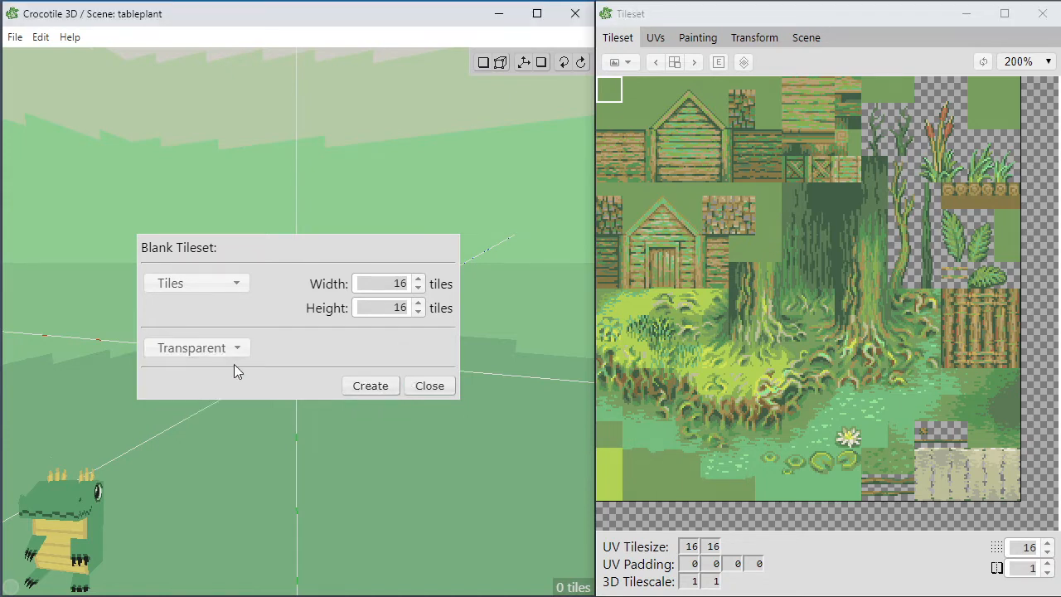
{"action": "left_click", "coordinate": [373, 387]}
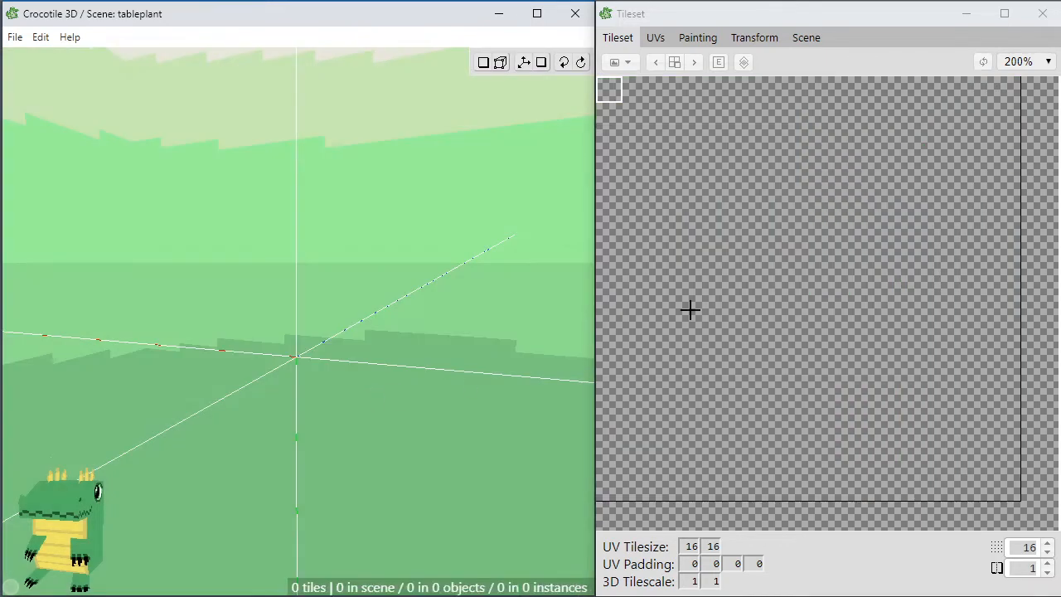
Place one blank tile in the 3D scene beside the origin.
{"action": "scroll", "coordinate": [353, 290], "scroll_direction": "up", "scroll_amount": 2}
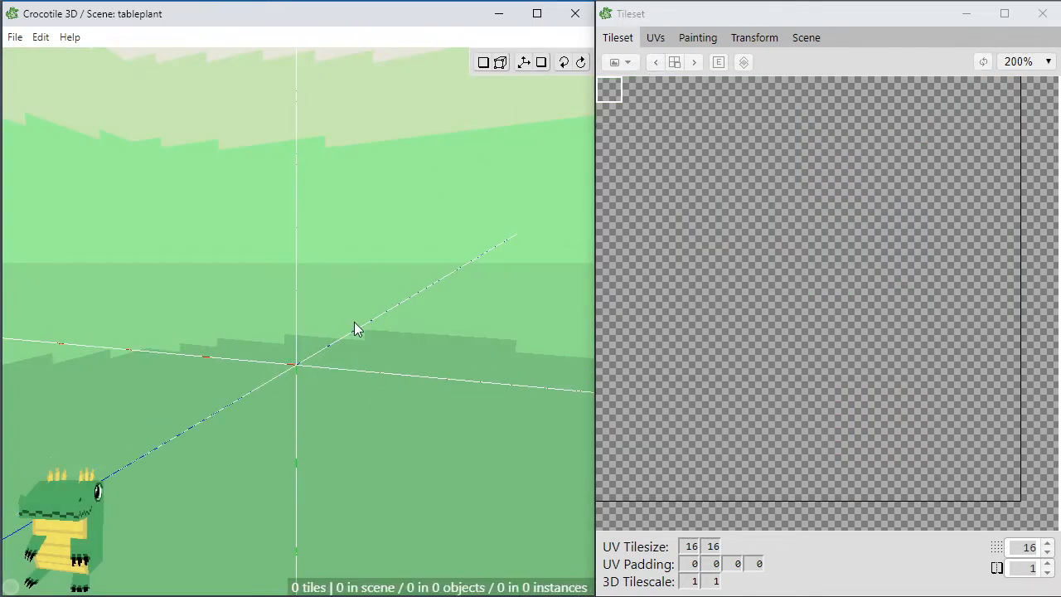
{"action": "left_click", "coordinate": [354, 321]}
{"action": "middle_click_drag", "start_coordinate": [352, 353], "coordinate": [418, 321]}
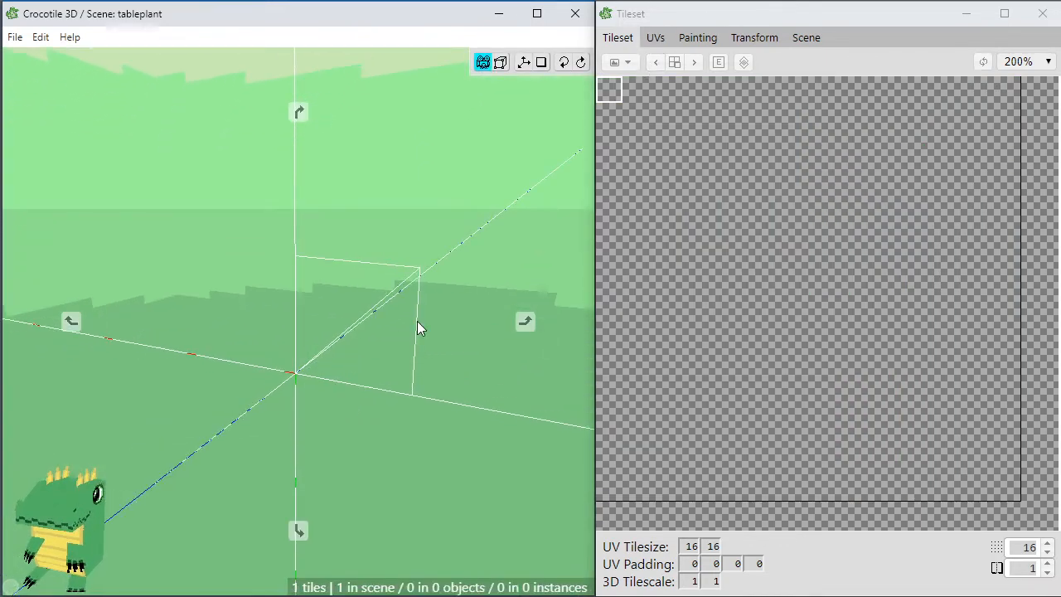
{"action": "key", "text": "space"}
{"action": "right_click_drag", "start_coordinate": [395, 356], "coordinate": [393, 312]}
{"action": "scroll", "coordinate": [395, 356], "scroll_direction": "down", "scroll_amount": 2}
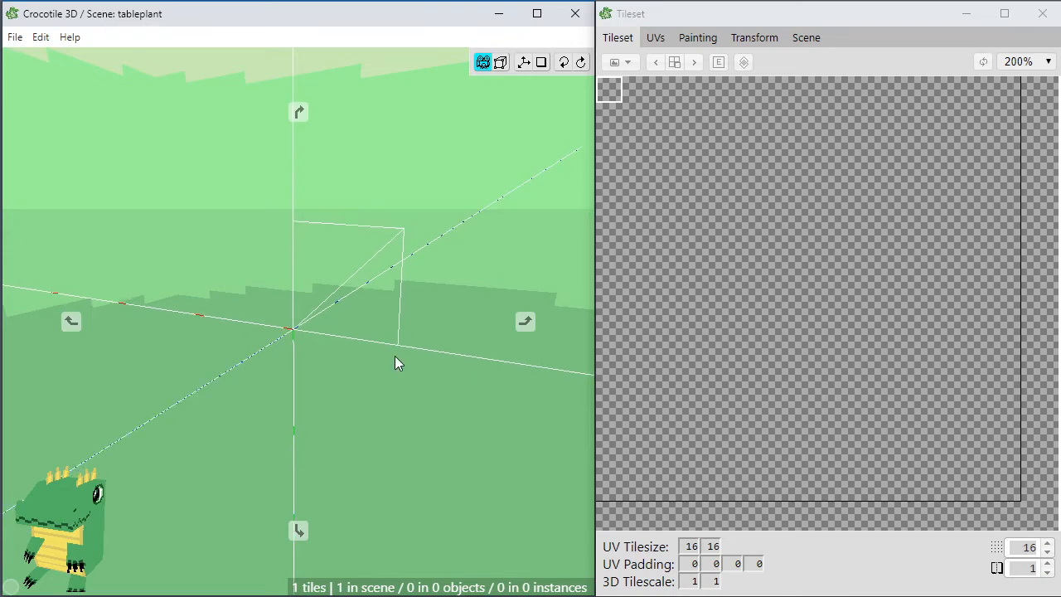
{"action": "right_click_drag", "start_coordinate": [395, 356], "coordinate": [376, 372]}
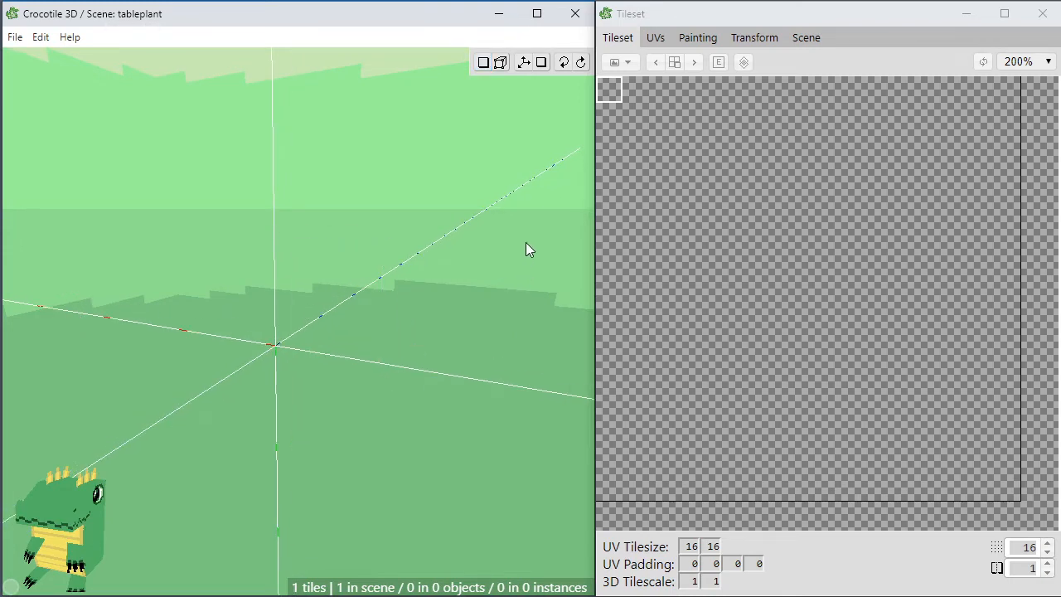
Select a 4 by 3 tile area from the tileset's upper-left corner and open it for painting.
{"action": "left_click", "coordinate": [617, 95]}
{"action": "left_click_drag", "start_coordinate": [611, 89], "coordinate": [685, 138]}
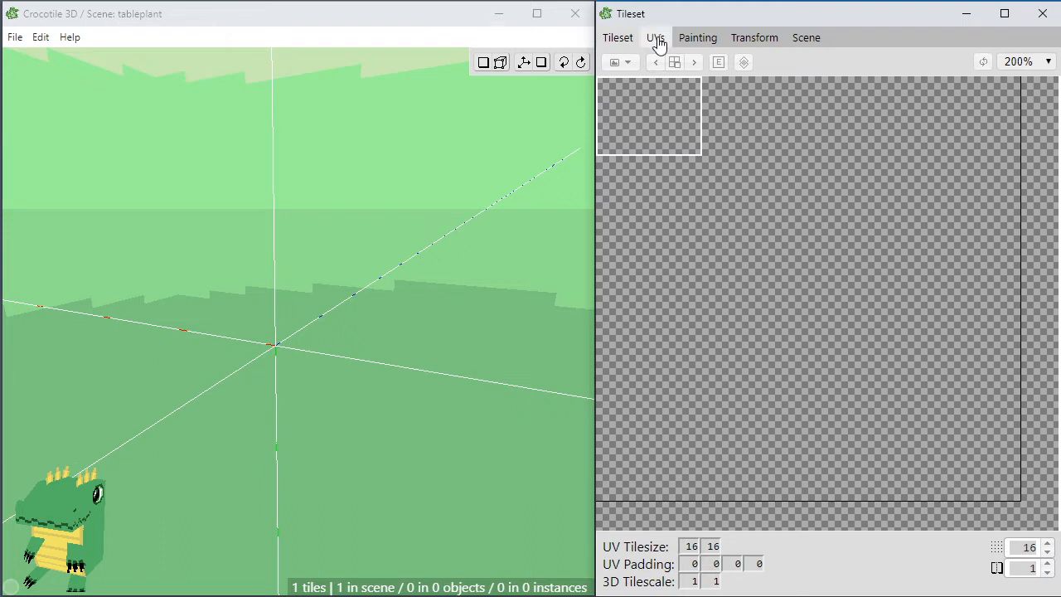
{"action": "left_click", "coordinate": [685, 39]}
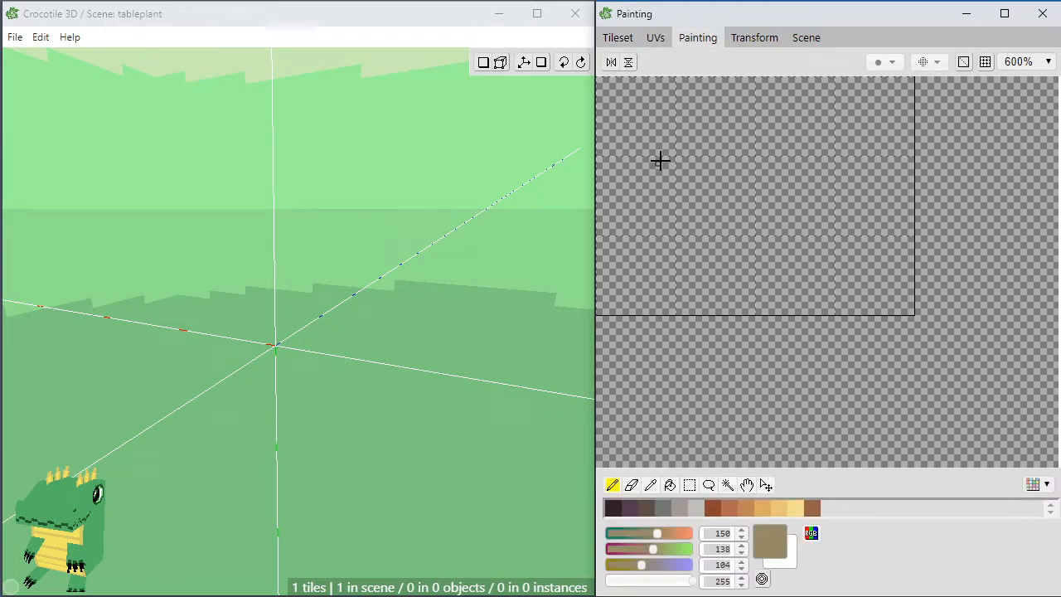
{"action": "scroll", "coordinate": [683, 138], "scroll_direction": "up", "scroll_amount": 1}
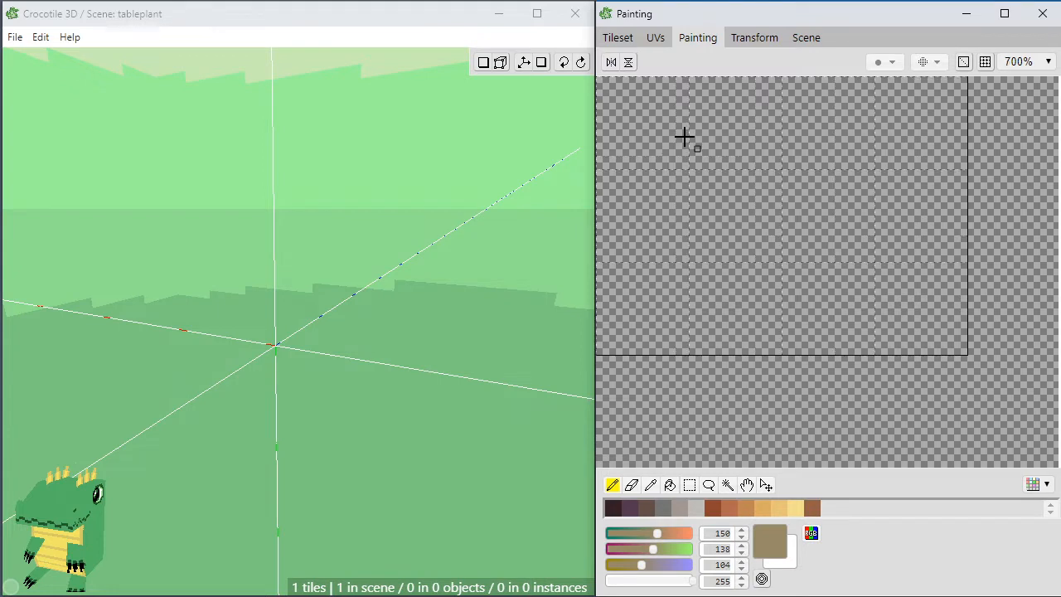
{"action": "scroll", "coordinate": [683, 138], "scroll_direction": "up", "scroll_amount": 1}
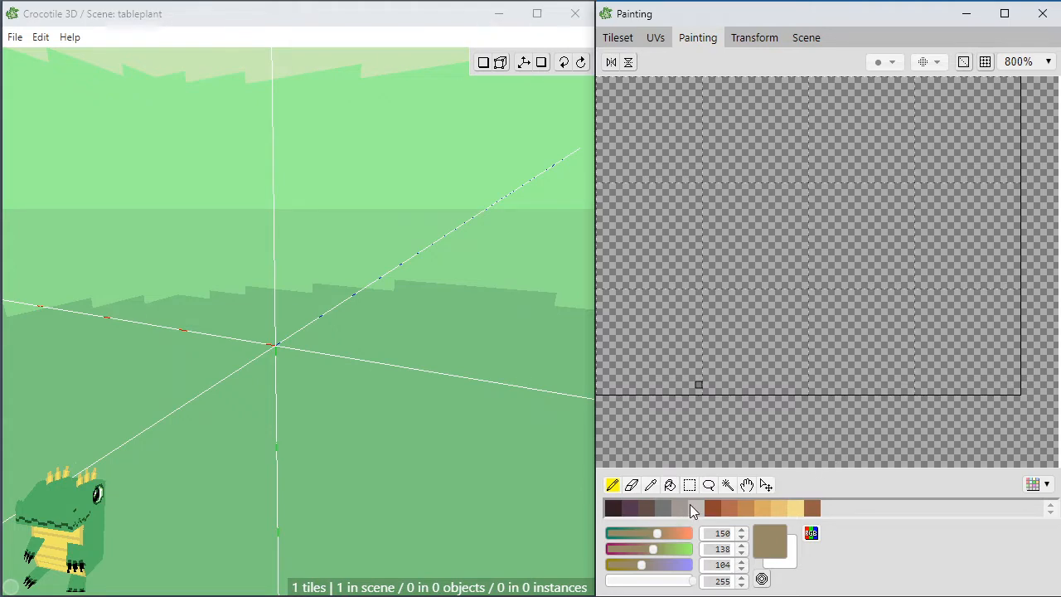
Fill the single tile in the second column and second row with brown (RGB 146, 94, 69).
{"action": "left_click", "coordinate": [812, 509]}
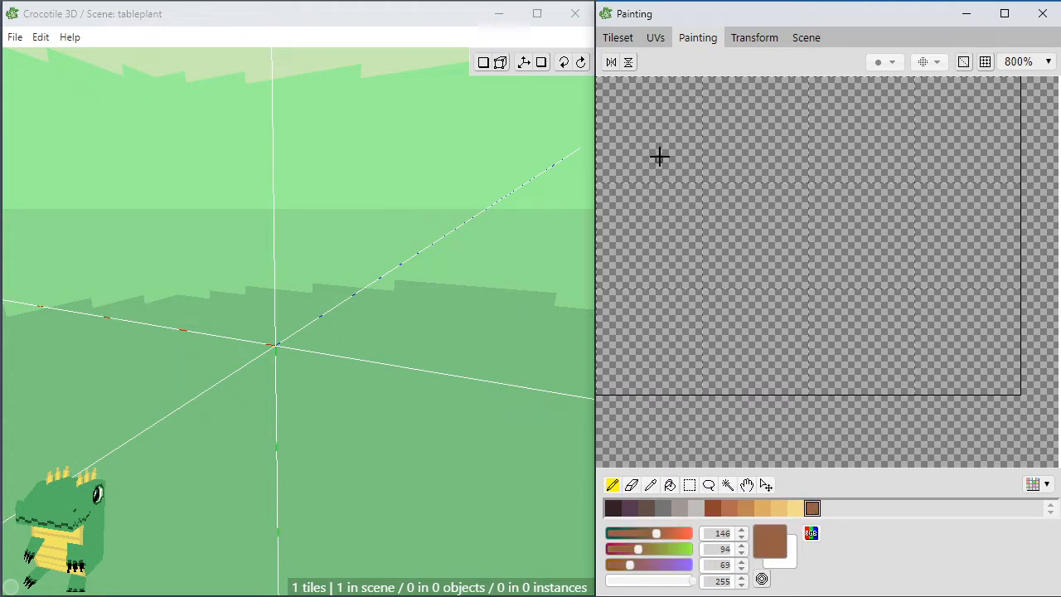
{"action": "scroll", "coordinate": [659, 158], "scroll_direction": "up", "scroll_amount": 1}
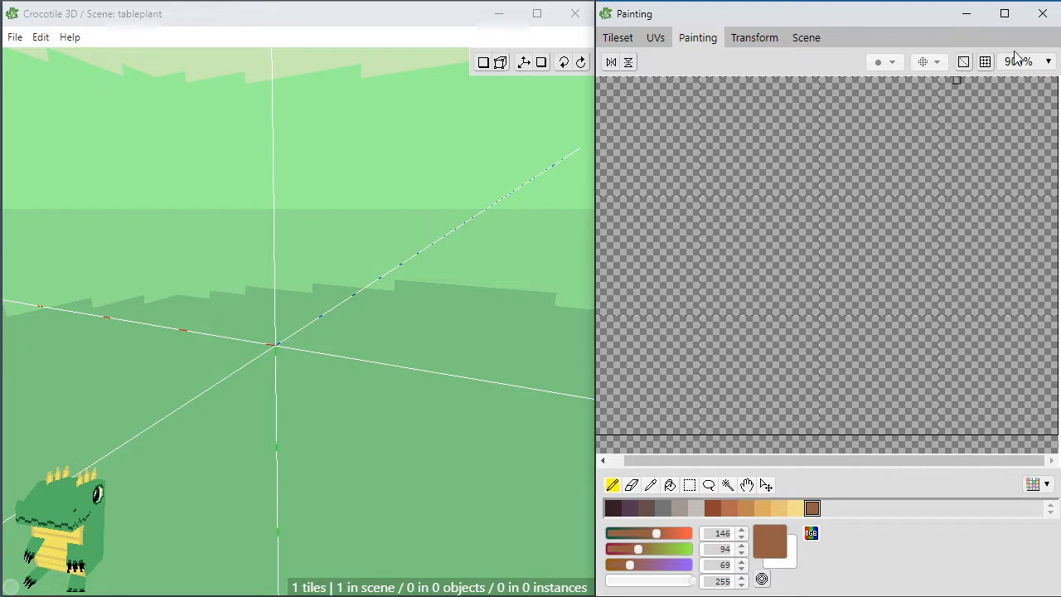
{"action": "left_click", "coordinate": [964, 65]}
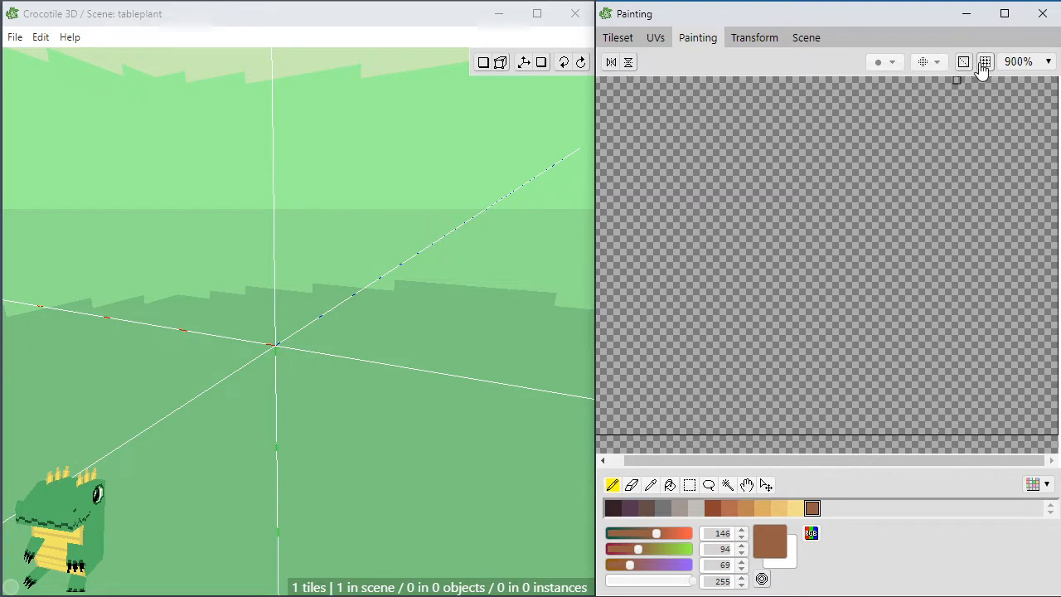
{"action": "left_click", "coordinate": [984, 63]}
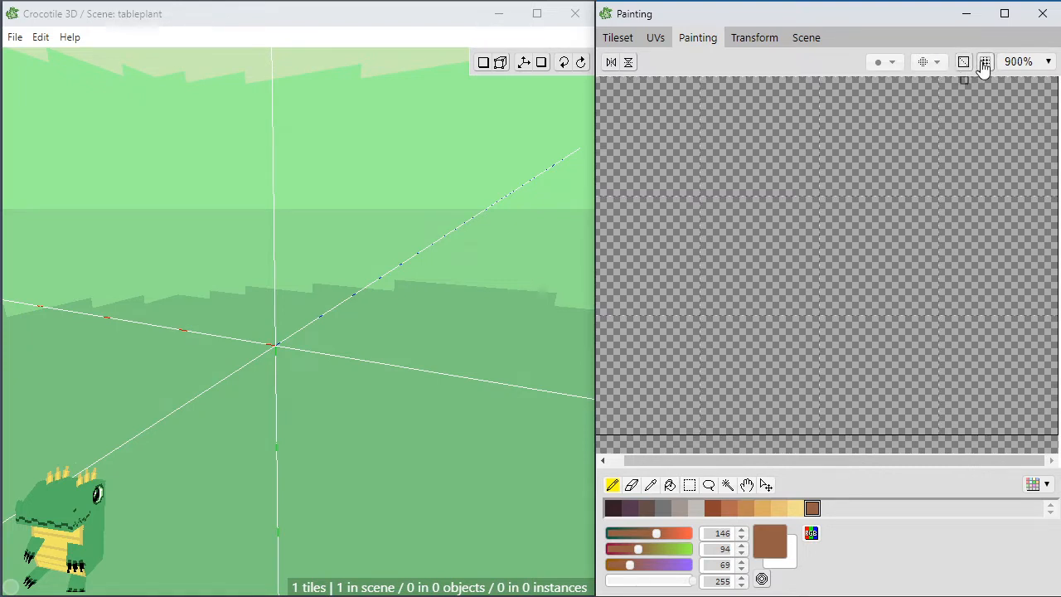
{"action": "scroll", "coordinate": [701, 220], "scroll_direction": "up", "scroll_amount": 1}
{"action": "key", "text": "space"}
{"action": "left_click_drag", "start_coordinate": [660, 170], "coordinate": [892, 255]}
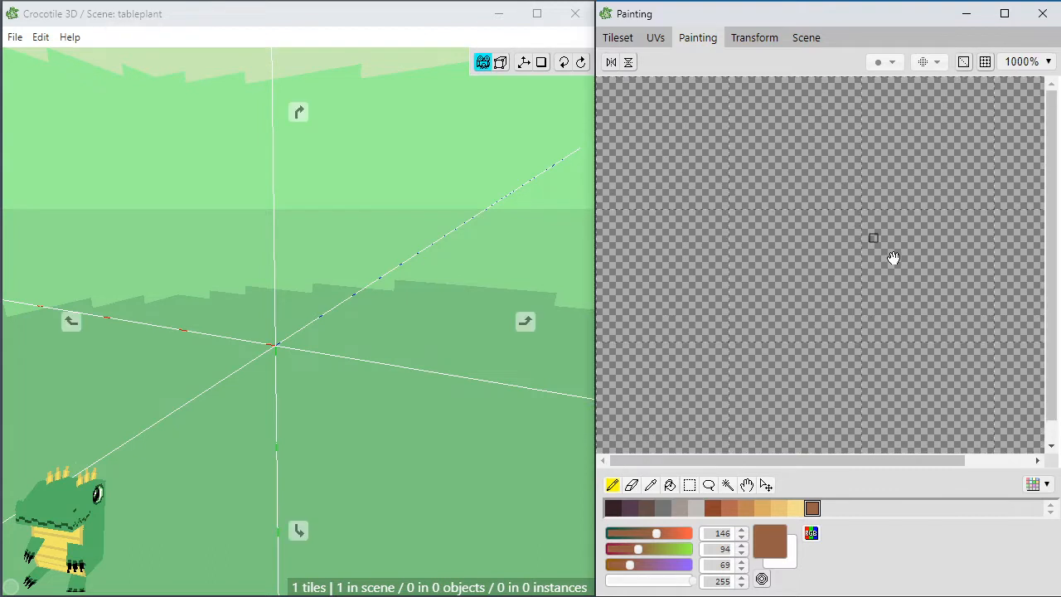
{"action": "key", "text": "m"}
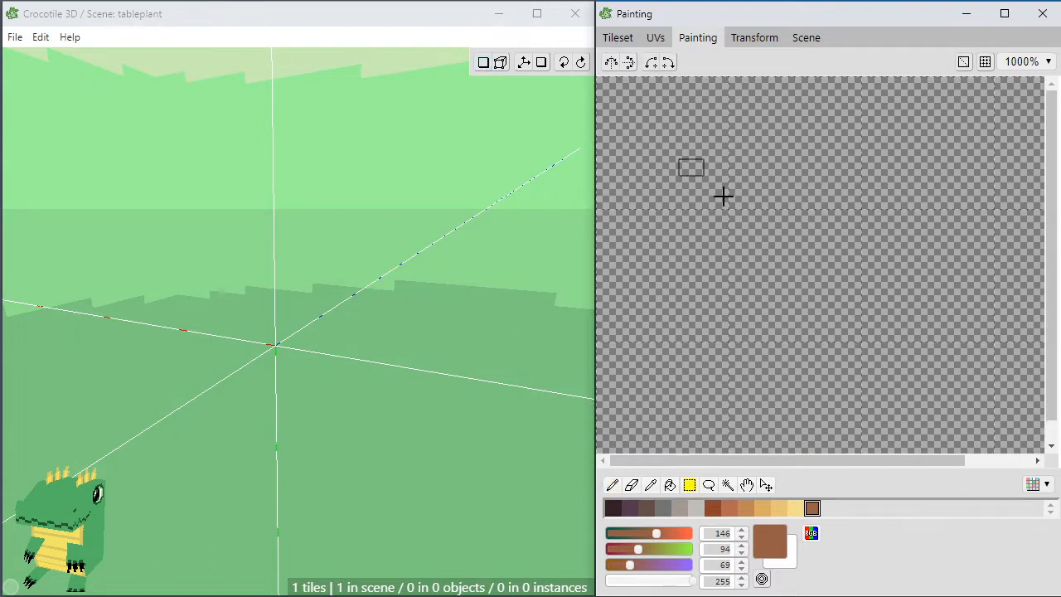
{"action": "mouse_move", "coordinate": [724, 199]}
{"action": "left_mouse_down"}
{"action": "mouse_move", "coordinate": [791, 268]}
{"action": "mouse_move", "coordinate": [802, 323]}
{"action": "left_mouse_up"}
{"action": "key", "text": "g"}
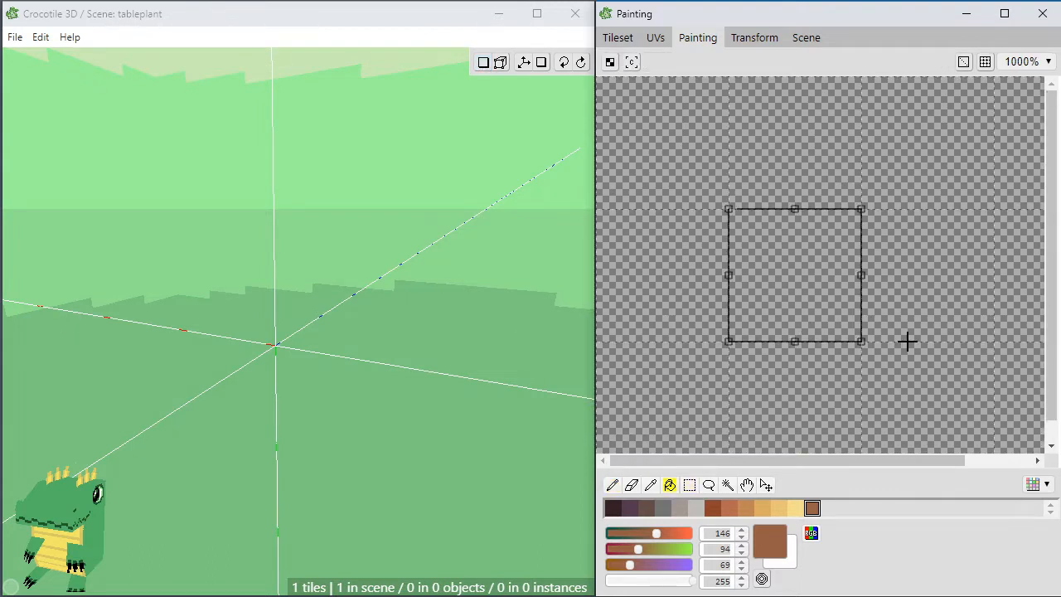
{"action": "left_click", "coordinate": [760, 268]}
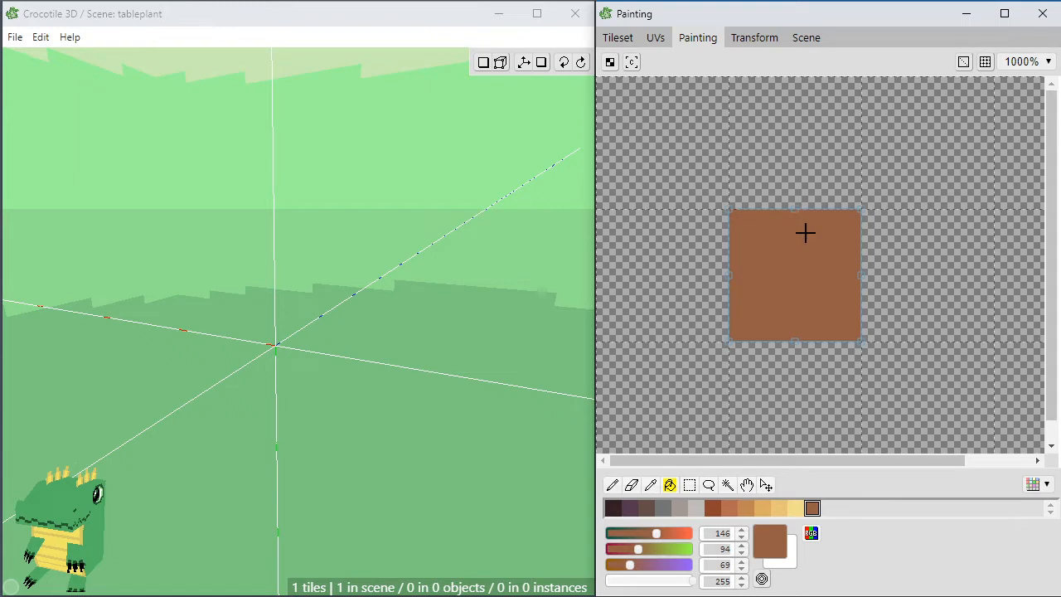
Enlarge the selected tileset area to 8 by 7 tiles and reopen it for painting.
{"action": "scroll", "coordinate": [983, 262], "scroll_direction": "down", "scroll_amount": 2}
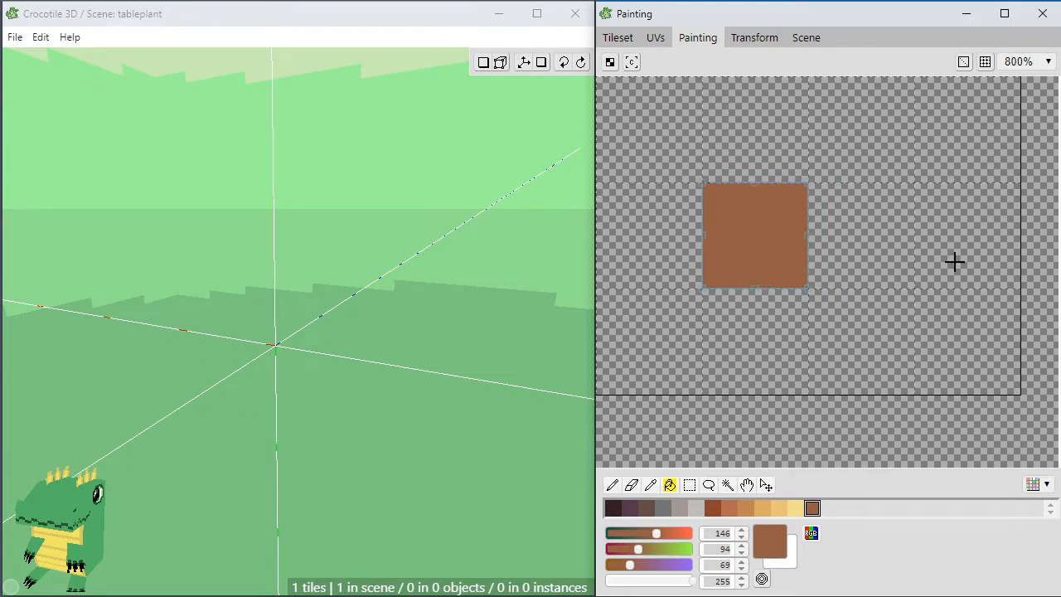
{"action": "left_click", "coordinate": [627, 41]}
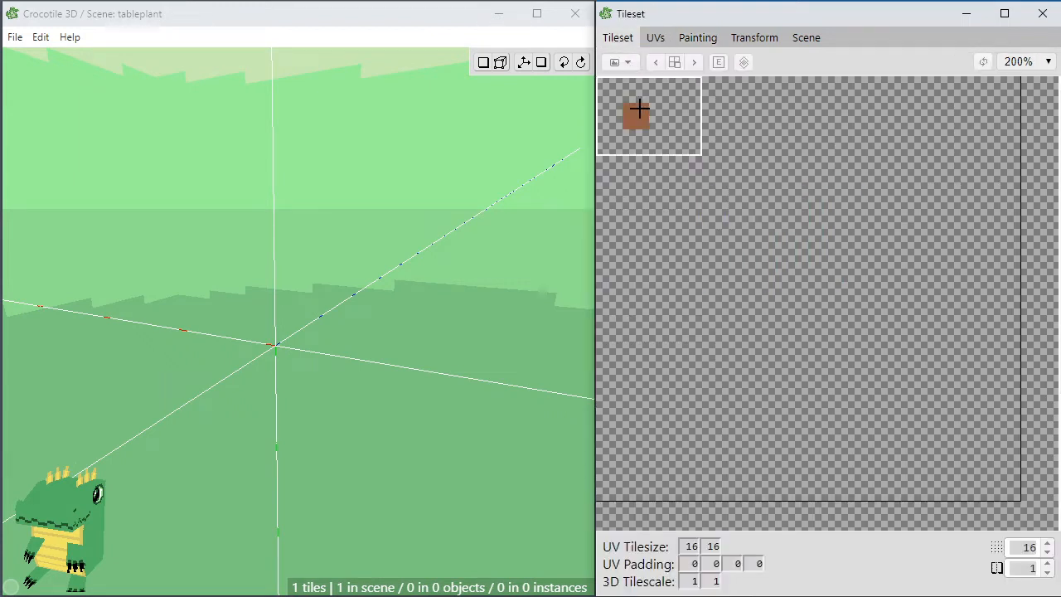
{"action": "left_click", "coordinate": [616, 107]}
{"action": "mouse_move", "coordinate": [616, 82]}
{"action": "left_mouse_down"}
{"action": "mouse_move", "coordinate": [659, 158]}
{"action": "mouse_move", "coordinate": [751, 218]}
{"action": "left_mouse_up"}
{"action": "left_click_drag", "start_coordinate": [609, 86], "coordinate": [796, 259]}
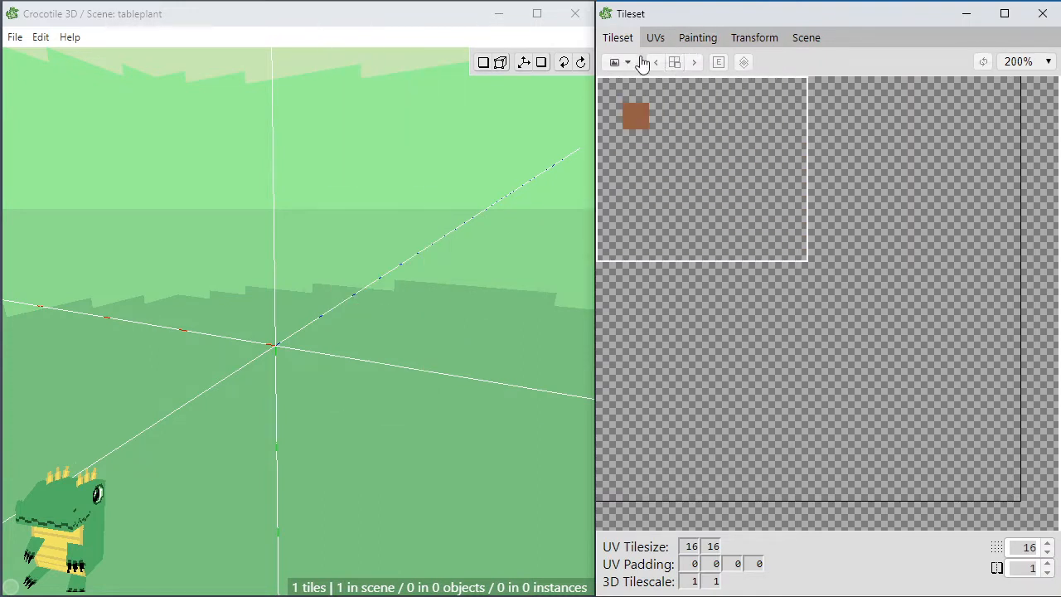
{"action": "left_click", "coordinate": [694, 40]}
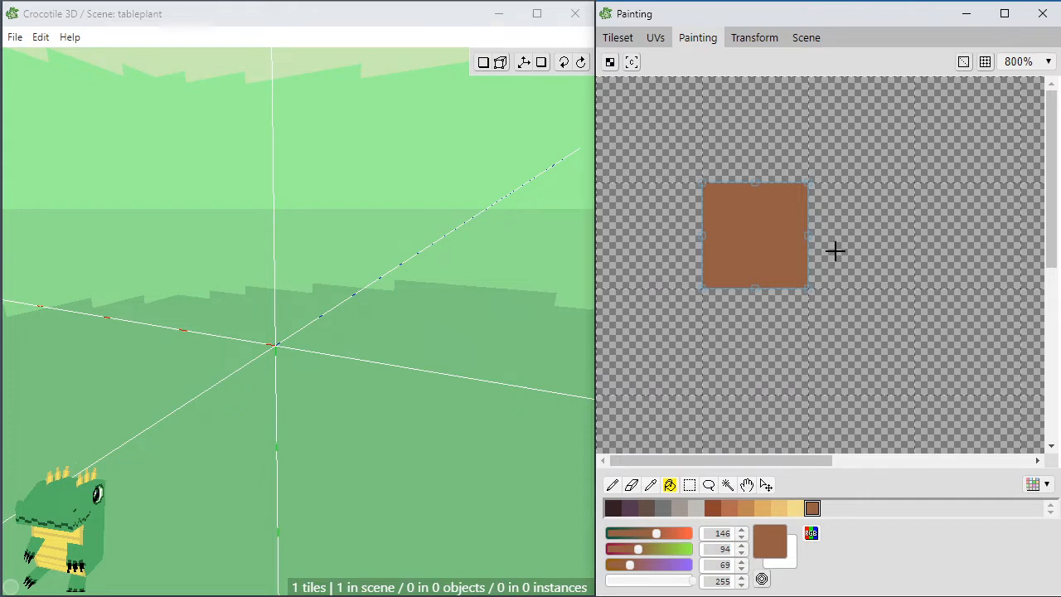
Extend the brown fill from the single tile to a two-by-two tile block.
{"action": "key", "text": "m"}
{"action": "left_click", "coordinate": [846, 222]}
{"action": "left_click_drag", "start_coordinate": [709, 181], "coordinate": [921, 374]}
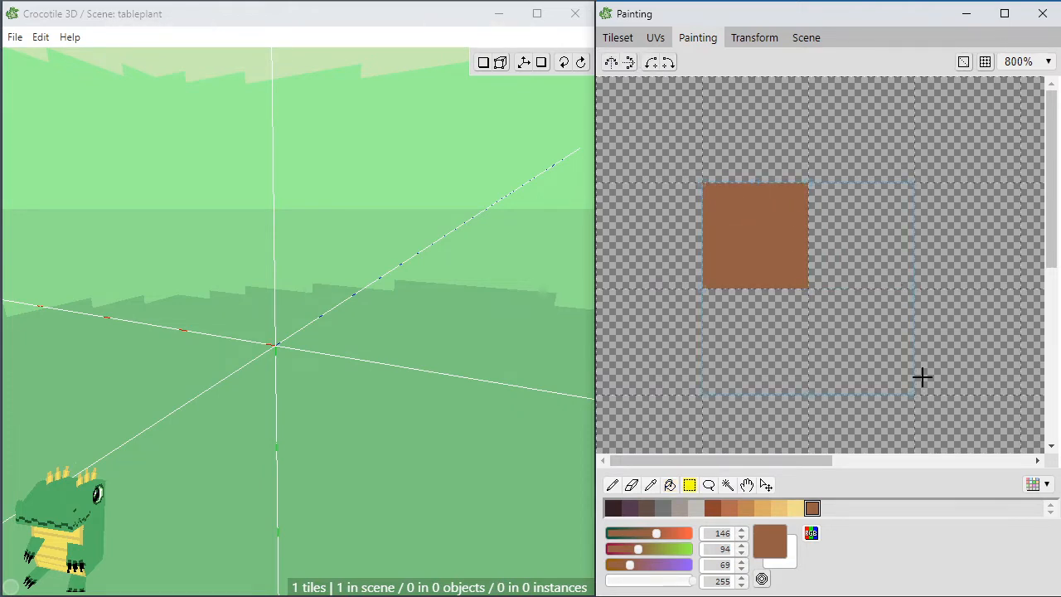
{"action": "key", "text": "g"}
{"action": "left_click", "coordinate": [903, 356]}
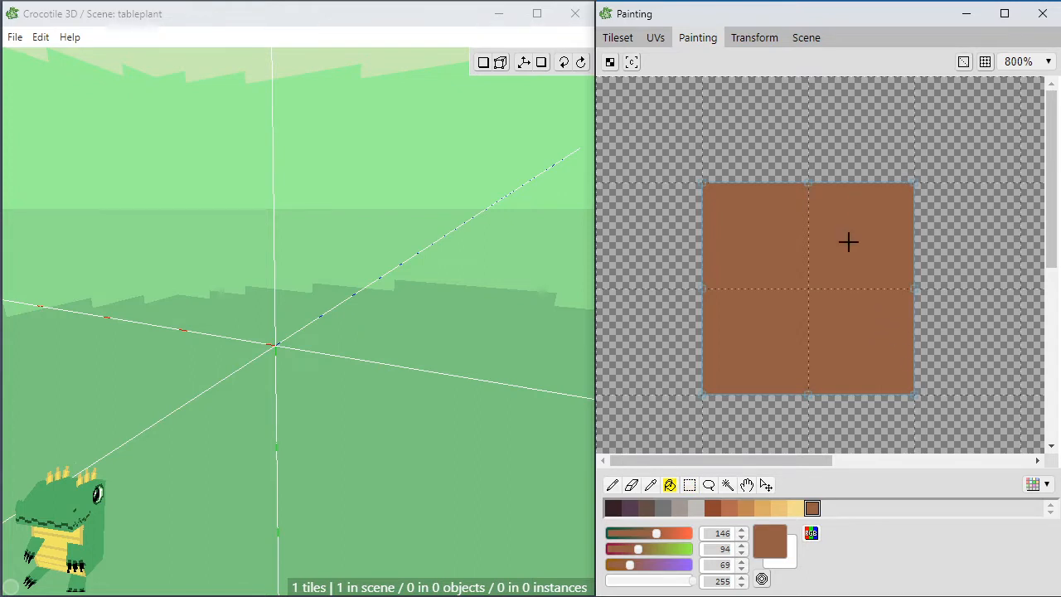
{"action": "scroll", "coordinate": [1052, 272], "scroll_direction": "down", "scroll_amount": 1}
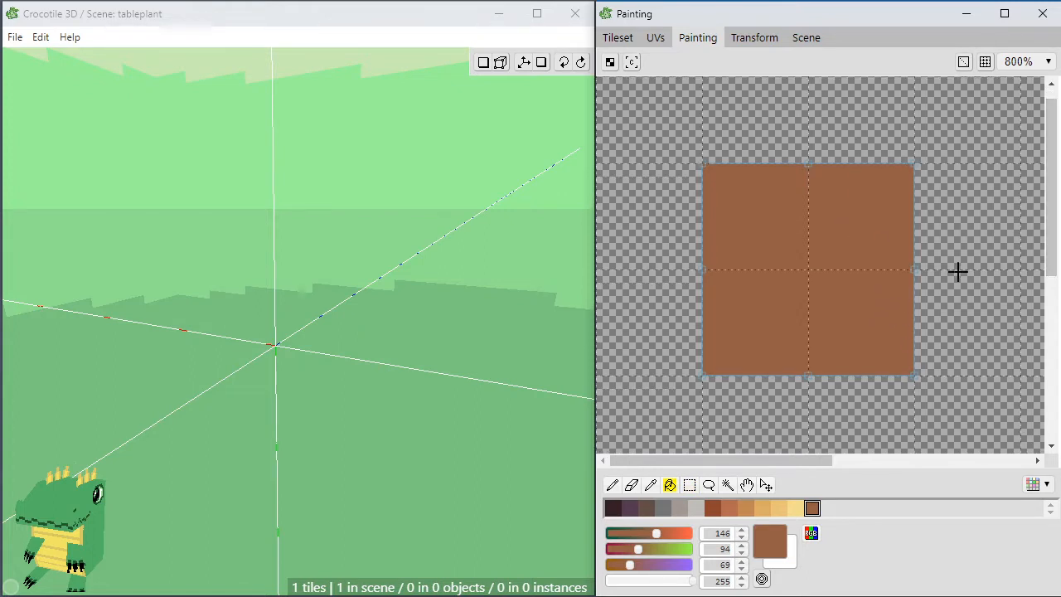
Draw a lighter brown (RGB 179, 107, 79) square outline one pixel inside the brown block's edges, then return to the tileset.
{"action": "key", "text": "b"}
{"action": "left_click", "coordinate": [730, 509]}
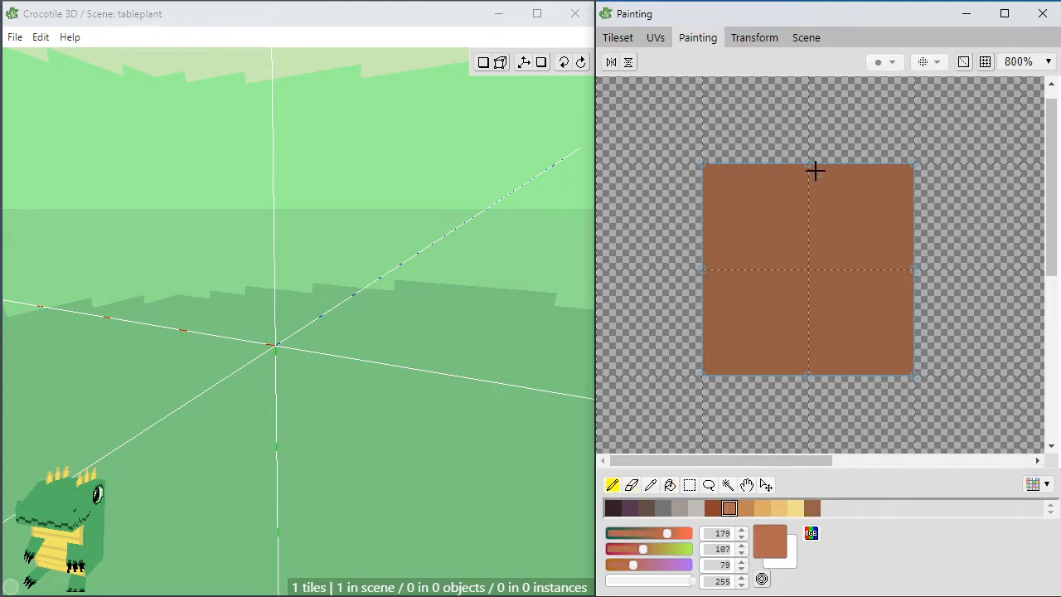
{"action": "left_click_drag", "start_coordinate": [713, 175], "coordinate": [709, 363]}
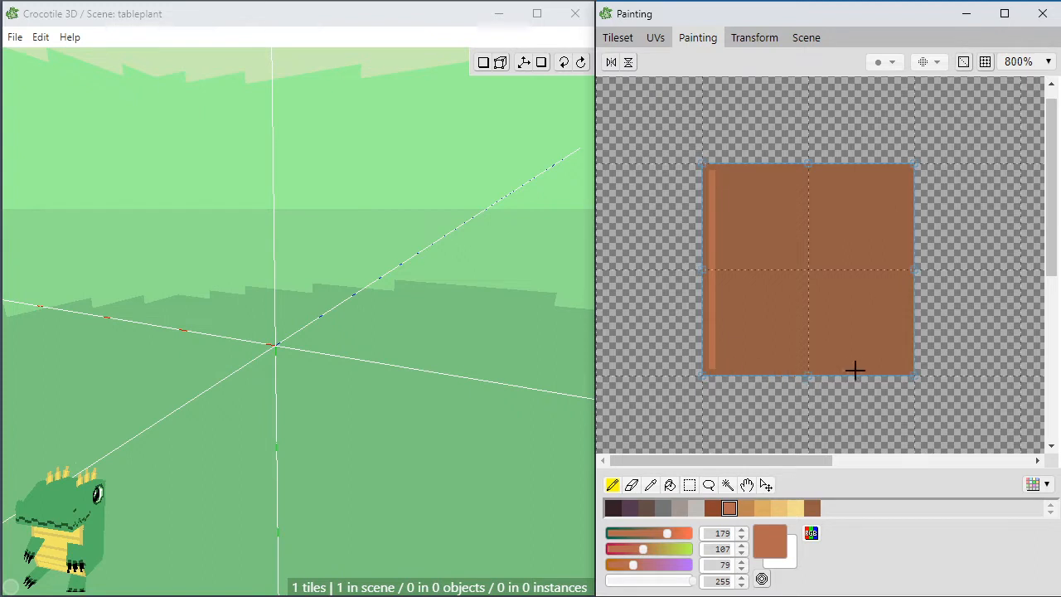
{"action": "left_click", "coordinate": [904, 368], "text": "shift"}
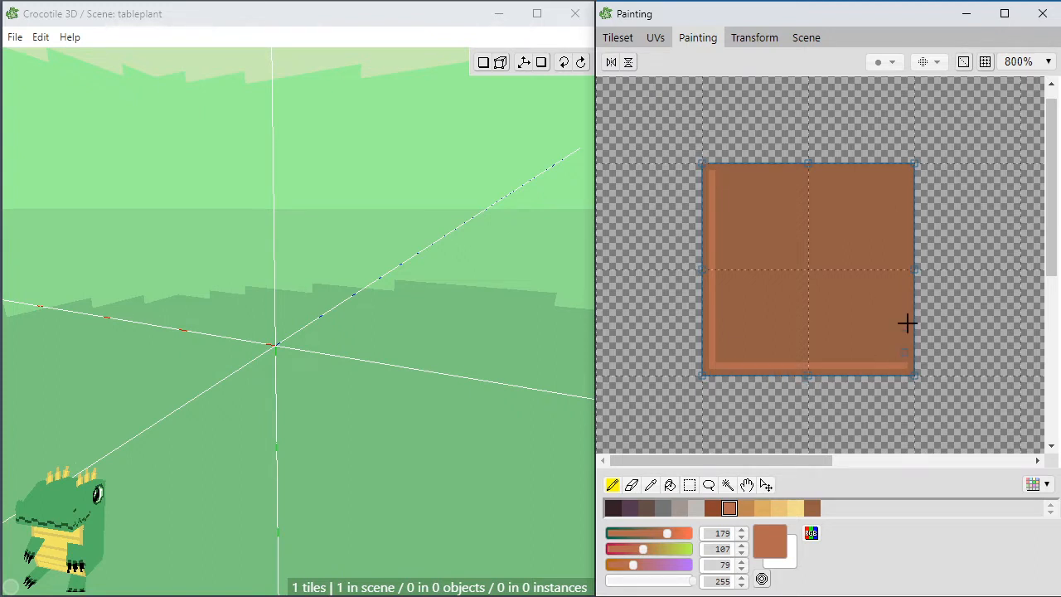
{"action": "left_click", "coordinate": [905, 173], "text": "shift"}
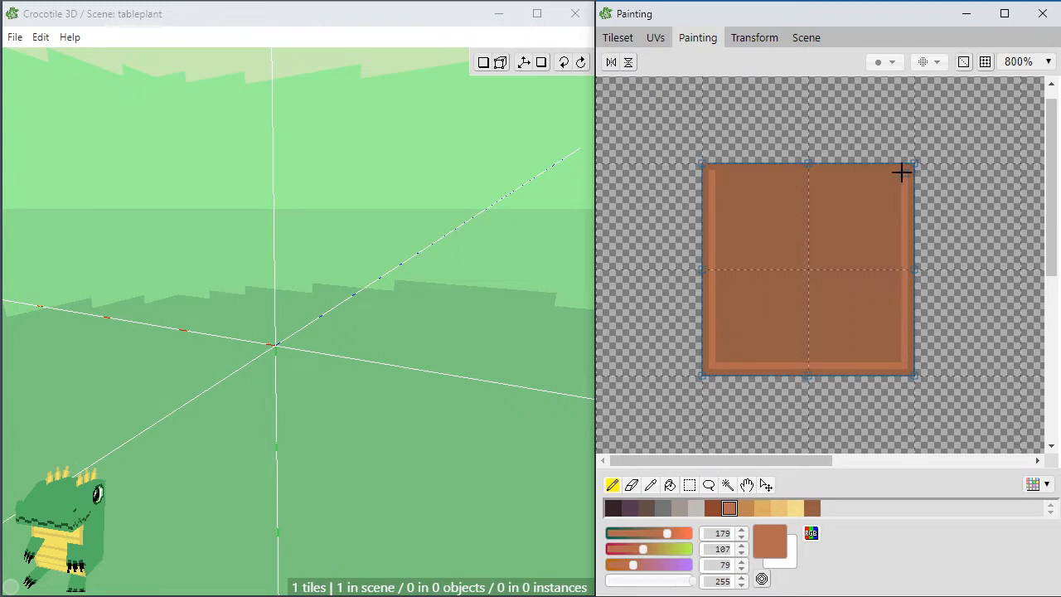
{"action": "left_click", "coordinate": [715, 171], "text": "shift"}
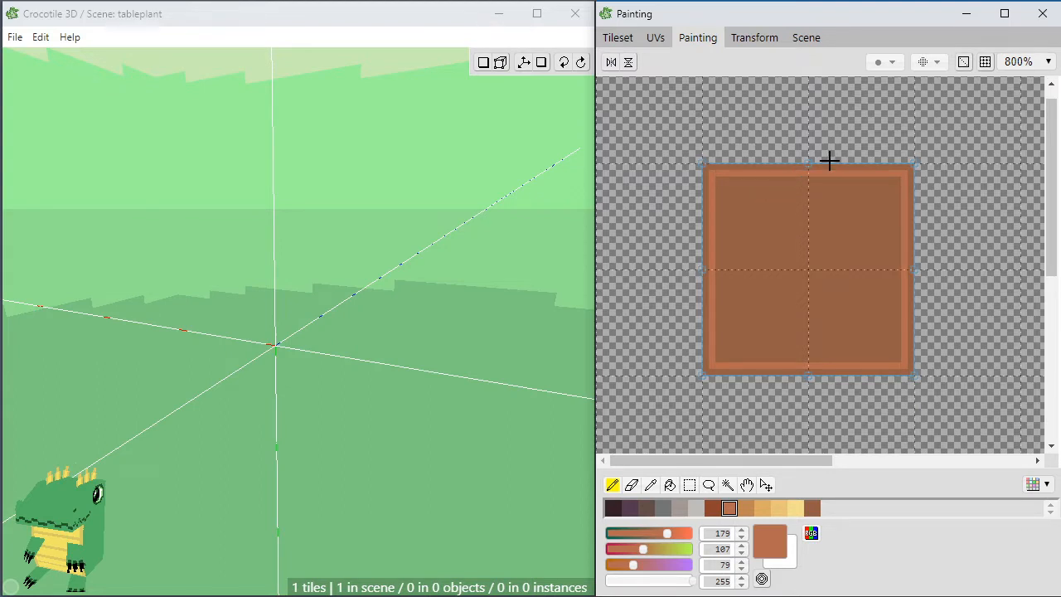
{"action": "left_click", "coordinate": [630, 43]}
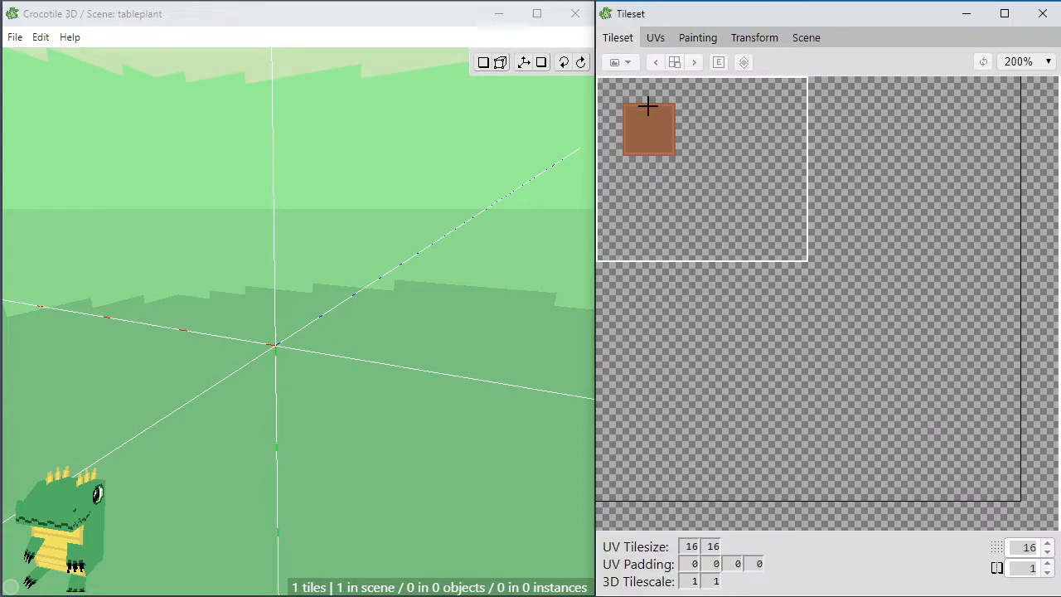
Place the brown block's upper-left and upper-right tiles side by side on the horizontal plane, starting at the scene's origin.
{"action": "left_click", "coordinate": [640, 108]}
{"action": "key", "text": "o"}
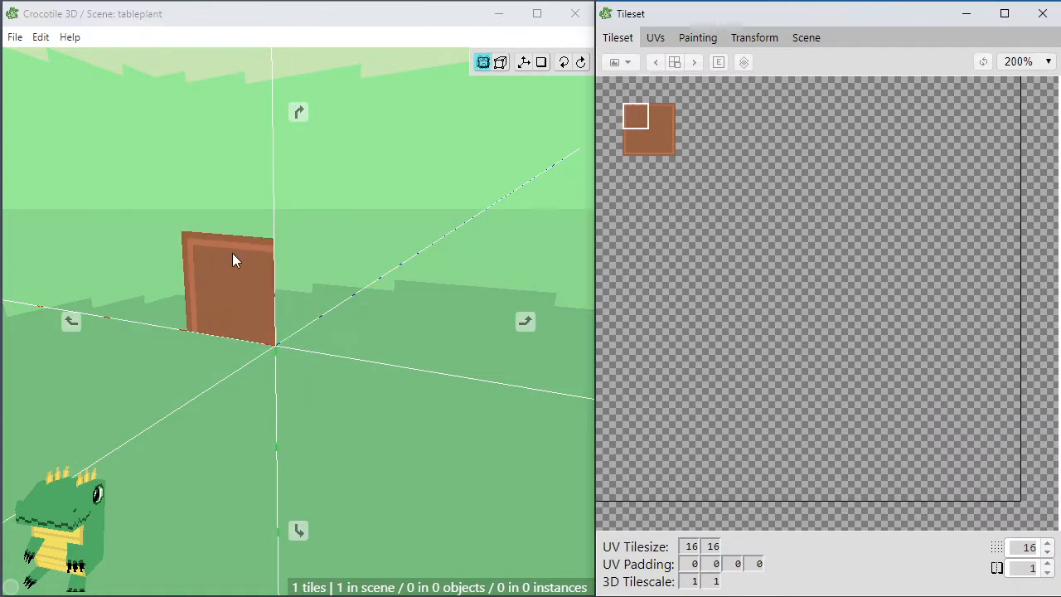
{"action": "key", "text": "o"}
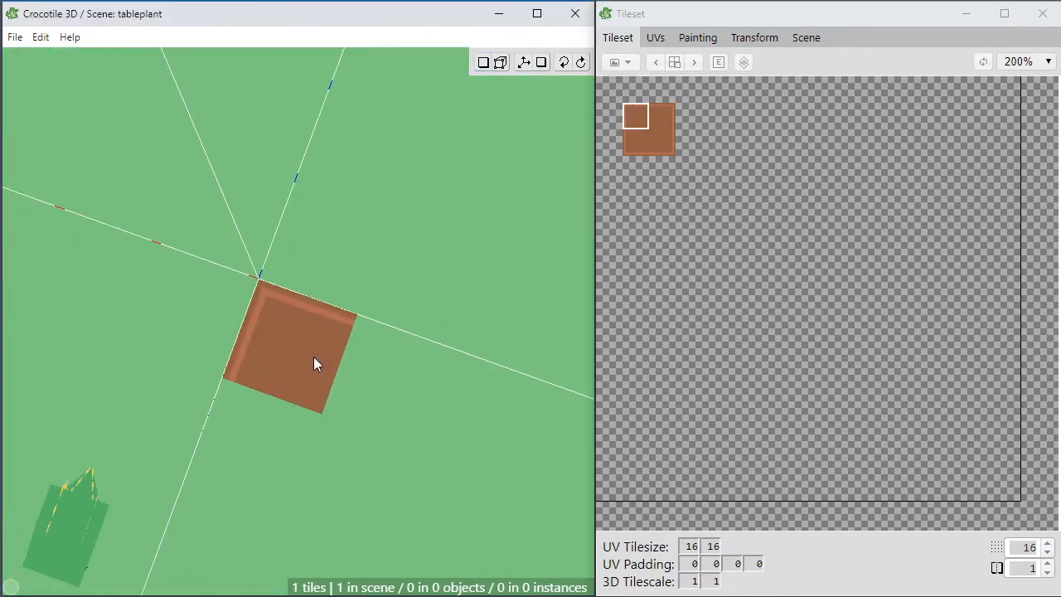
{"action": "left_click", "coordinate": [664, 115]}
{"action": "left_click", "coordinate": [410, 372]}
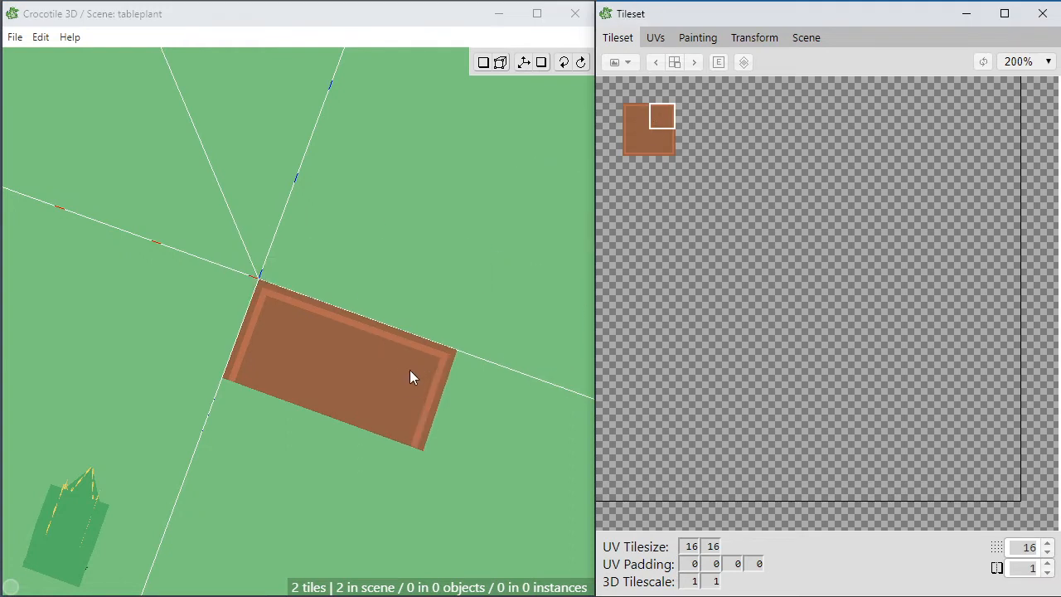
Complete the two-by-two tabletop by placing the brown block's lower-right and lower-left tiles in the remaining corners.
{"action": "left_click", "coordinate": [661, 146]}
{"action": "left_click", "coordinate": [390, 434]}
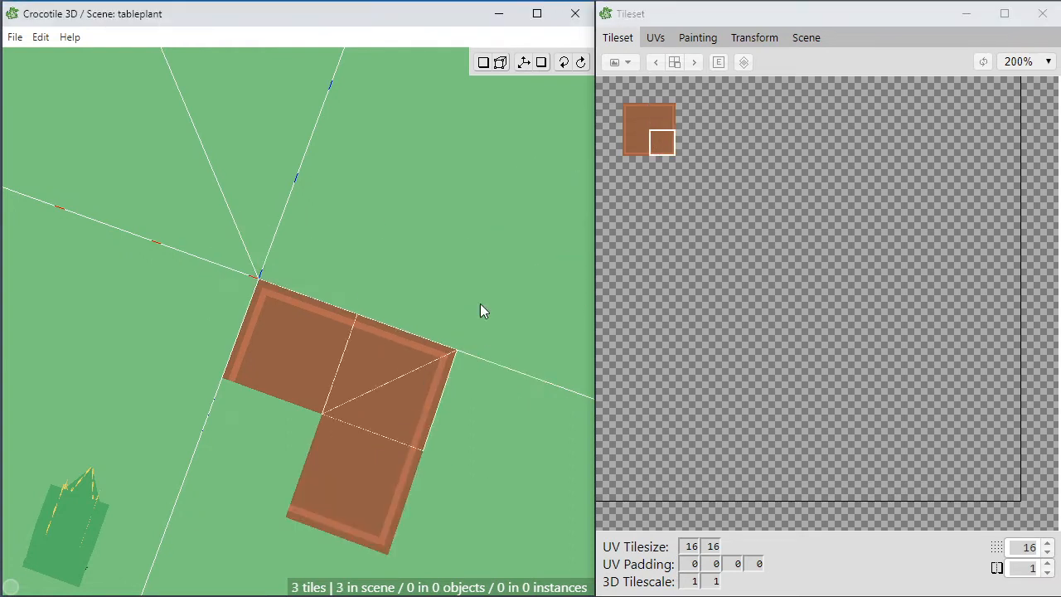
{"action": "left_click", "coordinate": [627, 146]}
{"action": "left_click", "coordinate": [244, 419]}
{"action": "key", "text": "o"}
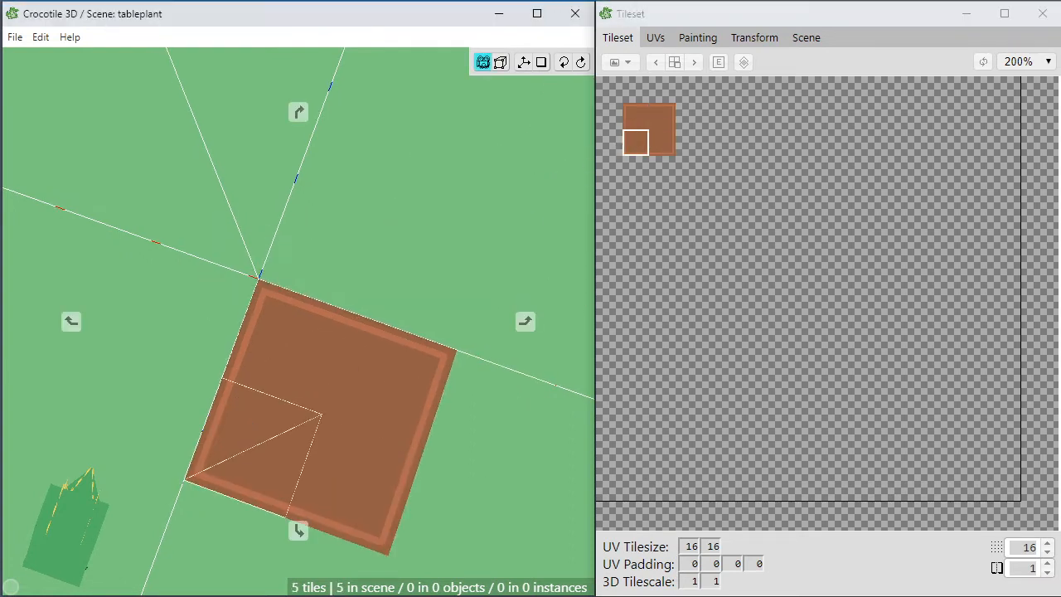
Examine the finished two-by-two tabletop from an angled view.
{"action": "left_click_drag", "start_coordinate": [244, 420], "coordinate": [393, 410]}
{"action": "scroll", "coordinate": [284, 430], "scroll_direction": "up", "scroll_amount": 1}
{"action": "key", "text": "space"}
{"action": "key", "text": "space"}
{"action": "key", "text": "space"}
{"action": "key", "text": "space"}
{"action": "key", "text": "space"}
{"action": "key", "text": "space"}
{"action": "key", "text": "space"}
{"action": "mouse_move", "coordinate": [369, 321]}
{"action": "left_mouse_down"}
{"action": "mouse_move", "coordinate": [373, 333]}
{"action": "mouse_move", "coordinate": [400, 257]}
{"action": "mouse_move", "coordinate": [379, 270]}
{"action": "mouse_move", "coordinate": [350, 325]}
{"action": "left_mouse_up"}
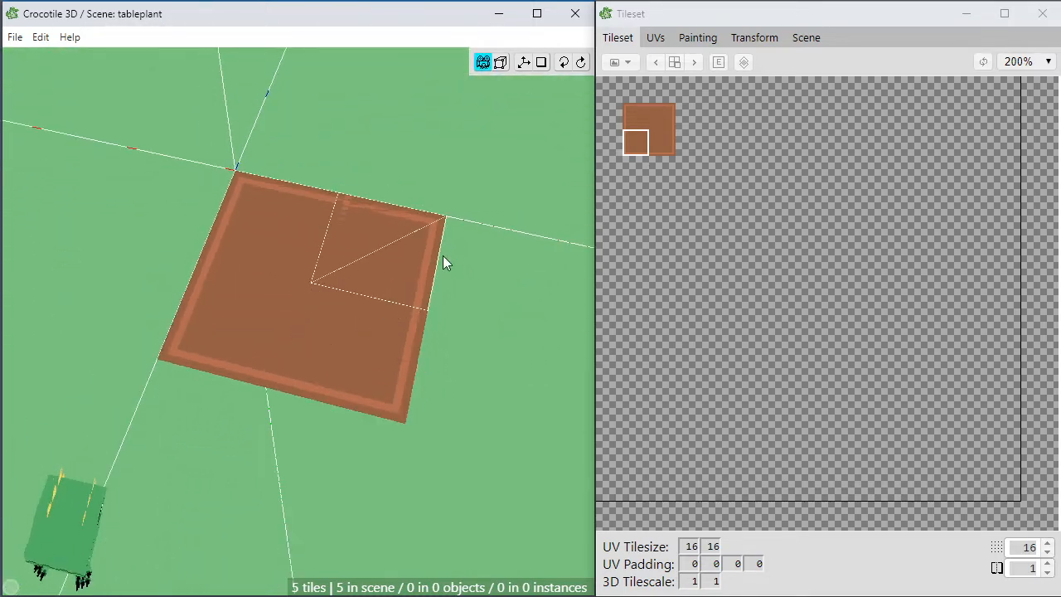
{"action": "key", "text": "space"}
Select a tileset area of 6 by 5 tiles around the brown block and open it for painting.
{"action": "left_click_drag", "start_coordinate": [608, 84], "coordinate": [743, 186]}
{"action": "left_click", "coordinate": [642, 92]}
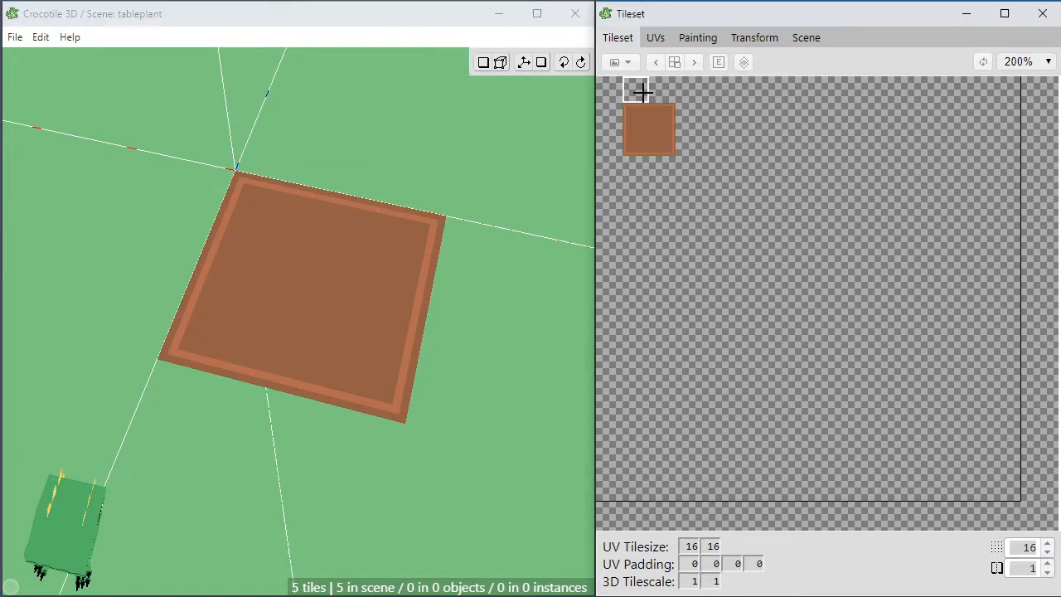
{"action": "mouse_move", "coordinate": [610, 89]}
{"action": "left_mouse_down"}
{"action": "mouse_move", "coordinate": [749, 180]}
{"action": "mouse_move", "coordinate": [750, 199]}
{"action": "left_mouse_up"}
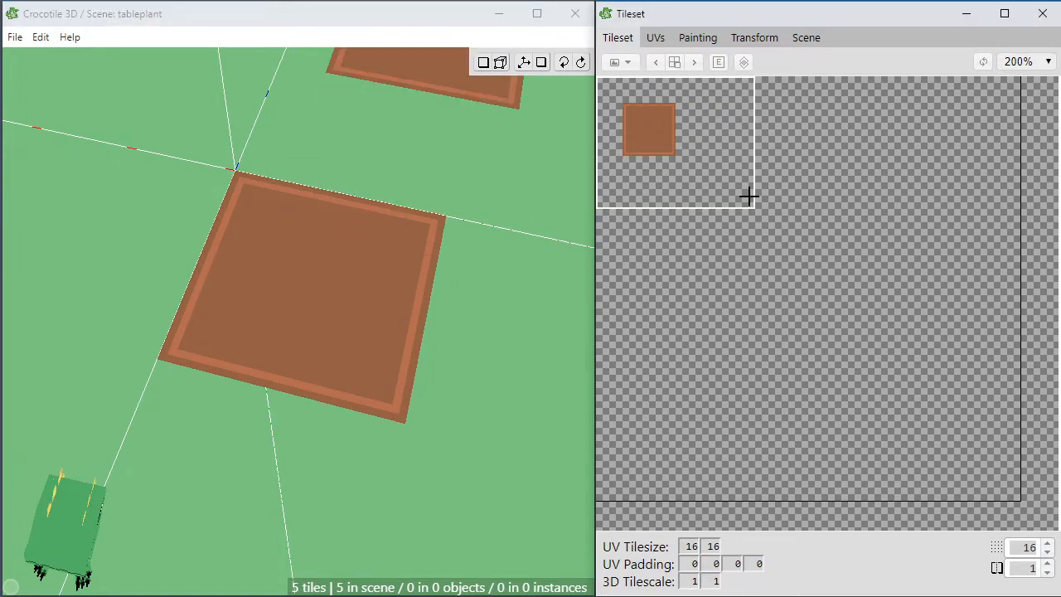
{"action": "left_click", "coordinate": [698, 39]}
{"action": "left_click_drag", "start_coordinate": [752, 461], "coordinate": [870, 487]}
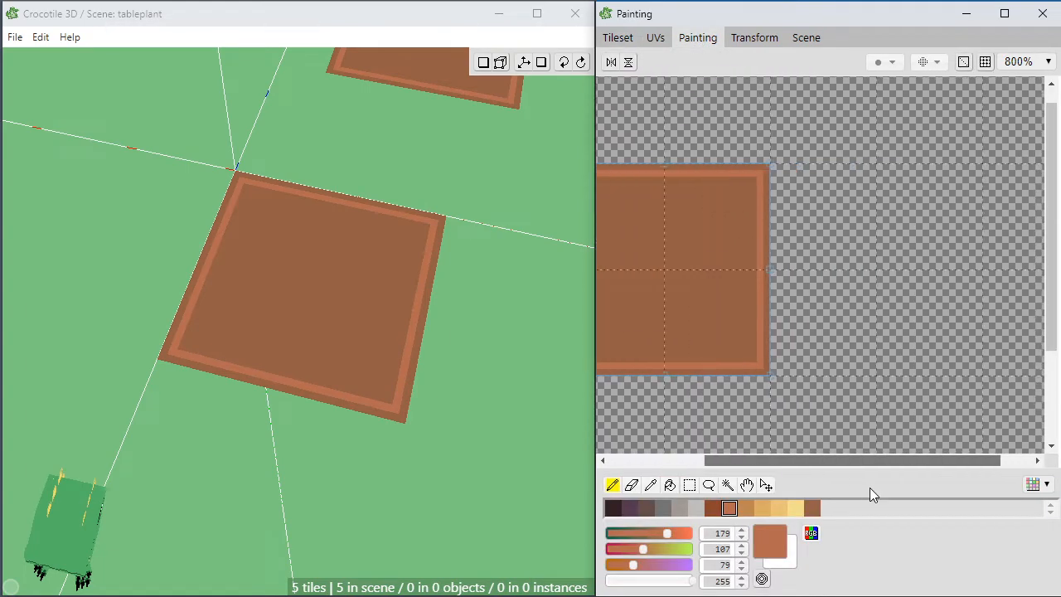
{"action": "key", "text": "m"}
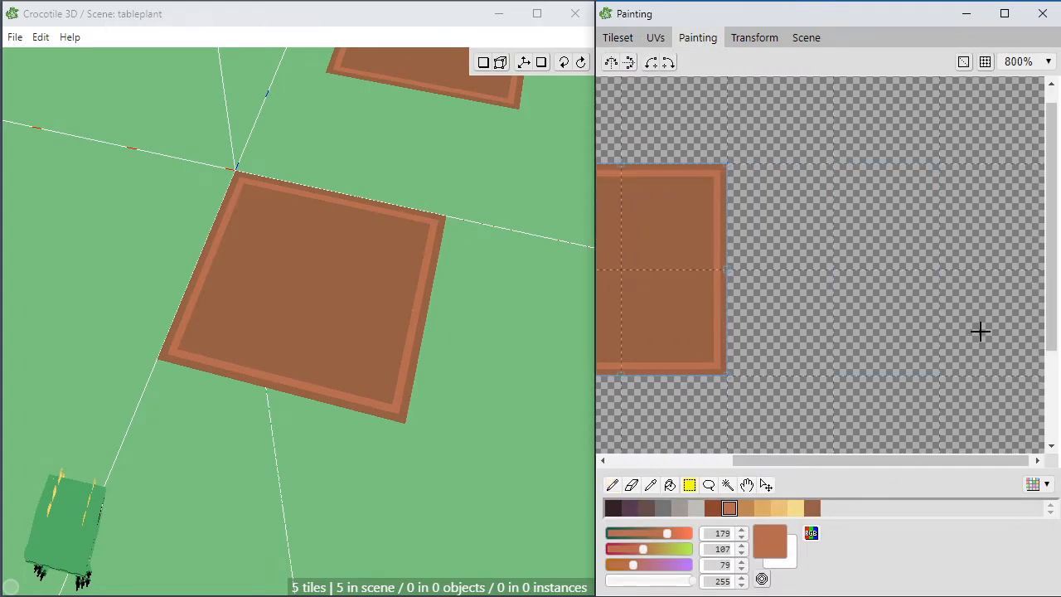
{"action": "key", "text": "b"}
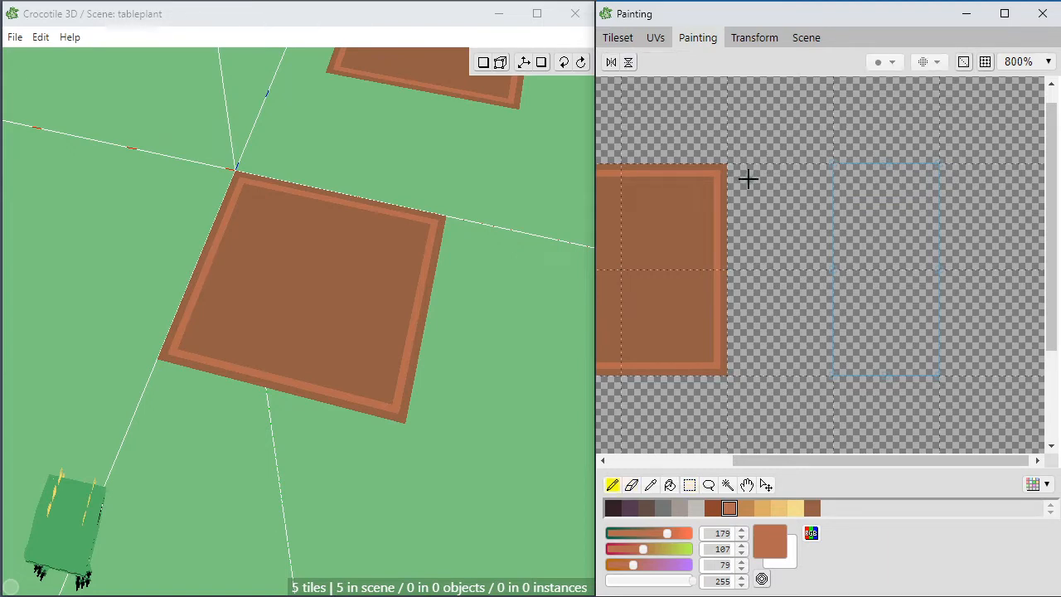
{"action": "key", "text": "space"}
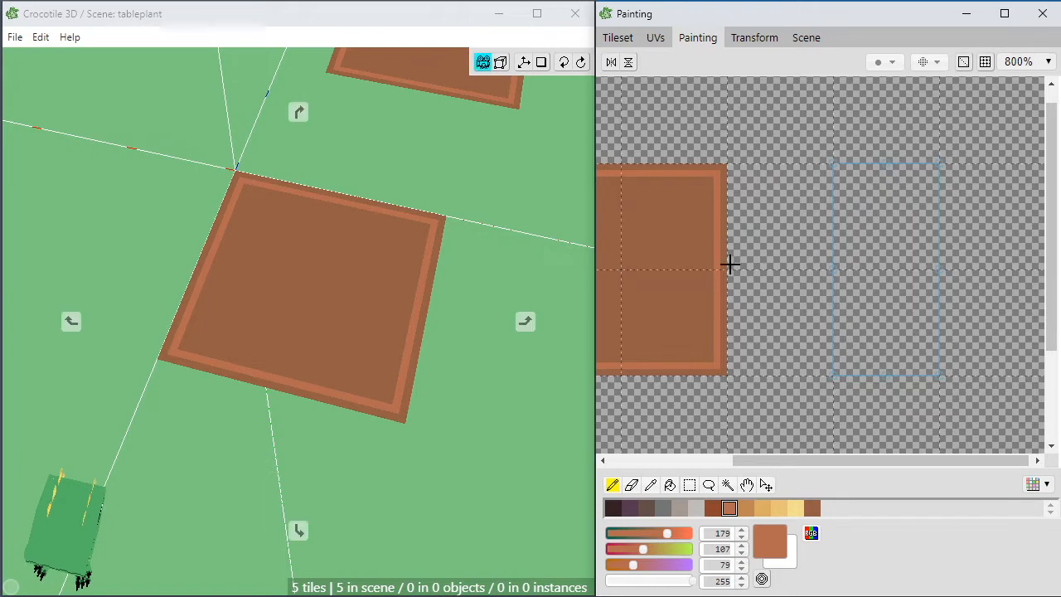
{"action": "key", "text": "space"}
{"action": "left_click_drag", "start_coordinate": [759, 293], "coordinate": [778, 292]}
{"action": "left_click_drag", "start_coordinate": [939, 296], "coordinate": [916, 288]}
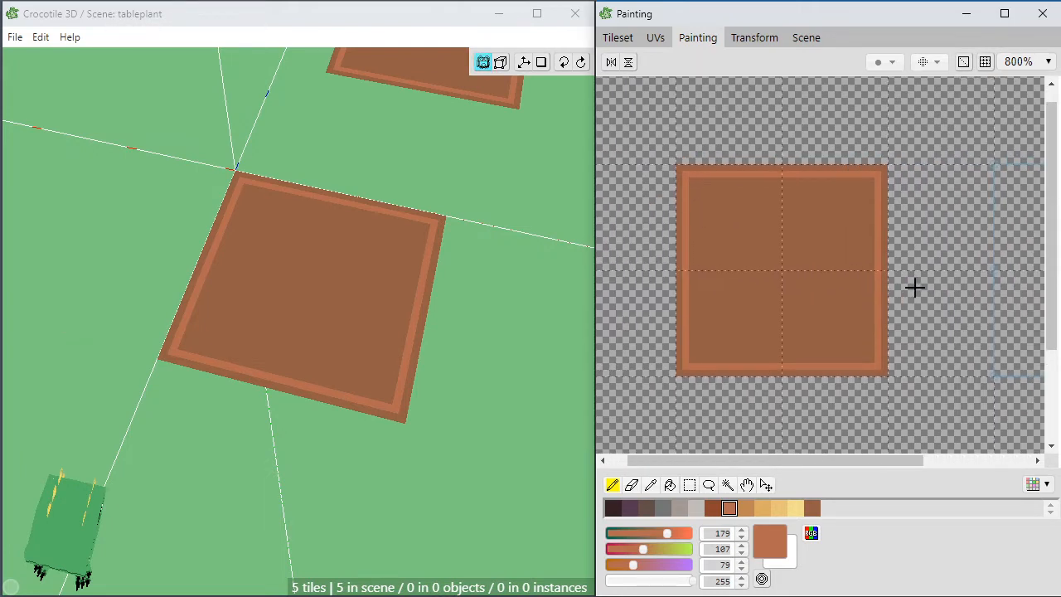
{"action": "key", "text": "m"}
{"action": "left_click", "coordinate": [953, 238]}
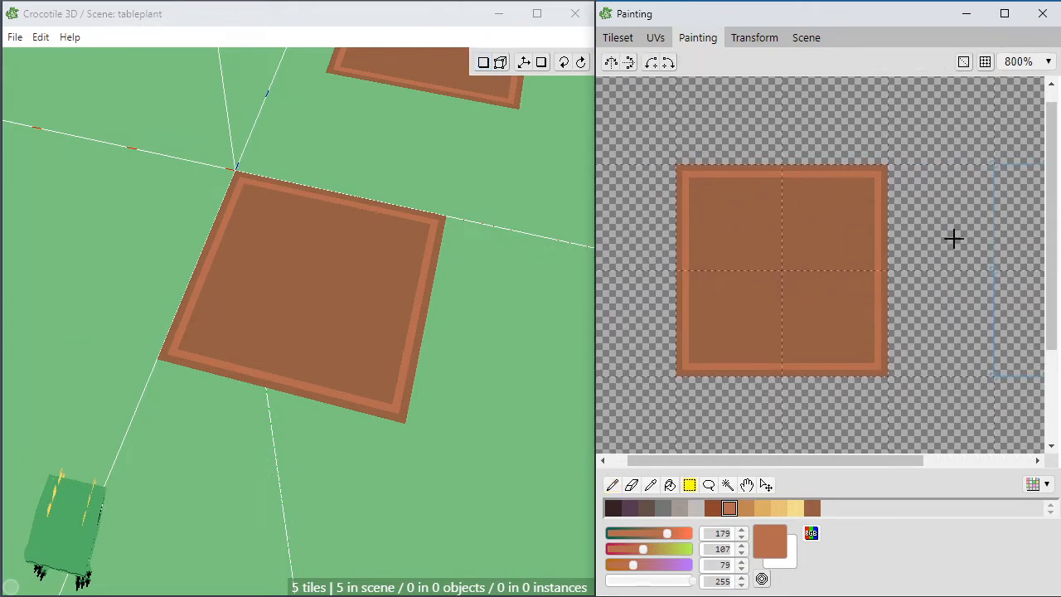
{"action": "key", "text": "space"}
{"action": "left_click_drag", "start_coordinate": [948, 295], "coordinate": [845, 282]}
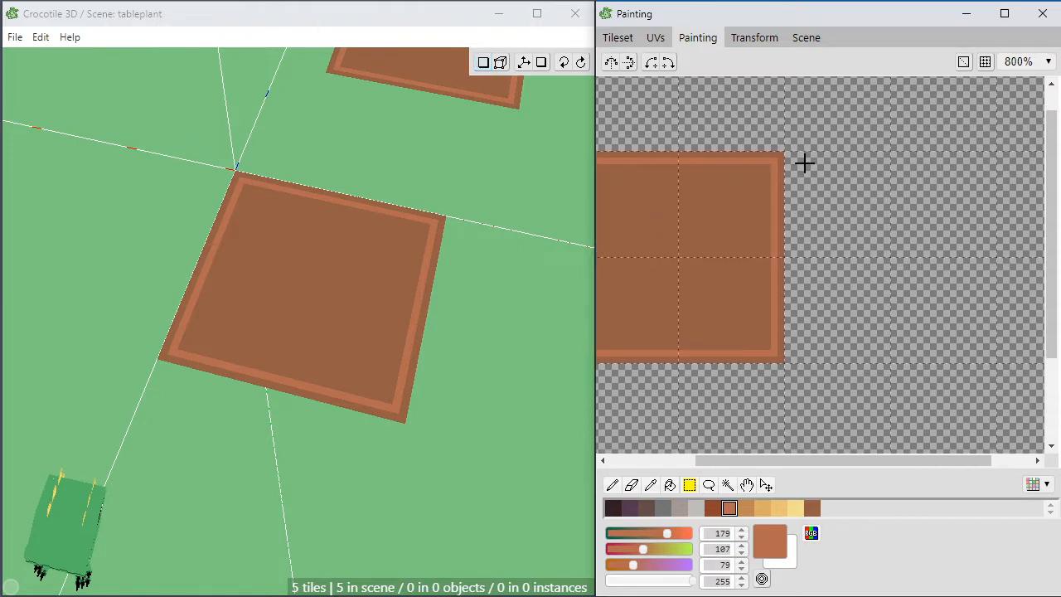
Mark the two-by-one tile area directly below the brown block and paint its top pixel row lighter brown (RGB 179, 107, 79).
{"action": "key", "text": "space"}
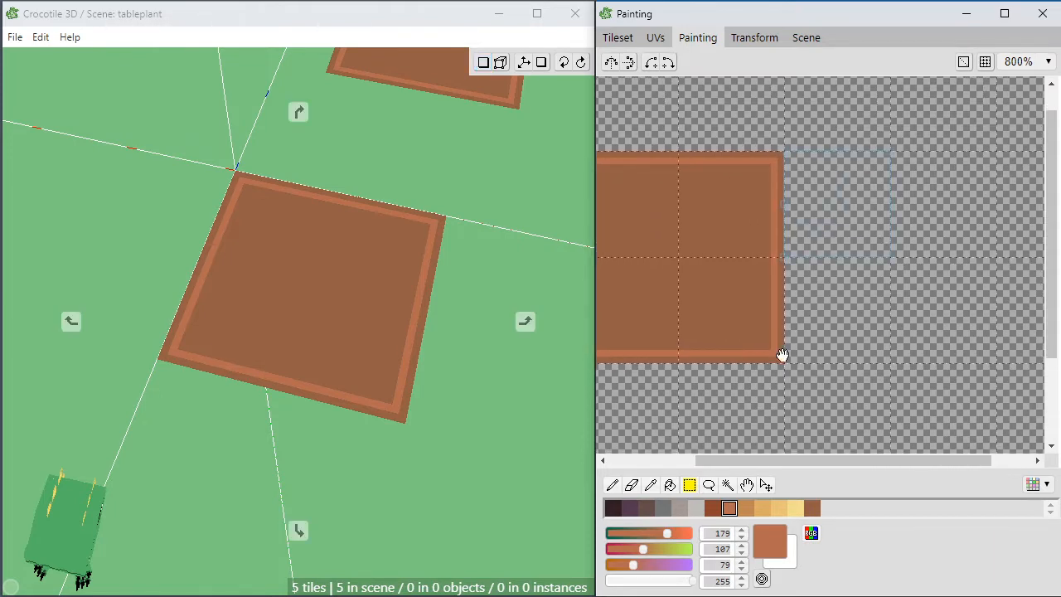
{"action": "left_click_drag", "start_coordinate": [759, 396], "coordinate": [889, 297]}
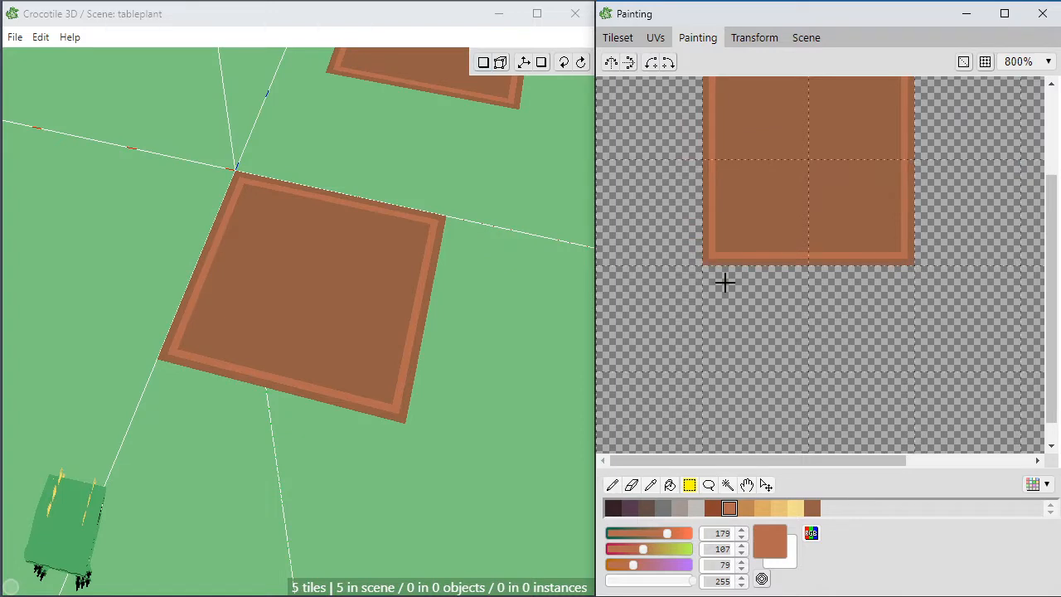
{"action": "key", "text": "b"}
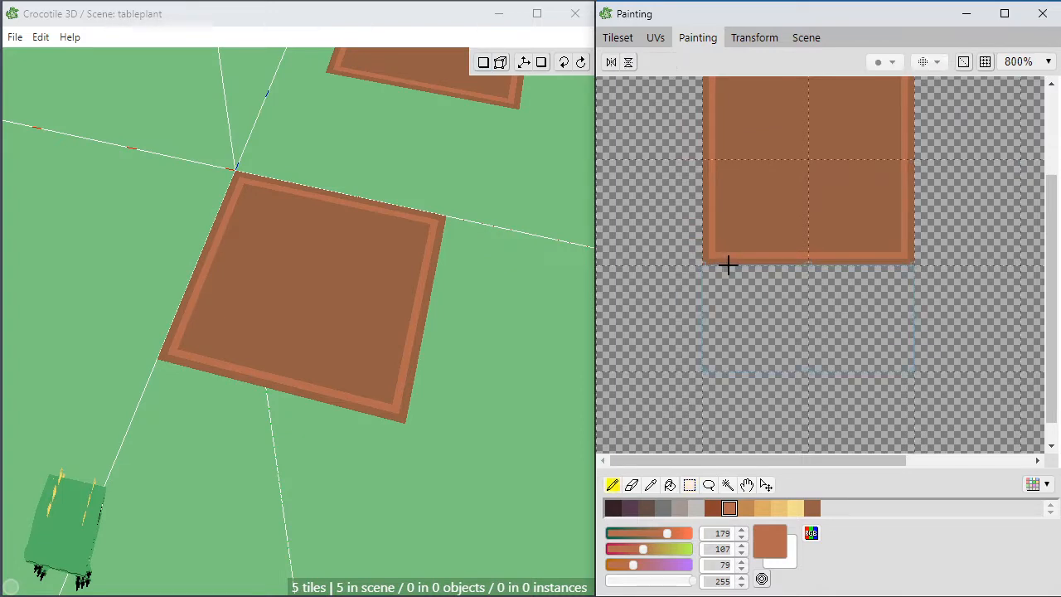
{"action": "left_click_drag", "start_coordinate": [706, 270], "coordinate": [953, 277]}
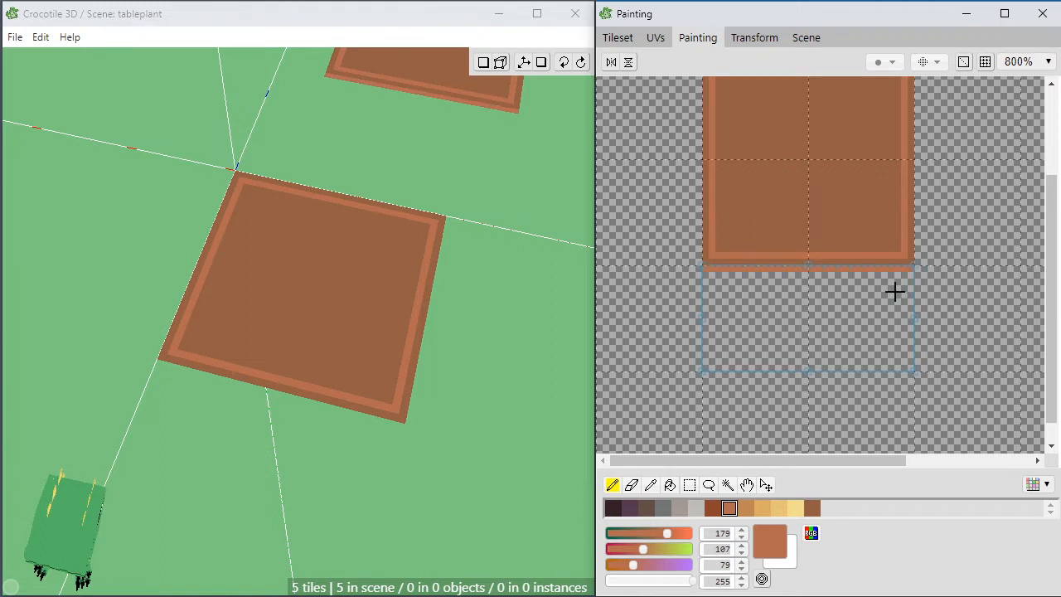
Paint a row of the block's brown (RGB 146, 94, 69) beneath the lighter row, with a five-pixel-wide foot at each end.
{"action": "left_click", "coordinate": [804, 237], "text": "alt"}
{"action": "left_click_drag", "start_coordinate": [706, 275], "coordinate": [912, 279]}
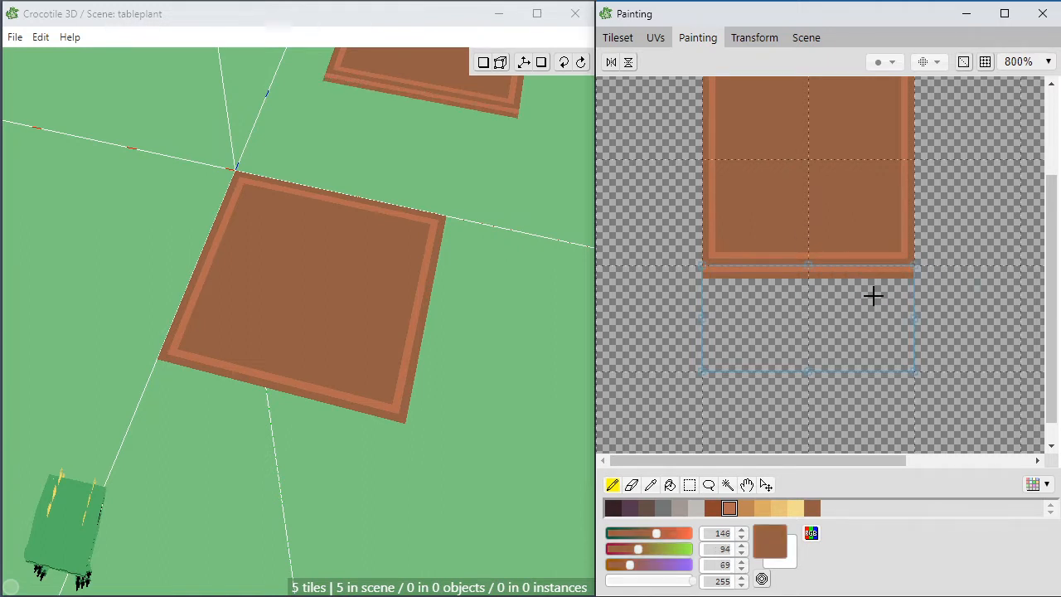
{"action": "scroll", "coordinate": [824, 304], "scroll_direction": "up", "scroll_amount": 1}
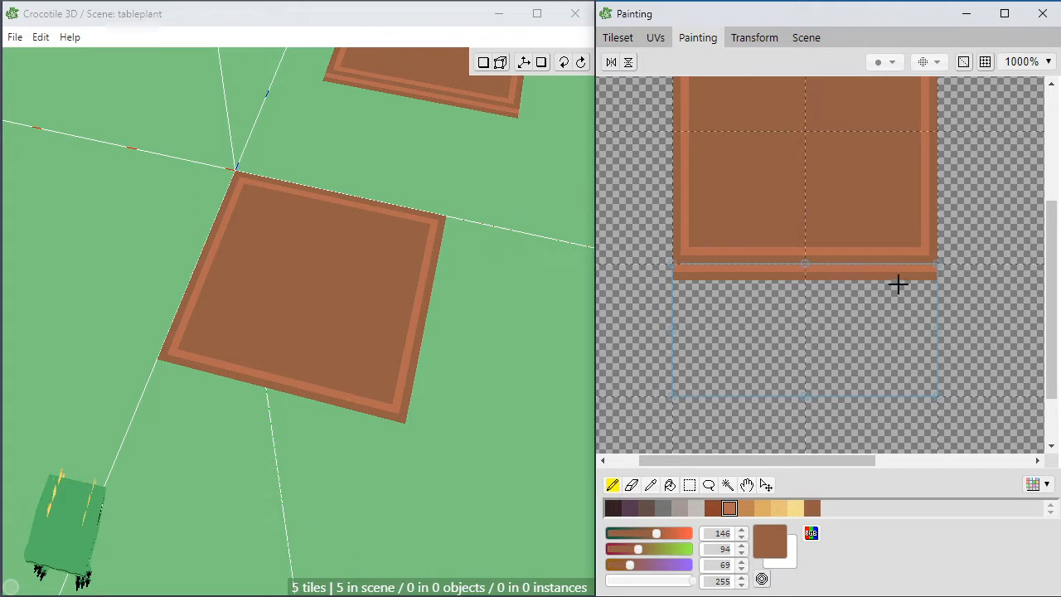
{"action": "left_click_drag", "start_coordinate": [902, 284], "coordinate": [929, 282]}
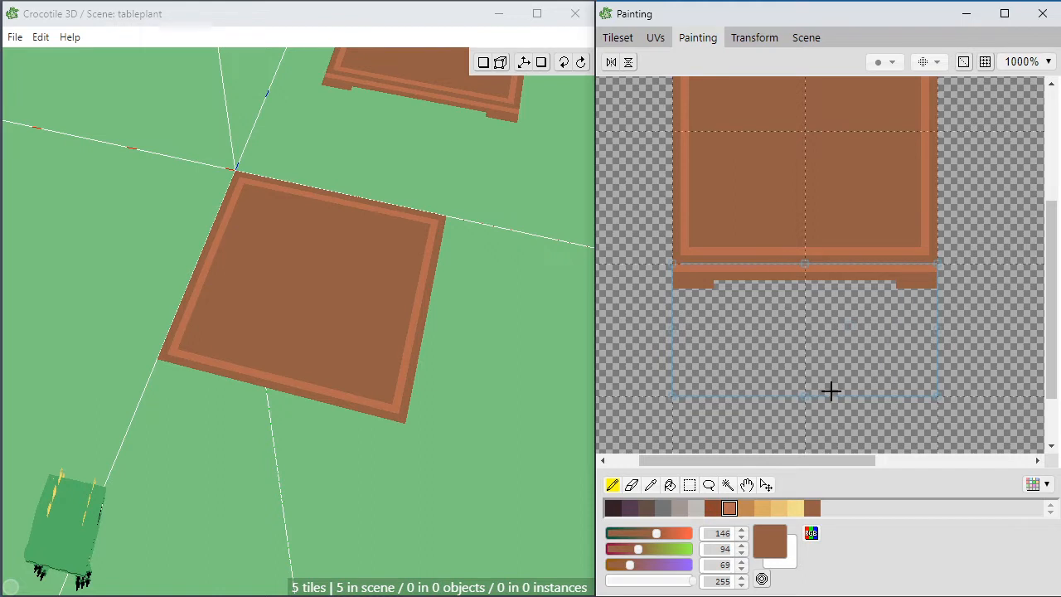
Add a darker brown (RGB 96, 69, 46) to the palette and paint a one-pixel line along the underside of the strip and feet.
{"action": "left_click", "coordinate": [712, 508]}
{"action": "left_click_drag", "start_coordinate": [899, 294], "coordinate": [948, 293]}
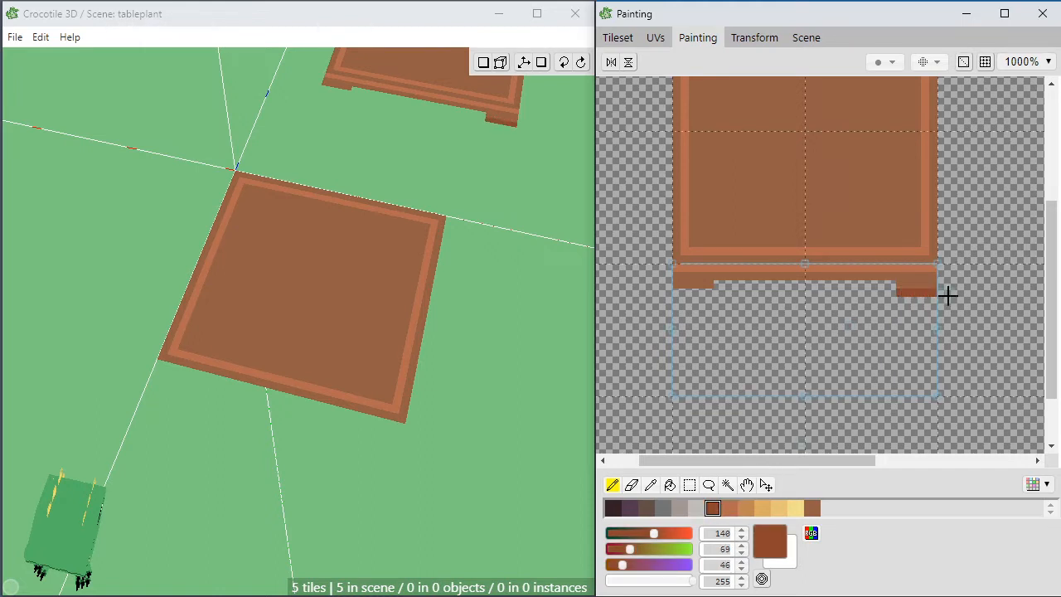
{"action": "left_click", "coordinate": [639, 534]}
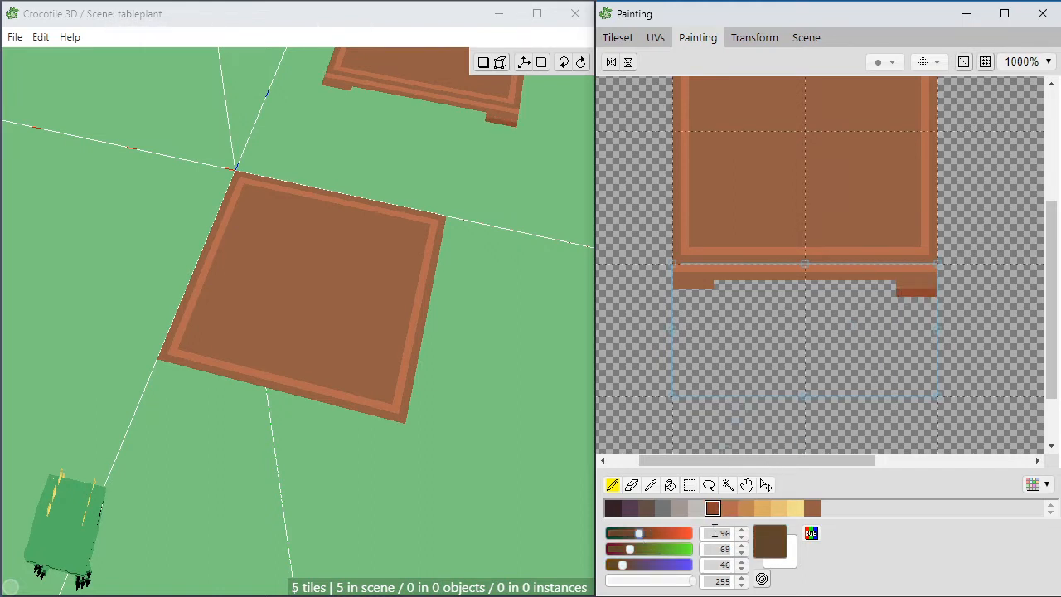
{"action": "right_click", "coordinate": [847, 506]}
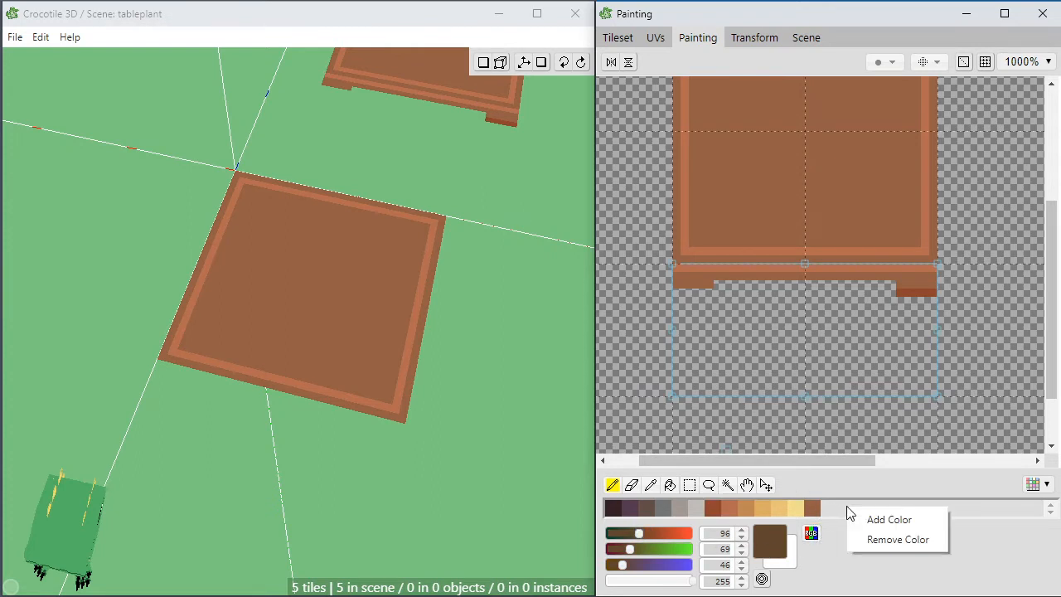
{"action": "left_click", "coordinate": [859, 516]}
{"action": "mouse_move", "coordinate": [902, 293]}
{"action": "left_mouse_down"}
{"action": "mouse_move", "coordinate": [946, 293]}
{"action": "mouse_move", "coordinate": [612, 293]}
{"action": "left_mouse_up"}
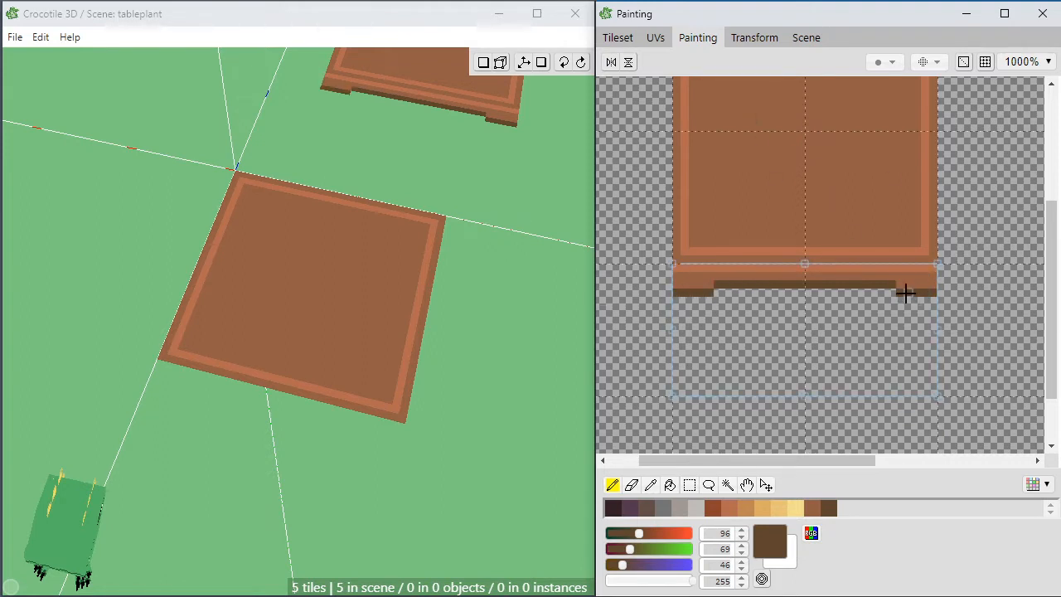
Pick the left tile of the painted edge strip and set the 3D cursor on the tabletop's front-left corner.
{"action": "left_click", "coordinate": [619, 38]}
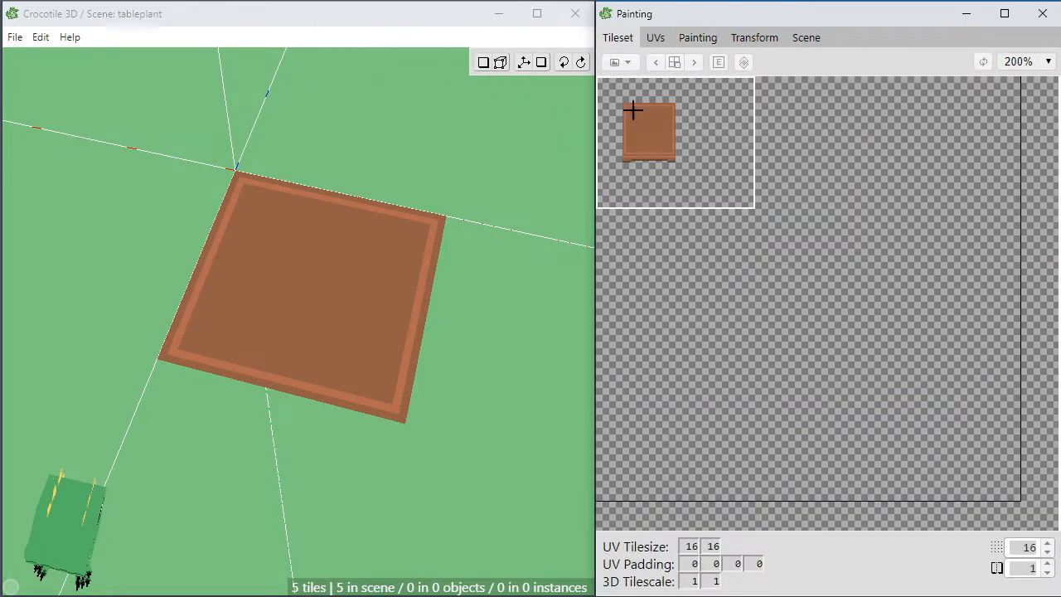
{"action": "left_click", "coordinate": [638, 163]}
{"action": "right_click_drag", "start_coordinate": [519, 356], "coordinate": [454, 412]}
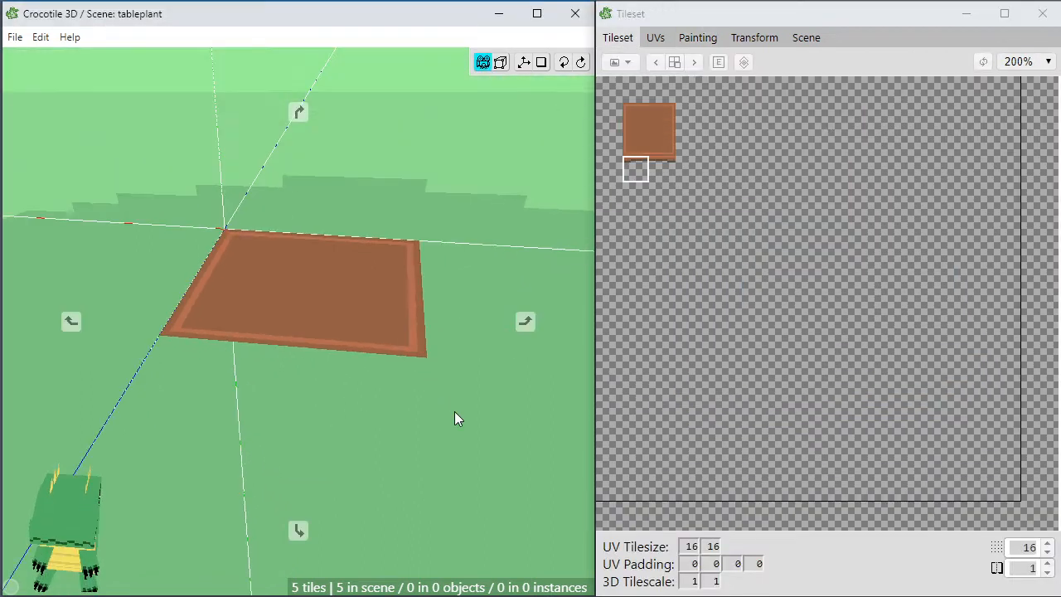
{"action": "key", "text": "c"}
{"action": "left_click", "coordinate": [161, 335]}
{"action": "key", "text": "space"}
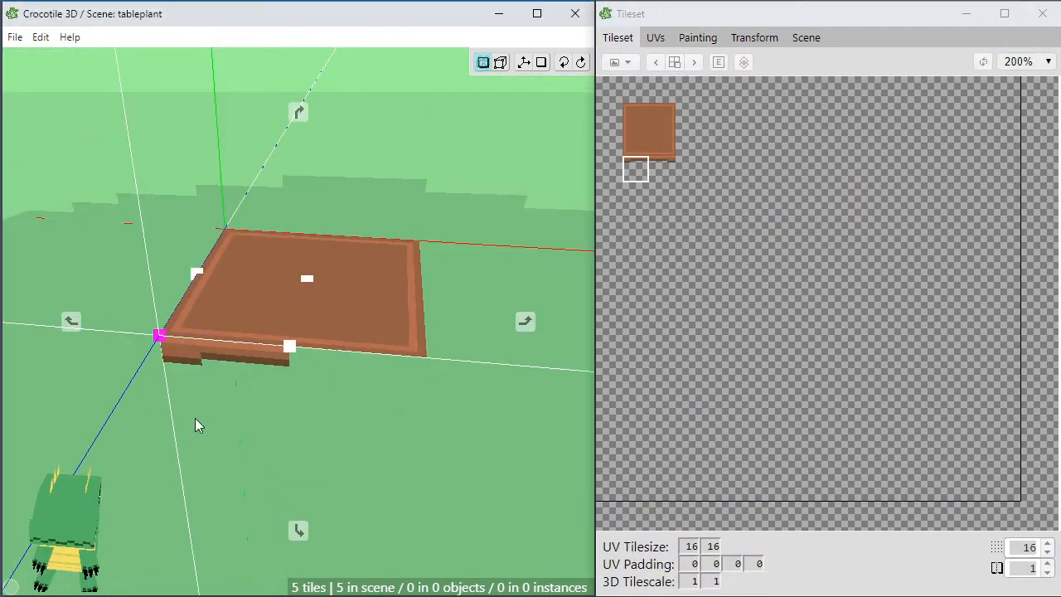
Place the left and right edge-strip tiles vertically along the tabletop's front edge.
{"action": "left_click_drag", "start_coordinate": [195, 418], "coordinate": [198, 396]}
{"action": "left_click", "coordinate": [202, 396]}
{"action": "left_click", "coordinate": [656, 169]}
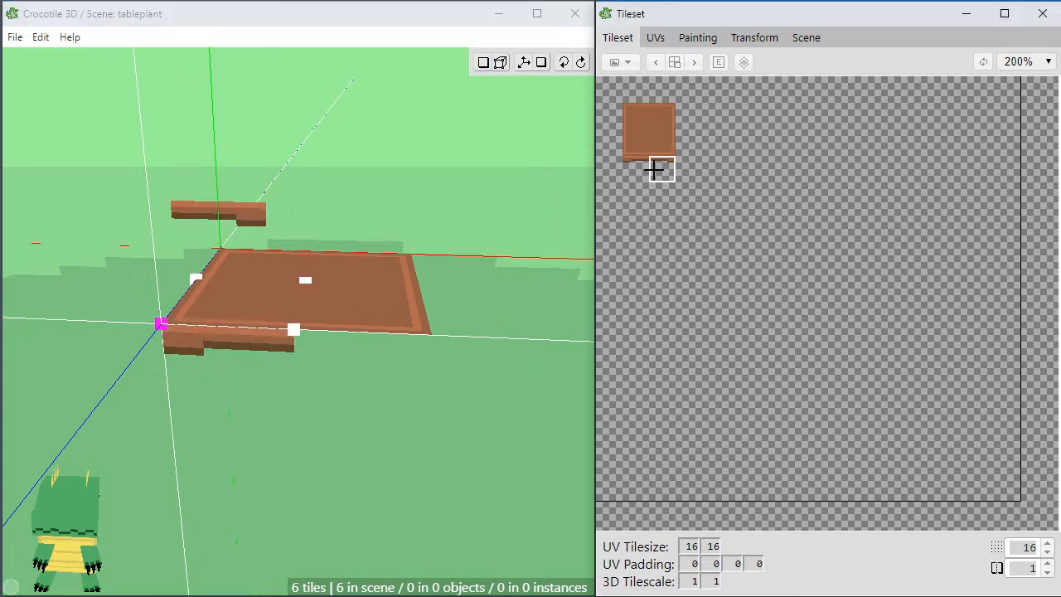
{"action": "left_click", "coordinate": [357, 390]}
Switch to editing the geometry and select both vertical tiles along the tabletop's front edge.
{"action": "key", "text": "Tab"}
{"action": "key", "text": "space"}
{"action": "left_click_drag", "start_coordinate": [241, 381], "coordinate": [272, 376]}
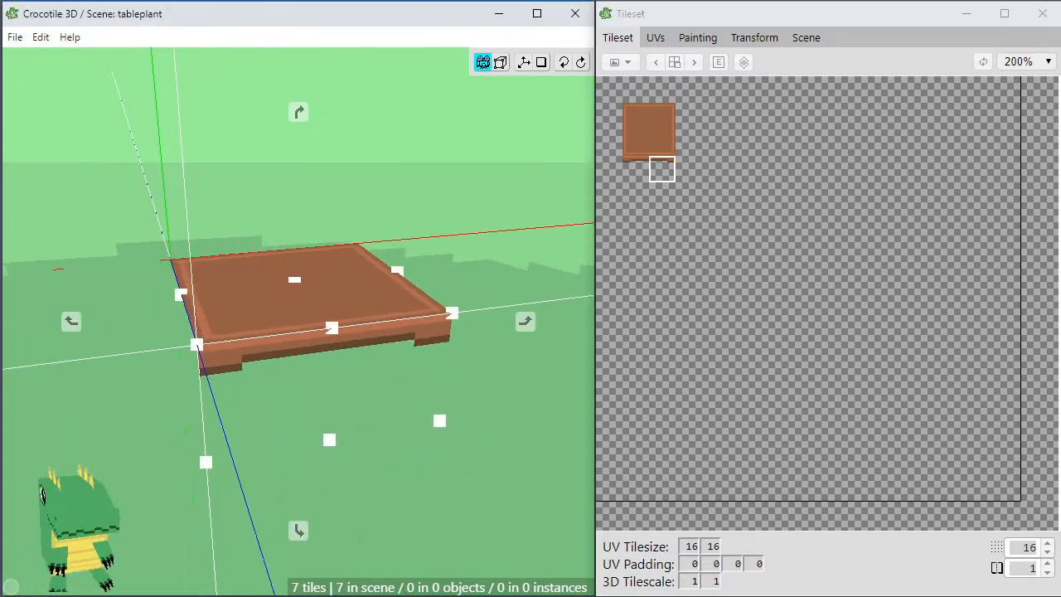
{"action": "left_click", "coordinate": [296, 400]}
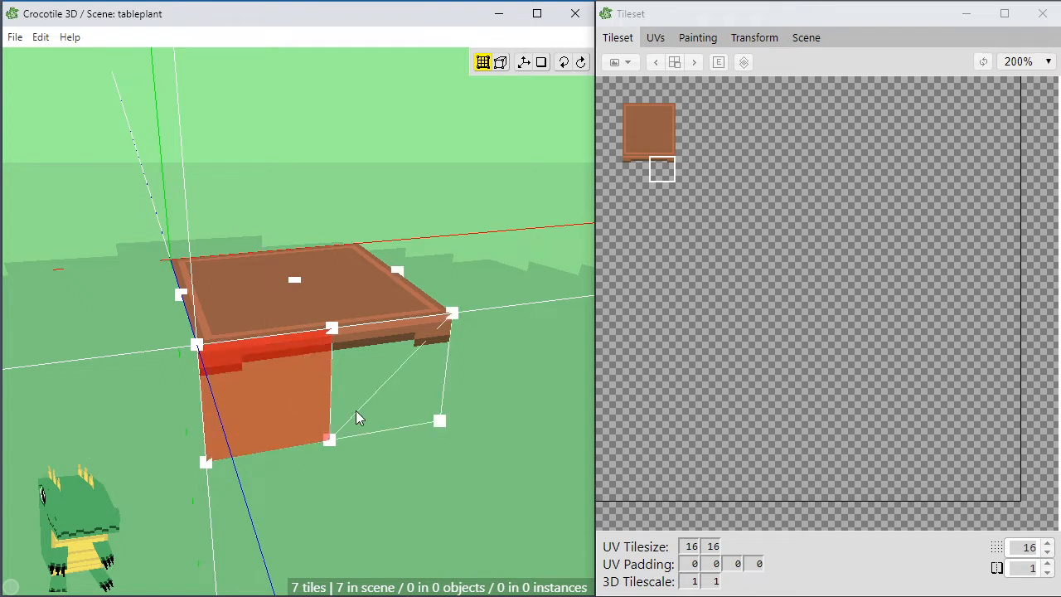
{"action": "left_click", "coordinate": [356, 415], "text": "shift"}
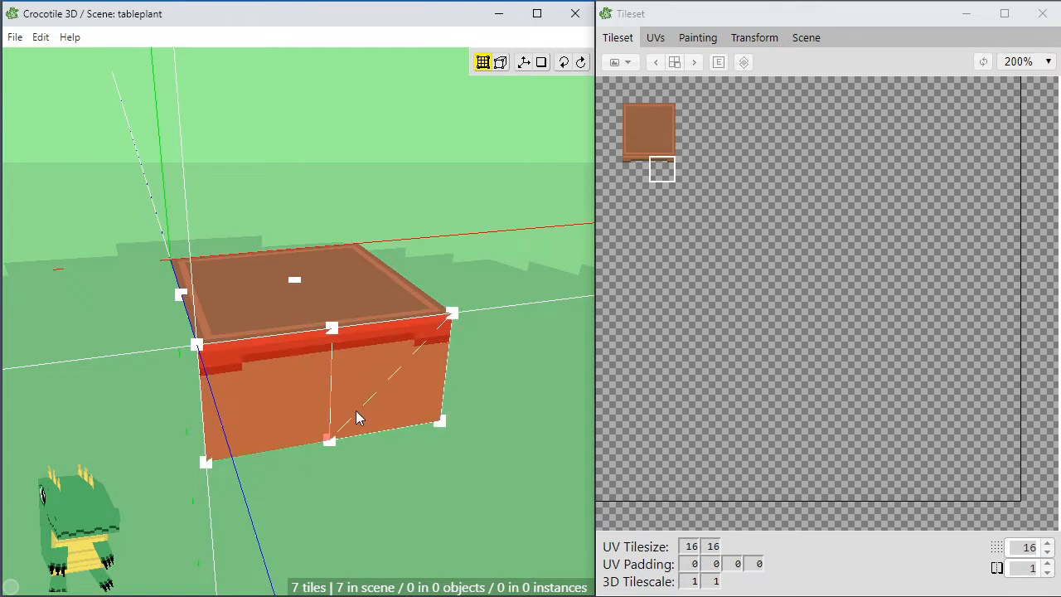
Cut the left front tile horizontally along the bottom of its painted foot.
{"action": "scroll", "coordinate": [356, 410], "scroll_direction": "up", "scroll_amount": 1}
{"action": "key", "text": "k"}
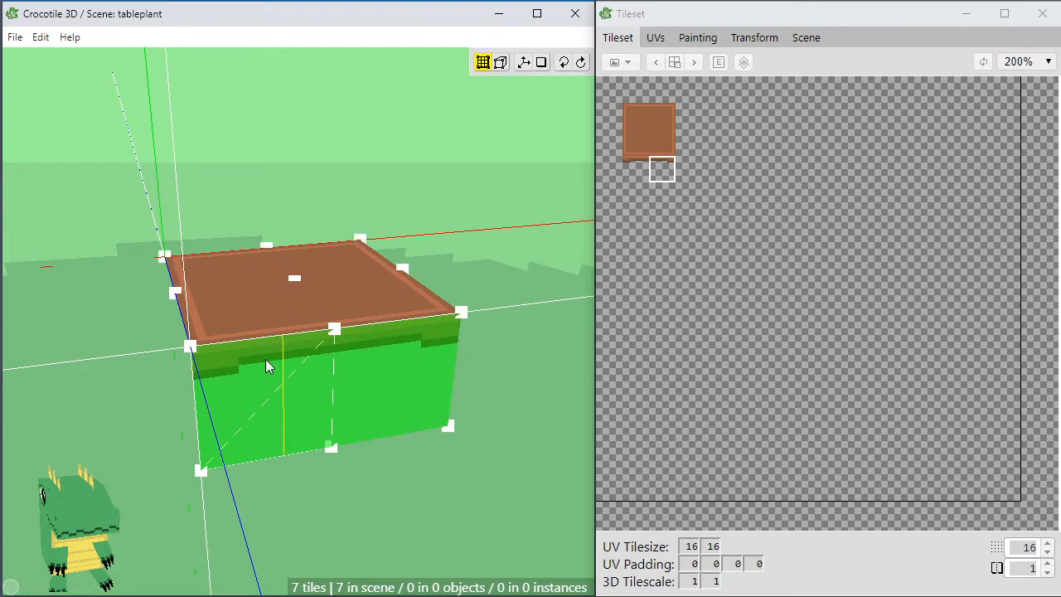
{"action": "left_click", "coordinate": [208, 383]}
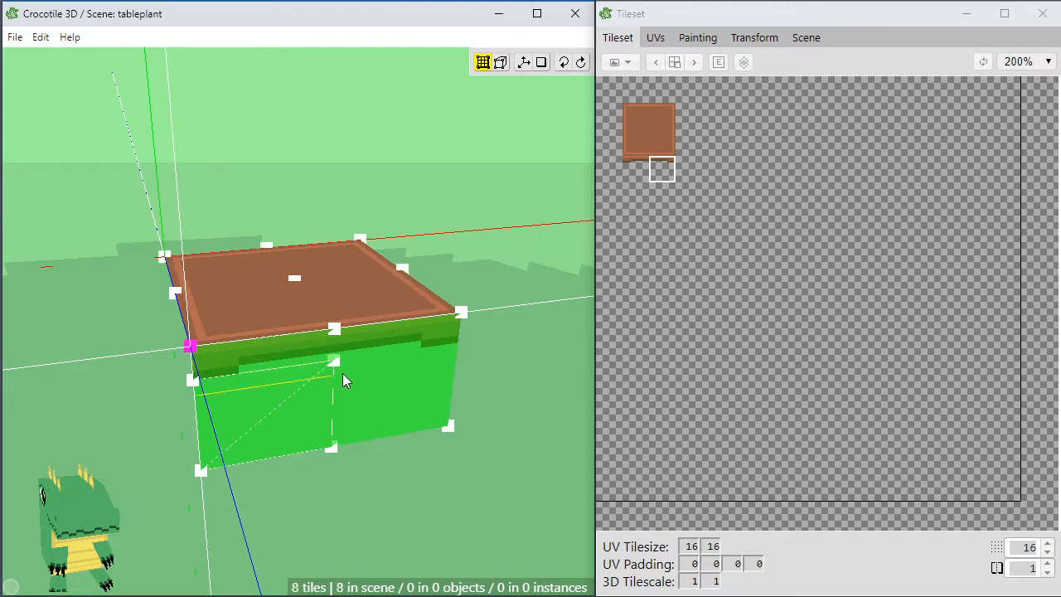
Cut the right front tile along the bottom of its painted foot and delete the empty lower pieces of both front tiles.
{"action": "left_click", "coordinate": [352, 360]}
{"action": "key", "text": "Escape"}
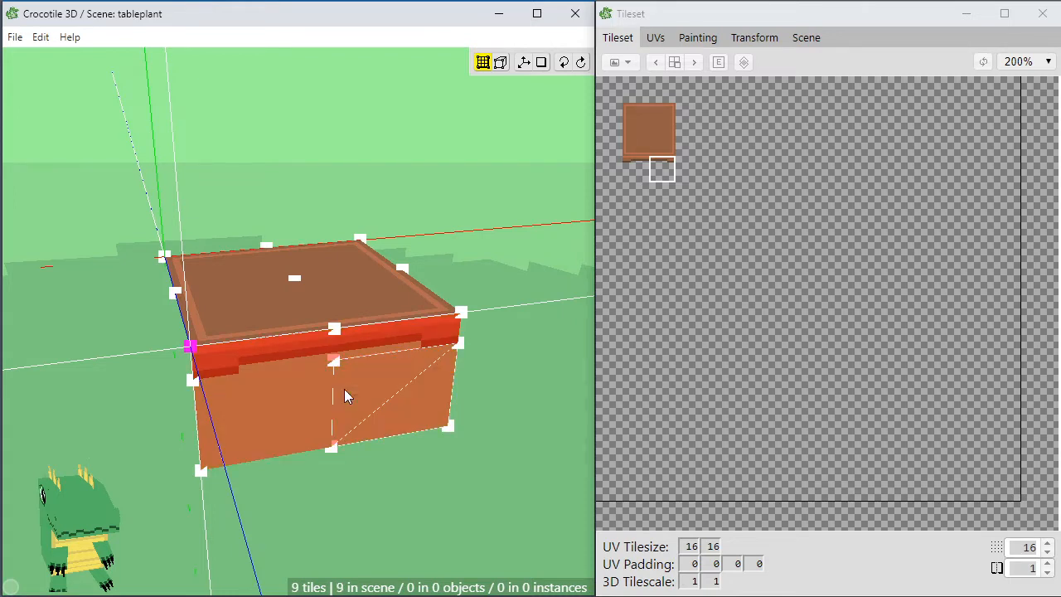
{"action": "left_click", "coordinate": [296, 352], "text": "ctrl"}
{"action": "left_click", "coordinate": [361, 349]}
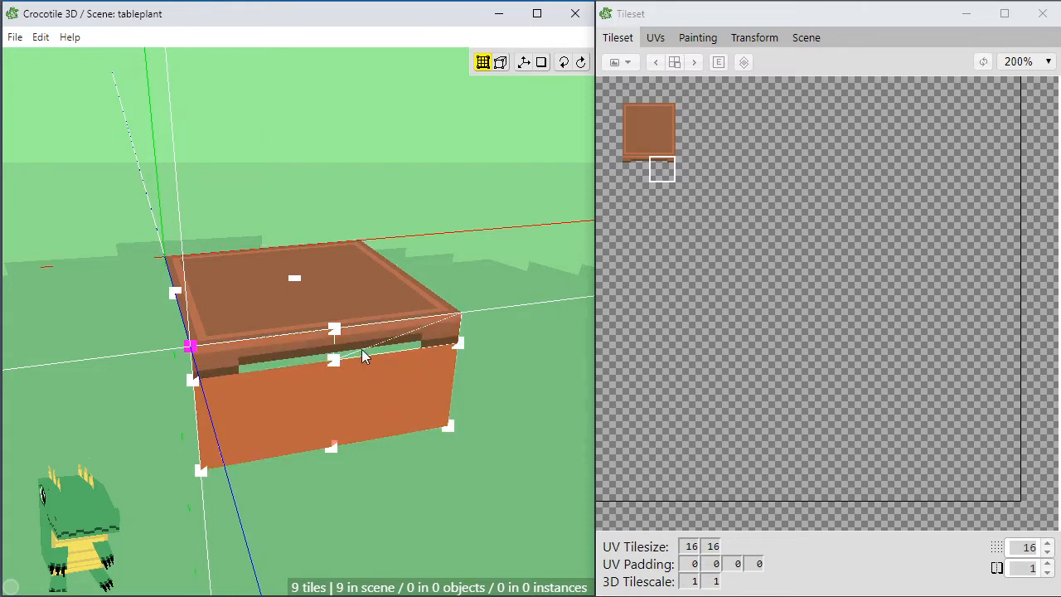
{"action": "key", "text": "Delete"}
Copy the two trimmed tiles on the tabletop's front edge and paste a duplicate.
{"action": "left_click", "coordinate": [270, 362]}
{"action": "left_click", "coordinate": [391, 355], "text": "shift"}
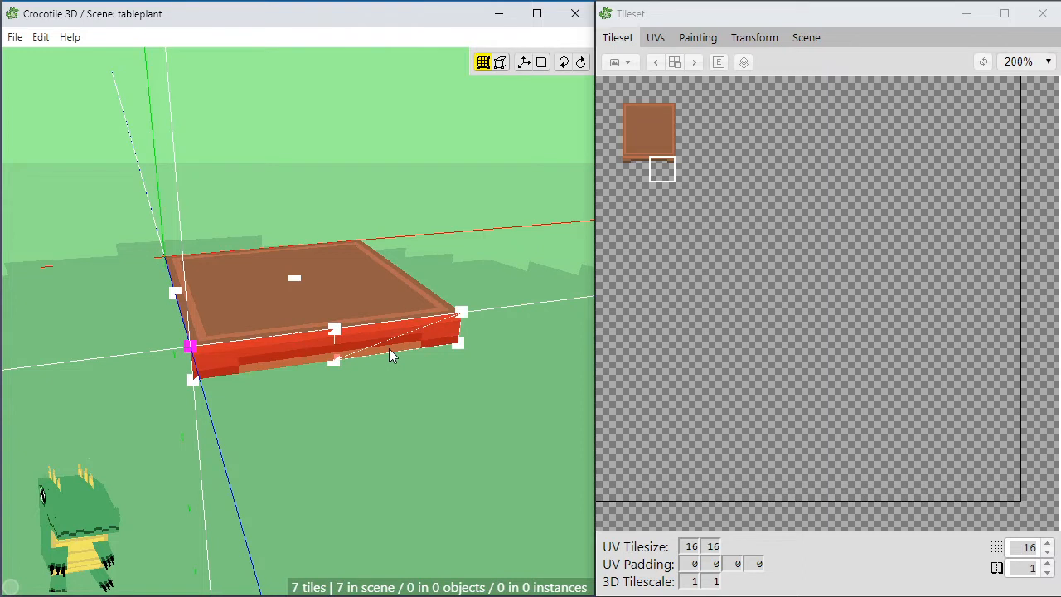
{"action": "key", "text": "ctrl+c"}
{"action": "key", "text": "ctrl+v"}
{"action": "left_click", "coordinate": [377, 357]}
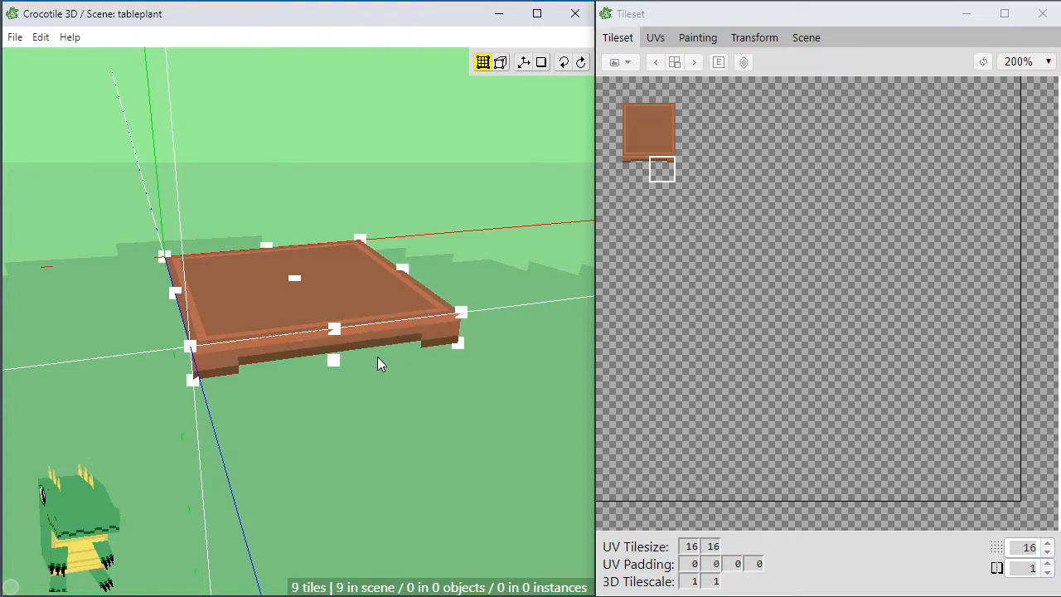
Flip the duplicated edge tiles about the front-left corner and rotate them onto the tabletop's left side.
{"action": "key", "text": "shift+f"}
{"action": "key", "text": "f"}
{"action": "right_click_drag", "start_coordinate": [310, 402], "coordinate": [243, 422]}
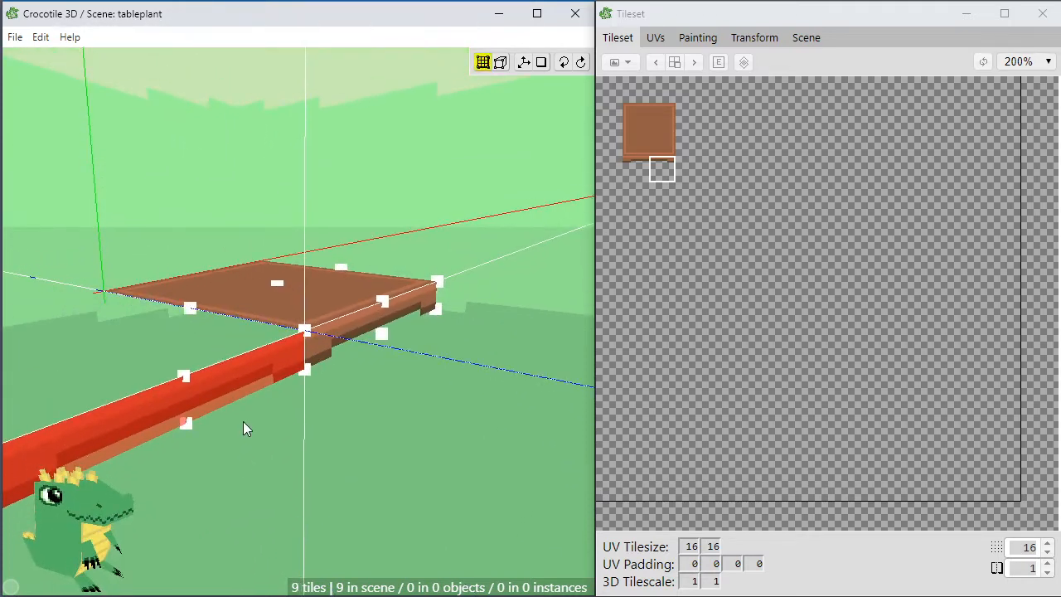
{"action": "middle_click_drag", "start_coordinate": [347, 416], "coordinate": [432, 413]}
{"action": "key", "text": "r"}
{"action": "right_click_drag", "start_coordinate": [342, 423], "coordinate": [292, 426]}
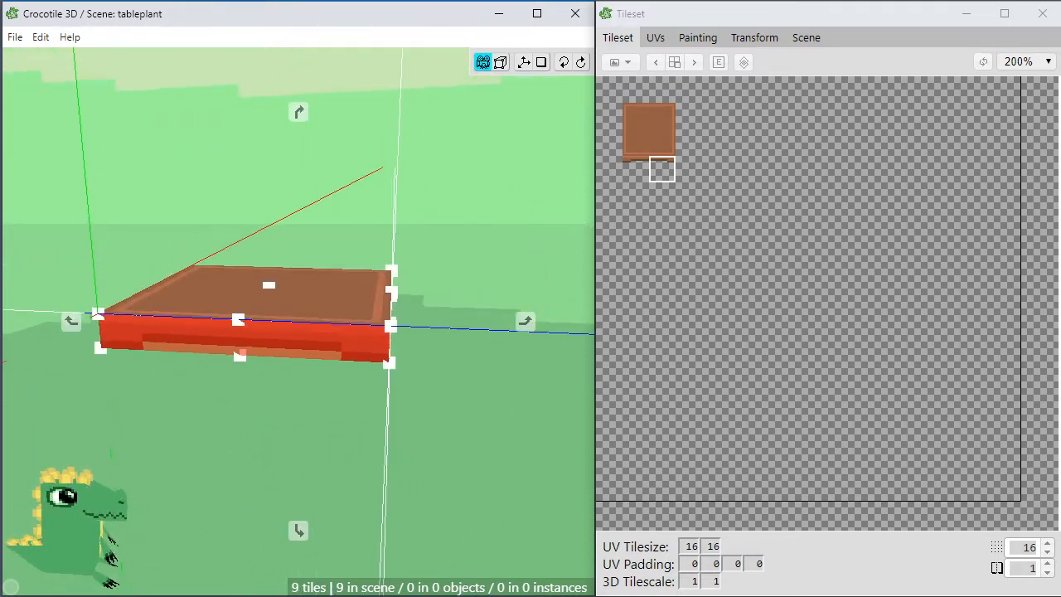
{"action": "left_click", "coordinate": [292, 426]}
{"action": "middle_click_drag", "start_coordinate": [292, 426], "coordinate": [266, 425]}
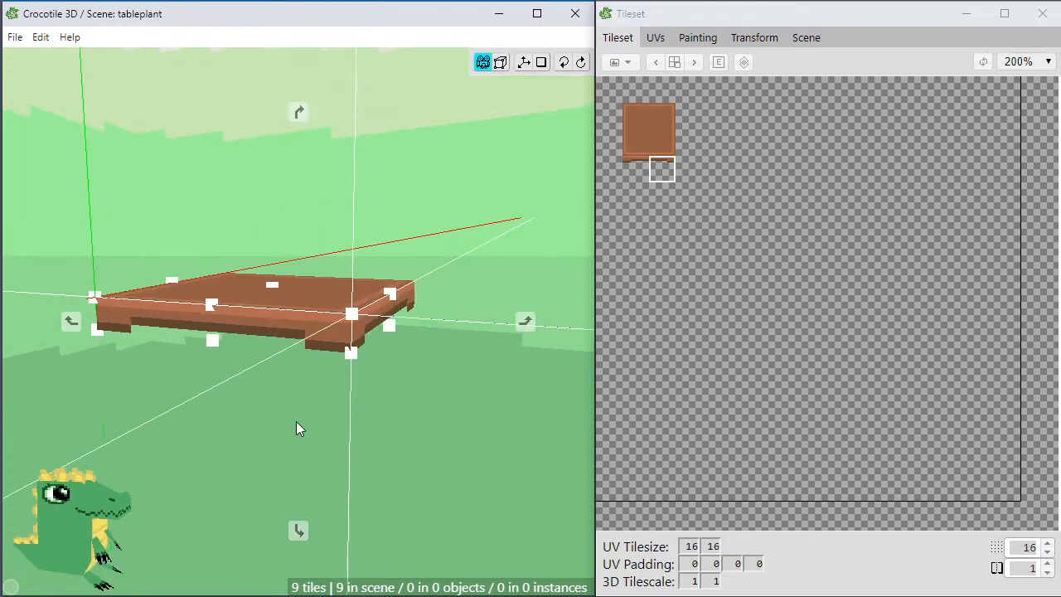
{"action": "middle_click_drag", "start_coordinate": [293, 338], "coordinate": [319, 407]}
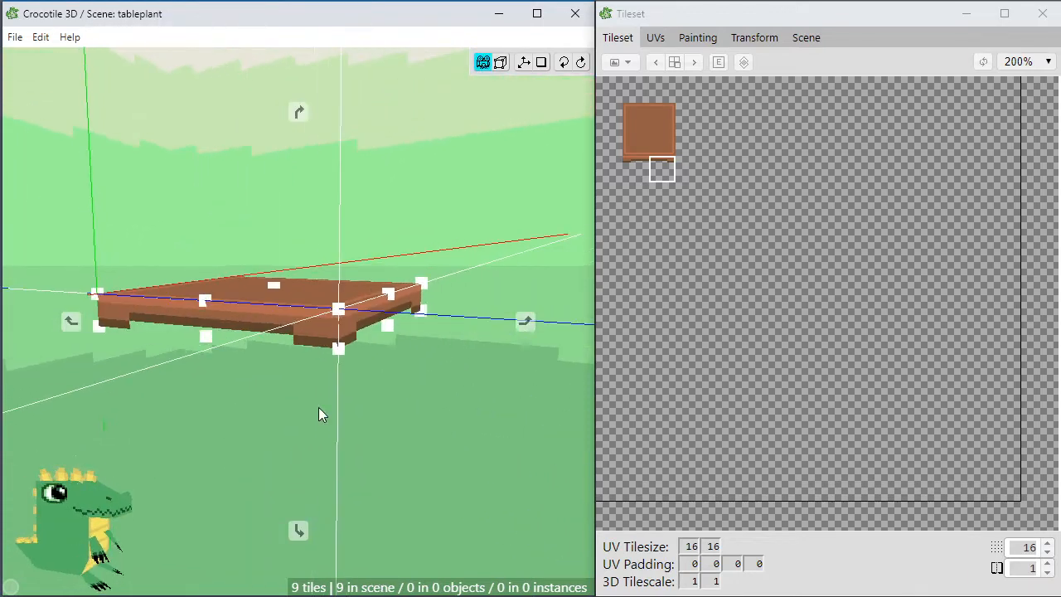
Select the four trimmed tiles on the front and left sides, duplicate them and turn the copy onto the tabletop's two bare sides.
{"action": "left_click", "coordinate": [186, 329]}
{"action": "left_click", "coordinate": [241, 328], "text": "shift"}
{"action": "left_click", "coordinate": [360, 330], "text": "shift"}
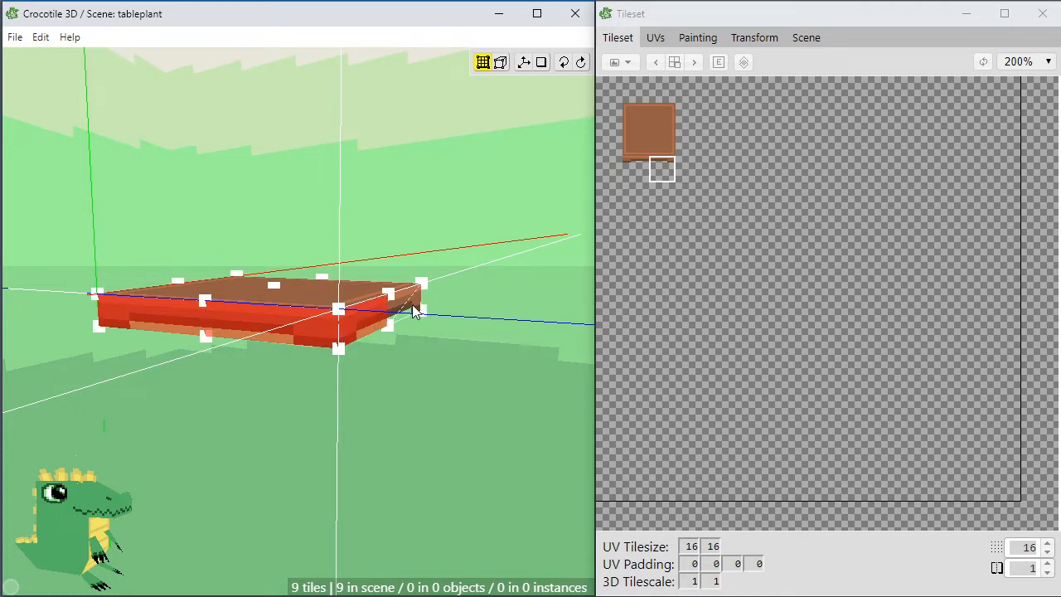
{"action": "left_click", "coordinate": [415, 308], "text": "shift"}
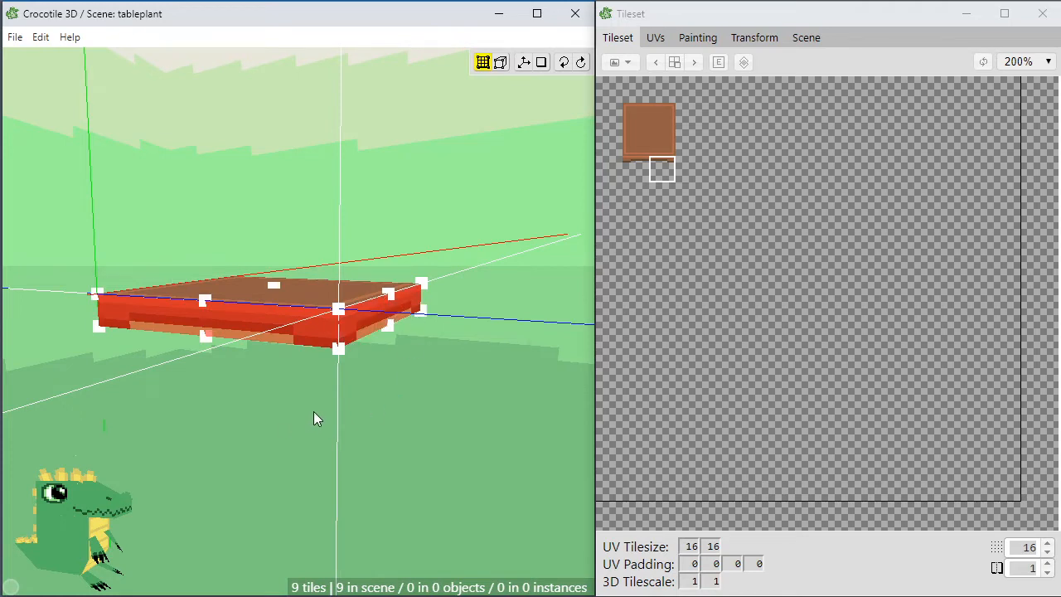
{"action": "middle_click_drag", "start_coordinate": [323, 392], "coordinate": [472, 444]}
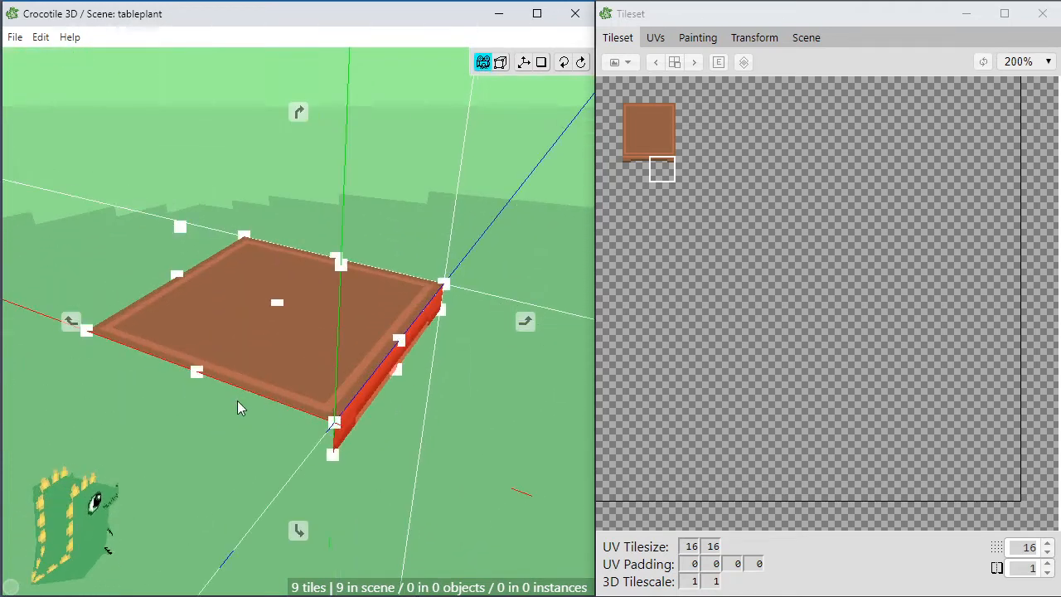
{"action": "middle_click_drag", "start_coordinate": [137, 412], "coordinate": [138, 420]}
{"action": "left_click_drag", "start_coordinate": [139, 418], "coordinate": [229, 435]}
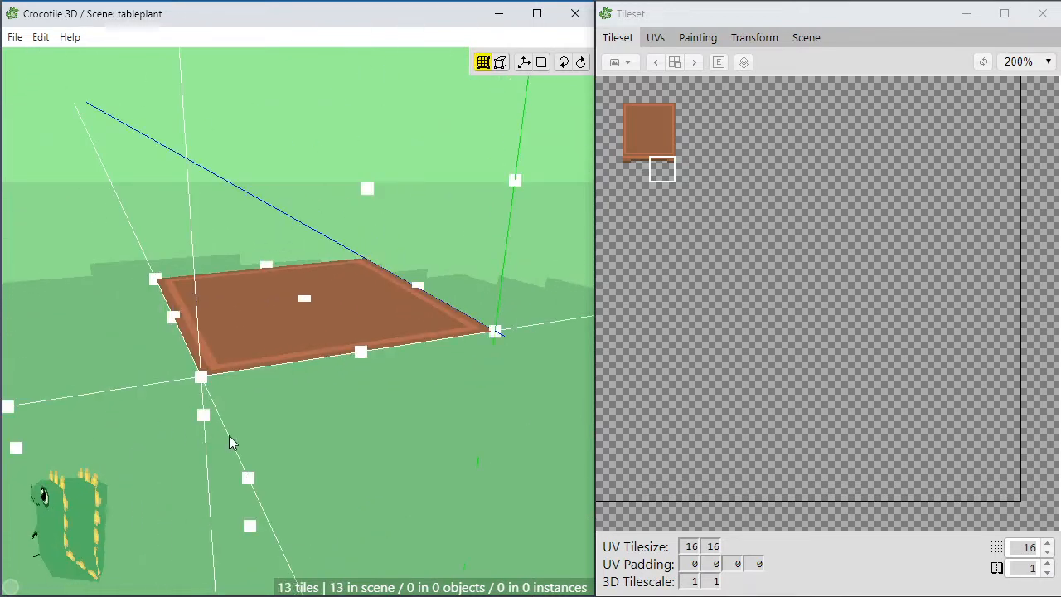
{"action": "key", "text": "a"}
{"action": "key", "text": "a"}
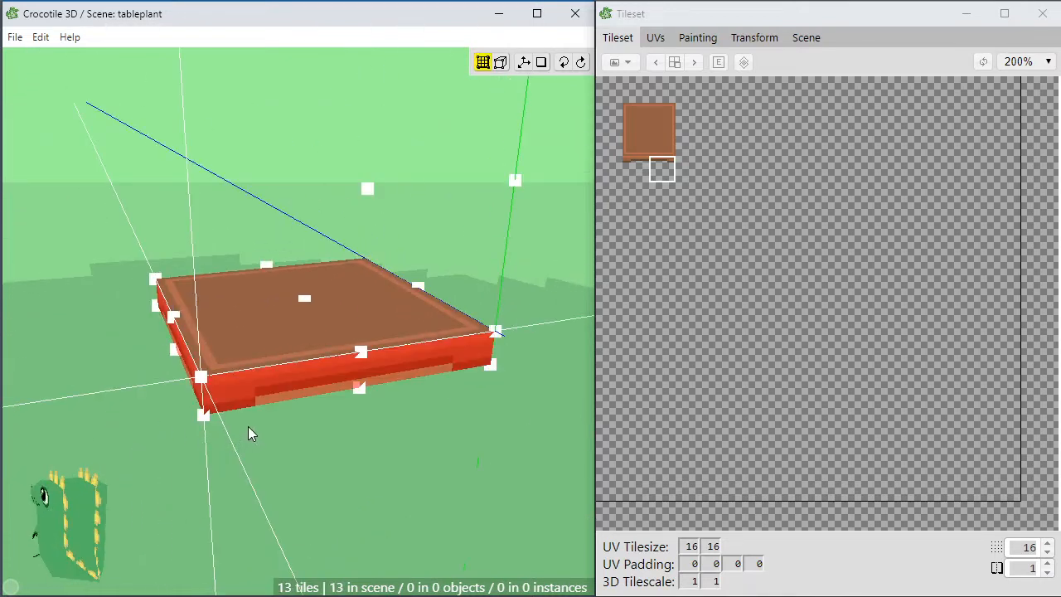
{"action": "left_click", "coordinate": [249, 427]}
{"action": "middle_click_drag", "start_coordinate": [442, 433], "coordinate": [442, 433]}
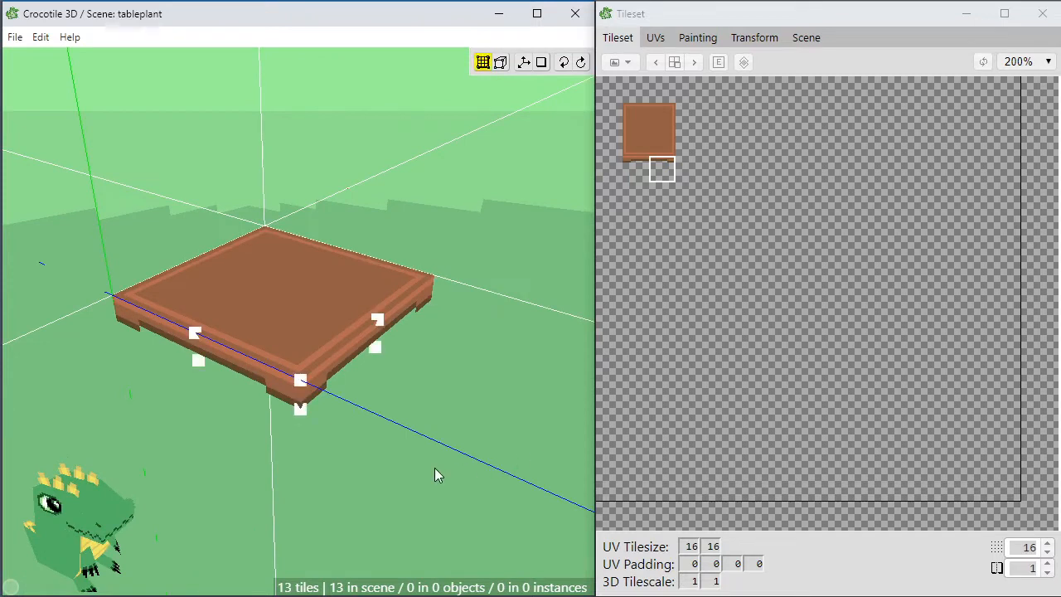
{"action": "left_click_drag", "start_coordinate": [436, 446], "coordinate": [433, 439]}
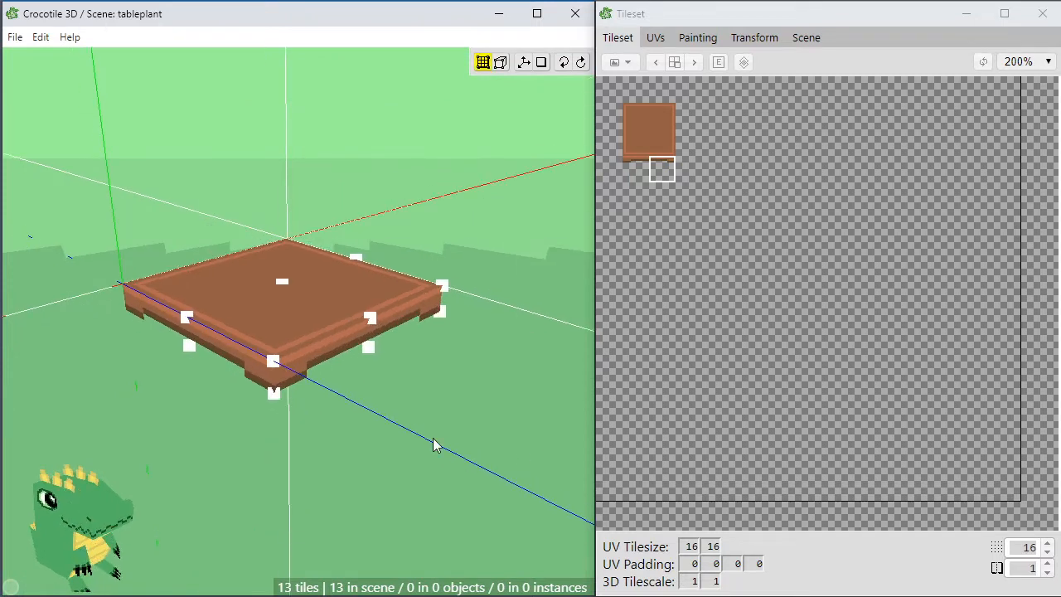
Paint a dark brown vertical strip 2 pixels wide and two tiles tall, one tile to the right of the tabletop texture.
{"action": "left_click", "coordinate": [691, 108]}
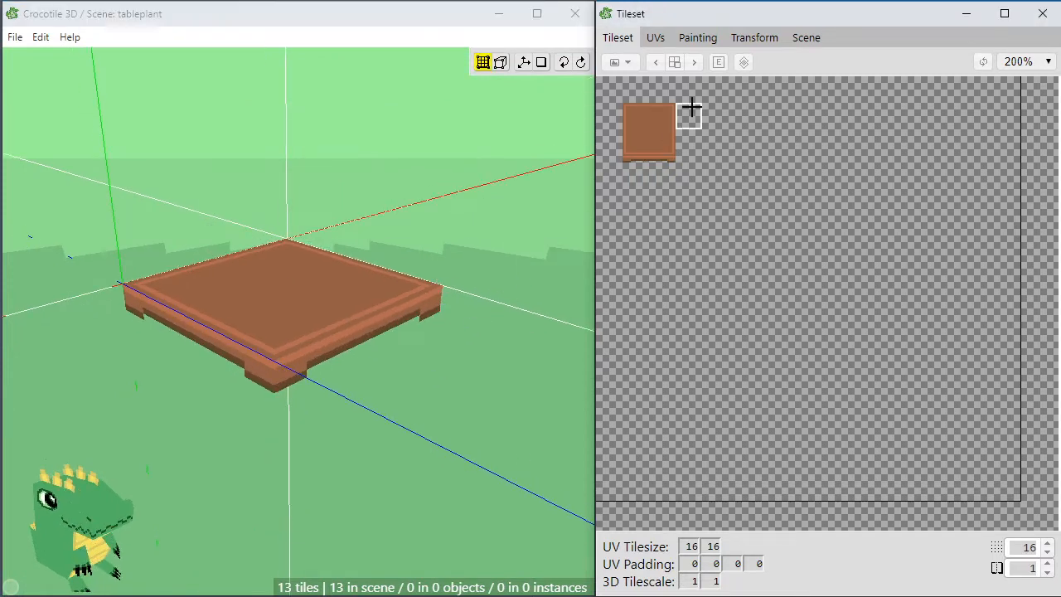
{"action": "left_click_drag", "start_coordinate": [607, 83], "coordinate": [767, 201]}
{"action": "left_click", "coordinate": [697, 38]}
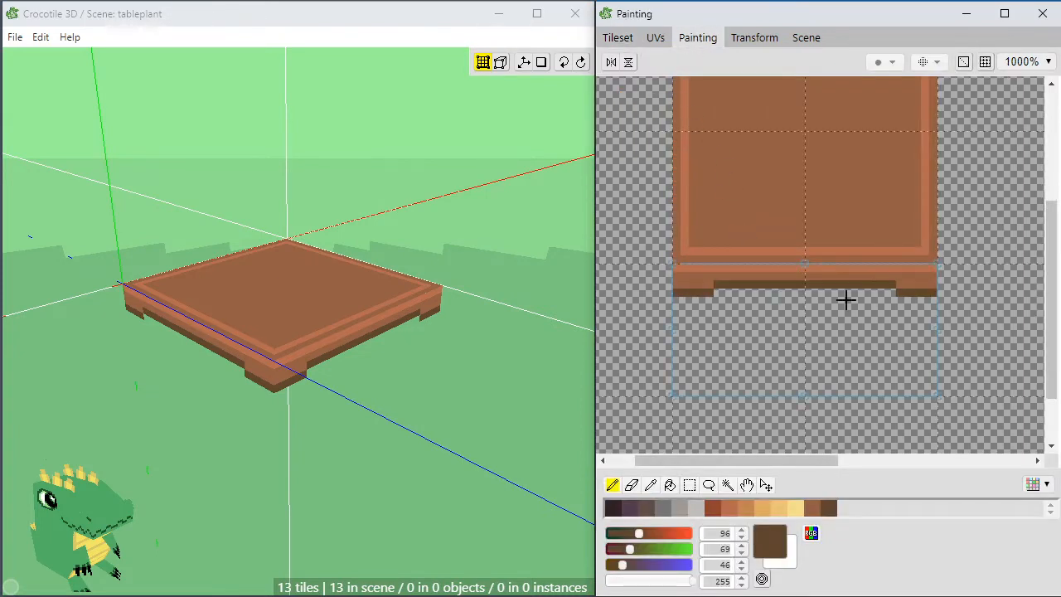
{"action": "mouse_move", "coordinate": [981, 235]}
{"action": "middle_mouse_down"}
{"action": "mouse_move", "coordinate": [753, 289]}
{"action": "mouse_move", "coordinate": [732, 356]}
{"action": "middle_mouse_up"}
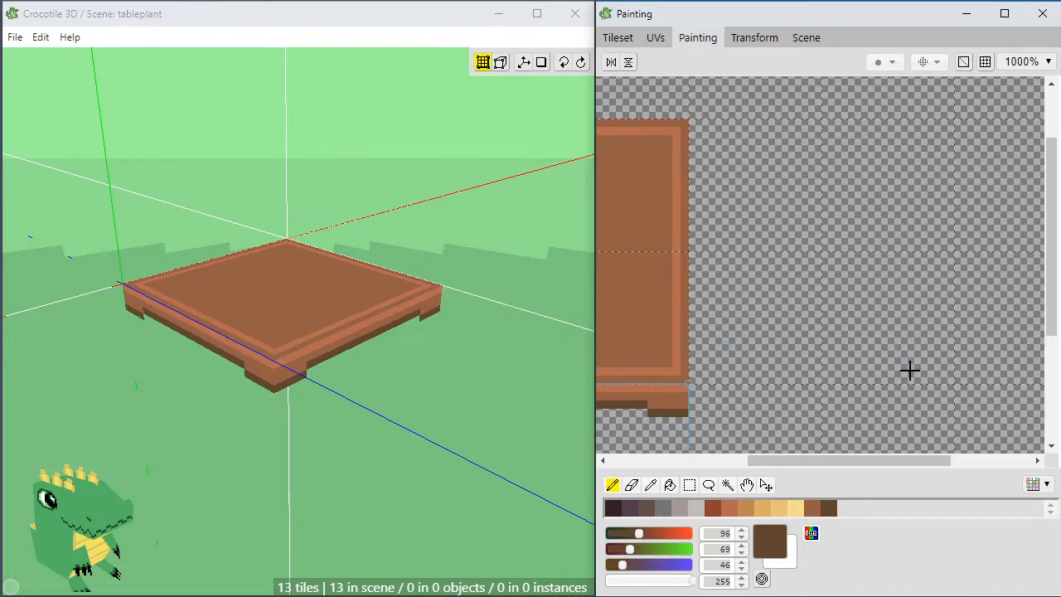
{"action": "mouse_move", "coordinate": [792, 369]}
{"action": "middle_mouse_down"}
{"action": "mouse_move", "coordinate": [938, 166]}
{"action": "mouse_move", "coordinate": [966, 182]}
{"action": "mouse_move", "coordinate": [794, 331]}
{"action": "mouse_move", "coordinate": [792, 377]}
{"action": "middle_mouse_up"}
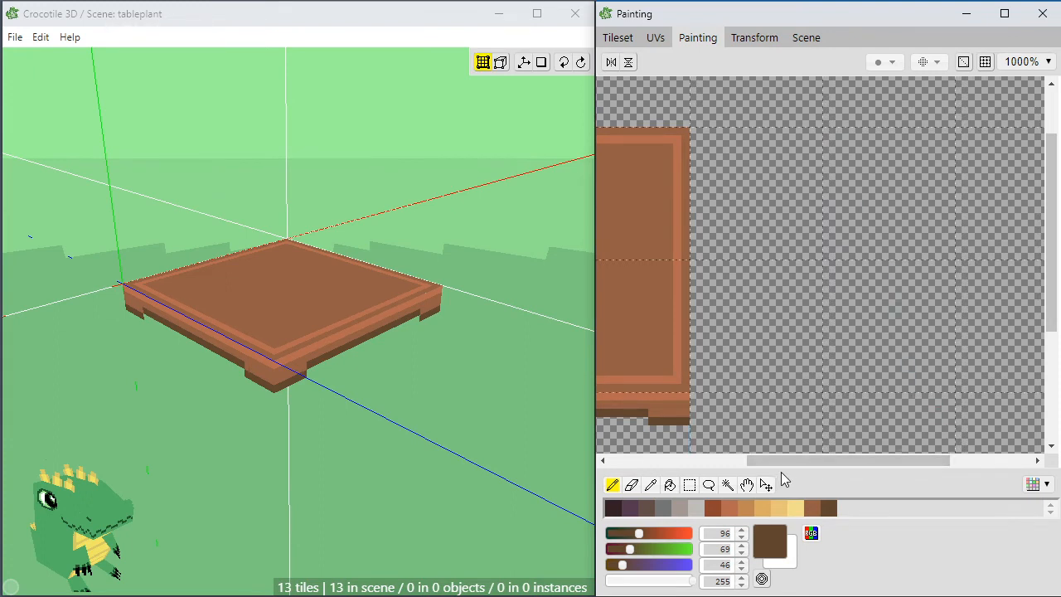
{"action": "key", "text": "m"}
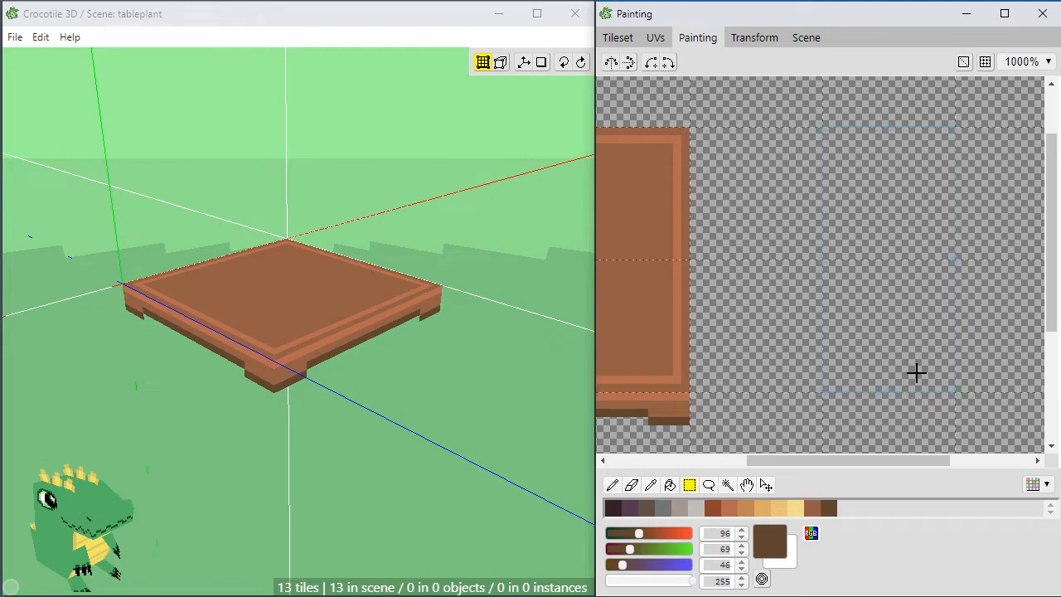
{"action": "key", "text": "b"}
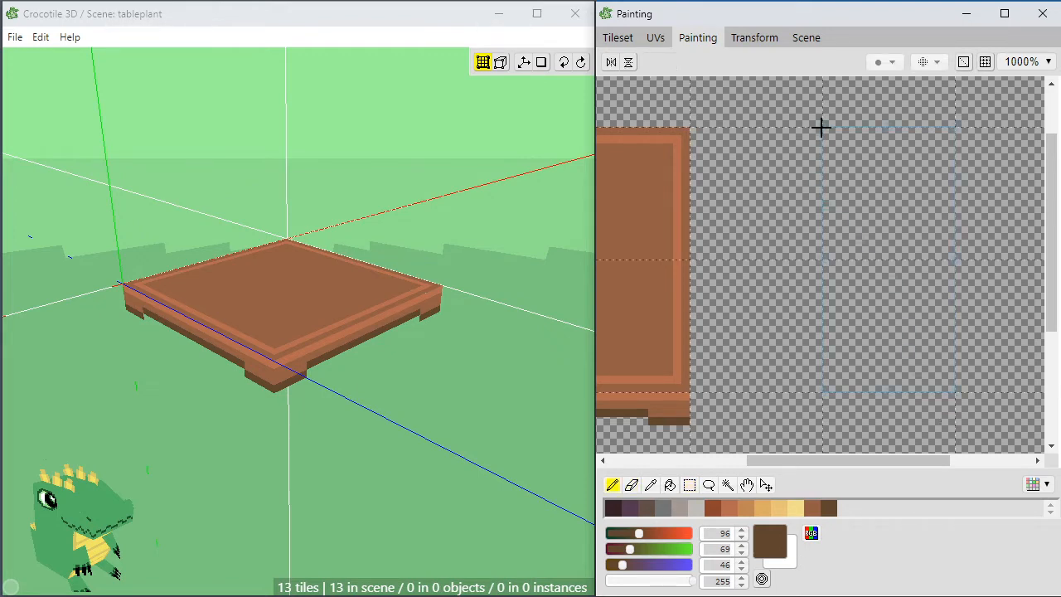
{"action": "mouse_move", "coordinate": [822, 127]}
{"action": "left_mouse_down"}
{"action": "mouse_move", "coordinate": [825, 386]}
{"action": "mouse_move", "coordinate": [837, 127]}
{"action": "left_mouse_up"}
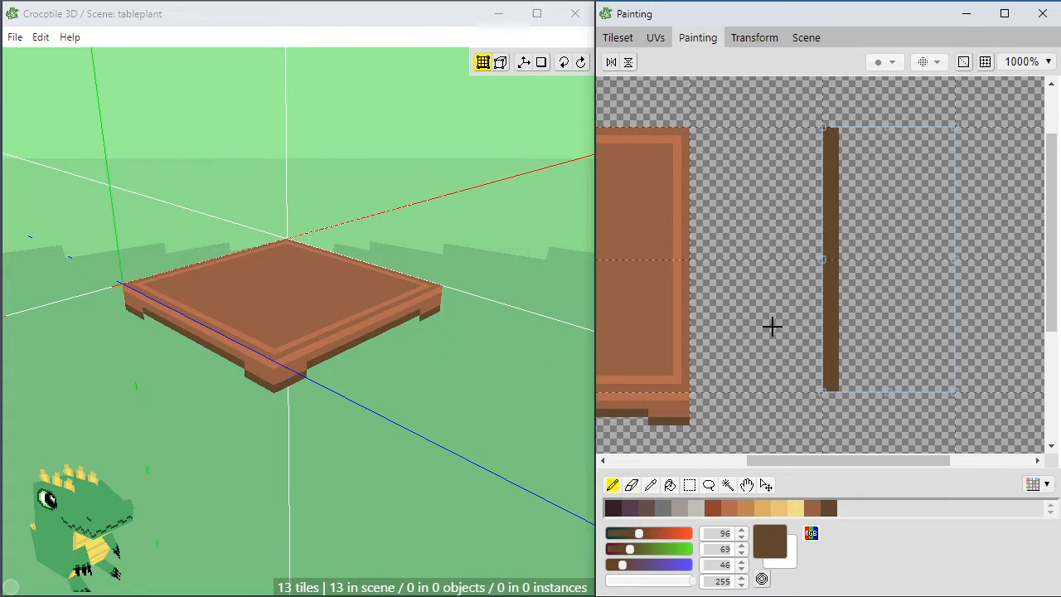
Sample the table's medium brown and paint over the leg strip, leaving its top and bottom ends dark.
{"action": "left_click", "coordinate": [688, 400], "text": "alt"}
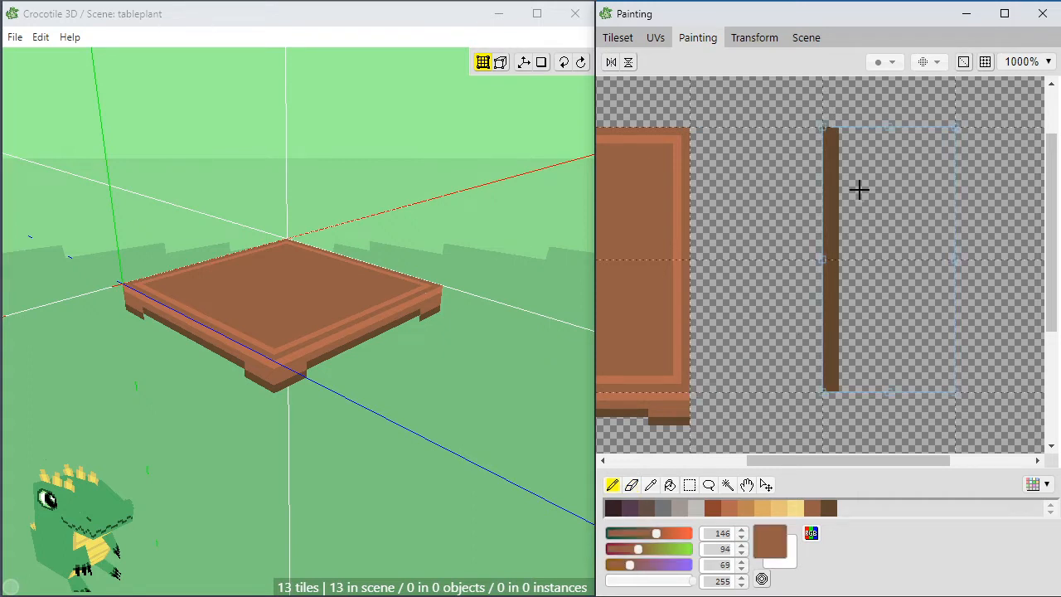
{"action": "left_click_drag", "start_coordinate": [833, 148], "coordinate": [834, 377]}
{"action": "left_click_drag", "start_coordinate": [831, 328], "coordinate": [833, 151]}
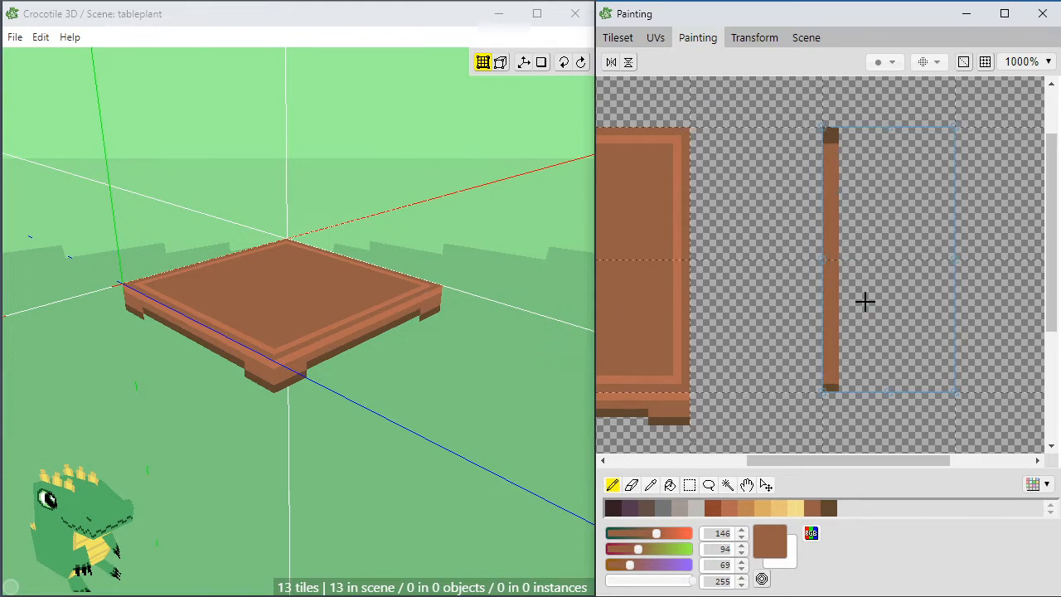
Widen the leg strip with a dark brown shaded side 2 pixels wide along its right edge.
{"action": "key", "text": "space"}
{"action": "mouse_move", "coordinate": [896, 308]}
{"action": "left_mouse_down"}
{"action": "mouse_move", "coordinate": [875, 307]}
{"action": "mouse_move", "coordinate": [890, 302]}
{"action": "left_mouse_up"}
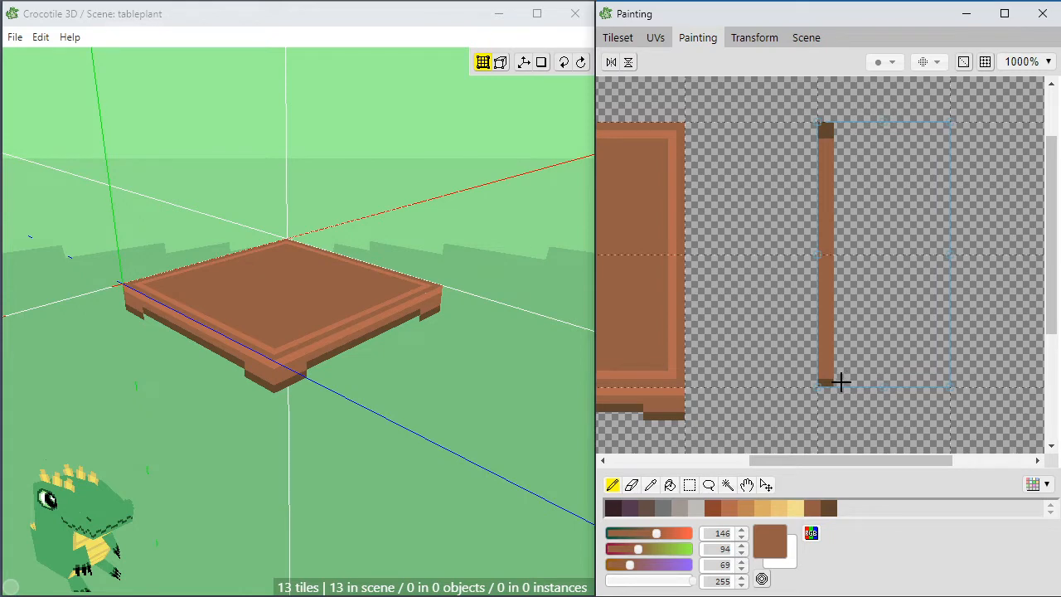
{"action": "mouse_move", "coordinate": [838, 381]}
{"action": "left_mouse_down"}
{"action": "mouse_move", "coordinate": [861, 135]}
{"action": "mouse_move", "coordinate": [838, 161]}
{"action": "mouse_move", "coordinate": [841, 386]}
{"action": "left_mouse_up"}
{"action": "left_click", "coordinate": [838, 132], "text": "alt"}
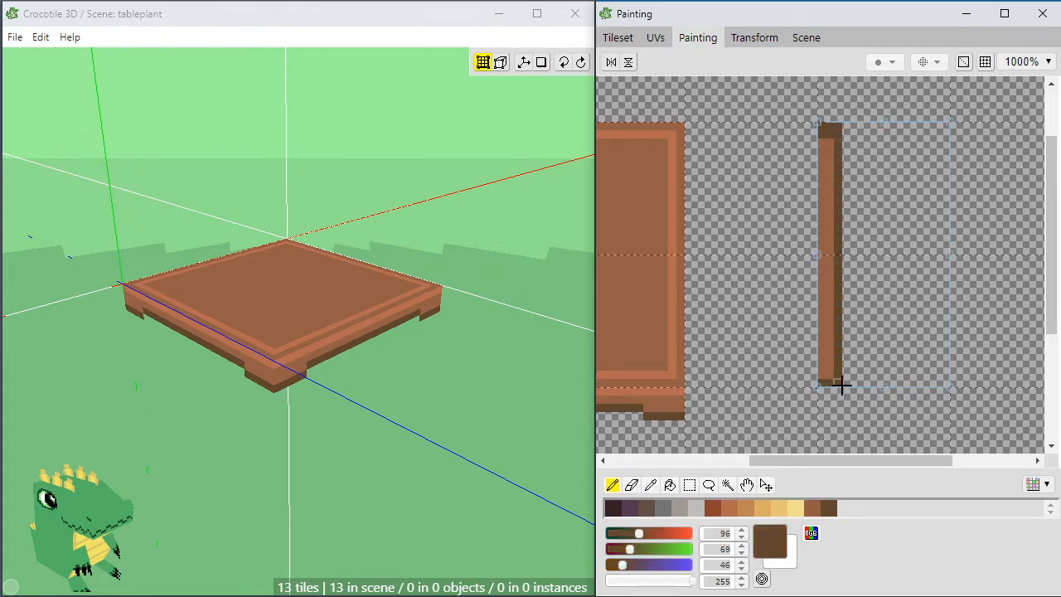
{"action": "key", "text": "ctrl+z"}
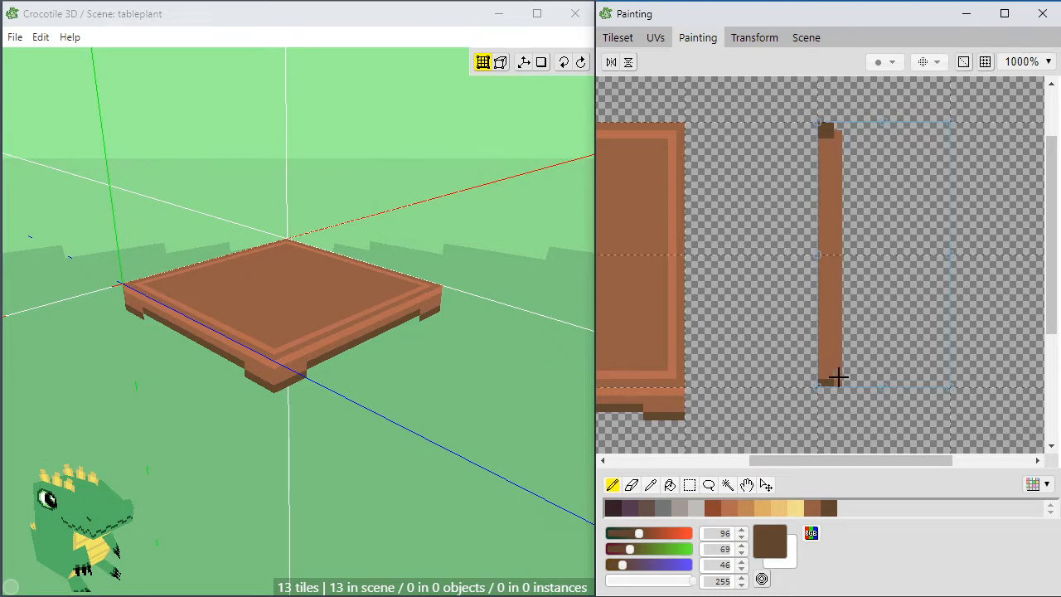
{"action": "left_click_drag", "start_coordinate": [839, 117], "coordinate": [849, 426]}
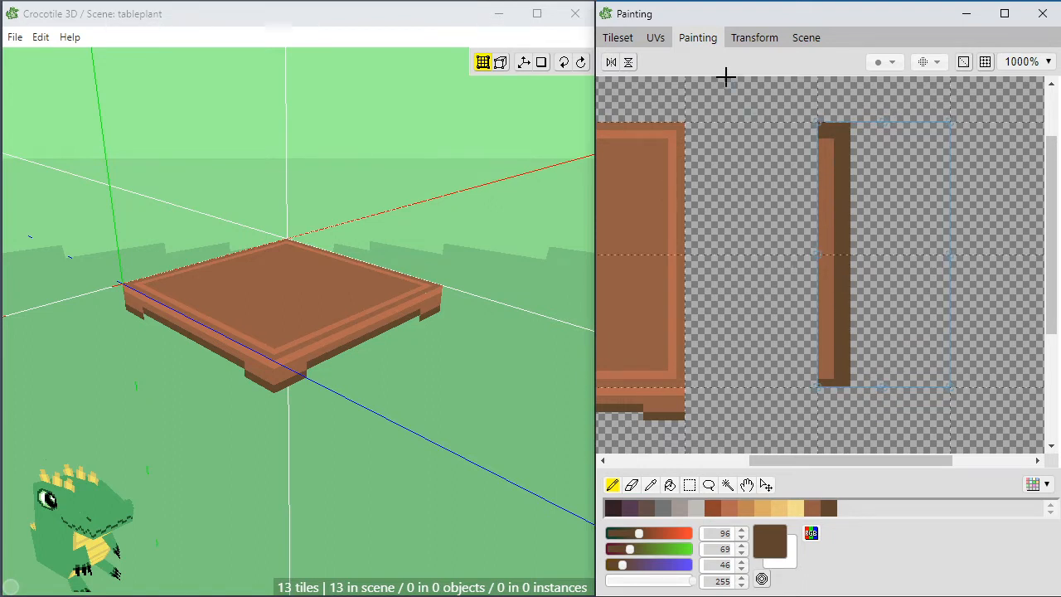
Pick the two stacked leg tiles in the tileset and switch to placing tiles in the scene.
{"action": "left_click", "coordinate": [618, 37]}
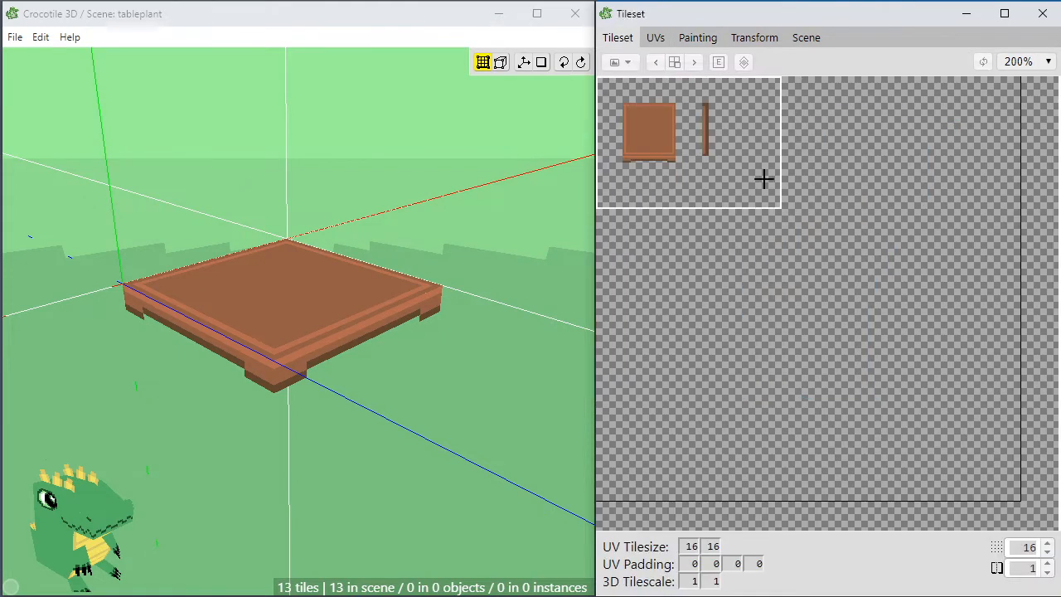
{"action": "left_click", "coordinate": [715, 117]}
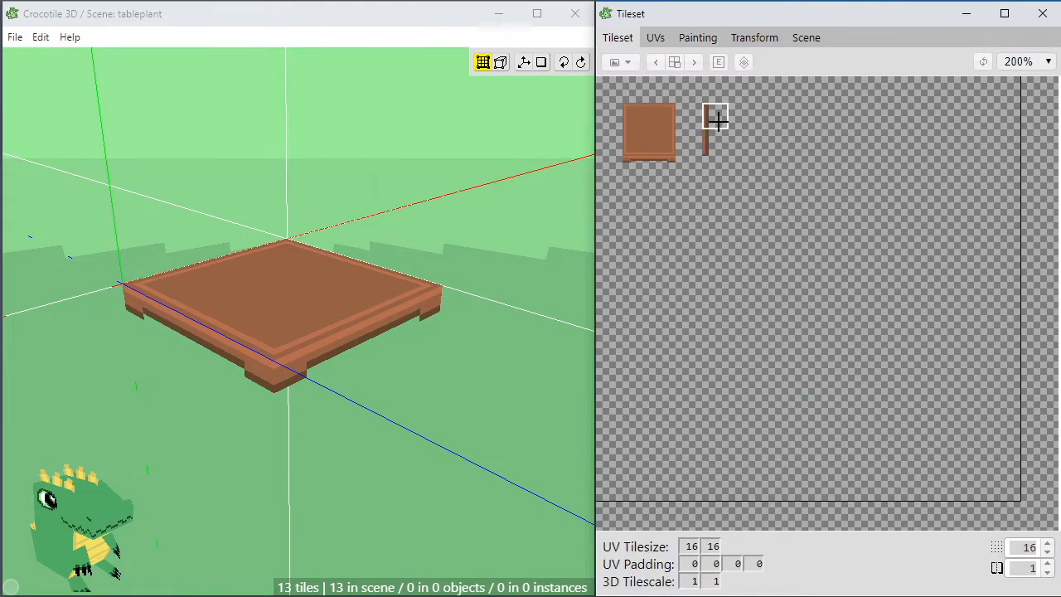
{"action": "left_click_drag", "start_coordinate": [719, 122], "coordinate": [719, 139]}
{"action": "key", "text": "c"}
{"action": "left_click", "coordinate": [425, 400]}
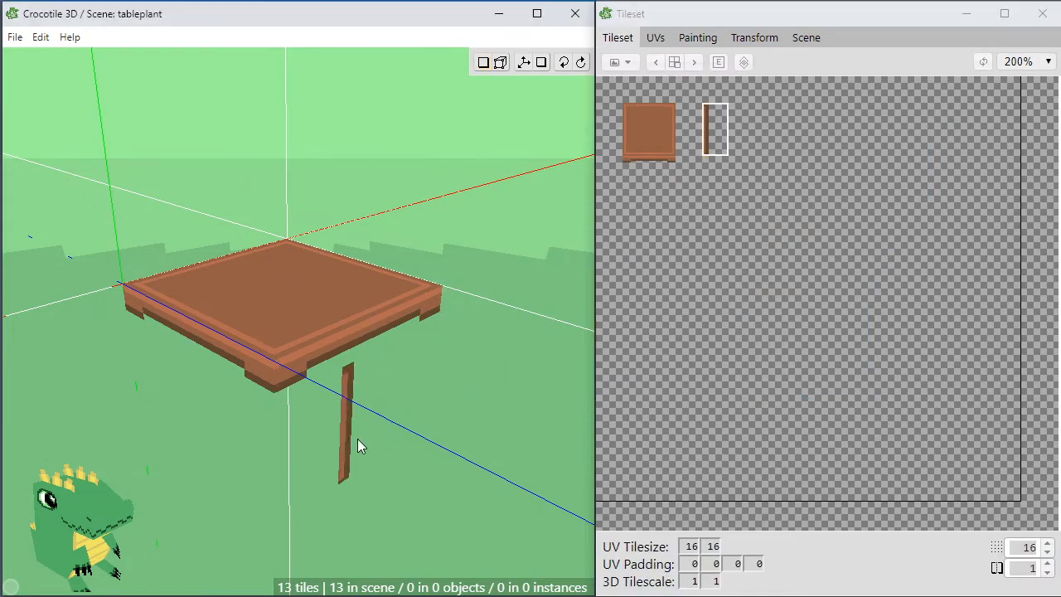
Set the 3D cursor on the lower front-left corner of the table's edge and place the leg tile vertically below it.
{"action": "key", "text": "space"}
{"action": "left_click_drag", "start_coordinate": [321, 458], "coordinate": [321, 450]}
{"action": "key", "text": "c"}
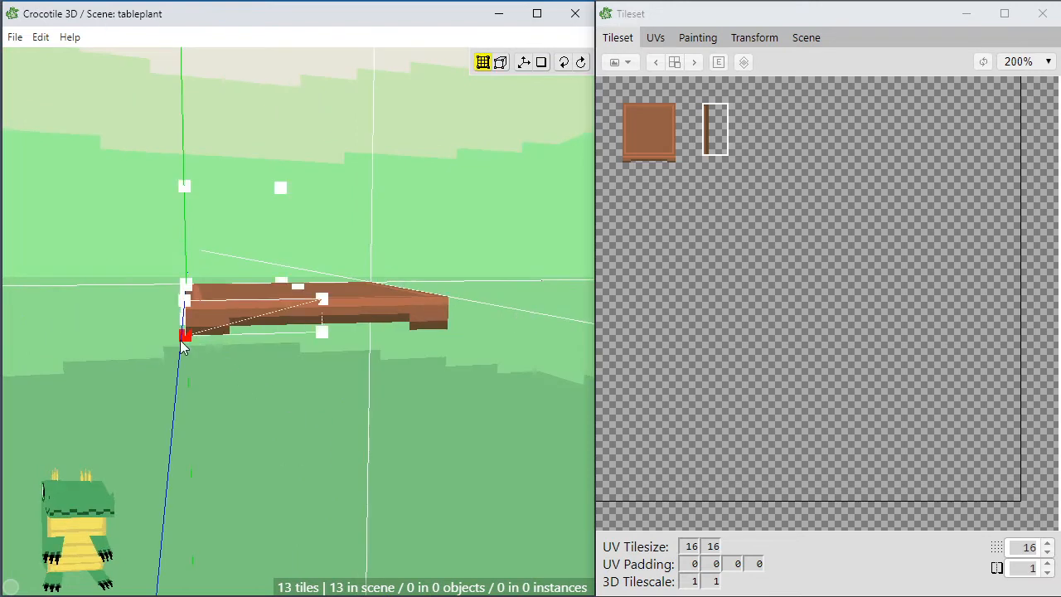
{"action": "left_click", "coordinate": [220, 380]}
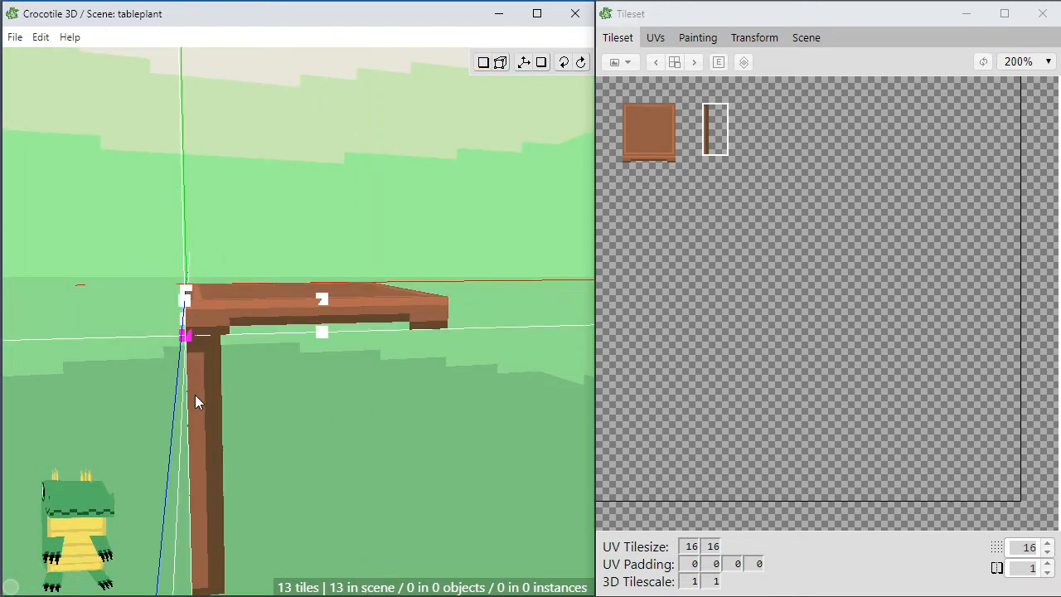
{"action": "key", "text": "c"}
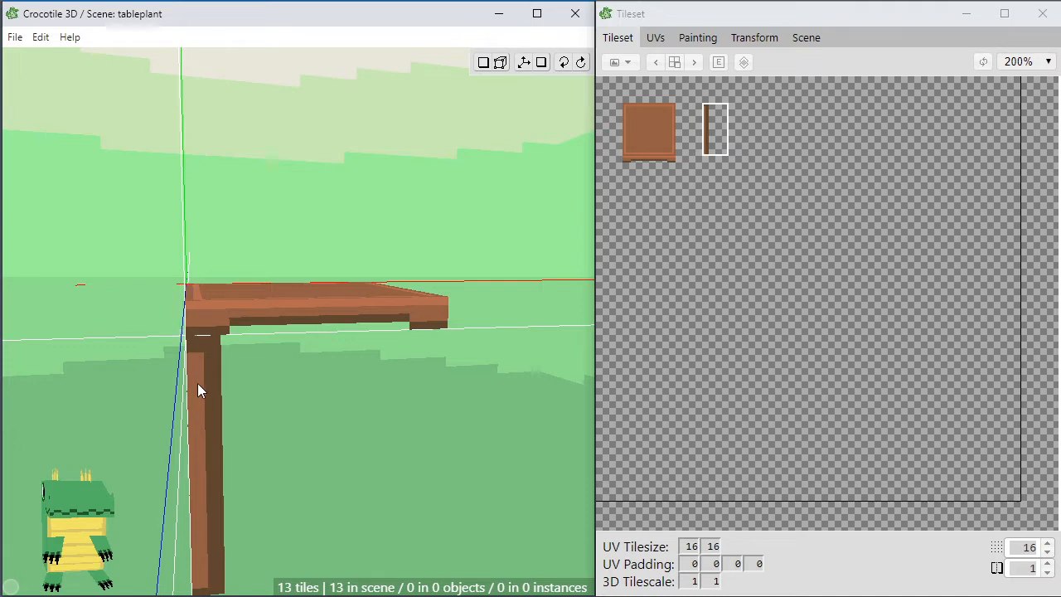
{"action": "left_click", "coordinate": [209, 380]}
{"action": "right_click_drag", "start_coordinate": [240, 399], "coordinate": [279, 372]}
{"action": "key", "text": "c"}
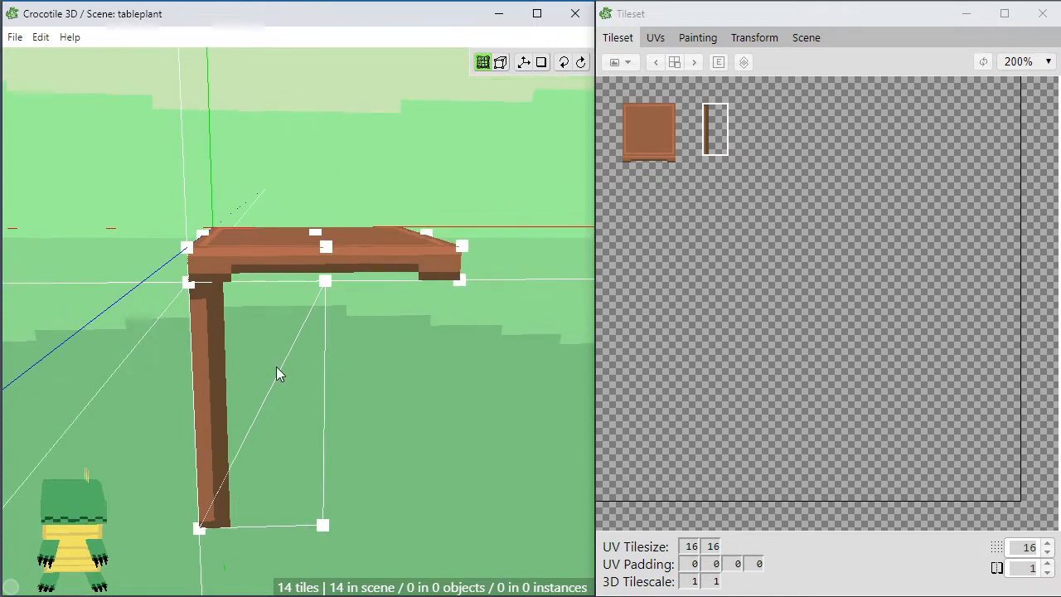
Set the grid size to 1 and raise the leg tile slightly so its top overlaps the table's edge.
{"action": "double_click", "coordinate": [1030, 547]}
{"action": "type", "text": "1"}
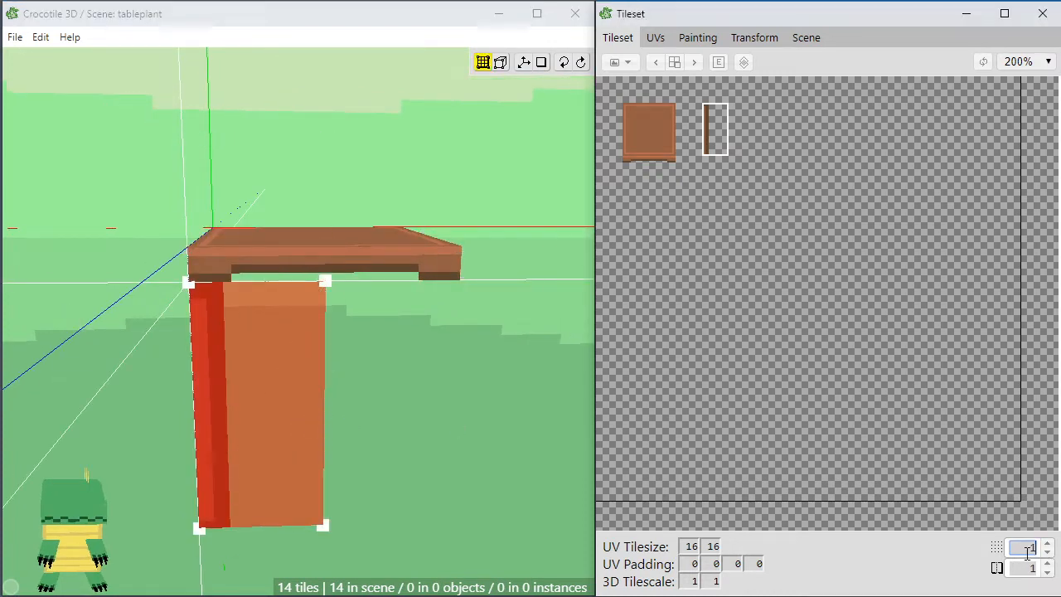
{"action": "left_click", "coordinate": [526, 487]}
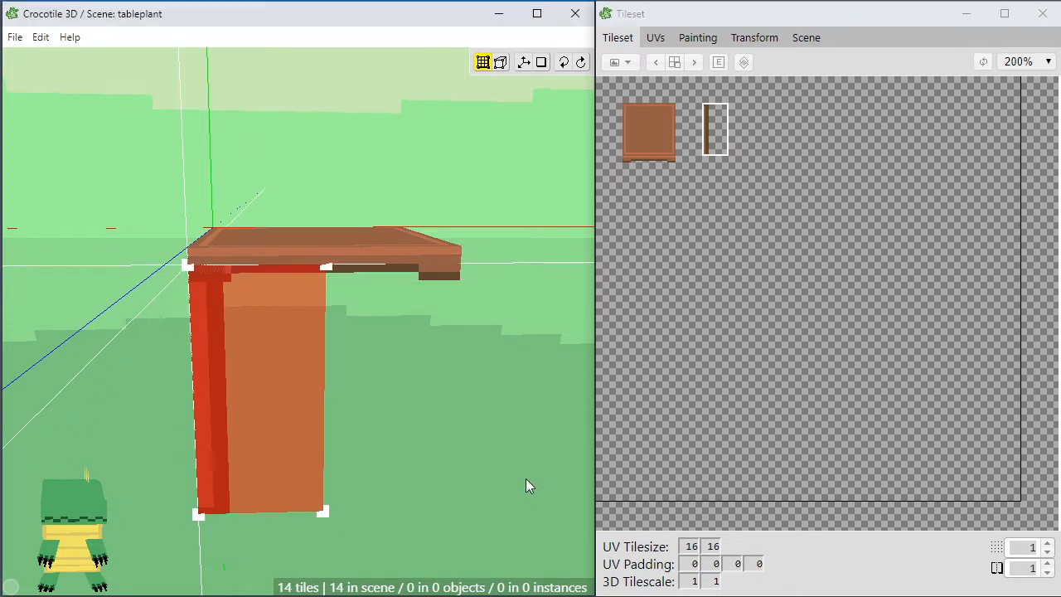
Nudge the leg tile backward and to the right so it sits inset beneath the table's front-left corner.
{"action": "key", "text": "shift+w"}
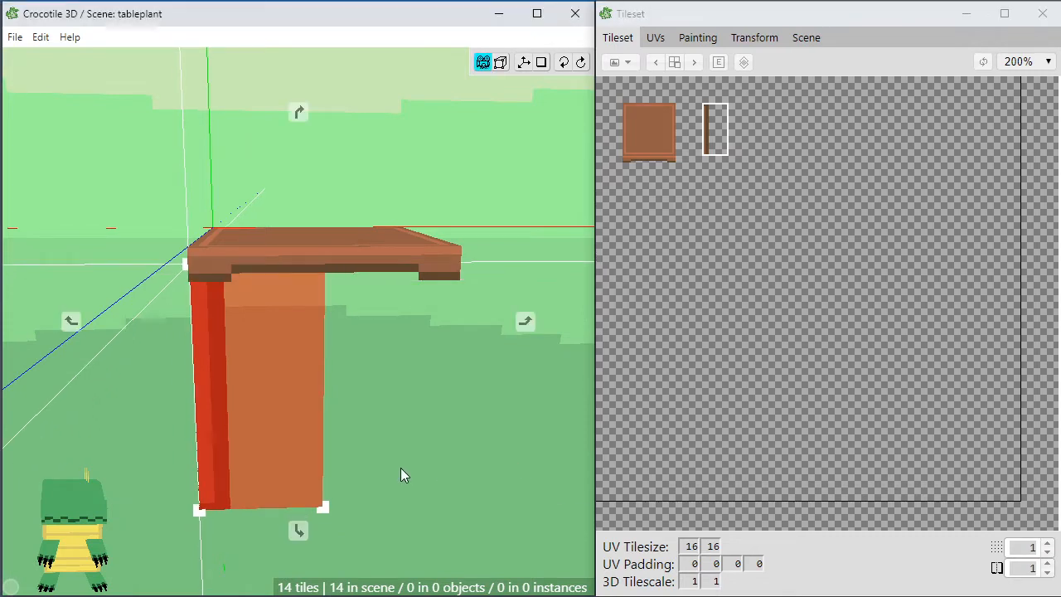
{"action": "key", "text": "d"}
{"action": "key", "text": "space"}
{"action": "mouse_move", "coordinate": [131, 440]}
{"action": "left_mouse_down"}
{"action": "mouse_move", "coordinate": [203, 454]}
{"action": "mouse_move", "coordinate": [83, 441]}
{"action": "mouse_move", "coordinate": [141, 440]}
{"action": "left_mouse_up"}
{"action": "scroll", "coordinate": [142, 439], "scroll_direction": "up", "scroll_amount": 3}
{"action": "key", "text": "Tab"}
{"action": "key", "text": "space"}
{"action": "mouse_move", "coordinate": [301, 379]}
{"action": "left_mouse_down"}
{"action": "mouse_move", "coordinate": [248, 357]}
{"action": "mouse_move", "coordinate": [166, 365]}
{"action": "mouse_move", "coordinate": [282, 375]}
{"action": "left_mouse_up"}
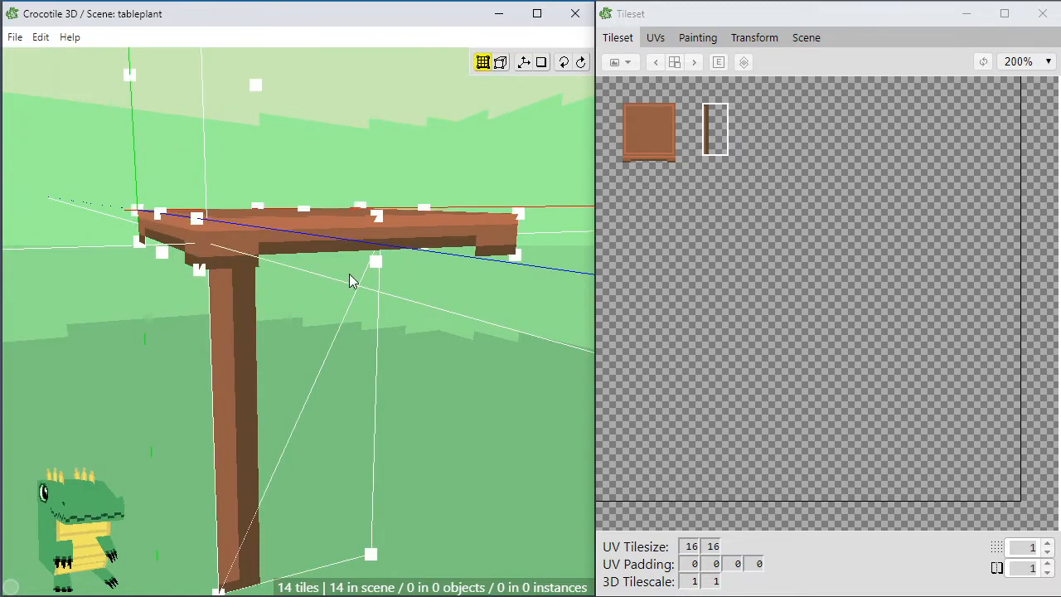
{"action": "key", "text": "space"}
{"action": "left_click_drag", "start_coordinate": [270, 336], "coordinate": [204, 332]}
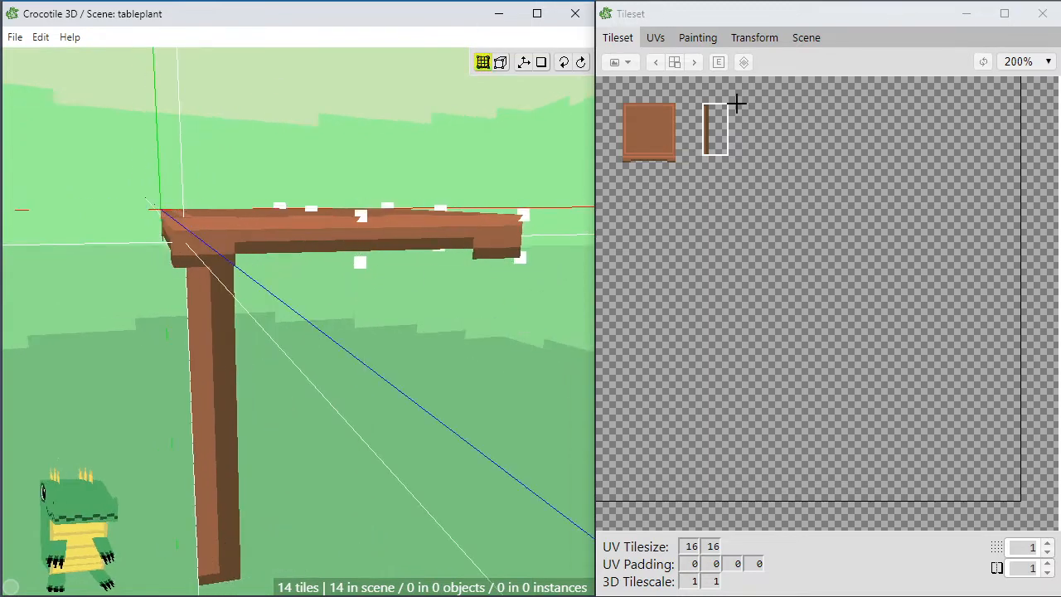
Extend the dark brown top end of the painted leg strip one pixel lower and check it on the model.
{"action": "left_click", "coordinate": [703, 37]}
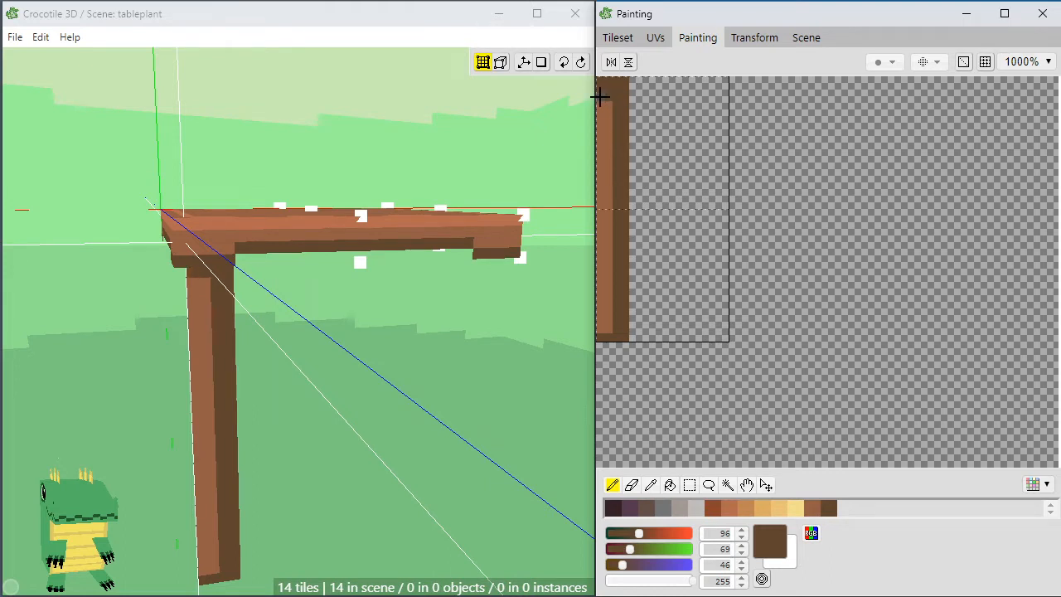
{"action": "left_click_drag", "start_coordinate": [609, 107], "coordinate": [599, 105]}
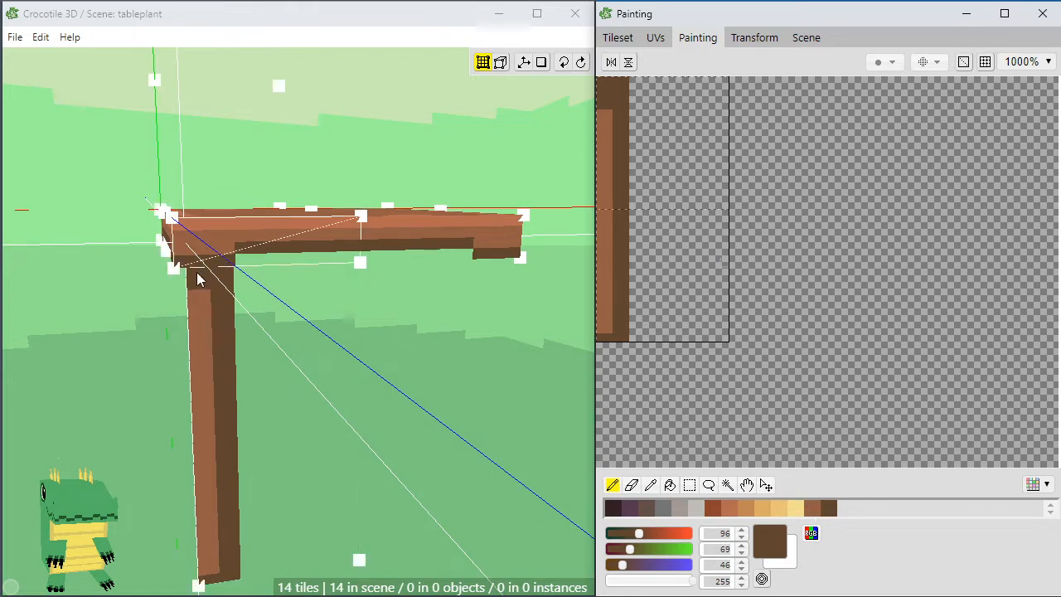
{"action": "scroll", "coordinate": [309, 338], "scroll_direction": "down", "scroll_amount": 2}
{"action": "key", "text": "space"}
{"action": "left_click_drag", "start_coordinate": [304, 346], "coordinate": [353, 341]}
{"action": "key", "text": "space"}
{"action": "mouse_move", "coordinate": [220, 322]}
{"action": "left_mouse_down"}
{"action": "mouse_move", "coordinate": [286, 323]}
{"action": "mouse_move", "coordinate": [228, 321]}
{"action": "left_mouse_up"}
{"action": "key", "text": "space"}
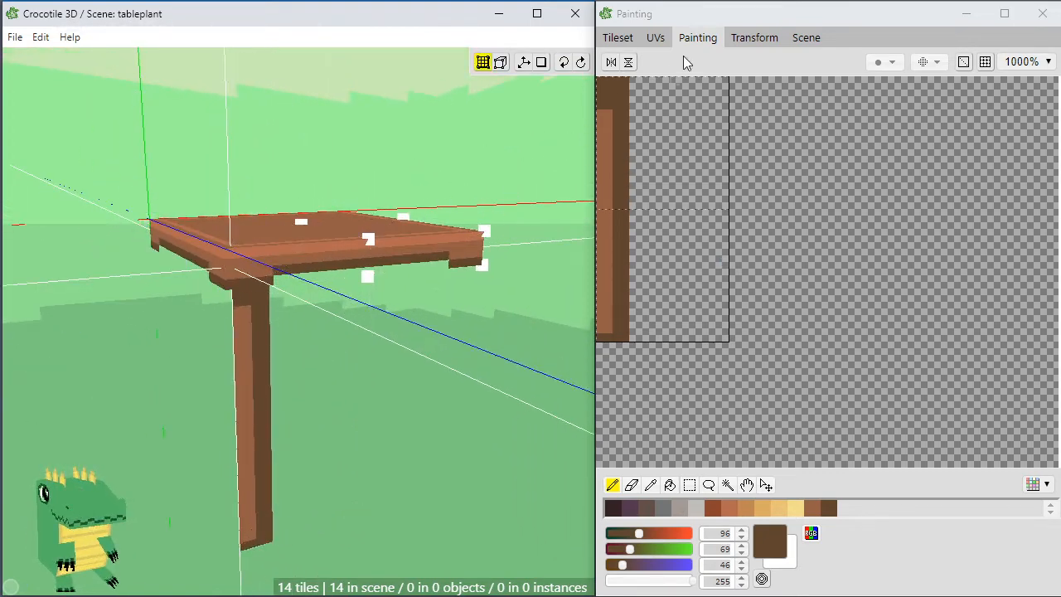
Select the leg tile and cut it vertically along the middle of the painted strip and along the strip's outer edge.
{"action": "left_click", "coordinate": [620, 38]}
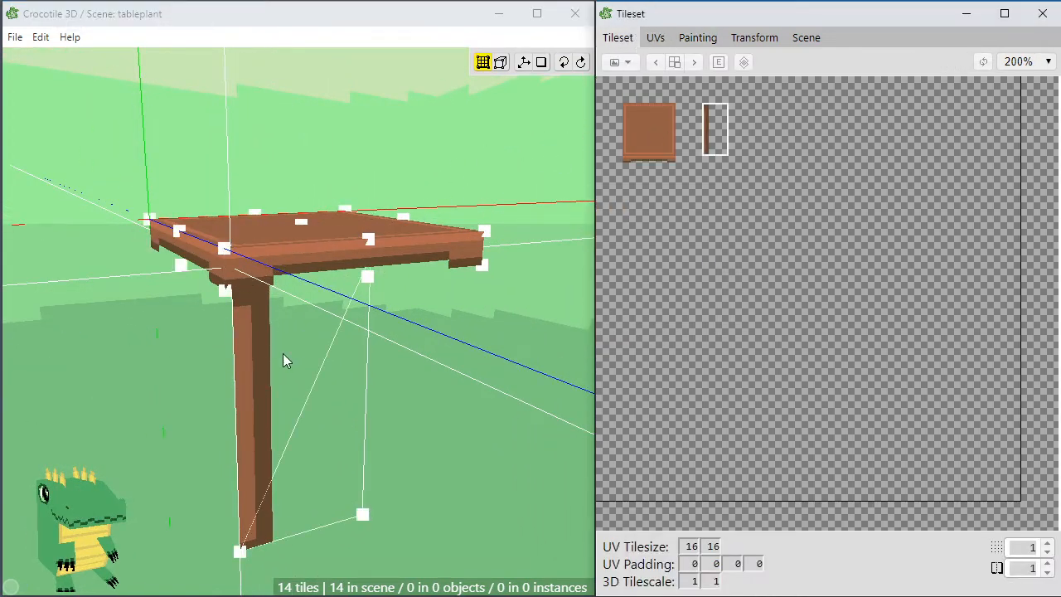
{"action": "left_click", "coordinate": [325, 390]}
{"action": "scroll", "coordinate": [438, 272], "scroll_direction": "up", "scroll_amount": 1}
{"action": "key", "text": "space"}
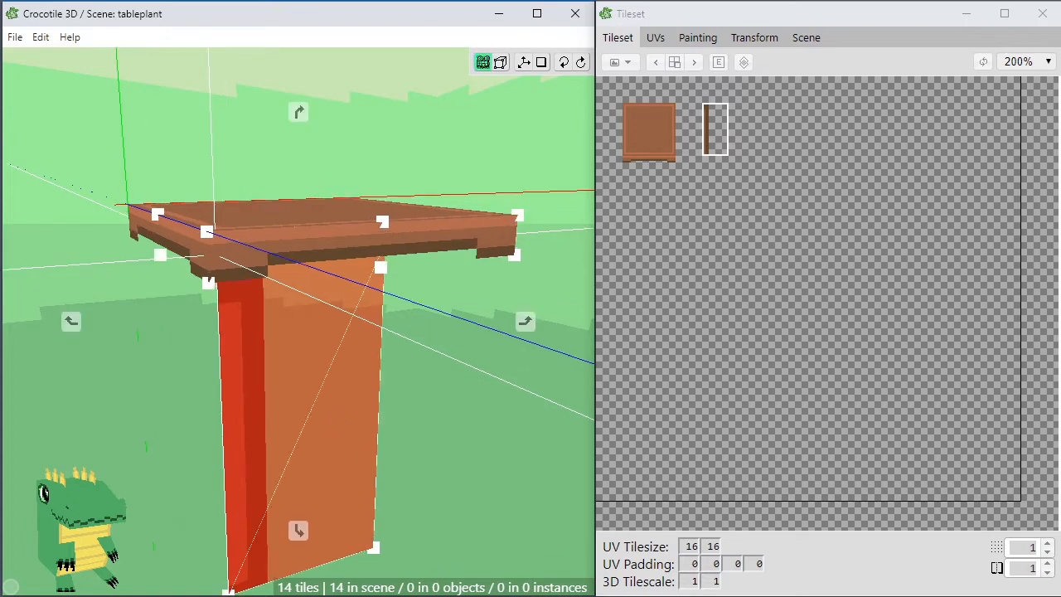
{"action": "right_click_drag", "start_coordinate": [345, 456], "coordinate": [336, 422]}
{"action": "left_click_drag", "start_coordinate": [337, 421], "coordinate": [297, 421]}
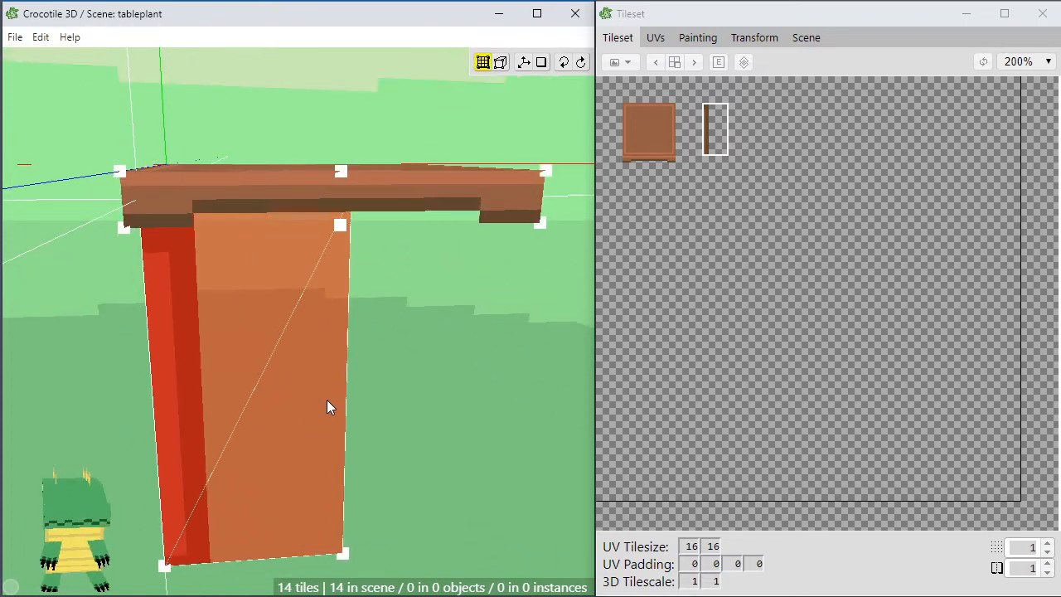
{"action": "key", "text": "x"}
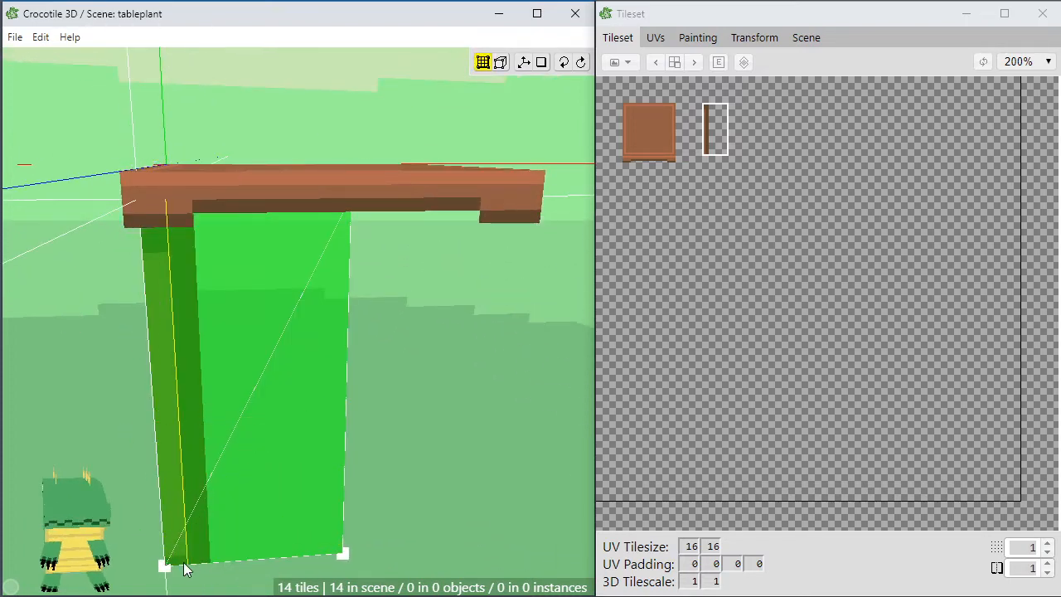
{"action": "left_click", "coordinate": [186, 569]}
{"action": "left_click", "coordinate": [211, 569]}
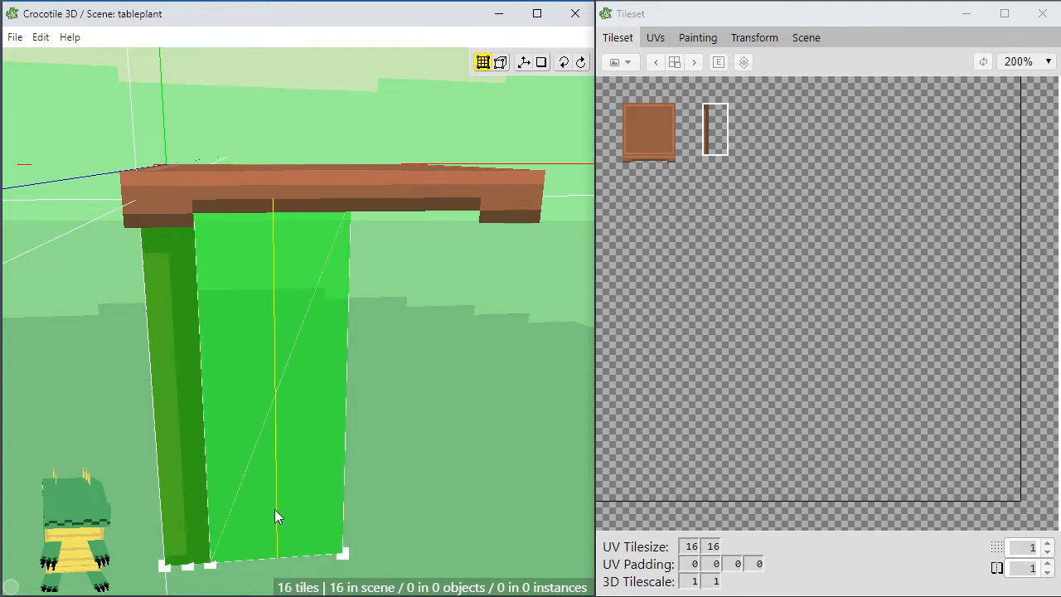
Delete the empty transparent section cut from the leg tile, keeping the two narrow painted strips.
{"action": "key", "text": "x"}
{"action": "right_click", "coordinate": [224, 496]}
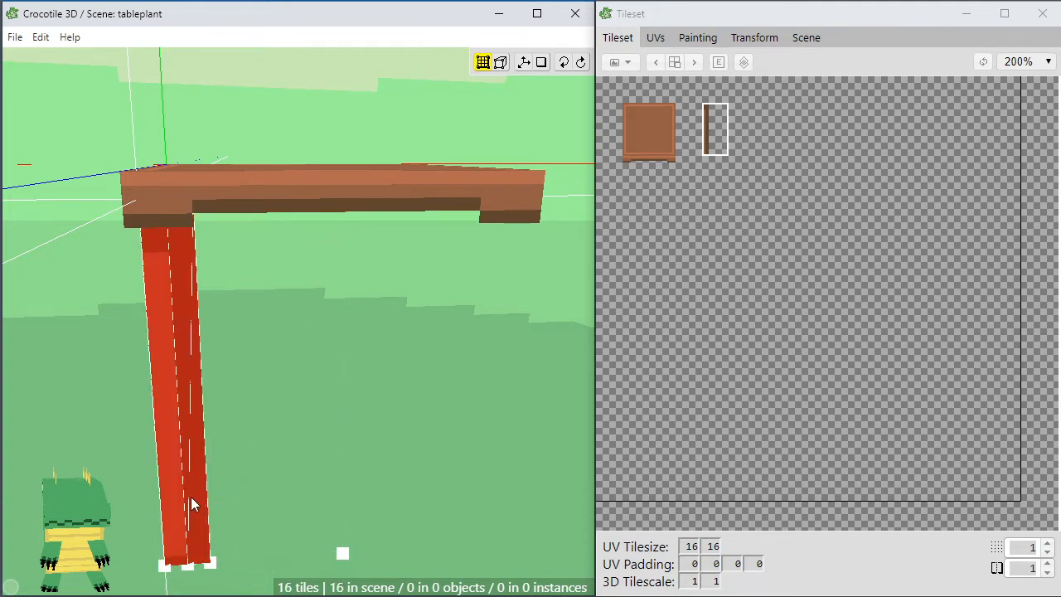
{"action": "right_click", "coordinate": [192, 497]}
{"action": "right_click", "coordinate": [179, 493]}
{"action": "right_click", "coordinate": [241, 484]}
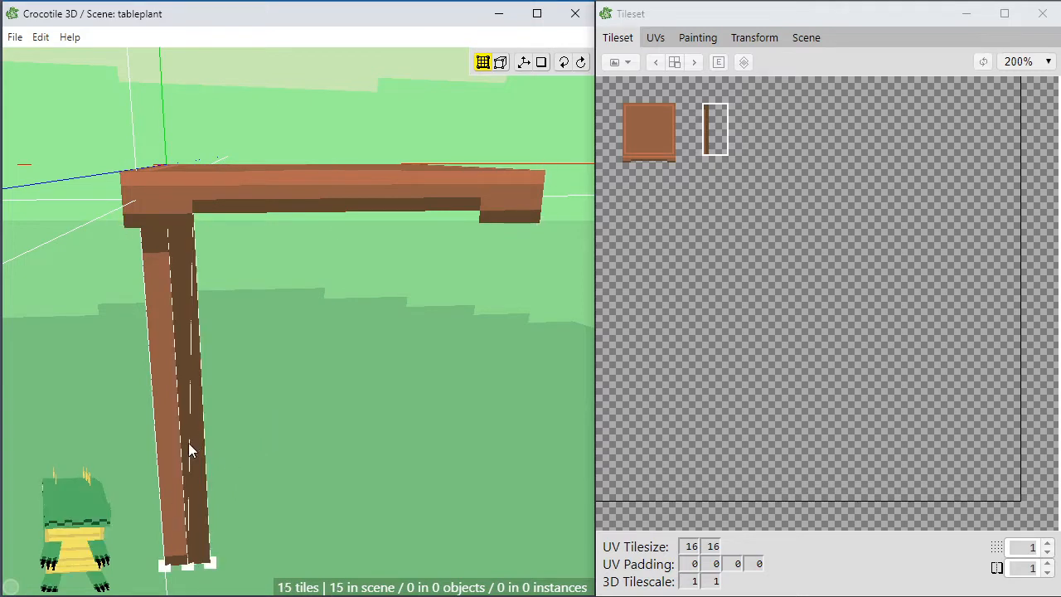
Place the 3D cursor at the bottom of the cut between the strips and rotate the dark strip a quarter turn.
{"action": "left_click", "coordinate": [207, 524]}
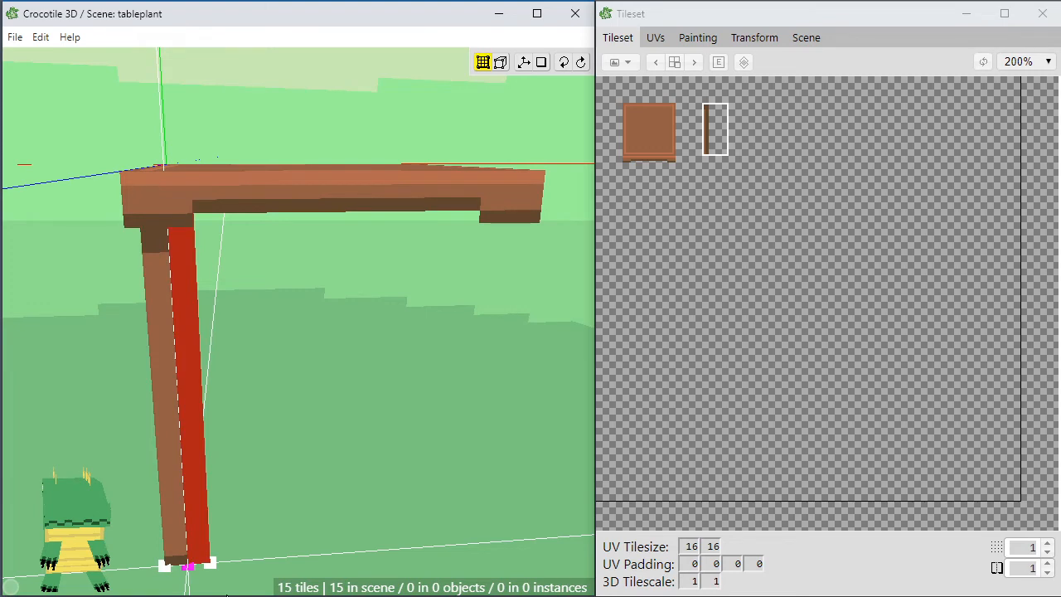
{"action": "key", "text": "r"}
{"action": "key", "text": "space"}
{"action": "mouse_move", "coordinate": [268, 580]}
{"action": "left_mouse_down"}
{"action": "mouse_move", "coordinate": [219, 578]}
{"action": "mouse_move", "coordinate": [257, 580]}
{"action": "left_mouse_up"}
Add the light strip to the selection, duplicate both leg faces and rotate the copies half a turn.
{"action": "left_click", "coordinate": [157, 526], "text": "shift"}
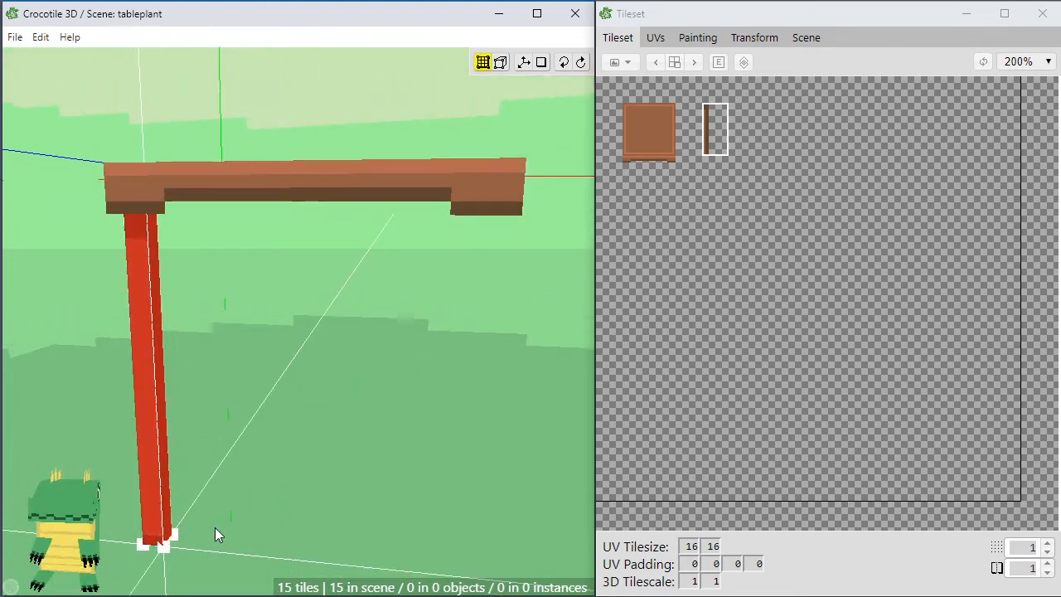
{"action": "key", "text": "ctrl+v"}
{"action": "key", "text": "r"}
{"action": "key", "text": "r"}
{"action": "key", "text": "space"}
{"action": "left_click_drag", "start_coordinate": [206, 537], "coordinate": [240, 489]}
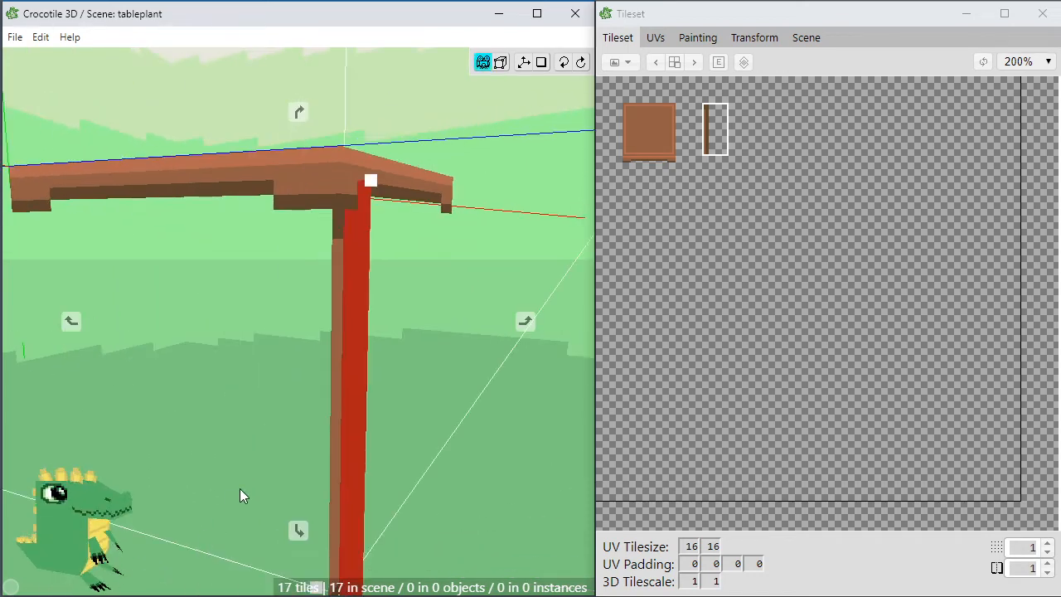
Move the two duplicated faces toward the original ones to form the remaining sides of the leg.
{"action": "scroll", "coordinate": [243, 485], "scroll_direction": "down", "scroll_amount": 3}
{"action": "key", "text": "space"}
{"action": "right_click_drag", "start_coordinate": [246, 483], "coordinate": [213, 453]}
{"action": "right_click_drag", "start_coordinate": [370, 539], "coordinate": [364, 537]}
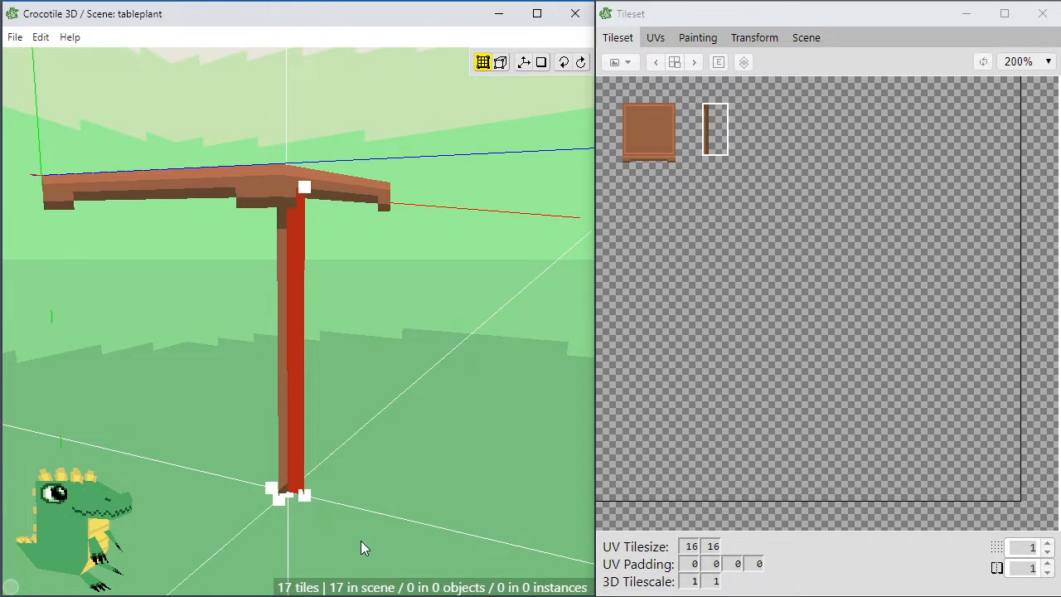
{"action": "key", "text": "a"}
{"action": "key", "text": "a"}
{"action": "key", "text": "s"}
{"action": "key", "text": "space"}
{"action": "left_click_drag", "start_coordinate": [361, 541], "coordinate": [365, 507]}
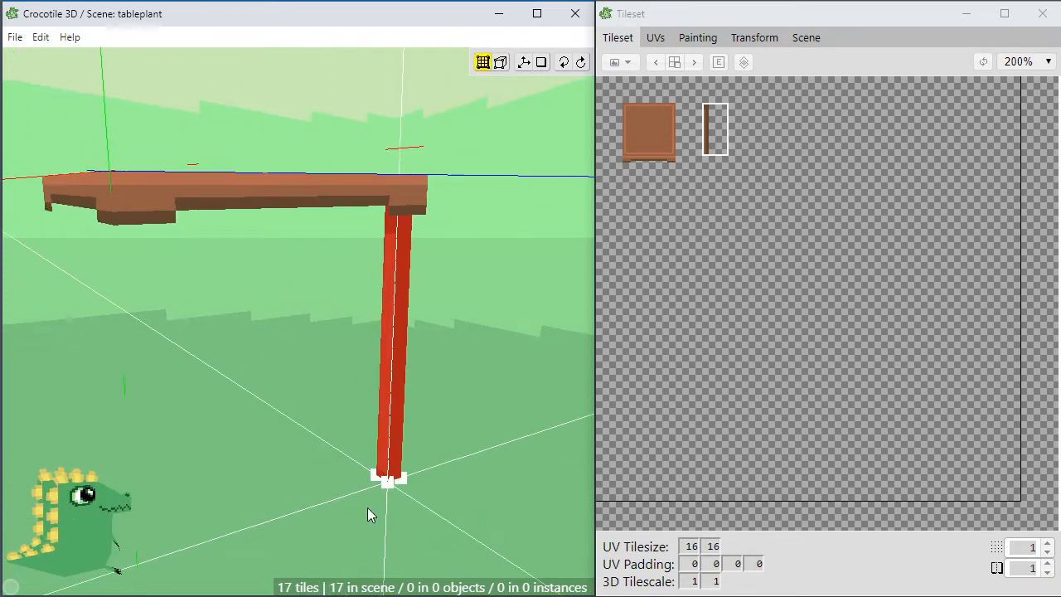
Undo the last moves of the duplicated faces and realign them with the original faces to close the leg.
{"action": "key", "text": "ctrl+z"}
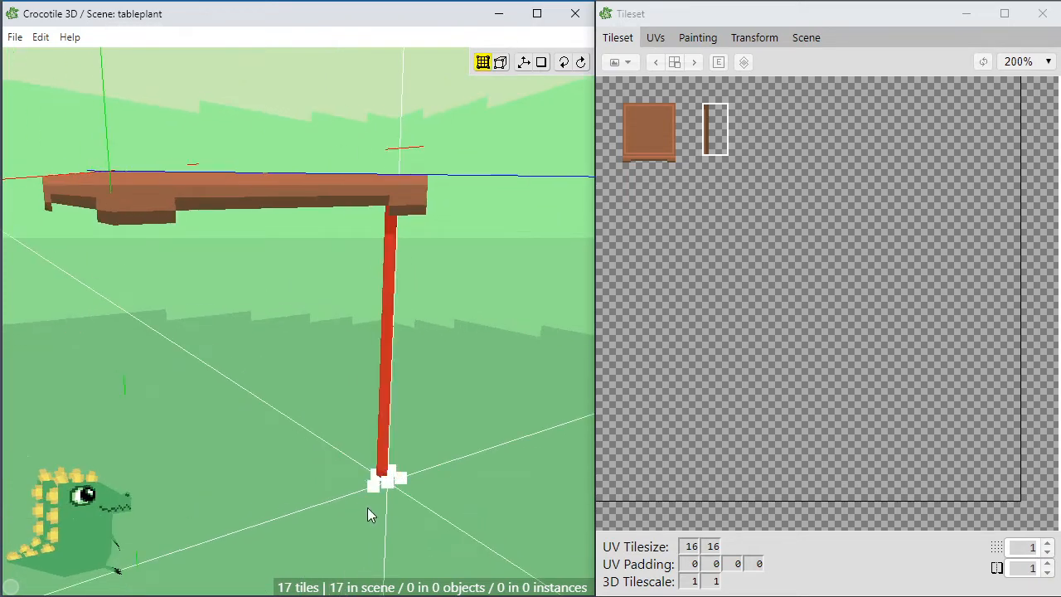
{"action": "left_click_drag", "start_coordinate": [388, 501], "coordinate": [274, 501]}
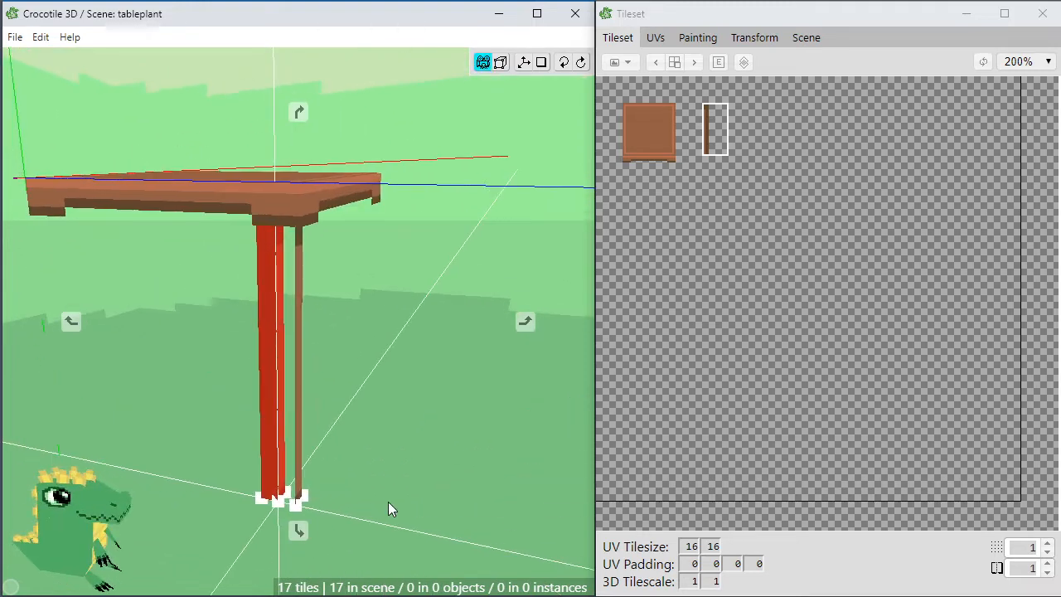
{"action": "key", "text": "ctrl+z"}
{"action": "left_click_drag", "start_coordinate": [388, 501], "coordinate": [290, 501]}
{"action": "key", "text": "d"}
{"action": "left_click", "coordinate": [397, 517]}
{"action": "middle_click_drag", "start_coordinate": [406, 508], "coordinate": [391, 514]}
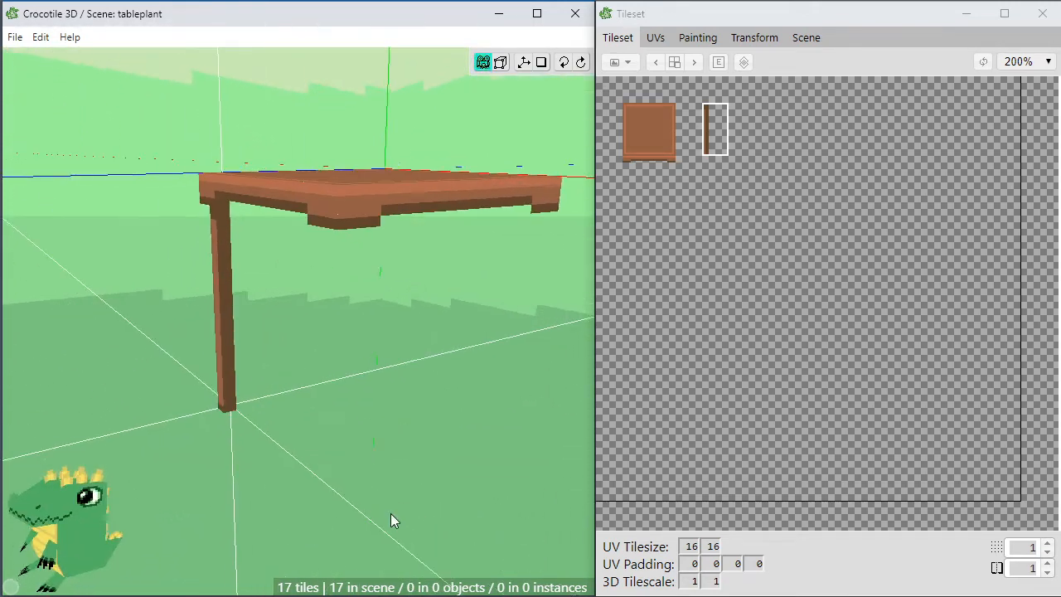
{"action": "mouse_move", "coordinate": [327, 432]}
{"action": "middle_mouse_down"}
{"action": "mouse_move", "coordinate": [439, 402]}
{"action": "mouse_move", "coordinate": [355, 401]}
{"action": "mouse_move", "coordinate": [369, 407]}
{"action": "mouse_move", "coordinate": [398, 464]}
{"action": "mouse_move", "coordinate": [421, 266]}
{"action": "middle_mouse_up"}
{"action": "key", "text": "ctrl+i"}
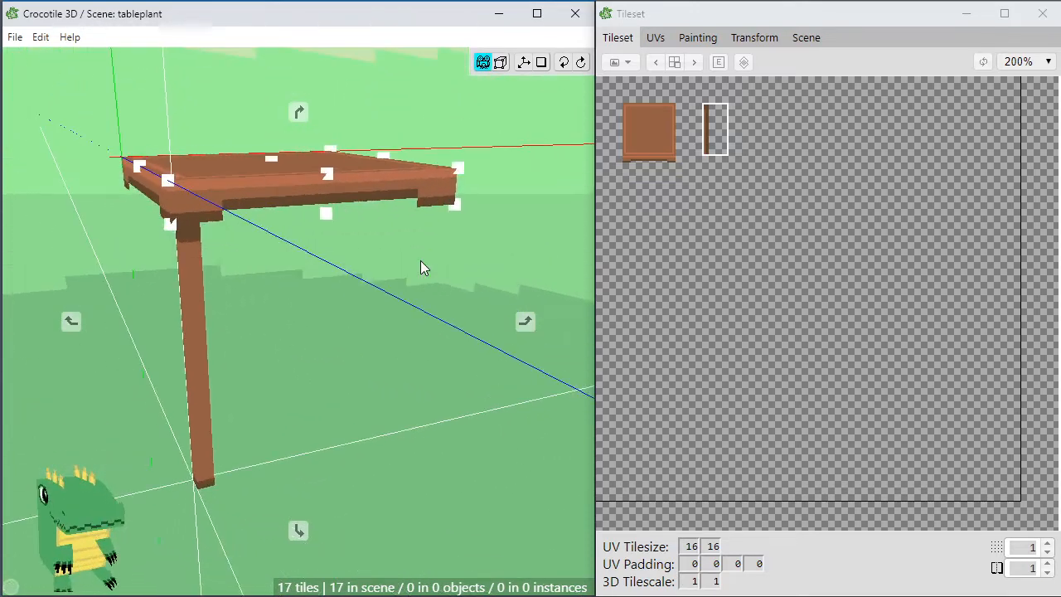
Paint an orange-brown highlight (RGB 179, 107, 79) along the leftmost pixel column of the leg strip, stopping short of its ends.
{"action": "left_click", "coordinate": [712, 39]}
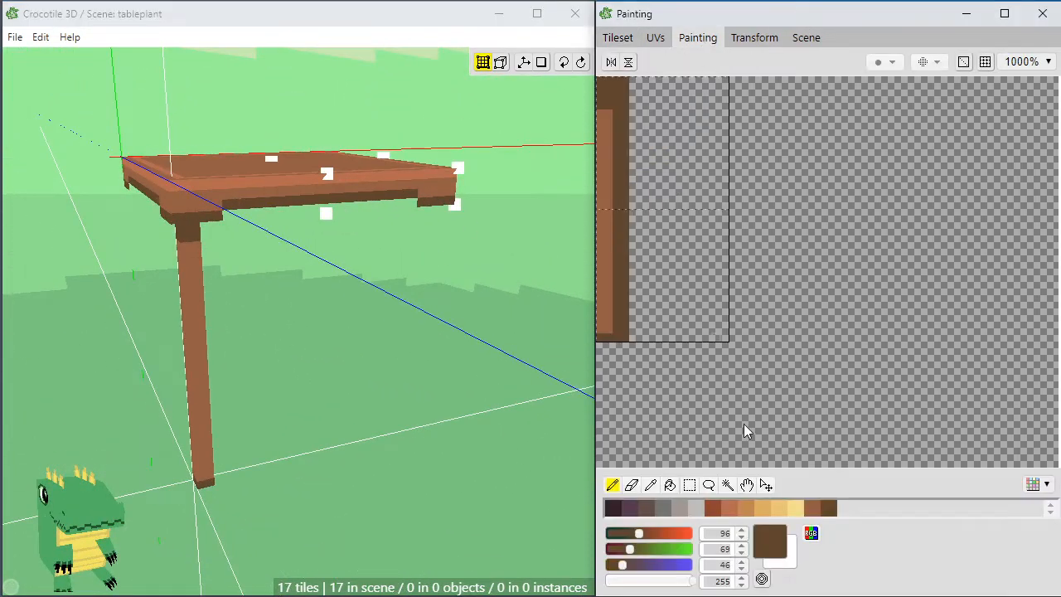
{"action": "left_click", "coordinate": [731, 509]}
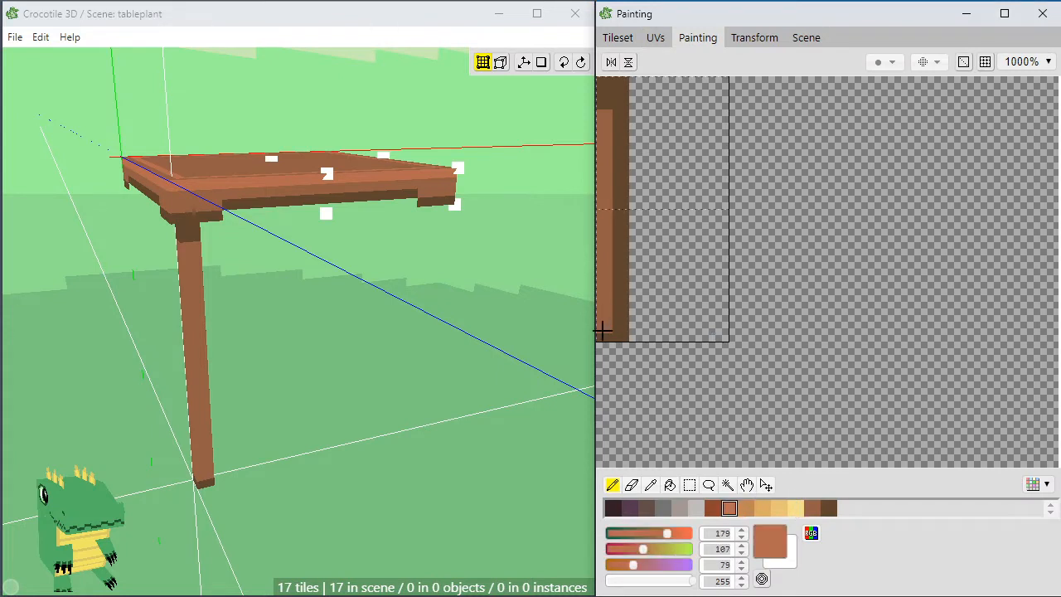
{"action": "left_click_drag", "start_coordinate": [597, 319], "coordinate": [600, 138]}
{"action": "key", "text": "space"}
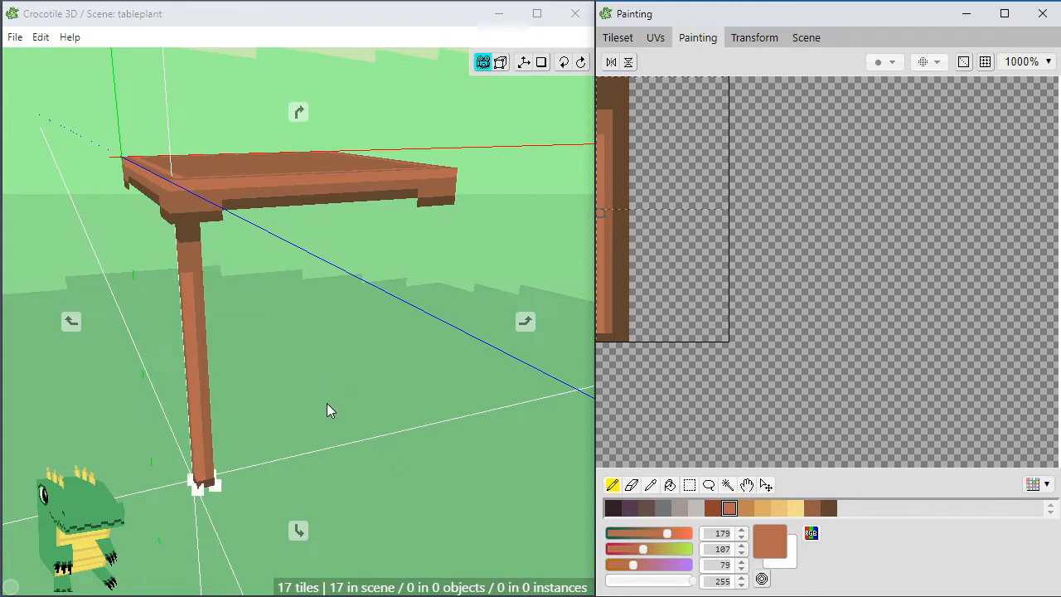
Examine the highlighted leg beneath the tabletop from the front, back and side.
{"action": "scroll", "coordinate": [322, 403], "scroll_direction": "down", "scroll_amount": 2}
{"action": "key", "text": "space"}
{"action": "left_click_drag", "start_coordinate": [317, 403], "coordinate": [265, 427]}
{"action": "key", "text": "space"}
{"action": "left_click_drag", "start_coordinate": [431, 419], "coordinate": [452, 441]}
{"action": "scroll", "coordinate": [453, 439], "scroll_direction": "down", "scroll_amount": 2}
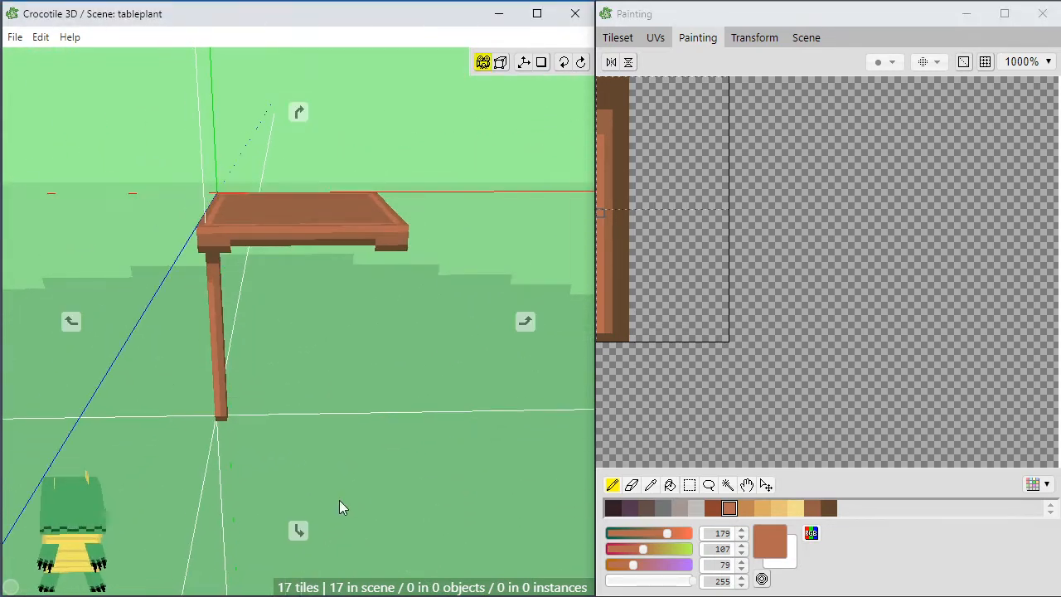
{"action": "left_click_drag", "start_coordinate": [340, 501], "coordinate": [448, 427]}
{"action": "mouse_move", "coordinate": [270, 439]}
{"action": "left_mouse_down"}
{"action": "mouse_move", "coordinate": [307, 435]}
{"action": "mouse_move", "coordinate": [466, 345]}
{"action": "left_mouse_up"}
{"action": "scroll", "coordinate": [466, 345], "scroll_direction": "up", "scroll_amount": 2}
{"action": "key", "text": "ctrl+a"}
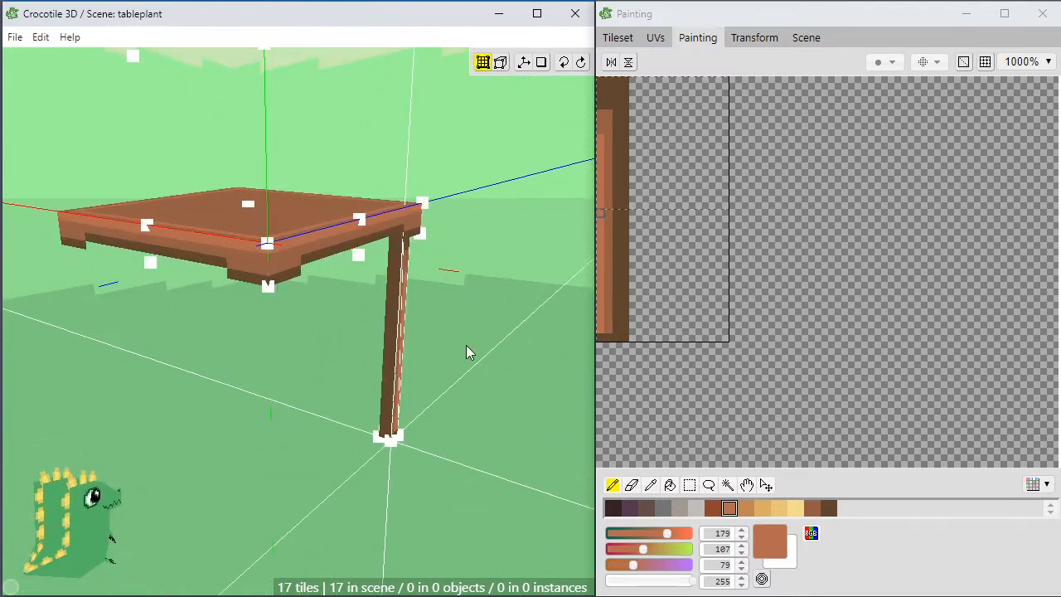
{"action": "key", "text": "ctrl+a"}
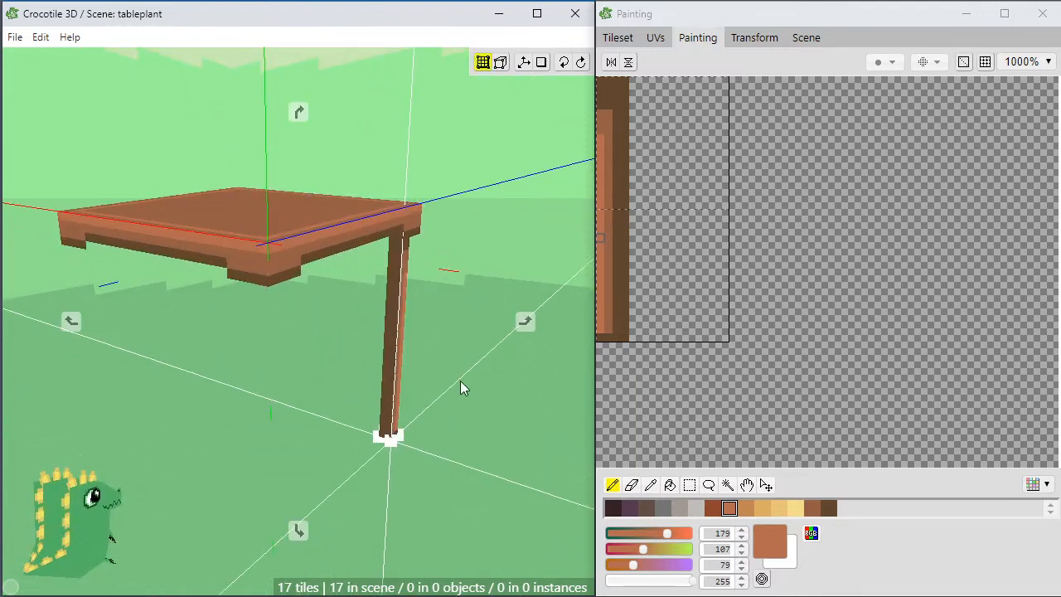
{"action": "middle_click_drag", "start_coordinate": [460, 381], "coordinate": [446, 388]}
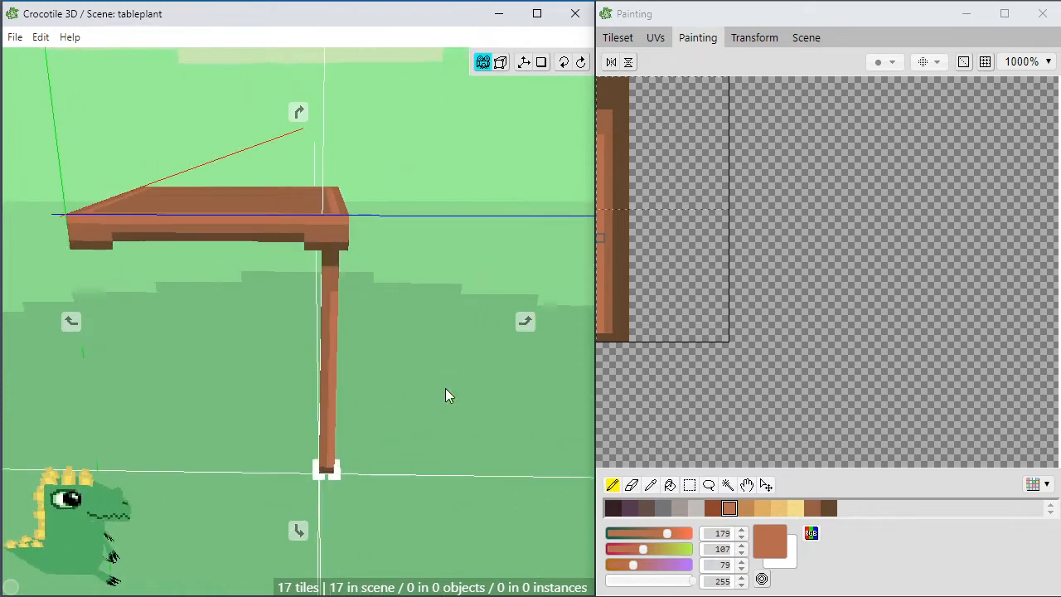
Adjust the dark brown to RGB 107, 82, 58 and paint it down the inner pixel column of the leg's shaded side.
{"action": "left_click", "coordinate": [821, 510]}
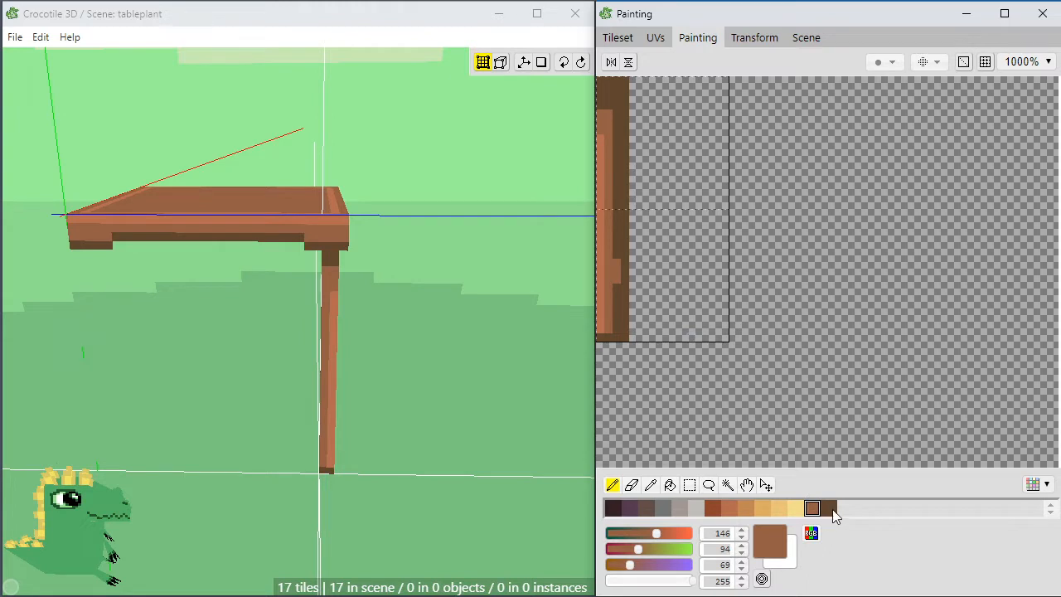
{"action": "left_click", "coordinate": [832, 510]}
{"action": "left_click_drag", "start_coordinate": [636, 547], "coordinate": [628, 572]}
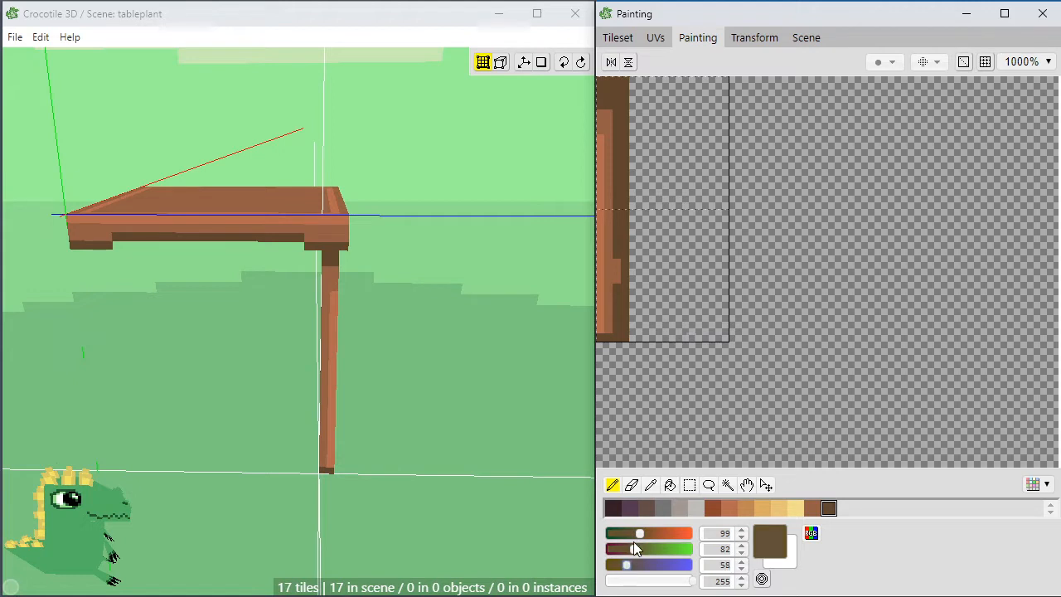
{"action": "left_click_drag", "start_coordinate": [642, 532], "coordinate": [644, 530]}
{"action": "left_click_drag", "start_coordinate": [615, 265], "coordinate": [616, 304]}
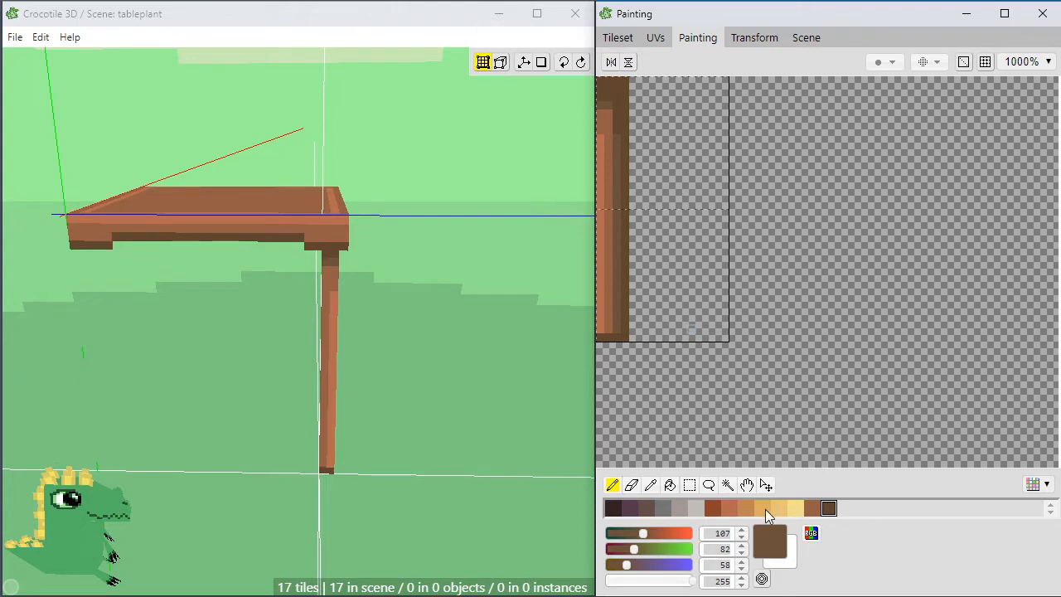
{"action": "key", "text": "space"}
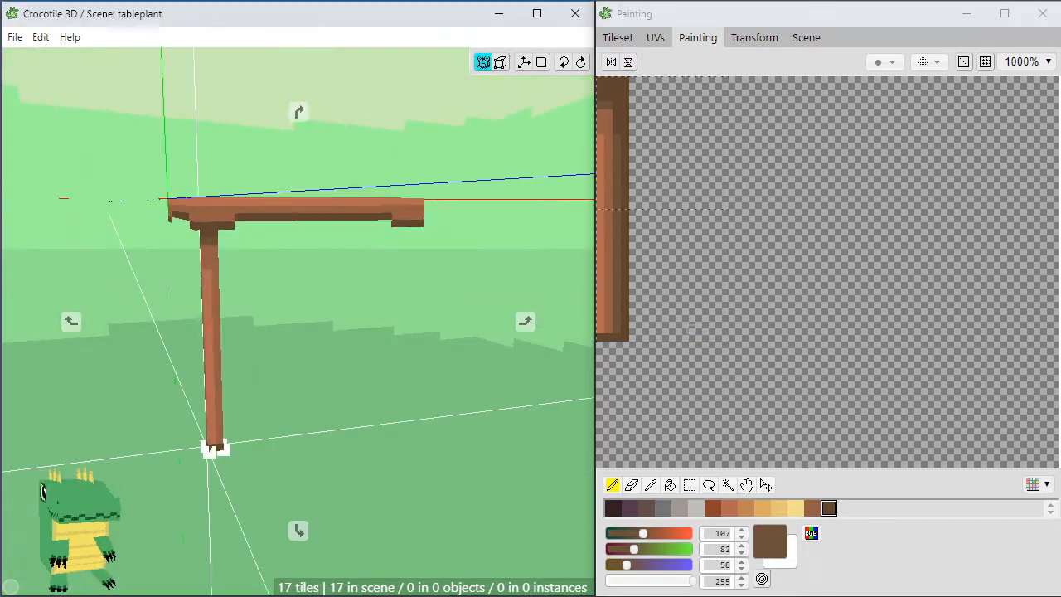
Extend the dark brown (RGB 107, 82, 58) column of the leg's shaded side farther up the strip.
{"action": "key", "text": "space"}
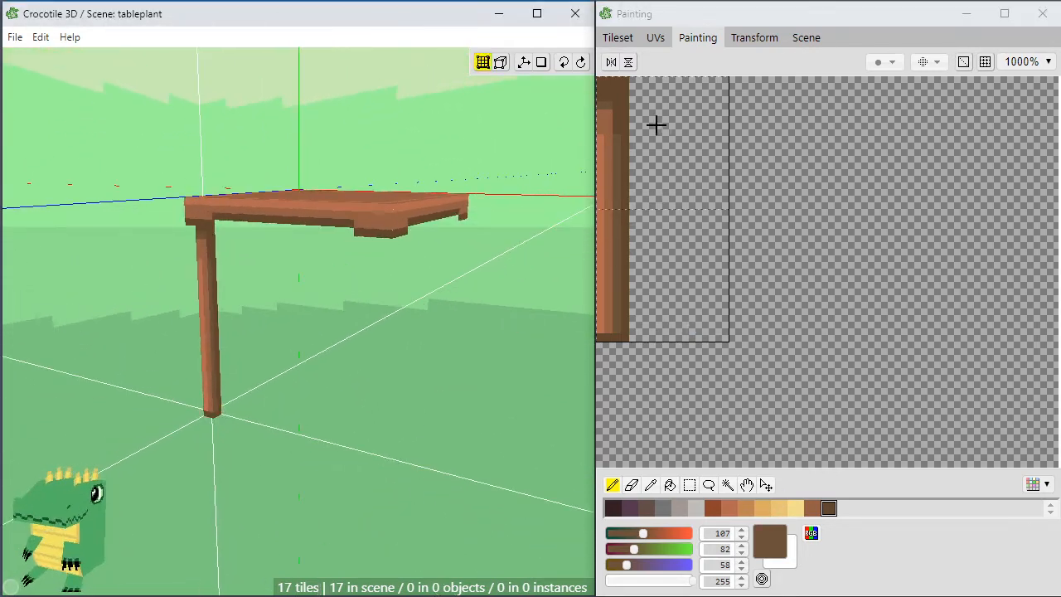
{"action": "left_click", "coordinate": [617, 111]}
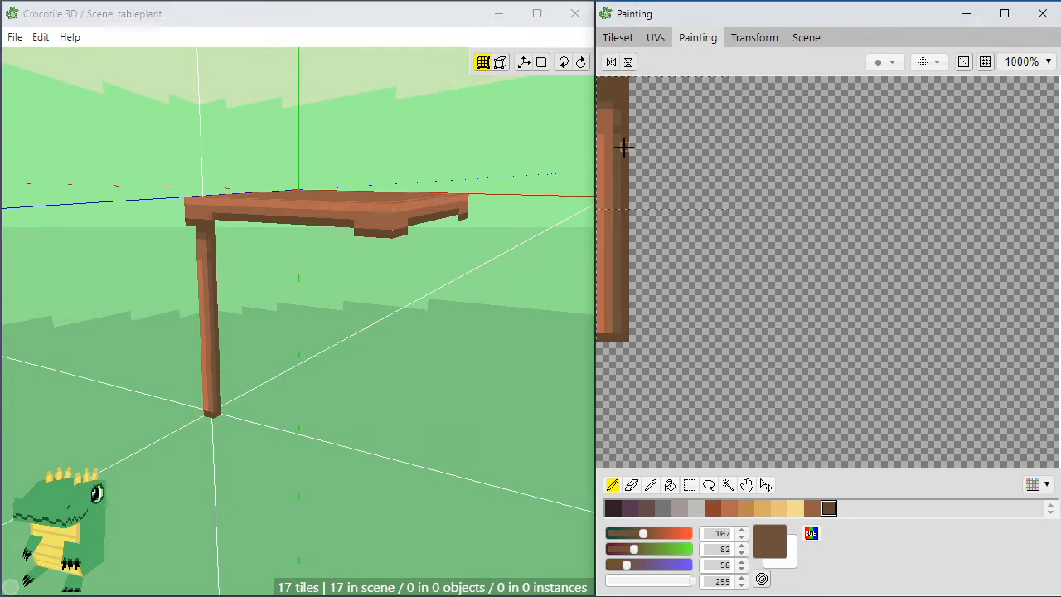
{"action": "middle_click_drag", "start_coordinate": [209, 423], "coordinate": [83, 414]}
{"action": "middle_click_drag", "start_coordinate": [274, 356], "coordinate": [297, 381]}
{"action": "scroll", "coordinate": [297, 381], "scroll_direction": "up", "scroll_amount": 3}
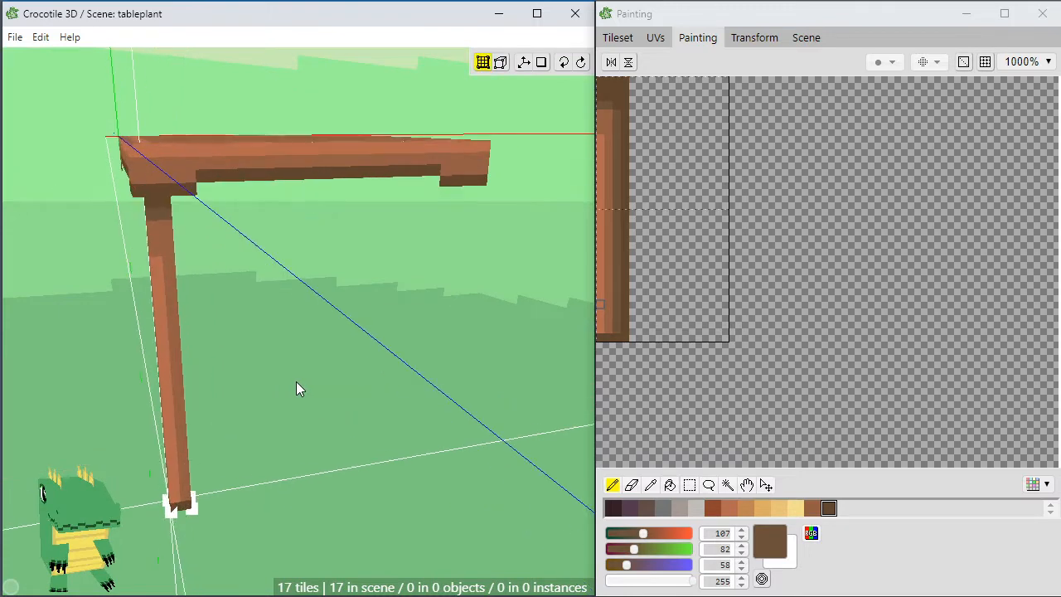
Sample the orange-brown highlight (RGB 179, 107, 79) and extend the leg's highlight column upward to match the dark column.
{"action": "left_click", "coordinate": [604, 136]}
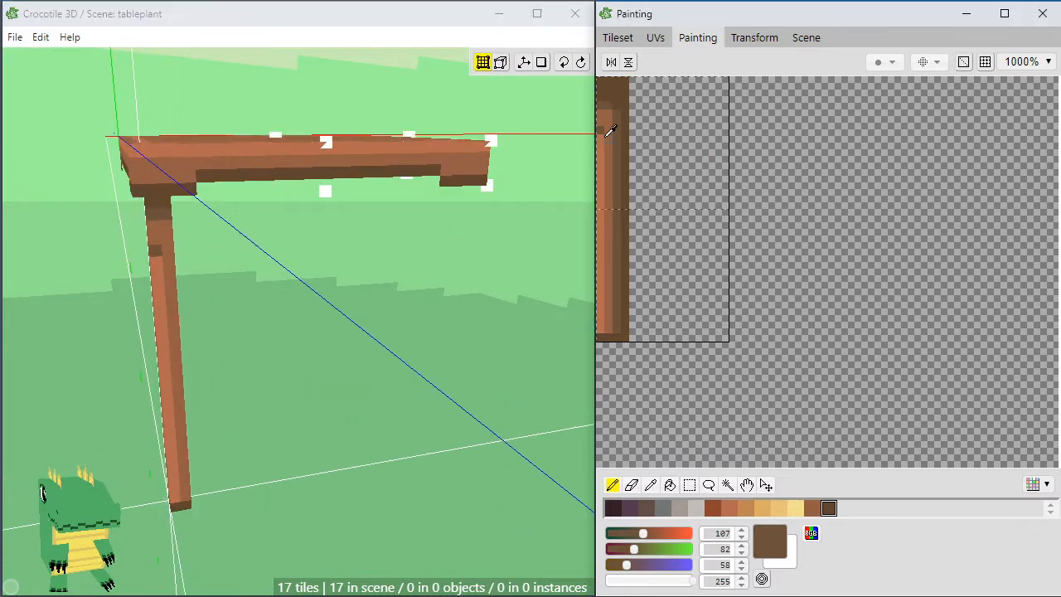
{"action": "left_click", "coordinate": [603, 137], "text": "alt"}
{"action": "left_click", "coordinate": [601, 133]}
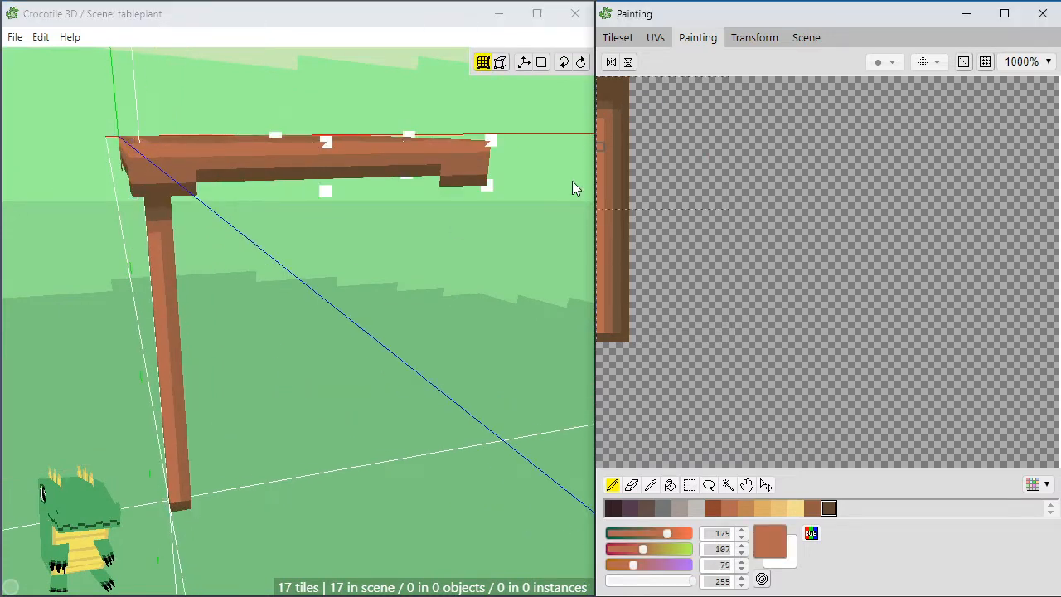
{"action": "middle_click_drag", "start_coordinate": [374, 331], "coordinate": [331, 318]}
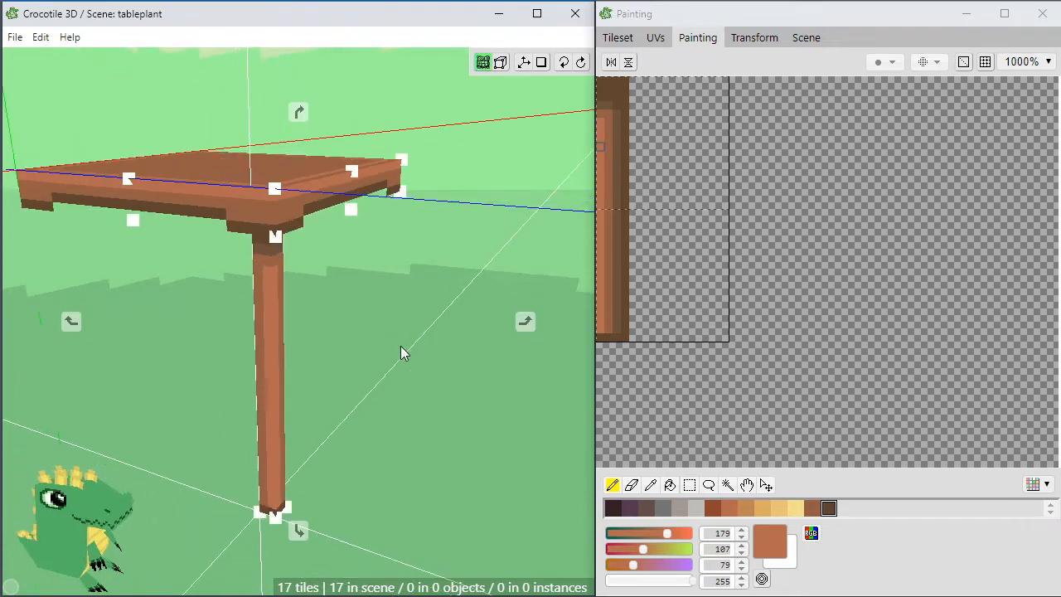
{"action": "middle_click_drag", "start_coordinate": [401, 346], "coordinate": [340, 319]}
{"action": "key", "text": "Tab"}
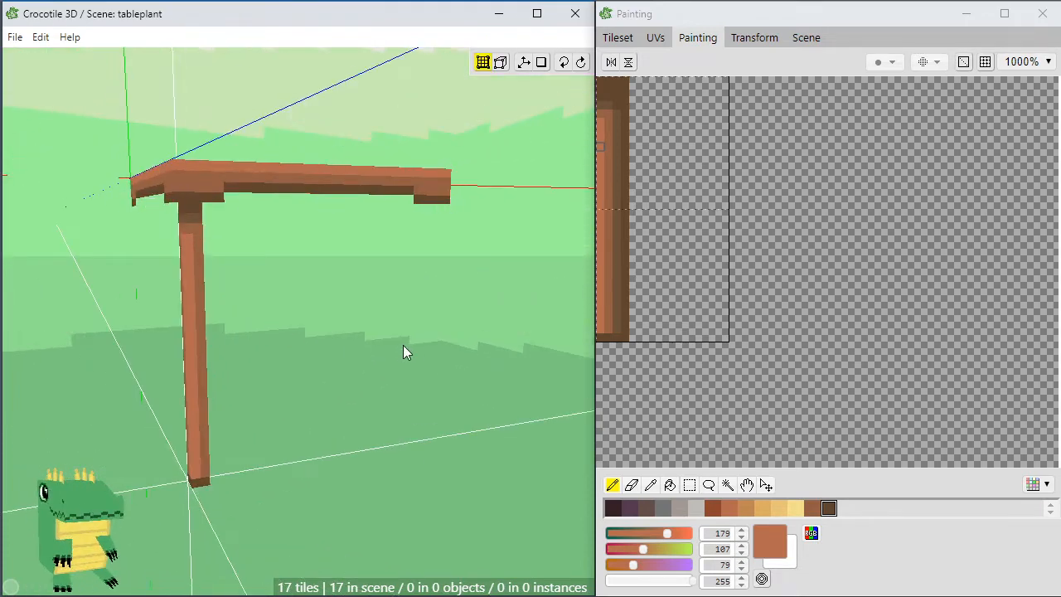
{"action": "middle_click_drag", "start_coordinate": [403, 345], "coordinate": [299, 361]}
{"action": "key", "text": "Tab"}
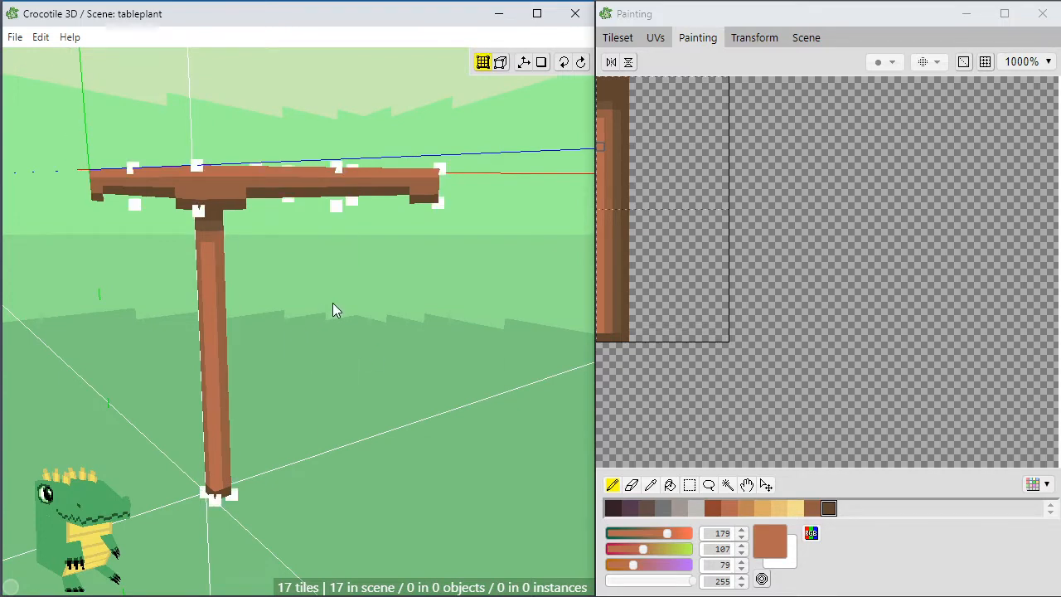
Select all faces of the finished leg and paste a copy under the adjacent corner of the tabletop.
{"action": "middle_click_drag", "start_coordinate": [221, 413], "coordinate": [223, 417]}
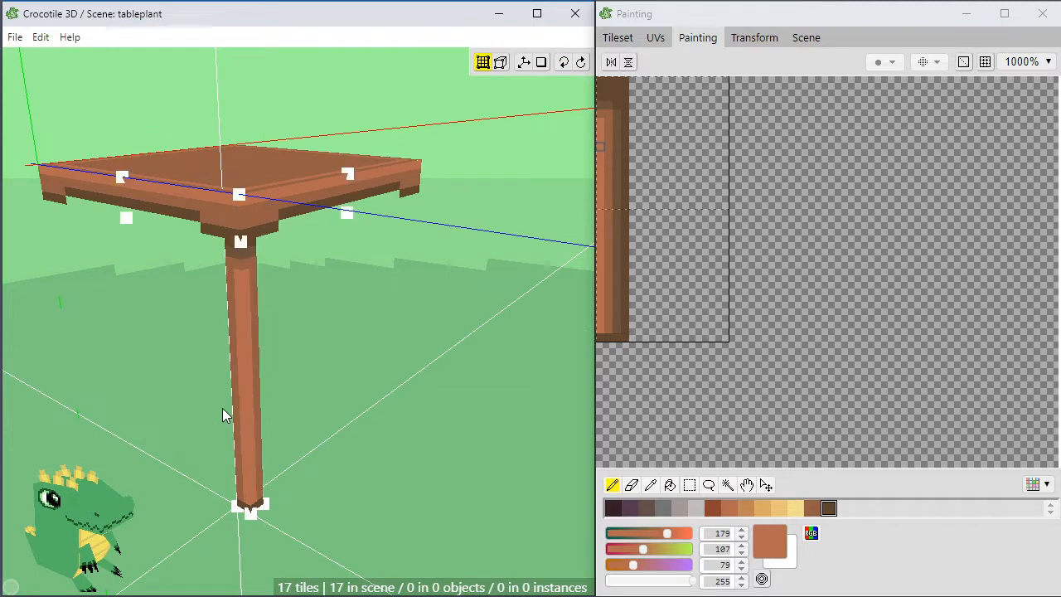
{"action": "middle_click_drag", "start_coordinate": [203, 463], "coordinate": [228, 445]}
{"action": "mouse_move", "coordinate": [428, 474]}
{"action": "middle_mouse_down"}
{"action": "mouse_move", "coordinate": [452, 469]}
{"action": "mouse_move", "coordinate": [423, 462]}
{"action": "middle_mouse_up"}
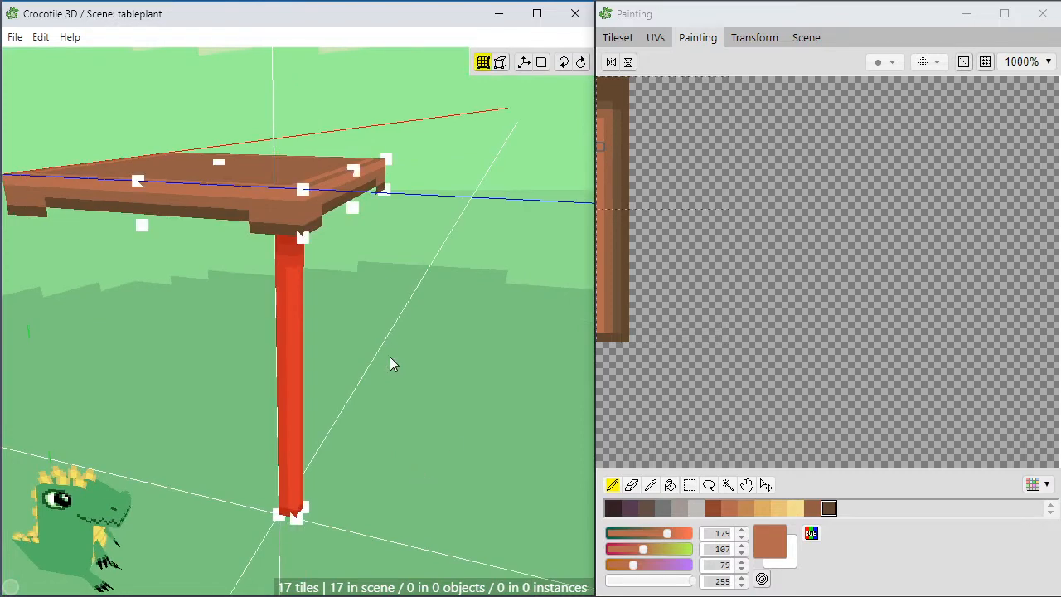
{"action": "middle_click_drag", "start_coordinate": [389, 356], "coordinate": [370, 443]}
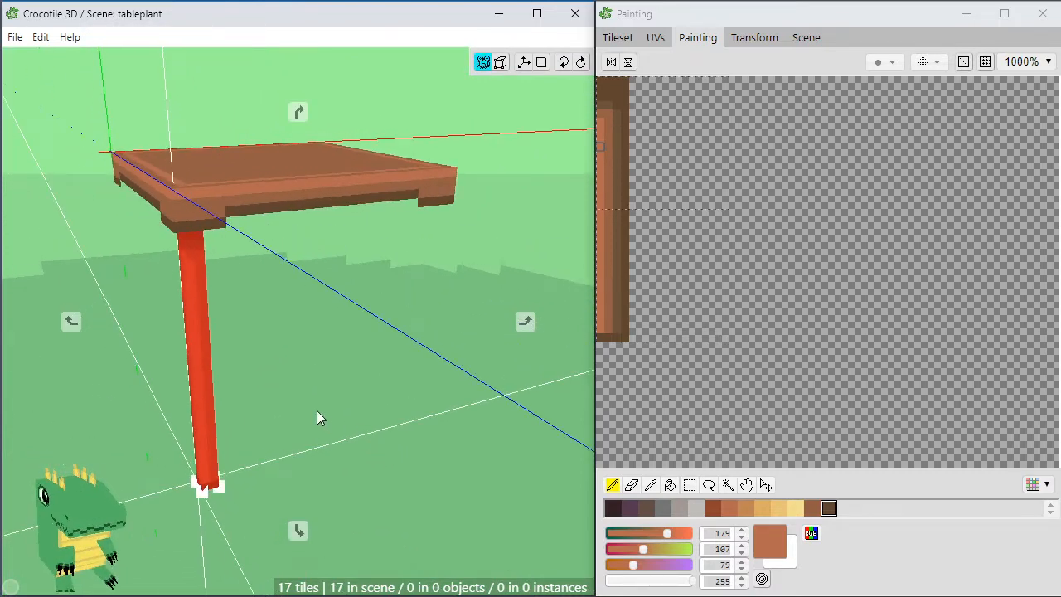
{"action": "middle_click_drag", "start_coordinate": [180, 285], "coordinate": [298, 315]}
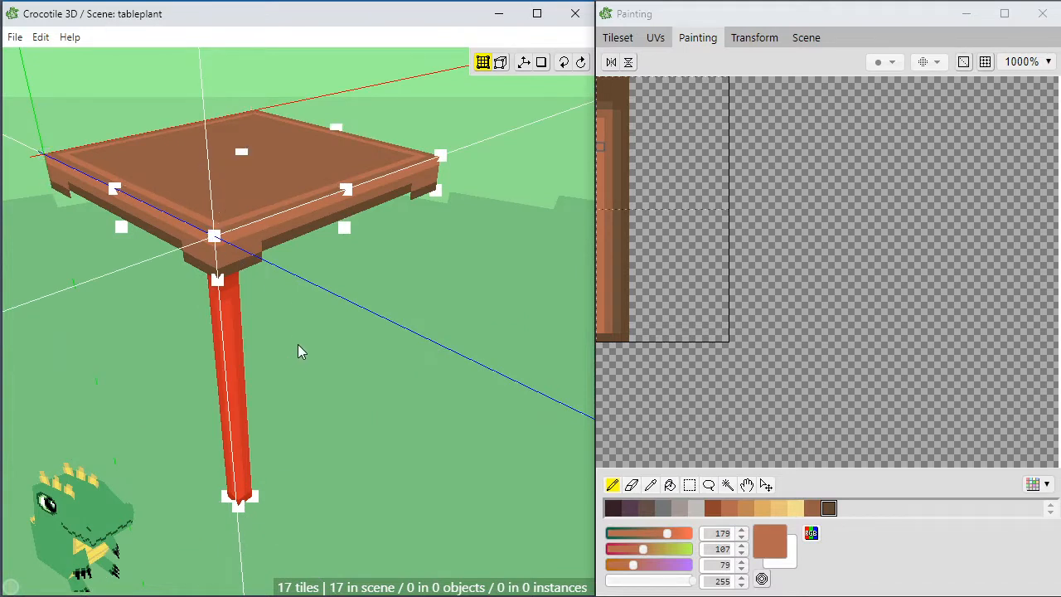
{"action": "left_click", "coordinate": [440, 156]}
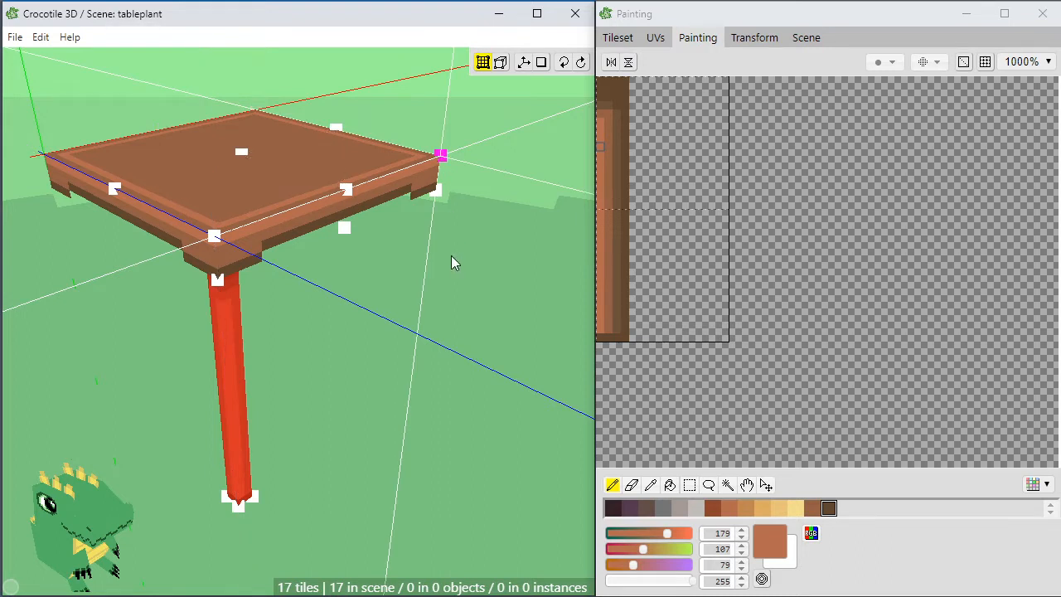
{"action": "key", "text": "ctrl+v"}
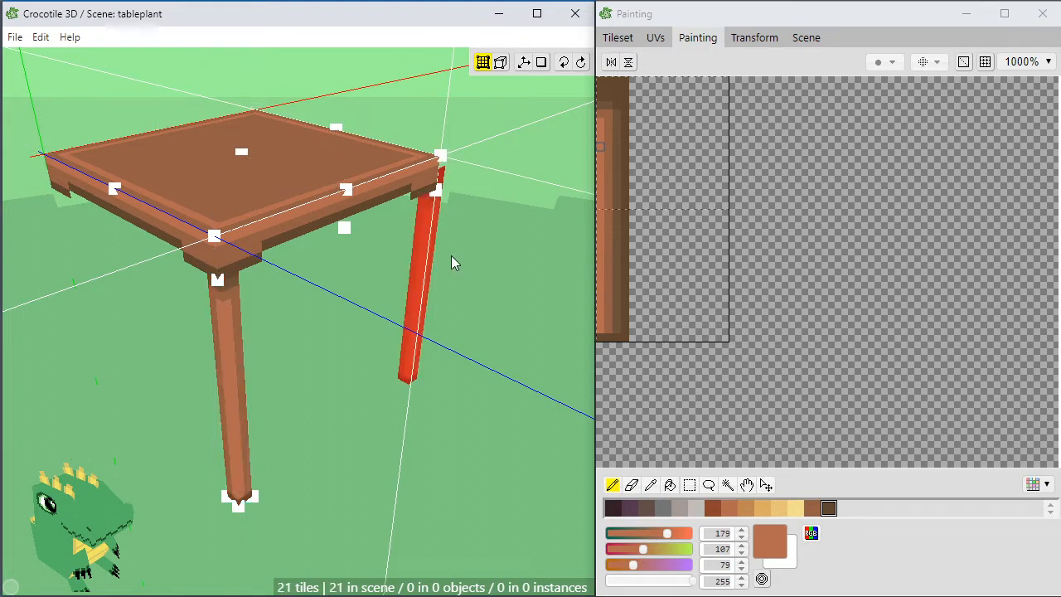
{"action": "right_click_drag", "start_coordinate": [450, 298], "coordinate": [443, 347]}
{"action": "left_click", "coordinate": [443, 354]}
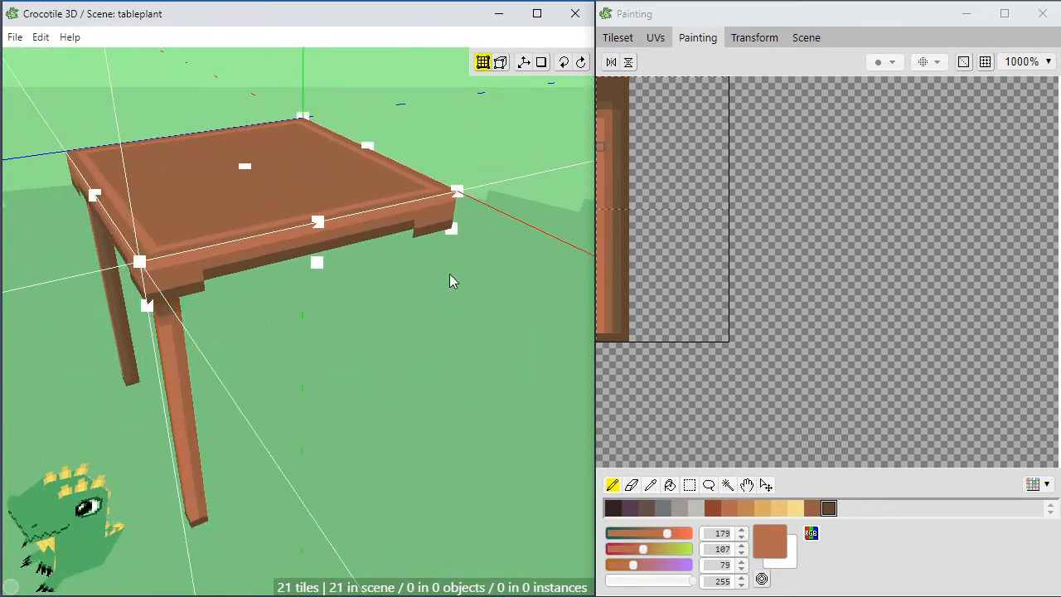
Paste a third leg at the corner diagonally opposite the original and rotate it twice to sit beneath the tabletop.
{"action": "left_click", "coordinate": [457, 192]}
{"action": "key", "text": "ctrl+v"}
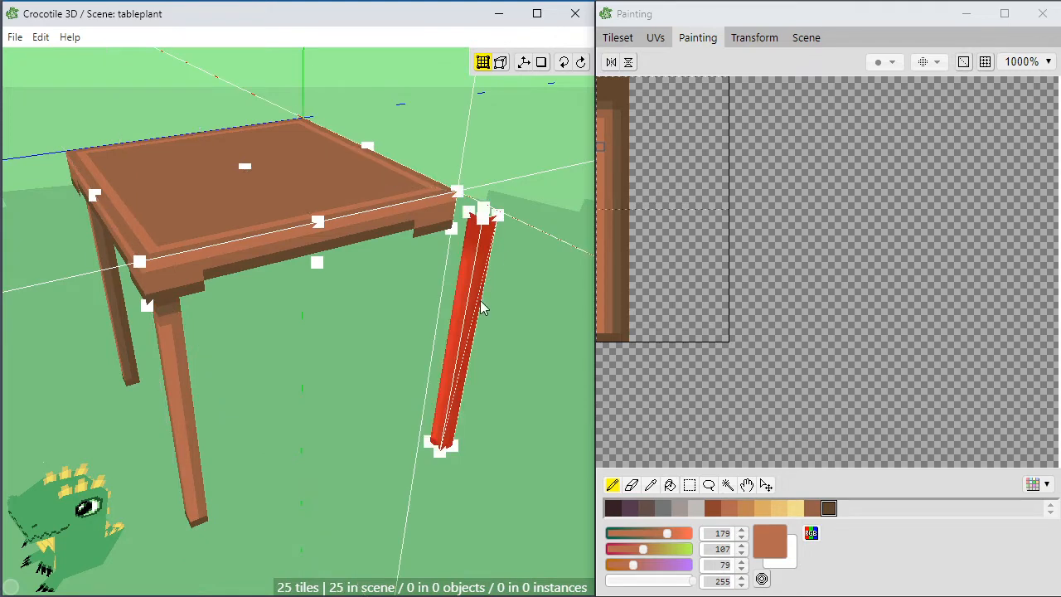
{"action": "key", "text": "z"}
{"action": "key", "text": "z"}
{"action": "right_click_drag", "start_coordinate": [484, 308], "coordinate": [467, 318]}
{"action": "left_click", "coordinate": [546, 302]}
Paste the fourth leg at the last free tabletop corner and rotate it to sit beneath the top.
{"action": "left_click", "coordinate": [568, 227]}
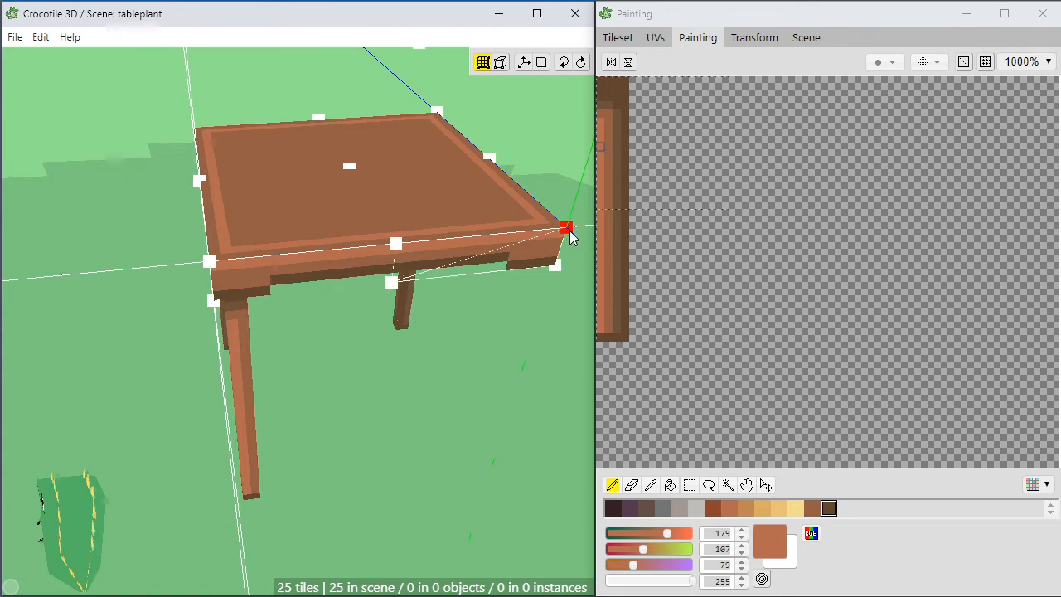
{"action": "key", "text": "ctrl+v"}
{"action": "key", "text": "z"}
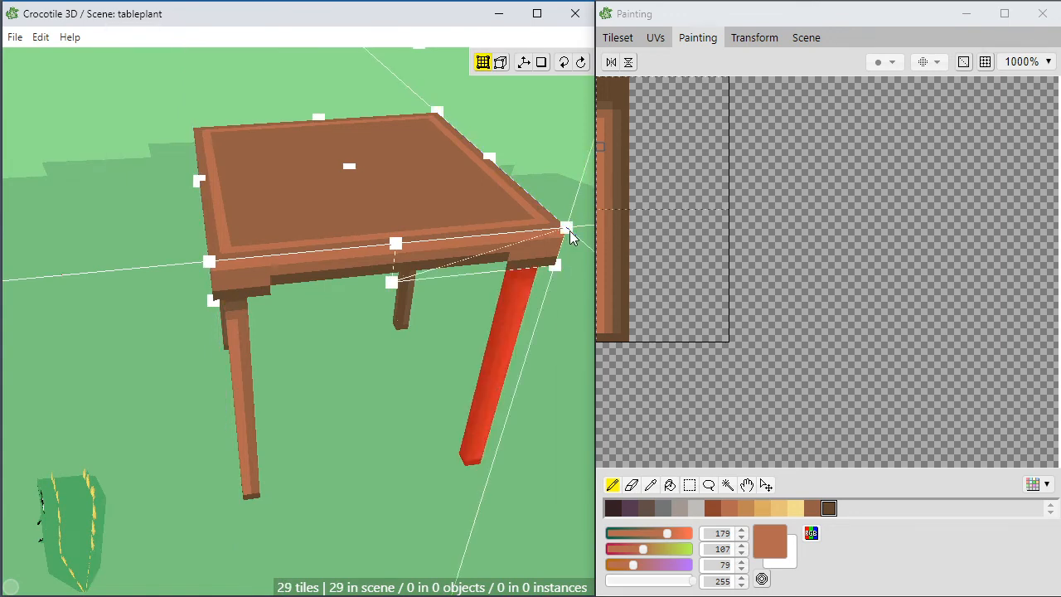
{"action": "right_click_drag", "start_coordinate": [576, 253], "coordinate": [446, 355]}
{"action": "left_click", "coordinate": [452, 354]}
{"action": "scroll", "coordinate": [459, 356], "scroll_direction": "down", "scroll_amount": 3}
Examine the four-legged table from all sides and from below.
{"action": "right_click_drag", "start_coordinate": [563, 398], "coordinate": [365, 435]}
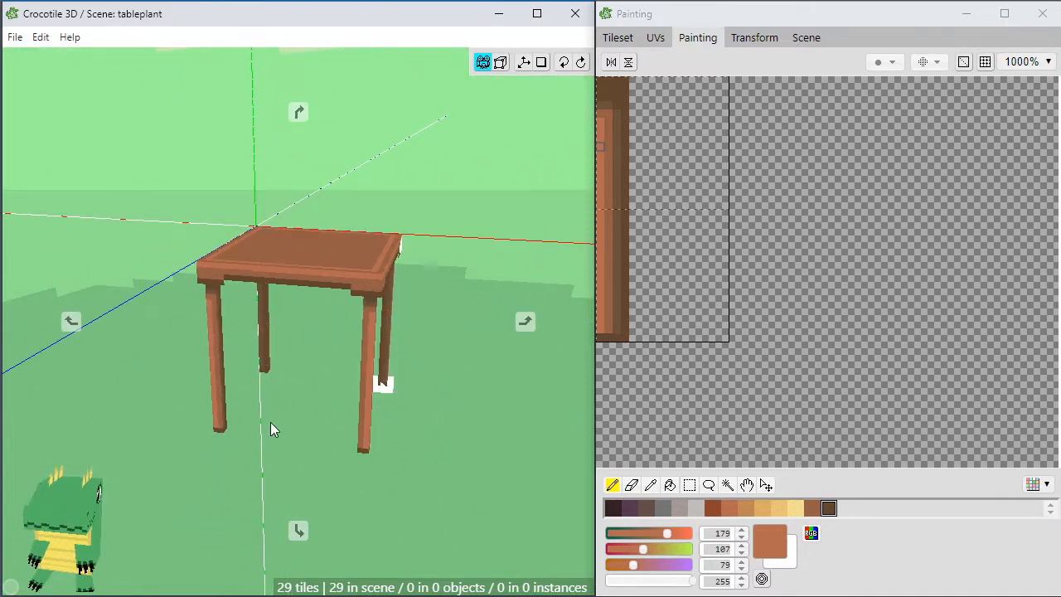
{"action": "right_click_drag", "start_coordinate": [364, 373], "coordinate": [422, 369]}
{"action": "right_click_drag", "start_coordinate": [417, 442], "coordinate": [509, 451]}
{"action": "right_click_drag", "start_coordinate": [243, 405], "coordinate": [288, 471]}
{"action": "right_click_drag", "start_coordinate": [500, 287], "coordinate": [343, 415]}
{"action": "middle_click_drag", "start_coordinate": [344, 415], "coordinate": [330, 431]}
{"action": "scroll", "coordinate": [329, 431], "scroll_direction": "up", "scroll_amount": 3}
{"action": "right_click_drag", "start_coordinate": [329, 431], "coordinate": [522, 311]}
{"action": "right_click_drag", "start_coordinate": [344, 479], "coordinate": [463, 431]}
{"action": "scroll", "coordinate": [356, 436], "scroll_direction": "up", "scroll_amount": 3}
{"action": "mouse_move", "coordinate": [427, 498]}
{"action": "left_mouse_down"}
{"action": "mouse_move", "coordinate": [382, 481]}
{"action": "mouse_move", "coordinate": [353, 436]}
{"action": "left_mouse_up"}
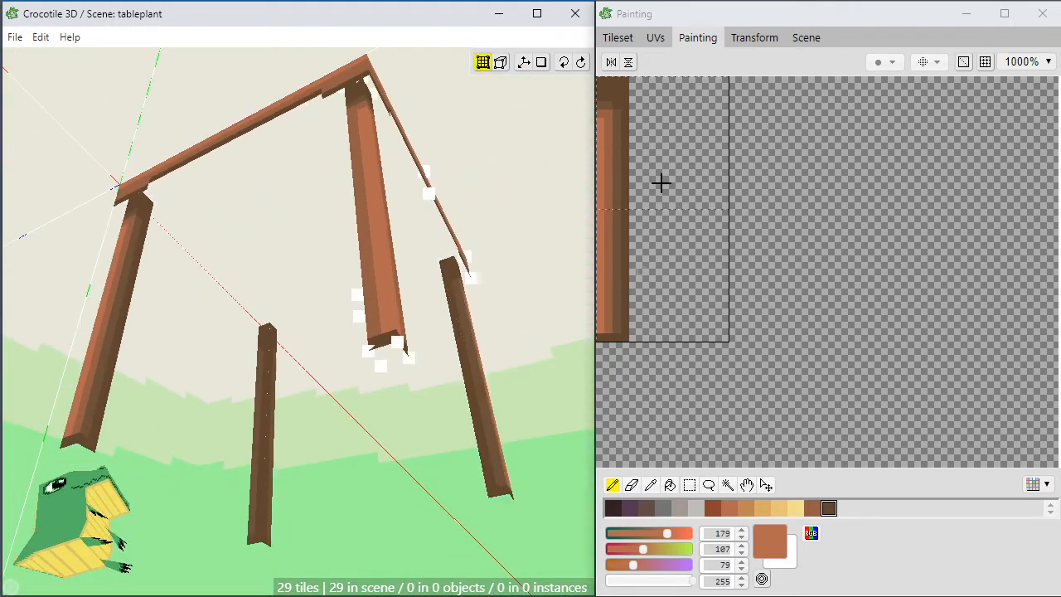
Fill the empty 16 by 16 tile below the tabletop texture with dark brown (RGB 96, 69, 46).
{"action": "left_click", "coordinate": [618, 37]}
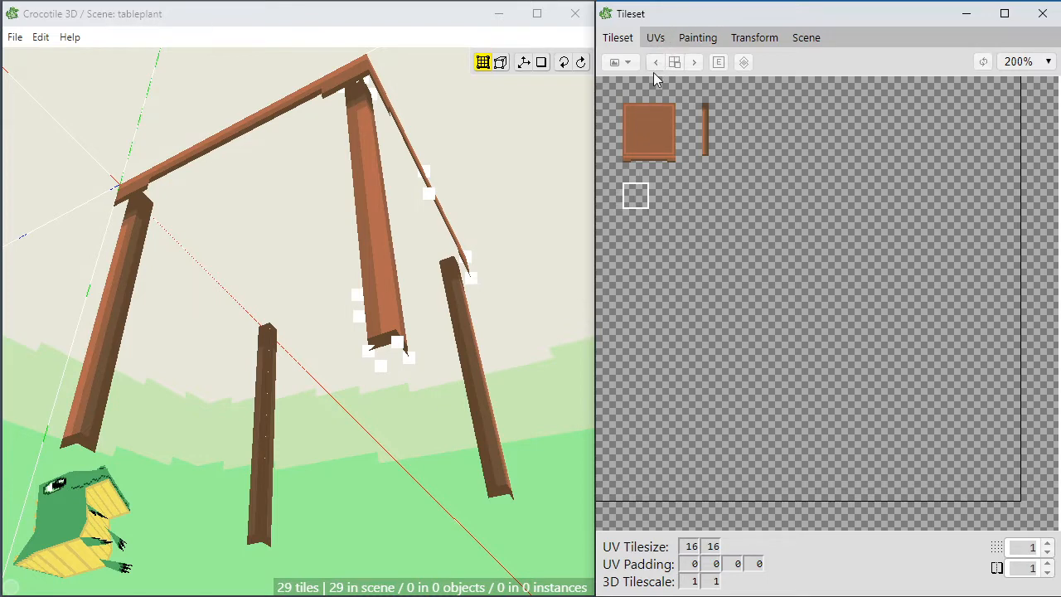
{"action": "left_click", "coordinate": [690, 40]}
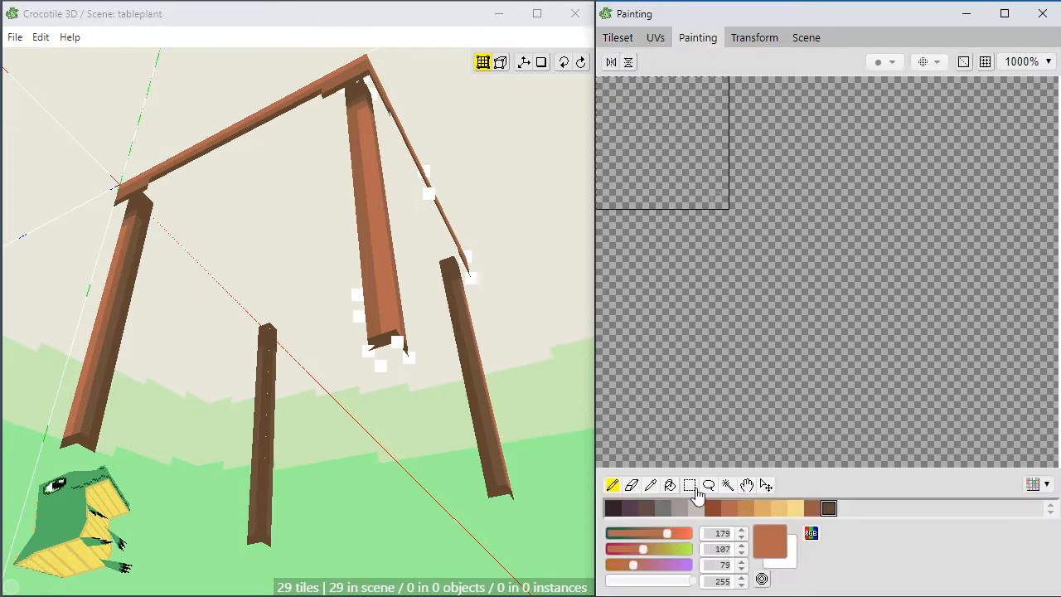
{"action": "key", "text": "g"}
{"action": "left_click", "coordinate": [641, 120]}
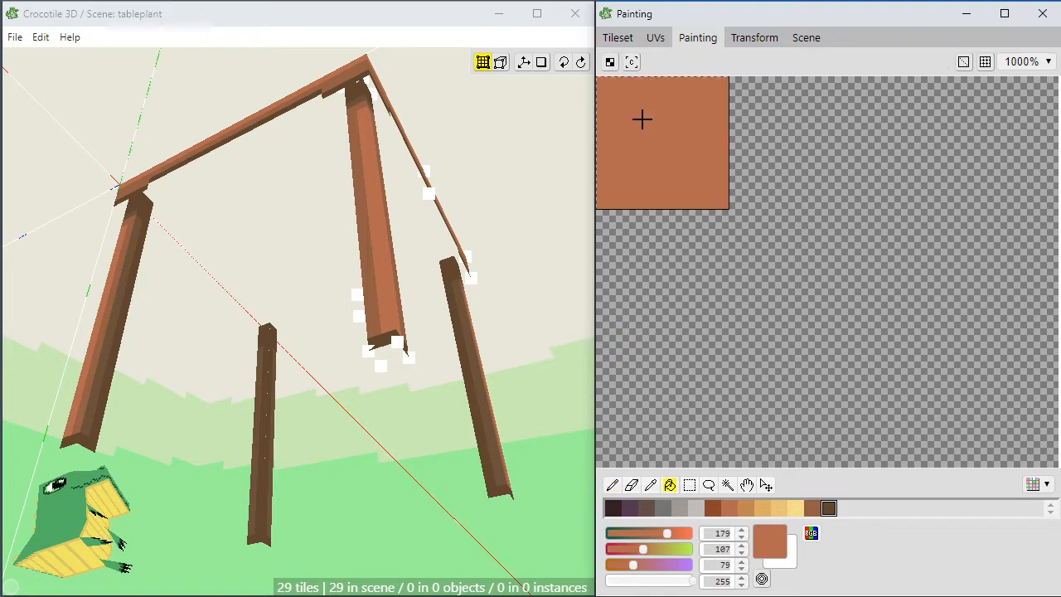
{"action": "left_click", "coordinate": [829, 508]}
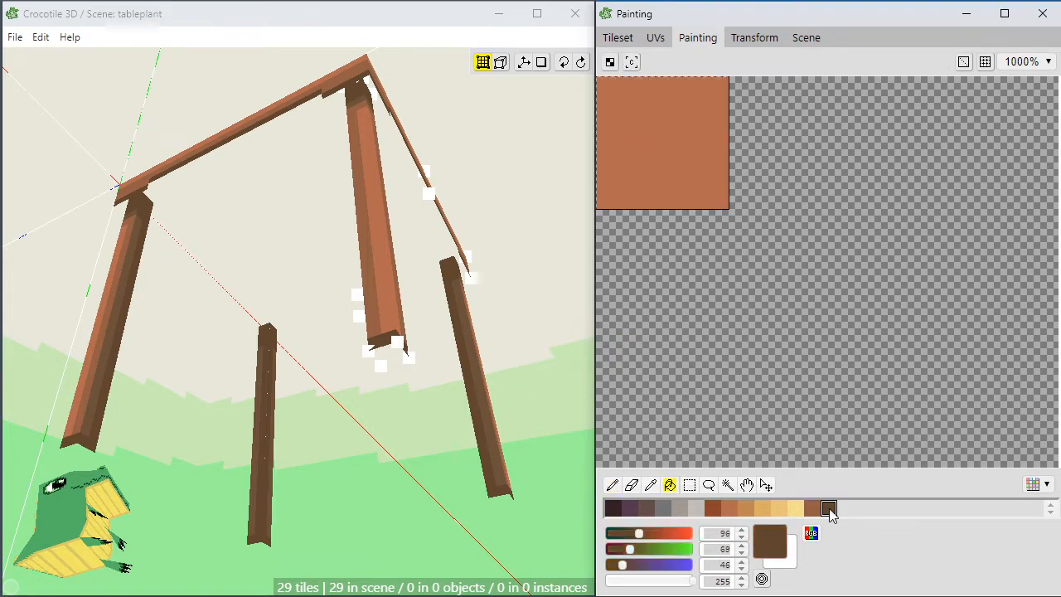
{"action": "left_click", "coordinate": [696, 172]}
Cover the tabletop's underside with four dark brown tiles.
{"action": "left_click", "coordinate": [620, 39]}
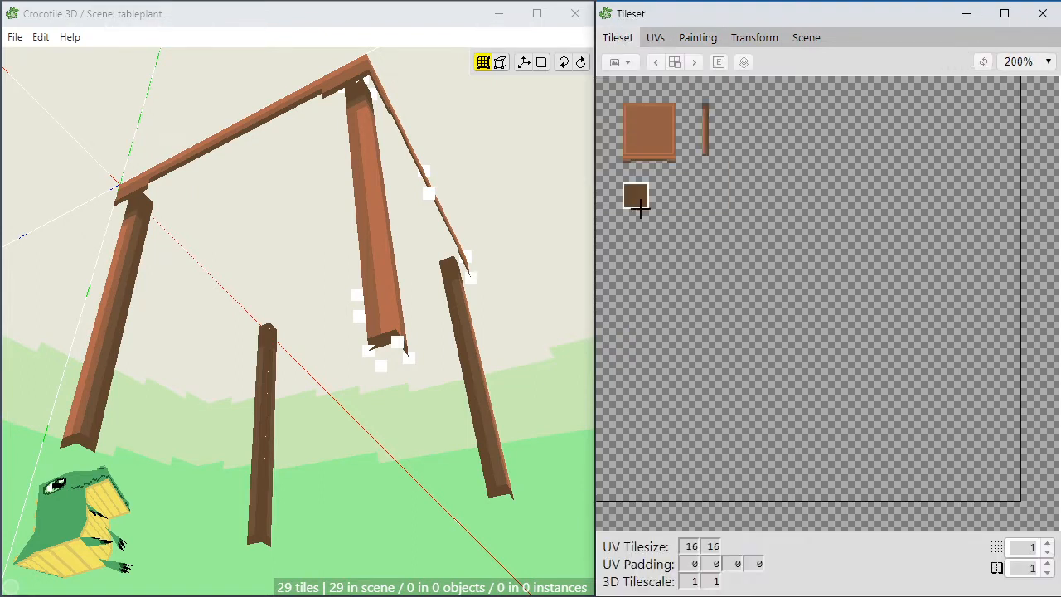
{"action": "right_click_drag", "start_coordinate": [475, 206], "coordinate": [237, 244]}
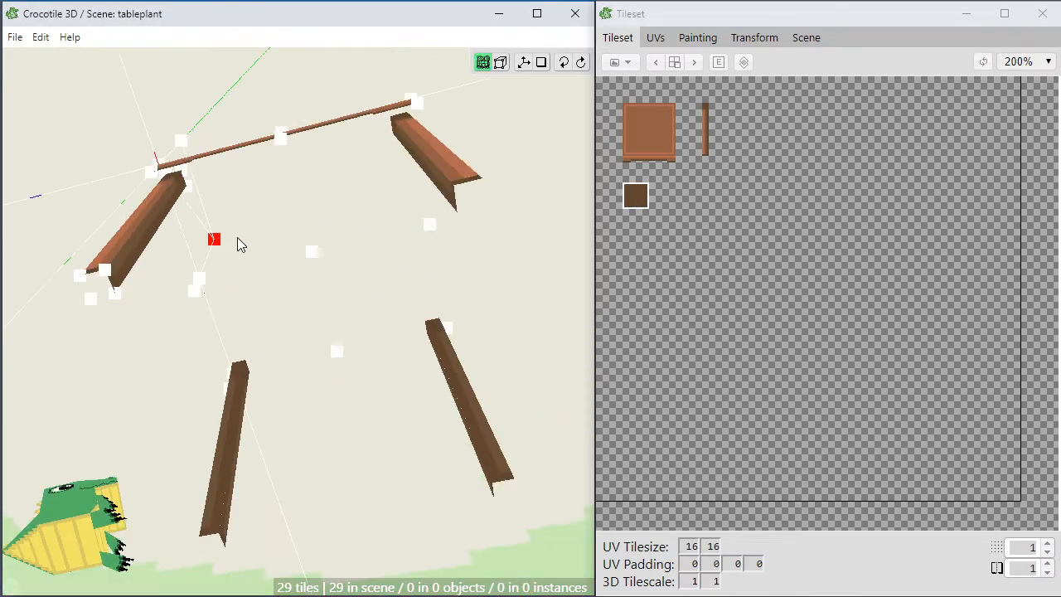
{"action": "left_click", "coordinate": [264, 226]}
{"action": "mouse_move", "coordinate": [263, 224]}
{"action": "left_mouse_down"}
{"action": "mouse_move", "coordinate": [309, 198]}
{"action": "mouse_move", "coordinate": [359, 286]}
{"action": "mouse_move", "coordinate": [313, 305]}
{"action": "left_mouse_up"}
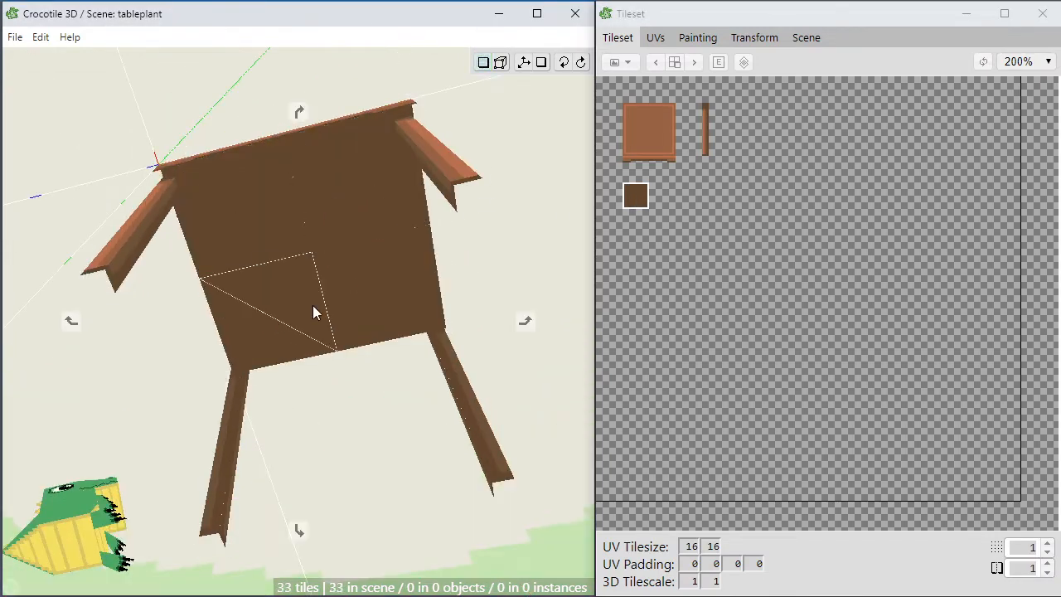
{"action": "right_click_drag", "start_coordinate": [313, 306], "coordinate": [277, 307]}
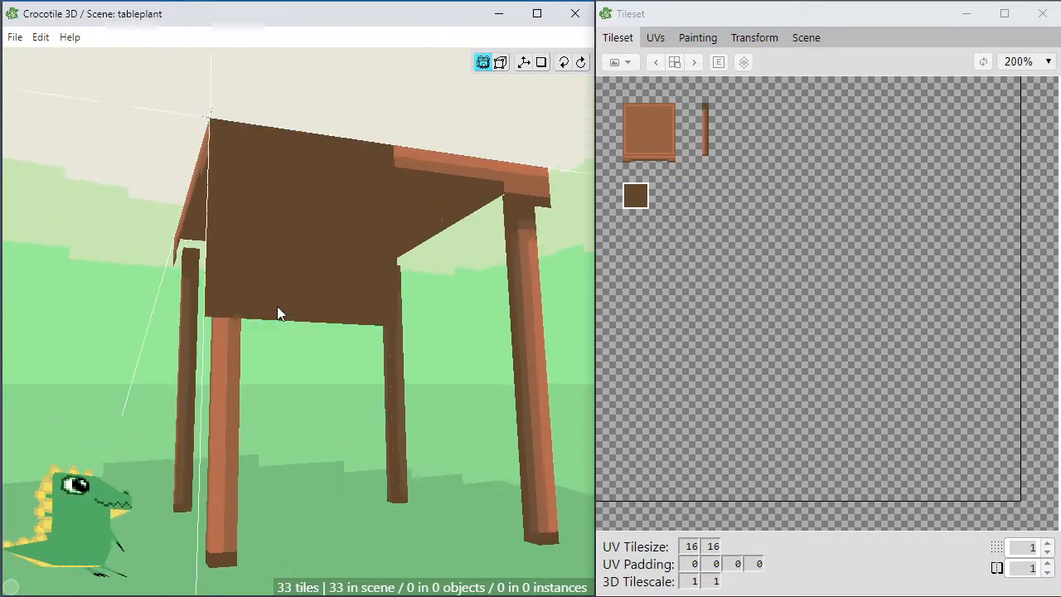
{"action": "scroll", "coordinate": [332, 312], "scroll_direction": "up", "scroll_amount": 3}
{"action": "mouse_move", "coordinate": [386, 315]}
{"action": "right_mouse_down"}
{"action": "mouse_move", "coordinate": [282, 327]}
{"action": "mouse_move", "coordinate": [385, 351]}
{"action": "mouse_move", "coordinate": [386, 317]}
{"action": "right_mouse_up"}
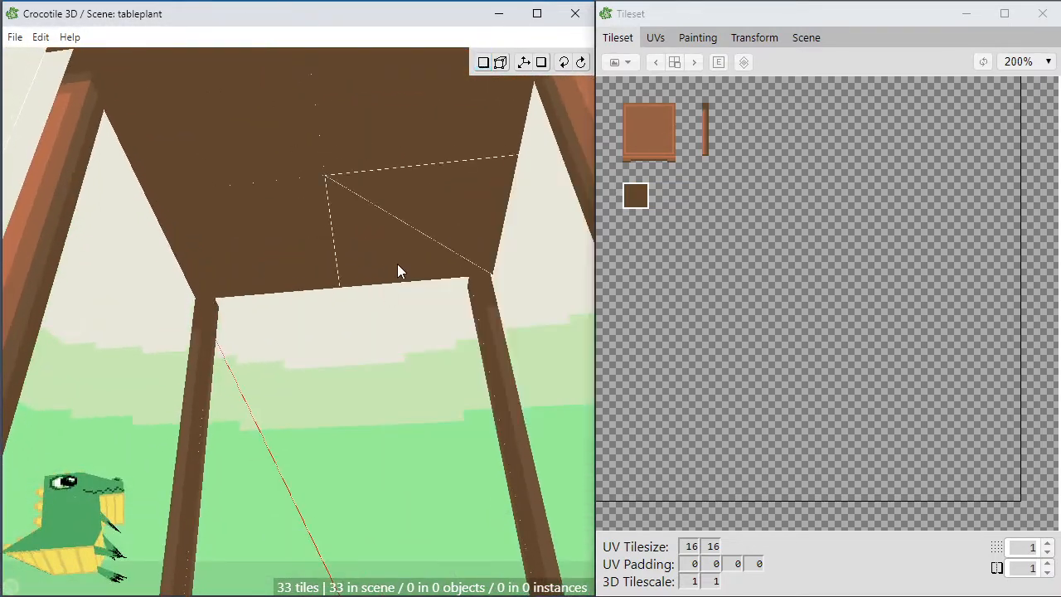
Delete three of the four dark brown underside tiles, keeping one quarter.
{"action": "left_click", "coordinate": [315, 243], "text": "ctrl"}
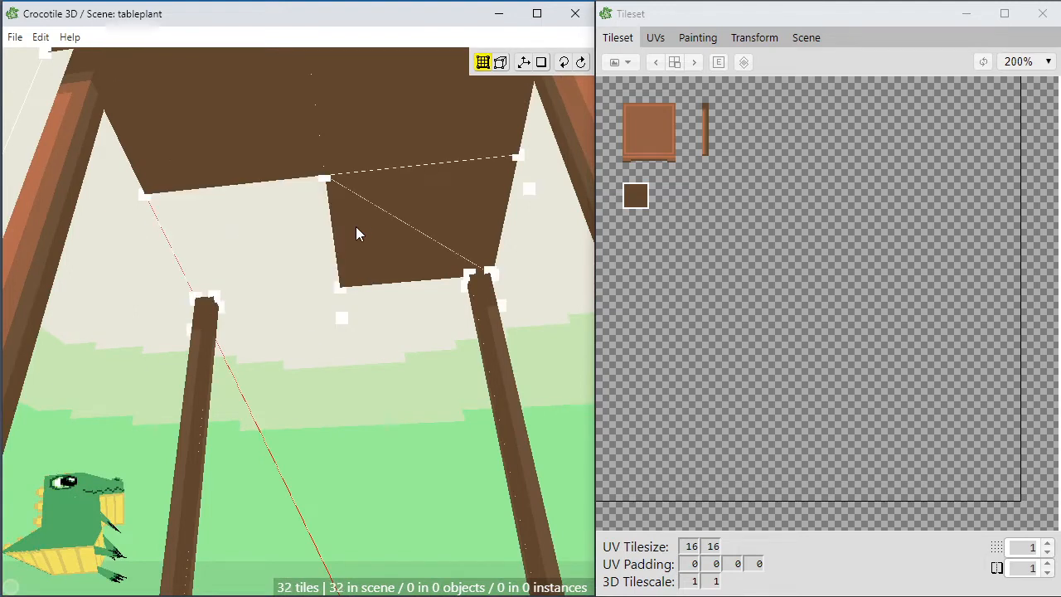
{"action": "left_click", "coordinate": [361, 220], "text": "ctrl"}
{"action": "left_click", "coordinate": [392, 166], "text": "ctrl"}
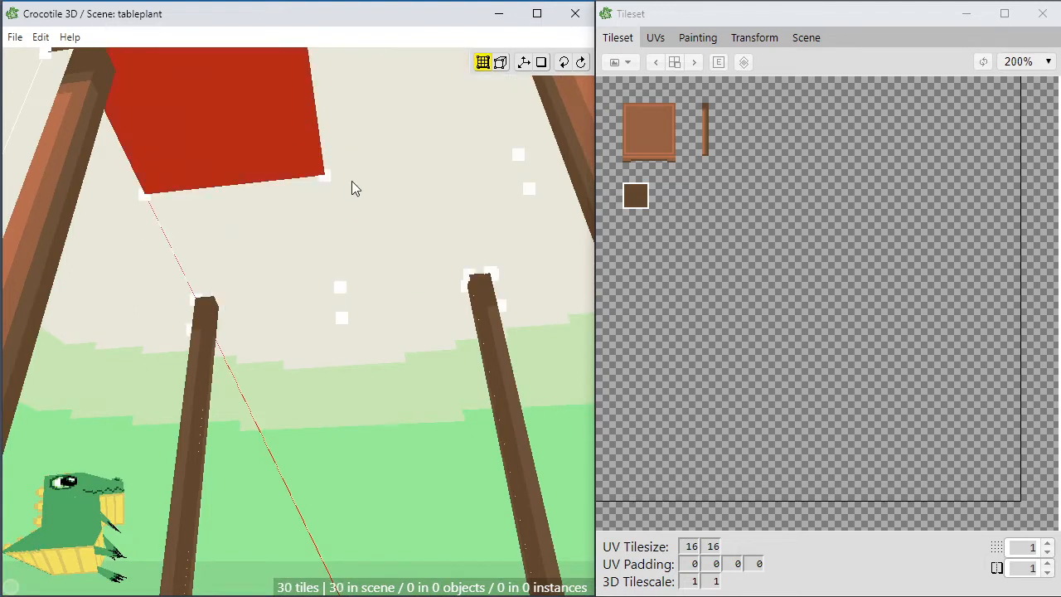
Lower the remaining dark brown underside tile slightly below the tabletop, toward the lower edge of the side trim.
{"action": "mouse_move", "coordinate": [360, 188]}
{"action": "right_mouse_down"}
{"action": "mouse_move", "coordinate": [374, 218]}
{"action": "mouse_move", "coordinate": [456, 211]}
{"action": "mouse_move", "coordinate": [464, 192]}
{"action": "mouse_move", "coordinate": [357, 194]}
{"action": "right_mouse_up"}
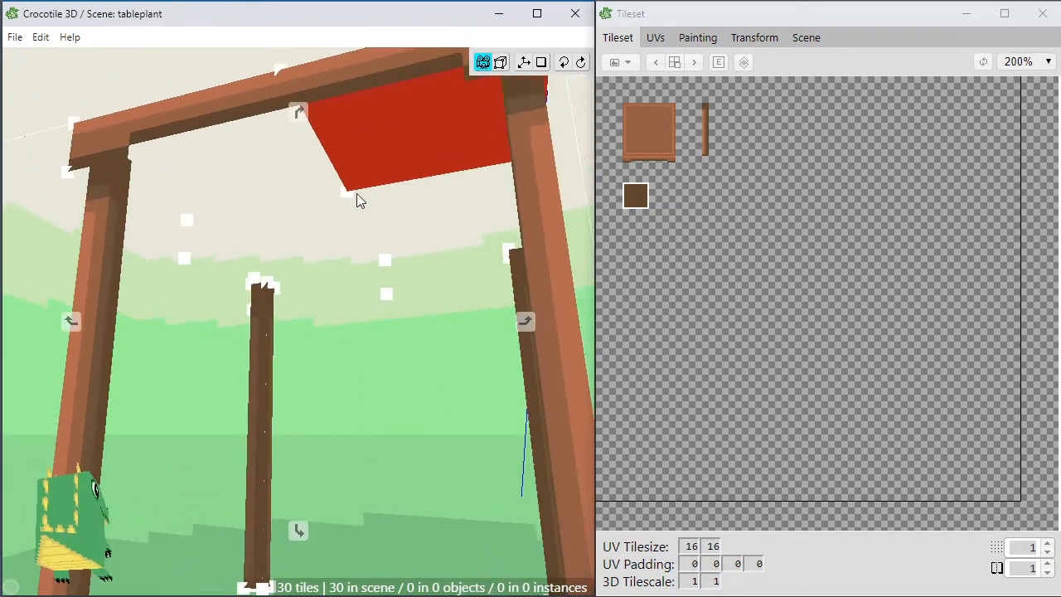
{"action": "scroll", "coordinate": [364, 204], "scroll_direction": "up", "scroll_amount": 1}
{"action": "scroll", "coordinate": [374, 207], "scroll_direction": "down", "scroll_amount": 4}
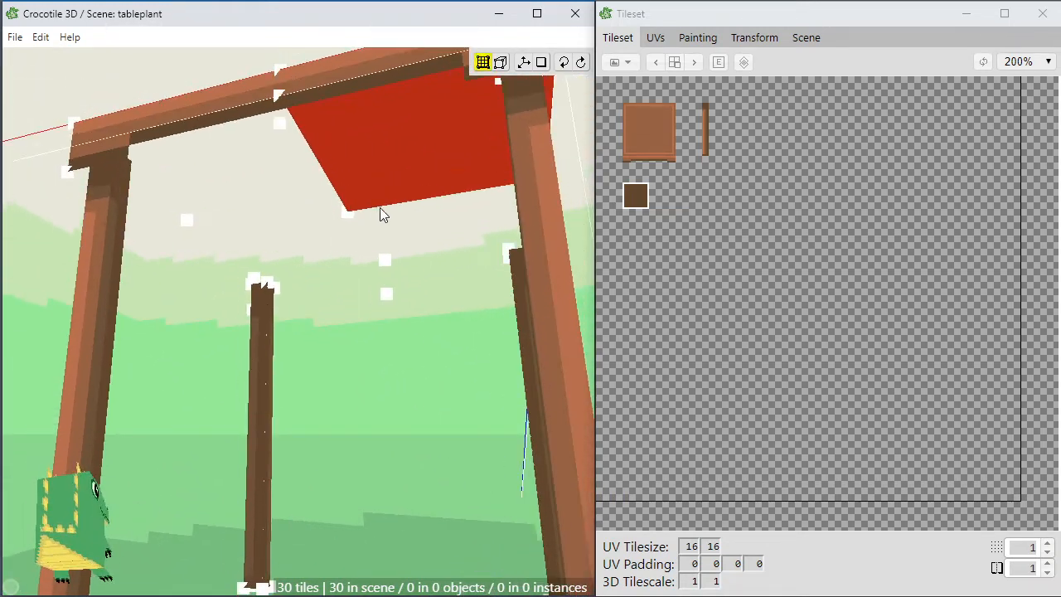
{"action": "right_click_drag", "start_coordinate": [395, 260], "coordinate": [384, 246]}
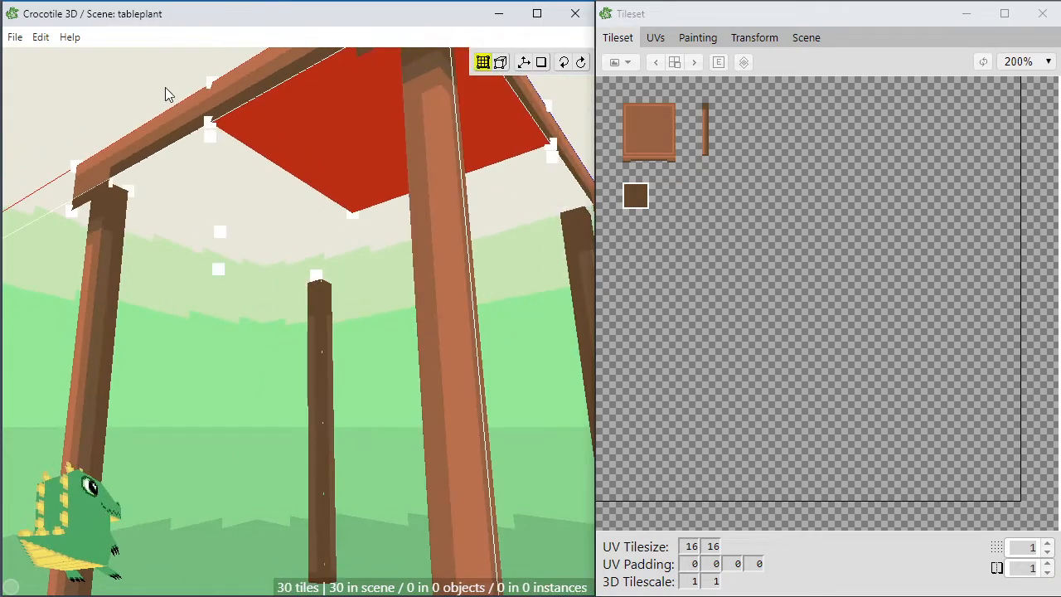
{"action": "right_click_drag", "start_coordinate": [220, 231], "coordinate": [276, 200]}
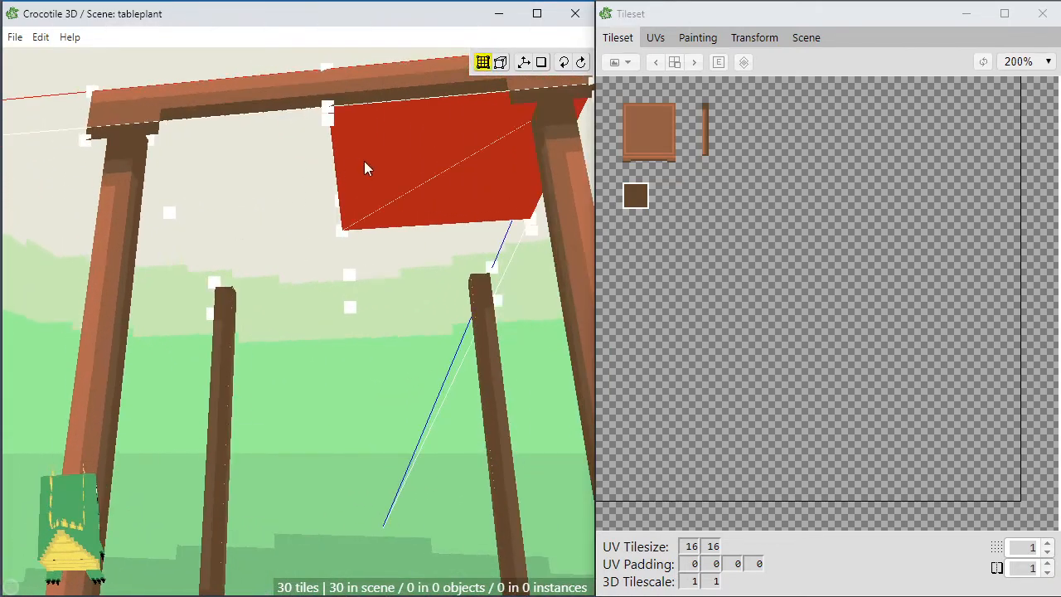
Stretch the dark brown underside tile's inner edge along the side trim to the tabletop corner, covering half of the underside.
{"action": "right_click_drag", "start_coordinate": [332, 120], "coordinate": [370, 179]}
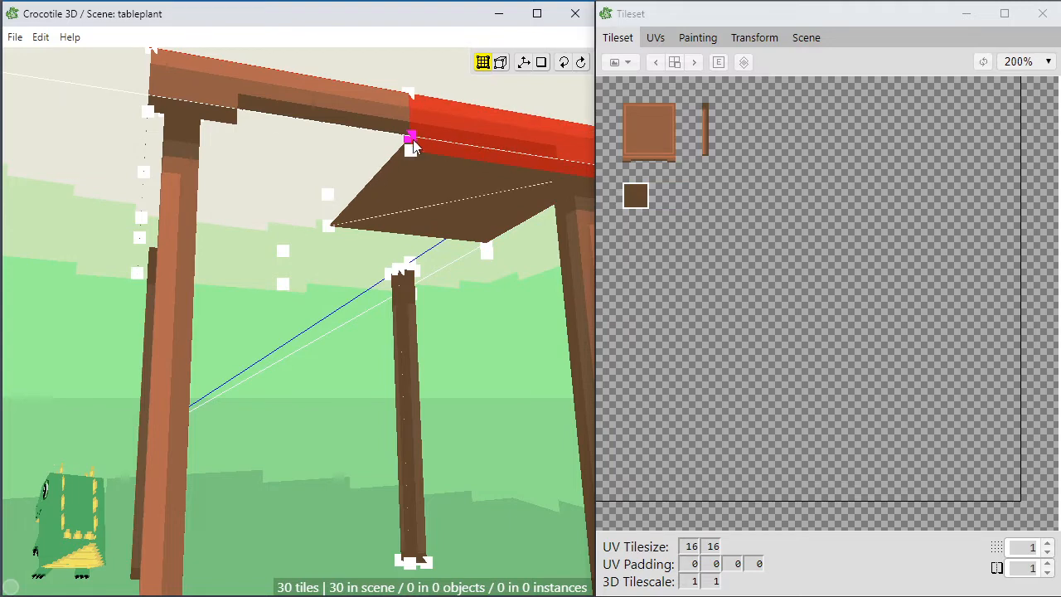
{"action": "right_click_drag", "start_coordinate": [415, 158], "coordinate": [346, 251]}
{"action": "left_click", "coordinate": [321, 228], "text": "shift"}
{"action": "key", "text": "a"}
{"action": "key", "text": "a"}
{"action": "key", "text": "a"}
{"action": "key", "text": "a"}
{"action": "key", "text": "a"}
{"action": "key", "text": "a"}
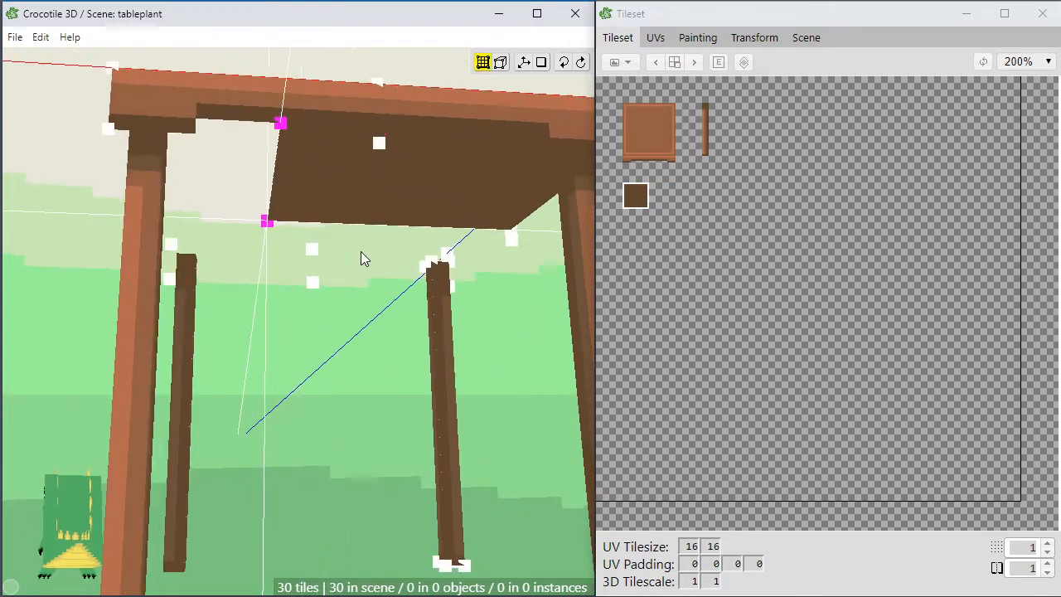
{"action": "key", "text": "a"}
{"action": "key", "text": "a"}
{"action": "key", "text": "a"}
{"action": "key", "text": "a"}
{"action": "key", "text": "a"}
{"action": "key", "text": "a"}
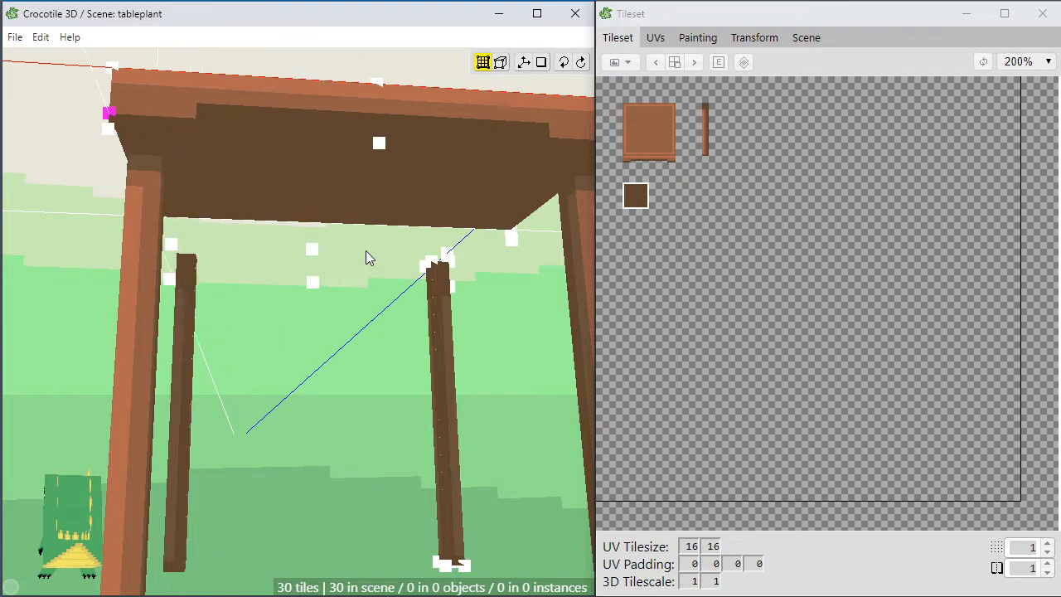
Stretch the underside tile's other inner edge across to the opposite side trim, covering the whole underside of the tabletop.
{"action": "mouse_move", "coordinate": [365, 250]}
{"action": "right_mouse_down"}
{"action": "mouse_move", "coordinate": [352, 289]}
{"action": "mouse_move", "coordinate": [358, 255]}
{"action": "right_mouse_up"}
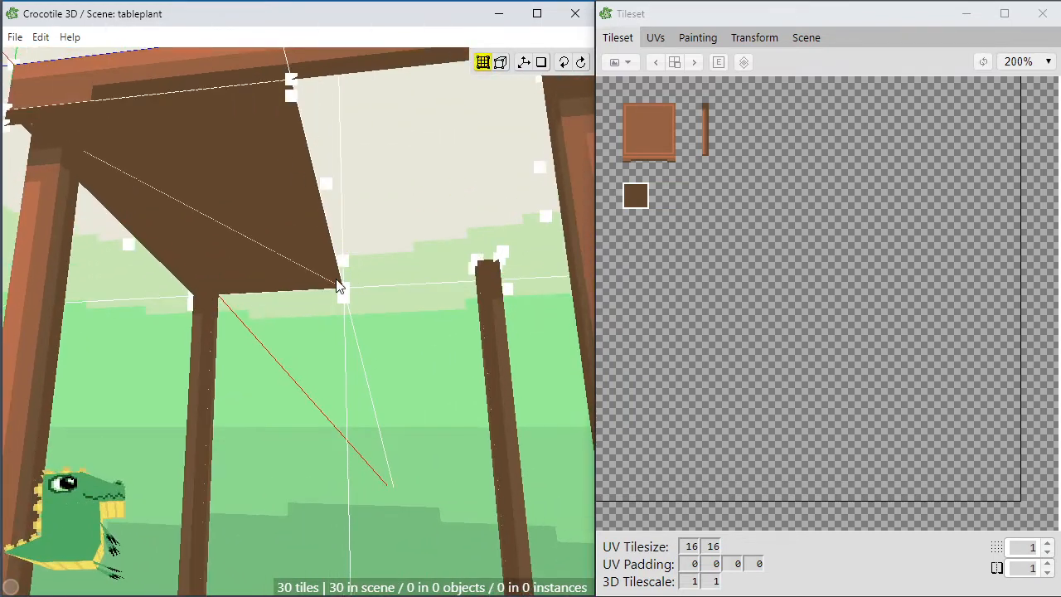
{"action": "left_click", "coordinate": [339, 287]}
{"action": "left_click", "coordinate": [287, 110], "text": "shift"}
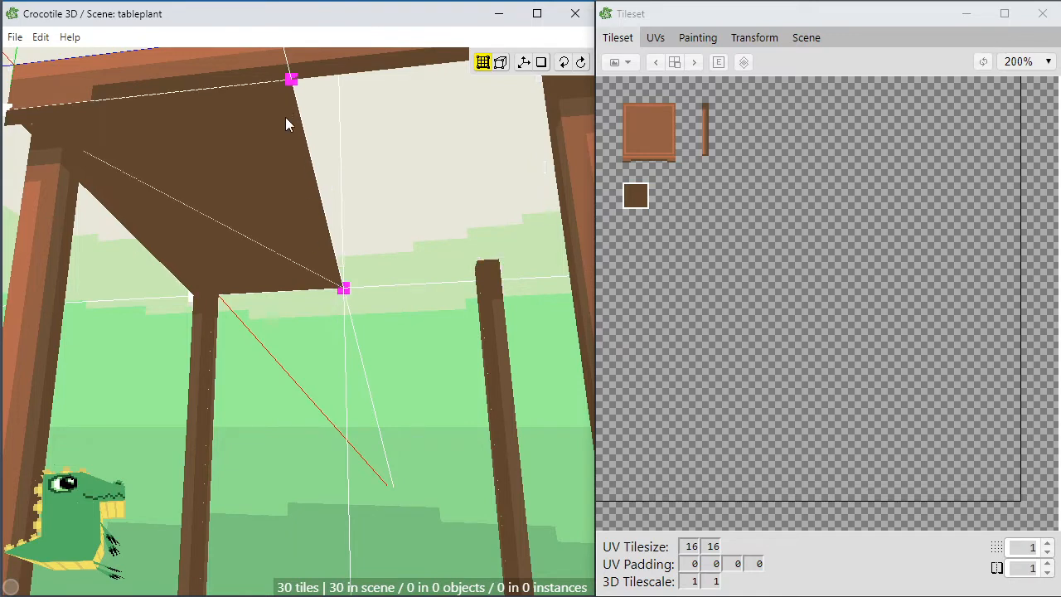
{"action": "key", "text": "space"}
{"action": "scroll", "coordinate": [348, 215], "scroll_direction": "down", "scroll_amount": 1}
{"action": "left_click_drag", "start_coordinate": [465, 264], "coordinate": [432, 262]}
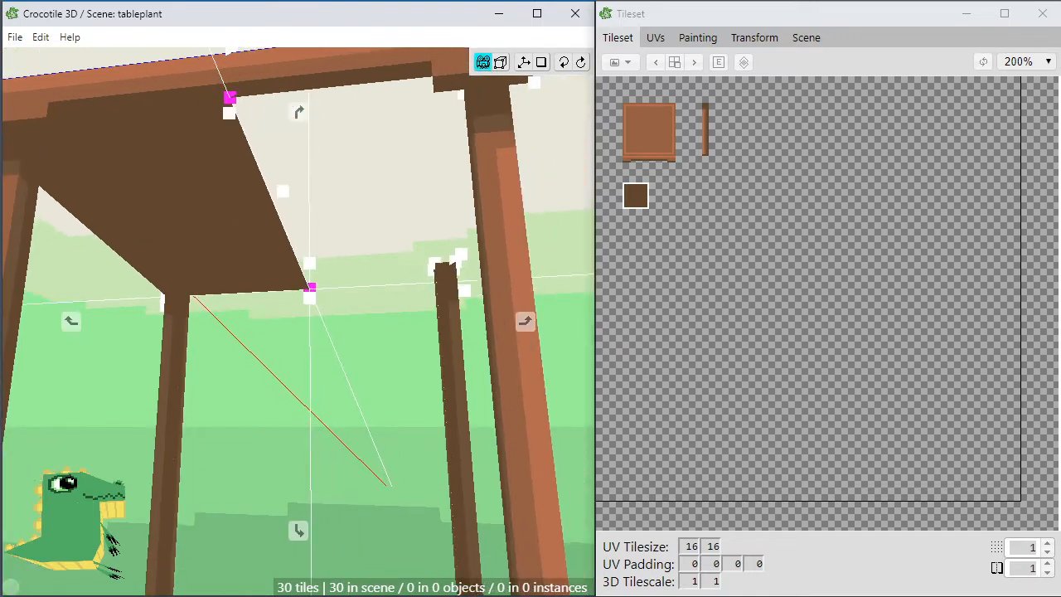
{"action": "key", "text": "d"}
{"action": "key", "text": "d"}
{"action": "key", "text": "d"}
{"action": "key", "text": "d"}
{"action": "key", "text": "d"}
{"action": "key", "text": "d"}
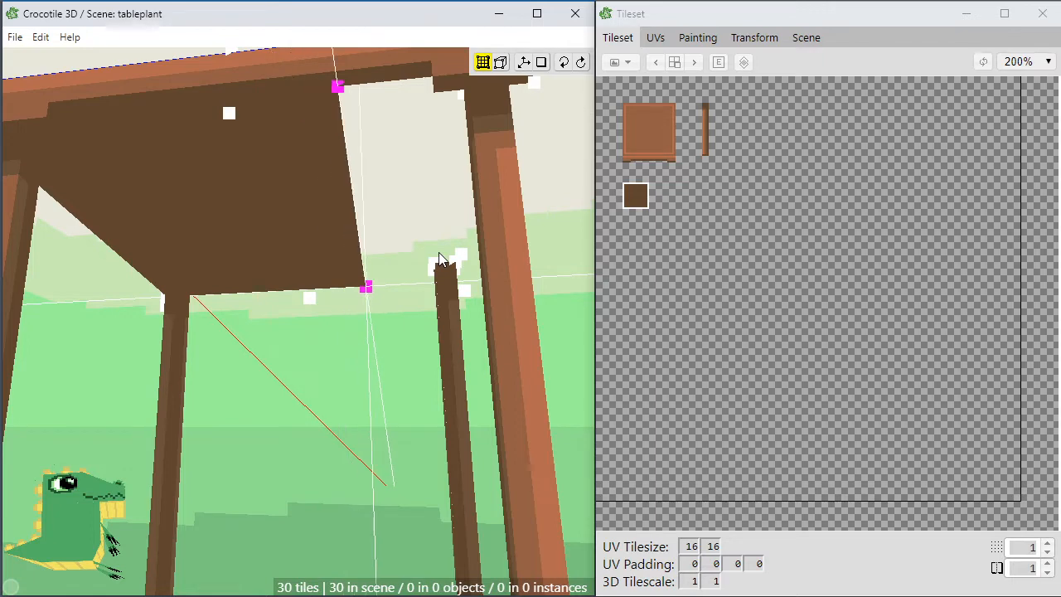
{"action": "key", "text": "space"}
{"action": "left_click_drag", "start_coordinate": [464, 181], "coordinate": [447, 215]}
{"action": "key", "text": "space"}
{"action": "key", "text": "d"}
{"action": "key", "text": "d"}
{"action": "key", "text": "d"}
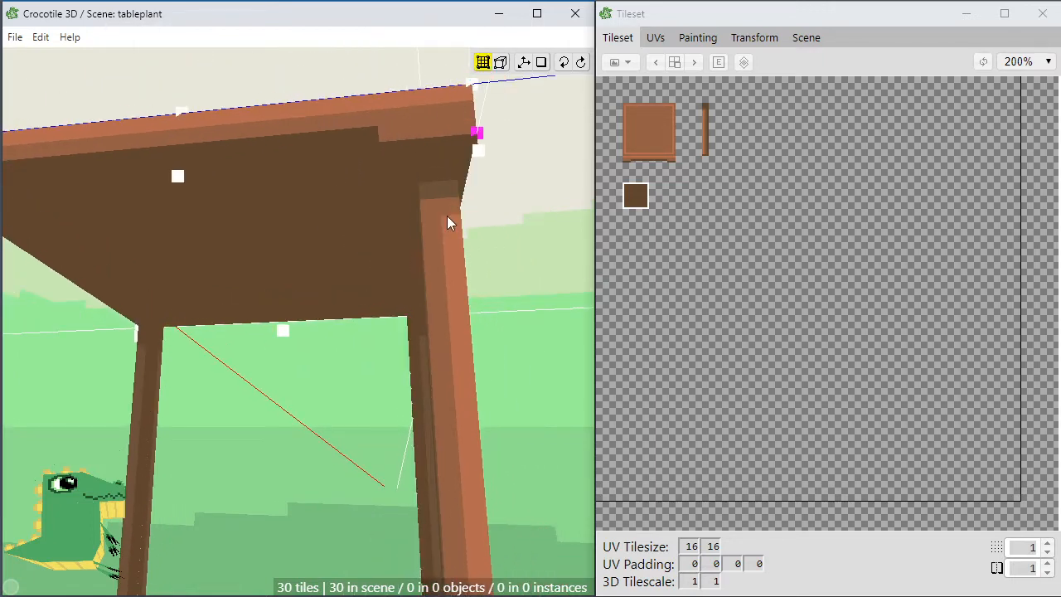
{"action": "left_click", "coordinate": [447, 216]}
Examine the table's legs, trim, tabletop and closed underside from several angles.
{"action": "key", "text": "space"}
{"action": "right_click_drag", "start_coordinate": [447, 216], "coordinate": [142, 256]}
{"action": "right_click_drag", "start_coordinate": [340, 257], "coordinate": [363, 270]}
{"action": "scroll", "coordinate": [416, 213], "scroll_direction": "down", "scroll_amount": 3}
{"action": "key", "text": "space"}
{"action": "left_click_drag", "start_coordinate": [281, 390], "coordinate": [282, 340]}
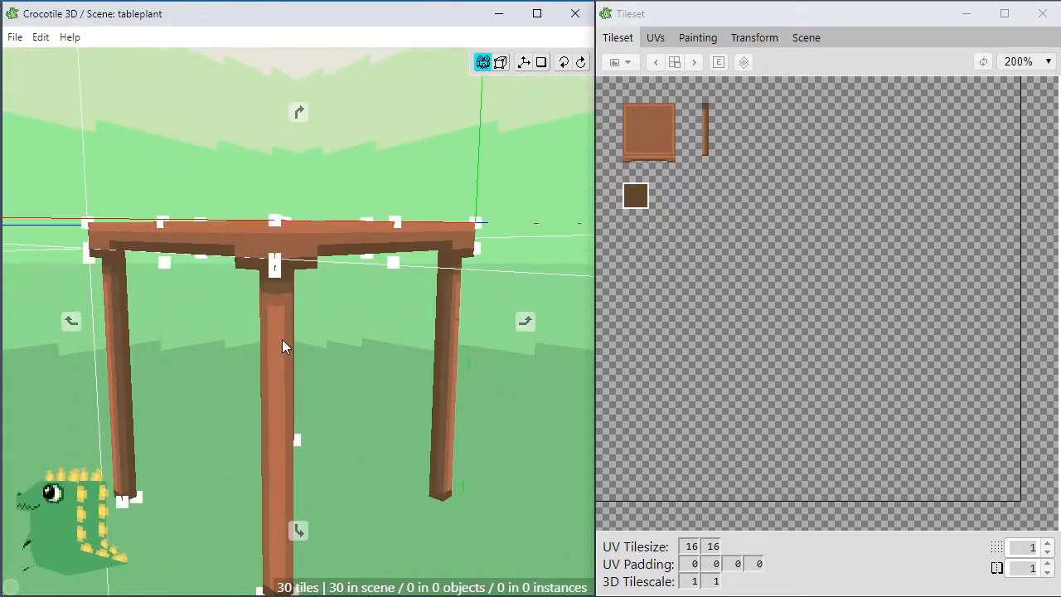
{"action": "key", "text": "space"}
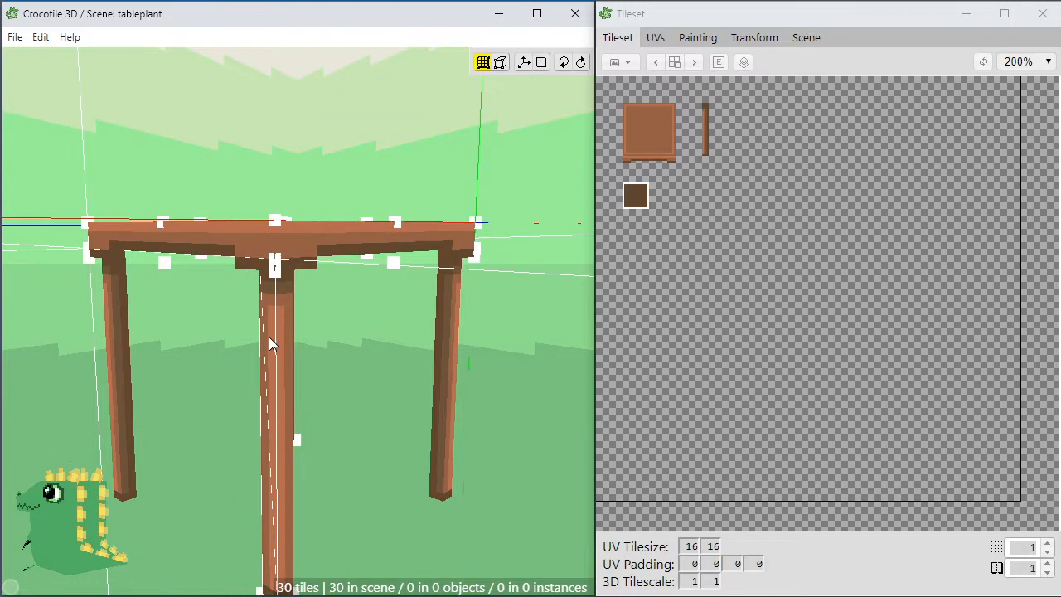
{"action": "key", "text": "space"}
{"action": "left_click_drag", "start_coordinate": [296, 345], "coordinate": [394, 375]}
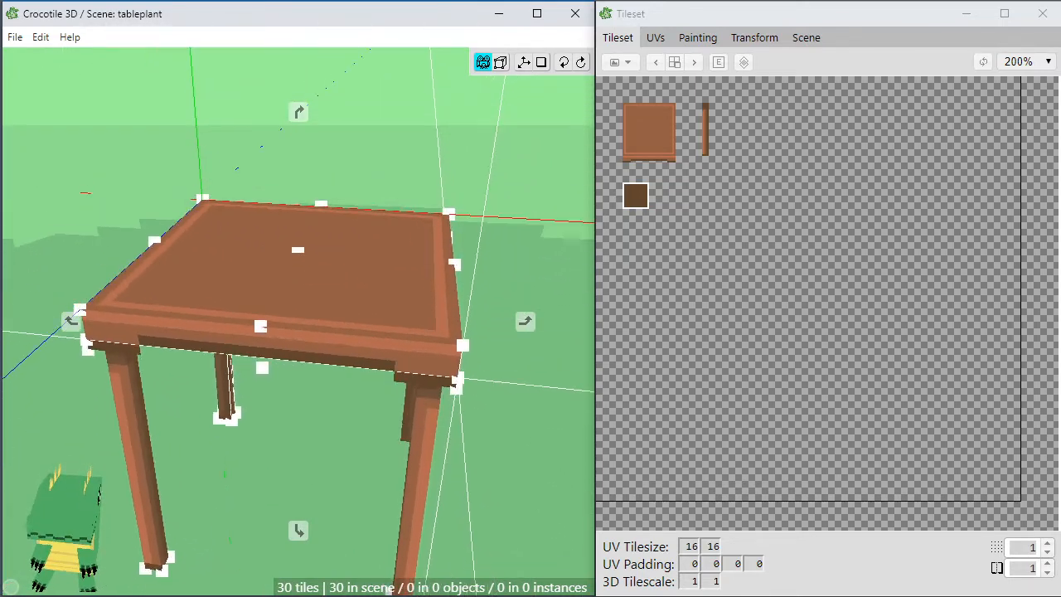
{"action": "scroll", "coordinate": [234, 435], "scroll_direction": "down", "scroll_amount": 3}
{"action": "right_click_drag", "start_coordinate": [234, 435], "coordinate": [239, 406]}
Raise all tiles of the scene together until the table's legs stand on the ground axes.
{"action": "key", "text": "ctrl+a"}
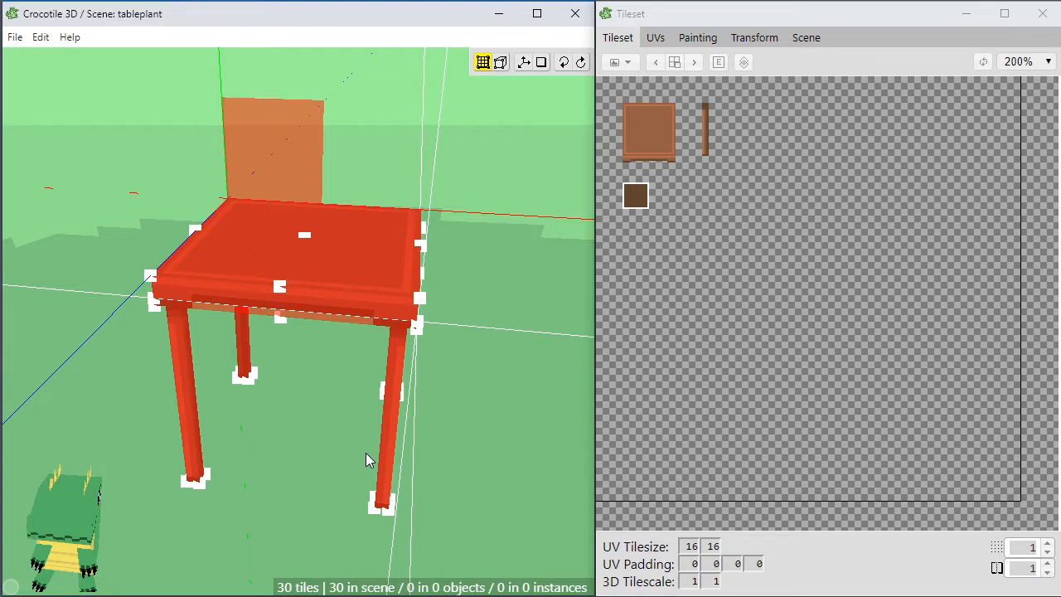
{"action": "key", "text": "shift+w"}
{"action": "key", "text": "shift+w"}
{"action": "key", "text": "shift+w"}
{"action": "key", "text": "shift+w"}
{"action": "key", "text": "shift+w"}
{"action": "key", "text": "shift+w"}
{"action": "key", "text": "shift+w"}
{"action": "key", "text": "shift+w"}
{"action": "key", "text": "shift+w"}
{"action": "key", "text": "shift+w"}
{"action": "key", "text": "shift+w"}
{"action": "key", "text": "shift+w"}
{"action": "key", "text": "shift+w"}
{"action": "key", "text": "shift+w"}
{"action": "key", "text": "shift+w"}
{"action": "key", "text": "shift+w"}
{"action": "key", "text": "shift+w"}
{"action": "key", "text": "shift+w"}
{"action": "key", "text": "shift+w"}
{"action": "key", "text": "shift+w"}
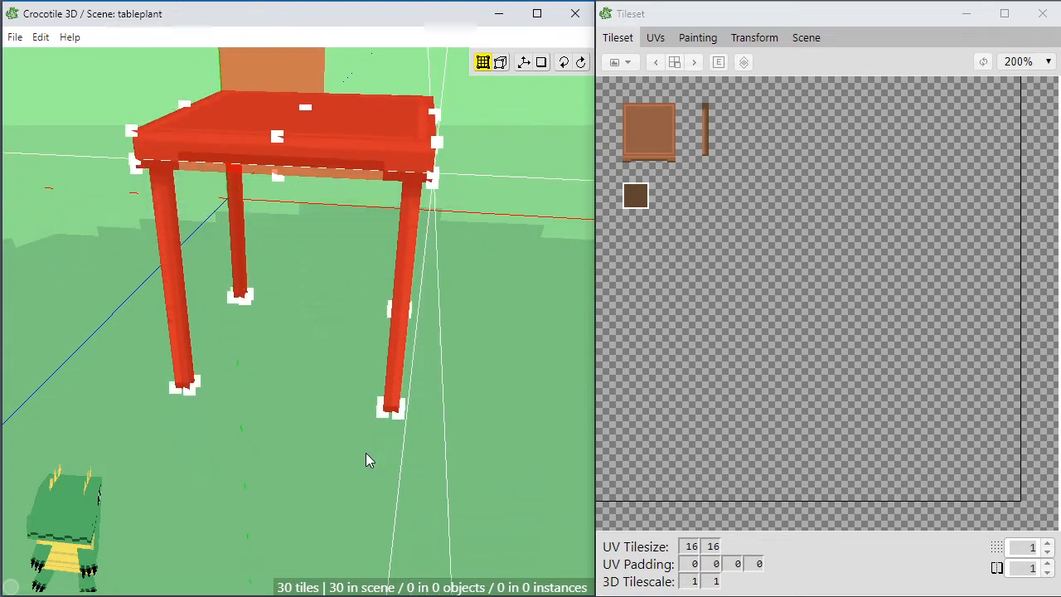
{"action": "middle_click_drag", "start_coordinate": [366, 453], "coordinate": [348, 498]}
{"action": "key", "text": "shift+w"}
{"action": "key", "text": "shift+w"}
{"action": "key", "text": "shift+w"}
Delete the stray upright tile standing above the back edge of the tabletop.
{"action": "left_click", "coordinate": [360, 170]}
{"action": "left_click", "coordinate": [264, 183]}
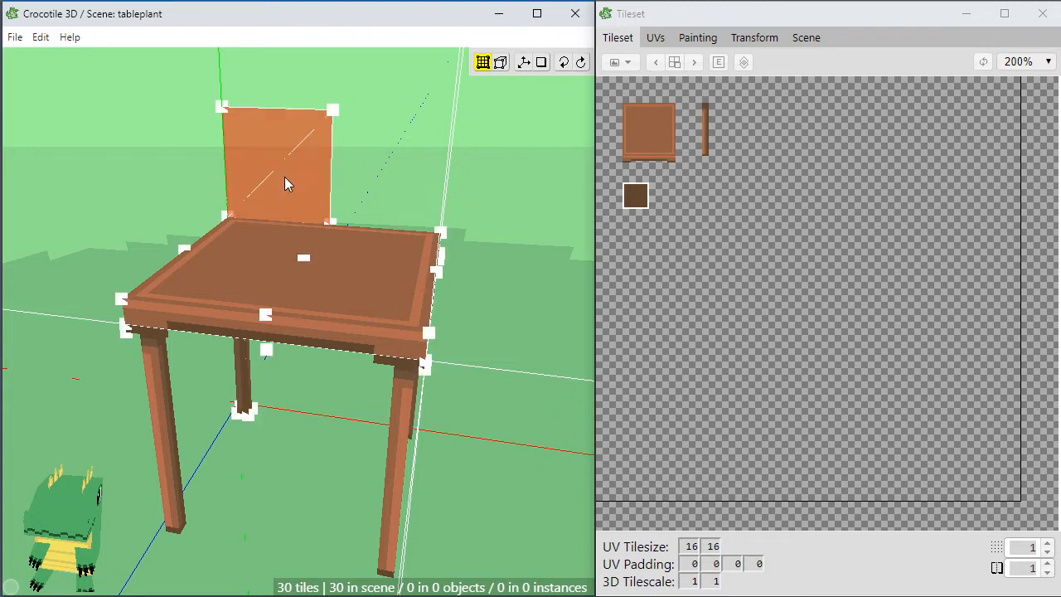
{"action": "key", "text": "Delete"}
{"action": "middle_click_drag", "start_coordinate": [315, 188], "coordinate": [431, 193]}
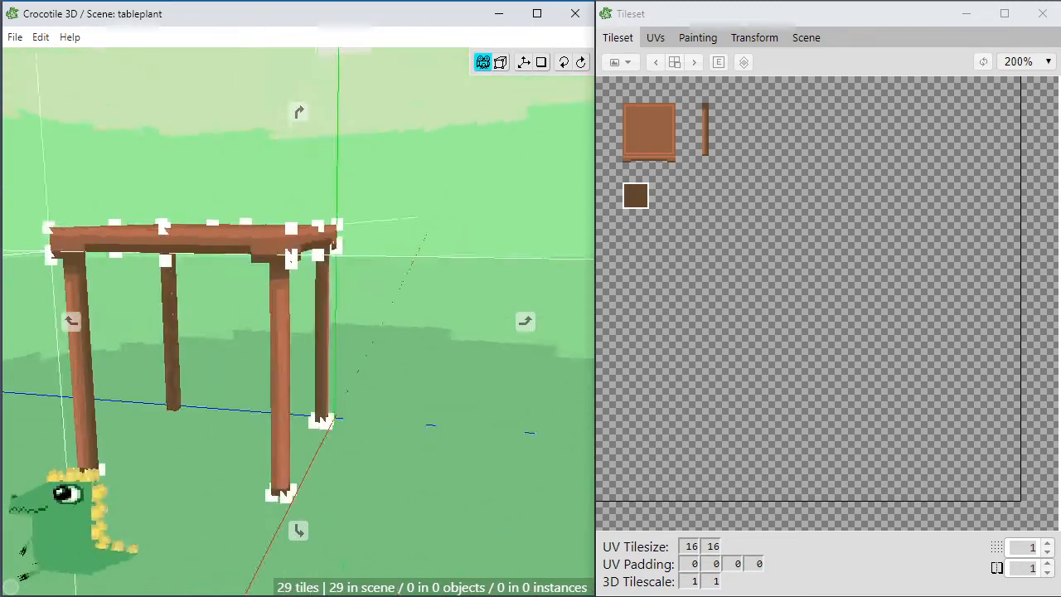
{"action": "middle_click_drag", "start_coordinate": [431, 248], "coordinate": [448, 250]}
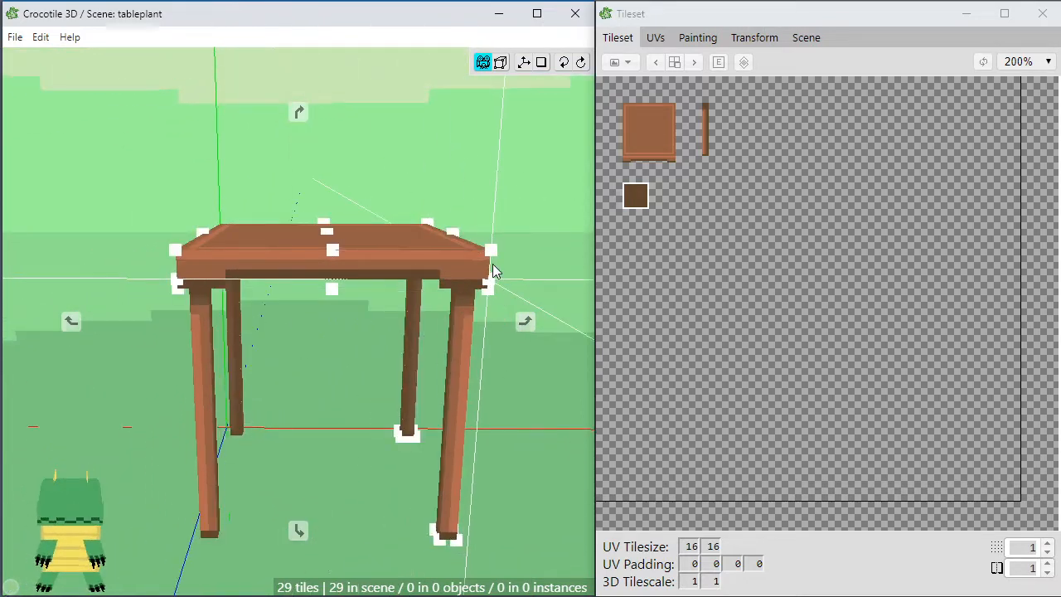
{"action": "middle_click_drag", "start_coordinate": [488, 307], "coordinate": [319, 152]}
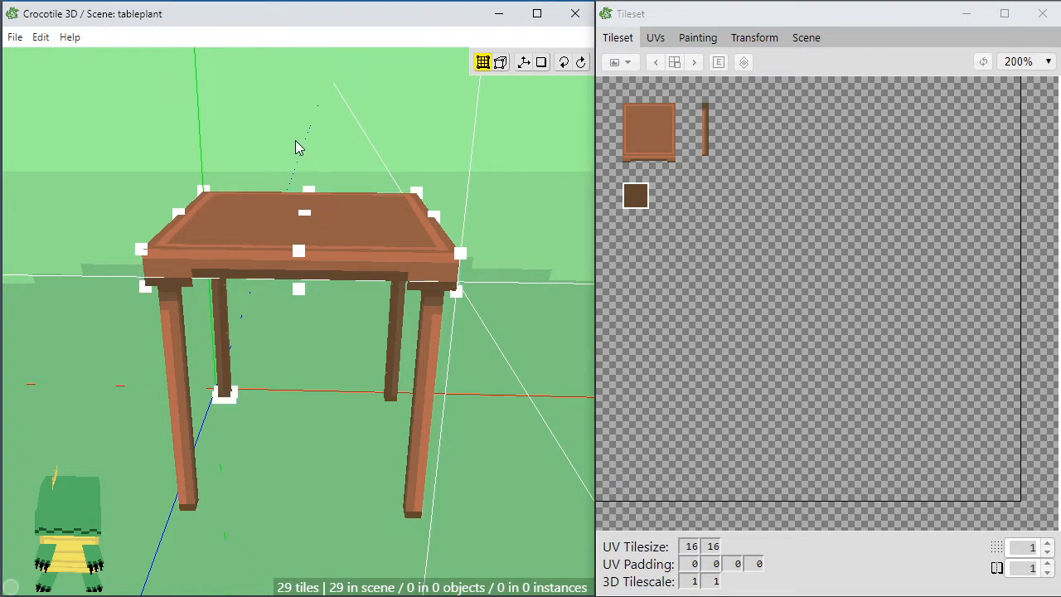
{"action": "middle_click_drag", "start_coordinate": [264, 181], "coordinate": [275, 264]}
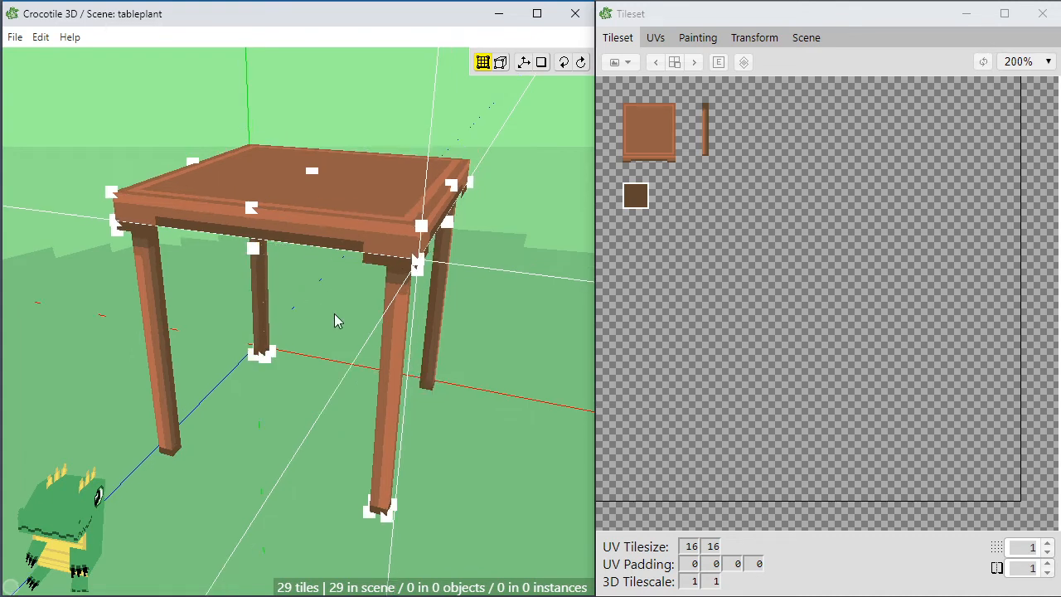
{"action": "middle_click_drag", "start_coordinate": [334, 313], "coordinate": [420, 151]}
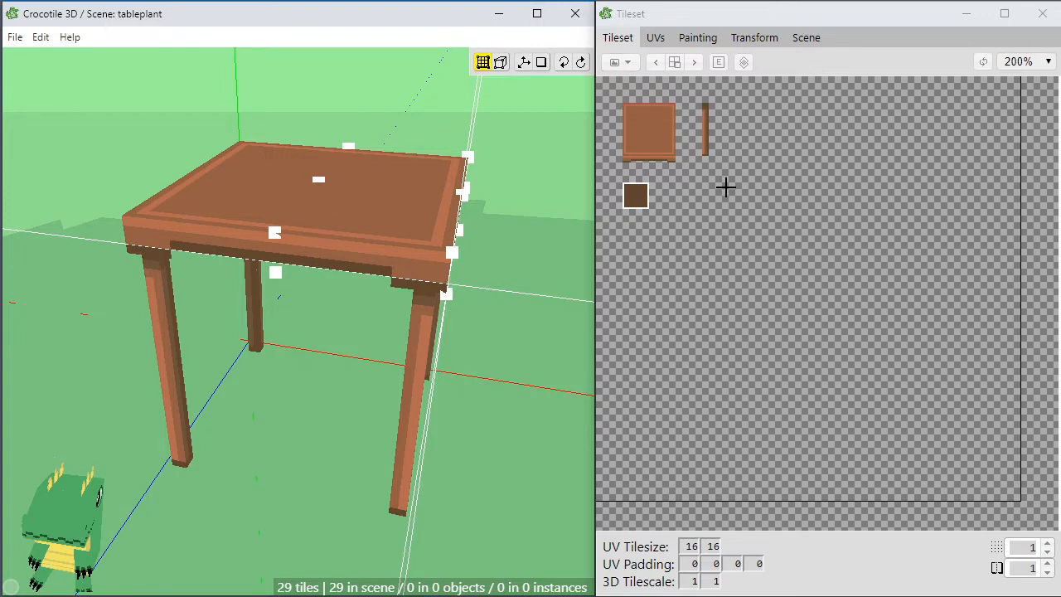
Select an empty 16 by 16 tile in the painting canvas, in the free tileset area beside the table leg texture.
{"action": "left_click_drag", "start_coordinate": [739, 108], "coordinate": [812, 193]}
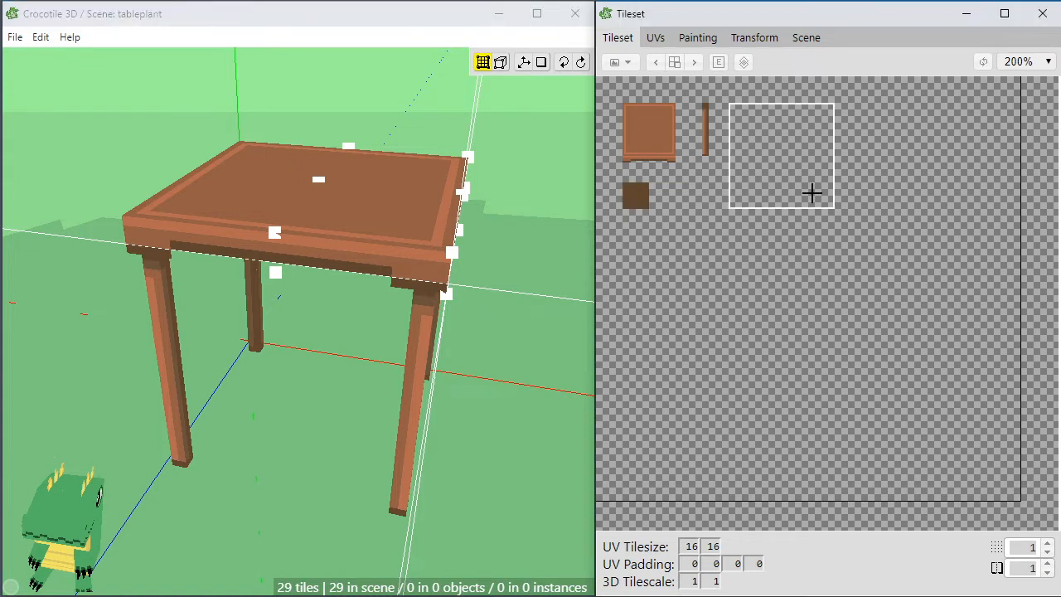
{"action": "left_click", "coordinate": [684, 43]}
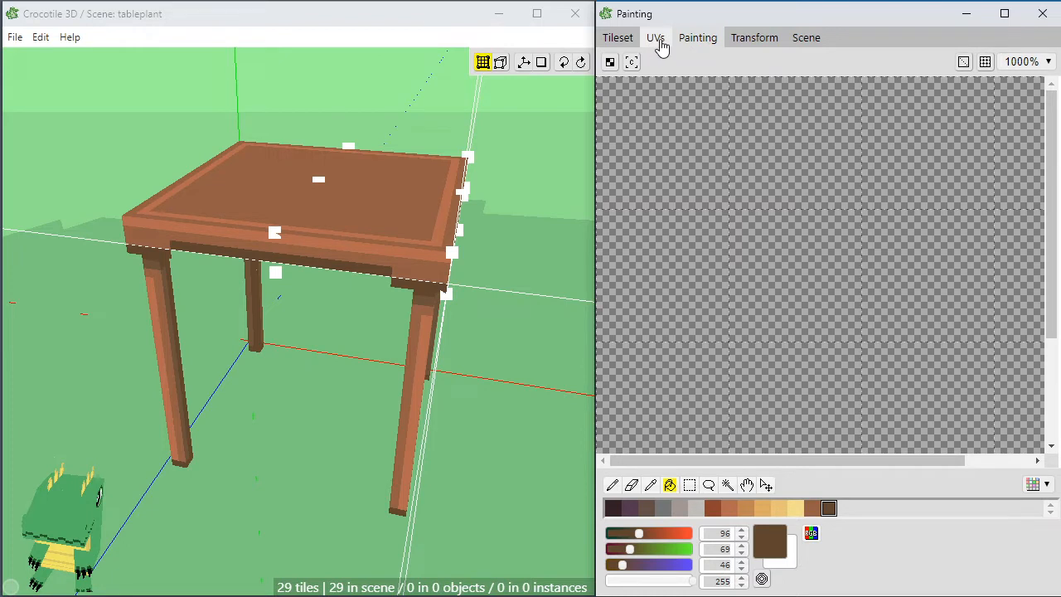
{"action": "key", "text": "m"}
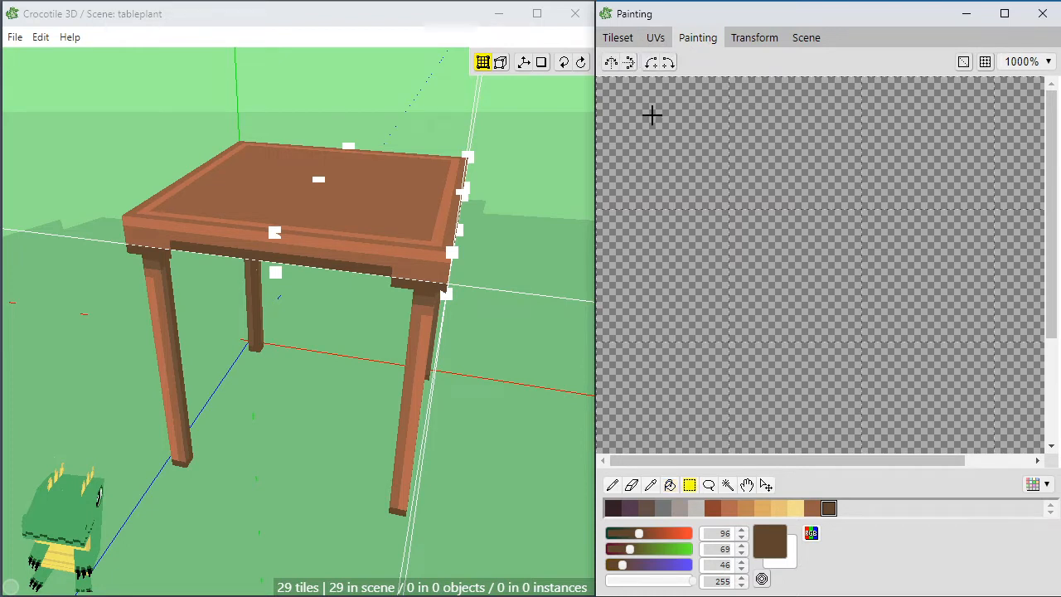
{"action": "left_click", "coordinate": [623, 40]}
{"action": "left_click_drag", "start_coordinate": [612, 83], "coordinate": [856, 257]}
{"action": "left_click", "coordinate": [708, 42]}
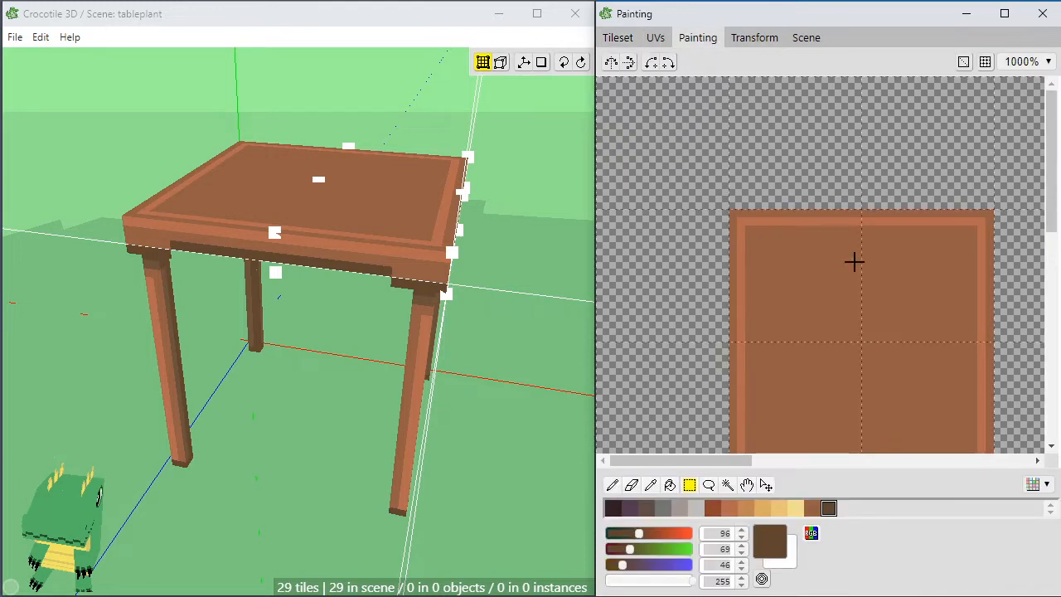
{"action": "left_click_drag", "start_coordinate": [722, 461], "coordinate": [892, 481]}
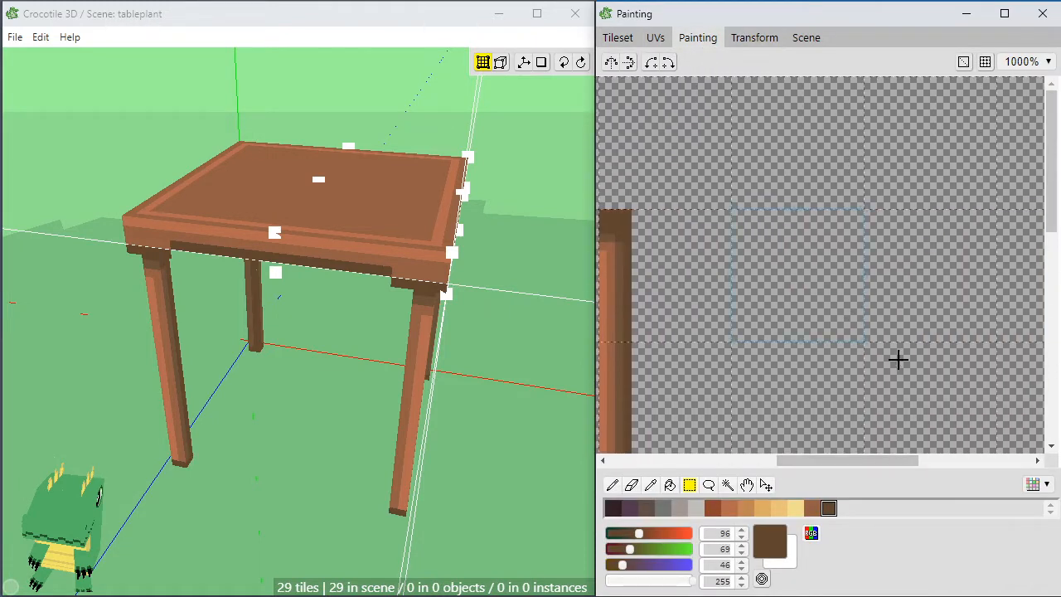
{"action": "middle_click_drag", "start_coordinate": [981, 438], "coordinate": [901, 285]}
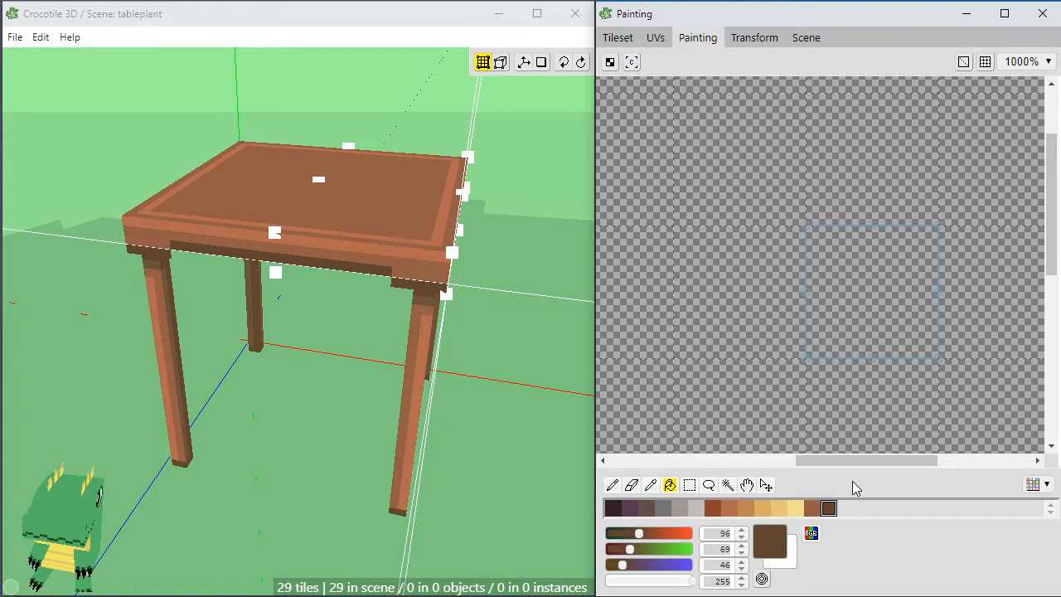
Mix a light blue colour (RGB 178, 195, 224) and add it to the end of the palette.
{"action": "left_click", "coordinate": [1046, 485]}
{"action": "left_click", "coordinate": [1010, 486]}
{"action": "left_click", "coordinate": [676, 565]}
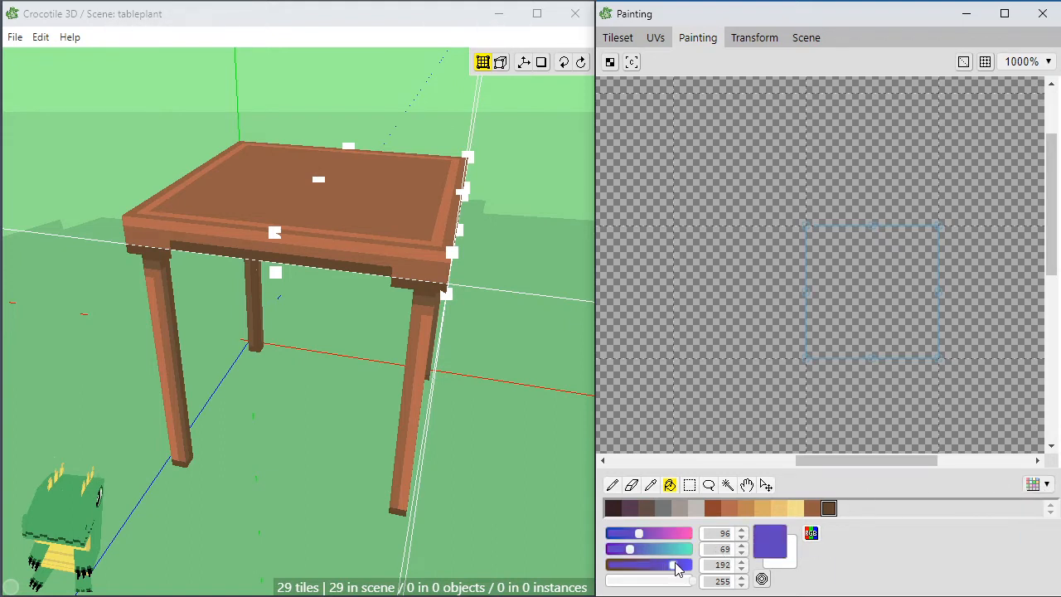
{"action": "left_click", "coordinate": [666, 534]}
{"action": "left_click", "coordinate": [674, 548]}
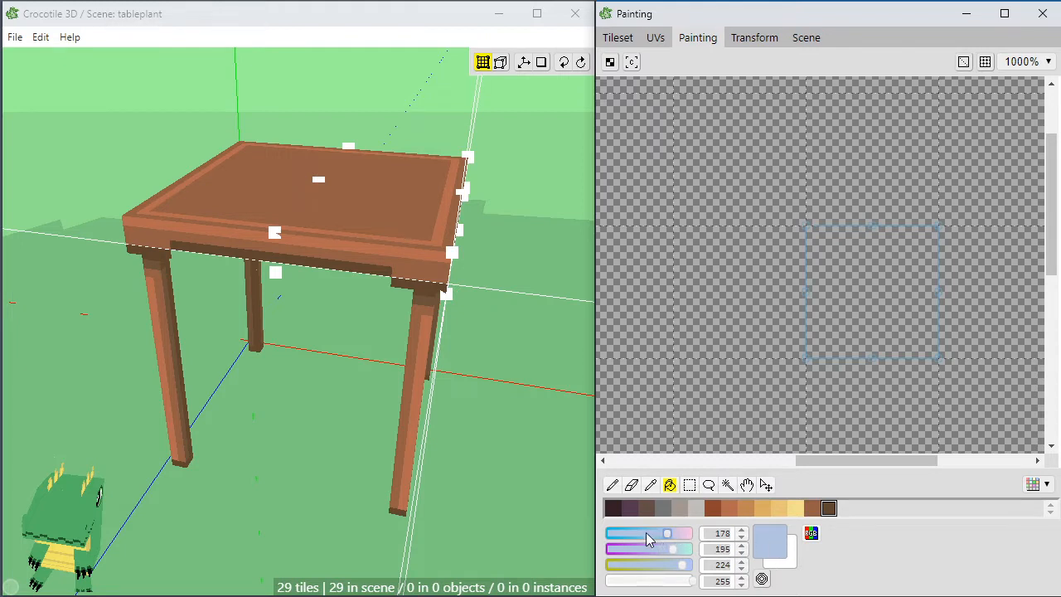
{"action": "left_click", "coordinate": [812, 535]}
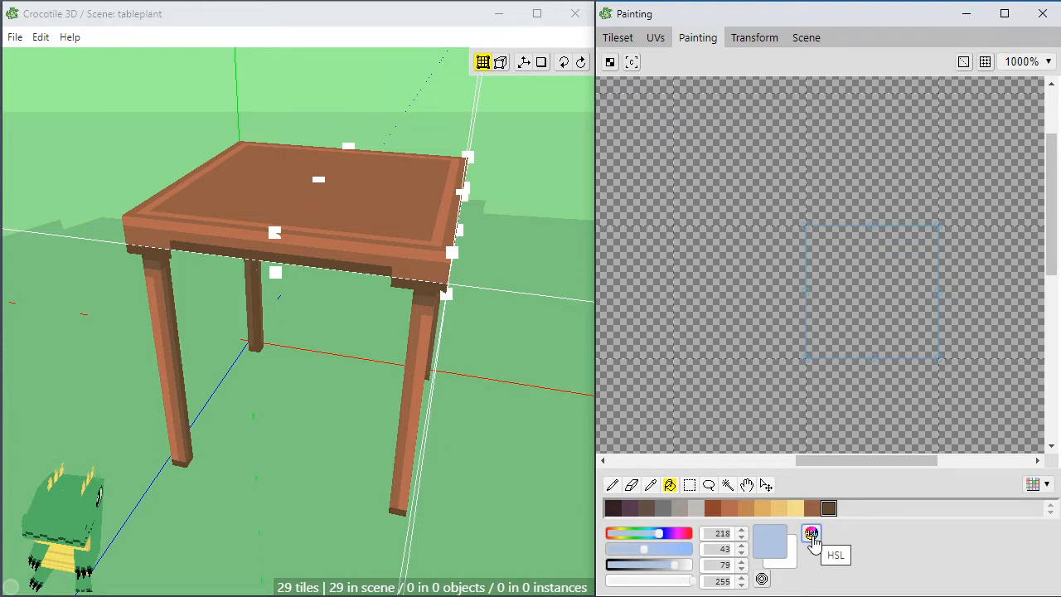
{"action": "left_click", "coordinate": [812, 535]}
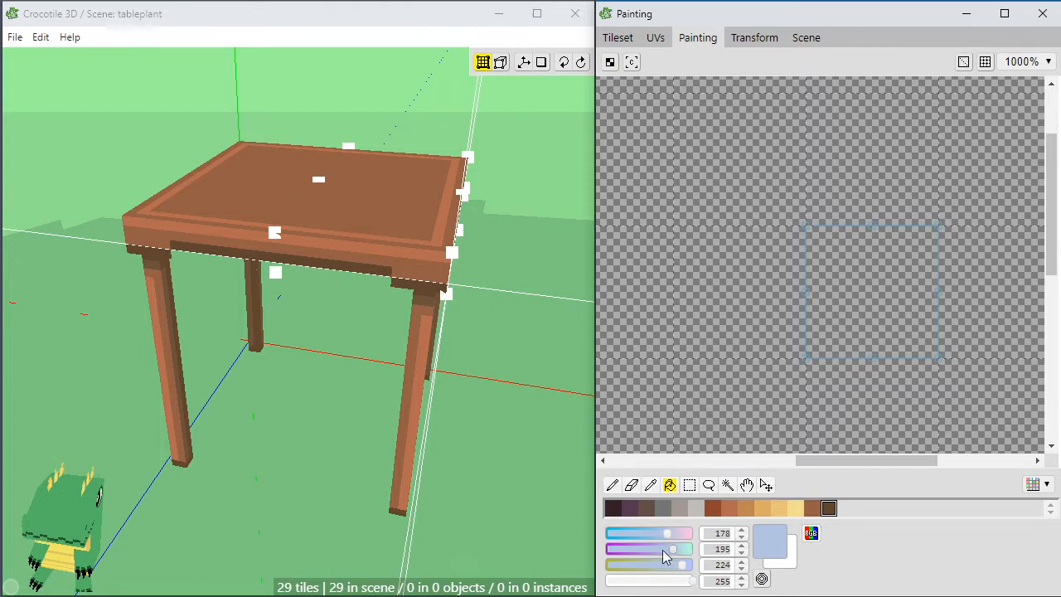
{"action": "right_click", "coordinate": [859, 509]}
{"action": "left_click", "coordinate": [868, 519]}
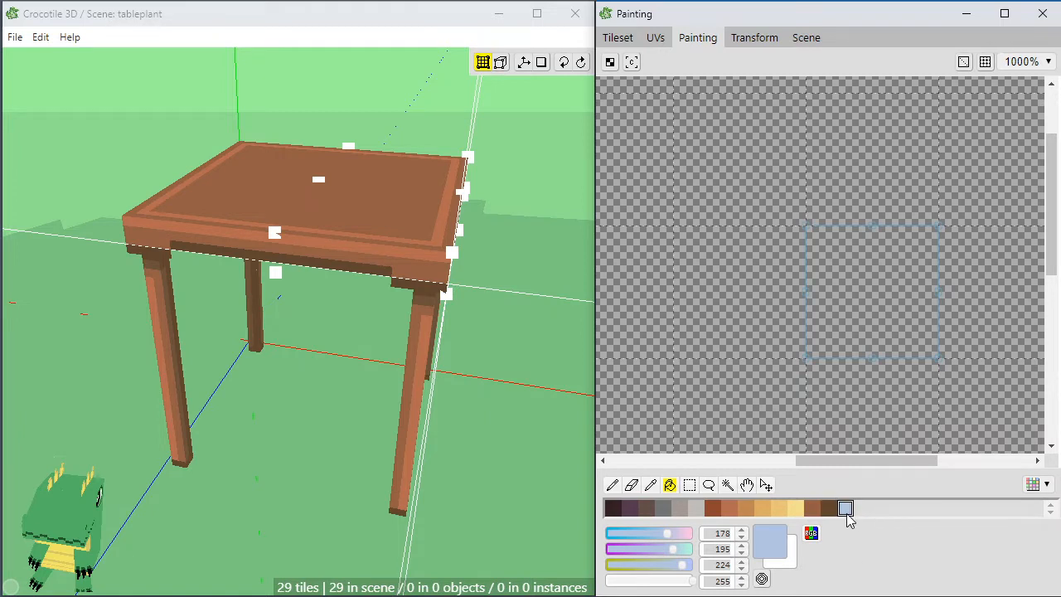
Mix a yellow paint colour with RGB 224, 224, 70.
{"action": "left_click", "coordinate": [649, 568]}
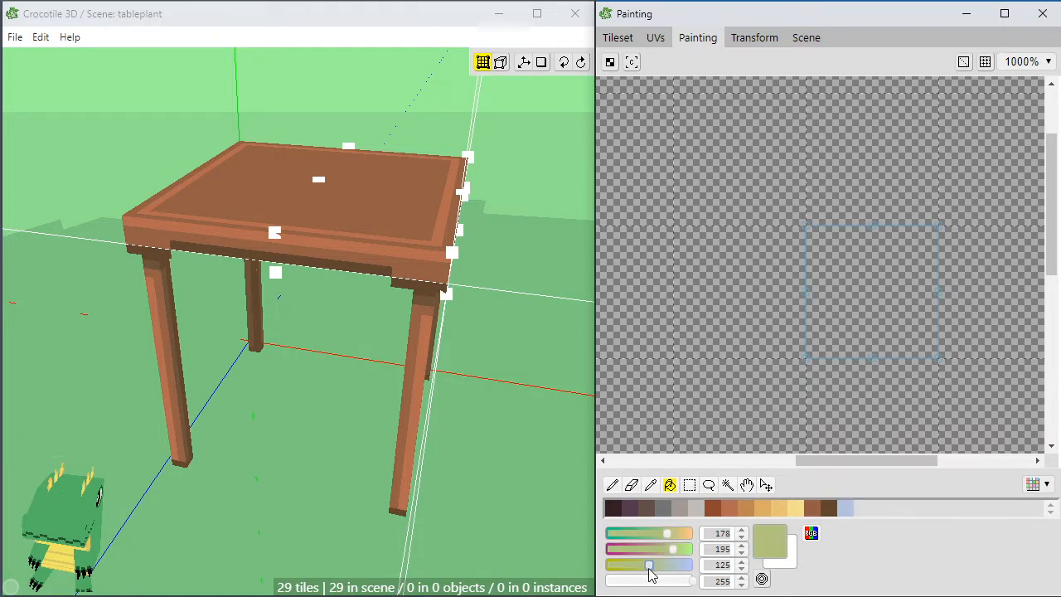
{"action": "left_click", "coordinate": [616, 565]}
{"action": "left_click", "coordinate": [618, 549]}
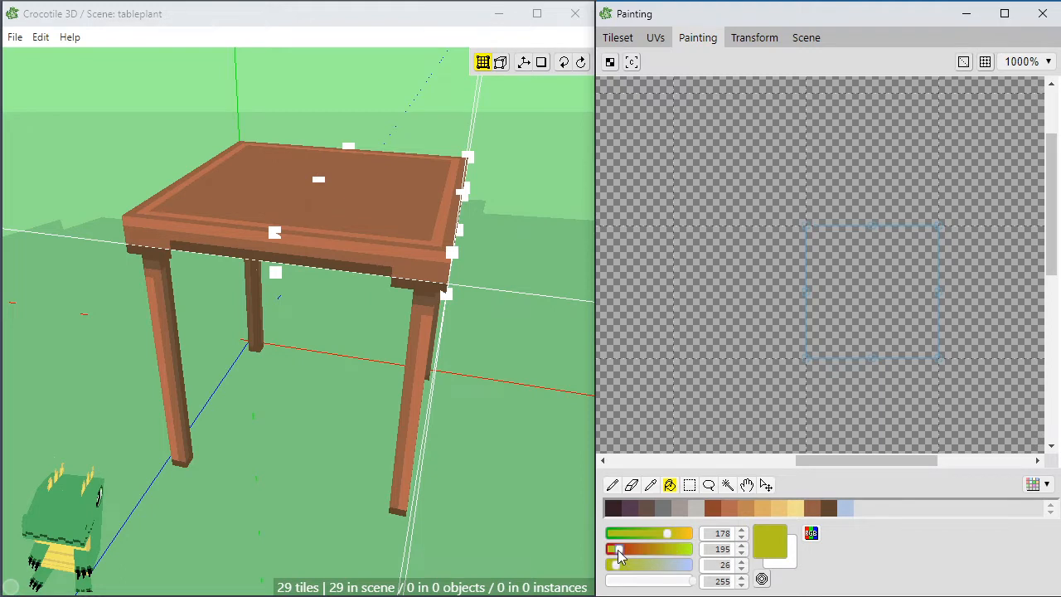
{"action": "left_click", "coordinate": [621, 533]}
{"action": "left_click", "coordinate": [683, 564]}
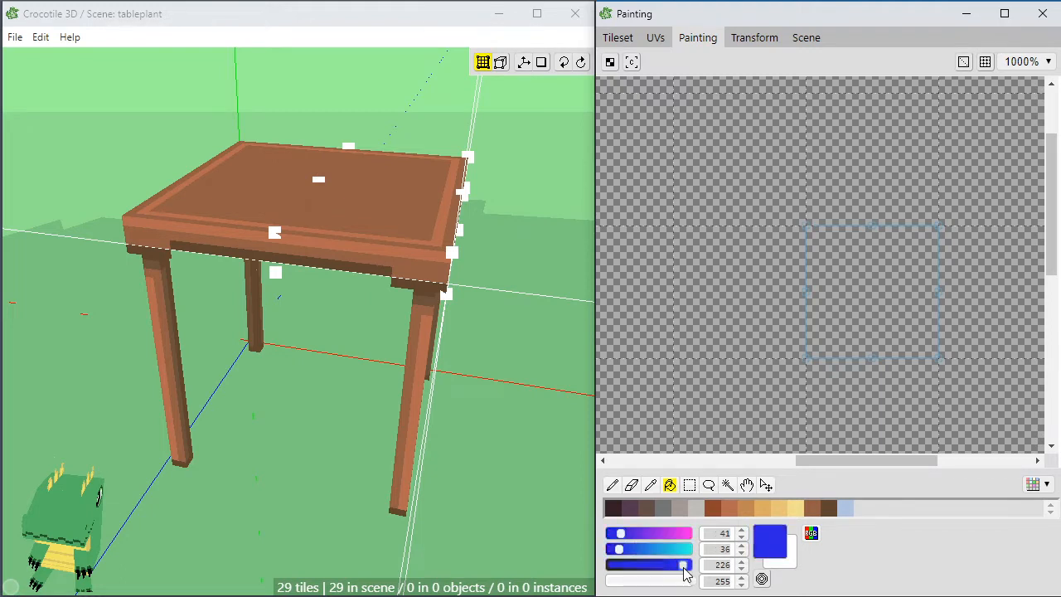
{"action": "left_click", "coordinate": [682, 550]}
{"action": "left_click", "coordinate": [682, 533]}
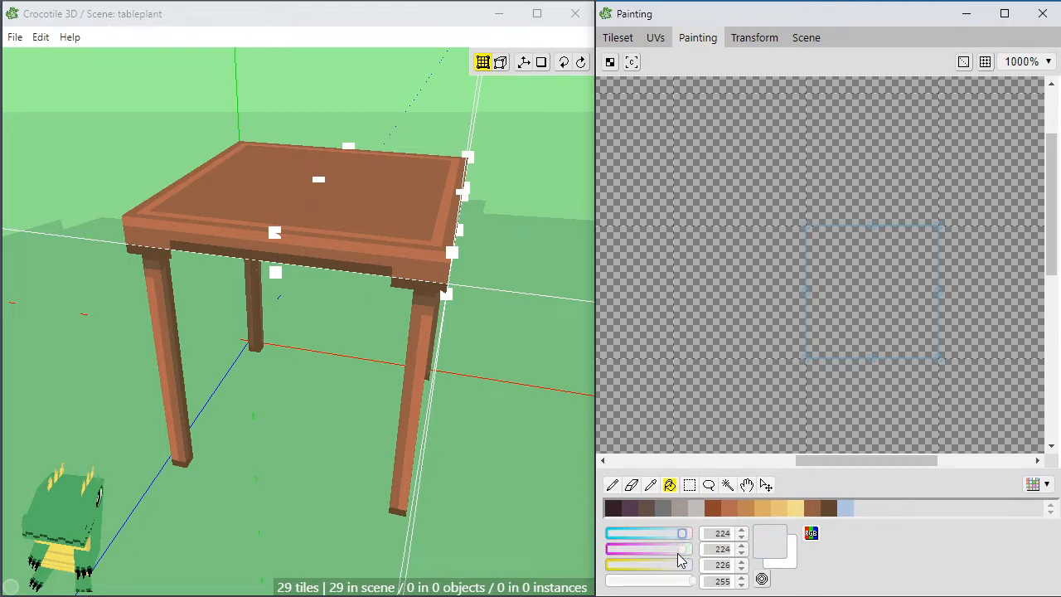
{"action": "left_click", "coordinate": [630, 567]}
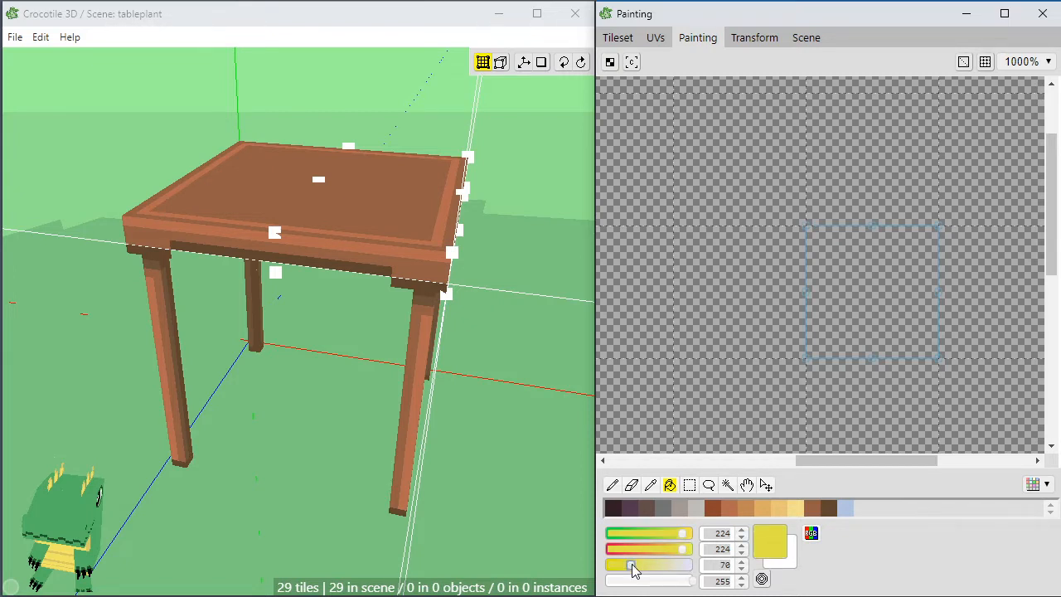
{"action": "left_click", "coordinate": [649, 534]}
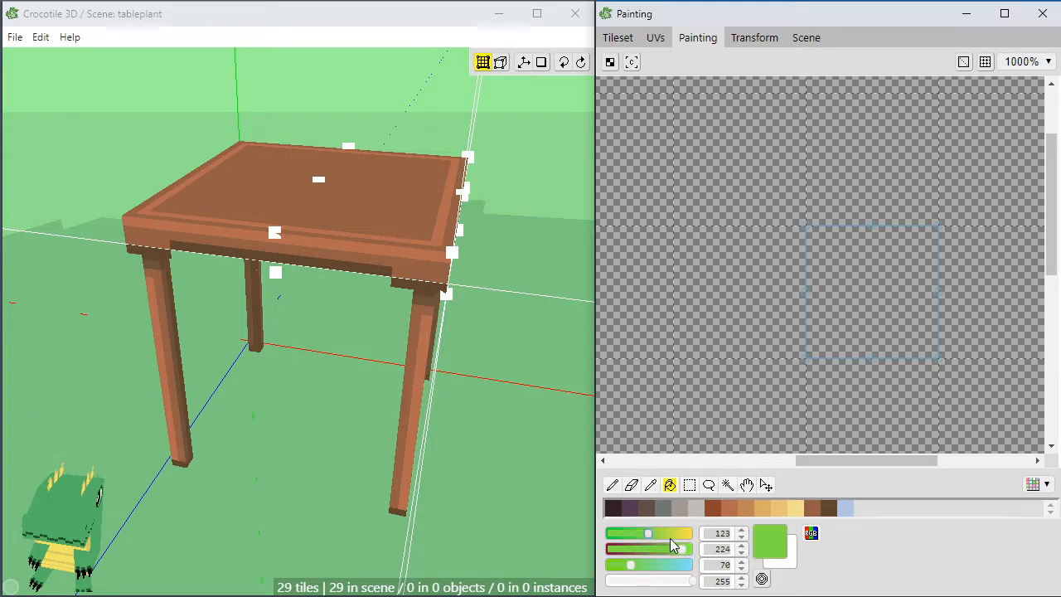
{"action": "left_click", "coordinate": [656, 534]}
{"action": "left_click_drag", "start_coordinate": [683, 549], "coordinate": [624, 547]}
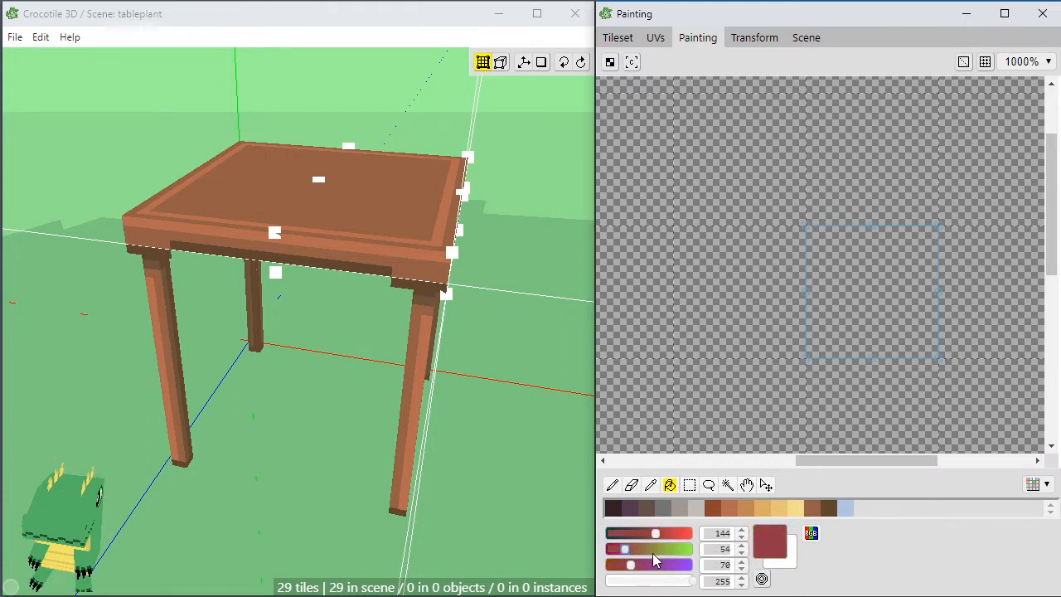
{"action": "left_click", "coordinate": [662, 550]}
{"action": "left_click", "coordinate": [619, 567]}
{"action": "left_click", "coordinate": [632, 536]}
{"action": "mouse_move", "coordinate": [631, 535]}
{"action": "left_mouse_down"}
{"action": "mouse_move", "coordinate": [622, 534]}
{"action": "mouse_move", "coordinate": [650, 553]}
{"action": "mouse_move", "coordinate": [613, 535]}
{"action": "left_mouse_up"}
{"action": "left_click_drag", "start_coordinate": [618, 565], "coordinate": [624, 569]}
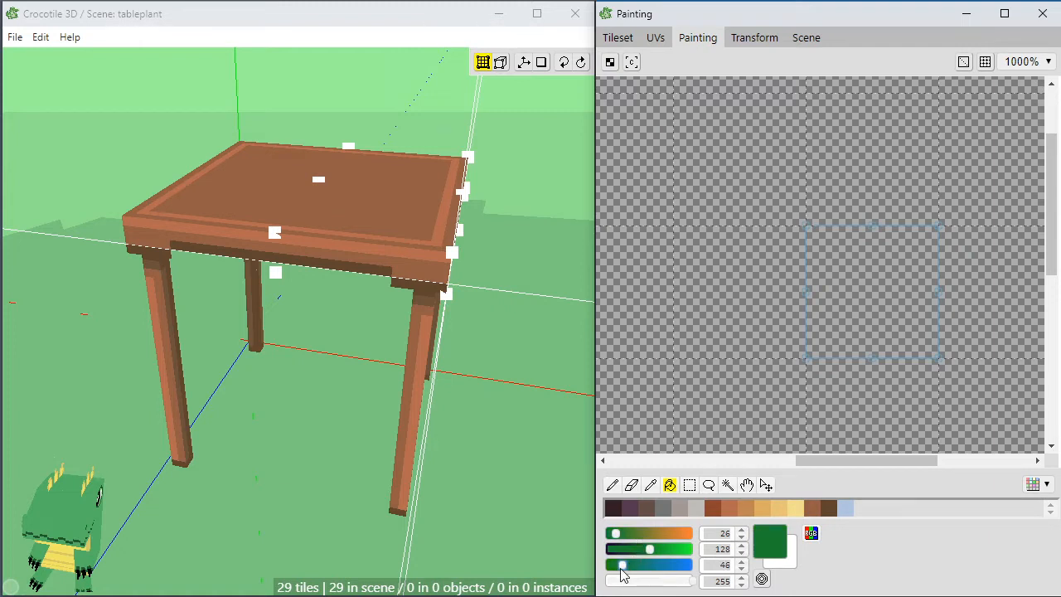
{"action": "left_click_drag", "start_coordinate": [623, 567], "coordinate": [643, 553]}
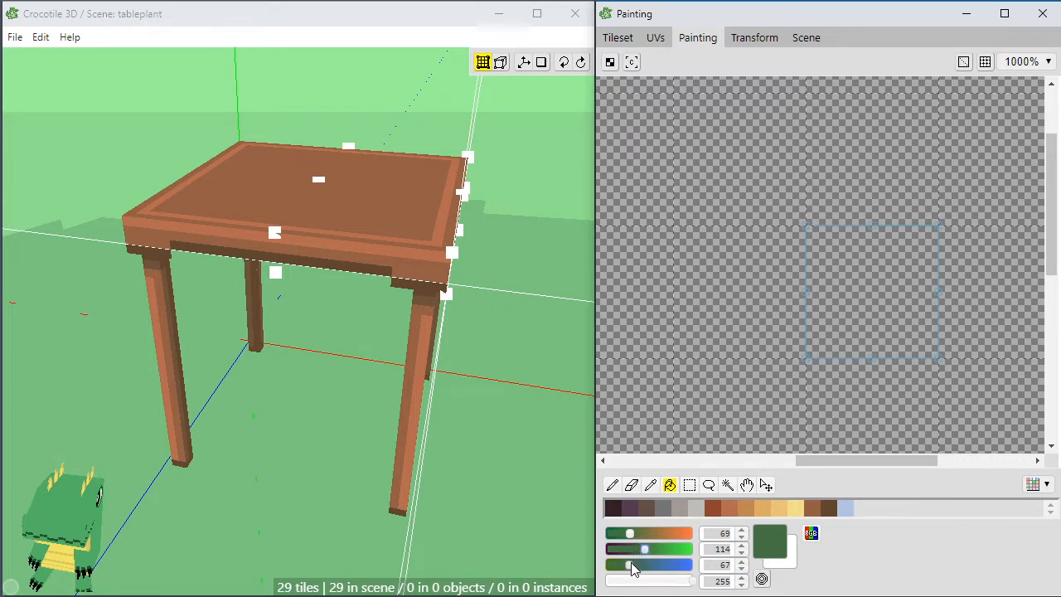
{"action": "left_click_drag", "start_coordinate": [633, 564], "coordinate": [635, 535]}
{"action": "mouse_move", "coordinate": [645, 548]}
{"action": "left_mouse_down"}
{"action": "mouse_move", "coordinate": [655, 549]}
{"action": "mouse_move", "coordinate": [654, 536]}
{"action": "left_mouse_up"}
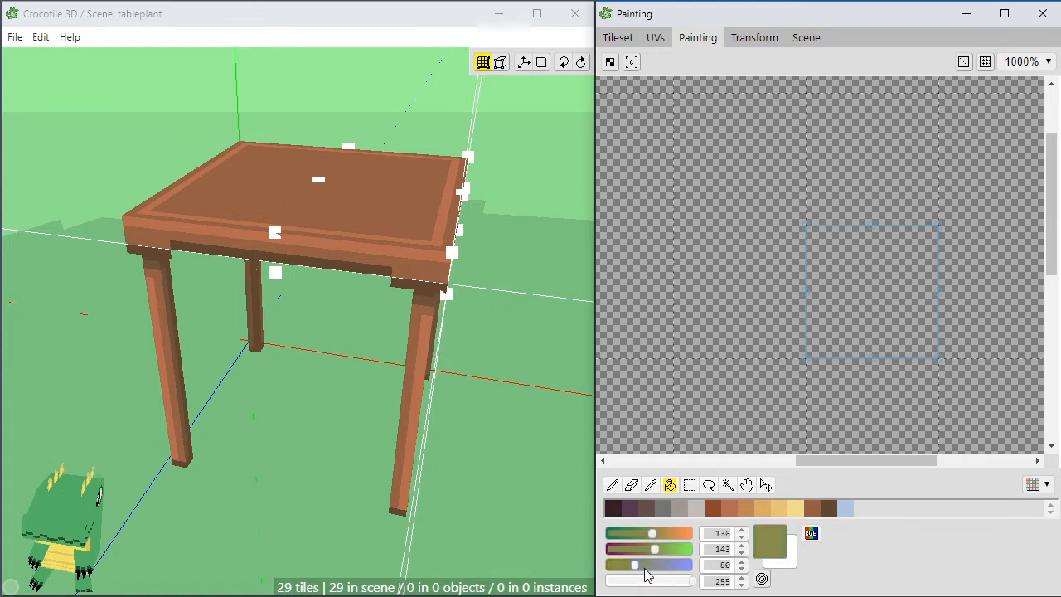
{"action": "left_click_drag", "start_coordinate": [636, 565], "coordinate": [664, 549]}
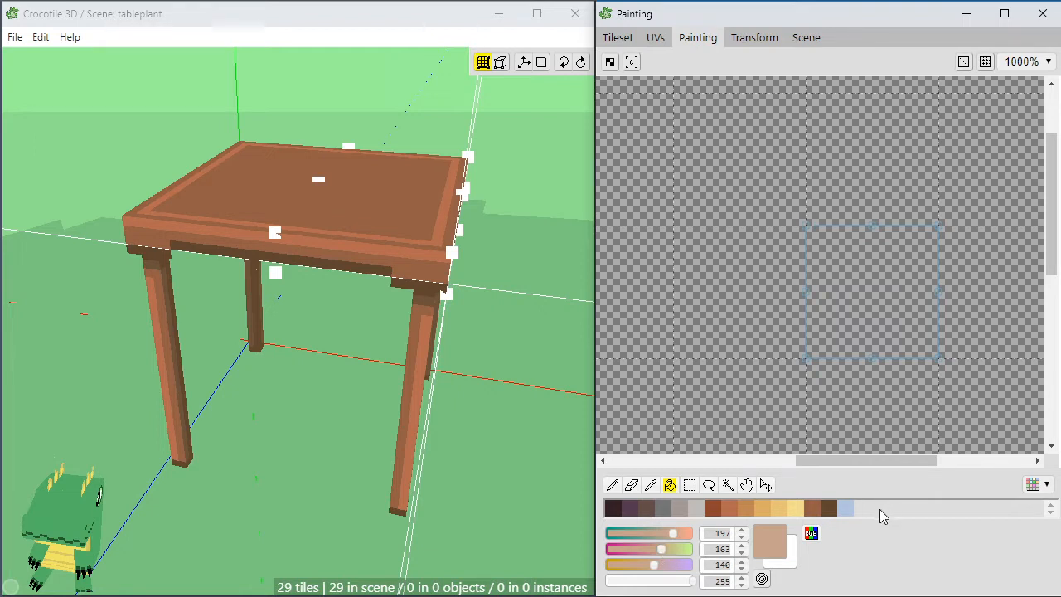
{"action": "left_click", "coordinate": [851, 509]}
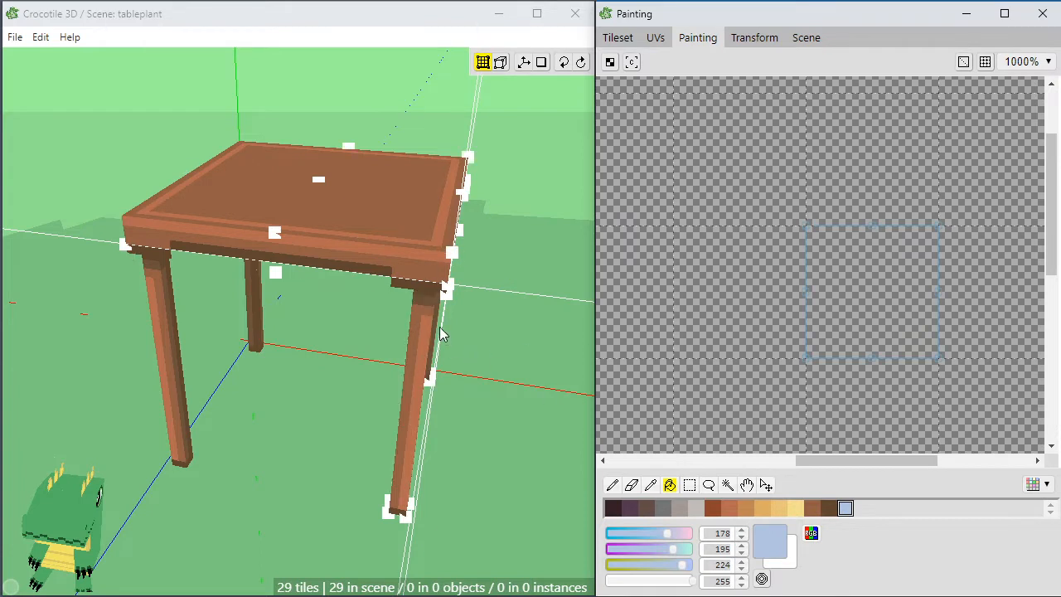
{"action": "left_click", "coordinate": [539, 323]}
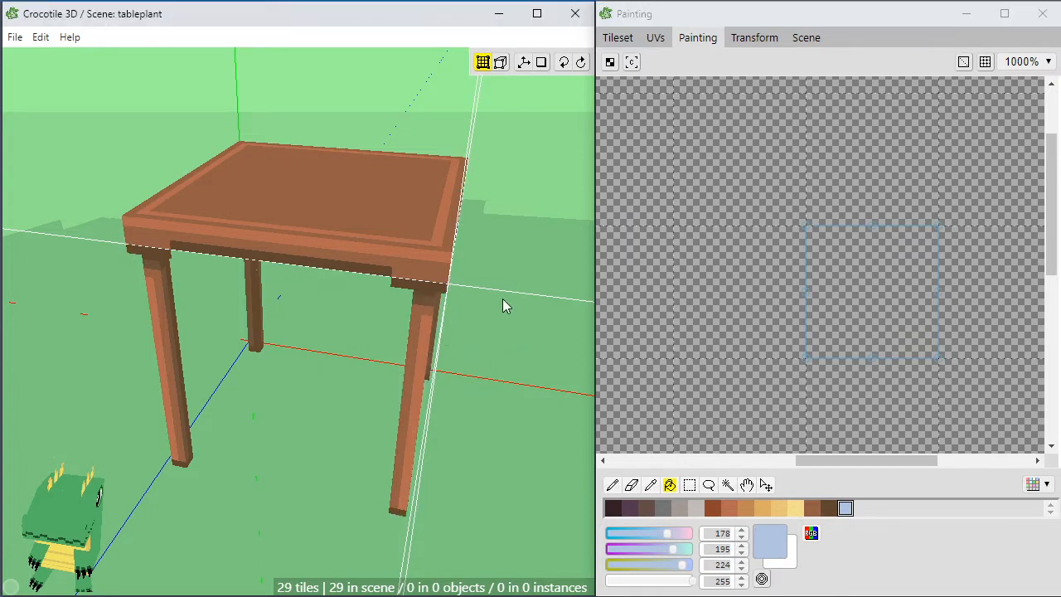
{"action": "left_click", "coordinate": [652, 533]}
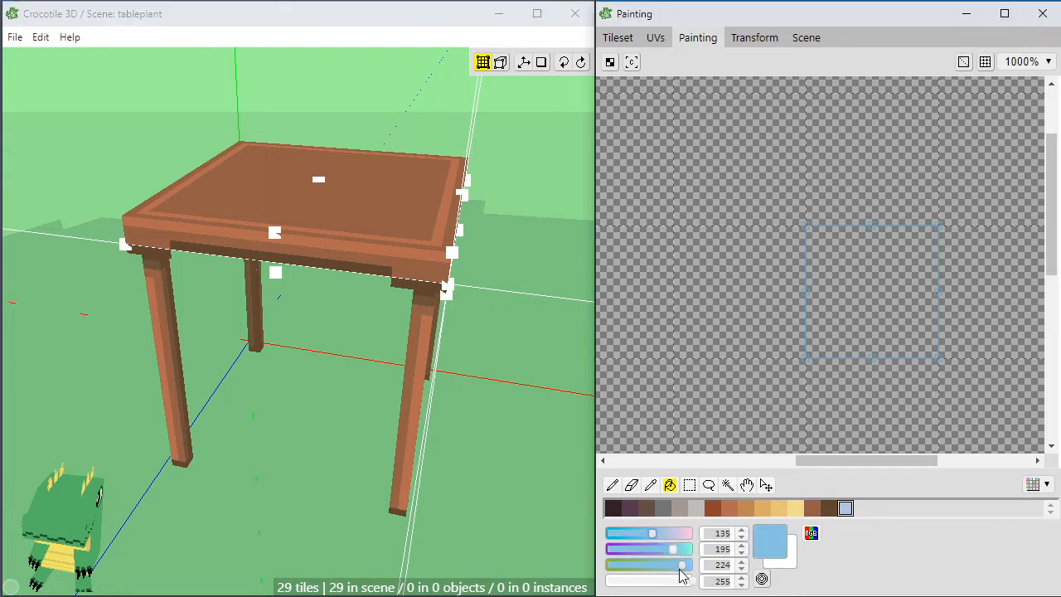
{"action": "left_click_drag", "start_coordinate": [681, 569], "coordinate": [676, 571]}
{"action": "left_click", "coordinate": [666, 537]}
{"action": "left_click", "coordinate": [665, 535]}
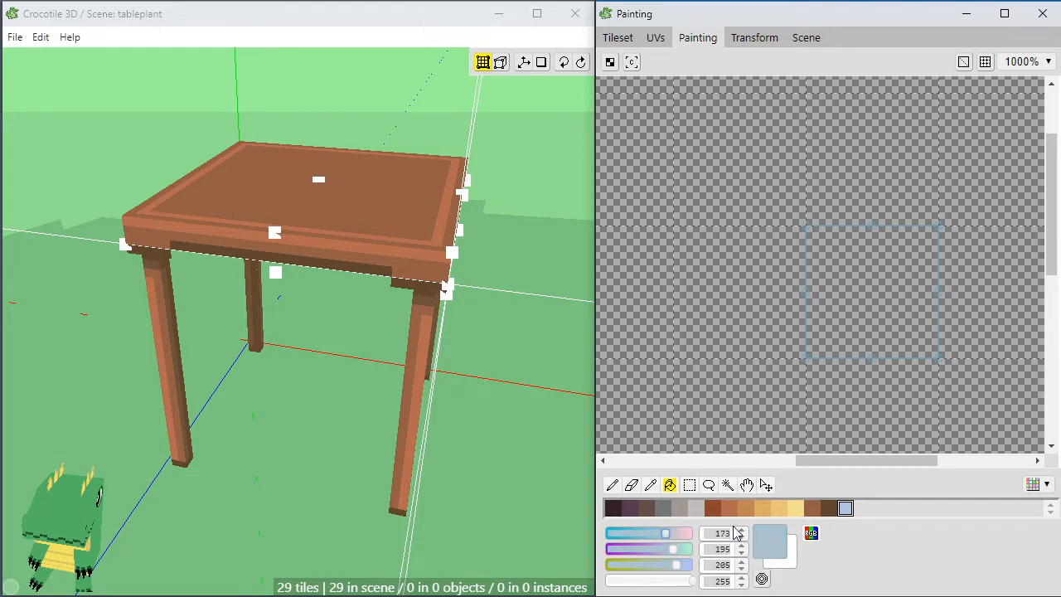
Fill the selected empty 16 by 16 tile with the light blue palette colour (RGB 178, 195, 224).
{"action": "left_click", "coordinate": [846, 507]}
{"action": "left_click", "coordinate": [758, 258]}
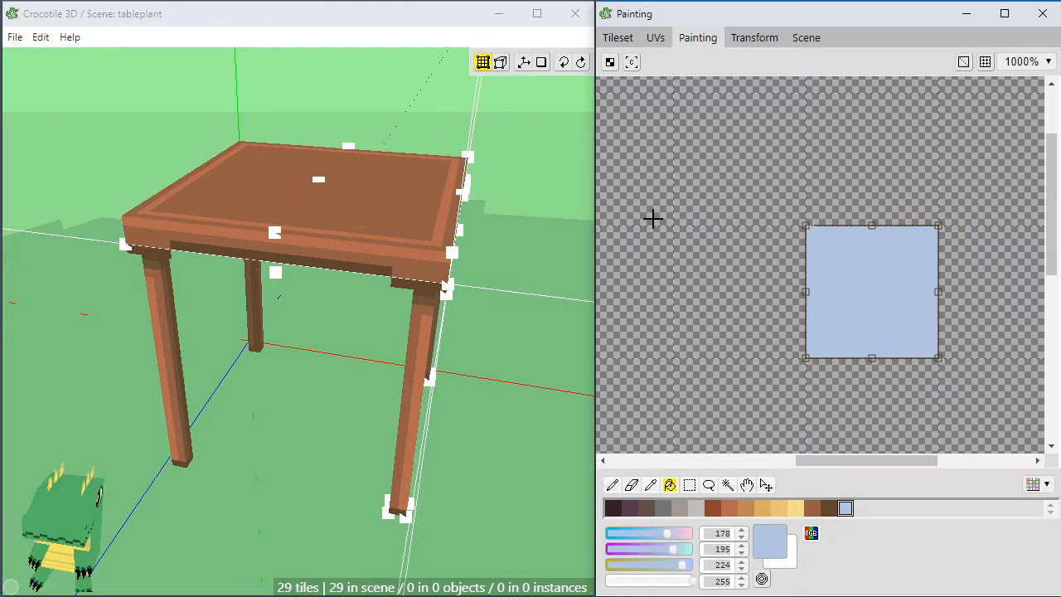
{"action": "left_click", "coordinate": [539, 287]}
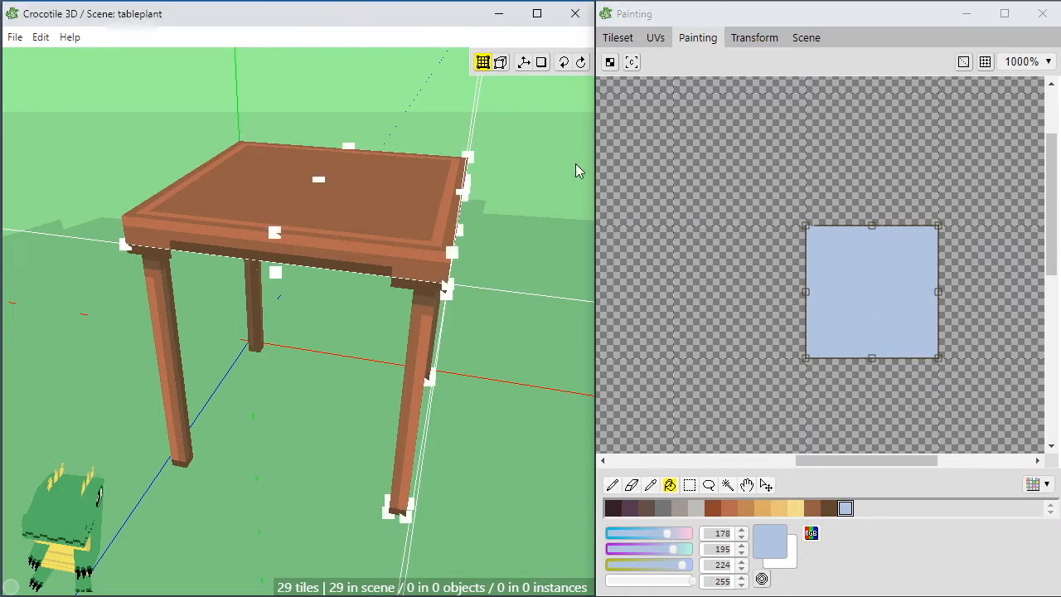
{"action": "left_click_drag", "start_coordinate": [853, 462], "coordinate": [865, 462]}
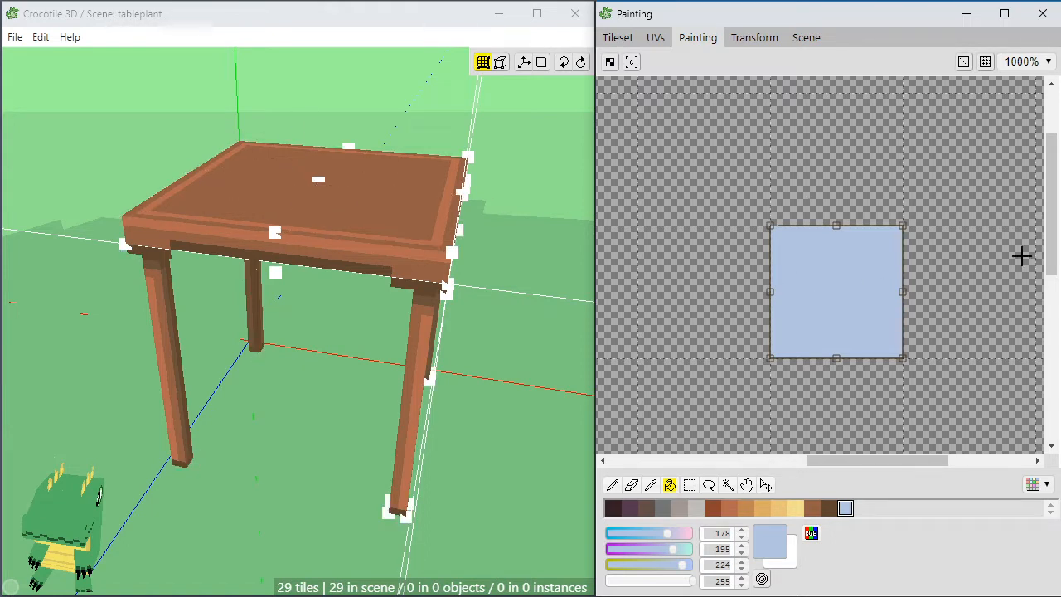
{"action": "scroll", "coordinate": [1051, 207], "scroll_direction": "down", "scroll_amount": 2}
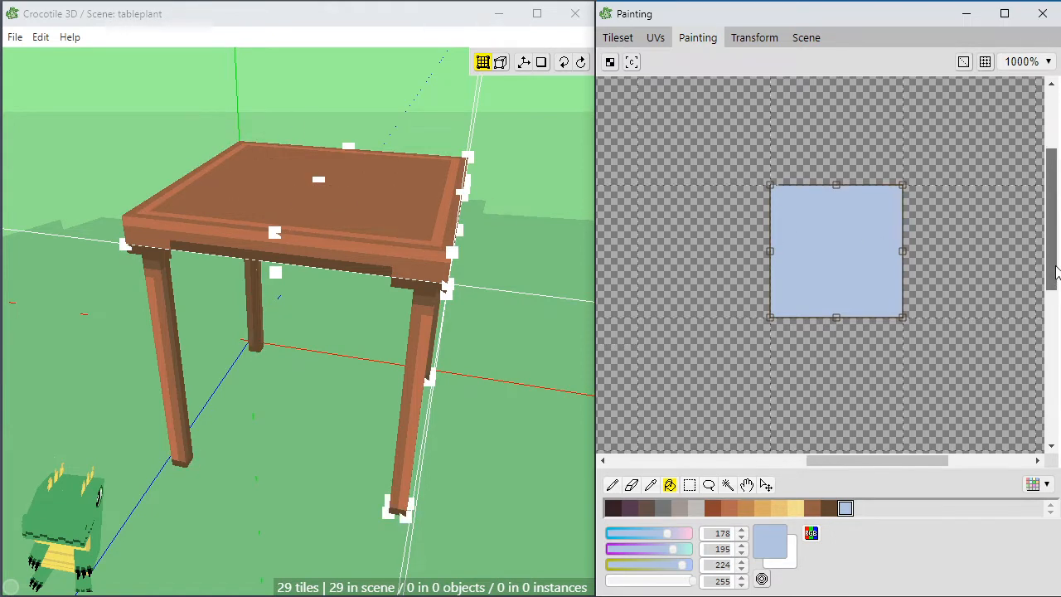
Set the tileset selection to an 11 by 7 tile area covering all textures and return to the painting canvas.
{"action": "left_click", "coordinate": [654, 39]}
{"action": "left_click", "coordinate": [624, 39]}
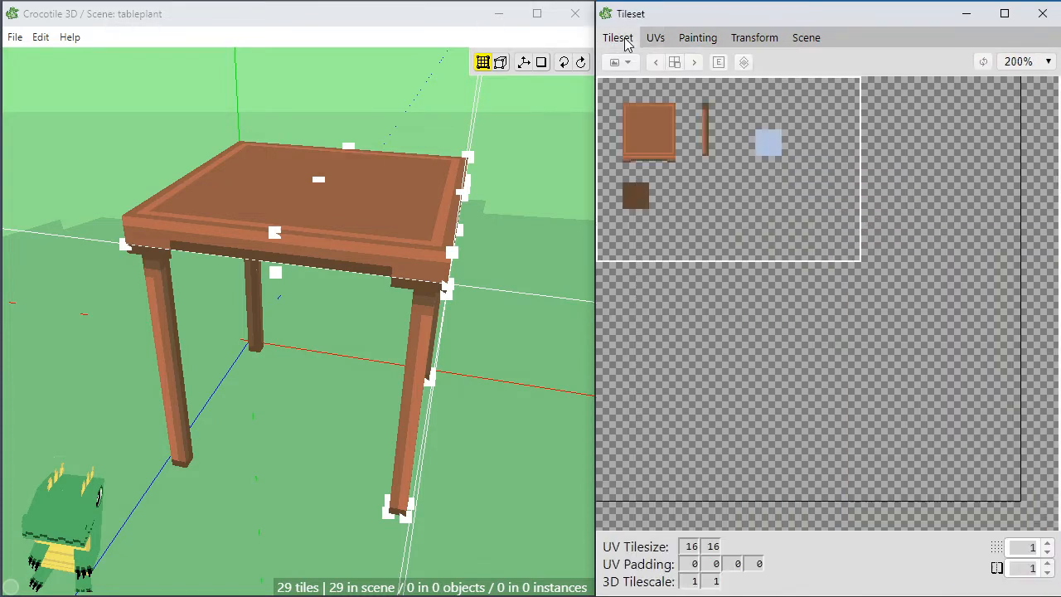
{"action": "left_click", "coordinate": [767, 135]}
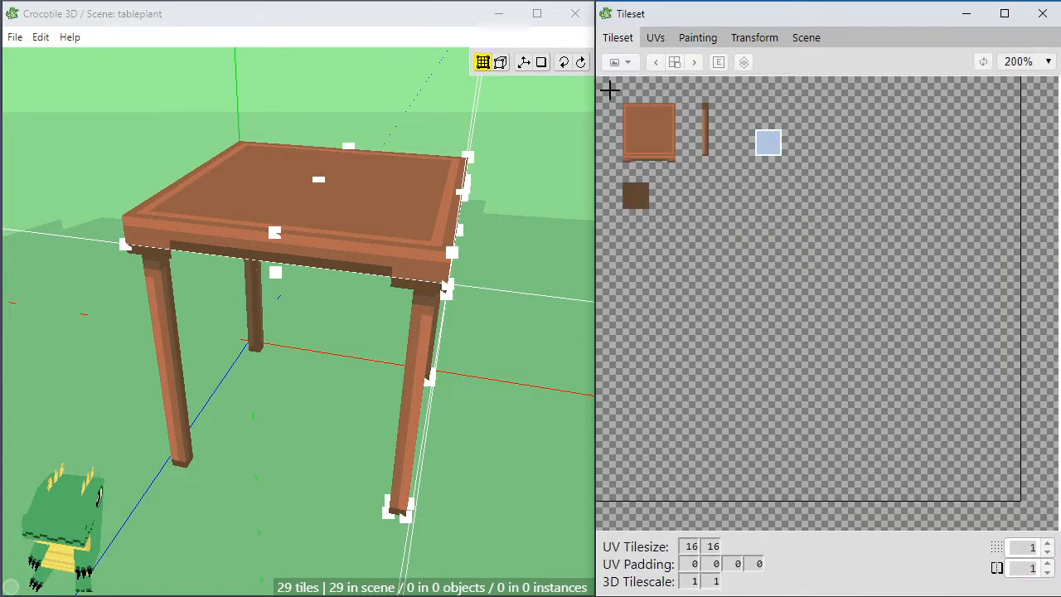
{"action": "left_click_drag", "start_coordinate": [609, 89], "coordinate": [864, 246]}
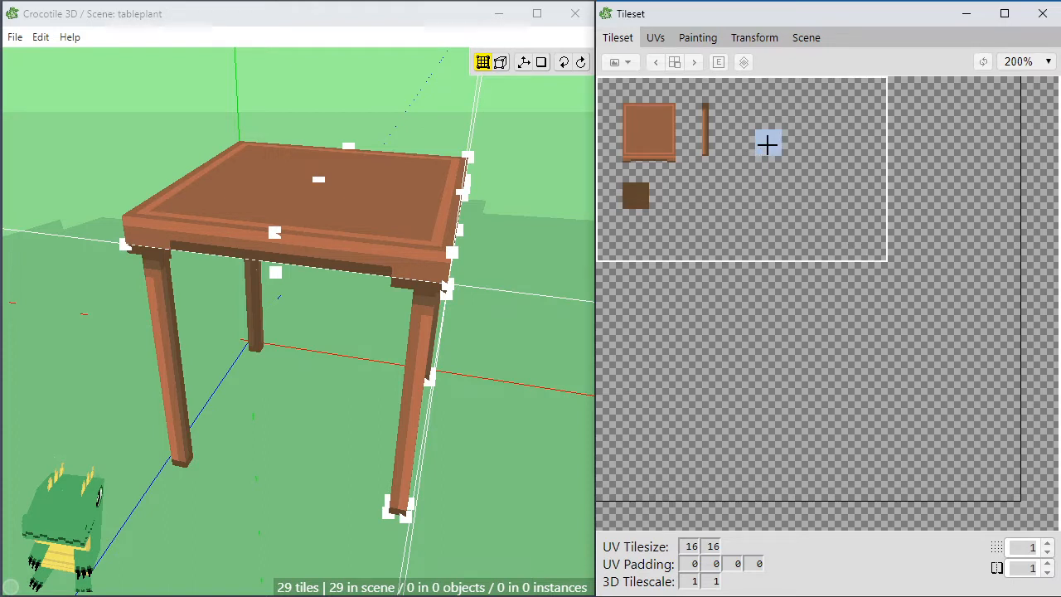
{"action": "scroll", "coordinate": [783, 146], "scroll_direction": "up", "scroll_amount": 1}
{"action": "left_click_drag", "start_coordinate": [1049, 207], "coordinate": [1049, 134]}
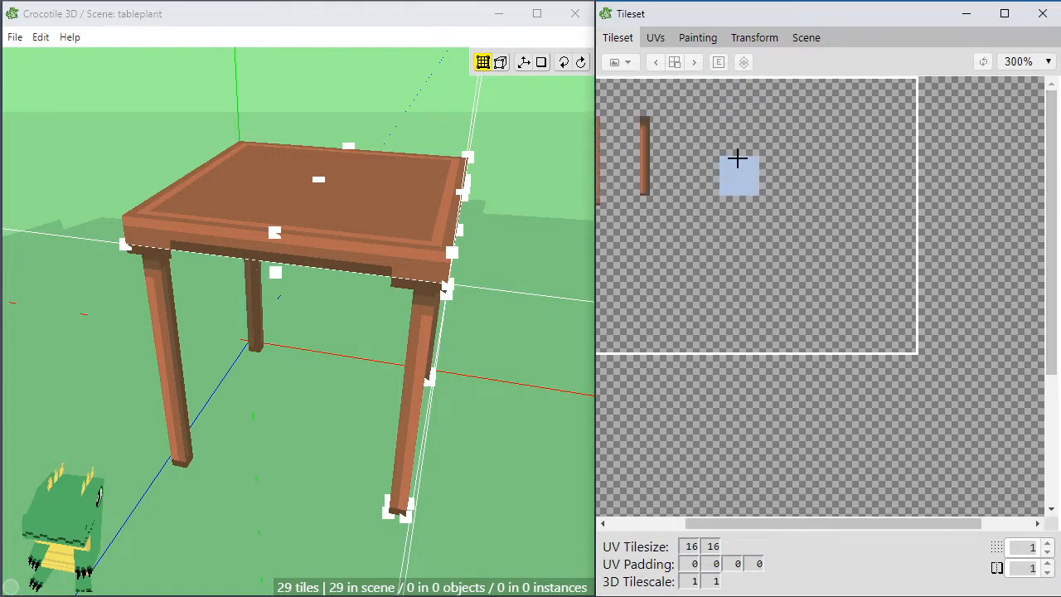
{"action": "scroll", "coordinate": [696, 148], "scroll_direction": "up", "scroll_amount": 1}
{"action": "scroll", "coordinate": [696, 148], "scroll_direction": "up", "scroll_amount": 1}
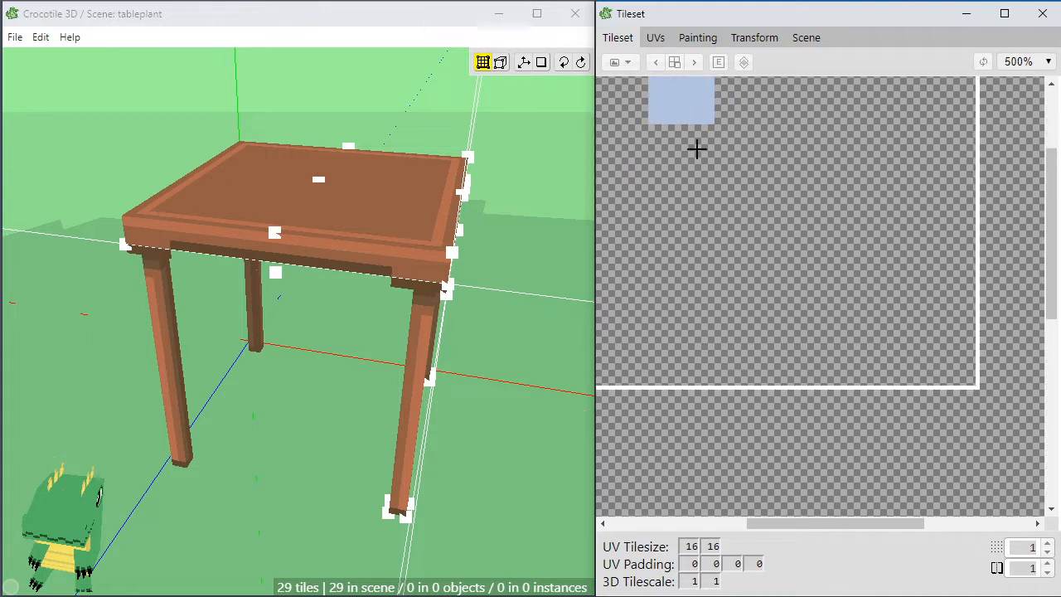
{"action": "left_click", "coordinate": [676, 63]}
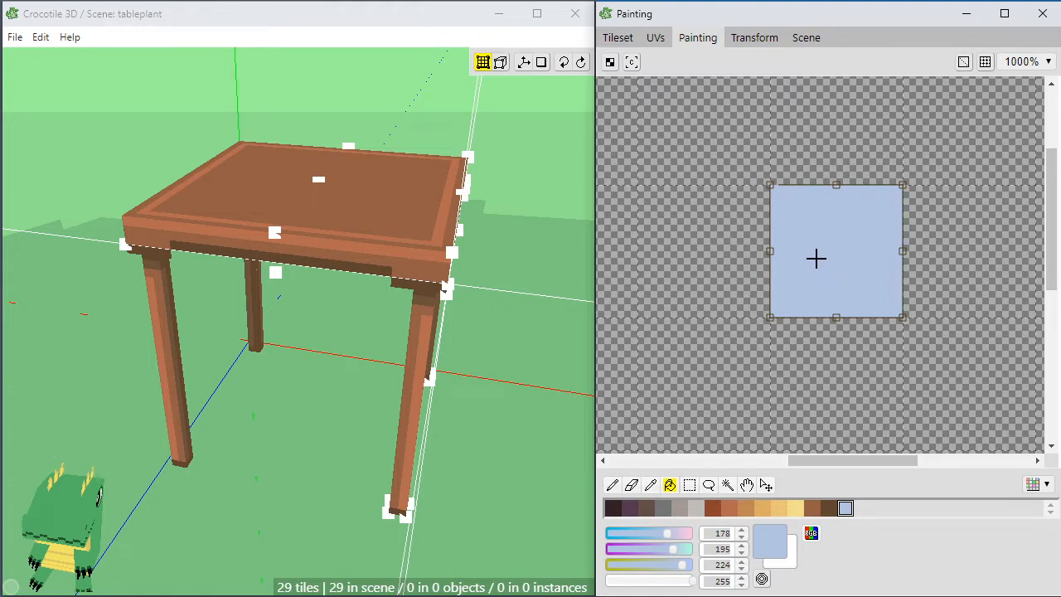
Duplicate the light blue tile into the empty tile directly below it and deselect the copy.
{"action": "left_click", "coordinate": [689, 485]}
{"action": "left_click_drag", "start_coordinate": [805, 280], "coordinate": [808, 395]}
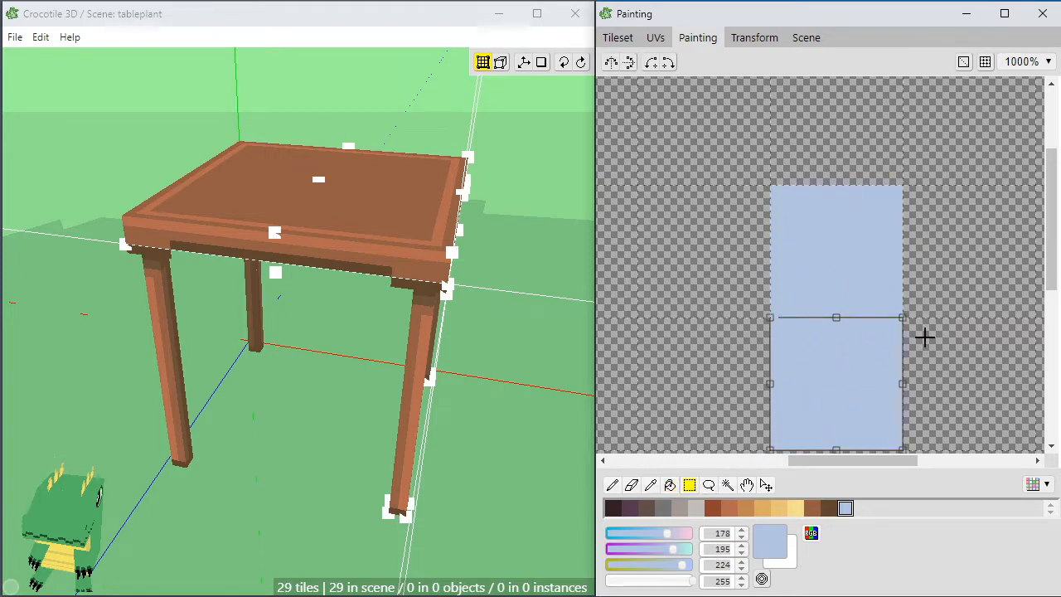
{"action": "scroll", "coordinate": [930, 324], "scroll_direction": "down", "scroll_amount": 2}
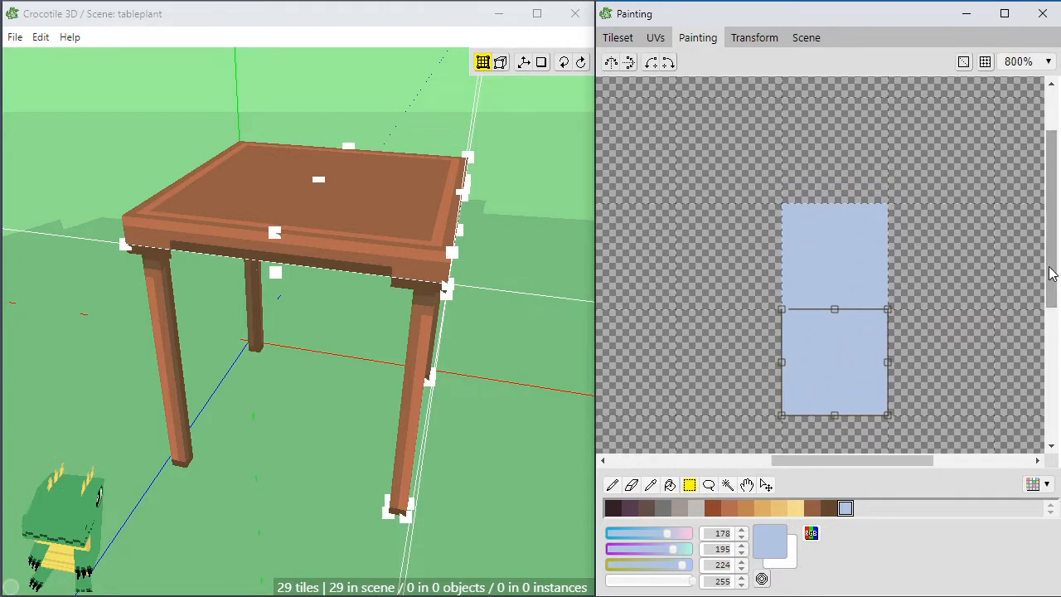
{"action": "scroll", "coordinate": [1054, 296], "scroll_direction": "down", "scroll_amount": 1}
{"action": "scroll", "coordinate": [1055, 296], "scroll_direction": "down", "scroll_amount": 1}
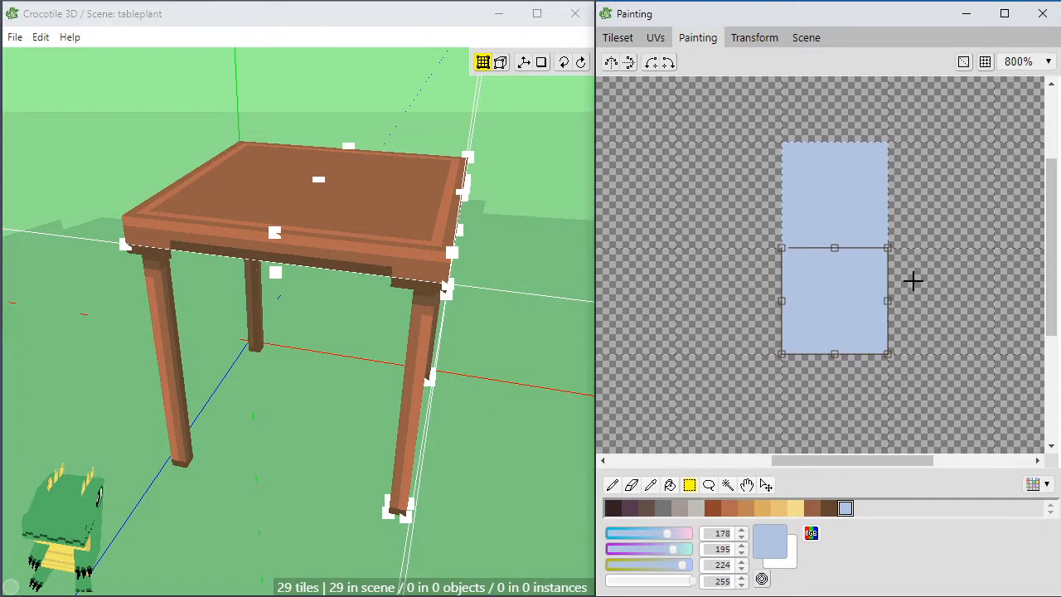
{"action": "left_click", "coordinate": [1005, 303]}
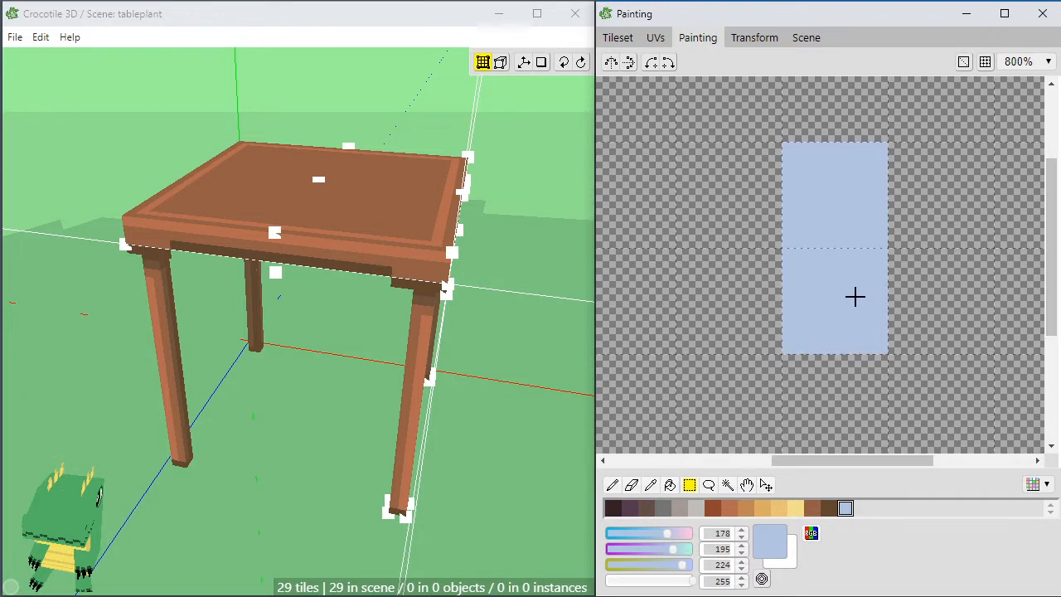
Select the lower blue tile and paint its lower half with a darker blue, RGB 134, 156, 183.
{"action": "left_click_drag", "start_coordinate": [789, 258], "coordinate": [874, 353]}
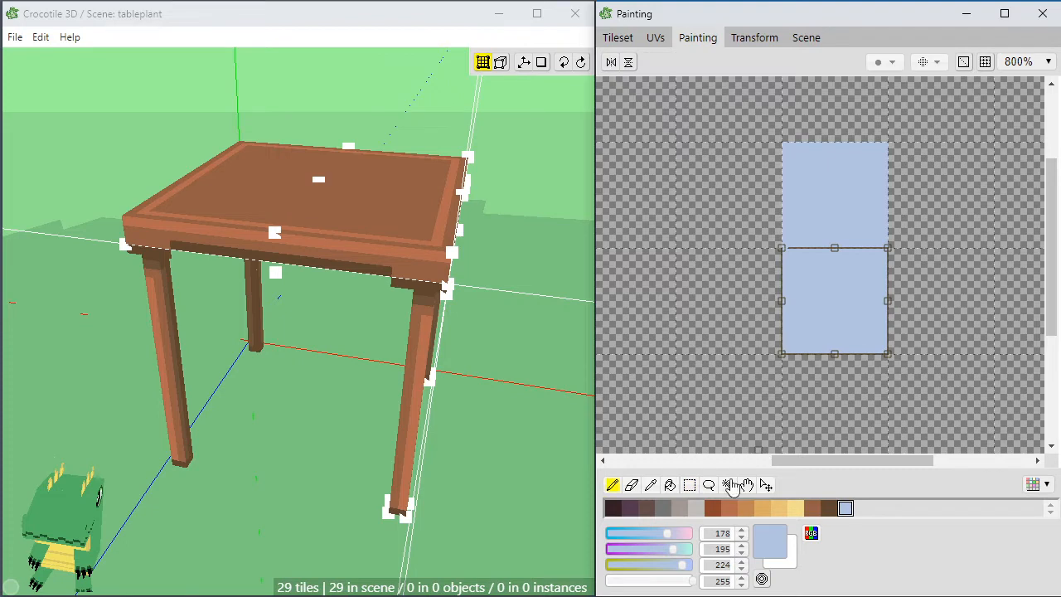
{"action": "left_click_drag", "start_coordinate": [670, 564], "coordinate": [652, 533]}
{"action": "left_click", "coordinate": [660, 548]}
{"action": "mouse_move", "coordinate": [771, 315]}
{"action": "left_mouse_down"}
{"action": "mouse_move", "coordinate": [943, 319]}
{"action": "mouse_move", "coordinate": [896, 322]}
{"action": "left_mouse_up"}
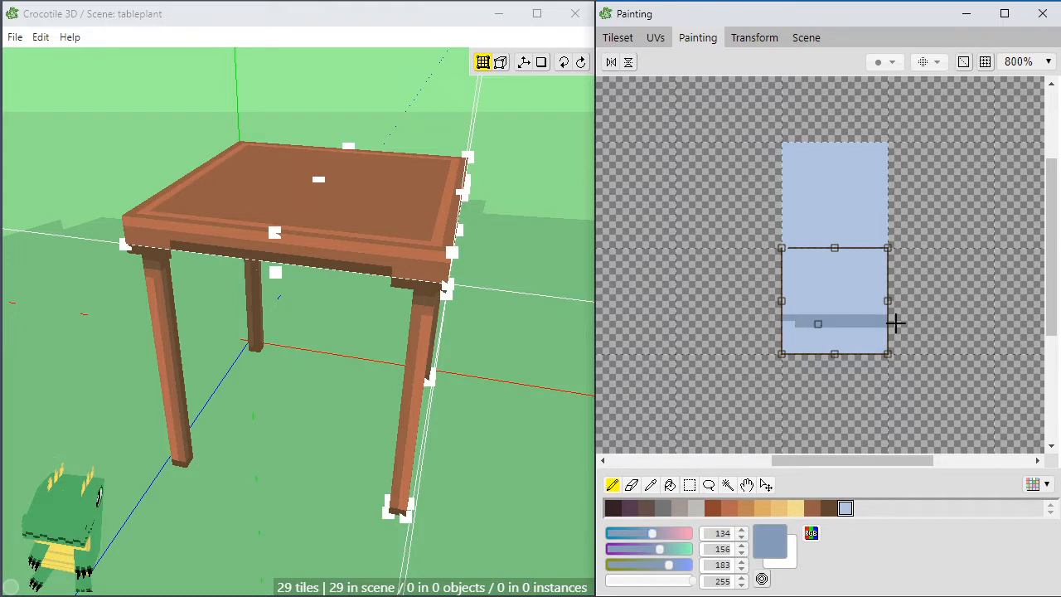
{"action": "mouse_move", "coordinate": [818, 330]}
{"action": "left_mouse_down"}
{"action": "mouse_move", "coordinate": [908, 335]}
{"action": "mouse_move", "coordinate": [810, 337]}
{"action": "left_mouse_up"}
{"action": "mouse_move", "coordinate": [905, 349]}
{"action": "left_mouse_down"}
{"action": "mouse_move", "coordinate": [770, 342]}
{"action": "mouse_move", "coordinate": [908, 348]}
{"action": "mouse_move", "coordinate": [784, 323]}
{"action": "mouse_move", "coordinate": [780, 308]}
{"action": "mouse_move", "coordinate": [865, 306]}
{"action": "mouse_move", "coordinate": [778, 308]}
{"action": "mouse_move", "coordinate": [898, 301]}
{"action": "mouse_move", "coordinate": [803, 311]}
{"action": "left_mouse_up"}
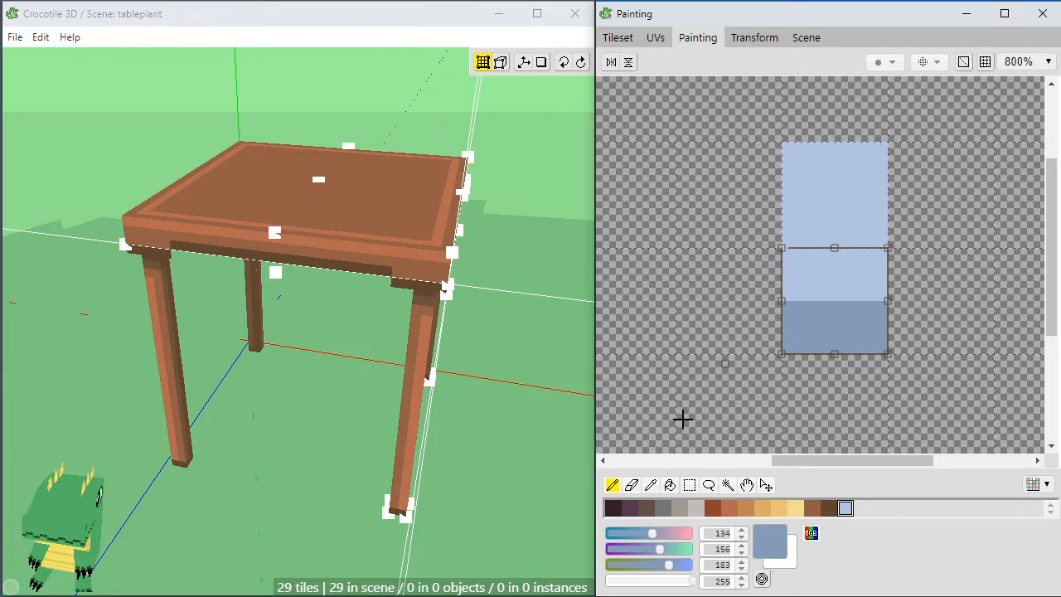
Mix a dark slate blue (RGB 99, 113, 132) and paint the lower tile's bottom quarter, trimming its edge with the sampled mid blue.
{"action": "left_click", "coordinate": [644, 550]}
{"action": "left_click", "coordinate": [638, 536]}
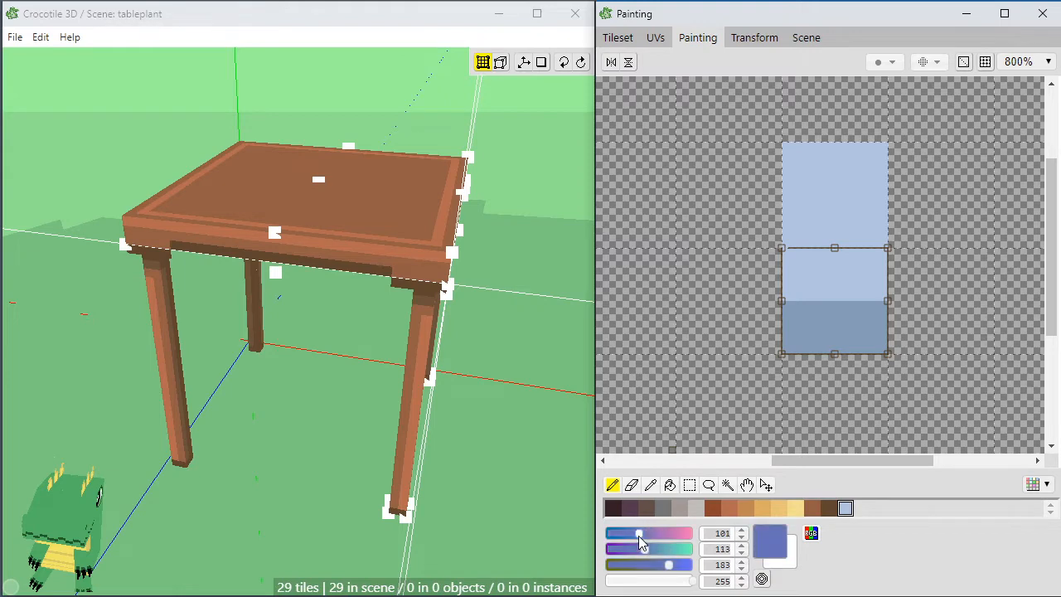
{"action": "left_click_drag", "start_coordinate": [660, 564], "coordinate": [652, 566]}
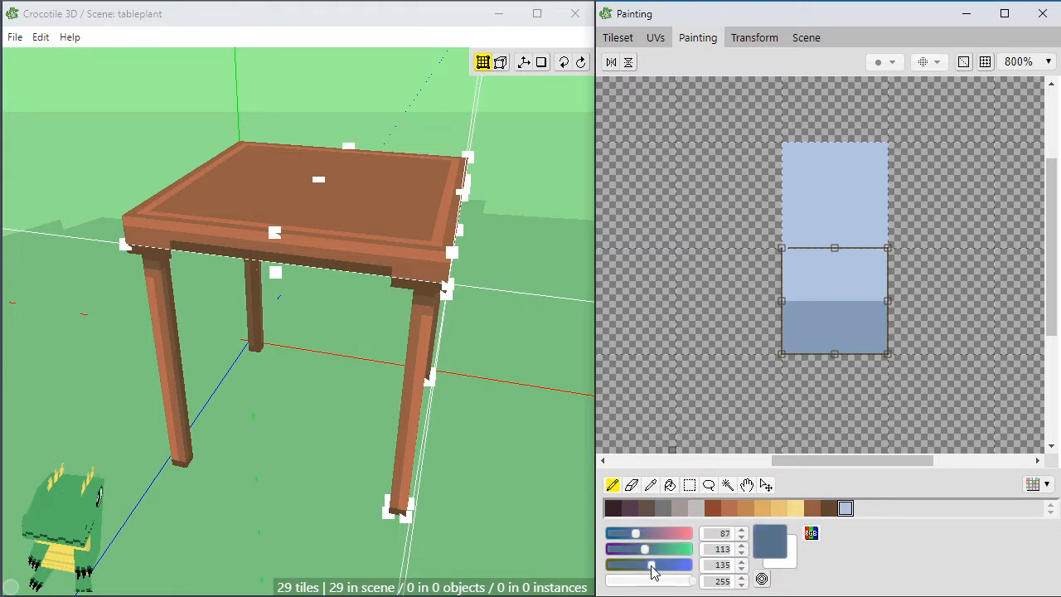
{"action": "left_click", "coordinate": [639, 533]}
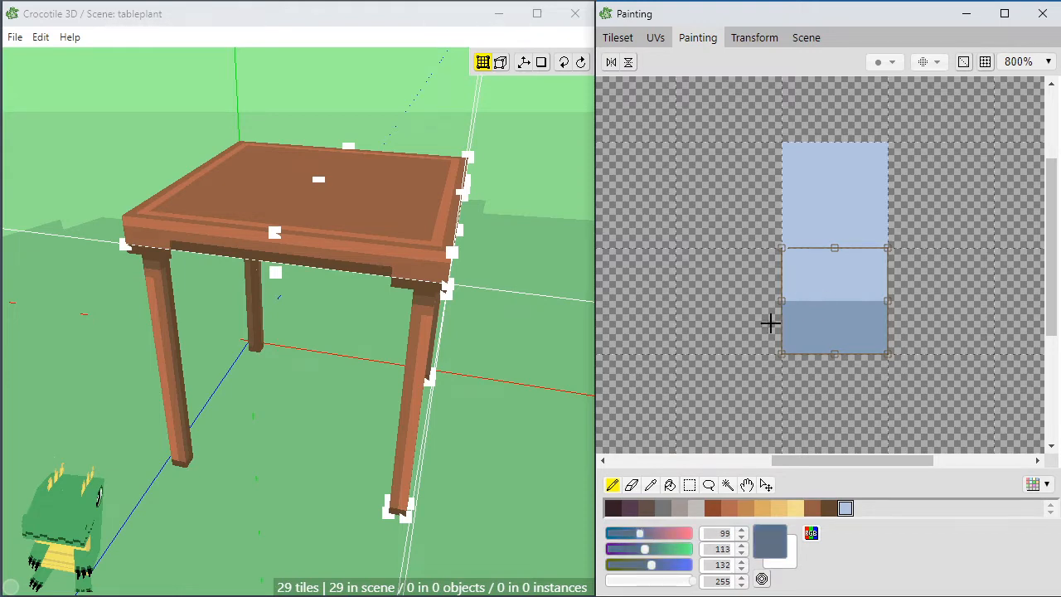
{"action": "mouse_move", "coordinate": [770, 322]}
{"action": "left_mouse_down"}
{"action": "mouse_move", "coordinate": [917, 320]}
{"action": "mouse_move", "coordinate": [769, 335]}
{"action": "mouse_move", "coordinate": [867, 341]}
{"action": "mouse_move", "coordinate": [861, 358]}
{"action": "mouse_move", "coordinate": [886, 337]}
{"action": "mouse_move", "coordinate": [827, 327]}
{"action": "mouse_move", "coordinate": [903, 322]}
{"action": "left_mouse_up"}
{"action": "left_click", "coordinate": [829, 311], "text": "alt"}
{"action": "left_click_drag", "start_coordinate": [829, 315], "coordinate": [909, 318]}
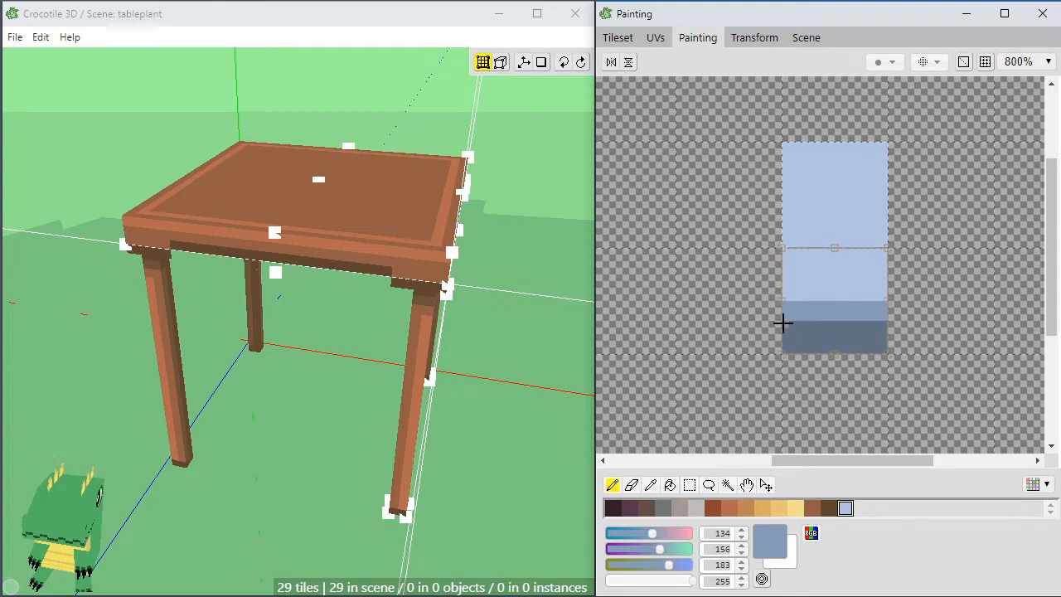
{"action": "left_click_drag", "start_coordinate": [782, 323], "coordinate": [950, 326]}
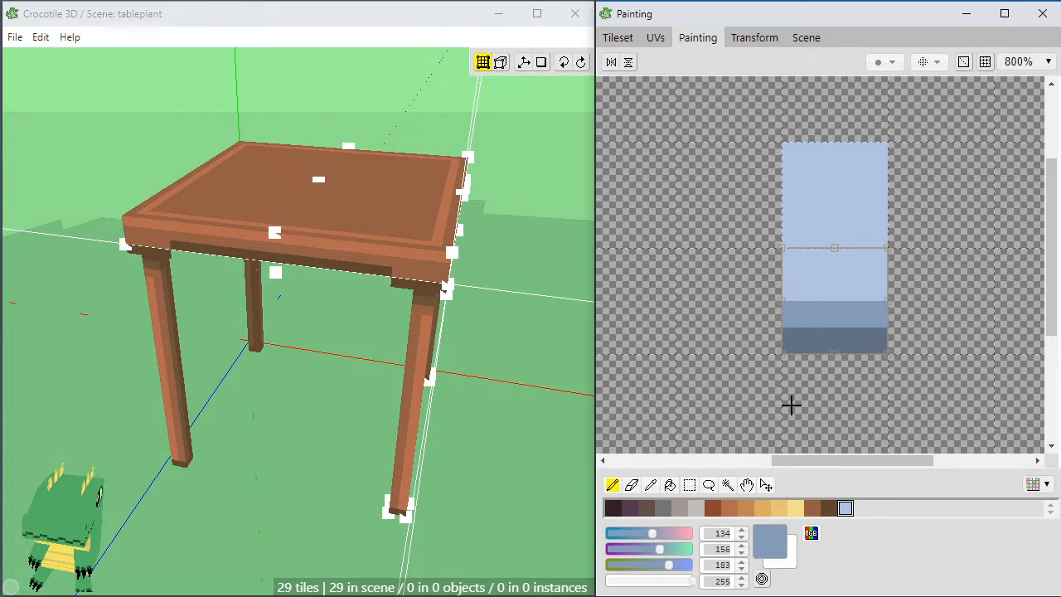
Switch to the rectangular selection tool and clear the selection around the lower shaded tile.
{"action": "left_click_drag", "start_coordinate": [816, 456], "coordinate": [818, 458]}
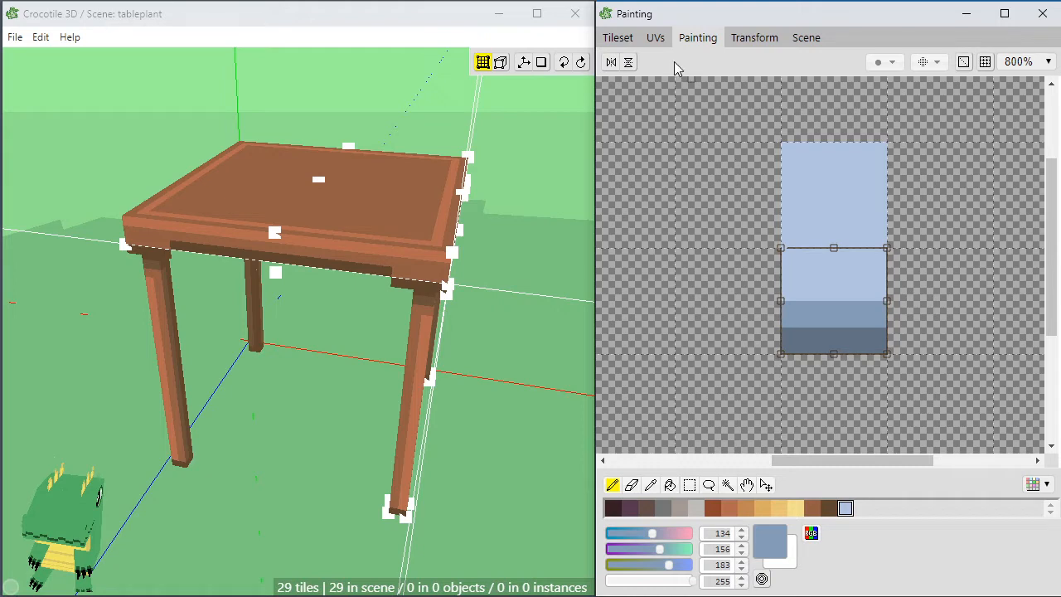
{"action": "key", "text": "m"}
{"action": "left_click", "coordinate": [745, 322]}
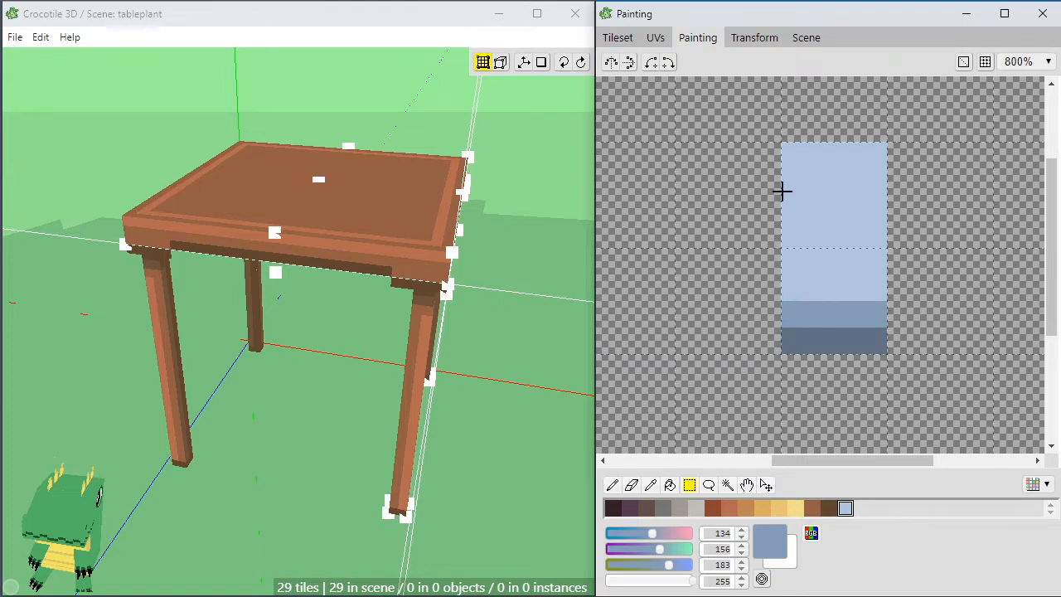
{"action": "key", "text": "space"}
{"action": "left_click_drag", "start_coordinate": [765, 173], "coordinate": [773, 258]}
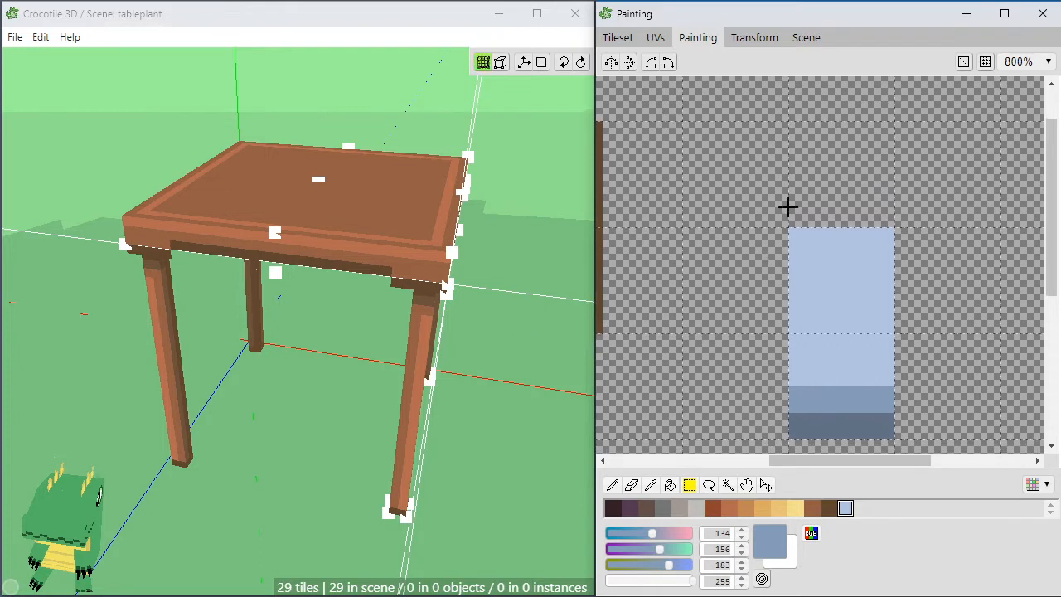
Select the empty tile above the light blue tile and fill its upper half with the sampled mid blue, RGB 134, 156, 183.
{"action": "left_click_drag", "start_coordinate": [791, 128], "coordinate": [876, 208]}
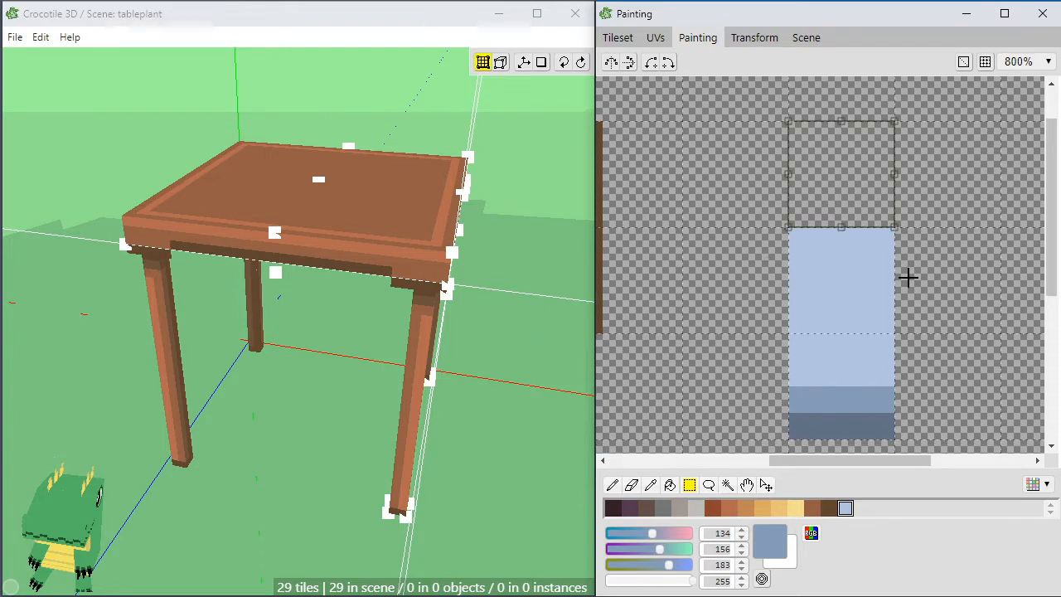
{"action": "key", "text": "b"}
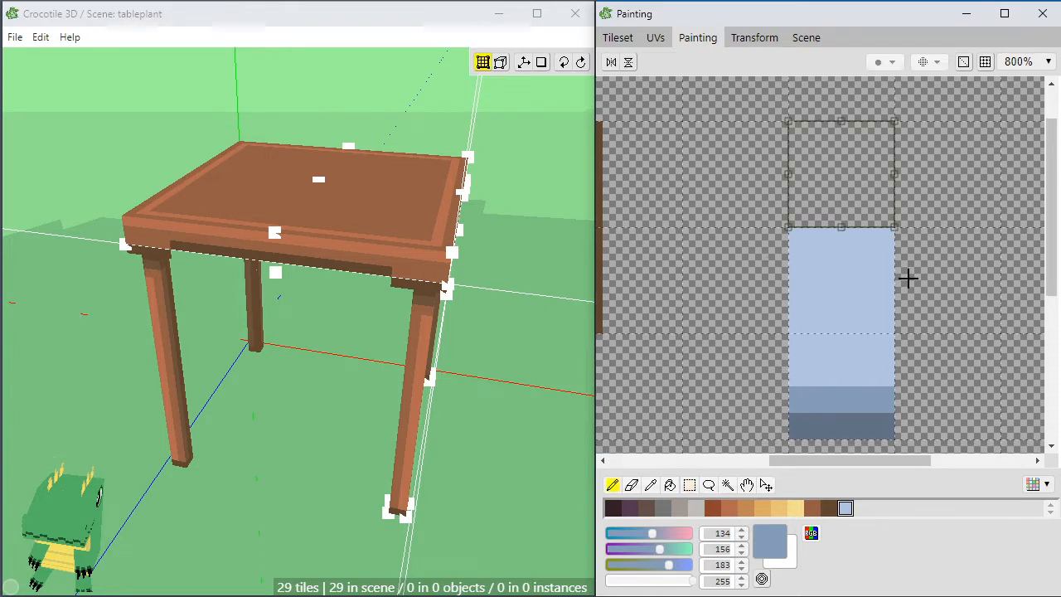
{"action": "left_click", "coordinate": [798, 236], "text": "alt"}
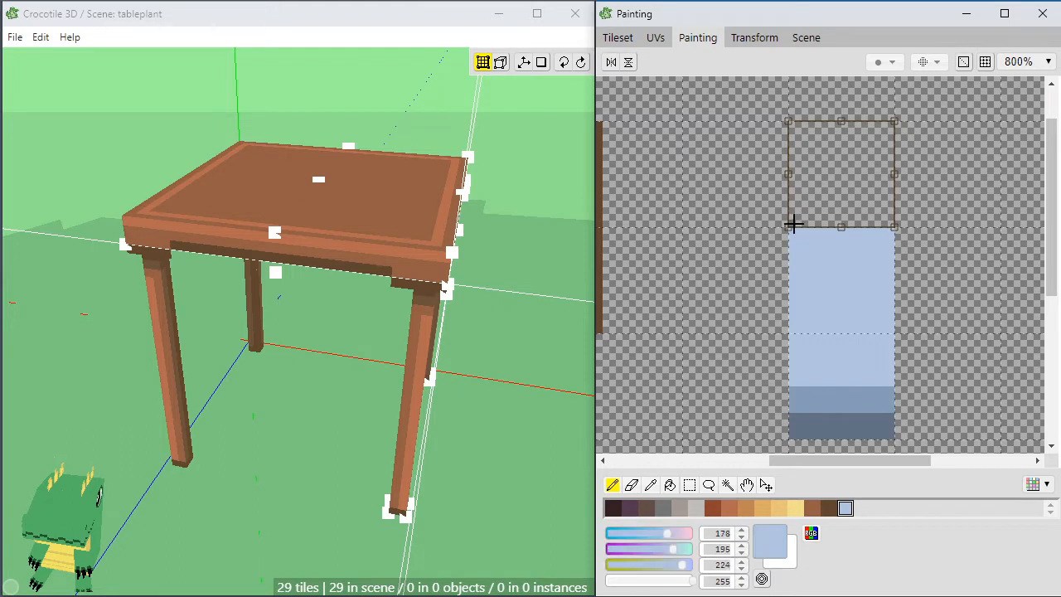
{"action": "left_click", "coordinate": [815, 402], "text": "alt"}
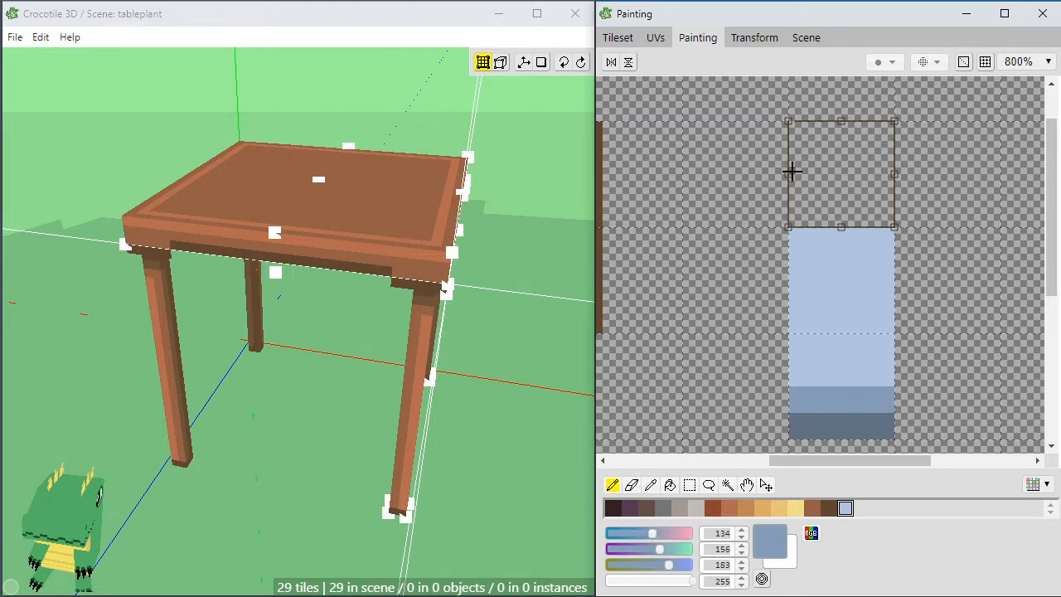
{"action": "left_click_drag", "start_coordinate": [792, 171], "coordinate": [938, 168]}
{"action": "key", "text": "g"}
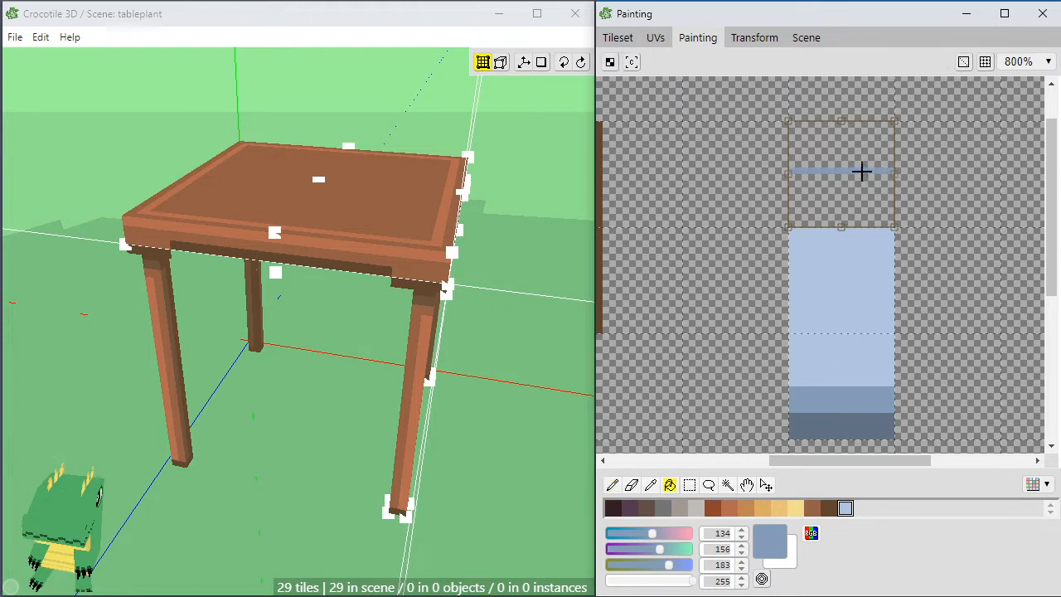
{"action": "left_click", "coordinate": [862, 171]}
{"action": "key", "text": "ctrl+z"}
{"action": "left_click", "coordinate": [638, 67]}
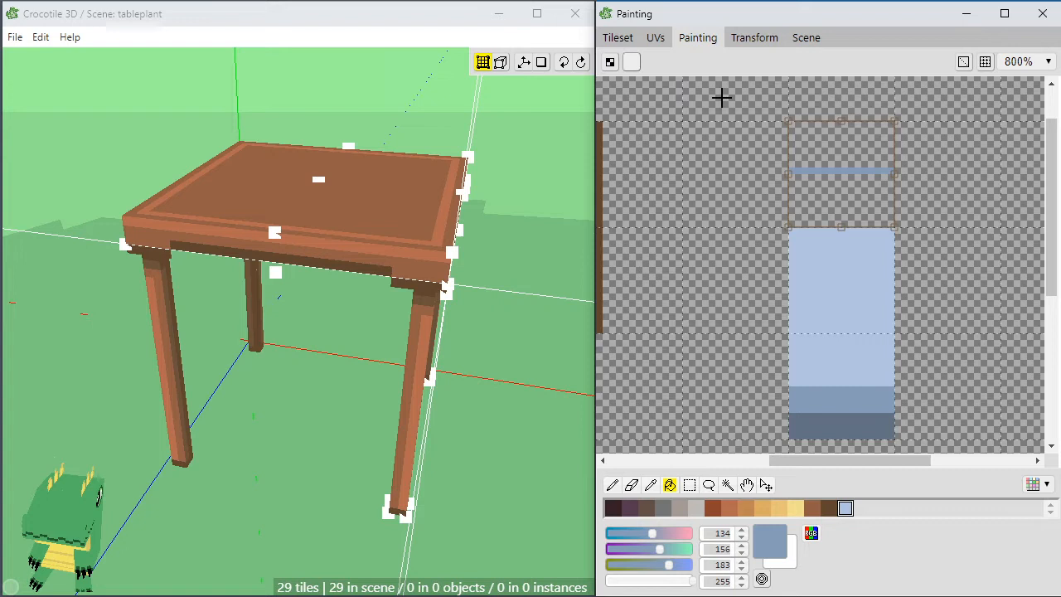
{"action": "left_click", "coordinate": [808, 154]}
Paint a band of the sampled light blue (RGB 178, 195, 224) across the new half tile, keeping a thin mid blue line beneath it.
{"action": "key", "text": "b"}
{"action": "left_click", "coordinate": [858, 242], "text": "alt"}
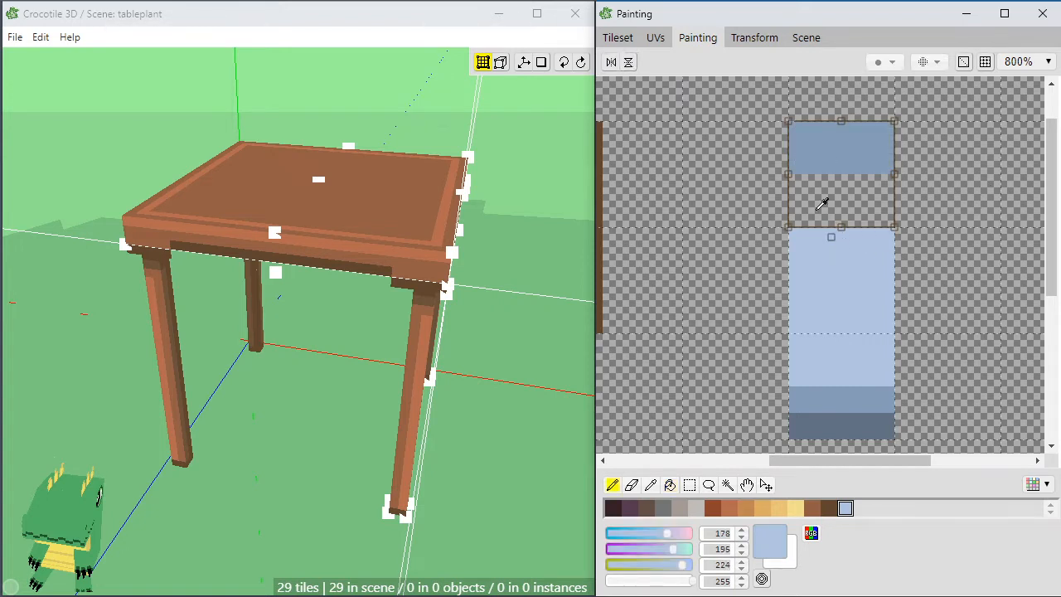
{"action": "left_click_drag", "start_coordinate": [792, 164], "coordinate": [926, 164]}
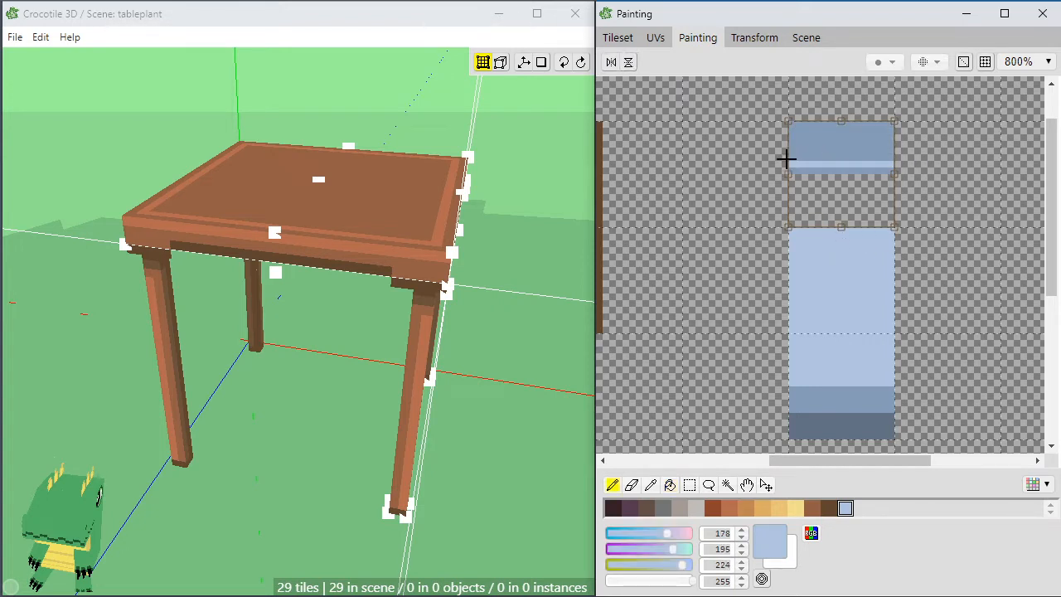
{"action": "left_click_drag", "start_coordinate": [787, 158], "coordinate": [912, 157]}
{"action": "left_click_drag", "start_coordinate": [787, 150], "coordinate": [936, 147]}
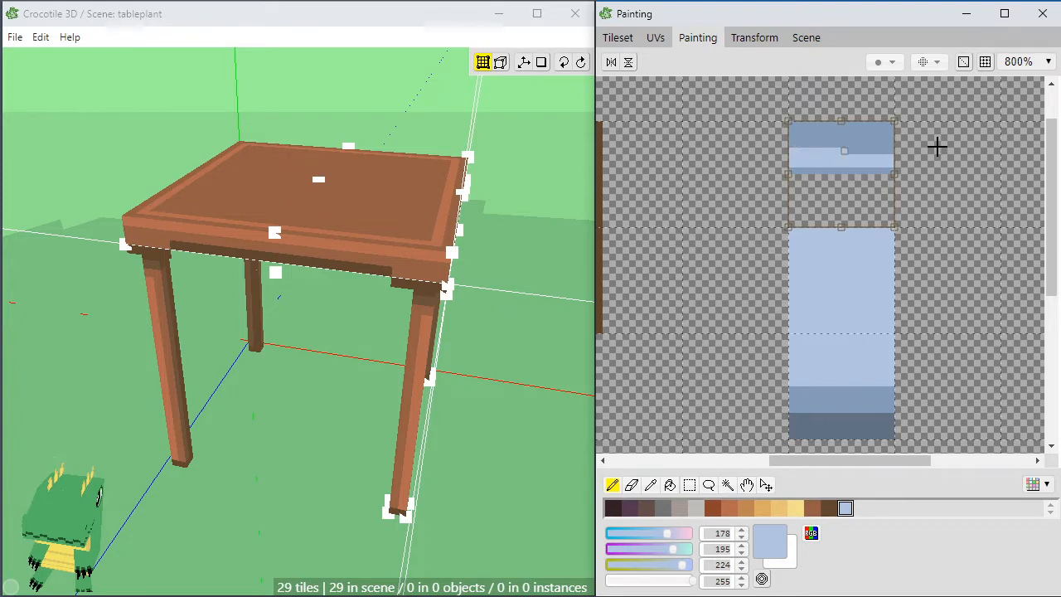
Mix a pale blue (RGB 219, 225, 241), paint a highlight stripe above the light blue band, and cover the strip above it with sampled light blue.
{"action": "left_click", "coordinate": [680, 550]}
{"action": "left_click", "coordinate": [687, 566]}
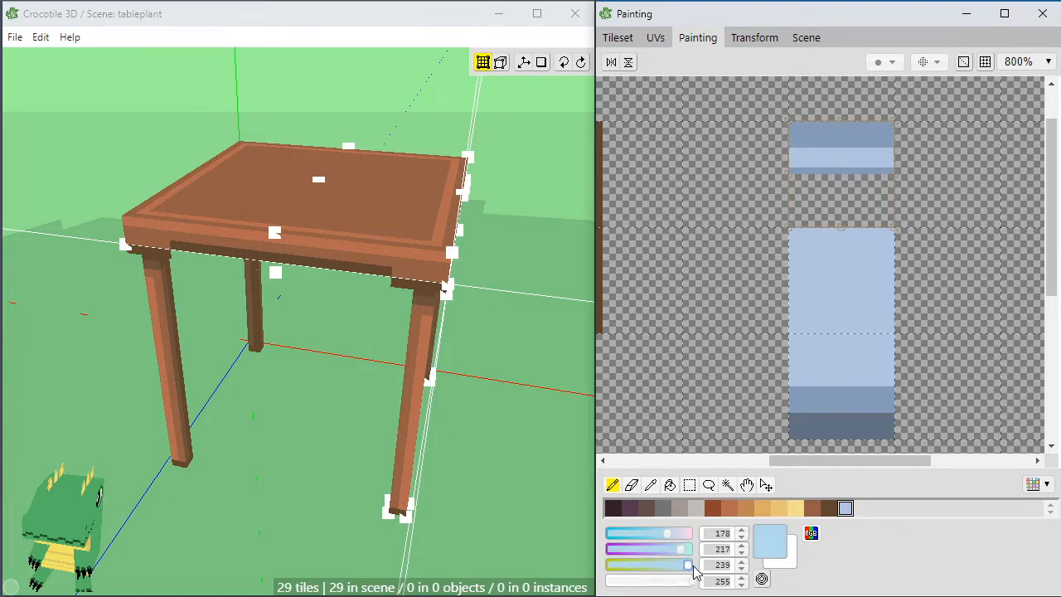
{"action": "left_click", "coordinate": [682, 534]}
{"action": "left_click", "coordinate": [682, 534]}
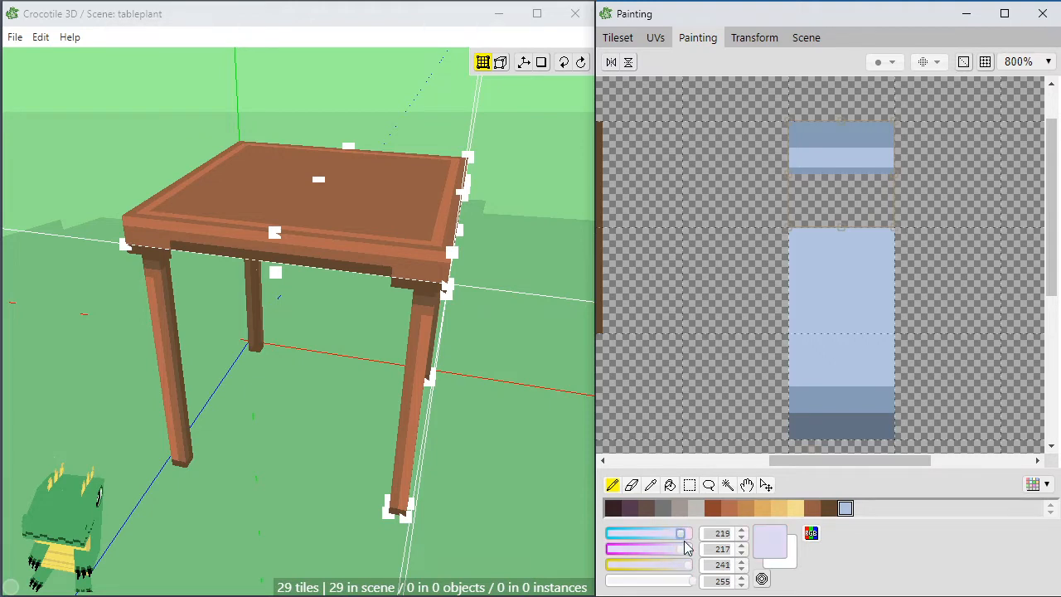
{"action": "left_click", "coordinate": [686, 549]}
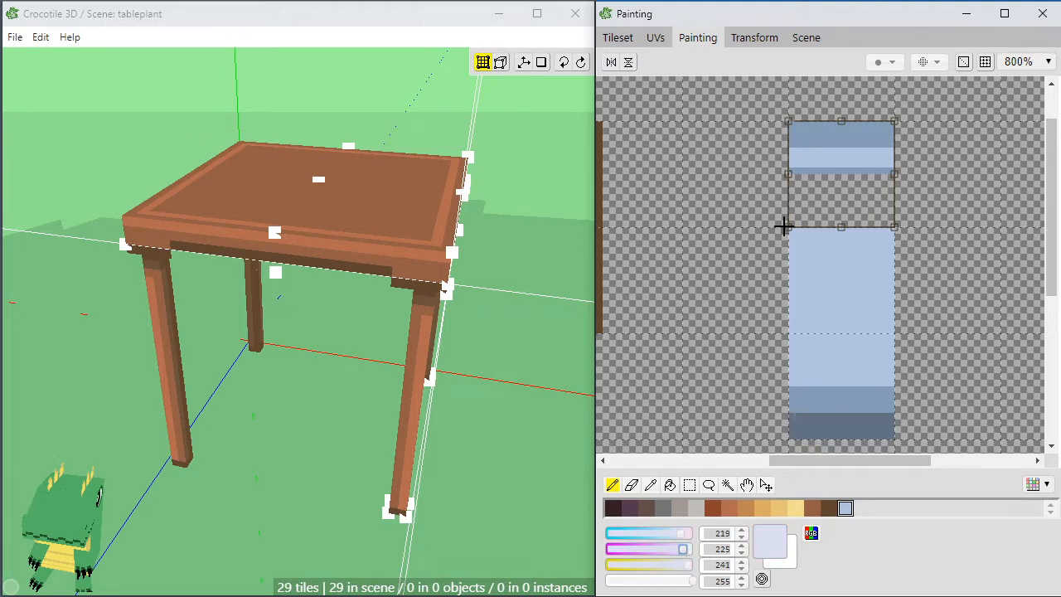
{"action": "mouse_move", "coordinate": [792, 144]}
{"action": "left_mouse_down"}
{"action": "mouse_move", "coordinate": [901, 144]}
{"action": "mouse_move", "coordinate": [765, 131]}
{"action": "left_mouse_up"}
{"action": "left_click", "coordinate": [810, 165], "text": "alt"}
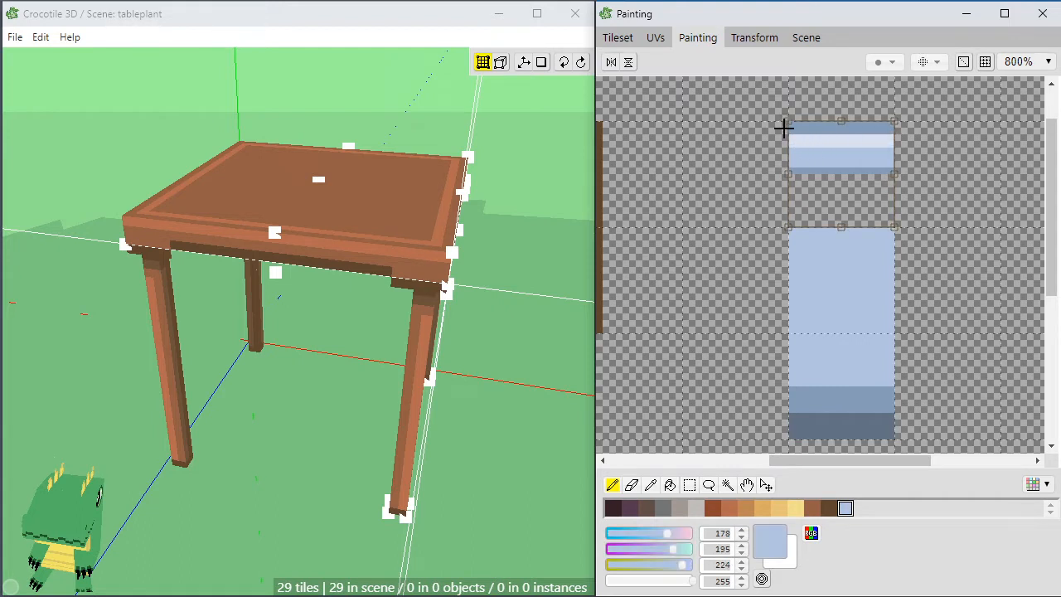
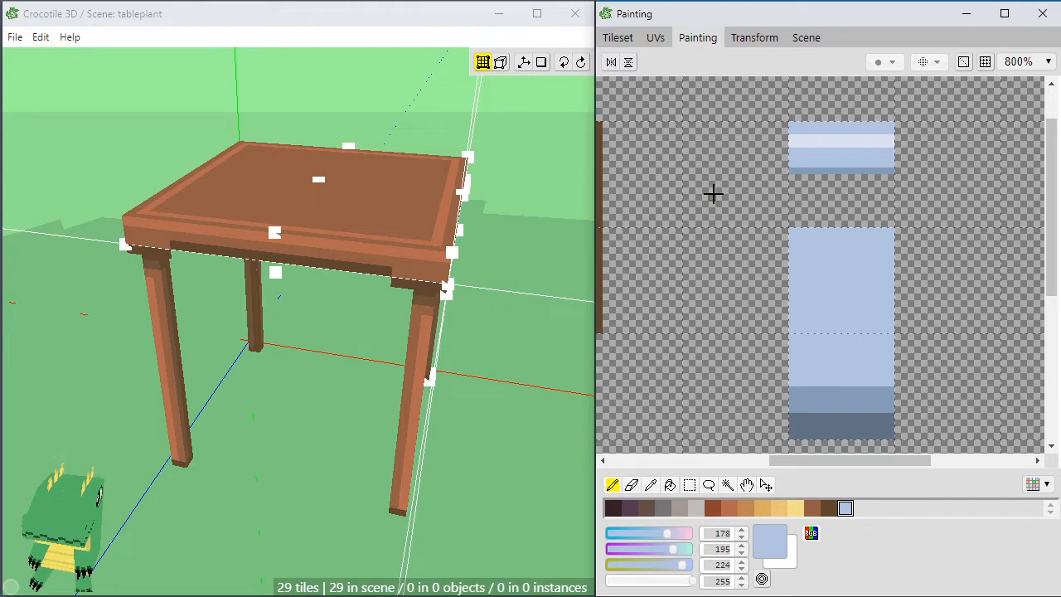
Select the empty tile one row below the shaded lower tile and fill it with the sampled dark slate blue, RGB 99, 113, 132.
{"action": "mouse_move", "coordinate": [912, 360]}
{"action": "middle_mouse_down"}
{"action": "mouse_move", "coordinate": [923, 359]}
{"action": "mouse_move", "coordinate": [921, 332]}
{"action": "middle_mouse_up"}
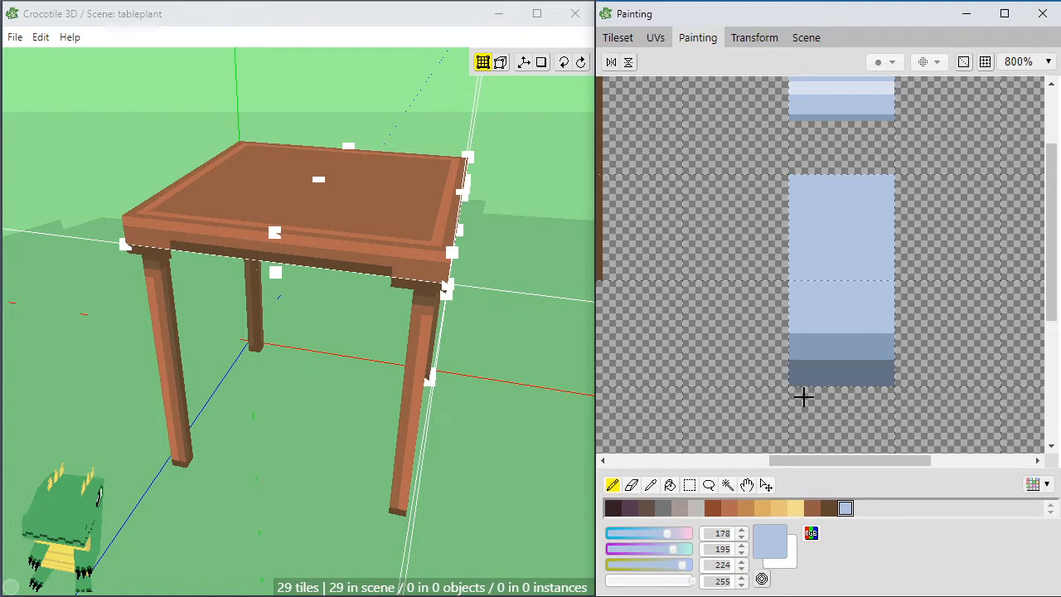
{"action": "mouse_move", "coordinate": [864, 384]}
{"action": "middle_mouse_down"}
{"action": "mouse_move", "coordinate": [867, 320]}
{"action": "mouse_move", "coordinate": [863, 360]}
{"action": "mouse_move", "coordinate": [882, 309]}
{"action": "mouse_move", "coordinate": [824, 241]}
{"action": "mouse_move", "coordinate": [793, 315]}
{"action": "mouse_move", "coordinate": [808, 280]}
{"action": "middle_mouse_up"}
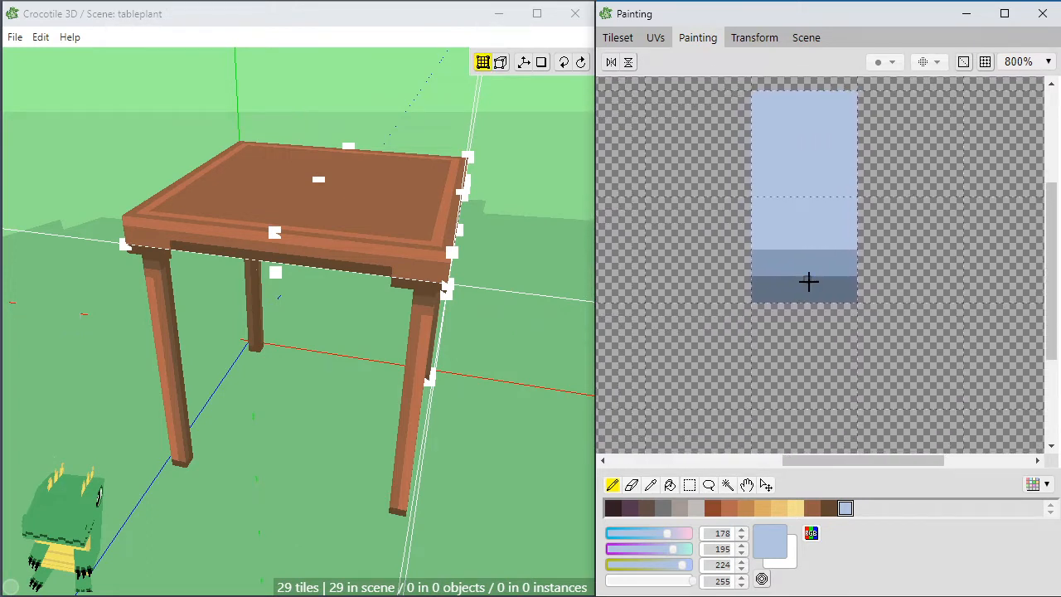
{"action": "key", "text": "s"}
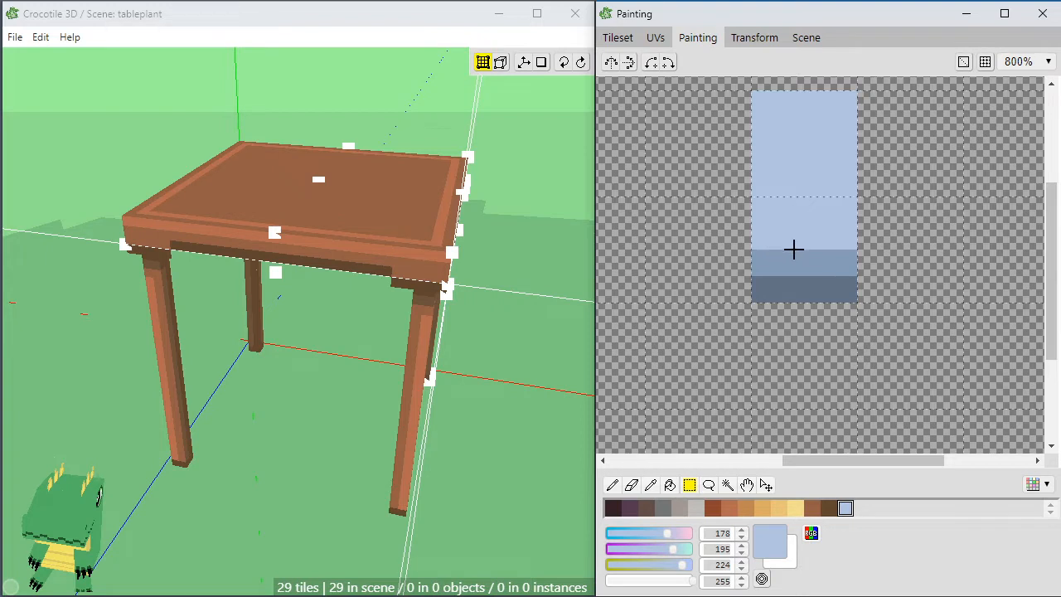
{"action": "middle_click_drag", "start_coordinate": [781, 402], "coordinate": [793, 320]}
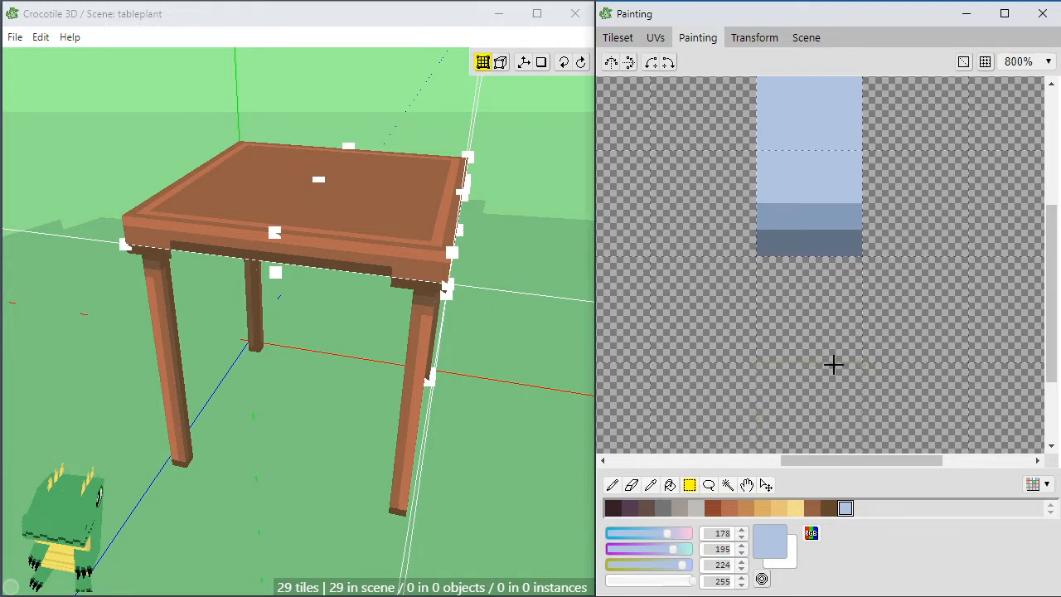
{"action": "middle_click_drag", "start_coordinate": [791, 353], "coordinate": [808, 277]}
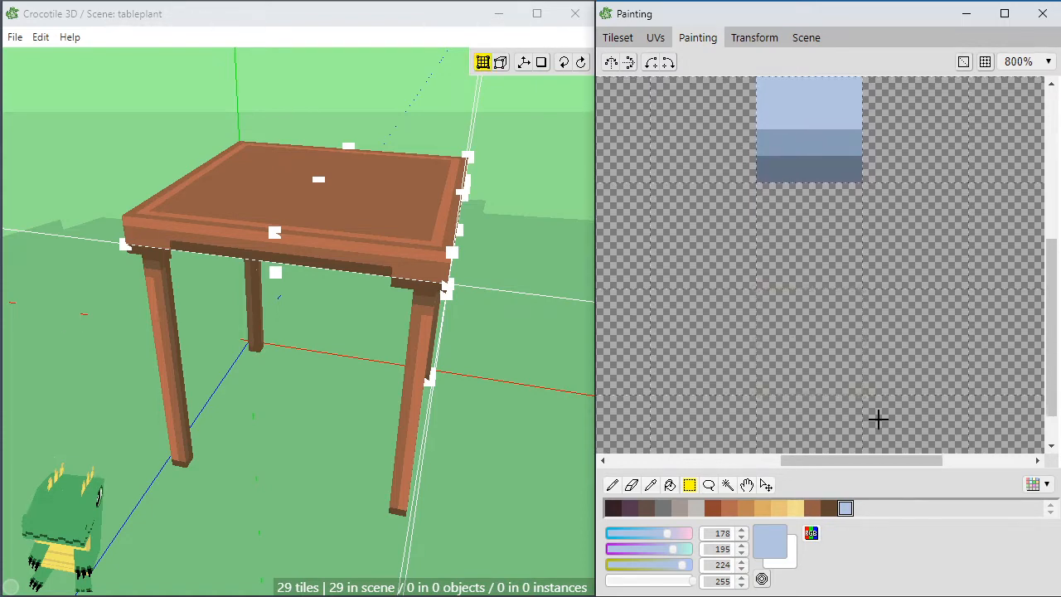
{"action": "key", "text": "b"}
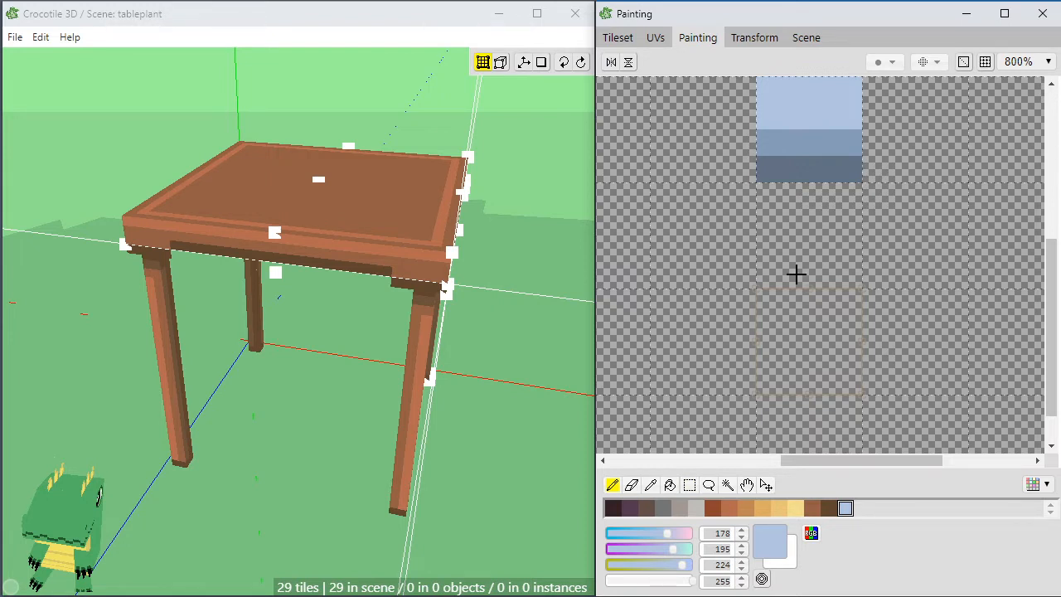
{"action": "key", "text": "m"}
{"action": "key", "text": "g"}
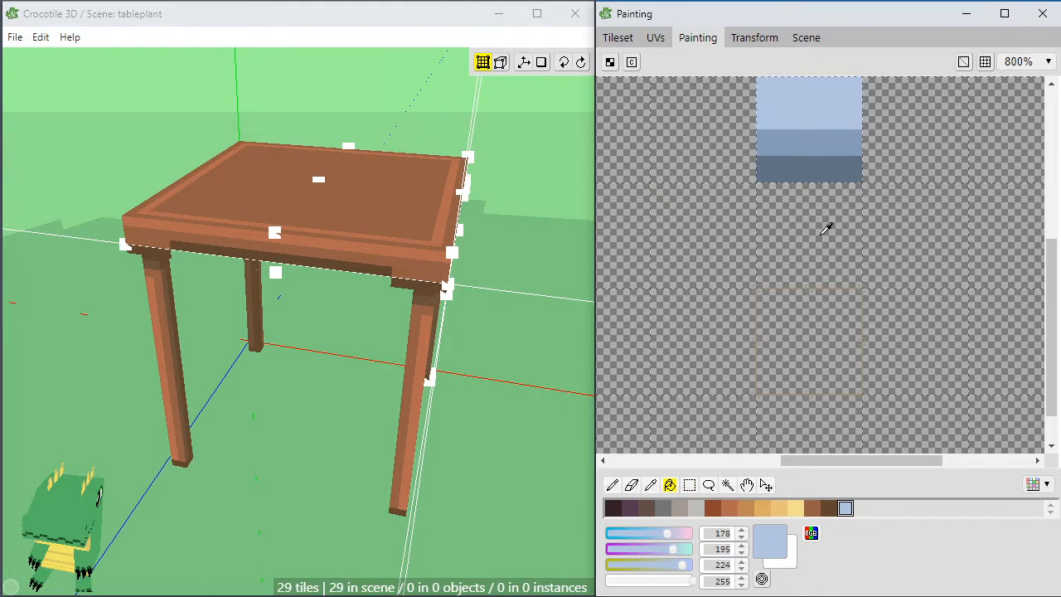
{"action": "left_click", "coordinate": [827, 161], "text": "alt"}
{"action": "left_click", "coordinate": [815, 347]}
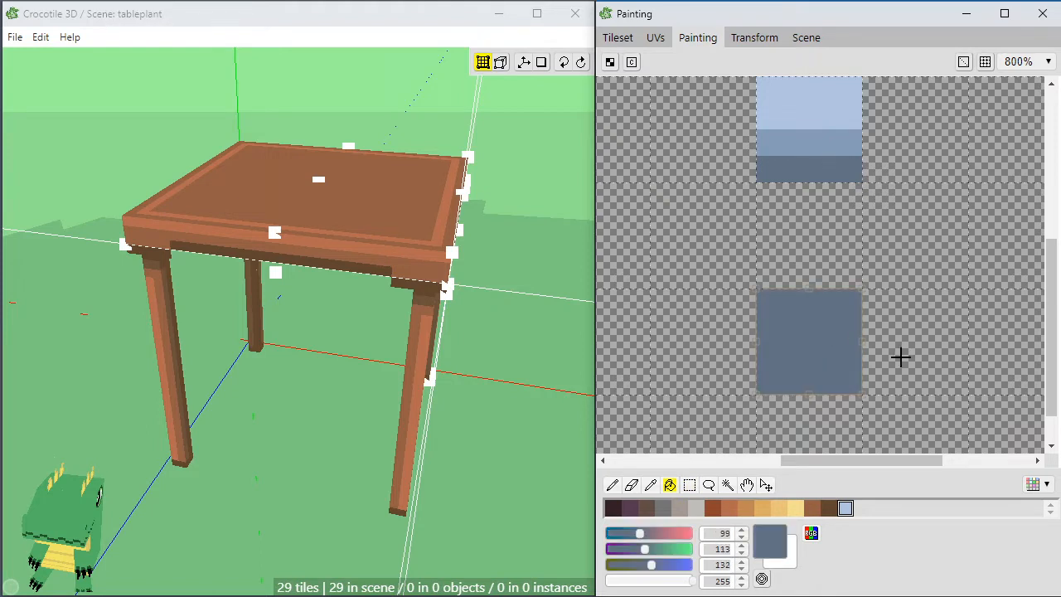
Fill the new tile below its dark top edge with mid blue (RGB 134, 156, 183) and its lower half with light blue (RGB 178, 195, 224).
{"action": "key", "text": "b"}
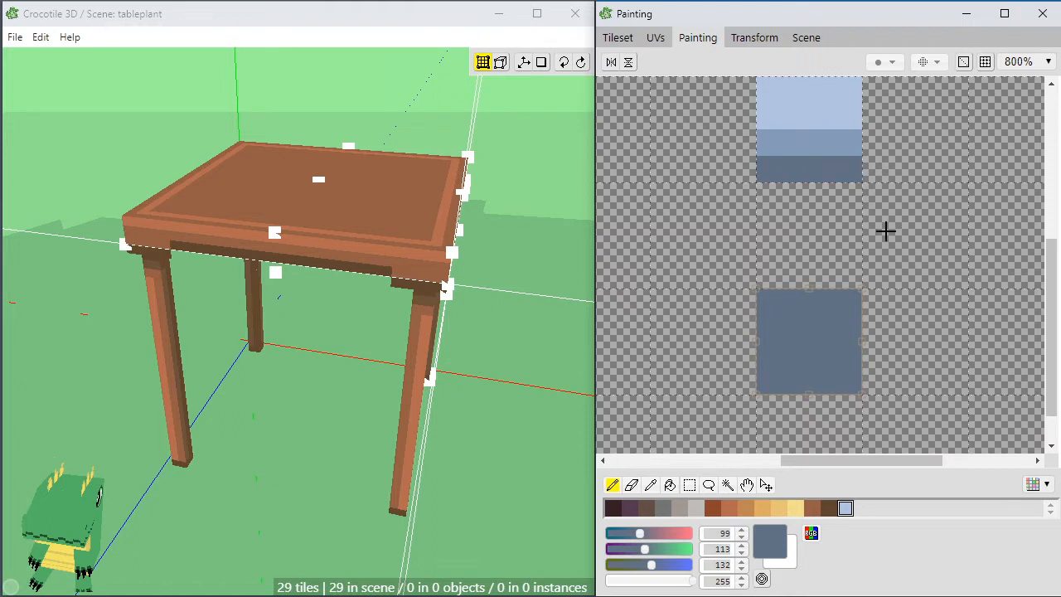
{"action": "left_click", "coordinate": [811, 144], "text": "alt"}
{"action": "left_click_drag", "start_coordinate": [757, 306], "coordinate": [922, 301]}
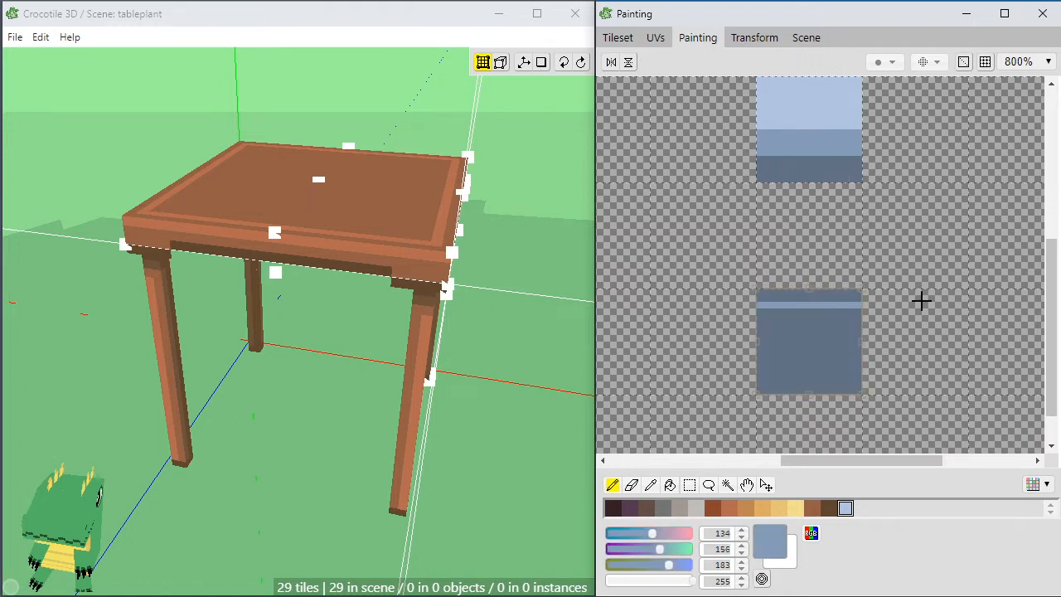
{"action": "left_click", "coordinate": [812, 339], "text": "ctrl"}
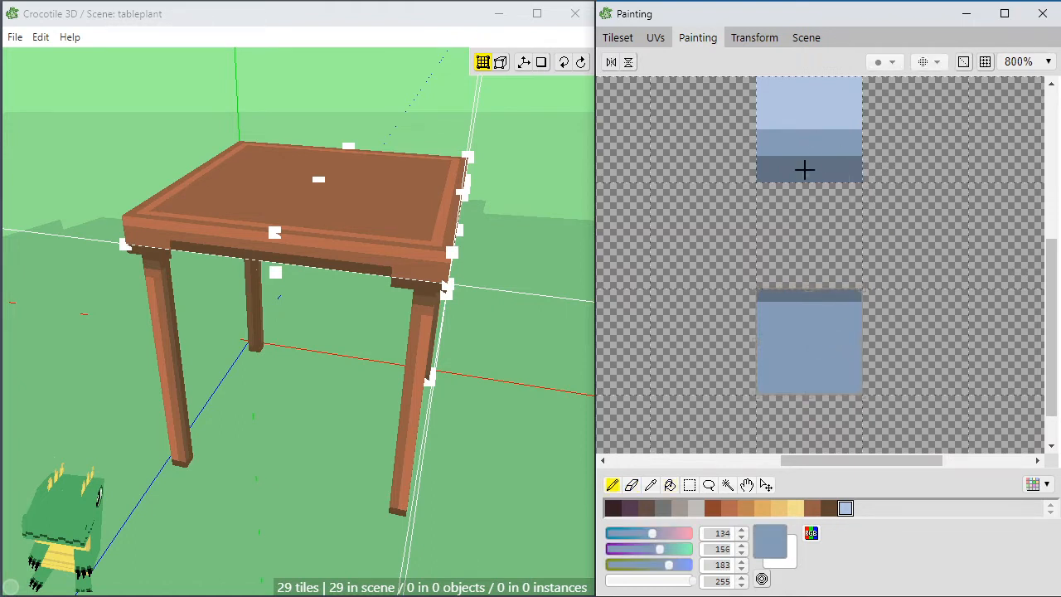
{"action": "left_click", "coordinate": [809, 116], "text": "alt"}
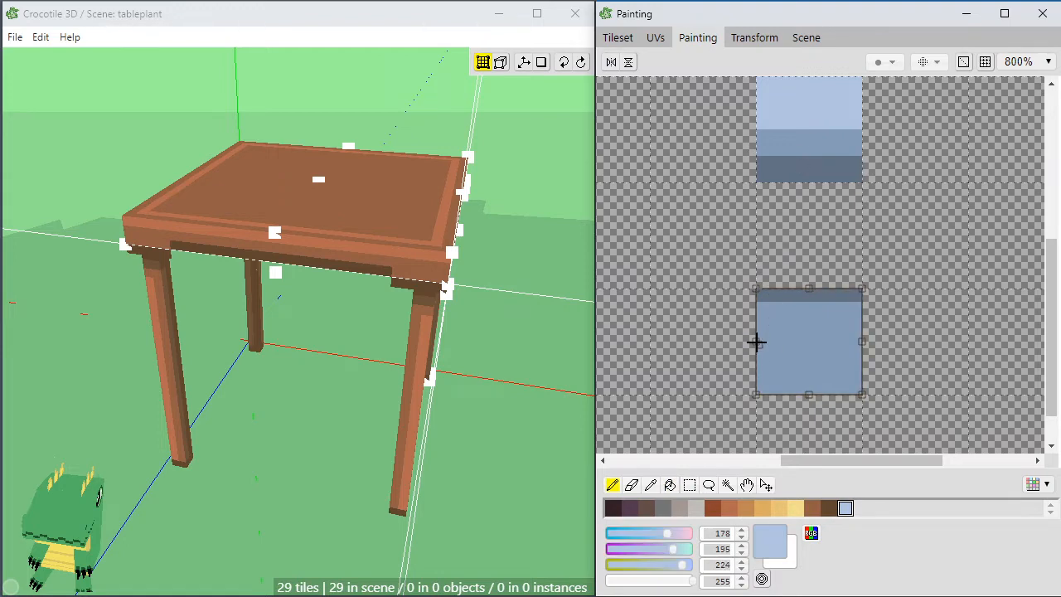
{"action": "left_click_drag", "start_coordinate": [756, 342], "coordinate": [920, 336]}
{"action": "left_click", "coordinate": [834, 374], "text": "ctrl"}
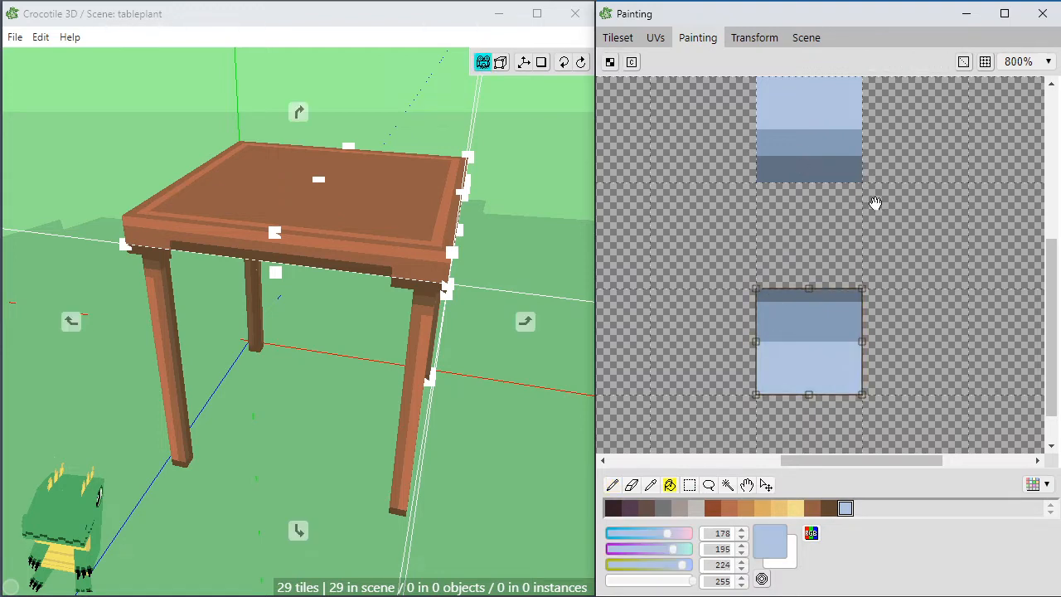
Paint a light blue band inside the tile's mid blue area, leaving a thin mid blue line beneath it, and clear the selection.
{"action": "scroll", "coordinate": [818, 249], "scroll_direction": "up", "scroll_amount": 2}
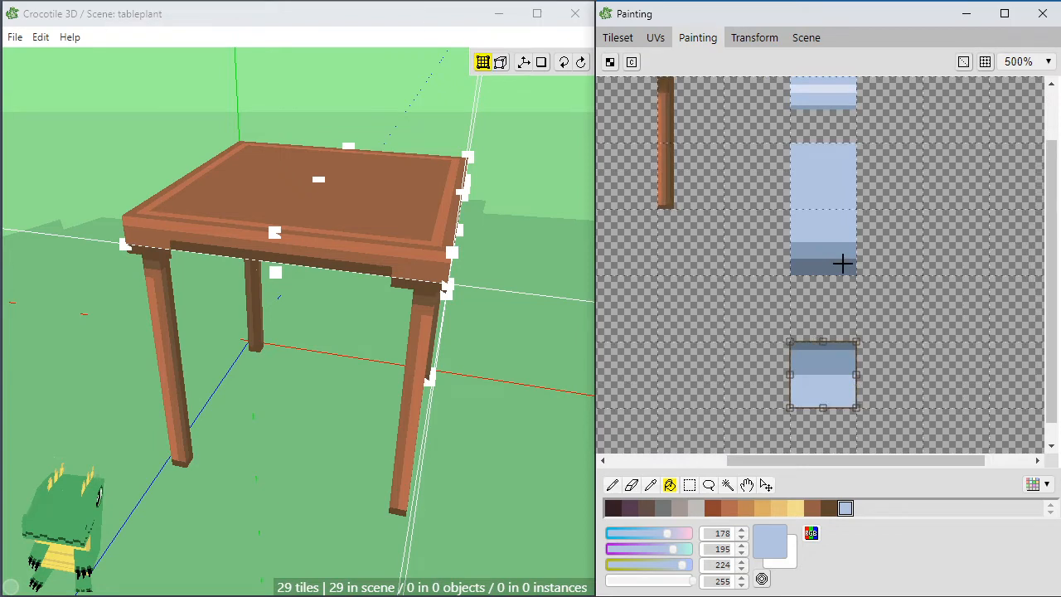
{"action": "left_click", "coordinate": [826, 329]}
{"action": "scroll", "coordinate": [824, 332], "scroll_direction": "up", "scroll_amount": 5}
{"action": "left_click_drag", "start_coordinate": [878, 373], "coordinate": [860, 265]}
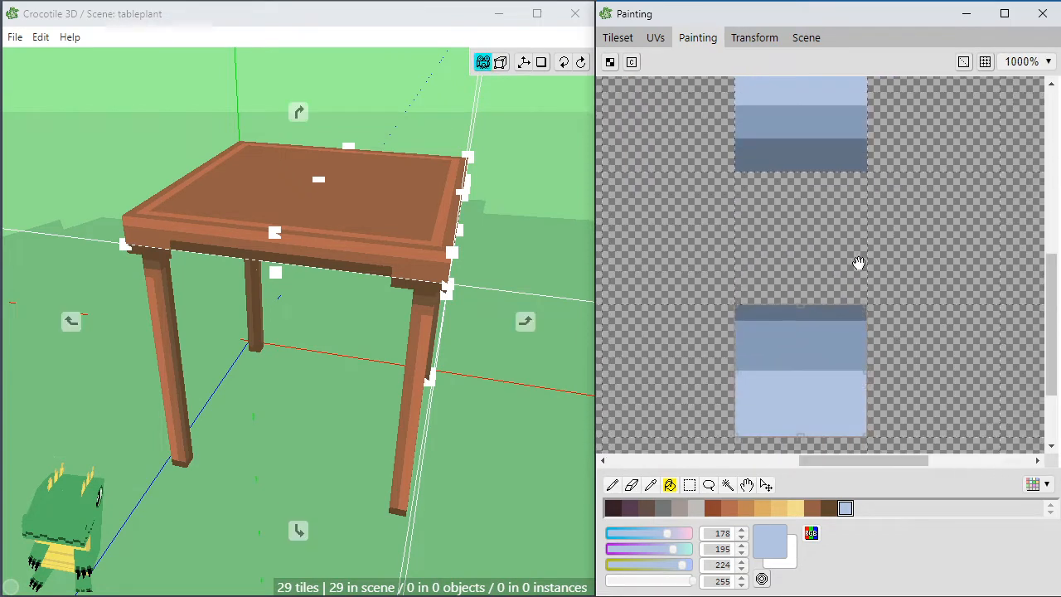
{"action": "key", "text": "b"}
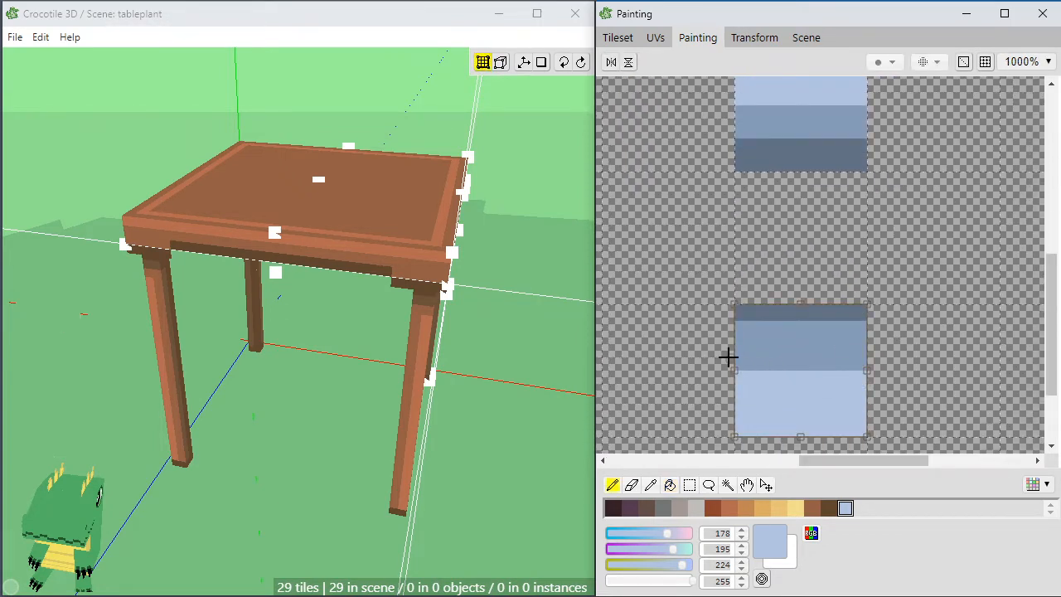
{"action": "mouse_move", "coordinate": [727, 357]}
{"action": "left_mouse_down"}
{"action": "mouse_move", "coordinate": [920, 361]}
{"action": "mouse_move", "coordinate": [805, 351]}
{"action": "mouse_move", "coordinate": [680, 363]}
{"action": "left_mouse_up"}
{"action": "key", "text": "m"}
{"action": "left_click", "coordinate": [713, 390]}
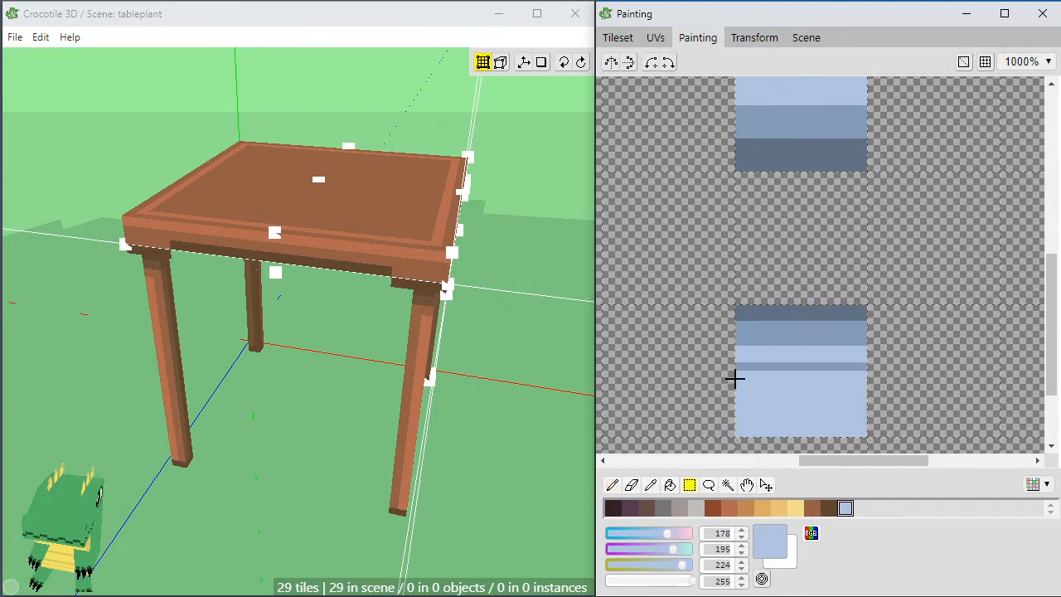
Delete the light blue lower half of the tile and paint the remaining strip's bottom line with the sampled dark slate blue, RGB 99, 113, 132.
{"action": "left_click_drag", "start_coordinate": [782, 395], "coordinate": [888, 443]}
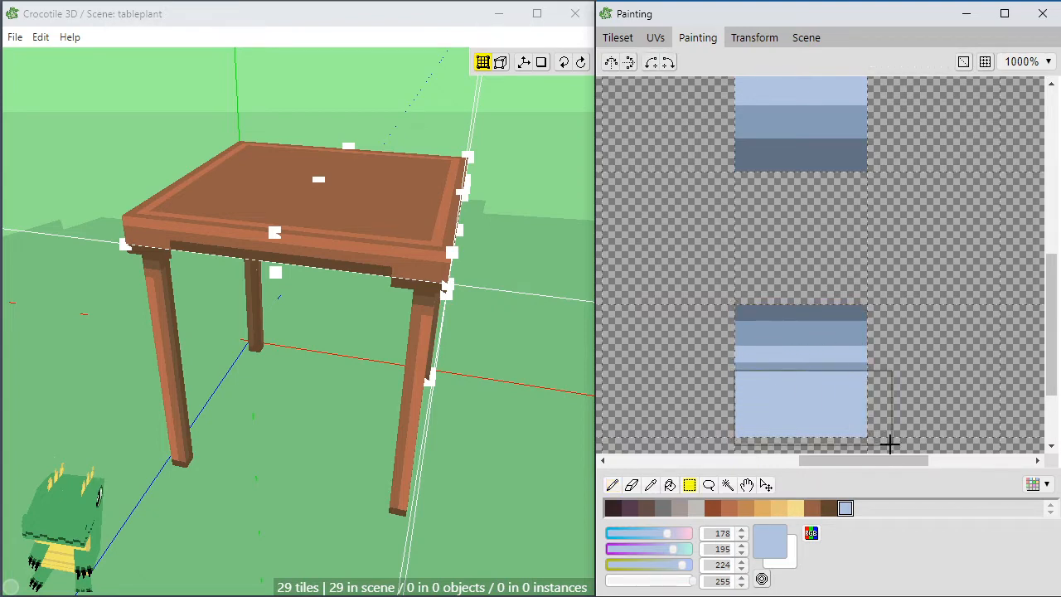
{"action": "left_click_drag", "start_coordinate": [854, 403], "coordinate": [907, 399]}
{"action": "key", "text": "Delete"}
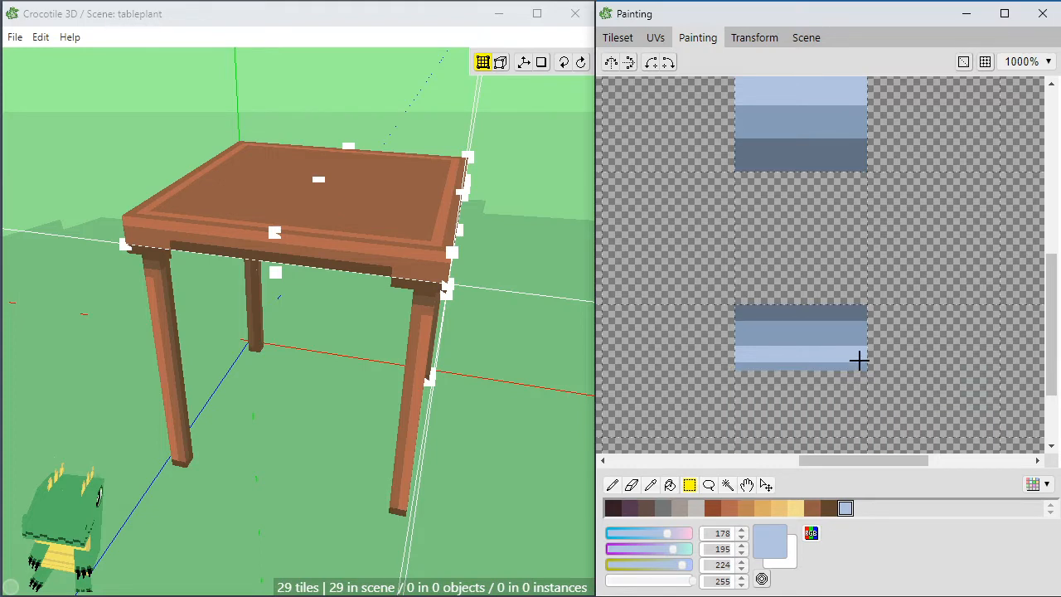
{"action": "key", "text": "b"}
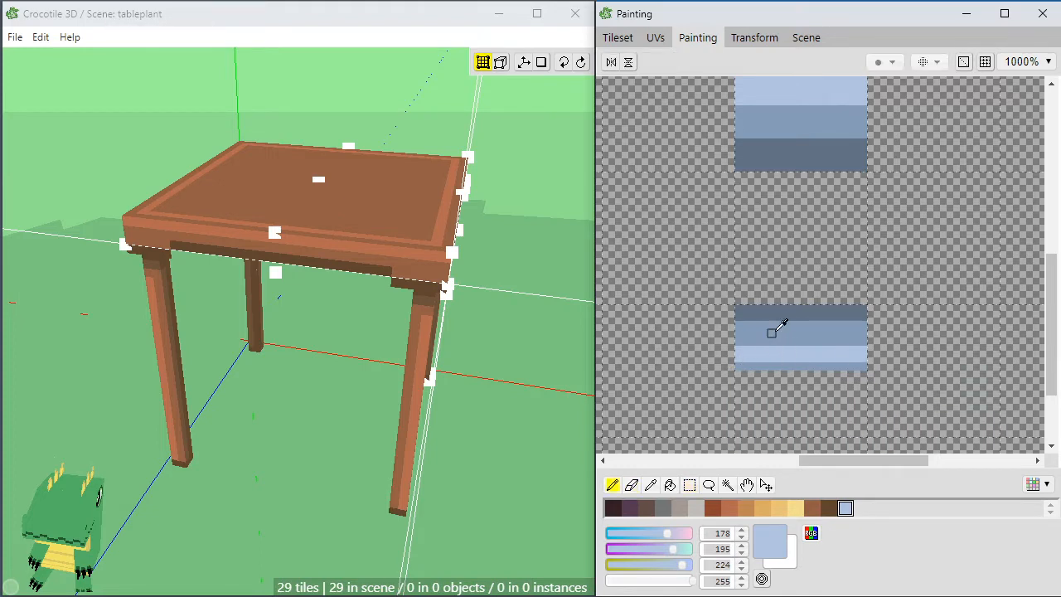
{"action": "left_click", "coordinate": [782, 310], "text": "alt"}
{"action": "left_click_drag", "start_coordinate": [735, 367], "coordinate": [863, 371]}
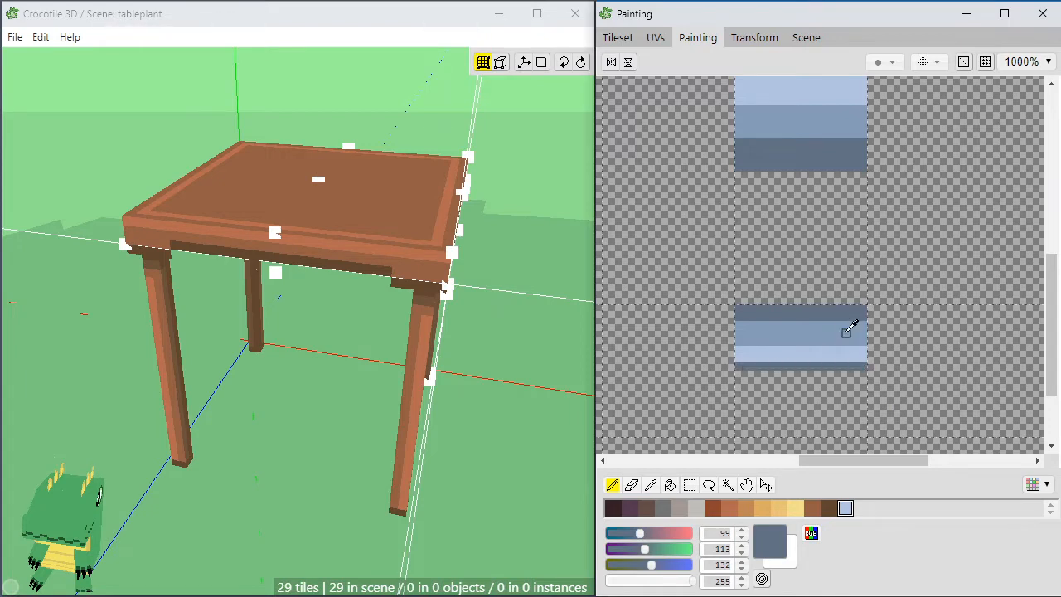
Thicken the lower strip's light blue band upward by one pixel row with the sampled light blue, and resample the mid blue.
{"action": "left_click", "coordinate": [845, 354], "text": "alt"}
{"action": "left_click_drag", "start_coordinate": [860, 344], "coordinate": [750, 342]}
{"action": "left_click", "coordinate": [746, 331], "text": "alt"}
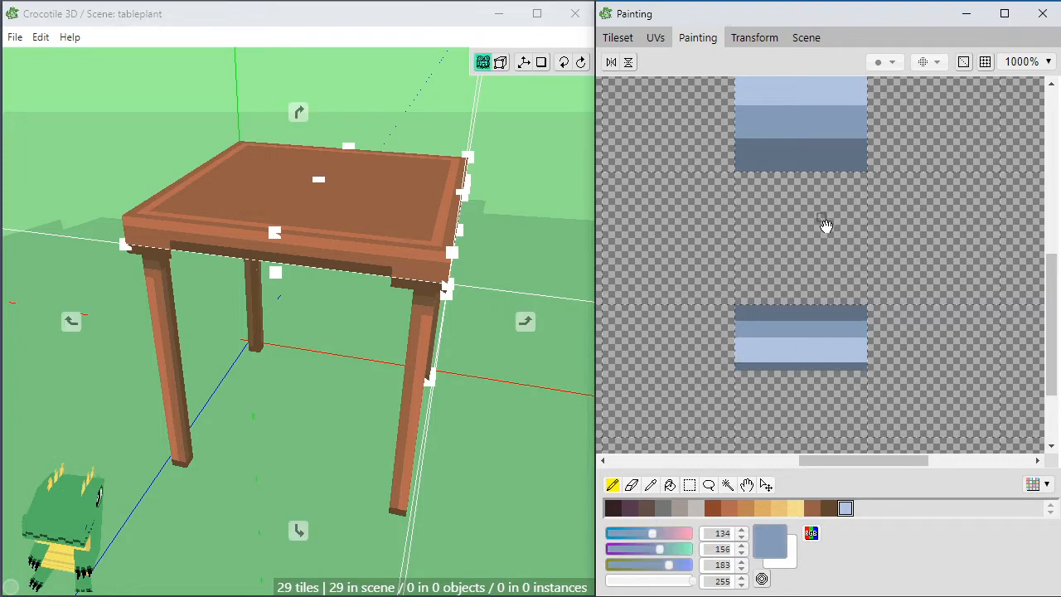
Select the plain light blue tile in the tileset for building in the scene.
{"action": "mouse_move", "coordinate": [826, 227]}
{"action": "middle_mouse_down"}
{"action": "mouse_move", "coordinate": [836, 284]}
{"action": "mouse_move", "coordinate": [825, 190]}
{"action": "mouse_move", "coordinate": [859, 365]}
{"action": "middle_mouse_up"}
{"action": "scroll", "coordinate": [859, 366], "scroll_direction": "down", "scroll_amount": 4}
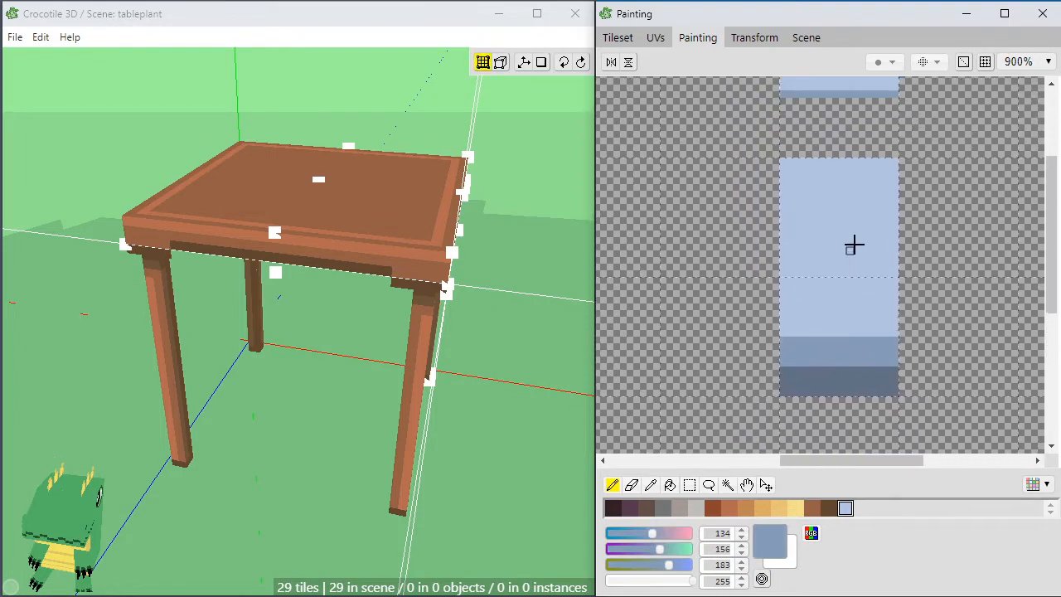
{"action": "middle_click_drag", "start_coordinate": [857, 304], "coordinate": [853, 199]}
{"action": "scroll", "coordinate": [859, 328], "scroll_direction": "up", "scroll_amount": 2}
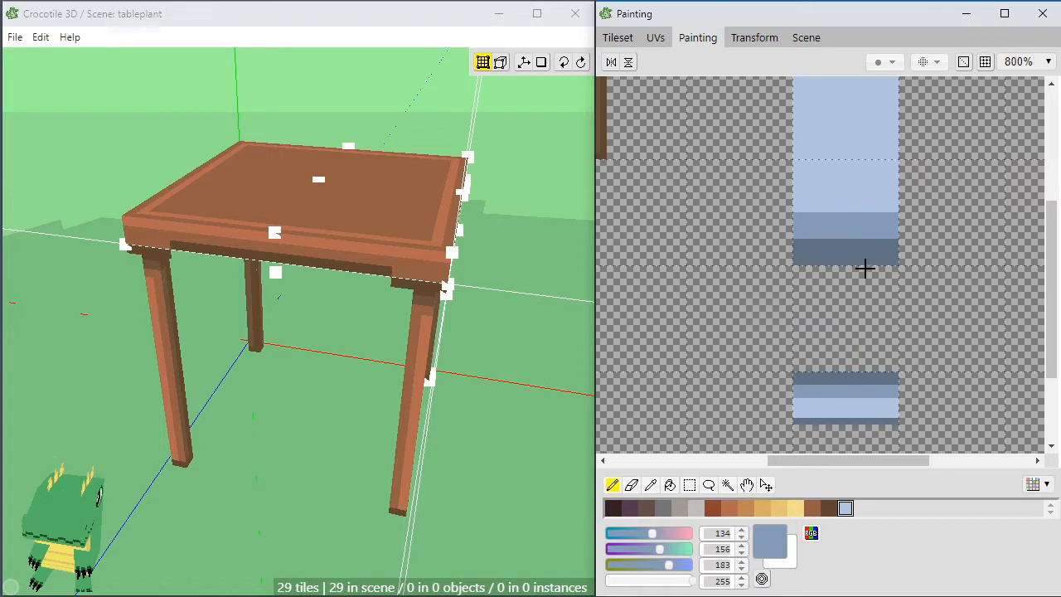
{"action": "scroll", "coordinate": [830, 228], "scroll_direction": "down", "scroll_amount": 1}
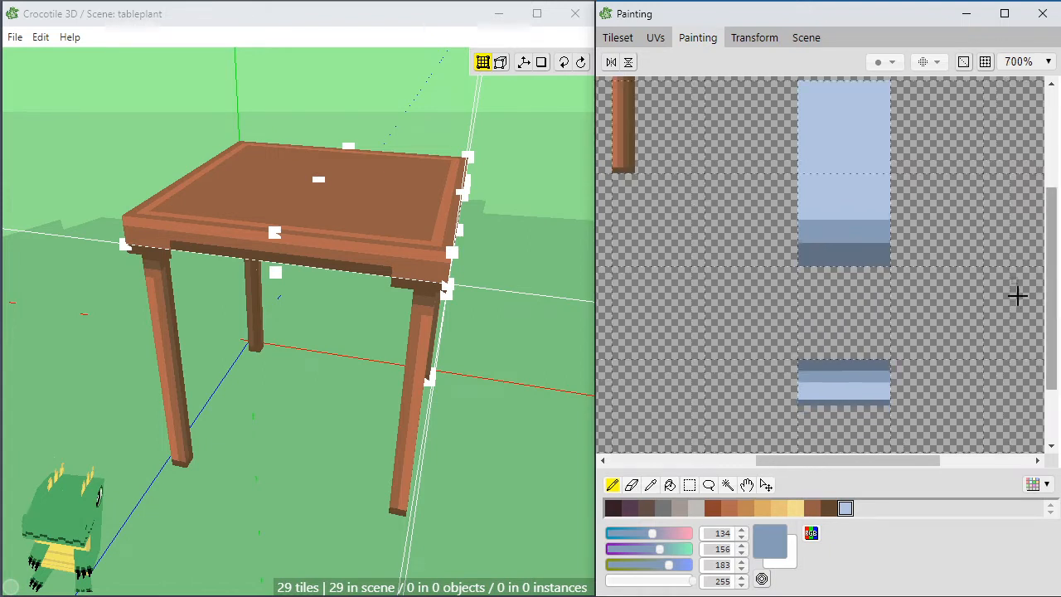
{"action": "mouse_move", "coordinate": [751, 228]}
{"action": "middle_mouse_down"}
{"action": "mouse_move", "coordinate": [740, 355]}
{"action": "mouse_move", "coordinate": [746, 273]}
{"action": "mouse_move", "coordinate": [758, 262]}
{"action": "middle_mouse_up"}
{"action": "scroll", "coordinate": [746, 263], "scroll_direction": "down", "scroll_amount": 1}
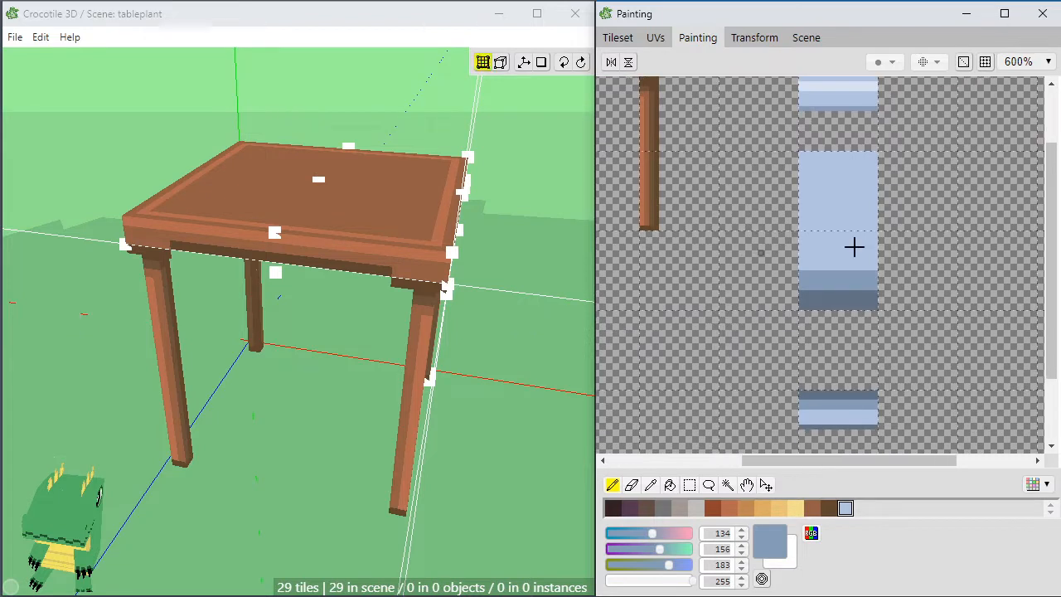
{"action": "left_click", "coordinate": [618, 37]}
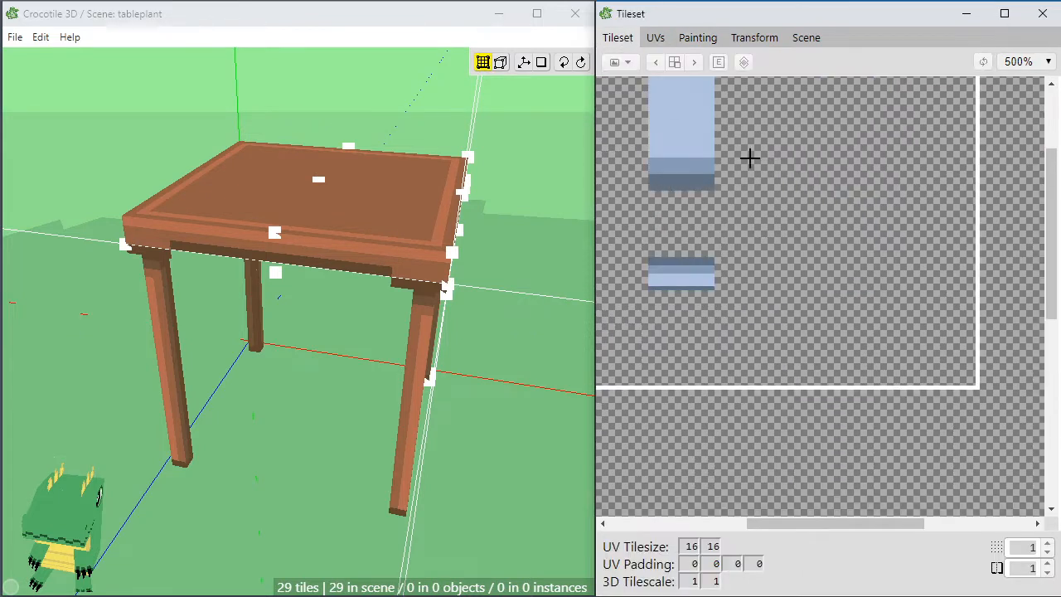
{"action": "left_click", "coordinate": [673, 117]}
{"action": "scroll", "coordinate": [614, 159], "scroll_direction": "down", "scroll_amount": 2}
{"action": "key", "text": "space"}
{"action": "left_click_drag", "start_coordinate": [708, 197], "coordinate": [863, 238]}
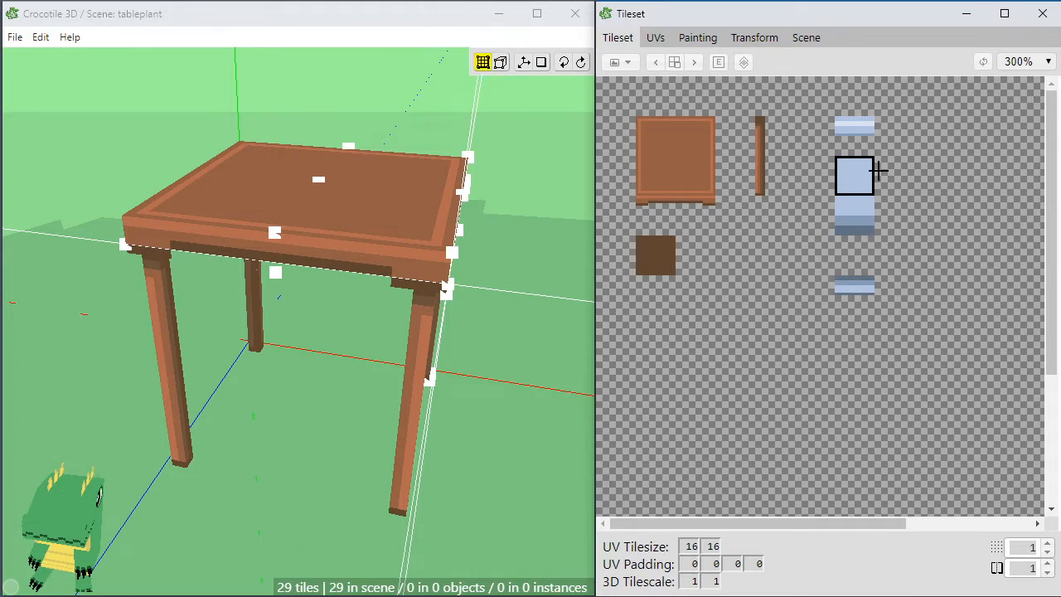
{"action": "scroll", "coordinate": [439, 207], "scroll_direction": "up", "scroll_amount": 2}
{"action": "key", "text": "space"}
{"action": "left_click_drag", "start_coordinate": [429, 137], "coordinate": [425, 228]}
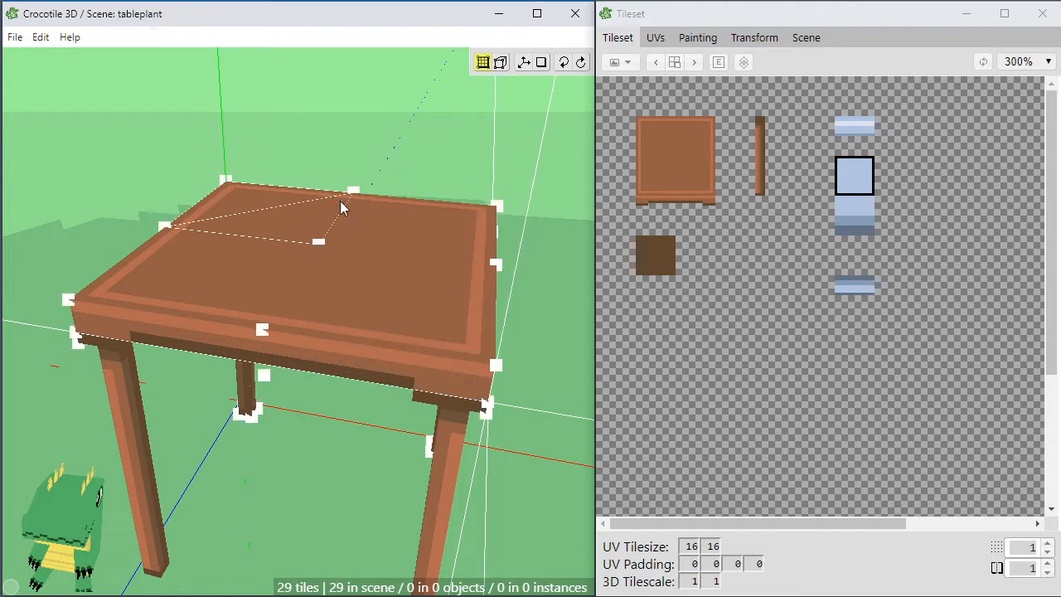
{"action": "left_click", "coordinate": [320, 221]}
{"action": "key", "text": "space"}
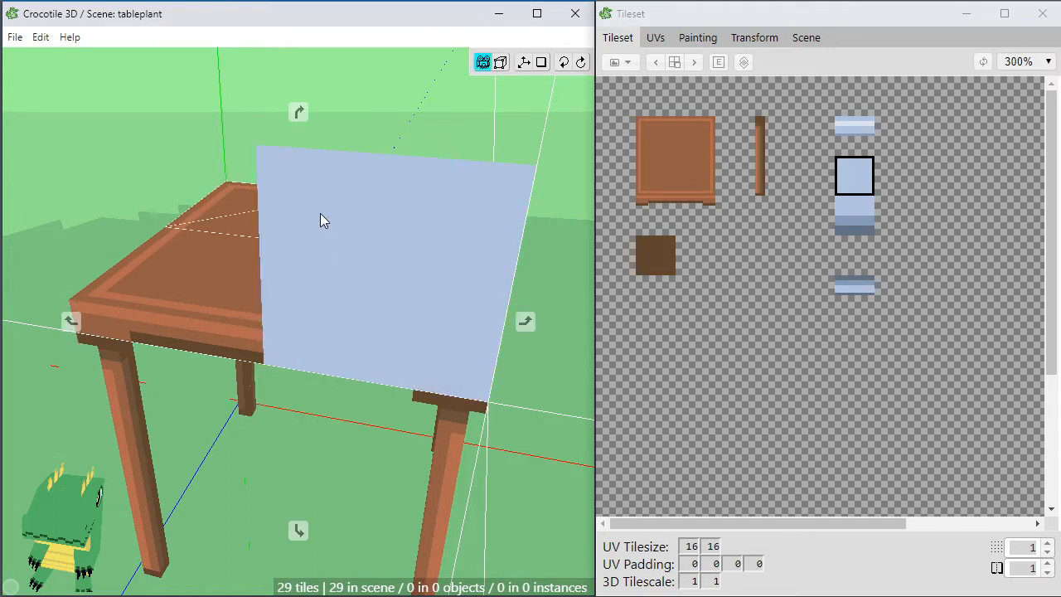
{"action": "key", "text": "ctrl+z"}
Set the grid subdivision to 4 and place the plain light blue tile upright over the left half of the tabletop's middle line.
{"action": "left_click_drag", "start_coordinate": [1035, 550], "coordinate": [1026, 548]}
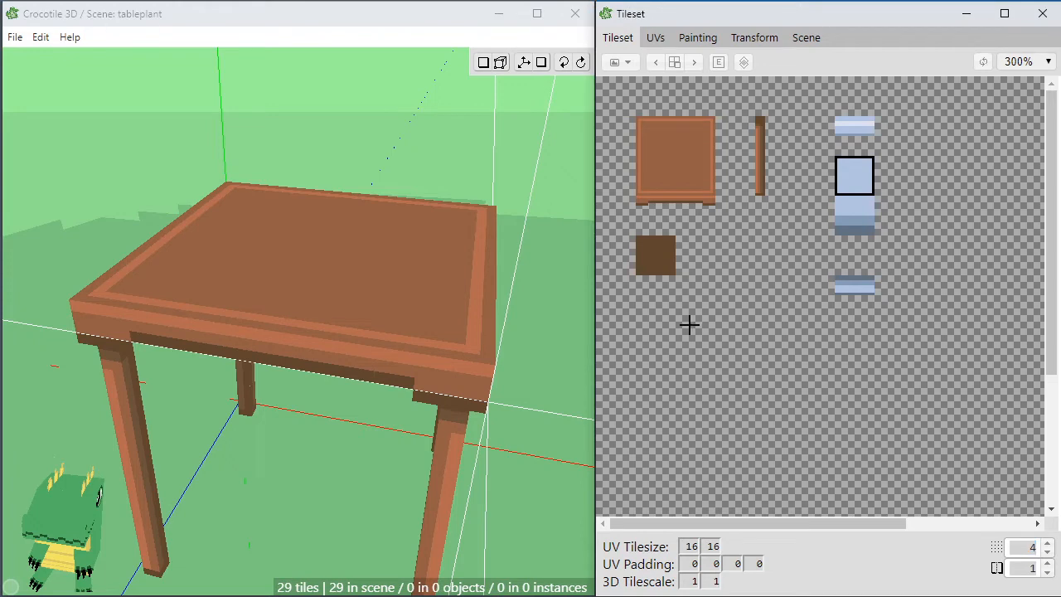
{"action": "left_click", "coordinate": [541, 333]}
{"action": "key", "text": "space"}
{"action": "left_click_drag", "start_coordinate": [456, 369], "coordinate": [295, 373]}
{"action": "key", "text": "ctrl+z"}
{"action": "key", "text": "space"}
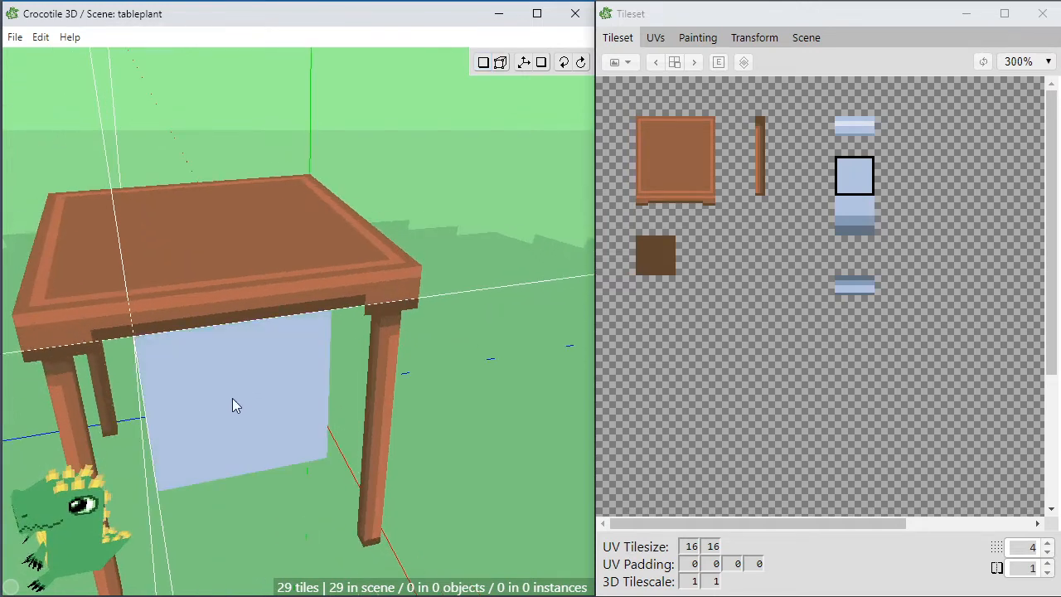
{"action": "key", "text": "space"}
{"action": "left_click_drag", "start_coordinate": [232, 398], "coordinate": [303, 270]}
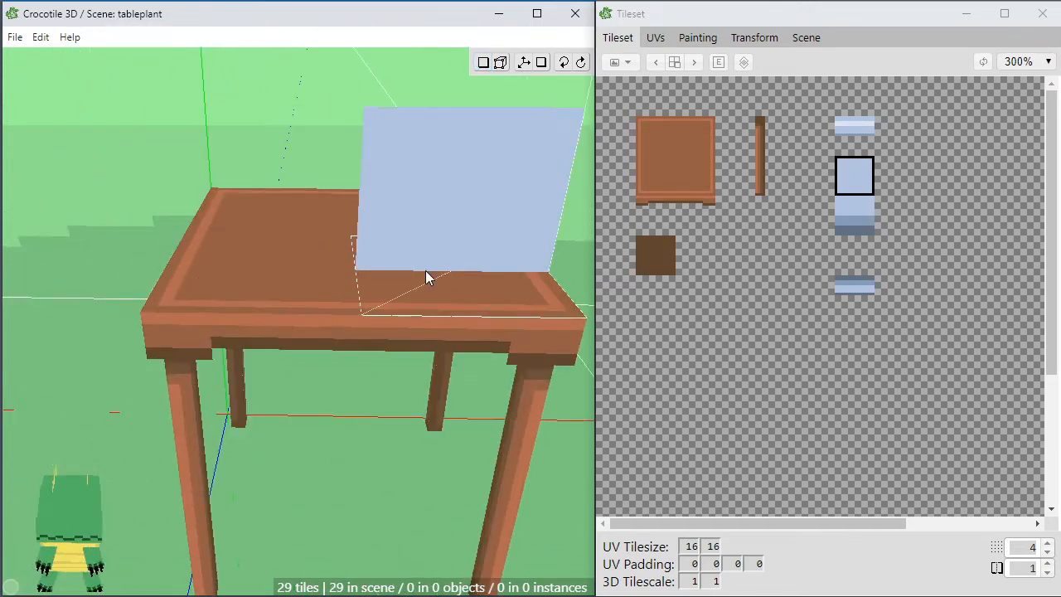
{"action": "left_click", "coordinate": [319, 238]}
Select the upright light blue tile and shift it half a tile sideways to centre it on the tabletop.
{"action": "key", "text": "Tab"}
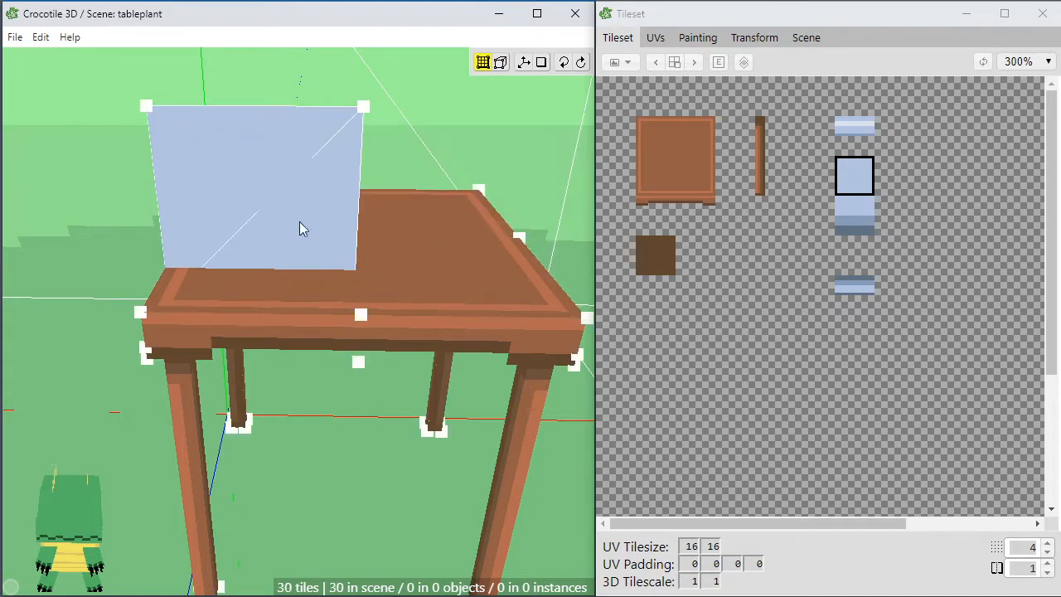
{"action": "key", "text": "d"}
{"action": "key", "text": "d"}
{"action": "key", "text": "d"}
{"action": "key", "text": "a"}
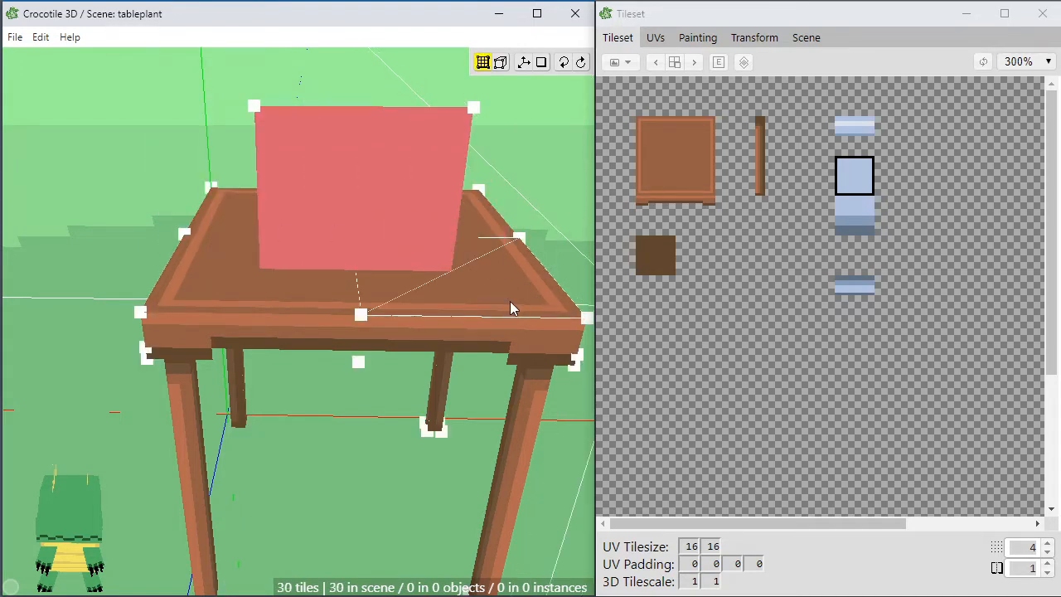
Set the grid subdivision back to 1.
{"action": "key", "text": "space"}
{"action": "left_click_drag", "start_coordinate": [399, 323], "coordinate": [150, 230]}
{"action": "left_click", "coordinate": [127, 193]}
{"action": "key", "text": "space"}
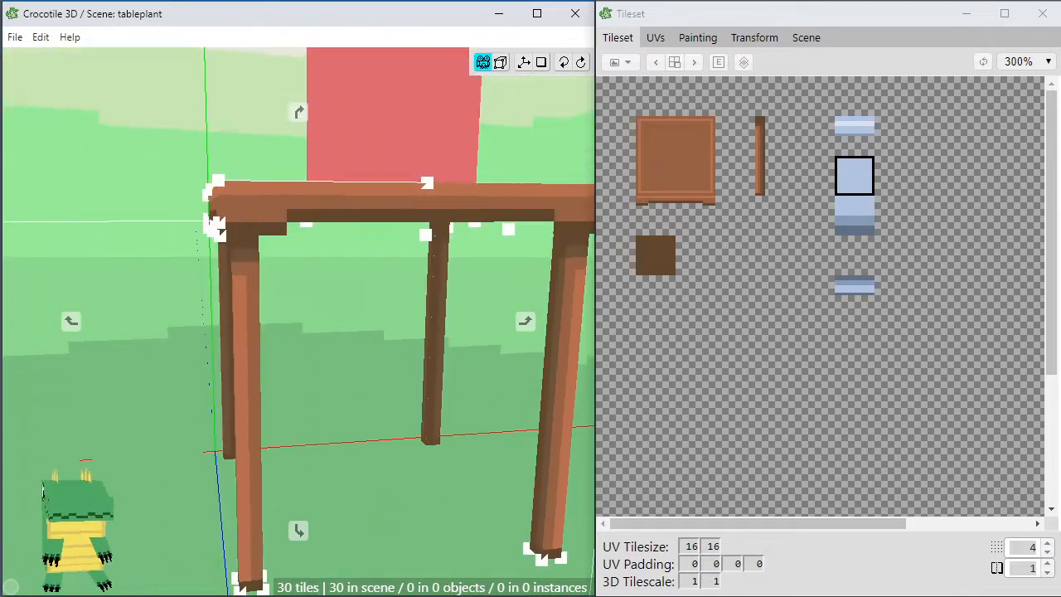
{"action": "key", "text": "space"}
{"action": "left_click_drag", "start_coordinate": [393, 189], "coordinate": [360, 221]}
{"action": "key", "text": "space"}
{"action": "key", "text": "space"}
{"action": "left_click", "coordinate": [1048, 552]}
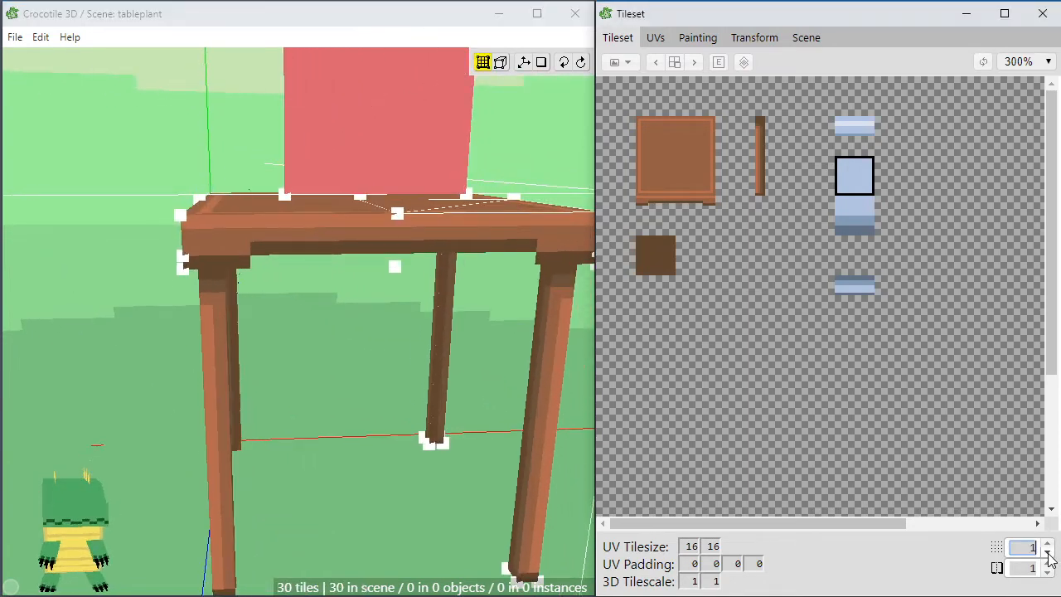
Examine how the selected upright tile sits on the tabletop from the front and from an angle.
{"action": "key", "text": "space"}
{"action": "left_click_drag", "start_coordinate": [385, 297], "coordinate": [366, 330]}
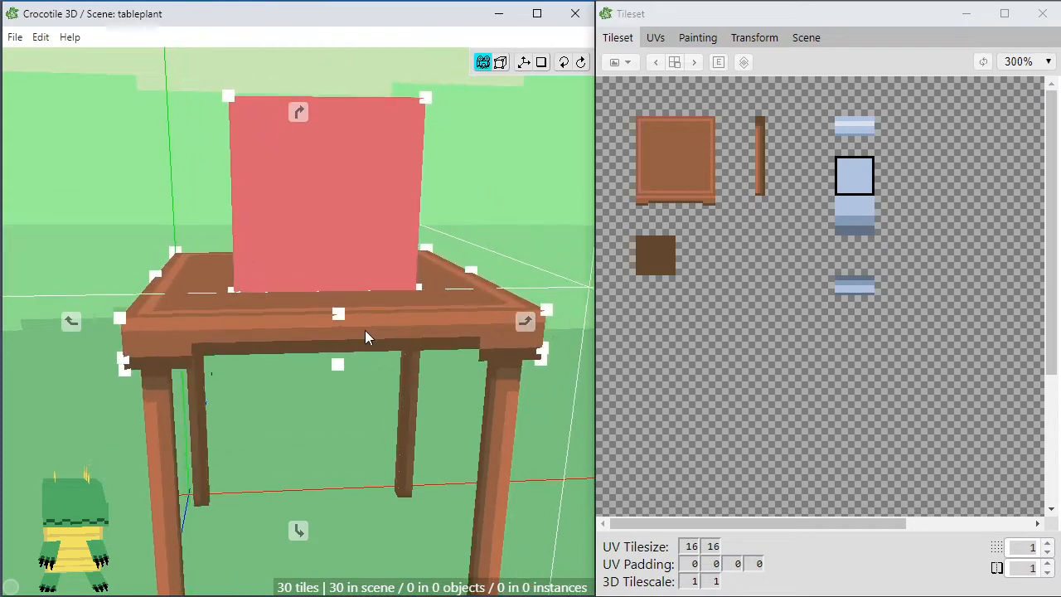
{"action": "scroll", "coordinate": [365, 331], "scroll_direction": "up", "scroll_amount": 2}
{"action": "right_click_drag", "start_coordinate": [372, 269], "coordinate": [376, 289]}
{"action": "left_click_drag", "start_coordinate": [376, 289], "coordinate": [375, 299]}
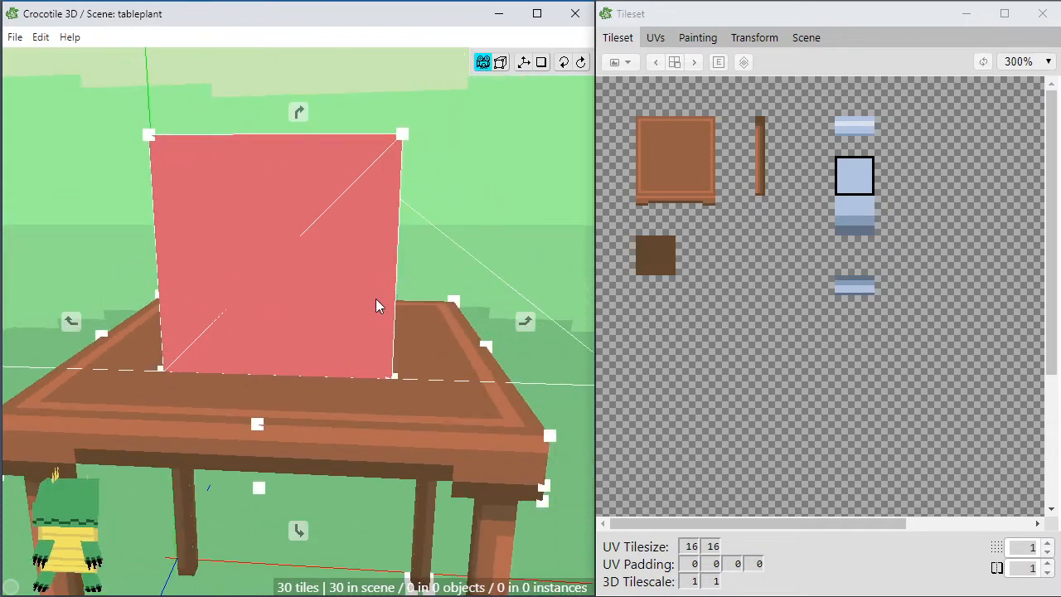
{"action": "key", "text": "space"}
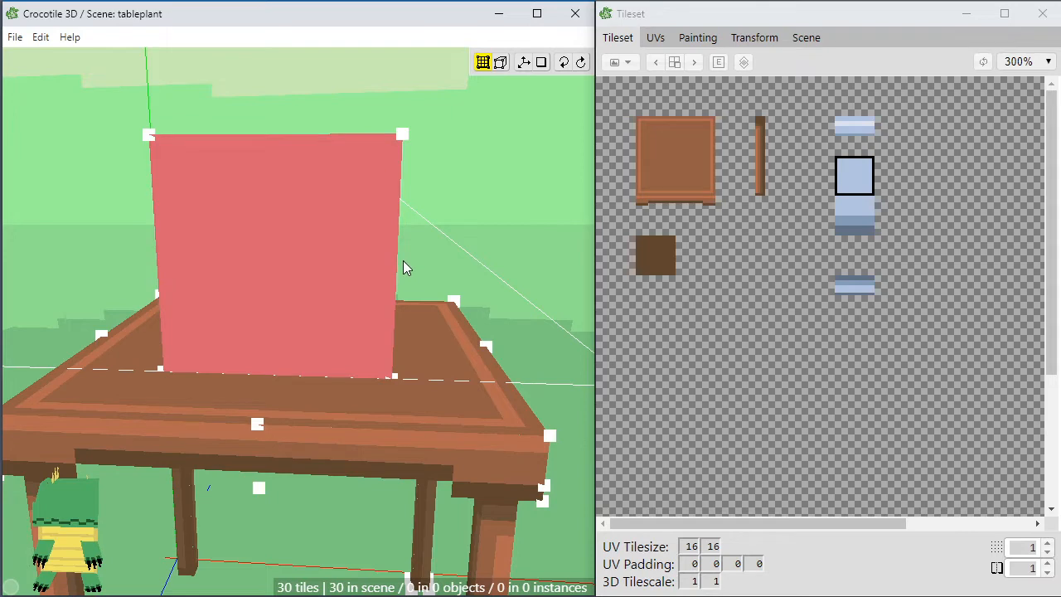
{"action": "key", "text": "space"}
{"action": "left_click_drag", "start_coordinate": [425, 270], "coordinate": [349, 346]}
{"action": "key", "text": "space"}
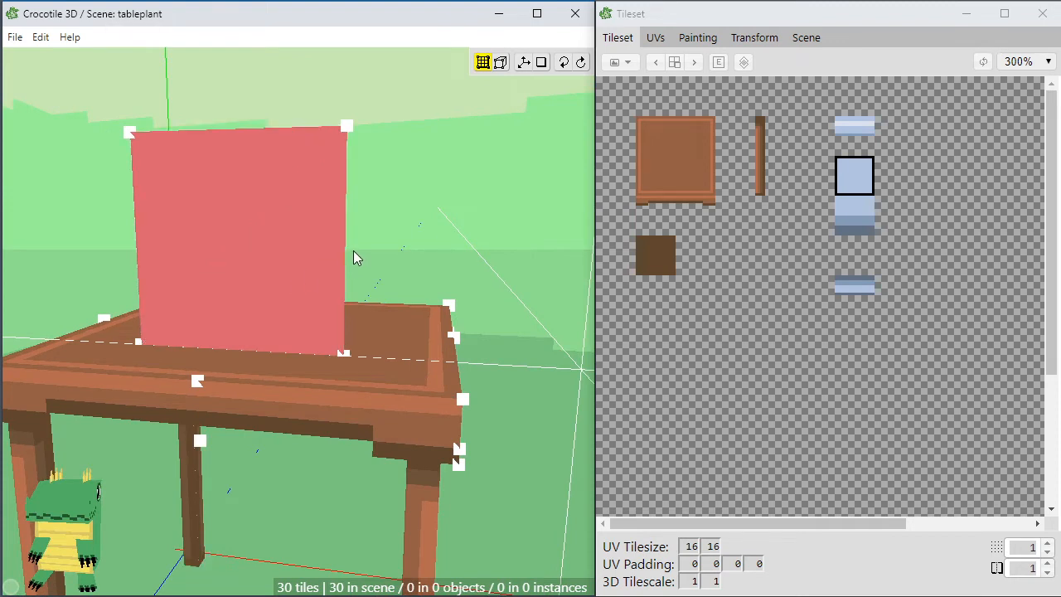
Replace the upright tile on the table with the shaded three-tone blue tile from the tileset.
{"action": "left_click", "coordinate": [854, 216]}
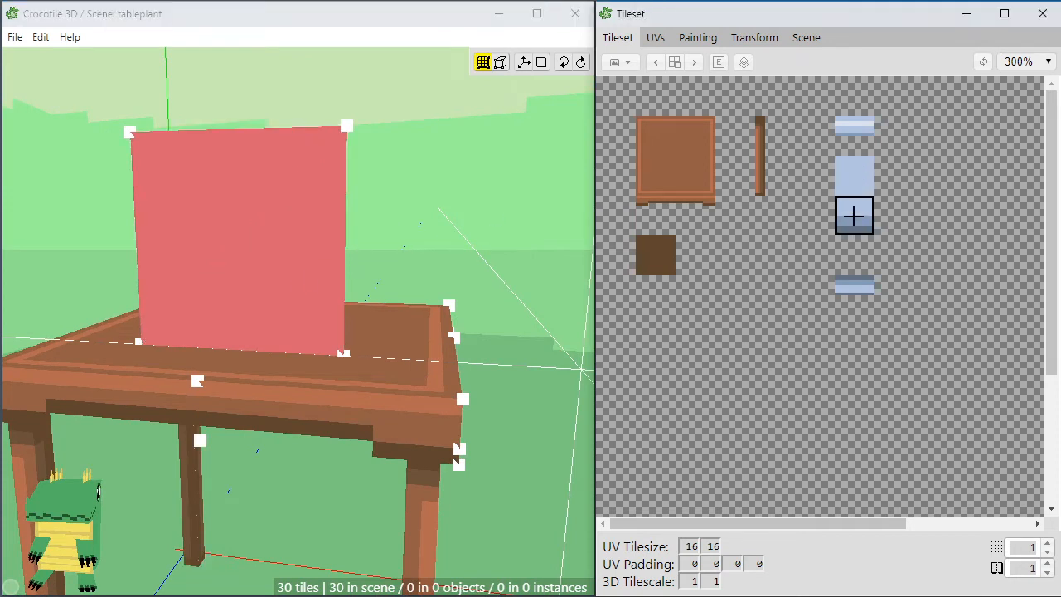
{"action": "key", "text": "Return"}
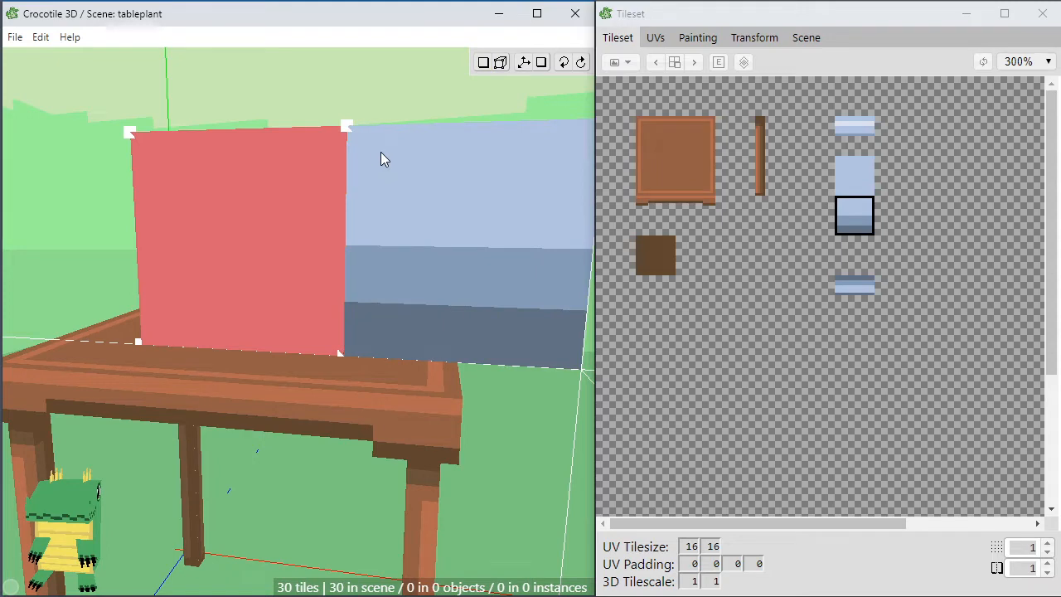
{"action": "left_click", "coordinate": [263, 202]}
{"action": "key", "text": "space"}
{"action": "mouse_move", "coordinate": [505, 351]}
{"action": "left_mouse_down"}
{"action": "mouse_move", "coordinate": [431, 352]}
{"action": "mouse_move", "coordinate": [516, 345]}
{"action": "left_mouse_up"}
{"action": "left_click_drag", "start_coordinate": [335, 308], "coordinate": [454, 177]}
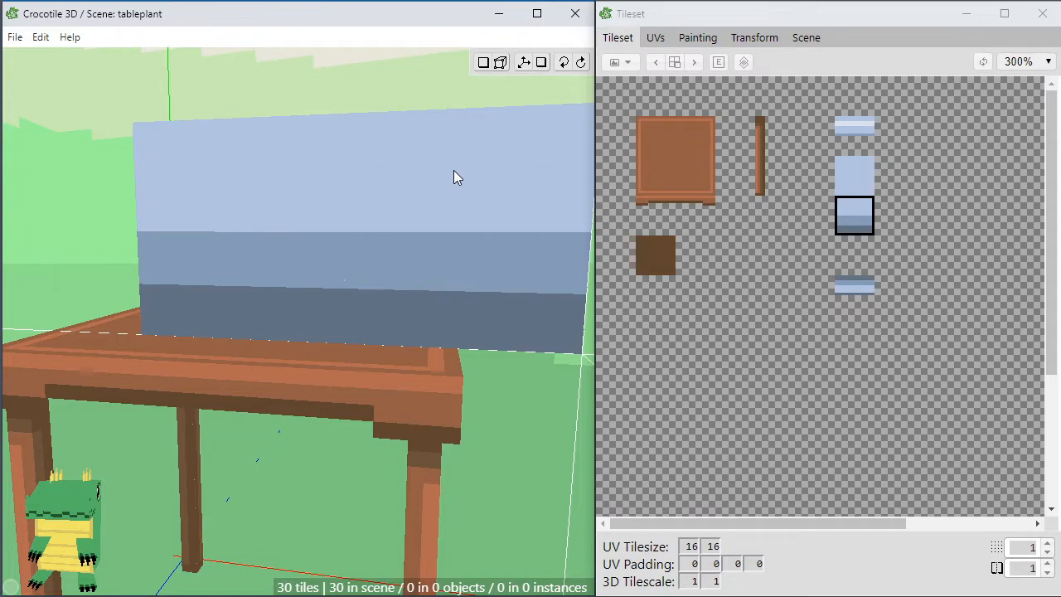
{"action": "scroll", "coordinate": [415, 186], "scroll_direction": "down", "scroll_amount": 3}
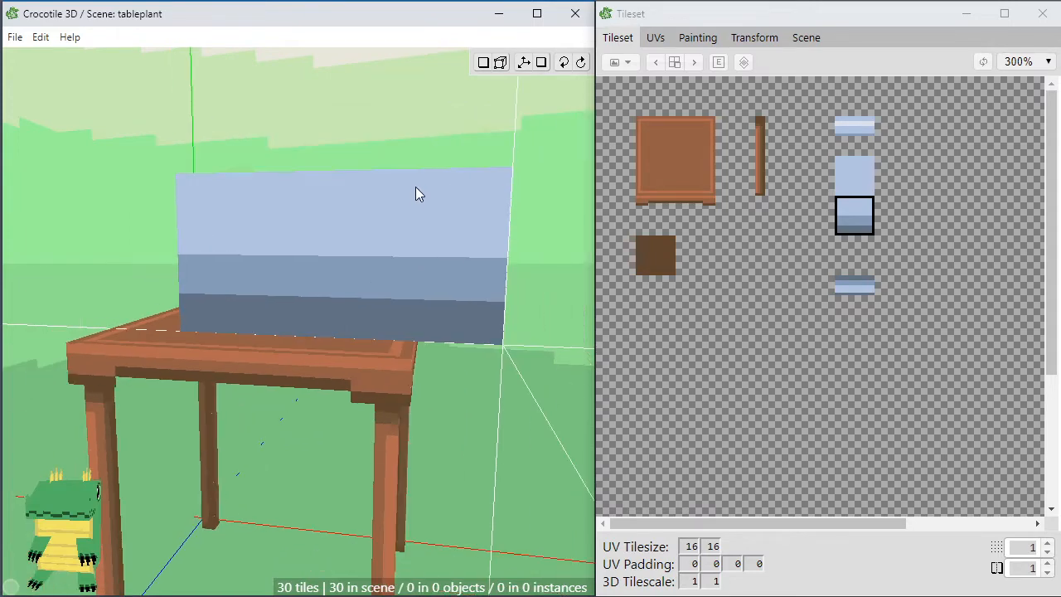
Select the shaded tile standing on the tabletop for editing.
{"action": "key", "text": "space"}
{"action": "left_click_drag", "start_coordinate": [416, 187], "coordinate": [396, 226]}
{"action": "key", "text": "Tab"}
{"action": "left_click", "coordinate": [248, 298]}
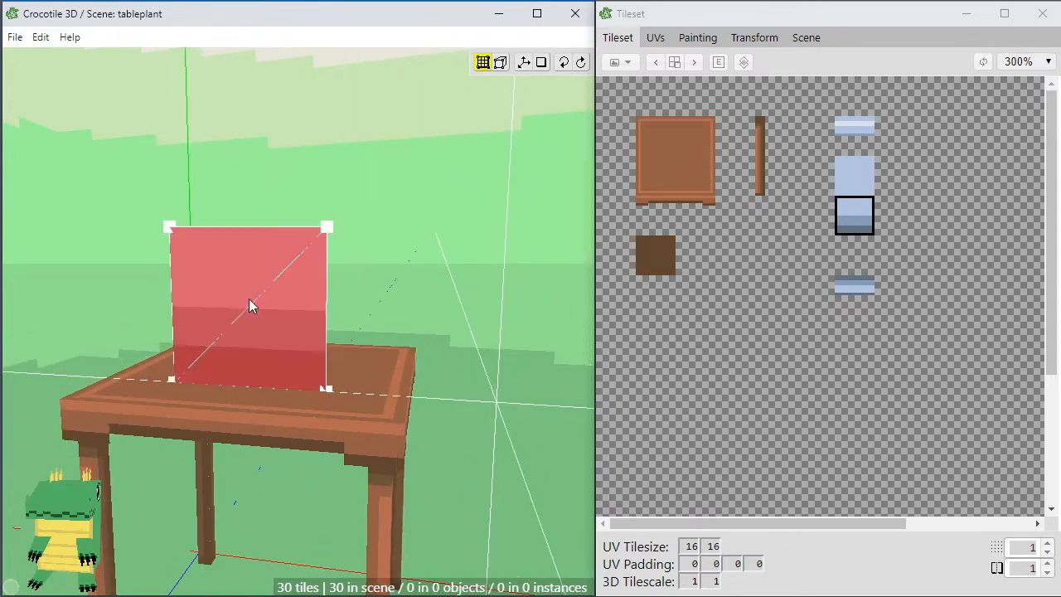
{"action": "key", "text": "shift+w"}
{"action": "key", "text": "shift+w"}
{"action": "key", "text": "shift+s"}
{"action": "key", "text": "shift+s"}
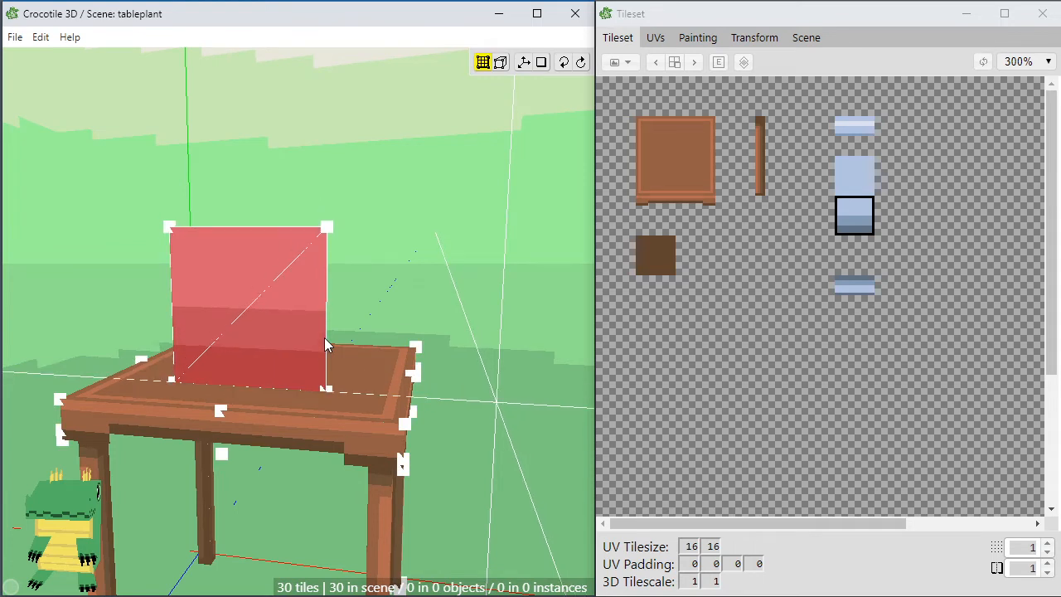
Set the grid subdivision to 4 and raise the selected shaded tile by half a tile.
{"action": "left_click", "coordinate": [1049, 547]}
{"action": "left_click", "coordinate": [521, 389]}
{"action": "key", "text": "shift+w"}
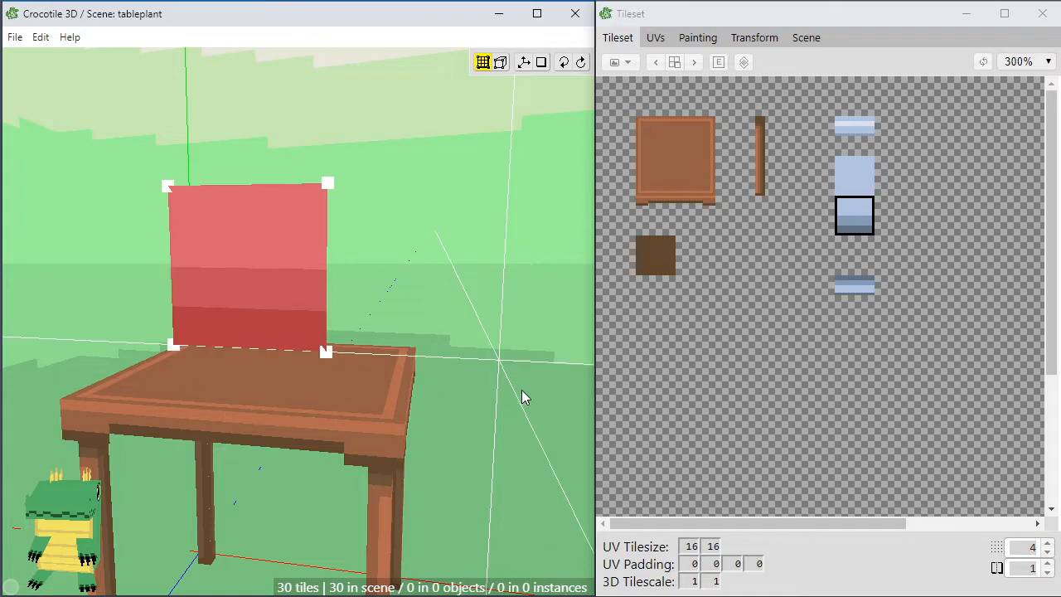
{"action": "key", "text": "shift+w"}
Place the narrow blue strip tile from the tileset directly beneath the raised shaded tile.
{"action": "left_click", "coordinate": [854, 284]}
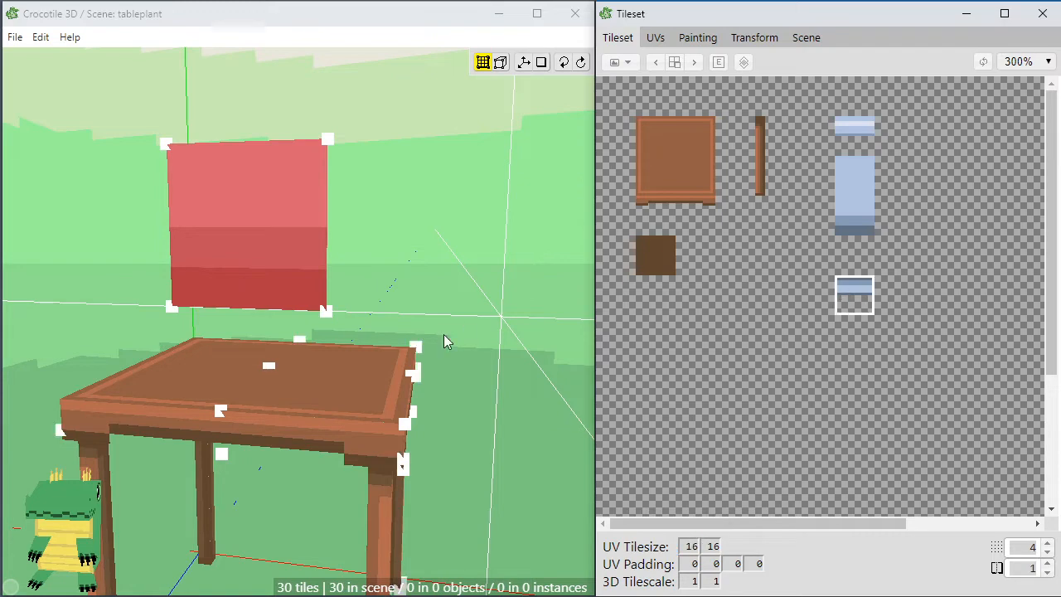
{"action": "left_click", "coordinate": [407, 304]}
{"action": "left_click", "coordinate": [234, 381]}
{"action": "key", "text": "space"}
{"action": "mouse_move", "coordinate": [267, 481]}
{"action": "left_mouse_down"}
{"action": "mouse_move", "coordinate": [266, 444]}
{"action": "mouse_move", "coordinate": [270, 477]}
{"action": "left_mouse_up"}
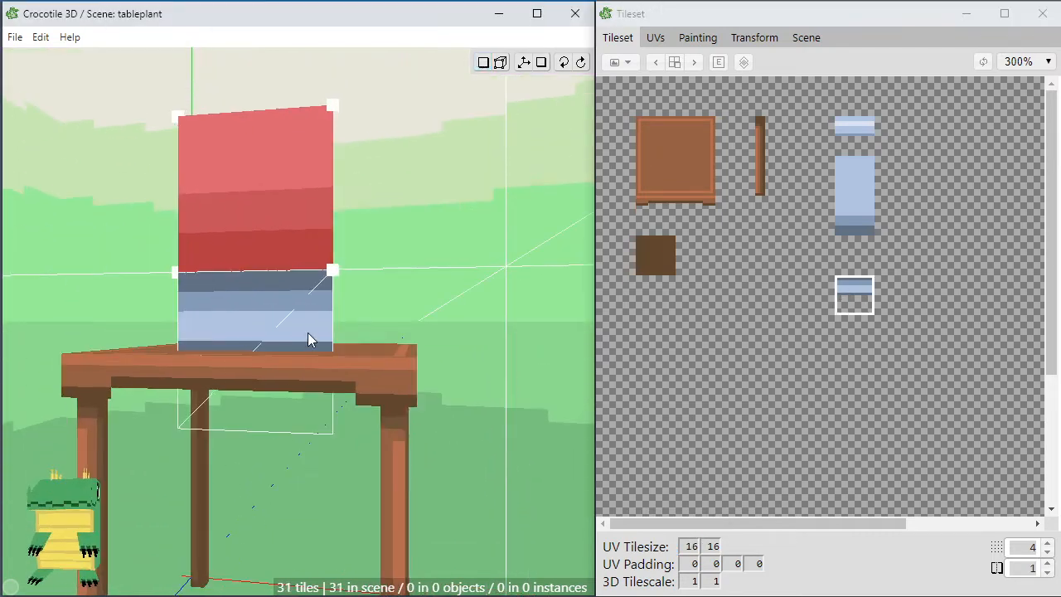
Select both the strip tile and the shaded tile and raise them together by half a tile.
{"action": "key", "text": "Tab"}
{"action": "left_click", "coordinate": [286, 307], "text": "shift"}
{"action": "key", "text": "w"}
{"action": "key", "text": "w"}
{"action": "key", "text": "space"}
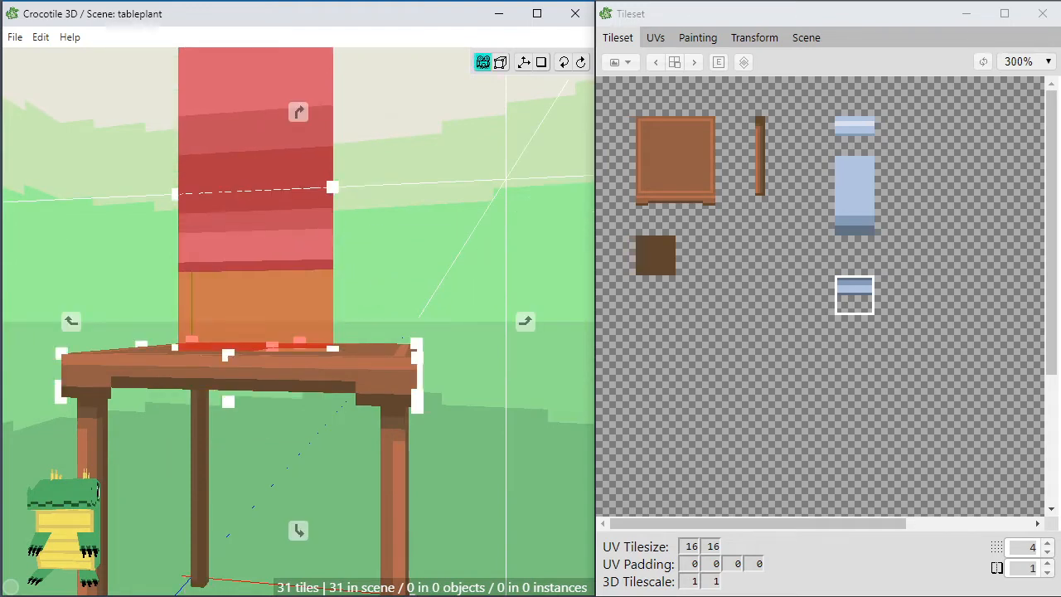
Cut the strip tile horizontally along the lower edge of its painted band.
{"action": "left_click_drag", "start_coordinate": [355, 311], "coordinate": [379, 332]}
{"action": "key", "text": "ctrl+c"}
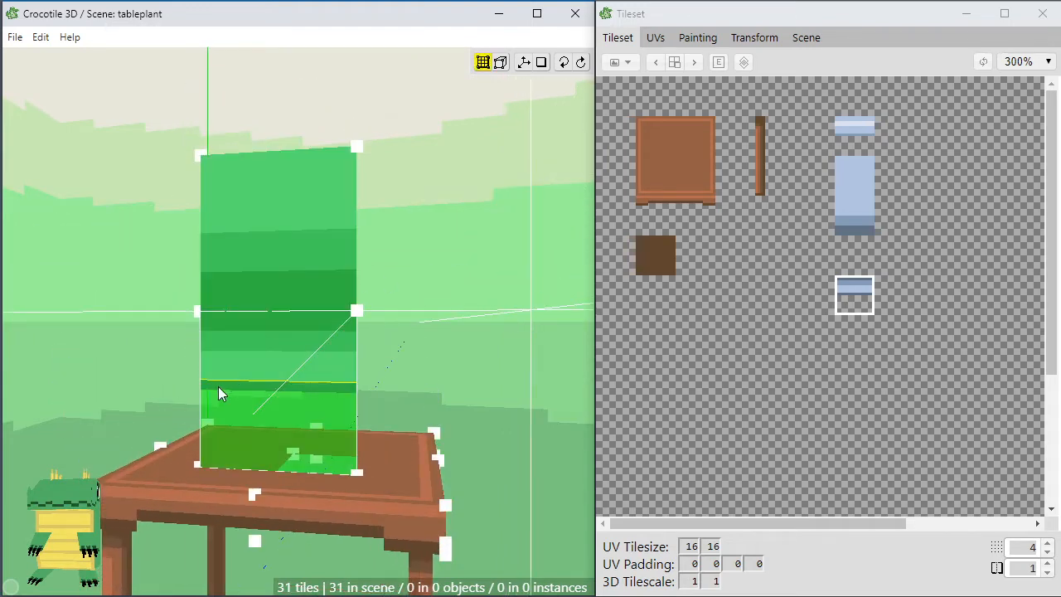
{"action": "left_click", "coordinate": [215, 393]}
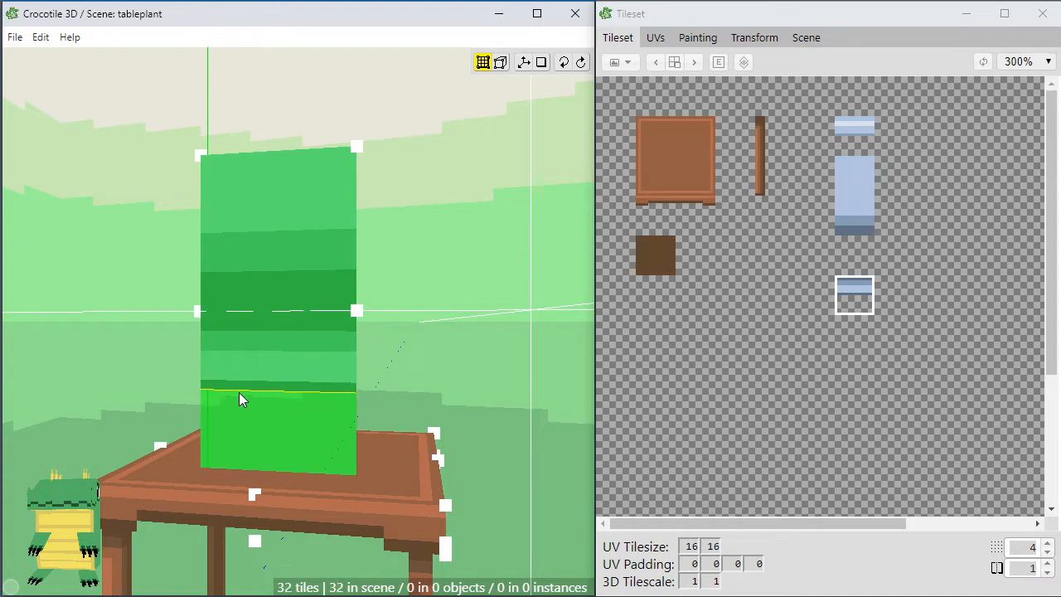
Deselect the two painted faces and delete the empty lower half of the strip tile.
{"action": "left_click", "coordinate": [269, 358], "text": "ctrl"}
{"action": "left_click", "coordinate": [285, 263], "text": "ctrl"}
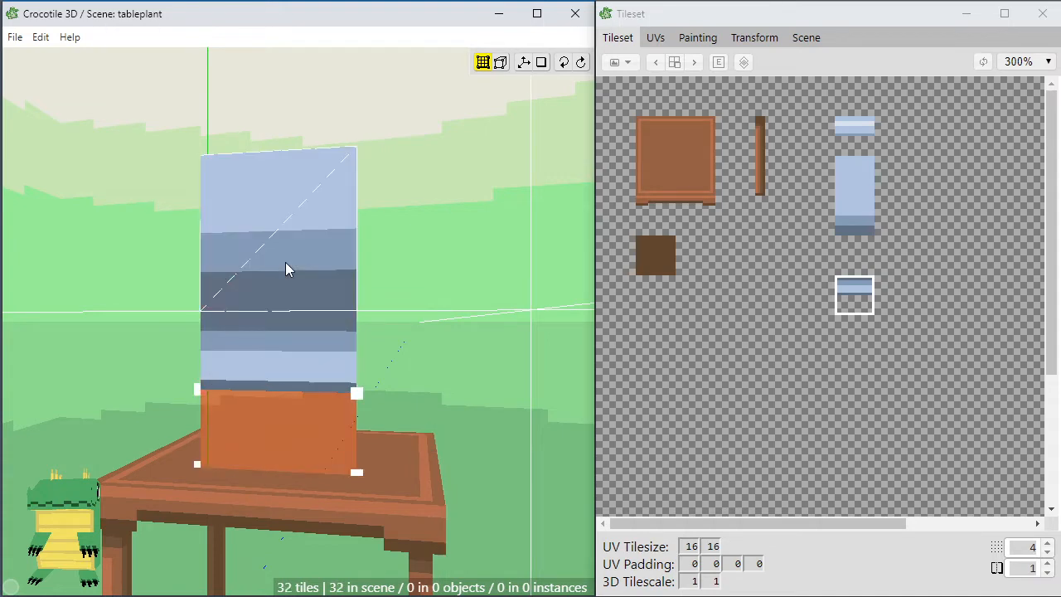
{"action": "key", "text": "Delete"}
{"action": "key", "text": "space"}
{"action": "left_click_drag", "start_coordinate": [365, 274], "coordinate": [358, 319]}
Place the plain light blue tile directly on top of the shaded tile.
{"action": "left_click", "coordinate": [853, 173]}
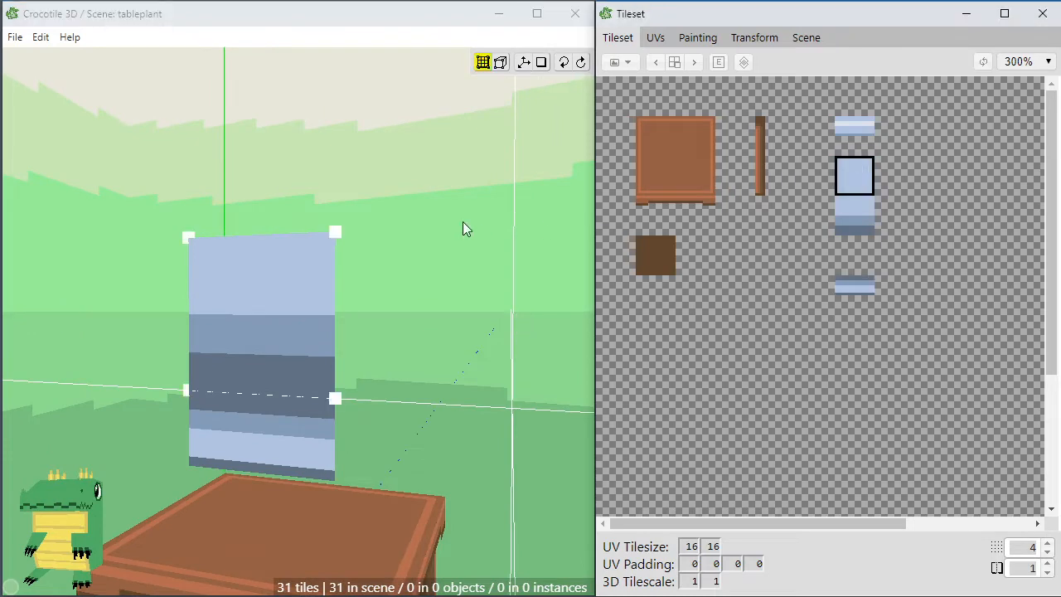
{"action": "left_click", "coordinate": [292, 191]}
{"action": "middle_click_drag", "start_coordinate": [349, 166], "coordinate": [402, 294]}
{"action": "key", "text": "space"}
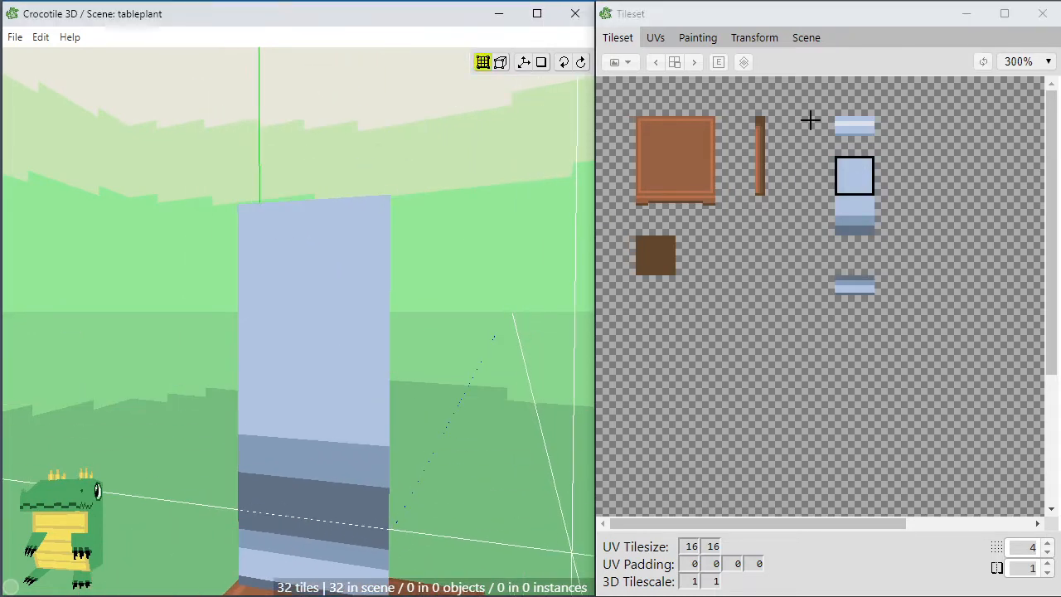
Place the striped rim tile on top of the plain light blue tile and cut it horizontally along its painted band's lower edge.
{"action": "left_click", "coordinate": [846, 129]}
{"action": "key", "text": "space"}
{"action": "left_click", "coordinate": [337, 150]}
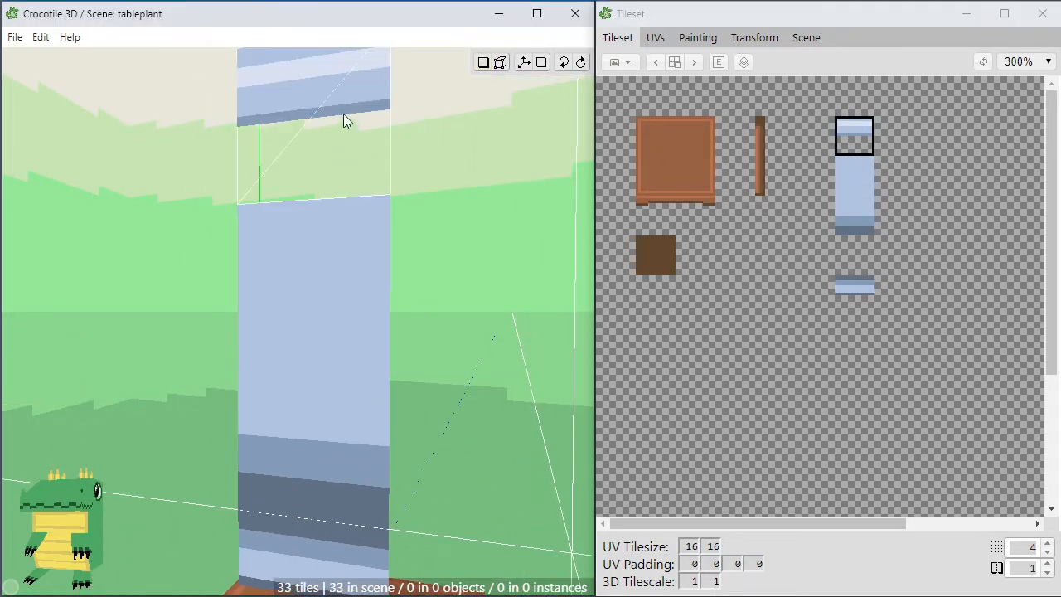
{"action": "key", "text": "space"}
{"action": "left_click", "coordinate": [336, 100]}
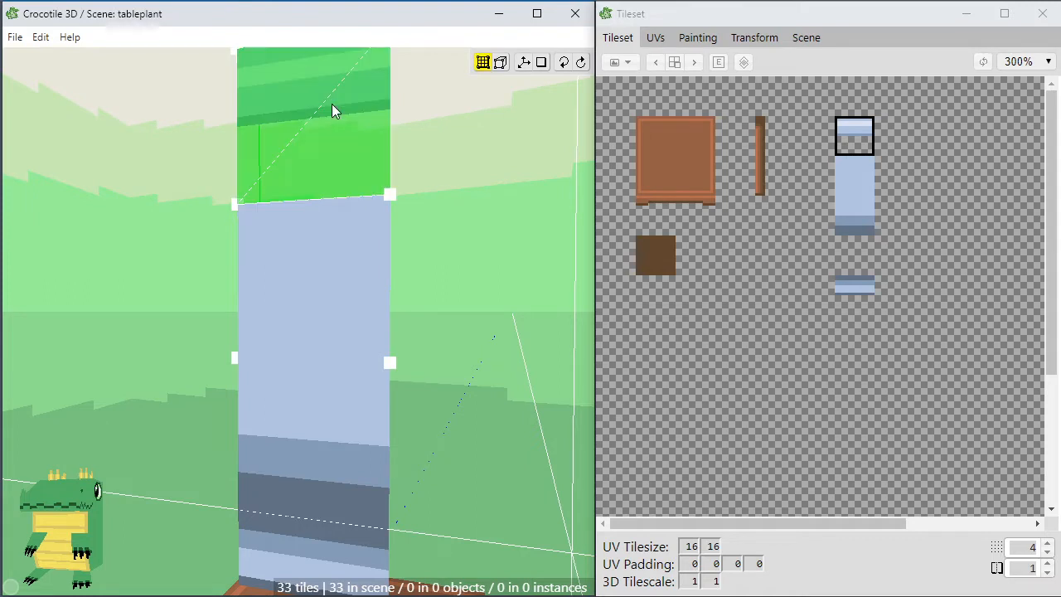
{"action": "left_click", "coordinate": [274, 114]}
Delete the empty lower half of the rim tile and lower the painted half onto the plain tile.
{"action": "key", "text": "space"}
{"action": "key", "text": "ctrl+z"}
{"action": "key", "text": "ctrl+z"}
{"action": "key", "text": "ctrl+z"}
{"action": "key", "text": "ctrl+z"}
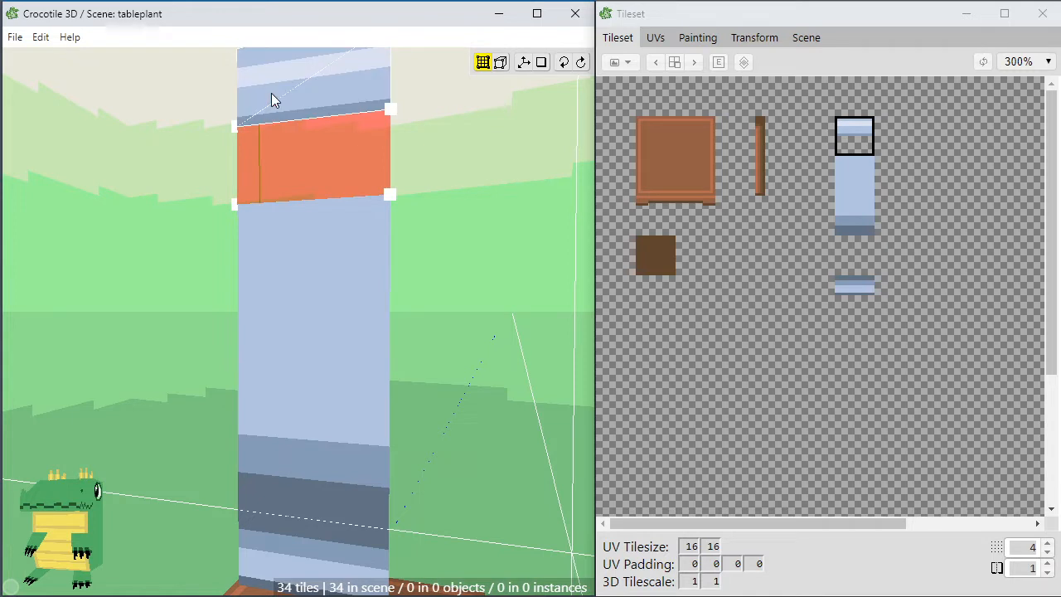
{"action": "key", "text": "ctrl+z"}
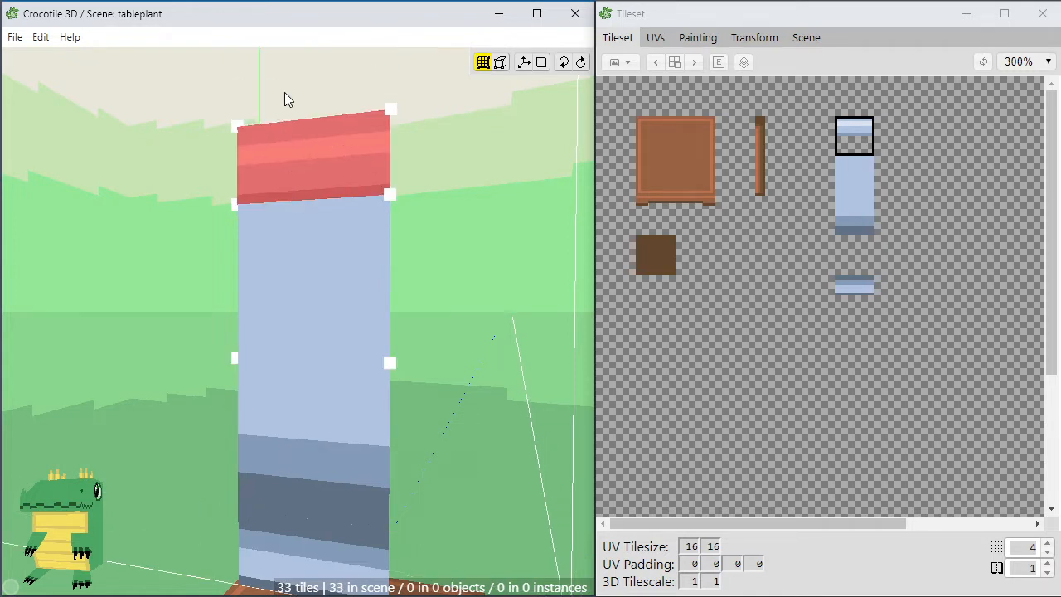
{"action": "key", "text": "ctrl+z"}
{"action": "scroll", "coordinate": [481, 349], "scroll_direction": "down", "scroll_amount": 2}
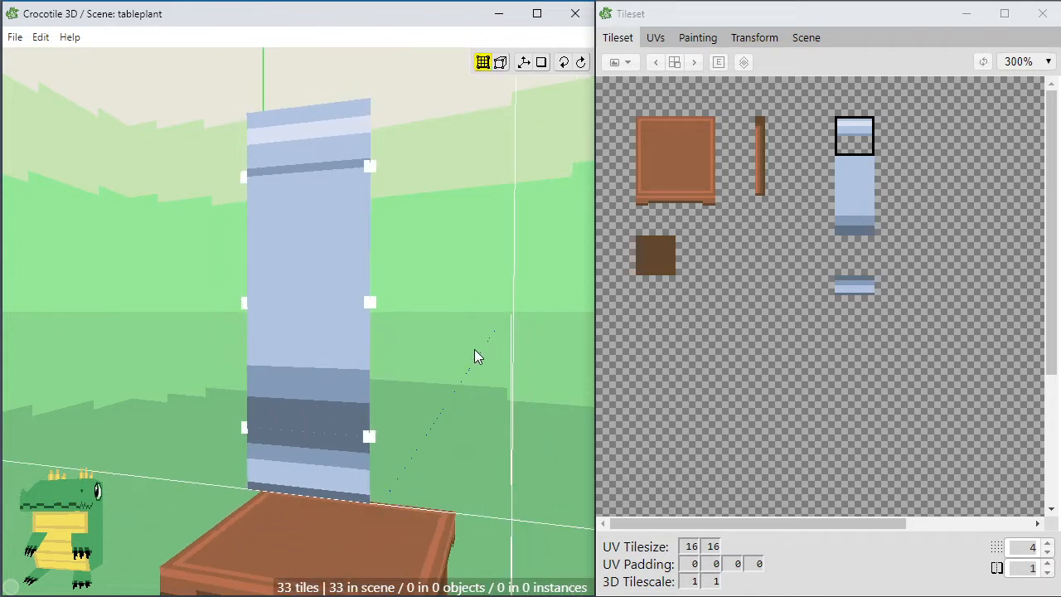
Select all the stacked pot tiles and lower them together by half a tile.
{"action": "right_click_drag", "start_coordinate": [476, 356], "coordinate": [250, 361]}
{"action": "key", "text": "Tab"}
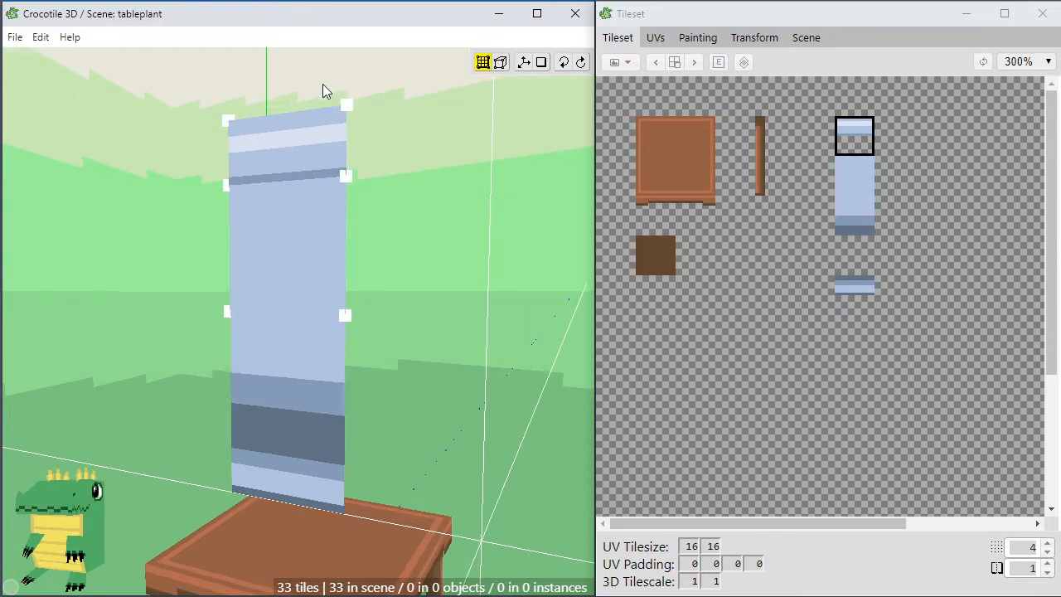
{"action": "left_click", "coordinate": [289, 156]}
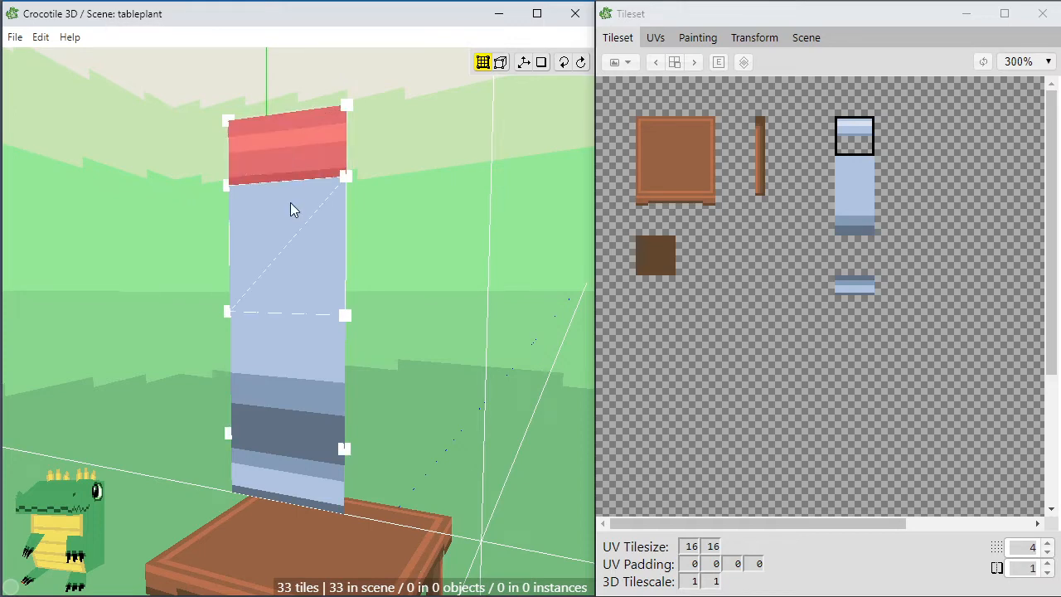
{"action": "left_click_drag", "start_coordinate": [290, 209], "coordinate": [290, 489]}
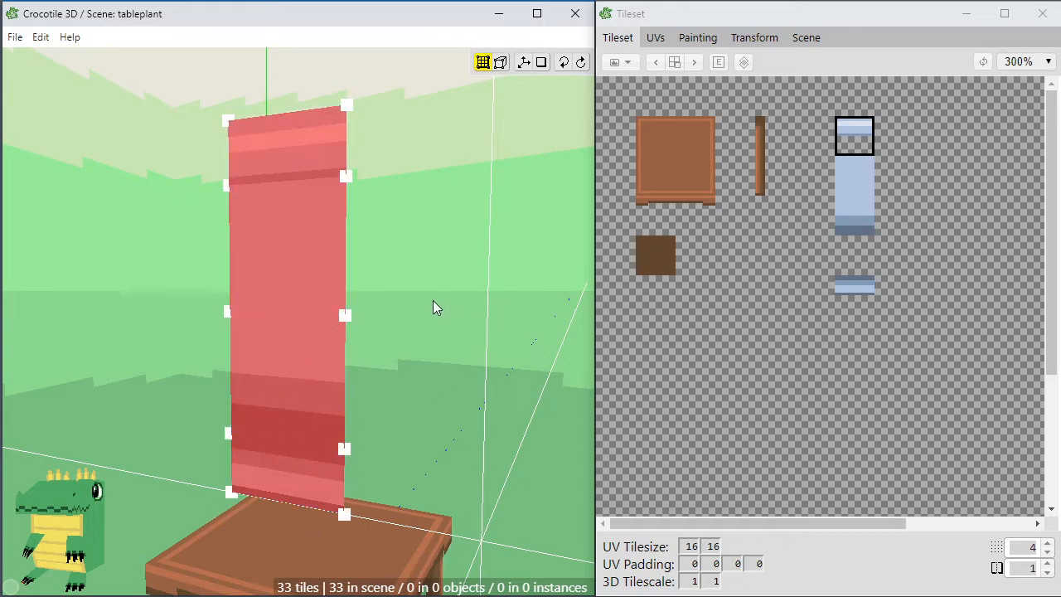
{"action": "key", "text": "Down"}
{"action": "key", "text": "Down"}
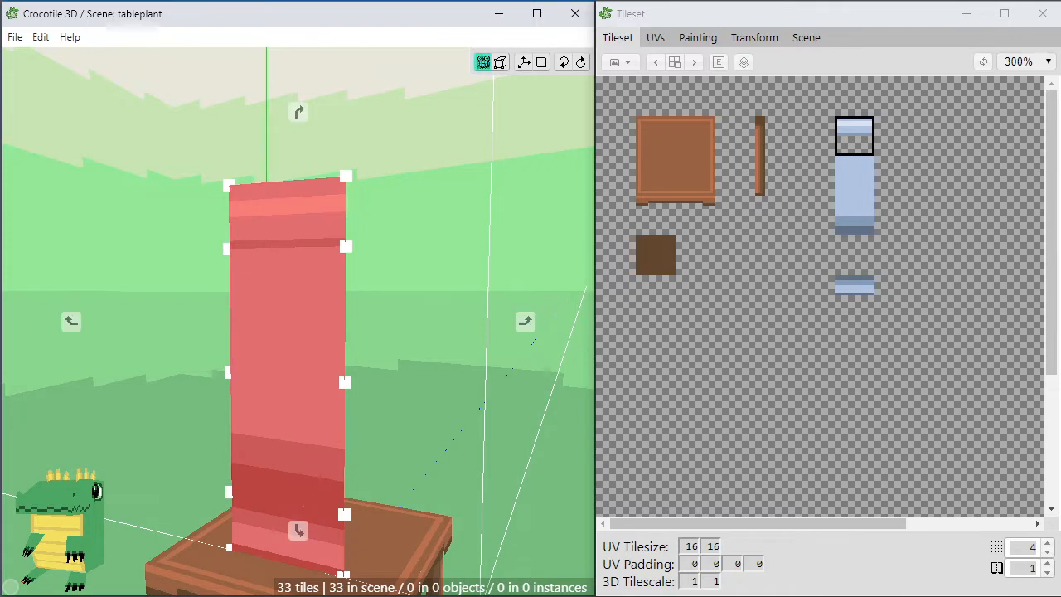
Examine the position of the pot strip on the table from several angles.
{"action": "right_click_drag", "start_coordinate": [433, 312], "coordinate": [461, 340]}
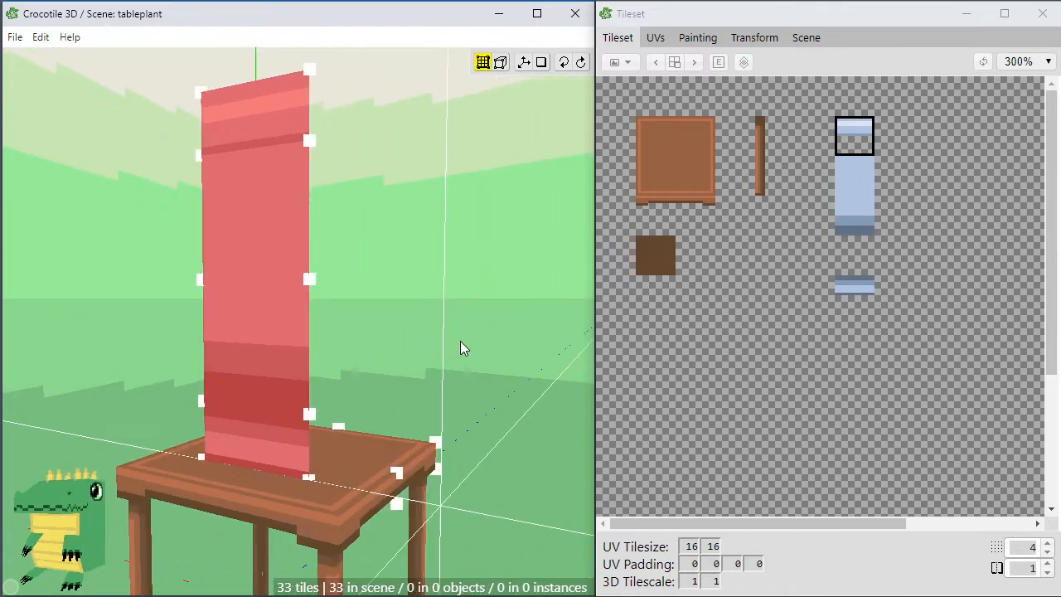
{"action": "scroll", "coordinate": [455, 263], "scroll_direction": "up", "scroll_amount": 1}
{"action": "key", "text": "space"}
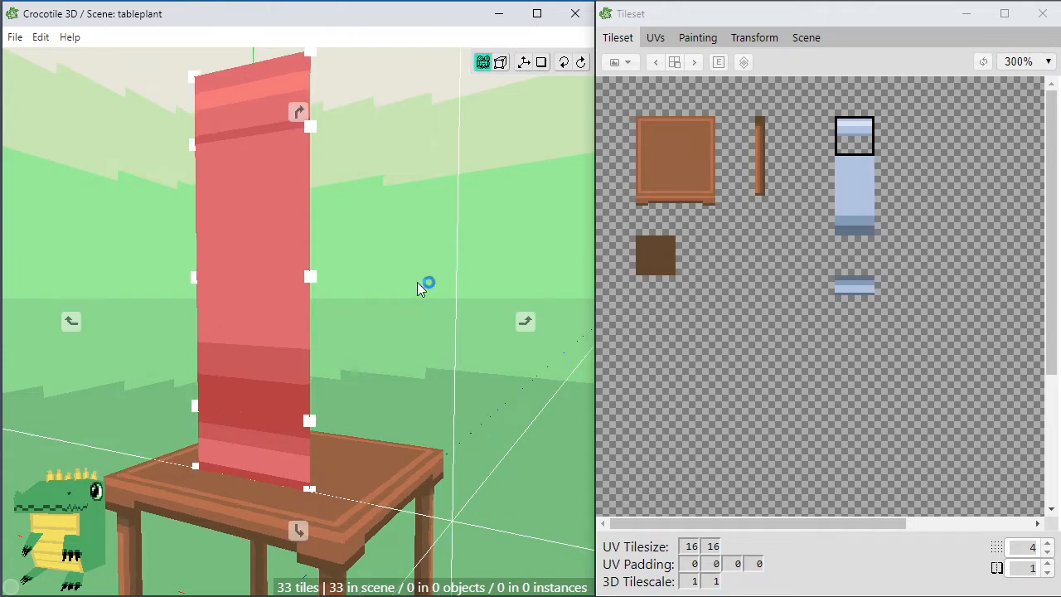
{"action": "left_click_drag", "start_coordinate": [417, 282], "coordinate": [444, 305]}
{"action": "scroll", "coordinate": [415, 282], "scroll_direction": "up", "scroll_amount": 2}
{"action": "scroll", "coordinate": [415, 282], "scroll_direction": "down", "scroll_amount": 1}
{"action": "right_click_drag", "start_coordinate": [415, 296], "coordinate": [415, 339]}
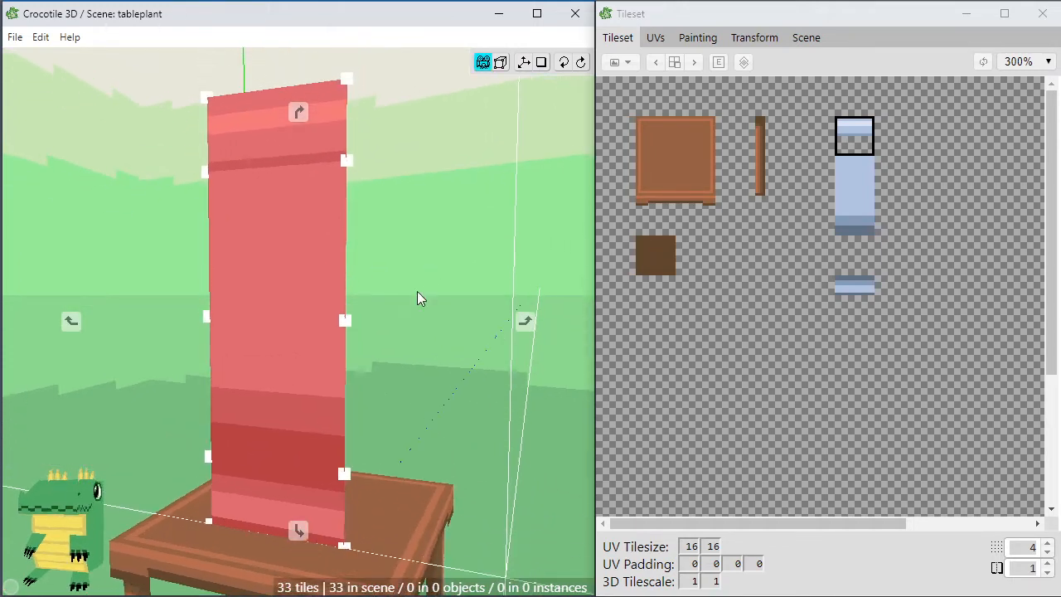
{"action": "left_click_drag", "start_coordinate": [416, 296], "coordinate": [390, 300]}
{"action": "right_click_drag", "start_coordinate": [416, 296], "coordinate": [422, 214]}
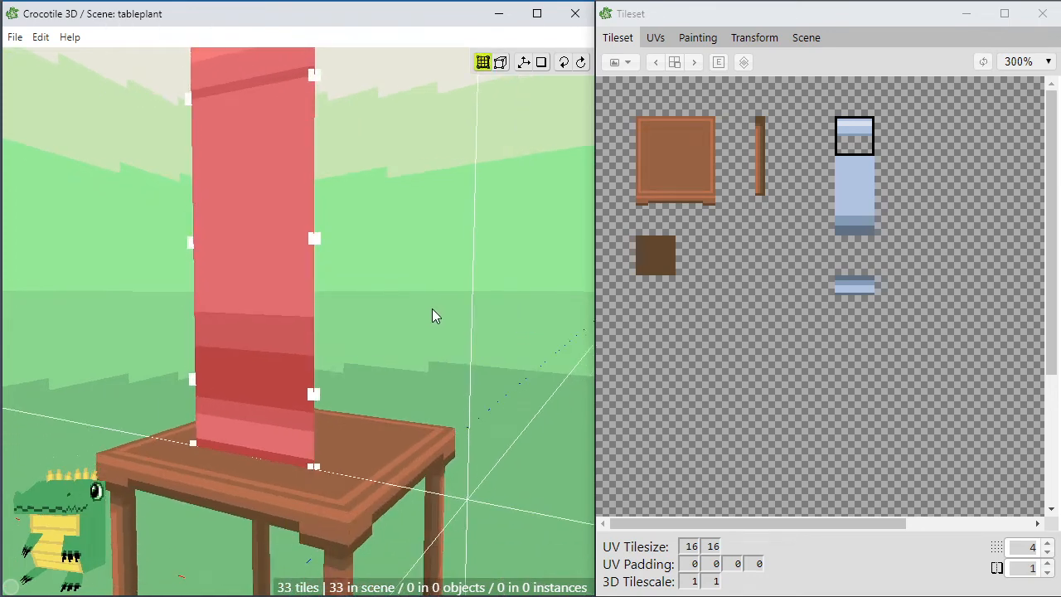
{"action": "left_click_drag", "start_coordinate": [434, 313], "coordinate": [426, 341]}
{"action": "key", "text": "Tab"}
{"action": "left_click", "coordinate": [409, 272]}
{"action": "key", "text": "space"}
{"action": "key", "text": "space"}
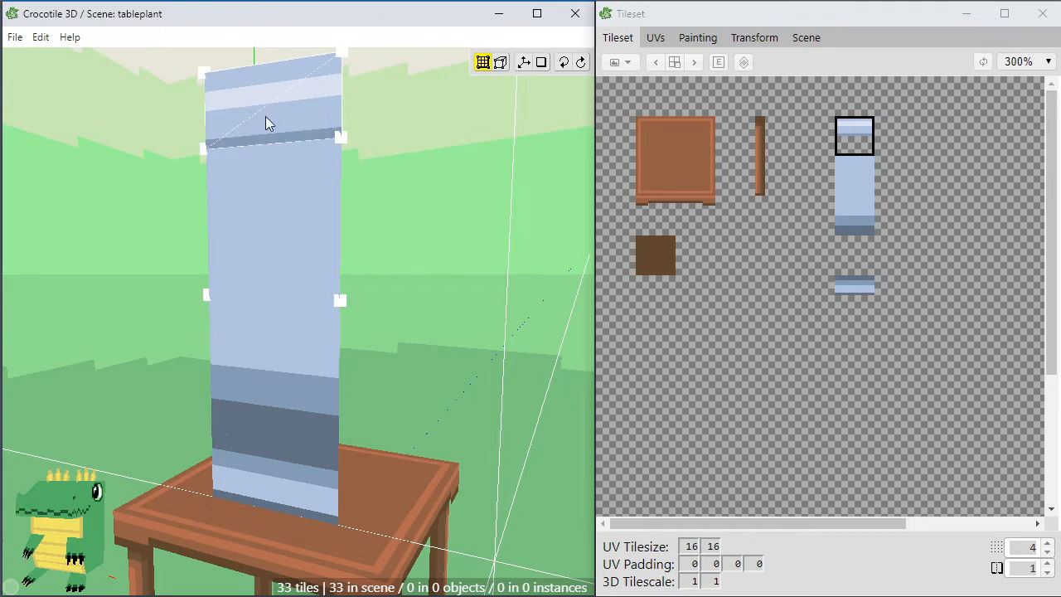
Select the whole pot strip and cut each of its four tiles horizontally through the middle.
{"action": "mouse_move", "coordinate": [271, 105]}
{"action": "left_mouse_down"}
{"action": "mouse_move", "coordinate": [279, 180]}
{"action": "mouse_move", "coordinate": [246, 431]}
{"action": "mouse_move", "coordinate": [265, 438]}
{"action": "mouse_move", "coordinate": [263, 466]}
{"action": "left_mouse_up"}
{"action": "left_click", "coordinate": [263, 466], "text": "shift"}
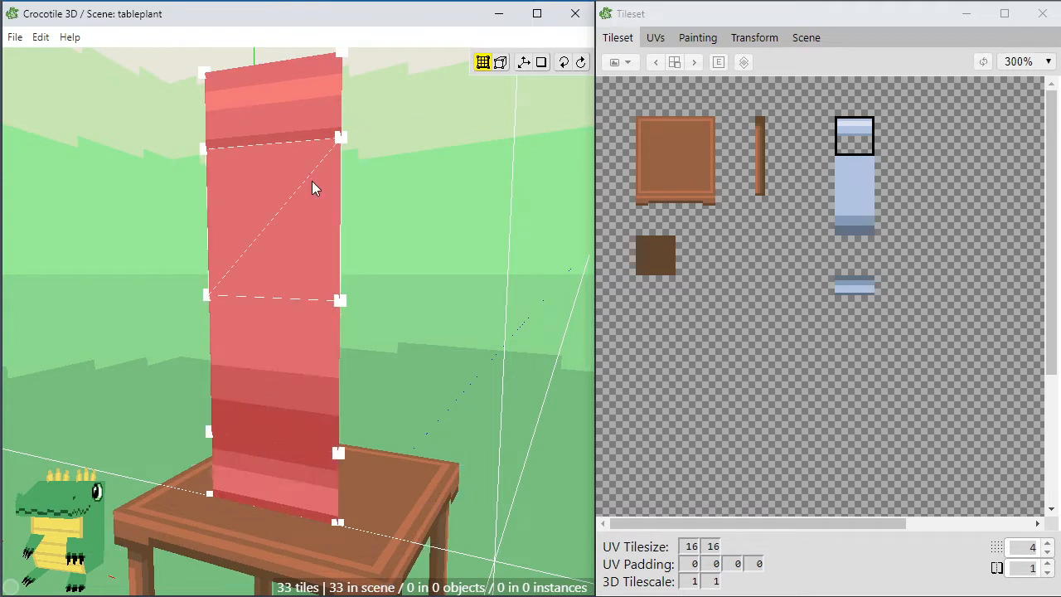
{"action": "key", "text": "k"}
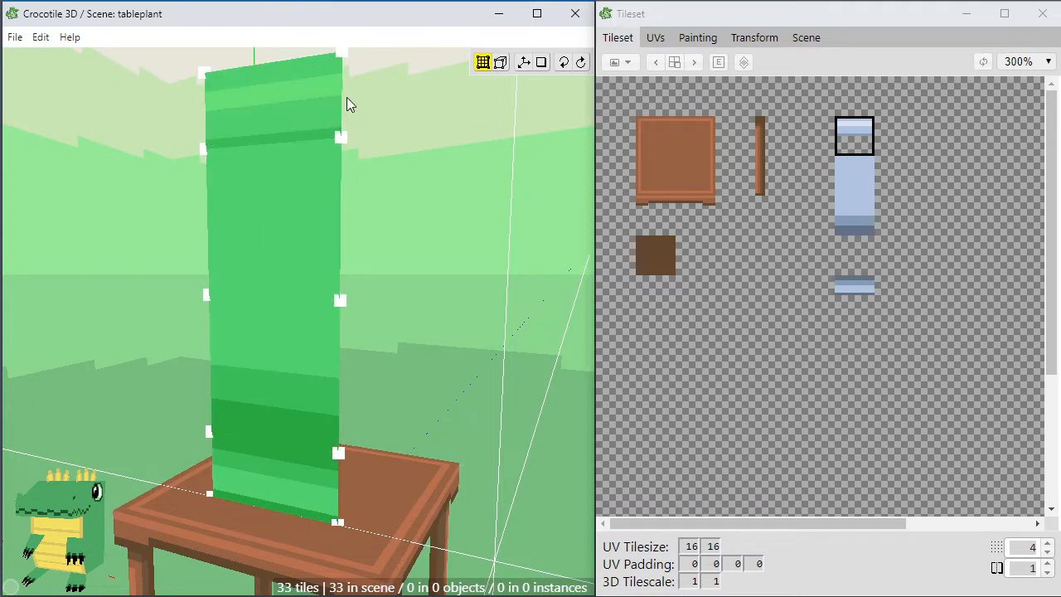
{"action": "left_click", "coordinate": [341, 100]}
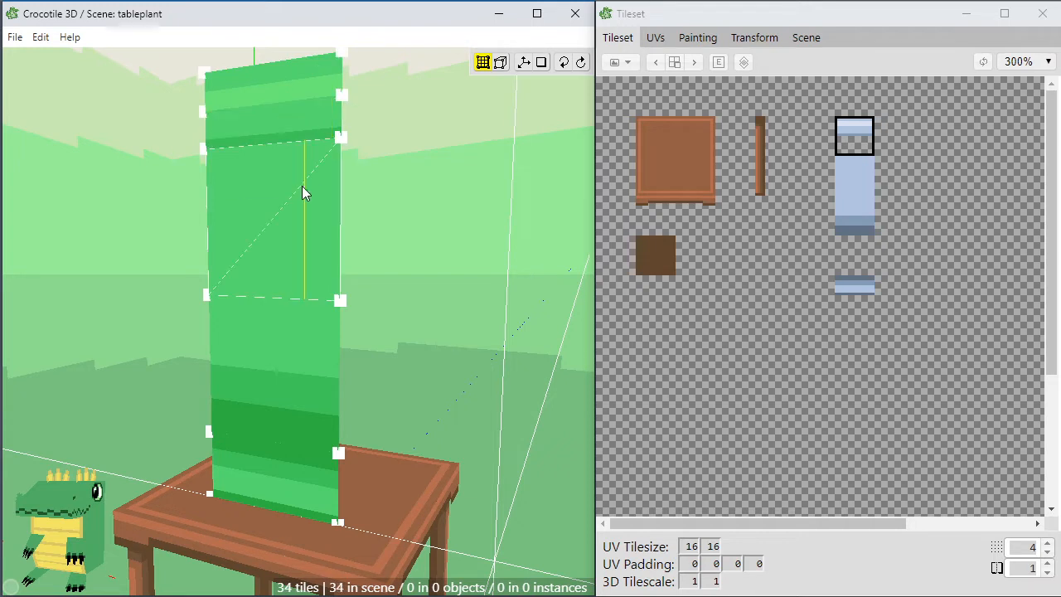
{"action": "left_click", "coordinate": [336, 223]}
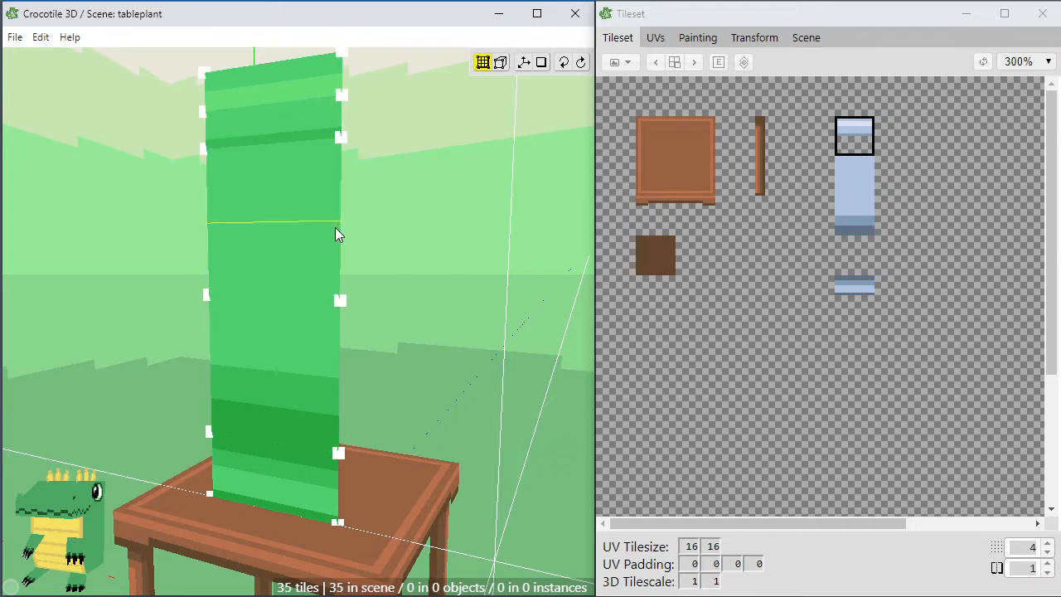
{"action": "left_click", "coordinate": [335, 383]}
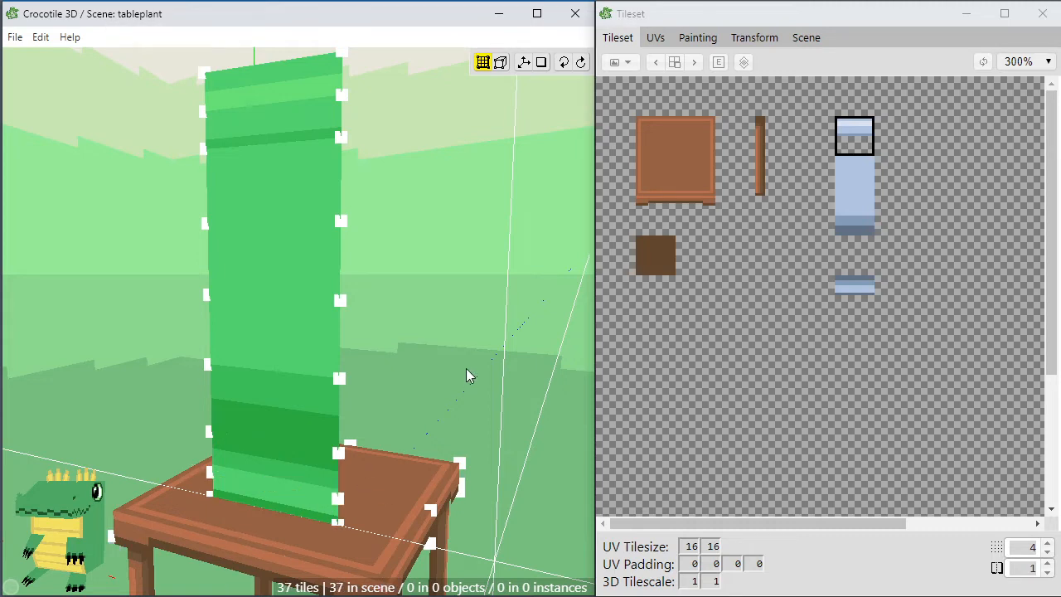
{"action": "key", "text": "f"}
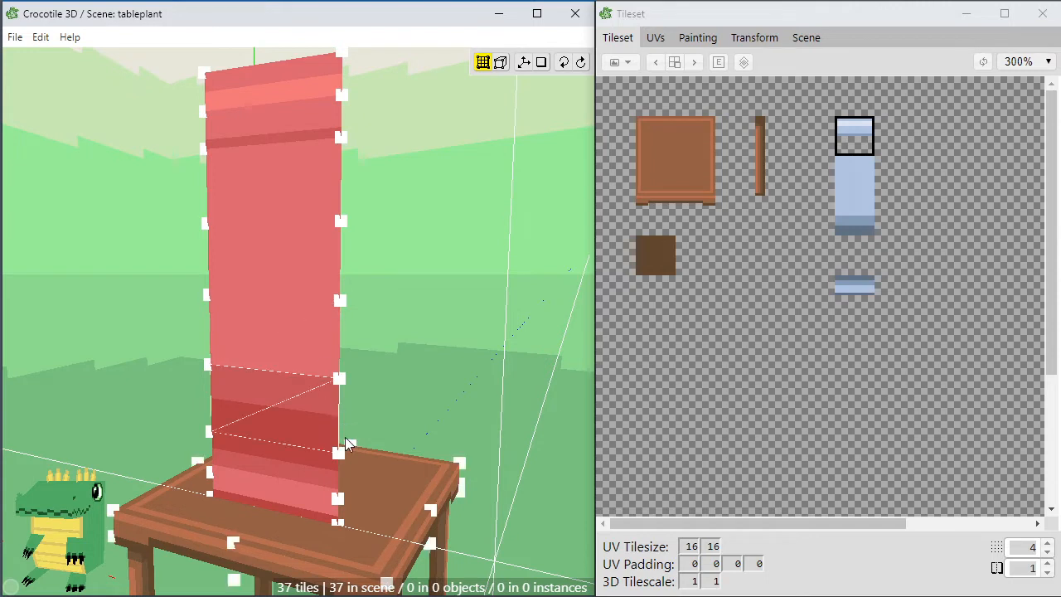
{"action": "left_click", "coordinate": [429, 337]}
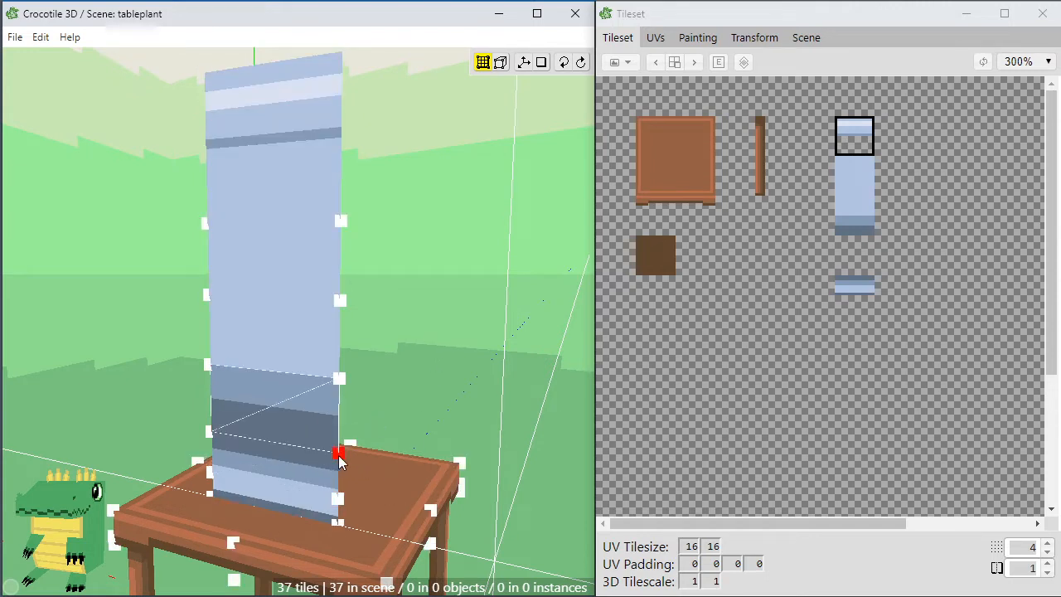
Select every pot section above the bottom two and push their vertices back to slant the base inward.
{"action": "left_click", "coordinate": [273, 125]}
{"action": "mouse_move", "coordinate": [273, 83]}
{"action": "left_mouse_down"}
{"action": "mouse_move", "coordinate": [275, 426]}
{"action": "mouse_move", "coordinate": [291, 452]}
{"action": "mouse_move", "coordinate": [279, 464]}
{"action": "left_mouse_up"}
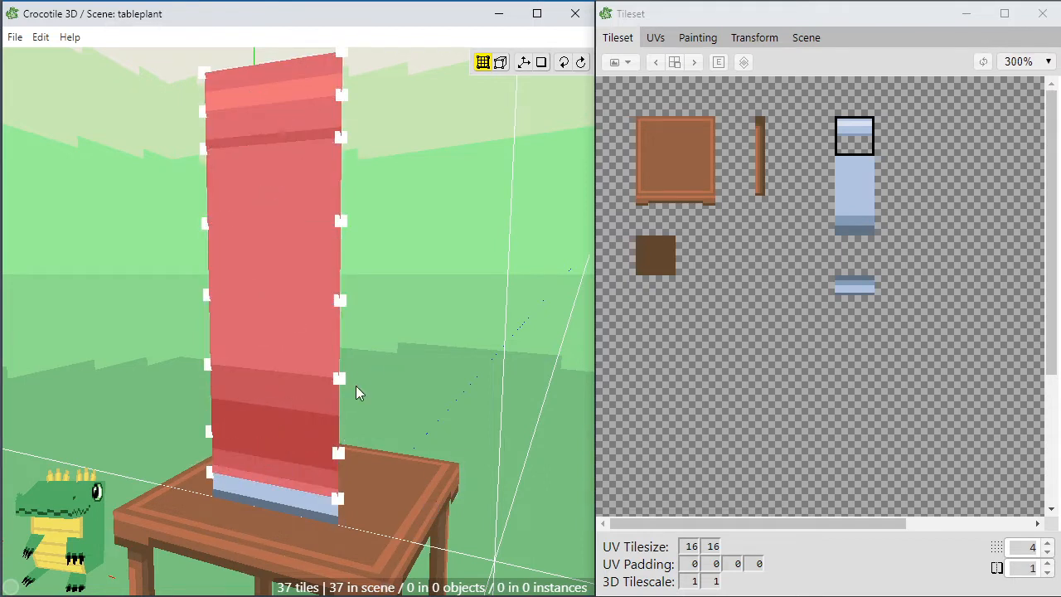
{"action": "left_click", "coordinate": [292, 474], "text": "ctrl"}
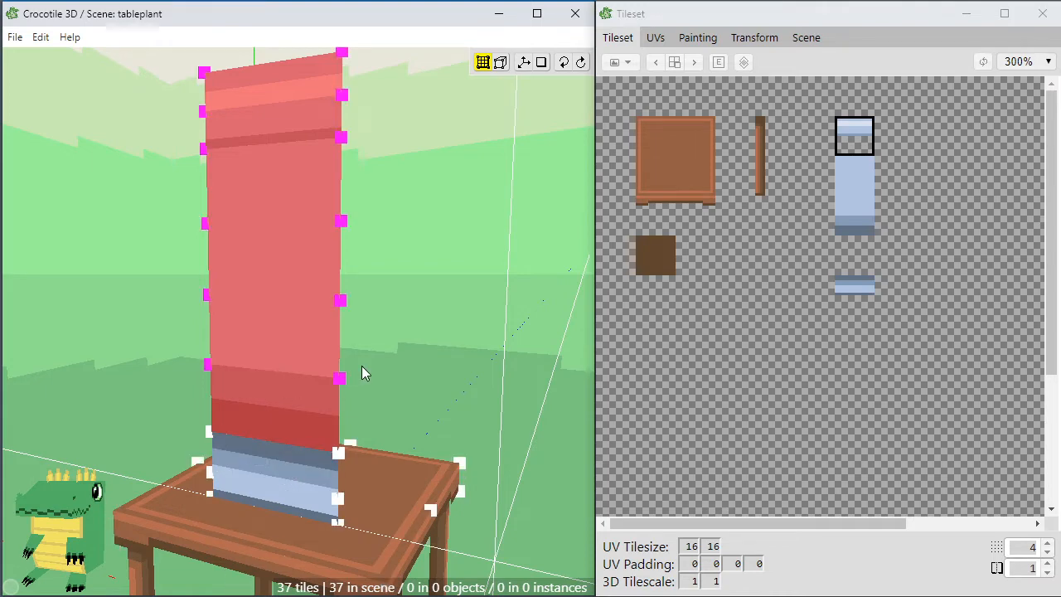
{"action": "key", "text": "space"}
{"action": "left_click_drag", "start_coordinate": [370, 376], "coordinate": [573, 340]}
{"action": "left_click_drag", "start_coordinate": [315, 348], "coordinate": [410, 380]}
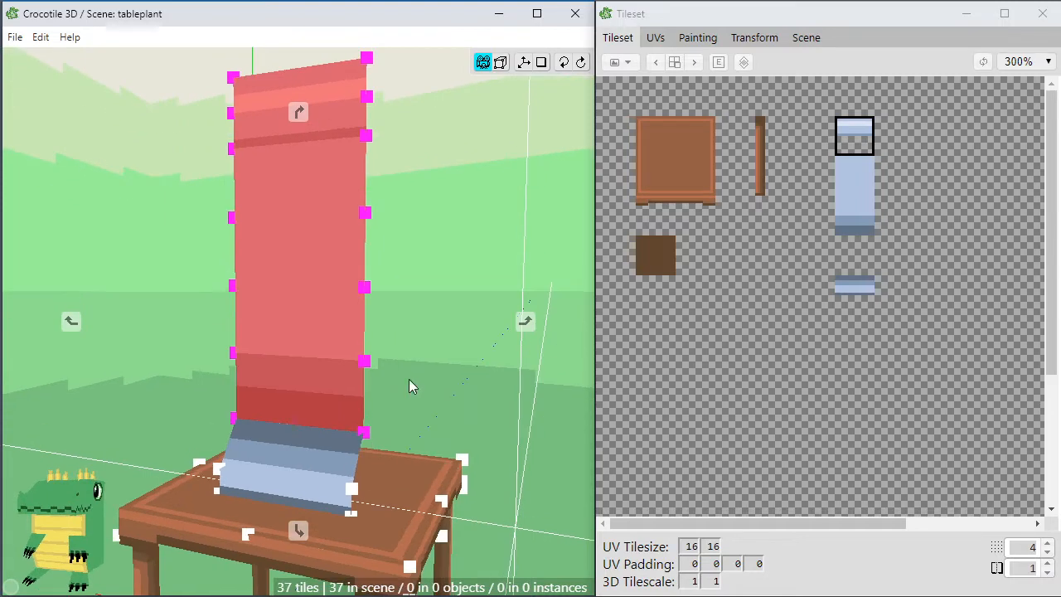
{"action": "key", "text": "space"}
Deselect the shaded section above the base and pull the vertices above it forward to form a narrow waist.
{"action": "left_click", "coordinate": [413, 375]}
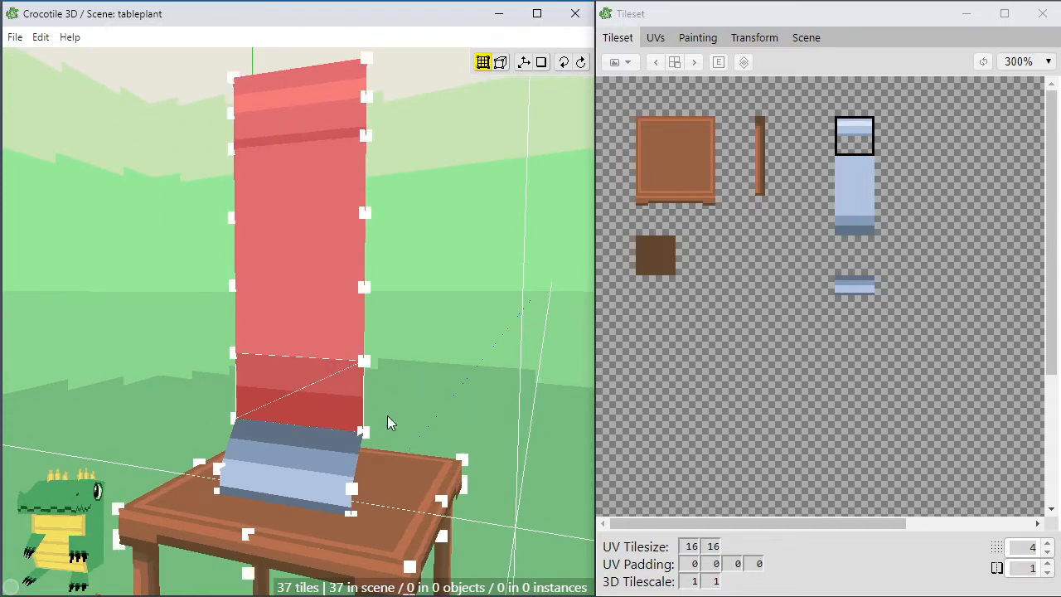
{"action": "left_click", "coordinate": [338, 406], "text": "ctrl"}
{"action": "key", "text": "v"}
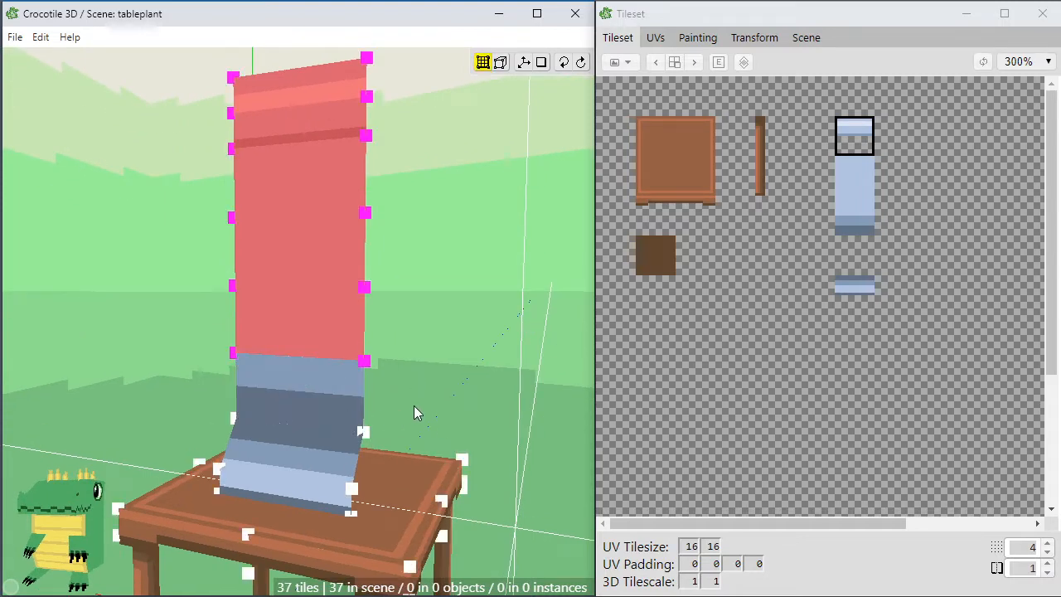
{"action": "key", "text": "space"}
{"action": "key", "text": "s"}
{"action": "key", "text": "space"}
{"action": "mouse_move", "coordinate": [414, 405]}
{"action": "left_mouse_down"}
{"action": "mouse_move", "coordinate": [344, 390]}
{"action": "mouse_move", "coordinate": [414, 394]}
{"action": "mouse_move", "coordinate": [336, 383]}
{"action": "mouse_move", "coordinate": [434, 398]}
{"action": "left_mouse_up"}
{"action": "key", "text": "space"}
{"action": "key", "text": "f"}
{"action": "key", "text": "space"}
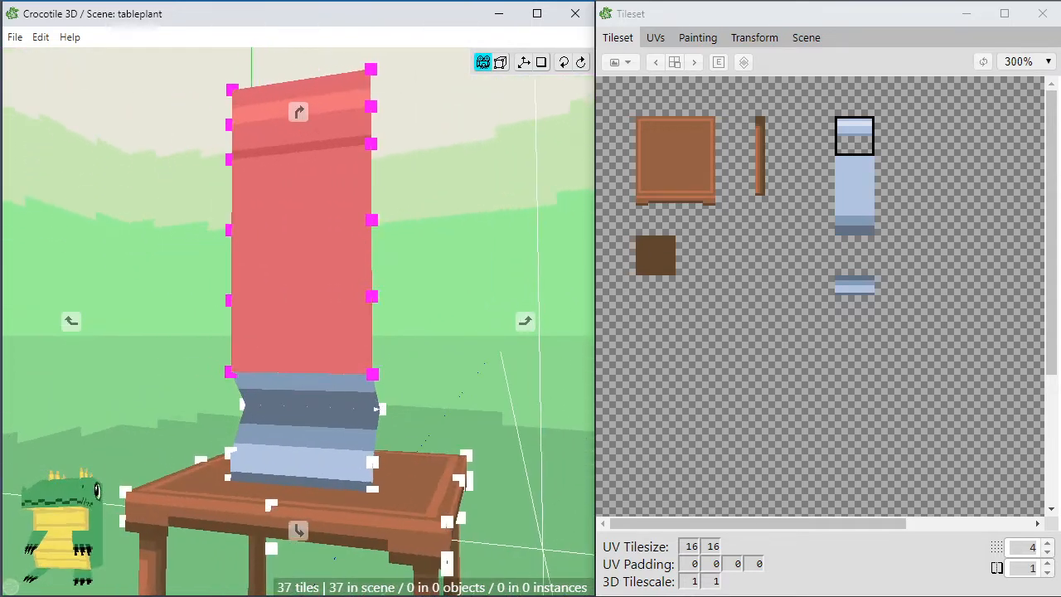
{"action": "key", "text": "space"}
Set the grid snap to 2 and pull the vertices above the lowest plain section slightly forward.
{"action": "key", "text": "Tab"}
{"action": "left_click", "coordinate": [328, 344]}
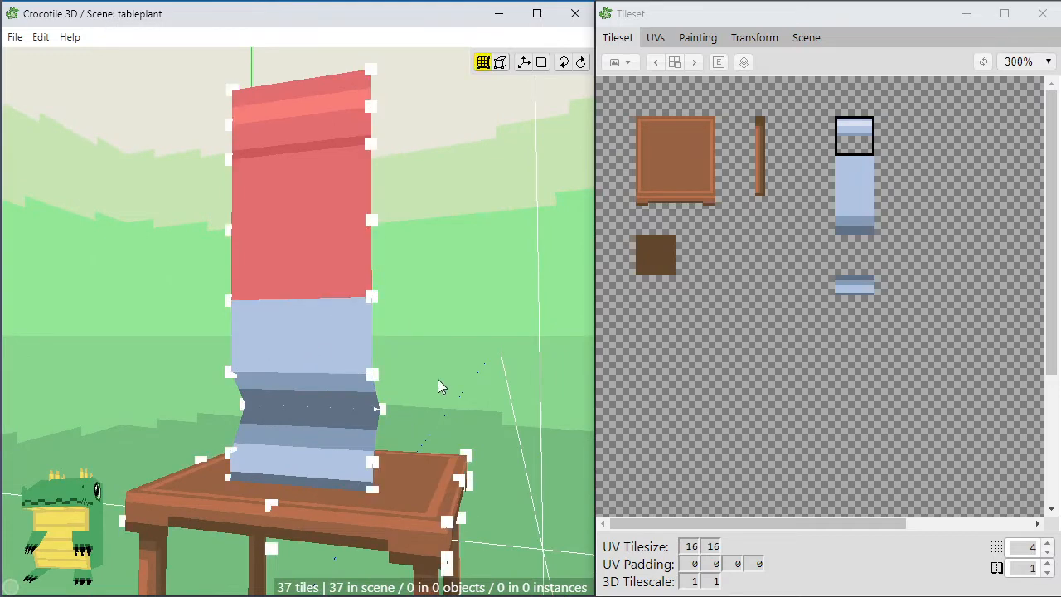
{"action": "key", "text": "space"}
{"action": "mouse_move", "coordinate": [438, 379]}
{"action": "left_mouse_down"}
{"action": "mouse_move", "coordinate": [415, 386]}
{"action": "mouse_move", "coordinate": [444, 387]}
{"action": "left_mouse_up"}
{"action": "key", "text": "space"}
{"action": "key", "text": "Tab"}
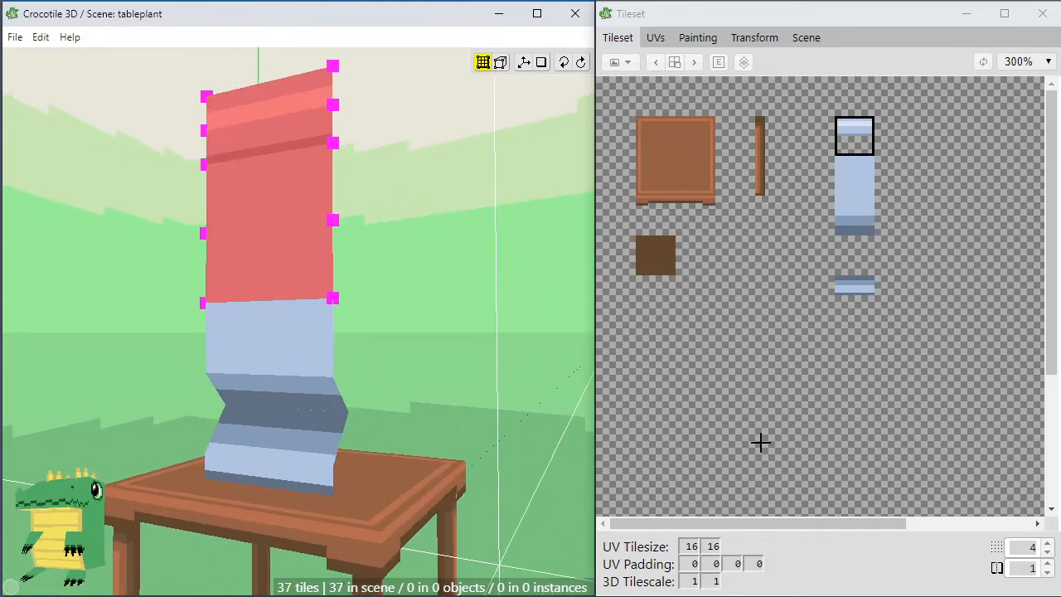
{"action": "left_click", "coordinate": [1047, 552]}
{"action": "left_click", "coordinate": [515, 376]}
{"action": "key", "text": "space"}
{"action": "key", "text": "s"}
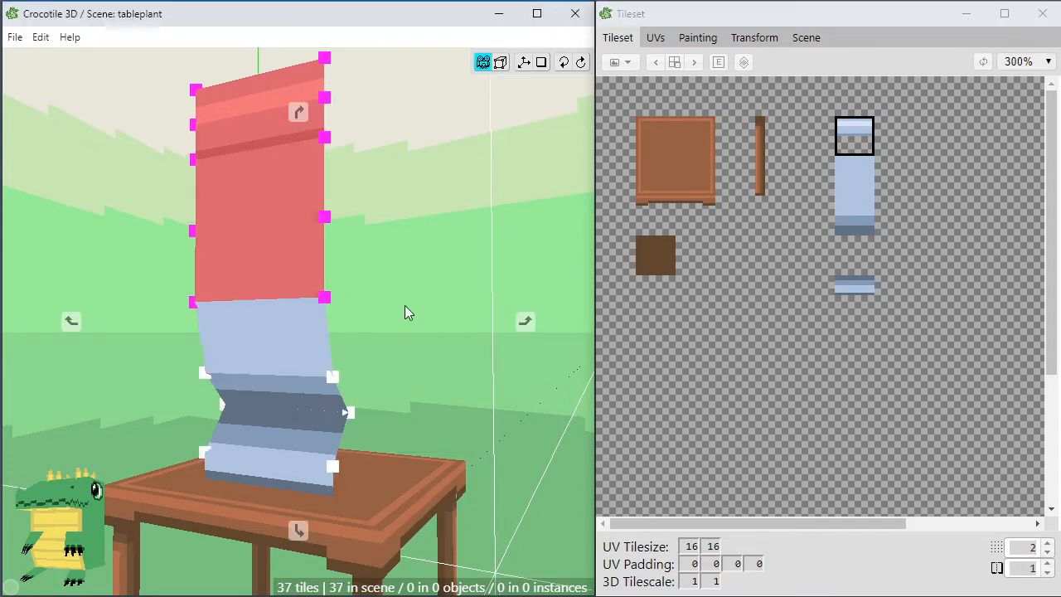
{"action": "mouse_move", "coordinate": [404, 305]}
{"action": "left_mouse_down"}
{"action": "mouse_move", "coordinate": [282, 304]}
{"action": "mouse_move", "coordinate": [405, 306]}
{"action": "left_mouse_up"}
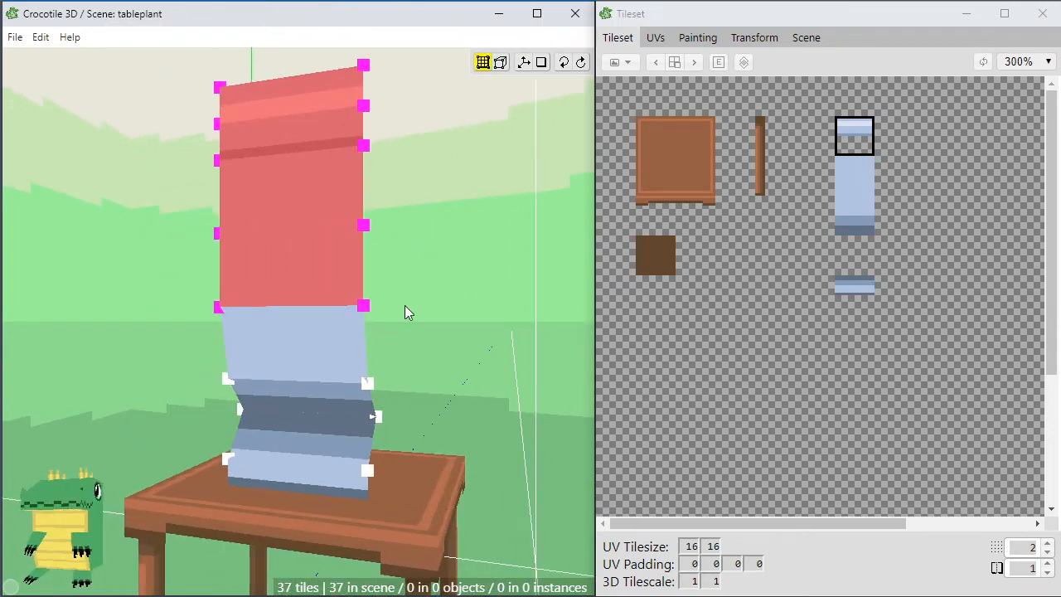
Deselect the two lowest selected plain sections of the pot strip and push the vertices above them slightly back.
{"action": "key", "text": "Tab"}
{"action": "left_click", "coordinate": [340, 300]}
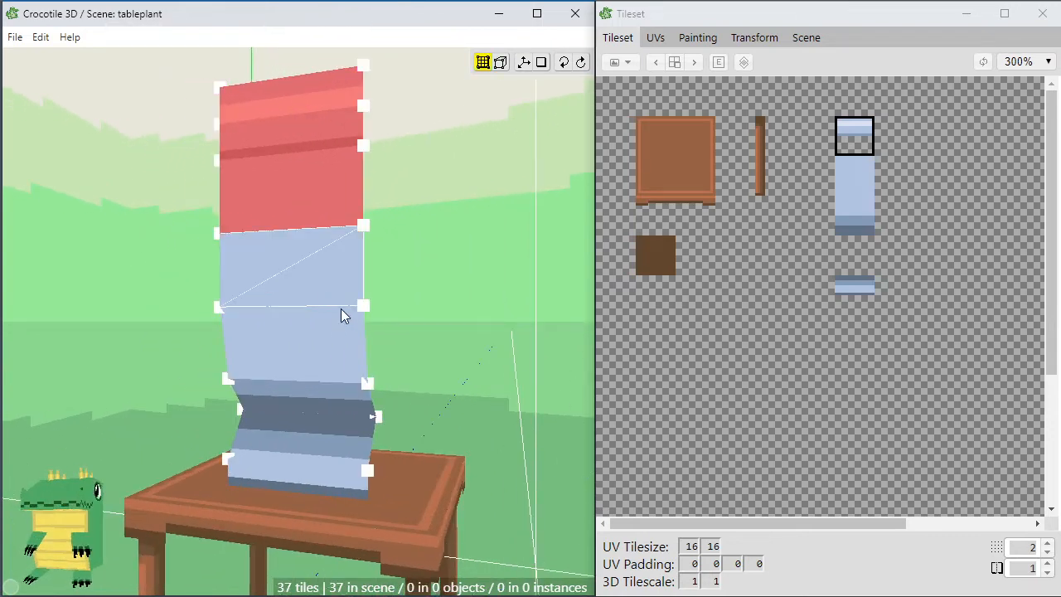
{"action": "key", "text": "space"}
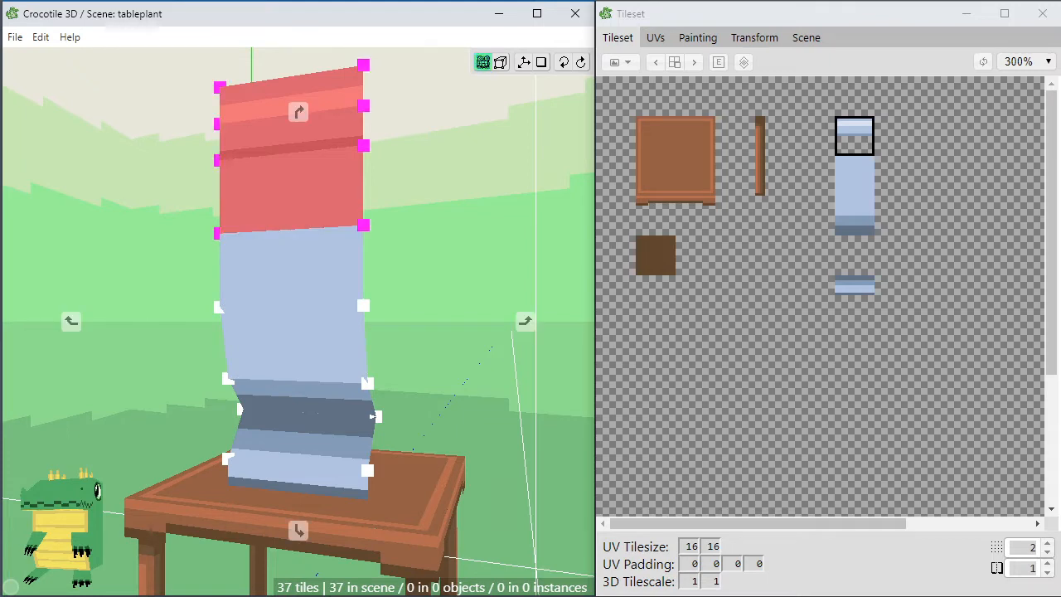
{"action": "mouse_move", "coordinate": [346, 298]}
{"action": "left_mouse_down"}
{"action": "mouse_move", "coordinate": [277, 300]}
{"action": "mouse_move", "coordinate": [396, 317]}
{"action": "left_mouse_up"}
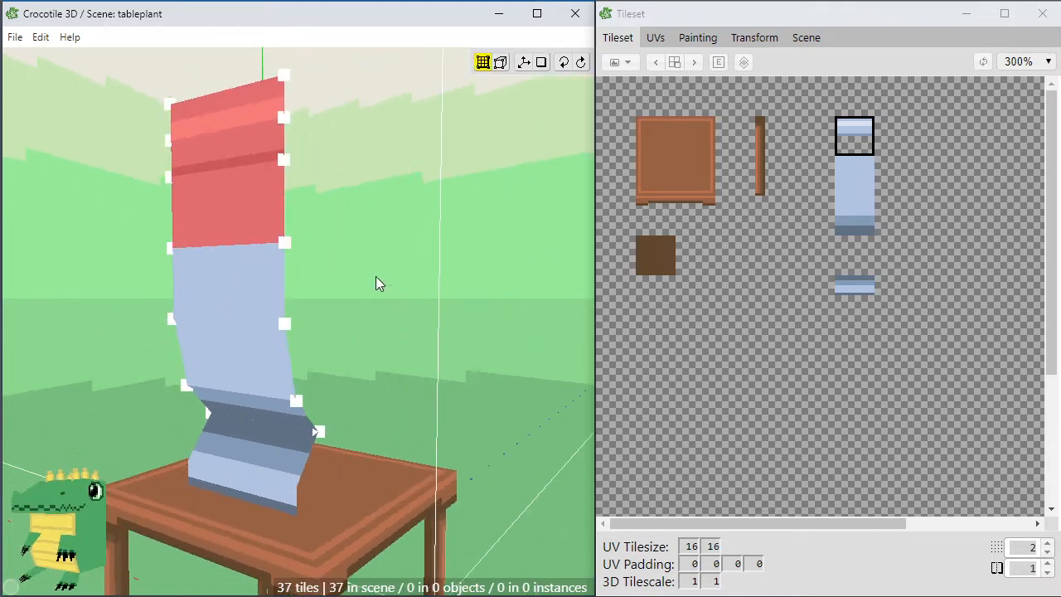
{"action": "left_click", "coordinate": [237, 231]}
{"action": "key", "text": "v"}
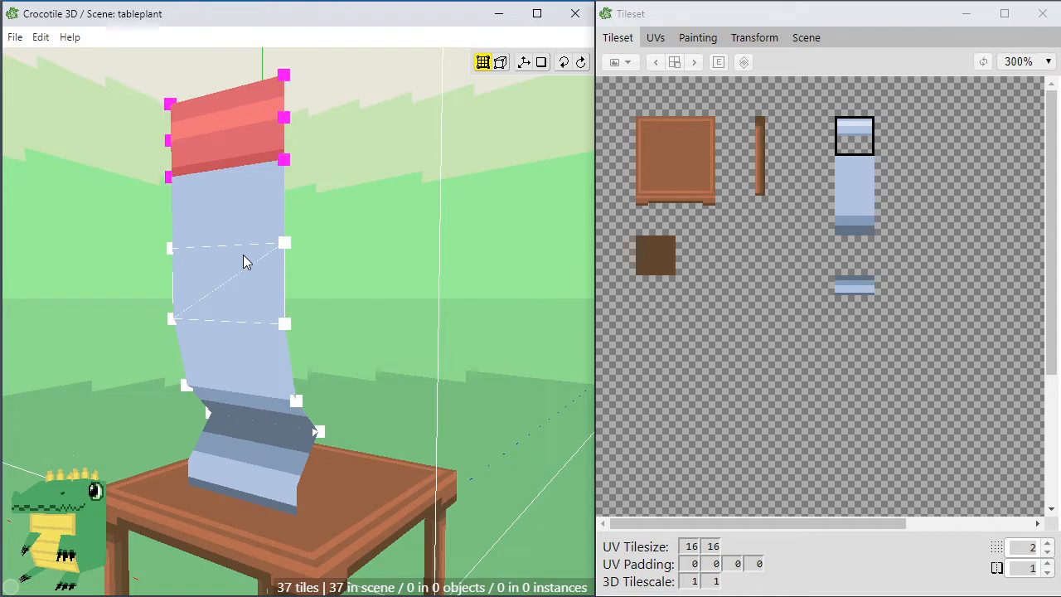
{"action": "key", "text": "space"}
{"action": "left_click_drag", "start_coordinate": [283, 258], "coordinate": [298, 258]}
Try pushing the vertices of the top shaded sections one snap step further back.
{"action": "left_click_drag", "start_coordinate": [326, 298], "coordinate": [284, 274]}
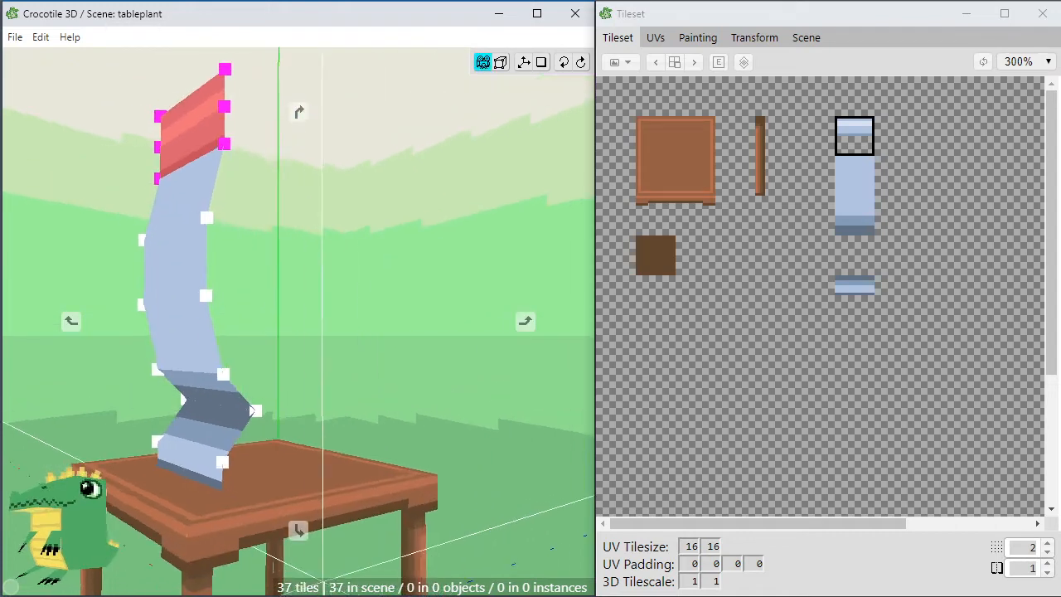
{"action": "right_click_drag", "start_coordinate": [284, 273], "coordinate": [324, 313]}
{"action": "mouse_move", "coordinate": [324, 313]}
{"action": "left_mouse_down"}
{"action": "mouse_move", "coordinate": [358, 315]}
{"action": "mouse_move", "coordinate": [277, 303]}
{"action": "mouse_move", "coordinate": [316, 326]}
{"action": "left_mouse_up"}
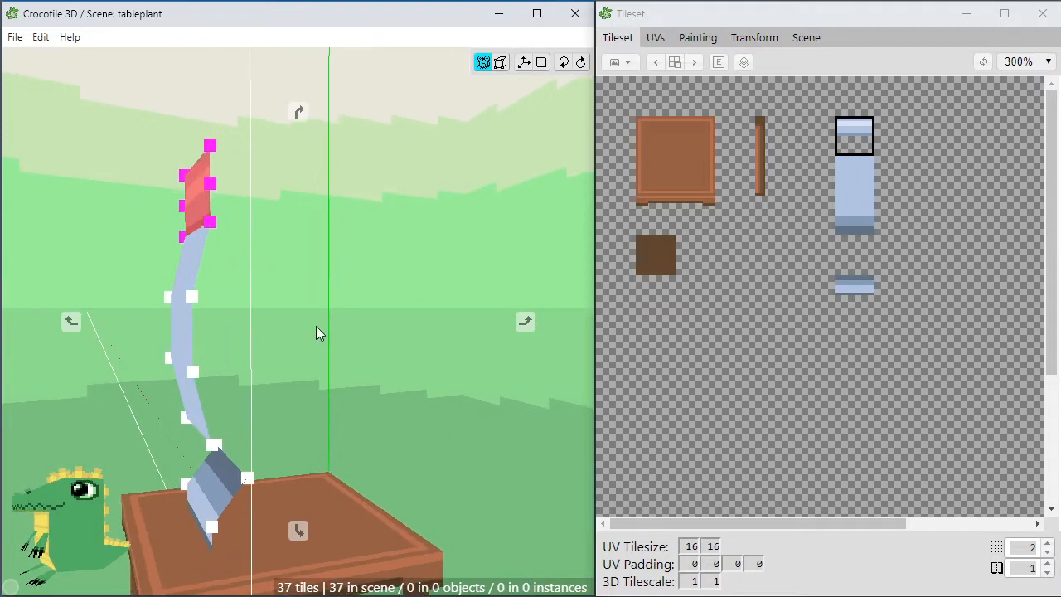
{"action": "key", "text": "space"}
{"action": "key", "text": "d"}
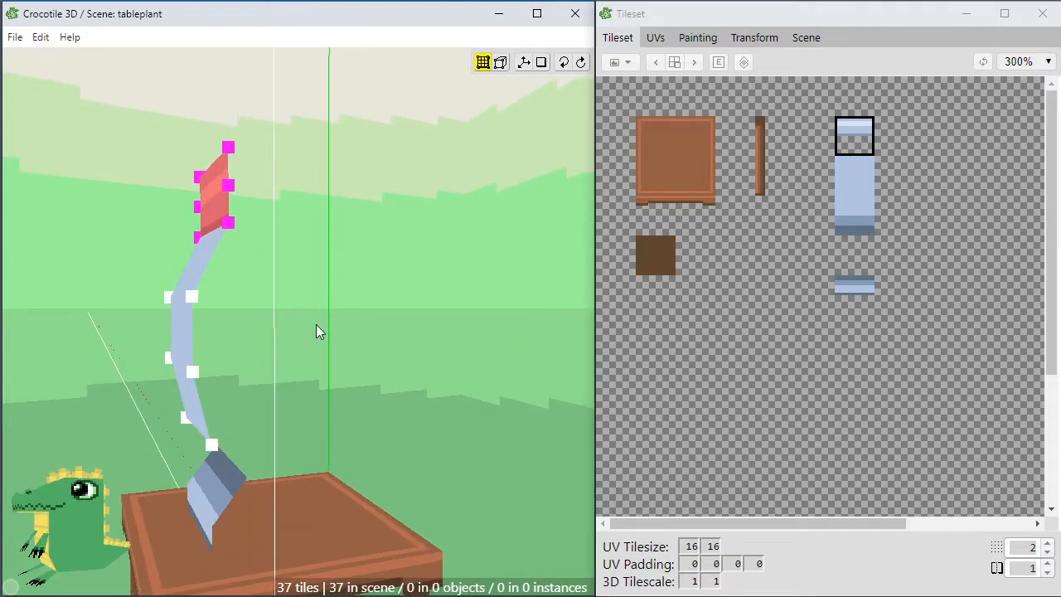
{"action": "key", "text": "a"}
{"action": "left_click", "coordinate": [316, 324]}
{"action": "key", "text": "space"}
{"action": "left_click_drag", "start_coordinate": [316, 324], "coordinate": [343, 286]}
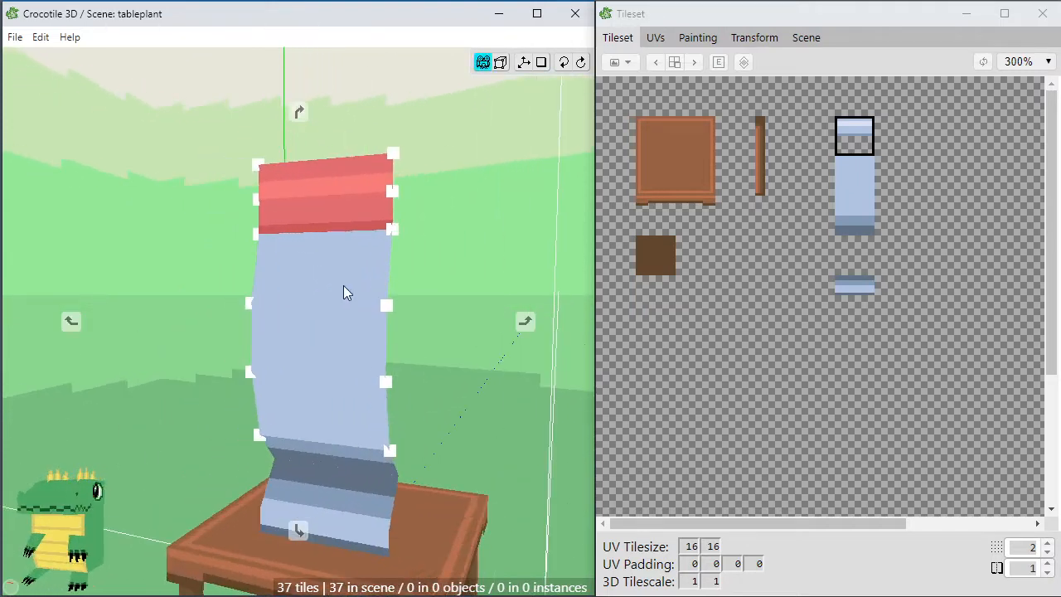
Select the middle row of vertices in the pot's top shaded band and pull it slightly forward to form a rim.
{"action": "key", "text": "space"}
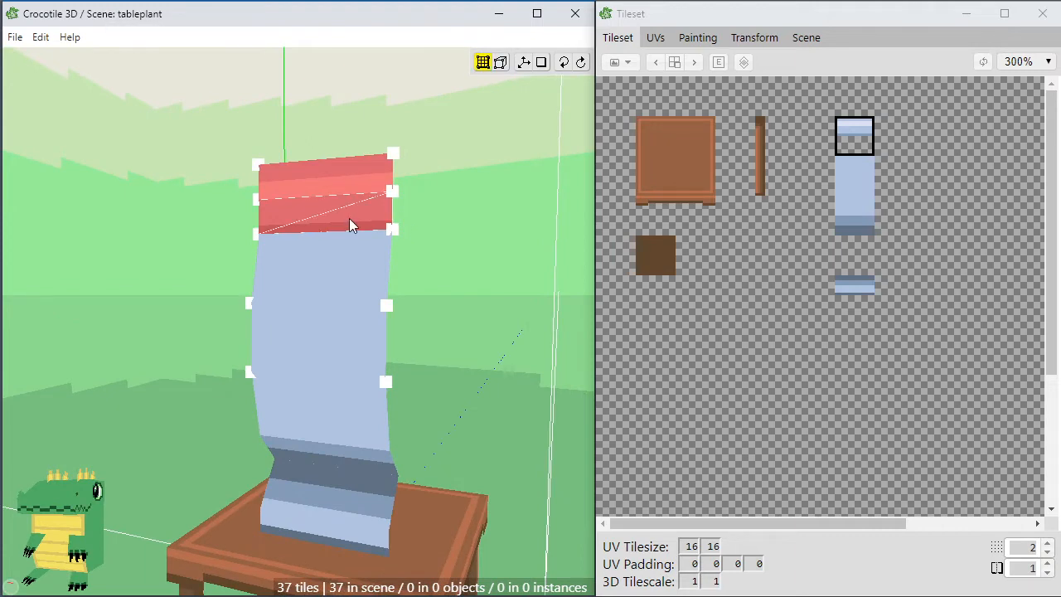
{"action": "left_click_drag", "start_coordinate": [437, 181], "coordinate": [228, 210]}
{"action": "key", "text": "space"}
{"action": "left_click_drag", "start_coordinate": [261, 244], "coordinate": [332, 286]}
{"action": "key", "text": "space"}
{"action": "left_click", "coordinate": [293, 257]}
{"action": "key", "text": "space"}
{"action": "scroll", "coordinate": [415, 315], "scroll_direction": "down", "scroll_amount": 2}
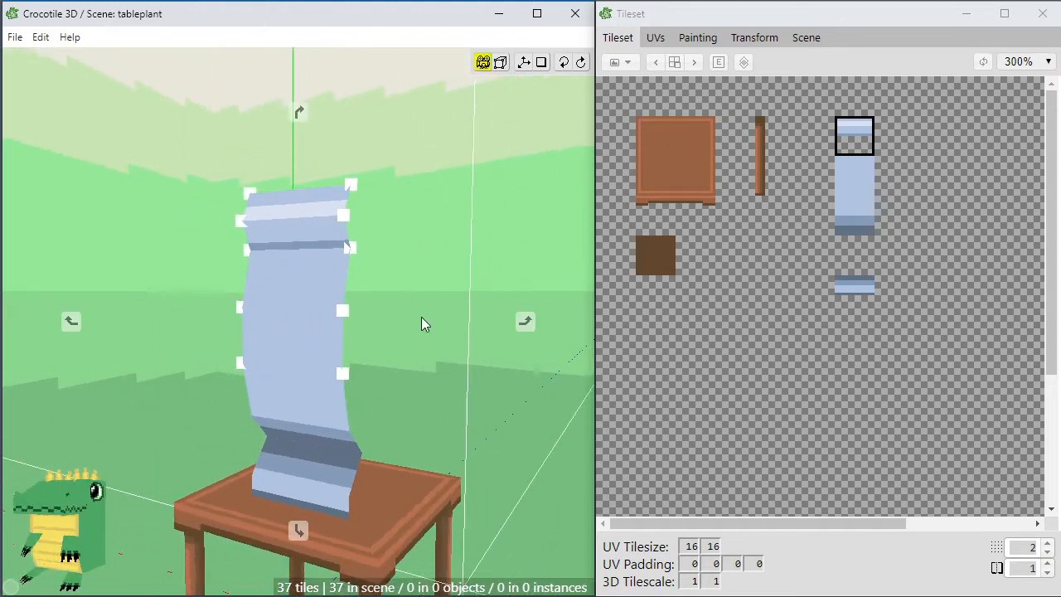
{"action": "right_click_drag", "start_coordinate": [420, 388], "coordinate": [420, 352]}
{"action": "scroll", "coordinate": [419, 353], "scroll_direction": "up", "scroll_amount": 3}
{"action": "key", "text": "space"}
{"action": "key", "text": "space"}
{"action": "key", "text": "space"}
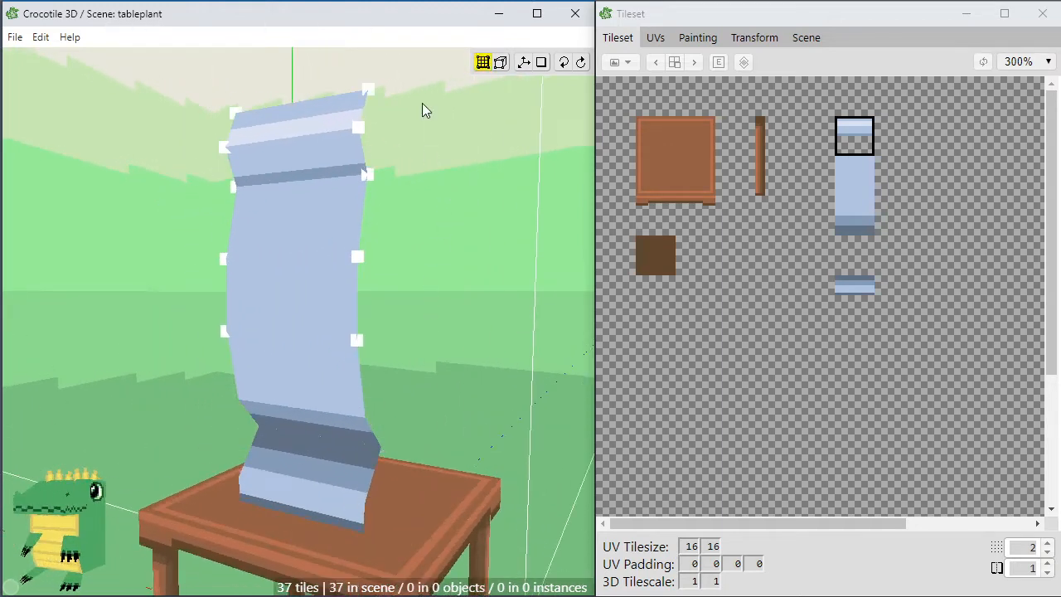
{"action": "left_click_drag", "start_coordinate": [413, 72], "coordinate": [211, 357]}
{"action": "key", "text": "space"}
{"action": "left_click_drag", "start_coordinate": [212, 357], "coordinate": [282, 335]}
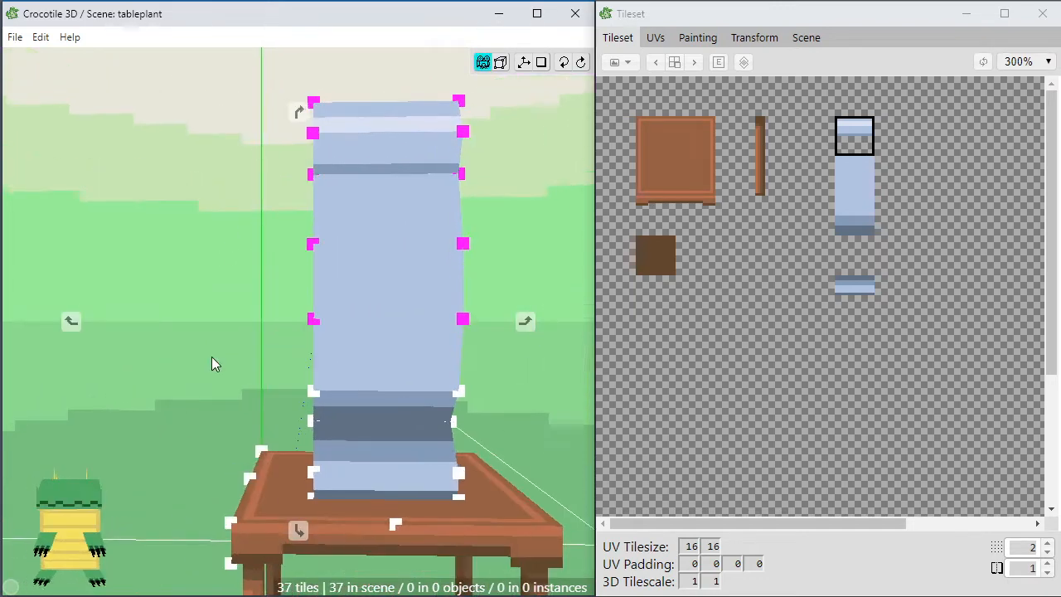
{"action": "key", "text": "space"}
{"action": "key", "text": "space"}
{"action": "right_click_drag", "start_coordinate": [313, 352], "coordinate": [257, 287]}
{"action": "key", "text": "space"}
{"action": "left_click", "coordinate": [248, 298]}
{"action": "scroll", "coordinate": [241, 305], "scroll_direction": "down", "scroll_amount": 2}
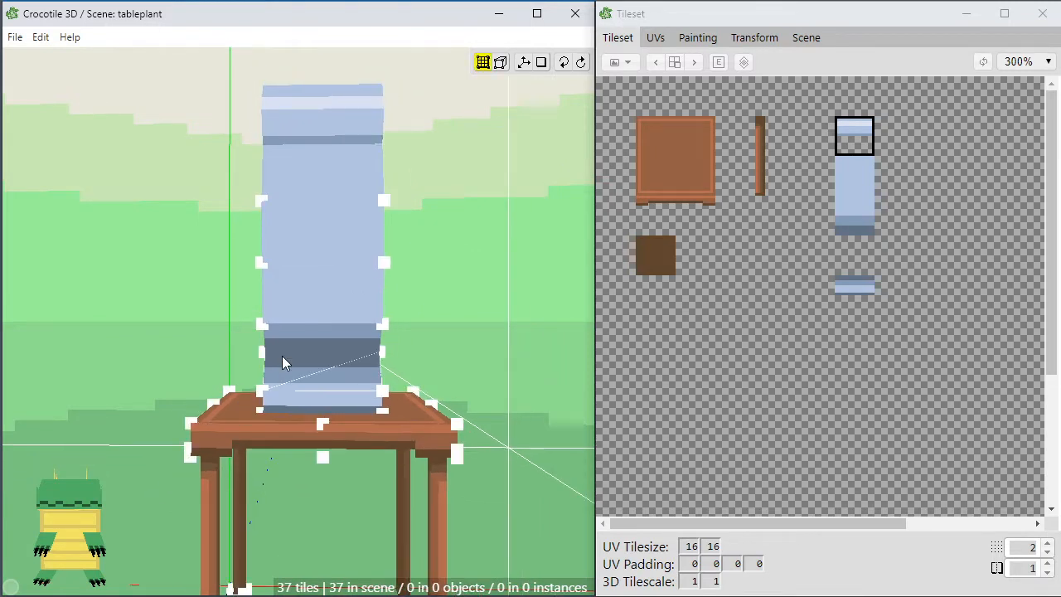
Select all the tiles of the table's top surface.
{"action": "left_click", "coordinate": [244, 402]}
{"action": "left_click", "coordinate": [239, 393], "text": "shift"}
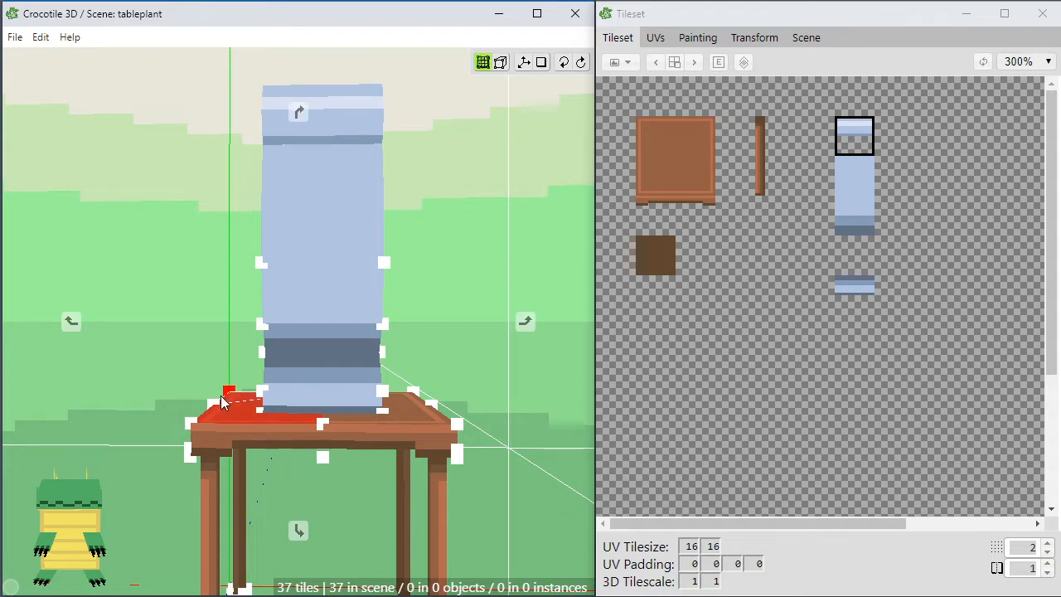
{"action": "left_click", "coordinate": [402, 415], "text": "shift"}
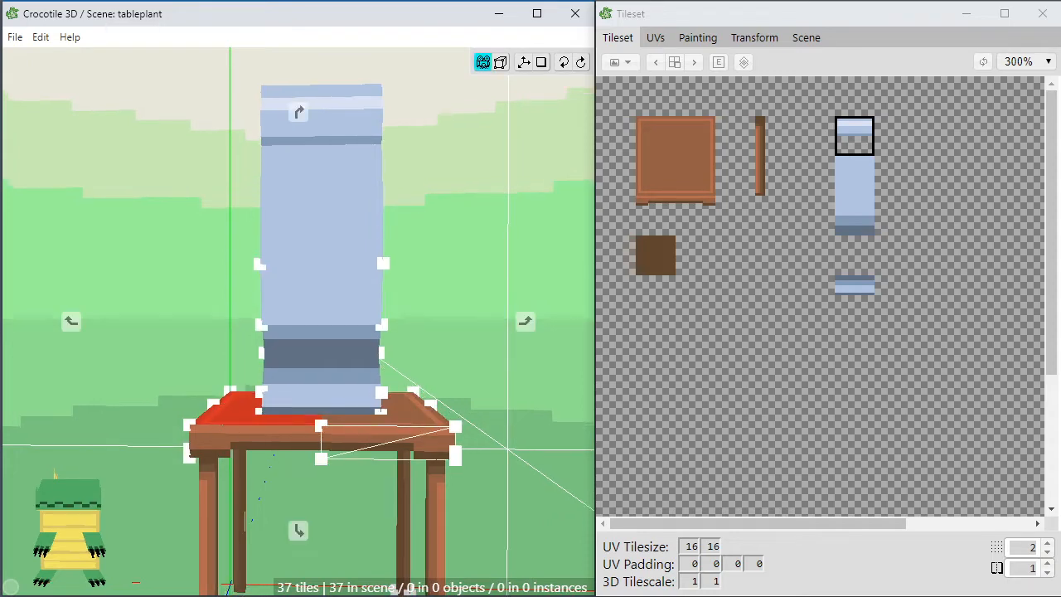
{"action": "right_click_drag", "start_coordinate": [406, 424], "coordinate": [376, 409]}
{"action": "key", "text": "space"}
{"action": "left_click_drag", "start_coordinate": [375, 408], "coordinate": [377, 426]}
{"action": "right_click_drag", "start_coordinate": [377, 426], "coordinate": [360, 303]}
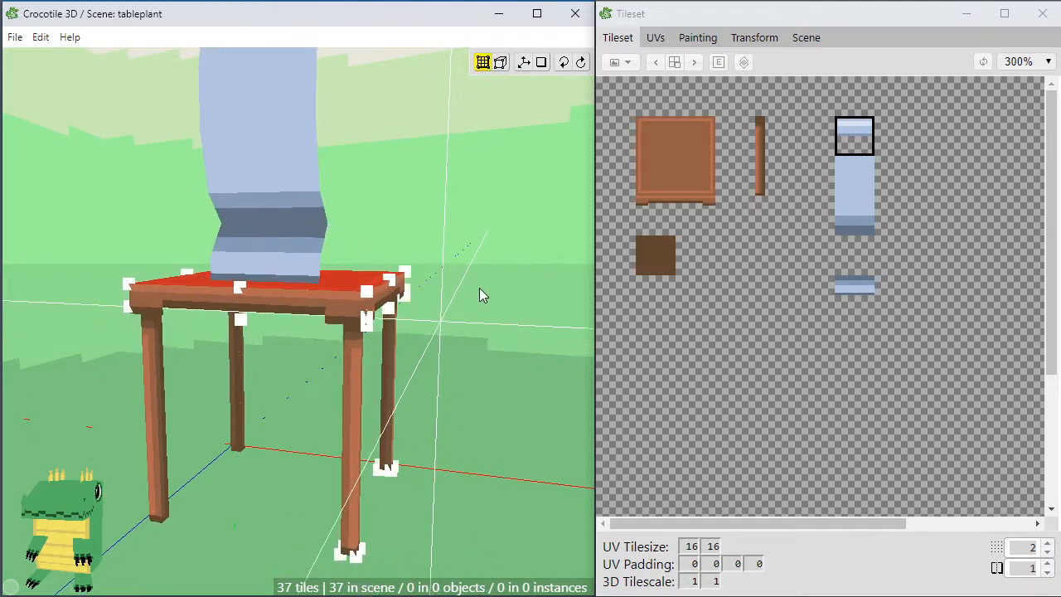
Add the table's legs, side edges and underside to the selection so the whole table is selected.
{"action": "left_click_drag", "start_coordinate": [479, 288], "coordinate": [135, 564]}
{"action": "key", "text": "space"}
{"action": "left_click_drag", "start_coordinate": [215, 547], "coordinate": [25, 522]}
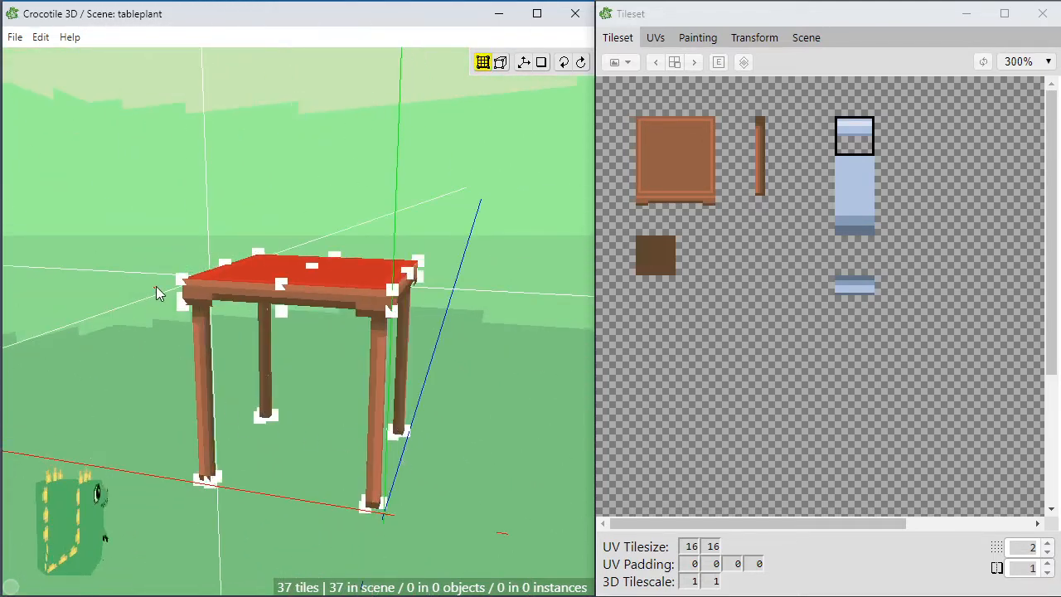
{"action": "left_click_drag", "start_coordinate": [156, 289], "coordinate": [367, 388]}
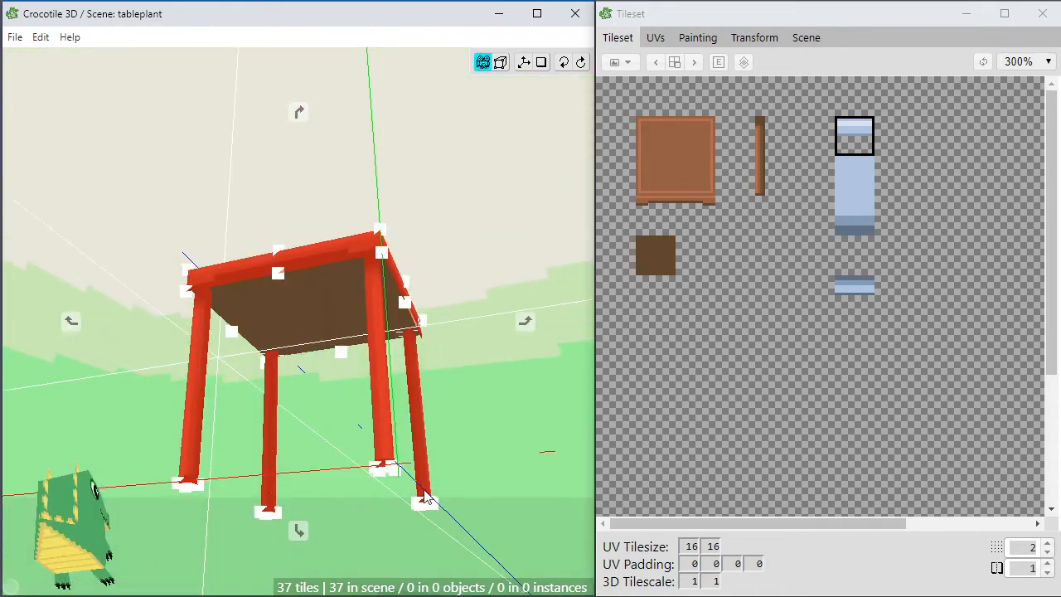
{"action": "left_click", "coordinate": [332, 313], "text": "shift"}
{"action": "key", "text": "space"}
{"action": "left_click_drag", "start_coordinate": [332, 315], "coordinate": [145, 286]}
{"action": "left_click_drag", "start_coordinate": [299, 322], "coordinate": [437, 449]}
Create an object from the selected table faces.
{"action": "right_click", "coordinate": [207, 275]}
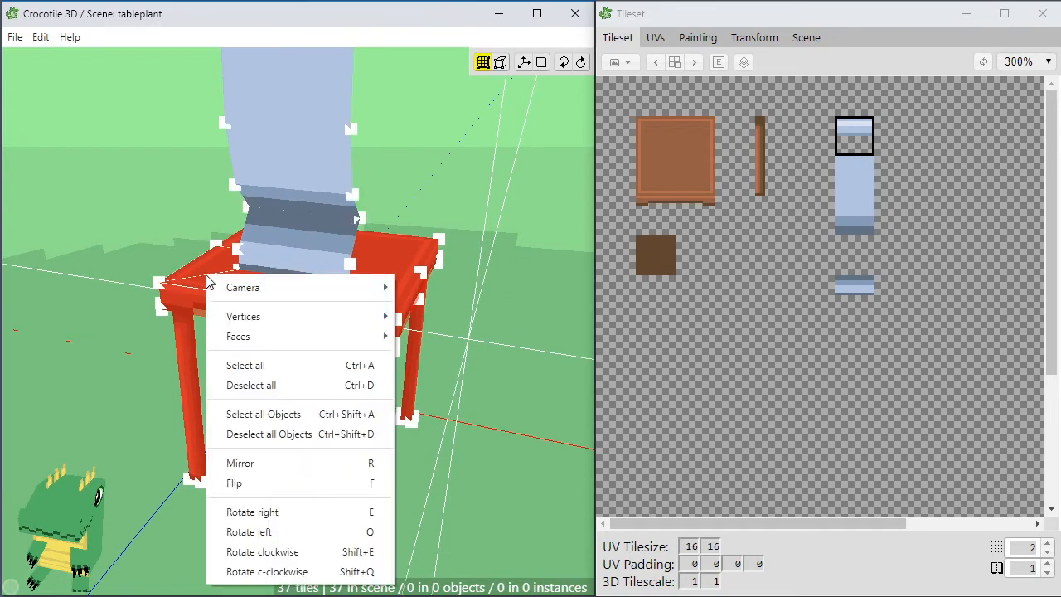
{"action": "mouse_move", "coordinate": [253, 346]}
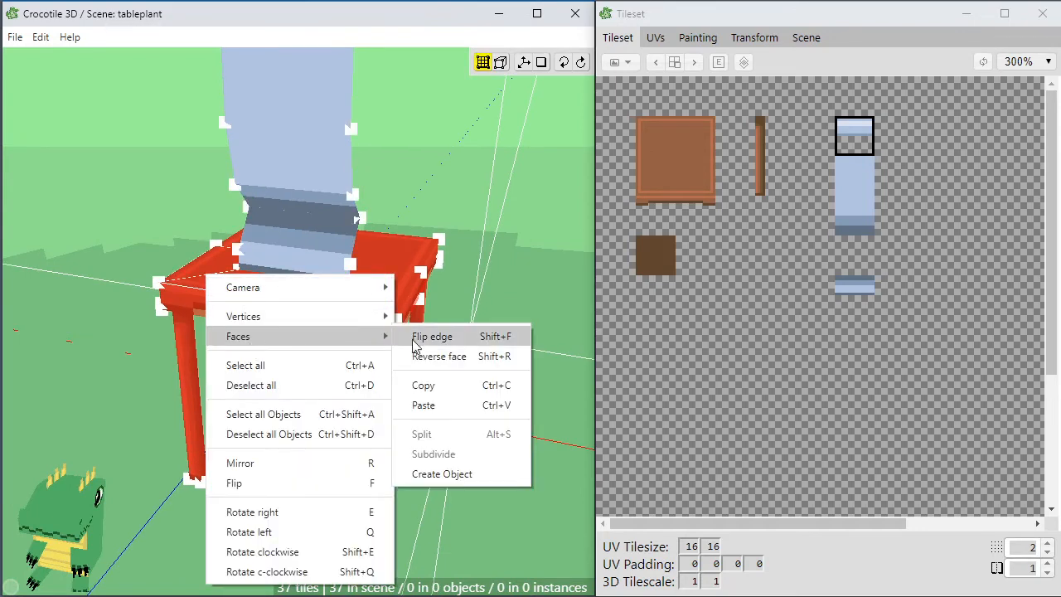
{"action": "left_click", "coordinate": [441, 474]}
{"action": "left_click", "coordinate": [371, 319]}
{"action": "left_click", "coordinate": [472, 432]}
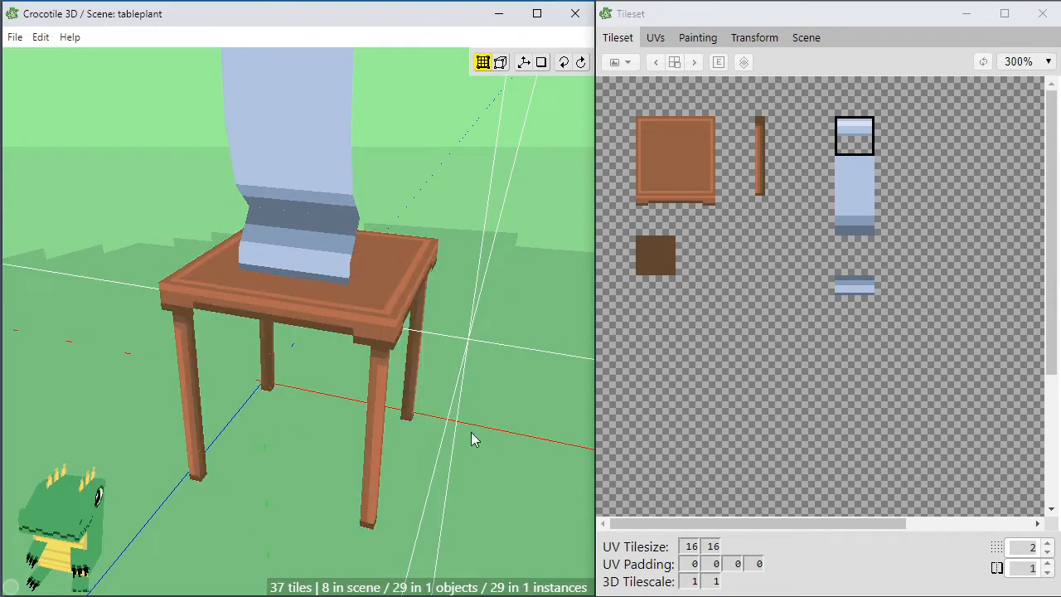
Rename the new object in the scene list as table and return to the tileset.
{"action": "key", "text": "space"}
{"action": "scroll", "coordinate": [472, 432], "scroll_direction": "up", "scroll_amount": 1}
{"action": "right_click_drag", "start_coordinate": [465, 346], "coordinate": [454, 413]}
{"action": "key", "text": "space"}
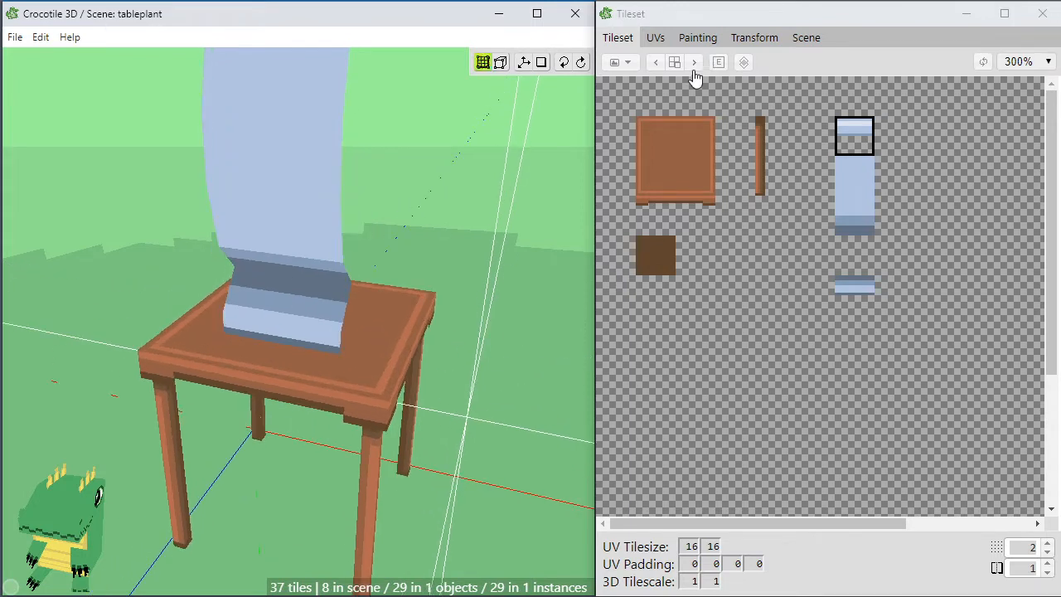
{"action": "left_click", "coordinate": [806, 42]}
{"action": "left_click", "coordinate": [806, 42]}
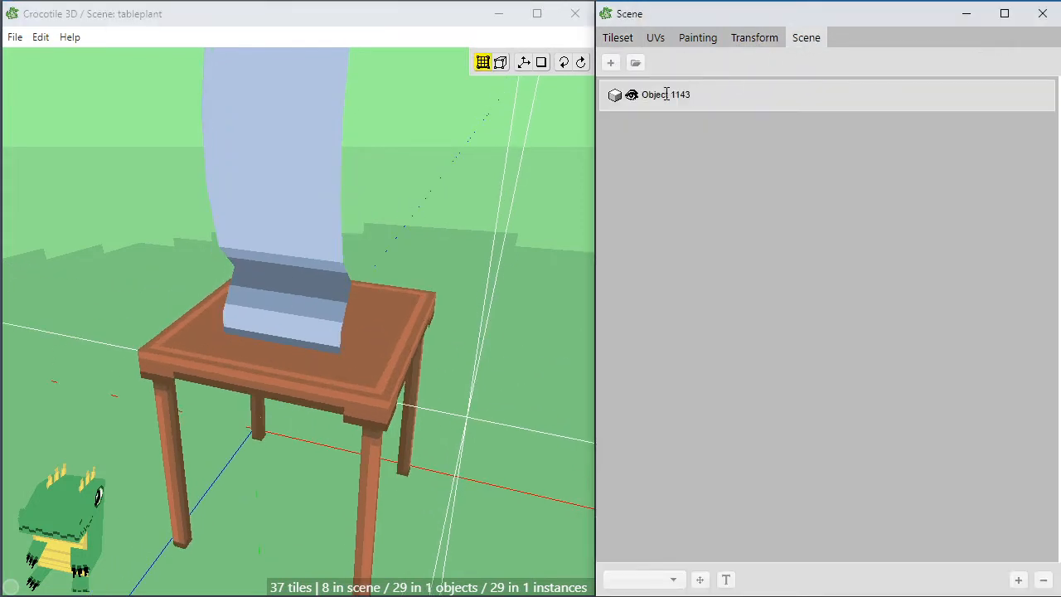
{"action": "double_click", "coordinate": [666, 95]}
{"action": "left_click_drag", "start_coordinate": [701, 91], "coordinate": [768, 96]}
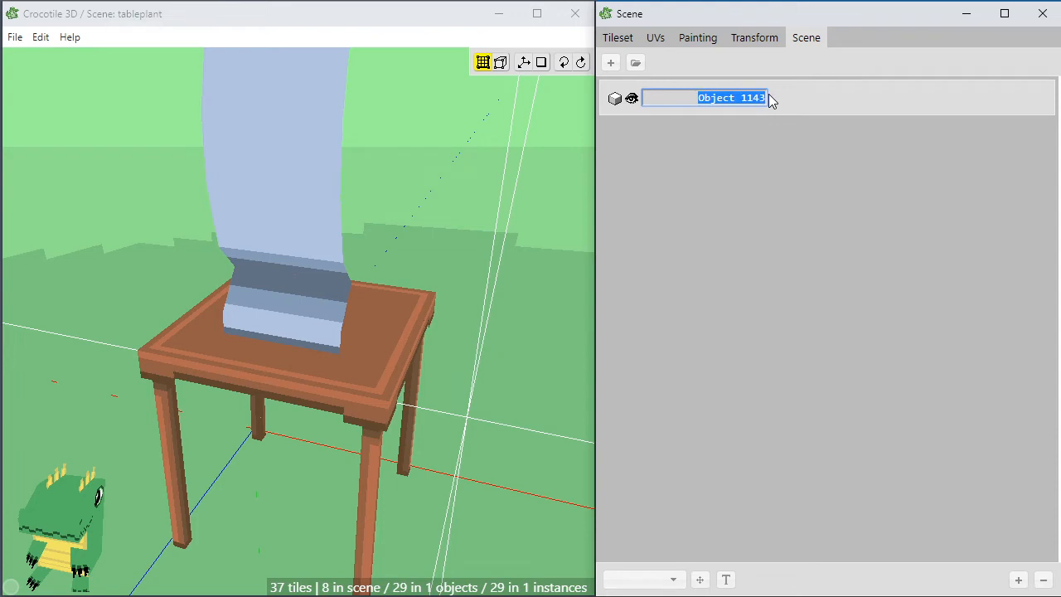
{"action": "type", "text": "table"}
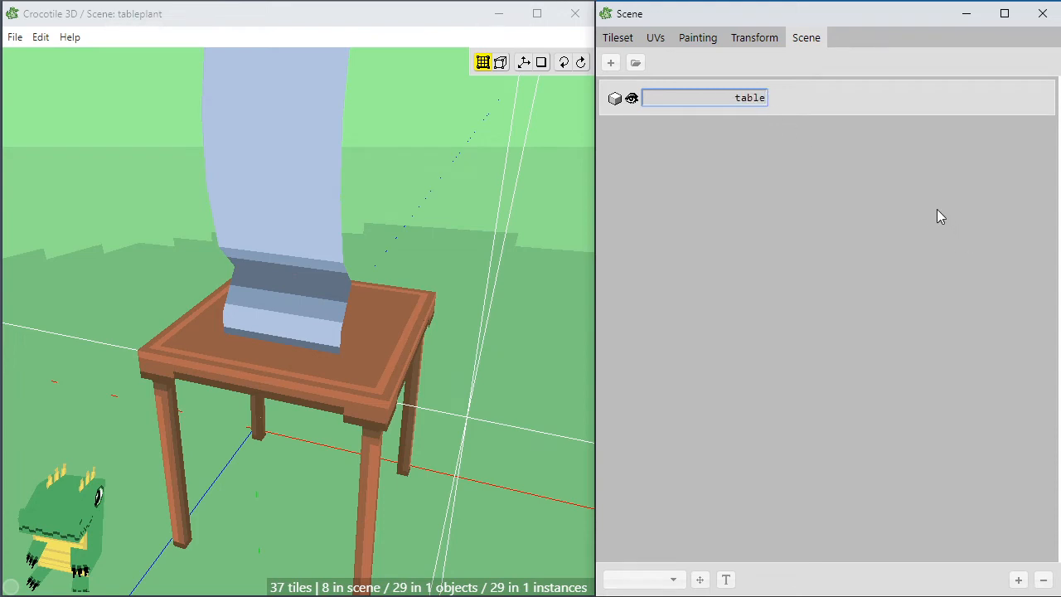
{"action": "key", "text": "Return"}
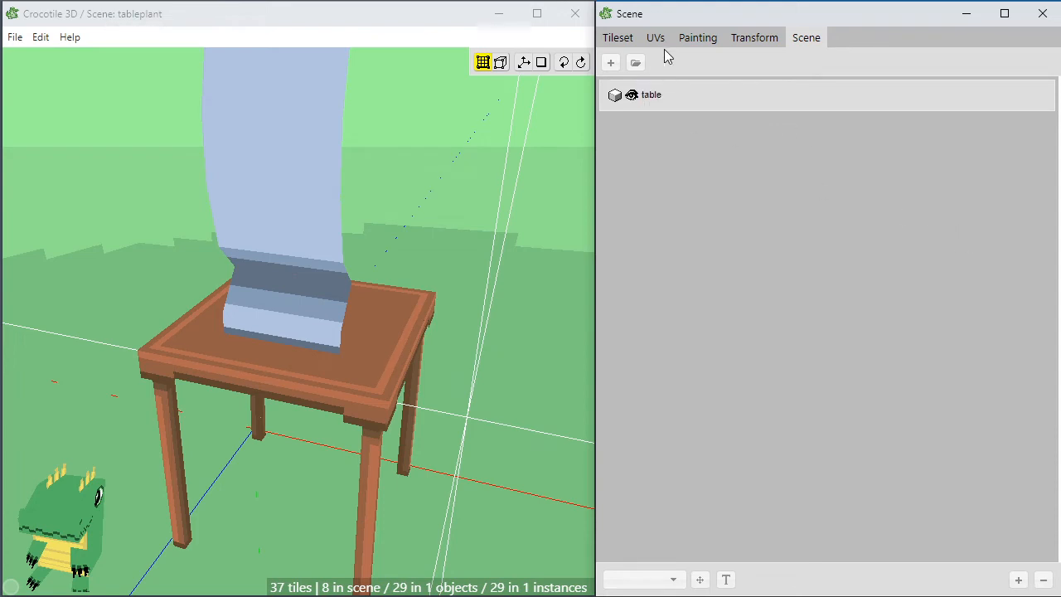
{"action": "left_click", "coordinate": [619, 39]}
{"action": "left_click", "coordinate": [444, 213]}
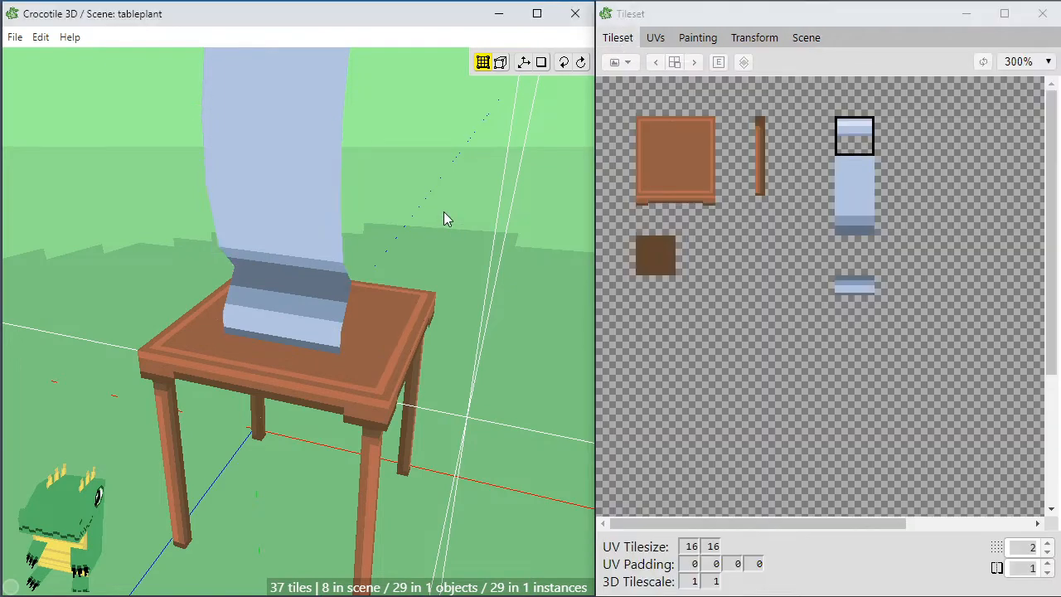
{"action": "left_click", "coordinate": [362, 358]}
{"action": "left_click", "coordinate": [448, 323]}
{"action": "scroll", "coordinate": [449, 331], "scroll_direction": "down", "scroll_amount": 1}
{"action": "key", "text": "space"}
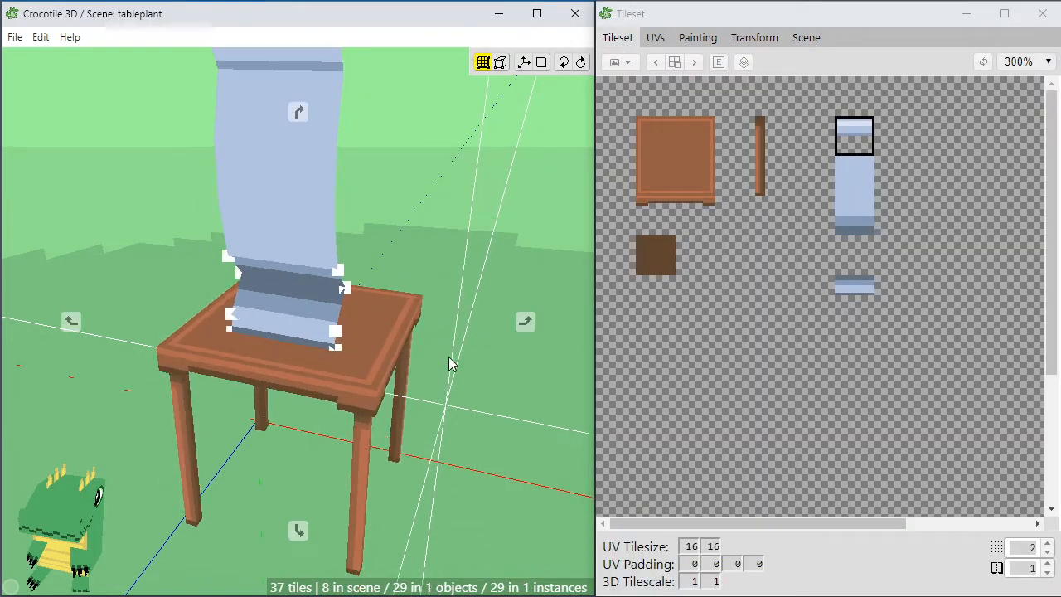
{"action": "left_click_drag", "start_coordinate": [448, 356], "coordinate": [415, 307]}
{"action": "right_click_drag", "start_coordinate": [404, 269], "coordinate": [397, 337]}
{"action": "key", "text": "space"}
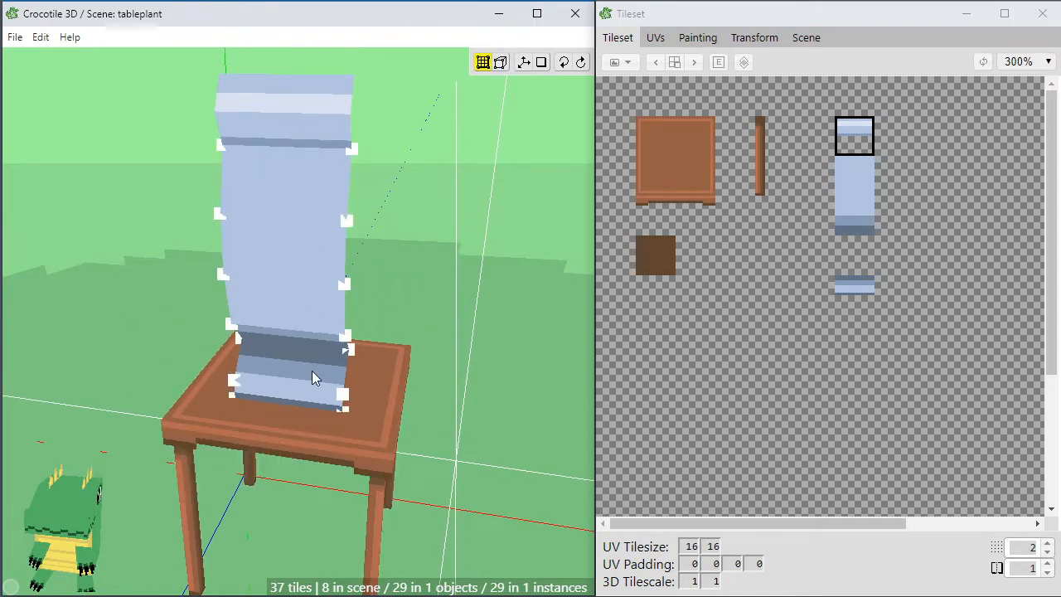
{"action": "left_click_drag", "start_coordinate": [443, 247], "coordinate": [232, 489]}
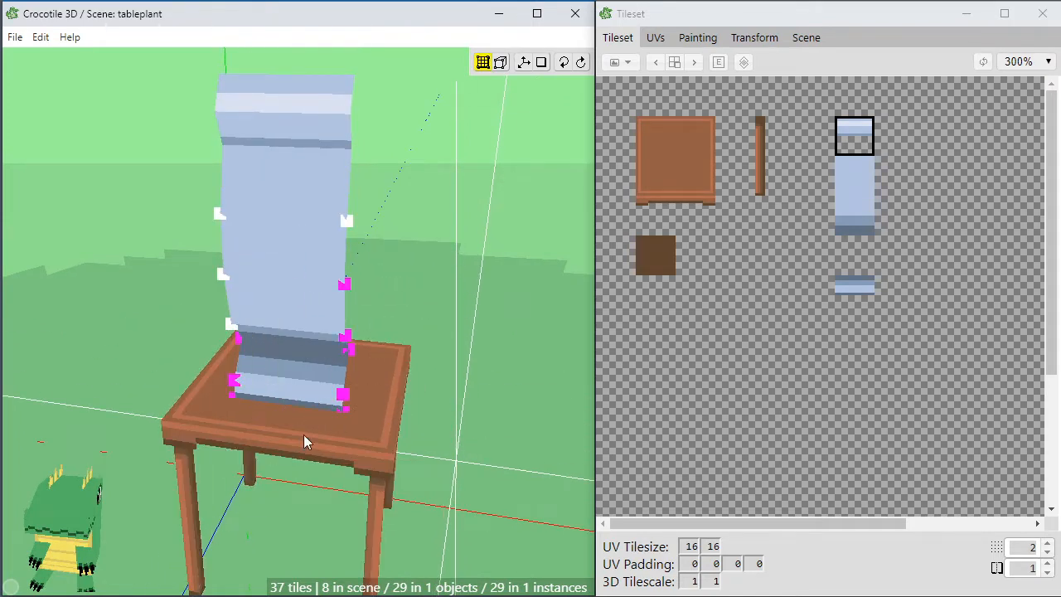
{"action": "left_click", "coordinate": [444, 281]}
{"action": "left_click", "coordinate": [543, 317]}
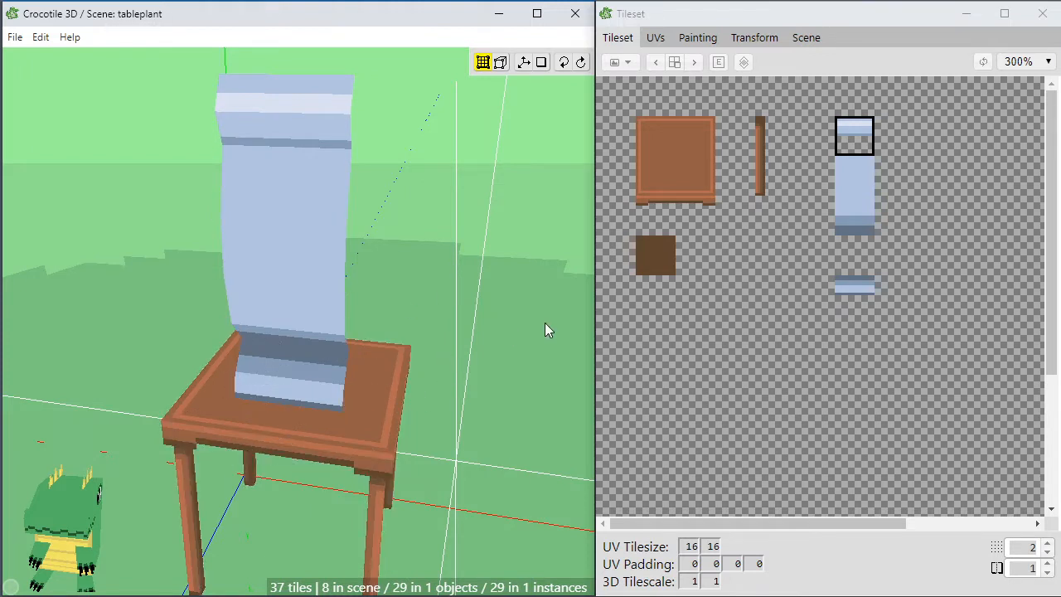
{"action": "left_click", "coordinate": [362, 254]}
{"action": "right_click_drag", "start_coordinate": [363, 254], "coordinate": [408, 411]}
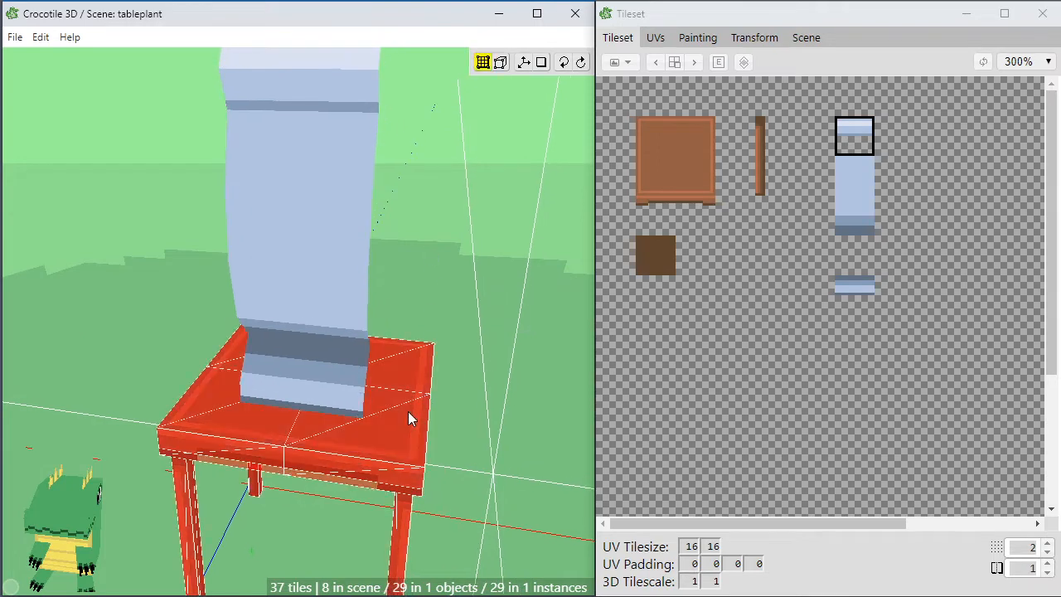
{"action": "left_click", "coordinate": [408, 411], "text": "shift"}
{"action": "mouse_move", "coordinate": [277, 426]}
{"action": "left_mouse_down"}
{"action": "mouse_move", "coordinate": [215, 410]}
{"action": "mouse_move", "coordinate": [349, 453]}
{"action": "mouse_move", "coordinate": [253, 426]}
{"action": "mouse_move", "coordinate": [299, 434]}
{"action": "left_mouse_up"}
{"action": "left_click", "coordinate": [324, 443], "text": "shift"}
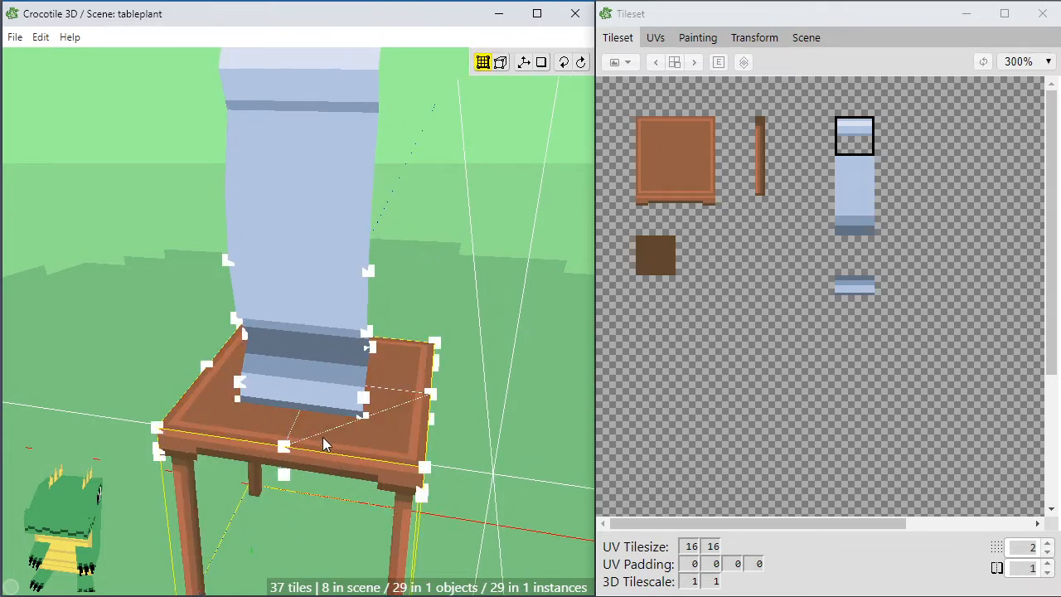
{"action": "left_click", "coordinate": [321, 441], "text": "shift"}
{"action": "right_click_drag", "start_coordinate": [320, 440], "coordinate": [455, 363]}
Try to place another copy of the table object in the scene.
{"action": "left_click", "coordinate": [804, 37]}
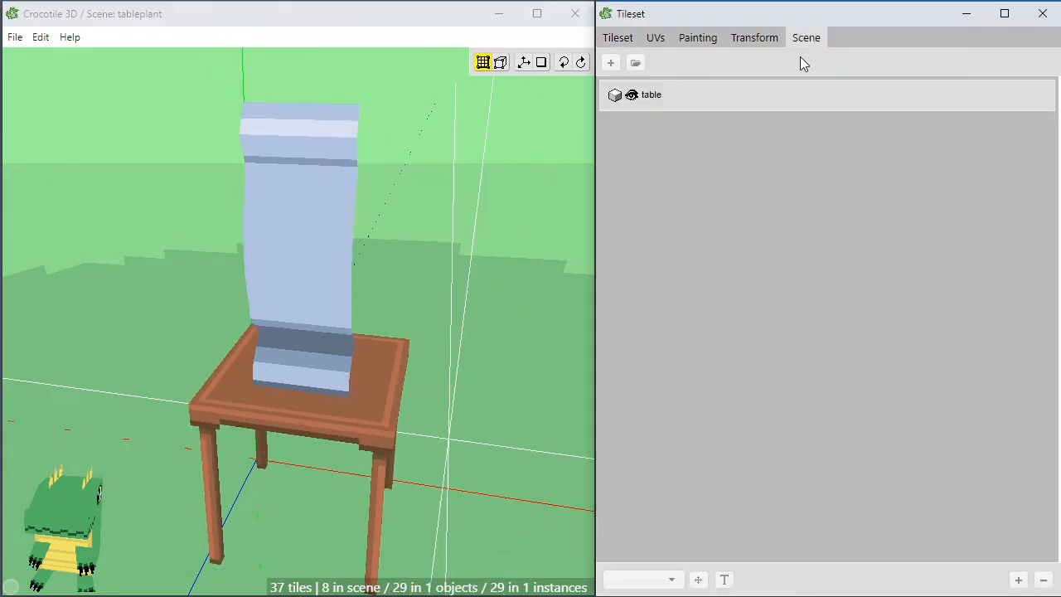
{"action": "left_click", "coordinate": [511, 158]}
{"action": "key", "text": "ctrl+v"}
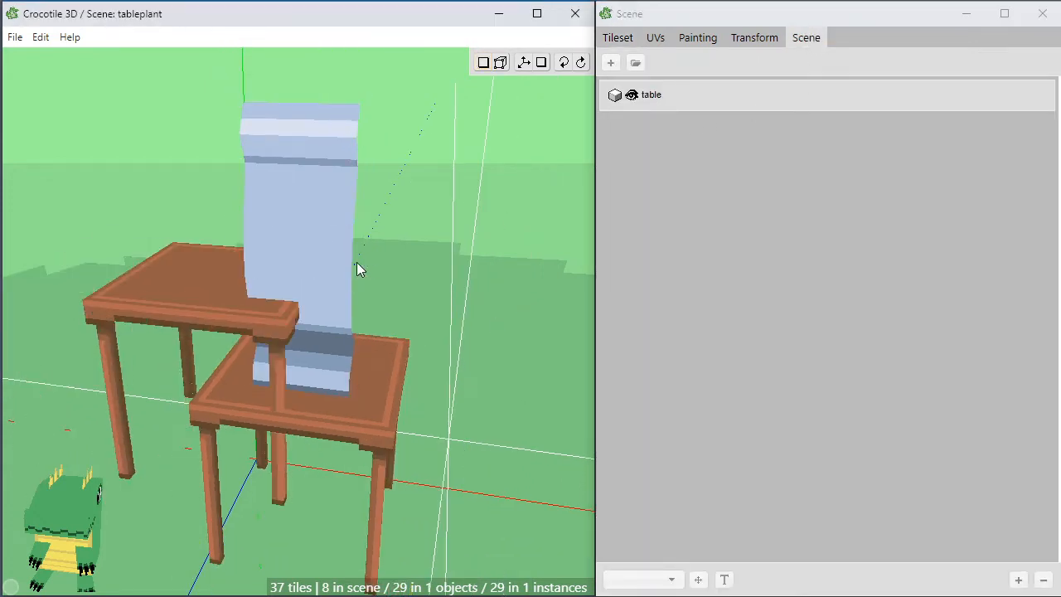
{"action": "left_click", "coordinate": [156, 170]}
{"action": "key", "text": "ctrl+v"}
{"action": "right_click_drag", "start_coordinate": [156, 171], "coordinate": [254, 415]}
{"action": "key", "text": "ctrl+z"}
{"action": "key", "text": "ctrl+z"}
{"action": "right_click_drag", "start_coordinate": [369, 330], "coordinate": [390, 348]}
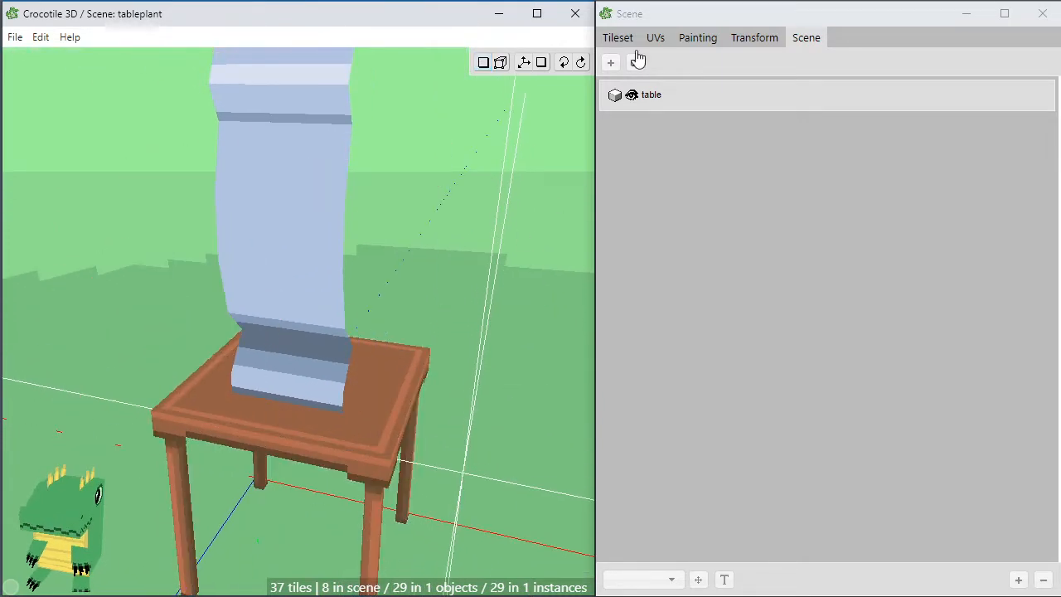
{"action": "left_click", "coordinate": [619, 42]}
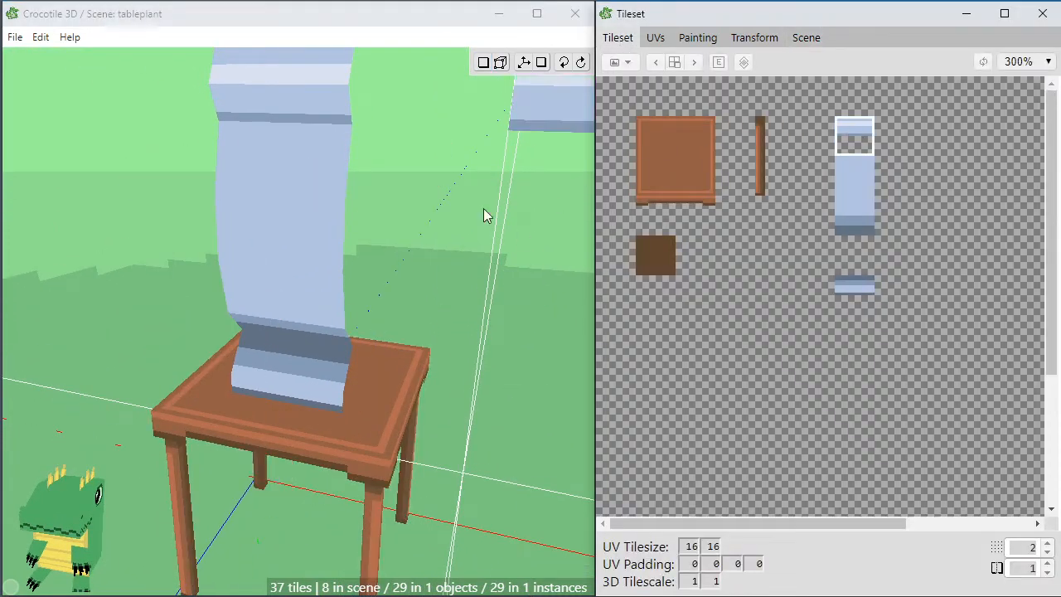
Switch to edit mode and examine the blue vase profile from the front and the side.
{"action": "left_click", "coordinate": [398, 243]}
{"action": "right_click_drag", "start_coordinate": [400, 281], "coordinate": [403, 251]}
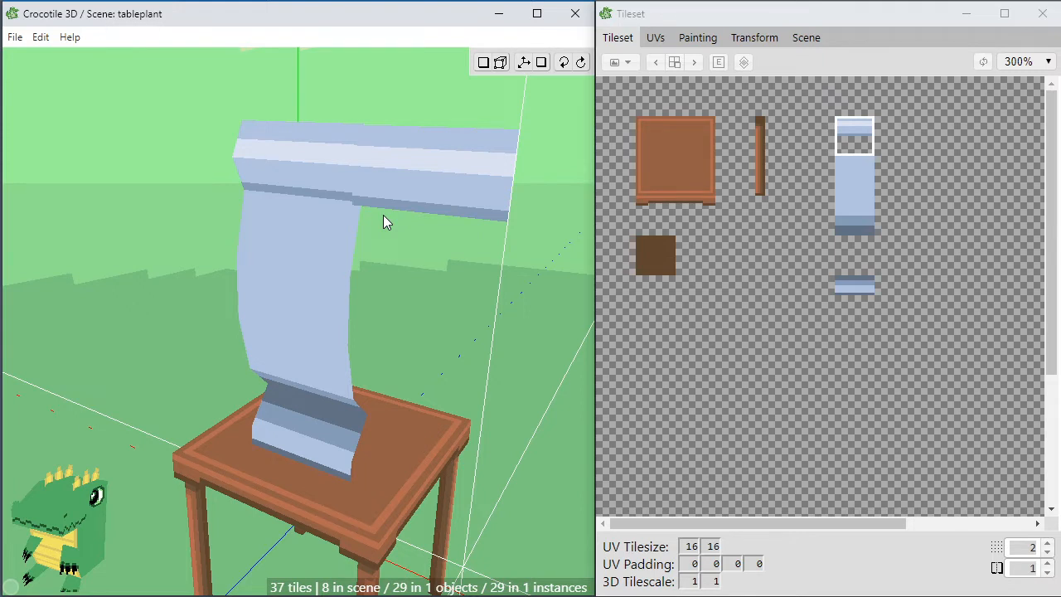
{"action": "key", "text": "space"}
{"action": "left_click", "coordinate": [303, 220]}
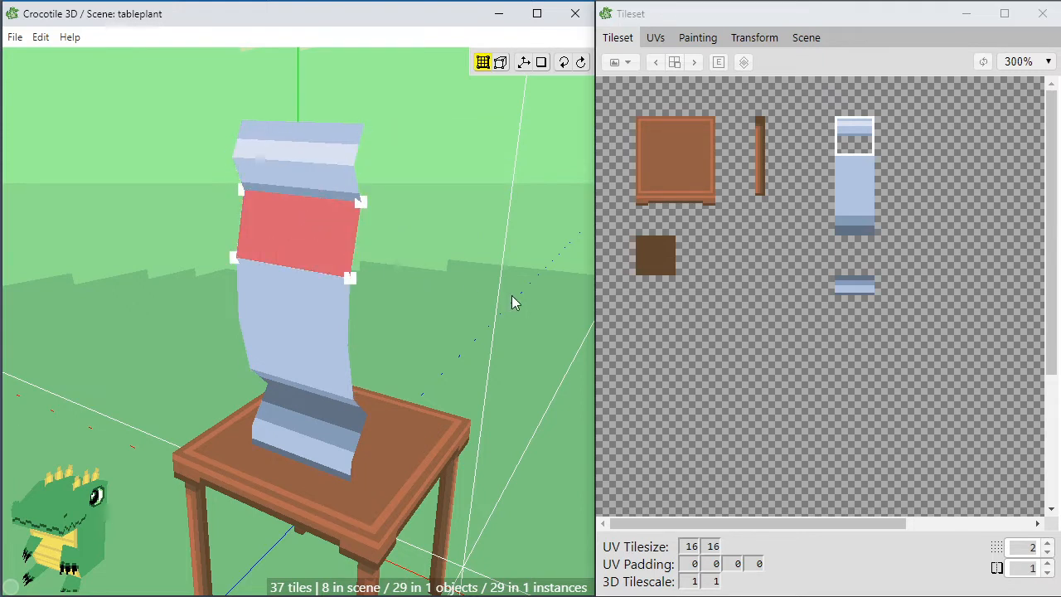
{"action": "mouse_move", "coordinate": [471, 332]}
{"action": "right_mouse_down"}
{"action": "mouse_move", "coordinate": [526, 321]}
{"action": "mouse_move", "coordinate": [471, 334]}
{"action": "right_mouse_up"}
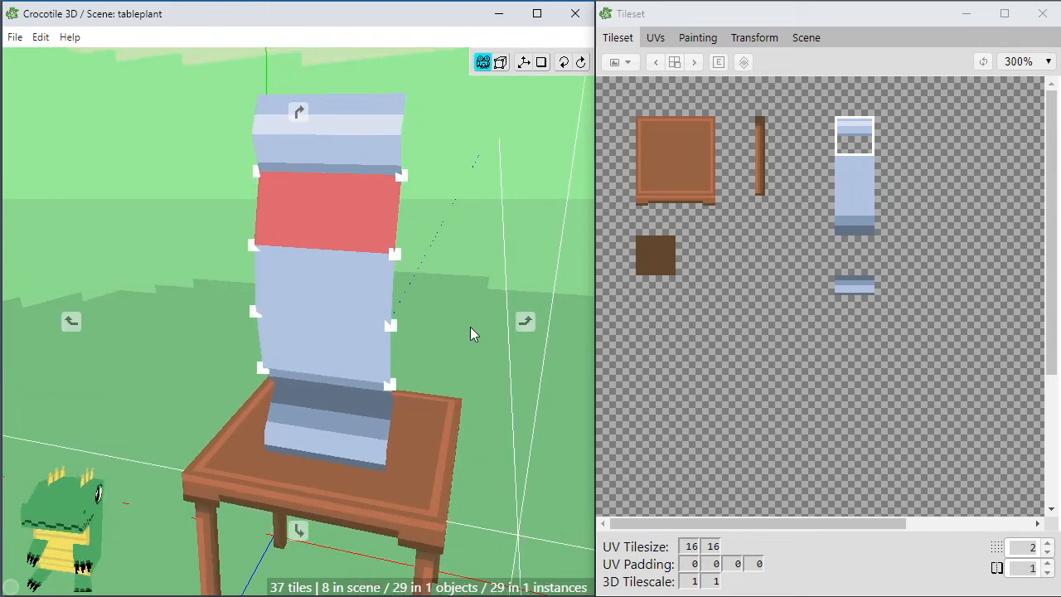
{"action": "key", "text": "space"}
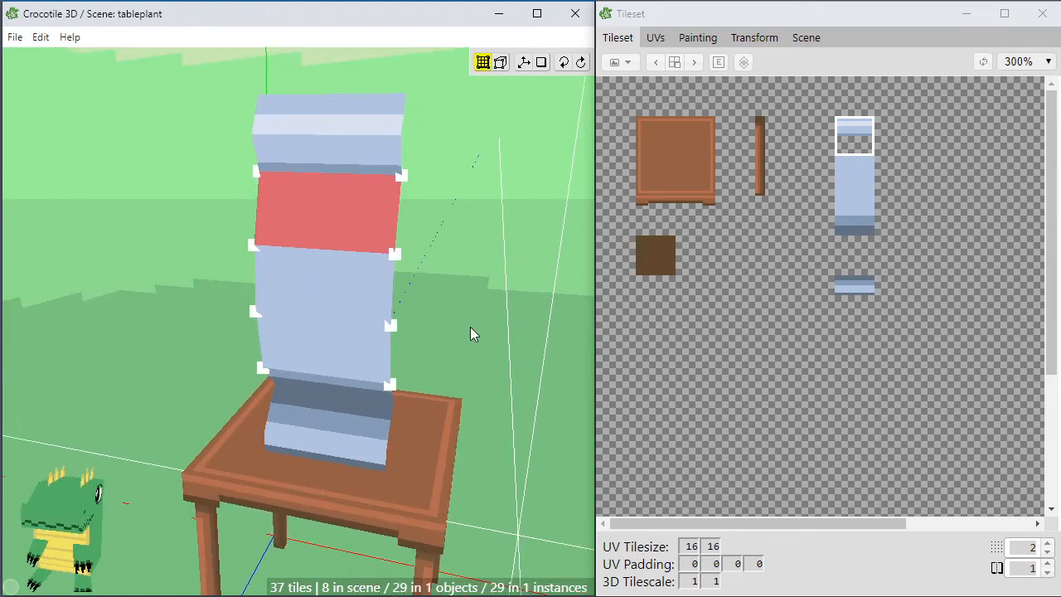
{"action": "scroll", "coordinate": [470, 326], "scroll_direction": "down", "scroll_amount": 2}
{"action": "key", "text": "space"}
{"action": "left_click_drag", "start_coordinate": [471, 326], "coordinate": [356, 349]}
{"action": "left_click", "coordinate": [441, 338]}
{"action": "key", "text": "ctrl+z"}
{"action": "scroll", "coordinate": [432, 341], "scroll_direction": "up", "scroll_amount": 2}
{"action": "key", "text": "space"}
{"action": "scroll", "coordinate": [432, 342], "scroll_direction": "down", "scroll_amount": 1}
{"action": "key", "text": "space"}
{"action": "left_click", "coordinate": [362, 352]}
{"action": "left_click_drag", "start_coordinate": [196, 323], "coordinate": [74, 251]}
{"action": "key", "text": "space"}
{"action": "key", "text": "space"}
Shift the vase's top five vertex rows outward to bulge the body.
{"action": "left_click_drag", "start_coordinate": [172, 91], "coordinate": [395, 267]}
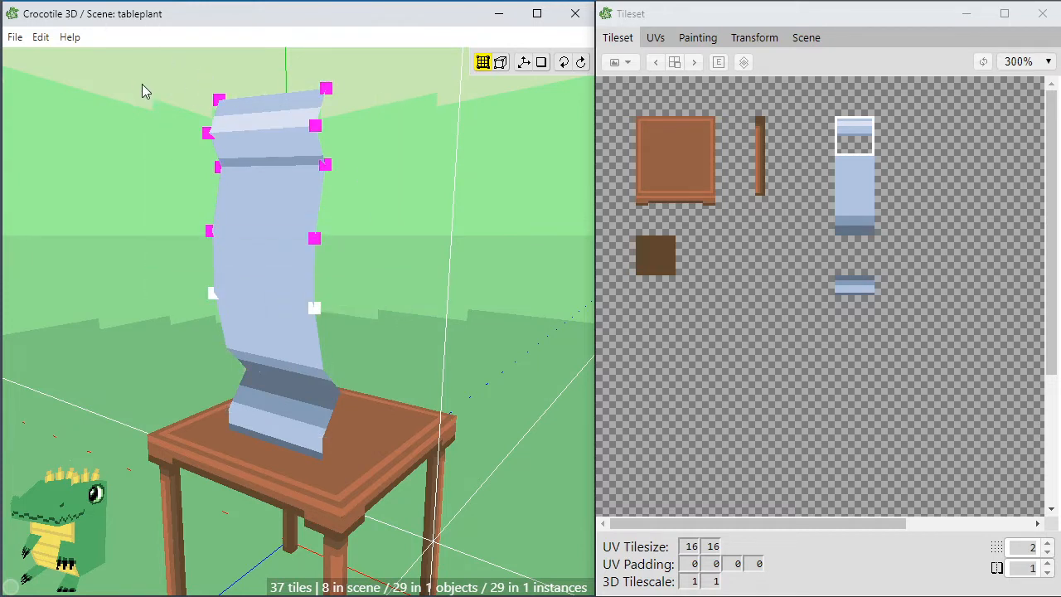
{"action": "left_click_drag", "start_coordinate": [146, 77], "coordinate": [389, 316]}
{"action": "right_click_drag", "start_coordinate": [389, 317], "coordinate": [416, 372]}
{"action": "key", "text": "space"}
{"action": "mouse_move", "coordinate": [265, 374]}
{"action": "left_mouse_down"}
{"action": "mouse_move", "coordinate": [309, 374]}
{"action": "mouse_move", "coordinate": [248, 380]}
{"action": "left_mouse_up"}
{"action": "scroll", "coordinate": [266, 375], "scroll_direction": "up", "scroll_amount": 3}
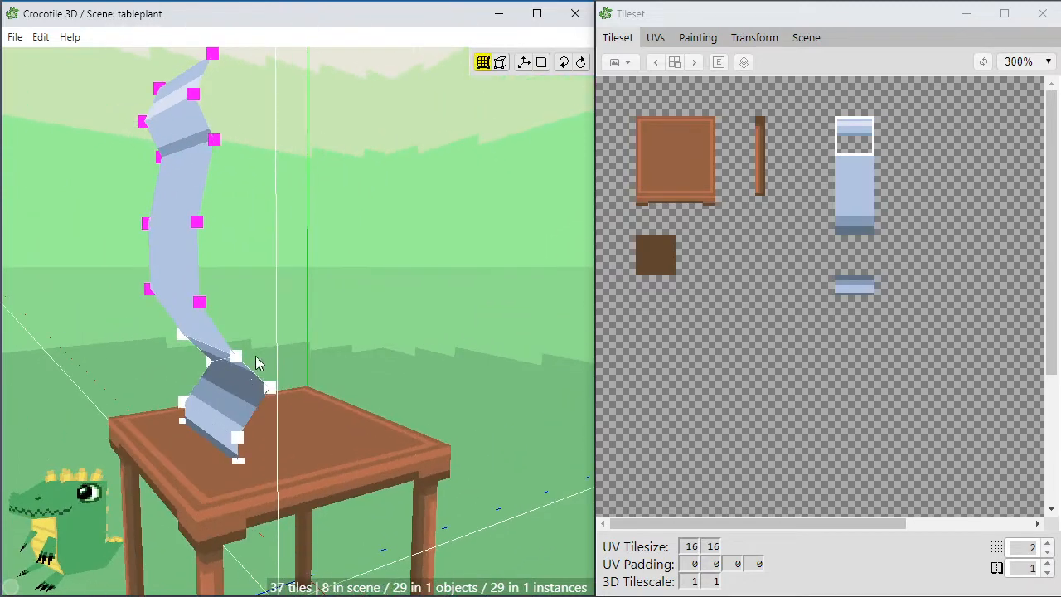
{"action": "left_click", "coordinate": [258, 357]}
Move the vase's top four vertex rows two grid steps down and two grid steps inward.
{"action": "key", "text": "space"}
{"action": "right_click_drag", "start_coordinate": [292, 144], "coordinate": [307, 165]}
{"action": "right_click_drag", "start_coordinate": [222, 153], "coordinate": [283, 93]}
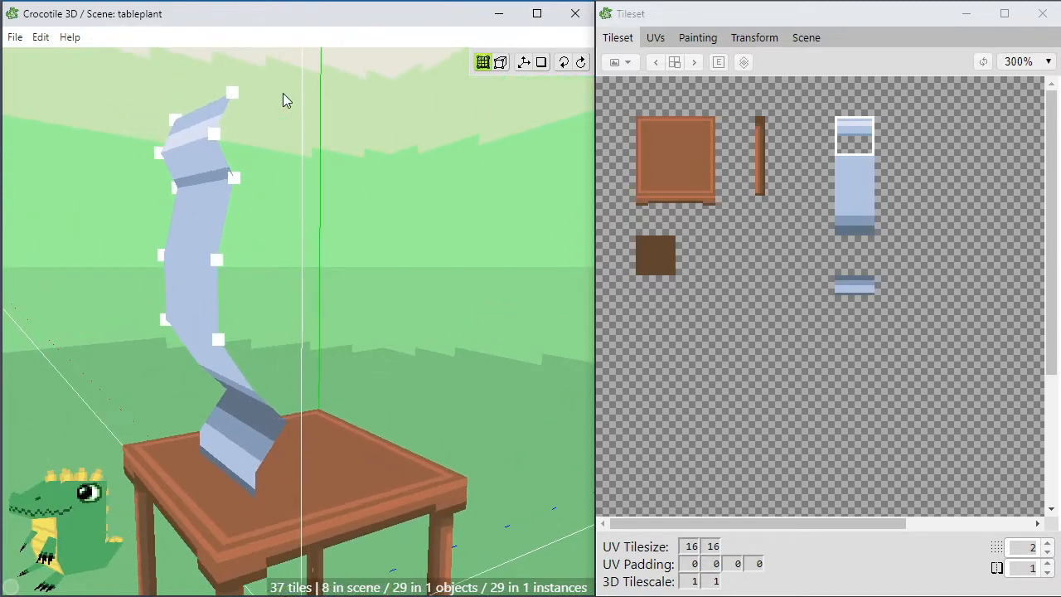
{"action": "key", "text": "space"}
{"action": "left_click_drag", "start_coordinate": [280, 83], "coordinate": [101, 277]}
{"action": "key", "text": "s"}
{"action": "key", "text": "d"}
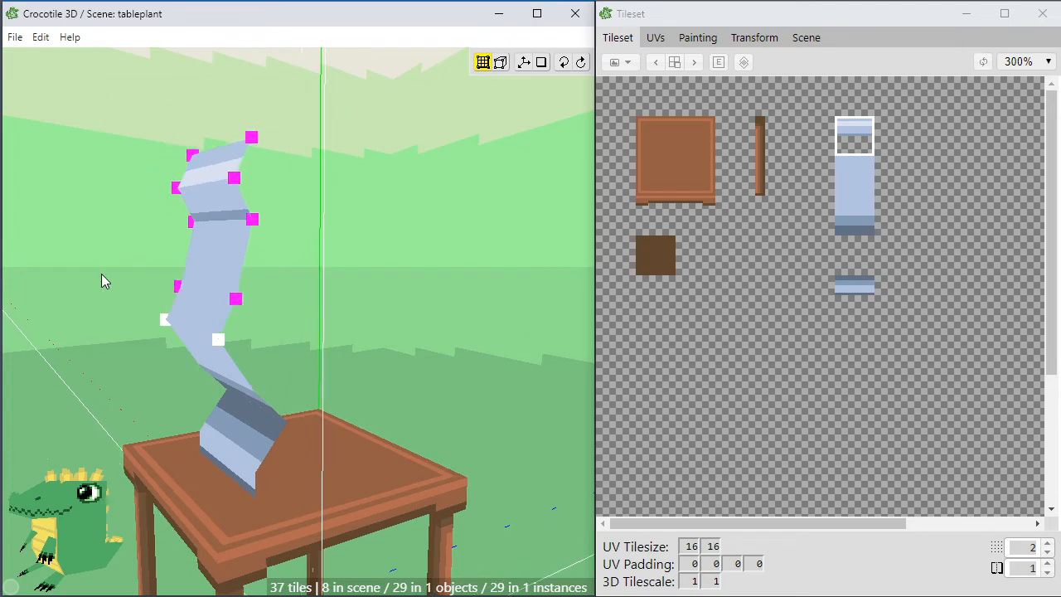
{"action": "key", "text": "d"}
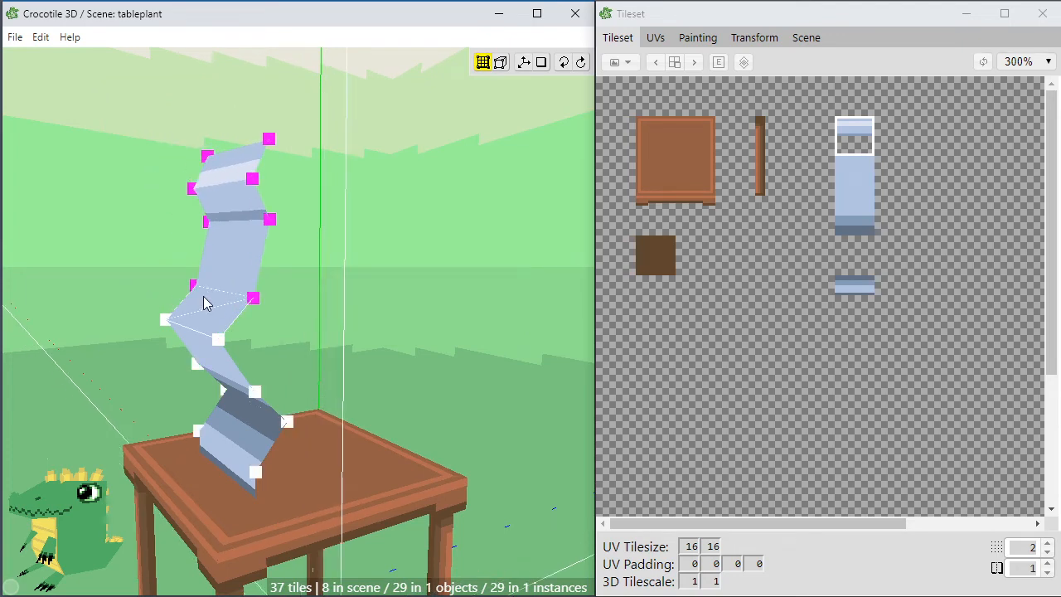
{"action": "left_click", "coordinate": [204, 297]}
Lower the two vertex rows above the base and the bulge row over them by one grid step.
{"action": "key", "text": "space"}
{"action": "left_click_drag", "start_coordinate": [238, 303], "coordinate": [238, 325]}
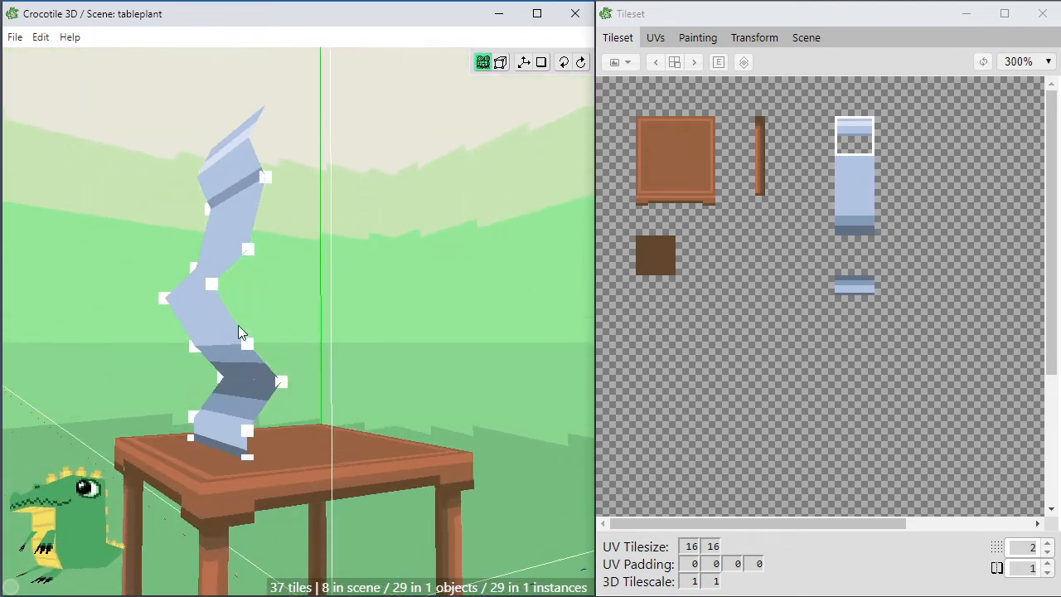
{"action": "key", "text": "space"}
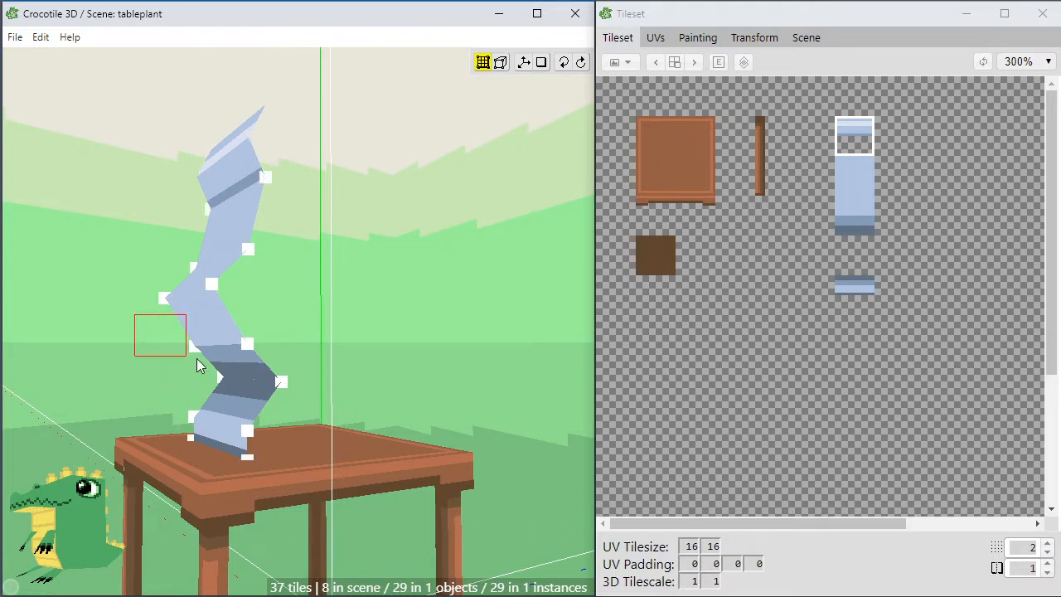
{"action": "left_click_drag", "start_coordinate": [197, 358], "coordinate": [306, 393]}
{"action": "key", "text": "s"}
{"action": "key", "text": "a"}
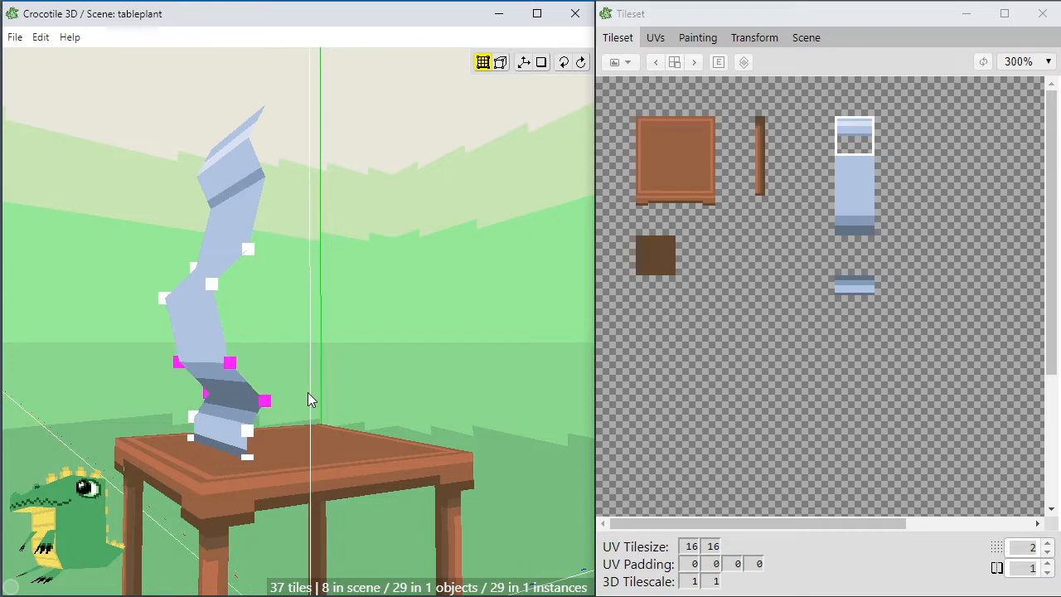
{"action": "key", "text": "d"}
{"action": "left_click_drag", "start_coordinate": [126, 276], "coordinate": [176, 321]}
{"action": "key", "text": "s"}
Lower the vase's top five vertex rows one grid step, and the top six rows one more step.
{"action": "key", "text": "space"}
{"action": "mouse_move", "coordinate": [294, 325]}
{"action": "left_mouse_down"}
{"action": "mouse_move", "coordinate": [257, 328]}
{"action": "mouse_move", "coordinate": [292, 329]}
{"action": "left_mouse_up"}
{"action": "left_click", "coordinate": [303, 264]}
{"action": "left_click_drag", "start_coordinate": [319, 103], "coordinate": [131, 357]}
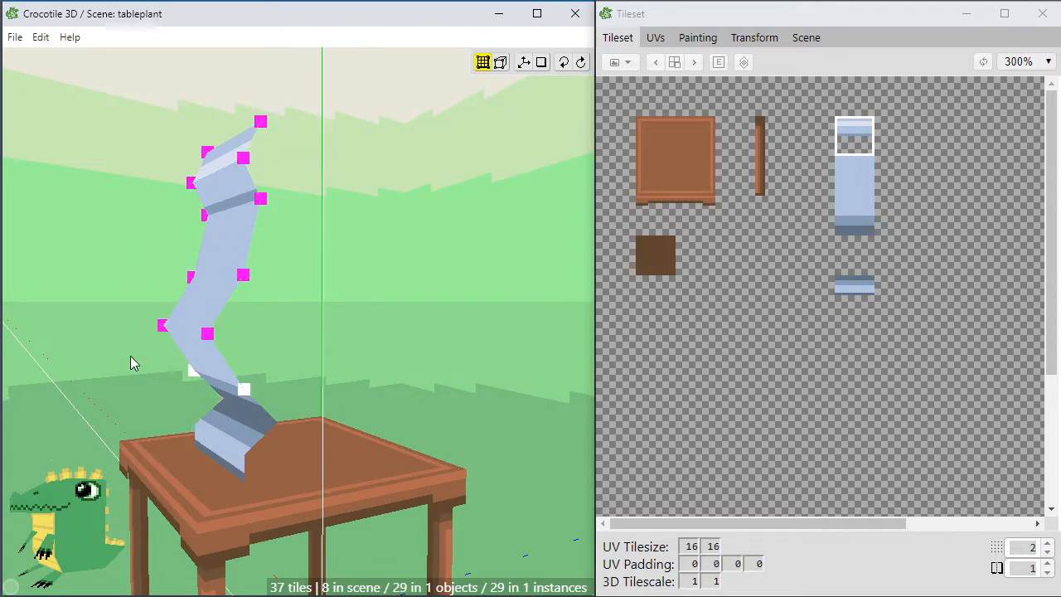
{"action": "key", "text": "s"}
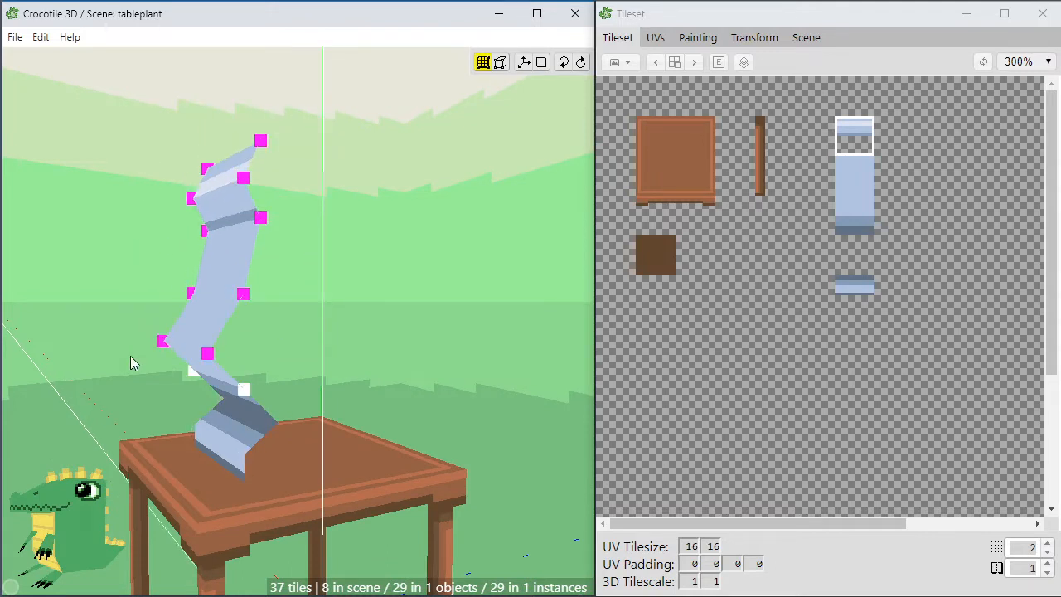
{"action": "left_click", "coordinate": [310, 227]}
{"action": "left_click_drag", "start_coordinate": [343, 76], "coordinate": [118, 393]}
{"action": "key", "text": "s"}
{"action": "left_click", "coordinate": [310, 423]}
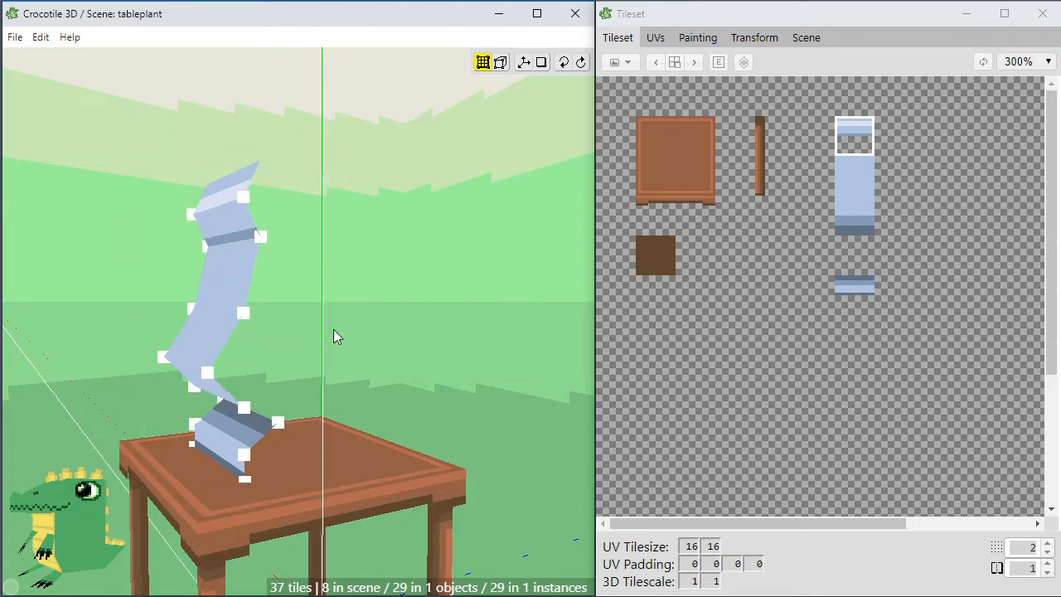
Lower the vase's top four vertex rows one grid step, and the top three rows two more steps.
{"action": "left_click_drag", "start_coordinate": [340, 130], "coordinate": [124, 322]}
{"action": "key", "text": "s"}
{"action": "key", "text": "a"}
{"action": "key", "text": "d"}
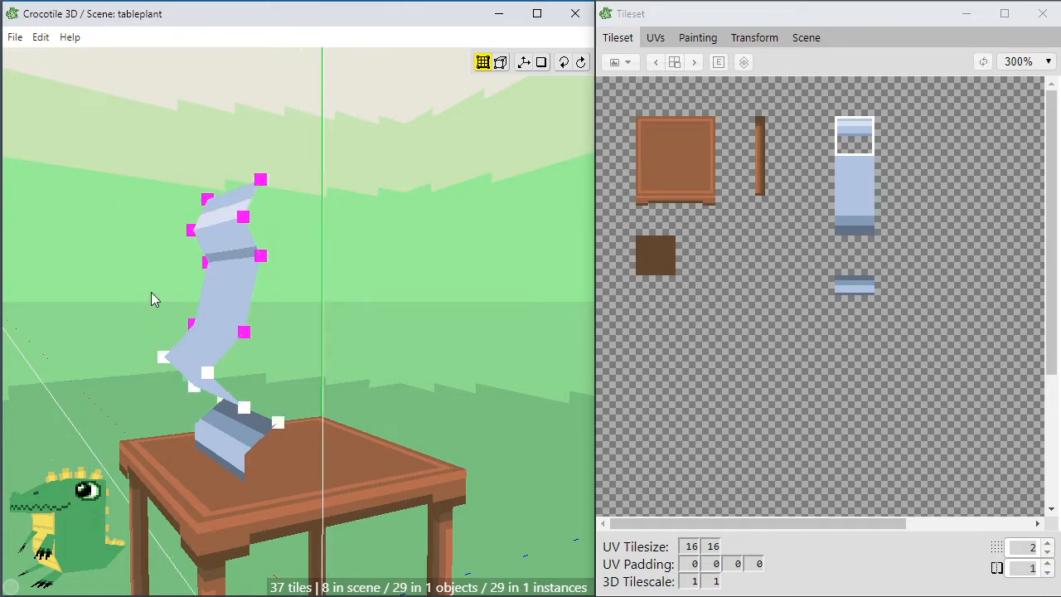
{"action": "key", "text": "s"}
{"action": "left_click_drag", "start_coordinate": [306, 115], "coordinate": [147, 277]}
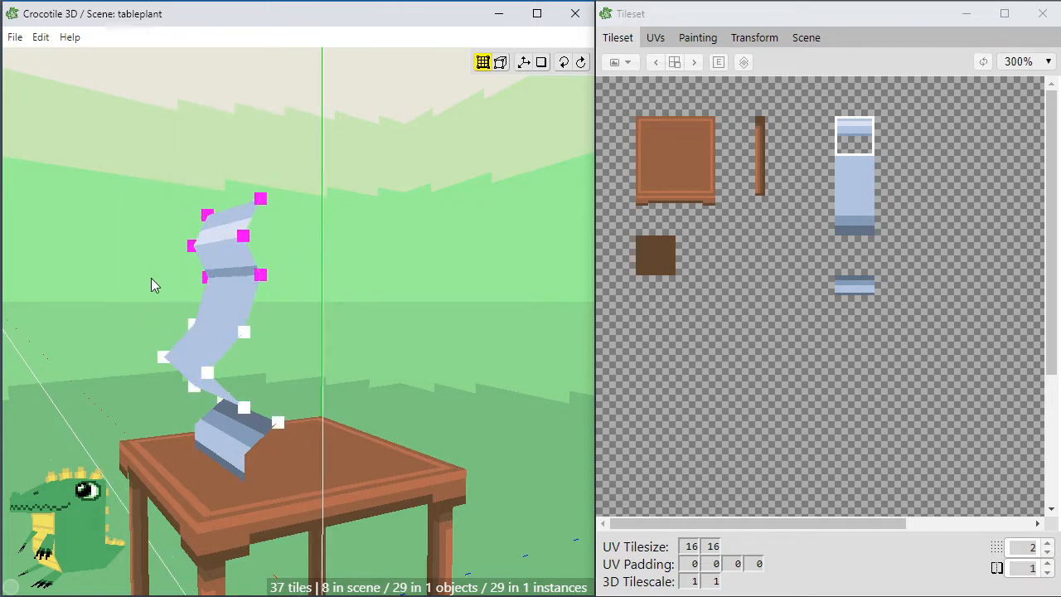
{"action": "key", "text": "s"}
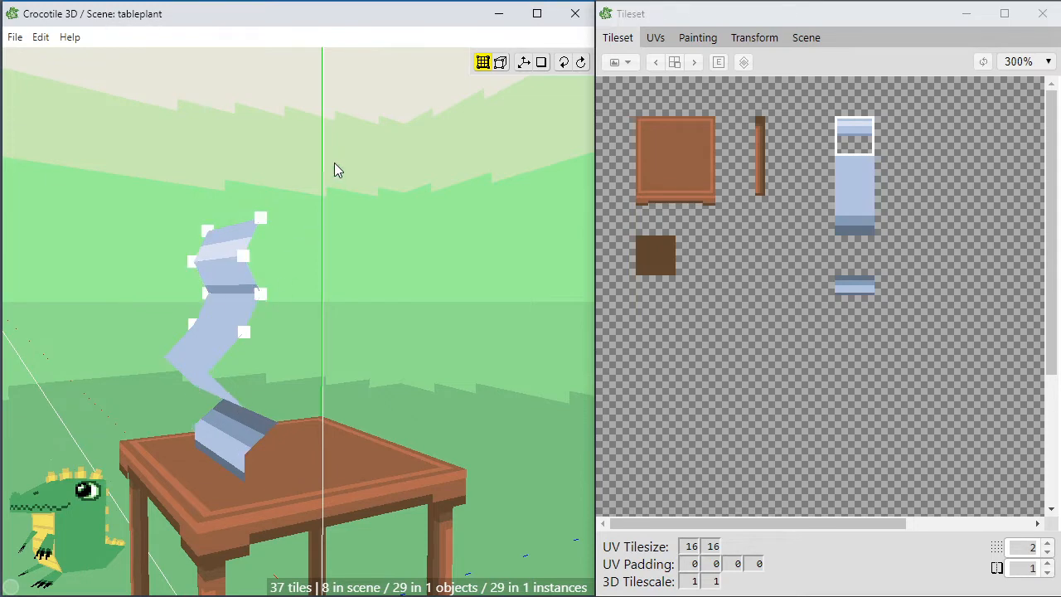
Move the vase's top five vertex rows one grid step inward toward the table's centre.
{"action": "left_click_drag", "start_coordinate": [334, 163], "coordinate": [96, 376]}
{"action": "key", "text": "d"}
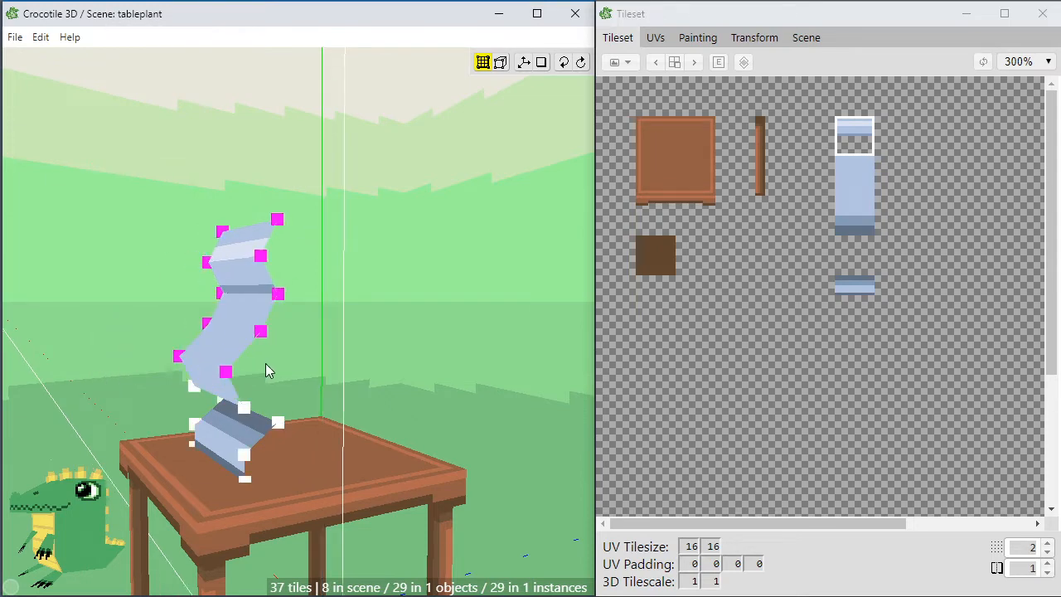
{"action": "left_click", "coordinate": [265, 363]}
Shorten the vase's rim by lowering its top two vertex rows one grid step and the topmost row one more.
{"action": "key", "text": "space"}
{"action": "left_click_drag", "start_coordinate": [265, 363], "coordinate": [347, 357]}
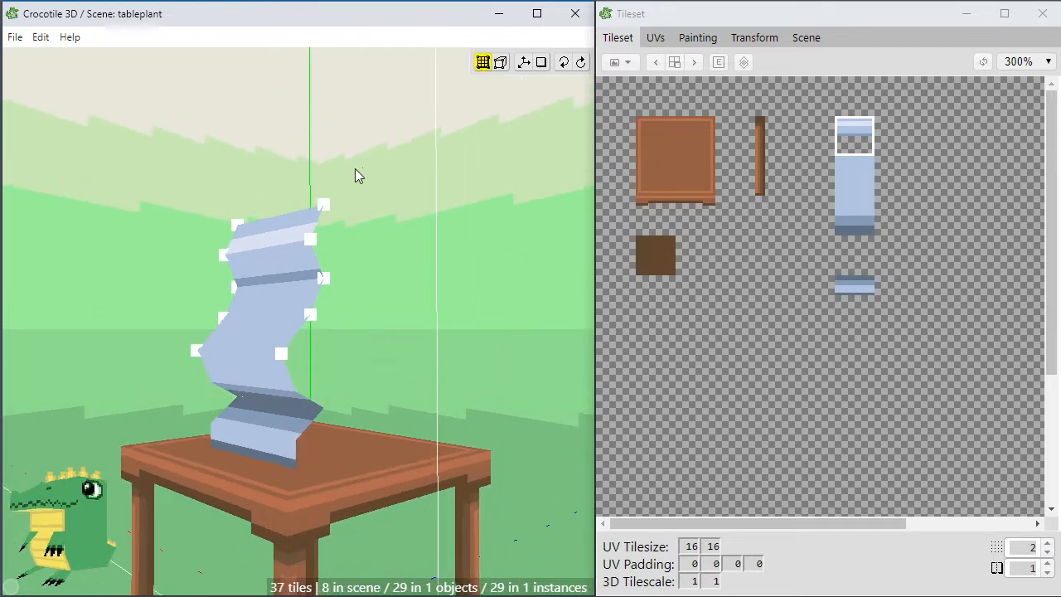
{"action": "left_click_drag", "start_coordinate": [363, 167], "coordinate": [190, 273]}
{"action": "key", "text": "s"}
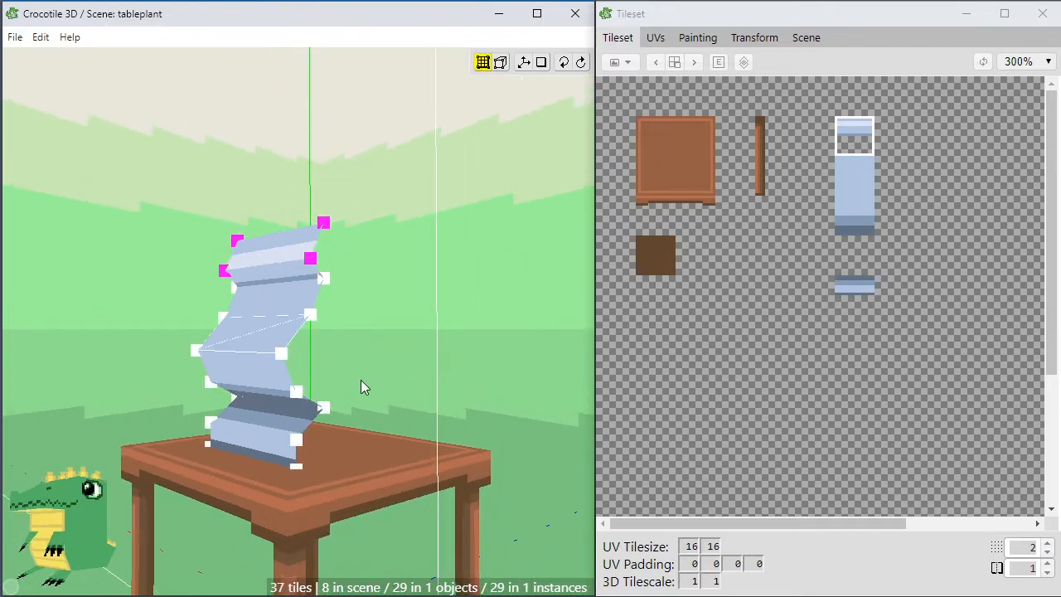
{"action": "key", "text": "space"}
{"action": "left_click_drag", "start_coordinate": [365, 398], "coordinate": [286, 401]}
{"action": "left_click_drag", "start_coordinate": [332, 182], "coordinate": [168, 251]}
Examine the reshaped vase profile on the table from several angles.
{"action": "key", "text": "space"}
{"action": "left_click_drag", "start_coordinate": [398, 411], "coordinate": [489, 416]}
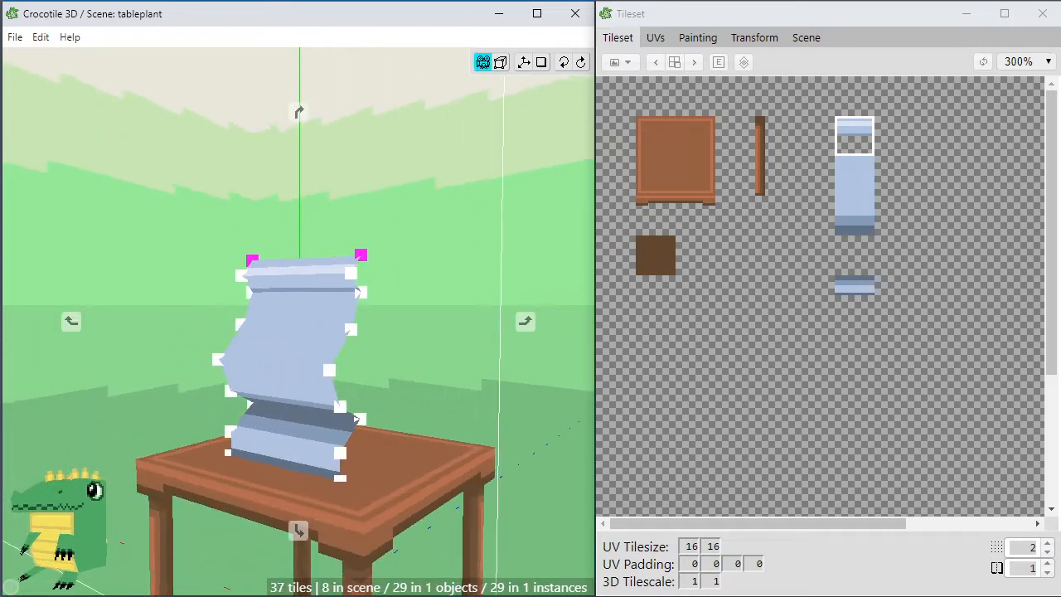
{"action": "key", "text": "space"}
{"action": "left_click", "coordinate": [489, 415]}
{"action": "key", "text": "space"}
{"action": "left_click_drag", "start_coordinate": [477, 461], "coordinate": [451, 451]}
{"action": "key", "text": "space"}
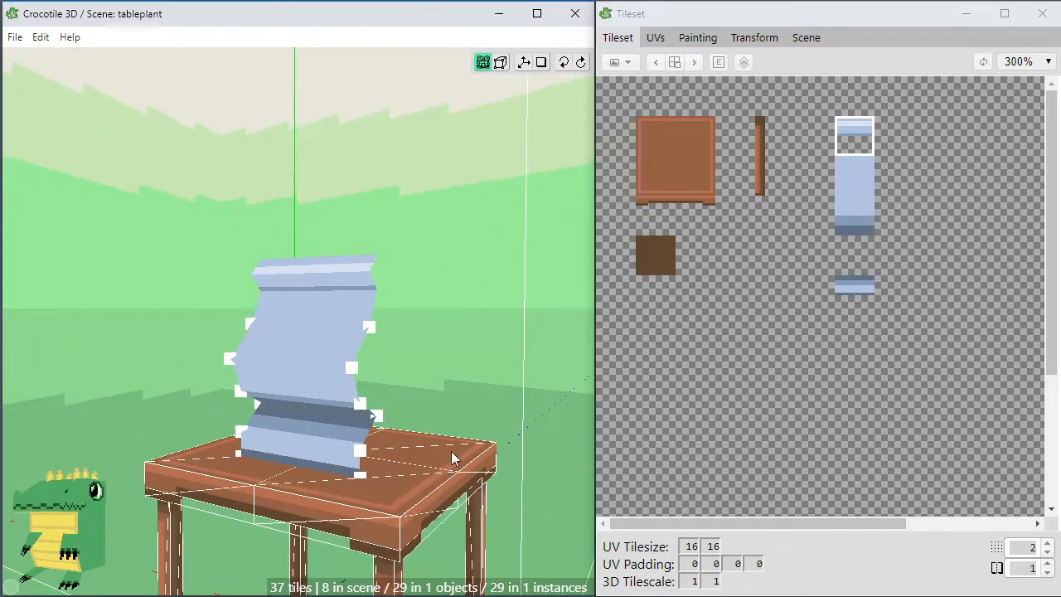
{"action": "key", "text": "space"}
{"action": "right_click_drag", "start_coordinate": [451, 450], "coordinate": [449, 365]}
{"action": "key", "text": "space"}
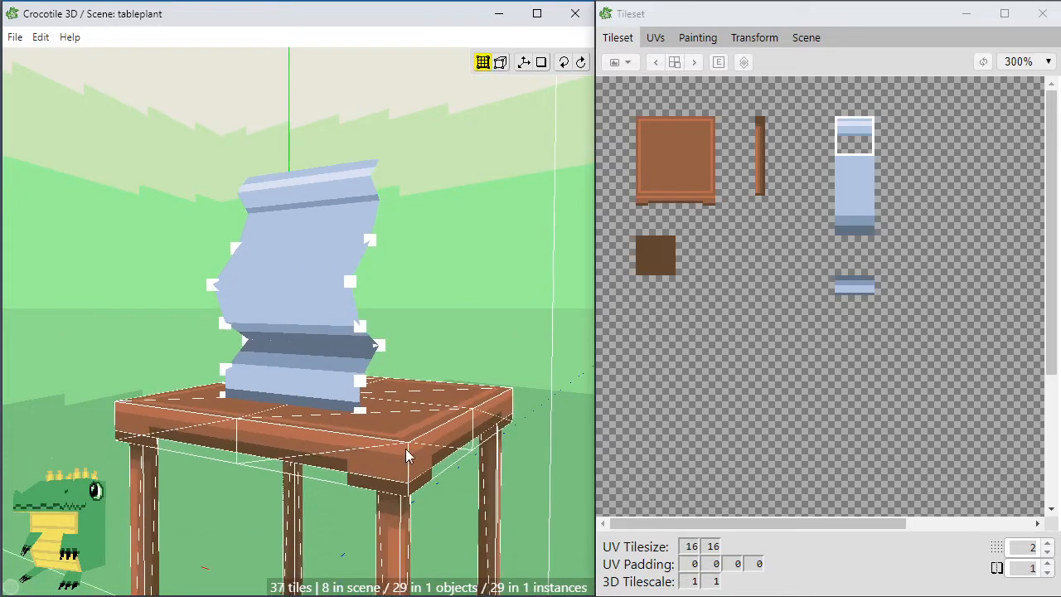
{"action": "key", "text": "space"}
{"action": "left_click_drag", "start_coordinate": [406, 449], "coordinate": [460, 456]}
{"action": "left_click_drag", "start_coordinate": [514, 353], "coordinate": [433, 342]}
{"action": "key", "text": "space"}
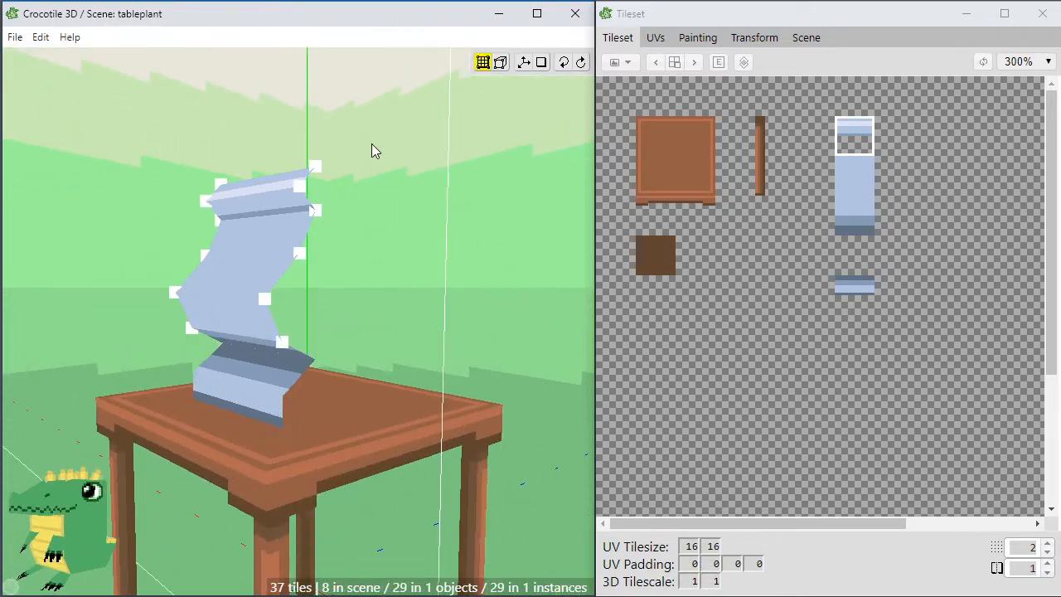
{"action": "key", "text": "space"}
{"action": "left_click_drag", "start_coordinate": [233, 330], "coordinate": [355, 288]}
{"action": "key", "text": "space"}
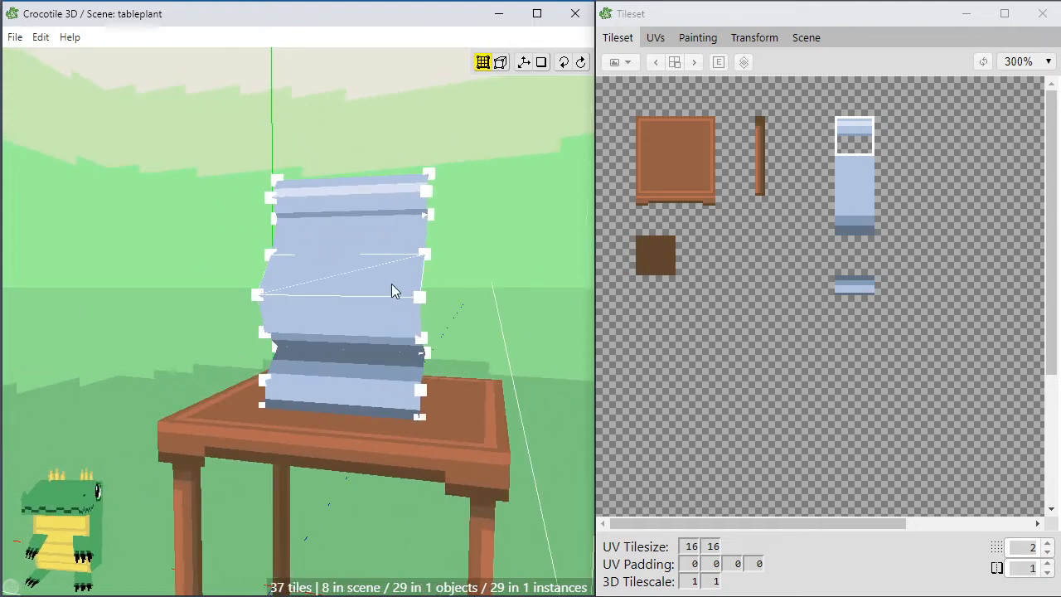
Select all of the vase's tiles and resize them to 0.5 on all three axes about the crosshair on the tabletop.
{"action": "left_click_drag", "start_coordinate": [471, 142], "coordinate": [380, 396]}
{"action": "key", "text": "space"}
{"action": "right_click_drag", "start_coordinate": [401, 425], "coordinate": [369, 400]}
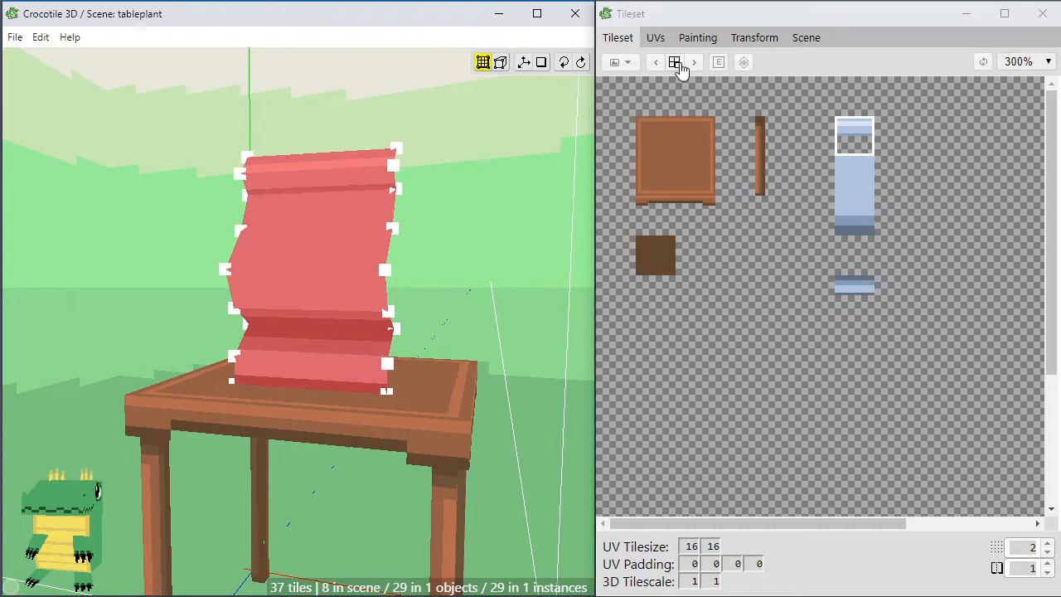
{"action": "left_click", "coordinate": [741, 39]}
{"action": "left_click", "coordinate": [388, 402]}
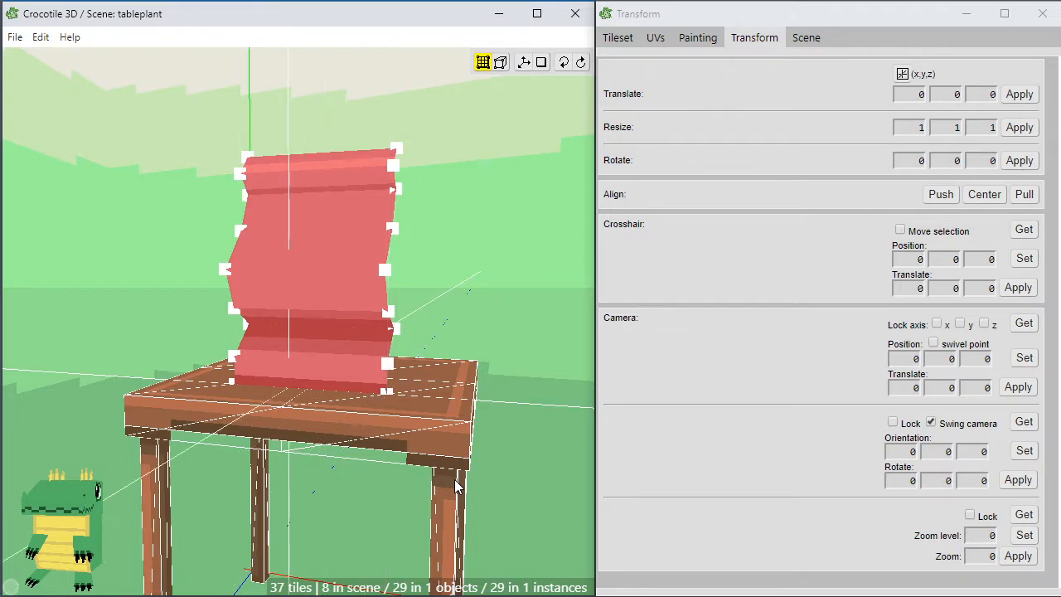
{"action": "scroll", "coordinate": [437, 508], "scroll_direction": "up", "scroll_amount": 1}
{"action": "scroll", "coordinate": [437, 507], "scroll_direction": "up", "scroll_amount": 1}
{"action": "right_click_drag", "start_coordinate": [437, 507], "coordinate": [412, 492]}
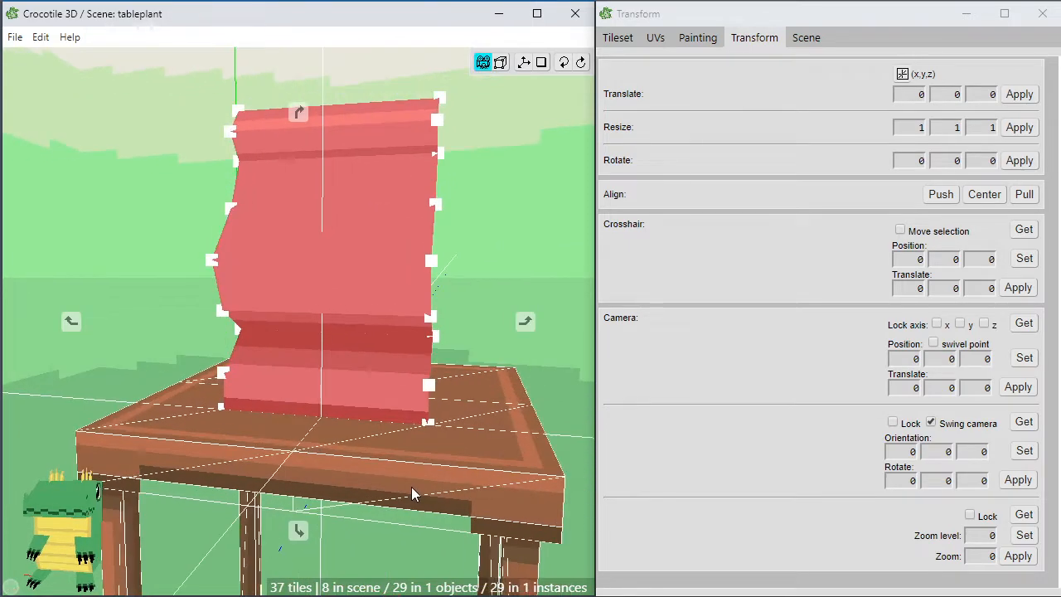
{"action": "double_click", "coordinate": [915, 129]}
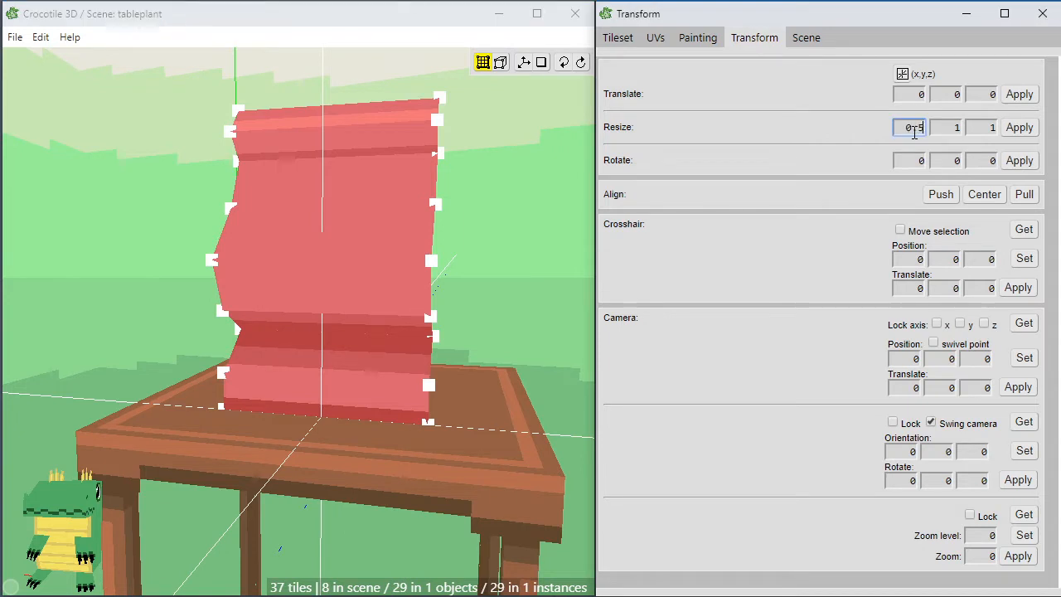
{"action": "double_click", "coordinate": [945, 127]}
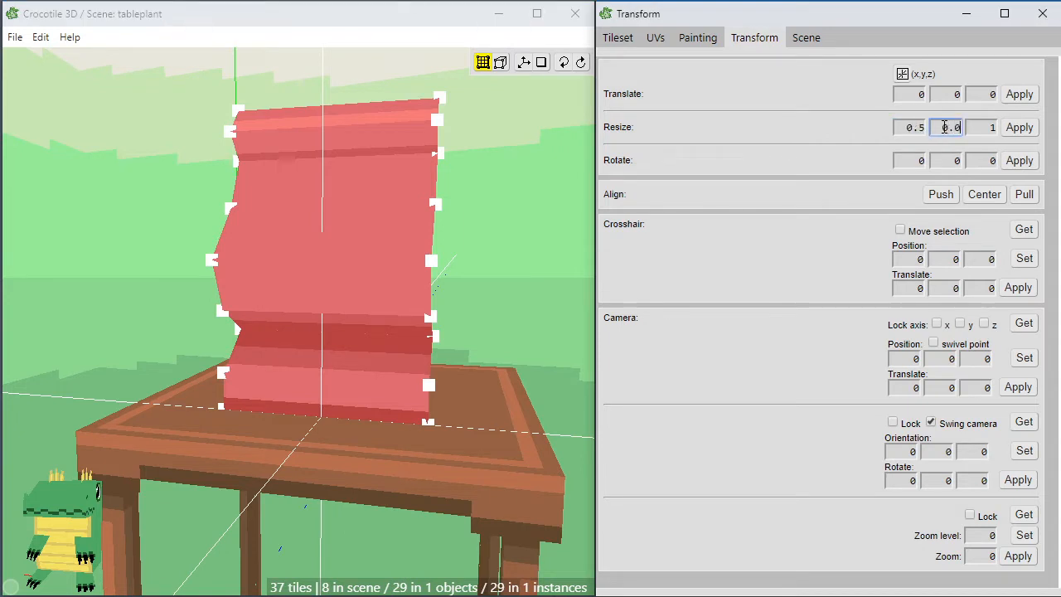
{"action": "double_click", "coordinate": [980, 128]}
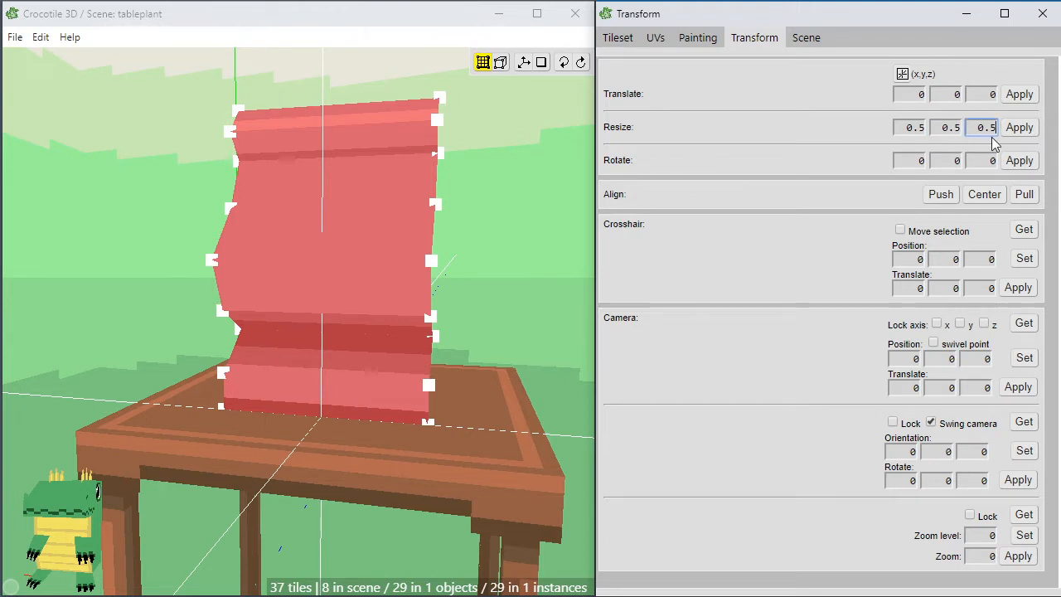
{"action": "left_click", "coordinate": [1020, 130]}
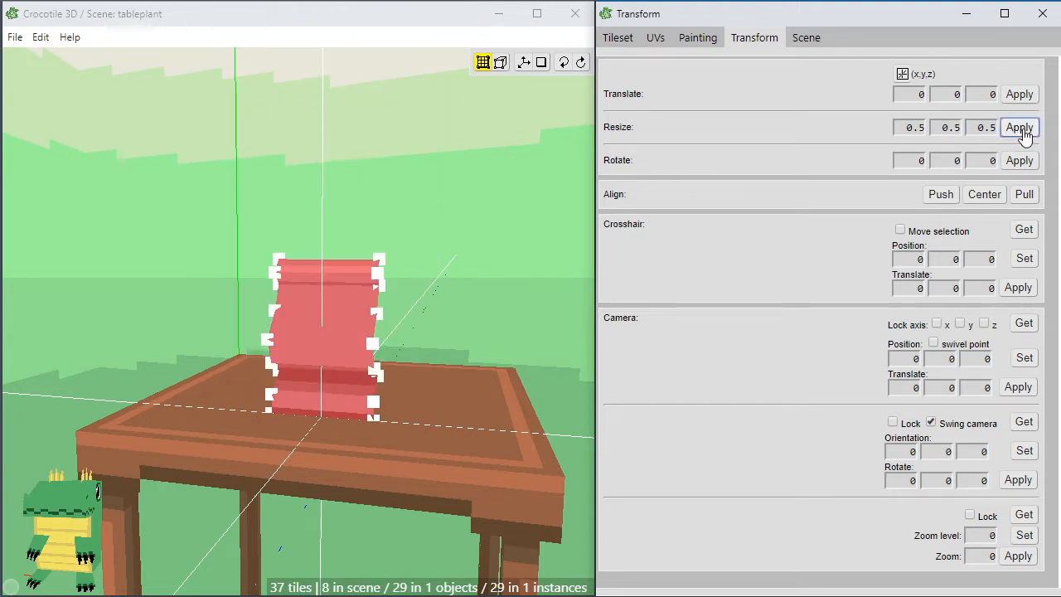
Set the tileset grid spacing to 1 for finer movement steps around the resized vase.
{"action": "left_click", "coordinate": [464, 188]}
{"action": "scroll", "coordinate": [500, 276], "scroll_direction": "up", "scroll_amount": 2}
{"action": "right_click_drag", "start_coordinate": [500, 276], "coordinate": [426, 308]}
{"action": "scroll", "coordinate": [432, 304], "scroll_direction": "up", "scroll_amount": 1}
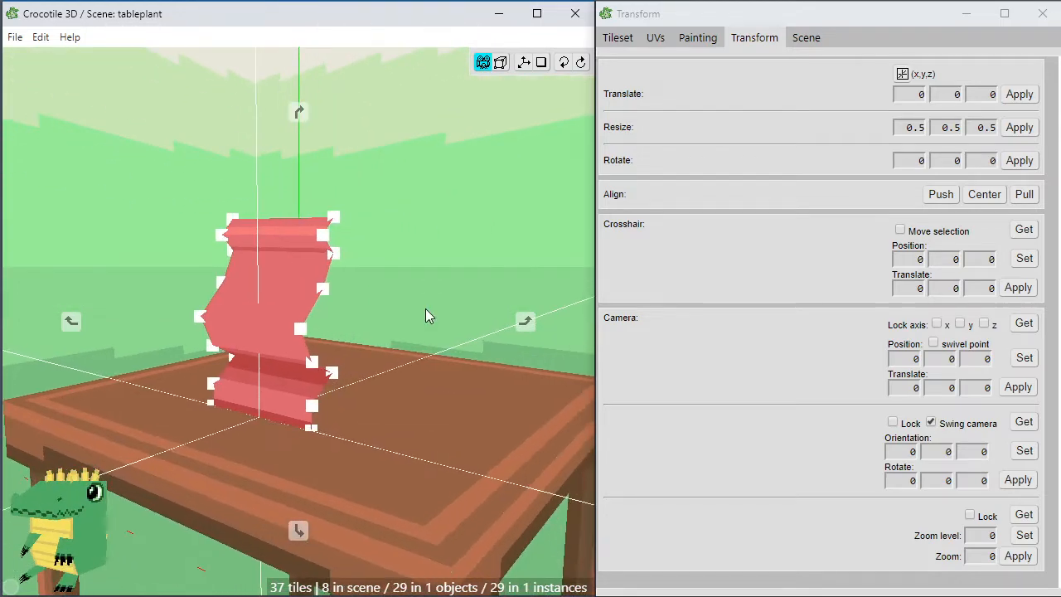
{"action": "scroll", "coordinate": [425, 311], "scroll_direction": "up", "scroll_amount": 2}
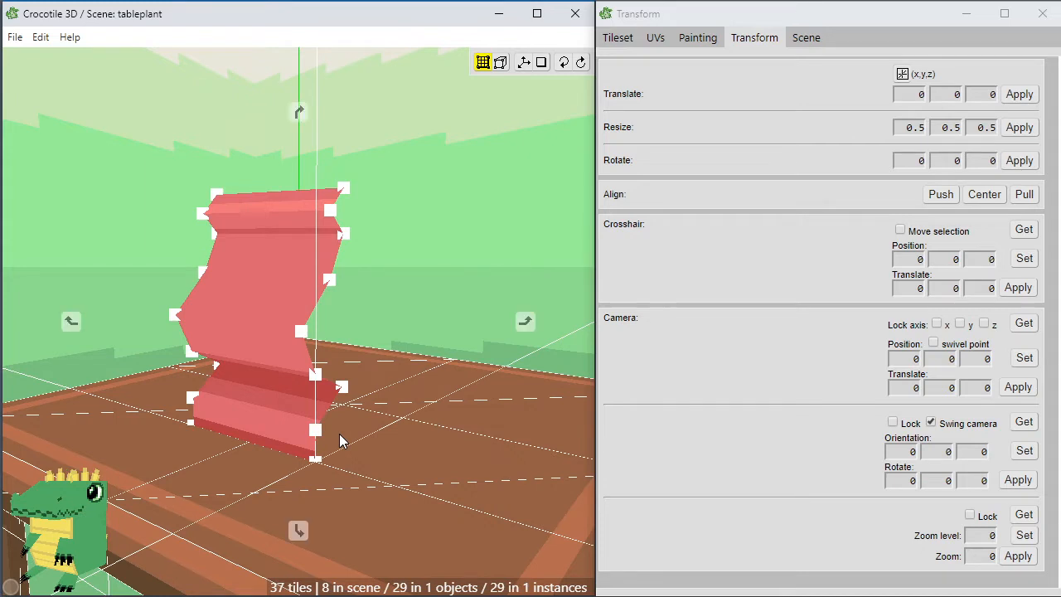
{"action": "left_click", "coordinate": [619, 38]}
{"action": "left_click", "coordinate": [1048, 553]}
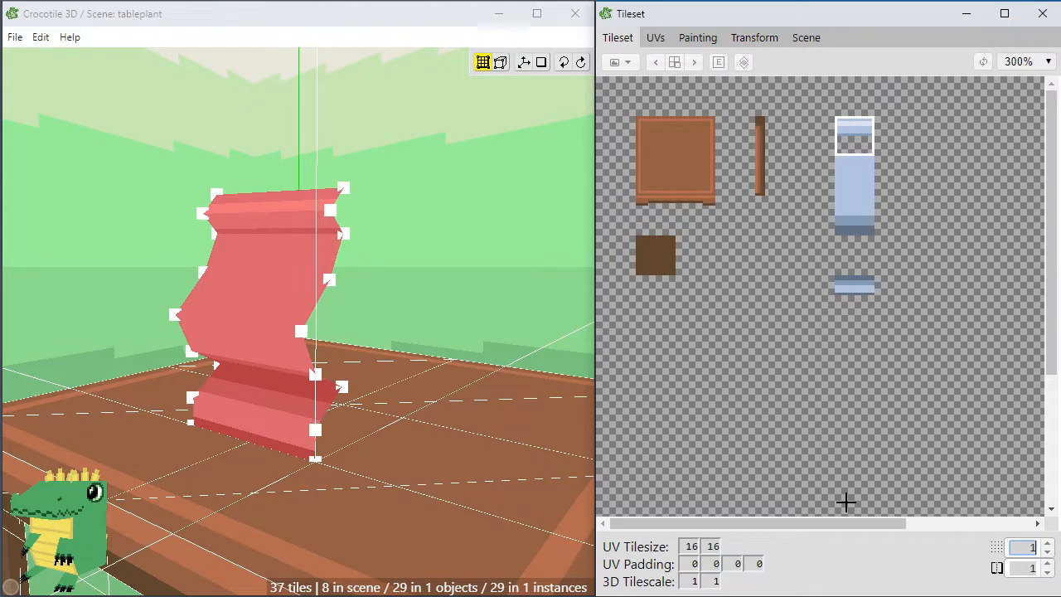
Move the crosshair from the vase's base in line with its innermost side vertices and raise it to the rim's top corner.
{"action": "key", "text": "space"}
{"action": "key", "text": "space"}
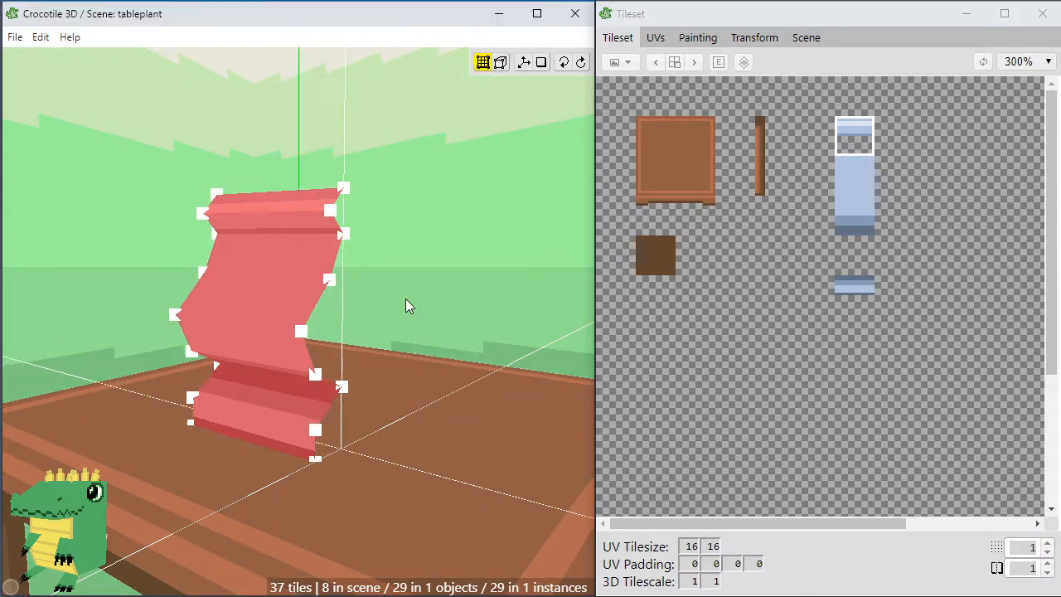
{"action": "key", "text": "space"}
{"action": "key", "text": "space"}
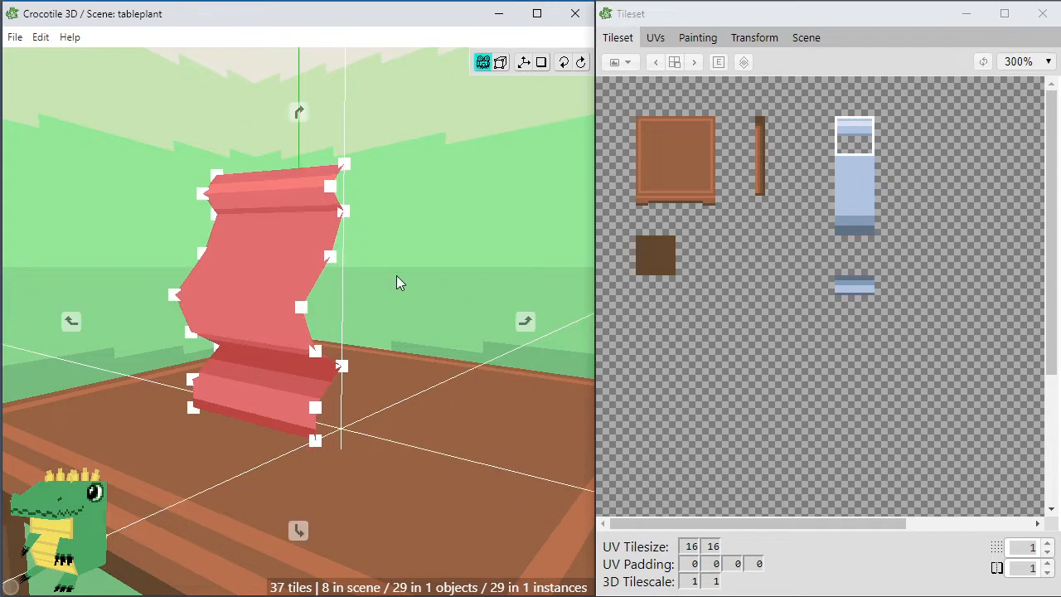
{"action": "key", "text": "w"}
{"action": "key", "text": "w"}
{"action": "key", "text": "s"}
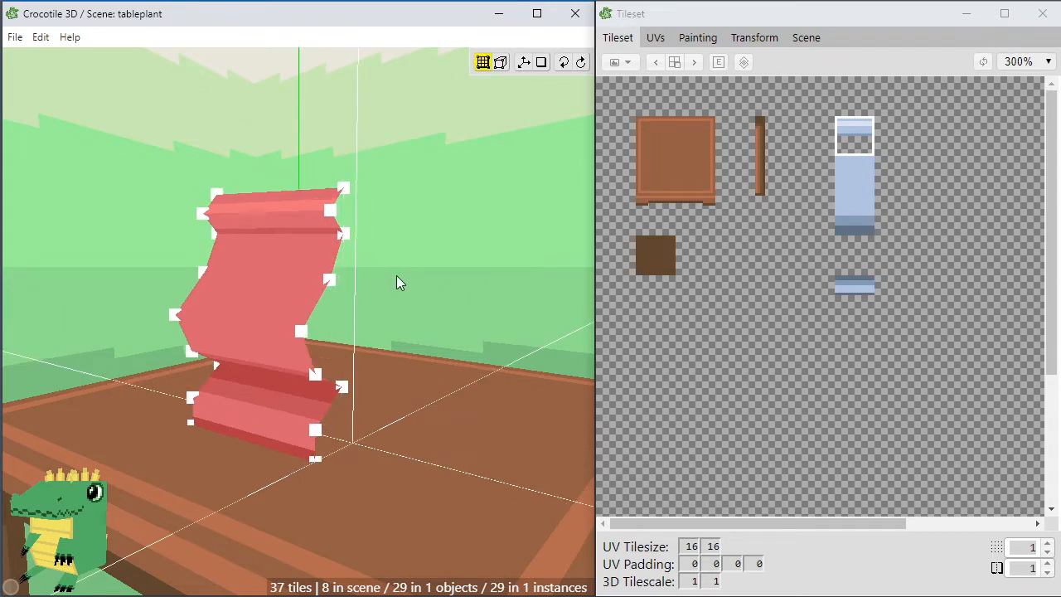
{"action": "key", "text": "s"}
{"action": "key", "text": "r"}
{"action": "key", "text": "r"}
{"action": "key", "text": "r"}
{"action": "key", "text": "r"}
{"action": "key", "text": "r"}
{"action": "key", "text": "r"}
{"action": "key", "text": "r"}
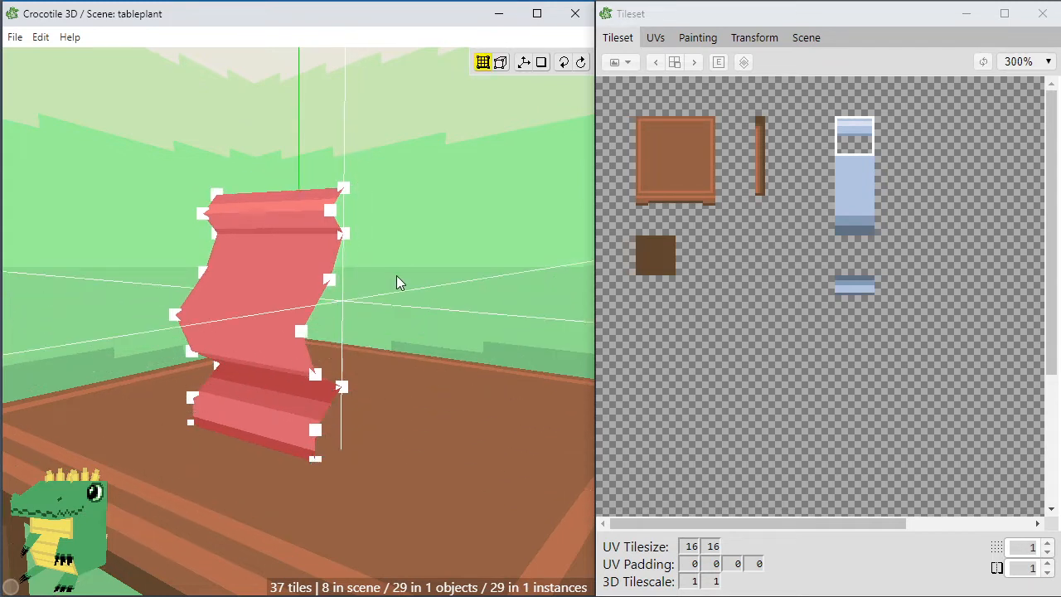
{"action": "key", "text": "r"}
Lower the crosshair along the same vertical line to the height of the vase's fourth vertex row from the top.
{"action": "key", "text": "space"}
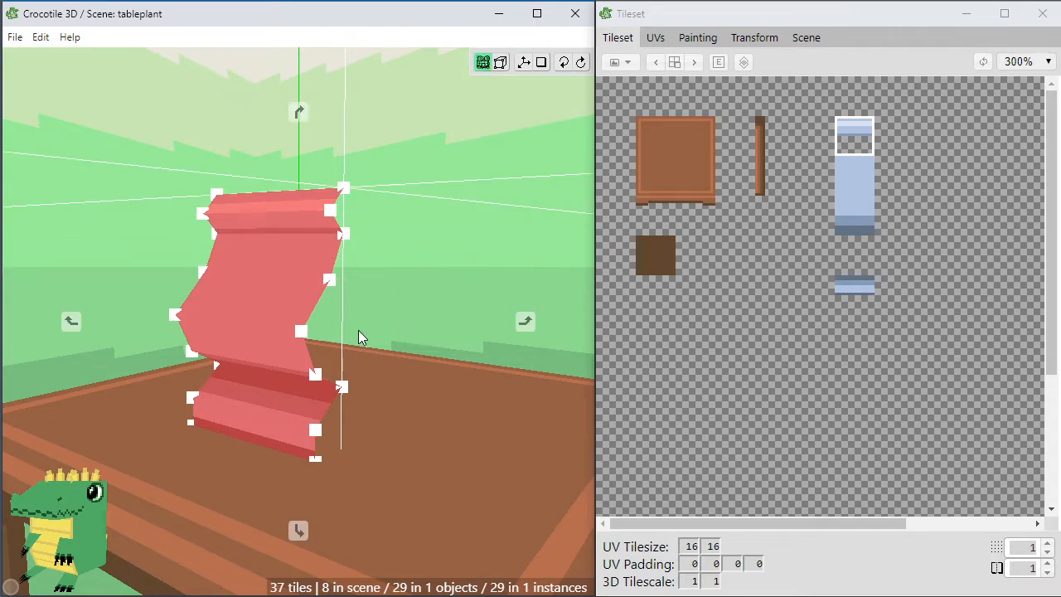
{"action": "left_click_drag", "start_coordinate": [360, 335], "coordinate": [402, 334]}
{"action": "key", "text": "space"}
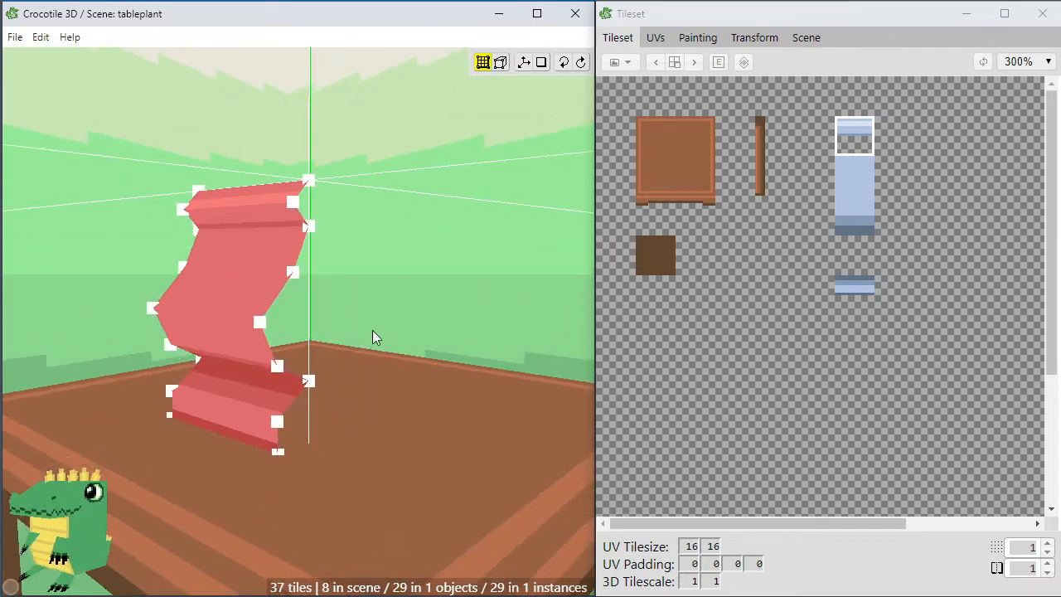
{"action": "key", "text": "space"}
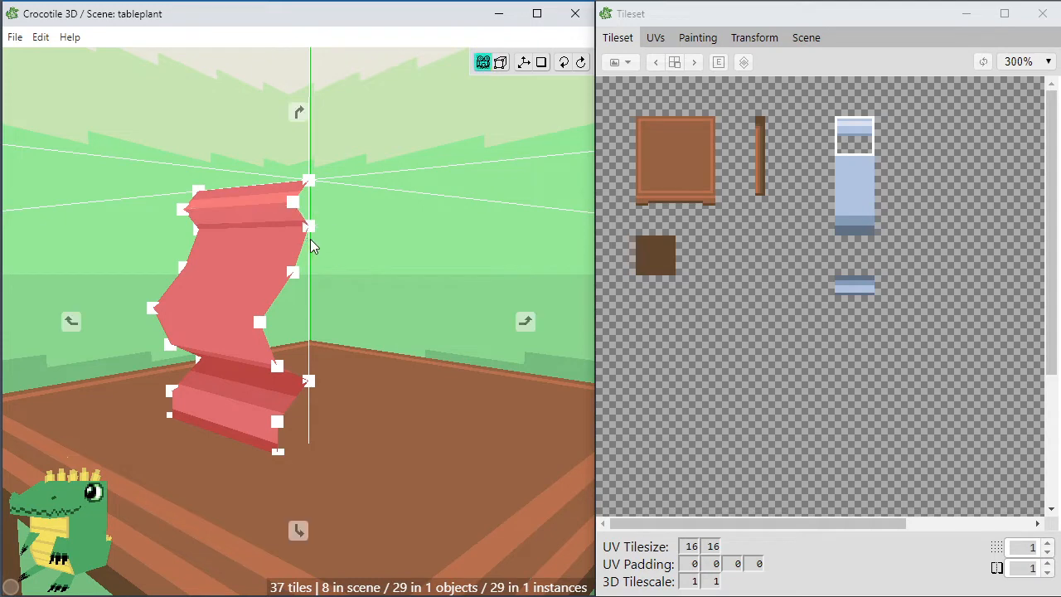
{"action": "scroll", "coordinate": [350, 270], "scroll_direction": "up", "scroll_amount": 2}
{"action": "scroll", "coordinate": [349, 271], "scroll_direction": "up", "scroll_amount": 3}
{"action": "left_click_drag", "start_coordinate": [349, 270], "coordinate": [326, 253]}
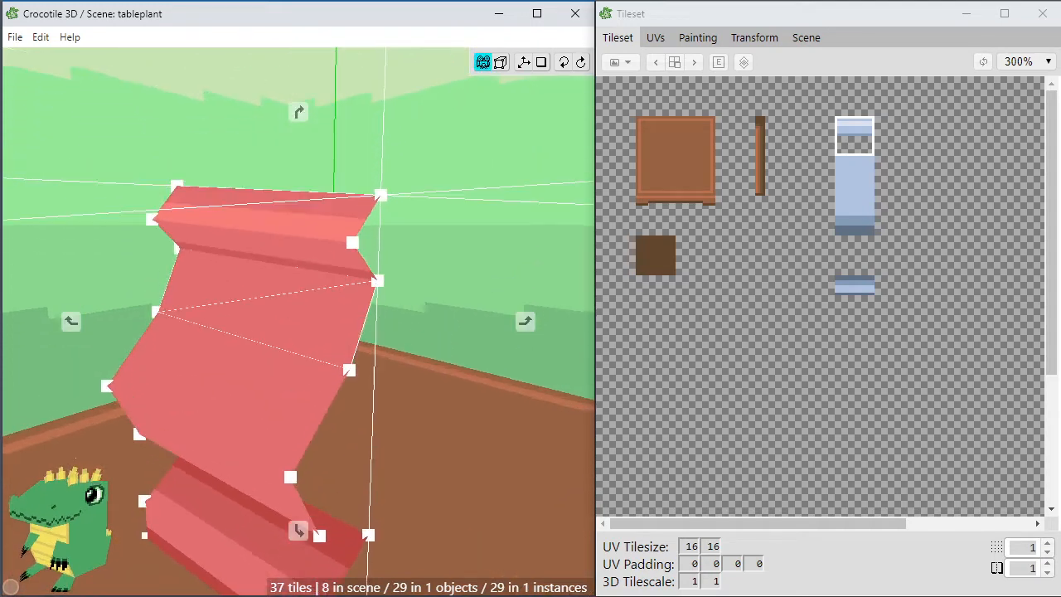
{"action": "key", "text": "space"}
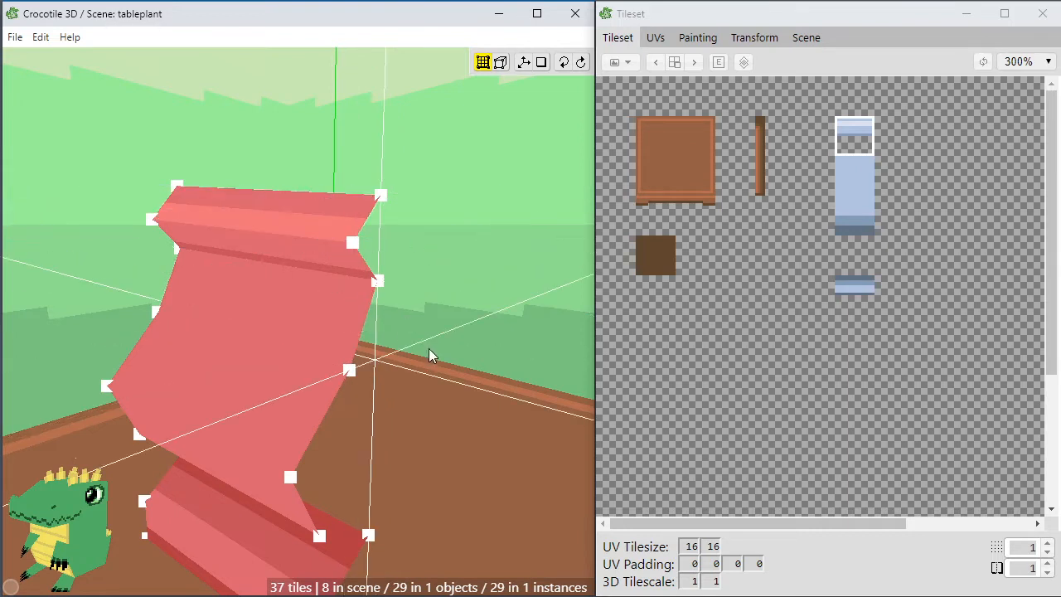
{"action": "middle_click_drag", "start_coordinate": [382, 396], "coordinate": [415, 427]}
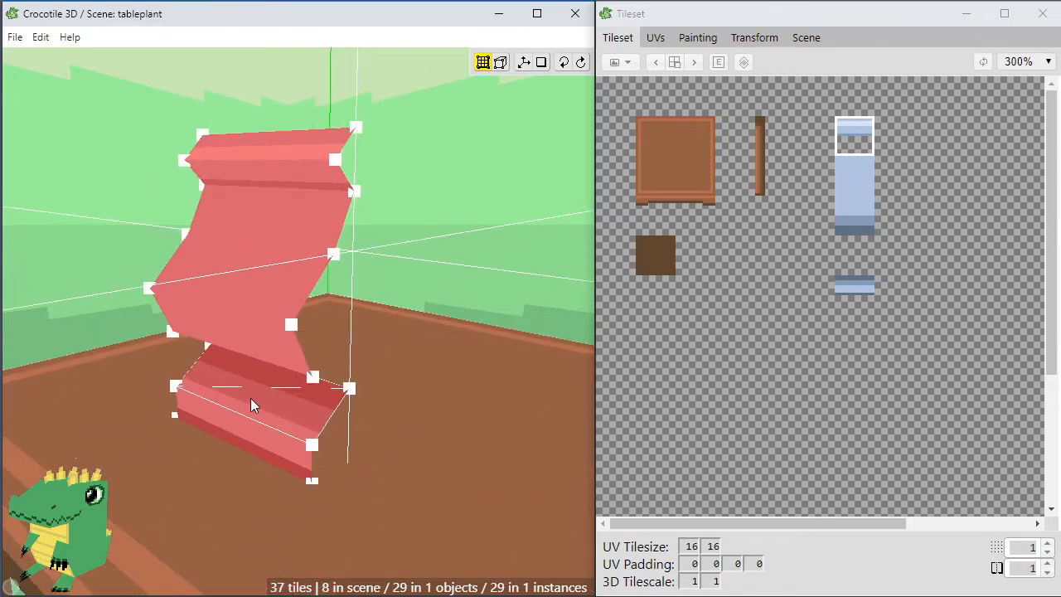
Deselect the vase and examine its profile and the crosshair alignment from several angles.
{"action": "scroll", "coordinate": [254, 452], "scroll_direction": "down", "scroll_amount": 3}
{"action": "middle_click_drag", "start_coordinate": [254, 452], "coordinate": [321, 415]}
{"action": "middle_click_drag", "start_coordinate": [498, 282], "coordinate": [261, 294]}
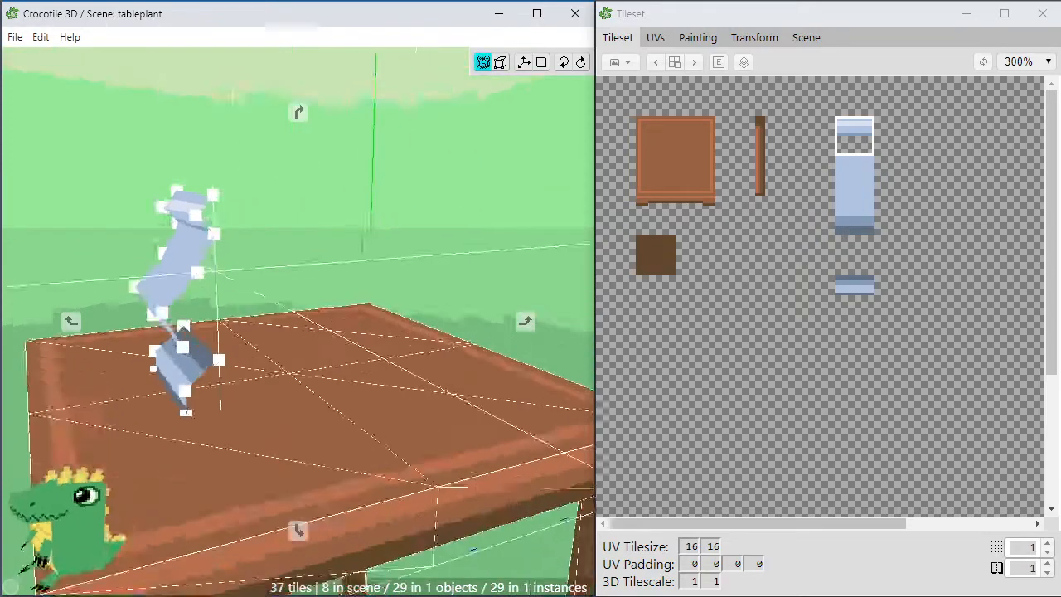
{"action": "middle_click_drag", "start_coordinate": [456, 349], "coordinate": [424, 311]}
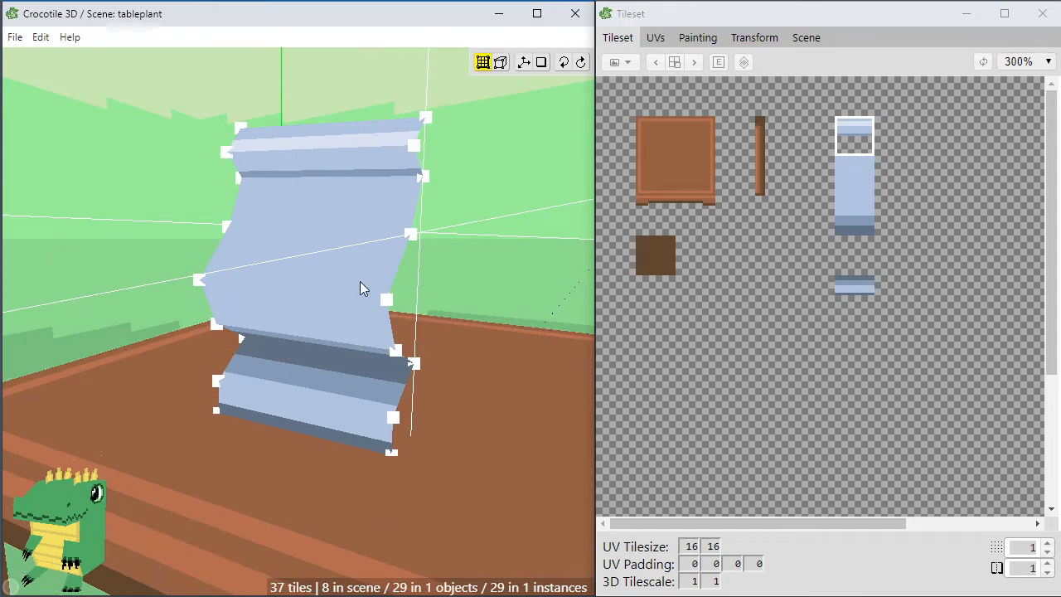
{"action": "middle_click_drag", "start_coordinate": [358, 237], "coordinate": [320, 280]}
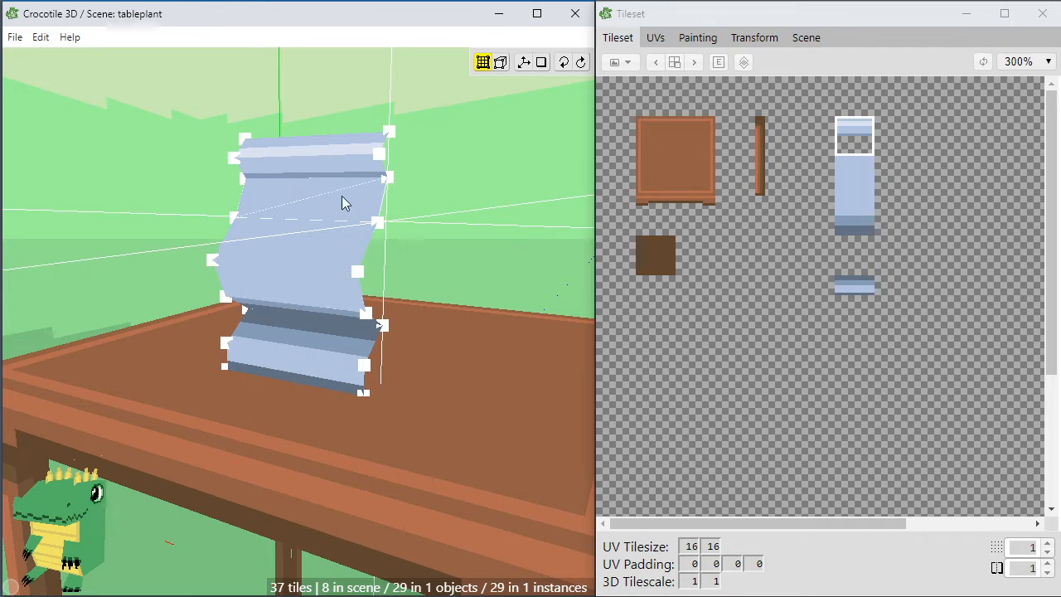
{"action": "scroll", "coordinate": [341, 201], "scroll_direction": "up", "scroll_amount": 1}
{"action": "middle_click_drag", "start_coordinate": [342, 203], "coordinate": [431, 198]}
{"action": "middle_click_drag", "start_coordinate": [318, 55], "coordinate": [310, 57]}
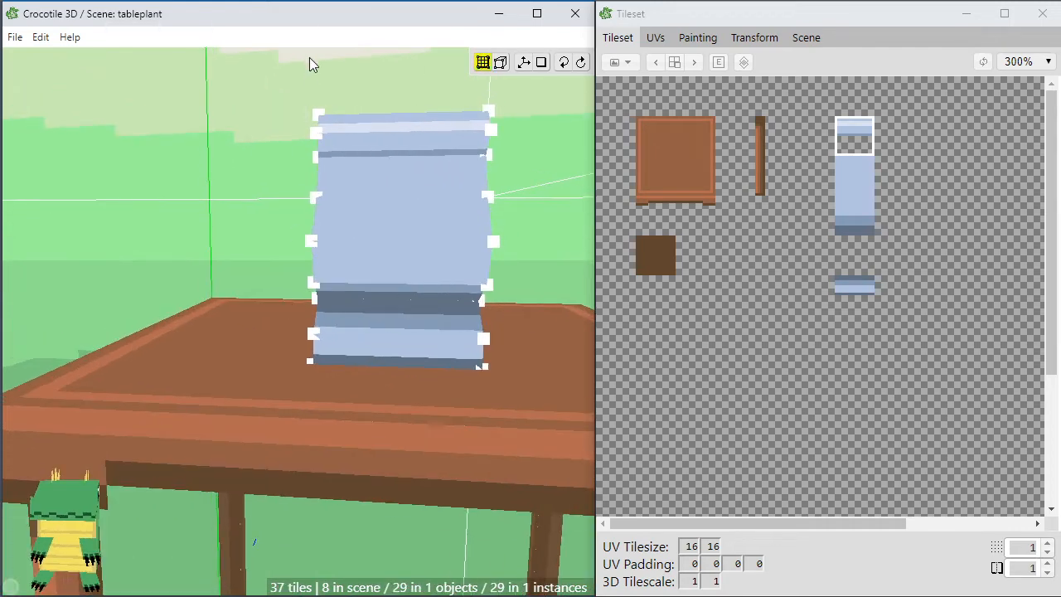
Select the whole vase and split each of its tile rows vertically through the middle, from rim to base.
{"action": "left_click_drag", "start_coordinate": [327, 133], "coordinate": [394, 352]}
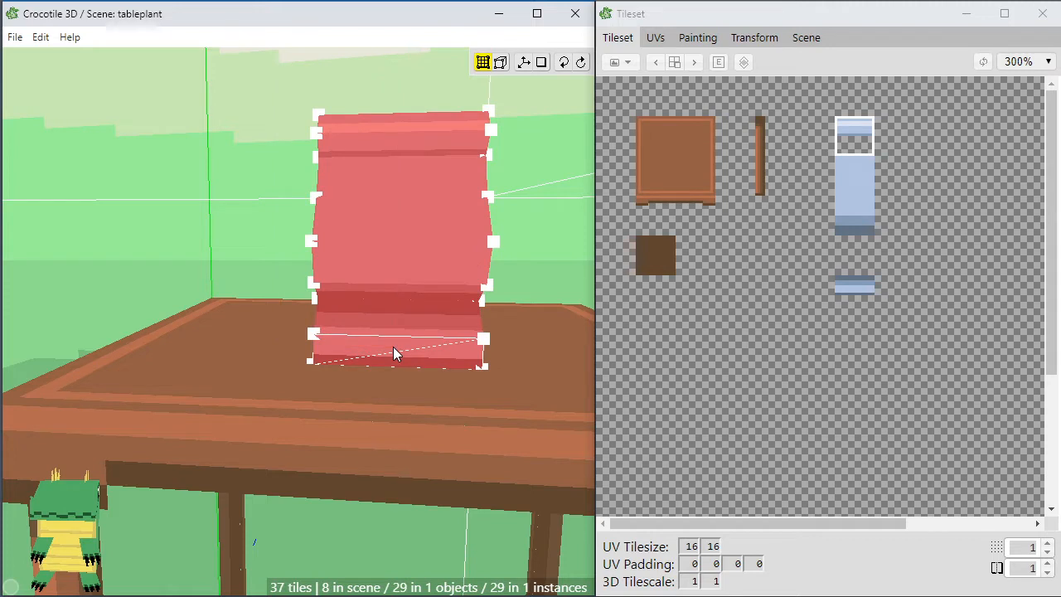
{"action": "scroll", "coordinate": [393, 158], "scroll_direction": "up", "scroll_amount": 1}
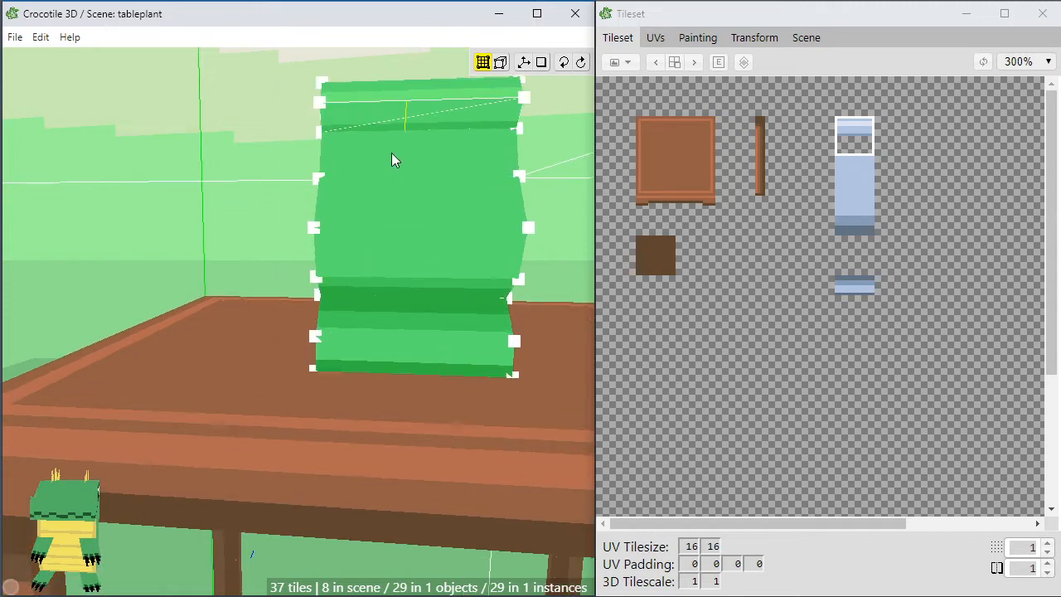
{"action": "middle_click_drag", "start_coordinate": [394, 158], "coordinate": [373, 175]}
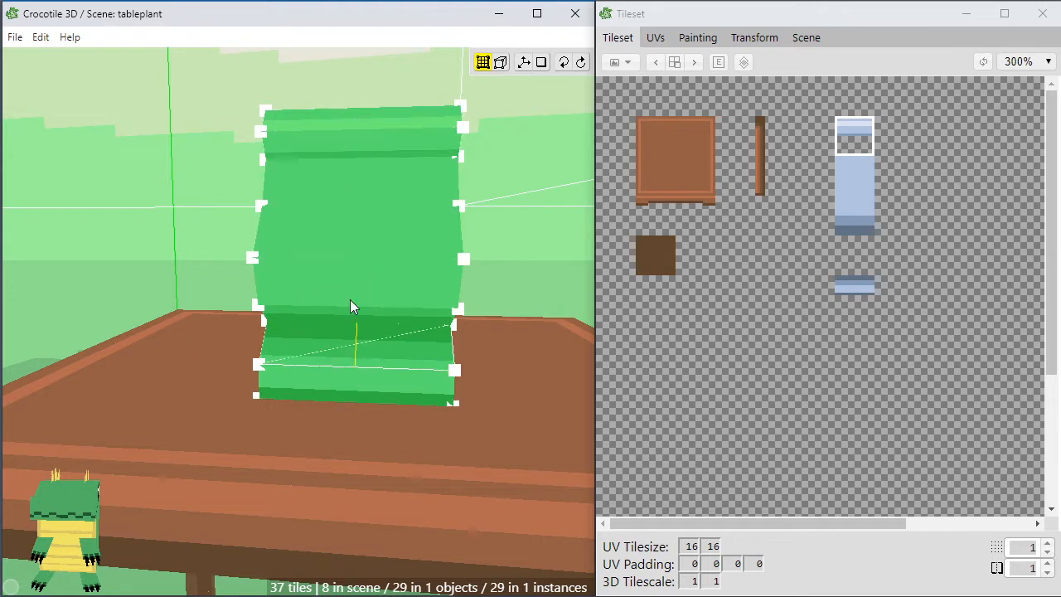
{"action": "left_click", "coordinate": [359, 122]}
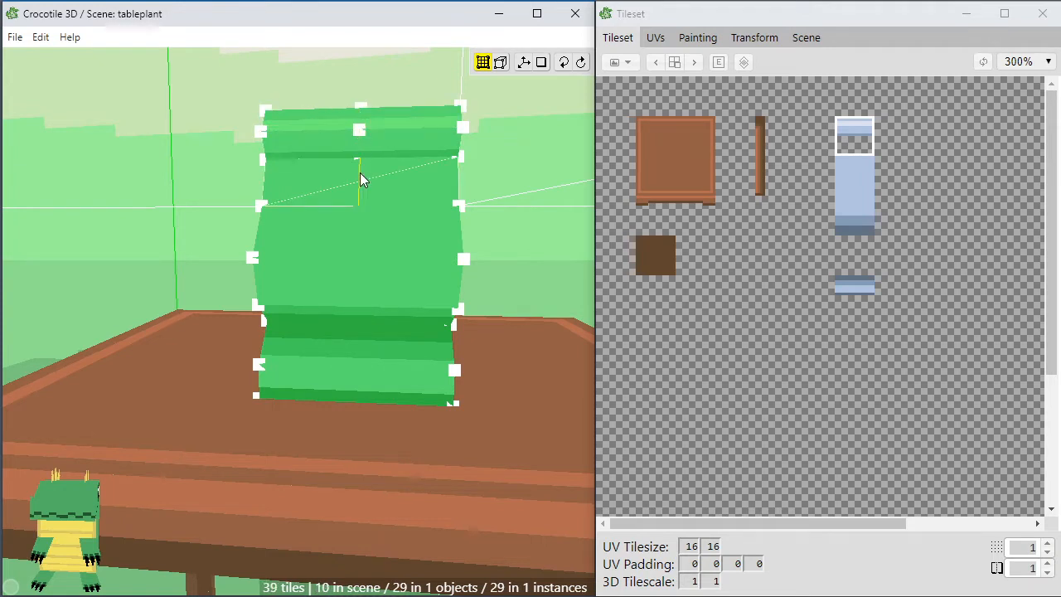
{"action": "left_click", "coordinate": [360, 172]}
{"action": "left_click", "coordinate": [360, 260]}
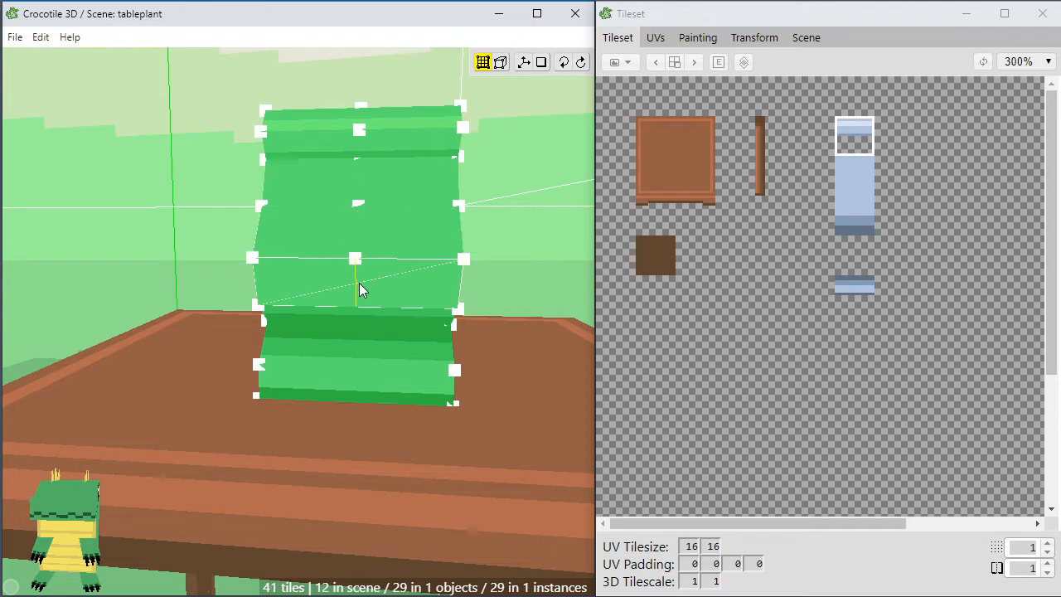
{"action": "left_click", "coordinate": [359, 285]}
{"action": "left_click", "coordinate": [356, 319]}
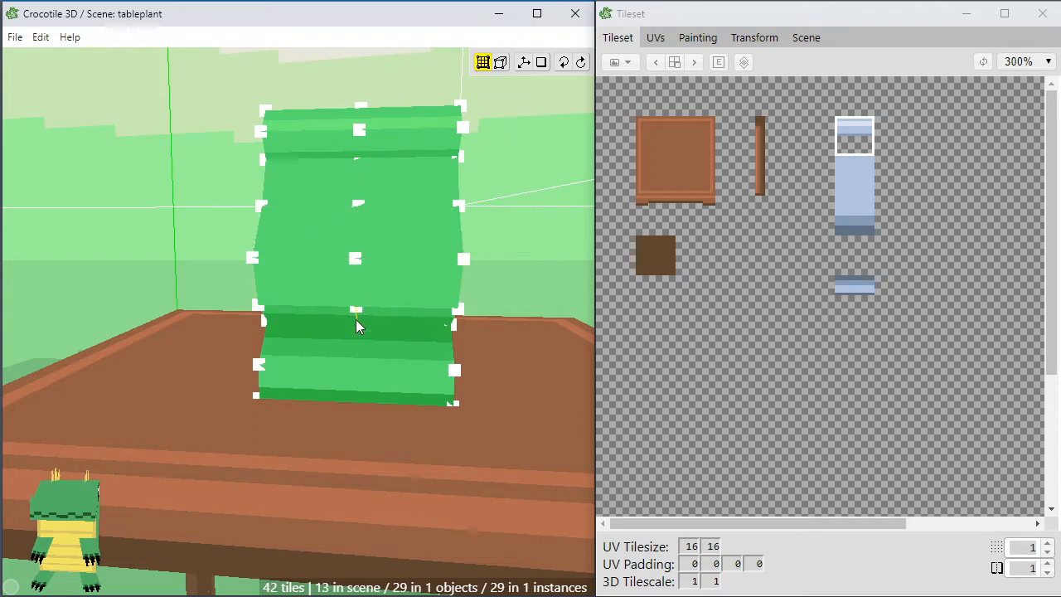
{"action": "left_click", "coordinate": [355, 341]}
{"action": "left_click", "coordinate": [355, 381]}
{"action": "middle_click_drag", "start_coordinate": [437, 345], "coordinate": [369, 345]}
{"action": "scroll", "coordinate": [437, 345], "scroll_direction": "up", "scroll_amount": 1}
{"action": "key", "text": "Escape"}
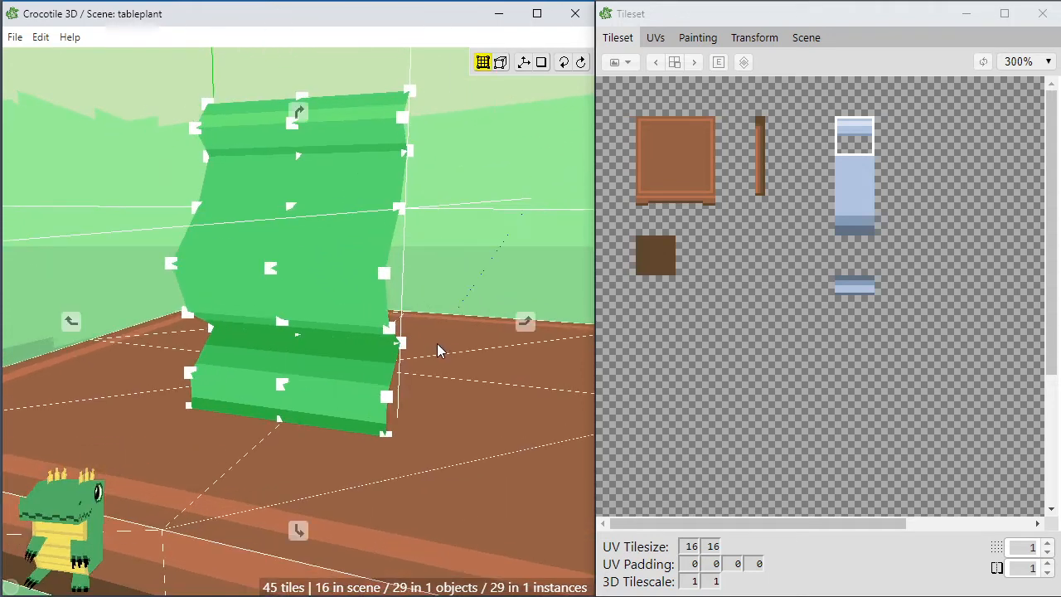
{"action": "key", "text": "Return"}
{"action": "key", "text": "Return"}
Select the vase's right-edge vertices from rim to base and move them inward onto the middle vertex column.
{"action": "key", "text": "ctrl+a"}
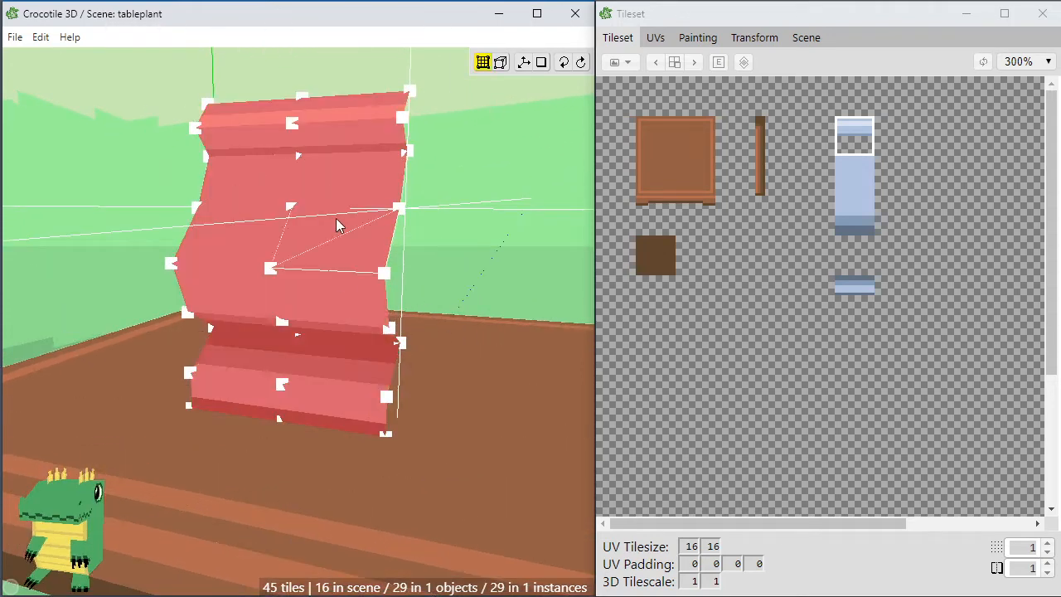
{"action": "key", "text": "Escape"}
{"action": "mouse_move", "coordinate": [331, 298]}
{"action": "middle_mouse_down"}
{"action": "mouse_move", "coordinate": [245, 327]}
{"action": "mouse_move", "coordinate": [331, 319]}
{"action": "middle_mouse_up"}
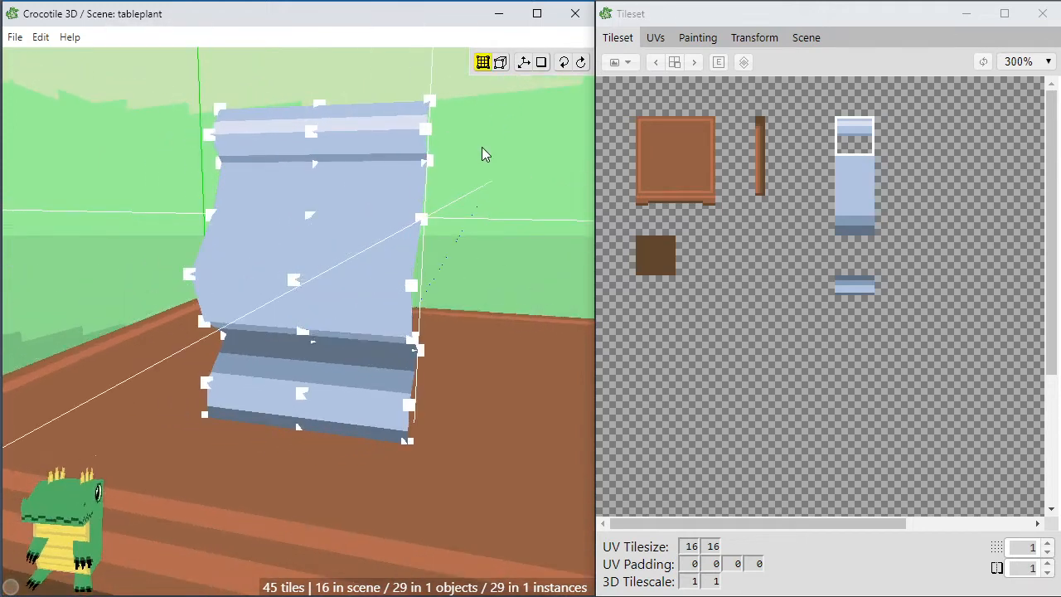
{"action": "middle_click_drag", "start_coordinate": [485, 154], "coordinate": [486, 199]}
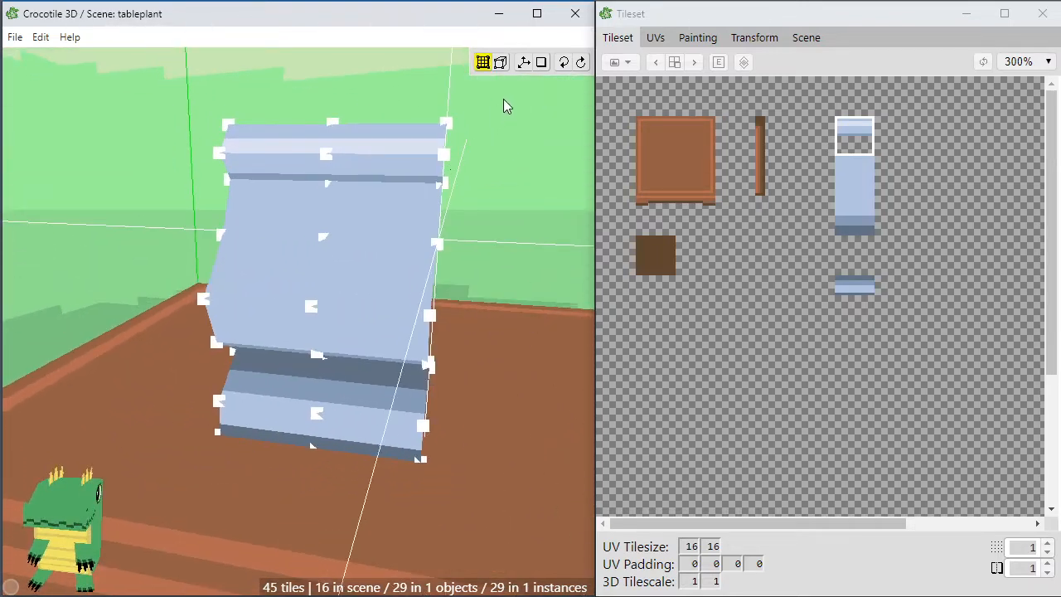
{"action": "left_click_drag", "start_coordinate": [503, 99], "coordinate": [390, 478]}
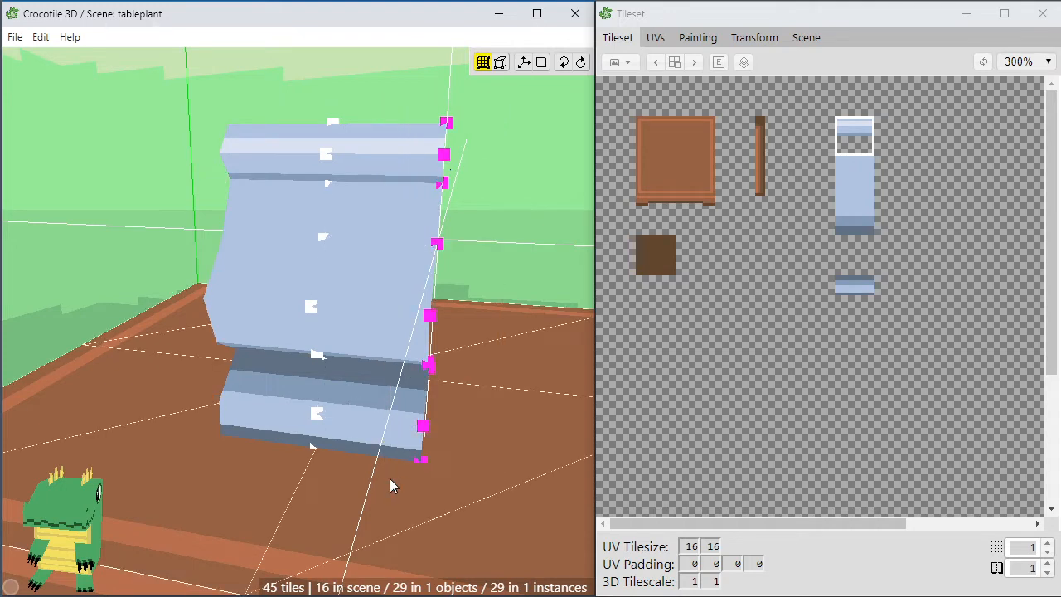
{"action": "middle_click_drag", "start_coordinate": [390, 479], "coordinate": [392, 415]}
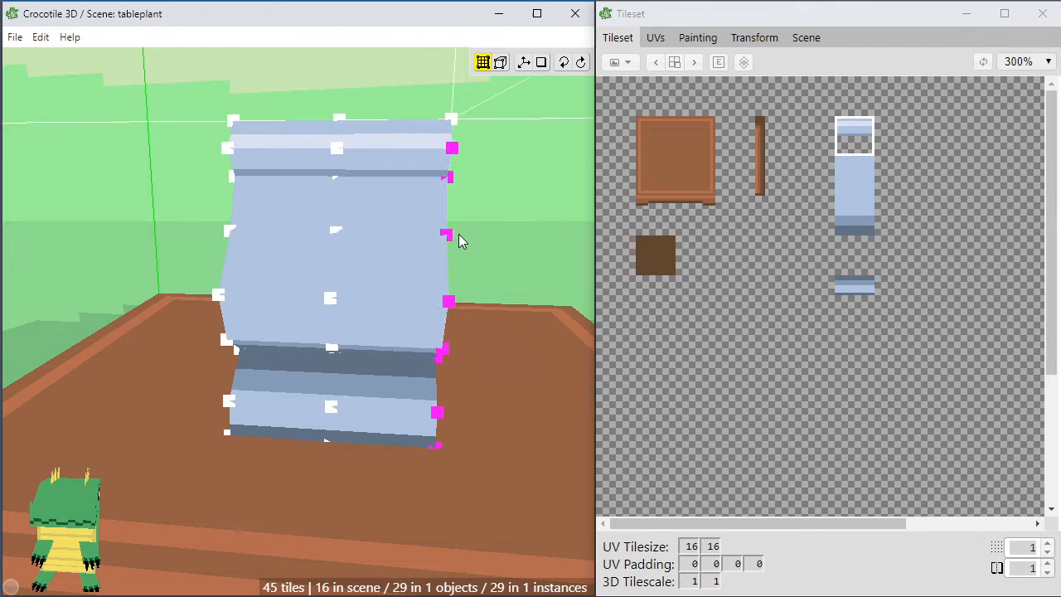
{"action": "key", "text": "Left"}
{"action": "key", "text": "Left"}
{"action": "key", "text": "Left"}
{"action": "key", "text": "Left"}
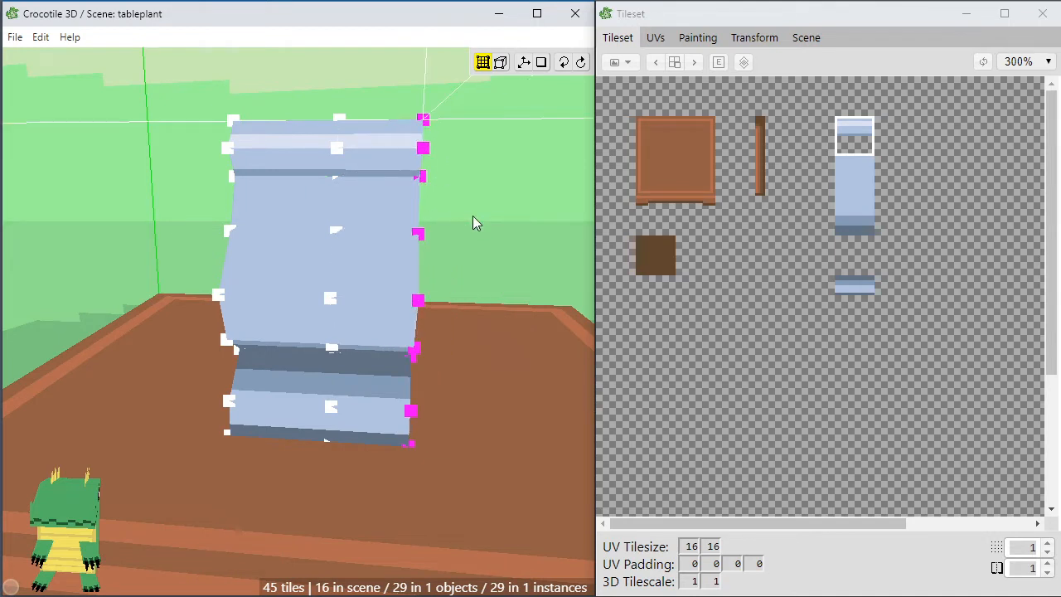
Move the crosshair straight back from the vase's middle vertex column, behind the profile, as the pivot for rotating the sides.
{"action": "right_click_drag", "start_coordinate": [464, 276], "coordinate": [461, 278]}
{"action": "scroll", "coordinate": [459, 280], "scroll_direction": "down", "scroll_amount": 3}
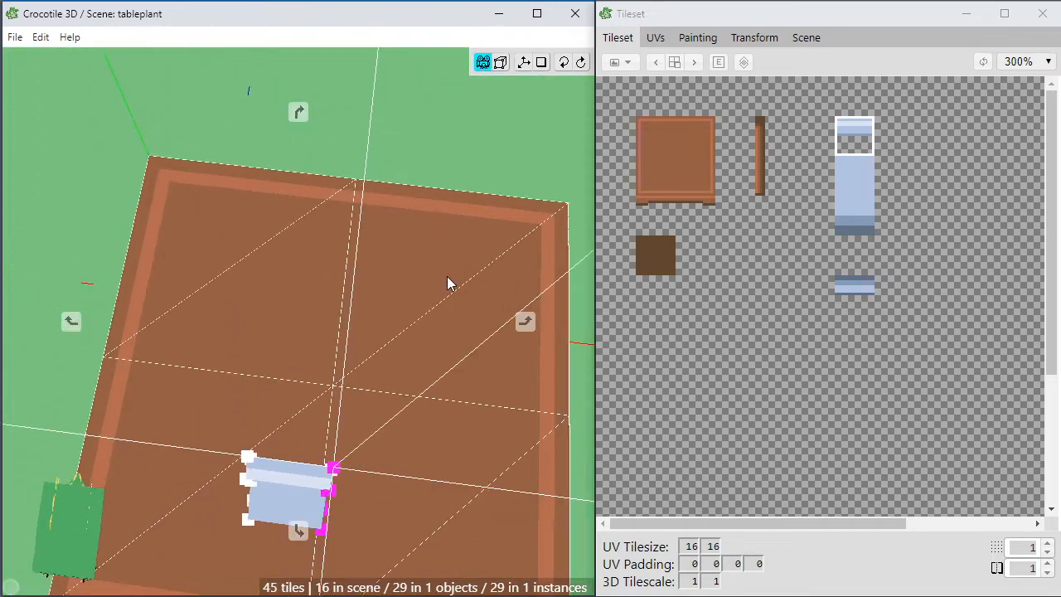
{"action": "right_click_drag", "start_coordinate": [412, 323], "coordinate": [398, 337]}
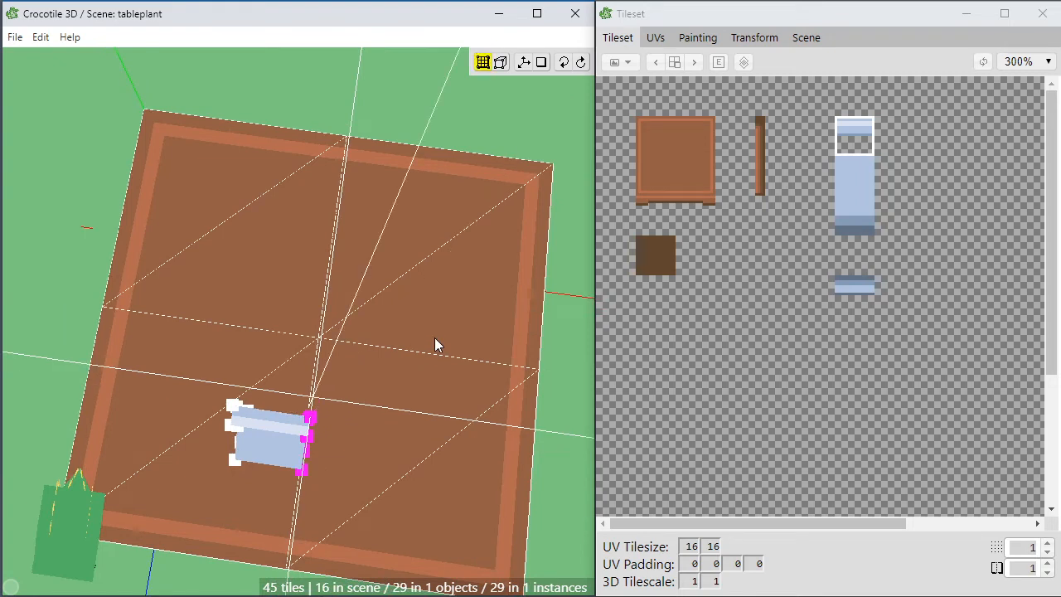
{"action": "scroll", "coordinate": [441, 361], "scroll_direction": "down", "scroll_amount": 1}
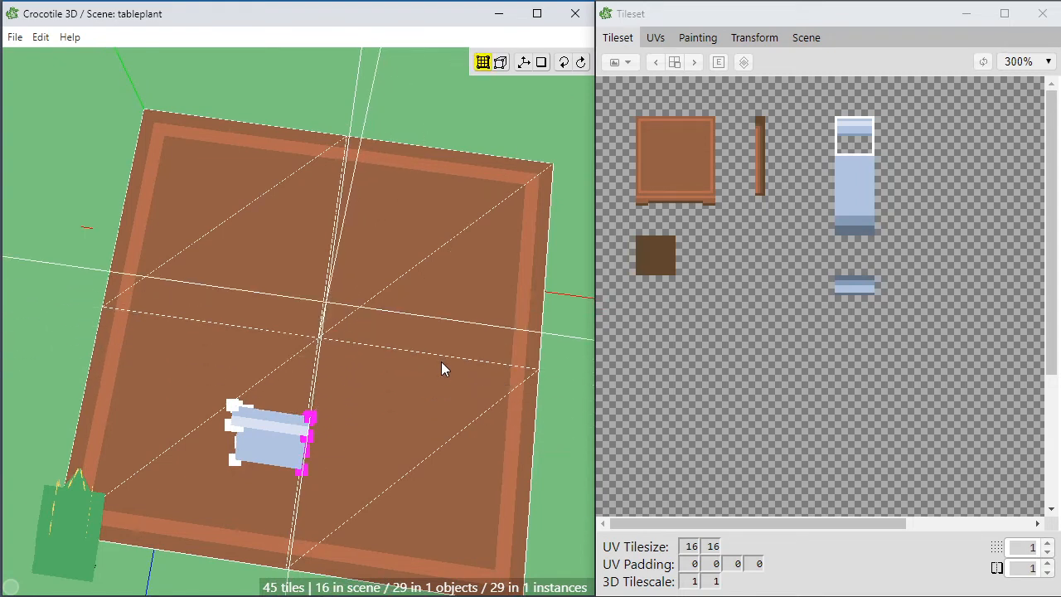
{"action": "key", "text": "space"}
{"action": "mouse_move", "coordinate": [441, 361]}
{"action": "left_mouse_down"}
{"action": "mouse_move", "coordinate": [357, 307]}
{"action": "mouse_move", "coordinate": [425, 362]}
{"action": "mouse_move", "coordinate": [434, 354]}
{"action": "left_mouse_up"}
{"action": "key", "text": "space"}
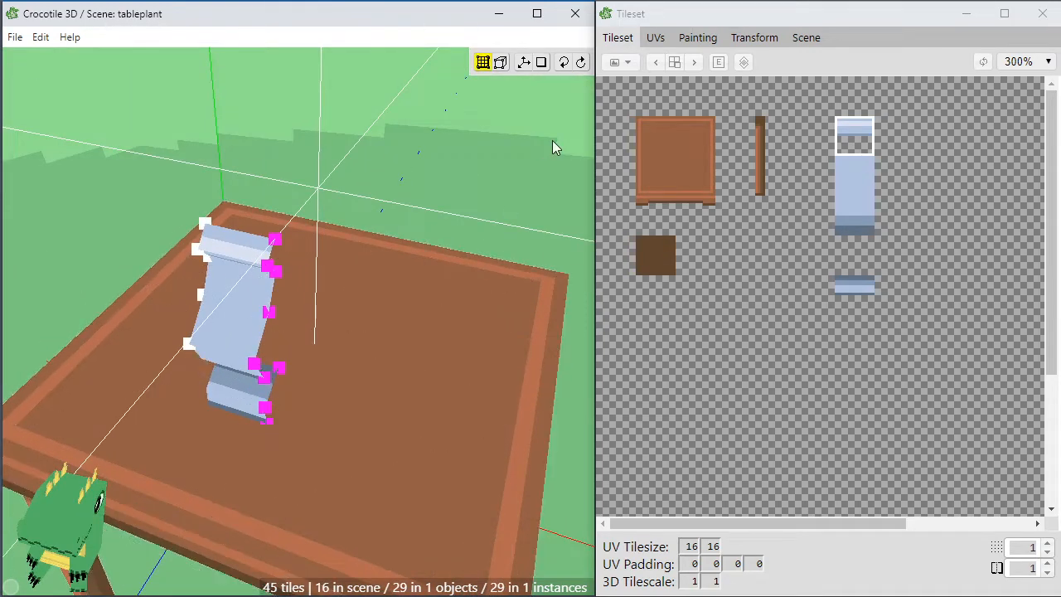
Rotate the selected vertex column 45 degrees around the Y axis about the crosshair, and deselect it.
{"action": "left_click", "coordinate": [742, 37]}
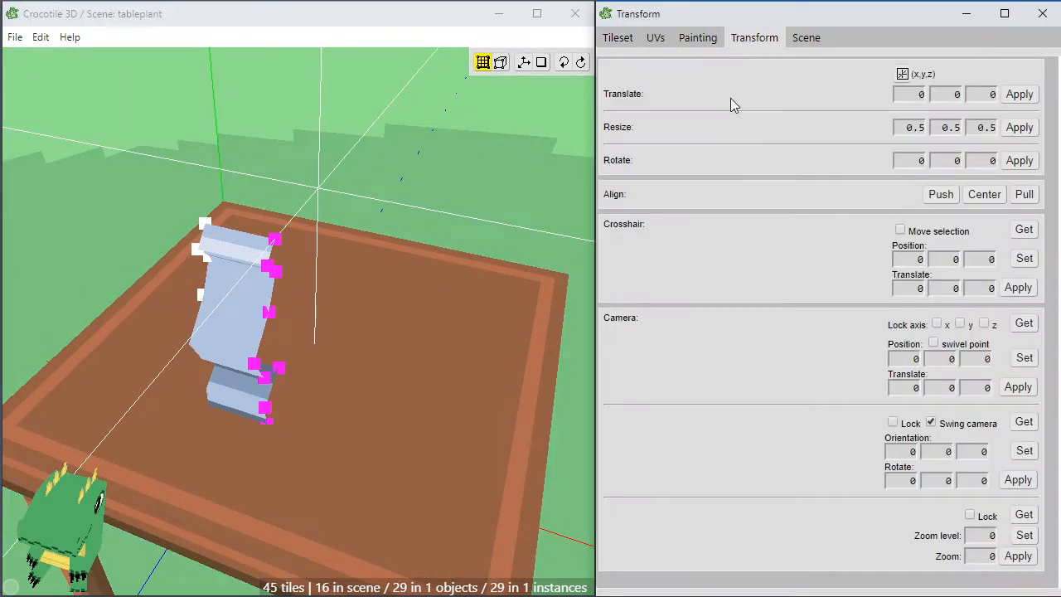
{"action": "left_click", "coordinate": [953, 160]}
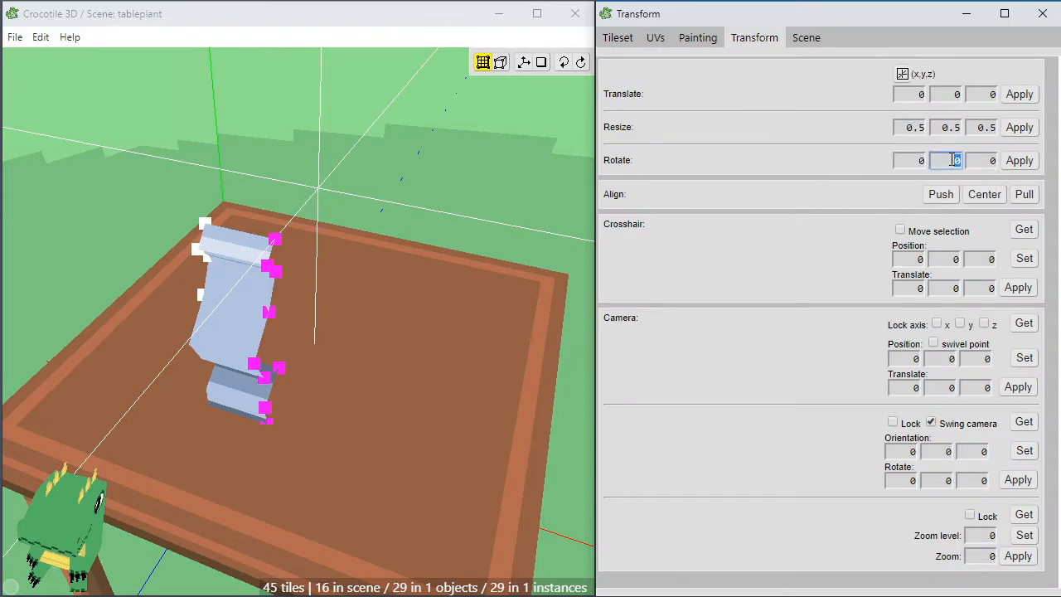
{"action": "left_click", "coordinate": [1022, 169]}
{"action": "middle_click_drag", "start_coordinate": [401, 204], "coordinate": [400, 291]}
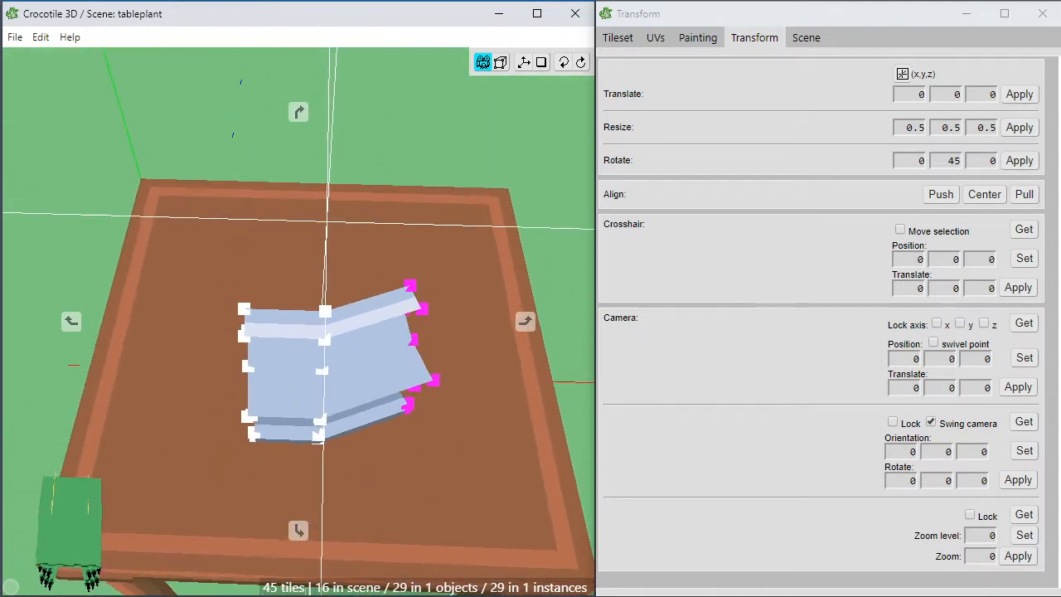
{"action": "mouse_move", "coordinate": [408, 189]}
{"action": "middle_mouse_down"}
{"action": "mouse_move", "coordinate": [408, 227]}
{"action": "mouse_move", "coordinate": [405, 141]}
{"action": "mouse_move", "coordinate": [401, 258]}
{"action": "mouse_move", "coordinate": [404, 184]}
{"action": "middle_mouse_up"}
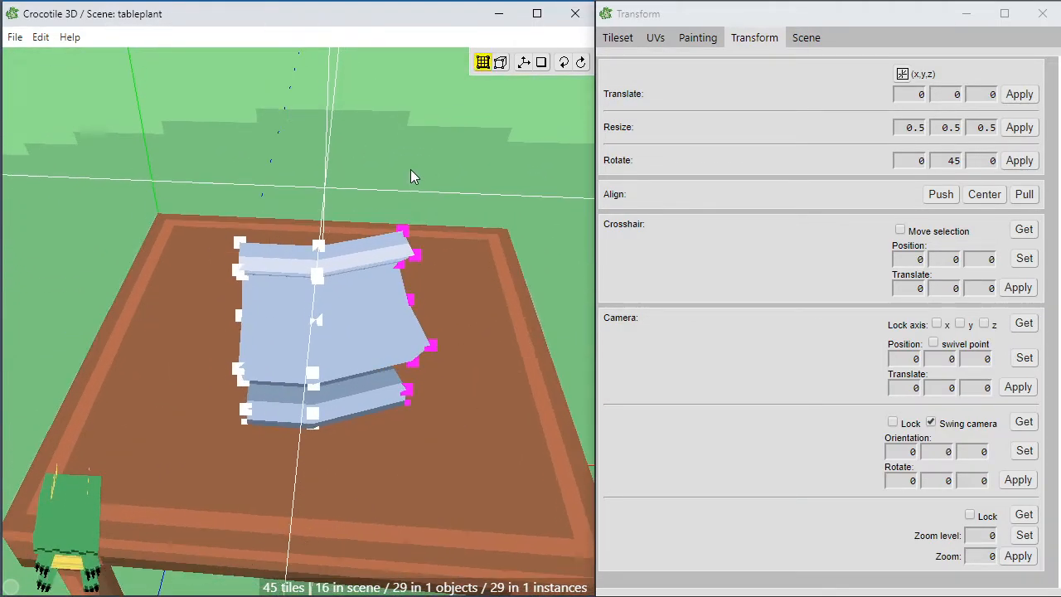
{"action": "left_click", "coordinate": [410, 170]}
{"action": "middle_click_drag", "start_coordinate": [277, 334], "coordinate": [276, 335]}
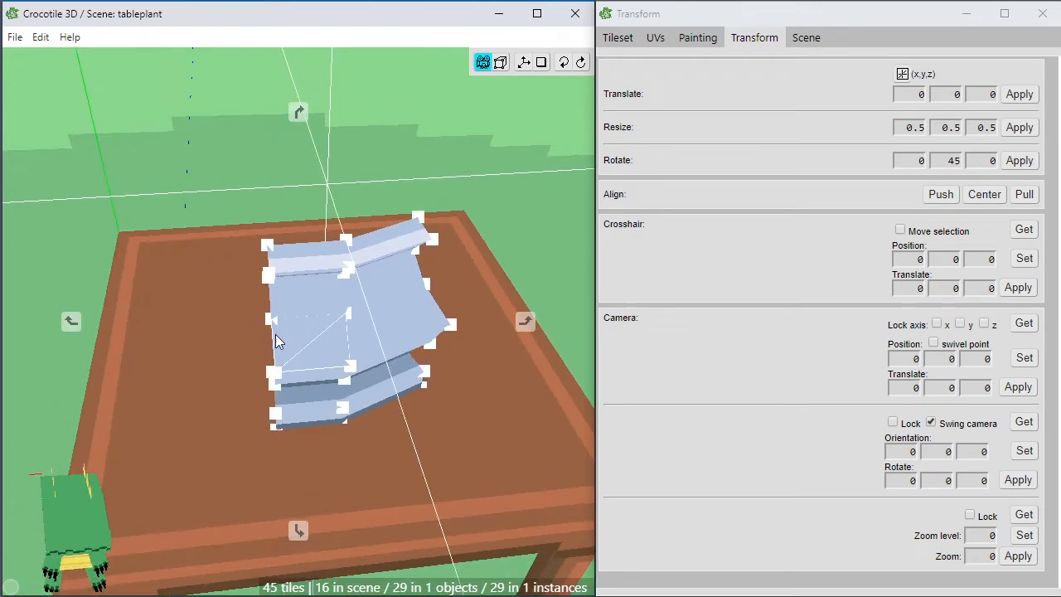
Select the vase's left-edge vertices from rim to base and move them inward onto the middle vertex column.
{"action": "left_click_drag", "start_coordinate": [216, 204], "coordinate": [284, 456]}
{"action": "middle_click_drag", "start_coordinate": [283, 456], "coordinate": [279, 419]}
{"action": "left_click_drag", "start_coordinate": [214, 134], "coordinate": [284, 419]}
{"action": "middle_click_drag", "start_coordinate": [283, 419], "coordinate": [281, 403]}
{"action": "left_click_drag", "start_coordinate": [221, 120], "coordinate": [293, 332]}
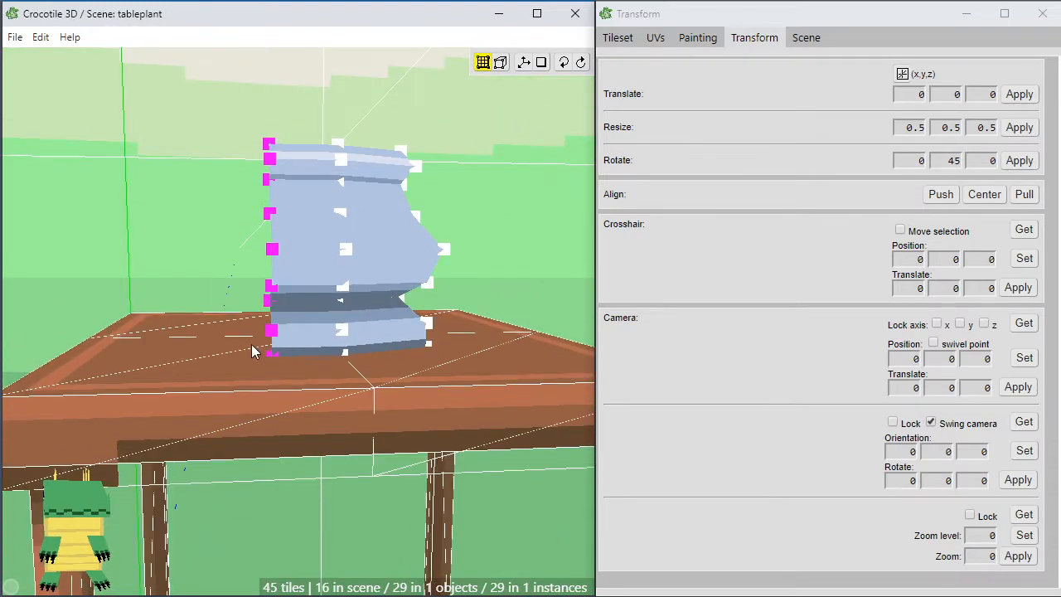
{"action": "middle_click_drag", "start_coordinate": [252, 344], "coordinate": [246, 340]}
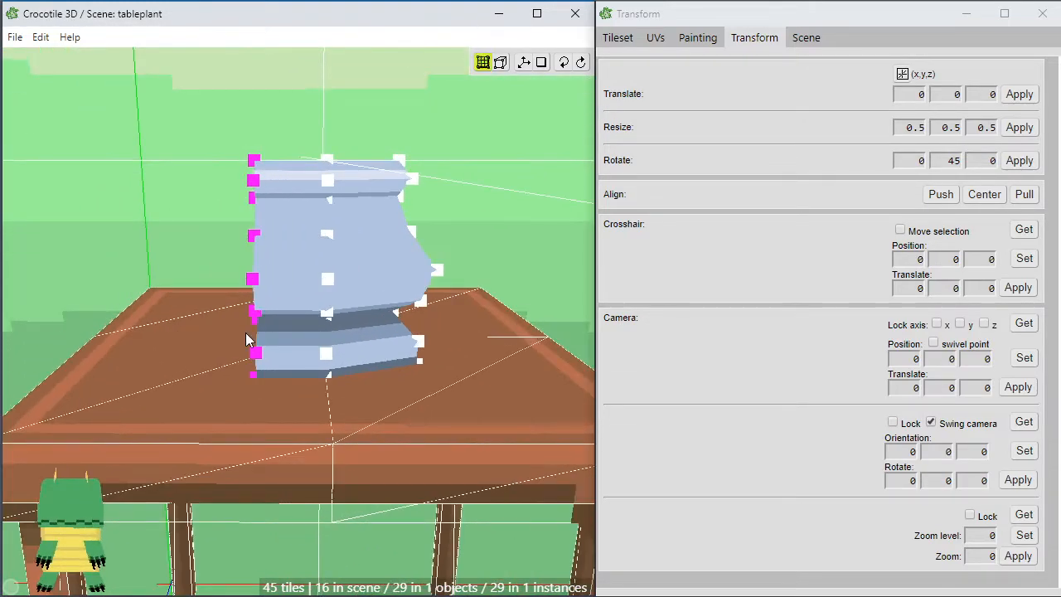
{"action": "key", "text": "d"}
{"action": "key", "text": "d"}
{"action": "key", "text": "d"}
{"action": "key", "text": "d"}
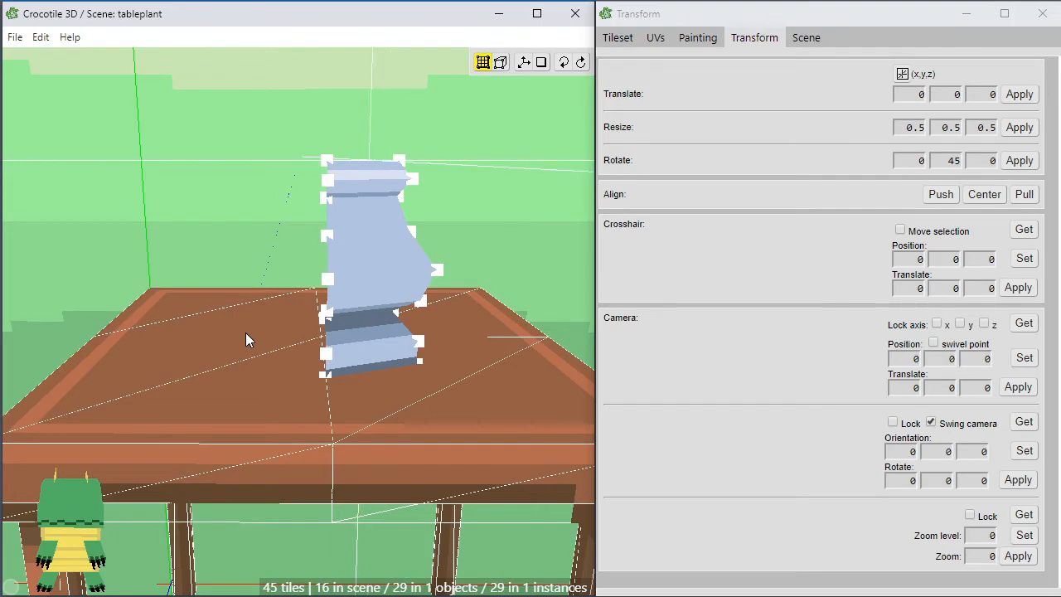
Rotate the left-edge vertices -45 degrees around the Y axis about the crosshair, and deselect them.
{"action": "middle_click_drag", "start_coordinate": [246, 333], "coordinate": [243, 282]}
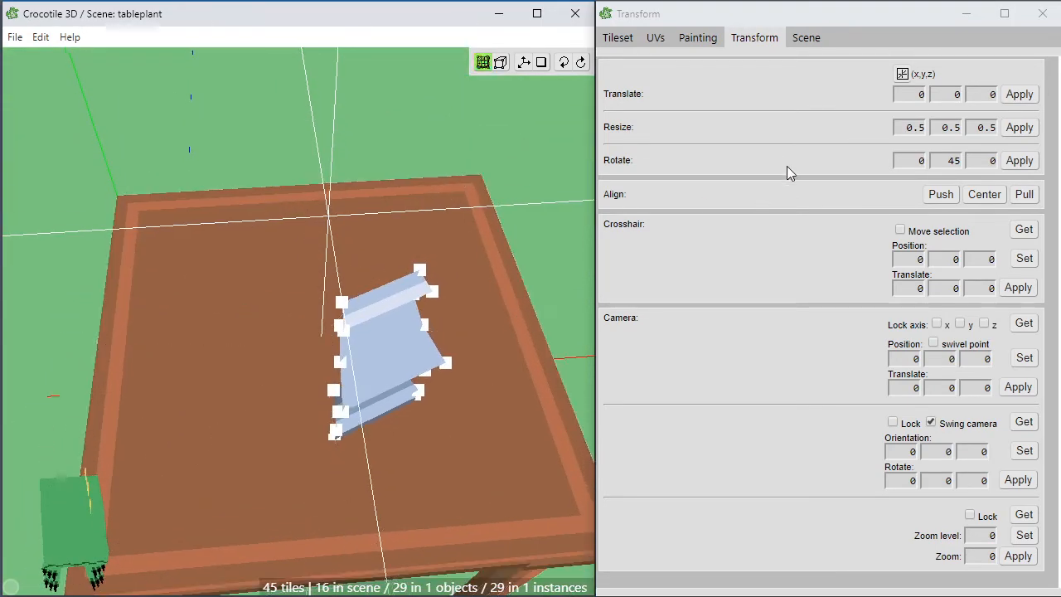
{"action": "left_click", "coordinate": [949, 160]}
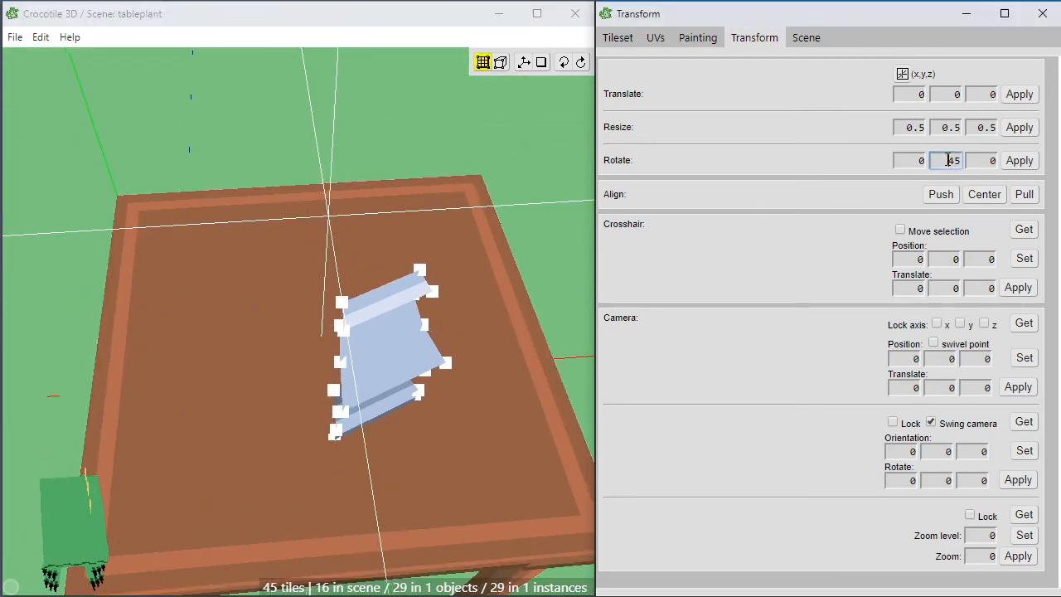
{"action": "left_click", "coordinate": [1031, 169]}
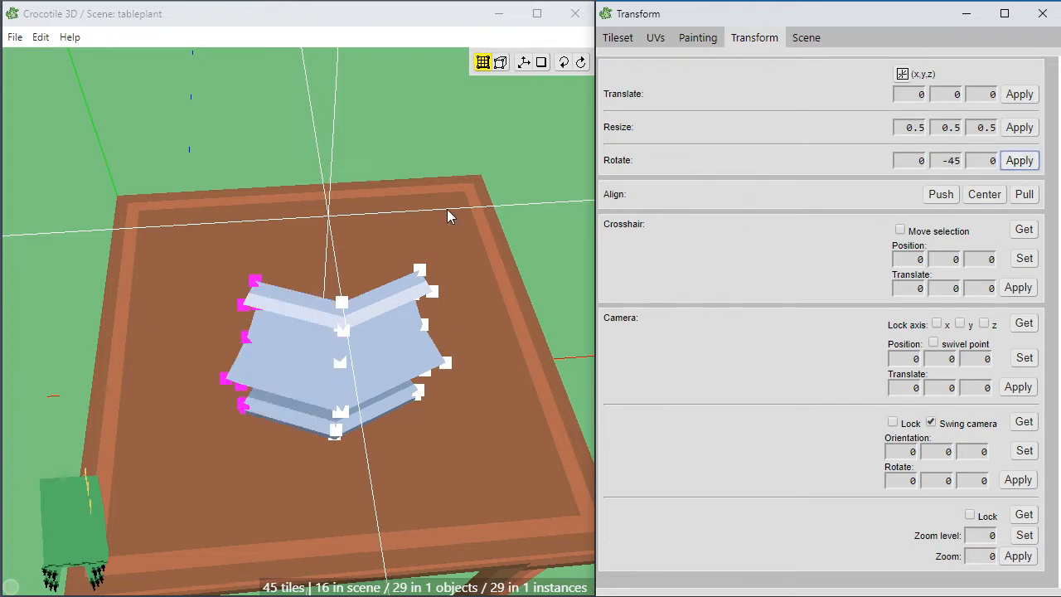
{"action": "left_click", "coordinate": [331, 105]}
Examine the symmetry of the pot's two angled sides and its alignment with the crosshair from several angles.
{"action": "middle_click_drag", "start_coordinate": [299, 321], "coordinate": [371, 164]}
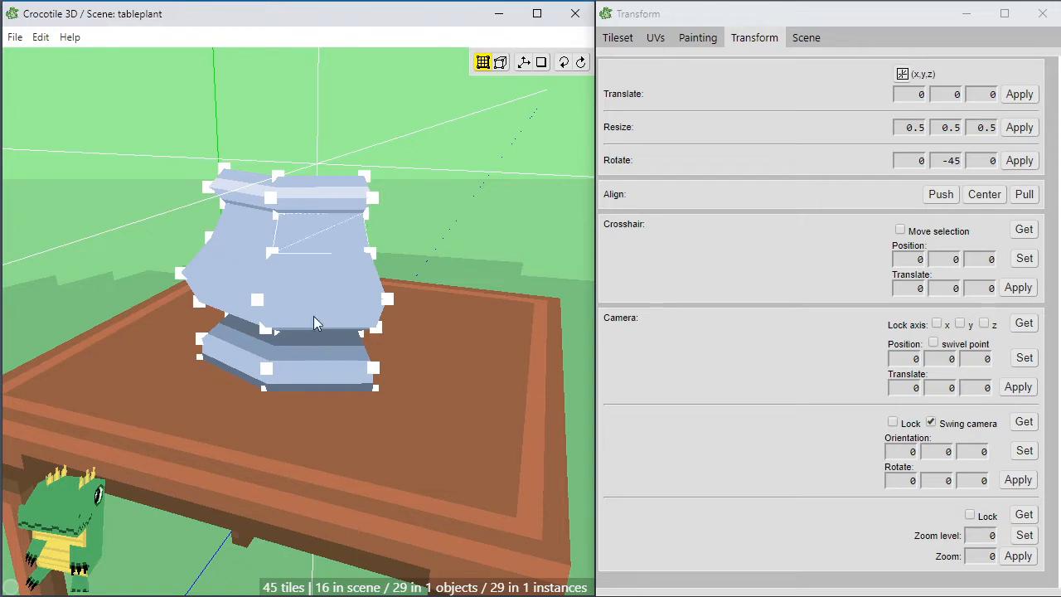
{"action": "middle_click_drag", "start_coordinate": [314, 316], "coordinate": [377, 282]}
{"action": "scroll", "coordinate": [334, 280], "scroll_direction": "down", "scroll_amount": 5}
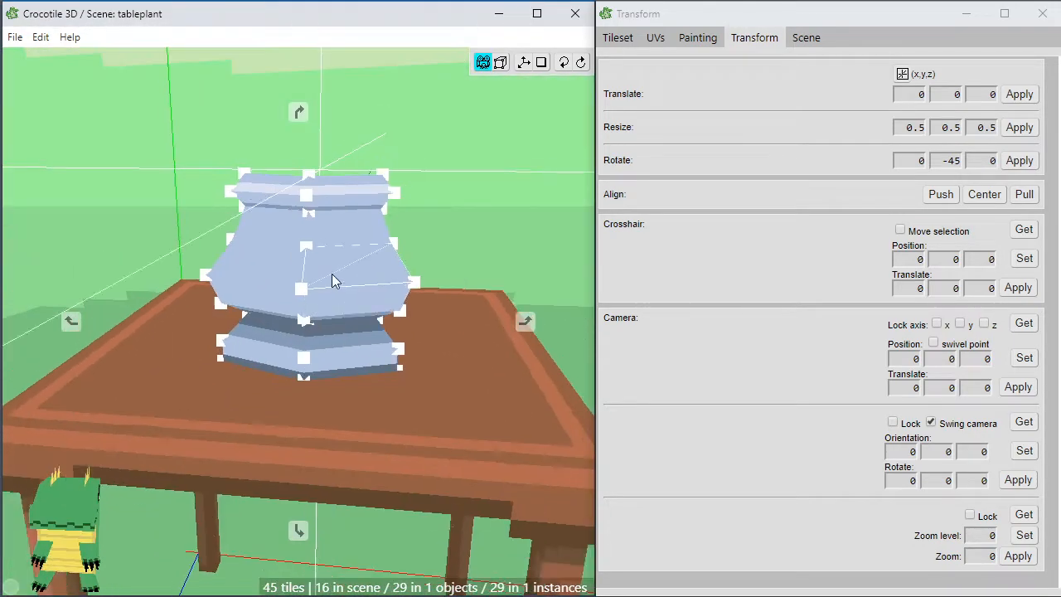
{"action": "middle_click_drag", "start_coordinate": [334, 415], "coordinate": [398, 423]}
{"action": "scroll", "coordinate": [329, 406], "scroll_direction": "up", "scroll_amount": 5}
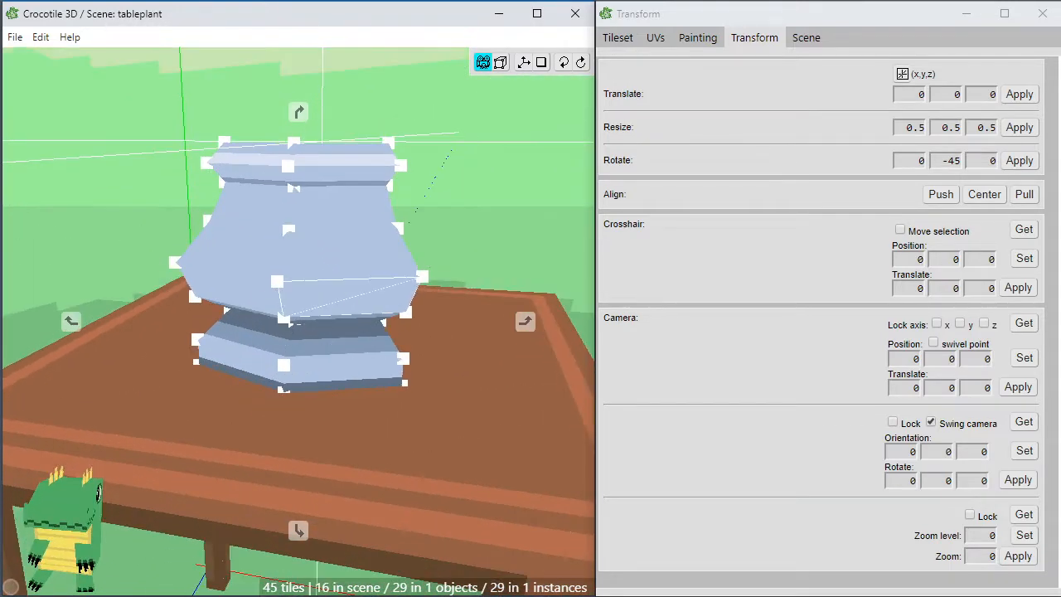
{"action": "middle_click_drag", "start_coordinate": [344, 270], "coordinate": [342, 336]}
{"action": "middle_click_drag", "start_coordinate": [255, 247], "coordinate": [291, 188]}
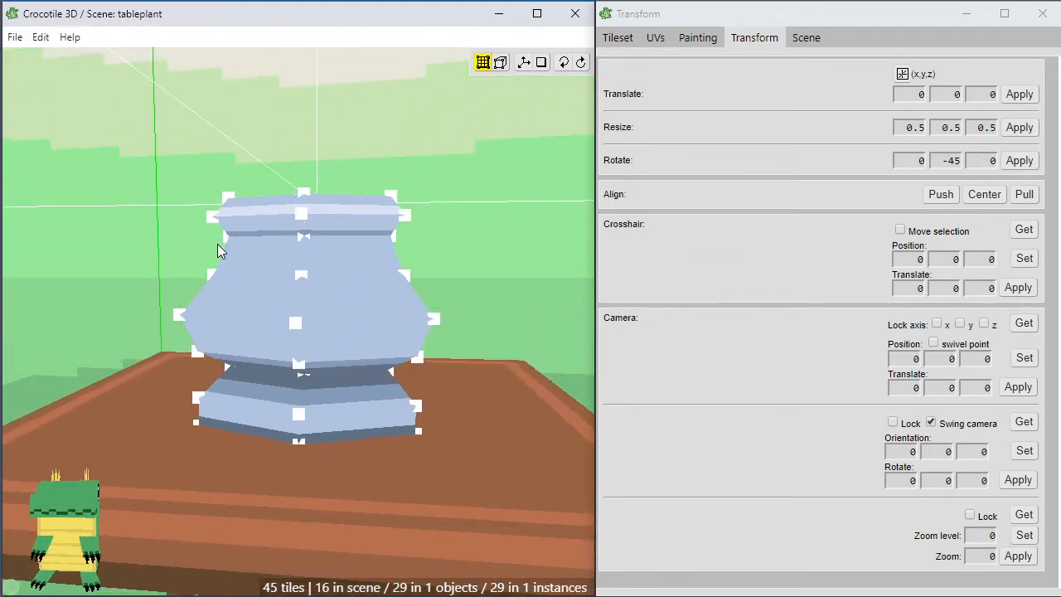
{"action": "middle_click_drag", "start_coordinate": [450, 321], "coordinate": [482, 263]}
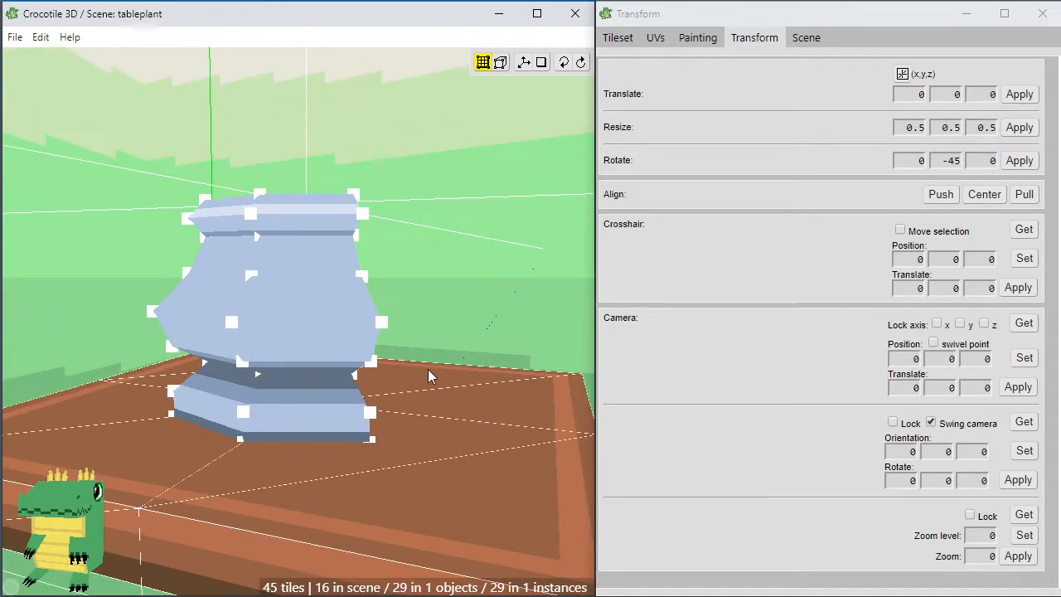
{"action": "middle_click_drag", "start_coordinate": [390, 274], "coordinate": [411, 207]}
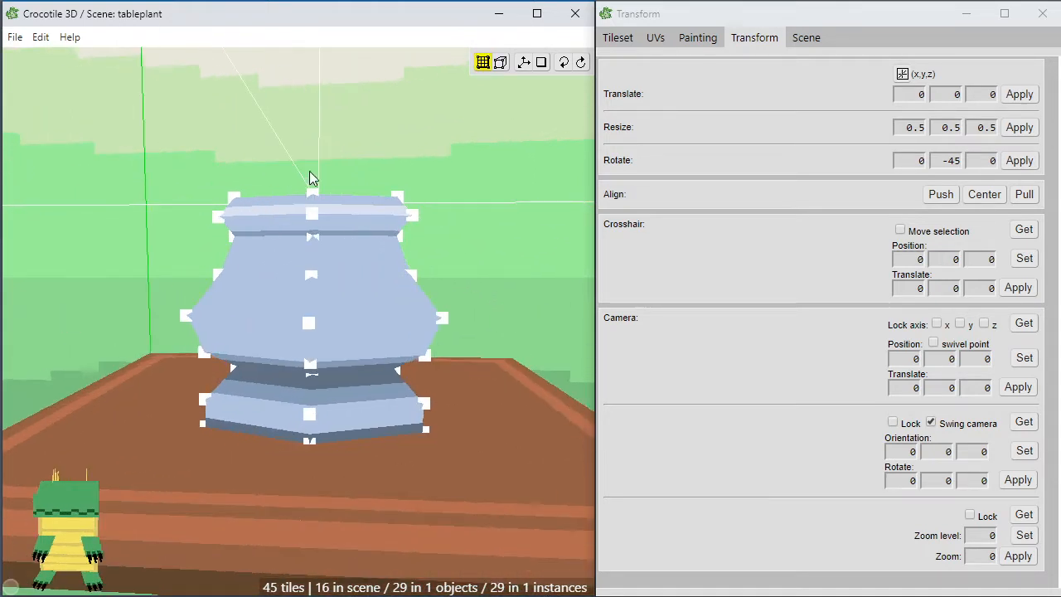
Select the whole pot, and undo the left side's rotation and the inward move of its vertices.
{"action": "left_click_drag", "start_coordinate": [256, 163], "coordinate": [351, 427]}
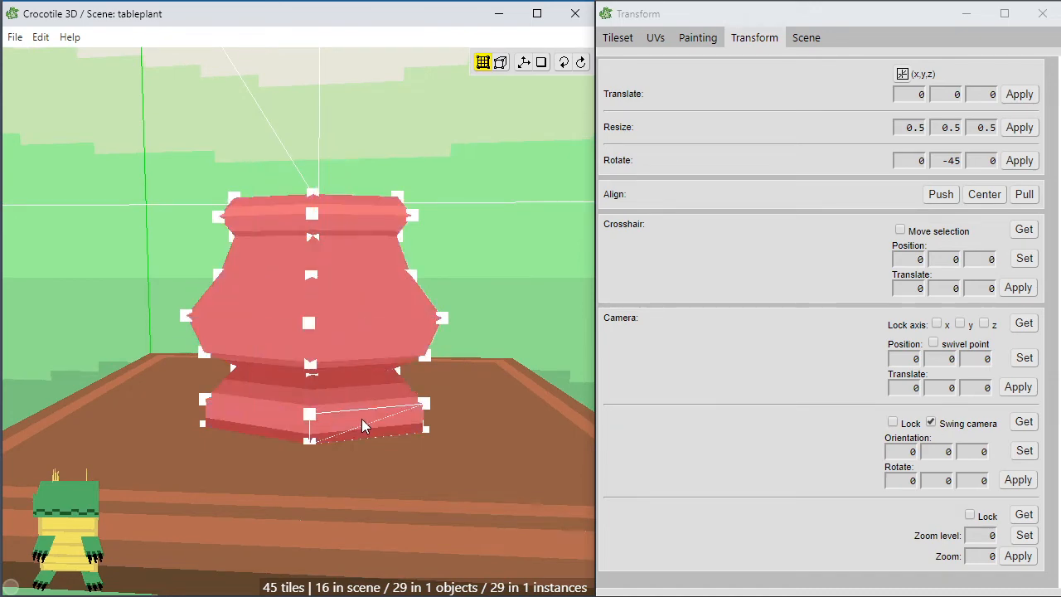
{"action": "middle_click_drag", "start_coordinate": [363, 426], "coordinate": [246, 421]}
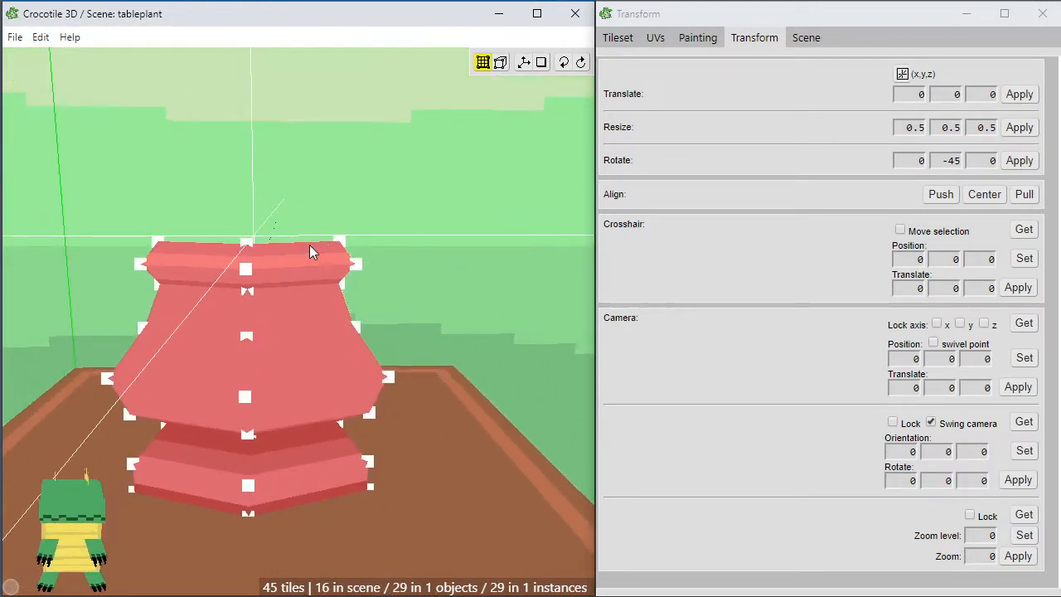
{"action": "key", "text": "ctrl+z"}
{"action": "key", "text": "ctrl+z"}
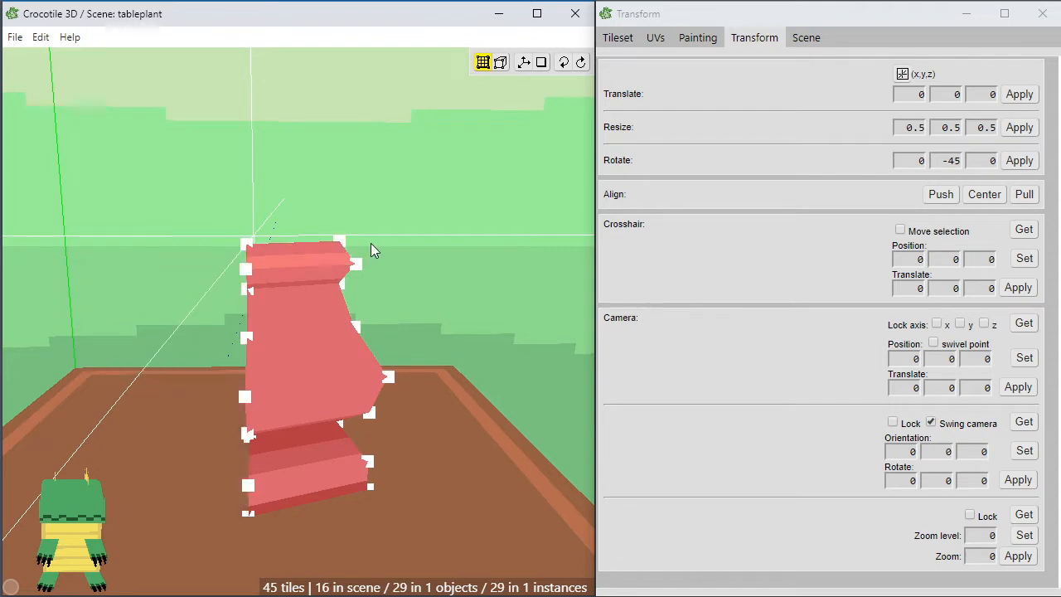
{"action": "key", "text": "ctrl+z"}
{"action": "key", "text": "ctrl+z"}
{"action": "key", "text": "ctrl+z"}
{"action": "key", "text": "ctrl+z"}
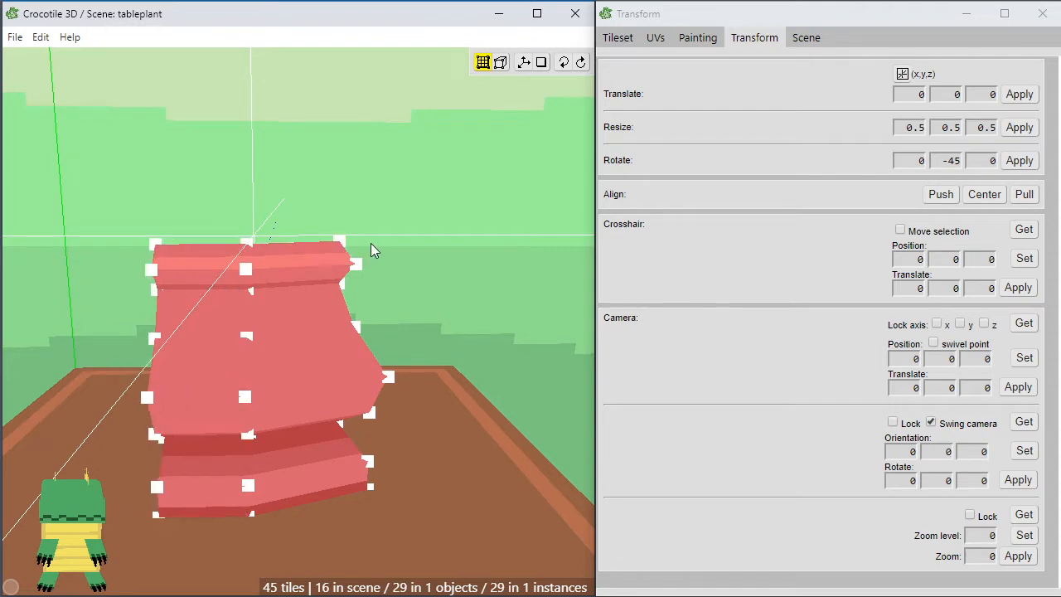
{"action": "key", "text": "ctrl+z"}
Bring the tileset back up and examine the vase's vertex columns from behind.
{"action": "left_click_drag", "start_coordinate": [357, 273], "coordinate": [369, 338]}
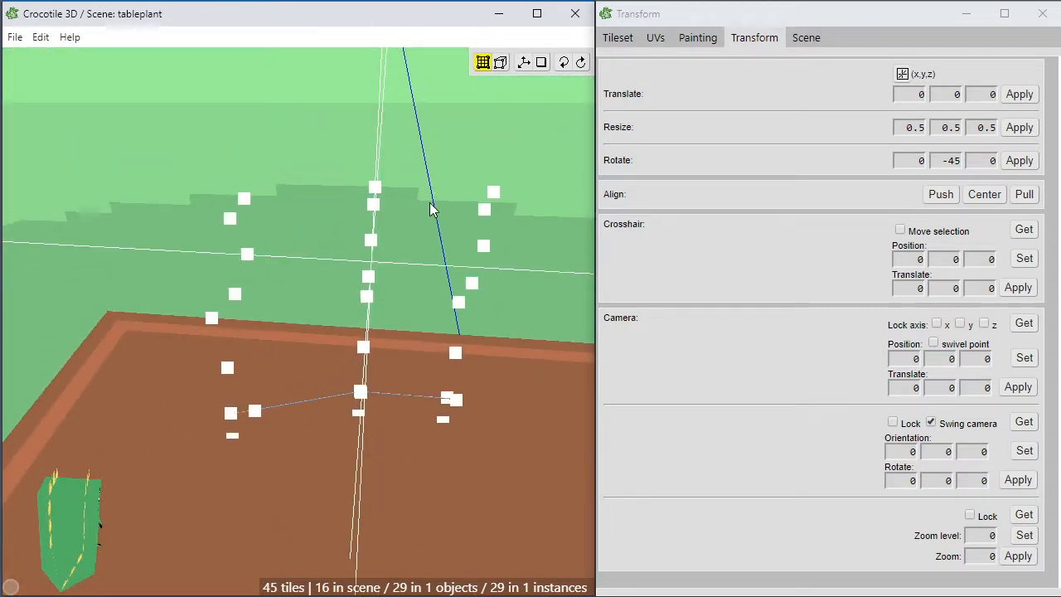
{"action": "left_click", "coordinate": [689, 41]}
{"action": "left_click", "coordinate": [655, 38]}
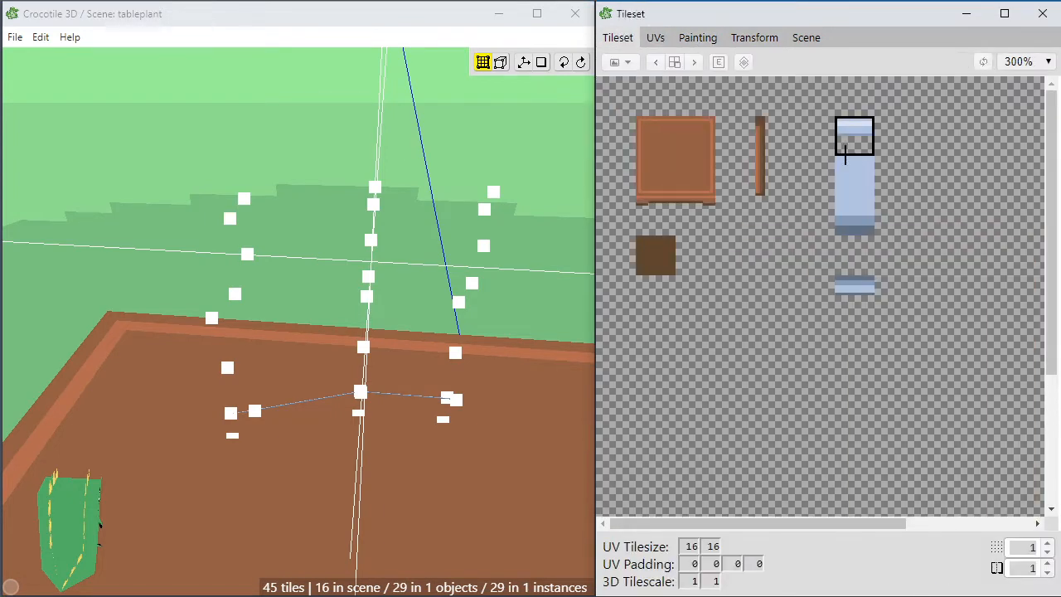
{"action": "left_click_drag", "start_coordinate": [553, 258], "coordinate": [553, 258]}
{"action": "key", "text": "space"}
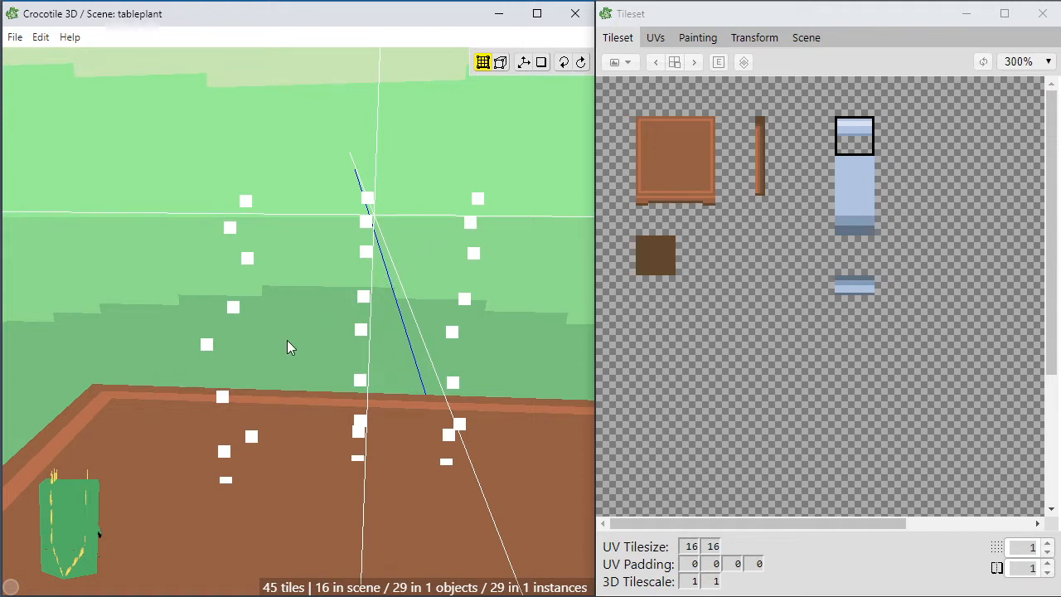
{"action": "key", "text": "space"}
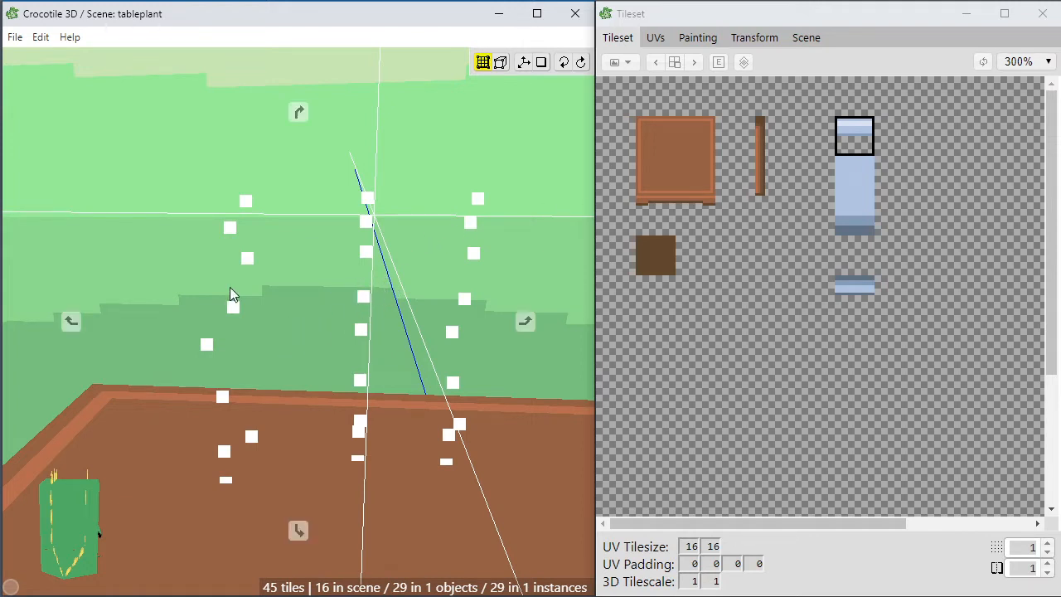
Undo the remaining side's rotation and the inward move of its vertices so the profile is flat again.
{"action": "left_click_drag", "start_coordinate": [232, 296], "coordinate": [316, 249]}
{"action": "scroll", "coordinate": [199, 274], "scroll_direction": "down", "scroll_amount": 3}
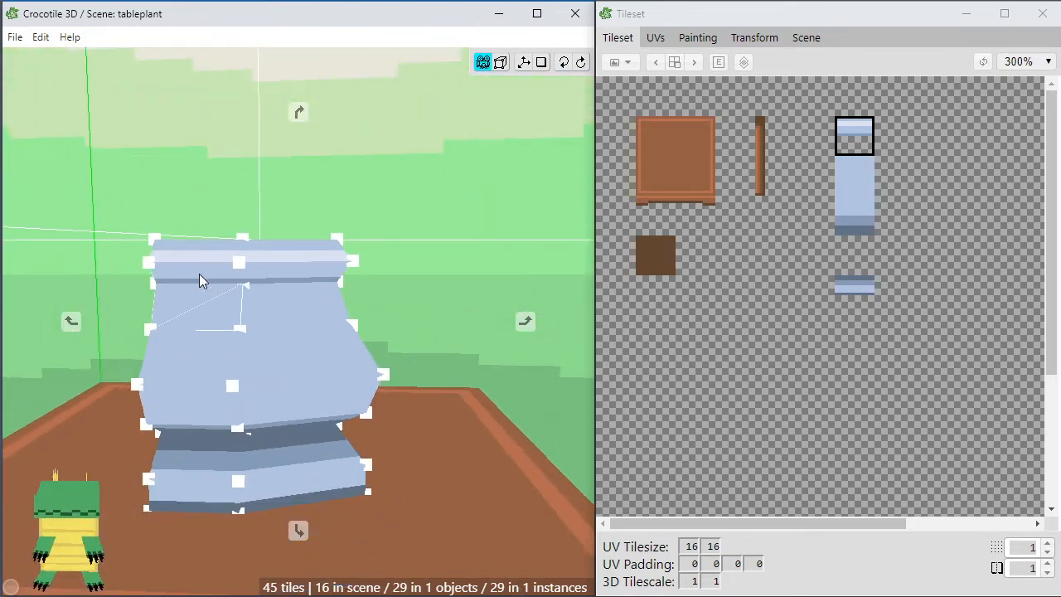
{"action": "key", "text": "space"}
{"action": "left_click_drag", "start_coordinate": [138, 194], "coordinate": [371, 503]}
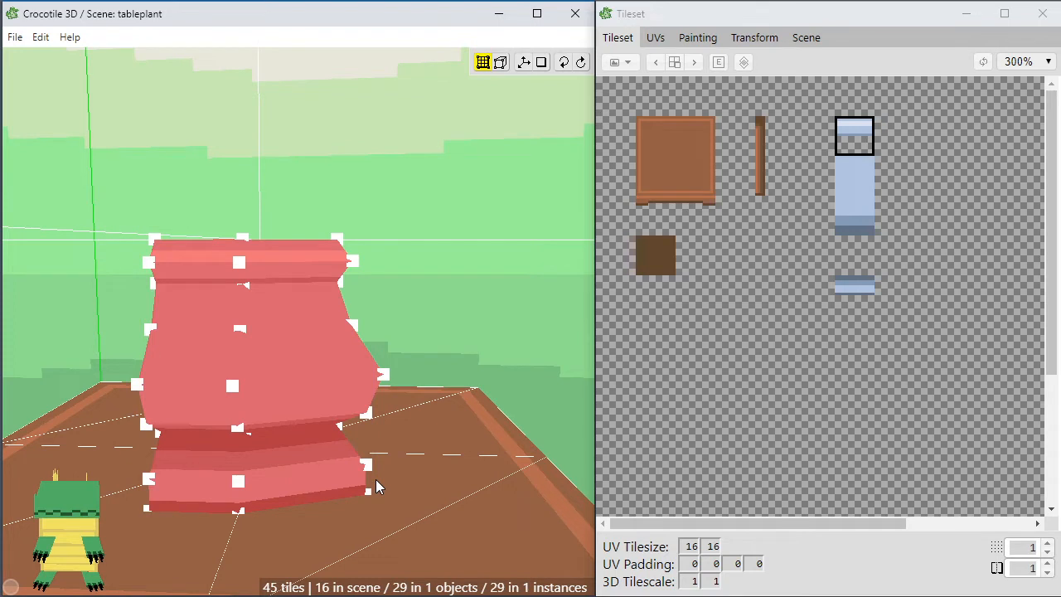
{"action": "key", "text": "ctrl+z"}
{"action": "key", "text": "ctrl+z"}
{"action": "key", "text": "ctrl+z"}
{"action": "key", "text": "ctrl+z"}
{"action": "key", "text": "ctrl+z"}
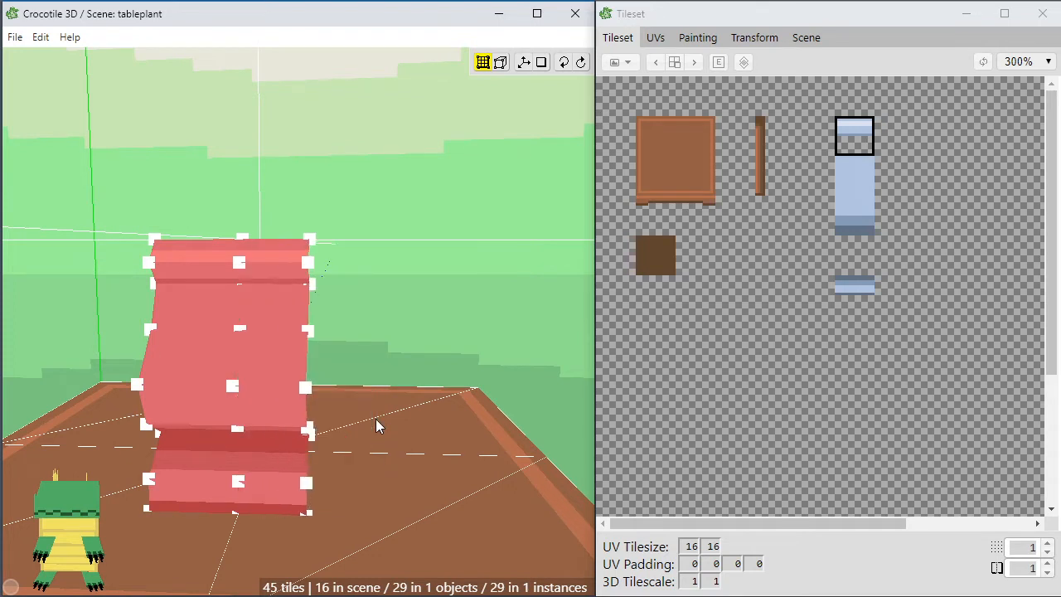
{"action": "key", "text": "ctrl+z"}
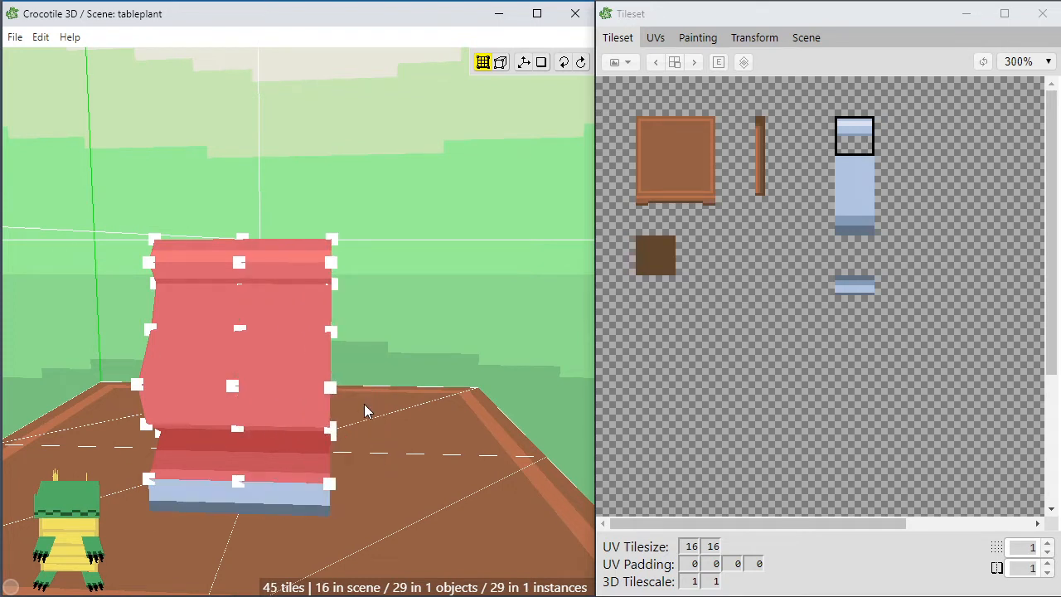
{"action": "key", "text": "ctrl+z"}
{"action": "key", "text": "ctrl+z"}
Duplicate the entire profile in place, with the crosshair on the rim's middle vertex, and flip the copy's normals.
{"action": "left_click", "coordinate": [257, 491], "text": "shift"}
{"action": "left_click", "coordinate": [228, 494], "text": "shift"}
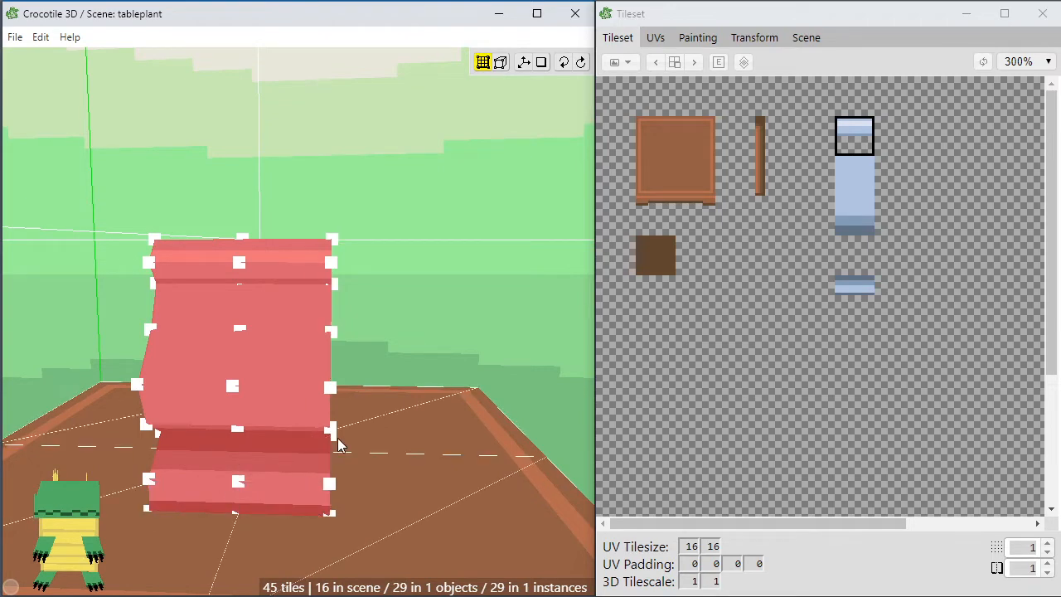
{"action": "right_click_drag", "start_coordinate": [243, 243], "coordinate": [277, 305]}
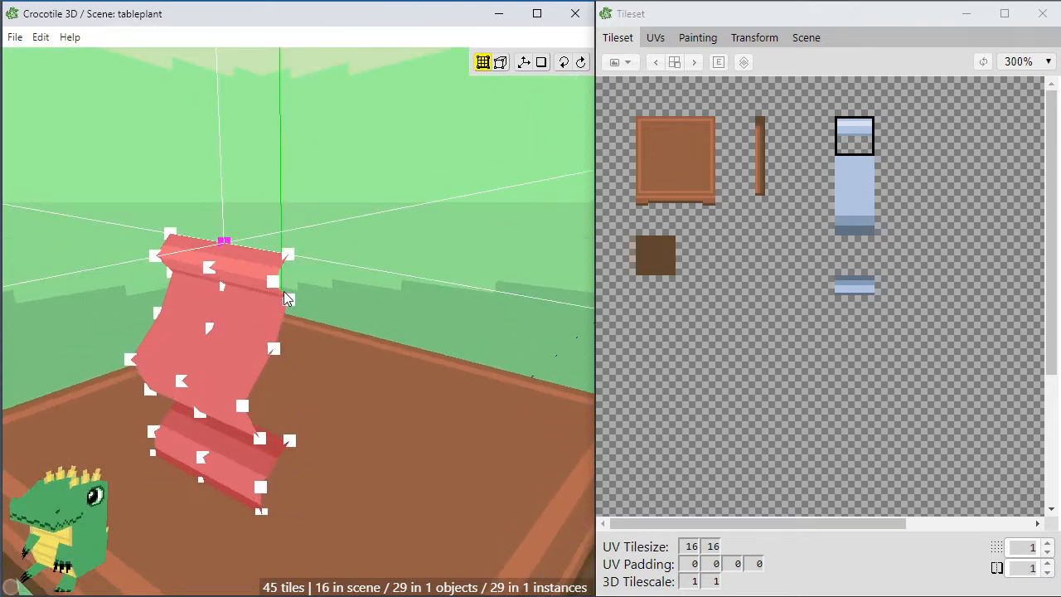
{"action": "key", "text": "space"}
{"action": "left_click_drag", "start_coordinate": [299, 309], "coordinate": [295, 318]}
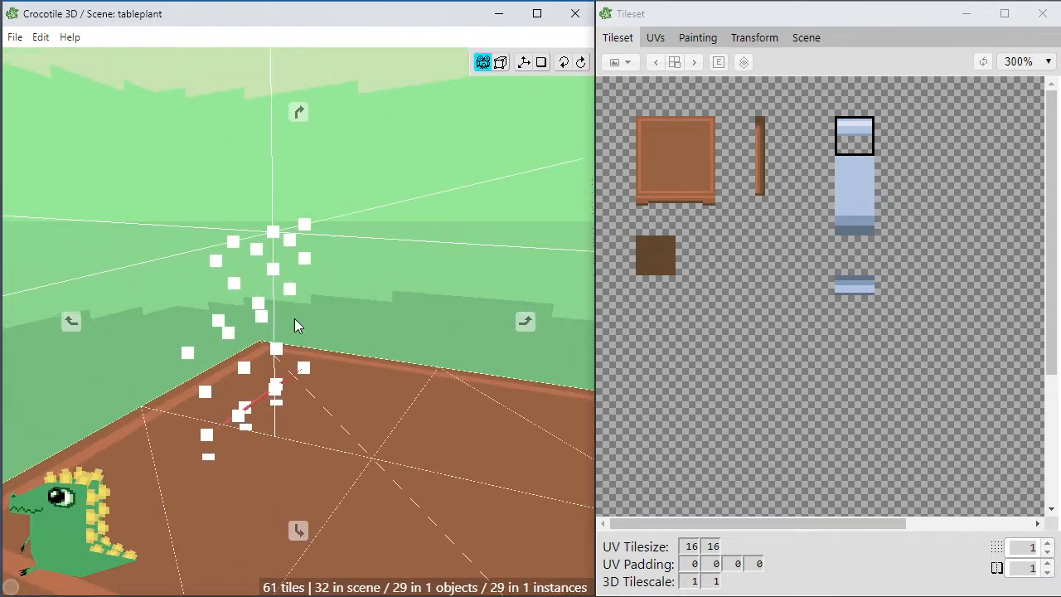
{"action": "key", "text": "n"}
{"action": "key", "text": "space"}
{"action": "left_click_drag", "start_coordinate": [305, 374], "coordinate": [300, 379]}
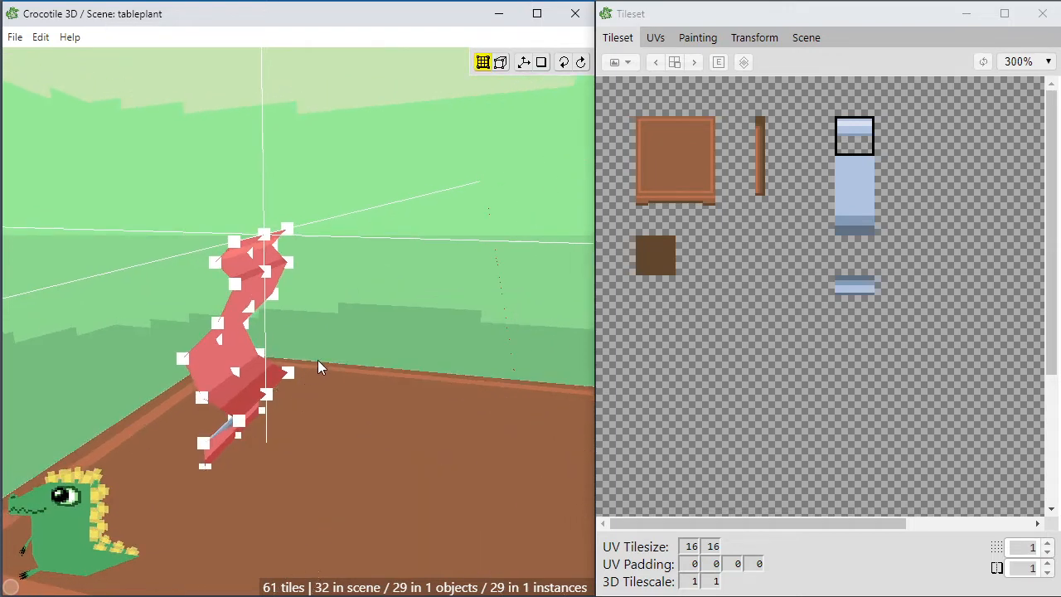
Move the flipped copy two steps back from the original profile to give the pot an inner wall.
{"action": "key", "text": "space"}
{"action": "mouse_move", "coordinate": [335, 357]}
{"action": "left_mouse_down"}
{"action": "mouse_move", "coordinate": [217, 357]}
{"action": "mouse_move", "coordinate": [347, 372]}
{"action": "mouse_move", "coordinate": [266, 344]}
{"action": "mouse_move", "coordinate": [334, 327]}
{"action": "mouse_move", "coordinate": [340, 378]}
{"action": "mouse_move", "coordinate": [382, 389]}
{"action": "mouse_move", "coordinate": [365, 399]}
{"action": "mouse_move", "coordinate": [313, 355]}
{"action": "mouse_move", "coordinate": [270, 348]}
{"action": "mouse_move", "coordinate": [366, 350]}
{"action": "mouse_move", "coordinate": [344, 349]}
{"action": "mouse_move", "coordinate": [357, 376]}
{"action": "left_mouse_up"}
{"action": "key", "text": "d"}
{"action": "key", "text": "d"}
{"action": "key", "text": "space"}
{"action": "key", "text": "space"}
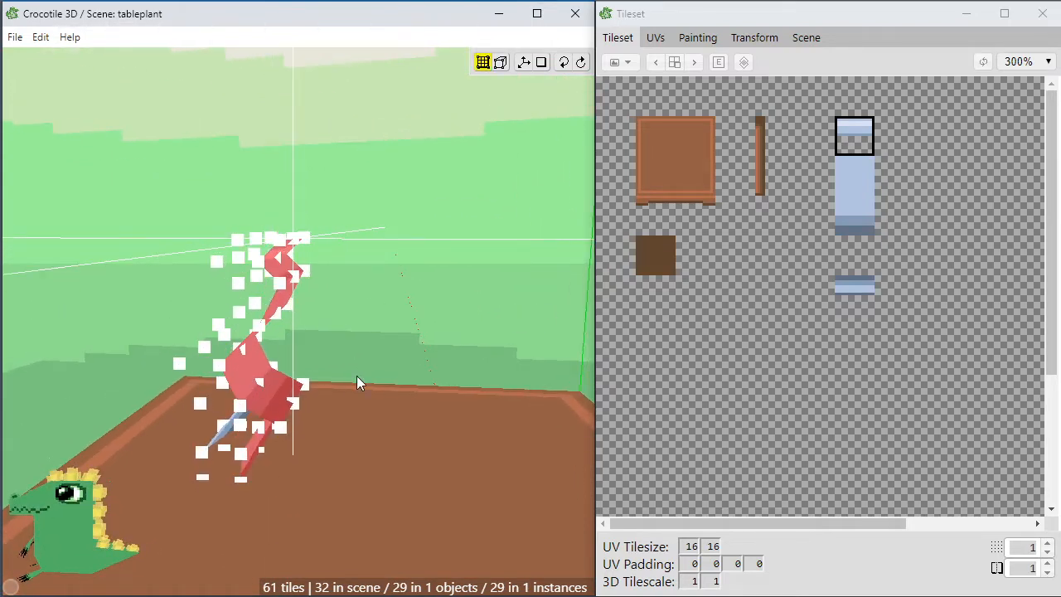
Move the copy's row of vertices just below the rim two steps away from the original profile, and deselect them.
{"action": "scroll", "coordinate": [356, 376], "scroll_direction": "up", "scroll_amount": 2}
{"action": "key", "text": "space"}
{"action": "middle_click_drag", "start_coordinate": [347, 376], "coordinate": [348, 384]}
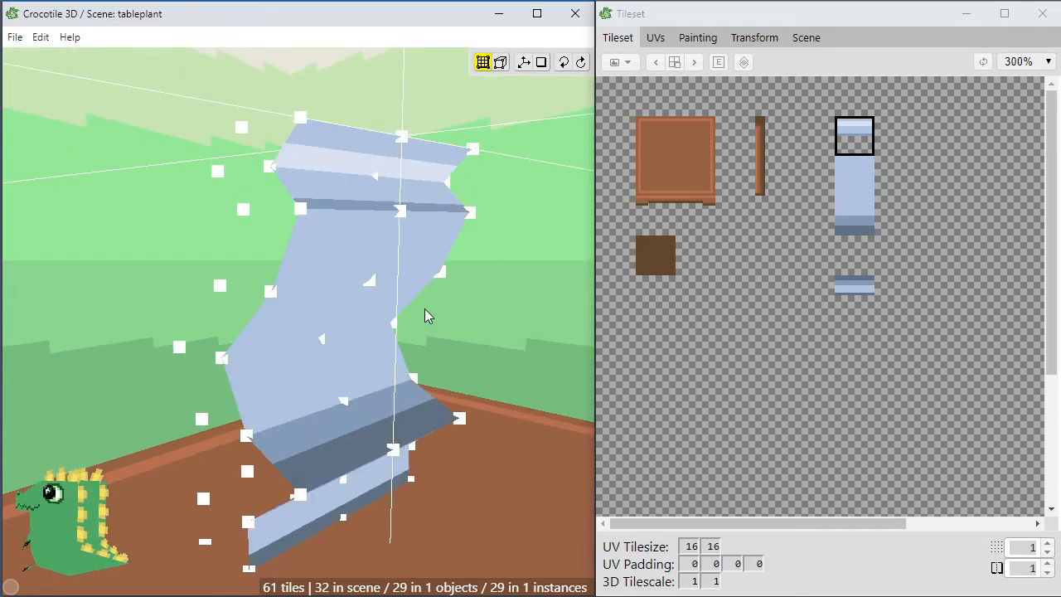
{"action": "middle_click_drag", "start_coordinate": [279, 221], "coordinate": [301, 179]}
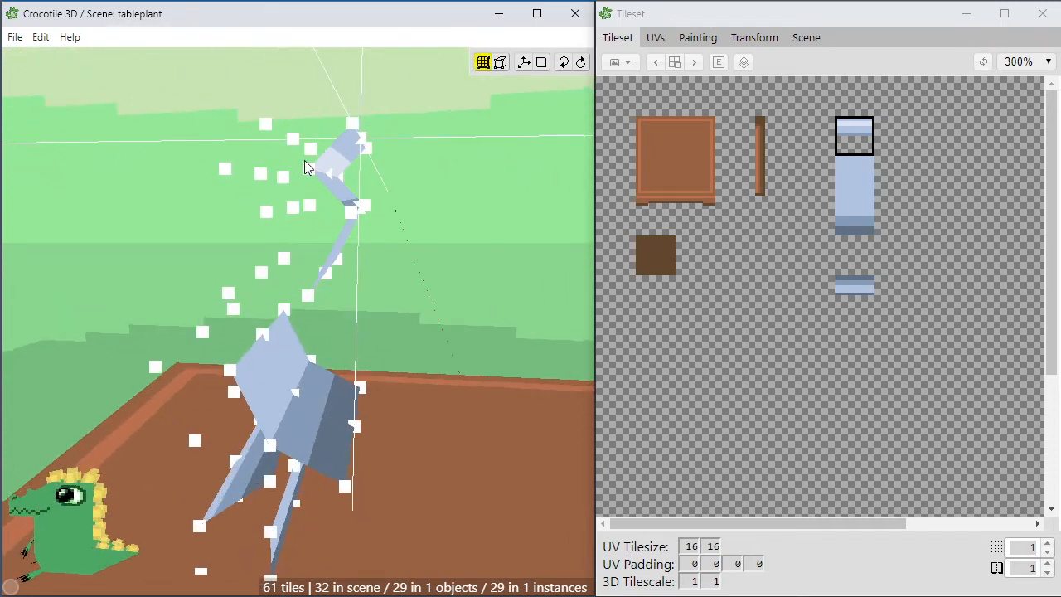
{"action": "left_click_drag", "start_coordinate": [305, 160], "coordinate": [365, 187]}
{"action": "key", "text": "d"}
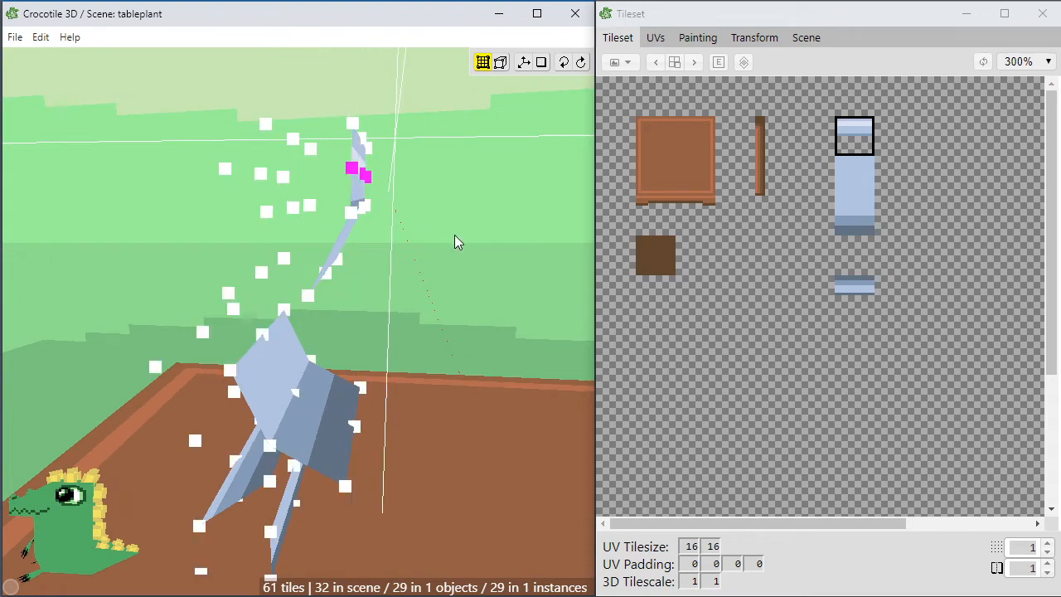
{"action": "key", "text": "d"}
{"action": "mouse_move", "coordinate": [454, 234]}
{"action": "middle_mouse_down"}
{"action": "mouse_move", "coordinate": [373, 245]}
{"action": "mouse_move", "coordinate": [435, 236]}
{"action": "mouse_move", "coordinate": [449, 257]}
{"action": "mouse_move", "coordinate": [356, 249]}
{"action": "mouse_move", "coordinate": [439, 256]}
{"action": "mouse_move", "coordinate": [357, 249]}
{"action": "mouse_move", "coordinate": [427, 254]}
{"action": "mouse_move", "coordinate": [443, 273]}
{"action": "mouse_move", "coordinate": [435, 286]}
{"action": "mouse_move", "coordinate": [414, 216]}
{"action": "mouse_move", "coordinate": [394, 217]}
{"action": "mouse_move", "coordinate": [377, 195]}
{"action": "mouse_move", "coordinate": [431, 179]}
{"action": "mouse_move", "coordinate": [452, 224]}
{"action": "middle_mouse_up"}
{"action": "left_click", "coordinate": [442, 253]}
Move the copy's two bottom foot tiles several steps away from the original and slightly upward, and deselect them.
{"action": "middle_click_drag", "start_coordinate": [403, 406], "coordinate": [372, 478]}
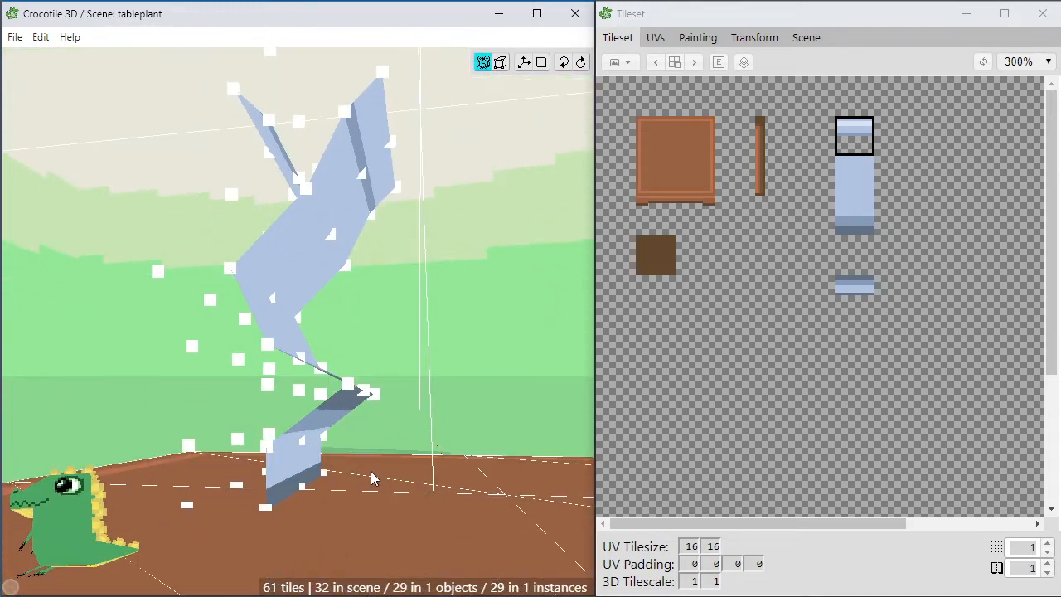
{"action": "left_click", "coordinate": [292, 475]}
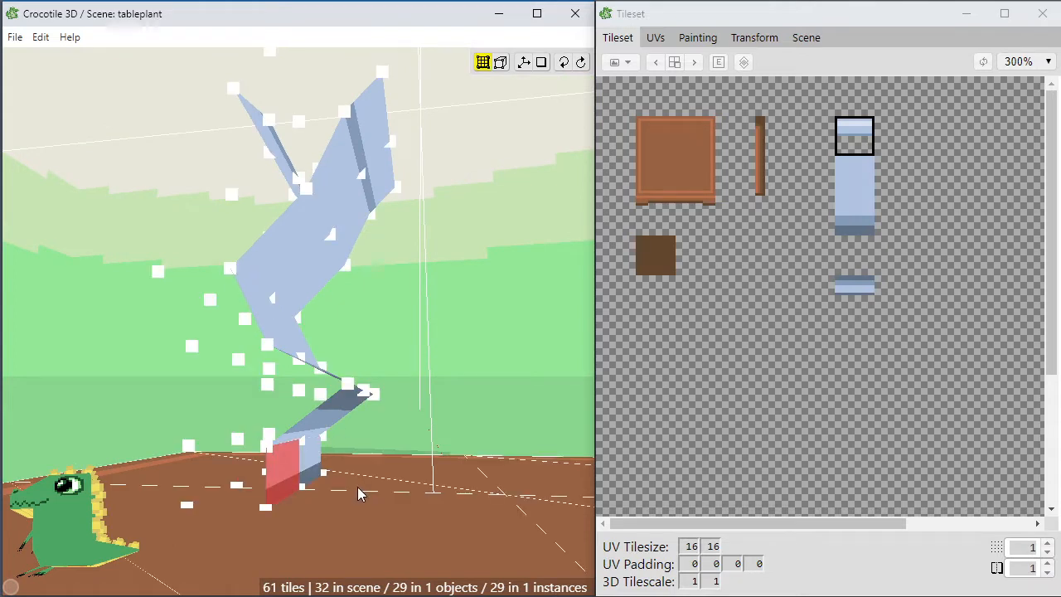
{"action": "left_click", "coordinate": [311, 468], "text": "shift"}
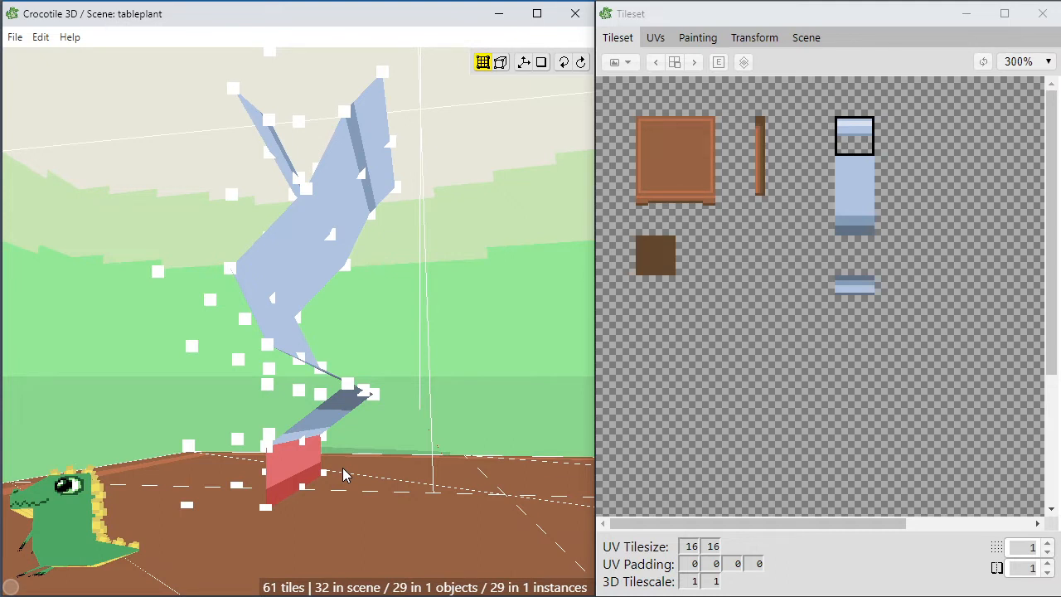
{"action": "key", "text": "d"}
{"action": "key", "text": "d"}
{"action": "key", "text": "d"}
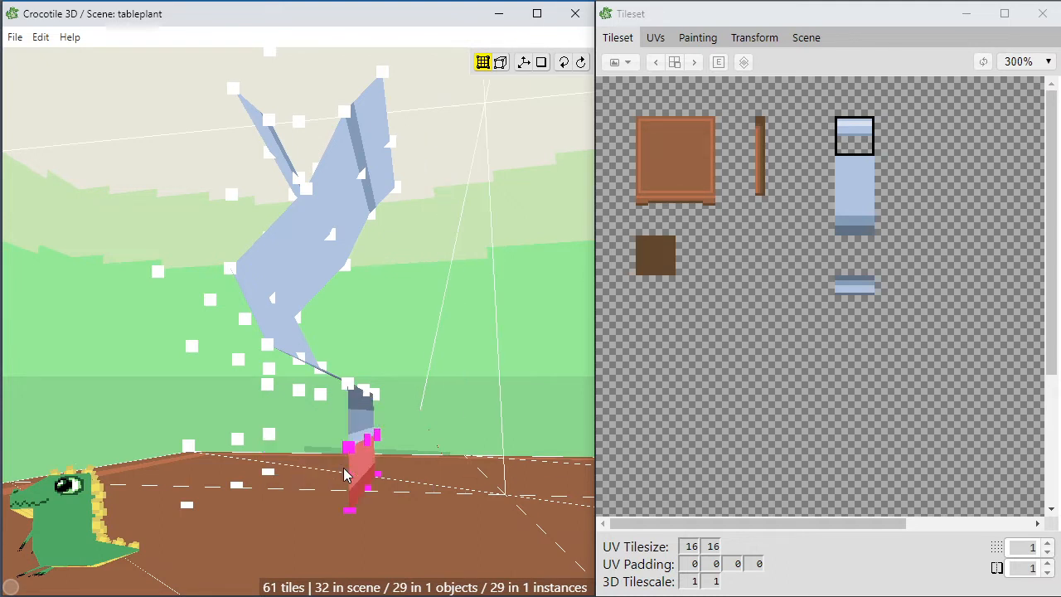
{"action": "key", "text": "space"}
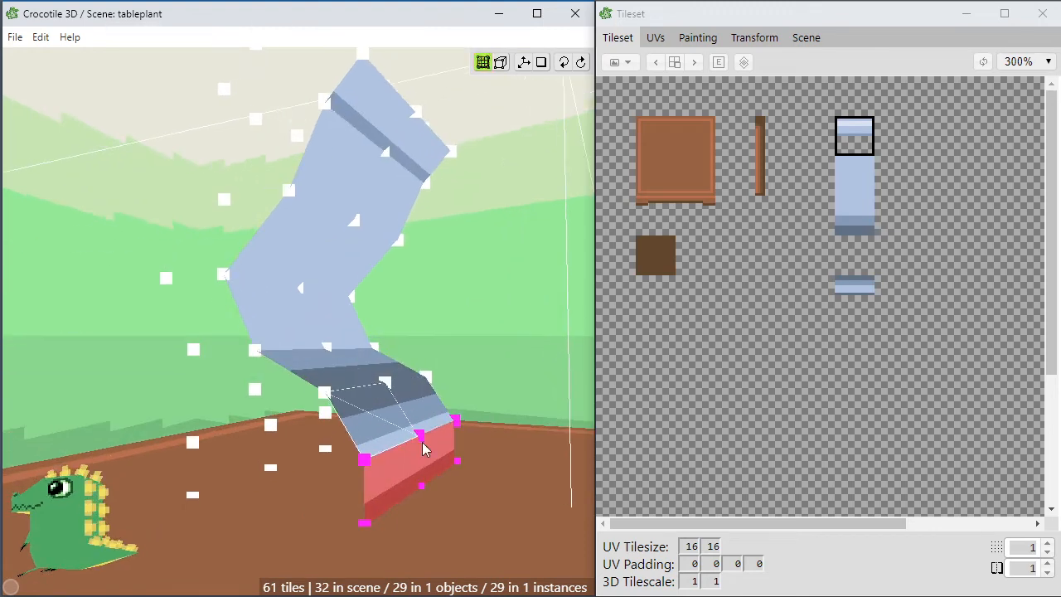
{"action": "key", "text": "w"}
{"action": "key", "text": "d"}
{"action": "left_click", "coordinate": [443, 450]}
{"action": "key", "text": "space"}
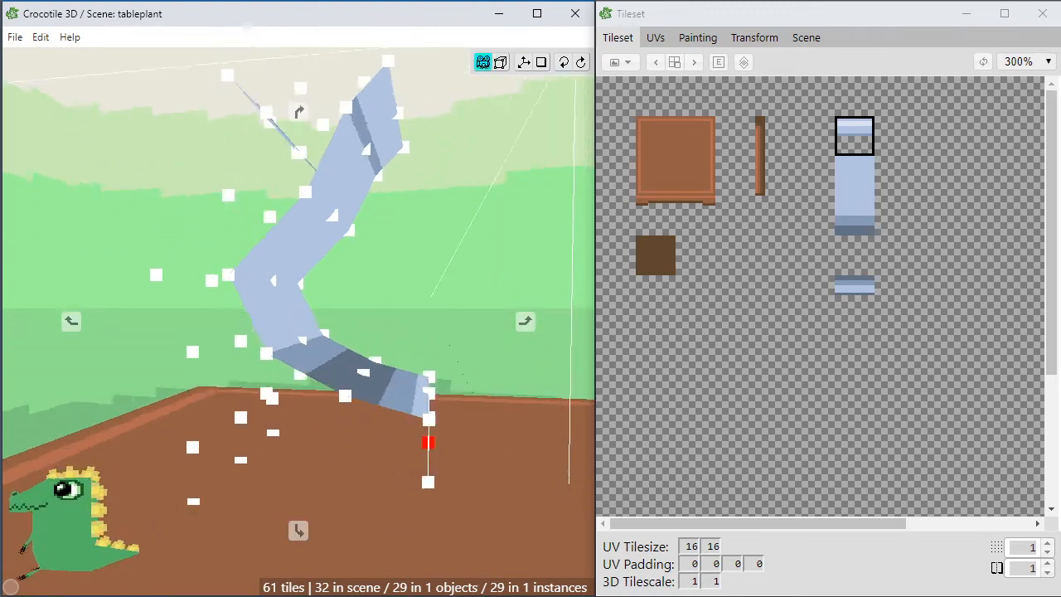
Pull the copy's bottom row of vertices farther from the original and raise it, angling the lowest tiles outward.
{"action": "key", "text": "space"}
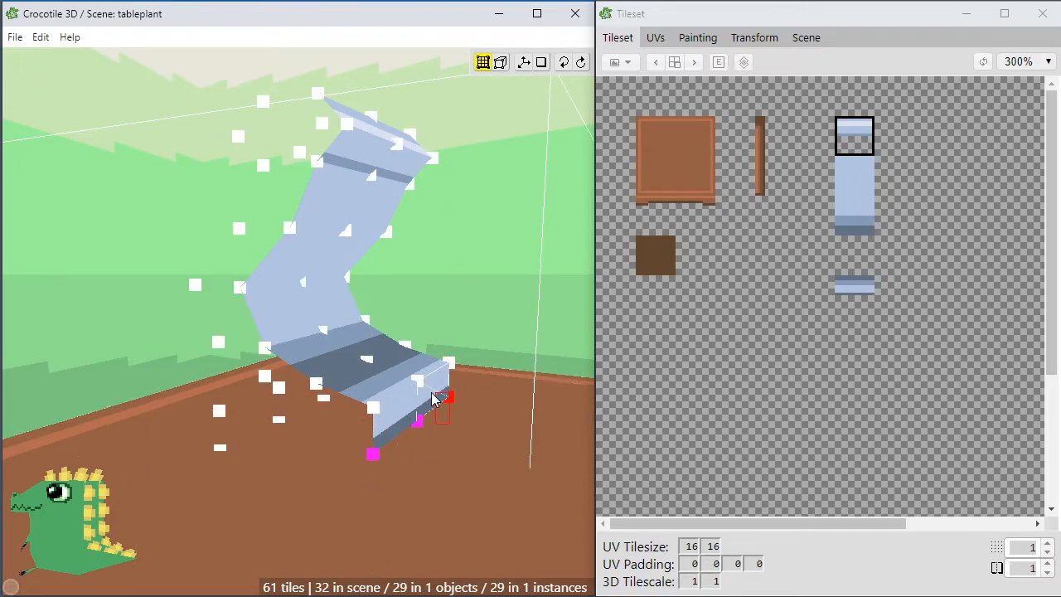
{"action": "scroll", "coordinate": [448, 417], "scroll_direction": "down", "scroll_amount": 2}
{"action": "key", "text": "d"}
{"action": "key", "text": "d"}
{"action": "key", "text": "d"}
{"action": "key", "text": "d"}
{"action": "key", "text": "d"}
{"action": "key", "text": "space"}
{"action": "left_click_drag", "start_coordinate": [453, 455], "coordinate": [497, 444]}
{"action": "key", "text": "space"}
{"action": "key", "text": "a"}
{"action": "key", "text": "w"}
{"action": "key", "text": "w"}
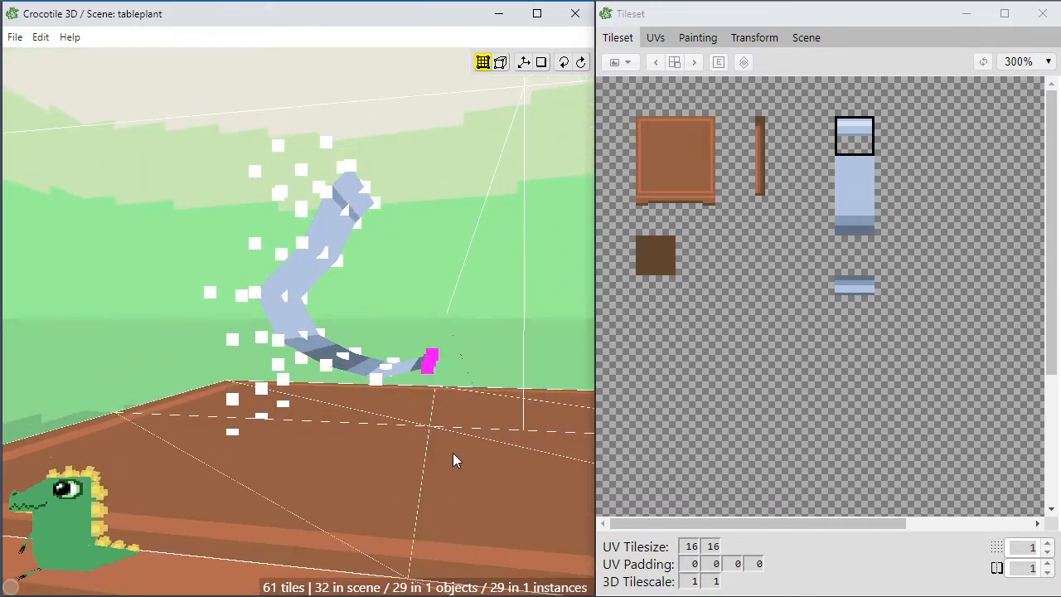
{"action": "key", "text": "s"}
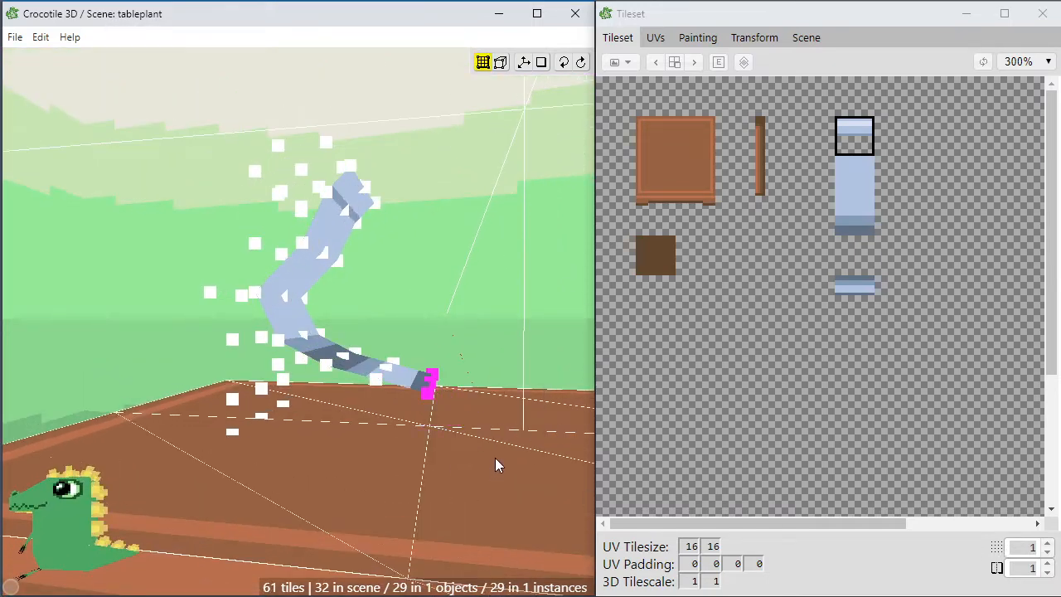
{"action": "key", "text": "space"}
{"action": "left_click_drag", "start_coordinate": [497, 464], "coordinate": [290, 452]}
{"action": "key", "text": "space"}
{"action": "left_click", "coordinate": [446, 464]}
Examine the copy's shape against the original profile from above, the side and close to the rim.
{"action": "key", "text": "space"}
{"action": "key", "text": "space"}
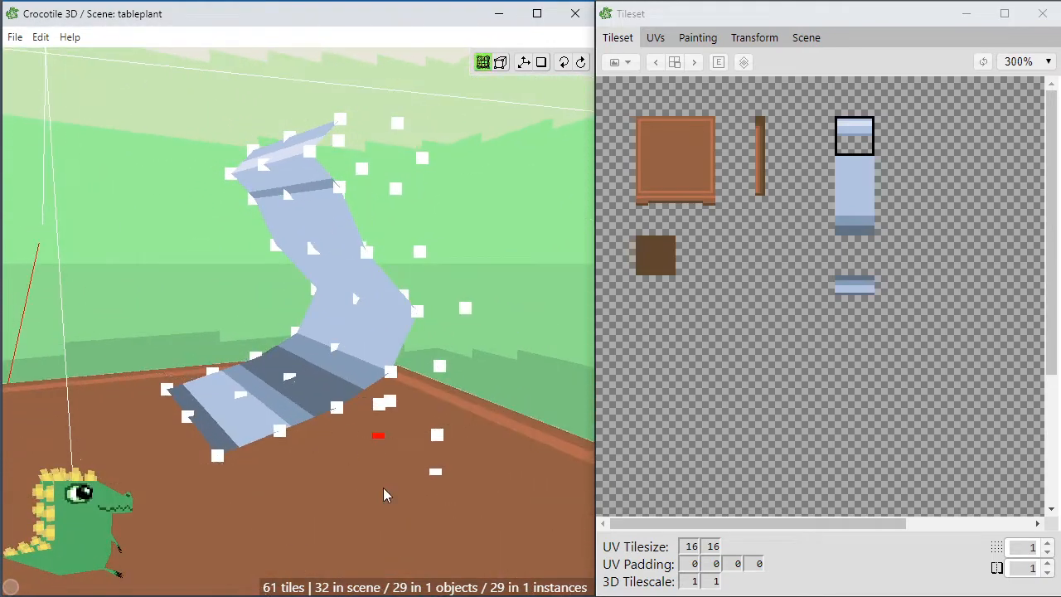
{"action": "key", "text": "space"}
{"action": "left_click_drag", "start_coordinate": [385, 489], "coordinate": [345, 475]}
{"action": "left_click_drag", "start_coordinate": [336, 415], "coordinate": [372, 312]}
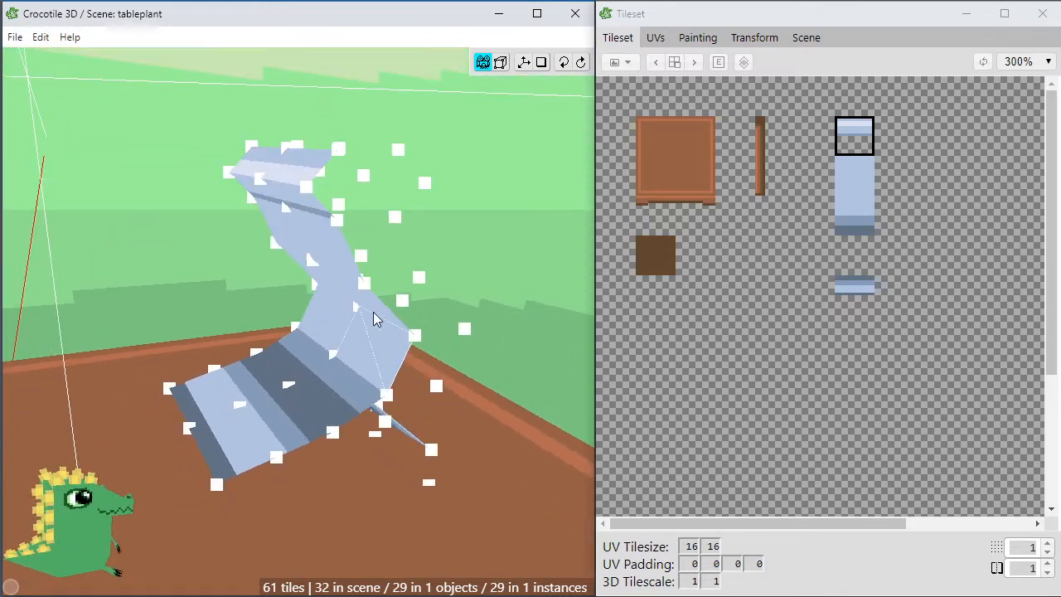
{"action": "right_click_drag", "start_coordinate": [372, 312], "coordinate": [361, 345]}
{"action": "left_click_drag", "start_coordinate": [360, 345], "coordinate": [313, 249]}
{"action": "mouse_move", "coordinate": [334, 314]}
{"action": "left_mouse_down"}
{"action": "mouse_move", "coordinate": [302, 311]}
{"action": "mouse_move", "coordinate": [327, 317]}
{"action": "left_mouse_up"}
{"action": "left_click_drag", "start_coordinate": [356, 431], "coordinate": [331, 365]}
{"action": "left_click_drag", "start_coordinate": [186, 300], "coordinate": [209, 333]}
{"action": "scroll", "coordinate": [224, 231], "scroll_direction": "up", "scroll_amount": 2}
{"action": "left_click_drag", "start_coordinate": [223, 231], "coordinate": [207, 238]}
{"action": "left_click_drag", "start_coordinate": [217, 280], "coordinate": [311, 332]}
{"action": "key", "text": "d"}
{"action": "key", "text": "ctrl+z"}
{"action": "key", "text": "ctrl+y"}
{"action": "key", "text": "ctrl+z"}
Move the copy's three vertices just below the rim one step toward the original, in line with the row beneath them.
{"action": "key", "text": "space"}
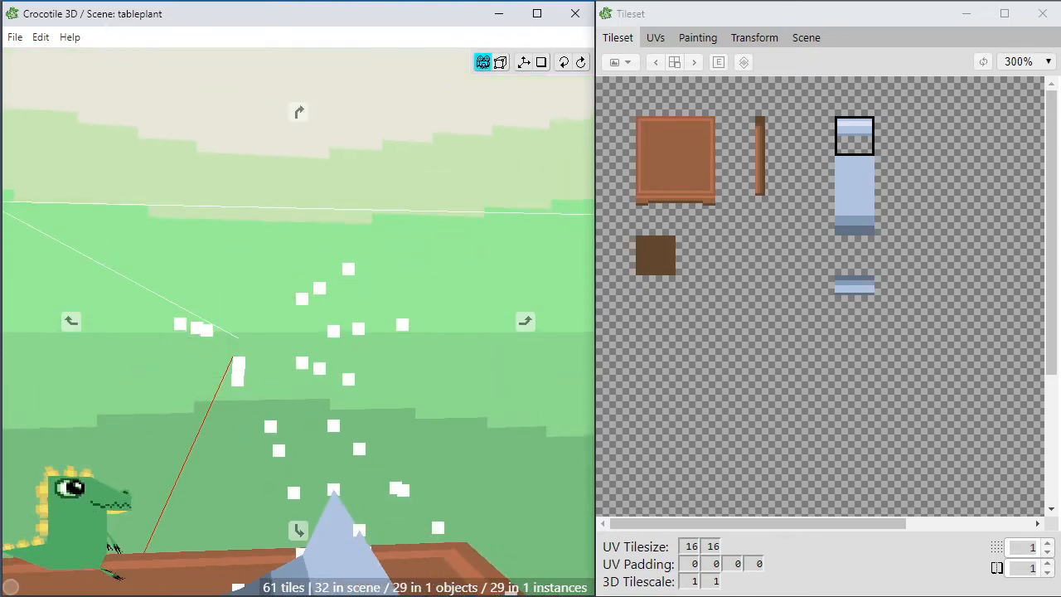
{"action": "key", "text": "space"}
{"action": "left_click_drag", "start_coordinate": [143, 306], "coordinate": [218, 309]}
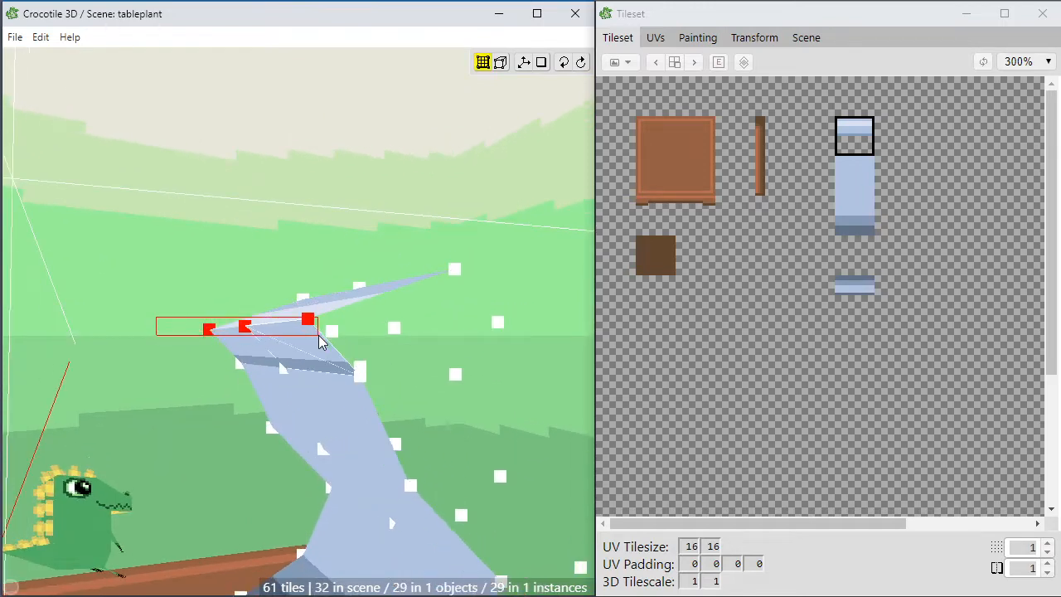
{"action": "left_click_drag", "start_coordinate": [319, 335], "coordinate": [320, 336]}
{"action": "key", "text": "d"}
{"action": "key", "text": "space"}
{"action": "mouse_move", "coordinate": [370, 425]}
{"action": "left_mouse_down"}
{"action": "mouse_move", "coordinate": [225, 425]}
{"action": "mouse_move", "coordinate": [382, 426]}
{"action": "left_mouse_up"}
{"action": "key", "text": "space"}
{"action": "left_click", "coordinate": [310, 436]}
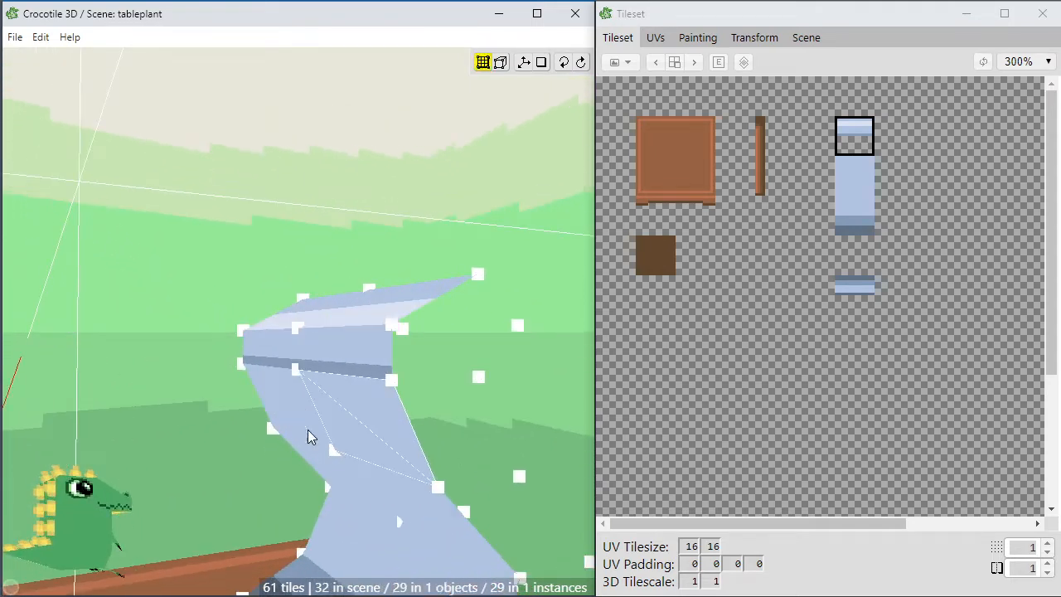
Examine how the copy's rim and neck line up with the original from the side and the front.
{"action": "key", "text": "space"}
{"action": "scroll", "coordinate": [310, 436], "scroll_direction": "down", "scroll_amount": 3}
{"action": "key", "text": "space"}
{"action": "key", "text": "space"}
{"action": "left_click_drag", "start_coordinate": [249, 406], "coordinate": [332, 419]}
{"action": "scroll", "coordinate": [407, 414], "scroll_direction": "up", "scroll_amount": 2}
{"action": "key", "text": "space"}
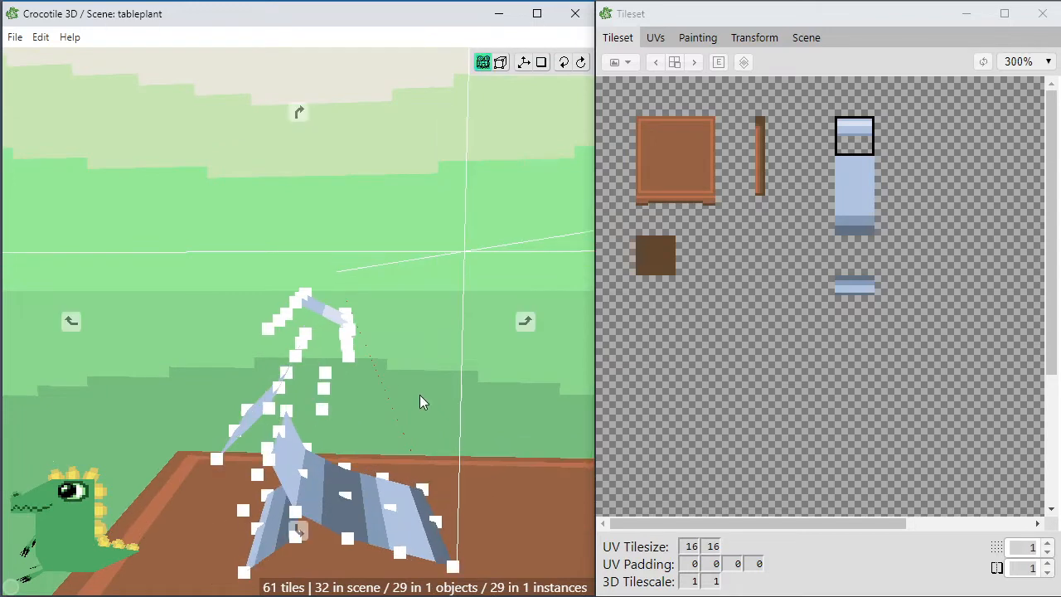
{"action": "scroll", "coordinate": [420, 395], "scroll_direction": "up", "scroll_amount": 2}
{"action": "left_click_drag", "start_coordinate": [420, 394], "coordinate": [311, 396]}
{"action": "key", "text": "space"}
{"action": "left_click_drag", "start_coordinate": [394, 418], "coordinate": [340, 415]}
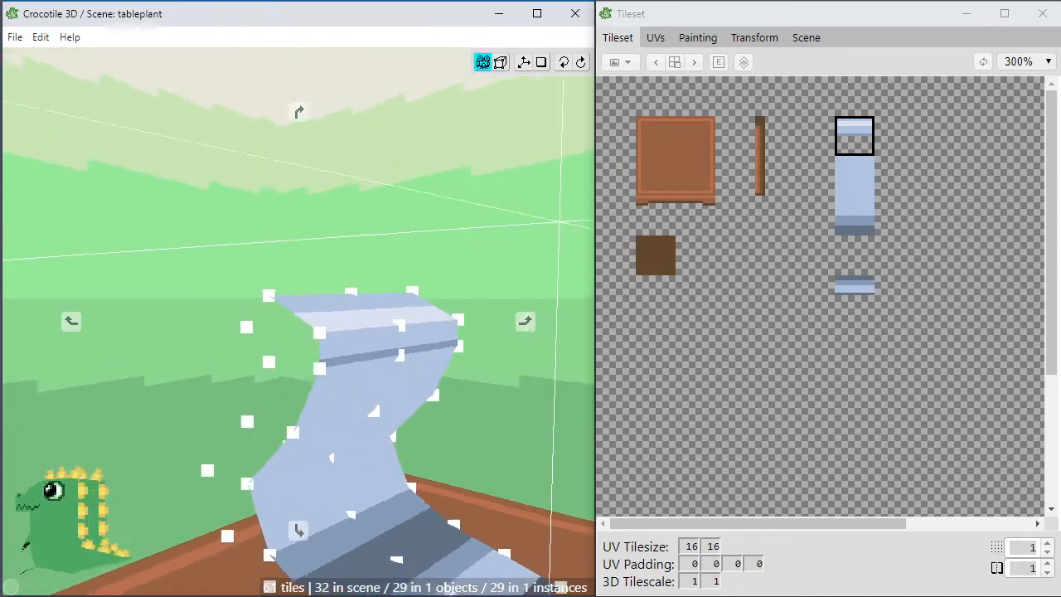
{"action": "left_click_drag", "start_coordinate": [340, 365], "coordinate": [303, 341]}
Shift the copy's second vertex row another step toward the original so the rim slopes less.
{"action": "key", "text": "space"}
{"action": "left_click", "coordinate": [314, 333]}
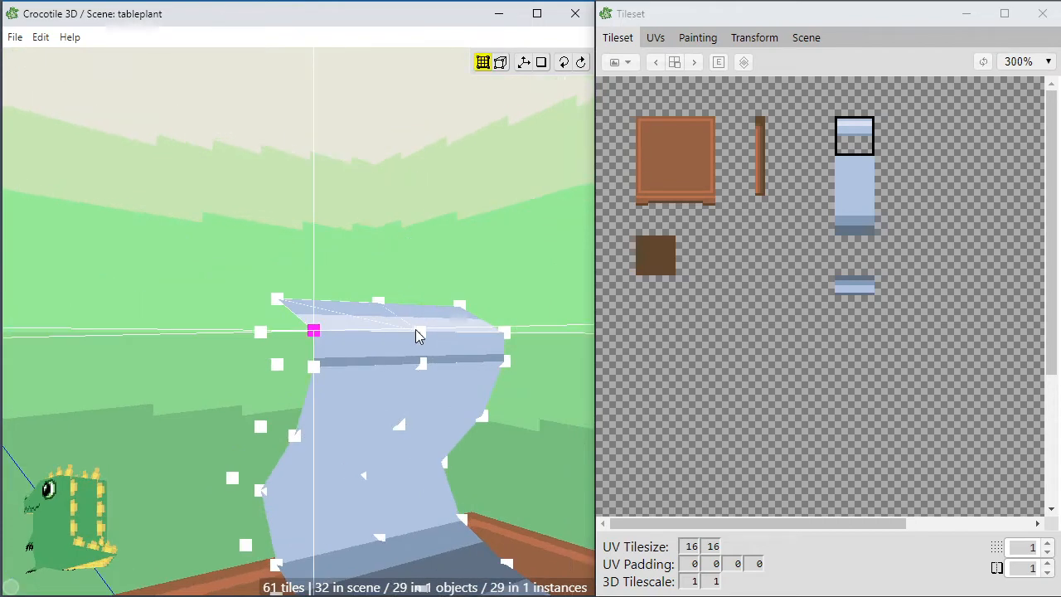
{"action": "left_click", "coordinate": [507, 332], "text": "shift"}
{"action": "key", "text": "space"}
{"action": "left_click_drag", "start_coordinate": [323, 390], "coordinate": [426, 412]}
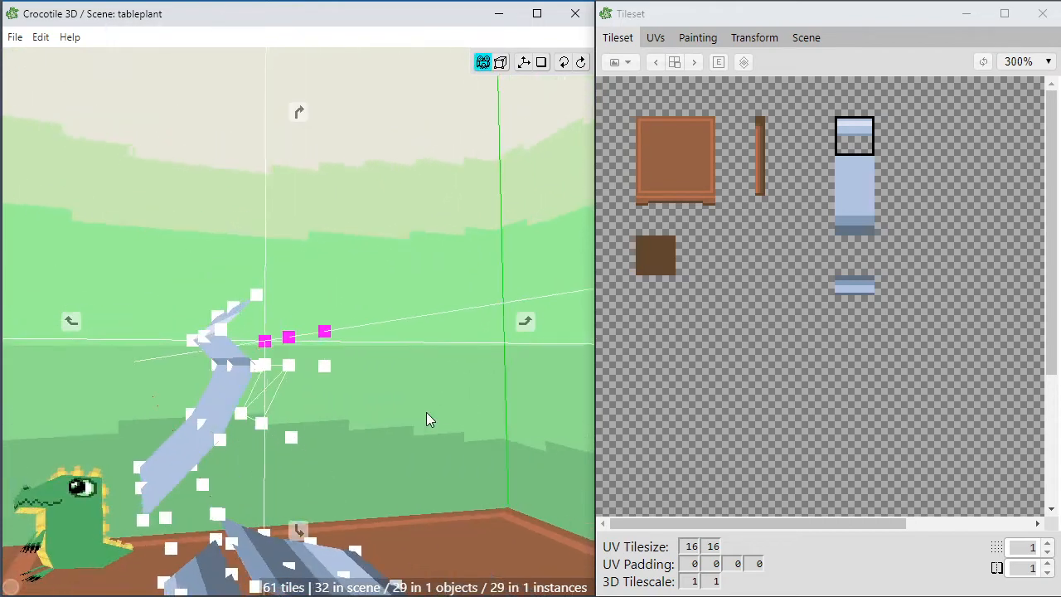
{"action": "key", "text": "space"}
{"action": "key", "text": "a"}
{"action": "key", "text": "space"}
{"action": "left_click_drag", "start_coordinate": [311, 440], "coordinate": [362, 399]}
Select the profile's three vertices along the dark strip just below the rim and switch transforms to view-relative right, up, backward directions.
{"action": "key", "text": "space"}
{"action": "key", "text": "space"}
{"action": "key", "text": "space"}
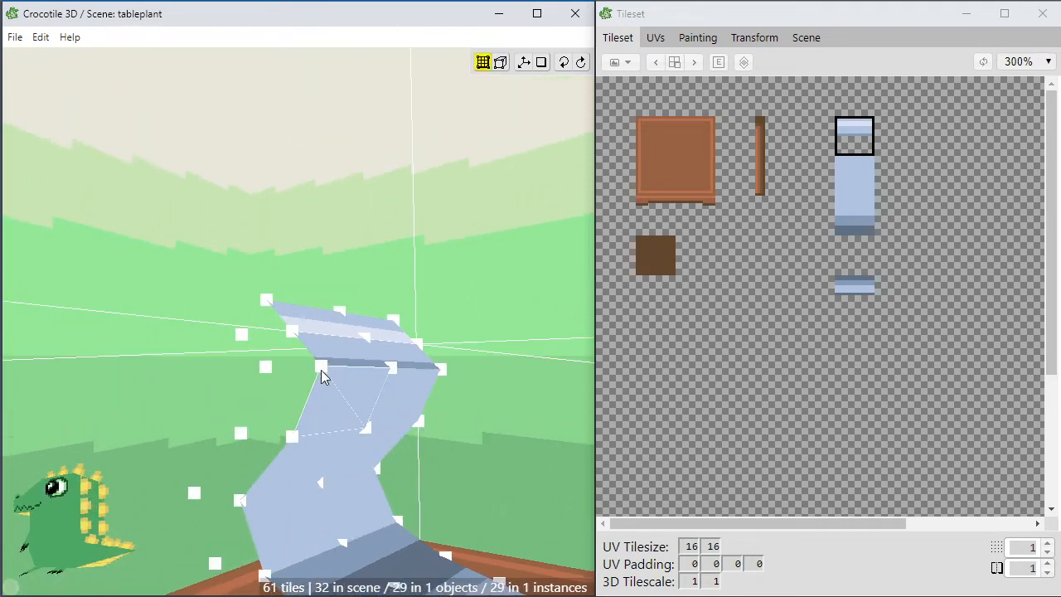
{"action": "left_click", "coordinate": [322, 369]}
{"action": "left_click", "coordinate": [391, 367], "text": "shift"}
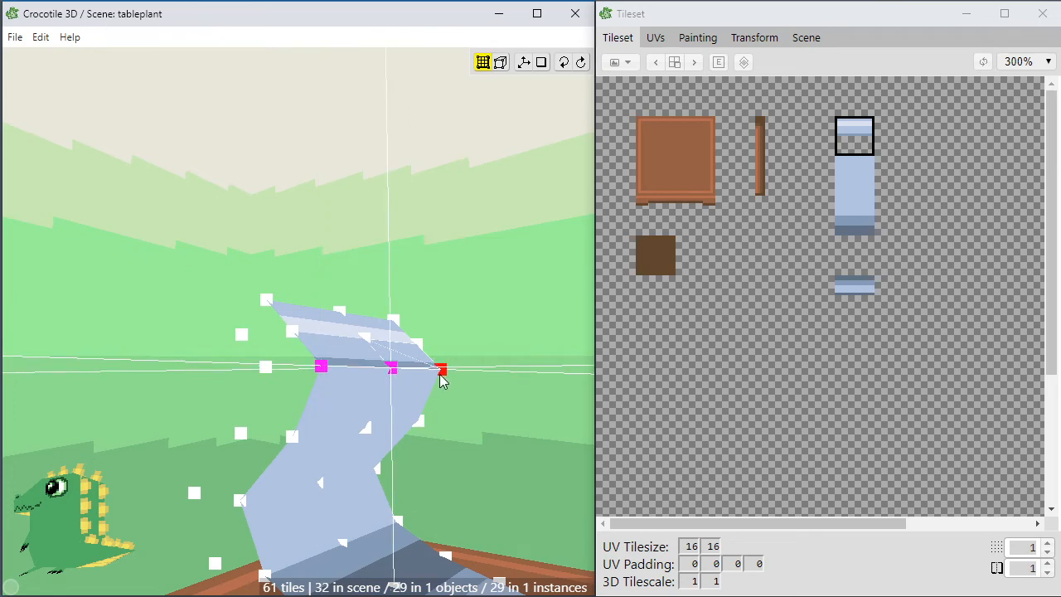
{"action": "left_click", "coordinate": [441, 373], "text": "shift"}
{"action": "key", "text": "space"}
{"action": "left_click_drag", "start_coordinate": [441, 375], "coordinate": [514, 279]}
{"action": "left_click", "coordinate": [751, 37]}
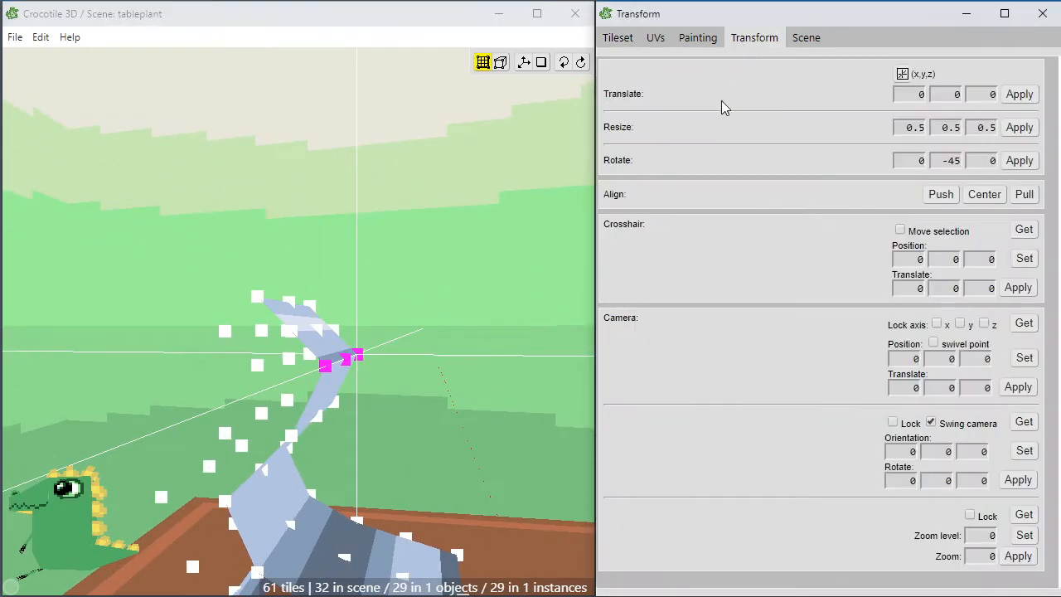
{"action": "left_click", "coordinate": [906, 75]}
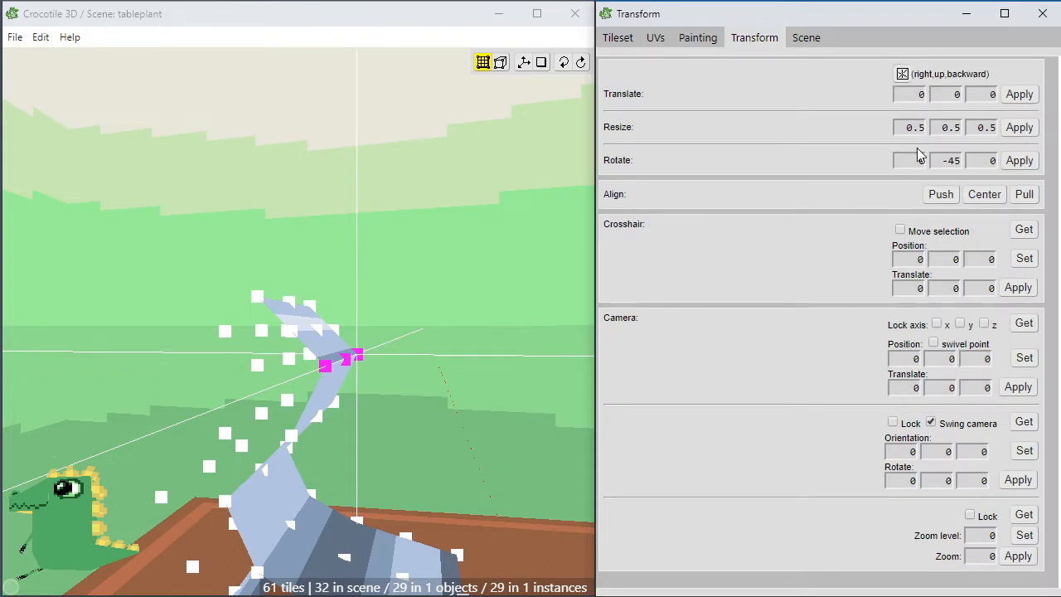
Try translating the selected row by -0.1 and by -0.05 along the view's right direction, undoing each attempt.
{"action": "left_click", "coordinate": [920, 95]}
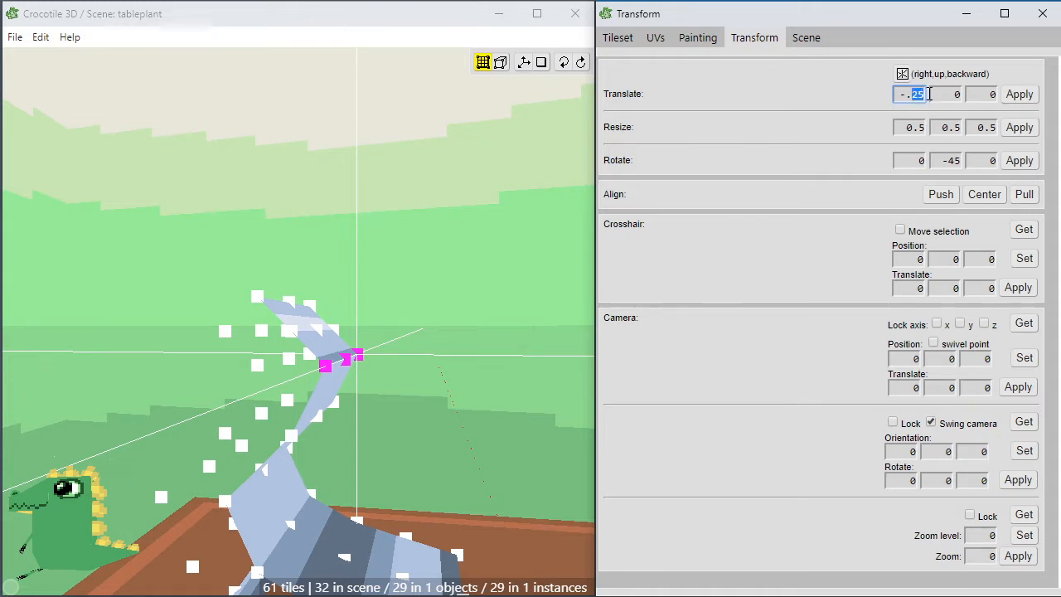
{"action": "left_click", "coordinate": [1019, 95]}
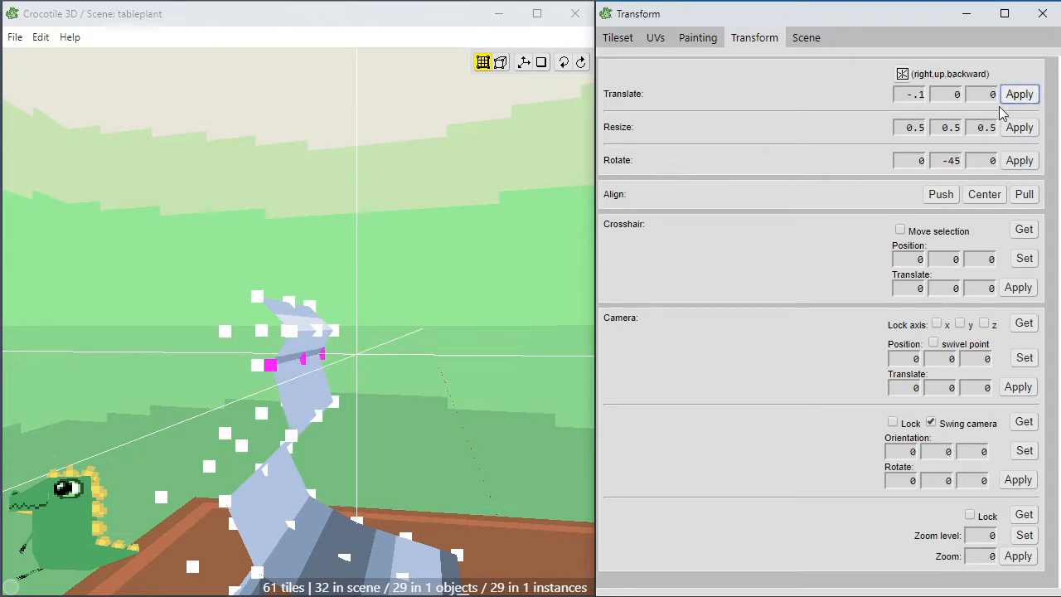
{"action": "key", "text": "ctrl+z"}
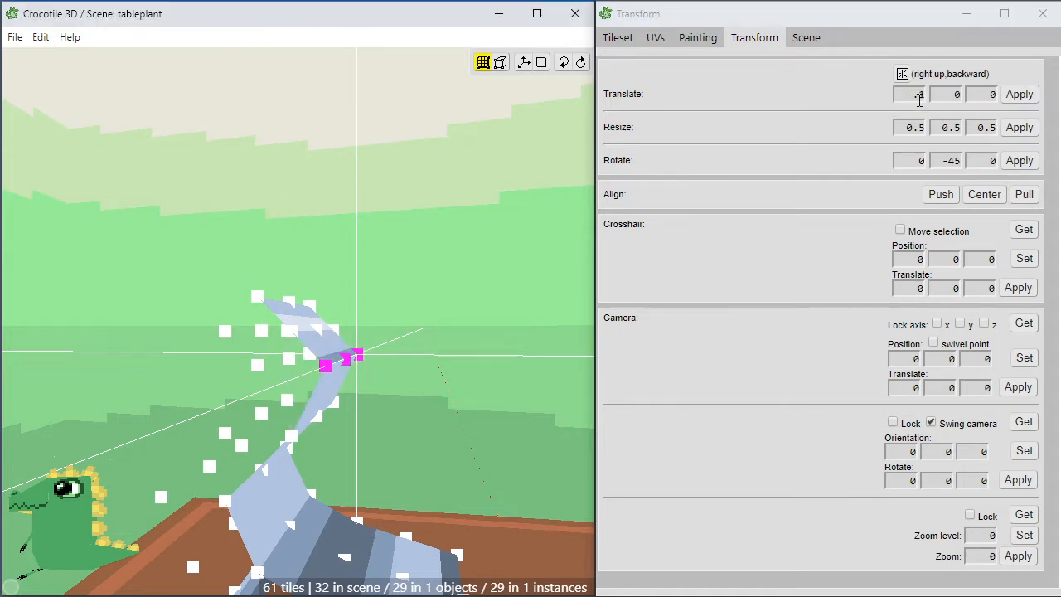
{"action": "left_click", "coordinate": [919, 97]}
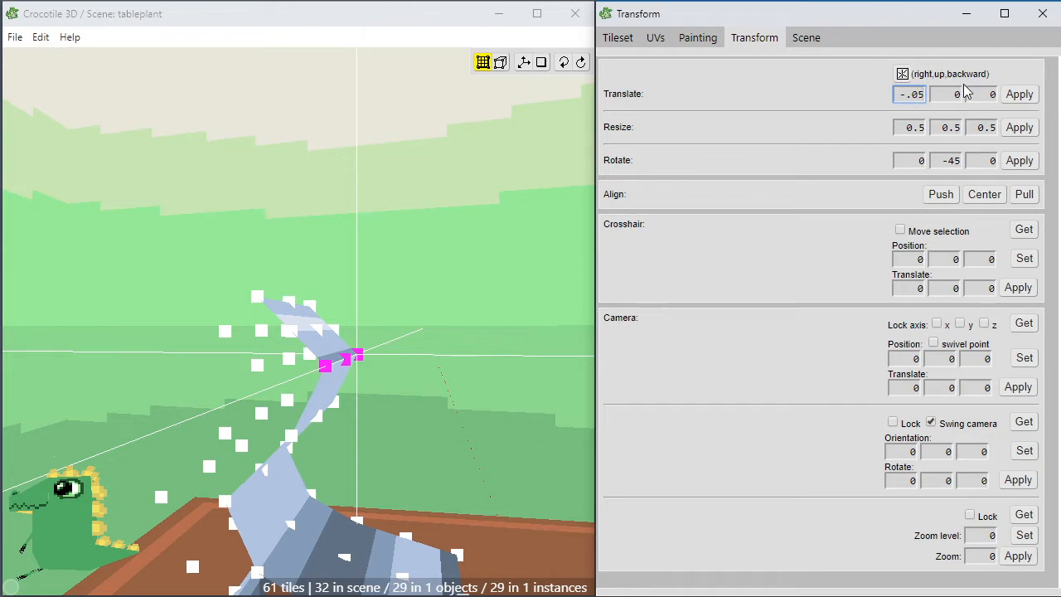
{"action": "left_click", "coordinate": [1019, 95]}
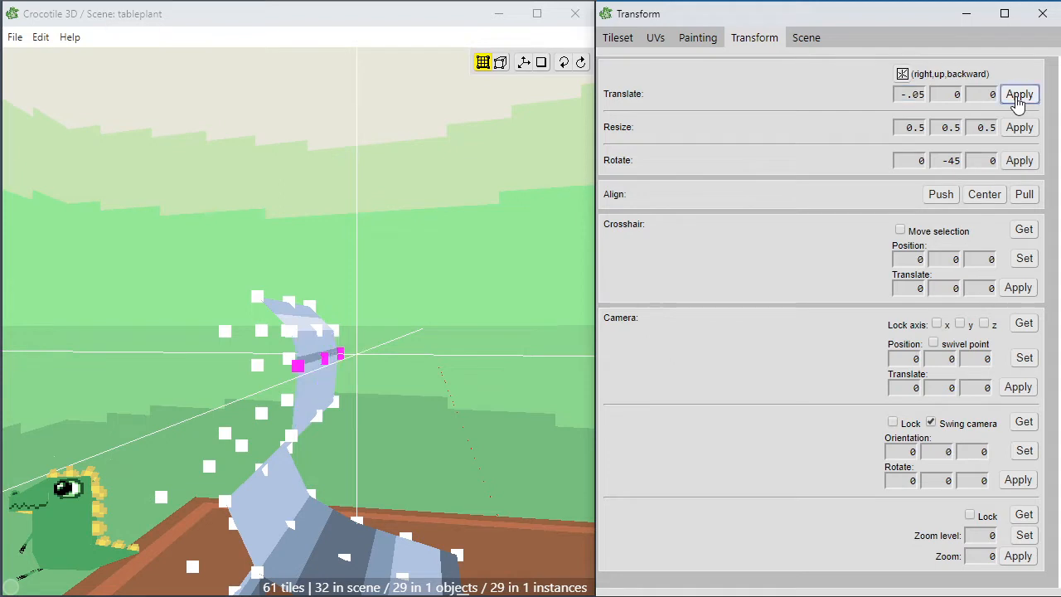
{"action": "right_click_drag", "start_coordinate": [377, 269], "coordinate": [389, 306]}
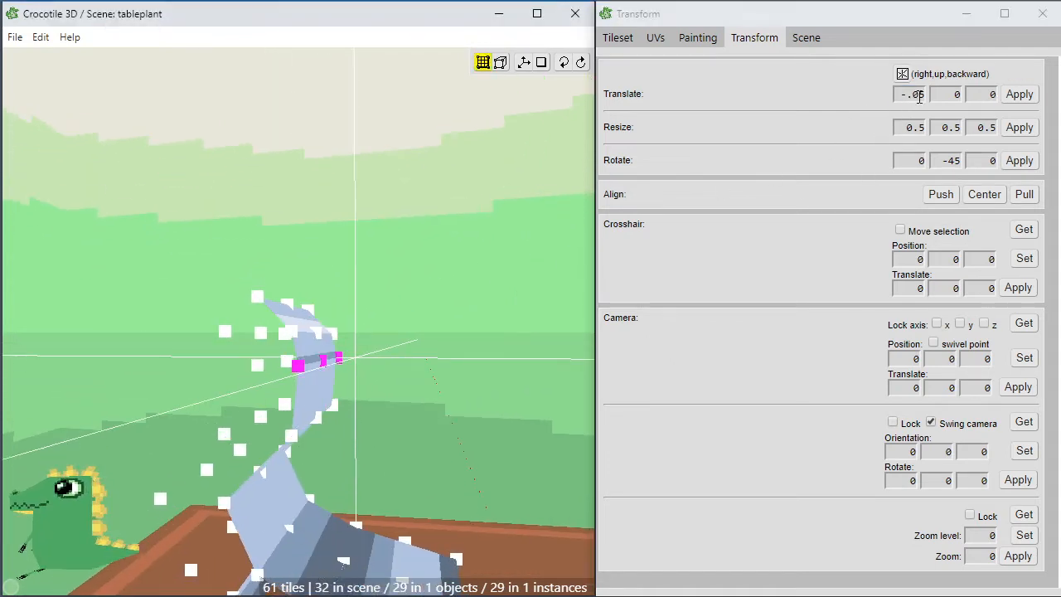
{"action": "key", "text": "ctrl+z"}
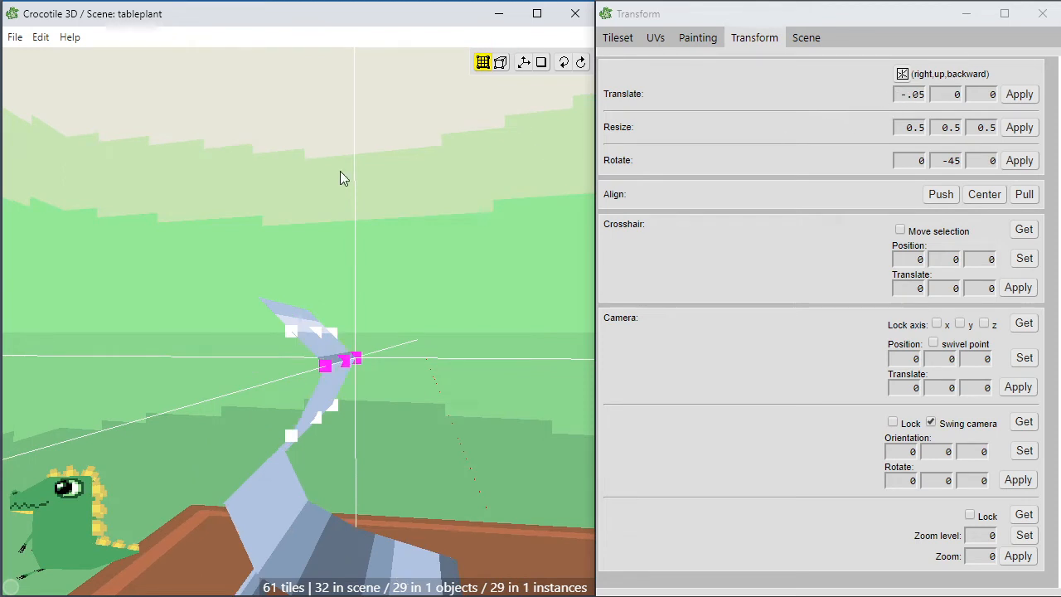
Translate the selected row below the rim by -0.03 and a further -0.01 along the view's right direction.
{"action": "left_click_drag", "start_coordinate": [919, 98], "coordinate": [924, 97]}
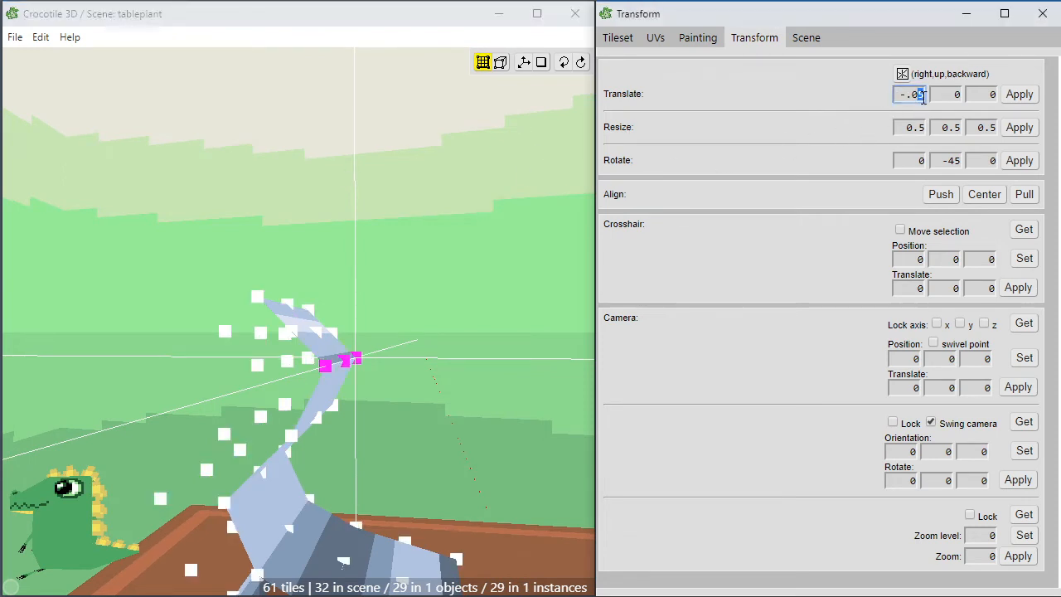
{"action": "left_click", "coordinate": [1020, 96]}
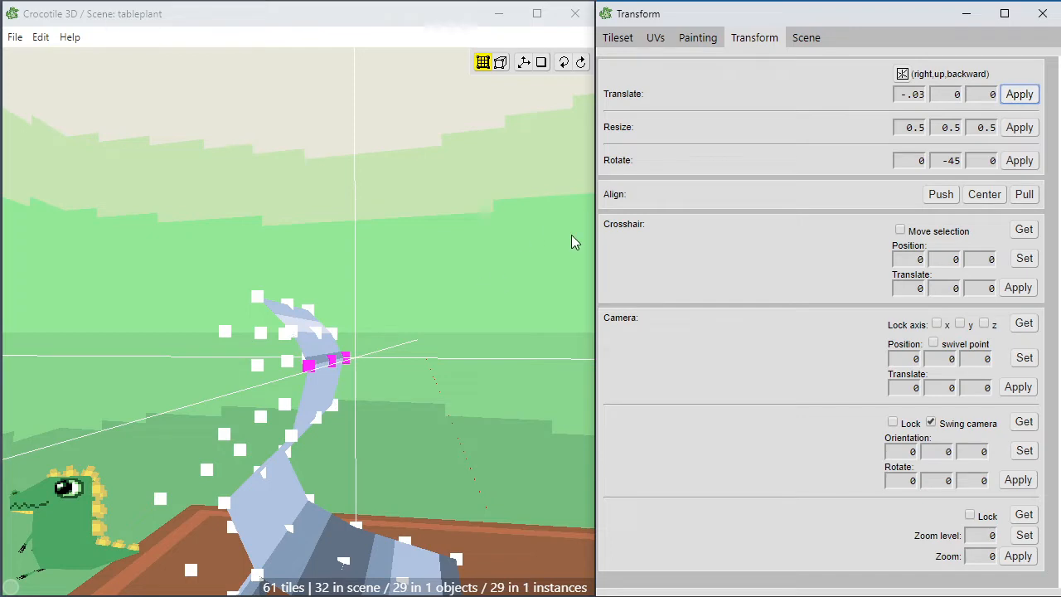
{"action": "key", "text": "space"}
{"action": "mouse_move", "coordinate": [462, 276]}
{"action": "left_mouse_down"}
{"action": "mouse_move", "coordinate": [382, 274]}
{"action": "mouse_move", "coordinate": [498, 270]}
{"action": "mouse_move", "coordinate": [373, 272]}
{"action": "mouse_move", "coordinate": [502, 270]}
{"action": "left_mouse_up"}
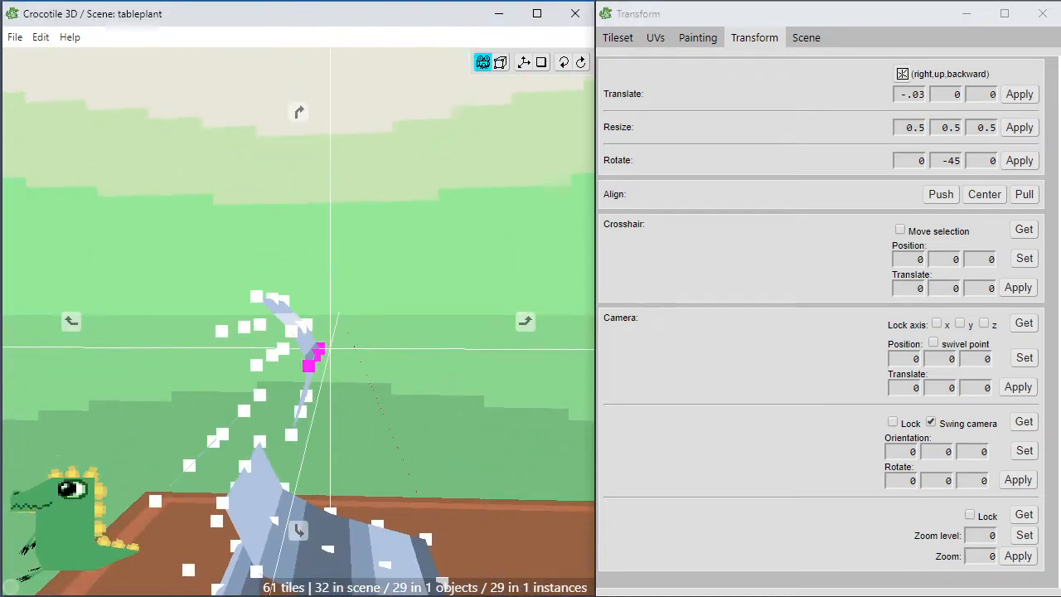
{"action": "left_click", "coordinate": [920, 96]}
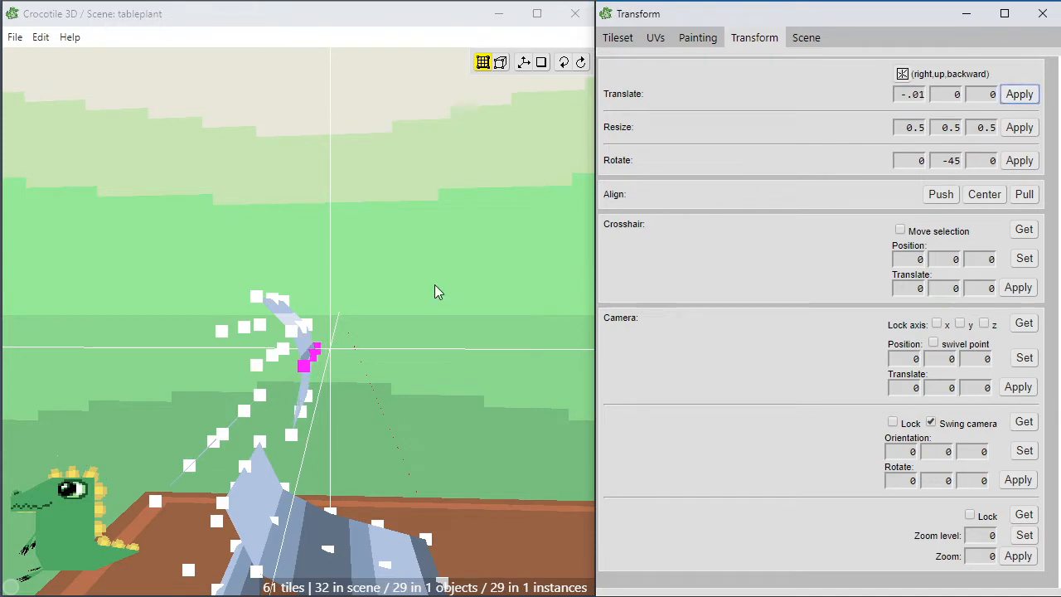
Select the three end vertices at the profile's foot and translate them by -0.01 right and 0.01 up.
{"action": "key", "text": "space"}
{"action": "left_click_drag", "start_coordinate": [434, 285], "coordinate": [383, 483]}
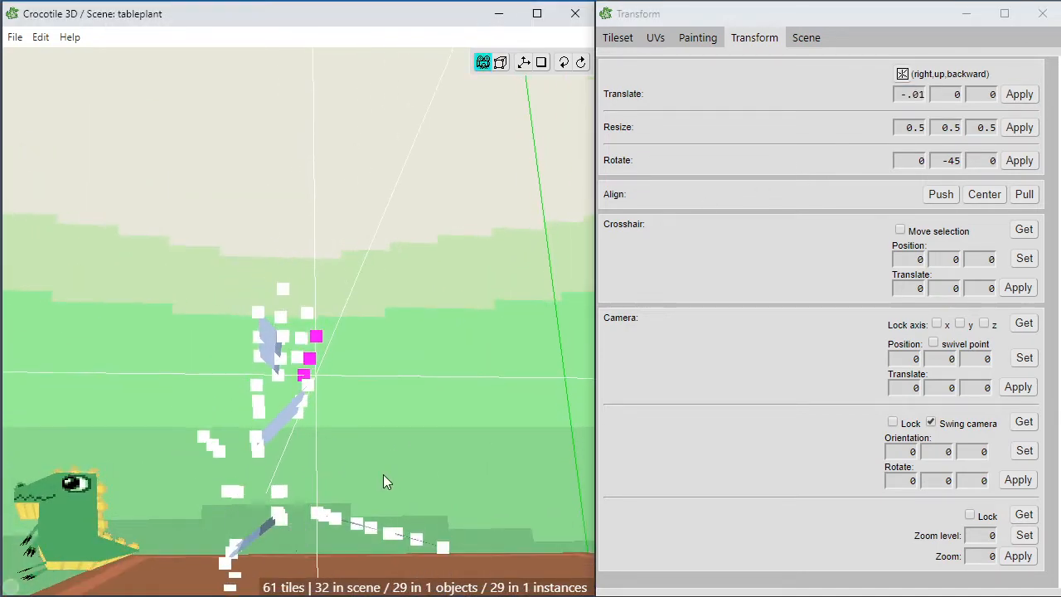
{"action": "scroll", "coordinate": [382, 465], "scroll_direction": "up", "scroll_amount": 2}
{"action": "key", "text": "space"}
{"action": "left_click_drag", "start_coordinate": [380, 427], "coordinate": [456, 452]}
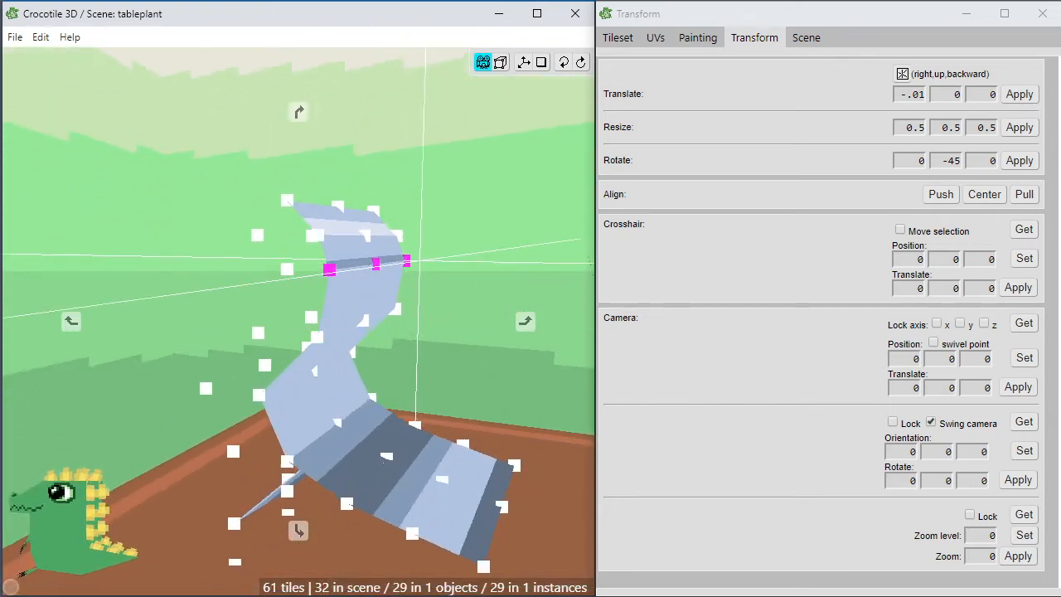
{"action": "left_click_drag", "start_coordinate": [388, 454], "coordinate": [494, 413]}
{"action": "key", "text": "space"}
{"action": "key", "text": "space"}
{"action": "key", "text": "space"}
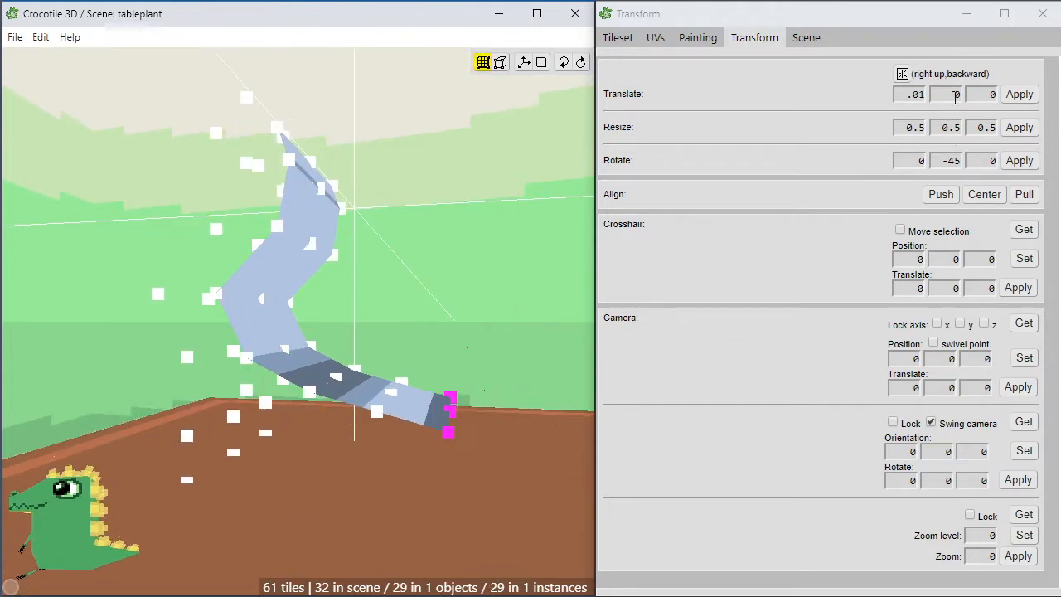
{"action": "left_click", "coordinate": [956, 96]}
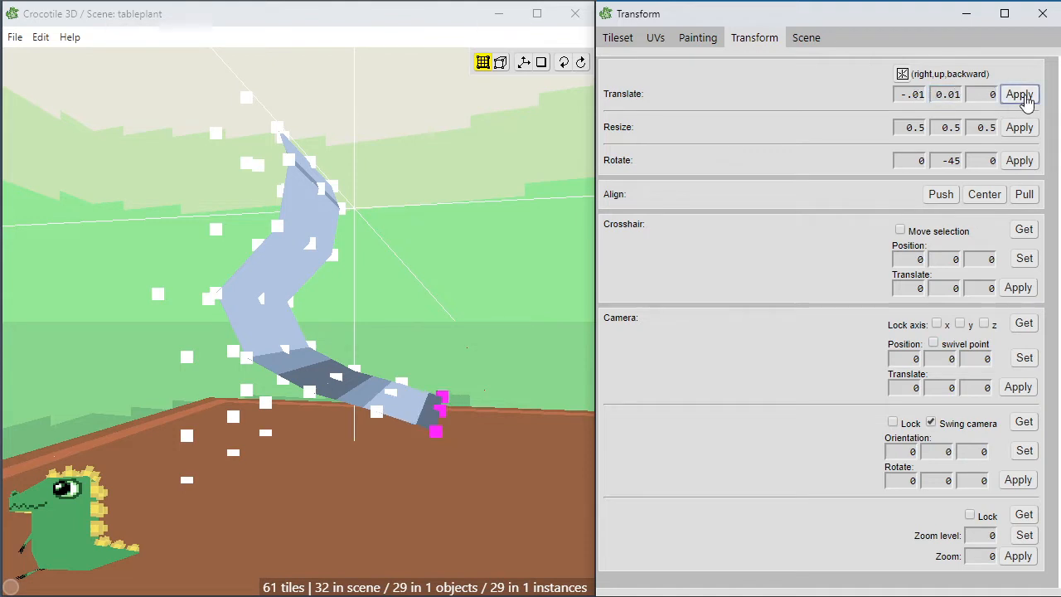
Set the sideways translation to 0 and raise the foot's end vertices by 0.01.
{"action": "right_click_drag", "start_coordinate": [487, 238], "coordinate": [479, 282]}
{"action": "key", "text": "space"}
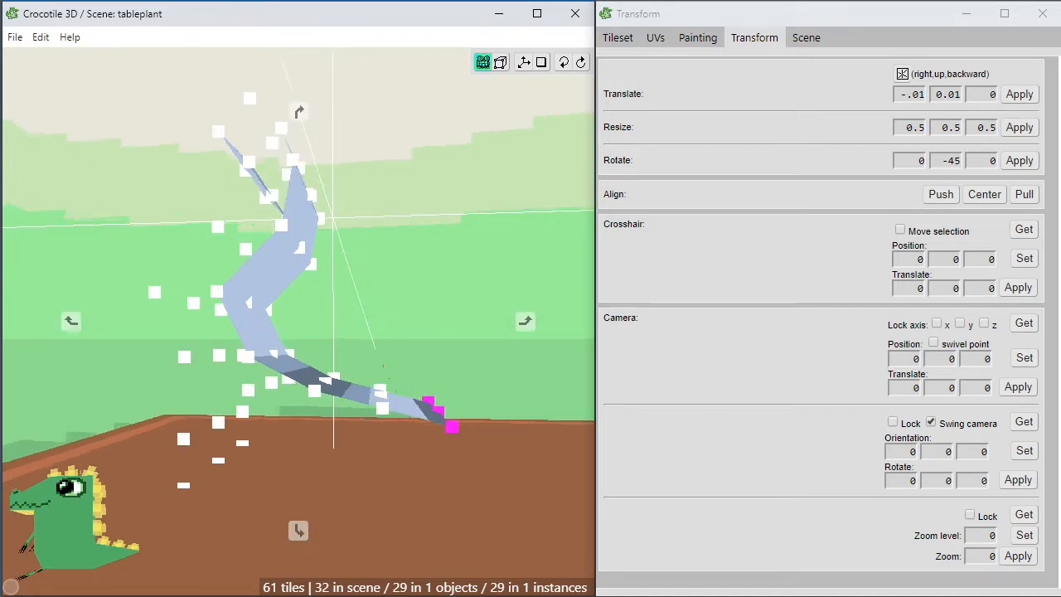
{"action": "left_click_drag", "start_coordinate": [481, 277], "coordinate": [584, 266]}
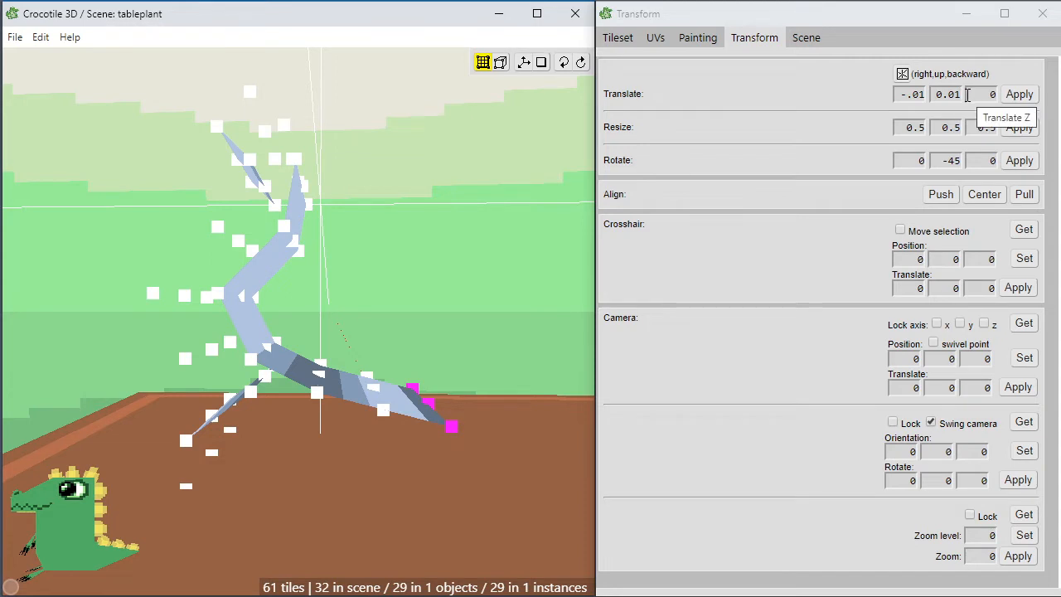
{"action": "left_click", "coordinate": [922, 95]}
{"action": "key", "text": "BackSpace"}
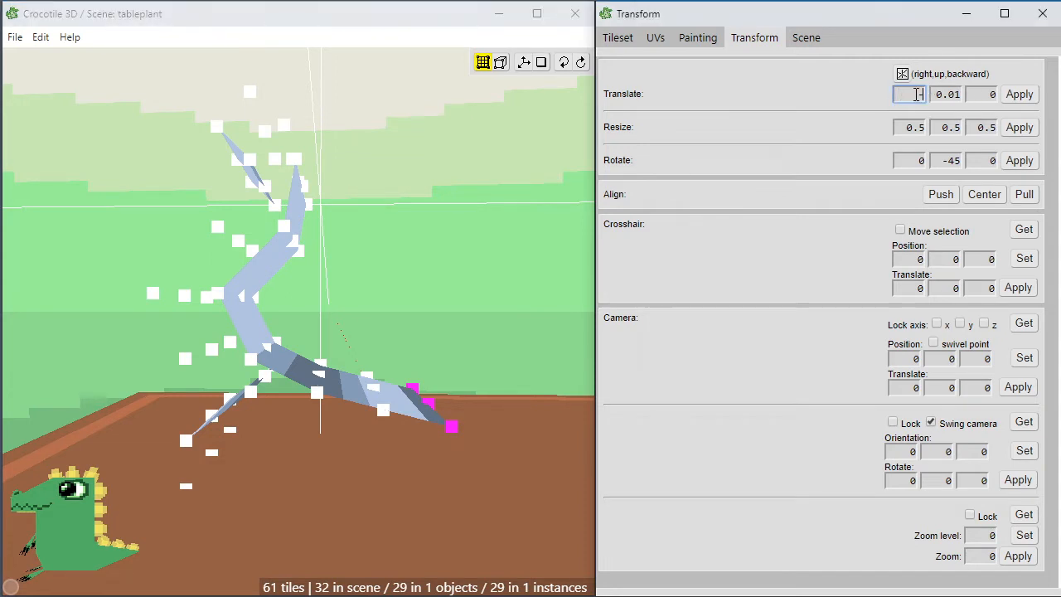
{"action": "type", "text": "0"}
{"action": "left_click", "coordinate": [1020, 95]}
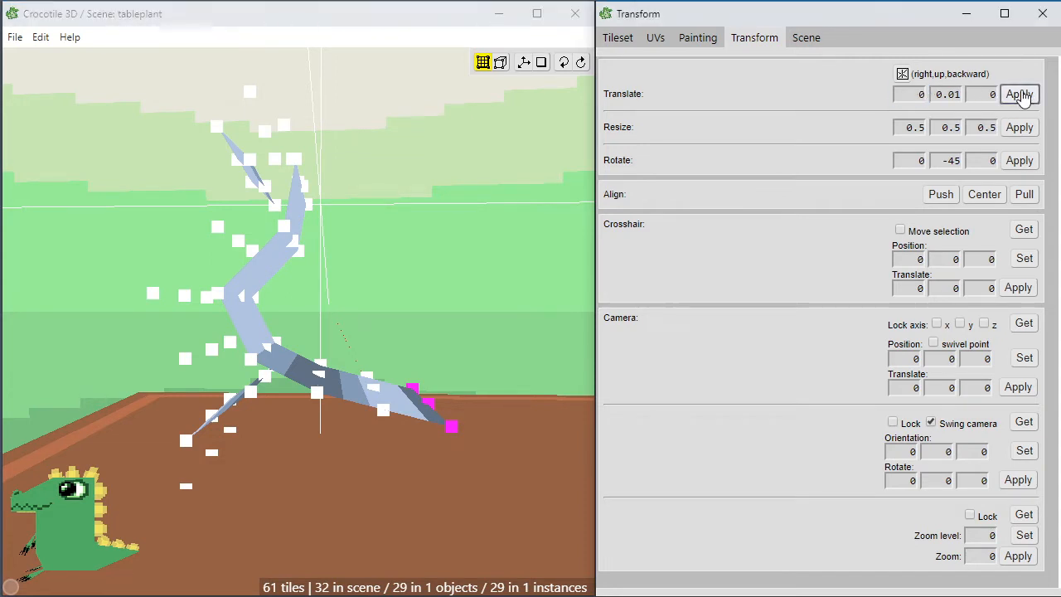
{"action": "left_click", "coordinate": [1022, 95]}
Examine the reshaped pot profile's curve from rim to foot, from the side and from the front.
{"action": "key", "text": "space"}
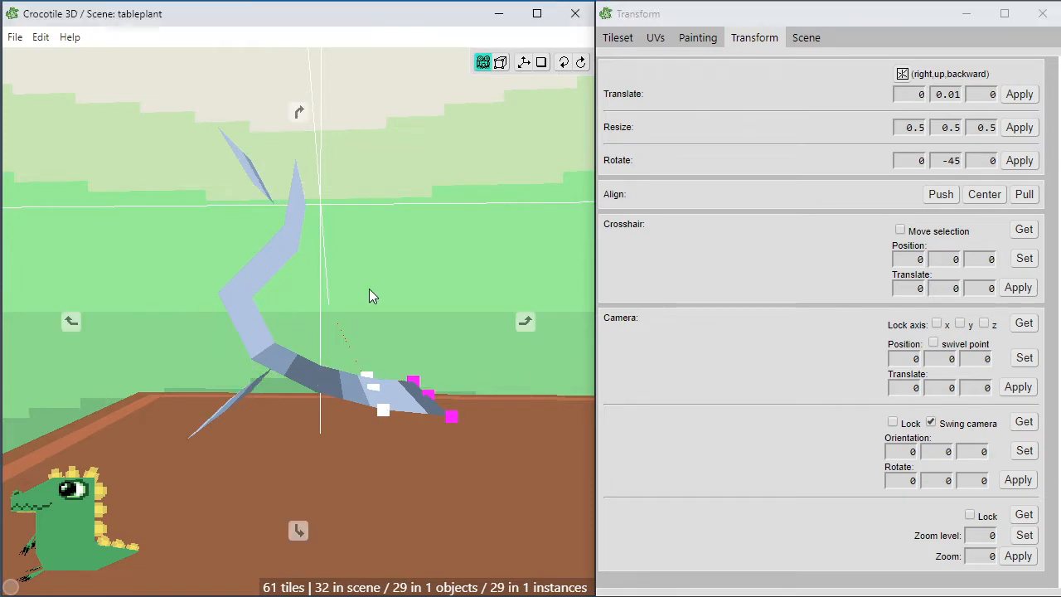
{"action": "scroll", "coordinate": [373, 288], "scroll_direction": "down", "scroll_amount": 2}
{"action": "mouse_move", "coordinate": [378, 286]}
{"action": "left_mouse_down"}
{"action": "mouse_move", "coordinate": [307, 311]}
{"action": "mouse_move", "coordinate": [373, 348]}
{"action": "mouse_move", "coordinate": [335, 277]}
{"action": "mouse_move", "coordinate": [379, 285]}
{"action": "left_mouse_up"}
{"action": "key", "text": "space"}
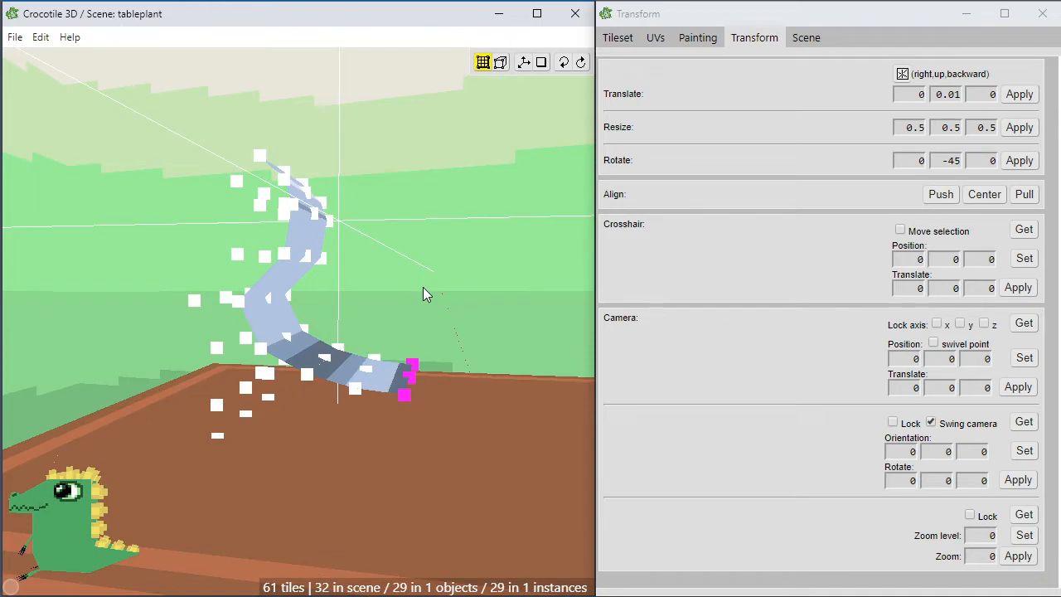
{"action": "key", "text": "space"}
{"action": "left_click_drag", "start_coordinate": [394, 299], "coordinate": [374, 290]}
{"action": "key", "text": "space"}
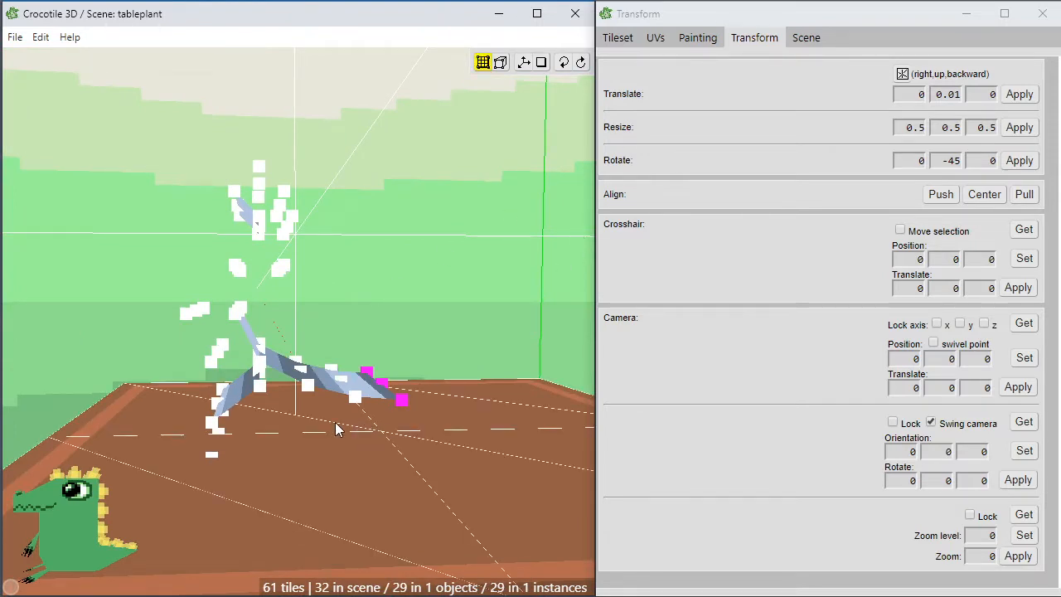
{"action": "key", "text": "space"}
{"action": "left_click_drag", "start_coordinate": [339, 429], "coordinate": [306, 427]}
{"action": "left_click_drag", "start_coordinate": [399, 252], "coordinate": [331, 269]}
{"action": "left_click_drag", "start_coordinate": [394, 290], "coordinate": [452, 282]}
Select the tileset area containing the blue pot strips and the empty tiles around them, and bring it up for painting.
{"action": "left_click", "coordinate": [681, 38]}
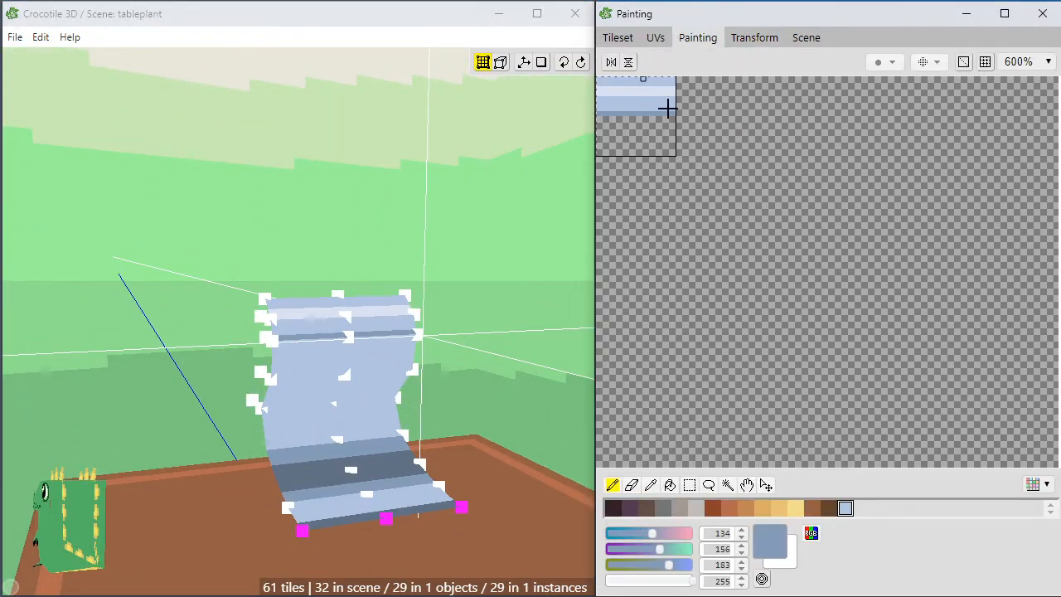
{"action": "left_click", "coordinate": [618, 38]}
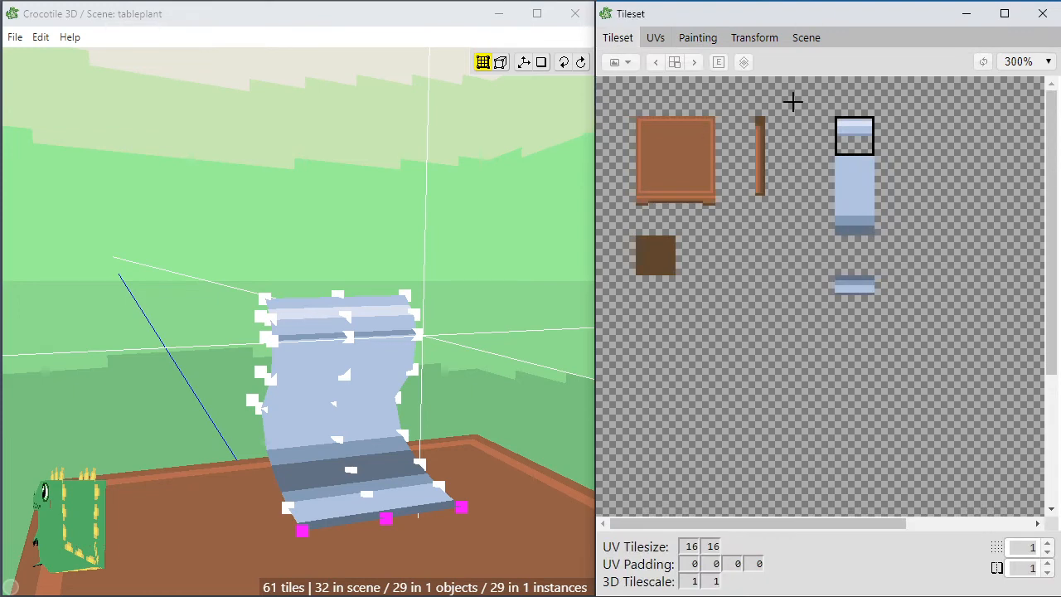
{"action": "left_click_drag", "start_coordinate": [807, 86], "coordinate": [970, 329]}
{"action": "left_click", "coordinate": [743, 37]}
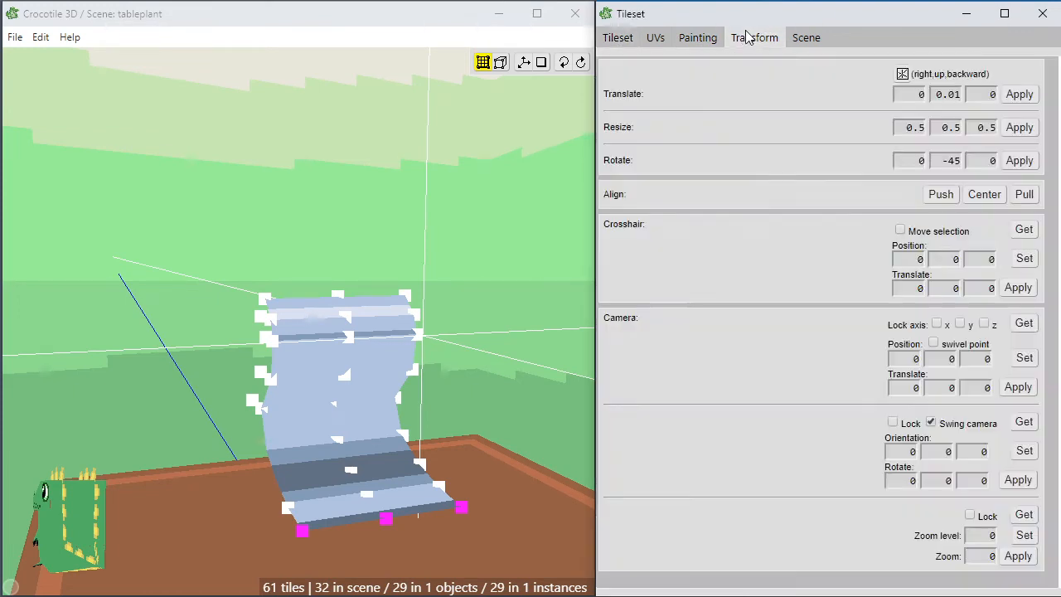
{"action": "left_click", "coordinate": [711, 39]}
{"action": "scroll", "coordinate": [787, 146], "scroll_direction": "down", "scroll_amount": 1}
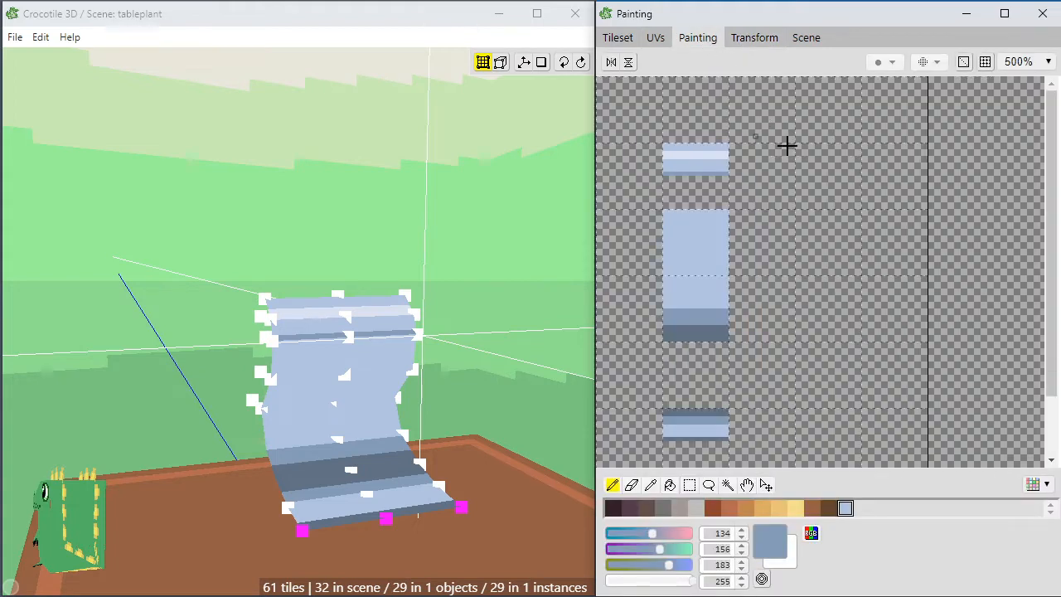
{"action": "scroll", "coordinate": [774, 150], "scroll_direction": "down", "scroll_amount": 1}
{"action": "scroll", "coordinate": [774, 150], "scroll_direction": "up", "scroll_amount": 1}
Duplicate all the blue pot texture strips into the empty column to their right, leaving a one-tile gap between the sets.
{"action": "key", "text": "m"}
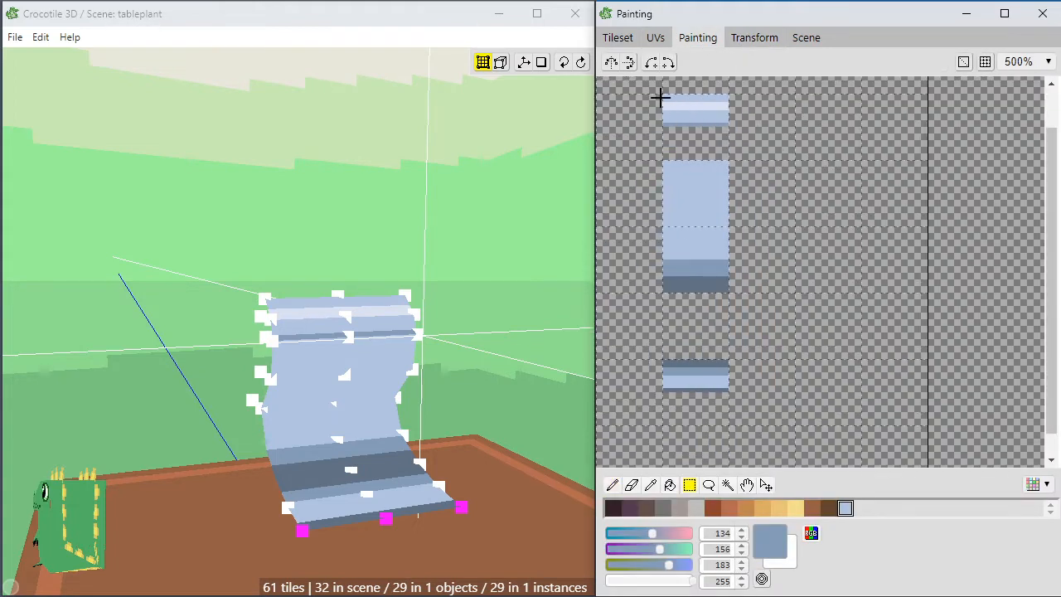
{"action": "left_click_drag", "start_coordinate": [664, 97], "coordinate": [726, 389]}
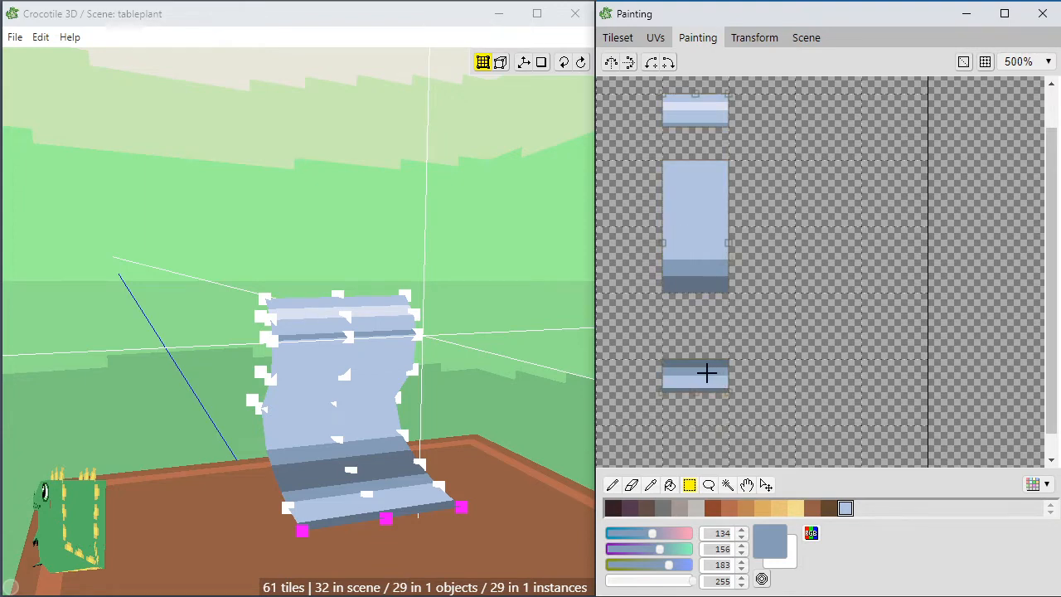
{"action": "left_click_drag", "start_coordinate": [708, 373], "coordinate": [826, 368]}
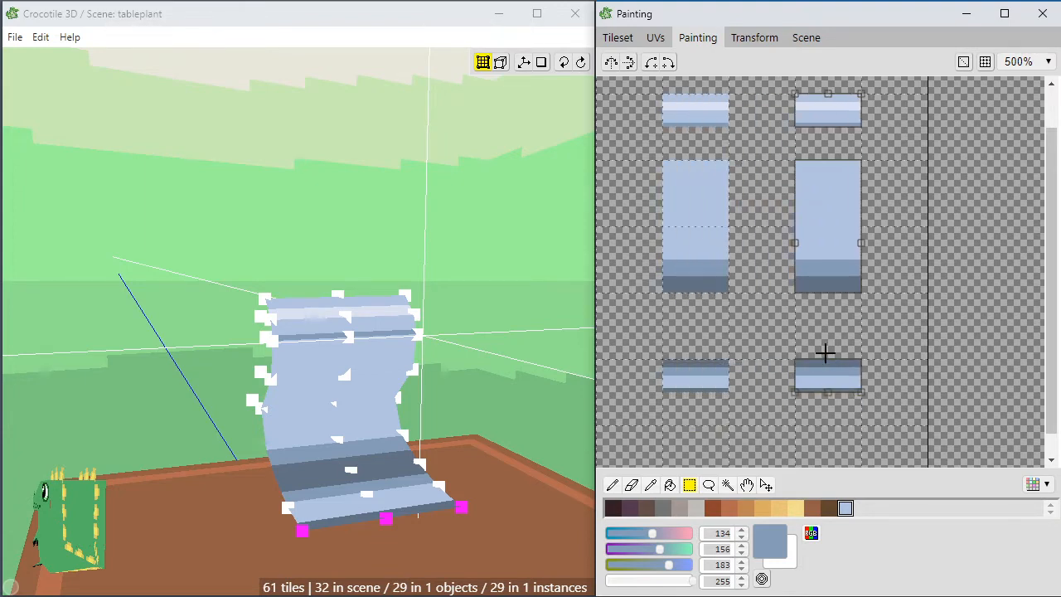
{"action": "left_click", "coordinate": [923, 338]}
{"action": "scroll", "coordinate": [886, 283], "scroll_direction": "up", "scroll_amount": 1}
{"action": "key", "text": "space"}
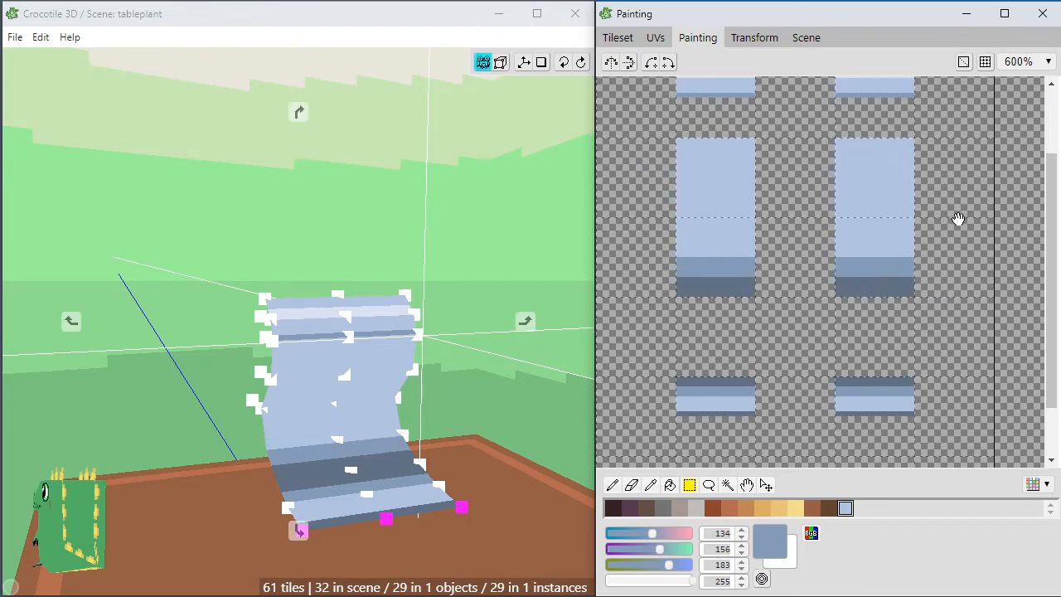
{"action": "left_click_drag", "start_coordinate": [959, 220], "coordinate": [947, 250]}
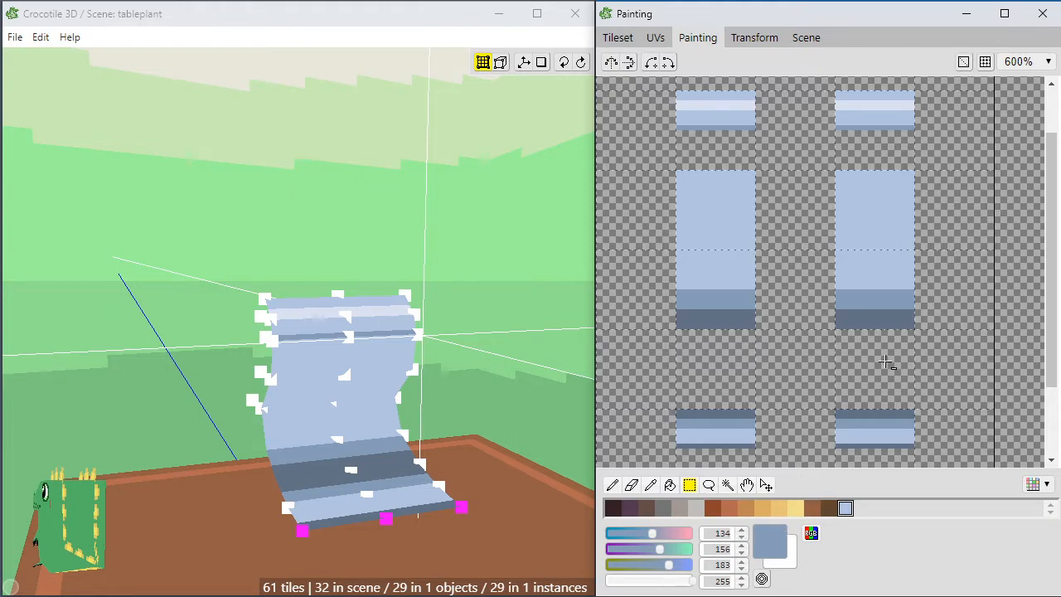
Mix a darker blue-grey with RGB 65, 91, 101 and fill the darkest band of the duplicated large strip with it.
{"action": "key", "text": "b"}
{"action": "left_click", "coordinate": [886, 324], "text": "alt"}
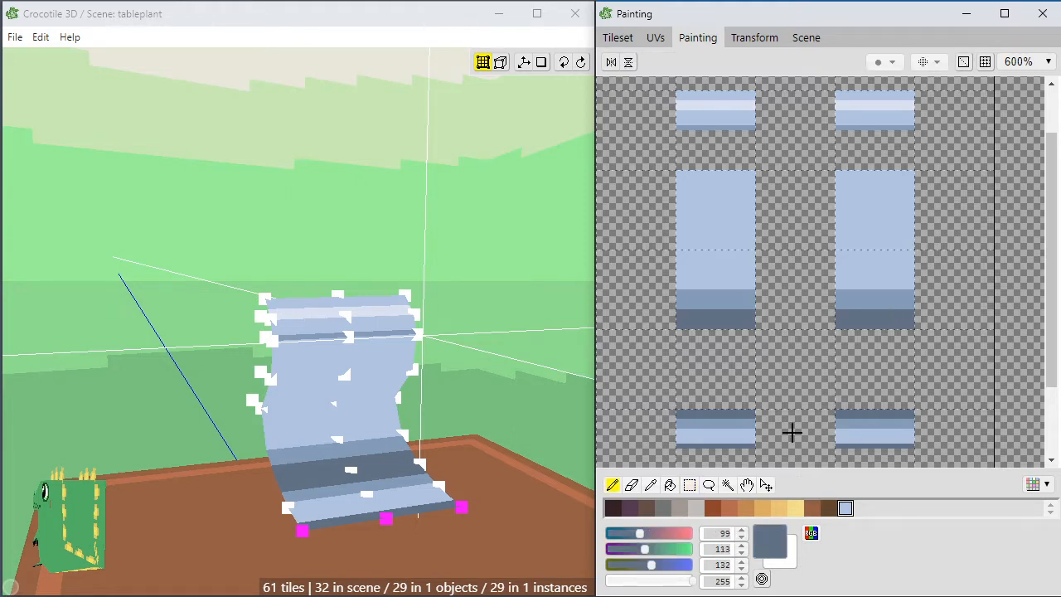
{"action": "left_click_drag", "start_coordinate": [656, 565], "coordinate": [629, 531]}
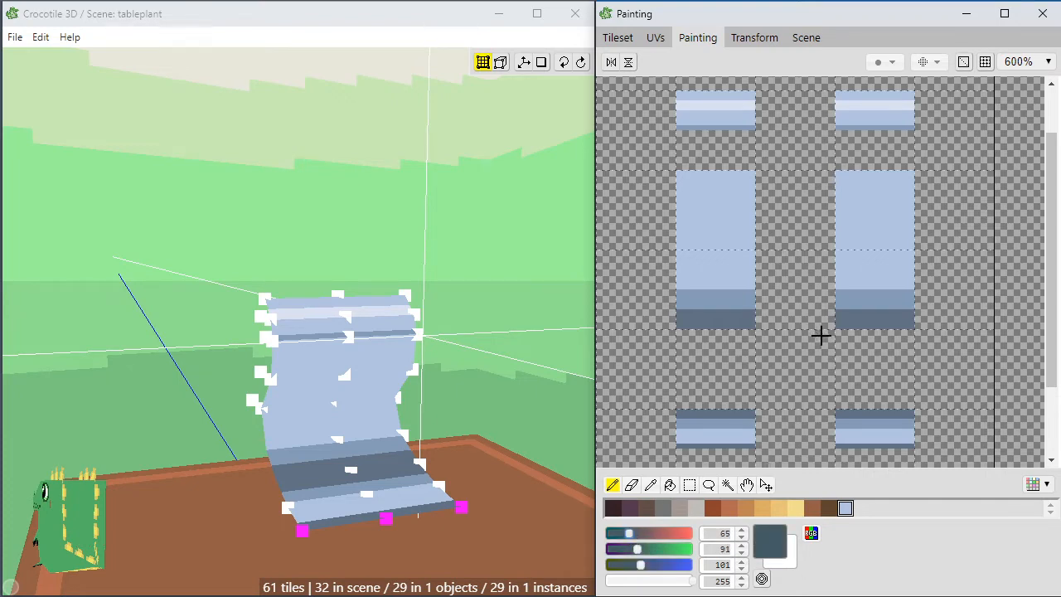
{"action": "key", "text": "f"}
{"action": "left_click", "coordinate": [862, 322]}
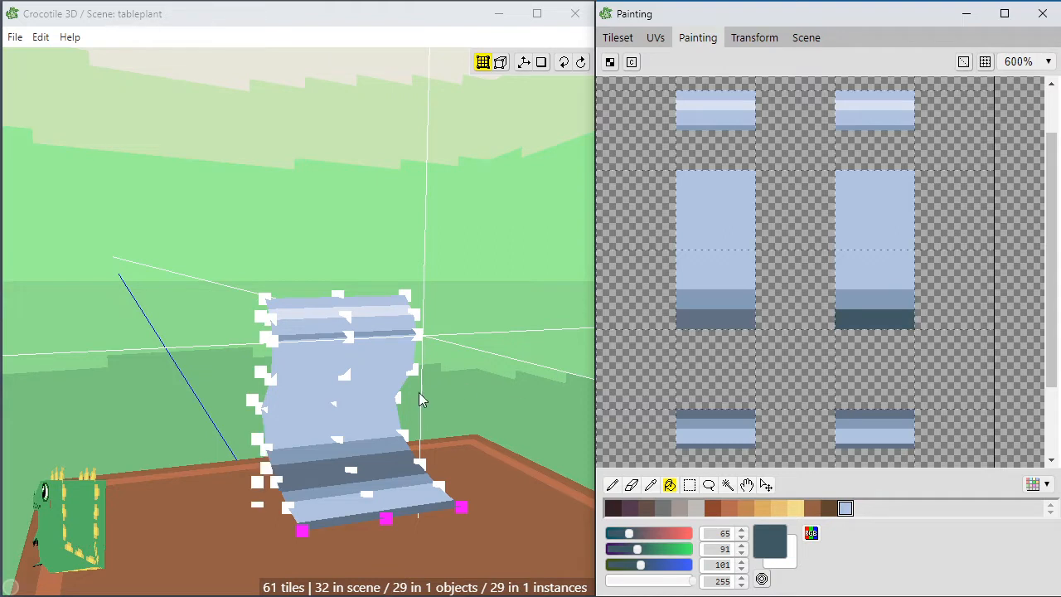
Darken the duplicated large strip's other two bands with 99, 113, 132 and 134, 156, 183, and the duplicated foot strip's lightest band with 134, 156, 183.
{"action": "left_click", "coordinate": [742, 316], "text": "alt"}
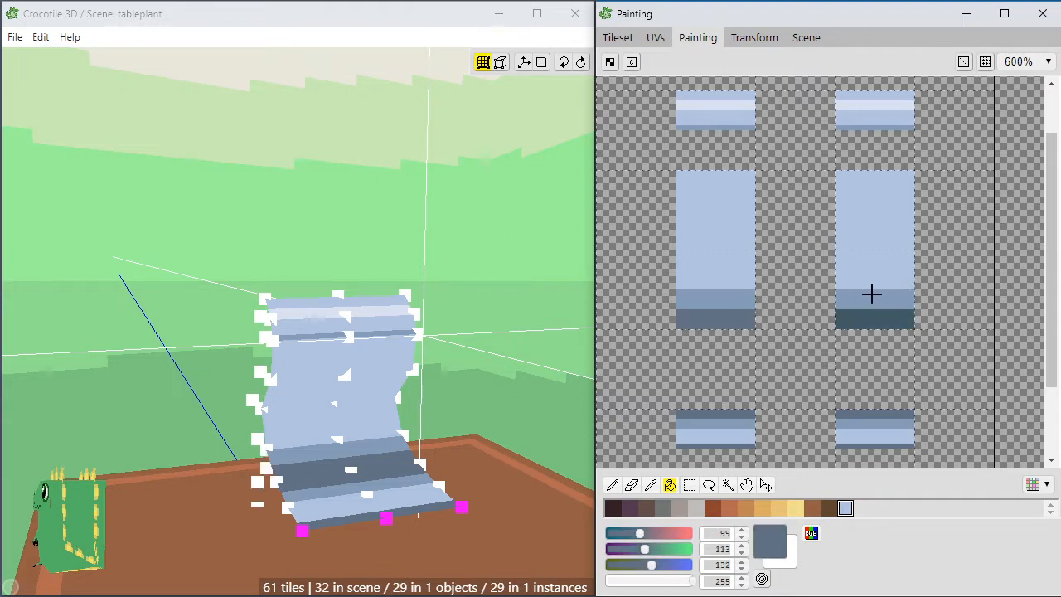
{"action": "left_click", "coordinate": [871, 297]}
{"action": "left_click", "coordinate": [734, 302], "text": "alt"}
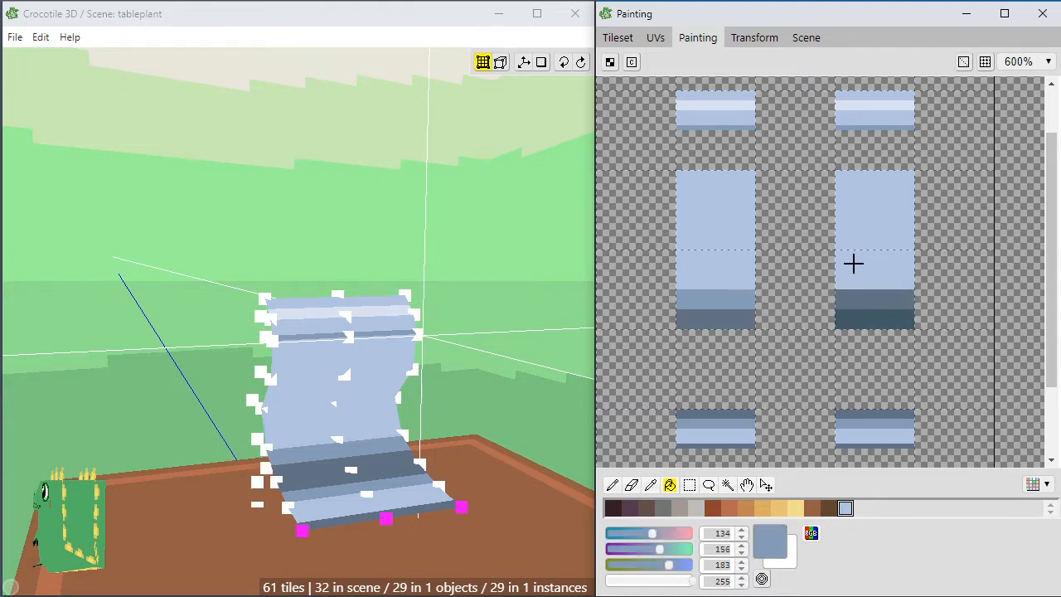
{"action": "left_click", "coordinate": [853, 264]}
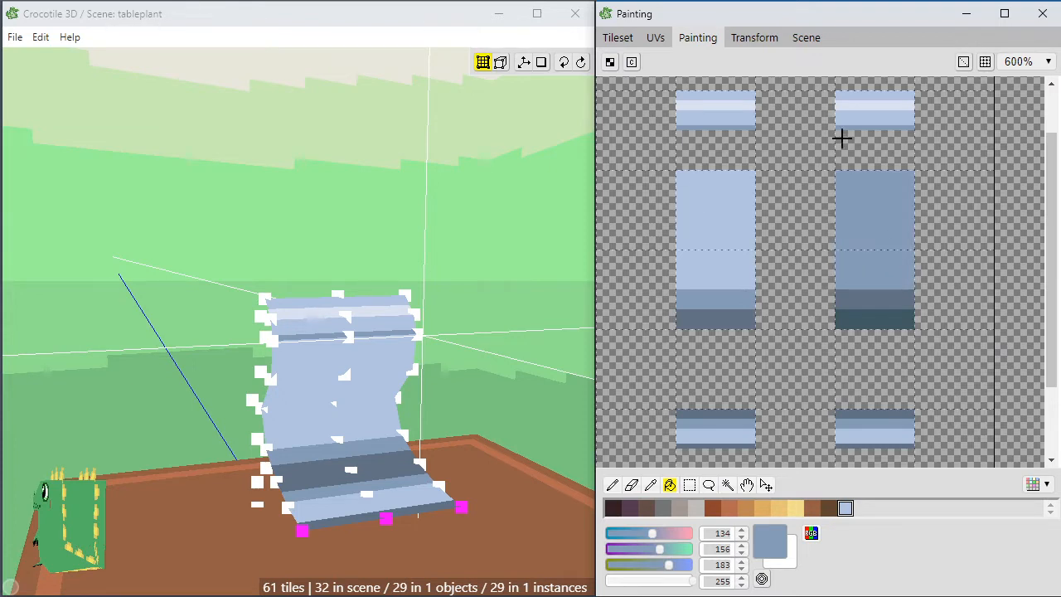
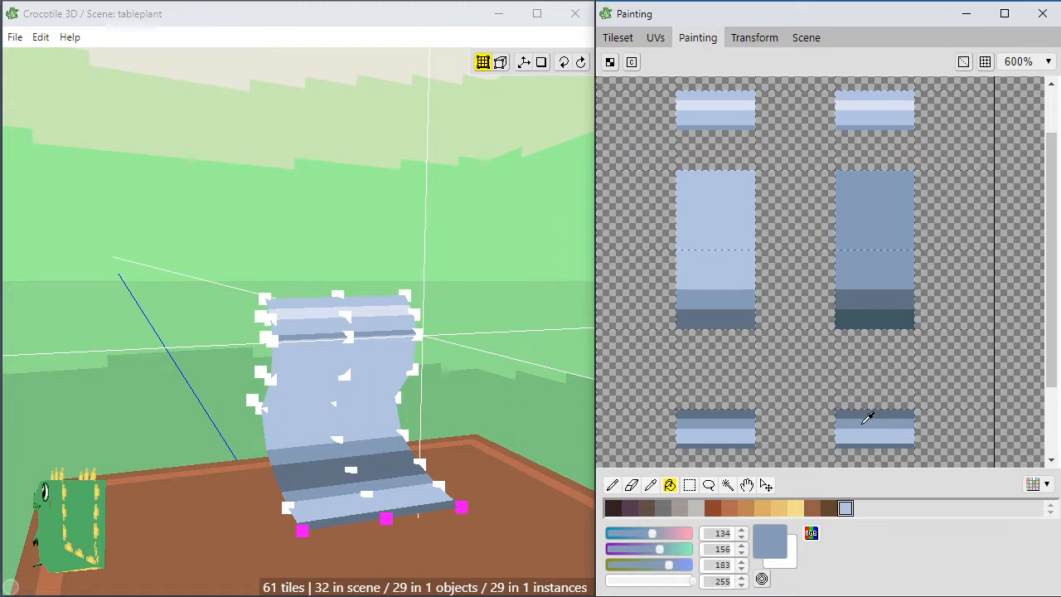
{"action": "left_click", "coordinate": [861, 433]}
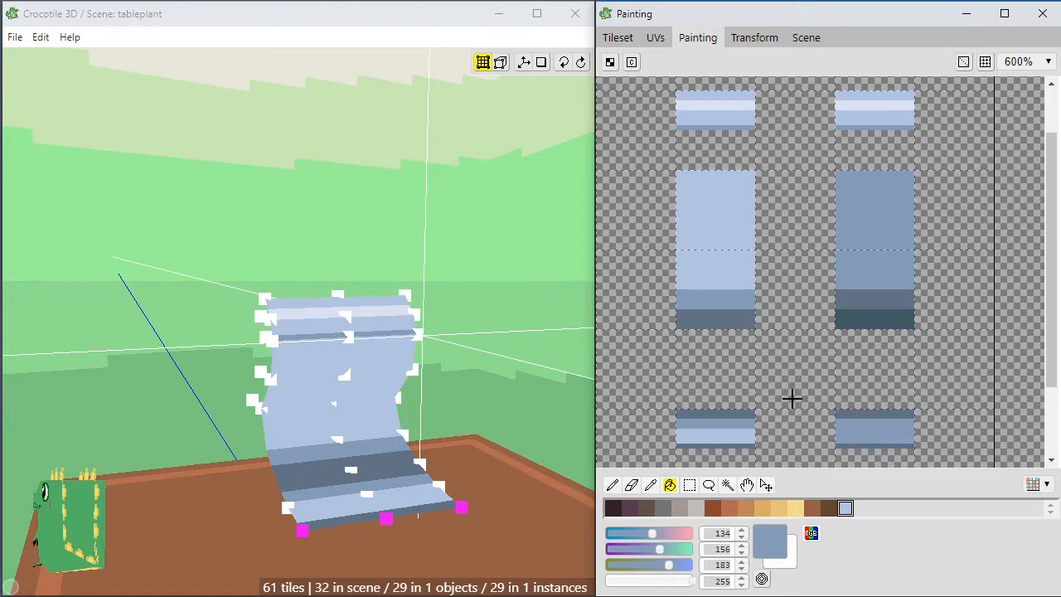
Select all the inner-facing tiles of the pot profile and bring up their UVs for editing.
{"action": "left_click", "coordinate": [617, 38]}
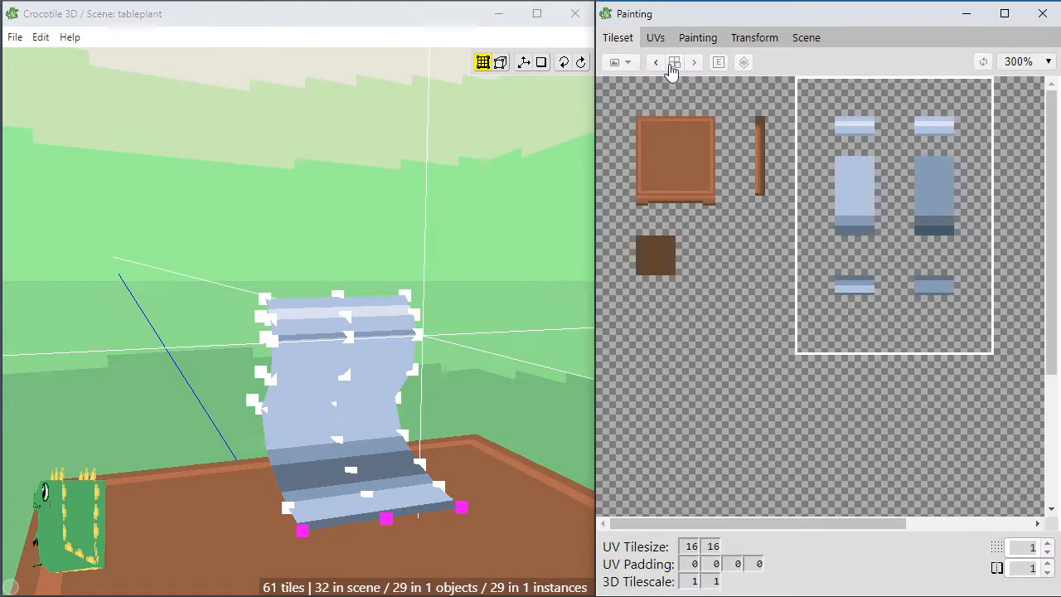
{"action": "left_click", "coordinate": [921, 288]}
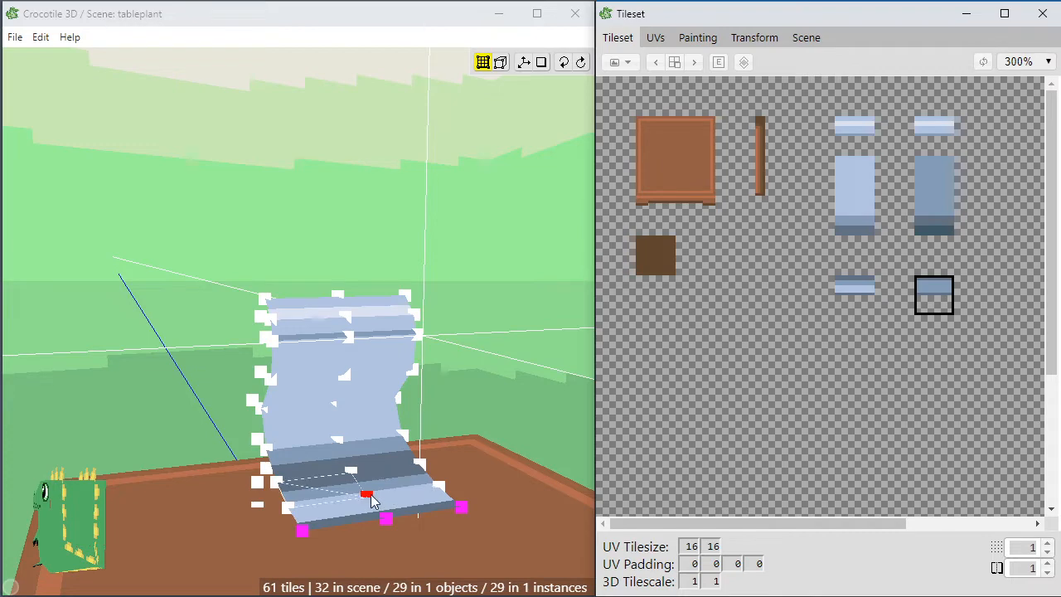
{"action": "left_click", "coordinate": [559, 393]}
{"action": "left_click_drag", "start_coordinate": [464, 539], "coordinate": [320, 332]}
{"action": "key", "text": "space"}
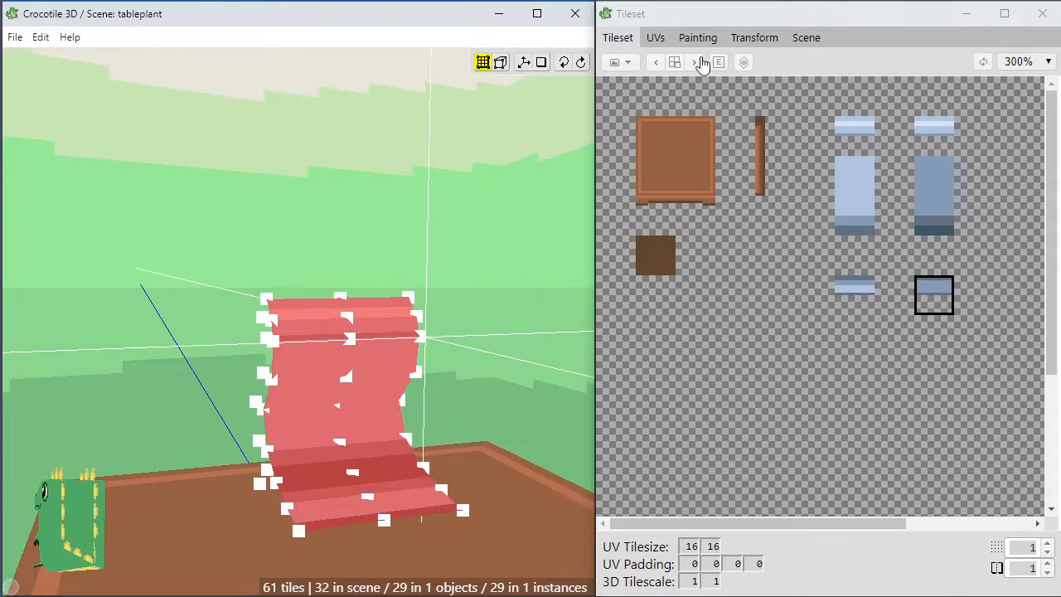
{"action": "left_click", "coordinate": [655, 37]}
{"action": "scroll", "coordinate": [831, 202], "scroll_direction": "down", "scroll_amount": 3}
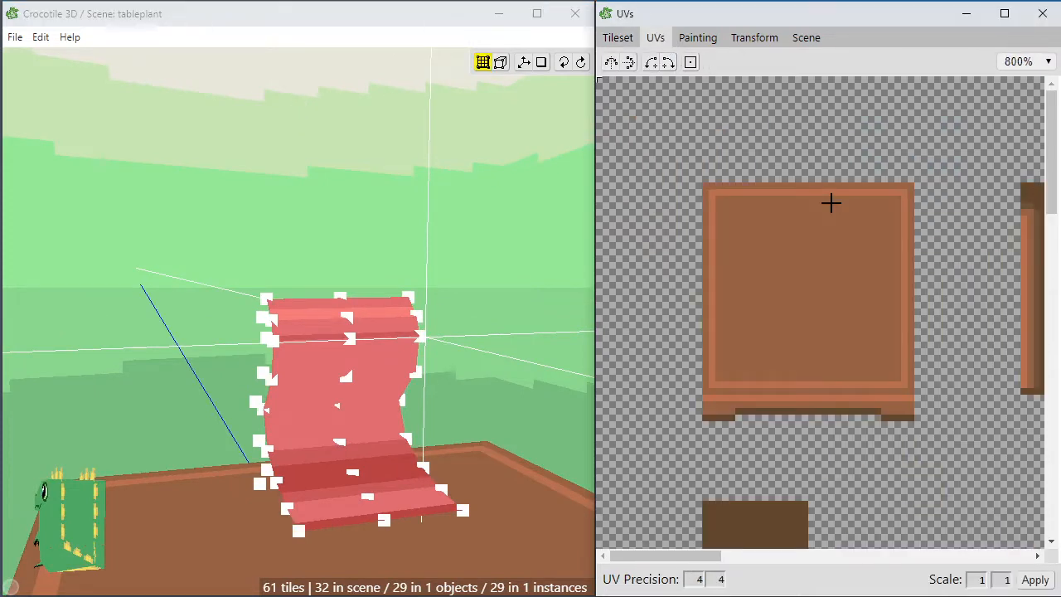
Move all the inner tiles' UVs from the light strips onto the matching darker duplicate strips, and deselect the tiles.
{"action": "key", "text": "space"}
{"action": "left_click_drag", "start_coordinate": [936, 351], "coordinate": [564, 304]}
{"action": "mouse_move", "coordinate": [588, 270]}
{"action": "left_mouse_down"}
{"action": "mouse_move", "coordinate": [582, 300]}
{"action": "mouse_move", "coordinate": [590, 286]}
{"action": "left_mouse_up"}
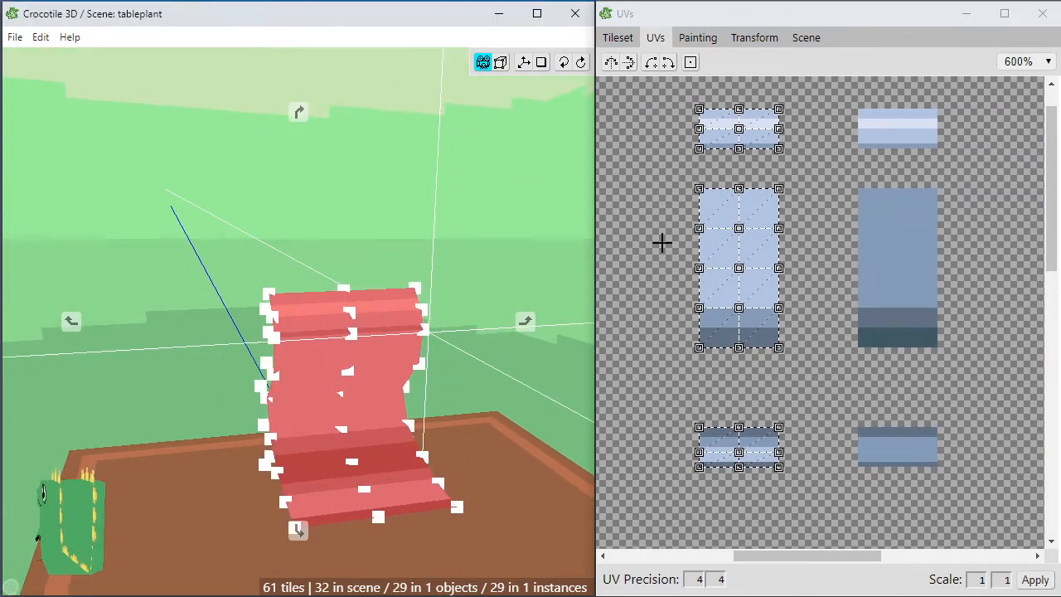
{"action": "key", "text": "space"}
{"action": "mouse_move", "coordinate": [661, 281]}
{"action": "left_mouse_down"}
{"action": "mouse_move", "coordinate": [643, 282]}
{"action": "mouse_move", "coordinate": [661, 291]}
{"action": "left_mouse_up"}
{"action": "key", "text": "space"}
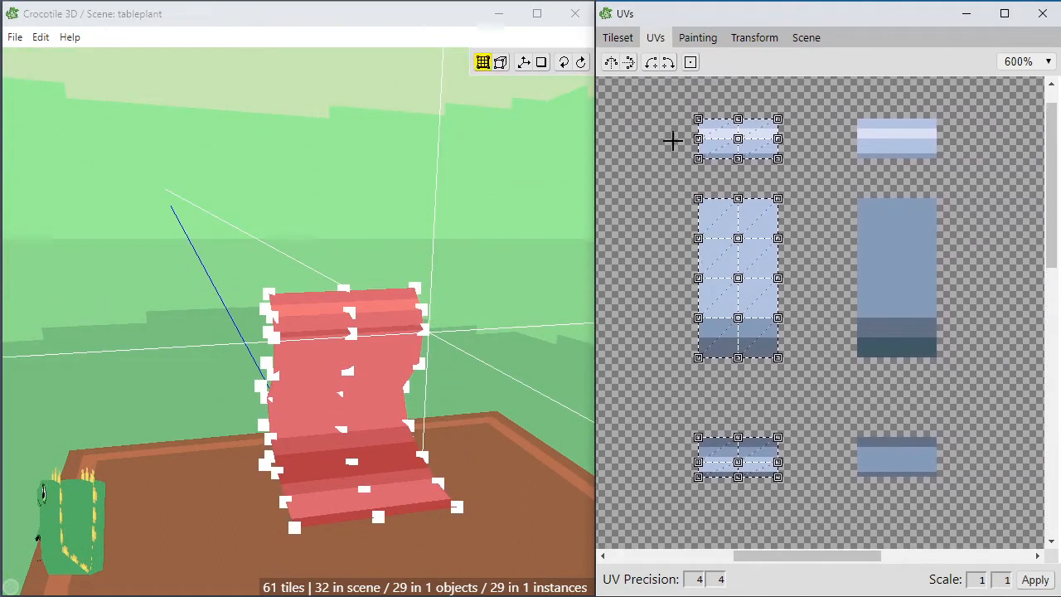
{"action": "left_click_drag", "start_coordinate": [668, 104], "coordinate": [795, 490]}
{"action": "left_click_drag", "start_coordinate": [725, 343], "coordinate": [882, 335]}
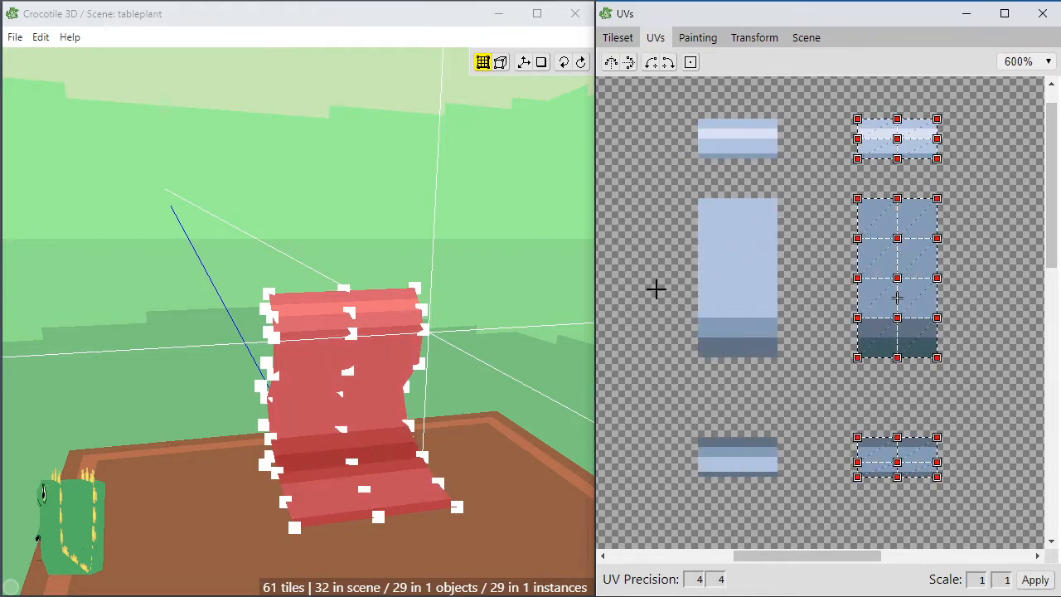
{"action": "key", "text": "space"}
{"action": "left_click", "coordinate": [485, 388]}
{"action": "key", "text": "space"}
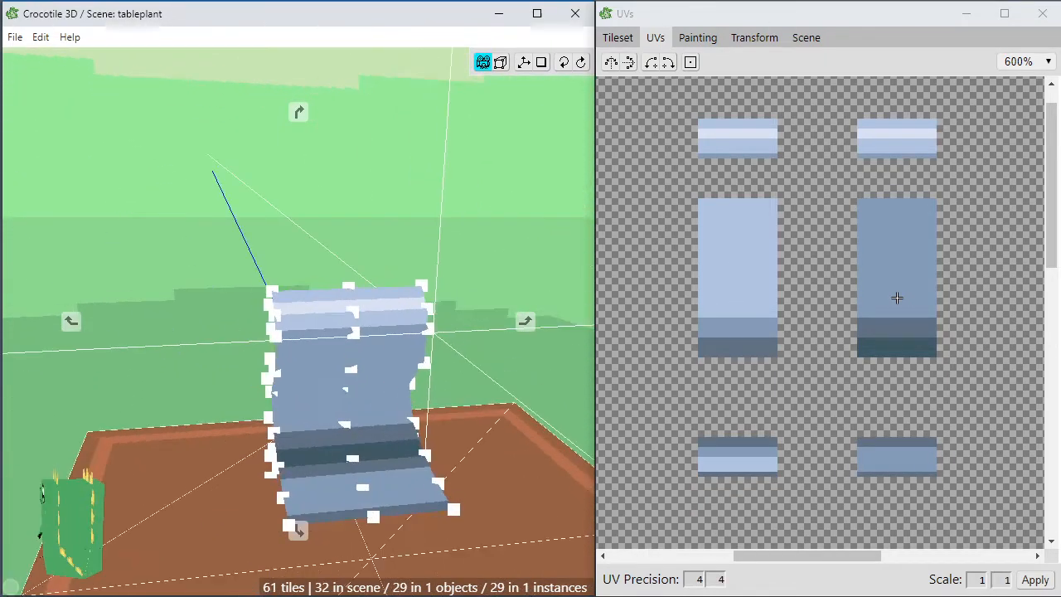
Try moving one UV corner of a single inner tile to the light strip's corner, and undo the move.
{"action": "key", "text": "space"}
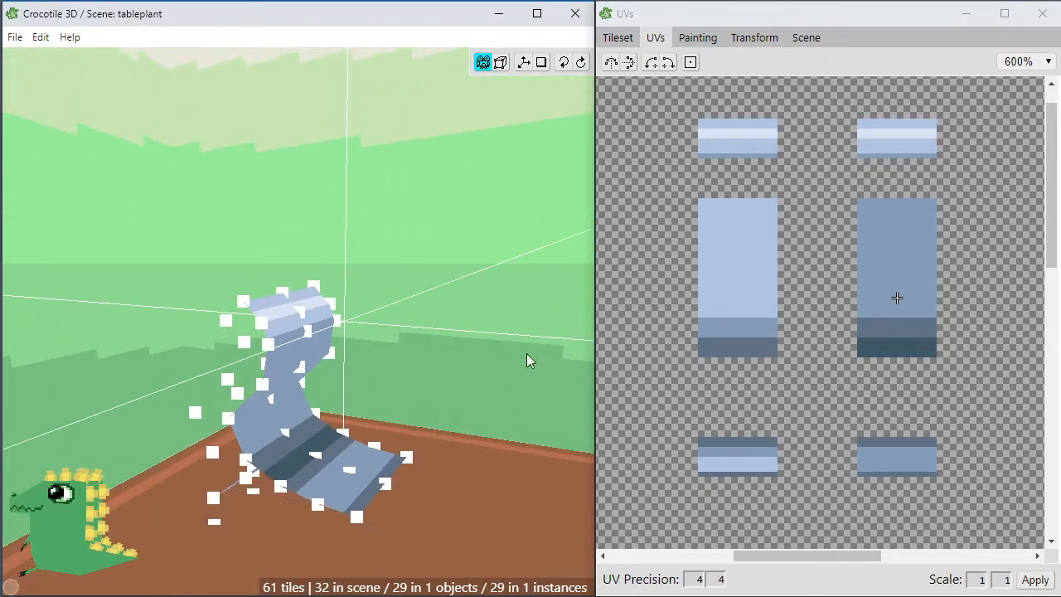
{"action": "left_click", "coordinate": [289, 406]}
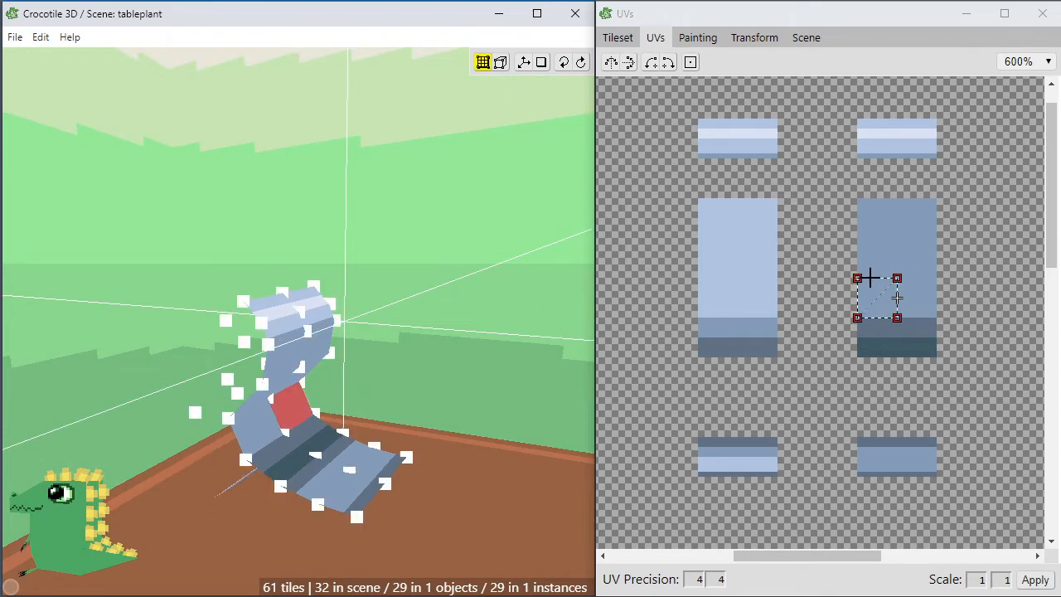
{"action": "left_click_drag", "start_coordinate": [859, 278], "coordinate": [798, 194]}
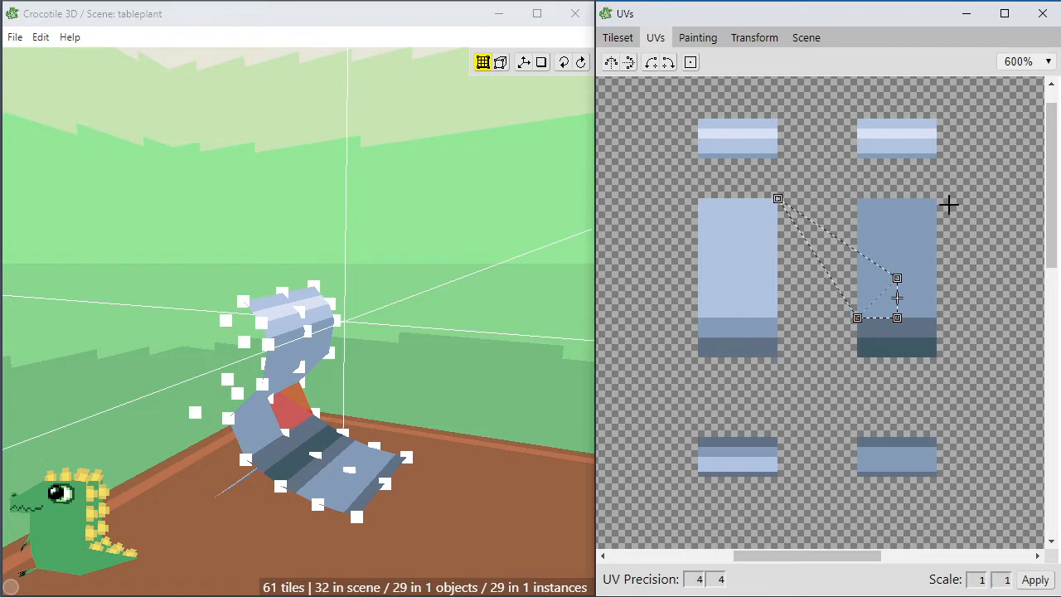
{"action": "key", "text": "ctrl+z"}
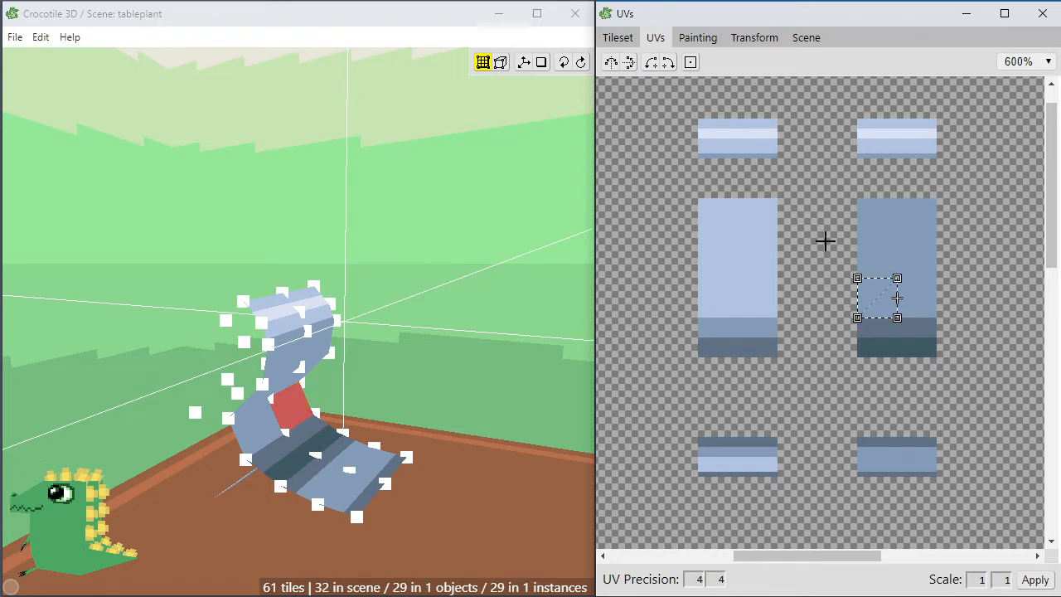
{"action": "right_click", "coordinate": [790, 218]}
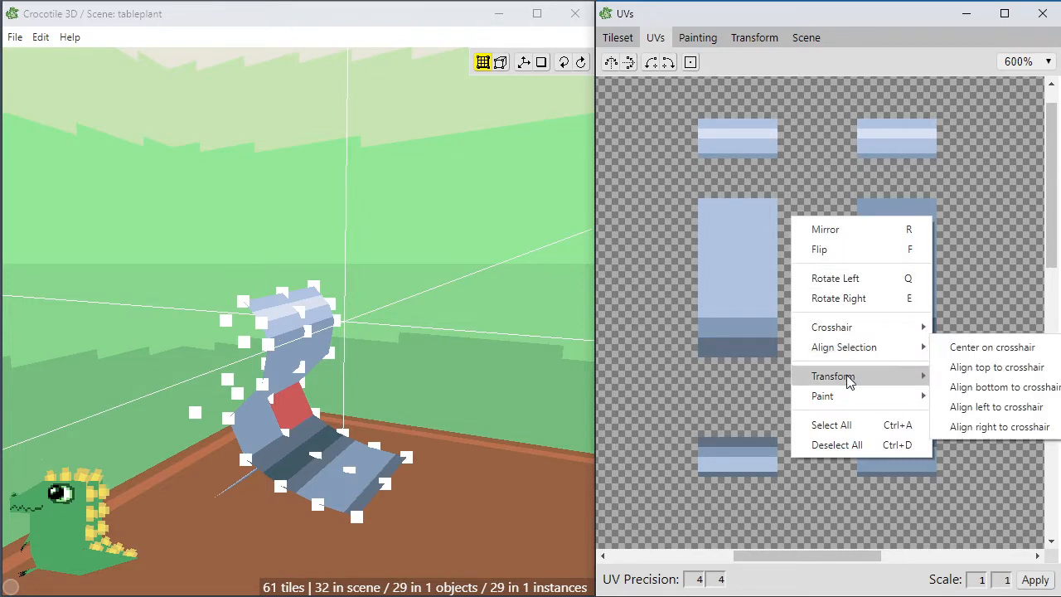
{"action": "mouse_move", "coordinate": [846, 402]}
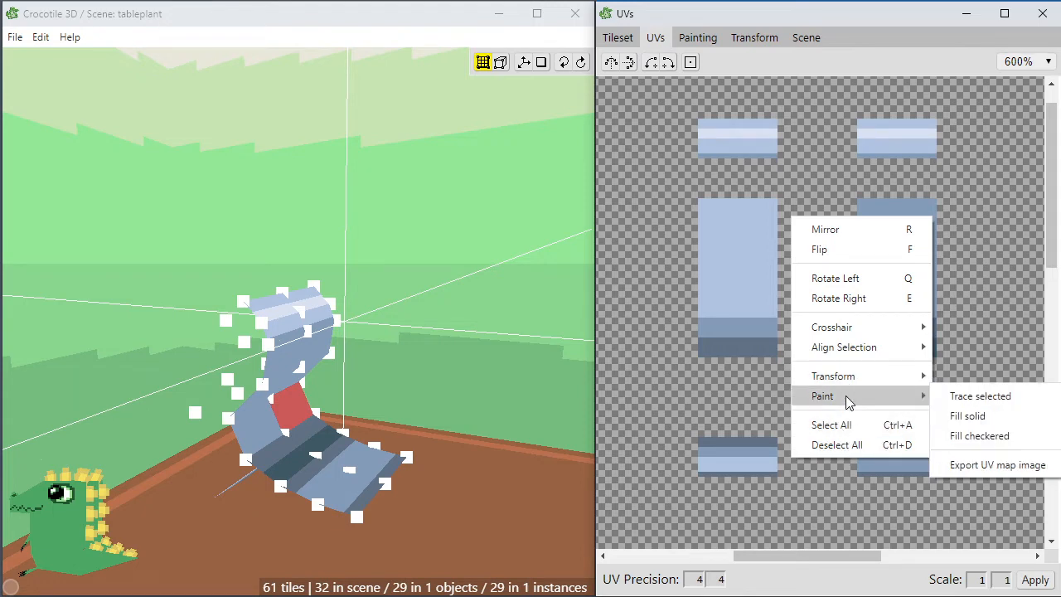
{"action": "mouse_move", "coordinate": [847, 355]}
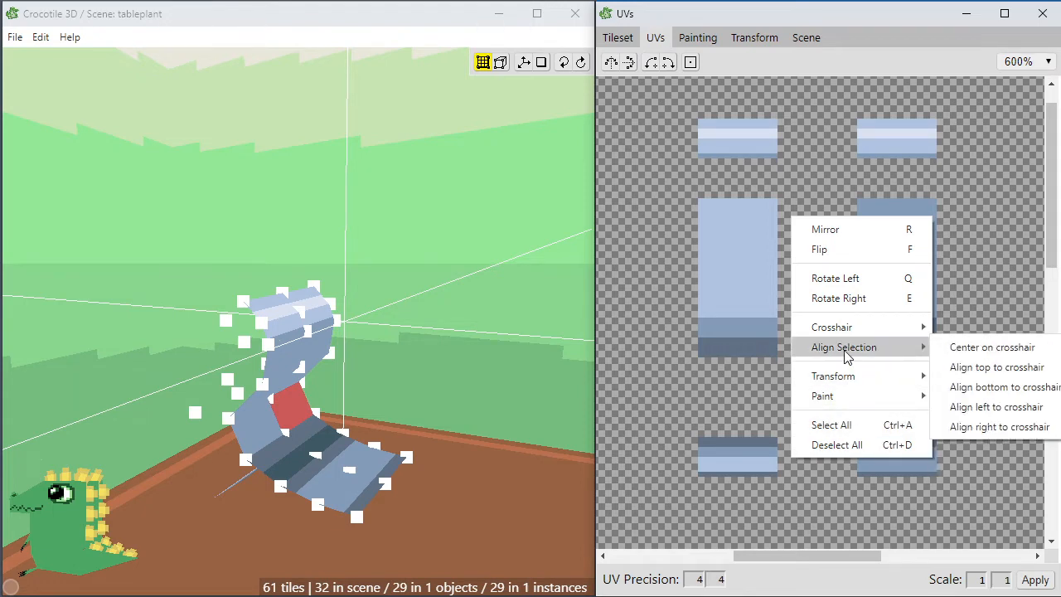
{"action": "left_click", "coordinate": [670, 352]}
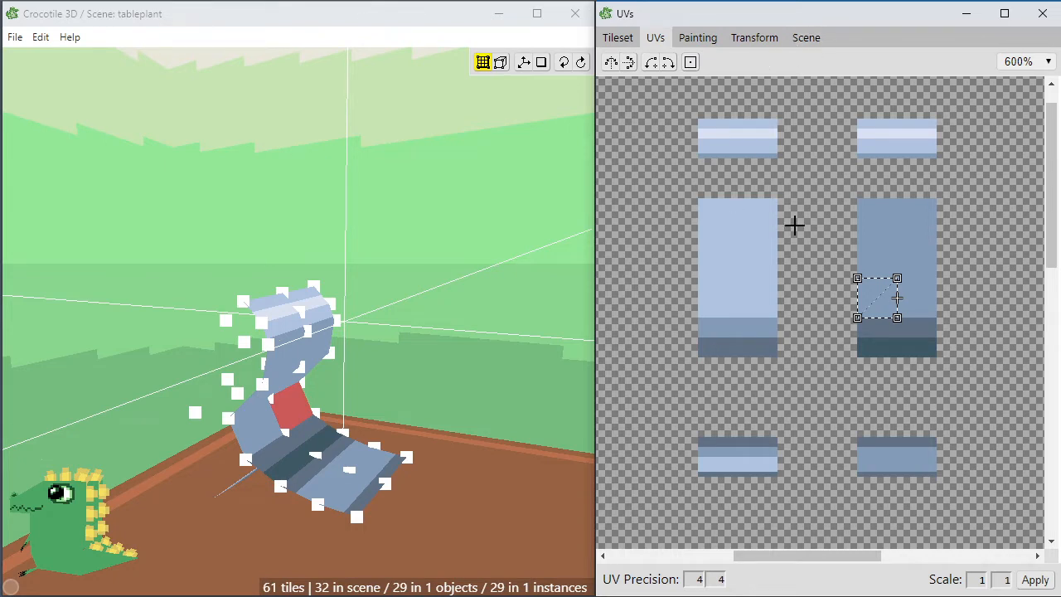
{"action": "left_click", "coordinate": [470, 307]}
{"action": "key", "text": "f"}
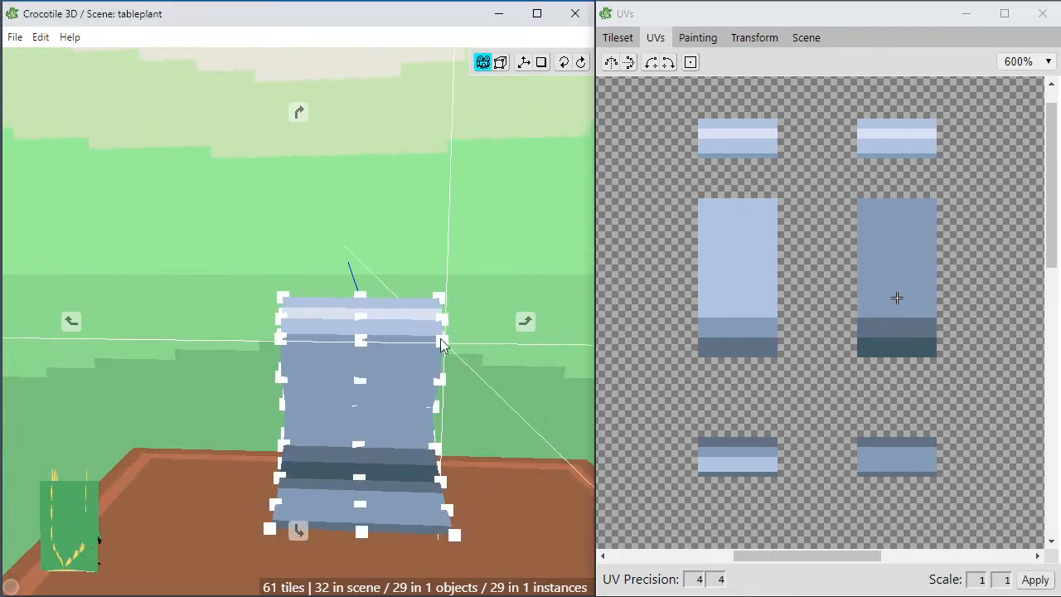
{"action": "right_click_drag", "start_coordinate": [440, 338], "coordinate": [260, 316]}
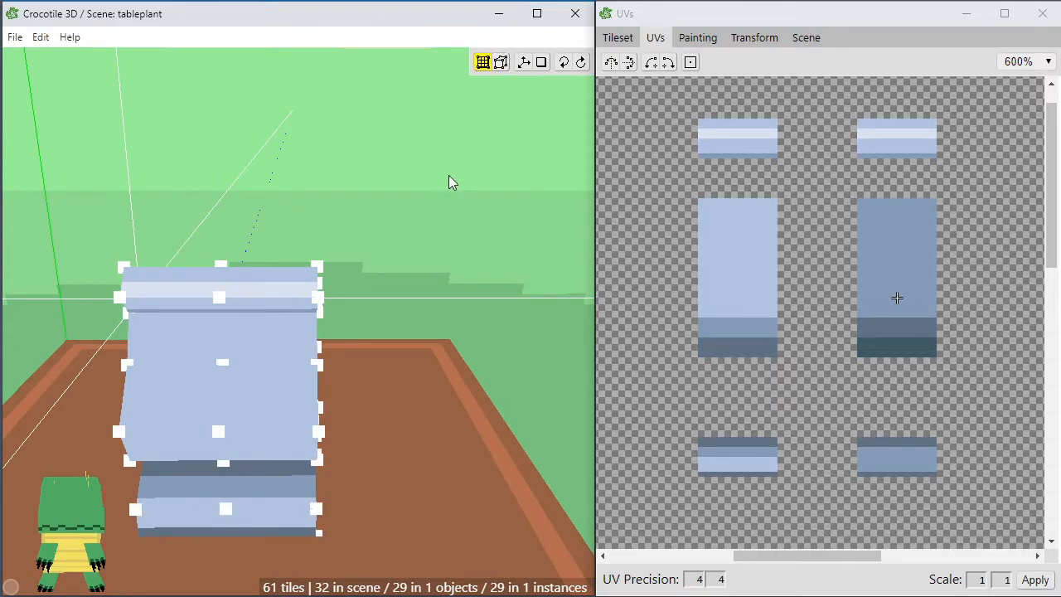
{"action": "left_click_drag", "start_coordinate": [383, 281], "coordinate": [286, 572]}
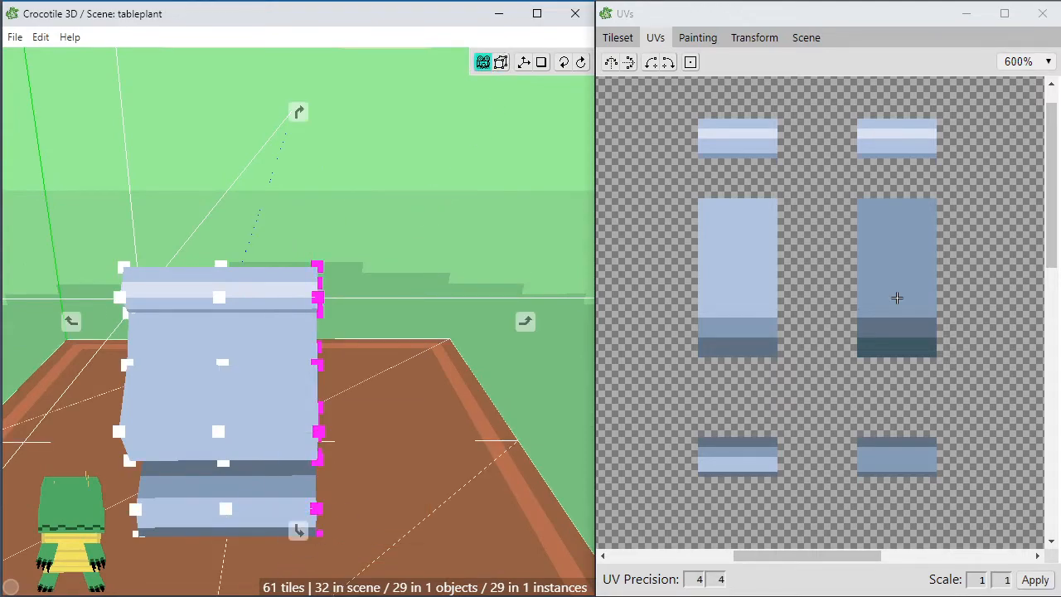
{"action": "right_click_drag", "start_coordinate": [286, 572], "coordinate": [407, 360]}
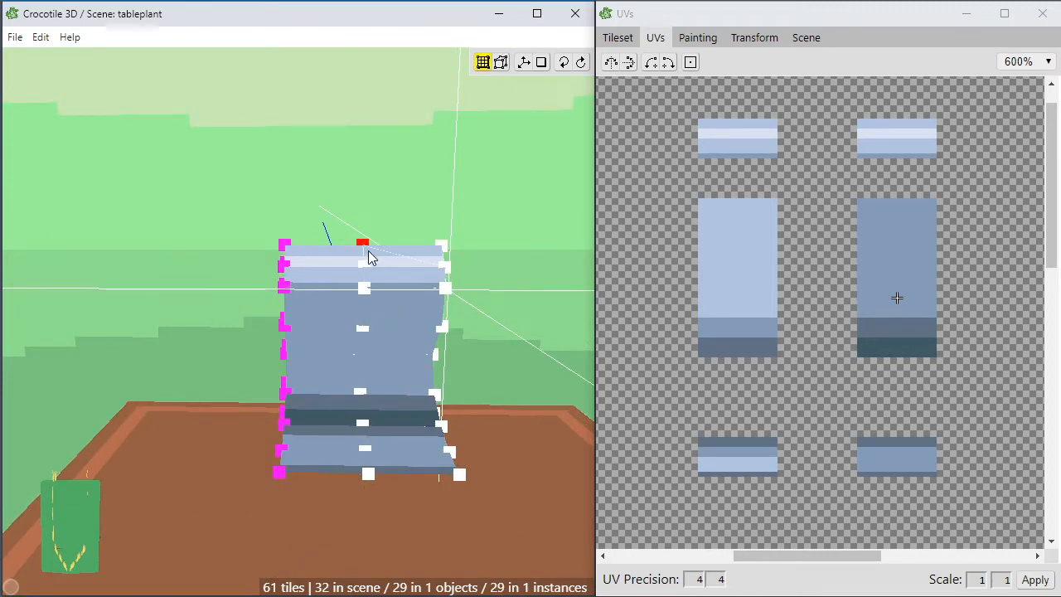
{"action": "left_click_drag", "start_coordinate": [370, 258], "coordinate": [395, 355]}
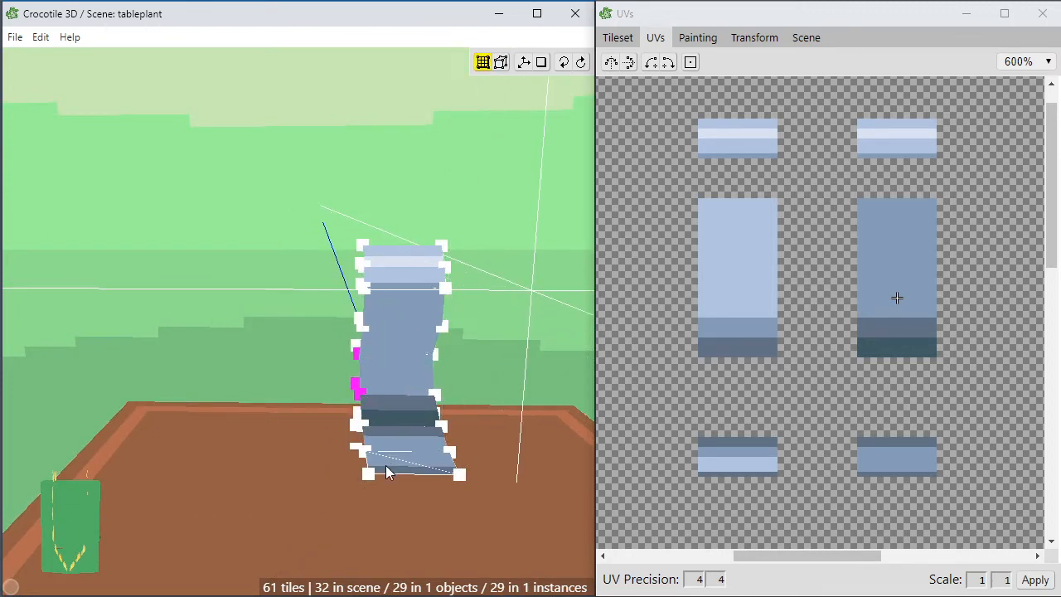
{"action": "right_click_drag", "start_coordinate": [372, 472], "coordinate": [328, 485]}
{"action": "key", "text": "ctrl+z"}
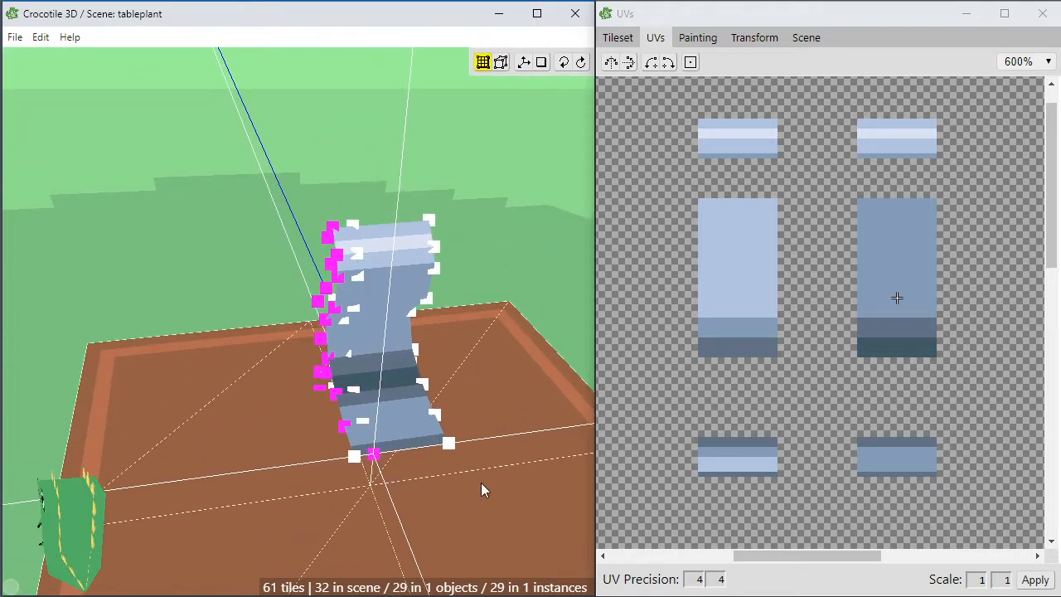
{"action": "key", "text": "ctrl+z"}
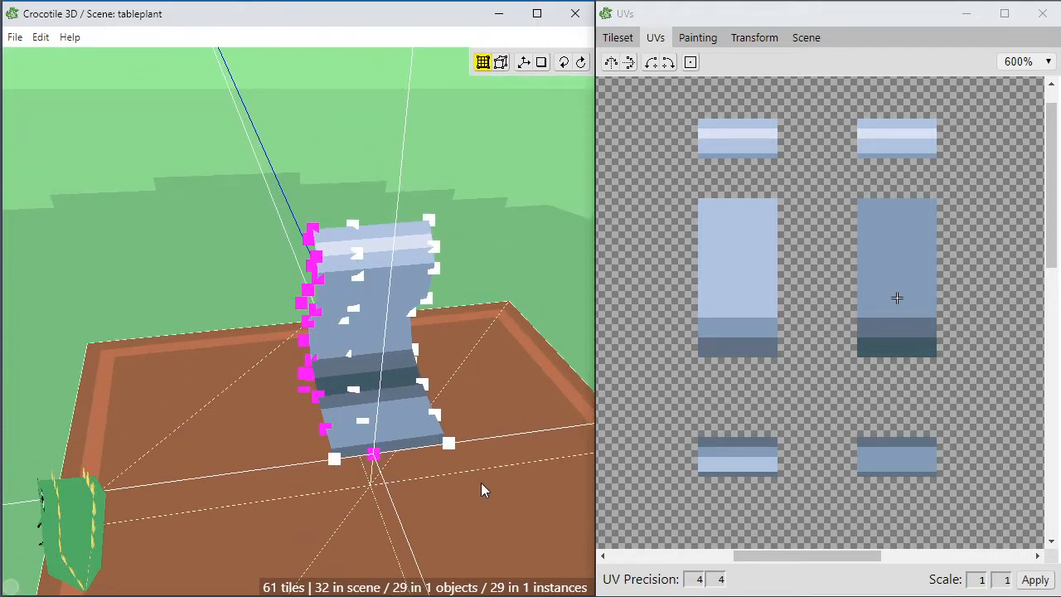
{"action": "key", "text": "ctrl+z"}
{"action": "left_click", "coordinate": [481, 482]}
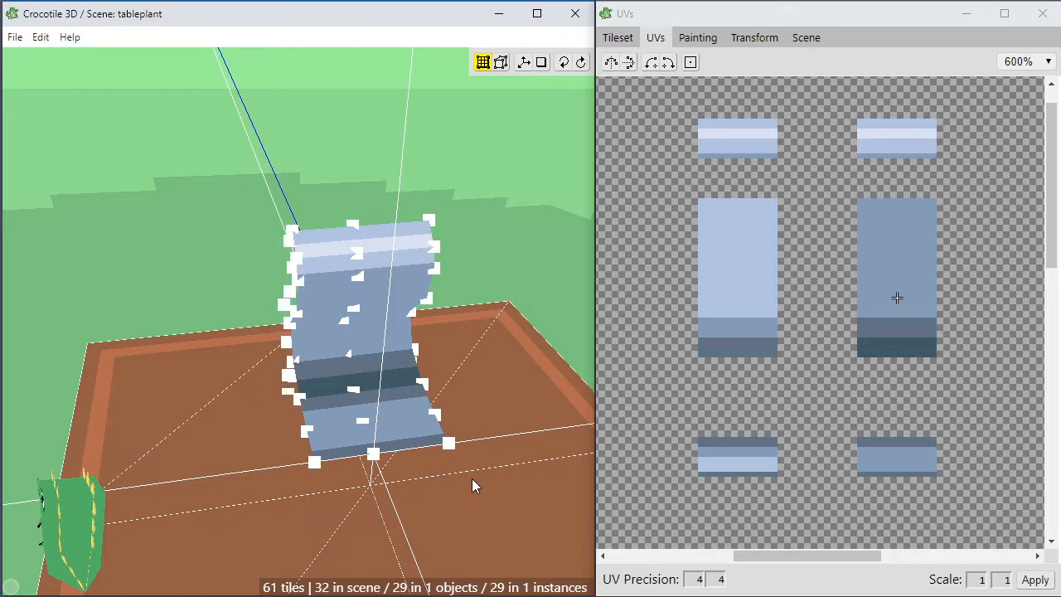
Move the whole column of vertices along the profile's left edge, as seen from the inside, sideways to meet the middle column.
{"action": "middle_click_drag", "start_coordinate": [281, 272], "coordinate": [230, 168]}
{"action": "left_click_drag", "start_coordinate": [231, 169], "coordinate": [319, 498]}
{"action": "key", "text": "Right"}
{"action": "key", "text": "Right"}
{"action": "key", "text": "Right"}
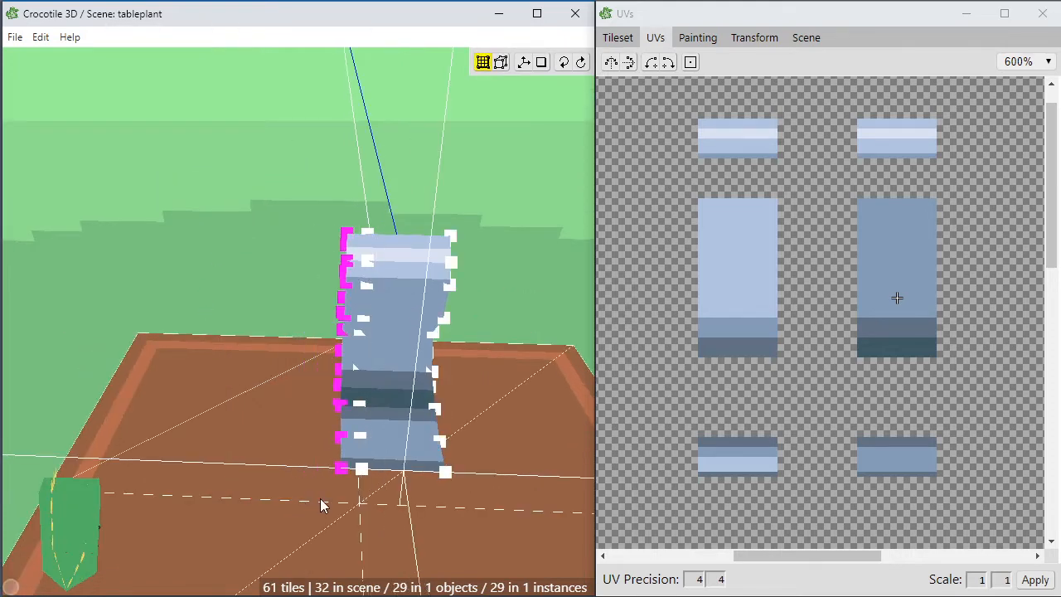
{"action": "key", "text": "a"}
{"action": "key", "text": "a"}
{"action": "key", "text": "a"}
{"action": "key", "text": "space"}
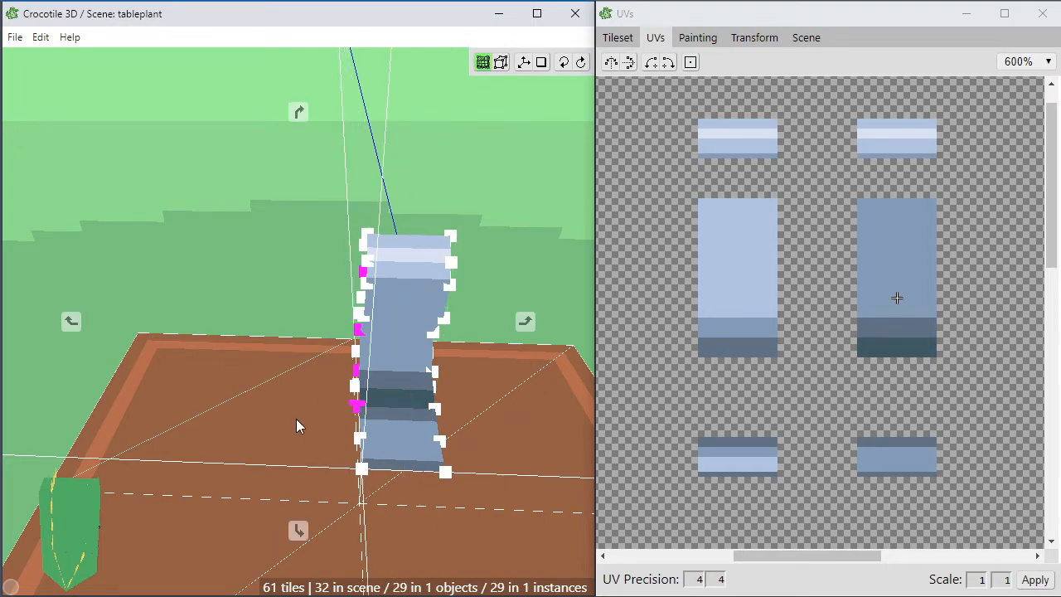
{"action": "mouse_move", "coordinate": [296, 419]}
{"action": "left_mouse_down"}
{"action": "mouse_move", "coordinate": [264, 381]}
{"action": "mouse_move", "coordinate": [212, 363]}
{"action": "mouse_move", "coordinate": [276, 541]}
{"action": "mouse_move", "coordinate": [296, 418]}
{"action": "left_mouse_up"}
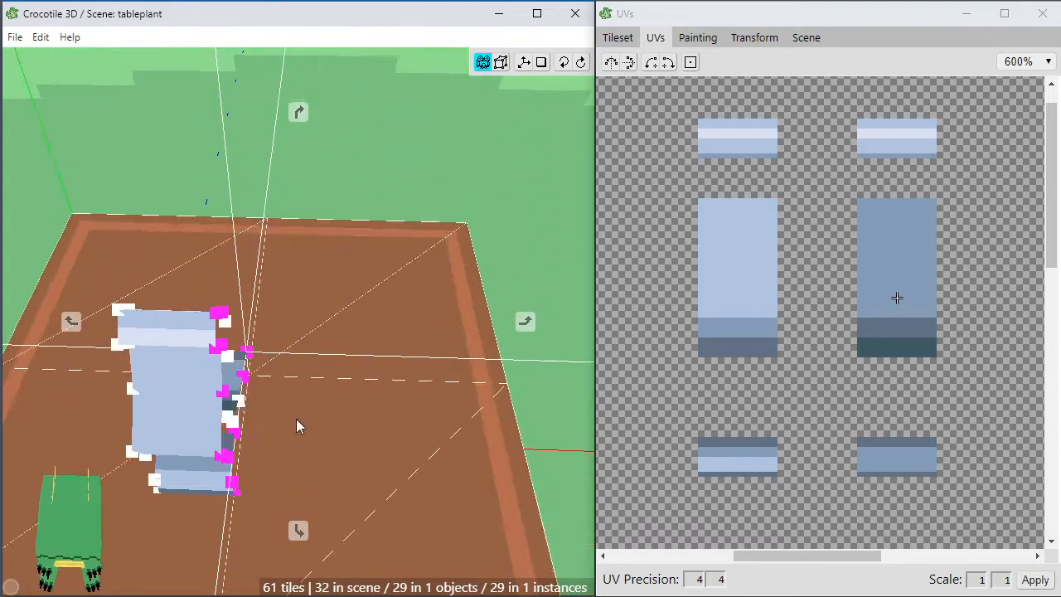
Rotate the selected column of profile vertices 45 degrees about the up axis and deselect it.
{"action": "left_click", "coordinate": [699, 37]}
{"action": "left_click", "coordinate": [754, 39]}
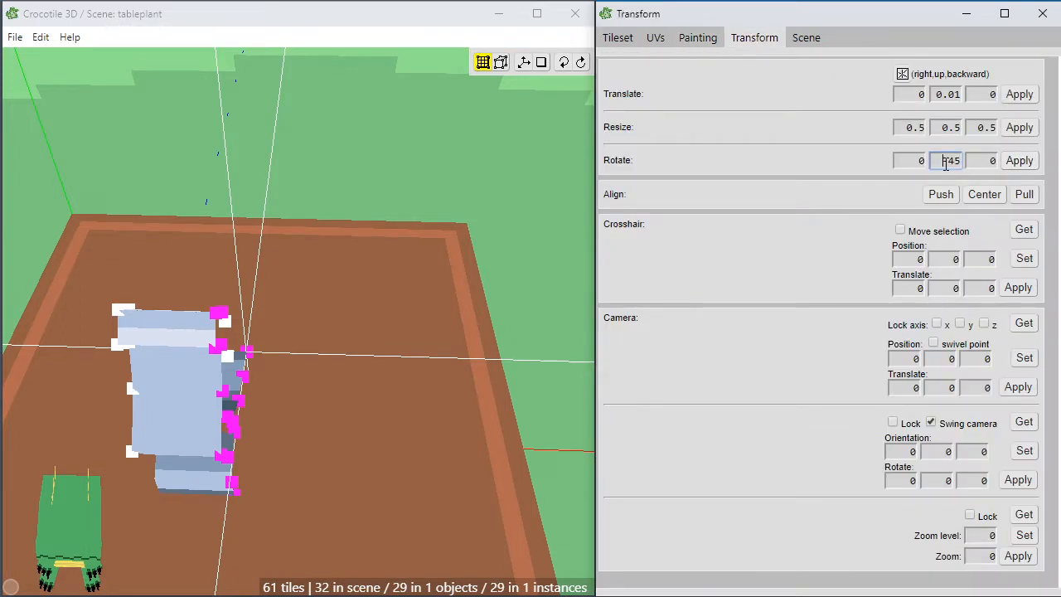
{"action": "left_click", "coordinate": [1021, 165]}
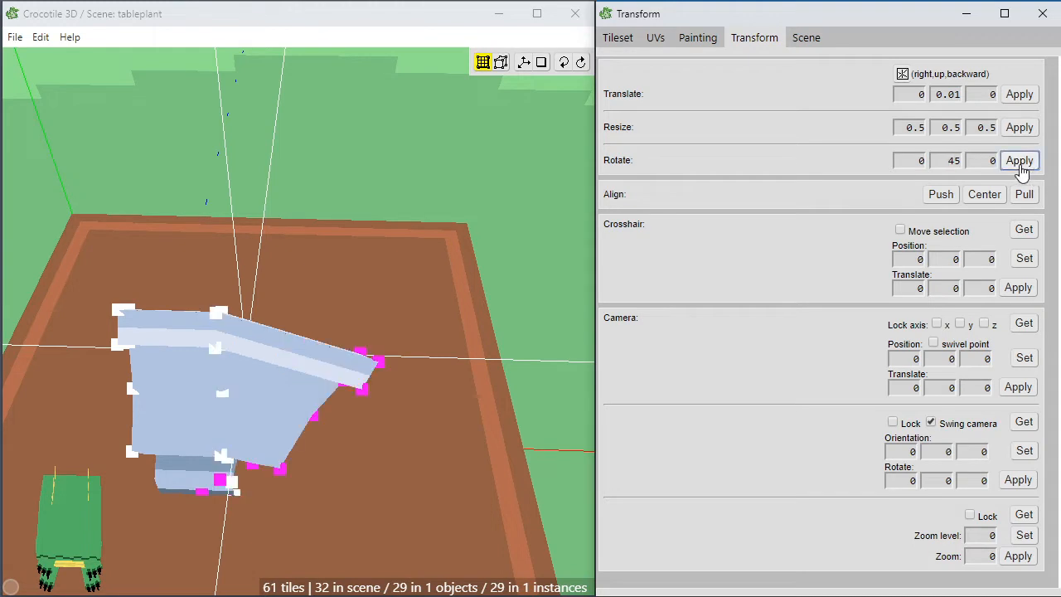
{"action": "left_click", "coordinate": [1021, 165]}
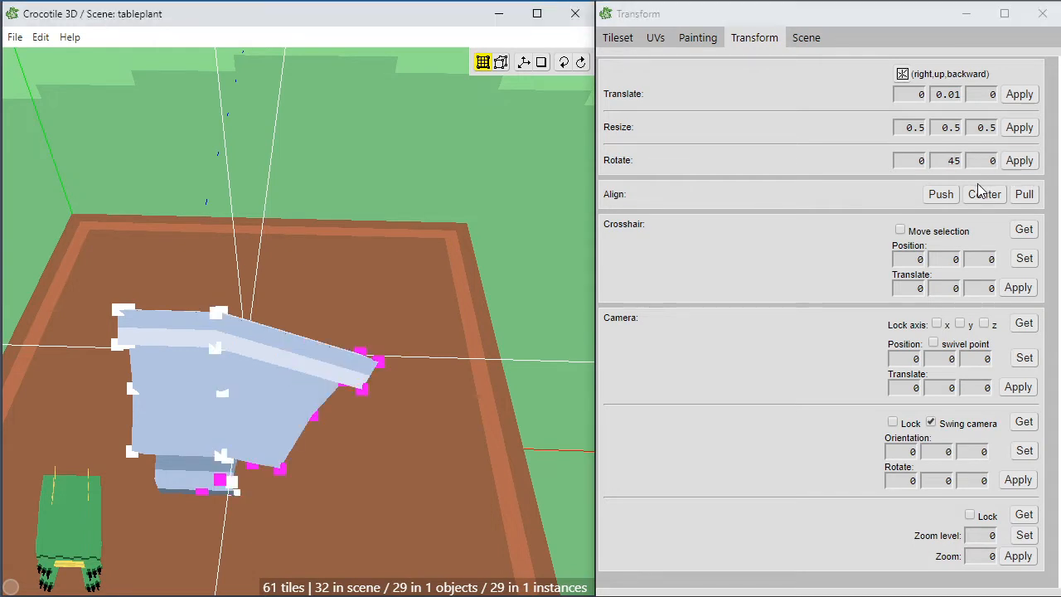
{"action": "right_click_drag", "start_coordinate": [476, 270], "coordinate": [465, 208]}
{"action": "left_click_drag", "start_coordinate": [464, 207], "coordinate": [466, 157]}
{"action": "key", "text": "space"}
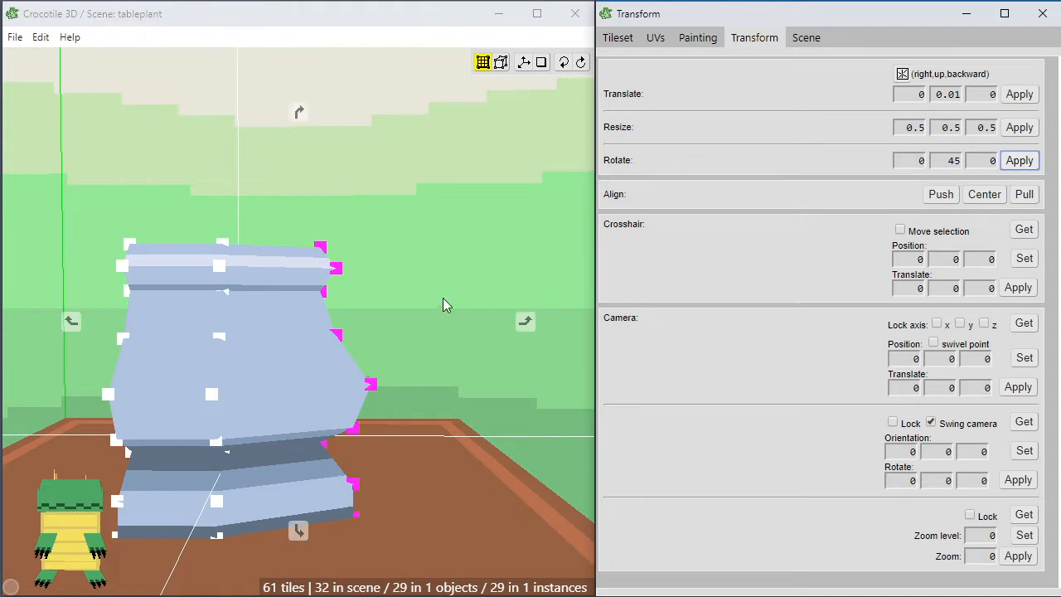
{"action": "right_click_drag", "start_coordinate": [350, 344], "coordinate": [422, 291]}
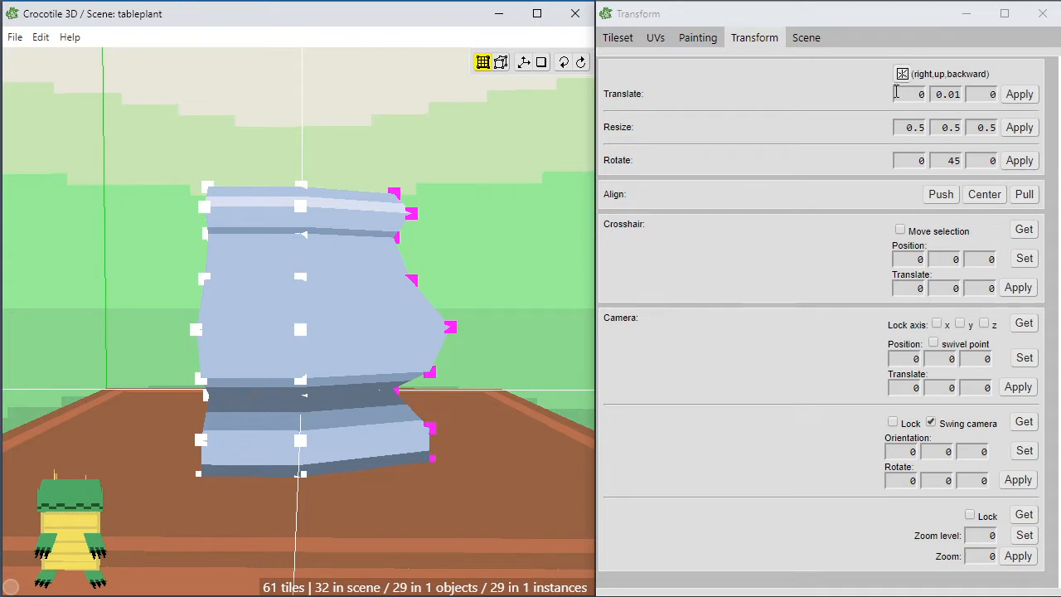
{"action": "left_click", "coordinate": [904, 82]}
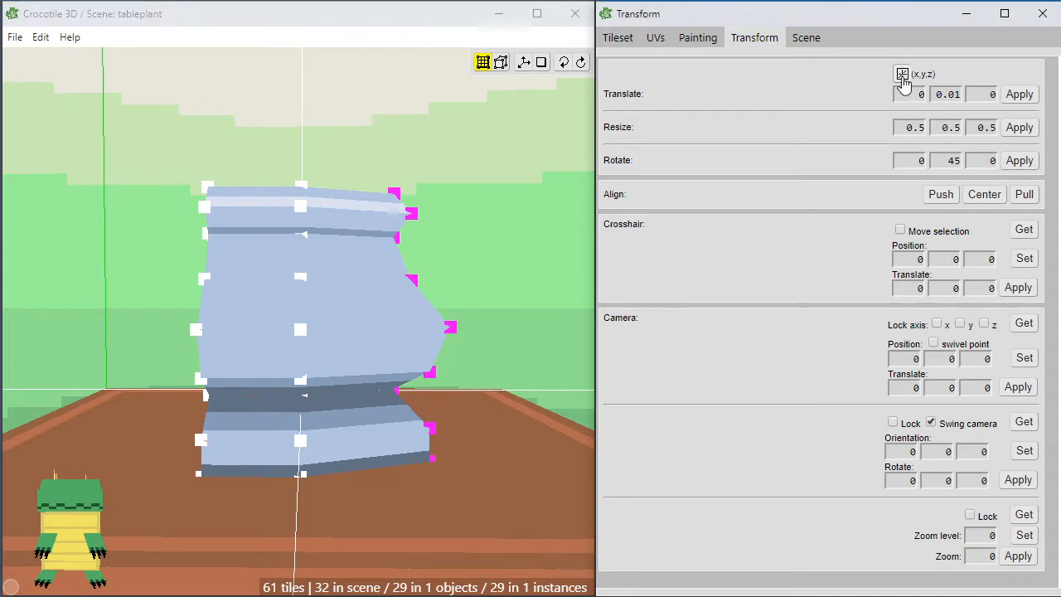
{"action": "left_click", "coordinate": [502, 201]}
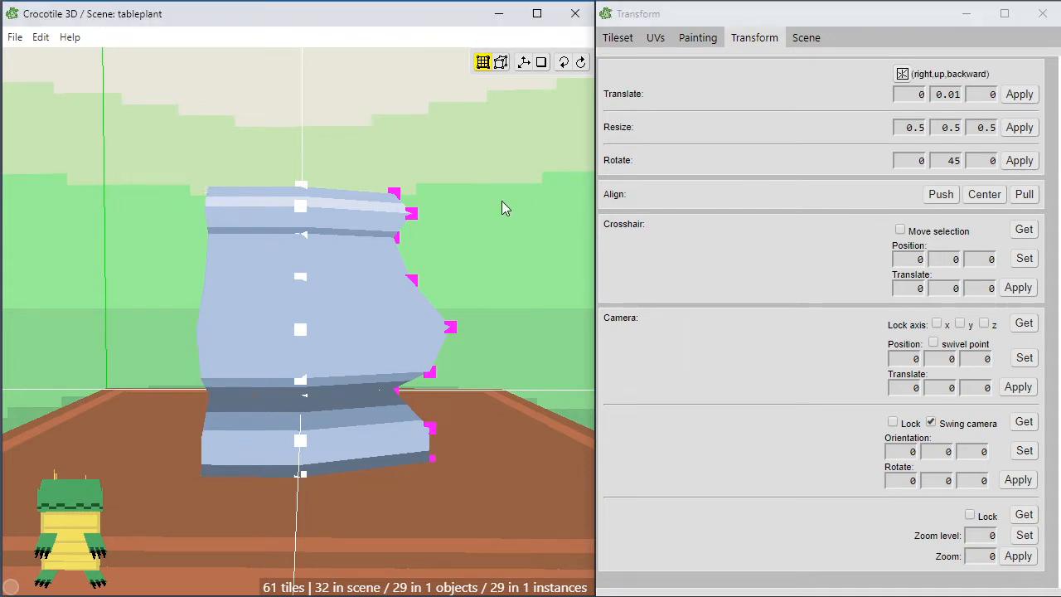
{"action": "left_click", "coordinate": [485, 245]}
Move the outer-left column of the profile's vertices sideways to meet the middle column, and deselect it.
{"action": "key", "text": "space"}
{"action": "left_click_drag", "start_coordinate": [431, 247], "coordinate": [609, 286]}
{"action": "mouse_move", "coordinate": [332, 332]}
{"action": "left_mouse_down"}
{"action": "mouse_move", "coordinate": [303, 353]}
{"action": "mouse_move", "coordinate": [316, 333]}
{"action": "left_mouse_up"}
{"action": "key", "text": "space"}
{"action": "key", "text": "space"}
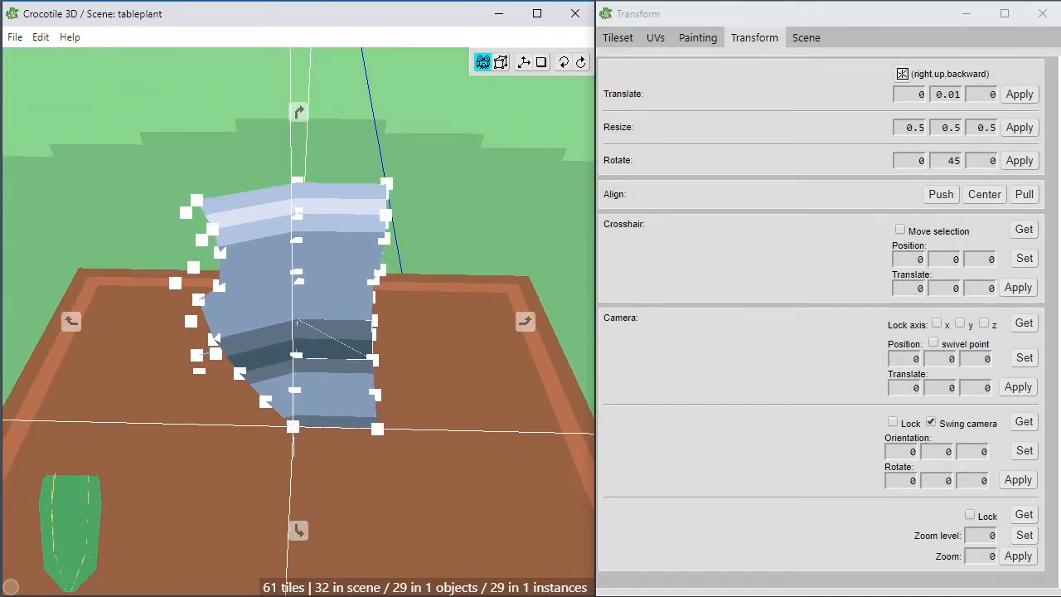
{"action": "key", "text": "space"}
{"action": "key", "text": "space"}
{"action": "left_click_drag", "start_coordinate": [281, 405], "coordinate": [318, 222]}
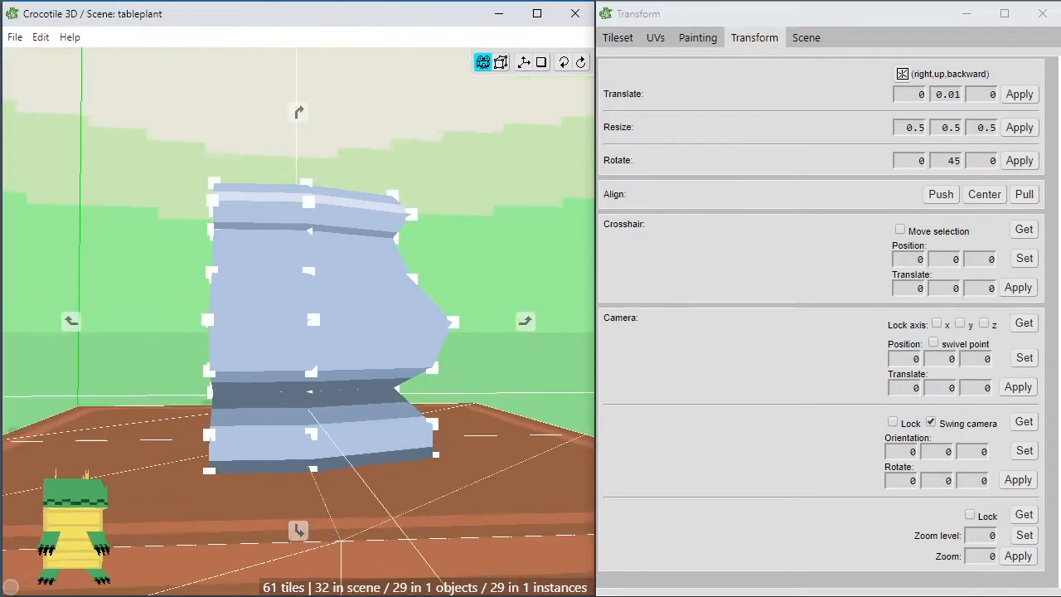
{"action": "key", "text": "space"}
{"action": "left_click_drag", "start_coordinate": [154, 147], "coordinate": [226, 466]}
{"action": "key", "text": "d"}
{"action": "key", "text": "d"}
{"action": "key", "text": "d"}
{"action": "key", "text": "d"}
{"action": "left_click", "coordinate": [193, 355]}
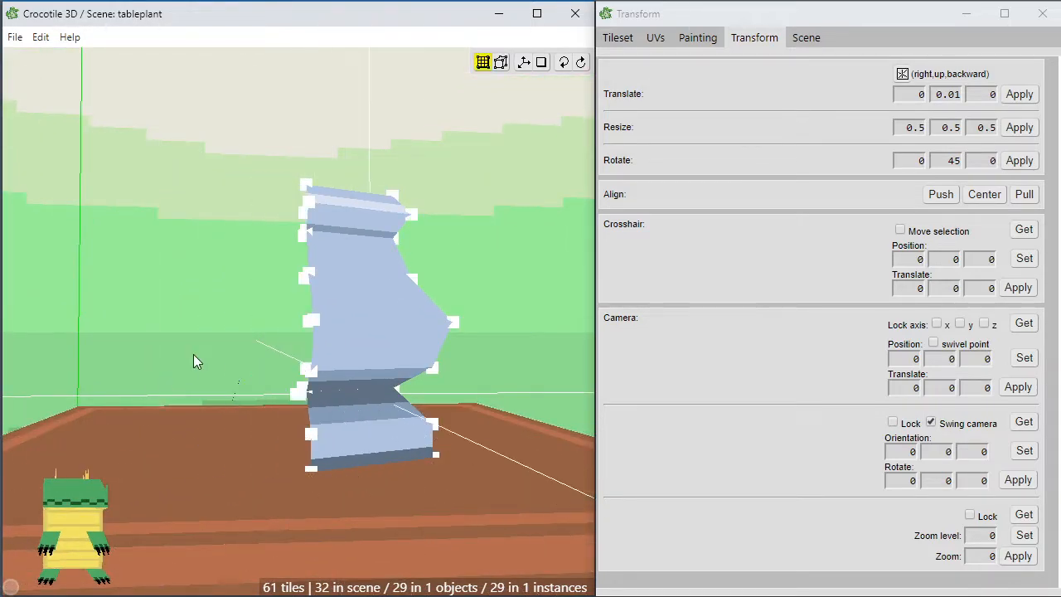
Move the crosshair back to the pot's central axis.
{"action": "key", "text": "space"}
{"action": "key", "text": "a"}
{"action": "key", "text": "a"}
{"action": "key", "text": "a"}
{"action": "key", "text": "a"}
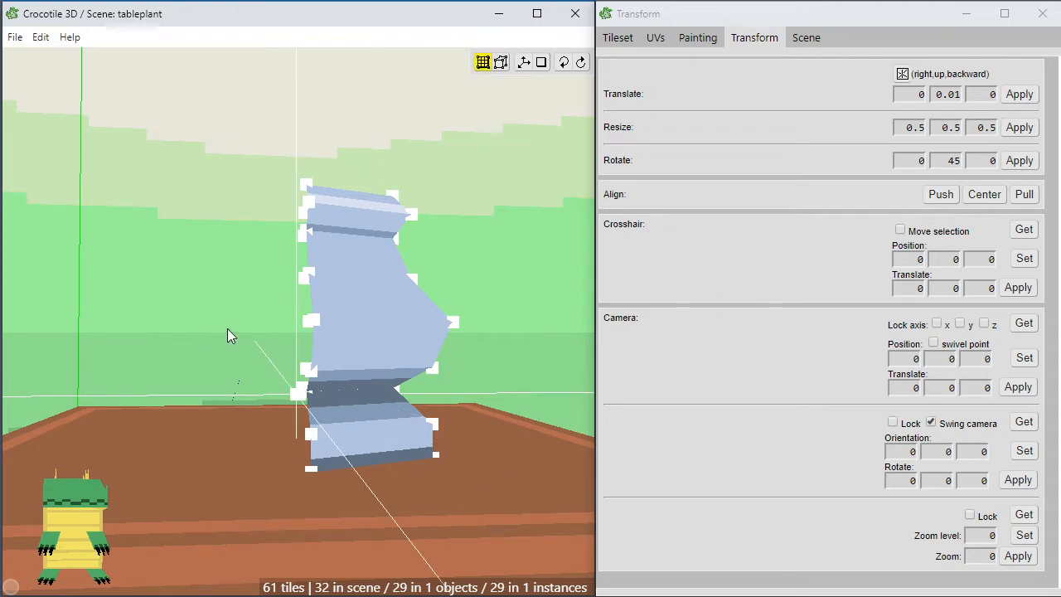
Rotate the vertex column just moved to the middle by -45 degrees about the up axis, and deselect it.
{"action": "key", "text": "space"}
{"action": "mouse_move", "coordinate": [227, 328]}
{"action": "left_mouse_down"}
{"action": "mouse_move", "coordinate": [217, 407]}
{"action": "mouse_move", "coordinate": [107, 407]}
{"action": "mouse_move", "coordinate": [162, 349]}
{"action": "mouse_move", "coordinate": [230, 312]}
{"action": "mouse_move", "coordinate": [218, 322]}
{"action": "left_mouse_up"}
{"action": "key", "text": "space"}
{"action": "left_click", "coordinate": [942, 162]}
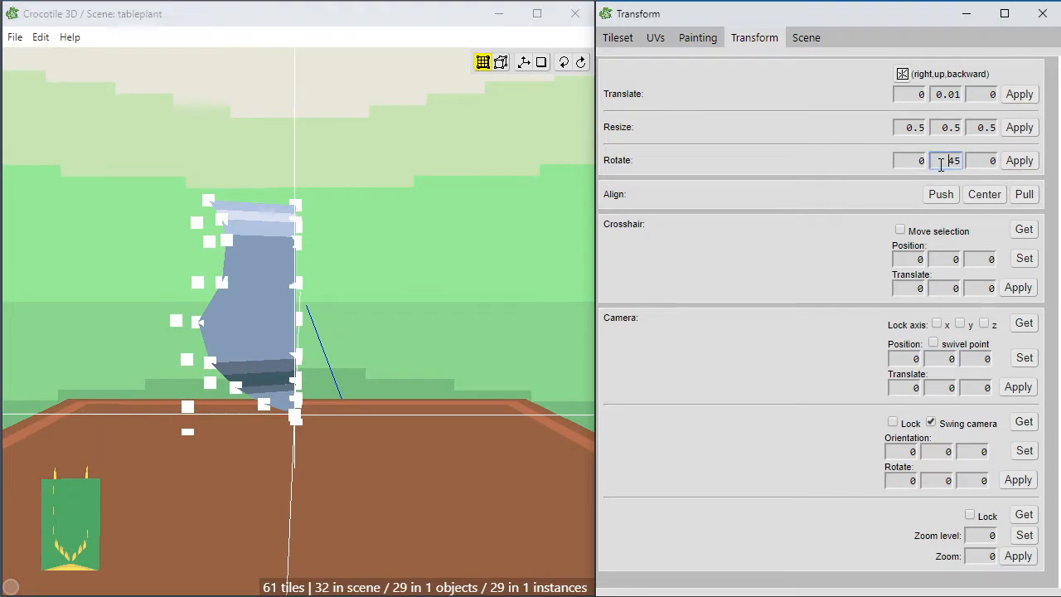
{"action": "left_click", "coordinate": [1022, 169]}
{"action": "left_click", "coordinate": [569, 304]}
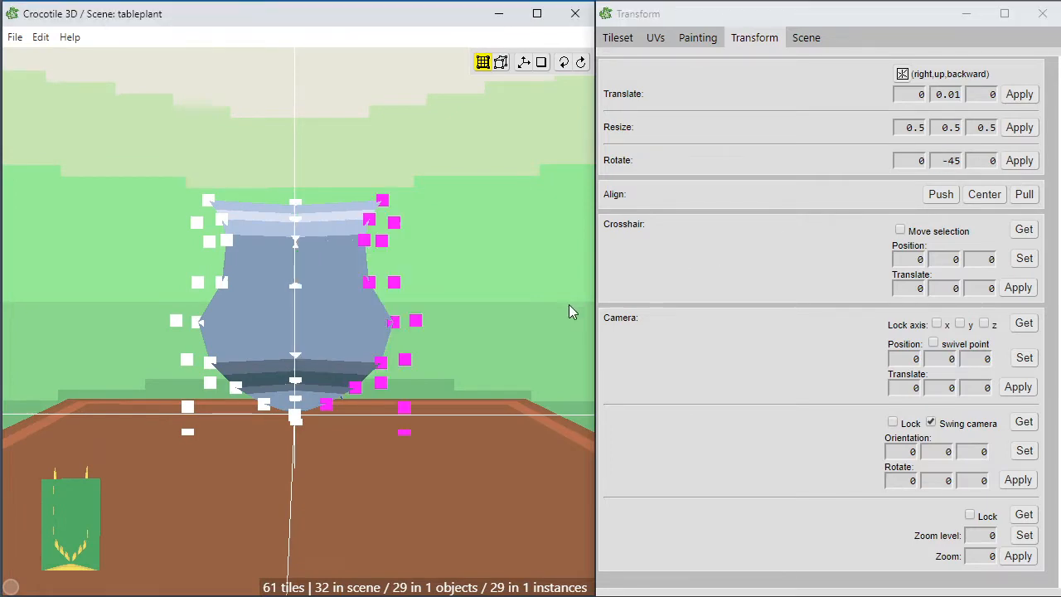
{"action": "key", "text": "space"}
{"action": "left_click_drag", "start_coordinate": [498, 307], "coordinate": [331, 348]}
{"action": "left_click_drag", "start_coordinate": [580, 361], "coordinate": [519, 349]}
{"action": "scroll", "coordinate": [506, 340], "scroll_direction": "down", "scroll_amount": 3}
{"action": "key", "text": "space"}
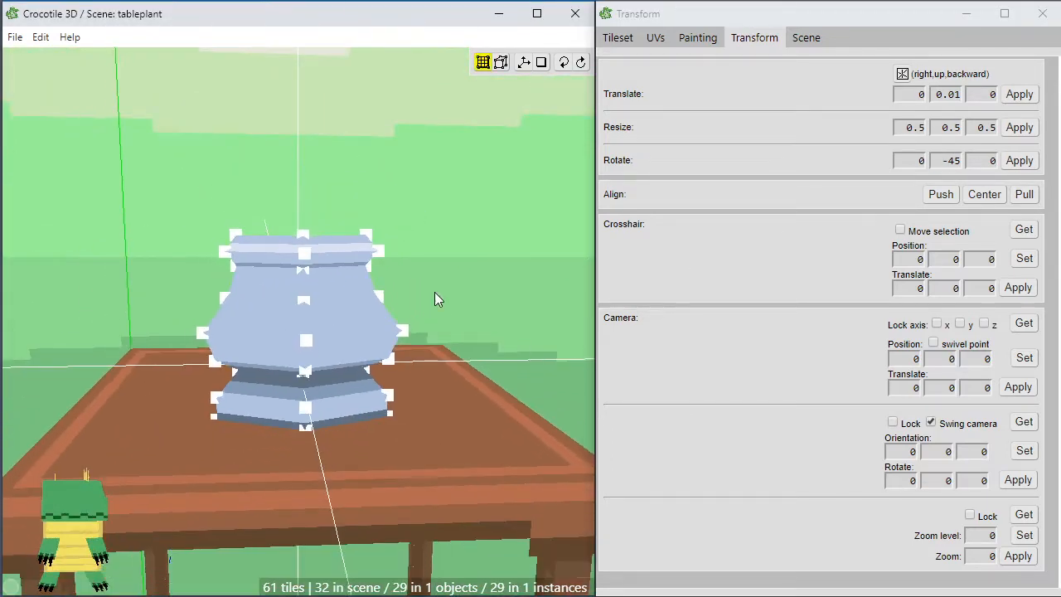
Duplicate all tiles of the two-sided pot segment and rotate the copy about the vertical axis to sit beside the original.
{"action": "key", "text": "space"}
{"action": "left_click_drag", "start_coordinate": [434, 292], "coordinate": [274, 340]}
{"action": "key", "text": "space"}
{"action": "key", "text": "ctrl+a"}
{"action": "key", "text": "space"}
{"action": "left_click_drag", "start_coordinate": [448, 358], "coordinate": [467, 358]}
{"action": "key", "text": "space"}
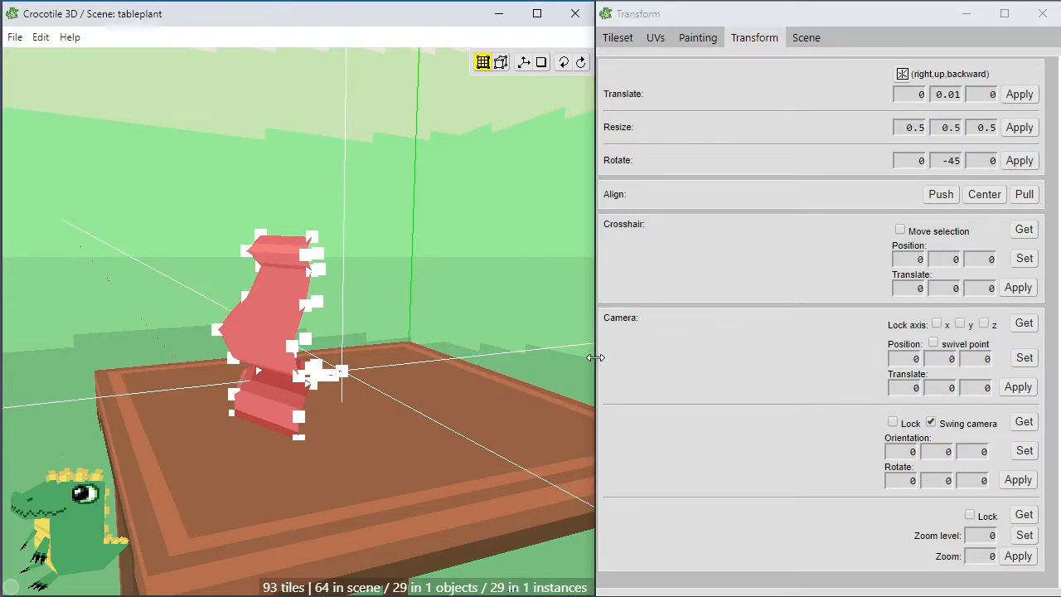
{"action": "key", "text": "ctrl+y"}
{"action": "key", "text": "ctrl+y"}
{"action": "key", "text": "ctrl+y"}
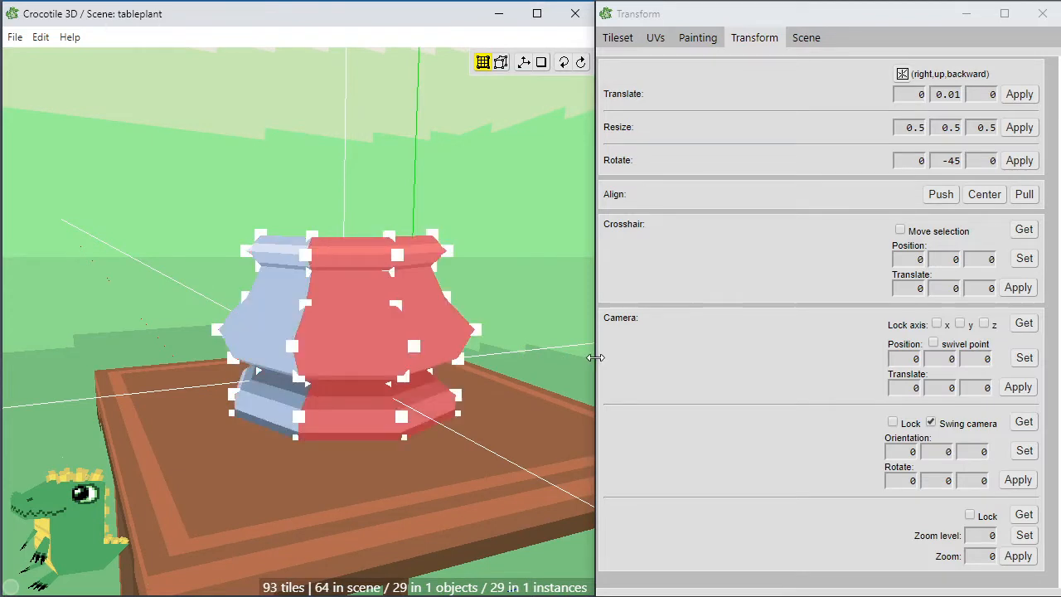
Duplicate both pot segments together, turn the copy to close the octagonal pot, and deselect everything.
{"action": "key", "text": "space"}
{"action": "key", "text": "space"}
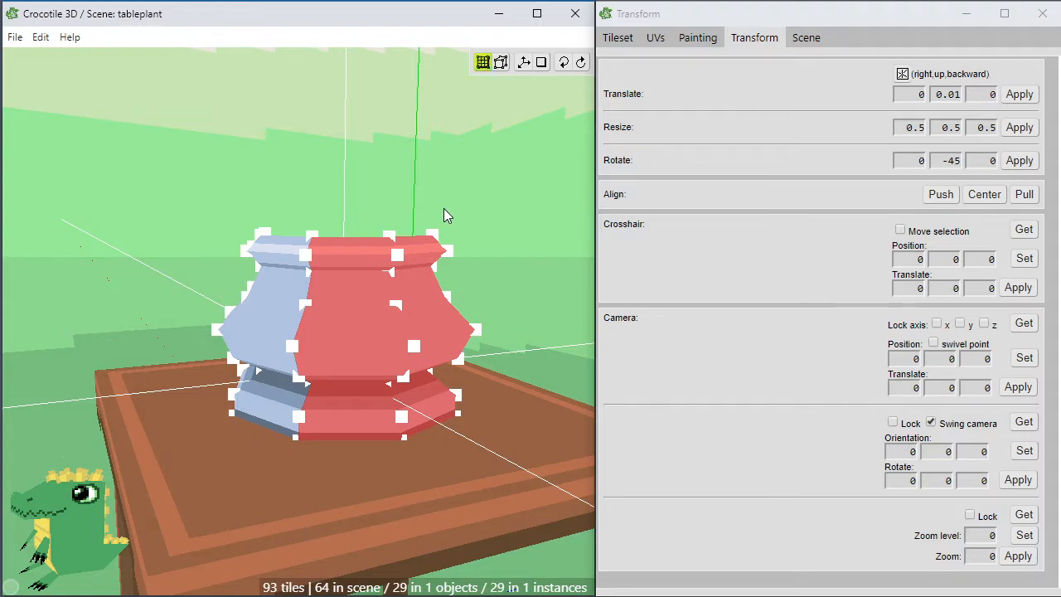
{"action": "left_click", "coordinate": [444, 208]}
{"action": "key", "text": "space"}
{"action": "left_click_drag", "start_coordinate": [444, 209], "coordinate": [103, 204]}
{"action": "key", "text": "space"}
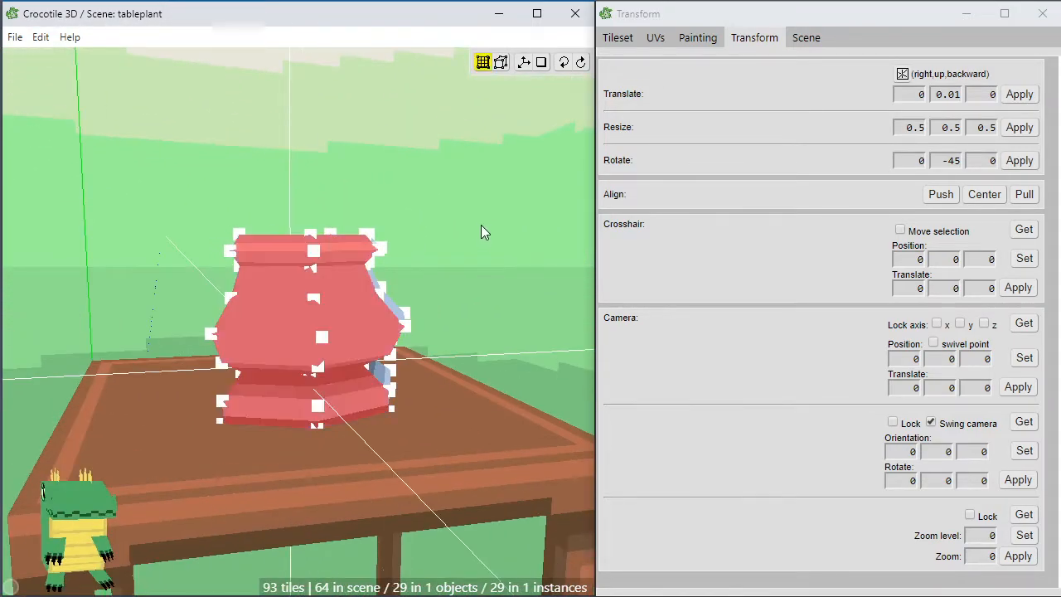
{"action": "key", "text": "f"}
{"action": "key", "text": "space"}
{"action": "left_click_drag", "start_coordinate": [100, 265], "coordinate": [236, 276]}
{"action": "key", "text": "space"}
{"action": "key", "text": "space"}
{"action": "key", "text": "ctrl+v"}
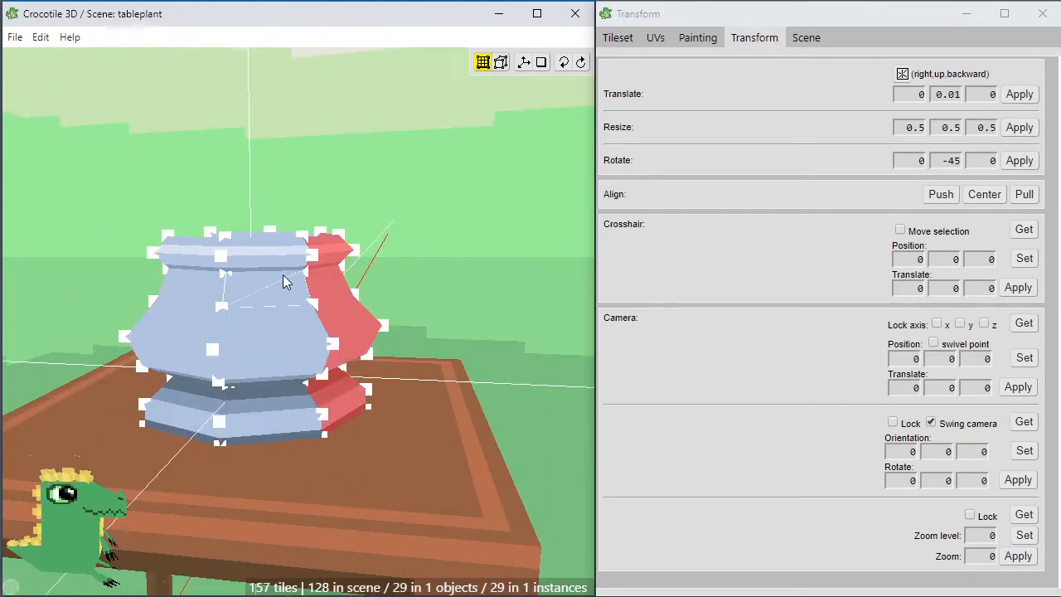
{"action": "key", "text": "f"}
{"action": "key", "text": "space"}
{"action": "left_click_drag", "start_coordinate": [156, 324], "coordinate": [292, 309]}
{"action": "key", "text": "space"}
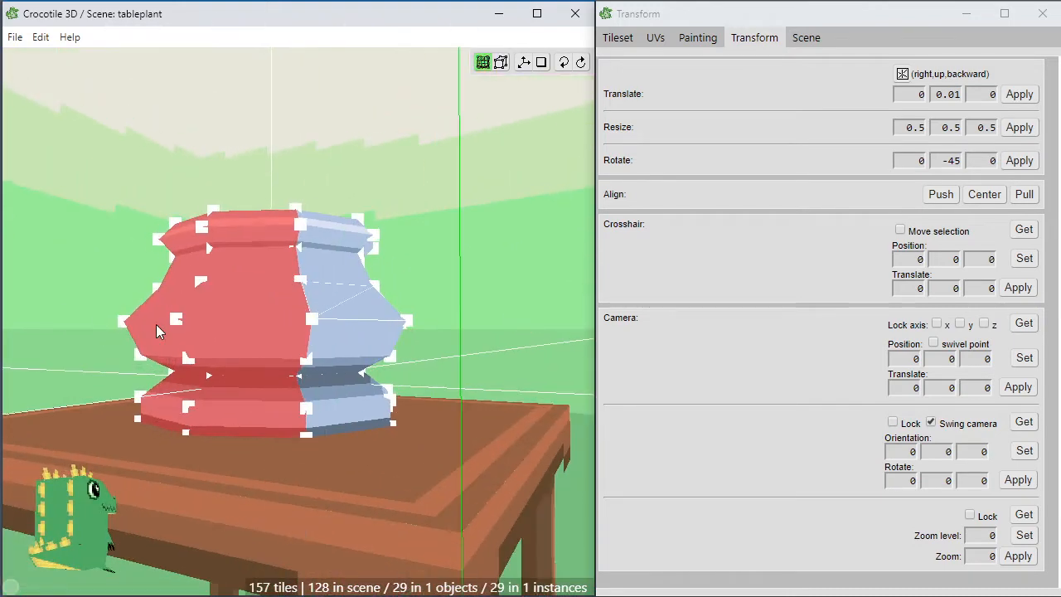
{"action": "key", "text": "Escape"}
Examine the completed pot on the table from all around and from above.
{"action": "key", "text": "space"}
{"action": "key", "text": "space"}
{"action": "left_click_drag", "start_coordinate": [156, 324], "coordinate": [180, 332]}
{"action": "scroll", "coordinate": [179, 333], "scroll_direction": "down", "scroll_amount": 6}
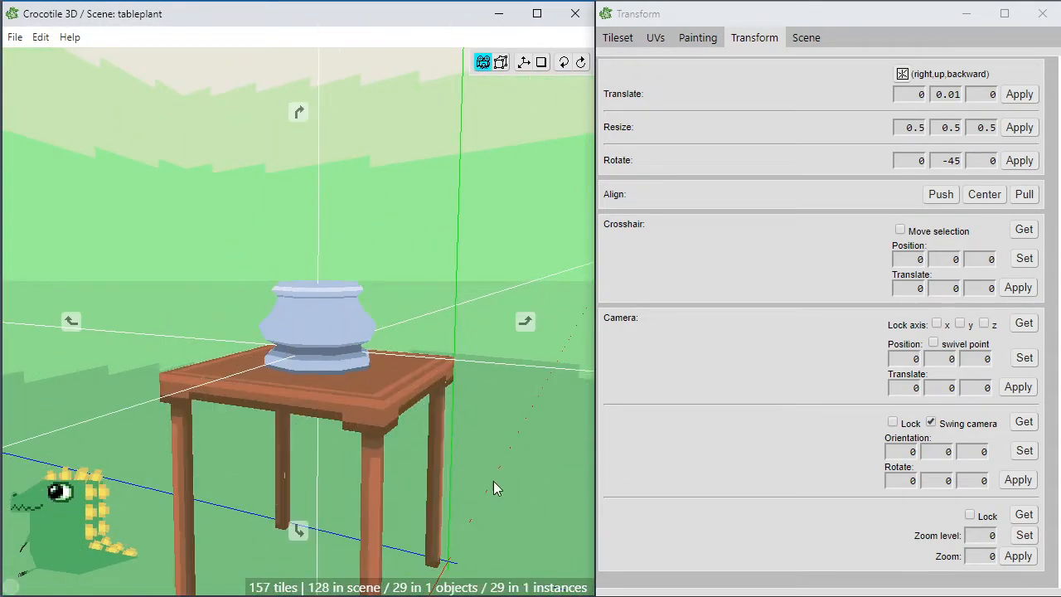
{"action": "left_click_drag", "start_coordinate": [494, 481], "coordinate": [564, 478]}
{"action": "left_click_drag", "start_coordinate": [465, 435], "coordinate": [469, 504]}
{"action": "left_click_drag", "start_coordinate": [436, 379], "coordinate": [558, 434]}
{"action": "left_click_drag", "start_coordinate": [498, 490], "coordinate": [414, 440]}
{"action": "left_click_drag", "start_coordinate": [464, 414], "coordinate": [352, 421]}
{"action": "scroll", "coordinate": [433, 479], "scroll_direction": "up", "scroll_amount": 3}
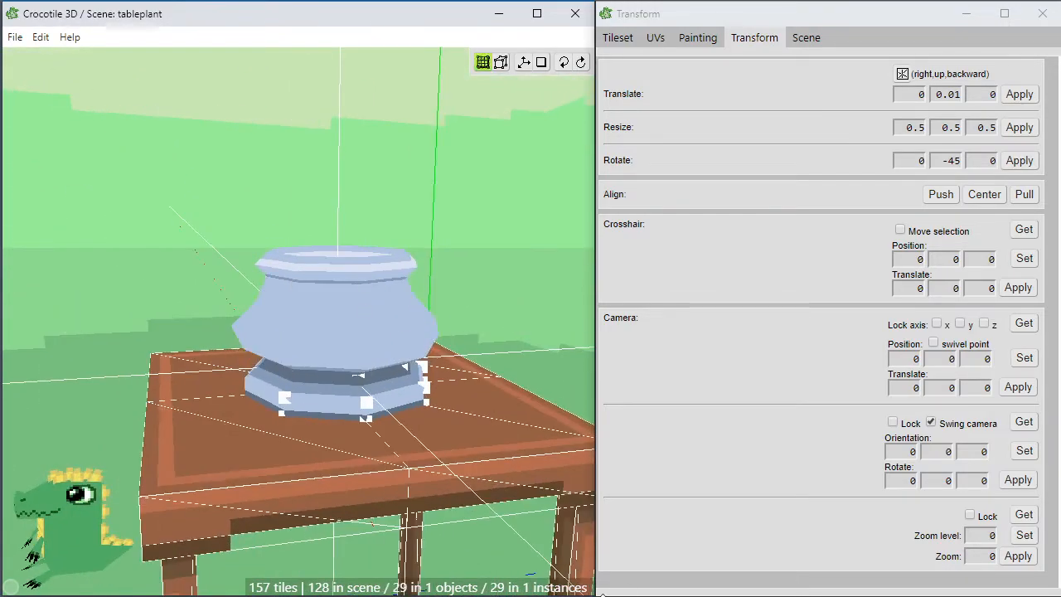
{"action": "mouse_move", "coordinate": [541, 118]}
{"action": "left_mouse_down"}
{"action": "mouse_move", "coordinate": [85, 4]}
{"action": "mouse_move", "coordinate": [225, 344]}
{"action": "mouse_move", "coordinate": [141, 423]}
{"action": "left_mouse_up"}
{"action": "key", "text": "space"}
{"action": "key", "text": "space"}
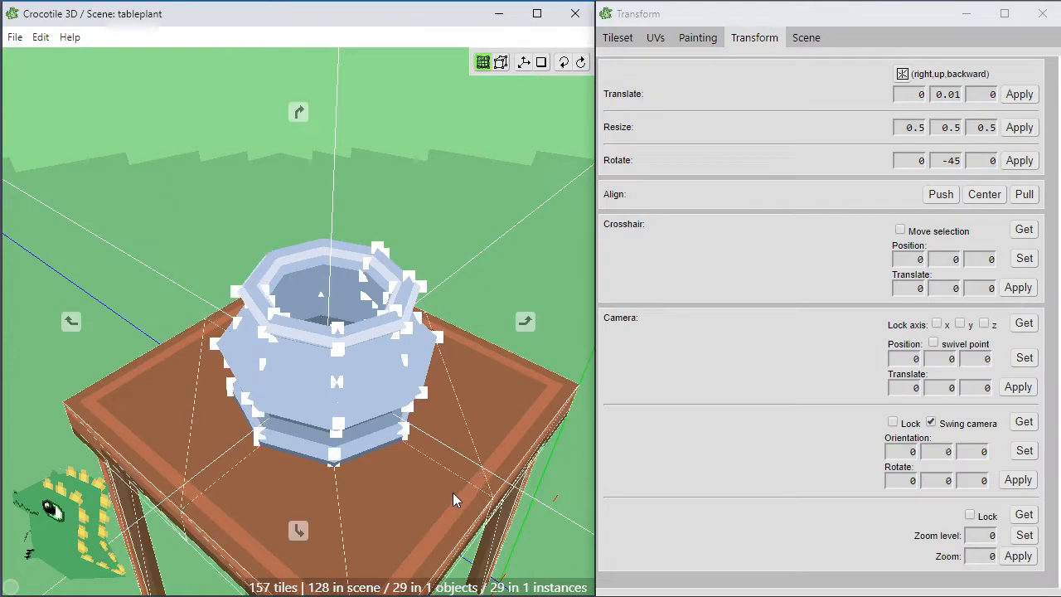
{"action": "left_click_drag", "start_coordinate": [453, 493], "coordinate": [402, 390]}
{"action": "key", "text": "space"}
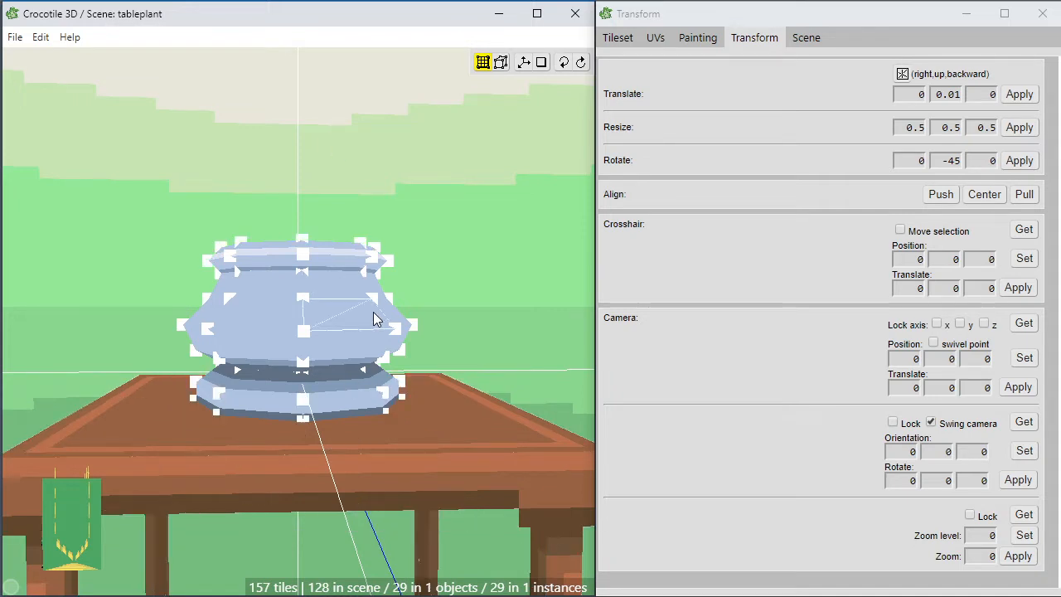
Examine the pot's outer silhouette and proportions against the tabletop from near table level.
{"action": "key", "text": "space"}
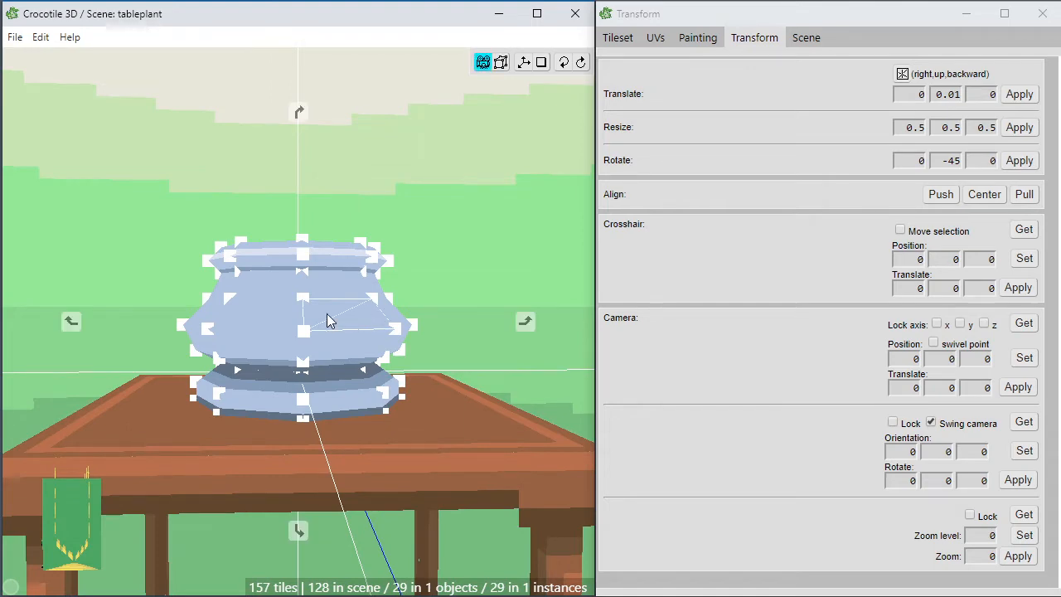
{"action": "scroll", "coordinate": [327, 313], "scroll_direction": "down", "scroll_amount": 2}
{"action": "key", "text": "space"}
{"action": "mouse_move", "coordinate": [298, 427]}
{"action": "left_mouse_down"}
{"action": "mouse_move", "coordinate": [390, 405]}
{"action": "mouse_move", "coordinate": [284, 428]}
{"action": "left_mouse_up"}
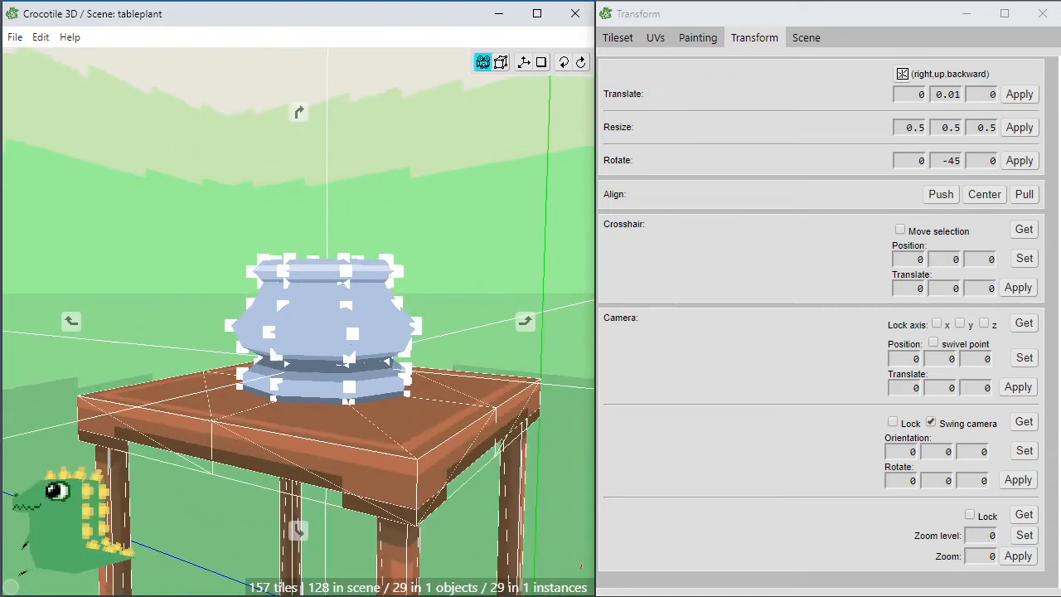
{"action": "key", "text": "space"}
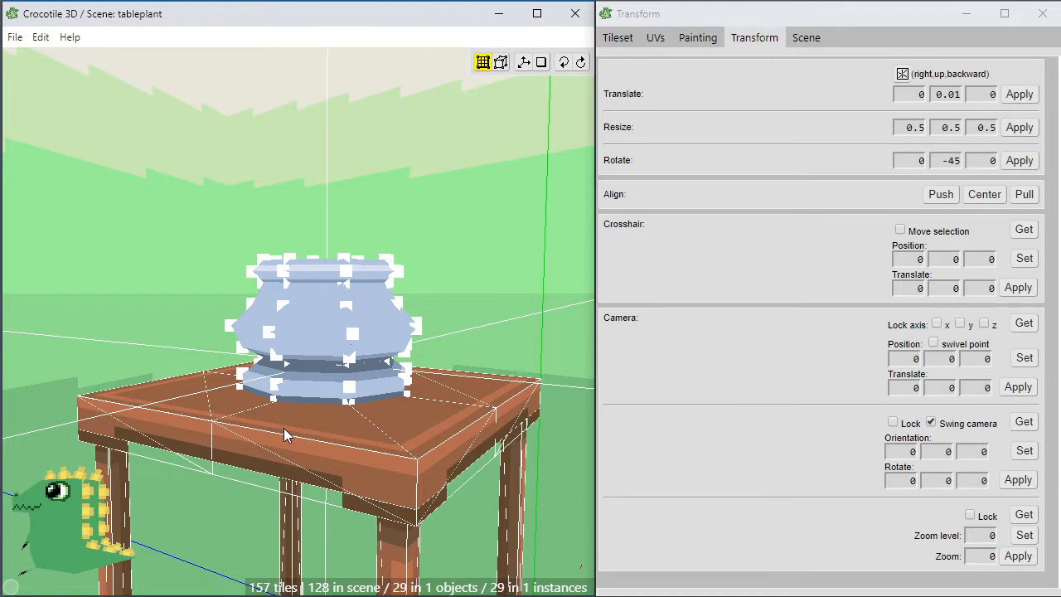
{"action": "scroll", "coordinate": [284, 428], "scroll_direction": "up", "scroll_amount": 2}
{"action": "key", "text": "space"}
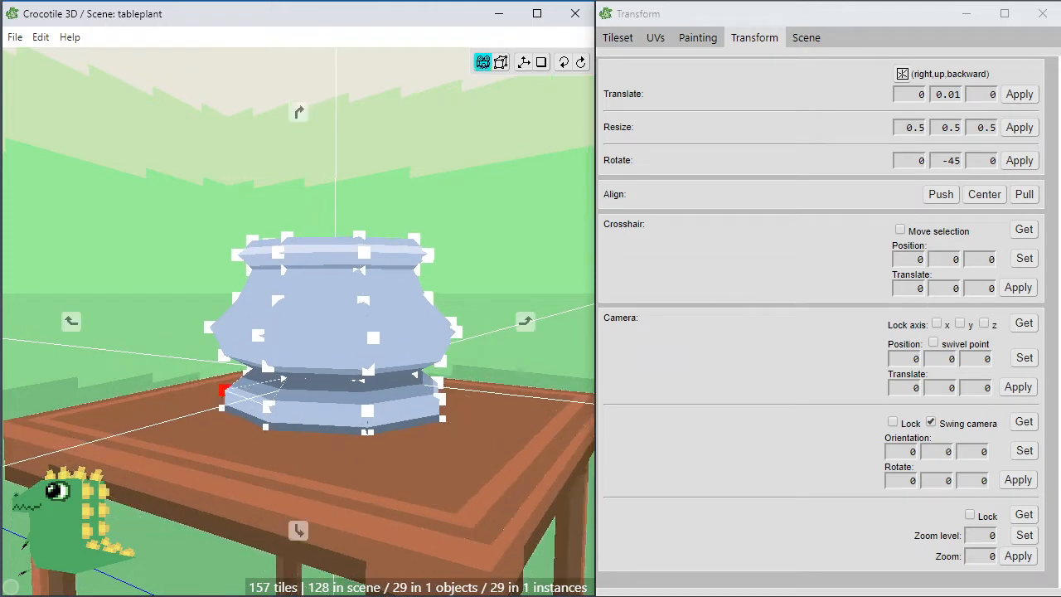
{"action": "left_click_drag", "start_coordinate": [284, 428], "coordinate": [323, 436]}
{"action": "key", "text": "space"}
{"action": "key", "text": "space"}
{"action": "mouse_move", "coordinate": [376, 445]}
{"action": "right_mouse_down"}
{"action": "mouse_move", "coordinate": [332, 435]}
{"action": "mouse_move", "coordinate": [380, 451]}
{"action": "right_mouse_up"}
{"action": "key", "text": "space"}
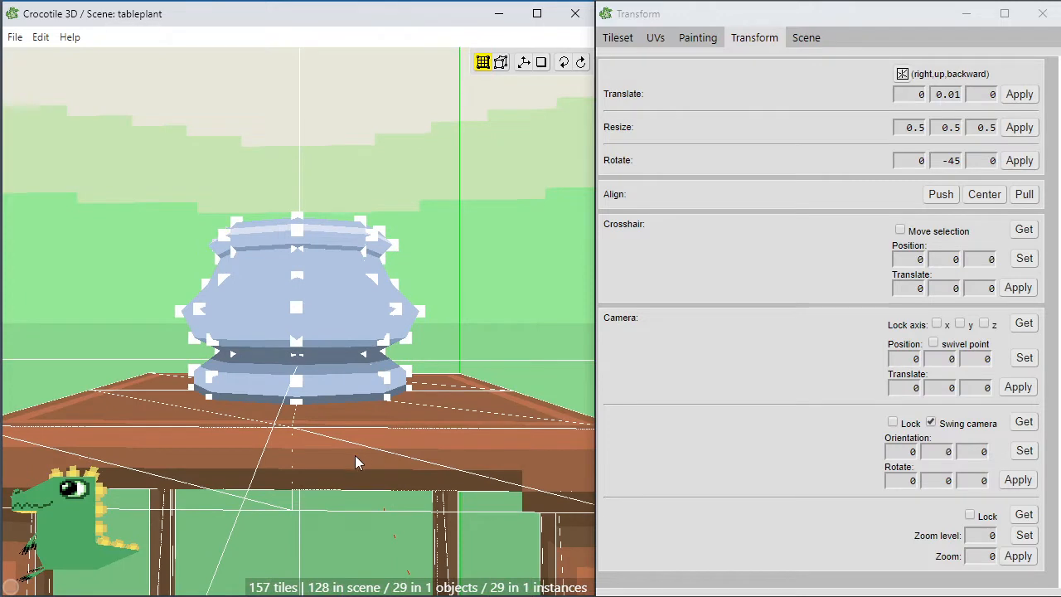
{"action": "key", "text": "space"}
{"action": "scroll", "coordinate": [412, 340], "scroll_direction": "down", "scroll_amount": 2}
{"action": "key", "text": "space"}
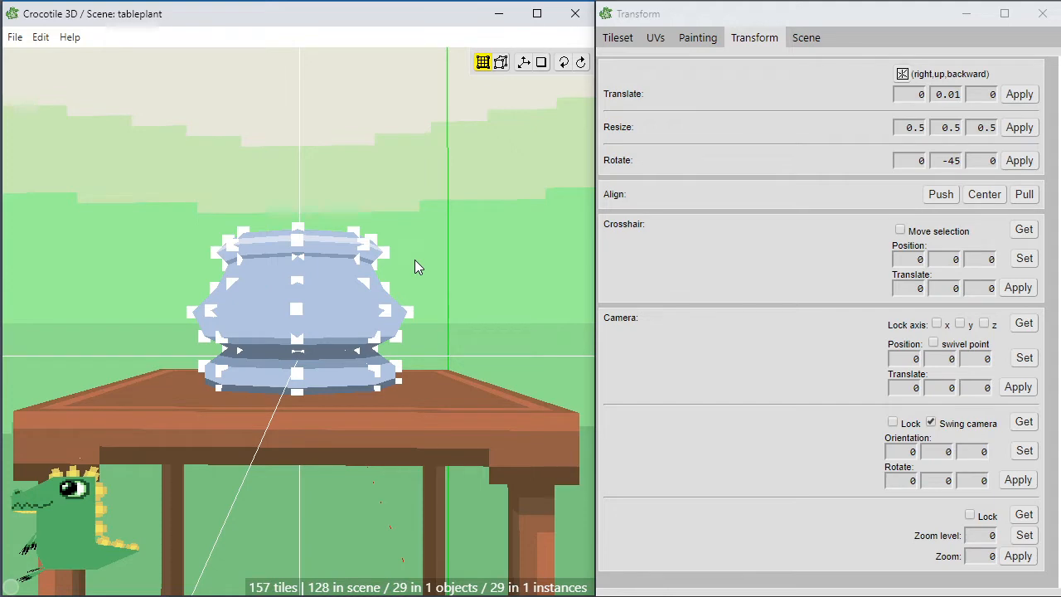
{"action": "key", "text": "space"}
{"action": "left_click_drag", "start_coordinate": [414, 260], "coordinate": [434, 245]}
{"action": "key", "text": "space"}
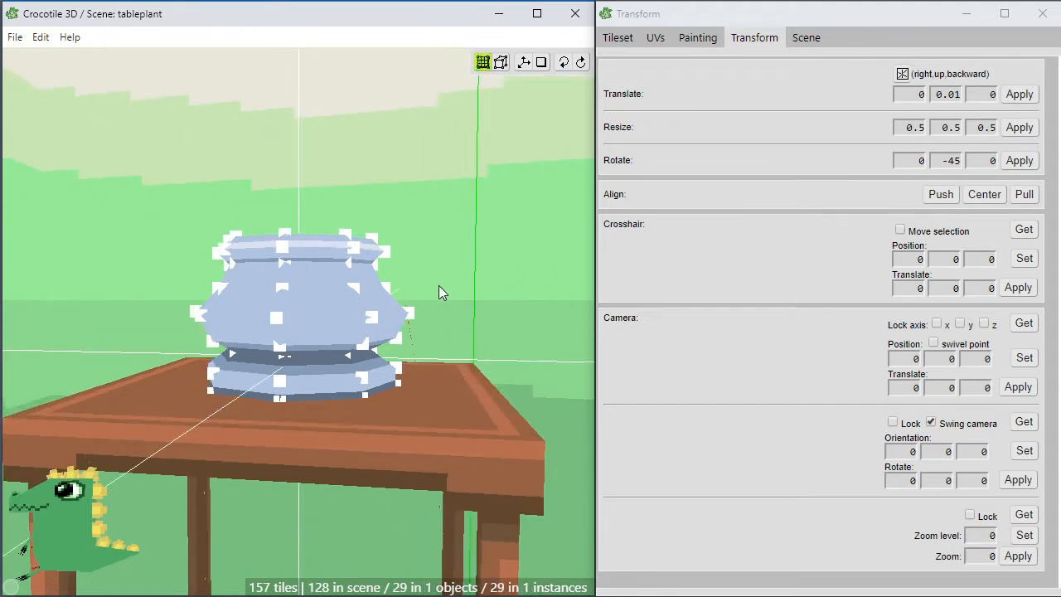
Examine the pot's rim, inner faces and body close up, and how the pot sits on the whole table.
{"action": "scroll", "coordinate": [438, 286], "scroll_direction": "up", "scroll_amount": 2}
{"action": "key", "text": "space"}
{"action": "left_click_drag", "start_coordinate": [438, 285], "coordinate": [441, 279]}
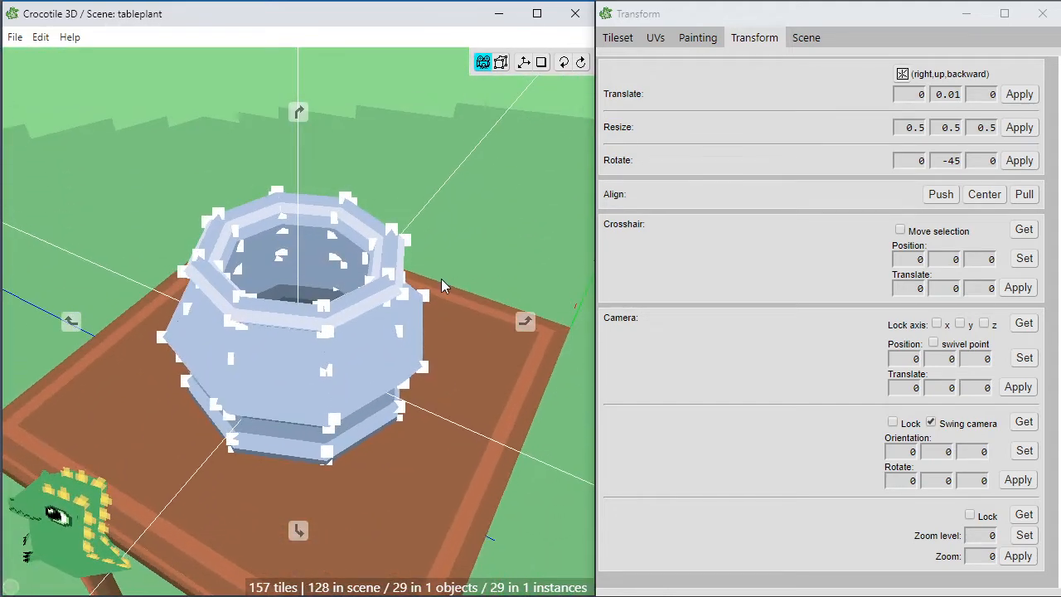
{"action": "scroll", "coordinate": [441, 278], "scroll_direction": "up", "scroll_amount": 2}
{"action": "key", "text": "space"}
{"action": "mouse_move", "coordinate": [491, 253]}
{"action": "left_mouse_down"}
{"action": "mouse_move", "coordinate": [466, 287]}
{"action": "mouse_move", "coordinate": [440, 219]}
{"action": "mouse_move", "coordinate": [478, 248]}
{"action": "mouse_move", "coordinate": [507, 248]}
{"action": "mouse_move", "coordinate": [473, 283]}
{"action": "mouse_move", "coordinate": [448, 282]}
{"action": "mouse_move", "coordinate": [431, 249]}
{"action": "mouse_move", "coordinate": [416, 259]}
{"action": "mouse_move", "coordinate": [475, 256]}
{"action": "left_mouse_up"}
{"action": "key", "text": "space"}
{"action": "scroll", "coordinate": [498, 254], "scroll_direction": "up", "scroll_amount": 2}
{"action": "right_click_drag", "start_coordinate": [400, 278], "coordinate": [407, 315]}
{"action": "left_click_drag", "start_coordinate": [408, 316], "coordinate": [388, 273]}
{"action": "right_click_drag", "start_coordinate": [388, 274], "coordinate": [371, 292]}
{"action": "scroll", "coordinate": [403, 289], "scroll_direction": "down", "scroll_amount": 1}
{"action": "scroll", "coordinate": [366, 292], "scroll_direction": "up", "scroll_amount": 2}
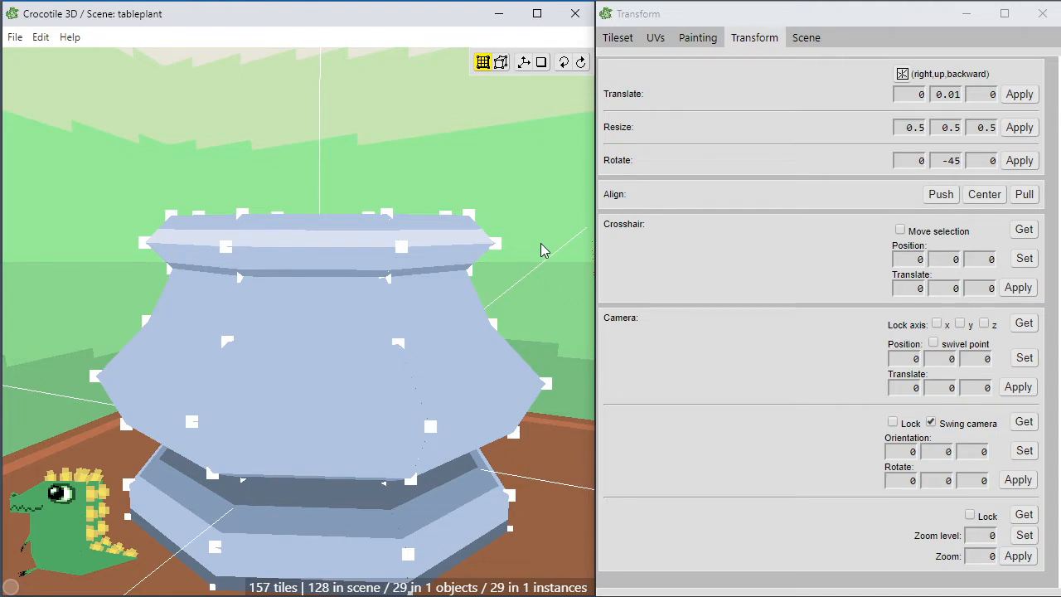
{"action": "right_click_drag", "start_coordinate": [570, 235], "coordinate": [365, 393]}
{"action": "scroll", "coordinate": [357, 352], "scroll_direction": "down", "scroll_amount": 2}
{"action": "scroll", "coordinate": [316, 463], "scroll_direction": "up", "scroll_amount": 3}
{"action": "key", "text": "Escape"}
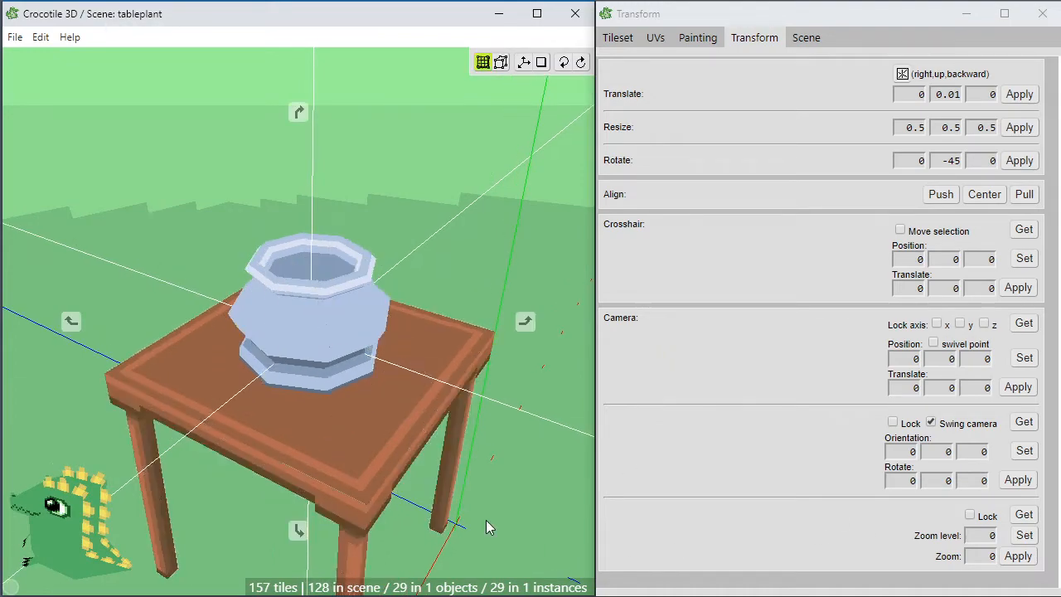
{"action": "right_click_drag", "start_coordinate": [486, 520], "coordinate": [481, 492]}
{"action": "right_click_drag", "start_coordinate": [452, 390], "coordinate": [437, 420]}
{"action": "scroll", "coordinate": [452, 404], "scroll_direction": "up", "scroll_amount": 2}
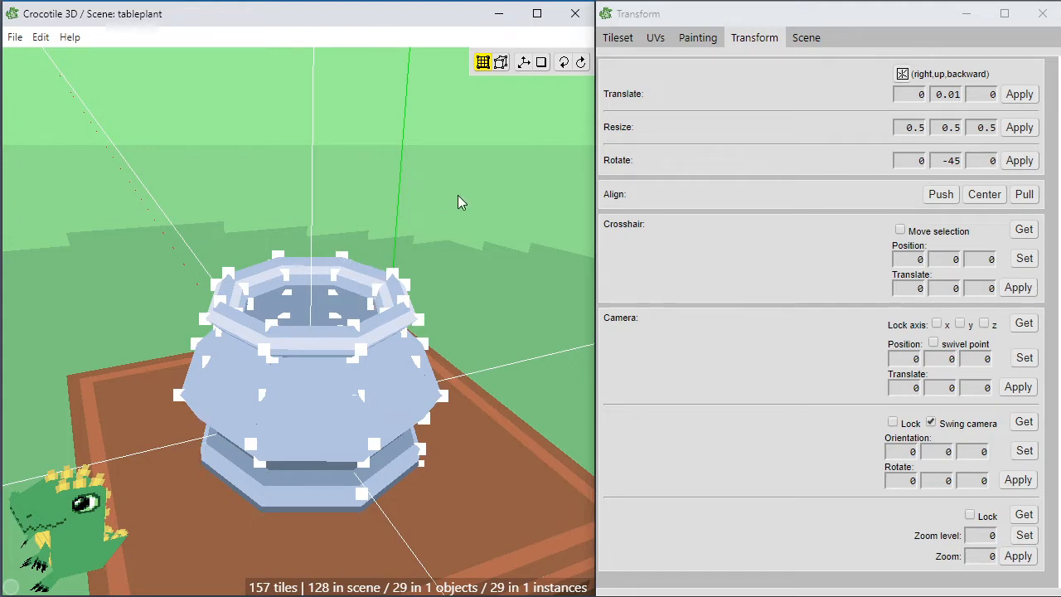
Examine the pot's body and rim from near table level and from slightly above.
{"action": "right_click_drag", "start_coordinate": [142, 315], "coordinate": [214, 283]}
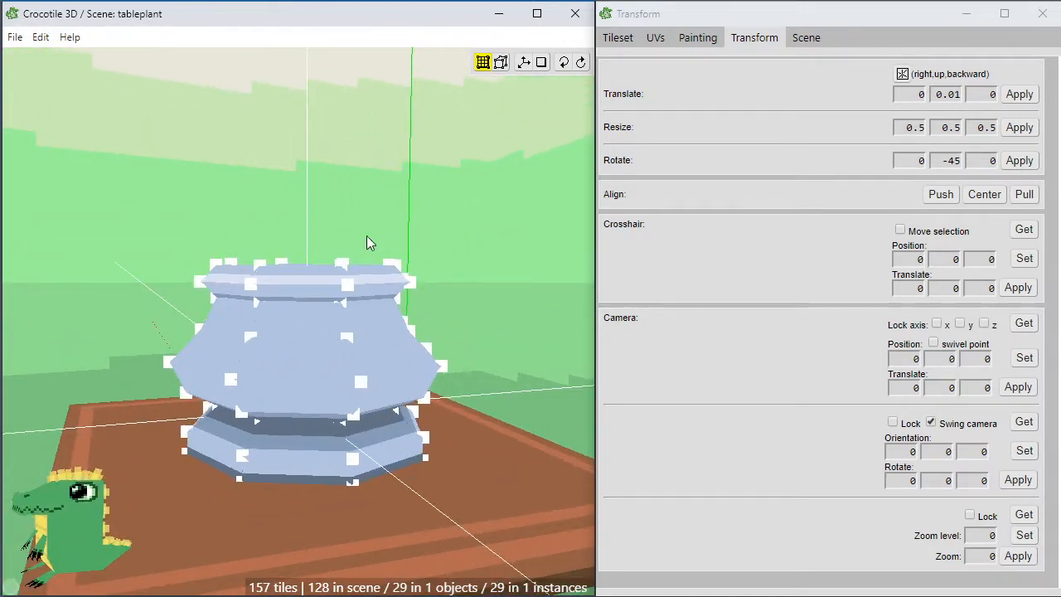
{"action": "right_click_drag", "start_coordinate": [367, 239], "coordinate": [376, 237]}
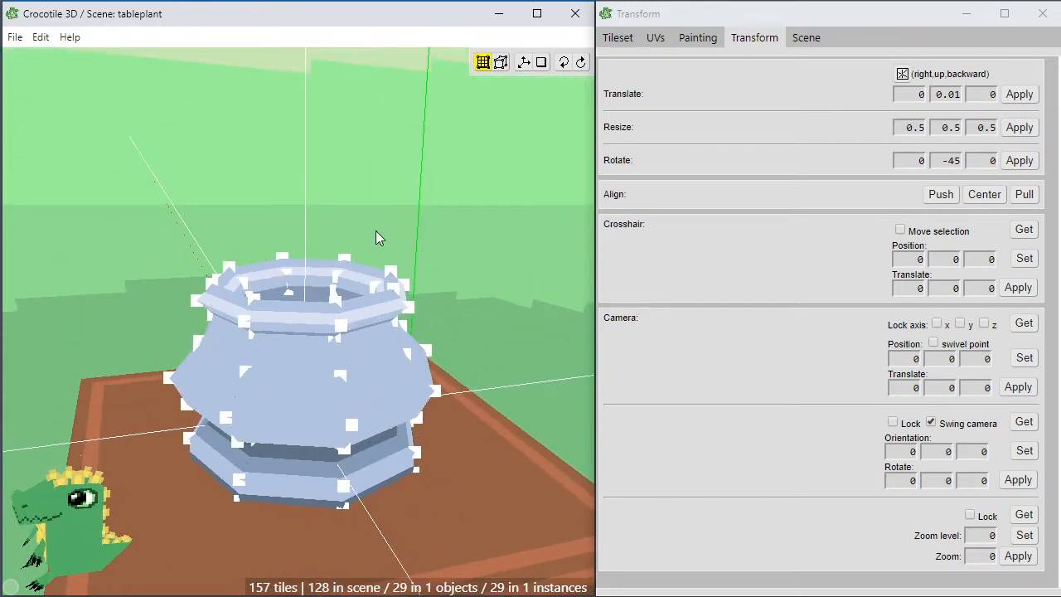
{"action": "scroll", "coordinate": [376, 238], "scroll_direction": "down", "scroll_amount": 2}
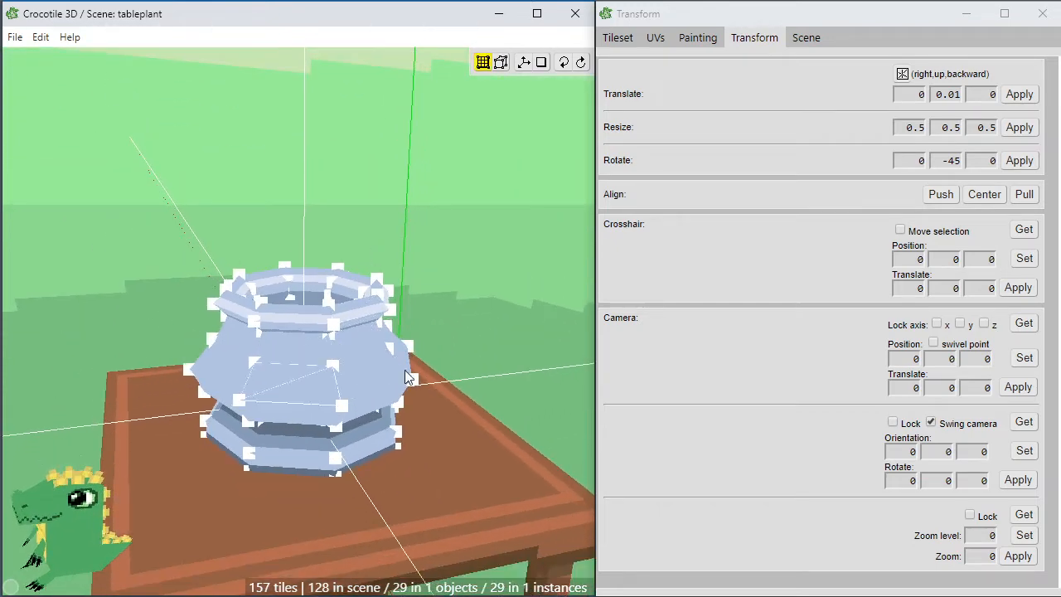
{"action": "right_click_drag", "start_coordinate": [413, 415], "coordinate": [405, 367]}
{"action": "scroll", "coordinate": [405, 367], "scroll_direction": "up", "scroll_amount": 3}
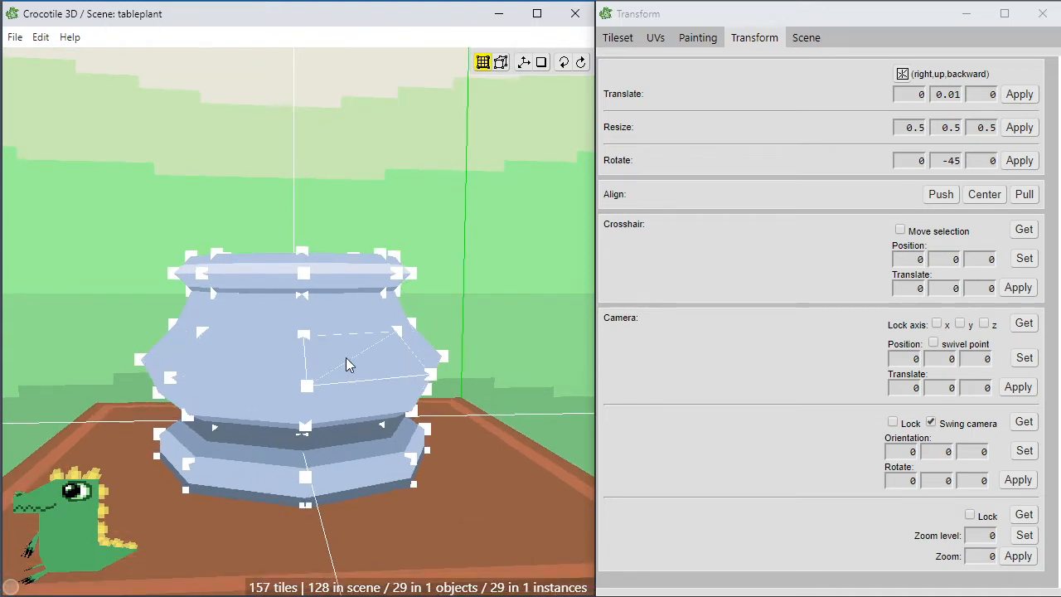
Mark the tileset area around the pot tiles and bring it up for painting, undoing the stray background fill.
{"action": "left_click", "coordinate": [655, 38]}
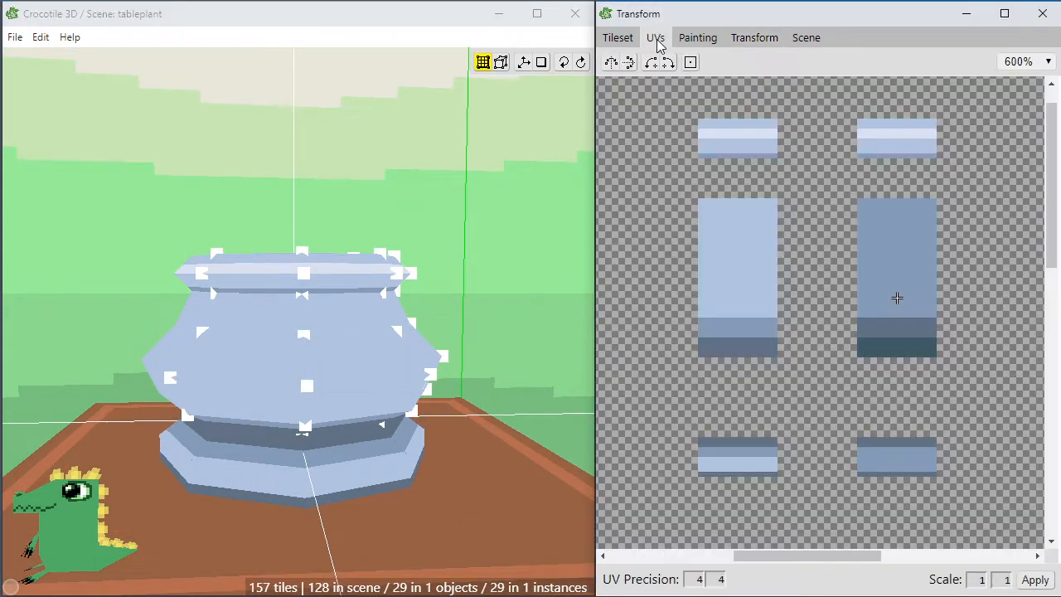
{"action": "scroll", "coordinate": [897, 297], "scroll_direction": "up", "scroll_amount": 1}
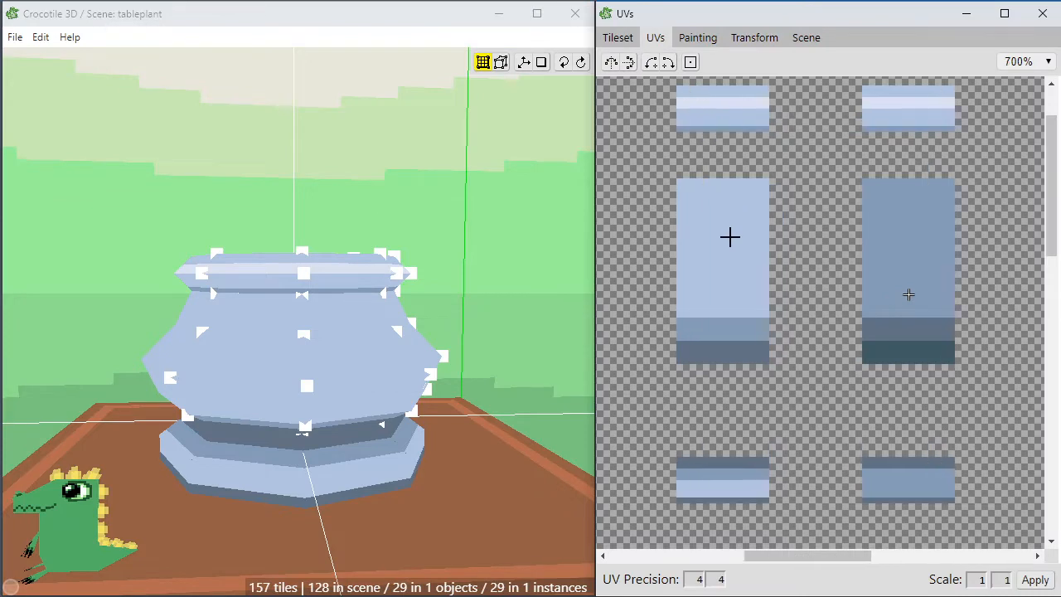
{"action": "left_click", "coordinate": [703, 41]}
{"action": "left_click", "coordinate": [623, 39]}
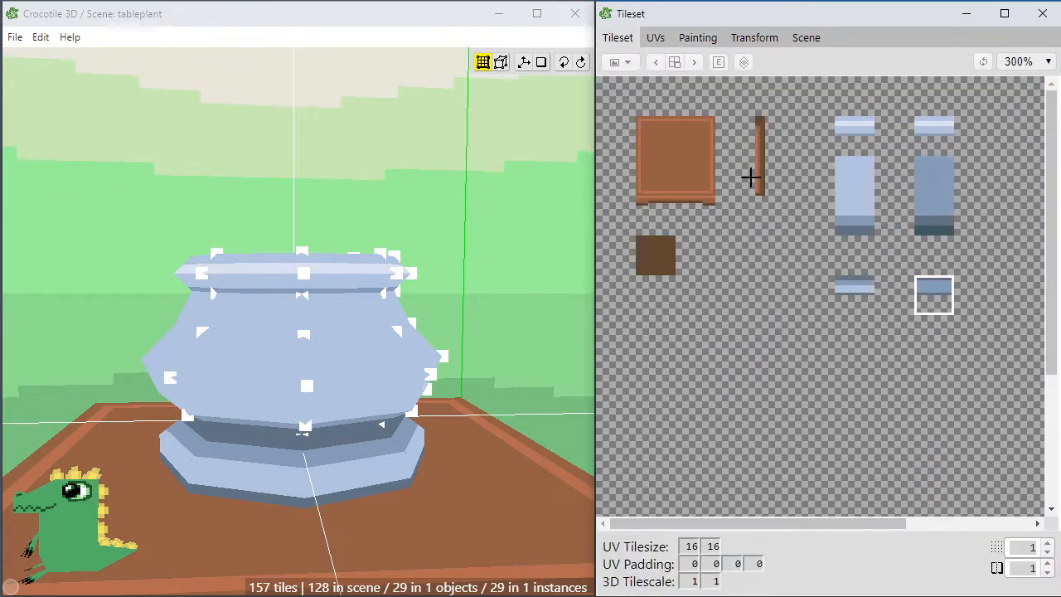
{"action": "left_click_drag", "start_coordinate": [752, 174], "coordinate": [1033, 353]}
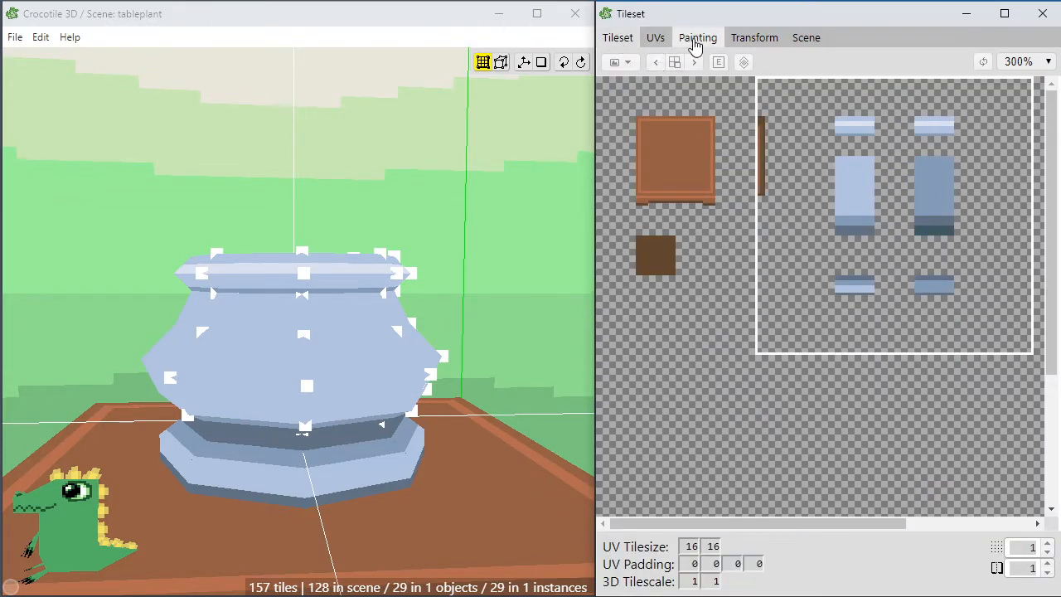
{"action": "left_click", "coordinate": [696, 39]}
{"action": "left_click", "coordinate": [819, 229]}
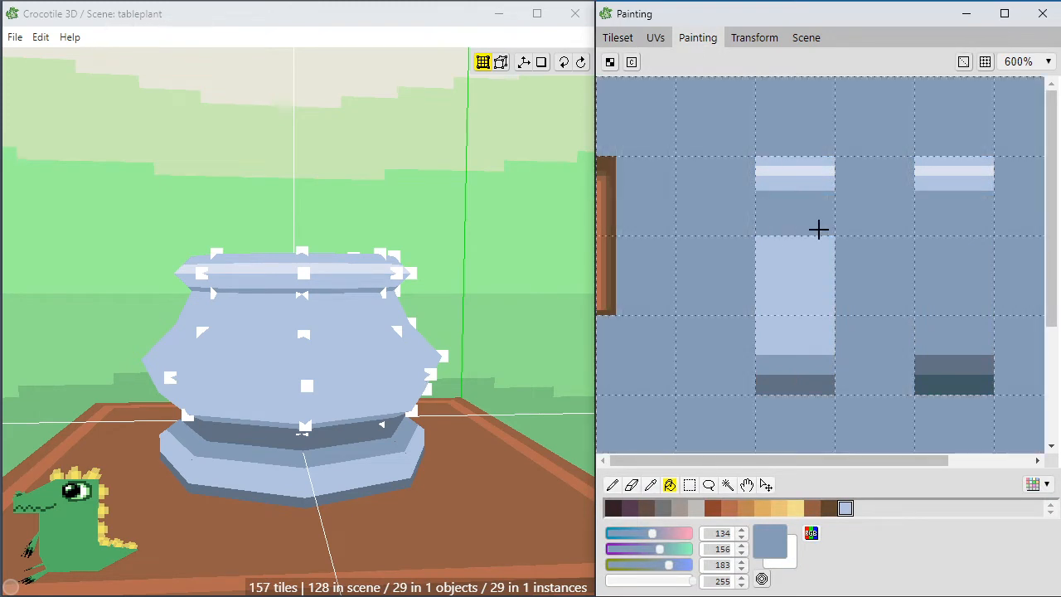
{"action": "key", "text": "ctrl+z"}
With the pencil, paint a wide band and a thin line above it across the pot's body tile in the rim's pale blue.
{"action": "key", "text": "b"}
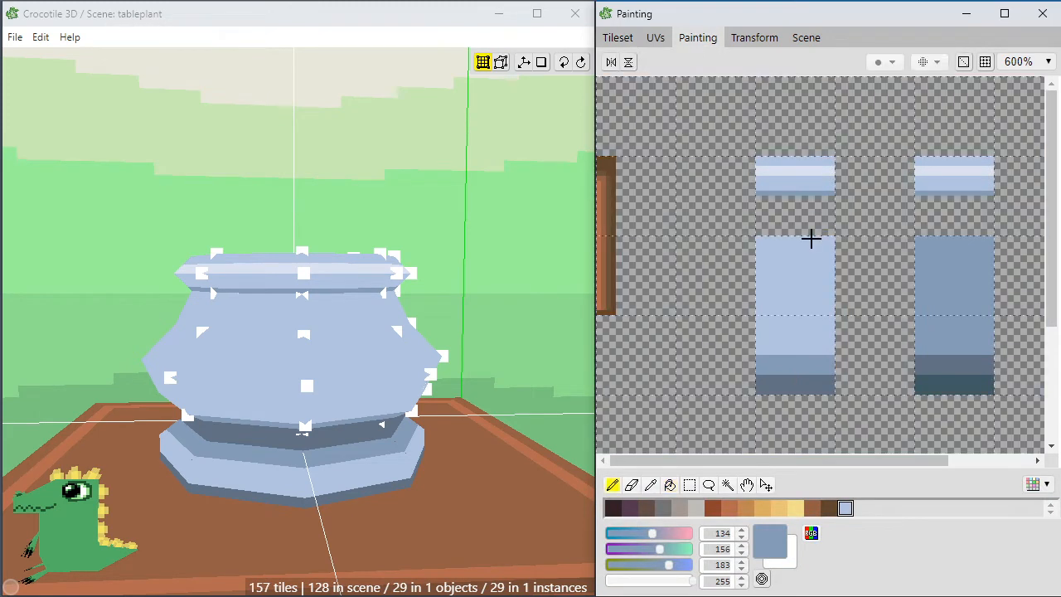
{"action": "left_click", "coordinate": [811, 172], "text": "alt"}
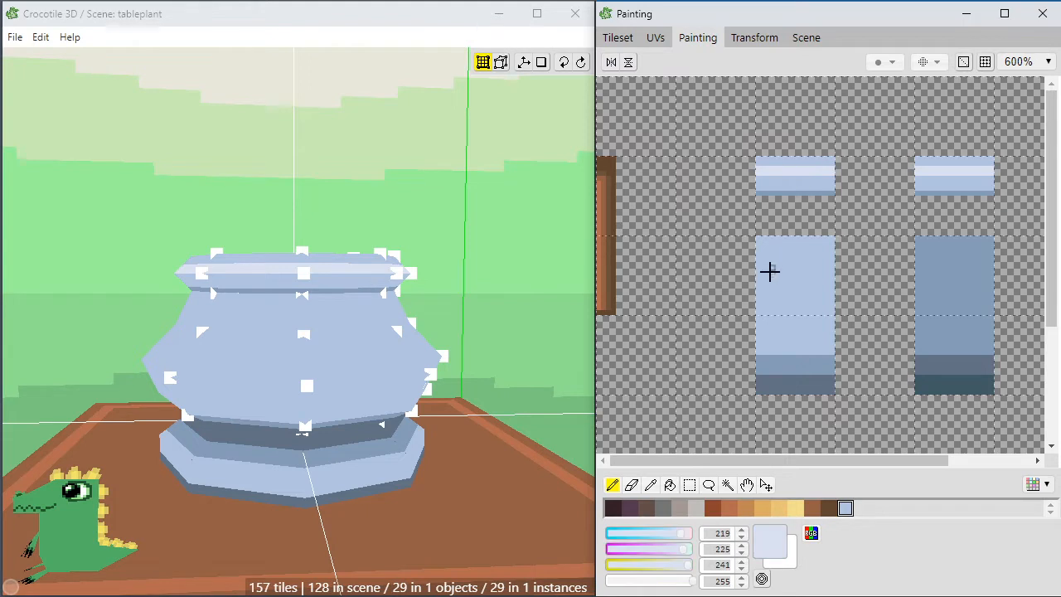
{"action": "mouse_move", "coordinate": [765, 277]}
{"action": "left_mouse_down"}
{"action": "mouse_move", "coordinate": [784, 276]}
{"action": "mouse_move", "coordinate": [786, 292]}
{"action": "mouse_move", "coordinate": [829, 292]}
{"action": "left_mouse_up"}
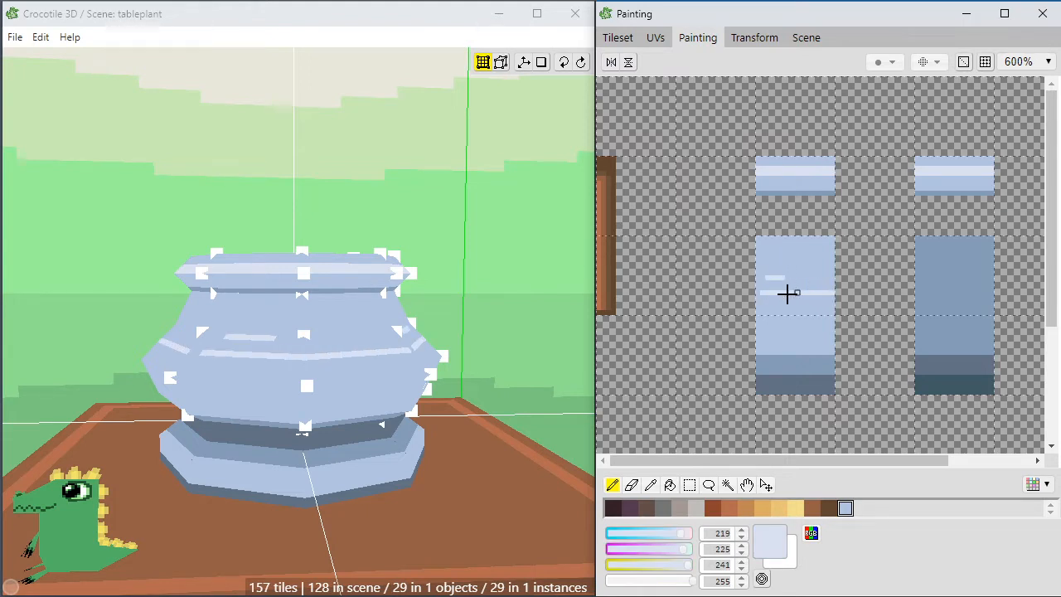
{"action": "mouse_move", "coordinate": [757, 295]}
{"action": "left_mouse_down"}
{"action": "mouse_move", "coordinate": [827, 297]}
{"action": "mouse_move", "coordinate": [753, 306]}
{"action": "mouse_move", "coordinate": [830, 307]}
{"action": "mouse_move", "coordinate": [760, 311]}
{"action": "left_mouse_up"}
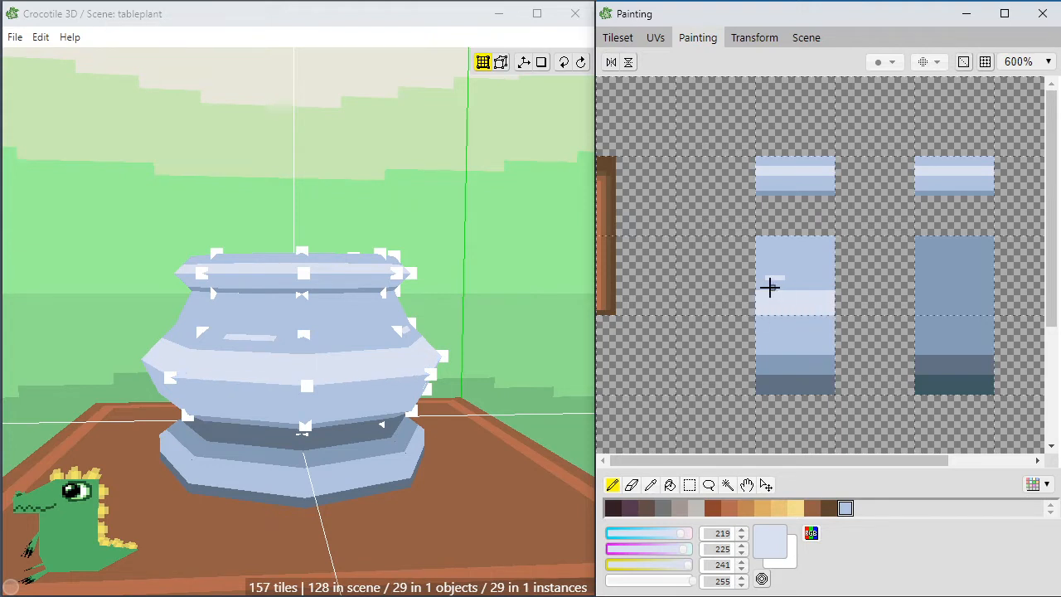
{"action": "left_click_drag", "start_coordinate": [760, 278], "coordinate": [829, 278]}
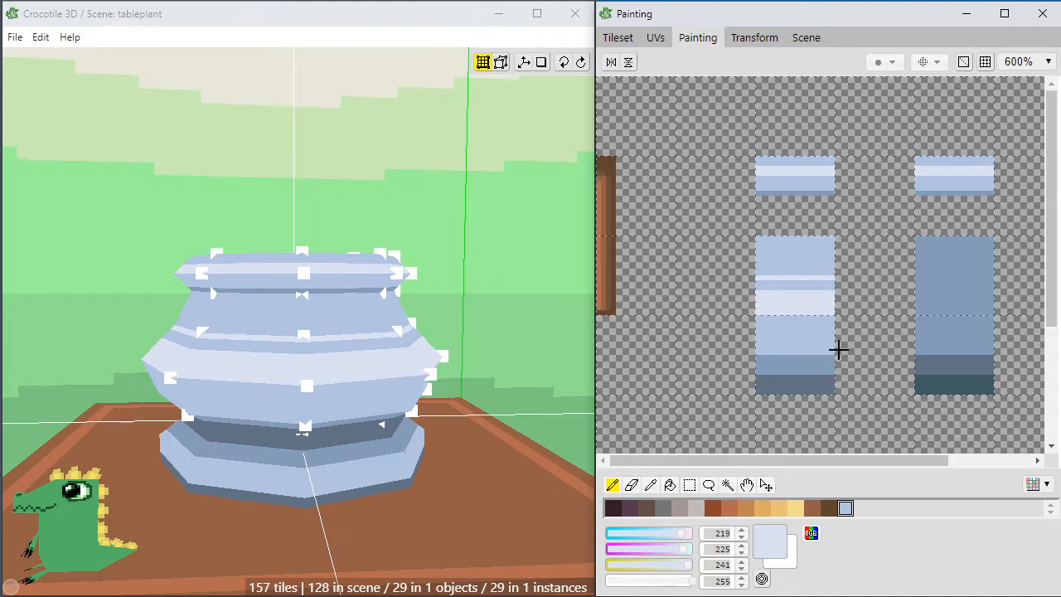
Reshape the left part of the body tile's thin pale line into a raised arch, covering the line beneath it with base blue.
{"action": "scroll", "coordinate": [838, 350], "scroll_direction": "up", "scroll_amount": 2}
{"action": "left_click_drag", "start_coordinate": [787, 329], "coordinate": [795, 302]}
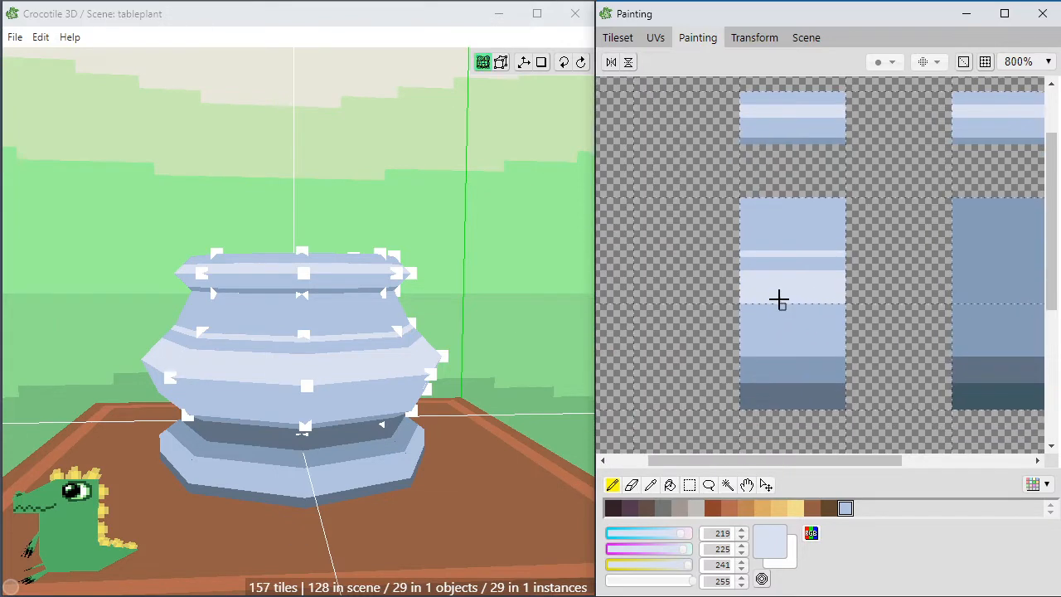
{"action": "right_click", "coordinate": [777, 252]}
{"action": "left_click_drag", "start_coordinate": [765, 247], "coordinate": [770, 242]}
{"action": "left_click", "coordinate": [776, 250]}
{"action": "left_click", "coordinate": [749, 248]}
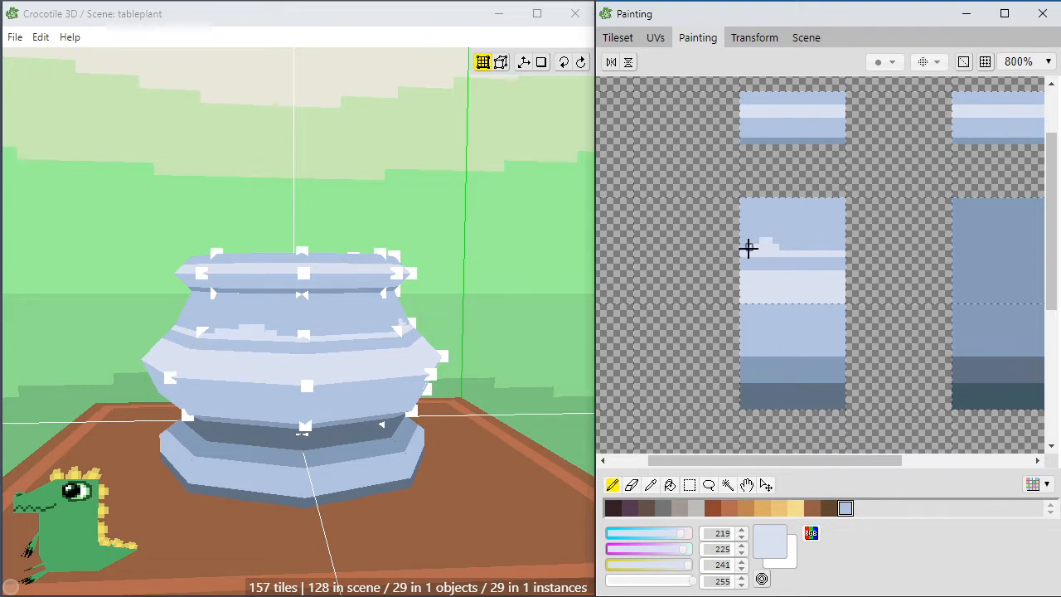
{"action": "left_click", "coordinate": [757, 242]}
{"action": "right_click", "coordinate": [753, 263]}
{"action": "left_click_drag", "start_coordinate": [750, 254], "coordinate": [769, 253]}
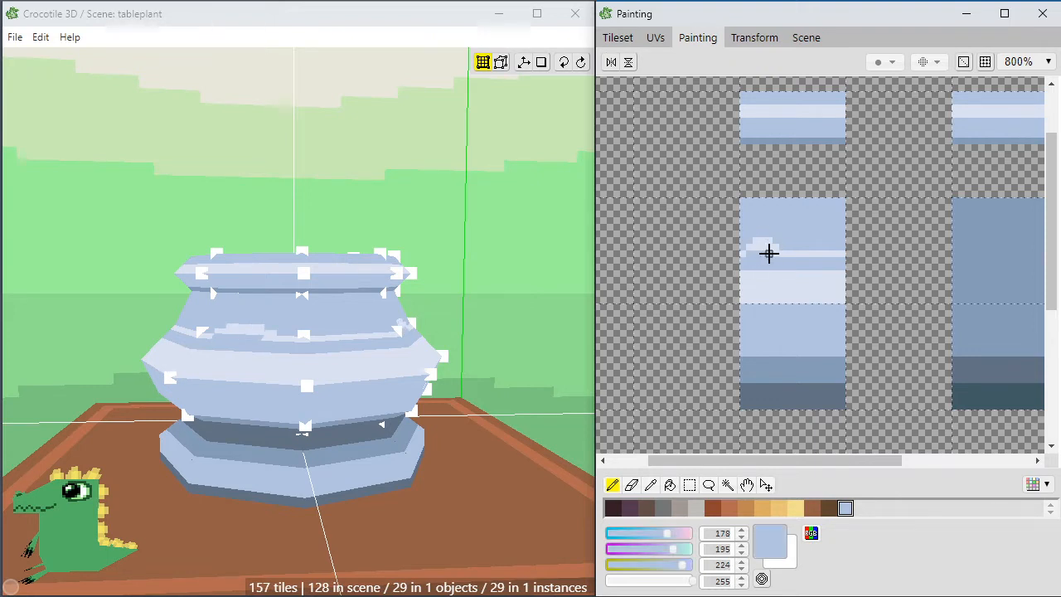
{"action": "right_click", "coordinate": [761, 246]}
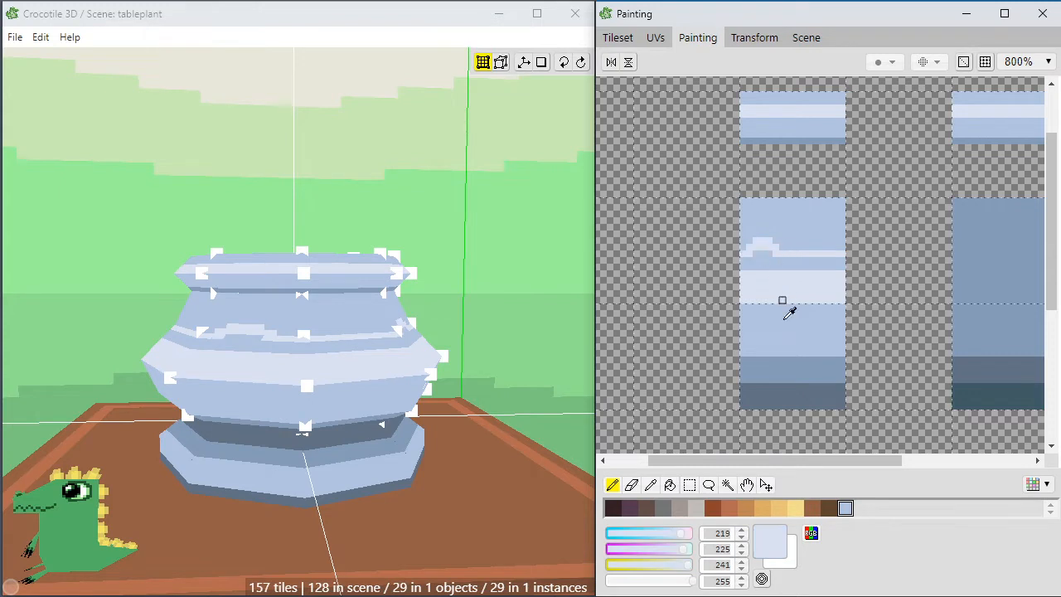
Shade beneath the left arch in darker blue 134, 156, 183 and paint a base-blue dip into the middle of the pale band.
{"action": "right_click", "coordinate": [787, 374]}
{"action": "left_click", "coordinate": [759, 260]}
{"action": "left_click_drag", "start_coordinate": [760, 260], "coordinate": [758, 258]}
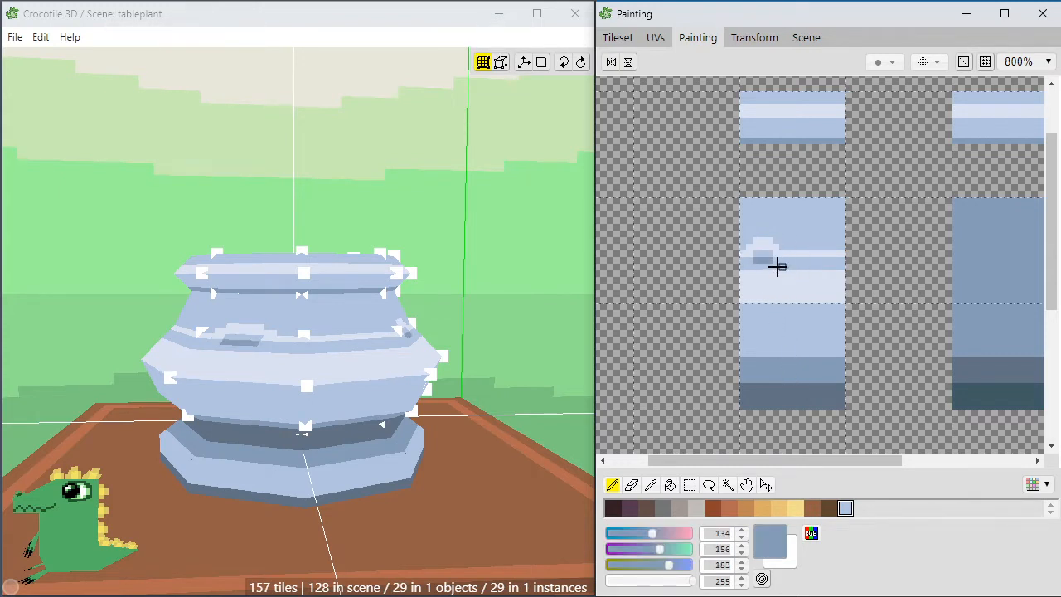
{"action": "left_click", "coordinate": [776, 266]}
{"action": "left_click", "coordinate": [787, 262], "text": "alt"}
{"action": "left_click_drag", "start_coordinate": [783, 273], "coordinate": [819, 269]}
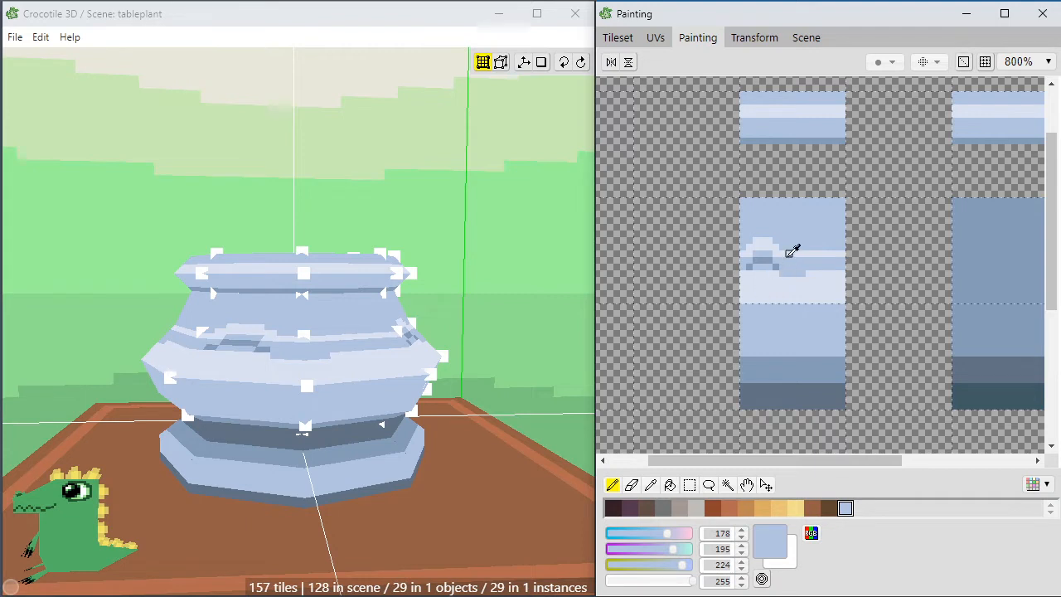
Paint a matching shaded pale arch on the body tile's right half, with a small pale accent between the two arches.
{"action": "left_click", "coordinate": [782, 257], "text": "alt"}
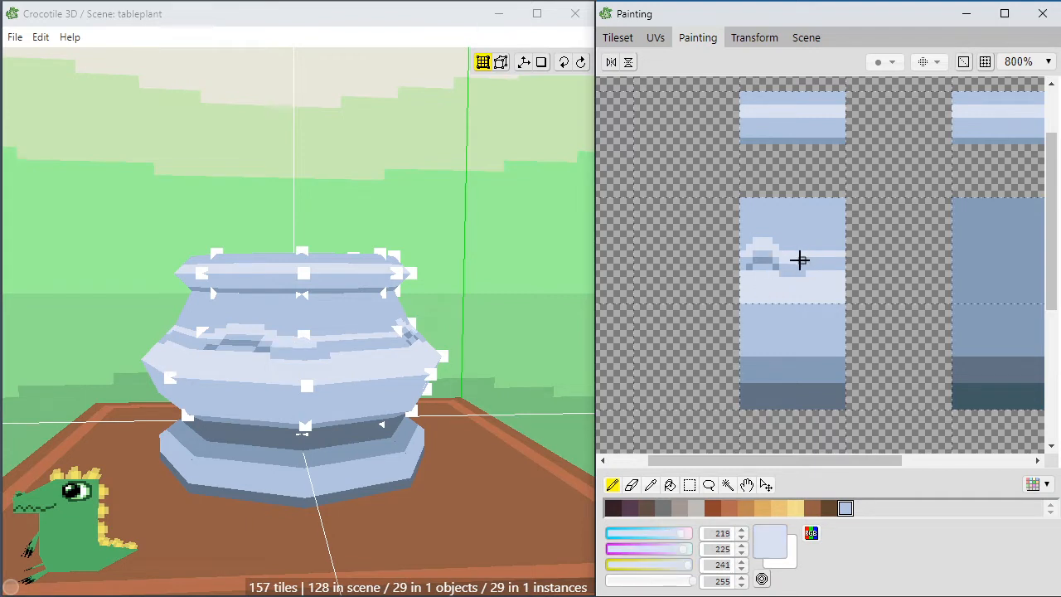
{"action": "left_click_drag", "start_coordinate": [800, 261], "coordinate": [838, 260]}
{"action": "left_click", "coordinate": [782, 267], "text": "alt"}
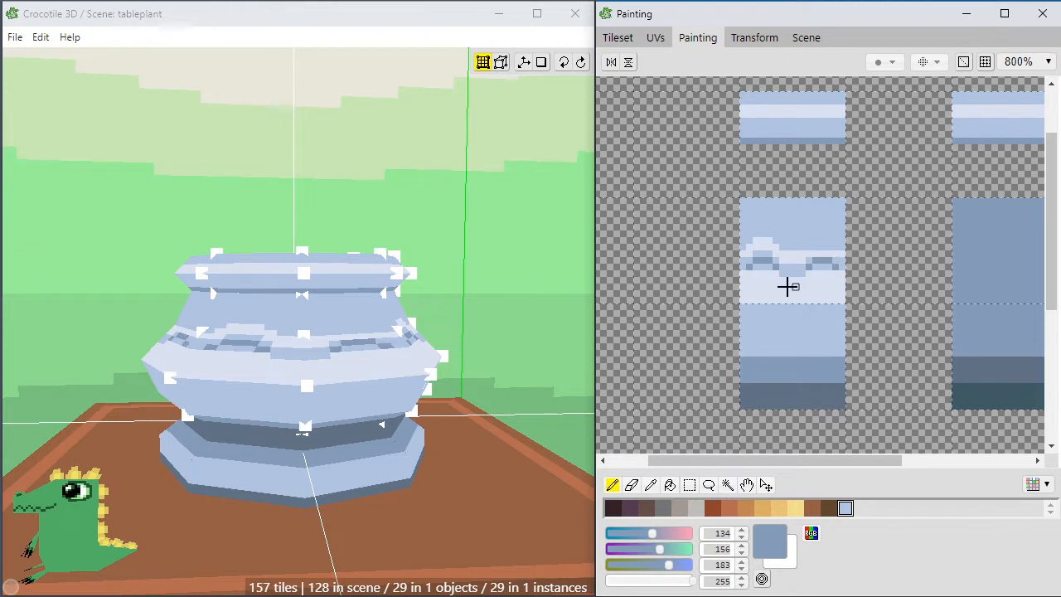
{"action": "left_click", "coordinate": [812, 246], "text": "alt"}
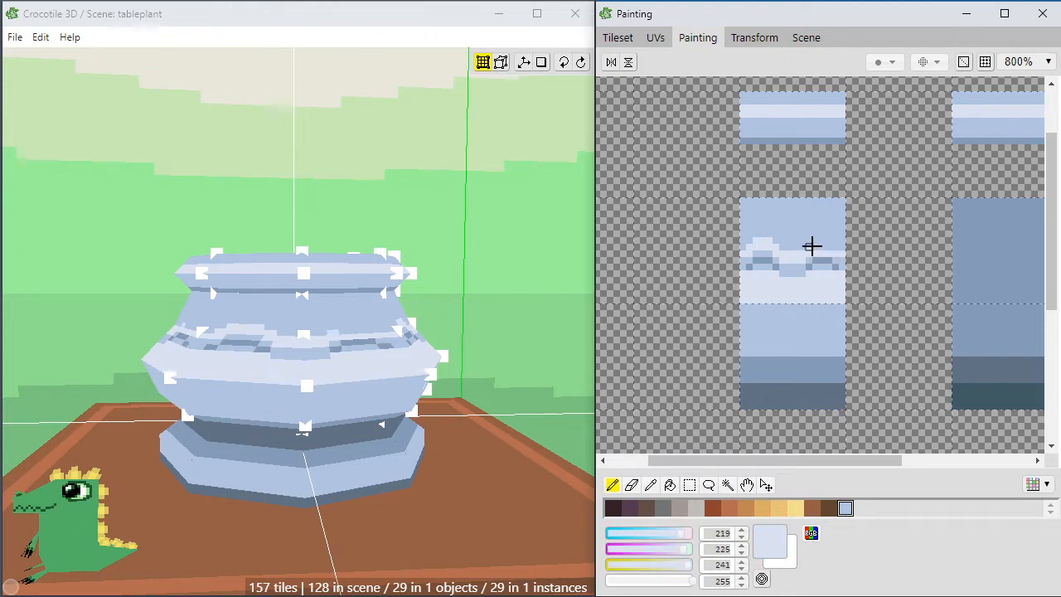
{"action": "left_click_drag", "start_coordinate": [811, 246], "coordinate": [832, 243]}
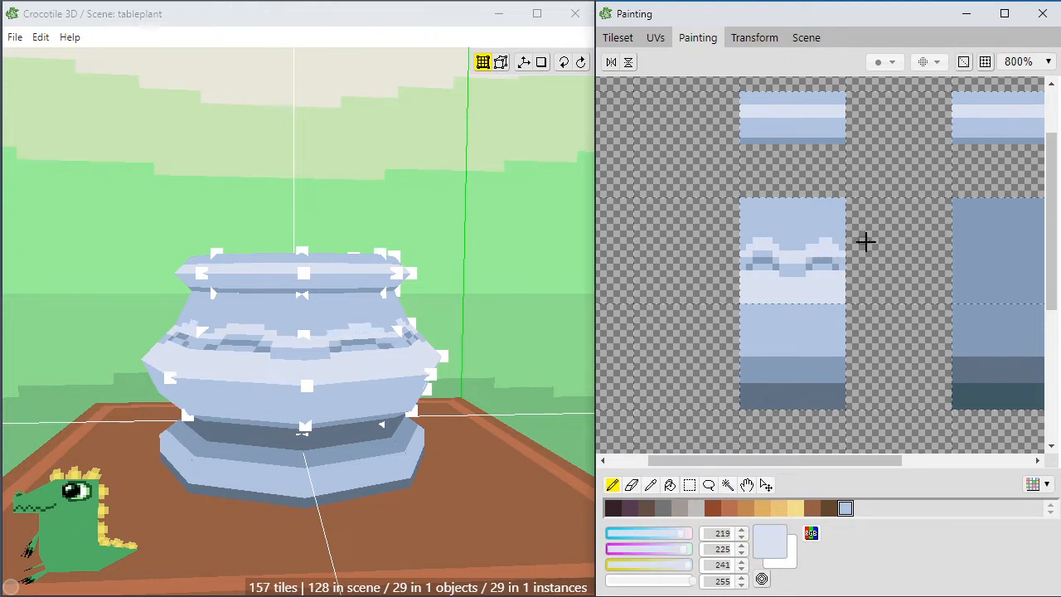
{"action": "left_click", "coordinate": [816, 241]}
{"action": "left_click", "coordinate": [791, 240]}
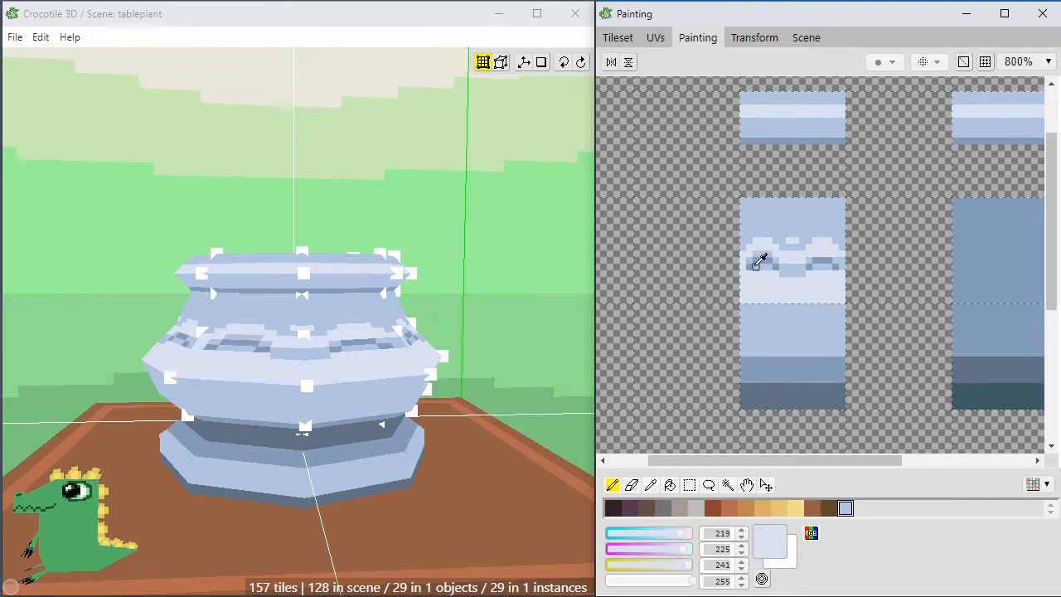
Paint a curling scroll down the body tile's left side in base blue and darker blue, with pale and dark shading inside it.
{"action": "left_click", "coordinate": [755, 266], "text": "alt"}
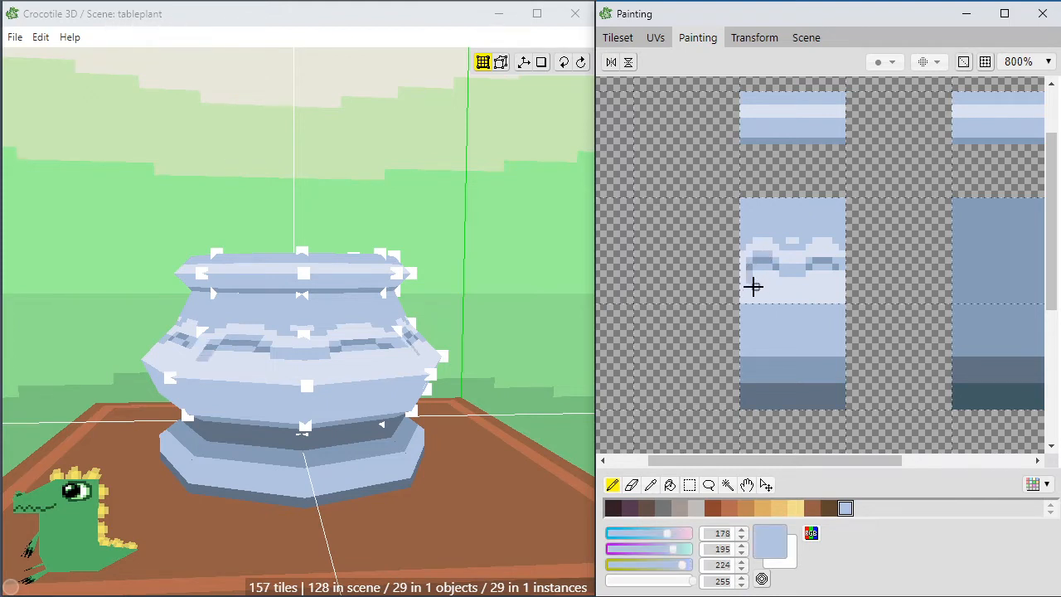
{"action": "left_click", "coordinate": [753, 287]}
{"action": "left_click", "coordinate": [763, 294]}
{"action": "left_click", "coordinate": [770, 301]}
{"action": "left_click", "coordinate": [777, 362], "text": "alt"}
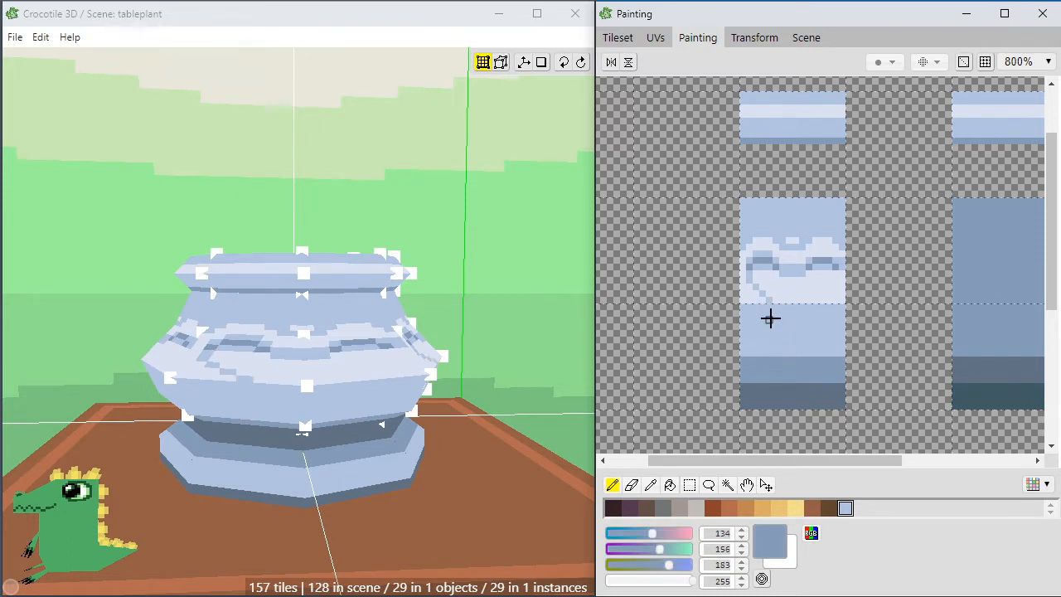
{"action": "mouse_move", "coordinate": [769, 308]}
{"action": "left_mouse_down"}
{"action": "mouse_move", "coordinate": [770, 330]}
{"action": "mouse_move", "coordinate": [750, 351]}
{"action": "mouse_move", "coordinate": [754, 339]}
{"action": "left_mouse_up"}
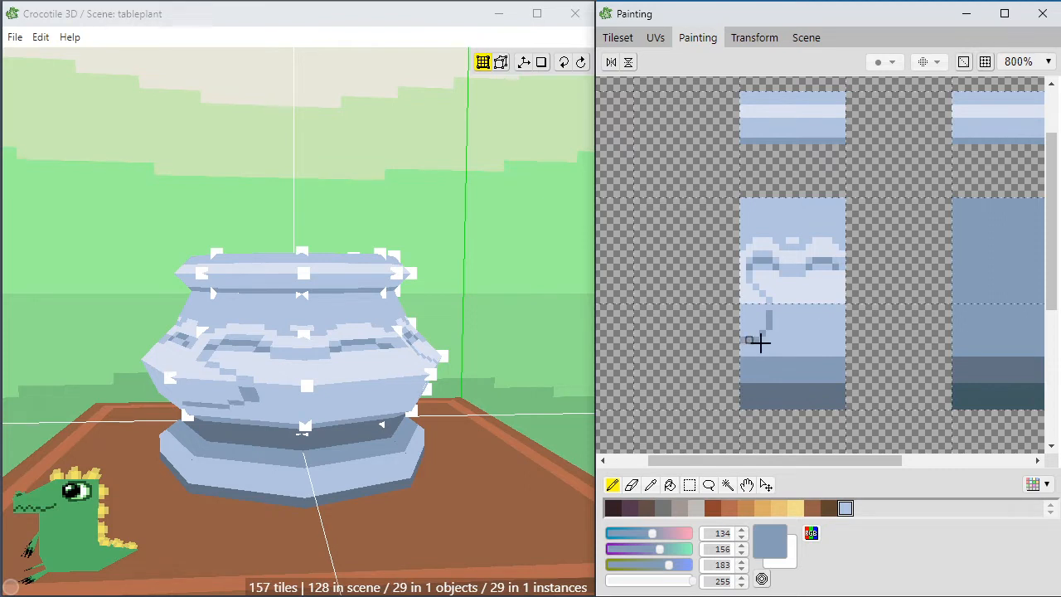
{"action": "left_click", "coordinate": [760, 305], "text": "alt"}
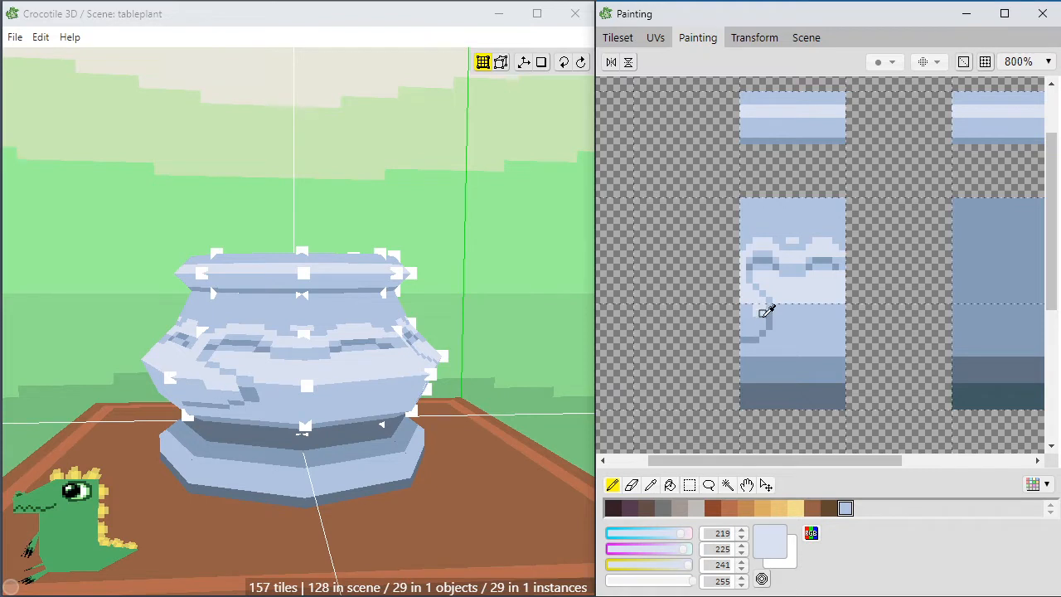
{"action": "left_click", "coordinate": [767, 317], "text": "alt"}
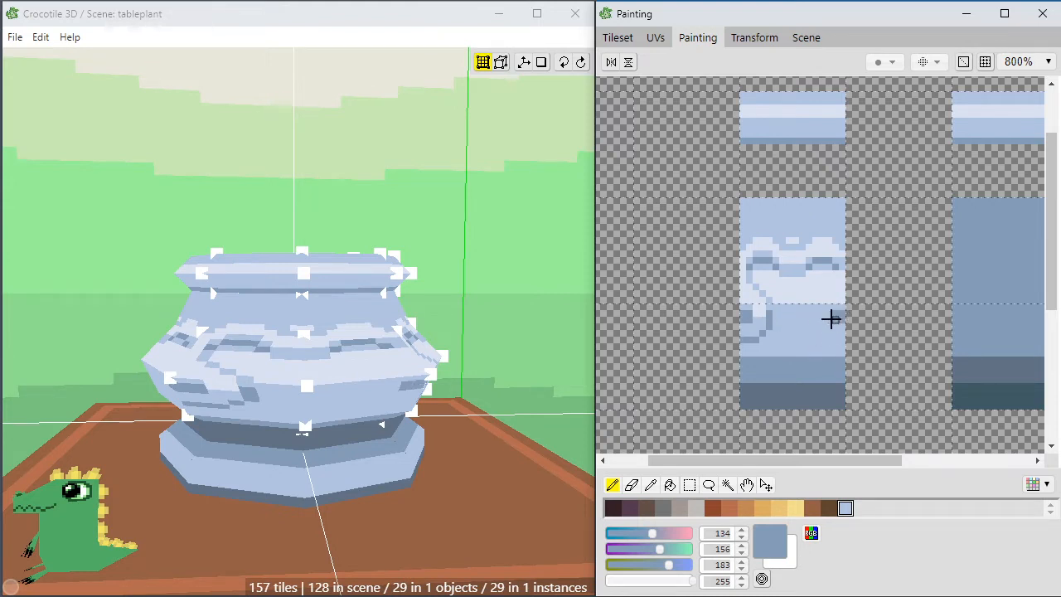
Paint a matching curl on the lower right of the body tile with pale highlights and a darker blue outline.
{"action": "left_click", "coordinate": [766, 306], "text": "alt"}
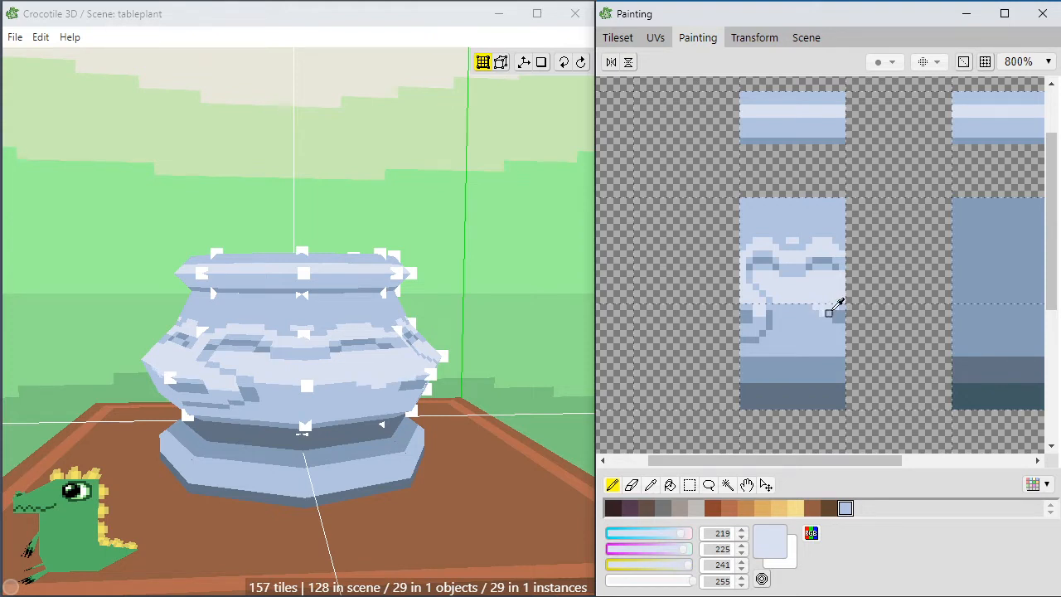
{"action": "left_click", "coordinate": [812, 308], "text": "alt"}
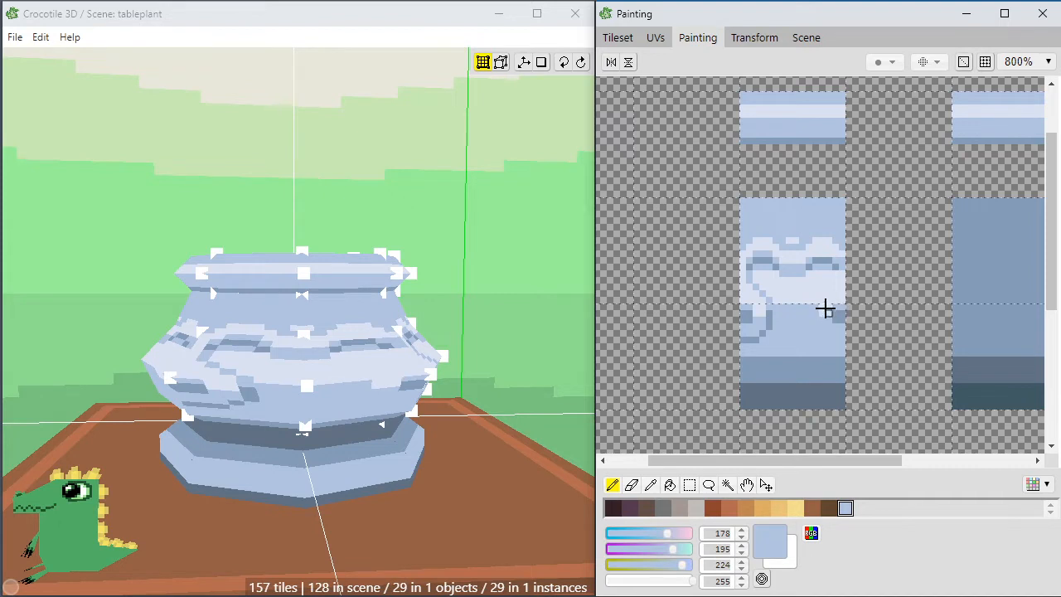
{"action": "left_click", "coordinate": [826, 305]}
{"action": "left_click", "coordinate": [774, 322], "text": "alt"}
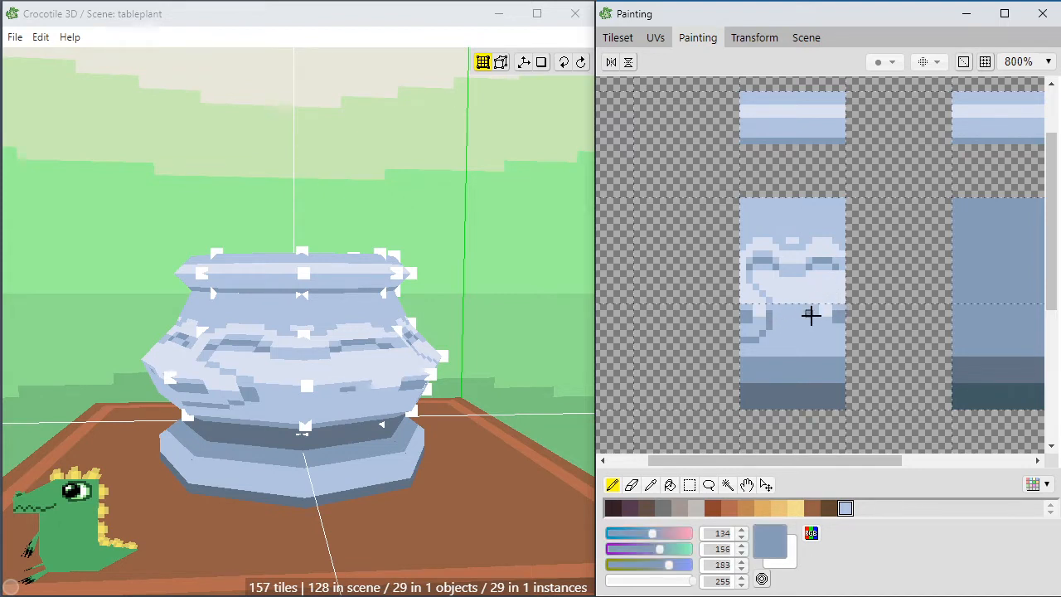
{"action": "left_click_drag", "start_coordinate": [815, 313], "coordinate": [809, 321]}
{"action": "left_click", "coordinate": [809, 309], "text": "alt"}
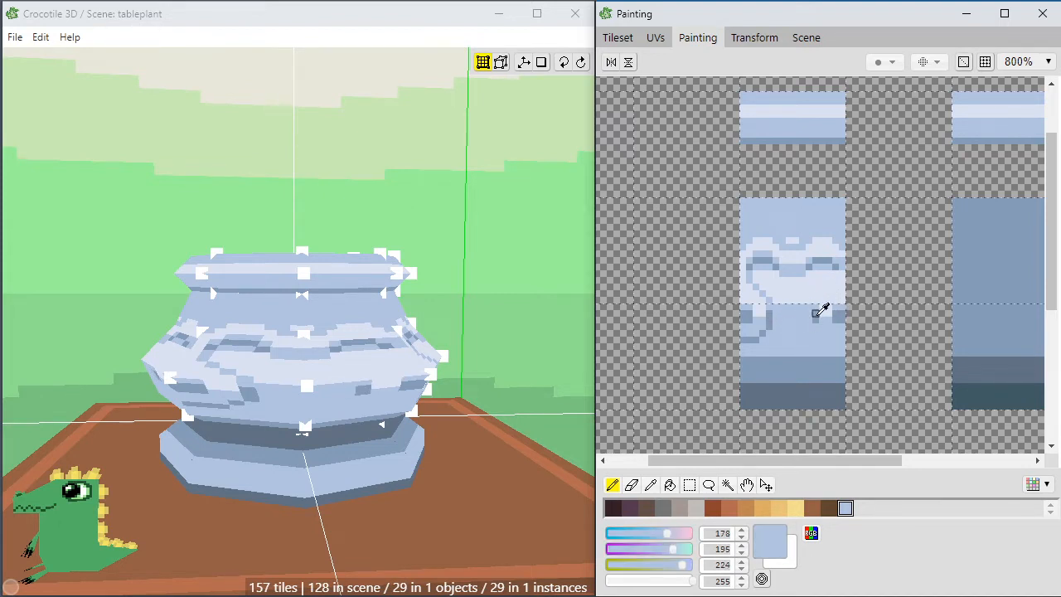
{"action": "left_click", "coordinate": [816, 318], "text": "alt"}
{"action": "left_click", "coordinate": [815, 324]}
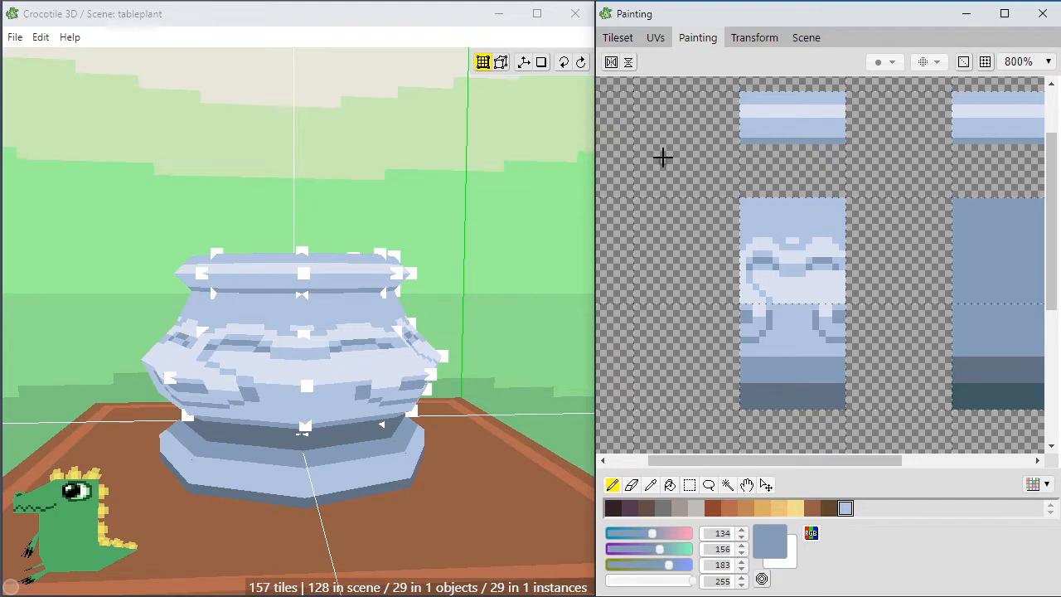
Centre a vertical mirror axis on the body tile and paint the scroll's outline onto the right half in base blue 178, 195, 224.
{"action": "middle_click_drag", "start_coordinate": [635, 161], "coordinate": [728, 267]}
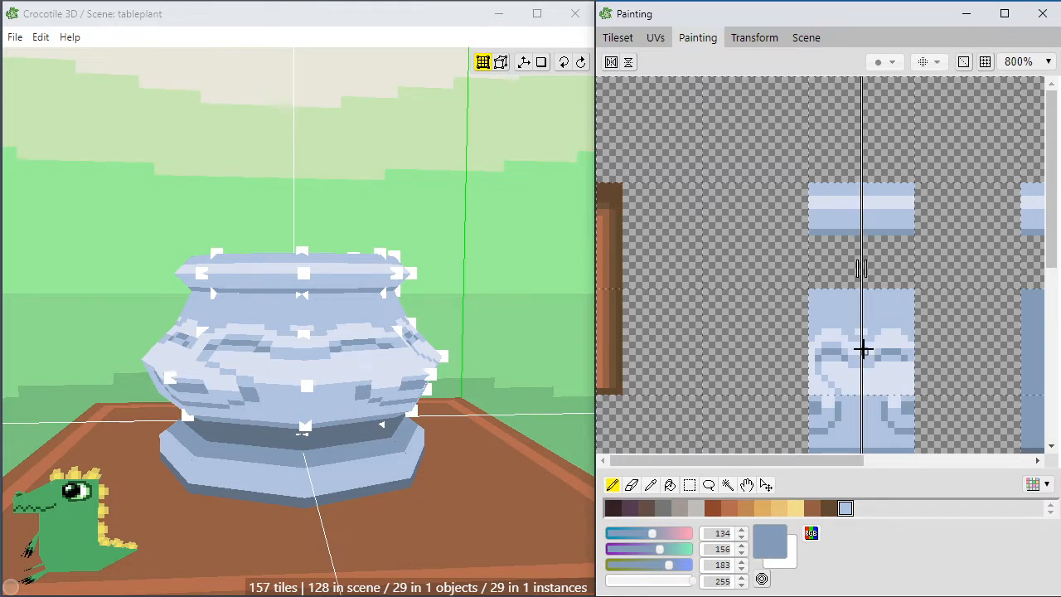
{"action": "scroll", "coordinate": [865, 348], "scroll_direction": "up", "scroll_amount": 1}
{"action": "mouse_move", "coordinate": [877, 363]}
{"action": "middle_mouse_down"}
{"action": "mouse_move", "coordinate": [871, 325]}
{"action": "mouse_move", "coordinate": [837, 262]}
{"action": "mouse_move", "coordinate": [772, 202]}
{"action": "middle_mouse_up"}
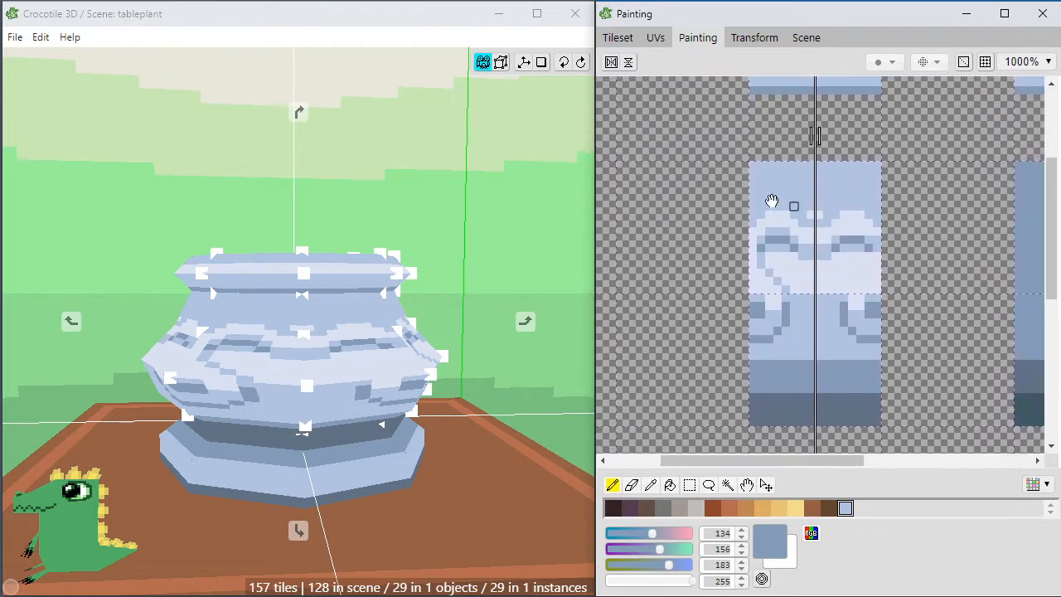
{"action": "left_click", "coordinate": [836, 295], "text": "alt"}
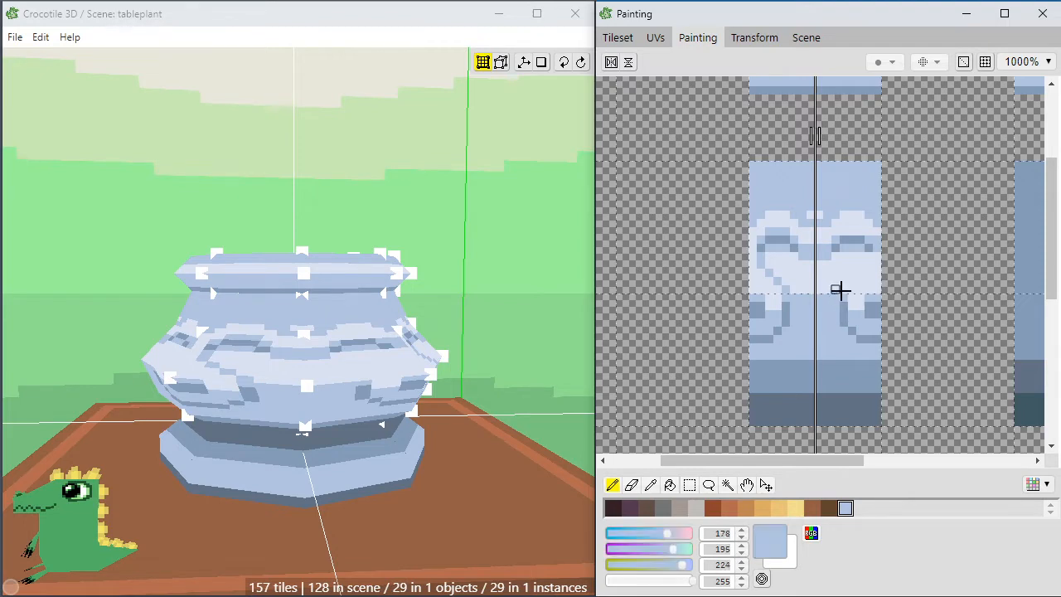
{"action": "left_click", "coordinate": [779, 282]}
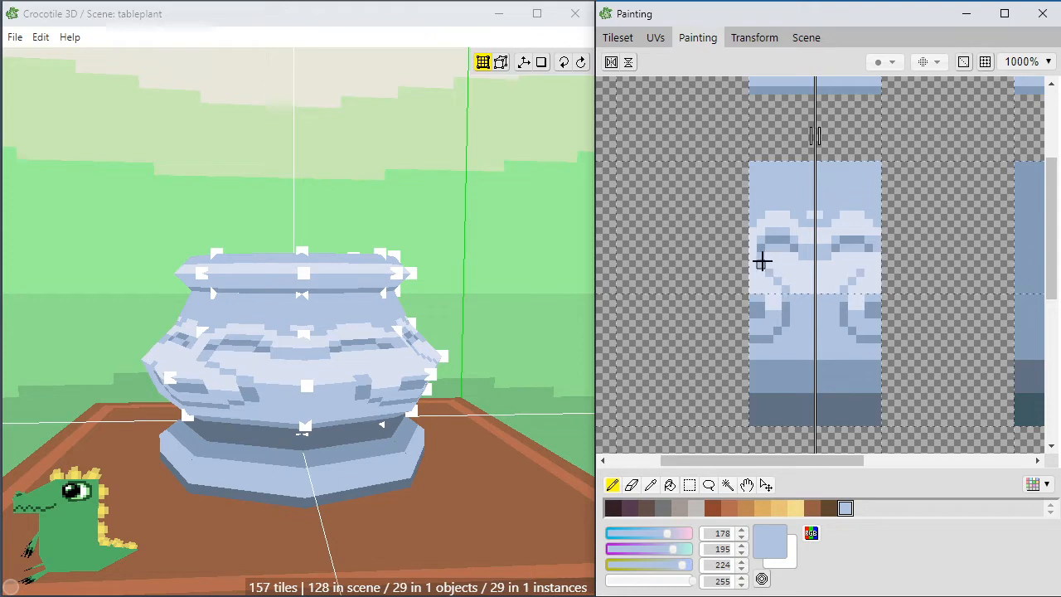
{"action": "left_click", "coordinate": [763, 264]}
Paint mirrored brow-like lines with hooked inner ends above the pale arches in darker blue 134, 156, 183.
{"action": "left_click", "coordinate": [818, 237], "text": "alt"}
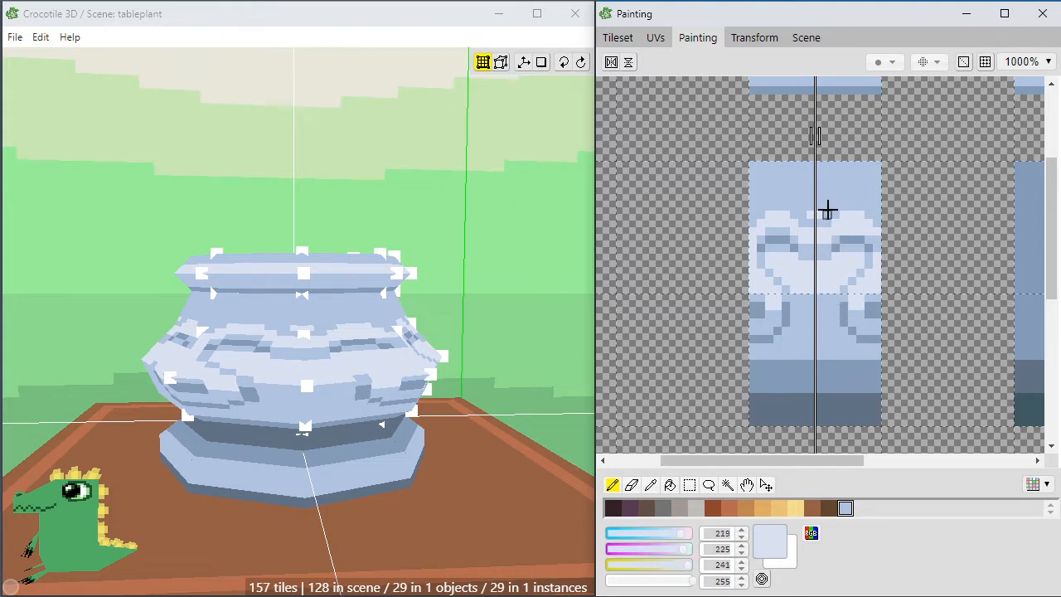
{"action": "left_click", "coordinate": [872, 245], "text": "alt"}
{"action": "left_click", "coordinate": [840, 190]}
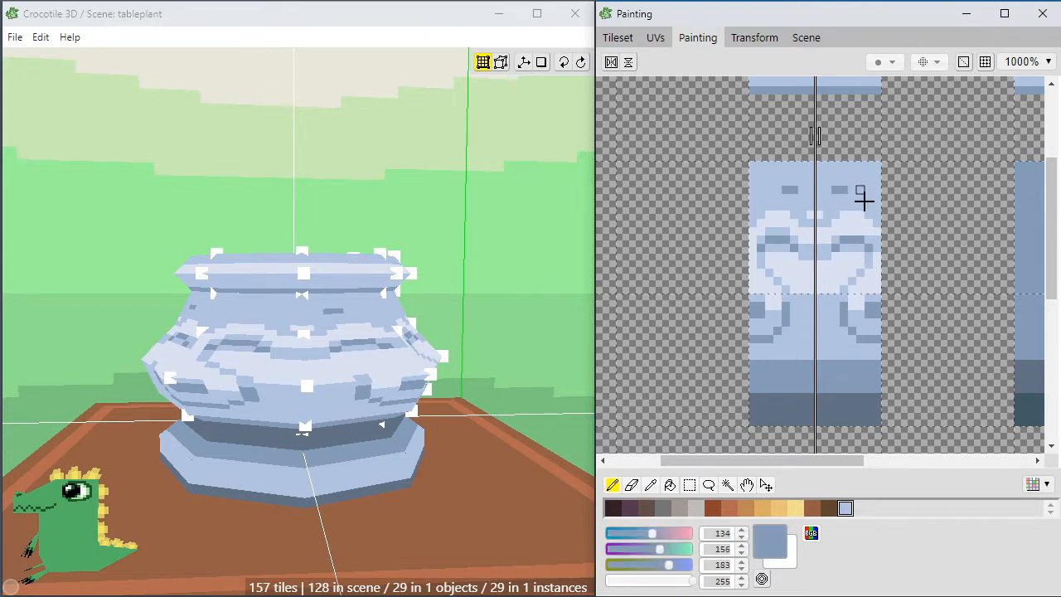
{"action": "left_click", "coordinate": [832, 195]}
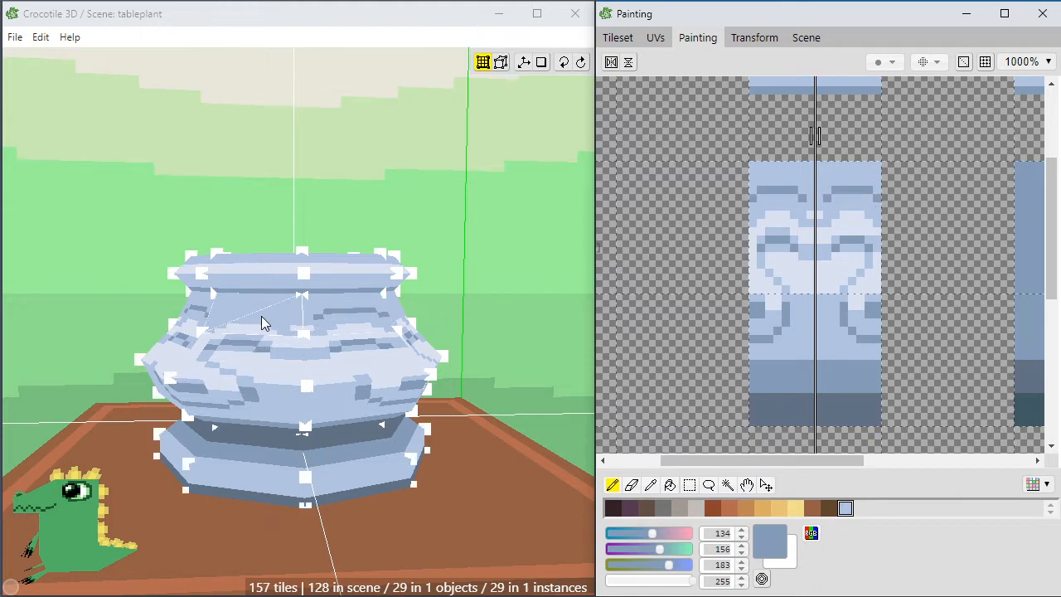
Trim the brow lines to short inner strokes by painting over their outer parts in base blue 178, 195, 224.
{"action": "left_click", "coordinate": [845, 200], "text": "alt"}
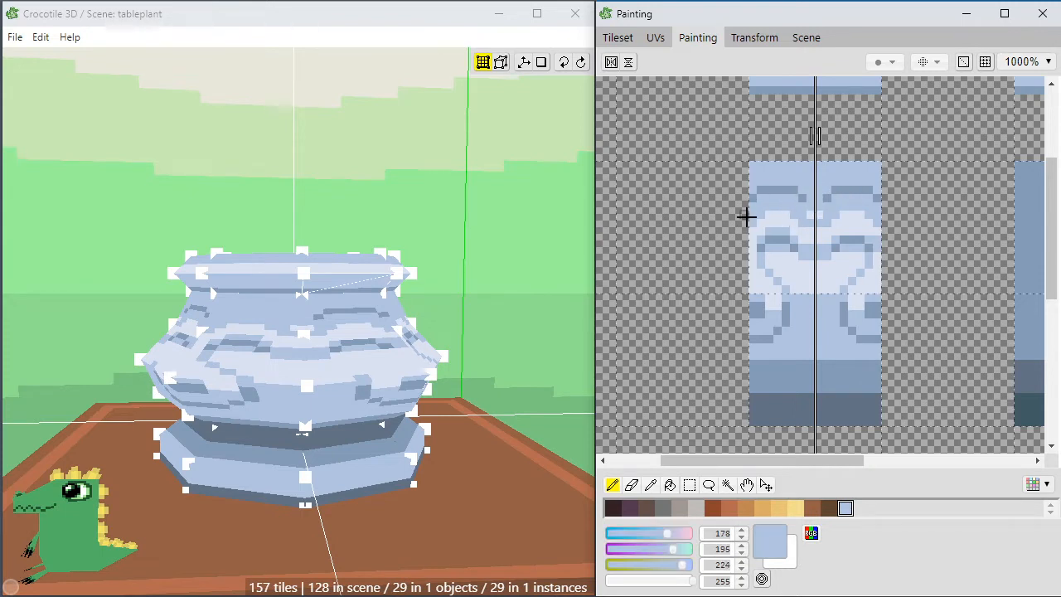
{"action": "left_click", "coordinate": [858, 190]}
{"action": "left_click", "coordinate": [852, 190]}
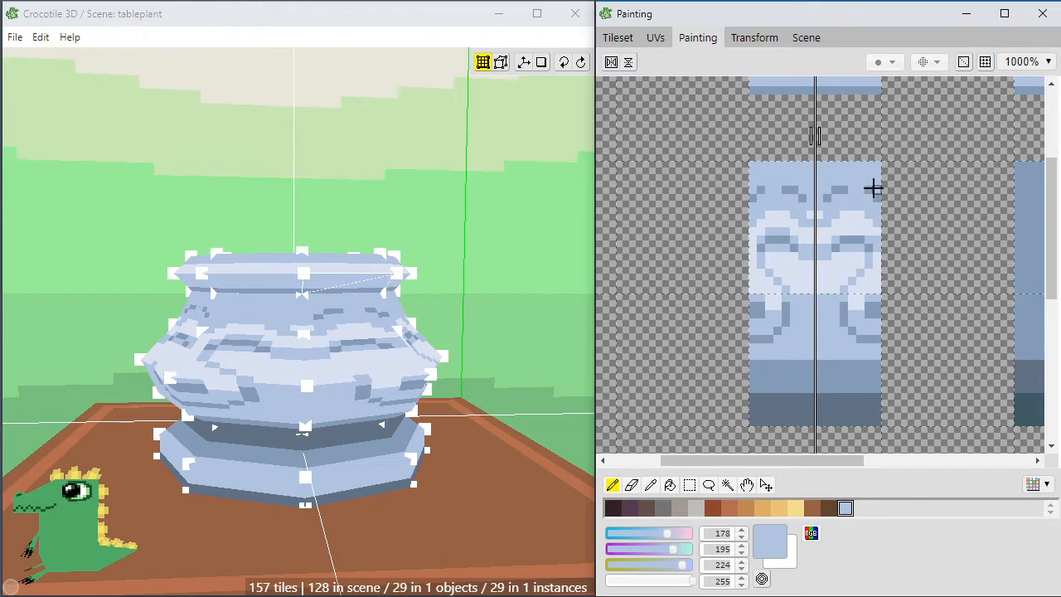
{"action": "left_click_drag", "start_coordinate": [868, 190], "coordinate": [877, 199]}
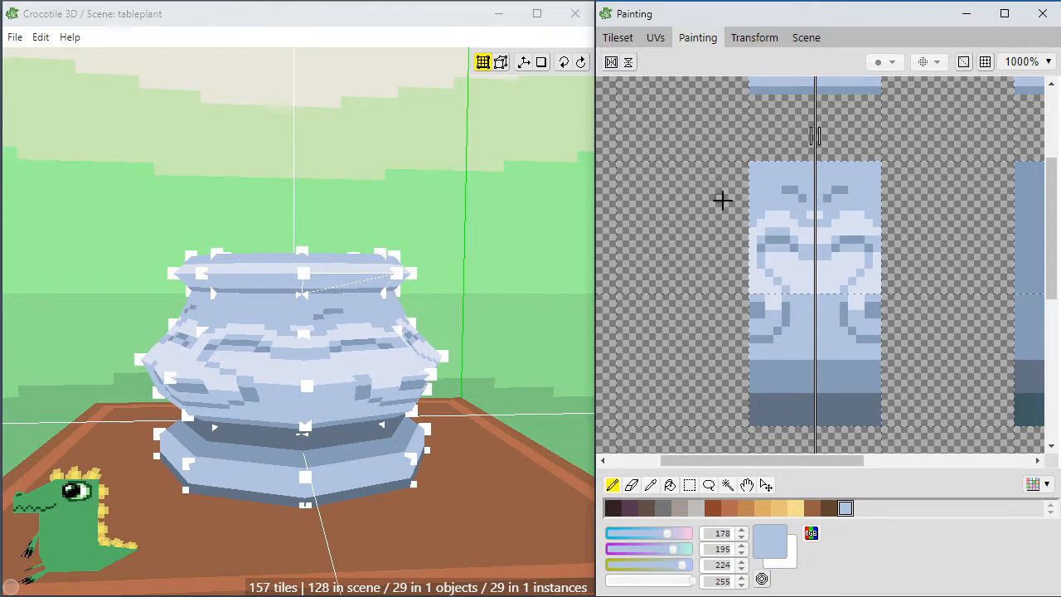
Check the shortened brow strokes on the pot's body and save the scene.
{"action": "left_click", "coordinate": [518, 183]}
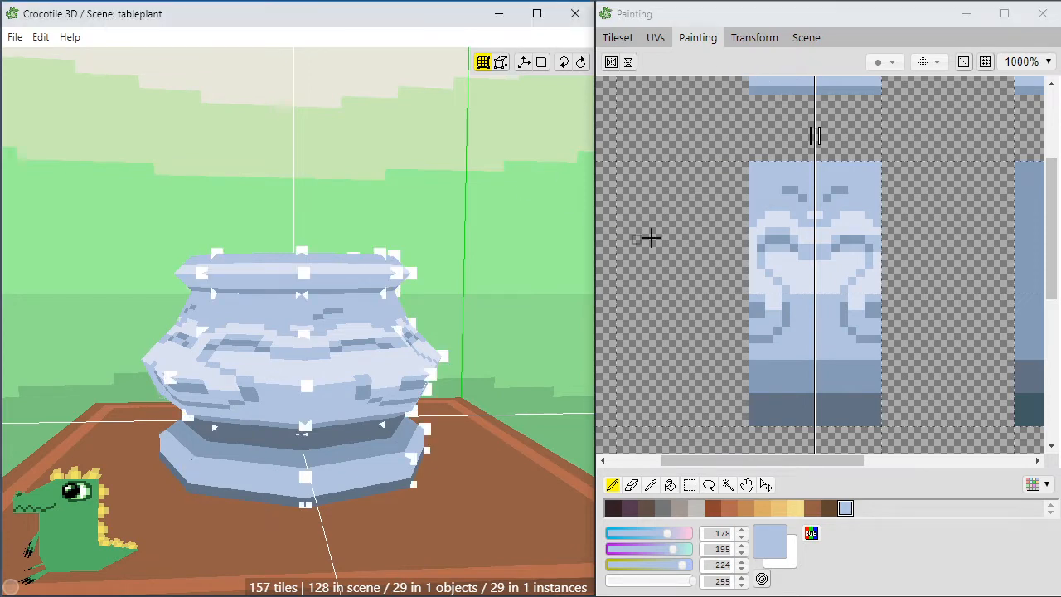
{"action": "key", "text": "space"}
{"action": "mouse_move", "coordinate": [472, 190]}
{"action": "left_mouse_down"}
{"action": "mouse_move", "coordinate": [414, 203]}
{"action": "mouse_move", "coordinate": [461, 214]}
{"action": "left_mouse_up"}
{"action": "key", "text": "Return"}
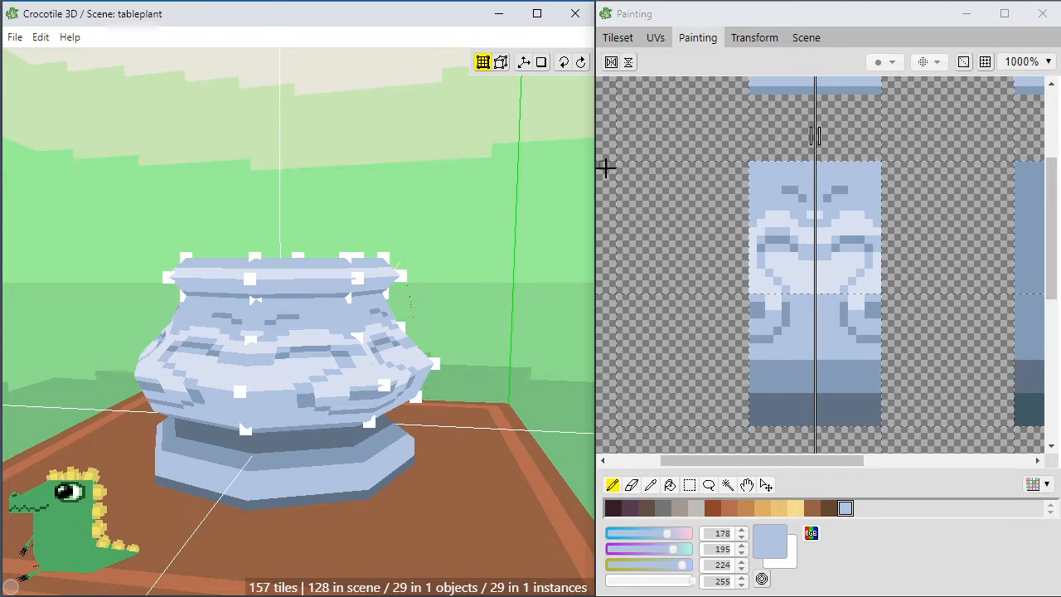
{"action": "key", "text": "ctrl+s"}
{"action": "scroll", "coordinate": [703, 142], "scroll_direction": "down", "scroll_amount": 1}
{"action": "scroll", "coordinate": [703, 142], "scroll_direction": "up", "scroll_amount": 1}
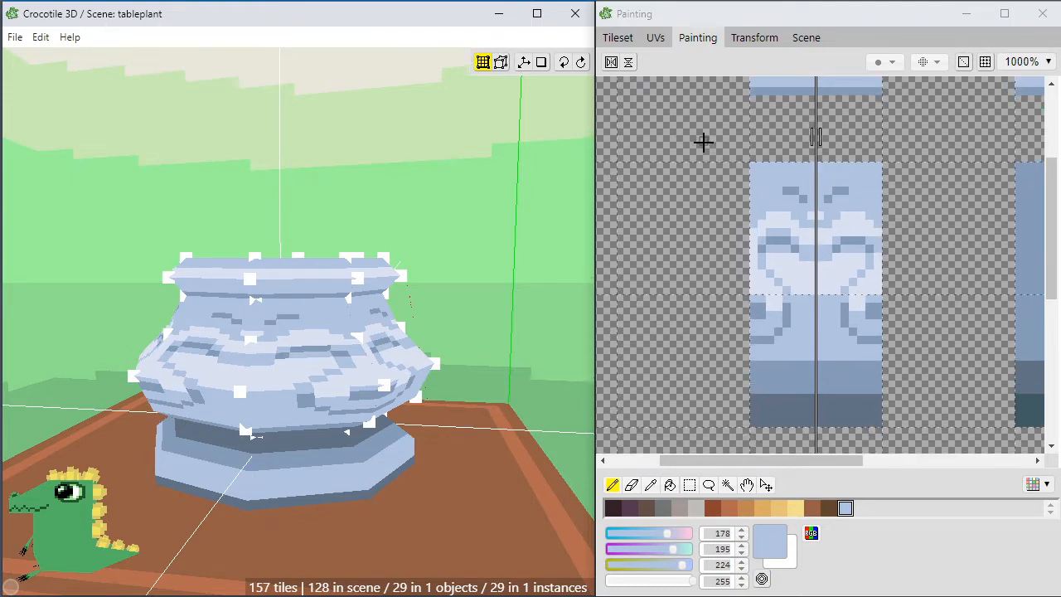
Turn off mirrored painting for the body tile.
{"action": "key", "text": "space"}
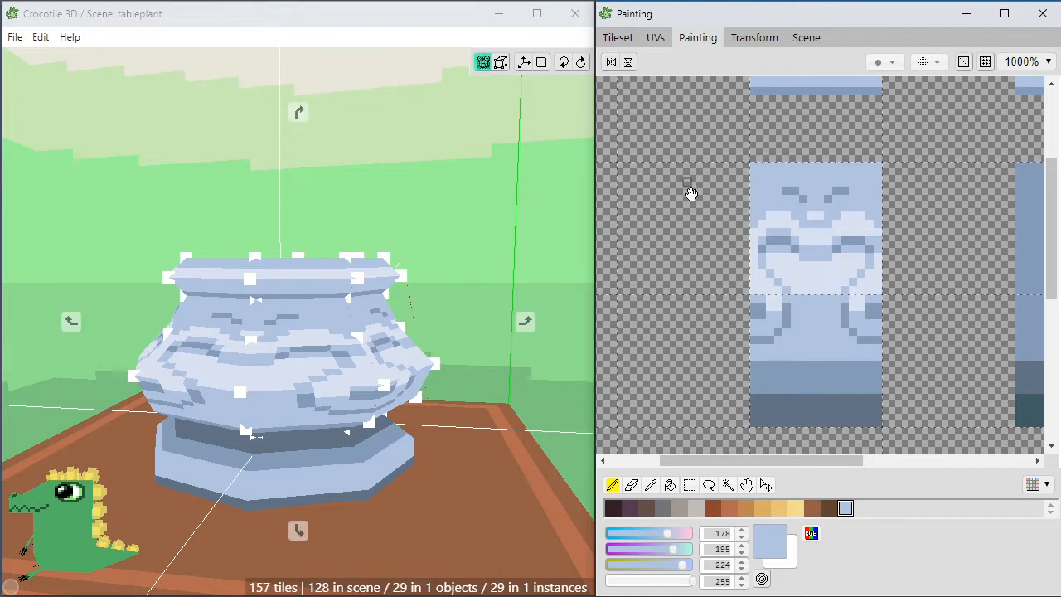
{"action": "left_click_drag", "start_coordinate": [689, 193], "coordinate": [695, 196]}
{"action": "mouse_move", "coordinate": [732, 249]}
{"action": "left_mouse_down"}
{"action": "mouse_move", "coordinate": [704, 190]}
{"action": "mouse_move", "coordinate": [694, 227]}
{"action": "left_mouse_up"}
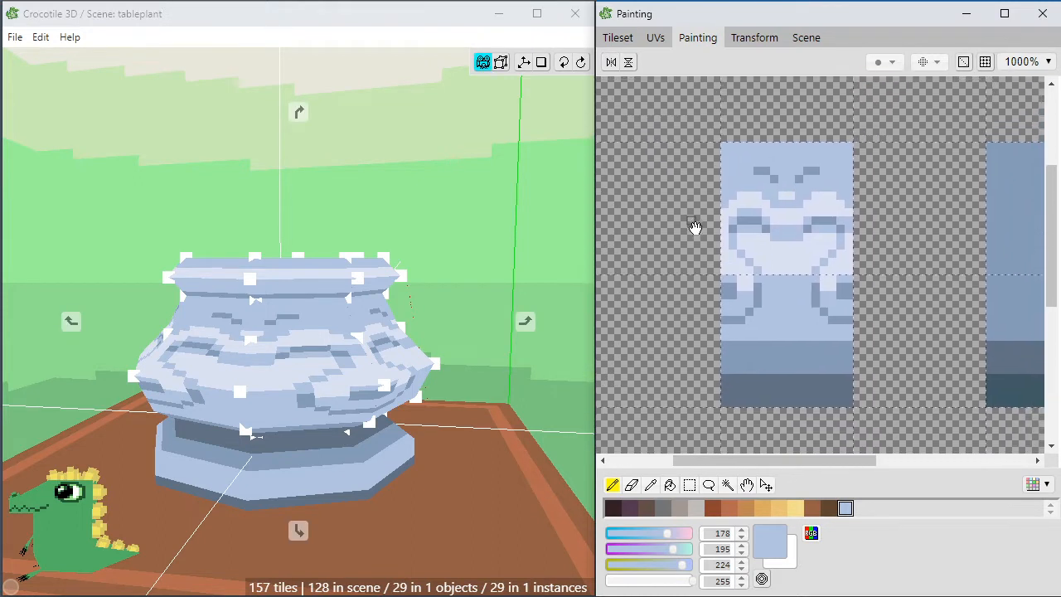
{"action": "key", "text": "space"}
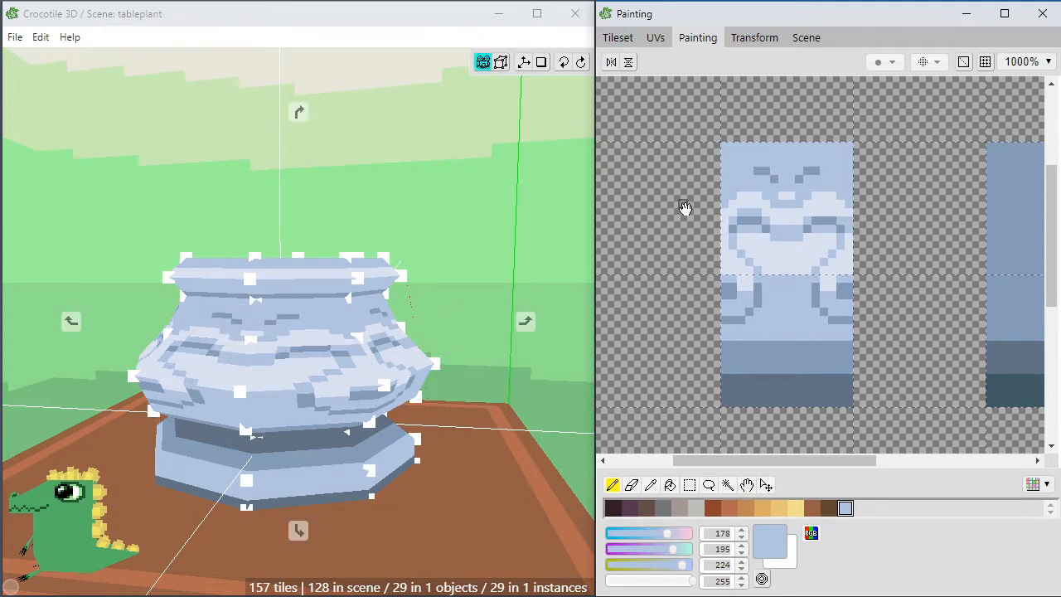
{"action": "middle_click_drag", "start_coordinate": [679, 202], "coordinate": [694, 202]}
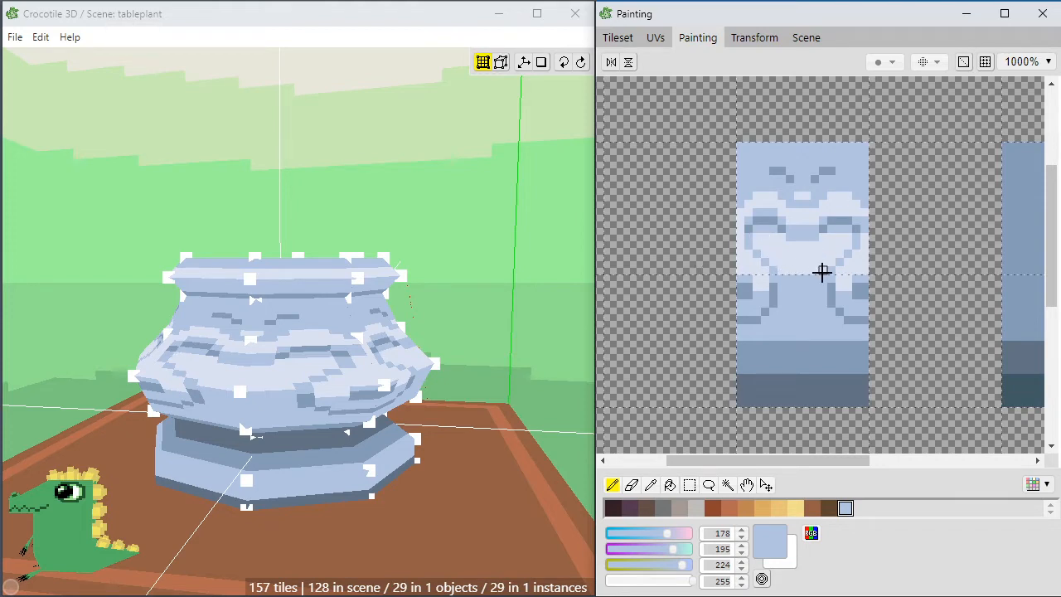
Examine the relief pattern on the pot from several angles, both close up and with the whole table.
{"action": "scroll", "coordinate": [391, 248], "scroll_direction": "down", "scroll_amount": 1}
{"action": "key", "text": "space"}
{"action": "left_click_drag", "start_coordinate": [350, 323], "coordinate": [213, 380]}
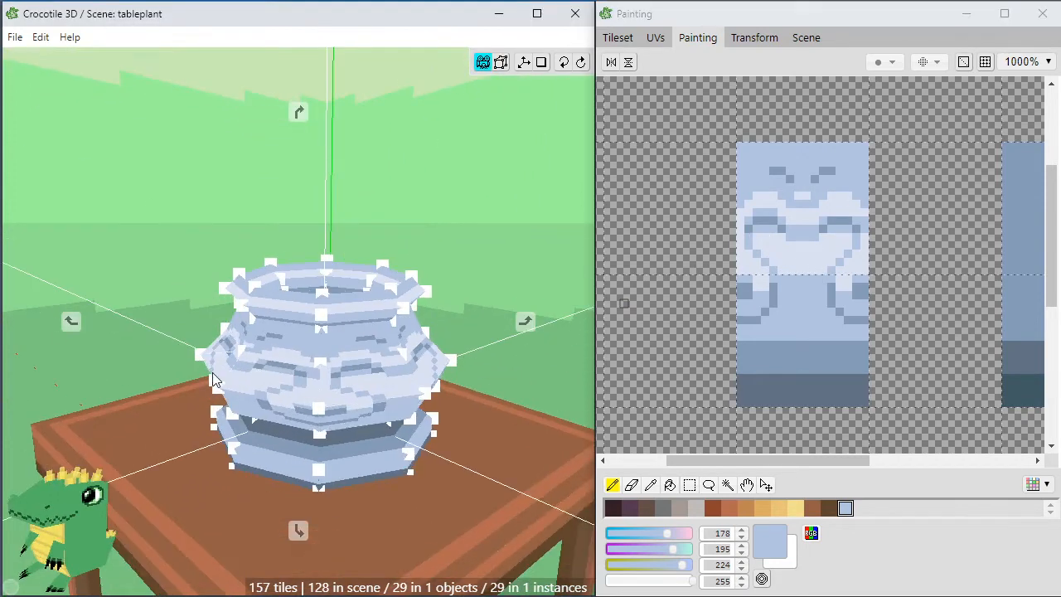
{"action": "scroll", "coordinate": [213, 379], "scroll_direction": "down", "scroll_amount": 3}
{"action": "key", "text": "space"}
{"action": "scroll", "coordinate": [486, 538], "scroll_direction": "down", "scroll_amount": 1}
{"action": "left_click_drag", "start_coordinate": [486, 538], "coordinate": [373, 531]}
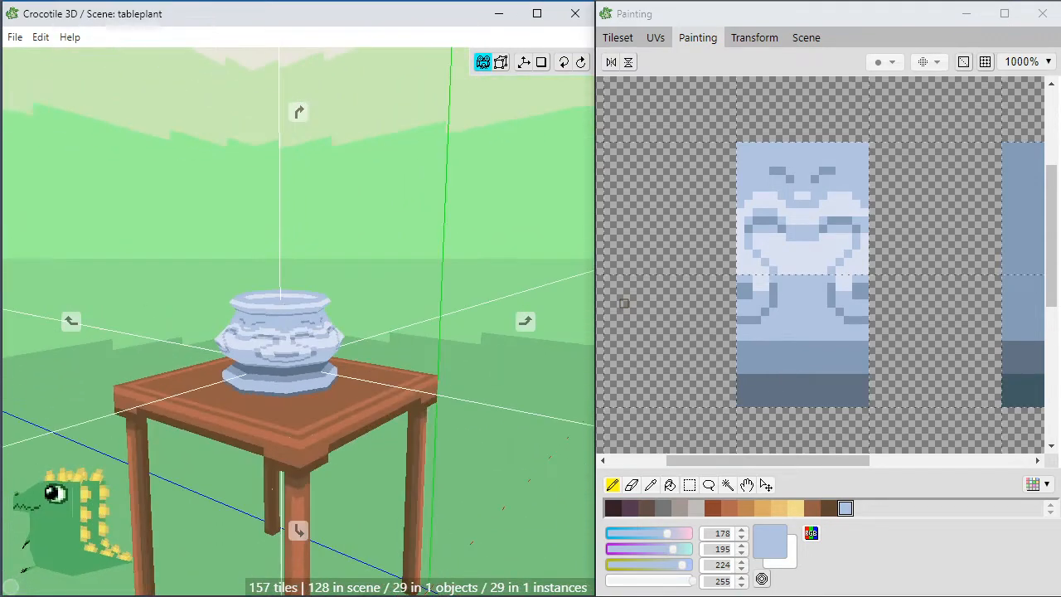
{"action": "mouse_move", "coordinate": [373, 365]}
{"action": "left_mouse_down"}
{"action": "mouse_move", "coordinate": [273, 414]}
{"action": "mouse_move", "coordinate": [199, 407]}
{"action": "mouse_move", "coordinate": [357, 348]}
{"action": "mouse_move", "coordinate": [443, 353]}
{"action": "mouse_move", "coordinate": [464, 414]}
{"action": "mouse_move", "coordinate": [373, 336]}
{"action": "mouse_move", "coordinate": [310, 369]}
{"action": "mouse_move", "coordinate": [307, 302]}
{"action": "mouse_move", "coordinate": [303, 377]}
{"action": "left_mouse_up"}
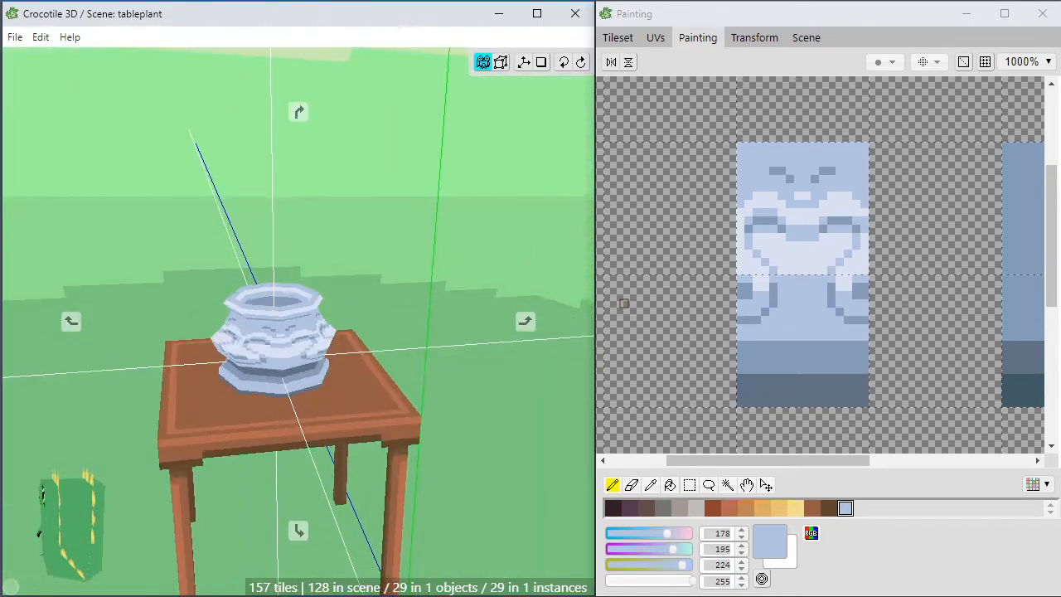
{"action": "mouse_move", "coordinate": [302, 378]}
{"action": "middle_mouse_down"}
{"action": "mouse_move", "coordinate": [340, 311]}
{"action": "mouse_move", "coordinate": [290, 331]}
{"action": "mouse_move", "coordinate": [365, 398]}
{"action": "mouse_move", "coordinate": [311, 403]}
{"action": "mouse_move", "coordinate": [328, 389]}
{"action": "mouse_move", "coordinate": [307, 464]}
{"action": "mouse_move", "coordinate": [315, 485]}
{"action": "mouse_move", "coordinate": [298, 460]}
{"action": "mouse_move", "coordinate": [305, 378]}
{"action": "middle_mouse_up"}
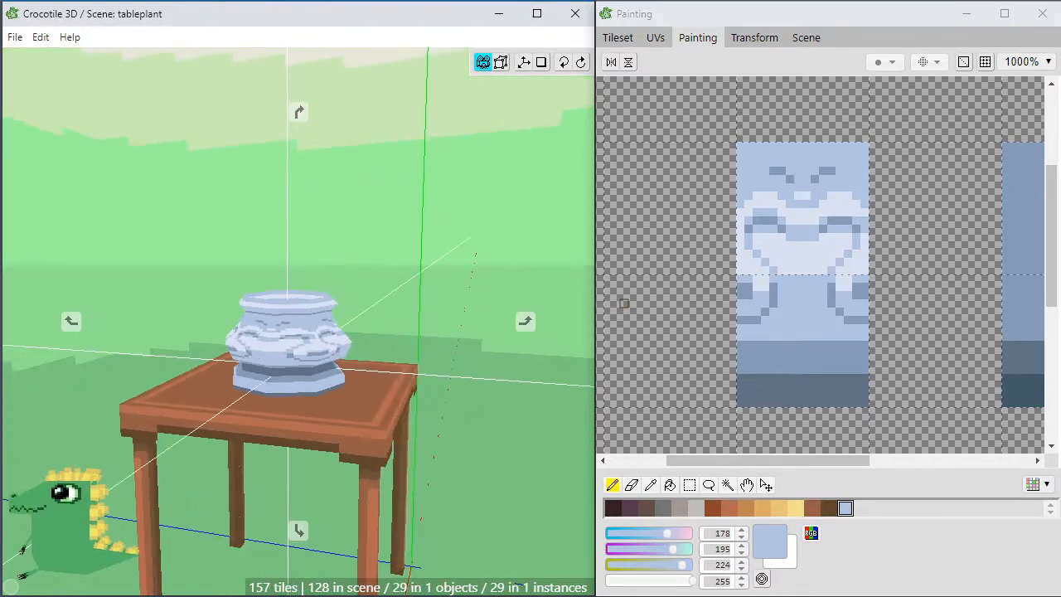
{"action": "scroll", "coordinate": [476, 519], "scroll_direction": "up", "scroll_amount": 4}
{"action": "key", "text": "Tab"}
{"action": "middle_click_drag", "start_coordinate": [476, 502], "coordinate": [519, 453]}
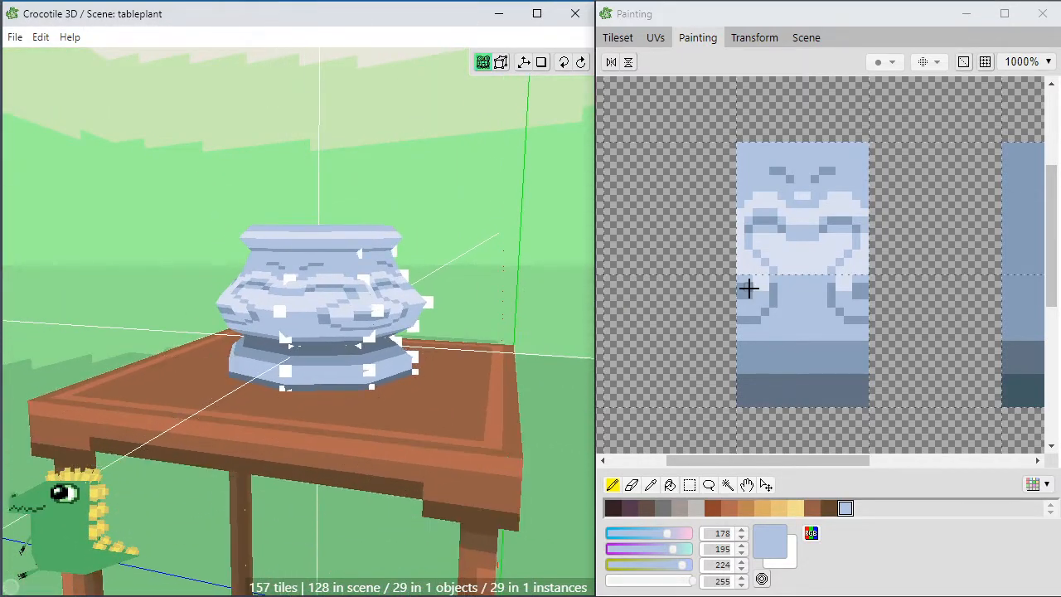
Remove the body tile's lower curls with base blue and extend the two darker blue vertical lines down to the shaded band.
{"action": "left_click", "coordinate": [805, 297]}
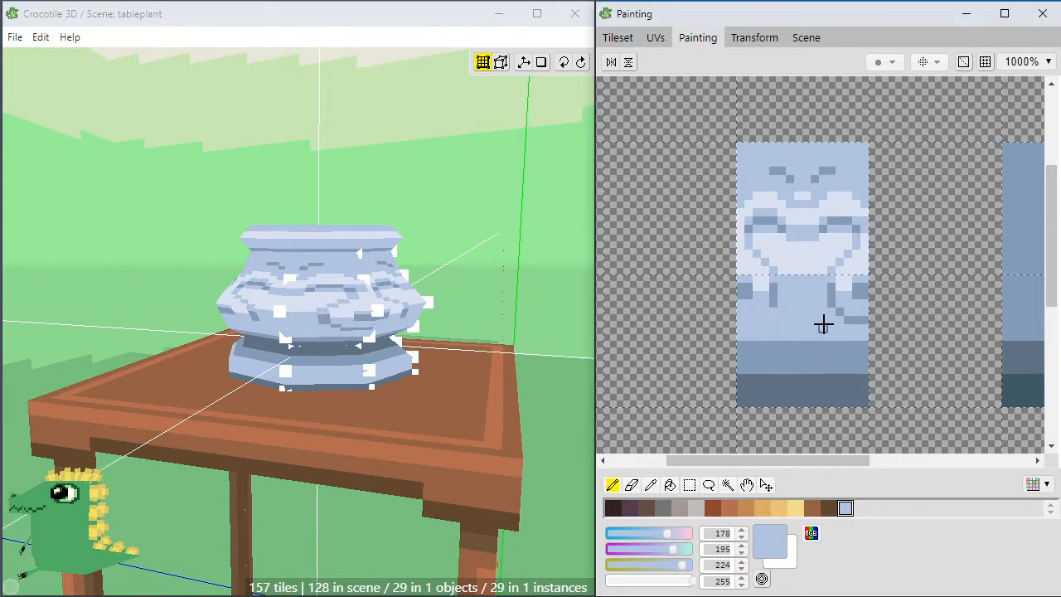
{"action": "left_click_drag", "start_coordinate": [841, 311], "coordinate": [864, 317]}
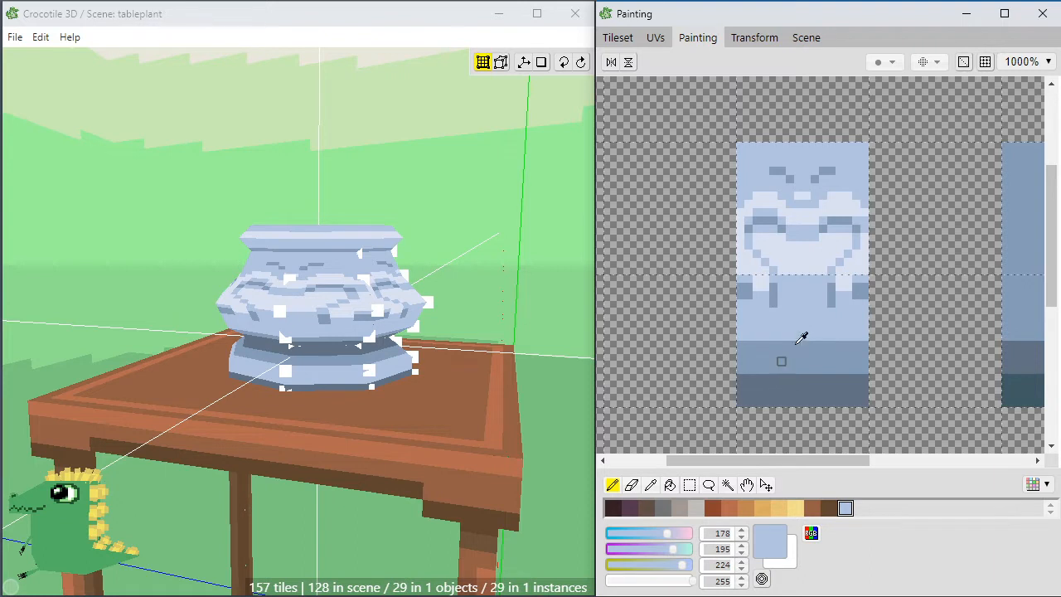
{"action": "left_click", "coordinate": [832, 295], "text": "alt"}
{"action": "mouse_move", "coordinate": [834, 336]}
{"action": "left_mouse_down"}
{"action": "mouse_move", "coordinate": [834, 308]}
{"action": "mouse_move", "coordinate": [775, 324]}
{"action": "mouse_move", "coordinate": [775, 336]}
{"action": "left_mouse_up"}
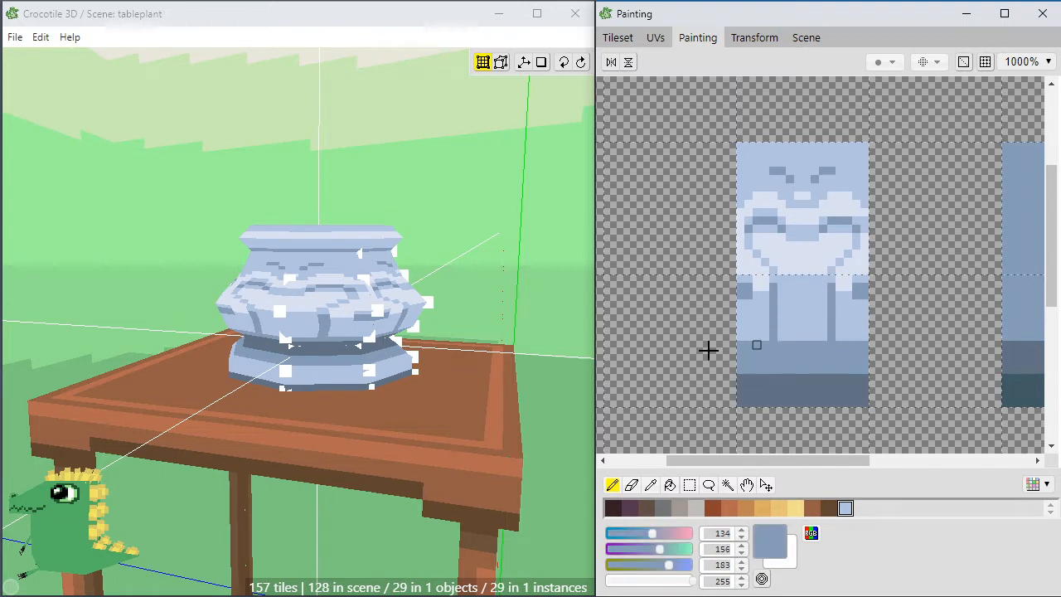
{"action": "scroll", "coordinate": [525, 252], "scroll_direction": "down", "scroll_amount": 4}
{"action": "mouse_move", "coordinate": [522, 253]}
{"action": "right_mouse_down"}
{"action": "mouse_move", "coordinate": [527, 267]}
{"action": "mouse_move", "coordinate": [429, 502]}
{"action": "mouse_move", "coordinate": [373, 531]}
{"action": "mouse_move", "coordinate": [453, 569]}
{"action": "mouse_move", "coordinate": [462, 506]}
{"action": "mouse_move", "coordinate": [506, 500]}
{"action": "mouse_move", "coordinate": [543, 516]}
{"action": "mouse_move", "coordinate": [554, 538]}
{"action": "mouse_move", "coordinate": [527, 500]}
{"action": "mouse_move", "coordinate": [537, 564]}
{"action": "mouse_move", "coordinate": [547, 507]}
{"action": "mouse_move", "coordinate": [587, 490]}
{"action": "mouse_move", "coordinate": [506, 472]}
{"action": "mouse_move", "coordinate": [434, 490]}
{"action": "mouse_move", "coordinate": [434, 469]}
{"action": "mouse_move", "coordinate": [405, 445]}
{"action": "right_mouse_up"}
{"action": "scroll", "coordinate": [406, 445], "scroll_direction": "up", "scroll_amount": 2}
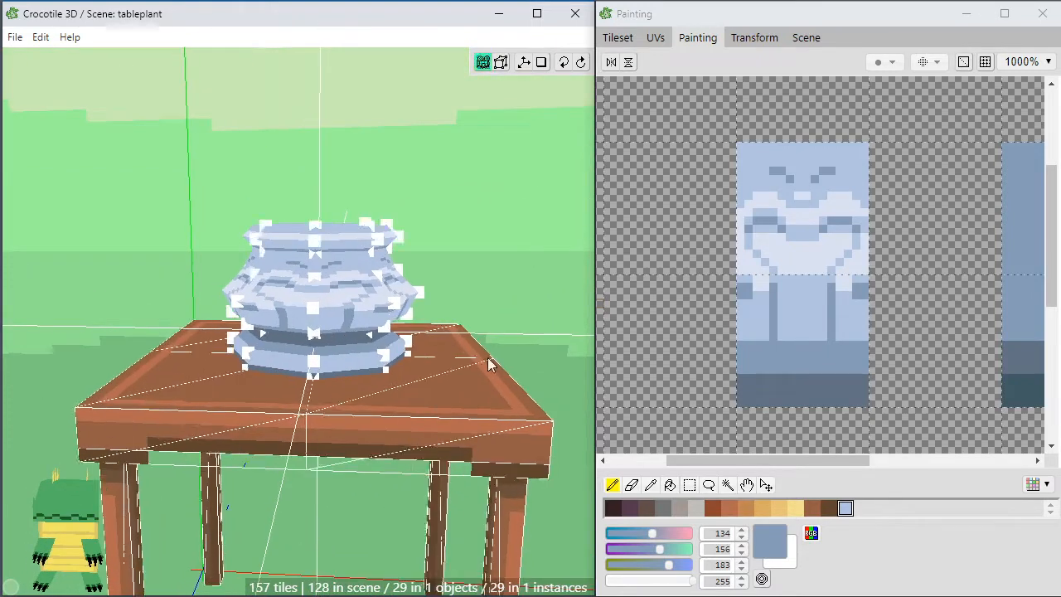
{"action": "left_click", "coordinate": [798, 311]}
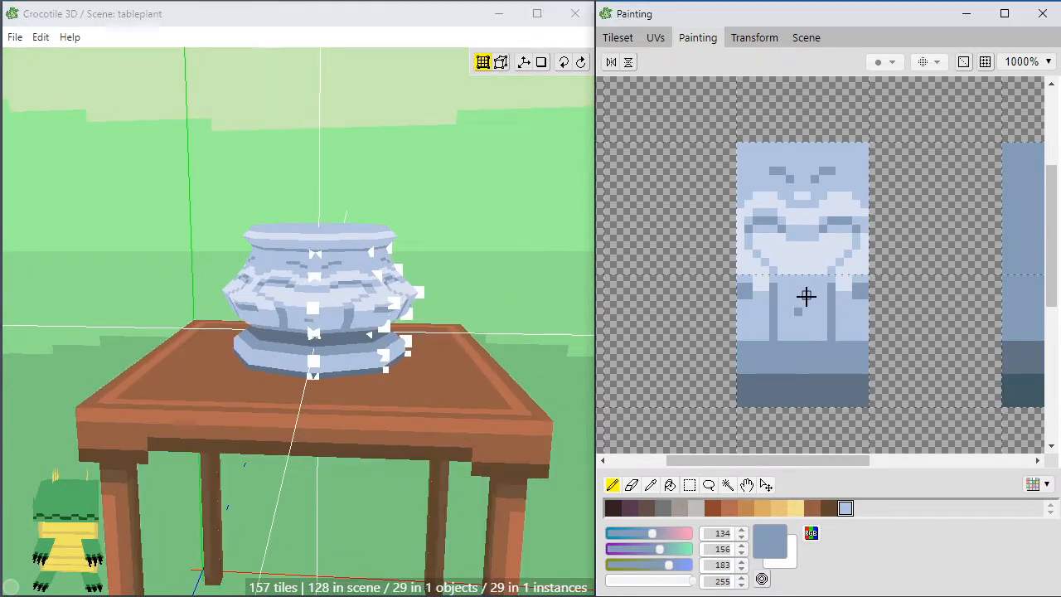
{"action": "key", "text": "super"}
{"action": "key", "text": "super"}
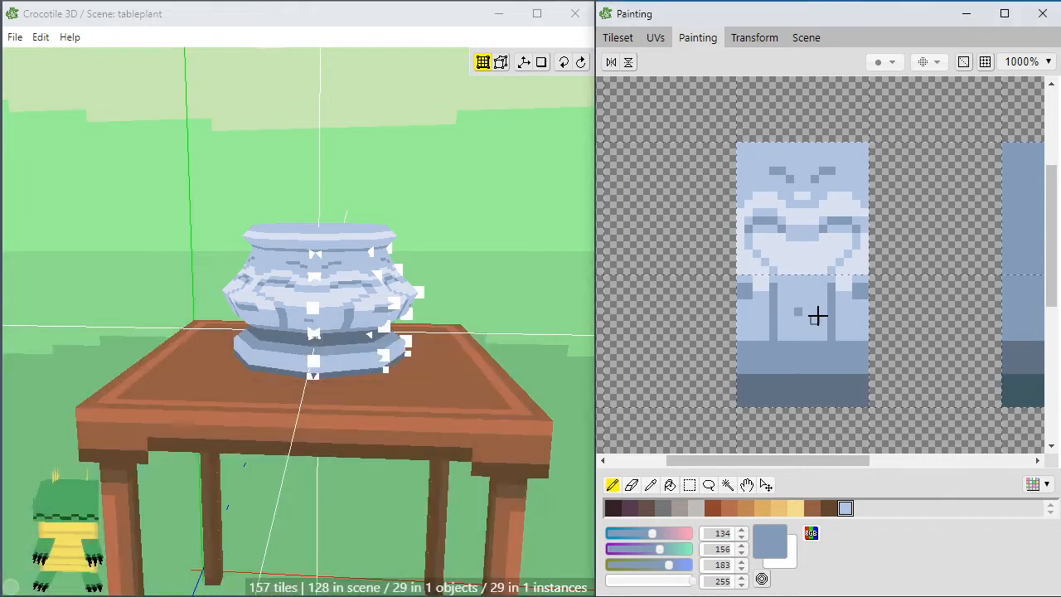
{"action": "left_click", "coordinate": [817, 313], "text": "alt"}
{"action": "left_click", "coordinate": [799, 313]}
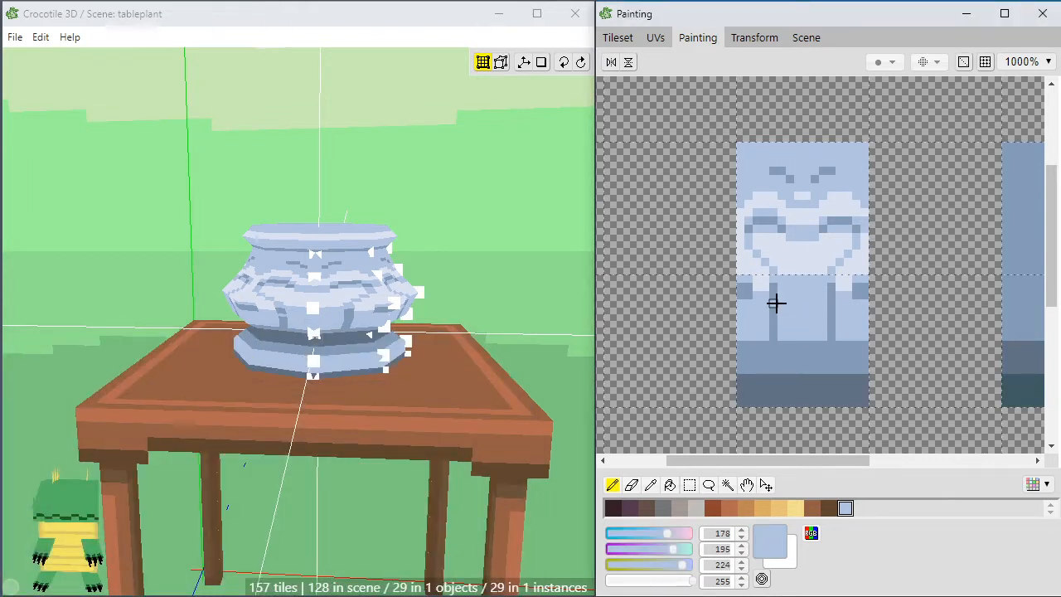
Replace the vertical lines with a shallow curve under the pale band in darker blue 134, 156, 183, clearing the leftovers with base blue.
{"action": "left_click", "coordinate": [833, 294], "text": "alt"}
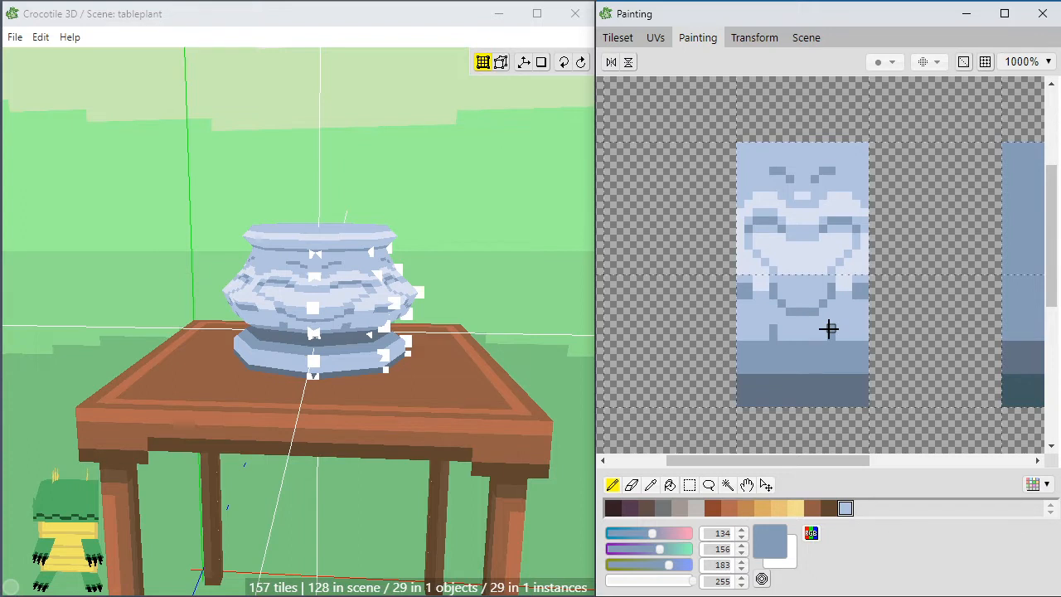
{"action": "left_click", "coordinate": [831, 321], "text": "alt"}
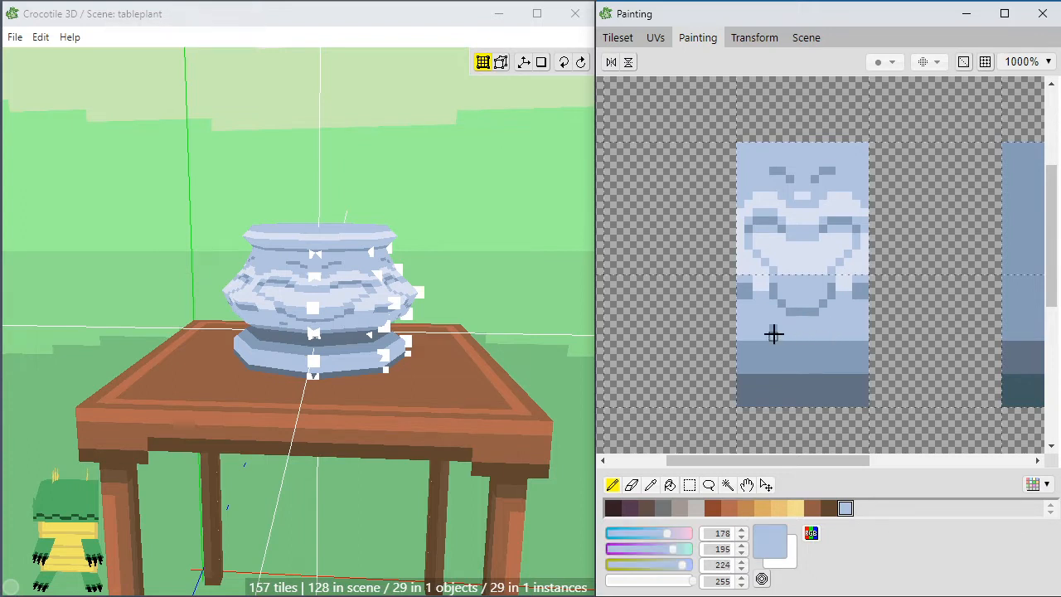
{"action": "left_click", "coordinate": [774, 293], "text": "alt"}
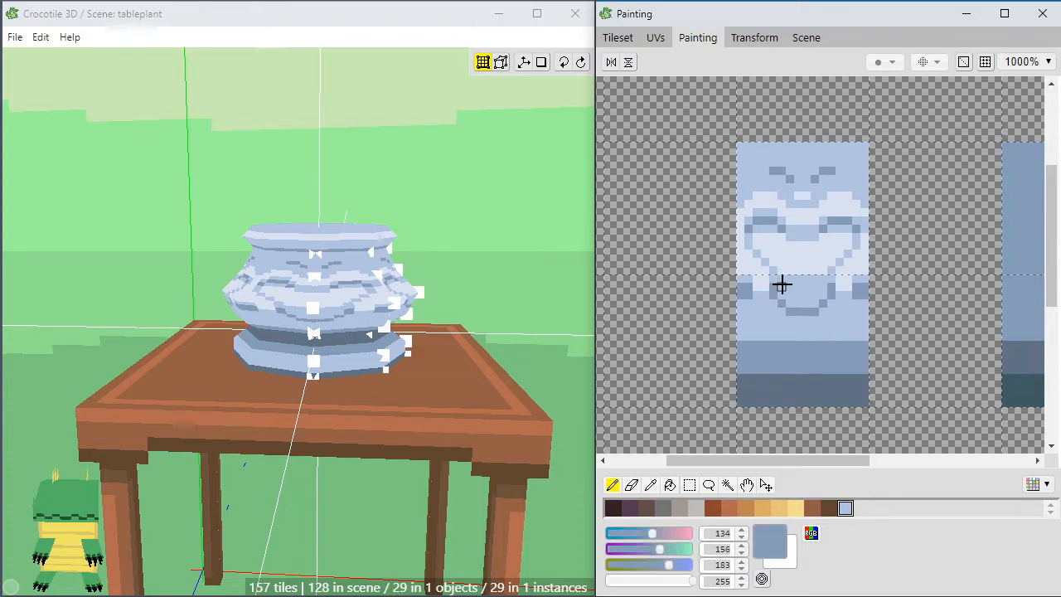
{"action": "mouse_move", "coordinate": [789, 293]}
{"action": "left_mouse_down"}
{"action": "mouse_move", "coordinate": [827, 294]}
{"action": "mouse_move", "coordinate": [807, 308]}
{"action": "mouse_move", "coordinate": [779, 304]}
{"action": "mouse_move", "coordinate": [773, 287]}
{"action": "left_mouse_up"}
{"action": "left_click", "coordinate": [832, 275], "text": "alt"}
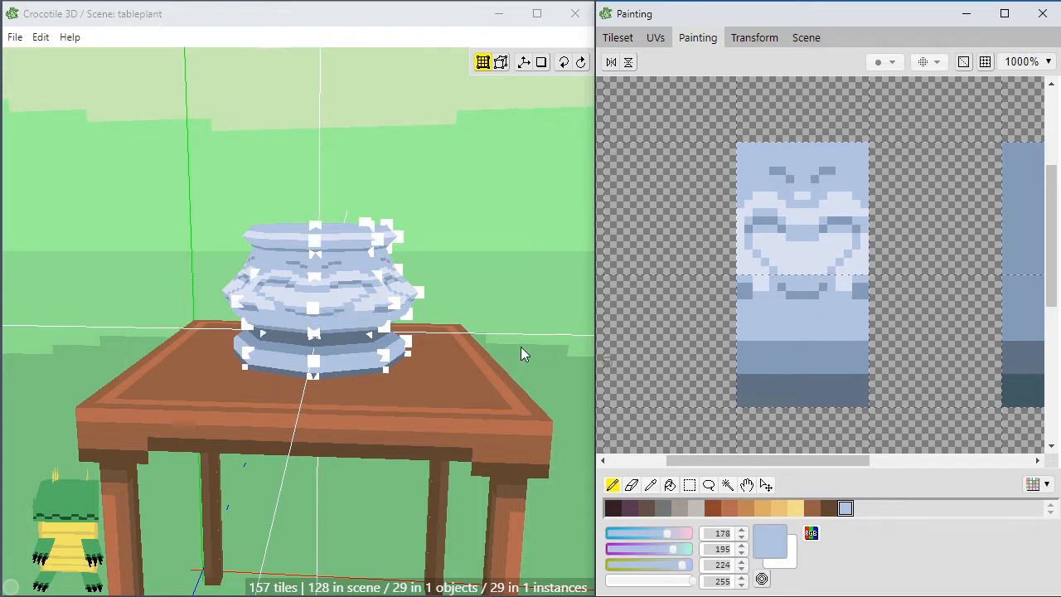
Examine the reworked lower curve on the pot from above at a distance and from the side up close.
{"action": "left_click", "coordinate": [531, 278]}
{"action": "key", "text": "space"}
{"action": "scroll", "coordinate": [497, 323], "scroll_direction": "down", "scroll_amount": 2}
{"action": "right_click_drag", "start_coordinate": [424, 419], "coordinate": [422, 420]}
{"action": "key", "text": "space"}
{"action": "scroll", "coordinate": [422, 422], "scroll_direction": "down", "scroll_amount": 2}
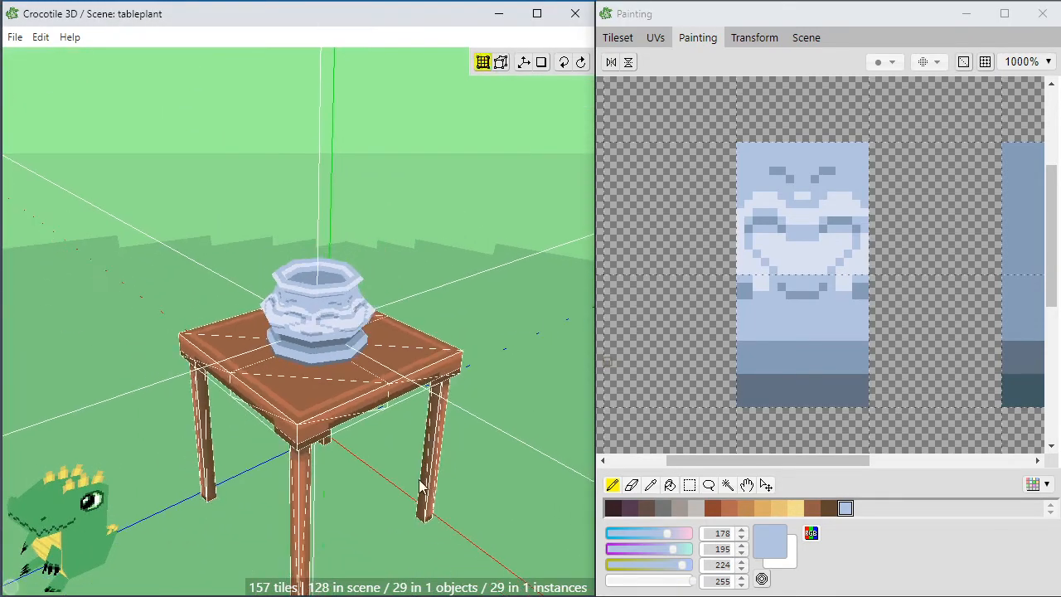
{"action": "left_click", "coordinate": [421, 483]}
{"action": "key", "text": "space"}
{"action": "mouse_move", "coordinate": [420, 483]}
{"action": "right_mouse_down"}
{"action": "mouse_move", "coordinate": [390, 407]}
{"action": "mouse_move", "coordinate": [419, 409]}
{"action": "mouse_move", "coordinate": [488, 456]}
{"action": "mouse_move", "coordinate": [420, 486]}
{"action": "mouse_move", "coordinate": [458, 481]}
{"action": "right_mouse_up"}
{"action": "scroll", "coordinate": [420, 486], "scroll_direction": "up", "scroll_amount": 3}
{"action": "key", "text": "space"}
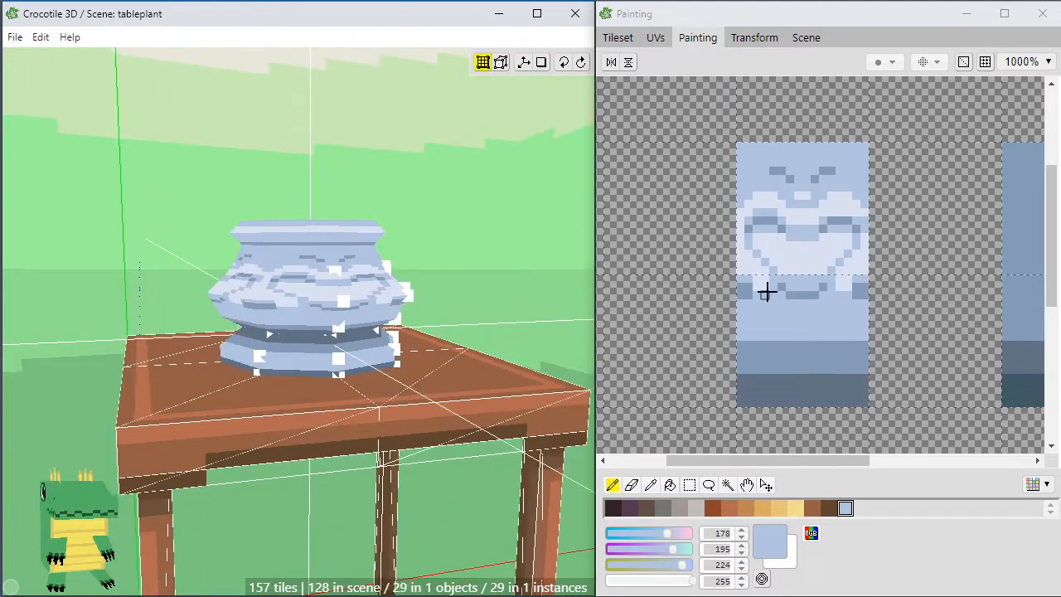
Fill the dark block at the body tile's lower left with pale 219, 225, 241 and draw a darker blue 134, 156, 183 curve beneath it.
{"action": "right_click_drag", "start_coordinate": [766, 300], "coordinate": [759, 282]}
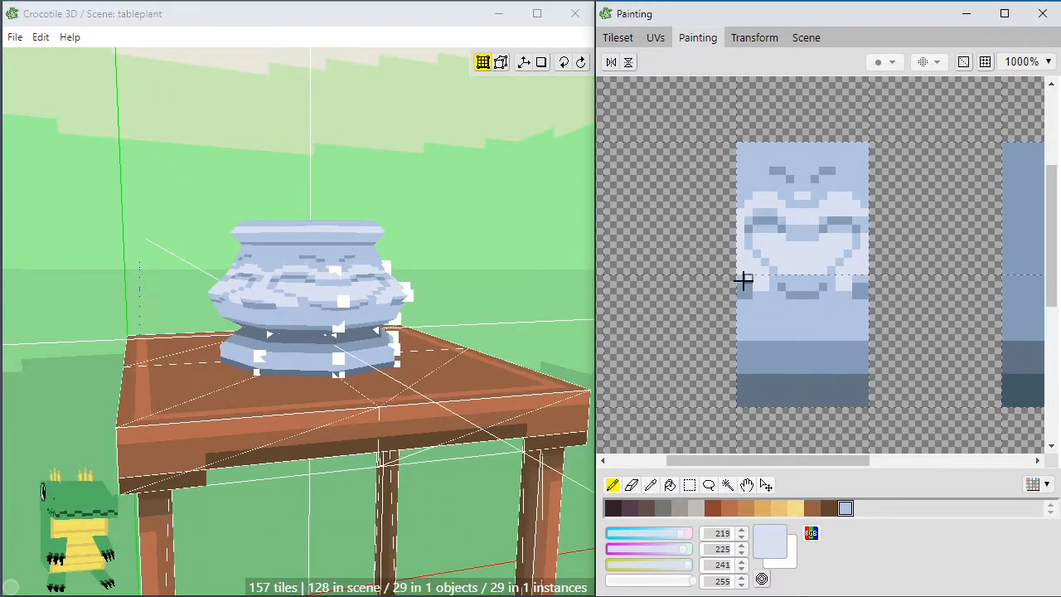
{"action": "right_click", "coordinate": [758, 291]}
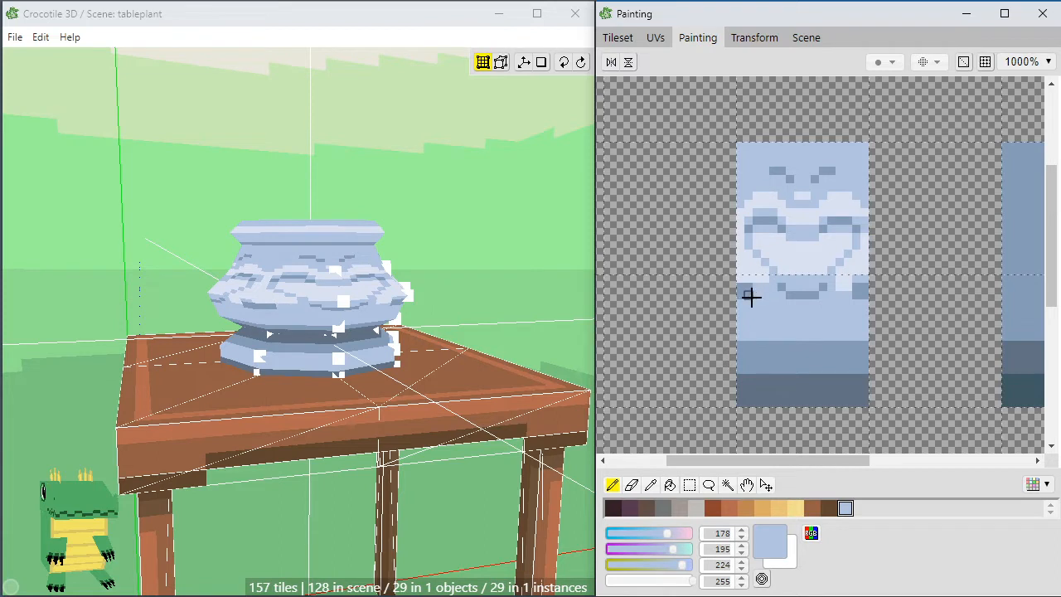
{"action": "right_click", "coordinate": [748, 281]}
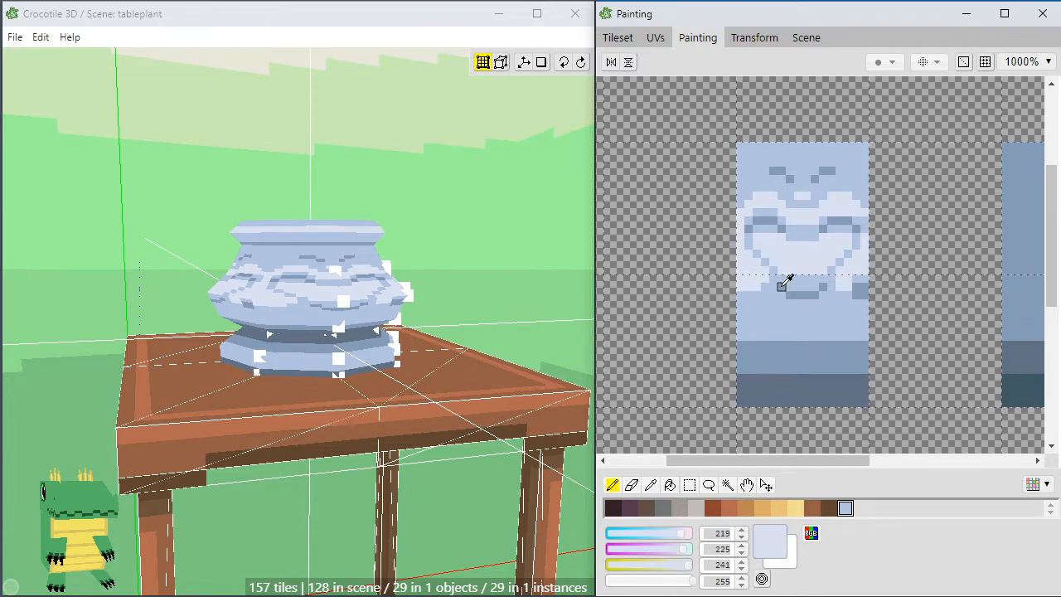
{"action": "right_click", "coordinate": [779, 287]}
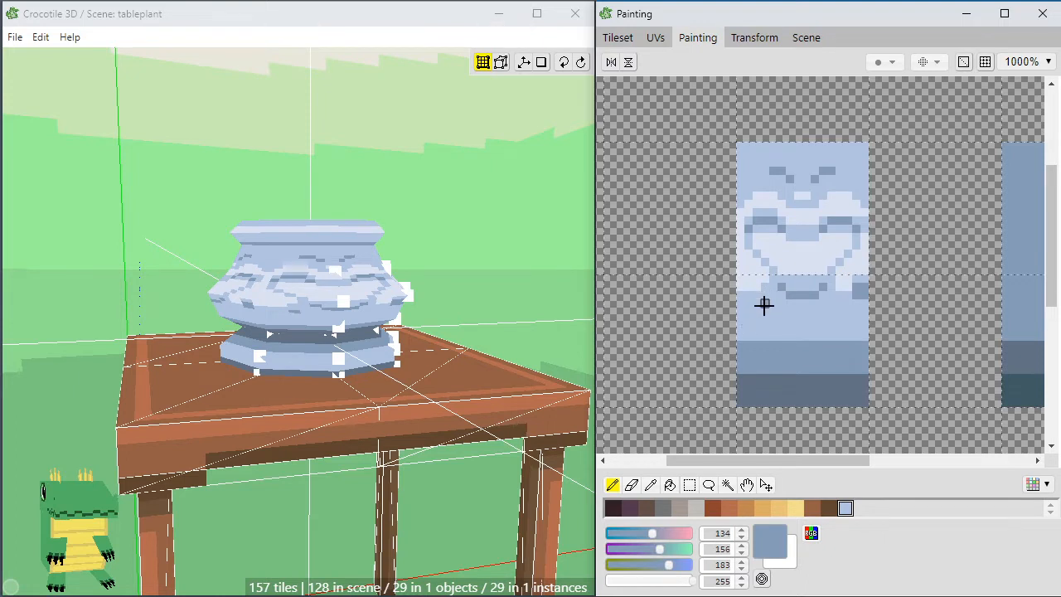
{"action": "left_click_drag", "start_coordinate": [763, 304], "coordinate": [738, 310]}
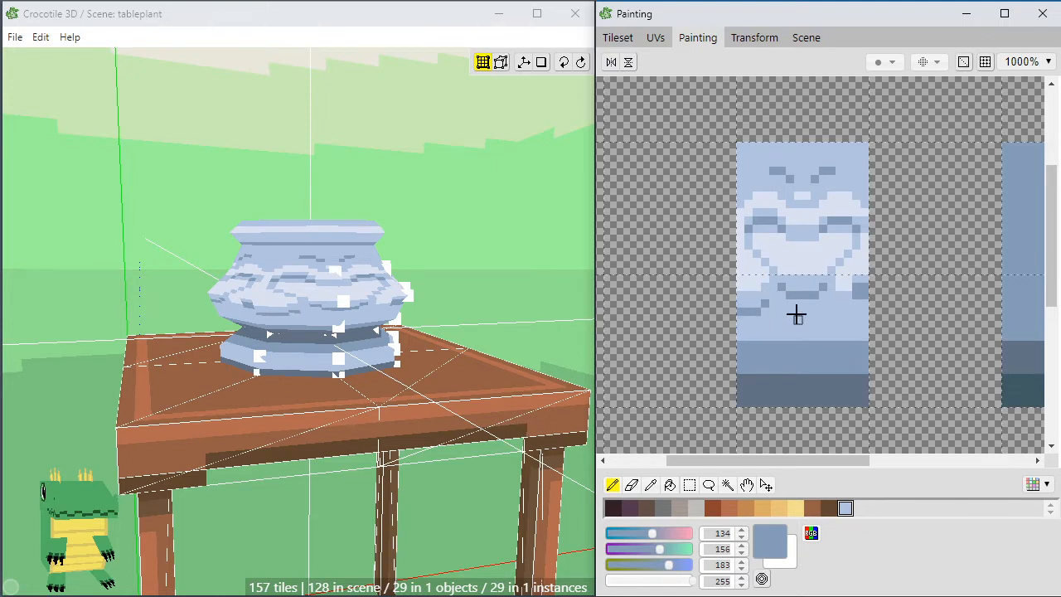
Mirror the change at the body tile's lower right, replacing the dark block with pale blue and adding the matching darker blue curve beneath.
{"action": "right_click", "coordinate": [841, 288]}
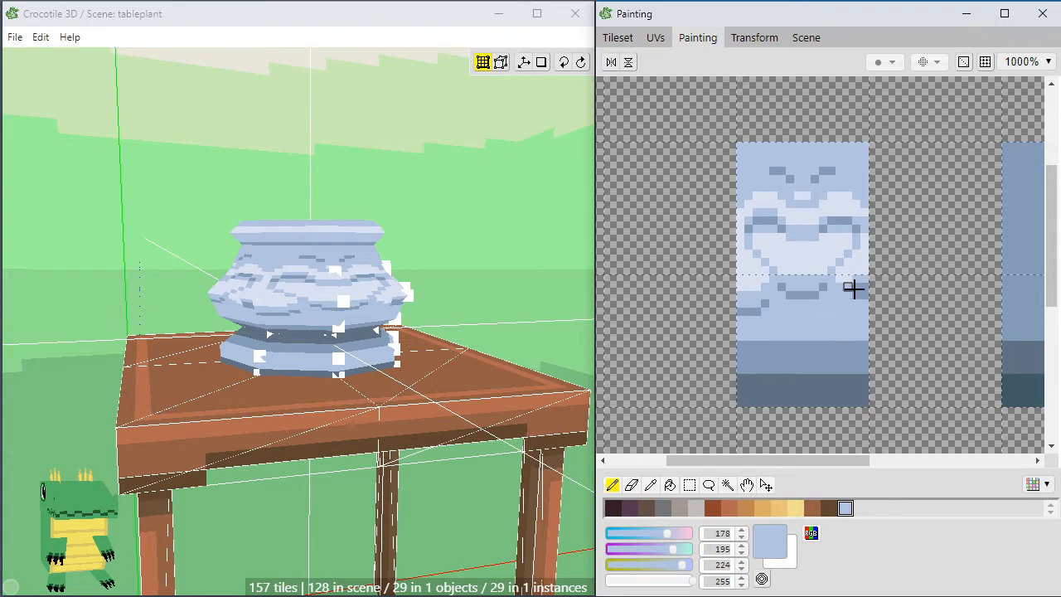
{"action": "right_click", "coordinate": [853, 276]}
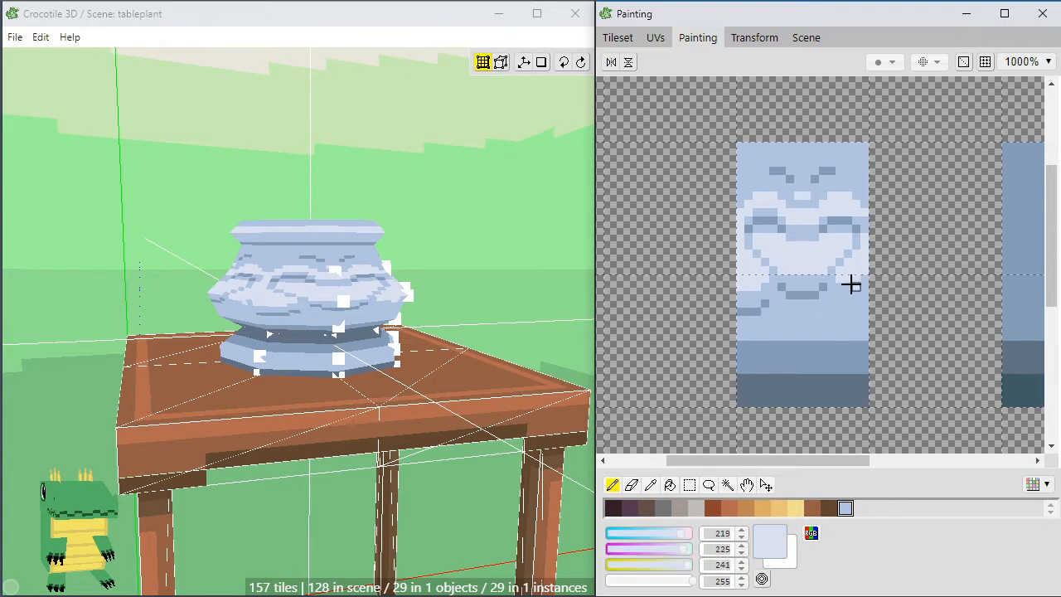
{"action": "right_click", "coordinate": [827, 300]}
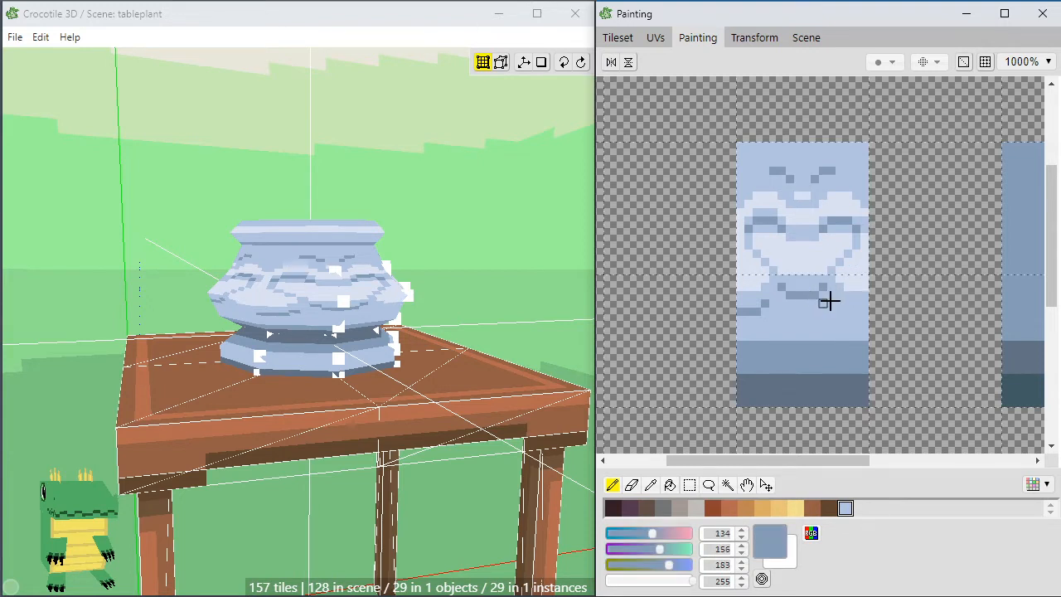
{"action": "left_click_drag", "start_coordinate": [848, 309], "coordinate": [865, 309]}
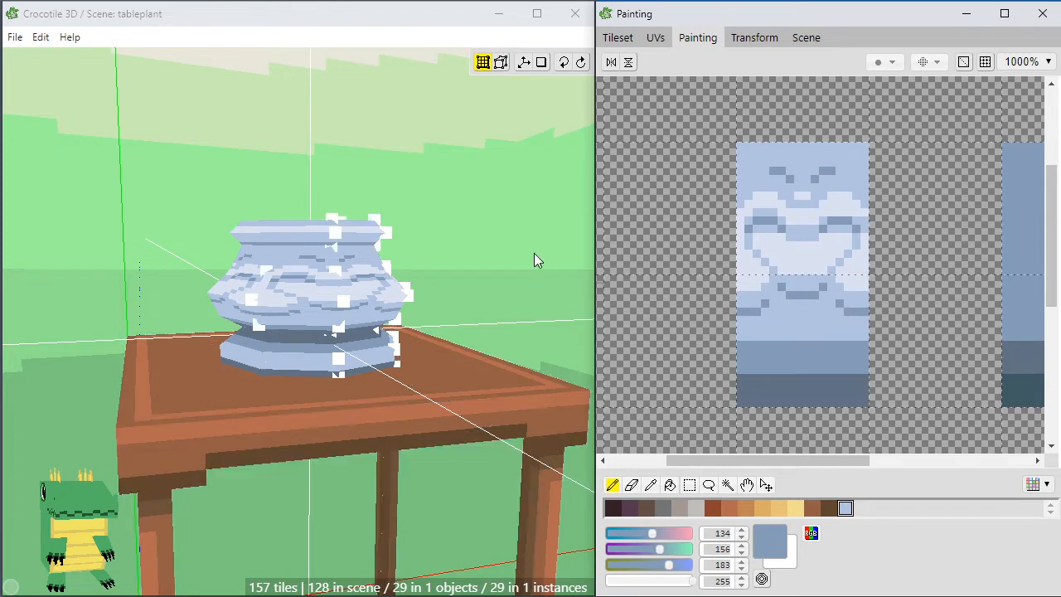
Examine the pot's completed relief pattern from several sides, both with the whole table and closer from above.
{"action": "key", "text": "space"}
{"action": "scroll", "coordinate": [516, 237], "scroll_direction": "down", "scroll_amount": 2}
{"action": "left_click_drag", "start_coordinate": [467, 366], "coordinate": [360, 503]}
{"action": "scroll", "coordinate": [401, 490], "scroll_direction": "down", "scroll_amount": 1}
{"action": "key", "text": "space"}
{"action": "left_click", "coordinate": [401, 490]}
{"action": "key", "text": "space"}
{"action": "left_click_drag", "start_coordinate": [464, 468], "coordinate": [344, 488]}
{"action": "key", "text": "space"}
{"action": "left_click", "coordinate": [401, 483]}
{"action": "key", "text": "space"}
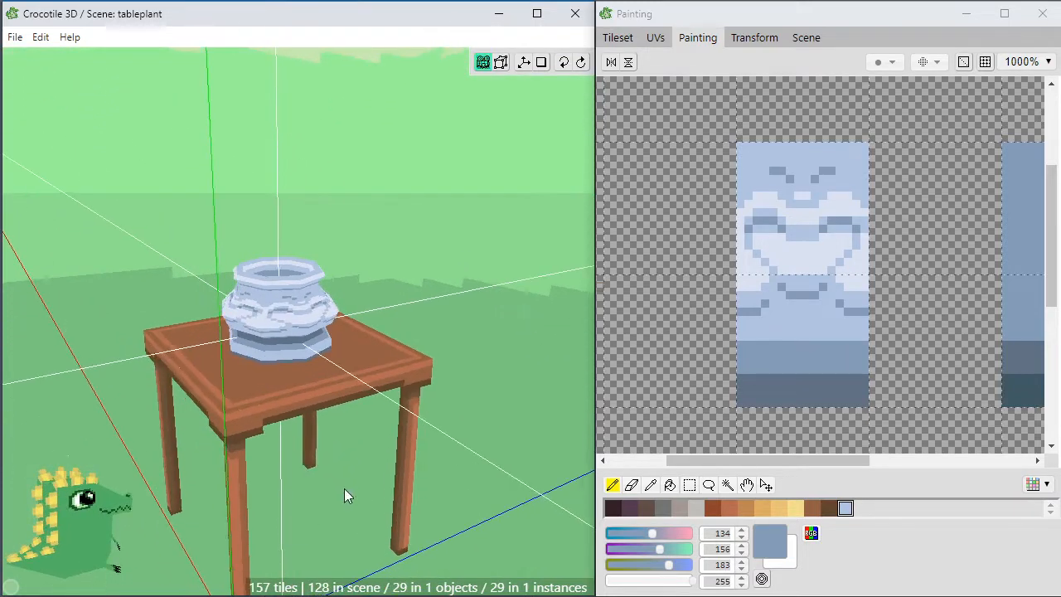
{"action": "left_click", "coordinate": [343, 486]}
{"action": "left_click_drag", "start_coordinate": [346, 344], "coordinate": [402, 308]}
{"action": "key", "text": "Tab"}
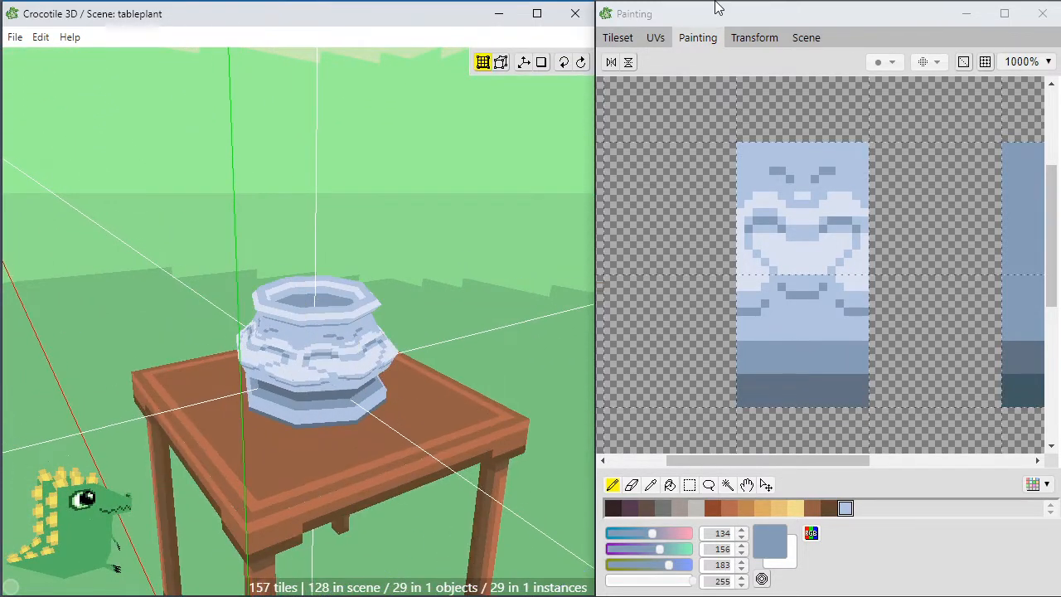
{"action": "left_click", "coordinate": [618, 37]}
{"action": "key", "text": "Tab"}
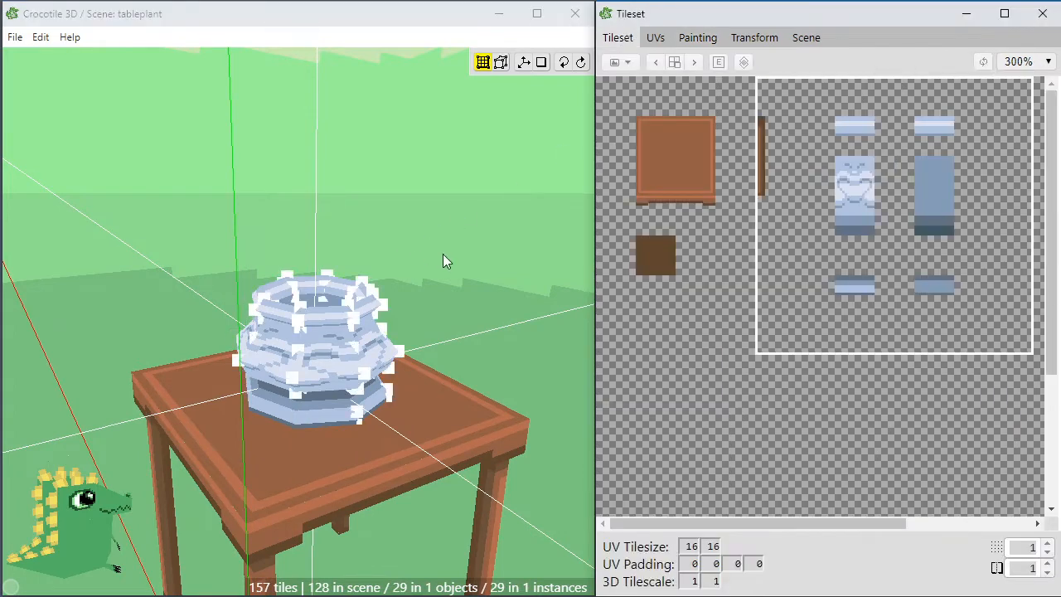
{"action": "mouse_move", "coordinate": [443, 254]}
{"action": "left_mouse_down"}
{"action": "mouse_move", "coordinate": [431, 348]}
{"action": "mouse_move", "coordinate": [440, 207]}
{"action": "left_mouse_up"}
{"action": "key", "text": "Tab"}
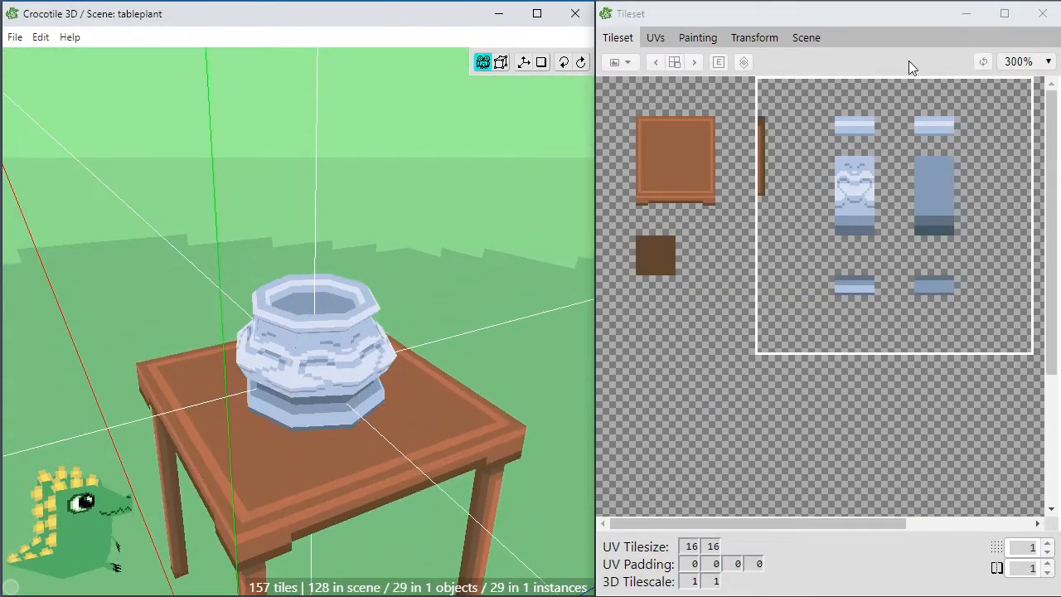
Mark out an empty texture area three tiles wide and two tiles high below the dark brown tile with a rectangular selection.
{"action": "left_click", "coordinate": [775, 257]}
{"action": "left_click", "coordinate": [602, 98]}
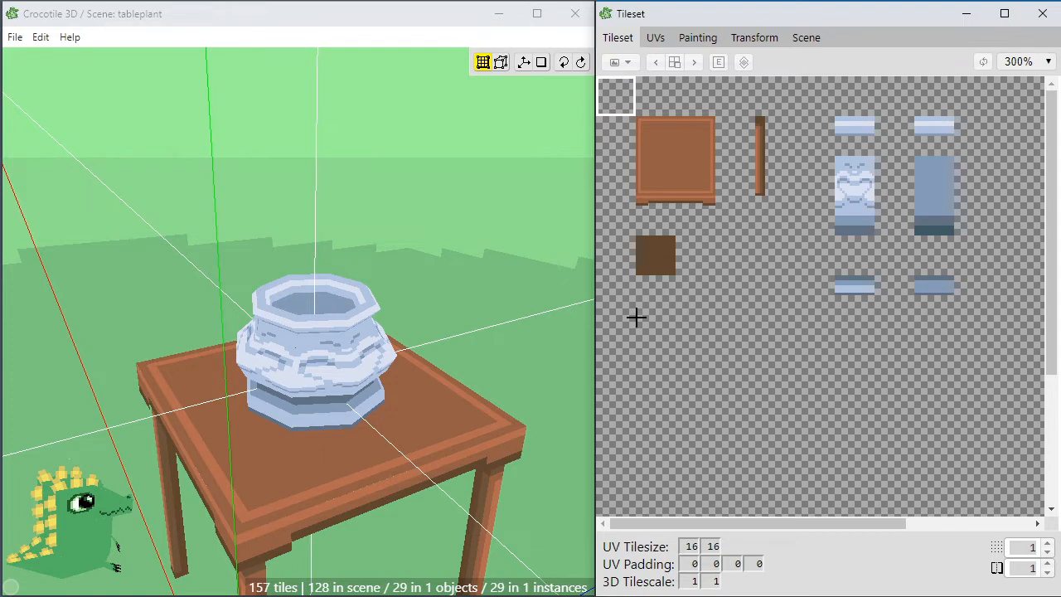
{"action": "left_click", "coordinate": [661, 326]}
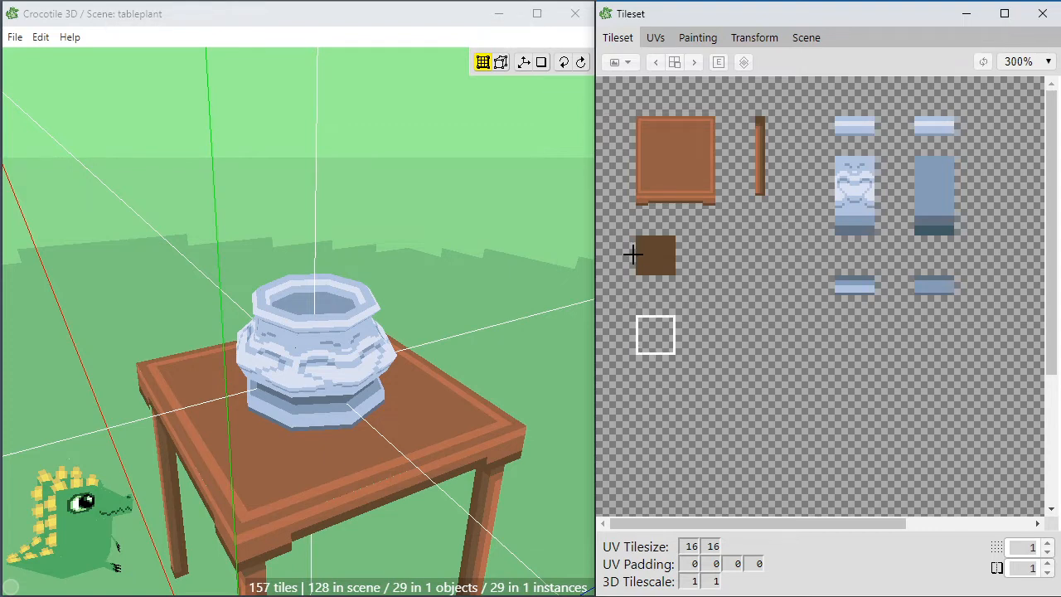
{"action": "left_click_drag", "start_coordinate": [604, 96], "coordinate": [1042, 485]}
{"action": "left_click", "coordinate": [704, 38]}
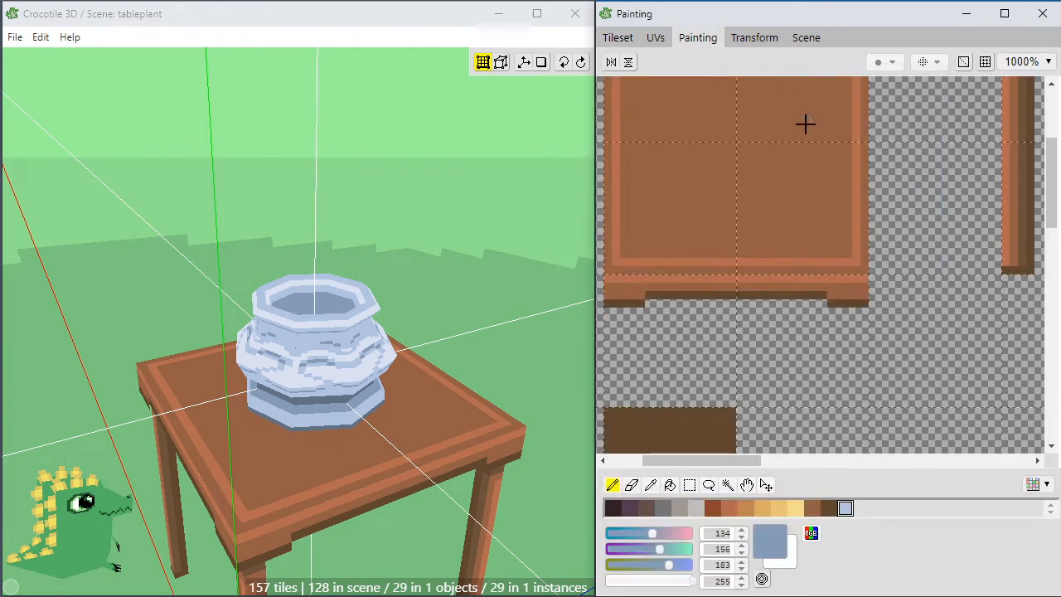
{"action": "scroll", "coordinate": [753, 340], "scroll_direction": "down", "scroll_amount": 3}
{"action": "scroll", "coordinate": [755, 332], "scroll_direction": "down", "scroll_amount": 6}
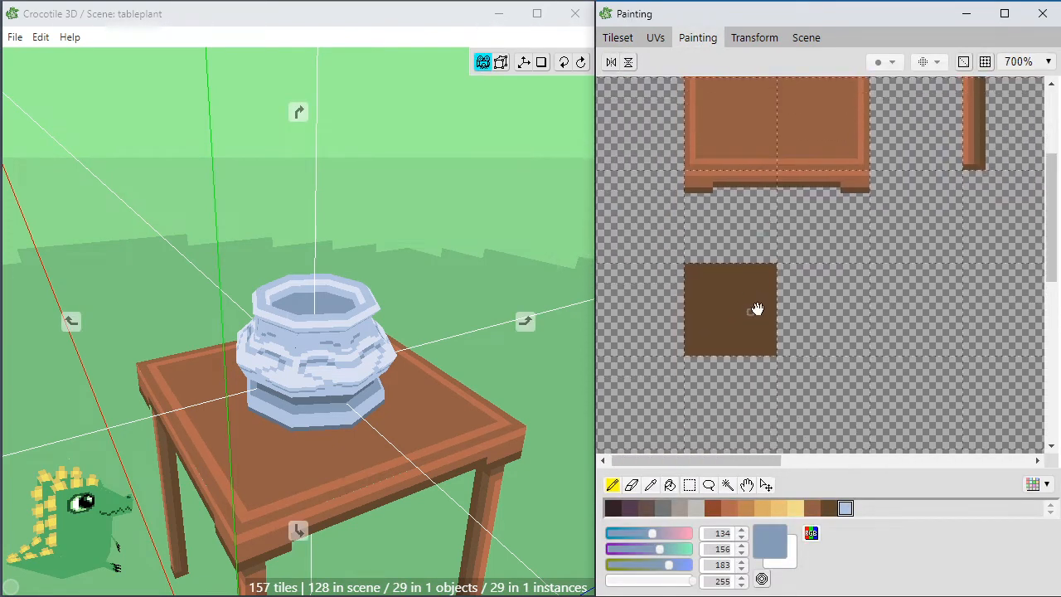
{"action": "key", "text": "m"}
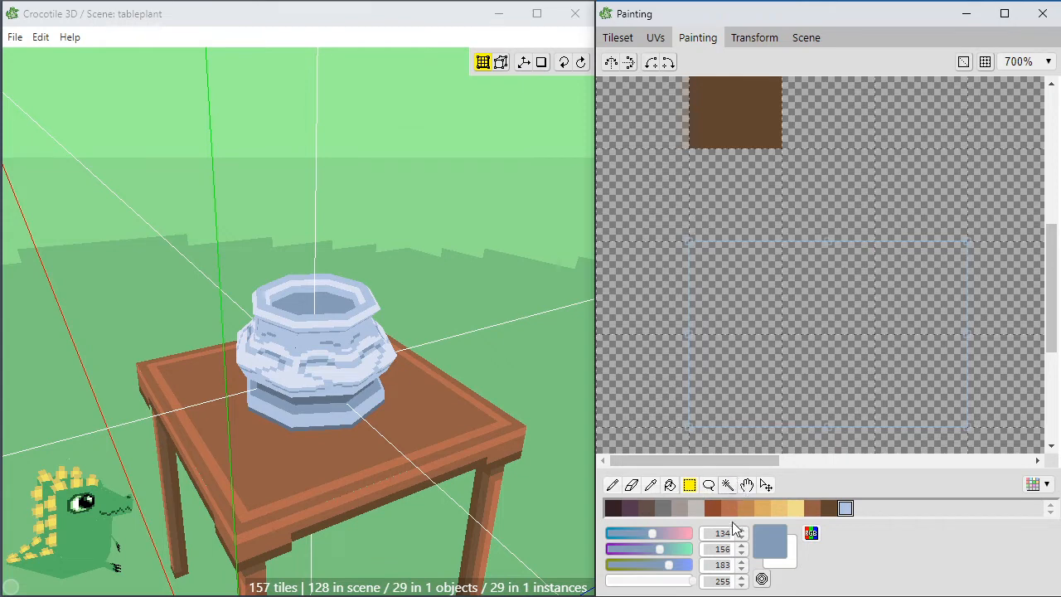
Mix a muted leaf green as the drawing color, with RGB 99, 128, 80.
{"action": "left_click", "coordinate": [667, 549]}
{"action": "left_click_drag", "start_coordinate": [668, 566], "coordinate": [643, 575]}
{"action": "left_click", "coordinate": [658, 535]}
{"action": "left_click", "coordinate": [659, 550]}
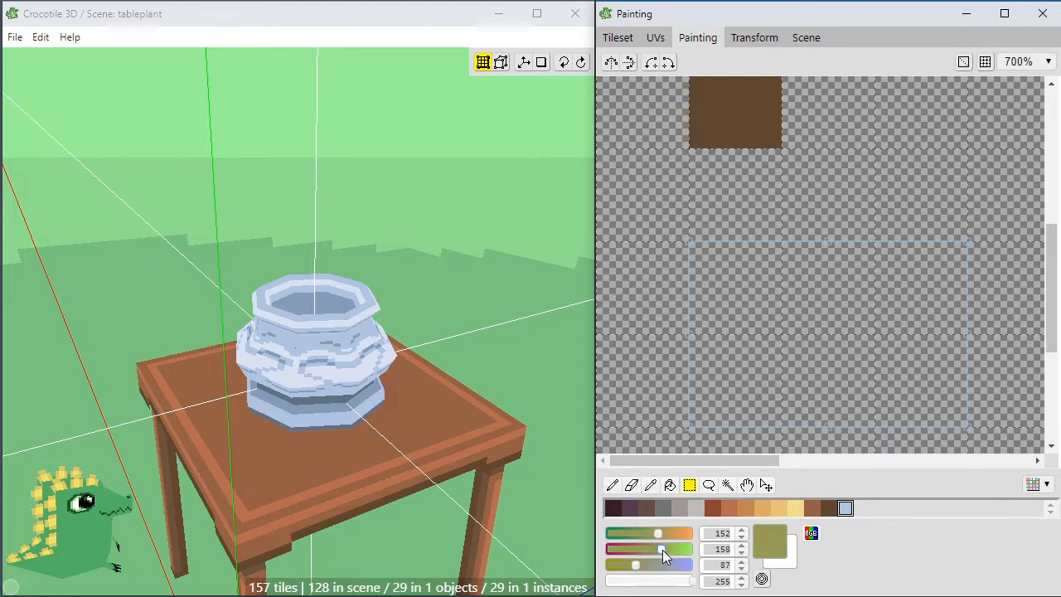
{"action": "left_click_drag", "start_coordinate": [657, 535], "coordinate": [648, 532]}
{"action": "left_click", "coordinate": [657, 548]}
{"action": "left_click_drag", "start_coordinate": [650, 533], "coordinate": [644, 533]}
{"action": "left_click", "coordinate": [650, 550]}
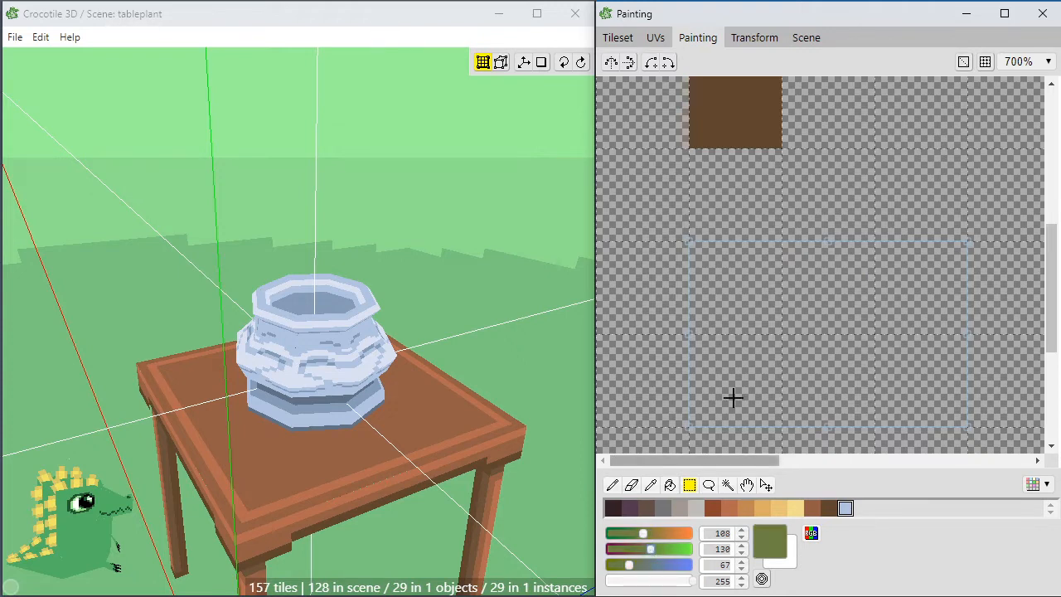
{"action": "mouse_move", "coordinate": [637, 566]}
{"action": "left_mouse_down"}
{"action": "mouse_move", "coordinate": [626, 567]}
{"action": "mouse_move", "coordinate": [635, 534]}
{"action": "mouse_move", "coordinate": [650, 548]}
{"action": "mouse_move", "coordinate": [630, 564]}
{"action": "left_mouse_up"}
{"action": "left_click", "coordinate": [646, 549]}
{"action": "left_click", "coordinate": [639, 532]}
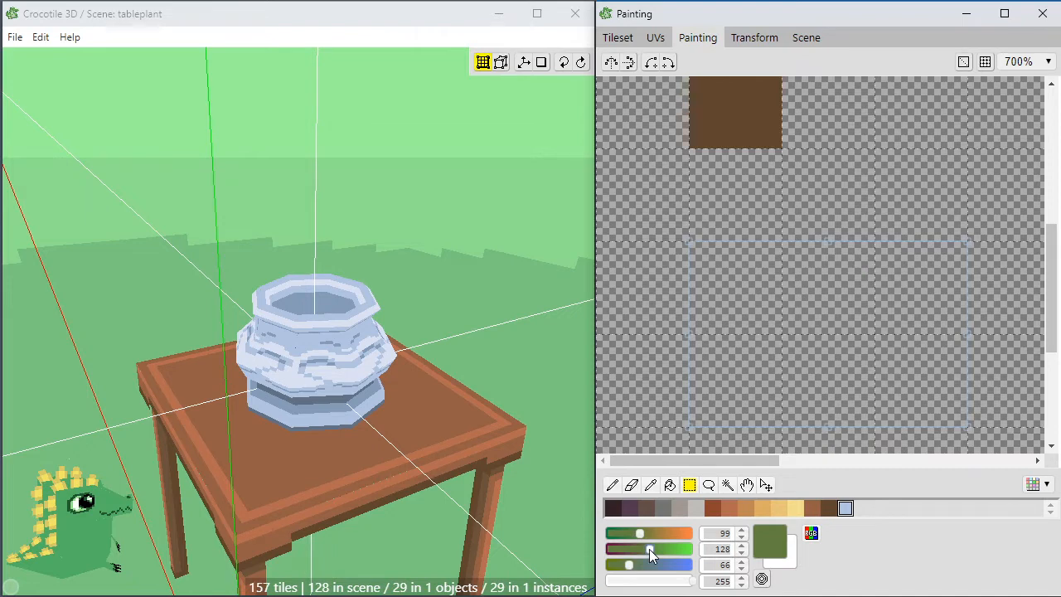
{"action": "left_click_drag", "start_coordinate": [650, 549], "coordinate": [651, 549]}
{"action": "left_click_drag", "start_coordinate": [652, 548], "coordinate": [648, 550]}
Paint a horizontal green band one tile wide across the middle of the selected area's first tile column with the pencil.
{"action": "key", "text": "e"}
{"action": "key", "text": "b"}
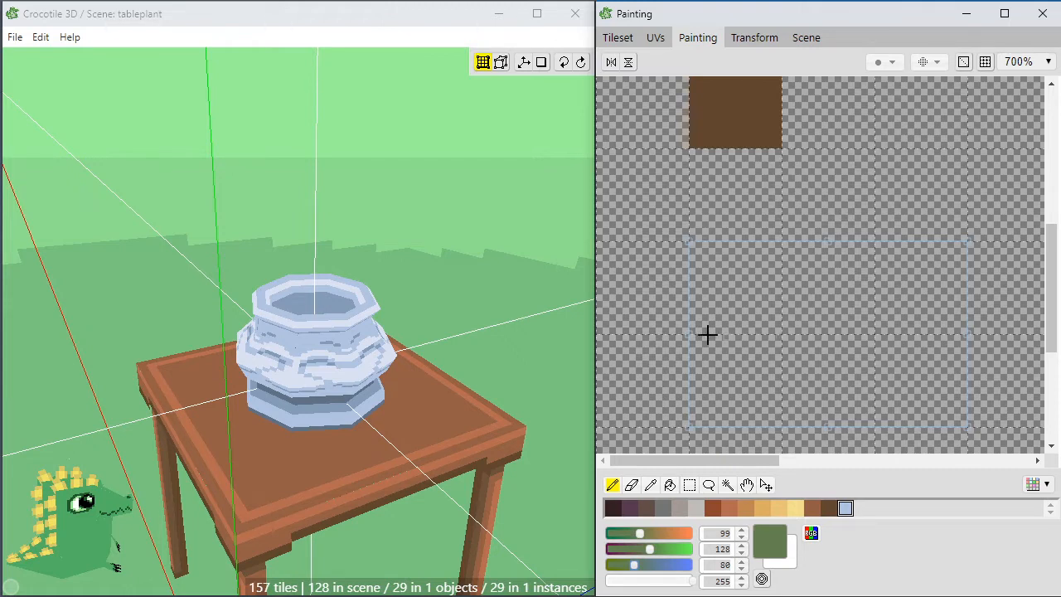
{"action": "left_click_drag", "start_coordinate": [694, 336], "coordinate": [768, 338]}
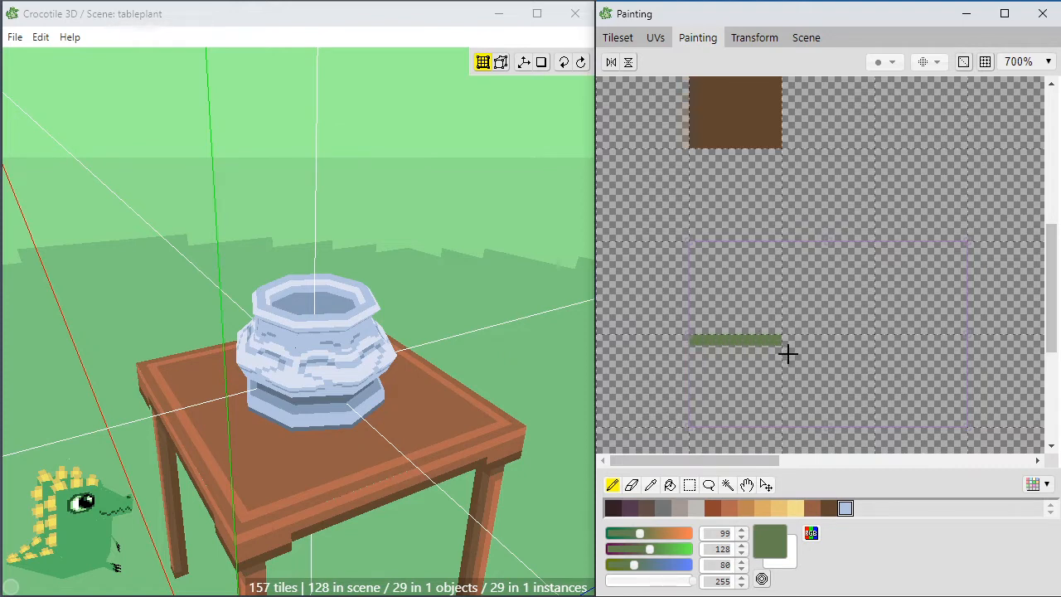
{"action": "mouse_move", "coordinate": [778, 330]}
{"action": "left_mouse_down"}
{"action": "mouse_move", "coordinate": [689, 327]}
{"action": "mouse_move", "coordinate": [775, 320]}
{"action": "mouse_move", "coordinate": [678, 322]}
{"action": "mouse_move", "coordinate": [749, 343]}
{"action": "left_mouse_up"}
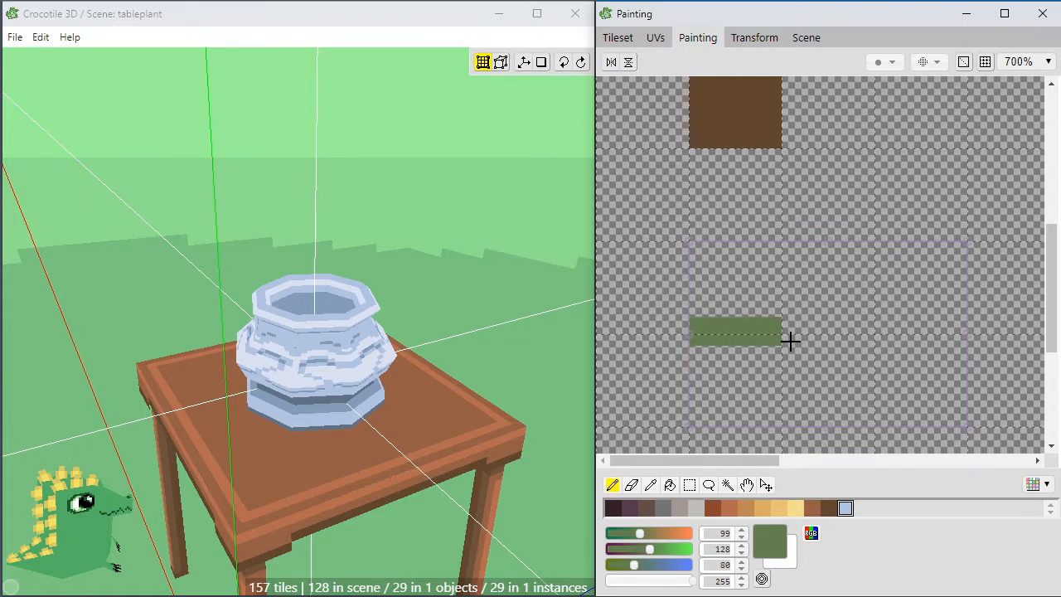
{"action": "left_click_drag", "start_coordinate": [778, 348], "coordinate": [680, 346]}
Mix dark green 66, 95, 60 and shade the lower edge of the green band with it.
{"action": "mouse_move", "coordinate": [650, 549]}
{"action": "left_mouse_down"}
{"action": "mouse_move", "coordinate": [635, 550]}
{"action": "mouse_move", "coordinate": [624, 533]}
{"action": "mouse_move", "coordinate": [625, 566]}
{"action": "mouse_move", "coordinate": [636, 550]}
{"action": "mouse_move", "coordinate": [630, 567]}
{"action": "mouse_move", "coordinate": [631, 537]}
{"action": "mouse_move", "coordinate": [625, 566]}
{"action": "left_mouse_up"}
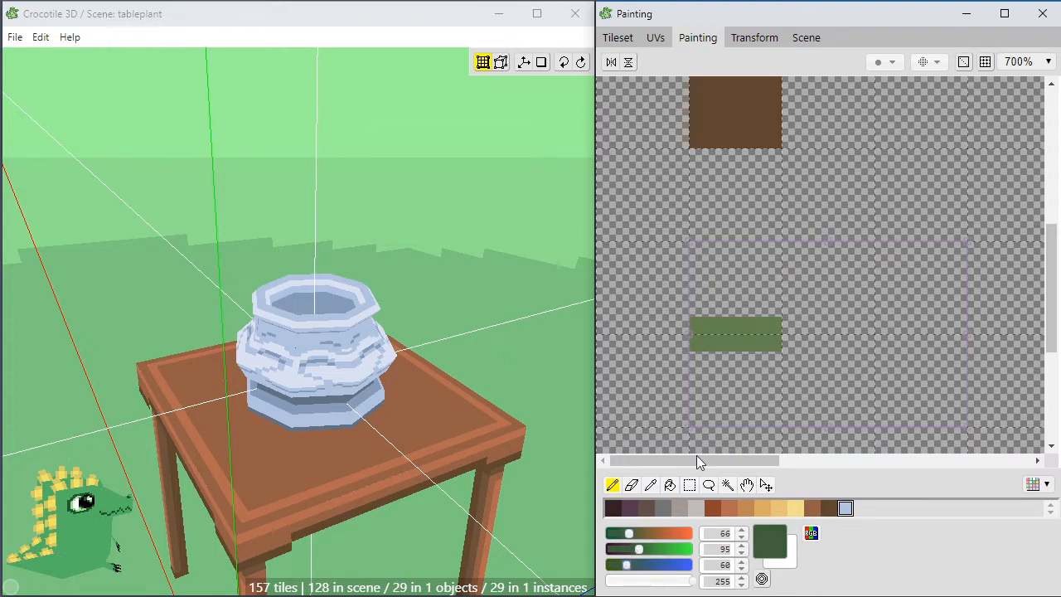
{"action": "left_click_drag", "start_coordinate": [694, 352], "coordinate": [776, 348]}
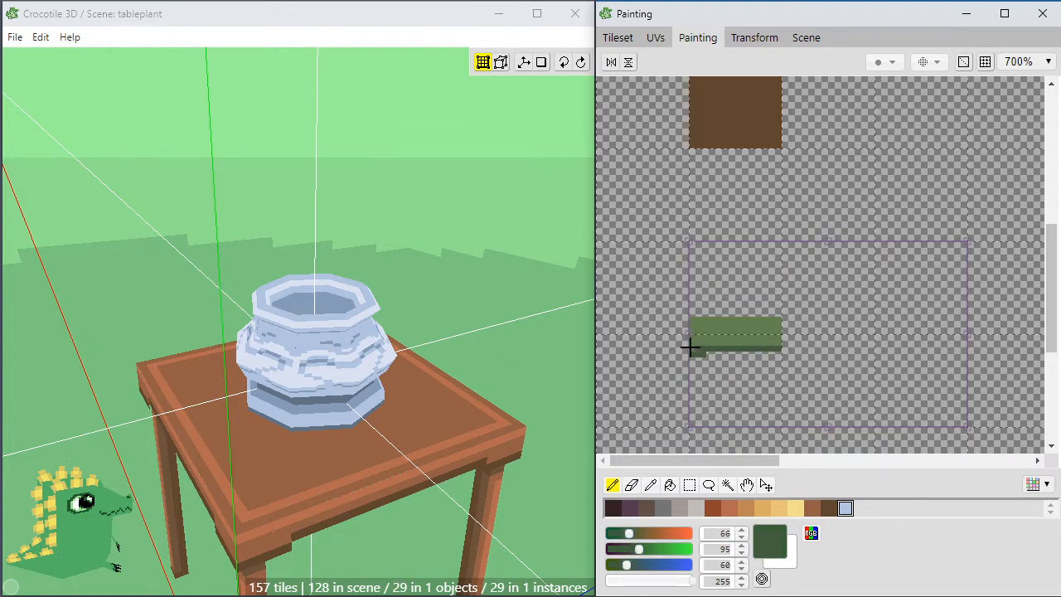
{"action": "left_click_drag", "start_coordinate": [691, 348], "coordinate": [799, 348]}
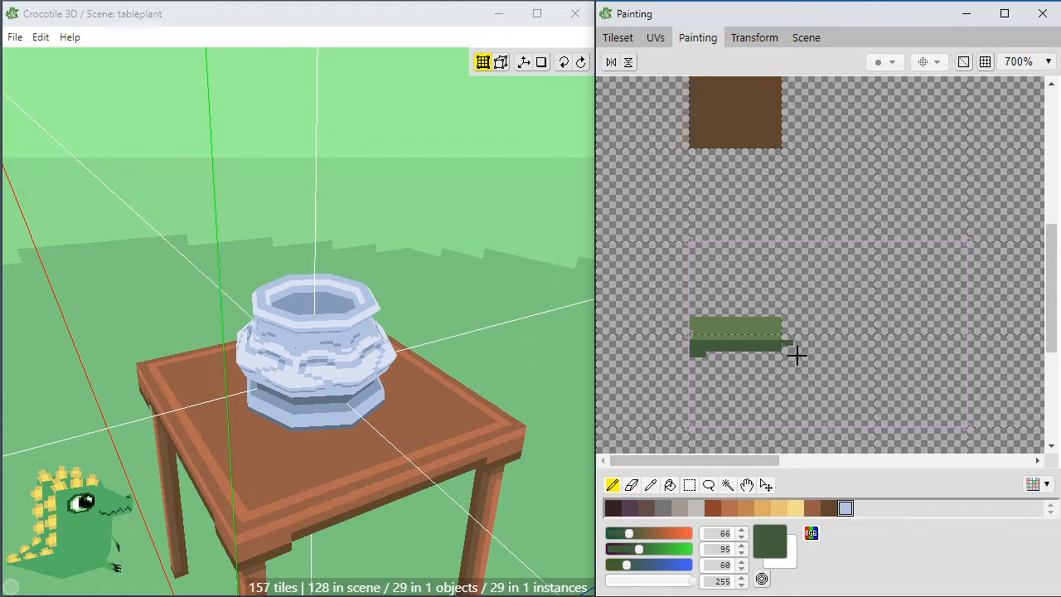
Paint two drooping green strands edged in dark green in the second tile column and extend the green band across all three tiles.
{"action": "mouse_move", "coordinate": [784, 348]}
{"action": "left_mouse_down"}
{"action": "mouse_move", "coordinate": [798, 364]}
{"action": "mouse_move", "coordinate": [802, 345]}
{"action": "mouse_move", "coordinate": [798, 362]}
{"action": "mouse_move", "coordinate": [823, 381]}
{"action": "mouse_move", "coordinate": [813, 360]}
{"action": "mouse_move", "coordinate": [829, 360]}
{"action": "mouse_move", "coordinate": [836, 374]}
{"action": "mouse_move", "coordinate": [825, 344]}
{"action": "mouse_move", "coordinate": [835, 342]}
{"action": "left_mouse_up"}
{"action": "left_click", "coordinate": [776, 331], "text": "alt"}
{"action": "left_click", "coordinate": [808, 351], "text": "alt"}
{"action": "left_click", "coordinate": [820, 355], "text": "alt"}
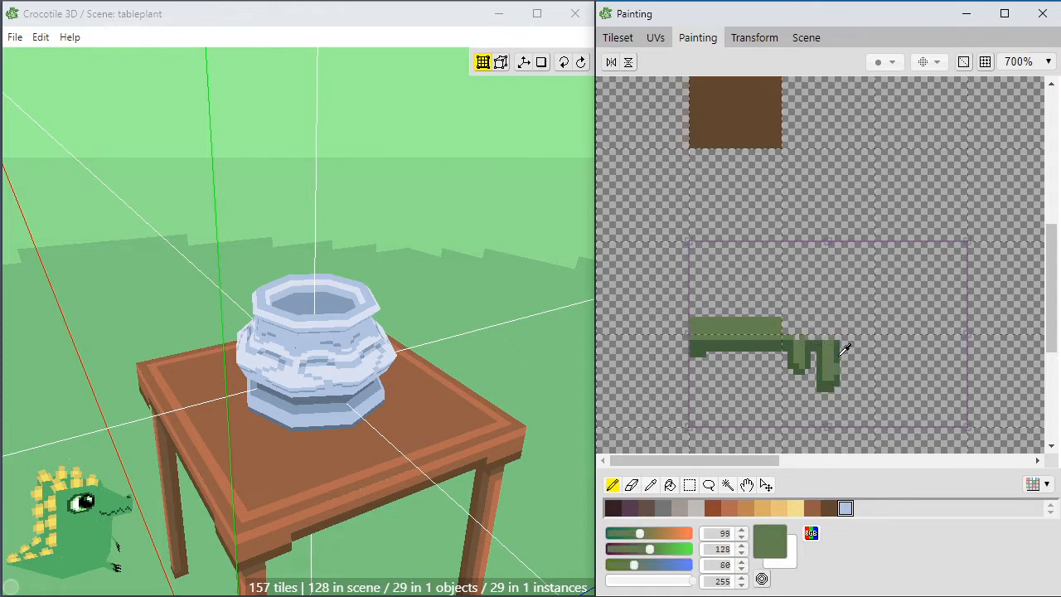
{"action": "left_click", "coordinate": [832, 372], "text": "alt"}
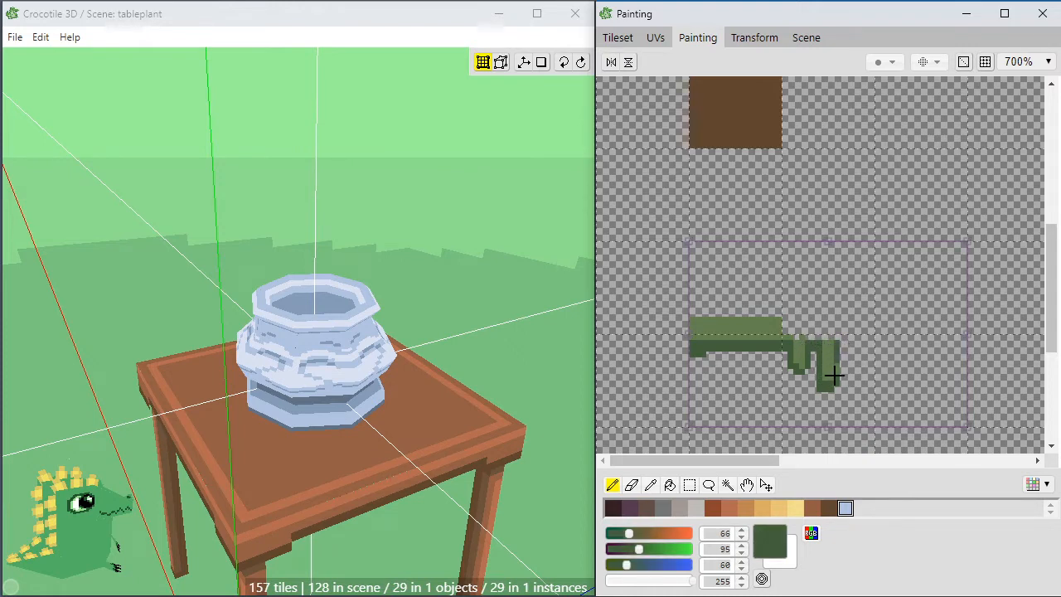
{"action": "left_click", "coordinate": [771, 333], "text": "alt"}
{"action": "mouse_move", "coordinate": [858, 336]}
{"action": "left_mouse_down"}
{"action": "mouse_move", "coordinate": [782, 327]}
{"action": "mouse_move", "coordinate": [971, 315]}
{"action": "mouse_move", "coordinate": [874, 332]}
{"action": "mouse_move", "coordinate": [971, 325]}
{"action": "mouse_move", "coordinate": [950, 335]}
{"action": "left_mouse_up"}
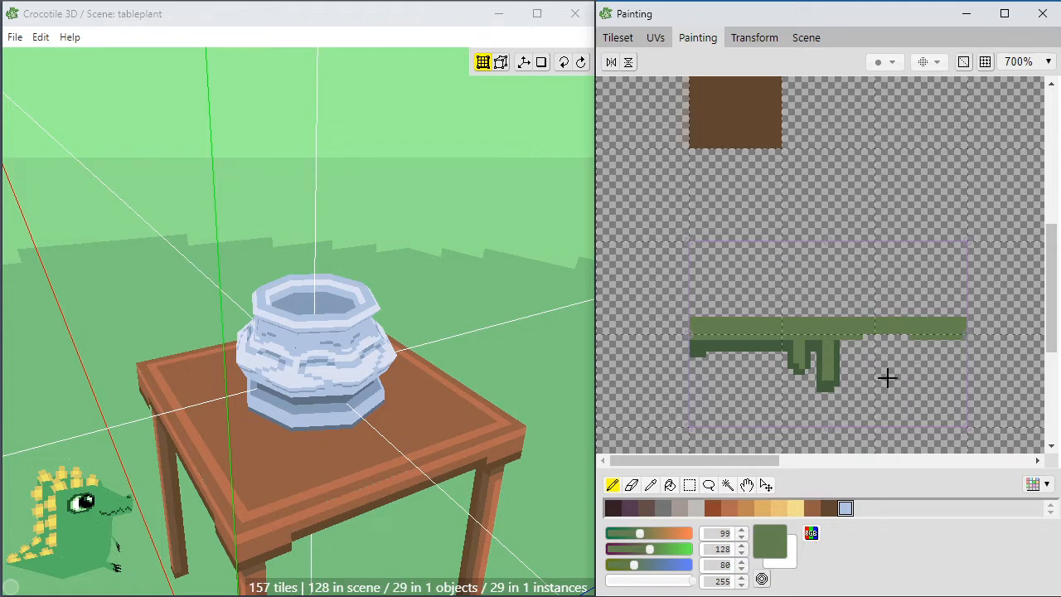
Paint a third, longer drooping strand beside the other two, with a dark green 66, 95, 60 outline and a 99, 128, 80 green center.
{"action": "left_click", "coordinate": [839, 348], "text": "alt"}
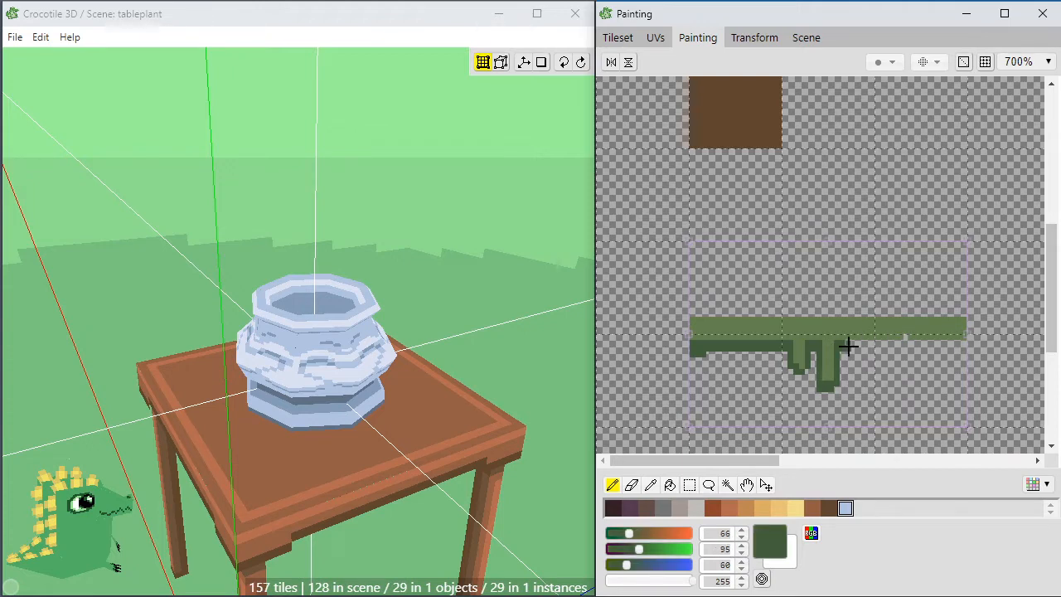
{"action": "mouse_move", "coordinate": [848, 347]}
{"action": "left_mouse_down"}
{"action": "mouse_move", "coordinate": [856, 399]}
{"action": "mouse_move", "coordinate": [854, 348]}
{"action": "mouse_move", "coordinate": [865, 379]}
{"action": "mouse_move", "coordinate": [860, 406]}
{"action": "left_mouse_up"}
{"action": "left_click", "coordinate": [856, 406]}
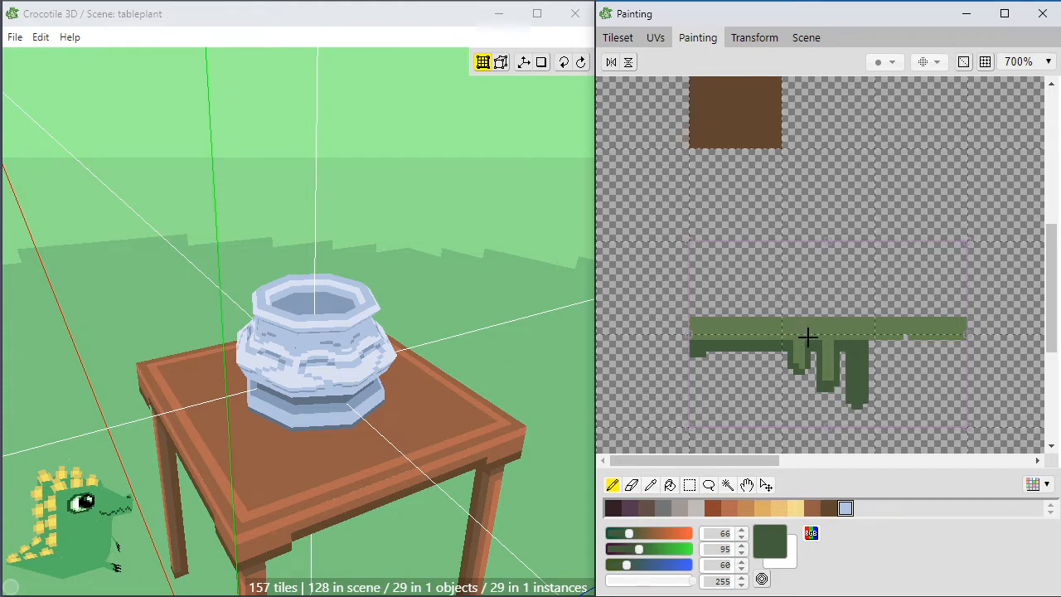
{"action": "left_click", "coordinate": [860, 319], "text": "alt"}
{"action": "mouse_move", "coordinate": [853, 351]}
{"action": "left_mouse_down"}
{"action": "mouse_move", "coordinate": [856, 398]}
{"action": "mouse_move", "coordinate": [860, 346]}
{"action": "mouse_move", "coordinate": [828, 384]}
{"action": "left_mouse_up"}
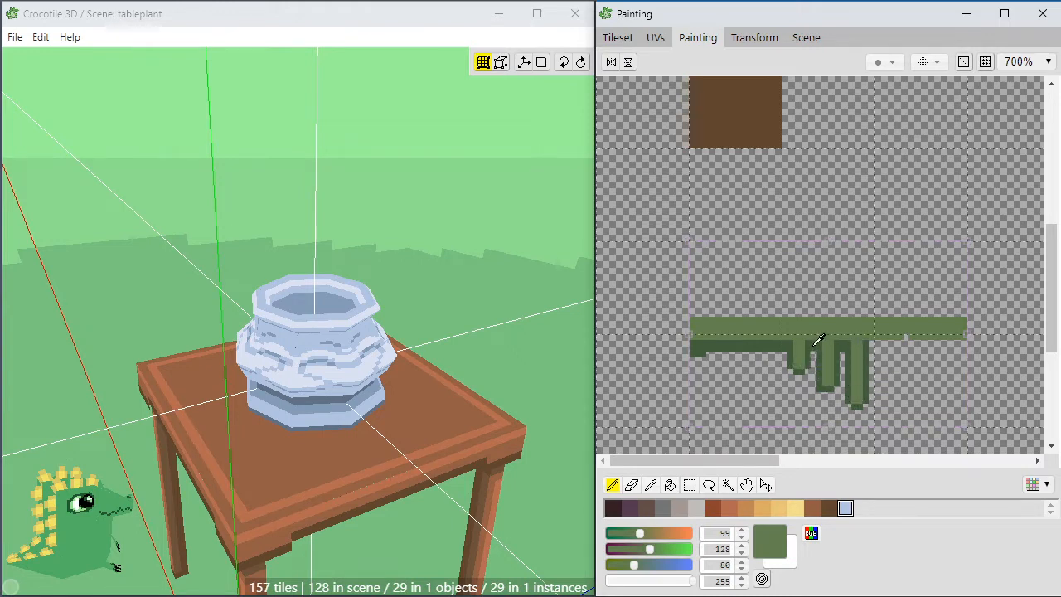
{"action": "left_click", "coordinate": [815, 339], "text": "alt"}
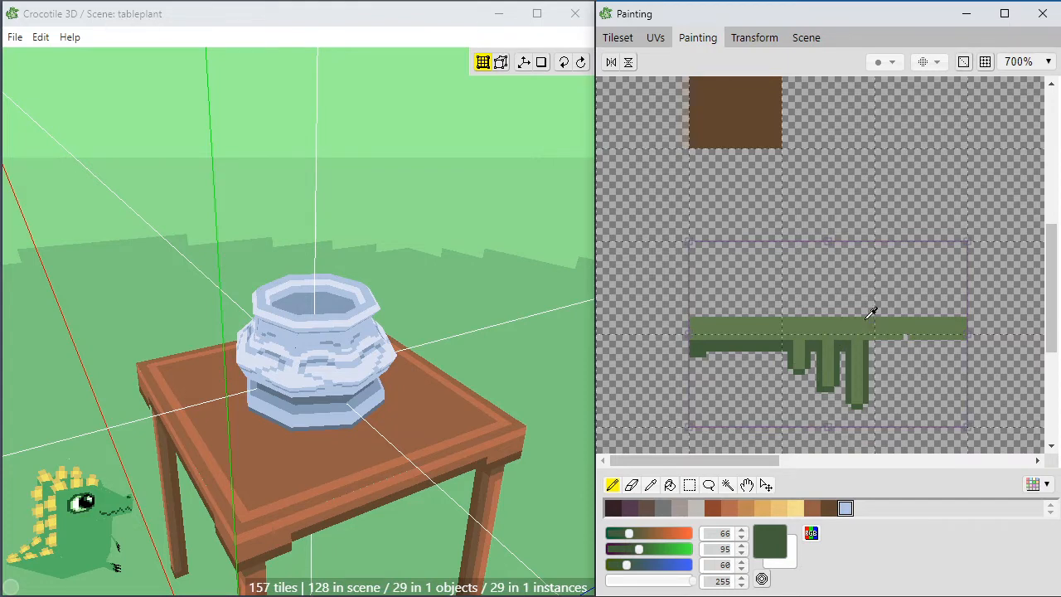
{"action": "left_click", "coordinate": [863, 327], "text": "alt"}
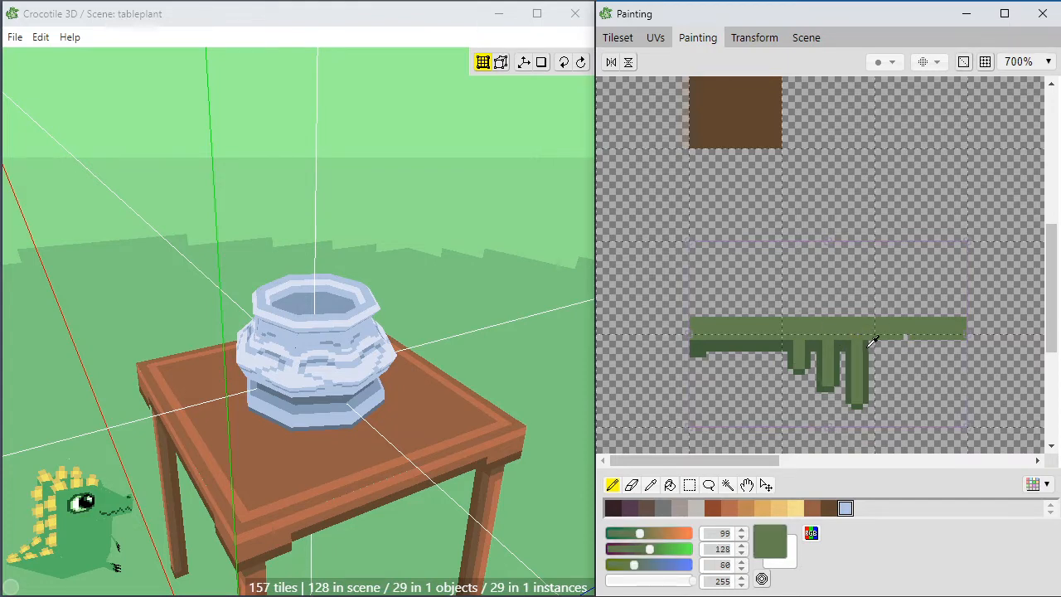
Paint two long drooping strands in the third tile column with a 66, 95, 60 outline and 99, 128, 80 centers.
{"action": "left_click", "coordinate": [867, 349], "text": "alt"}
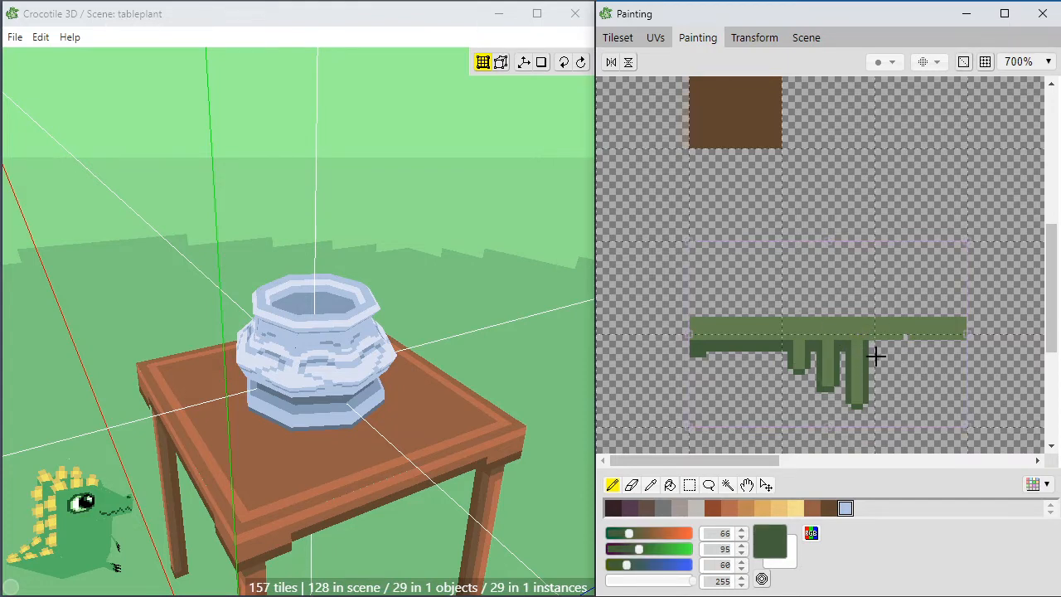
{"action": "mouse_move", "coordinate": [876, 346]}
{"action": "left_mouse_down"}
{"action": "mouse_move", "coordinate": [879, 396]}
{"action": "mouse_move", "coordinate": [884, 379]}
{"action": "mouse_move", "coordinate": [966, 344]}
{"action": "mouse_move", "coordinate": [895, 343]}
{"action": "mouse_move", "coordinate": [952, 349]}
{"action": "mouse_move", "coordinate": [891, 391]}
{"action": "mouse_move", "coordinate": [886, 408]}
{"action": "mouse_move", "coordinate": [893, 340]}
{"action": "mouse_move", "coordinate": [882, 395]}
{"action": "mouse_move", "coordinate": [896, 403]}
{"action": "mouse_move", "coordinate": [884, 414]}
{"action": "mouse_move", "coordinate": [898, 346]}
{"action": "mouse_move", "coordinate": [907, 419]}
{"action": "mouse_move", "coordinate": [921, 405]}
{"action": "mouse_move", "coordinate": [913, 354]}
{"action": "mouse_move", "coordinate": [920, 410]}
{"action": "left_mouse_up"}
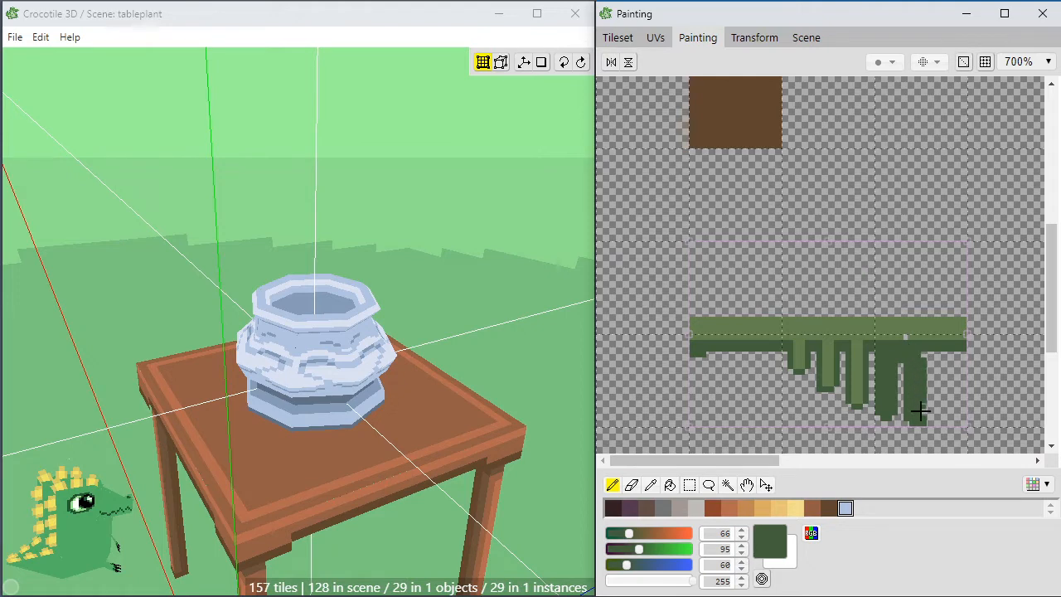
{"action": "left_click", "coordinate": [916, 328], "text": "alt"}
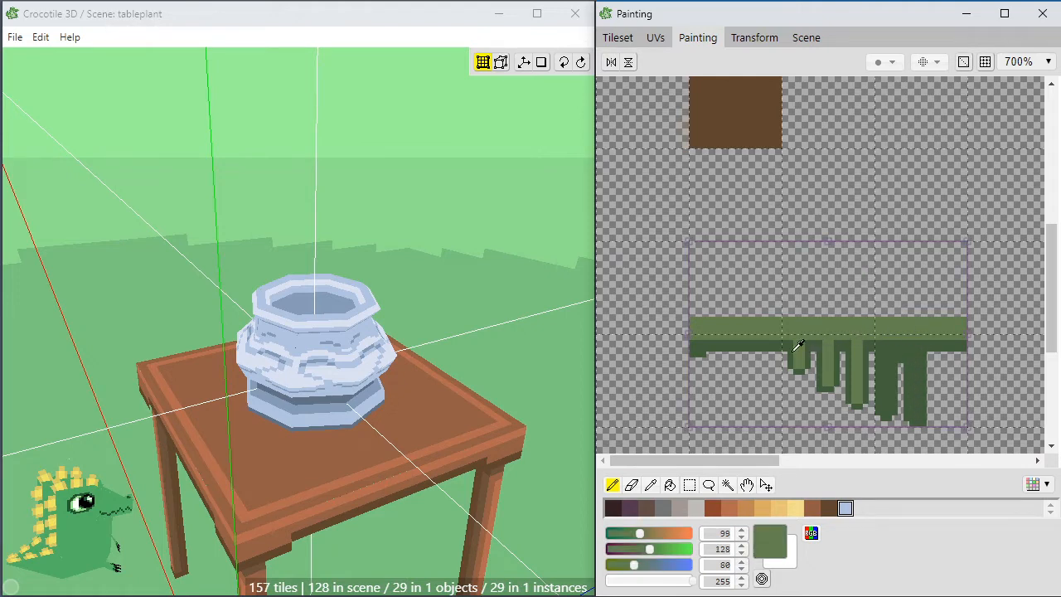
{"action": "left_click", "coordinate": [829, 358], "text": "alt"}
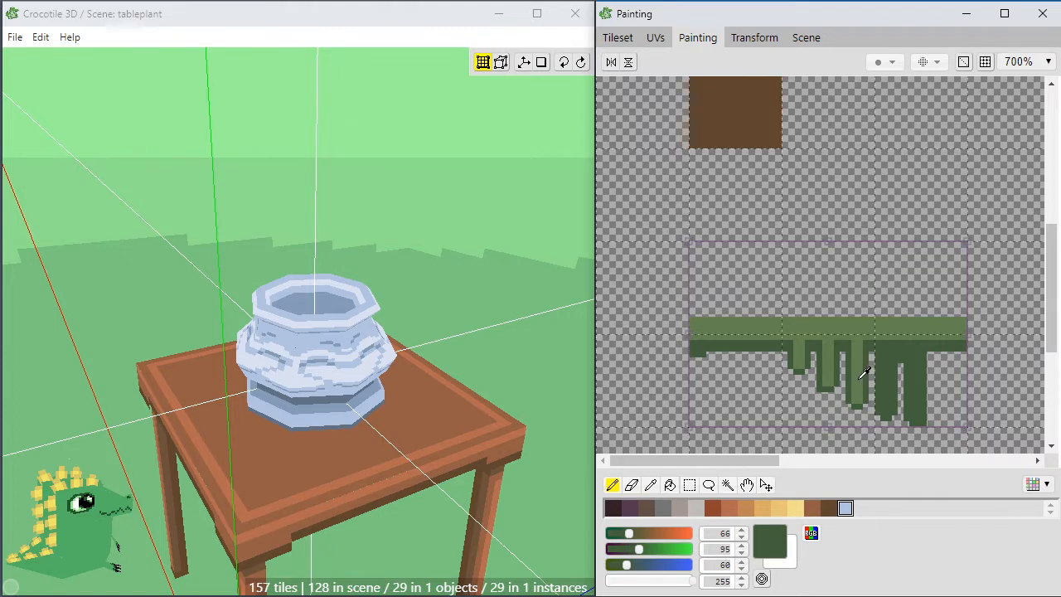
{"action": "left_click", "coordinate": [859, 375], "text": "alt"}
{"action": "mouse_move", "coordinate": [884, 410]}
{"action": "left_mouse_down"}
{"action": "mouse_move", "coordinate": [886, 340]}
{"action": "mouse_move", "coordinate": [882, 359]}
{"action": "mouse_move", "coordinate": [912, 372]}
{"action": "mouse_move", "coordinate": [912, 406]}
{"action": "mouse_move", "coordinate": [917, 348]}
{"action": "mouse_move", "coordinate": [901, 351]}
{"action": "mouse_move", "coordinate": [921, 342]}
{"action": "left_mouse_up"}
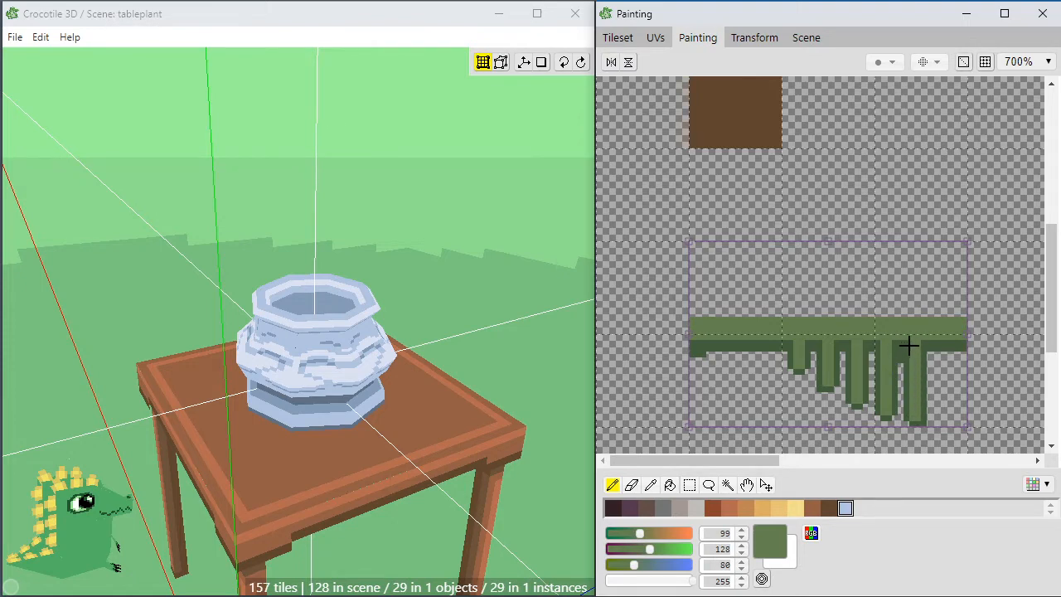
Mix a muted olive 107, 111, 86 and streak it along the band's edges and the centers of the longer strands.
{"action": "key", "text": "e"}
{"action": "left_click", "coordinate": [897, 344], "text": "alt"}
{"action": "left_click", "coordinate": [897, 325], "text": "alt"}
{"action": "mouse_move", "coordinate": [639, 535]}
{"action": "left_mouse_down"}
{"action": "mouse_move", "coordinate": [637, 564]}
{"action": "mouse_move", "coordinate": [643, 533]}
{"action": "left_mouse_up"}
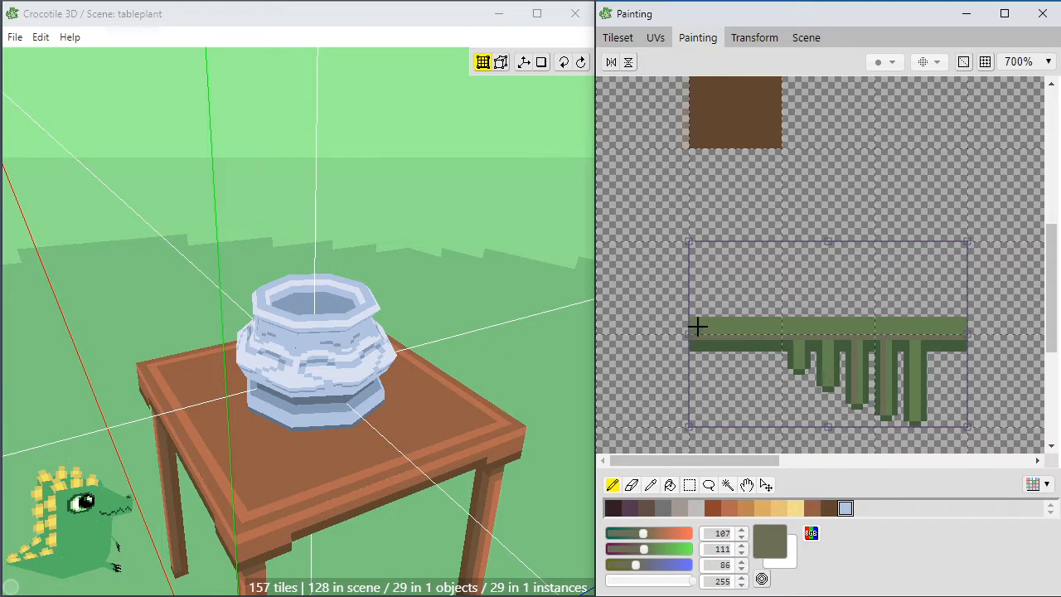
Mix light green 128, 162, 109 and paint a highlight line along the full length of the horizontal band.
{"action": "left_click", "coordinate": [927, 326], "text": "alt"}
{"action": "left_click", "coordinate": [658, 549]}
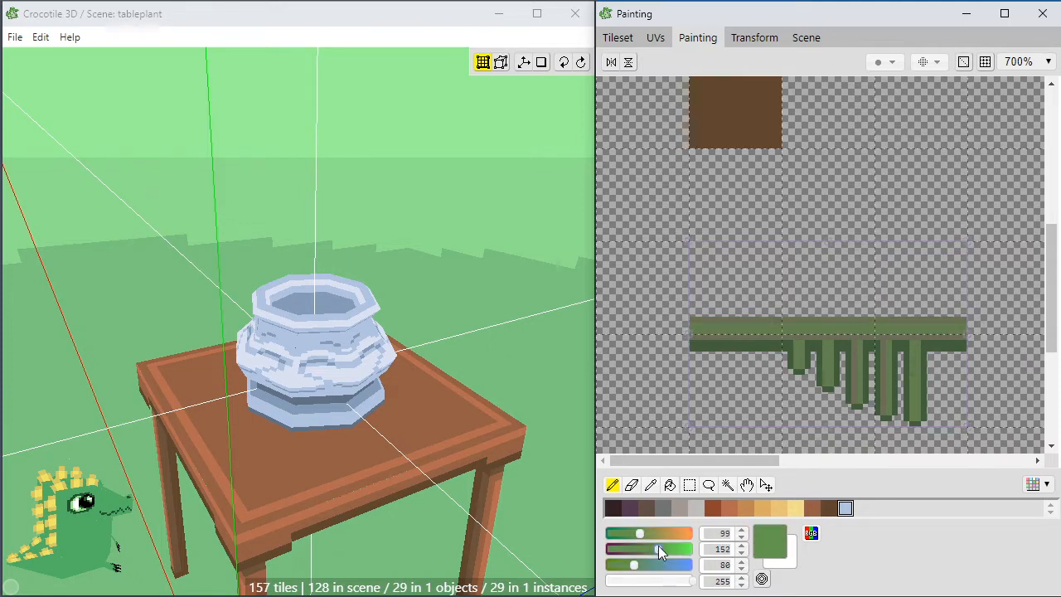
{"action": "left_click", "coordinate": [649, 533]}
{"action": "left_click", "coordinate": [644, 565]}
{"action": "left_click_drag", "start_coordinate": [644, 565], "coordinate": [663, 551]}
{"action": "left_click", "coordinate": [660, 549]}
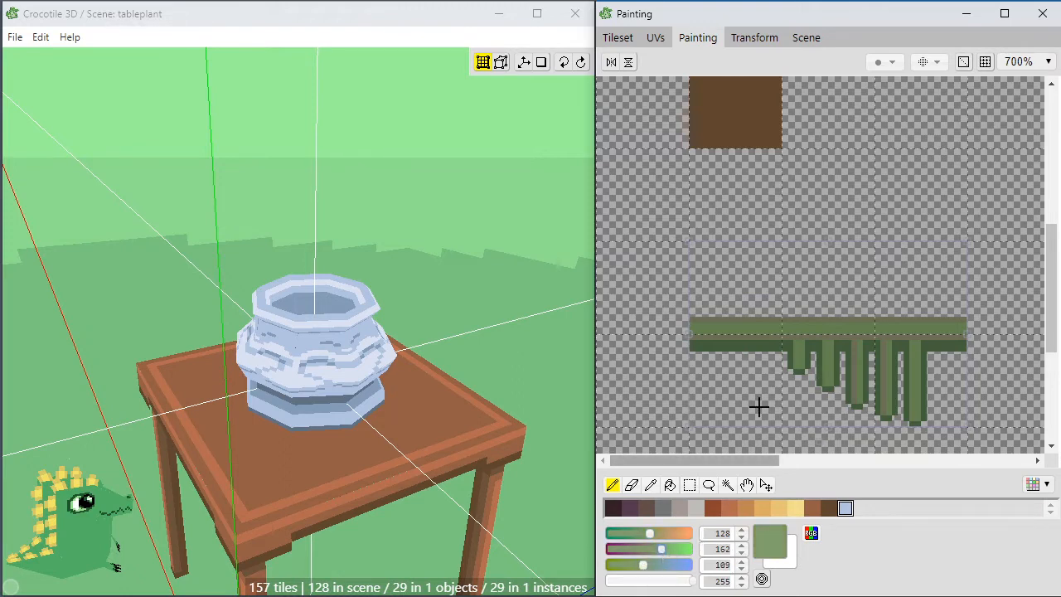
{"action": "left_click_drag", "start_coordinate": [693, 324], "coordinate": [1020, 324]}
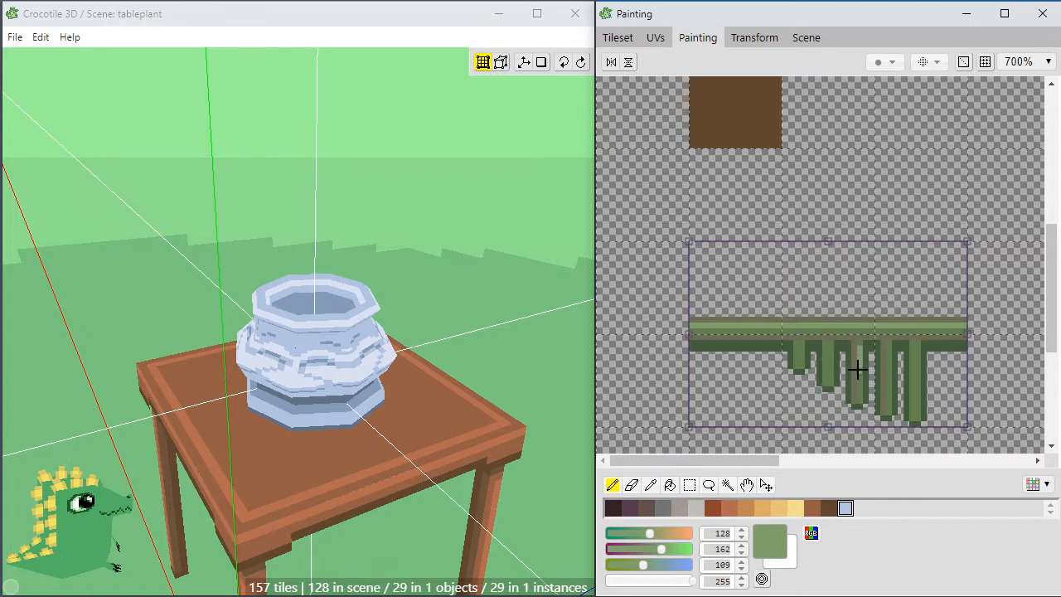
Shade the third and fourth strands with 128, 162, 109 upper parts, 99, 128, 80 middles and olive 107, 111, 86 tips.
{"action": "left_click_drag", "start_coordinate": [885, 354], "coordinate": [888, 390]}
{"action": "left_click", "coordinate": [861, 372], "text": "alt"}
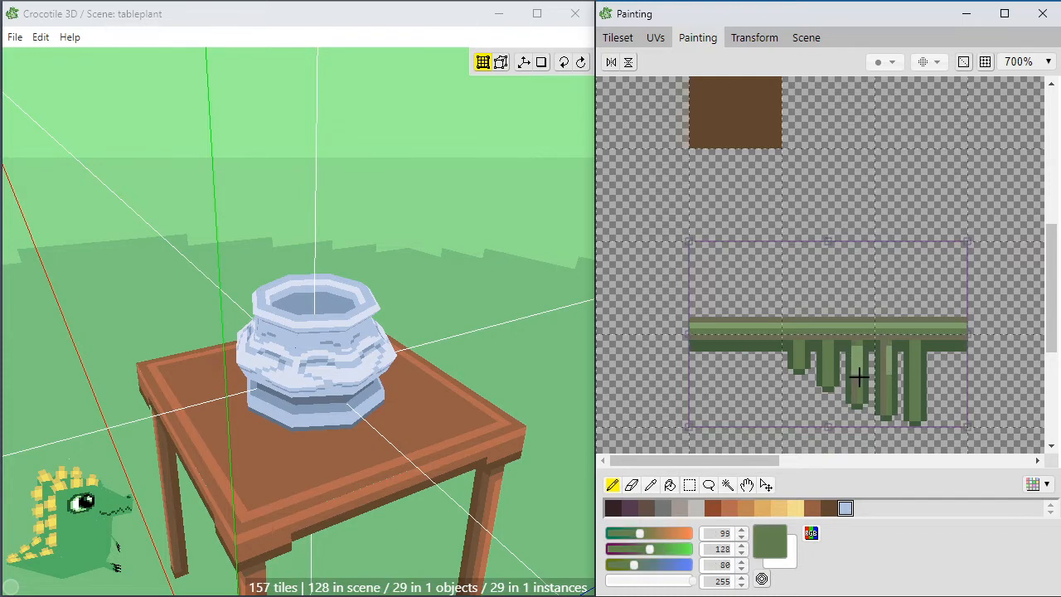
{"action": "left_click", "coordinate": [862, 383], "text": "alt"}
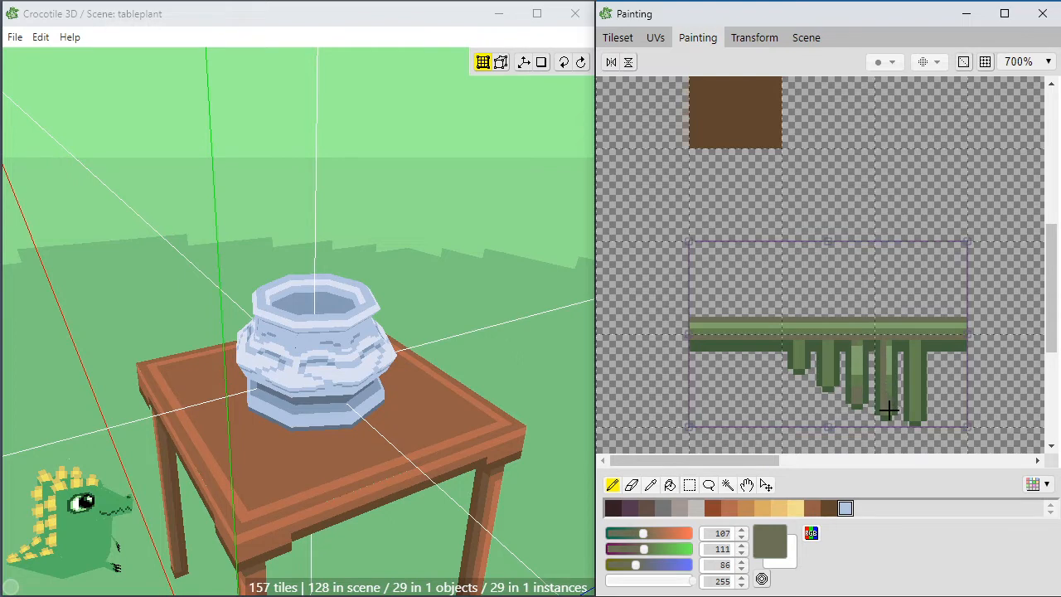
{"action": "left_click", "coordinate": [882, 368], "text": "alt"}
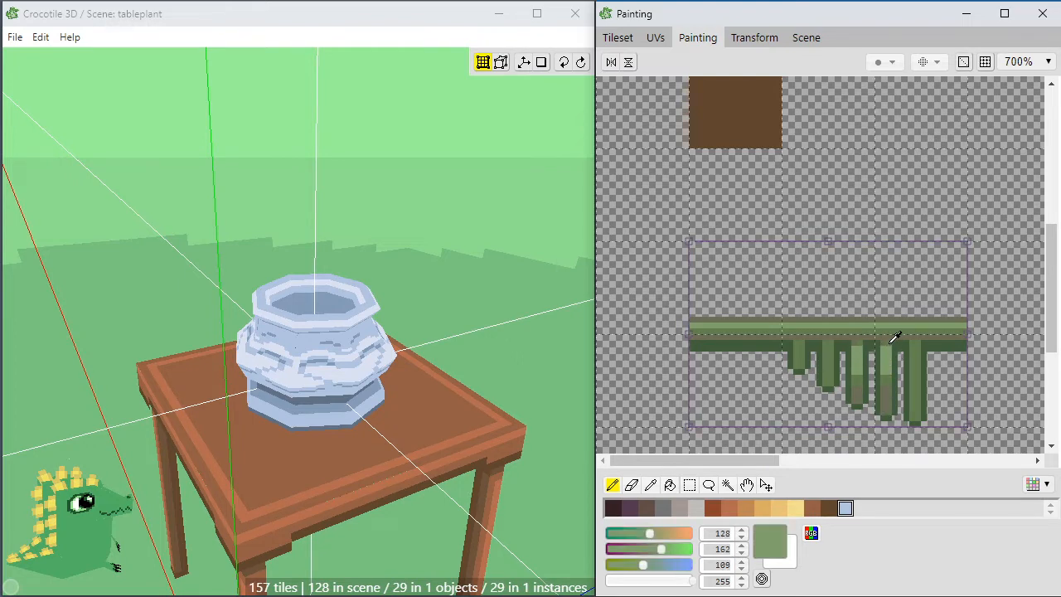
{"action": "left_click", "coordinate": [894, 338], "text": "alt"}
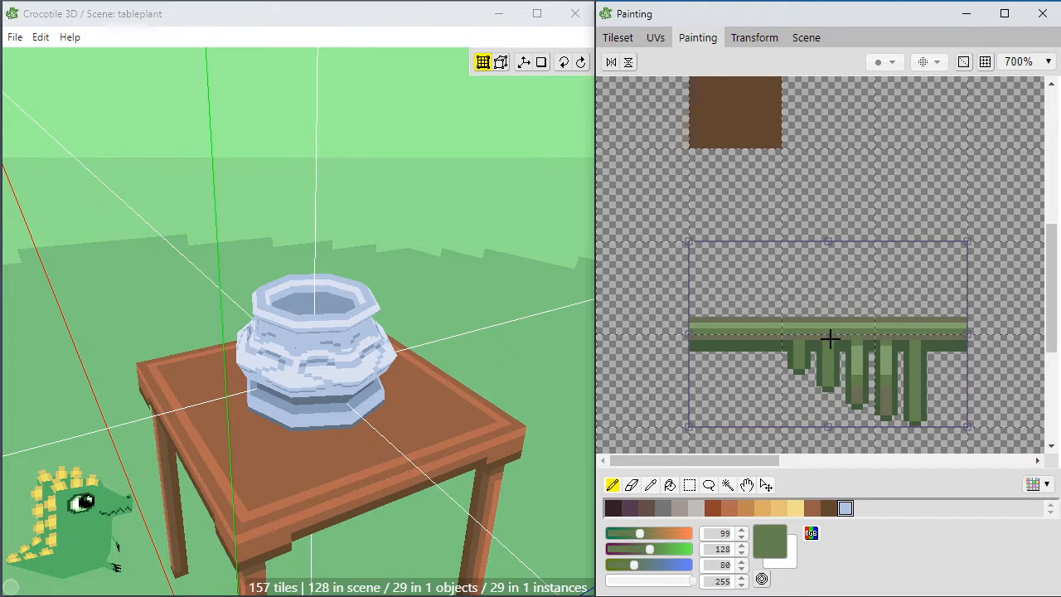
{"action": "left_click", "coordinate": [859, 341], "text": "alt"}
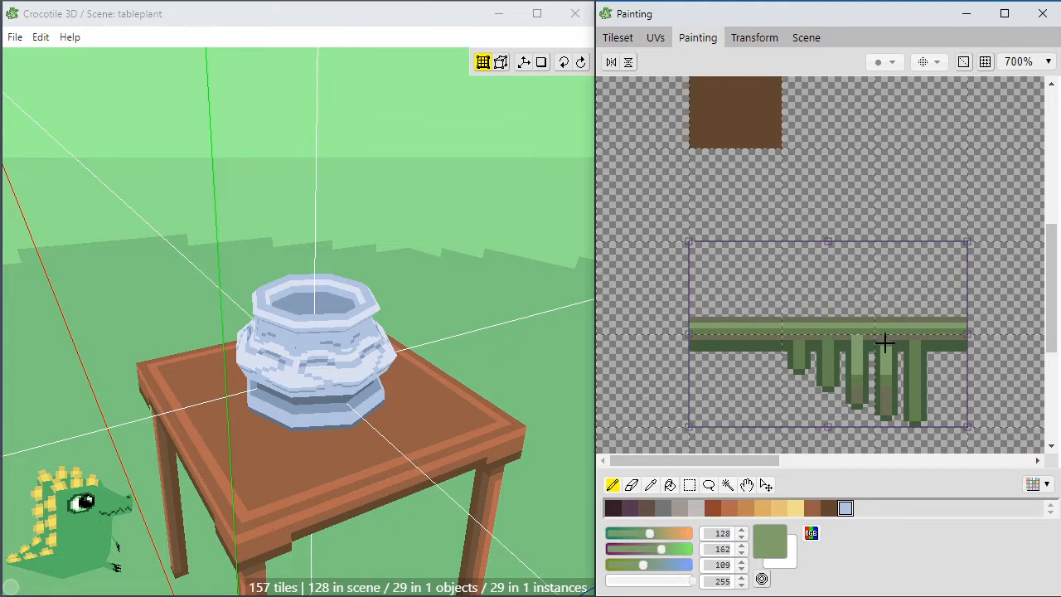
Shade the second strand with a light green 128, 162, 109 top, a 99, 128, 80 middle and an olive 107, 111, 86 tip.
{"action": "left_click_drag", "start_coordinate": [830, 336], "coordinate": [829, 374]}
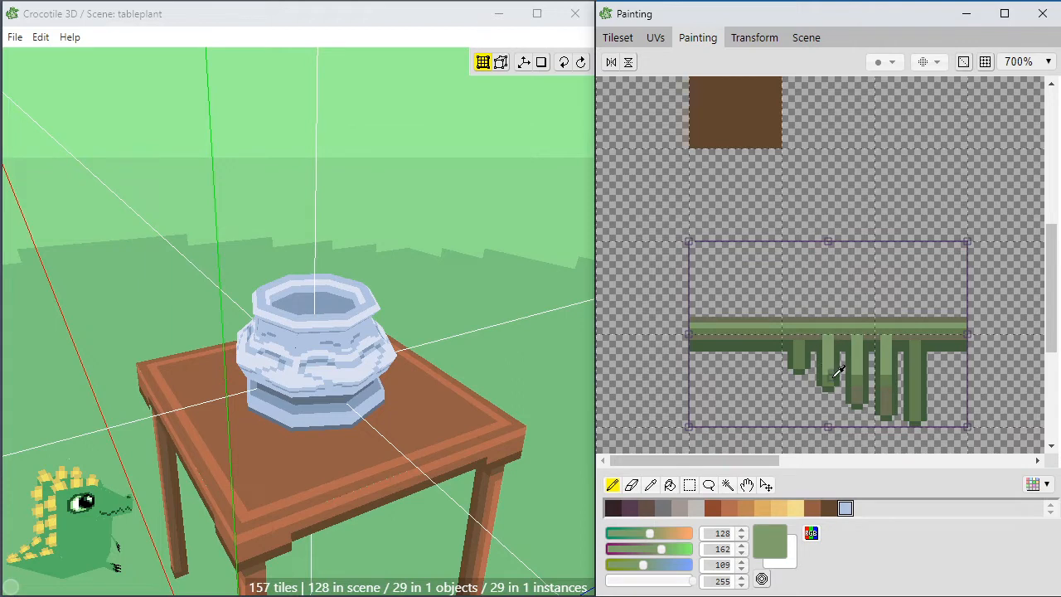
{"action": "left_click", "coordinate": [834, 370], "text": "alt"}
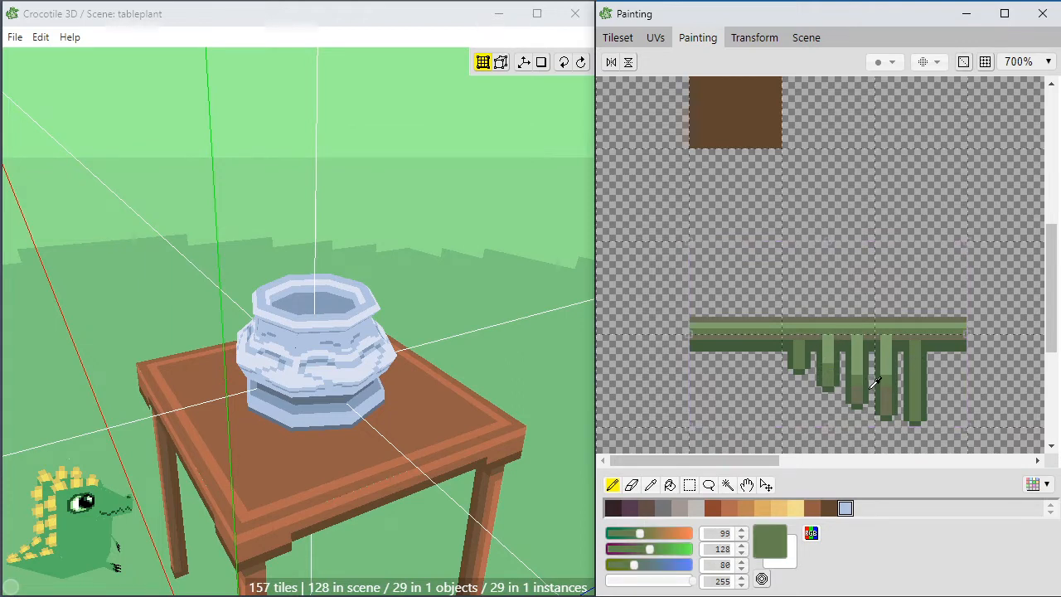
{"action": "left_click", "coordinate": [847, 386], "text": "alt"}
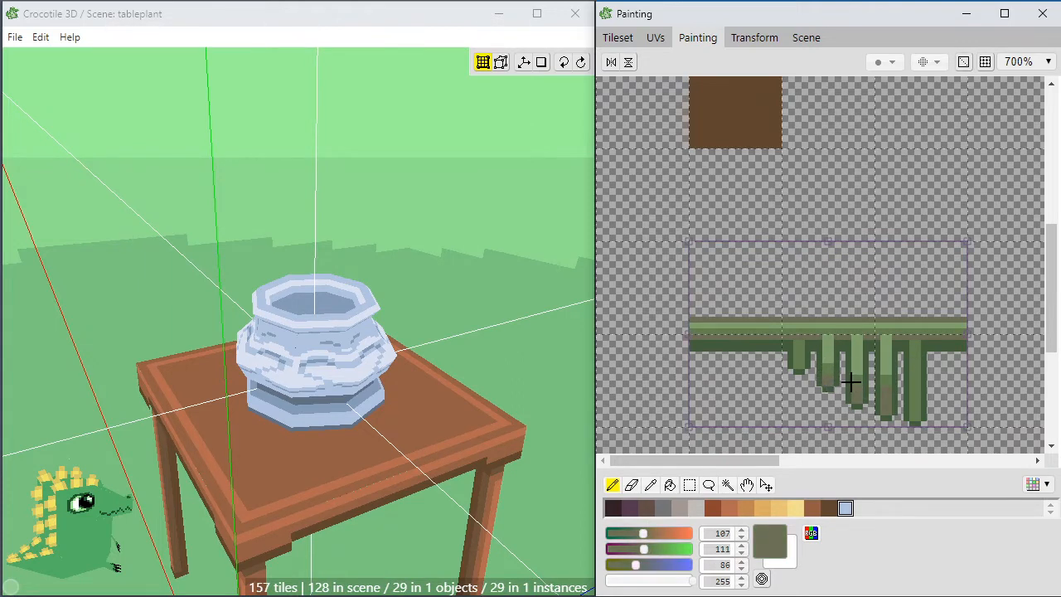
{"action": "left_click", "coordinate": [877, 381]}
{"action": "key", "text": "space"}
{"action": "left_click_drag", "start_coordinate": [840, 357], "coordinate": [831, 342]}
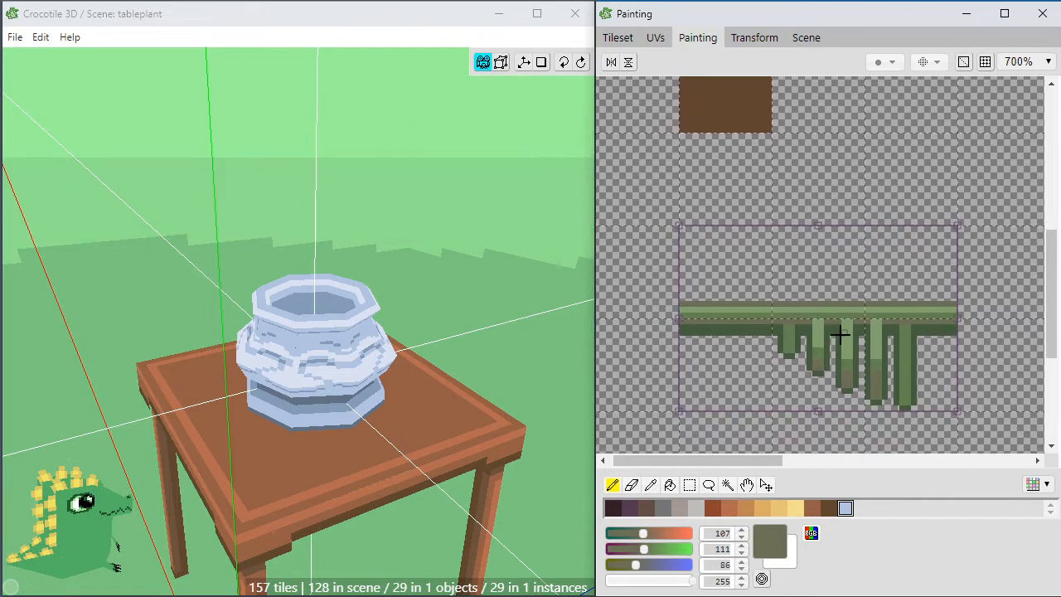
Highlight the shortest strand's top with light green 128, 162, 109 and shade its tip with olive 107, 111, 86.
{"action": "left_click", "coordinate": [850, 355], "text": "alt"}
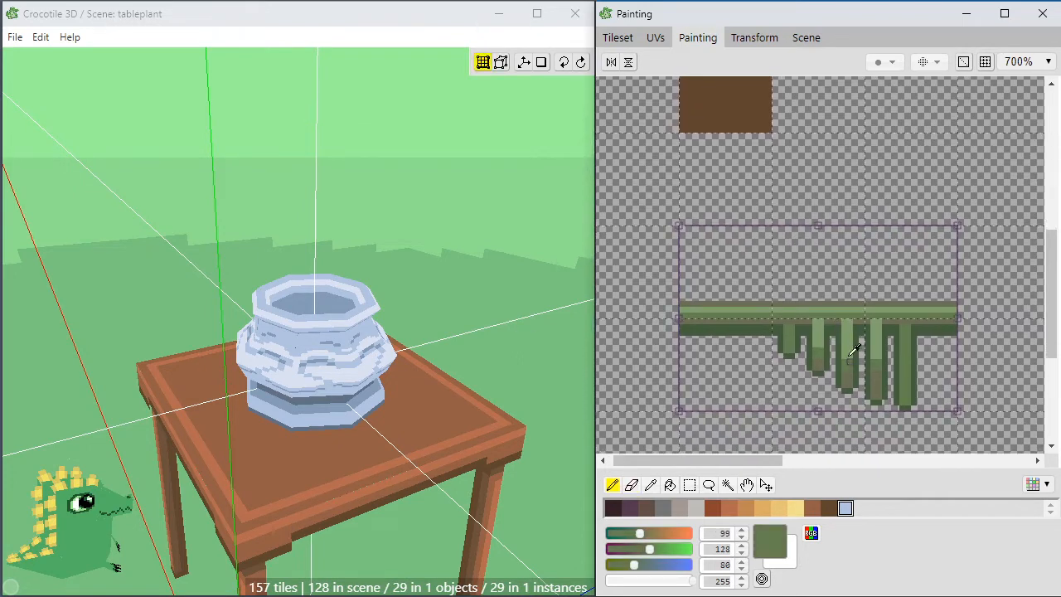
{"action": "left_click", "coordinate": [823, 333], "text": "alt"}
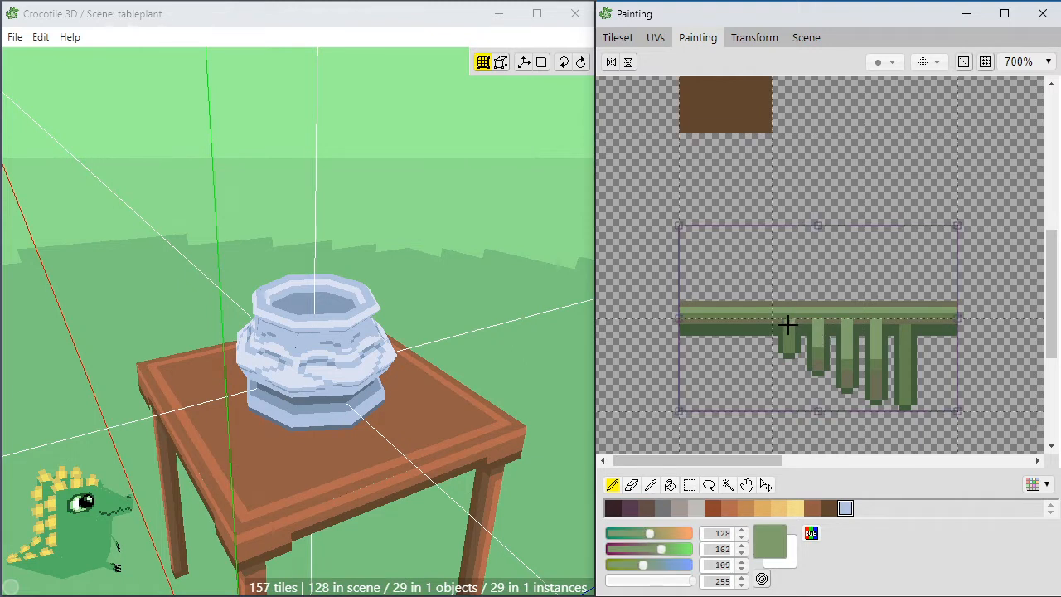
{"action": "left_click_drag", "start_coordinate": [792, 333], "coordinate": [787, 333]}
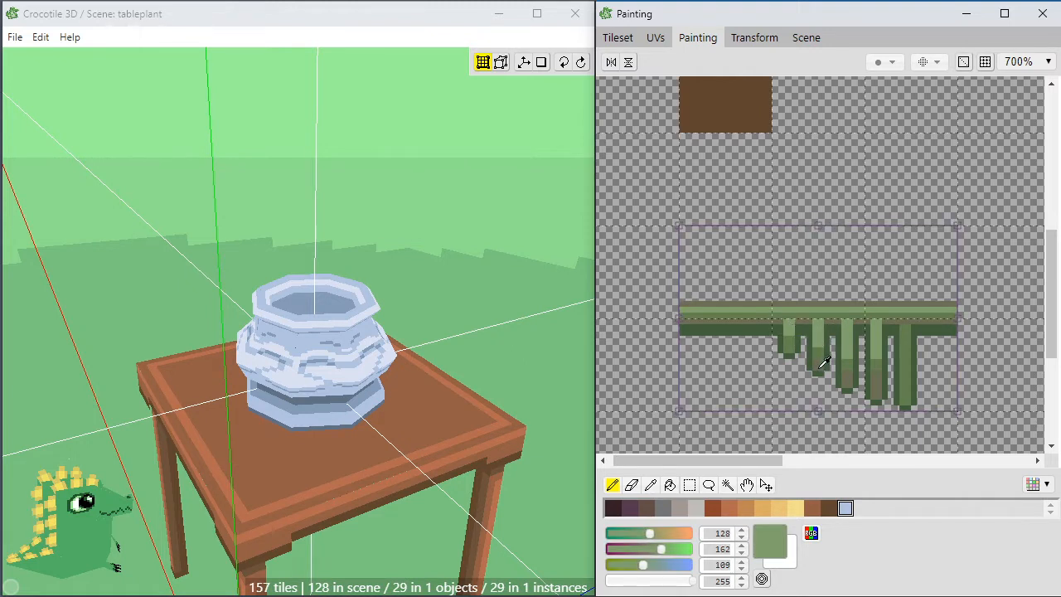
{"action": "left_click", "coordinate": [820, 366], "text": "alt"}
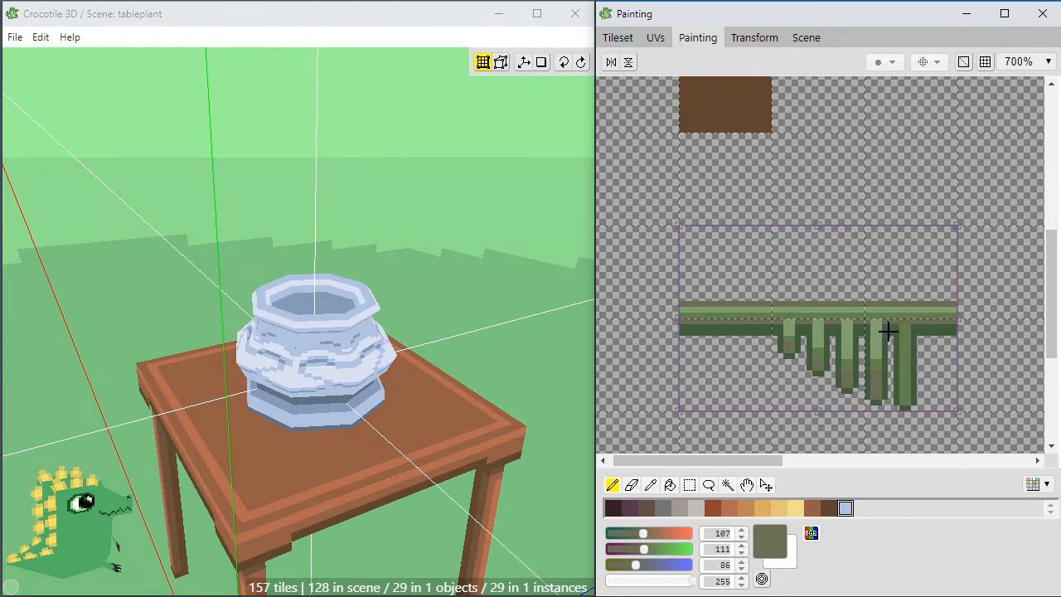
{"action": "key", "text": "space"}
{"action": "left_click_drag", "start_coordinate": [807, 360], "coordinate": [802, 354]}
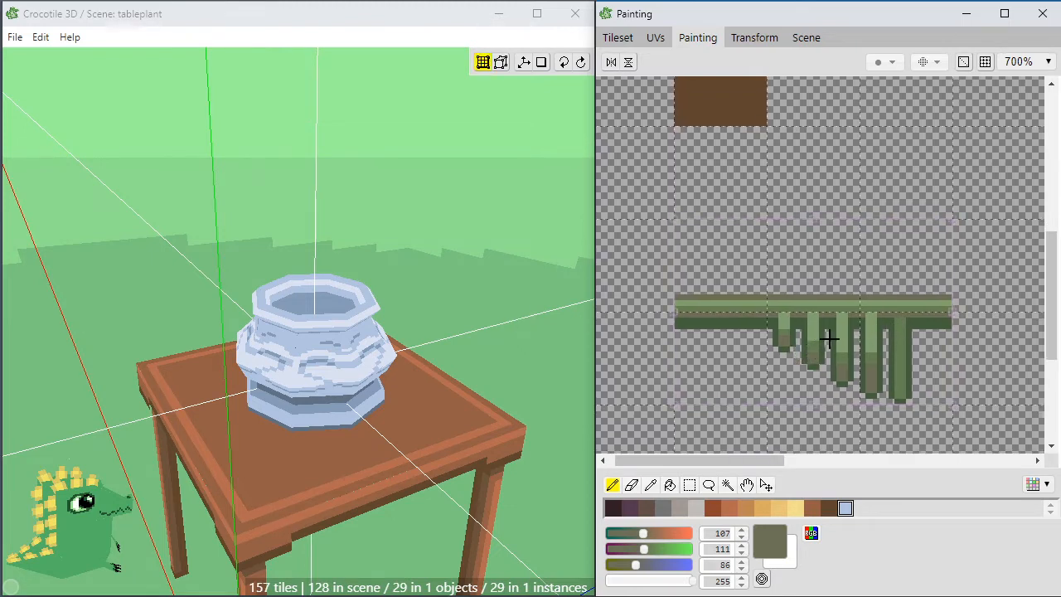
{"action": "right_click", "coordinate": [787, 332]}
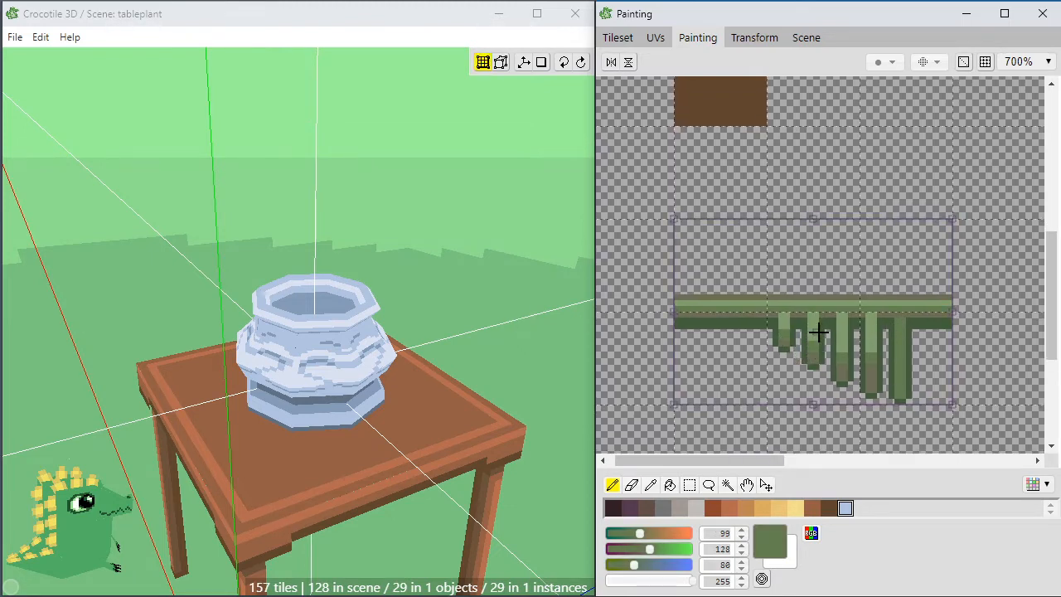
Shade the longest strand with an olive 107, 111, 86 tip and a light green 128, 162, 109 top, restoring its dark outline.
{"action": "left_click", "coordinate": [873, 370], "text": "alt"}
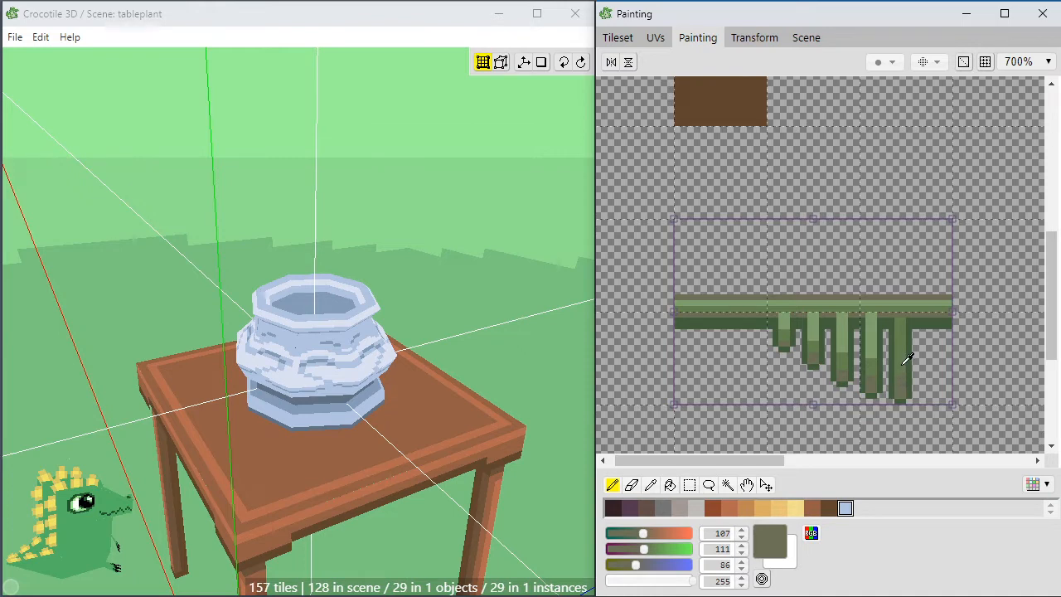
{"action": "left_click", "coordinate": [904, 362], "text": "alt"}
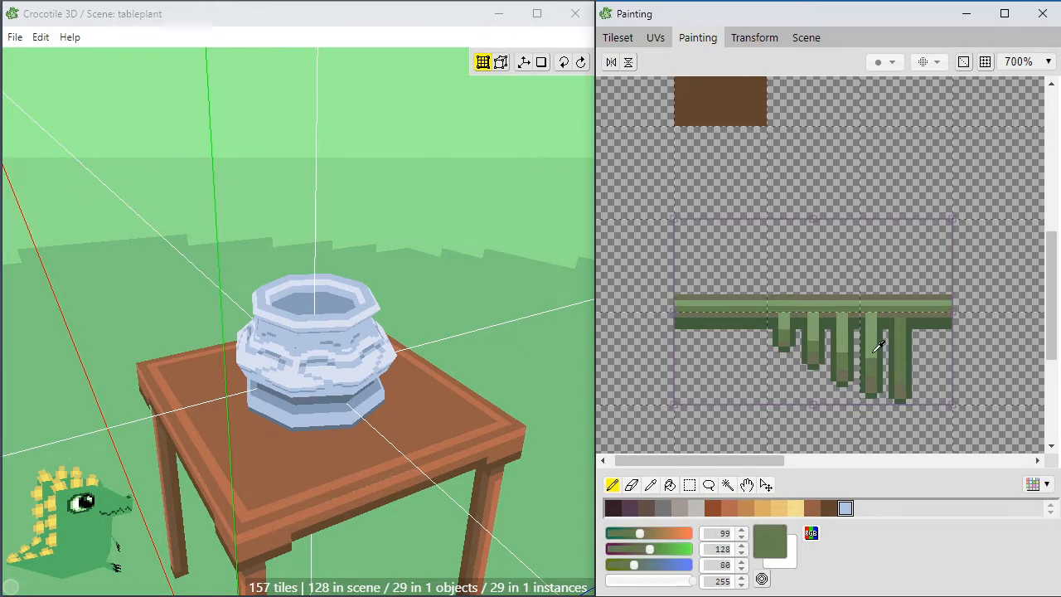
{"action": "left_click", "coordinate": [895, 352], "text": "alt"}
{"action": "left_click_drag", "start_coordinate": [902, 357], "coordinate": [901, 332]}
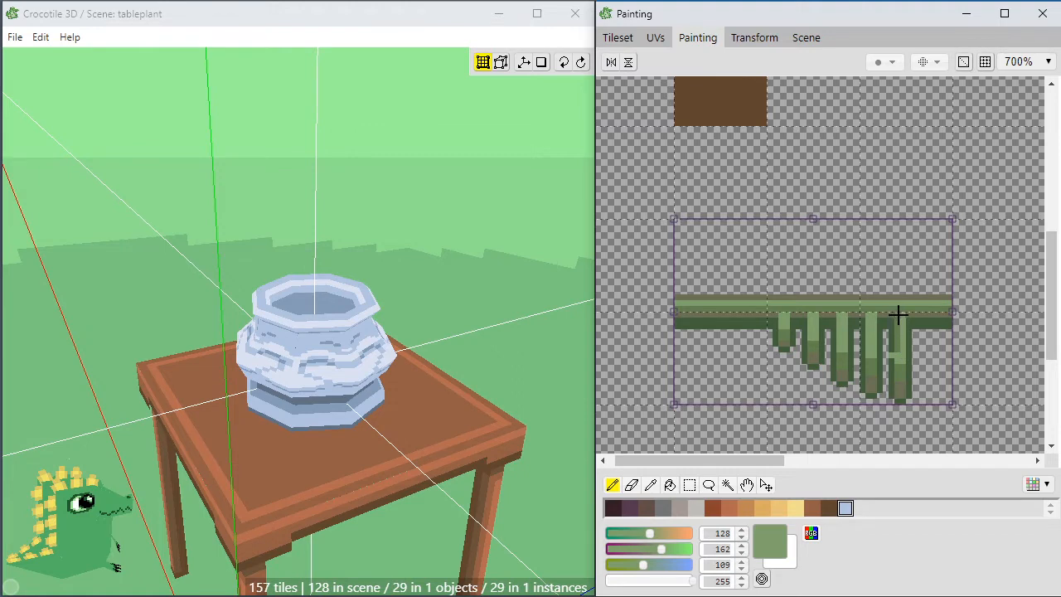
{"action": "left_click", "coordinate": [889, 355], "text": "alt"}
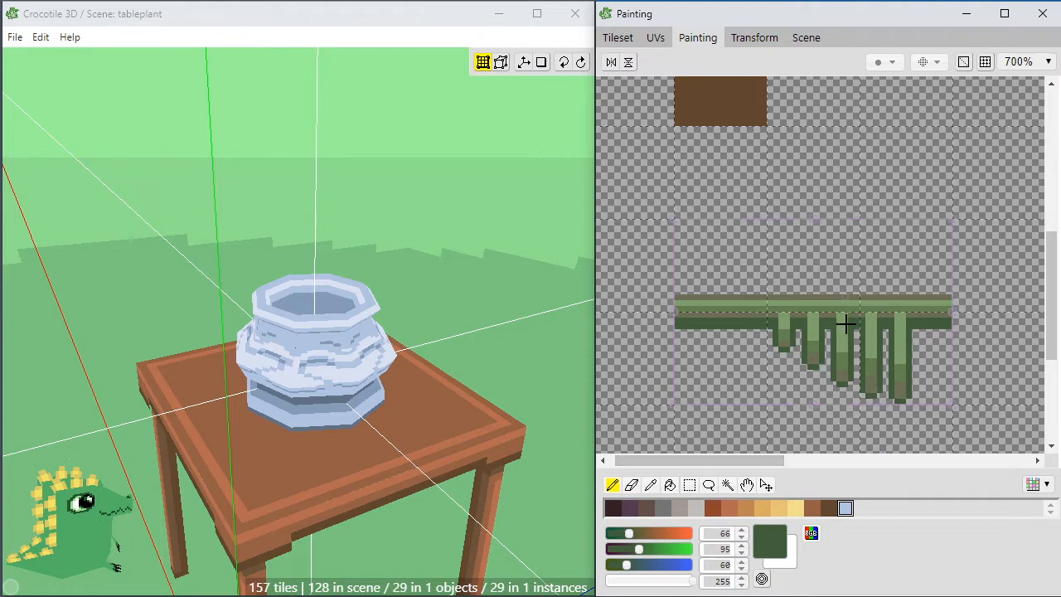
Touch up the color transitions on the third and fifth strands using the dark, mid, light green and olive already in the texture.
{"action": "left_click", "coordinate": [842, 361], "text": "alt"}
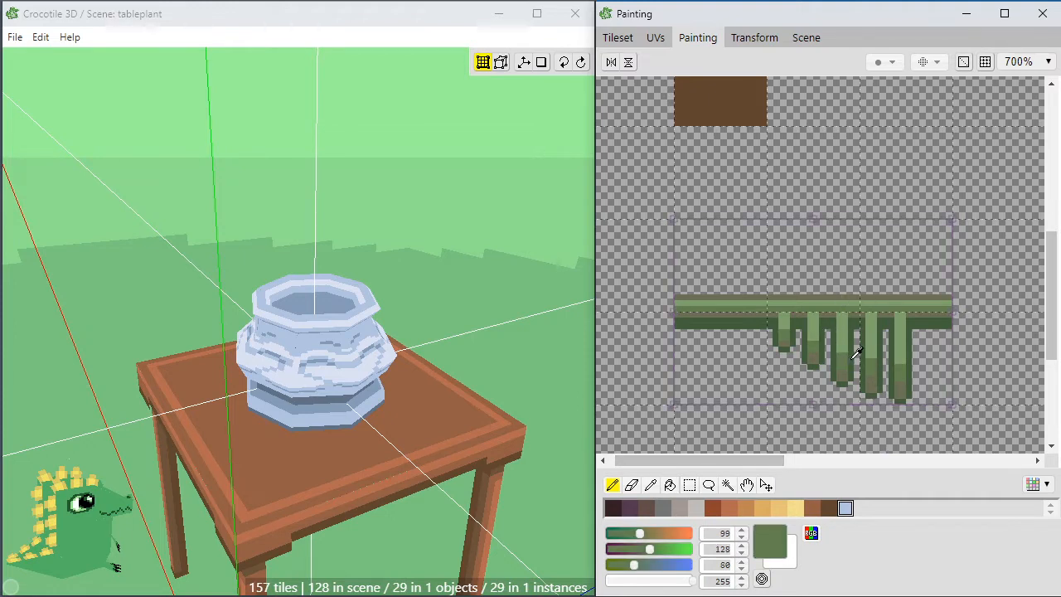
{"action": "left_click", "coordinate": [852, 359], "text": "alt"}
{"action": "left_click", "coordinate": [845, 358], "text": "alt"}
{"action": "left_click", "coordinate": [853, 352], "text": "alt"}
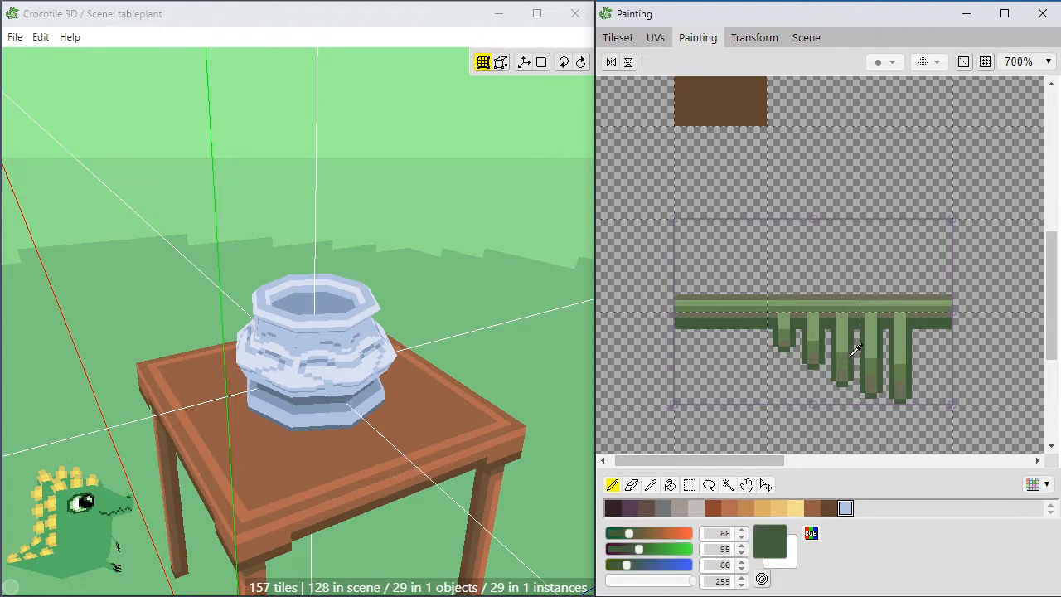
{"action": "left_click", "coordinate": [846, 359], "text": "alt"}
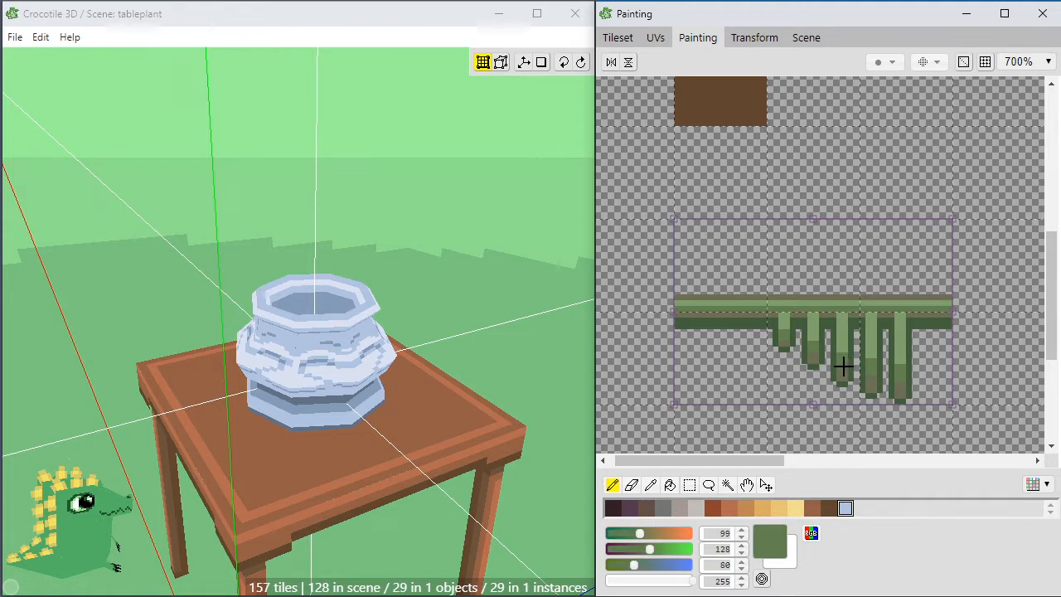
{"action": "left_click", "coordinate": [792, 315], "text": "alt"}
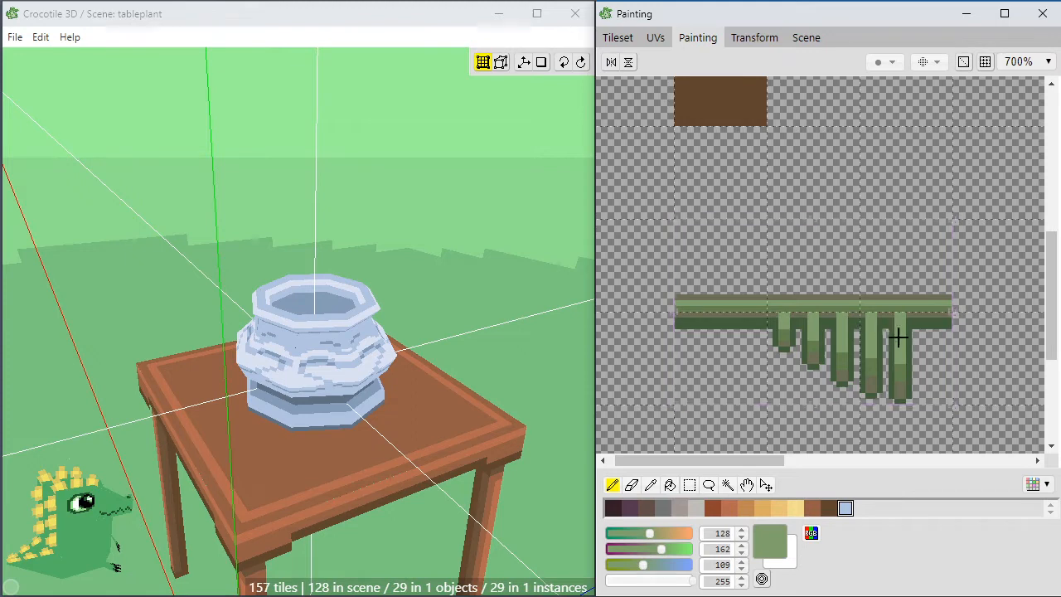
{"action": "left_click", "coordinate": [912, 365], "text": "alt"}
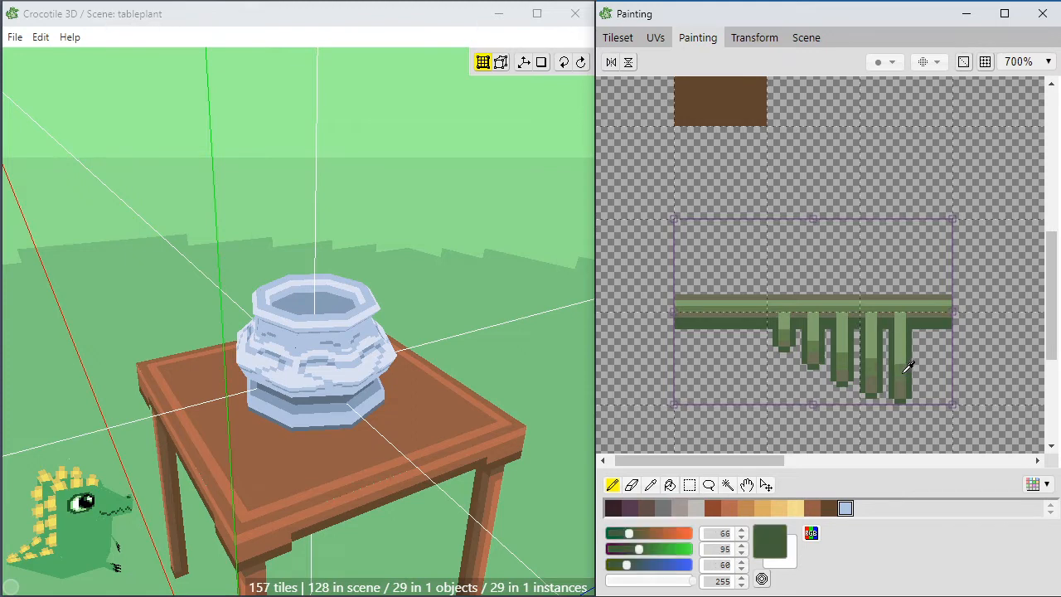
{"action": "left_click", "coordinate": [904, 375], "text": "alt"}
{"action": "left_click", "coordinate": [904, 379], "text": "alt"}
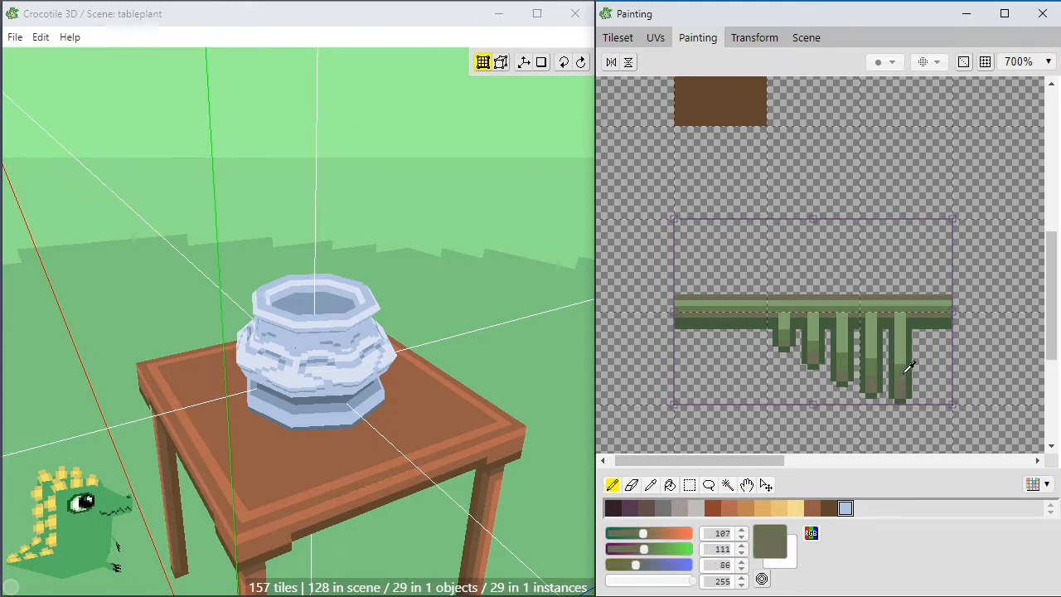
{"action": "left_click", "coordinate": [905, 372], "text": "alt"}
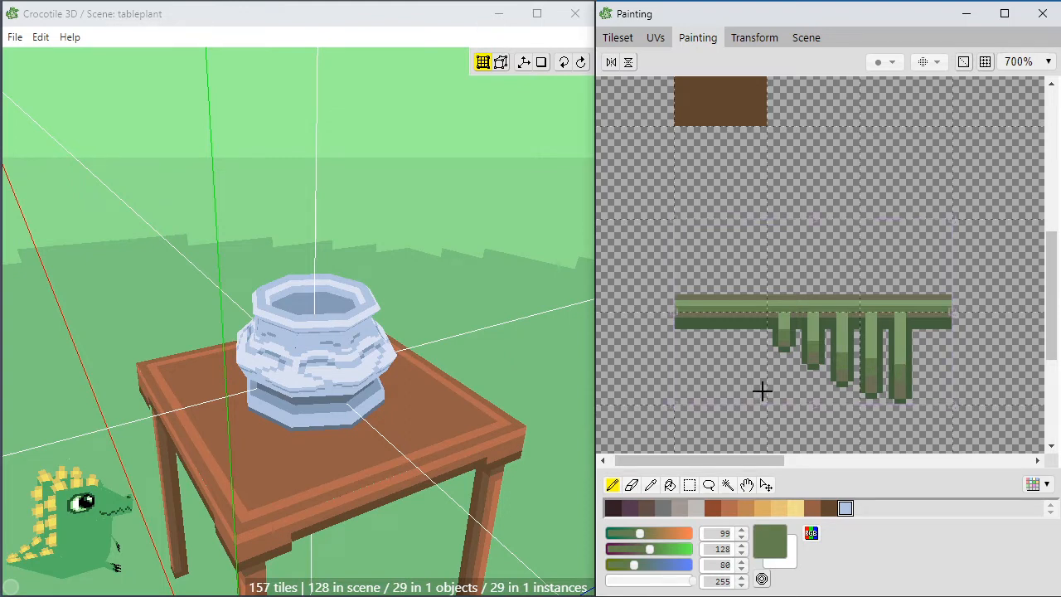
Sample the dark, medium and light green shades from the frond's leaflets.
{"action": "left_click", "coordinate": [829, 321], "text": "alt"}
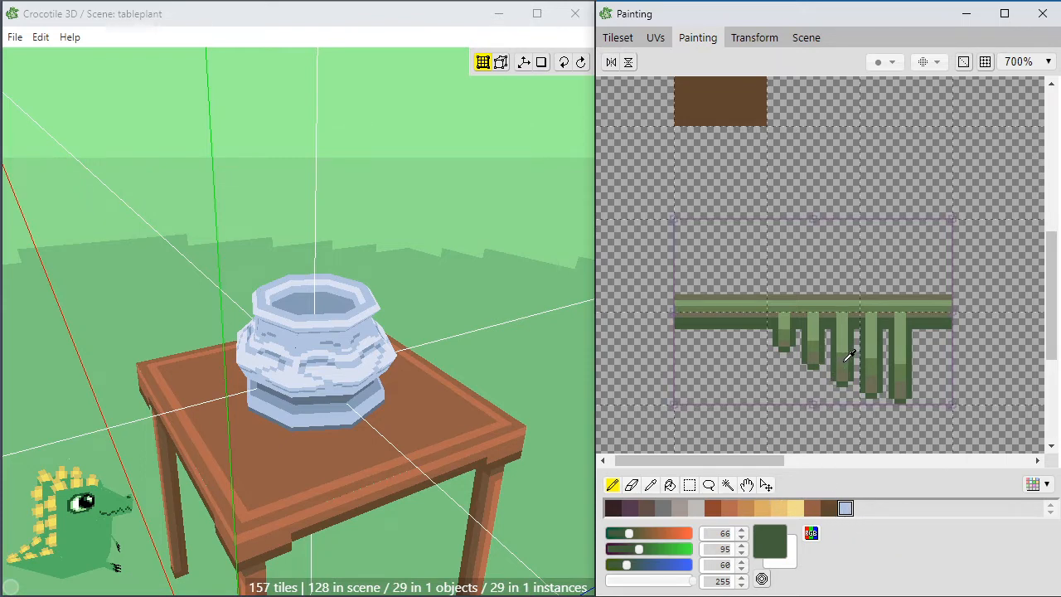
{"action": "left_click", "coordinate": [817, 346], "text": "alt"}
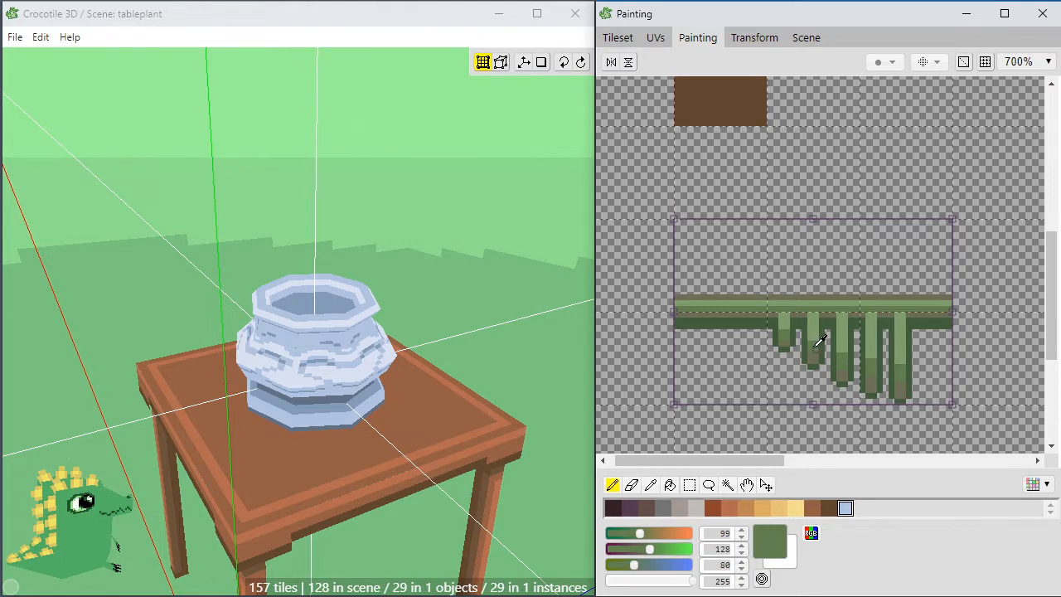
{"action": "left_click", "coordinate": [862, 355], "text": "alt"}
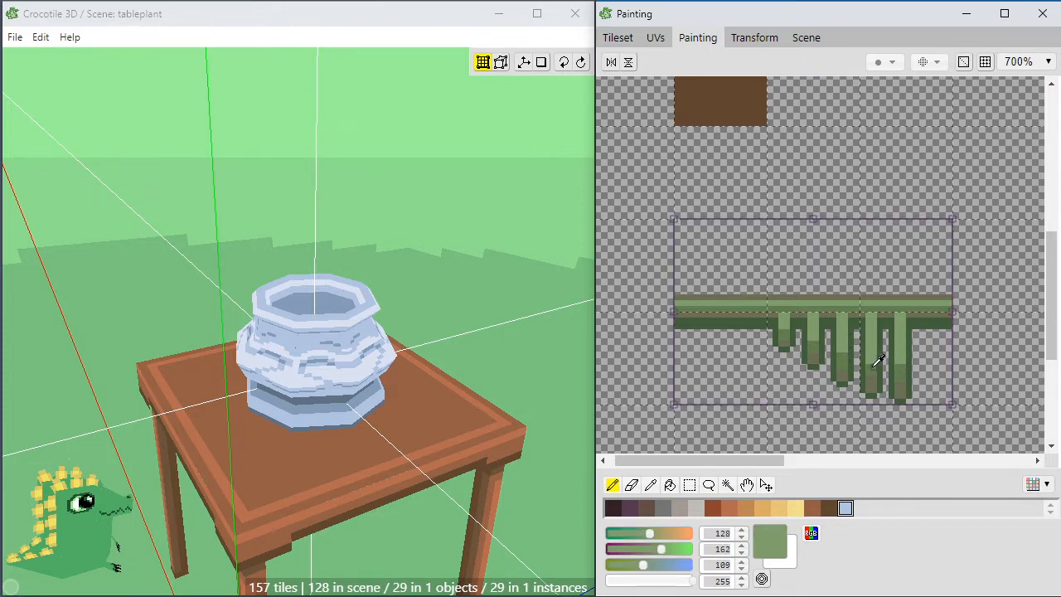
{"action": "left_click", "coordinate": [874, 362], "text": "alt"}
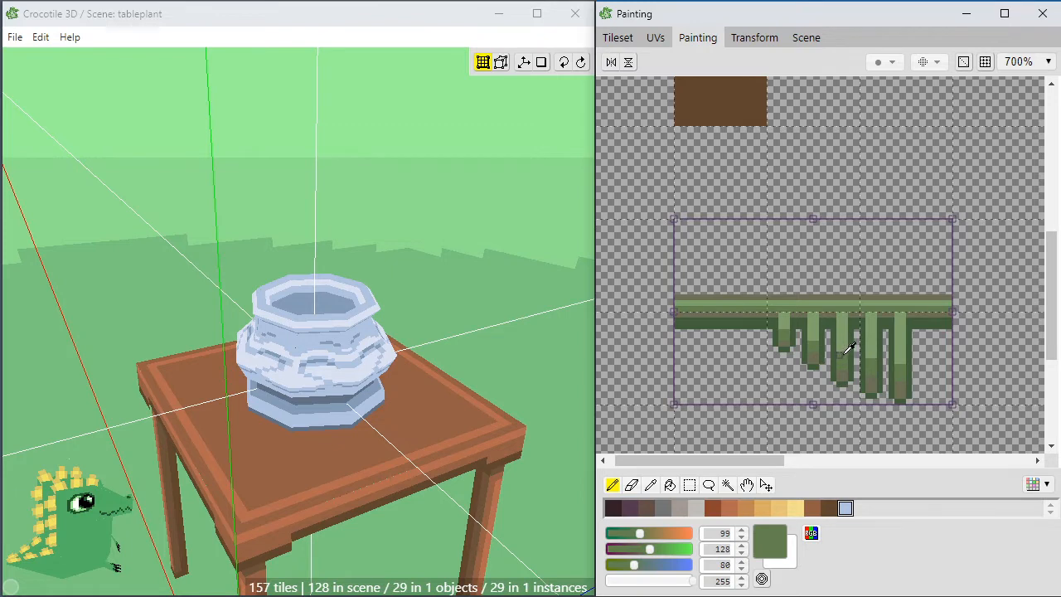
{"action": "left_click", "coordinate": [822, 335], "text": "alt"}
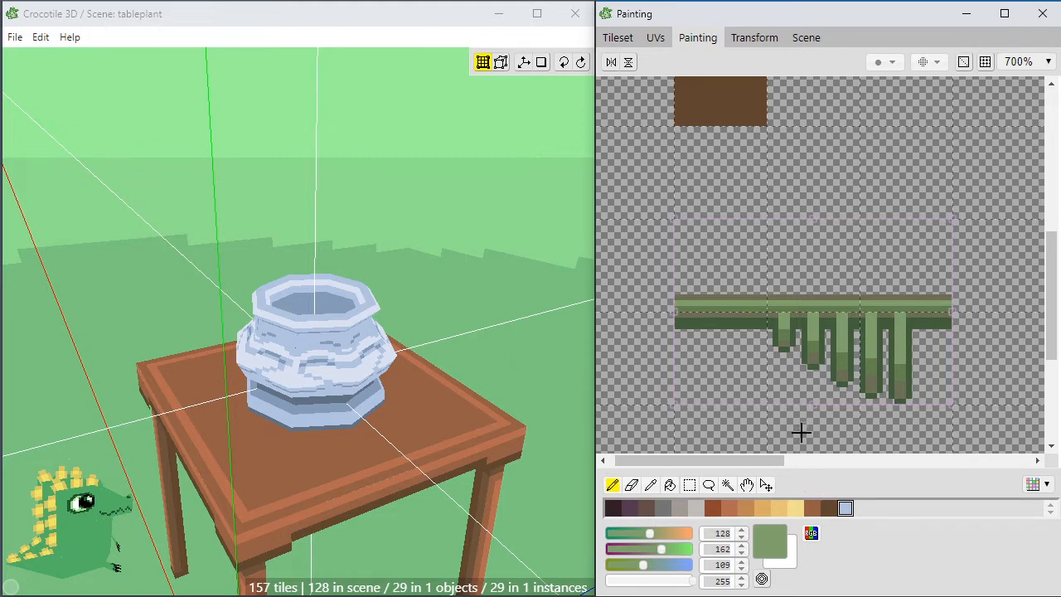
Paint dark brown (51, 31, 36) pixels along the stem's lower edge in the gaps between the leaflets.
{"action": "left_click", "coordinate": [614, 510]}
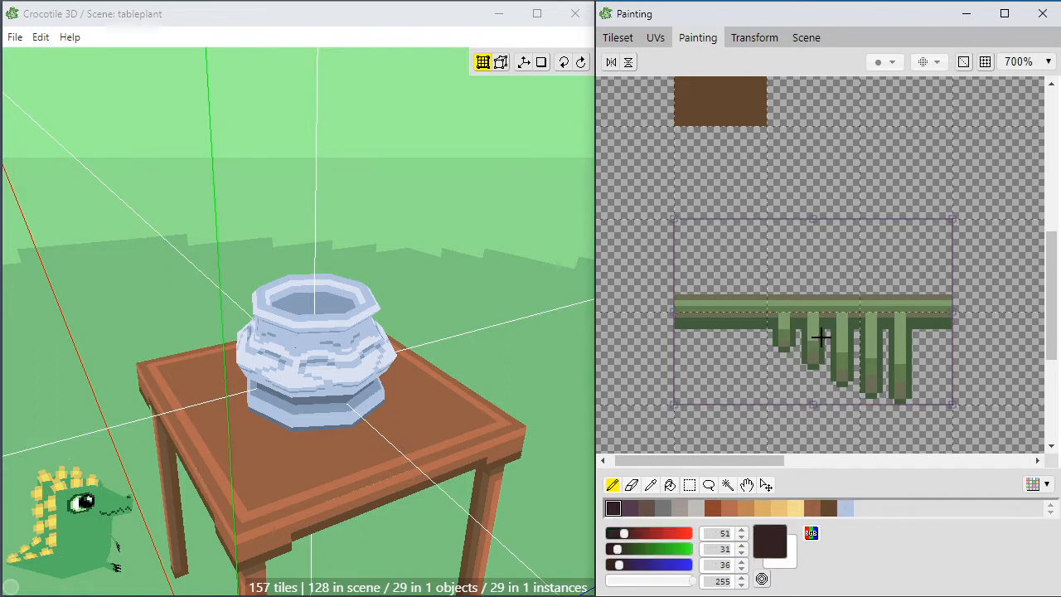
{"action": "left_click", "coordinate": [824, 328]}
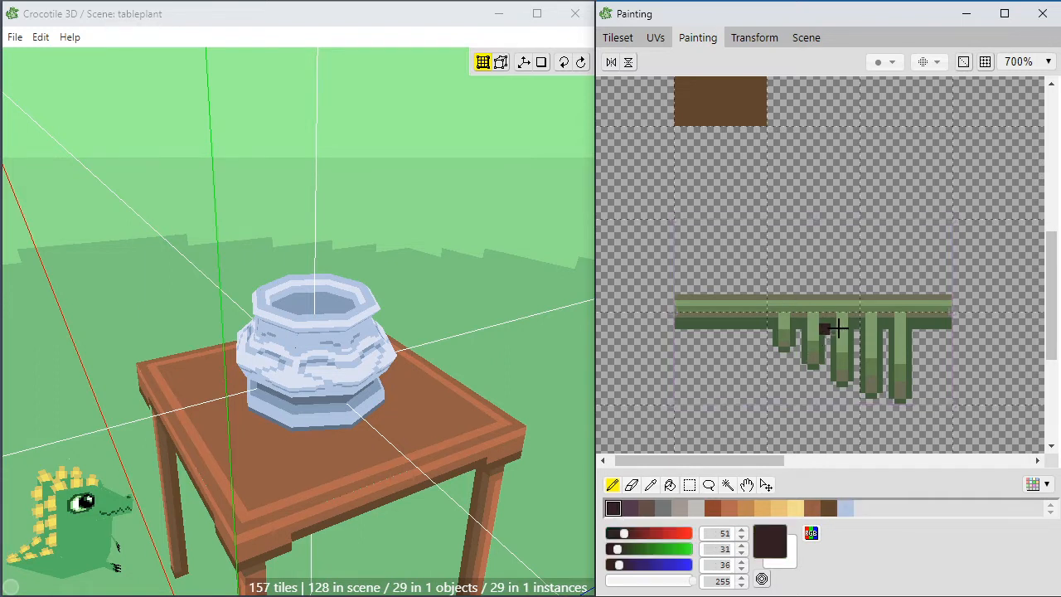
{"action": "key", "text": "e"}
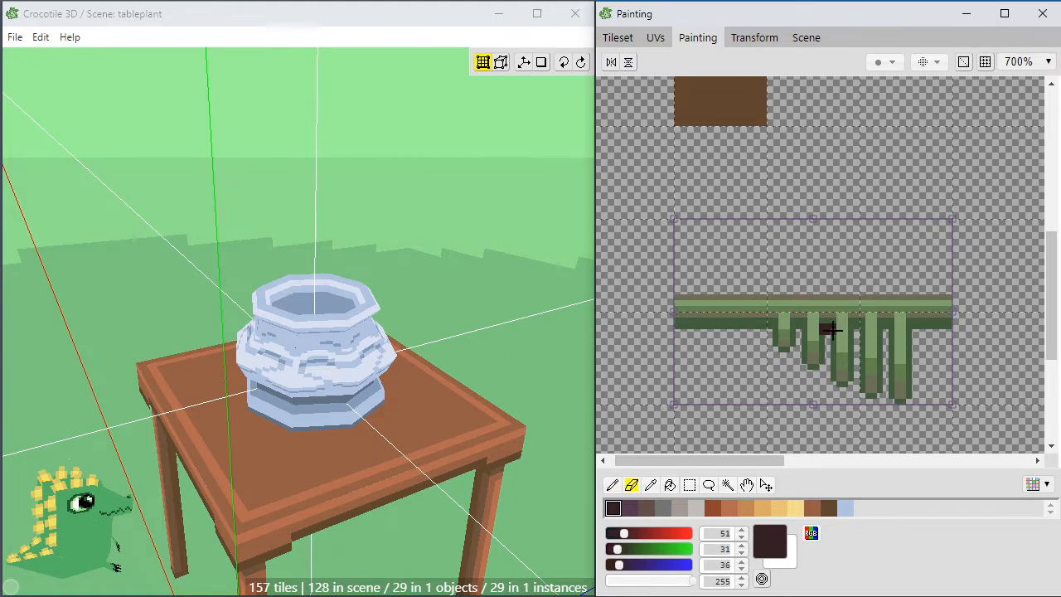
{"action": "key", "text": "b"}
{"action": "mouse_move", "coordinate": [803, 331]}
{"action": "left_mouse_down"}
{"action": "mouse_move", "coordinate": [793, 333]}
{"action": "mouse_move", "coordinate": [912, 332]}
{"action": "left_mouse_up"}
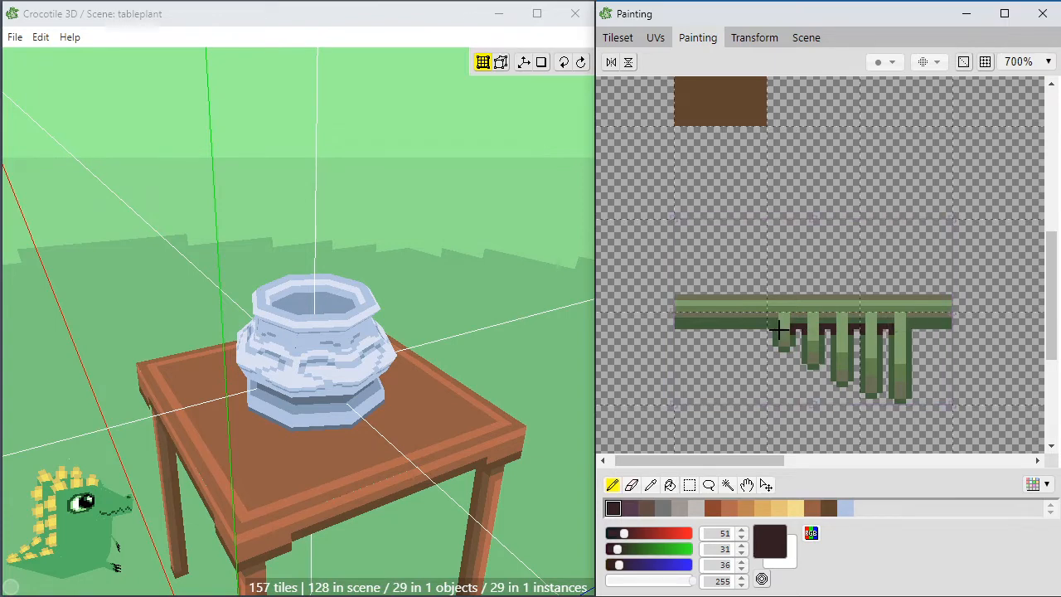
Extend the dark brown line along the stem's lower edge to both ends of the frond.
{"action": "left_click_drag", "start_coordinate": [778, 325], "coordinate": [771, 326]}
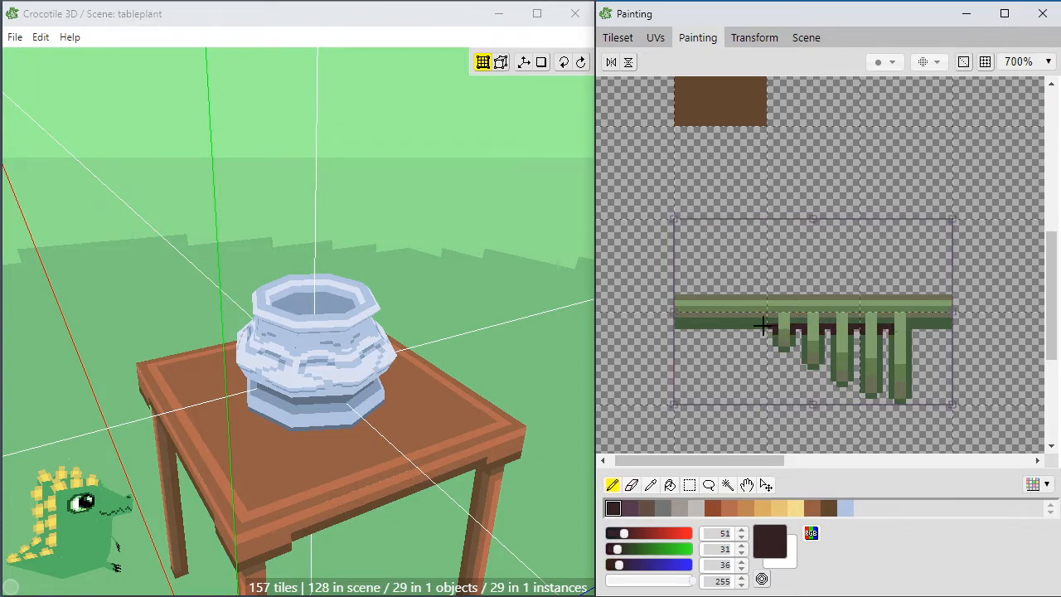
{"action": "left_click", "coordinate": [678, 327], "text": "shift"}
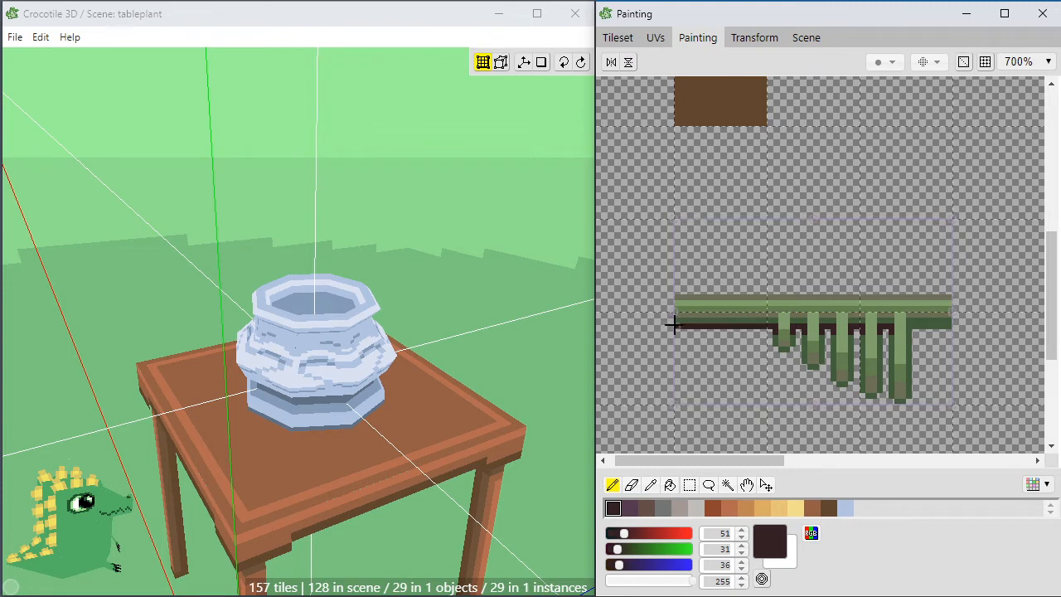
{"action": "left_click", "coordinate": [915, 327]}
{"action": "left_click", "coordinate": [949, 326], "text": "shift"}
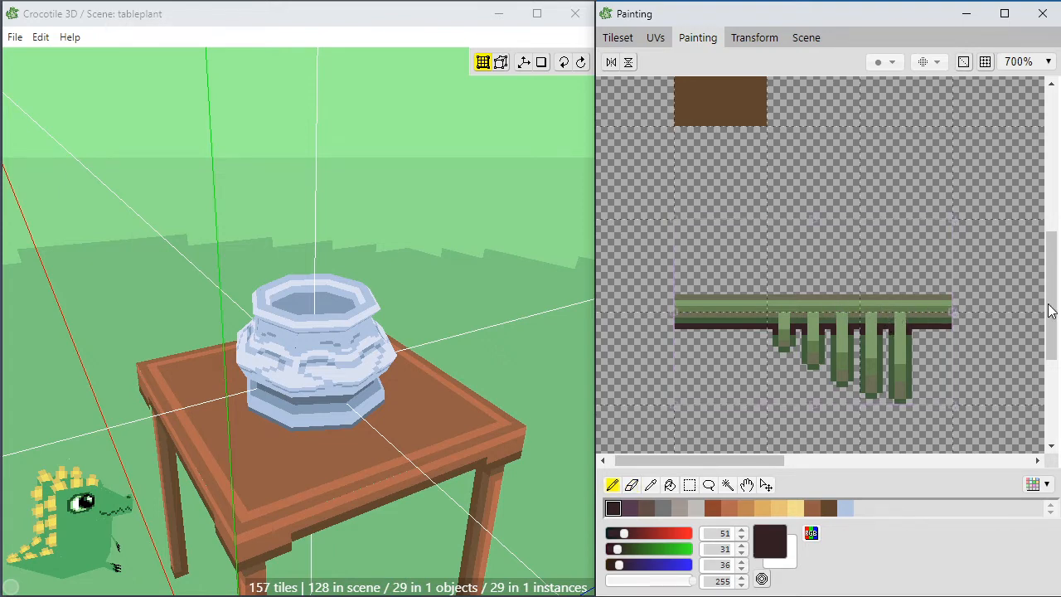
Copy the lower part of the longest, rightmost leaflet and paste it beside the original as a sixth leaflet.
{"action": "mouse_move", "coordinate": [1053, 312]}
{"action": "left_mouse_down"}
{"action": "mouse_move", "coordinate": [1051, 335]}
{"action": "mouse_move", "coordinate": [1054, 300]}
{"action": "mouse_move", "coordinate": [1055, 311]}
{"action": "left_mouse_up"}
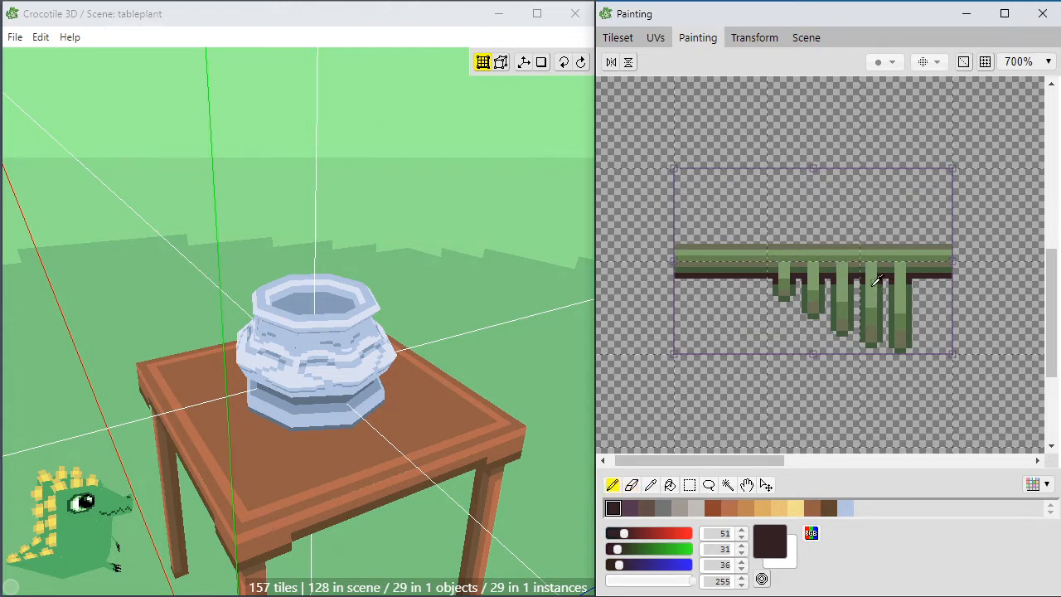
{"action": "right_click", "coordinate": [872, 287]}
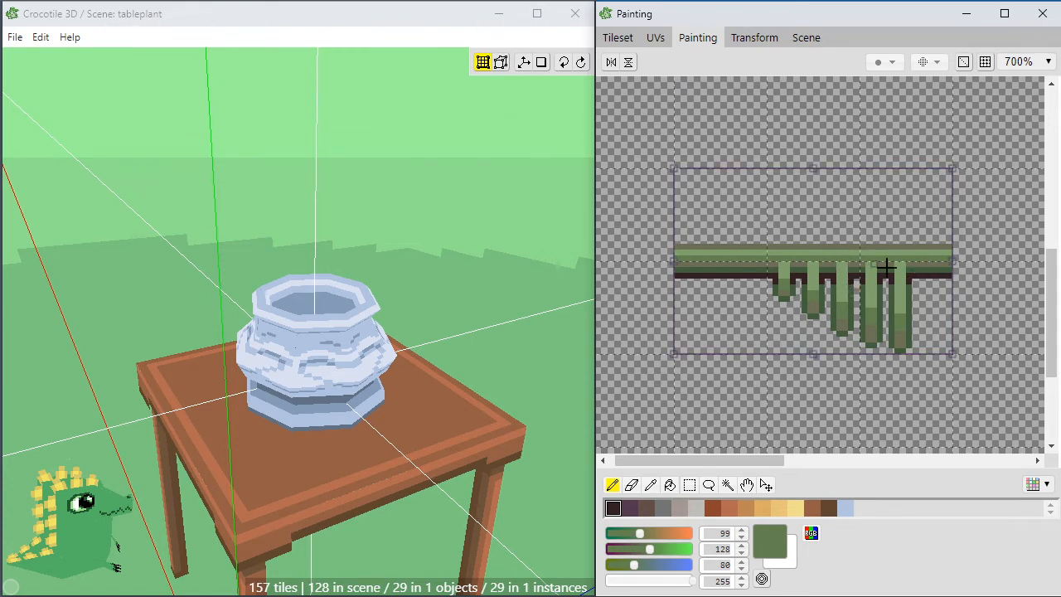
{"action": "key", "text": "m"}
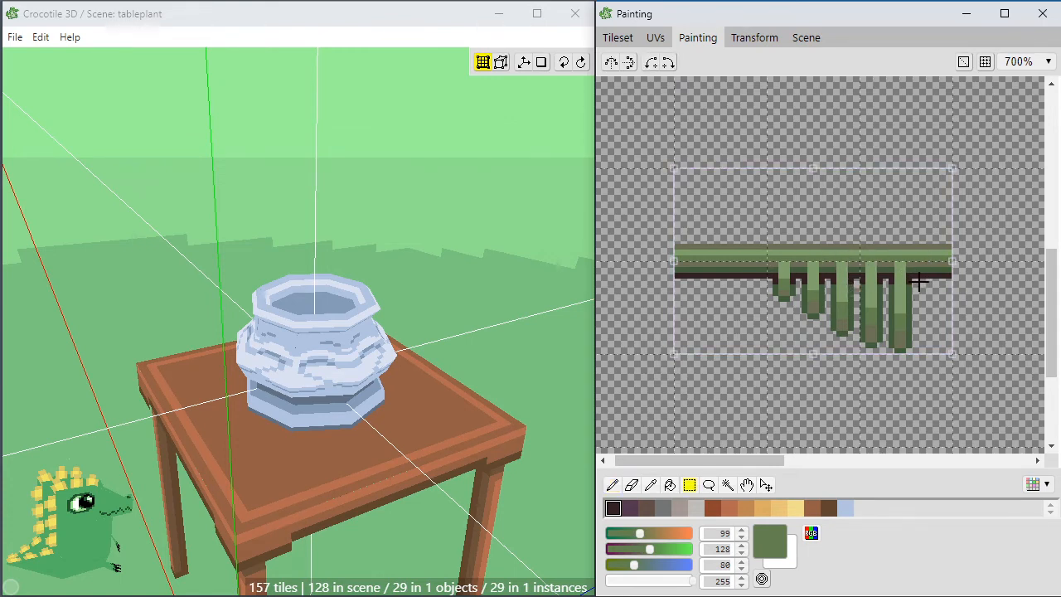
{"action": "key", "text": "Right"}
{"action": "key", "text": "Left"}
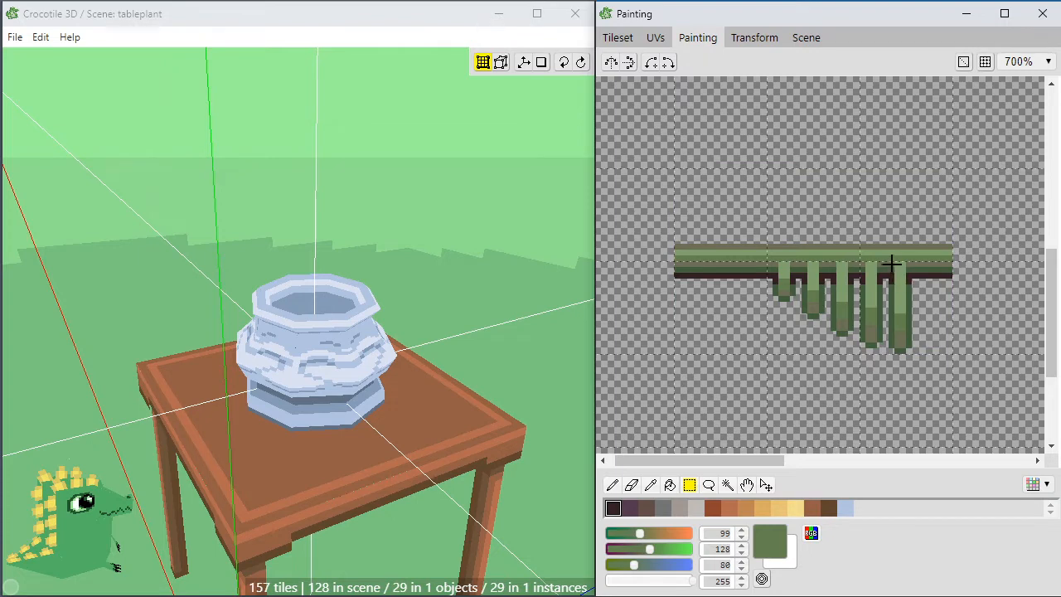
{"action": "left_click_drag", "start_coordinate": [895, 265], "coordinate": [930, 331]}
{"action": "key", "text": "ctrl+c"}
{"action": "key", "text": "ctrl+v"}
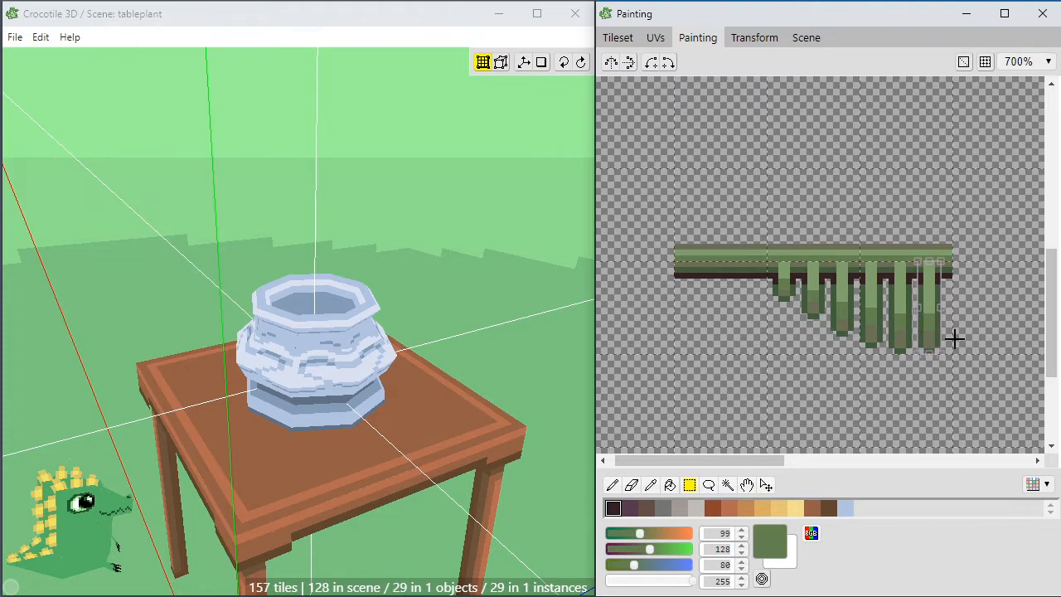
Copy the last two leaflets with their stem section and attach the copy to the frond's right end.
{"action": "key", "text": "space"}
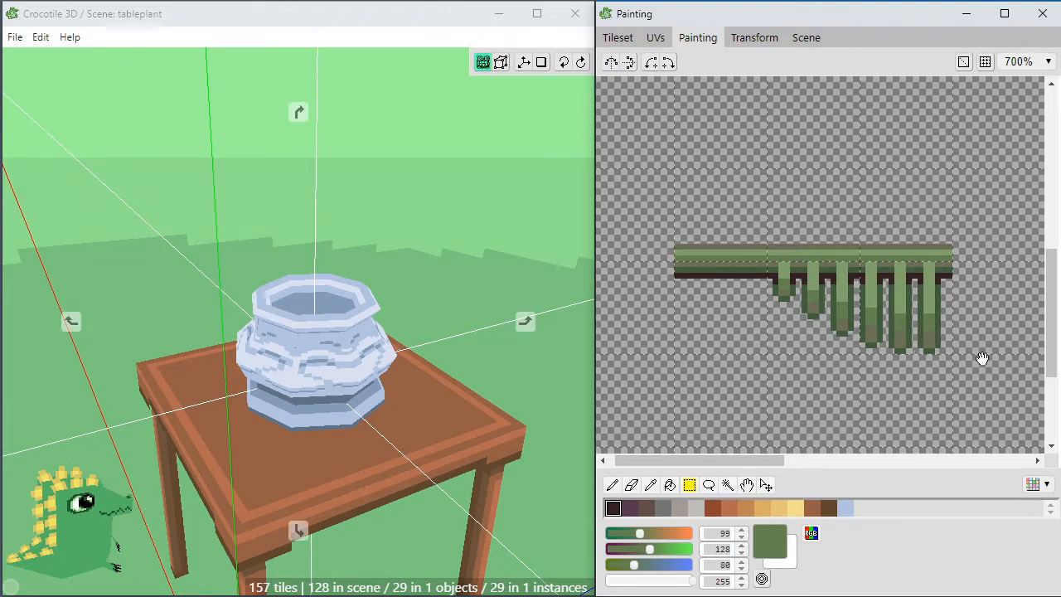
{"action": "left_click_drag", "start_coordinate": [981, 358], "coordinate": [931, 341]}
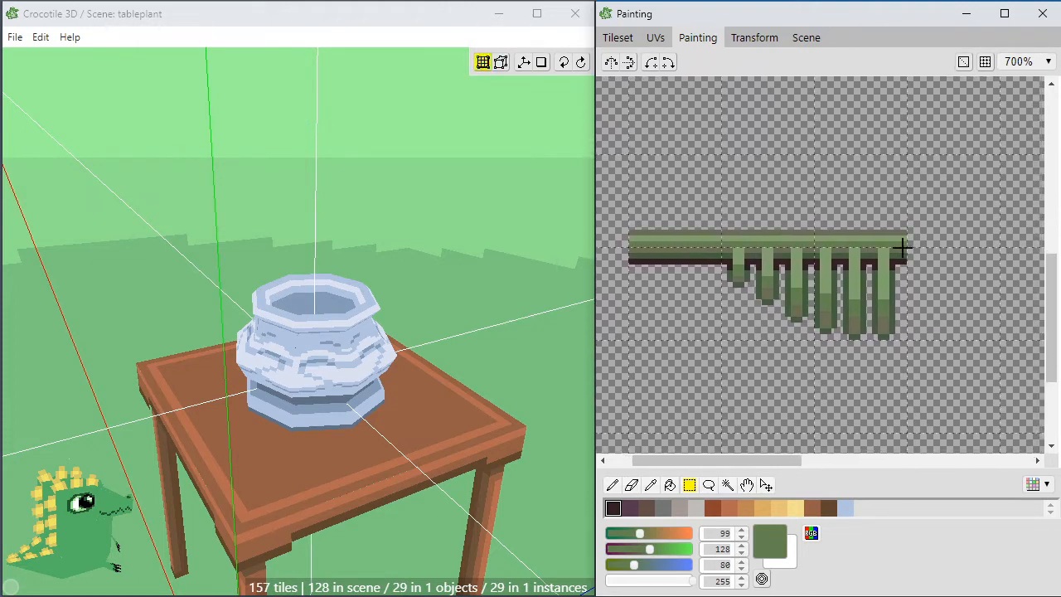
{"action": "left_click_drag", "start_coordinate": [907, 222], "coordinate": [838, 352]}
{"action": "key", "text": "ctrl+c"}
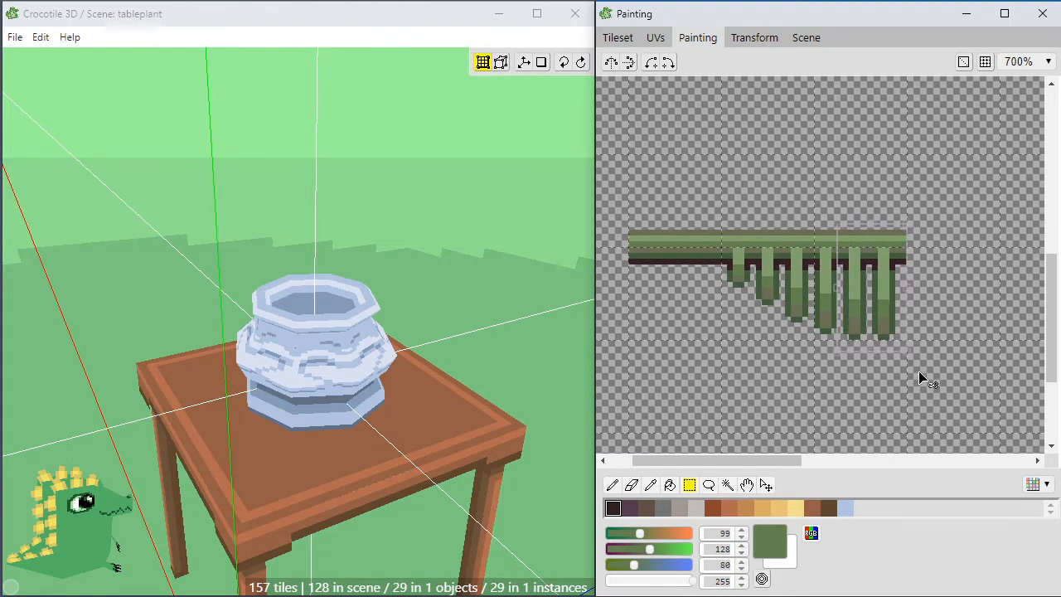
{"action": "key", "text": "ctrl+v"}
{"action": "left_click_drag", "start_coordinate": [883, 320], "coordinate": [941, 325]}
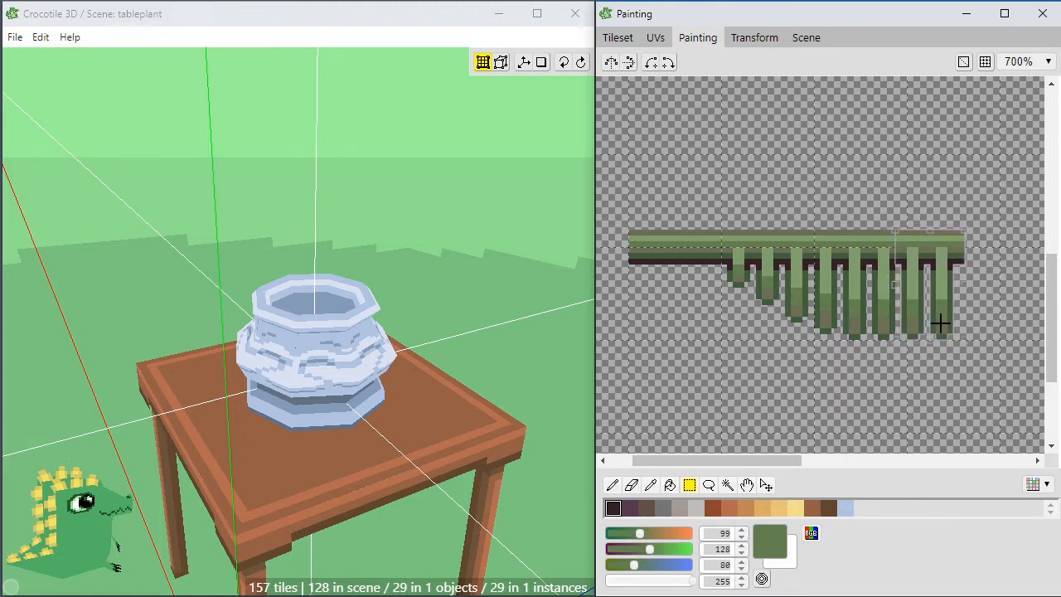
{"action": "left_click", "coordinate": [912, 378]}
Paste the two-leaflet section again and align it with the frond's new right end.
{"action": "key", "text": "space"}
{"action": "left_click_drag", "start_coordinate": [908, 381], "coordinate": [844, 379]}
{"action": "key", "text": "ctrl+v"}
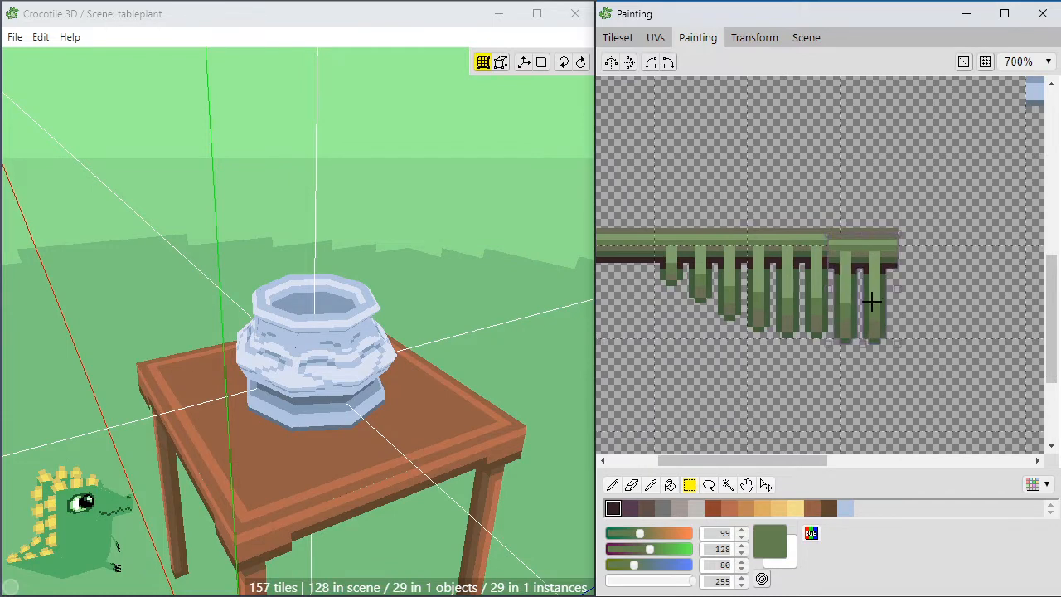
{"action": "left_click_drag", "start_coordinate": [872, 301], "coordinate": [932, 298]}
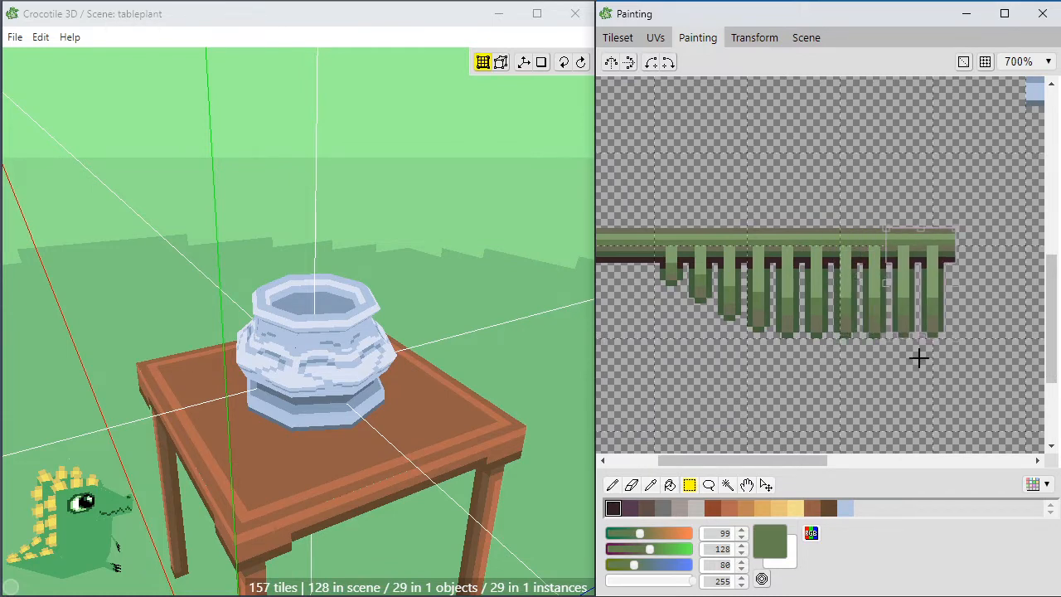
{"action": "left_click", "coordinate": [912, 384]}
Duplicate the four shorter leaflets with their stem at the frond's right end, flip the copy horizontally and join it flush.
{"action": "key", "text": "space"}
{"action": "mouse_move", "coordinate": [863, 392]}
{"action": "left_mouse_down"}
{"action": "mouse_move", "coordinate": [907, 384]}
{"action": "mouse_move", "coordinate": [854, 389]}
{"action": "left_mouse_up"}
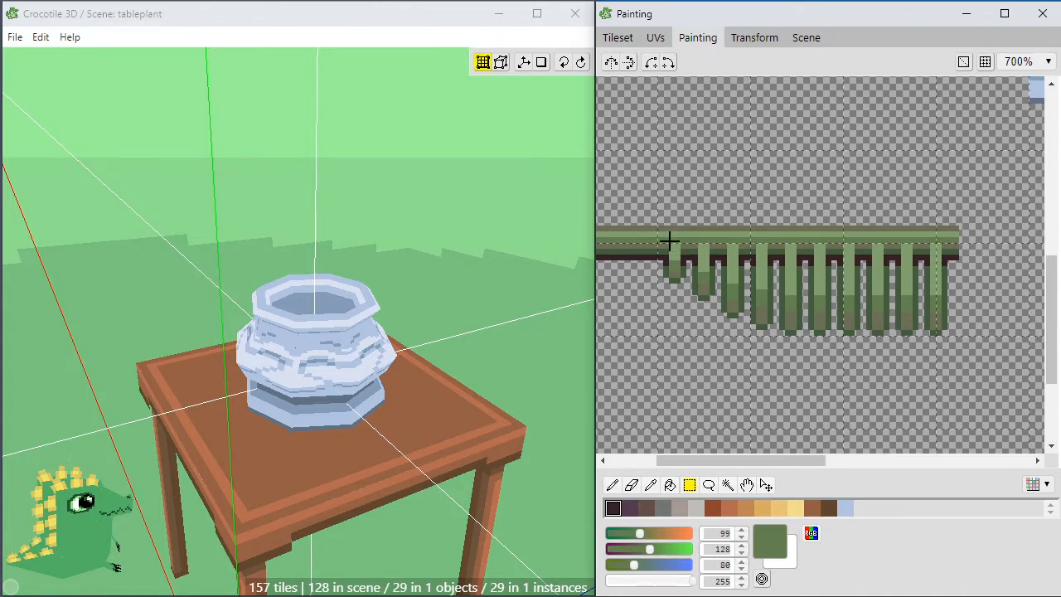
{"action": "left_click_drag", "start_coordinate": [669, 241], "coordinate": [778, 340]}
{"action": "mouse_move", "coordinate": [762, 300]}
{"action": "left_mouse_down"}
{"action": "mouse_move", "coordinate": [879, 282]}
{"action": "mouse_move", "coordinate": [986, 310]}
{"action": "mouse_move", "coordinate": [890, 353]}
{"action": "mouse_move", "coordinate": [857, 318]}
{"action": "mouse_move", "coordinate": [937, 297]}
{"action": "left_mouse_up"}
{"action": "key", "text": "space"}
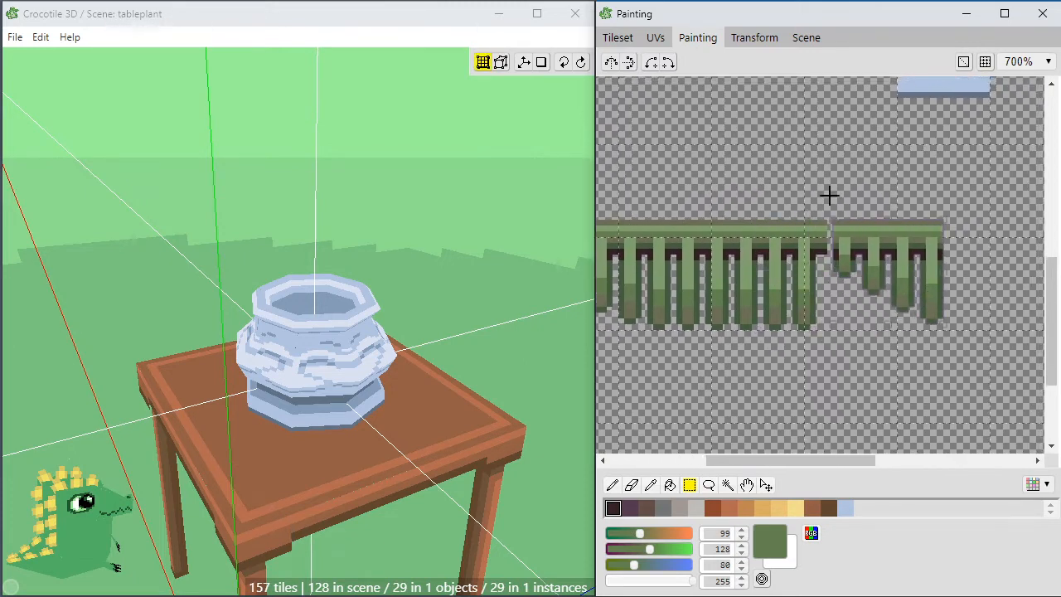
{"action": "left_click", "coordinate": [612, 64]}
{"action": "left_click_drag", "start_coordinate": [840, 237], "coordinate": [835, 238]}
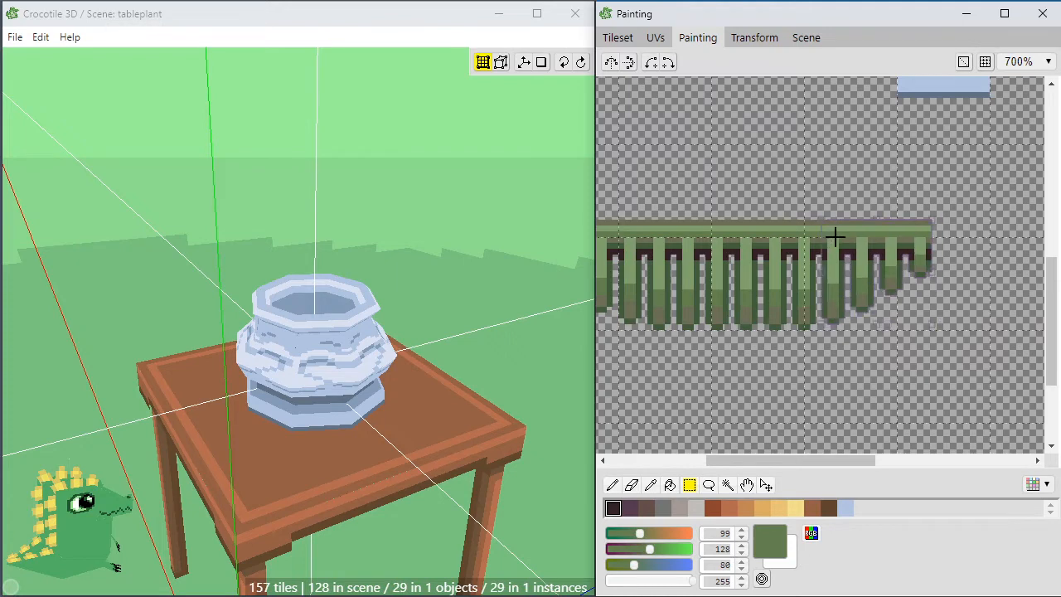
Extend the stem tip a few pixels past the last leaflet using the stem's sampled light green and olive colours.
{"action": "key", "text": "space"}
{"action": "mouse_move", "coordinate": [808, 379]}
{"action": "left_mouse_down"}
{"action": "mouse_move", "coordinate": [926, 372]}
{"action": "mouse_move", "coordinate": [929, 360]}
{"action": "mouse_move", "coordinate": [854, 358]}
{"action": "left_mouse_up"}
{"action": "scroll", "coordinate": [912, 361], "scroll_direction": "down", "scroll_amount": 1}
{"action": "key", "text": "space"}
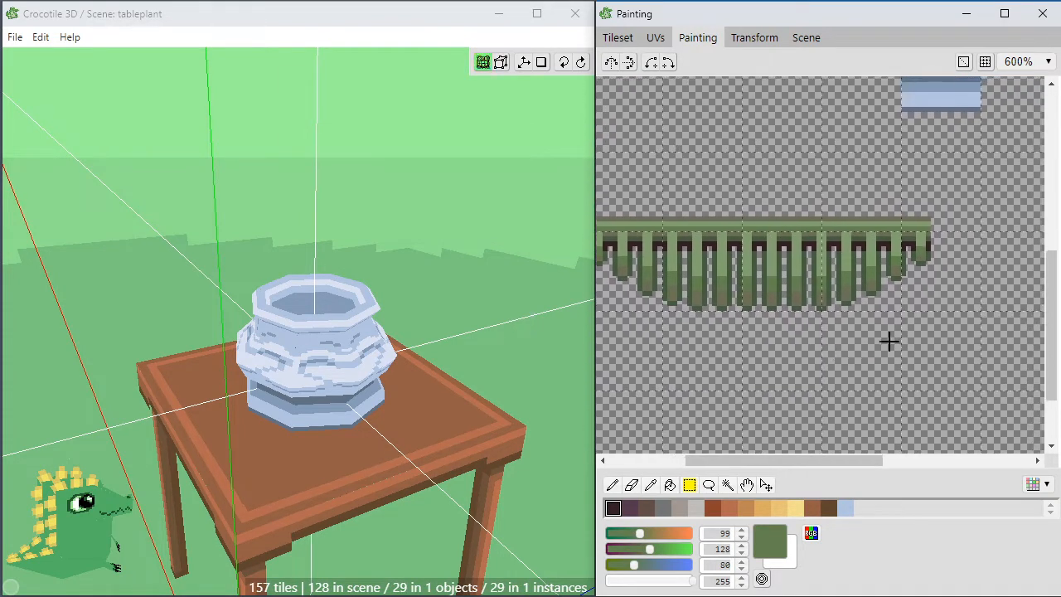
{"action": "key", "text": "b"}
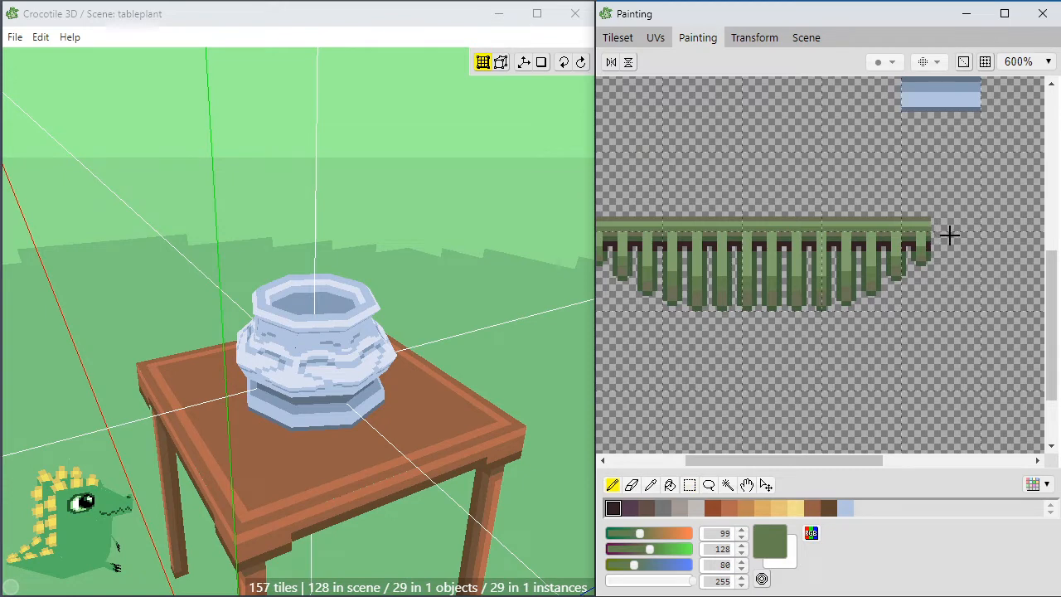
{"action": "scroll", "coordinate": [962, 257], "scroll_direction": "up", "scroll_amount": 1}
{"action": "key", "text": "space"}
{"action": "left_click_drag", "start_coordinate": [949, 260], "coordinate": [919, 255]}
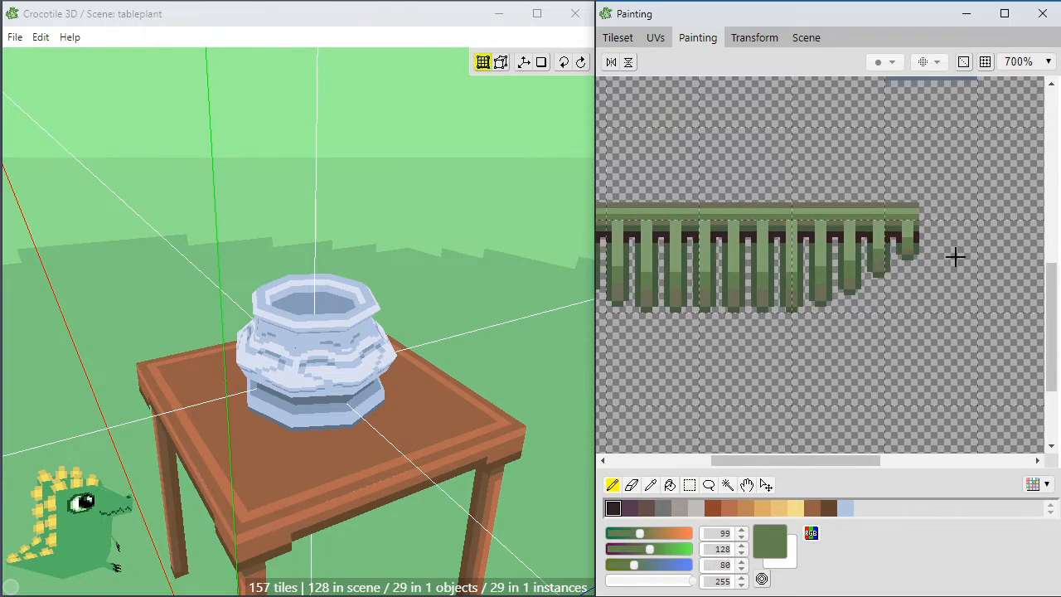
{"action": "right_click", "coordinate": [917, 209]}
{"action": "left_click_drag", "start_coordinate": [922, 211], "coordinate": [932, 212]}
{"action": "right_click", "coordinate": [916, 202]}
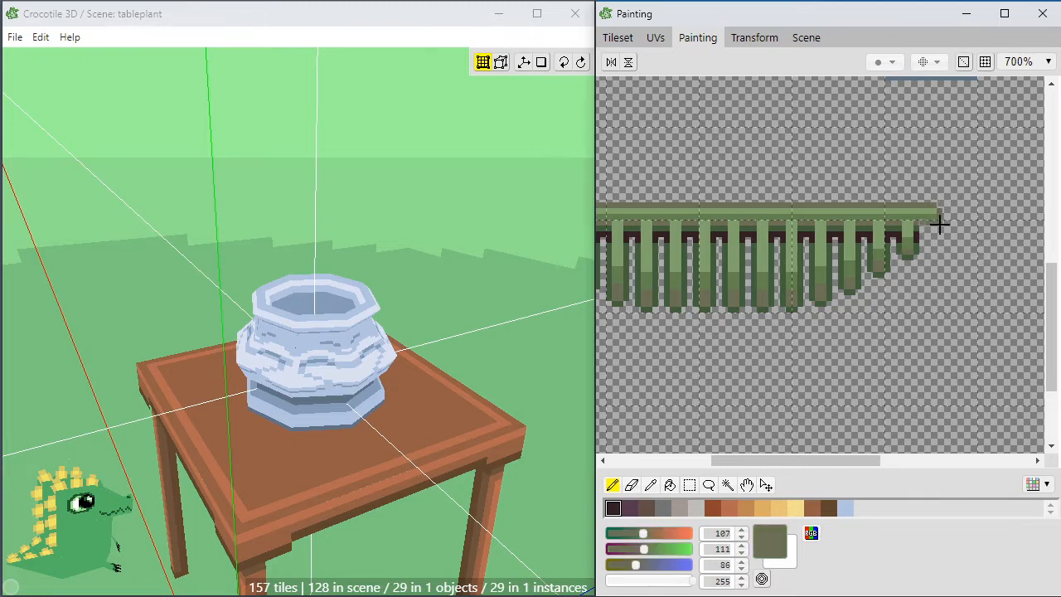
Paint the underside of the stem tip with the sampled dark brown to continue the lower edge line.
{"action": "right_click", "coordinate": [931, 230]}
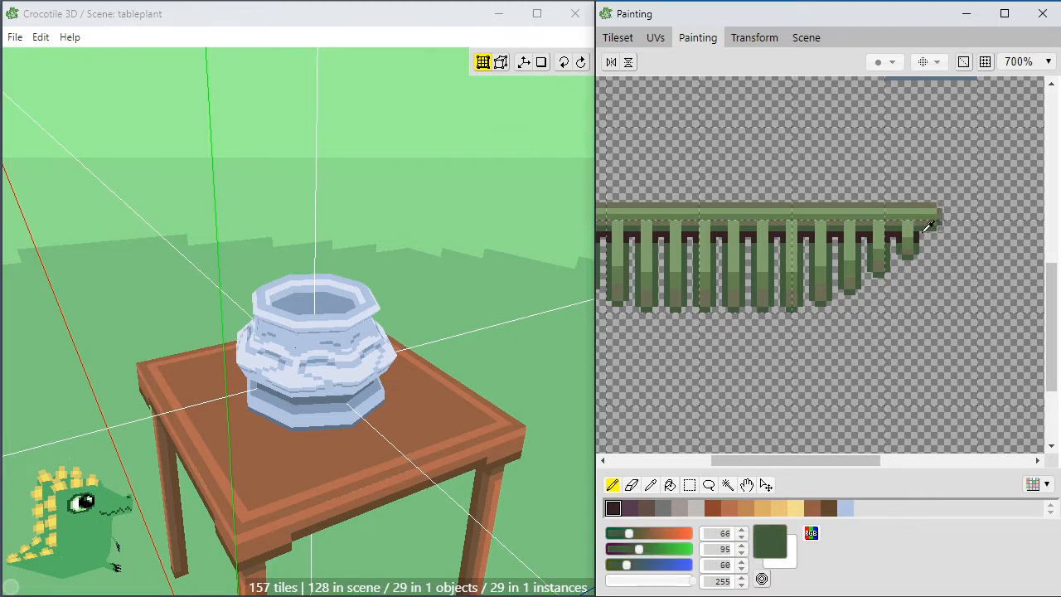
{"action": "right_click", "coordinate": [919, 235]}
{"action": "left_click_drag", "start_coordinate": [929, 234], "coordinate": [940, 229]}
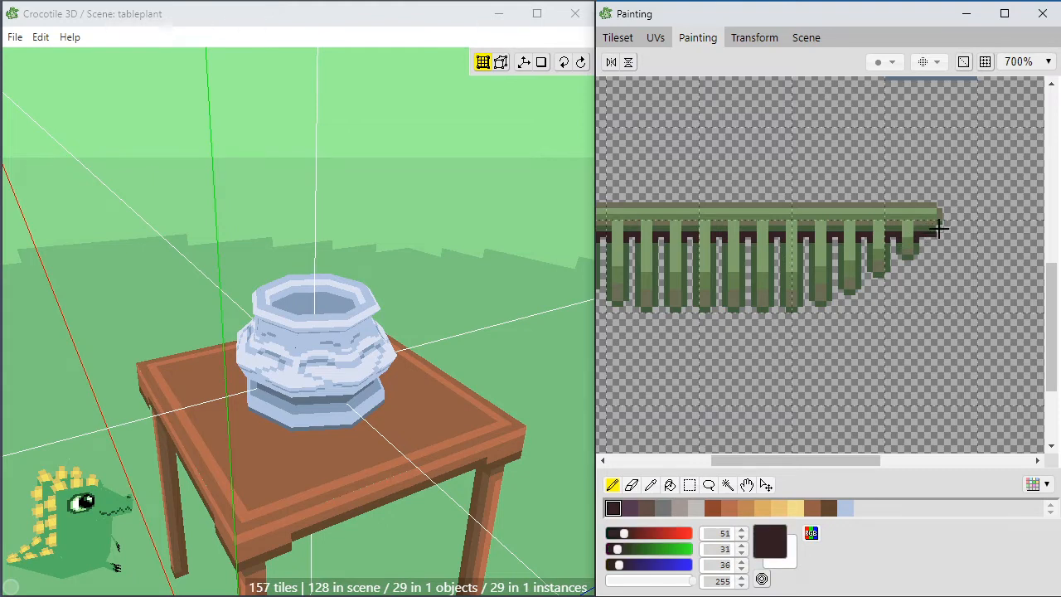
Duplicate the row of hanging leaflets, flip the copy vertically and place it just above the stem.
{"action": "key", "text": "space"}
{"action": "mouse_move", "coordinate": [837, 324]}
{"action": "left_mouse_down"}
{"action": "mouse_move", "coordinate": [910, 321]}
{"action": "mouse_move", "coordinate": [871, 332]}
{"action": "left_mouse_up"}
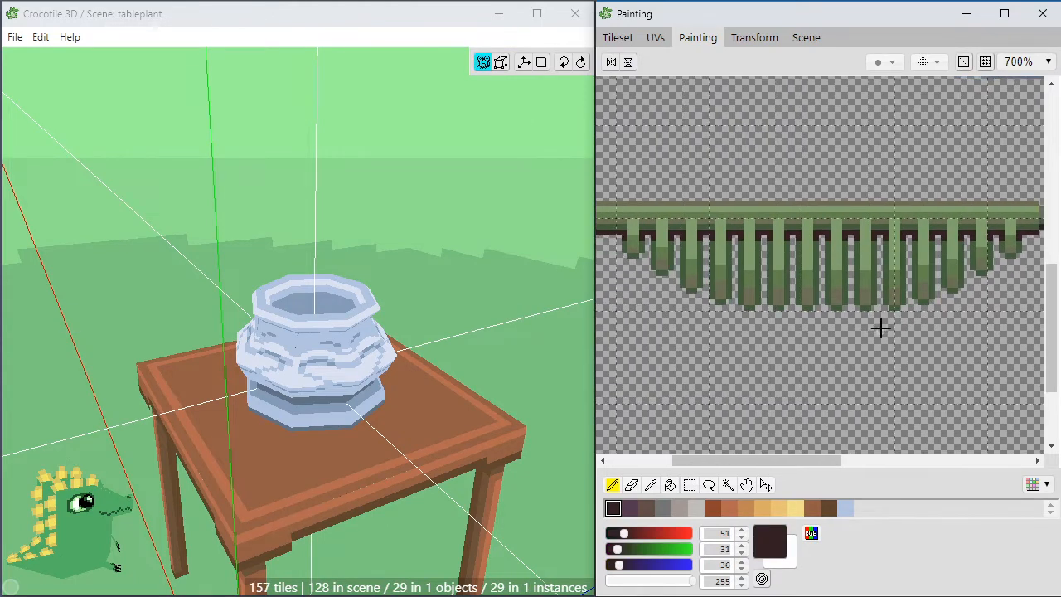
{"action": "scroll", "coordinate": [880, 319], "scroll_direction": "down", "scroll_amount": 2}
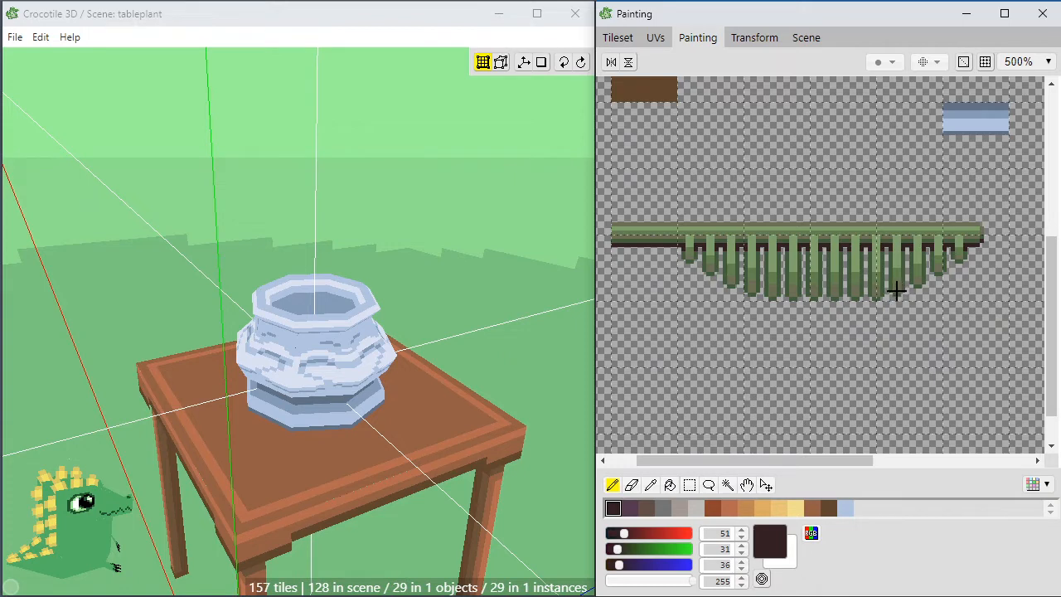
{"action": "key", "text": "s"}
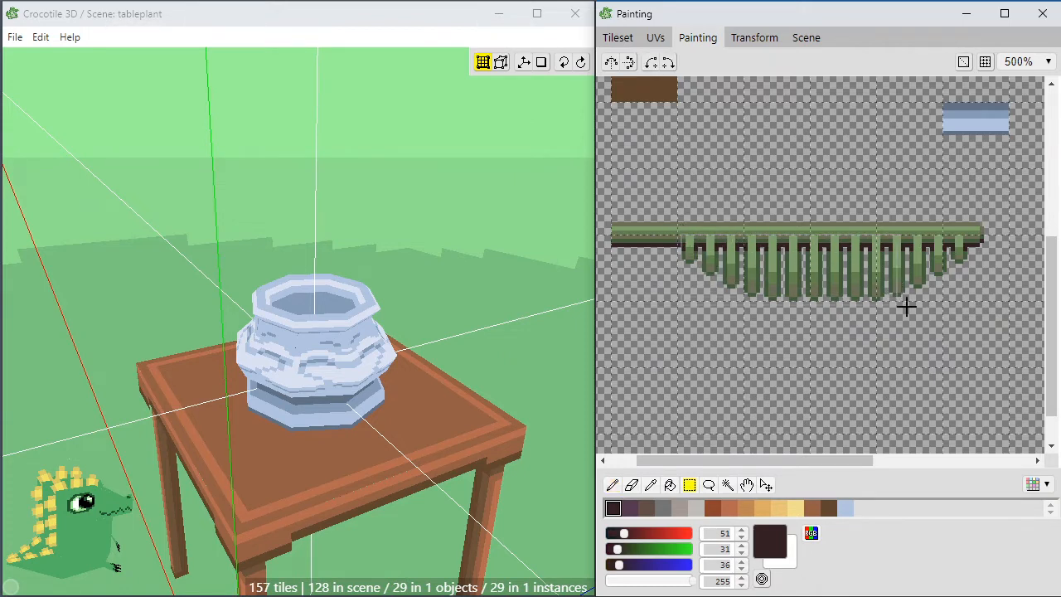
{"action": "left_click_drag", "start_coordinate": [966, 313], "coordinate": [964, 309]}
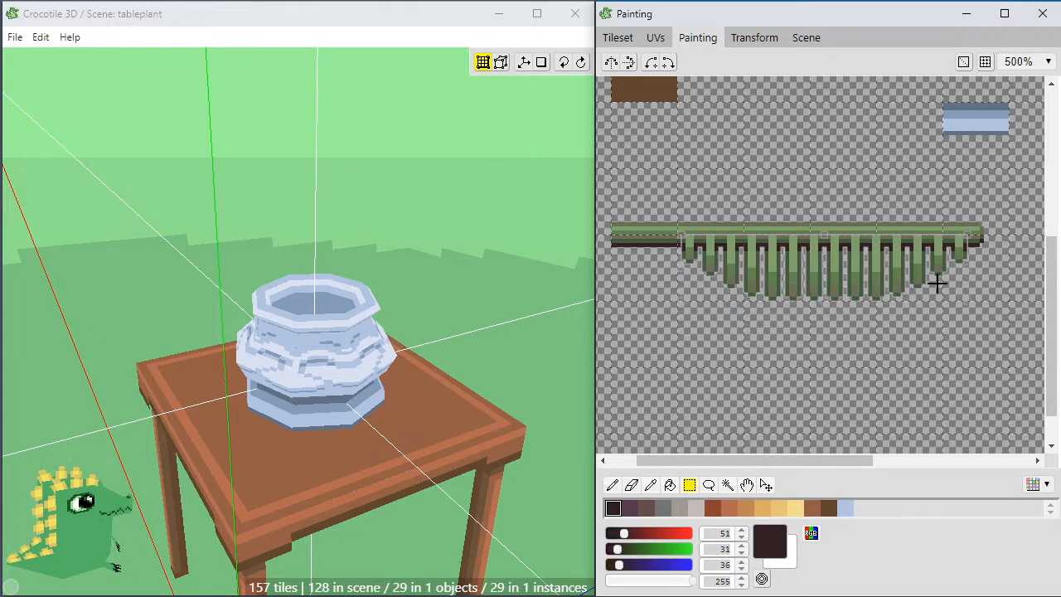
{"action": "left_click", "coordinate": [629, 63]}
{"action": "left_click_drag", "start_coordinate": [815, 292], "coordinate": [814, 205]}
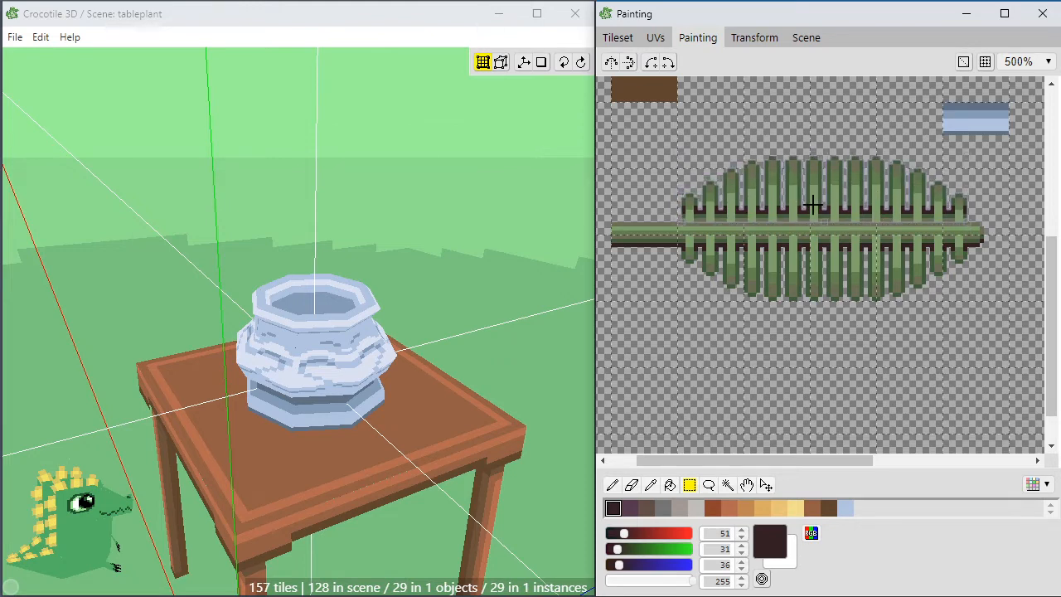
Remove the leftover stem strip from the flipped leaflets and seat them flush on the stem, aligned with the lower leaflets.
{"action": "key", "text": "e"}
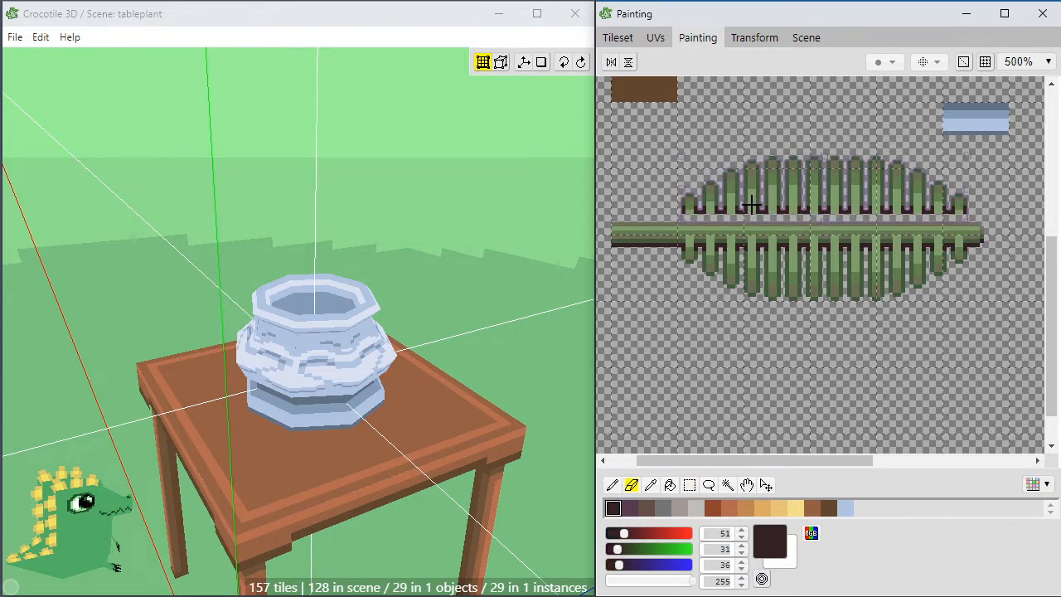
{"action": "key", "text": "s"}
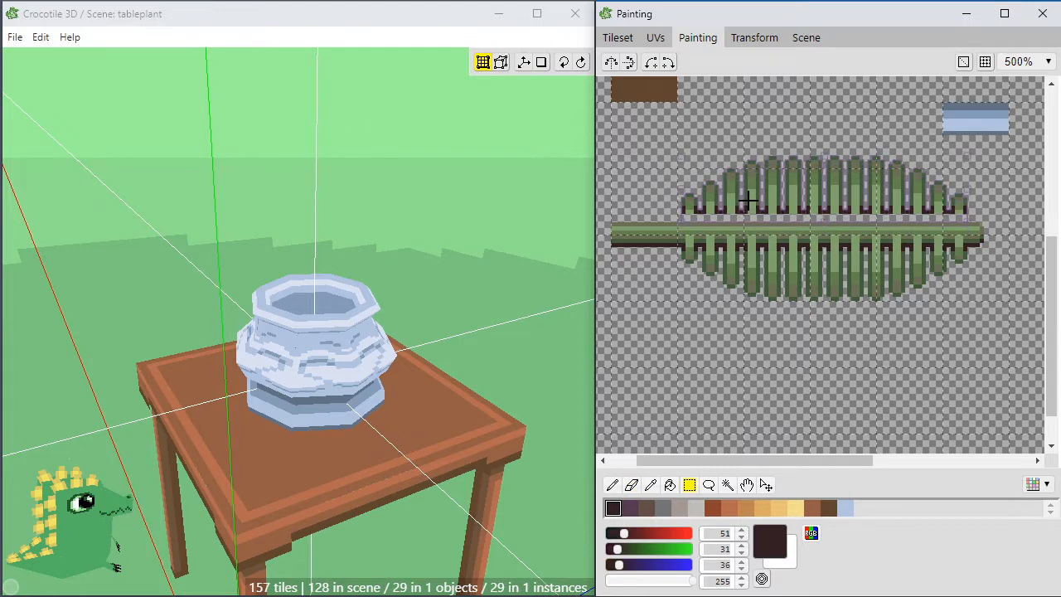
{"action": "left_click_drag", "start_coordinate": [756, 205], "coordinate": [756, 214]}
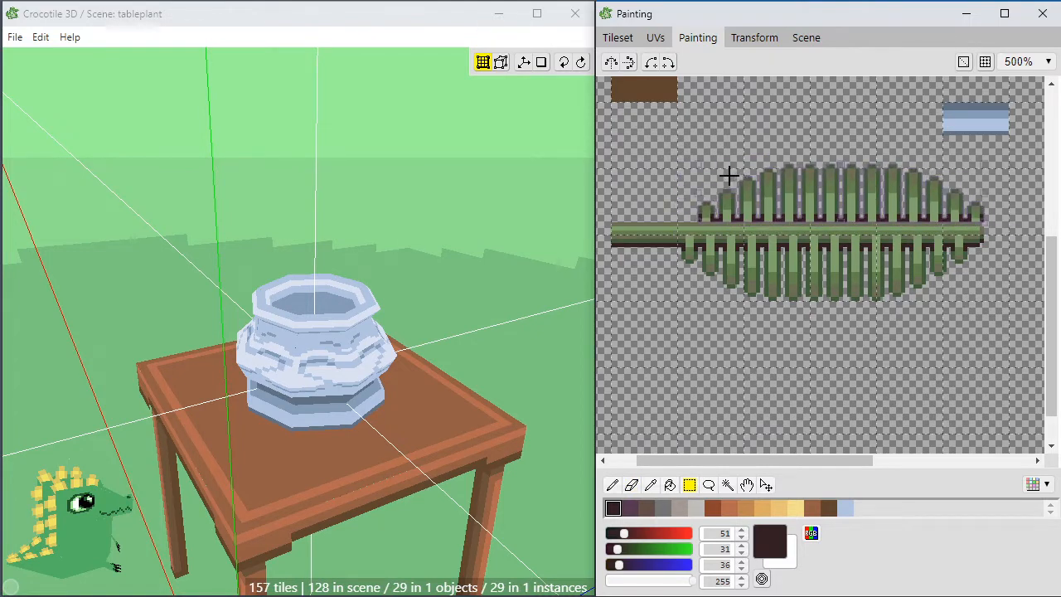
{"action": "left_click_drag", "start_coordinate": [713, 177], "coordinate": [714, 180]}
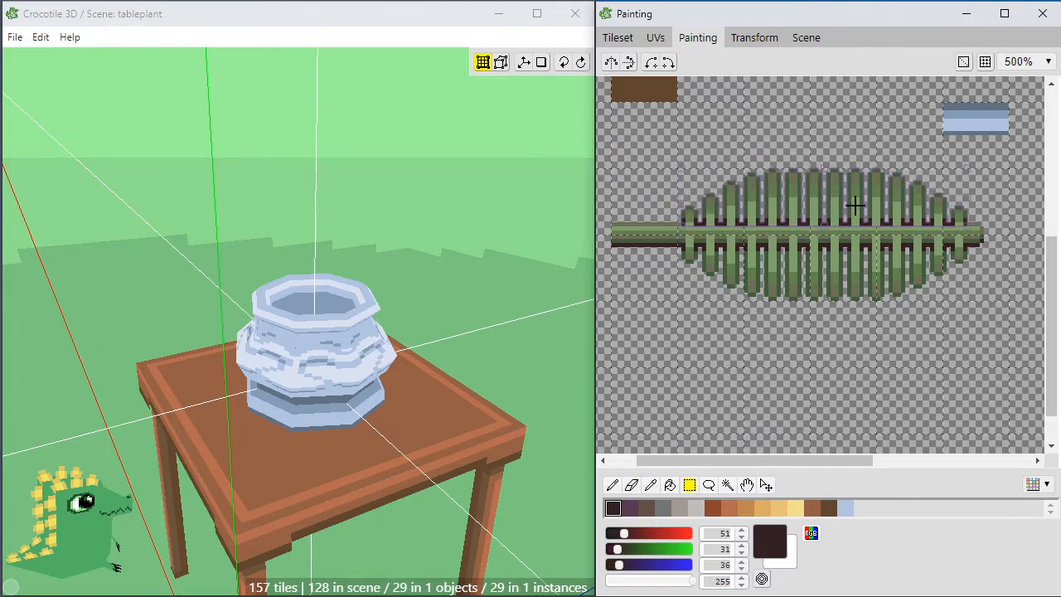
{"action": "left_click_drag", "start_coordinate": [940, 217], "coordinate": [940, 214]}
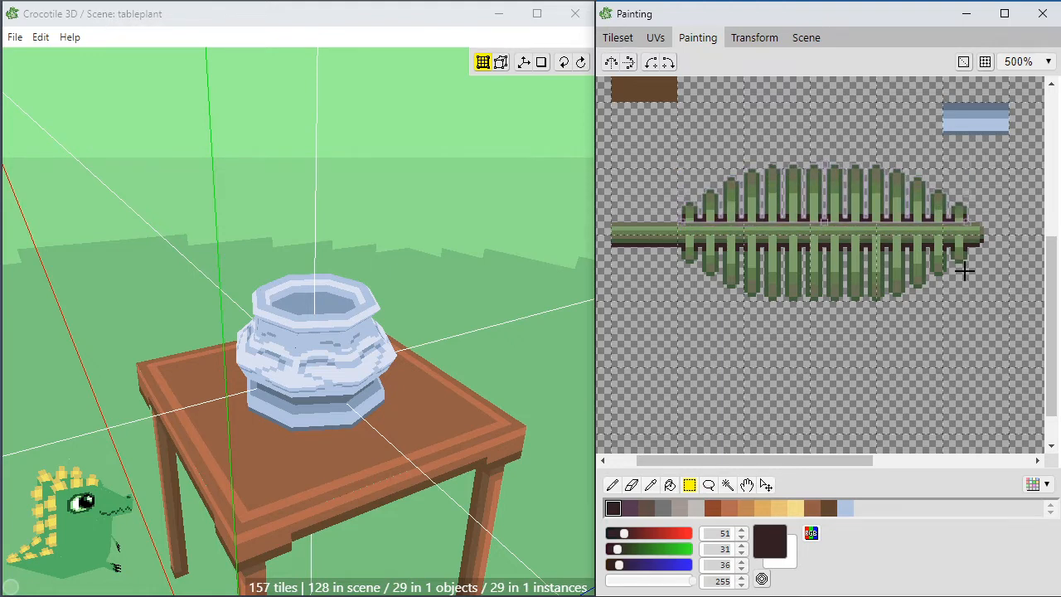
Select the outer part of the upper leaflets above their dark base line and shift it down one pixel.
{"action": "scroll", "coordinate": [896, 229], "scroll_direction": "up", "scroll_amount": 2}
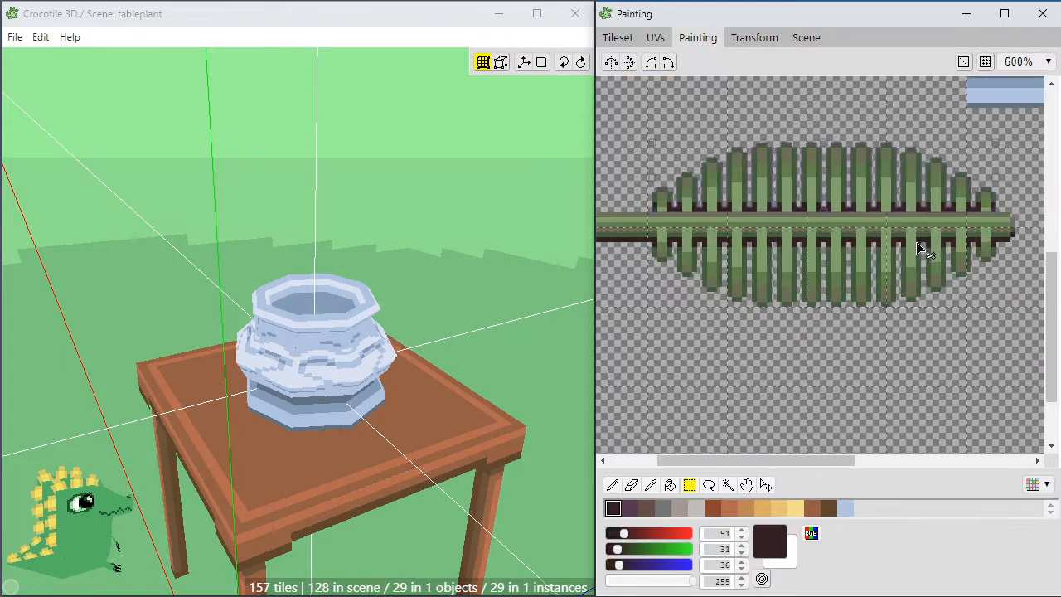
{"action": "middle_click_drag", "start_coordinate": [808, 185], "coordinate": [844, 218]}
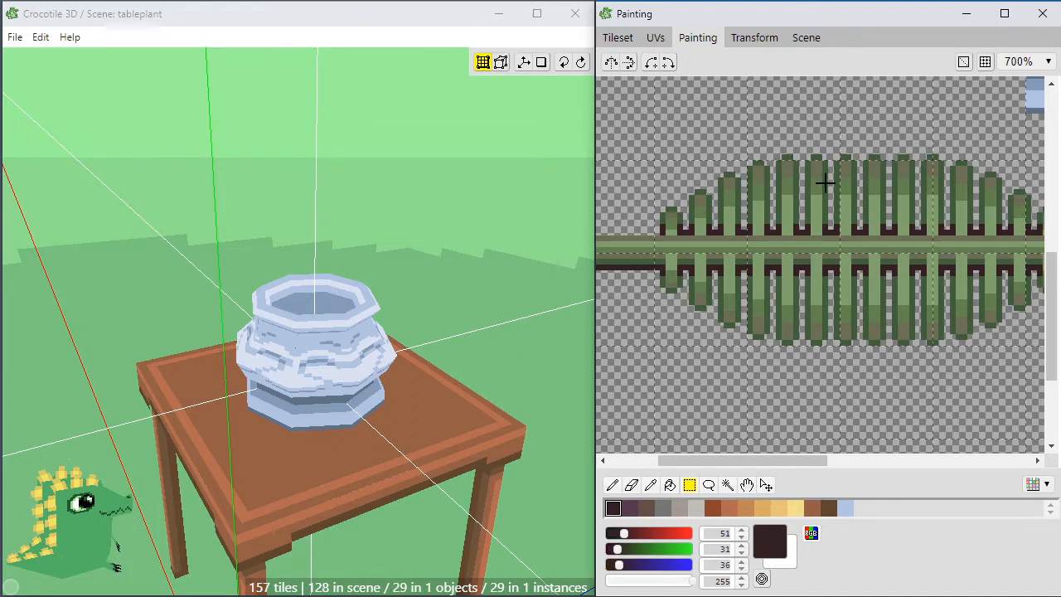
{"action": "scroll", "coordinate": [784, 194], "scroll_direction": "down", "scroll_amount": 1}
{"action": "middle_click_drag", "start_coordinate": [940, 256], "coordinate": [896, 267]}
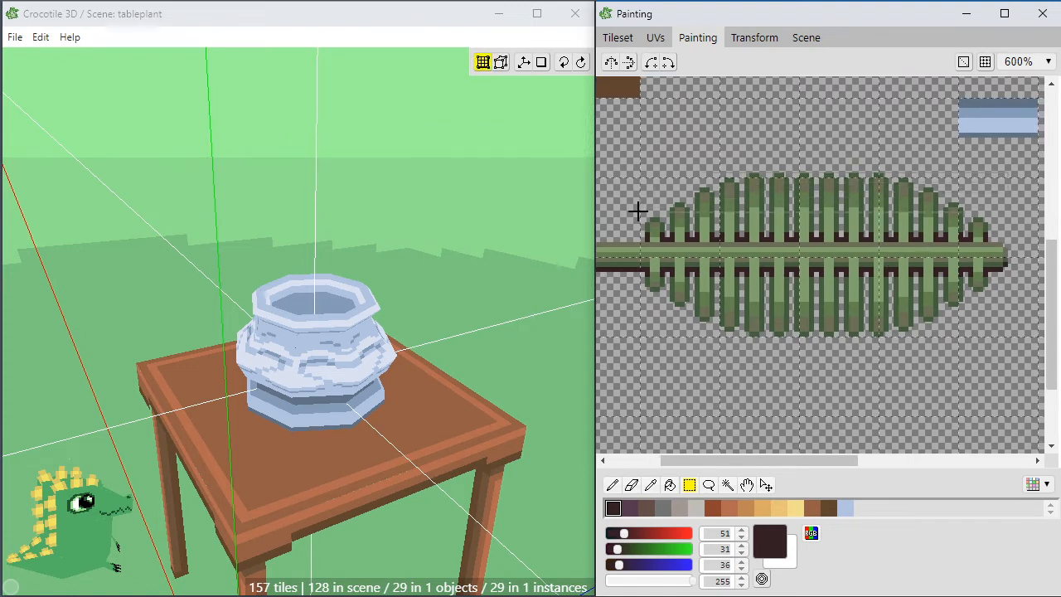
{"action": "left_click_drag", "start_coordinate": [638, 224], "coordinate": [623, 231]}
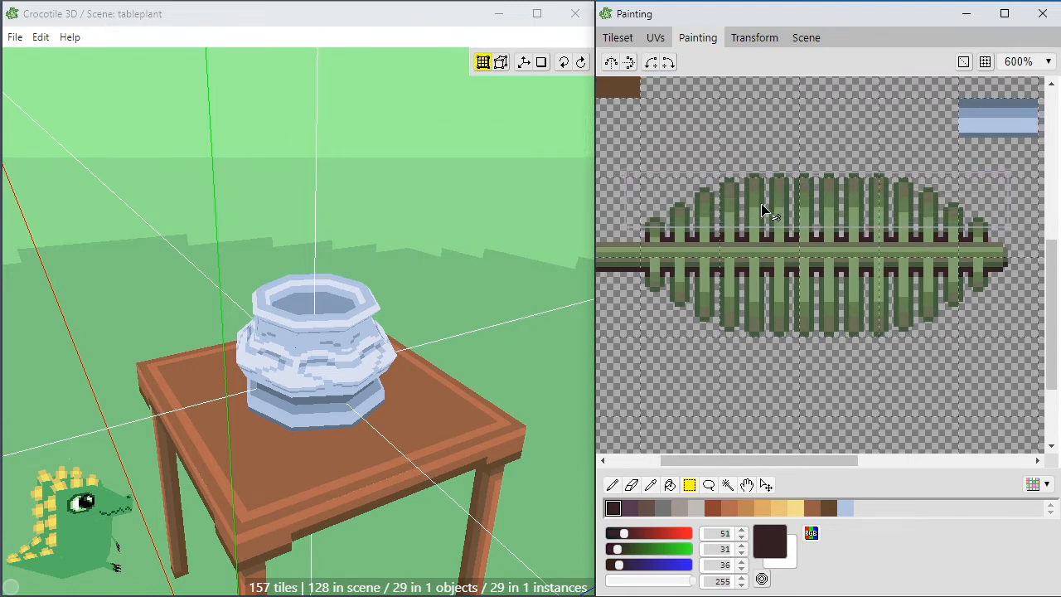
{"action": "left_click_drag", "start_coordinate": [758, 171], "coordinate": [774, 203]}
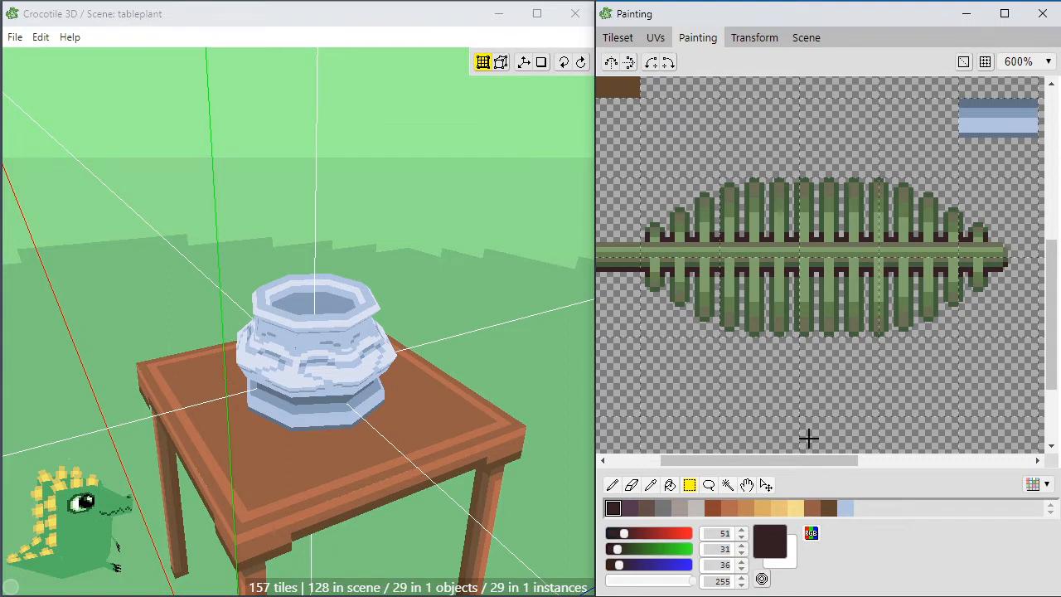
Duplicate the whole frond and place the copy directly beneath the original, with both stems starting at the same column.
{"action": "scroll", "coordinate": [739, 384], "scroll_direction": "down", "scroll_amount": 3}
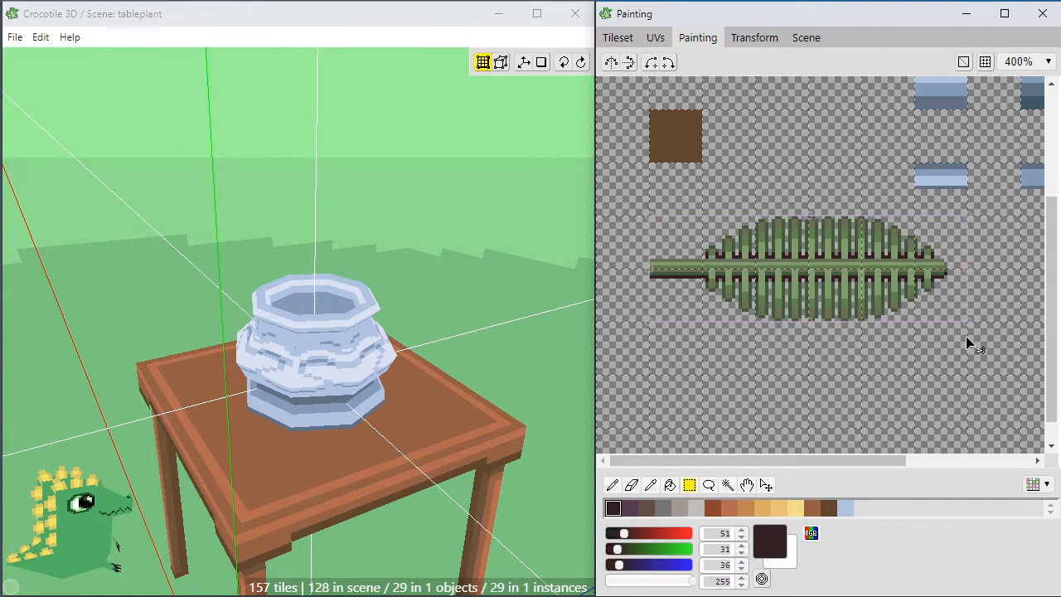
{"action": "key", "text": "ctrl+v"}
{"action": "left_click_drag", "start_coordinate": [841, 276], "coordinate": [770, 421]}
{"action": "scroll", "coordinate": [822, 357], "scroll_direction": "down", "scroll_amount": 1}
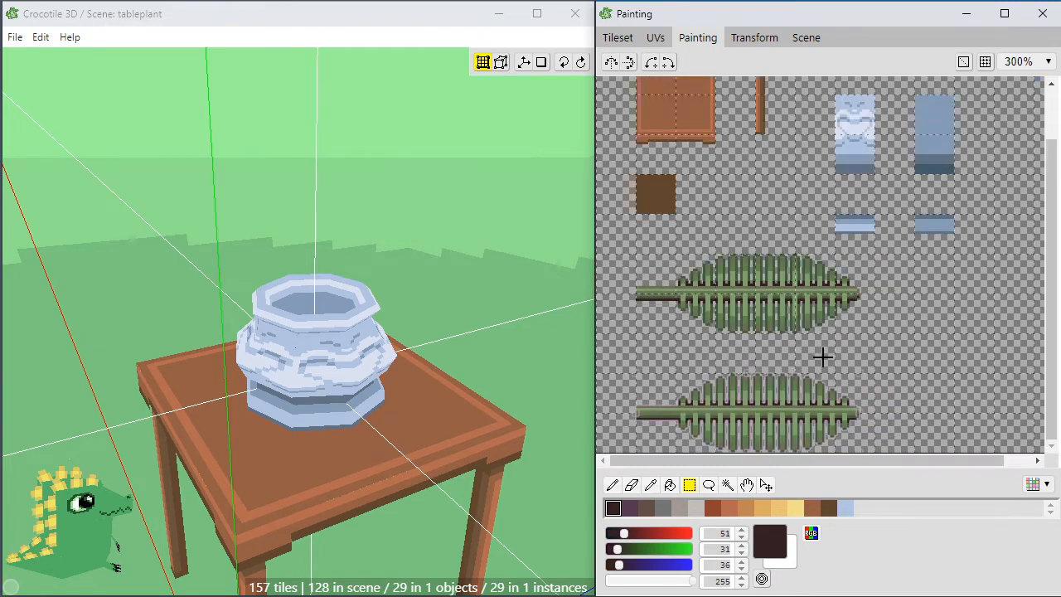
{"action": "scroll", "coordinate": [821, 358], "scroll_direction": "up", "scroll_amount": 1}
{"action": "key", "text": "space"}
{"action": "left_click_drag", "start_coordinate": [807, 382], "coordinate": [876, 259]}
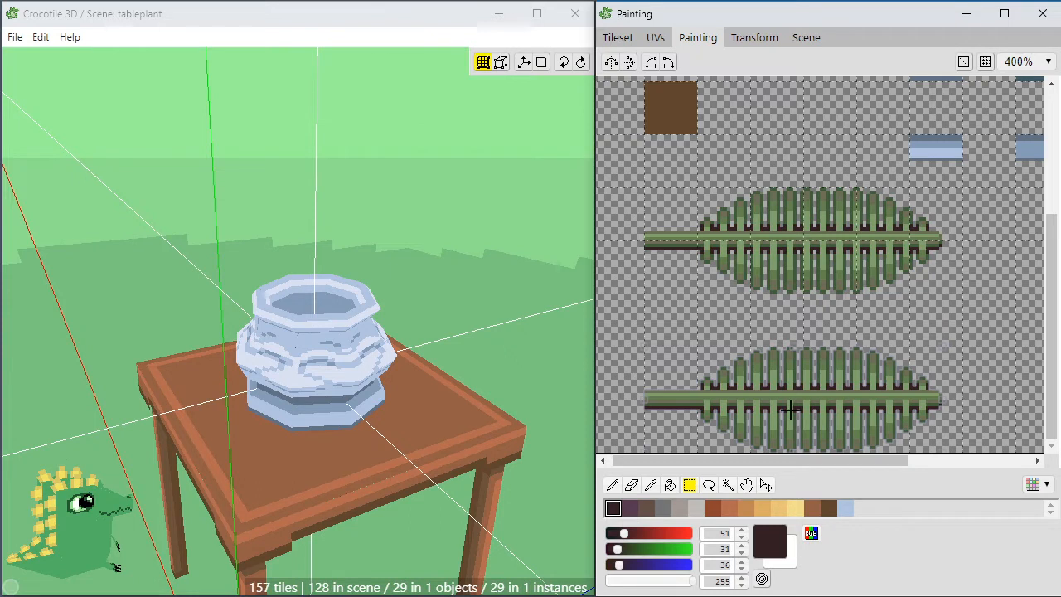
{"action": "key", "text": "Up"}
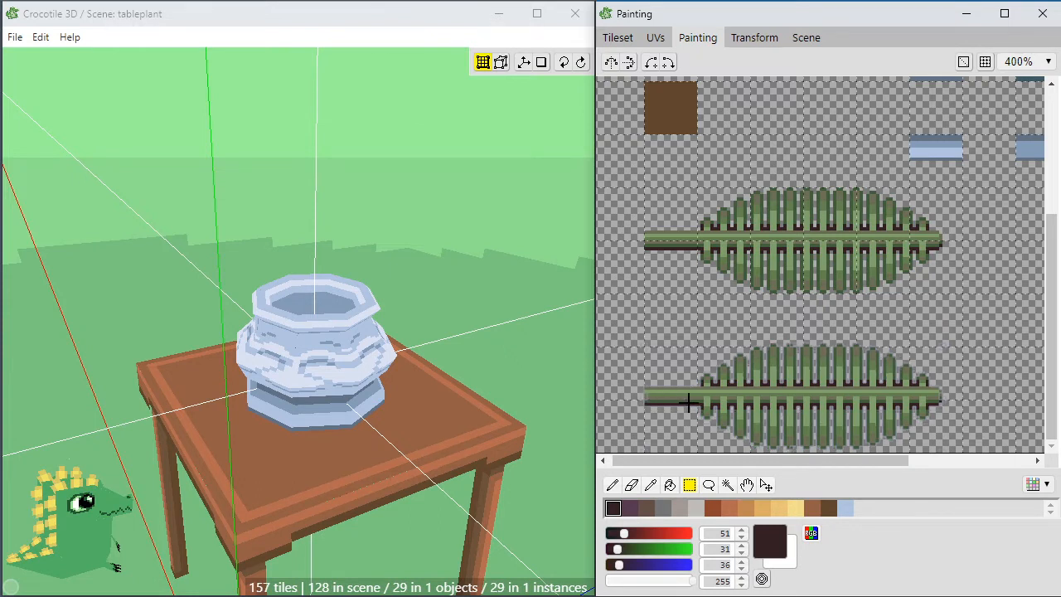
{"action": "left_click_drag", "start_coordinate": [689, 403], "coordinate": [690, 397]}
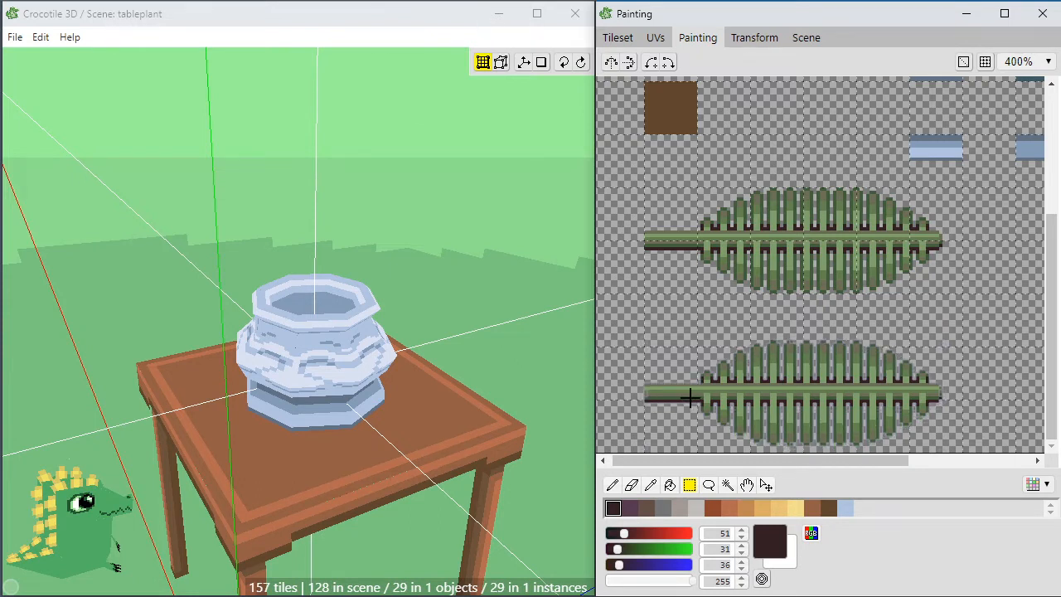
{"action": "key", "text": "Down"}
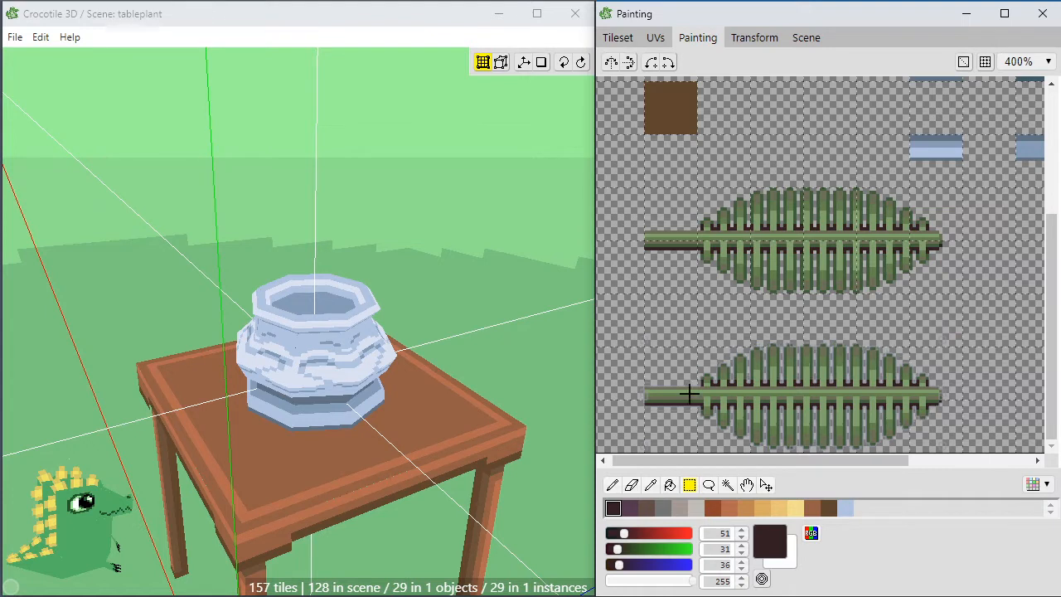
{"action": "left_click_drag", "start_coordinate": [689, 392], "coordinate": [691, 343]}
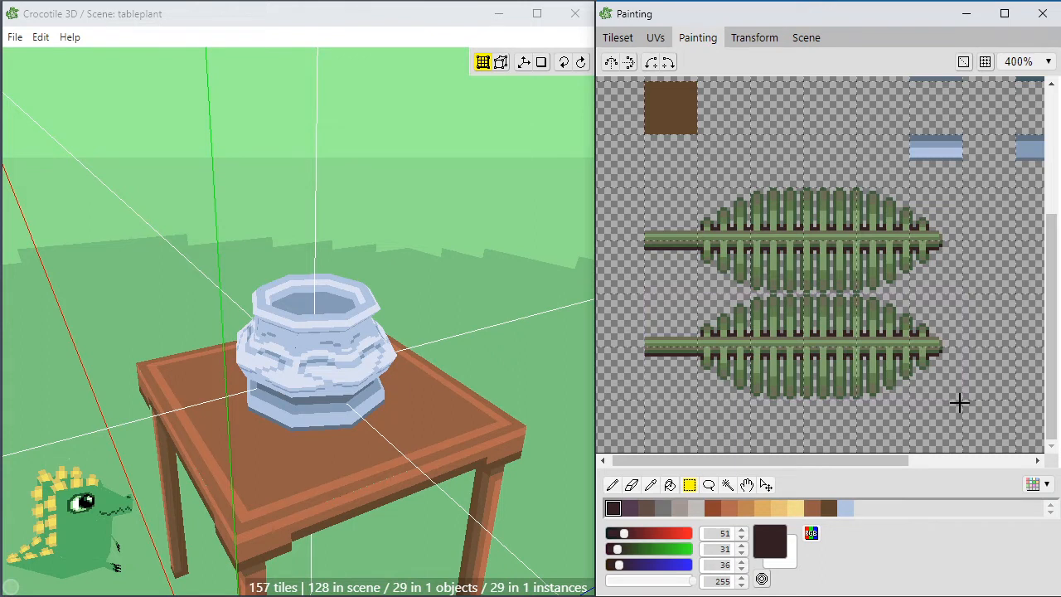
Select the lower frond and recolour all its dark green outlines with a darker green, RGB 46, 75, 49, using a non-contiguous fill.
{"action": "left_click", "coordinate": [850, 397]}
{"action": "scroll", "coordinate": [805, 374], "scroll_direction": "up", "scroll_amount": 1}
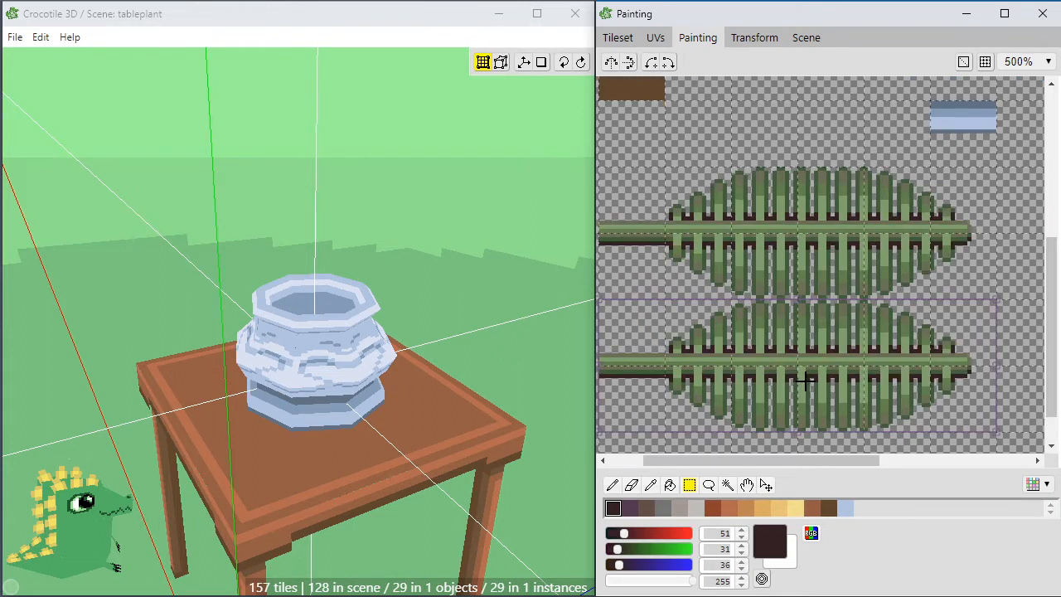
{"action": "middle_click_drag", "start_coordinate": [805, 374], "coordinate": [843, 350]}
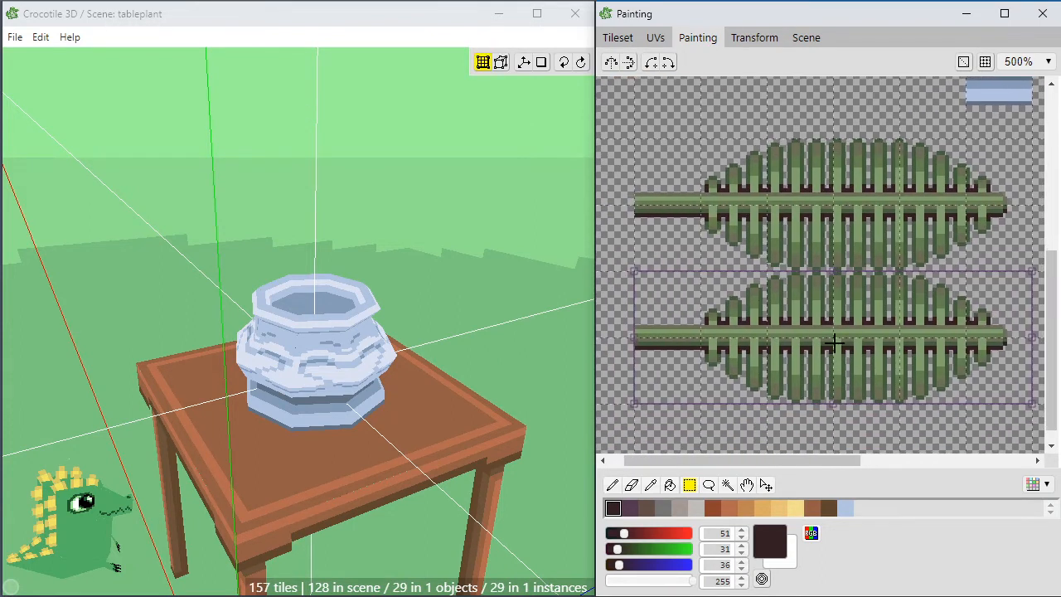
{"action": "key", "text": "g"}
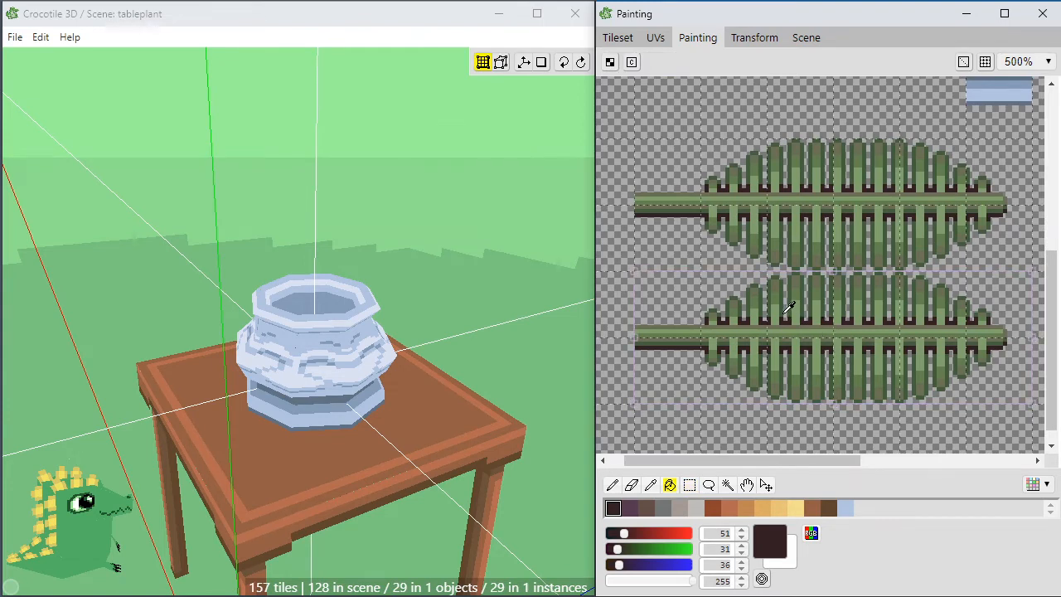
{"action": "left_click", "coordinate": [784, 311], "text": "alt"}
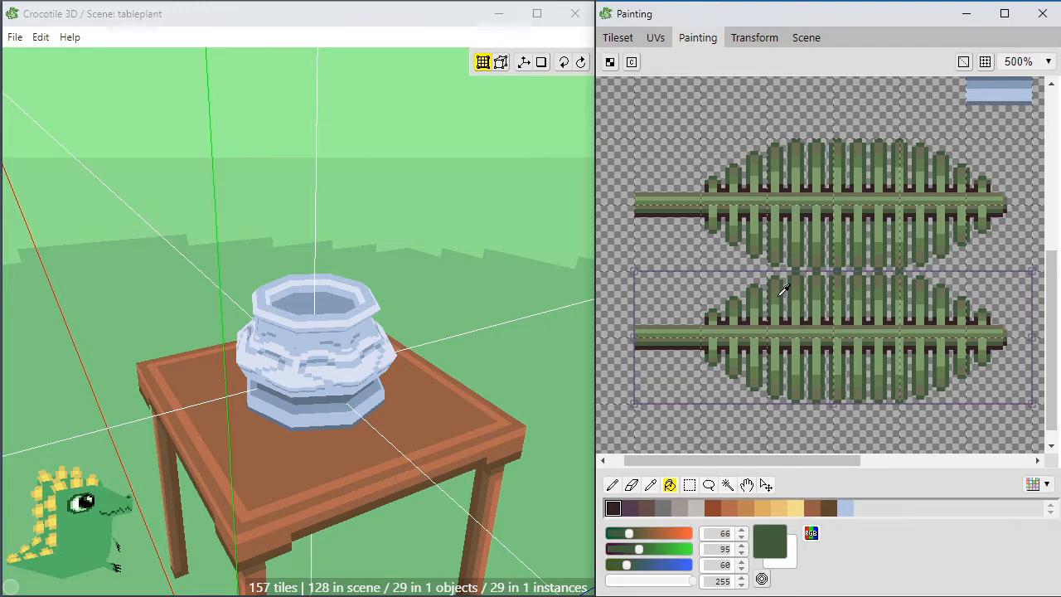
{"action": "left_click", "coordinate": [632, 548]}
{"action": "left_click", "coordinate": [623, 535]}
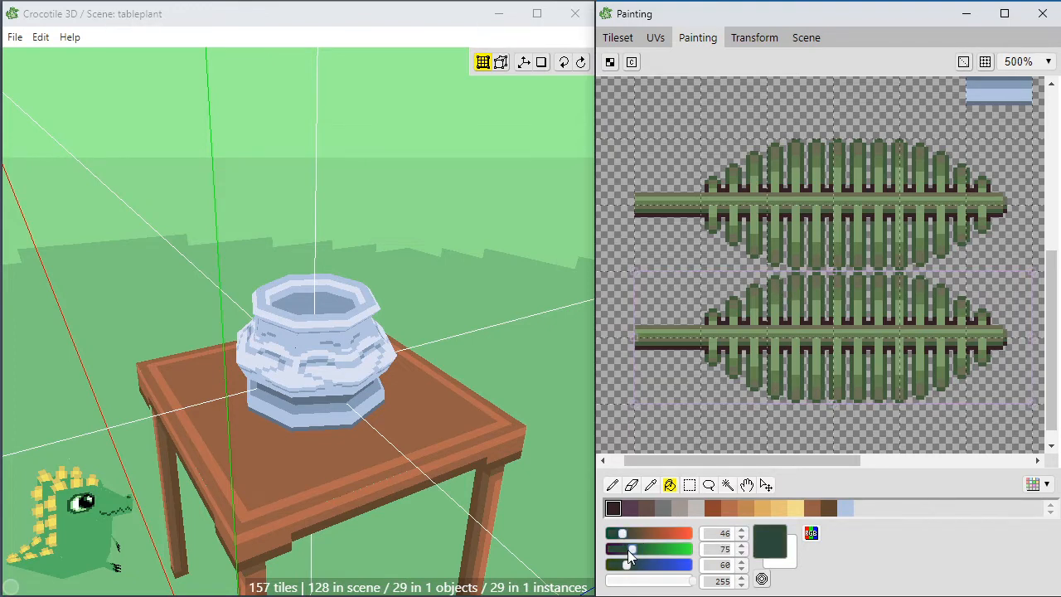
{"action": "left_click_drag", "start_coordinate": [627, 567], "coordinate": [623, 565]}
{"action": "left_click", "coordinate": [631, 62]}
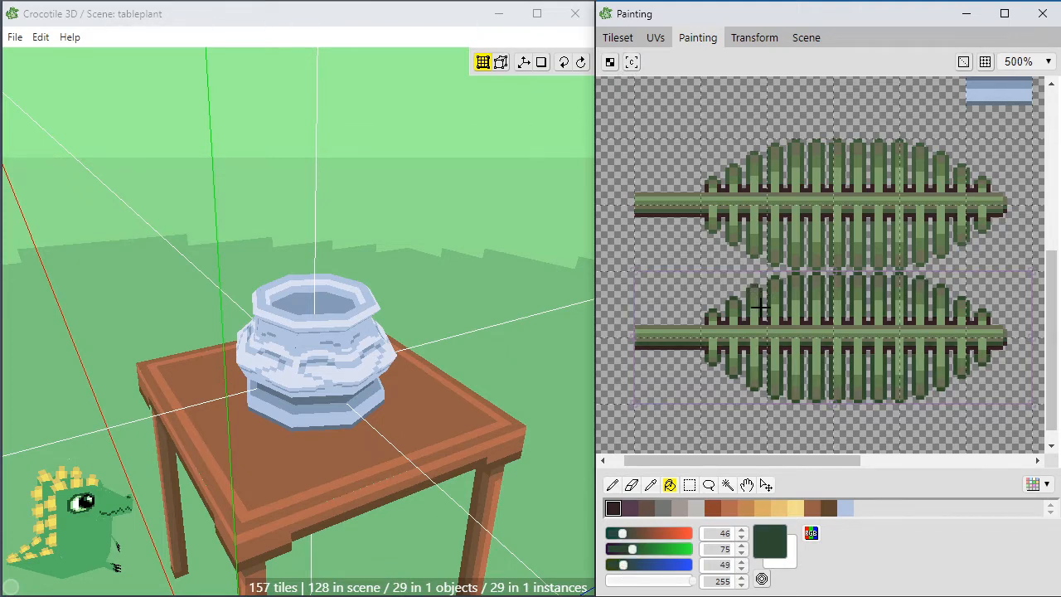
Darken the lower frond's mid green to RGB 66, 95, 60 and its light green to 99, 128, 80, sampling both from the upper frond.
{"action": "left_click", "coordinate": [771, 244], "text": "alt"}
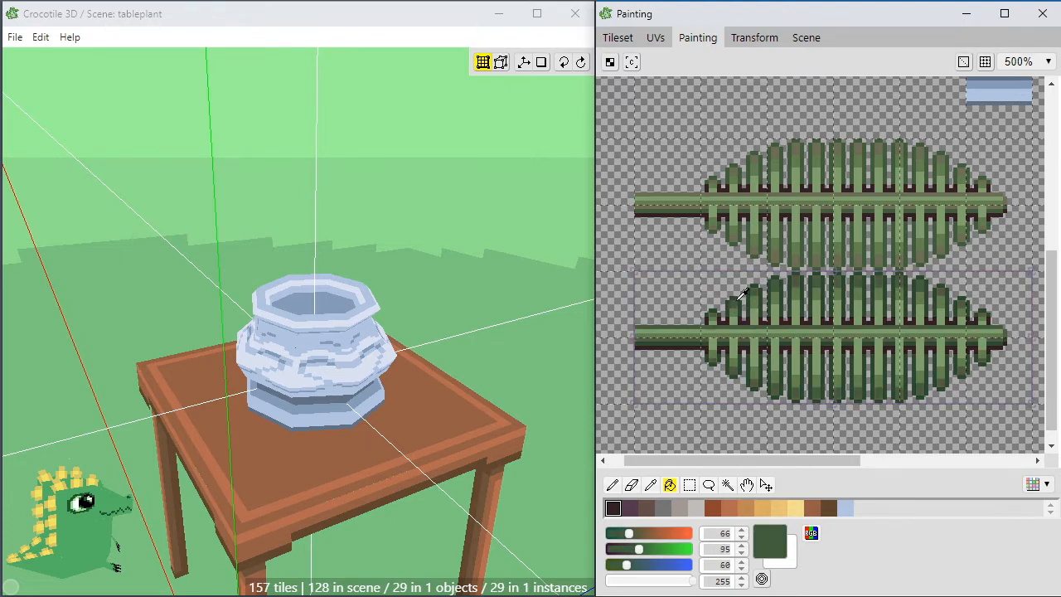
{"action": "left_click", "coordinate": [752, 267], "text": "alt"}
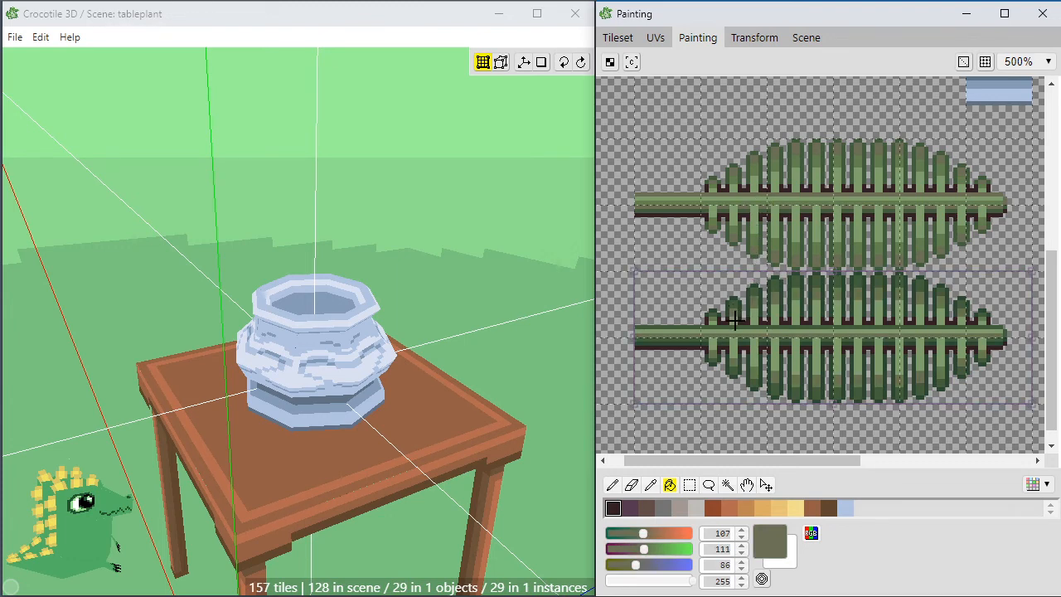
{"action": "key", "text": "ctrl+z"}
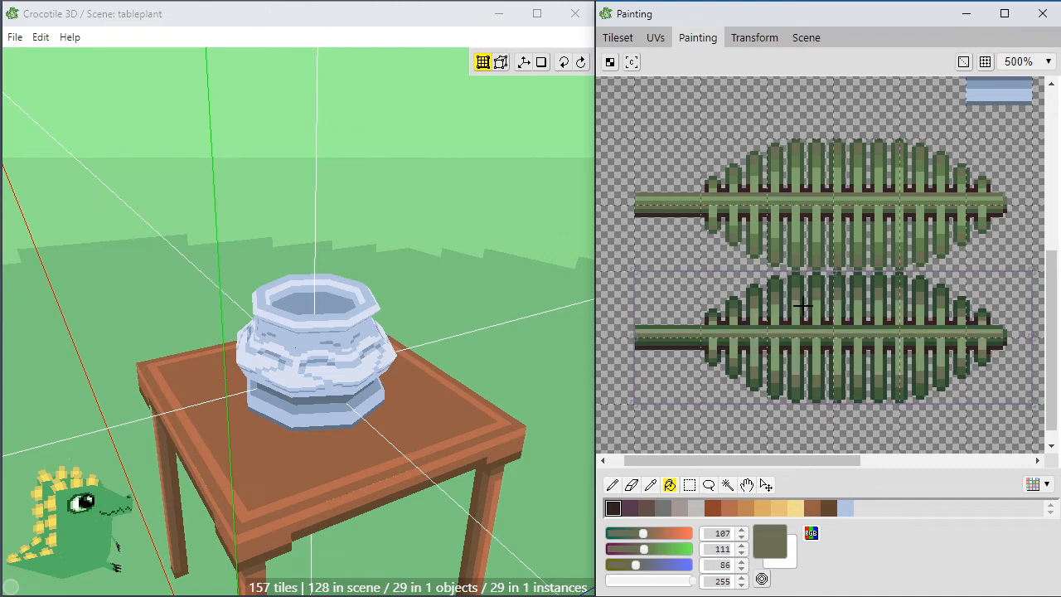
{"action": "left_click", "coordinate": [745, 226], "text": "alt"}
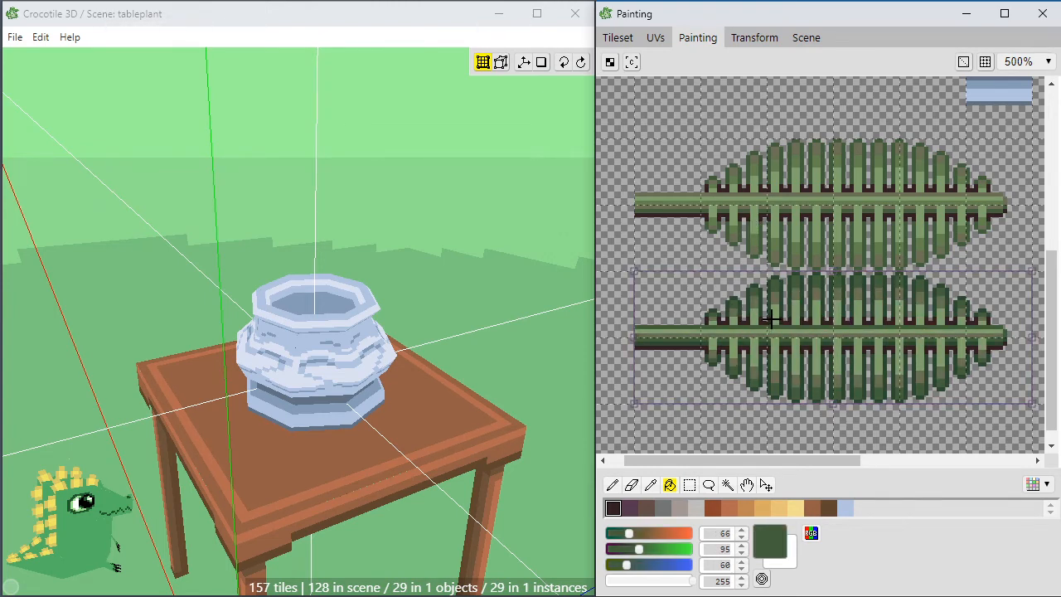
{"action": "left_click", "coordinate": [742, 222], "text": "alt"}
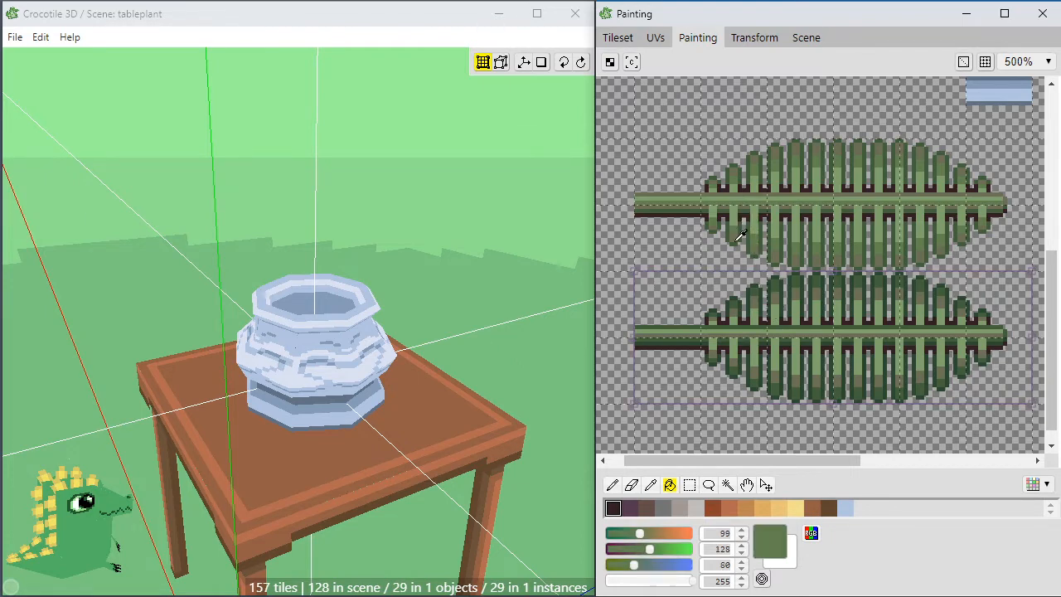
{"action": "left_click", "coordinate": [746, 332]}
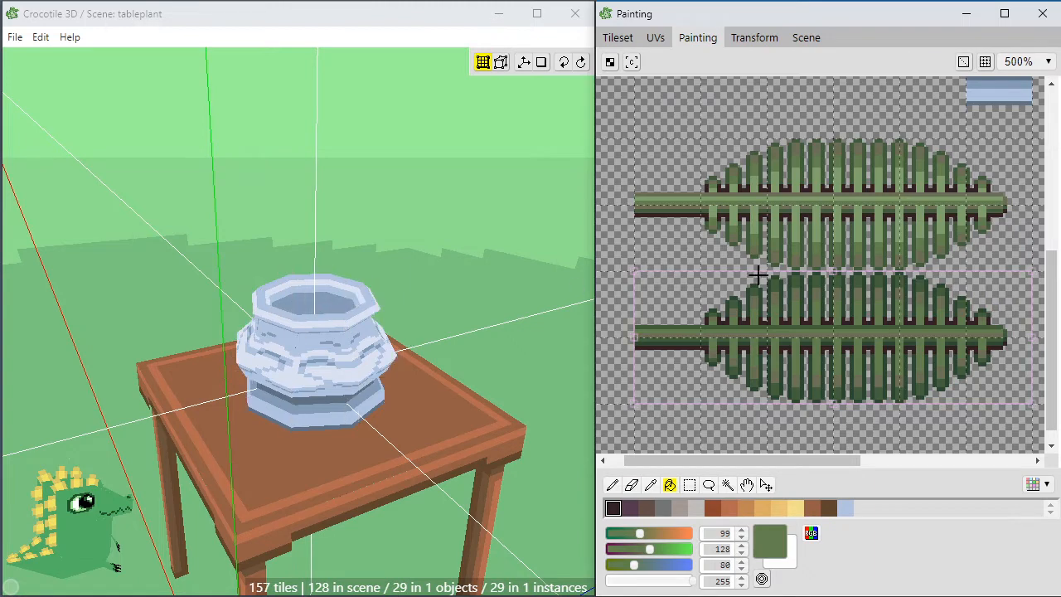
{"action": "key", "text": "b"}
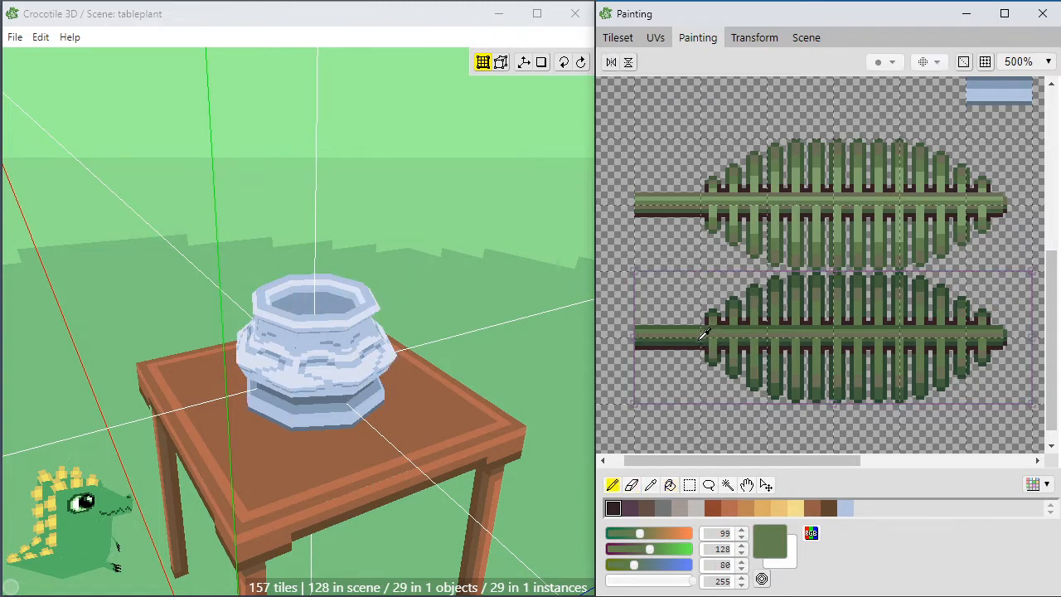
Repaint the lower frond's stem shading with greens 66, 95, 60 and 46, 75, 49, and darken its underside with 51, 31, 36.
{"action": "left_click", "coordinate": [701, 341], "text": "alt"}
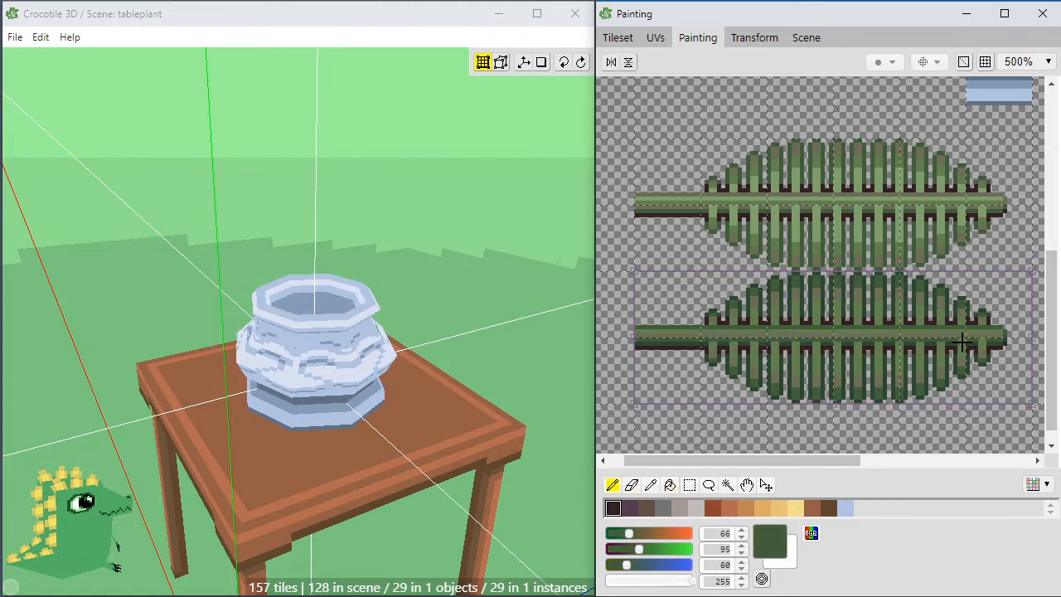
{"action": "left_click", "coordinate": [1000, 340], "text": "alt"}
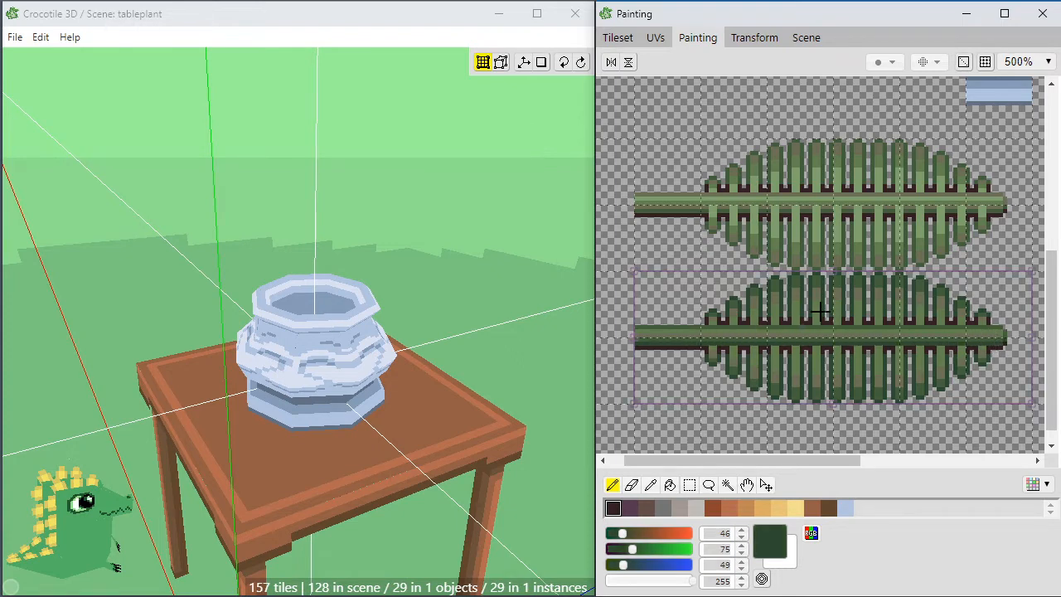
{"action": "left_click", "coordinate": [699, 347], "text": "alt"}
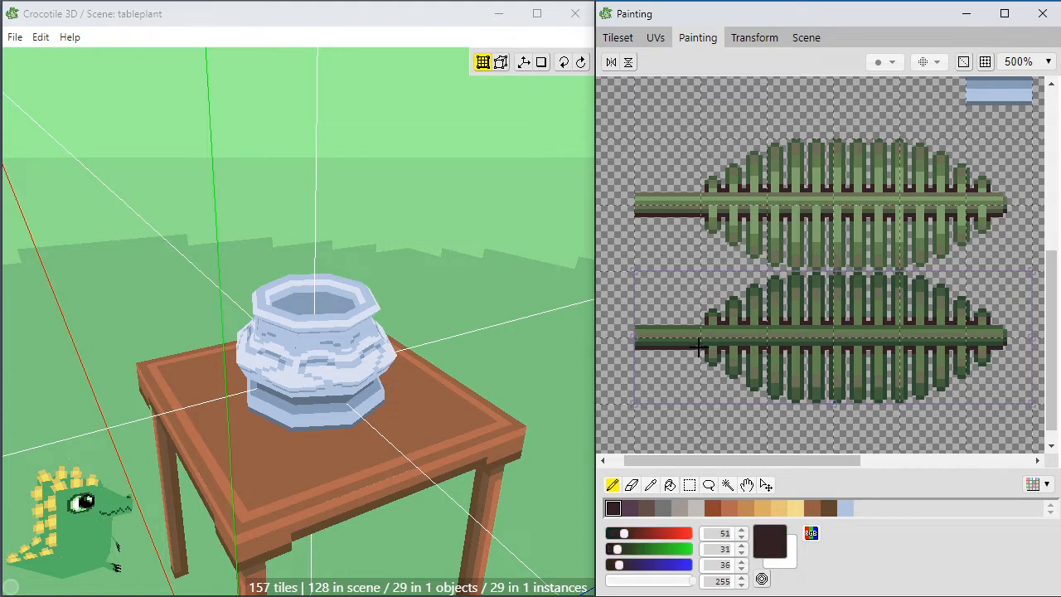
{"action": "left_click_drag", "start_coordinate": [699, 347], "coordinate": [996, 355]}
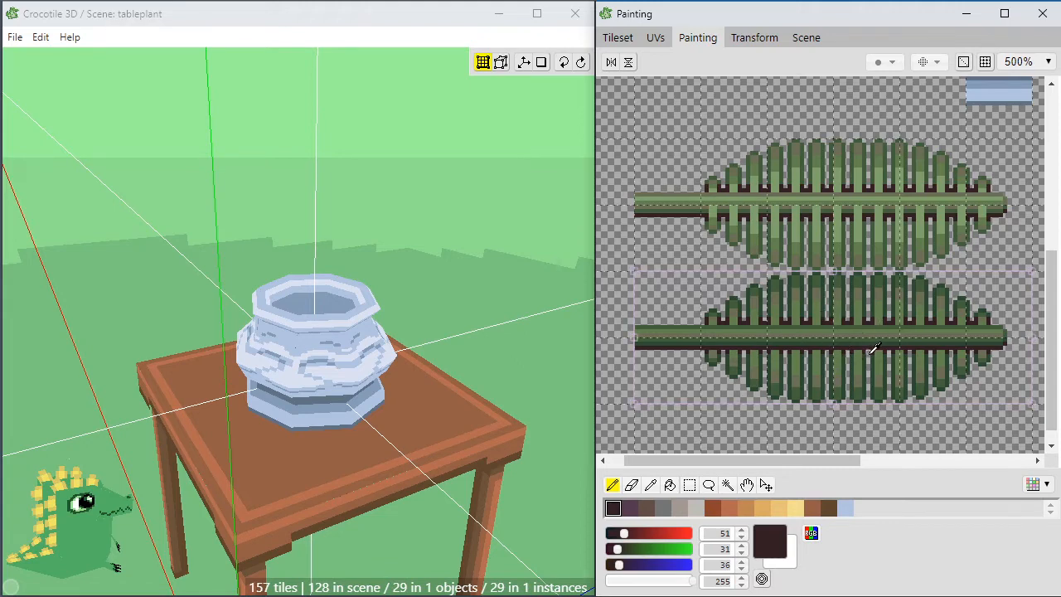
{"action": "left_click", "coordinate": [861, 378], "text": "alt"}
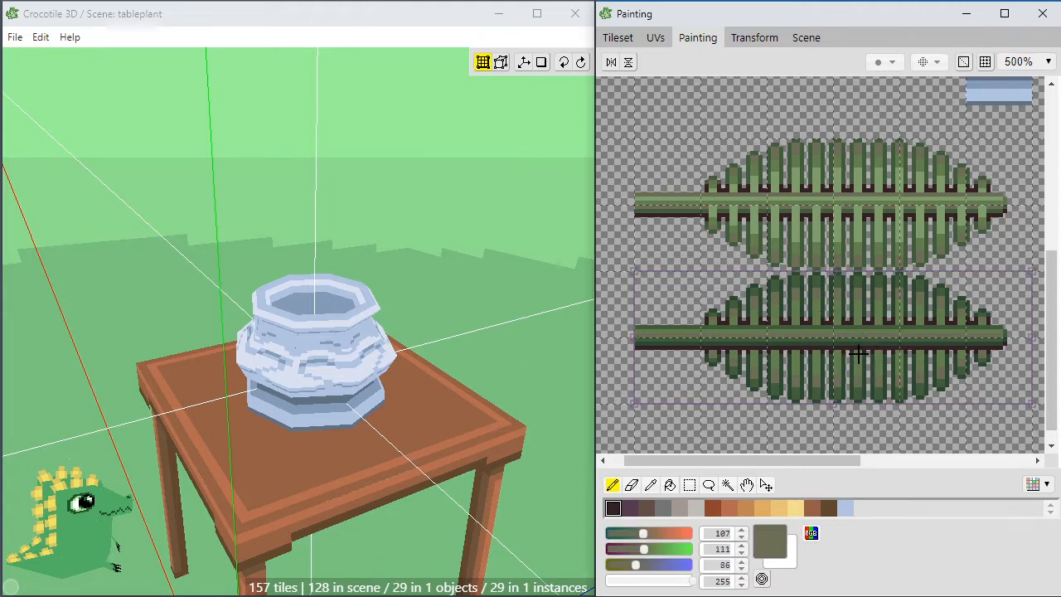
{"action": "key", "text": "w"}
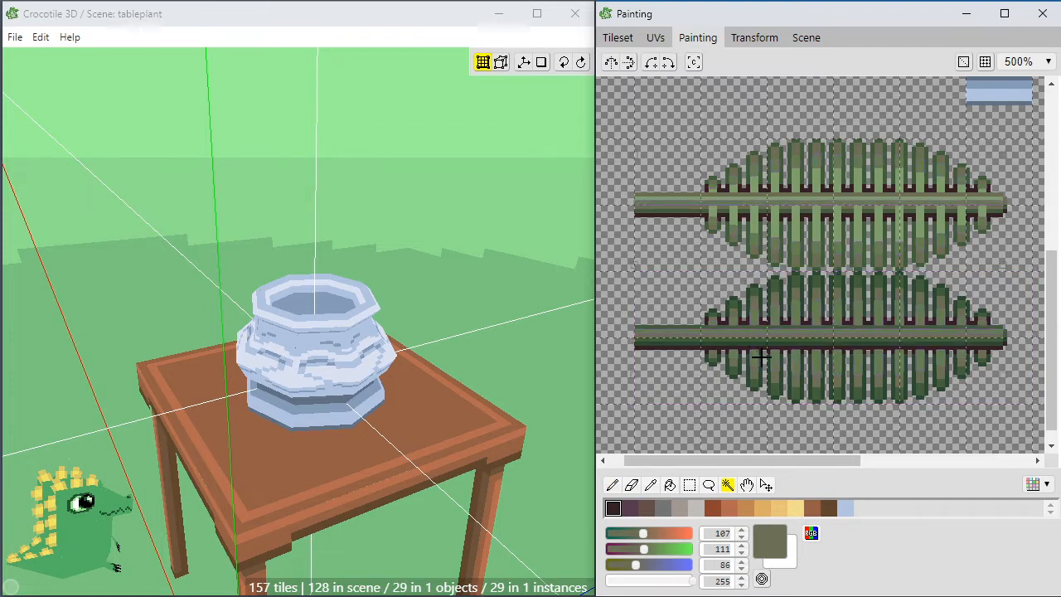
{"action": "key", "text": "b"}
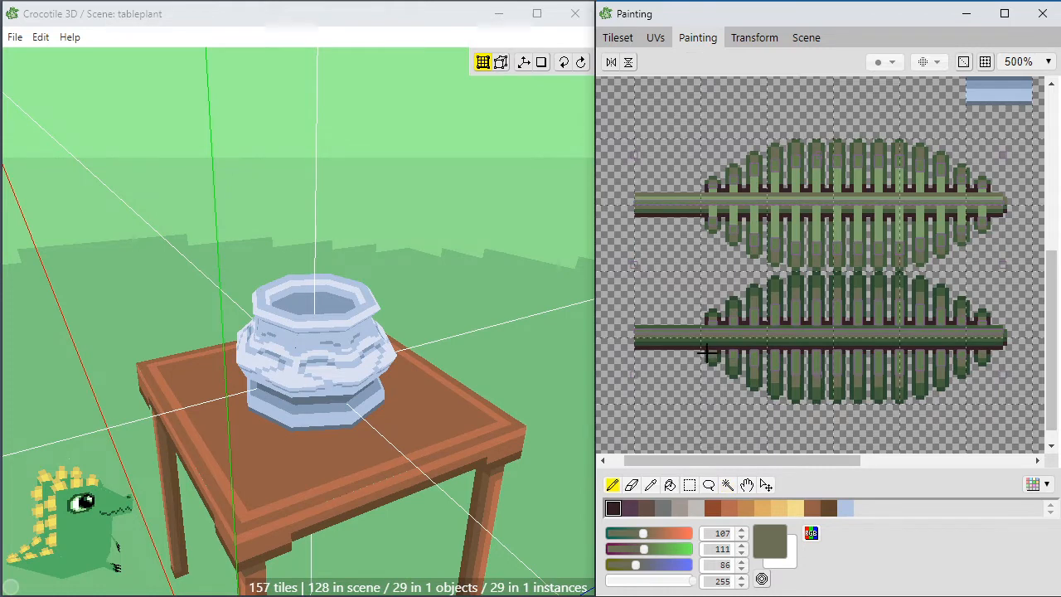
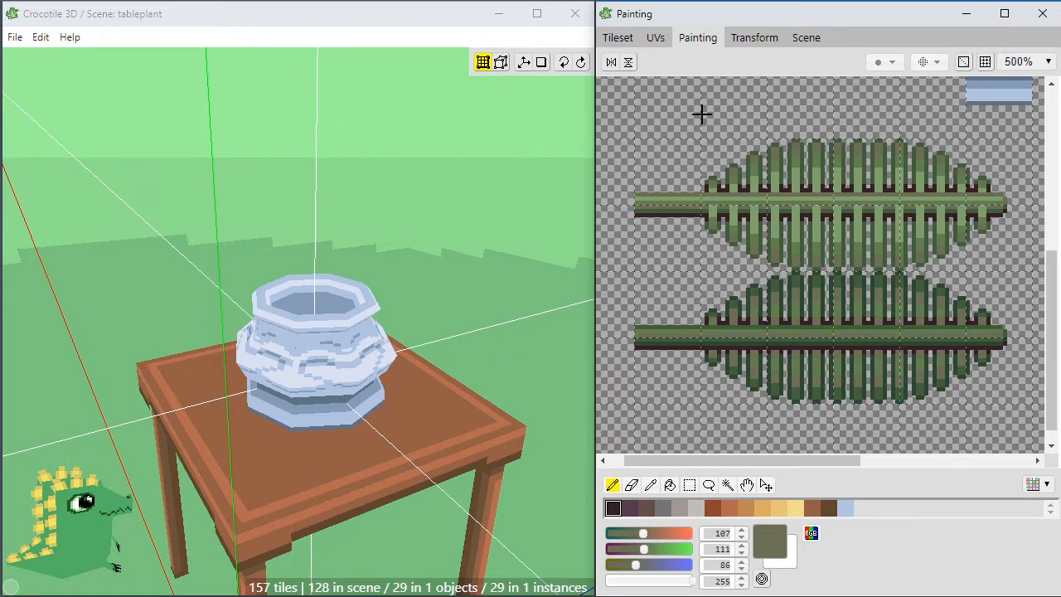
Place the upper frond's two bare stem tiles flat above the pot, rotated to run outward from the pot's centre.
{"action": "left_click", "coordinate": [618, 37]}
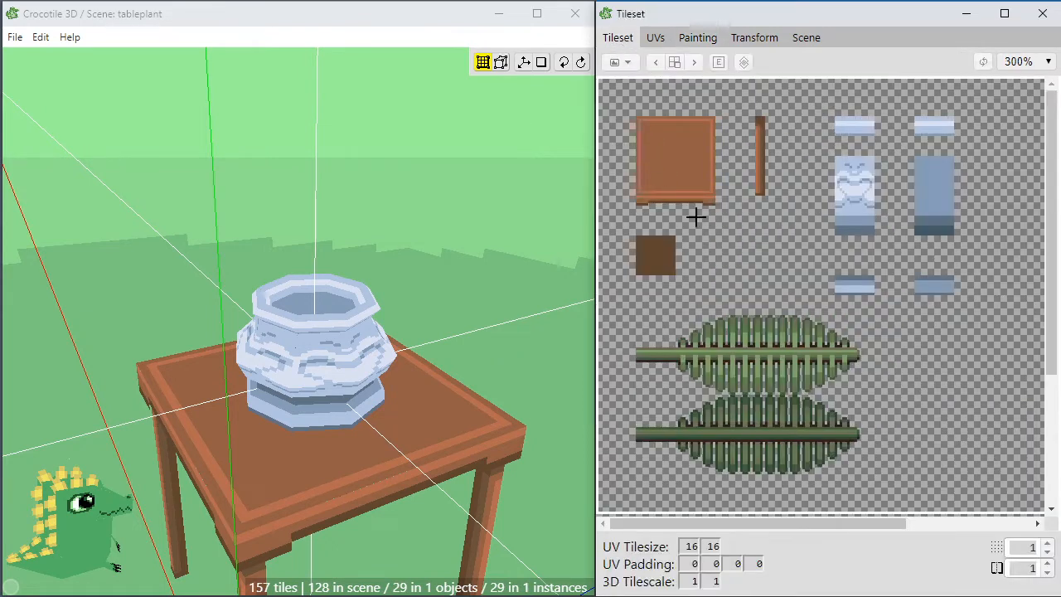
{"action": "left_click", "coordinate": [672, 372]}
{"action": "left_click", "coordinate": [670, 335]}
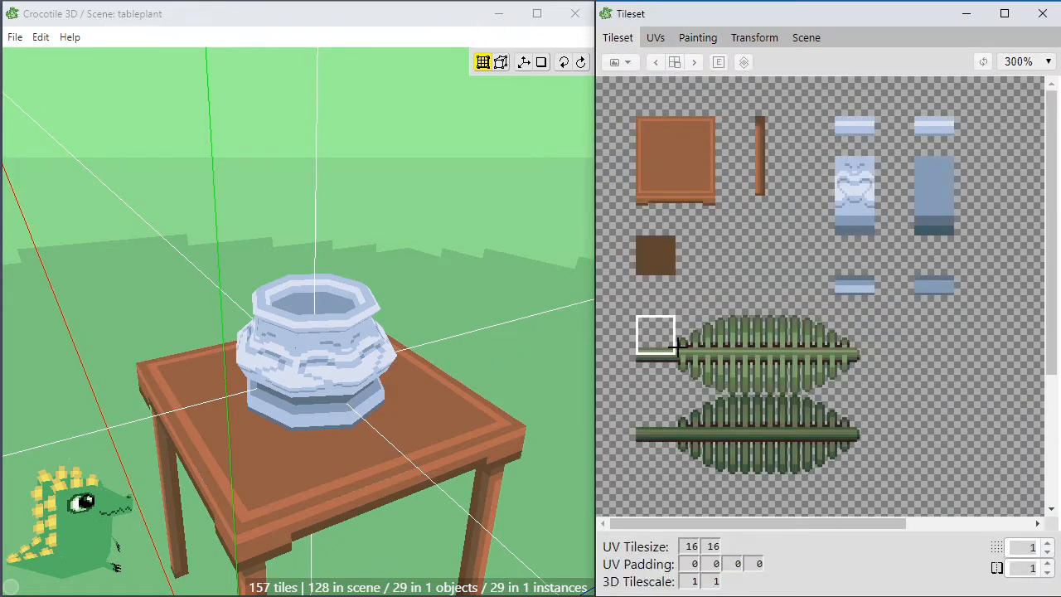
{"action": "right_click_drag", "start_coordinate": [438, 254], "coordinate": [572, 340]}
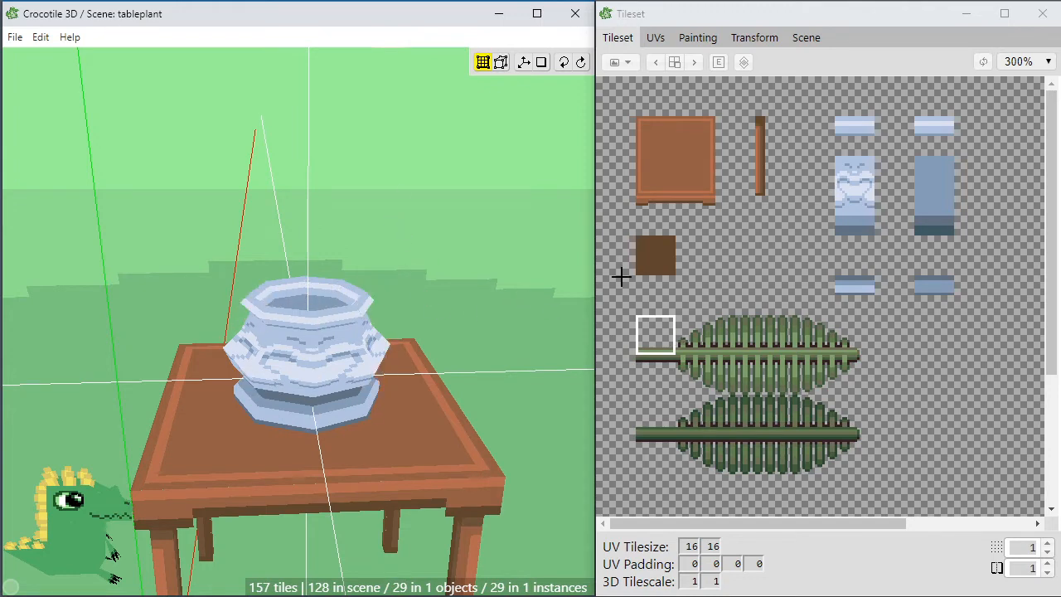
{"action": "right_click_drag", "start_coordinate": [401, 194], "coordinate": [410, 220]}
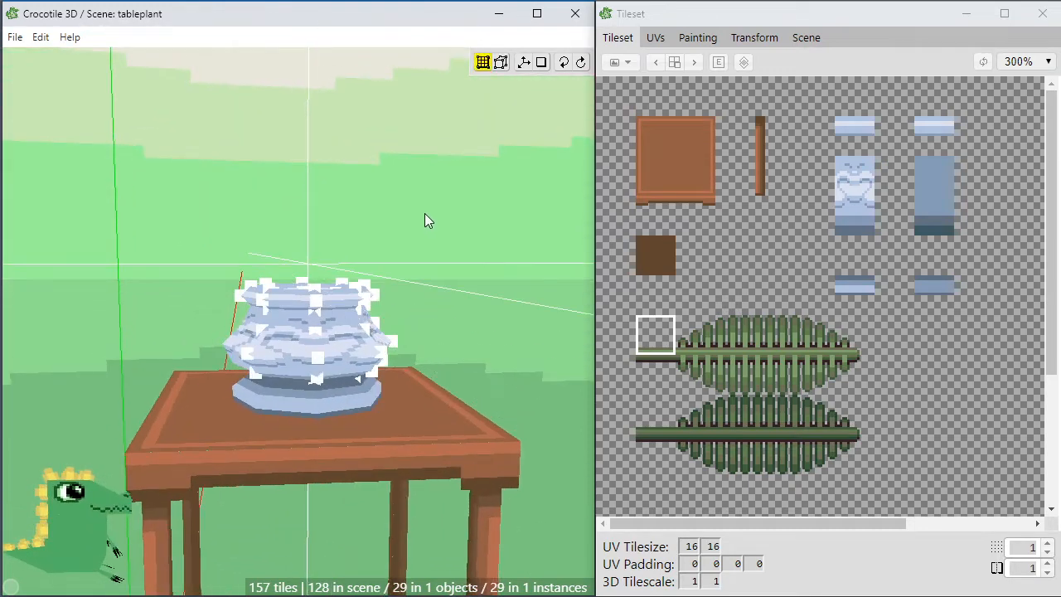
{"action": "right_click_drag", "start_coordinate": [424, 213], "coordinate": [427, 237]}
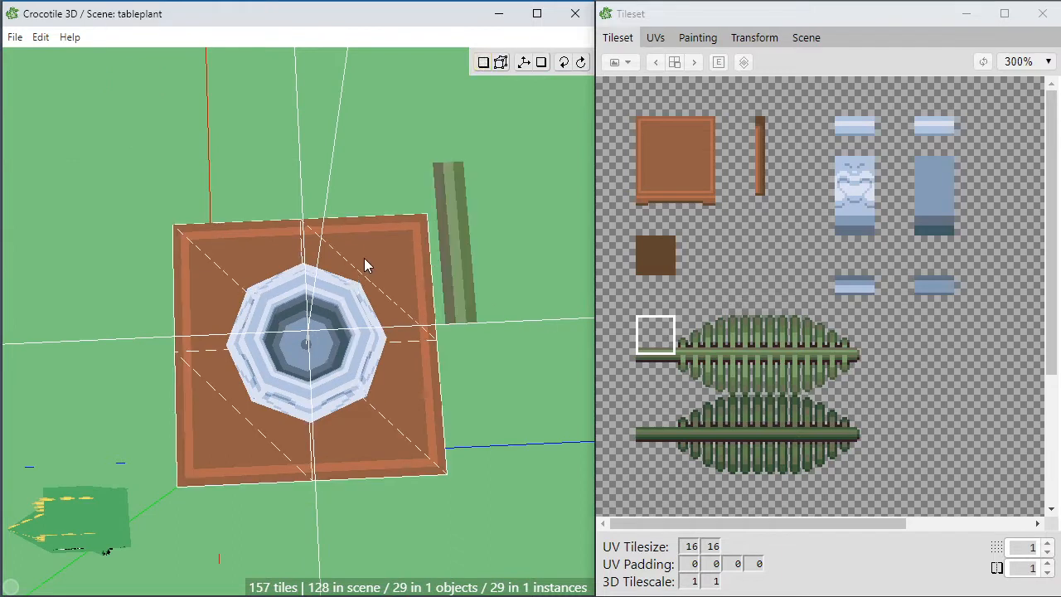
{"action": "key", "text": "r"}
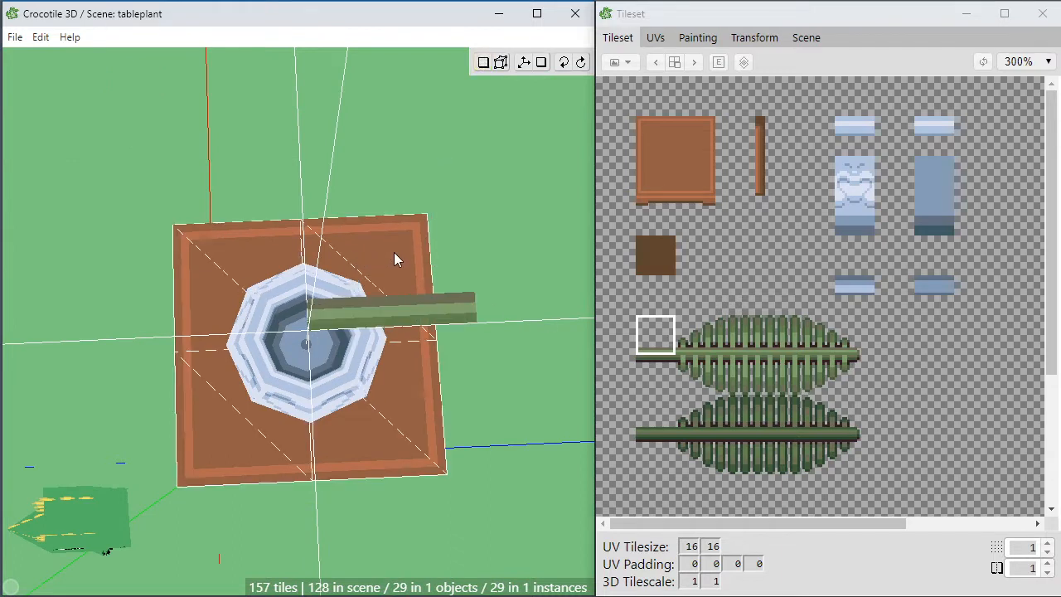
{"action": "left_click", "coordinate": [656, 374]}
{"action": "left_click", "coordinate": [384, 349]}
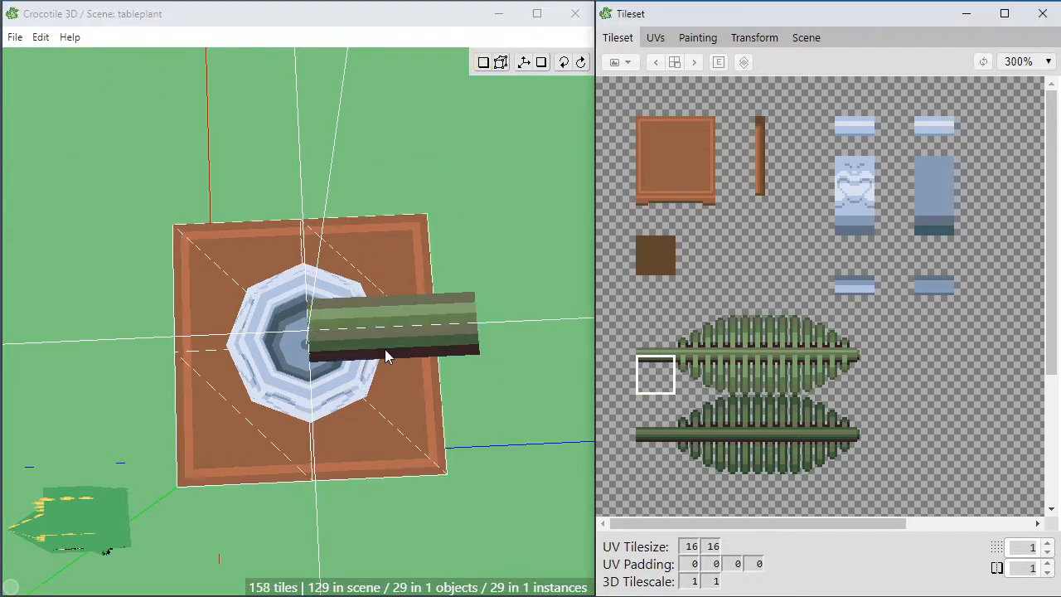
{"action": "left_click", "coordinate": [385, 350]}
Extend the stem above the pot with the upper frond's first pair of leaflet tiles, one on each side.
{"action": "key", "text": "space"}
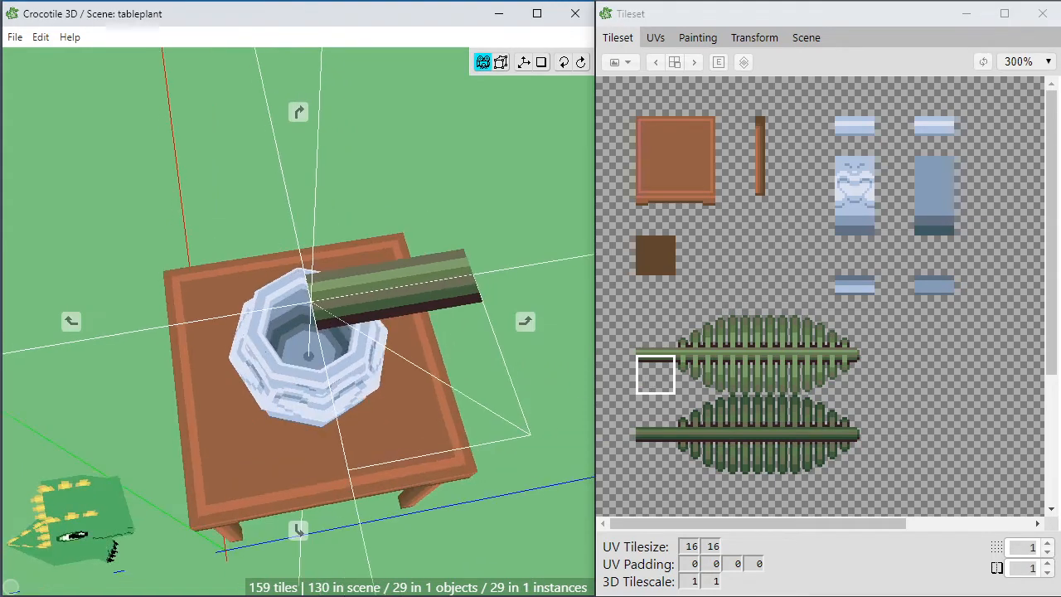
{"action": "right_click_drag", "start_coordinate": [481, 382], "coordinate": [442, 378]}
{"action": "left_click_drag", "start_coordinate": [443, 378], "coordinate": [406, 373]}
{"action": "scroll", "coordinate": [446, 372], "scroll_direction": "down", "scroll_amount": 3}
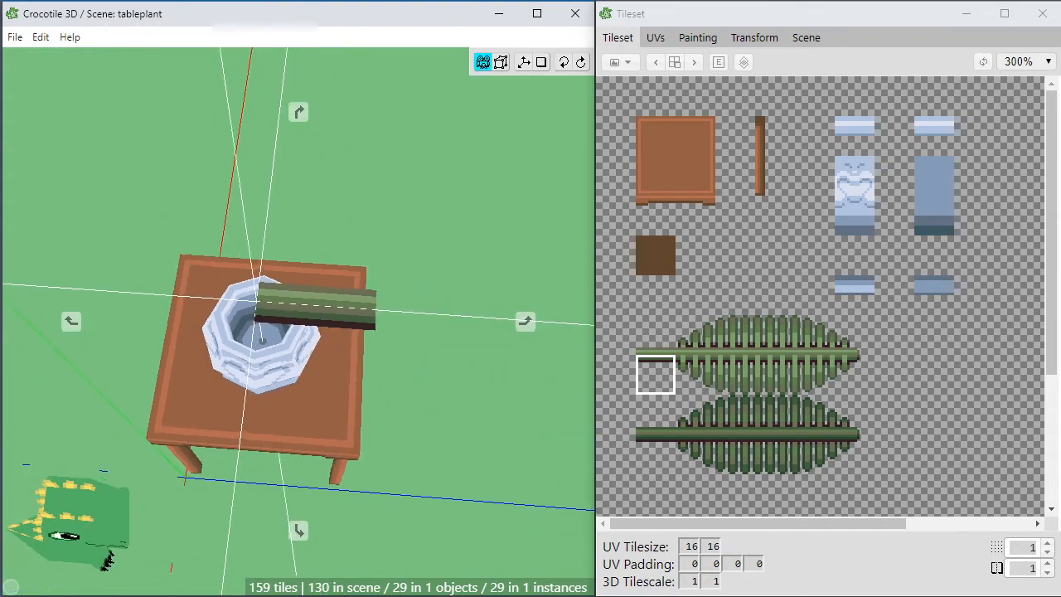
{"action": "right_click_drag", "start_coordinate": [440, 383], "coordinate": [429, 396]}
{"action": "scroll", "coordinate": [430, 396], "scroll_direction": "down", "scroll_amount": 1}
{"action": "left_click_drag", "start_coordinate": [429, 395], "coordinate": [452, 393]}
{"action": "right_click_drag", "start_coordinate": [452, 394], "coordinate": [398, 396]}
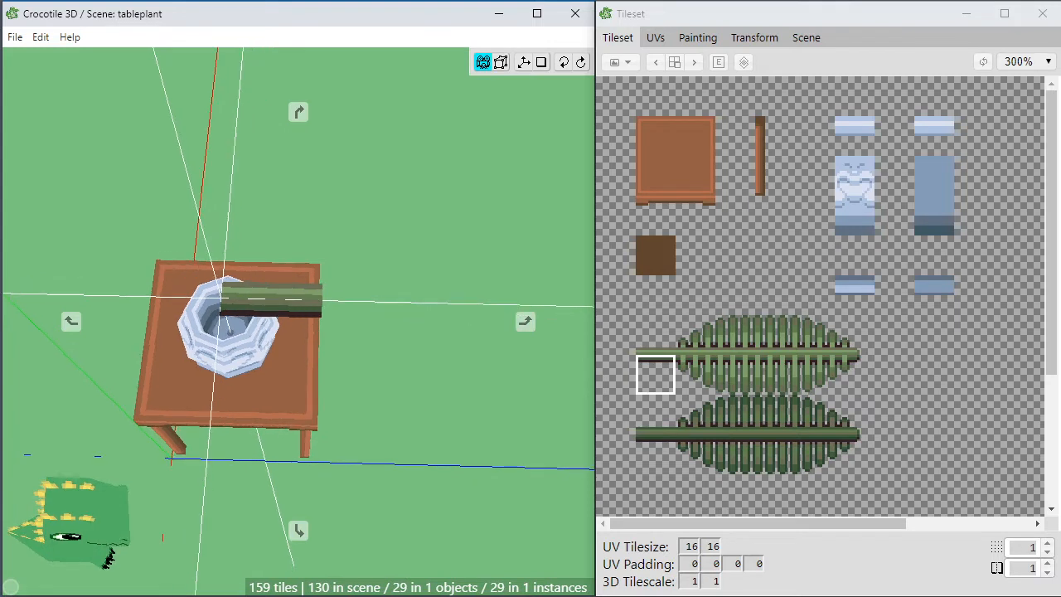
{"action": "left_click_drag", "start_coordinate": [398, 397], "coordinate": [420, 402]}
{"action": "key", "text": "space"}
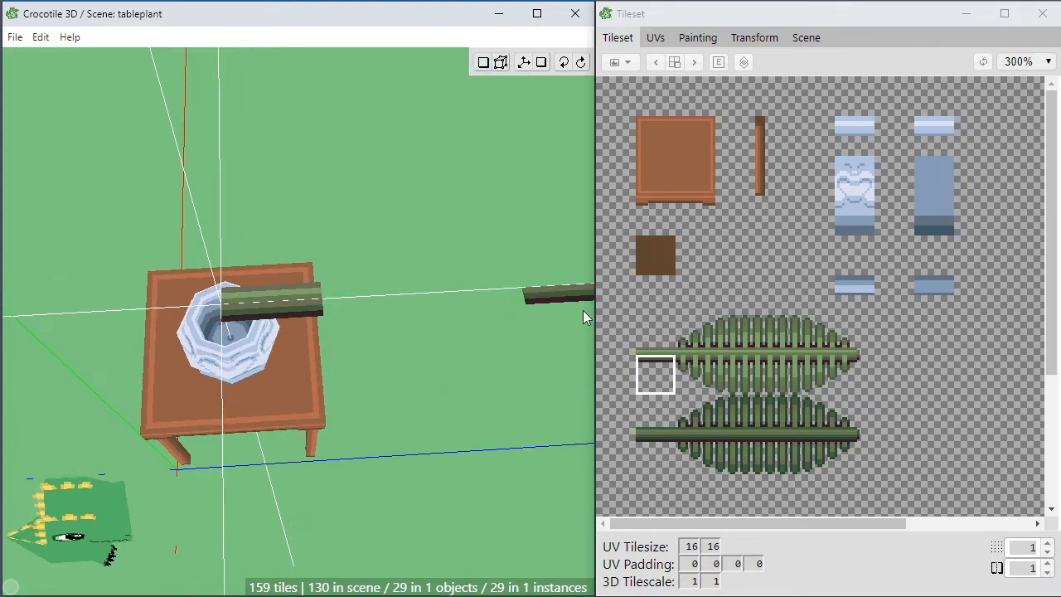
{"action": "left_click", "coordinate": [690, 373]}
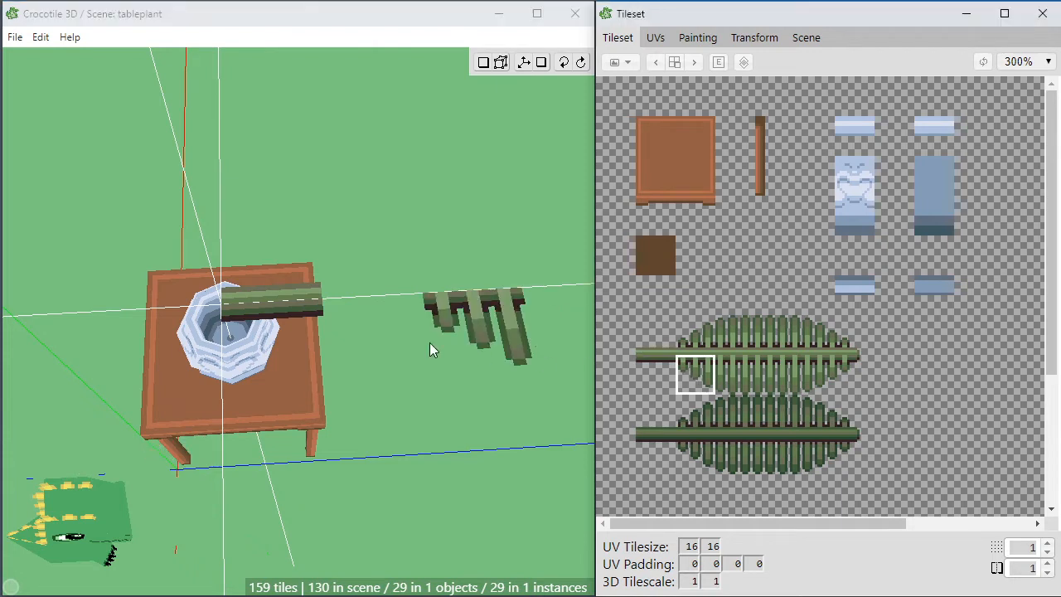
{"action": "left_click", "coordinate": [364, 330]}
{"action": "left_click", "coordinate": [692, 333]}
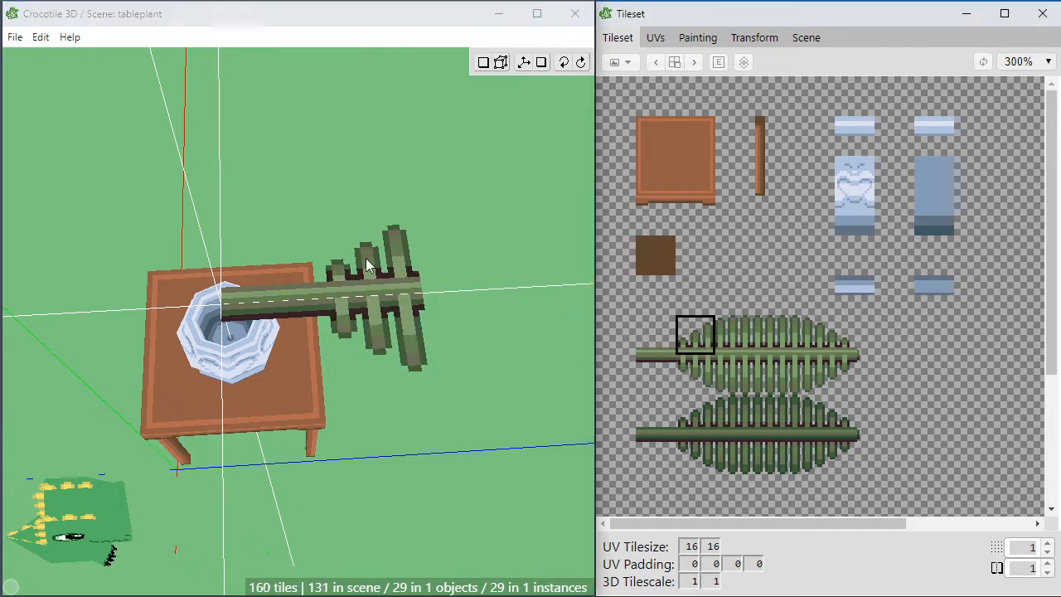
{"action": "left_click", "coordinate": [469, 271]}
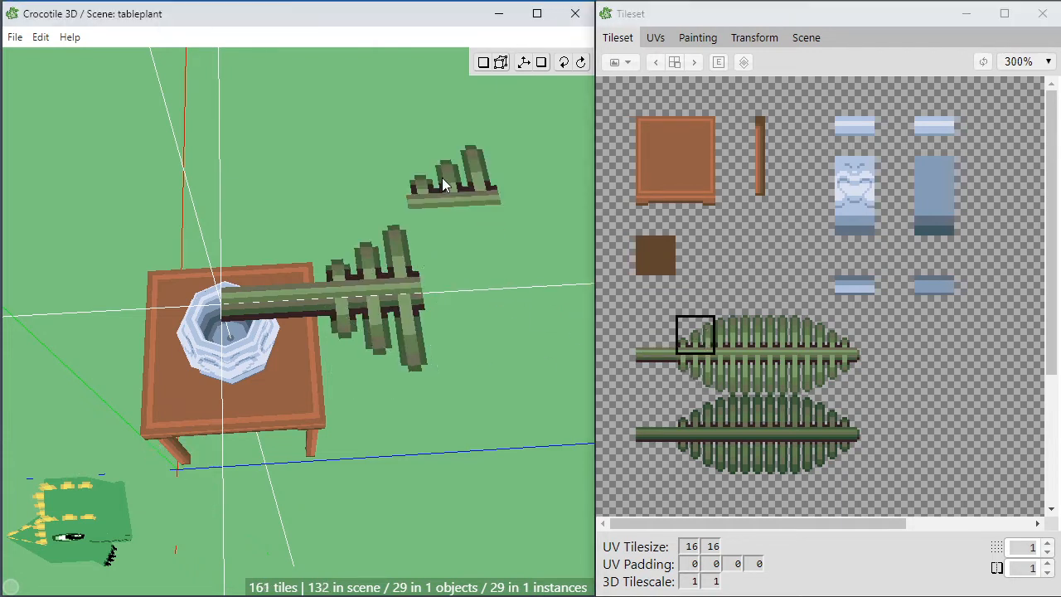
Undo the placement of all four frond tiles above the pot.
{"action": "key", "text": "ctrl+z"}
{"action": "key", "text": "ctrl+z"}
{"action": "key", "text": "ctrl+z"}
{"action": "key", "text": "ctrl+z"}
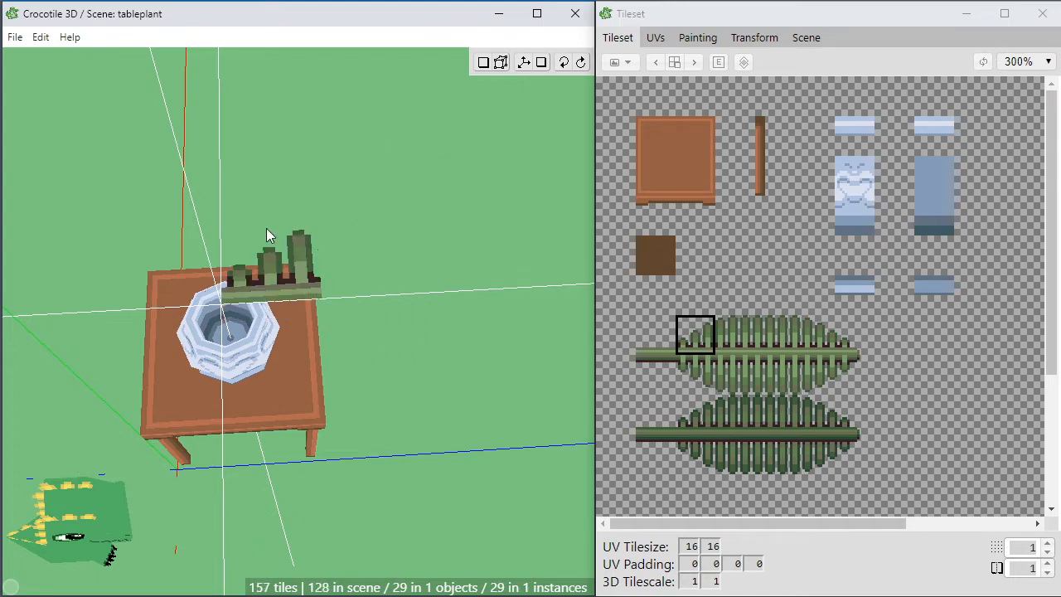
Save the table and pot scene.
{"action": "left_click_drag", "start_coordinate": [265, 231], "coordinate": [251, 241]}
{"action": "scroll", "coordinate": [252, 242], "scroll_direction": "down", "scroll_amount": 3}
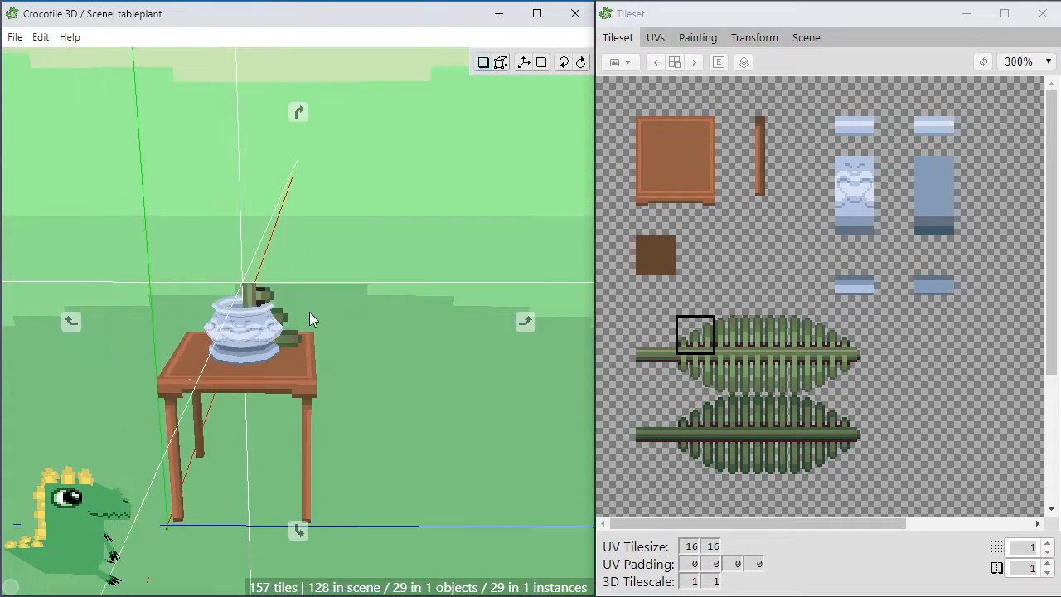
{"action": "right_click_drag", "start_coordinate": [310, 313], "coordinate": [351, 271]}
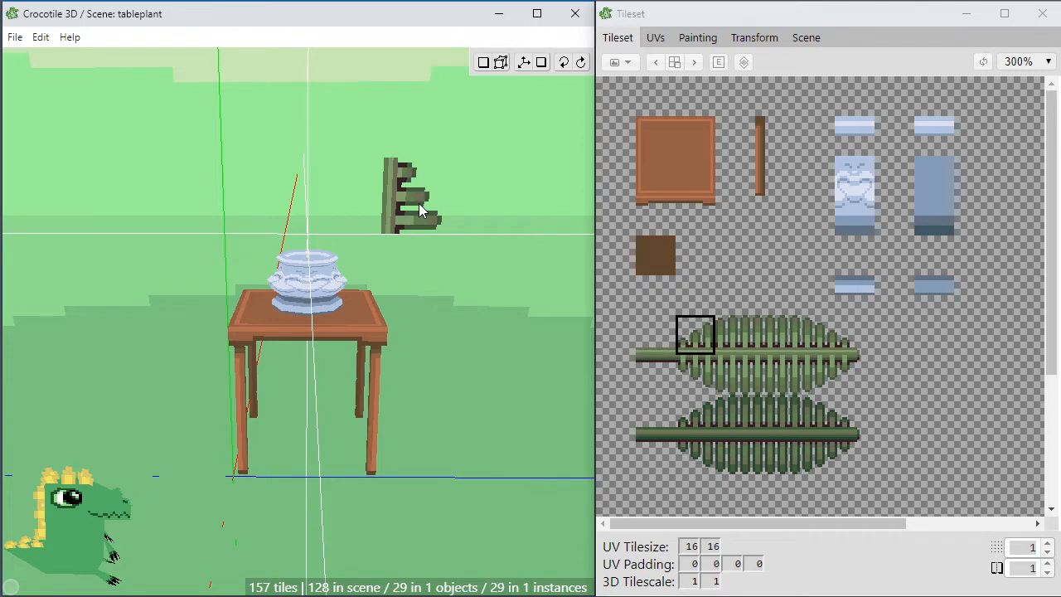
{"action": "key", "text": "ctrl+s"}
Double the scene's size through the Base Pixel Unit project setting by changing the current unit scale, keeping the new scale at 16 and scene resizing on.
{"action": "left_click", "coordinate": [41, 37]}
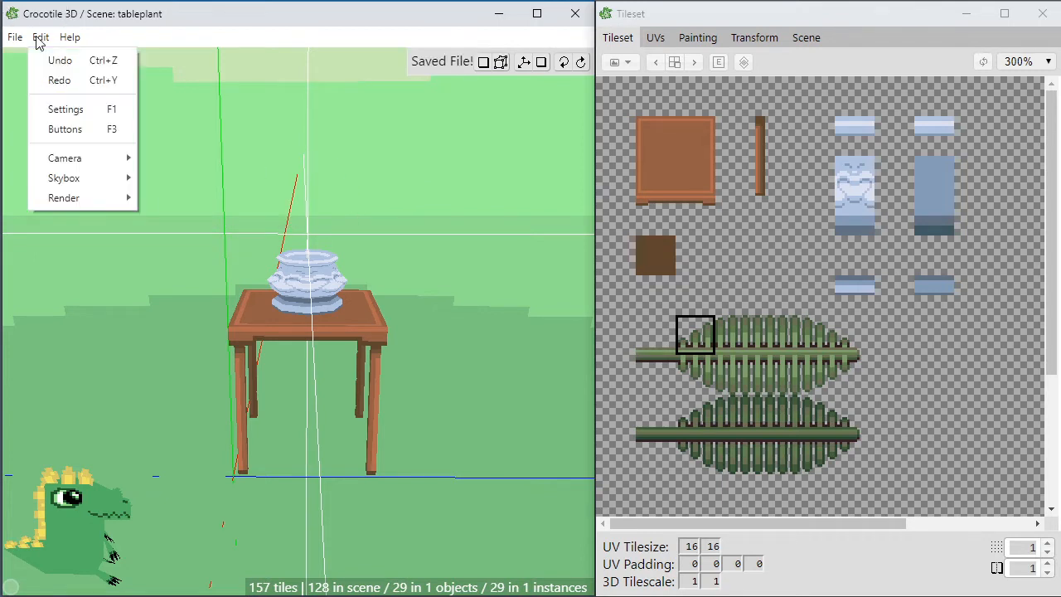
{"action": "left_click", "coordinate": [47, 107]}
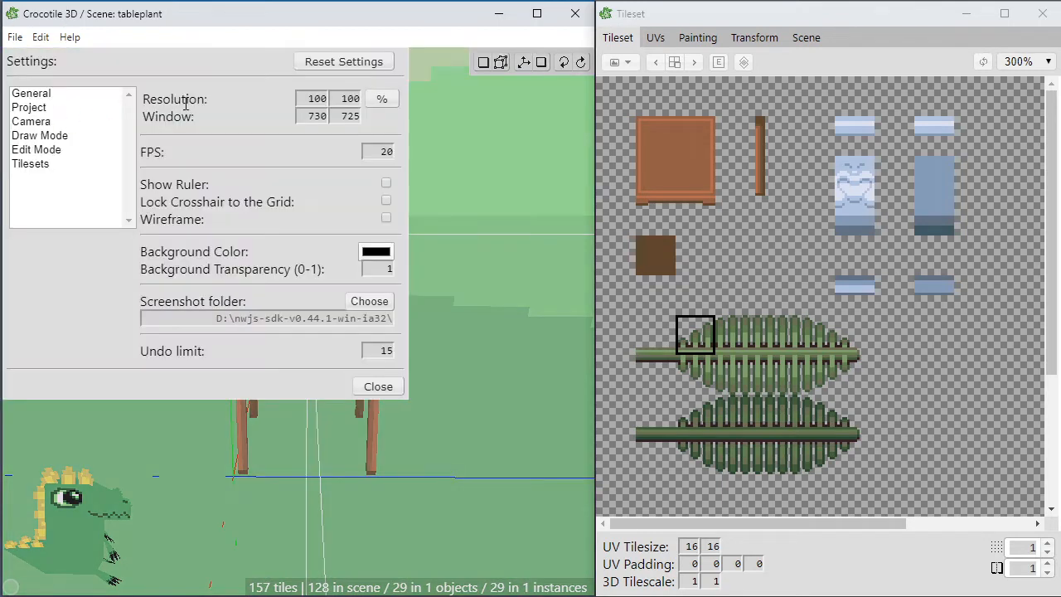
{"action": "left_click", "coordinate": [63, 110]}
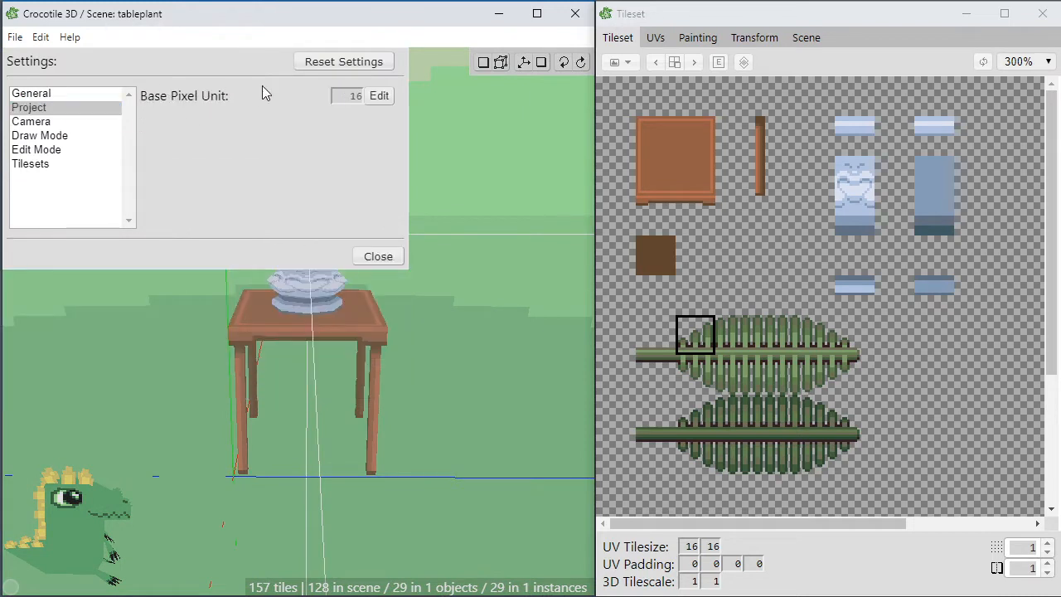
{"action": "left_click", "coordinate": [379, 97]}
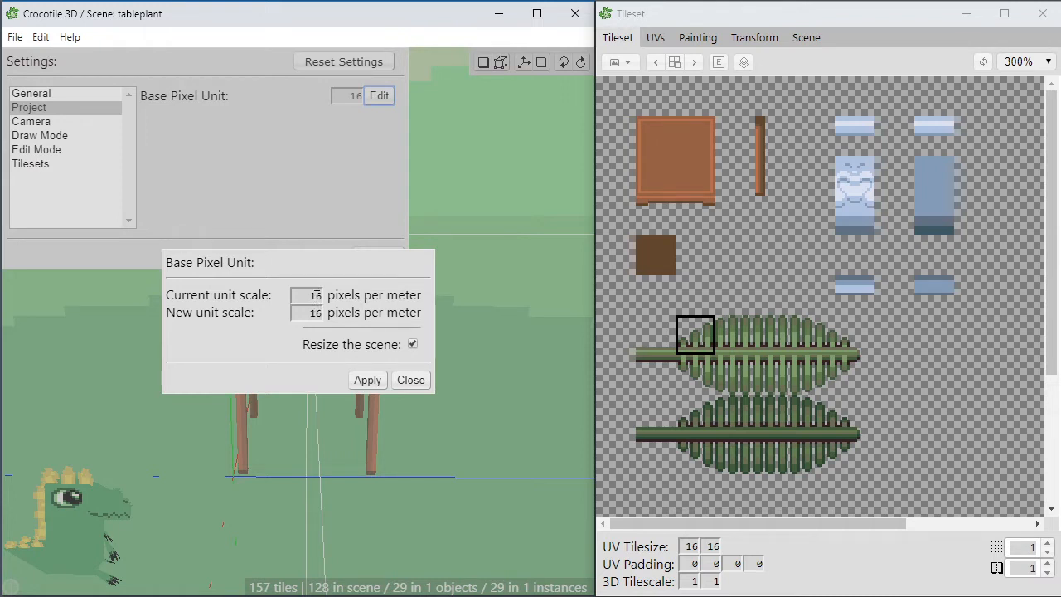
{"action": "left_click", "coordinate": [316, 297]}
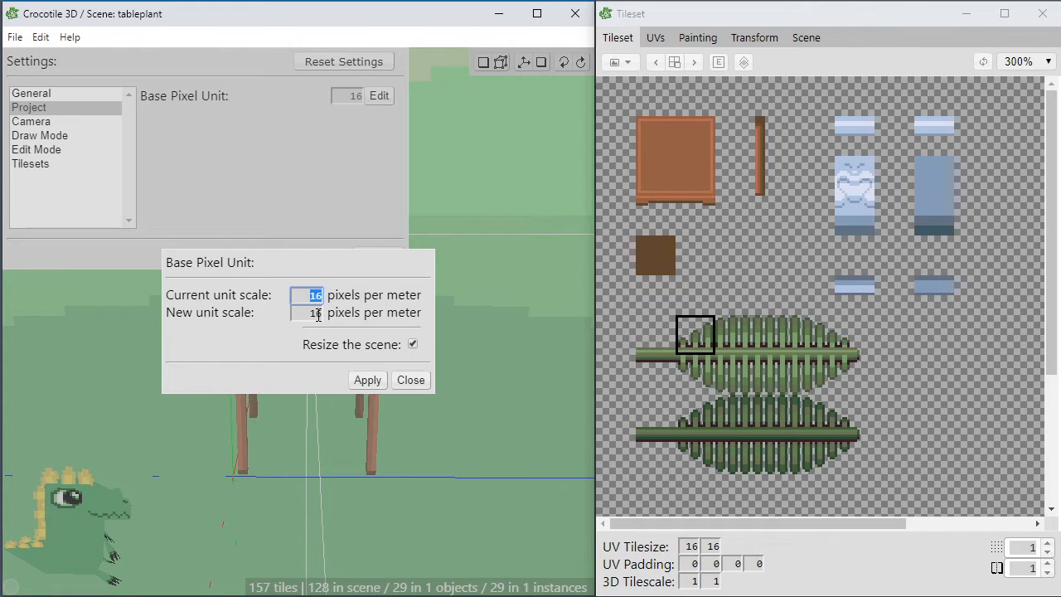
{"action": "left_click", "coordinate": [367, 381]}
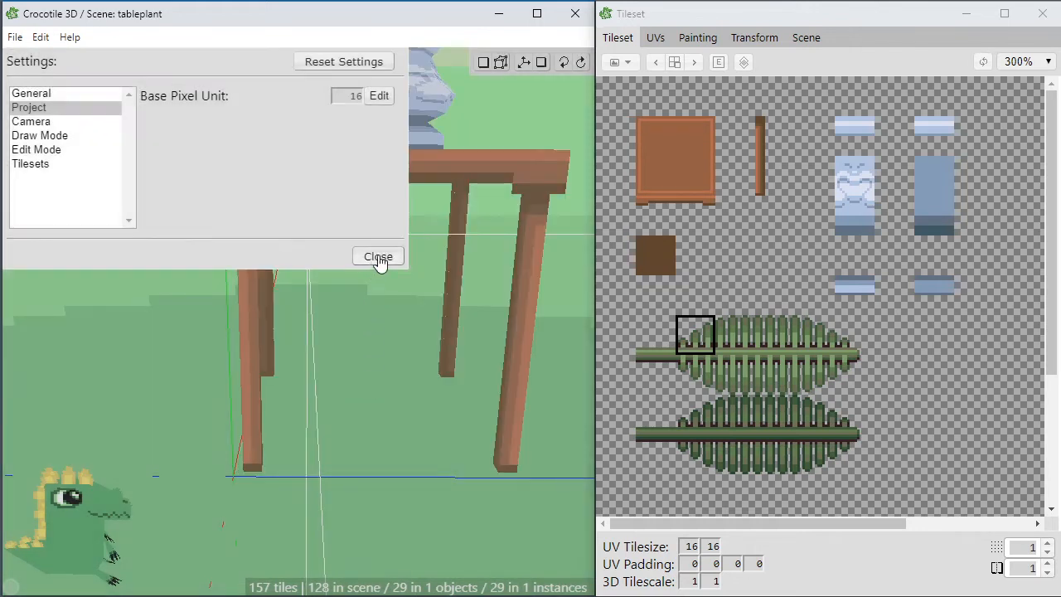
{"action": "left_click", "coordinate": [378, 260]}
Snap the 3D crosshair to the centre vertex inside the enlarged pot, working from a top-down view in edit mode.
{"action": "scroll", "coordinate": [378, 267], "scroll_direction": "down", "scroll_amount": 2}
{"action": "key", "text": "space"}
{"action": "left_click_drag", "start_coordinate": [365, 282], "coordinate": [365, 195]}
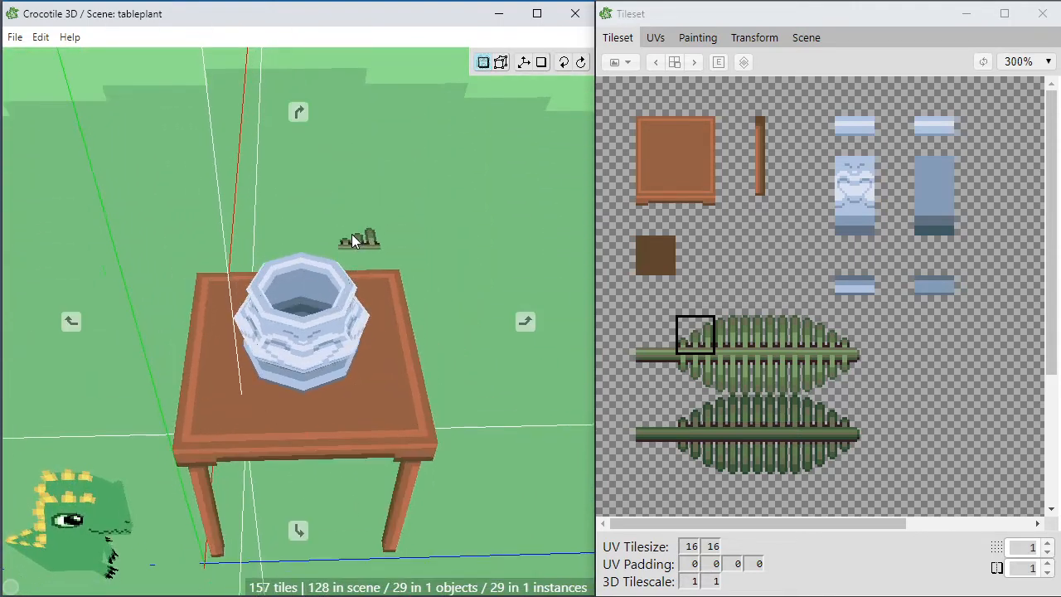
{"action": "mouse_move", "coordinate": [352, 236]}
{"action": "left_mouse_down"}
{"action": "mouse_move", "coordinate": [360, 300]}
{"action": "mouse_move", "coordinate": [335, 292]}
{"action": "mouse_move", "coordinate": [333, 364]}
{"action": "left_mouse_up"}
{"action": "key", "text": "Return"}
{"action": "key", "text": "Tab"}
{"action": "key", "text": "space"}
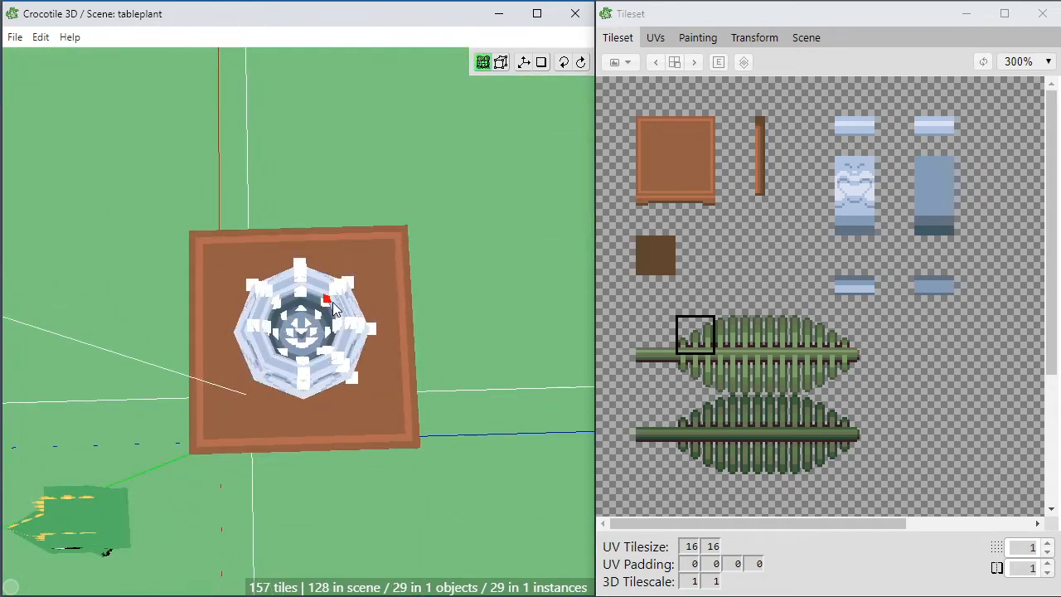
{"action": "left_click", "coordinate": [307, 336]}
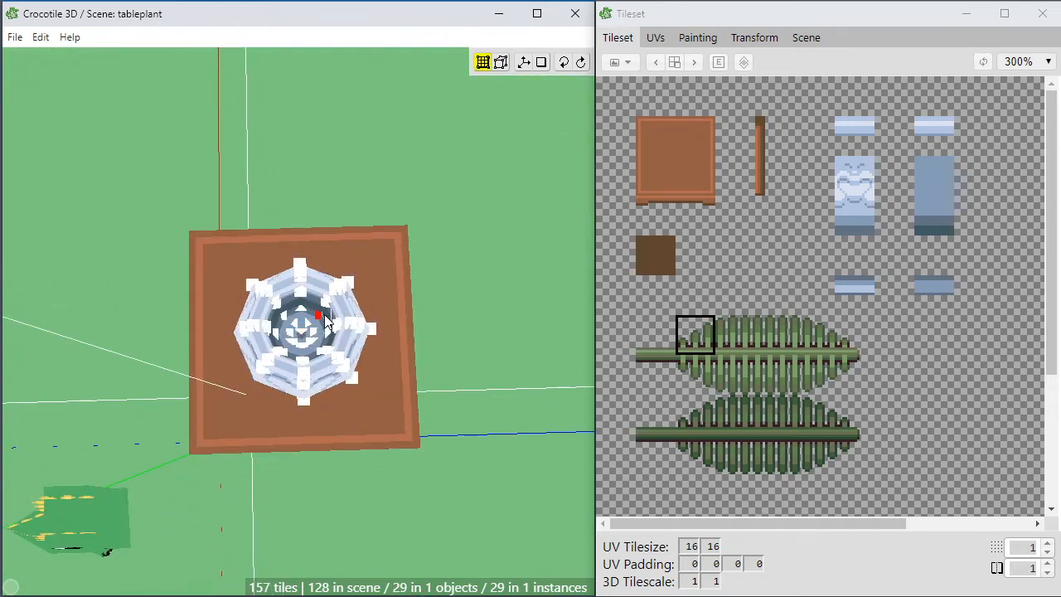
{"action": "key", "text": "space"}
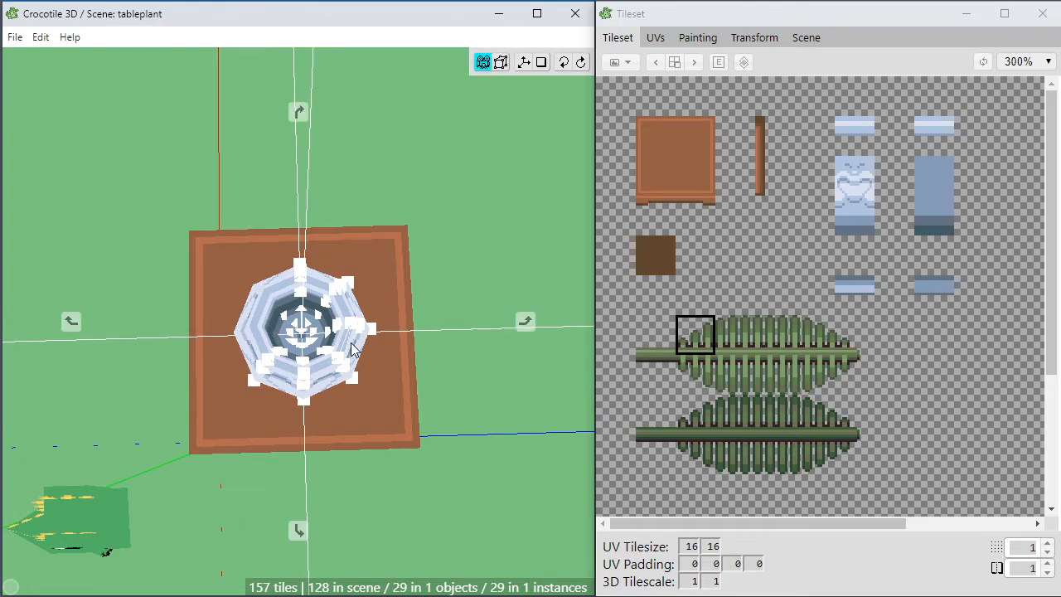
Raise the 3D crosshair straight up from inside the pot to just above its rim.
{"action": "left_click_drag", "start_coordinate": [348, 351], "coordinate": [354, 306]}
{"action": "key", "text": "w"}
{"action": "key", "text": "w"}
{"action": "key", "text": "w"}
{"action": "key", "text": "w"}
{"action": "key", "text": "w"}
{"action": "key", "text": "w"}
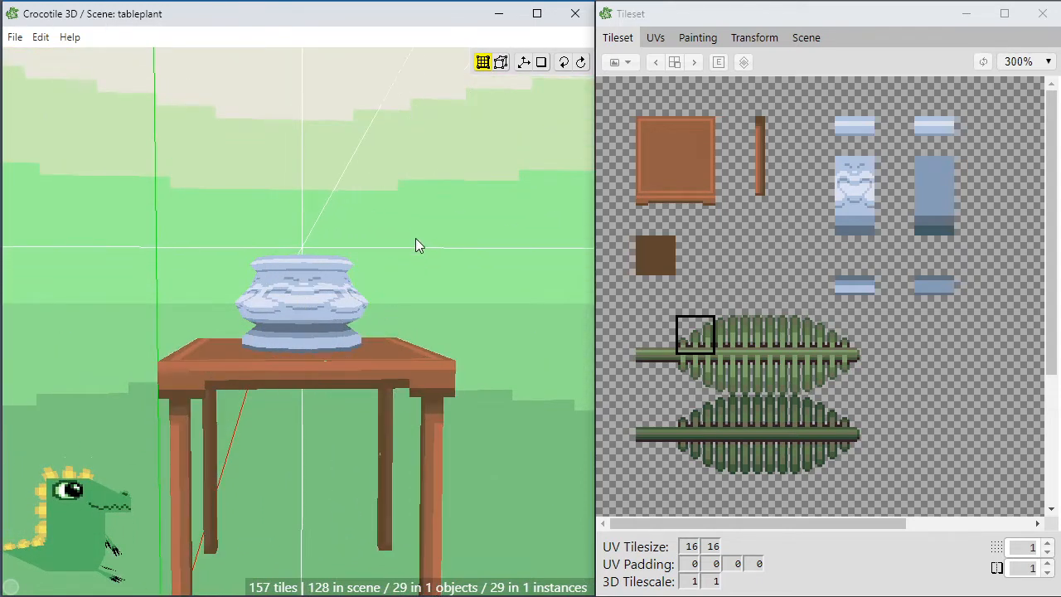
{"action": "key", "text": "space"}
{"action": "left_click_drag", "start_coordinate": [413, 185], "coordinate": [414, 218]}
{"action": "scroll", "coordinate": [407, 192], "scroll_direction": "up", "scroll_amount": 2}
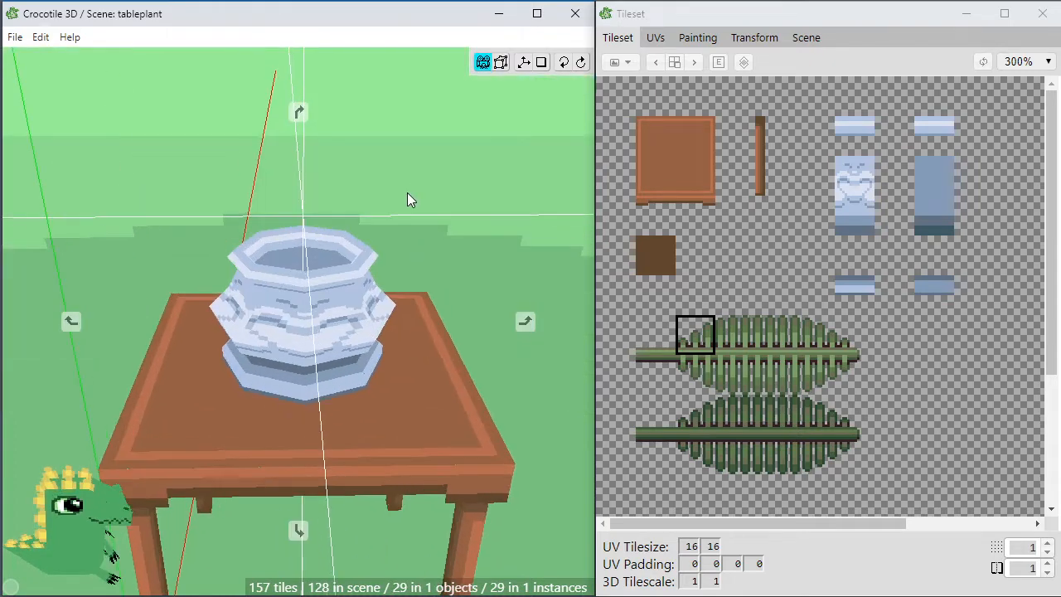
{"action": "scroll", "coordinate": [415, 166], "scroll_direction": "up", "scroll_amount": 2}
{"action": "right_click_drag", "start_coordinate": [420, 143], "coordinate": [364, 249]}
{"action": "scroll", "coordinate": [365, 248], "scroll_direction": "up", "scroll_amount": 1}
{"action": "left_click_drag", "start_coordinate": [379, 201], "coordinate": [379, 213]}
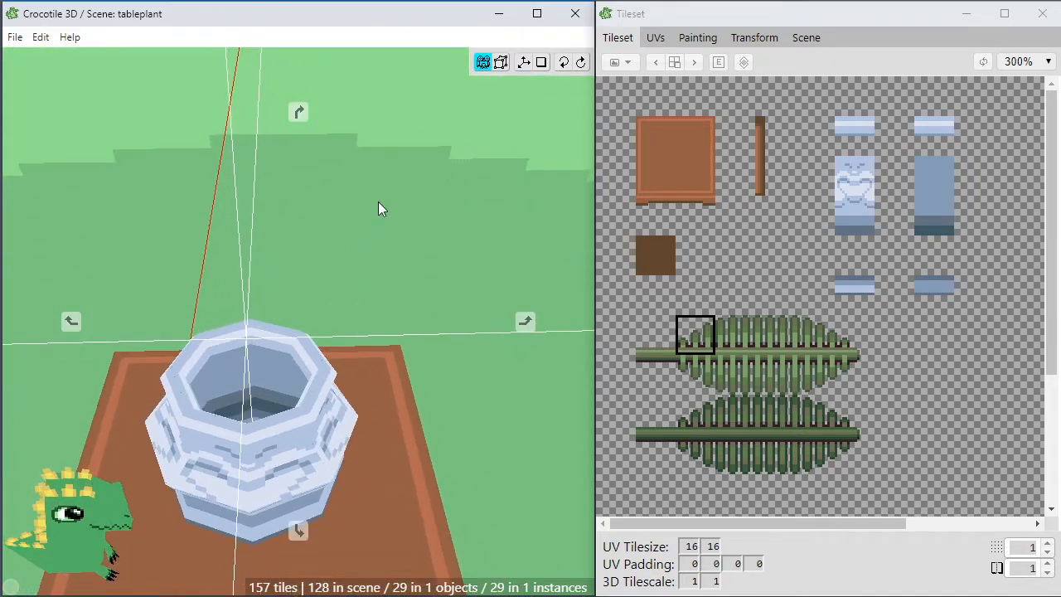
{"action": "left_click_drag", "start_coordinate": [374, 251], "coordinate": [380, 315]}
{"action": "key", "text": "space"}
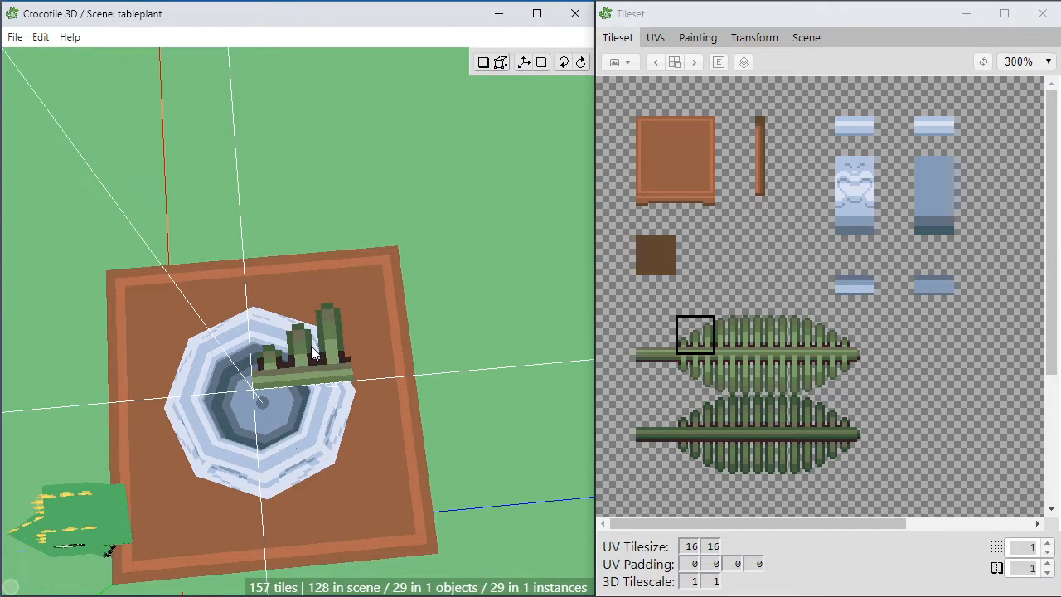
{"action": "left_click", "coordinate": [312, 355]}
{"action": "key", "text": "space"}
{"action": "left_click_drag", "start_coordinate": [313, 353], "coordinate": [358, 386]}
{"action": "key", "text": "space"}
{"action": "key", "text": "ctrl+z"}
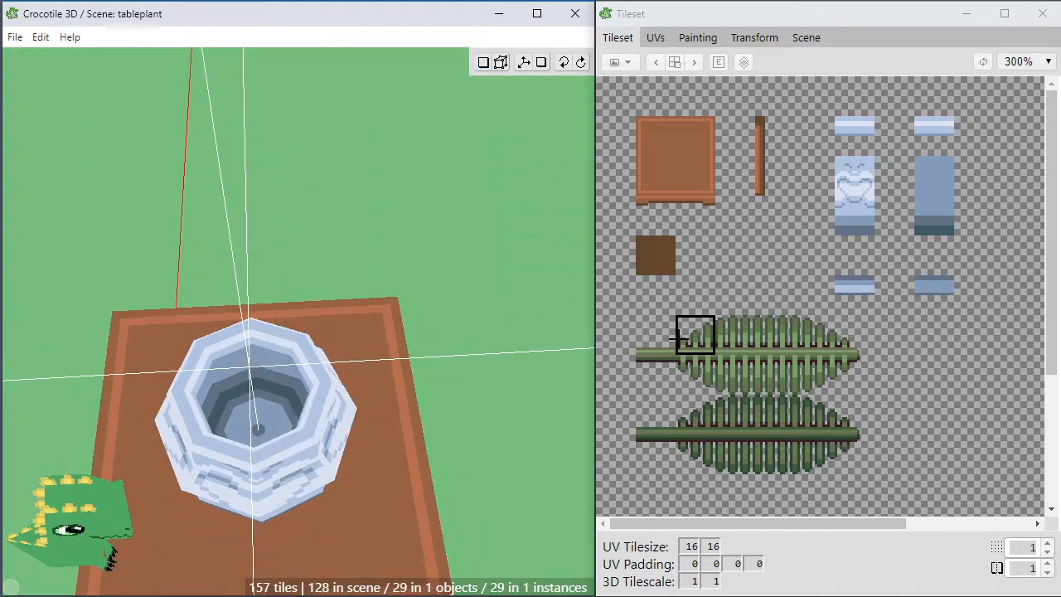
Lay the light-green frond's first four tiles flat above the pot, starting at the crosshair: upper and lower stem tiles, then the first leaflet pair.
{"action": "left_click", "coordinate": [656, 335]}
{"action": "left_click", "coordinate": [294, 317]}
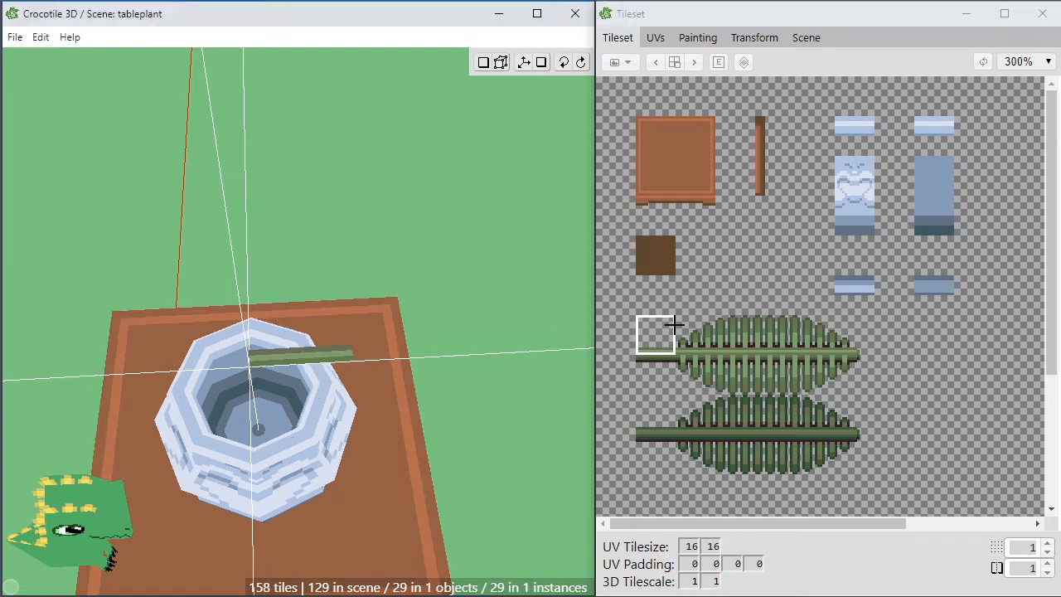
{"action": "left_click", "coordinate": [695, 335]}
{"action": "left_click", "coordinate": [376, 346]}
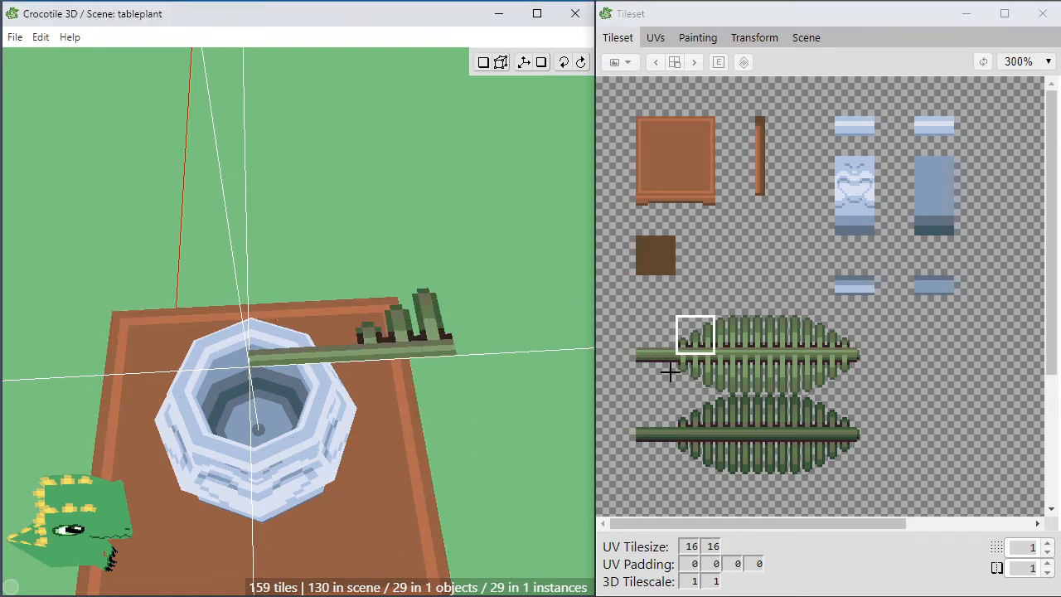
{"action": "left_click", "coordinate": [655, 375]}
{"action": "left_click", "coordinate": [296, 392]}
{"action": "left_click", "coordinate": [694, 375]}
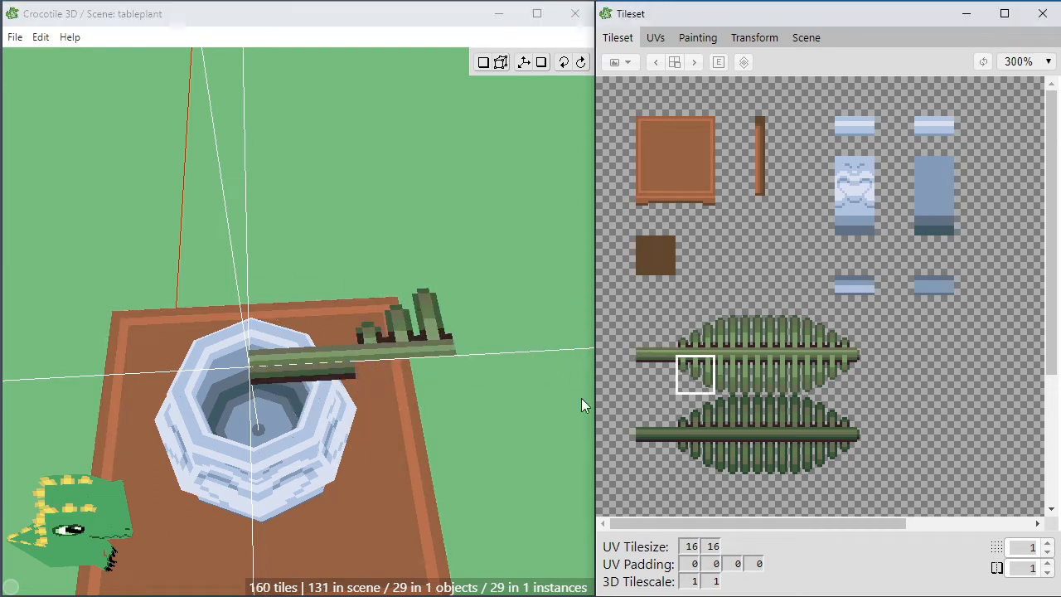
{"action": "left_click", "coordinate": [428, 403]}
{"action": "left_click", "coordinate": [428, 403]}
Extend the frond's lower half outward to the tip with its four remaining light-green tiles.
{"action": "key", "text": "space"}
{"action": "scroll", "coordinate": [416, 346], "scroll_direction": "down", "scroll_amount": 4}
{"action": "mouse_move", "coordinate": [321, 482]}
{"action": "left_mouse_down"}
{"action": "mouse_move", "coordinate": [321, 423]}
{"action": "mouse_move", "coordinate": [321, 479]}
{"action": "left_mouse_up"}
{"action": "key", "text": "space"}
{"action": "scroll", "coordinate": [321, 479], "scroll_direction": "up", "scroll_amount": 5}
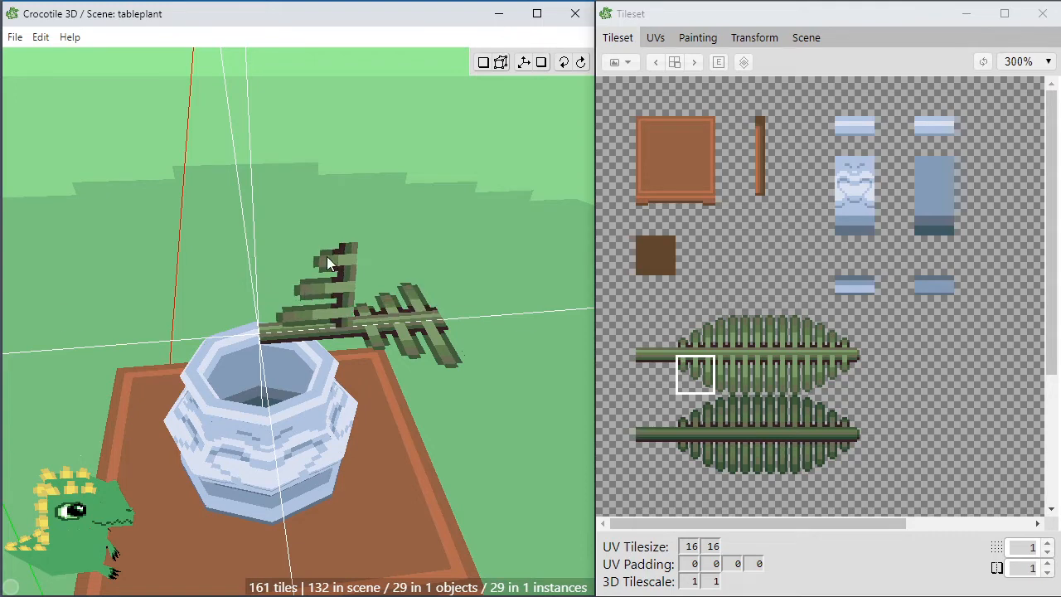
{"action": "key", "text": "space"}
{"action": "left_click_drag", "start_coordinate": [327, 256], "coordinate": [328, 320]}
{"action": "right_click_drag", "start_coordinate": [373, 246], "coordinate": [294, 245]}
{"action": "scroll", "coordinate": [373, 247], "scroll_direction": "down", "scroll_amount": 2}
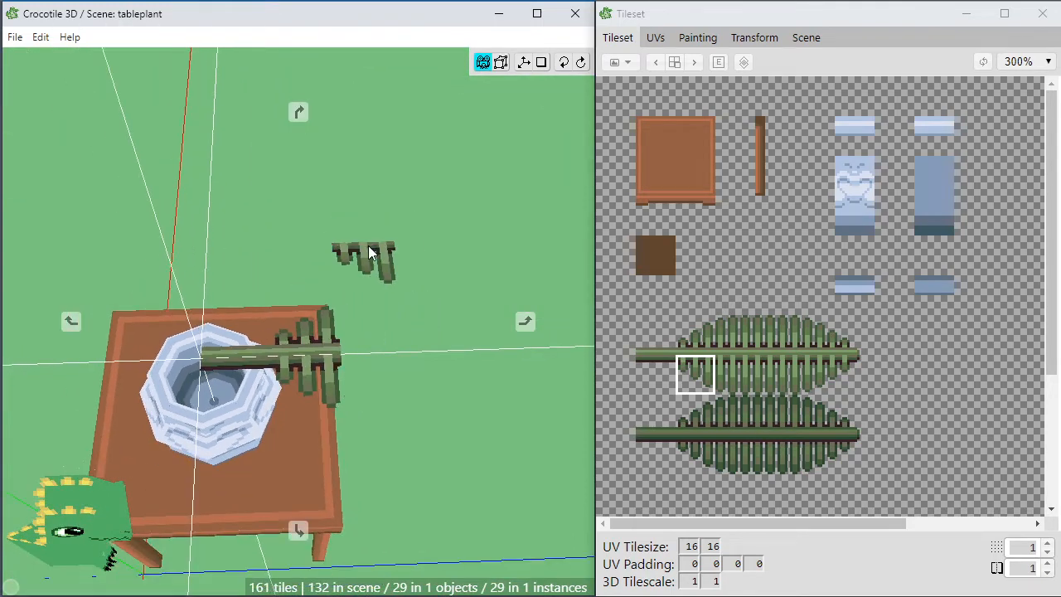
{"action": "left_click_drag", "start_coordinate": [372, 252], "coordinate": [377, 283]}
{"action": "left_click", "coordinate": [737, 378]}
{"action": "left_click", "coordinate": [358, 374]}
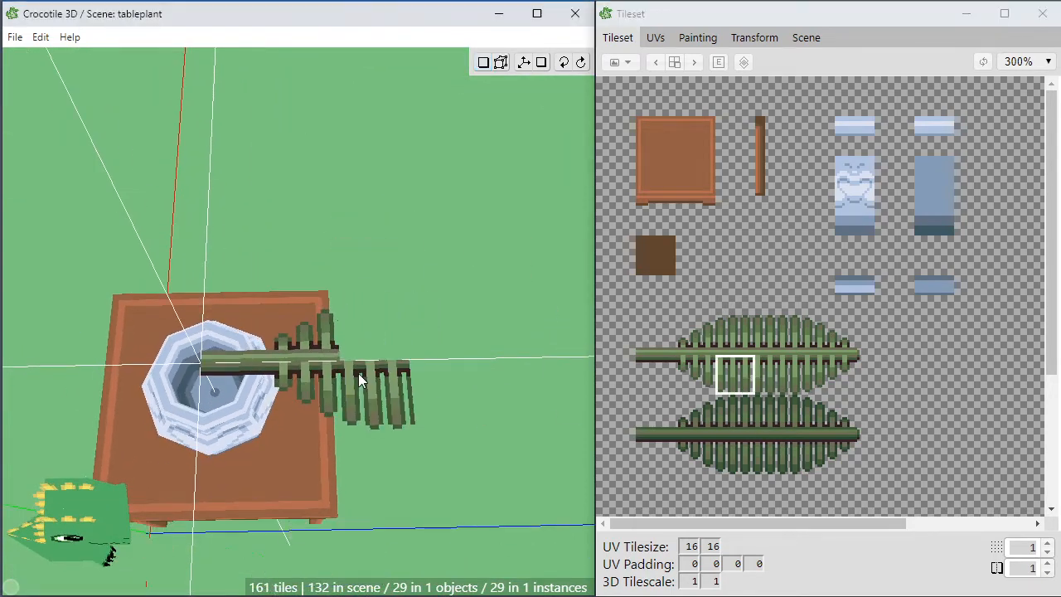
{"action": "left_click", "coordinate": [776, 371]}
{"action": "left_click", "coordinate": [545, 388]}
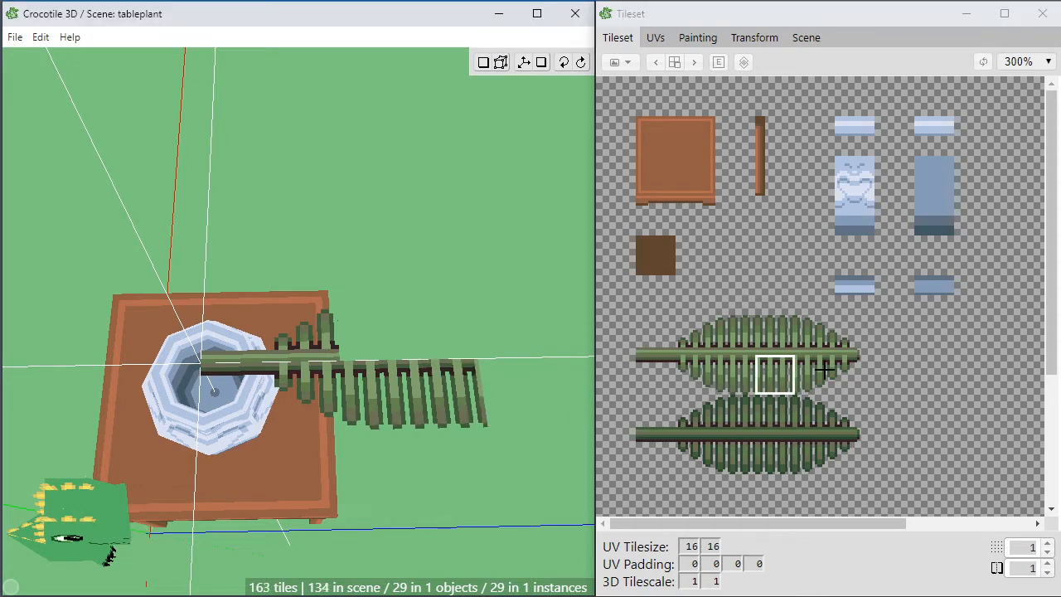
{"action": "left_click", "coordinate": [816, 372]}
{"action": "left_click", "coordinate": [534, 379]}
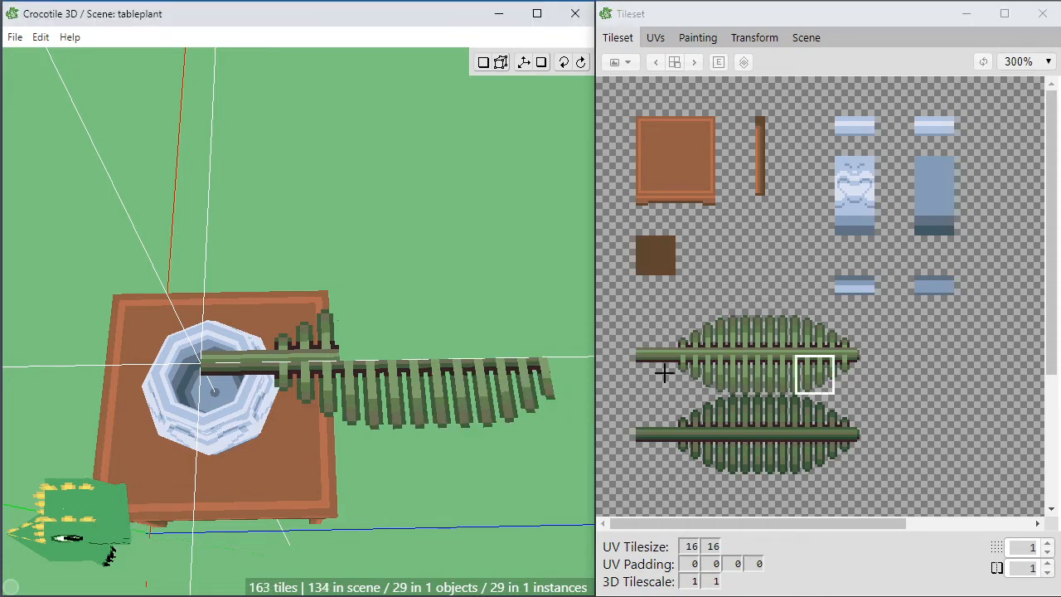
{"action": "left_click", "coordinate": [854, 374]}
{"action": "left_click", "coordinate": [583, 383]}
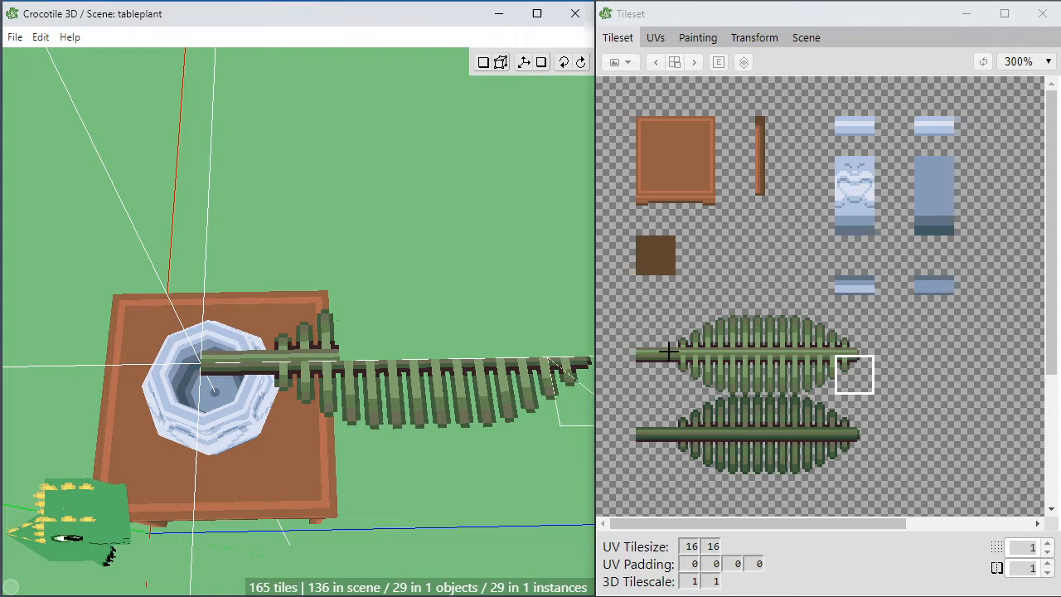
Complete the frond's upper half with its four remaining light-green tiles, working from the tip back toward the stem.
{"action": "left_click", "coordinate": [842, 329]}
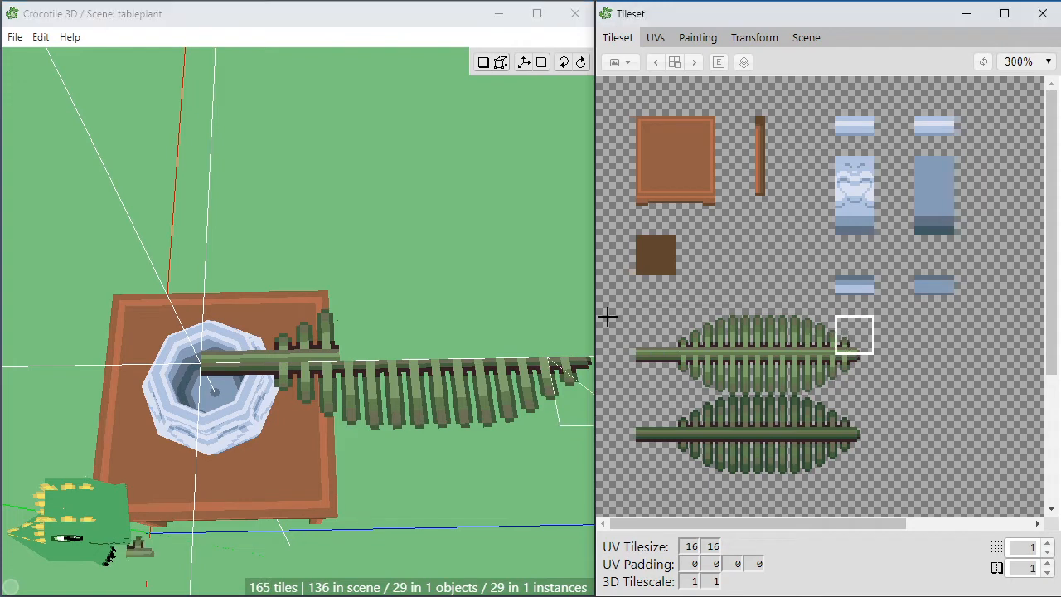
{"action": "left_click", "coordinate": [514, 327]}
{"action": "left_click", "coordinate": [775, 334]}
{"action": "left_click", "coordinate": [451, 324]}
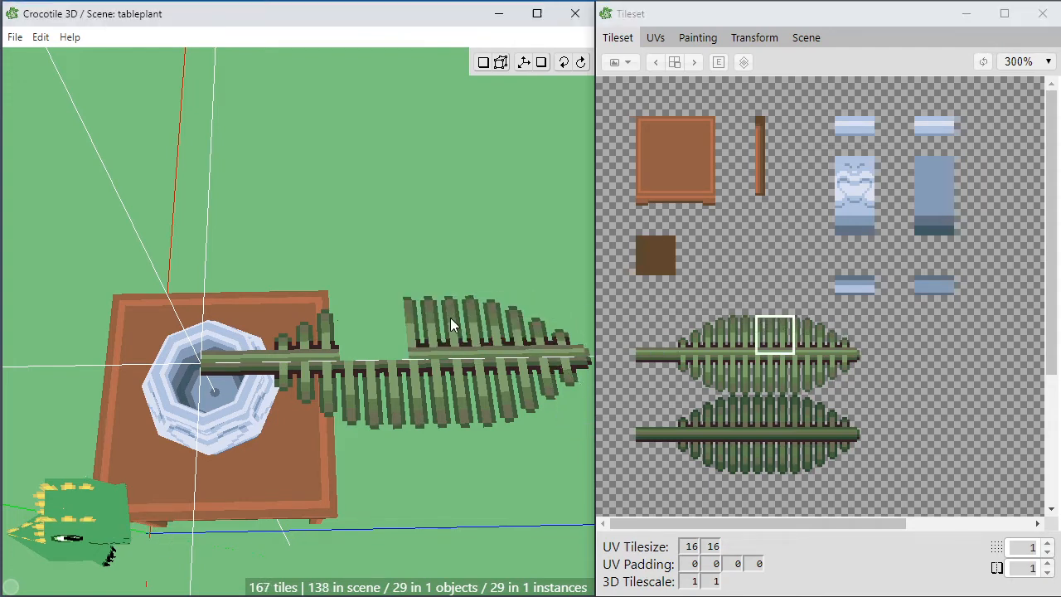
{"action": "left_click", "coordinate": [738, 348]}
{"action": "left_click", "coordinate": [401, 325]}
{"action": "left_click", "coordinate": [400, 325]}
Select all of the pot's faces in edit mode and convert them into a separate object.
{"action": "key", "text": "space"}
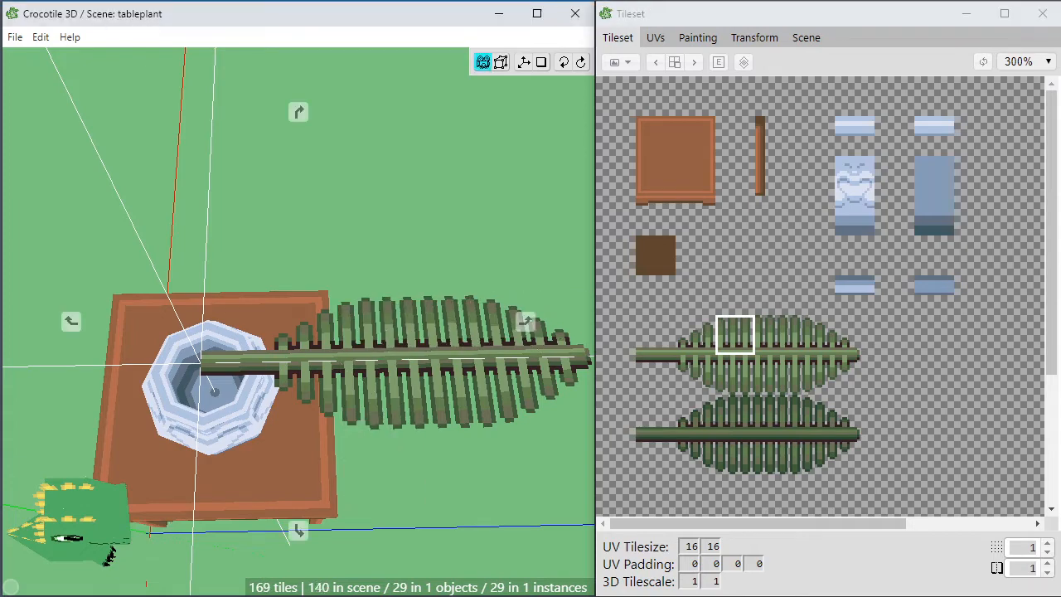
{"action": "key", "text": "space"}
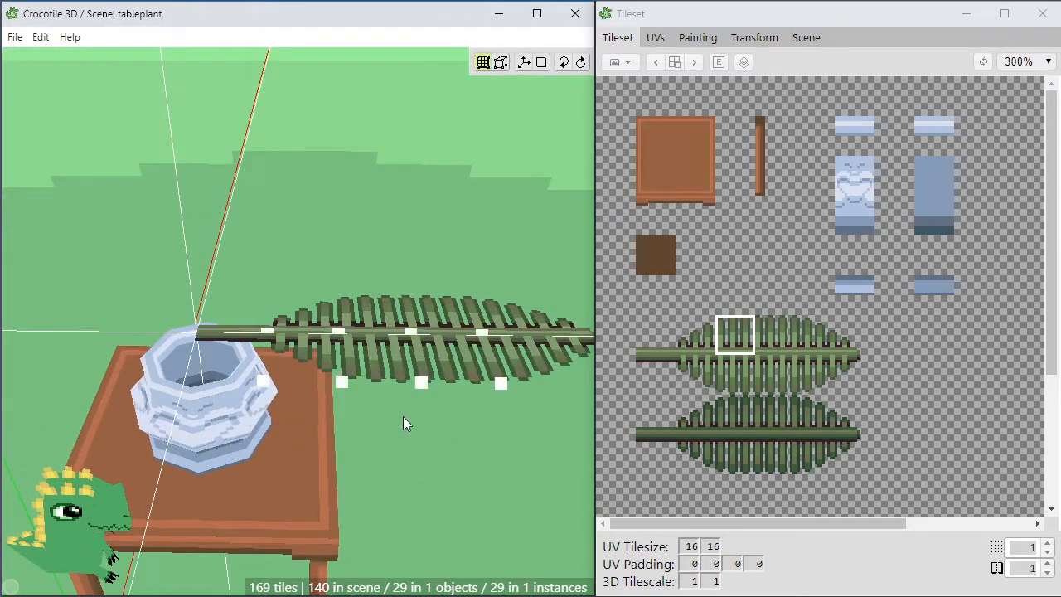
{"action": "key", "text": "space"}
{"action": "key", "text": "space"}
{"action": "key", "text": "Tab"}
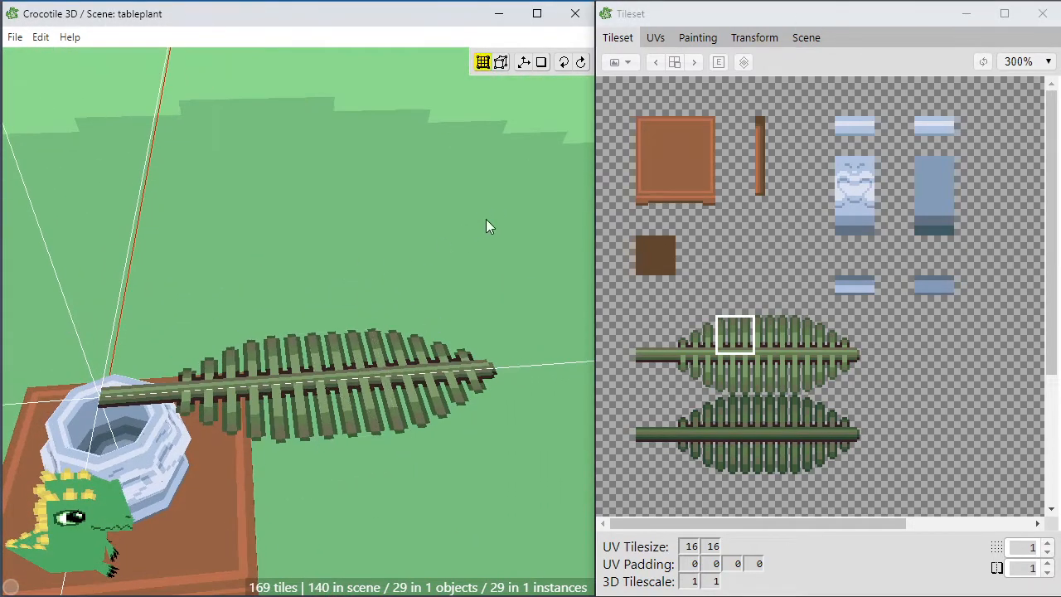
{"action": "key", "text": "space"}
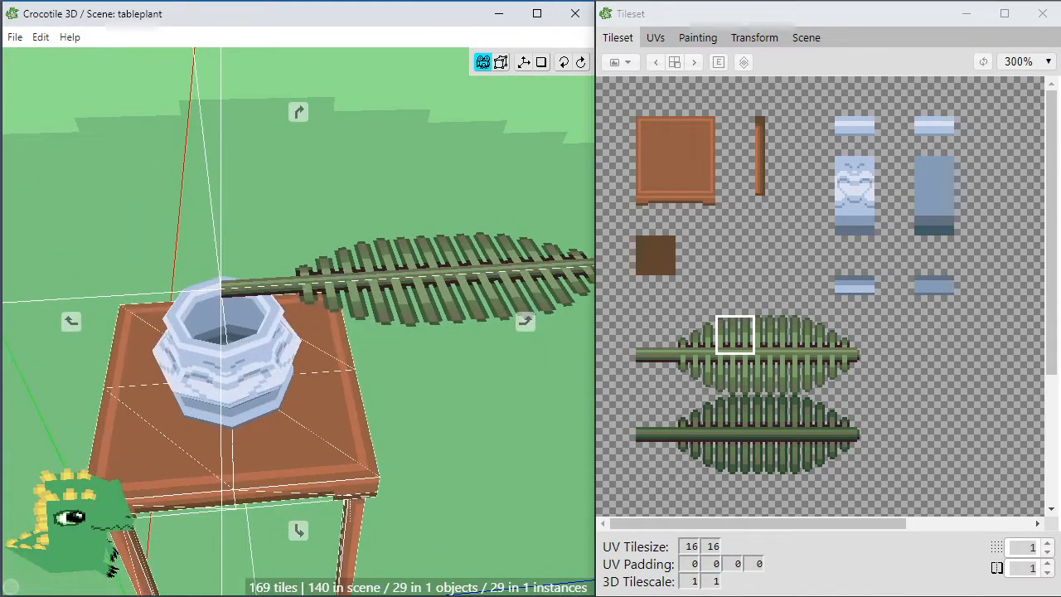
{"action": "key", "text": "space"}
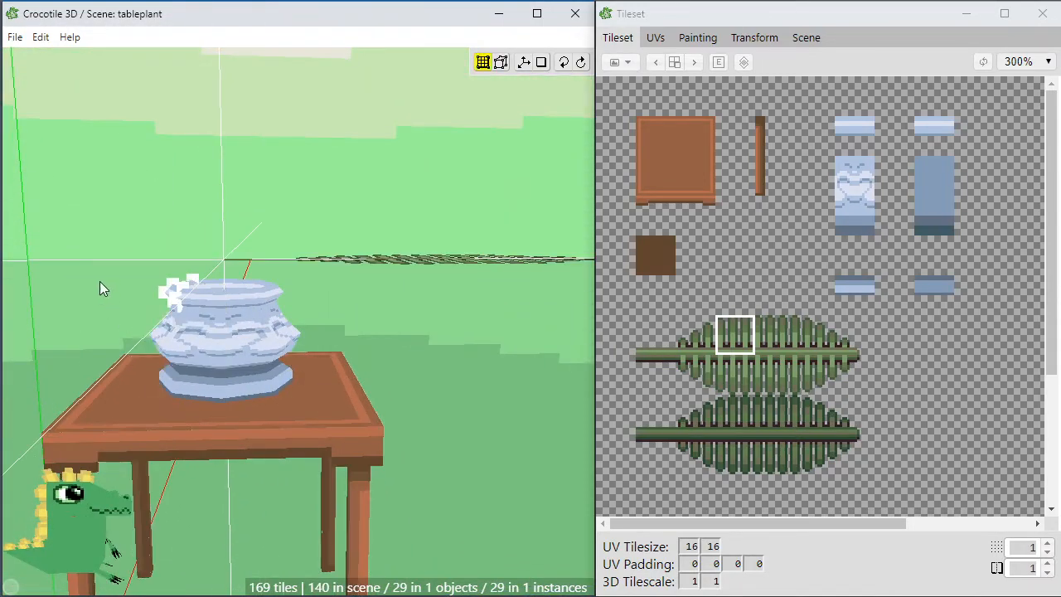
{"action": "left_click_drag", "start_coordinate": [99, 281], "coordinate": [365, 433]}
{"action": "key", "text": "space"}
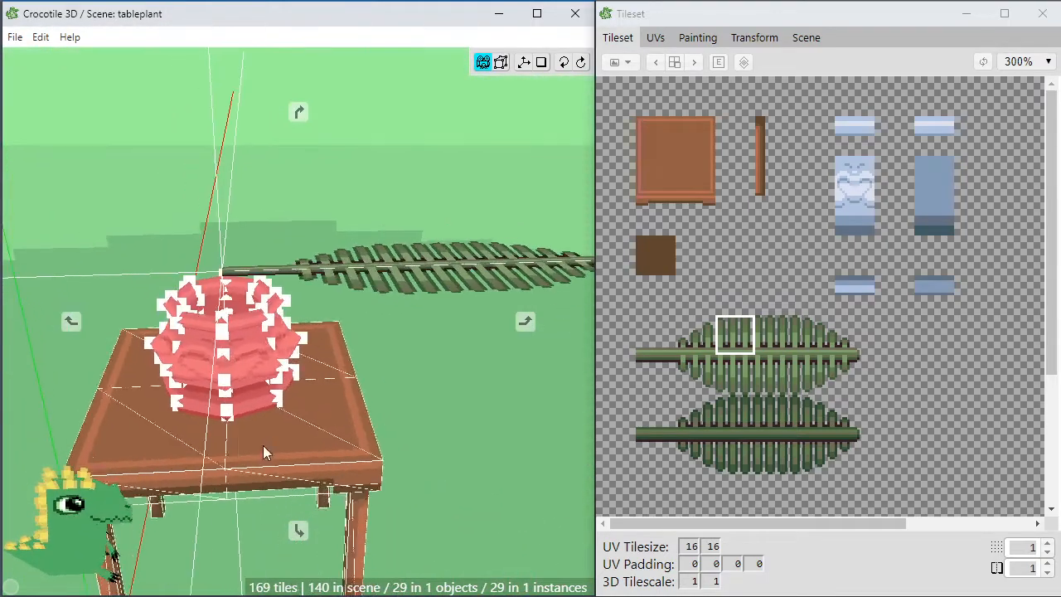
{"action": "key", "text": "space"}
{"action": "right_click", "coordinate": [203, 302]}
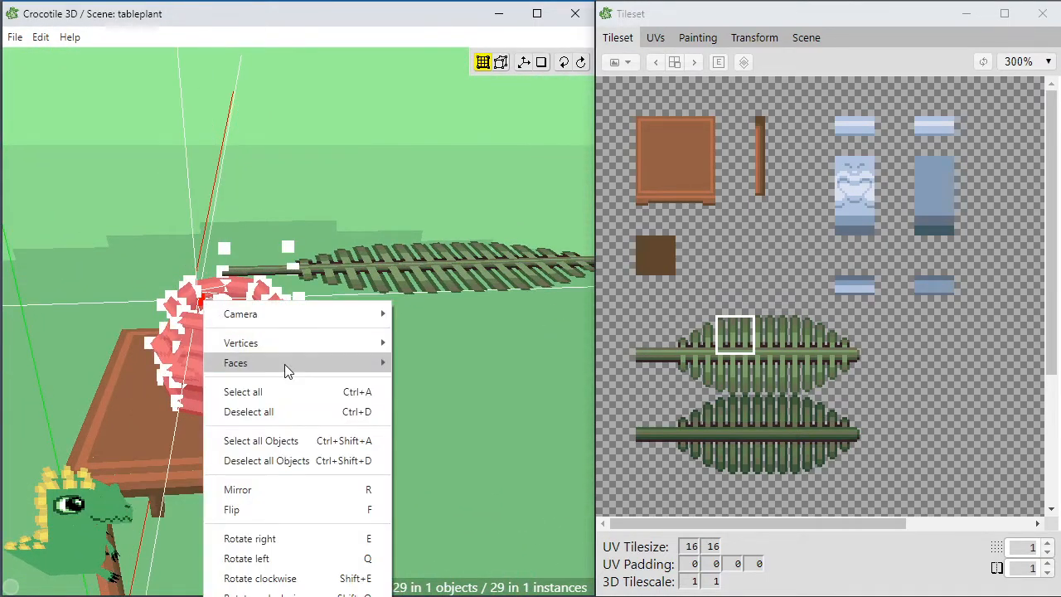
{"action": "mouse_move", "coordinate": [284, 364]}
{"action": "left_click", "coordinate": [427, 497]}
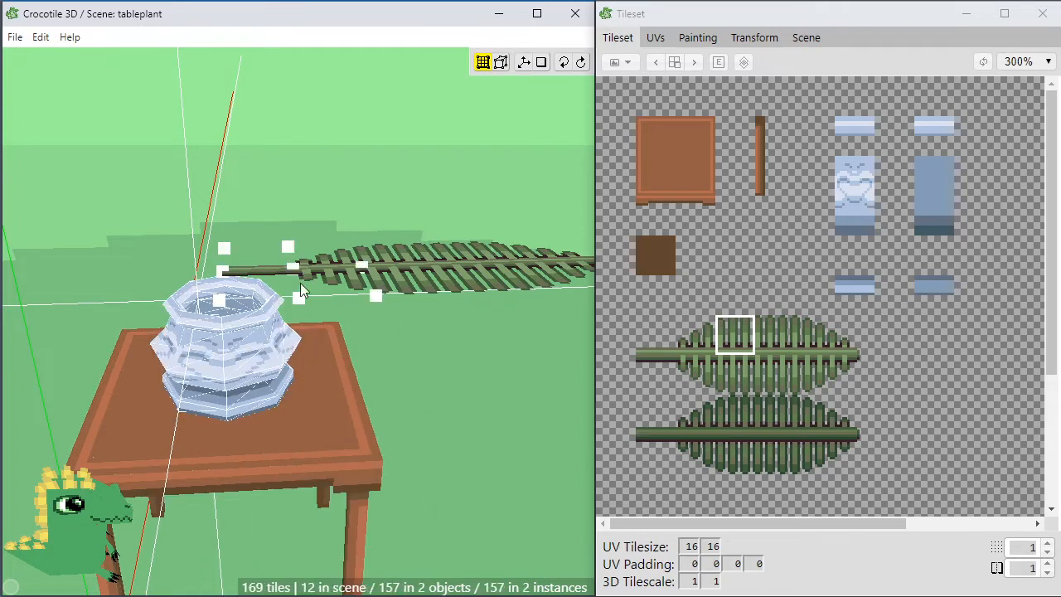
Rename the new pot object as vot in the scene's object list.
{"action": "left_click", "coordinate": [805, 40]}
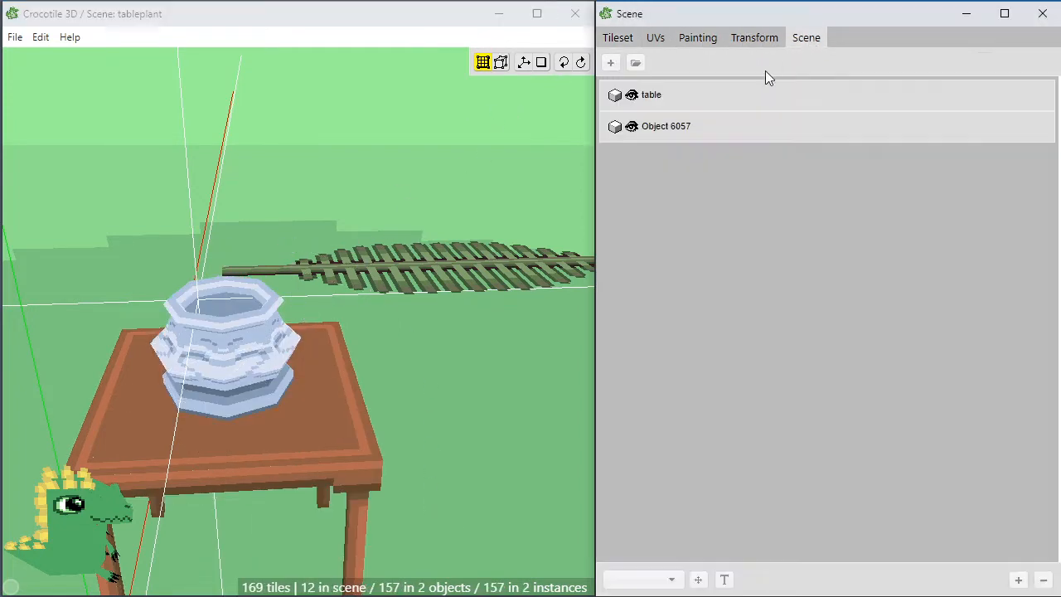
{"action": "double_click", "coordinate": [675, 126]}
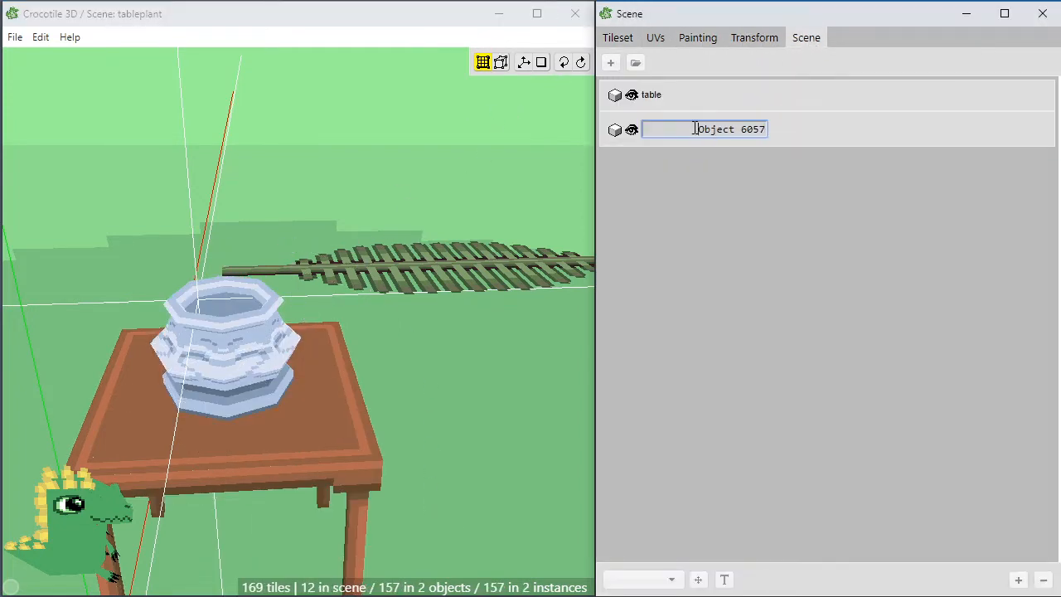
{"action": "left_click_drag", "start_coordinate": [695, 129], "coordinate": [769, 134]}
{"action": "type", "text": "vot"}
{"action": "key", "text": "Return"}
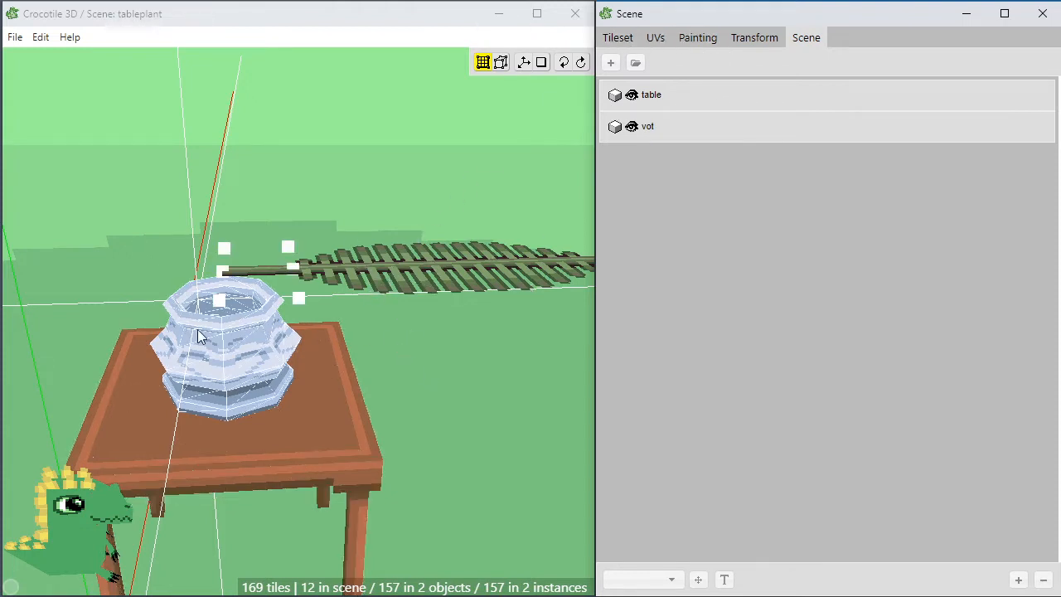
Select all tiles of the frond, duplicate them in place, and set the crosshair on its midrib where the leaflets begin.
{"action": "left_click", "coordinate": [470, 363]}
{"action": "key", "text": "space"}
{"action": "mouse_move", "coordinate": [470, 355]}
{"action": "left_mouse_down"}
{"action": "mouse_move", "coordinate": [465, 332]}
{"action": "mouse_move", "coordinate": [474, 351]}
{"action": "left_mouse_up"}
{"action": "scroll", "coordinate": [470, 356], "scroll_direction": "up", "scroll_amount": 3}
{"action": "right_click_drag", "start_coordinate": [468, 356], "coordinate": [476, 362]}
{"action": "key", "text": "space"}
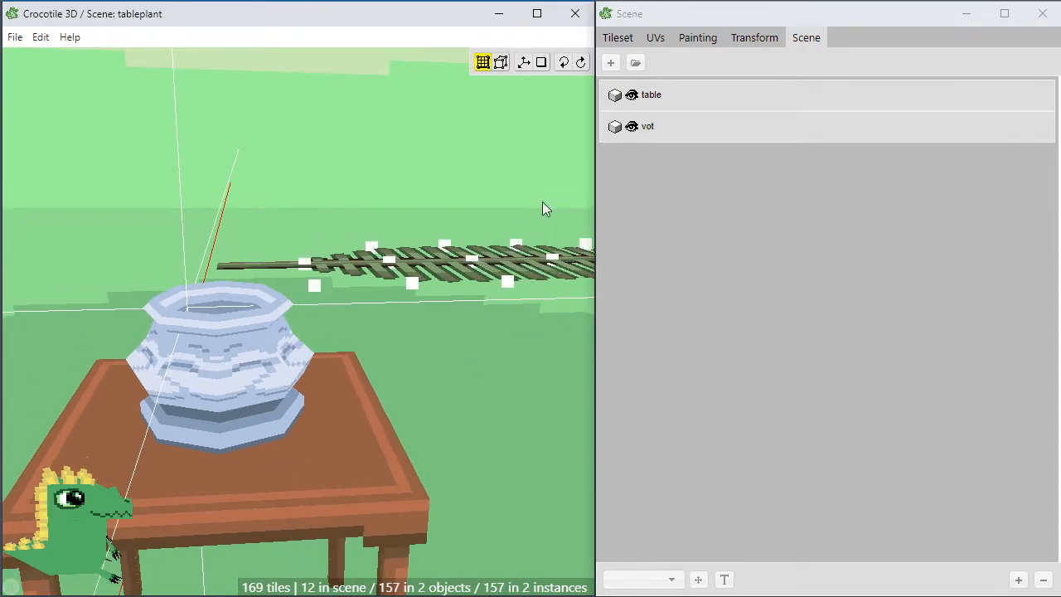
{"action": "left_click", "coordinate": [609, 43]}
{"action": "key", "text": "space"}
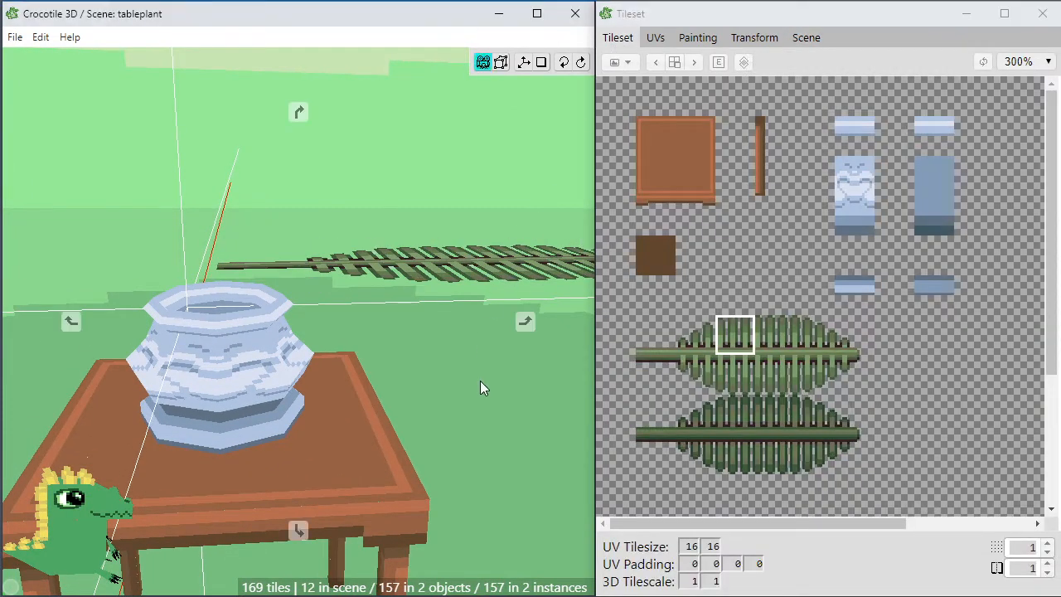
{"action": "left_click_drag", "start_coordinate": [480, 380], "coordinate": [481, 419]}
{"action": "right_click_drag", "start_coordinate": [481, 418], "coordinate": [393, 369]}
{"action": "key", "text": "space"}
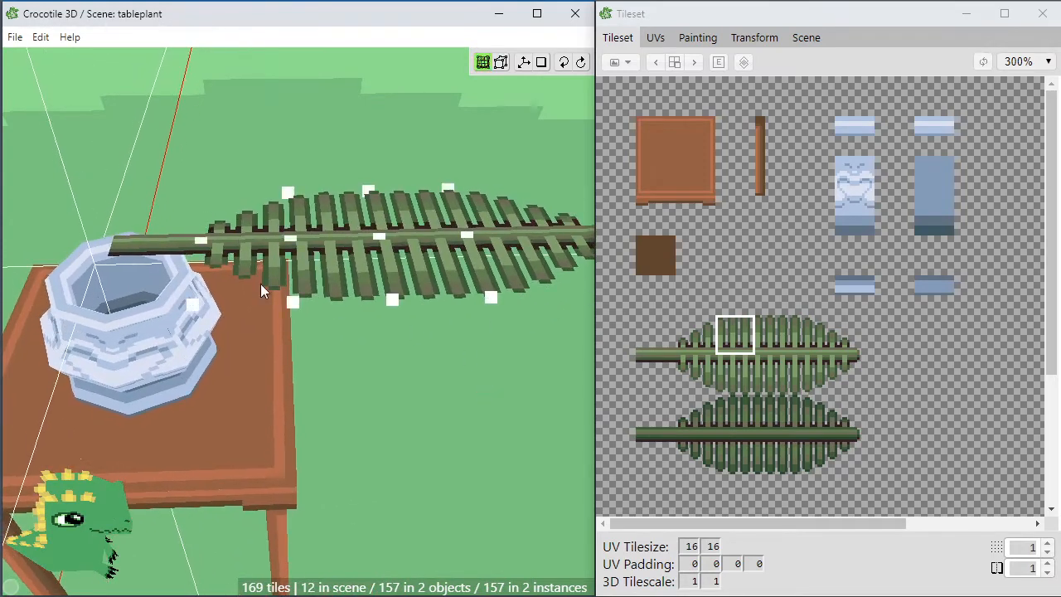
{"action": "key", "text": "space"}
{"action": "right_click_drag", "start_coordinate": [309, 360], "coordinate": [278, 344]}
{"action": "key", "text": "space"}
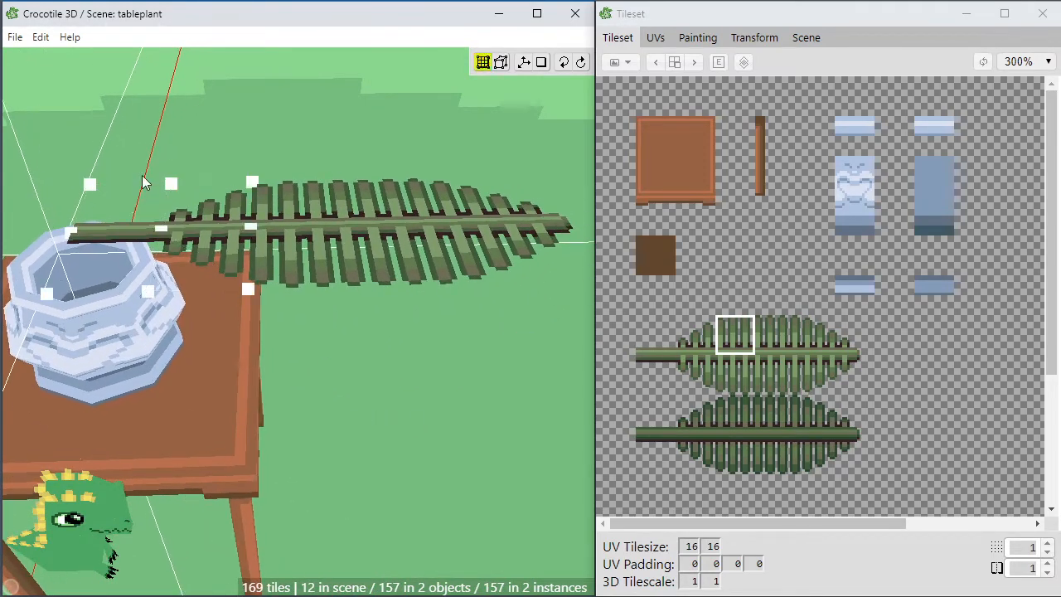
{"action": "left_click_drag", "start_coordinate": [131, 123], "coordinate": [523, 278]}
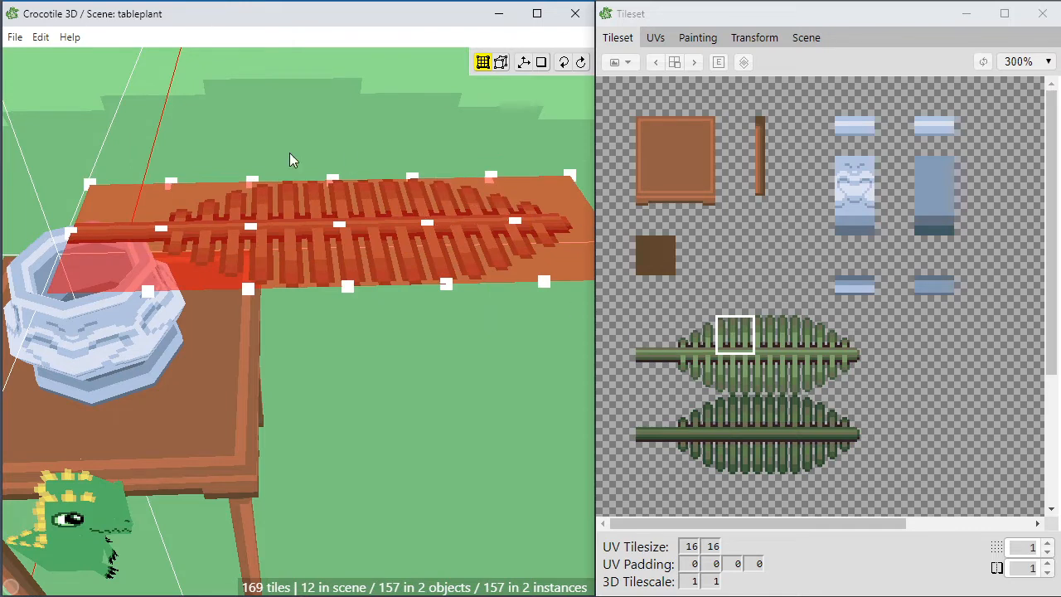
{"action": "left_click", "coordinate": [165, 235]}
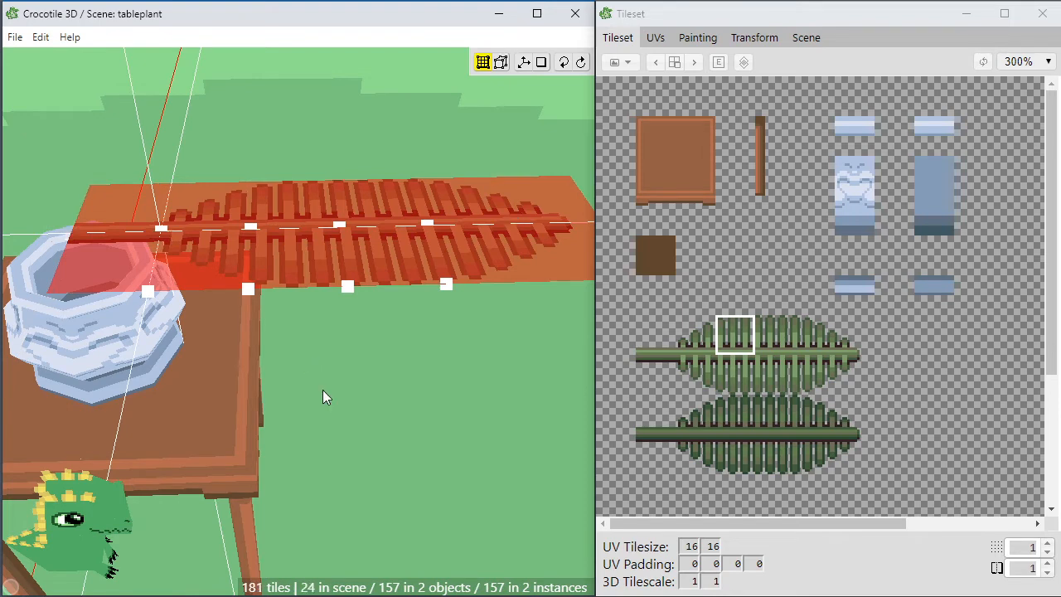
Shift the duplicated frond tiles' texture coordinates down onto the dark-green frond to give the frond its underside texture.
{"action": "right_click_drag", "start_coordinate": [322, 397], "coordinate": [326, 432]}
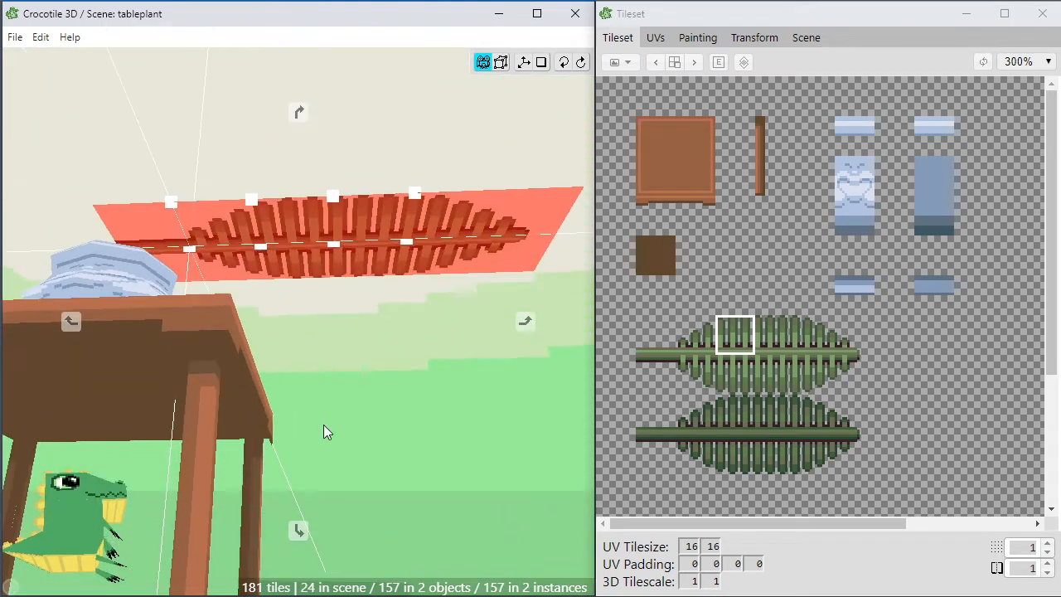
{"action": "left_click", "coordinate": [659, 38]}
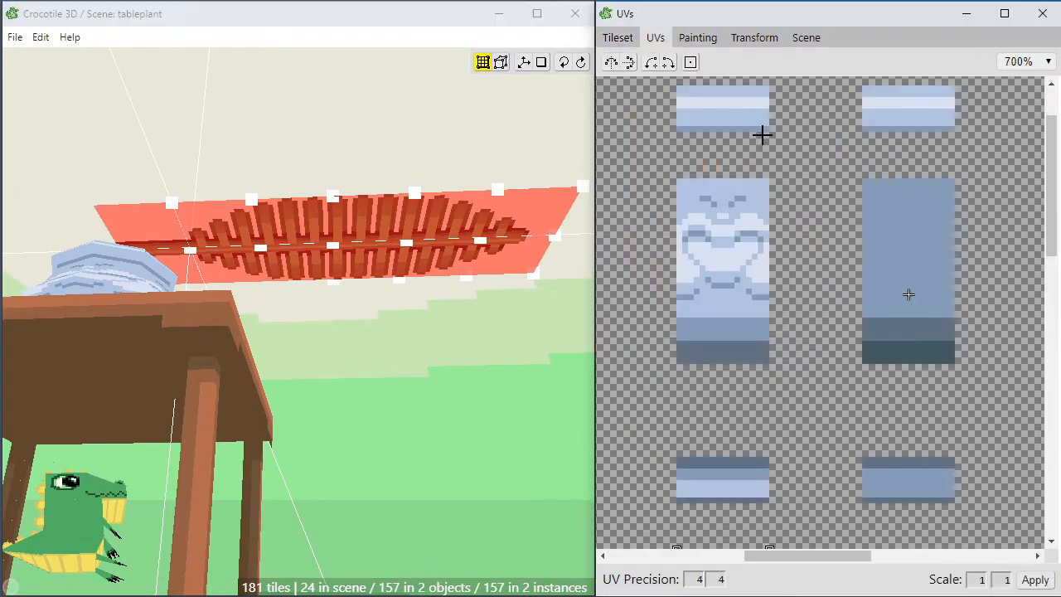
{"action": "left_click_drag", "start_coordinate": [1051, 217], "coordinate": [1052, 333]}
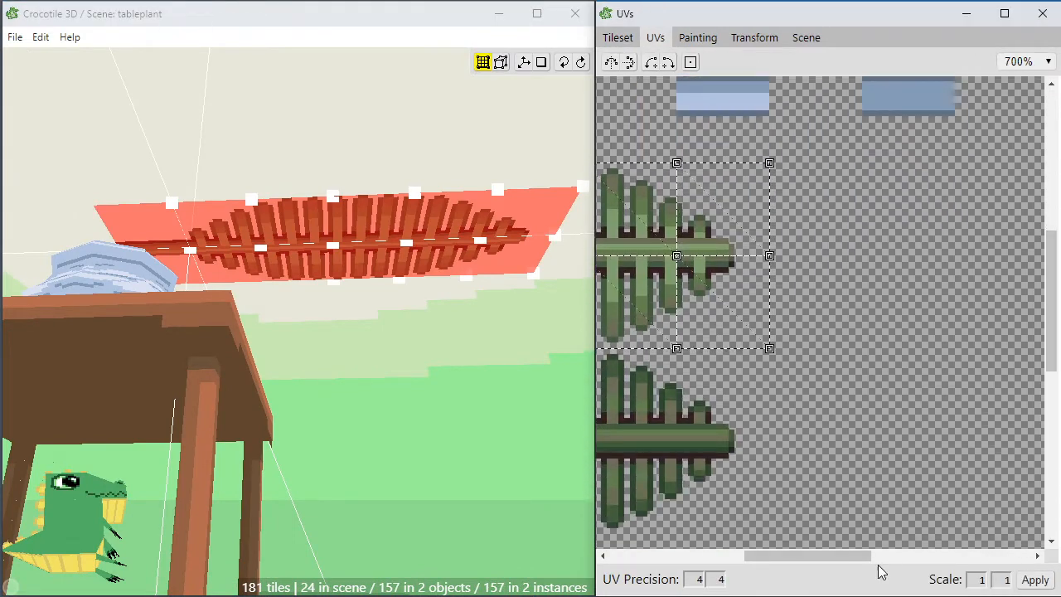
{"action": "left_click_drag", "start_coordinate": [875, 557], "coordinate": [758, 564]}
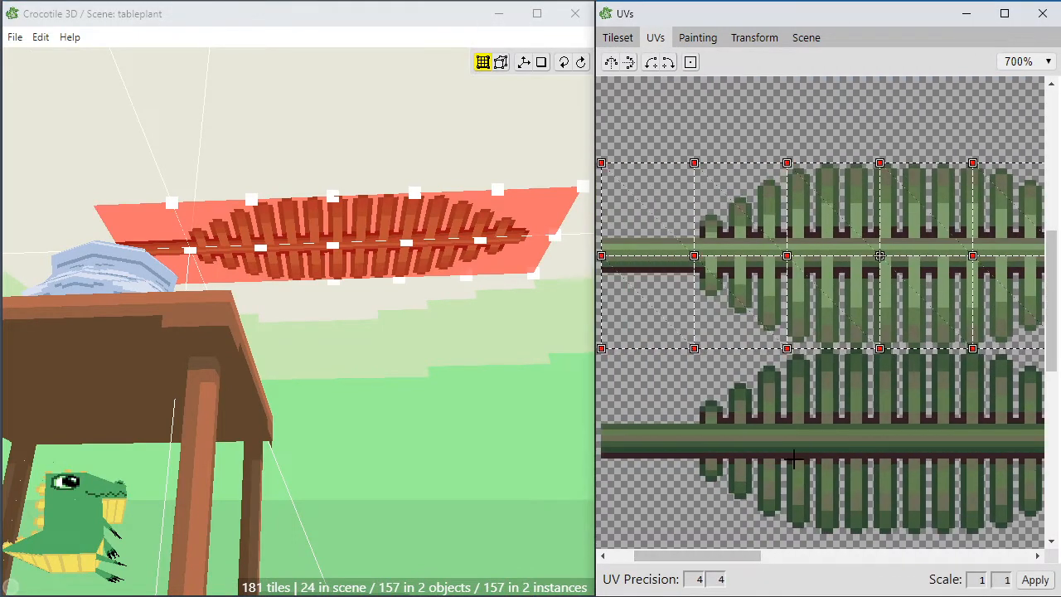
{"action": "left_click_drag", "start_coordinate": [744, 295], "coordinate": [742, 492]}
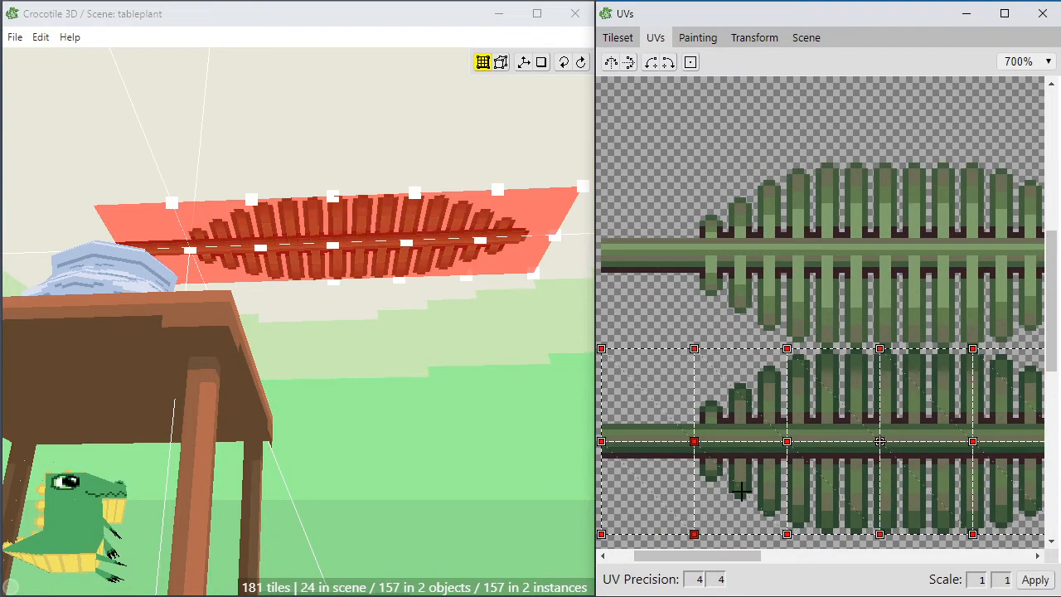
{"action": "left_click", "coordinate": [457, 151]}
{"action": "left_click", "coordinate": [442, 286]}
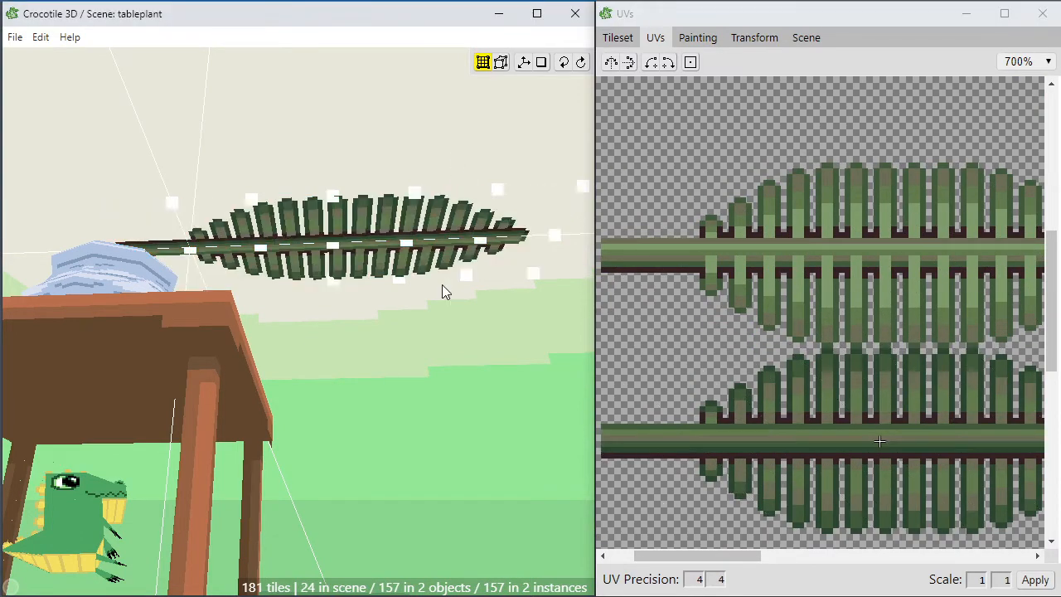
Duplicate the end tiles of the stem, both top and underside, and place the copies one tile further out past the stem's end.
{"action": "middle_click_drag", "start_coordinate": [442, 286], "coordinate": [406, 364]}
{"action": "key", "text": "Tab"}
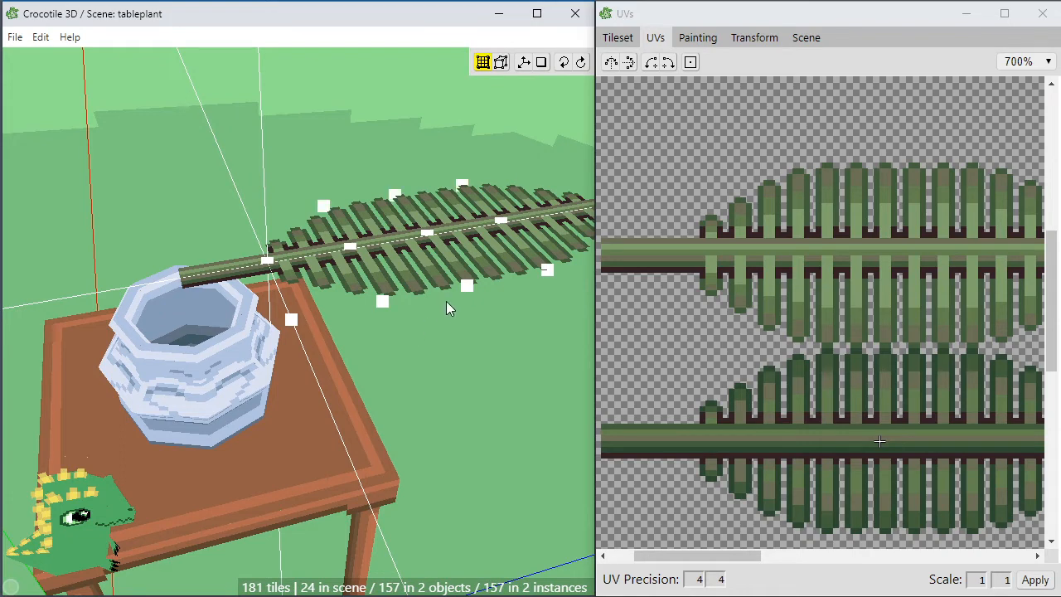
{"action": "middle_click_drag", "start_coordinate": [446, 292], "coordinate": [409, 408]}
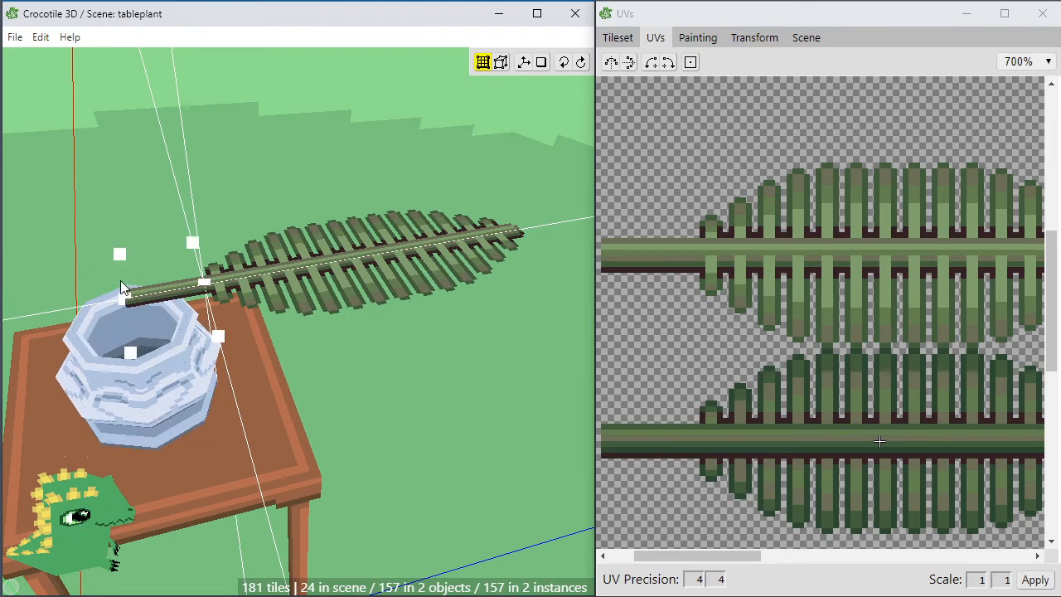
{"action": "middle_click_drag", "start_coordinate": [282, 290], "coordinate": [438, 281]}
{"action": "left_click", "coordinate": [658, 251]}
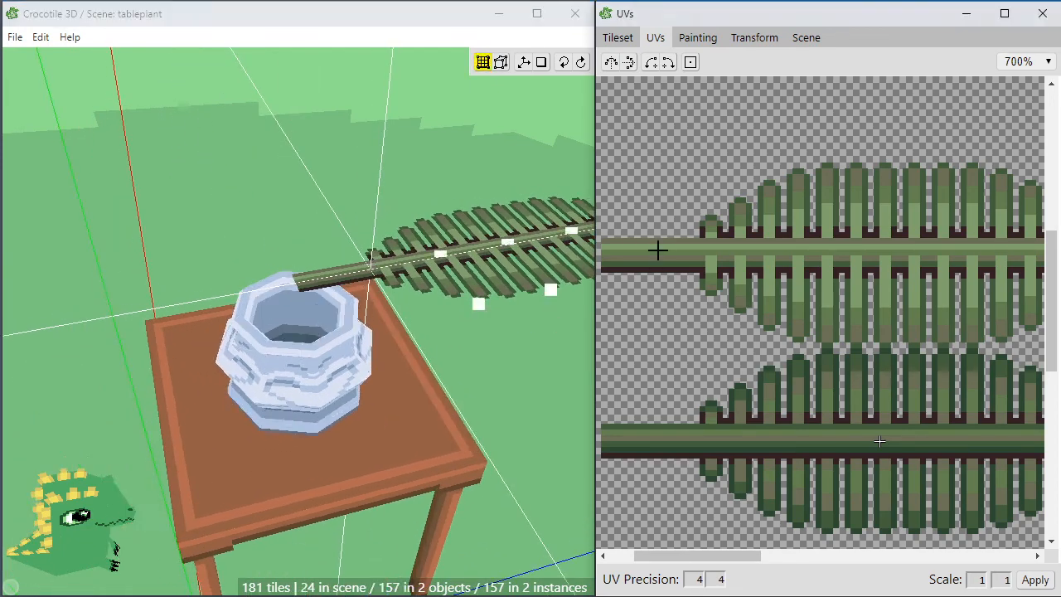
{"action": "middle_click_drag", "start_coordinate": [277, 304], "coordinate": [241, 237]}
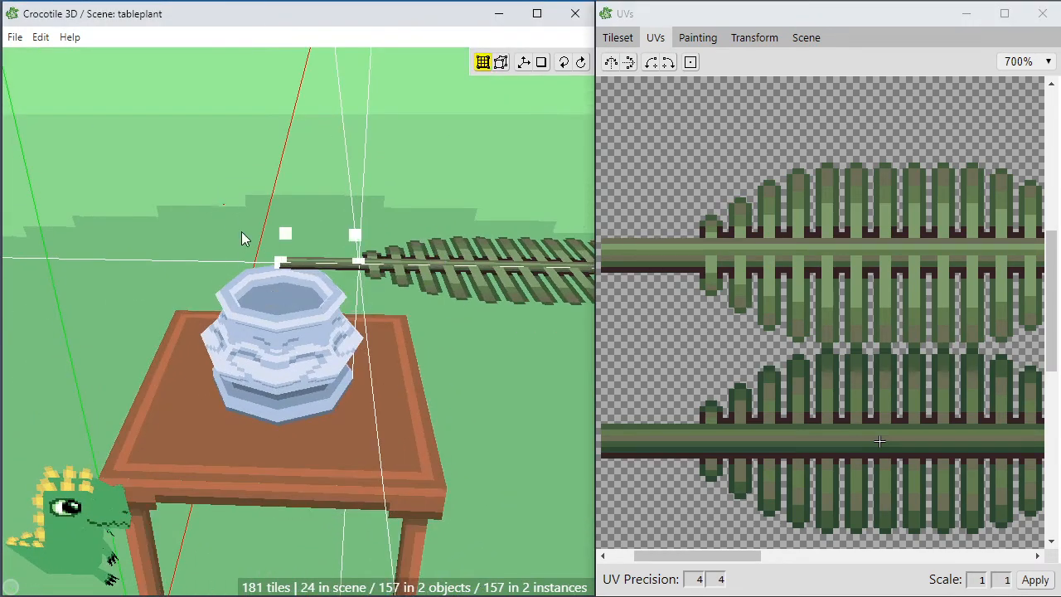
{"action": "left_click_drag", "start_coordinate": [224, 204], "coordinate": [297, 319]}
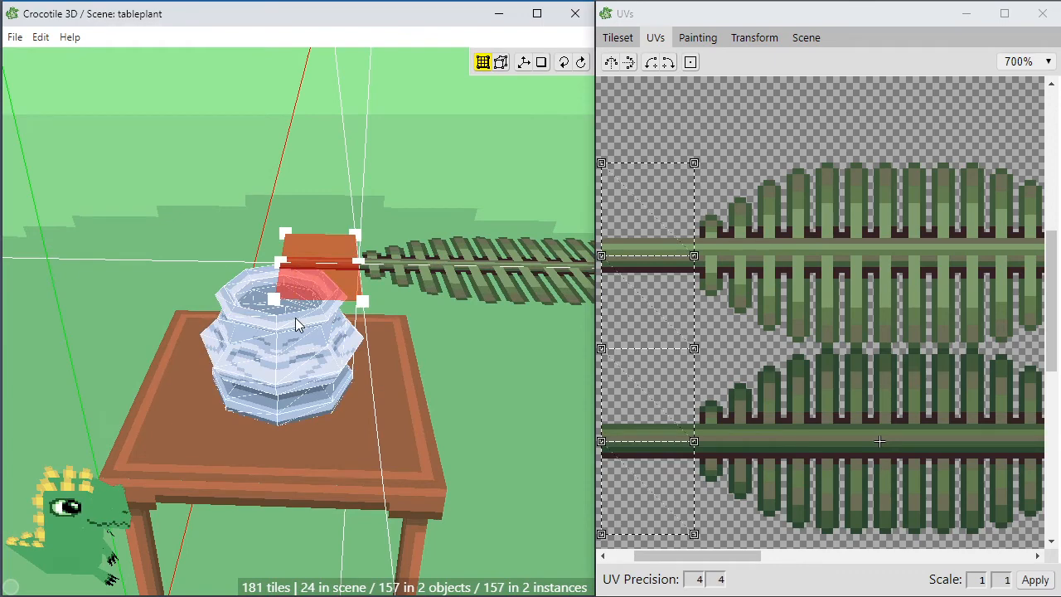
{"action": "mouse_move", "coordinate": [312, 383]}
{"action": "middle_mouse_down"}
{"action": "mouse_move", "coordinate": [308, 278]}
{"action": "mouse_move", "coordinate": [313, 383]}
{"action": "middle_mouse_up"}
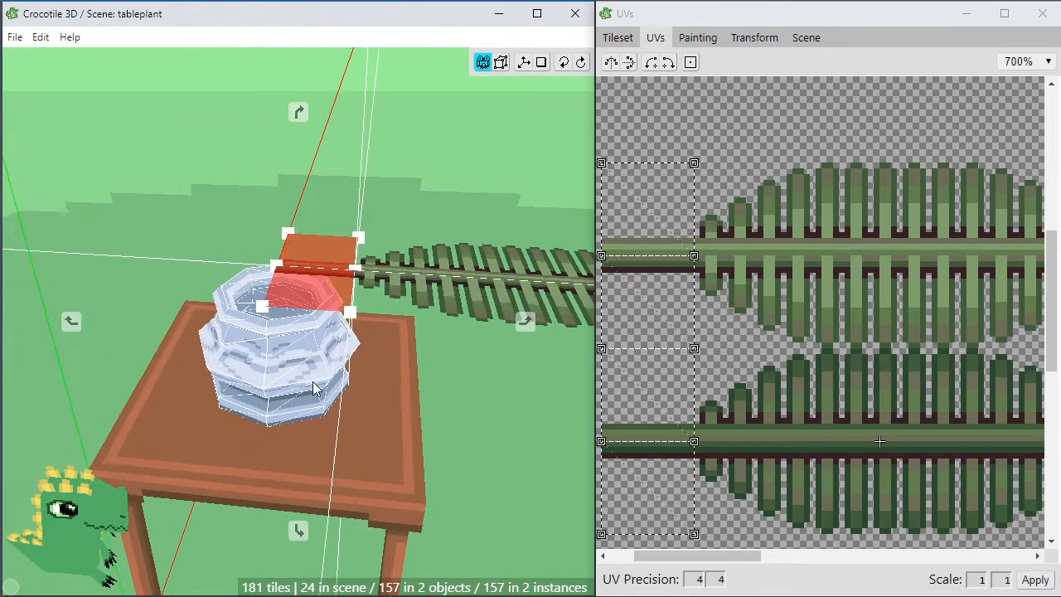
{"action": "key", "text": "ctrl+v"}
{"action": "key", "text": "a"}
{"action": "key", "text": "a"}
{"action": "key", "text": "a"}
{"action": "key", "text": "a"}
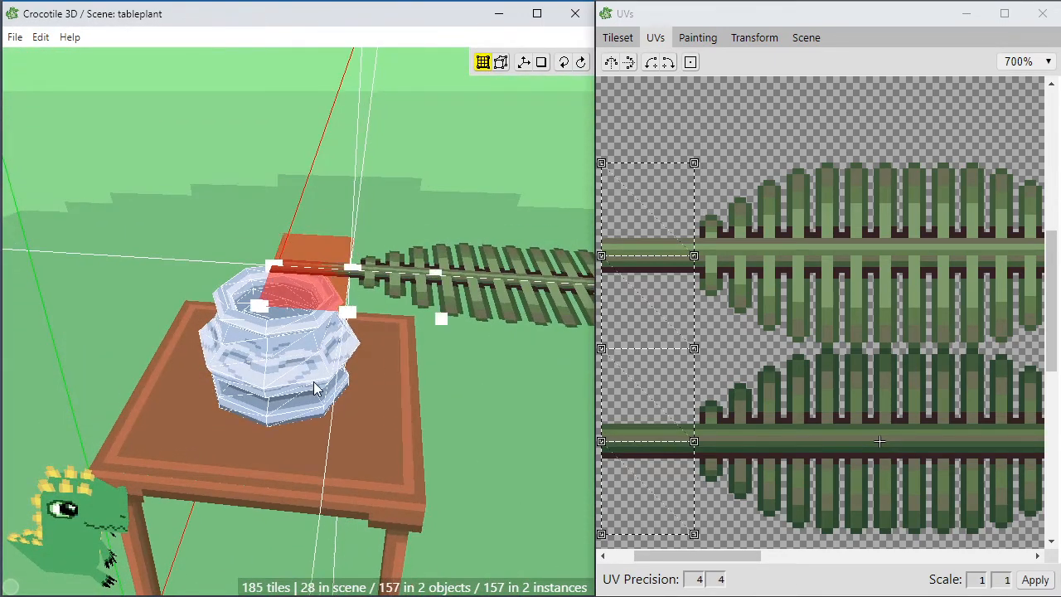
{"action": "key", "text": "a"}
{"action": "key", "text": "a"}
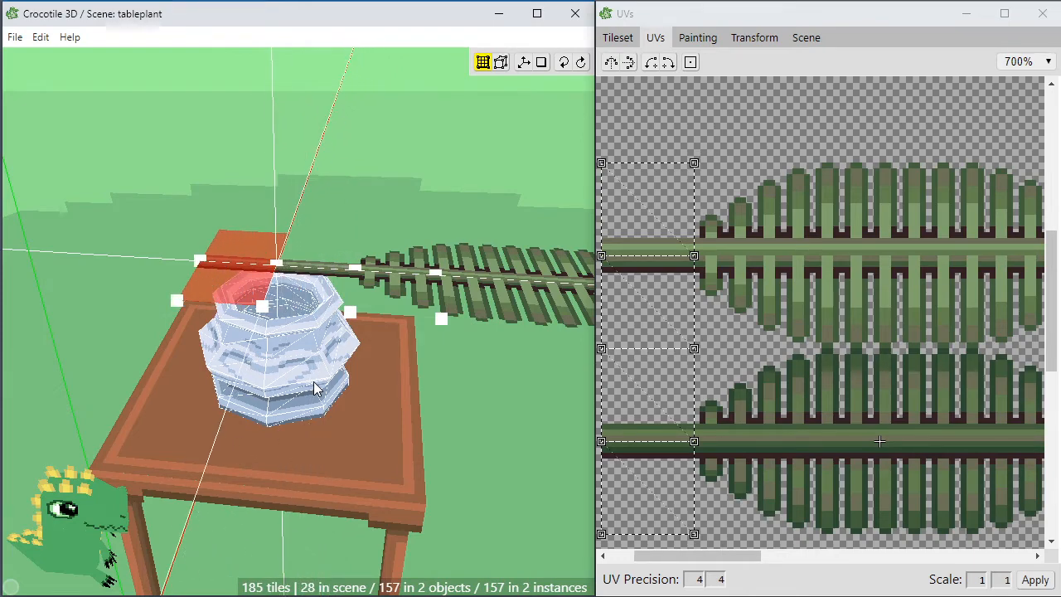
{"action": "key", "text": "Return"}
Select all vertices of the frond and move it lengthwise toward its tip until the stem's end sits over the pot.
{"action": "middle_click_drag", "start_coordinate": [315, 382], "coordinate": [290, 415]}
{"action": "scroll", "coordinate": [315, 398], "scroll_direction": "down", "scroll_amount": 2}
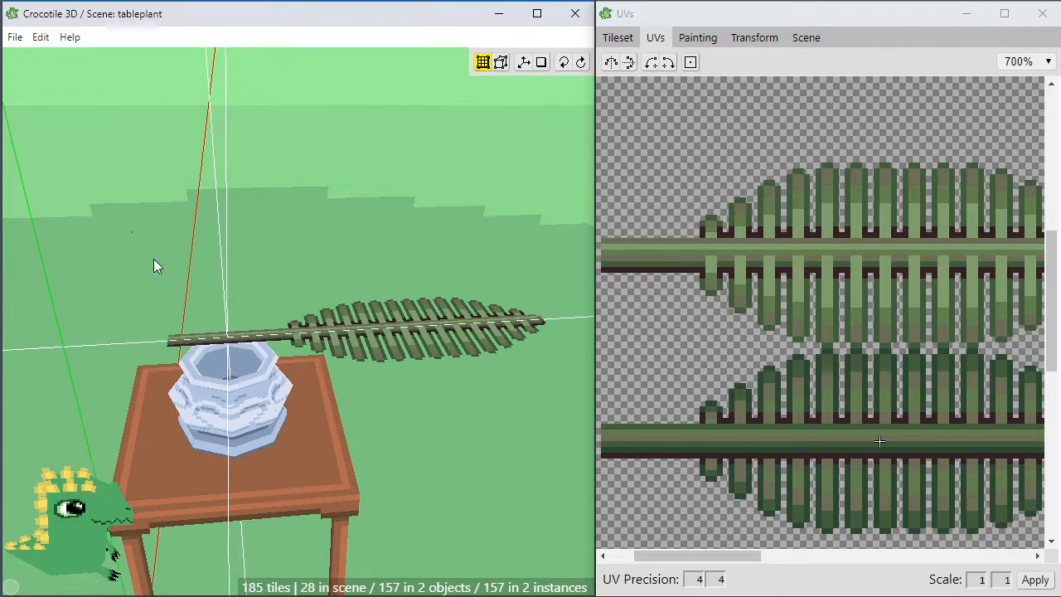
{"action": "left_click_drag", "start_coordinate": [154, 260], "coordinate": [523, 379]}
{"action": "left_click_drag", "start_coordinate": [595, 398], "coordinate": [419, 286]}
{"action": "key", "text": "space"}
{"action": "key", "text": "space"}
{"action": "key", "text": "d"}
{"action": "key", "text": "d"}
{"action": "key", "text": "d"}
{"action": "key", "text": "d"}
{"action": "key", "text": "d"}
{"action": "key", "text": "d"}
{"action": "key", "text": "d"}
Raise the whole frond higher above the pot and nudge it slightly back toward its stem end.
{"action": "key", "text": "space"}
{"action": "key", "text": "space"}
{"action": "key", "text": "s"}
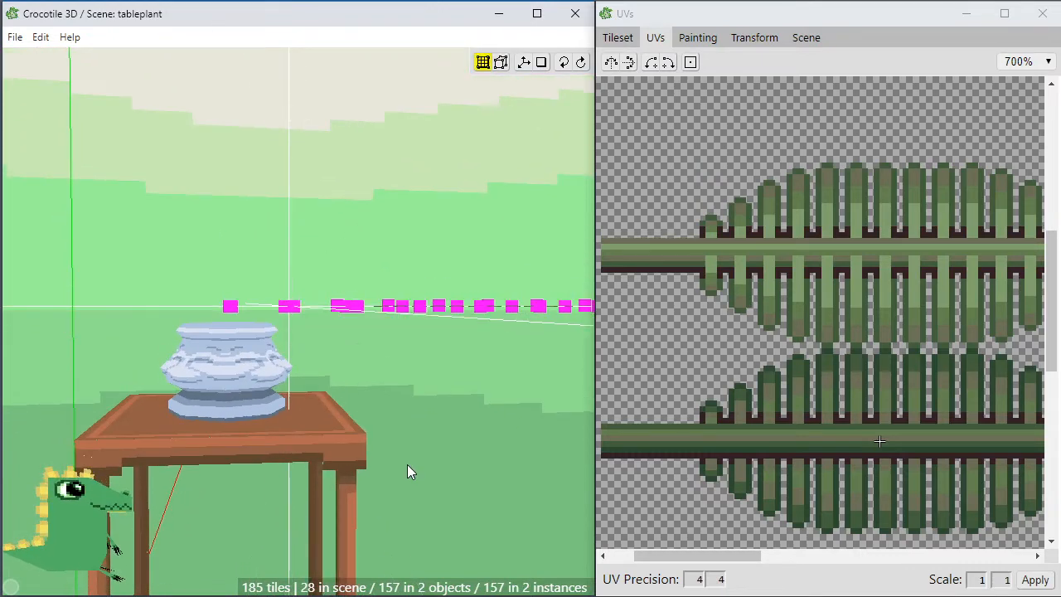
{"action": "key", "text": "w"}
{"action": "key", "text": "w"}
{"action": "key", "text": "w"}
{"action": "key", "text": "w"}
{"action": "key", "text": "w"}
{"action": "key", "text": "w"}
{"action": "key", "text": "a"}
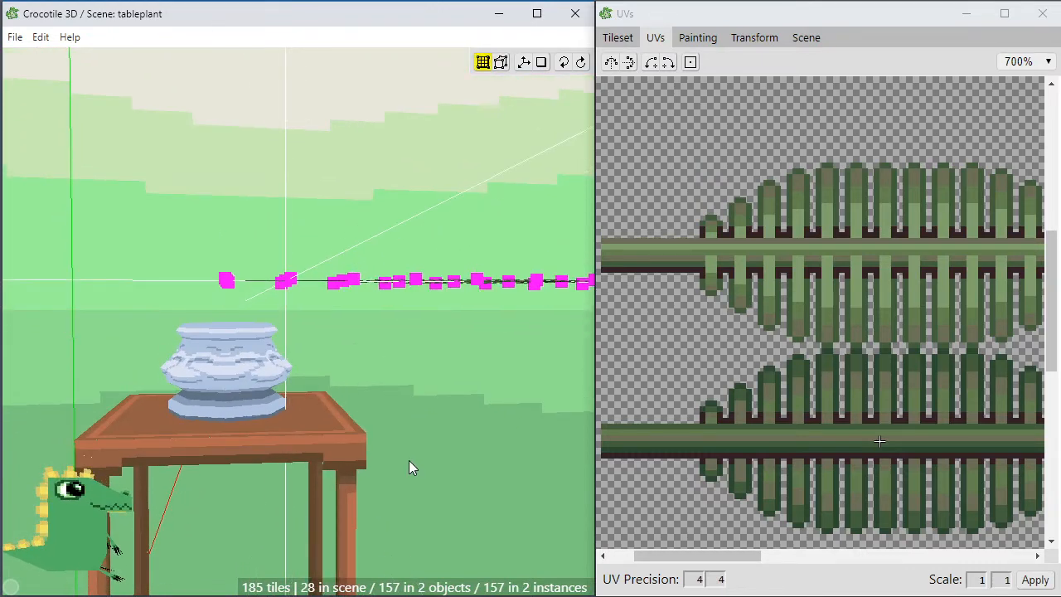
{"action": "key", "text": "d"}
{"action": "key", "text": "a"}
{"action": "key", "text": "a"}
{"action": "key", "text": "a"}
{"action": "left_click", "coordinate": [408, 461]}
{"action": "key", "text": "space"}
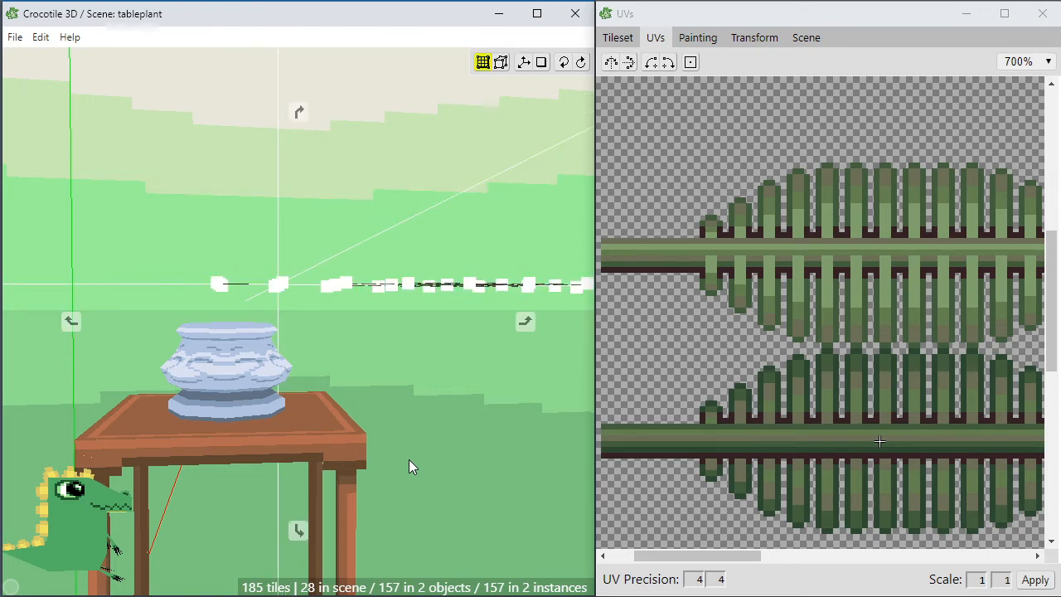
Select the vertices at the stem's end and lower them into the pot so the stem bends at its first tile joint.
{"action": "key", "text": "Tab"}
{"action": "left_click_drag", "start_coordinate": [409, 461], "coordinate": [400, 564]}
{"action": "key", "text": "Tab"}
{"action": "key", "text": "space"}
{"action": "left_click_drag", "start_coordinate": [173, 264], "coordinate": [231, 418]}
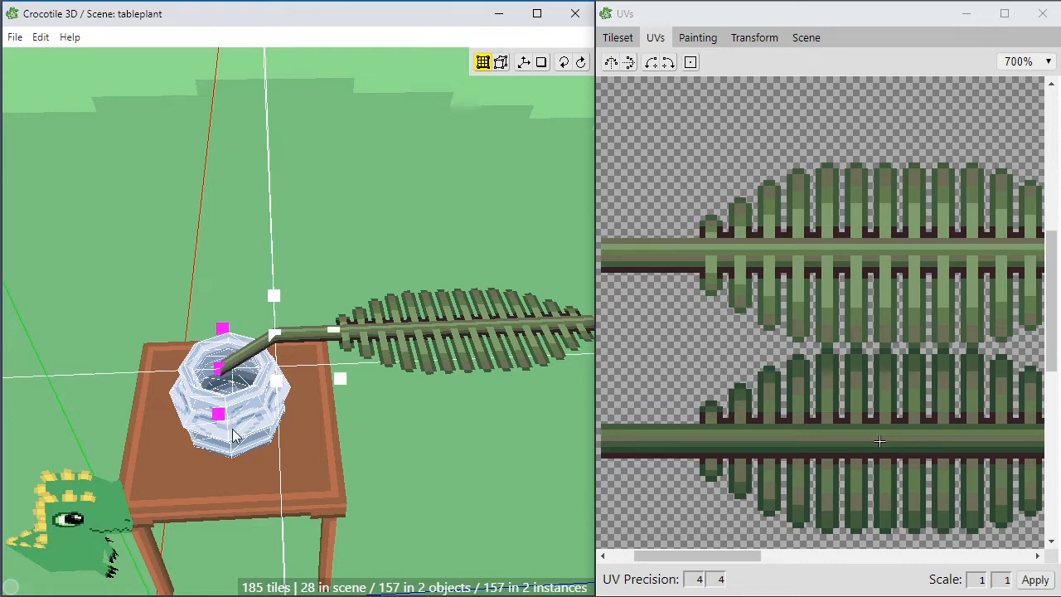
{"action": "key", "text": "s"}
{"action": "key", "text": "s"}
{"action": "key", "text": "s"}
{"action": "key", "text": "d"}
{"action": "key", "text": "space"}
{"action": "left_click_drag", "start_coordinate": [231, 444], "coordinate": [249, 365]}
{"action": "key", "text": "space"}
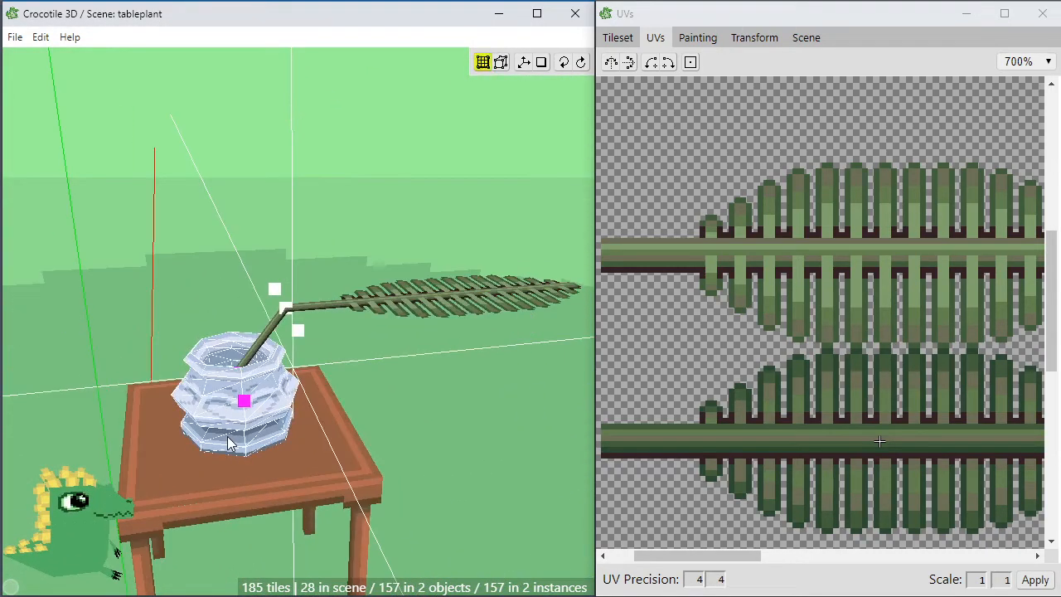
{"action": "left_click", "coordinate": [379, 416]}
Select the frond tiles beyond the bend and move them inward and slightly down to shorten and steepen the lower stem segment.
{"action": "key", "text": "space"}
{"action": "left_click_drag", "start_coordinate": [379, 417], "coordinate": [404, 406]}
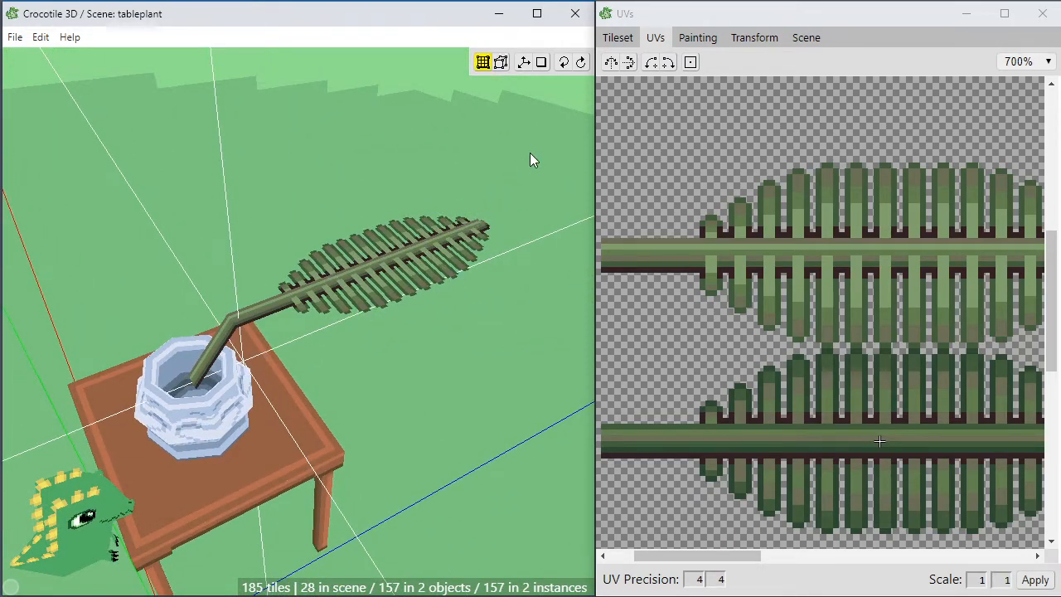
{"action": "left_click_drag", "start_coordinate": [531, 153], "coordinate": [264, 316]}
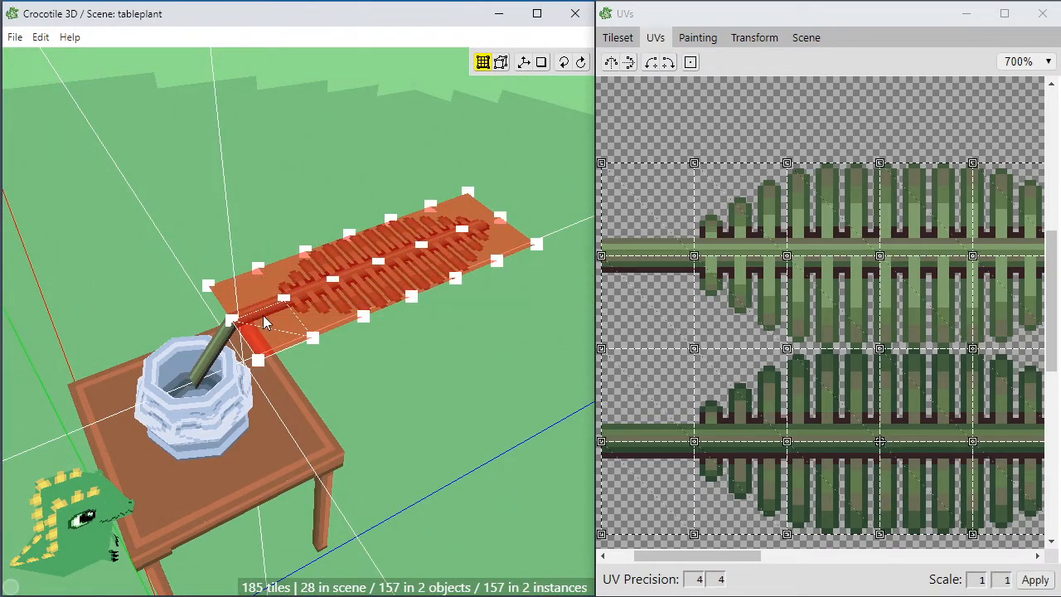
{"action": "key", "text": "a"}
{"action": "key", "text": "a"}
{"action": "key", "text": "a"}
{"action": "key", "text": "a"}
{"action": "key", "text": "a"}
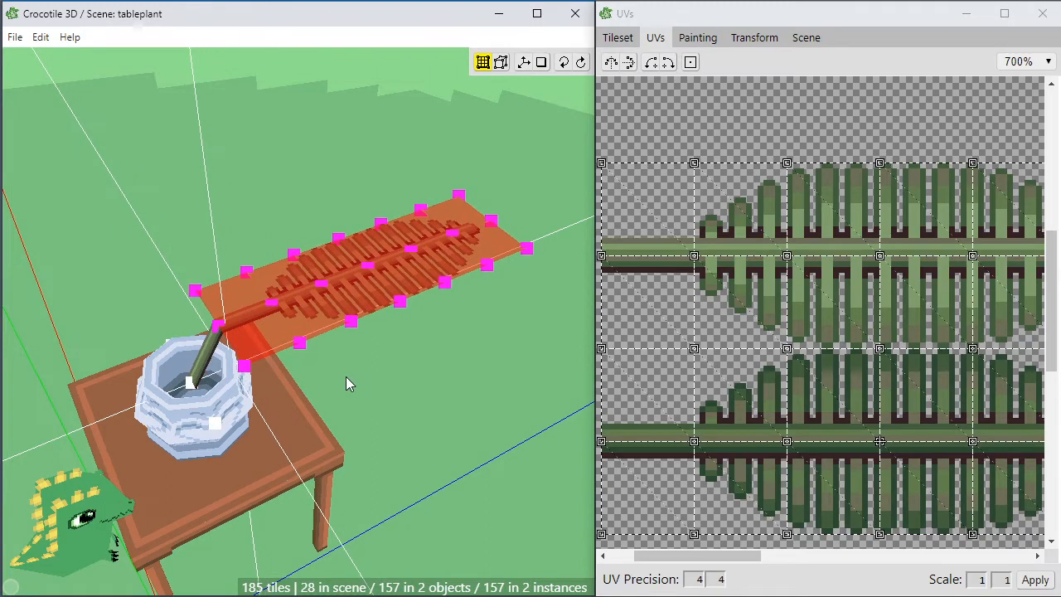
{"action": "key", "text": "s"}
{"action": "key", "text": "a"}
{"action": "key", "text": "a"}
{"action": "key", "text": "s"}
{"action": "left_click", "coordinate": [349, 394]}
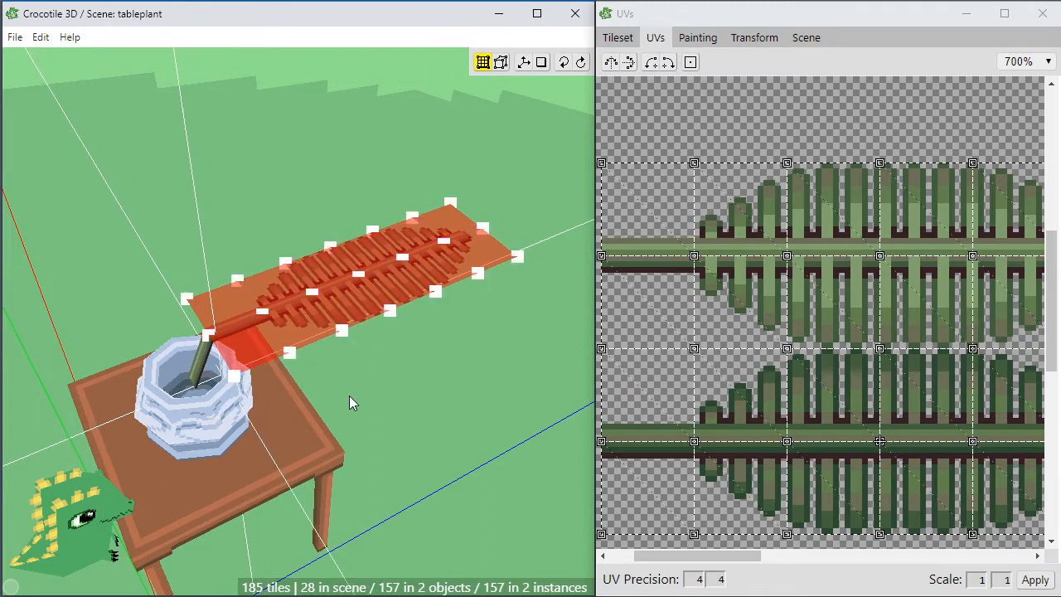
Select the frond's vertices from the leaflets' start to the tip, raise them and shift them inward to angle the second stem segment.
{"action": "key", "text": "space"}
{"action": "mouse_move", "coordinate": [349, 396]}
{"action": "left_mouse_down"}
{"action": "mouse_move", "coordinate": [290, 331]}
{"action": "mouse_move", "coordinate": [335, 286]}
{"action": "mouse_move", "coordinate": [448, 439]}
{"action": "mouse_move", "coordinate": [506, 443]}
{"action": "mouse_move", "coordinate": [398, 456]}
{"action": "mouse_move", "coordinate": [356, 411]}
{"action": "left_mouse_up"}
{"action": "scroll", "coordinate": [357, 411], "scroll_direction": "up", "scroll_amount": 3}
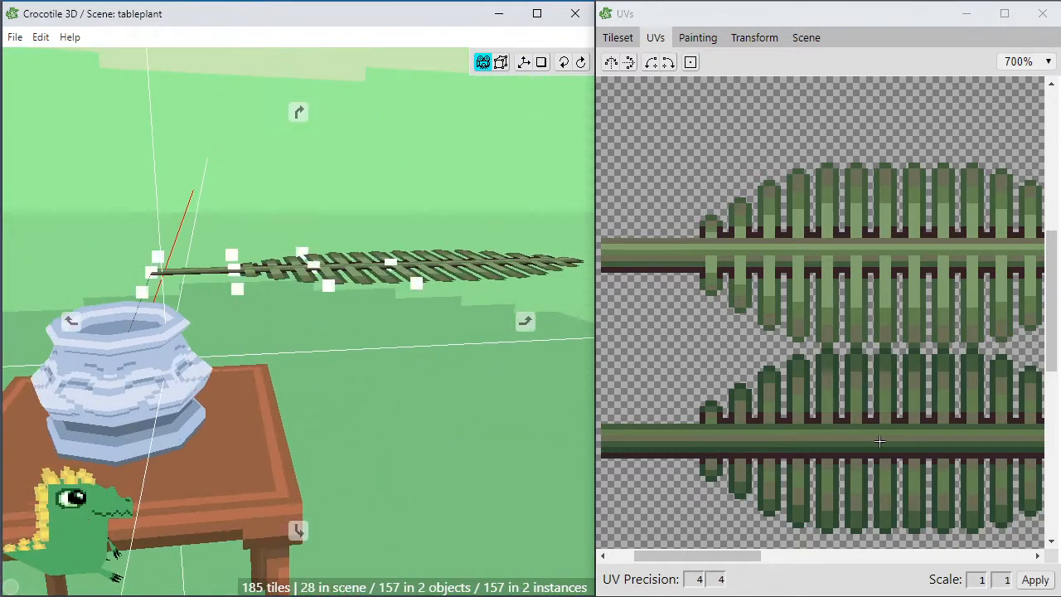
{"action": "right_click_drag", "start_coordinate": [239, 271], "coordinate": [285, 323]}
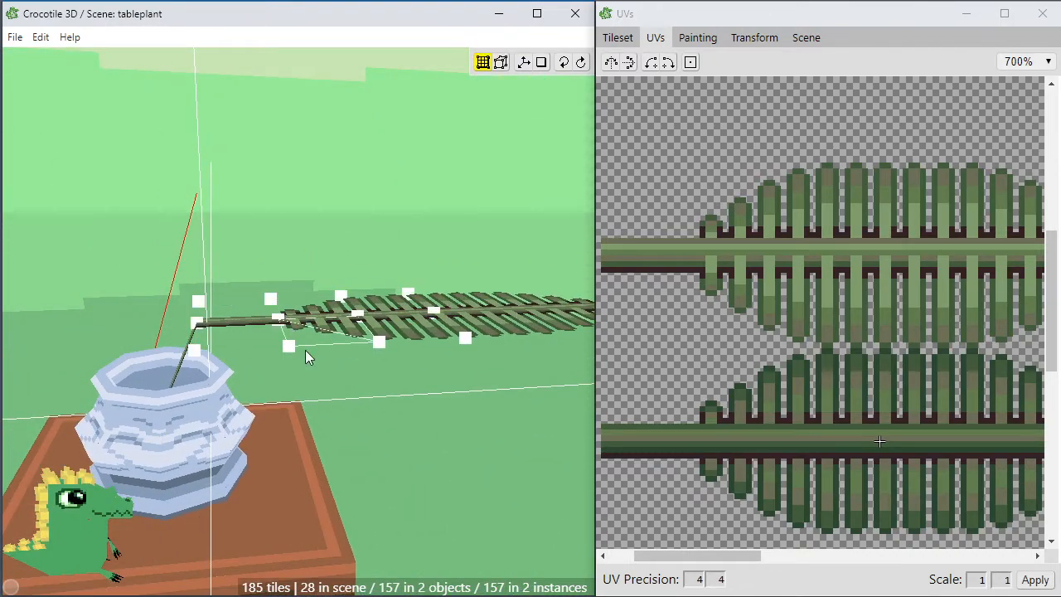
{"action": "left_click_drag", "start_coordinate": [356, 398], "coordinate": [383, 429]}
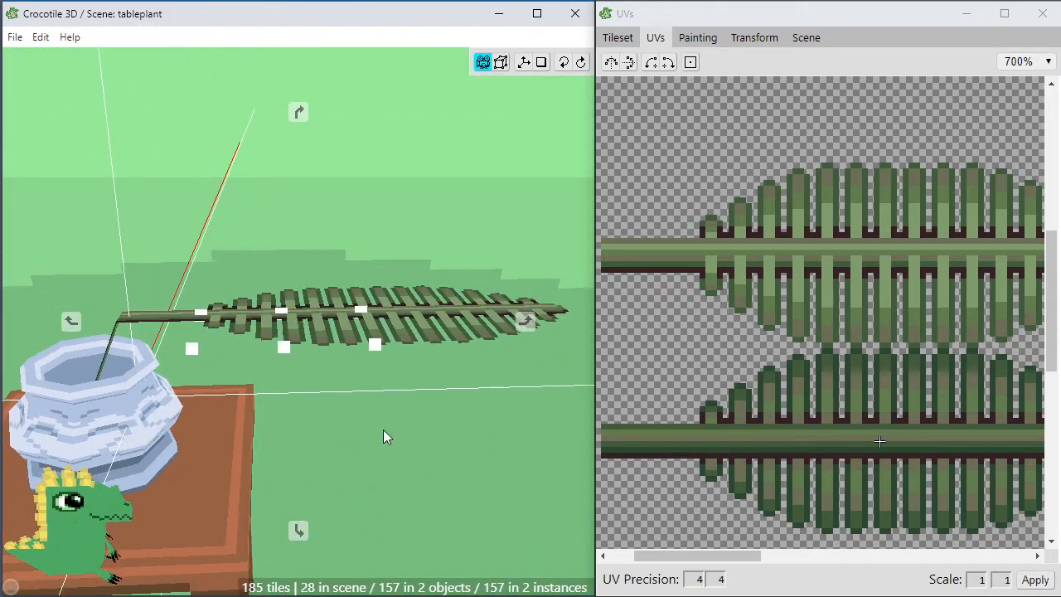
{"action": "left_click_drag", "start_coordinate": [190, 237], "coordinate": [448, 395]}
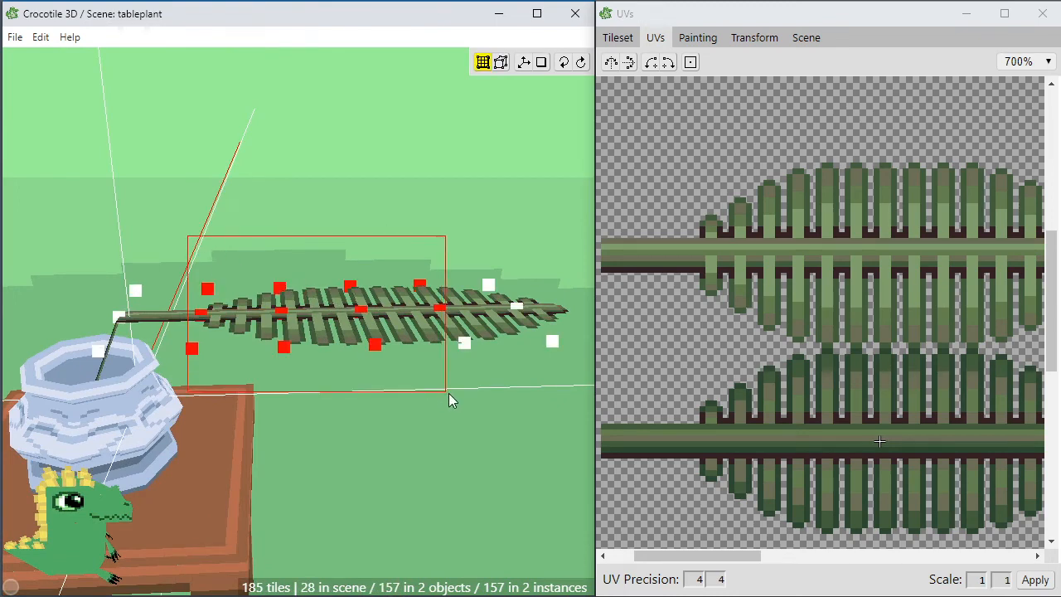
{"action": "left_click_drag", "start_coordinate": [611, 410], "coordinate": [589, 407]}
{"action": "right_click_drag", "start_coordinate": [589, 407], "coordinate": [540, 407]}
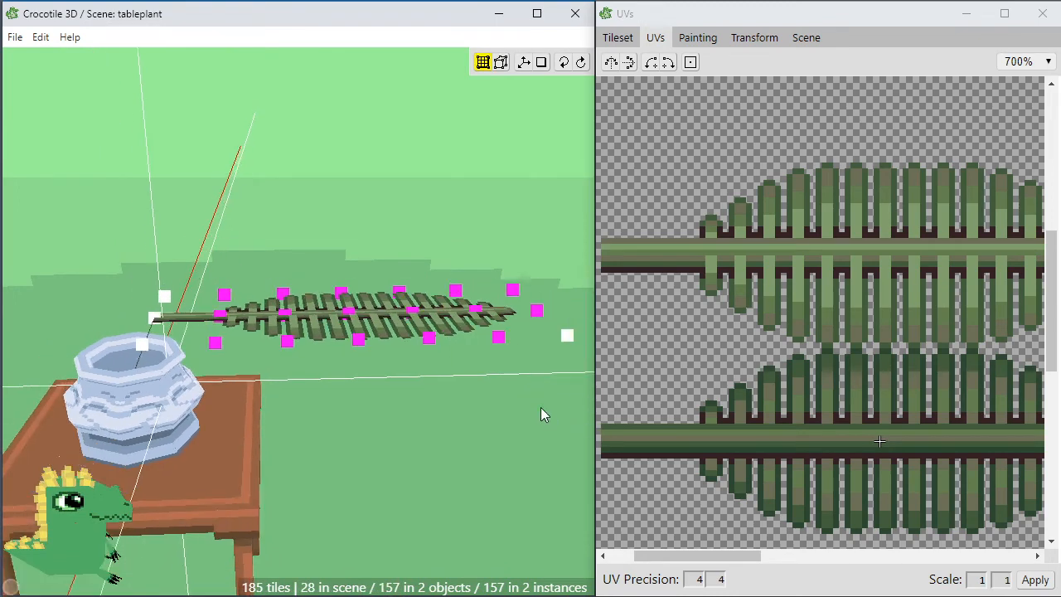
{"action": "right_click_drag", "start_coordinate": [586, 367], "coordinate": [561, 384]}
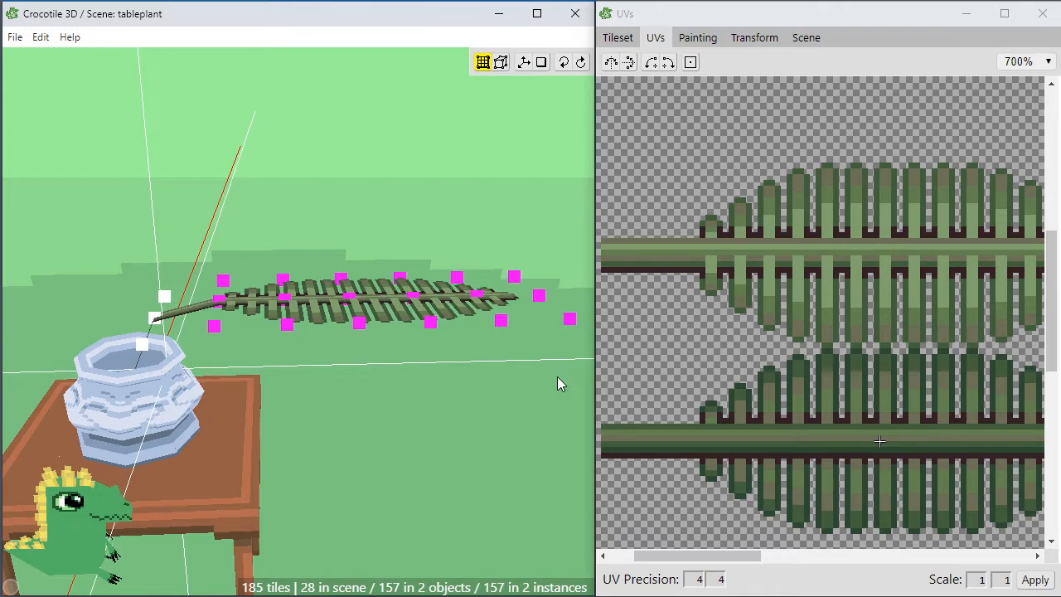
{"action": "key", "text": "r"}
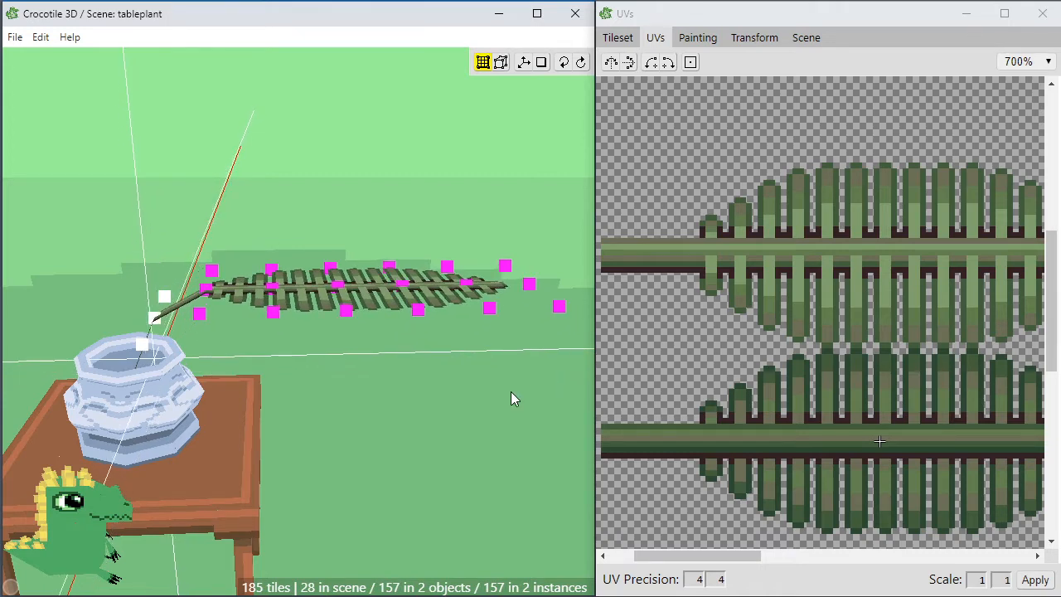
Select the vertices along both outer sides of the frond, from the leaflets' start to the tip, and lower them so the leaflets droop.
{"action": "right_click_drag", "start_coordinate": [354, 419], "coordinate": [266, 410]}
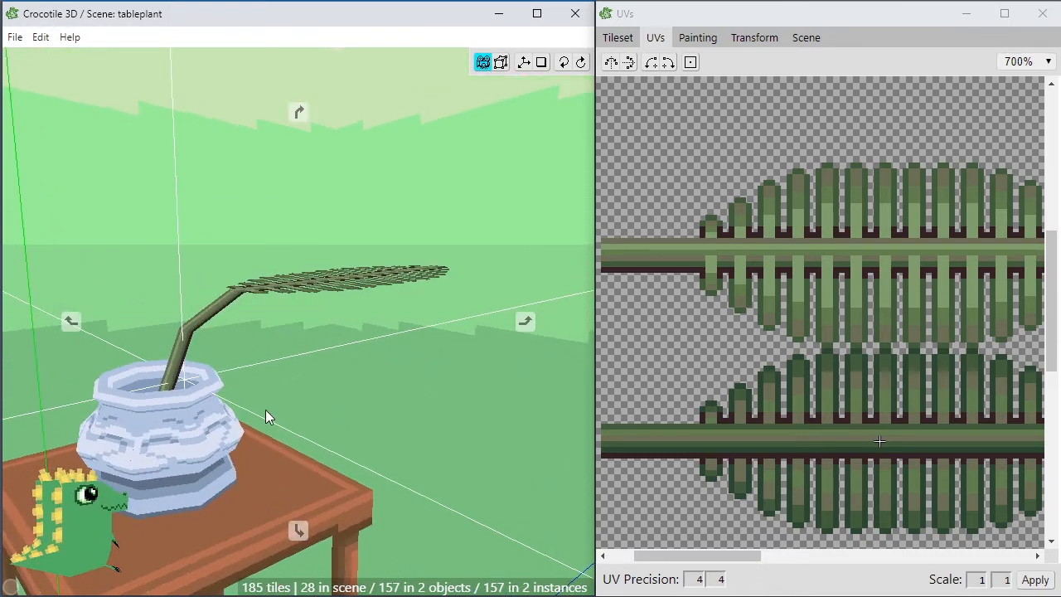
{"action": "right_click_drag", "start_coordinate": [272, 336], "coordinate": [380, 293]}
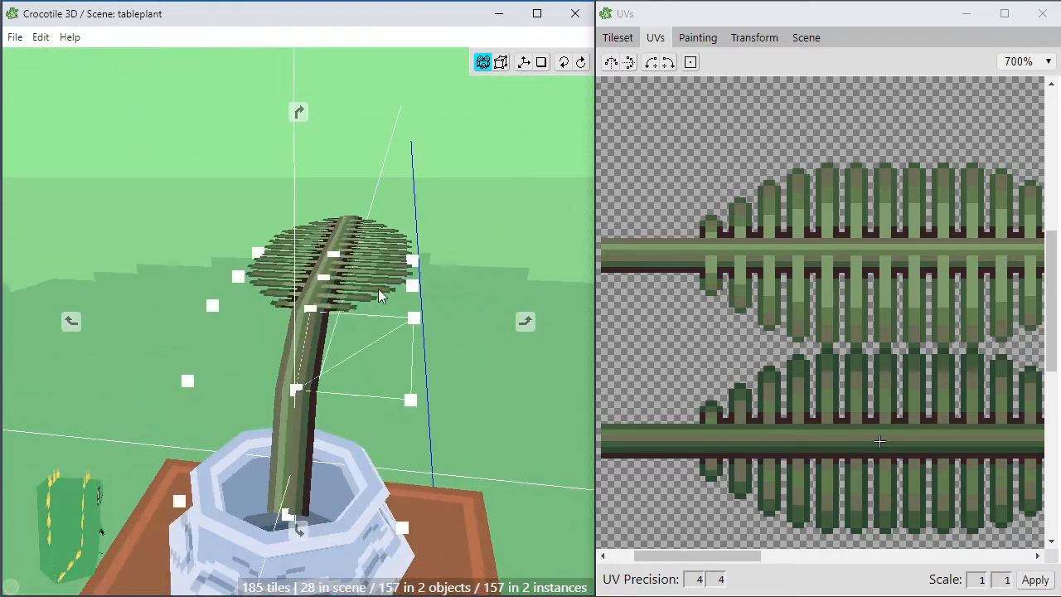
{"action": "key", "text": "Tab"}
{"action": "left_click_drag", "start_coordinate": [467, 177], "coordinate": [366, 335]}
{"action": "left_click_drag", "start_coordinate": [121, 136], "coordinate": [250, 330]}
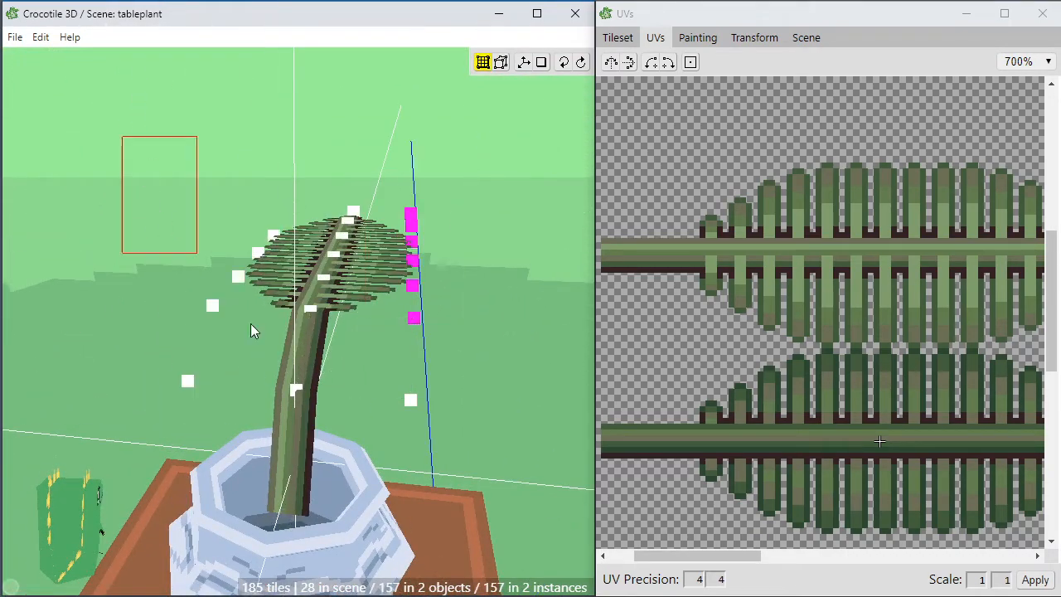
{"action": "right_click_drag", "start_coordinate": [260, 329], "coordinate": [255, 308]}
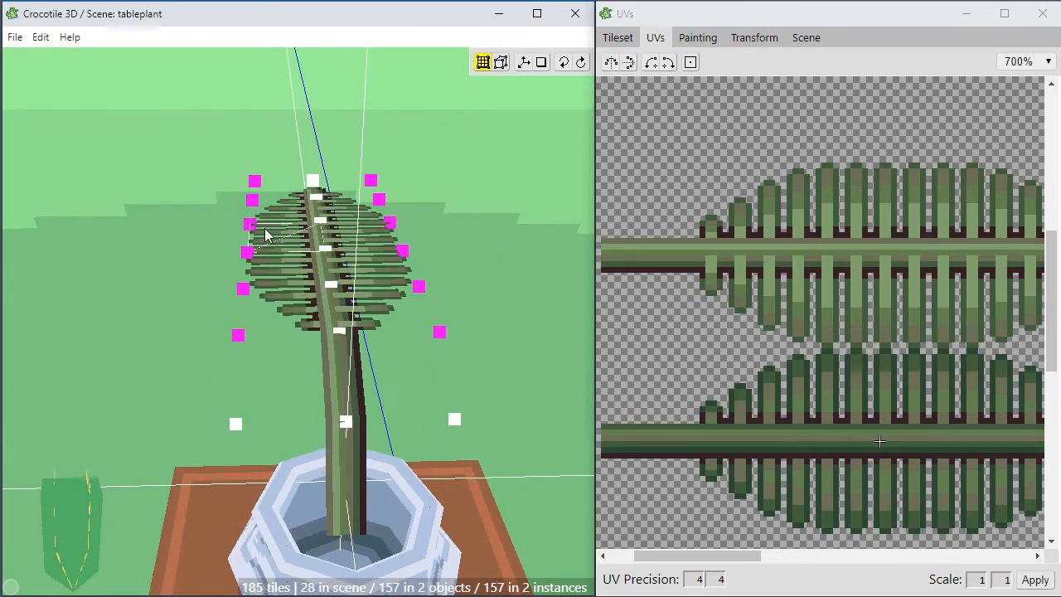
{"action": "key", "text": "f"}
{"action": "key", "text": "f"}
{"action": "key", "text": "f"}
{"action": "key", "text": "f"}
{"action": "key", "text": "f"}
Select the vertices of the frond's middle section, leaving out the leaflets' start and the tip, and raise them to arch the leaf.
{"action": "right_click_drag", "start_coordinate": [298, 378], "coordinate": [352, 404]}
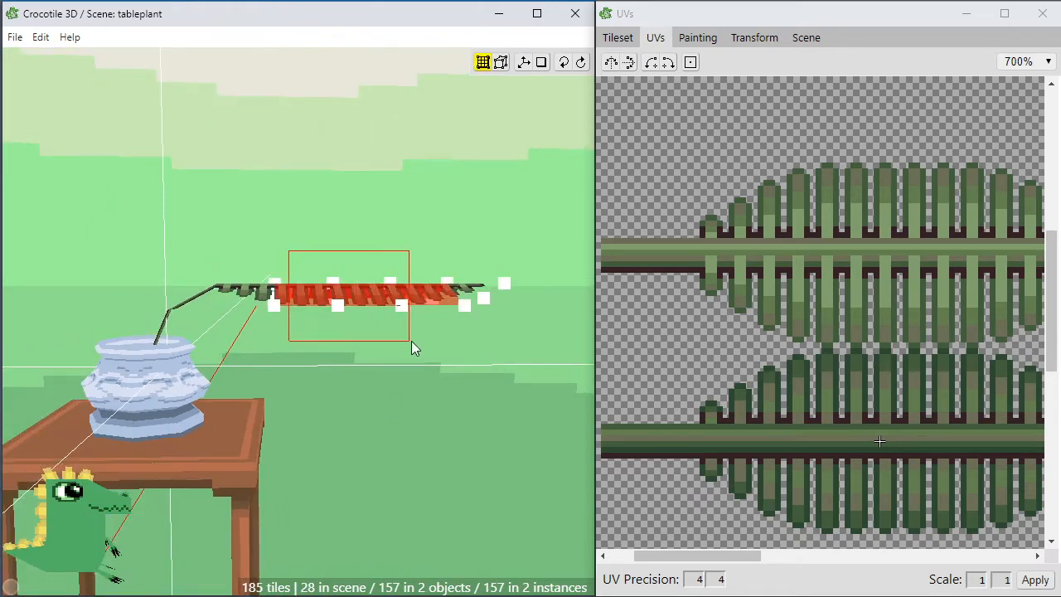
{"action": "left_click_drag", "start_coordinate": [412, 343], "coordinate": [412, 343]}
{"action": "key", "text": "r"}
{"action": "key", "text": "r"}
{"action": "key", "text": "r"}
{"action": "key", "text": "r"}
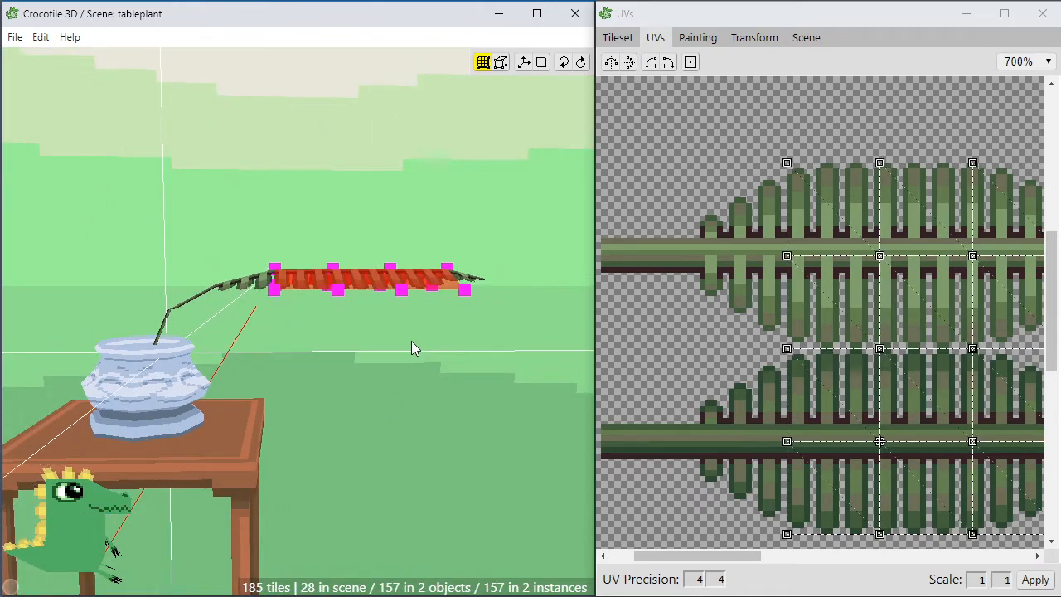
{"action": "left_click", "coordinate": [411, 341]}
{"action": "right_click_drag", "start_coordinate": [411, 341], "coordinate": [372, 341]}
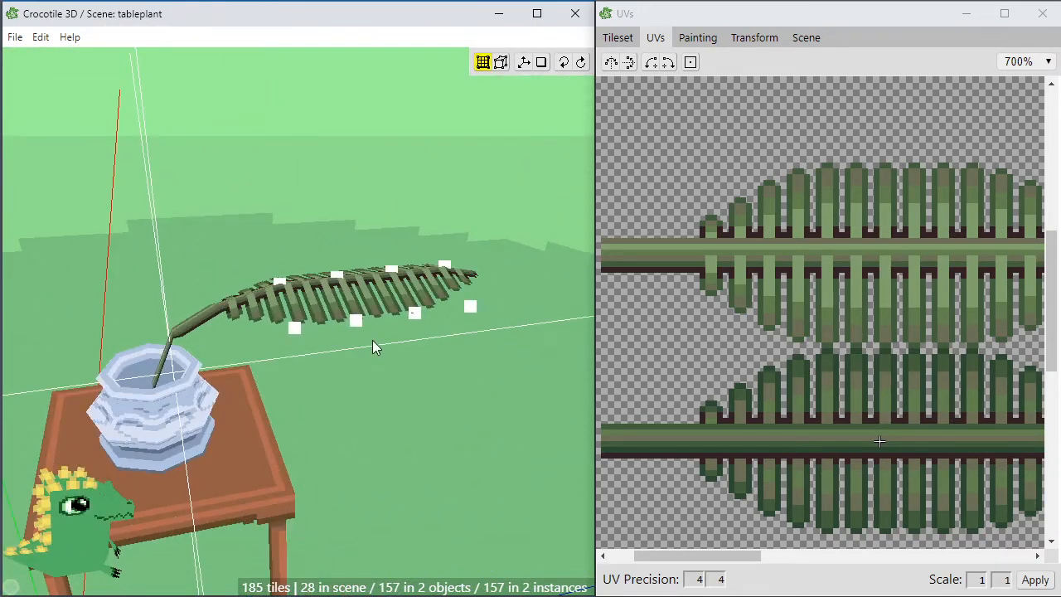
Select the two outer side vertices at the stem's first bend above the pot and shift them slightly below its centre line.
{"action": "right_click_drag", "start_coordinate": [328, 376], "coordinate": [381, 429]}
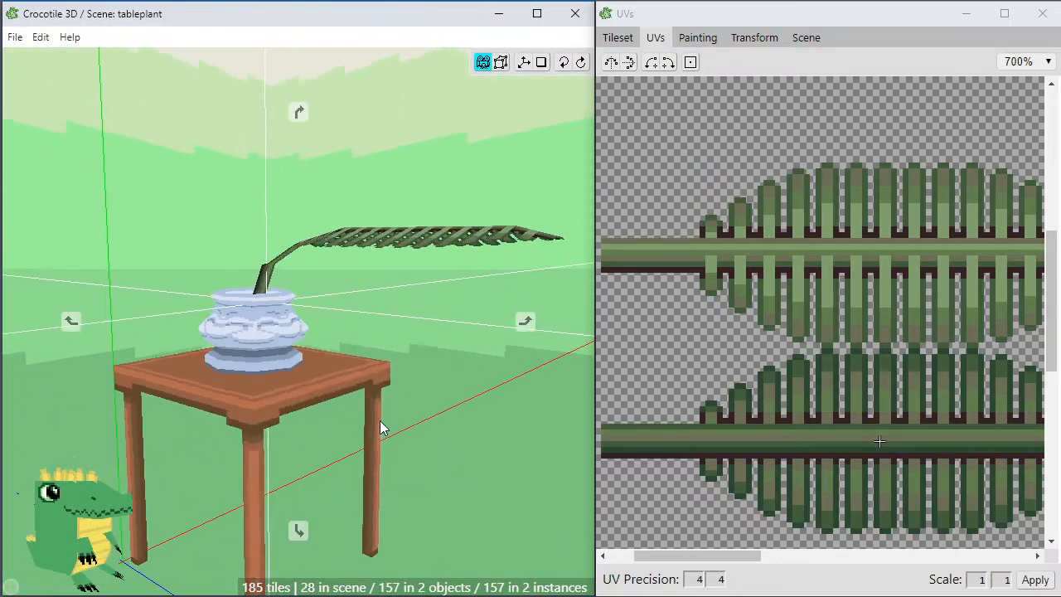
{"action": "key", "text": "space"}
{"action": "left_click_drag", "start_coordinate": [434, 405], "coordinate": [357, 396]}
{"action": "left_click_drag", "start_coordinate": [355, 340], "coordinate": [381, 388]}
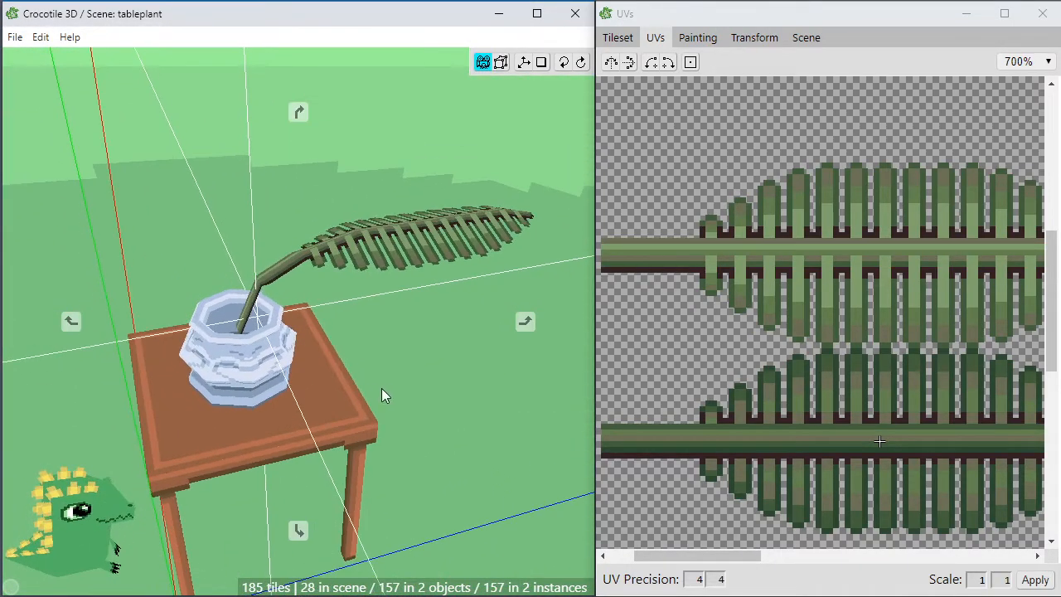
{"action": "scroll", "coordinate": [369, 388], "scroll_direction": "up", "scroll_amount": 4}
{"action": "left_click_drag", "start_coordinate": [301, 363], "coordinate": [375, 384]}
{"action": "left_click", "coordinate": [361, 308]}
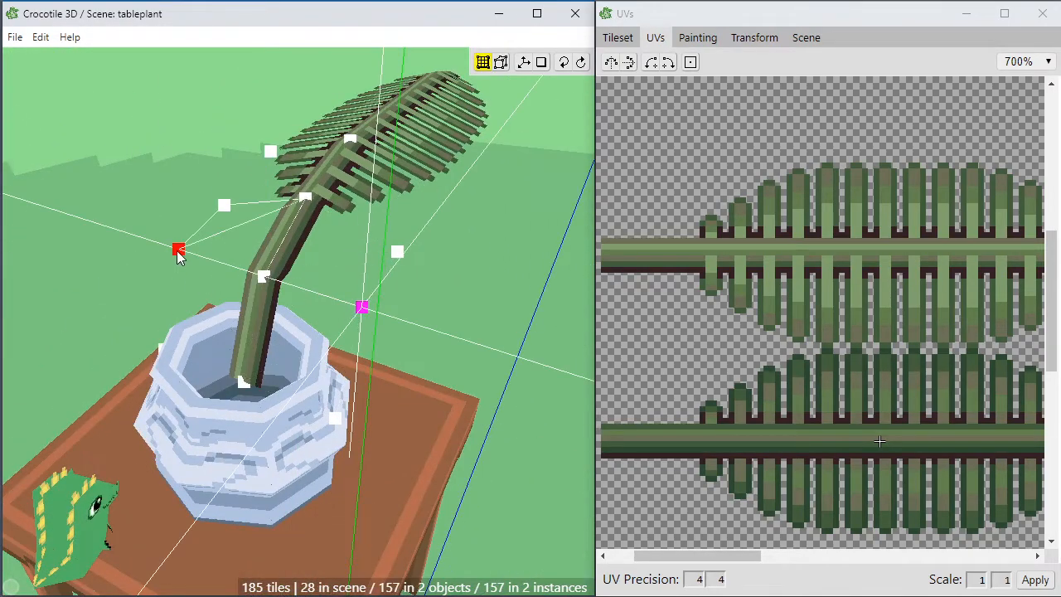
{"action": "left_click", "coordinate": [177, 250], "text": "shift"}
{"action": "left_click_drag", "start_coordinate": [179, 253], "coordinate": [233, 336]}
{"action": "key", "text": "s"}
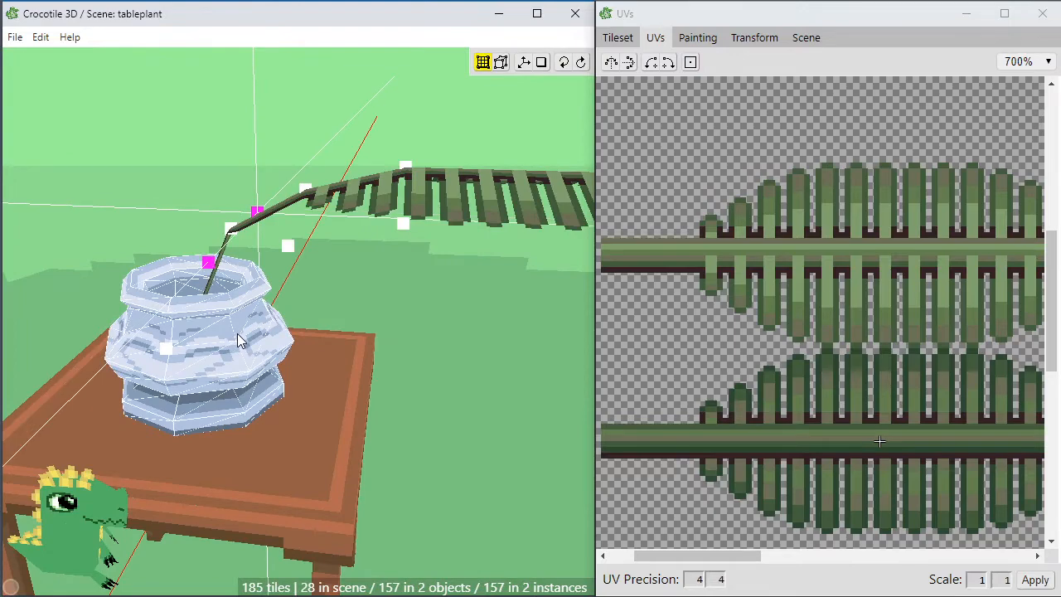
{"action": "left_click_drag", "start_coordinate": [263, 371], "coordinate": [284, 359]}
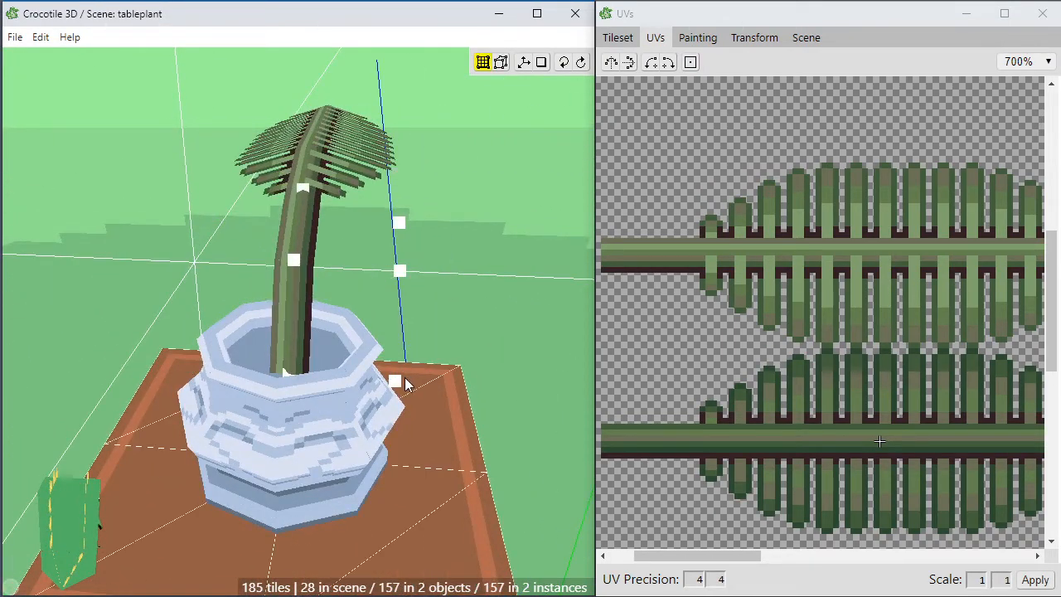
Select the centre vertex at the stem's first bend and nudge it back, away from the frond.
{"action": "left_click_drag", "start_coordinate": [401, 356], "coordinate": [414, 337]}
{"action": "key", "text": "space"}
{"action": "left_click_drag", "start_coordinate": [400, 419], "coordinate": [348, 380]}
{"action": "scroll", "coordinate": [407, 380], "scroll_direction": "up", "scroll_amount": 6}
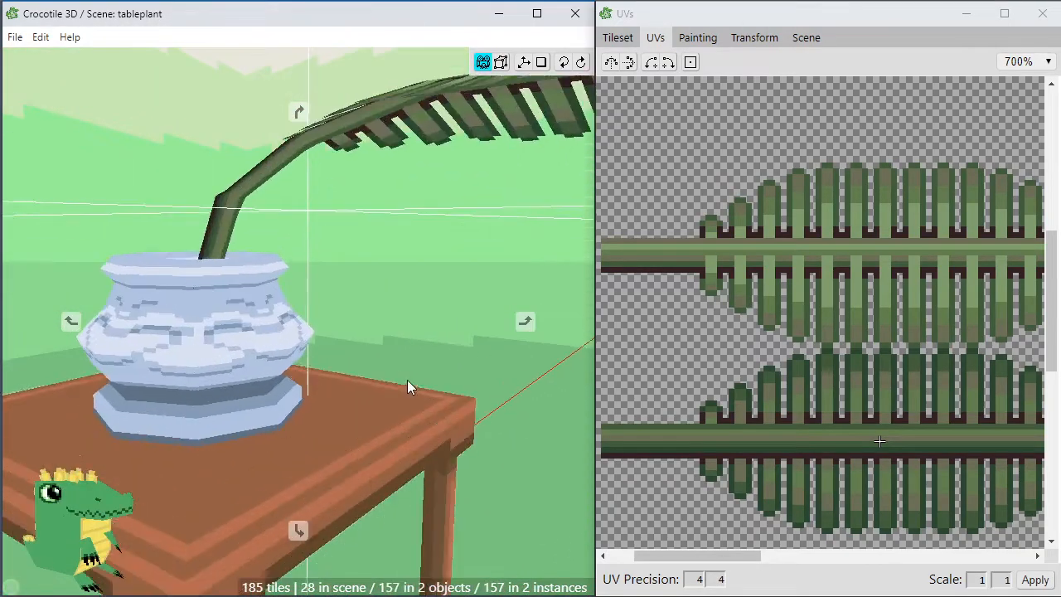
{"action": "left_click_drag", "start_coordinate": [281, 321], "coordinate": [260, 253]}
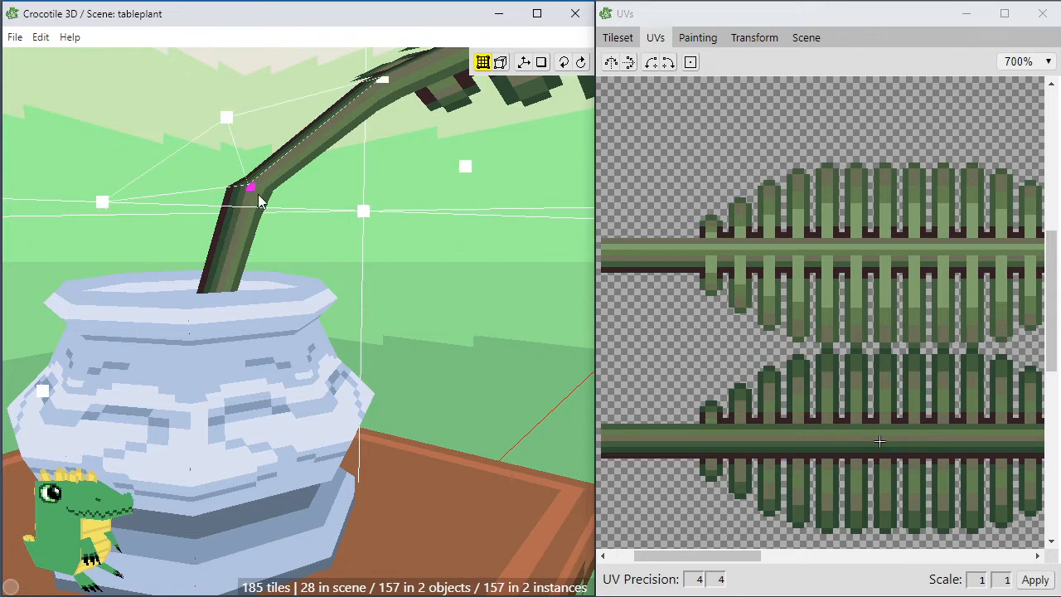
{"action": "key", "text": "space"}
{"action": "left_click_drag", "start_coordinate": [251, 303], "coordinate": [290, 369]}
{"action": "key", "text": "a"}
{"action": "key", "text": "a"}
{"action": "key", "text": "space"}
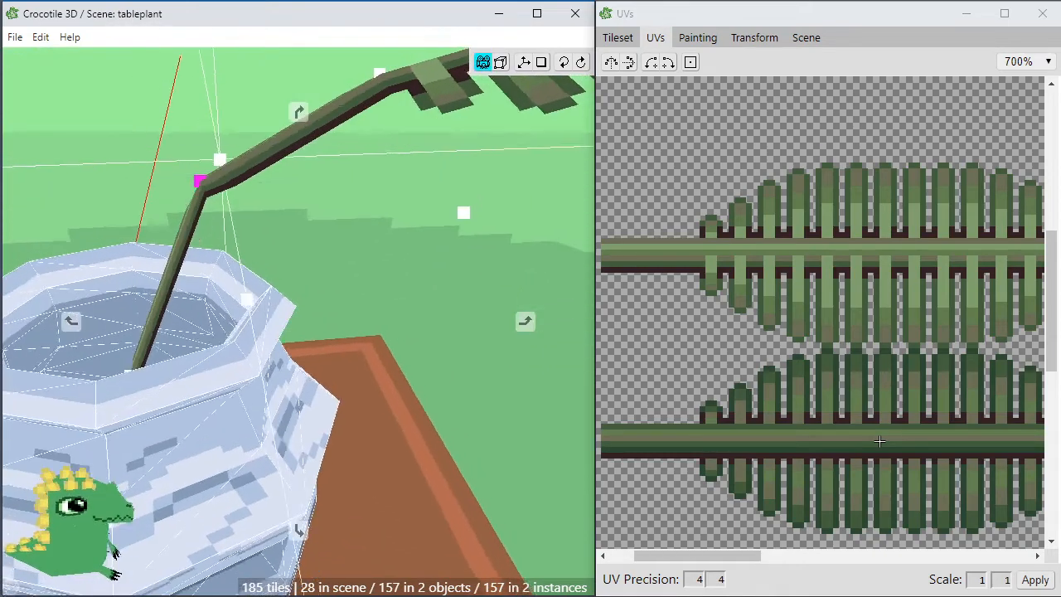
Fine-tune the position of the centre vertex at the stem's first bend, checking it from several sides.
{"action": "left_click_drag", "start_coordinate": [222, 334], "coordinate": [187, 294]}
{"action": "key", "text": "space"}
{"action": "key", "text": "d"}
{"action": "key", "text": "s"}
{"action": "key", "text": "space"}
{"action": "left_click_drag", "start_coordinate": [226, 332], "coordinate": [246, 276]}
{"action": "key", "text": "space"}
{"action": "key", "text": "w"}
{"action": "key", "text": "a"}
{"action": "left_click", "coordinate": [249, 311]}
{"action": "key", "text": "space"}
{"action": "key", "text": "space"}
Select the top and underside tiles on both halves of the stem's two bare segments.
{"action": "left_click", "coordinate": [280, 248]}
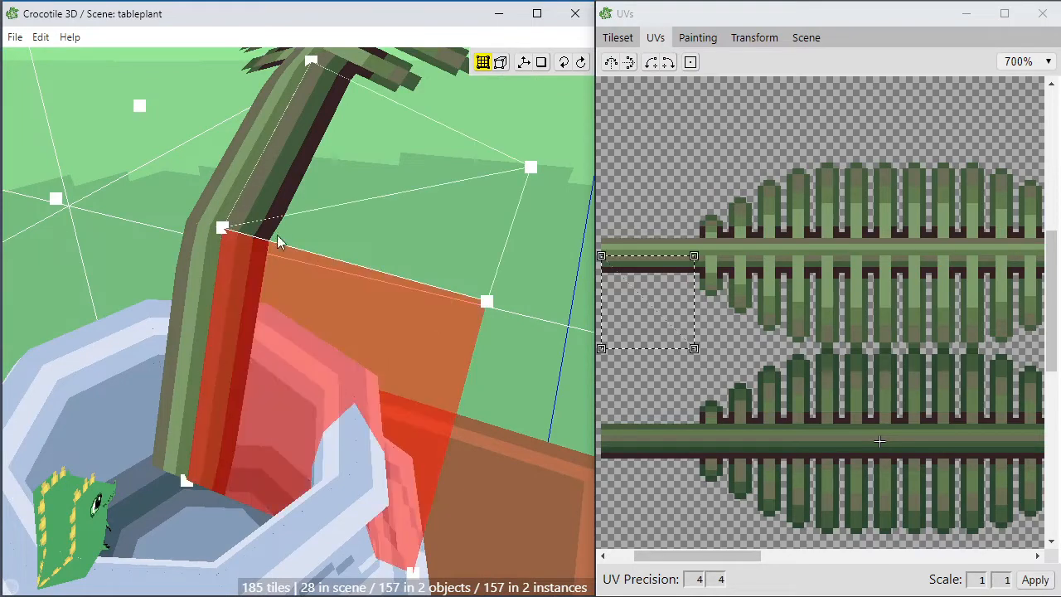
{"action": "left_click", "coordinate": [279, 219], "text": "shift"}
{"action": "left_click", "coordinate": [209, 189], "text": "shift"}
{"action": "left_click", "coordinate": [196, 331], "text": "shift"}
{"action": "key", "text": "space"}
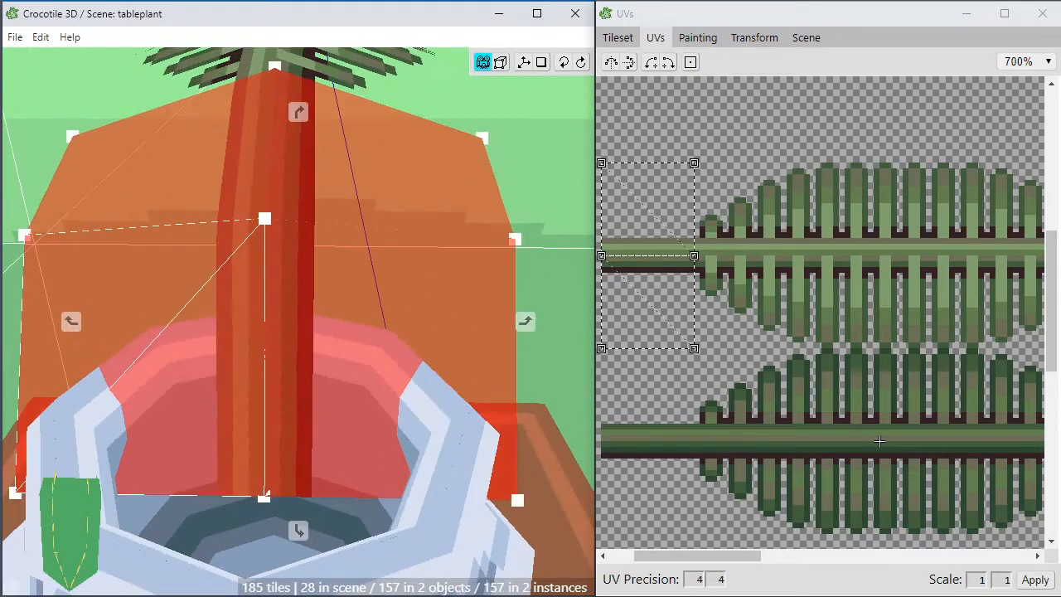
{"action": "key", "text": "space"}
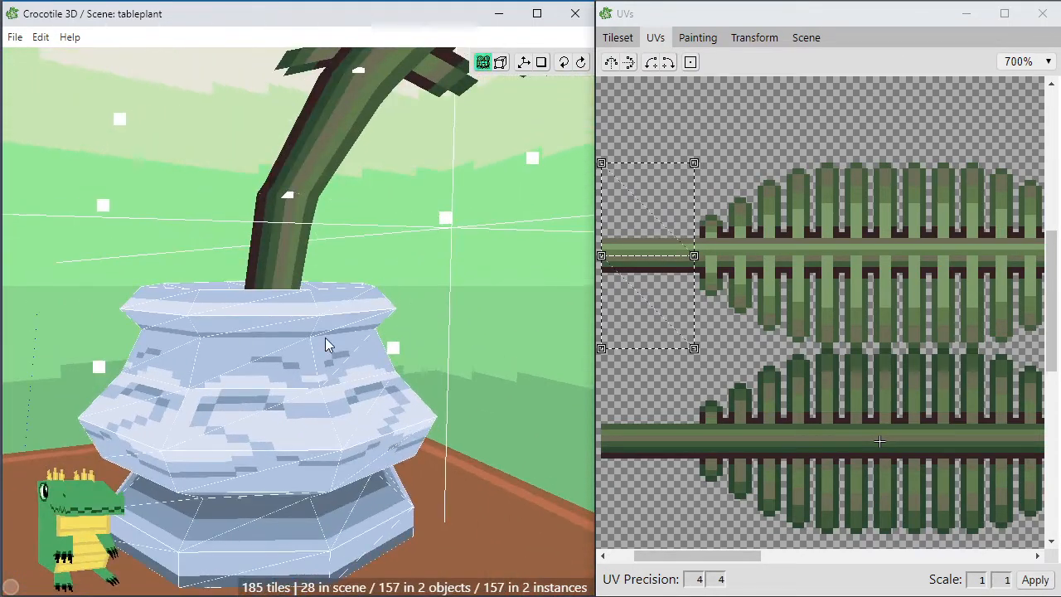
{"action": "left_click", "coordinate": [240, 255], "text": "shift"}
{"action": "left_click", "coordinate": [336, 214], "text": "shift"}
{"action": "left_click", "coordinate": [344, 178], "text": "shift"}
{"action": "left_click", "coordinate": [195, 142], "text": "shift"}
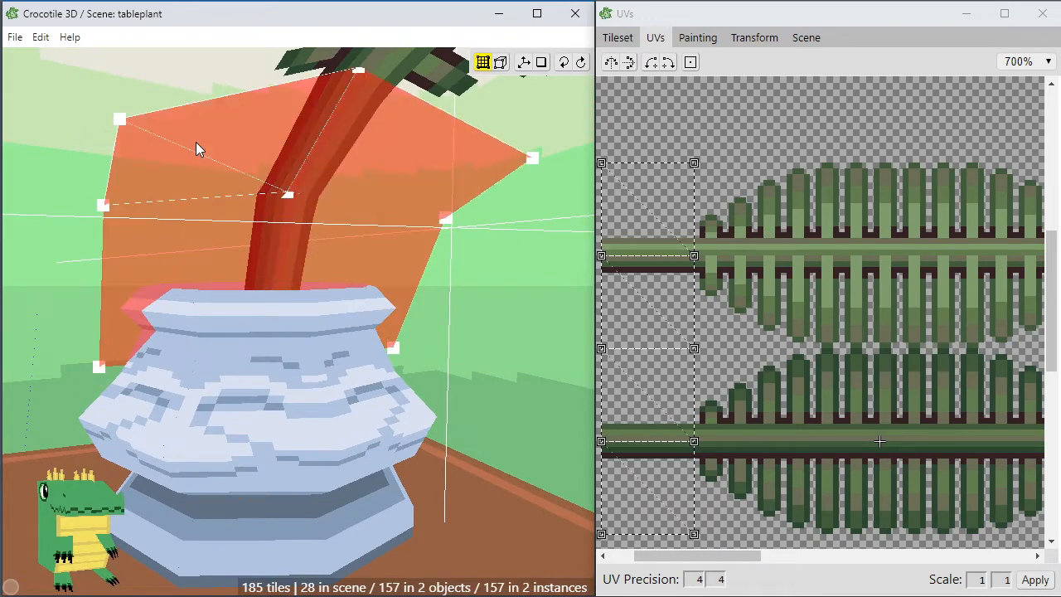
Cut the selected underside stem tiles along the edges of the painted stem, separating it from the transparent areas.
{"action": "scroll", "coordinate": [217, 185], "scroll_direction": "up", "scroll_amount": 1}
{"action": "key", "text": "r"}
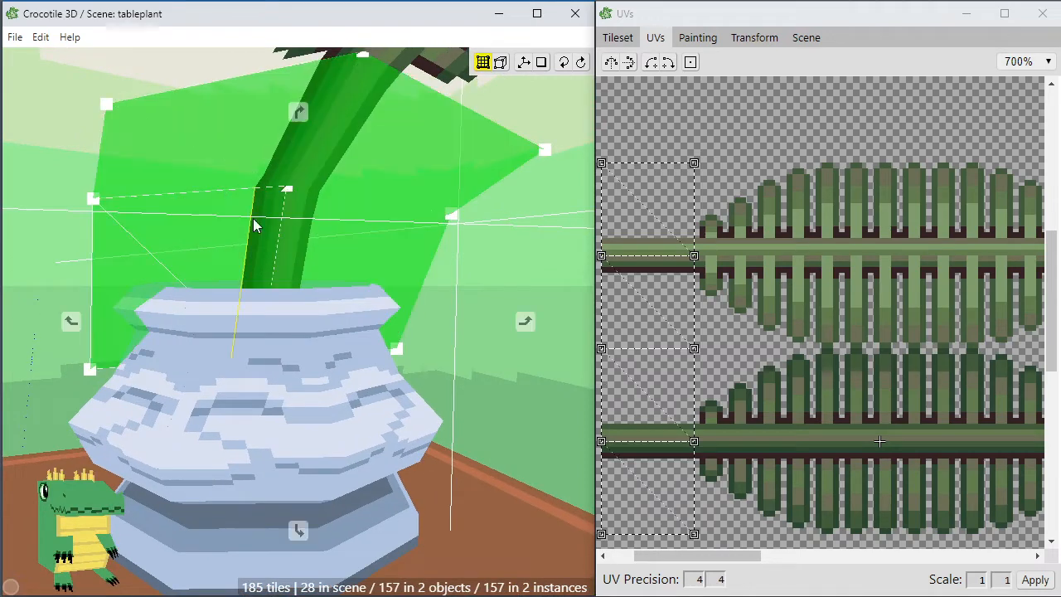
{"action": "key", "text": "space"}
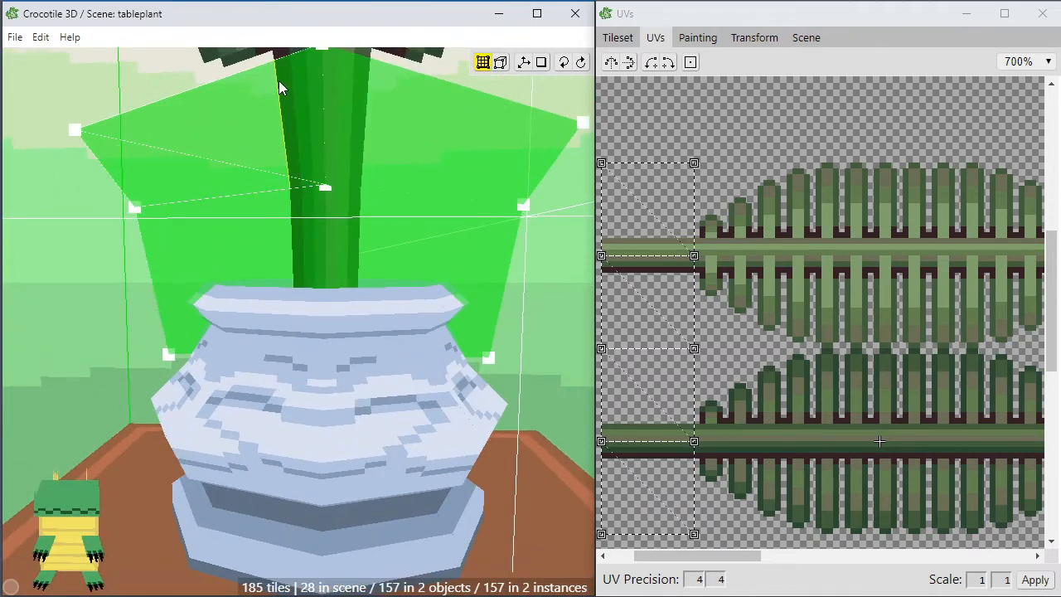
{"action": "left_click", "coordinate": [278, 81]}
{"action": "left_click", "coordinate": [288, 222]}
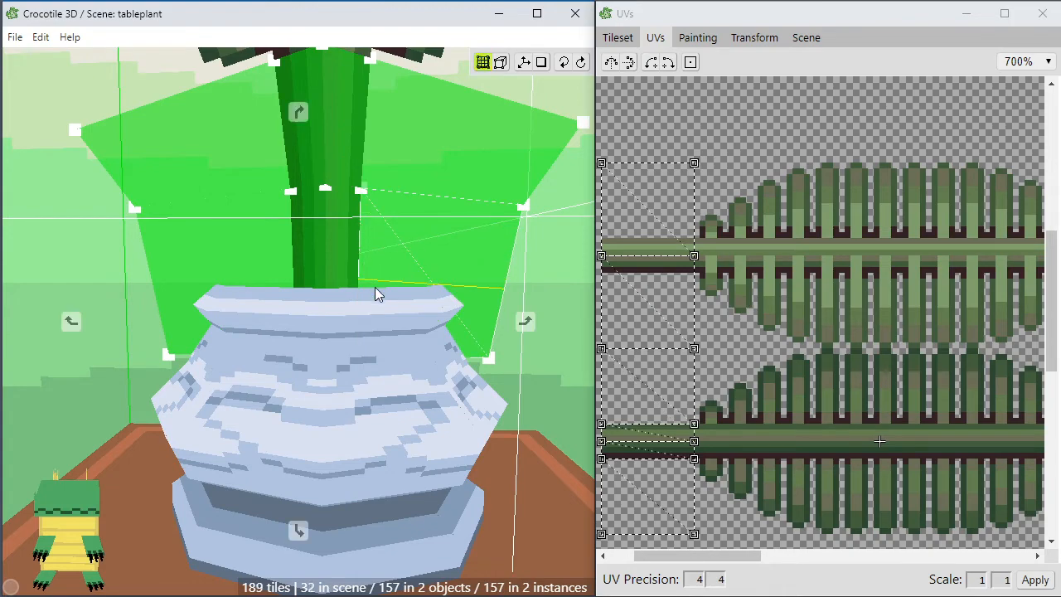
Cut the selected top-side stem tiles along both edges of the painted stem and end the cutting.
{"action": "right_click_drag", "start_coordinate": [375, 287], "coordinate": [204, 201]}
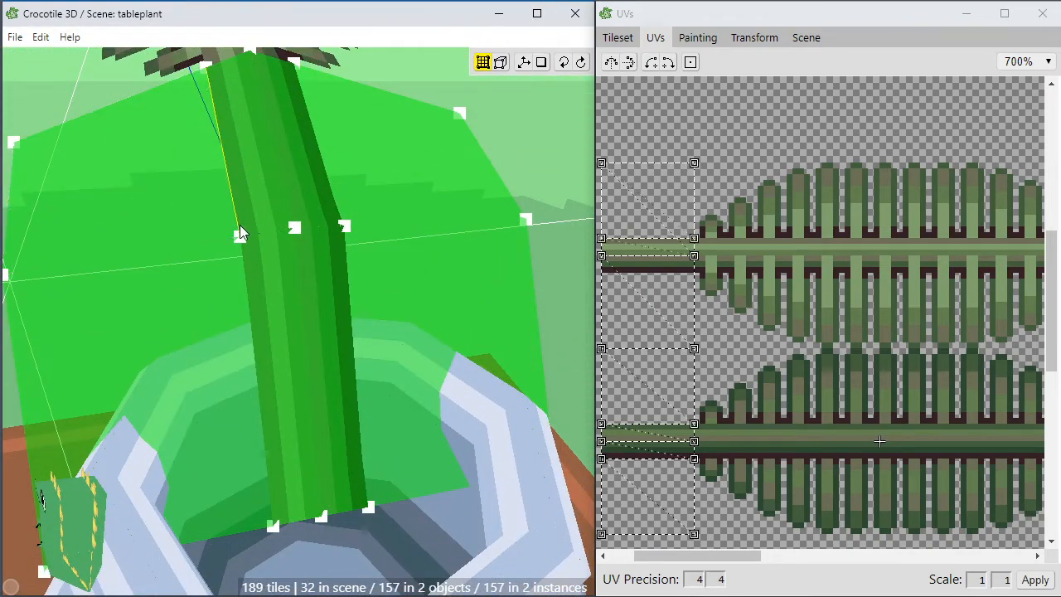
{"action": "left_click", "coordinate": [246, 284]}
{"action": "left_click", "coordinate": [317, 282]}
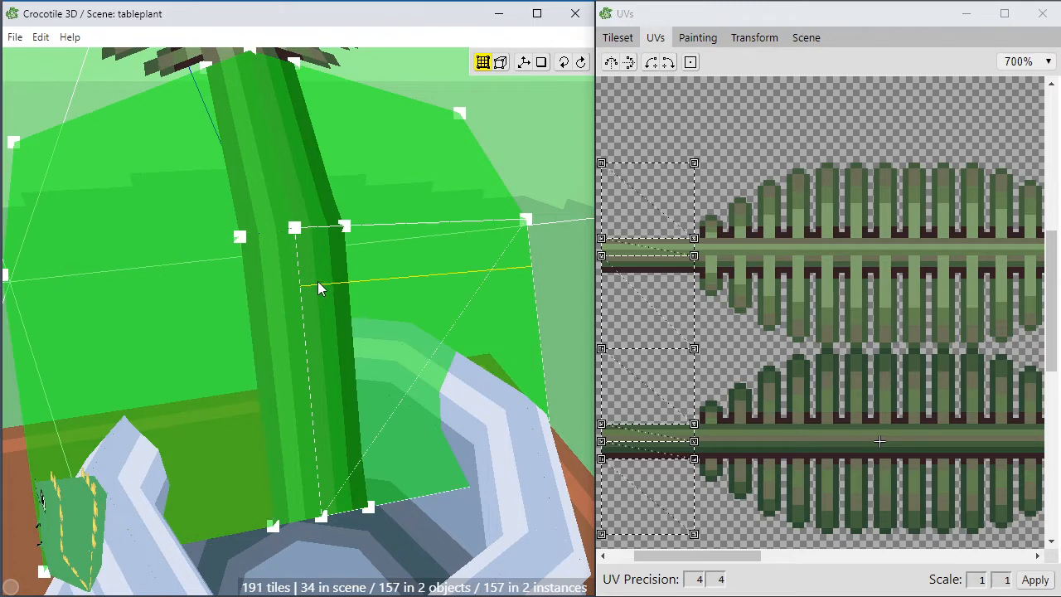
{"action": "left_click", "coordinate": [349, 249]}
{"action": "left_click", "coordinate": [335, 199]}
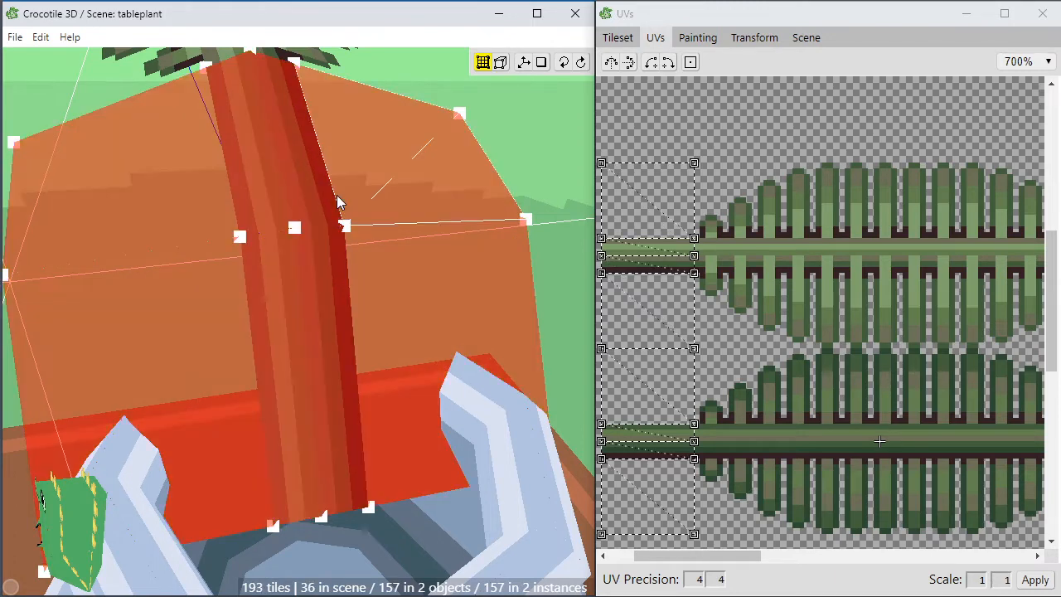
{"action": "key", "text": "Escape"}
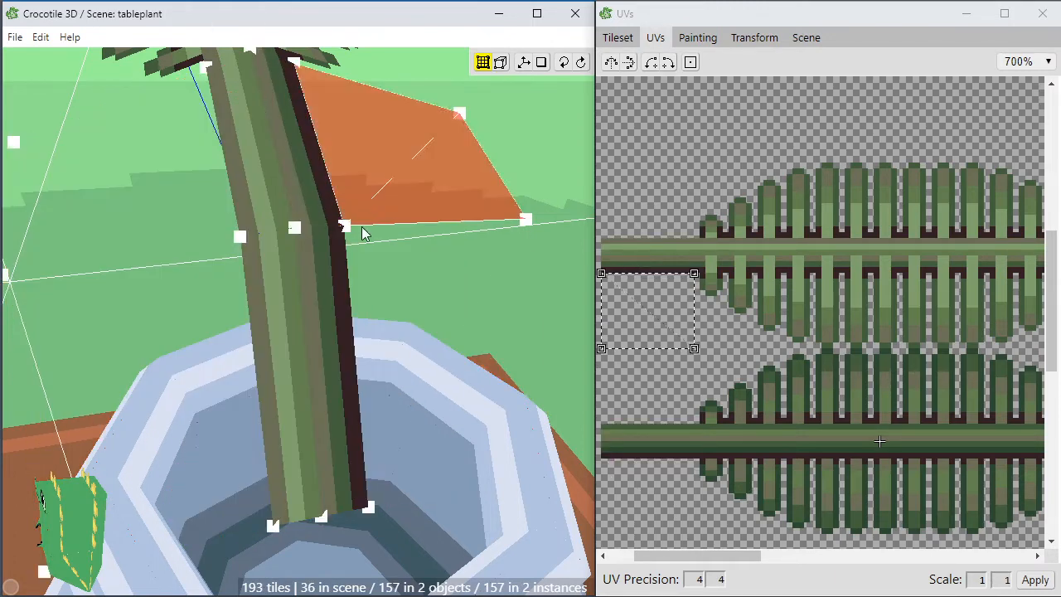
Delete the empty transparent tiles beside the stem on both the top side and the underside.
{"action": "key", "text": "Delete"}
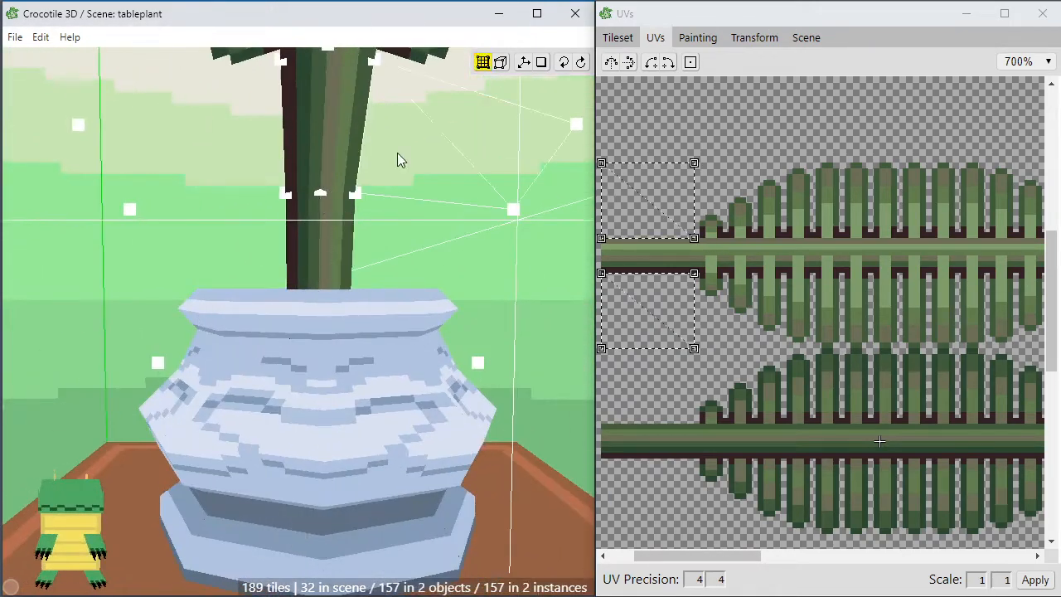
{"action": "key", "text": "Down"}
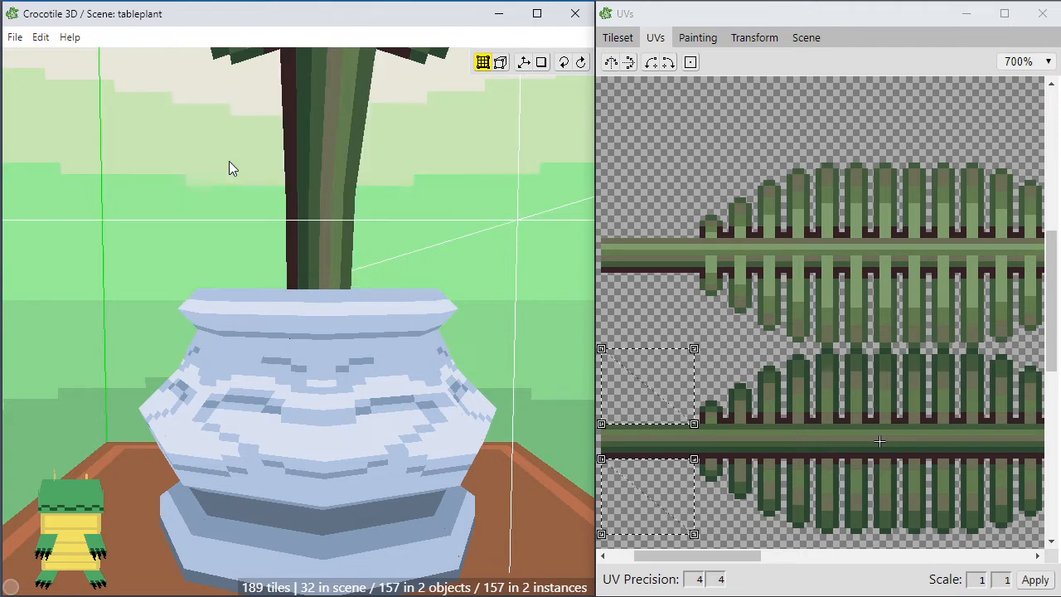
{"action": "key", "text": "Delete"}
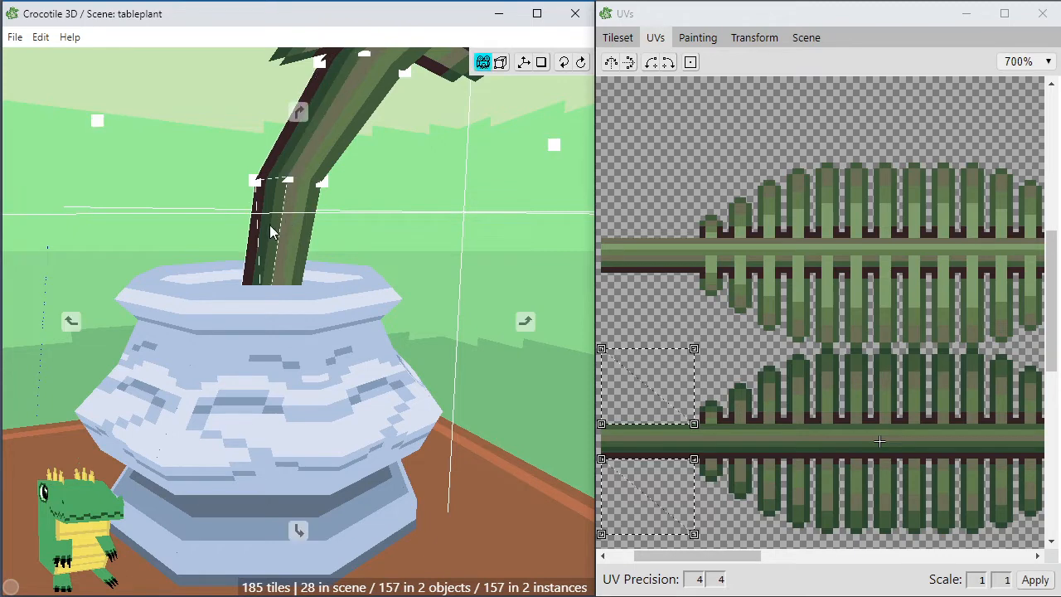
Pull the underside's centre vertex at the stem's first bend down and outward to give the stem thickness.
{"action": "right_click_drag", "start_coordinate": [270, 224], "coordinate": [208, 238]}
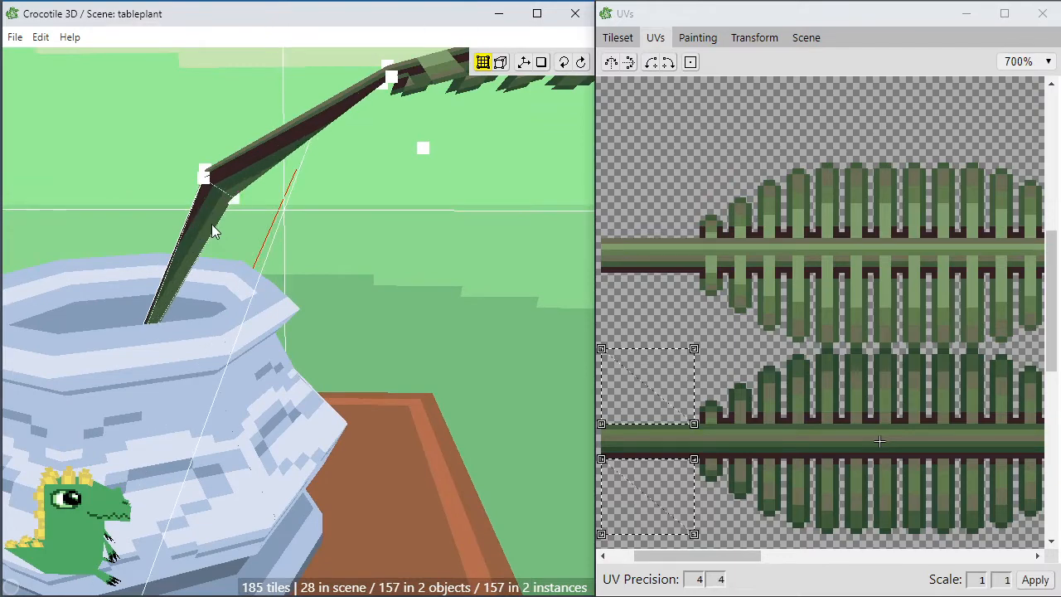
{"action": "right_click_drag", "start_coordinate": [212, 225], "coordinate": [239, 455]}
{"action": "scroll", "coordinate": [241, 273], "scroll_direction": "up", "scroll_amount": 1}
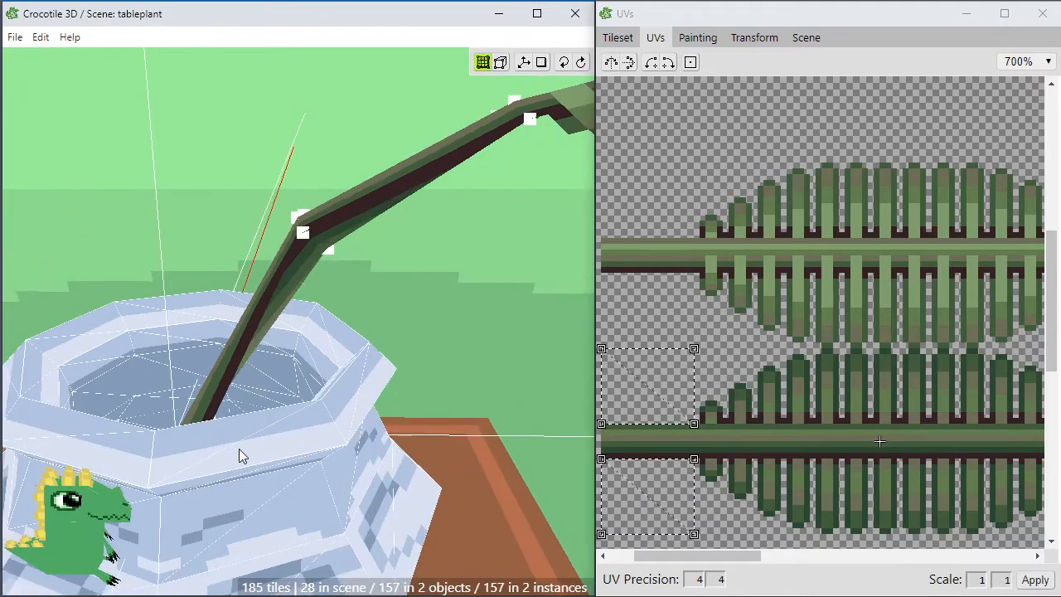
Pull the underside's centre vertex at the stem's base outward to give the stem thickness inside the pot.
{"action": "right_click_drag", "start_coordinate": [249, 374], "coordinate": [219, 419]}
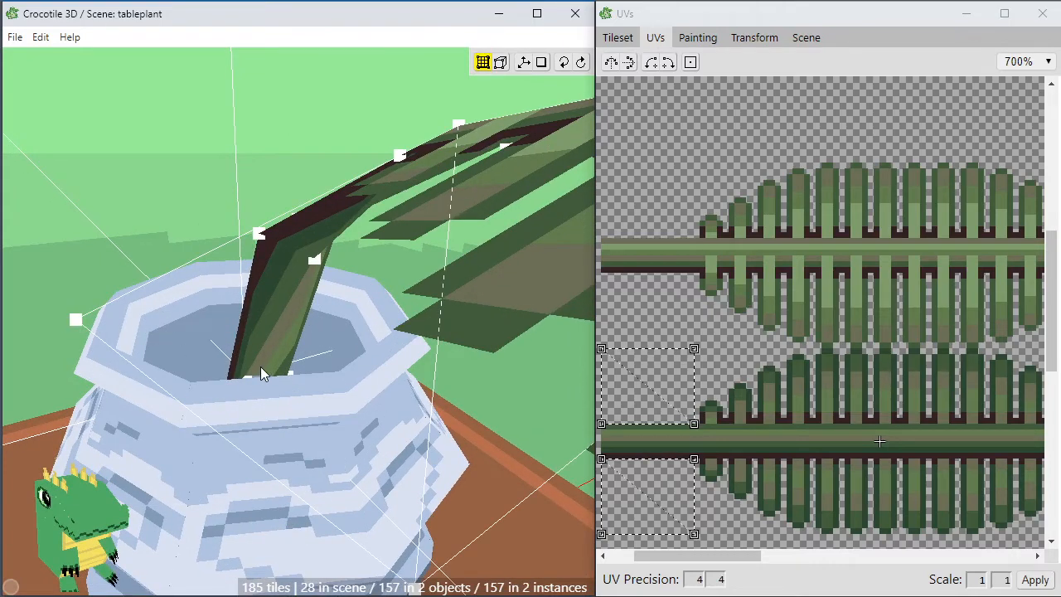
{"action": "right_click_drag", "start_coordinate": [226, 401], "coordinate": [319, 369]}
{"action": "right_click_drag", "start_coordinate": [234, 431], "coordinate": [256, 393]}
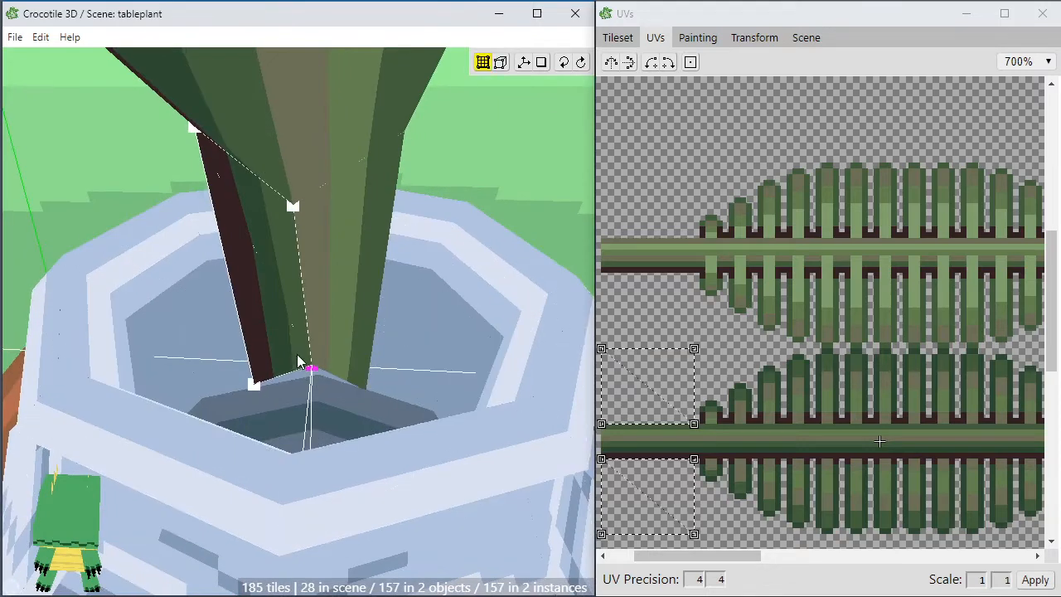
{"action": "key", "text": "space"}
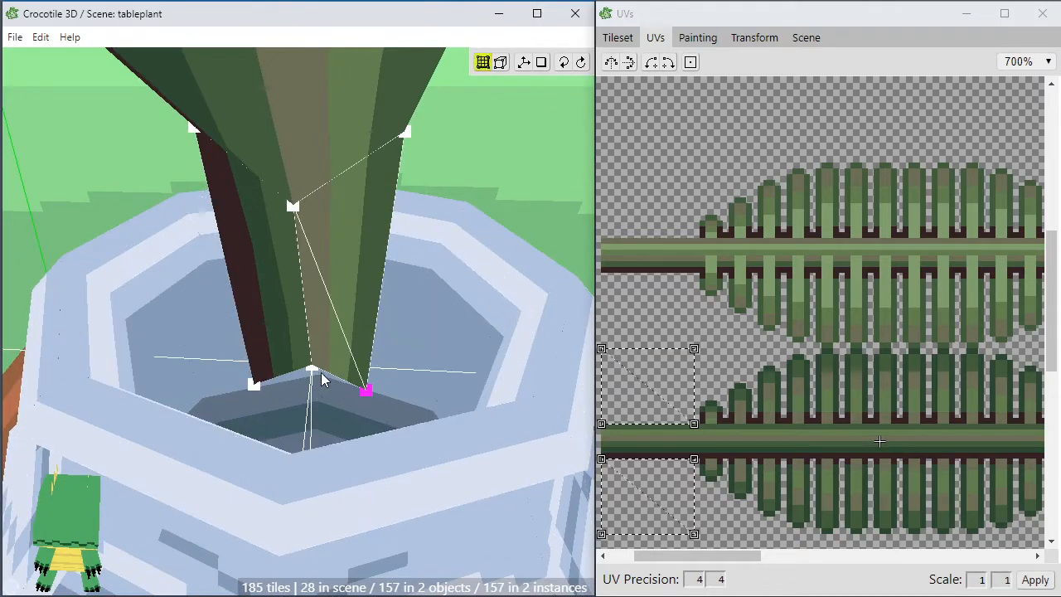
{"action": "key", "text": "Tab"}
{"action": "left_click", "coordinate": [316, 367]}
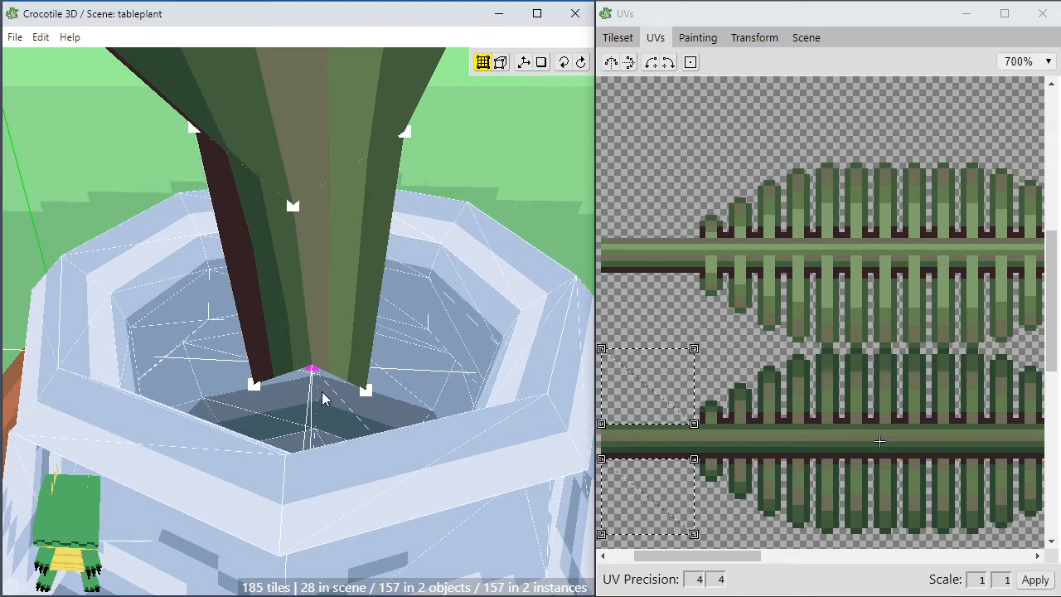
{"action": "middle_click_drag", "start_coordinate": [322, 382], "coordinate": [352, 352]}
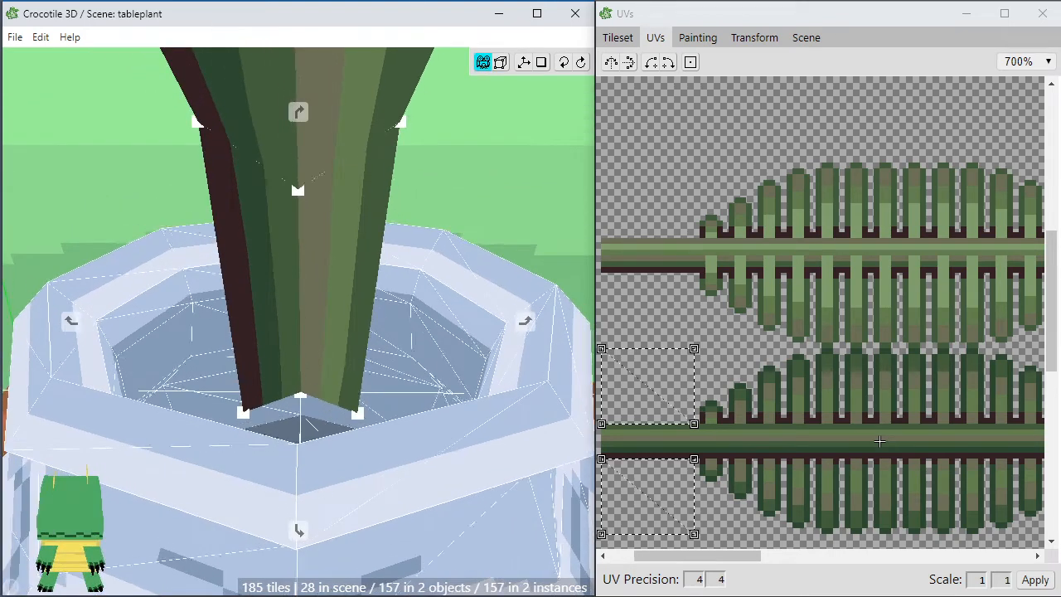
{"action": "left_click", "coordinate": [321, 383]}
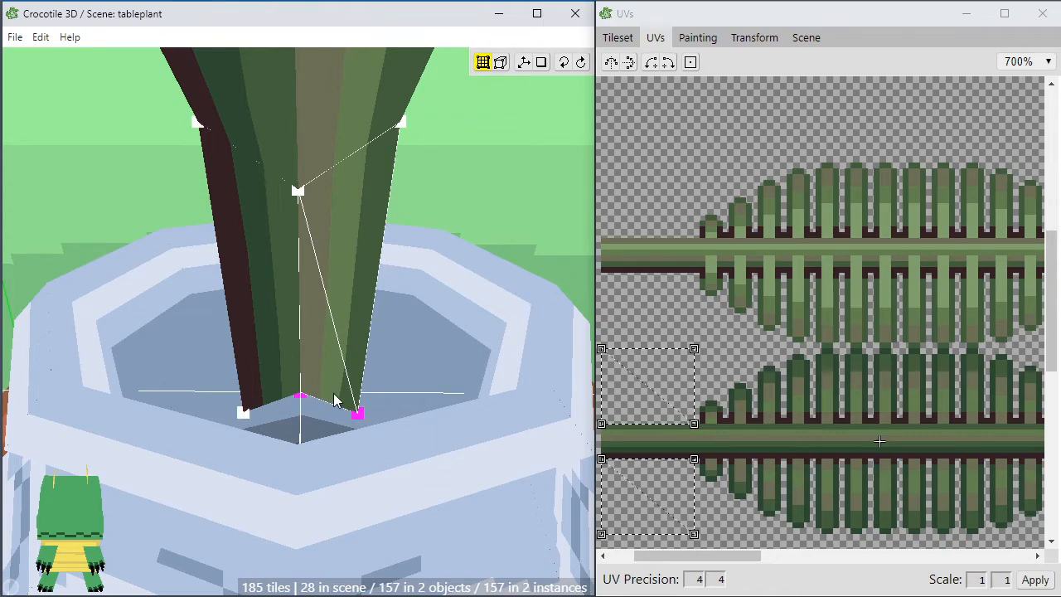
{"action": "left_click_drag", "start_coordinate": [278, 396], "coordinate": [234, 435]}
{"action": "right_click_drag", "start_coordinate": [234, 437], "coordinate": [137, 440]}
{"action": "left_click_drag", "start_coordinate": [262, 434], "coordinate": [265, 432]}
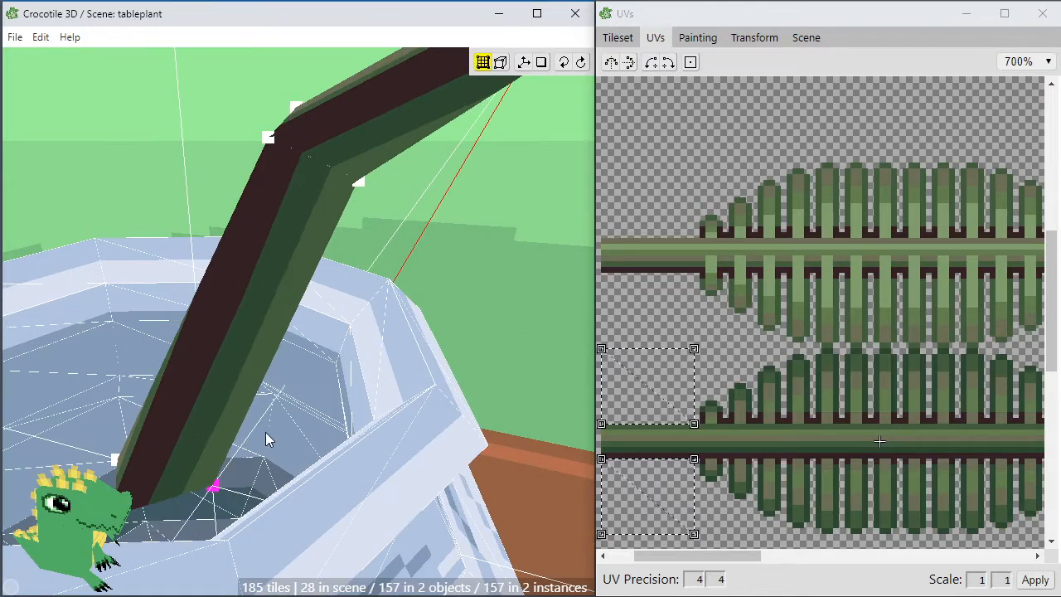
Check the thickened stem's shape around its first bend from above, from the side and from a distance.
{"action": "scroll", "coordinate": [300, 352], "scroll_direction": "down", "scroll_amount": 5}
{"action": "right_click_drag", "start_coordinate": [300, 353], "coordinate": [401, 352]}
{"action": "right_click_drag", "start_coordinate": [307, 334], "coordinate": [389, 380]}
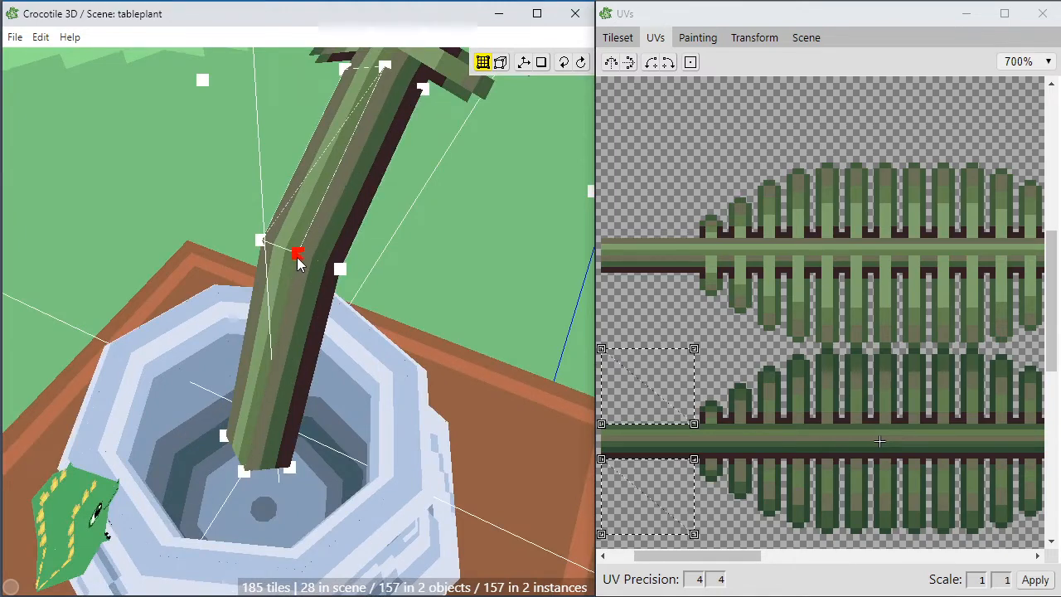
{"action": "left_click", "coordinate": [300, 254]}
{"action": "key", "text": "space"}
{"action": "right_click_drag", "start_coordinate": [346, 337], "coordinate": [580, 324]}
{"action": "key", "text": "space"}
{"action": "key", "text": "space"}
{"action": "scroll", "coordinate": [390, 326], "scroll_direction": "down", "scroll_amount": 3}
{"action": "key", "text": "Return"}
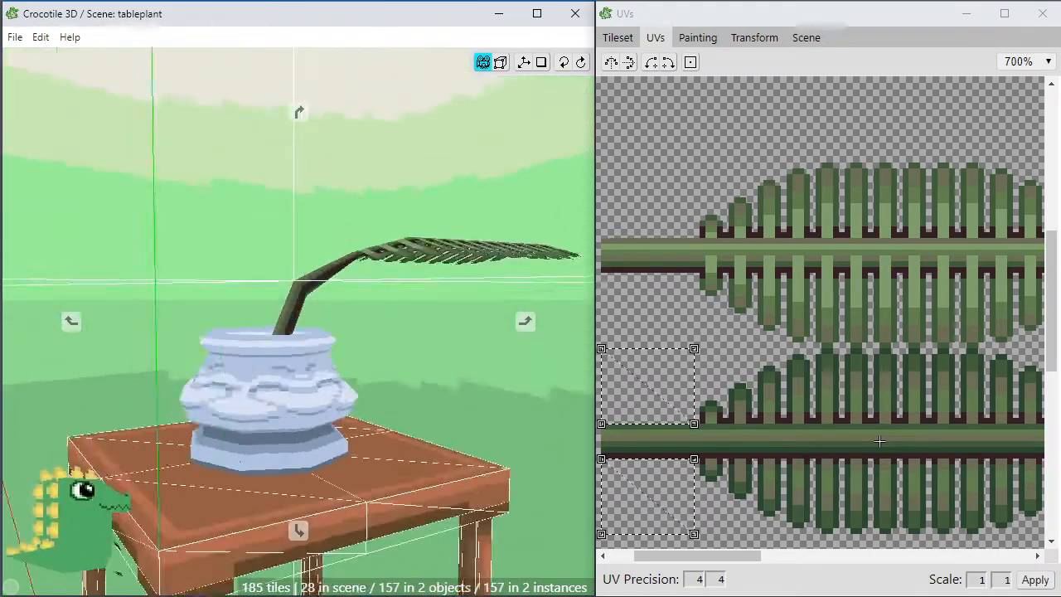
Narrow the stem at its first bend by nudging both side vertices inward toward the centre ridge.
{"action": "right_click_drag", "start_coordinate": [282, 398], "coordinate": [357, 452]}
{"action": "scroll", "coordinate": [339, 418], "scroll_direction": "up", "scroll_amount": 4}
{"action": "key", "text": "space"}
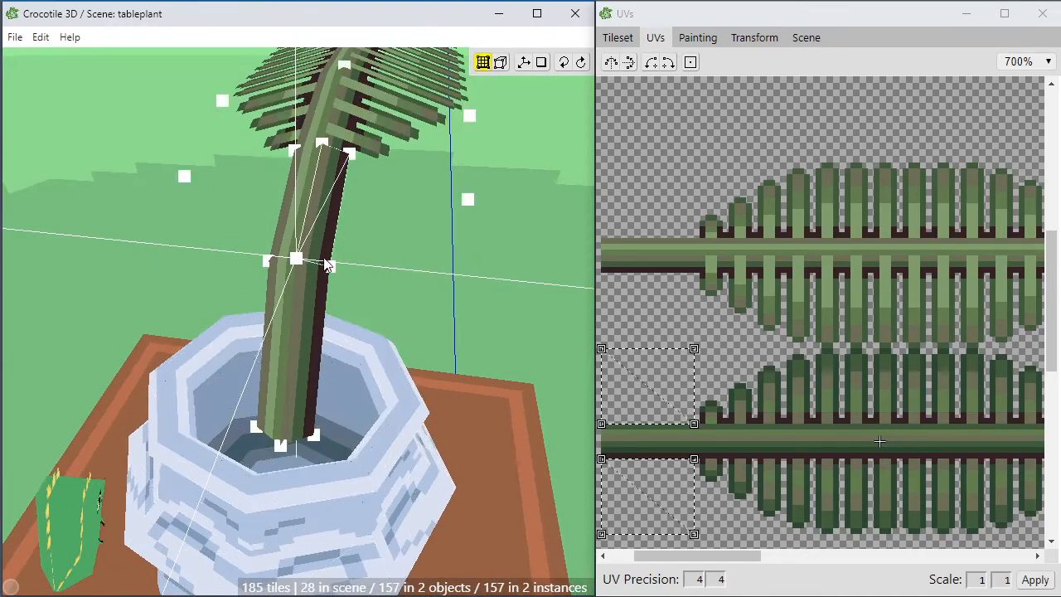
{"action": "left_click", "coordinate": [330, 265]}
{"action": "key", "text": "a"}
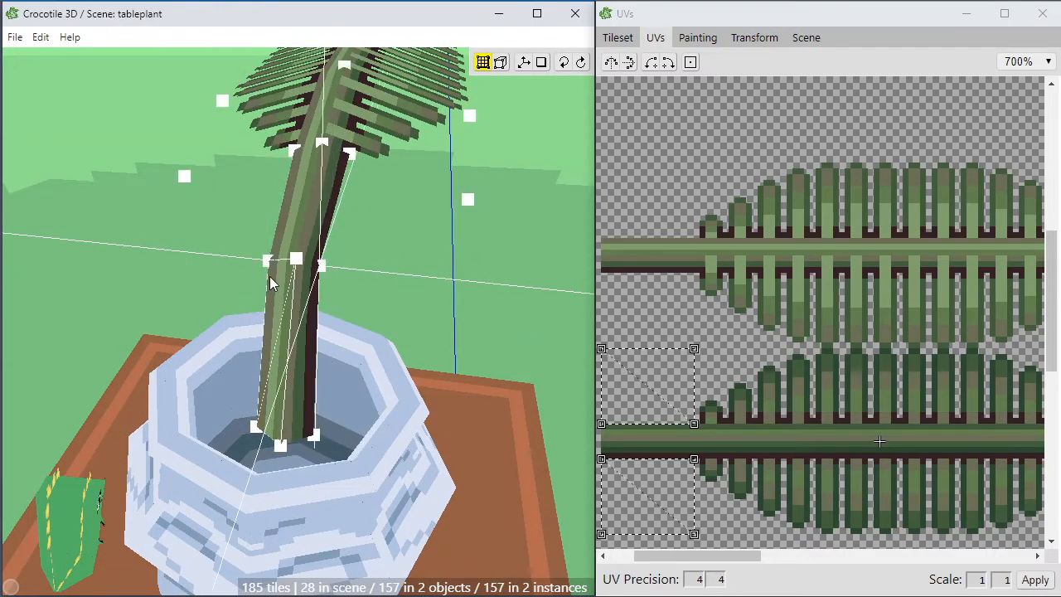
{"action": "left_click", "coordinate": [269, 266]}
{"action": "key", "text": "d"}
{"action": "key", "text": "space"}
{"action": "mouse_move", "coordinate": [360, 292]}
{"action": "right_mouse_down"}
{"action": "mouse_move", "coordinate": [270, 249]}
{"action": "mouse_move", "coordinate": [379, 289]}
{"action": "right_mouse_up"}
{"action": "key", "text": "space"}
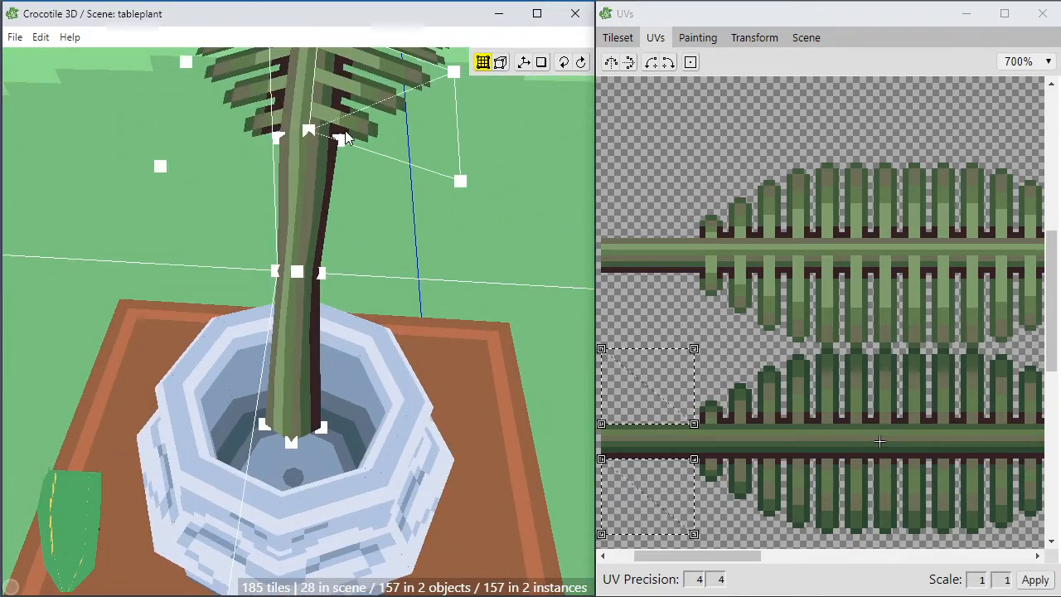
Adjust the position of the top-side centre vertex where the stem meets the first leaflets.
{"action": "key", "text": "space"}
{"action": "left_click_drag", "start_coordinate": [389, 275], "coordinate": [475, 282]}
{"action": "scroll", "coordinate": [389, 275], "scroll_direction": "down", "scroll_amount": 2}
{"action": "scroll", "coordinate": [375, 268], "scroll_direction": "up", "scroll_amount": 3}
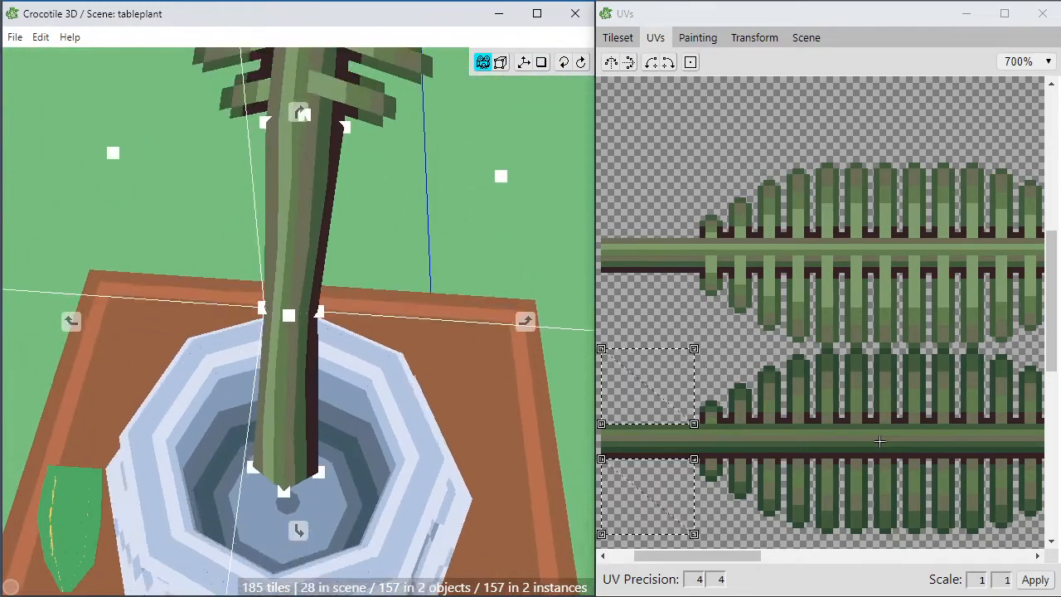
{"action": "right_click_drag", "start_coordinate": [357, 157], "coordinate": [357, 276]}
{"action": "left_click", "coordinate": [306, 236]}
{"action": "key", "text": "space"}
{"action": "left_click_drag", "start_coordinate": [374, 288], "coordinate": [282, 236]}
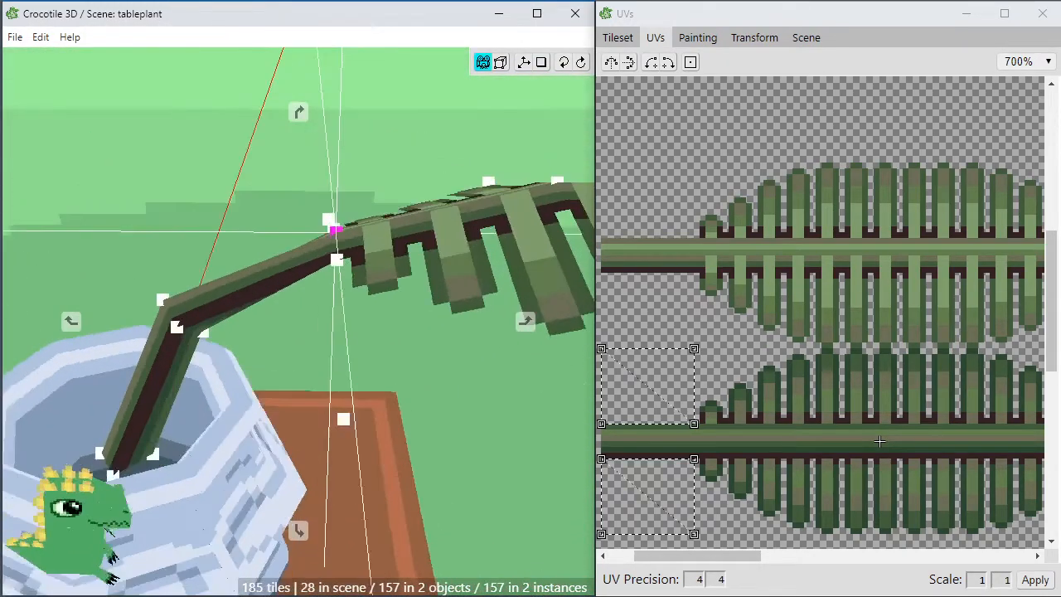
{"action": "key", "text": "w"}
{"action": "key", "text": "w"}
{"action": "right_click_drag", "start_coordinate": [375, 301], "coordinate": [406, 340]}
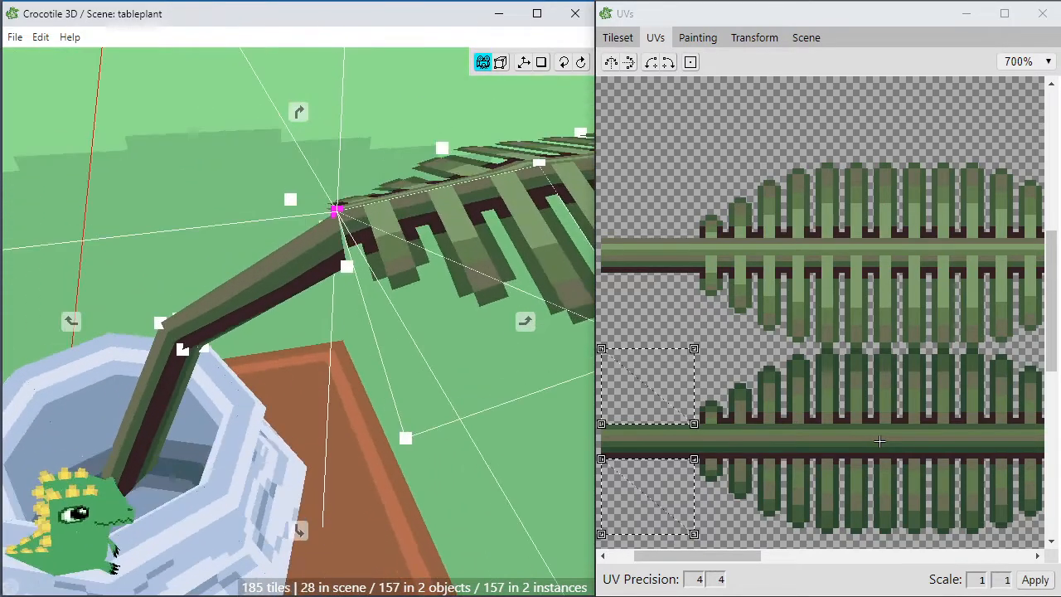
{"action": "key", "text": "s"}
{"action": "key", "text": "s"}
{"action": "left_click", "coordinate": [406, 336]}
{"action": "key", "text": "space"}
{"action": "left_click_drag", "start_coordinate": [381, 339], "coordinate": [489, 381]}
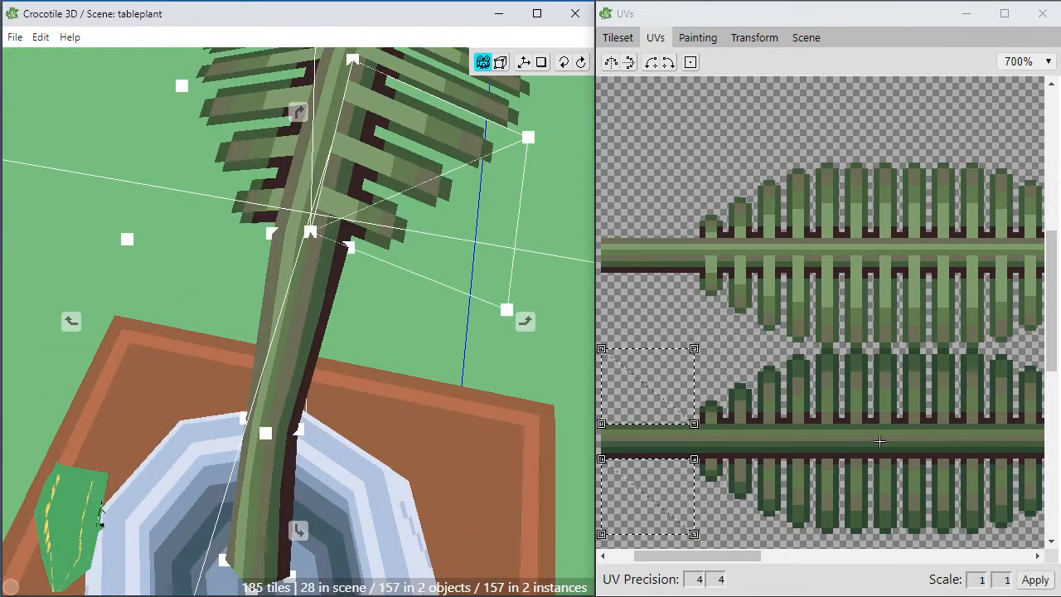
Clear the tile selection and save the scene.
{"action": "right_click_drag", "start_coordinate": [396, 229], "coordinate": [367, 326]}
{"action": "key", "text": "space"}
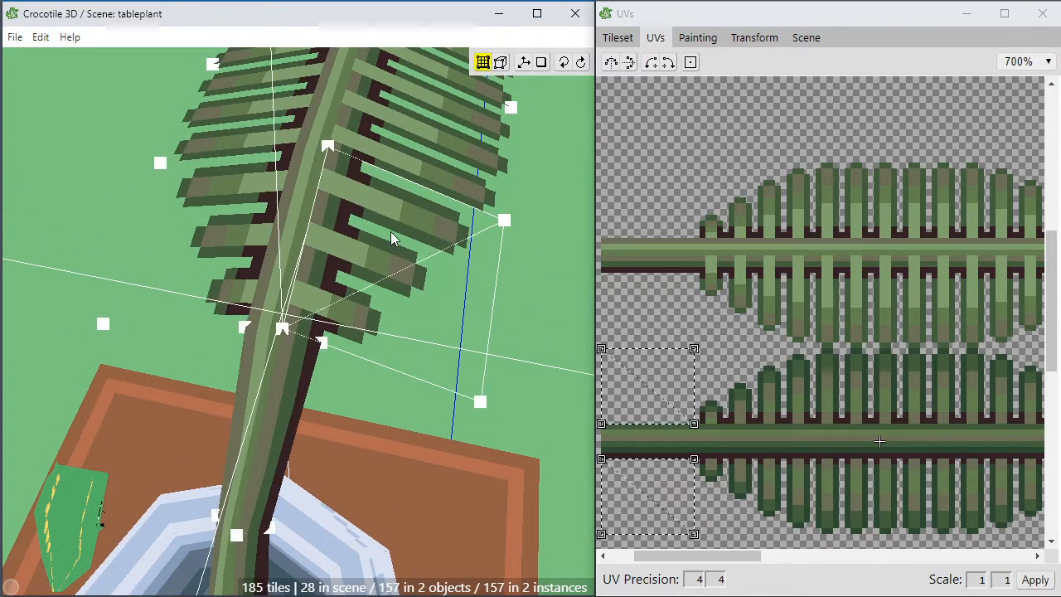
{"action": "left_click", "coordinate": [388, 231]}
{"action": "left_click", "coordinate": [295, 213], "text": "shift"}
{"action": "left_click", "coordinate": [341, 207]}
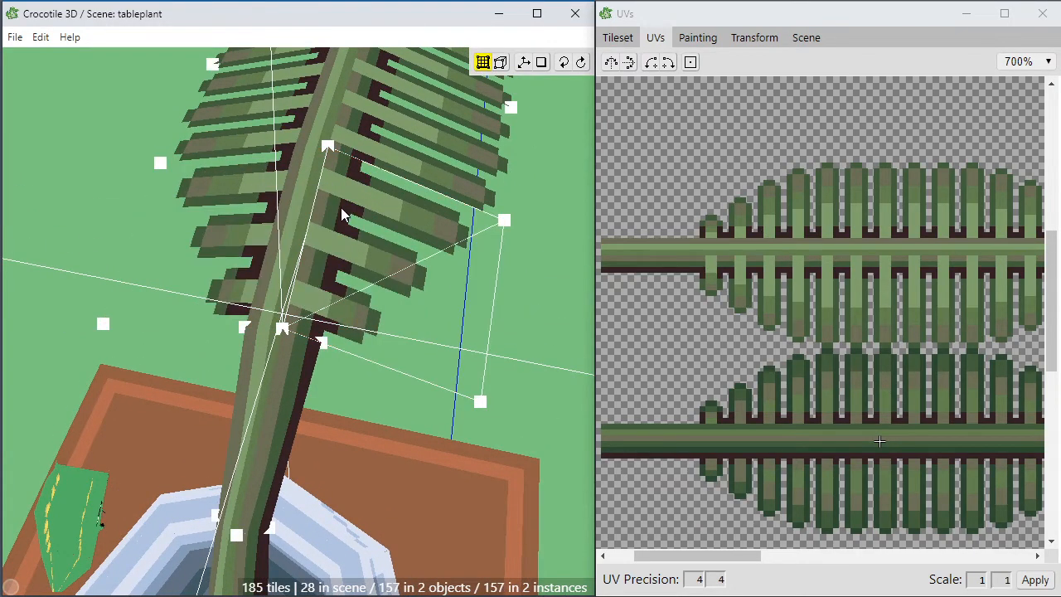
{"action": "key", "text": "ctrl+s"}
Select all the leaf tiles on both the top side and the underside of the frond.
{"action": "scroll", "coordinate": [353, 224], "scroll_direction": "down", "scroll_amount": 3}
{"action": "key", "text": "space"}
{"action": "right_click_drag", "start_coordinate": [384, 125], "coordinate": [356, 227]}
{"action": "key", "text": "space"}
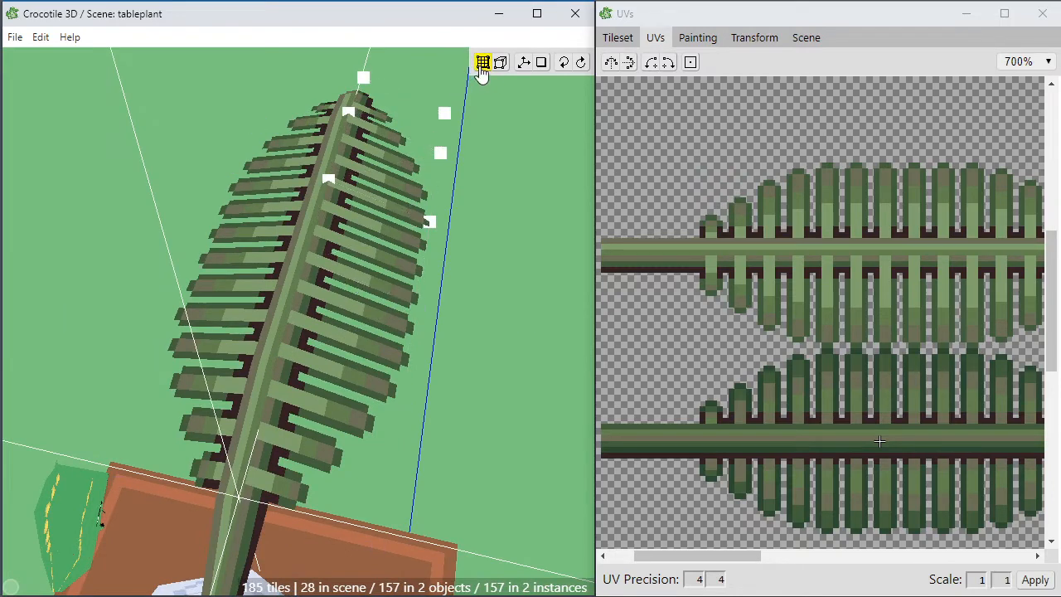
{"action": "left_click_drag", "start_coordinate": [132, 92], "coordinate": [437, 417]}
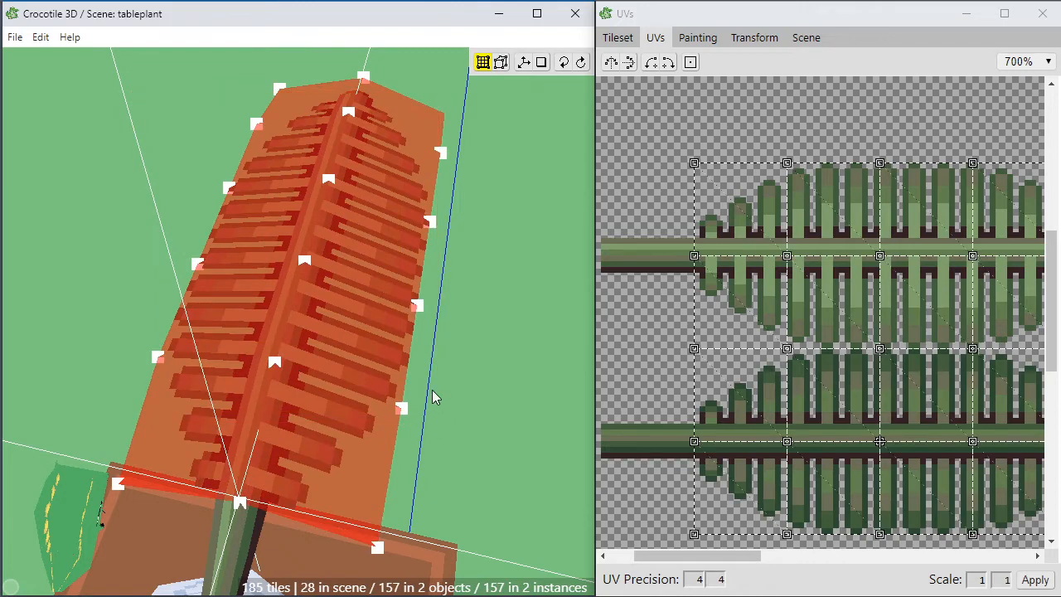
{"action": "key", "text": "space"}
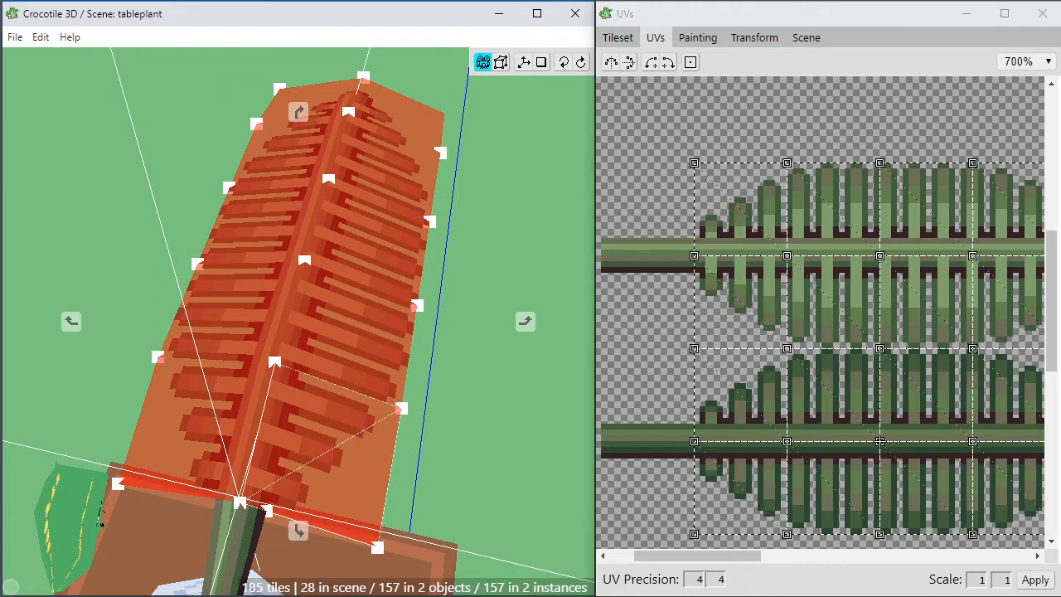
Cut the two top-side leaf tiles nearest the stem lengthwise along both edges of the painted central rib.
{"action": "left_click_drag", "start_coordinate": [385, 469], "coordinate": [378, 500]}
{"action": "key", "text": "space"}
{"action": "key", "text": "space"}
{"action": "right_click_drag", "start_coordinate": [375, 502], "coordinate": [369, 503]}
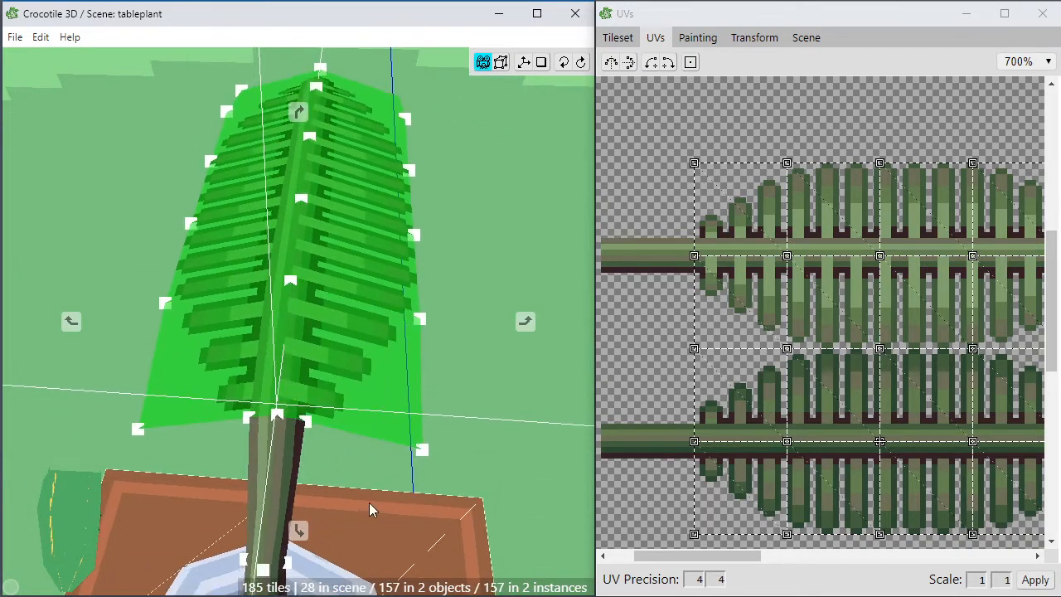
{"action": "key", "text": "space"}
{"action": "key", "text": "space"}
{"action": "mouse_move", "coordinate": [356, 488]}
{"action": "left_mouse_down"}
{"action": "mouse_move", "coordinate": [358, 377]}
{"action": "mouse_move", "coordinate": [356, 492]}
{"action": "left_mouse_up"}
{"action": "key", "text": "space"}
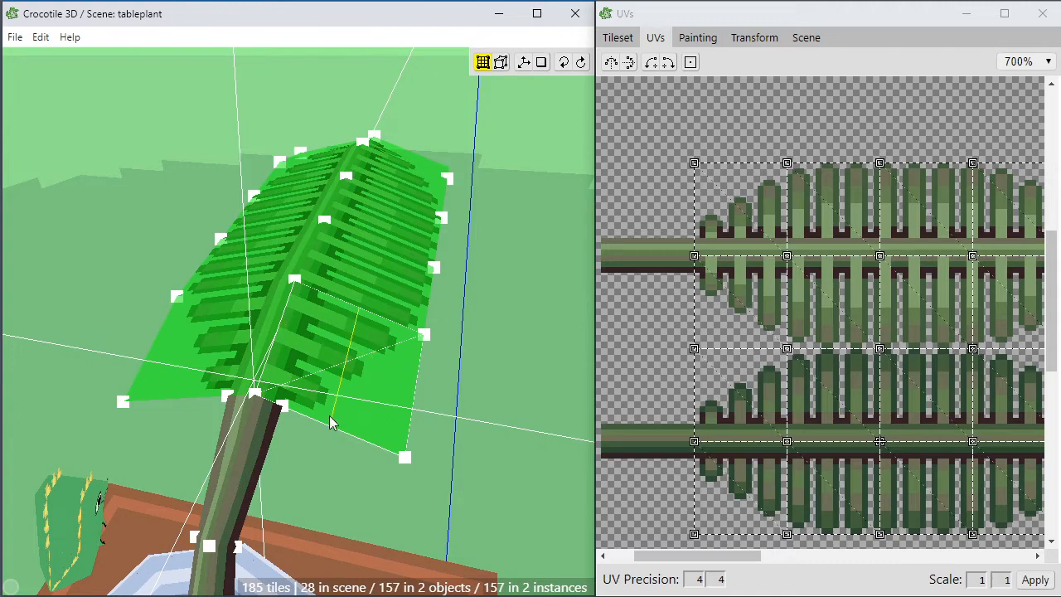
{"action": "key", "text": "space"}
{"action": "left_click_drag", "start_coordinate": [331, 421], "coordinate": [303, 393]}
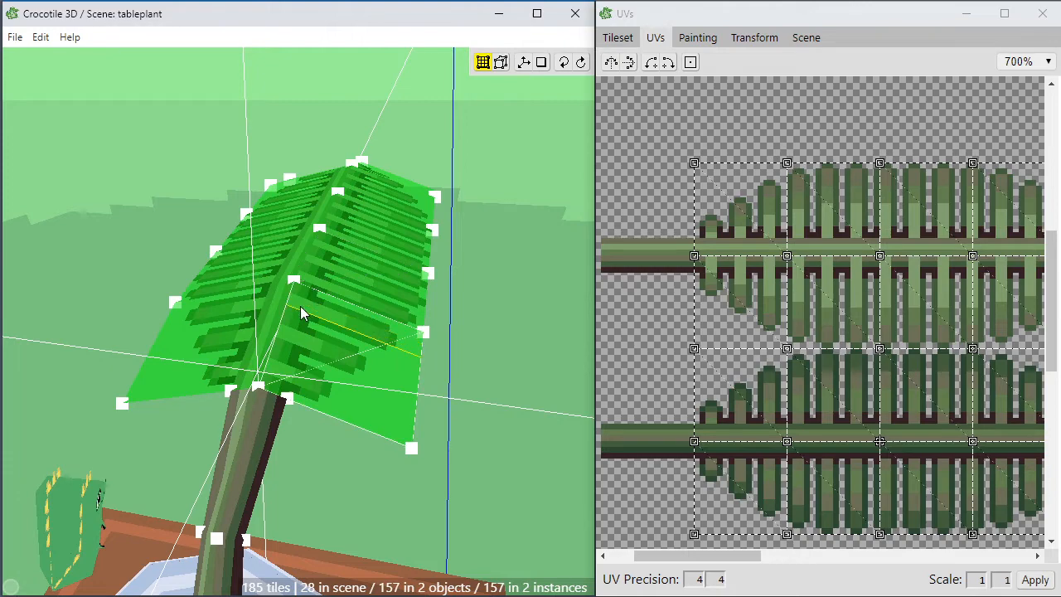
{"action": "key", "text": "space"}
{"action": "left_click_drag", "start_coordinate": [330, 387], "coordinate": [348, 367]}
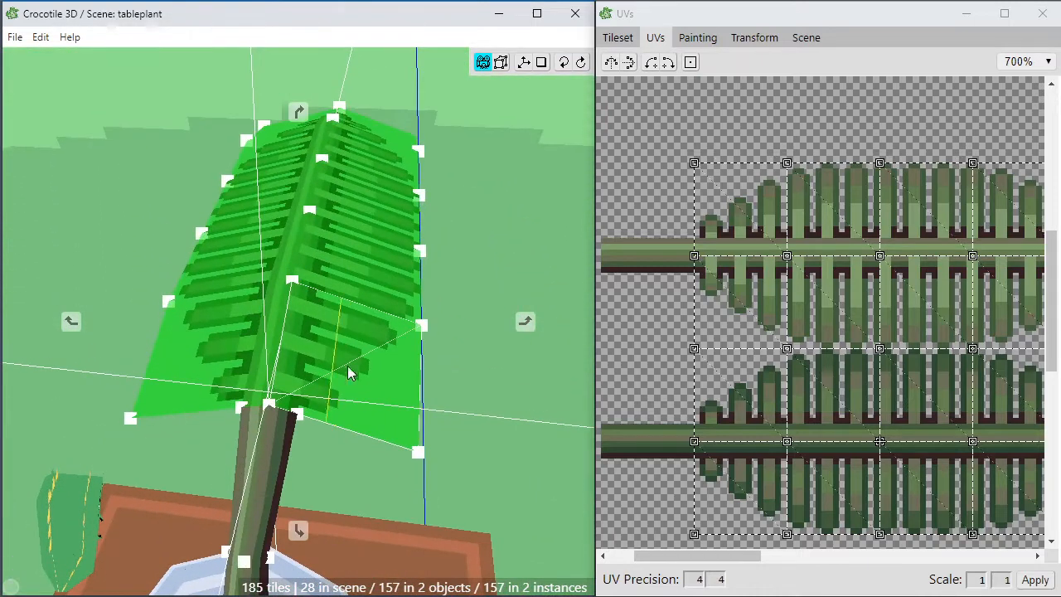
{"action": "left_click", "coordinate": [318, 297]}
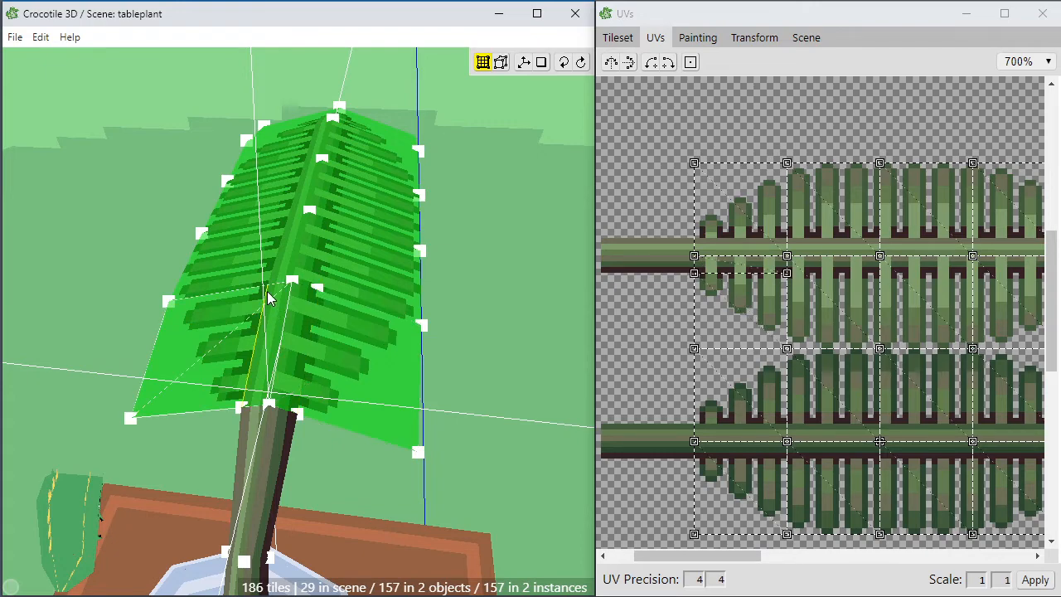
{"action": "left_click", "coordinate": [267, 293]}
Cut the two underside leaf tiles nearest the stem along both rib edges, end the cutting and clear the selection.
{"action": "right_click_drag", "start_coordinate": [268, 296], "coordinate": [328, 158]}
{"action": "key", "text": "c"}
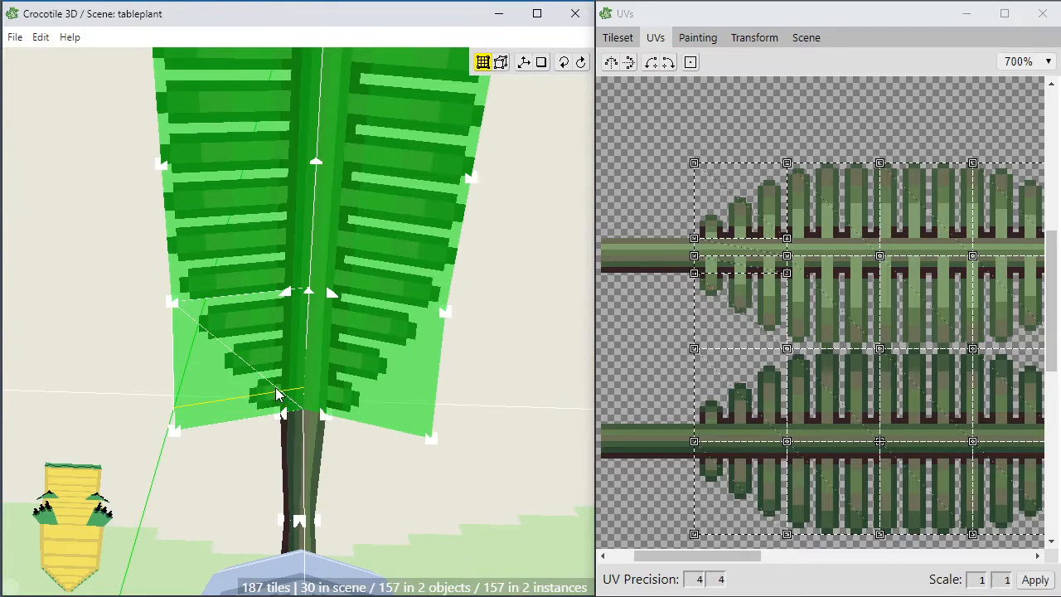
{"action": "left_click", "coordinate": [283, 412]}
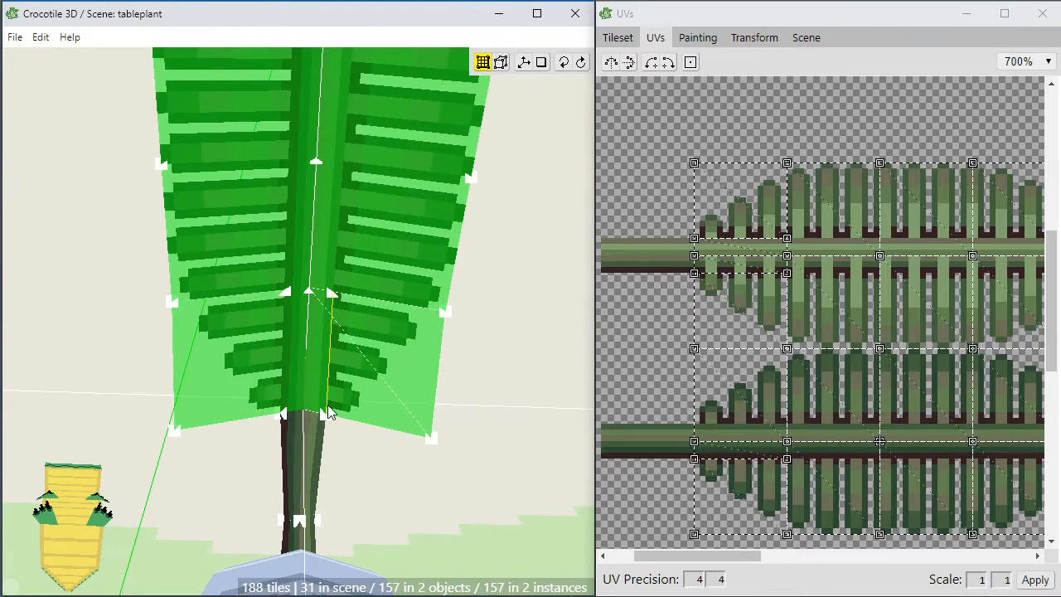
{"action": "left_click", "coordinate": [326, 406]}
{"action": "key", "text": "c"}
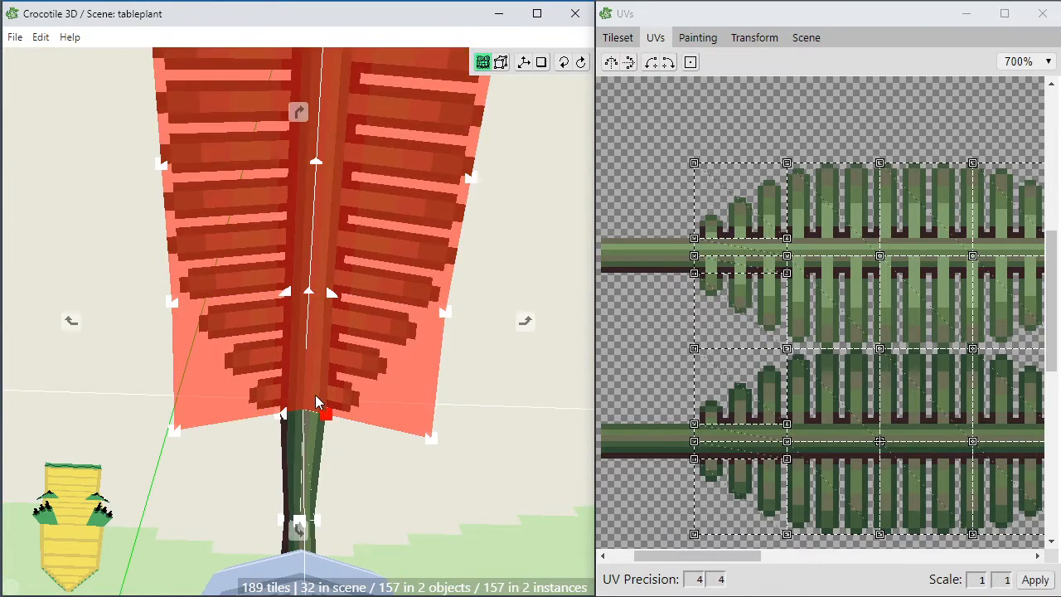
{"action": "right_click_drag", "start_coordinate": [362, 377], "coordinate": [375, 333]}
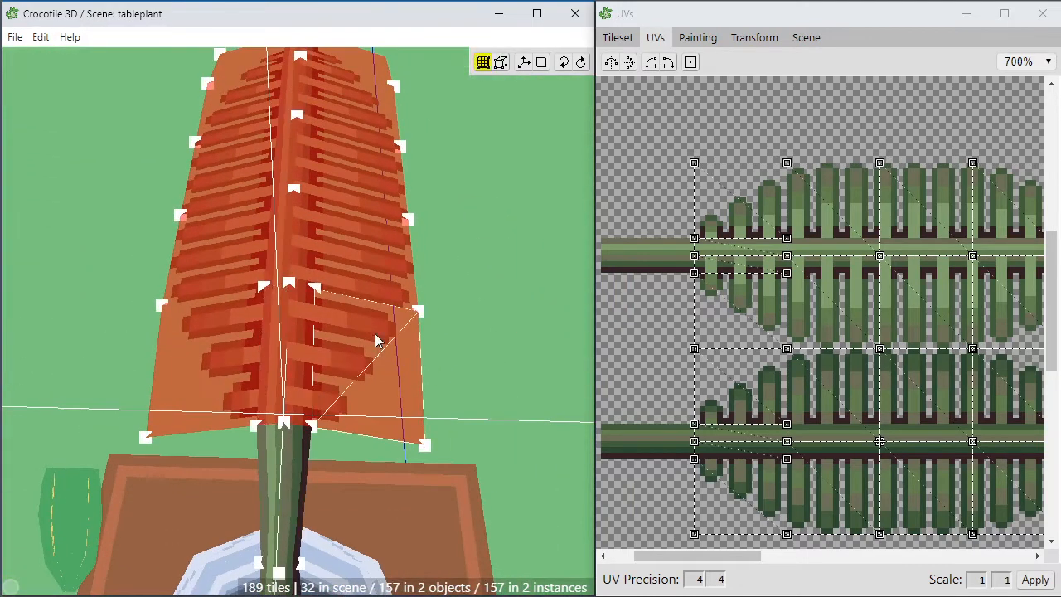
{"action": "left_click", "coordinate": [374, 330]}
Delete the top-side rib tile nearest the stem on the half showing leaflets over the dark edge.
{"action": "scroll", "coordinate": [350, 307], "scroll_direction": "up", "scroll_amount": 2}
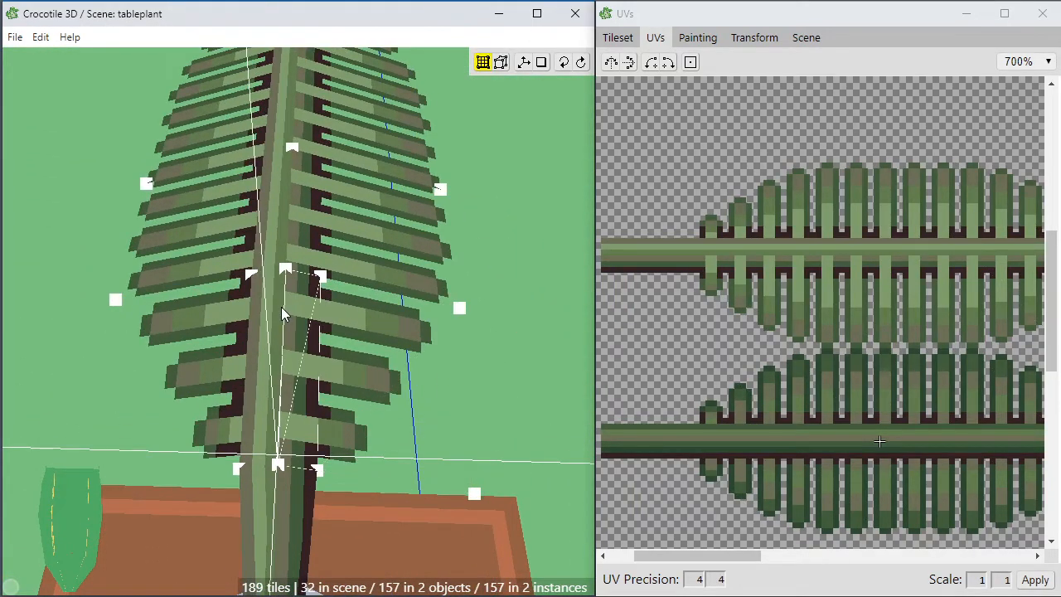
{"action": "left_click", "coordinate": [321, 275]}
{"action": "right_click_drag", "start_coordinate": [316, 320], "coordinate": [361, 415]}
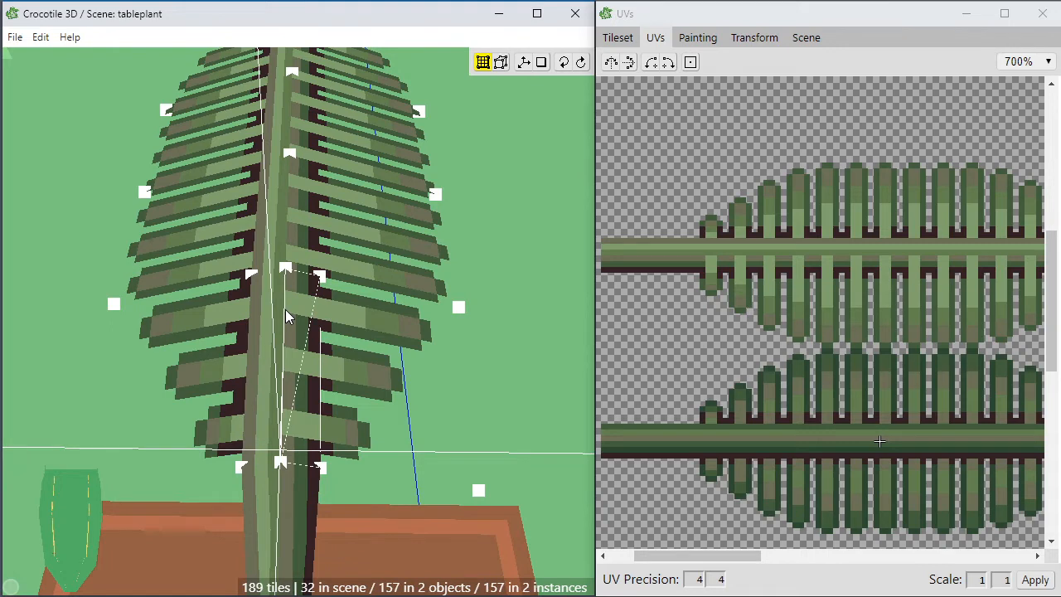
{"action": "left_click", "coordinate": [304, 351]}
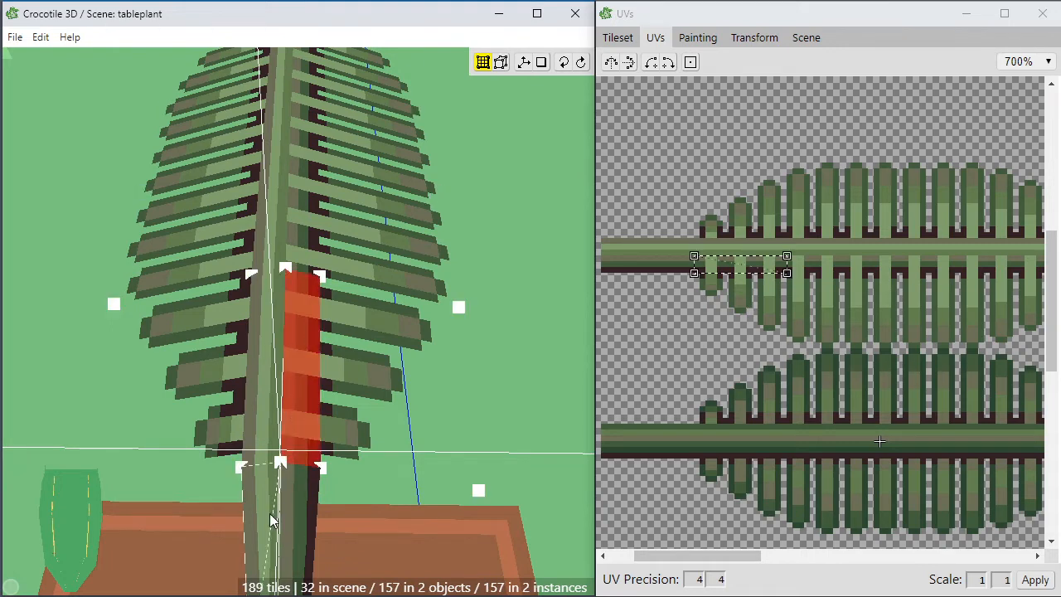
{"action": "key", "text": "Delete"}
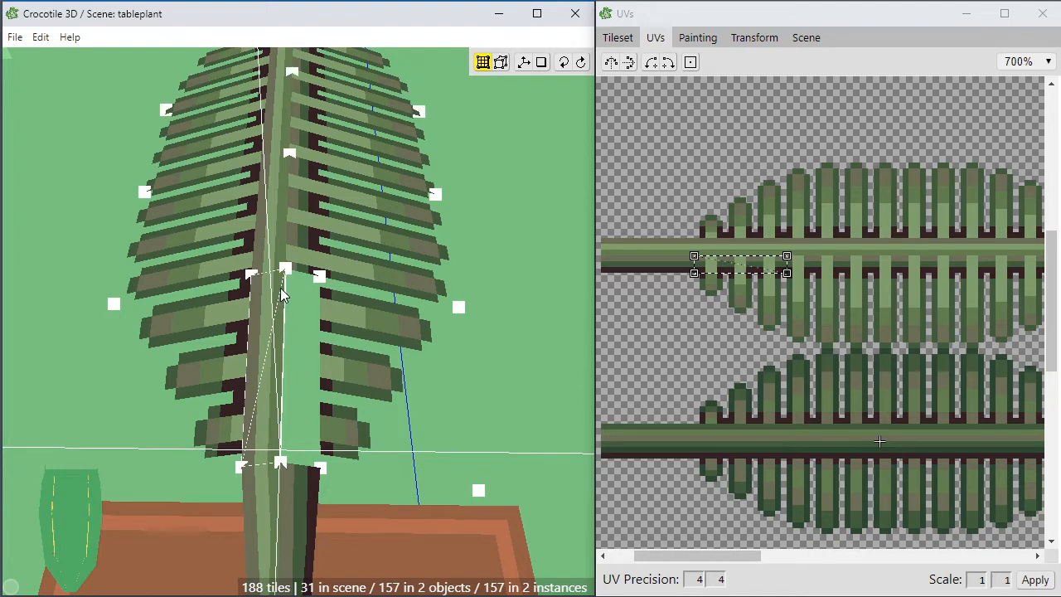
Reshape the remaining top-side rib tile nearest the stem into a triangle spanning the full stem width and tapering to the frond's centre ridge.
{"action": "key", "text": "v"}
{"action": "left_click_drag", "start_coordinate": [281, 295], "coordinate": [320, 466]}
{"action": "left_click", "coordinate": [276, 389]}
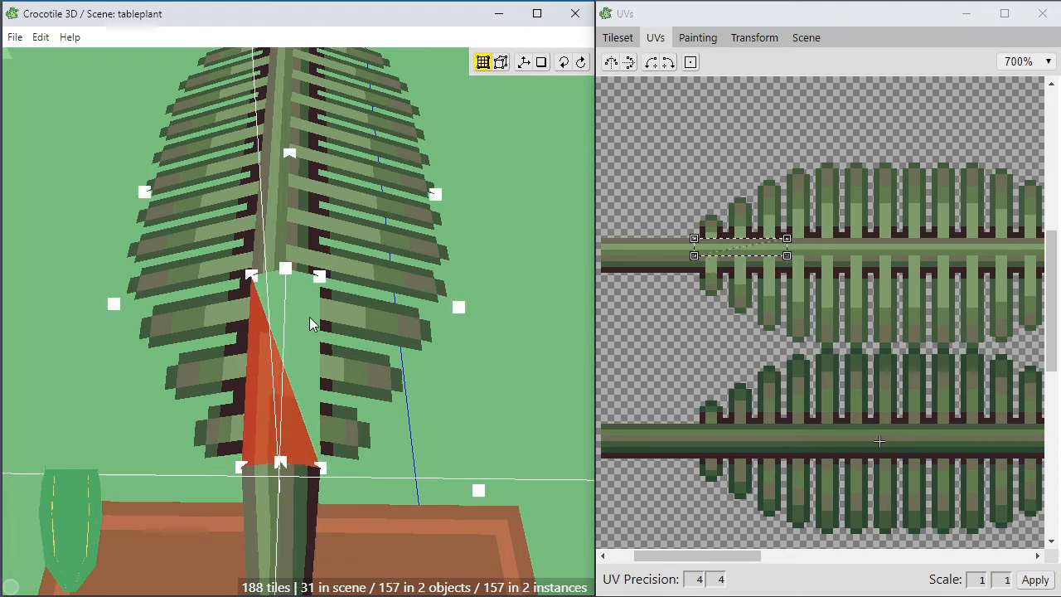
{"action": "mouse_move", "coordinate": [316, 284]}
{"action": "left_mouse_down"}
{"action": "mouse_move", "coordinate": [285, 313]}
{"action": "mouse_move", "coordinate": [286, 284]}
{"action": "mouse_move", "coordinate": [322, 284]}
{"action": "mouse_move", "coordinate": [292, 287]}
{"action": "mouse_move", "coordinate": [347, 318]}
{"action": "mouse_move", "coordinate": [345, 305]}
{"action": "left_mouse_up"}
{"action": "left_click", "coordinate": [320, 277]}
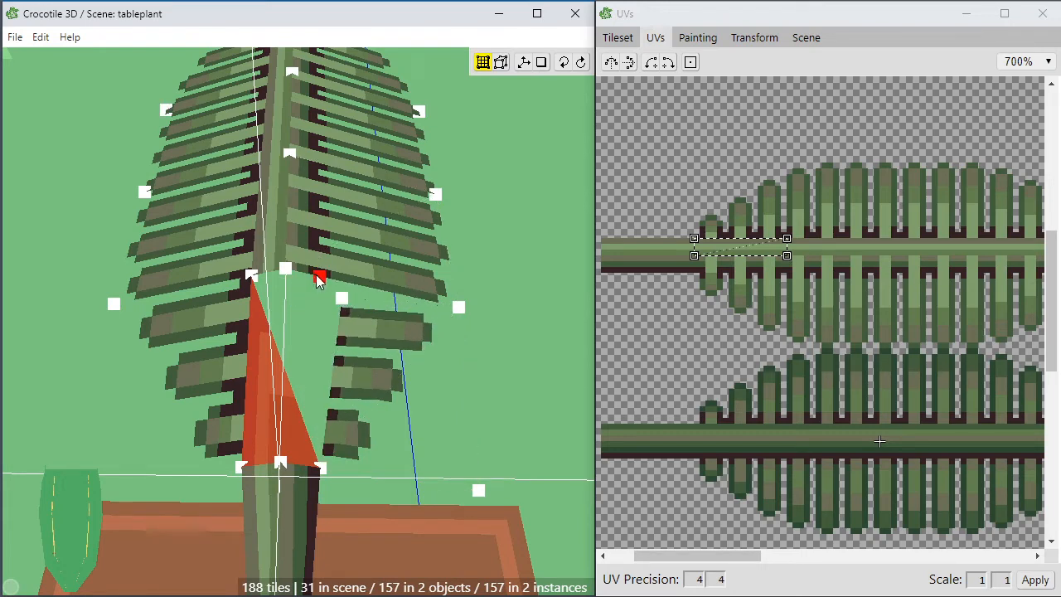
{"action": "left_click_drag", "start_coordinate": [253, 280], "coordinate": [285, 272]}
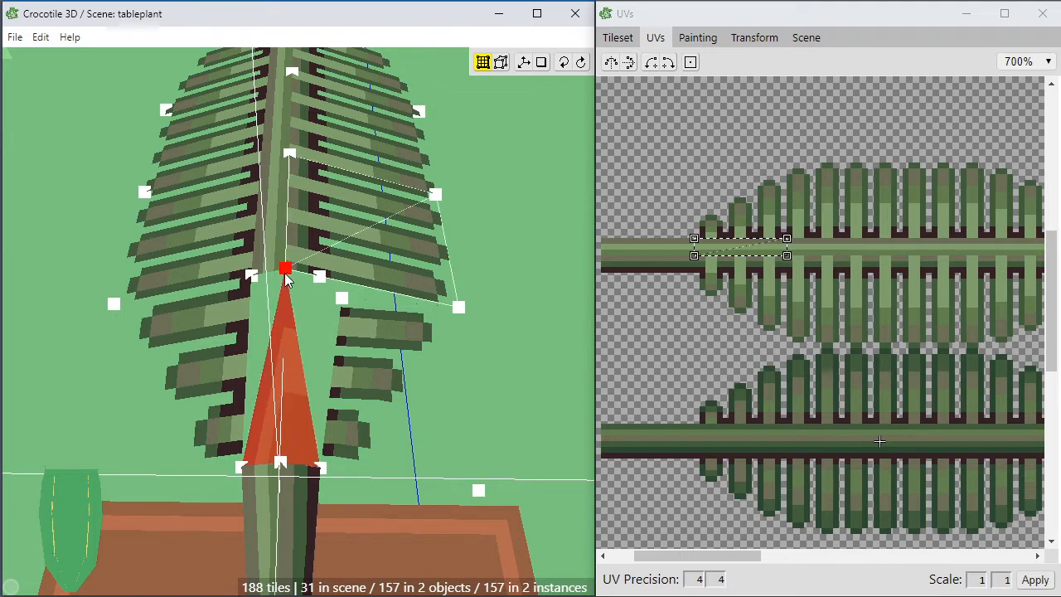
Snap the inner far corners of the two top-side leaf tiles nearest the stem to the rib triangle's tip.
{"action": "left_click_drag", "start_coordinate": [342, 302], "coordinate": [286, 271]}
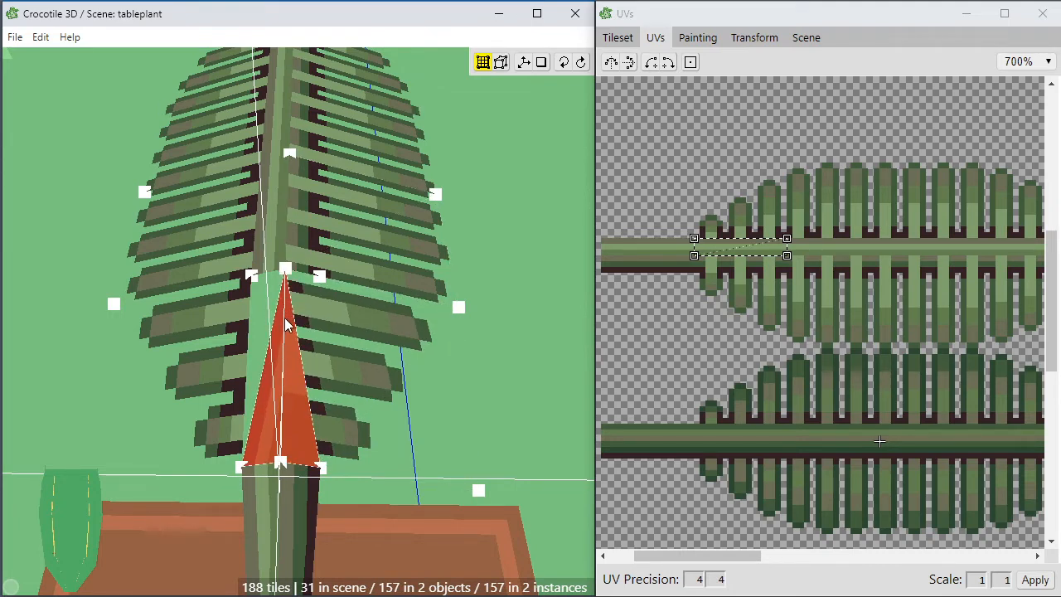
{"action": "left_click", "coordinate": [251, 276]}
{"action": "left_click_drag", "start_coordinate": [251, 281], "coordinate": [282, 273]}
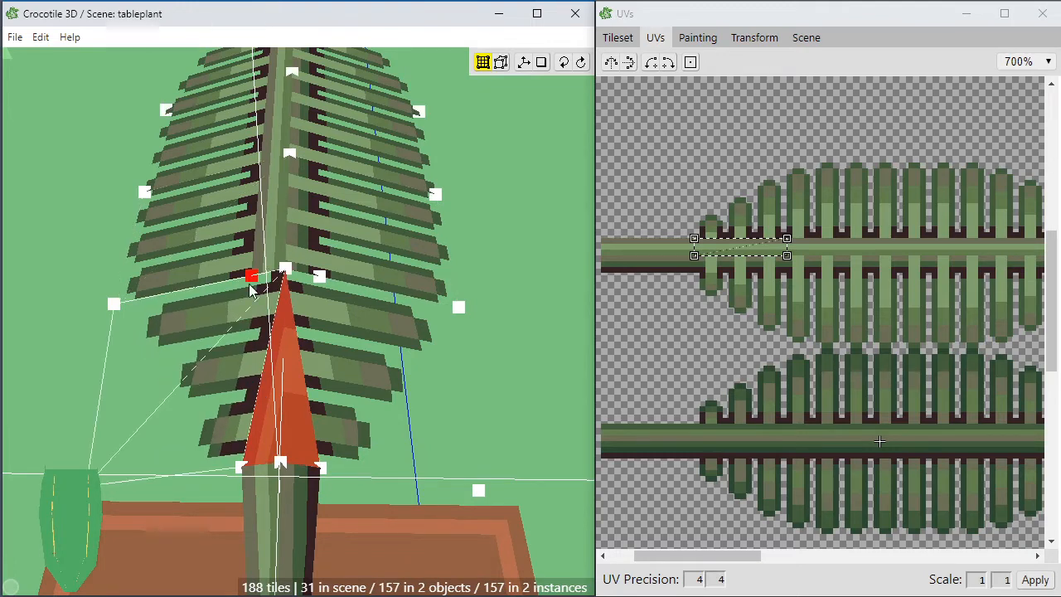
With UV precision 1 by 1, fit the top-side rib triangle's UVs to the painted rib and align the adjoining leaf corners to its centre line.
{"action": "left_click", "coordinate": [325, 346], "text": "shift"}
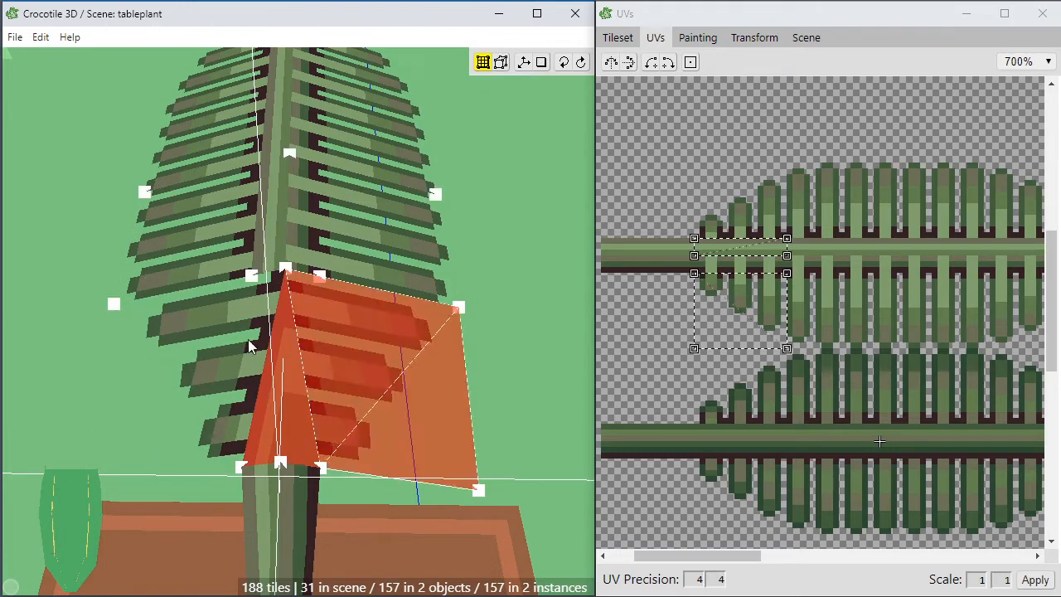
{"action": "left_click", "coordinate": [239, 343], "text": "shift"}
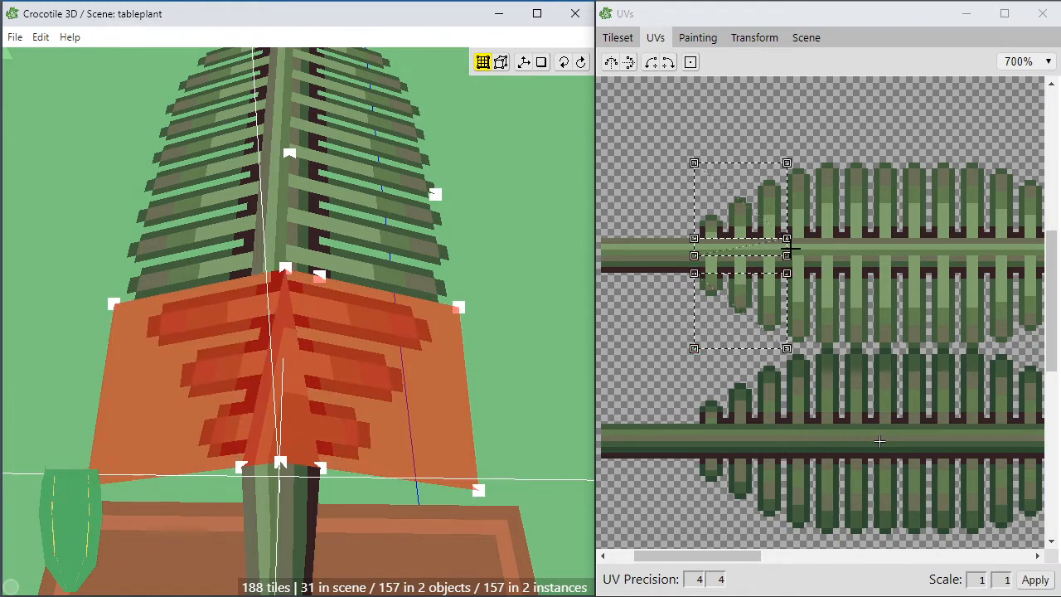
{"action": "left_click_drag", "start_coordinate": [787, 255], "coordinate": [694, 274]}
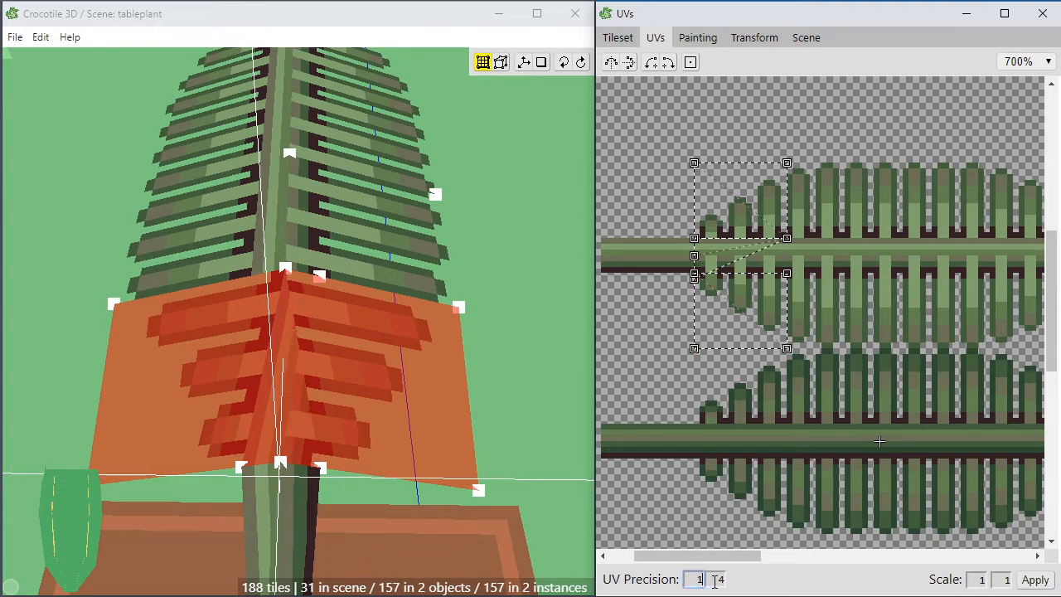
{"action": "mouse_move", "coordinate": [694, 282]}
{"action": "left_mouse_down"}
{"action": "mouse_move", "coordinate": [682, 277]}
{"action": "mouse_move", "coordinate": [688, 268]}
{"action": "left_mouse_up"}
{"action": "left_click", "coordinate": [694, 281]}
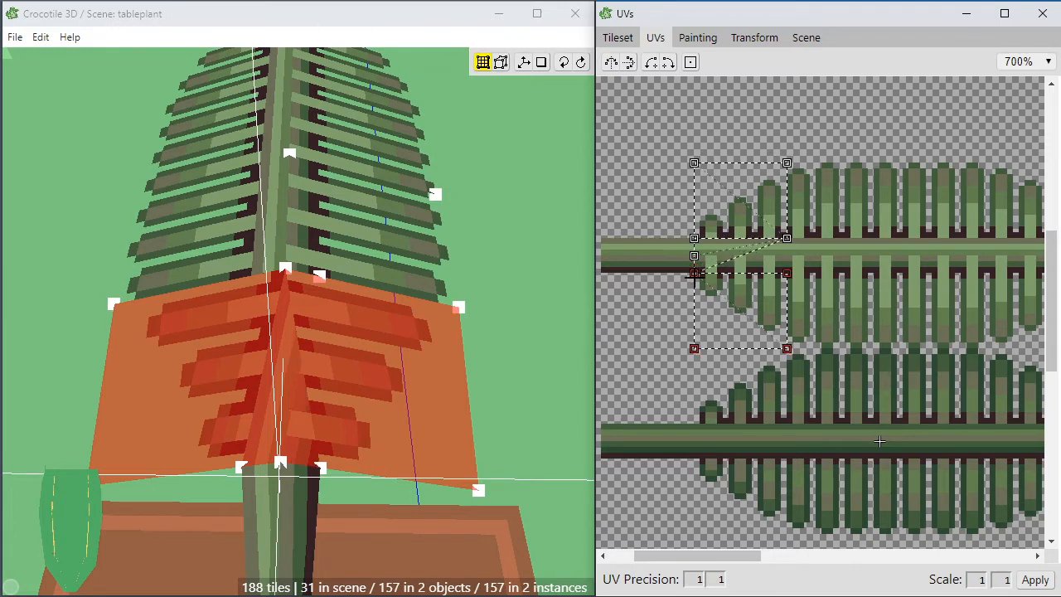
{"action": "left_click_drag", "start_coordinate": [786, 239], "coordinate": [787, 255]}
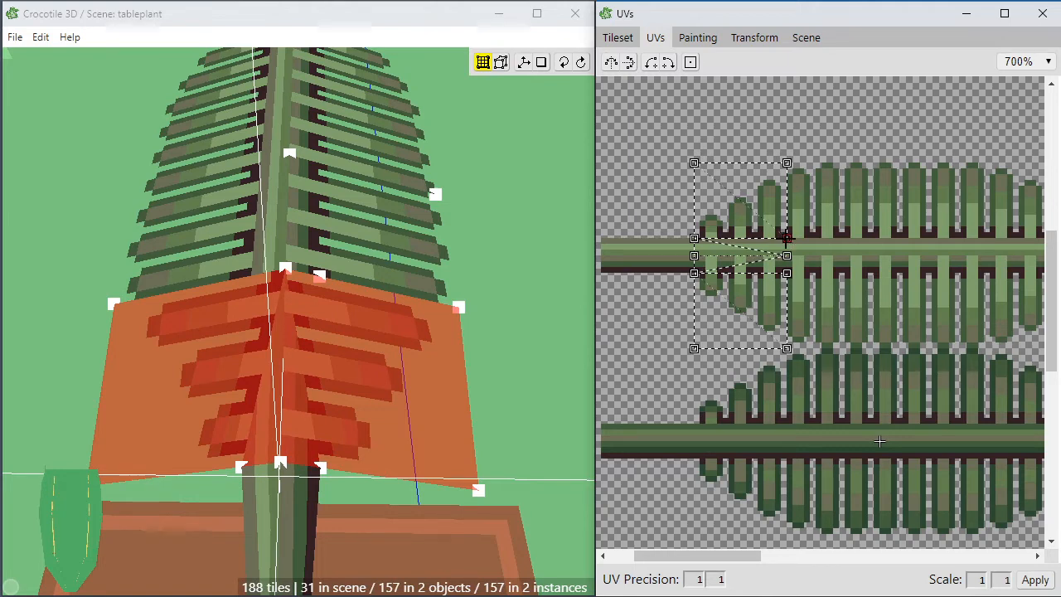
{"action": "left_click_drag", "start_coordinate": [787, 252], "coordinate": [788, 258]}
Delete one of the two underside rib tiles nearest the stem, on the half with the lighter painted rib.
{"action": "middle_click_drag", "start_coordinate": [516, 341], "coordinate": [348, 433]}
{"action": "left_click", "coordinate": [300, 400]}
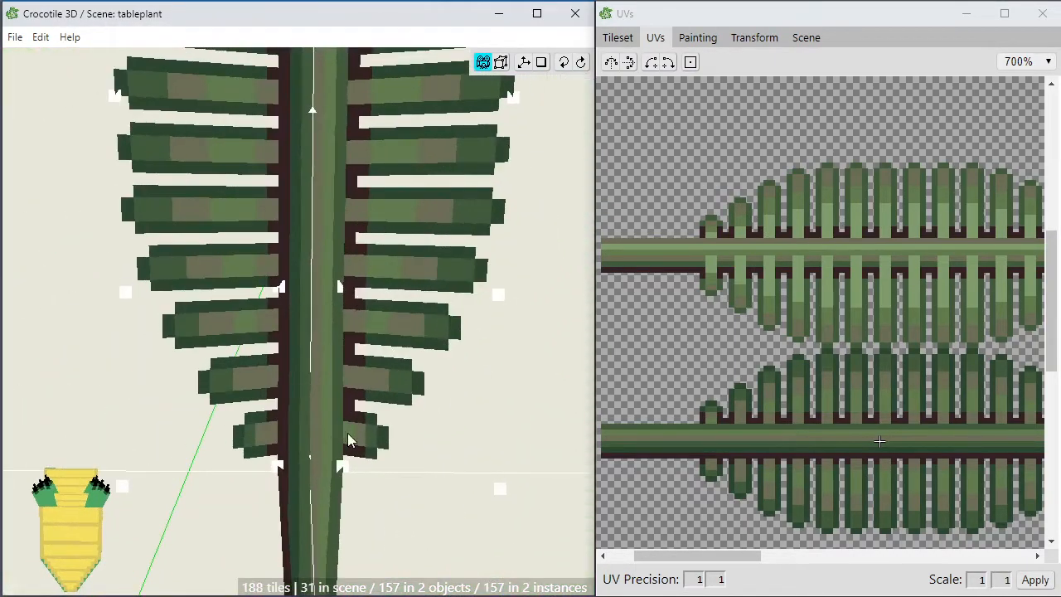
{"action": "left_click", "coordinate": [301, 383]}
{"action": "left_click", "coordinate": [257, 386], "text": "shift"}
{"action": "left_click", "coordinate": [331, 382], "text": "shift"}
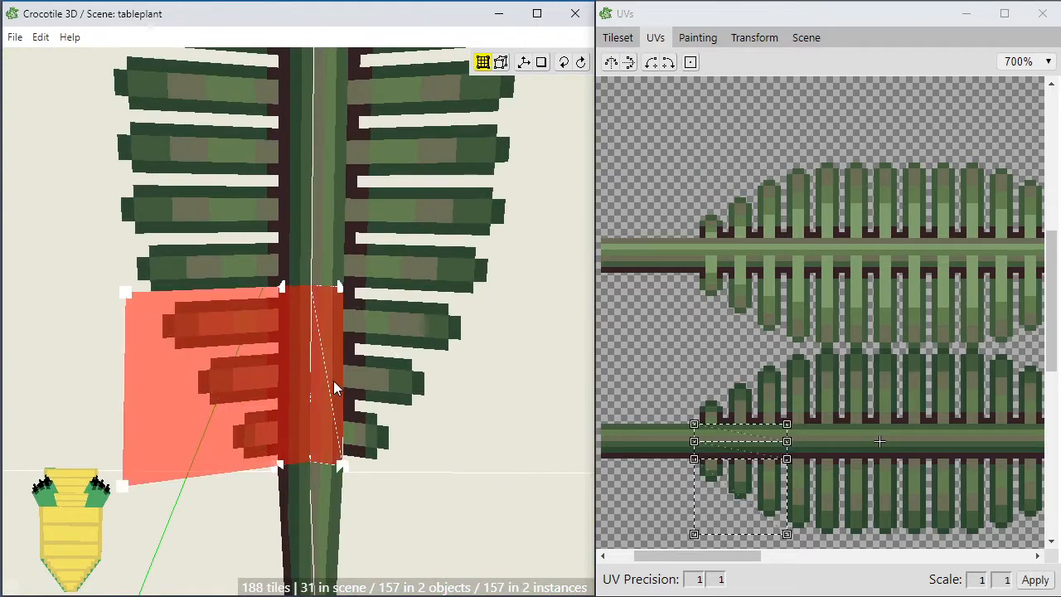
{"action": "left_click", "coordinate": [302, 388], "text": "ctrl"}
{"action": "left_click", "coordinate": [267, 388], "text": "ctrl"}
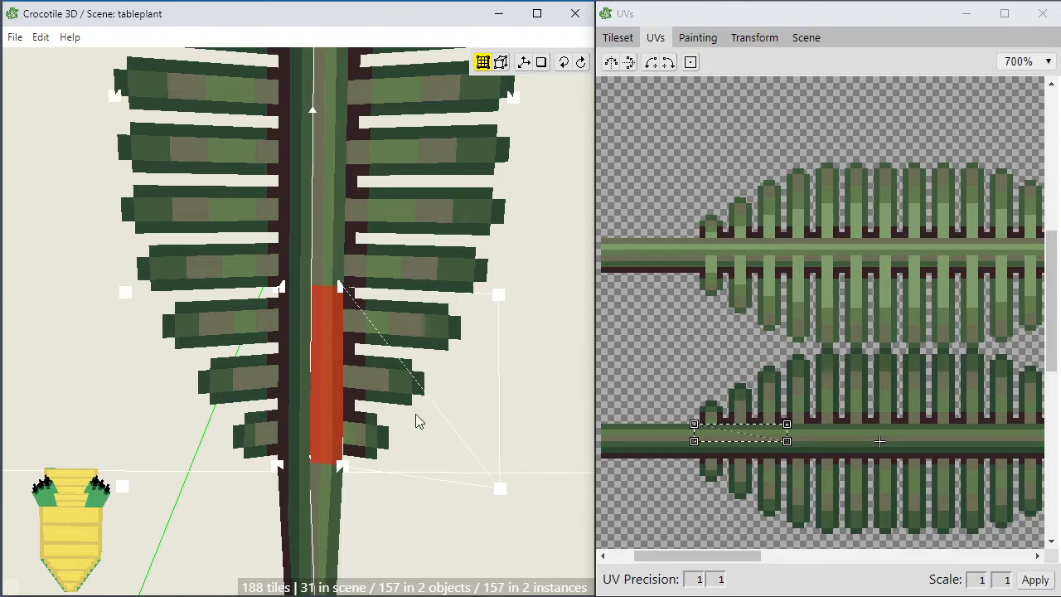
{"action": "middle_click_drag", "start_coordinate": [225, 445], "coordinate": [315, 364]}
{"action": "key", "text": "Delete"}
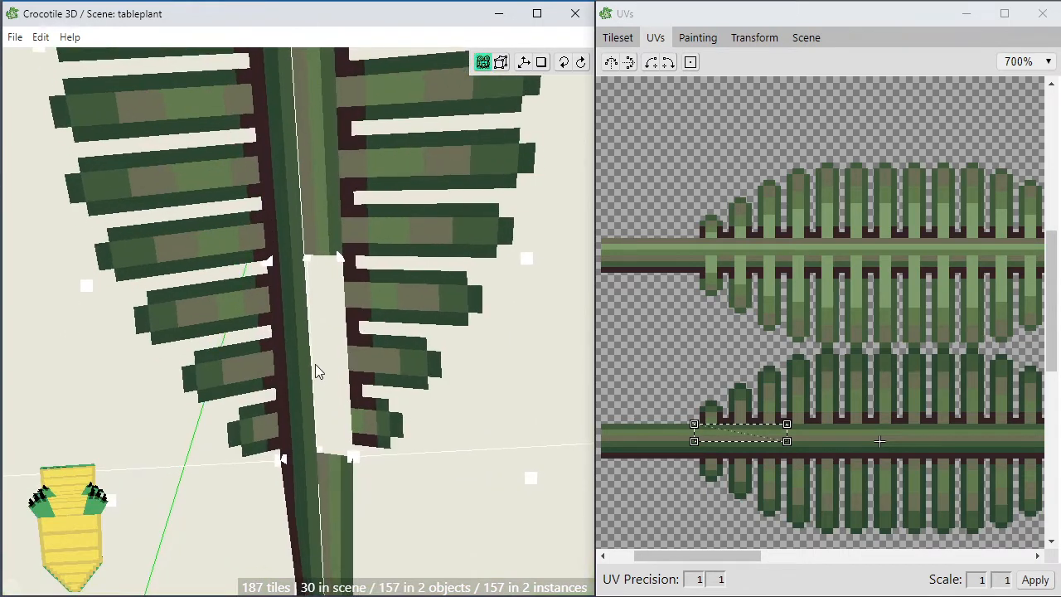
Reshape the remaining underside rib tile into a full-width triangle and snap both adjoining leaf tiles' inner corners to its tip.
{"action": "left_click", "coordinate": [291, 272]}
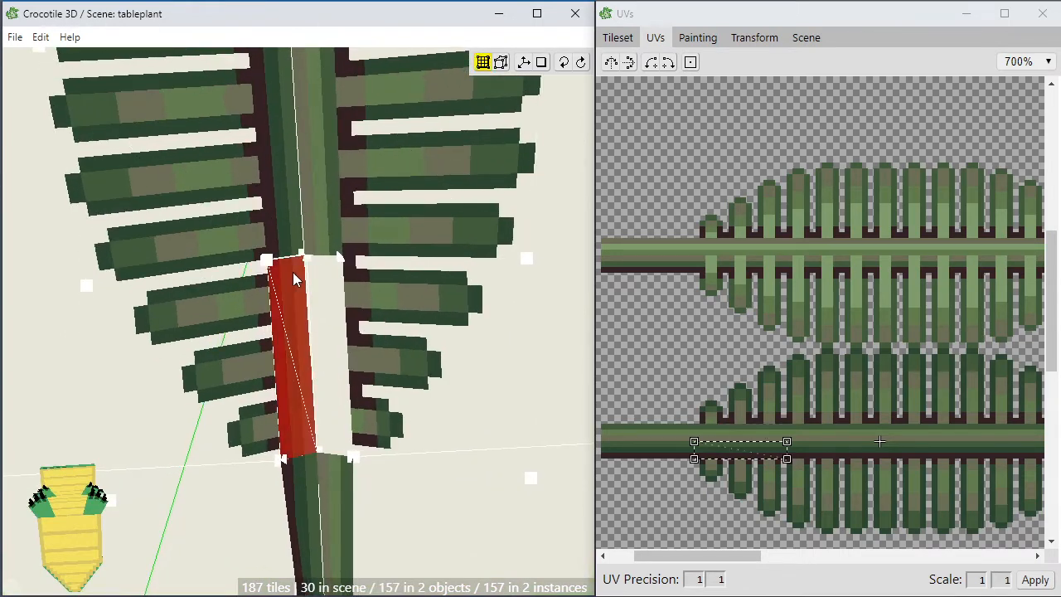
{"action": "left_click", "coordinate": [293, 272]}
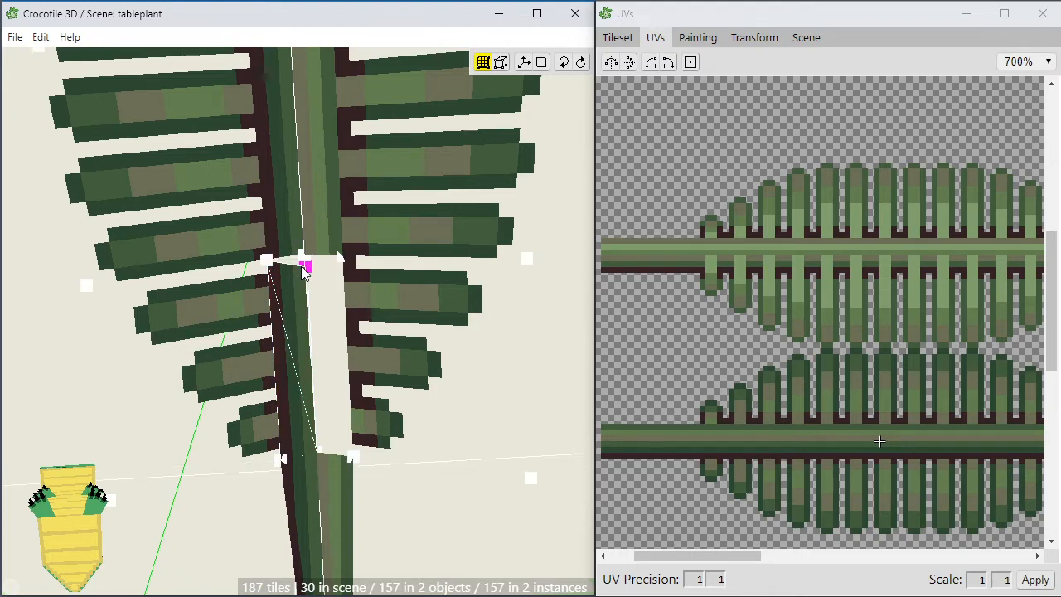
{"action": "left_click_drag", "start_coordinate": [307, 282], "coordinate": [354, 459]}
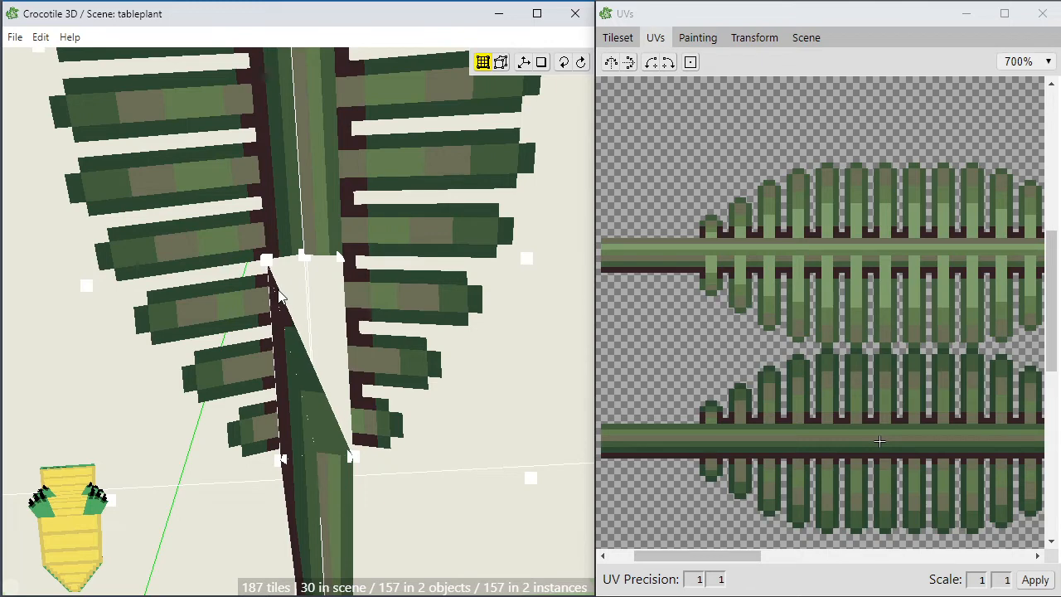
{"action": "left_click_drag", "start_coordinate": [278, 289], "coordinate": [308, 250]}
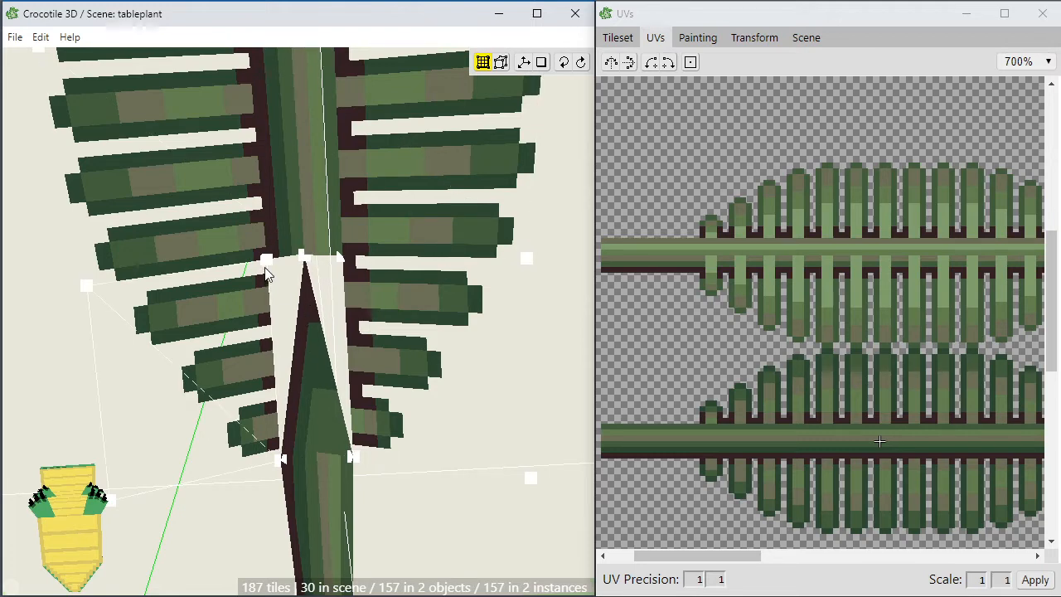
{"action": "mouse_move", "coordinate": [266, 276]}
{"action": "left_mouse_down"}
{"action": "mouse_move", "coordinate": [305, 261]}
{"action": "mouse_move", "coordinate": [327, 279]}
{"action": "mouse_move", "coordinate": [308, 260]}
{"action": "left_mouse_up"}
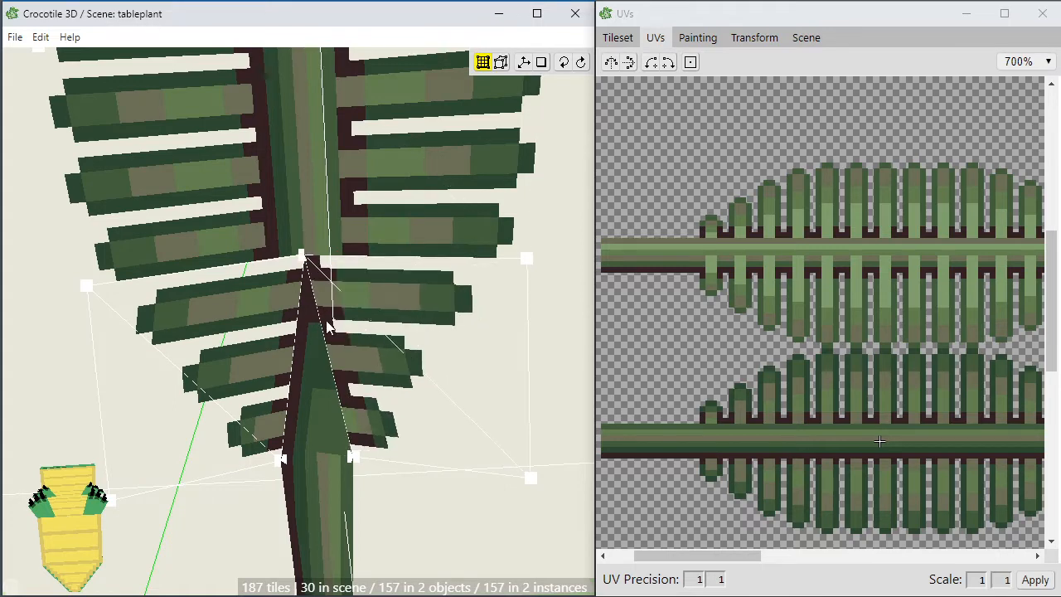
Fit the underside rib triangle's UVs to the painted rib, bring the adjoining leaf corners onto its centre line, and clear the selection.
{"action": "left_click", "coordinate": [357, 363]}
{"action": "left_click", "coordinate": [246, 359], "text": "shift"}
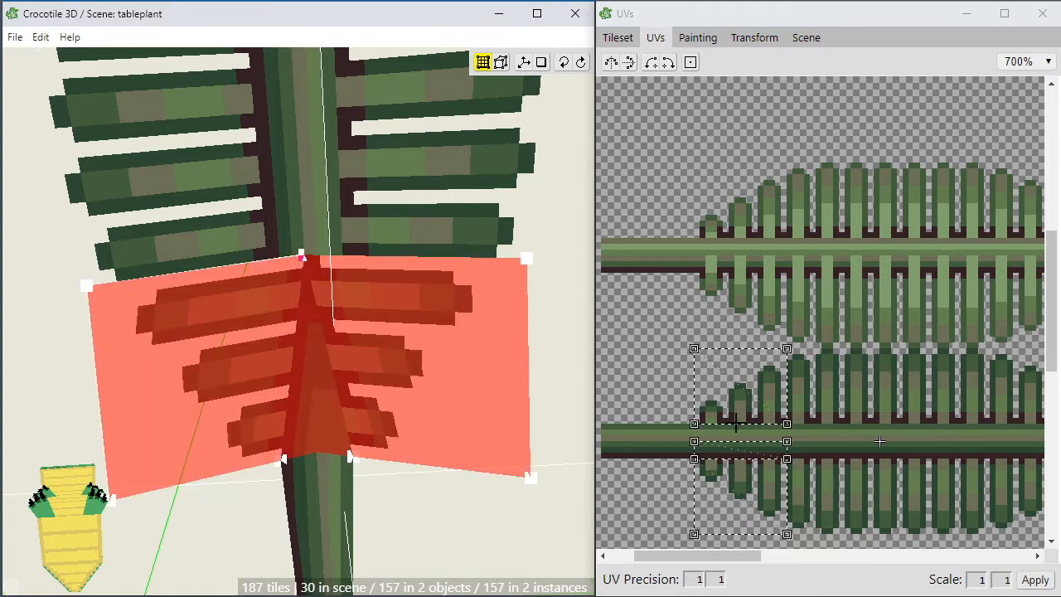
{"action": "left_click", "coordinate": [787, 441]}
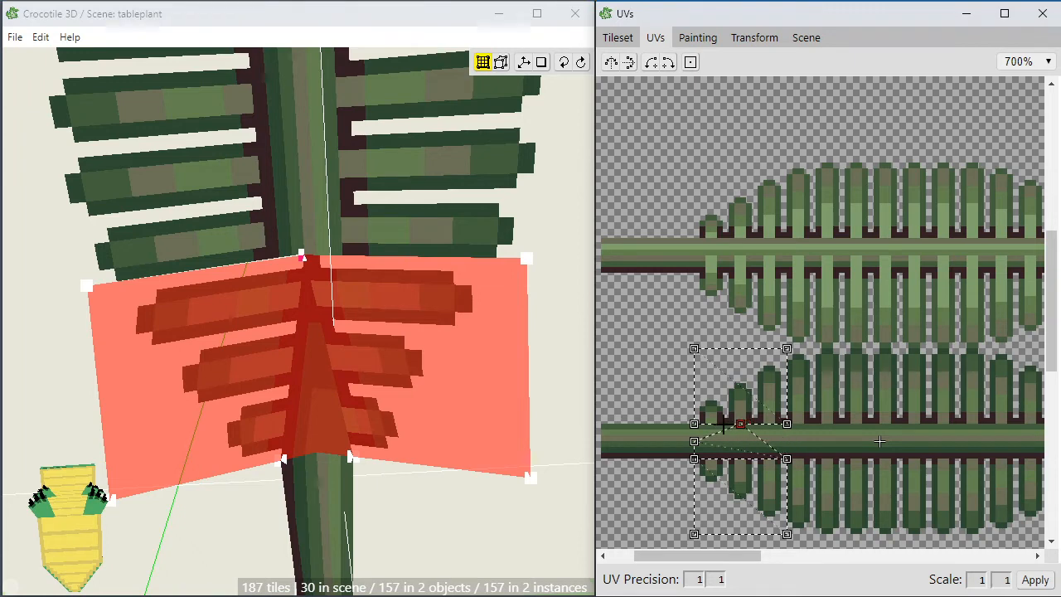
{"action": "left_click_drag", "start_coordinate": [698, 423], "coordinate": [700, 422]}
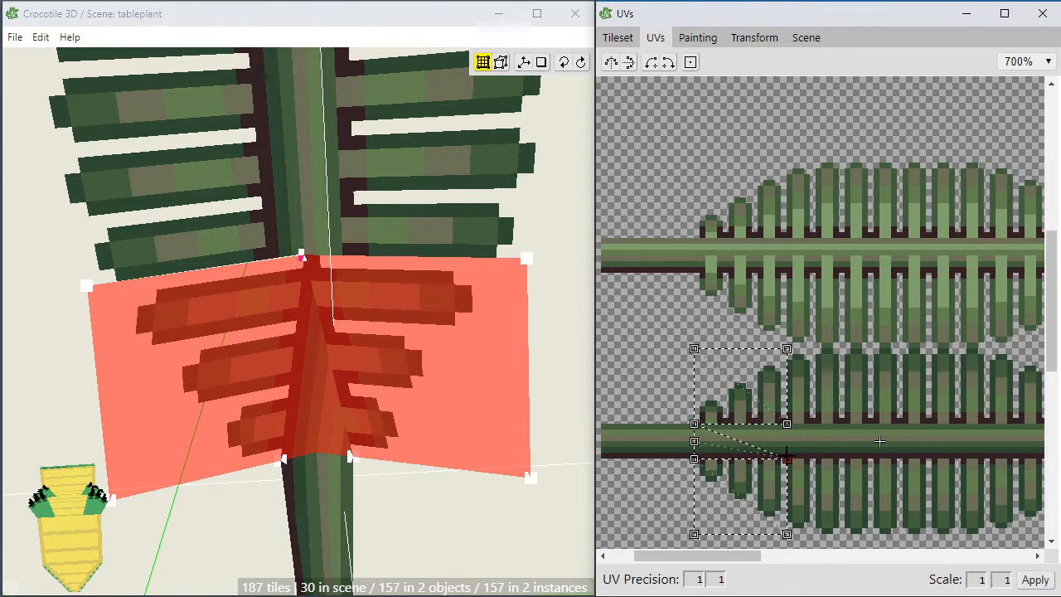
{"action": "mouse_move", "coordinate": [787, 441]}
{"action": "left_mouse_down"}
{"action": "mouse_move", "coordinate": [787, 423]}
{"action": "mouse_move", "coordinate": [787, 458]}
{"action": "mouse_move", "coordinate": [787, 441]}
{"action": "left_mouse_up"}
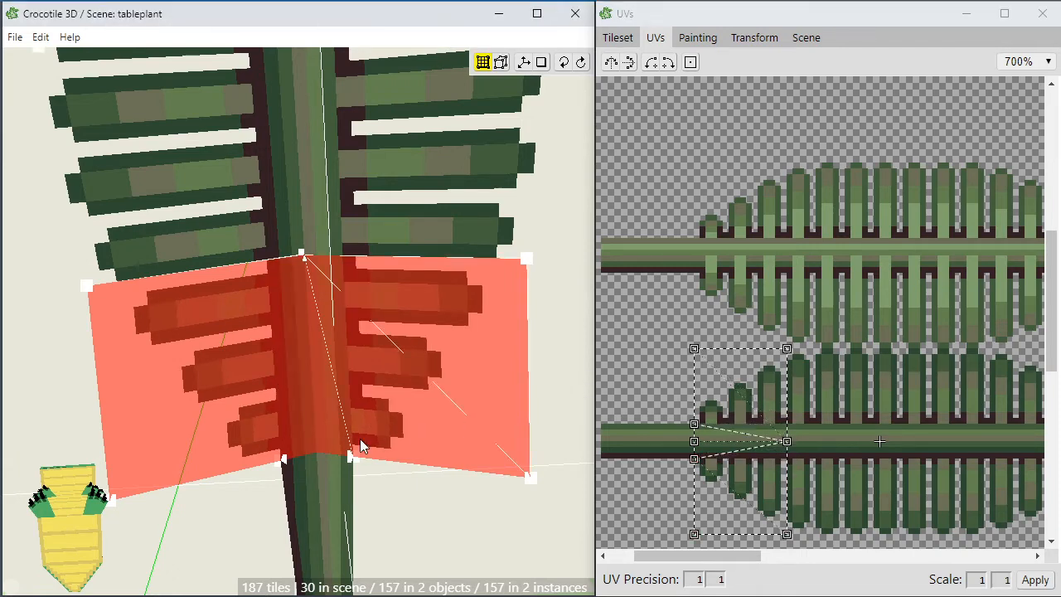
{"action": "left_click", "coordinate": [441, 502]}
Try to move the ridge point where the stem meets the frond, and undo the move.
{"action": "right_click_drag", "start_coordinate": [212, 434], "coordinate": [331, 224]}
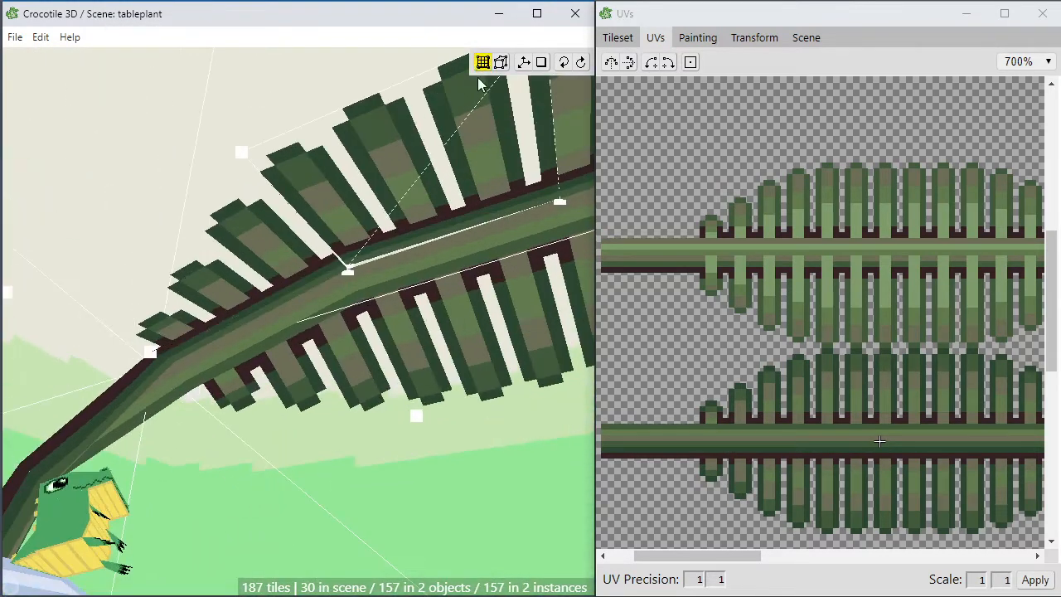
{"action": "right_click_drag", "start_coordinate": [191, 371], "coordinate": [265, 450]}
{"action": "right_click_drag", "start_coordinate": [230, 397], "coordinate": [249, 433]}
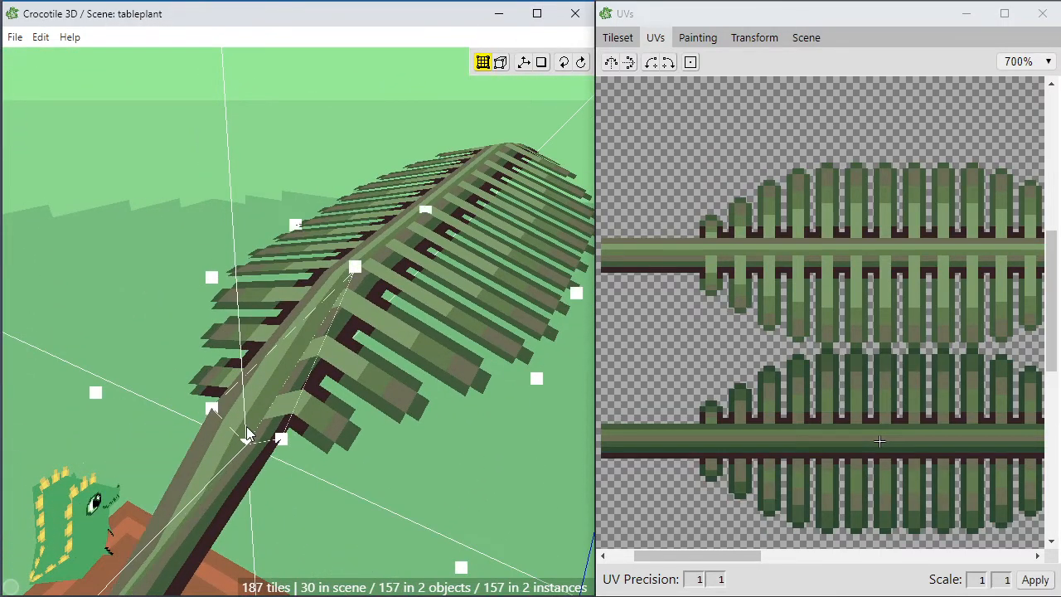
{"action": "left_click_drag", "start_coordinate": [246, 434], "coordinate": [251, 459]}
{"action": "key", "text": "ctrl+z"}
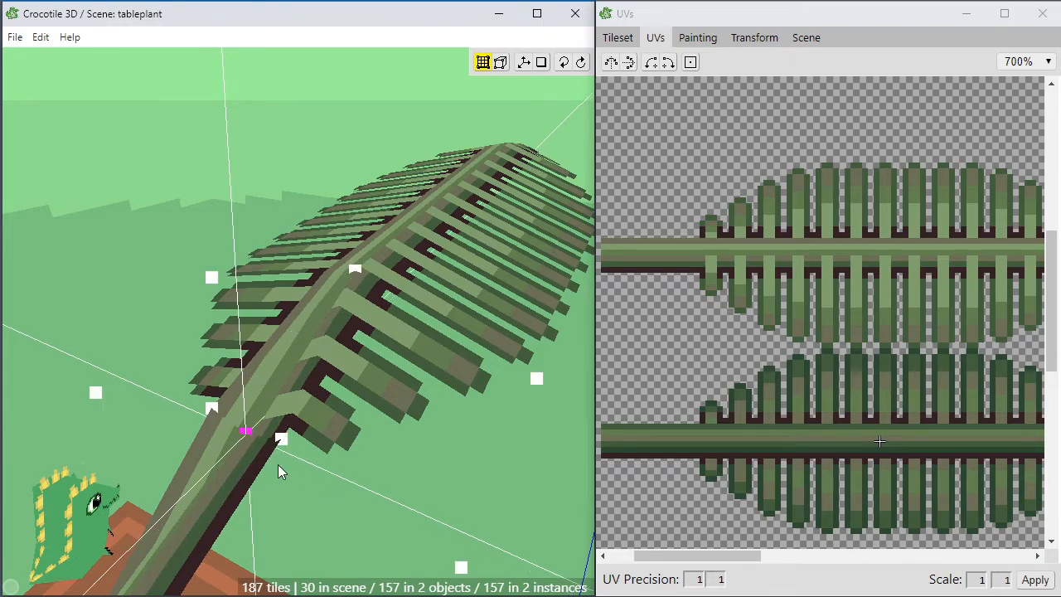
{"action": "right_click_drag", "start_coordinate": [278, 467], "coordinate": [291, 488]}
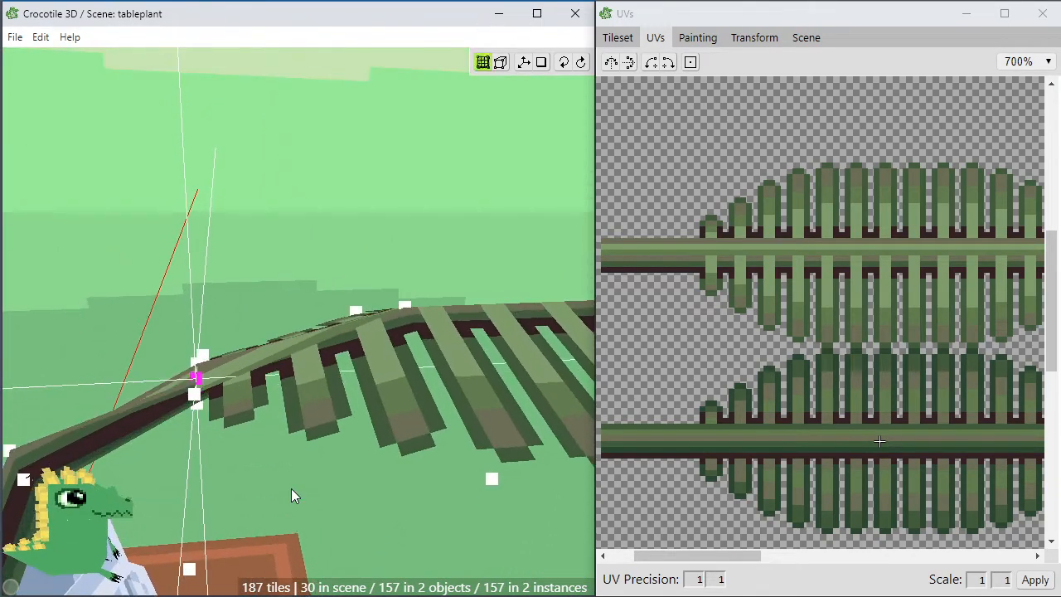
{"action": "right_click_drag", "start_coordinate": [210, 462], "coordinate": [212, 465]}
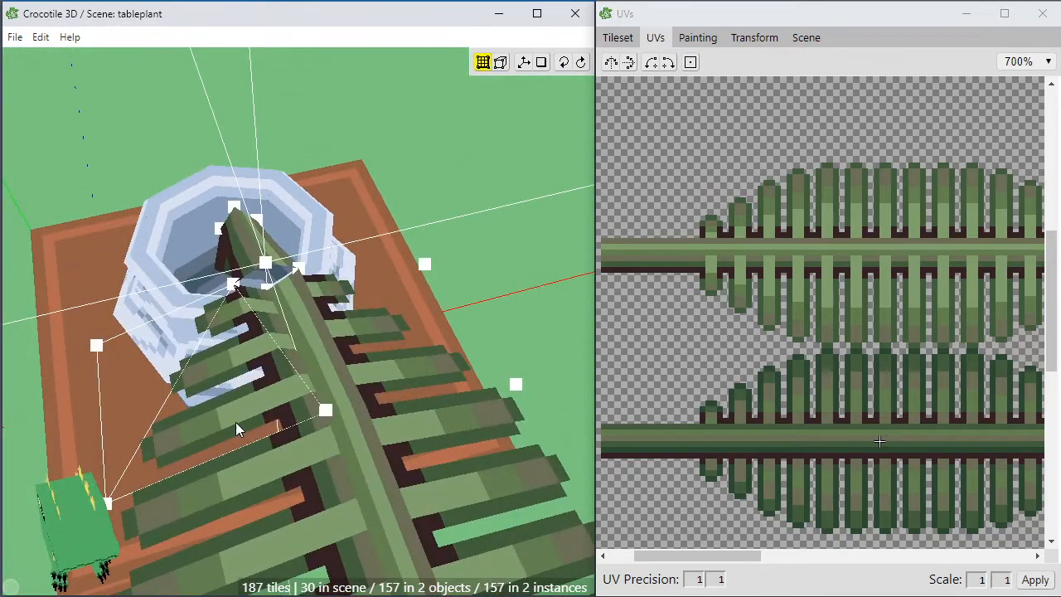
Examine the join between the stem and the frond from above, from underneath and from the side.
{"action": "left_click", "coordinate": [269, 300]}
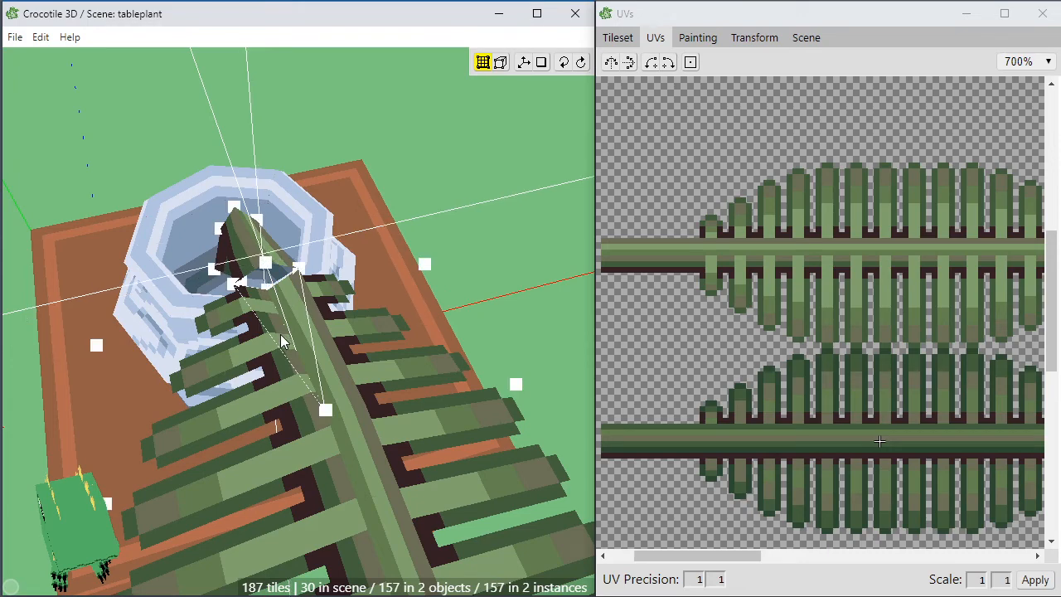
{"action": "key", "text": "space"}
{"action": "left_click_drag", "start_coordinate": [280, 341], "coordinate": [253, 356]}
{"action": "scroll", "coordinate": [264, 332], "scroll_direction": "up", "scroll_amount": 4}
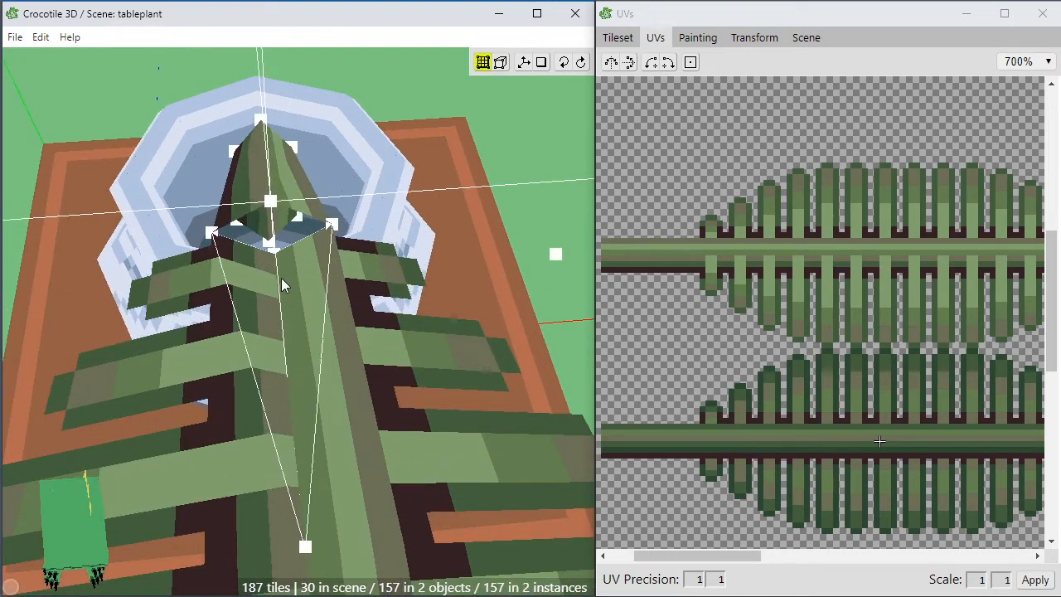
{"action": "key", "text": "space"}
{"action": "left_click_drag", "start_coordinate": [340, 329], "coordinate": [457, 366]}
{"action": "key", "text": "space"}
{"action": "key", "text": "w"}
{"action": "key", "text": "w"}
{"action": "key", "text": "w"}
{"action": "scroll", "coordinate": [313, 400], "scroll_direction": "down", "scroll_amount": 4}
{"action": "key", "text": "space"}
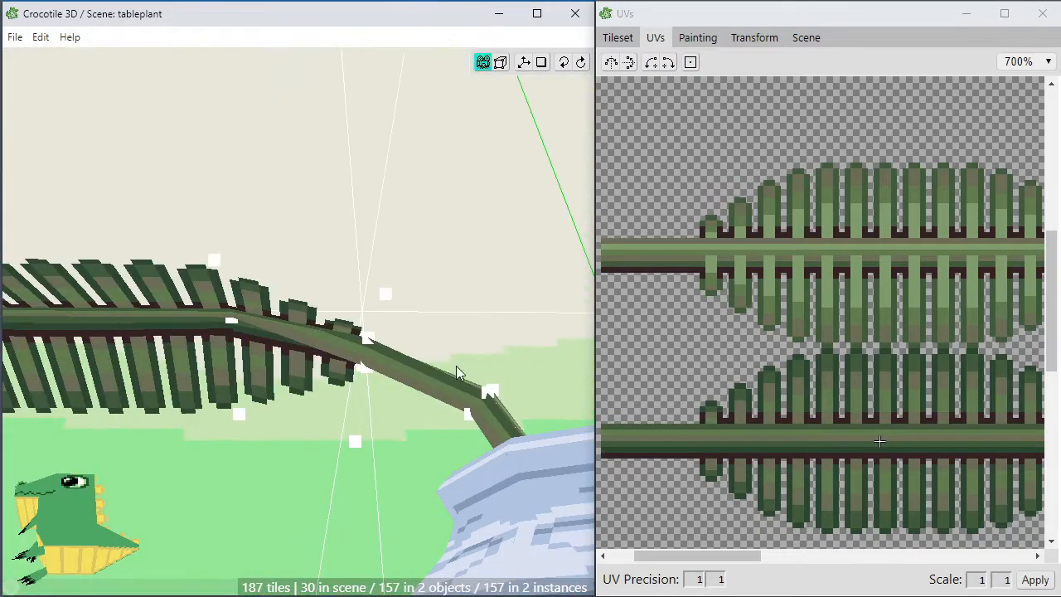
{"action": "key", "text": "space"}
{"action": "left_click_drag", "start_coordinate": [391, 449], "coordinate": [306, 400]}
{"action": "left_click", "coordinate": [390, 447]}
{"action": "scroll", "coordinate": [390, 447], "scroll_direction": "down", "scroll_amount": 3}
{"action": "key", "text": "space"}
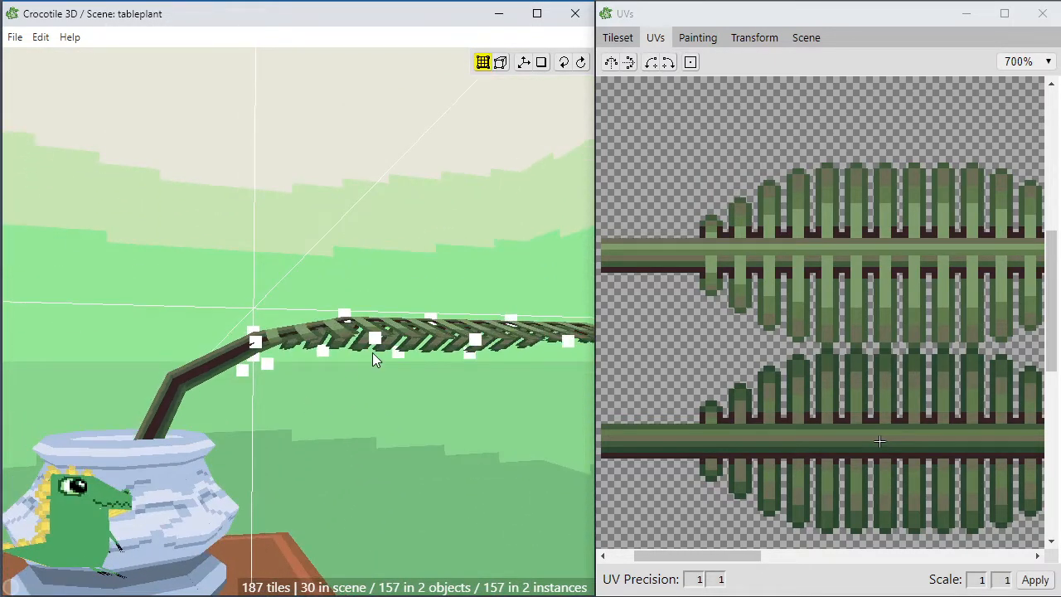
{"action": "key", "text": "space"}
{"action": "left_click_drag", "start_coordinate": [373, 353], "coordinate": [531, 415]}
{"action": "left_click_drag", "start_coordinate": [351, 368], "coordinate": [274, 402]}
{"action": "scroll", "coordinate": [351, 368], "scroll_direction": "up", "scroll_amount": 3}
{"action": "left_click_drag", "start_coordinate": [334, 492], "coordinate": [383, 490]}
{"action": "key", "text": "space"}
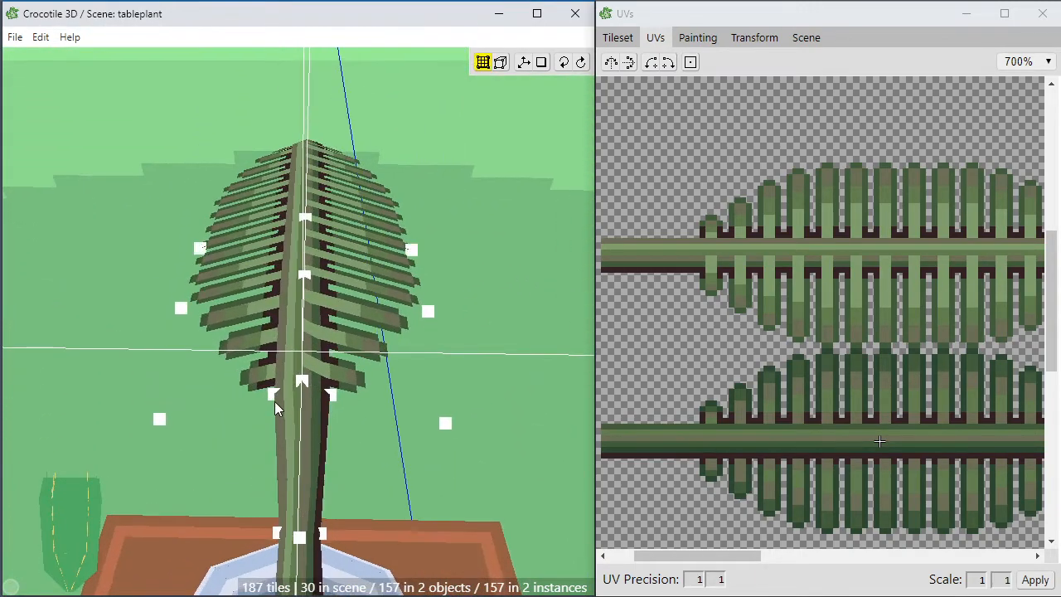
Move the two side points where the stem meets the frond inward to narrow the stem at the first leaflets.
{"action": "left_click", "coordinate": [276, 393]}
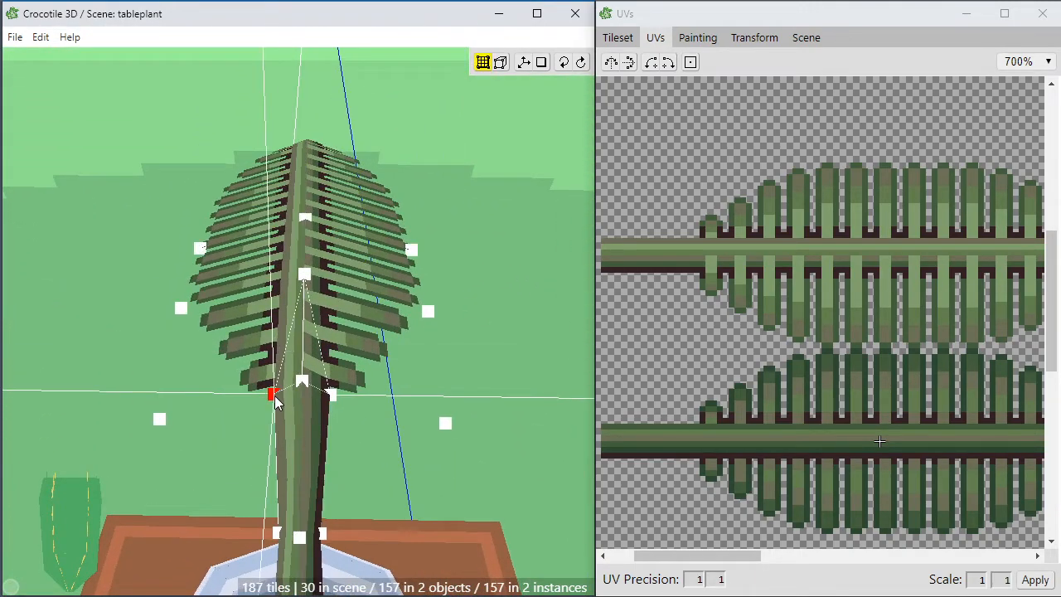
{"action": "left_click", "coordinate": [333, 397]}
{"action": "key", "text": "a"}
{"action": "left_click", "coordinate": [343, 429]}
{"action": "key", "text": "space"}
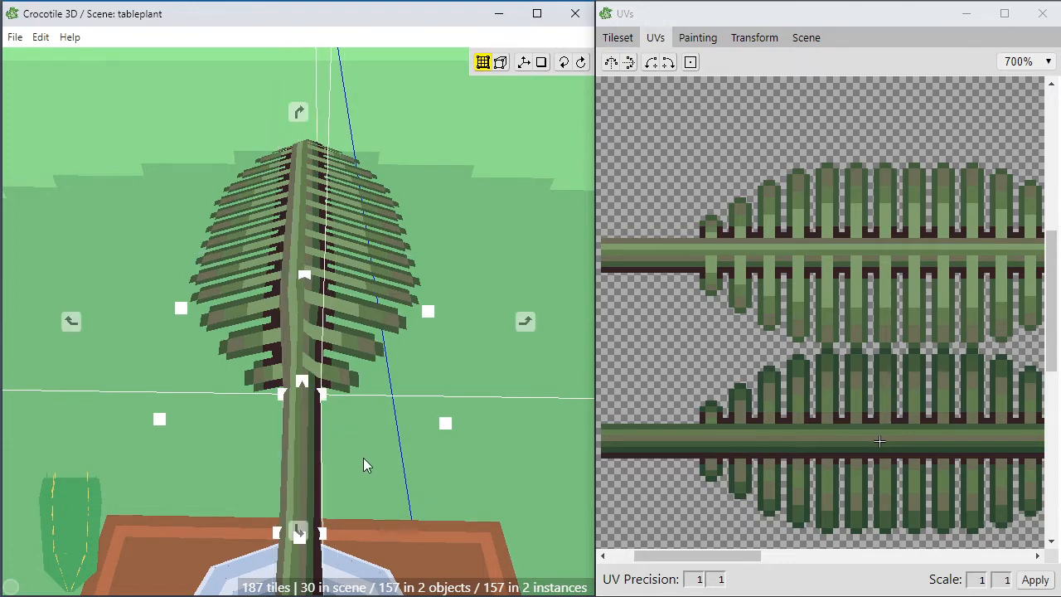
Examine the frond's width and outline from above and from the front.
{"action": "left_click_drag", "start_coordinate": [364, 458], "coordinate": [361, 419]}
{"action": "right_click_drag", "start_coordinate": [365, 381], "coordinate": [375, 406]}
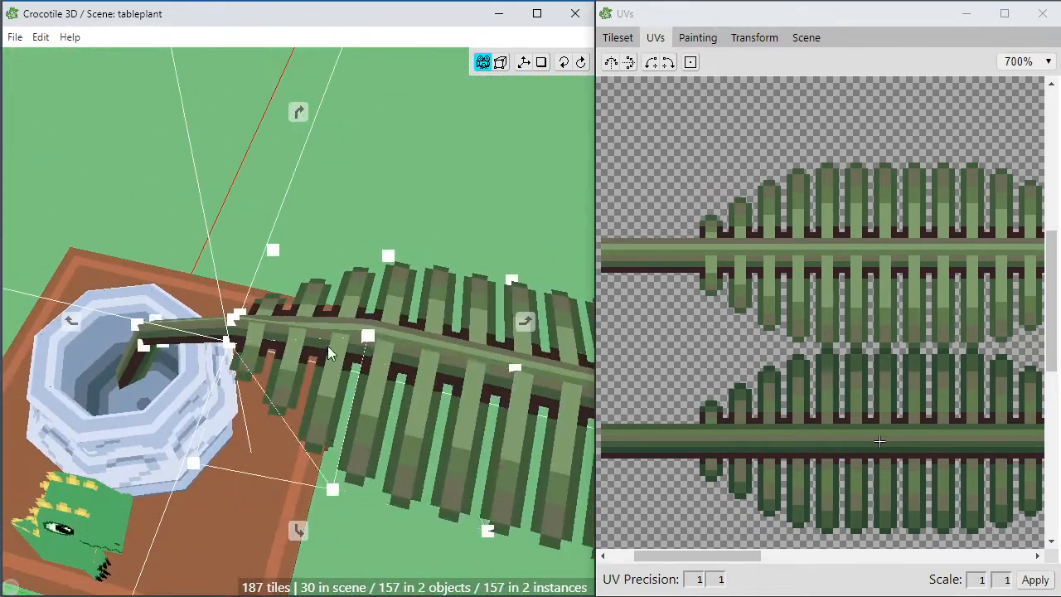
{"action": "scroll", "coordinate": [365, 374], "scroll_direction": "down", "scroll_amount": 4}
{"action": "right_click_drag", "start_coordinate": [357, 344], "coordinate": [361, 382]}
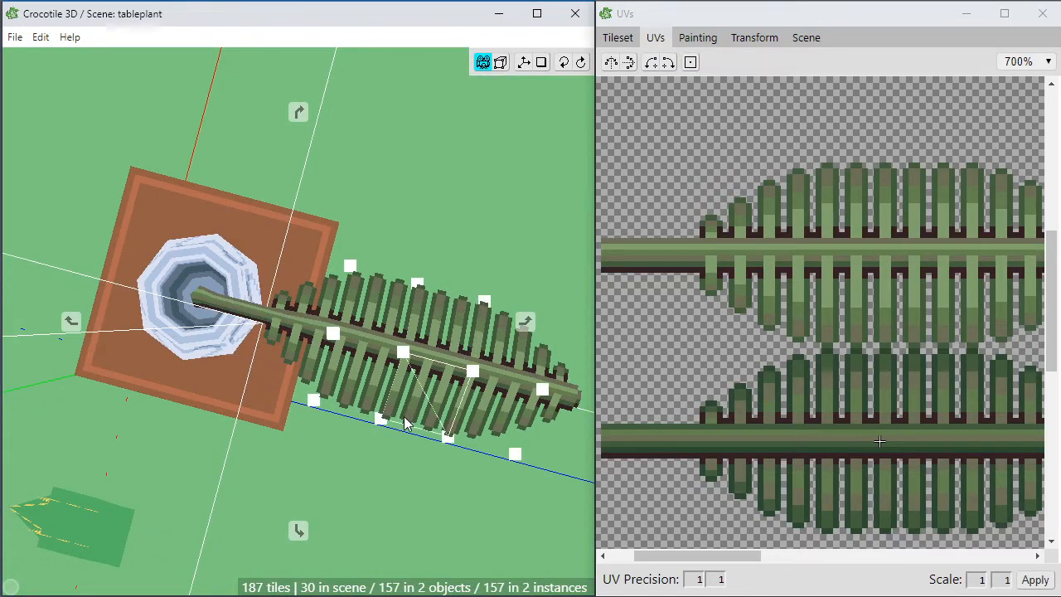
{"action": "right_click_drag", "start_coordinate": [405, 424], "coordinate": [489, 431]}
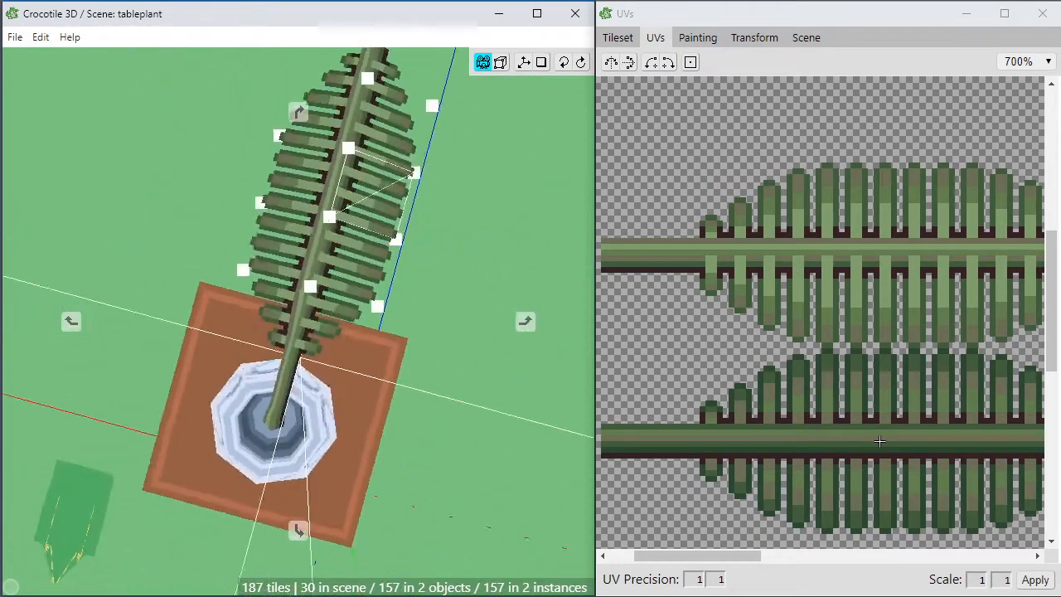
{"action": "left_click_drag", "start_coordinate": [434, 247], "coordinate": [461, 170]}
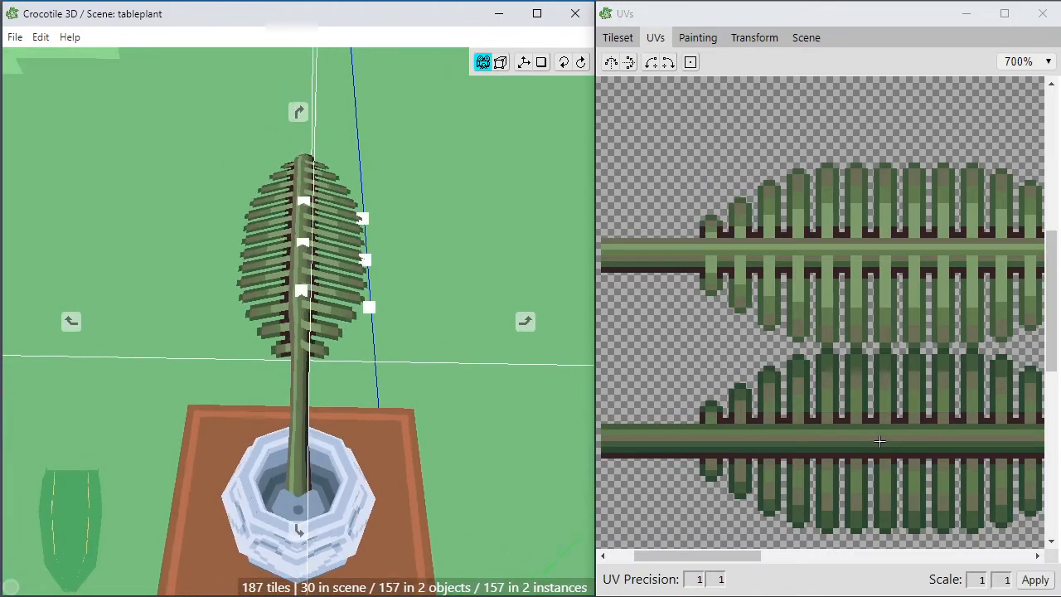
{"action": "left_click_drag", "start_coordinate": [468, 73], "coordinate": [462, 69]}
{"action": "left_click_drag", "start_coordinate": [442, 285], "coordinate": [470, 114]}
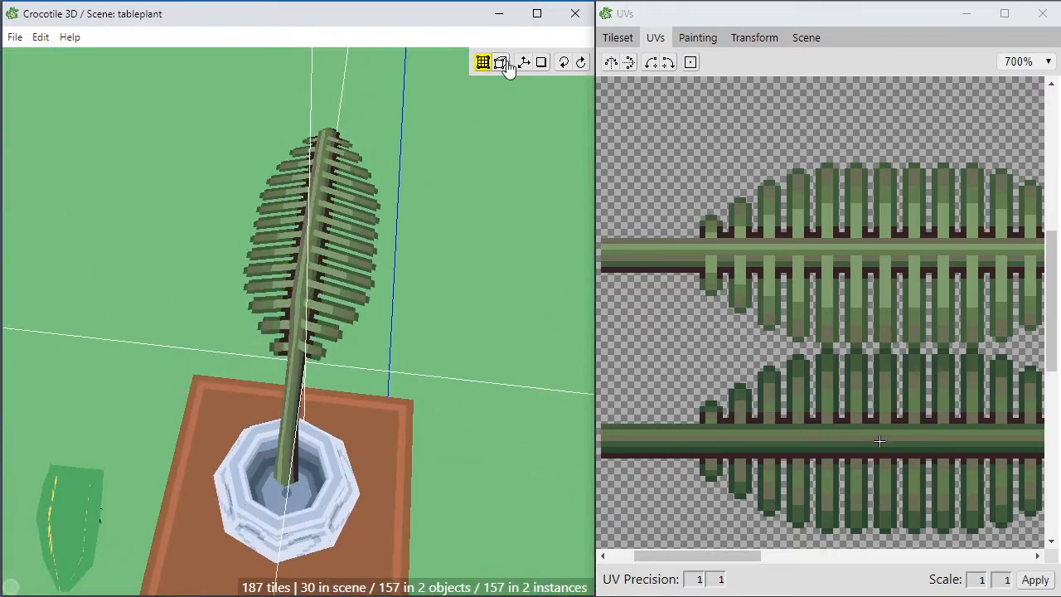
Move the outer edge points on both sides of the frond inward to make the leaf narrower.
{"action": "middle_click_drag", "start_coordinate": [344, 328], "coordinate": [353, 249]}
{"action": "left_click_drag", "start_coordinate": [349, 389], "coordinate": [417, 216]}
{"action": "key", "text": "Left"}
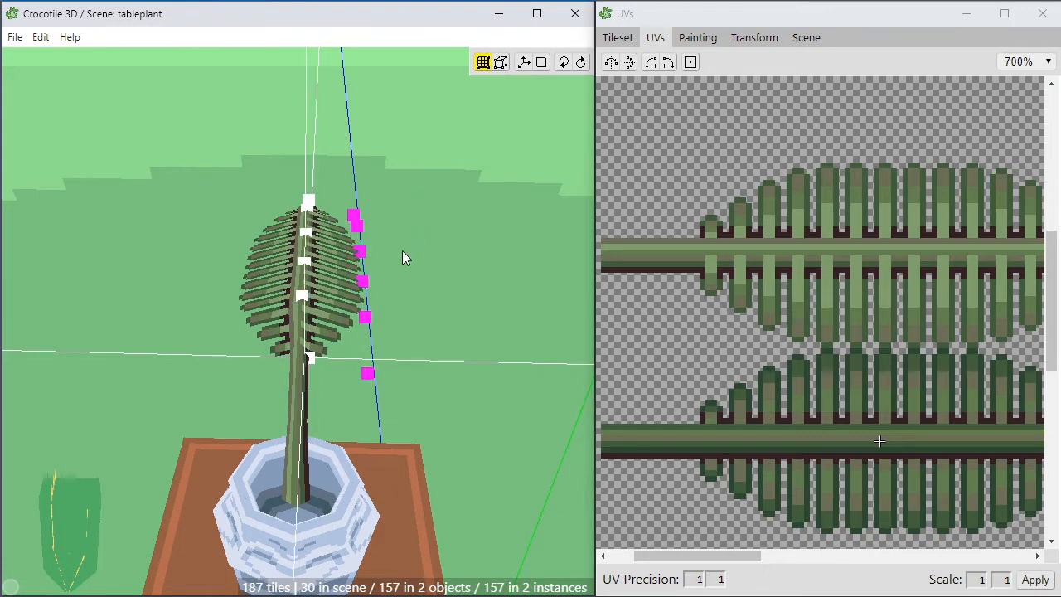
{"action": "key", "text": "Left"}
{"action": "key", "text": "Left"}
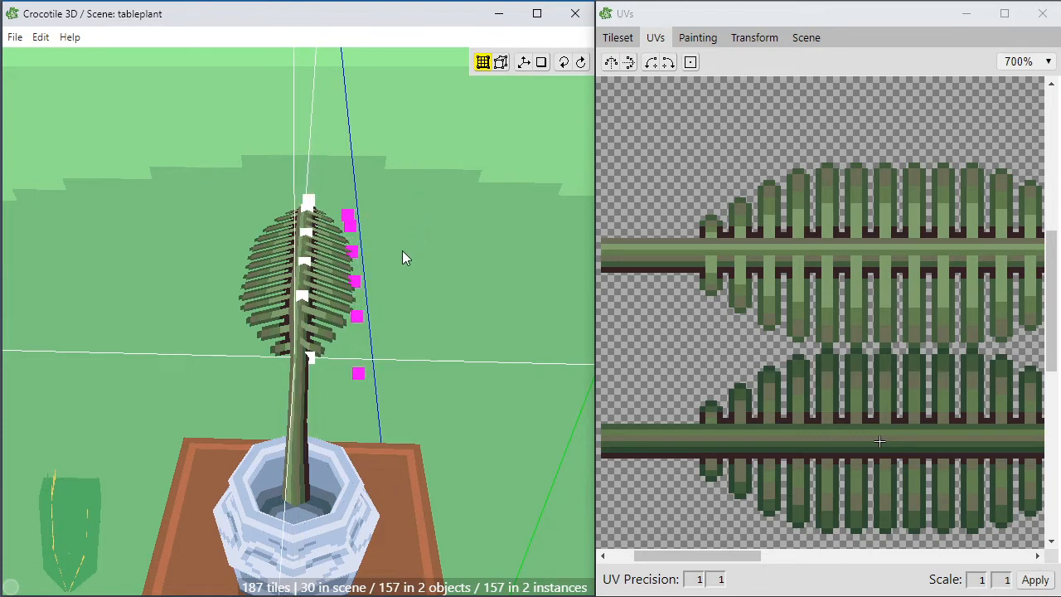
{"action": "left_click", "coordinate": [249, 360]}
{"action": "left_click_drag", "start_coordinate": [191, 395], "coordinate": [279, 192]}
{"action": "key", "text": "Right"}
{"action": "key", "text": "Right"}
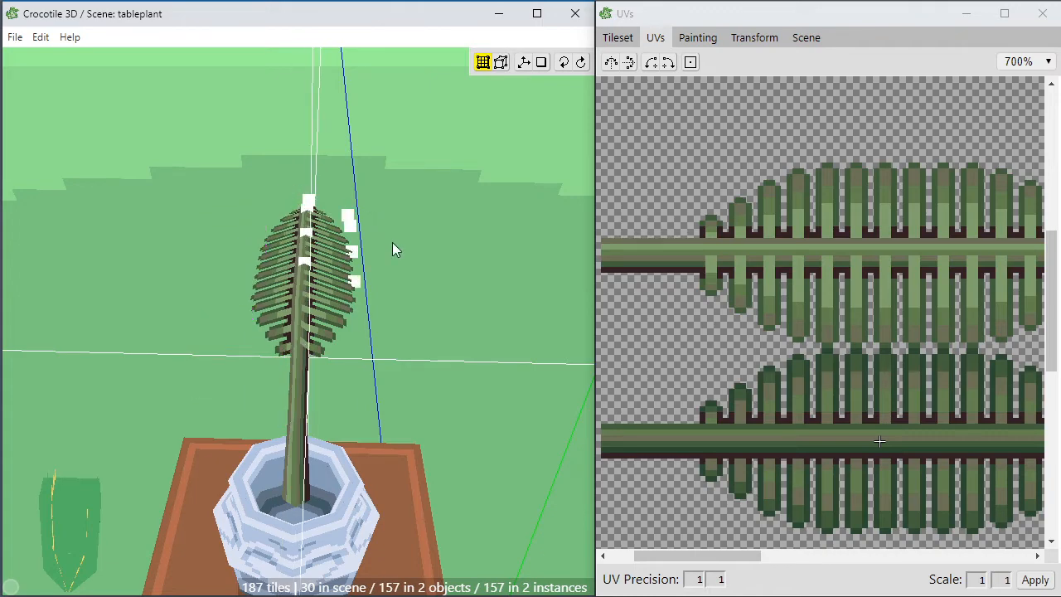
{"action": "right_click_drag", "start_coordinate": [394, 249], "coordinate": [473, 325]}
{"action": "left_click_drag", "start_coordinate": [484, 291], "coordinate": [328, 462]}
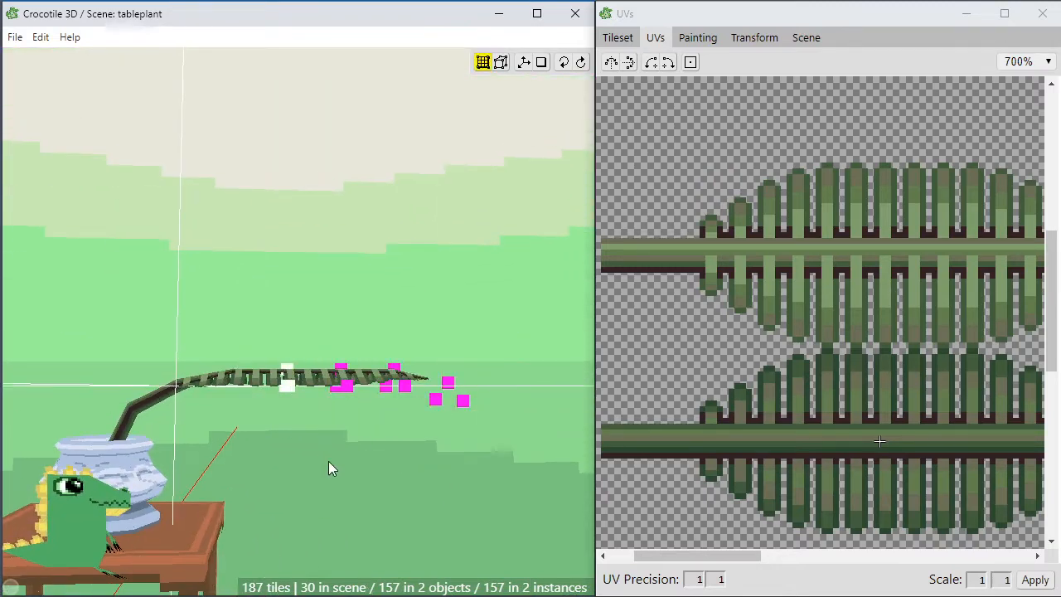
{"action": "left_click", "coordinate": [372, 442]}
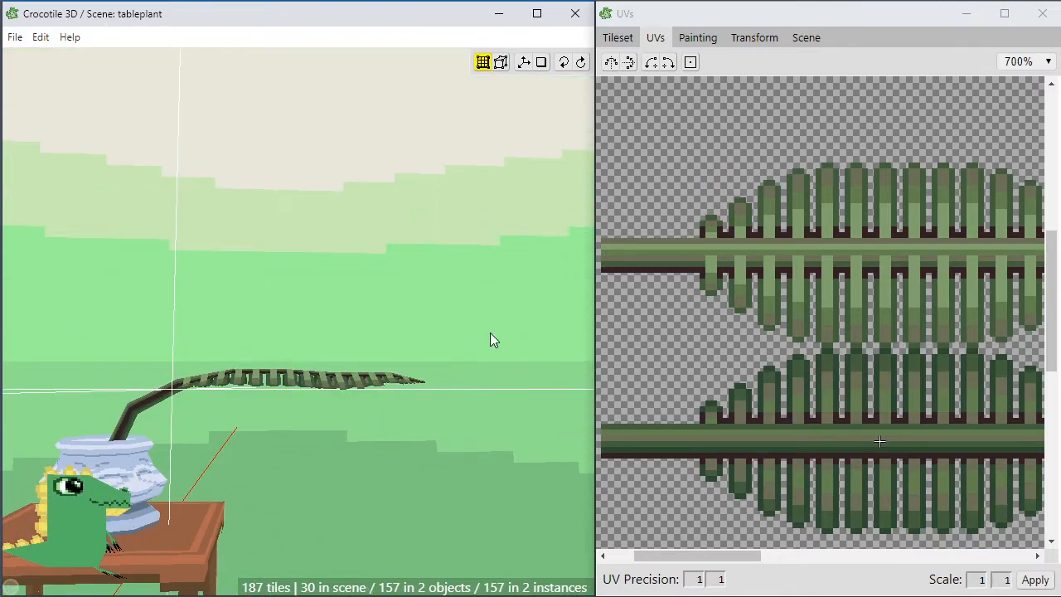
{"action": "left_click_drag", "start_coordinate": [505, 315], "coordinate": [253, 450]}
{"action": "scroll", "coordinate": [271, 461], "scroll_direction": "up", "scroll_amount": 2}
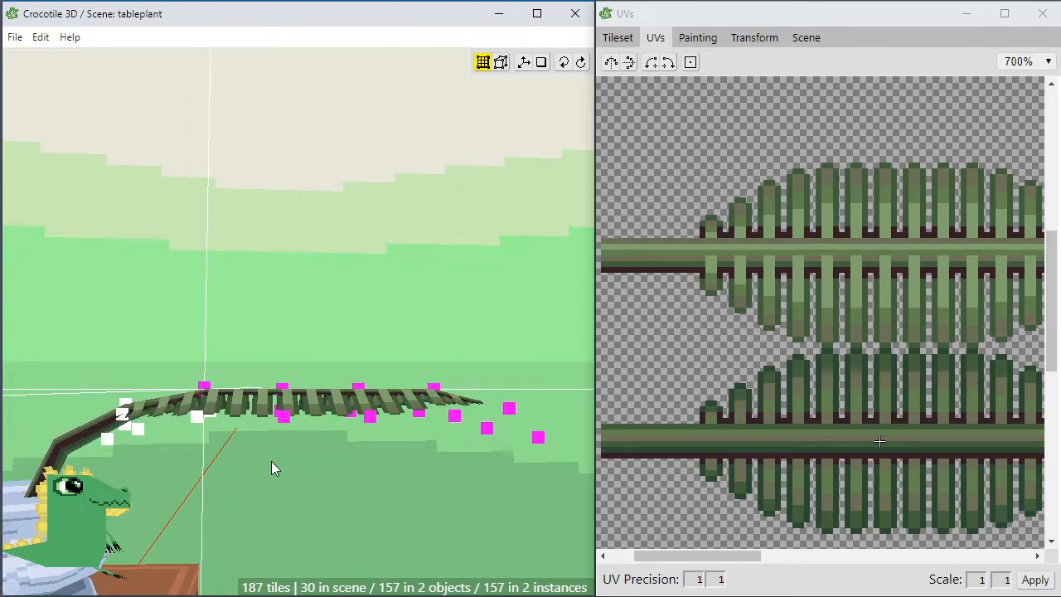
{"action": "scroll", "coordinate": [271, 461], "scroll_direction": "up", "scroll_amount": 1}
{"action": "middle_click_drag", "start_coordinate": [235, 568], "coordinate": [237, 434]}
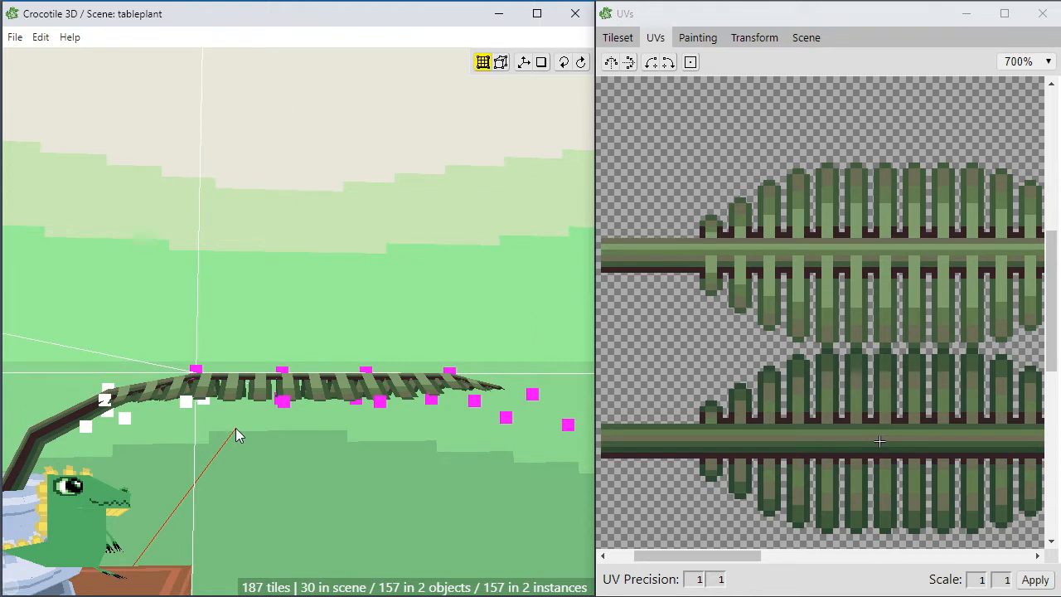
{"action": "left_click", "coordinate": [235, 428]}
Rotate the outer half of the frond downward about its middle rib point, using -5 on the third rotation axis.
{"action": "left_click", "coordinate": [282, 372]}
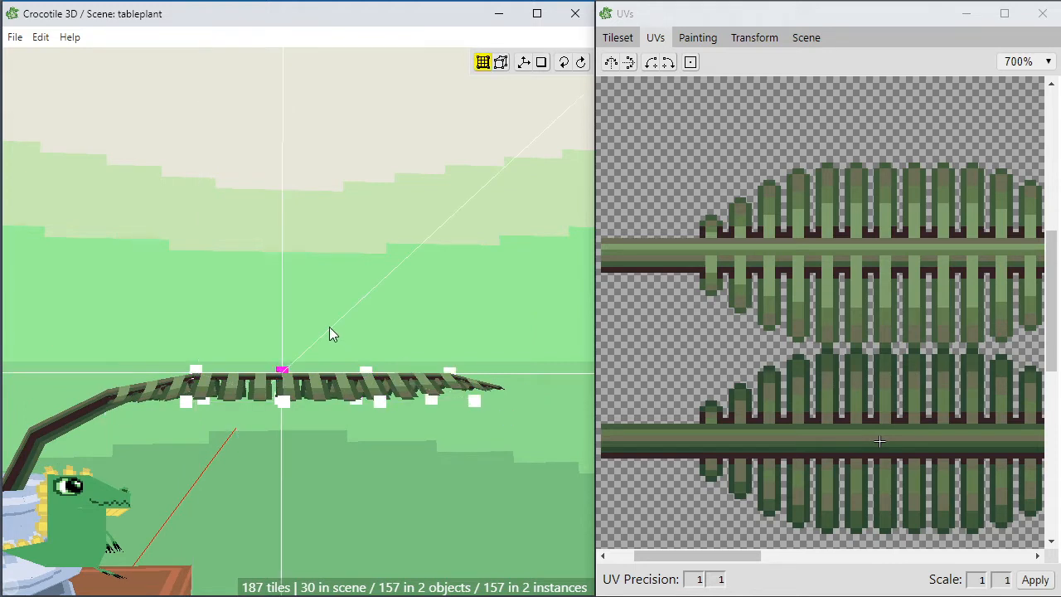
{"action": "left_click_drag", "start_coordinate": [330, 328], "coordinate": [587, 479], "text": "shift"}
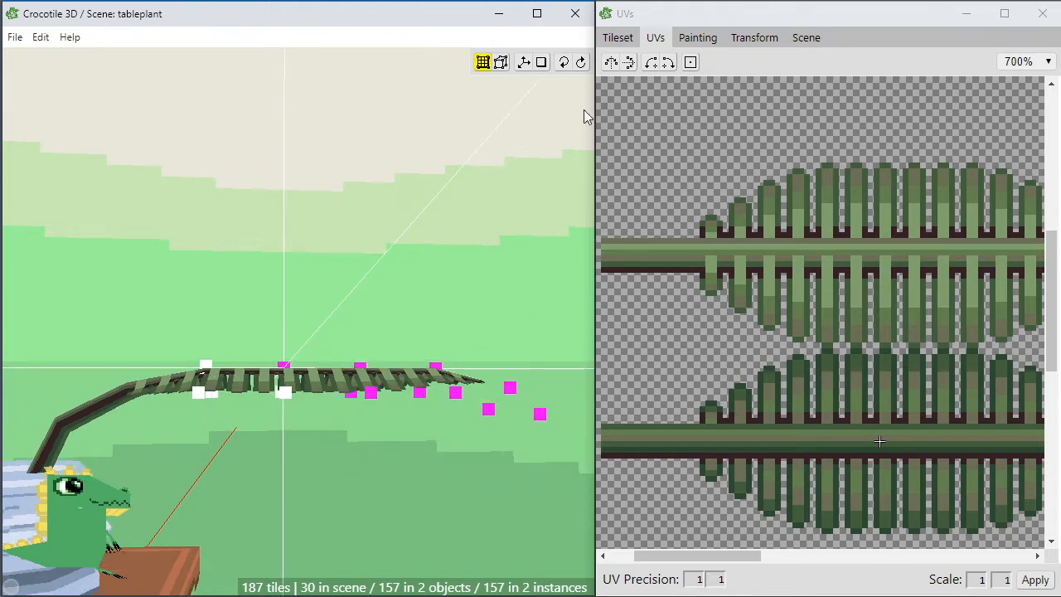
{"action": "left_click", "coordinate": [742, 37]}
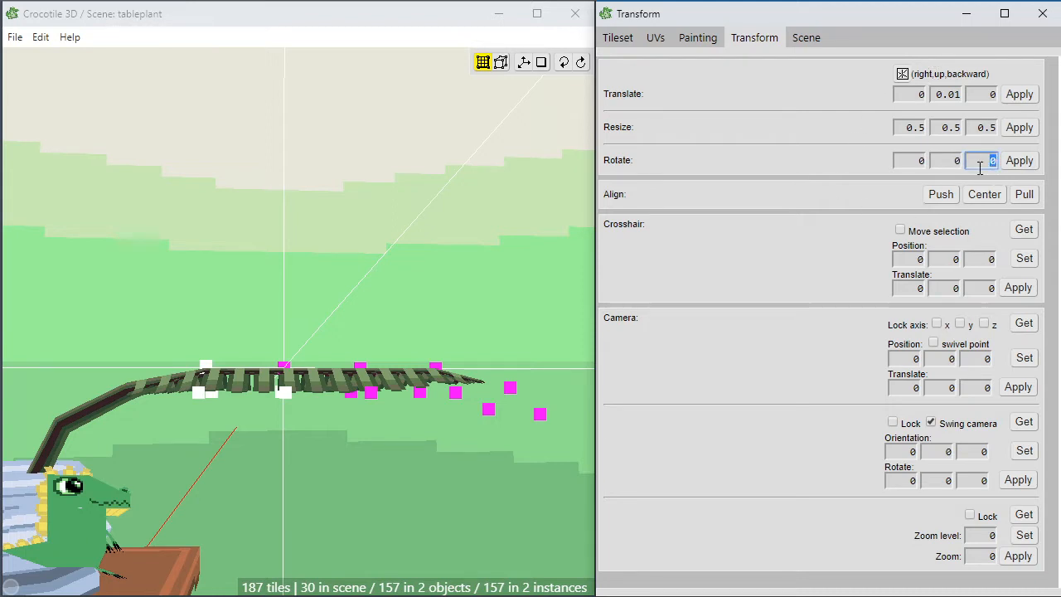
{"action": "left_click", "coordinate": [1017, 164]}
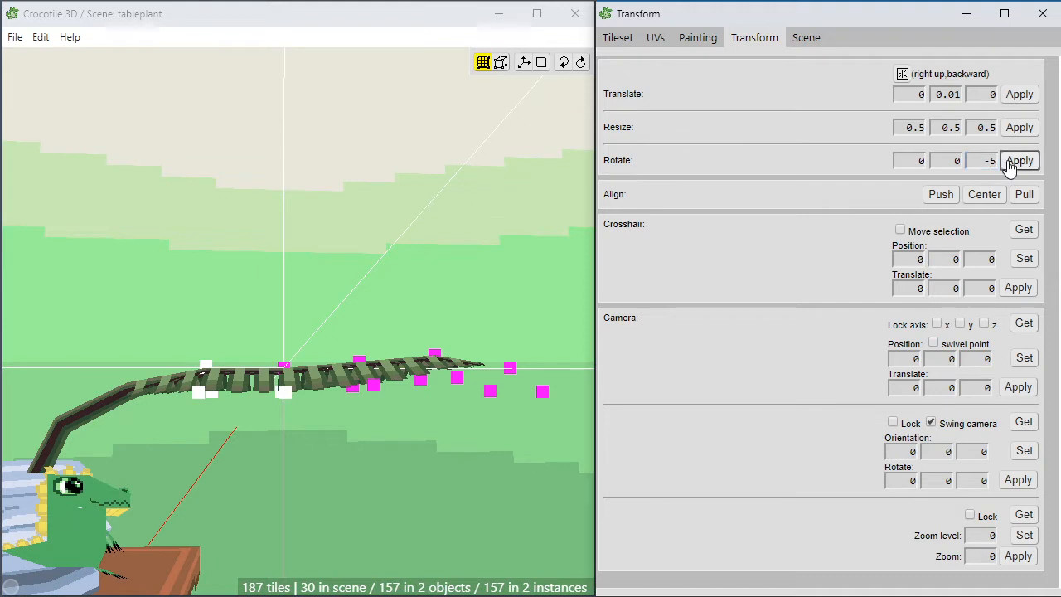
{"action": "left_click", "coordinate": [1016, 162]}
{"action": "left_click", "coordinate": [1010, 162]}
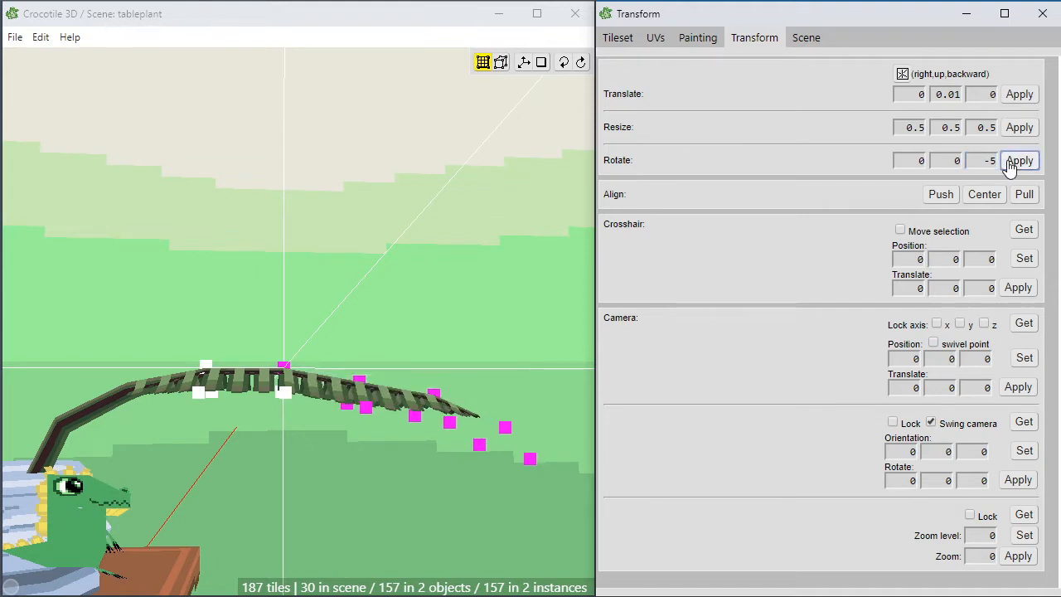
Rotate the frond's outermost sections a further -5 about the next rib point toward the tip, and clear the selection.
{"action": "left_click", "coordinate": [256, 333]}
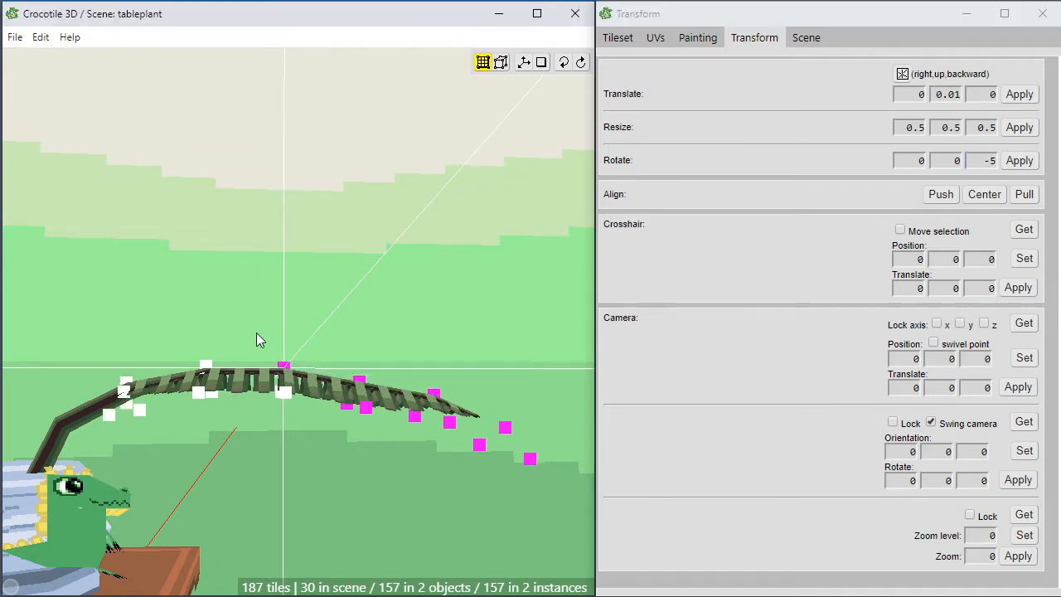
{"action": "left_click_drag", "start_coordinate": [256, 333], "coordinate": [377, 446]}
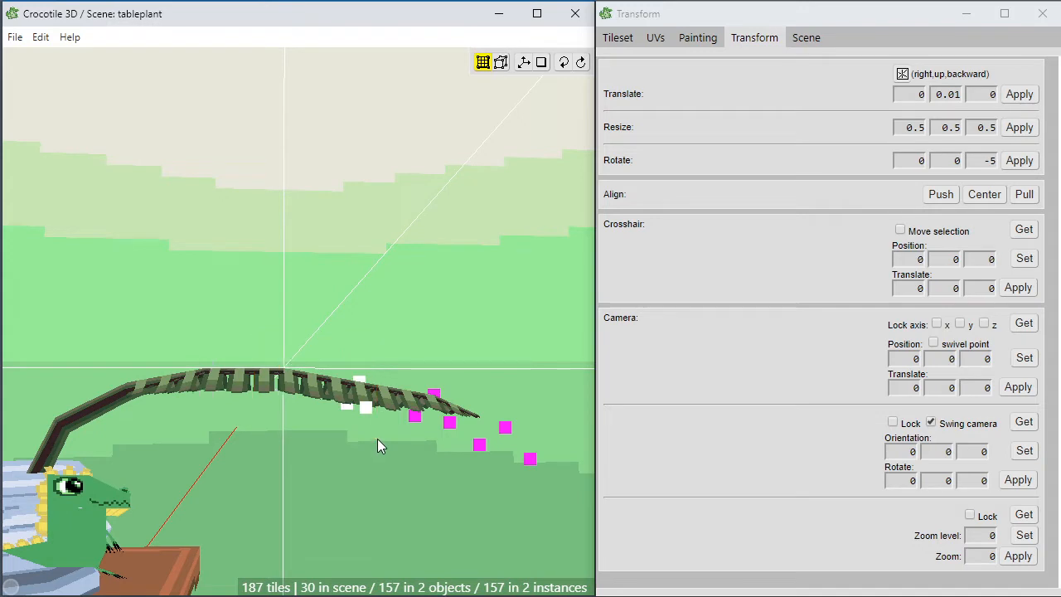
{"action": "left_click", "coordinate": [360, 381], "text": "shift"}
{"action": "left_click", "coordinate": [1019, 162]}
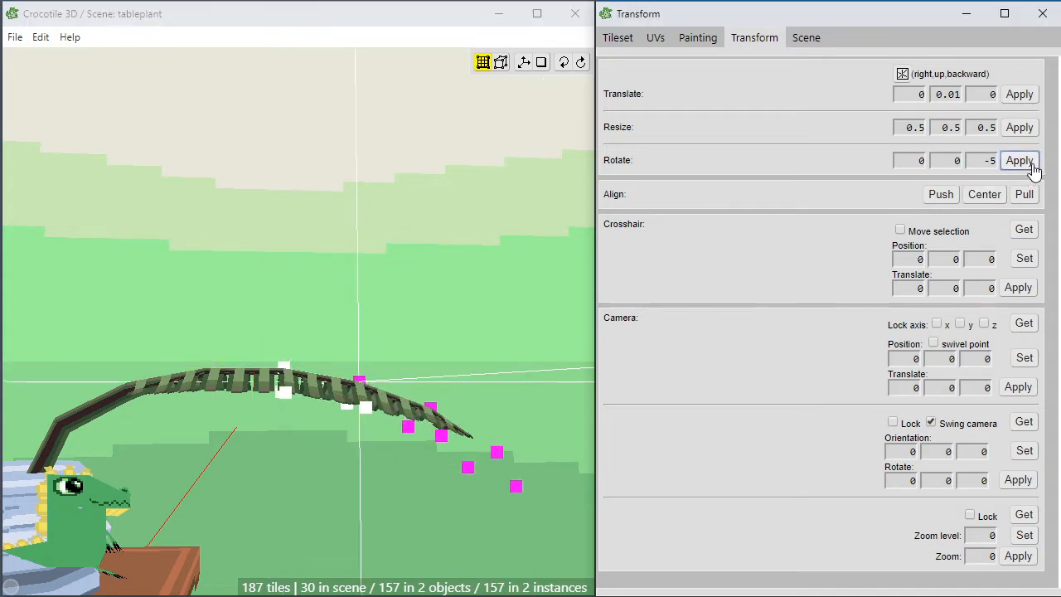
{"action": "left_click", "coordinate": [245, 328]}
{"action": "left_click", "coordinate": [246, 329]}
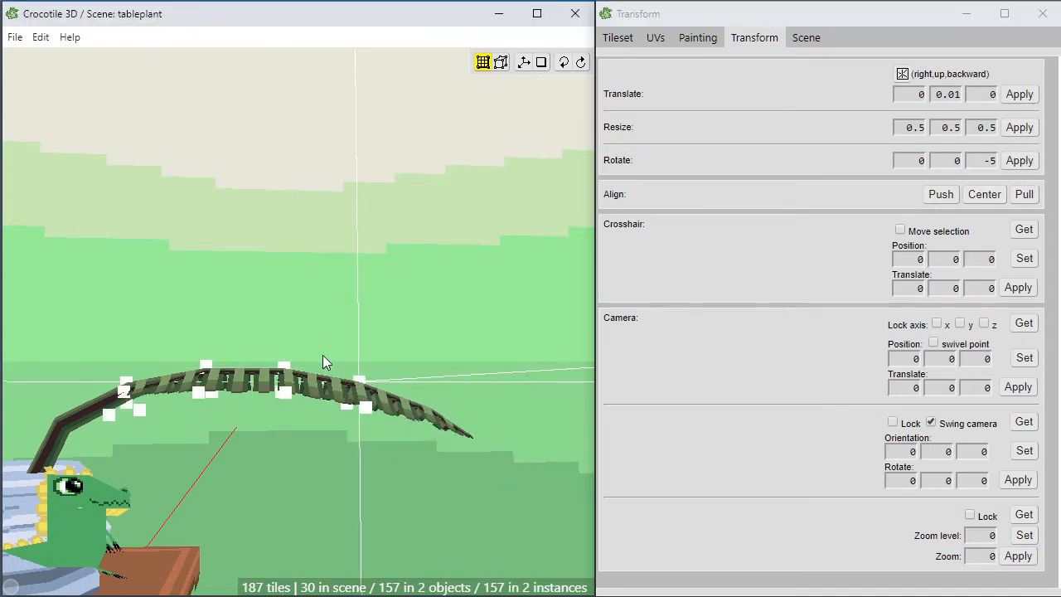
Examine the curved frond's droop and size against the pot and table from several sides.
{"action": "scroll", "coordinate": [318, 533], "scroll_direction": "down", "scroll_amount": 4}
{"action": "key", "text": "space"}
{"action": "left_click_drag", "start_coordinate": [319, 532], "coordinate": [331, 456]}
{"action": "right_click_drag", "start_coordinate": [332, 456], "coordinate": [45, 477]}
{"action": "scroll", "coordinate": [261, 456], "scroll_direction": "up", "scroll_amount": 3}
{"action": "left_click_drag", "start_coordinate": [282, 444], "coordinate": [235, 424]}
{"action": "scroll", "coordinate": [237, 404], "scroll_direction": "down", "scroll_amount": 1}
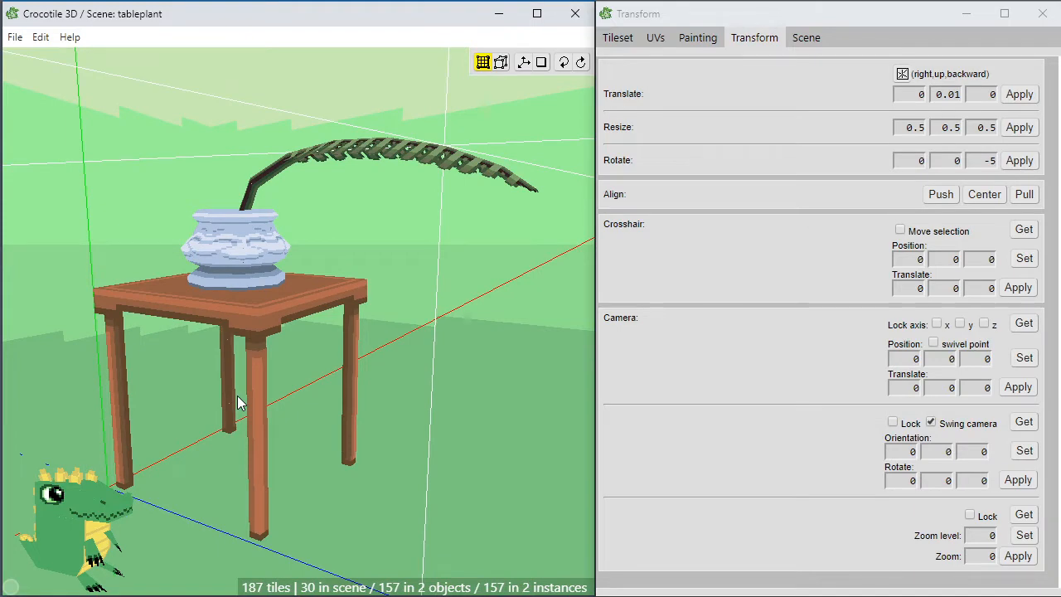
{"action": "middle_click_drag", "start_coordinate": [341, 439], "coordinate": [153, 456]}
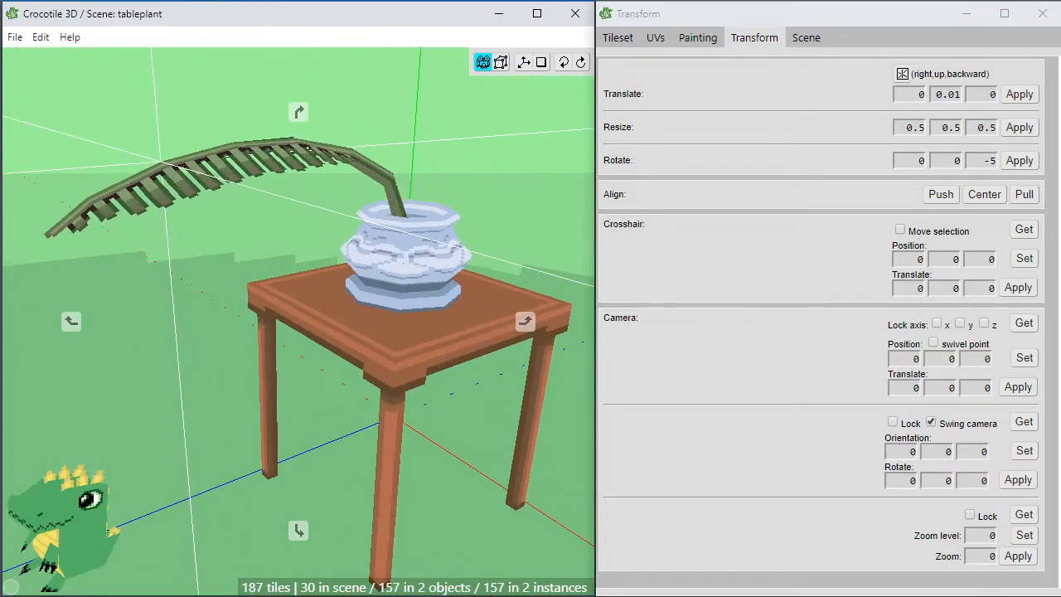
{"action": "scroll", "coordinate": [348, 425], "scroll_direction": "down", "scroll_amount": 2}
{"action": "key", "text": "space"}
{"action": "left_click_drag", "start_coordinate": [303, 334], "coordinate": [303, 398]}
{"action": "middle_click_drag", "start_coordinate": [303, 398], "coordinate": [406, 327]}
{"action": "scroll", "coordinate": [288, 317], "scroll_direction": "up", "scroll_amount": 3}
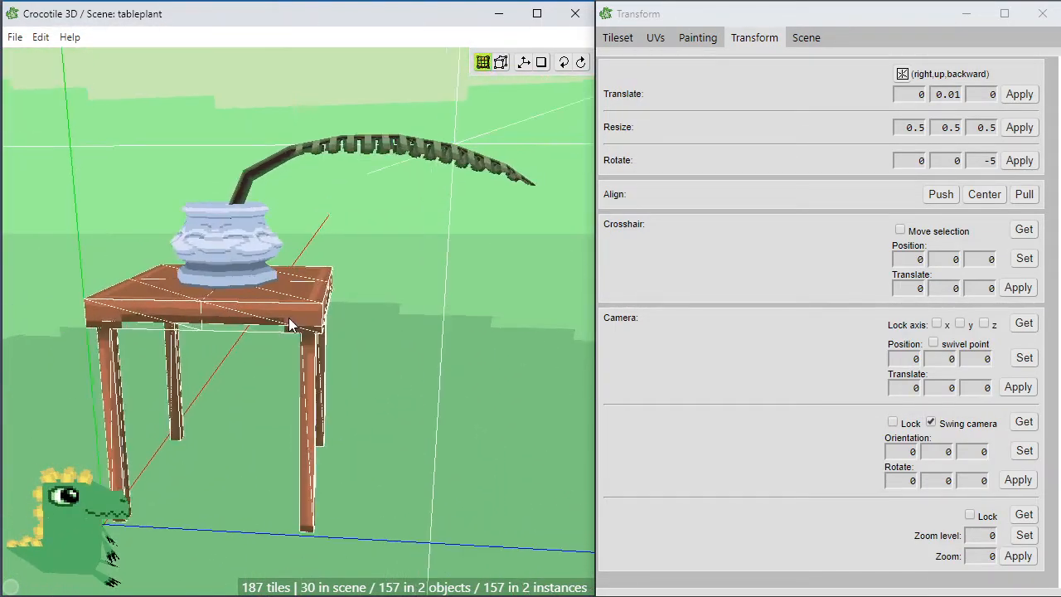
{"action": "middle_click_drag", "start_coordinate": [288, 317], "coordinate": [249, 410]}
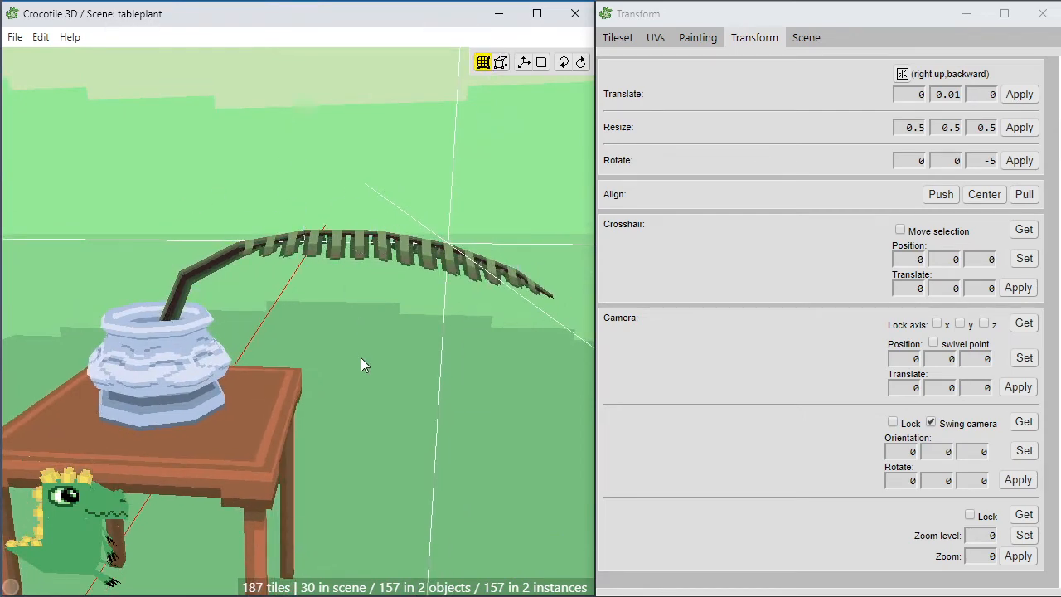
{"action": "scroll", "coordinate": [360, 358], "scroll_direction": "down", "scroll_amount": 2}
{"action": "key", "text": "space"}
{"action": "mouse_move", "coordinate": [289, 440]}
{"action": "left_mouse_down"}
{"action": "mouse_move", "coordinate": [336, 476]}
{"action": "mouse_move", "coordinate": [289, 439]}
{"action": "left_mouse_up"}
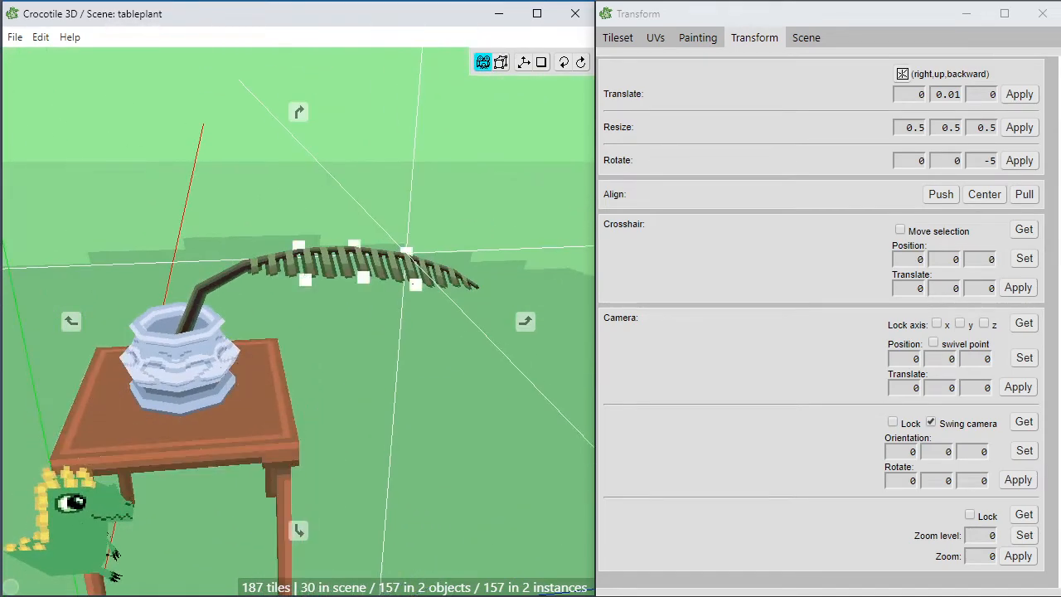
{"action": "mouse_move", "coordinate": [360, 314]}
{"action": "middle_mouse_down"}
{"action": "mouse_move", "coordinate": [365, 414]}
{"action": "mouse_move", "coordinate": [360, 314]}
{"action": "mouse_move", "coordinate": [362, 332]}
{"action": "middle_mouse_up"}
{"action": "left_click", "coordinate": [360, 314]}
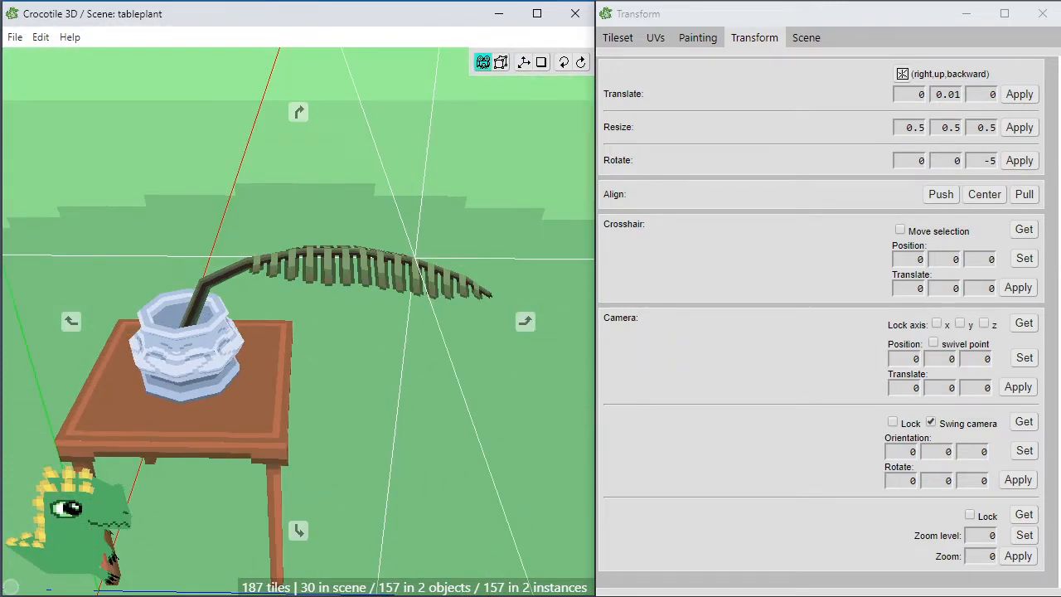
{"action": "left_click_drag", "start_coordinate": [337, 382], "coordinate": [363, 336]}
Select the whole frond with its stem and resize it by 0.75 on all three axes about the stem base in the pot.
{"action": "key", "text": "ctrl+a"}
{"action": "key", "text": "space"}
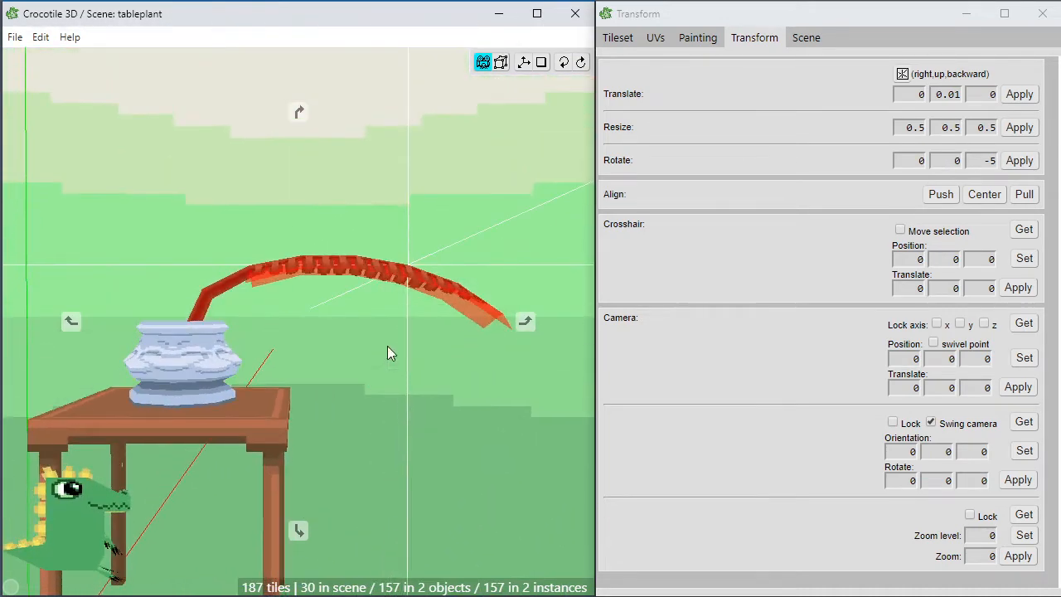
{"action": "key", "text": "space"}
{"action": "left_click_drag", "start_coordinate": [305, 319], "coordinate": [254, 397]}
{"action": "key", "text": "space"}
{"action": "left_click_drag", "start_coordinate": [267, 440], "coordinate": [263, 394]}
{"action": "scroll", "coordinate": [263, 395], "scroll_direction": "up", "scroll_amount": 4}
{"action": "right_click_drag", "start_coordinate": [264, 397], "coordinate": [227, 364]}
{"action": "scroll", "coordinate": [285, 375], "scroll_direction": "down", "scroll_amount": 4}
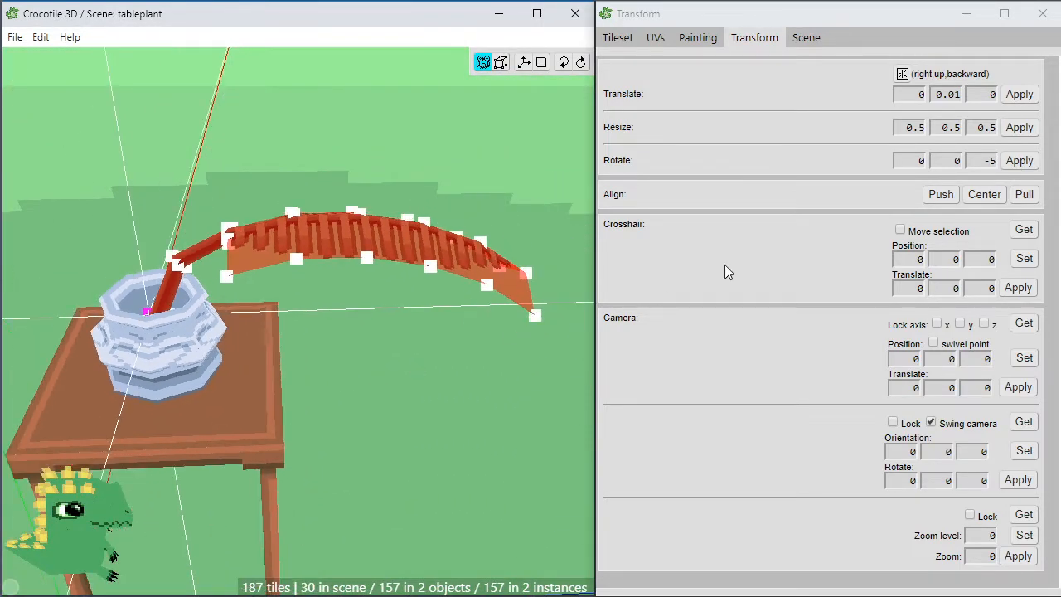
{"action": "left_click", "coordinate": [991, 129]}
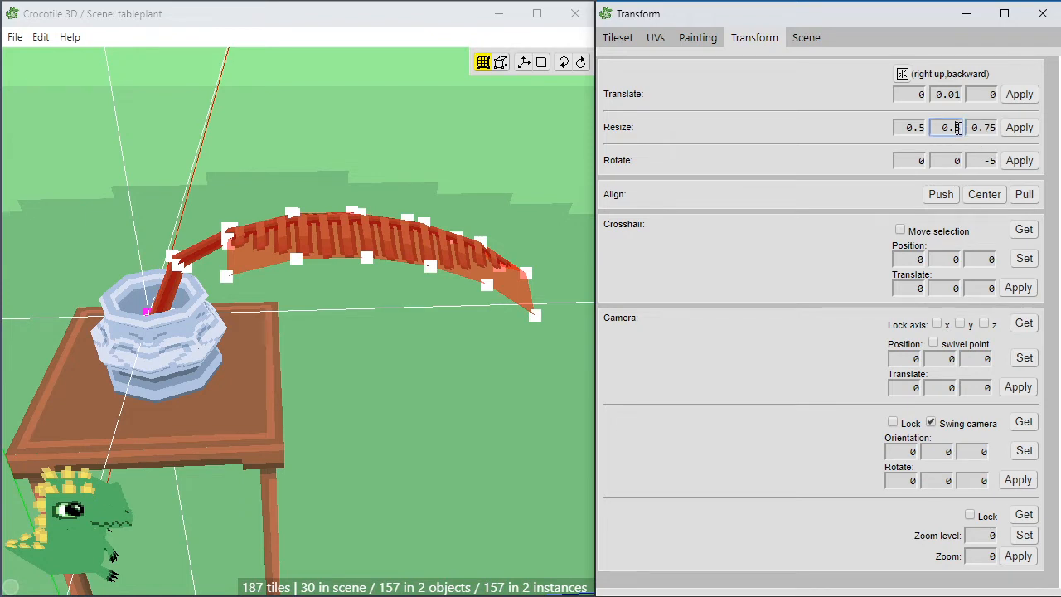
{"action": "left_click", "coordinate": [1020, 131]}
Examine the resized frond's proportions and how its stem sits in the pot.
{"action": "key", "text": "space"}
{"action": "left_click_drag", "start_coordinate": [332, 461], "coordinate": [395, 420]}
{"action": "scroll", "coordinate": [335, 458], "scroll_direction": "down", "scroll_amount": 3}
{"action": "scroll", "coordinate": [395, 420], "scroll_direction": "up", "scroll_amount": 5}
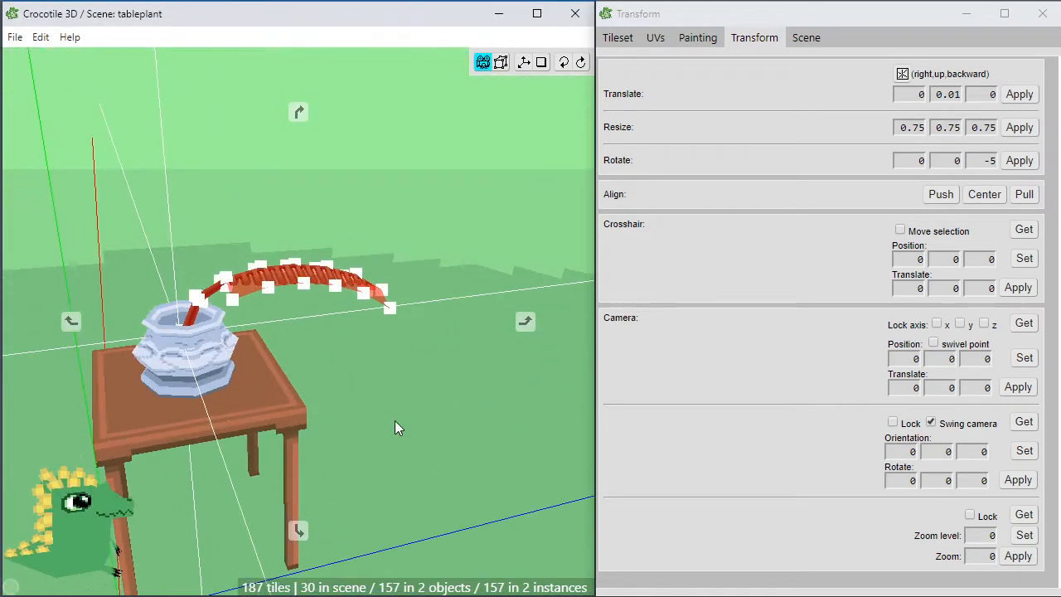
{"action": "right_click_drag", "start_coordinate": [383, 384], "coordinate": [432, 454]}
{"action": "right_click_drag", "start_coordinate": [344, 376], "coordinate": [349, 379]}
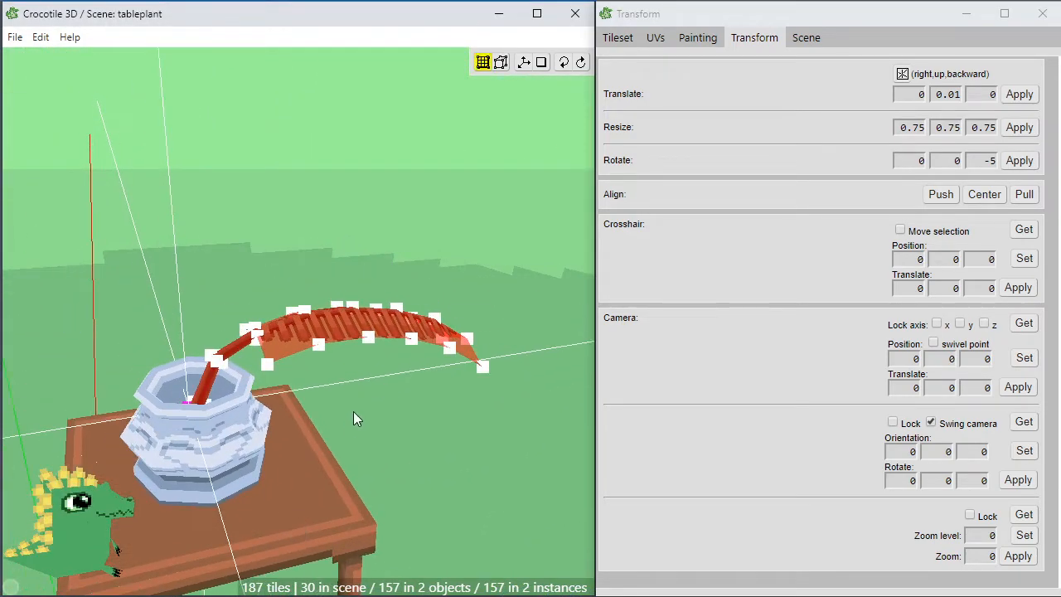
{"action": "key", "text": "space"}
{"action": "left_click_drag", "start_coordinate": [353, 411], "coordinate": [330, 432]}
{"action": "scroll", "coordinate": [330, 432], "scroll_direction": "up", "scroll_amount": 2}
{"action": "scroll", "coordinate": [330, 432], "scroll_direction": "up", "scroll_amount": 1}
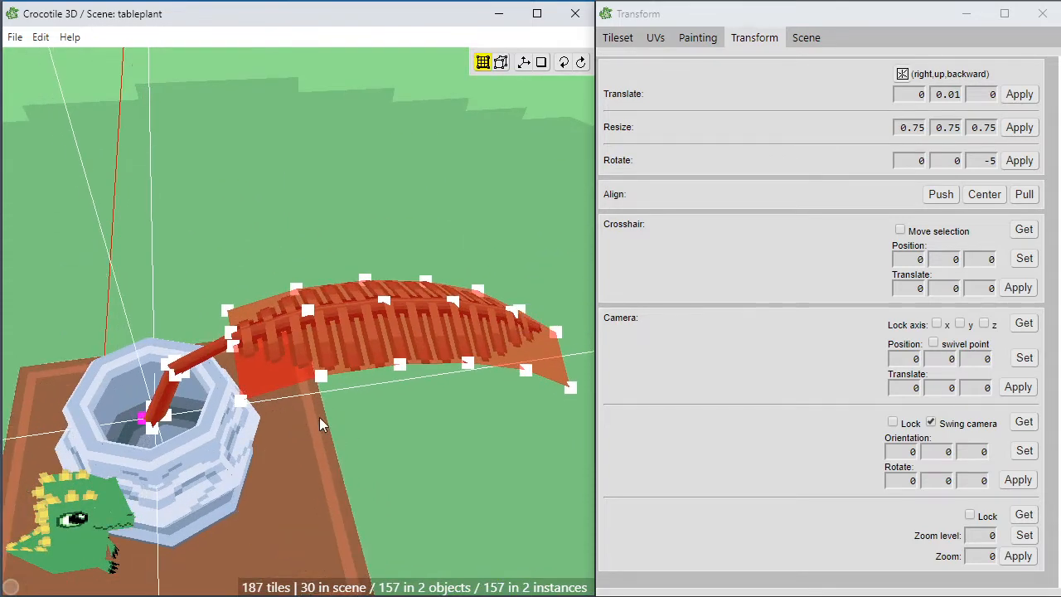
Create a separate object from the selected frond and its stem faces.
{"action": "key", "text": "space"}
{"action": "left_click_drag", "start_coordinate": [319, 417], "coordinate": [308, 443]}
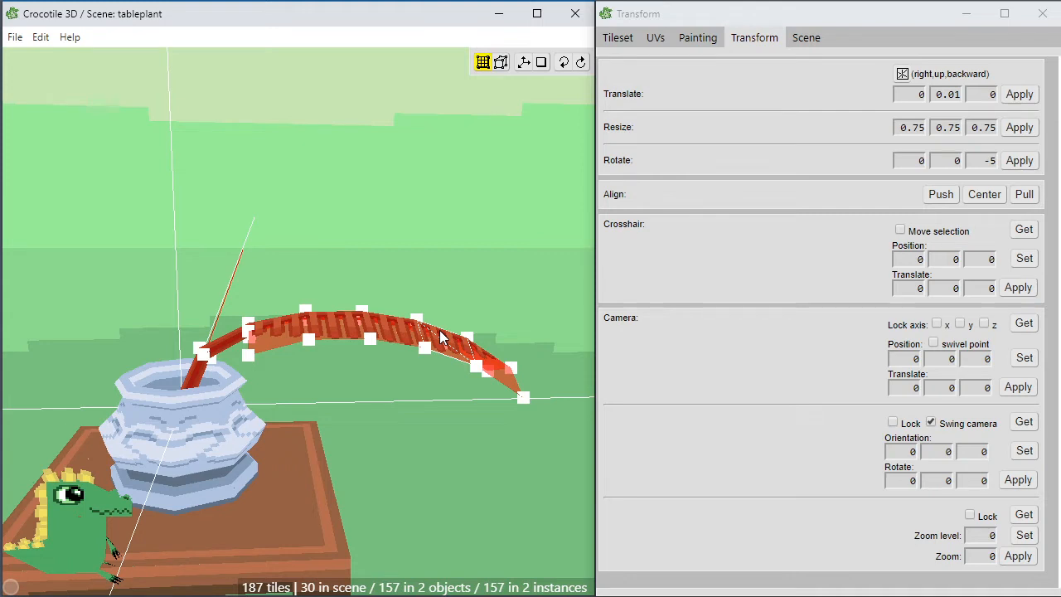
{"action": "right_click", "coordinate": [321, 315]}
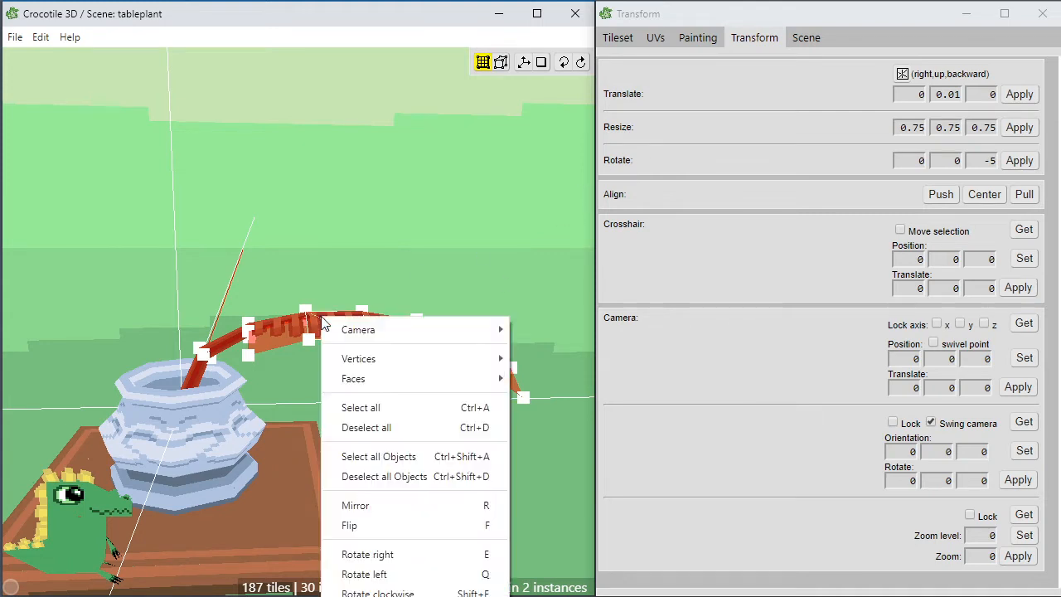
{"action": "mouse_move", "coordinate": [432, 378]}
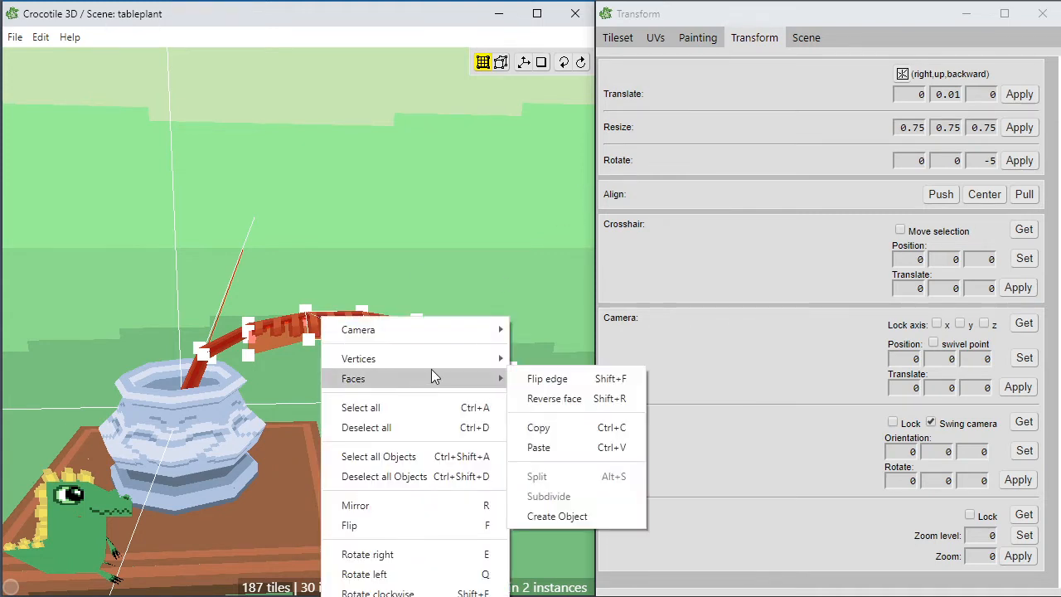
{"action": "left_click", "coordinate": [554, 515]}
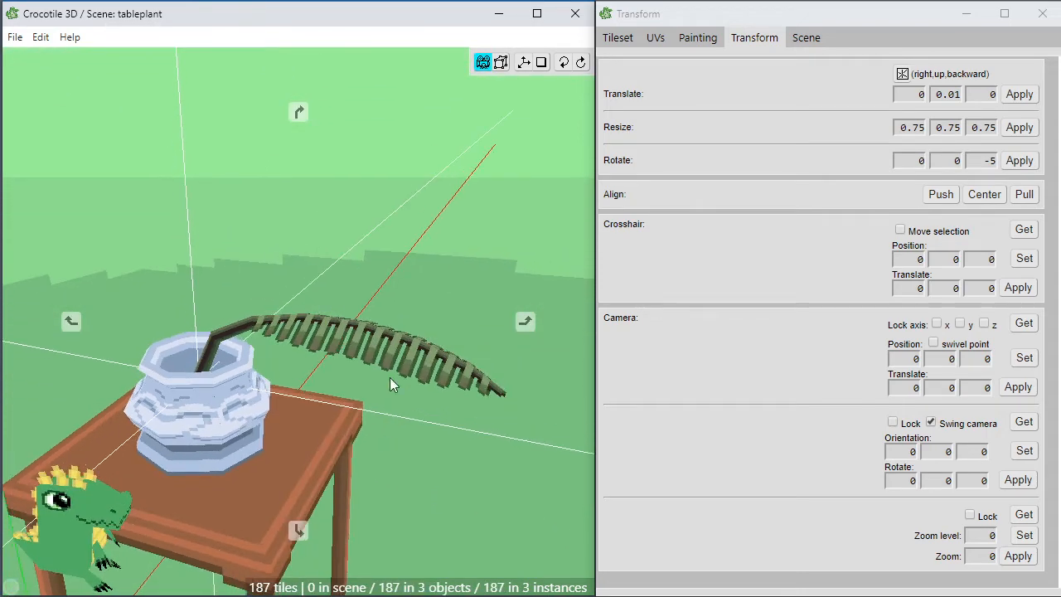
Rename the newly created frond object as fern.
{"action": "left_click", "coordinate": [798, 41]}
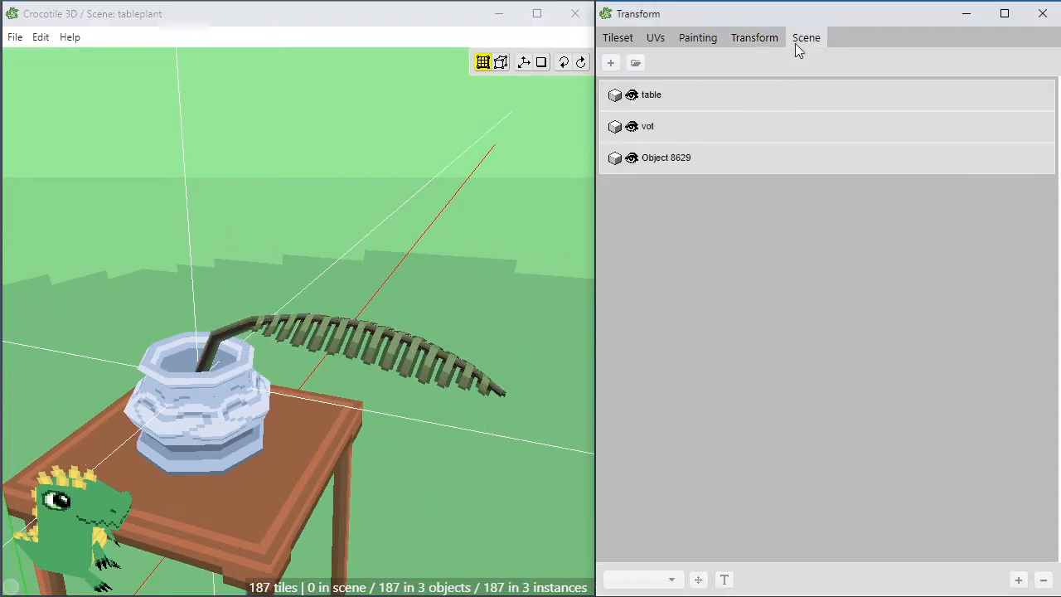
{"action": "double_click", "coordinate": [655, 160]}
{"action": "type", "text": "fern"}
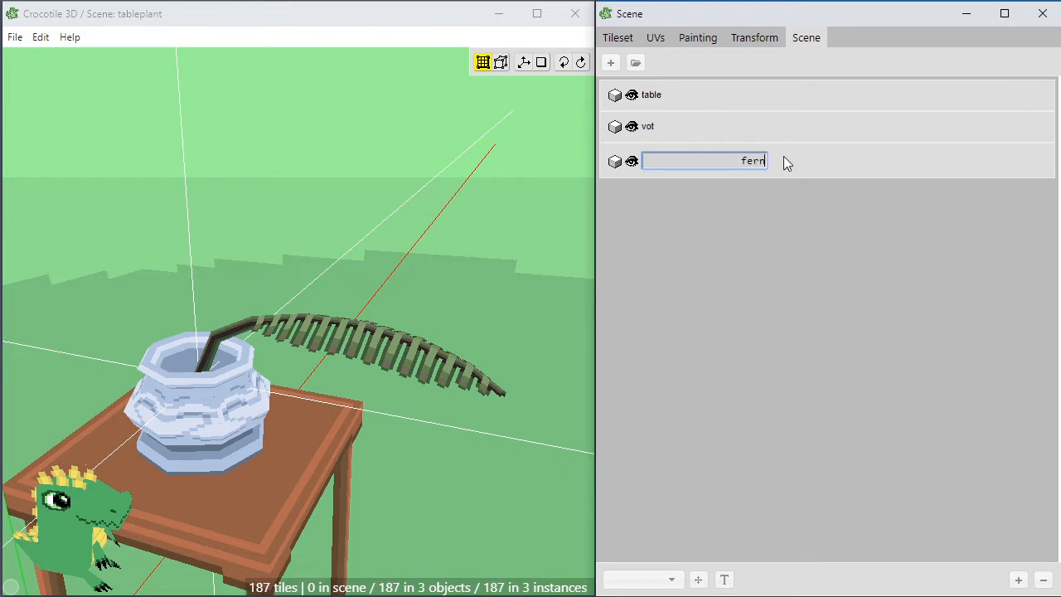
{"action": "key", "text": "Return"}
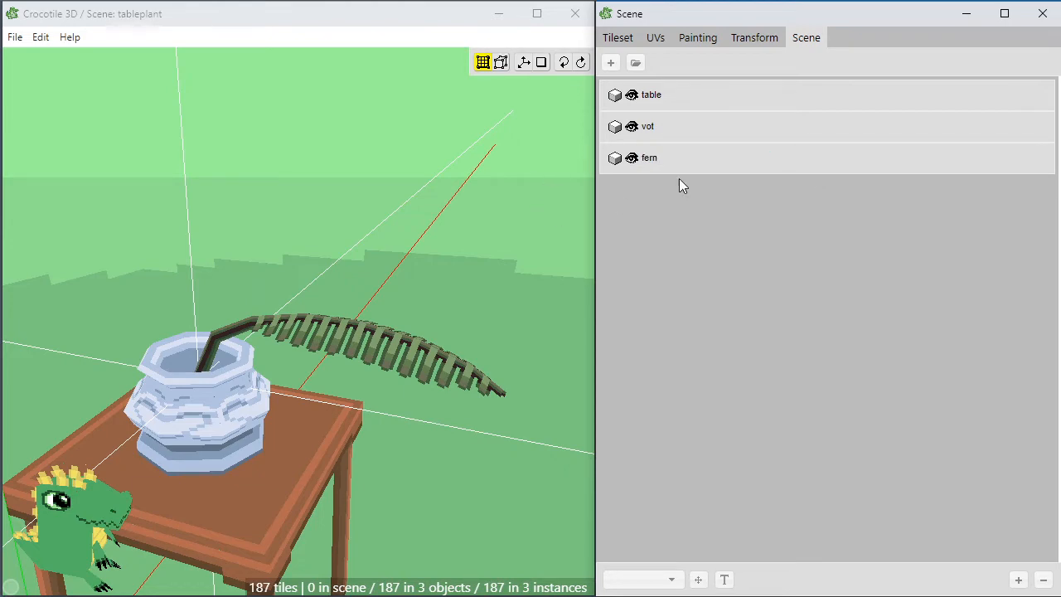
{"action": "key", "text": "Return"}
Place three more fern instances in the pot so that one frond arches out over each side of the table.
{"action": "key", "text": "space"}
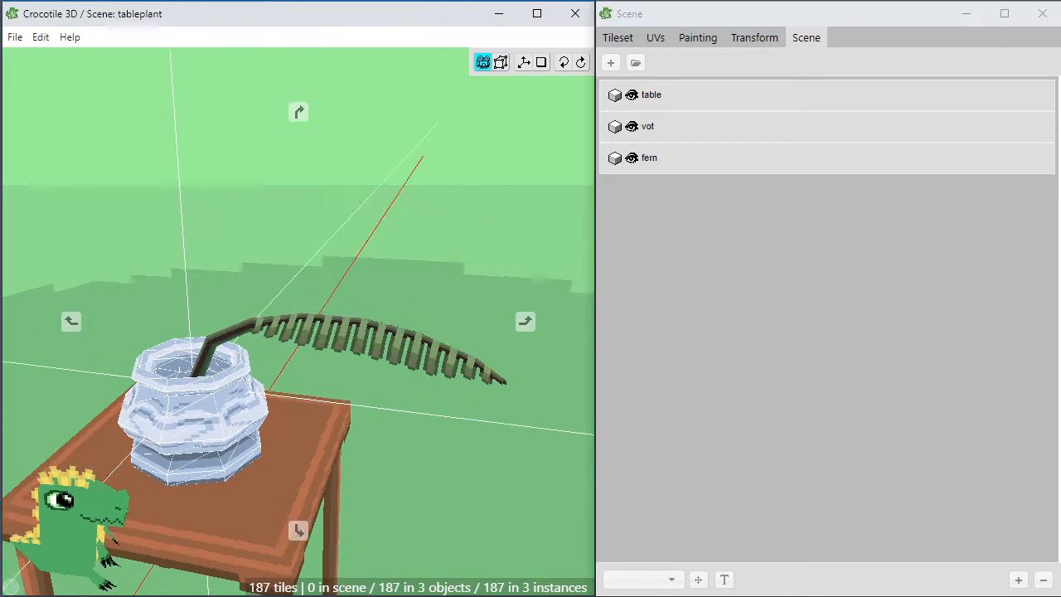
{"action": "key", "text": "space"}
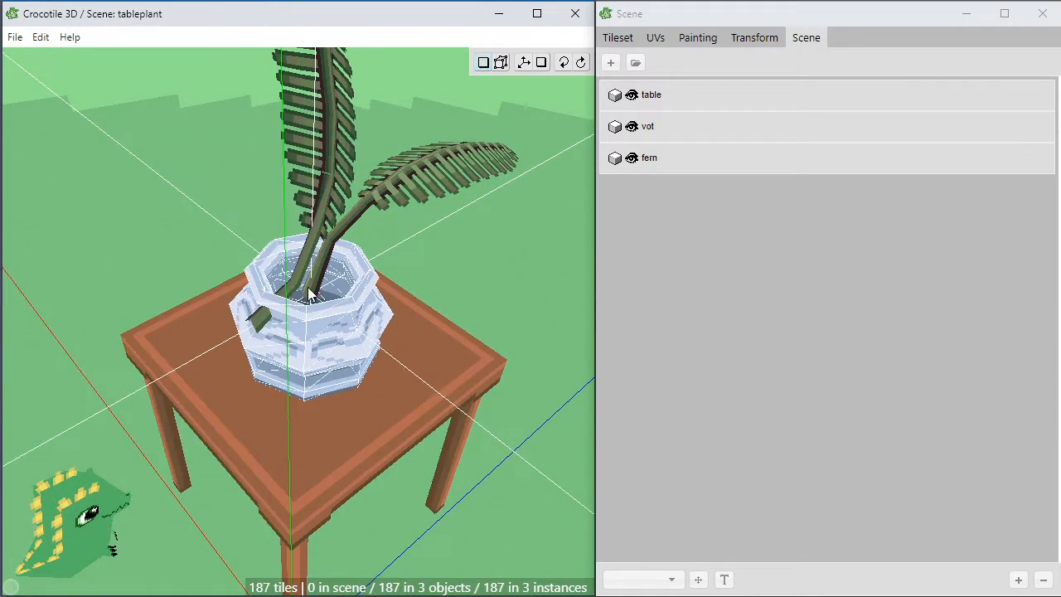
{"action": "key", "text": "space"}
{"action": "key", "text": "space"}
{"action": "key", "text": "space"}
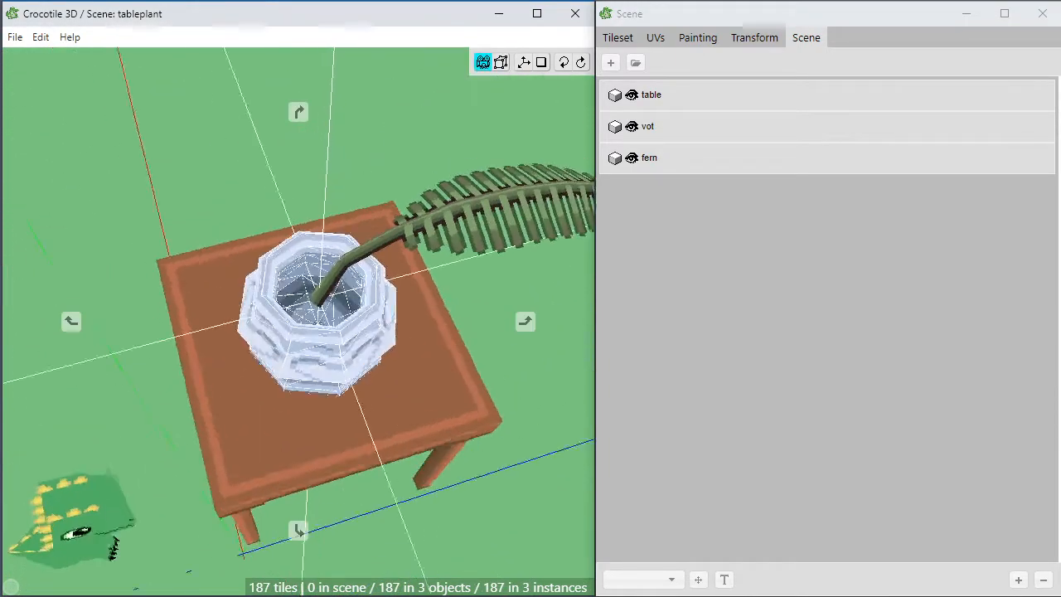
{"action": "key", "text": "space"}
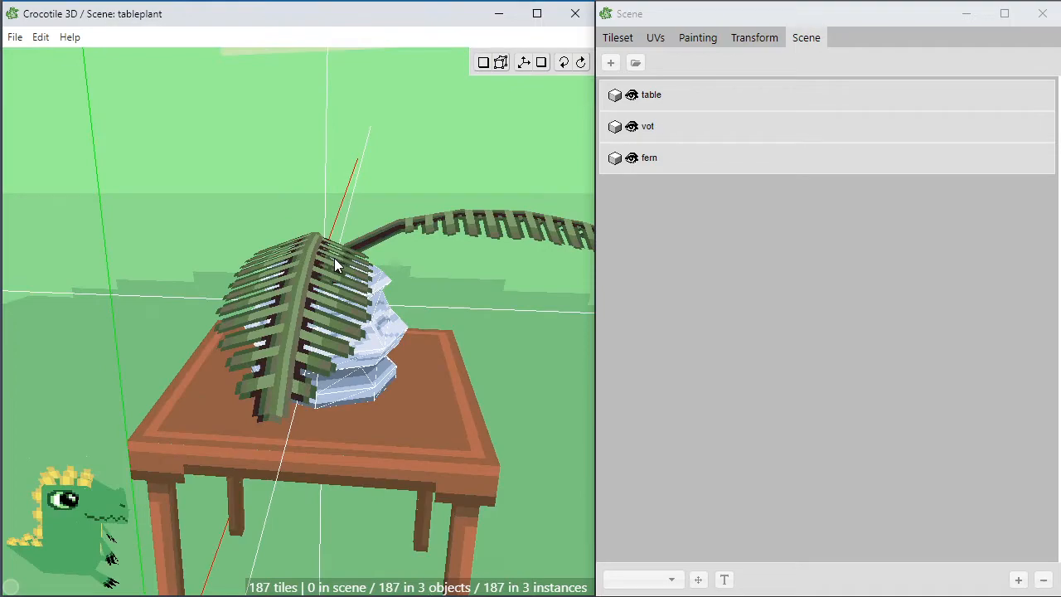
{"action": "key", "text": "space"}
{"action": "key", "text": "space"}
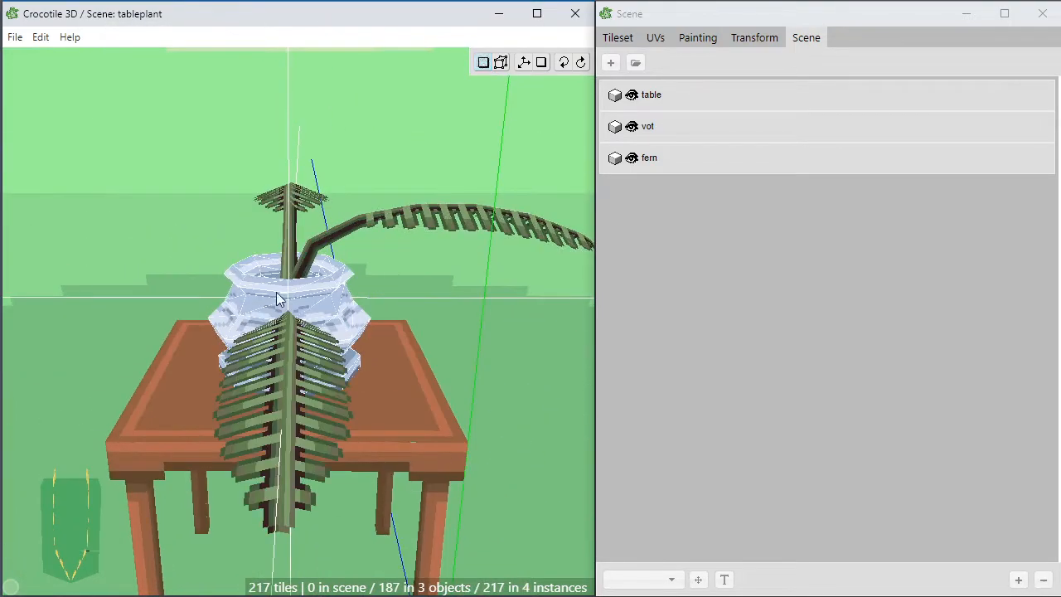
{"action": "key", "text": "space"}
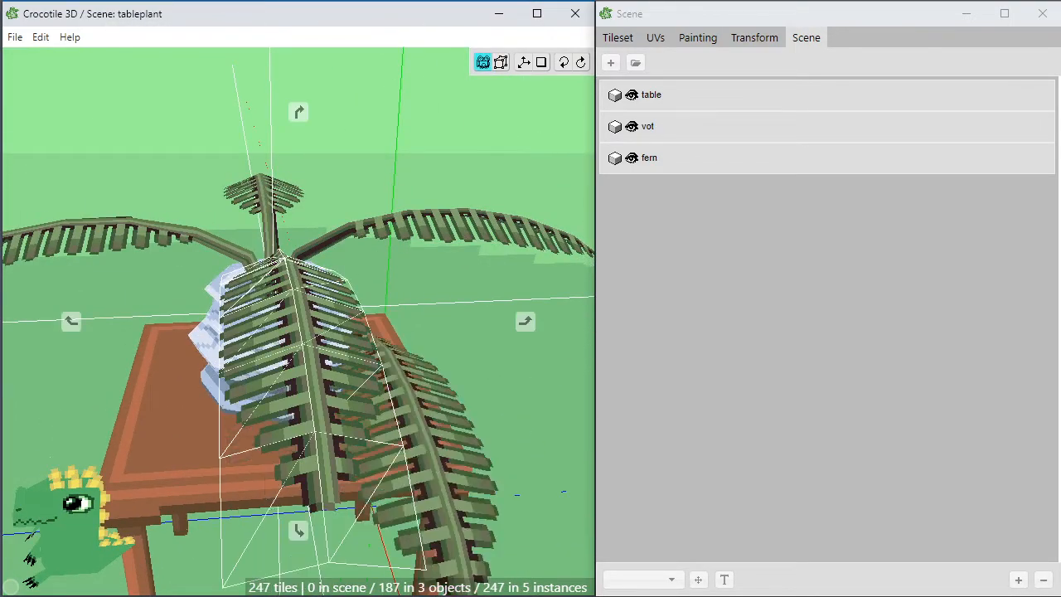
{"action": "scroll", "coordinate": [260, 379], "scroll_direction": "down", "scroll_amount": 2}
{"action": "left_click_drag", "start_coordinate": [234, 377], "coordinate": [230, 375]}
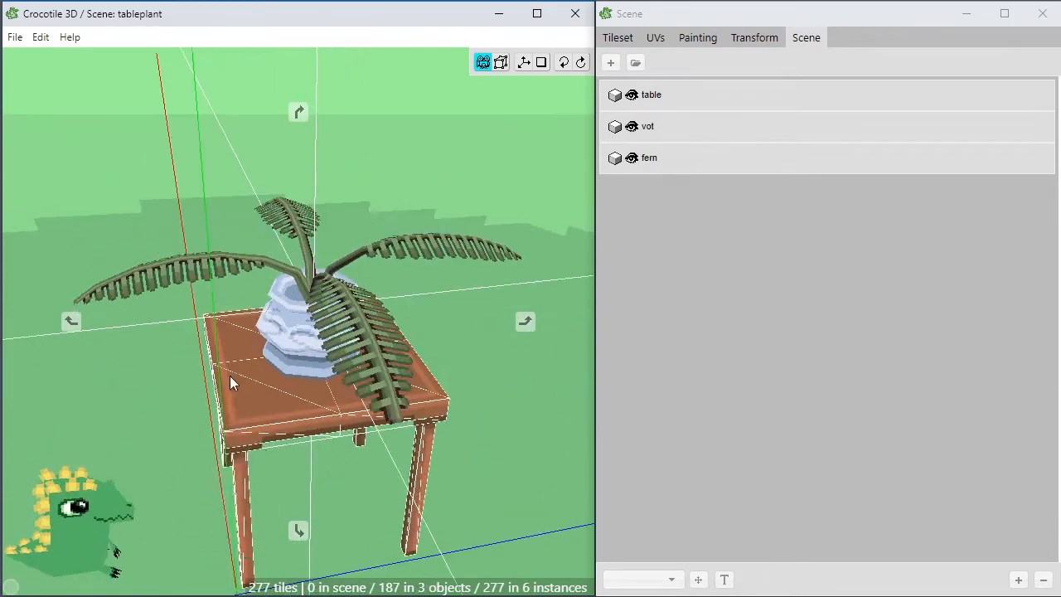
Examine the four-frond arrangement around the pot from several sides and distances.
{"action": "key", "text": "space"}
{"action": "key", "text": "space"}
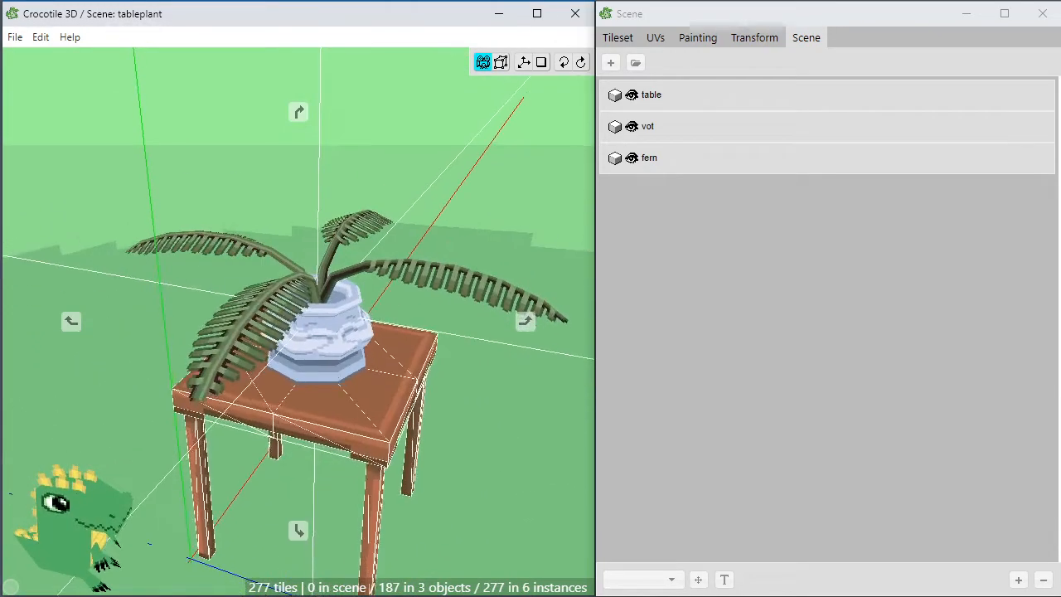
{"action": "mouse_move", "coordinate": [340, 421]}
{"action": "left_mouse_down"}
{"action": "mouse_move", "coordinate": [356, 365]}
{"action": "mouse_move", "coordinate": [339, 421]}
{"action": "left_mouse_up"}
{"action": "scroll", "coordinate": [339, 421], "scroll_direction": "down", "scroll_amount": 1}
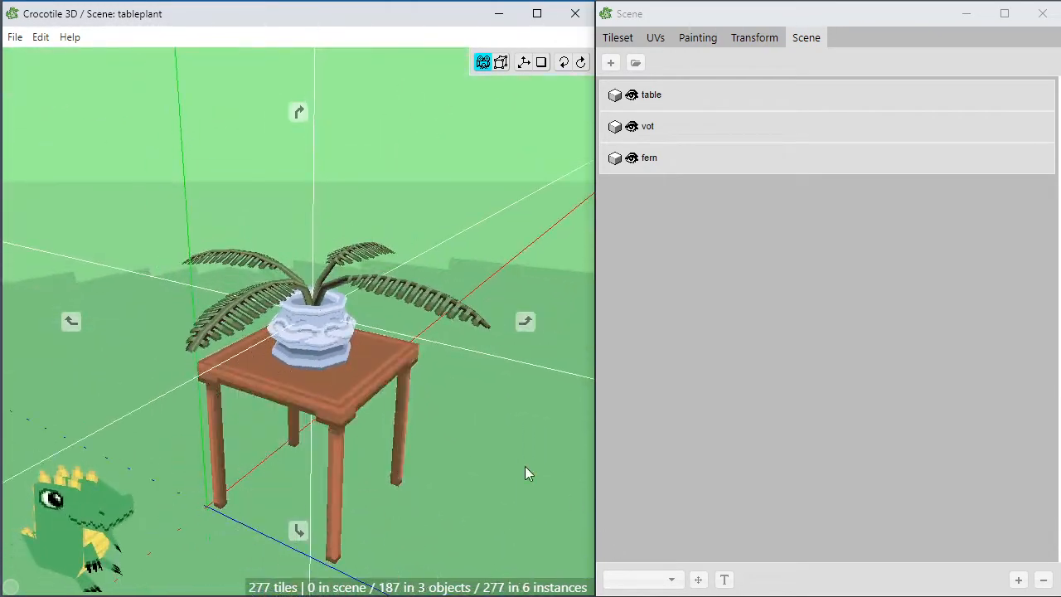
{"action": "scroll", "coordinate": [450, 464], "scroll_direction": "up", "scroll_amount": 2}
{"action": "mouse_move", "coordinate": [451, 465]}
{"action": "left_mouse_down"}
{"action": "mouse_move", "coordinate": [431, 452]}
{"action": "mouse_move", "coordinate": [459, 458]}
{"action": "left_mouse_up"}
{"action": "key", "text": "space"}
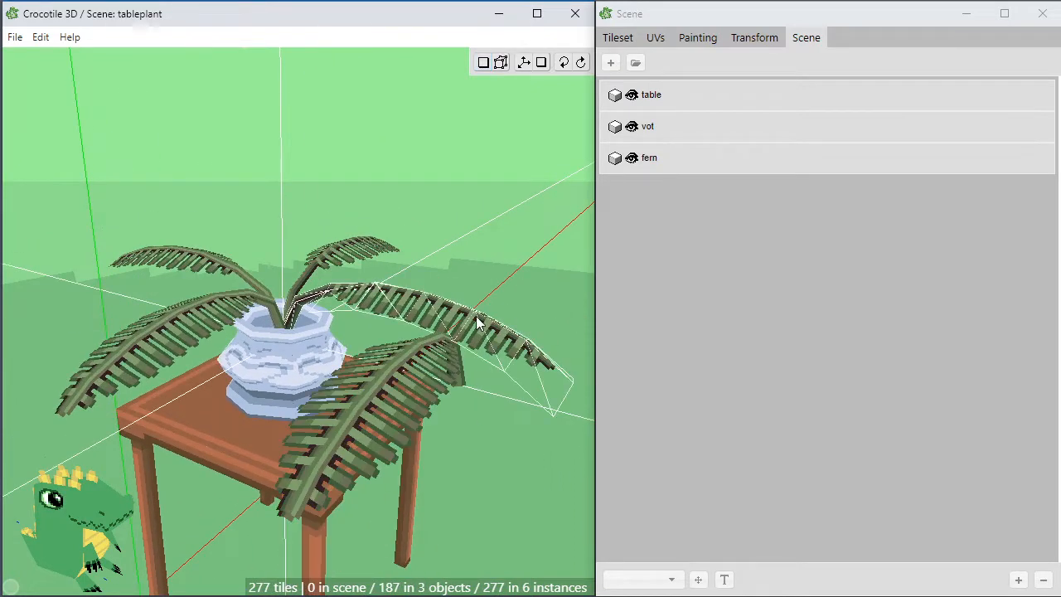
{"action": "key", "text": "space"}
{"action": "left_click_drag", "start_coordinate": [485, 365], "coordinate": [348, 418]}
Select the frond arching over the table's near side and turn it about the vertical axis at its stem base.
{"action": "key", "text": "space"}
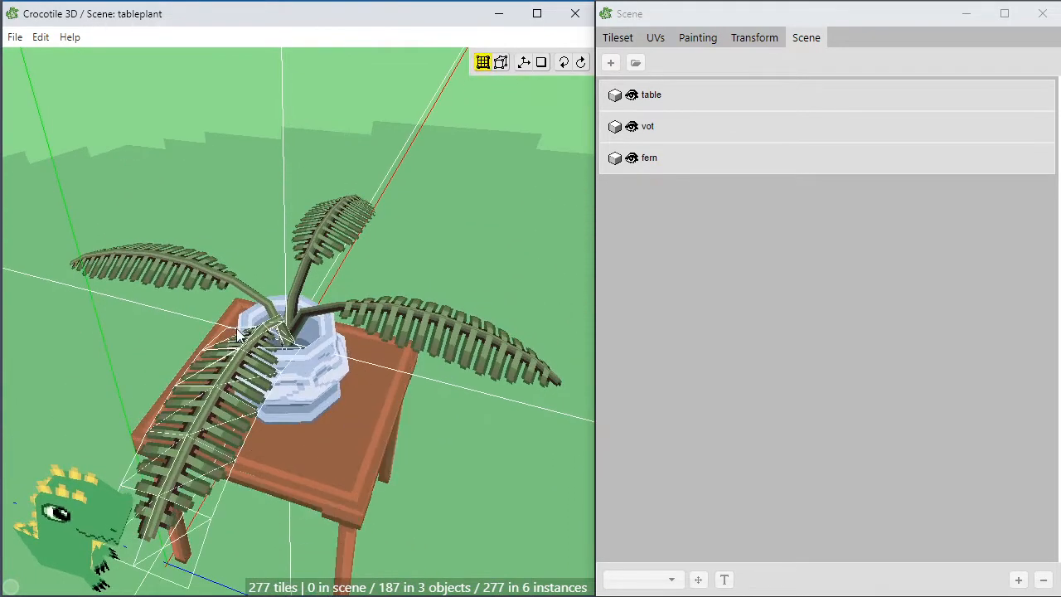
{"action": "left_click", "coordinate": [237, 334]}
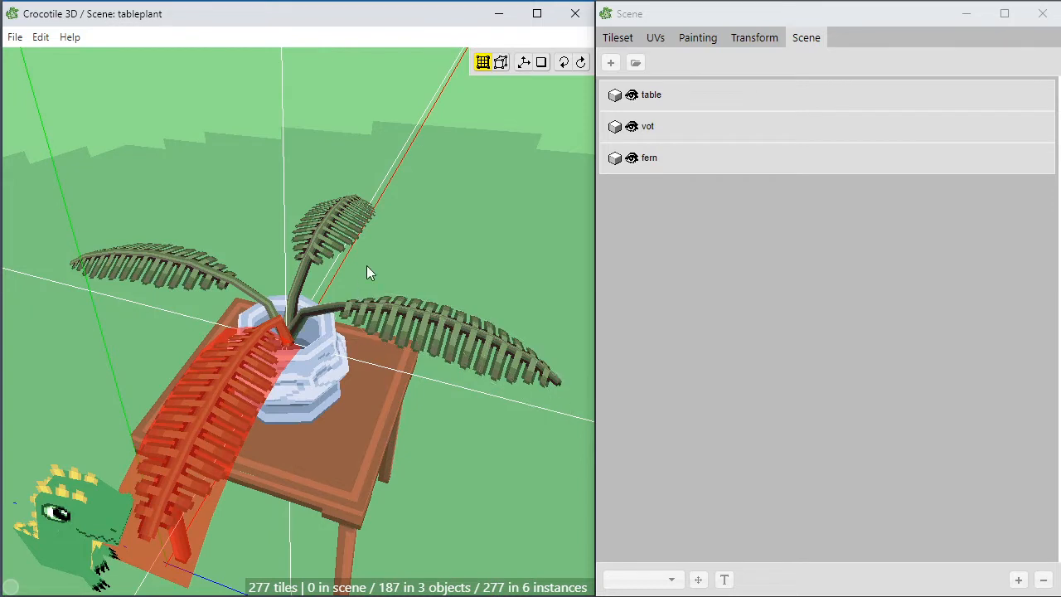
{"action": "scroll", "coordinate": [283, 277], "scroll_direction": "up", "scroll_amount": 2}
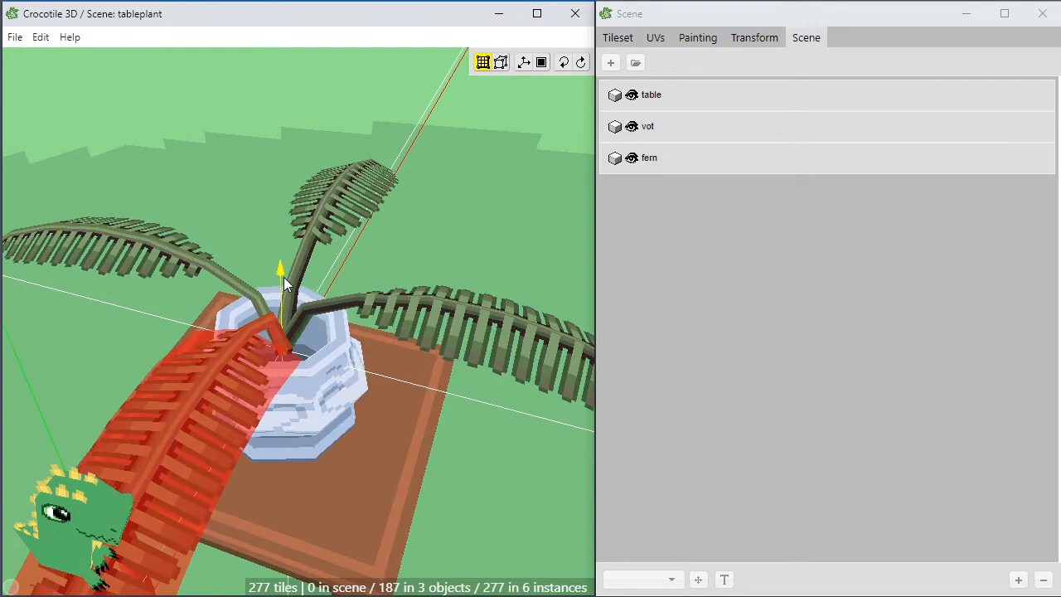
{"action": "key", "text": "g"}
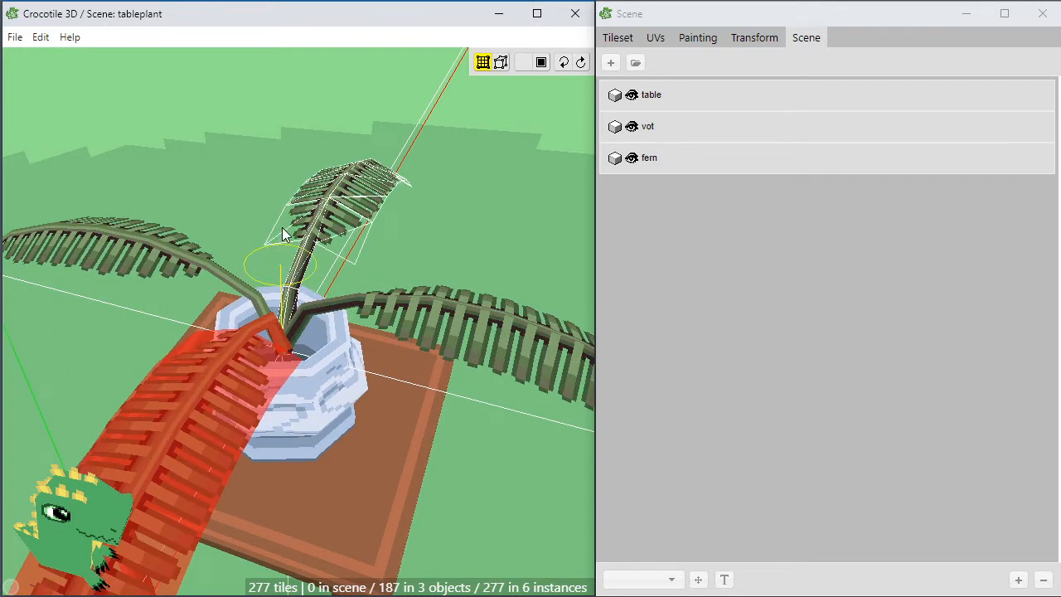
{"action": "left_click_drag", "start_coordinate": [278, 286], "coordinate": [289, 78]}
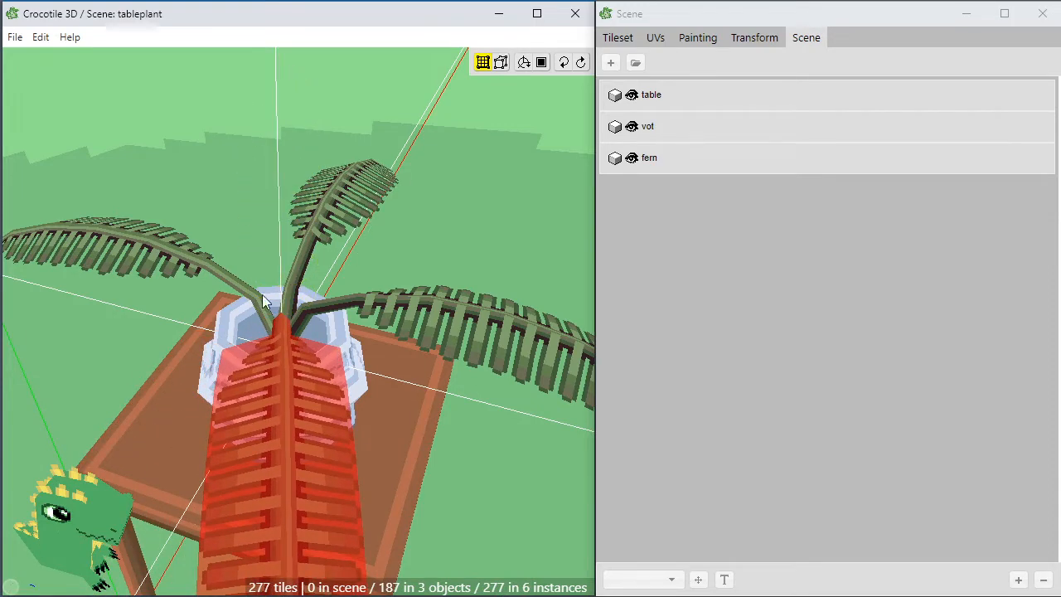
{"action": "middle_click_drag", "start_coordinate": [270, 309], "coordinate": [348, 269]}
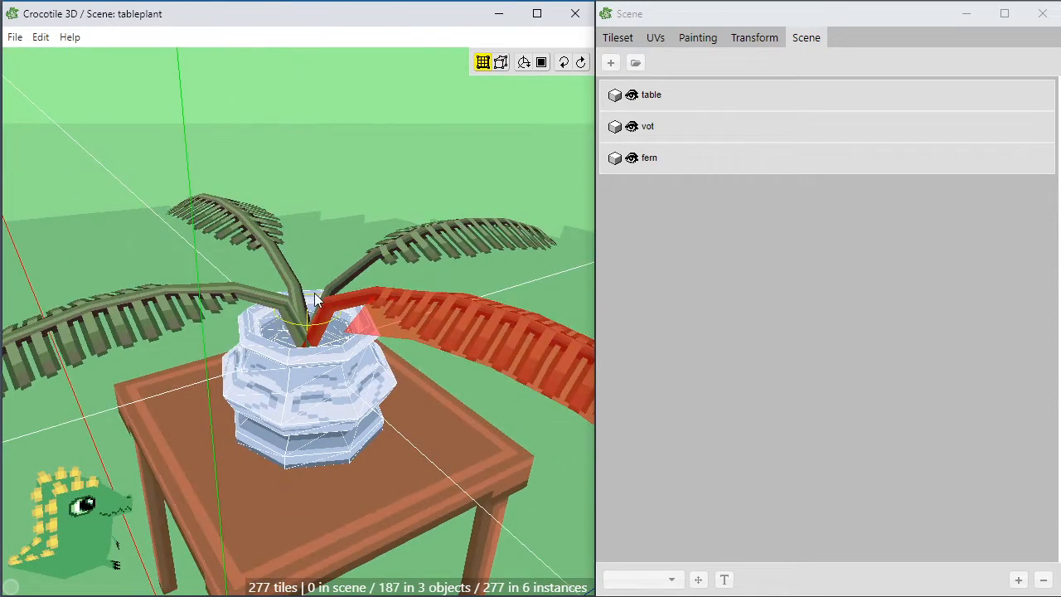
Turn the selected frond further about the vertical axis and tilt it slightly upward about a horizontal axis.
{"action": "left_click_drag", "start_coordinate": [309, 327], "coordinate": [409, 486]}
{"action": "left_click_drag", "start_coordinate": [223, 369], "coordinate": [130, 425]}
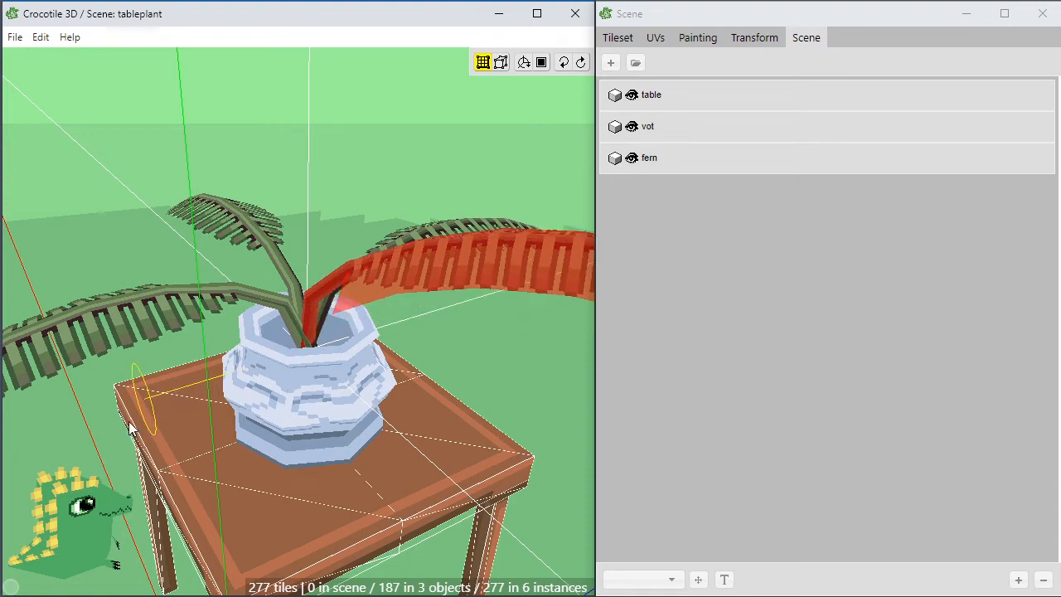
{"action": "scroll", "coordinate": [341, 432], "scroll_direction": "down", "scroll_amount": 3}
{"action": "scroll", "coordinate": [340, 432], "scroll_direction": "down", "scroll_amount": 2}
{"action": "mouse_move", "coordinate": [341, 432]}
{"action": "middle_mouse_down"}
{"action": "mouse_move", "coordinate": [224, 411]}
{"action": "mouse_move", "coordinate": [360, 398]}
{"action": "mouse_move", "coordinate": [335, 406]}
{"action": "mouse_move", "coordinate": [355, 439]}
{"action": "middle_mouse_up"}
{"action": "scroll", "coordinate": [348, 424], "scroll_direction": "up", "scroll_amount": 5}
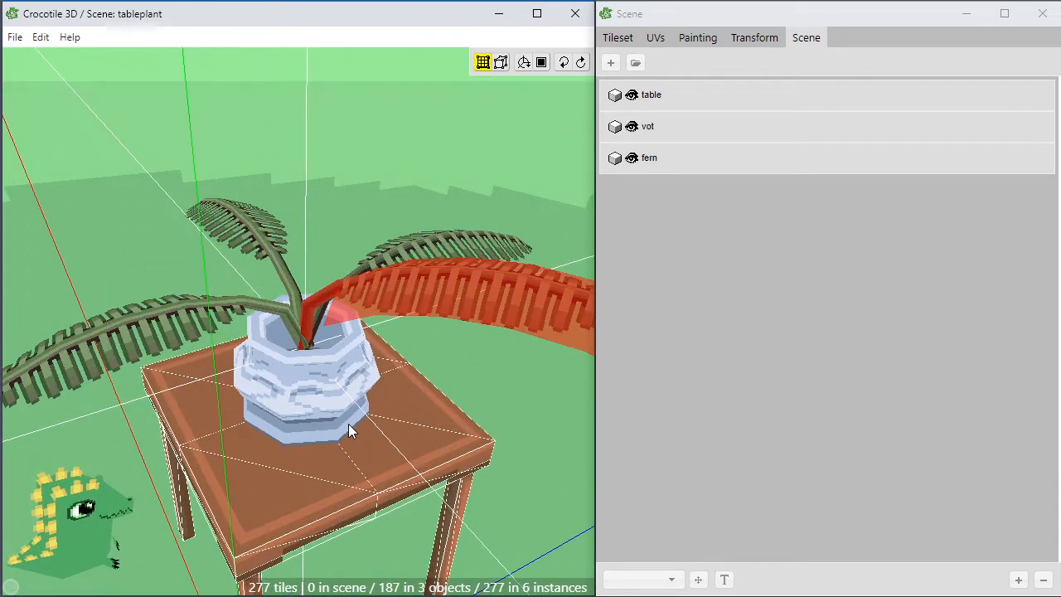
Select the far frond, swing it about its stem base, tilt it steeply upward out of the pot, and clear the selection.
{"action": "left_click", "coordinate": [286, 287]}
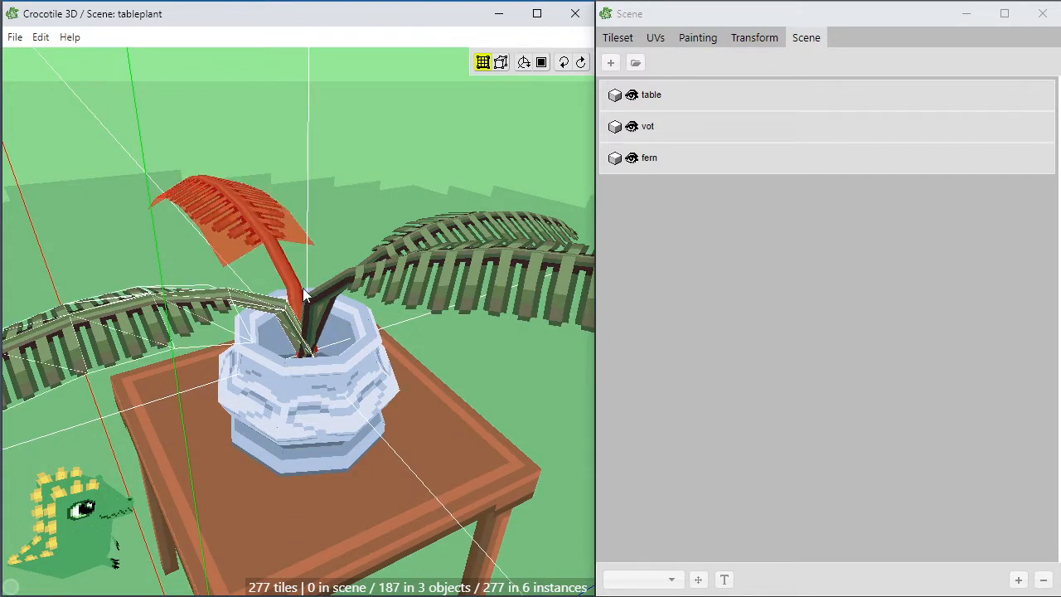
{"action": "left_click_drag", "start_coordinate": [316, 271], "coordinate": [266, 594]}
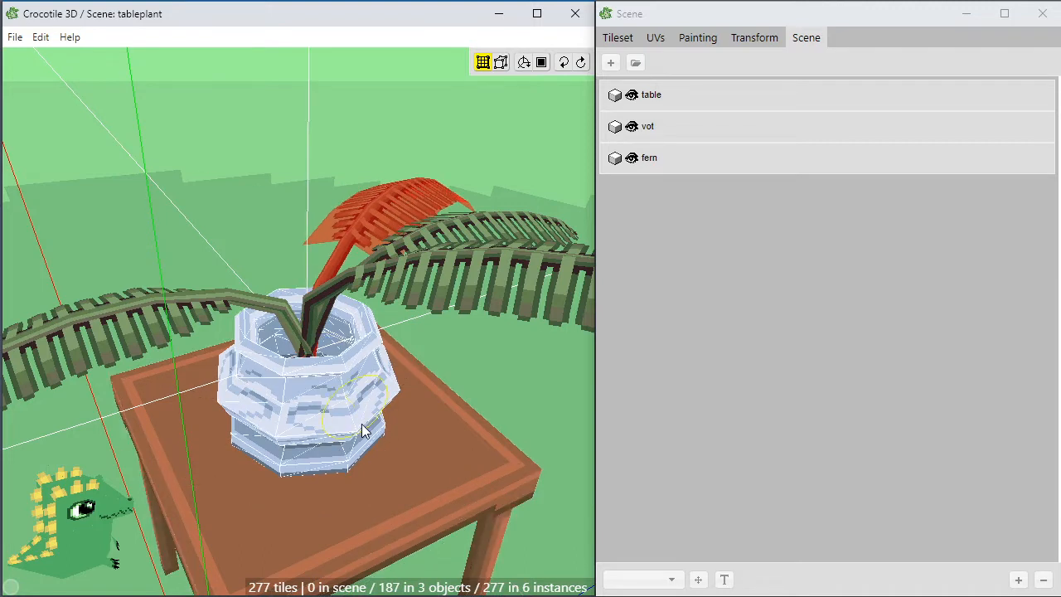
{"action": "left_click_drag", "start_coordinate": [363, 431], "coordinate": [439, 554]}
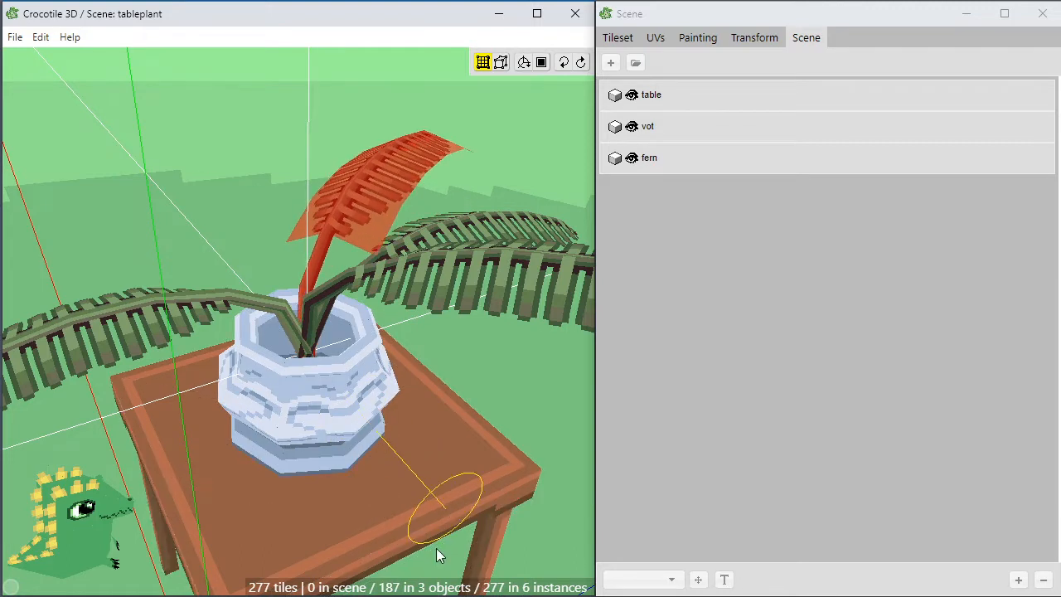
{"action": "left_click_drag", "start_coordinate": [258, 393], "coordinate": [339, 411]}
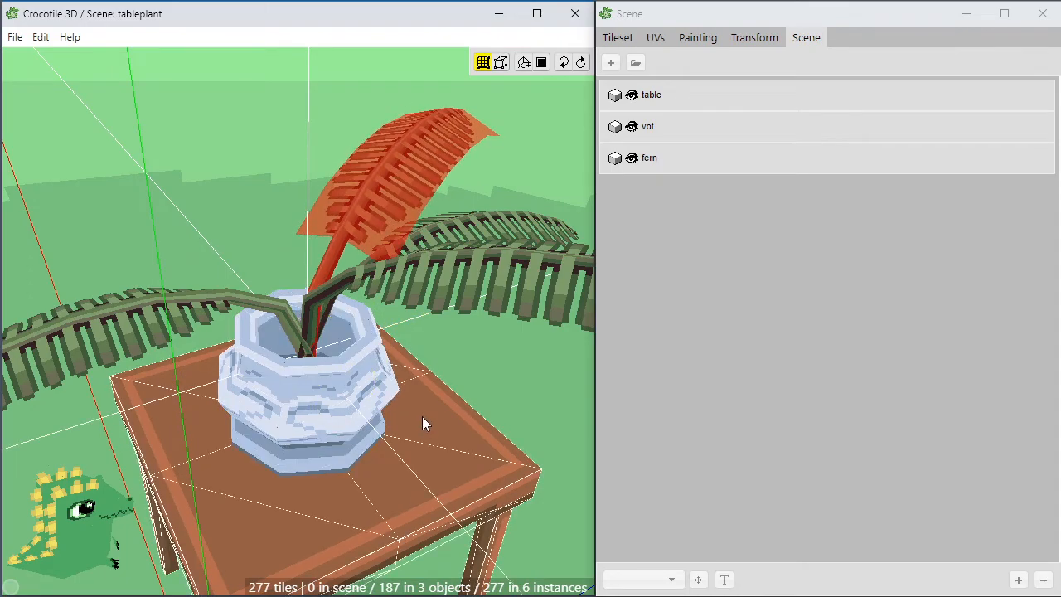
{"action": "key", "text": "Escape"}
{"action": "key", "text": "space"}
{"action": "mouse_move", "coordinate": [457, 406]}
{"action": "left_mouse_down"}
{"action": "mouse_move", "coordinate": [332, 332]}
{"action": "mouse_move", "coordinate": [415, 398]}
{"action": "mouse_move", "coordinate": [456, 407]}
{"action": "left_mouse_up"}
{"action": "key", "text": "space"}
{"action": "scroll", "coordinate": [368, 351], "scroll_direction": "down", "scroll_amount": 4}
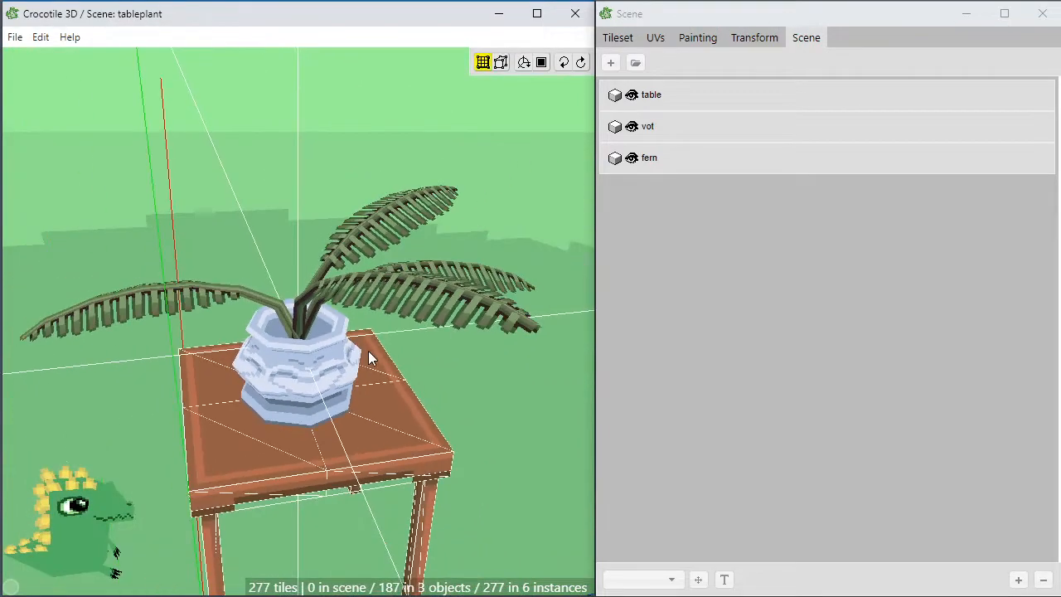
Select the lone frond opposite the adjusted ones and tilt it to droop lower over the table edge.
{"action": "scroll", "coordinate": [315, 400], "scroll_direction": "up", "scroll_amount": 3}
{"action": "right_click_drag", "start_coordinate": [316, 400], "coordinate": [297, 331]}
{"action": "left_click", "coordinate": [290, 319]}
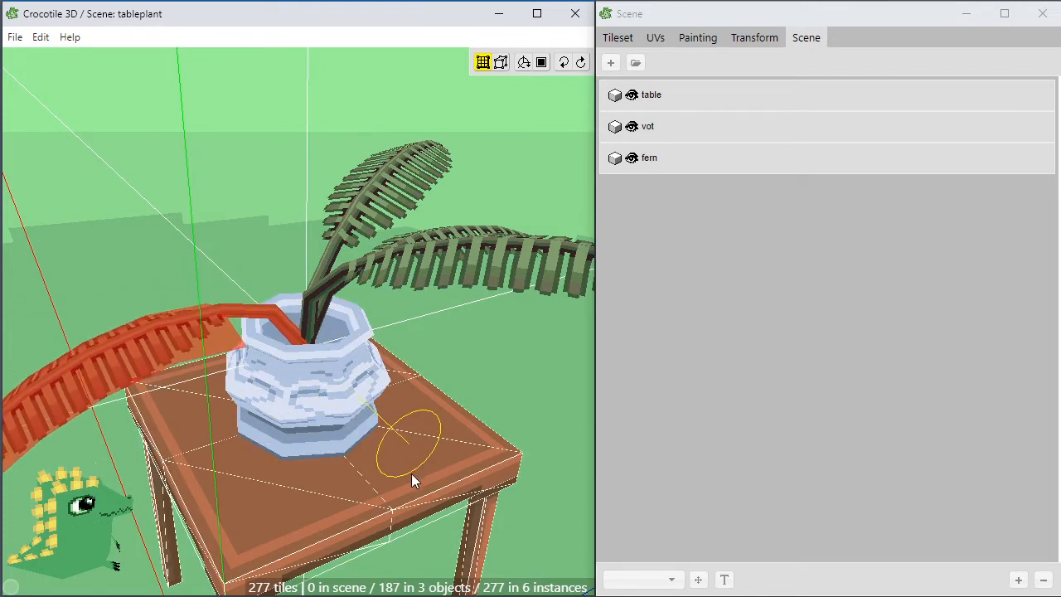
{"action": "scroll", "coordinate": [315, 439], "scroll_direction": "down", "scroll_amount": 3}
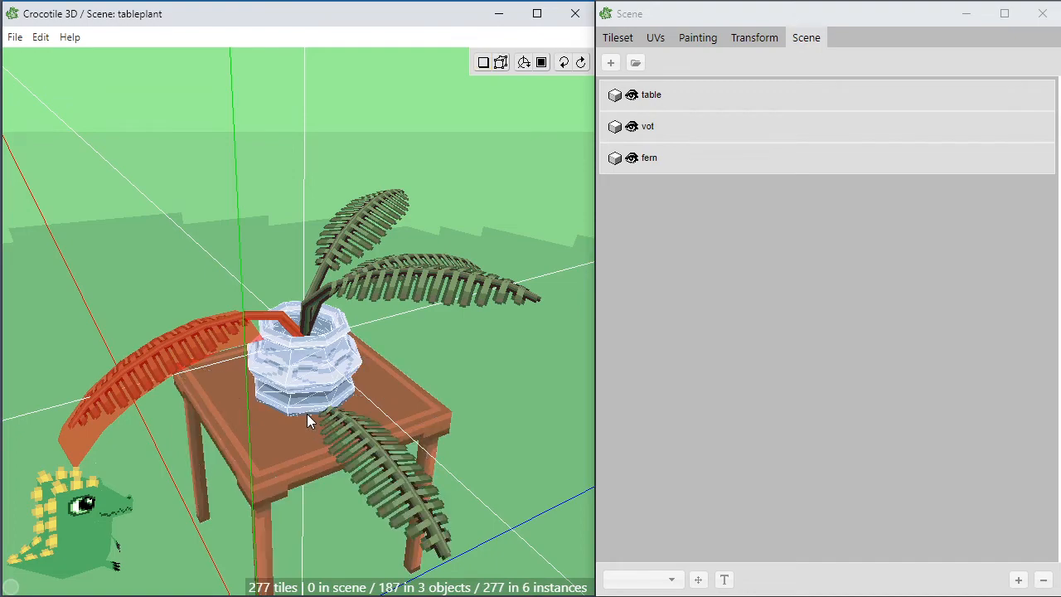
Place two more fern instances in the pot to fill the gaps between the existing fronds.
{"action": "key", "text": "ctrl+v"}
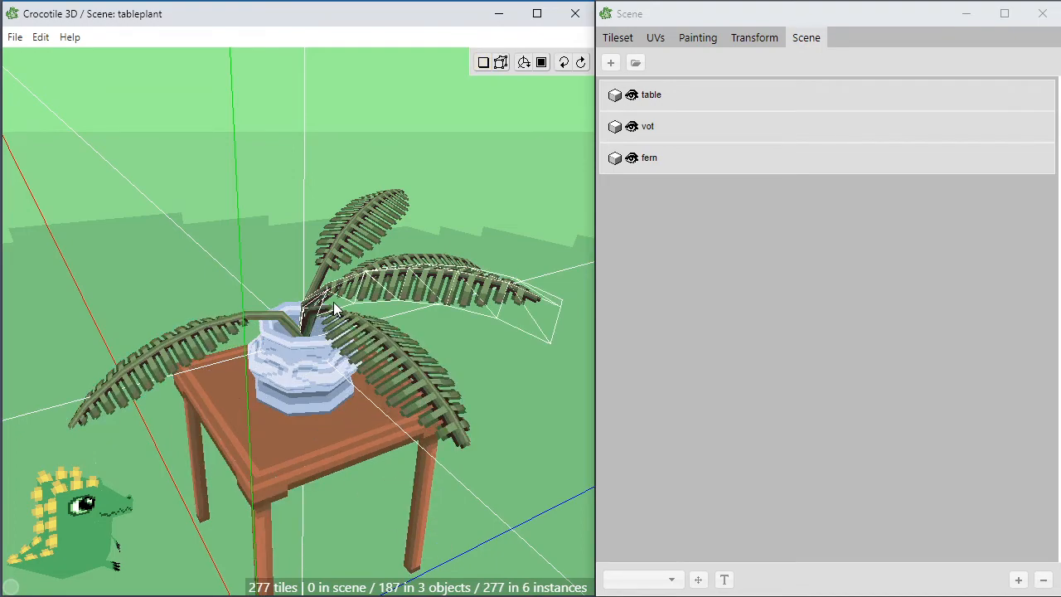
{"action": "left_click", "coordinate": [294, 333]}
{"action": "right_click_drag", "start_coordinate": [294, 332], "coordinate": [431, 330]}
{"action": "key", "text": "ctrl+v"}
{"action": "left_click", "coordinate": [265, 308]}
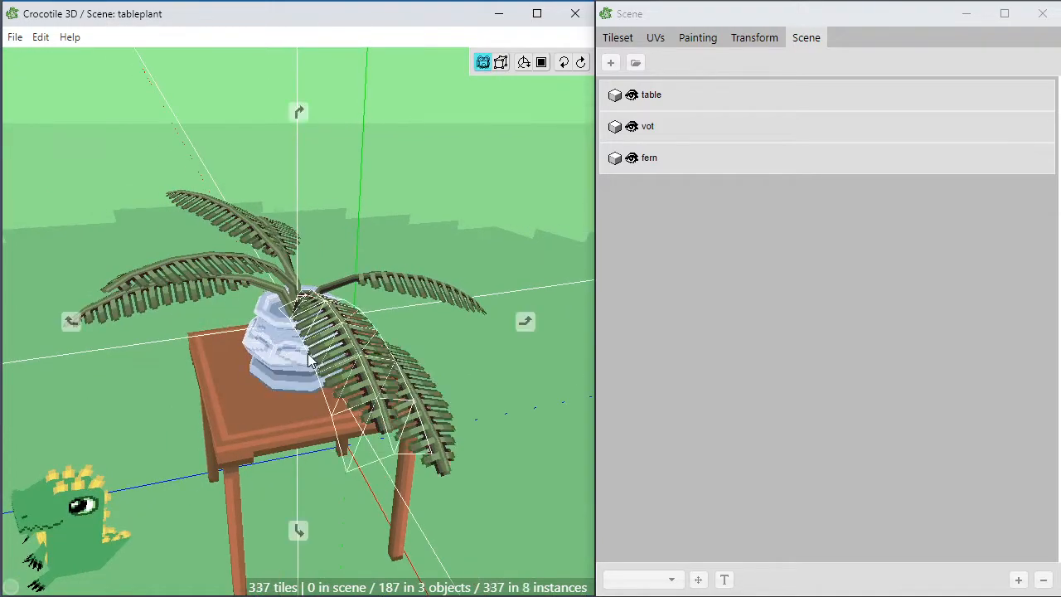
{"action": "right_click_drag", "start_coordinate": [264, 308], "coordinate": [359, 375]}
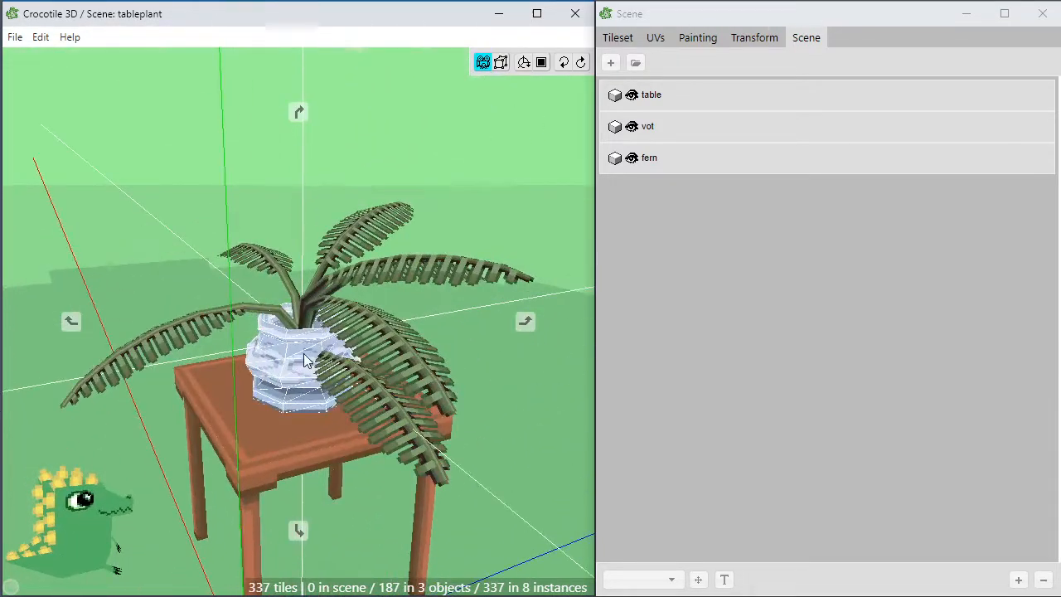
Select the lone frond reaching out over the near side of the table and tilt it upward about its stem base.
{"action": "left_click", "coordinate": [359, 376]}
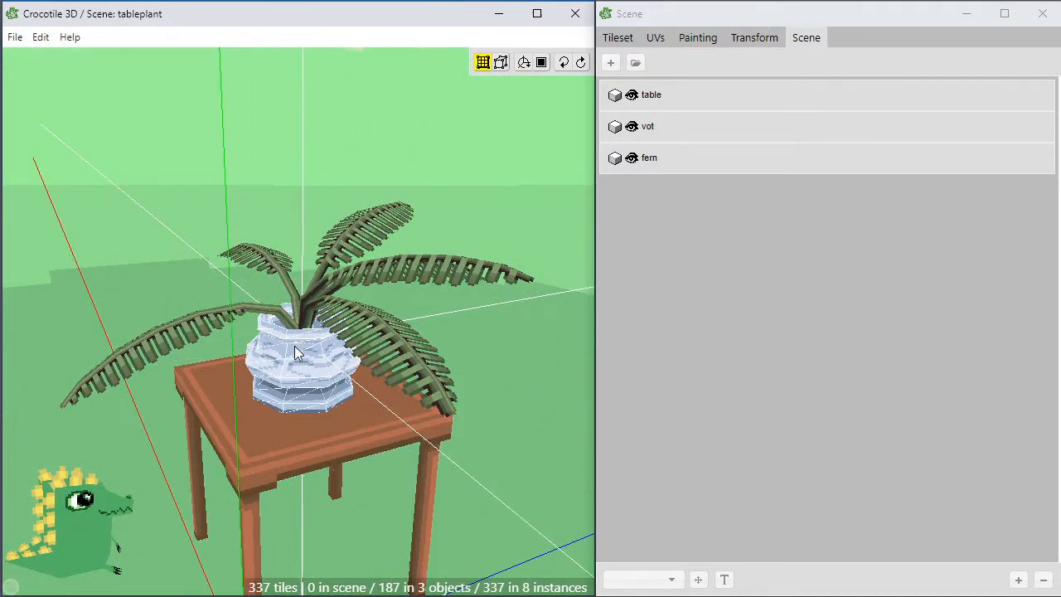
{"action": "scroll", "coordinate": [285, 365], "scroll_direction": "up", "scroll_amount": 3}
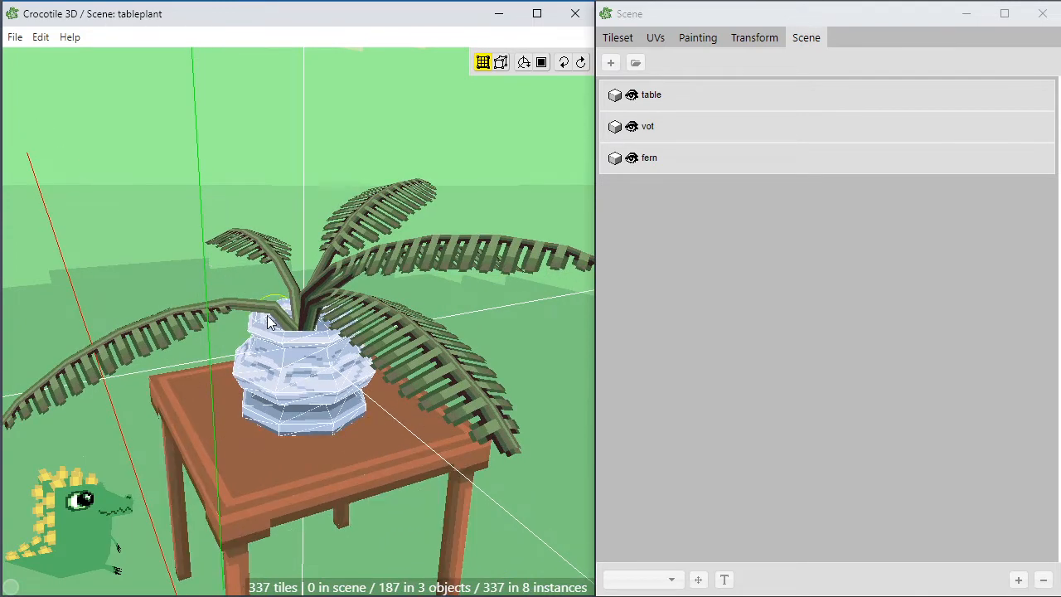
{"action": "key", "text": "space"}
{"action": "left_click_drag", "start_coordinate": [302, 363], "coordinate": [91, 362]}
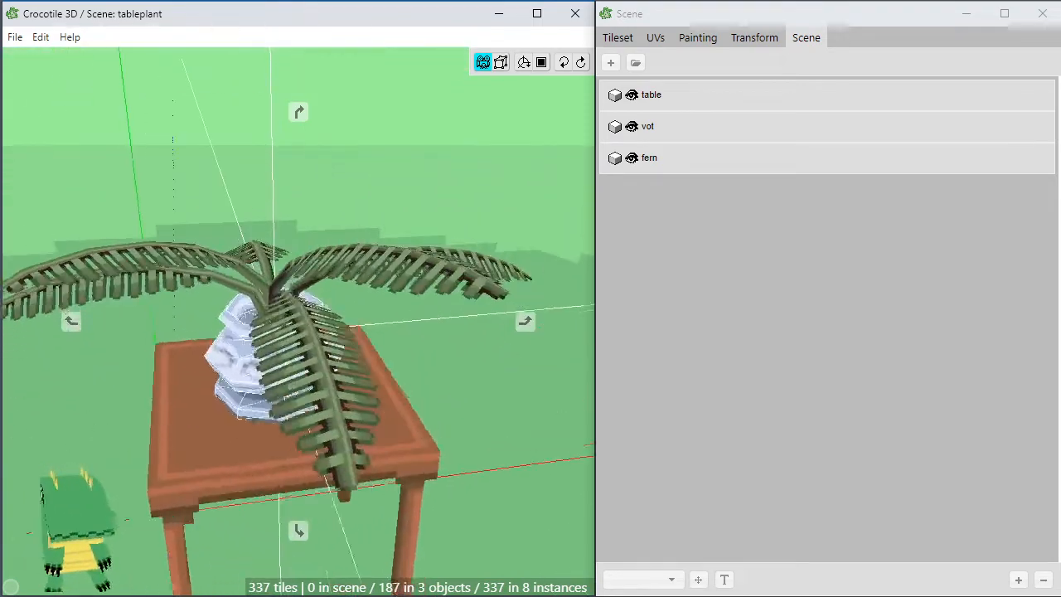
{"action": "left_click_drag", "start_coordinate": [302, 336], "coordinate": [182, 319]}
{"action": "key", "text": "space"}
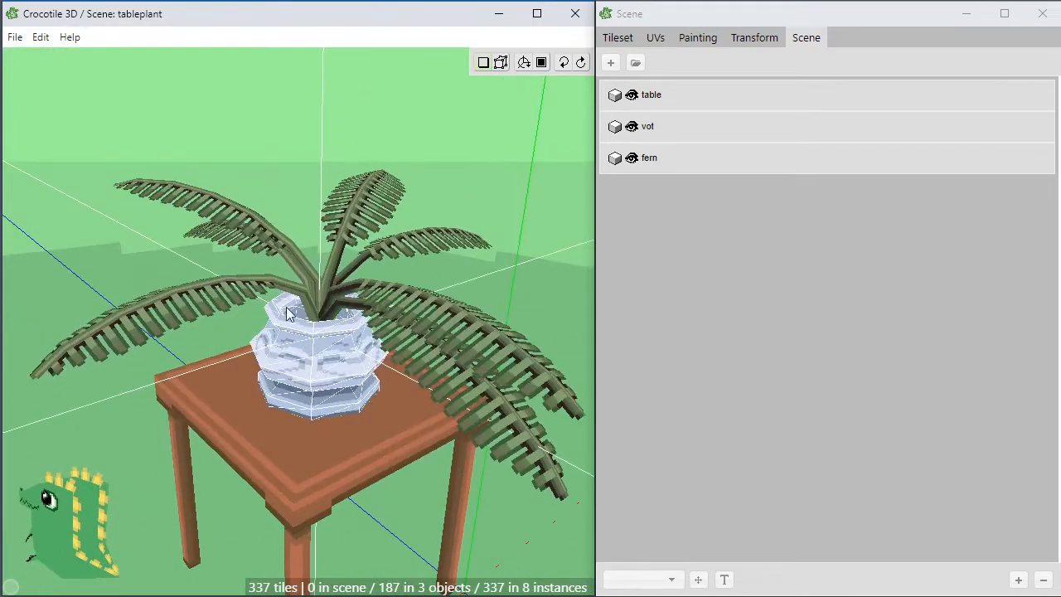
{"action": "key", "text": "Tab"}
{"action": "left_click", "coordinate": [228, 299]}
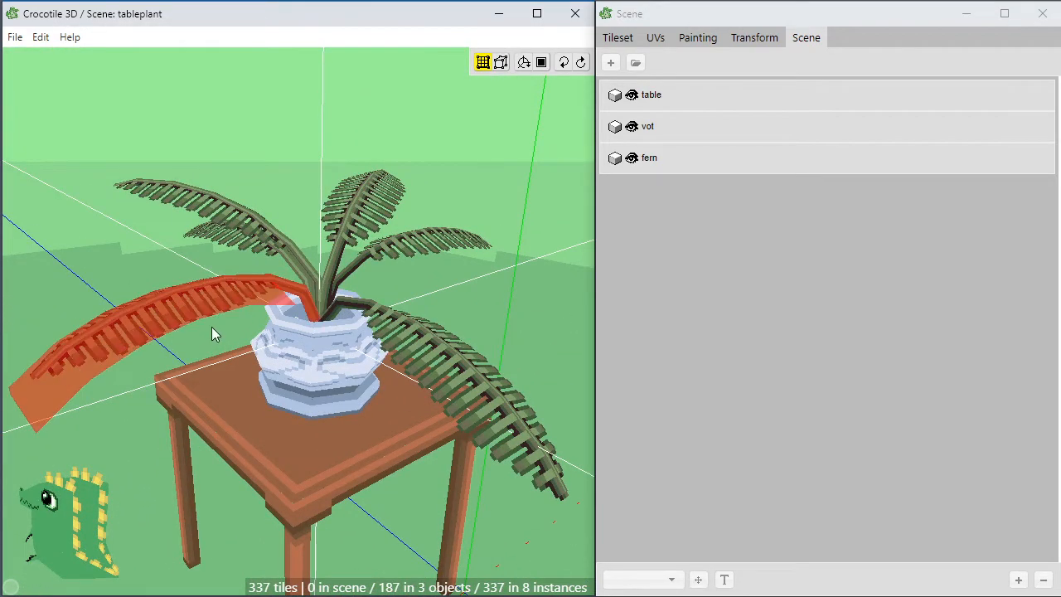
{"action": "left_click_drag", "start_coordinate": [377, 370], "coordinate": [279, 239]}
{"action": "key", "text": "space"}
{"action": "left_click_drag", "start_coordinate": [434, 447], "coordinate": [430, 446]}
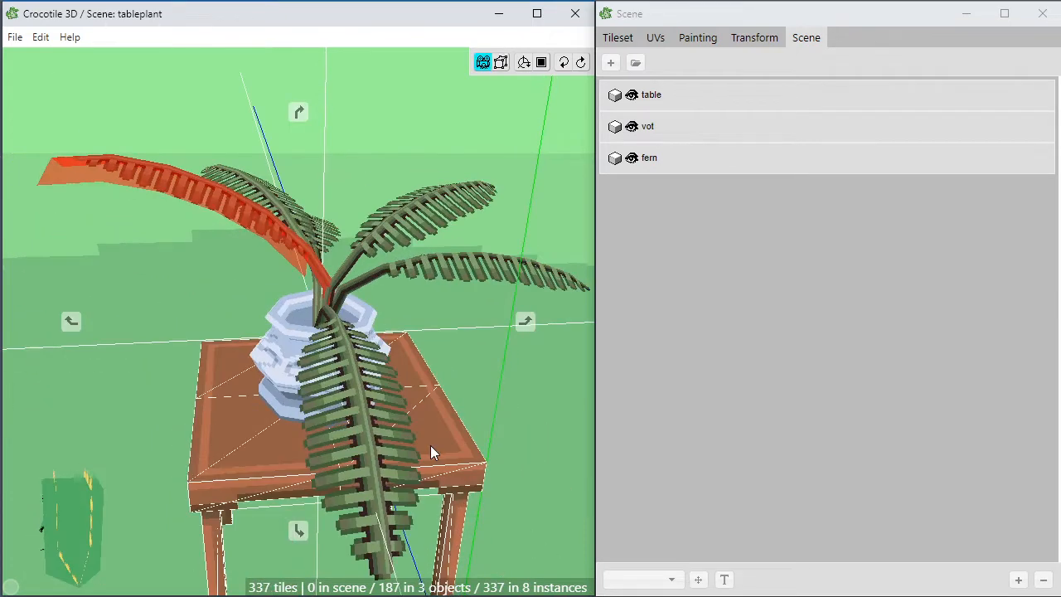
Shift the raised frond sideways so its stem sits nearer the pot's rim.
{"action": "key", "text": "space"}
{"action": "key", "text": "a"}
{"action": "key", "text": "a"}
{"action": "key", "text": "a"}
{"action": "key", "text": "space"}
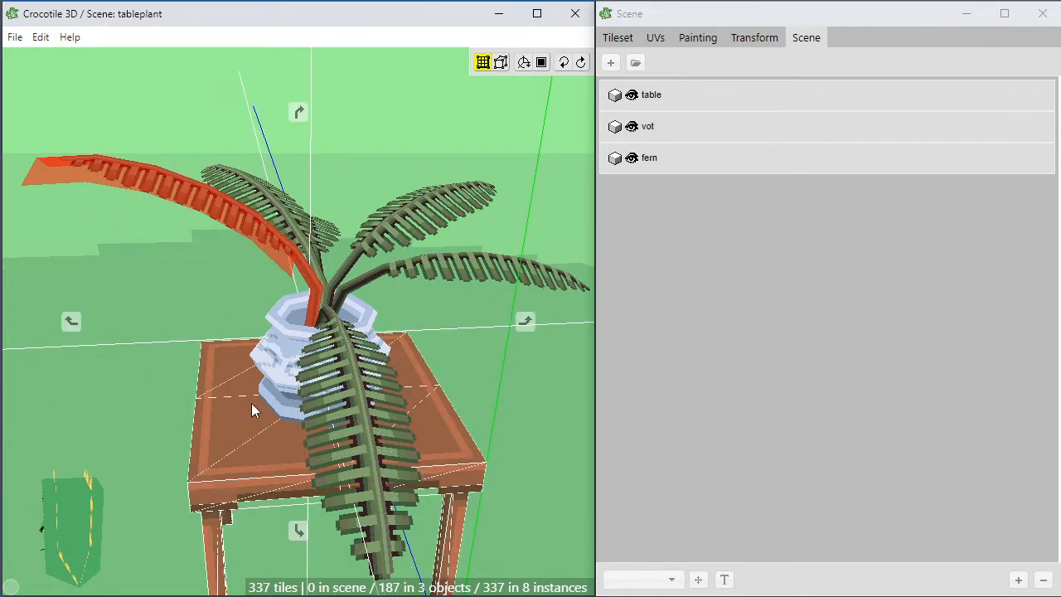
Viewed from above, turn the selected frond about the vertical axis to spread it away from its neighbours.
{"action": "left_click_drag", "start_coordinate": [251, 403], "coordinate": [296, 356]}
{"action": "key", "text": "space"}
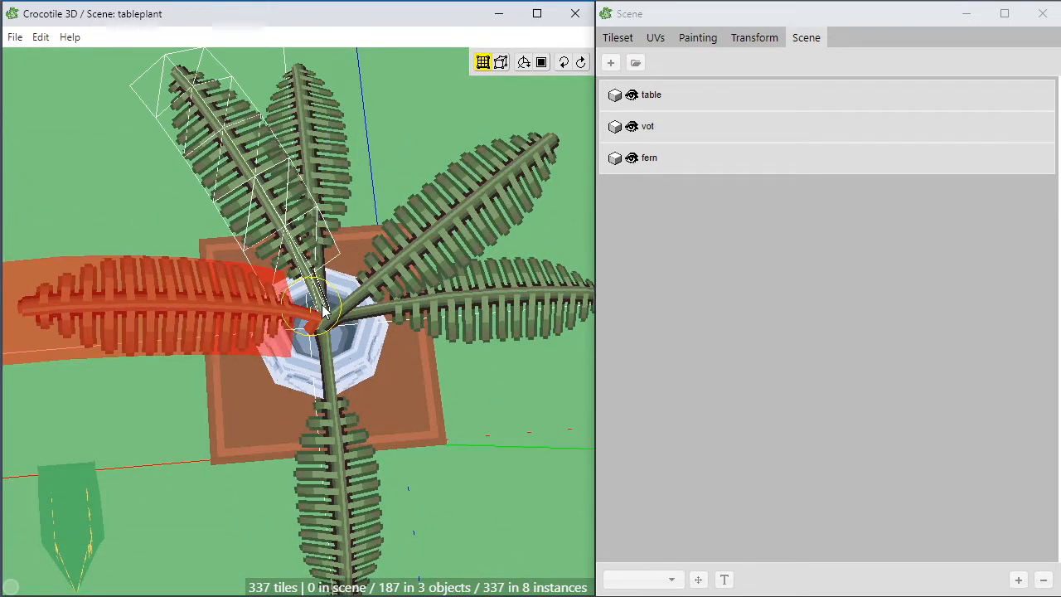
{"action": "left_click_drag", "start_coordinate": [322, 304], "coordinate": [351, 384]}
{"action": "key", "text": "space"}
{"action": "mouse_move", "coordinate": [351, 384]}
{"action": "left_mouse_down"}
{"action": "mouse_move", "coordinate": [415, 298]}
{"action": "mouse_move", "coordinate": [352, 381]}
{"action": "left_mouse_up"}
{"action": "key", "text": "space"}
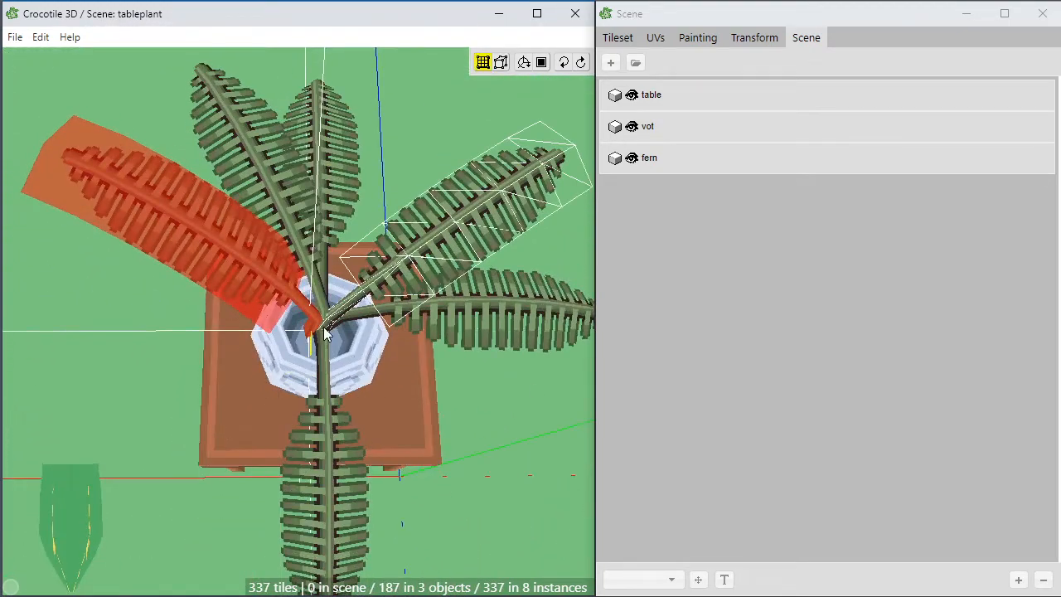
{"action": "left_click_drag", "start_coordinate": [321, 333], "coordinate": [253, 27]}
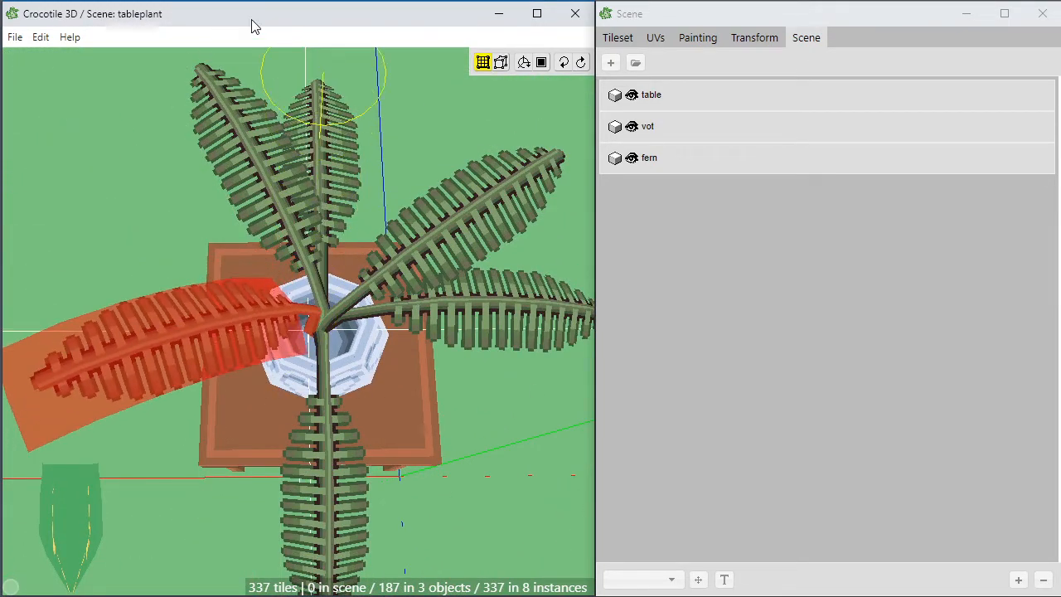
{"action": "left_click_drag", "start_coordinate": [312, 334], "coordinate": [325, 179]}
Nudge the selected frond sideways to line its stem base up with the other stems in the pot.
{"action": "key", "text": "space"}
{"action": "left_click_drag", "start_coordinate": [189, 448], "coordinate": [275, 372]}
{"action": "key", "text": "d"}
{"action": "key", "text": "d"}
{"action": "key", "text": "d"}
{"action": "key", "text": "d"}
{"action": "key", "text": "d"}
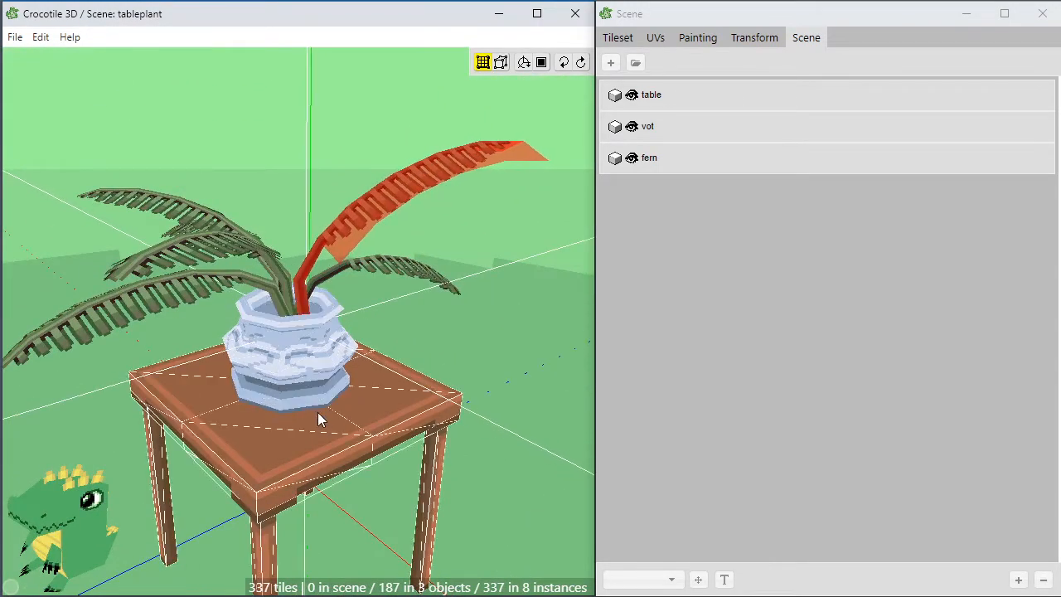
Clear the selection and place another fern instance in the pot.
{"action": "key", "text": "ctrl+d"}
{"action": "key", "text": "space"}
{"action": "left_click_drag", "start_coordinate": [344, 466], "coordinate": [369, 439]}
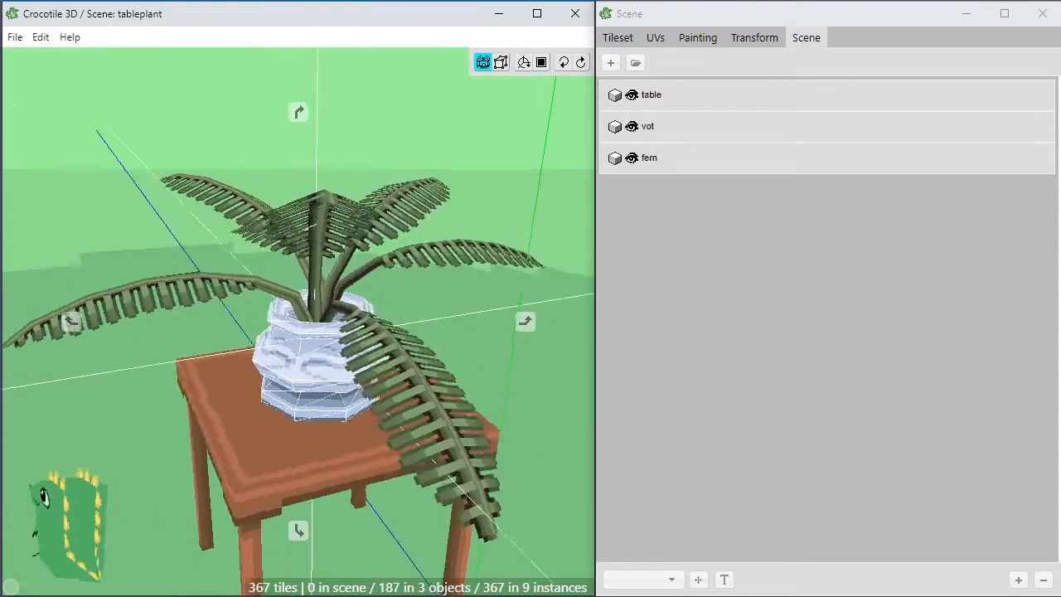
Select the frond beside the new instance and swing it about the vertical axis into the open gap, judging from above.
{"action": "mouse_move", "coordinate": [356, 340]}
{"action": "middle_mouse_down"}
{"action": "mouse_move", "coordinate": [300, 370]}
{"action": "mouse_move", "coordinate": [365, 336]}
{"action": "middle_mouse_up"}
{"action": "key", "text": "Tab"}
{"action": "left_click", "coordinate": [275, 305]}
{"action": "middle_click_drag", "start_coordinate": [288, 356], "coordinate": [285, 337]}
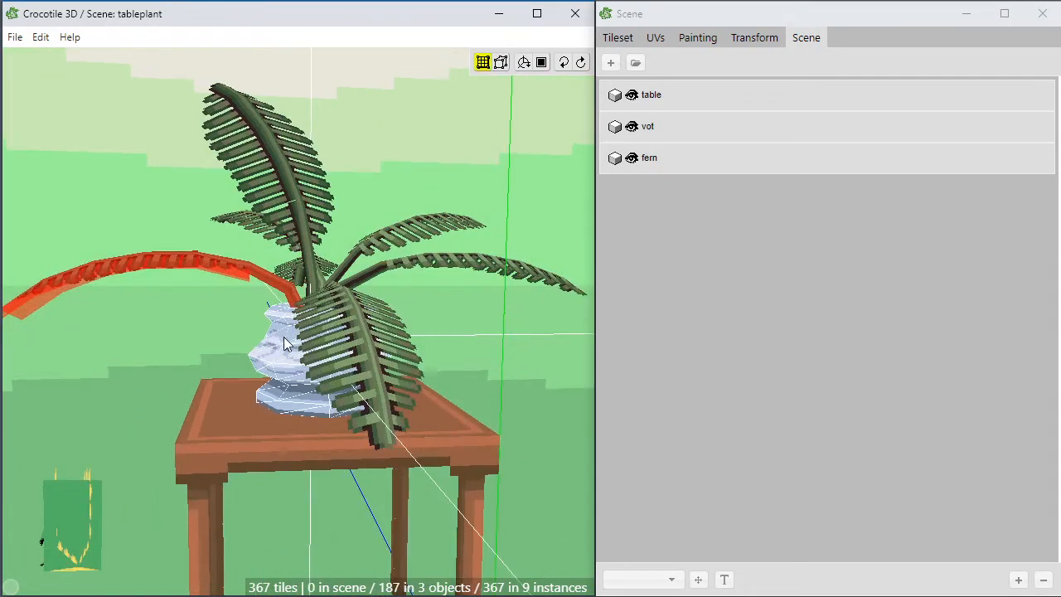
{"action": "left_click_drag", "start_coordinate": [323, 371], "coordinate": [339, 399]}
{"action": "middle_click_drag", "start_coordinate": [339, 405], "coordinate": [306, 473]}
{"action": "middle_click_drag", "start_coordinate": [296, 273], "coordinate": [292, 312]}
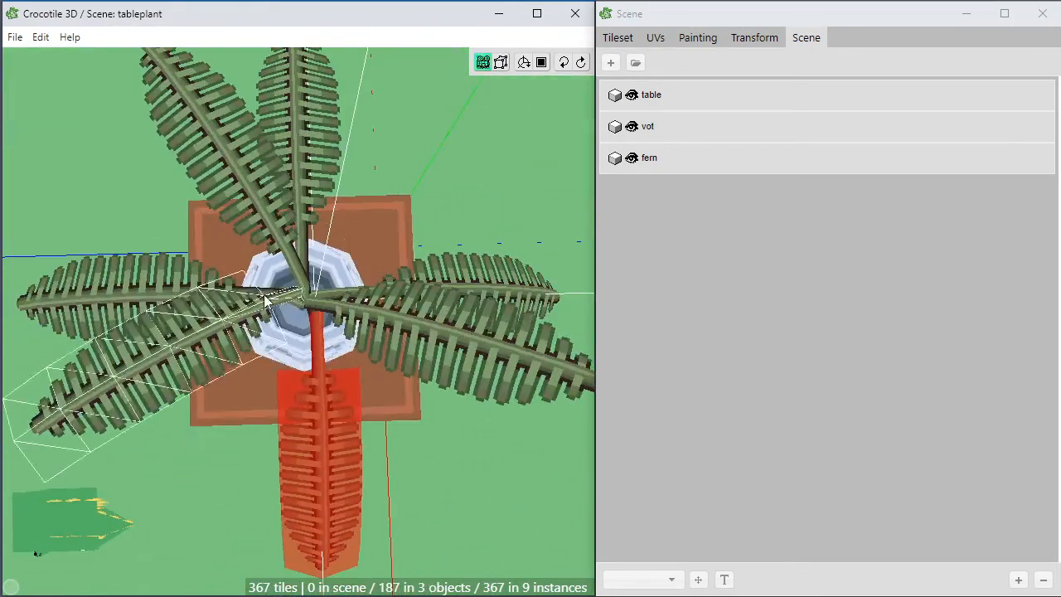
{"action": "key", "text": "r"}
{"action": "key", "text": "r"}
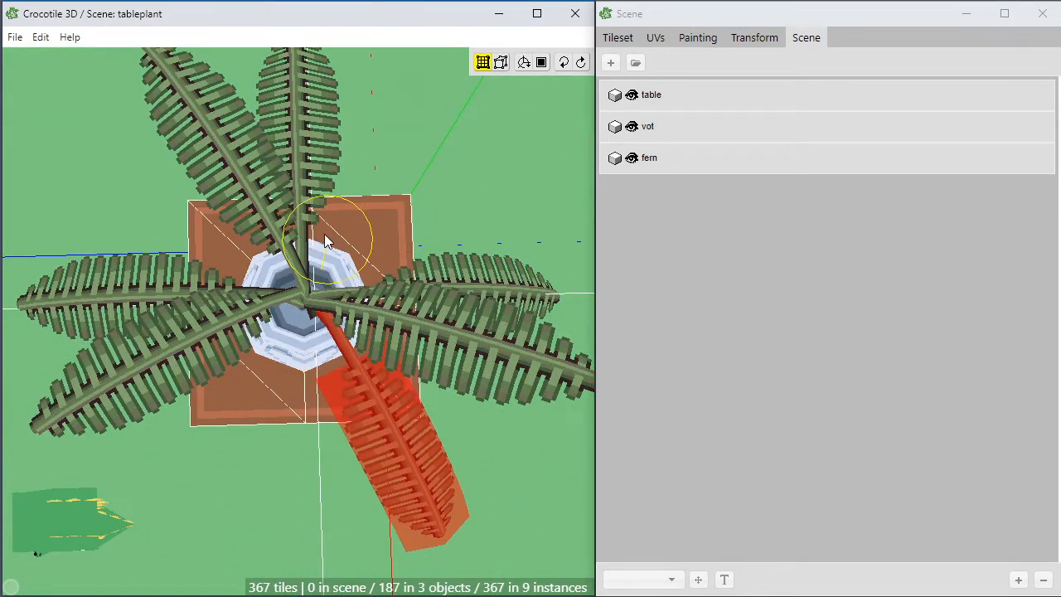
{"action": "key", "text": "r"}
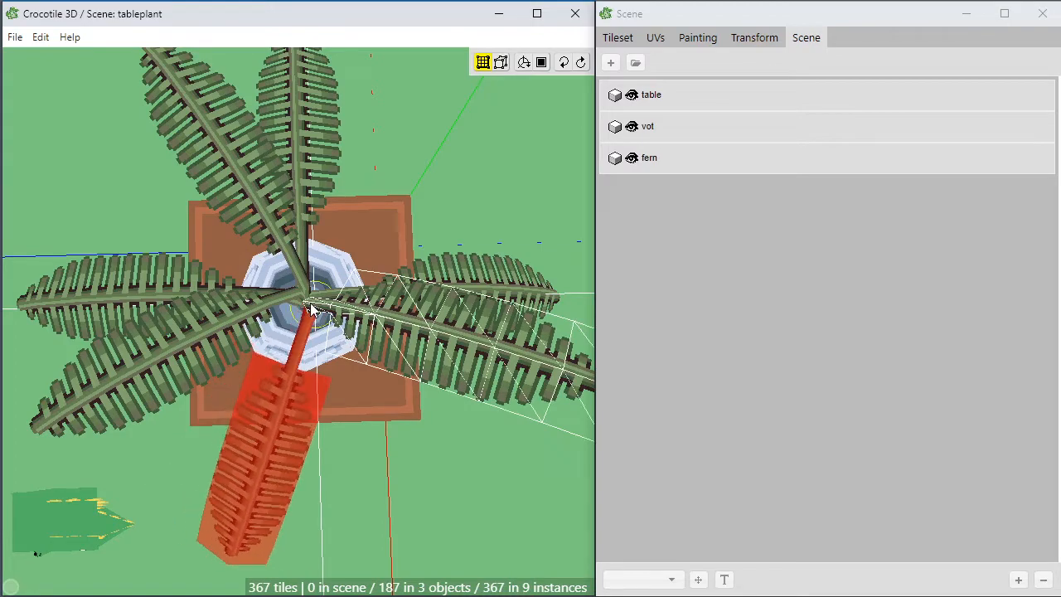
{"action": "middle_click_drag", "start_coordinate": [332, 365], "coordinate": [328, 257]}
{"action": "middle_click_drag", "start_coordinate": [332, 411], "coordinate": [311, 315]}
Deselect the adjusted frond and add one further fern instance at the pot's centre.
{"action": "key", "text": "Escape"}
{"action": "scroll", "coordinate": [391, 483], "scroll_direction": "down", "scroll_amount": 5}
{"action": "scroll", "coordinate": [326, 411], "scroll_direction": "up", "scroll_amount": 4}
{"action": "left_click", "coordinate": [310, 315]}
Select one of the two crowded drooping fronds, swing it about its stem base into the gap beneath a raised frond, and deselect it.
{"action": "key", "text": "Tab"}
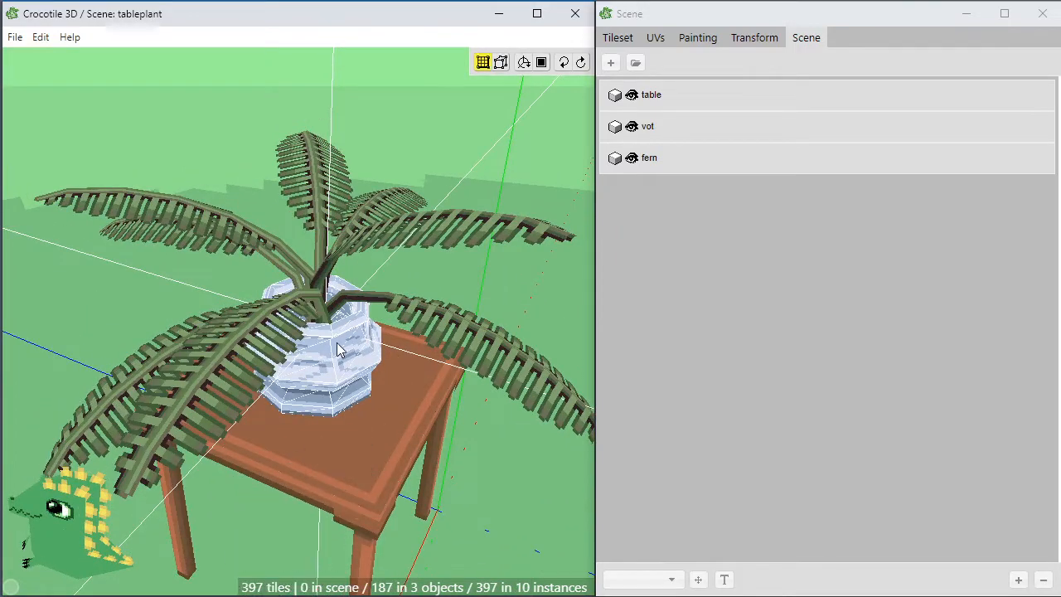
{"action": "left_click", "coordinate": [298, 305]}
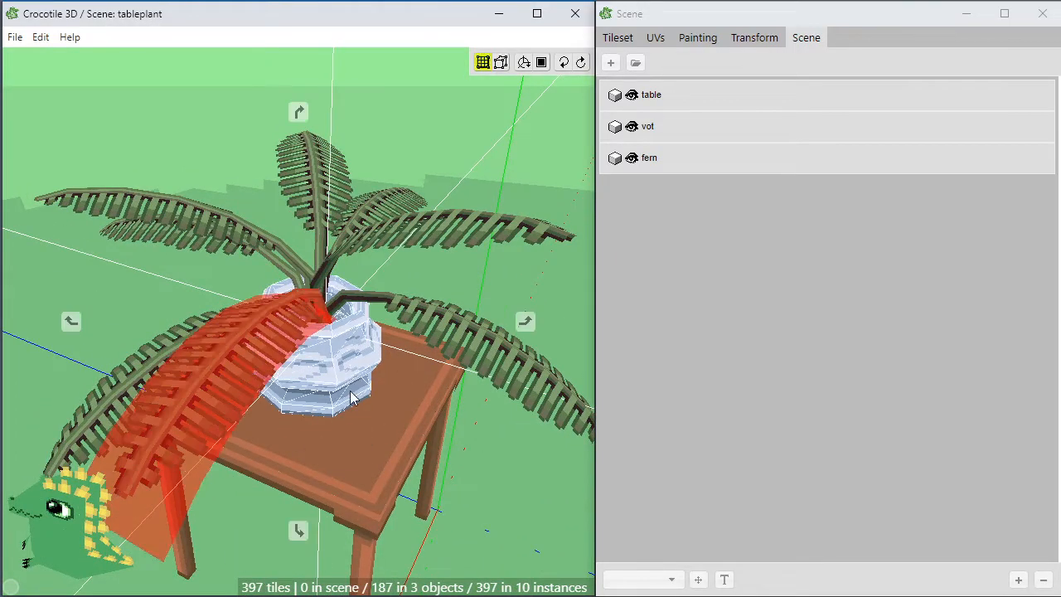
{"action": "middle_click_drag", "start_coordinate": [298, 305], "coordinate": [324, 307]}
{"action": "left_click_drag", "start_coordinate": [323, 307], "coordinate": [320, 222]}
{"action": "key", "text": "Tab"}
{"action": "middle_click_drag", "start_coordinate": [322, 322], "coordinate": [313, 292]}
{"action": "key", "text": "space"}
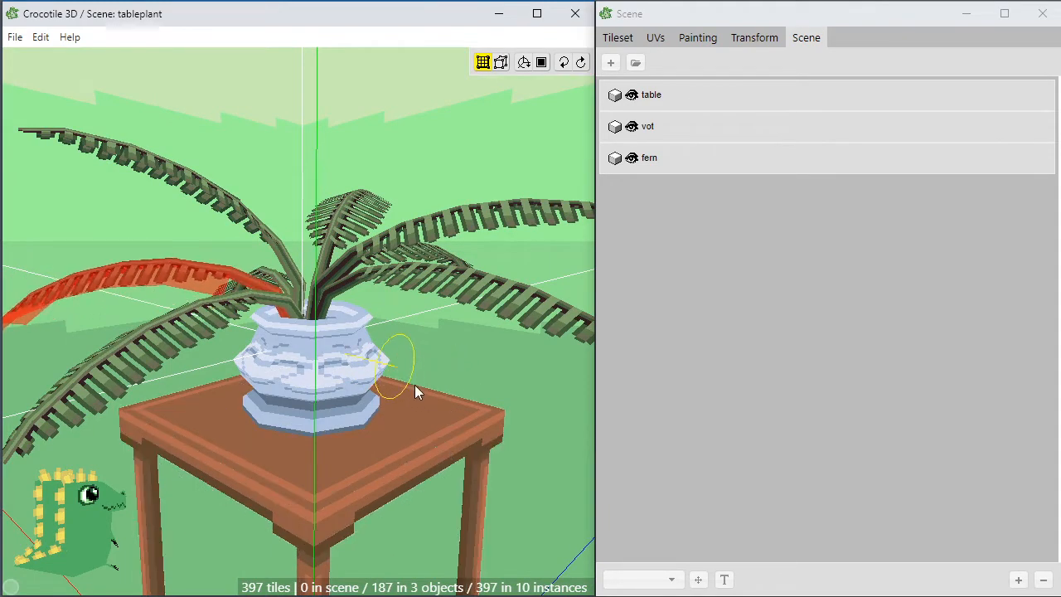
{"action": "key", "text": "space"}
{"action": "middle_click_drag", "start_coordinate": [313, 332], "coordinate": [325, 375]}
{"action": "key", "text": "space"}
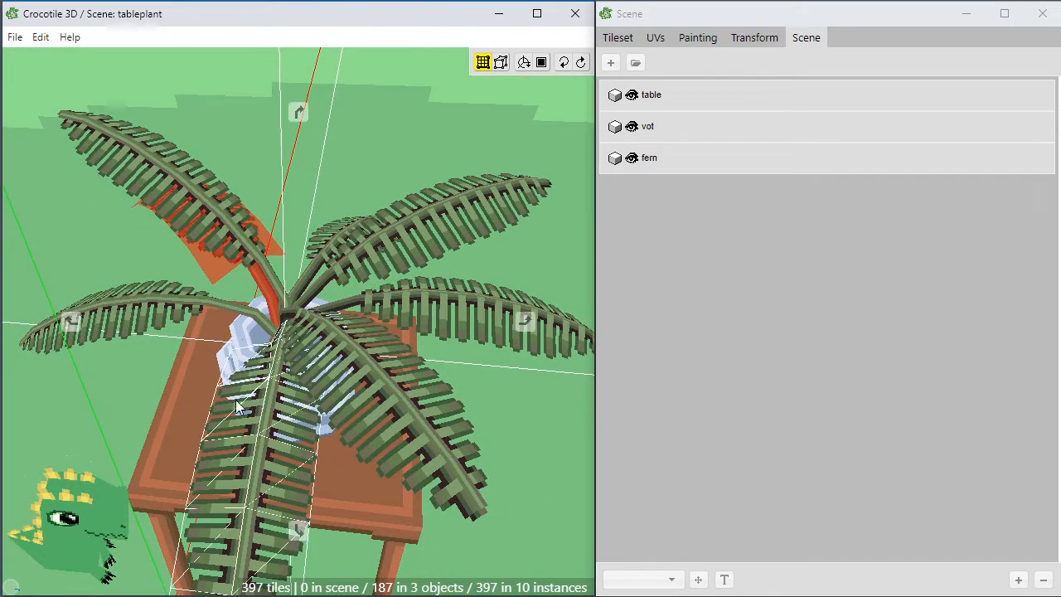
{"action": "mouse_move", "coordinate": [235, 397]}
{"action": "left_mouse_down"}
{"action": "mouse_move", "coordinate": [286, 356]}
{"action": "mouse_move", "coordinate": [235, 396]}
{"action": "left_mouse_up"}
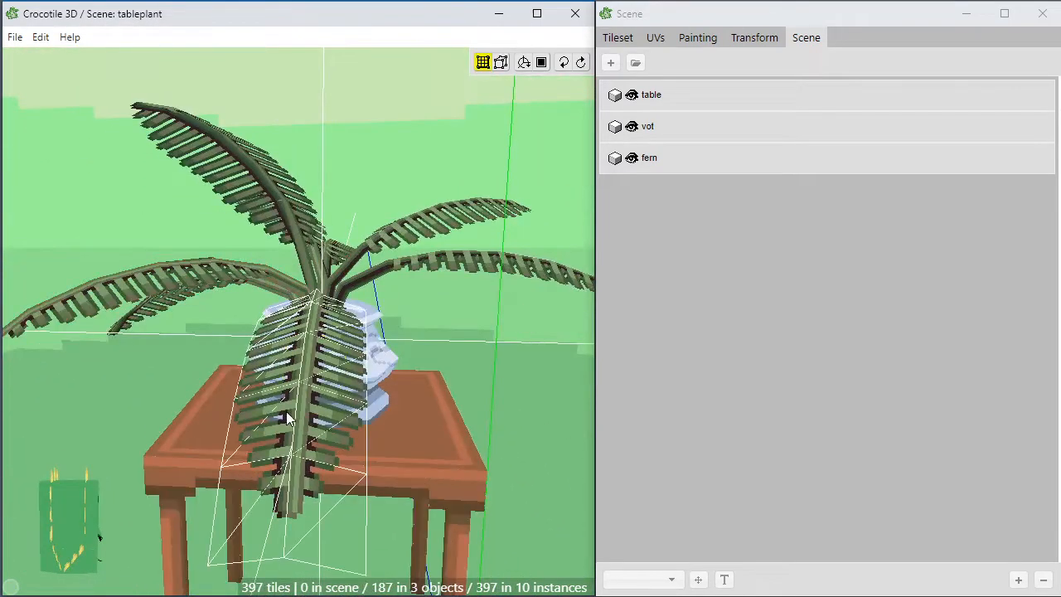
Examine the potted fern and table from all around to judge the spread and height of the fronds.
{"action": "key", "text": "space"}
{"action": "mouse_move", "coordinate": [301, 409]}
{"action": "left_mouse_down"}
{"action": "mouse_move", "coordinate": [269, 423]}
{"action": "mouse_move", "coordinate": [302, 408]}
{"action": "left_mouse_up"}
{"action": "scroll", "coordinate": [301, 408], "scroll_direction": "down", "scroll_amount": 4}
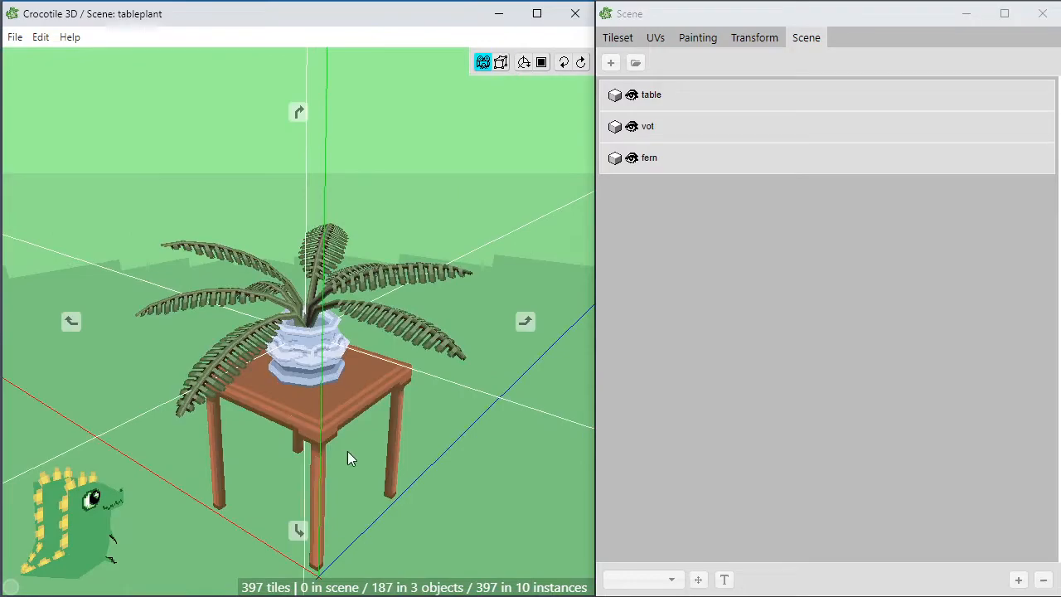
{"action": "left_click_drag", "start_coordinate": [347, 451], "coordinate": [297, 467]}
{"action": "key", "text": "space"}
{"action": "scroll", "coordinate": [241, 458], "scroll_direction": "up", "scroll_amount": 4}
{"action": "scroll", "coordinate": [298, 466], "scroll_direction": "down", "scroll_amount": 2}
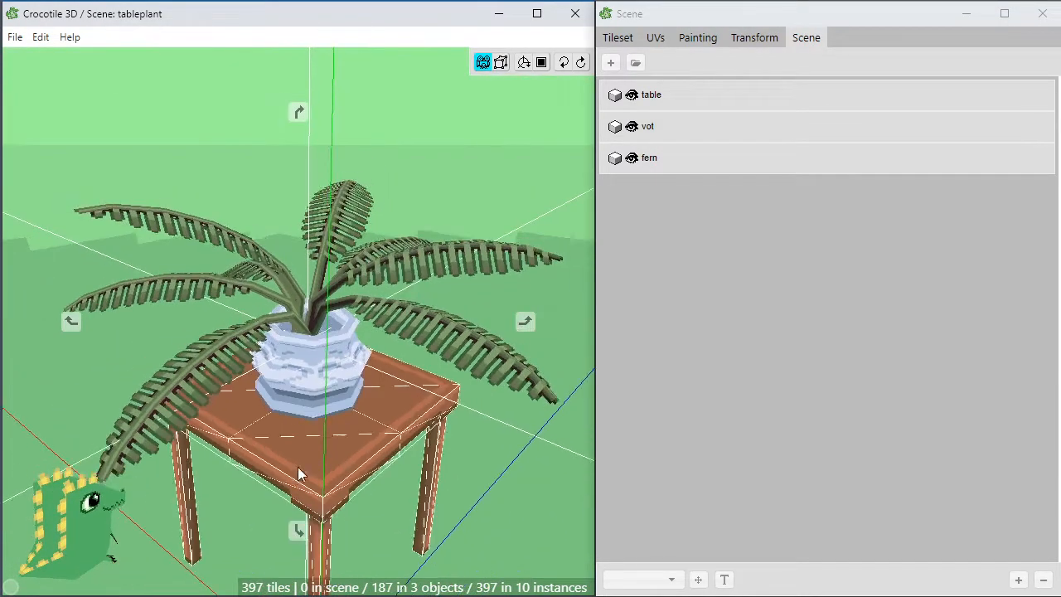
{"action": "right_click_drag", "start_coordinate": [297, 466], "coordinate": [275, 414]}
{"action": "key", "text": "space"}
{"action": "key", "text": "space"}
{"action": "mouse_move", "coordinate": [464, 516]}
{"action": "left_mouse_down"}
{"action": "mouse_move", "coordinate": [278, 502]}
{"action": "mouse_move", "coordinate": [455, 516]}
{"action": "left_mouse_up"}
{"action": "key", "text": "space"}
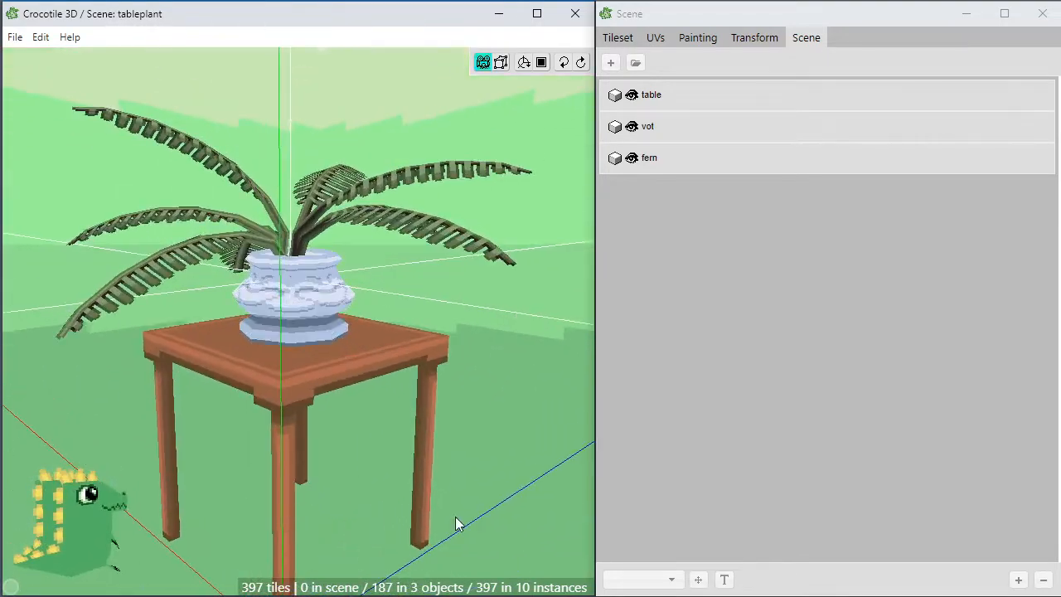
{"action": "key", "text": "space"}
{"action": "left_click_drag", "start_coordinate": [405, 455], "coordinate": [315, 460]}
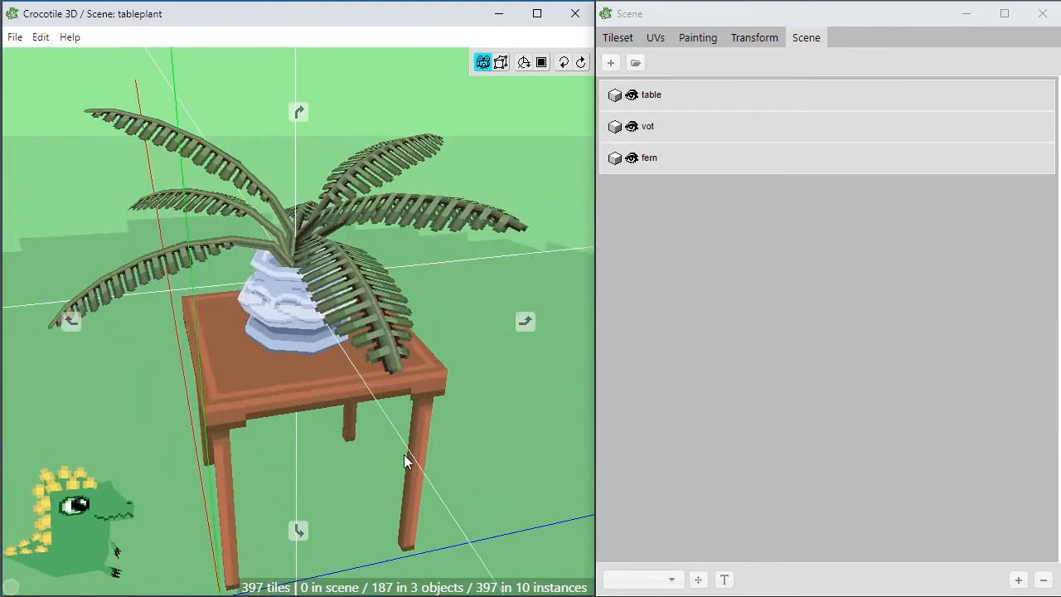
{"action": "middle_click_drag", "start_coordinate": [341, 355], "coordinate": [375, 423]}
{"action": "key", "text": "space"}
{"action": "key", "text": "space"}
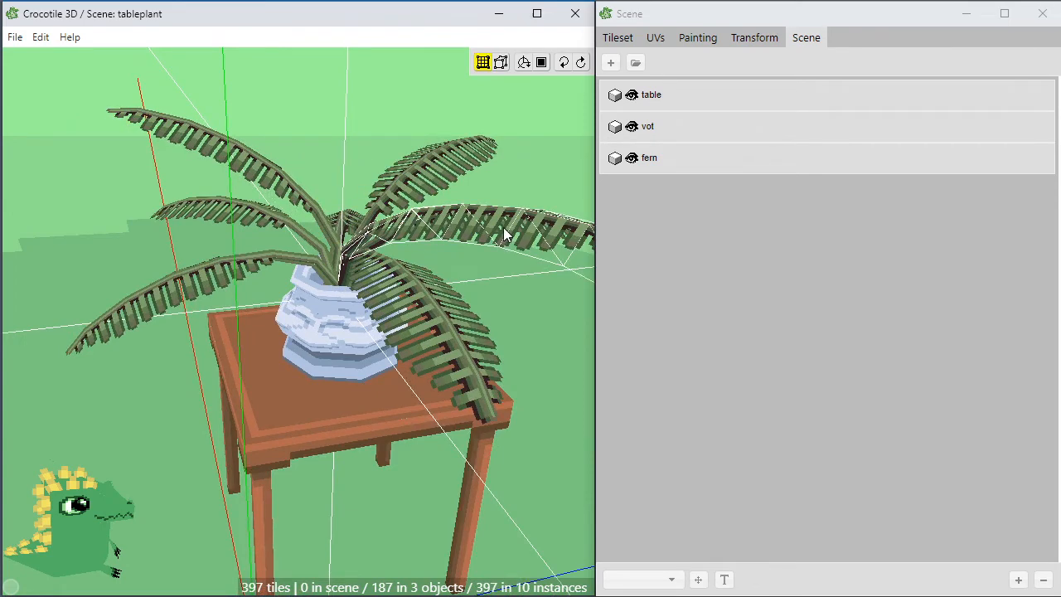
{"action": "key", "text": "space"}
{"action": "left_click_drag", "start_coordinate": [287, 362], "coordinate": [329, 384]}
{"action": "right_click_drag", "start_coordinate": [330, 384], "coordinate": [288, 352]}
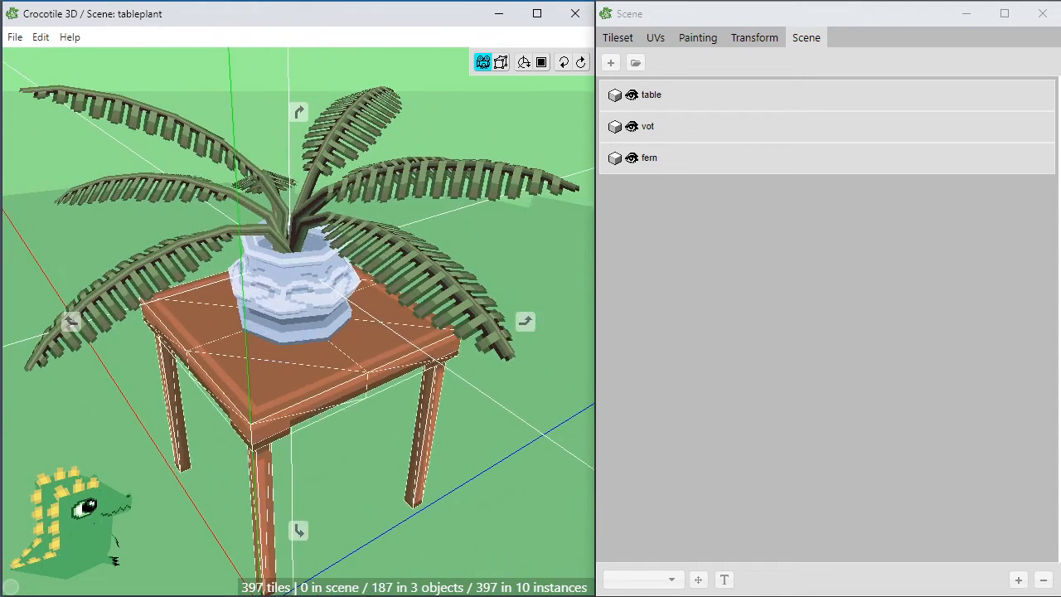
{"action": "left_click_drag", "start_coordinate": [288, 352], "coordinate": [318, 406]}
{"action": "right_click_drag", "start_coordinate": [284, 264], "coordinate": [300, 337]}
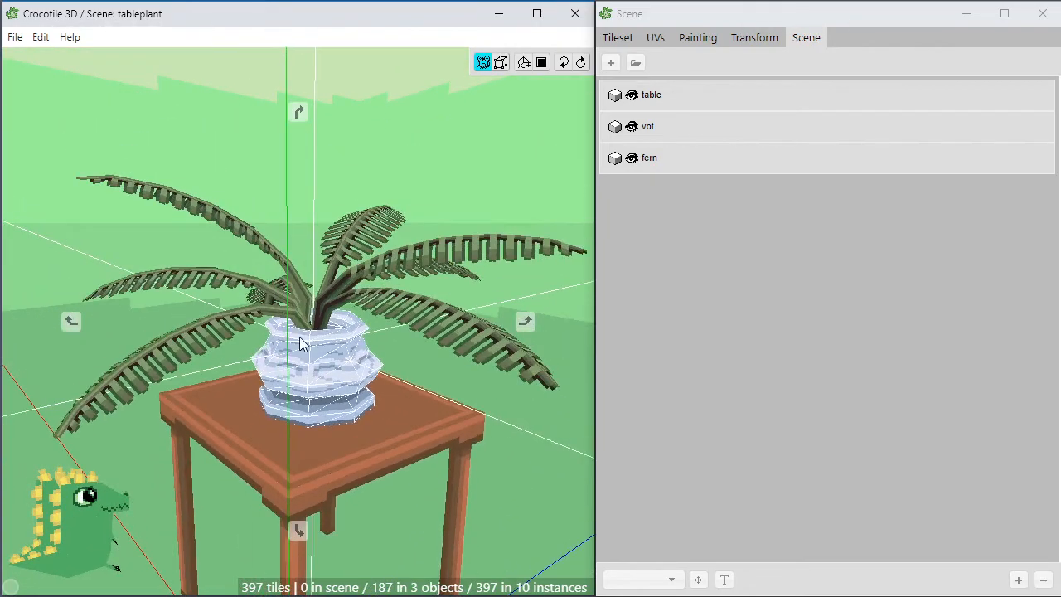
Inspect up close how the frond stems meet in the pot's opening, and compare with the overall plant.
{"action": "scroll", "coordinate": [300, 342], "scroll_direction": "up", "scroll_amount": 8}
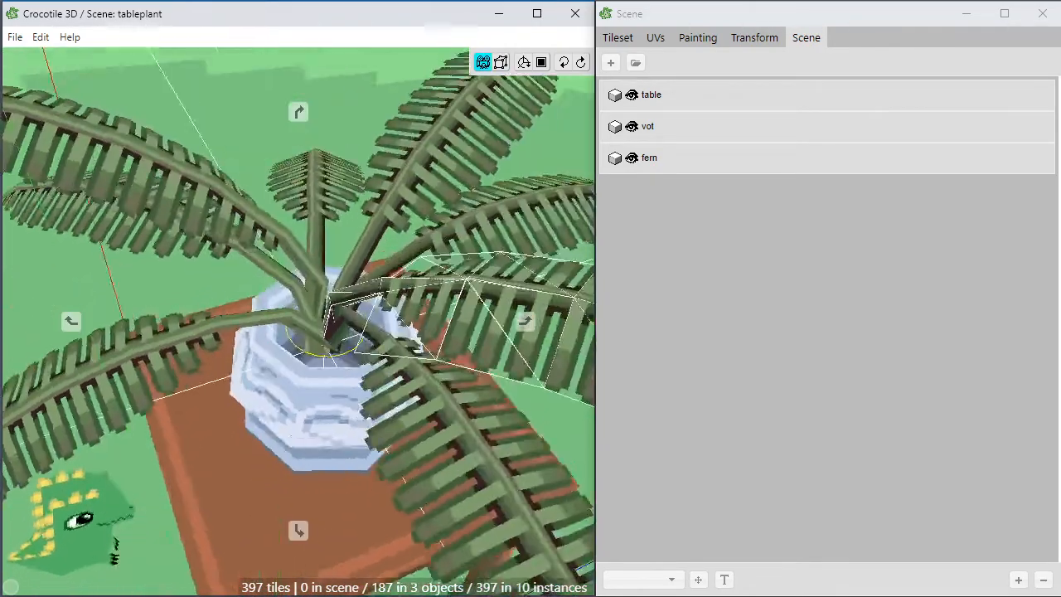
{"action": "left_click_drag", "start_coordinate": [328, 340], "coordinate": [330, 319]}
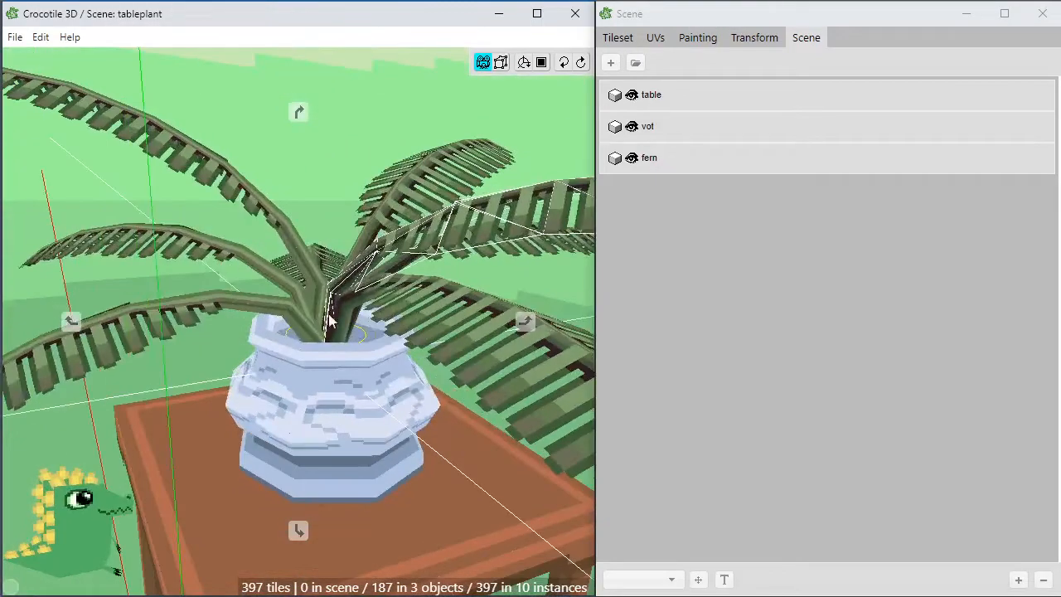
{"action": "scroll", "coordinate": [330, 320], "scroll_direction": "down", "scroll_amount": 6}
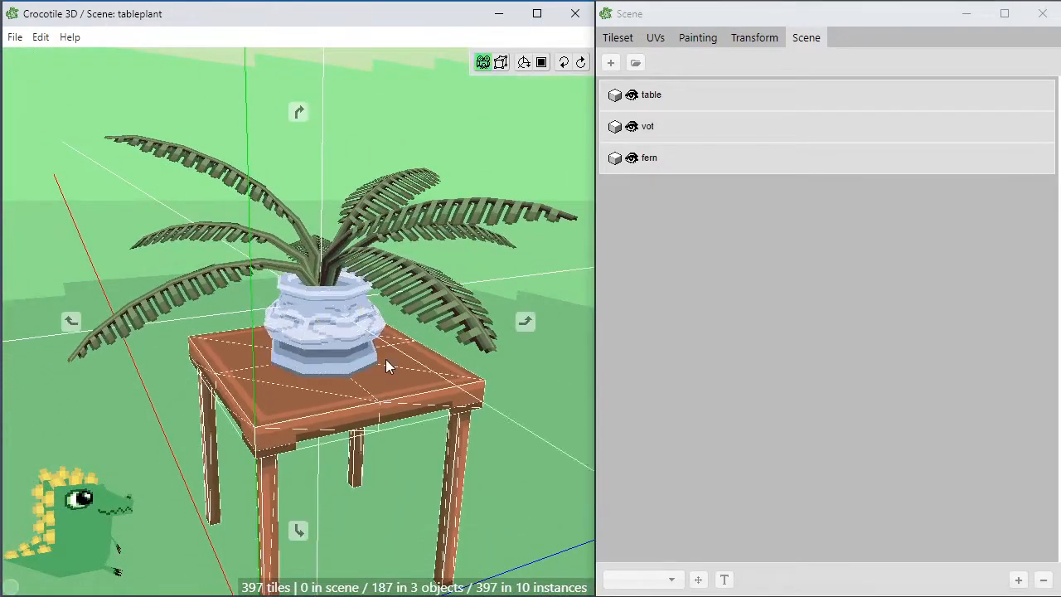
{"action": "middle_click_drag", "start_coordinate": [386, 359], "coordinate": [383, 325]}
{"action": "scroll", "coordinate": [402, 327], "scroll_direction": "up", "scroll_amount": 4}
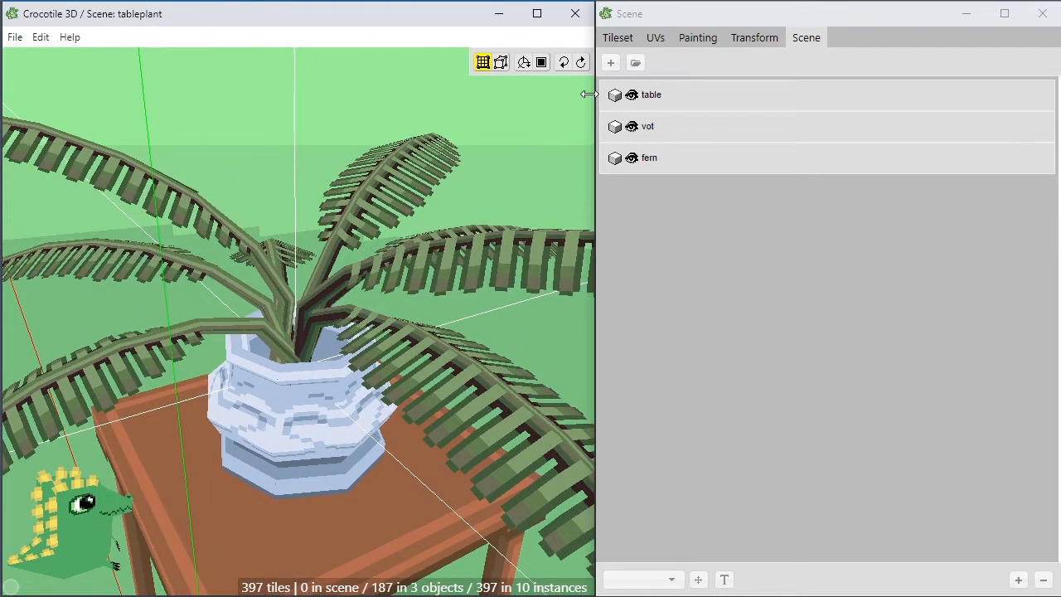
{"action": "scroll", "coordinate": [499, 165], "scroll_direction": "down", "scroll_amount": 6}
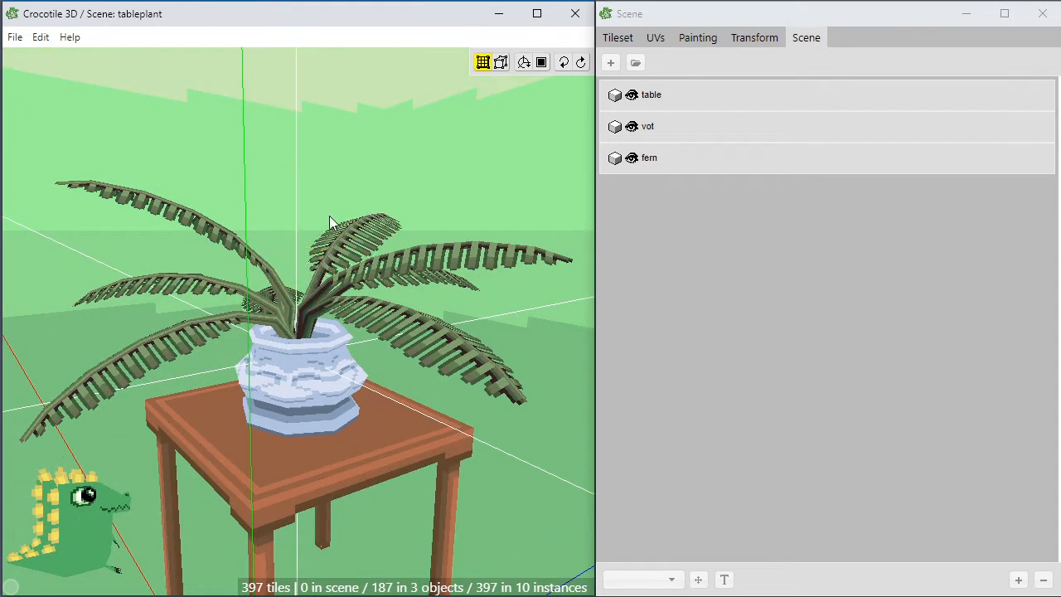
{"action": "middle_click_drag", "start_coordinate": [348, 287], "coordinate": [311, 312]}
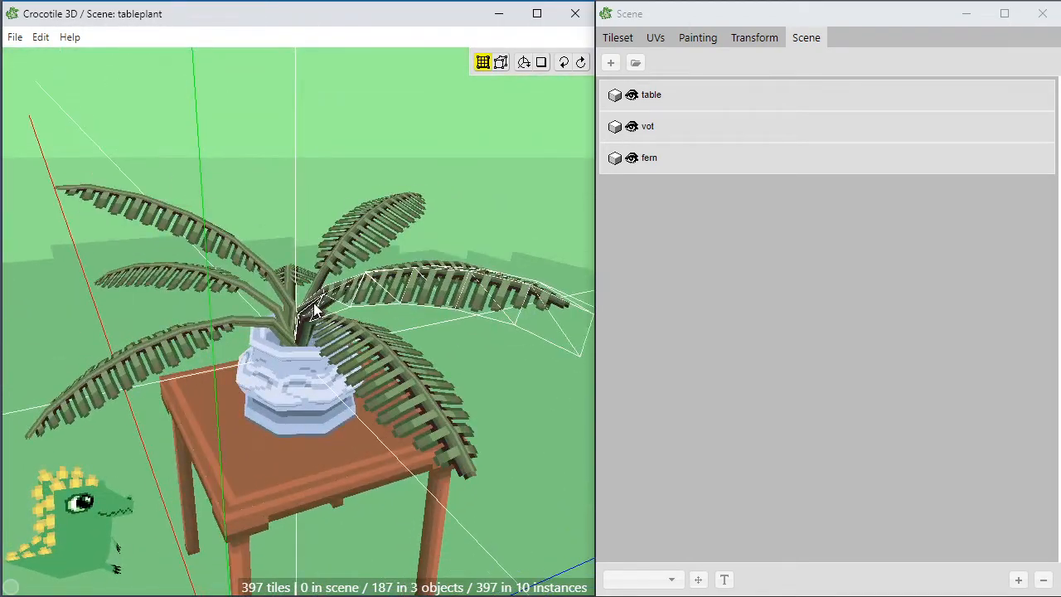
Save the tableplant scene and bring up the tileset.
{"action": "key", "text": "ctrl+s"}
{"action": "middle_click_drag", "start_coordinate": [489, 286], "coordinate": [410, 271]}
{"action": "left_click", "coordinate": [627, 47]}
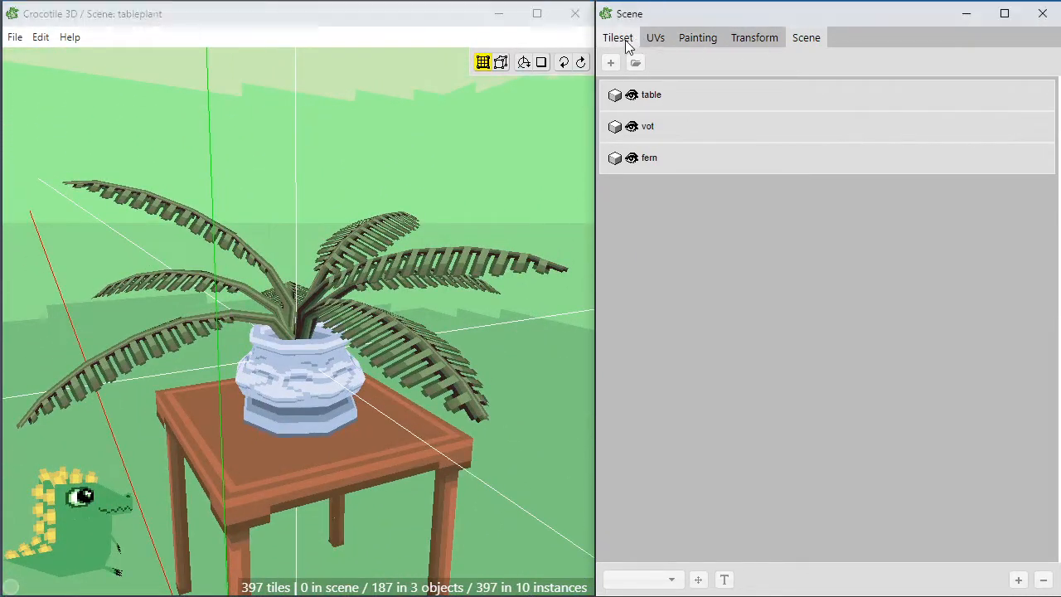
Show the tileset and mark out the empty tiles beside the fern leaves, followed by a large block spanning all the textures.
{"action": "left_click", "coordinate": [618, 38]}
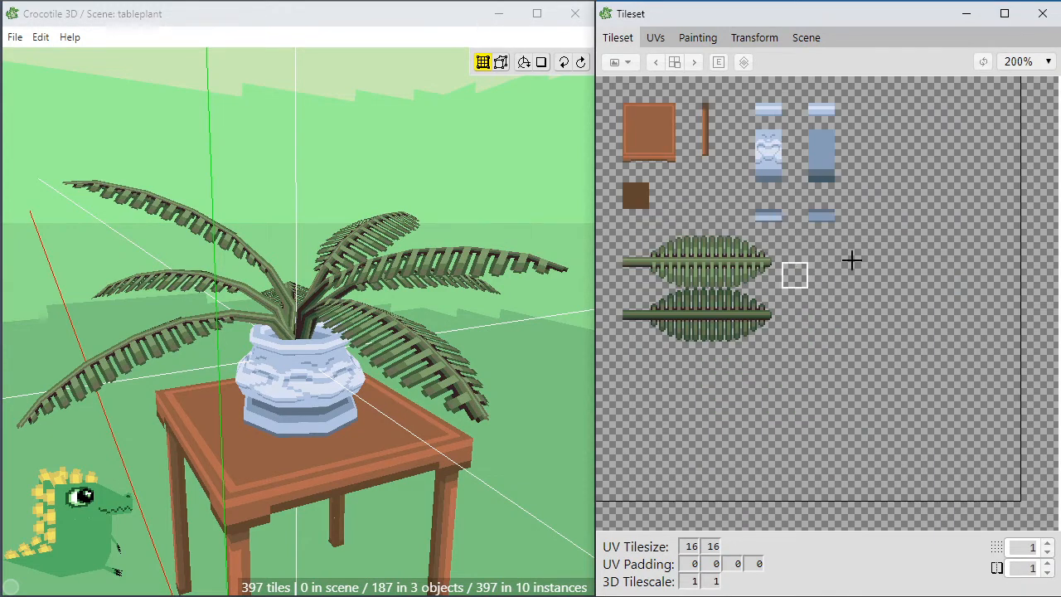
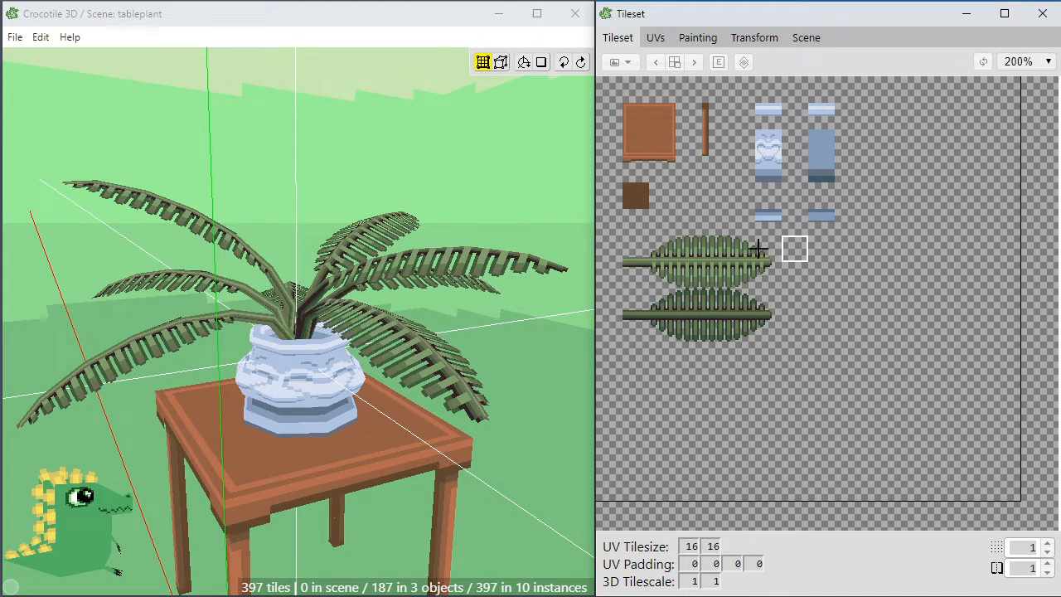
{"action": "left_click_drag", "start_coordinate": [809, 262], "coordinate": [920, 351]}
{"action": "left_click_drag", "start_coordinate": [613, 87], "coordinate": [970, 419]}
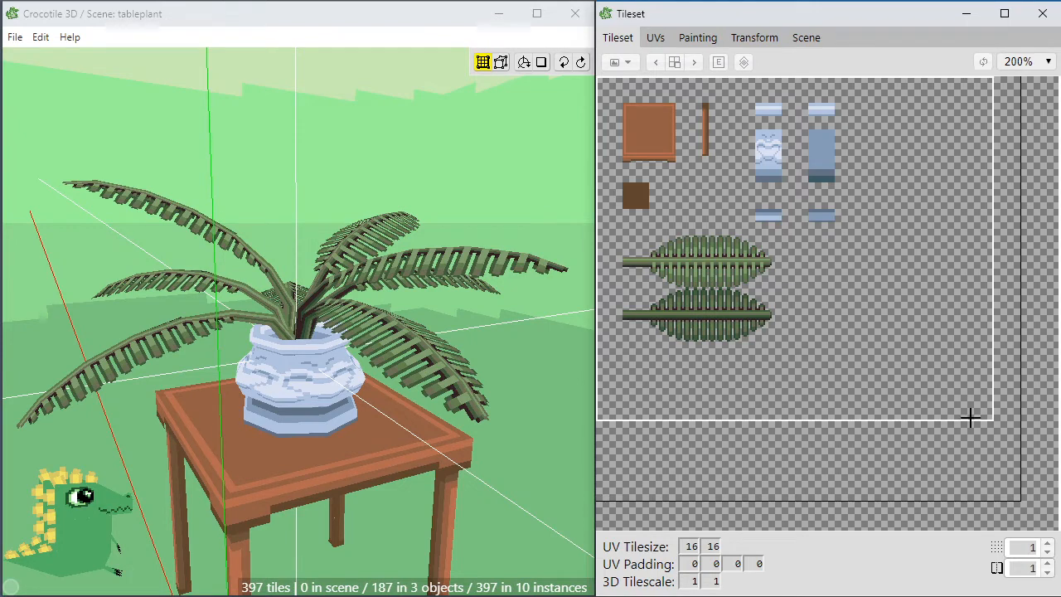
Open the tileset texture for painting at the empty space beside the fern leaves and activate the rectangular selection tool.
{"action": "left_click", "coordinate": [699, 37]}
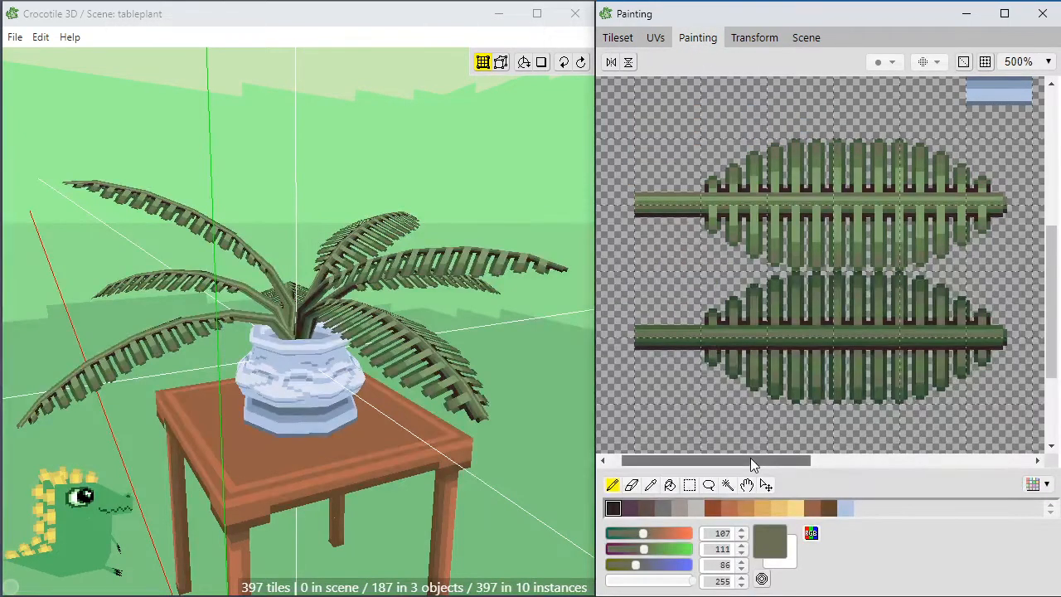
{"action": "left_click_drag", "start_coordinate": [758, 461], "coordinate": [885, 468]}
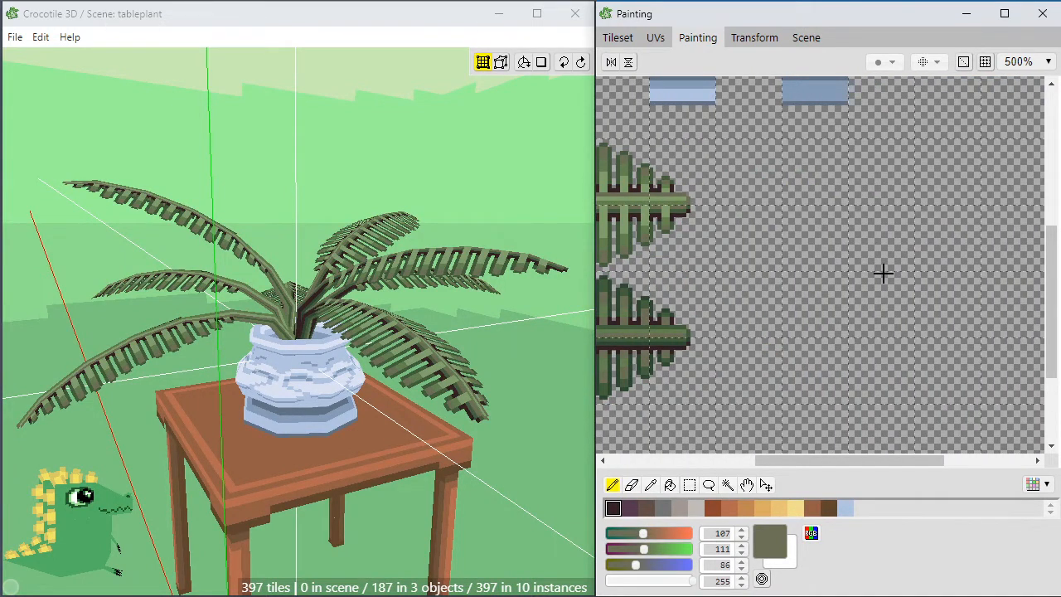
{"action": "key", "text": "m"}
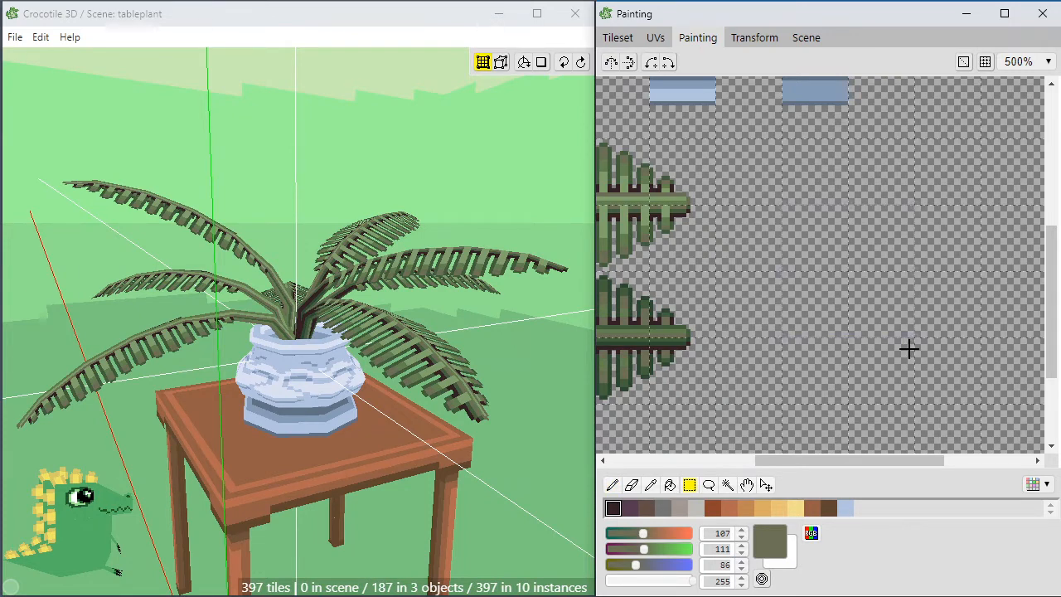
Fill the selected 2x2-tile square beside the leaves with the dark green sampled from the lower leaf (RGB 66, 95, 60).
{"action": "key", "text": "f"}
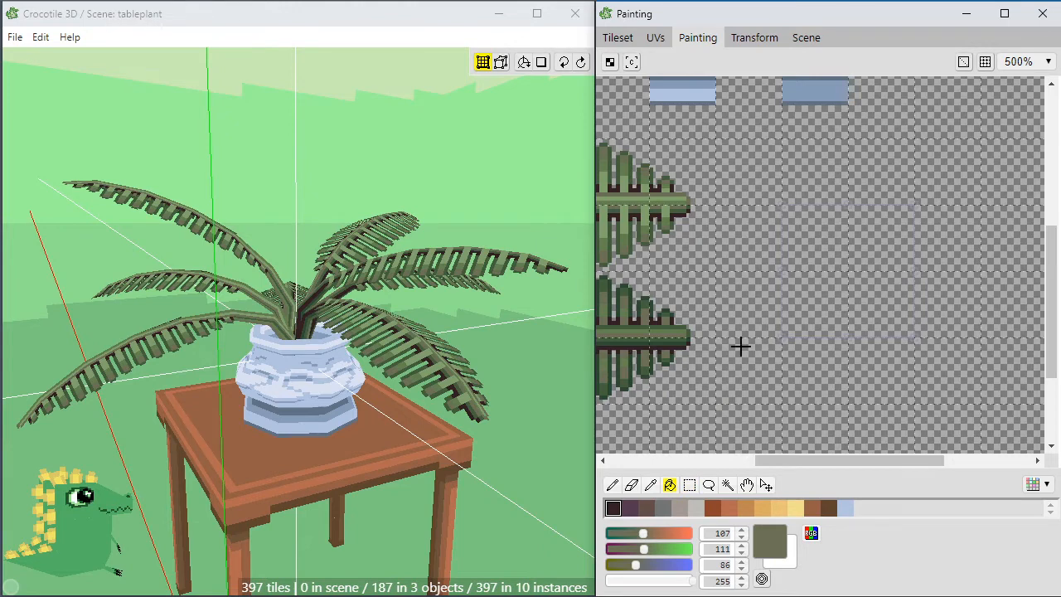
{"action": "left_click", "coordinate": [655, 363], "text": "alt"}
{"action": "left_click", "coordinate": [827, 316]}
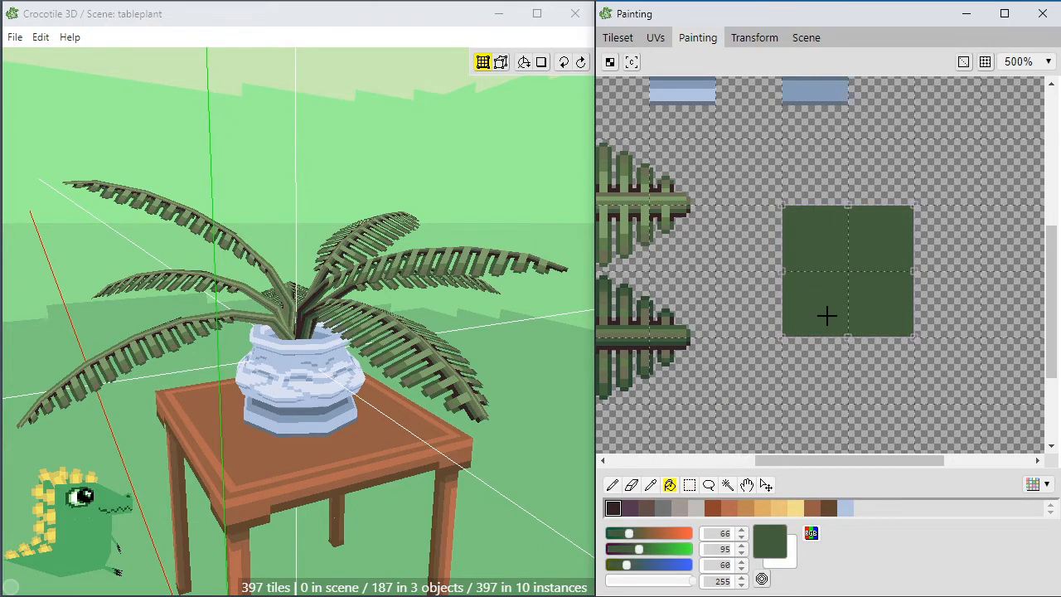
Paint an olive-grey band (107, 111, 86) across the square's lower half and fill the area above it with mid green (99, 128, 80).
{"action": "key", "text": "b"}
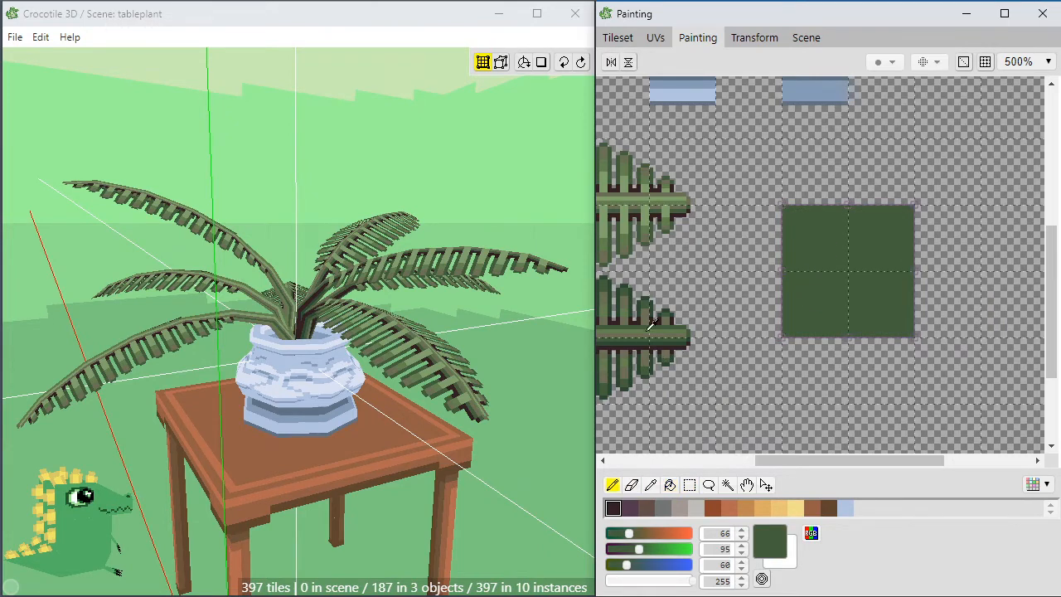
{"action": "left_click", "coordinate": [645, 317], "text": "alt"}
{"action": "mouse_move", "coordinate": [773, 302]}
{"action": "left_mouse_down"}
{"action": "mouse_move", "coordinate": [945, 296]}
{"action": "mouse_move", "coordinate": [824, 296]}
{"action": "mouse_move", "coordinate": [895, 300]}
{"action": "left_mouse_up"}
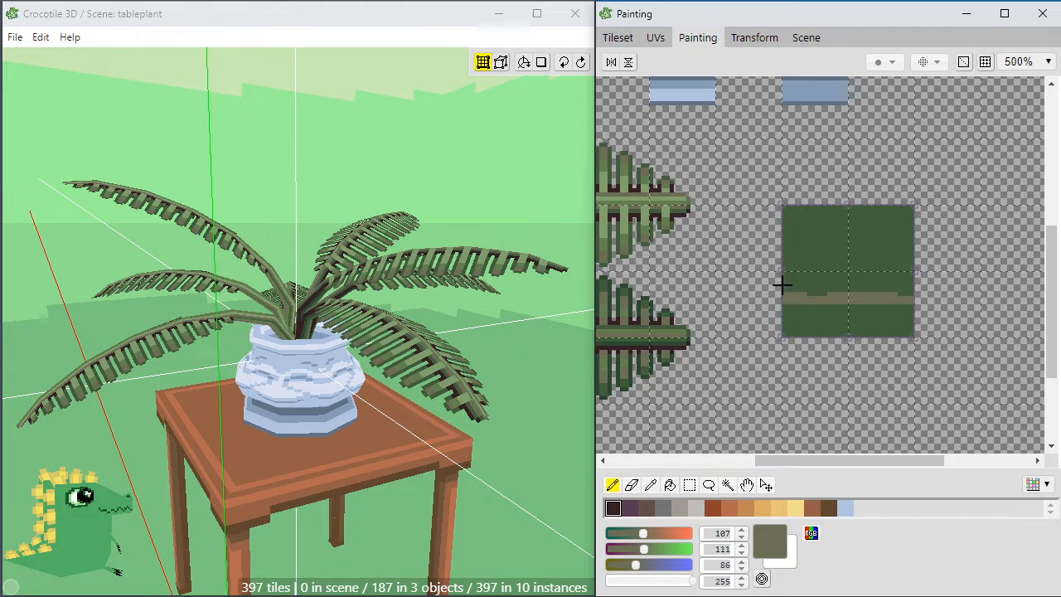
{"action": "key", "text": "f"}
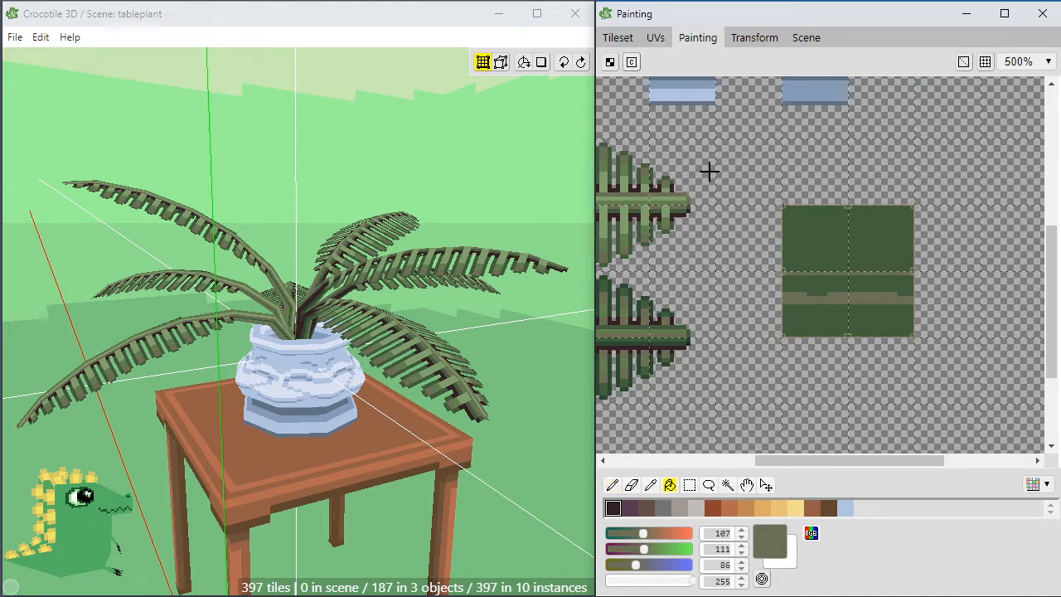
{"action": "left_click", "coordinate": [806, 290]}
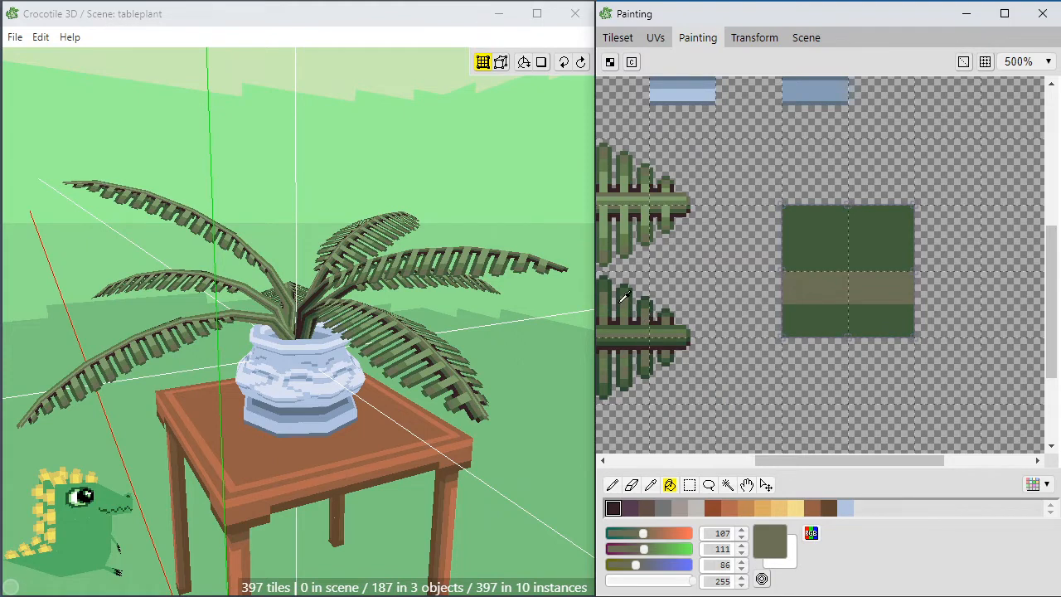
{"action": "left_click", "coordinate": [628, 331], "text": "alt"}
{"action": "left_click", "coordinate": [813, 242]}
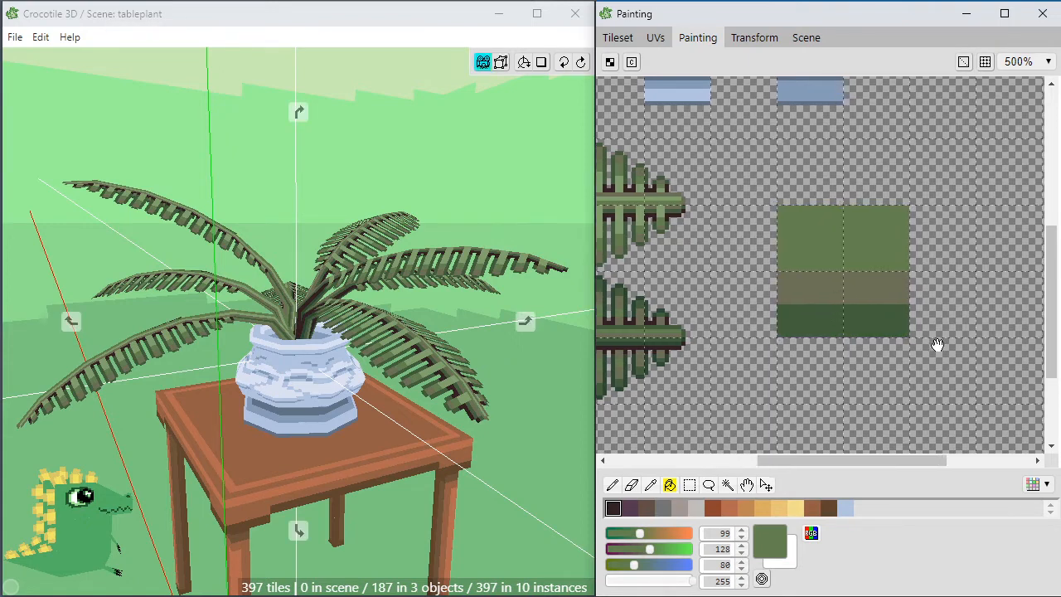
Select a 2x2-tile square one tile to the right of the green swatch and fill it with light pink (RGB 224, 164, 190).
{"action": "middle_click_drag", "start_coordinate": [936, 348], "coordinate": [782, 322]}
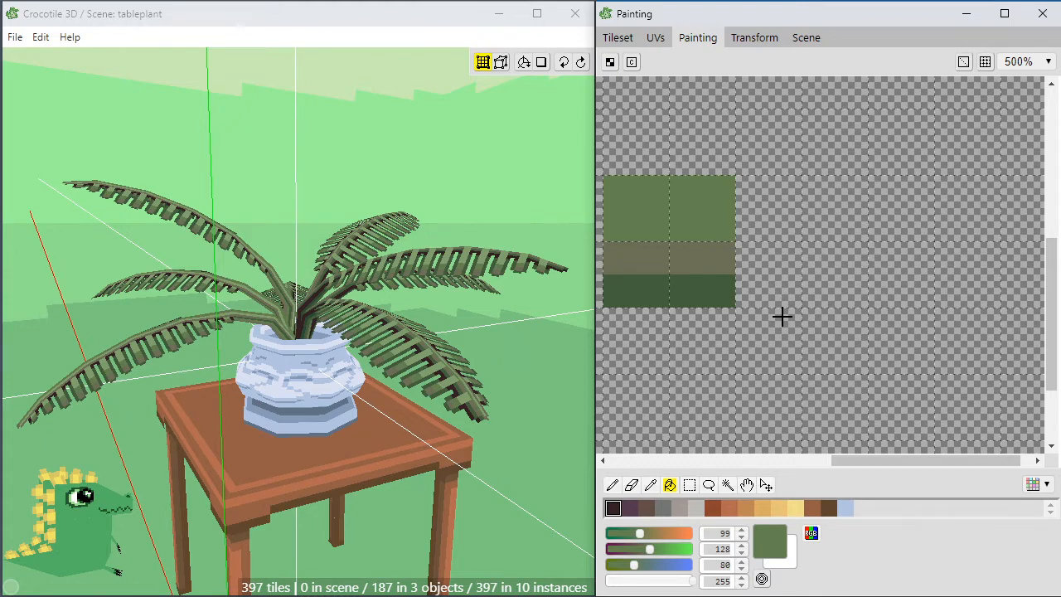
{"action": "key", "text": "m"}
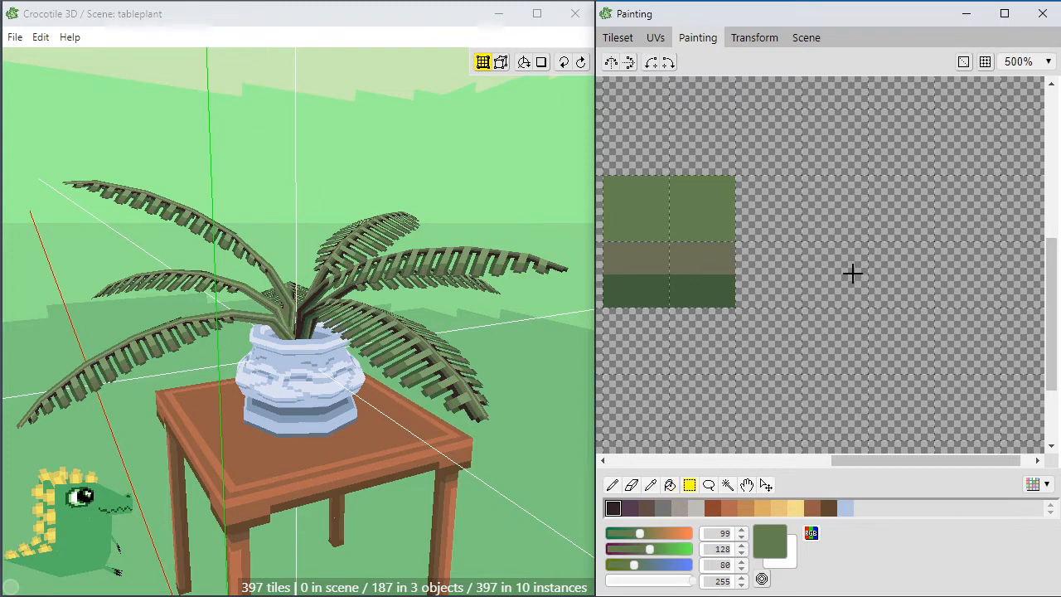
{"action": "mouse_move", "coordinate": [806, 174]}
{"action": "left_mouse_down"}
{"action": "mouse_move", "coordinate": [898, 251]}
{"action": "mouse_move", "coordinate": [936, 308]}
{"action": "left_mouse_up"}
{"action": "left_click_drag", "start_coordinate": [805, 362], "coordinate": [810, 358]}
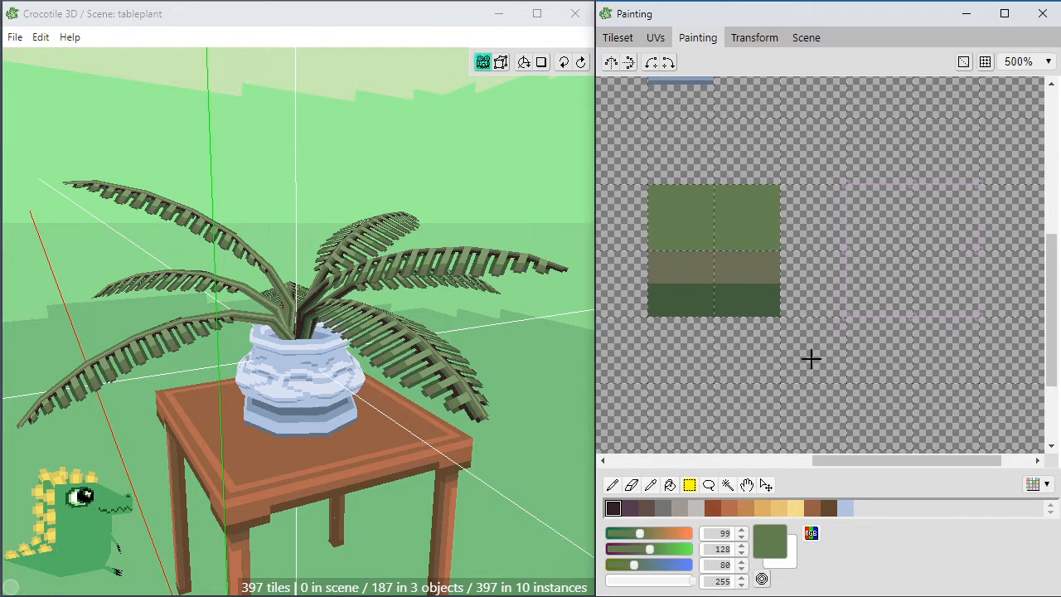
{"action": "key", "text": "g"}
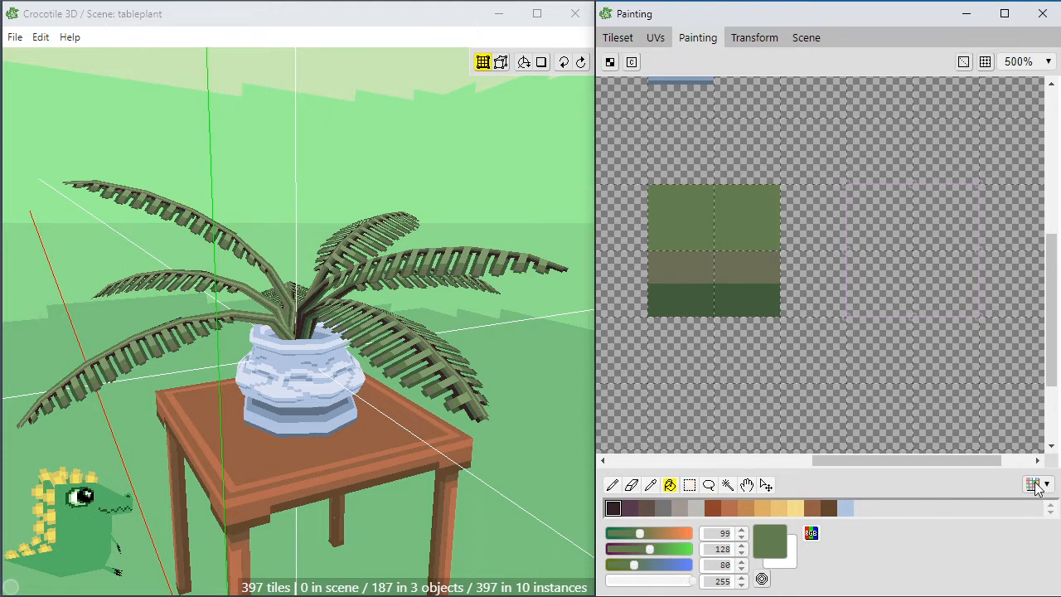
{"action": "left_click", "coordinate": [669, 533]}
{"action": "left_click", "coordinate": [675, 550]}
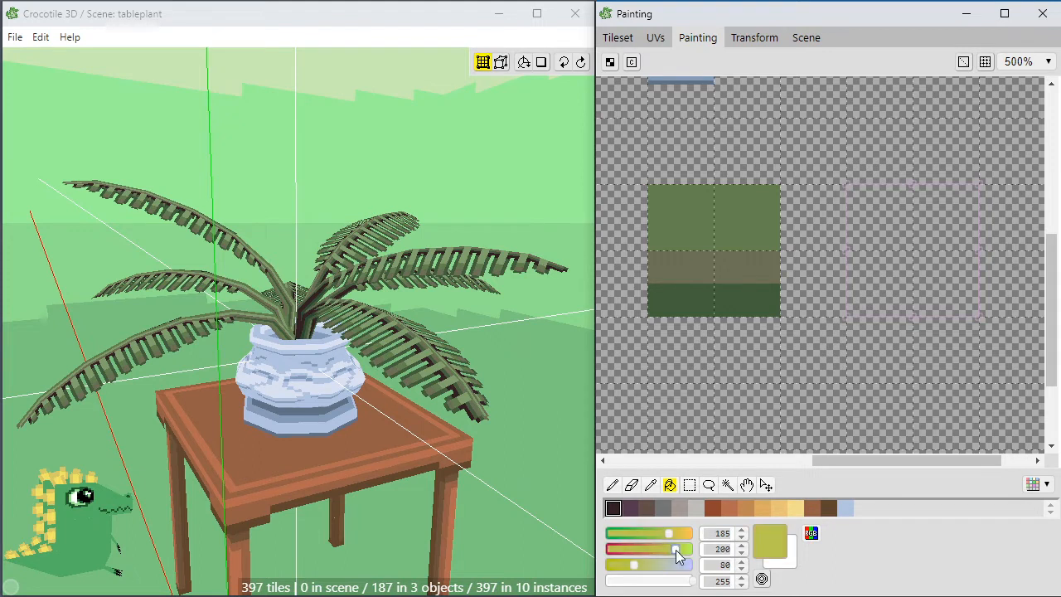
{"action": "left_click", "coordinate": [679, 565]}
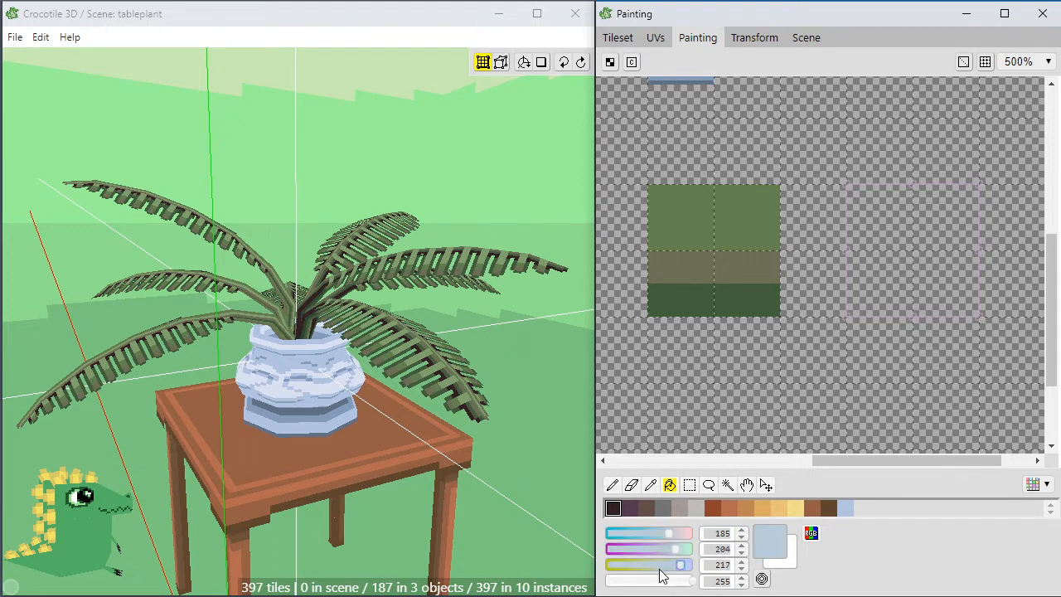
{"action": "mouse_move", "coordinate": [653, 566]}
{"action": "left_mouse_down"}
{"action": "mouse_move", "coordinate": [671, 570]}
{"action": "mouse_move", "coordinate": [661, 546]}
{"action": "mouse_move", "coordinate": [666, 575]}
{"action": "left_mouse_up"}
{"action": "left_click", "coordinate": [683, 533]}
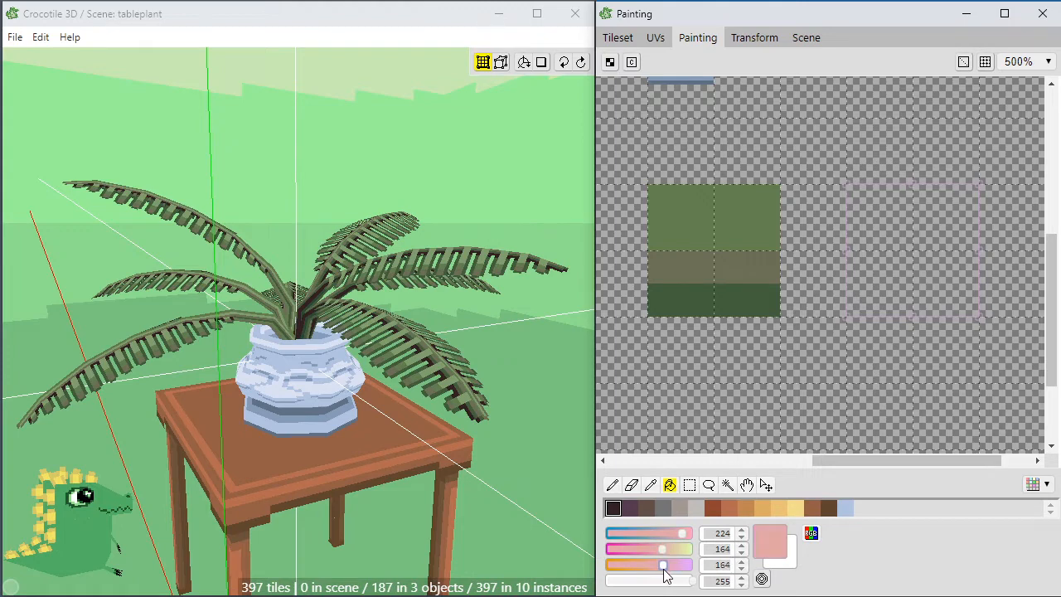
{"action": "left_click", "coordinate": [671, 565]}
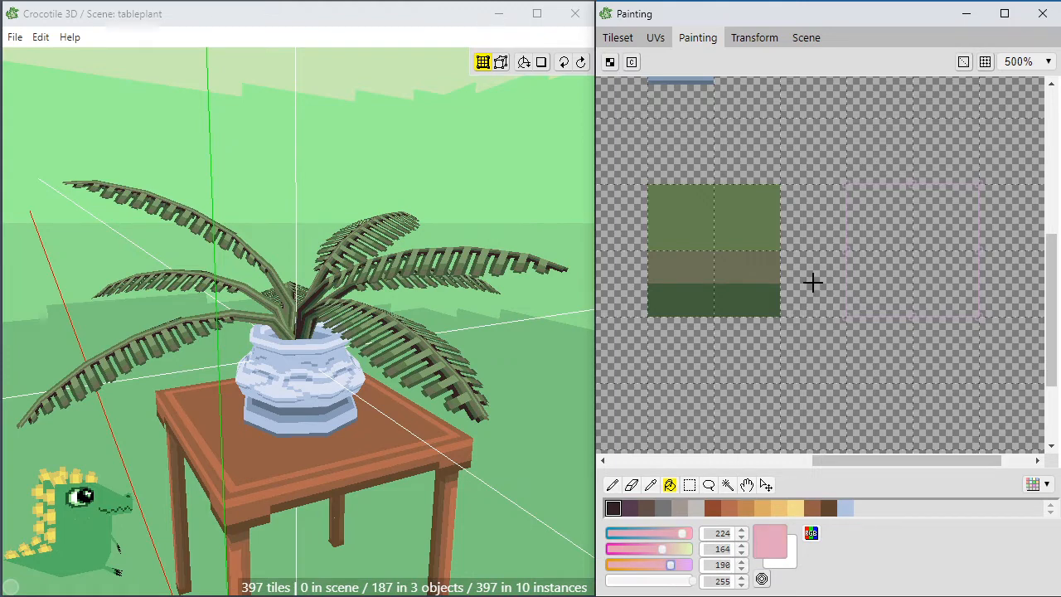
{"action": "left_click", "coordinate": [906, 274]}
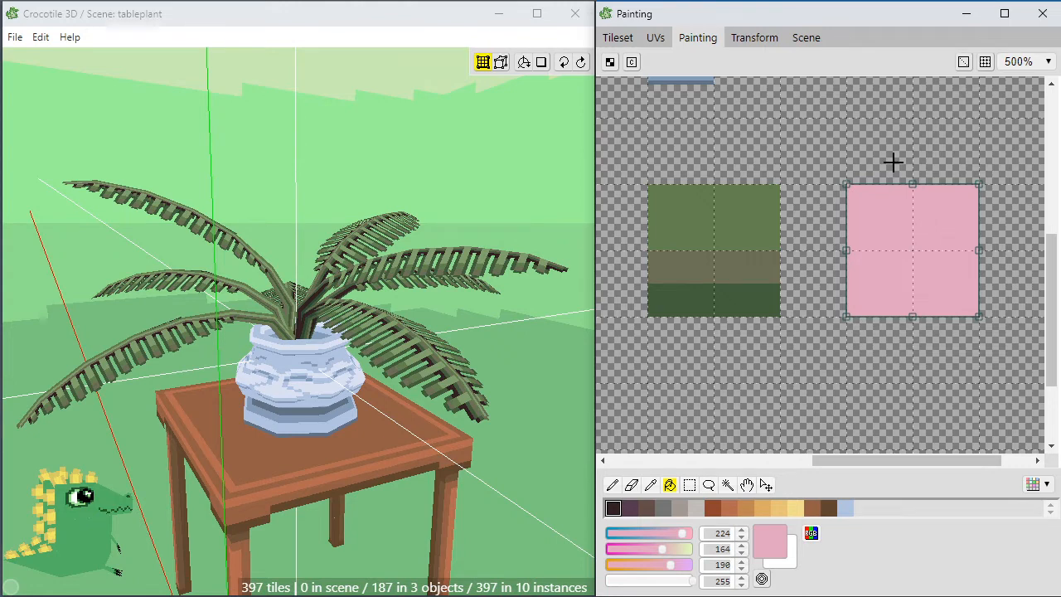
Draw a darker pink line (RGB 200, 132, 161) across the middle of the pink square and fill the area below it.
{"action": "key", "text": "b"}
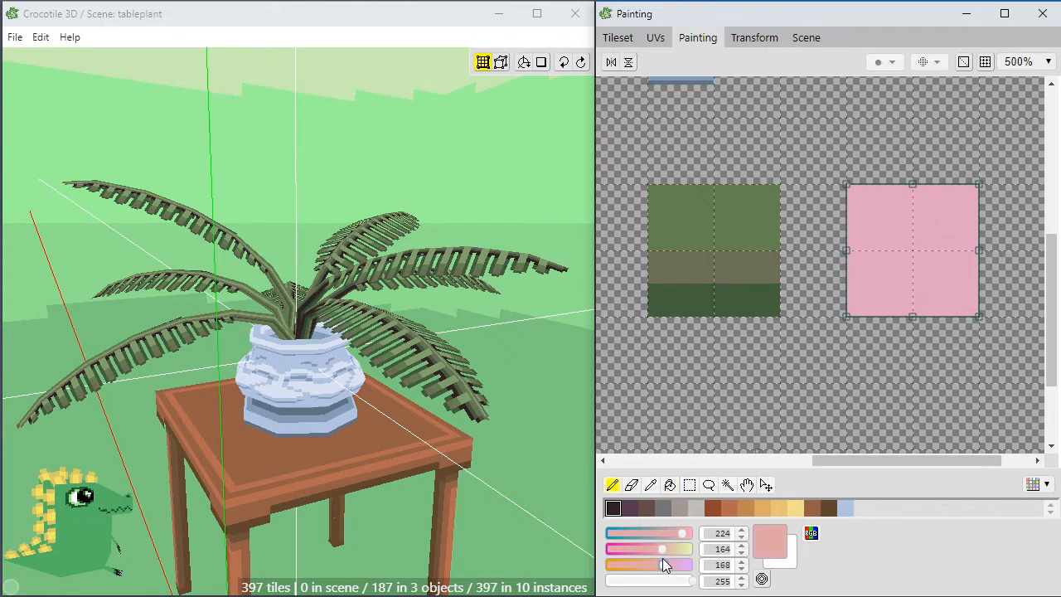
{"action": "left_click", "coordinate": [652, 550]}
{"action": "left_click_drag", "start_coordinate": [670, 537], "coordinate": [674, 537]}
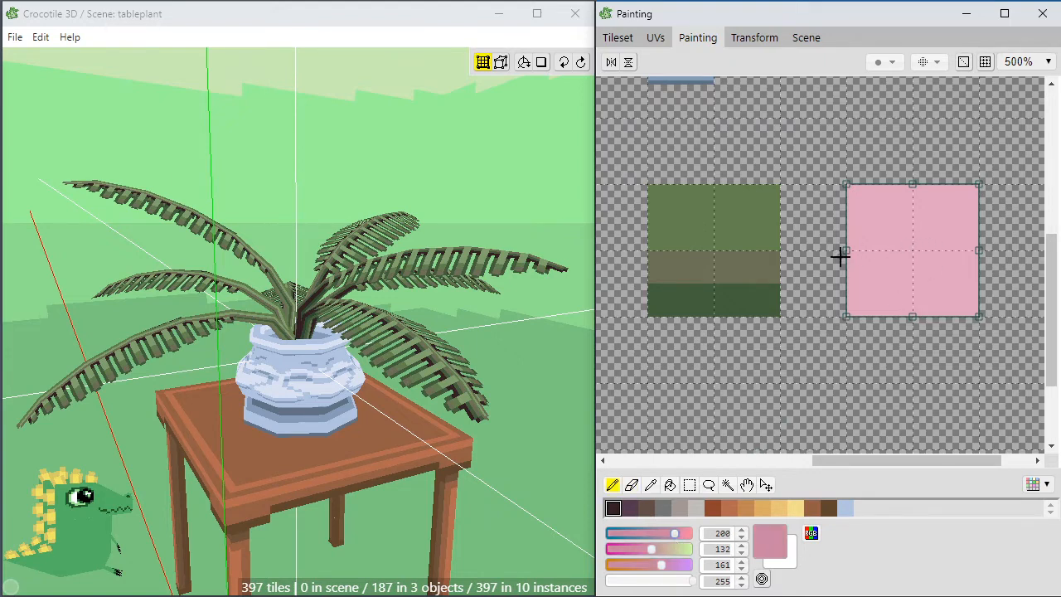
{"action": "left_click_drag", "start_coordinate": [852, 257], "coordinate": [1011, 264], "text": "shift"}
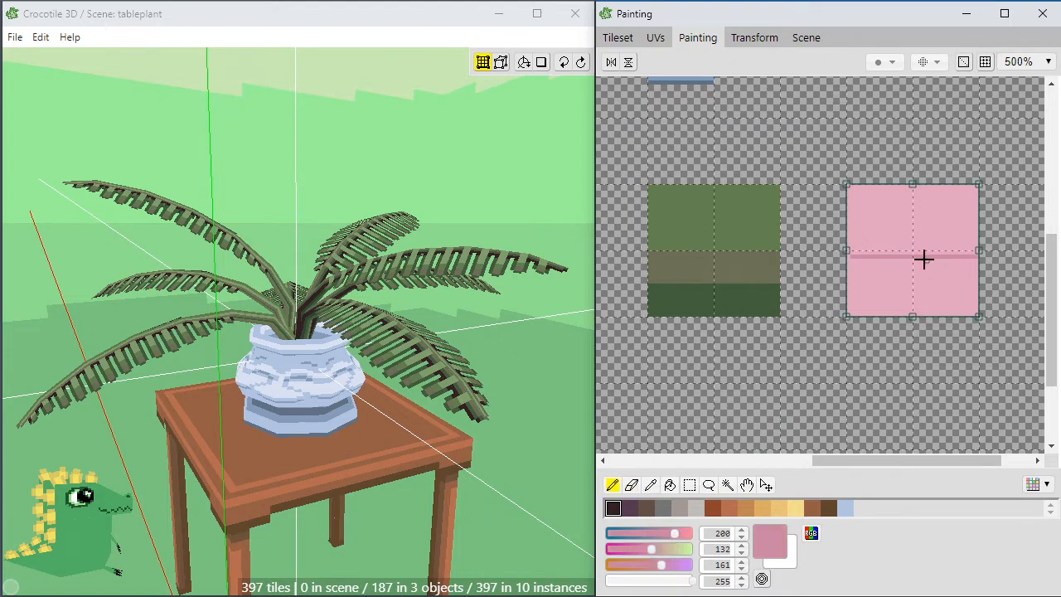
{"action": "left_click_drag", "start_coordinate": [861, 256], "coordinate": [839, 258]}
{"action": "key", "text": "g"}
{"action": "left_click", "coordinate": [876, 287]}
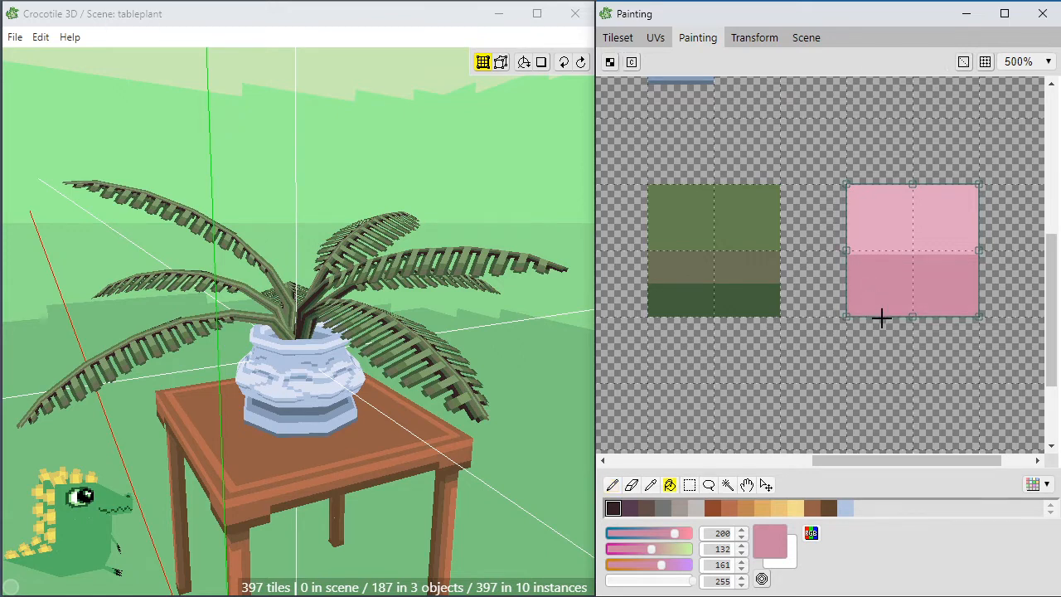
Paint the lowest quarter of the pink square in muted mauve (RGB 154, 115, 137).
{"action": "key", "text": "b"}
{"action": "mouse_move", "coordinate": [661, 564]}
{"action": "left_mouse_down"}
{"action": "mouse_move", "coordinate": [652, 566]}
{"action": "mouse_move", "coordinate": [658, 533]}
{"action": "mouse_move", "coordinate": [646, 549]}
{"action": "left_mouse_up"}
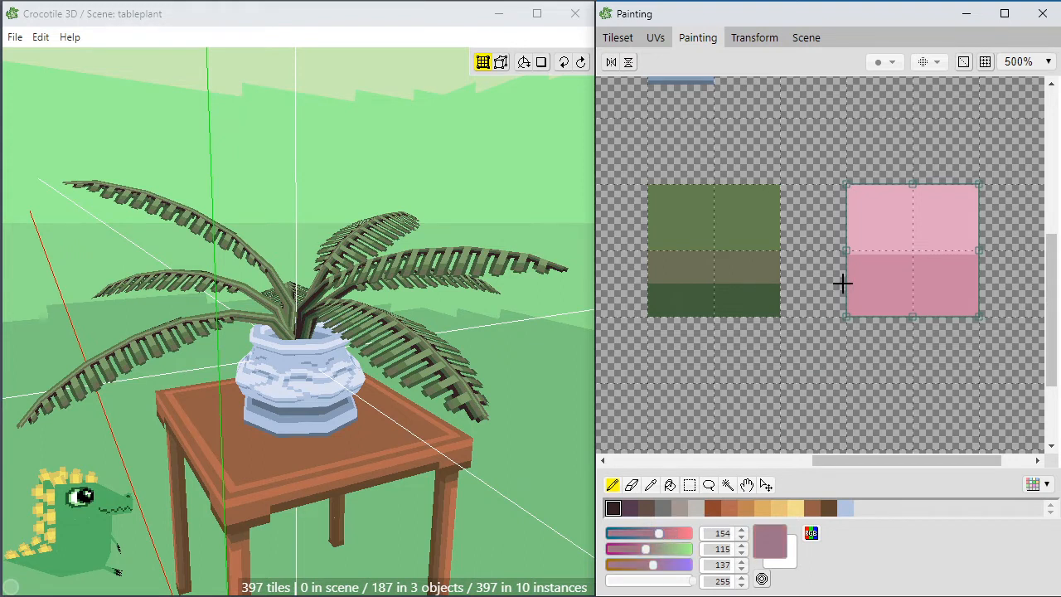
{"action": "left_click_drag", "start_coordinate": [843, 283], "coordinate": [1003, 287]}
{"action": "key", "text": "g"}
{"action": "left_click", "coordinate": [951, 299]}
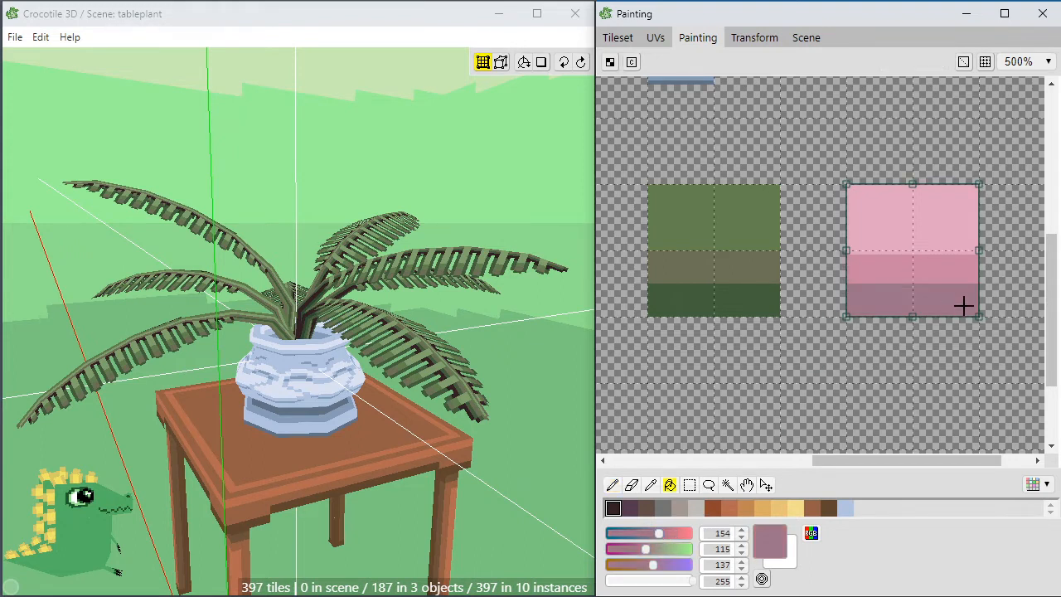
Add small light pink and mauve pixel notches along the borders of the pink square's middle band using sampled colours.
{"action": "key", "text": "b"}
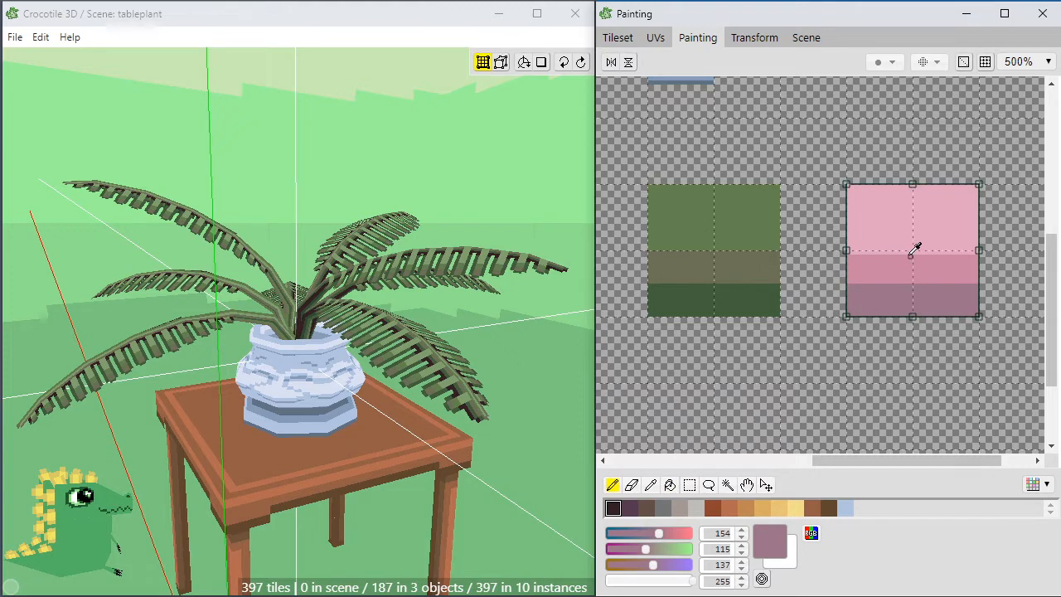
{"action": "left_click", "coordinate": [924, 231], "text": "alt"}
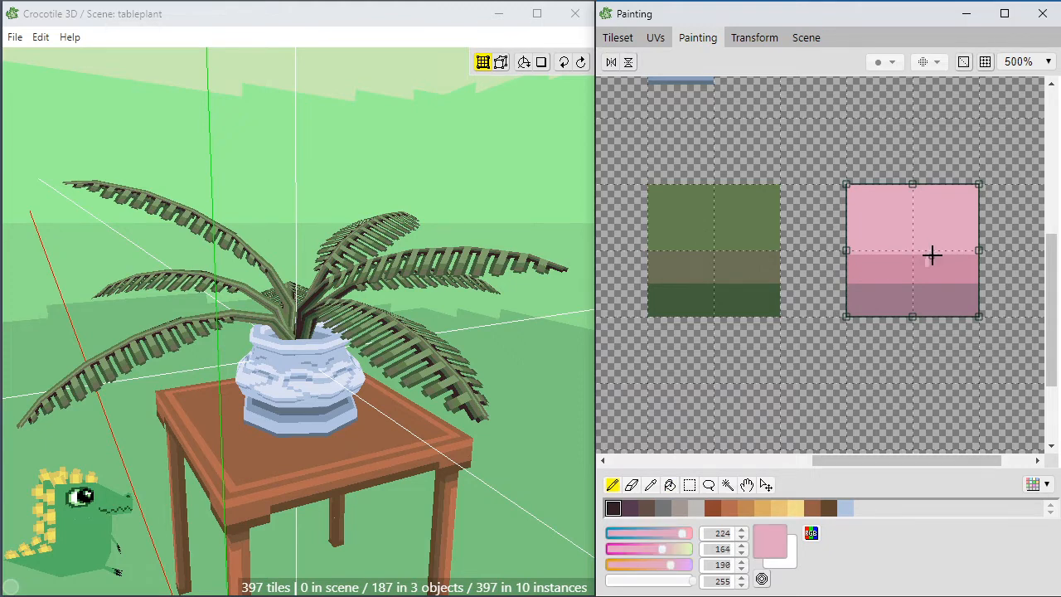
{"action": "left_click", "coordinate": [892, 259]}
{"action": "left_click", "coordinate": [891, 293], "text": "alt"}
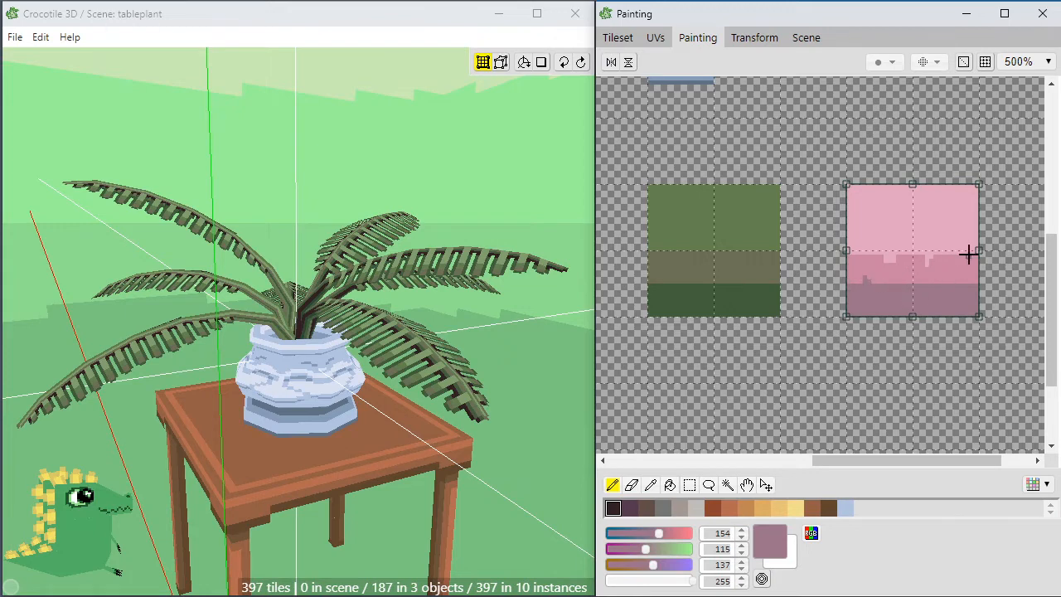
{"action": "left_click_drag", "start_coordinate": [948, 277], "coordinate": [936, 301]}
{"action": "left_click", "coordinate": [944, 281]}
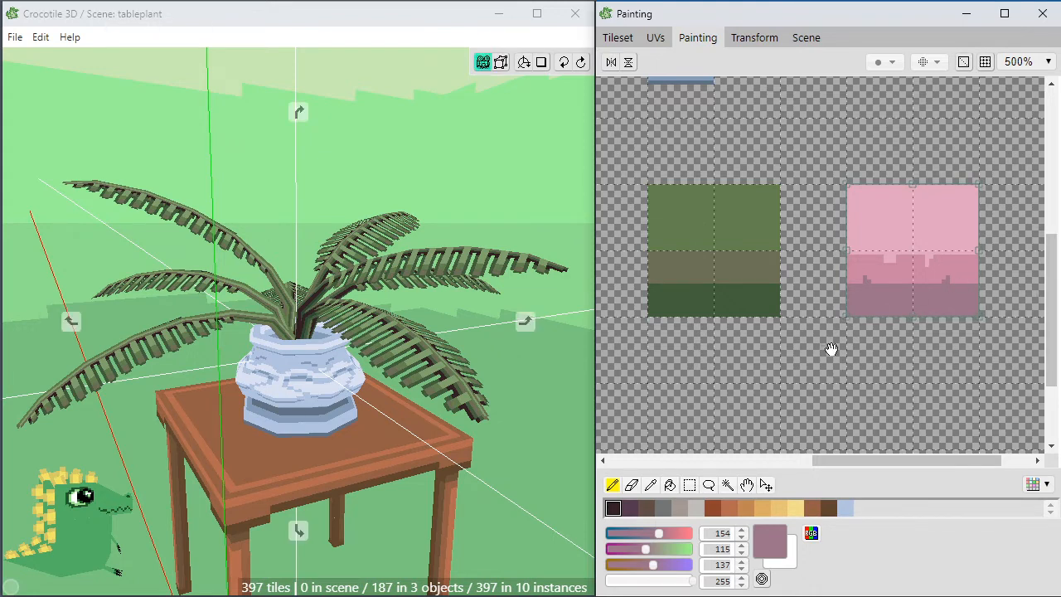
Select a 2x2-tile square one tile below the green swatch and fill it with the palette's orange-brown (RGB 191, 135, 84).
{"action": "mouse_move", "coordinate": [830, 350]}
{"action": "middle_mouse_down"}
{"action": "mouse_move", "coordinate": [858, 301]}
{"action": "mouse_move", "coordinate": [824, 304]}
{"action": "mouse_move", "coordinate": [821, 285]}
{"action": "middle_mouse_up"}
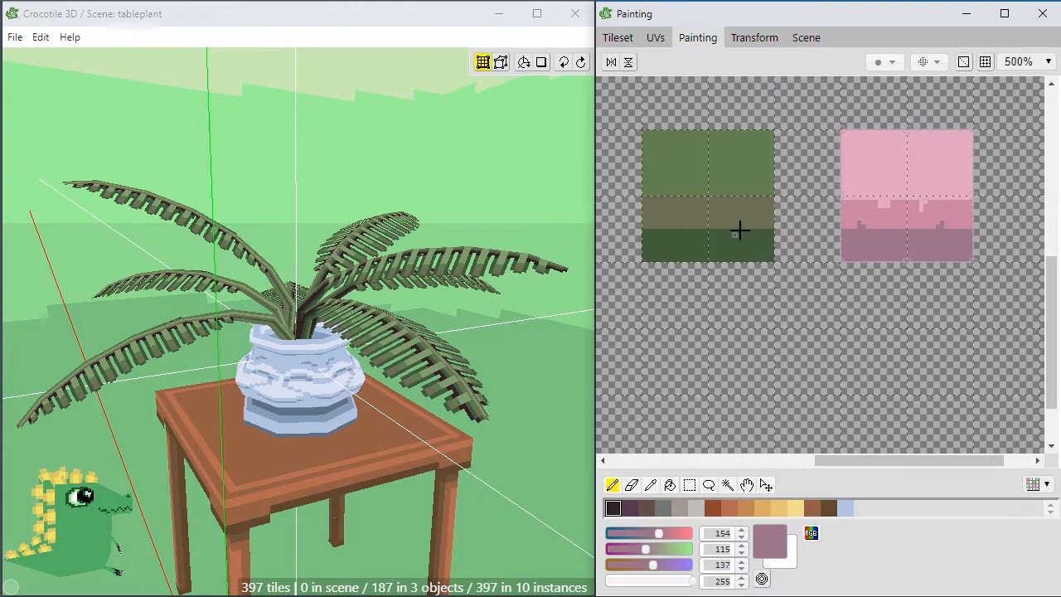
{"action": "mouse_move", "coordinate": [752, 324]}
{"action": "middle_mouse_down"}
{"action": "mouse_move", "coordinate": [772, 318]}
{"action": "mouse_move", "coordinate": [763, 301]}
{"action": "middle_mouse_up"}
{"action": "left_click", "coordinate": [889, 203]}
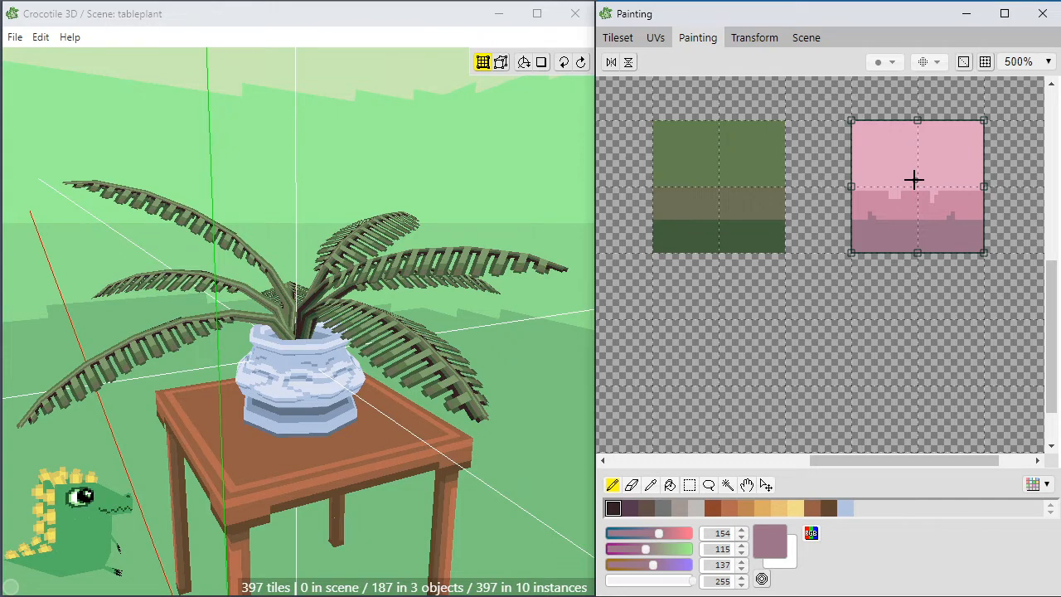
{"action": "key", "text": "m"}
{"action": "left_click", "coordinate": [741, 370]}
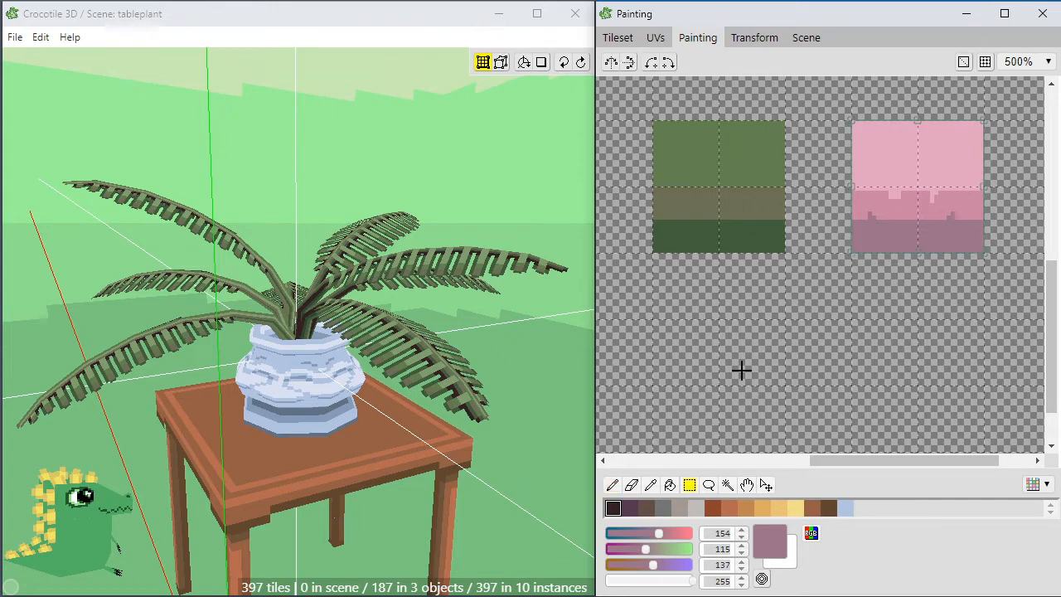
{"action": "key", "text": "space"}
{"action": "left_click_drag", "start_coordinate": [750, 368], "coordinate": [772, 325]}
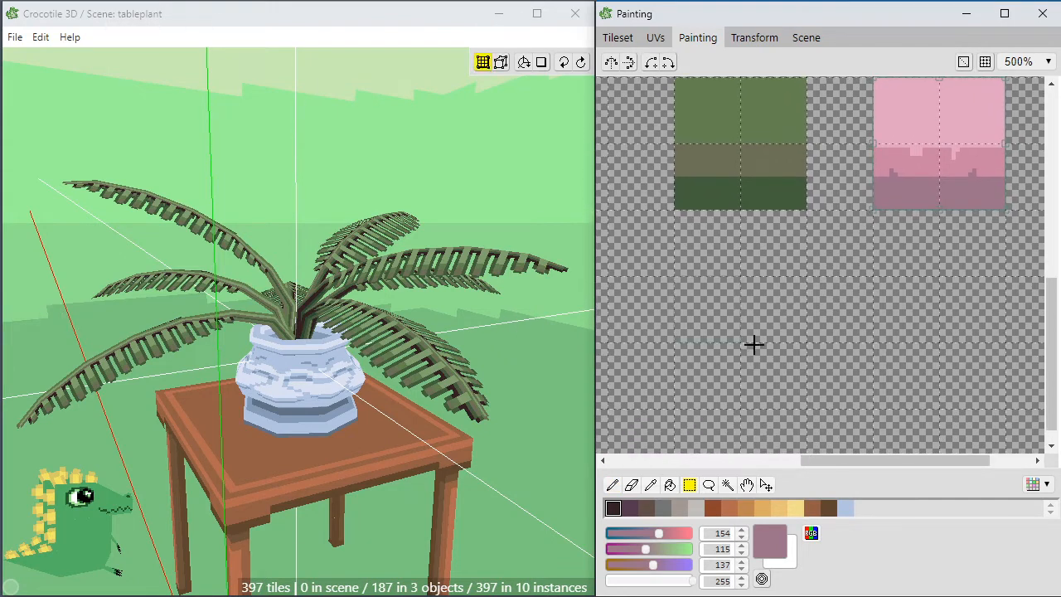
{"action": "key", "text": "g"}
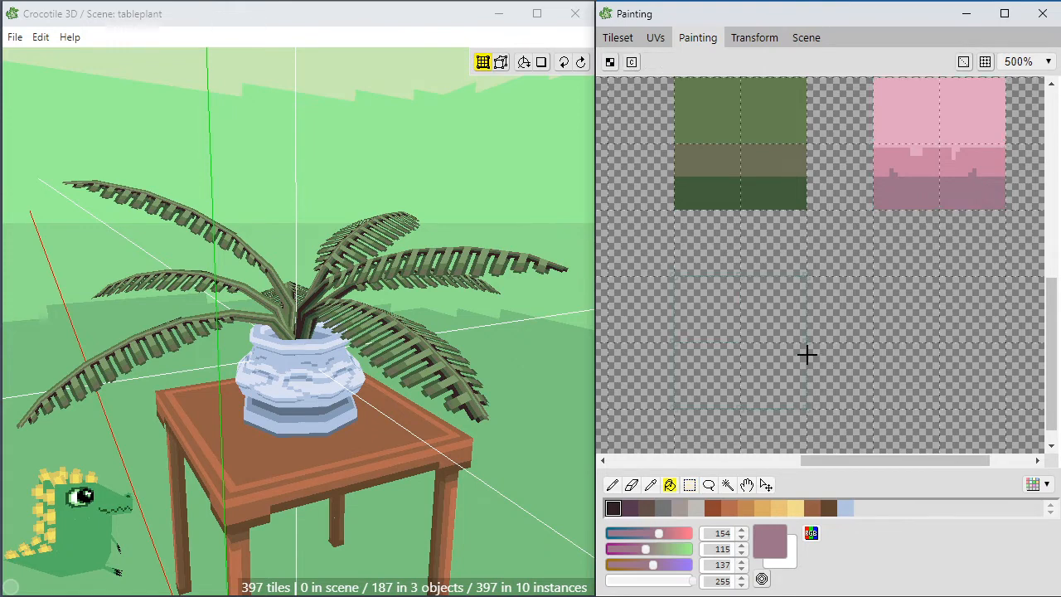
{"action": "left_click", "coordinate": [746, 508]}
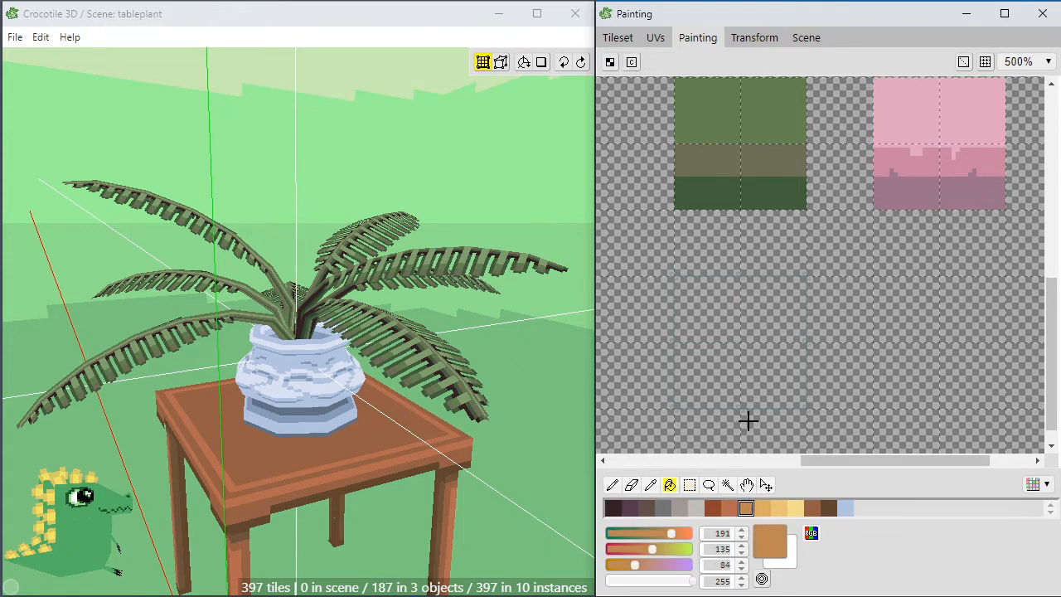
{"action": "left_click", "coordinate": [752, 374]}
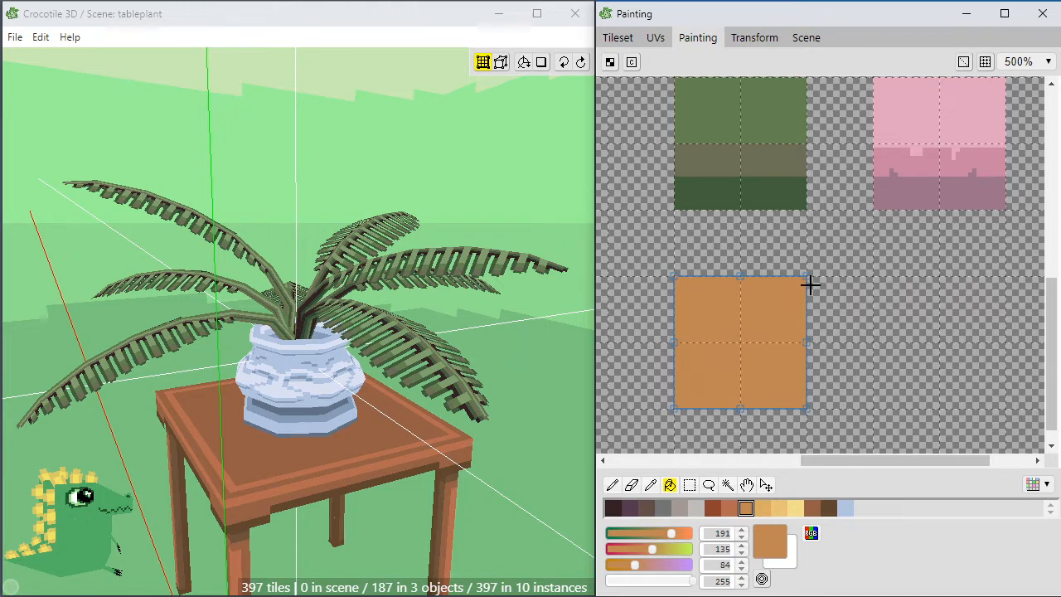
Draw a reddish-brown line (RGB 179, 107, 79) across the lower part of the orange-brown square and fill the area beneath it.
{"action": "key", "text": "b"}
{"action": "left_click", "coordinate": [729, 508]}
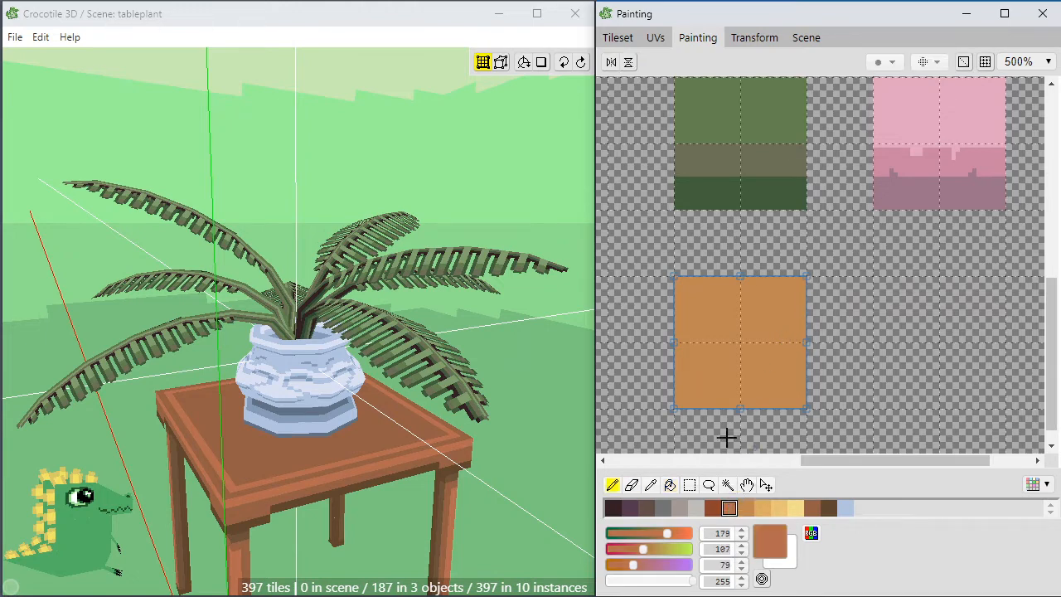
{"action": "left_click_drag", "start_coordinate": [672, 374], "coordinate": [878, 364]}
{"action": "left_click_drag", "start_coordinate": [811, 369], "coordinate": [632, 370]}
{"action": "key", "text": "g"}
{"action": "left_click", "coordinate": [726, 396]}
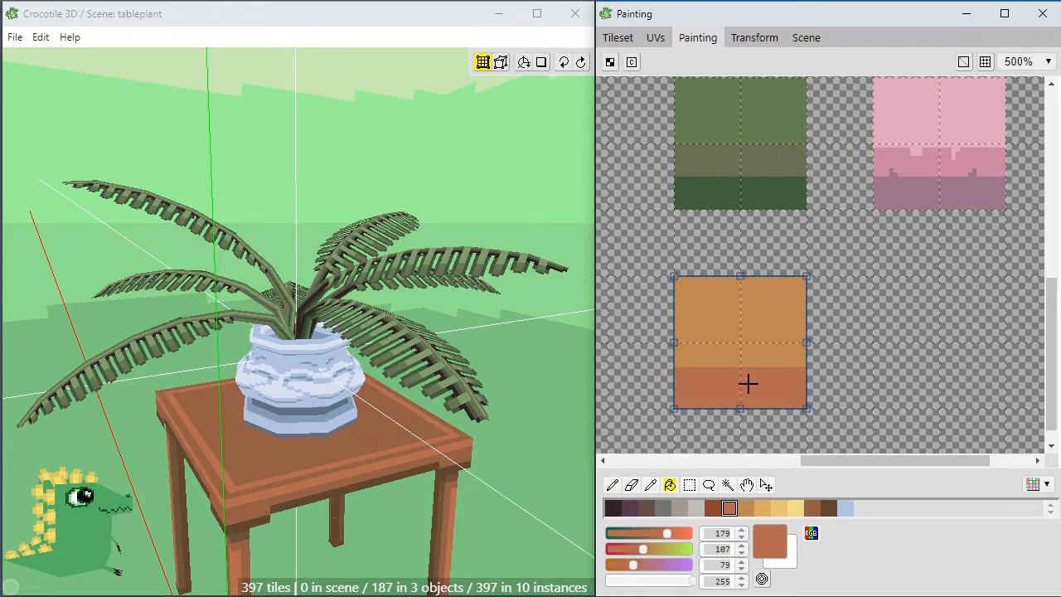
Pencil scattered reddish-brown (RGB 179, 107, 79) flecks and short strokes over the orange-brown area of the new square.
{"action": "key", "text": "e"}
{"action": "key", "text": "b"}
{"action": "left_click_drag", "start_coordinate": [718, 349], "coordinate": [713, 340]}
{"action": "left_click_drag", "start_coordinate": [722, 333], "coordinate": [759, 305]}
{"action": "left_click", "coordinate": [733, 308]}
{"action": "left_click_drag", "start_coordinate": [779, 365], "coordinate": [780, 357]}
{"action": "mouse_move", "coordinate": [767, 358]}
{"action": "left_mouse_down"}
{"action": "mouse_move", "coordinate": [767, 345]}
{"action": "mouse_move", "coordinate": [754, 348]}
{"action": "left_mouse_up"}
{"action": "left_click_drag", "start_coordinate": [734, 361], "coordinate": [725, 357]}
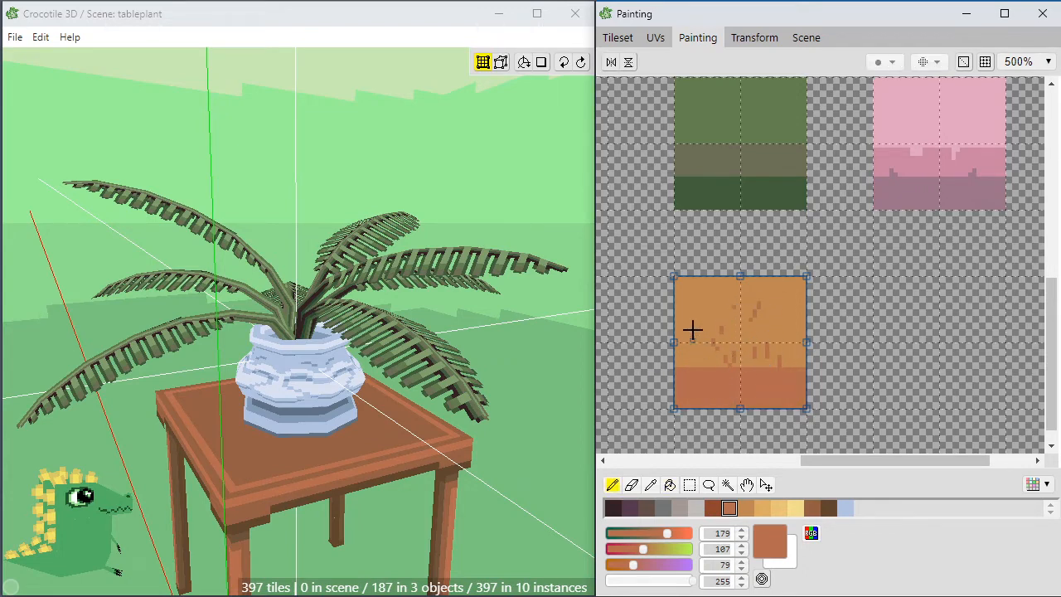
{"action": "left_click", "coordinate": [693, 332]}
{"action": "left_click_drag", "start_coordinate": [701, 312], "coordinate": [711, 335]}
{"action": "left_click_drag", "start_coordinate": [722, 334], "coordinate": [726, 280]}
{"action": "mouse_move", "coordinate": [729, 322]}
{"action": "left_mouse_down"}
{"action": "mouse_move", "coordinate": [734, 304]}
{"action": "mouse_move", "coordinate": [755, 305]}
{"action": "left_mouse_up"}
{"action": "left_click", "coordinate": [776, 328]}
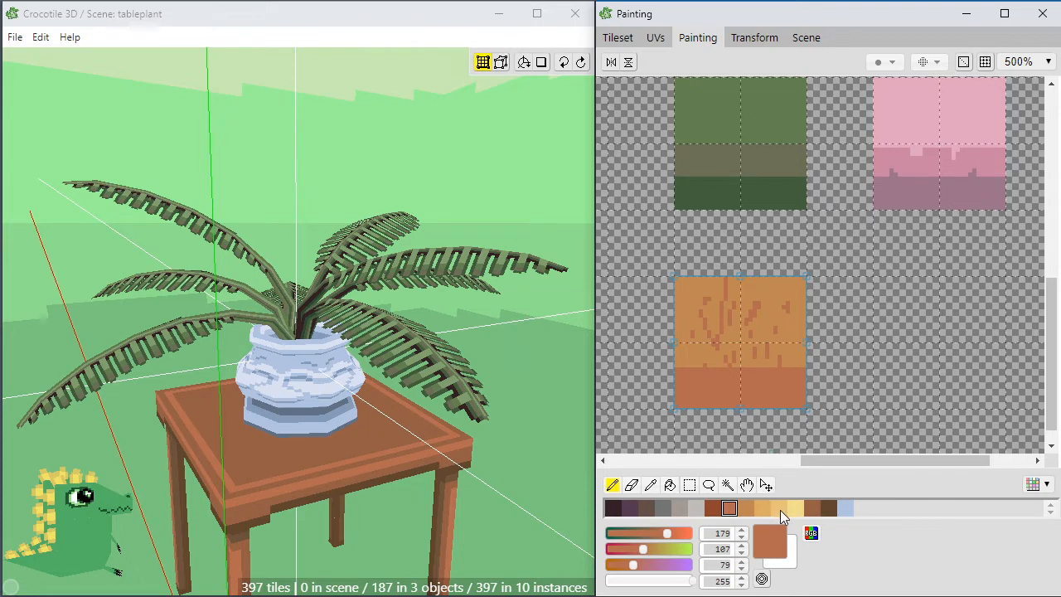
Add scattered light yellow-orange (RGB 232, 196, 122) pixels among the flecks in the orange-brown area.
{"action": "left_click", "coordinate": [779, 507]}
{"action": "left_click", "coordinate": [768, 320]}
{"action": "mouse_move", "coordinate": [763, 333]}
{"action": "left_mouse_down"}
{"action": "mouse_move", "coordinate": [711, 319]}
{"action": "mouse_move", "coordinate": [693, 335]}
{"action": "left_mouse_up"}
{"action": "left_click", "coordinate": [747, 320]}
{"action": "left_click", "coordinate": [746, 308]}
{"action": "left_click", "coordinate": [734, 341]}
{"action": "left_click", "coordinate": [712, 360]}
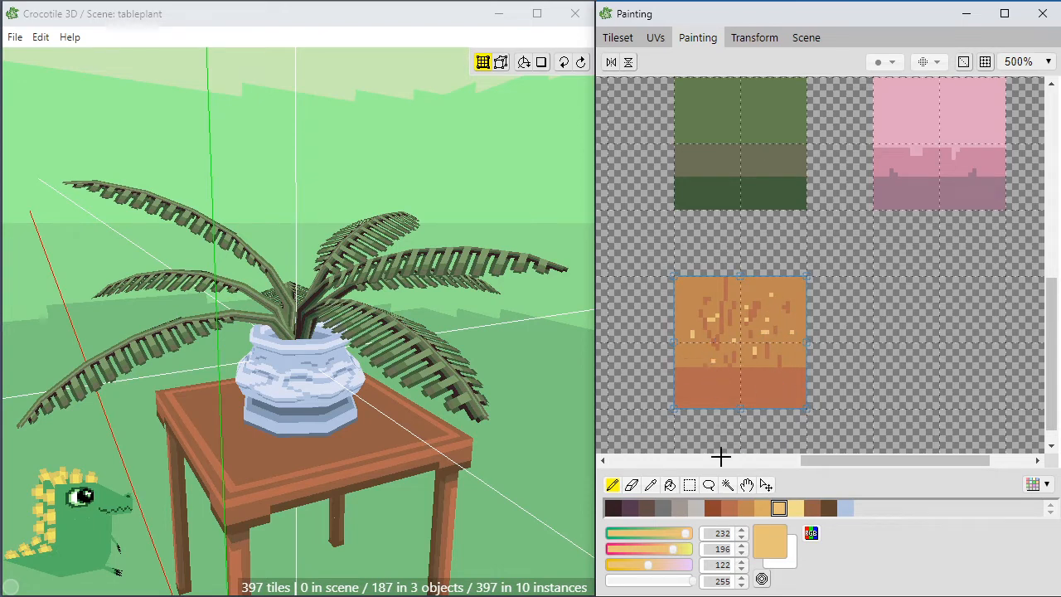
Paint a jagged dark brown (RGB 140, 69, 46) edge along the bottom of the square's reddish-brown band.
{"action": "left_click", "coordinate": [729, 509]}
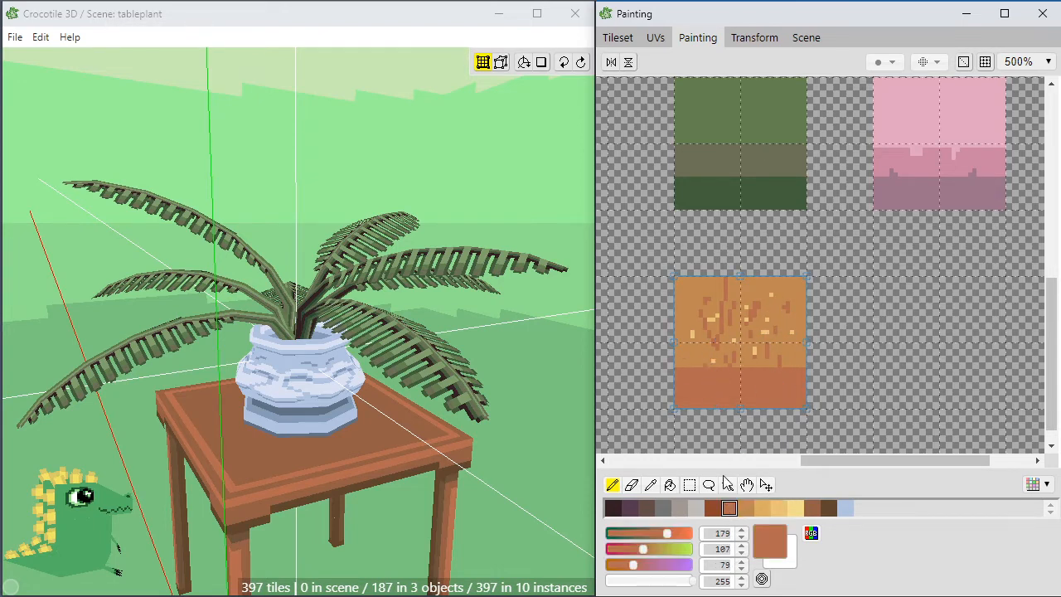
{"action": "left_click", "coordinate": [718, 510]}
{"action": "mouse_move", "coordinate": [705, 407]}
{"action": "left_mouse_down"}
{"action": "mouse_move", "coordinate": [694, 414]}
{"action": "mouse_move", "coordinate": [680, 389]}
{"action": "mouse_move", "coordinate": [723, 405]}
{"action": "mouse_move", "coordinate": [789, 390]}
{"action": "mouse_move", "coordinate": [805, 407]}
{"action": "left_mouse_up"}
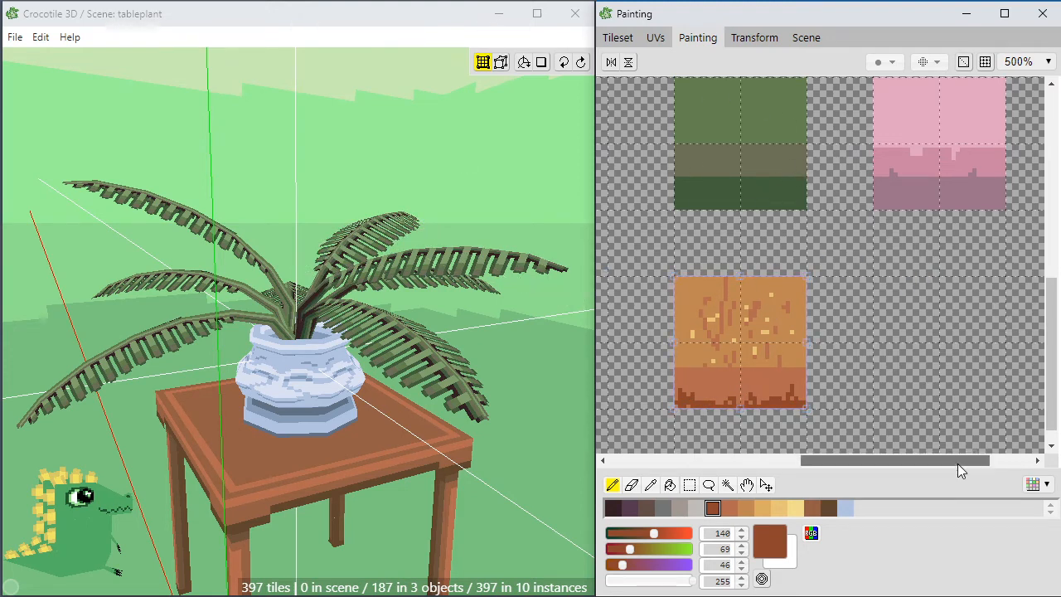
{"action": "scroll", "coordinate": [958, 463], "scroll_direction": "right", "scroll_amount": 1}
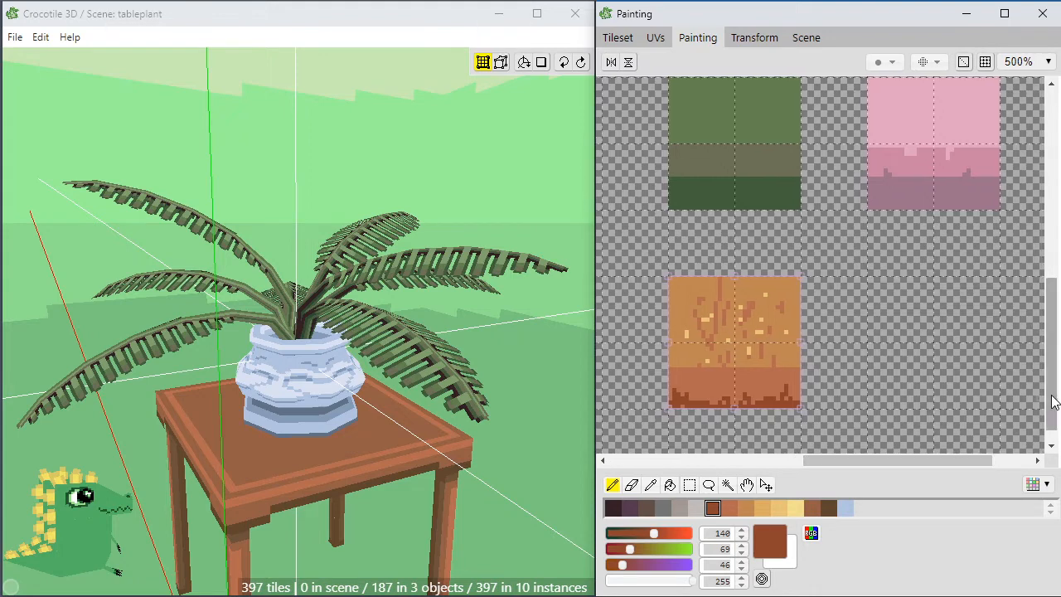
{"action": "mouse_move", "coordinate": [1053, 396]}
{"action": "left_mouse_down"}
{"action": "mouse_move", "coordinate": [1054, 375]}
{"action": "mouse_move", "coordinate": [1054, 399]}
{"action": "left_mouse_up"}
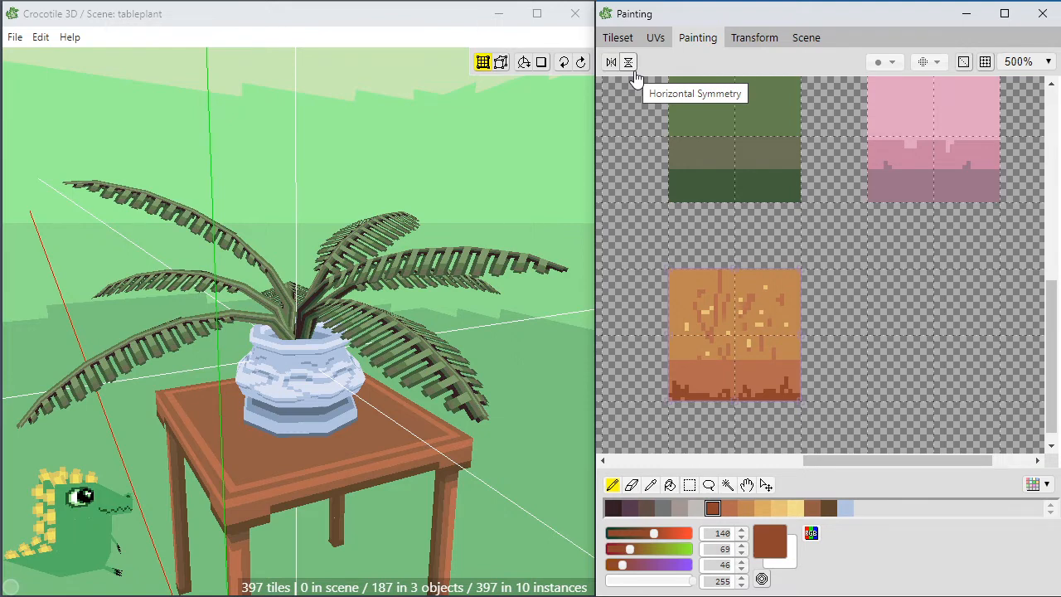
{"action": "mouse_move", "coordinate": [1053, 340]}
{"action": "left_mouse_down"}
{"action": "mouse_move", "coordinate": [1057, 314]}
{"action": "mouse_move", "coordinate": [1054, 331]}
{"action": "left_mouse_up"}
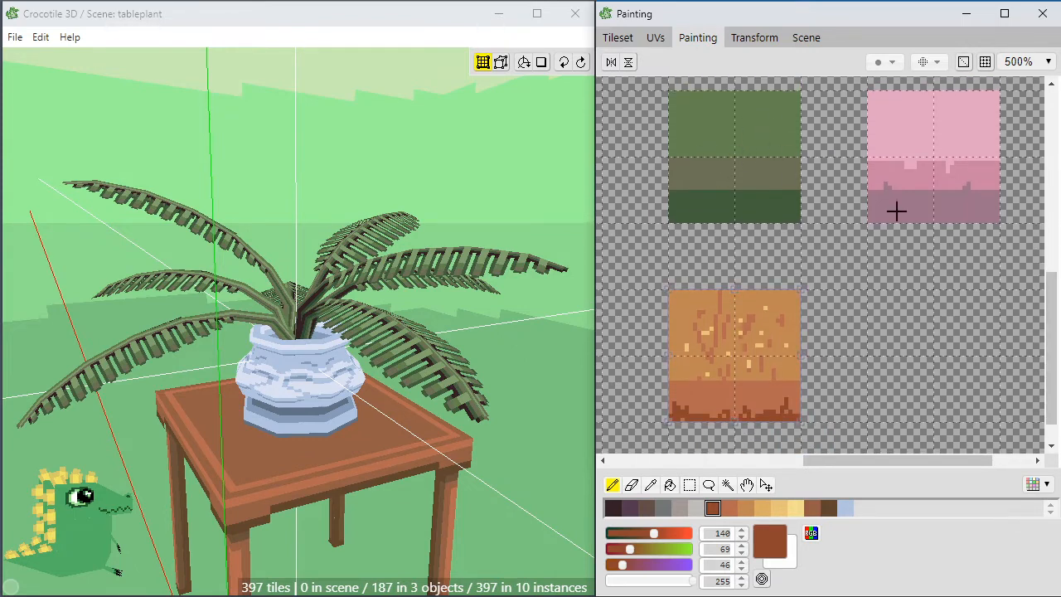
{"action": "left_click", "coordinate": [733, 349]}
Place the green swatch's lower-left tile in the scene above the plant, rotated so its dark green band lies at the bottom.
{"action": "left_click", "coordinate": [619, 38]}
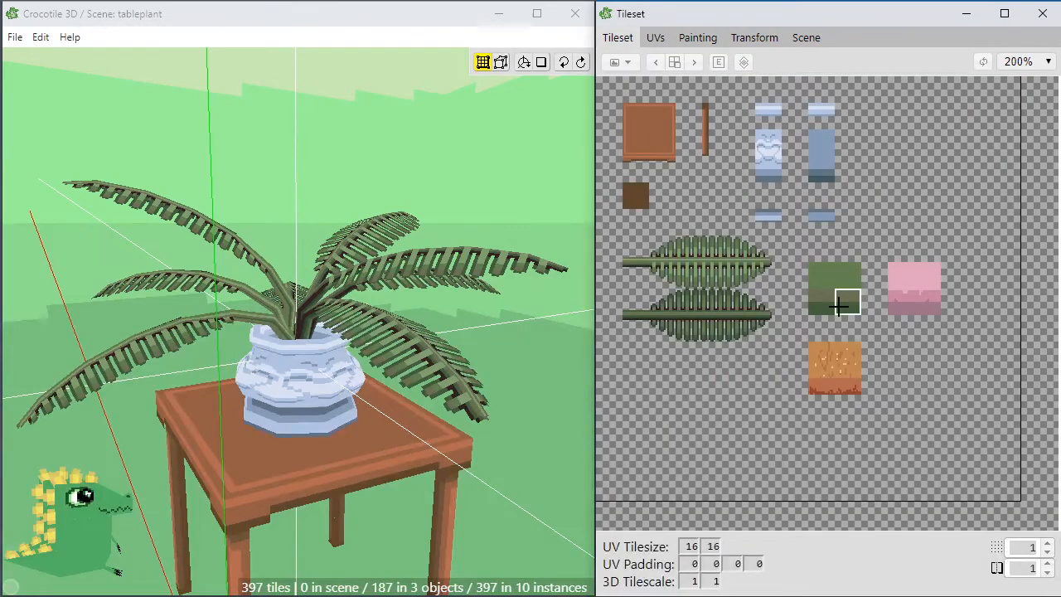
{"action": "left_click", "coordinate": [821, 304]}
{"action": "left_click", "coordinate": [327, 176]}
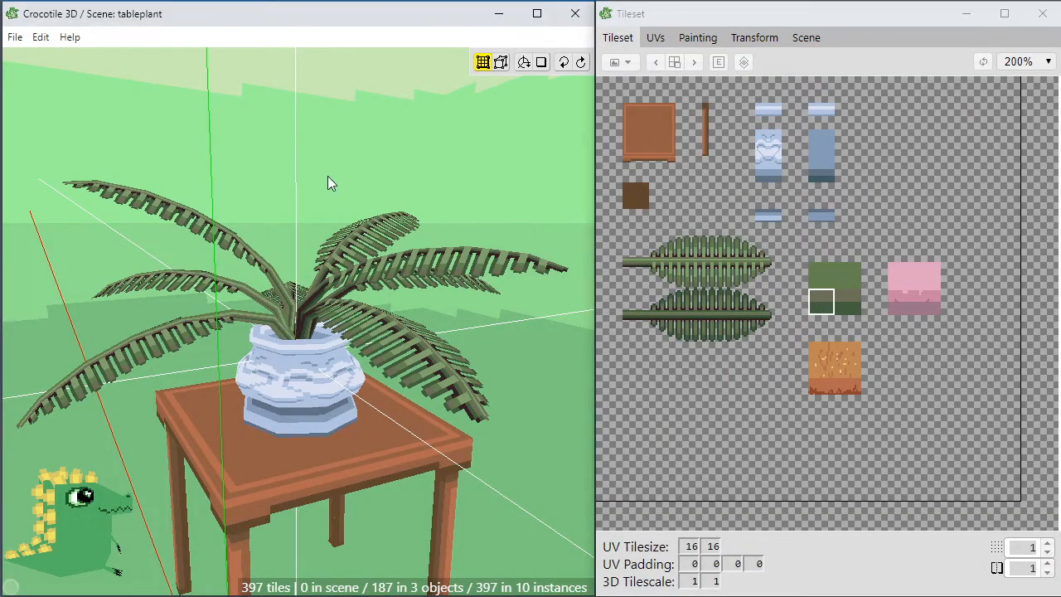
{"action": "scroll", "coordinate": [327, 176], "scroll_direction": "up", "scroll_amount": 3}
{"action": "scroll", "coordinate": [277, 196], "scroll_direction": "up", "scroll_amount": 5}
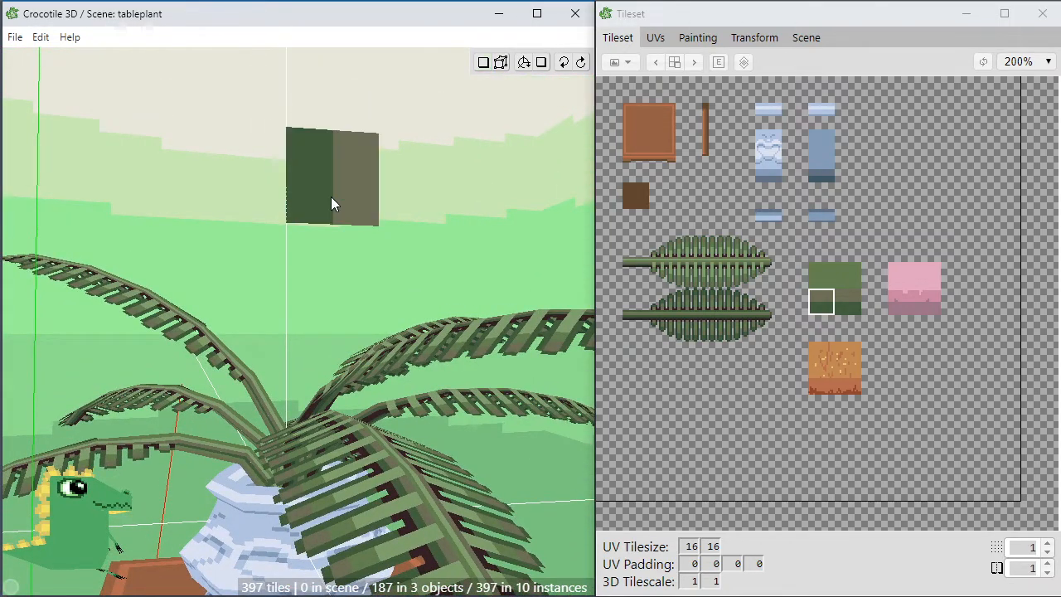
{"action": "key", "text": "r"}
{"action": "key", "text": "r"}
{"action": "key", "text": "r"}
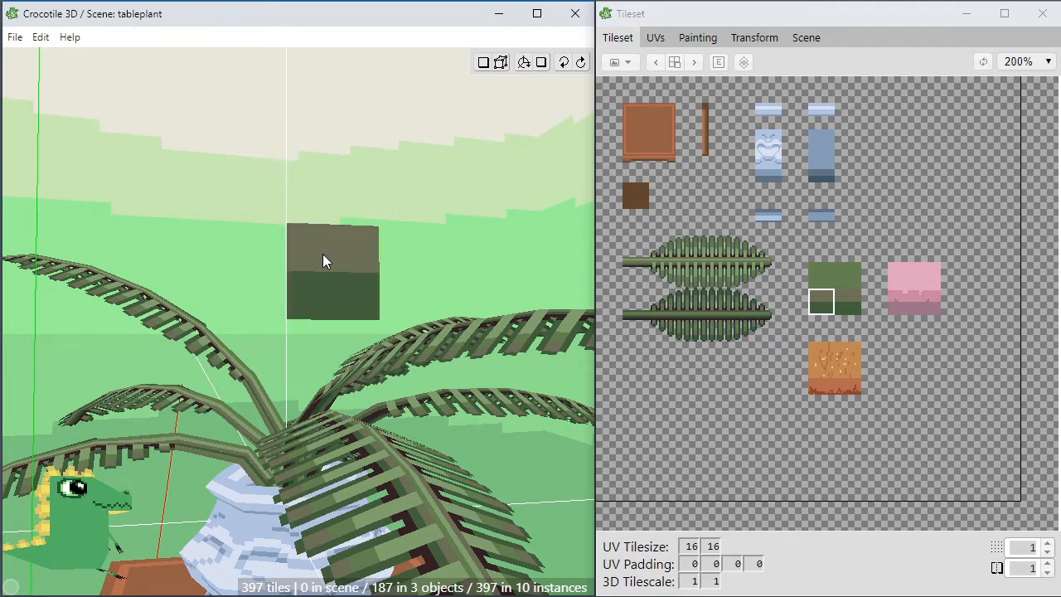
{"action": "left_click", "coordinate": [336, 206]}
Place the green swatch's lower-right, upper-right and upper-left tiles around the first one to complete the 2x2 panel.
{"action": "middle_click_drag", "start_coordinate": [414, 178], "coordinate": [340, 264]}
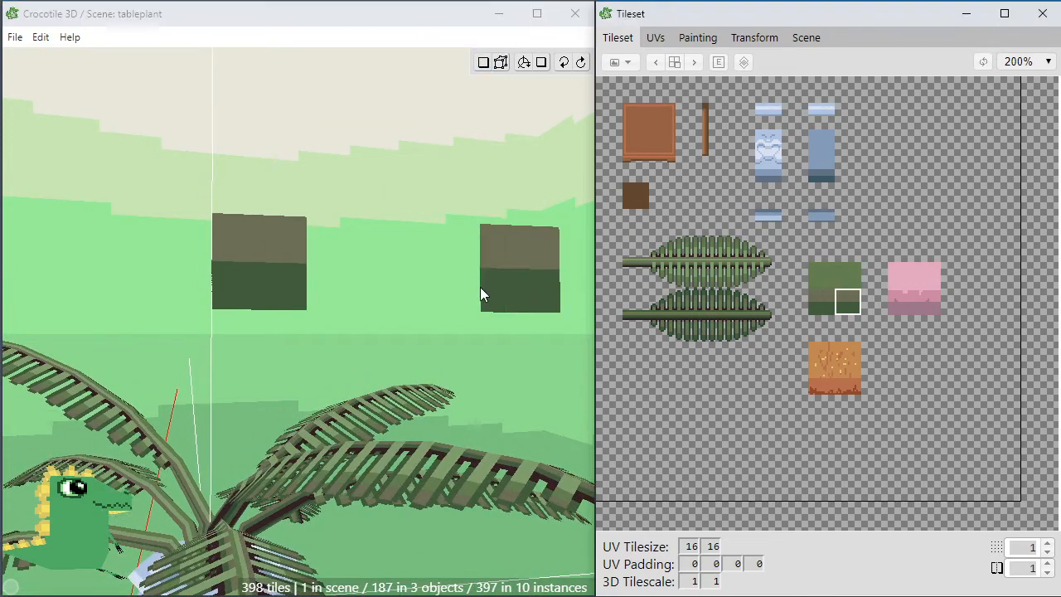
{"action": "left_click", "coordinate": [375, 284]}
{"action": "left_click", "coordinate": [844, 273]}
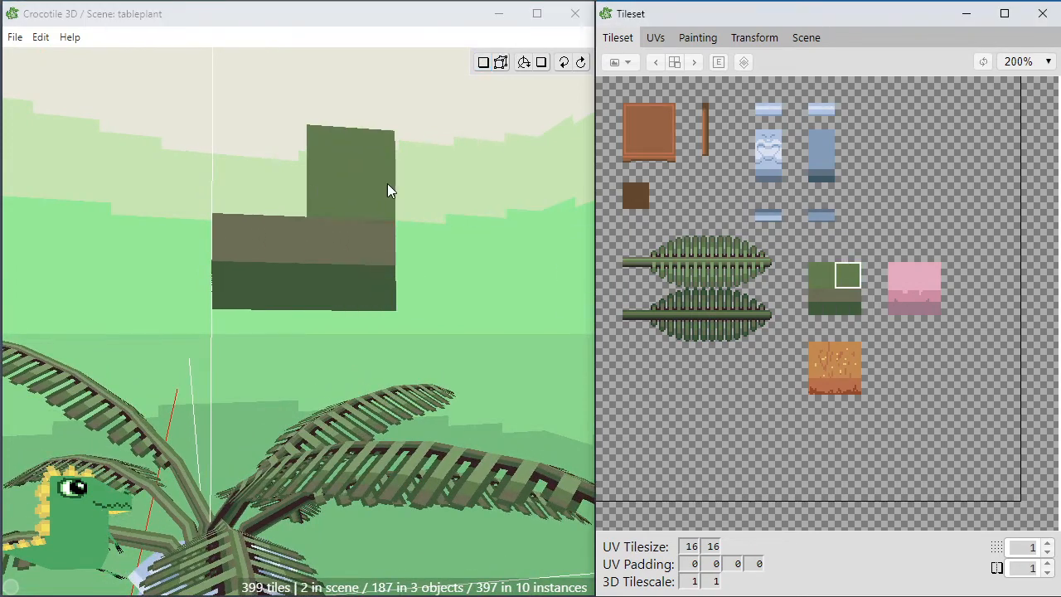
{"action": "left_click", "coordinate": [387, 183]}
{"action": "left_click", "coordinate": [819, 275]}
{"action": "left_click", "coordinate": [294, 213]}
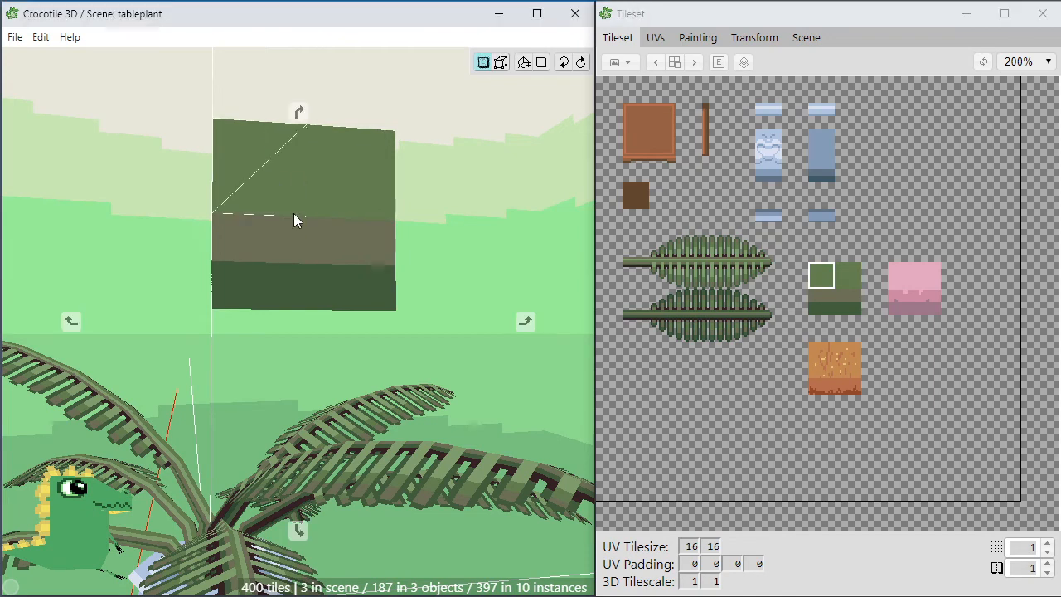
{"action": "scroll", "coordinate": [291, 215], "scroll_direction": "up", "scroll_amount": 2}
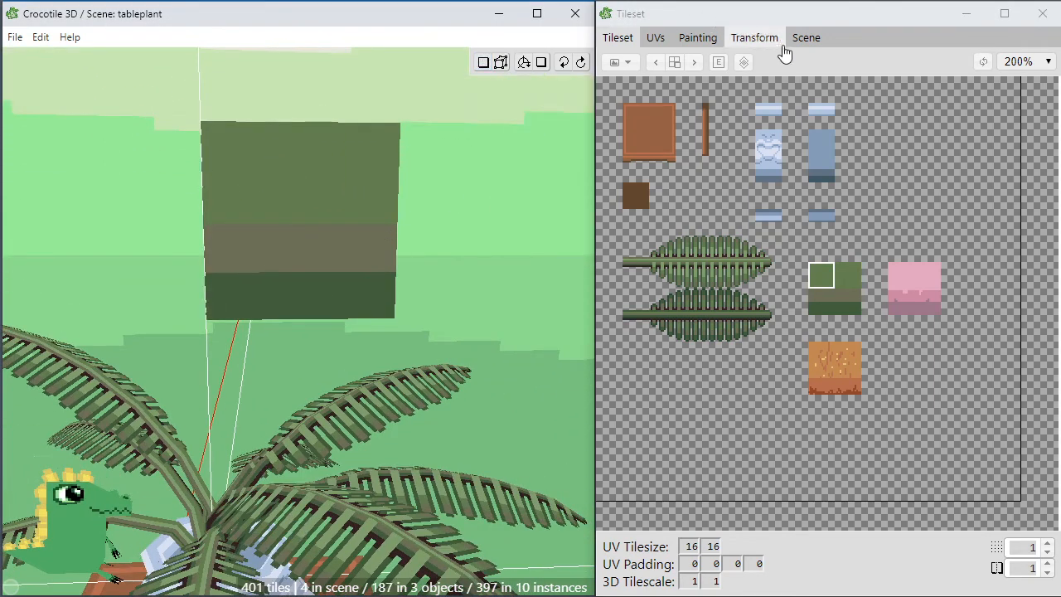
{"action": "left_click", "coordinate": [801, 43]}
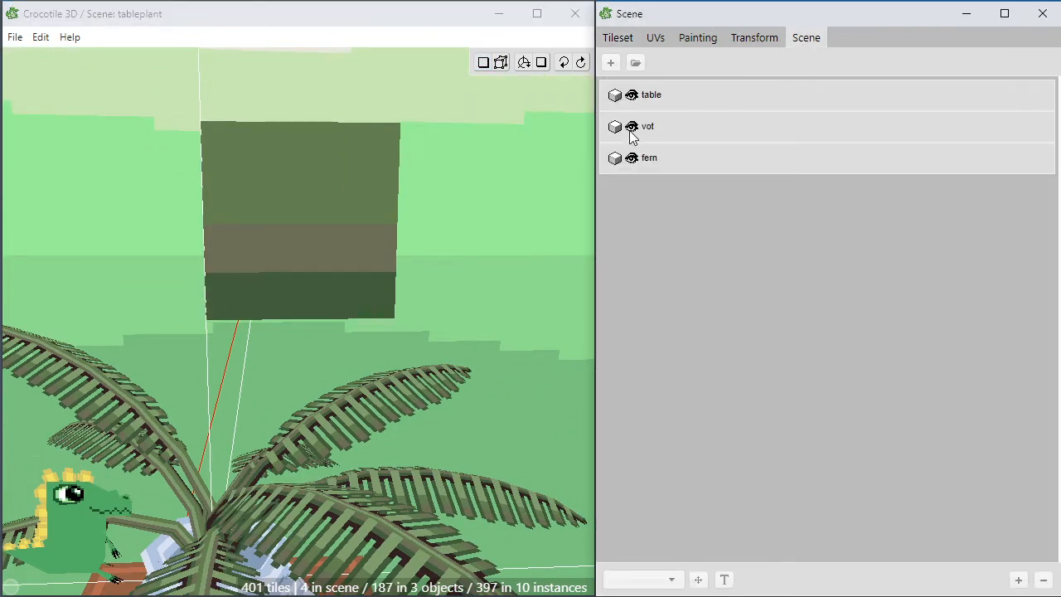
{"action": "double_click", "coordinate": [633, 135]}
{"action": "left_click", "coordinate": [475, 419]}
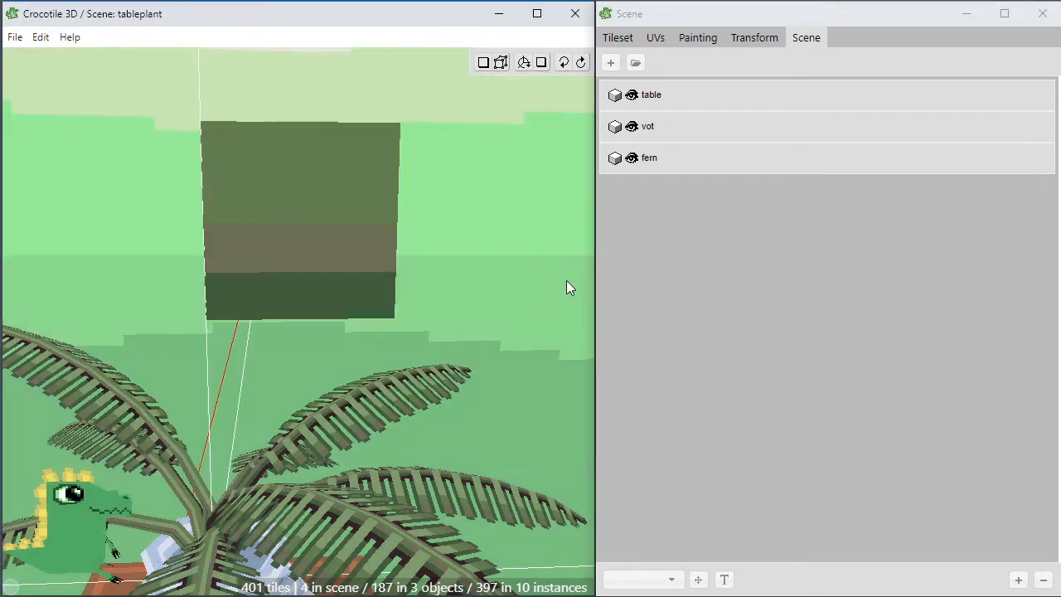
{"action": "left_click", "coordinate": [632, 159]}
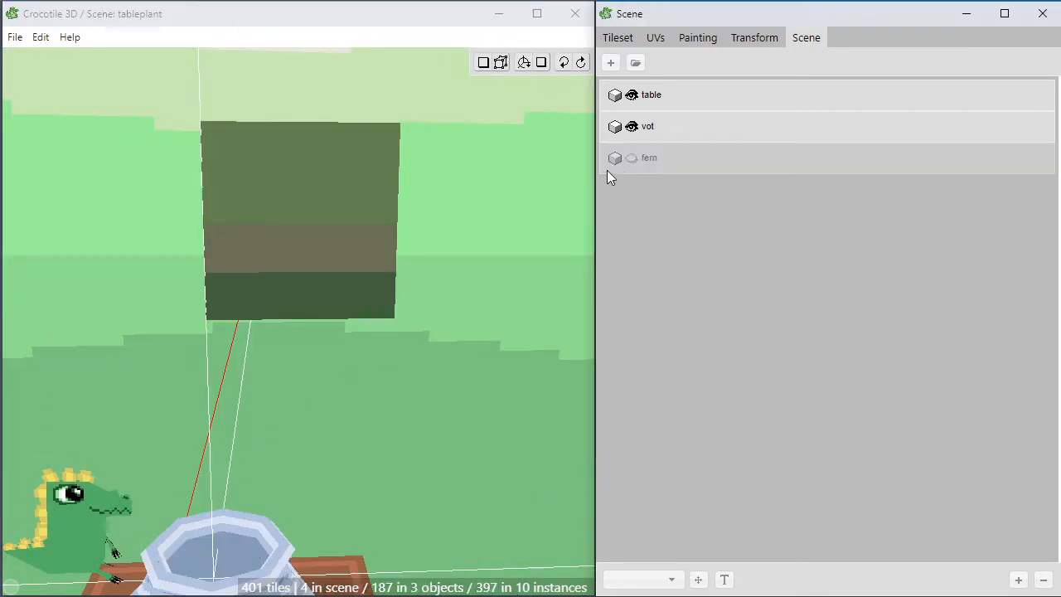
{"action": "left_click", "coordinate": [632, 159]}
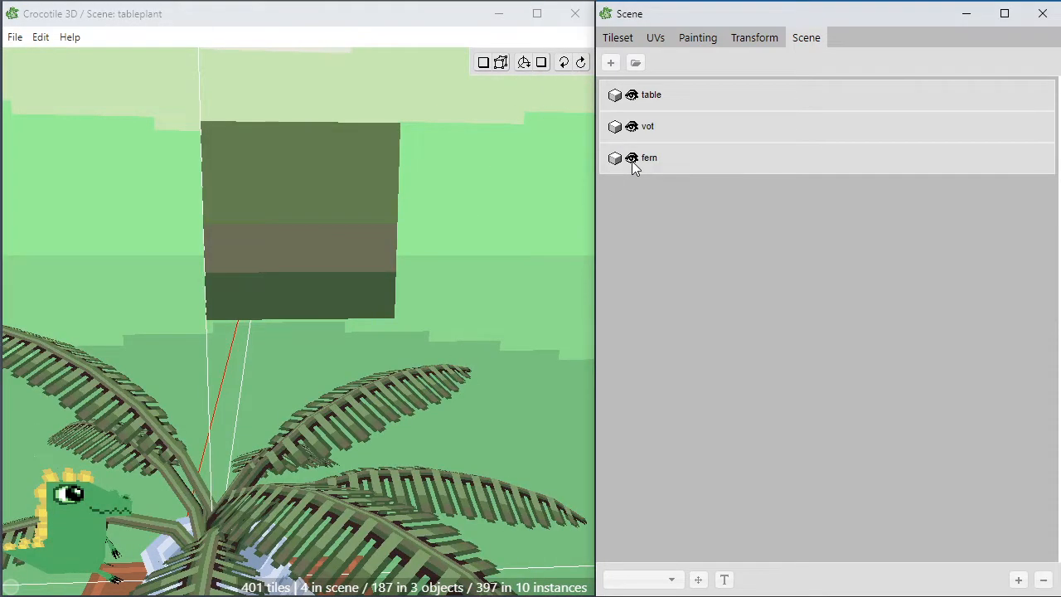
{"action": "left_click", "coordinate": [632, 160]}
{"action": "left_click", "coordinate": [632, 159]}
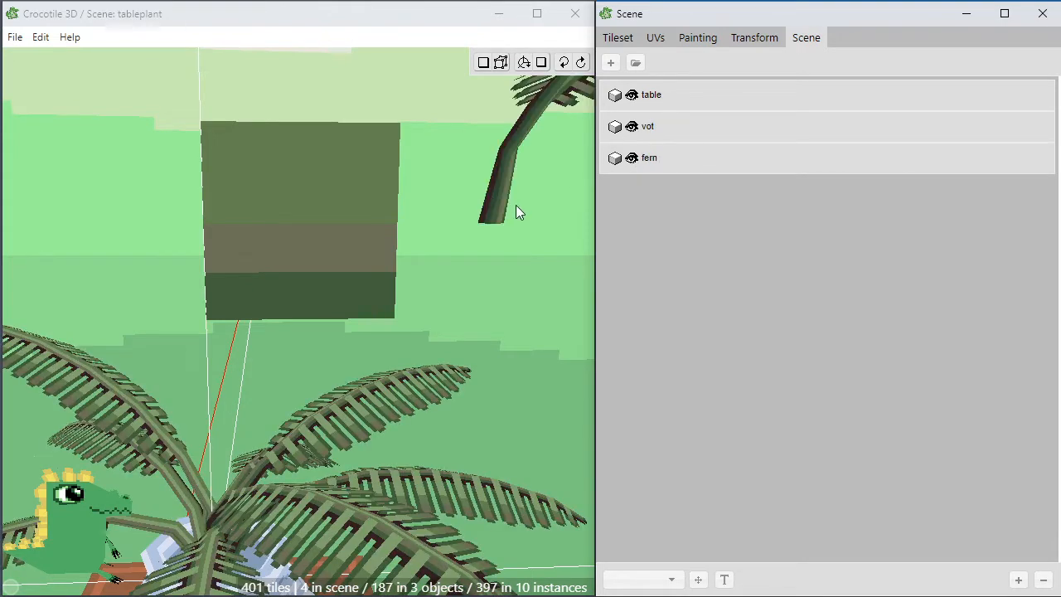
{"action": "left_click", "coordinate": [701, 38]}
{"action": "left_click", "coordinate": [635, 39]}
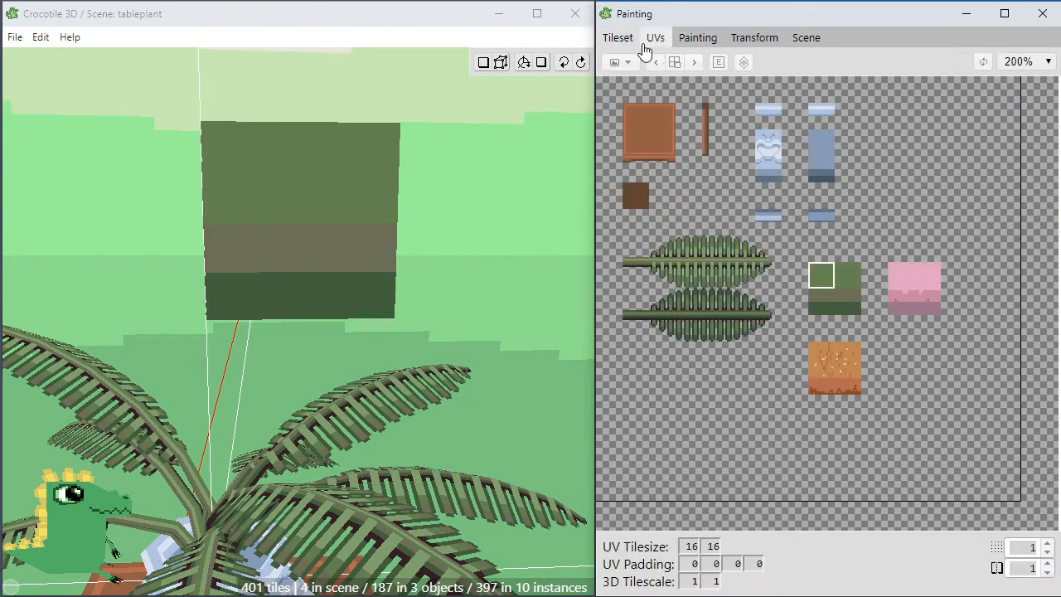
Move the upper two rows of the panel's vertices down eight small steps so the lower tile row is half as tall.
{"action": "left_click_drag", "start_coordinate": [381, 271], "coordinate": [415, 243]}
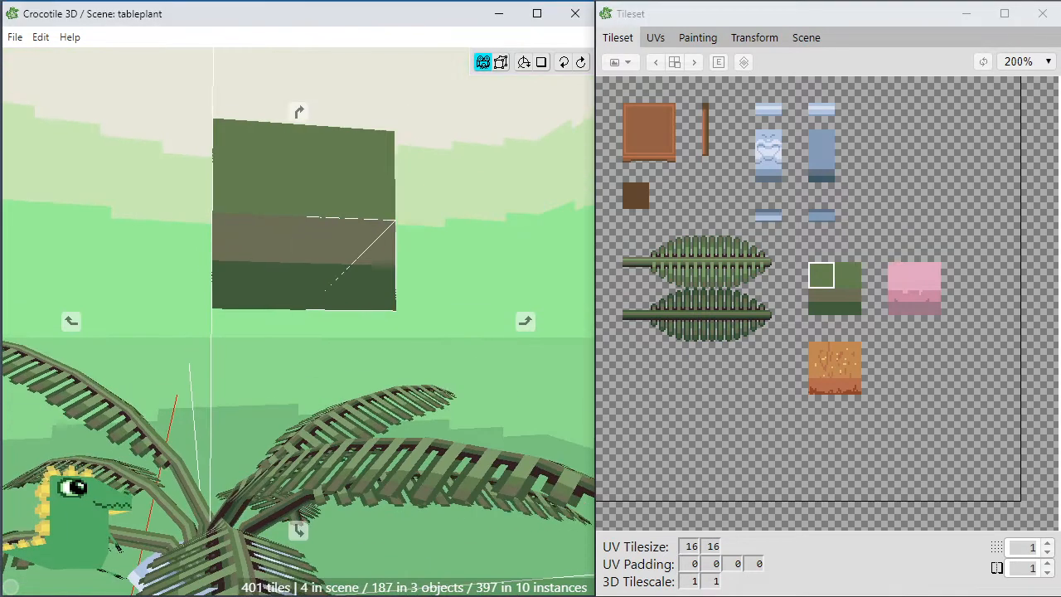
{"action": "key", "text": "space"}
{"action": "key", "text": "space"}
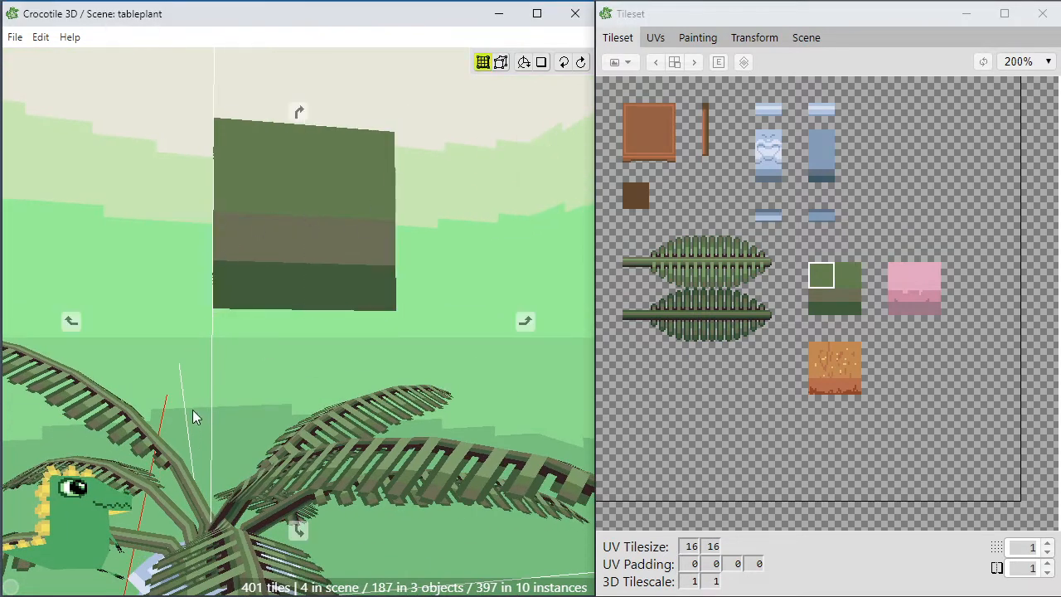
{"action": "left_click_drag", "start_coordinate": [196, 419], "coordinate": [162, 448]}
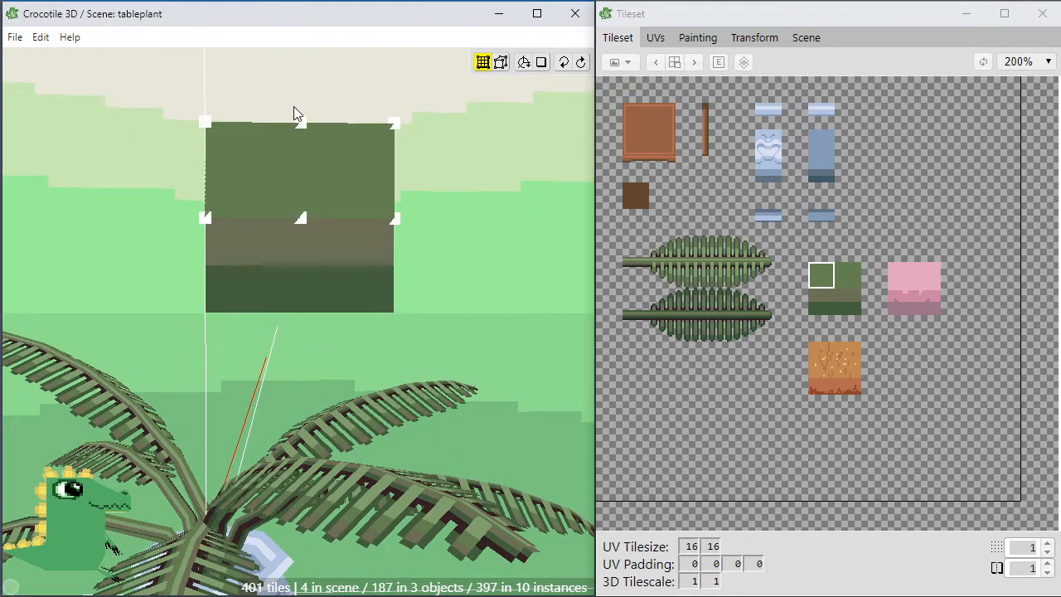
{"action": "left_click_drag", "start_coordinate": [175, 115], "coordinate": [405, 249]}
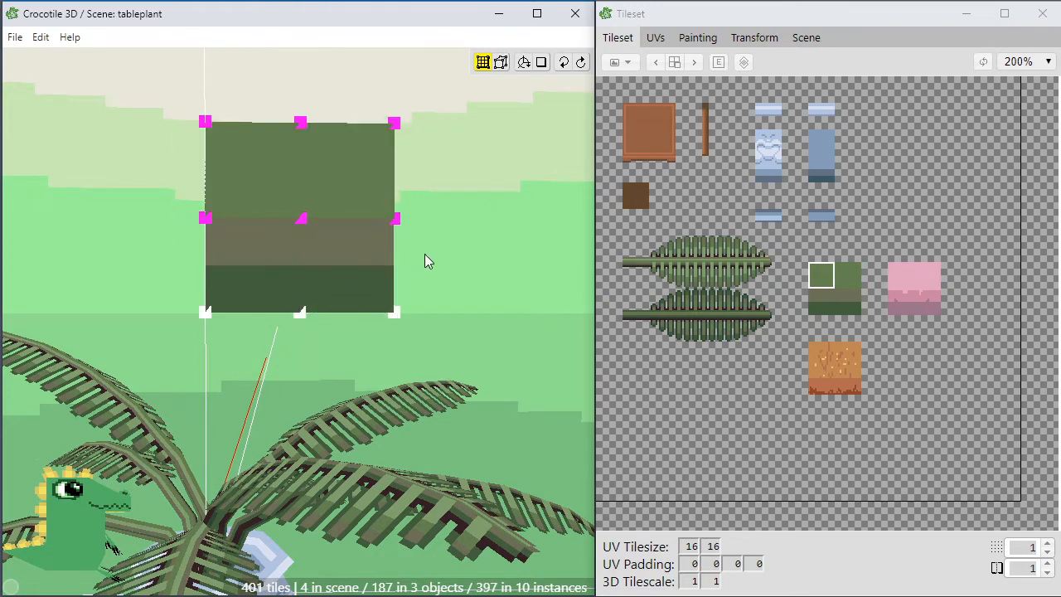
{"action": "key", "text": "shift+s"}
{"action": "key", "text": "shift+s"}
{"action": "key", "text": "shift+s"}
{"action": "key", "text": "shift+s"}
{"action": "key", "text": "shift+s"}
{"action": "key", "text": "shift+s"}
{"action": "key", "text": "shift+s"}
{"action": "key", "text": "shift+s"}
{"action": "left_click", "coordinate": [379, 141]}
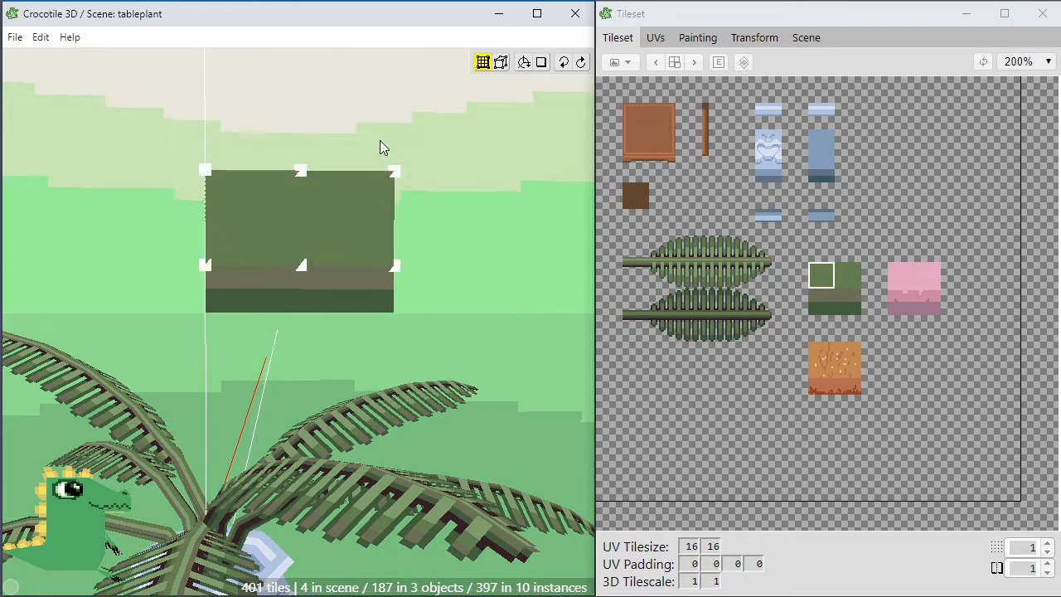
Pull the middle column of the panel's vertices forward by five small steps to bulge the centre.
{"action": "left_click_drag", "start_coordinate": [330, 123], "coordinate": [281, 325]}
{"action": "key", "text": "shift+q"}
{"action": "key", "text": "shift+q"}
{"action": "key", "text": "shift+q"}
{"action": "key", "text": "shift+q"}
{"action": "key", "text": "shift+q"}
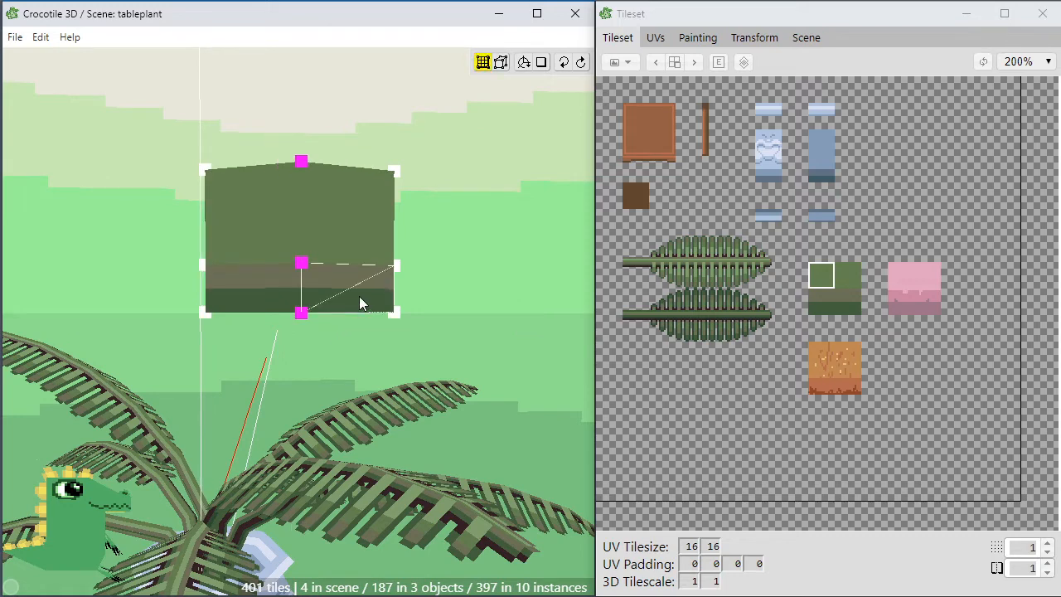
{"action": "left_click", "coordinate": [331, 219]}
Try to narrow the panel by moving its right and left vertex columns inward by three small steps each.
{"action": "left_click_drag", "start_coordinate": [447, 150], "coordinate": [375, 332]}
{"action": "key", "text": "shift+a"}
{"action": "key", "text": "shift+a"}
{"action": "key", "text": "shift+a"}
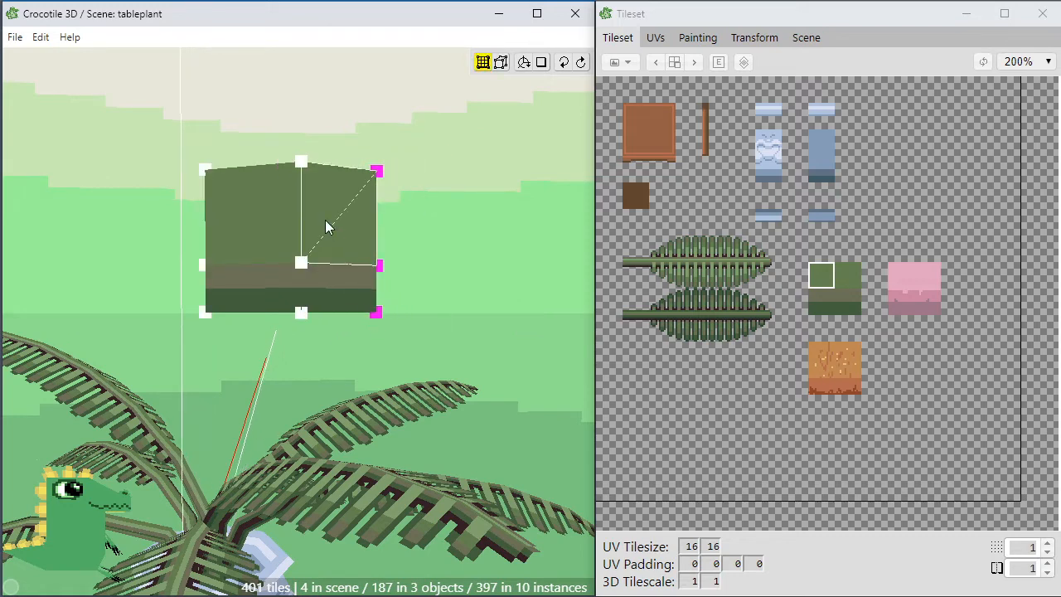
{"action": "left_click", "coordinate": [192, 142]}
{"action": "left_click_drag", "start_coordinate": [192, 142], "coordinate": [238, 332]}
{"action": "key", "text": "shift+d"}
{"action": "key", "text": "shift+d"}
{"action": "key", "text": "shift+d"}
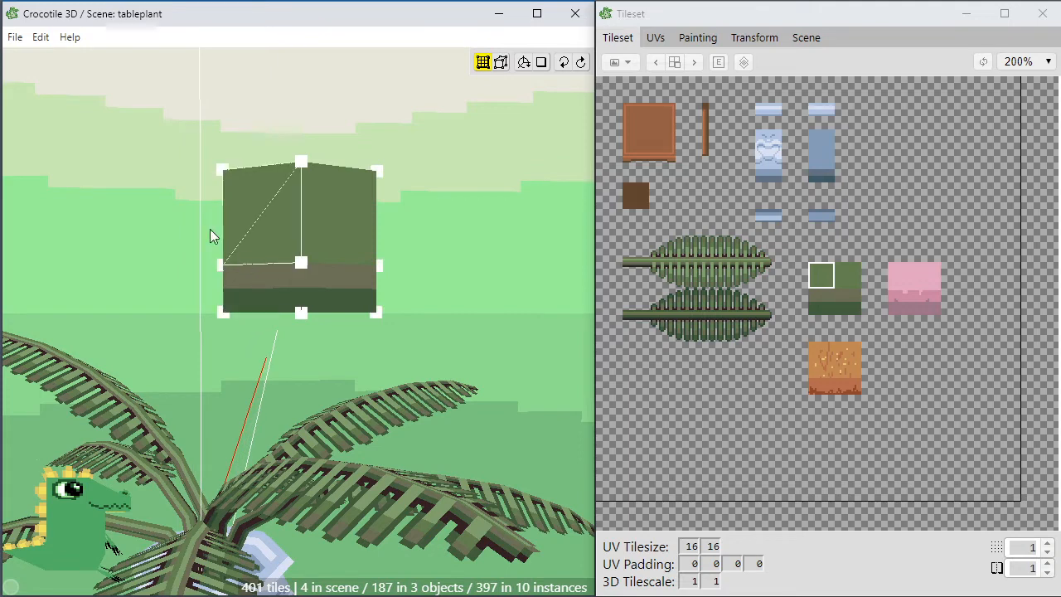
{"action": "left_click", "coordinate": [184, 158]}
{"action": "left_click_drag", "start_coordinate": [244, 197], "coordinate": [245, 197]}
{"action": "key", "text": "shift+d"}
{"action": "key", "text": "shift+a"}
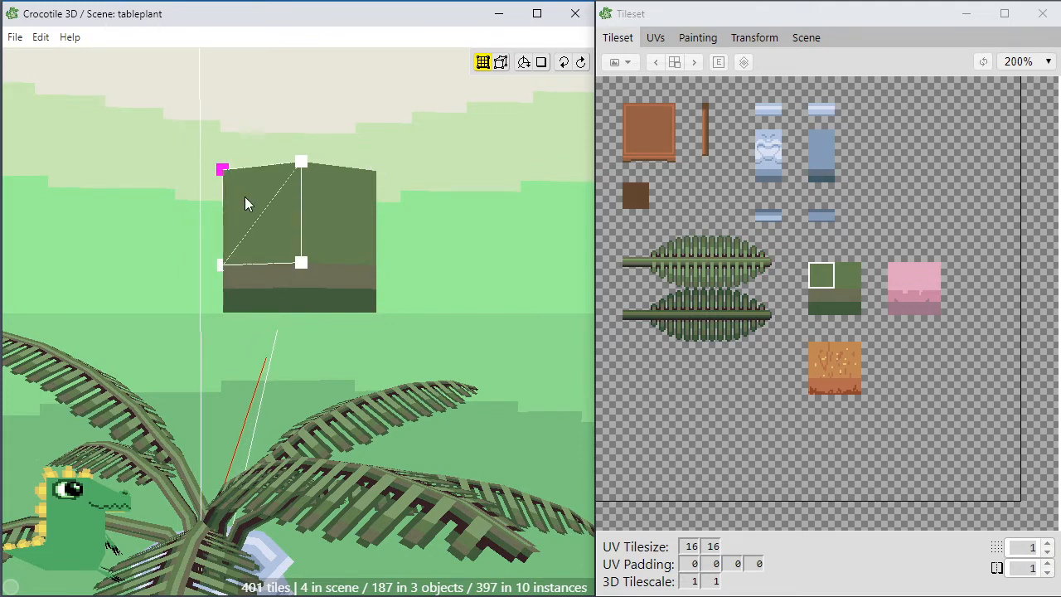
Try to taper the panel's base by moving its two bottom corner vertices inward by four small steps each.
{"action": "left_click", "coordinate": [194, 303]}
{"action": "left_click_drag", "start_coordinate": [190, 292], "coordinate": [256, 343]}
{"action": "key", "text": "shift+d"}
{"action": "key", "text": "shift+d"}
{"action": "key", "text": "shift+d"}
{"action": "key", "text": "shift+d"}
{"action": "left_click", "coordinate": [385, 315]}
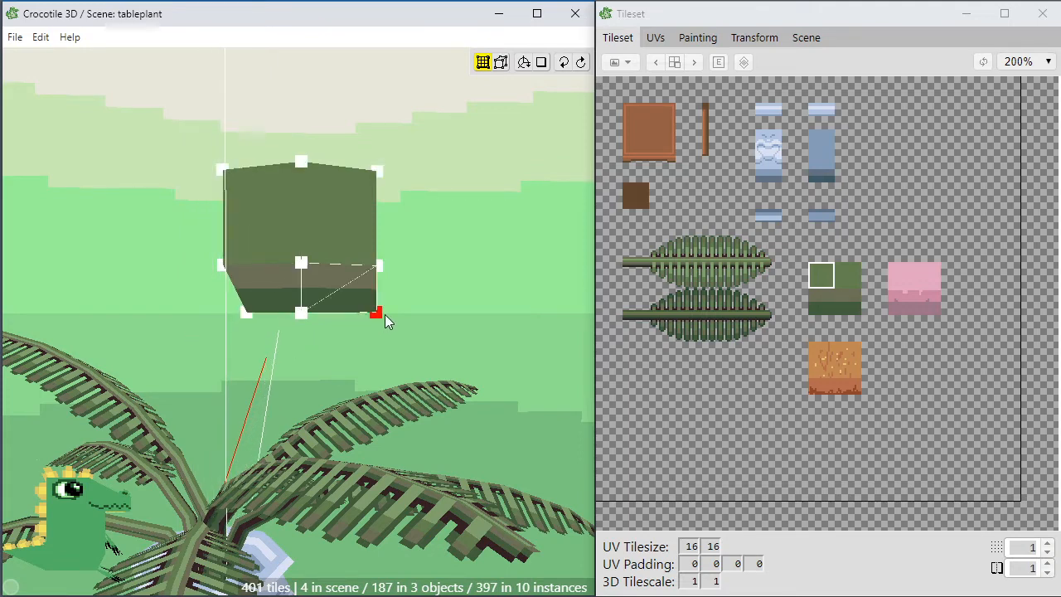
{"action": "left_click_drag", "start_coordinate": [413, 300], "coordinate": [539, 352]}
{"action": "key", "text": "shift+a"}
{"action": "key", "text": "shift+a"}
{"action": "key", "text": "shift+a"}
{"action": "key", "text": "shift+a"}
Examine the bulged and tapered panel from the side, from above and from the front.
{"action": "key", "text": "space"}
{"action": "scroll", "coordinate": [394, 326], "scroll_direction": "up", "scroll_amount": 3}
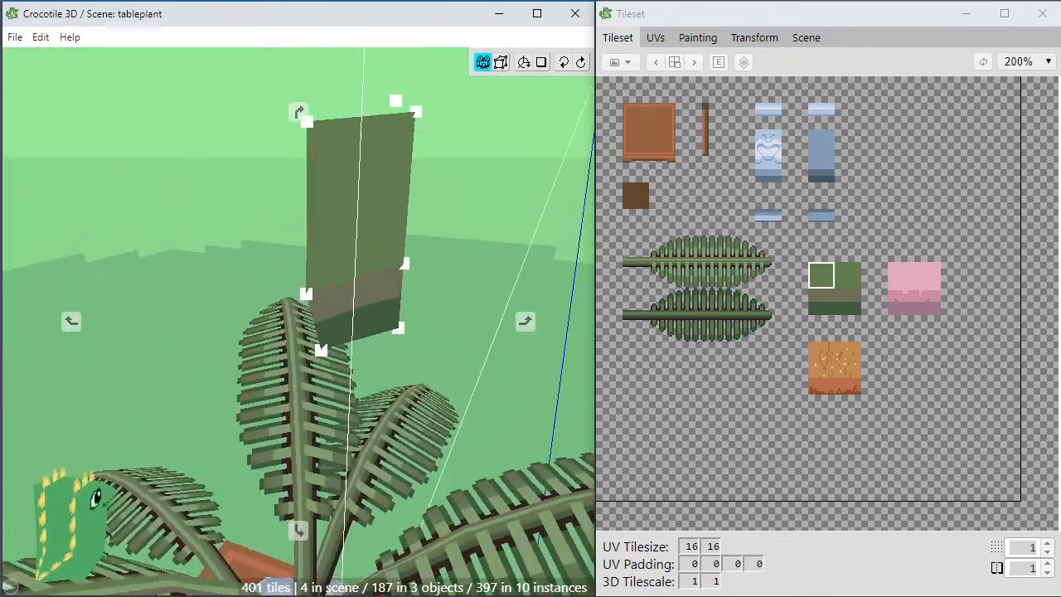
{"action": "left_click_drag", "start_coordinate": [315, 332], "coordinate": [383, 321]}
{"action": "key", "text": "space"}
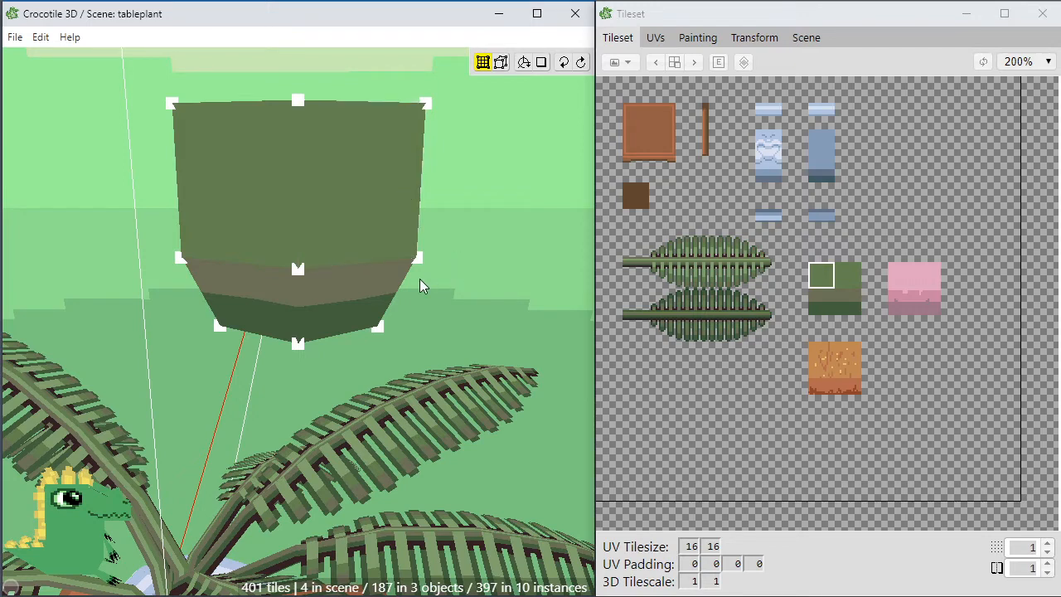
{"action": "key", "text": "space"}
{"action": "left_click_drag", "start_coordinate": [382, 323], "coordinate": [531, 305]}
{"action": "left_click_drag", "start_coordinate": [241, 332], "coordinate": [277, 348]}
{"action": "key", "text": "space"}
{"action": "key", "text": "space"}
Undo the inward tapering of the green panel's side and base vertices.
{"action": "key", "text": "w"}
{"action": "key", "text": "w"}
{"action": "key", "text": "w"}
{"action": "key", "text": "w"}
{"action": "key", "text": "w"}
{"action": "left_click", "coordinate": [272, 380]}
{"action": "key", "text": "space"}
{"action": "key", "text": "space"}
{"action": "key", "text": "Tab"}
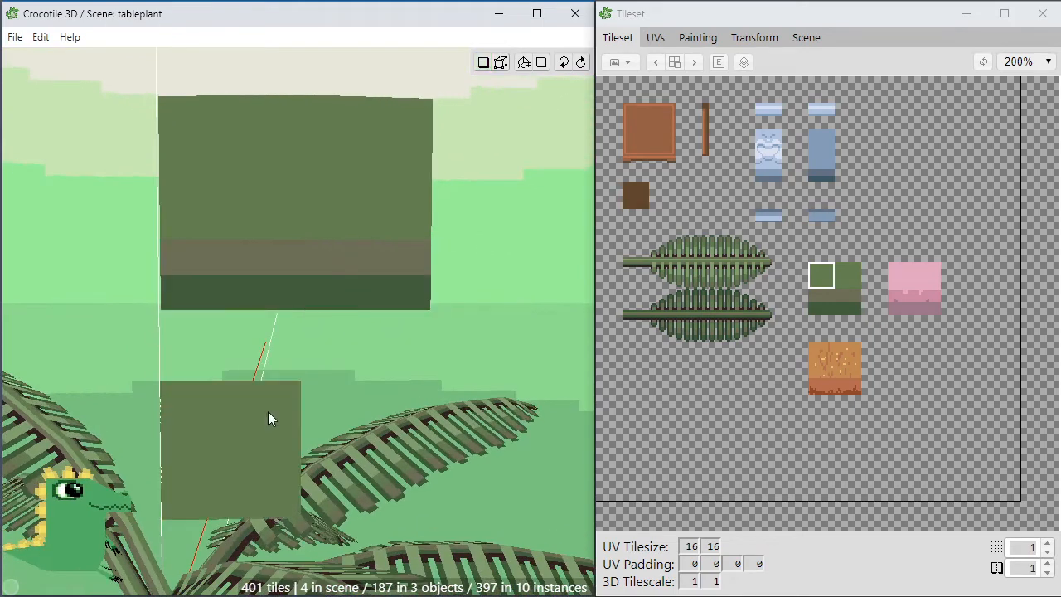
Lower the green panel's bottom row of three vertices until the lower tiles are as tall as the upper ones.
{"action": "key", "text": "Tab"}
{"action": "key", "text": "space"}
{"action": "left_click_drag", "start_coordinate": [262, 417], "coordinate": [222, 273]}
{"action": "key", "text": "space"}
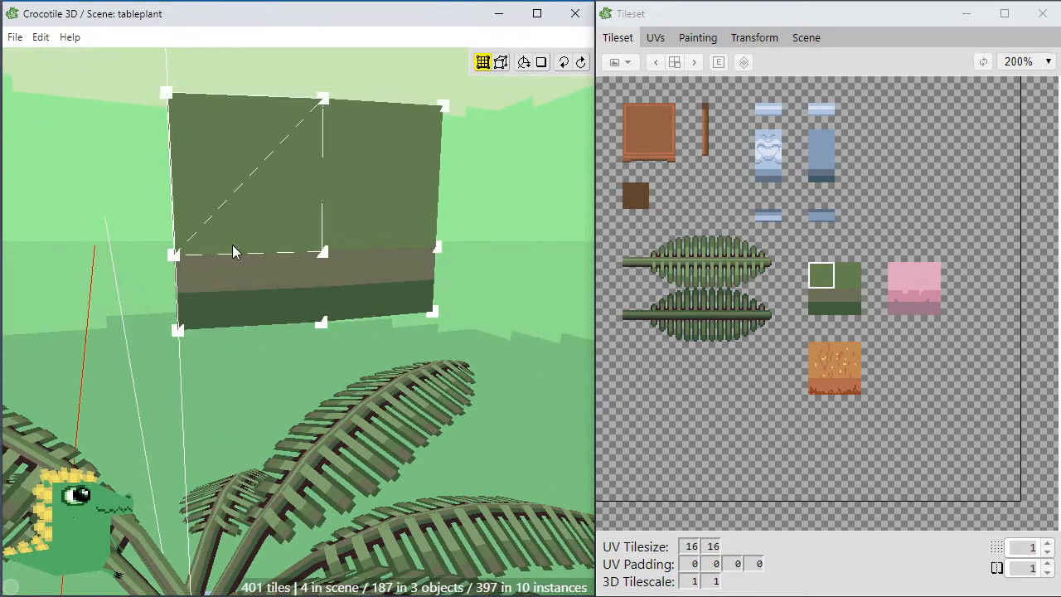
{"action": "left_click_drag", "start_coordinate": [154, 309], "coordinate": [566, 366]}
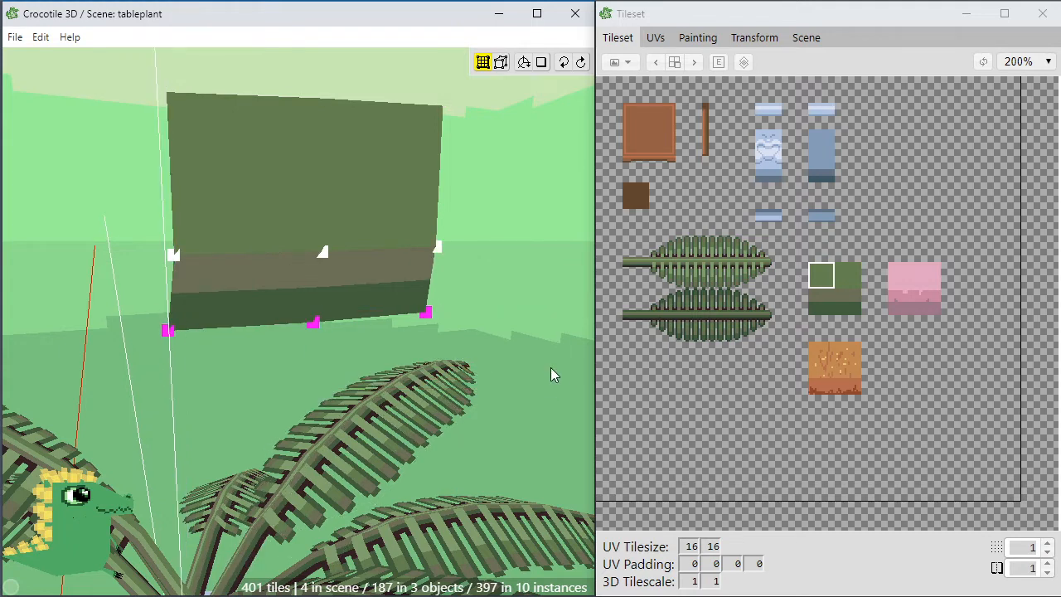
{"action": "key", "text": "d"}
{"action": "key", "text": "s"}
{"action": "key", "text": "s"}
{"action": "key", "text": "s"}
{"action": "key", "text": "s"}
{"action": "key", "text": "s"}
{"action": "key", "text": "s"}
{"action": "key", "text": "s"}
{"action": "key", "text": "s"}
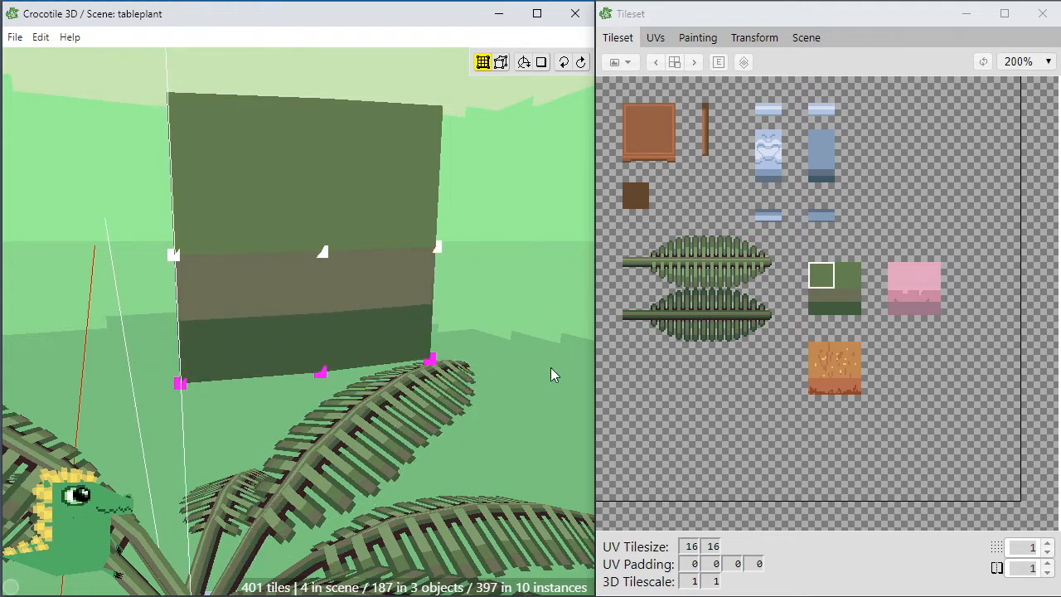
{"action": "key", "text": "Tab"}
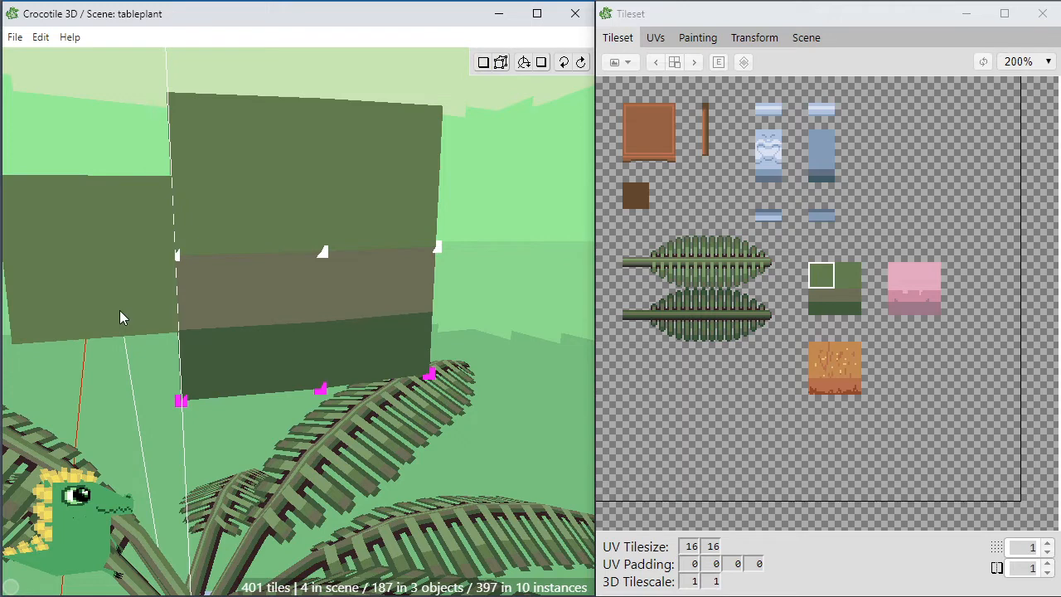
{"action": "key", "text": "Tab"}
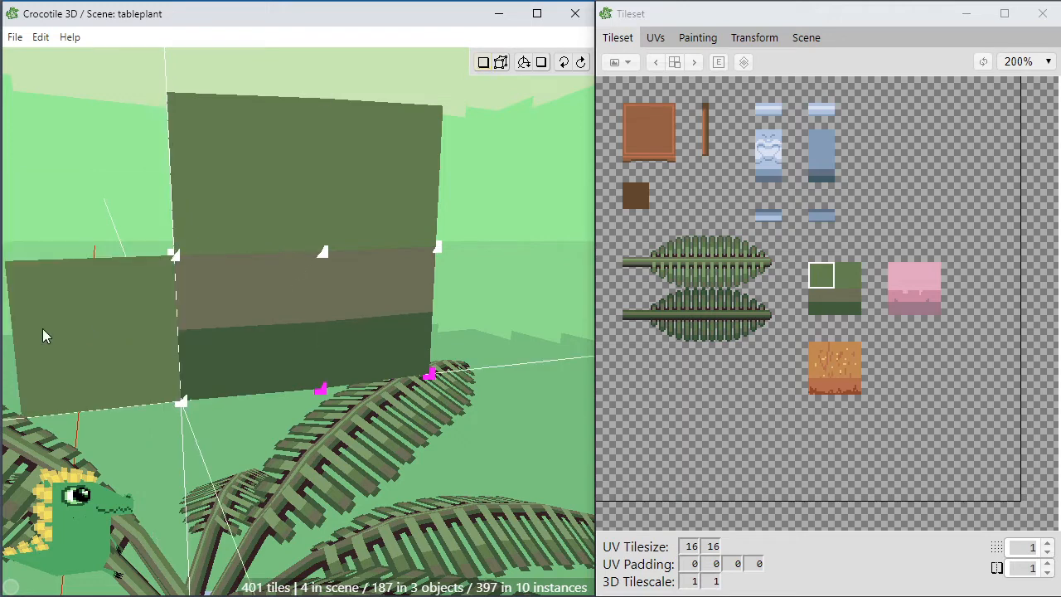
Try placing the pink swatch's lower-left tile on top of the green panel's left column.
{"action": "key", "text": "Tab"}
{"action": "key", "text": "space"}
{"action": "middle_click_drag", "start_coordinate": [356, 398], "coordinate": [335, 379]}
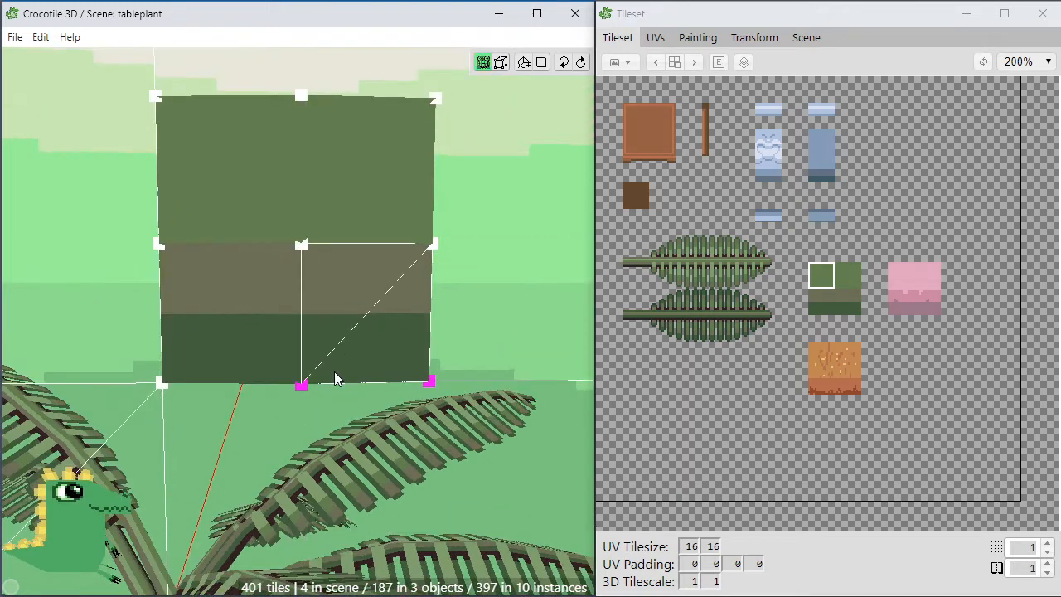
{"action": "scroll", "coordinate": [366, 361], "scroll_direction": "down", "scroll_amount": 3}
{"action": "key", "text": "space"}
{"action": "right_click_drag", "start_coordinate": [366, 361], "coordinate": [407, 349]}
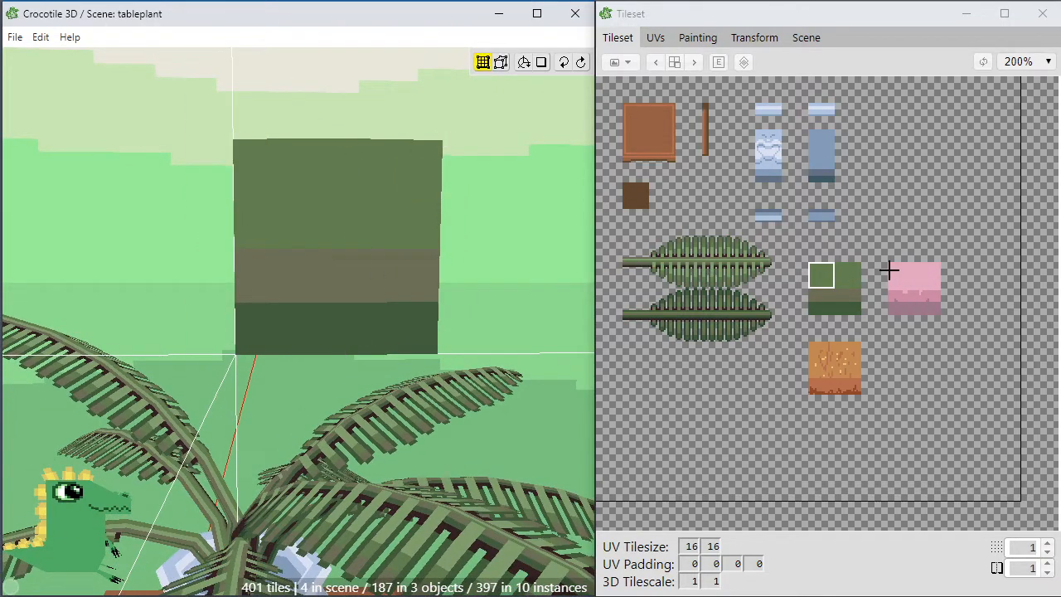
{"action": "left_click", "coordinate": [901, 301]}
{"action": "left_click", "coordinate": [278, 103]}
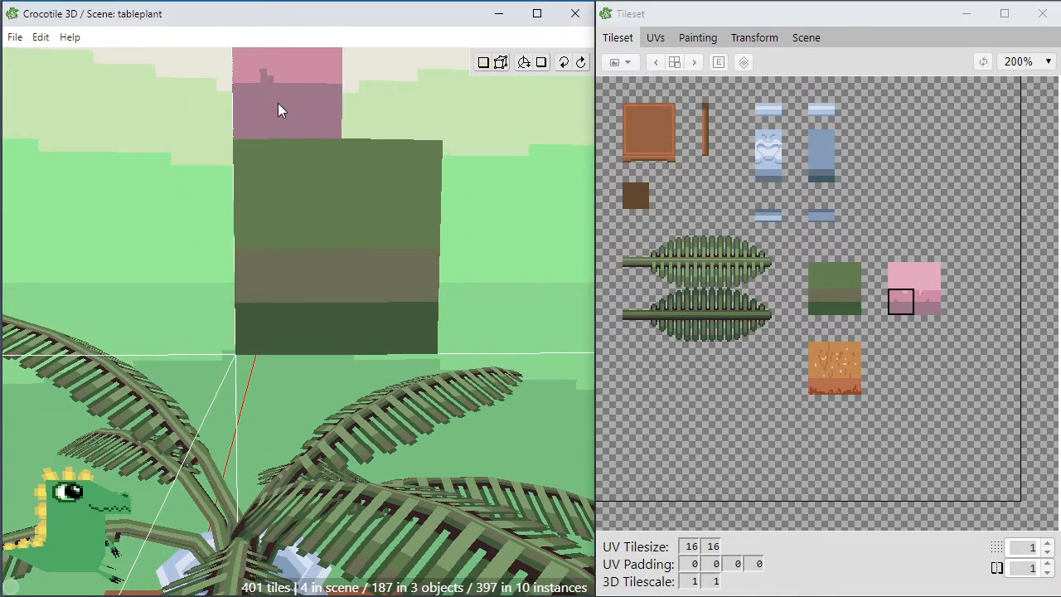
{"action": "key", "text": "space"}
{"action": "right_click_drag", "start_coordinate": [292, 103], "coordinate": [263, 221]}
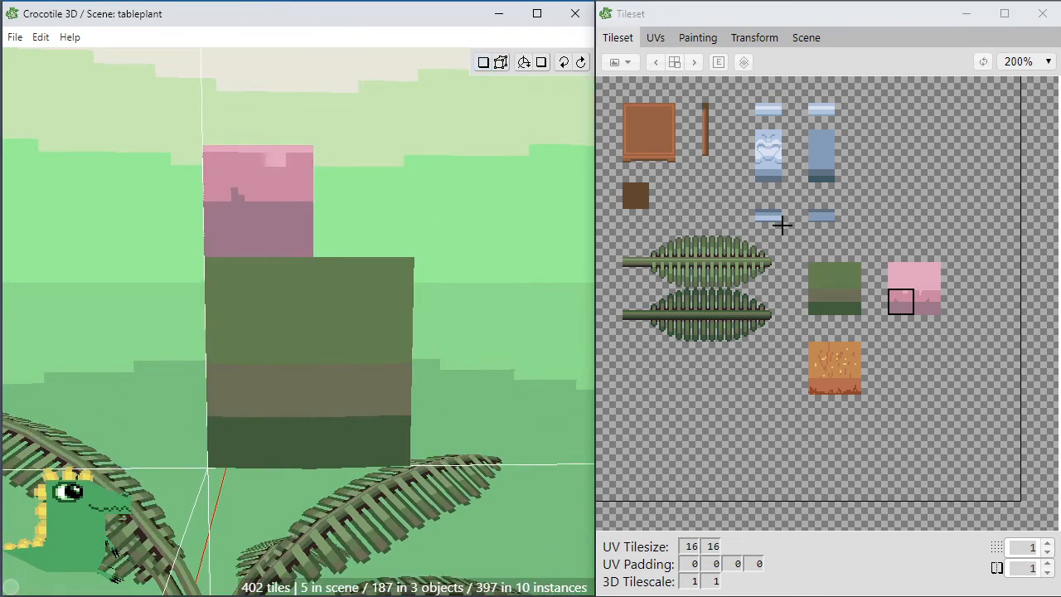
Stack the orange swatch's four tiles as a two-by-two block directly on top of the green panel.
{"action": "left_click", "coordinate": [821, 380]}
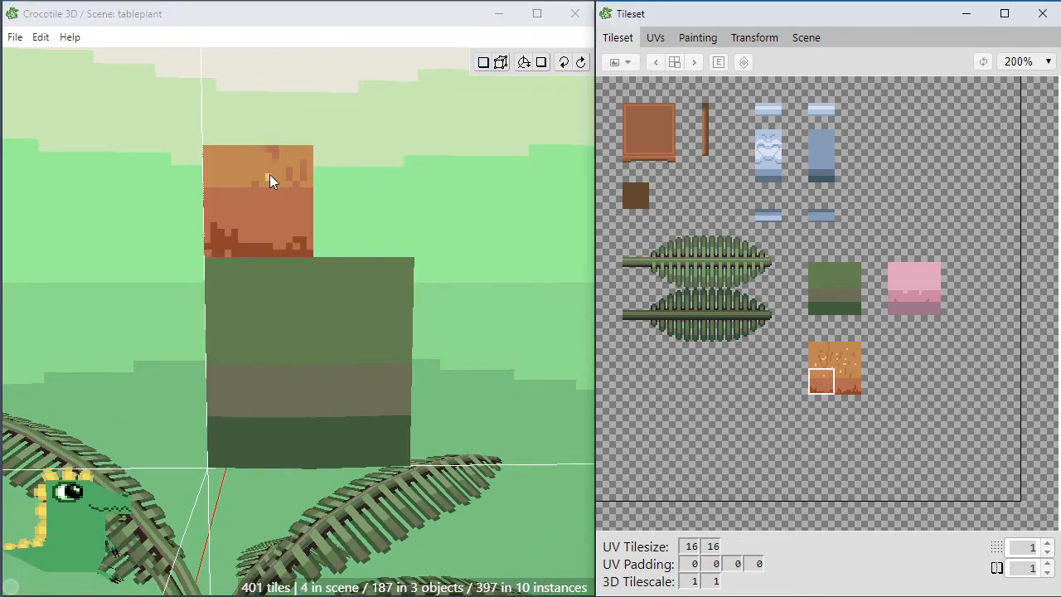
{"action": "left_click", "coordinate": [847, 381]}
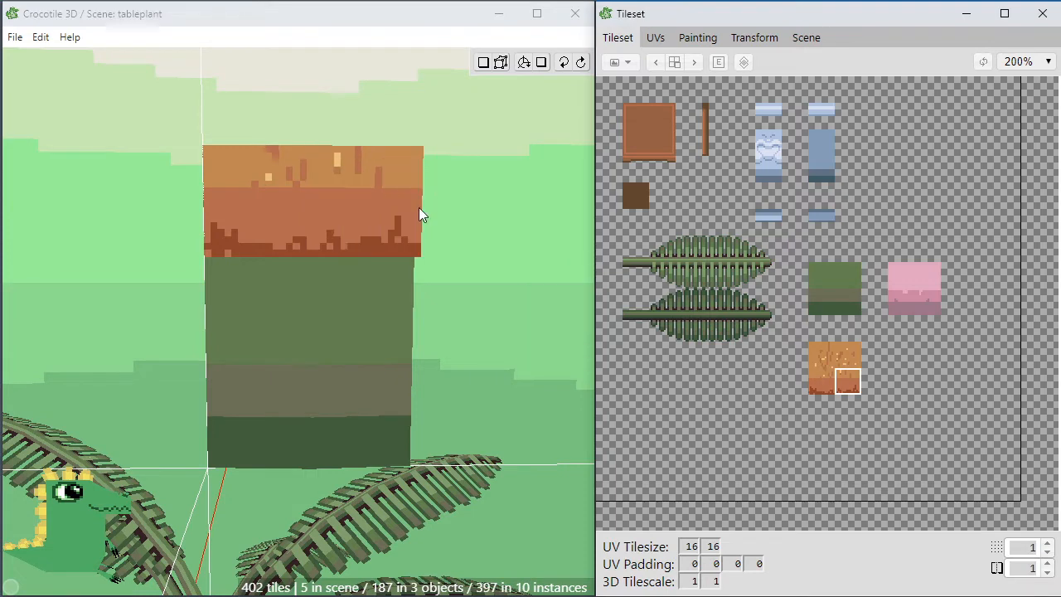
{"action": "left_click", "coordinate": [420, 209]}
{"action": "left_click", "coordinate": [847, 354]}
{"action": "left_click", "coordinate": [402, 104]}
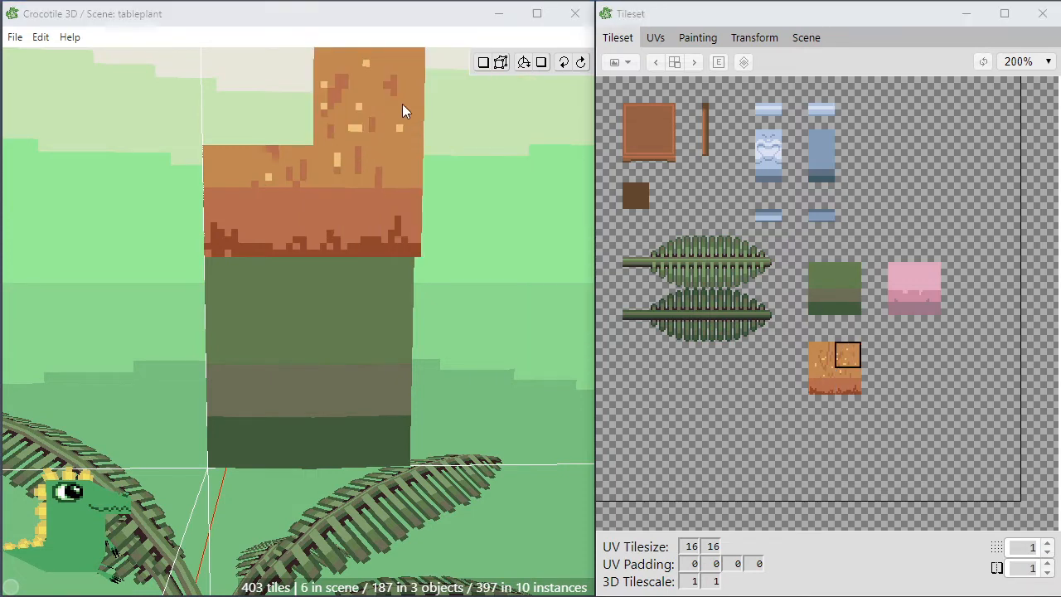
{"action": "left_click", "coordinate": [821, 353]}
{"action": "left_click", "coordinate": [296, 100]}
Adjust the right and left vertex columns so the orange block's side edges line up with the green panel.
{"action": "key", "text": "Tab"}
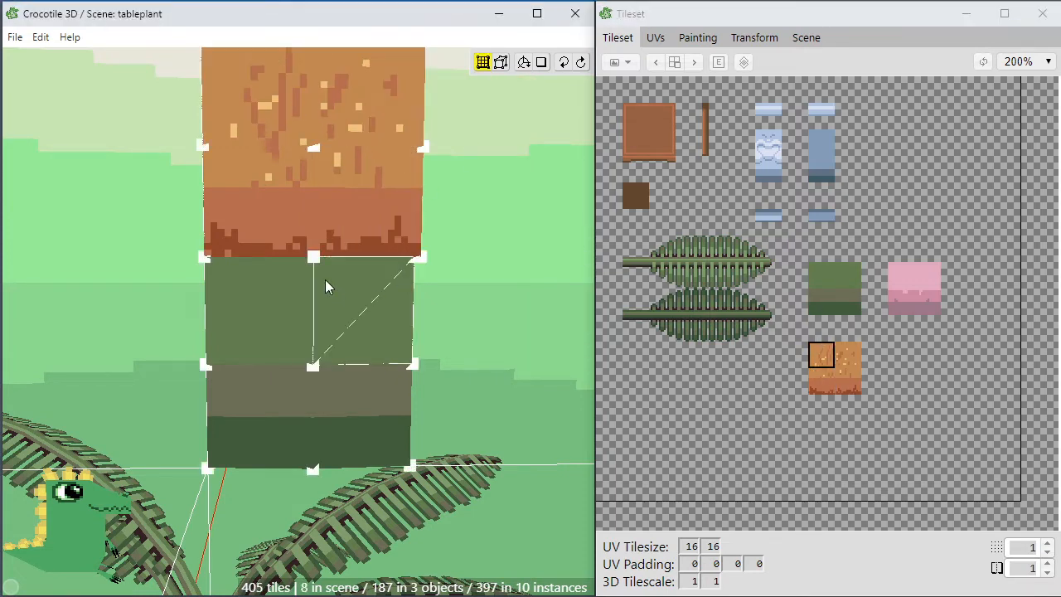
{"action": "left_click_drag", "start_coordinate": [395, 255], "coordinate": [417, 489]}
{"action": "left_click", "coordinate": [428, 473]}
{"action": "scroll", "coordinate": [375, 299], "scroll_direction": "down", "scroll_amount": 1}
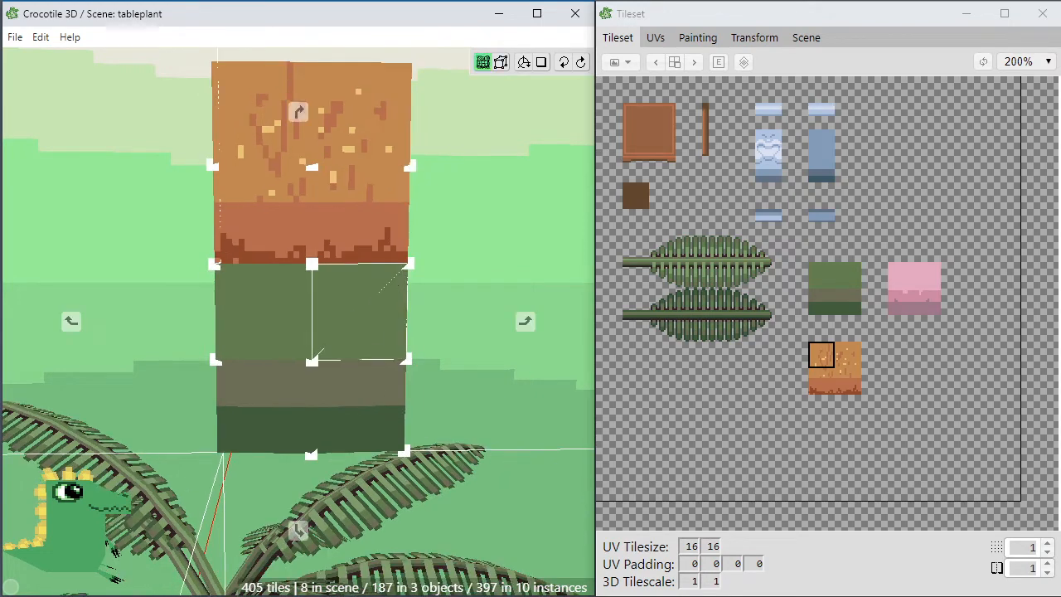
{"action": "middle_click_drag", "start_coordinate": [395, 315], "coordinate": [378, 371]}
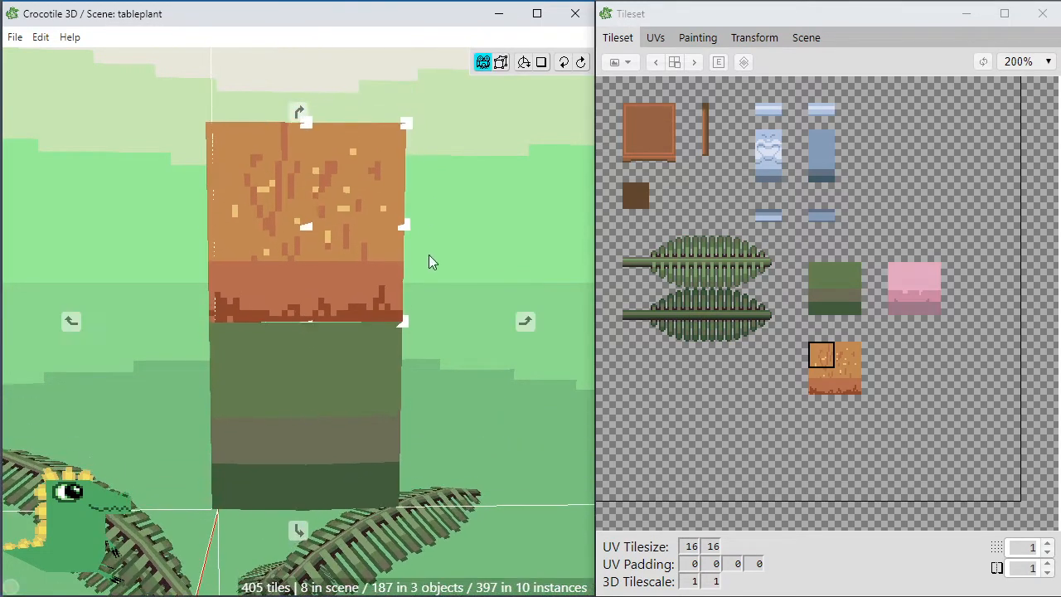
{"action": "mouse_move", "coordinate": [429, 254]}
{"action": "middle_mouse_down"}
{"action": "mouse_move", "coordinate": [323, 259]}
{"action": "mouse_move", "coordinate": [430, 253]}
{"action": "middle_mouse_up"}
{"action": "key", "text": "space"}
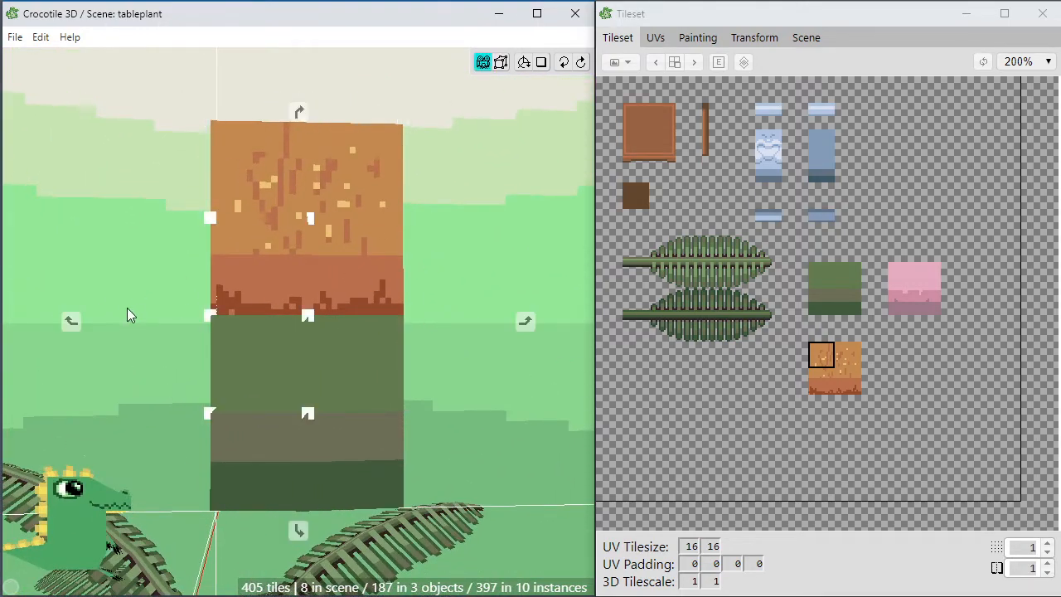
{"action": "left_click_drag", "start_coordinate": [166, 92], "coordinate": [258, 531]}
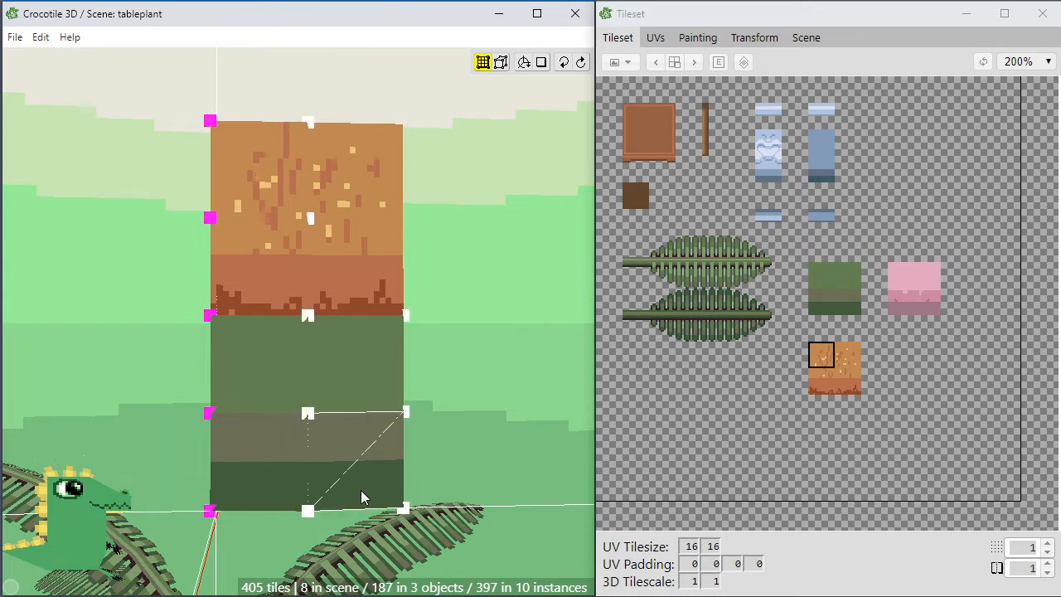
{"action": "key", "text": "space"}
{"action": "left_click_drag", "start_coordinate": [412, 355], "coordinate": [411, 389]}
{"action": "key", "text": "space"}
{"action": "left_click", "coordinate": [218, 188]}
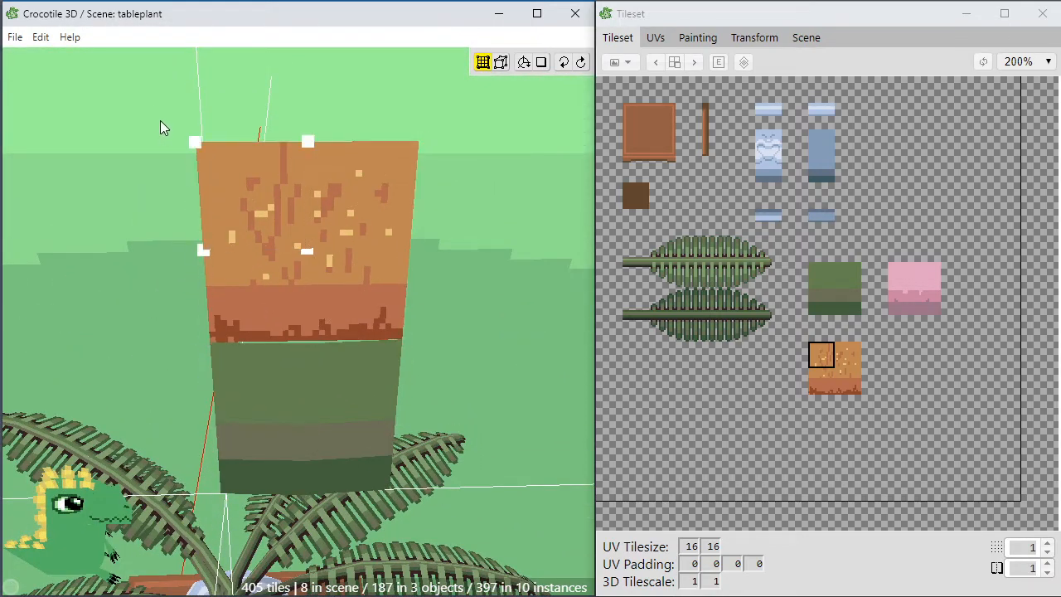
Rotate the orange block's top row of vertices by -45 on the third axis about the middle vertex one row below.
{"action": "left_click_drag", "start_coordinate": [233, 131], "coordinate": [12, 196]}
{"action": "key", "text": "space"}
{"action": "key", "text": "space"}
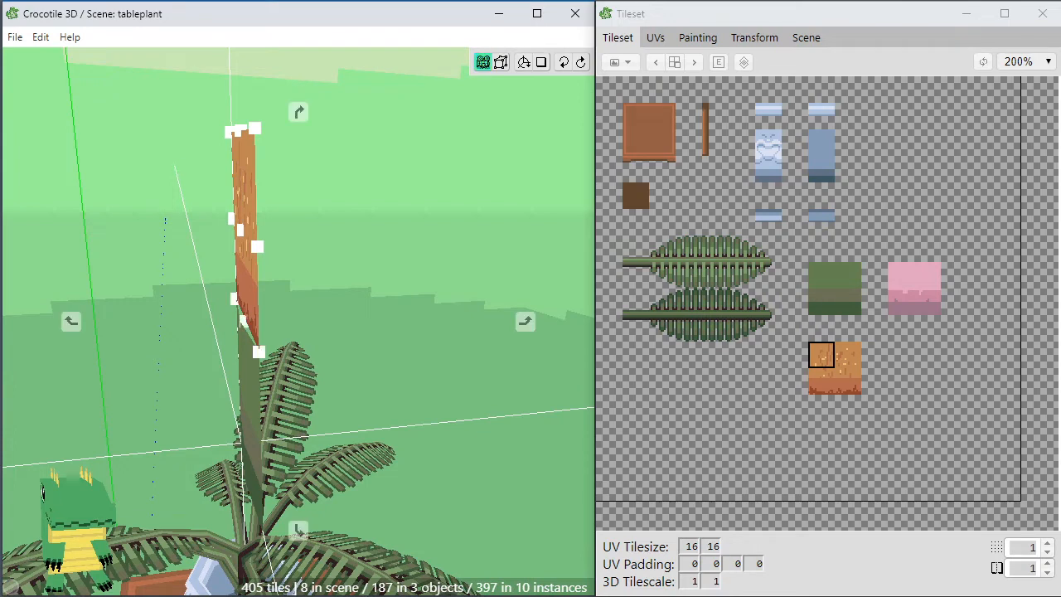
{"action": "left_click_drag", "start_coordinate": [171, 106], "coordinate": [300, 173]}
{"action": "left_click", "coordinate": [239, 232]}
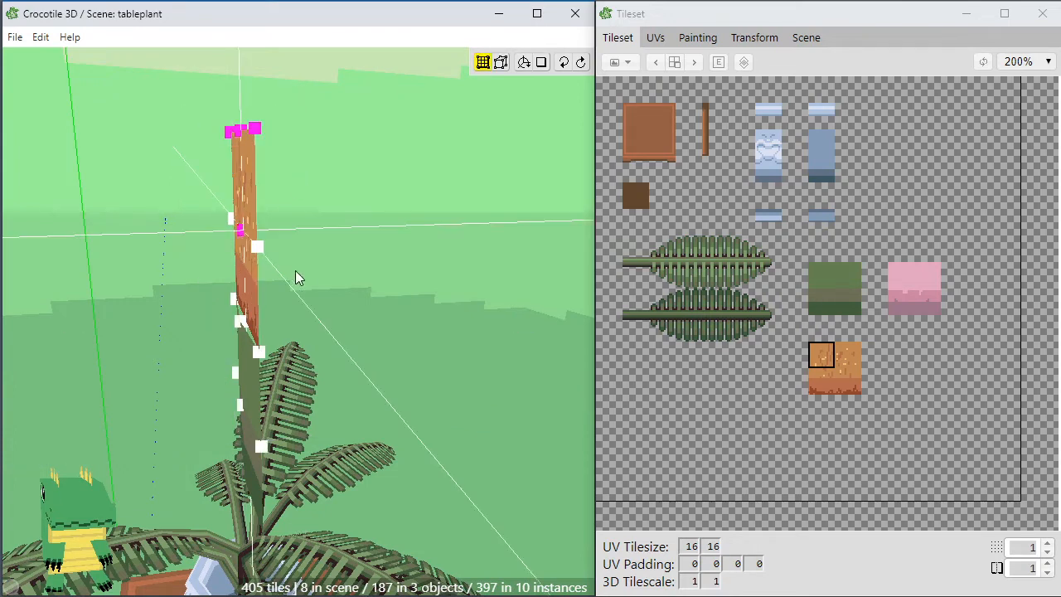
{"action": "left_click", "coordinate": [759, 38]}
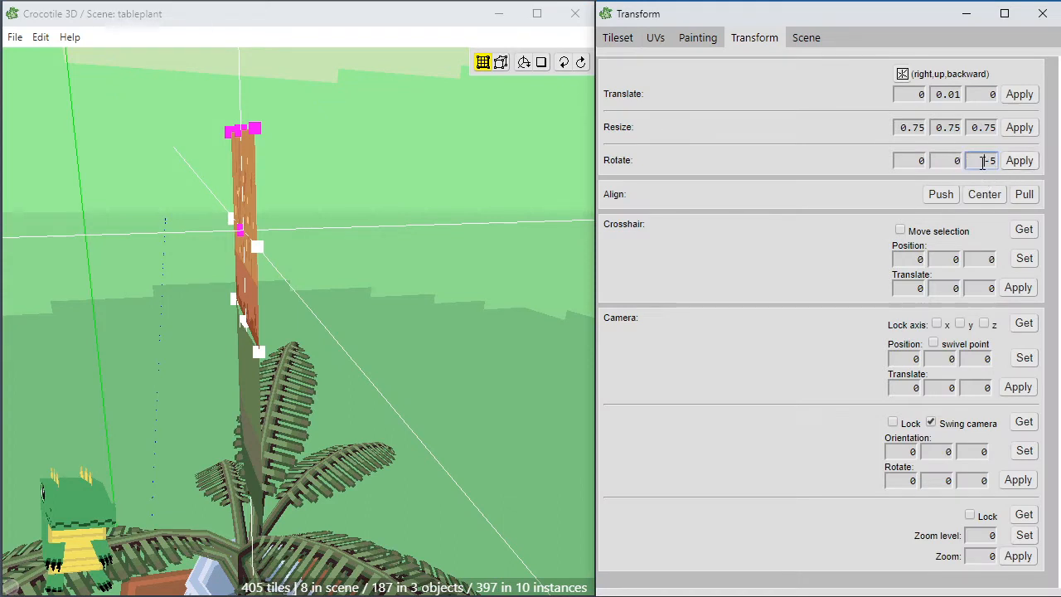
{"action": "left_click", "coordinate": [1028, 161]}
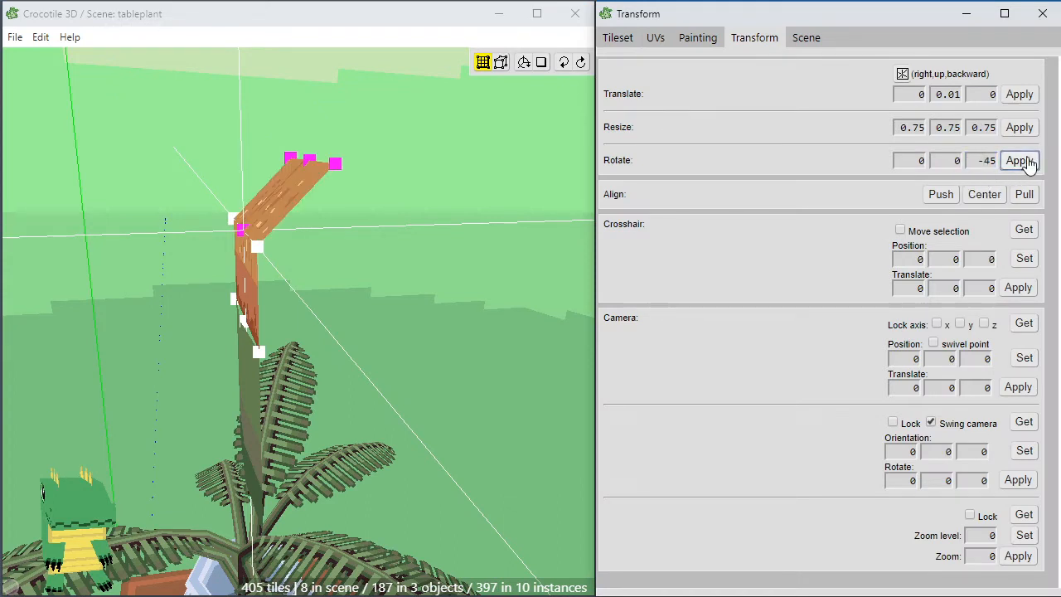
Rotate the green panel's bottom row of vertices by 45 on the third axis about the middle vertex one row above.
{"action": "right_click_drag", "start_coordinate": [404, 286], "coordinate": [507, 274]}
{"action": "left_click", "coordinate": [403, 286]}
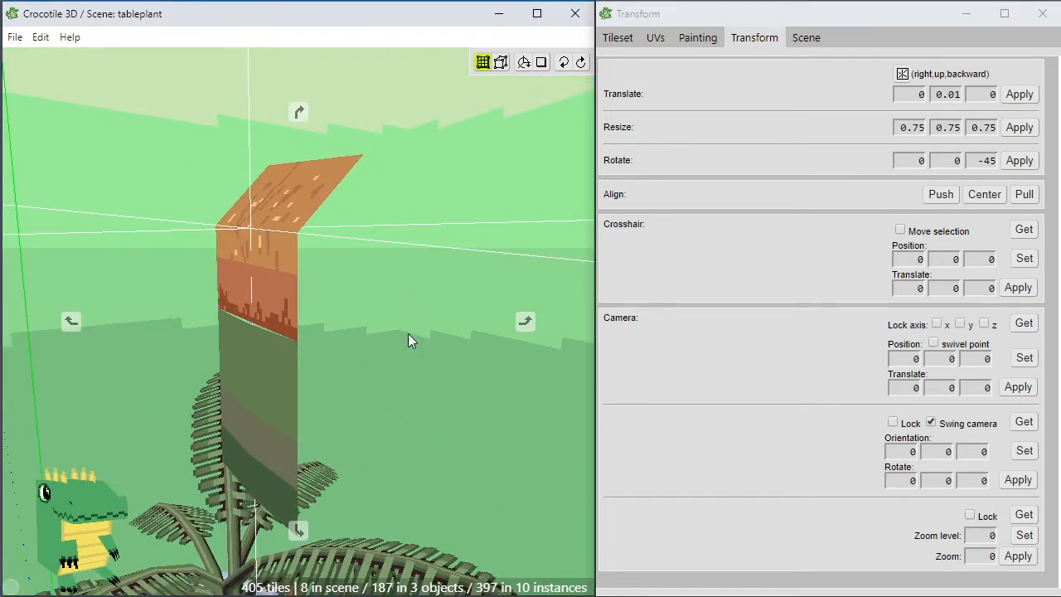
{"action": "middle_click_drag", "start_coordinate": [408, 334], "coordinate": [412, 149]}
{"action": "left_click_drag", "start_coordinate": [208, 293], "coordinate": [322, 353]}
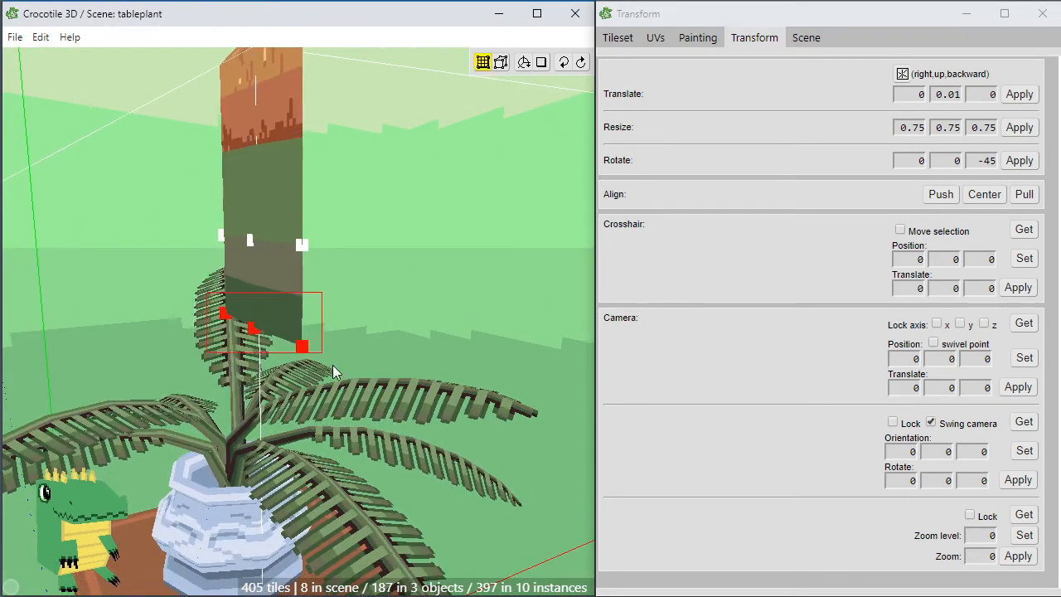
{"action": "key", "text": "c"}
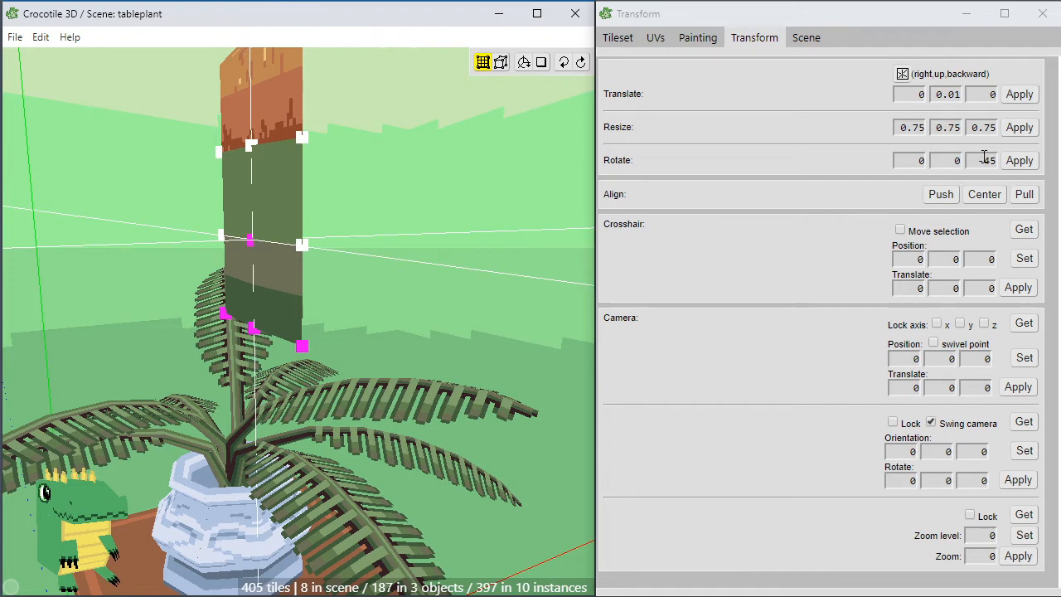
{"action": "left_click", "coordinate": [985, 162]}
{"action": "left_click", "coordinate": [1024, 167]}
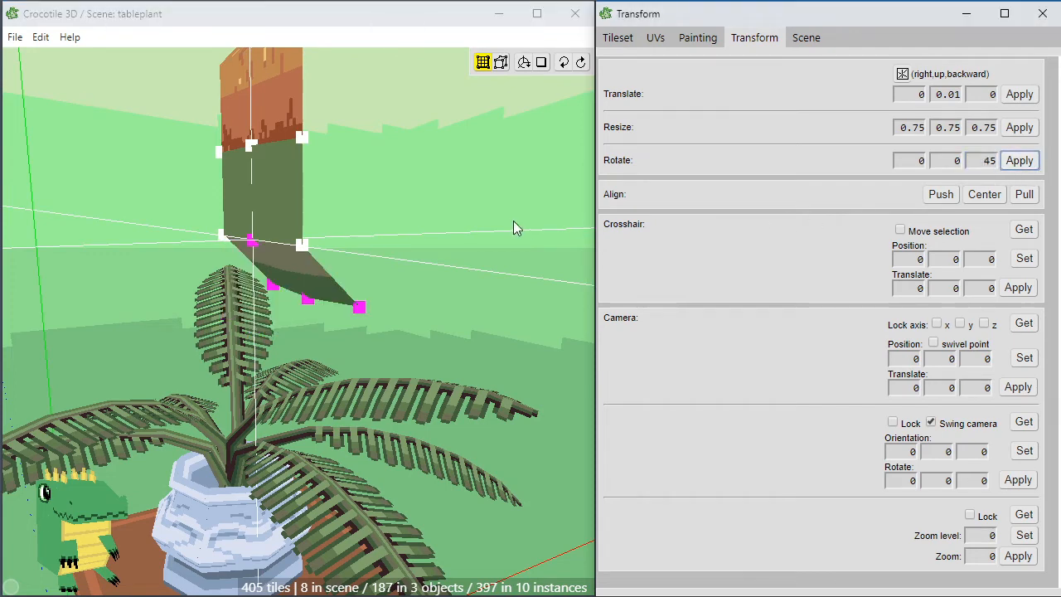
{"action": "left_click", "coordinate": [498, 221]}
{"action": "left_click", "coordinate": [492, 221]}
Examine the bent orange and green panel from the side and from above.
{"action": "key", "text": "space"}
{"action": "left_click_drag", "start_coordinate": [491, 221], "coordinate": [411, 242]}
{"action": "right_click_drag", "start_coordinate": [373, 153], "coordinate": [383, 249]}
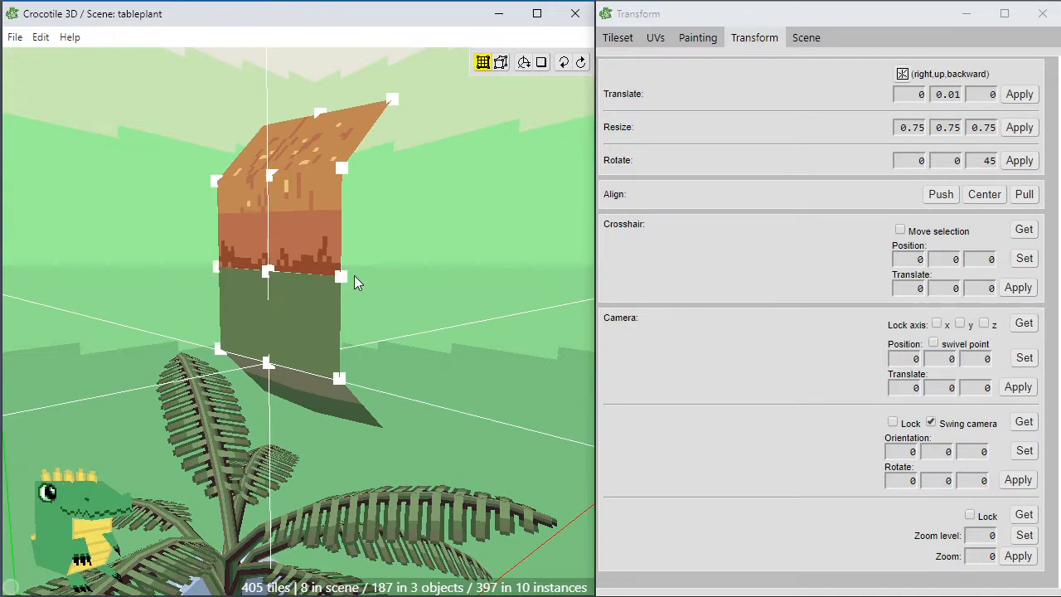
{"action": "key", "text": "space"}
{"action": "left_click_drag", "start_coordinate": [412, 254], "coordinate": [344, 319]}
{"action": "key", "text": "Tab"}
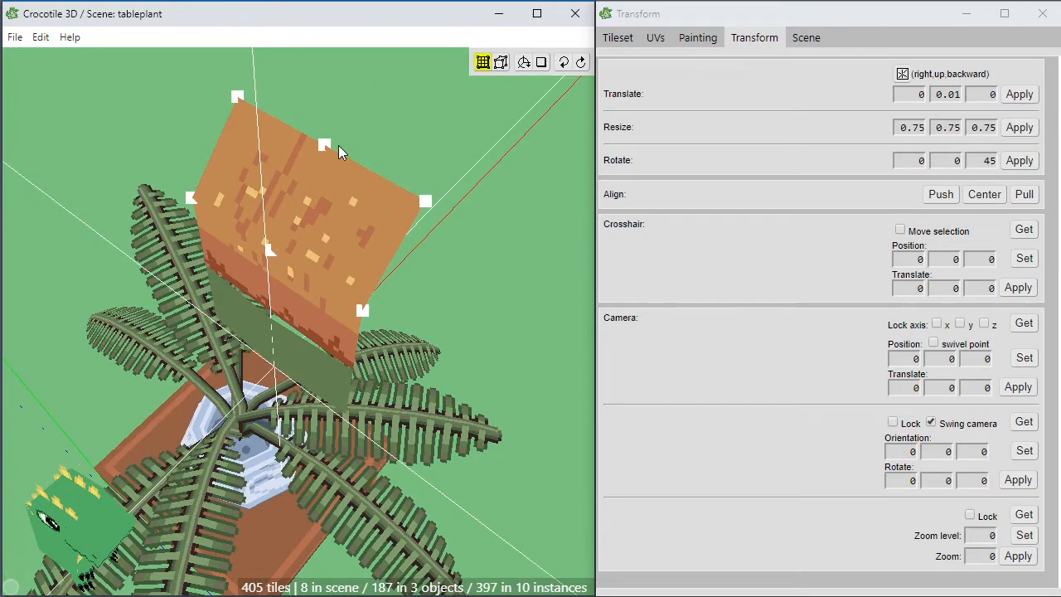
{"action": "key", "text": "Tab"}
{"action": "right_click_drag", "start_coordinate": [364, 162], "coordinate": [394, 146]}
Put the crosshair on the top edge's middle vertex, set the grid divider to 4 and offset the crosshair outward from that edge.
{"action": "left_click", "coordinate": [326, 128]}
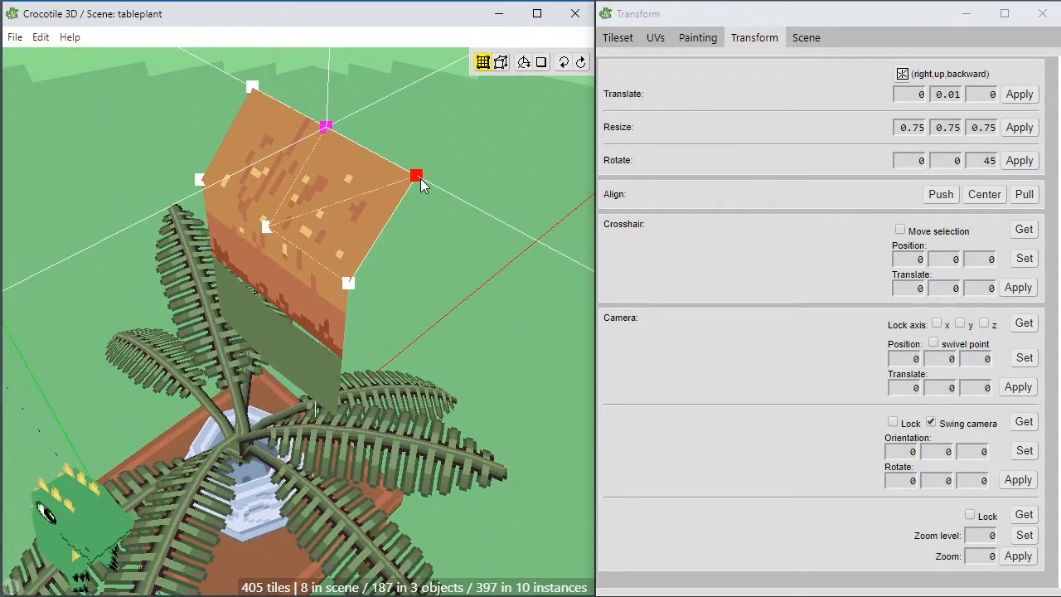
{"action": "key", "text": "Tab"}
{"action": "mouse_move", "coordinate": [422, 277]}
{"action": "right_mouse_down"}
{"action": "mouse_move", "coordinate": [430, 158]}
{"action": "mouse_move", "coordinate": [424, 280]}
{"action": "right_mouse_up"}
{"action": "key", "text": "Tab"}
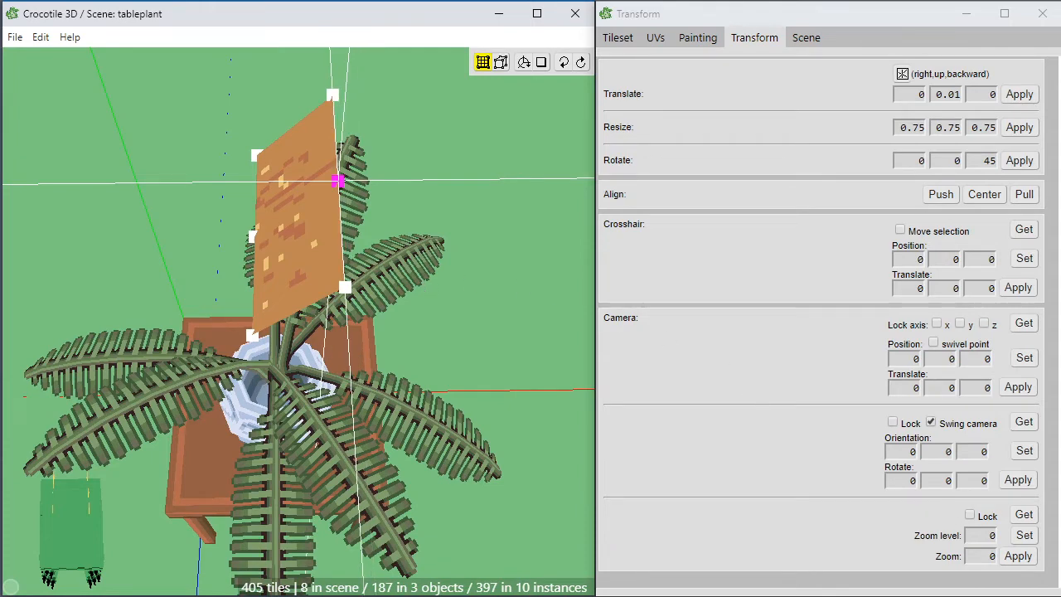
{"action": "left_click", "coordinate": [624, 39]}
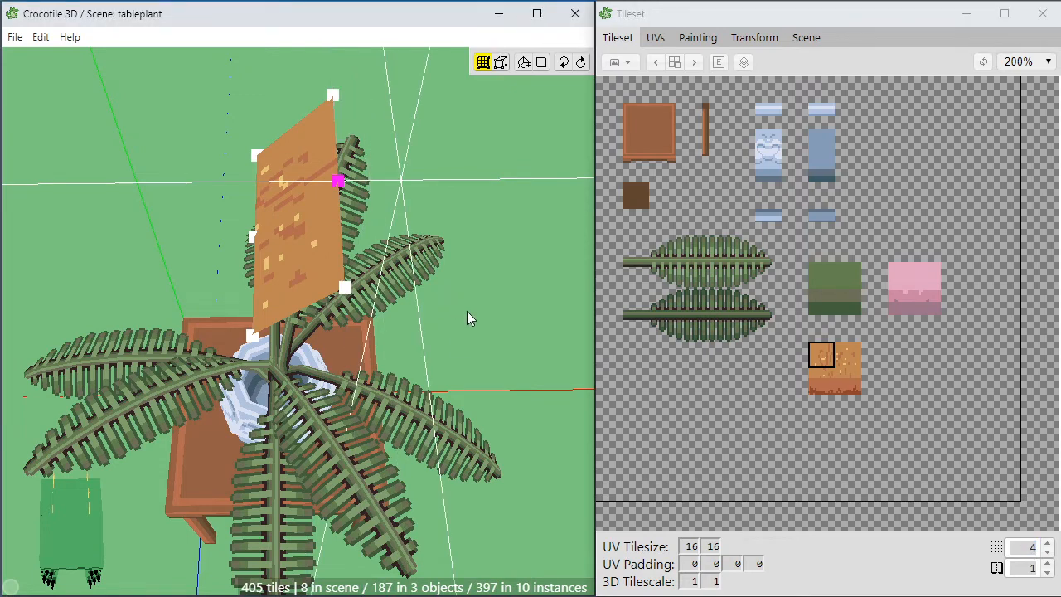
{"action": "right_click_drag", "start_coordinate": [468, 315], "coordinate": [481, 314]}
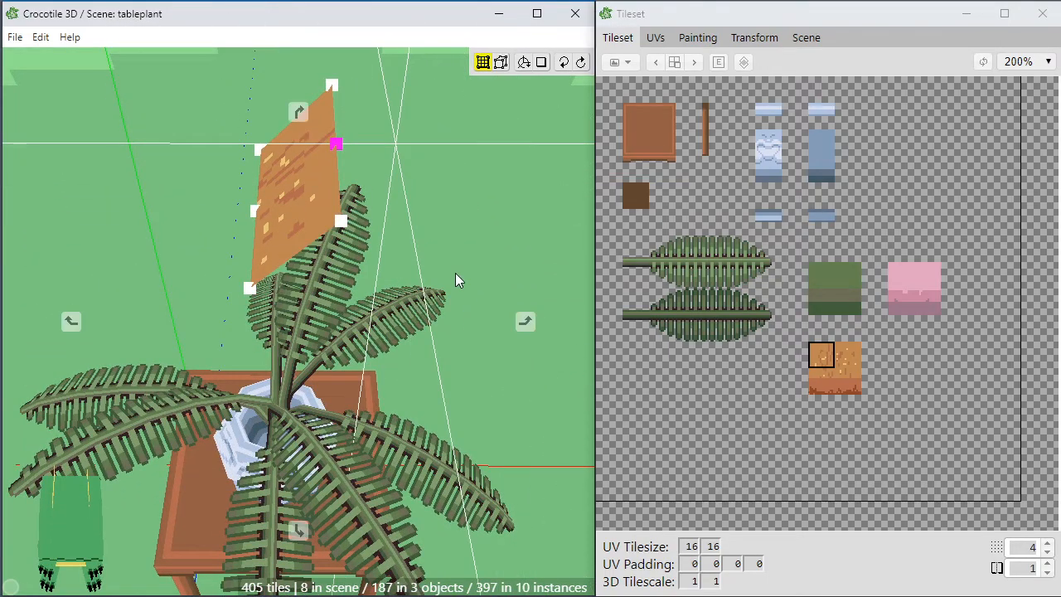
{"action": "right_click_drag", "start_coordinate": [457, 277], "coordinate": [450, 274]}
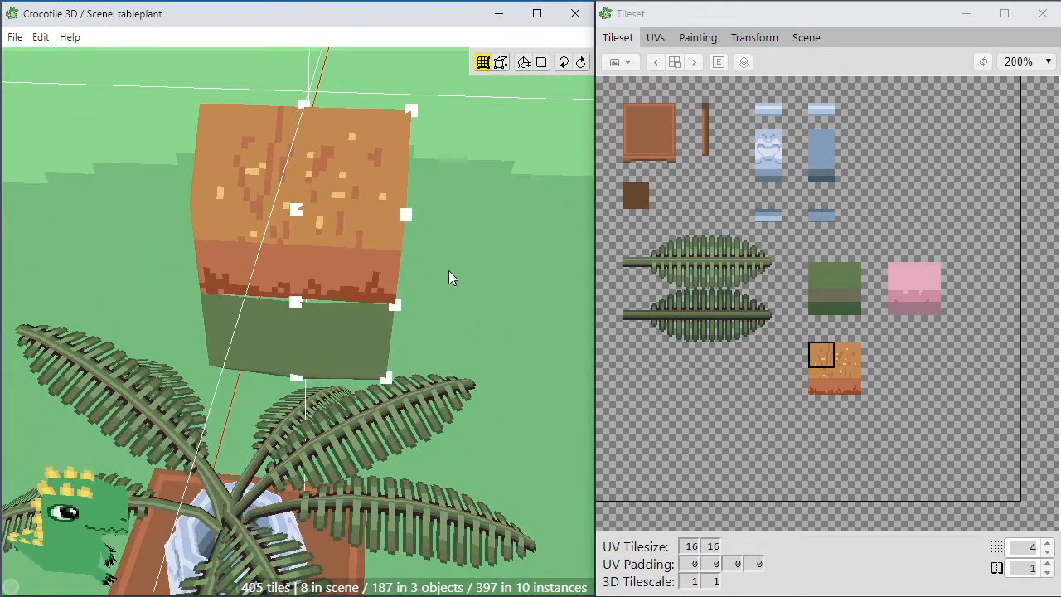
{"action": "key", "text": "space"}
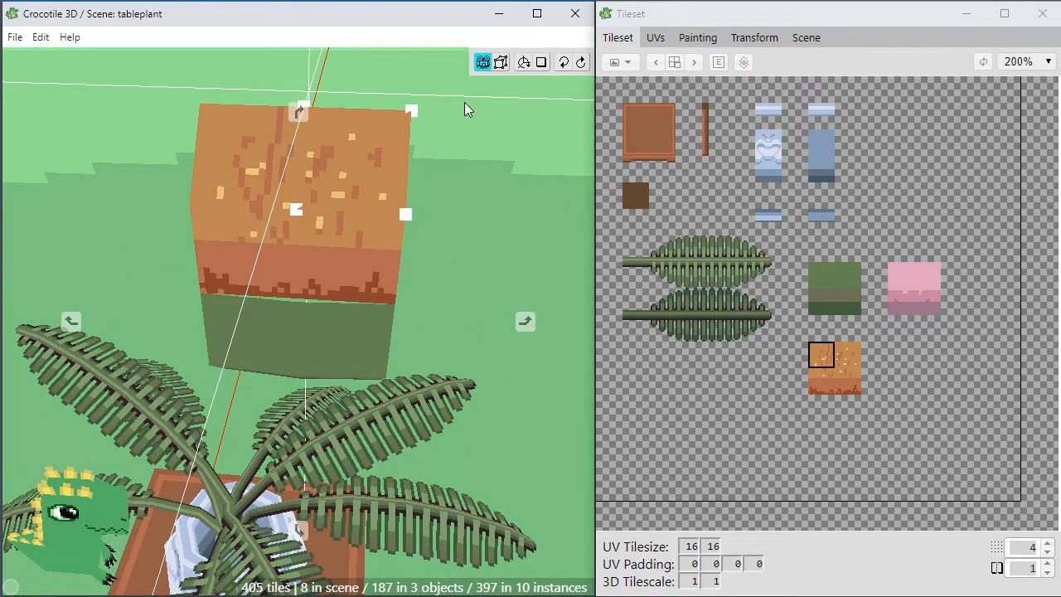
Select the block's outer right column of vertices and move it inward until it lines up with the middle column.
{"action": "left_click_drag", "start_coordinate": [459, 82], "coordinate": [362, 404]}
{"action": "right_click_drag", "start_coordinate": [362, 404], "coordinate": [356, 391]}
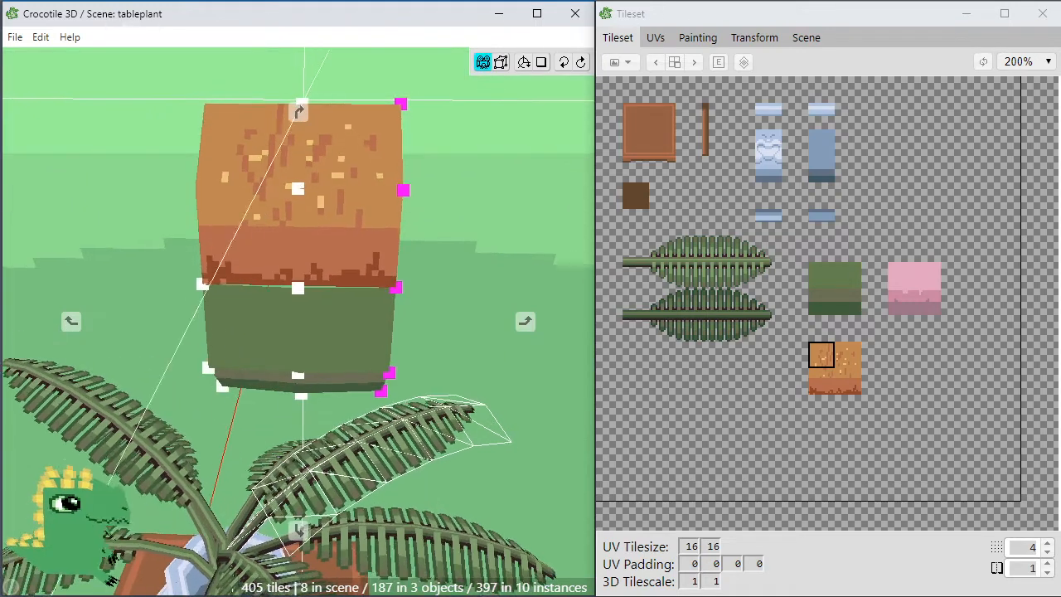
{"action": "right_click_drag", "start_coordinate": [332, 451], "coordinate": [335, 451]}
{"action": "key", "text": "a"}
{"action": "key", "text": "a"}
{"action": "key", "text": "a"}
{"action": "key", "text": "a"}
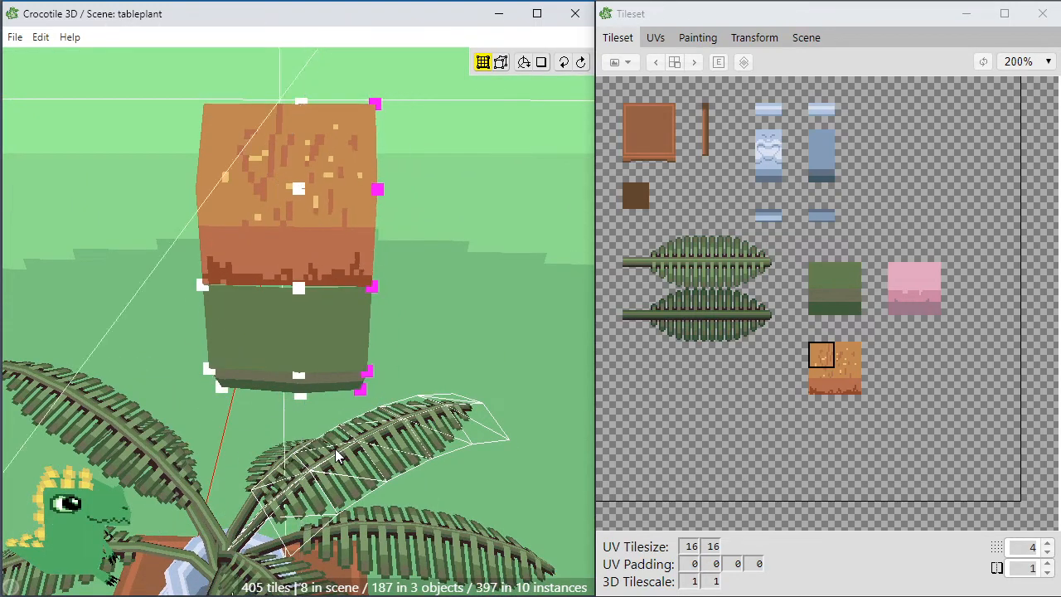
{"action": "key", "text": "d"}
{"action": "key", "text": "d"}
{"action": "key", "text": "d"}
{"action": "key", "text": "d"}
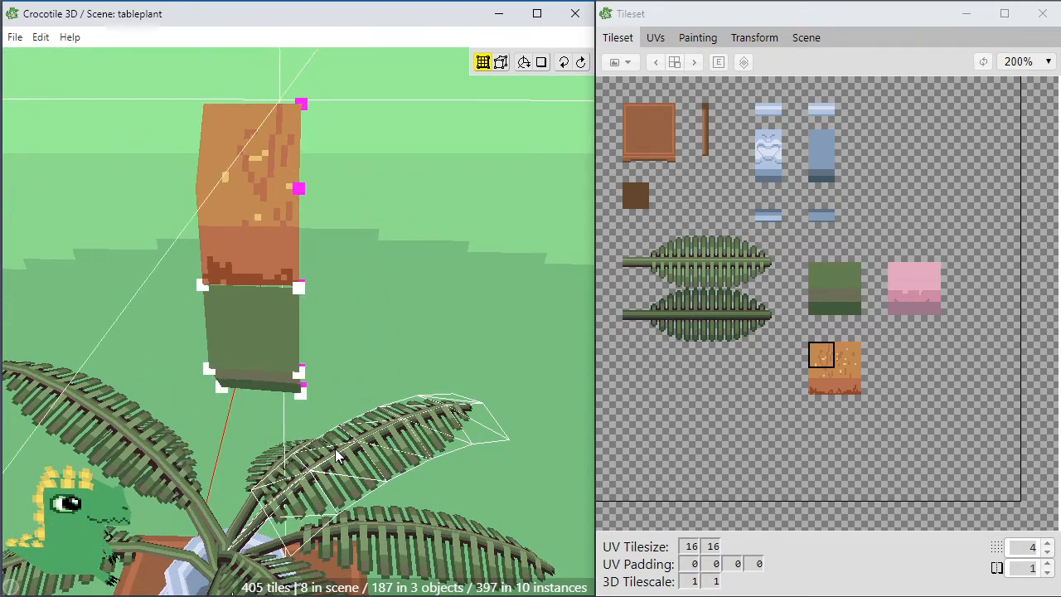
Rotate the selected right column by 45 on the third axis about the offset crosshair.
{"action": "left_click", "coordinate": [755, 38]}
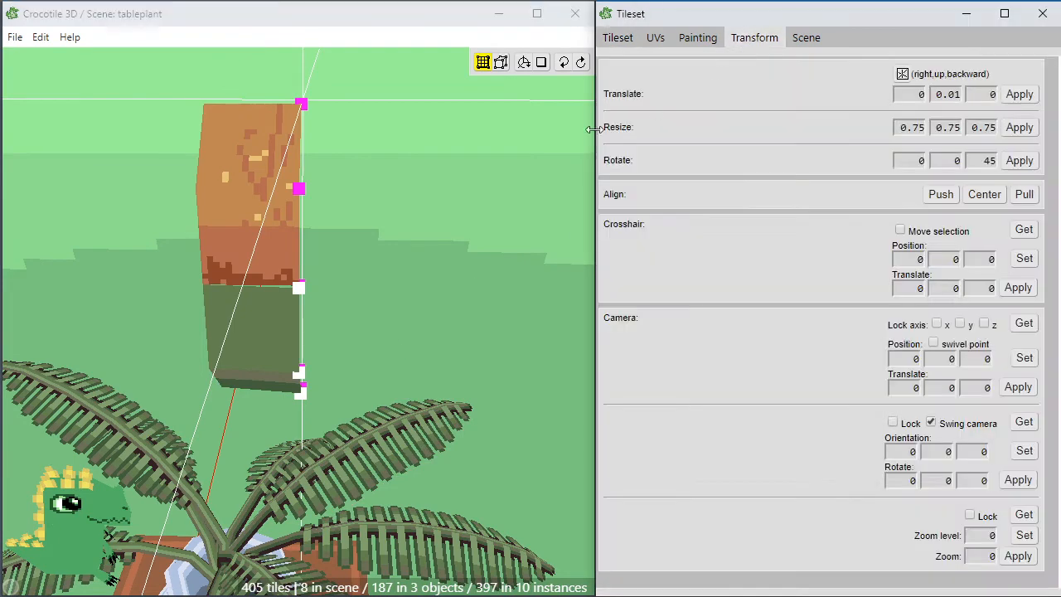
{"action": "right_click_drag", "start_coordinate": [455, 224], "coordinate": [454, 319]}
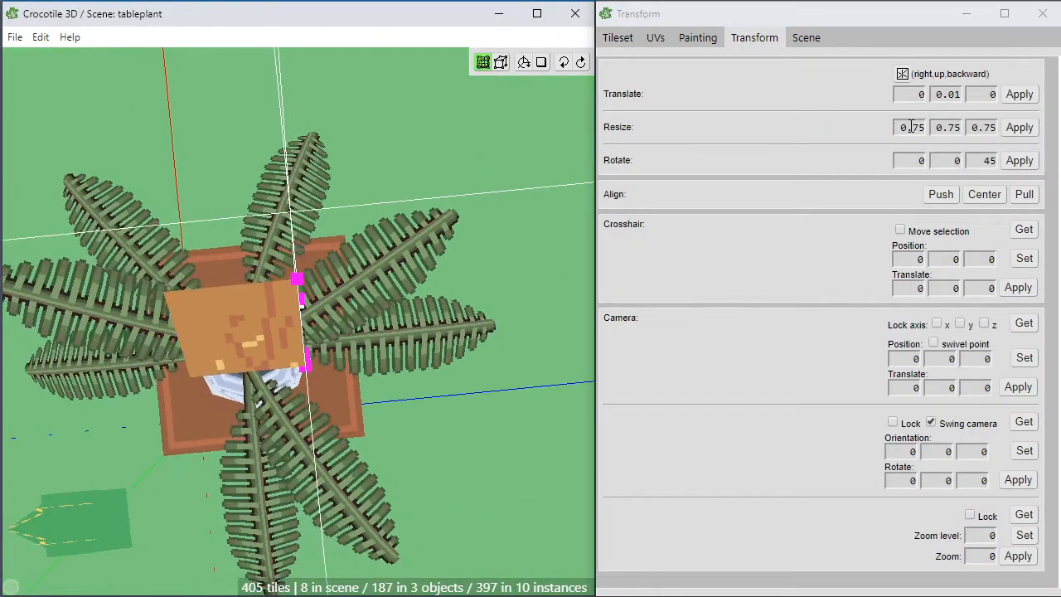
{"action": "left_click", "coordinate": [1017, 162]}
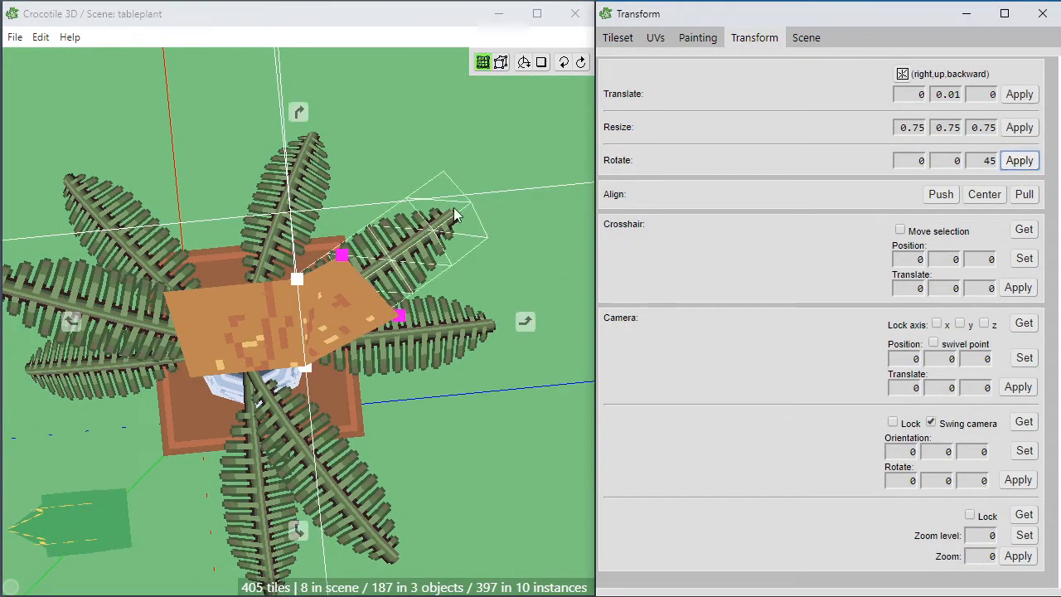
{"action": "mouse_move", "coordinate": [456, 214]}
{"action": "right_mouse_down"}
{"action": "mouse_move", "coordinate": [452, 111]}
{"action": "mouse_move", "coordinate": [454, 214]}
{"action": "right_mouse_up"}
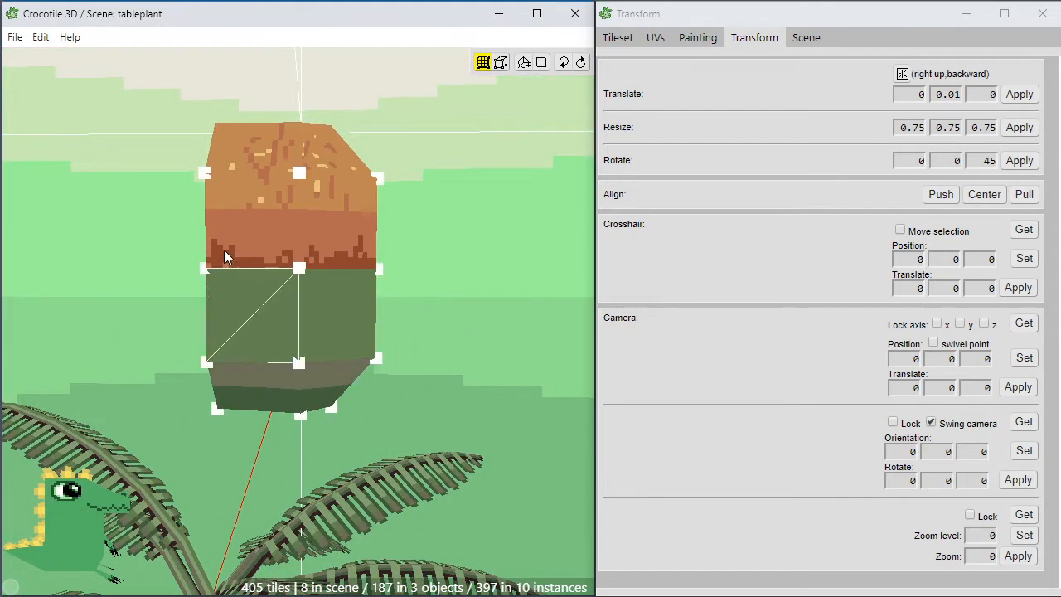
Select the block's outer left column of vertices and move it inward onto the middle column.
{"action": "left_click_drag", "start_coordinate": [177, 98], "coordinate": [242, 443]}
{"action": "mouse_move", "coordinate": [221, 433]}
{"action": "right_mouse_down"}
{"action": "mouse_move", "coordinate": [240, 466]}
{"action": "mouse_move", "coordinate": [225, 473]}
{"action": "mouse_move", "coordinate": [221, 432]}
{"action": "right_mouse_up"}
{"action": "key", "text": "d"}
{"action": "key", "text": "d"}
{"action": "key", "text": "d"}
{"action": "key", "text": "d"}
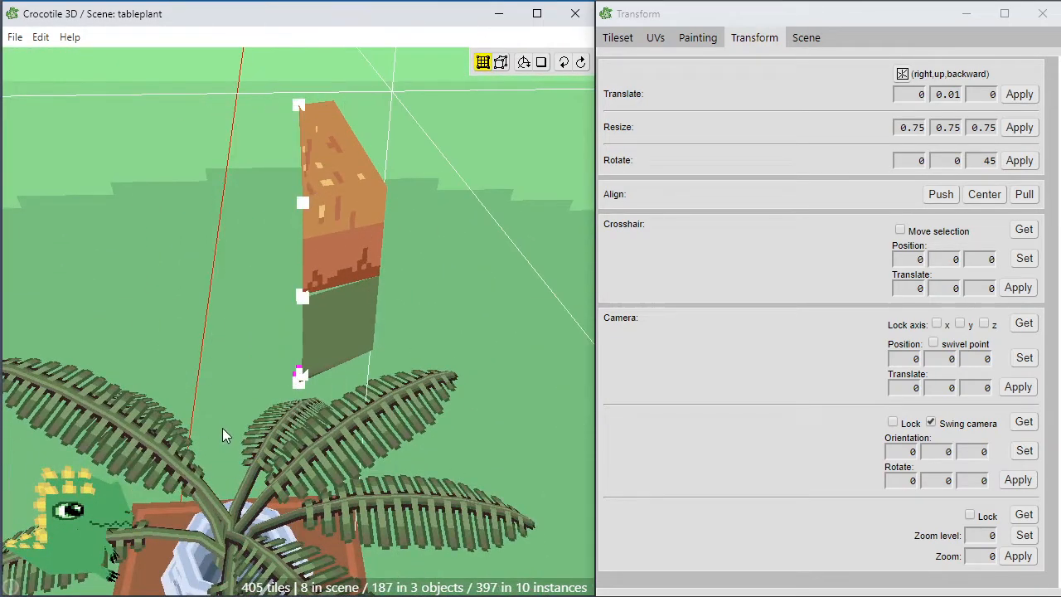
Rotate the left column by -45 on the third axis about the offset crosshair and check the resulting bend.
{"action": "left_click", "coordinate": [984, 161]}
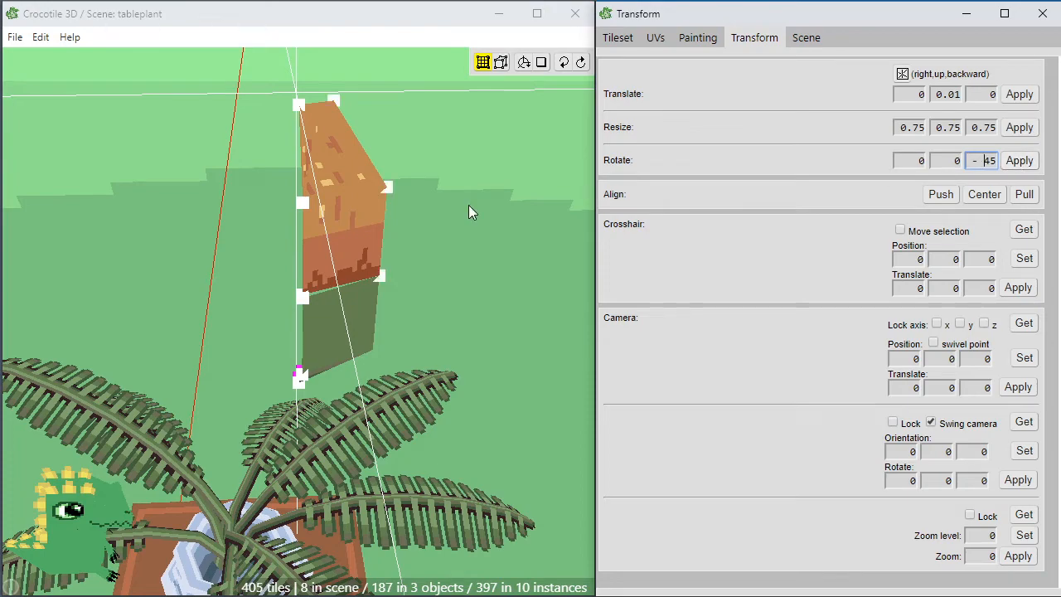
{"action": "left_click_drag", "start_coordinate": [474, 201], "coordinate": [474, 268]}
{"action": "right_click_drag", "start_coordinate": [474, 268], "coordinate": [473, 287]}
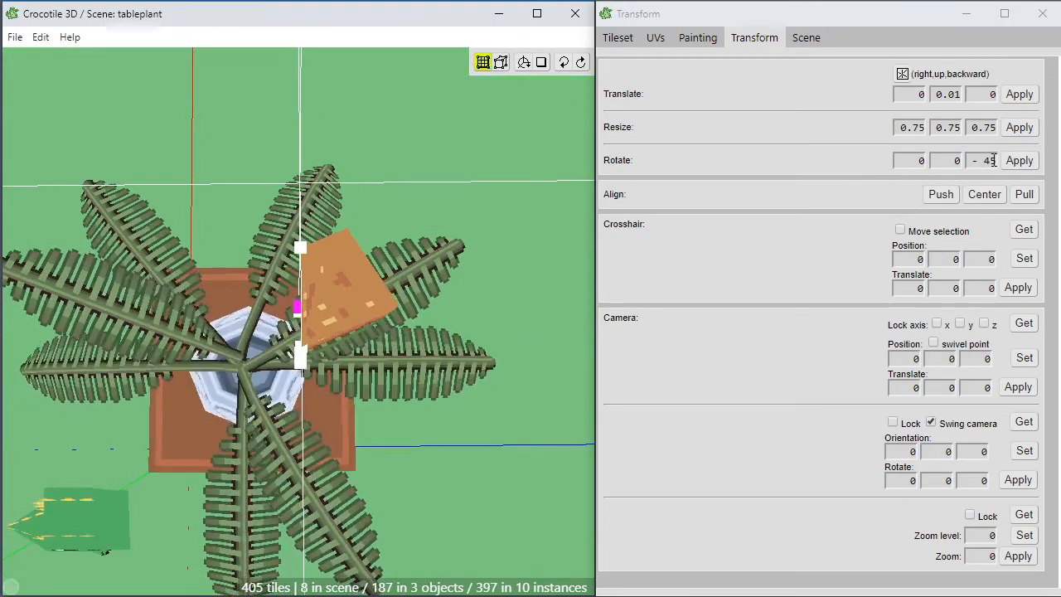
{"action": "left_click", "coordinate": [1018, 161]}
{"action": "right_click_drag", "start_coordinate": [422, 214], "coordinate": [421, 92]}
{"action": "left_click", "coordinate": [427, 259]}
{"action": "key", "text": "space"}
{"action": "left_click_drag", "start_coordinate": [445, 288], "coordinate": [471, 357]}
{"action": "scroll", "coordinate": [445, 287], "scroll_direction": "up", "scroll_amount": 4}
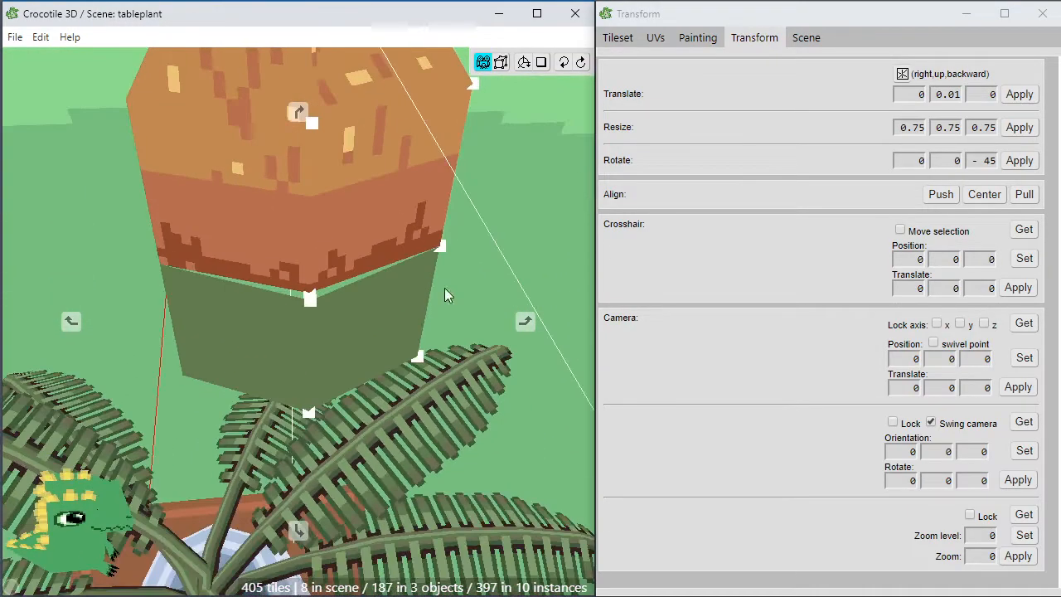
Set the grid value to 1 and nudge the orange part's outer side edge one step outward to meet the green part.
{"action": "key", "text": "space"}
{"action": "left_click_drag", "start_coordinate": [352, 280], "coordinate": [518, 241]}
{"action": "left_click_drag", "start_coordinate": [373, 207], "coordinate": [391, 158]}
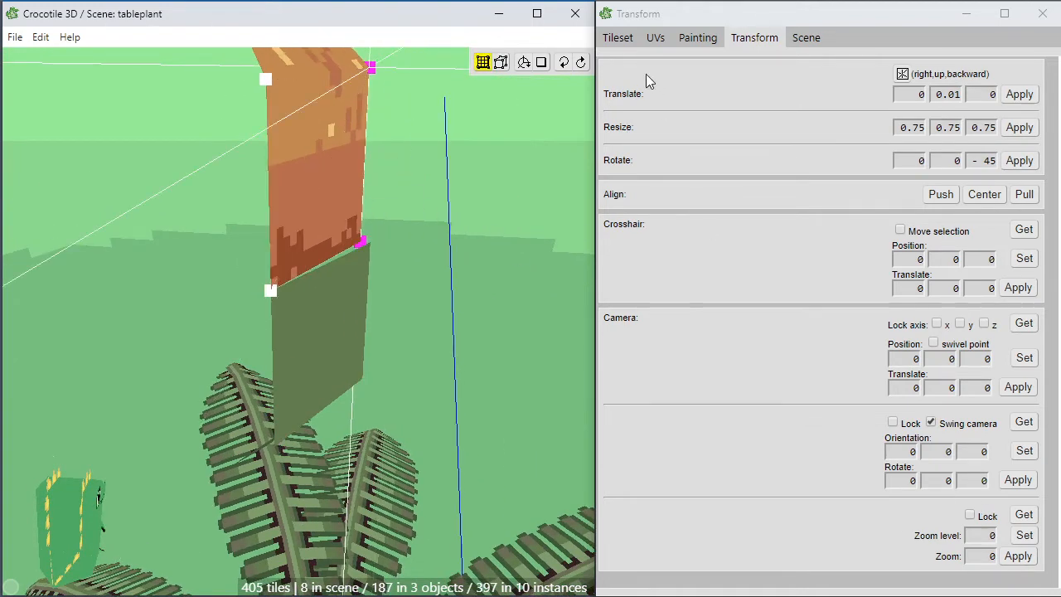
{"action": "left_click", "coordinate": [619, 39]}
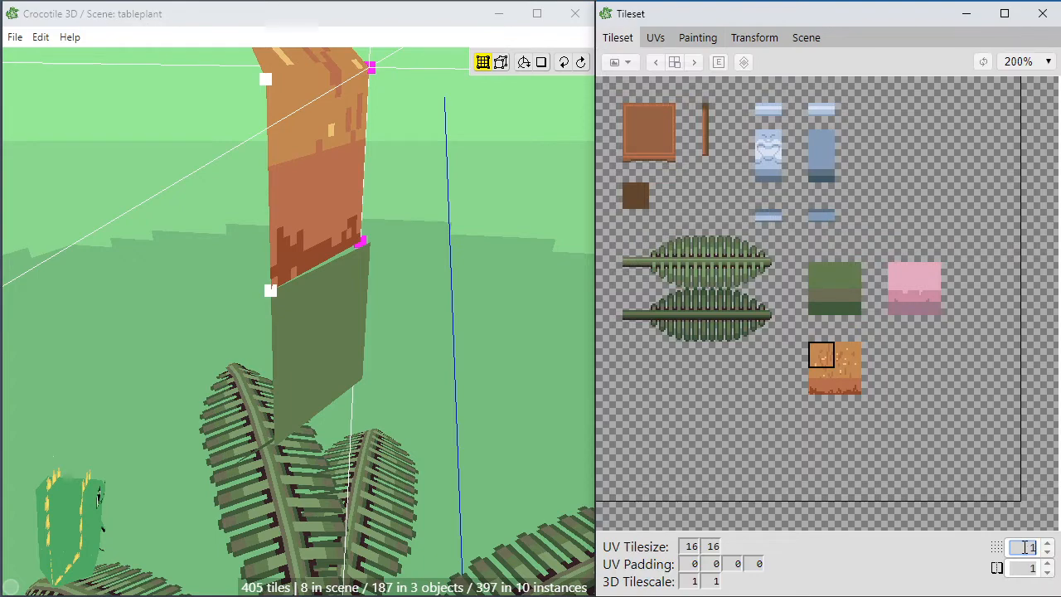
{"action": "key", "text": "d"}
{"action": "left_click", "coordinate": [487, 323]}
{"action": "key", "text": "space"}
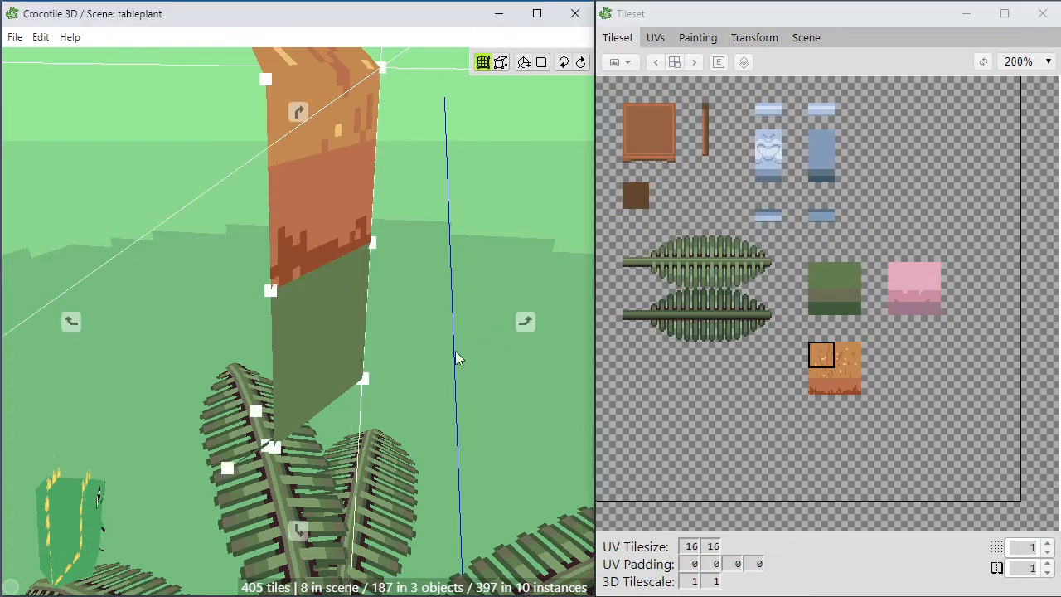
Examine the seam between the orange and green parts and the bent top and bottom from the front, side and below.
{"action": "left_click_drag", "start_coordinate": [455, 351], "coordinate": [365, 350]}
{"action": "scroll", "coordinate": [431, 323], "scroll_direction": "down", "scroll_amount": 3}
{"action": "right_click_drag", "start_coordinate": [431, 323], "coordinate": [429, 414]}
{"action": "key", "text": "space"}
{"action": "left_click_drag", "start_coordinate": [403, 293], "coordinate": [489, 253]}
{"action": "left_click_drag", "start_coordinate": [505, 329], "coordinate": [485, 316]}
{"action": "key", "text": "space"}
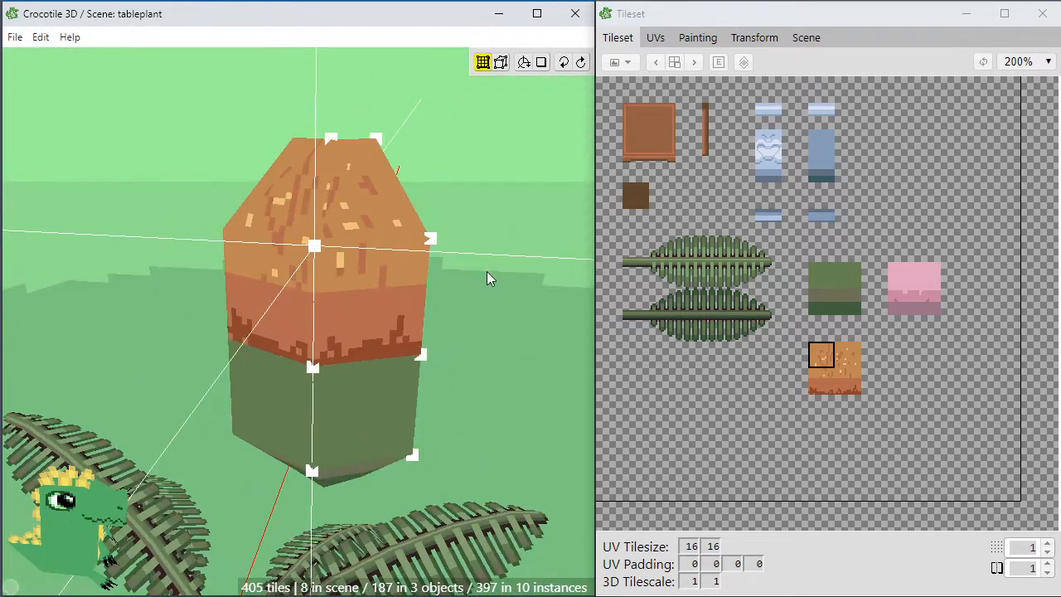
{"action": "scroll", "coordinate": [487, 271], "scroll_direction": "down", "scroll_amount": 1}
{"action": "key", "text": "space"}
{"action": "left_click_drag", "start_coordinate": [487, 271], "coordinate": [456, 349]}
{"action": "key", "text": "space"}
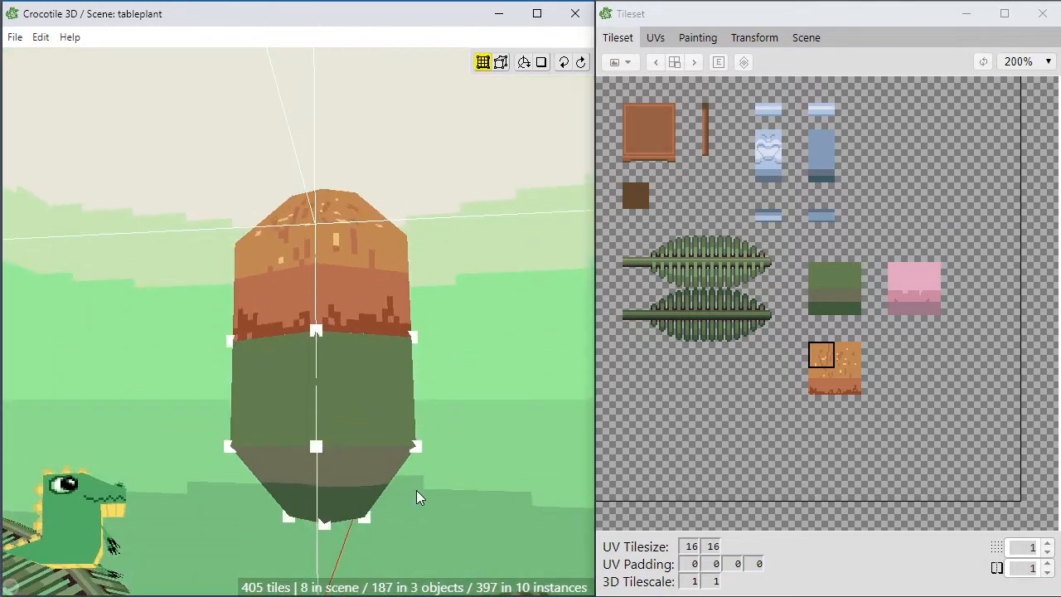
{"action": "key", "text": "space"}
{"action": "mouse_move", "coordinate": [369, 491]}
{"action": "left_mouse_down"}
{"action": "mouse_move", "coordinate": [506, 510]}
{"action": "mouse_move", "coordinate": [400, 511]}
{"action": "mouse_move", "coordinate": [327, 487]}
{"action": "mouse_move", "coordinate": [362, 500]}
{"action": "left_mouse_up"}
{"action": "key", "text": "space"}
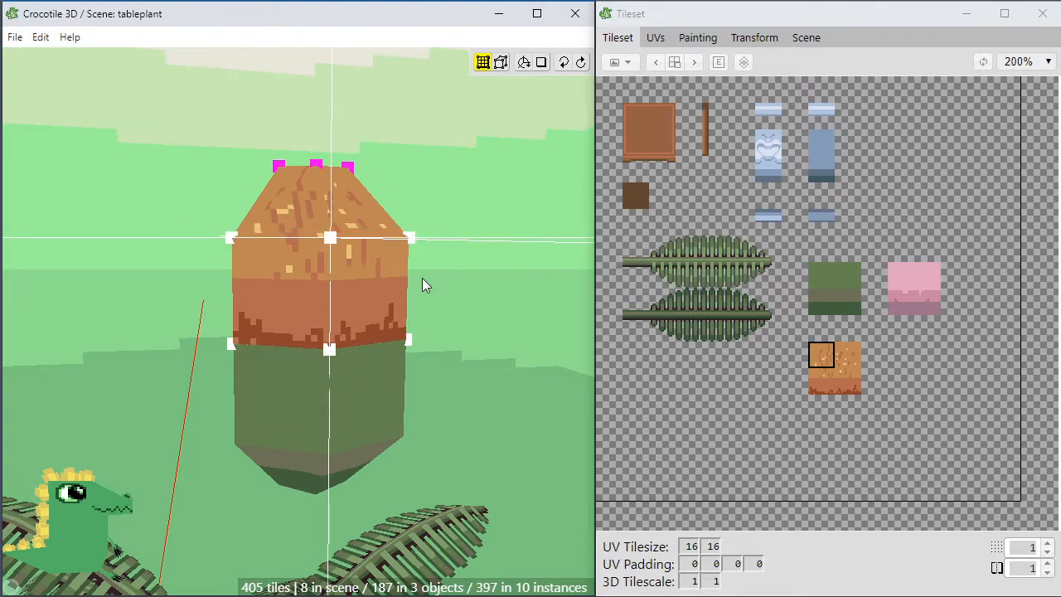
Clear the vertex selection, set the grid value to 4 and move the crosshair inward to the shape's central axis.
{"action": "key", "text": "space"}
{"action": "left_click_drag", "start_coordinate": [422, 278], "coordinate": [440, 326]}
{"action": "left_click", "coordinate": [439, 326]}
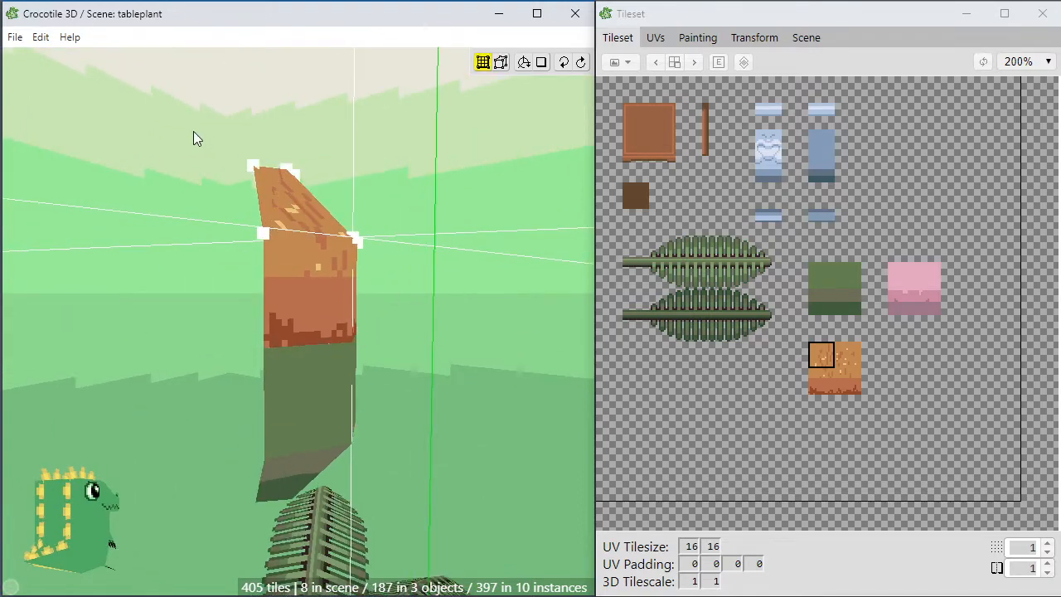
{"action": "key", "text": "space"}
{"action": "left_click_drag", "start_coordinate": [225, 155], "coordinate": [202, 167]}
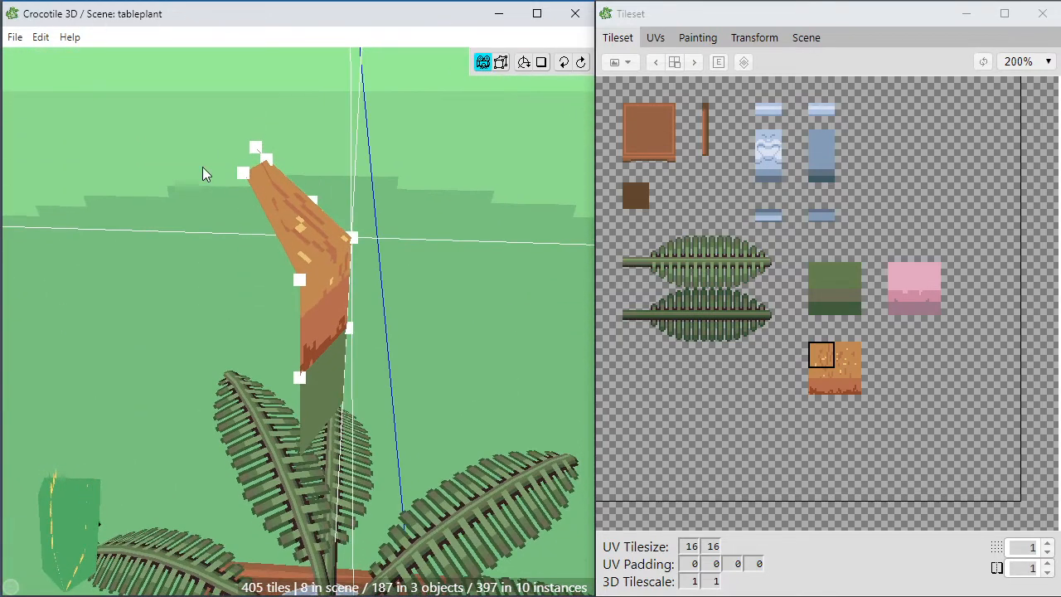
{"action": "key", "text": "a"}
{"action": "key", "text": "a"}
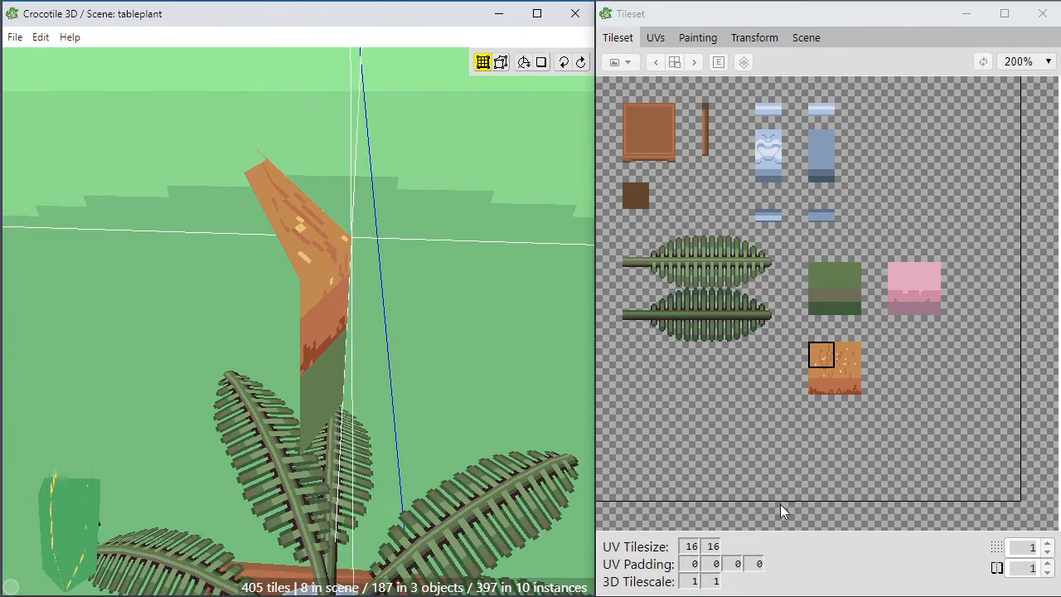
{"action": "left_click", "coordinate": [1048, 544]}
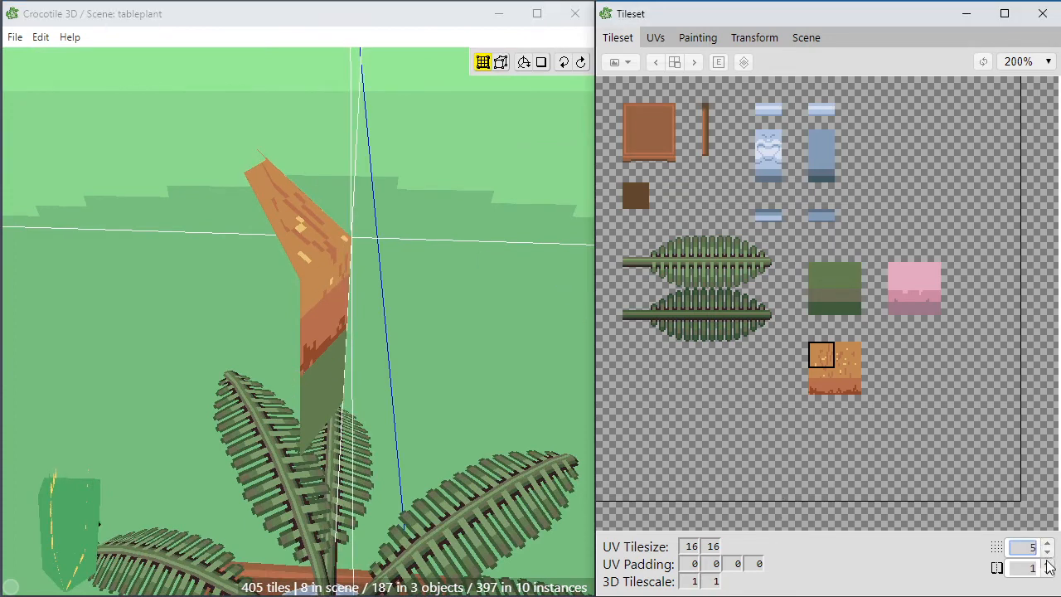
{"action": "left_click", "coordinate": [537, 334]}
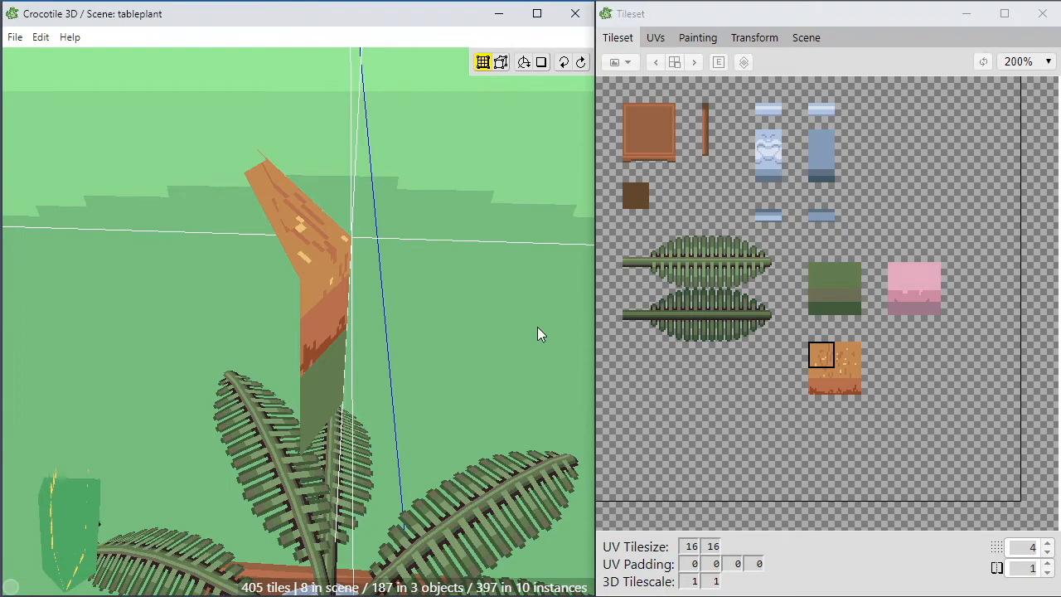
{"action": "key", "text": "space"}
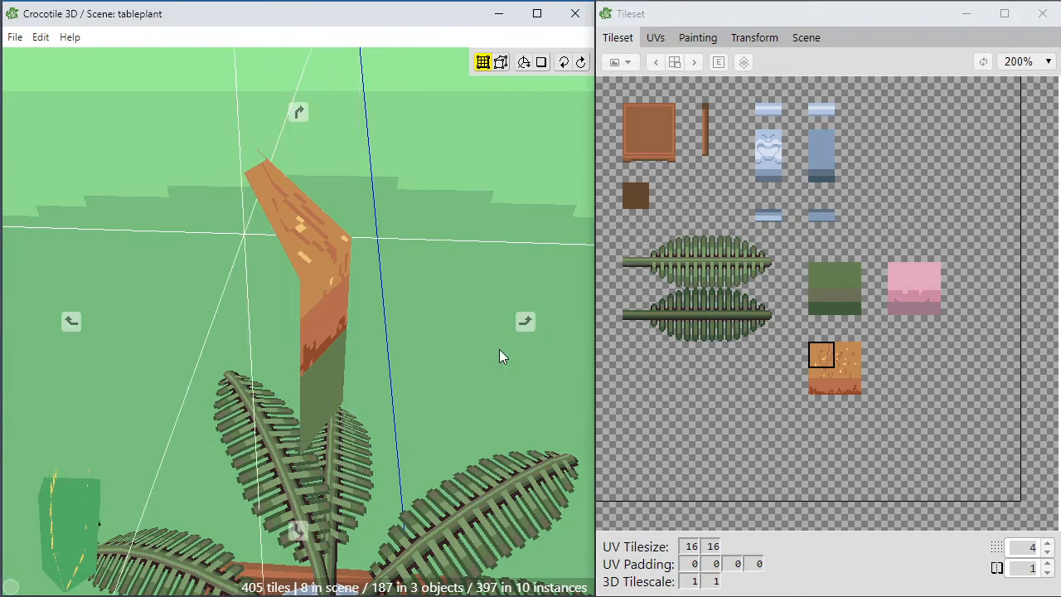
{"action": "left_click_drag", "start_coordinate": [499, 350], "coordinate": [580, 448]}
{"action": "left_click_drag", "start_coordinate": [299, 332], "coordinate": [482, 329]}
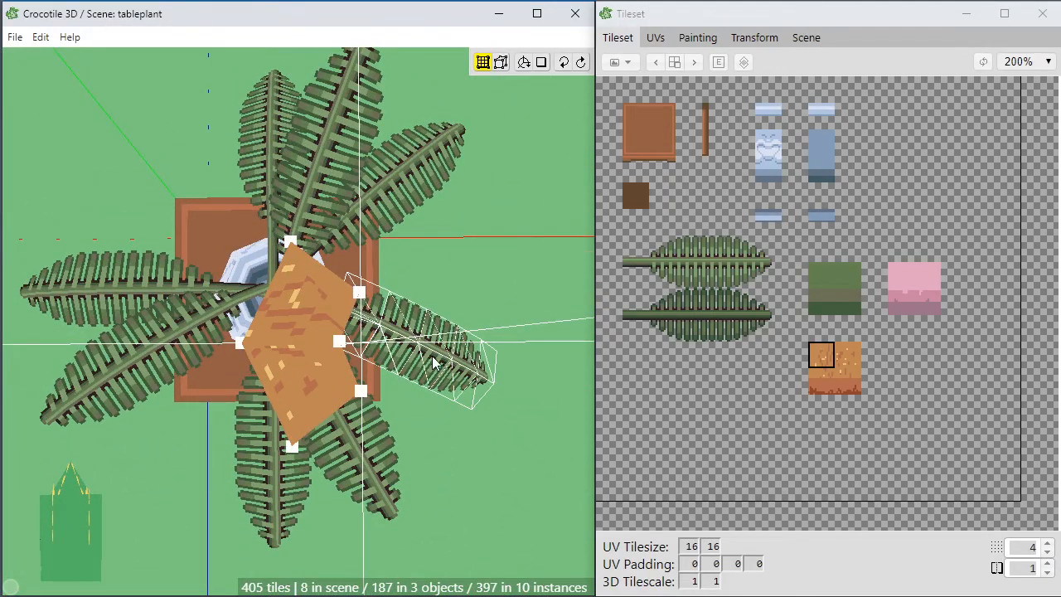
Lower the crosshair along the central axis to the height of the seam between the orange and green parts.
{"action": "key", "text": "space"}
{"action": "left_click_drag", "start_coordinate": [382, 472], "coordinate": [186, 332]}
{"action": "left_click_drag", "start_coordinate": [365, 431], "coordinate": [539, 378]}
{"action": "key", "text": "s"}
{"action": "key", "text": "s"}
{"action": "key", "text": "s"}
{"action": "left_click_drag", "start_coordinate": [122, 306], "coordinate": [128, 306]}
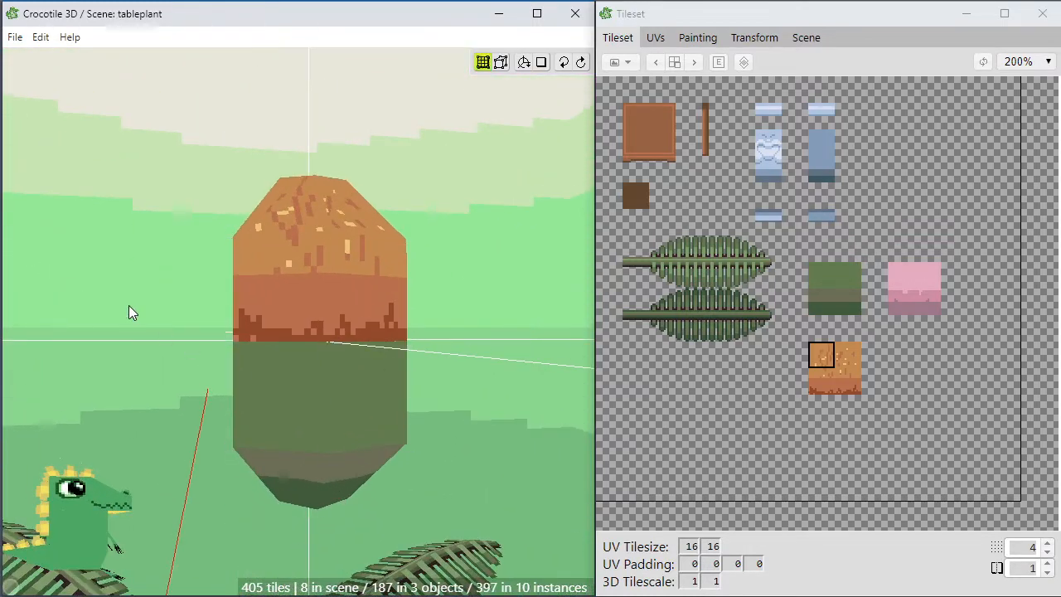
Resize the seam's row of vertices by 1.25 on all three axes about the central crosshair.
{"action": "left_click_drag", "start_coordinate": [340, 389], "coordinate": [489, 415]}
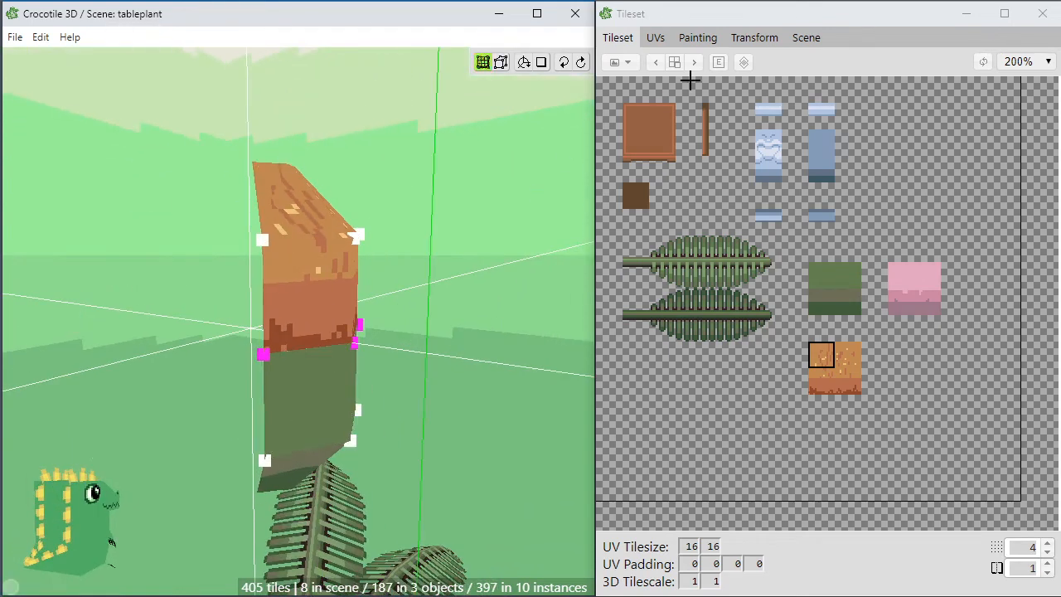
{"action": "left_click", "coordinate": [752, 42]}
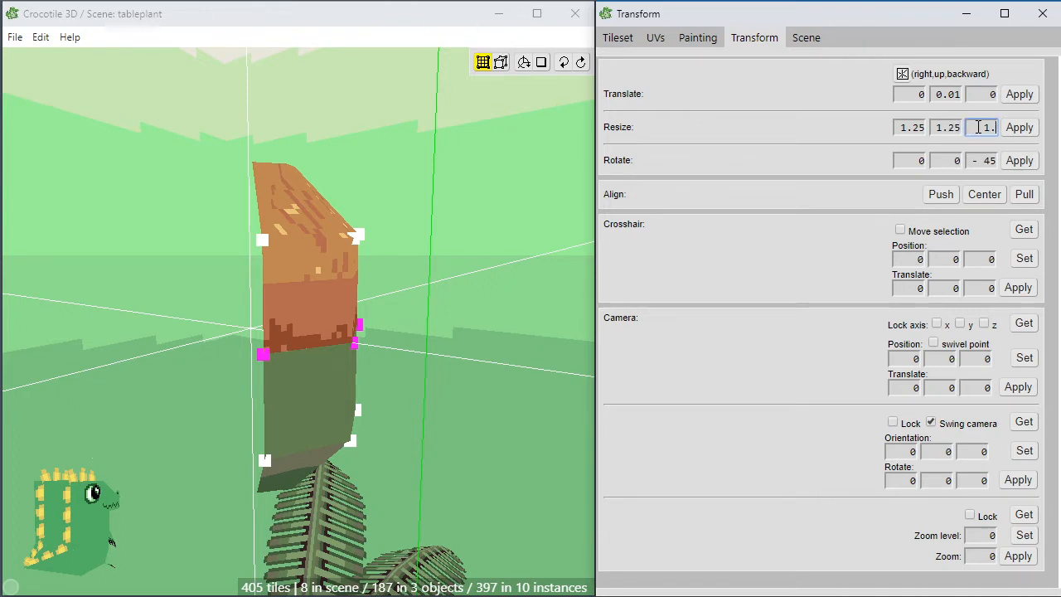
{"action": "left_click", "coordinate": [1015, 133]}
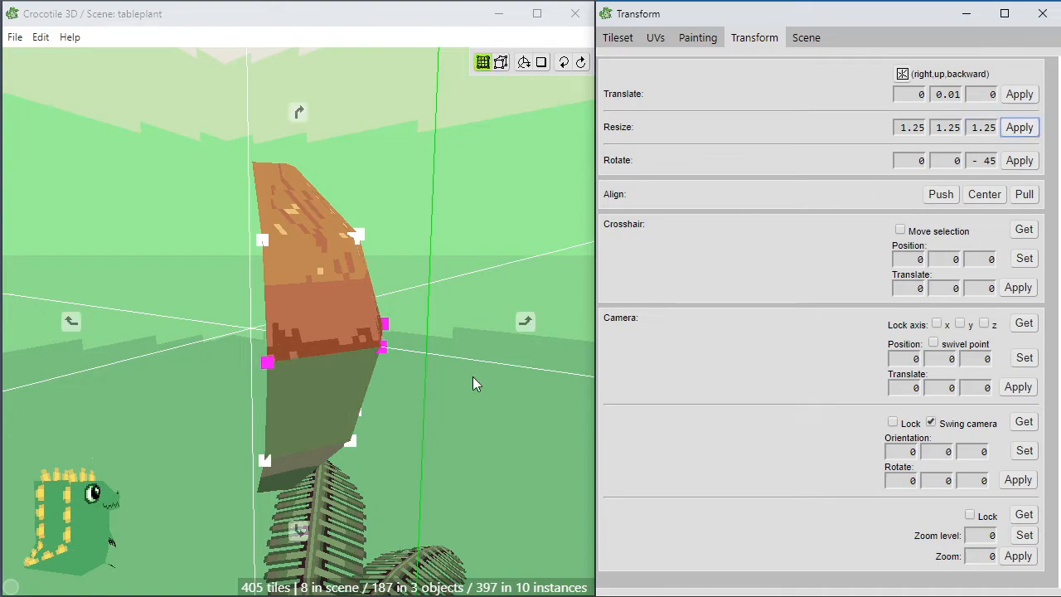
{"action": "middle_click_drag", "start_coordinate": [474, 382], "coordinate": [446, 296]}
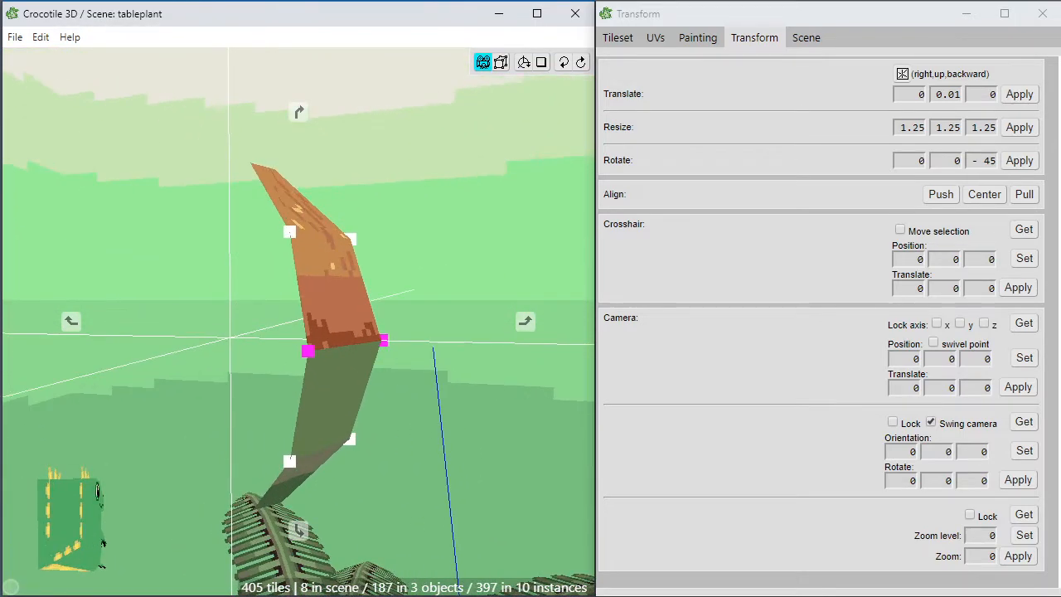
{"action": "left_click", "coordinate": [1028, 134]}
{"action": "middle_click_drag", "start_coordinate": [528, 390], "coordinate": [473, 429]}
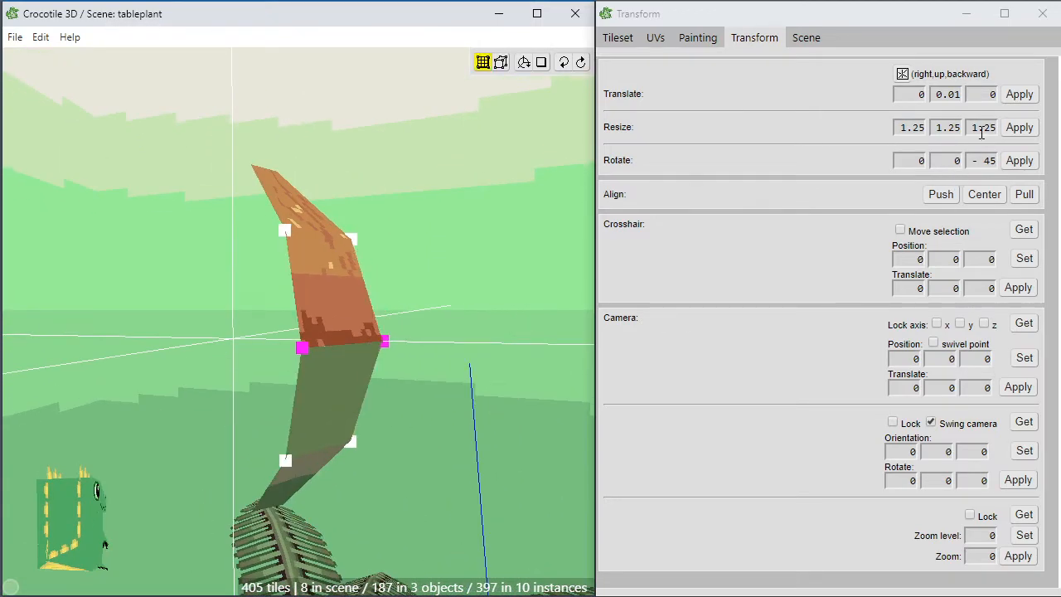
Try to enlarge the seam's row of vertices further by 1.2 on all three axes.
{"action": "left_click_drag", "start_coordinate": [988, 126], "coordinate": [1009, 134]}
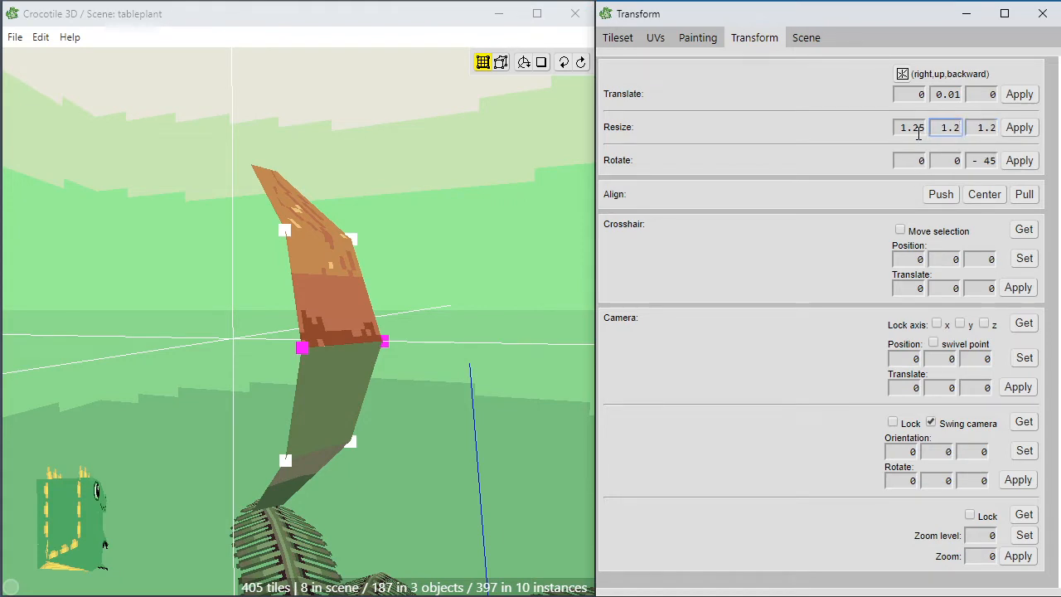
{"action": "left_click", "coordinate": [1013, 133]}
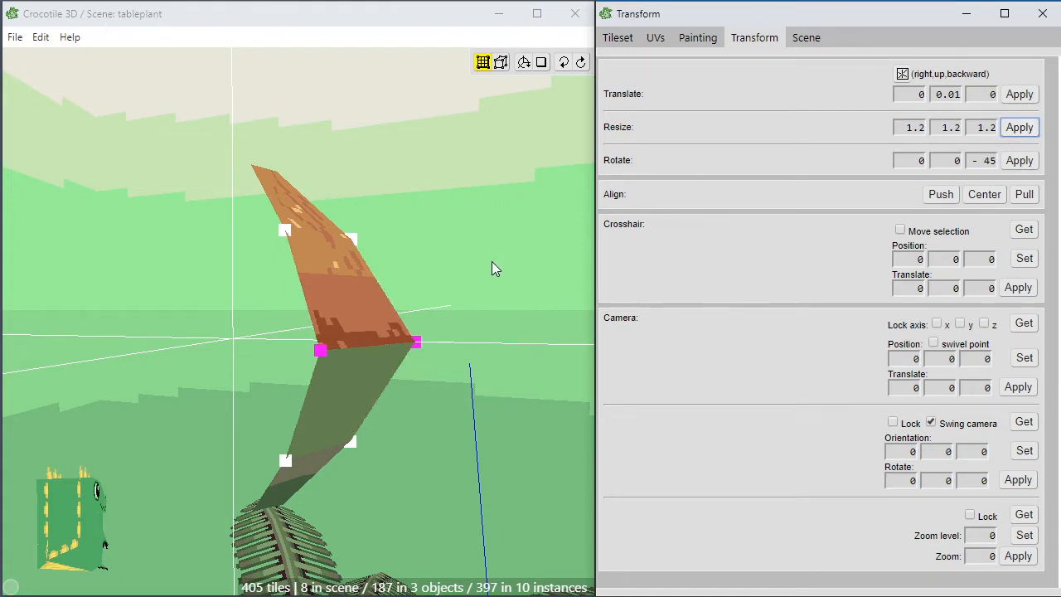
{"action": "key", "text": "ctrl+z"}
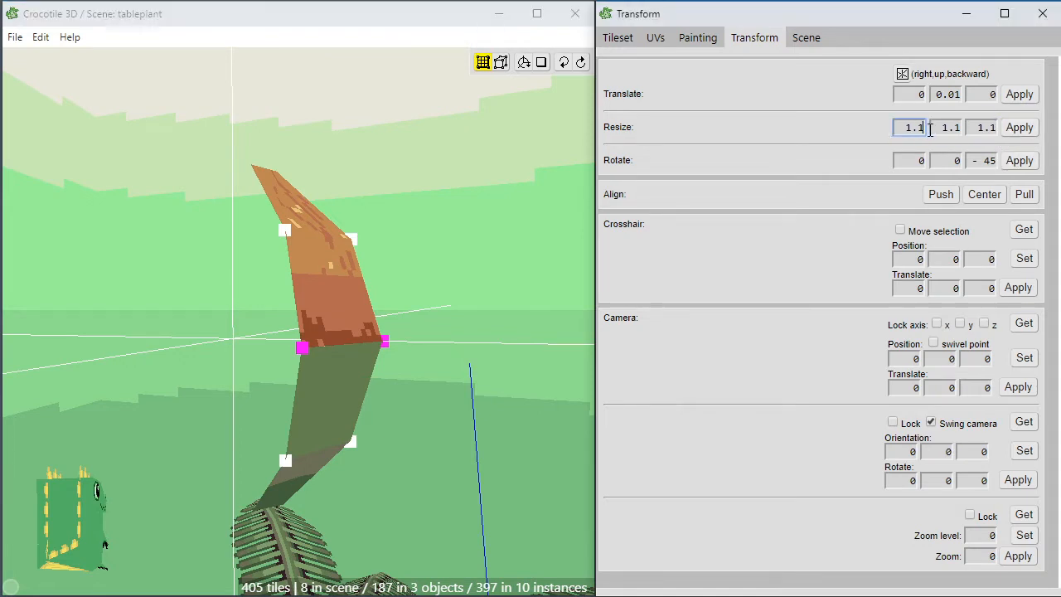
Resize the seam's row of vertices by 1.1 on all three axes and check the wider profile.
{"action": "left_click", "coordinate": [1018, 131]}
{"action": "middle_click_drag", "start_coordinate": [491, 338], "coordinate": [535, 347]}
{"action": "scroll", "coordinate": [487, 328], "scroll_direction": "down", "scroll_amount": 3}
{"action": "middle_click_drag", "start_coordinate": [379, 460], "coordinate": [264, 473]}
Examine the bulging orange-and-green quarter section from several angles around its lower and upper edges.
{"action": "left_click", "coordinate": [355, 280]}
{"action": "left_click_drag", "start_coordinate": [293, 469], "coordinate": [319, 480]}
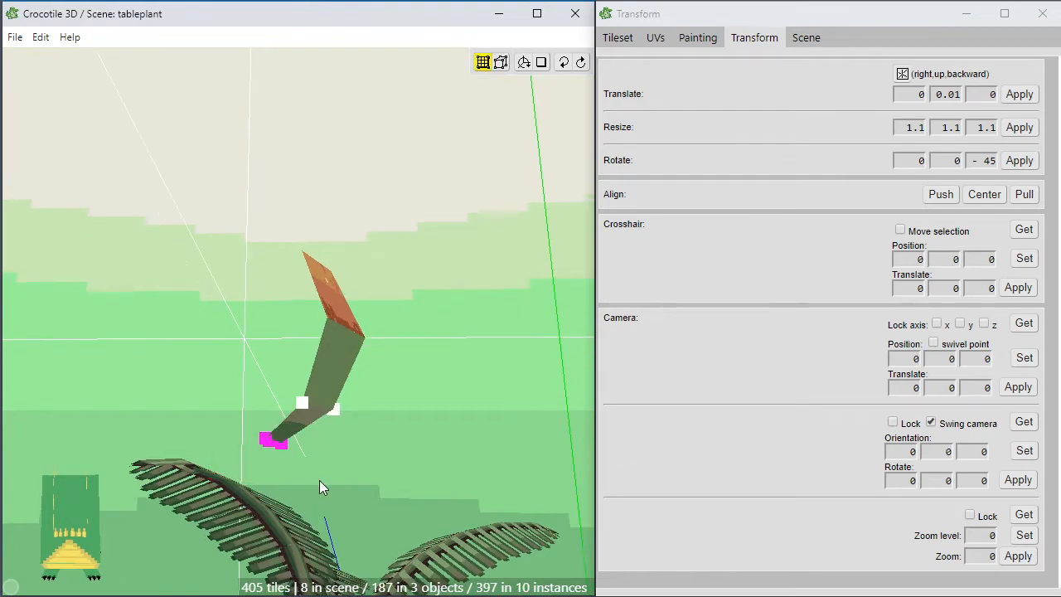
{"action": "left_click", "coordinate": [328, 471]}
{"action": "middle_click_drag", "start_coordinate": [328, 471], "coordinate": [348, 420]}
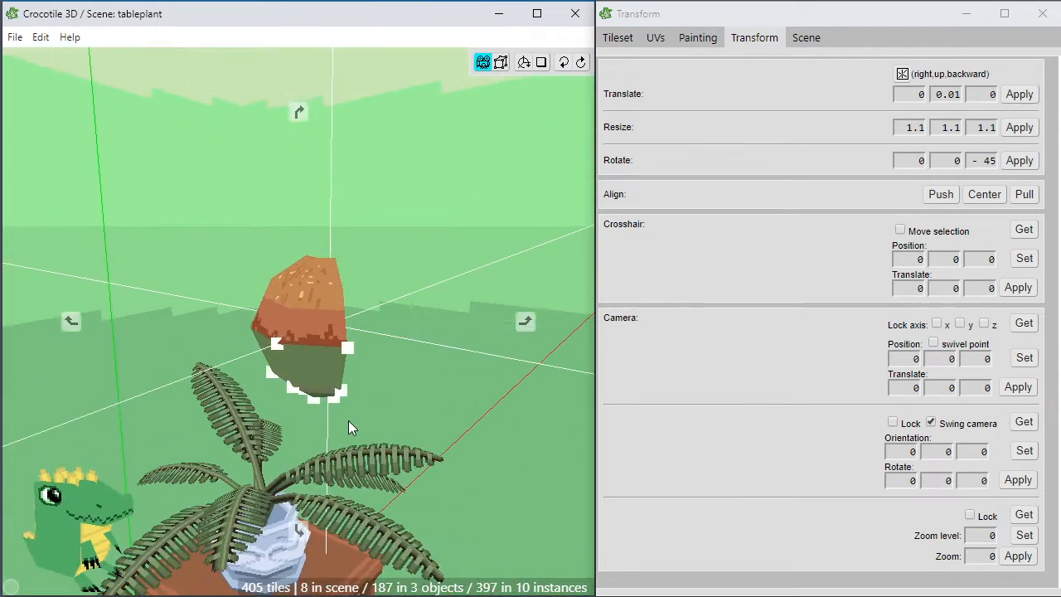
{"action": "left_click", "coordinate": [312, 365]}
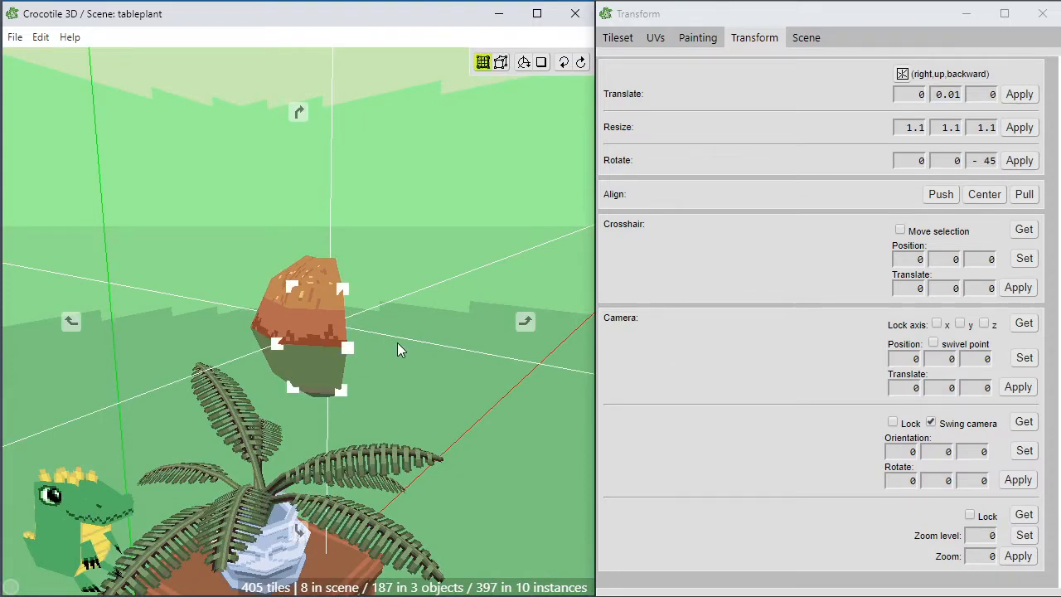
{"action": "mouse_move", "coordinate": [398, 343]}
{"action": "middle_mouse_down"}
{"action": "mouse_move", "coordinate": [396, 373]}
{"action": "mouse_move", "coordinate": [365, 375]}
{"action": "mouse_move", "coordinate": [410, 366]}
{"action": "mouse_move", "coordinate": [383, 337]}
{"action": "middle_mouse_up"}
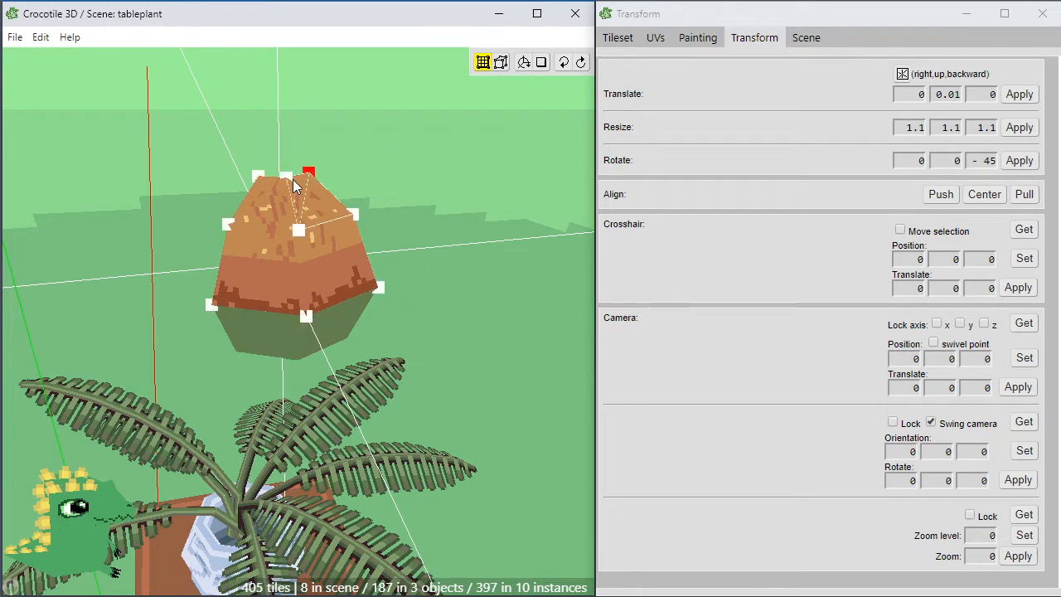
{"action": "middle_click_drag", "start_coordinate": [208, 231], "coordinate": [201, 242]}
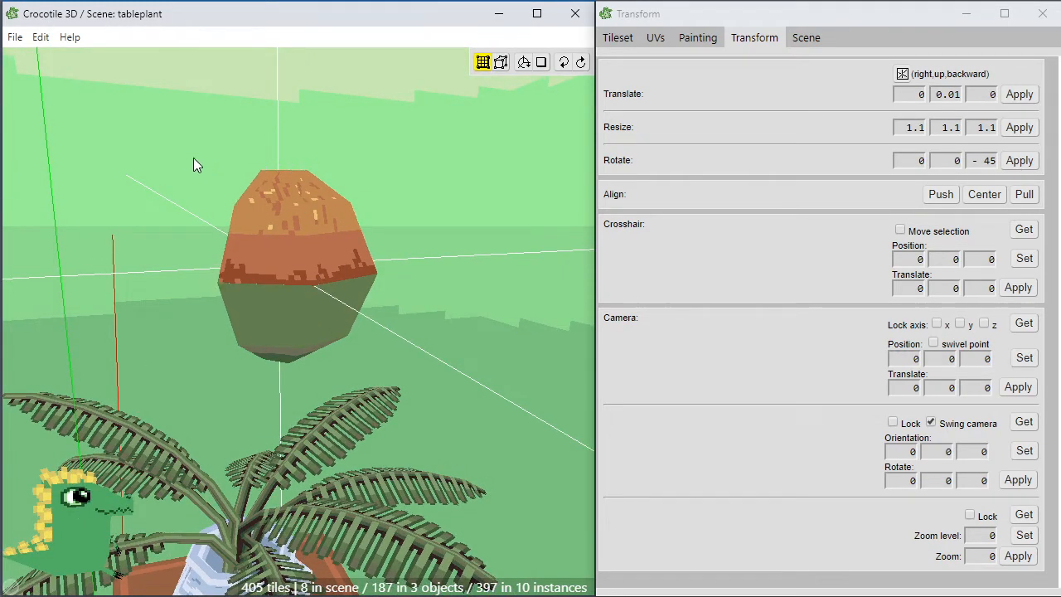
Select the tiles of the quarter section and place a duplicate beside it around the central axis.
{"action": "left_click_drag", "start_coordinate": [173, 155], "coordinate": [375, 353]}
{"action": "left_click_drag", "start_coordinate": [139, 203], "coordinate": [139, 203]}
{"action": "middle_click_drag", "start_coordinate": [140, 204], "coordinate": [144, 216]}
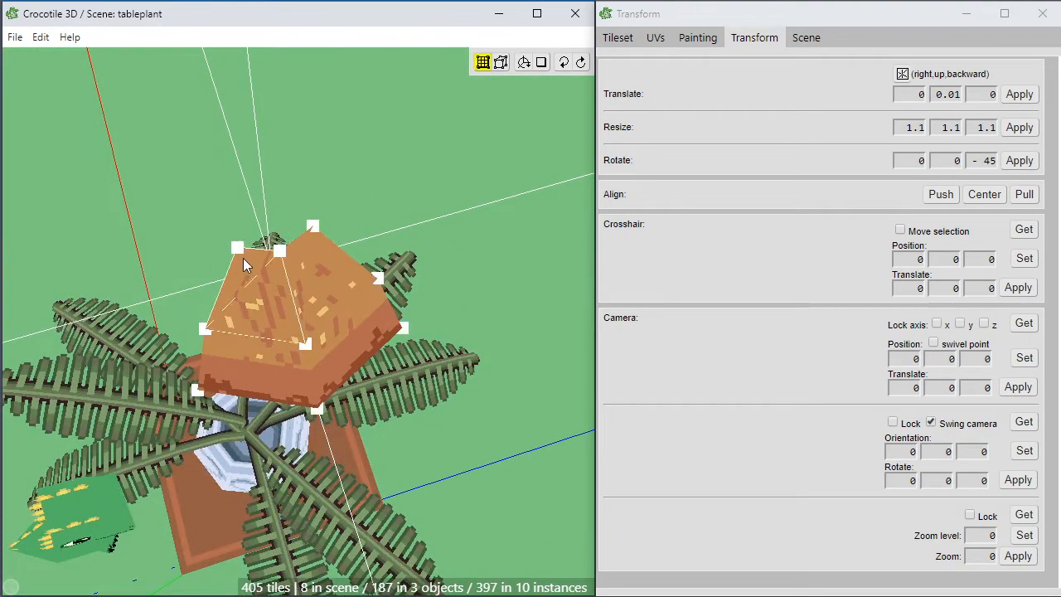
{"action": "middle_click_drag", "start_coordinate": [176, 289], "coordinate": [183, 262]}
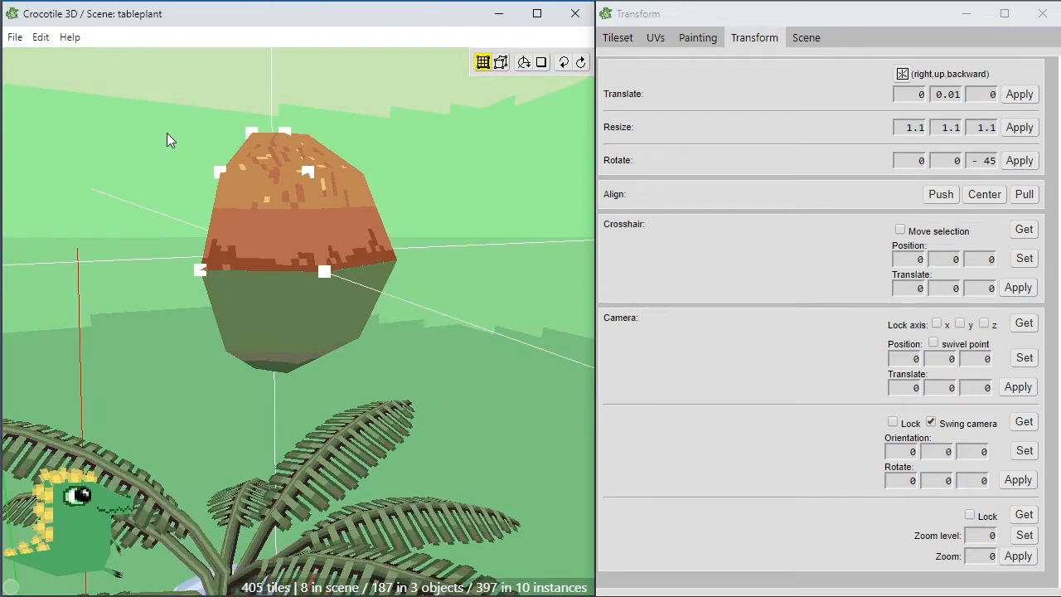
{"action": "left_click_drag", "start_coordinate": [166, 133], "coordinate": [344, 310]}
{"action": "left_click_drag", "start_coordinate": [391, 364], "coordinate": [402, 365]}
{"action": "middle_click_drag", "start_coordinate": [403, 365], "coordinate": [447, 334]}
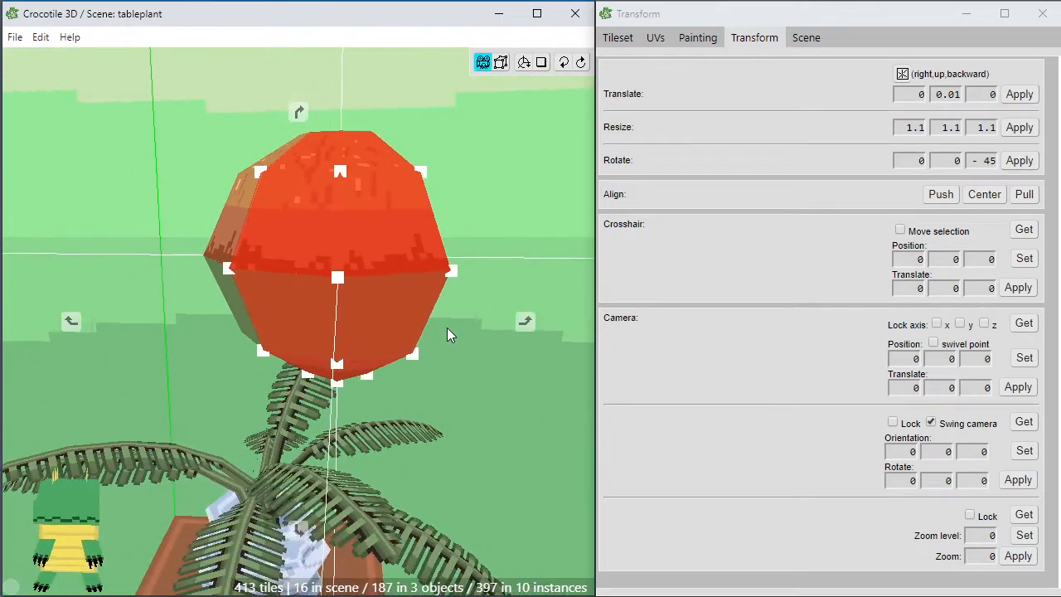
Shift the duplicated quarter slightly sideways and back while checking its joint with the first quarter.
{"action": "middle_click_drag", "start_coordinate": [396, 369], "coordinate": [294, 274]}
{"action": "scroll", "coordinate": [405, 372], "scroll_direction": "up", "scroll_amount": 5}
{"action": "middle_click_drag", "start_coordinate": [335, 307], "coordinate": [374, 238]}
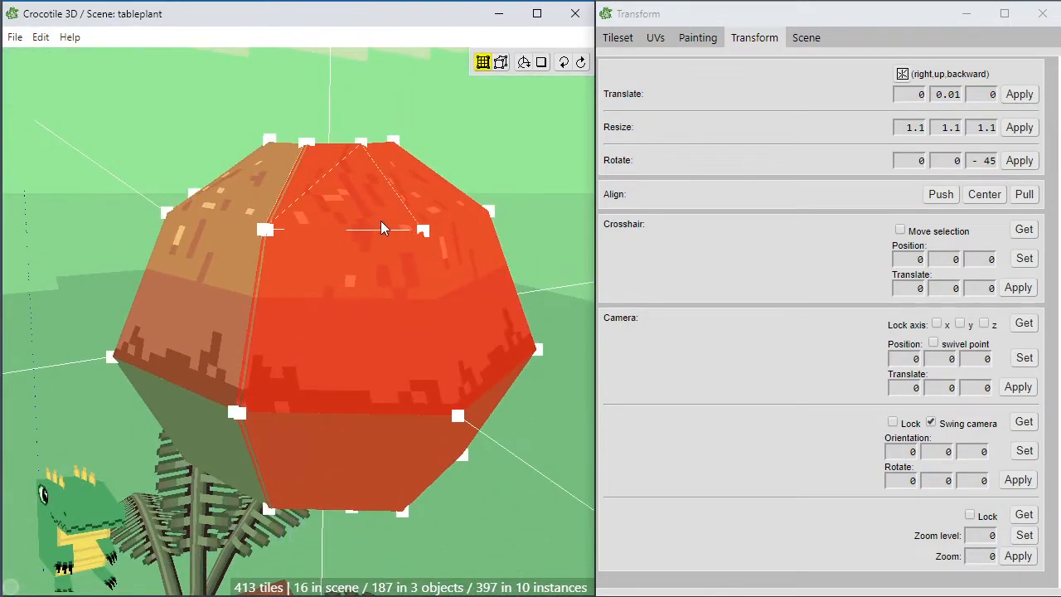
{"action": "key", "text": "d"}
{"action": "key", "text": "a"}
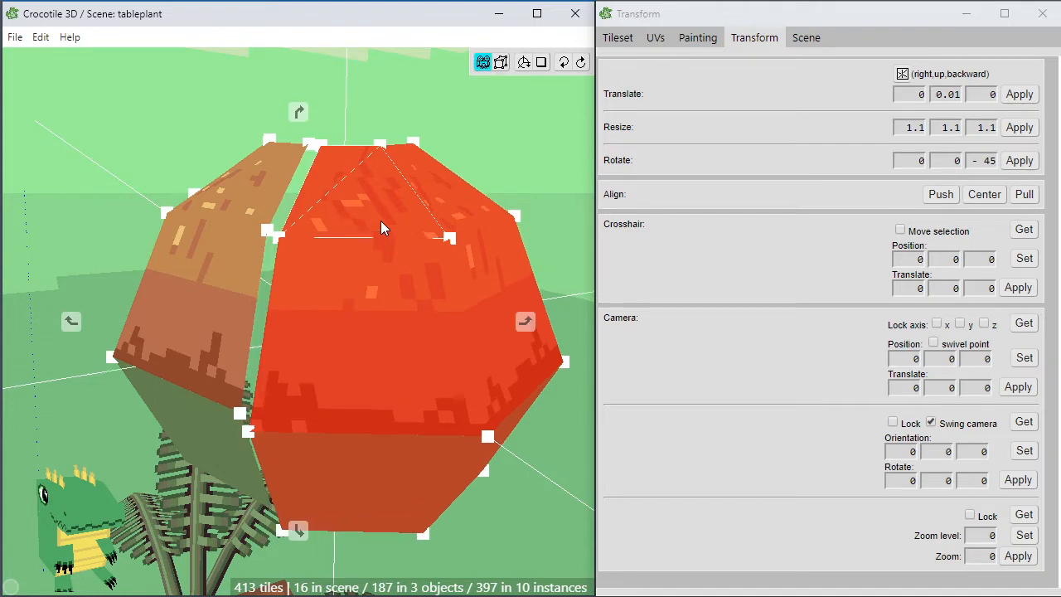
{"action": "left_click", "coordinate": [438, 270]}
{"action": "right_click_drag", "start_coordinate": [405, 361], "coordinate": [395, 370]}
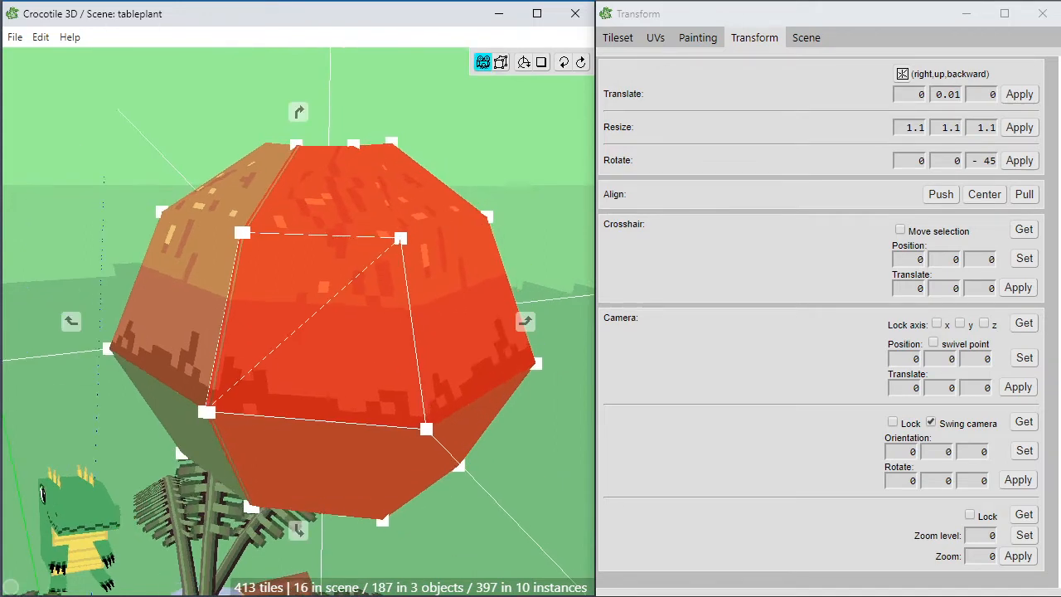
{"action": "left_click", "coordinate": [443, 282]}
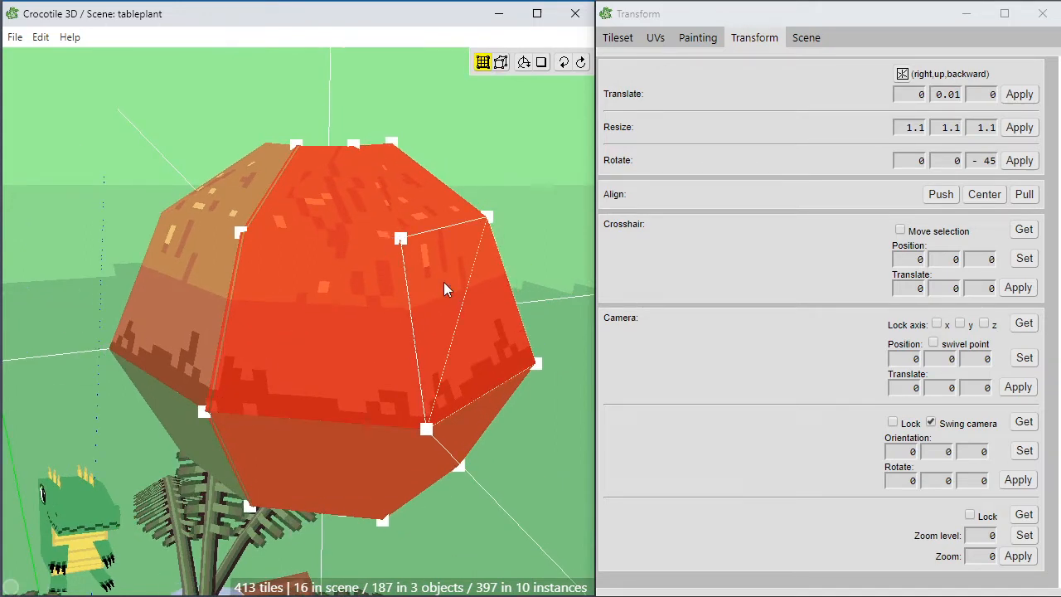
Select both quarters and add a mirrored copy on the opposite side to complete the round shape.
{"action": "key", "text": "Escape"}
{"action": "key", "text": "space"}
{"action": "mouse_move", "coordinate": [360, 323]}
{"action": "right_mouse_down"}
{"action": "mouse_move", "coordinate": [306, 319]}
{"action": "mouse_move", "coordinate": [360, 323]}
{"action": "right_mouse_up"}
{"action": "right_click_drag", "start_coordinate": [300, 338], "coordinate": [232, 263]}
{"action": "left_click_drag", "start_coordinate": [130, 135], "coordinate": [507, 518]}
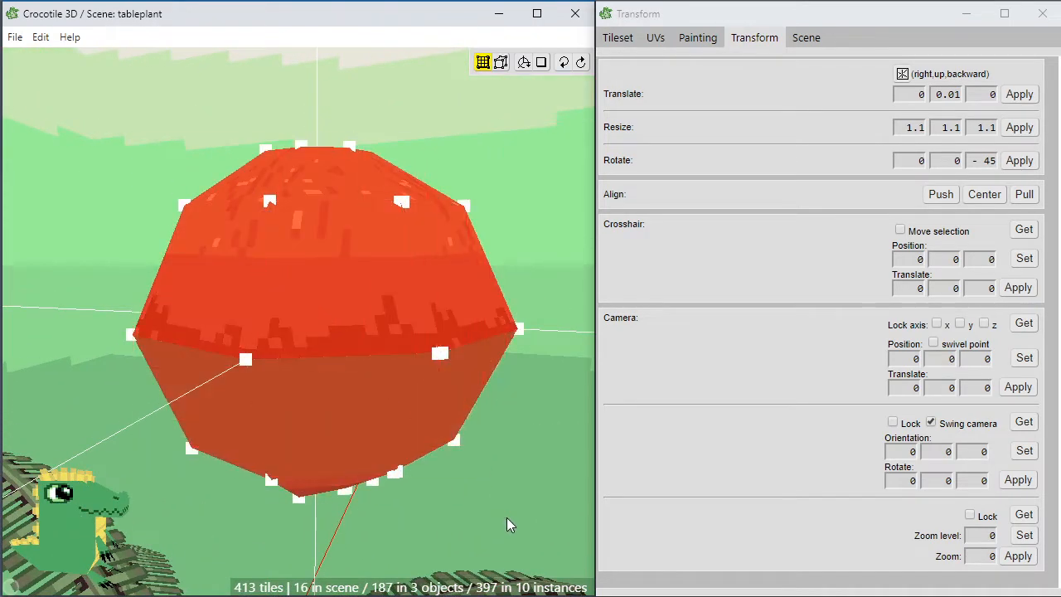
{"action": "key", "text": "ctrl+v"}
{"action": "key", "text": "r"}
{"action": "key", "text": "r"}
{"action": "right_click_drag", "start_coordinate": [497, 508], "coordinate": [325, 466]}
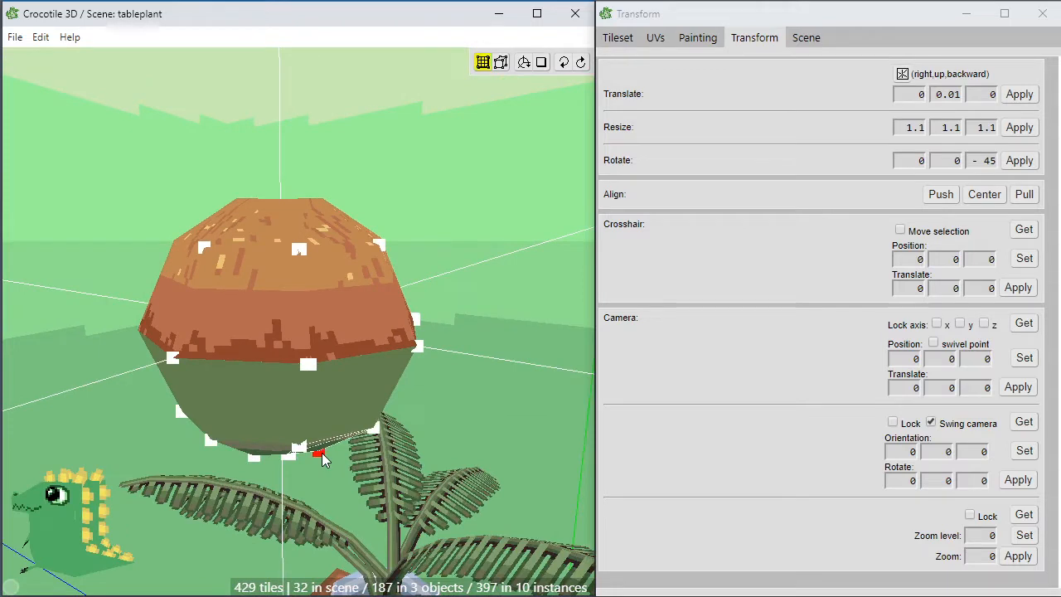
Try to align all vertices of the round shape to the grid.
{"action": "right_click", "coordinate": [93, 115]}
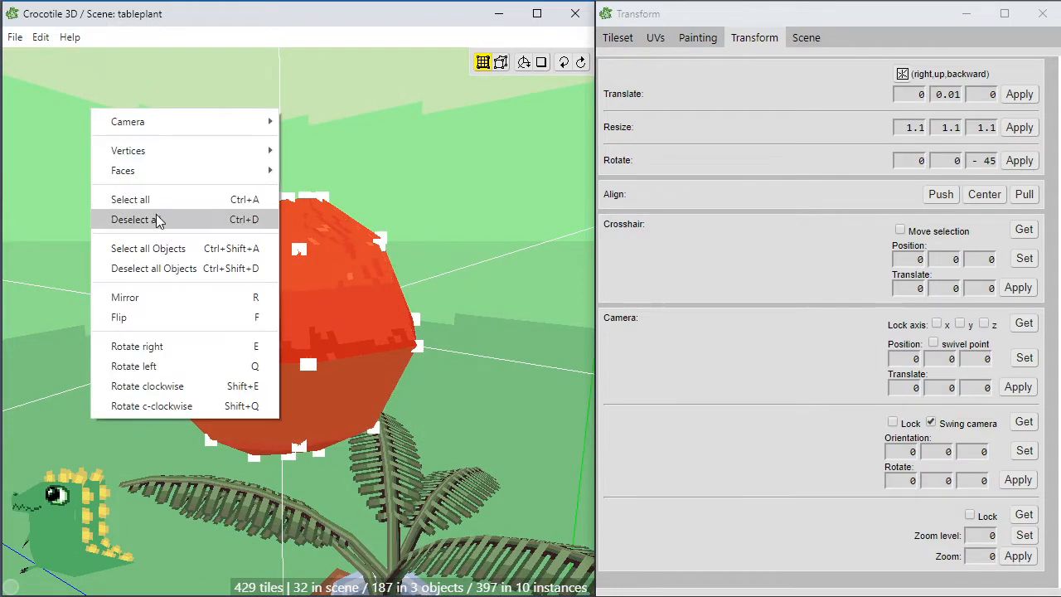
{"action": "left_click", "coordinate": [626, 42]}
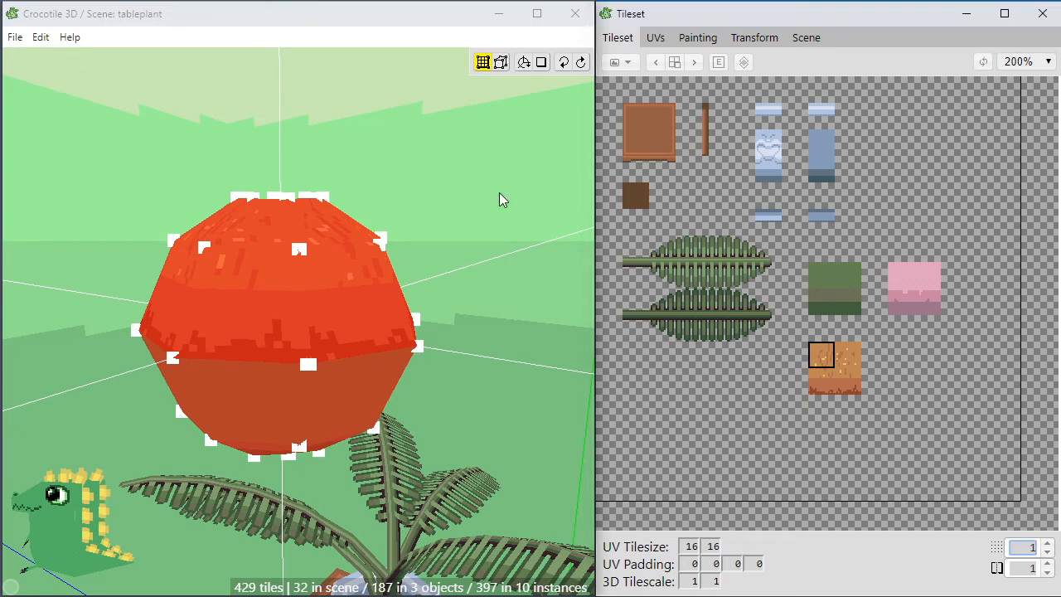
{"action": "right_click", "coordinate": [40, 153]}
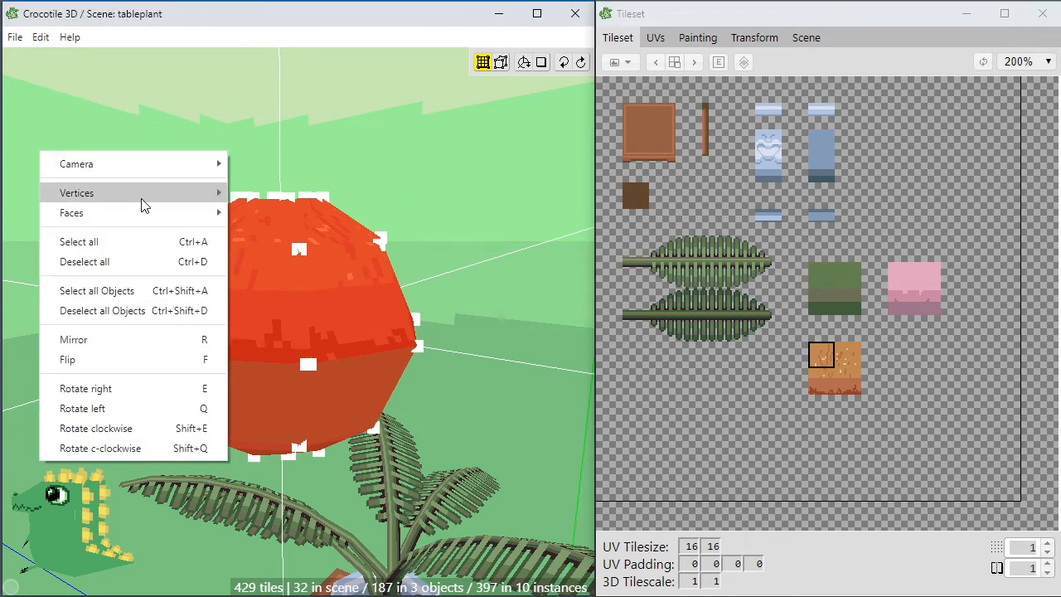
{"action": "mouse_move", "coordinate": [142, 204]}
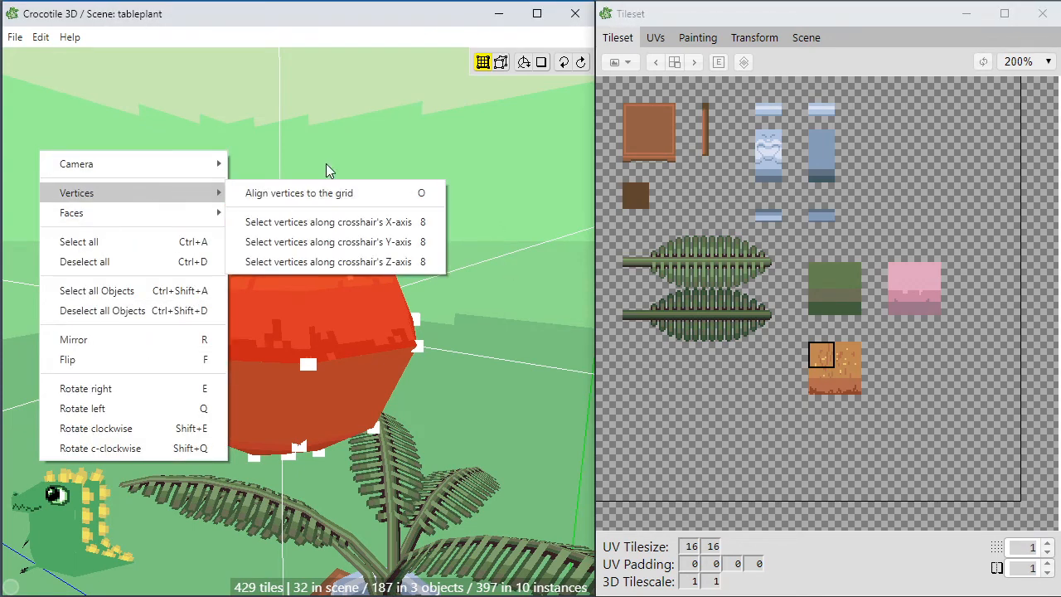
{"action": "left_click", "coordinate": [325, 138]}
{"action": "right_click", "coordinate": [96, 165]}
{"action": "left_click", "coordinate": [130, 132]}
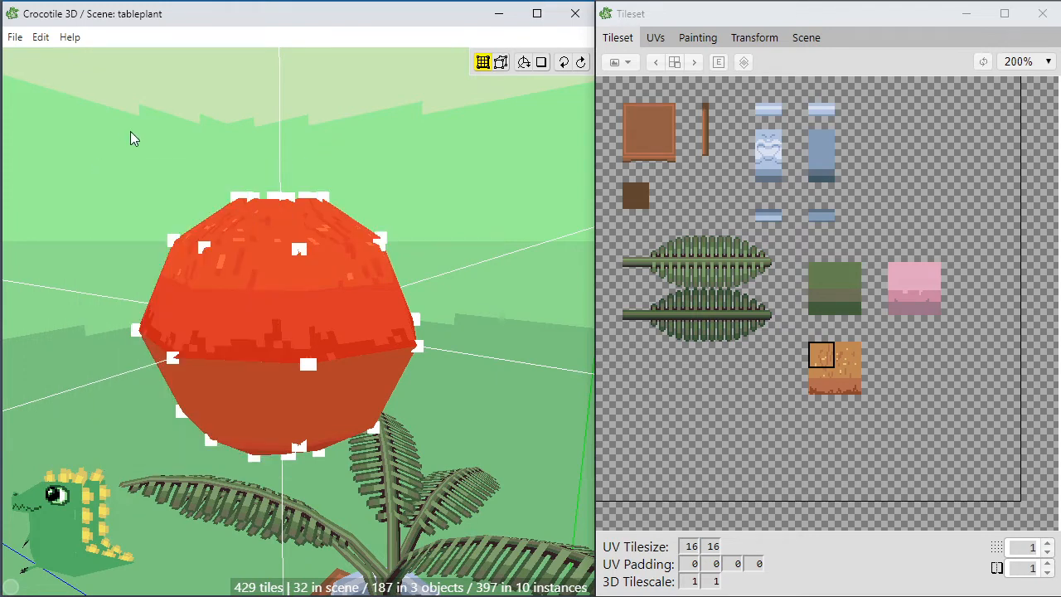
{"action": "key", "text": "ctrl+a"}
{"action": "right_click", "coordinate": [87, 124]}
{"action": "mouse_move", "coordinate": [113, 170]}
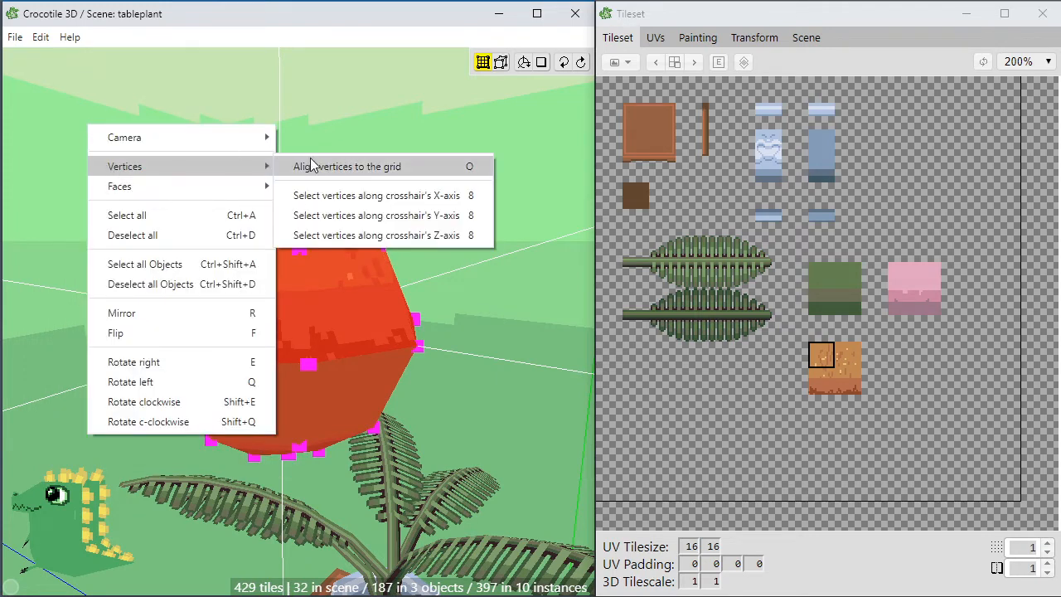
{"action": "left_click", "coordinate": [327, 167]}
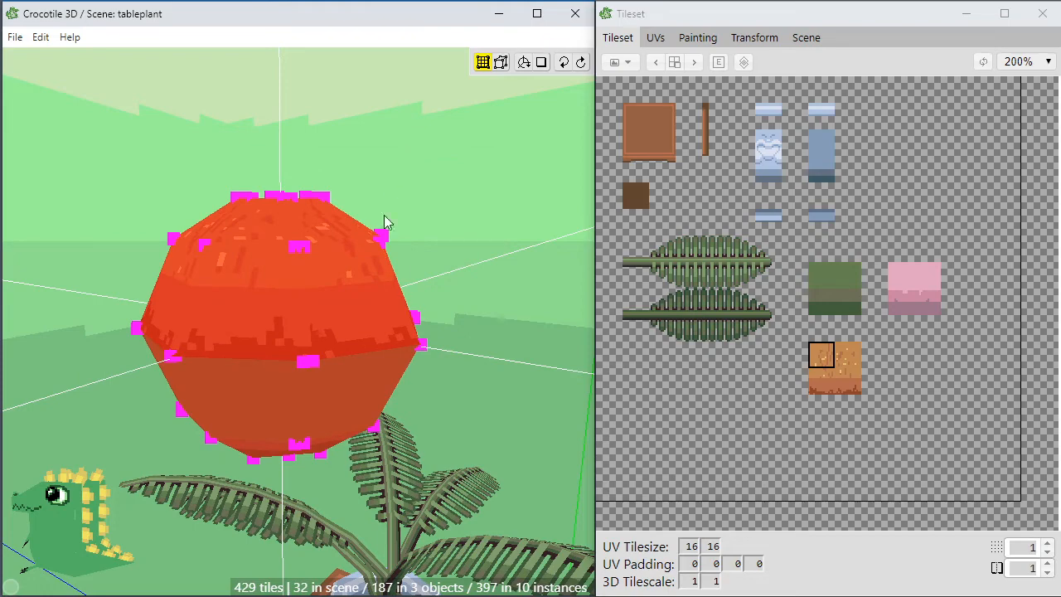
{"action": "key", "text": "space"}
{"action": "left_click_drag", "start_coordinate": [384, 222], "coordinate": [331, 237]}
{"action": "scroll", "coordinate": [402, 262], "scroll_direction": "up", "scroll_amount": 6}
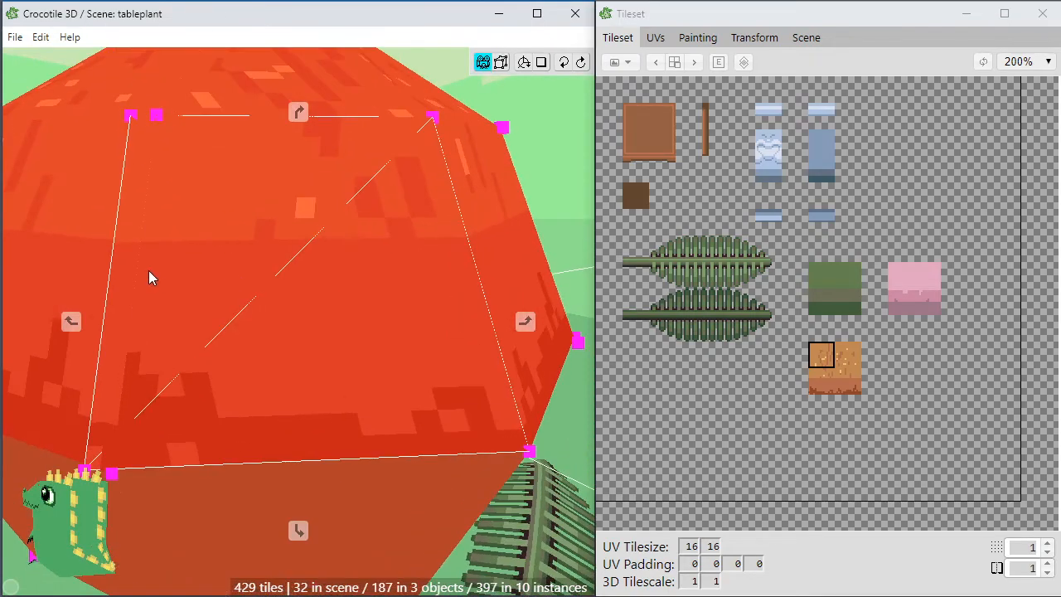
{"action": "key", "text": "space"}
{"action": "key", "text": "ctrl+z"}
Inspect the joints between the columns and deselect all vertices of the round shape.
{"action": "key", "text": "space"}
{"action": "left_click_drag", "start_coordinate": [148, 271], "coordinate": [264, 349]}
{"action": "key", "text": "space"}
{"action": "key", "text": "space"}
{"action": "scroll", "coordinate": [266, 257], "scroll_direction": "down", "scroll_amount": 4}
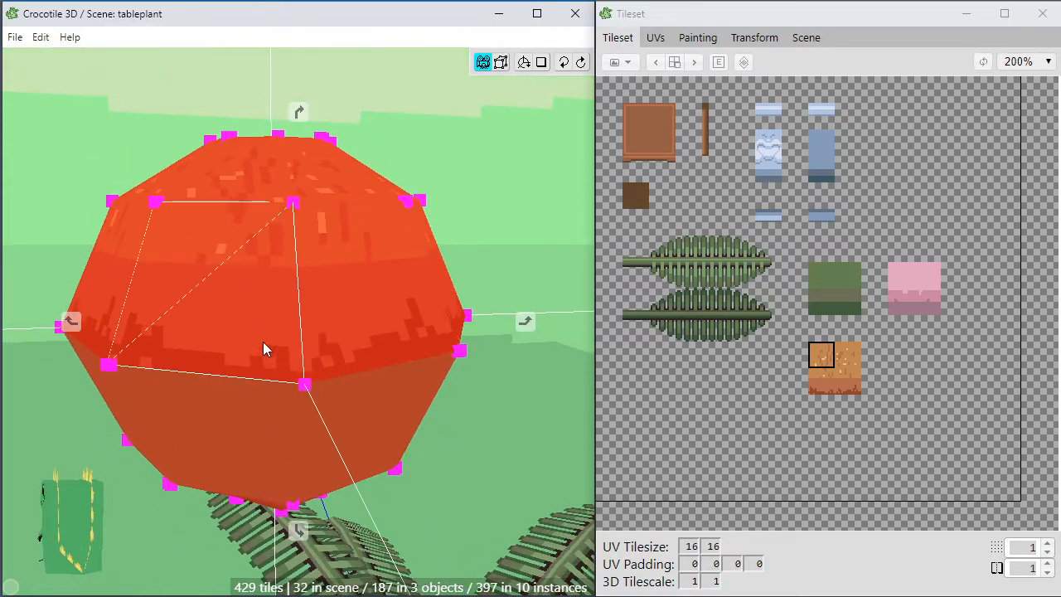
{"action": "scroll", "coordinate": [263, 343], "scroll_direction": "down", "scroll_amount": 3}
{"action": "right_click_drag", "start_coordinate": [243, 386], "coordinate": [258, 349]}
{"action": "key", "text": "space"}
{"action": "left_click", "coordinate": [243, 385]}
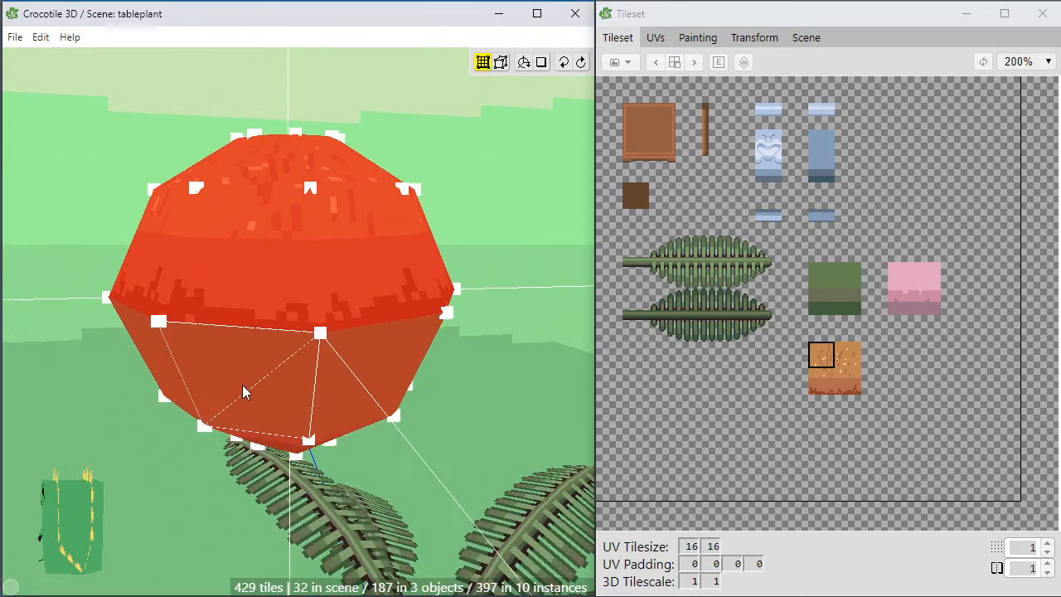
Clear the tile selection and examine the corners where the columns meet along the seam and on the green underside.
{"action": "scroll", "coordinate": [243, 385], "scroll_direction": "up", "scroll_amount": 3}
{"action": "key", "text": "space"}
{"action": "left_click_drag", "start_coordinate": [243, 386], "coordinate": [193, 436]}
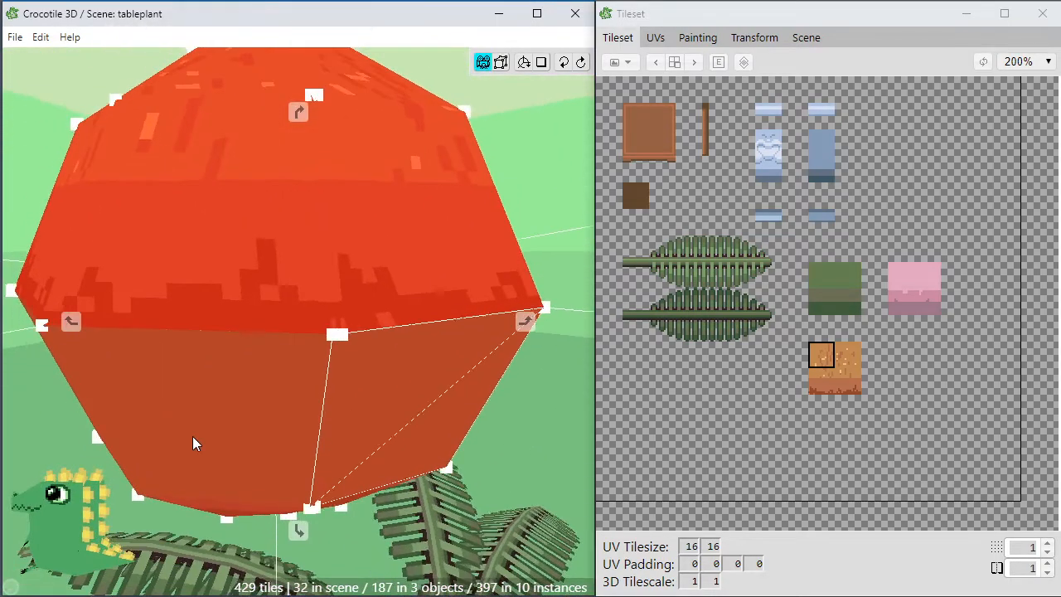
{"action": "scroll", "coordinate": [192, 440], "scroll_direction": "up", "scroll_amount": 2}
{"action": "key", "text": "space"}
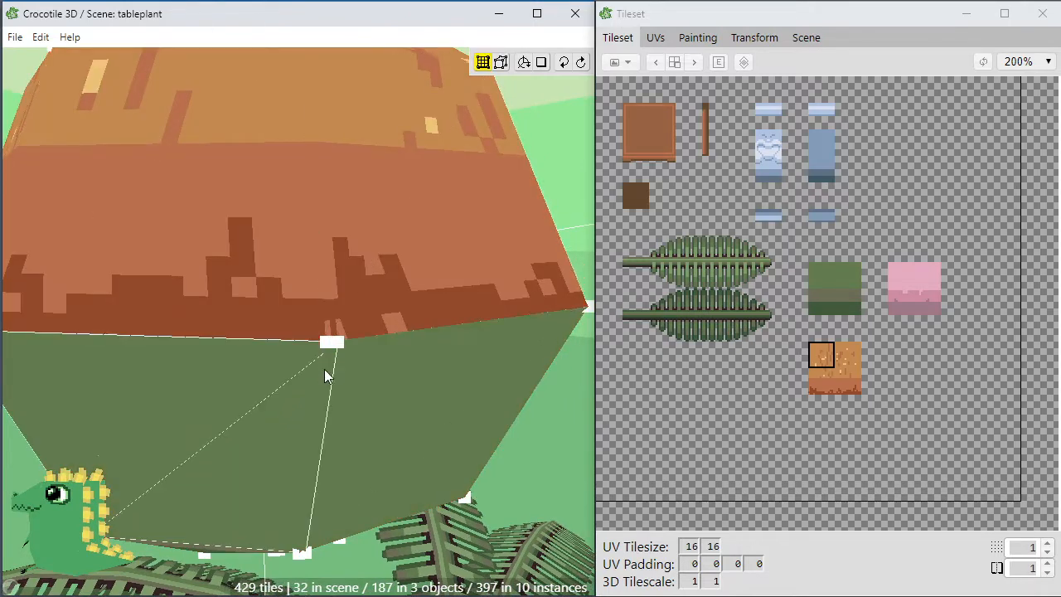
{"action": "key", "text": "space"}
{"action": "left_click_drag", "start_coordinate": [324, 369], "coordinate": [287, 296]}
{"action": "key", "text": "space"}
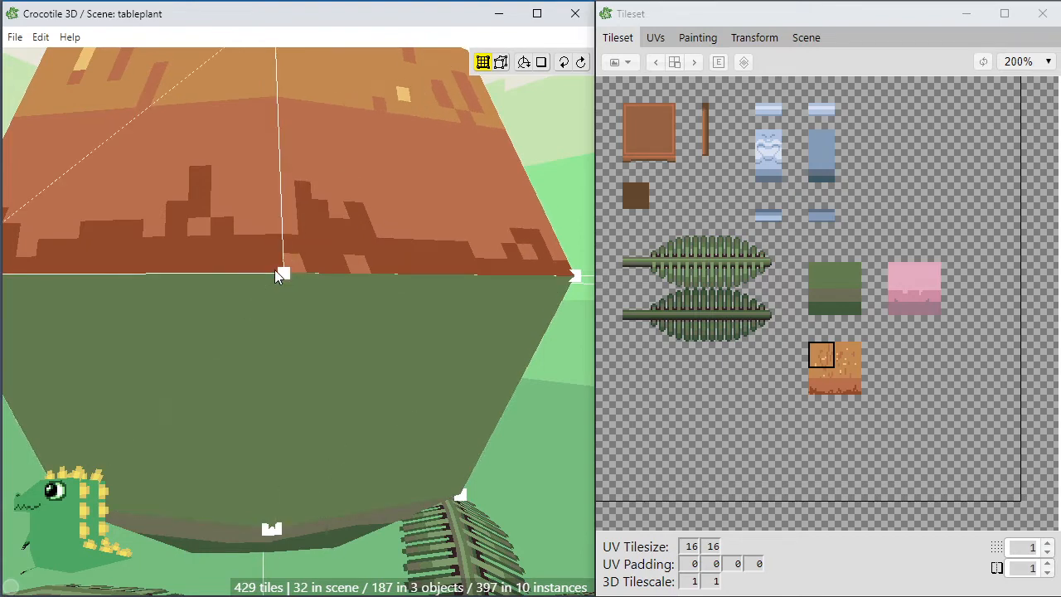
{"action": "key", "text": "space"}
{"action": "left_click_drag", "start_coordinate": [197, 226], "coordinate": [196, 102]}
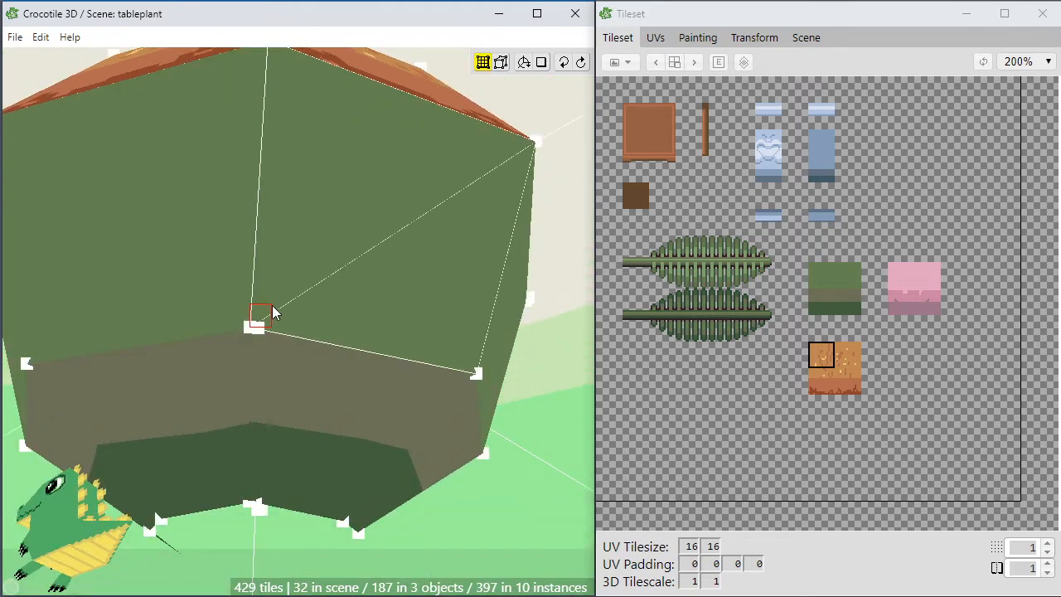
Move the split vertices at the green shape's corner onto one another where the light green and brown bands meet.
{"action": "left_click", "coordinate": [257, 327]}
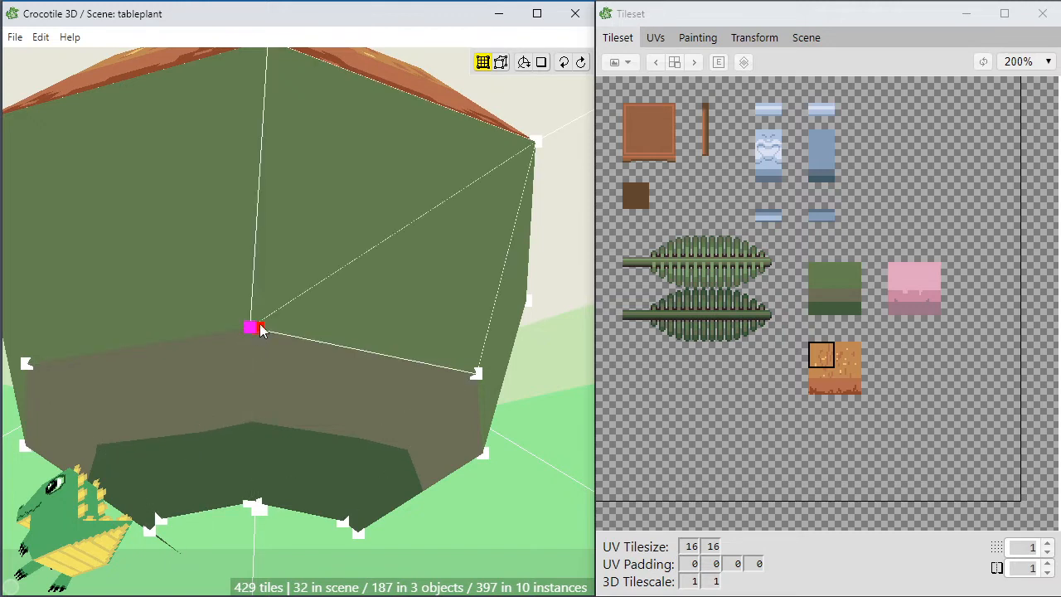
{"action": "scroll", "coordinate": [241, 369], "scroll_direction": "up", "scroll_amount": 5}
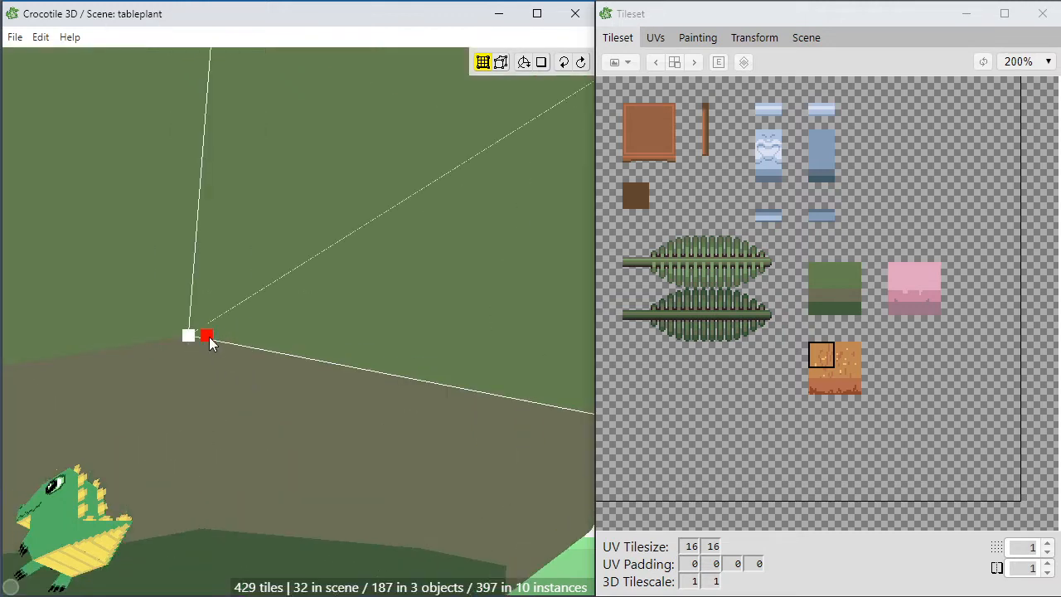
{"action": "left_click_drag", "start_coordinate": [207, 358], "coordinate": [191, 335]}
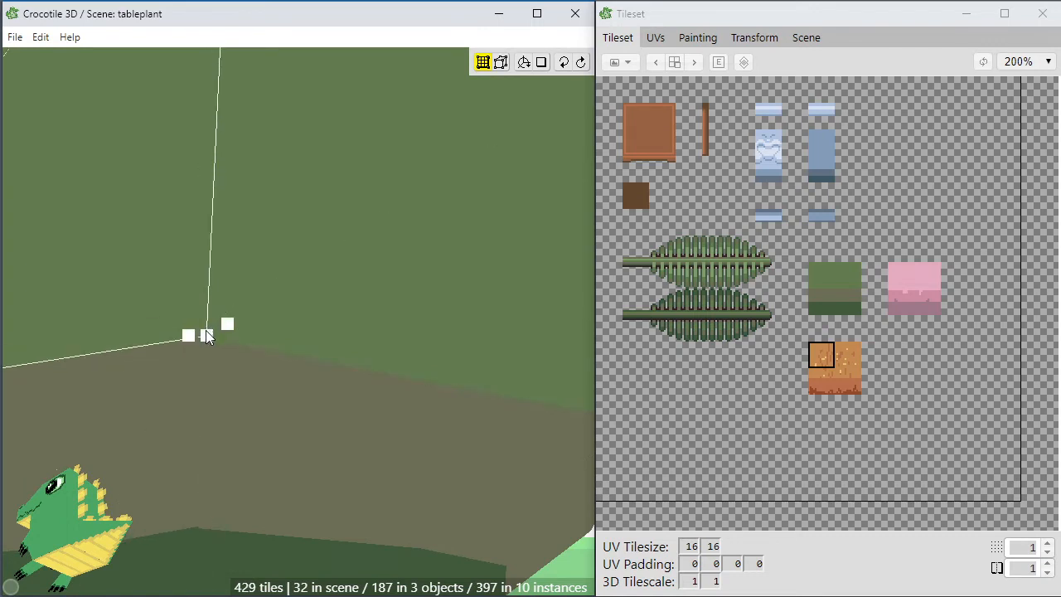
{"action": "left_click_drag", "start_coordinate": [206, 336], "coordinate": [200, 365]}
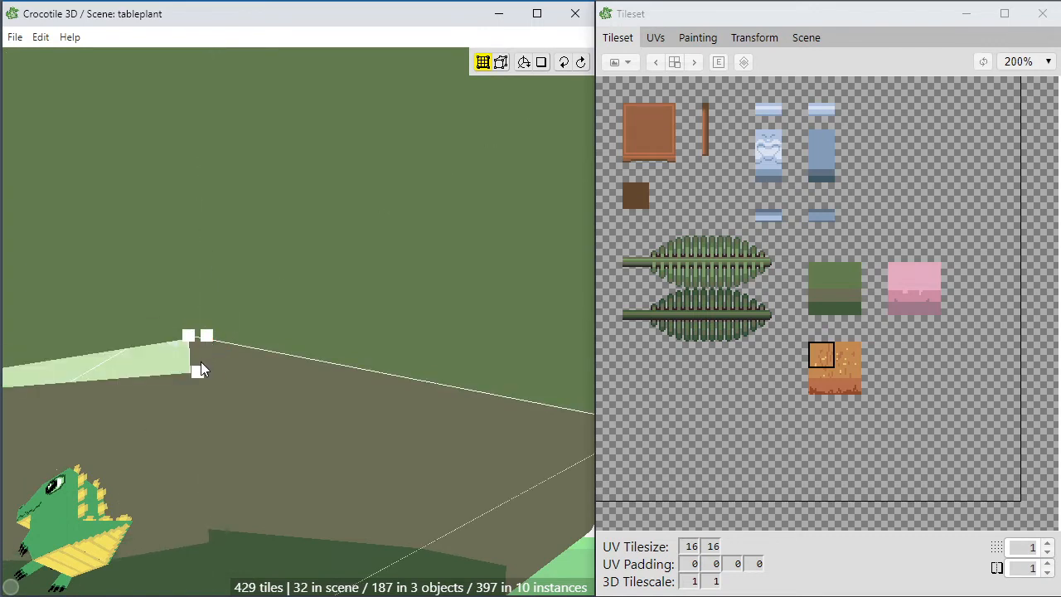
{"action": "left_click_drag", "start_coordinate": [217, 309], "coordinate": [199, 342]}
{"action": "left_click", "coordinate": [204, 347]}
{"action": "key", "text": "space"}
{"action": "key", "text": "space"}
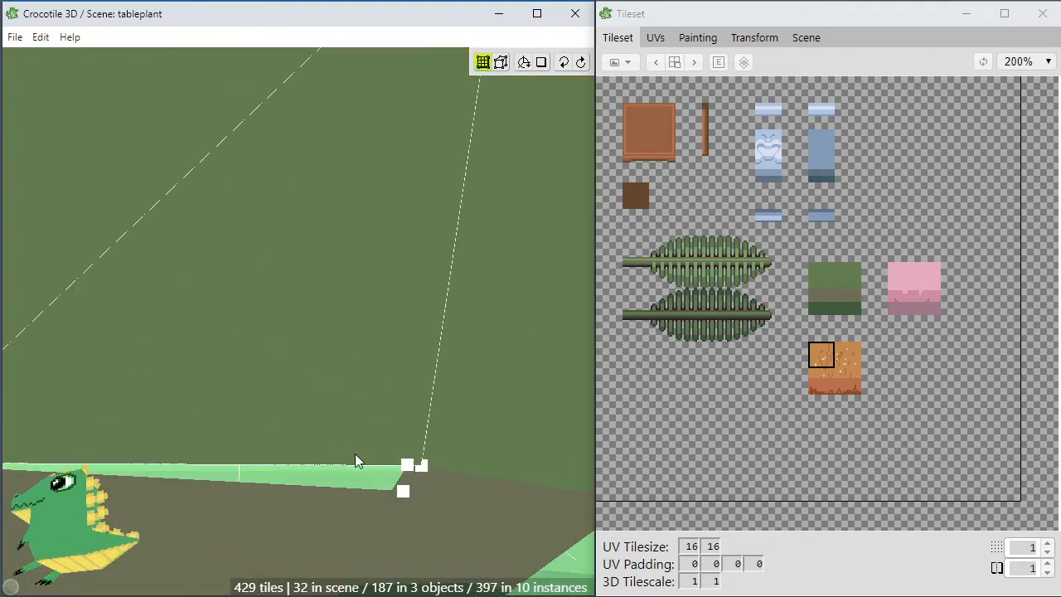
{"action": "key", "text": "space"}
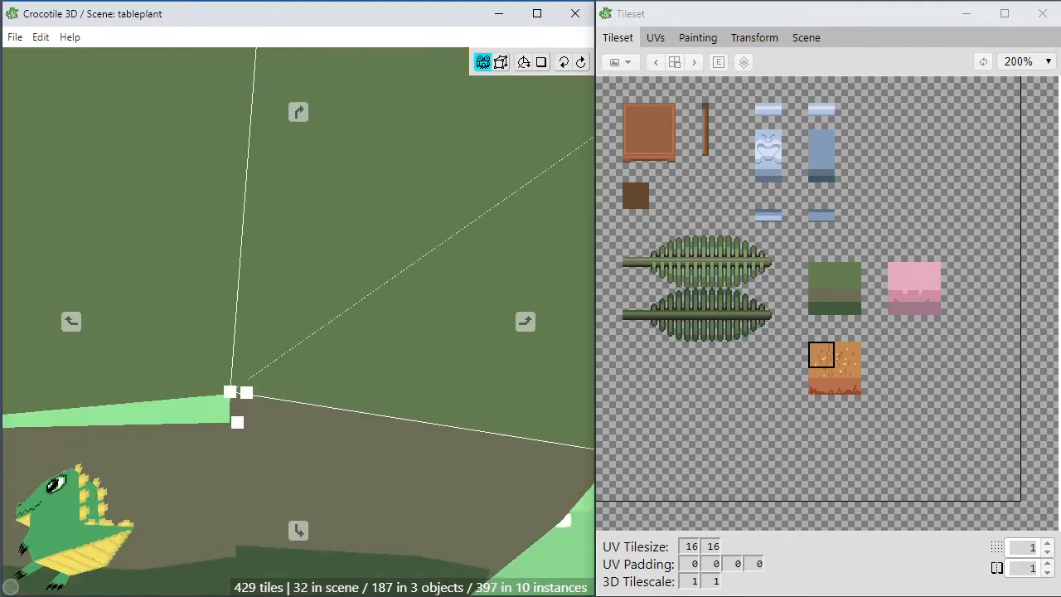
{"action": "key", "text": "space"}
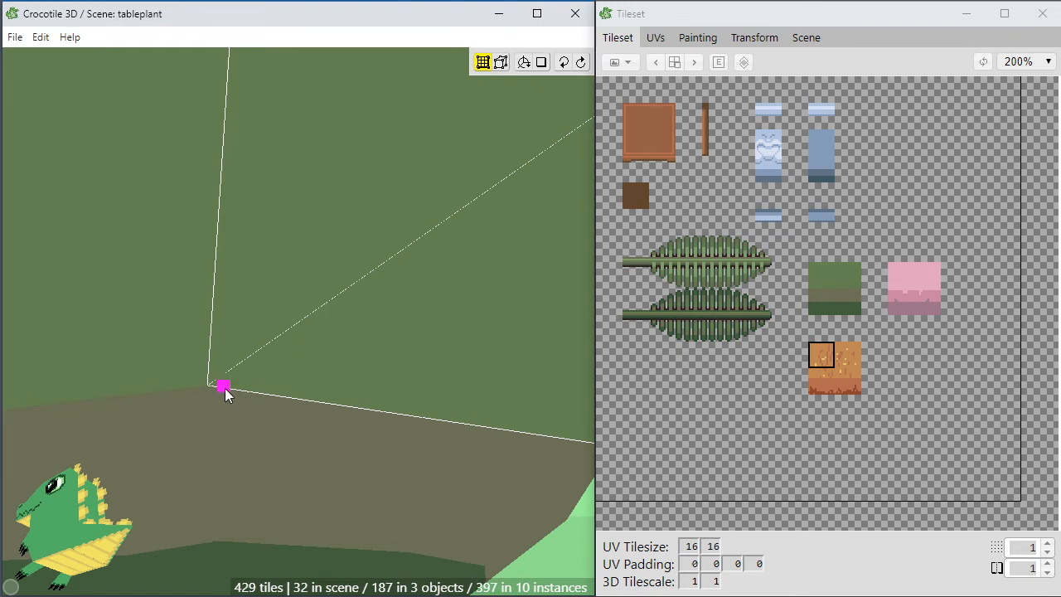
{"action": "left_click_drag", "start_coordinate": [222, 418], "coordinate": [209, 386]}
{"action": "scroll", "coordinate": [219, 386], "scroll_direction": "down", "scroll_amount": 3}
{"action": "scroll", "coordinate": [220, 385], "scroll_direction": "down", "scroll_amount": 2}
{"action": "key", "text": "space"}
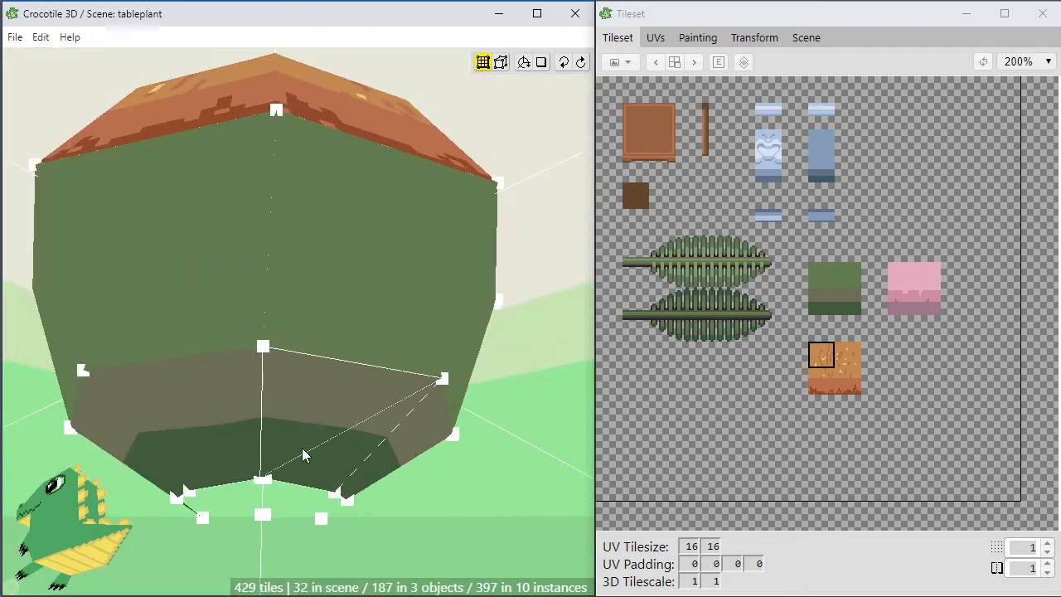
Join the separated vertices where the same seam reaches the rim of the underside opening.
{"action": "scroll", "coordinate": [301, 450], "scroll_direction": "up", "scroll_amount": 4}
{"action": "key", "text": "space"}
{"action": "left_click_drag", "start_coordinate": [274, 466], "coordinate": [240, 487]}
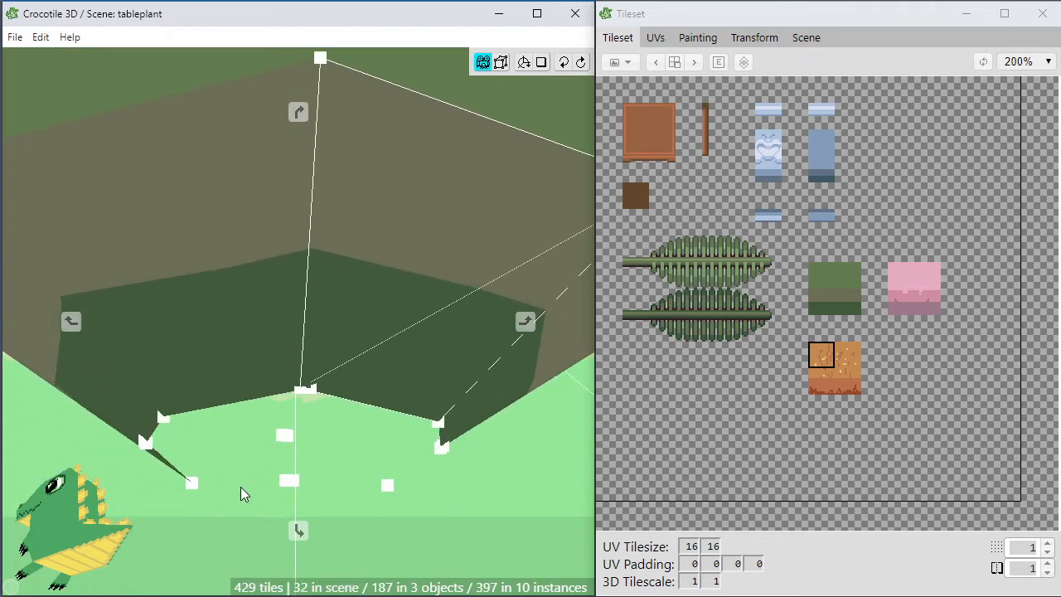
{"action": "left_click_drag", "start_coordinate": [228, 319], "coordinate": [249, 371]}
{"action": "key", "text": "space"}
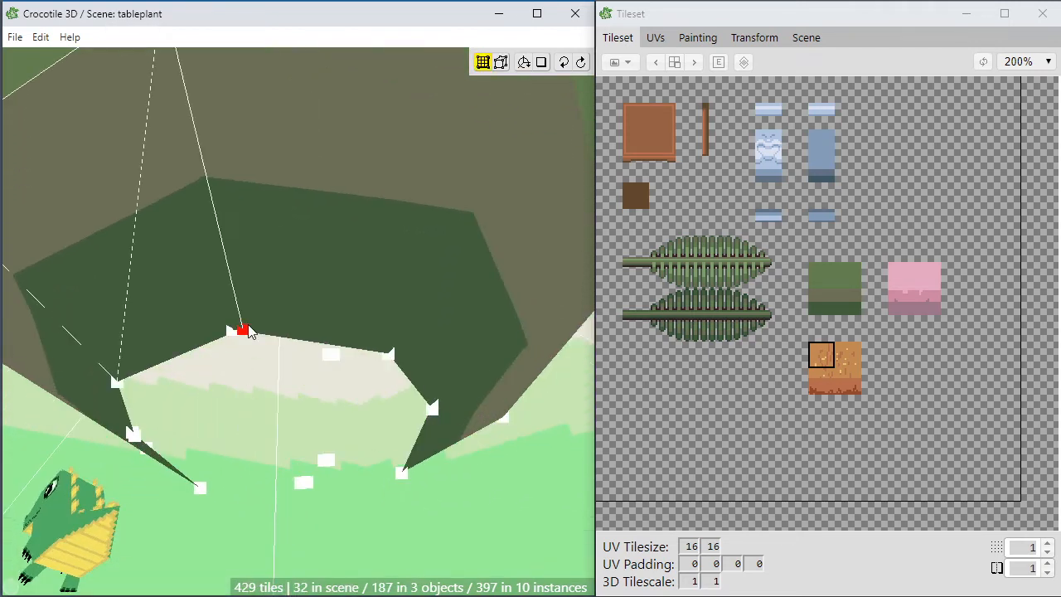
{"action": "mouse_move", "coordinate": [247, 330]}
{"action": "left_mouse_down"}
{"action": "mouse_move", "coordinate": [237, 369]}
{"action": "mouse_move", "coordinate": [234, 341]}
{"action": "left_mouse_up"}
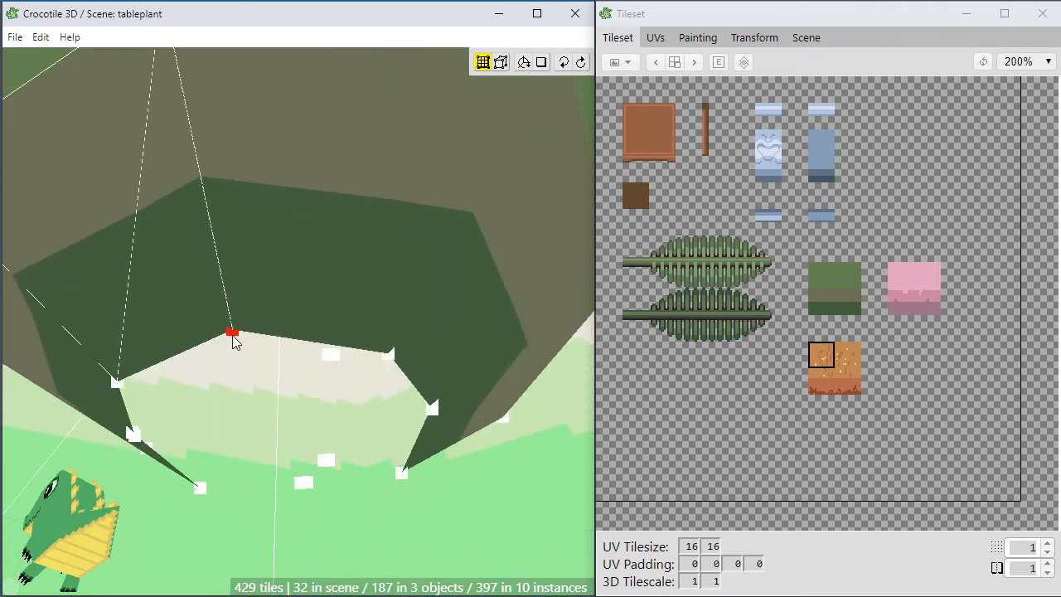
{"action": "key", "text": "space"}
{"action": "mouse_move", "coordinate": [208, 432]}
{"action": "left_mouse_down"}
{"action": "mouse_move", "coordinate": [214, 464]}
{"action": "mouse_move", "coordinate": [226, 444]}
{"action": "mouse_move", "coordinate": [220, 419]}
{"action": "left_mouse_up"}
{"action": "key", "text": "space"}
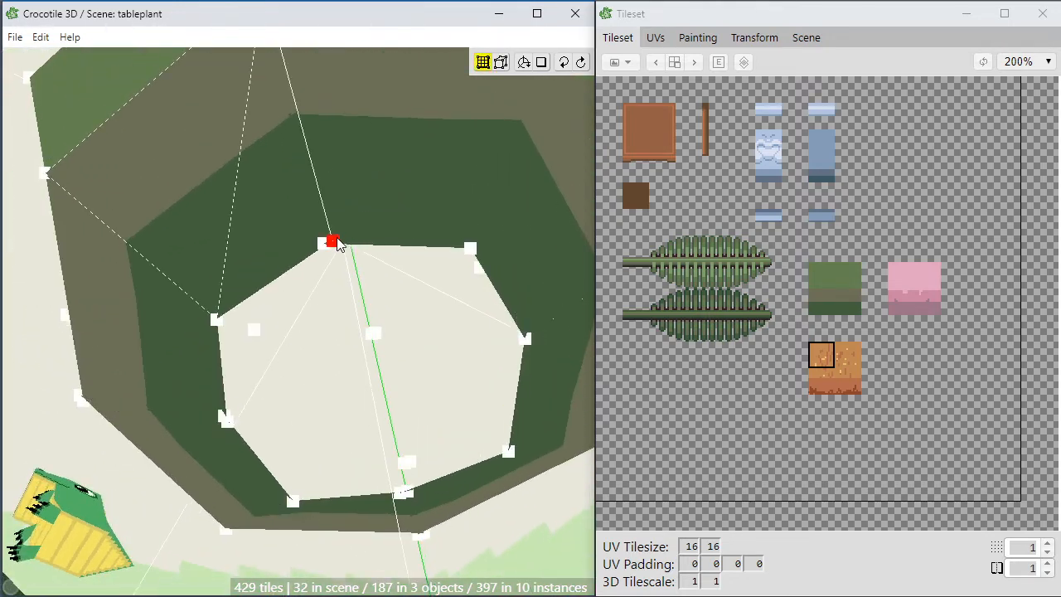
{"action": "mouse_move", "coordinate": [337, 238]}
{"action": "left_mouse_down"}
{"action": "mouse_move", "coordinate": [287, 279]}
{"action": "mouse_move", "coordinate": [329, 251]}
{"action": "left_mouse_up"}
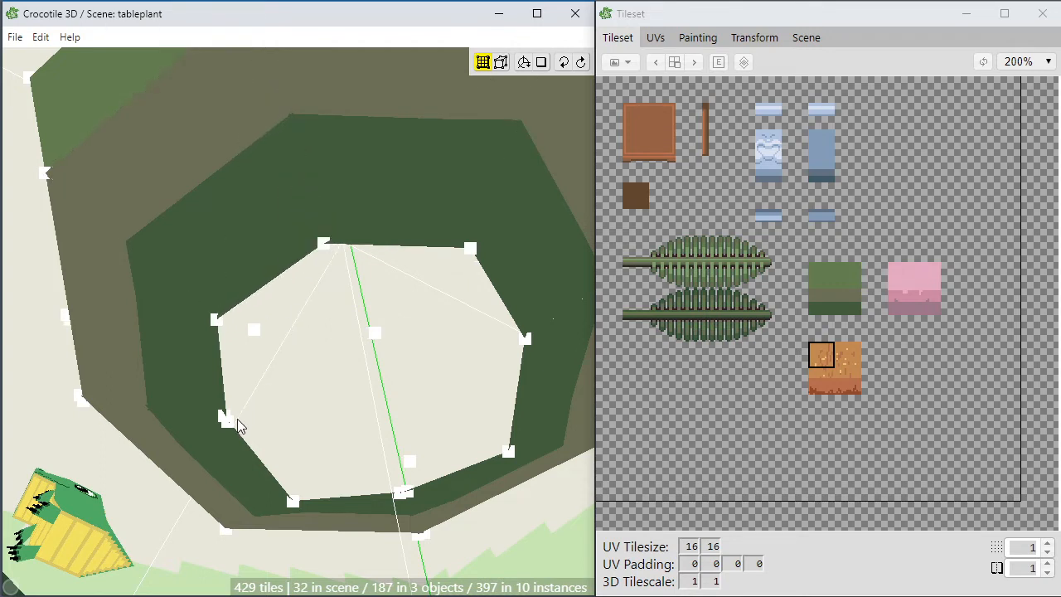
Close the small gaps at two more corners of the underside opening by moving their doubled vertices together.
{"action": "left_click", "coordinate": [225, 417]}
{"action": "left_click_drag", "start_coordinate": [232, 419], "coordinate": [230, 425]}
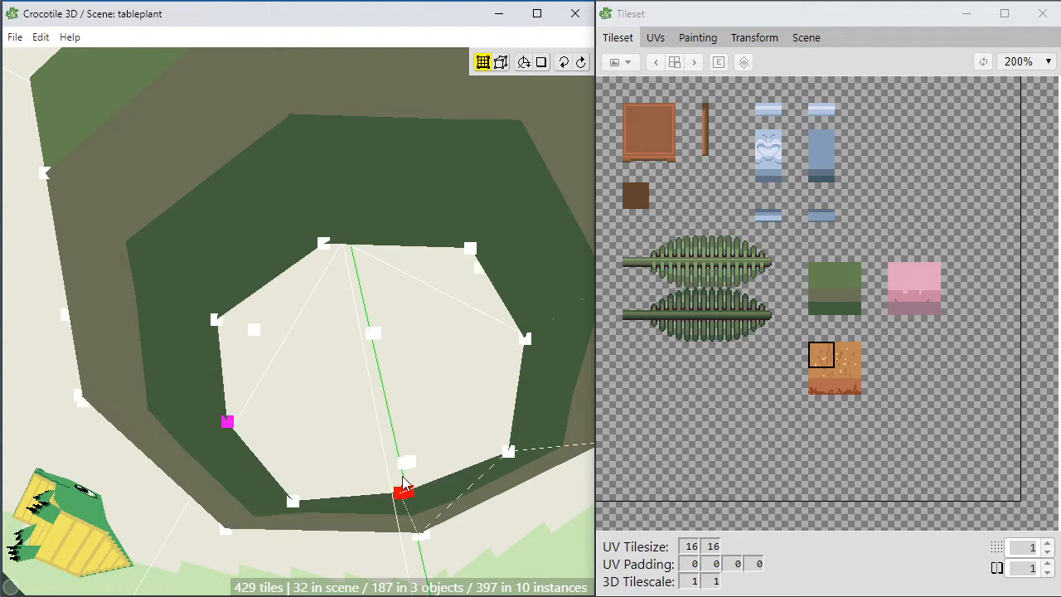
{"action": "left_click_drag", "start_coordinate": [404, 483], "coordinate": [412, 493]}
Try to join the doubled vertices at another corner between the light green and brown bands, undoing the first moves.
{"action": "key", "text": "space"}
{"action": "scroll", "coordinate": [272, 294], "scroll_direction": "down", "scroll_amount": 2}
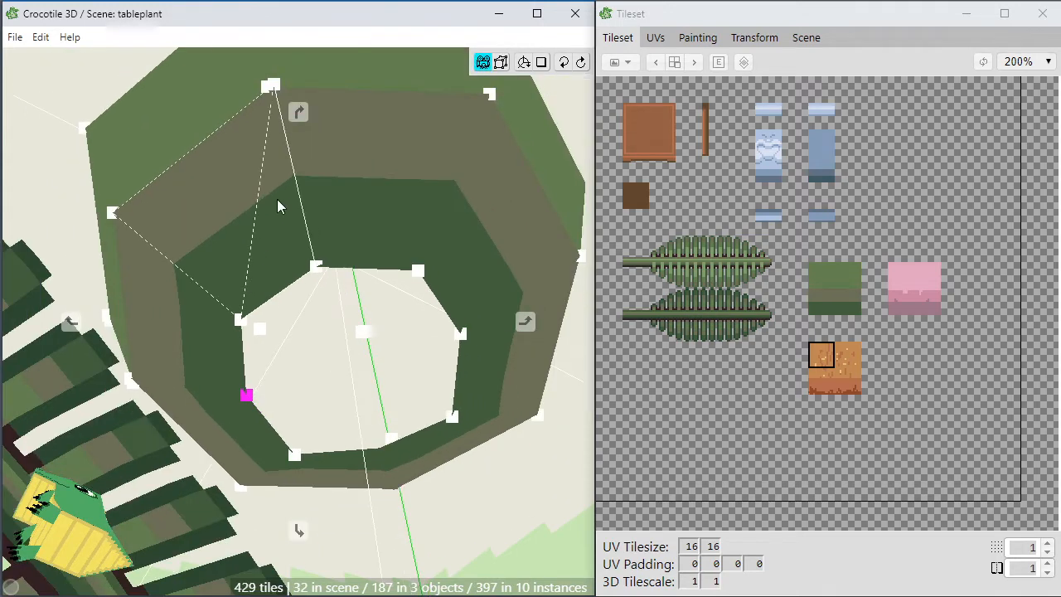
{"action": "left_click_drag", "start_coordinate": [279, 201], "coordinate": [283, 198]}
{"action": "key", "text": "space"}
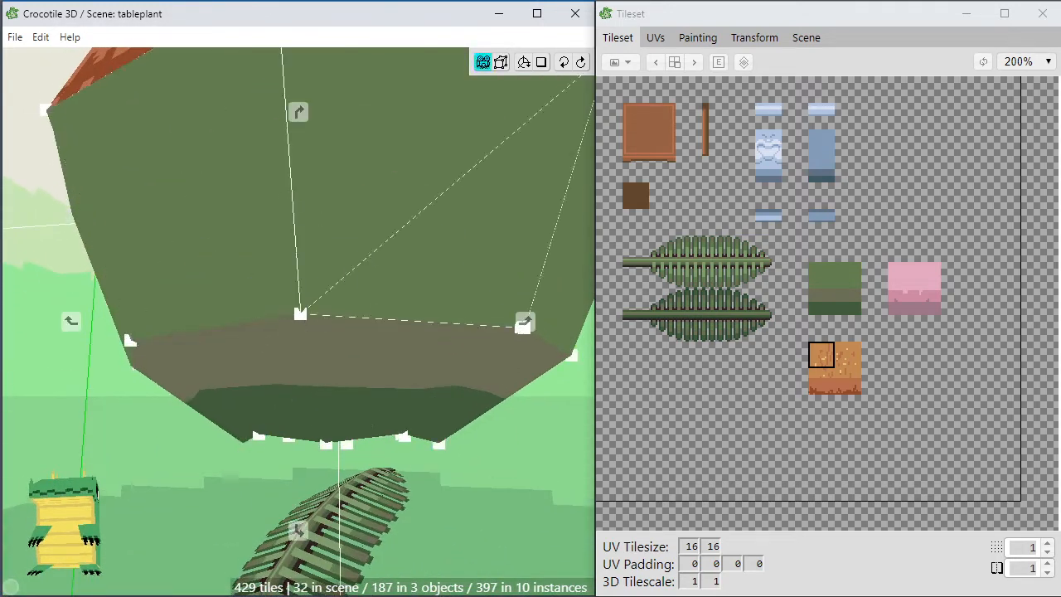
{"action": "left_click_drag", "start_coordinate": [523, 322], "coordinate": [424, 286]}
{"action": "mouse_move", "coordinate": [313, 293]}
{"action": "left_mouse_down"}
{"action": "mouse_move", "coordinate": [320, 306]}
{"action": "mouse_move", "coordinate": [303, 302]}
{"action": "left_mouse_up"}
{"action": "left_click", "coordinate": [308, 304]}
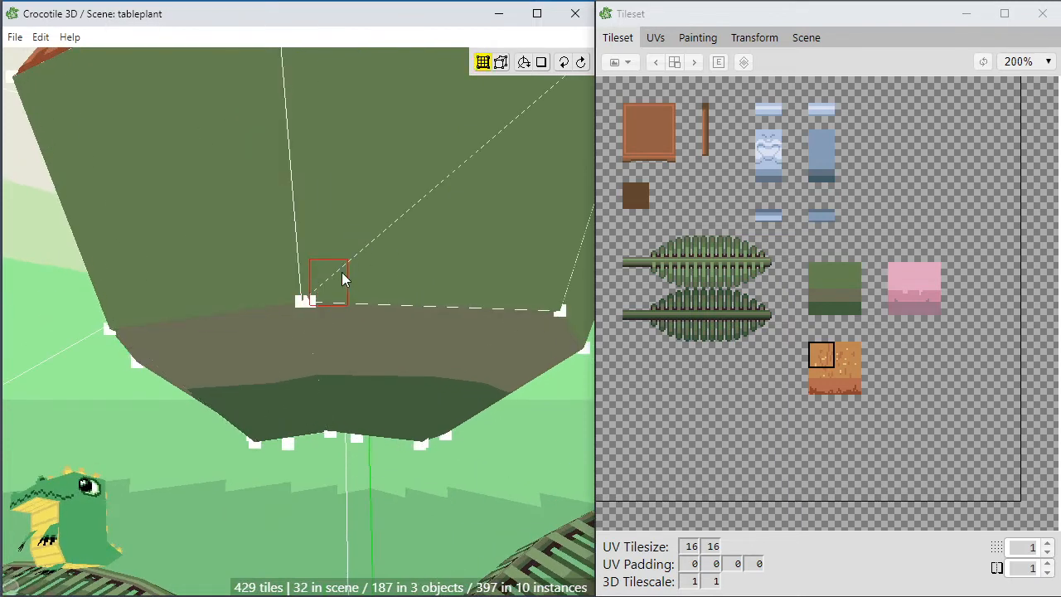
{"action": "scroll", "coordinate": [323, 335], "scroll_direction": "up", "scroll_amount": 3}
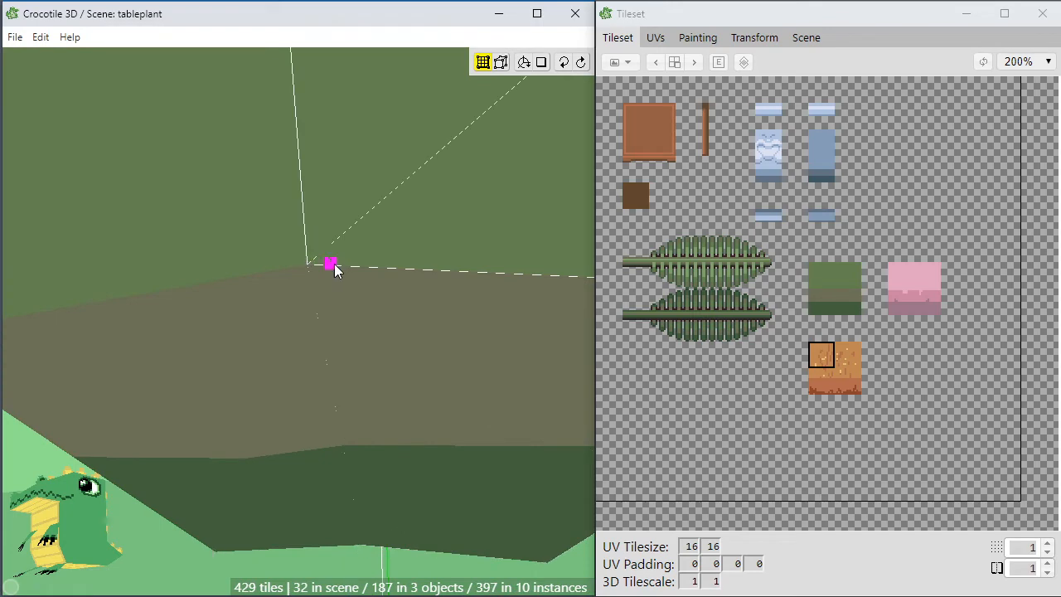
{"action": "key", "text": "ctrl+z"}
{"action": "key", "text": "ctrl+z"}
{"action": "left_click_drag", "start_coordinate": [287, 201], "coordinate": [291, 255]}
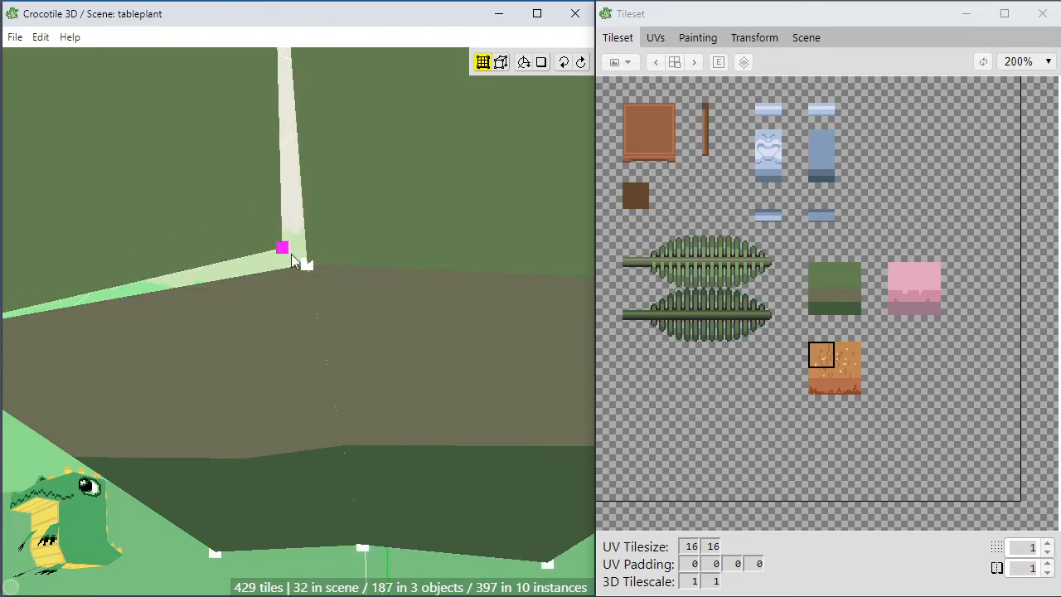
Select the doubled vertices at the light green and brown corner, set the grid value to 2 and align them to the grid.
{"action": "scroll", "coordinate": [309, 249], "scroll_direction": "down", "scroll_amount": 6}
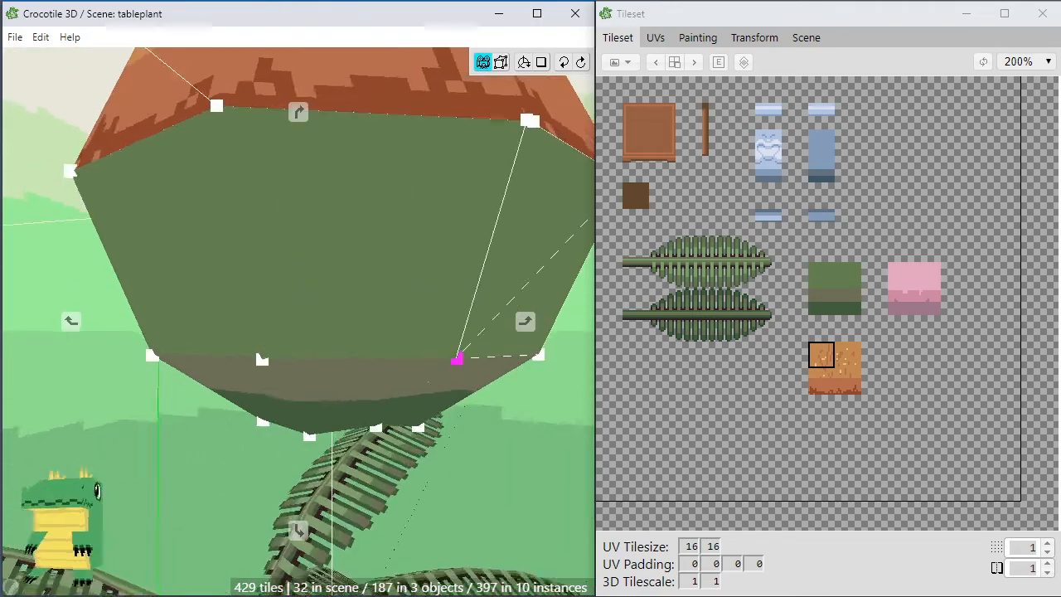
{"action": "middle_click_drag", "start_coordinate": [310, 249], "coordinate": [406, 263]}
{"action": "scroll", "coordinate": [311, 265], "scroll_direction": "up", "scroll_amount": 2}
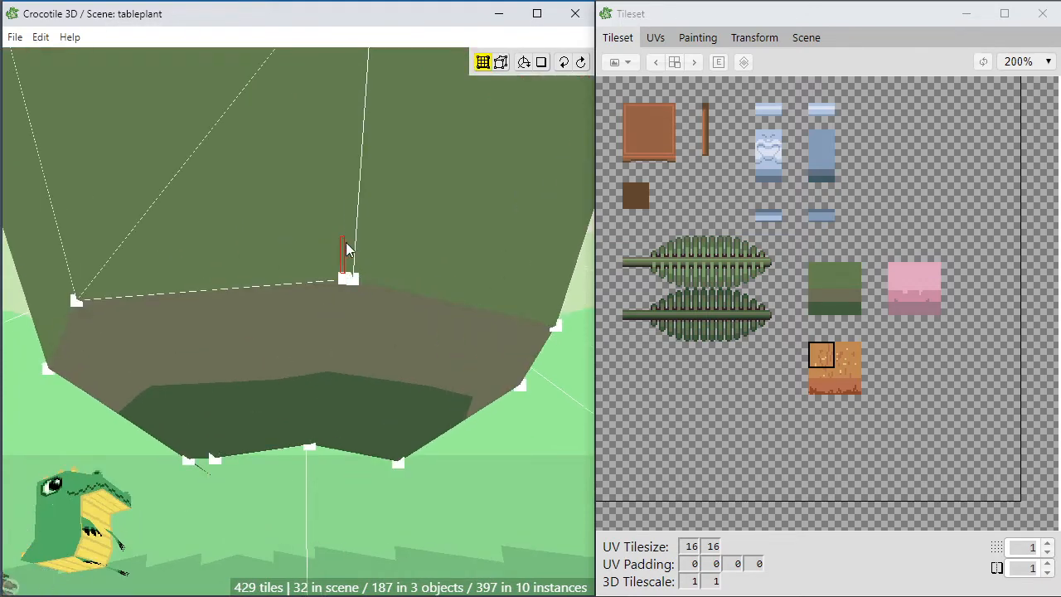
{"action": "left_click_drag", "start_coordinate": [346, 243], "coordinate": [345, 280]}
{"action": "scroll", "coordinate": [346, 282], "scroll_direction": "up", "scroll_amount": 1}
{"action": "middle_click_drag", "start_coordinate": [346, 282], "coordinate": [217, 249]}
{"action": "left_click_drag", "start_coordinate": [214, 296], "coordinate": [271, 227]}
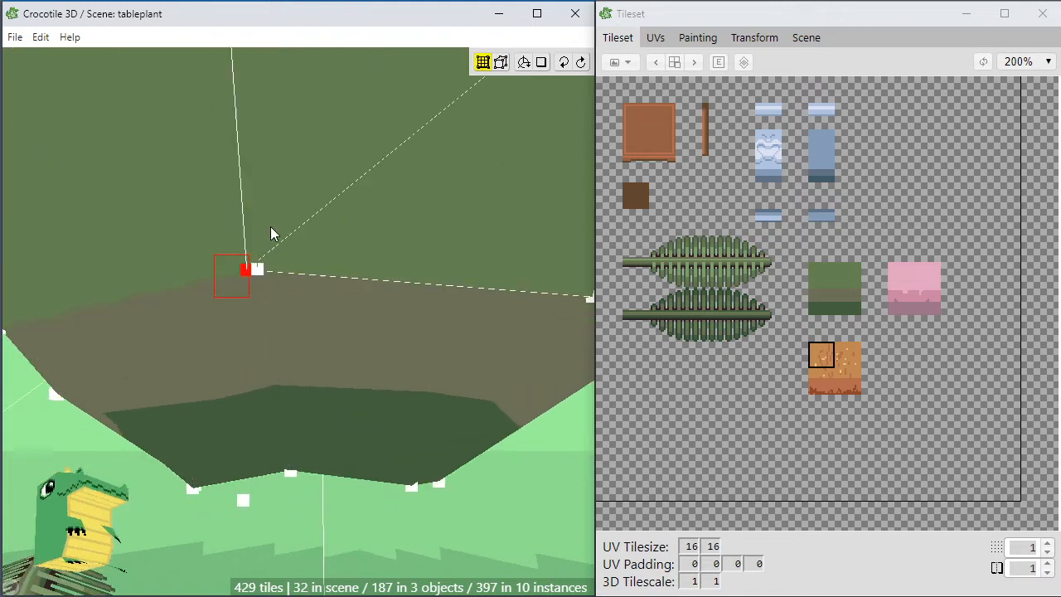
{"action": "right_click", "coordinate": [267, 266]}
{"action": "mouse_move", "coordinate": [359, 312]}
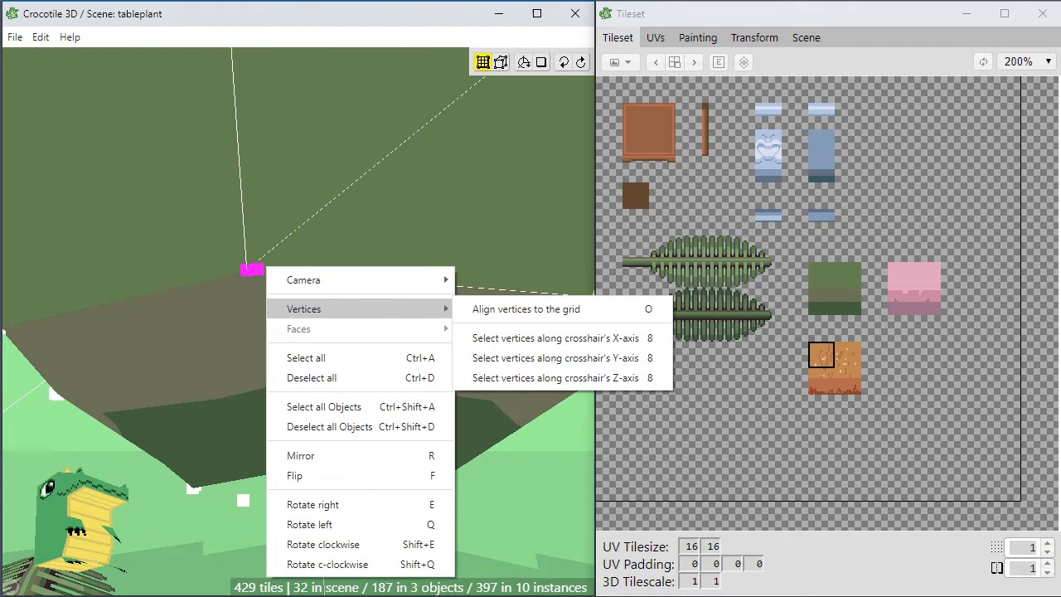
{"action": "left_click", "coordinate": [1047, 543]}
{"action": "right_click", "coordinate": [213, 221]}
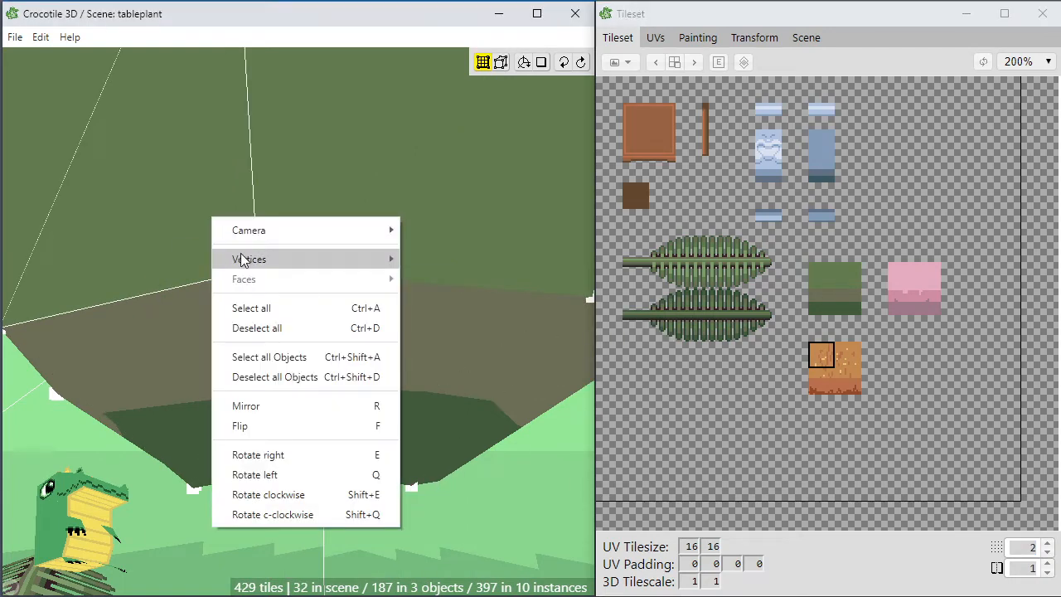
{"action": "mouse_move", "coordinate": [249, 260]}
{"action": "left_click", "coordinate": [448, 260]}
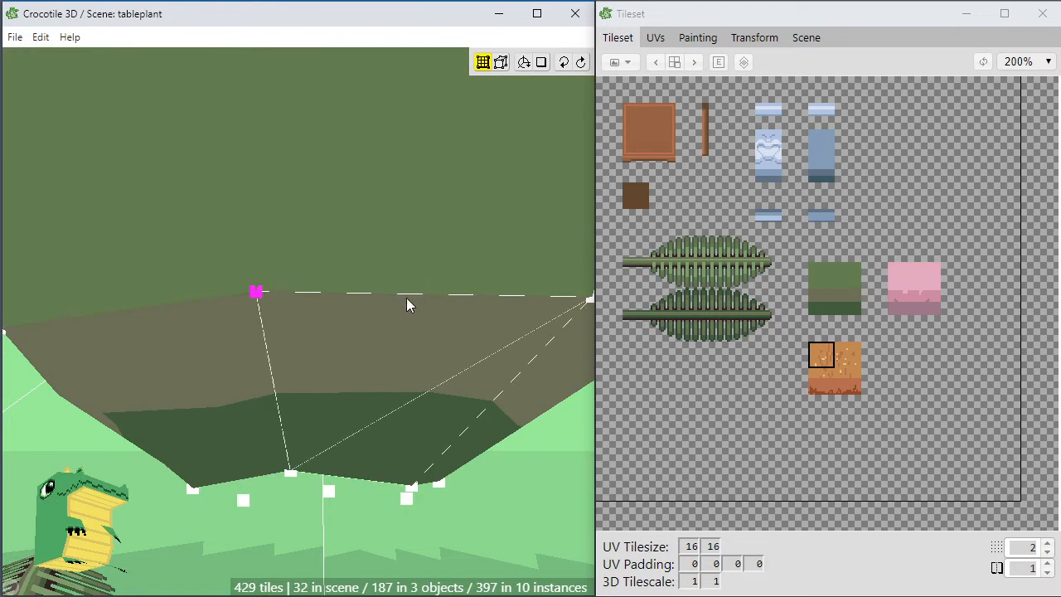
Return the grid value to 1 and undo the grid alignment of the corner vertices.
{"action": "left_click", "coordinate": [1046, 554]}
{"action": "left_click_drag", "start_coordinate": [324, 413], "coordinate": [290, 438]}
{"action": "middle_click_drag", "start_coordinate": [291, 438], "coordinate": [291, 438]}
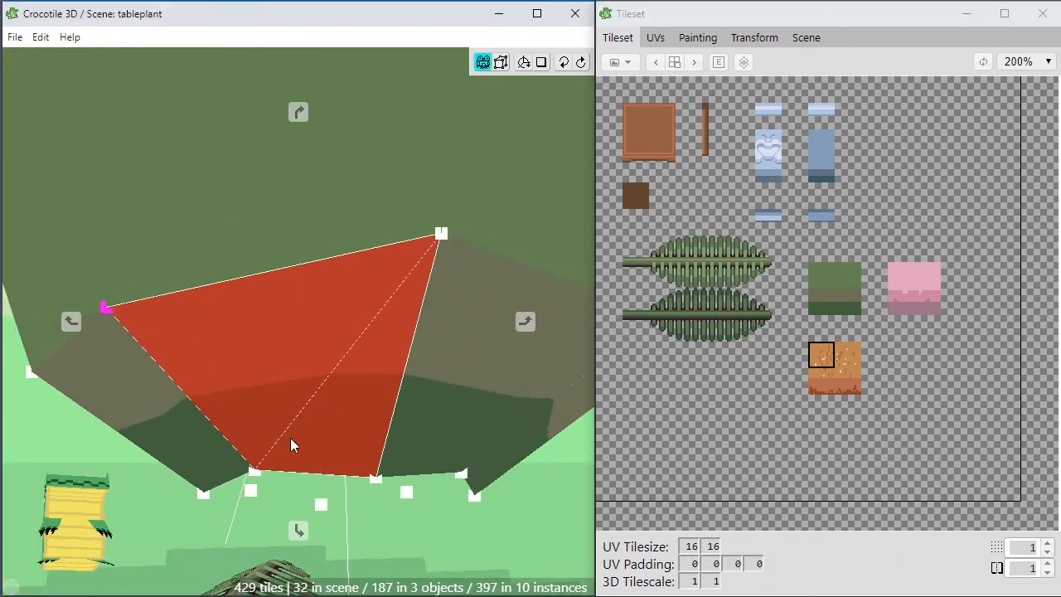
{"action": "key", "text": "w"}
{"action": "key", "text": "ctrl+z"}
{"action": "key", "text": "ctrl+z"}
{"action": "key", "text": "ctrl+z"}
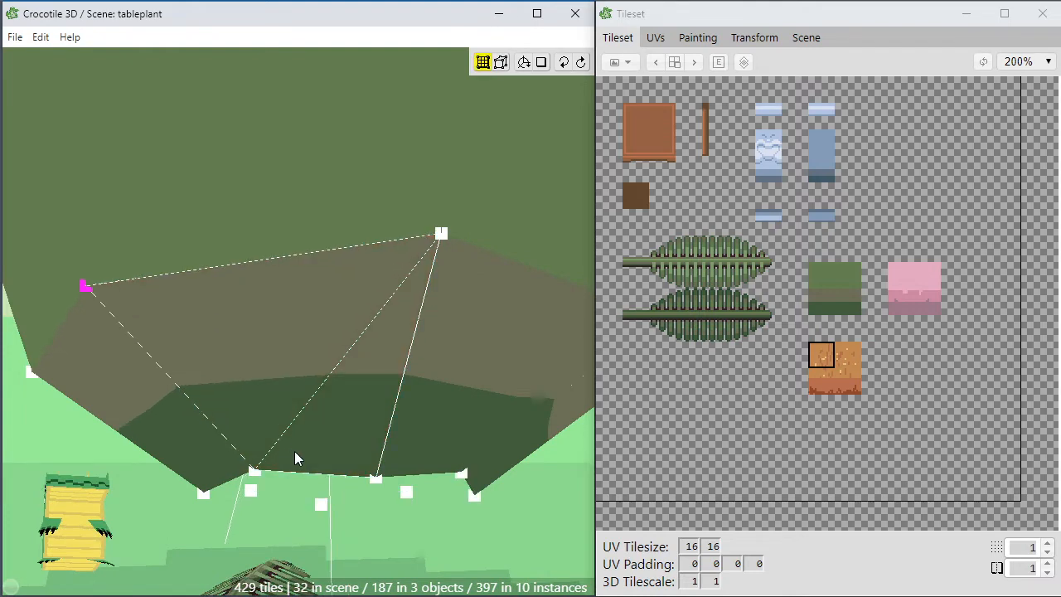
{"action": "key", "text": "ctrl+z"}
{"action": "key", "text": "ctrl+y"}
Move the doubled vertices together at the remaining corner between the light green and brown bands.
{"action": "left_click", "coordinate": [291, 439]}
{"action": "middle_click_drag", "start_coordinate": [291, 439], "coordinate": [278, 335]}
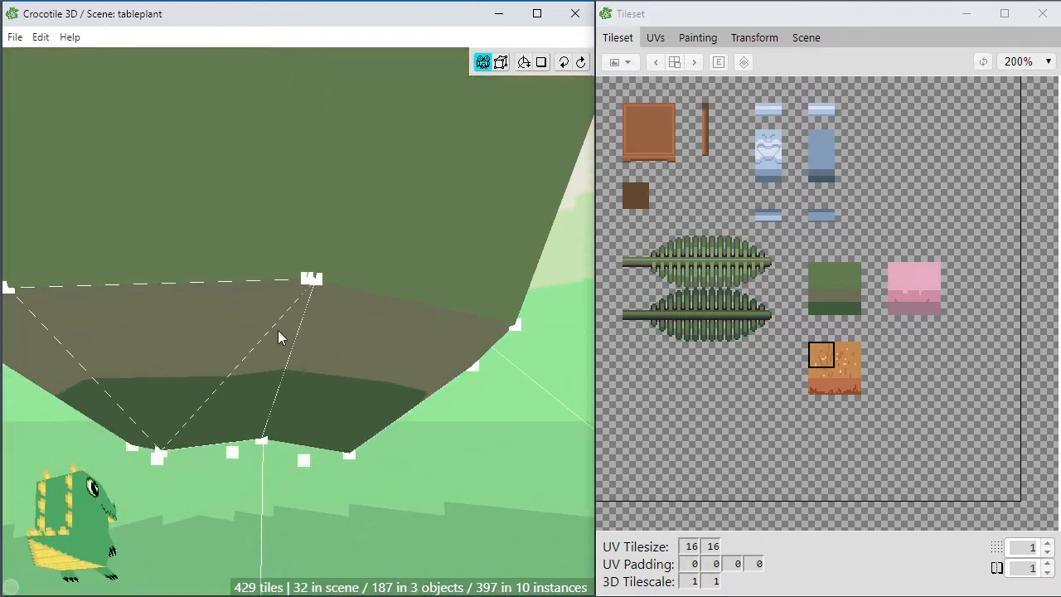
{"action": "left_click", "coordinate": [294, 276]}
{"action": "middle_click_drag", "start_coordinate": [279, 288], "coordinate": [241, 304]}
{"action": "mouse_move", "coordinate": [119, 271]}
{"action": "left_mouse_down"}
{"action": "mouse_move", "coordinate": [139, 296]}
{"action": "mouse_move", "coordinate": [54, 284]}
{"action": "mouse_move", "coordinate": [104, 277]}
{"action": "left_mouse_up"}
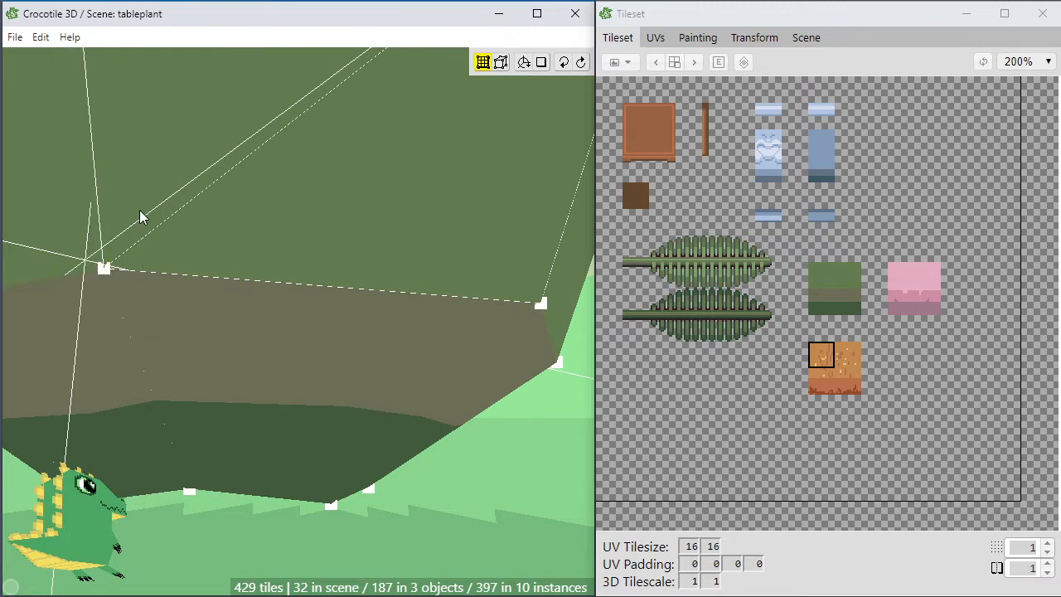
Join the two separated vertices on the edge between the orange top and the green underside.
{"action": "middle_click_drag", "start_coordinate": [139, 209], "coordinate": [238, 154]}
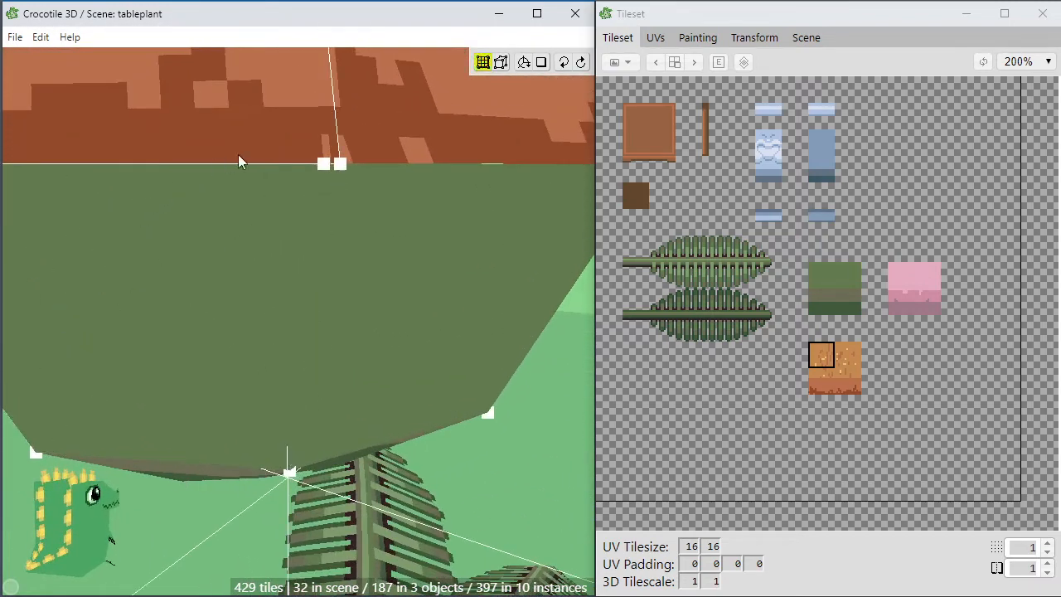
{"action": "left_click_drag", "start_coordinate": [315, 165], "coordinate": [344, 170]}
{"action": "right_click_drag", "start_coordinate": [343, 185], "coordinate": [320, 277]}
Join the split vertices at the seam's upper corner on the orange top.
{"action": "scroll", "coordinate": [255, 207], "scroll_direction": "down", "scroll_amount": 5}
{"action": "right_click_drag", "start_coordinate": [254, 207], "coordinate": [274, 248]}
{"action": "right_click_drag", "start_coordinate": [334, 270], "coordinate": [342, 285]}
{"action": "middle_click_drag", "start_coordinate": [341, 284], "coordinate": [458, 357]}
{"action": "scroll", "coordinate": [309, 246], "scroll_direction": "up", "scroll_amount": 3}
{"action": "scroll", "coordinate": [309, 247], "scroll_direction": "up", "scroll_amount": 1}
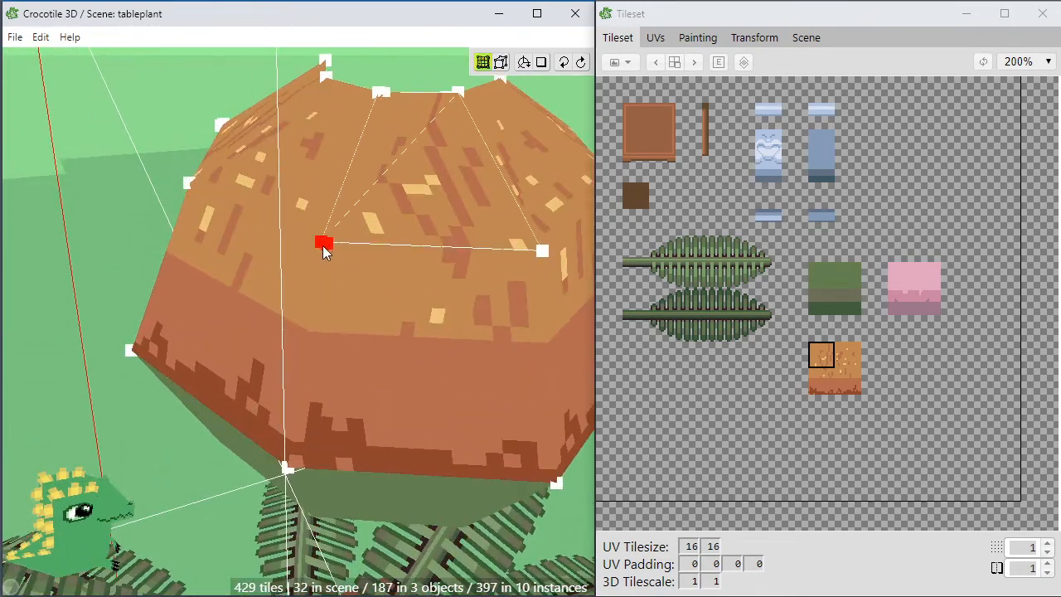
{"action": "mouse_move", "coordinate": [323, 245]}
{"action": "left_mouse_down"}
{"action": "mouse_move", "coordinate": [330, 223]}
{"action": "mouse_move", "coordinate": [331, 244]}
{"action": "mouse_move", "coordinate": [323, 239]}
{"action": "left_mouse_up"}
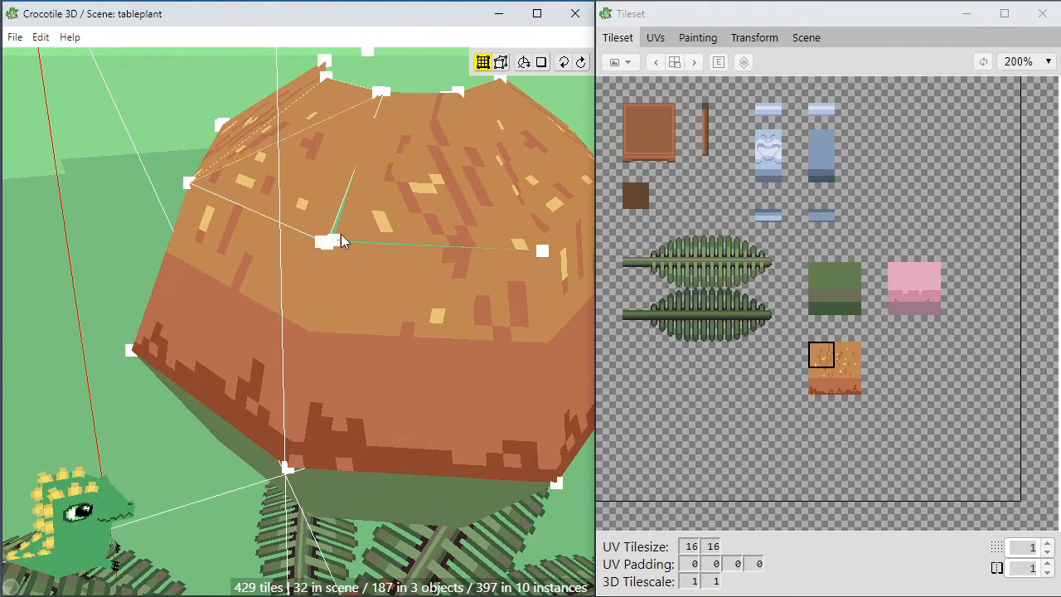
{"action": "scroll", "coordinate": [342, 236], "scroll_direction": "up", "scroll_amount": 3}
{"action": "mouse_move", "coordinate": [346, 164]}
{"action": "left_mouse_down"}
{"action": "mouse_move", "coordinate": [350, 152]}
{"action": "mouse_move", "coordinate": [371, 162]}
{"action": "mouse_move", "coordinate": [360, 166]}
{"action": "left_mouse_up"}
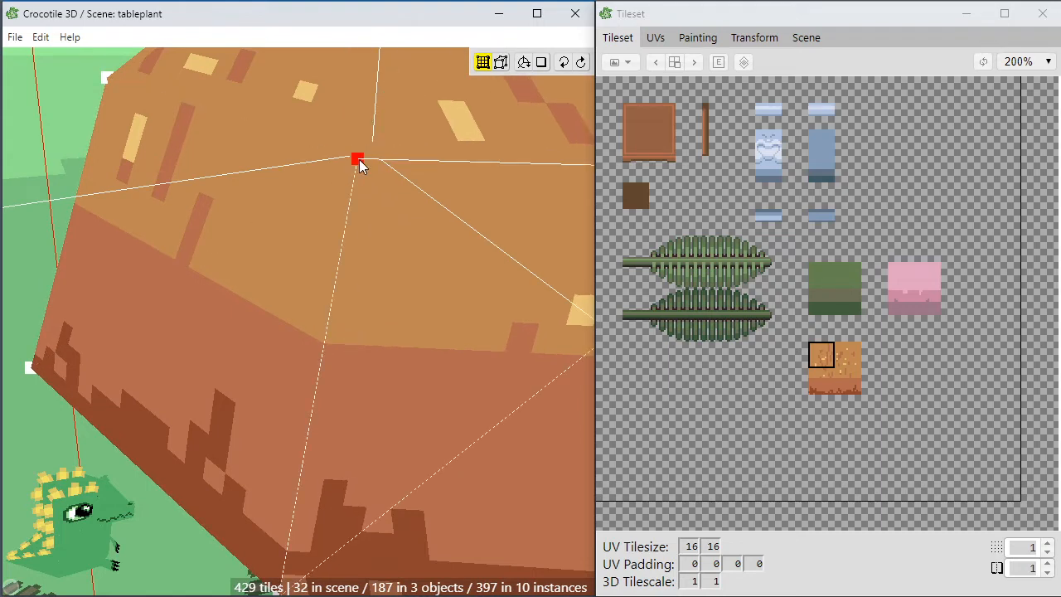
Move the doubled vertex where the seam meets the rim of the top opening onto its neighbour.
{"action": "scroll", "coordinate": [363, 166], "scroll_direction": "down", "scroll_amount": 3}
{"action": "mouse_move", "coordinate": [368, 176]}
{"action": "middle_mouse_down"}
{"action": "mouse_move", "coordinate": [340, 249]}
{"action": "mouse_move", "coordinate": [366, 177]}
{"action": "middle_mouse_up"}
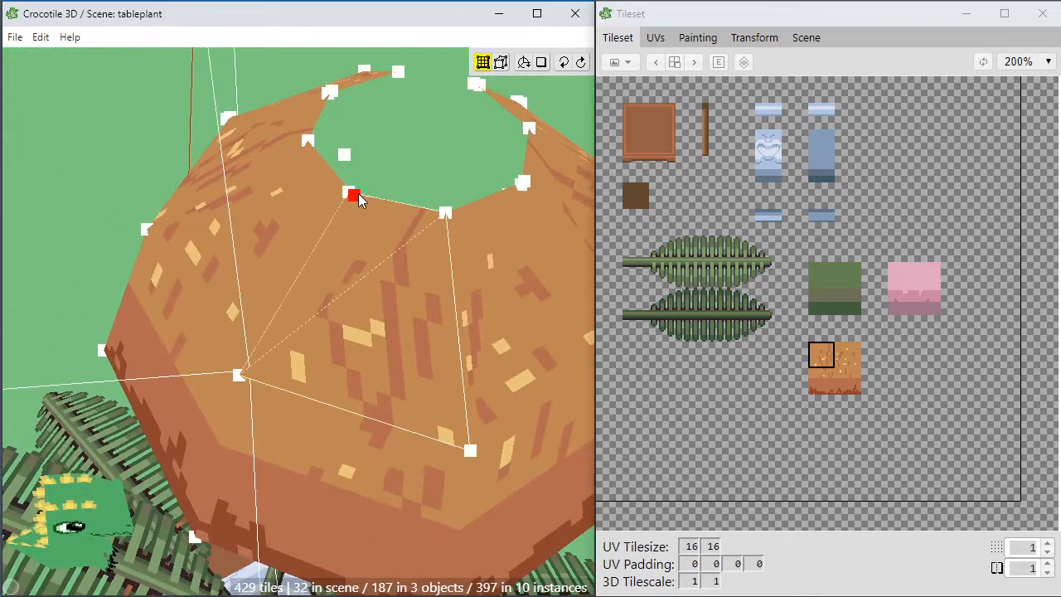
{"action": "mouse_move", "coordinate": [352, 194]}
{"action": "left_mouse_down"}
{"action": "mouse_move", "coordinate": [362, 180]}
{"action": "mouse_move", "coordinate": [356, 197]}
{"action": "left_mouse_up"}
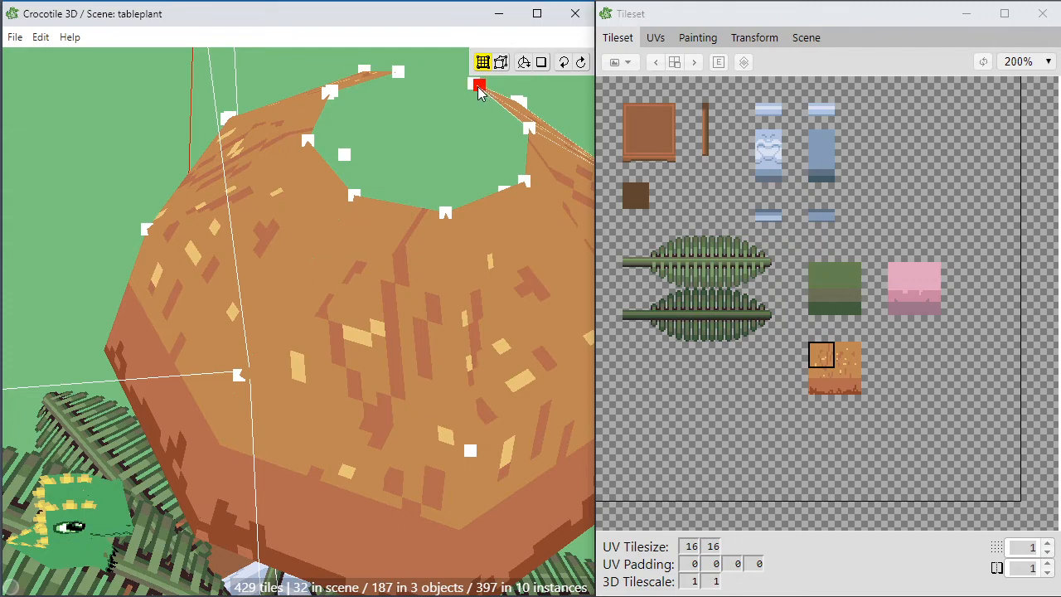
Join the doubled vertices at the next corner of the top opening's rim on the round object.
{"action": "key", "text": "space"}
{"action": "left_click_drag", "start_coordinate": [478, 88], "coordinate": [360, 116]}
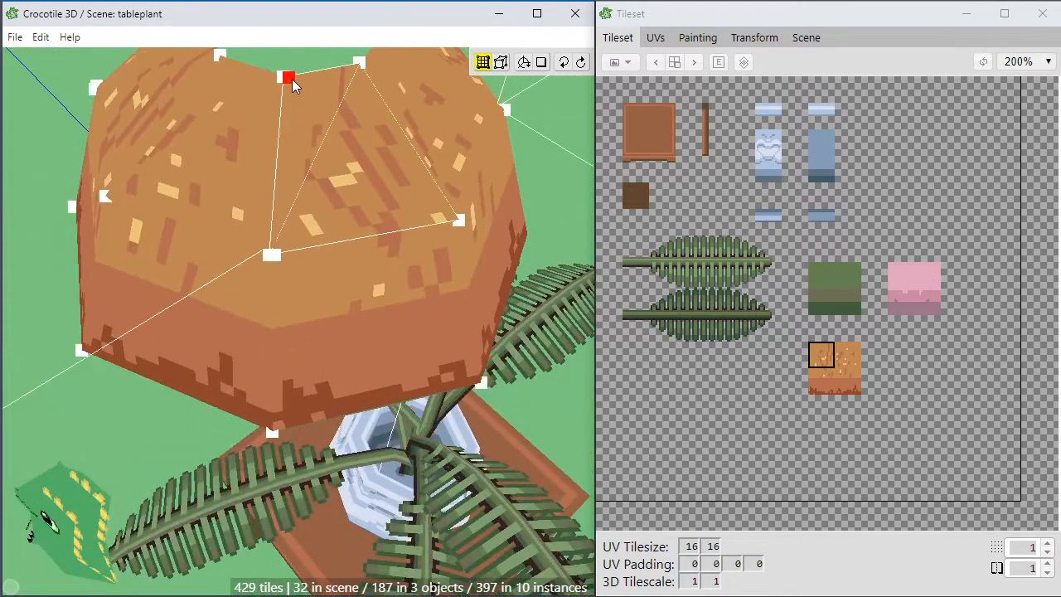
{"action": "key", "text": "space"}
{"action": "scroll", "coordinate": [278, 76], "scroll_direction": "up", "scroll_amount": 3}
{"action": "right_click_drag", "start_coordinate": [278, 76], "coordinate": [293, 136]}
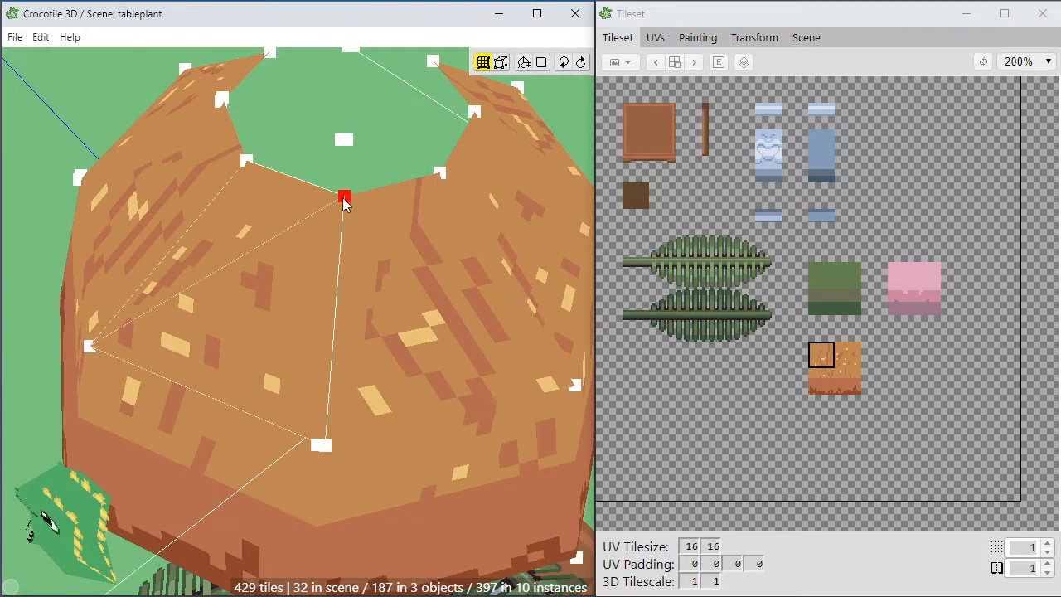
{"action": "key", "text": "space"}
{"action": "left_click_drag", "start_coordinate": [239, 168], "coordinate": [292, 187]}
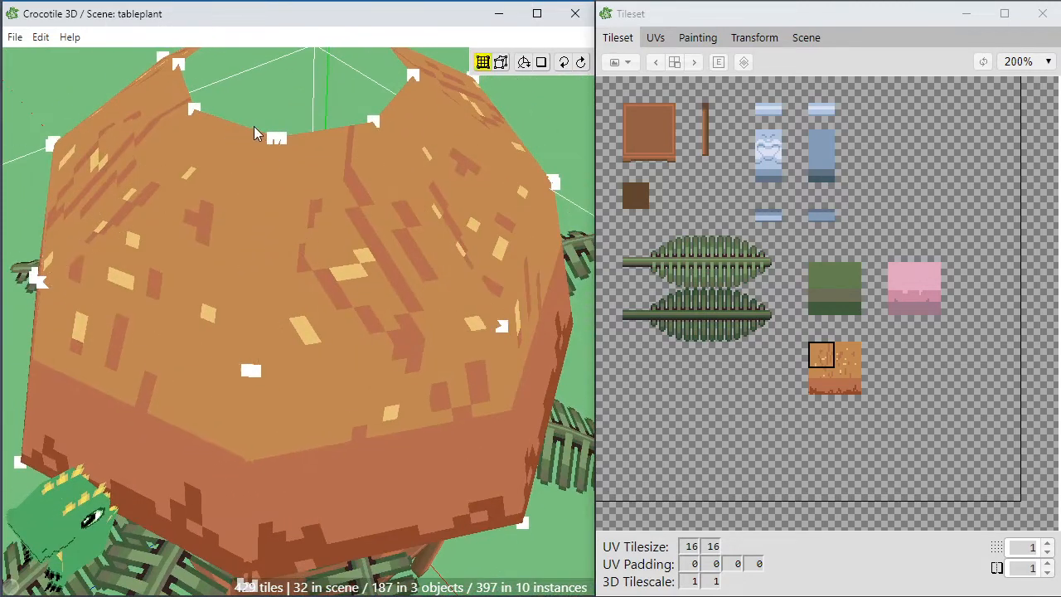
{"action": "left_click", "coordinate": [275, 141]}
{"action": "mouse_move", "coordinate": [277, 141]}
{"action": "left_mouse_down"}
{"action": "mouse_move", "coordinate": [278, 116]}
{"action": "mouse_move", "coordinate": [282, 144]}
{"action": "left_mouse_up"}
{"action": "key", "text": "space"}
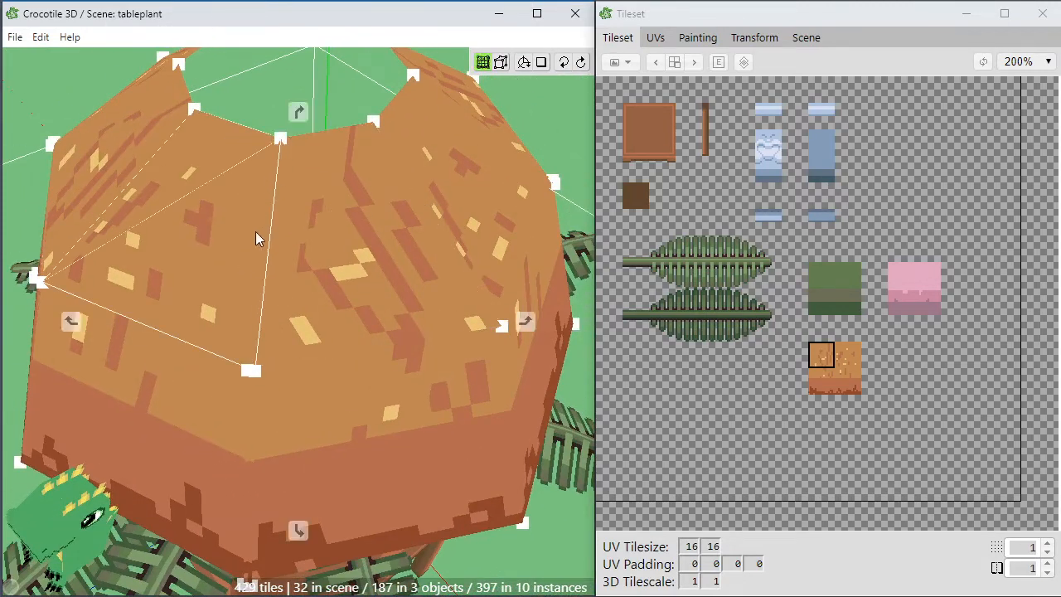
Undo the last two vertex changes and join the split vertices at the seam's middle corner on the orange top.
{"action": "left_click_drag", "start_coordinate": [252, 232], "coordinate": [248, 158]}
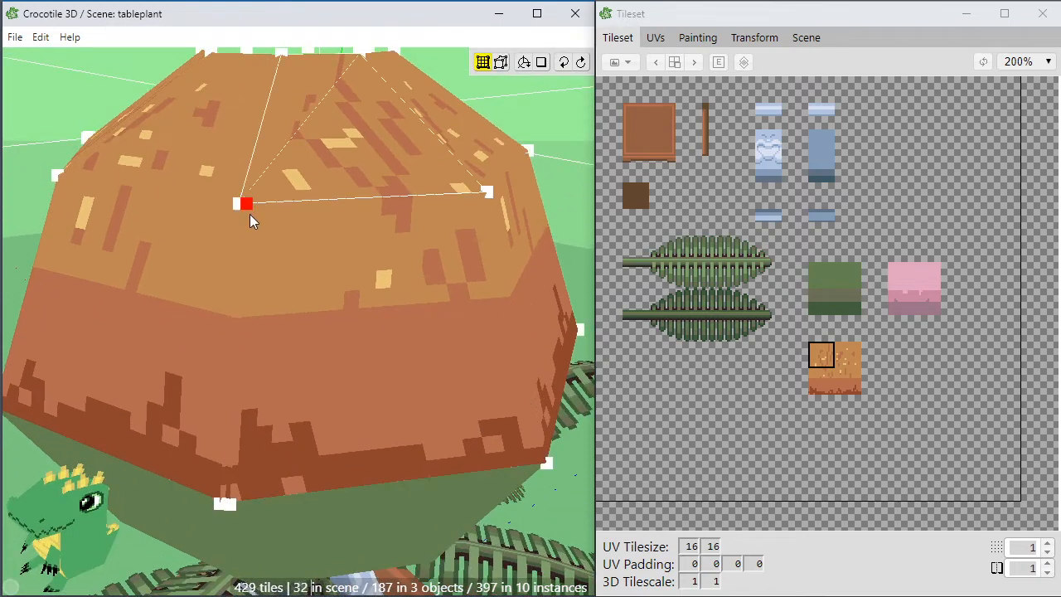
{"action": "key", "text": "ctrl+z"}
{"action": "key", "text": "ctrl+z"}
{"action": "left_click_drag", "start_coordinate": [233, 209], "coordinate": [241, 206]}
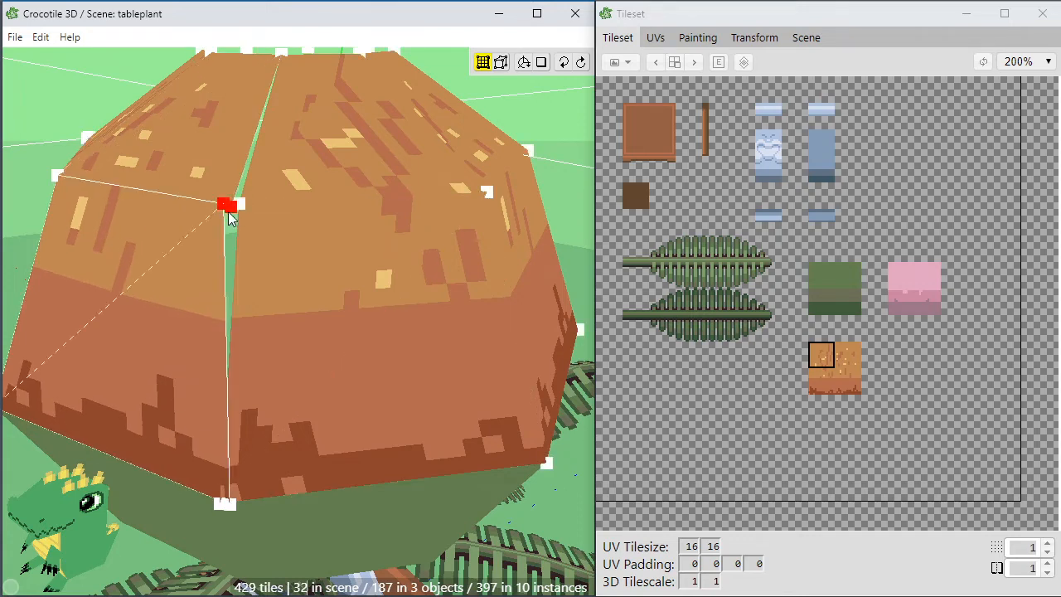
{"action": "left_click_drag", "start_coordinate": [231, 212], "coordinate": [239, 203]}
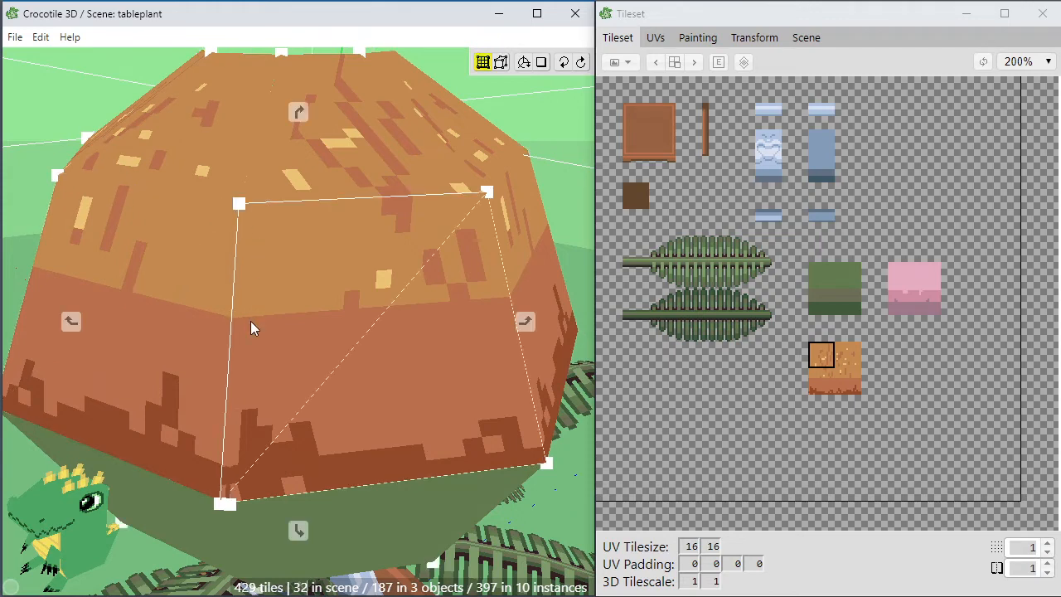
Join the doubled vertices at the seam's lower corner where the orange band meets the green underside, and save the scene.
{"action": "middle_click_drag", "start_coordinate": [237, 514], "coordinate": [233, 357]}
{"action": "mouse_move", "coordinate": [230, 323]}
{"action": "left_mouse_down"}
{"action": "mouse_move", "coordinate": [243, 330]}
{"action": "mouse_move", "coordinate": [244, 302]}
{"action": "mouse_move", "coordinate": [233, 323]}
{"action": "mouse_move", "coordinate": [252, 344]}
{"action": "mouse_move", "coordinate": [237, 320]}
{"action": "left_mouse_up"}
{"action": "scroll", "coordinate": [236, 332], "scroll_direction": "up", "scroll_amount": 3}
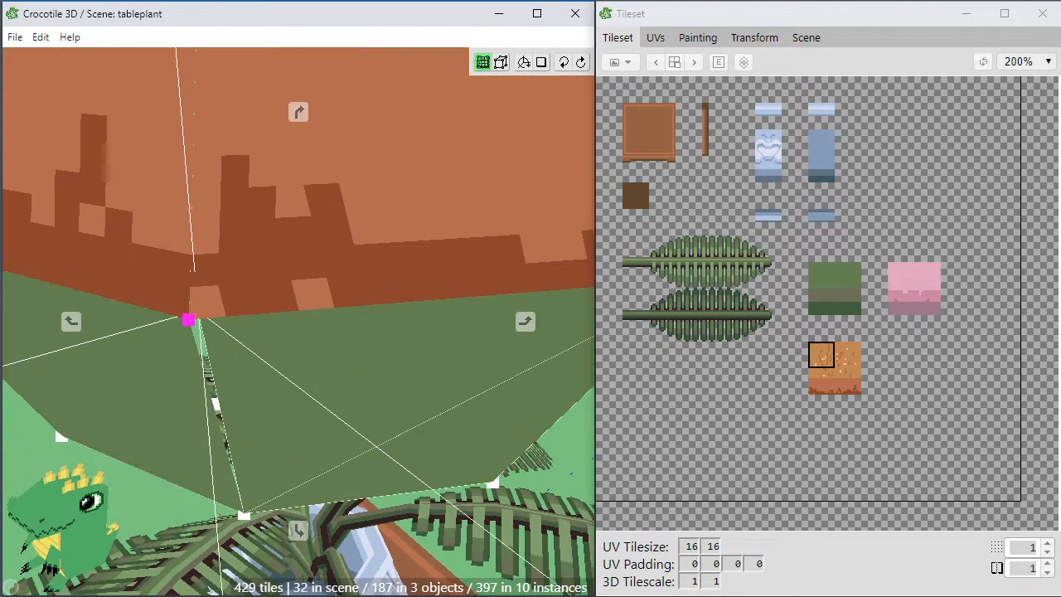
{"action": "middle_click_drag", "start_coordinate": [236, 331], "coordinate": [224, 288]}
{"action": "mouse_move", "coordinate": [206, 173]}
{"action": "left_mouse_down"}
{"action": "mouse_move", "coordinate": [213, 166]}
{"action": "mouse_move", "coordinate": [193, 166]}
{"action": "left_mouse_up"}
{"action": "mouse_move", "coordinate": [208, 355]}
{"action": "middle_mouse_down"}
{"action": "mouse_move", "coordinate": [207, 291]}
{"action": "mouse_move", "coordinate": [157, 305]}
{"action": "mouse_move", "coordinate": [214, 353]}
{"action": "middle_mouse_up"}
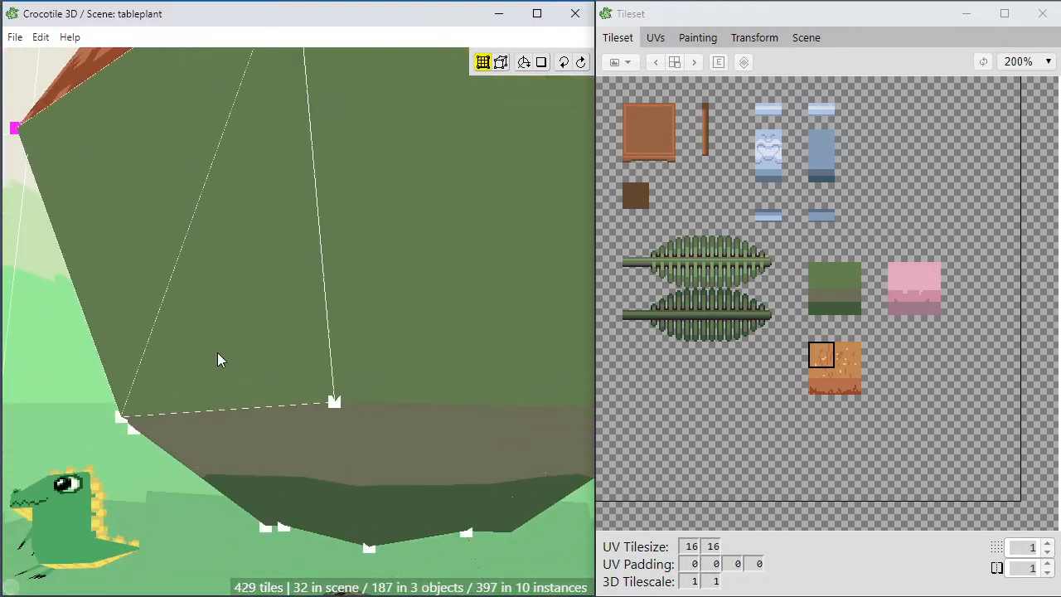
{"action": "scroll", "coordinate": [300, 355], "scroll_direction": "down", "scroll_amount": 3}
{"action": "key", "text": "ctrl+s"}
Pull the side tile's corner aside, join the split vertices behind it, and move the tile's corner onto them to close the seam.
{"action": "middle_click_drag", "start_coordinate": [300, 355], "coordinate": [348, 232]}
{"action": "scroll", "coordinate": [352, 228], "scroll_direction": "up", "scroll_amount": 3}
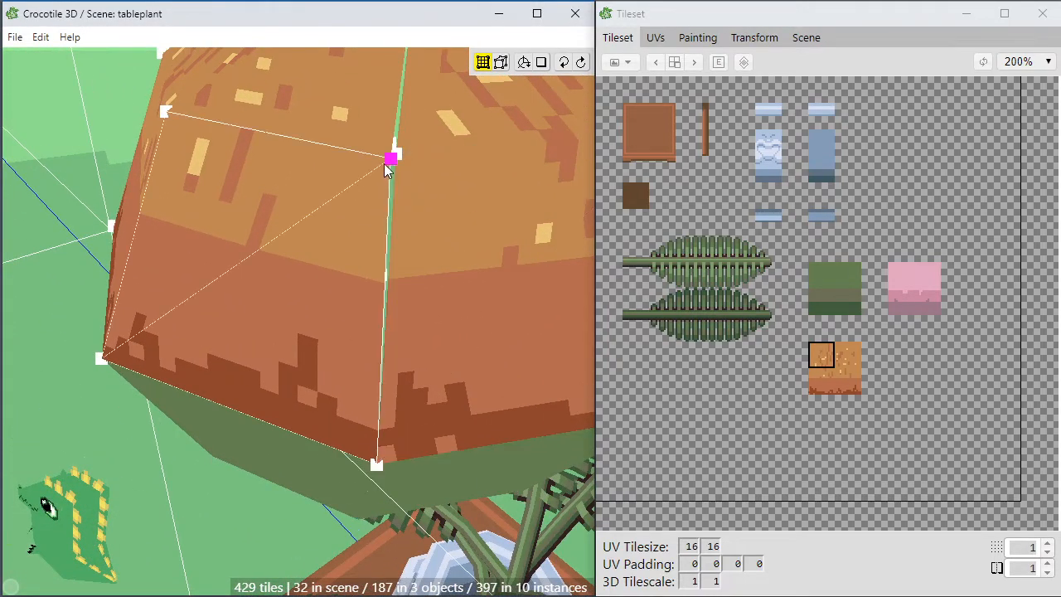
{"action": "left_click", "coordinate": [378, 166]}
{"action": "middle_click_drag", "start_coordinate": [378, 166], "coordinate": [280, 162]}
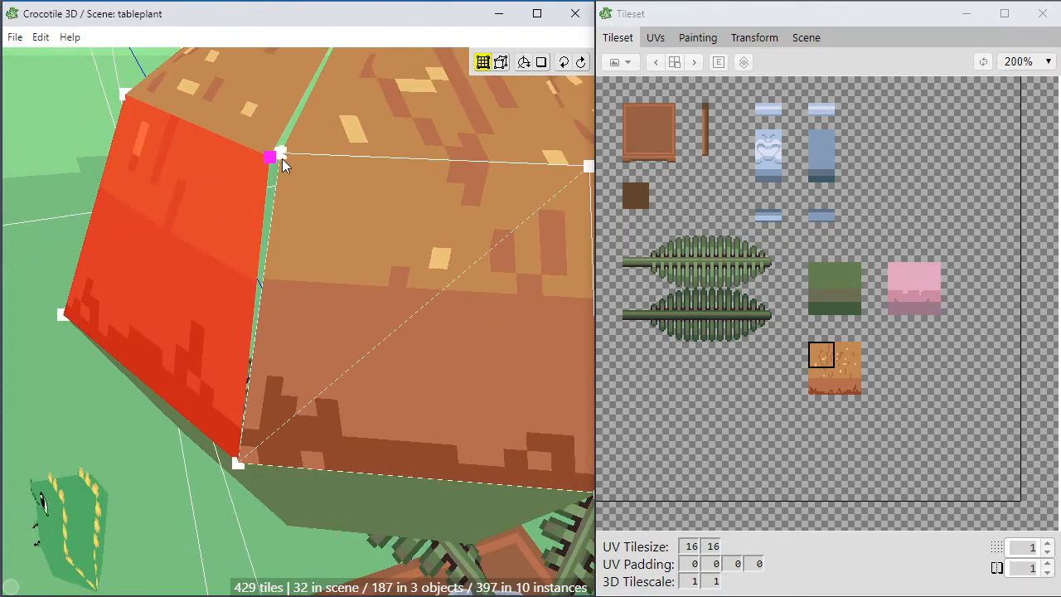
{"action": "left_click_drag", "start_coordinate": [267, 162], "coordinate": [280, 145]}
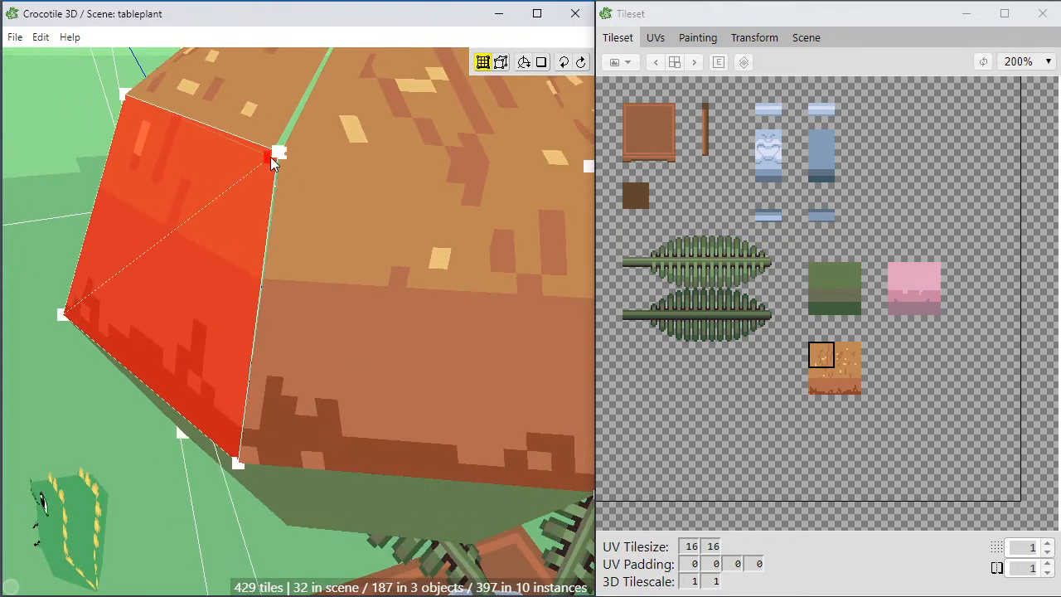
{"action": "key", "text": "ctrl+z"}
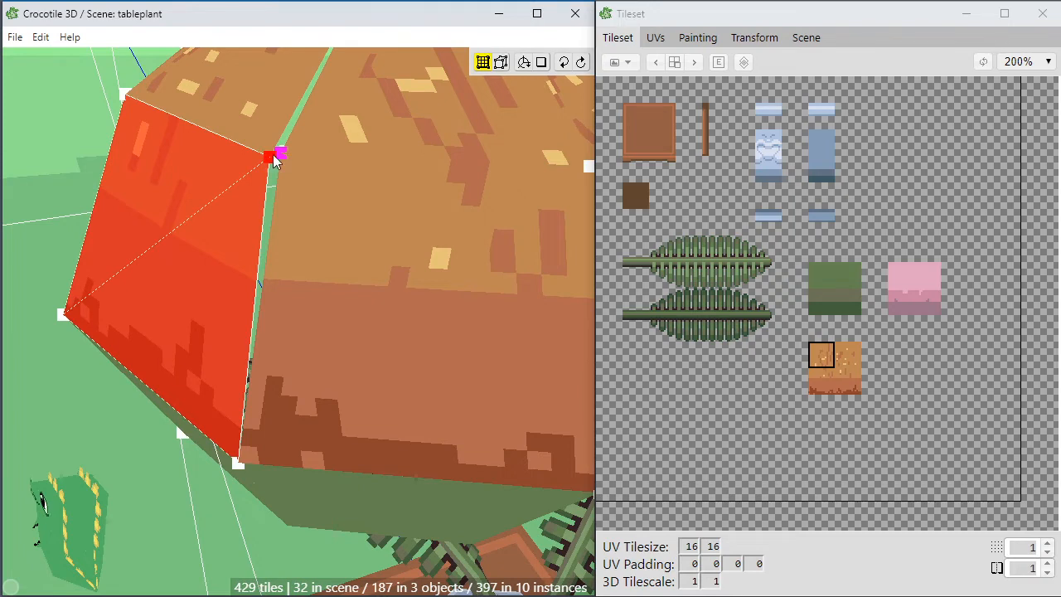
{"action": "left_click_drag", "start_coordinate": [275, 160], "coordinate": [260, 196]}
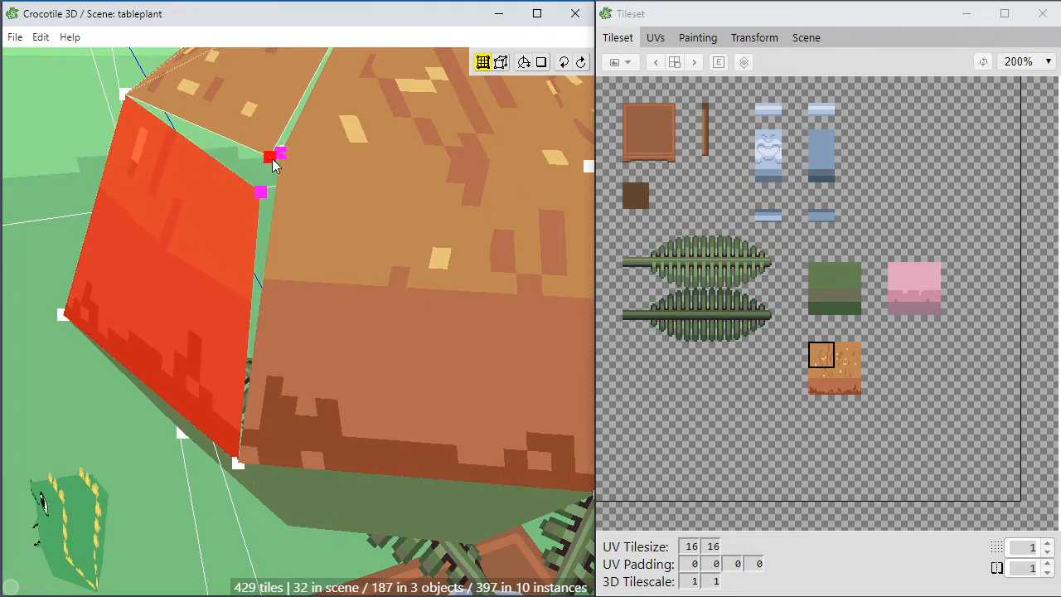
{"action": "left_click_drag", "start_coordinate": [279, 146], "coordinate": [282, 158]}
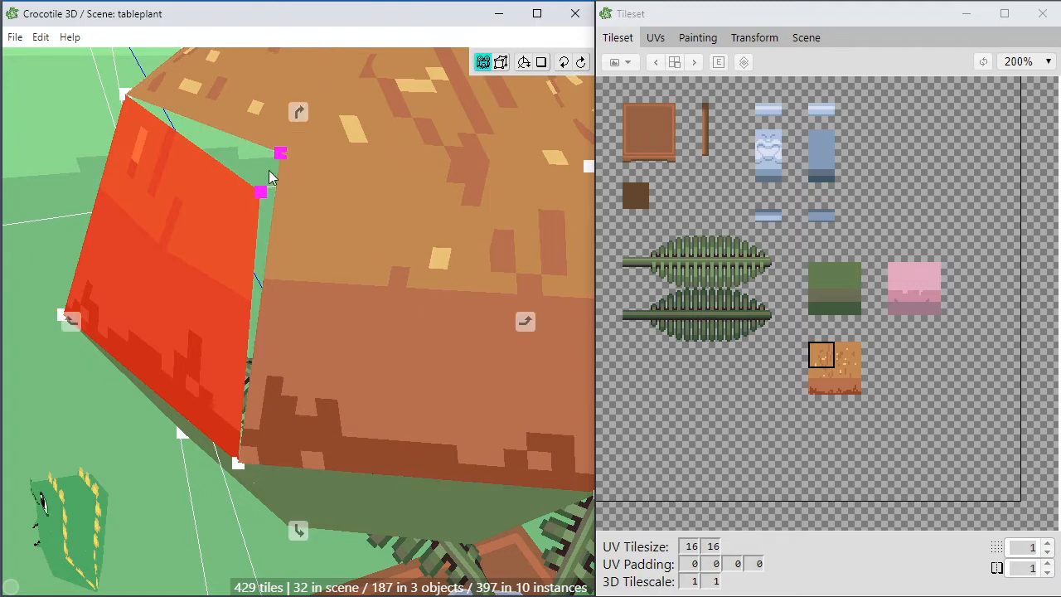
{"action": "left_click_drag", "start_coordinate": [263, 196], "coordinate": [283, 160]}
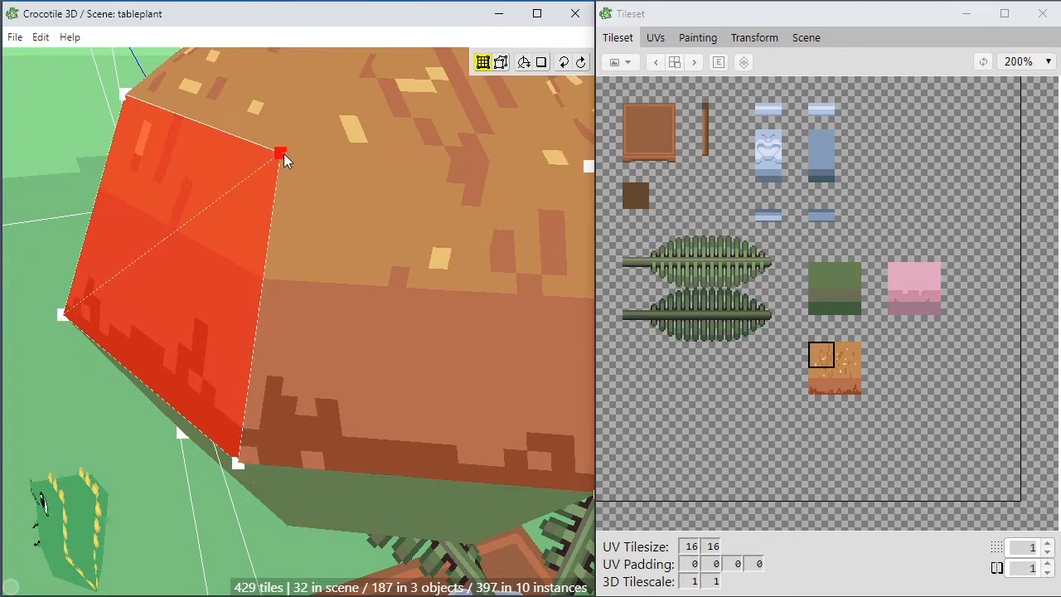
{"action": "left_click", "coordinate": [255, 240]}
Examine the round object from above, below and the sides for remaining gaps in its seams.
{"action": "scroll", "coordinate": [258, 246], "scroll_direction": "down", "scroll_amount": 4}
{"action": "key", "text": "space"}
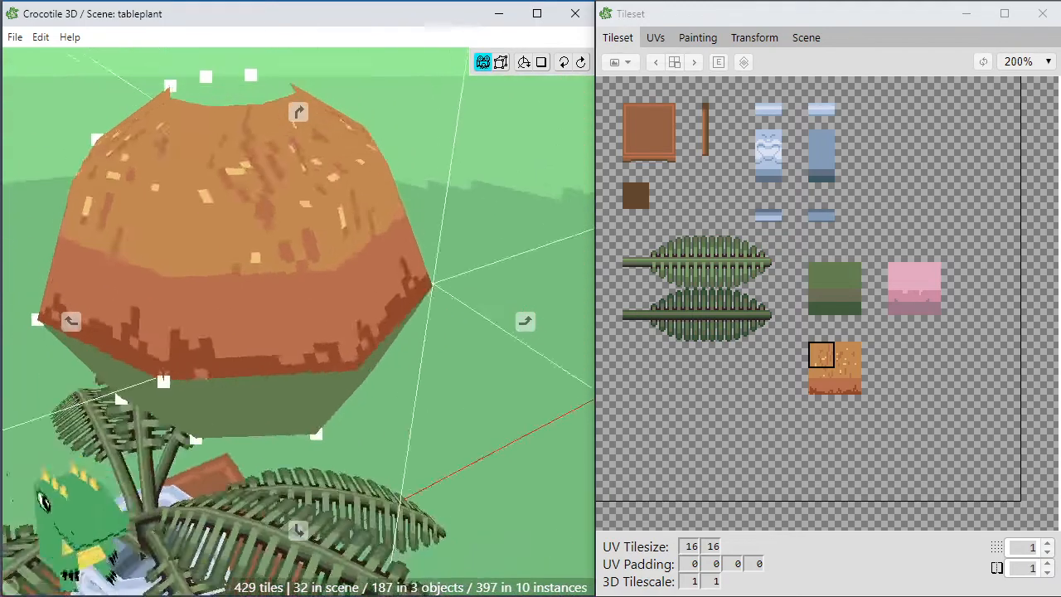
{"action": "left_click_drag", "start_coordinate": [331, 316], "coordinate": [430, 365]}
{"action": "left_click_drag", "start_coordinate": [269, 75], "coordinate": [302, 318]}
{"action": "scroll", "coordinate": [302, 319], "scroll_direction": "up", "scroll_amount": 3}
{"action": "middle_click_drag", "start_coordinate": [257, 356], "coordinate": [407, 415]}
{"action": "scroll", "coordinate": [291, 290], "scroll_direction": "down", "scroll_amount": 10}
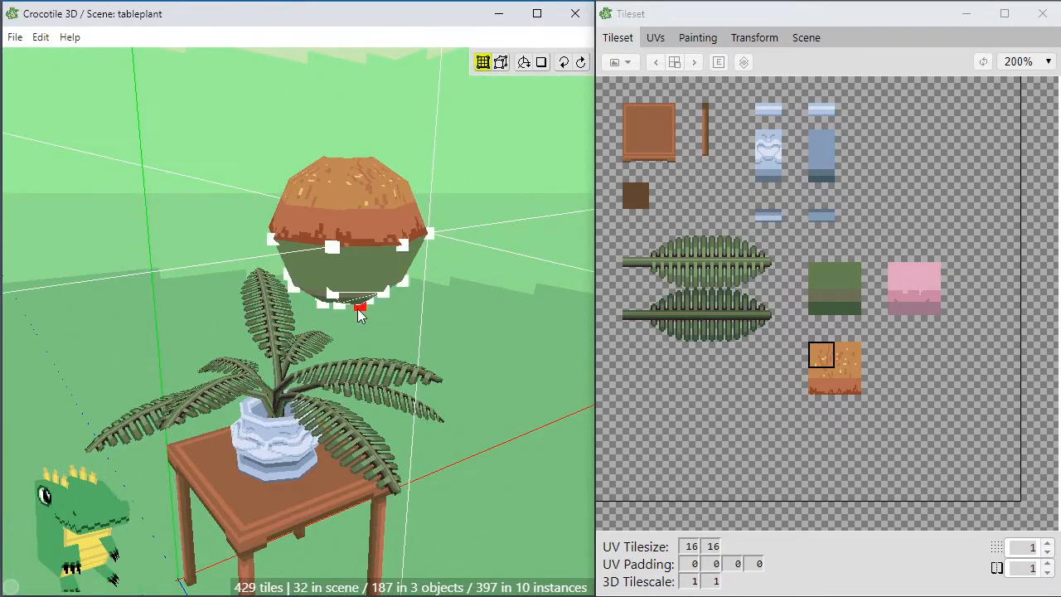
{"action": "middle_click_drag", "start_coordinate": [359, 308], "coordinate": [371, 386]}
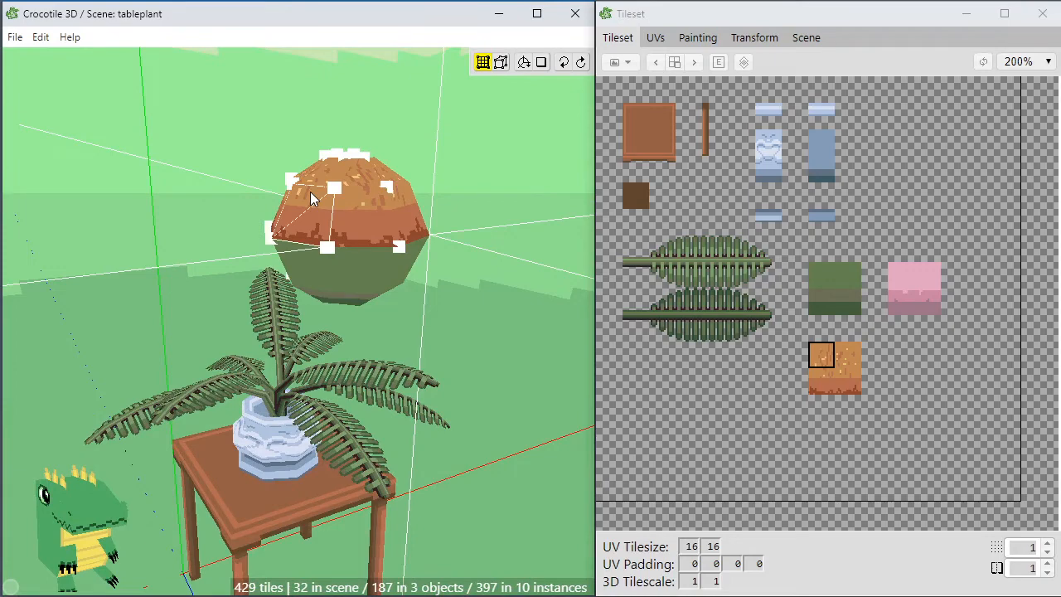
{"action": "scroll", "coordinate": [377, 243], "scroll_direction": "up", "scroll_amount": 3}
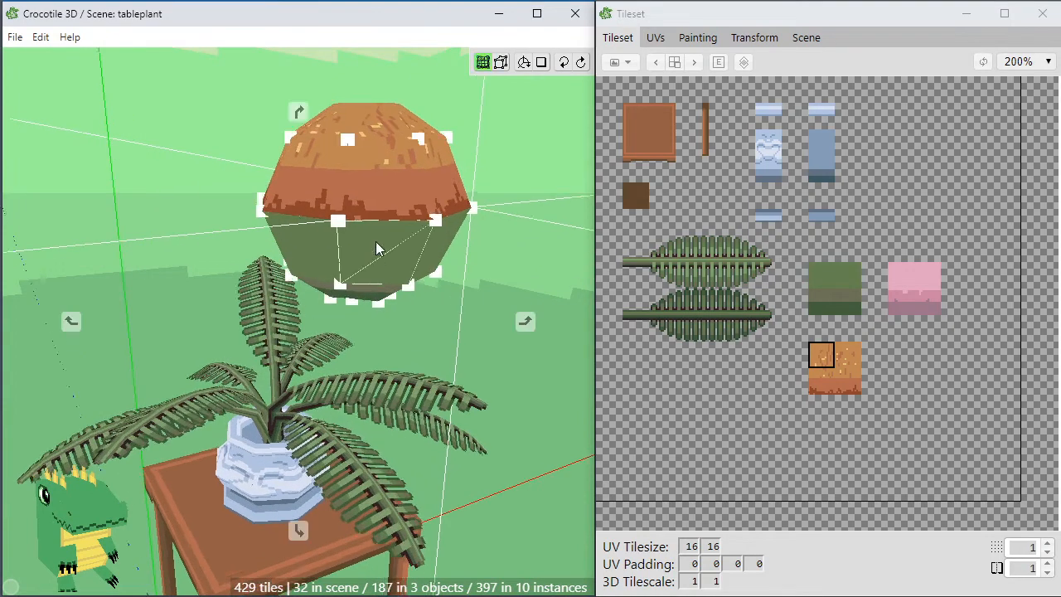
{"action": "middle_click_drag", "start_coordinate": [376, 241], "coordinate": [304, 339]}
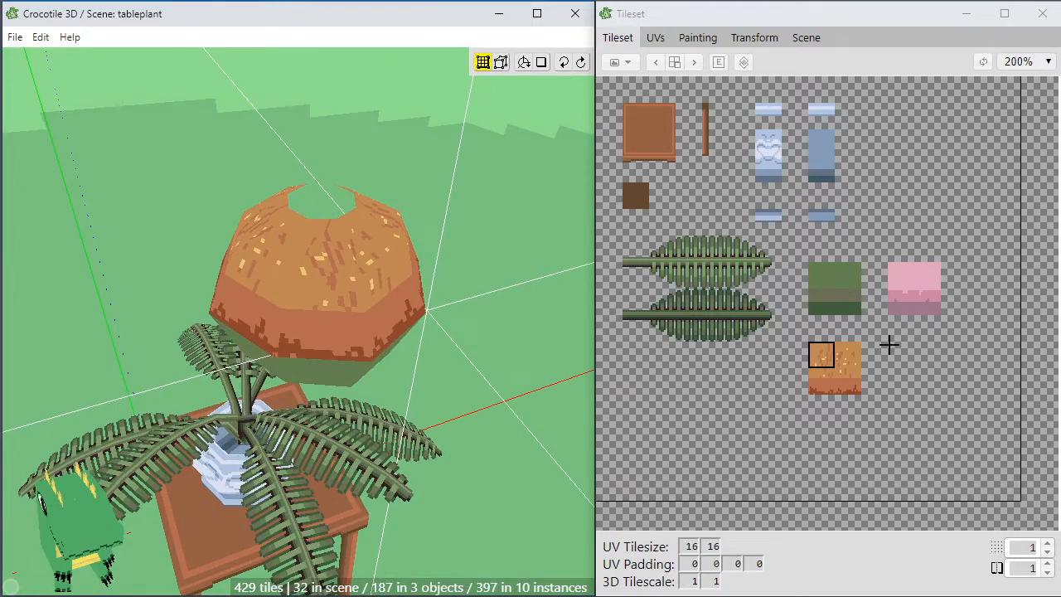
Place two of the dark-edged pink tiles, rotated a quarter turn, next to each other beside the round object.
{"action": "left_click", "coordinate": [903, 277]}
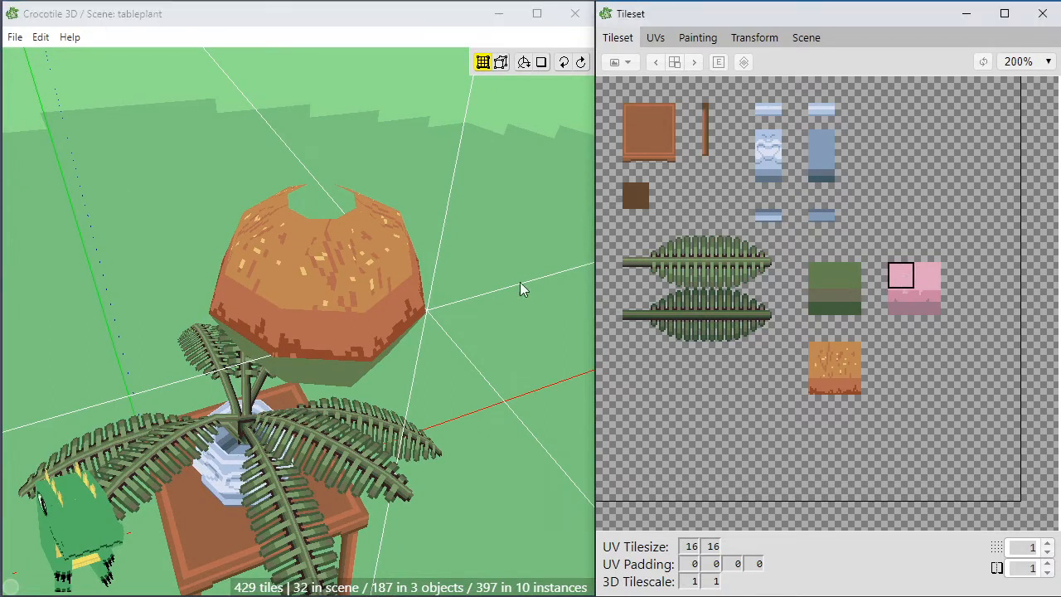
{"action": "middle_click_drag", "start_coordinate": [446, 313], "coordinate": [318, 288]}
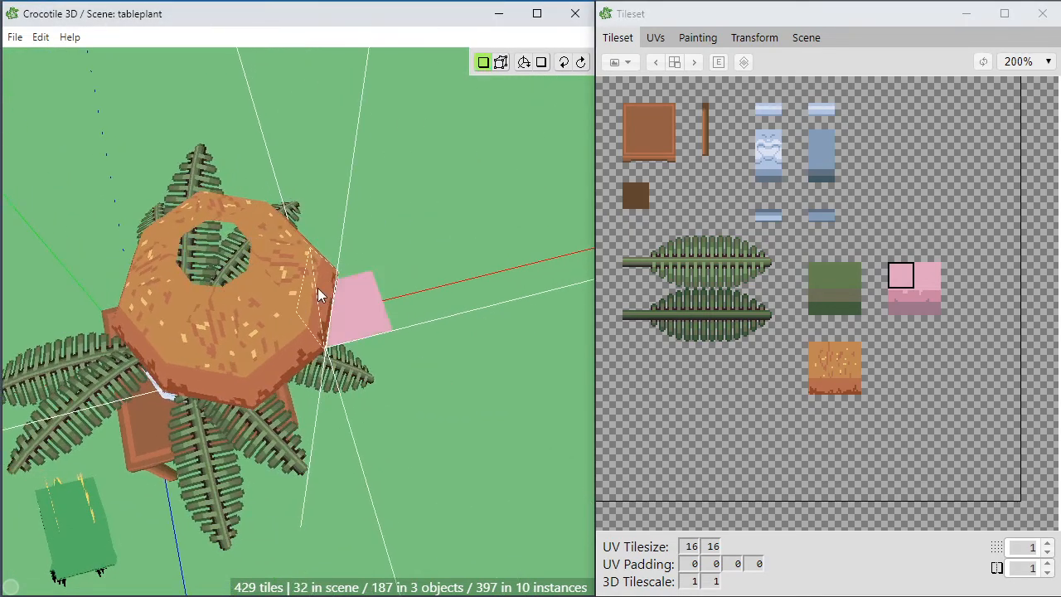
{"action": "left_click", "coordinate": [901, 302]}
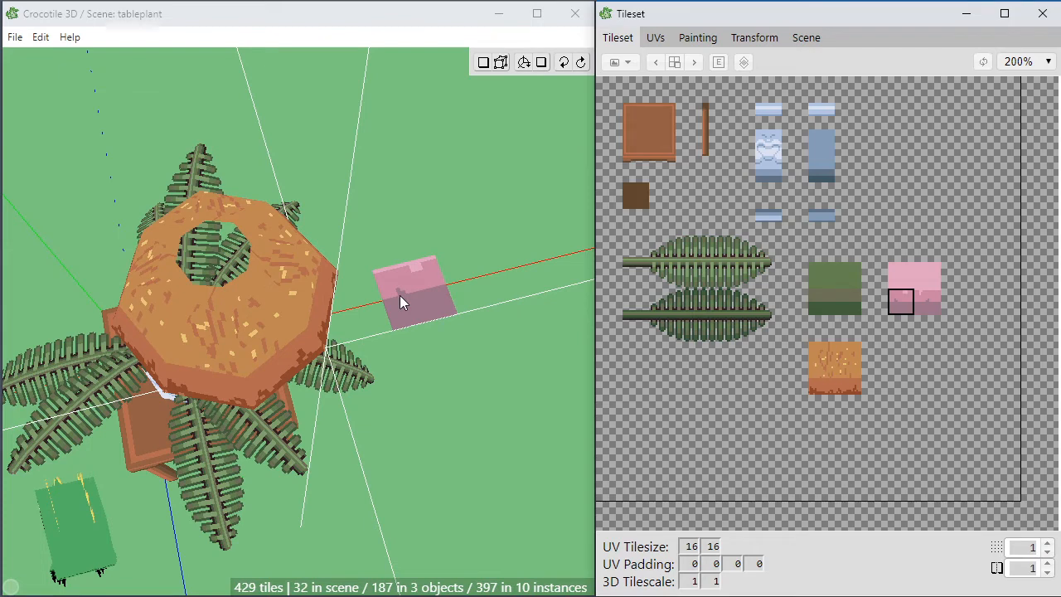
{"action": "right_click", "coordinate": [400, 295]}
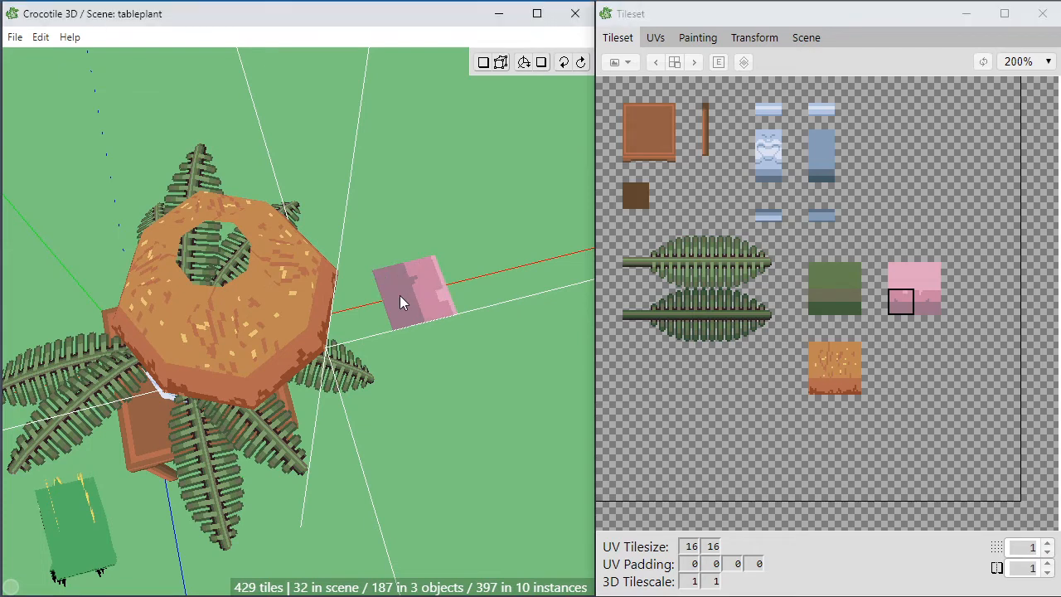
{"action": "left_click", "coordinate": [423, 352]}
Add the two light pink tiles next to the dark-edged ones to complete a 2 × 2 pink square.
{"action": "left_click", "coordinate": [917, 277]}
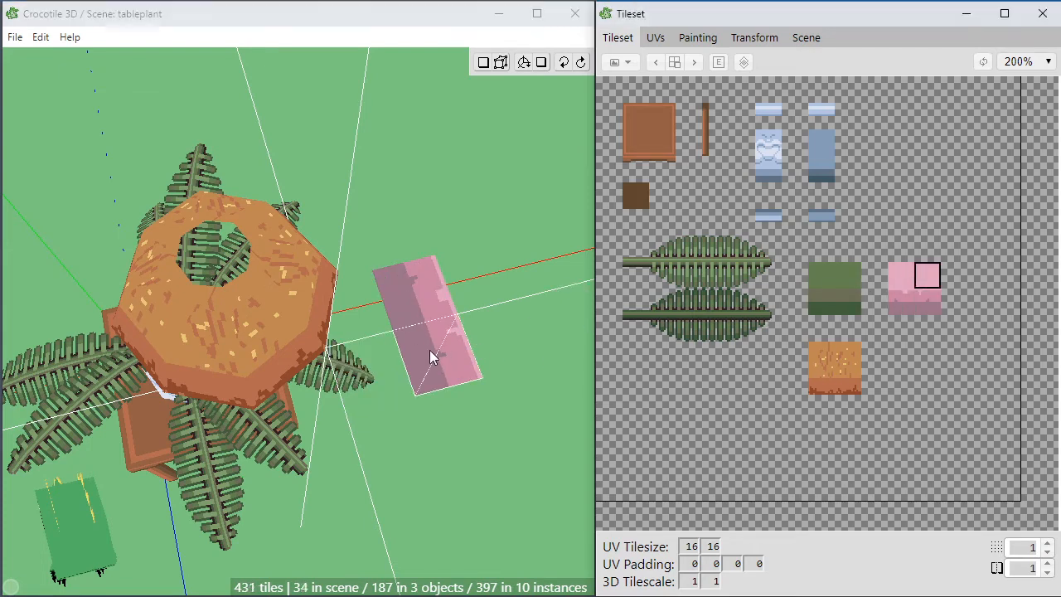
{"action": "left_click", "coordinate": [500, 324]}
{"action": "left_click", "coordinate": [900, 275]}
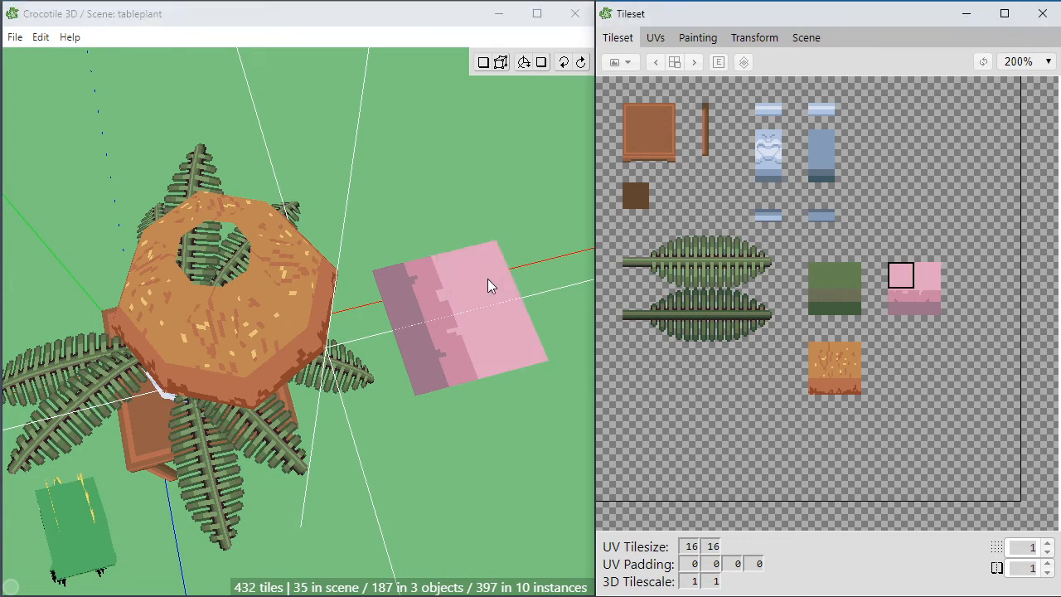
{"action": "left_click", "coordinate": [488, 279]}
Select all vertices of the pink square in vertex editing and shift it toward the round object.
{"action": "middle_click_drag", "start_coordinate": [390, 447], "coordinate": [357, 419]}
{"action": "key", "text": "Tab"}
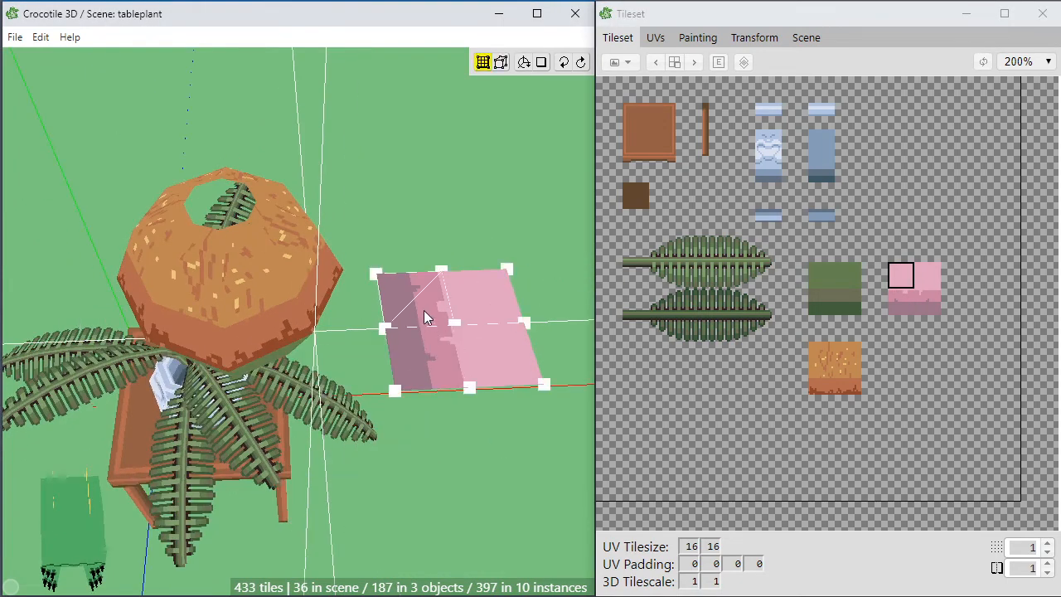
{"action": "left_click_drag", "start_coordinate": [369, 247], "coordinate": [552, 411]}
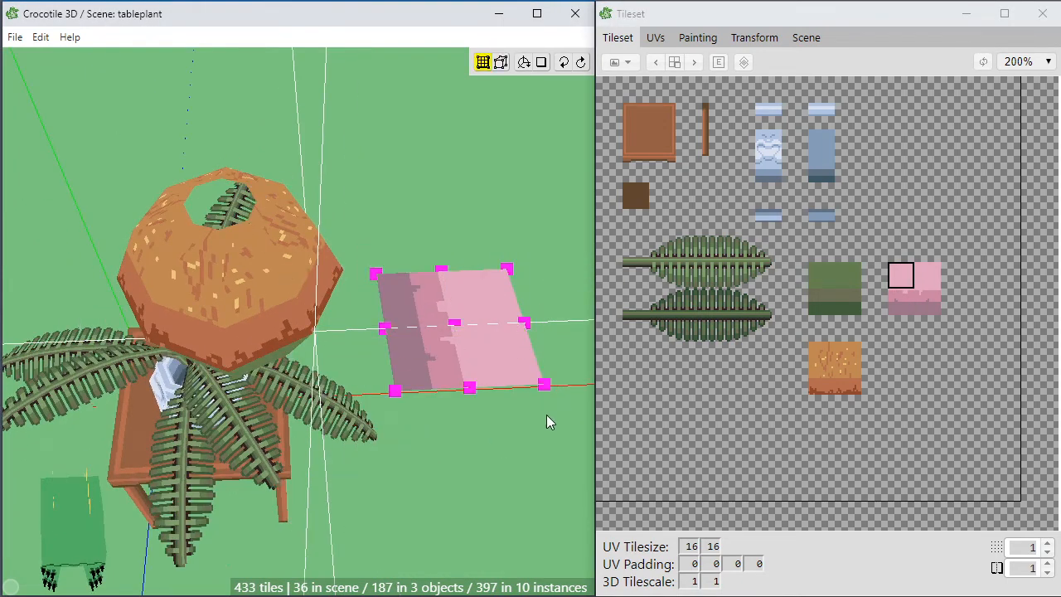
{"action": "middle_click_drag", "start_coordinate": [472, 442], "coordinate": [421, 422]}
{"action": "key", "text": "space"}
{"action": "mouse_move", "coordinate": [398, 400]}
{"action": "left_mouse_down"}
{"action": "mouse_move", "coordinate": [377, 424]}
{"action": "mouse_move", "coordinate": [431, 374]}
{"action": "mouse_move", "coordinate": [400, 384]}
{"action": "left_mouse_up"}
{"action": "key", "text": "space"}
{"action": "key", "text": "space"}
{"action": "key", "text": "d"}
{"action": "key", "text": "d"}
{"action": "key", "text": "d"}
{"action": "key", "text": "d"}
{"action": "key", "text": "d"}
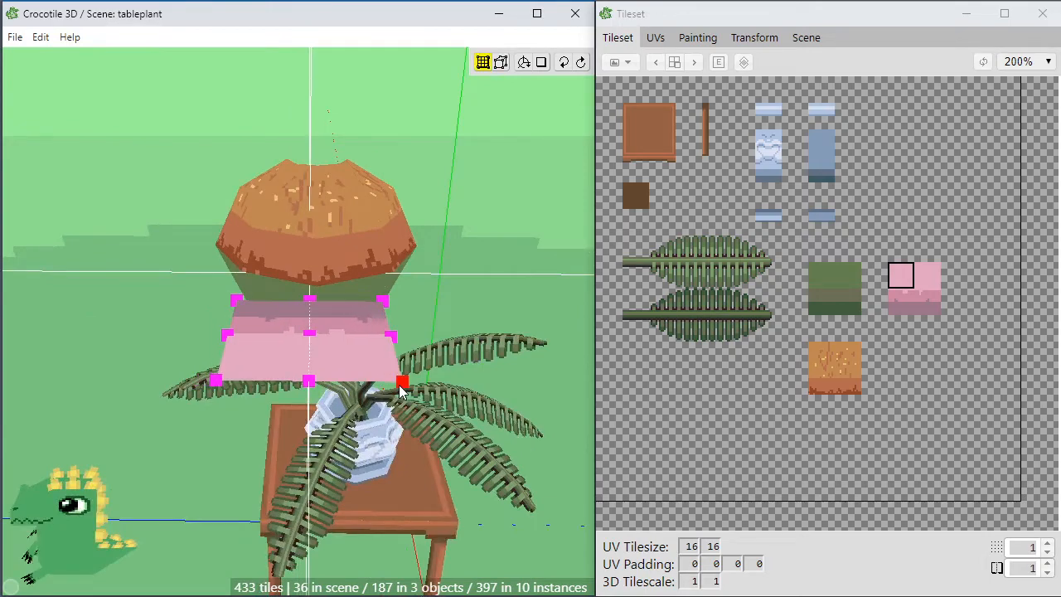
{"action": "key", "text": "a"}
{"action": "key", "text": "d"}
{"action": "key", "text": "space"}
{"action": "left_click_drag", "start_coordinate": [351, 433], "coordinate": [360, 407]}
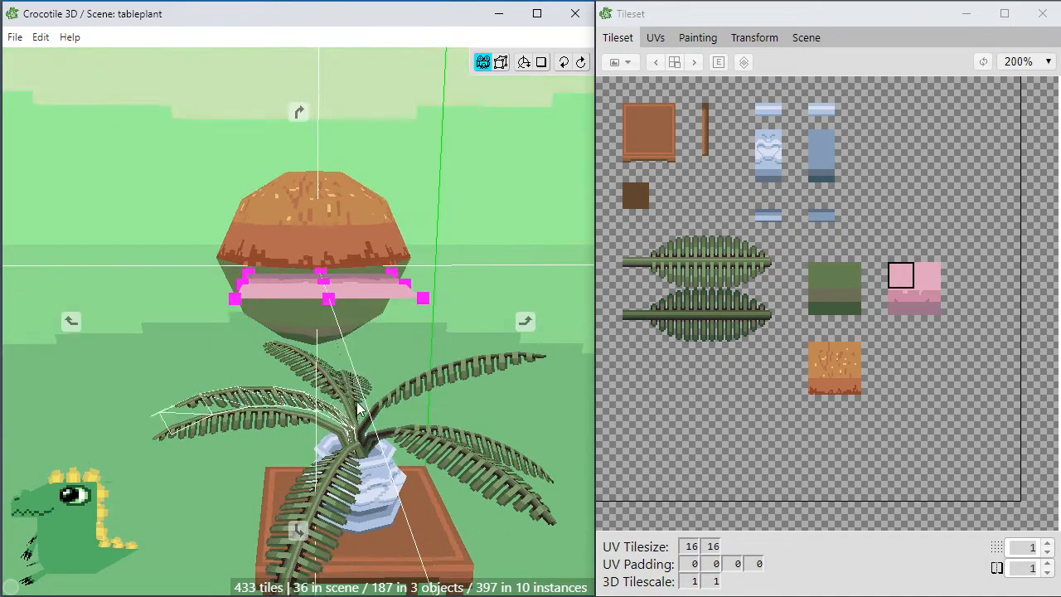
Move the pink square's edge against the corner of the object's orange-green border and clear the vertex selection.
{"action": "left_click_drag", "start_coordinate": [253, 419], "coordinate": [367, 433]}
{"action": "scroll", "coordinate": [260, 407], "scroll_direction": "up", "scroll_amount": 4}
{"action": "key", "text": "space"}
{"action": "key", "text": "a"}
{"action": "key", "text": "a"}
{"action": "key", "text": "a"}
{"action": "key", "text": "a"}
{"action": "key", "text": "a"}
{"action": "key", "text": "Escape"}
{"action": "scroll", "coordinate": [386, 423], "scroll_direction": "down", "scroll_amount": 4}
{"action": "key", "text": "space"}
{"action": "key", "text": "space"}
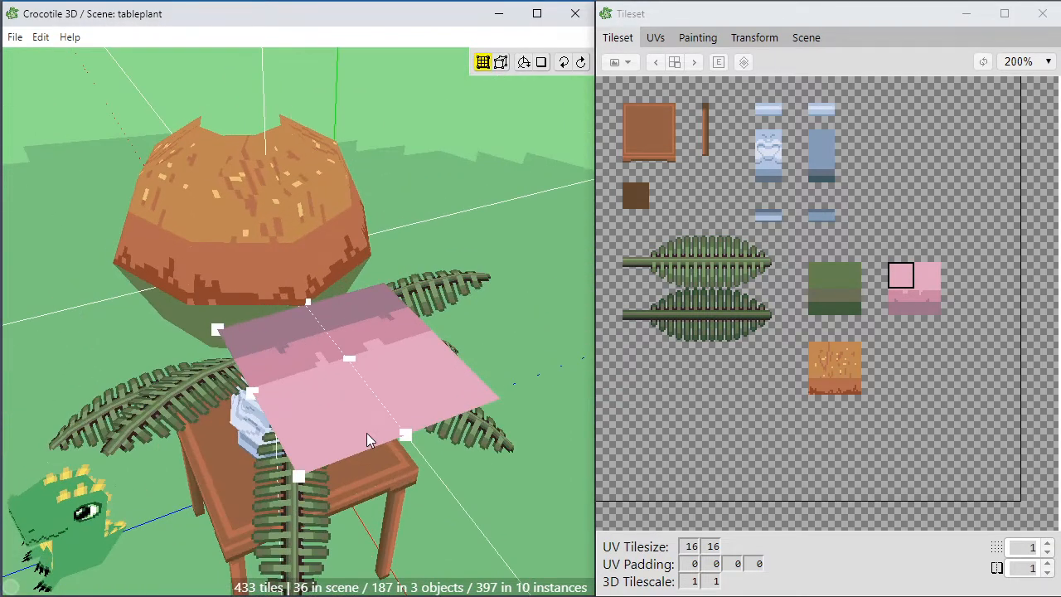
Examine the pink square's position against the round object from above and from the side.
{"action": "key", "text": "space"}
{"action": "left_click_drag", "start_coordinate": [286, 399], "coordinate": [254, 407]}
{"action": "key", "text": "space"}
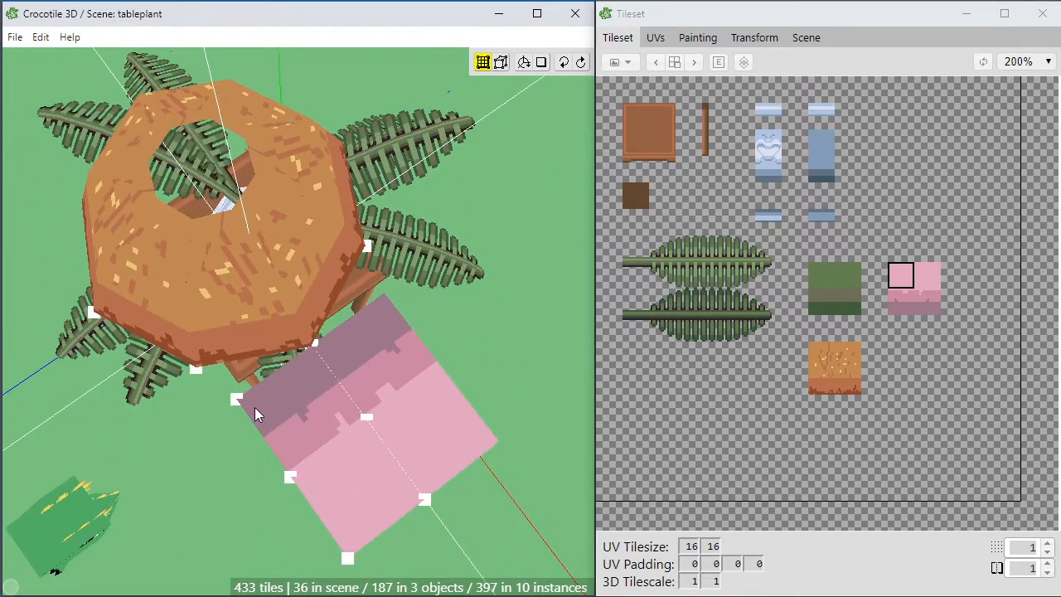
{"action": "key", "text": "space"}
{"action": "left_click_drag", "start_coordinate": [269, 397], "coordinate": [265, 386]}
{"action": "key", "text": "space"}
{"action": "key", "text": "space"}
{"action": "mouse_move", "coordinate": [373, 369]}
{"action": "left_mouse_down"}
{"action": "mouse_move", "coordinate": [288, 421]}
{"action": "mouse_move", "coordinate": [315, 331]}
{"action": "mouse_move", "coordinate": [340, 331]}
{"action": "mouse_move", "coordinate": [368, 359]}
{"action": "left_mouse_up"}
{"action": "key", "text": "space"}
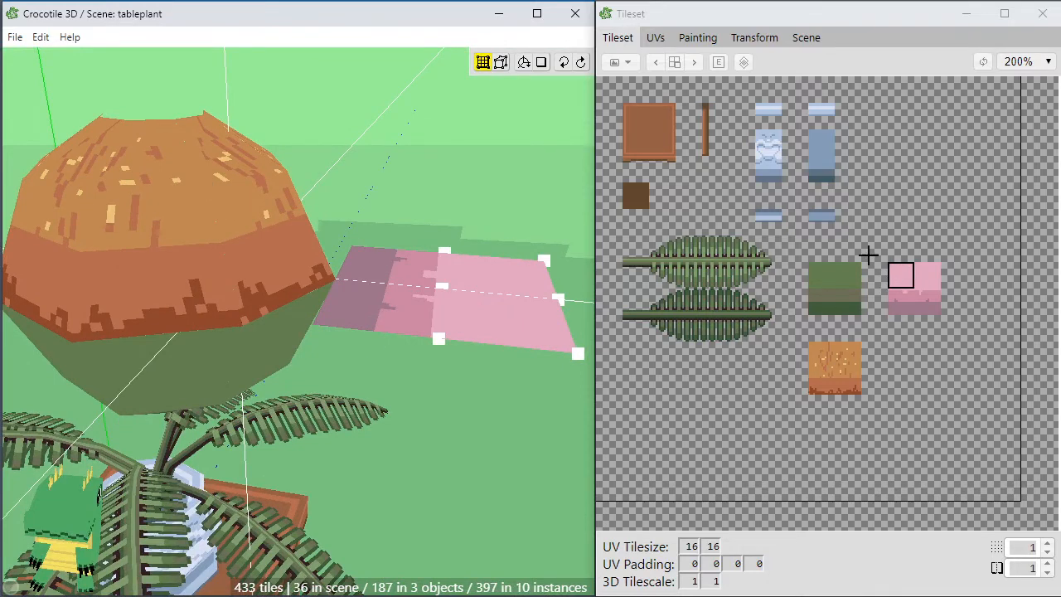
In texture painting, duplicate the pink square texture into the empty space beside the orange texture.
{"action": "left_click_drag", "start_coordinate": [795, 248], "coordinate": [957, 402]}
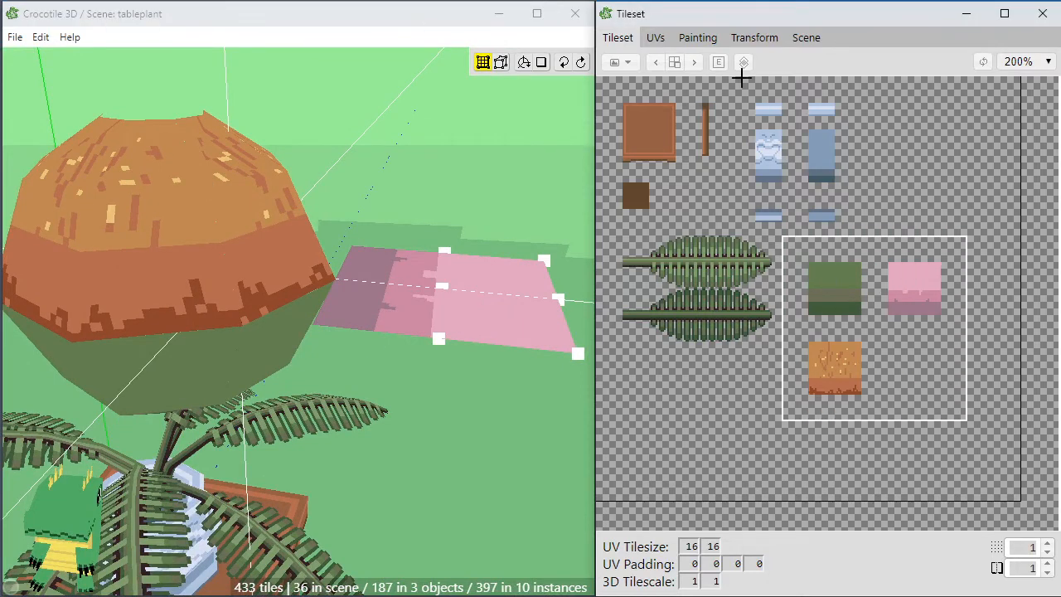
{"action": "left_click", "coordinate": [695, 38]}
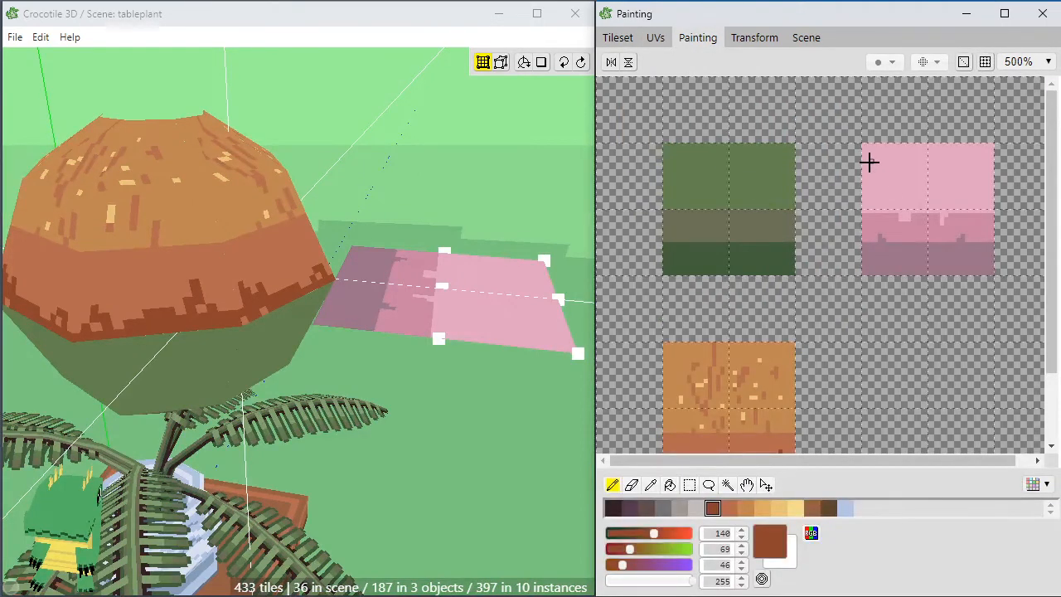
{"action": "key", "text": "m"}
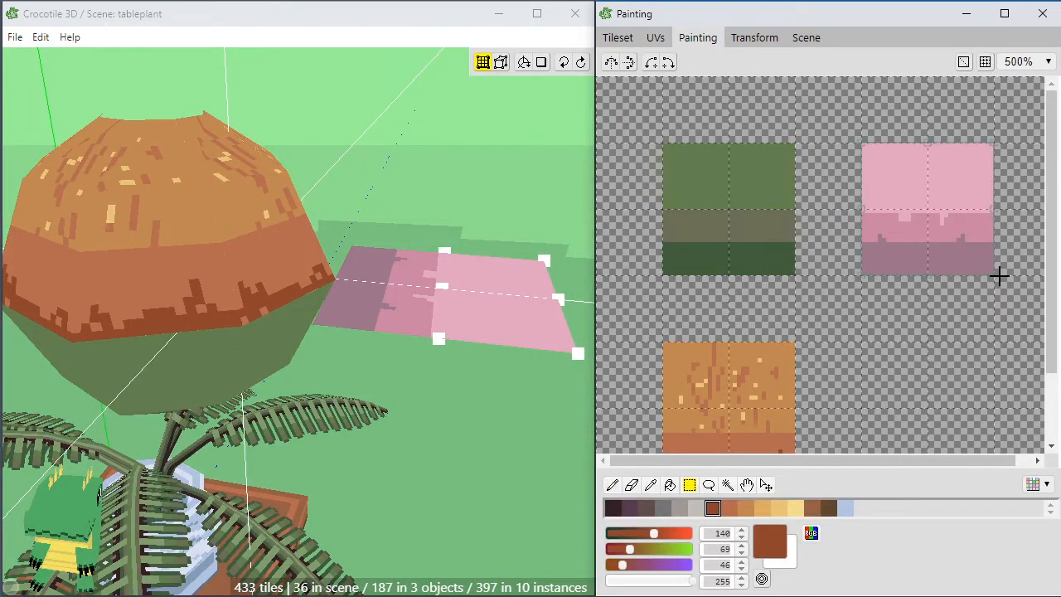
{"action": "left_click_drag", "start_coordinate": [979, 232], "coordinate": [943, 399]}
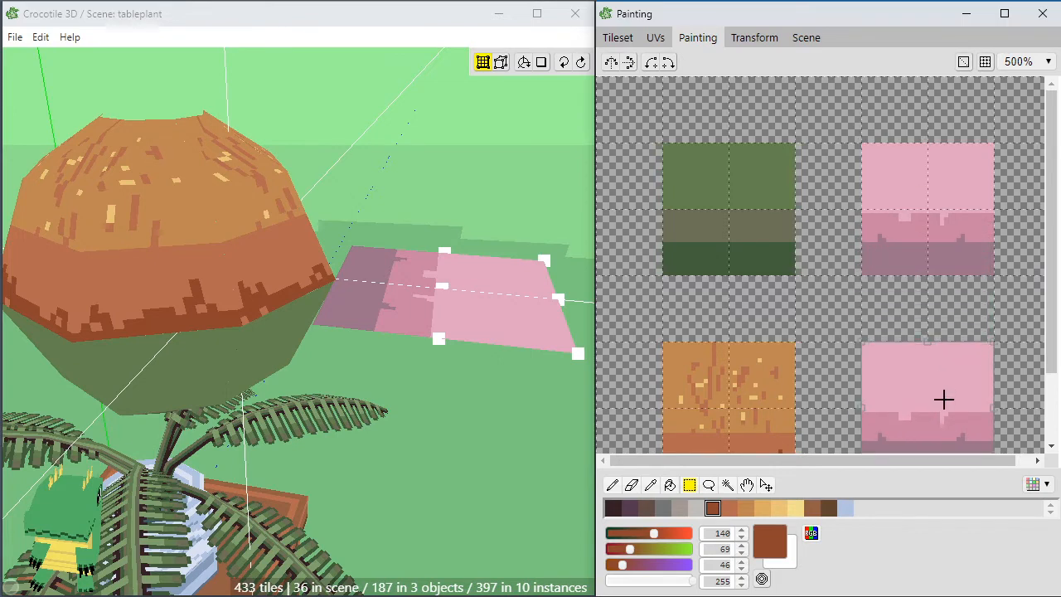
{"action": "middle_click_drag", "start_coordinate": [935, 307], "coordinate": [914, 235]}
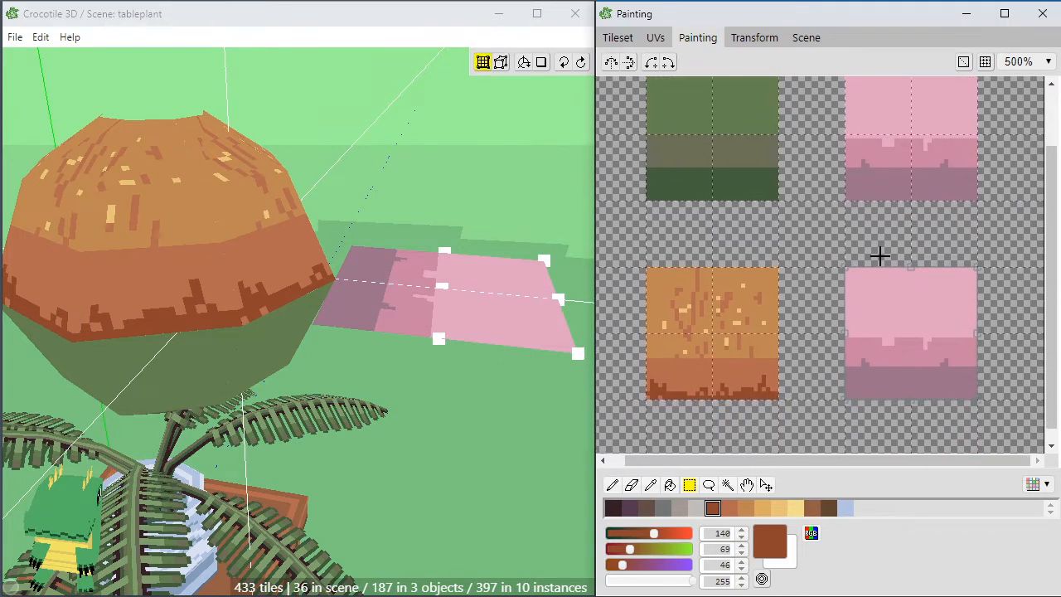
Fill the lowest band of the duplicated pink texture with a darkened mauve of RGB 118, 91, 101.
{"action": "left_click", "coordinate": [878, 372]}
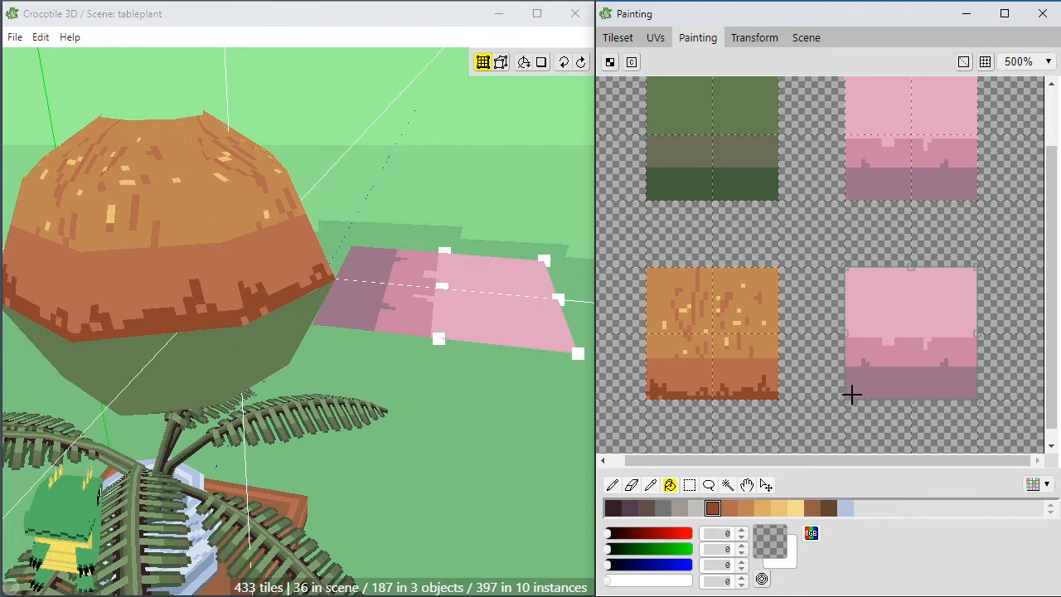
{"action": "left_click", "coordinate": [881, 355]}
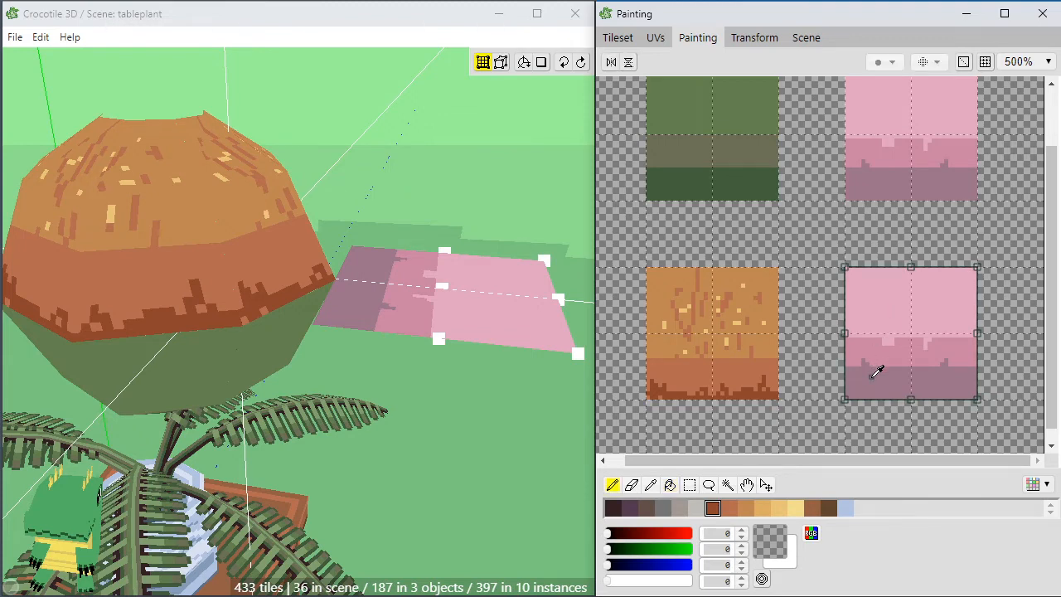
{"action": "left_click", "coordinate": [877, 371]}
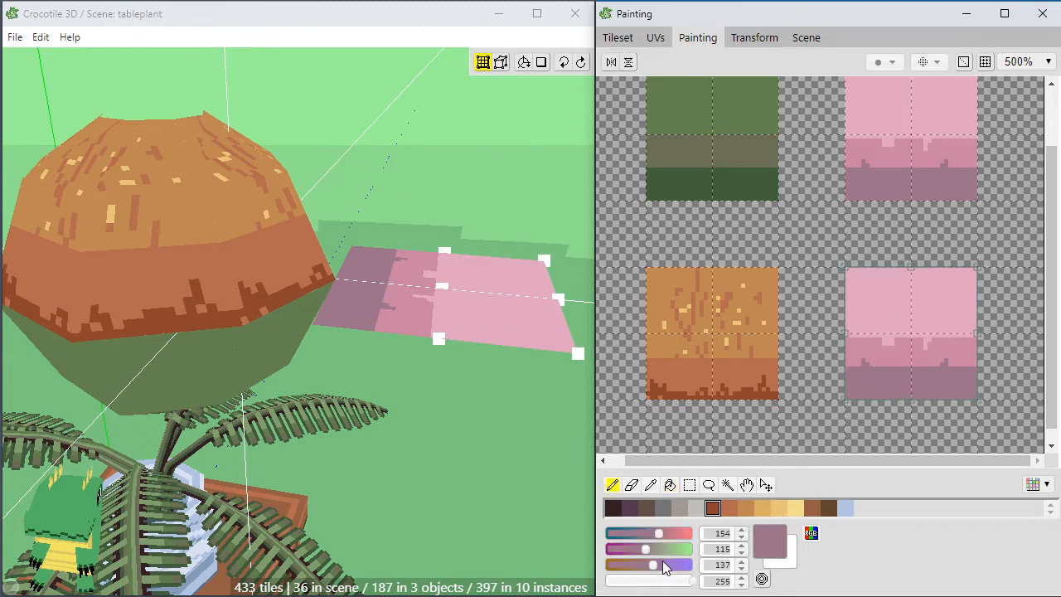
{"action": "left_click", "coordinate": [646, 532]}
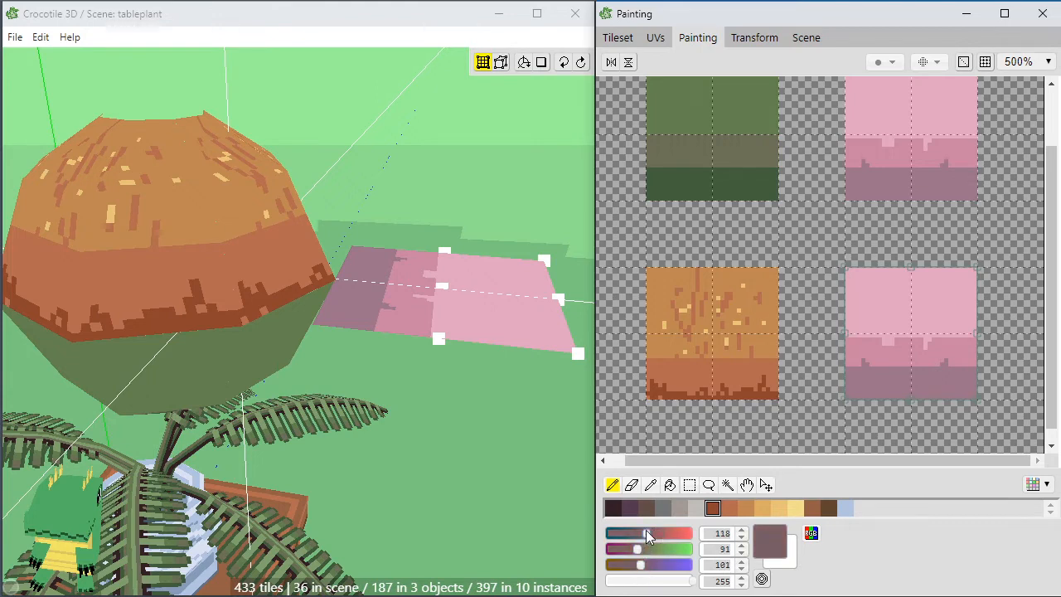
{"action": "left_click", "coordinate": [670, 484]}
{"action": "left_click", "coordinate": [868, 379]}
Fill the copy's middle band with the original's mauve (154, 115, 137) and its upper band with the mid pink (200, 132, 161).
{"action": "left_click", "coordinate": [916, 180], "text": "alt"}
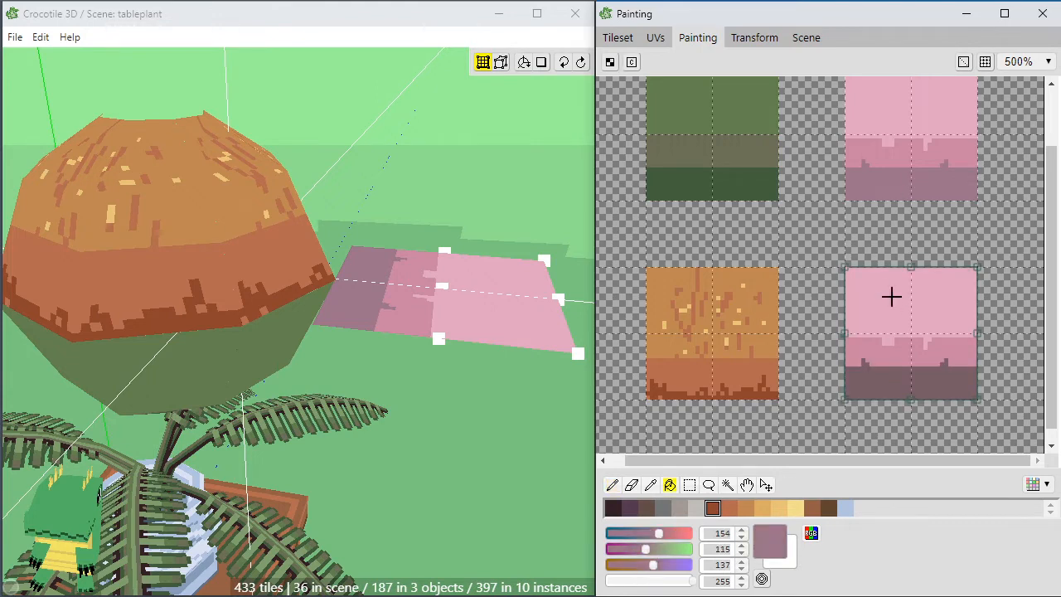
{"action": "left_click", "coordinate": [907, 350]}
{"action": "left_click", "coordinate": [919, 144], "text": "alt"}
{"action": "left_click", "coordinate": [905, 300]}
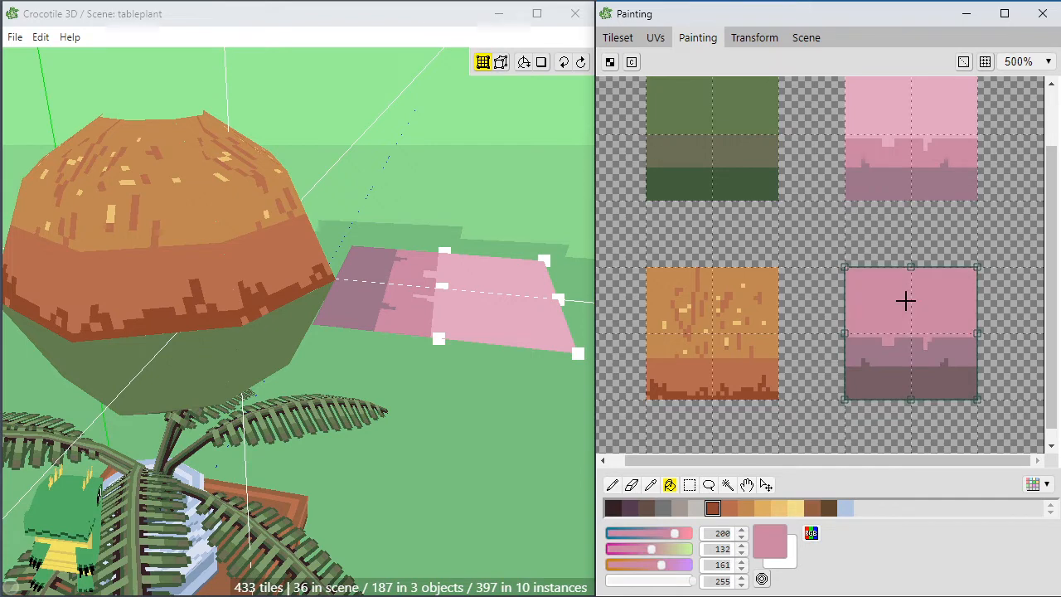
Select all four faces of the pink square in the scene and bring up their UVs on the original pink texture.
{"action": "left_click", "coordinate": [620, 38]}
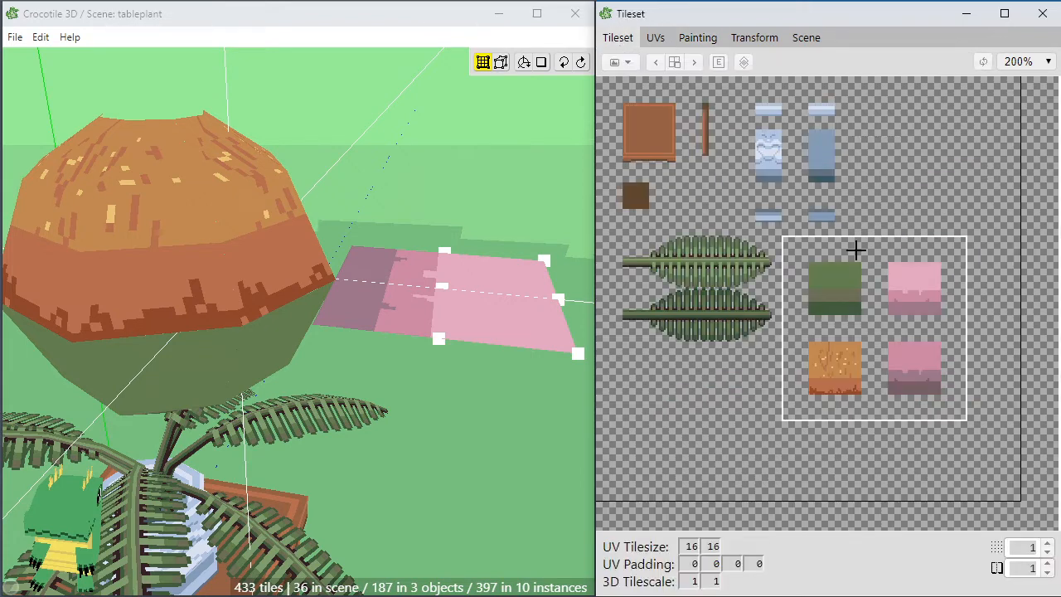
{"action": "left_click", "coordinate": [855, 248]}
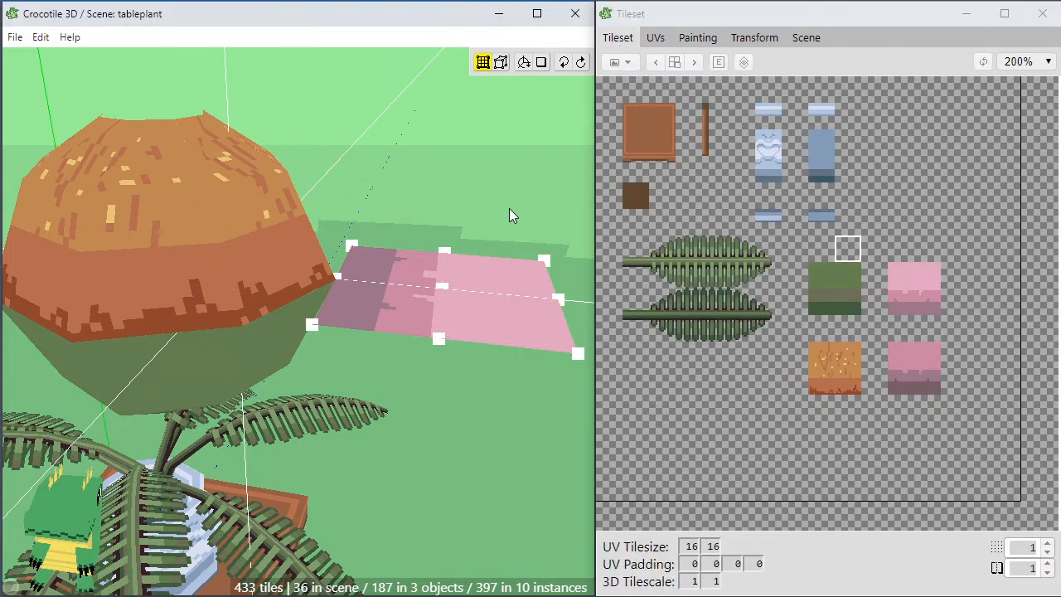
{"action": "left_click_drag", "start_coordinate": [509, 209], "coordinate": [387, 324]}
{"action": "left_click", "coordinate": [655, 39]}
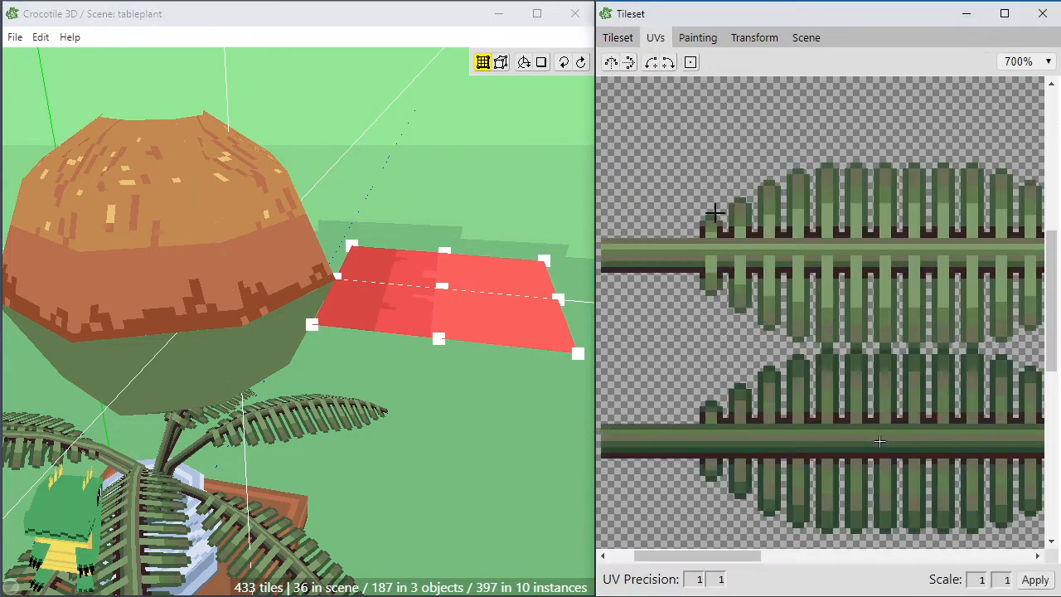
{"action": "scroll", "coordinate": [703, 262], "scroll_direction": "up", "scroll_amount": 2}
{"action": "middle_click_drag", "start_coordinate": [702, 262], "coordinate": [560, 254]}
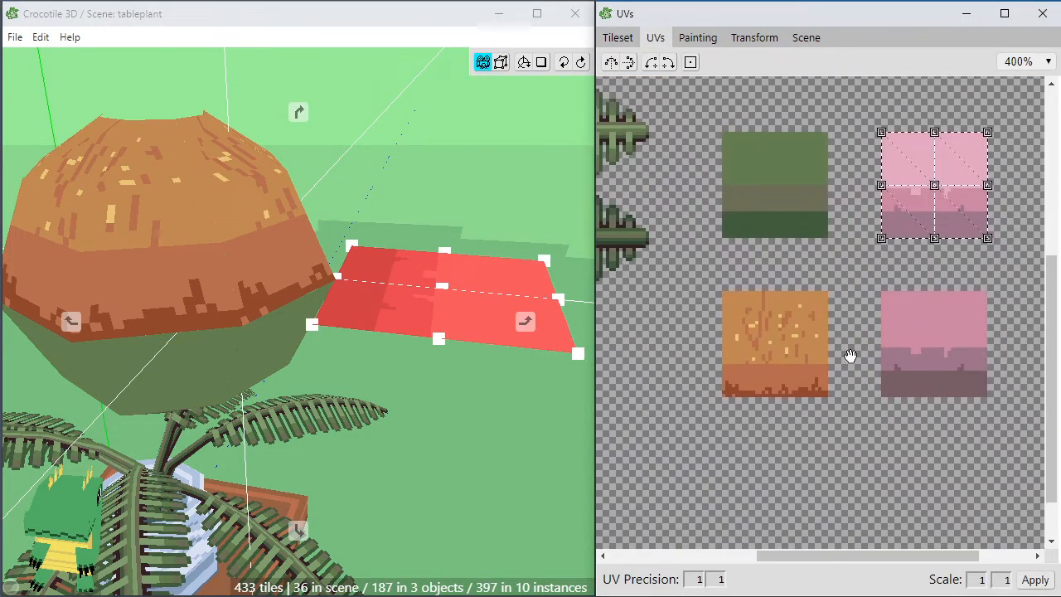
{"action": "mouse_move", "coordinate": [865, 183]}
{"action": "left_mouse_down"}
{"action": "mouse_move", "coordinate": [868, 348]}
{"action": "mouse_move", "coordinate": [867, 181]}
{"action": "left_mouse_up"}
{"action": "key", "text": "Left"}
{"action": "key", "text": "space"}
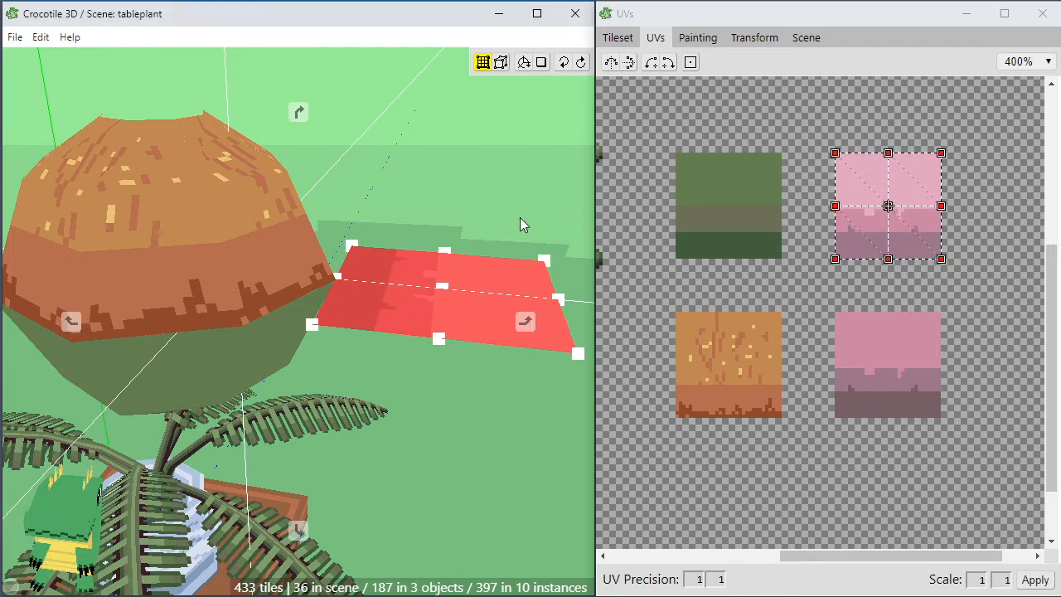
Duplicate the selected pink faces in place as a flipped underside and move its UVs onto the darker pink texture.
{"action": "mouse_move", "coordinate": [484, 215]}
{"action": "left_mouse_down"}
{"action": "mouse_move", "coordinate": [484, 125]}
{"action": "mouse_move", "coordinate": [485, 214]}
{"action": "left_mouse_up"}
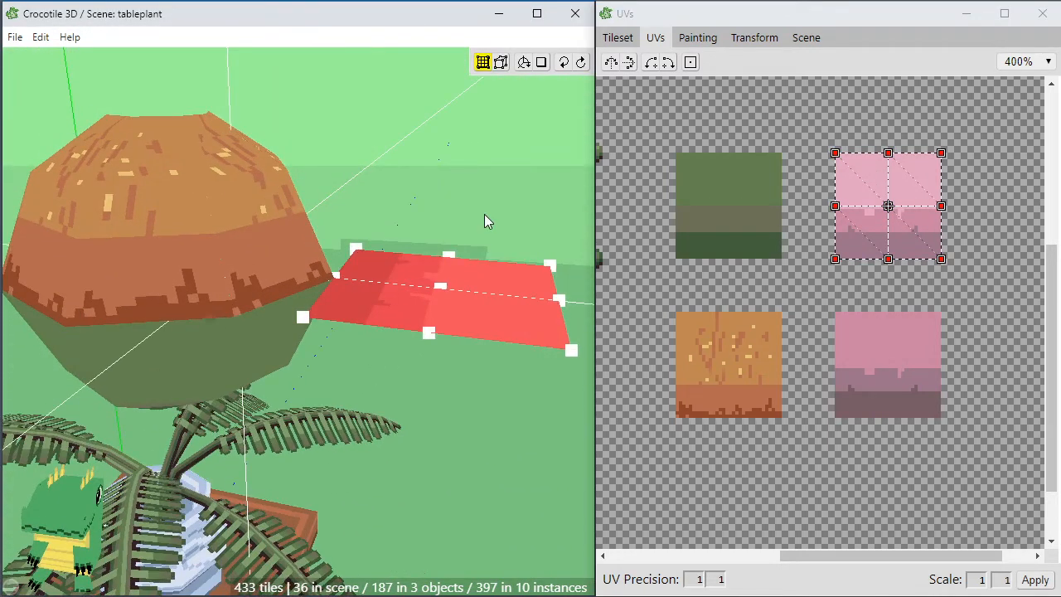
{"action": "key", "text": "ctrl+v"}
{"action": "key", "text": "i"}
{"action": "key", "text": "space"}
{"action": "left_click_drag", "start_coordinate": [490, 264], "coordinate": [496, 174]}
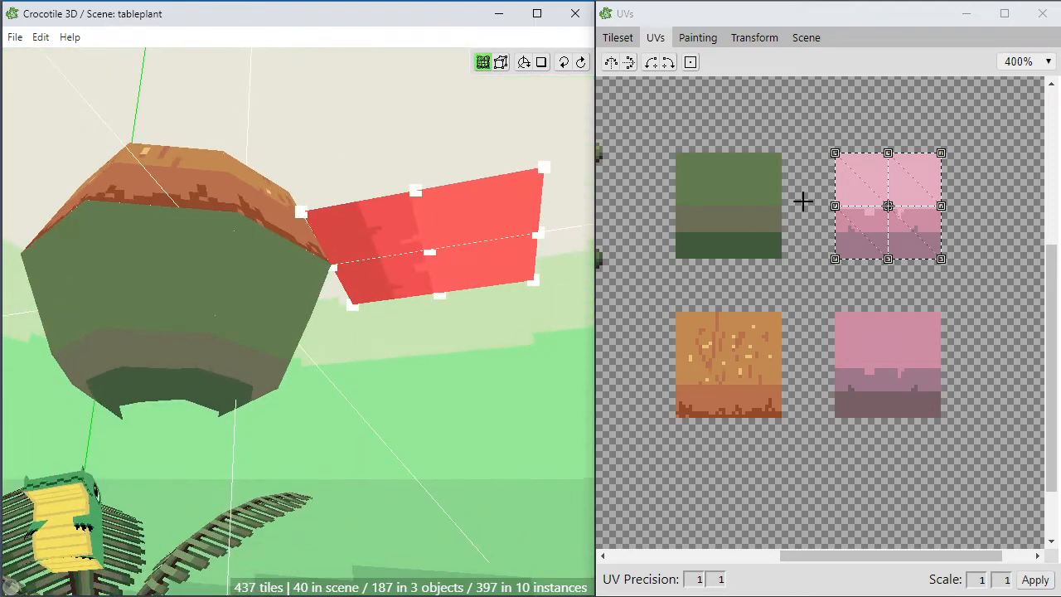
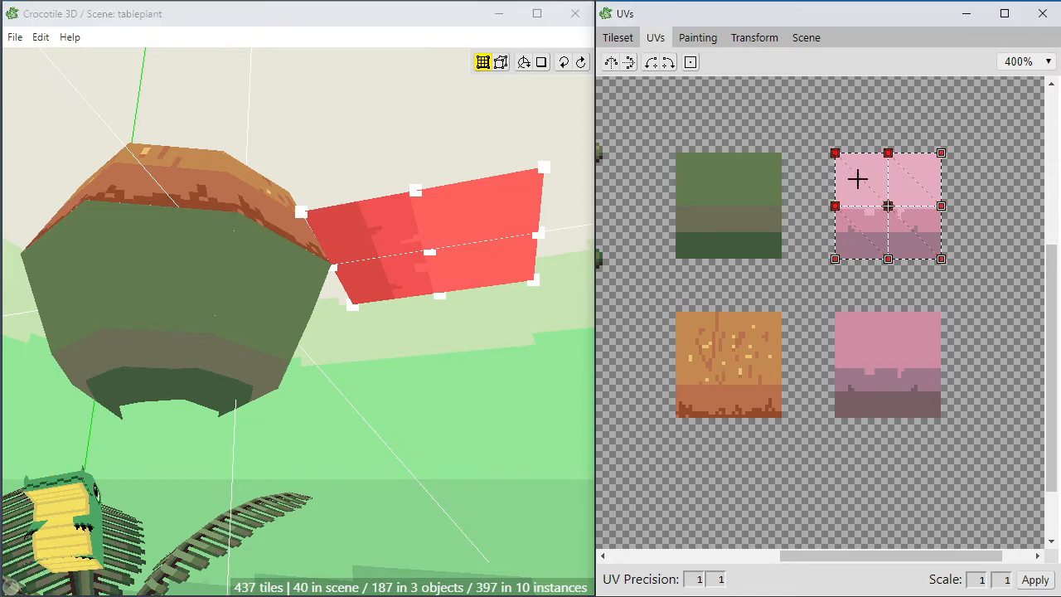
{"action": "left_click_drag", "start_coordinate": [857, 178], "coordinate": [857, 339]}
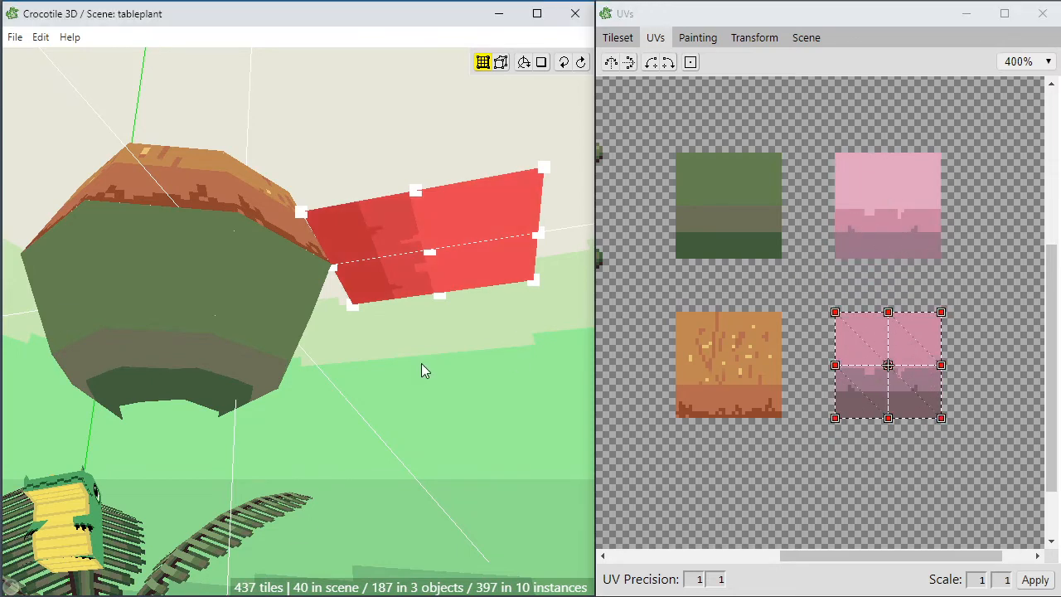
Clear the face selection and examine the double-sided pink square against the round object from below, above and the side.
{"action": "key", "text": "space"}
{"action": "left_click_drag", "start_coordinate": [422, 363], "coordinate": [421, 443]}
{"action": "left_click", "coordinate": [432, 349]}
{"action": "key", "text": "space"}
{"action": "left_click_drag", "start_coordinate": [432, 349], "coordinate": [361, 411]}
{"action": "scroll", "coordinate": [422, 363], "scroll_direction": "down", "scroll_amount": 3}
{"action": "key", "text": "space"}
{"action": "mouse_move", "coordinate": [362, 469]}
{"action": "left_mouse_down"}
{"action": "mouse_move", "coordinate": [319, 470]}
{"action": "mouse_move", "coordinate": [367, 457]}
{"action": "left_mouse_up"}
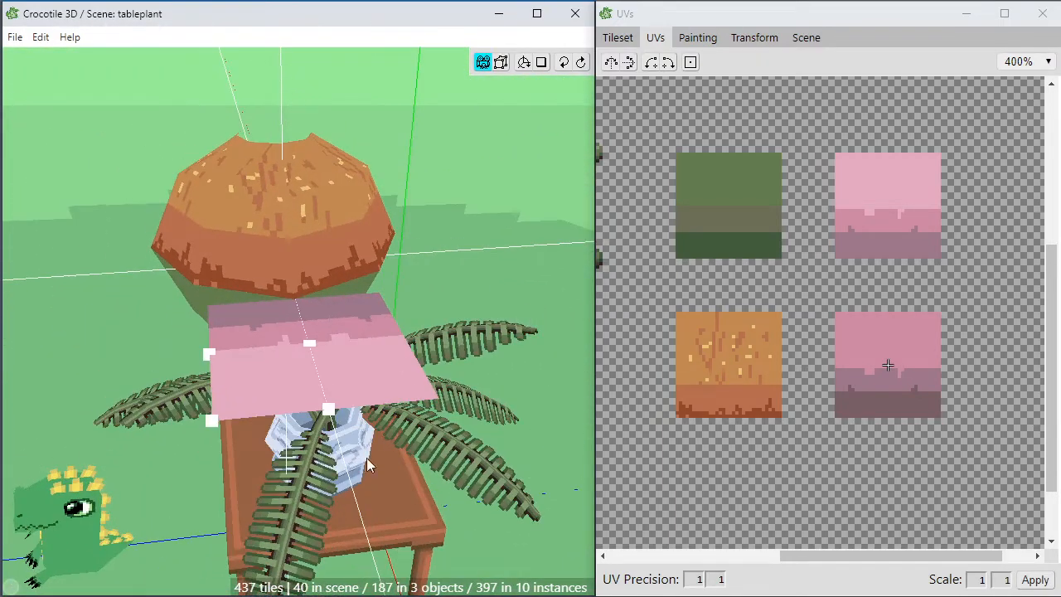
{"action": "key", "text": "space"}
{"action": "left_click_drag", "start_coordinate": [452, 448], "coordinate": [417, 464]}
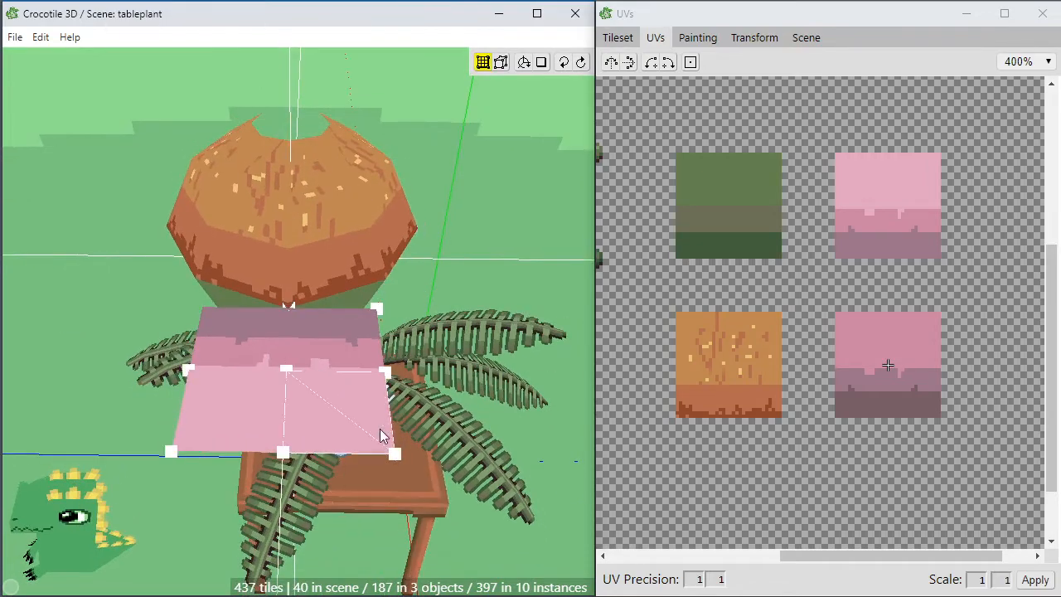
{"action": "key", "text": "space"}
{"action": "left_click_drag", "start_coordinate": [381, 429], "coordinate": [471, 380]}
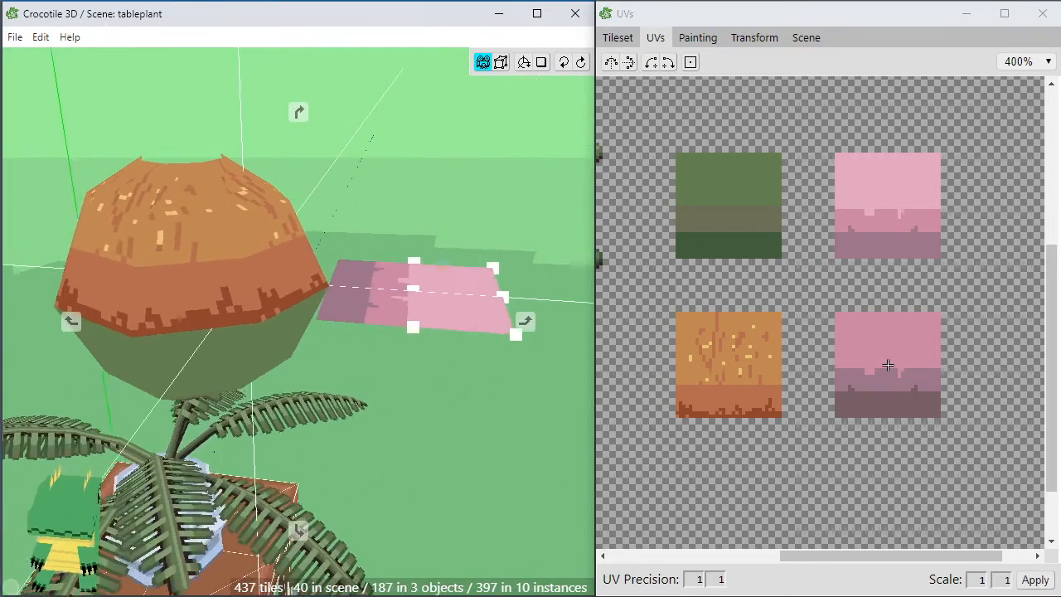
{"action": "left_click_drag", "start_coordinate": [375, 388], "coordinate": [394, 358]}
{"action": "key", "text": "space"}
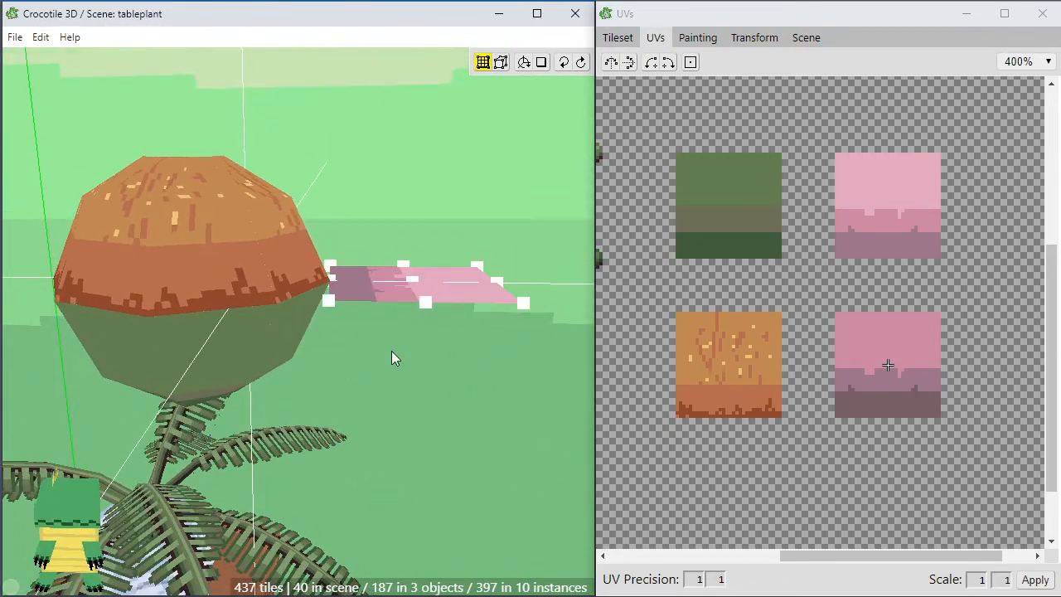
{"action": "key", "text": "space"}
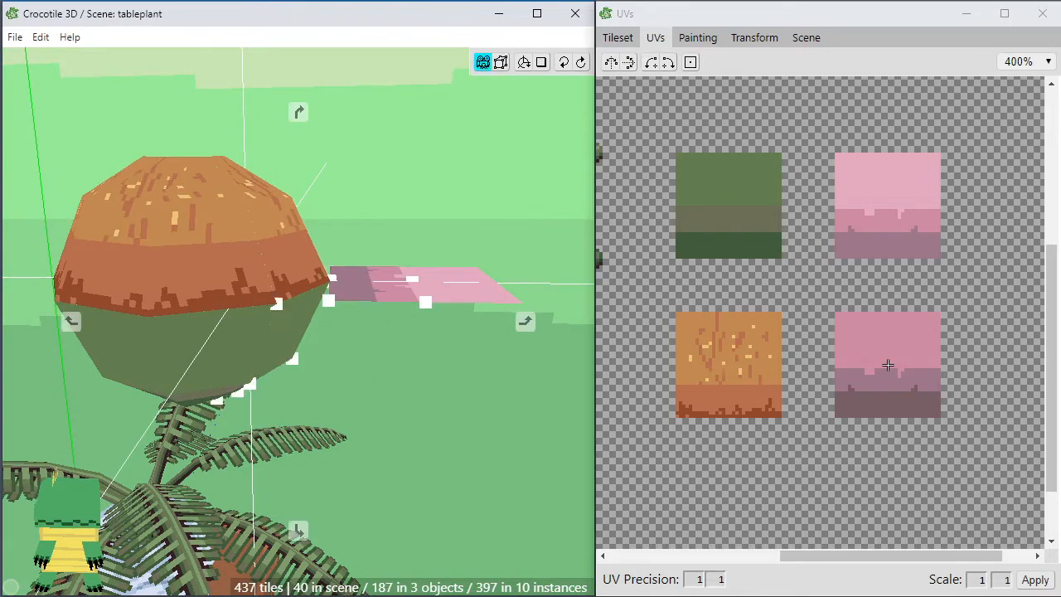
{"action": "left_click_drag", "start_coordinate": [389, 353], "coordinate": [407, 271]}
{"action": "key", "text": "space"}
{"action": "key", "text": "space"}
{"action": "key", "text": "space"}
{"action": "key", "text": "space"}
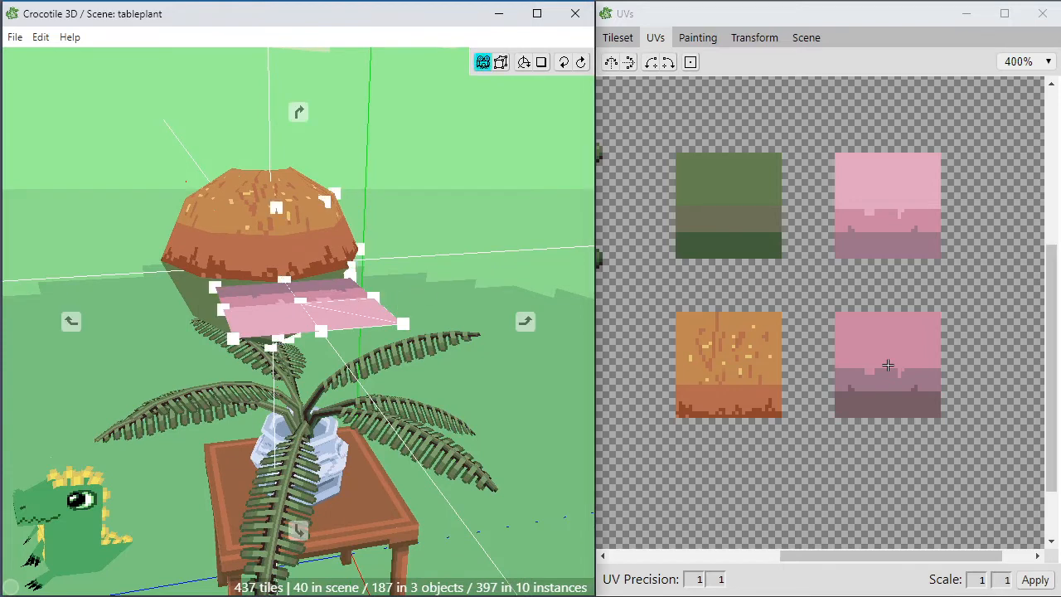
{"action": "left_click_drag", "start_coordinate": [348, 232], "coordinate": [406, 270]}
Select the vertices along both side edges of the pink square and shift them toward the round object, leaving the centre row in place.
{"action": "left_click_drag", "start_coordinate": [323, 215], "coordinate": [501, 292]}
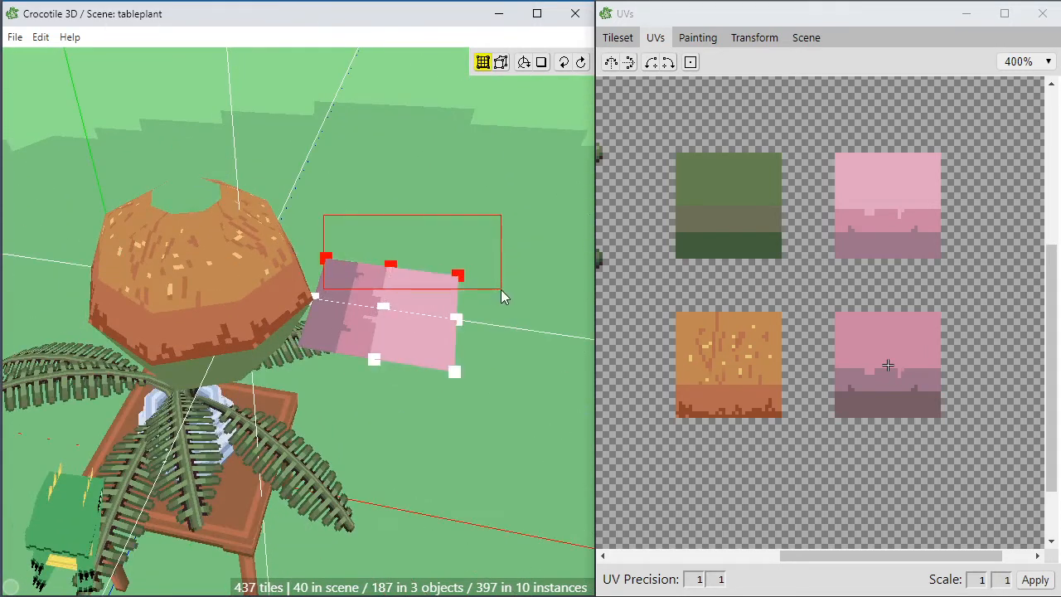
{"action": "mouse_move", "coordinate": [294, 347]}
{"action": "left_mouse_down"}
{"action": "mouse_move", "coordinate": [357, 365]}
{"action": "mouse_move", "coordinate": [318, 362]}
{"action": "mouse_move", "coordinate": [303, 413]}
{"action": "mouse_move", "coordinate": [330, 380]}
{"action": "mouse_move", "coordinate": [502, 328]}
{"action": "left_mouse_up"}
{"action": "key", "text": "space"}
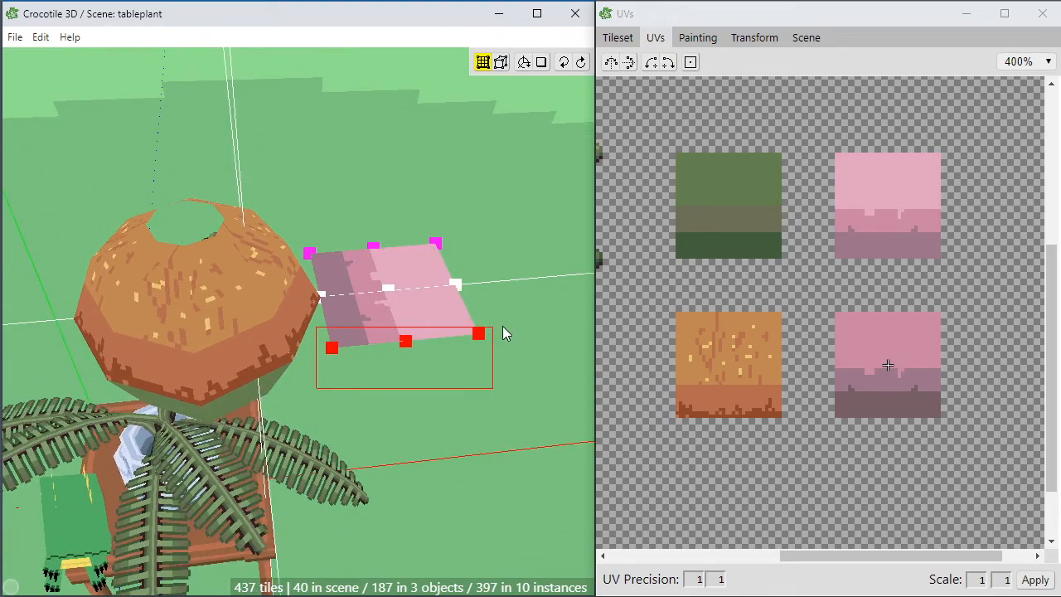
{"action": "mouse_move", "coordinate": [459, 419]}
{"action": "left_mouse_down"}
{"action": "mouse_move", "coordinate": [446, 348]}
{"action": "mouse_move", "coordinate": [455, 420]}
{"action": "left_mouse_up"}
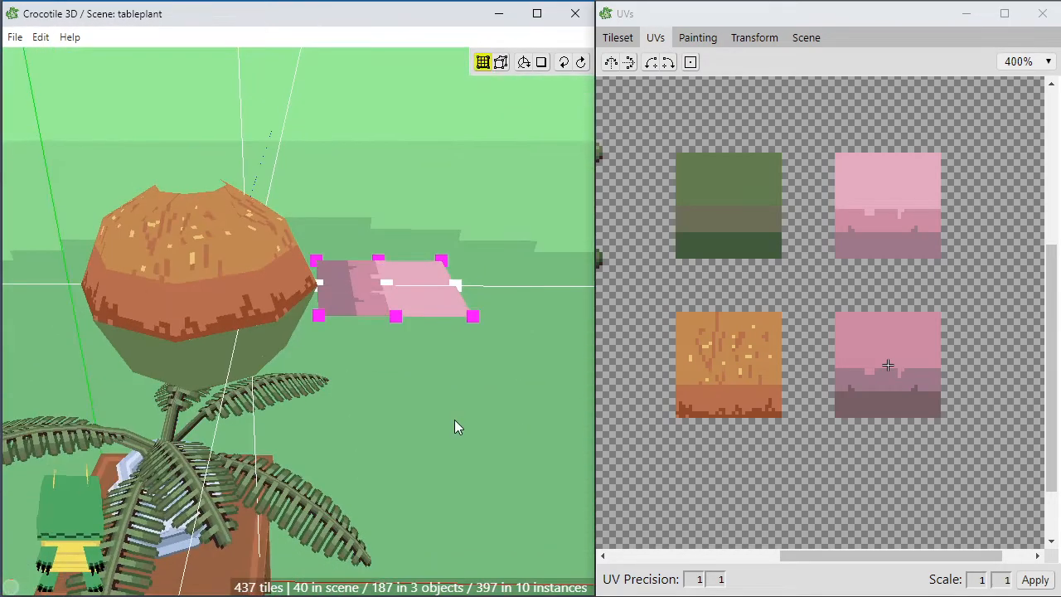
{"action": "key", "text": "a"}
{"action": "key", "text": "a"}
{"action": "key", "text": "a"}
{"action": "key", "text": "a"}
{"action": "key", "text": "a"}
{"action": "key", "text": "a"}
{"action": "key", "text": "a"}
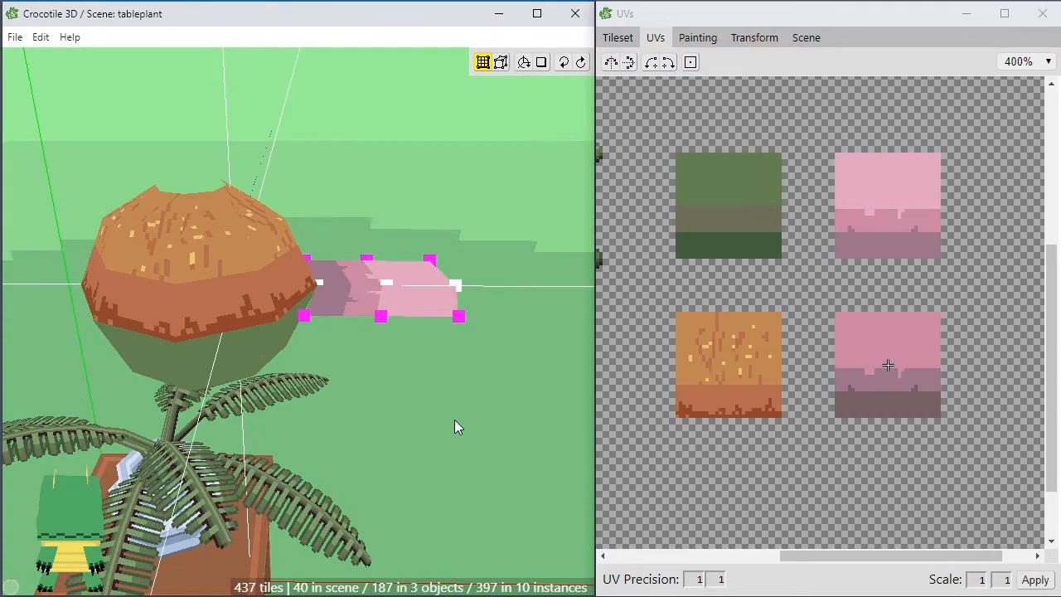
Examine how the bent pink piece wraps around the round object's corner from above and from the side.
{"action": "key", "text": "space"}
{"action": "left_click_drag", "start_coordinate": [453, 420], "coordinate": [249, 419]}
{"action": "scroll", "coordinate": [413, 421], "scroll_direction": "up", "scroll_amount": 4}
{"action": "key", "text": "space"}
{"action": "key", "text": "space"}
{"action": "key", "text": "space"}
{"action": "key", "text": "space"}
{"action": "scroll", "coordinate": [306, 357], "scroll_direction": "down", "scroll_amount": 3}
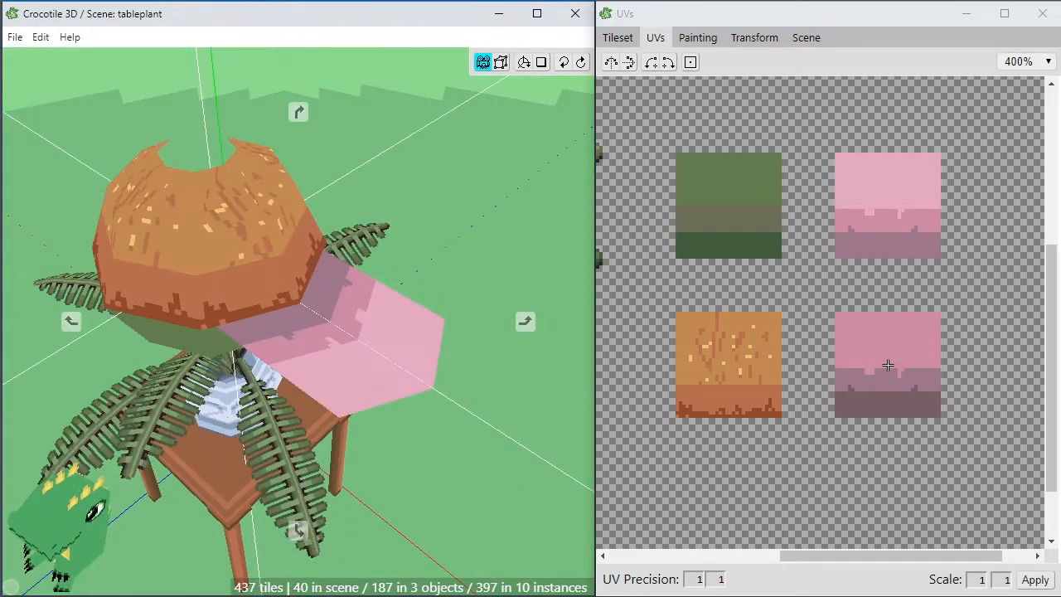
{"action": "left_click_drag", "start_coordinate": [423, 444], "coordinate": [424, 389]}
{"action": "scroll", "coordinate": [414, 402], "scroll_direction": "up", "scroll_amount": 2}
Undo the last change and raise vertices of the pink piece to curve it upward beside the round object.
{"action": "key", "text": "ctrl+z"}
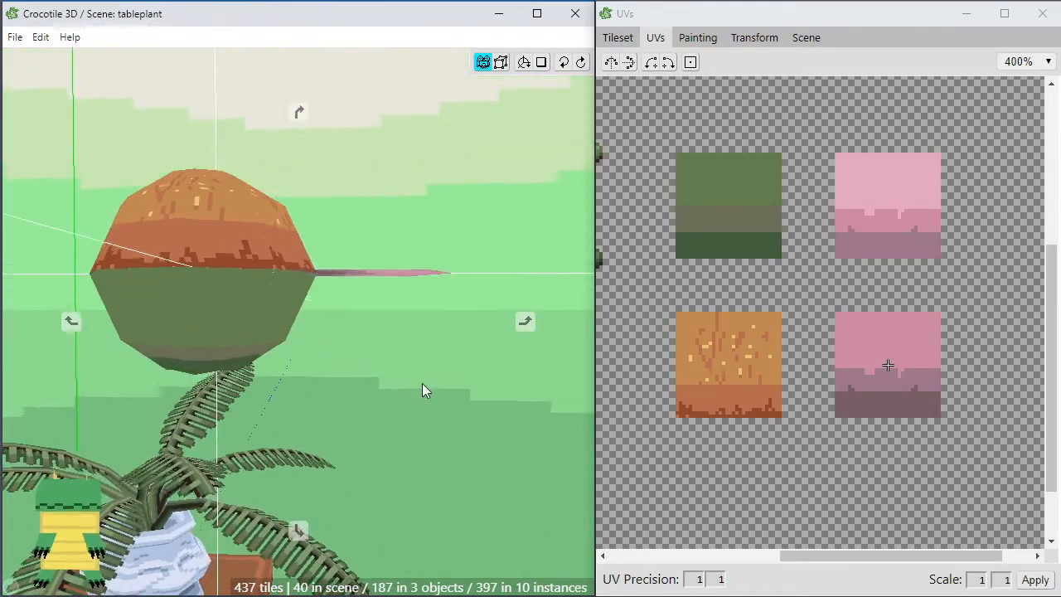
{"action": "key", "text": "space"}
{"action": "key", "text": "w"}
{"action": "key", "text": "w"}
{"action": "key", "text": "w"}
{"action": "key", "text": "w"}
{"action": "key", "text": "w"}
{"action": "key", "text": "w"}
{"action": "key", "text": "w"}
{"action": "key", "text": "w"}
{"action": "left_click_drag", "start_coordinate": [342, 339], "coordinate": [402, 301]}
{"action": "left_click", "coordinate": [335, 343]}
Move the middle vertex of the pink piece's right side edge outward, viewed from above across the round object.
{"action": "key", "text": "space"}
{"action": "key", "text": "space"}
{"action": "key", "text": "space"}
{"action": "left_click_drag", "start_coordinate": [486, 143], "coordinate": [309, 355]}
{"action": "key", "text": "space"}
{"action": "key", "text": "space"}
{"action": "left_click", "coordinate": [372, 314]}
{"action": "key", "text": "space"}
{"action": "left_click_drag", "start_coordinate": [363, 199], "coordinate": [369, 198]}
{"action": "key", "text": "space"}
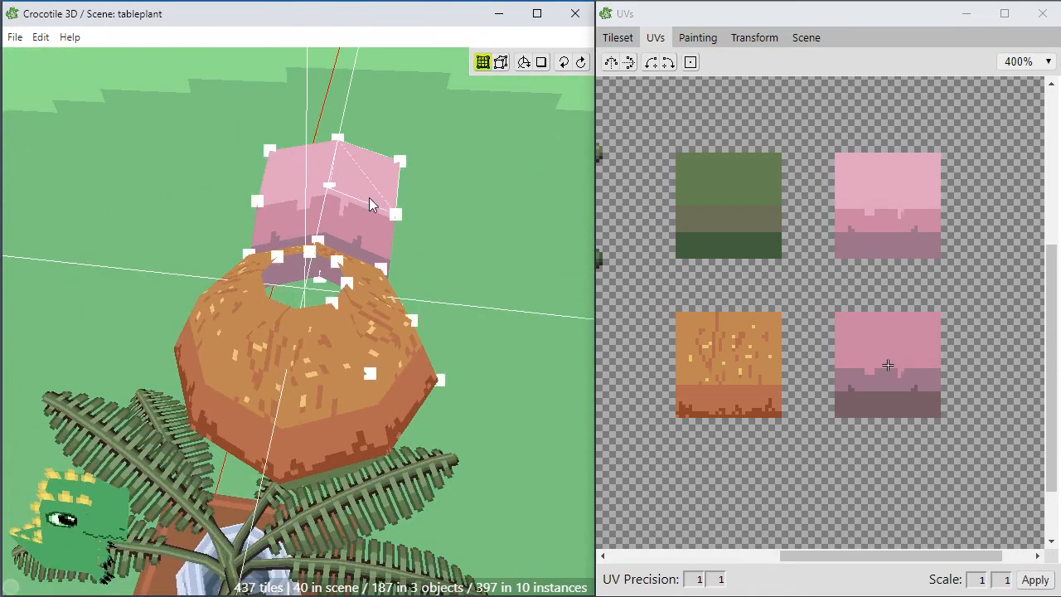
{"action": "key", "text": "d"}
{"action": "key", "text": "d"}
{"action": "key", "text": "d"}
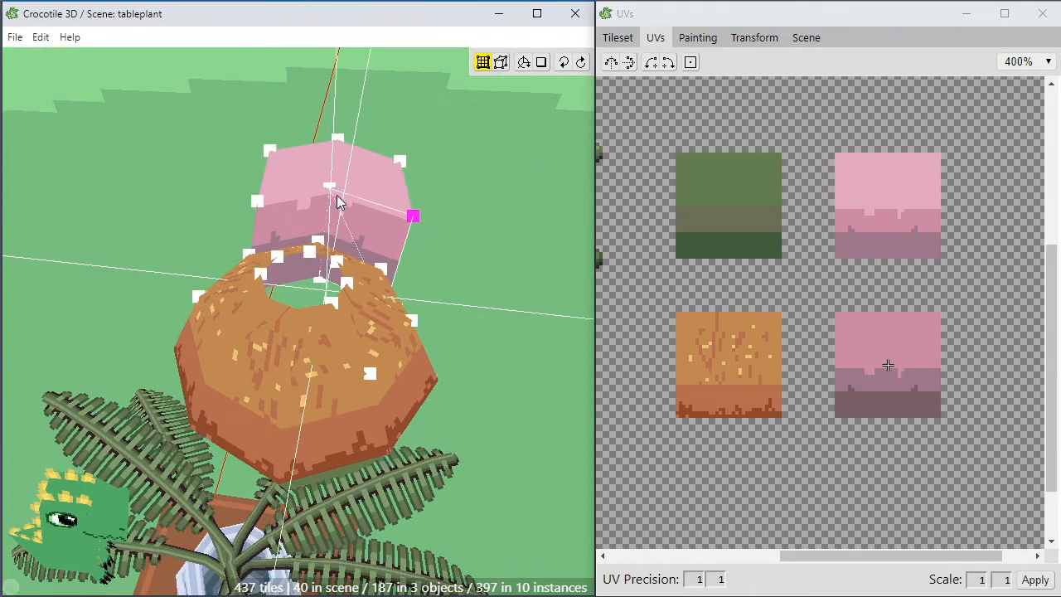
Move the middle vertex on the pink piece's opposite side edge outward to widen it symmetrically.
{"action": "left_click", "coordinate": [266, 223]}
{"action": "key", "text": "a"}
{"action": "key", "text": "a"}
{"action": "key", "text": "a"}
{"action": "key", "text": "a"}
{"action": "key", "text": "a"}
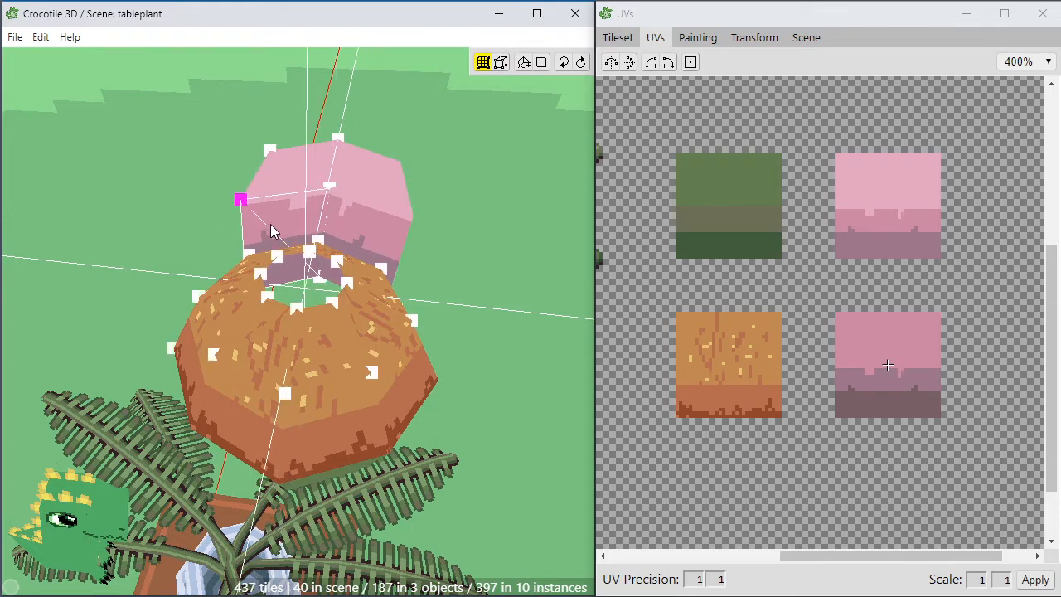
Examine the widened pink petal beside the round object from above and from the side.
{"action": "left_click", "coordinate": [379, 211]}
{"action": "key", "text": "space"}
{"action": "left_click_drag", "start_coordinate": [377, 214], "coordinate": [445, 255]}
{"action": "scroll", "coordinate": [445, 255], "scroll_direction": "down", "scroll_amount": 3}
{"action": "left_click_drag", "start_coordinate": [401, 287], "coordinate": [452, 336]}
{"action": "middle_click_drag", "start_coordinate": [332, 407], "coordinate": [328, 356]}
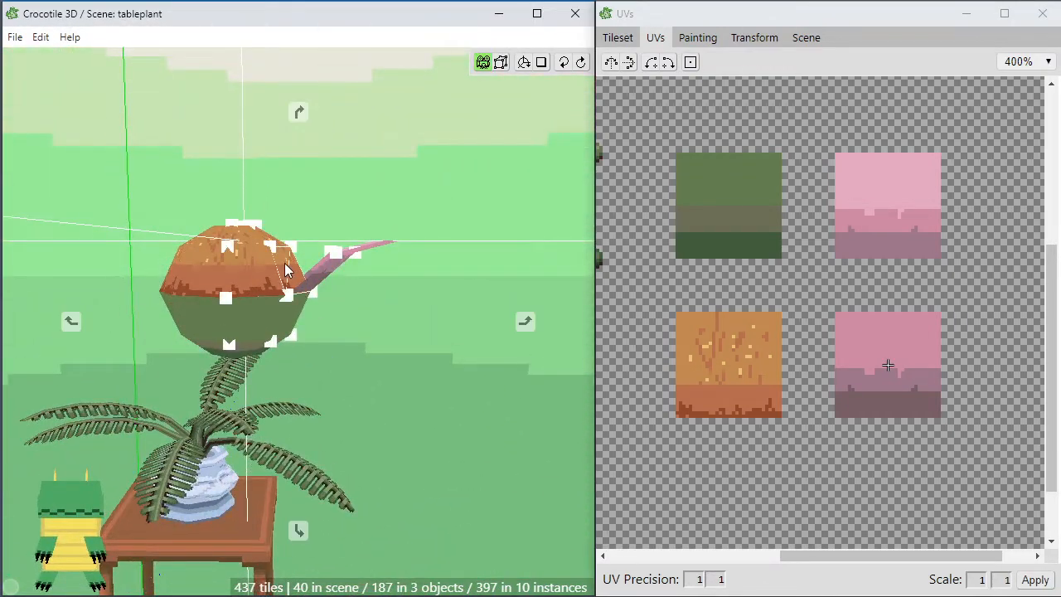
{"action": "middle_click_drag", "start_coordinate": [284, 264], "coordinate": [304, 358]}
{"action": "scroll", "coordinate": [304, 358], "scroll_direction": "up", "scroll_amount": 3}
{"action": "middle_click_drag", "start_coordinate": [365, 403], "coordinate": [333, 408]}
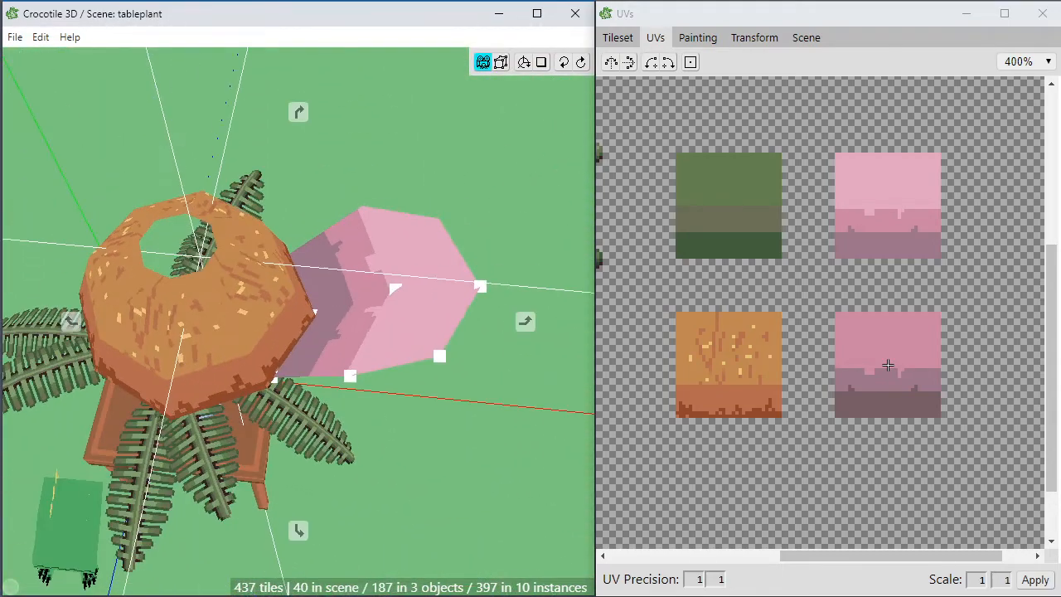
Select the whole pink petal, check its shape from above and below, and clear the selection.
{"action": "left_click_drag", "start_coordinate": [529, 158], "coordinate": [352, 404]}
{"action": "middle_click_drag", "start_coordinate": [352, 404], "coordinate": [364, 530]}
{"action": "middle_click_drag", "start_coordinate": [282, 373], "coordinate": [489, 307]}
{"action": "middle_click_drag", "start_coordinate": [319, 353], "coordinate": [280, 312]}
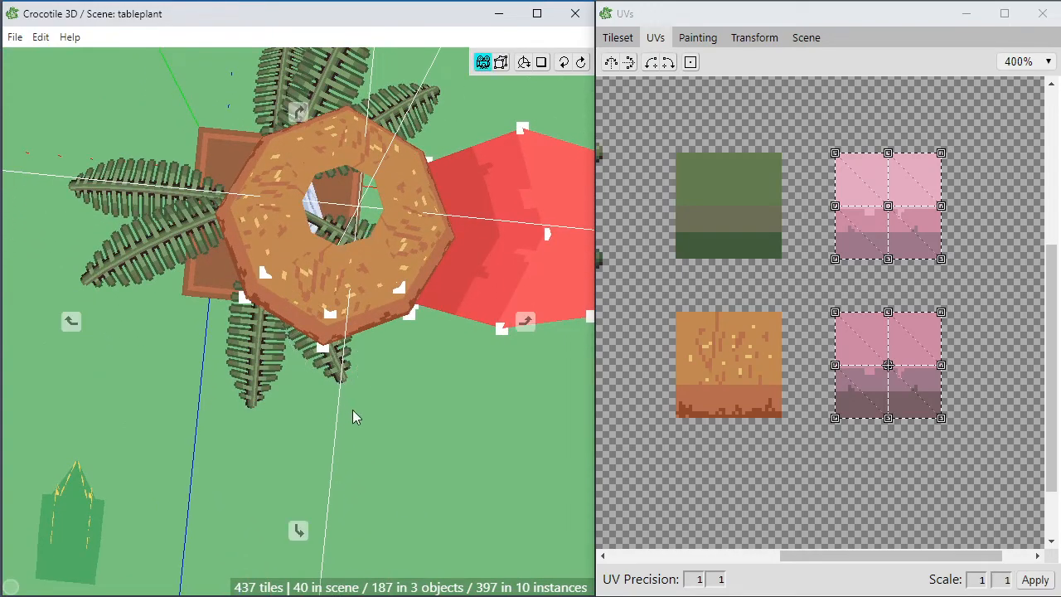
{"action": "middle_click_drag", "start_coordinate": [362, 498], "coordinate": [372, 402]}
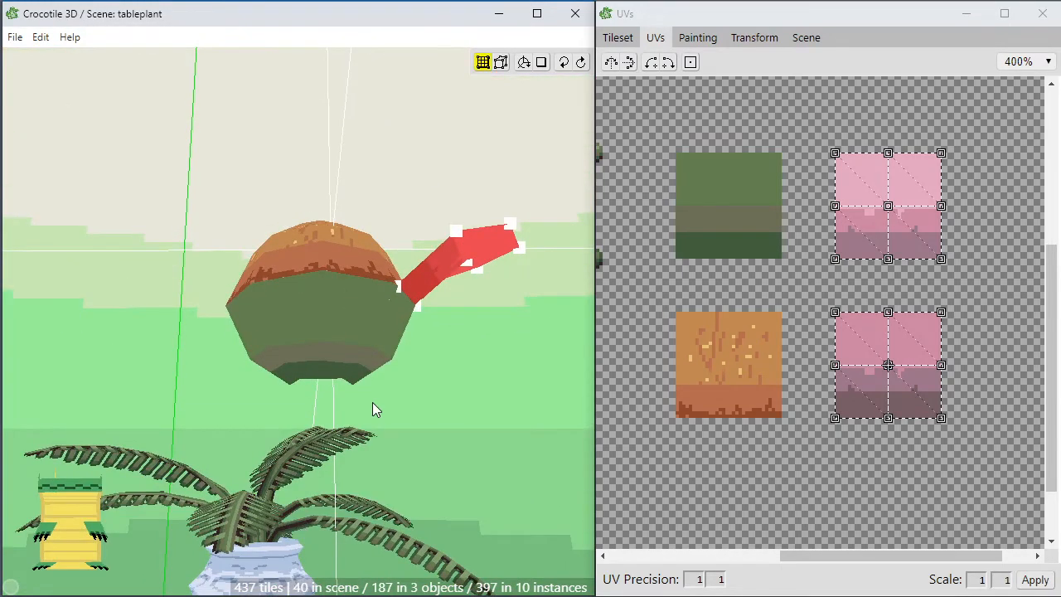
{"action": "left_click", "coordinate": [372, 402]}
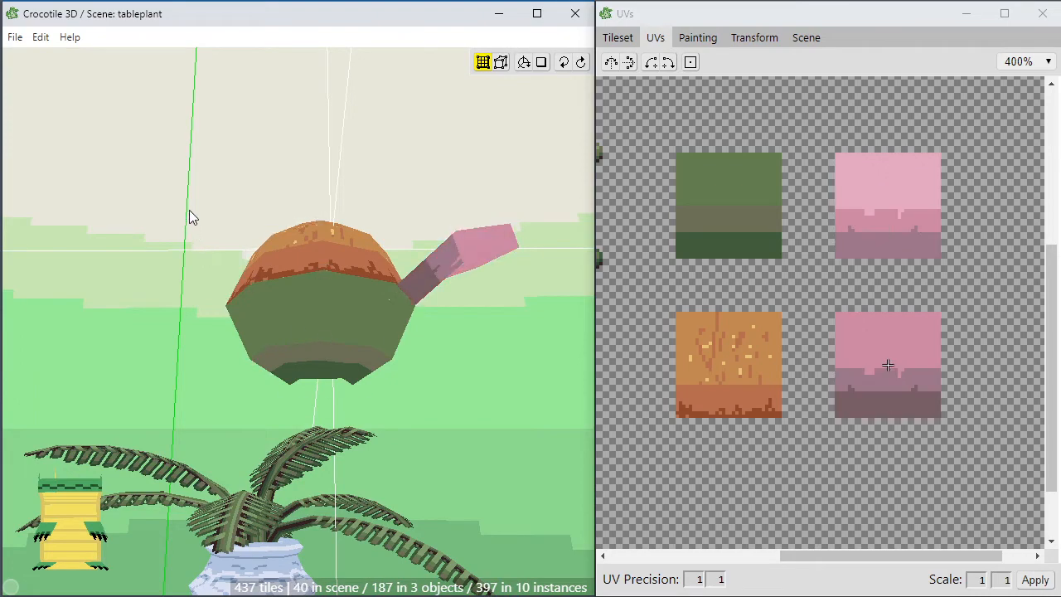
Select the entire orange-and-green round object and remove the pink petal's faces from the selection.
{"action": "left_click_drag", "start_coordinate": [183, 185], "coordinate": [390, 398]}
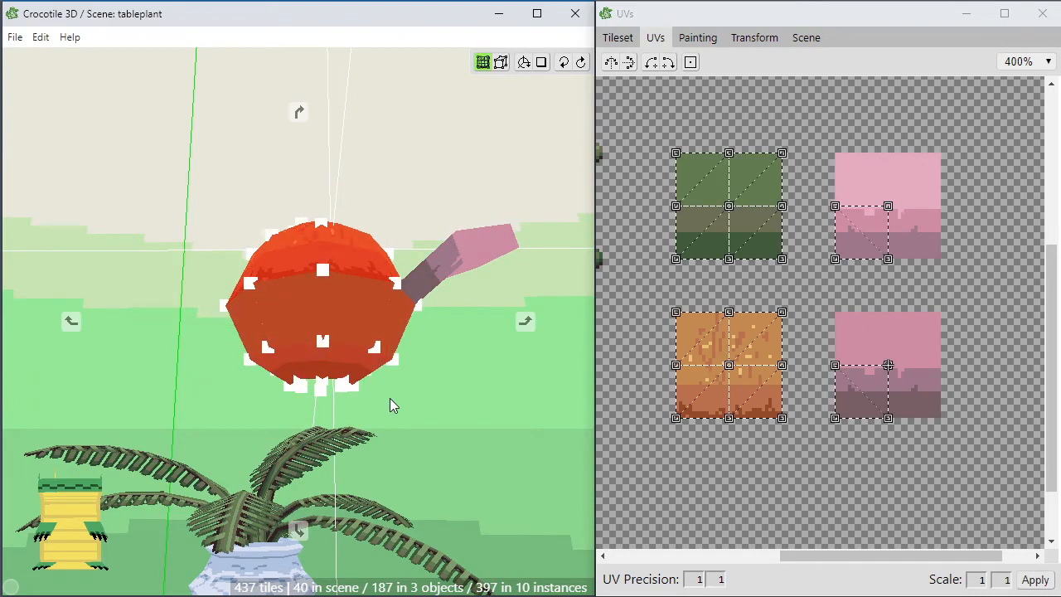
{"action": "right_click_drag", "start_coordinate": [390, 398], "coordinate": [417, 335]}
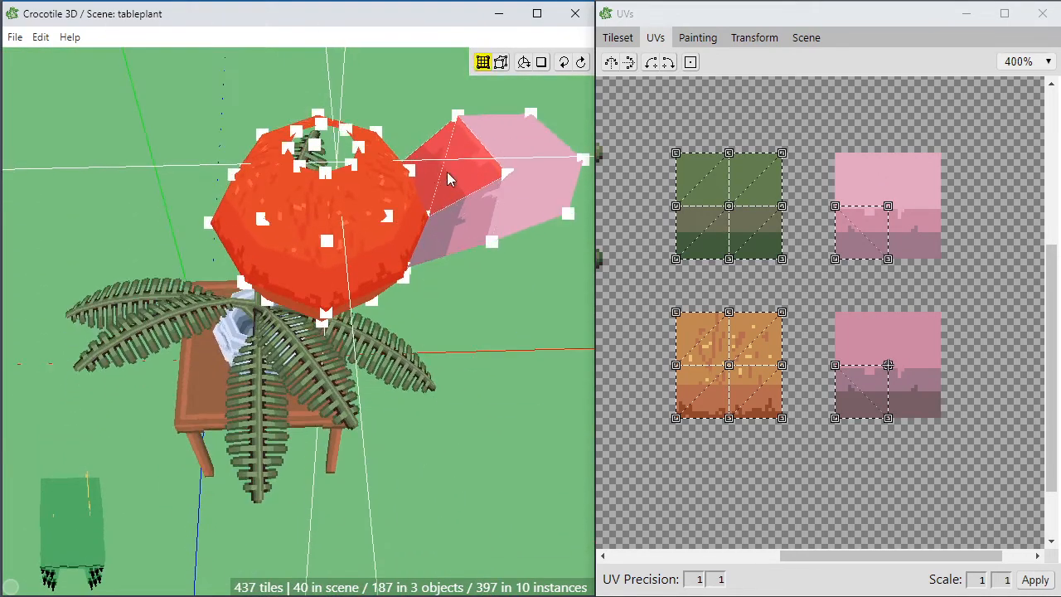
{"action": "left_click", "coordinate": [448, 179], "text": "ctrl"}
{"action": "key", "text": "space"}
{"action": "right_click_drag", "start_coordinate": [448, 179], "coordinate": [355, 150]}
{"action": "key", "text": "space"}
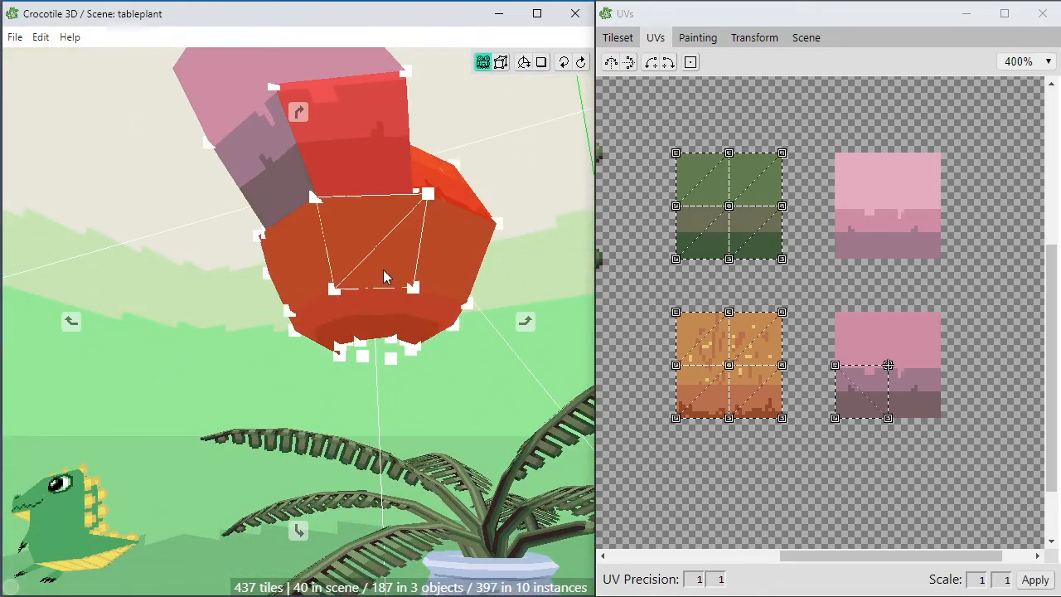
{"action": "left_click_drag", "start_coordinate": [383, 276], "coordinate": [290, 248]}
{"action": "left_click", "coordinate": [249, 151], "text": "ctrl"}
{"action": "key", "text": "space"}
{"action": "left_click_drag", "start_coordinate": [213, 119], "coordinate": [249, 133]}
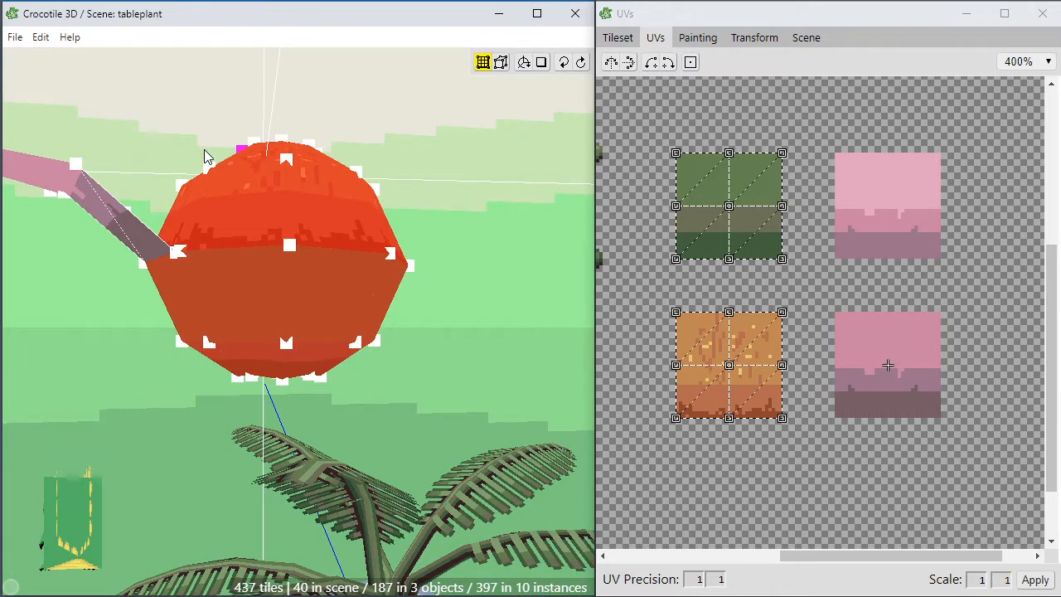
Center the 3D cursor on the selected round object so it can serve as the rotation pivot.
{"action": "key", "text": "f"}
{"action": "key", "text": "space"}
{"action": "left_click_drag", "start_coordinate": [220, 218], "coordinate": [236, 211]}
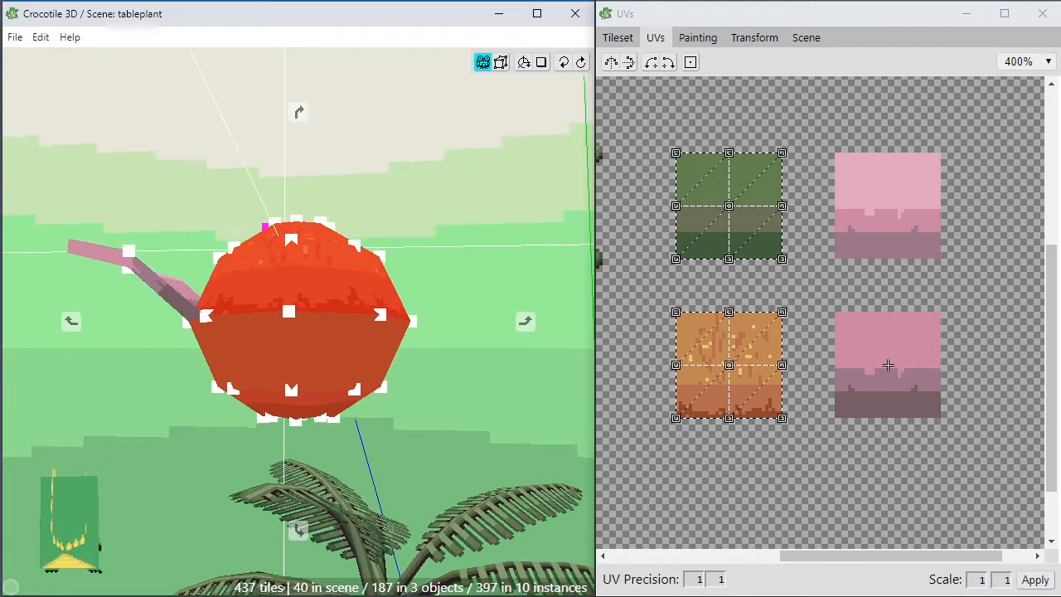
{"action": "key", "text": "c"}
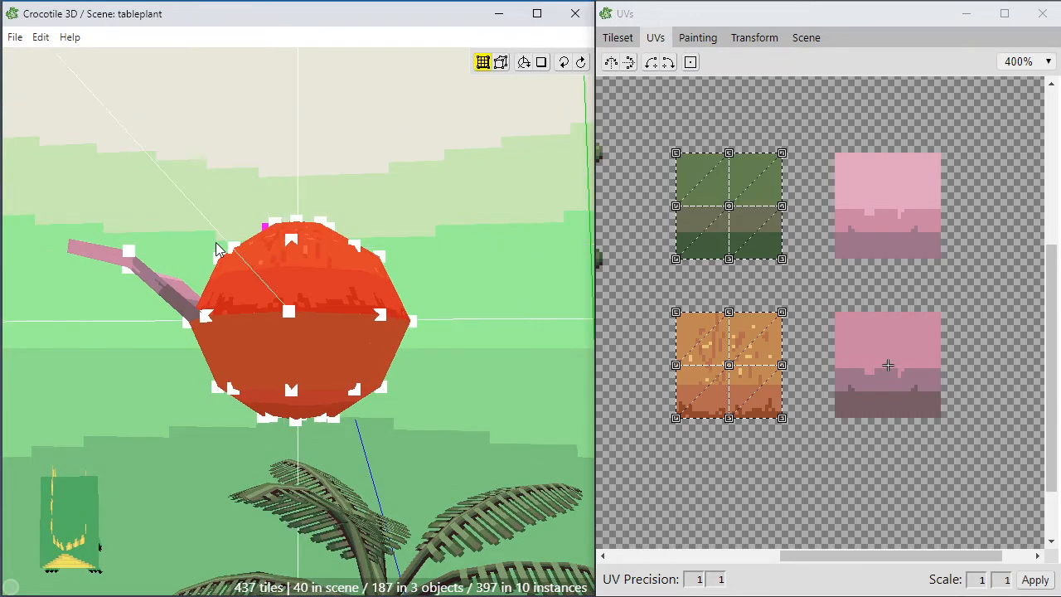
{"action": "key", "text": "space"}
{"action": "left_click_drag", "start_coordinate": [152, 354], "coordinate": [28, 400]}
{"action": "key", "text": "Tab"}
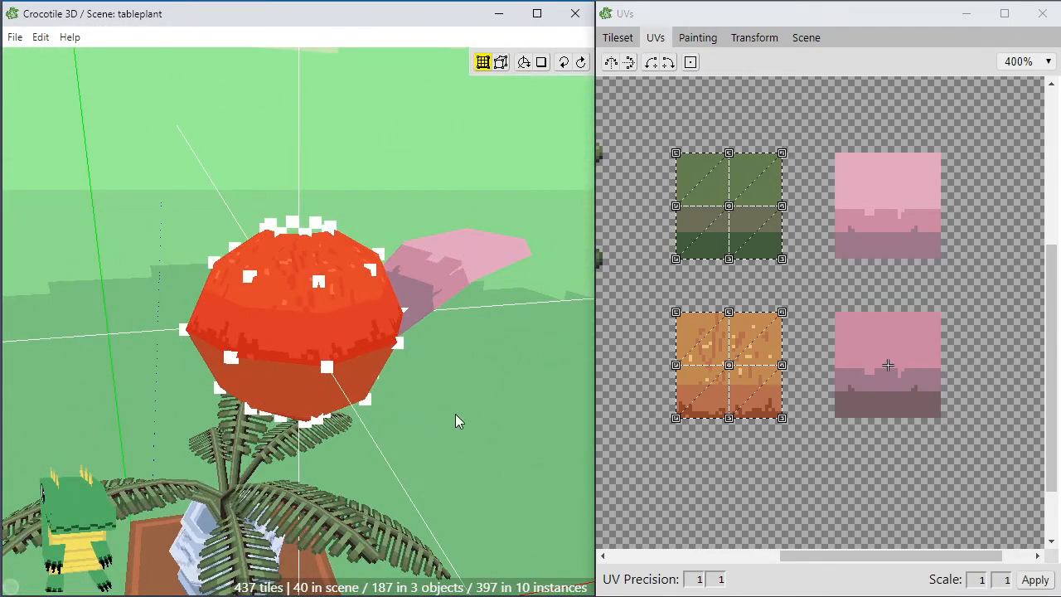
Duplicate the complete pink petal and rotate the copy a quarter turn around the round object's center.
{"action": "left_click", "coordinate": [481, 397]}
{"action": "left_click_drag", "start_coordinate": [552, 169], "coordinate": [434, 305]}
{"action": "key", "text": "space"}
{"action": "left_click_drag", "start_coordinate": [435, 305], "coordinate": [365, 303]}
{"action": "left_click_drag", "start_coordinate": [456, 371], "coordinate": [472, 384]}
{"action": "key", "text": "space"}
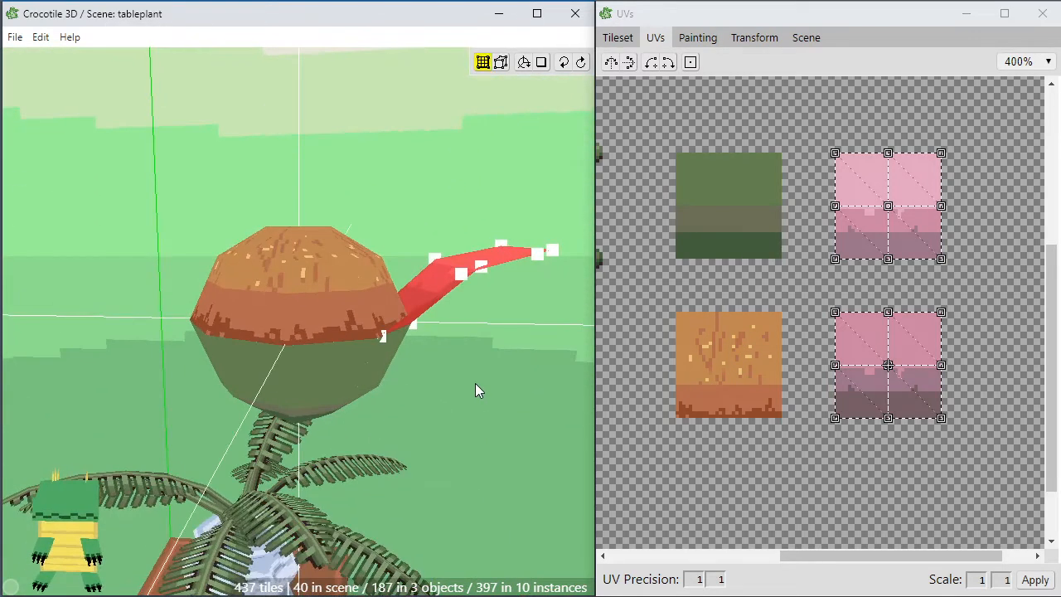
{"action": "key", "text": "v"}
{"action": "key", "text": "space"}
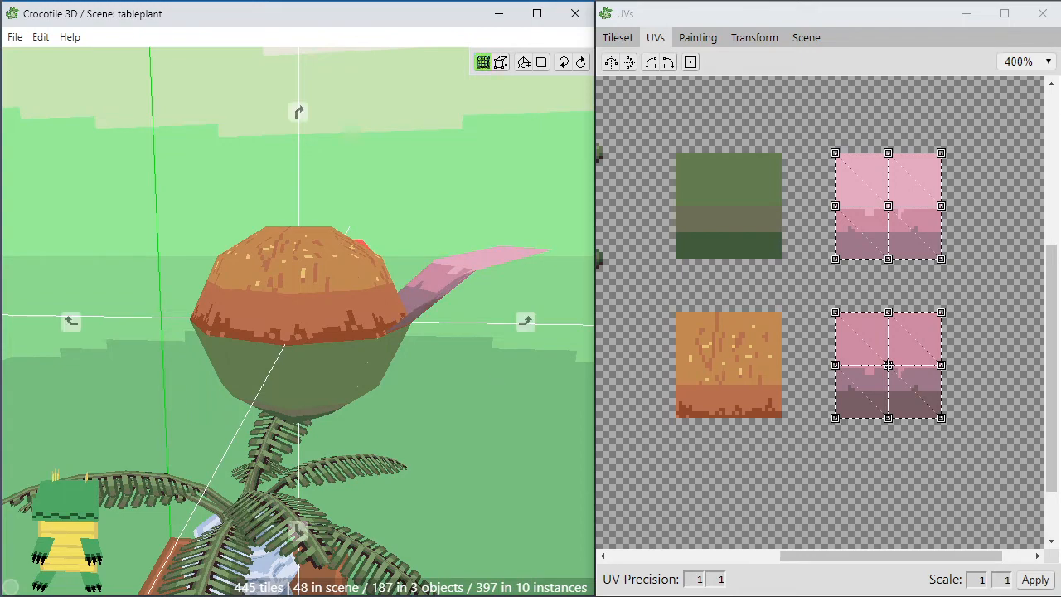
{"action": "left_click_drag", "start_coordinate": [491, 377], "coordinate": [488, 408]}
{"action": "key", "text": "space"}
{"action": "key", "text": "space"}
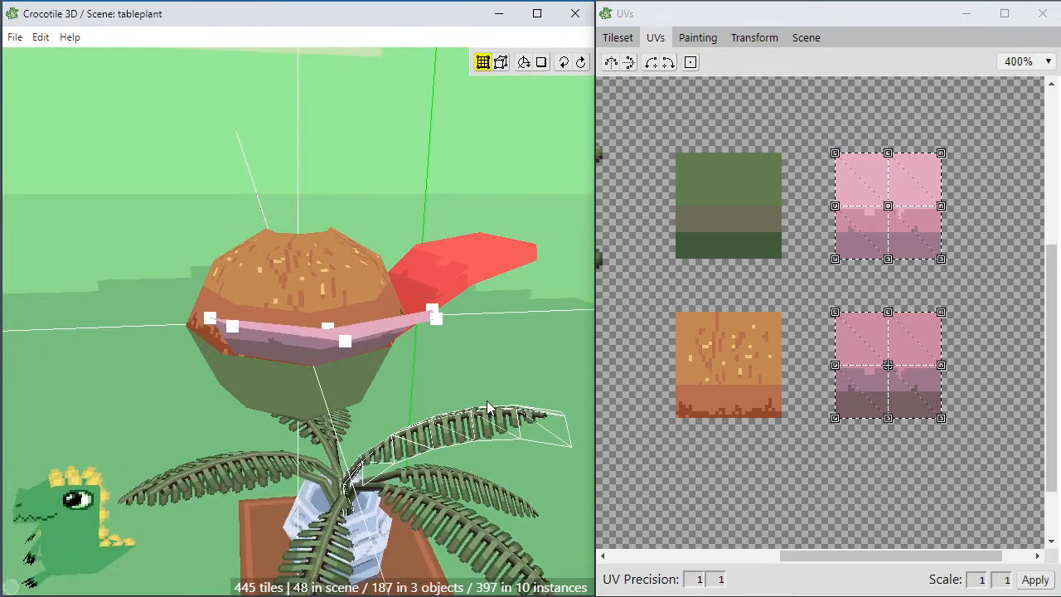
Duplicate both pink petals together and rotate the copies a half turn around the round object to surround it.
{"action": "key", "text": "space"}
{"action": "left_click_drag", "start_coordinate": [375, 406], "coordinate": [507, 385]}
{"action": "key", "text": "space"}
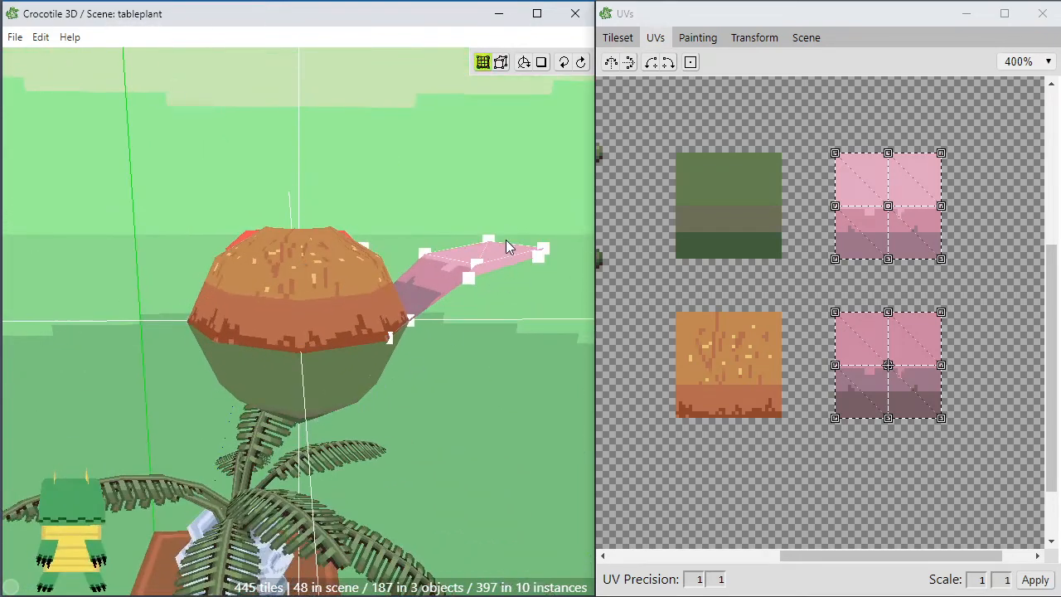
{"action": "left_click_drag", "start_coordinate": [441, 179], "coordinate": [527, 364], "text": "shift"}
{"action": "key", "text": "space"}
{"action": "key", "text": "space"}
{"action": "key", "text": "ctrl+c"}
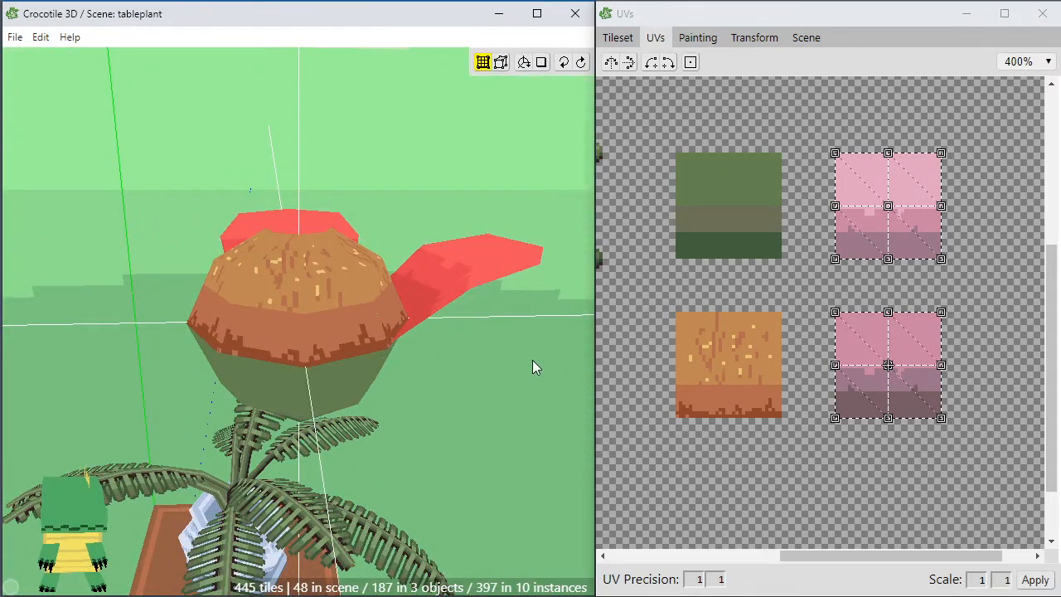
{"action": "key", "text": "ctrl+v"}
{"action": "key", "text": "a"}
{"action": "key", "text": "a"}
{"action": "key", "text": "Return"}
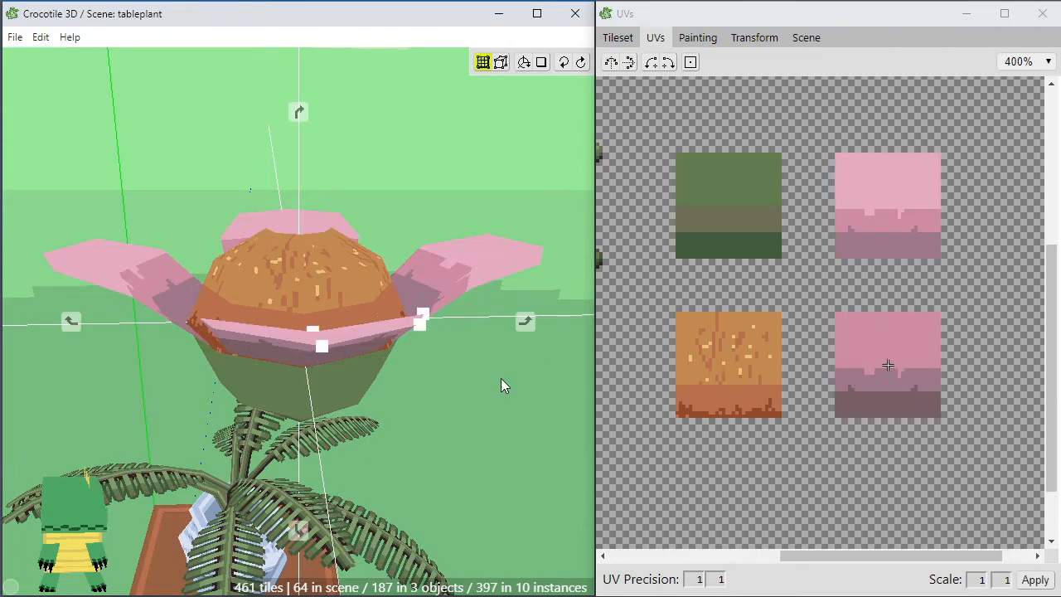
Examine the four-petal arrangement around the round object from several sides, highlighting one petal to check it.
{"action": "key", "text": "space"}
{"action": "left_click_drag", "start_coordinate": [500, 378], "coordinate": [406, 448]}
{"action": "scroll", "coordinate": [499, 374], "scroll_direction": "down", "scroll_amount": 2}
{"action": "key", "text": "space"}
{"action": "scroll", "coordinate": [406, 449], "scroll_direction": "up", "scroll_amount": 2}
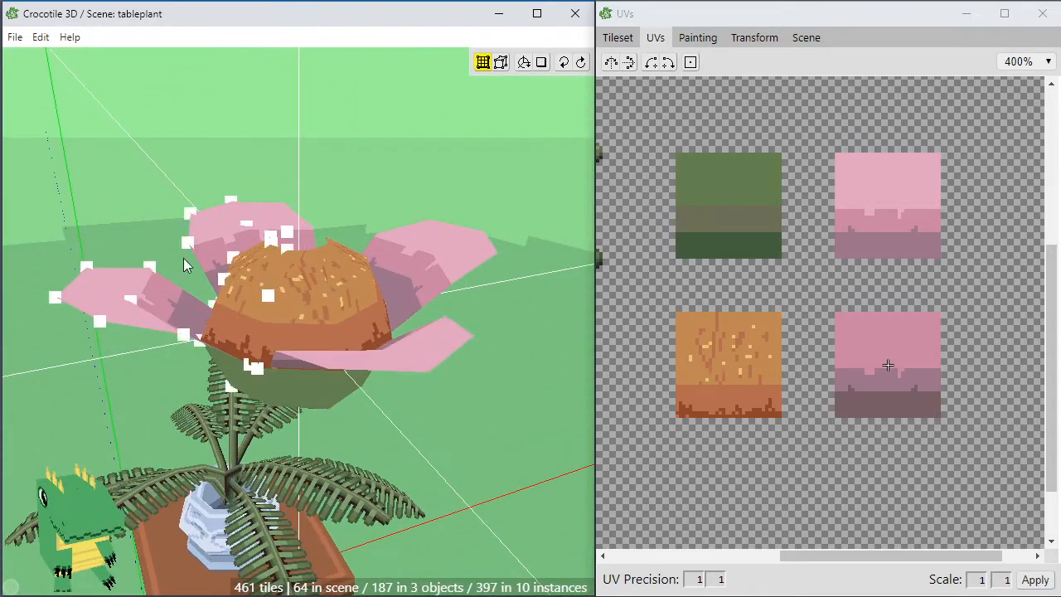
{"action": "key", "text": "space"}
{"action": "mouse_move", "coordinate": [143, 241]}
{"action": "left_mouse_down"}
{"action": "mouse_move", "coordinate": [187, 352]}
{"action": "mouse_move", "coordinate": [150, 231]}
{"action": "left_mouse_up"}
{"action": "key", "text": "space"}
{"action": "left_click_drag", "start_coordinate": [66, 199], "coordinate": [180, 323]}
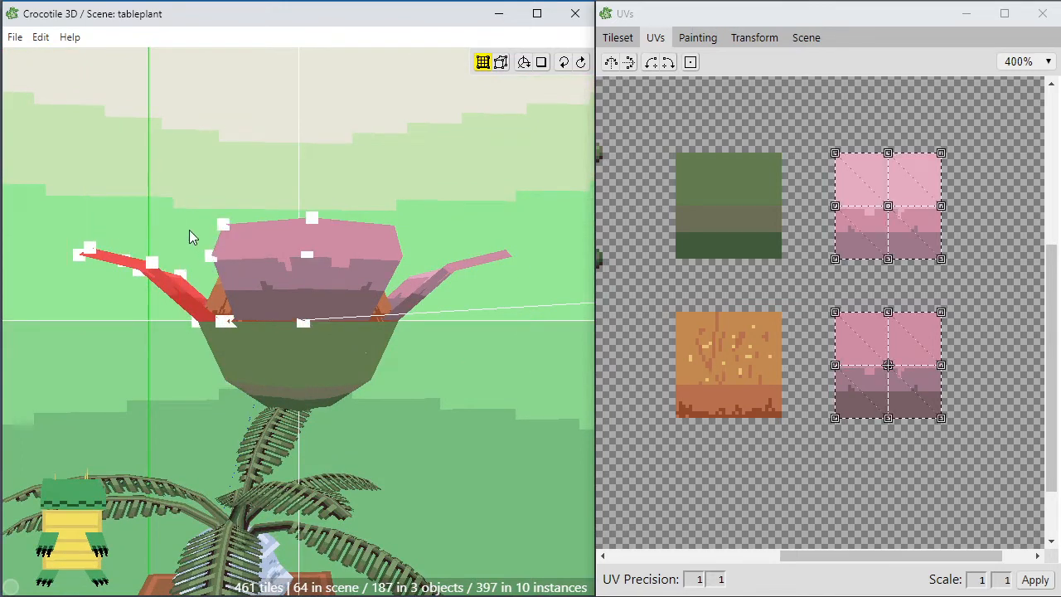
{"action": "left_click", "coordinate": [495, 341]}
{"action": "key", "text": "space"}
{"action": "left_click_drag", "start_coordinate": [495, 340], "coordinate": [441, 380]}
{"action": "key", "text": "space"}
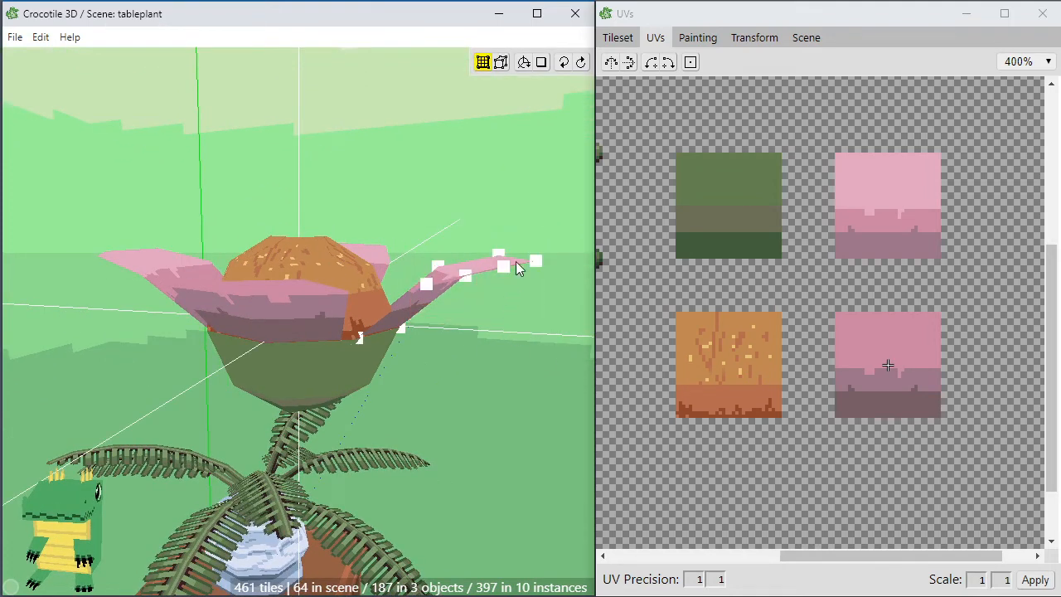
Try to duplicate one petal as a raised layer above the original, and delete the duplicate.
{"action": "left_click_drag", "start_coordinate": [550, 194], "coordinate": [433, 319]}
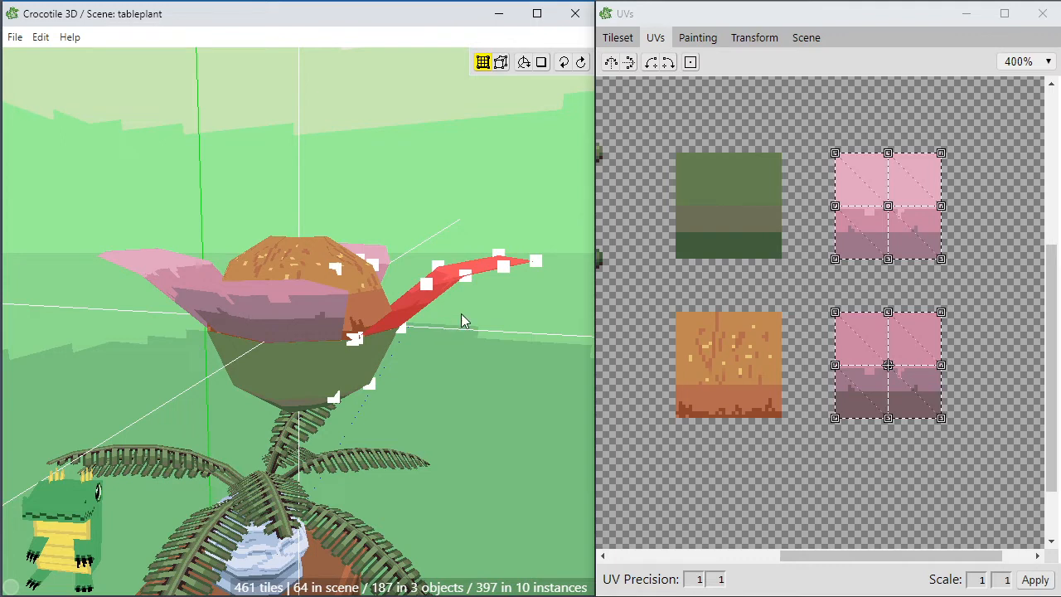
{"action": "key", "text": "w"}
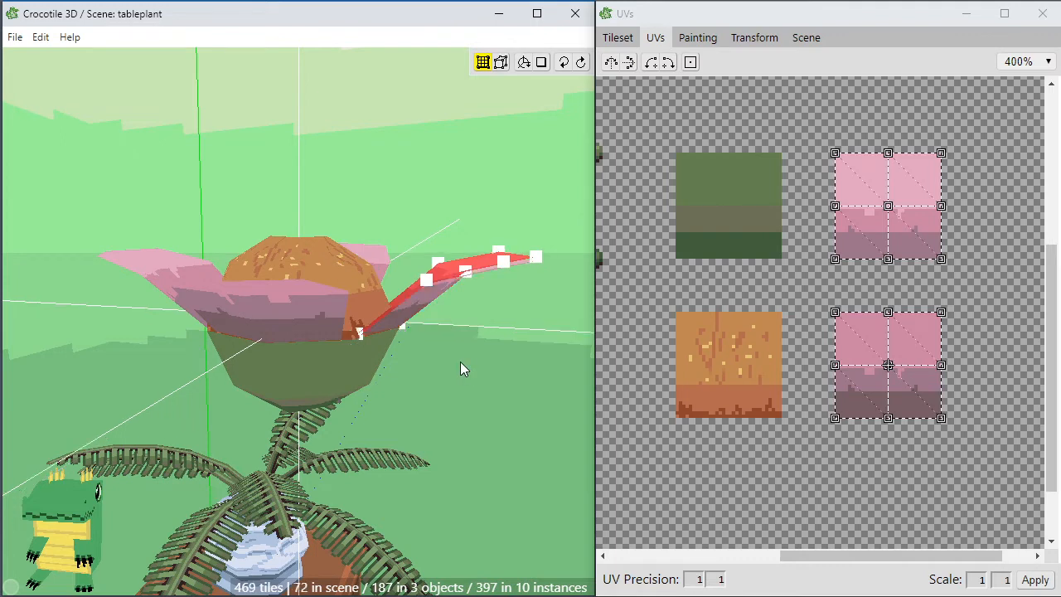
{"action": "key", "text": "w"}
{"action": "key", "text": "w"}
{"action": "key", "text": "w"}
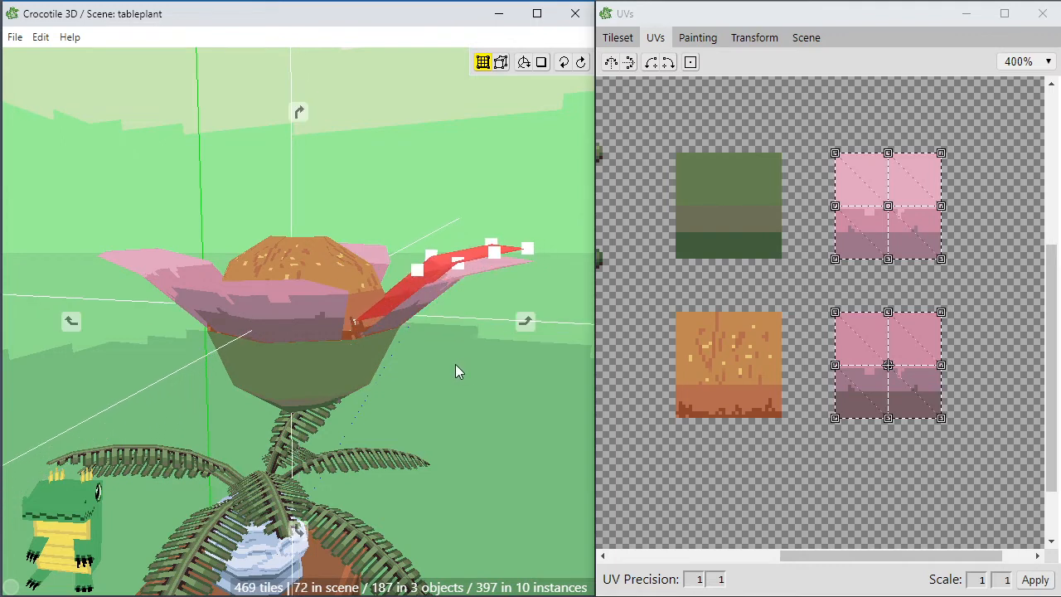
{"action": "middle_click_drag", "start_coordinate": [455, 371], "coordinate": [420, 328]}
{"action": "key", "text": "s"}
{"action": "key", "text": "s"}
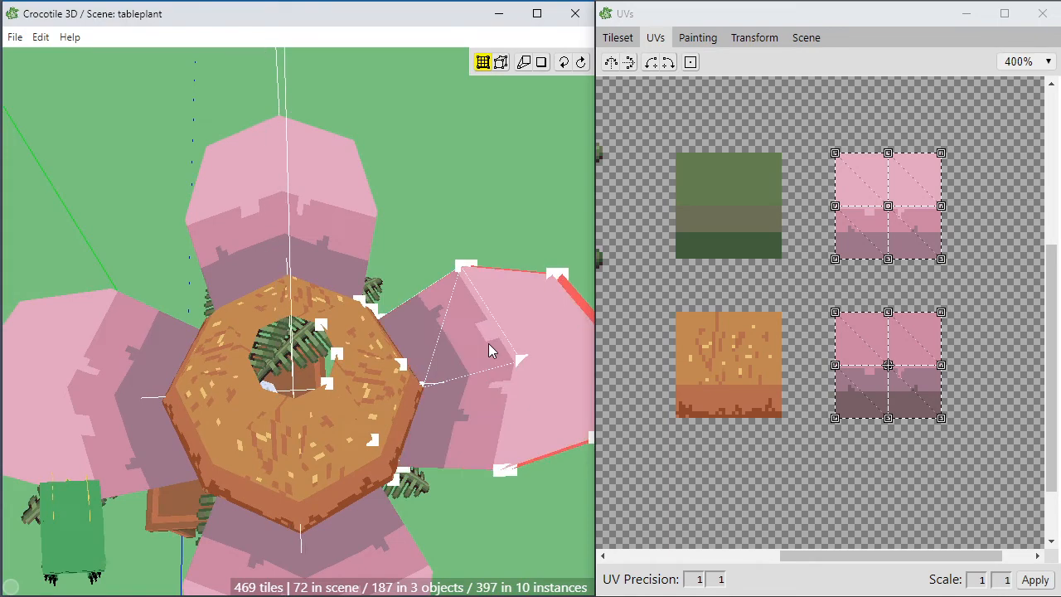
{"action": "key", "text": "Delete"}
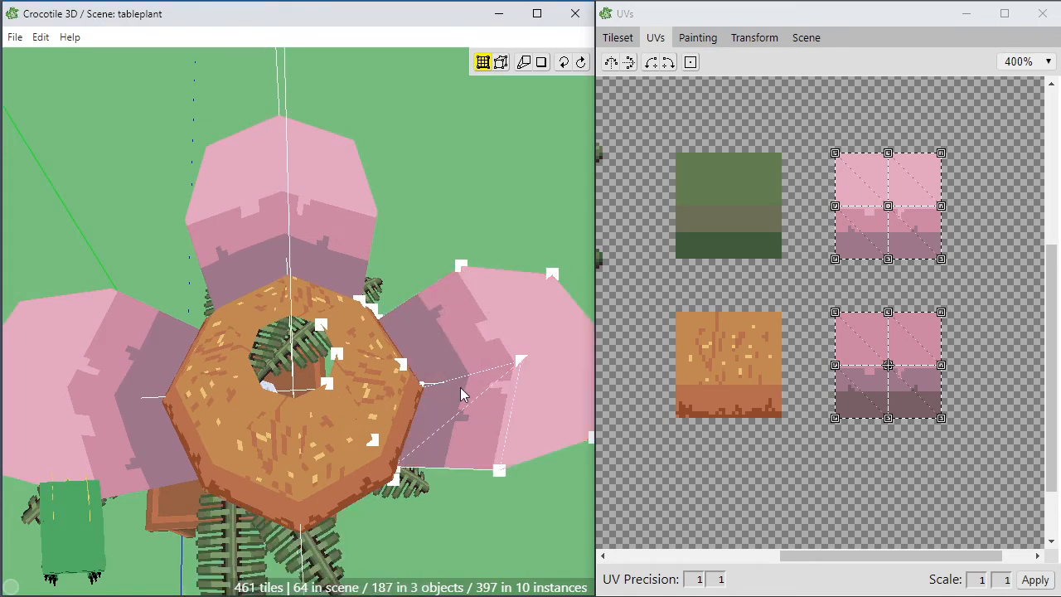
Examine how the petals meet the rim of the round object from above, below and the side.
{"action": "middle_click_drag", "start_coordinate": [489, 370], "coordinate": [490, 208]}
{"action": "middle_click_drag", "start_coordinate": [458, 249], "coordinate": [459, 344]}
{"action": "left_click", "coordinate": [319, 395]}
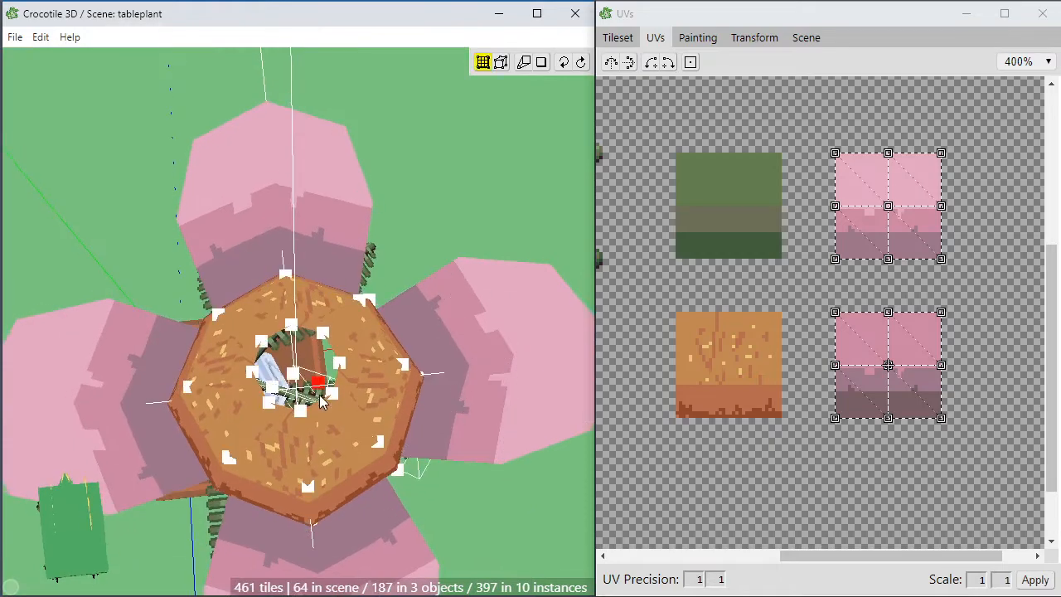
{"action": "middle_click_drag", "start_coordinate": [319, 394], "coordinate": [319, 315]}
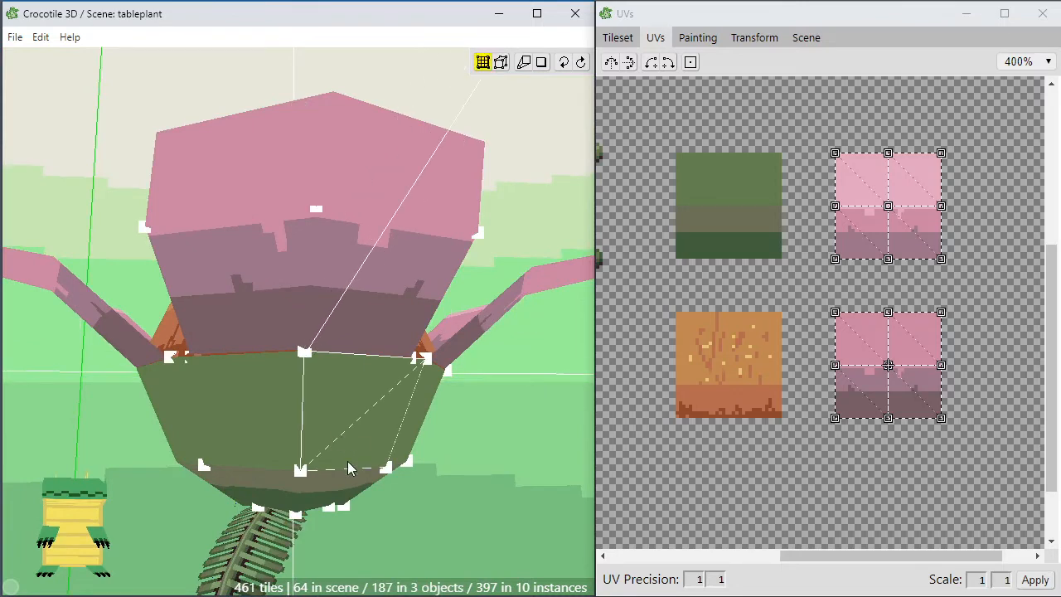
{"action": "middle_click_drag", "start_coordinate": [348, 469], "coordinate": [258, 438]}
{"action": "left_click", "coordinate": [347, 477], "text": "alt"}
{"action": "left_click", "coordinate": [472, 292], "text": "alt"}
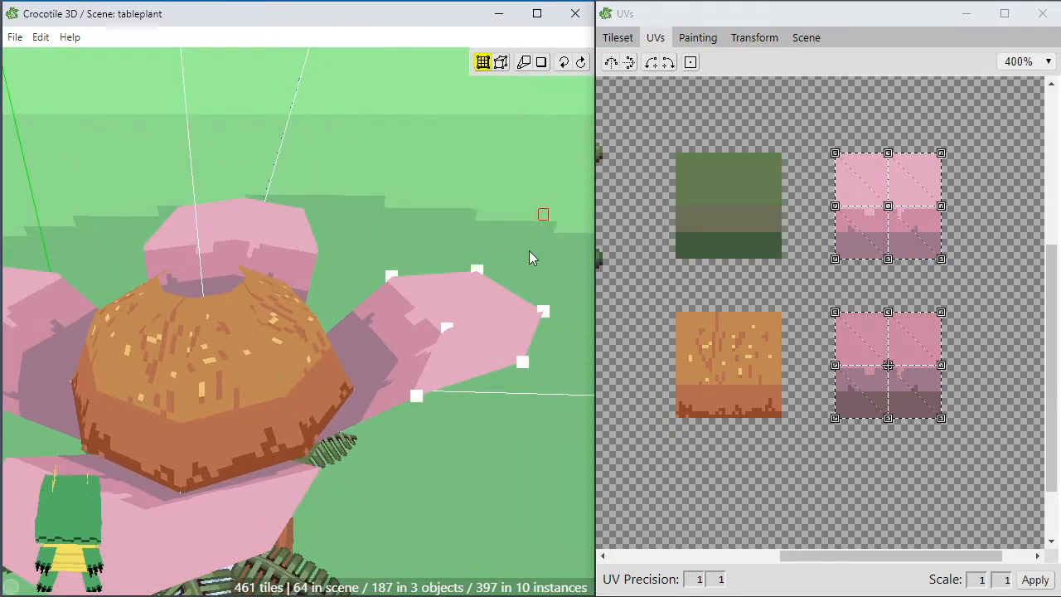
Try to paste a copy of one selected petal in place and inspect the flower from above and below.
{"action": "left_click_drag", "start_coordinate": [531, 257], "coordinate": [411, 422]}
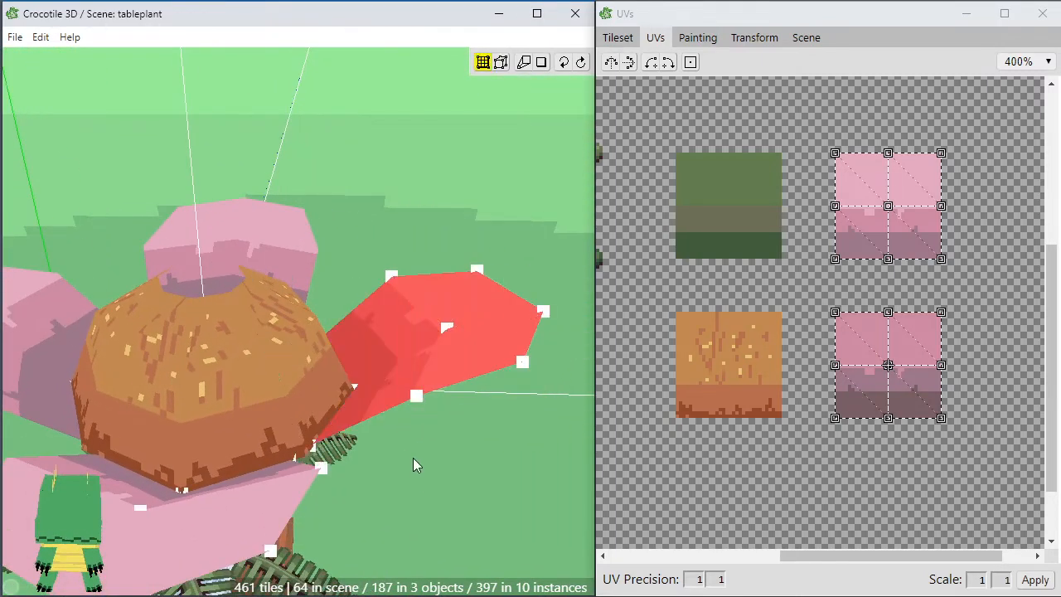
{"action": "key", "text": "ctrl+v"}
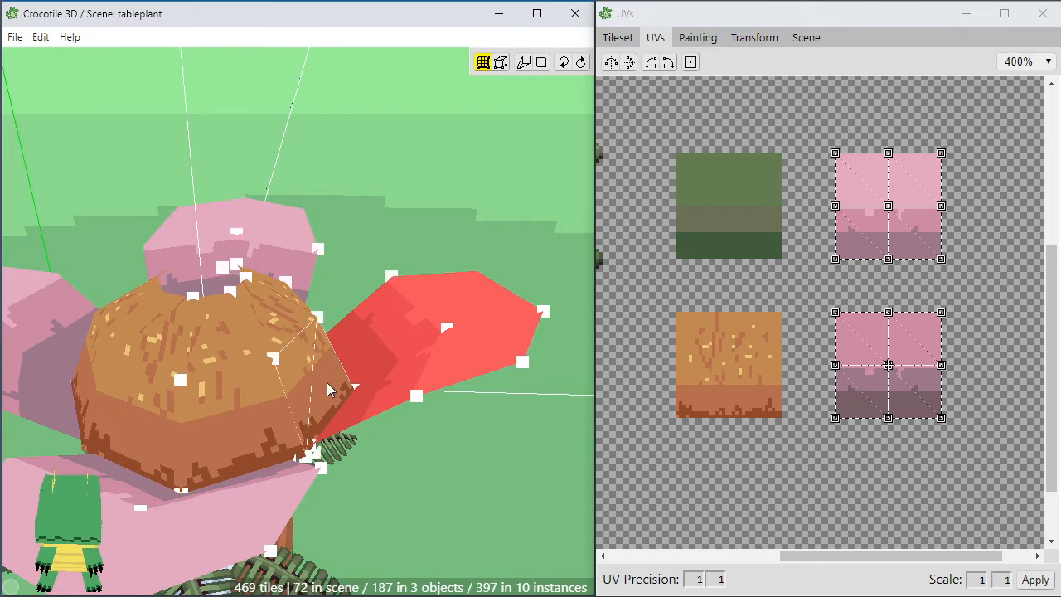
{"action": "right_click_drag", "start_coordinate": [278, 299], "coordinate": [363, 215]}
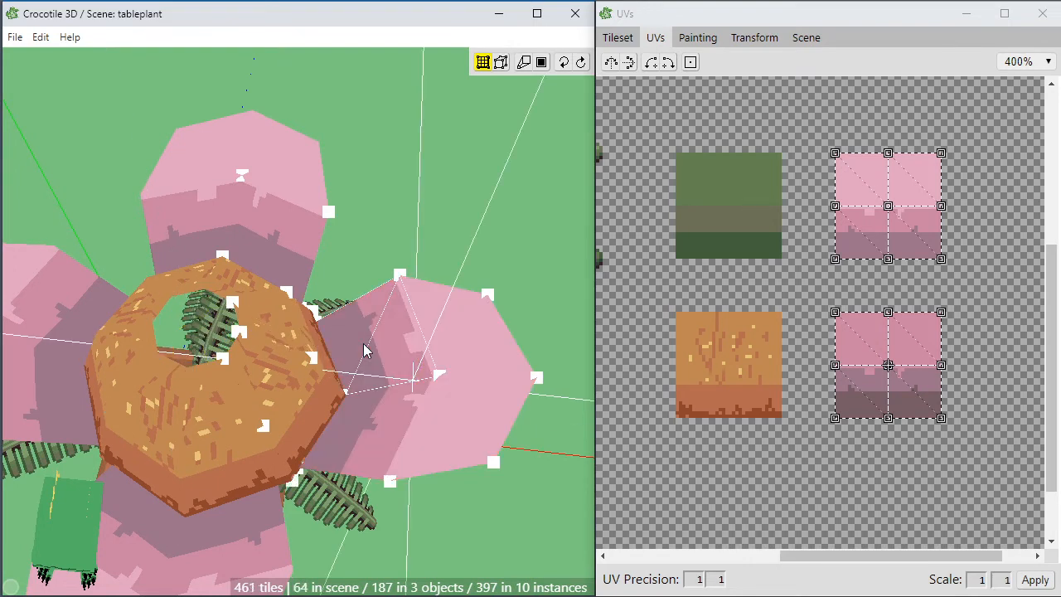
{"action": "right_click_drag", "start_coordinate": [368, 351], "coordinate": [395, 313]}
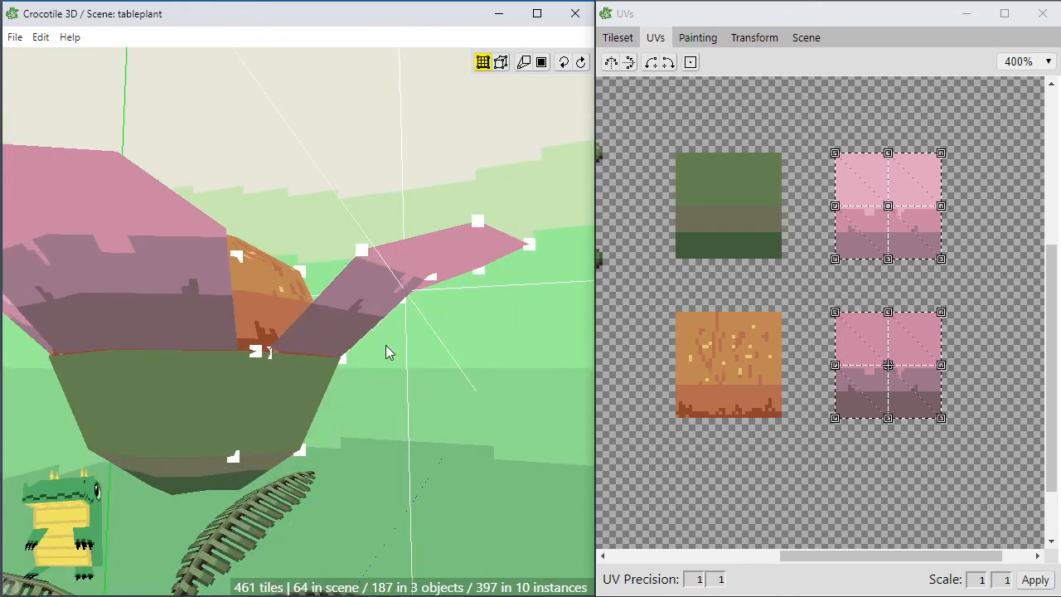
{"action": "right_click_drag", "start_coordinate": [366, 363], "coordinate": [352, 385]}
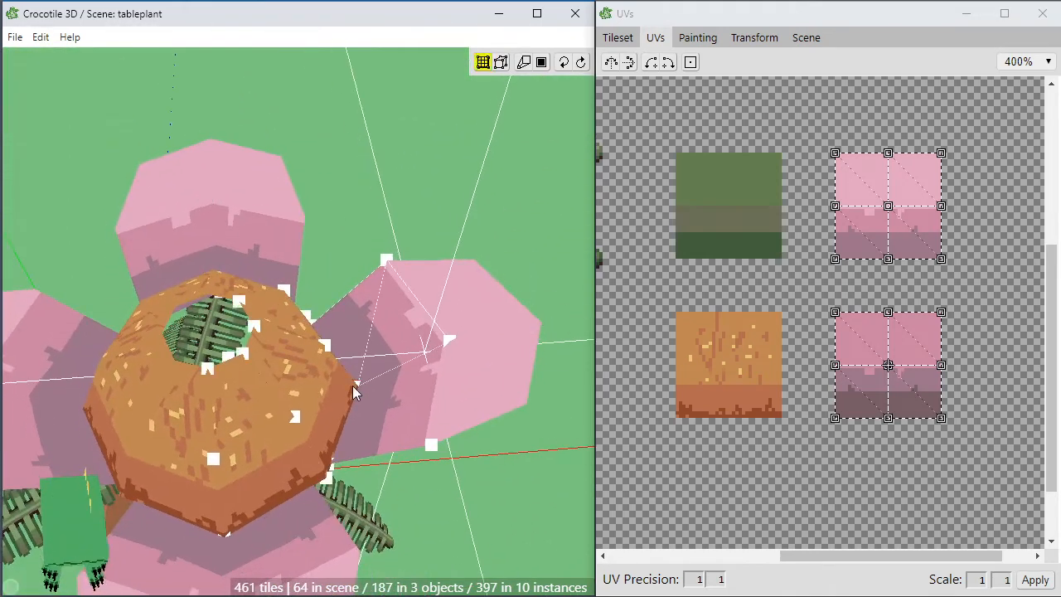
{"action": "right_click_drag", "start_coordinate": [194, 415], "coordinate": [249, 497]}
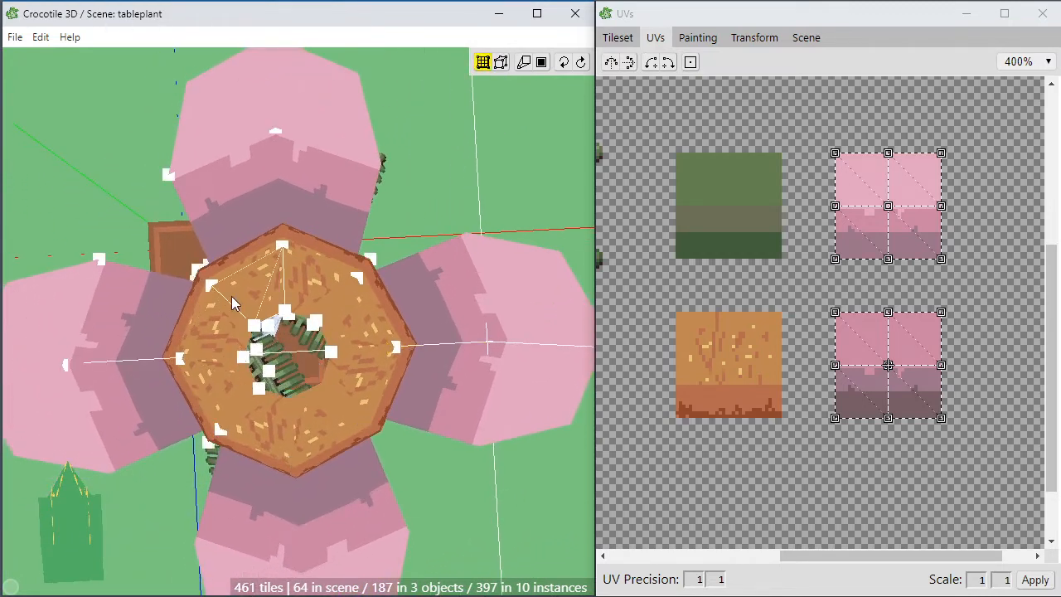
Select the ring of vertices at the bottom of the flower's center and move the crosshair to their middle.
{"action": "left_click_drag", "start_coordinate": [229, 296], "coordinate": [348, 409]}
{"action": "right_click_drag", "start_coordinate": [348, 409], "coordinate": [249, 161]}
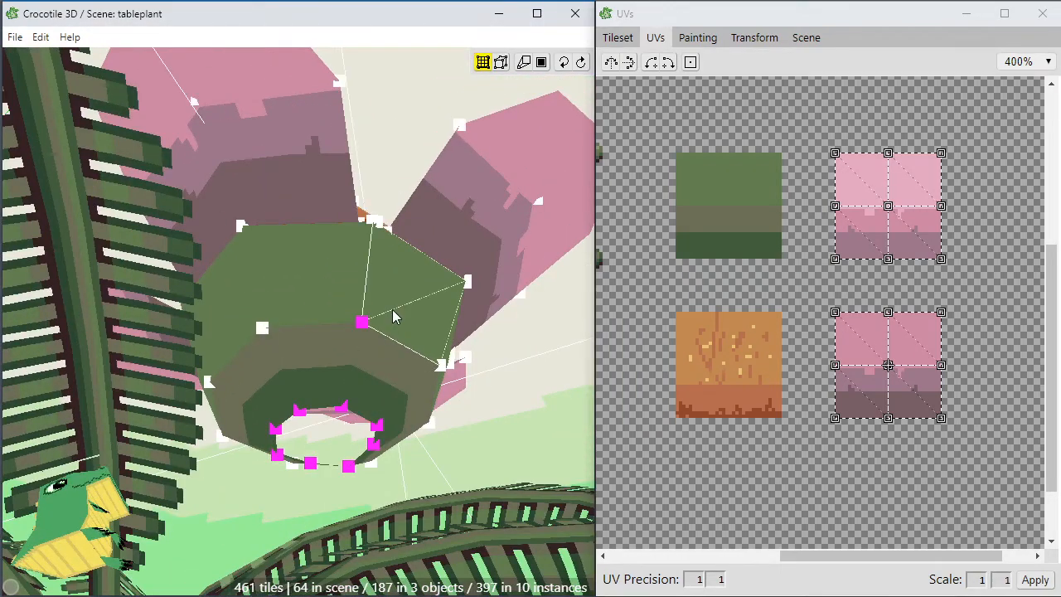
{"action": "right_click_drag", "start_coordinate": [406, 317], "coordinate": [415, 337]}
{"action": "left_click_drag", "start_coordinate": [428, 381], "coordinate": [298, 398]}
{"action": "left_click_drag", "start_coordinate": [424, 335], "coordinate": [423, 372]}
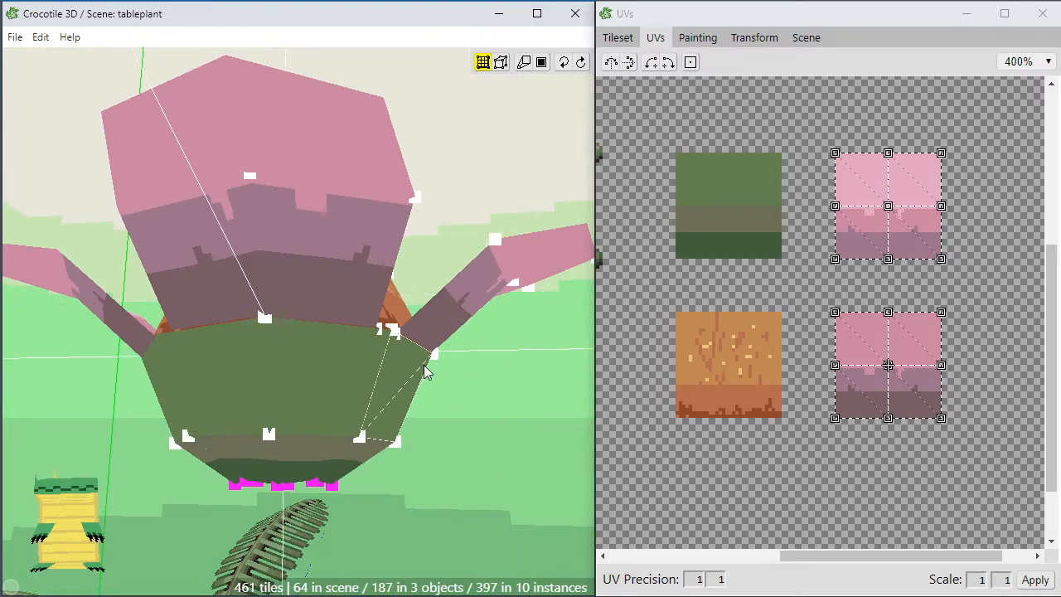
{"action": "key", "text": "space"}
{"action": "left_click_drag", "start_coordinate": [432, 398], "coordinate": [409, 388]}
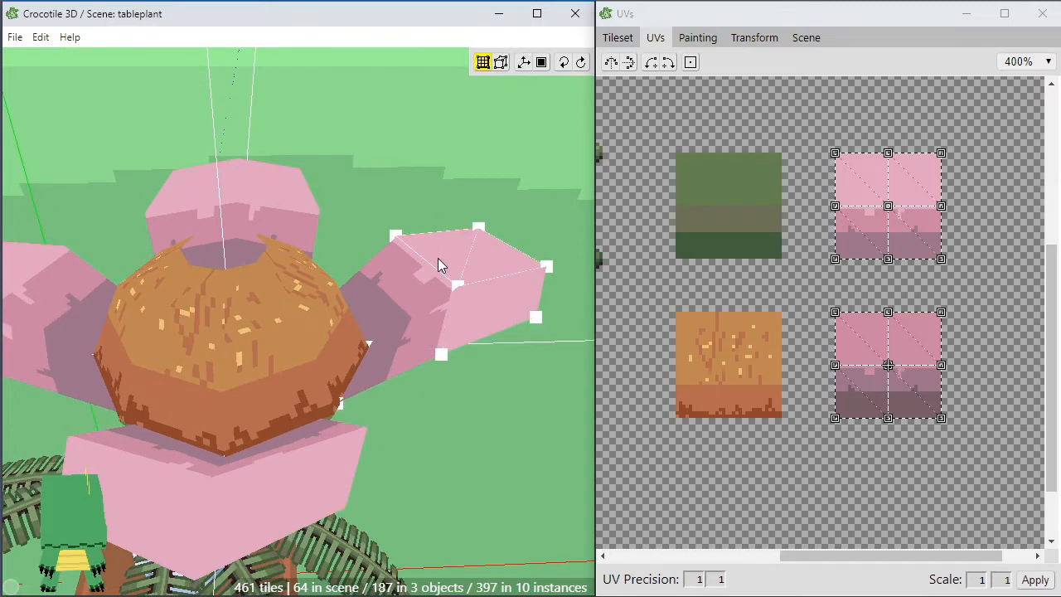
Select one double-sided petal beside the round center and paste a copy of it in place.
{"action": "key", "text": "r"}
{"action": "left_click_drag", "start_coordinate": [549, 180], "coordinate": [401, 447]}
{"action": "key", "text": "ctrl+v"}
{"action": "key", "text": "space"}
{"action": "left_click", "coordinate": [243, 349]}
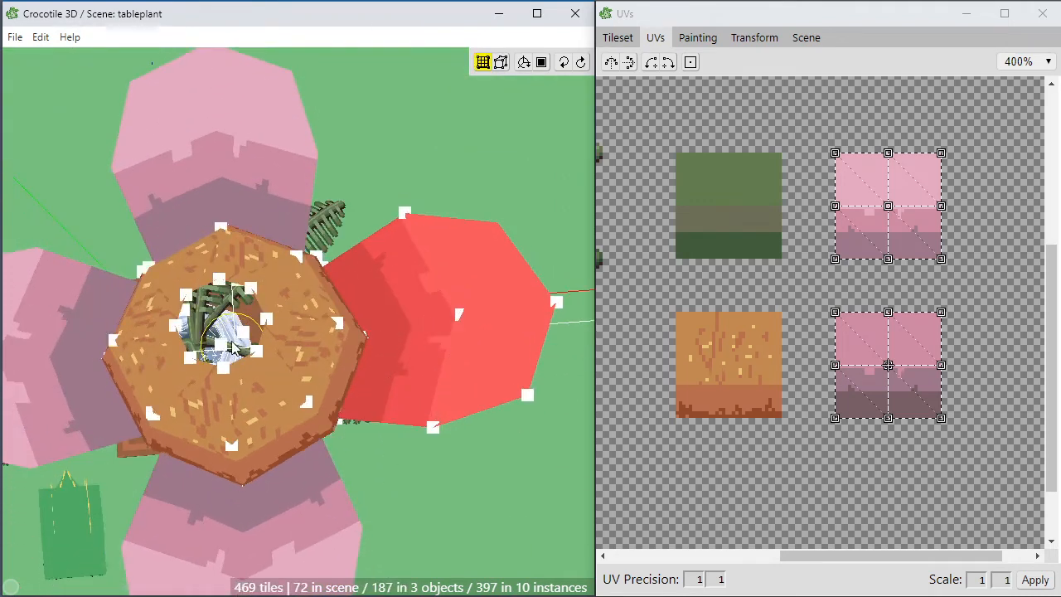
Try to rotate the pasted petal flat around the flower's center into the gap between two neighbouring petals.
{"action": "left_click_drag", "start_coordinate": [234, 348], "coordinate": [221, 176]}
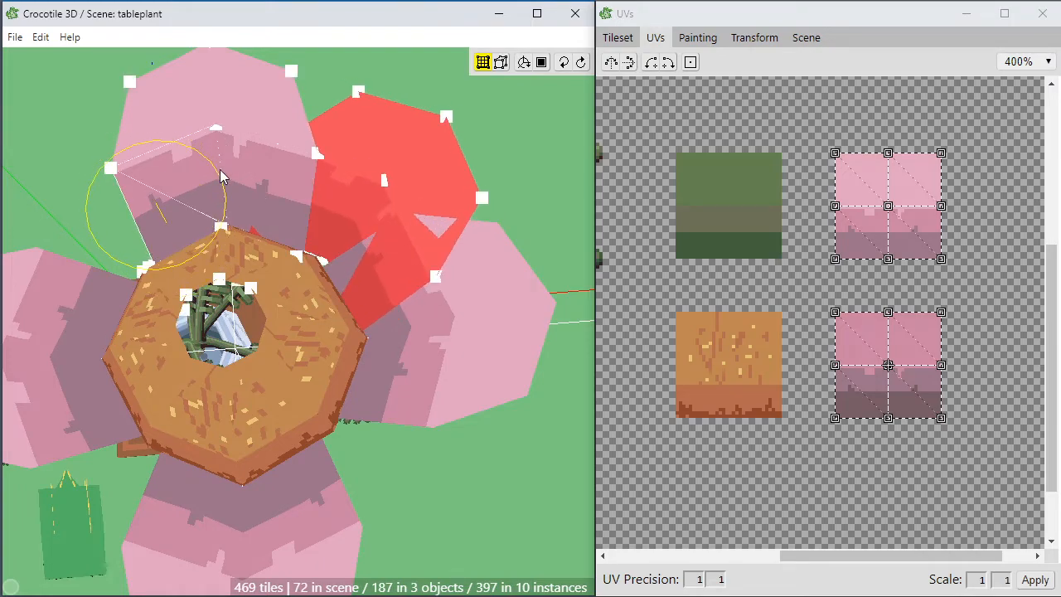
{"action": "key", "text": "space"}
{"action": "left_click_drag", "start_coordinate": [240, 332], "coordinate": [249, 162]}
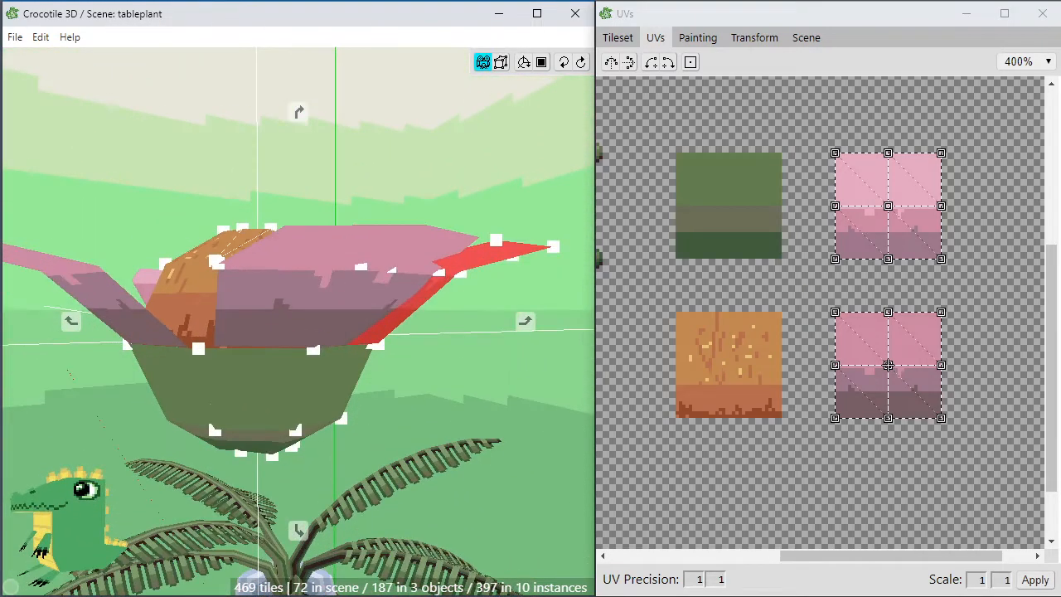
{"action": "mouse_move", "coordinate": [312, 336]}
{"action": "left_mouse_down"}
{"action": "mouse_move", "coordinate": [315, 394]}
{"action": "mouse_move", "coordinate": [322, 343]}
{"action": "left_mouse_up"}
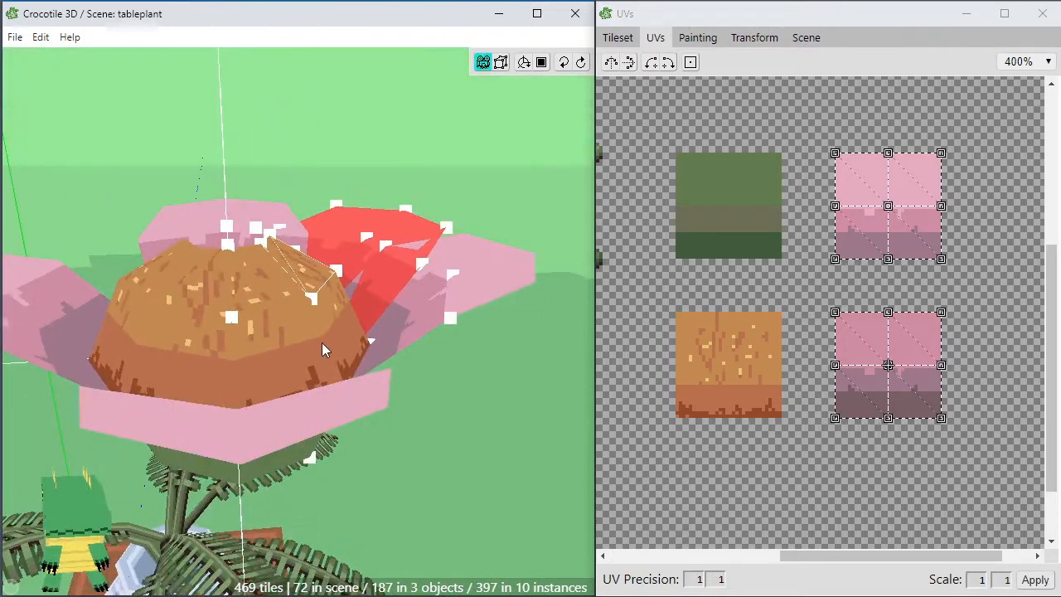
{"action": "key", "text": "ctrl+z"}
Tilt the pasted petal upward and rotate it around the flower's center into the gap between two petals.
{"action": "key", "text": "space"}
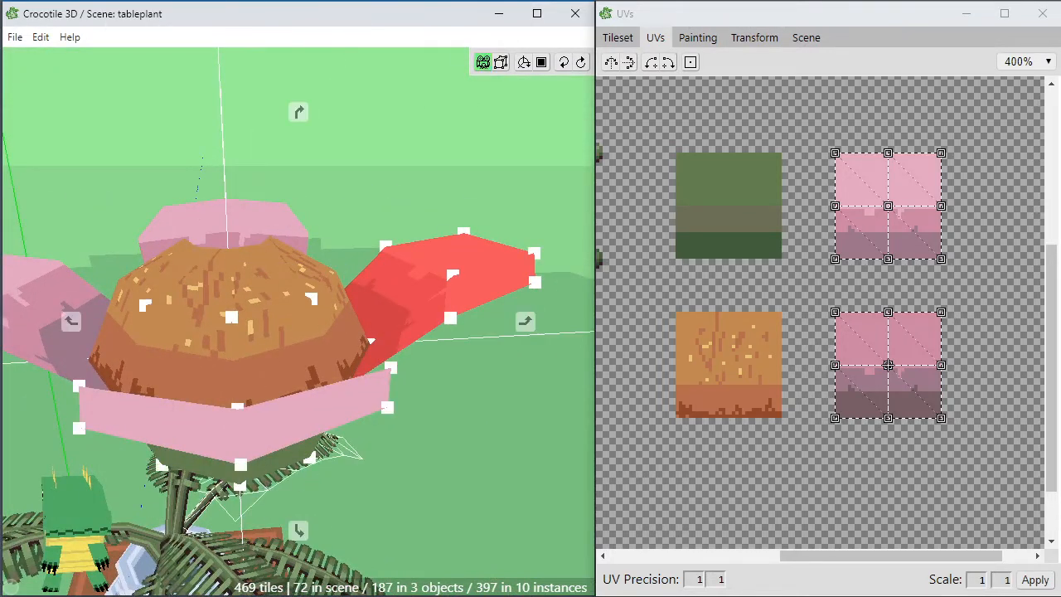
{"action": "left_click_drag", "start_coordinate": [242, 573], "coordinate": [244, 483]}
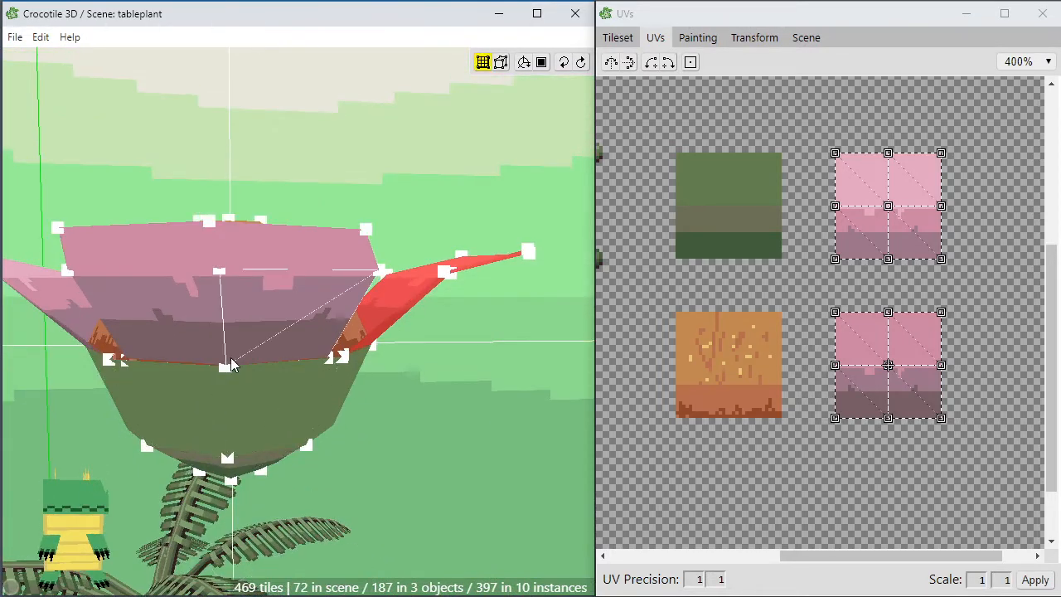
{"action": "key", "text": "r"}
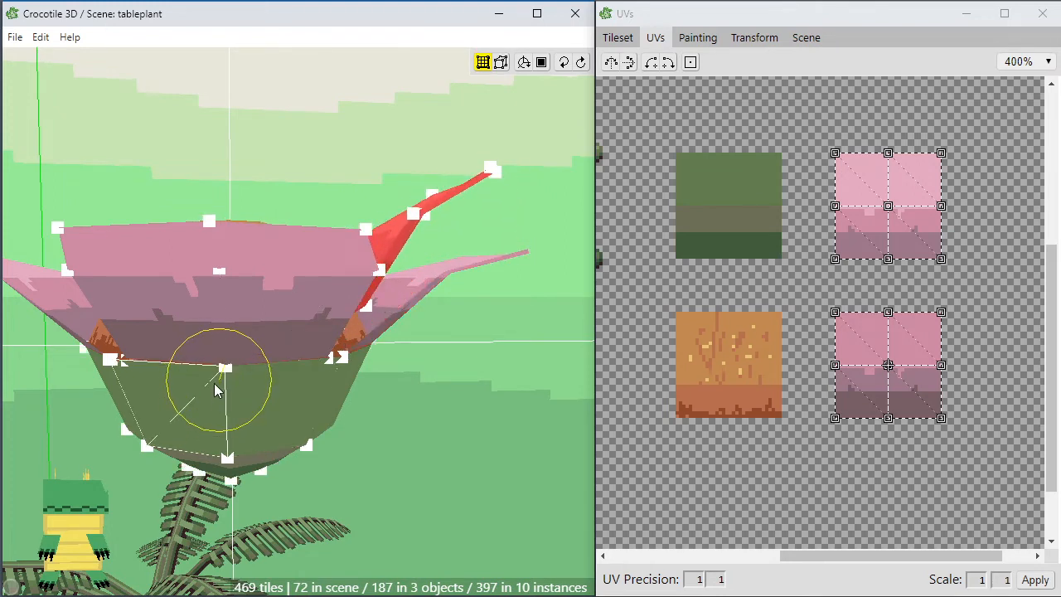
{"action": "left_click", "coordinate": [218, 378]}
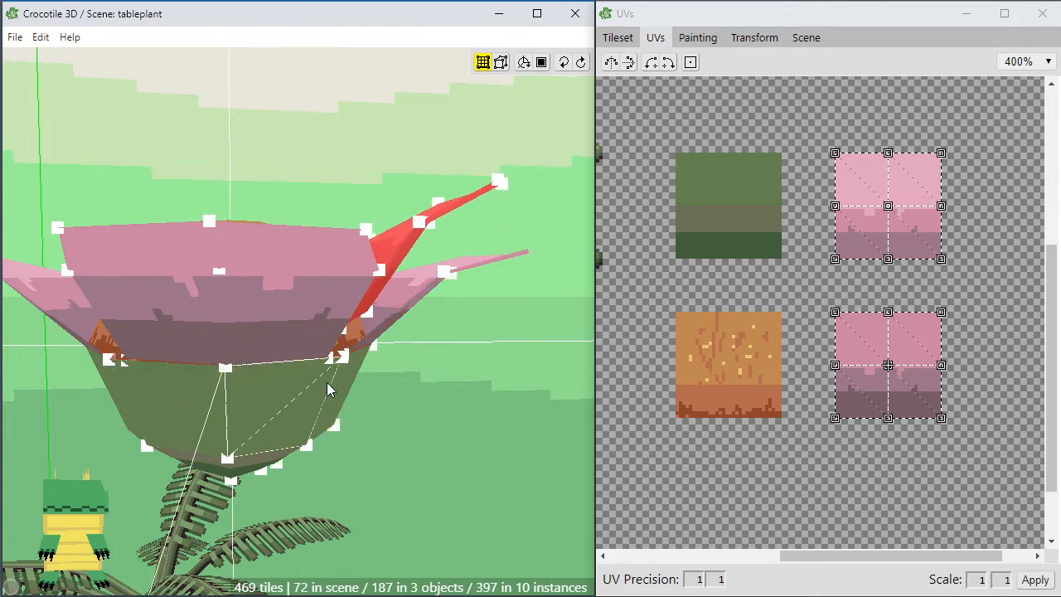
{"action": "left_click_drag", "start_coordinate": [330, 387], "coordinate": [331, 474]}
{"action": "left_click_drag", "start_coordinate": [243, 277], "coordinate": [240, 359]}
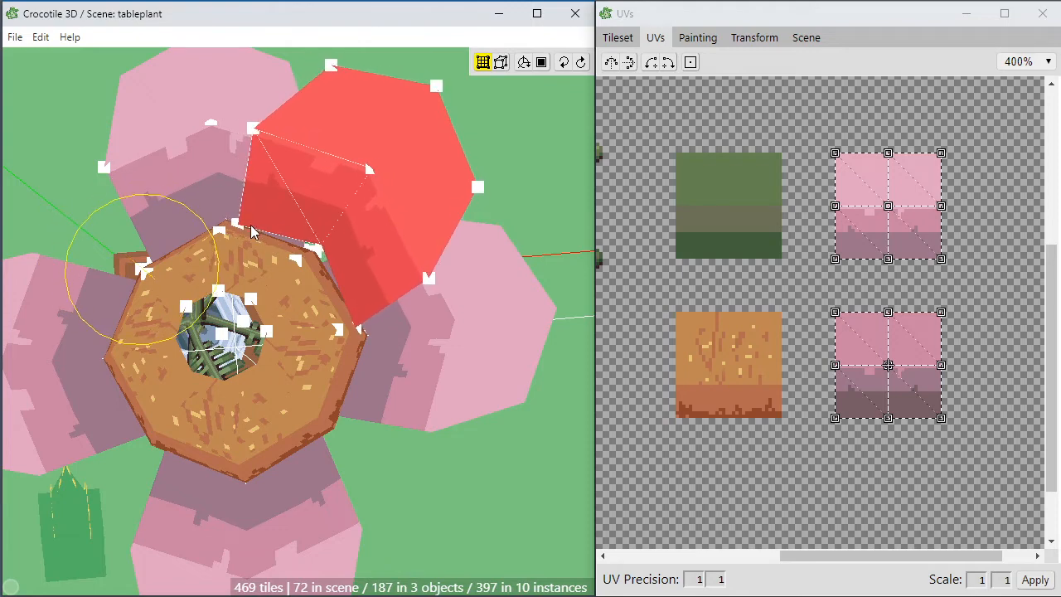
{"action": "left_click", "coordinate": [259, 268]}
Lower the tilted petal copy slightly so it sits closer to the neighbouring petals.
{"action": "key", "text": "space"}
{"action": "left_click_drag", "start_coordinate": [259, 268], "coordinate": [280, 102]}
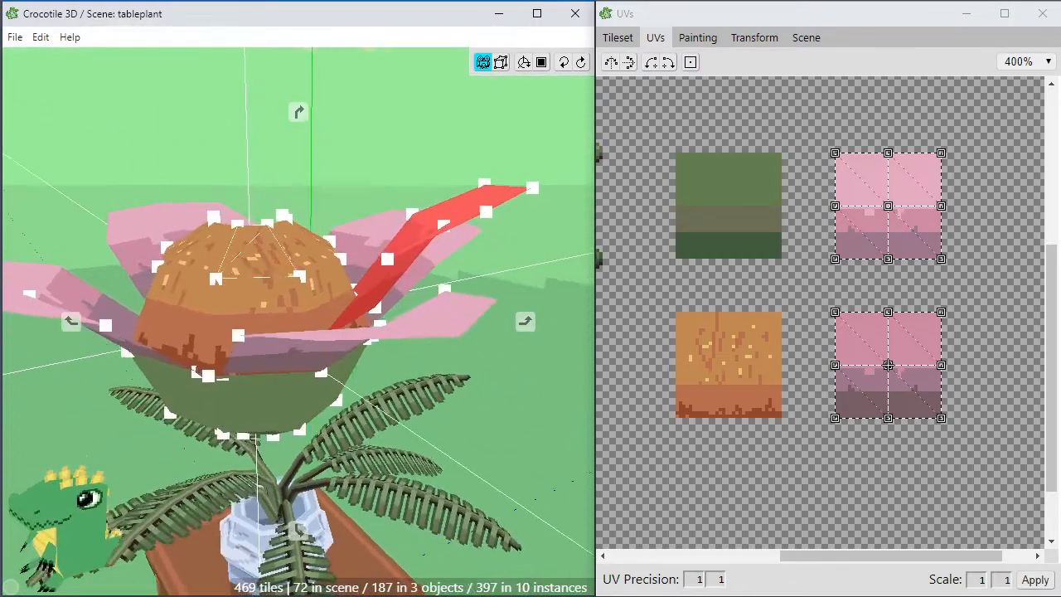
{"action": "key", "text": "space"}
{"action": "key", "text": "d"}
{"action": "key", "text": "d"}
{"action": "key", "text": "d"}
{"action": "key", "text": "d"}
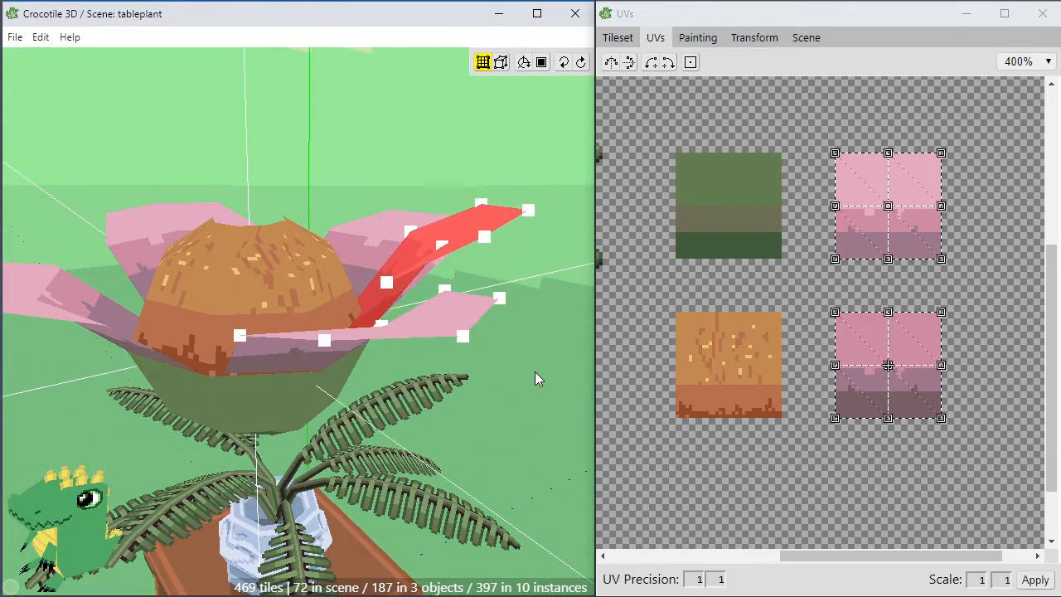
{"action": "key", "text": "space"}
Select the middle vertices at the tilted petal's base and move them down onto the upper edge of the green underside.
{"action": "left_click_drag", "start_coordinate": [535, 372], "coordinate": [431, 307]}
{"action": "left_click_drag", "start_coordinate": [477, 424], "coordinate": [435, 548]}
{"action": "key", "text": "space"}
{"action": "key", "text": "space"}
{"action": "scroll", "coordinate": [424, 463], "scroll_direction": "up", "scroll_amount": 4}
{"action": "left_click_drag", "start_coordinate": [424, 463], "coordinate": [369, 319]}
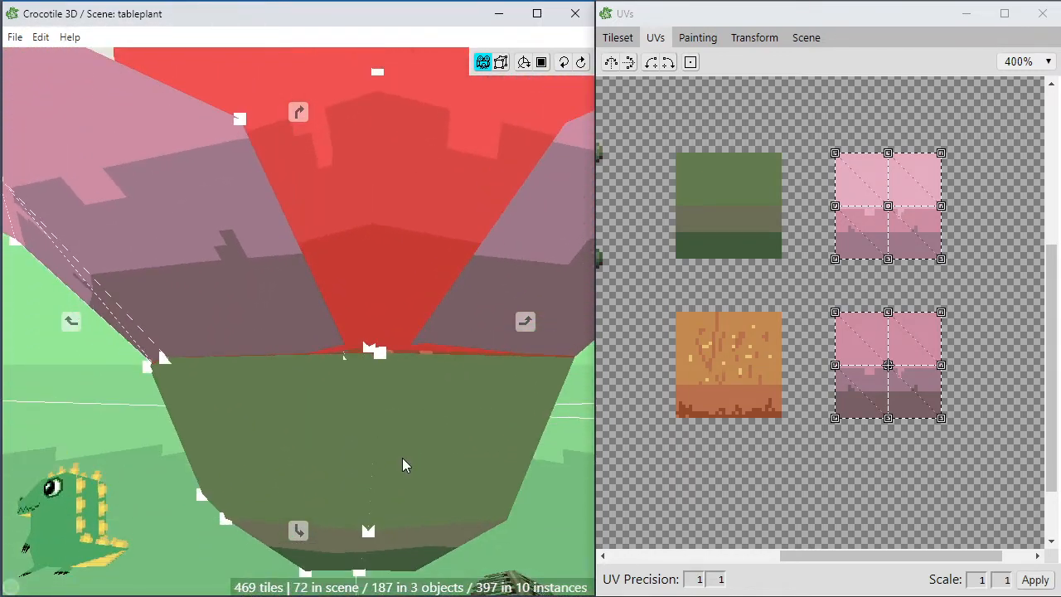
{"action": "key", "text": "space"}
{"action": "left_click", "coordinate": [370, 350]}
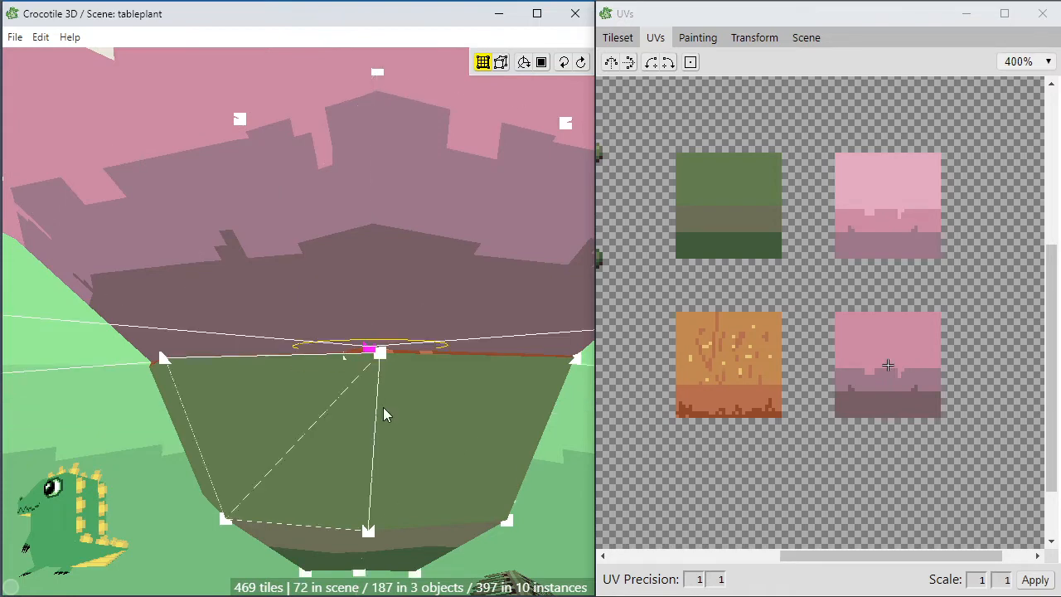
{"action": "key", "text": "s"}
{"action": "key", "text": "space"}
{"action": "key", "text": "a"}
{"action": "key", "text": "space"}
{"action": "key", "text": "s"}
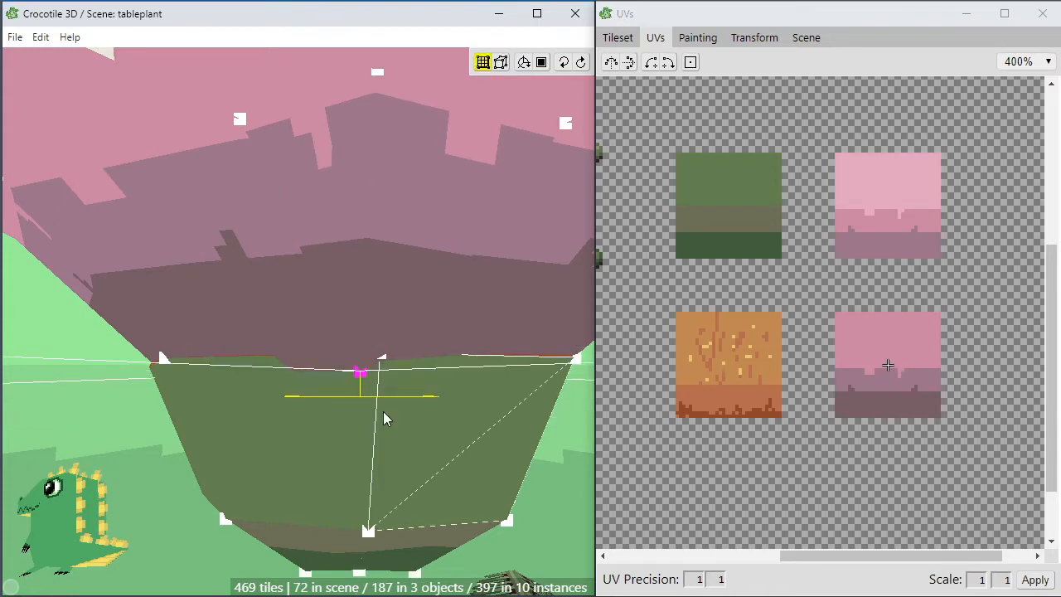
{"action": "key", "text": "d"}
Nudge the petal's base vertices against the rim and check the petal's fit from below and above.
{"action": "key", "text": "space"}
{"action": "left_click_drag", "start_coordinate": [335, 440], "coordinate": [356, 452]}
{"action": "key", "text": "space"}
{"action": "key", "text": "w"}
{"action": "key", "text": "space"}
{"action": "scroll", "coordinate": [338, 410], "scroll_direction": "down", "scroll_amount": 3}
{"action": "left_click_drag", "start_coordinate": [251, 399], "coordinate": [259, 469]}
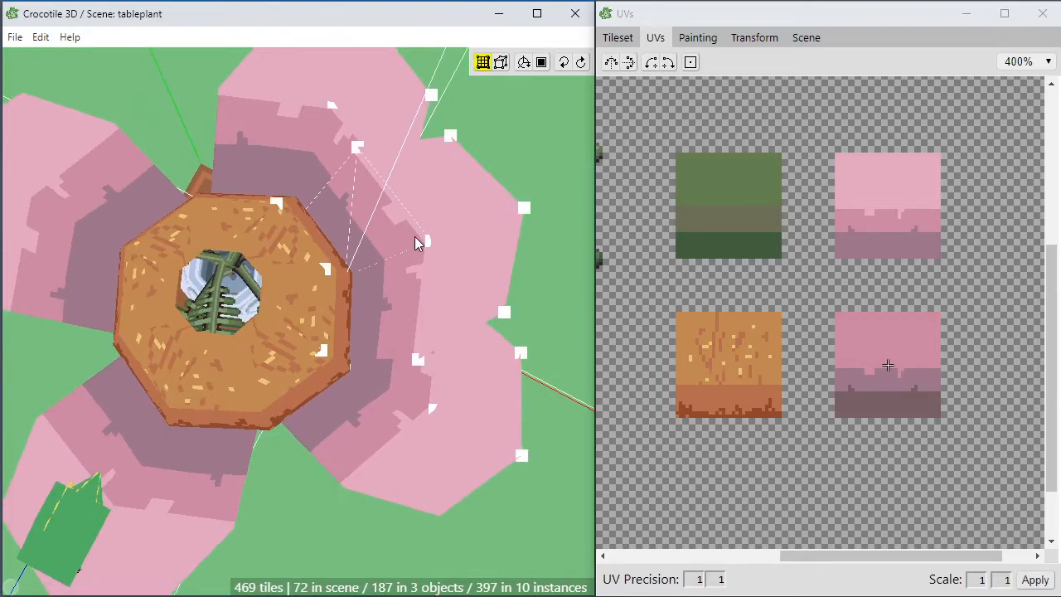
Select the whole tilted petal and resize it by 1.1 on all three axes.
{"action": "key", "text": "space"}
{"action": "left_click_drag", "start_coordinate": [447, 203], "coordinate": [497, 265]}
{"action": "right_click_drag", "start_coordinate": [498, 265], "coordinate": [450, 276]}
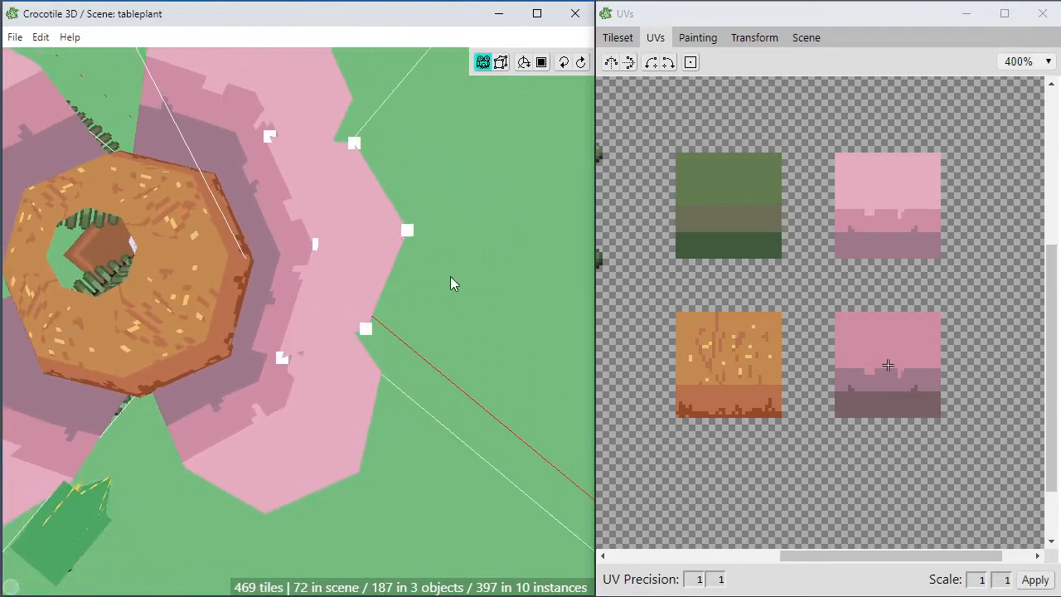
{"action": "left_click", "coordinate": [328, 277]}
{"action": "left_click", "coordinate": [348, 256]}
{"action": "left_click_drag", "start_coordinate": [436, 203], "coordinate": [317, 250]}
{"action": "key", "text": "space"}
{"action": "left_click_drag", "start_coordinate": [351, 284], "coordinate": [414, 124]}
{"action": "left_click_drag", "start_coordinate": [382, 165], "coordinate": [360, 284]}
{"action": "left_click", "coordinate": [752, 39]}
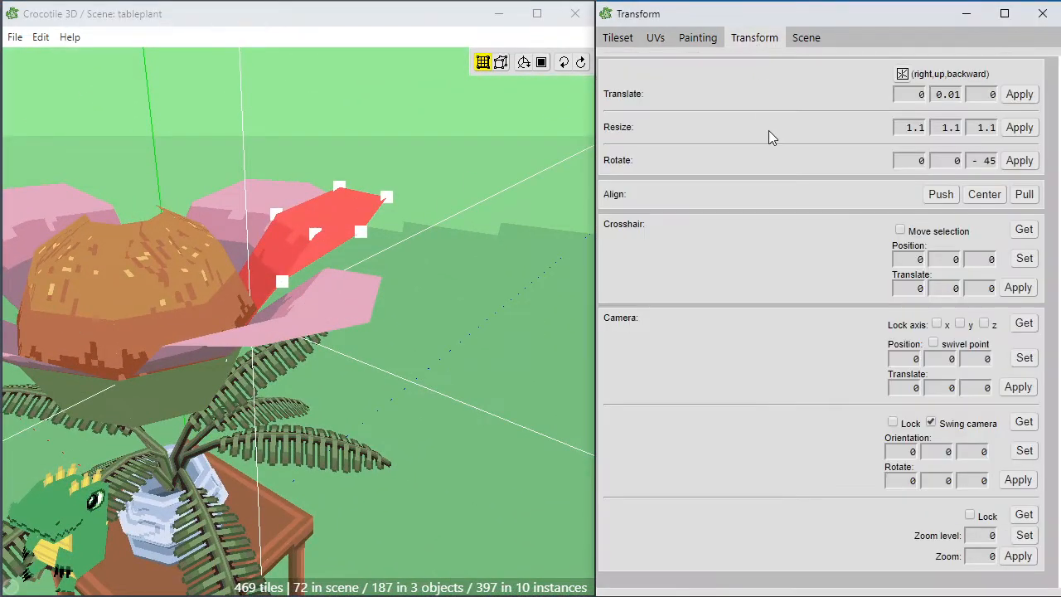
{"action": "left_click", "coordinate": [1019, 127]}
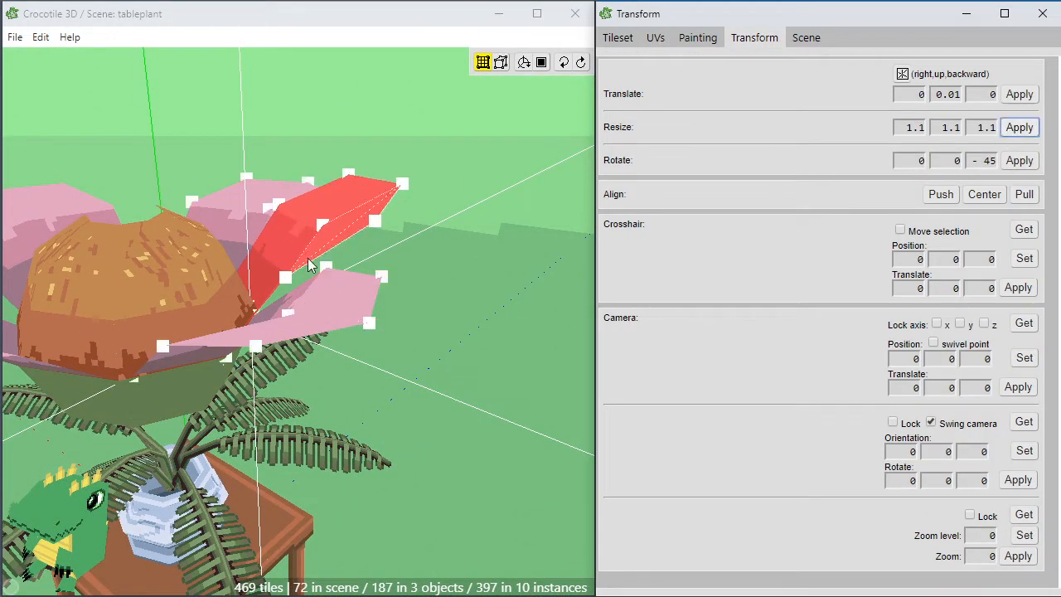
Examine from above and the side how the enlarged petal overlaps its neighbours and meets the round center.
{"action": "scroll", "coordinate": [425, 301], "scroll_direction": "up", "scroll_amount": 5}
{"action": "middle_click_drag", "start_coordinate": [315, 282], "coordinate": [303, 348]}
{"action": "scroll", "coordinate": [230, 263], "scroll_direction": "down", "scroll_amount": 3}
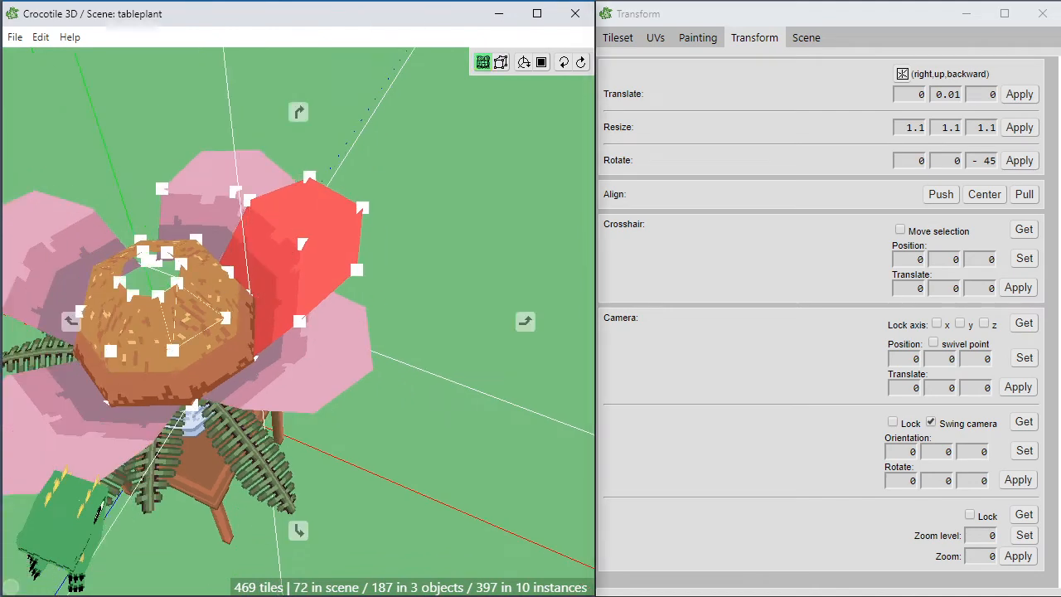
{"action": "middle_click_drag", "start_coordinate": [219, 349], "coordinate": [362, 343]}
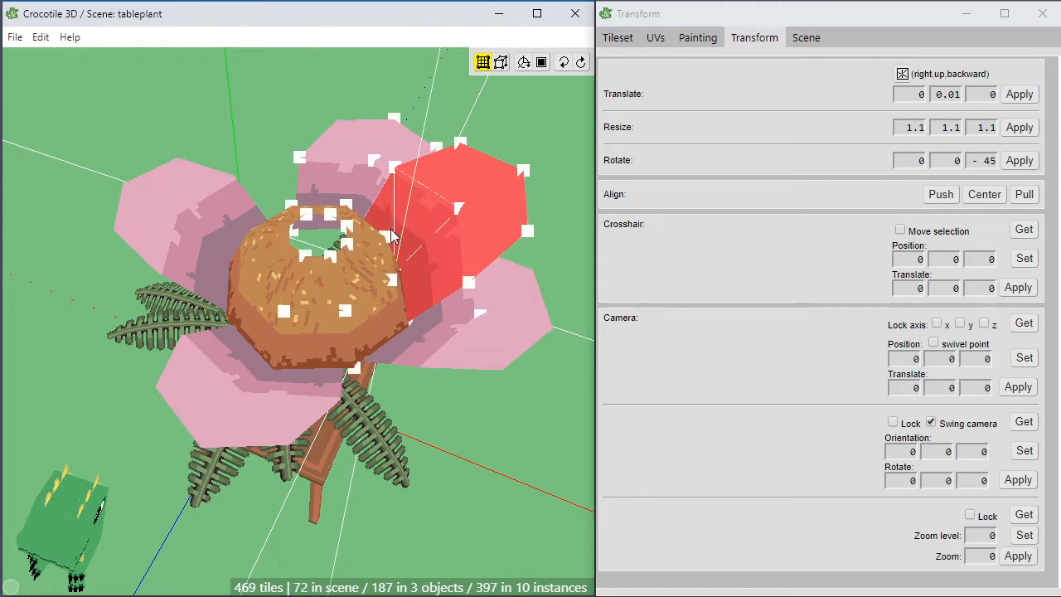
{"action": "key", "text": "space"}
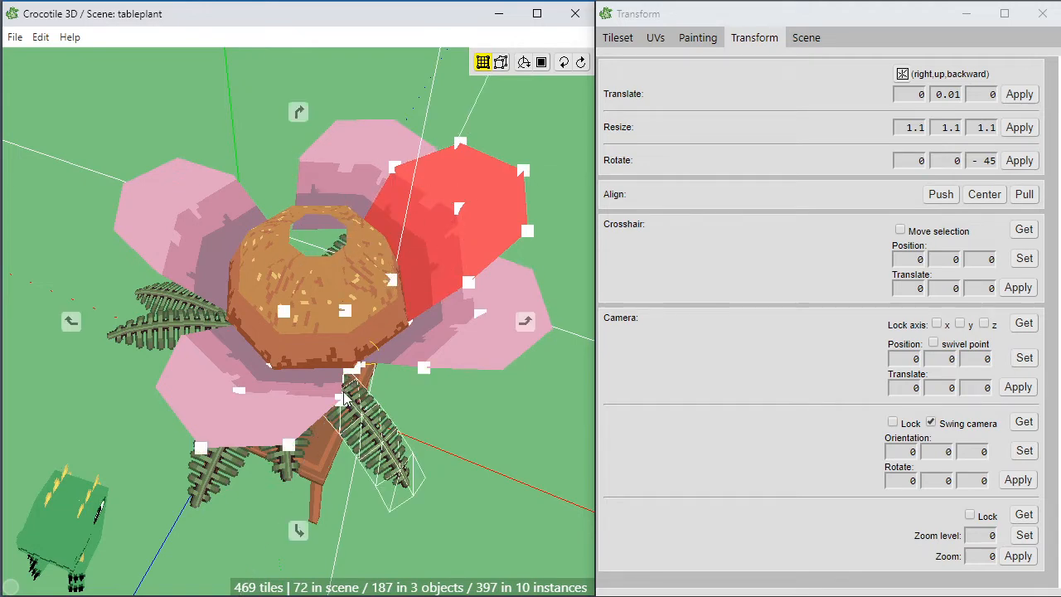
{"action": "left_click_drag", "start_coordinate": [357, 400], "coordinate": [403, 425]}
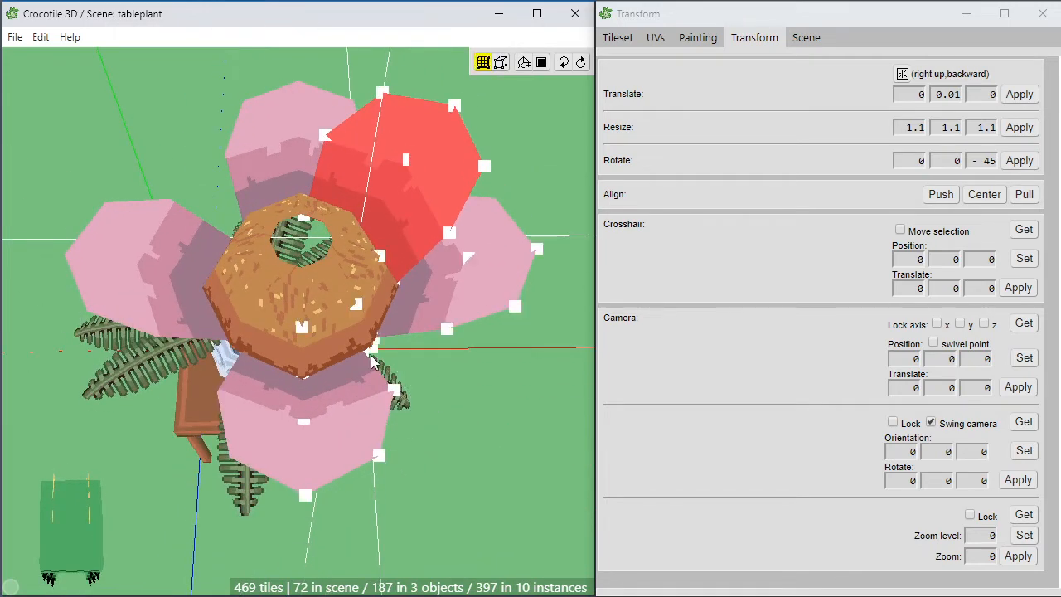
{"action": "key", "text": "space"}
{"action": "left_click_drag", "start_coordinate": [349, 378], "coordinate": [330, 399]}
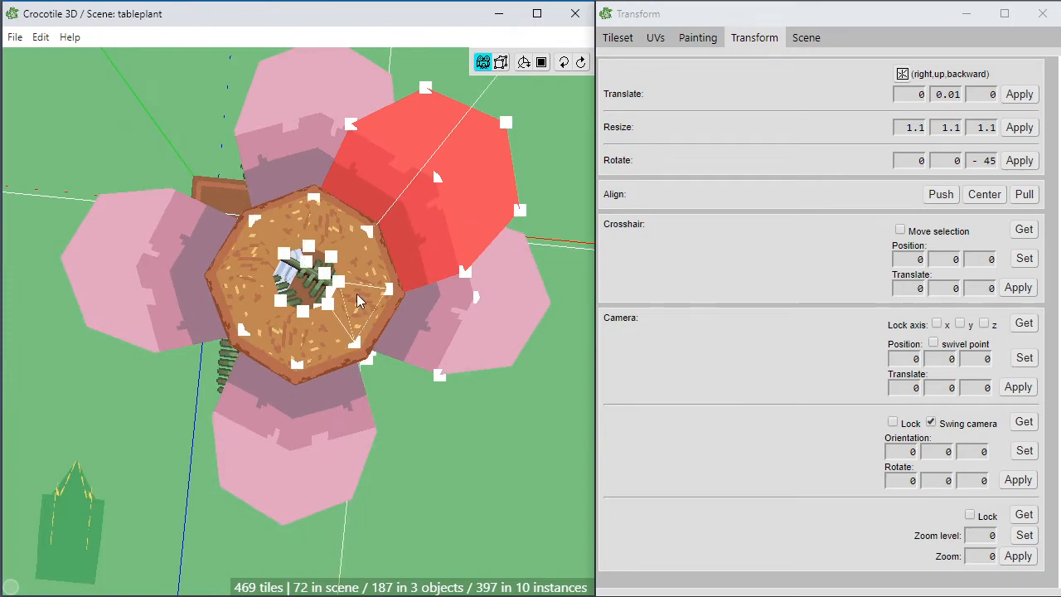
Center the crosshair on the round center of the flower as the pivot for rotating petals.
{"action": "scroll", "coordinate": [357, 295], "scroll_direction": "up", "scroll_amount": 3}
{"action": "left_click", "coordinate": [358, 294]}
{"action": "key", "text": "space"}
{"action": "left_click_drag", "start_coordinate": [357, 295], "coordinate": [175, 264]}
{"action": "left_click_drag", "start_coordinate": [215, 146], "coordinate": [353, 274]}
{"action": "key", "text": "f"}
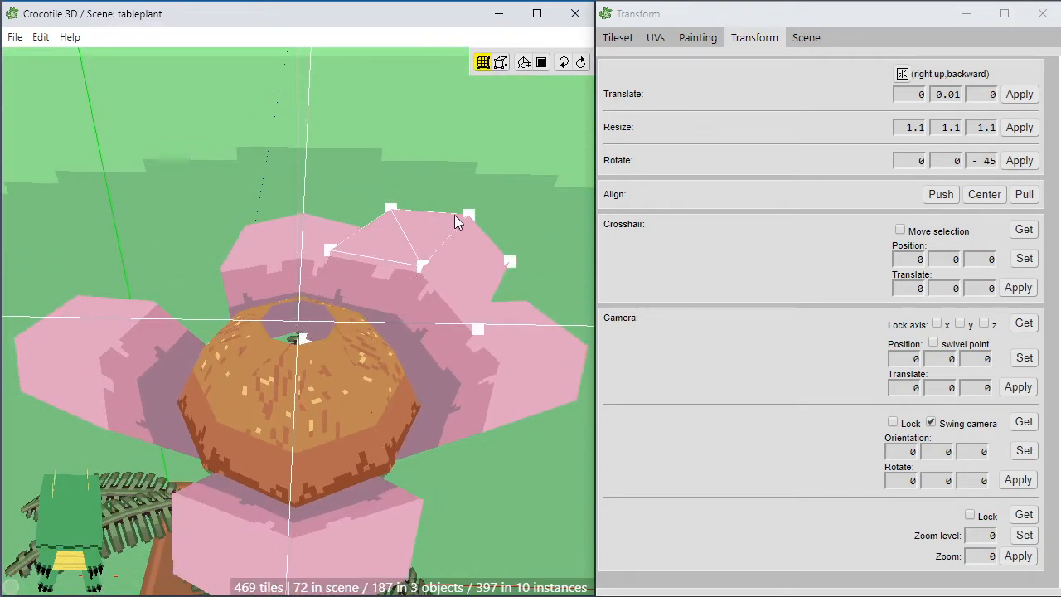
Copy the enlarged petal three times around the round center to fill the remaining gaps, and check the full flower.
{"action": "left_click_drag", "start_coordinate": [510, 189], "coordinate": [420, 274]}
{"action": "left_click_drag", "start_coordinate": [420, 274], "coordinate": [361, 252]}
{"action": "left_click_drag", "start_coordinate": [380, 373], "coordinate": [224, 369]}
{"action": "key", "text": "space"}
{"action": "left_click_drag", "start_coordinate": [132, 393], "coordinate": [253, 351]}
{"action": "key", "text": "space"}
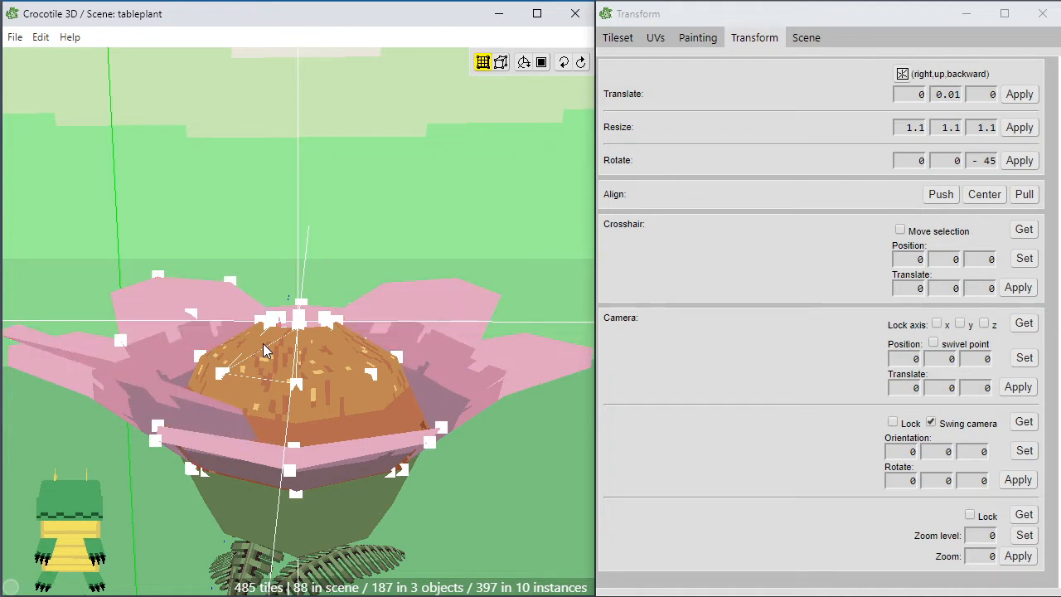
{"action": "key", "text": "ctrl+v"}
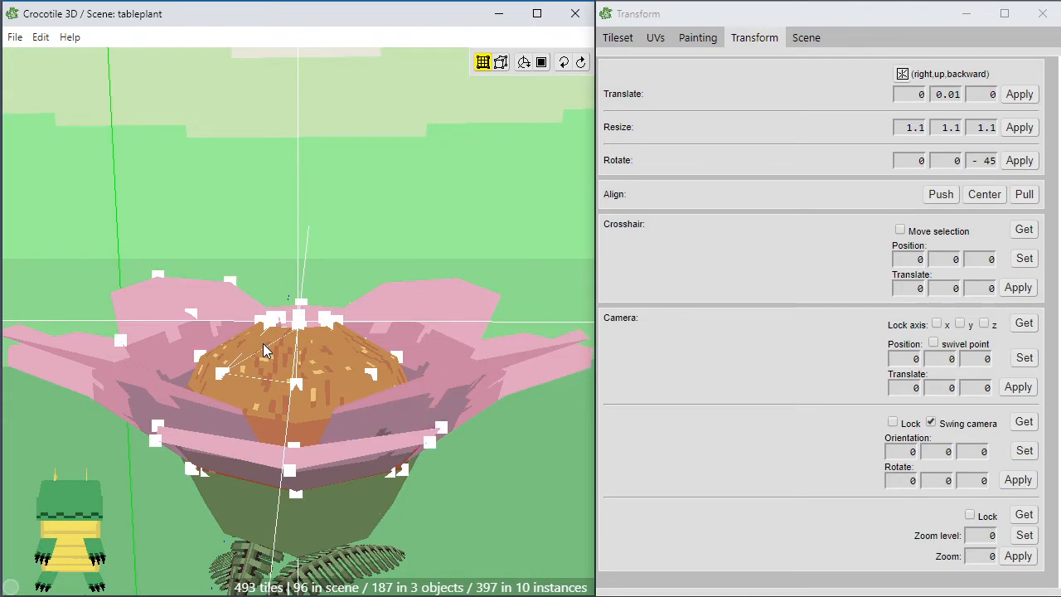
{"action": "right_click_drag", "start_coordinate": [264, 350], "coordinate": [307, 427]}
{"action": "scroll", "coordinate": [297, 434], "scroll_direction": "up", "scroll_amount": 2}
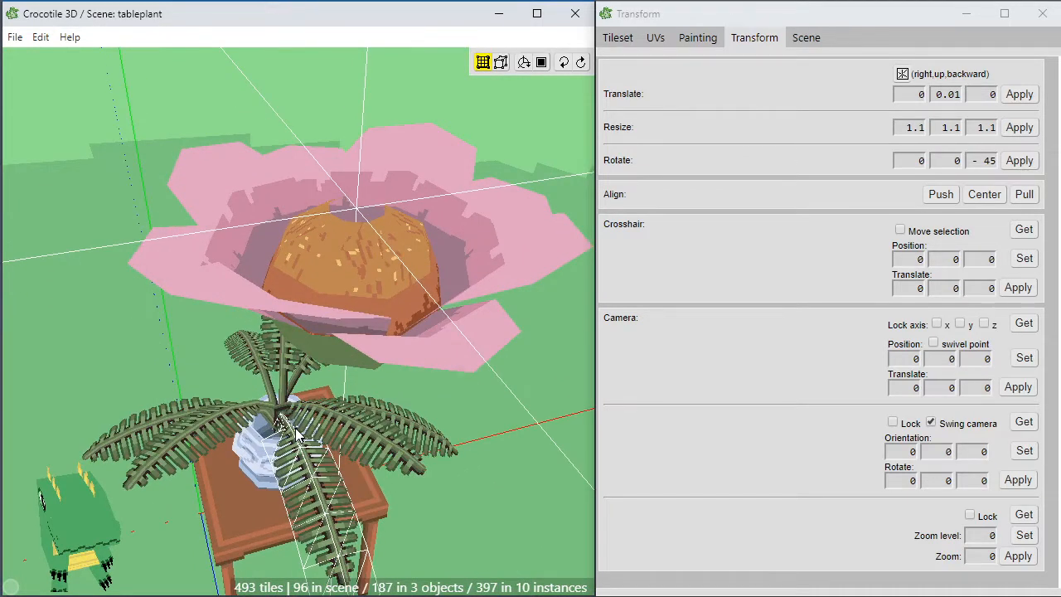
{"action": "key", "text": "Tab"}
{"action": "right_click_drag", "start_coordinate": [327, 211], "coordinate": [335, 234]}
{"action": "key", "text": "Tab"}
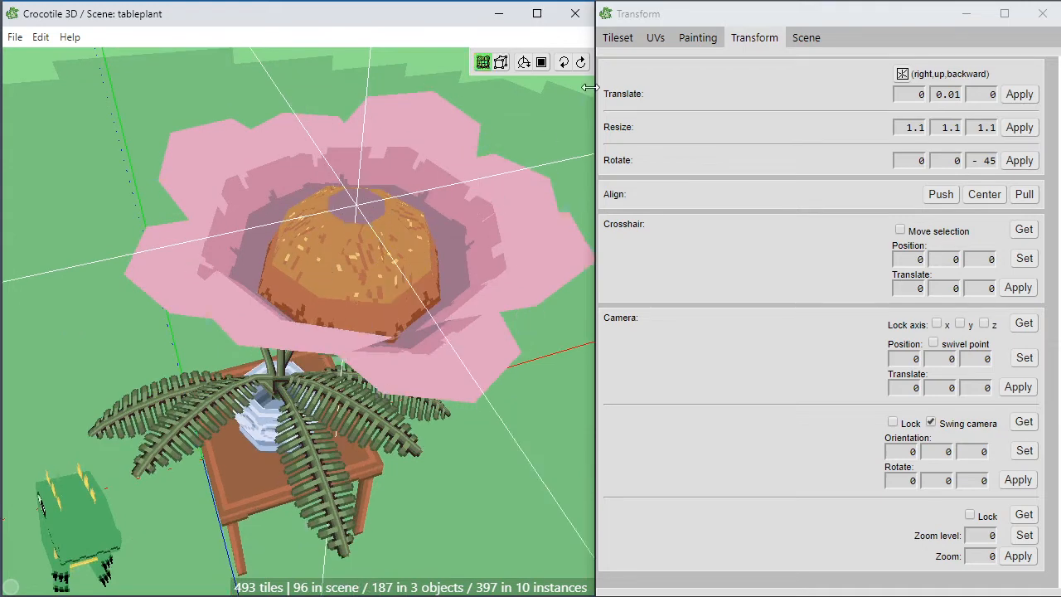
Select the tileset area holding the green, orange and pink flower tiles and open it for painting.
{"action": "left_click", "coordinate": [697, 37]}
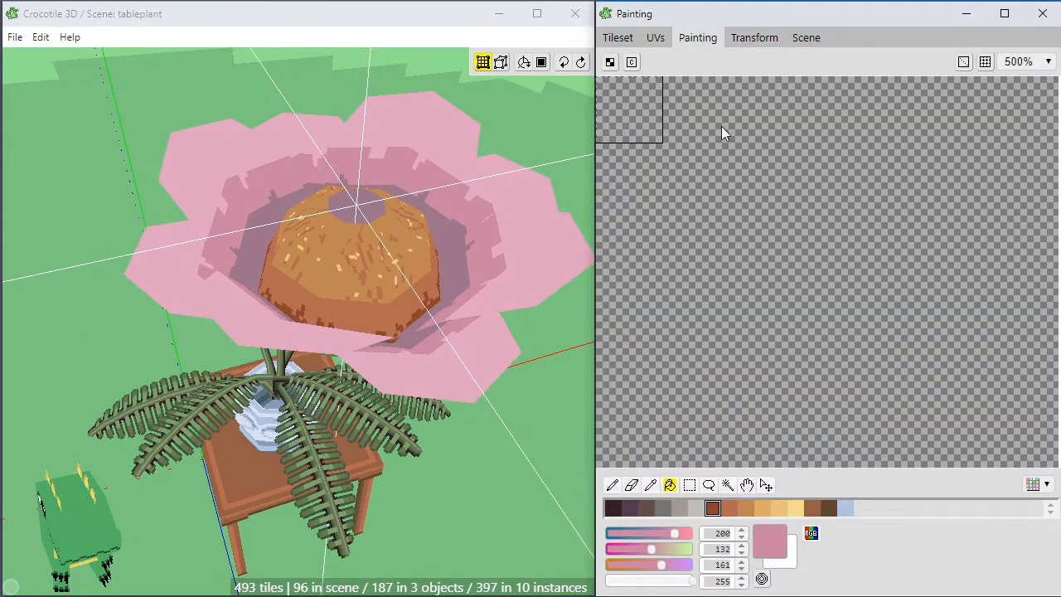
{"action": "left_click", "coordinate": [616, 38]}
{"action": "left_click_drag", "start_coordinate": [914, 365], "coordinate": [979, 426]}
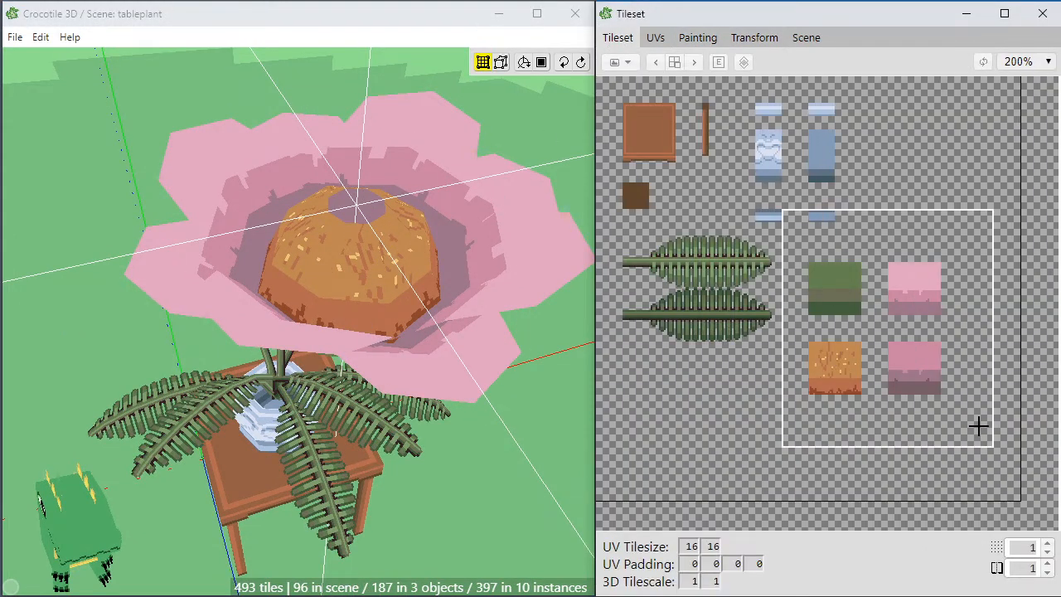
{"action": "left_click", "coordinate": [715, 39]}
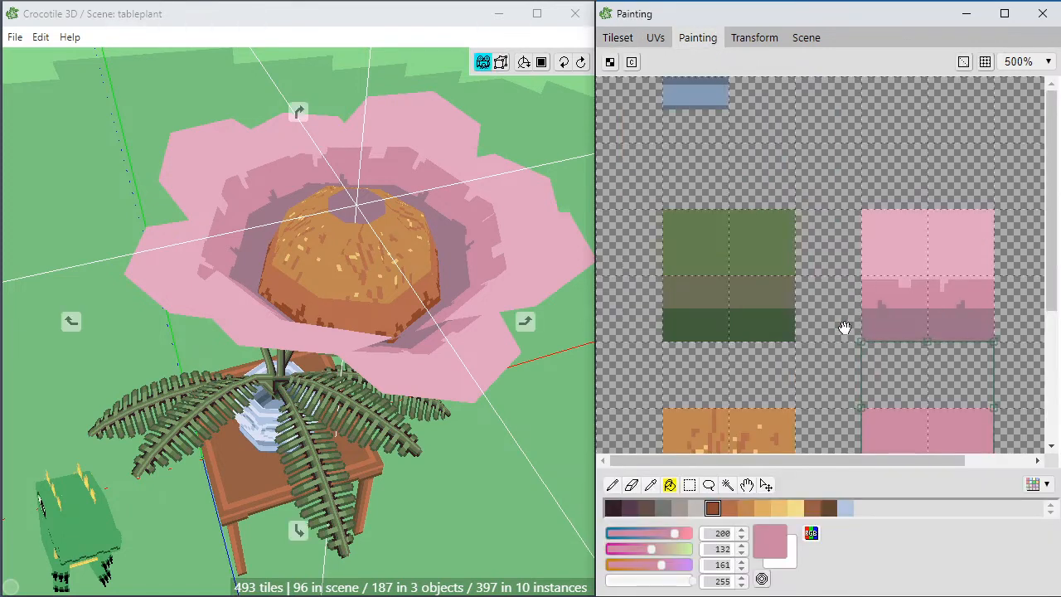
{"action": "scroll", "coordinate": [841, 326], "scroll_direction": "up", "scroll_amount": 3}
{"action": "middle_click_drag", "start_coordinate": [782, 227], "coordinate": [778, 201]}
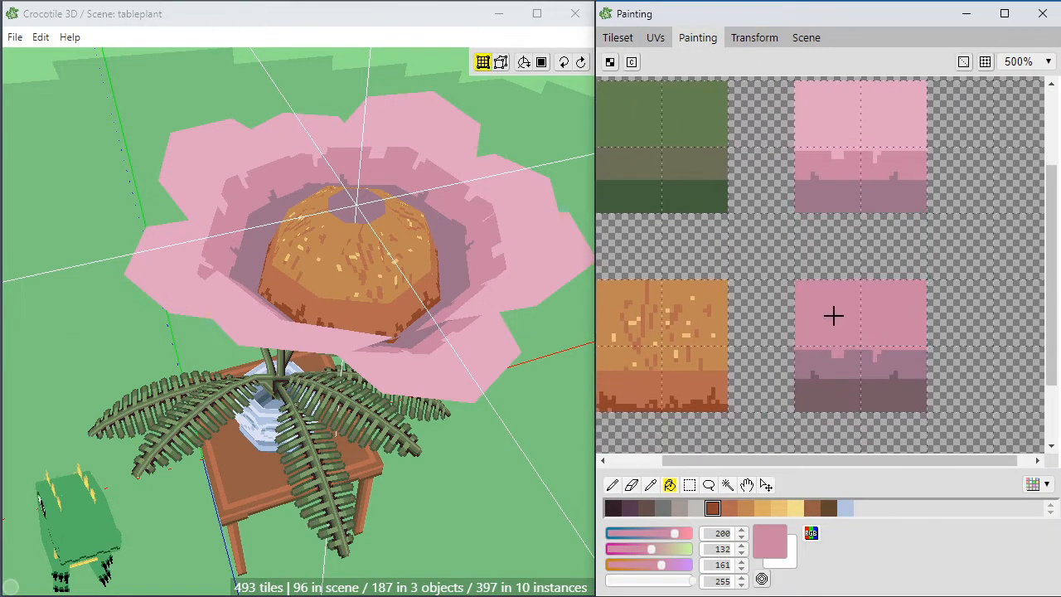
Paint a pale pink (235, 200, 219) highlight along the outer edges of the light pink petal tile.
{"action": "key", "text": "space"}
{"action": "left_click_drag", "start_coordinate": [784, 270], "coordinate": [796, 284]}
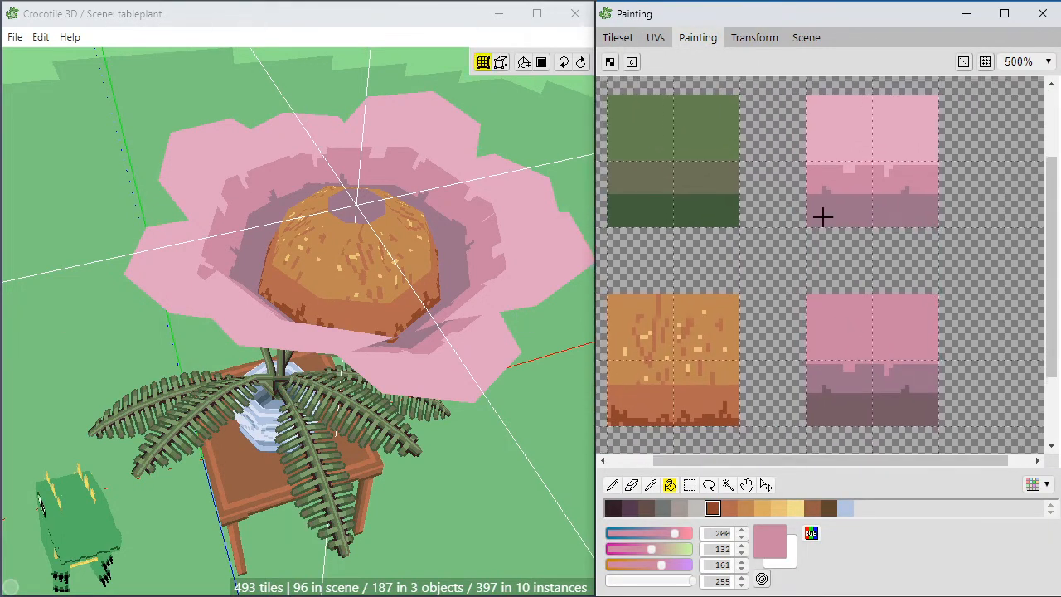
{"action": "left_click", "coordinate": [888, 260]}
{"action": "key", "text": "b"}
{"action": "key", "text": "ctrl+z"}
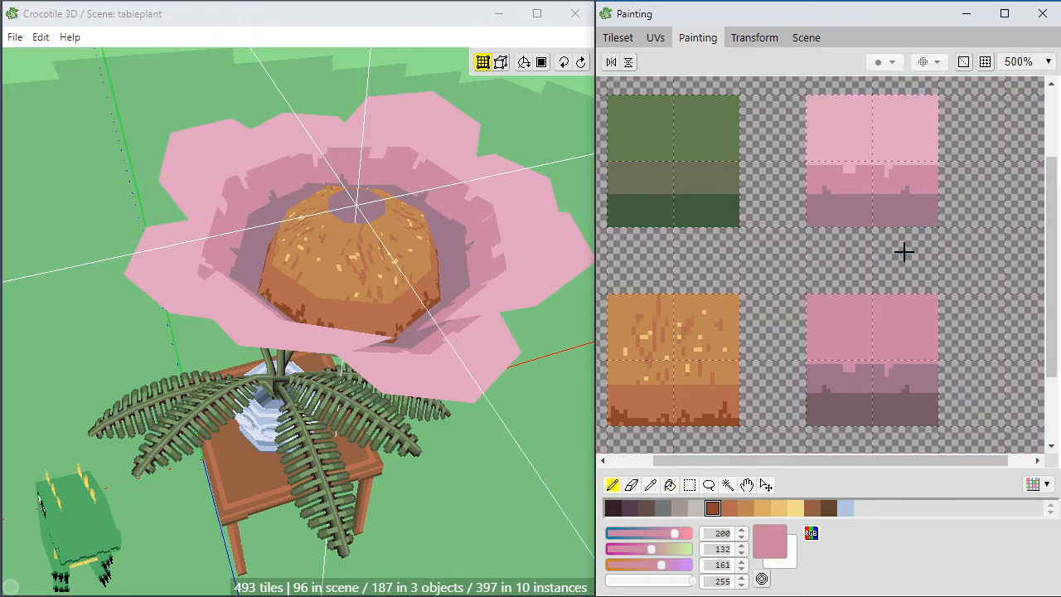
{"action": "left_click", "coordinate": [889, 127], "text": "alt"}
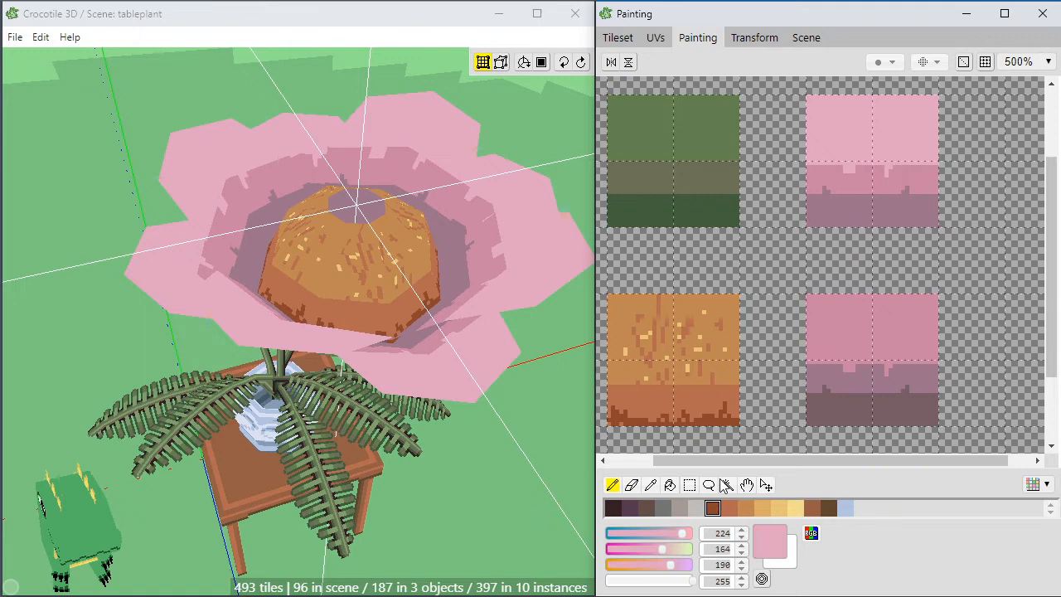
{"action": "left_click", "coordinate": [675, 549]}
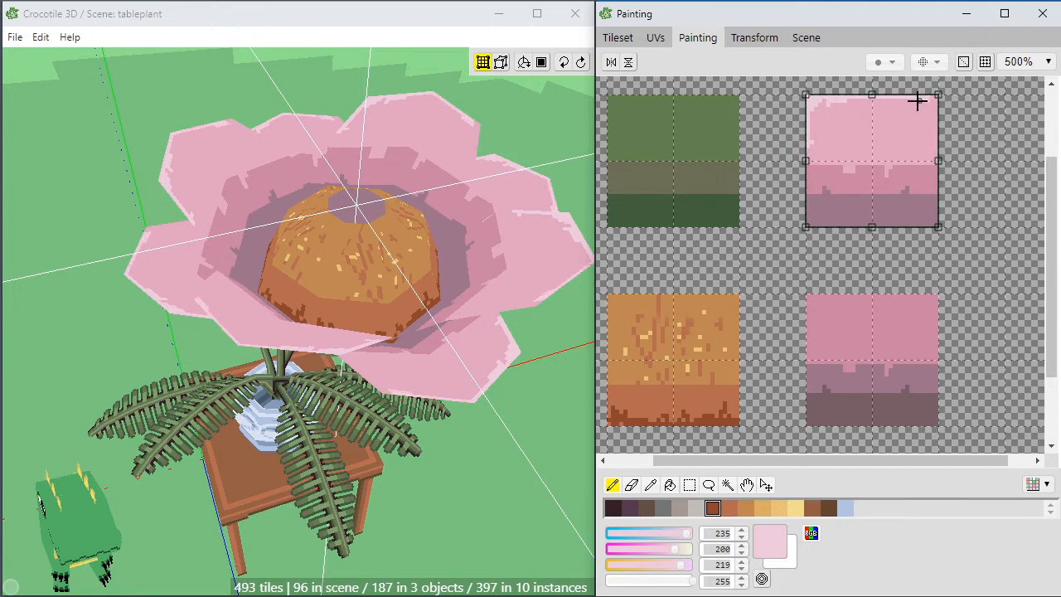
{"action": "mouse_move", "coordinate": [918, 102]}
{"action": "left_mouse_down"}
{"action": "mouse_move", "coordinate": [934, 102]}
{"action": "mouse_move", "coordinate": [935, 121]}
{"action": "left_mouse_up"}
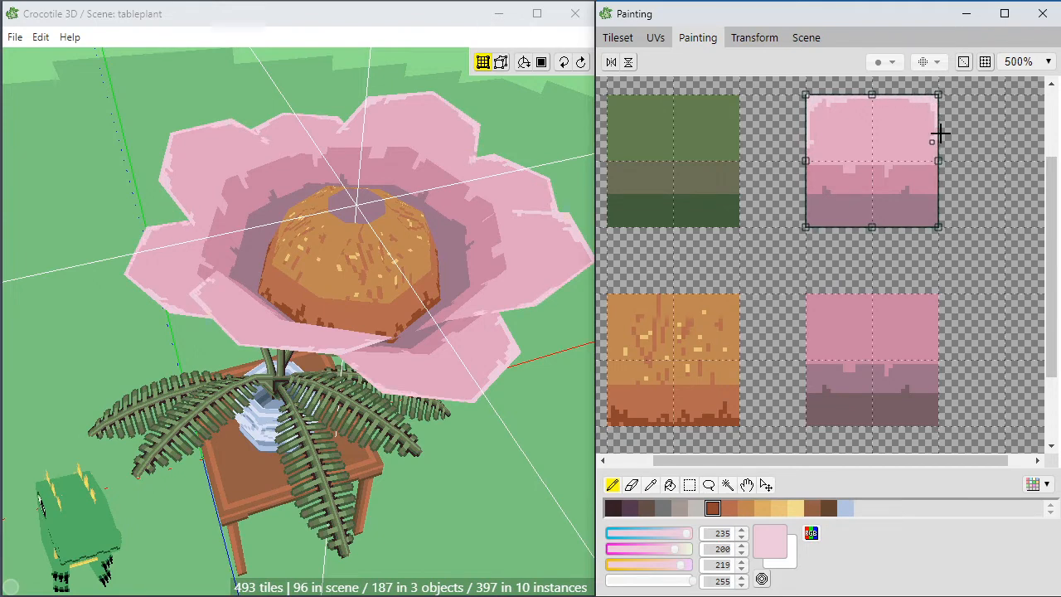
Roughen the pink band boundaries on the light petal tile and paint a tapering central vein in pink, mauve and dark mauve.
{"action": "right_click", "coordinate": [935, 159]}
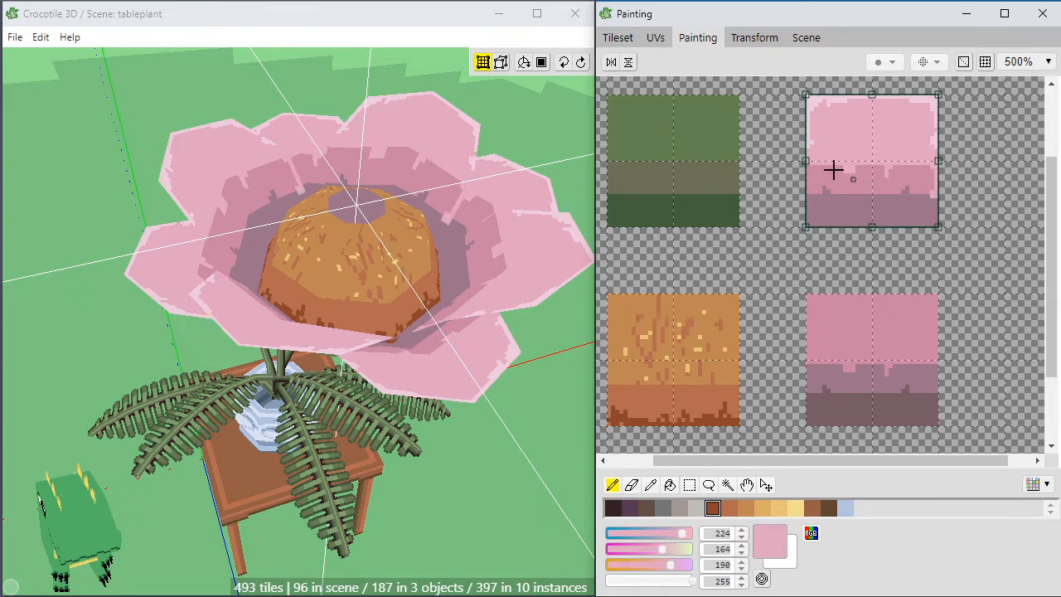
{"action": "right_click", "coordinate": [809, 190]}
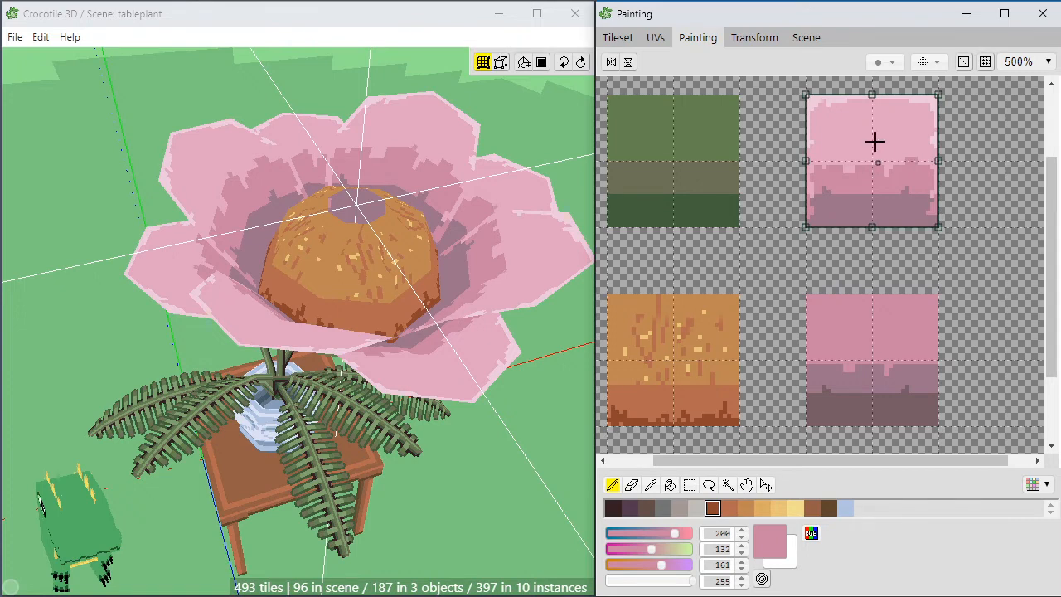
{"action": "mouse_move", "coordinate": [875, 142]}
{"action": "left_mouse_down"}
{"action": "mouse_move", "coordinate": [871, 125]}
{"action": "mouse_move", "coordinate": [874, 174]}
{"action": "mouse_move", "coordinate": [865, 171]}
{"action": "left_mouse_up"}
{"action": "left_click", "coordinate": [871, 197], "text": "alt"}
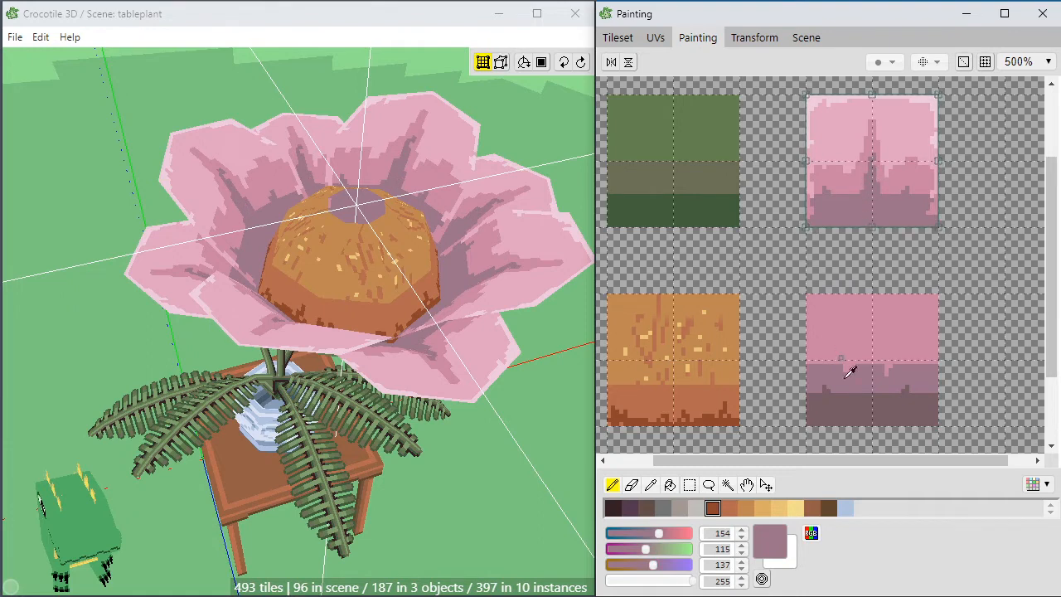
{"action": "left_click", "coordinate": [854, 406], "text": "alt"}
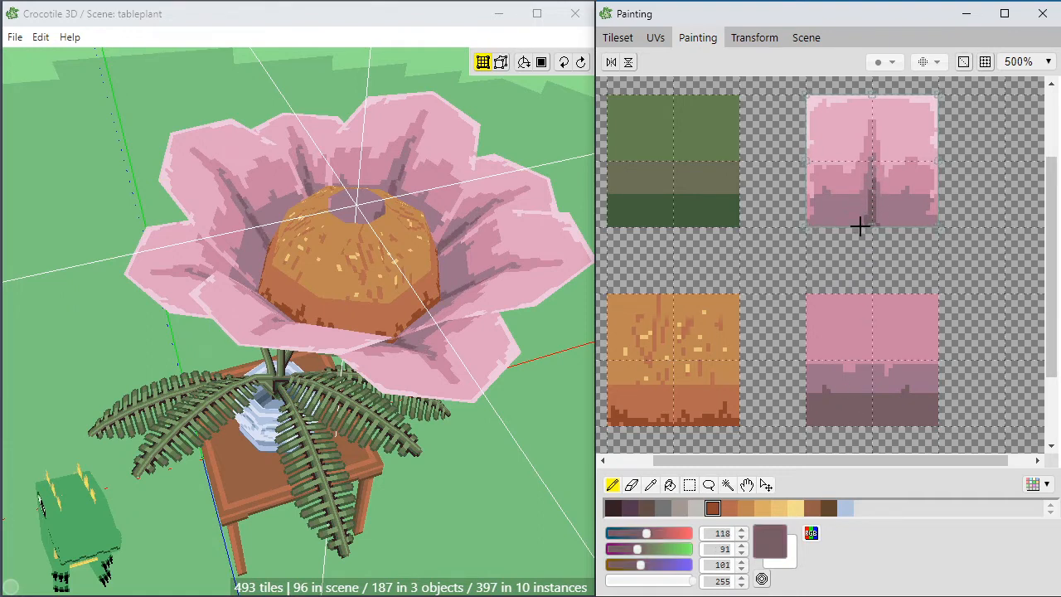
Paint shorter pink, mauve and dark mauve streaks on both sides of the light petal tile's central vein.
{"action": "left_click", "coordinate": [844, 197], "text": "alt"}
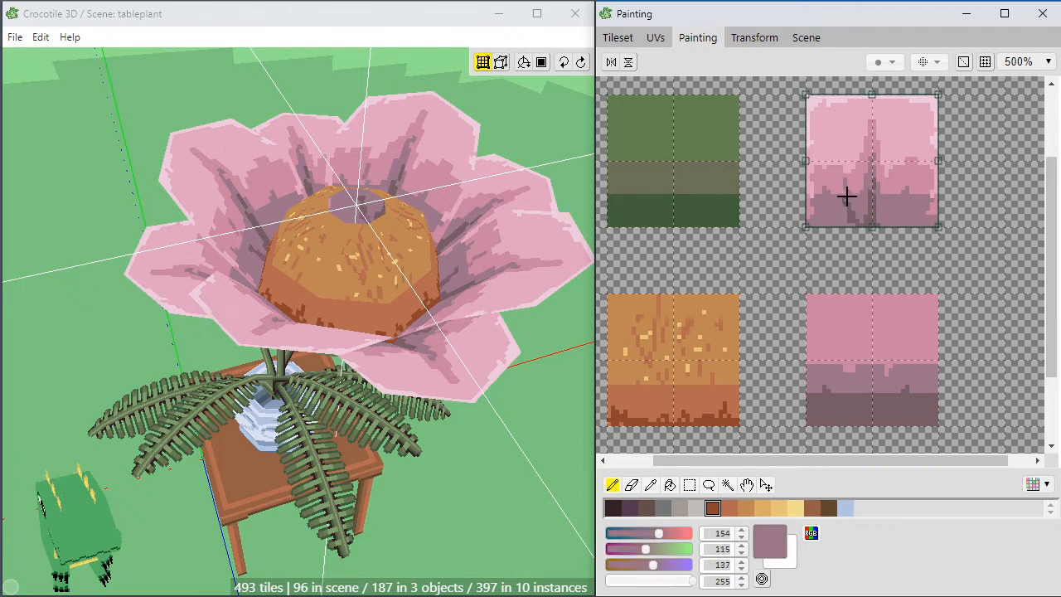
{"action": "left_click", "coordinate": [841, 171], "text": "alt"}
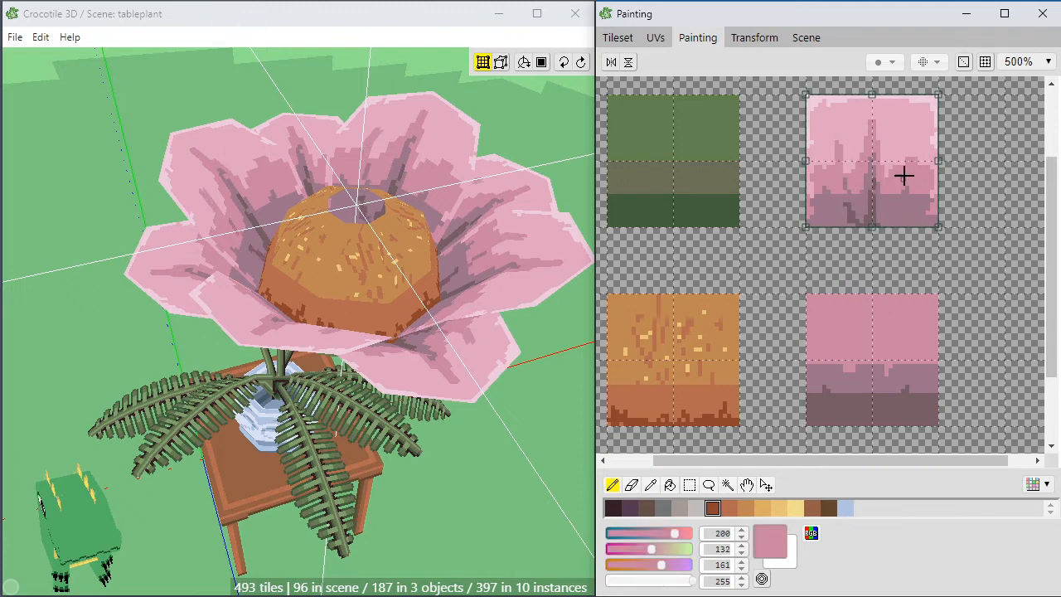
{"action": "left_click", "coordinate": [887, 217], "text": "alt"}
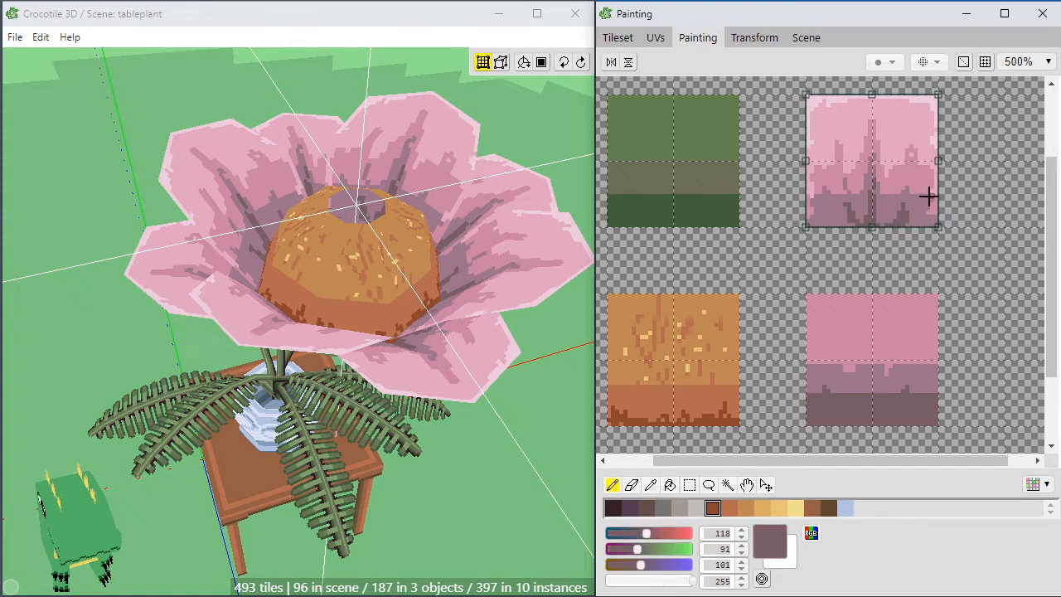
{"action": "left_click", "coordinate": [911, 164], "text": "alt"}
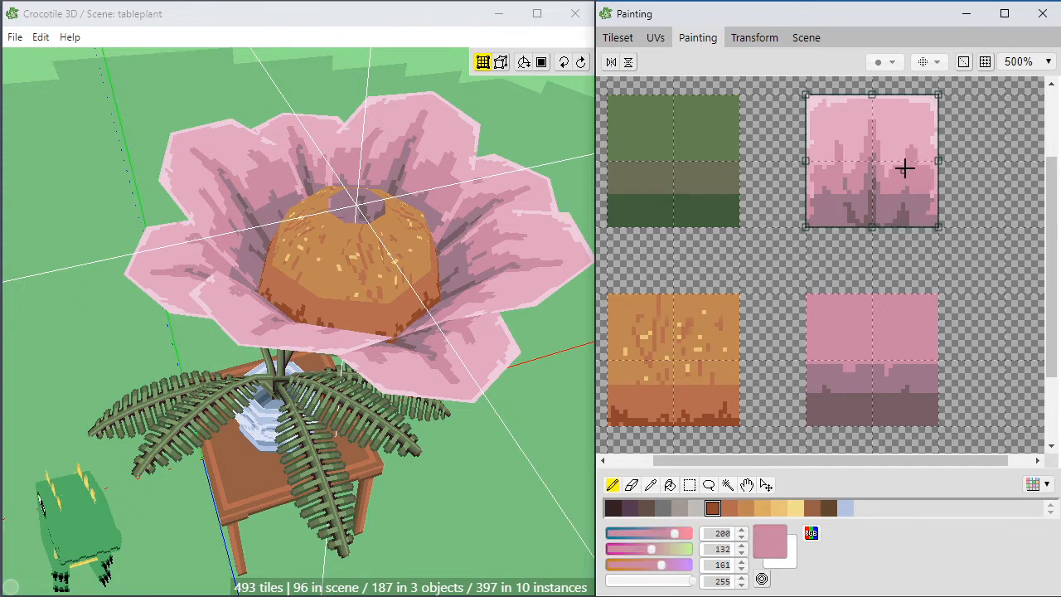
{"action": "left_click", "coordinate": [898, 133], "text": "alt"}
{"action": "left_click_drag", "start_coordinate": [861, 153], "coordinate": [855, 168]}
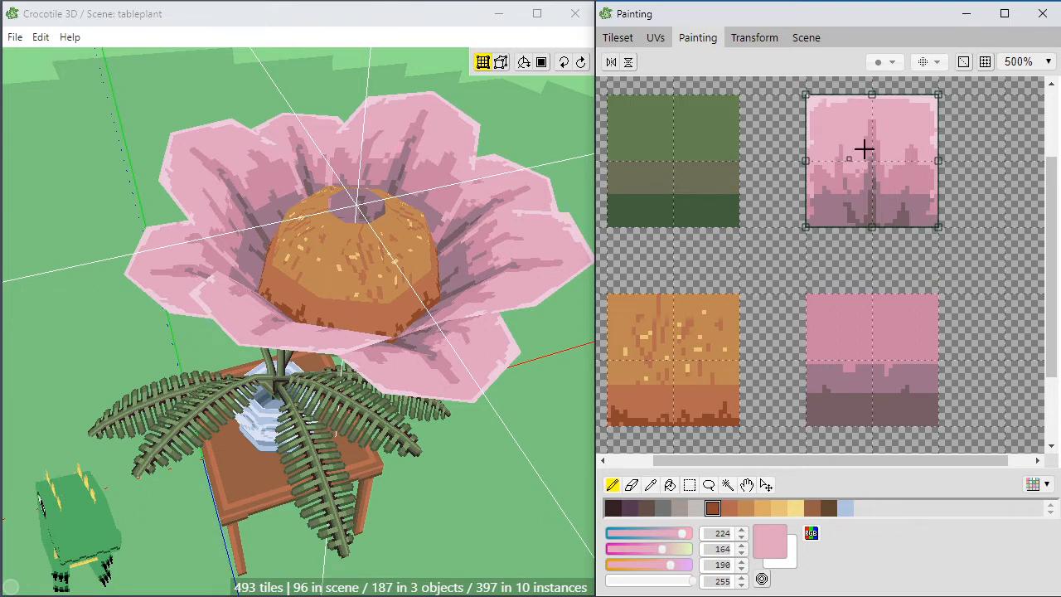
Shorten and break up the light petal tile's central vein by painting over it with the surrounding mauve and pink shades.
{"action": "left_click", "coordinate": [889, 206], "text": "alt"}
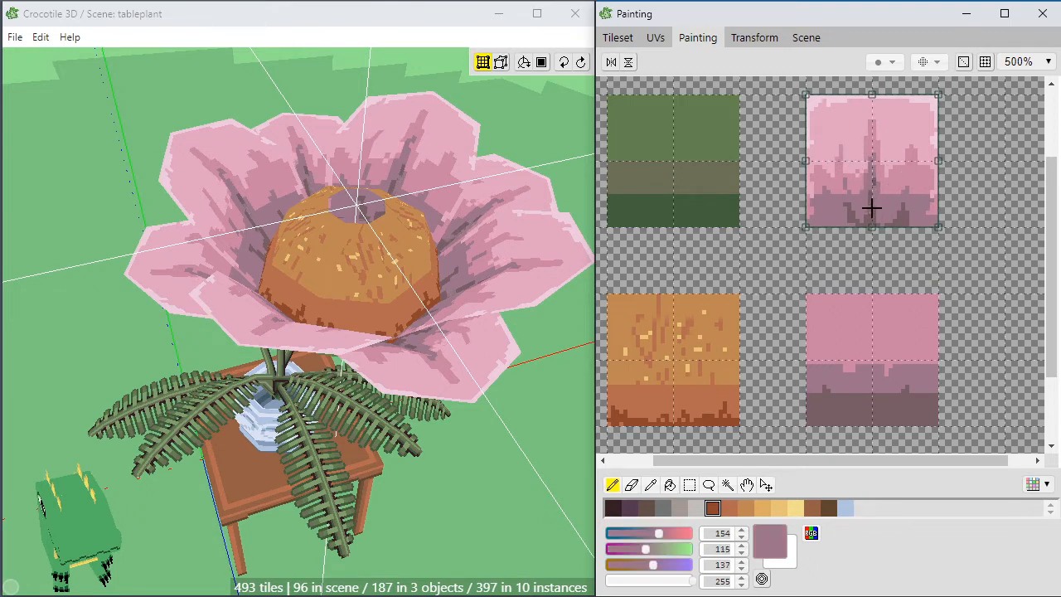
{"action": "left_click", "coordinate": [873, 162], "text": "alt"}
{"action": "left_click_drag", "start_coordinate": [873, 163], "coordinate": [862, 185]}
{"action": "left_click", "coordinate": [878, 142], "text": "alt"}
{"action": "mouse_move", "coordinate": [873, 144]}
{"action": "left_mouse_down"}
{"action": "mouse_move", "coordinate": [865, 149]}
{"action": "mouse_move", "coordinate": [864, 137]}
{"action": "left_mouse_up"}
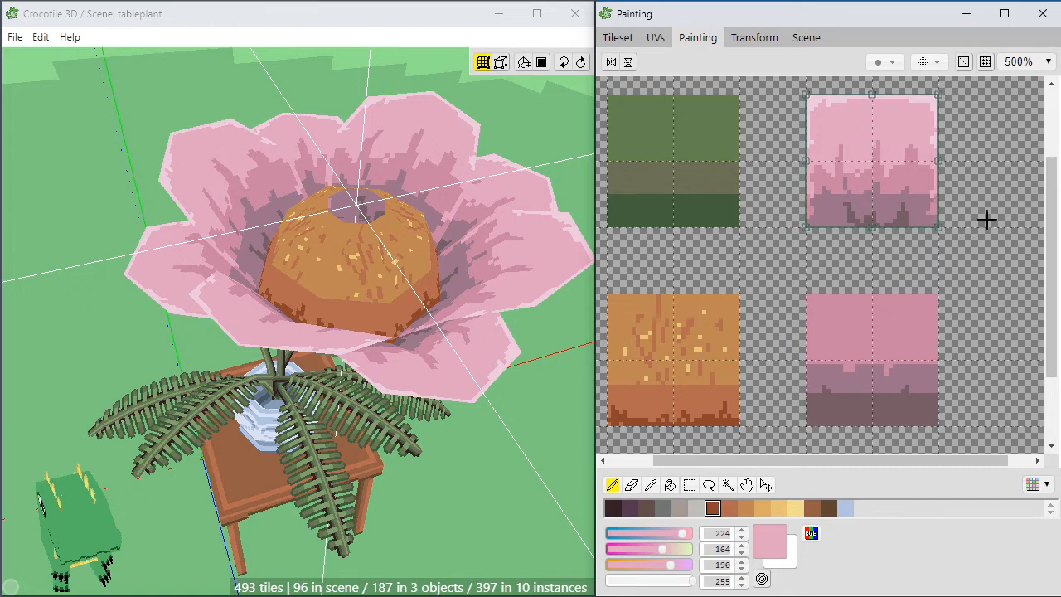
Extend the pale highlight down the light petal tile's sides, blend its lower edges with pink, and darken the streaks at its base.
{"action": "left_click", "coordinate": [807, 139], "text": "alt"}
{"action": "left_click_drag", "start_coordinate": [805, 163], "coordinate": [805, 175]}
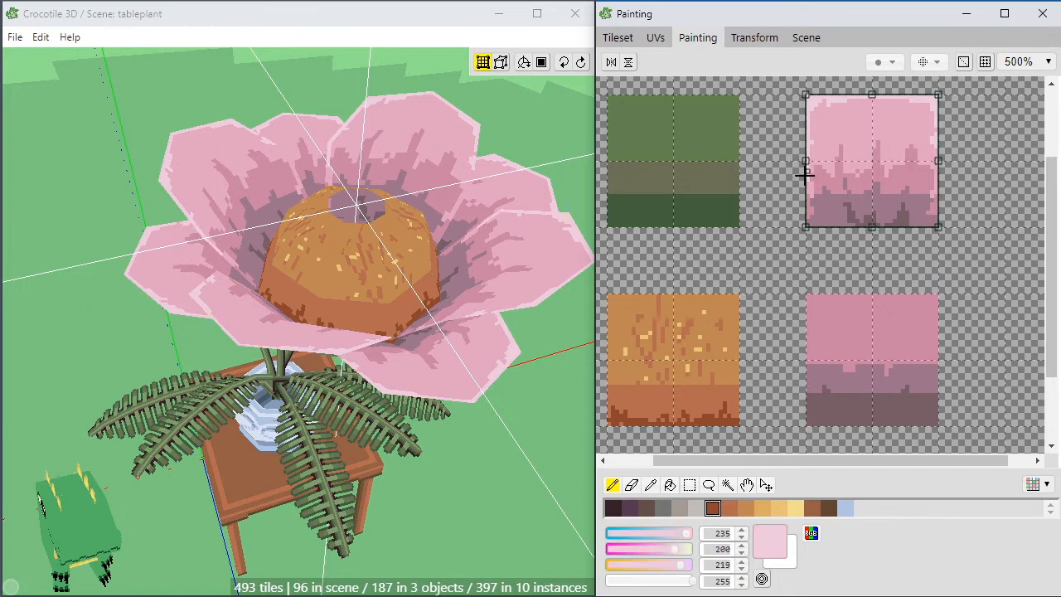
{"action": "left_click", "coordinate": [923, 143], "text": "alt"}
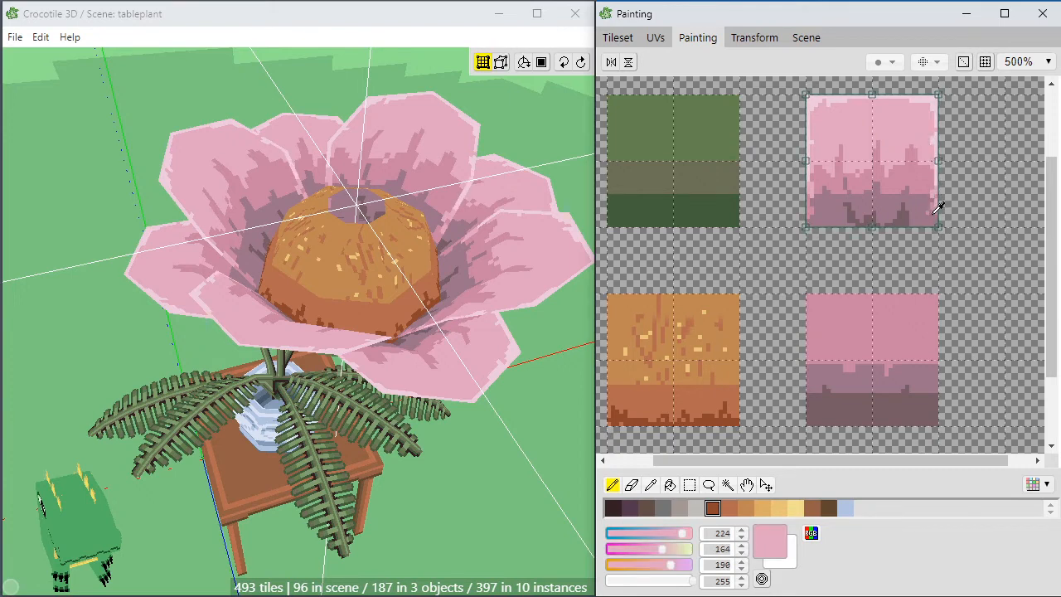
{"action": "left_click", "coordinate": [936, 214], "text": "alt"}
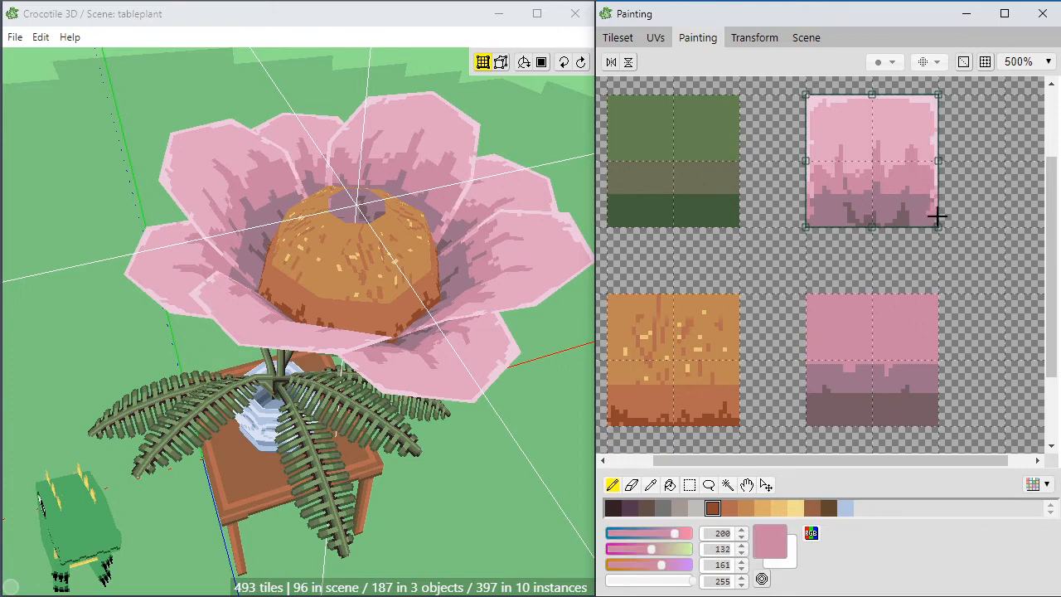
{"action": "left_click", "coordinate": [854, 219], "text": "alt"}
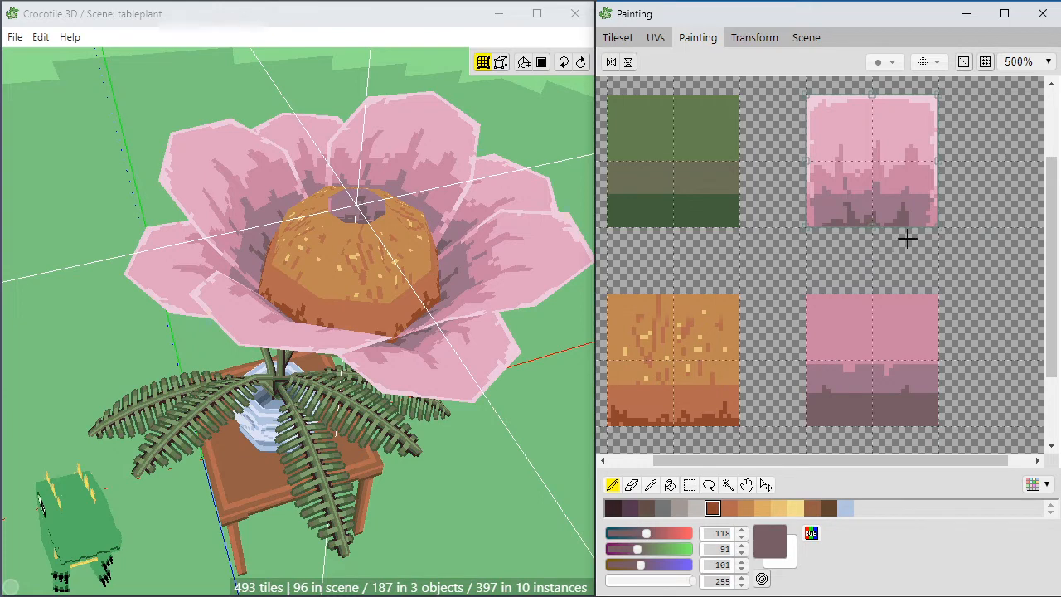
Thicken the light petal tile's pale rim into a jagged highlight and blend the side edges with the mid pink shades.
{"action": "left_click", "coordinate": [843, 98], "text": "alt"}
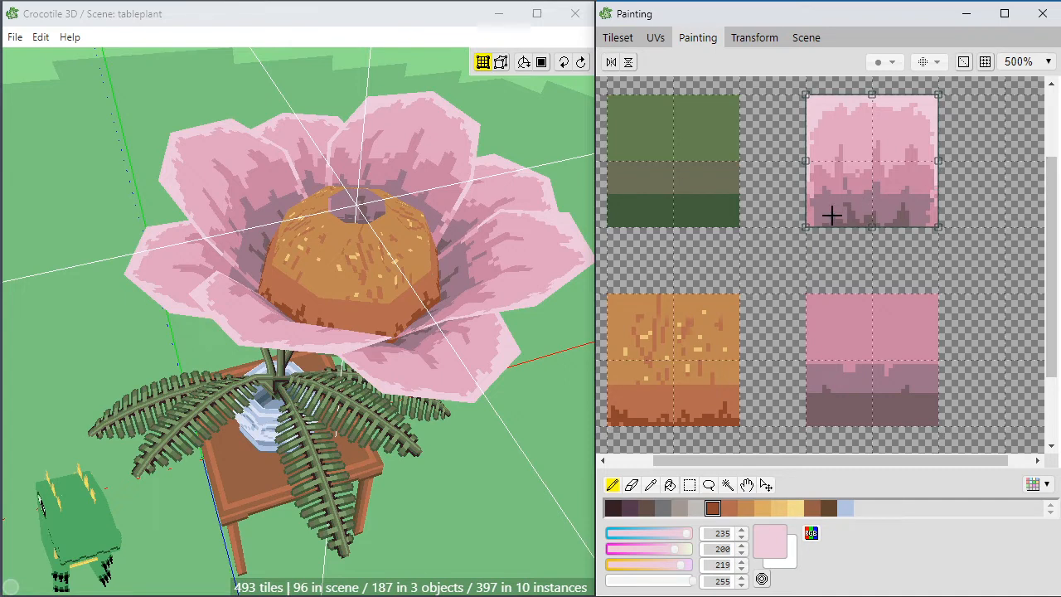
{"action": "left_click", "coordinate": [931, 163], "text": "alt"}
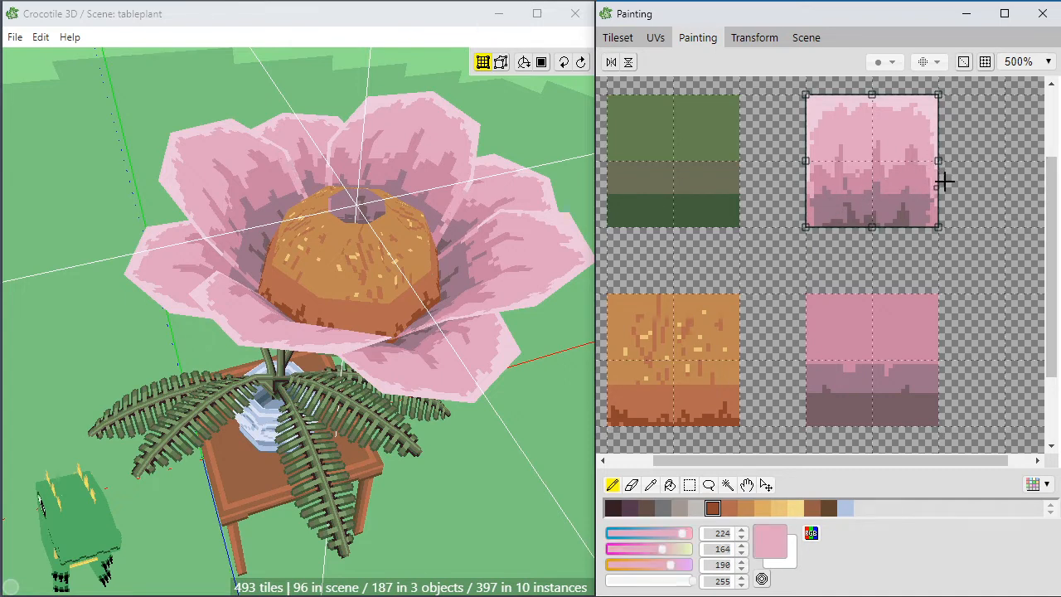
{"action": "left_click", "coordinate": [937, 153], "text": "alt"}
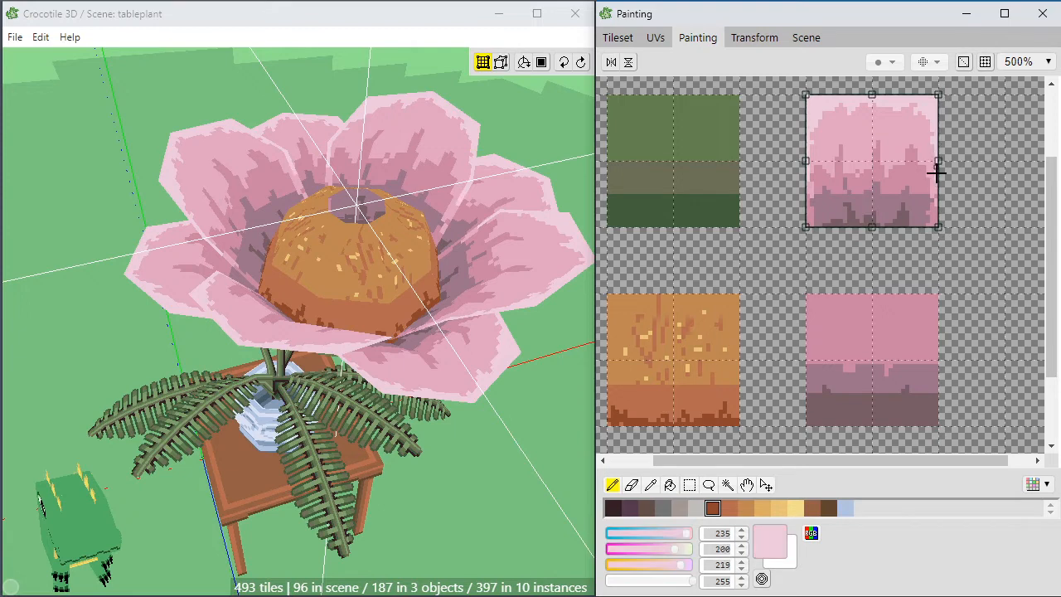
{"action": "left_click", "coordinate": [826, 150], "text": "alt"}
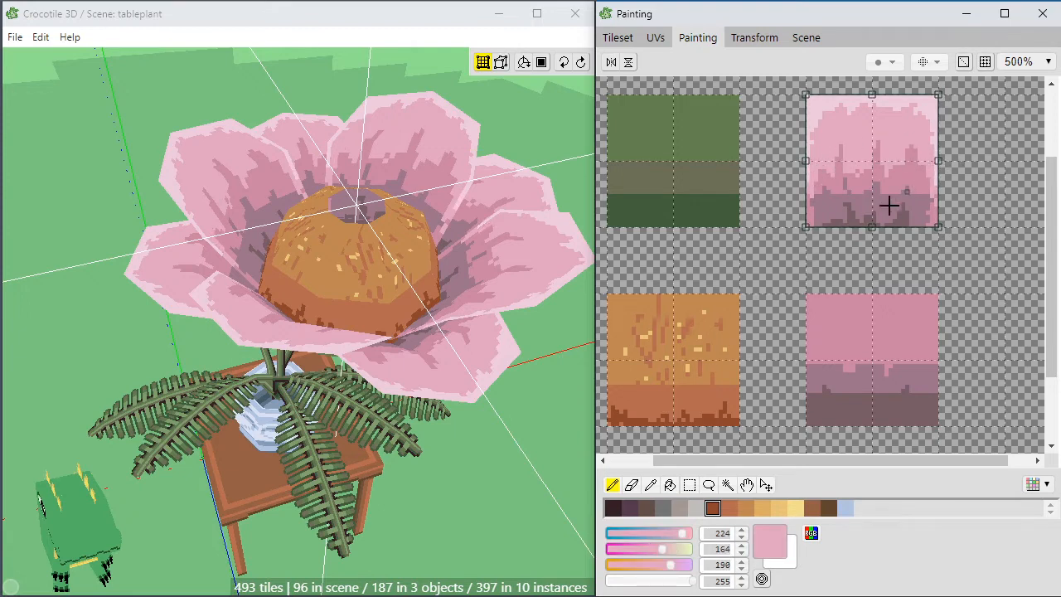
{"action": "left_click", "coordinate": [929, 184], "text": "alt"}
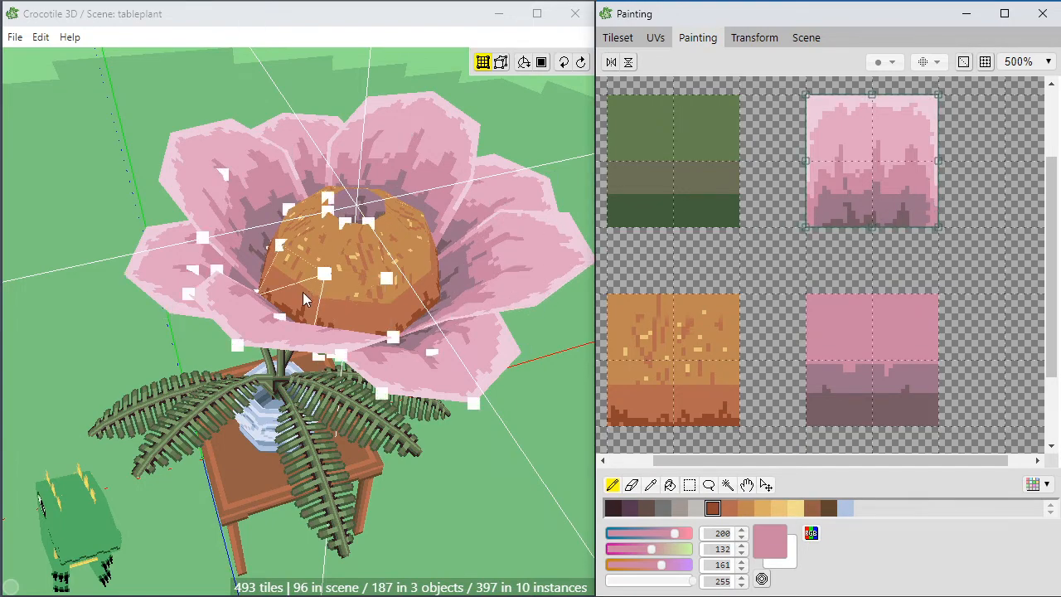
Orbit to the underside of the flower and select the darker pink petal tile as the only area for painting.
{"action": "key", "text": "space"}
{"action": "left_click_drag", "start_coordinate": [296, 302], "coordinate": [332, 240]}
{"action": "mouse_move", "coordinate": [308, 319]}
{"action": "left_mouse_down"}
{"action": "mouse_move", "coordinate": [260, 301]}
{"action": "mouse_move", "coordinate": [255, 240]}
{"action": "left_mouse_up"}
{"action": "left_click", "coordinate": [831, 347]}
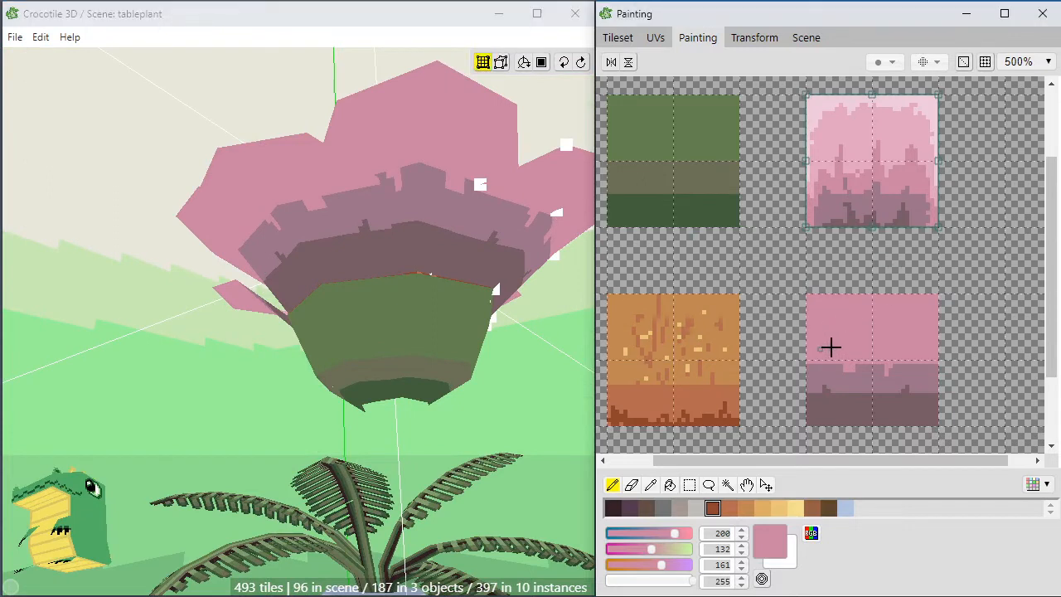
{"action": "right_click", "coordinate": [817, 370]}
{"action": "right_click", "coordinate": [819, 347]}
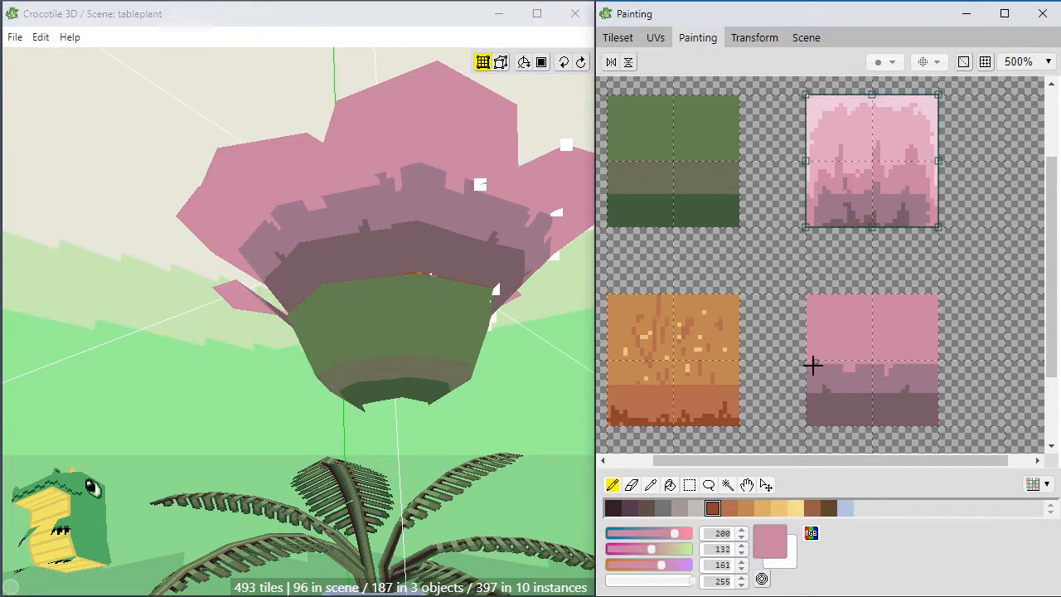
{"action": "right_click", "coordinate": [816, 371]}
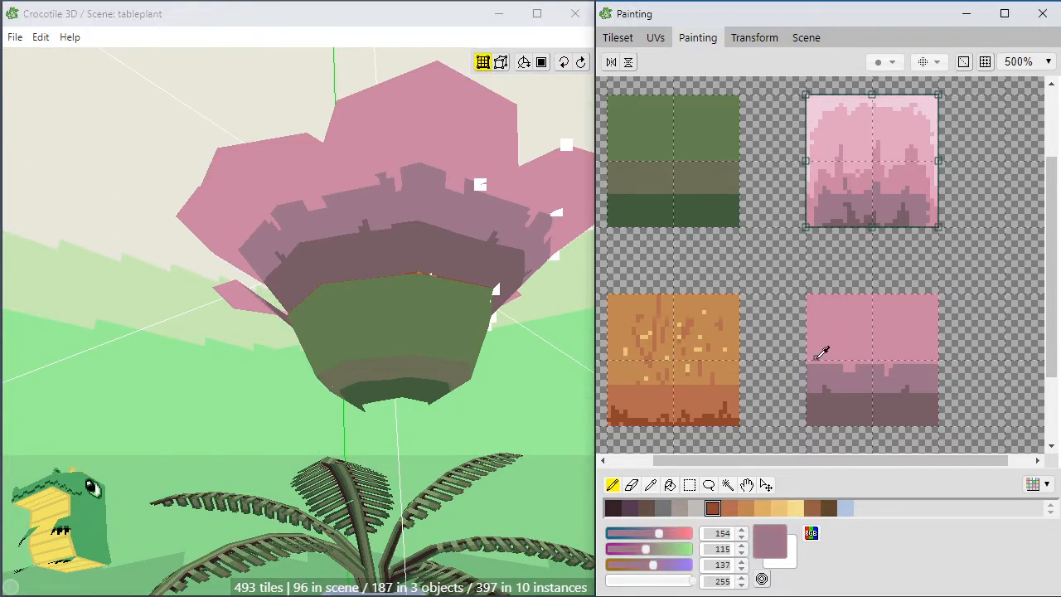
{"action": "key", "text": "Escape"}
{"action": "key", "text": "m"}
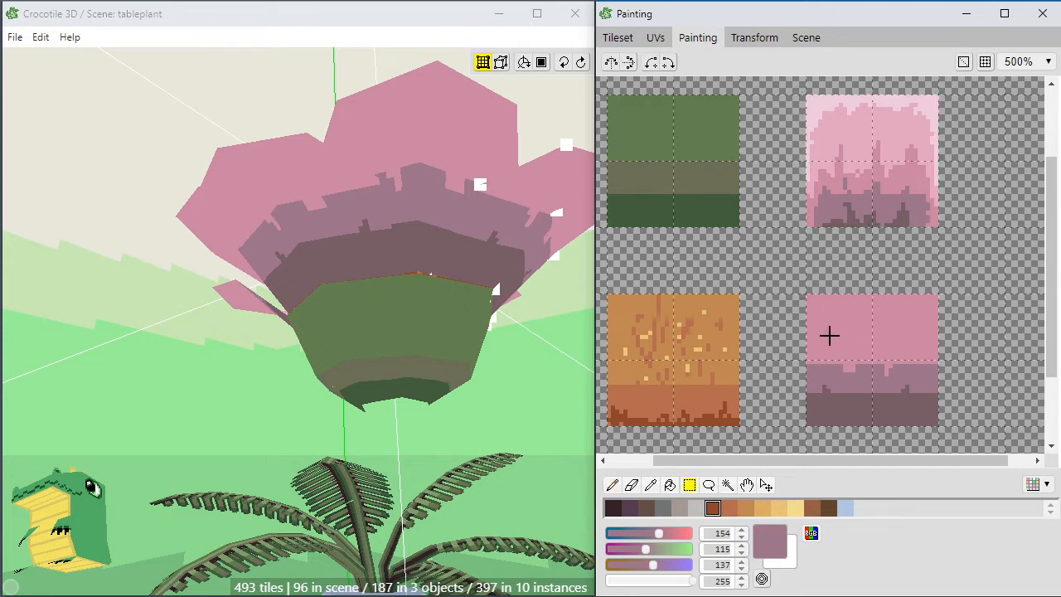
{"action": "left_click_drag", "start_coordinate": [973, 403], "coordinate": [970, 401]}
{"action": "key", "text": "b"}
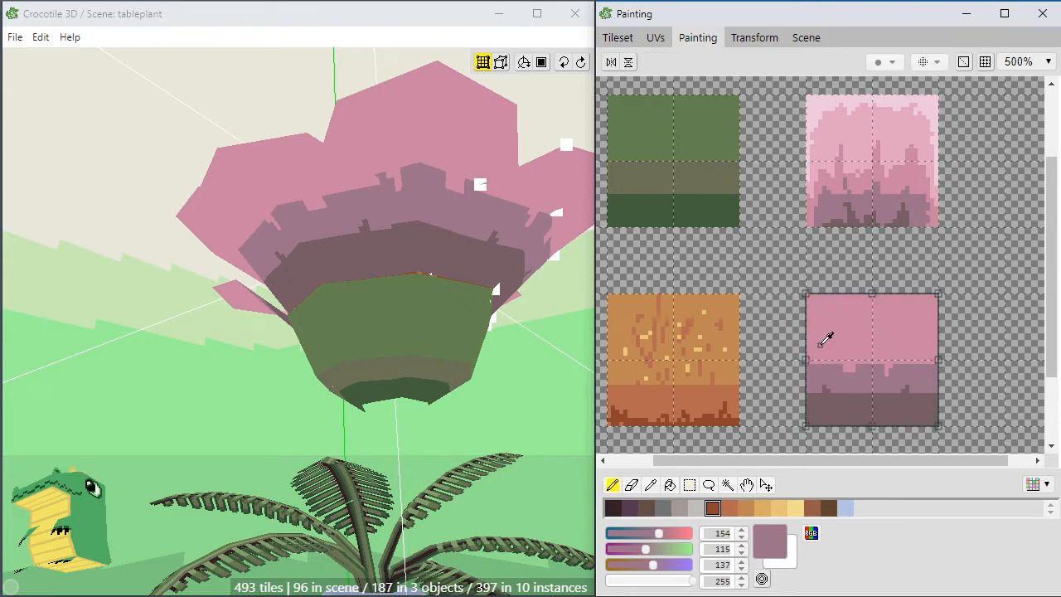
Paint pink (200, 132, 161) down the darker petal tile's side edges and work mauve into the sides of its dark base.
{"action": "left_click", "coordinate": [825, 339], "text": "alt"}
{"action": "key", "text": "Escape"}
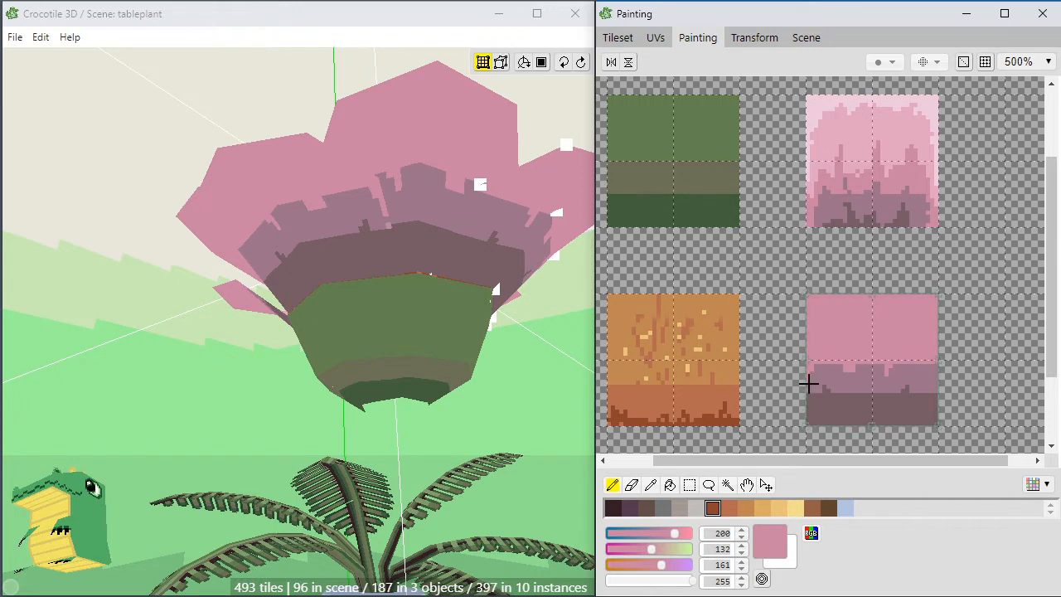
{"action": "left_click_drag", "start_coordinate": [808, 384], "coordinate": [805, 429]}
{"action": "mouse_move", "coordinate": [818, 386]}
{"action": "left_mouse_down"}
{"action": "mouse_move", "coordinate": [811, 417]}
{"action": "mouse_move", "coordinate": [819, 366]}
{"action": "left_mouse_up"}
{"action": "right_click", "coordinate": [832, 372]}
{"action": "right_click", "coordinate": [811, 363]}
{"action": "mouse_move", "coordinate": [937, 393]}
{"action": "left_mouse_down"}
{"action": "mouse_move", "coordinate": [929, 370]}
{"action": "mouse_move", "coordinate": [939, 413]}
{"action": "left_mouse_up"}
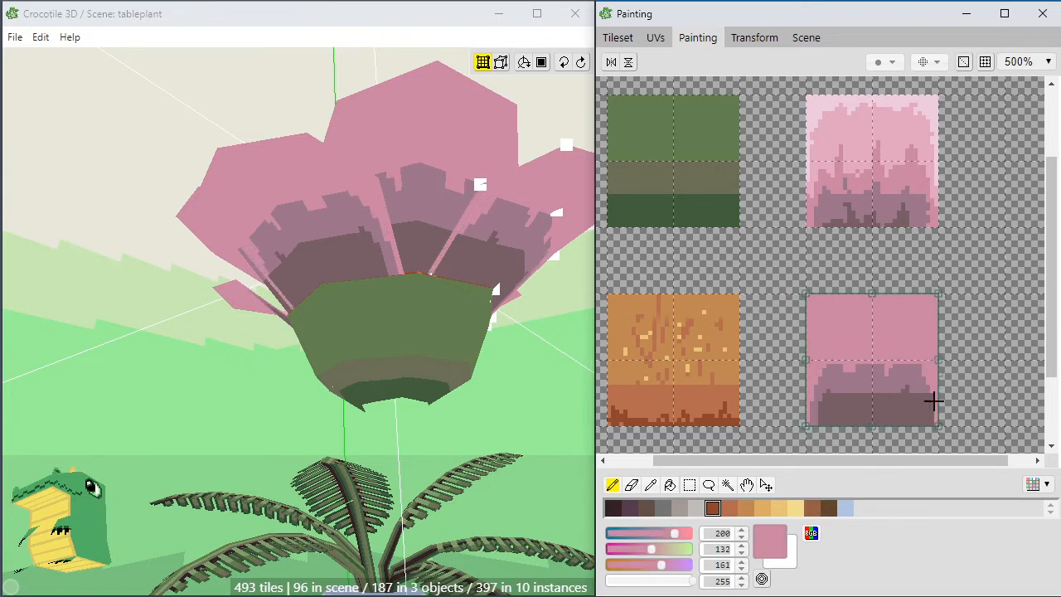
Roughen the boundaries between the pink, mauve and dark bands of the darker petal tile with jagged streaks.
{"action": "right_click", "coordinate": [919, 384]}
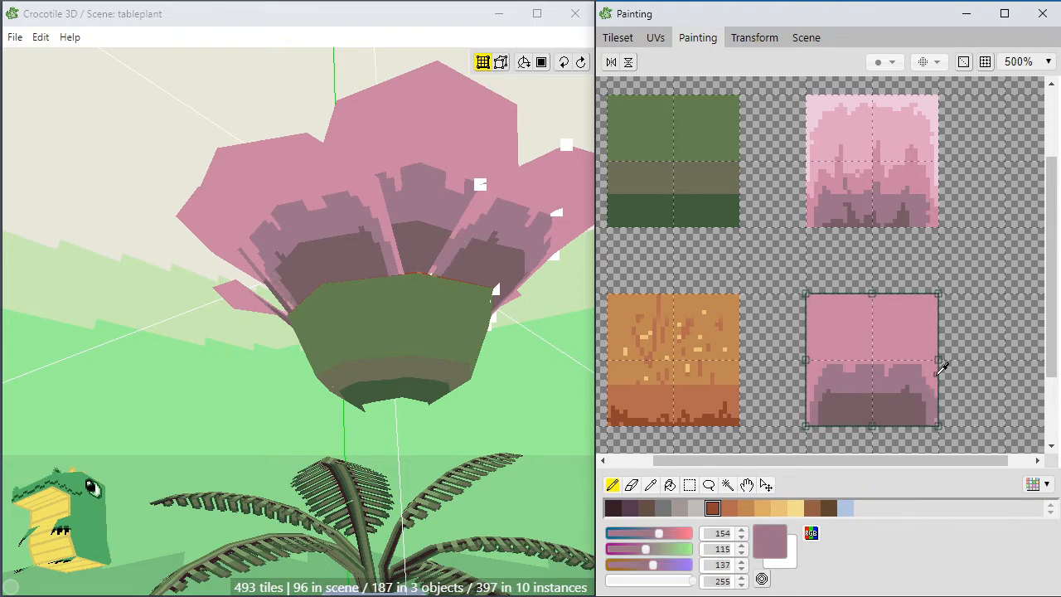
{"action": "right_click", "coordinate": [934, 369]}
{"action": "left_click", "coordinate": [939, 413]}
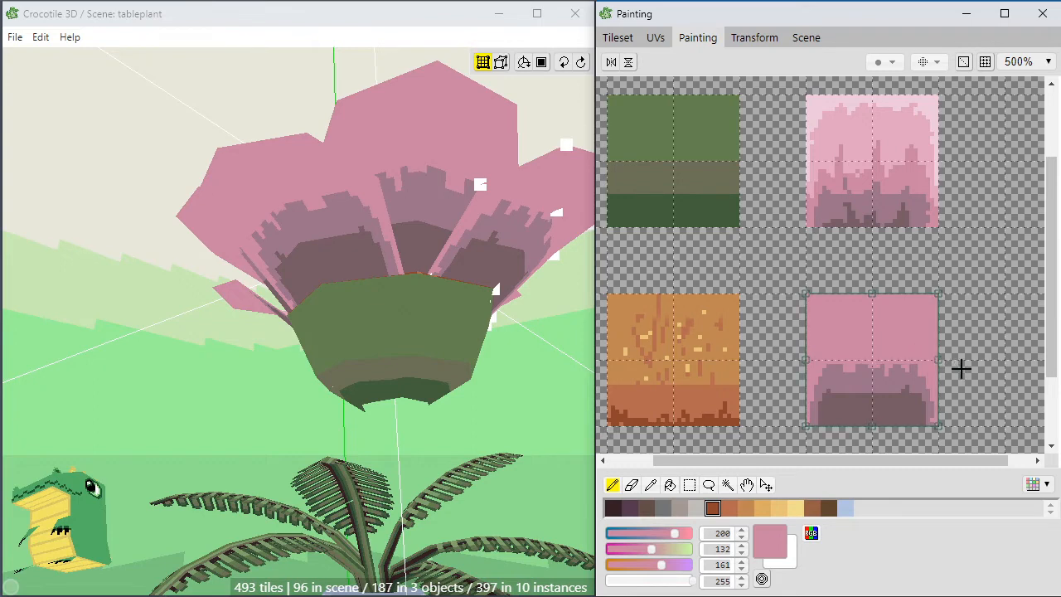
{"action": "right_click", "coordinate": [908, 386]}
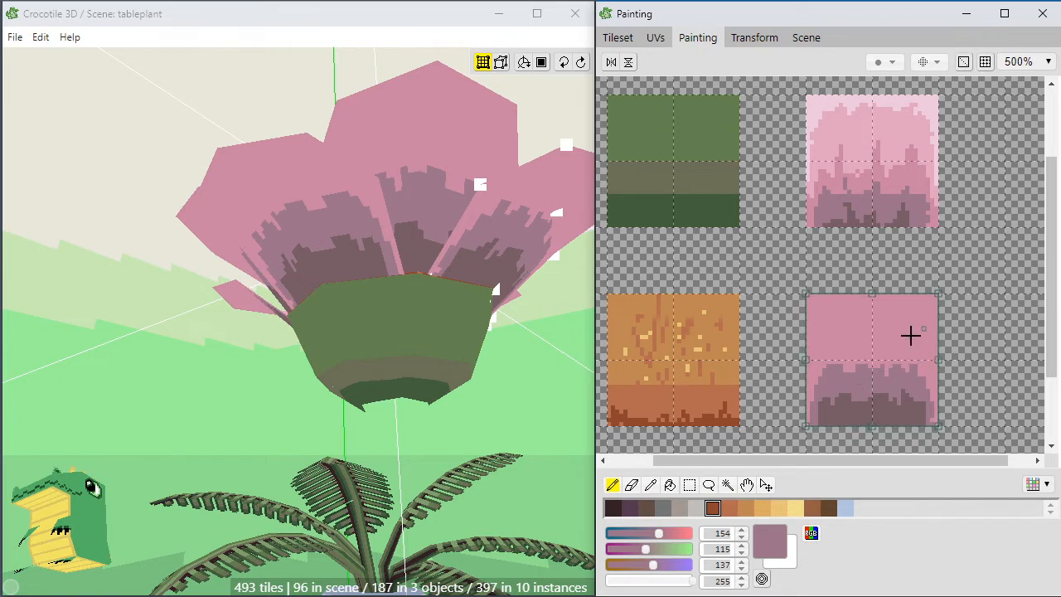
Paint a light pink (224, 164, 190) highlight along the edge of the darker petal tile.
{"action": "left_click", "coordinate": [874, 166], "text": "alt"}
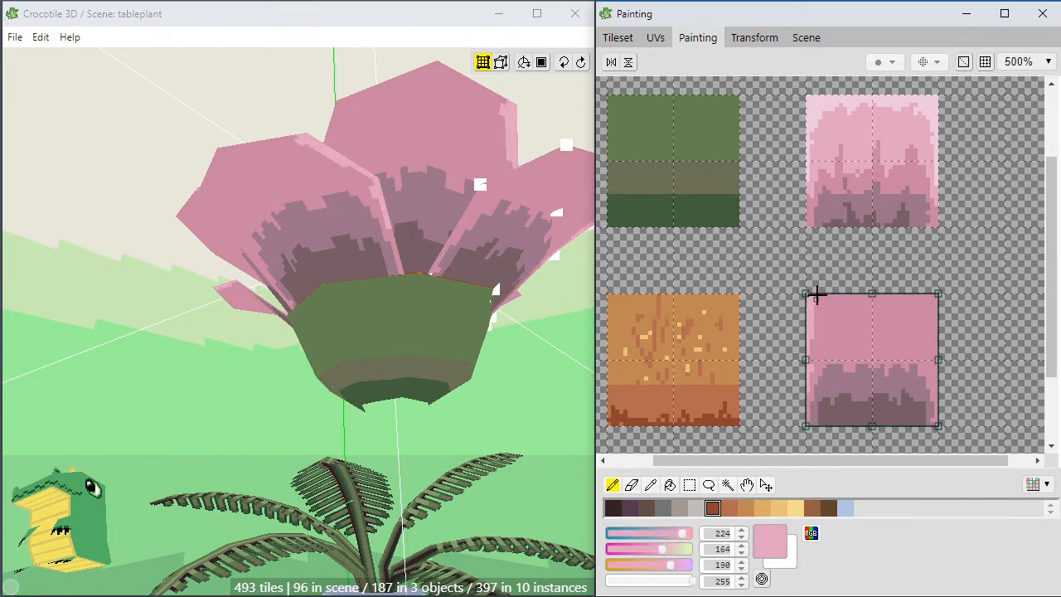
Paint a light pink (224, 164, 190) border around the top and sides of the lower petal tile and roughen its inner edge.
{"action": "mouse_move", "coordinate": [824, 294]}
{"action": "left_mouse_down"}
{"action": "mouse_move", "coordinate": [829, 284]}
{"action": "mouse_move", "coordinate": [894, 297]}
{"action": "mouse_move", "coordinate": [919, 289]}
{"action": "mouse_move", "coordinate": [938, 312]}
{"action": "mouse_move", "coordinate": [941, 288]}
{"action": "left_mouse_up"}
{"action": "mouse_move", "coordinate": [948, 358]}
{"action": "left_mouse_down"}
{"action": "mouse_move", "coordinate": [938, 334]}
{"action": "mouse_move", "coordinate": [940, 391]}
{"action": "mouse_move", "coordinate": [937, 337]}
{"action": "left_mouse_up"}
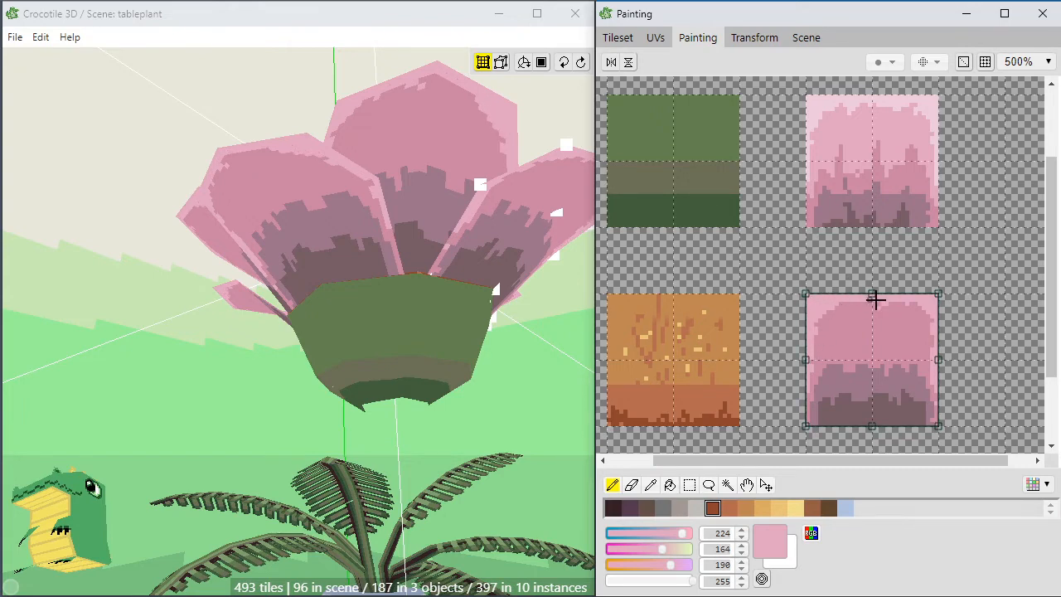
{"action": "left_click", "coordinate": [879, 302], "text": "alt"}
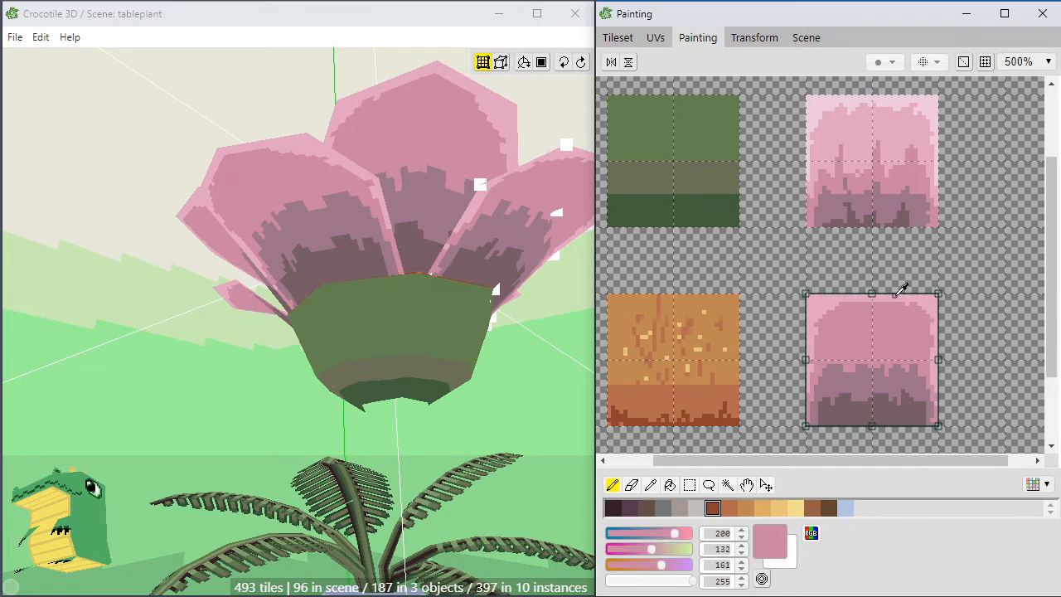
{"action": "left_click", "coordinate": [898, 293], "text": "alt"}
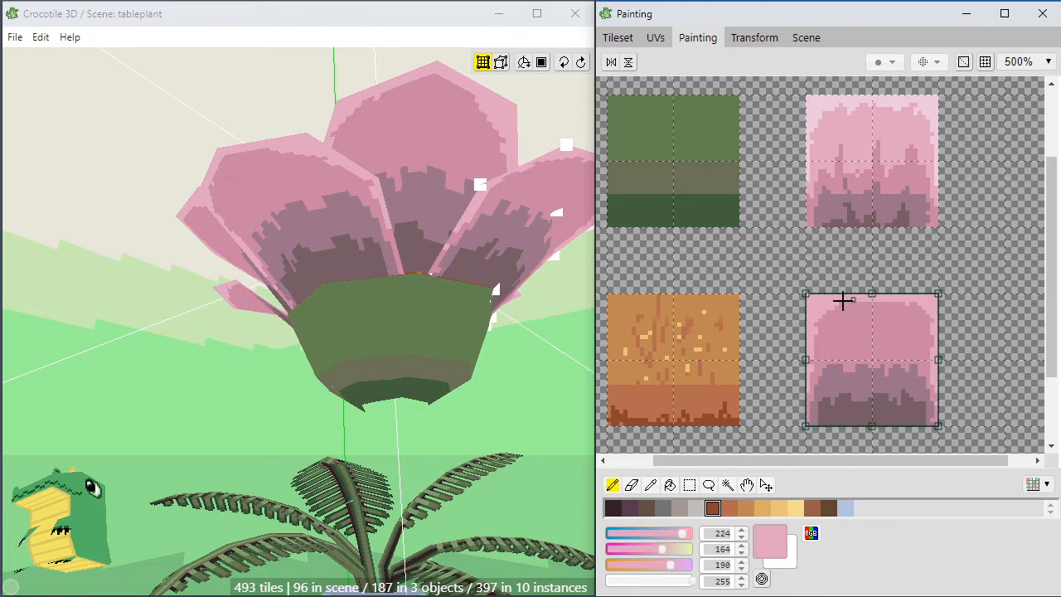
{"action": "left_click", "coordinate": [898, 304], "text": "alt"}
{"action": "left_click", "coordinate": [927, 296], "text": "alt"}
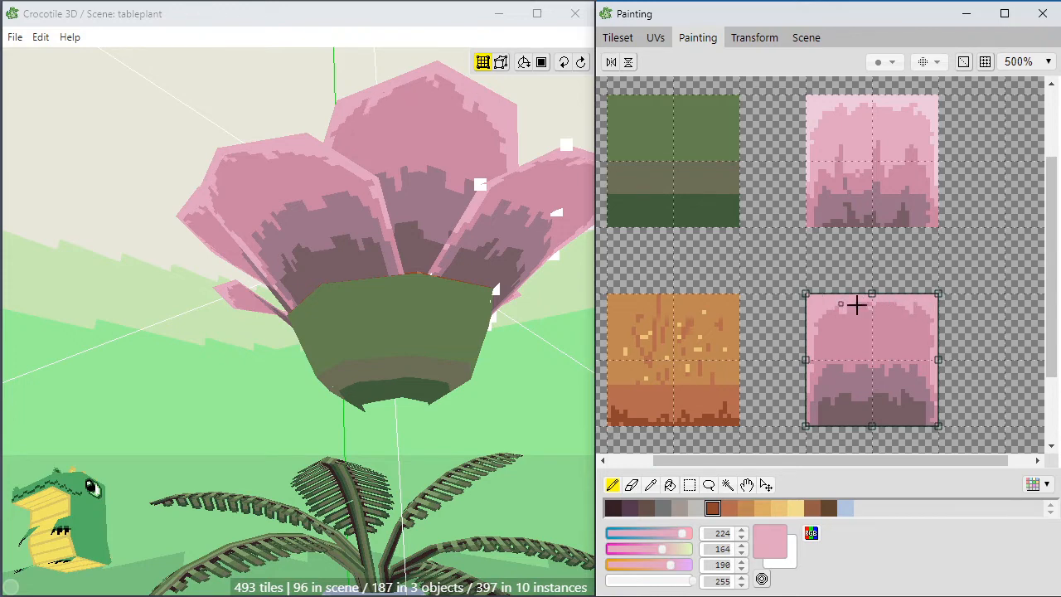
Reshape the mauve and dark mauve base shading of the lower petal tile into jagged mounds rising toward the middle.
{"action": "left_click", "coordinate": [864, 367], "text": "alt"}
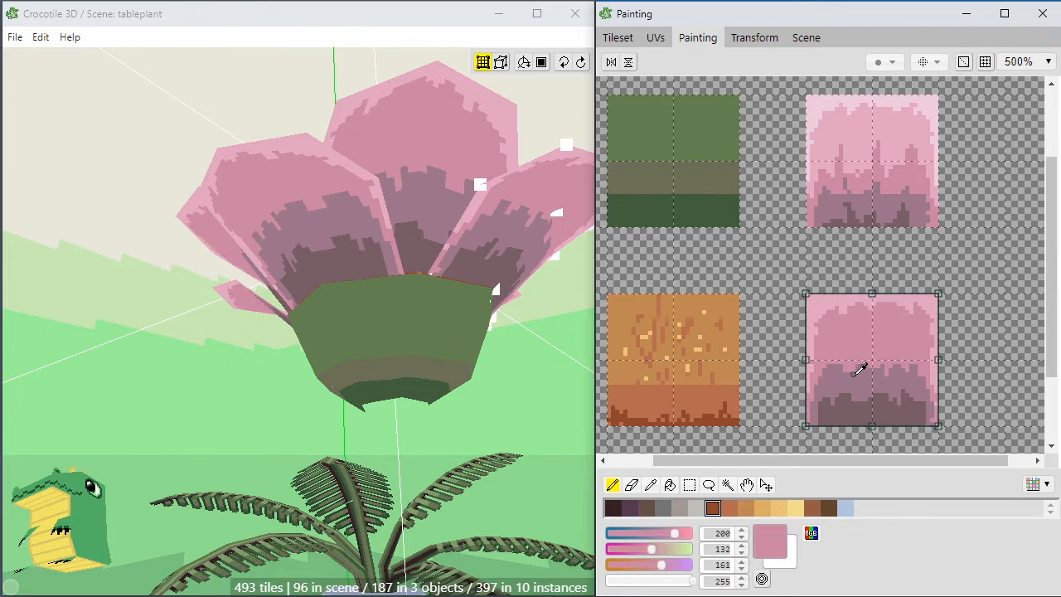
{"action": "left_click", "coordinate": [858, 351], "text": "alt"}
{"action": "left_click", "coordinate": [867, 365], "text": "alt"}
{"action": "left_click", "coordinate": [842, 371], "text": "alt"}
{"action": "mouse_move", "coordinate": [843, 372]}
{"action": "left_mouse_down"}
{"action": "mouse_move", "coordinate": [890, 369]}
{"action": "mouse_move", "coordinate": [877, 346]}
{"action": "mouse_move", "coordinate": [888, 373]}
{"action": "mouse_move", "coordinate": [843, 367]}
{"action": "mouse_move", "coordinate": [864, 392]}
{"action": "left_mouse_up"}
{"action": "left_click", "coordinate": [851, 389], "text": "alt"}
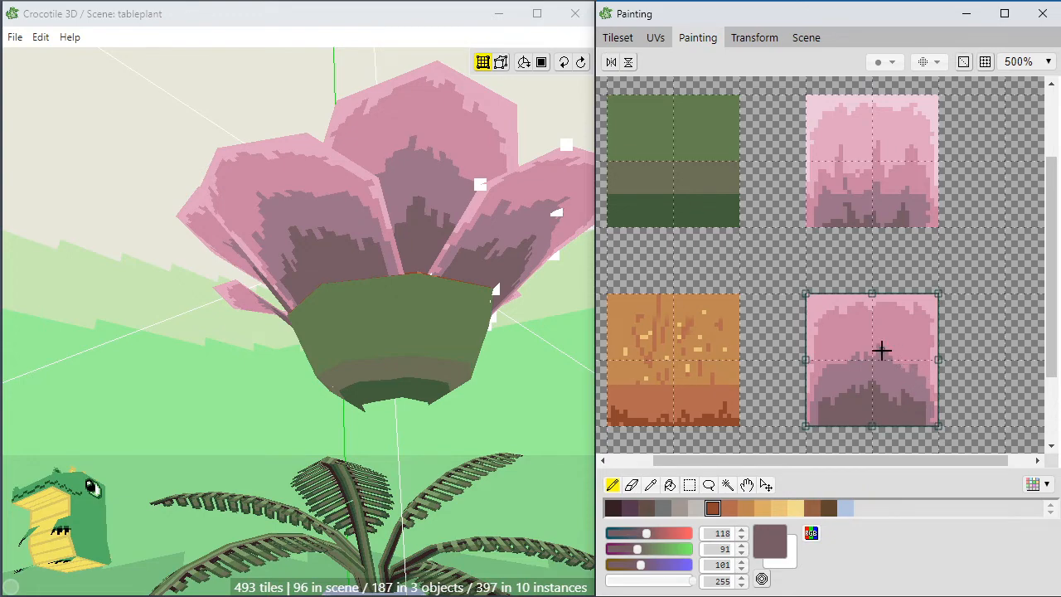
Examine the repainted petals on the flower from above and from the side.
{"action": "left_click", "coordinate": [194, 353]}
{"action": "key", "text": "space"}
{"action": "mouse_move", "coordinate": [183, 362]}
{"action": "left_mouse_down"}
{"action": "mouse_move", "coordinate": [236, 367]}
{"action": "mouse_move", "coordinate": [323, 407]}
{"action": "mouse_move", "coordinate": [365, 493]}
{"action": "left_mouse_up"}
{"action": "scroll", "coordinate": [365, 426], "scroll_direction": "down", "scroll_amount": 4}
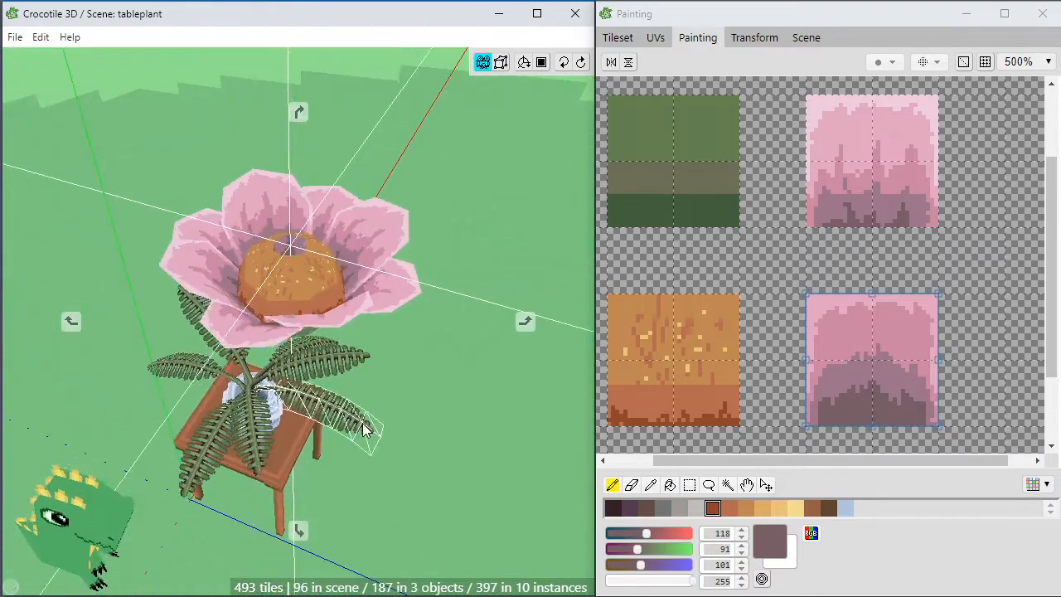
{"action": "mouse_move", "coordinate": [367, 427]}
{"action": "left_mouse_down"}
{"action": "mouse_move", "coordinate": [439, 419]}
{"action": "mouse_move", "coordinate": [477, 477]}
{"action": "mouse_move", "coordinate": [512, 497]}
{"action": "mouse_move", "coordinate": [501, 496]}
{"action": "mouse_move", "coordinate": [564, 490]}
{"action": "mouse_move", "coordinate": [530, 414]}
{"action": "mouse_move", "coordinate": [473, 352]}
{"action": "mouse_move", "coordinate": [399, 344]}
{"action": "mouse_move", "coordinate": [331, 390]}
{"action": "mouse_move", "coordinate": [404, 390]}
{"action": "mouse_move", "coordinate": [306, 331]}
{"action": "mouse_move", "coordinate": [325, 286]}
{"action": "mouse_move", "coordinate": [374, 365]}
{"action": "mouse_move", "coordinate": [415, 324]}
{"action": "mouse_move", "coordinate": [448, 320]}
{"action": "left_mouse_up"}
{"action": "key", "text": "space"}
{"action": "scroll", "coordinate": [375, 407], "scroll_direction": "up", "scroll_amount": 4}
{"action": "key", "text": "space"}
Select the green flower base tile and paint a dark green (66, 95, 60) band across its upper edge.
{"action": "left_click", "coordinate": [788, 258]}
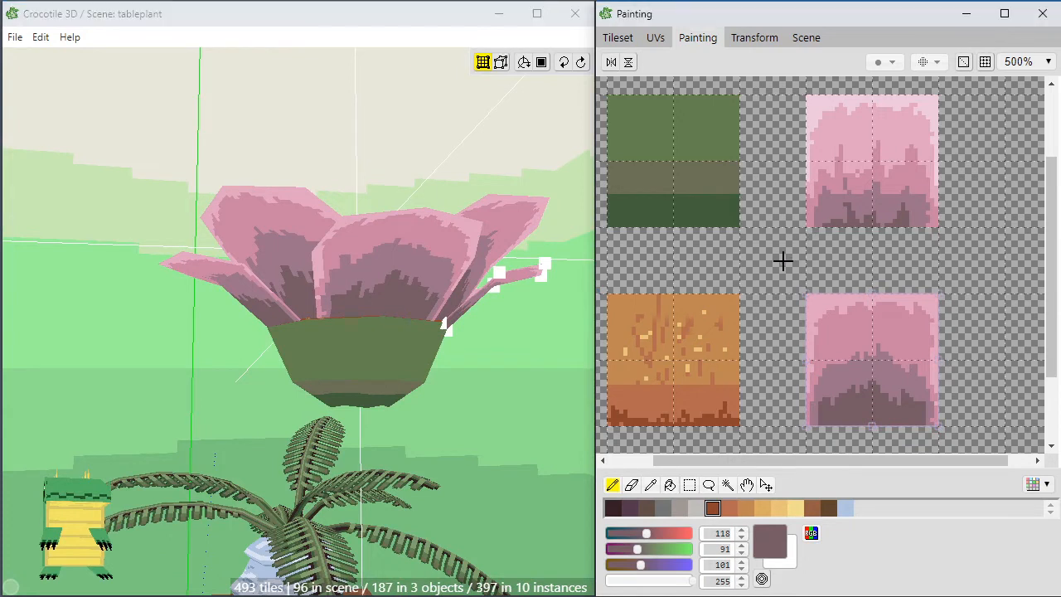
{"action": "key", "text": "m"}
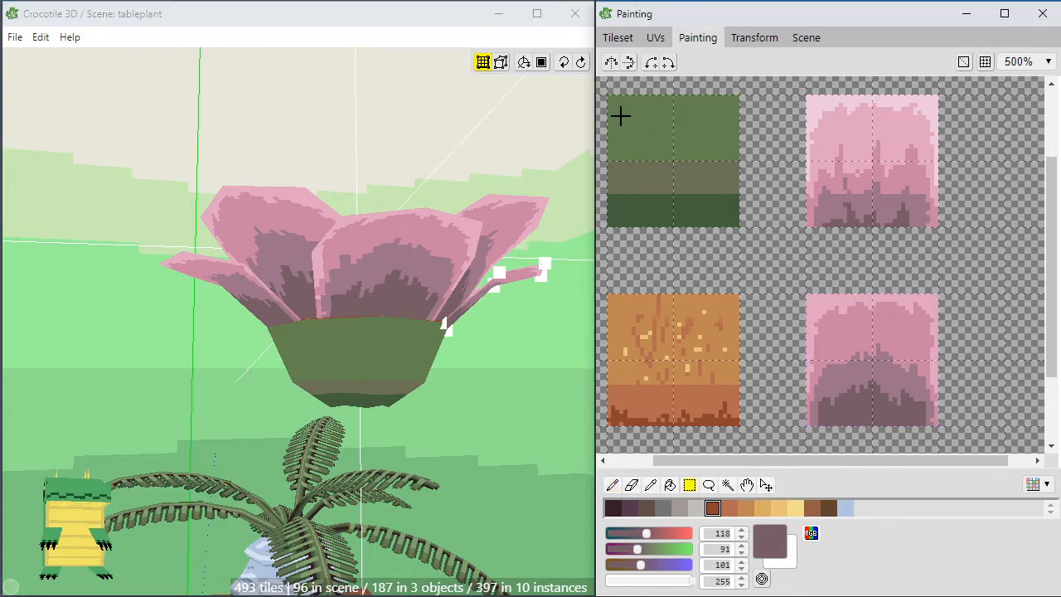
{"action": "left_click_drag", "start_coordinate": [736, 222], "coordinate": [746, 210]}
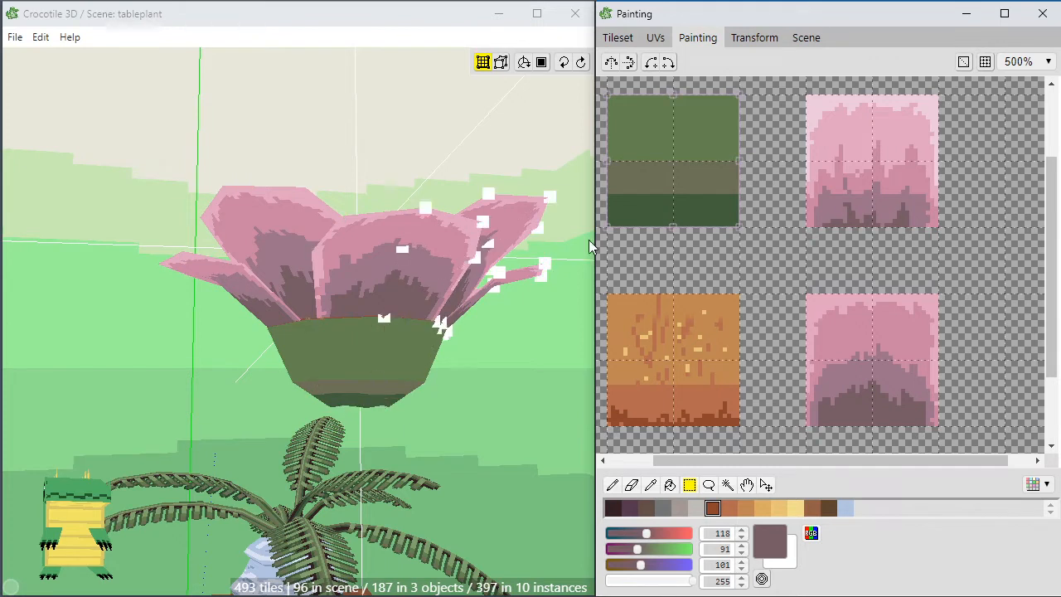
{"action": "key", "text": "b"}
{"action": "left_click", "coordinate": [653, 203], "text": "alt"}
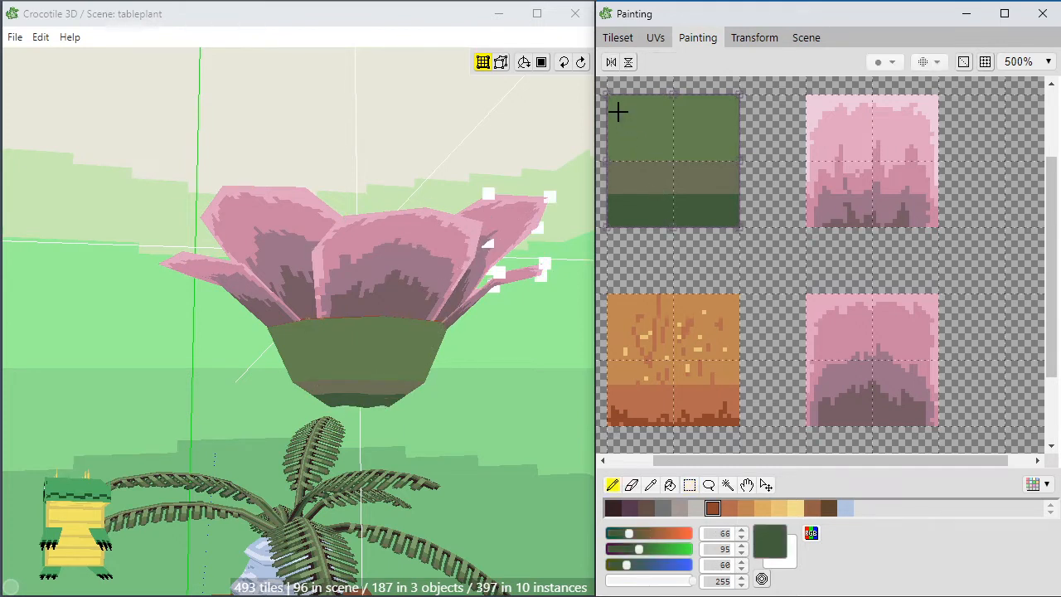
{"action": "mouse_move", "coordinate": [604, 98]}
{"action": "left_mouse_down"}
{"action": "mouse_move", "coordinate": [699, 92]}
{"action": "mouse_move", "coordinate": [652, 98]}
{"action": "mouse_move", "coordinate": [735, 105]}
{"action": "mouse_move", "coordinate": [627, 105]}
{"action": "mouse_move", "coordinate": [761, 112]}
{"action": "mouse_move", "coordinate": [616, 107]}
{"action": "left_mouse_up"}
Paint an even olive (107, 111, 86) stripe directly beneath the dark green upper band of the flower base tile.
{"action": "left_click", "coordinate": [708, 177], "text": "alt"}
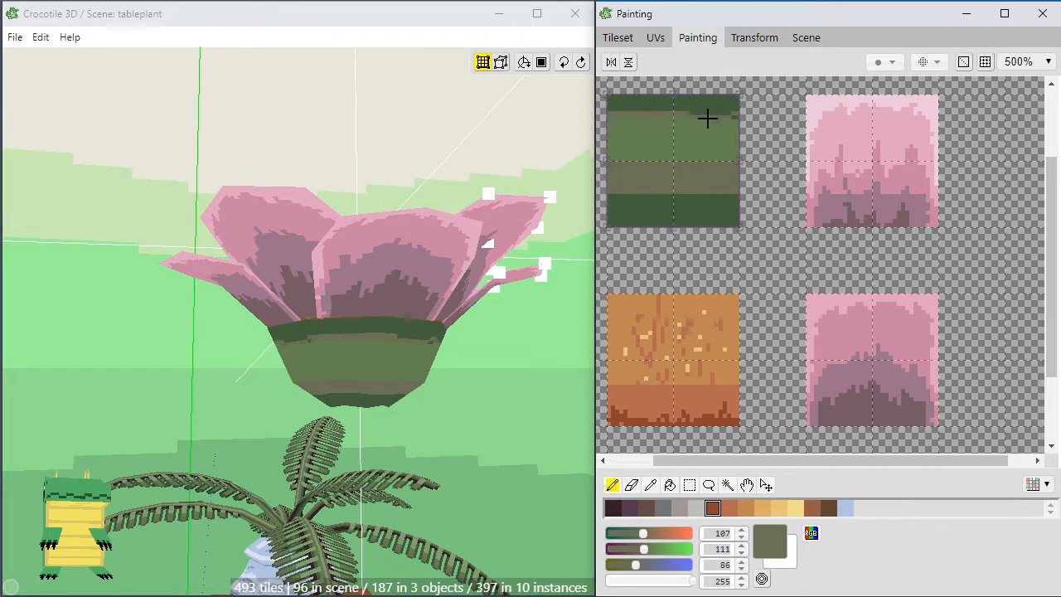
{"action": "left_click_drag", "start_coordinate": [709, 117], "coordinate": [727, 115]}
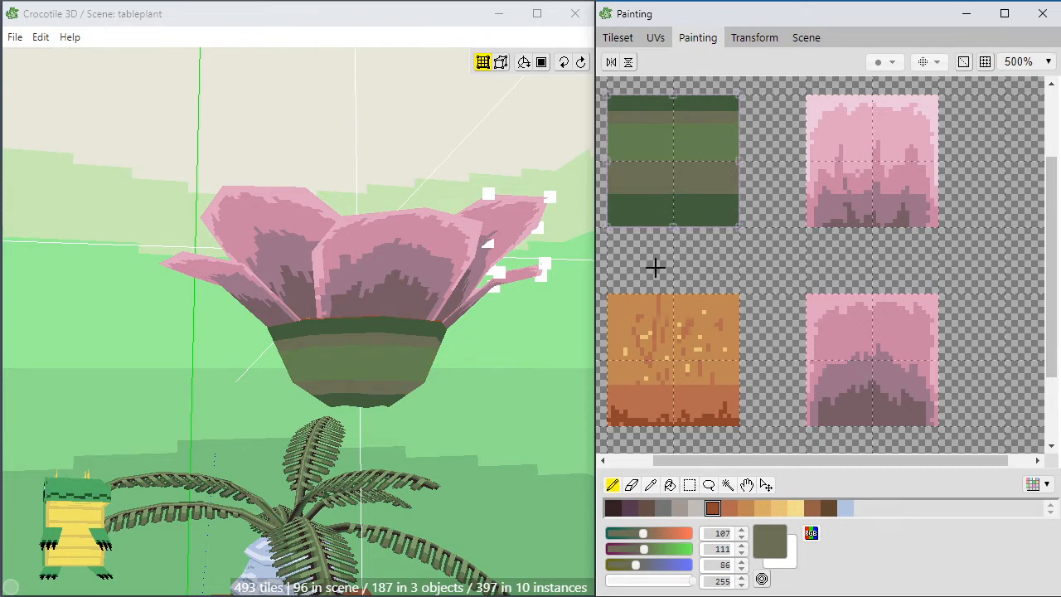
Thin the dark green upper band of the flower base tile by painting olive over its lower part.
{"action": "left_click", "coordinate": [225, 422]}
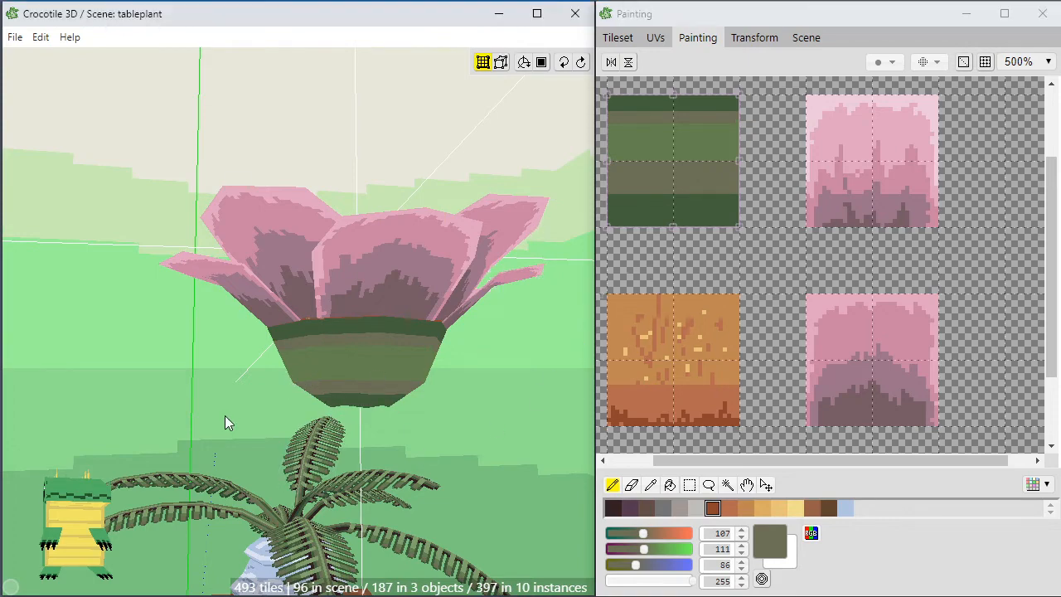
{"action": "key", "text": "space"}
{"action": "left_click_drag", "start_coordinate": [225, 422], "coordinate": [194, 339]}
{"action": "scroll", "coordinate": [398, 442], "scroll_direction": "down", "scroll_amount": 4}
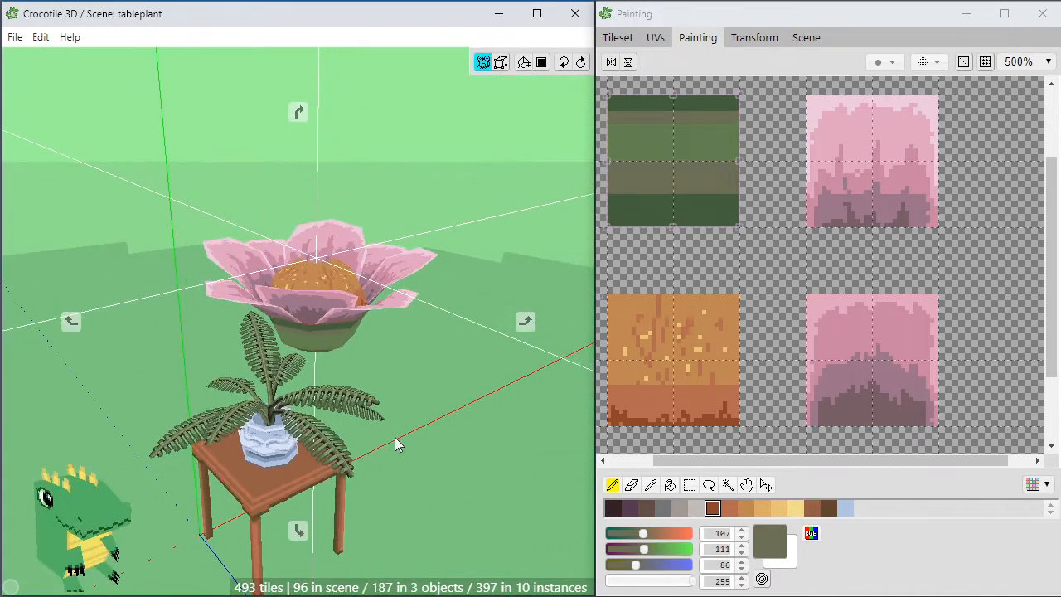
{"action": "left_click_drag", "start_coordinate": [398, 443], "coordinate": [299, 361]}
{"action": "scroll", "coordinate": [398, 442], "scroll_direction": "up", "scroll_amount": 4}
{"action": "key", "text": "space"}
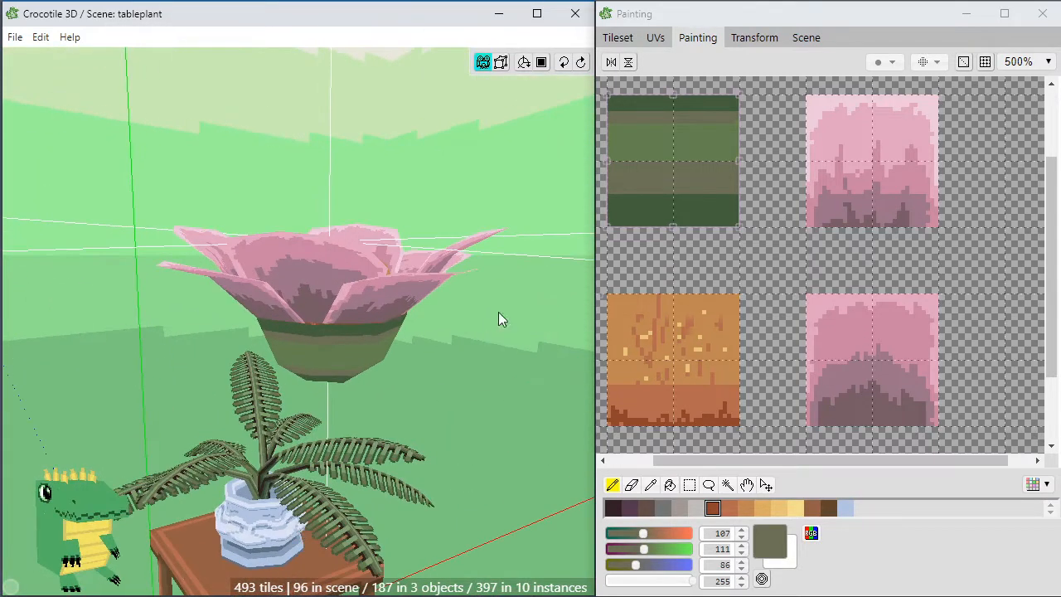
{"action": "left_click", "coordinate": [639, 118]}
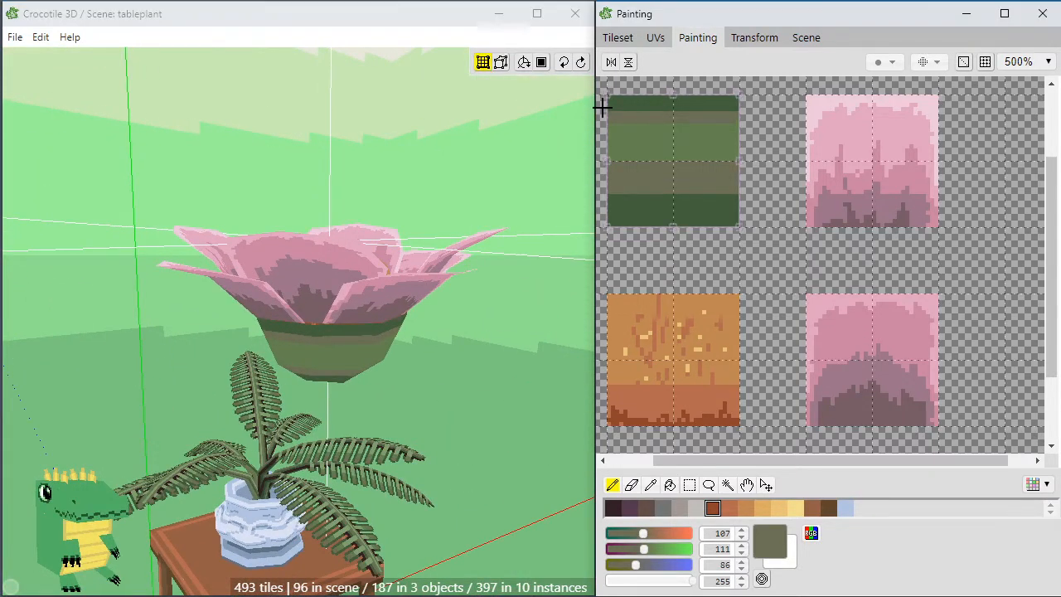
{"action": "left_click_drag", "start_coordinate": [738, 106], "coordinate": [560, 100]}
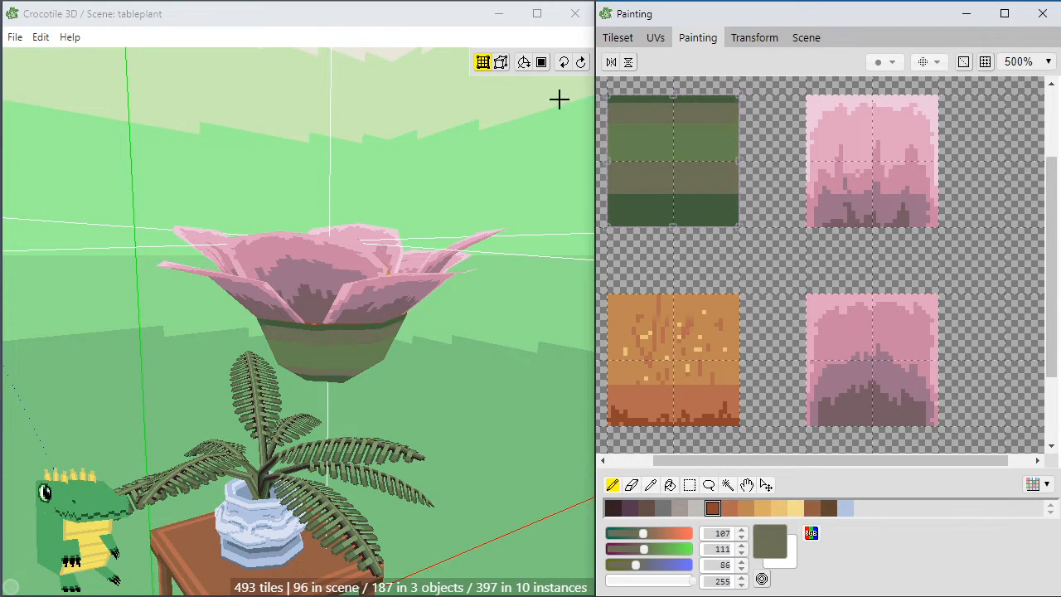
Narrow the upper olive stripe of the flower base tile by painting mid green (99, 128, 80) along its lower edge.
{"action": "key", "text": "space"}
{"action": "left_click", "coordinate": [487, 406]}
{"action": "key", "text": "space"}
{"action": "mouse_move", "coordinate": [486, 406]}
{"action": "left_mouse_down"}
{"action": "mouse_move", "coordinate": [497, 356]}
{"action": "mouse_move", "coordinate": [484, 378]}
{"action": "left_mouse_up"}
{"action": "left_click", "coordinate": [683, 138]}
{"action": "right_click", "coordinate": [651, 133]}
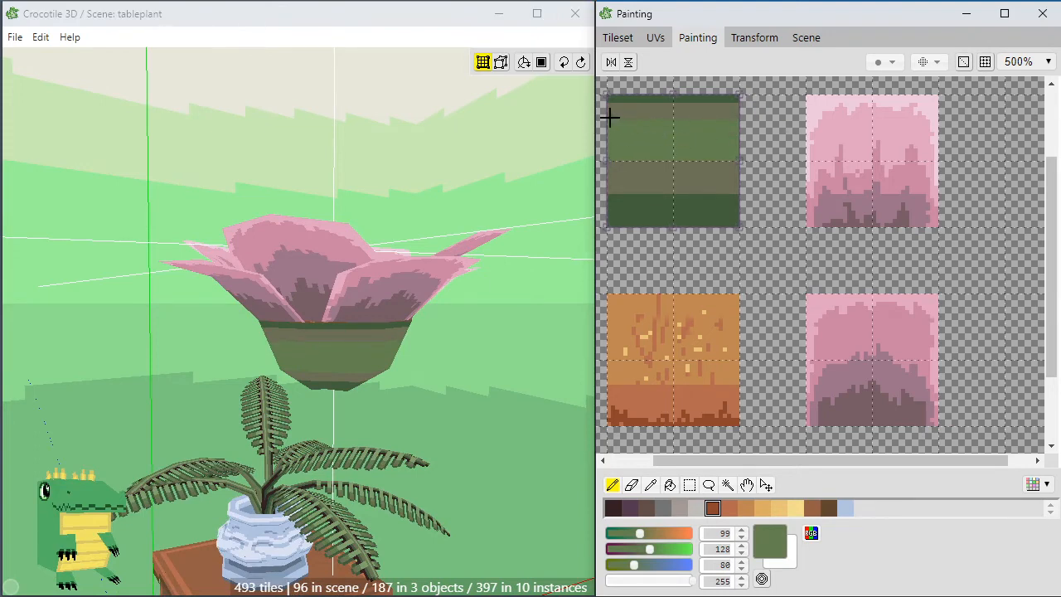
{"action": "left_click_drag", "start_coordinate": [679, 117], "coordinate": [756, 121]}
Inspect the textured flower from above, the side and below, including its base and the opening in the centre.
{"action": "key", "text": "space"}
{"action": "mouse_move", "coordinate": [473, 441]}
{"action": "left_mouse_down"}
{"action": "mouse_move", "coordinate": [452, 365]}
{"action": "mouse_move", "coordinate": [398, 465]}
{"action": "mouse_move", "coordinate": [365, 498]}
{"action": "mouse_move", "coordinate": [323, 357]}
{"action": "mouse_move", "coordinate": [298, 332]}
{"action": "mouse_move", "coordinate": [398, 539]}
{"action": "mouse_move", "coordinate": [423, 531]}
{"action": "mouse_move", "coordinate": [464, 398]}
{"action": "mouse_move", "coordinate": [487, 415]}
{"action": "left_mouse_up"}
{"action": "key", "text": "space"}
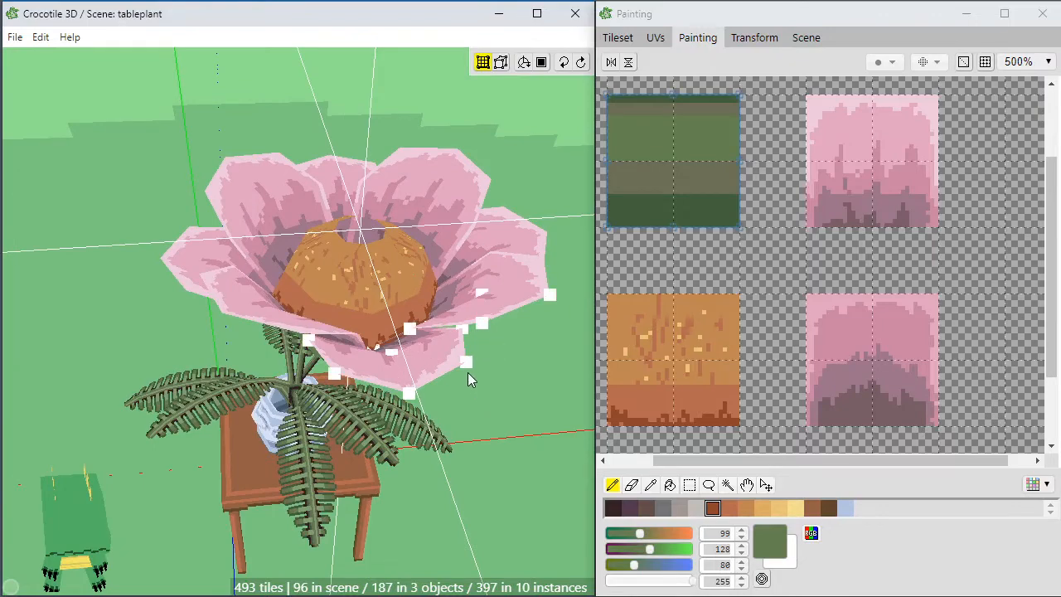
{"action": "key", "text": "space"}
{"action": "left_click_drag", "start_coordinate": [452, 382], "coordinate": [505, 448]}
{"action": "left_click_drag", "start_coordinate": [477, 572], "coordinate": [394, 535]}
{"action": "key", "text": "space"}
{"action": "key", "text": "space"}
{"action": "key", "text": "space"}
{"action": "key", "text": "space"}
{"action": "left_click_drag", "start_coordinate": [452, 343], "coordinate": [507, 427]}
{"action": "scroll", "coordinate": [452, 343], "scroll_direction": "up", "scroll_amount": 8}
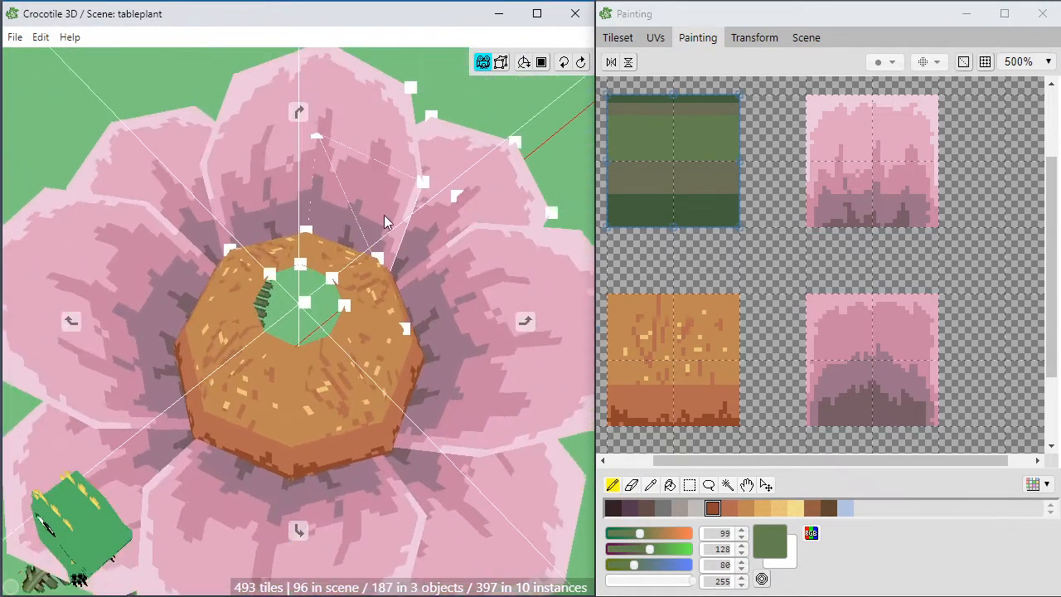
{"action": "key", "text": "space"}
{"action": "scroll", "coordinate": [319, 323], "scroll_direction": "down", "scroll_amount": 3}
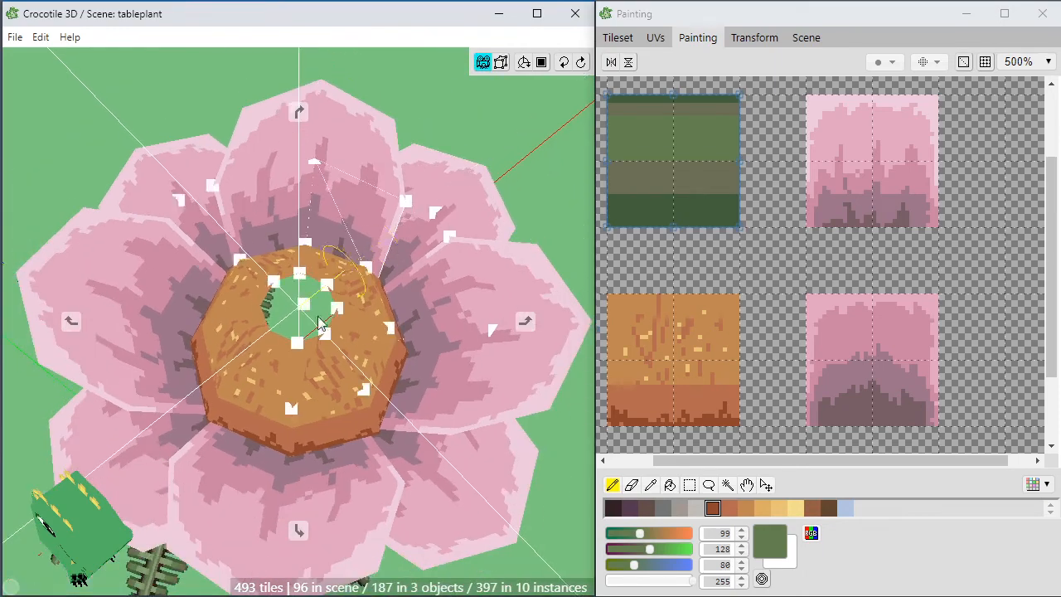
{"action": "right_click_drag", "start_coordinate": [229, 466], "coordinate": [238, 437]}
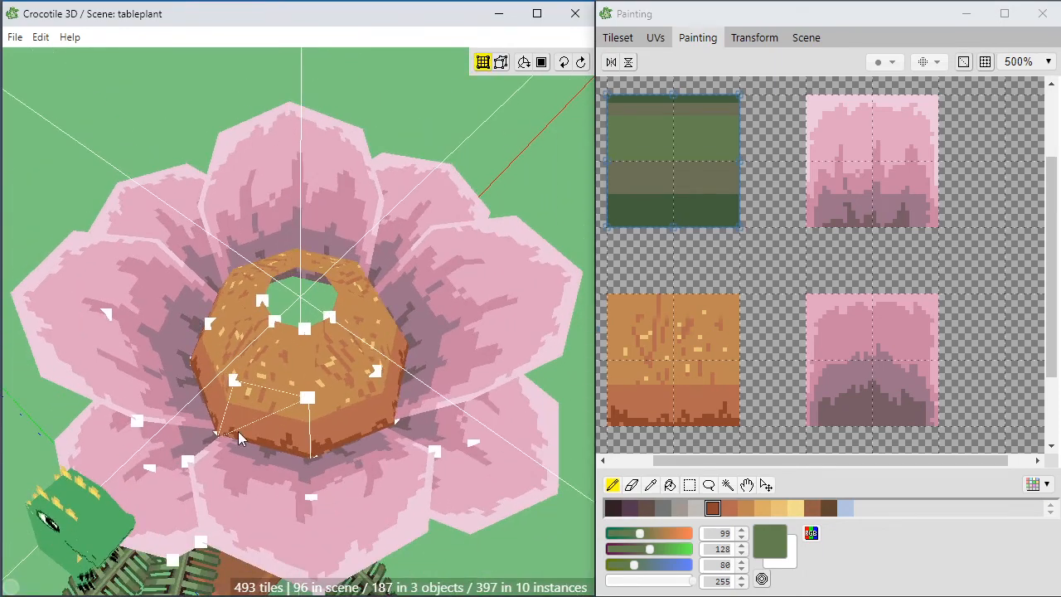
{"action": "key", "text": "space"}
{"action": "right_click_drag", "start_coordinate": [247, 390], "coordinate": [299, 435]}
{"action": "scroll", "coordinate": [298, 433], "scroll_direction": "up", "scroll_amount": 3}
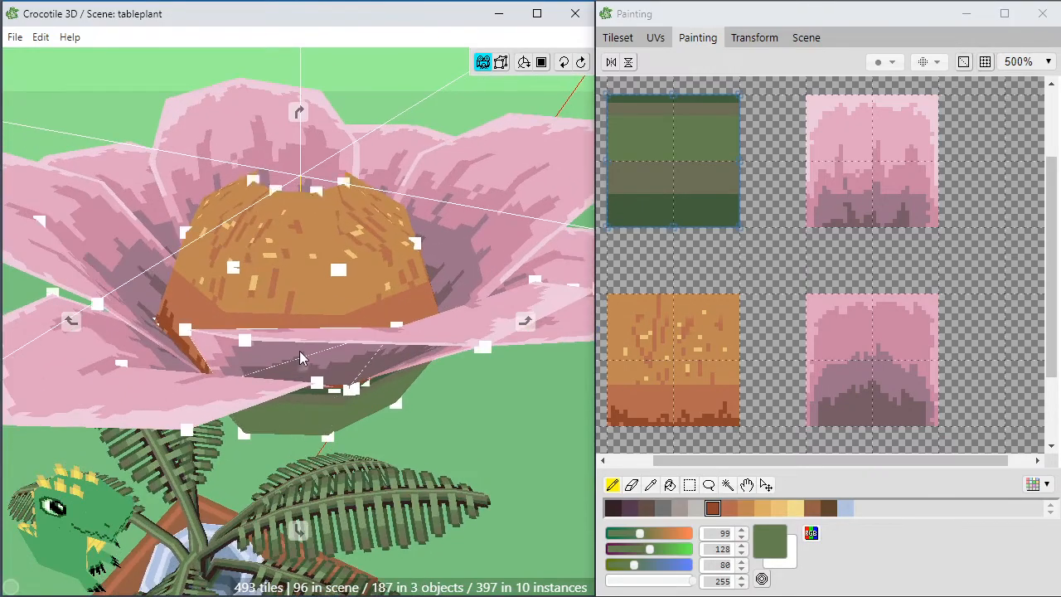
{"action": "mouse_move", "coordinate": [301, 357]}
{"action": "right_mouse_down"}
{"action": "mouse_move", "coordinate": [348, 311]}
{"action": "mouse_move", "coordinate": [313, 357]}
{"action": "mouse_move", "coordinate": [285, 340]}
{"action": "mouse_move", "coordinate": [289, 370]}
{"action": "mouse_move", "coordinate": [293, 351]}
{"action": "mouse_move", "coordinate": [324, 363]}
{"action": "mouse_move", "coordinate": [346, 435]}
{"action": "mouse_move", "coordinate": [315, 352]}
{"action": "right_mouse_up"}
{"action": "scroll", "coordinate": [294, 350], "scroll_direction": "down", "scroll_amount": 2}
{"action": "right_click_drag", "start_coordinate": [324, 398], "coordinate": [330, 433]}
{"action": "scroll", "coordinate": [329, 444], "scroll_direction": "down", "scroll_amount": 4}
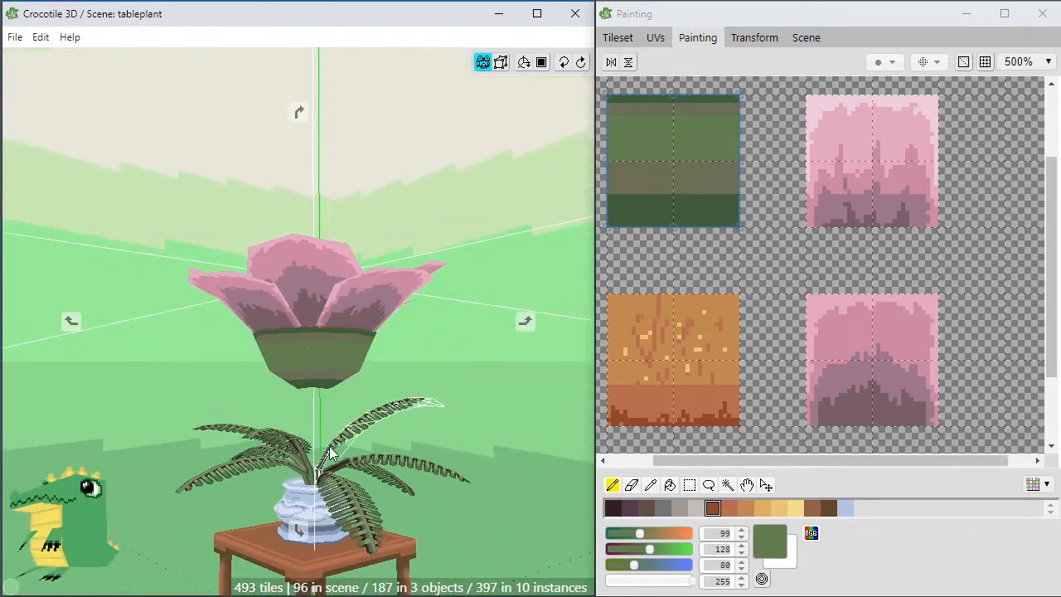
Save the tableplant scene with the view on the opening in the flower's centre.
{"action": "scroll", "coordinate": [332, 434], "scroll_direction": "up", "scroll_amount": 5}
{"action": "right_click_drag", "start_coordinate": [212, 340], "coordinate": [330, 280]}
{"action": "scroll", "coordinate": [329, 280], "scroll_direction": "up", "scroll_amount": 1}
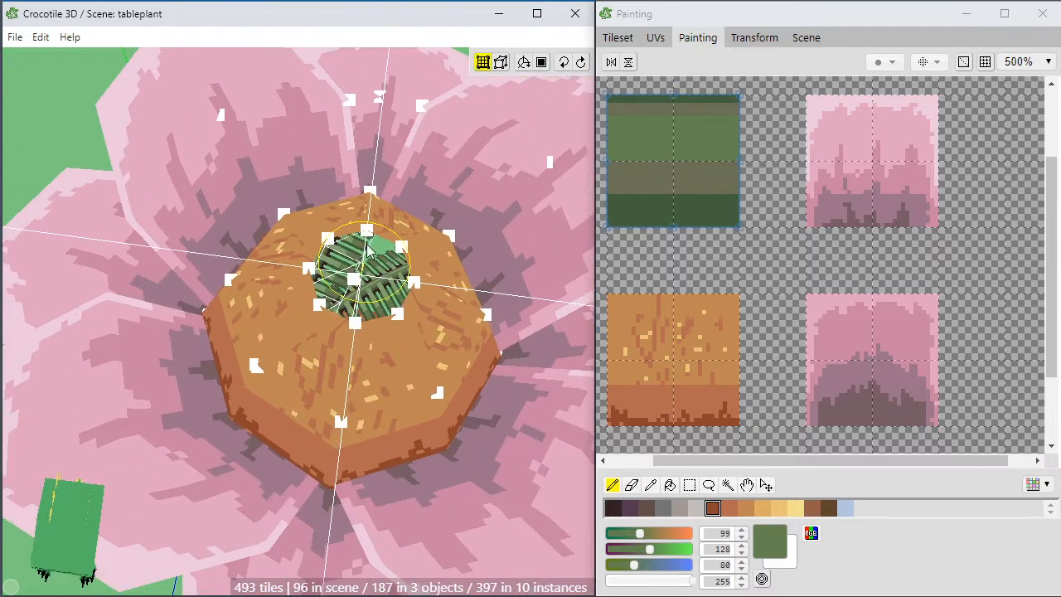
{"action": "key", "text": "ctrl+s"}
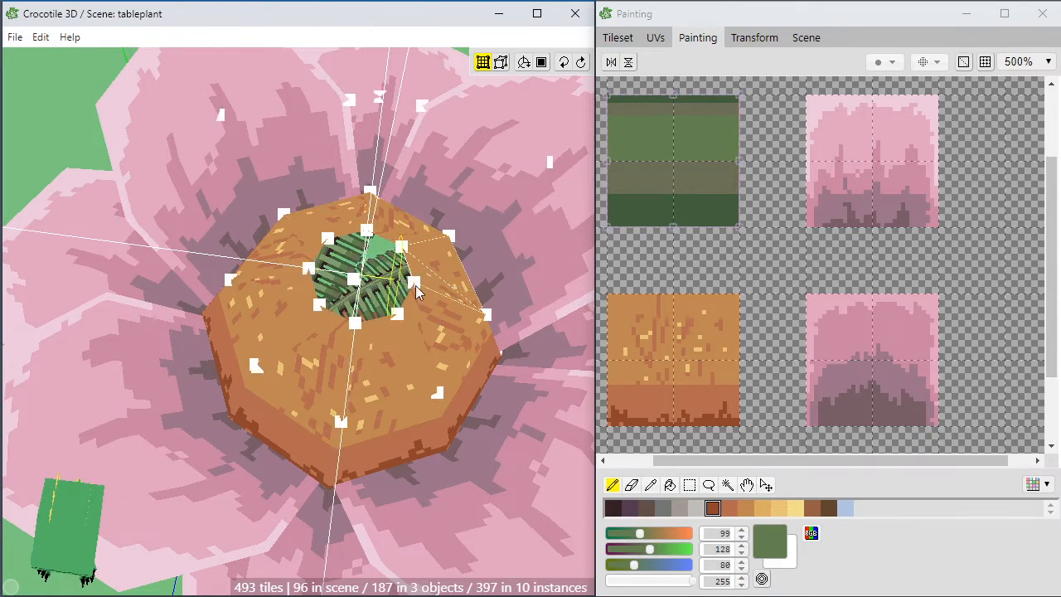
{"action": "mouse_move", "coordinate": [398, 398]}
{"action": "left_mouse_down"}
{"action": "mouse_move", "coordinate": [400, 249]}
{"action": "mouse_move", "coordinate": [399, 404]}
{"action": "left_mouse_up"}
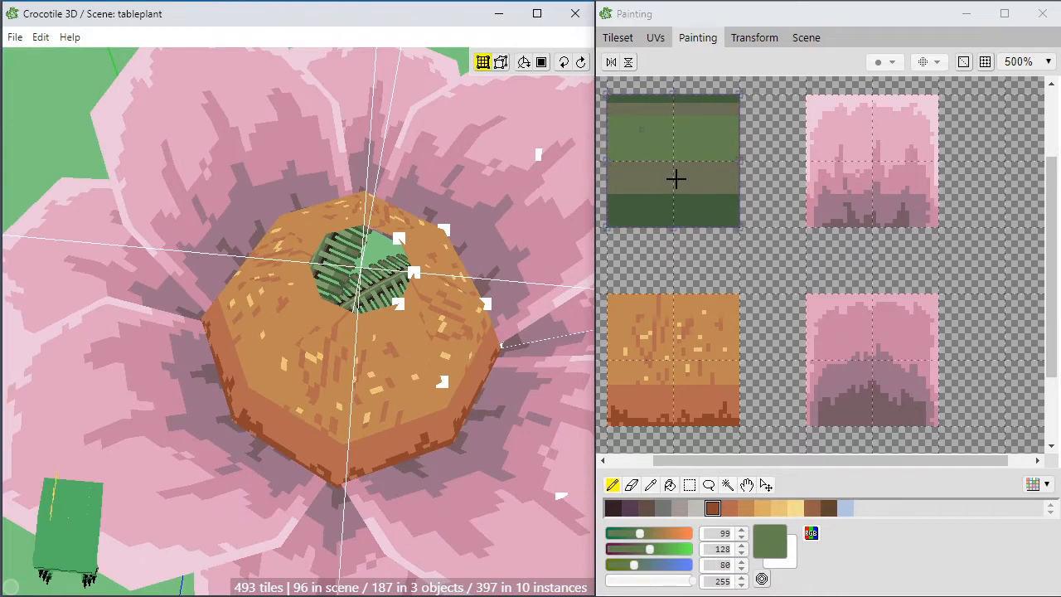
Select one empty tile below the orange tile and fill it with the orange tile's reddish brown (140, 69, 46).
{"action": "key", "text": "space"}
{"action": "left_click_drag", "start_coordinate": [775, 269], "coordinate": [794, 227]}
{"action": "mouse_move", "coordinate": [768, 330]}
{"action": "left_mouse_down"}
{"action": "mouse_move", "coordinate": [803, 276]}
{"action": "mouse_move", "coordinate": [824, 294]}
{"action": "mouse_move", "coordinate": [863, 249]}
{"action": "left_mouse_up"}
{"action": "key", "text": "m"}
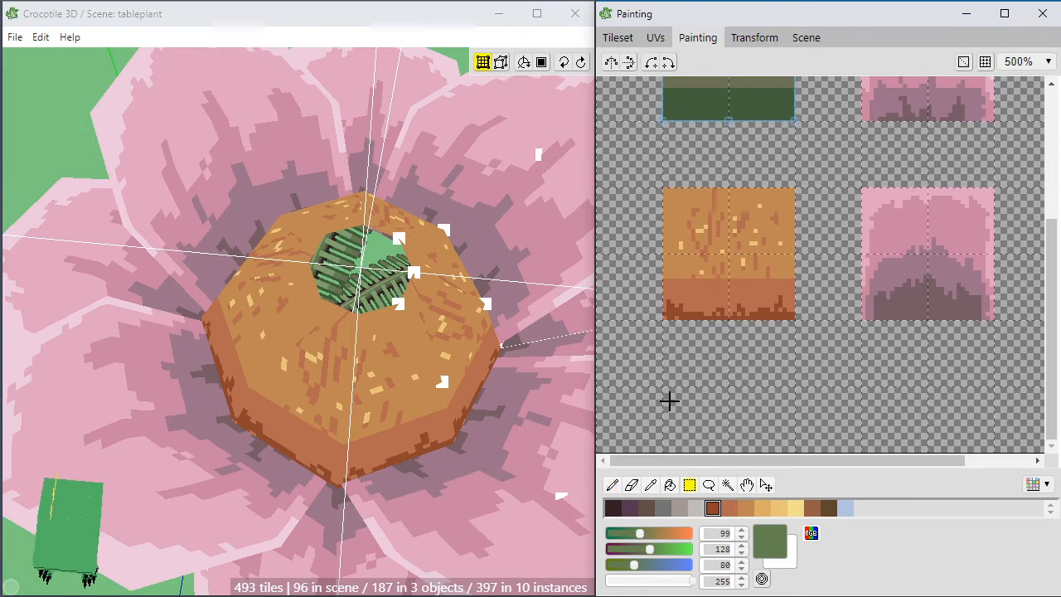
{"action": "left_click", "coordinate": [713, 438]}
{"action": "key", "text": "g"}
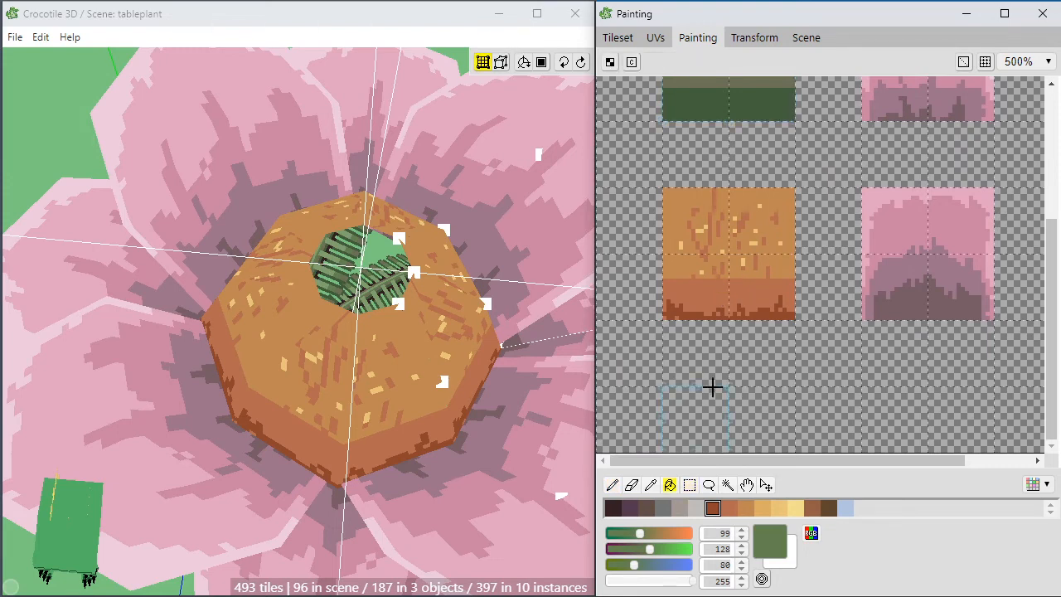
{"action": "left_click", "coordinate": [708, 311], "text": "alt"}
{"action": "left_click", "coordinate": [706, 428]}
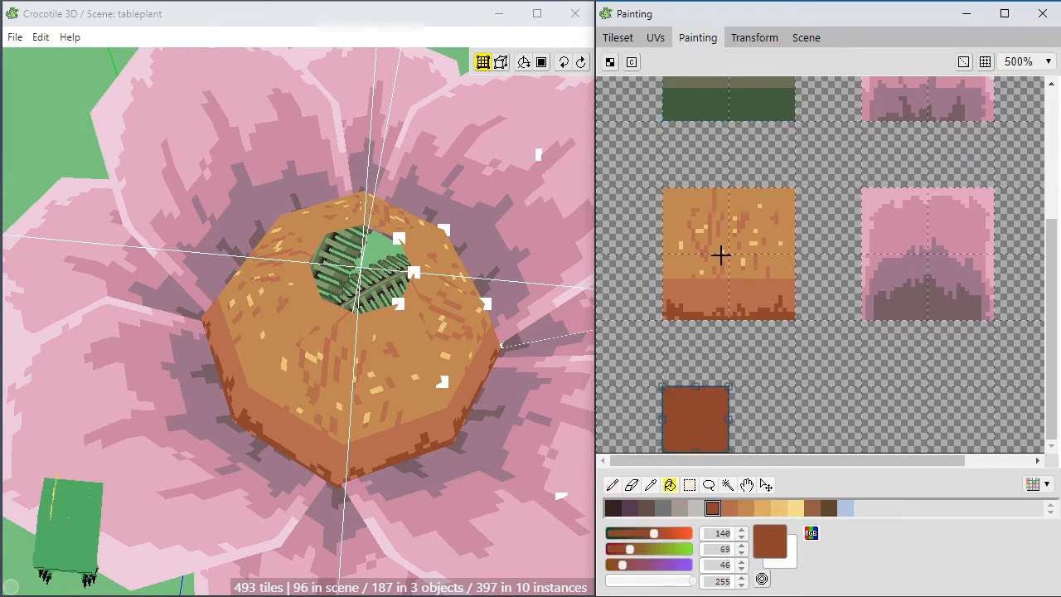
Paint scattered dark brown (96, 69, 46) speckles over the reddish brown tile.
{"action": "key", "text": "b"}
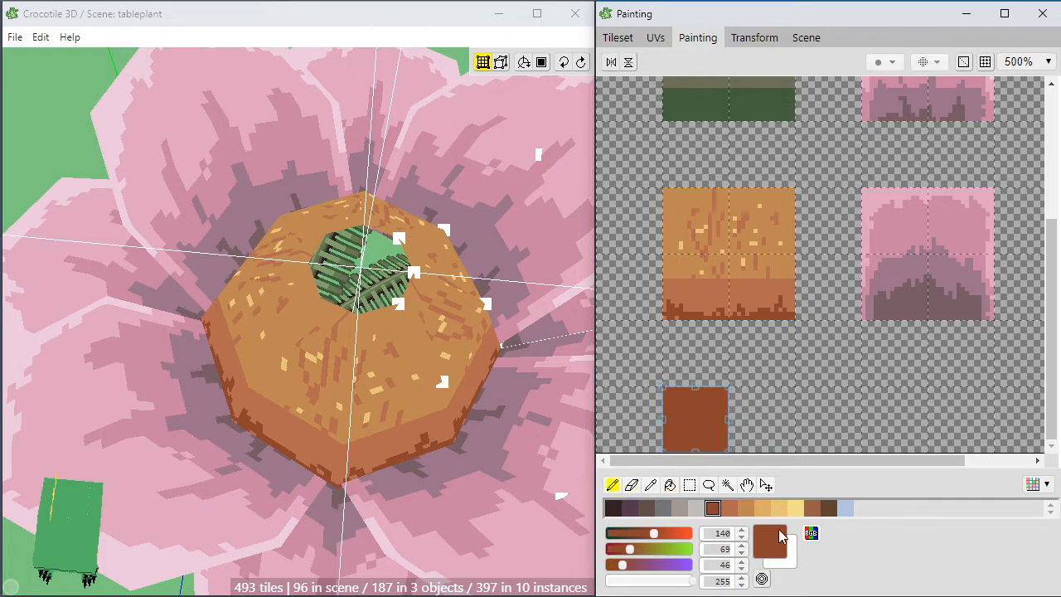
{"action": "left_click", "coordinate": [830, 509]}
{"action": "left_click", "coordinate": [686, 428]}
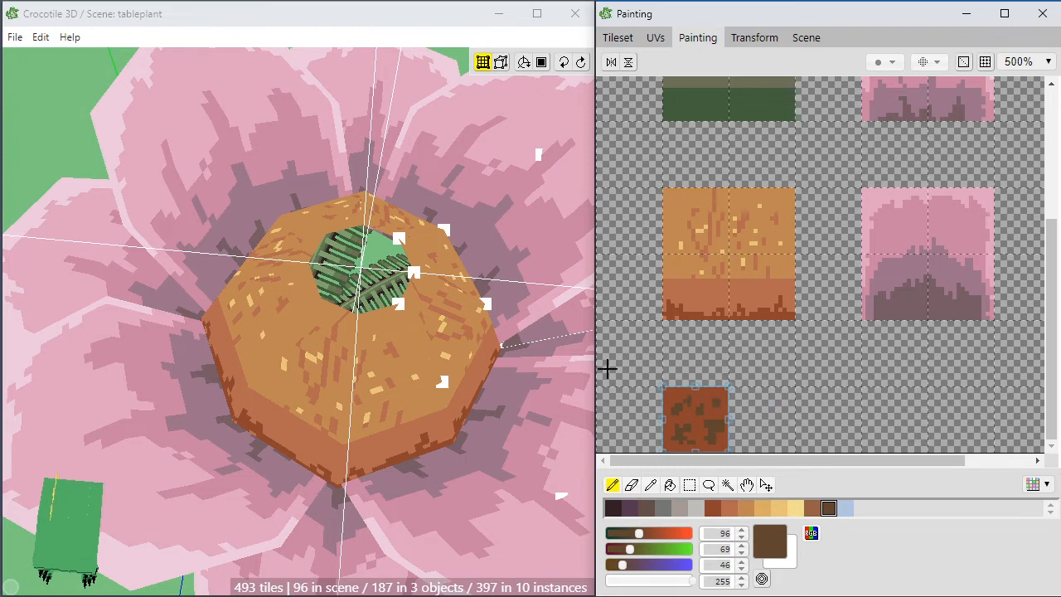
Pick the speckled reddish-brown tile from the tileset and place it flat with one corner at the centre of the flower's opening.
{"action": "left_click", "coordinate": [624, 40]}
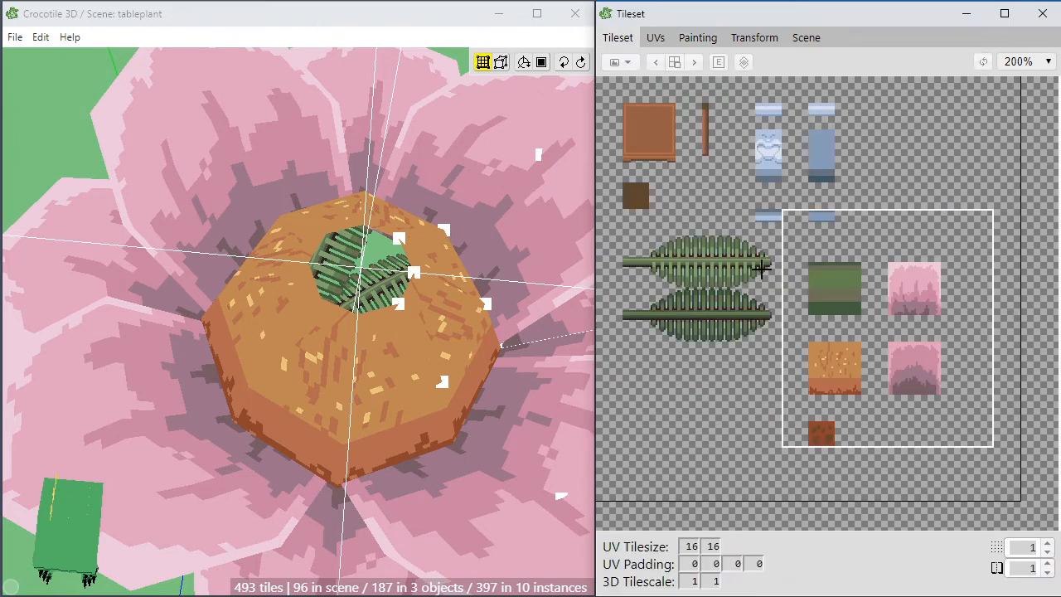
{"action": "left_click", "coordinate": [820, 439]}
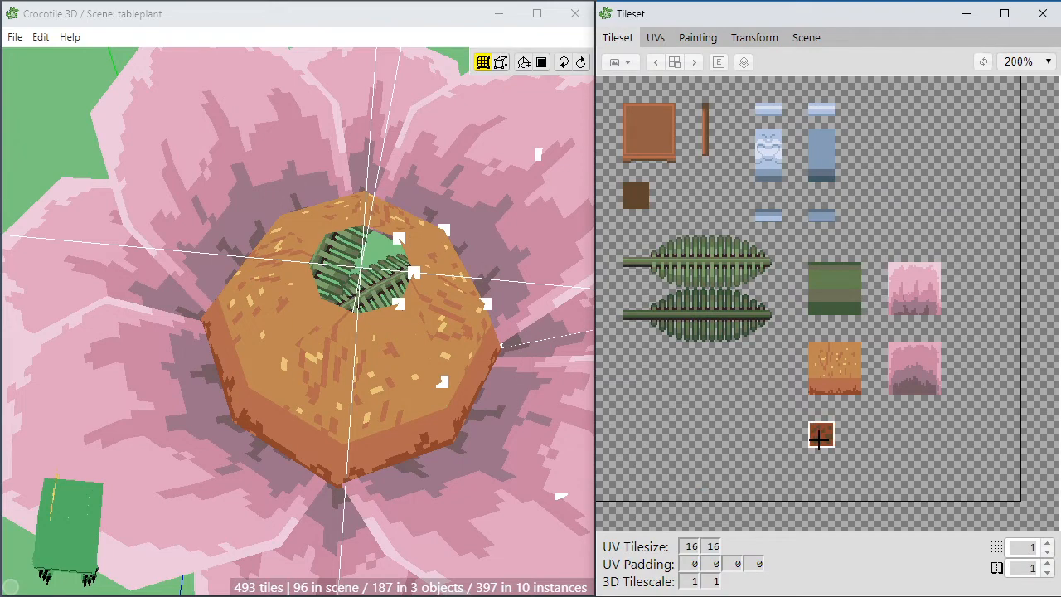
{"action": "left_click", "coordinate": [390, 280]}
{"action": "key", "text": "Tab"}
{"action": "key", "text": "space"}
{"action": "scroll", "coordinate": [382, 325], "scroll_direction": "up", "scroll_amount": 2}
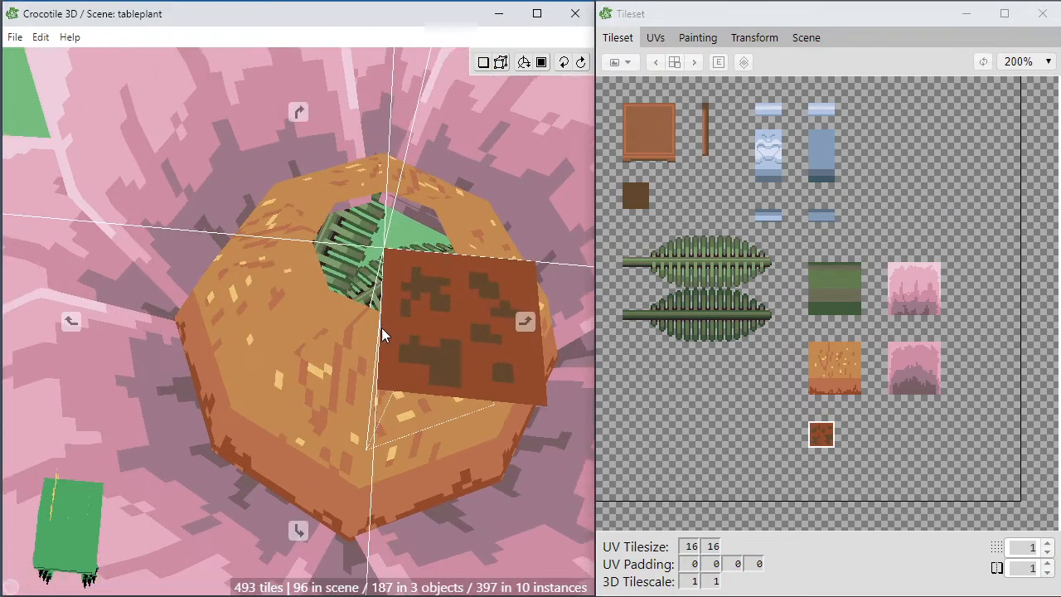
{"action": "left_click_drag", "start_coordinate": [381, 328], "coordinate": [327, 268]}
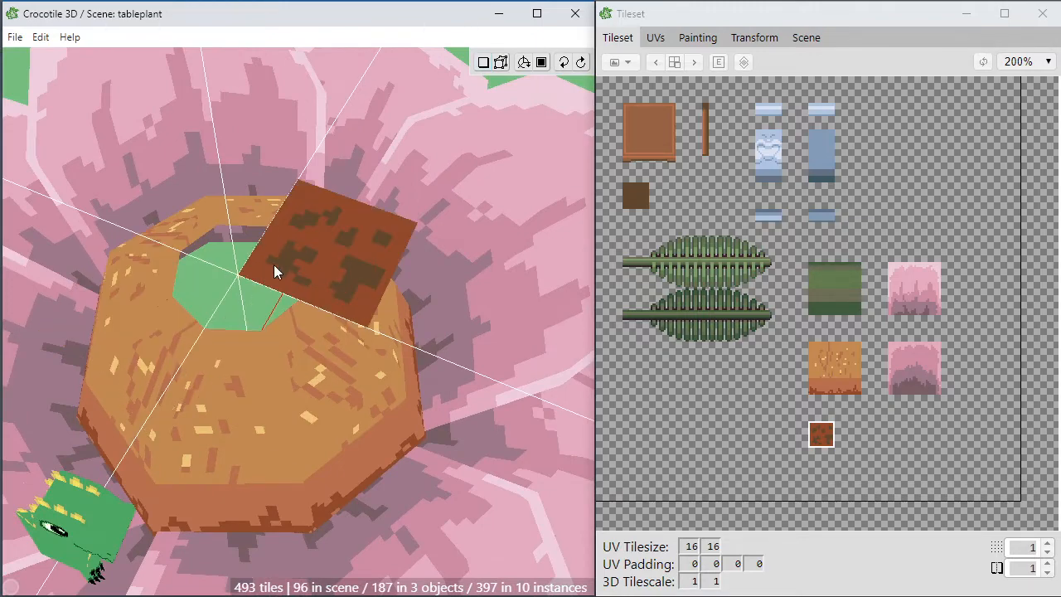
{"action": "left_click", "coordinate": [328, 312]}
Snap the brown tile's three outer corners onto neighbouring rim vertices of the opening, leaving its fourth corner at the centre.
{"action": "key", "text": "Tab"}
{"action": "key", "text": "space"}
{"action": "scroll", "coordinate": [275, 349], "scroll_direction": "up", "scroll_amount": 3}
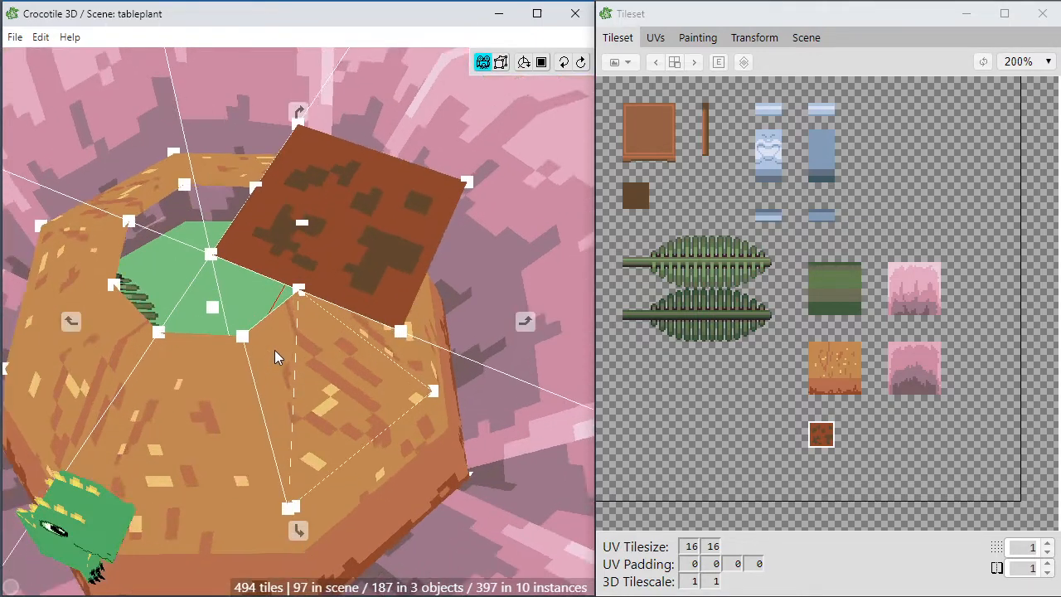
{"action": "left_click_drag", "start_coordinate": [274, 350], "coordinate": [378, 344]}
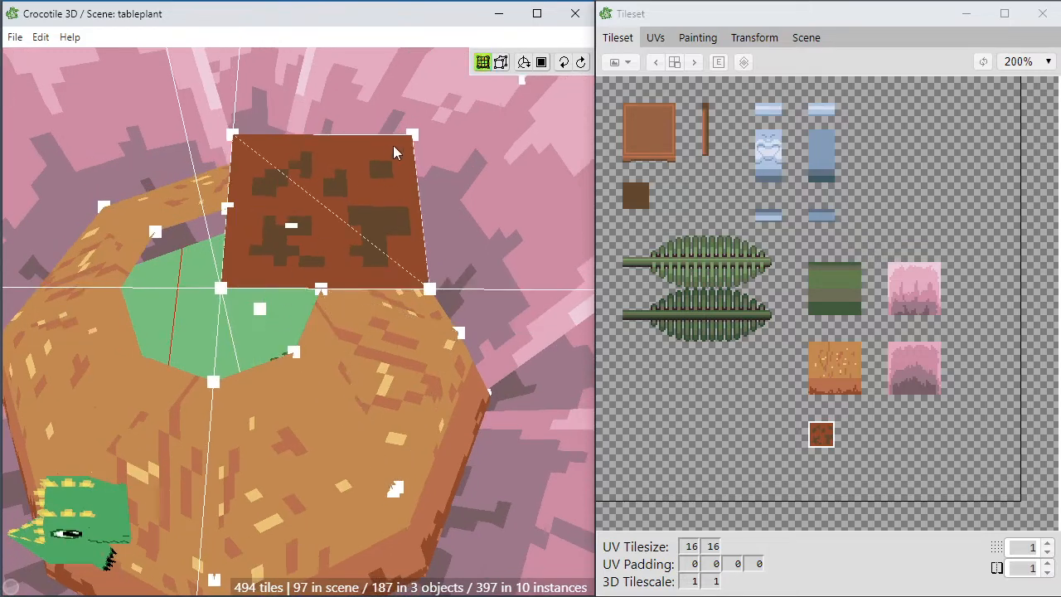
{"action": "left_click", "coordinate": [413, 139]}
{"action": "left_click", "coordinate": [233, 135]}
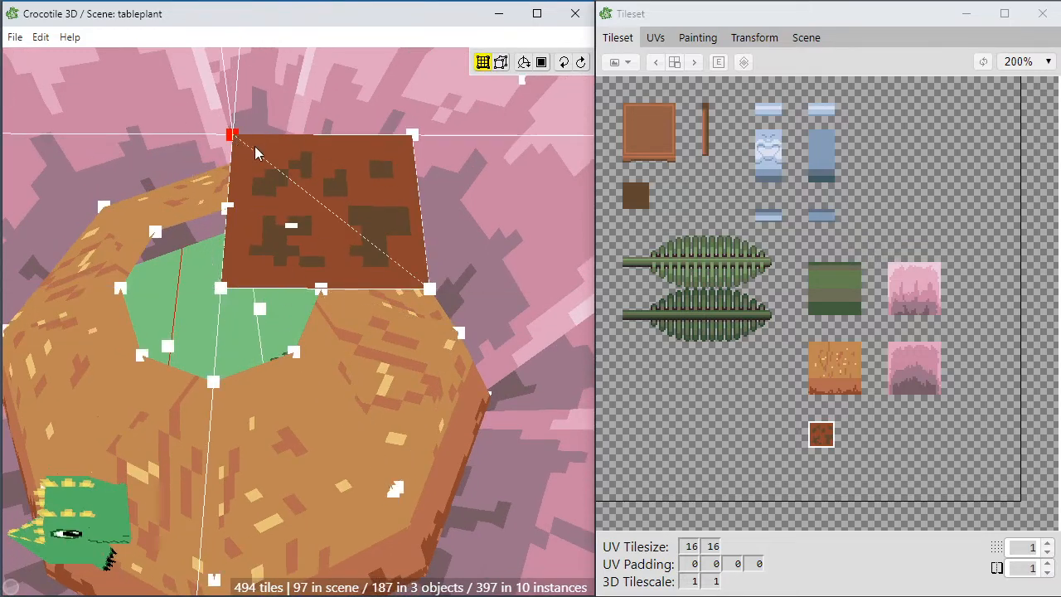
{"action": "left_click_drag", "start_coordinate": [256, 149], "coordinate": [230, 222]}
{"action": "left_click", "coordinate": [413, 135]}
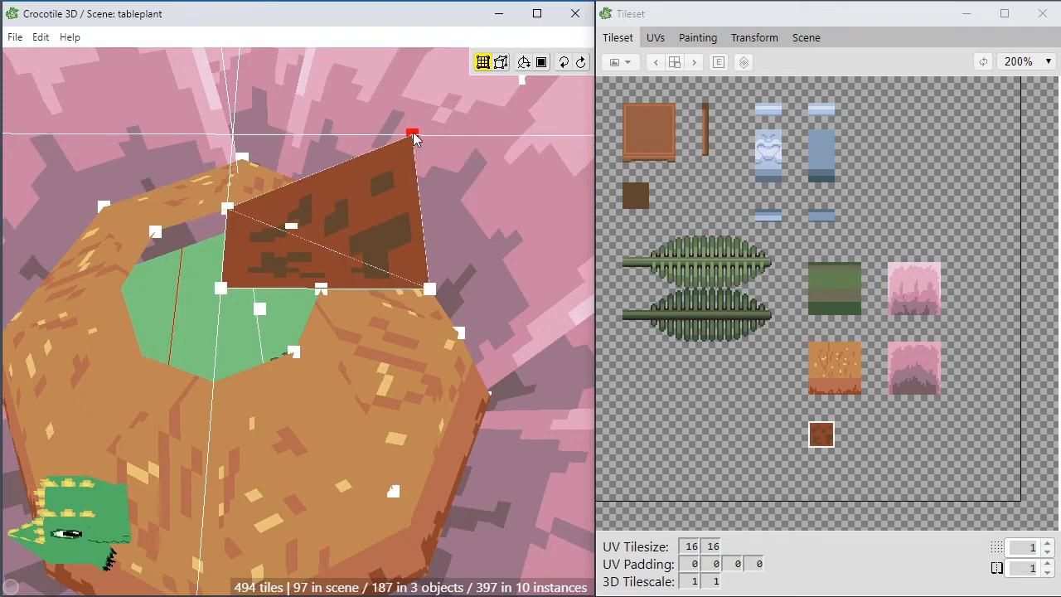
{"action": "left_click_drag", "start_coordinate": [413, 135], "coordinate": [300, 233]}
{"action": "left_click", "coordinate": [429, 288]}
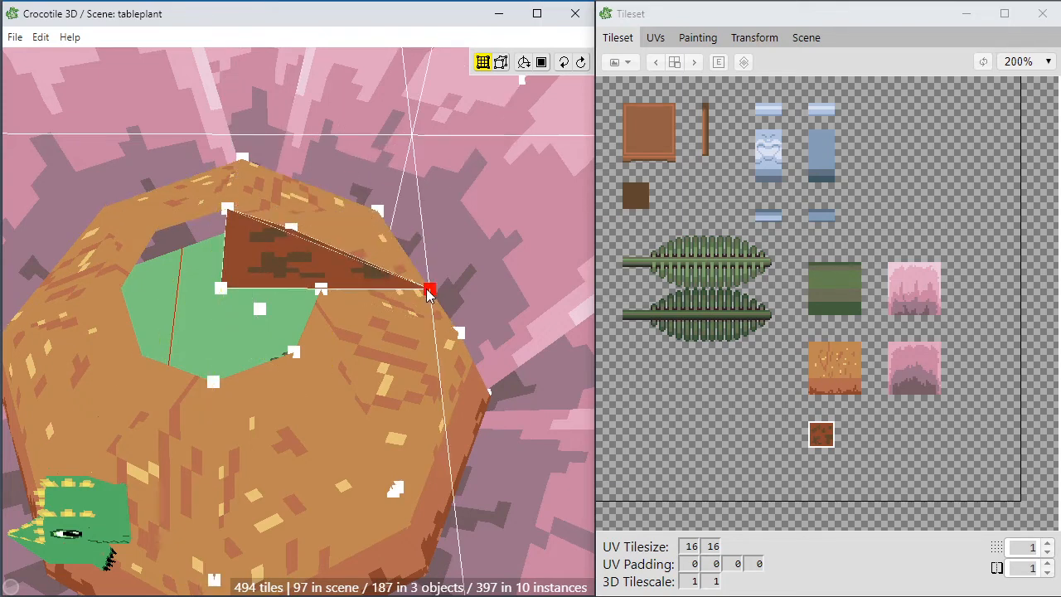
{"action": "left_click_drag", "start_coordinate": [429, 288], "coordinate": [321, 289]}
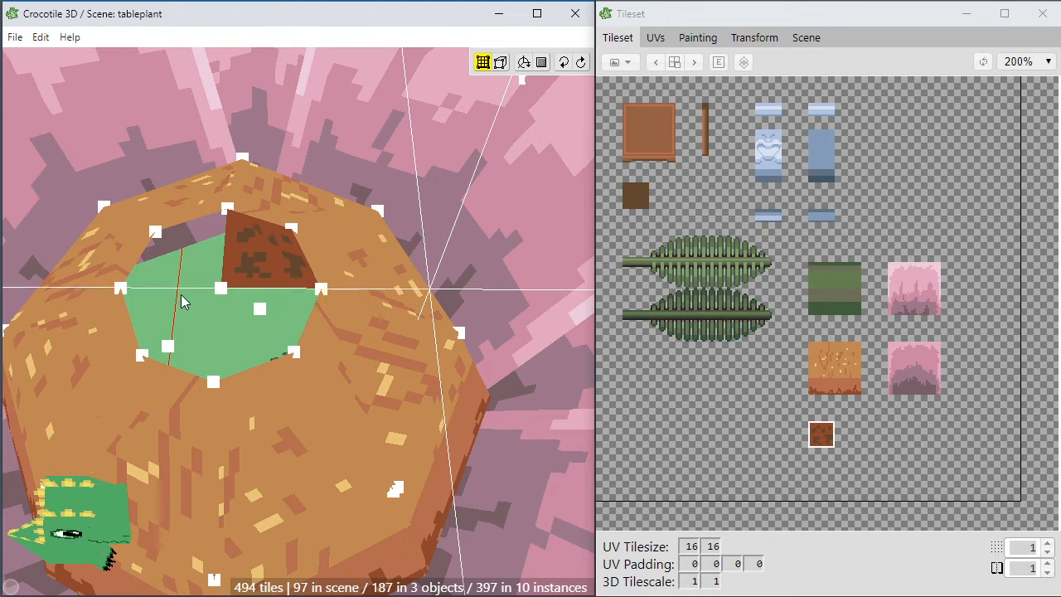
Lower the brown tile's centre corner straight down so the tile slopes into the opening.
{"action": "left_click", "coordinate": [257, 265]}
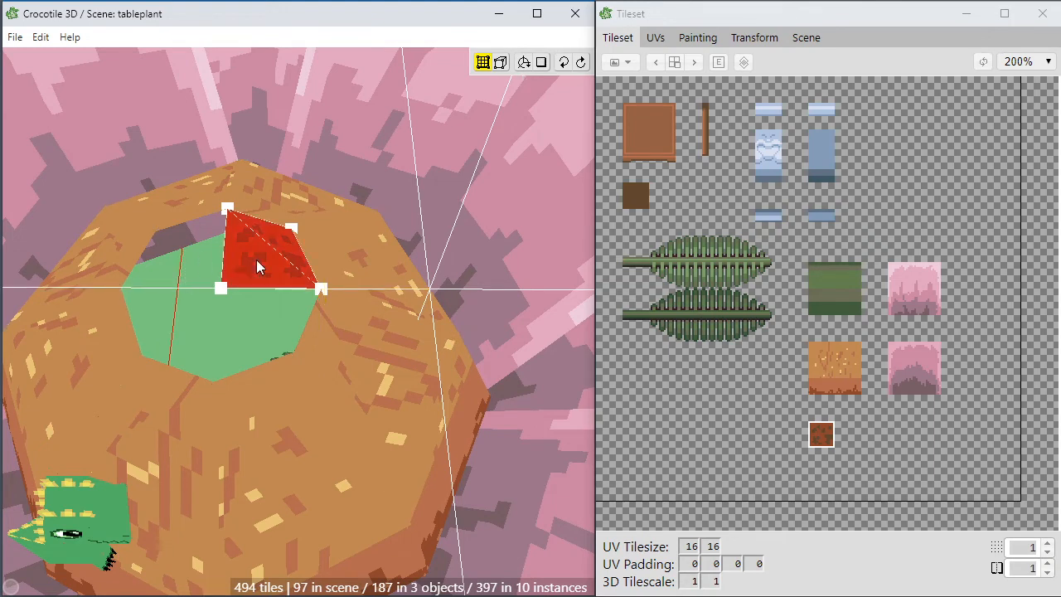
{"action": "left_click", "coordinate": [222, 334]}
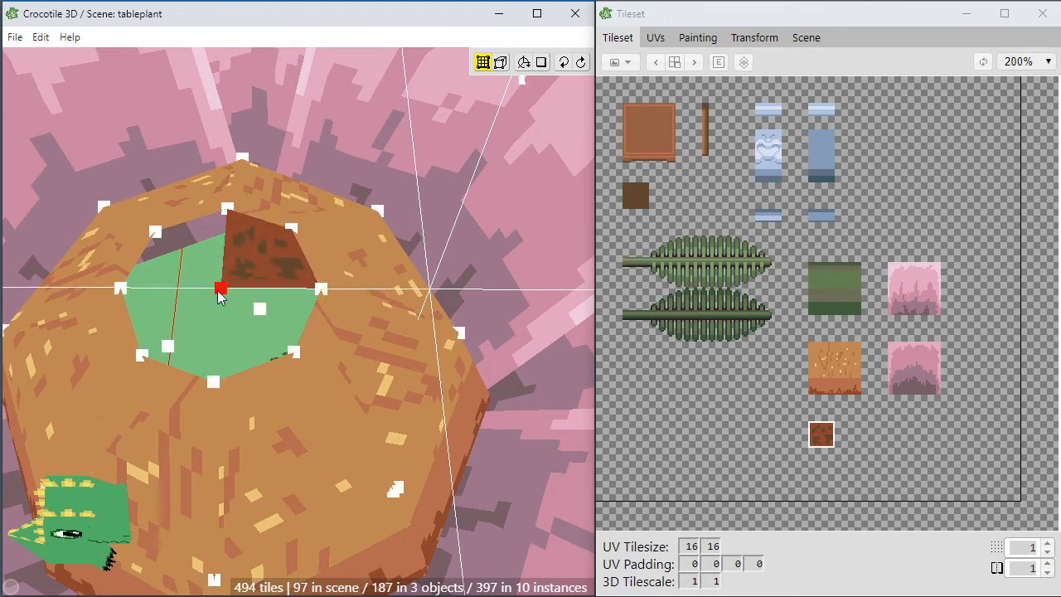
{"action": "right_click_drag", "start_coordinate": [222, 334], "coordinate": [229, 277]}
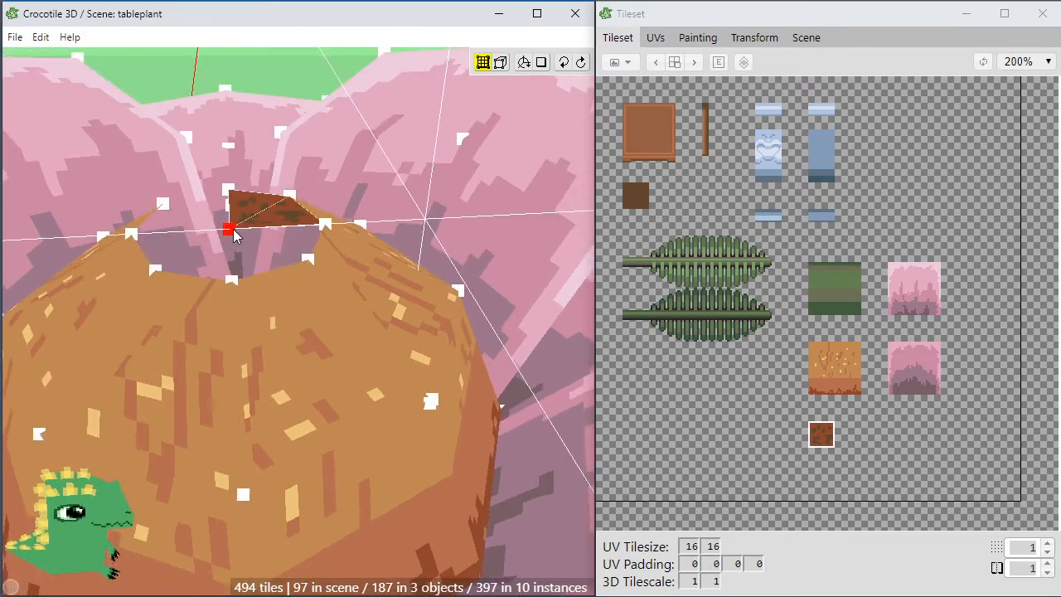
{"action": "left_click_drag", "start_coordinate": [248, 267], "coordinate": [249, 279]}
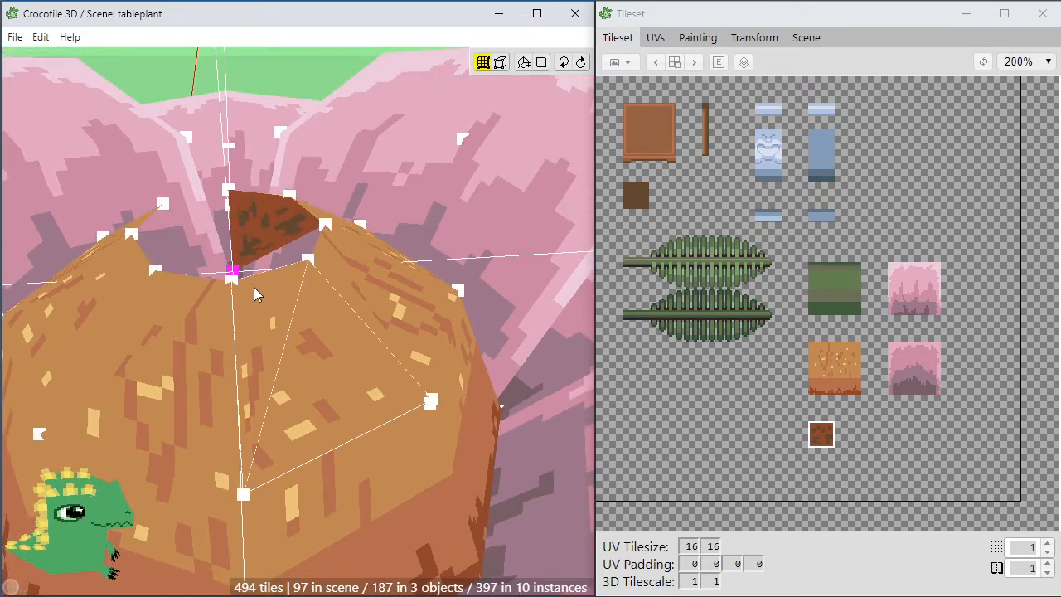
{"action": "right_click_drag", "start_coordinate": [254, 287], "coordinate": [313, 284]}
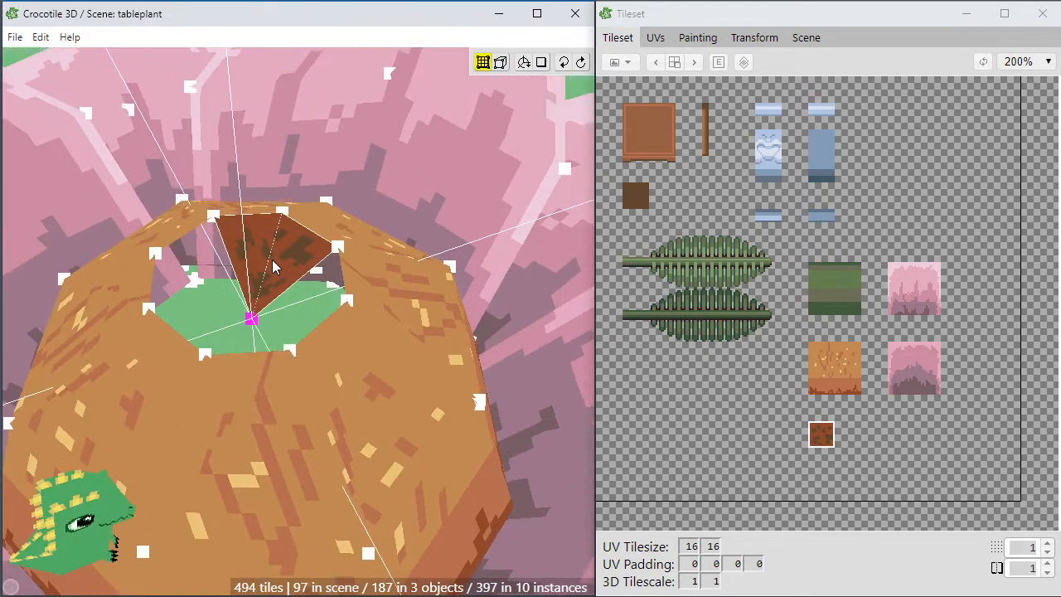
{"action": "left_click_drag", "start_coordinate": [313, 285], "coordinate": [336, 247]}
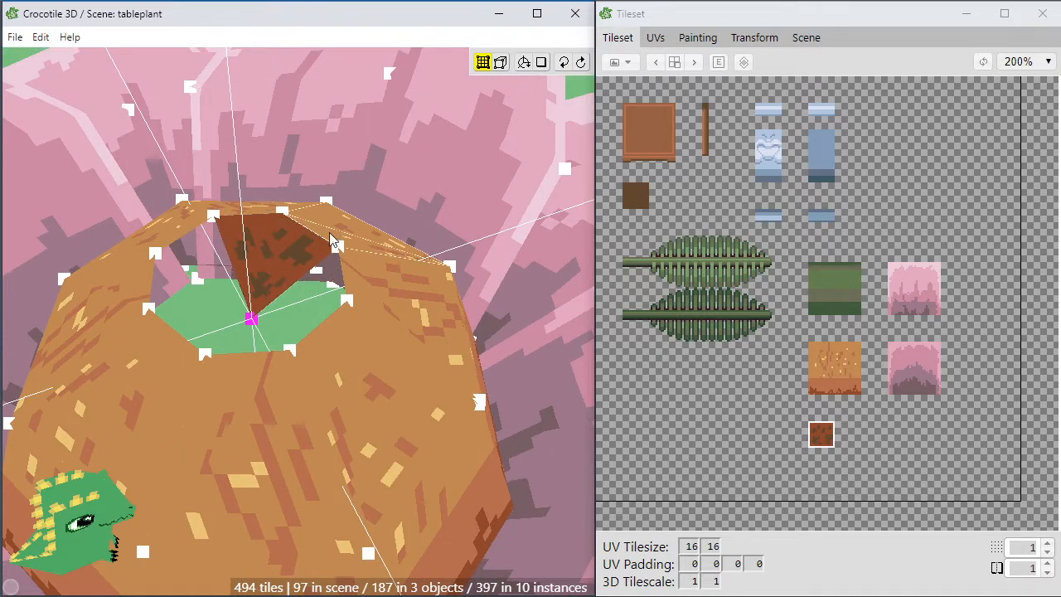
Duplicate the sloped brown tile twice, rotating the copies around the opening's centre to cover three quarters of it.
{"action": "left_click", "coordinate": [291, 262]}
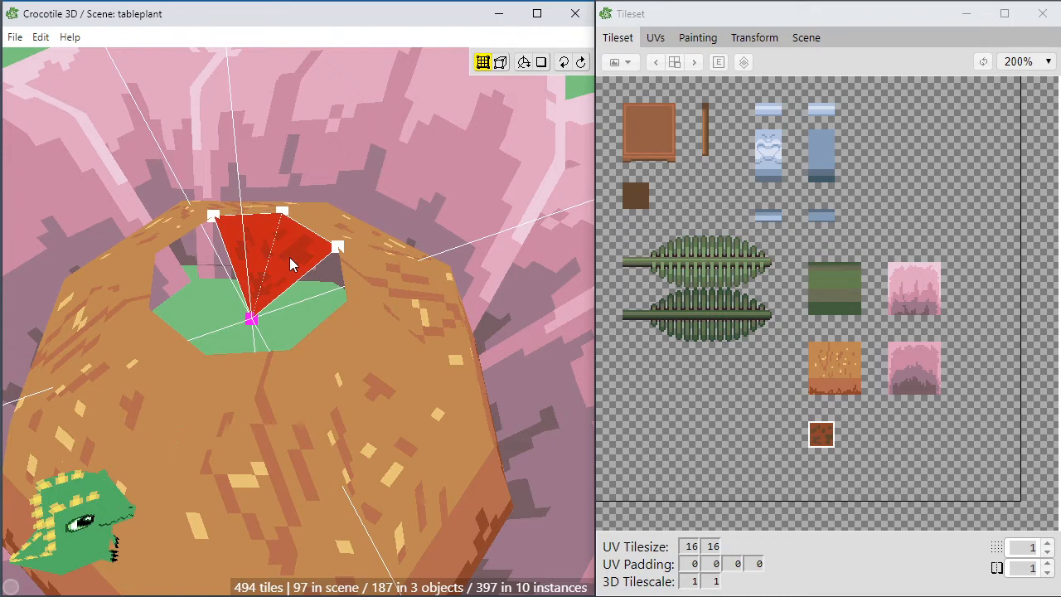
{"action": "key", "text": "Tab"}
{"action": "key", "text": "z"}
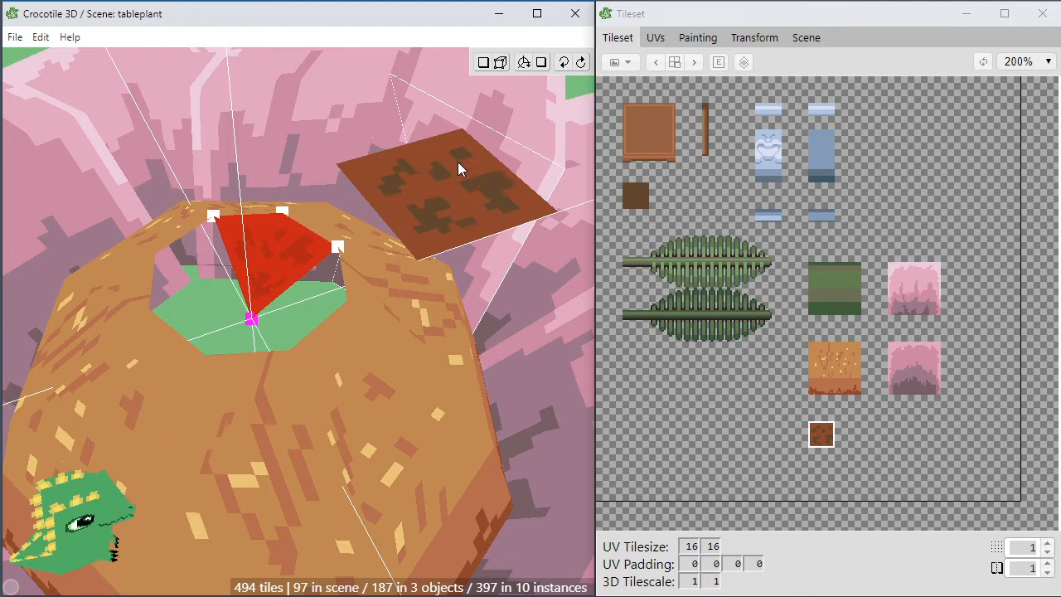
{"action": "key", "text": "Tab"}
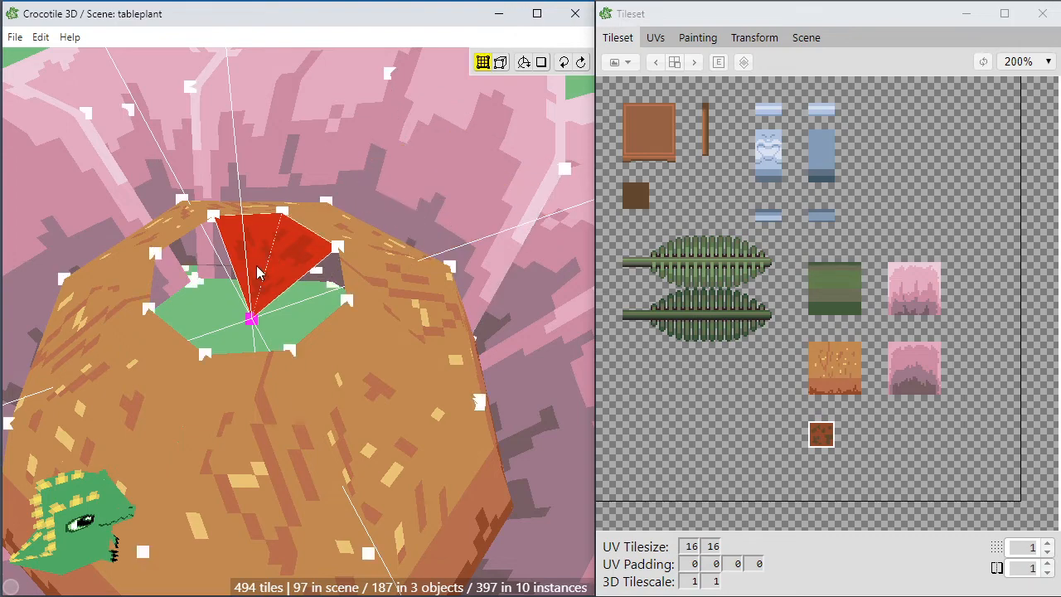
{"action": "right_click_drag", "start_coordinate": [257, 274], "coordinate": [240, 296]}
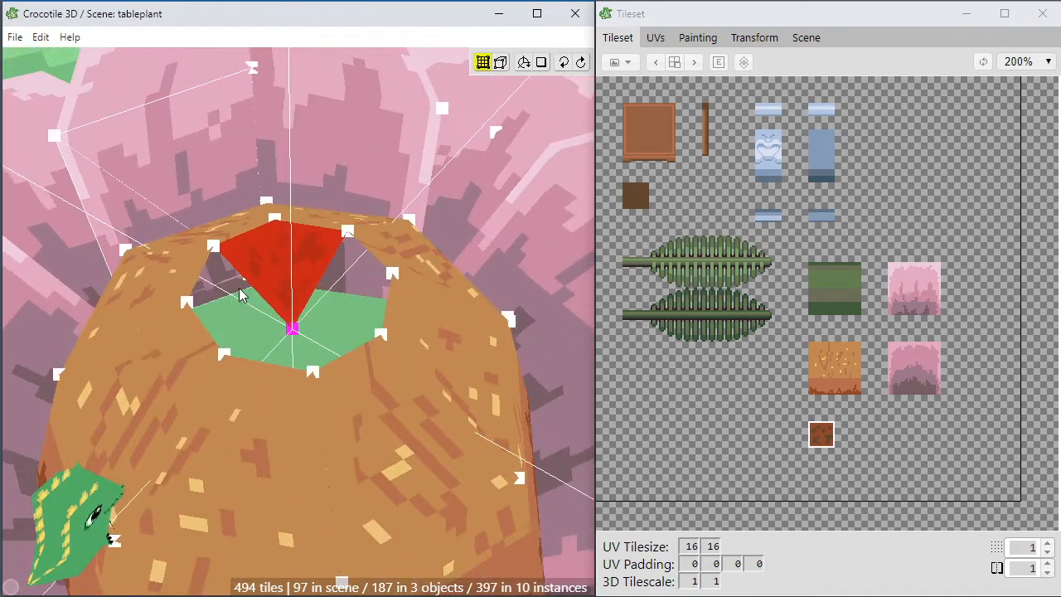
{"action": "left_click", "coordinate": [242, 292]}
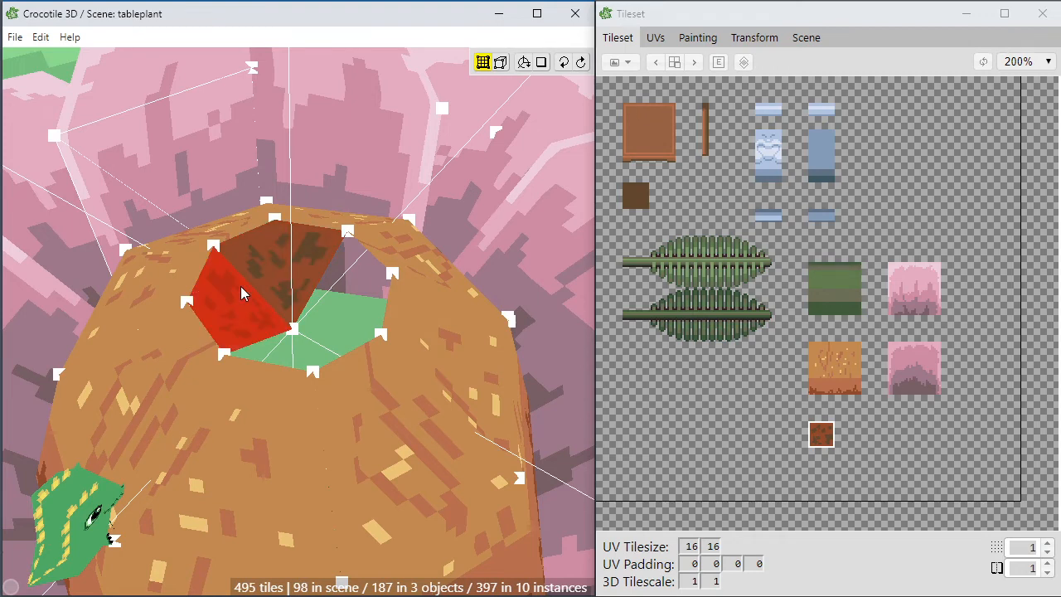
{"action": "left_click", "coordinate": [241, 287]}
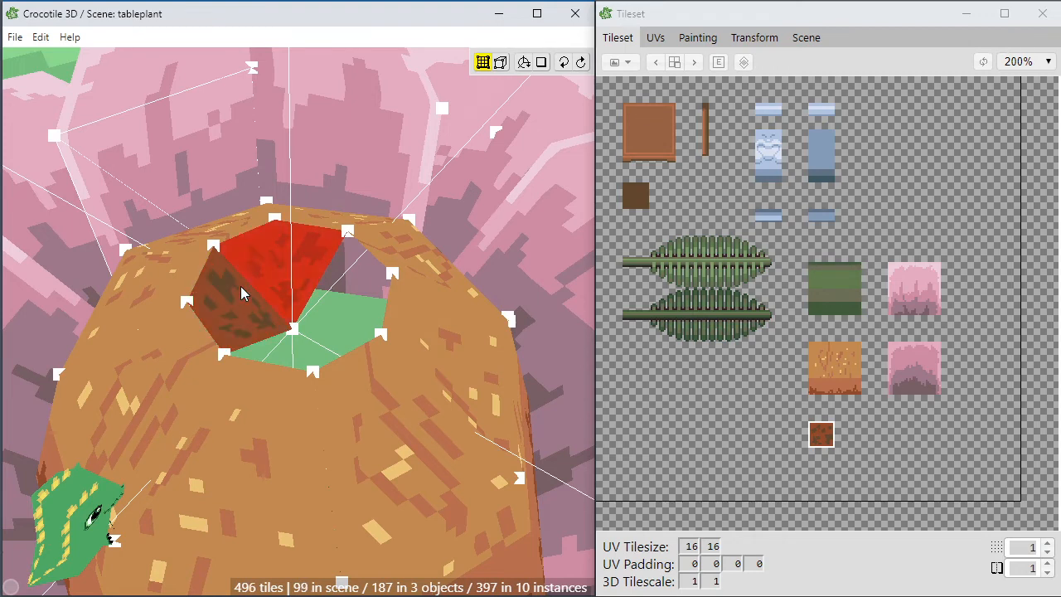
{"action": "key", "text": "r"}
{"action": "key", "text": "r"}
{"action": "key", "text": "r"}
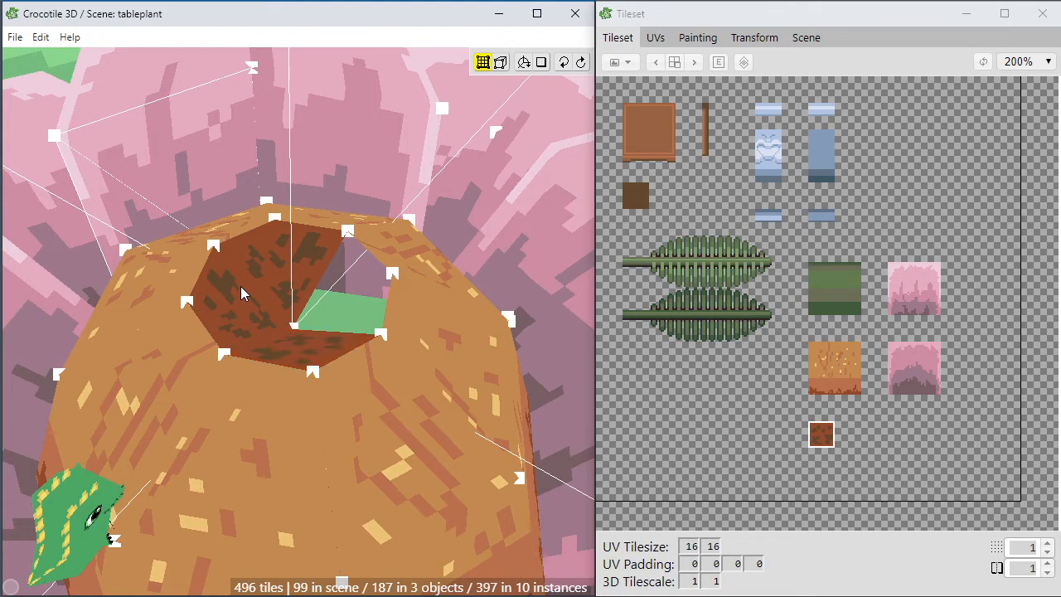
Add a fourth rotated copy of the sloped brown tile to close the remaining gap in the opening.
{"action": "key", "text": "space"}
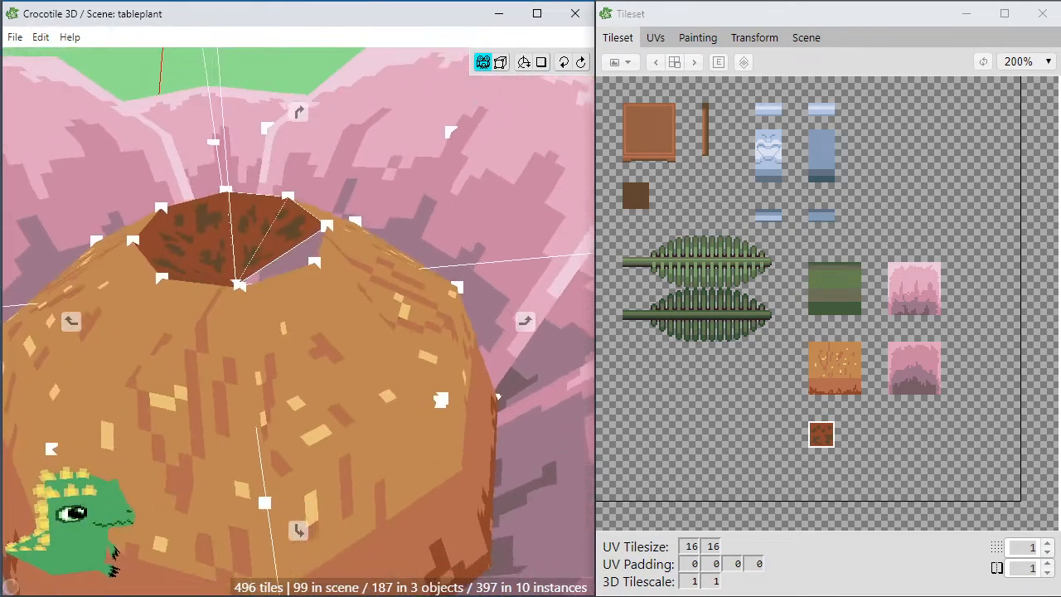
{"action": "key", "text": "space"}
{"action": "key", "text": "ctrl+z"}
{"action": "key", "text": "ctrl+y"}
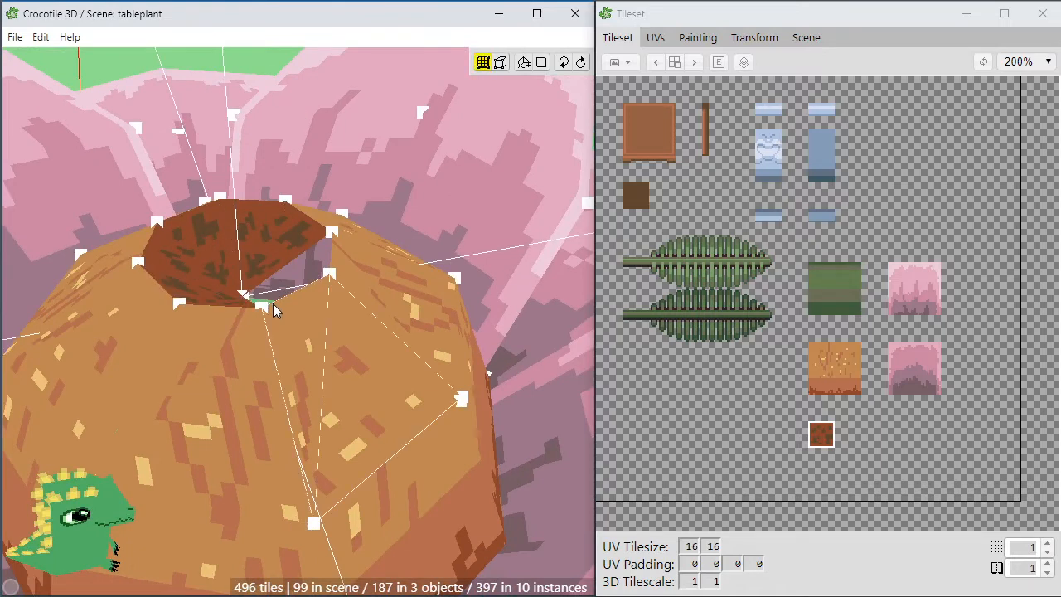
{"action": "key", "text": "space"}
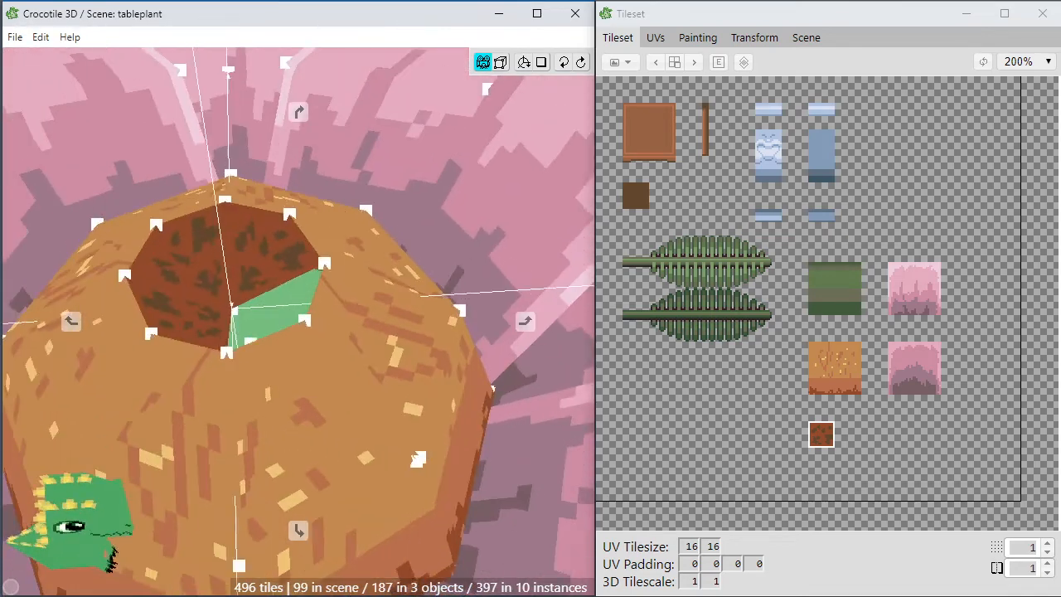
{"action": "key", "text": "space"}
{"action": "key", "text": "ctrl+z"}
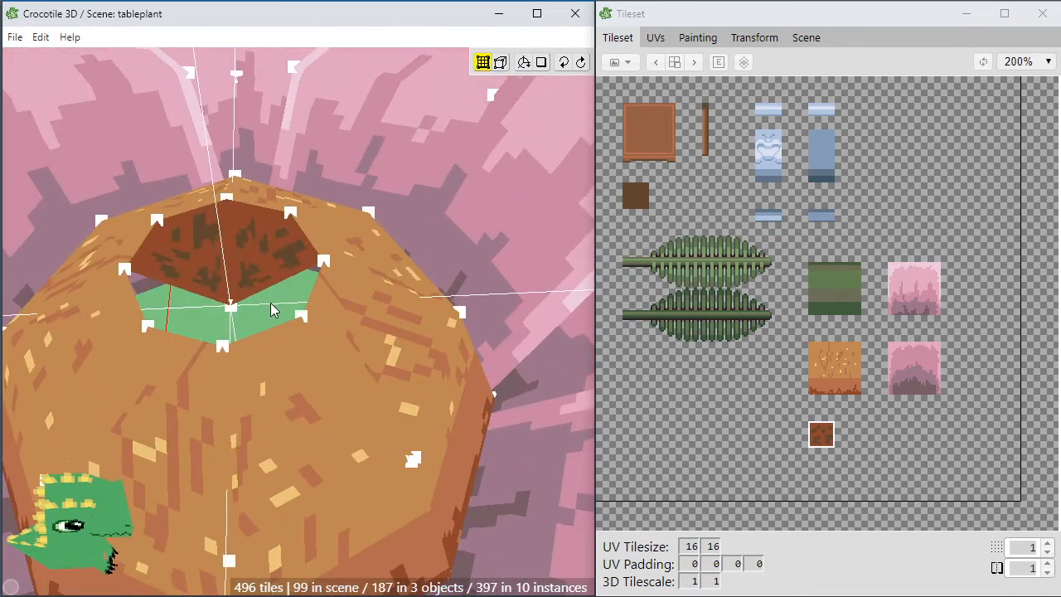
{"action": "key", "text": "ctrl+z"}
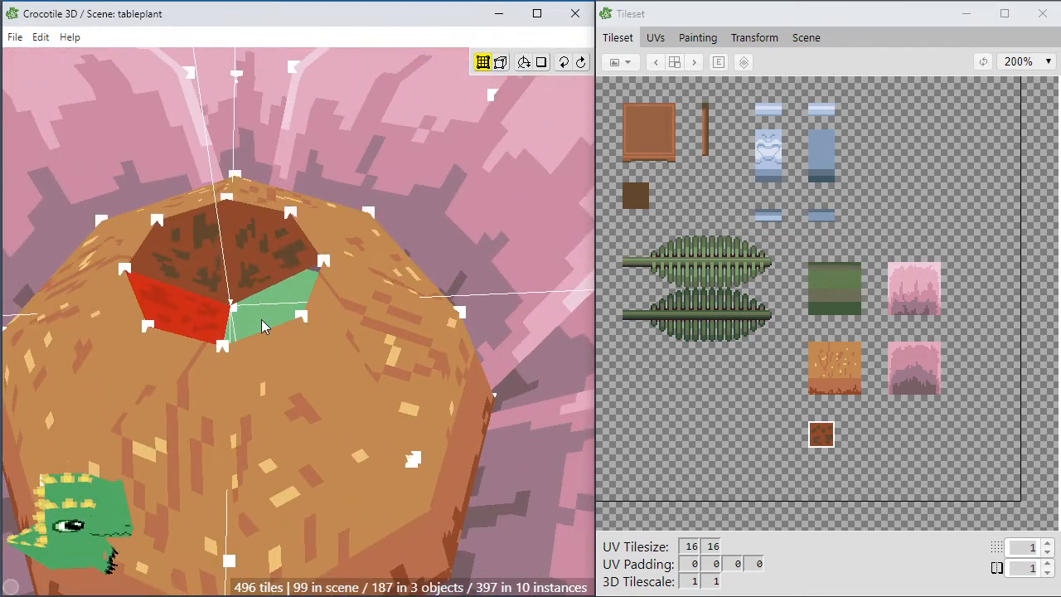
{"action": "left_click", "coordinate": [261, 325]}
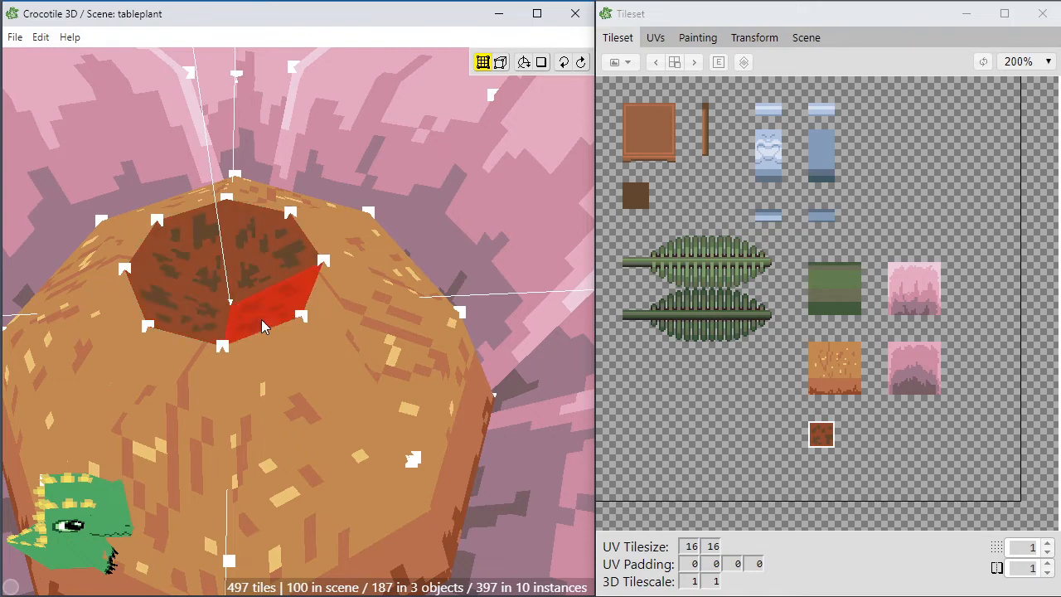
Inspect the whole plant and the flower's filled centre from farther away and from several angles.
{"action": "key", "text": "space"}
{"action": "left_click_drag", "start_coordinate": [265, 328], "coordinate": [498, 502]}
{"action": "scroll", "coordinate": [274, 348], "scroll_direction": "down", "scroll_amount": 6}
{"action": "scroll", "coordinate": [545, 460], "scroll_direction": "down", "scroll_amount": 3}
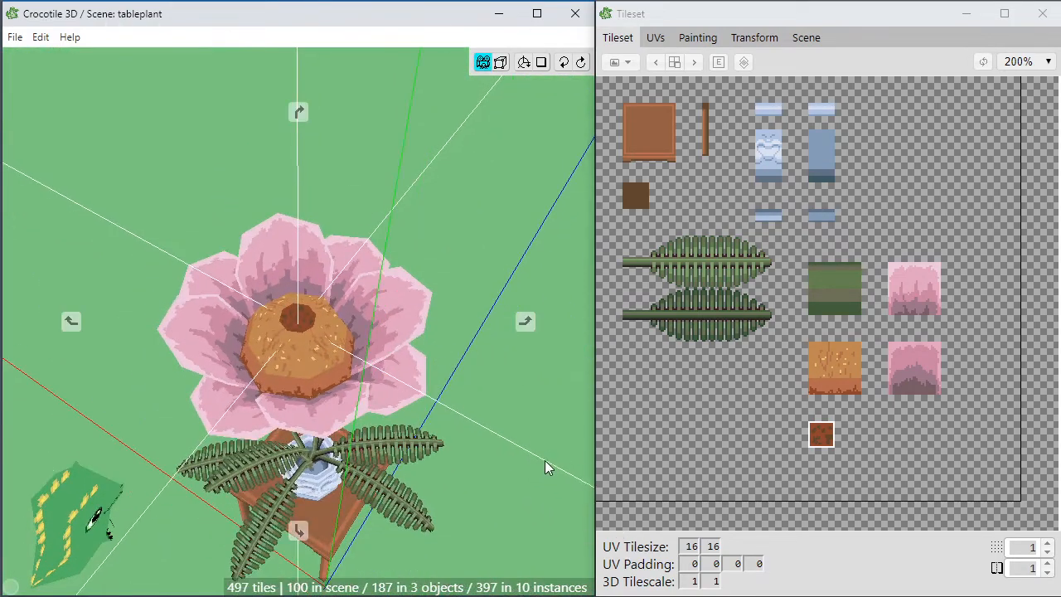
{"action": "left_click_drag", "start_coordinate": [545, 461], "coordinate": [456, 398]}
{"action": "left_click_drag", "start_coordinate": [461, 476], "coordinate": [373, 440]}
{"action": "scroll", "coordinate": [467, 443], "scroll_direction": "up", "scroll_amount": 3}
{"action": "middle_click_drag", "start_coordinate": [373, 439], "coordinate": [294, 498]}
{"action": "right_click_drag", "start_coordinate": [441, 497], "coordinate": [439, 421]}
{"action": "scroll", "coordinate": [447, 434], "scroll_direction": "down", "scroll_amount": 3}
{"action": "left_click", "coordinate": [440, 418]}
{"action": "scroll", "coordinate": [439, 367], "scroll_direction": "up", "scroll_amount": 6}
Select the square orange texture and paint a light yellow (232, 196, 122) line along its upper edge to highlight the opening's rim.
{"action": "mouse_move", "coordinate": [790, 300]}
{"action": "left_mouse_down"}
{"action": "mouse_move", "coordinate": [903, 434]}
{"action": "mouse_move", "coordinate": [963, 469]}
{"action": "left_mouse_up"}
{"action": "left_click", "coordinate": [695, 38]}
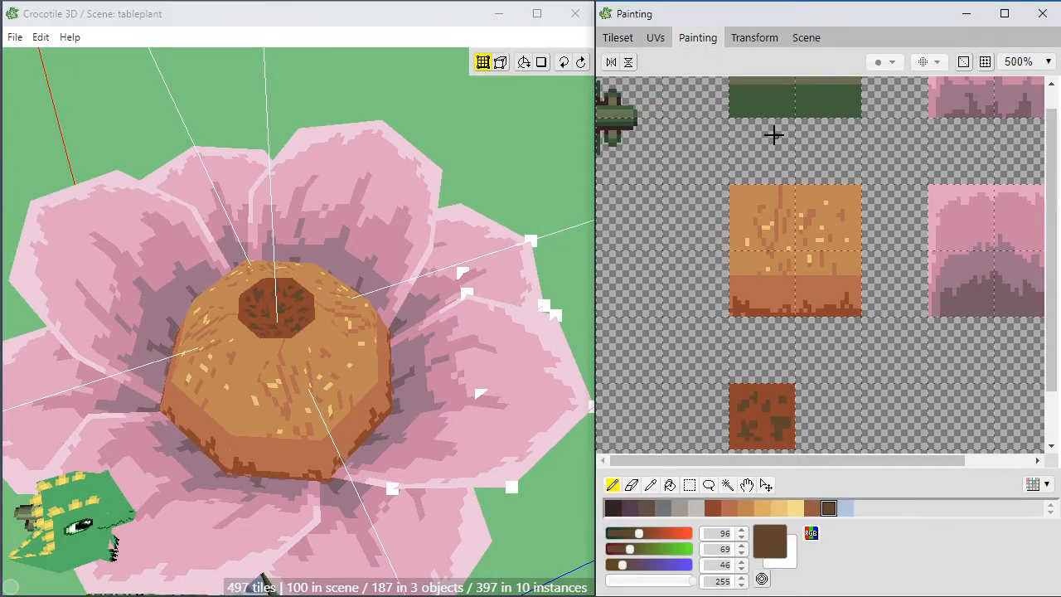
{"action": "scroll", "coordinate": [676, 326], "scroll_direction": "down", "scroll_amount": 1}
{"action": "scroll", "coordinate": [713, 320], "scroll_direction": "up", "scroll_amount": 3}
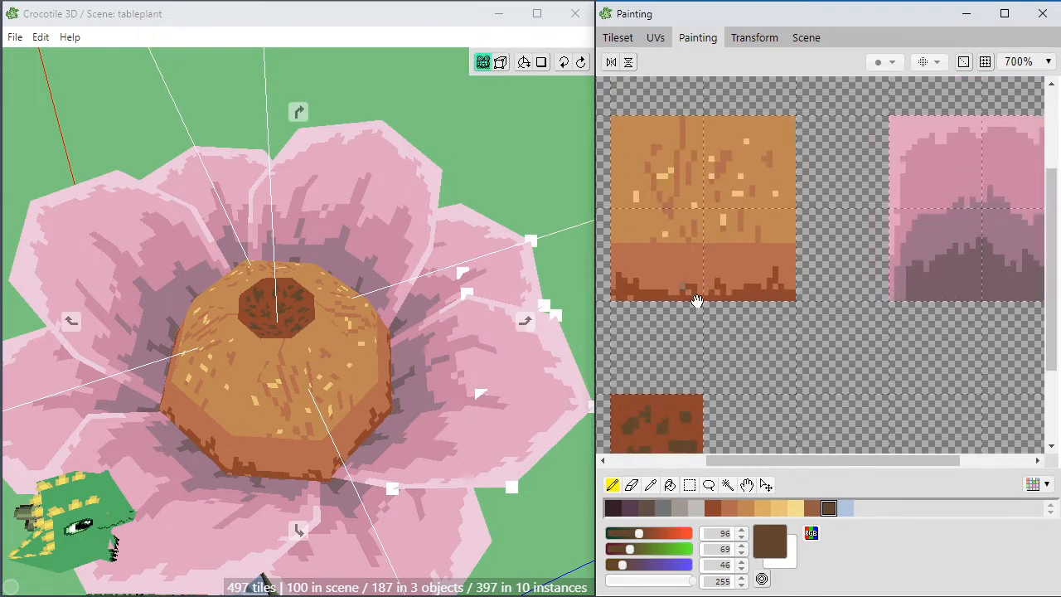
{"action": "mouse_move", "coordinate": [696, 301]}
{"action": "middle_mouse_down"}
{"action": "mouse_move", "coordinate": [771, 315]}
{"action": "mouse_move", "coordinate": [742, 303]}
{"action": "middle_mouse_up"}
{"action": "key", "text": "m"}
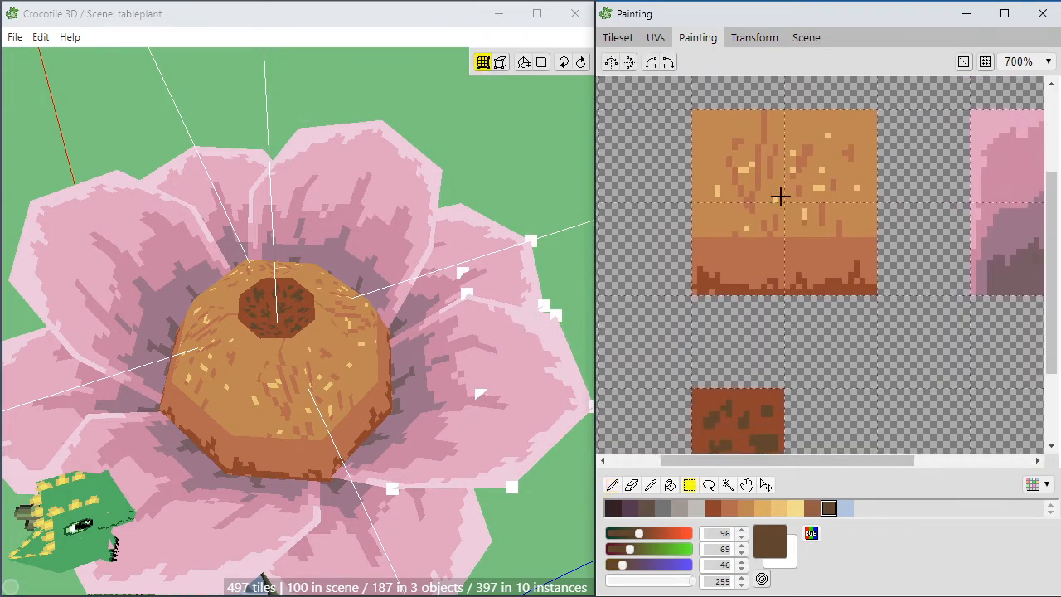
{"action": "mouse_move", "coordinate": [701, 123]}
{"action": "left_mouse_down"}
{"action": "mouse_move", "coordinate": [782, 185]}
{"action": "mouse_move", "coordinate": [853, 265]}
{"action": "mouse_move", "coordinate": [865, 313]}
{"action": "mouse_move", "coordinate": [889, 295]}
{"action": "mouse_move", "coordinate": [854, 287]}
{"action": "left_mouse_up"}
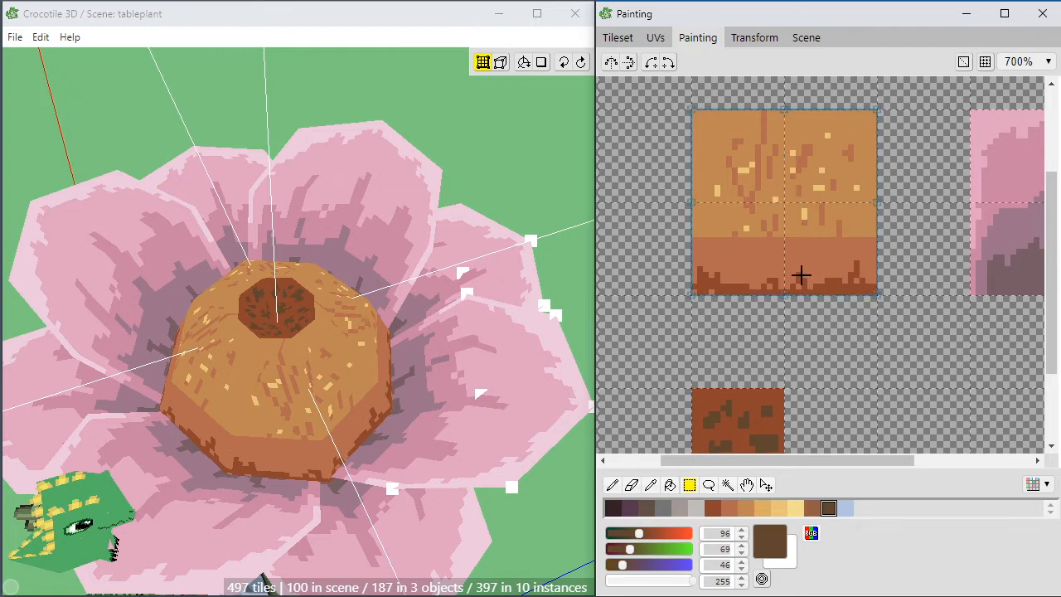
{"action": "key", "text": "b"}
{"action": "left_click", "coordinate": [746, 170], "text": "alt"}
{"action": "mouse_move", "coordinate": [747, 118]}
{"action": "left_mouse_down"}
{"action": "mouse_move", "coordinate": [723, 108]}
{"action": "mouse_move", "coordinate": [841, 113]}
{"action": "left_mouse_up"}
{"action": "key", "text": "ctrl+z"}
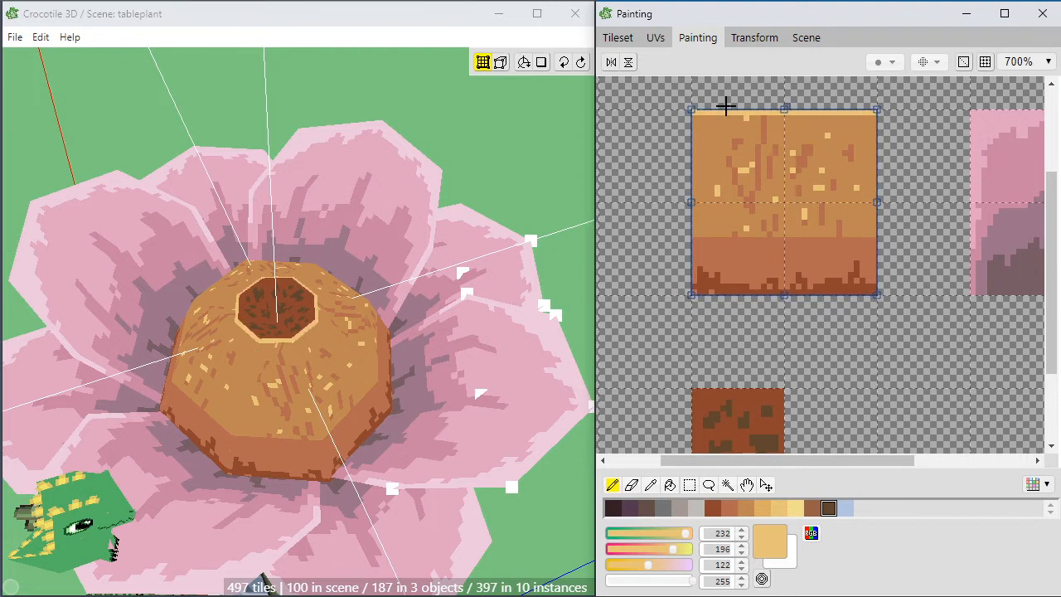
Thicken the light yellow (232, 196, 122) band near the orange texture's upper edge and paint red-brown (179, 107, 79) lines above and below it.
{"action": "mouse_move", "coordinate": [753, 119]}
{"action": "left_mouse_down"}
{"action": "mouse_move", "coordinate": [877, 114]}
{"action": "mouse_move", "coordinate": [715, 111]}
{"action": "left_mouse_up"}
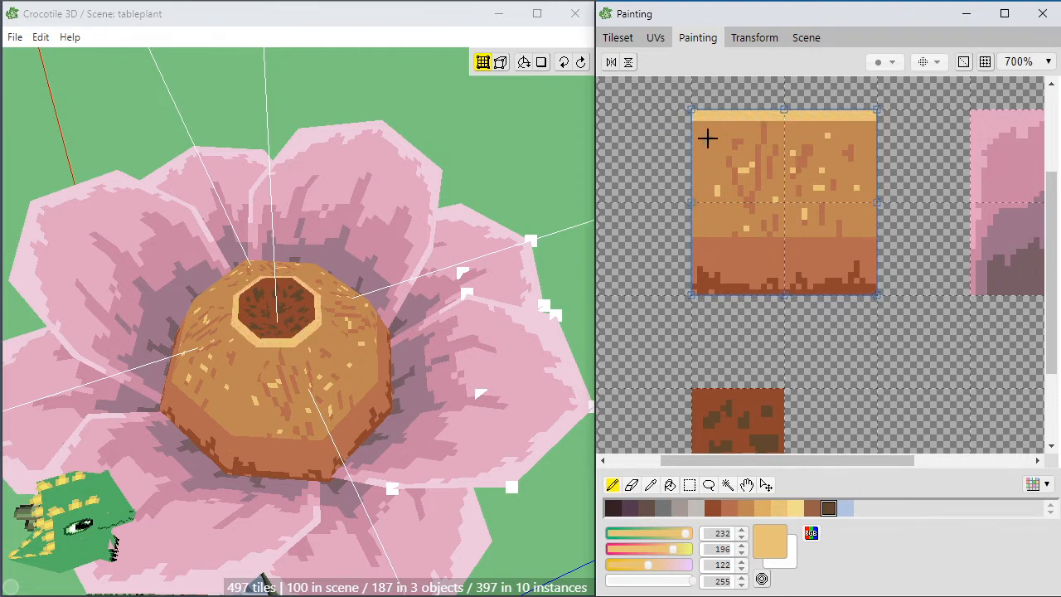
{"action": "left_click", "coordinate": [763, 142], "text": "alt"}
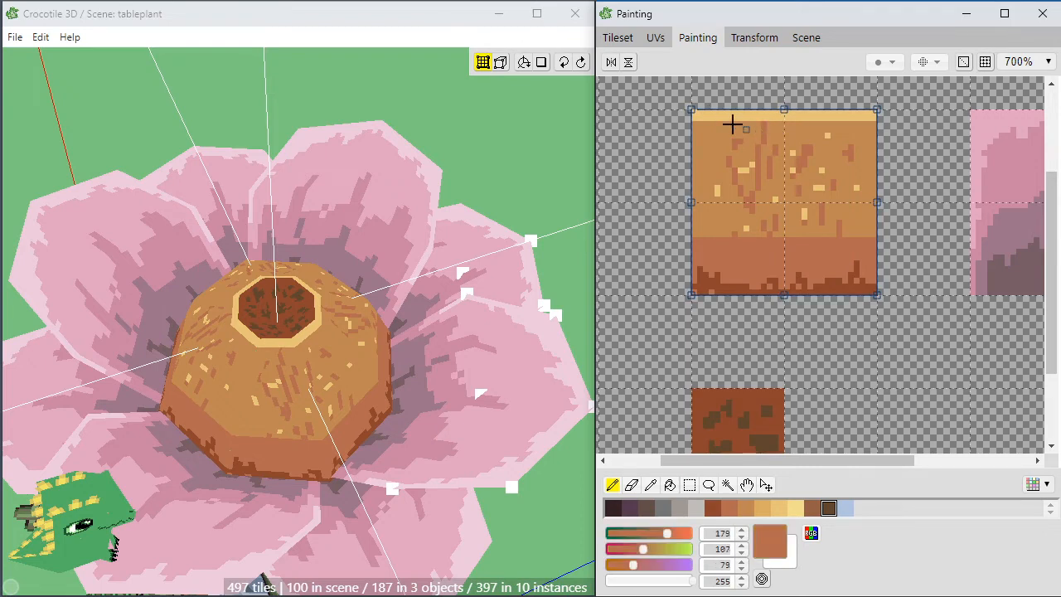
{"action": "left_click_drag", "start_coordinate": [695, 111], "coordinate": [882, 113]}
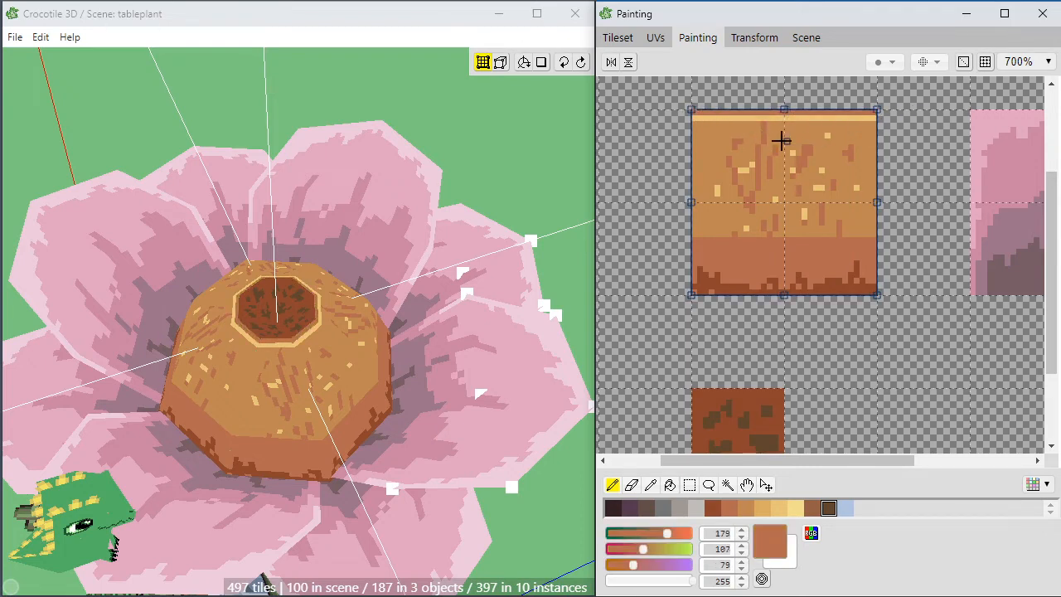
{"action": "left_click", "coordinate": [694, 115], "text": "alt"}
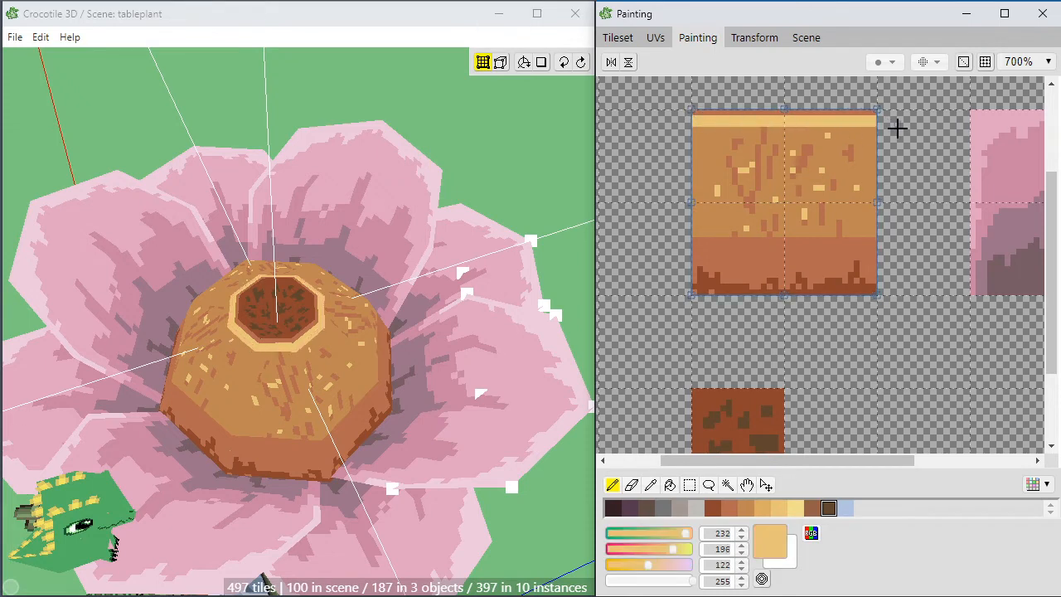
{"action": "left_click", "coordinate": [763, 133], "text": "alt"}
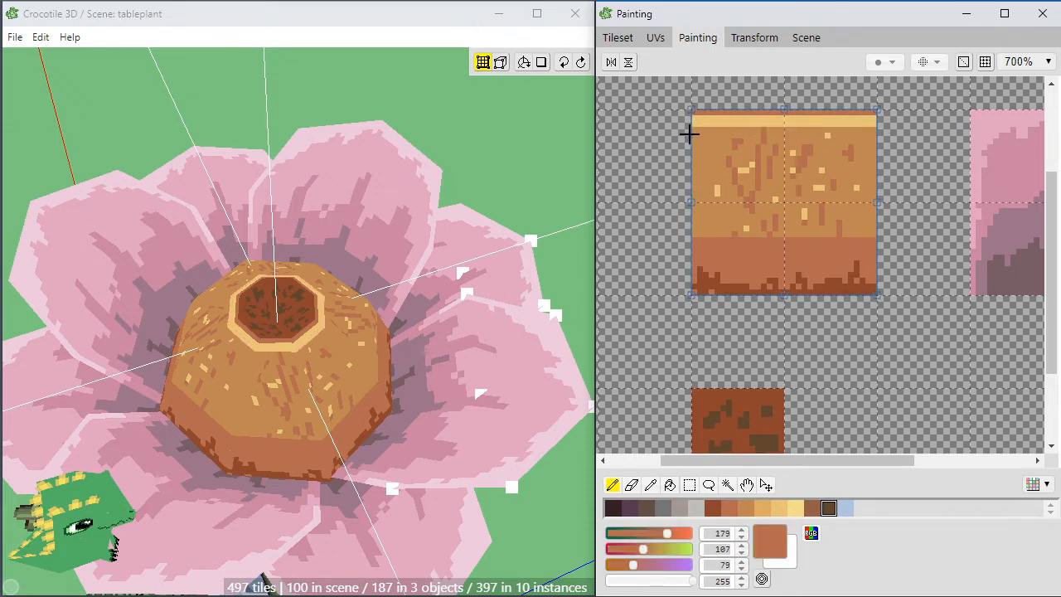
{"action": "left_click_drag", "start_coordinate": [691, 136], "coordinate": [895, 143]}
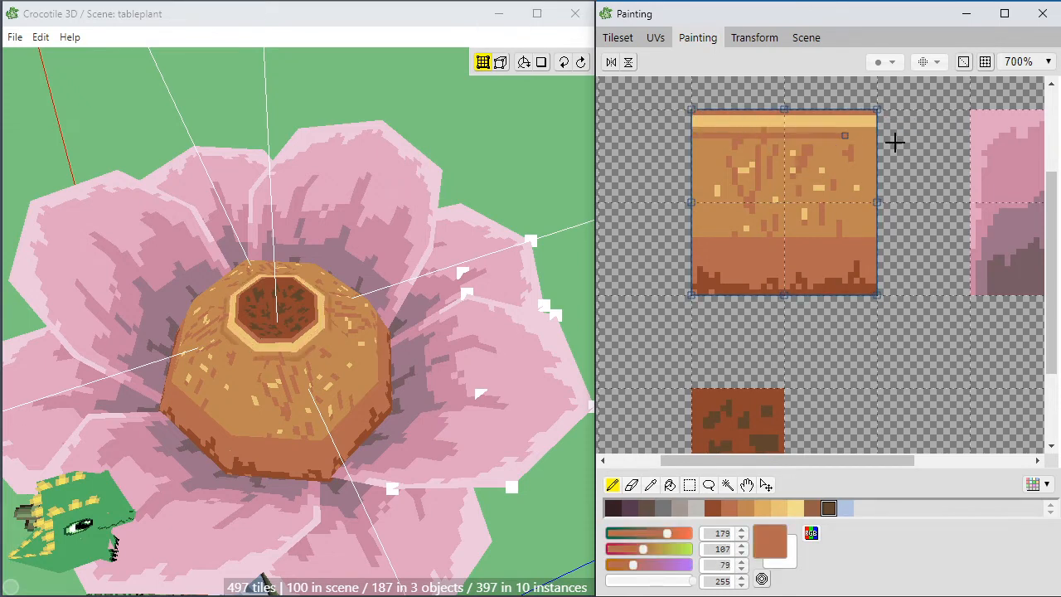
Split the light yellow band into separate blocks with short vertical orange (191, 135, 84) gaps, including at both ends.
{"action": "left_click", "coordinate": [754, 130], "text": "alt"}
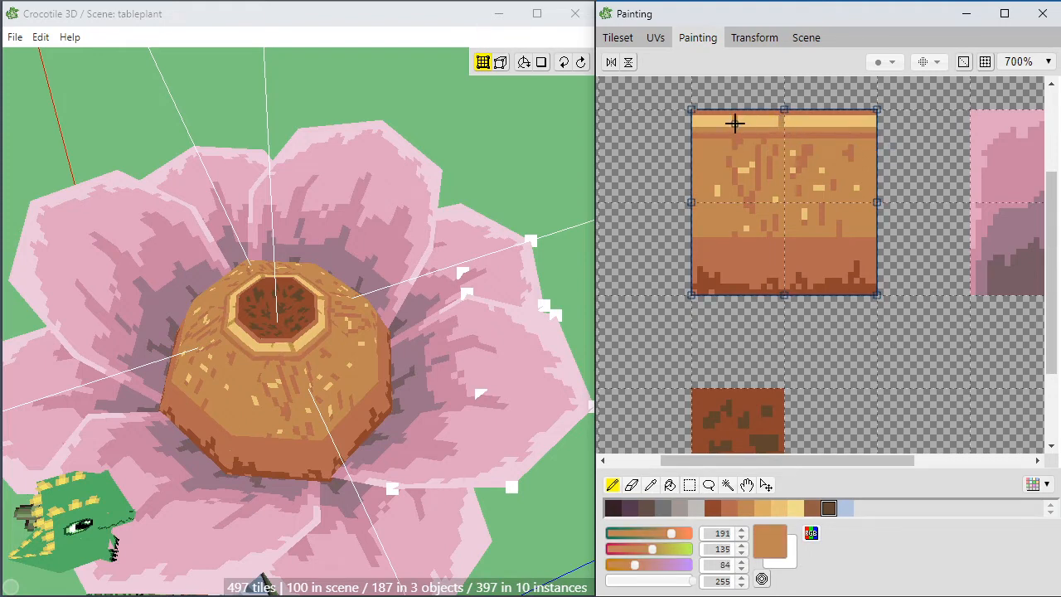
{"action": "left_click_drag", "start_coordinate": [735, 118], "coordinate": [734, 129]}
{"action": "left_click_drag", "start_coordinate": [788, 118], "coordinate": [788, 125]}
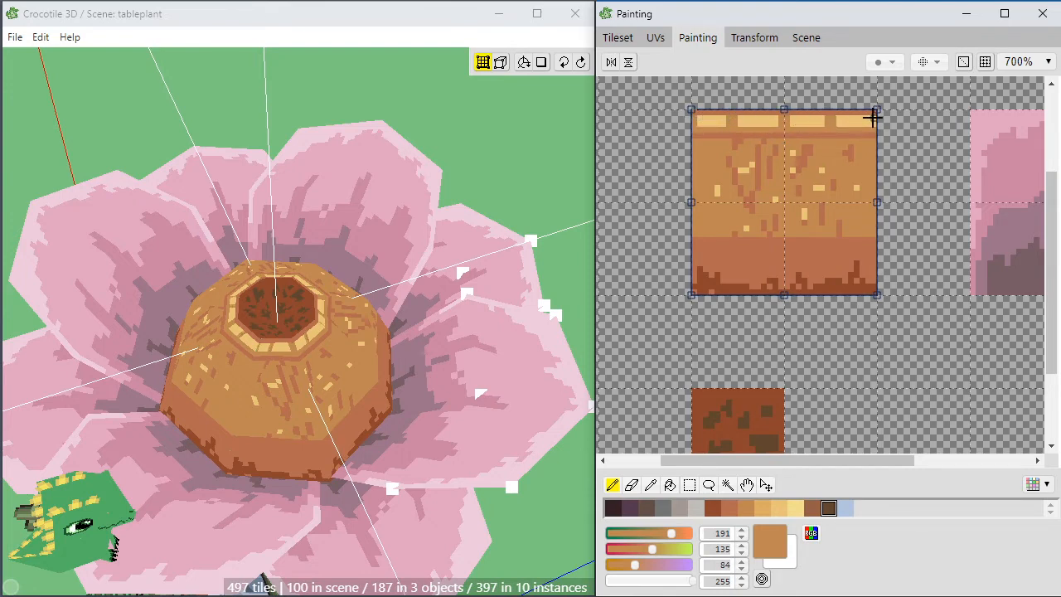
{"action": "left_click_drag", "start_coordinate": [873, 118], "coordinate": [873, 124]}
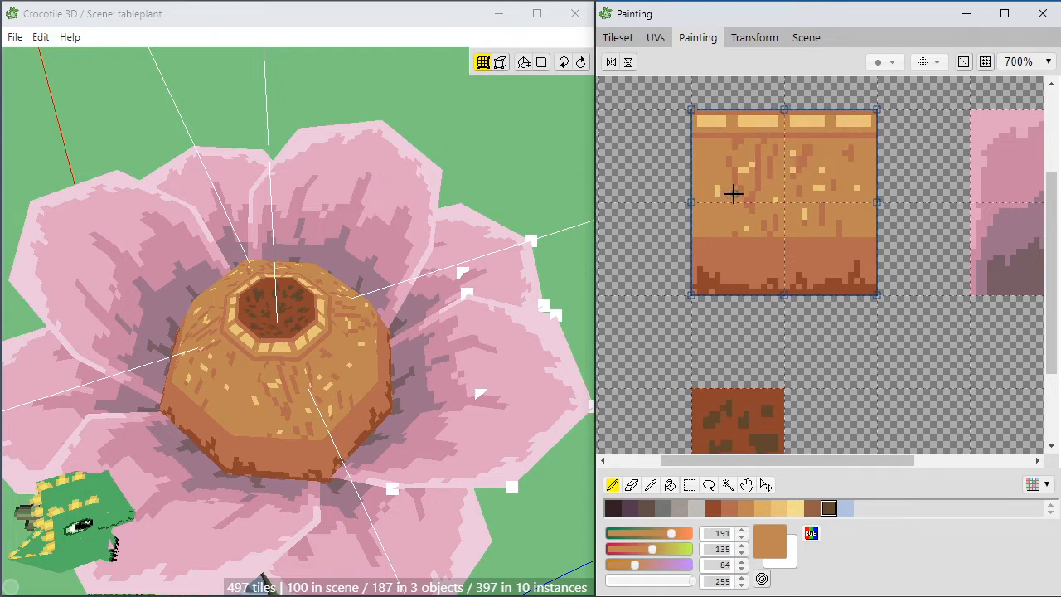
{"action": "left_click", "coordinate": [737, 143], "text": "alt"}
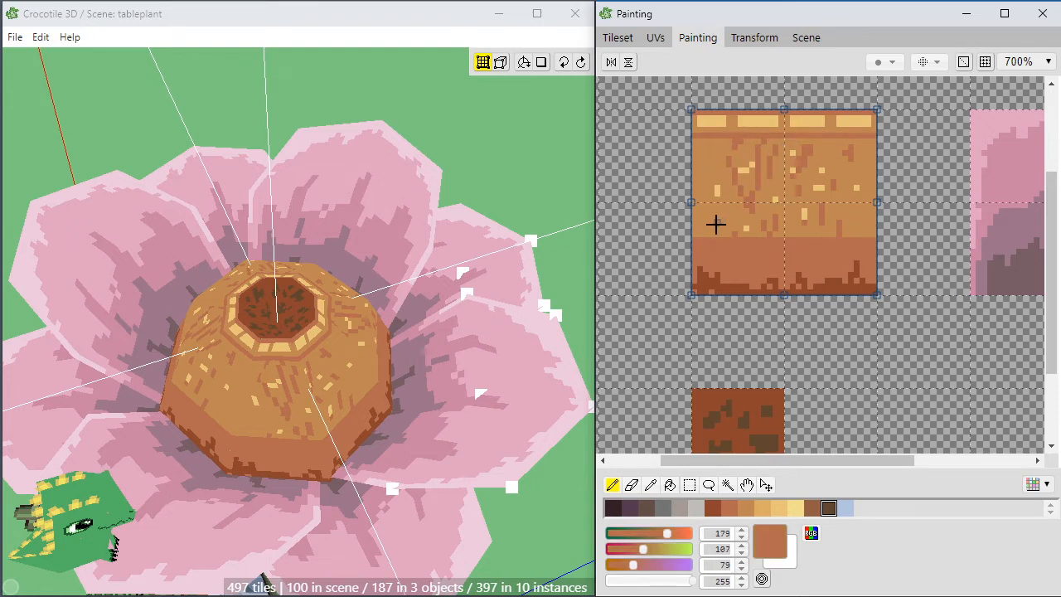
{"action": "mouse_move", "coordinate": [733, 142]}
{"action": "left_mouse_down"}
{"action": "mouse_move", "coordinate": [730, 247]}
{"action": "mouse_move", "coordinate": [713, 143]}
{"action": "left_mouse_up"}
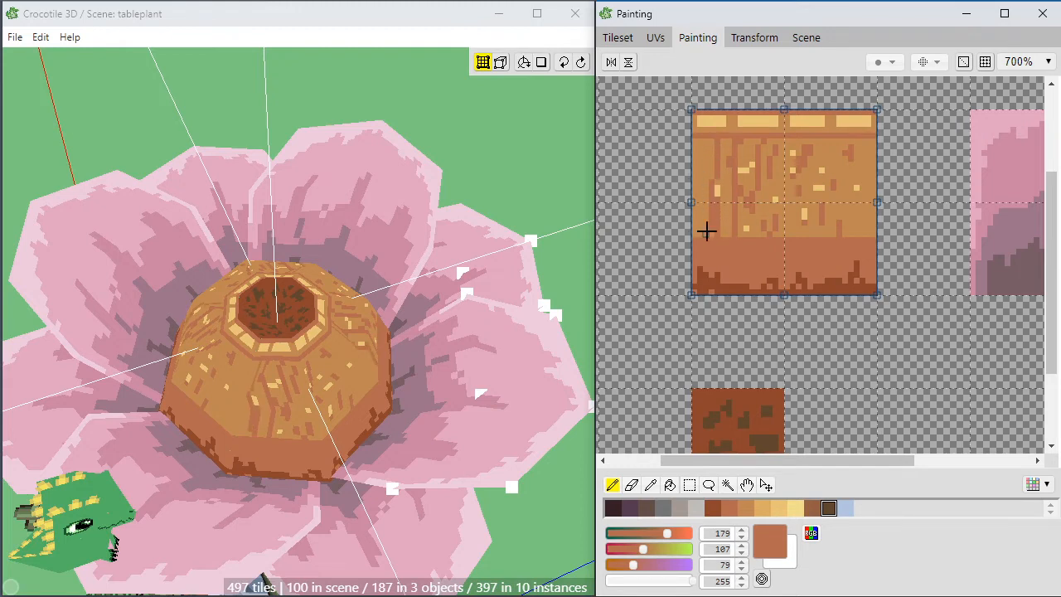
{"action": "key", "text": "ctrl+z"}
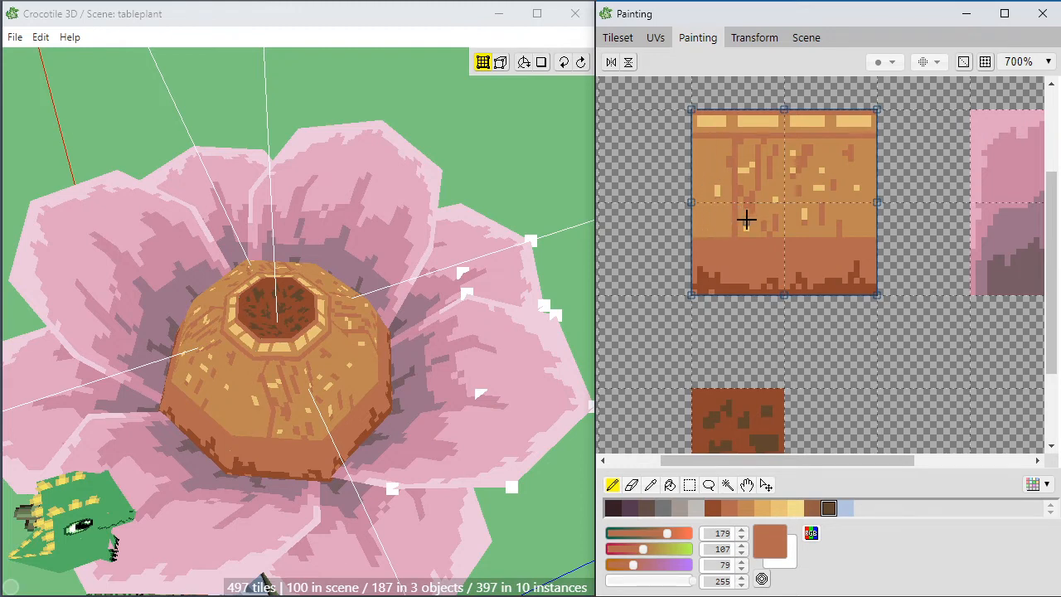
Scatter larger light yellow (232, 196, 122) spots over the orange area between the rim band and the lower red-brown strip.
{"action": "left_click", "coordinate": [716, 188], "text": "alt"}
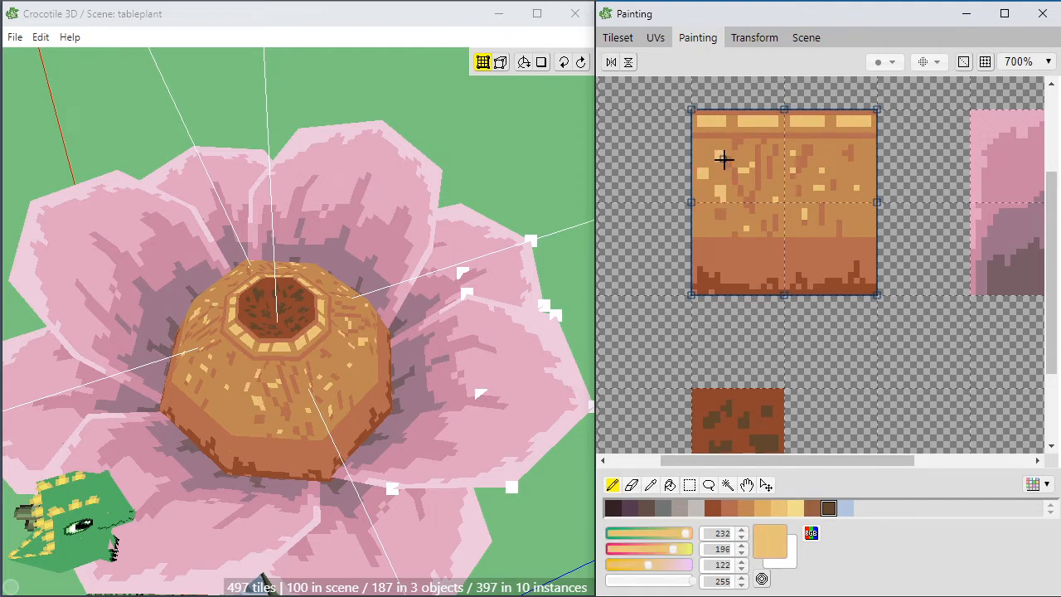
{"action": "left_click", "coordinate": [724, 159]}
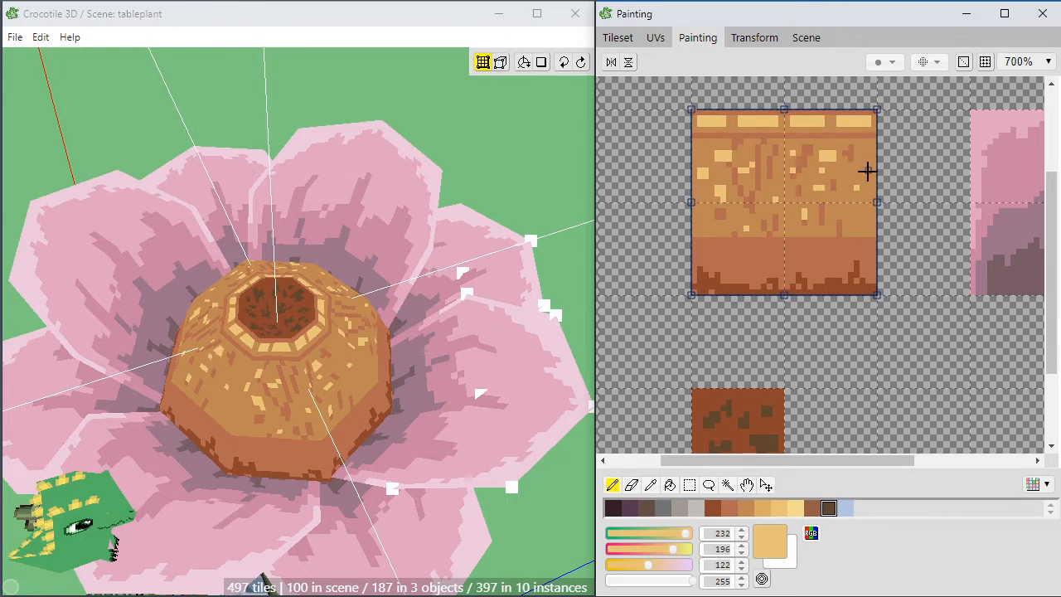
{"action": "left_click", "coordinate": [849, 203]}
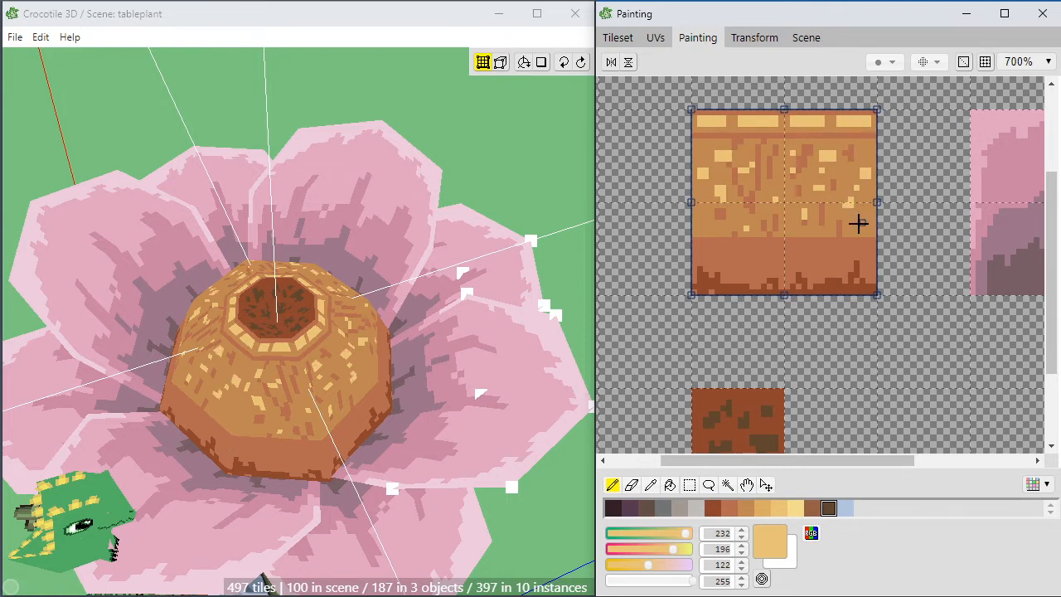
{"action": "left_click", "coordinate": [819, 230]}
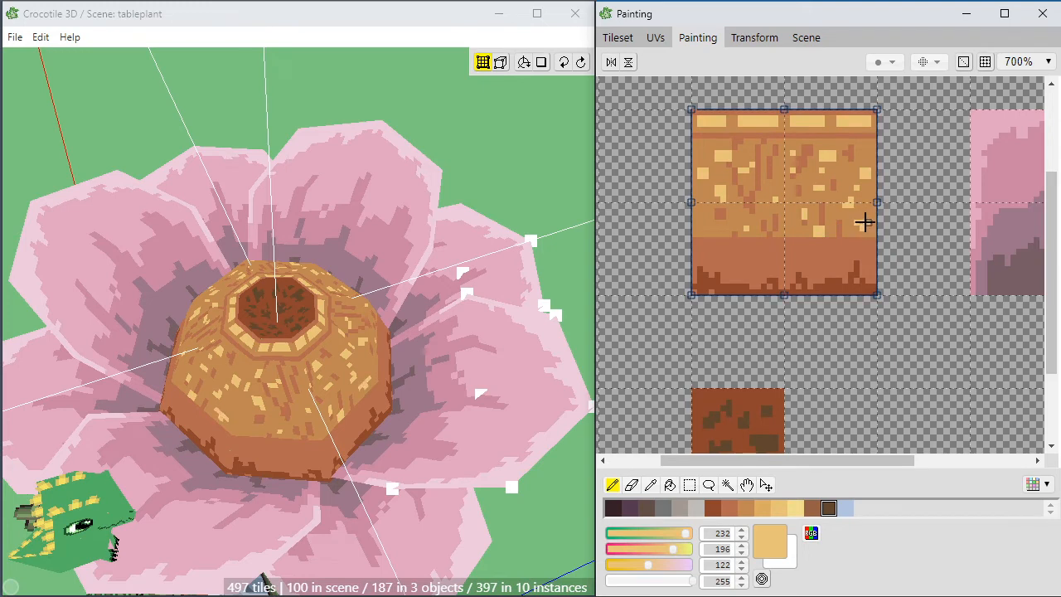
{"action": "left_click_drag", "start_coordinate": [705, 226], "coordinate": [712, 222]}
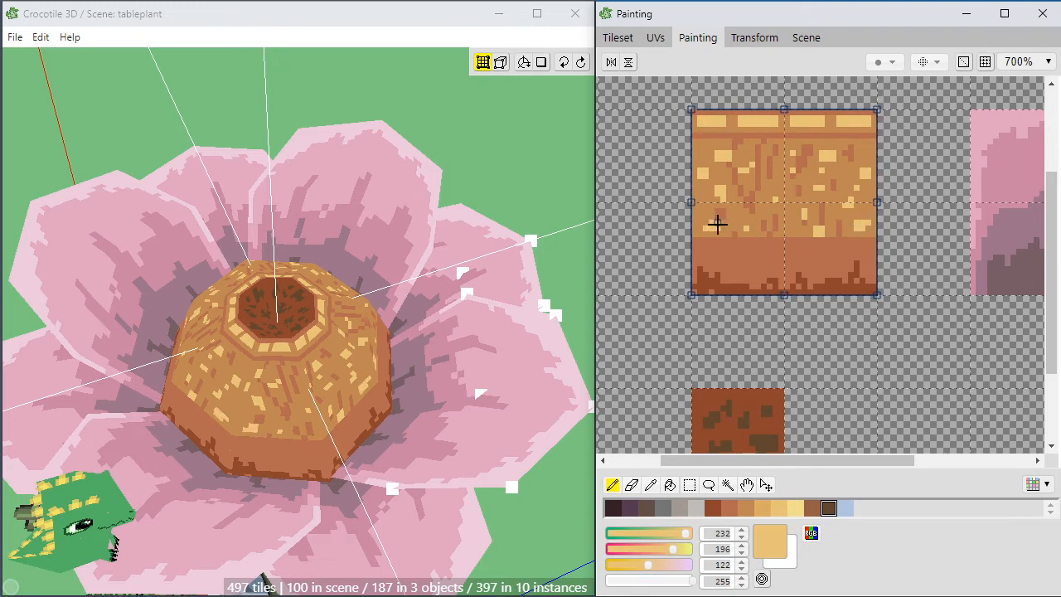
Paint orange (191, 135, 84) patches into the lower red-brown strip and break up the long red-brown streaks above it into short specks.
{"action": "left_click", "coordinate": [733, 230], "text": "alt"}
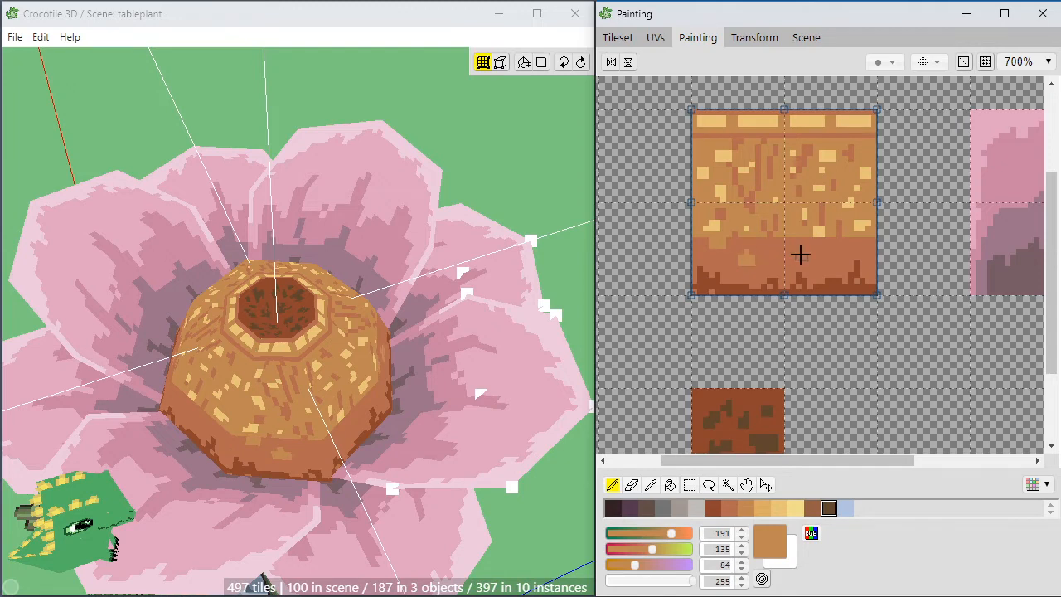
{"action": "left_click", "coordinate": [857, 243], "text": "alt"}
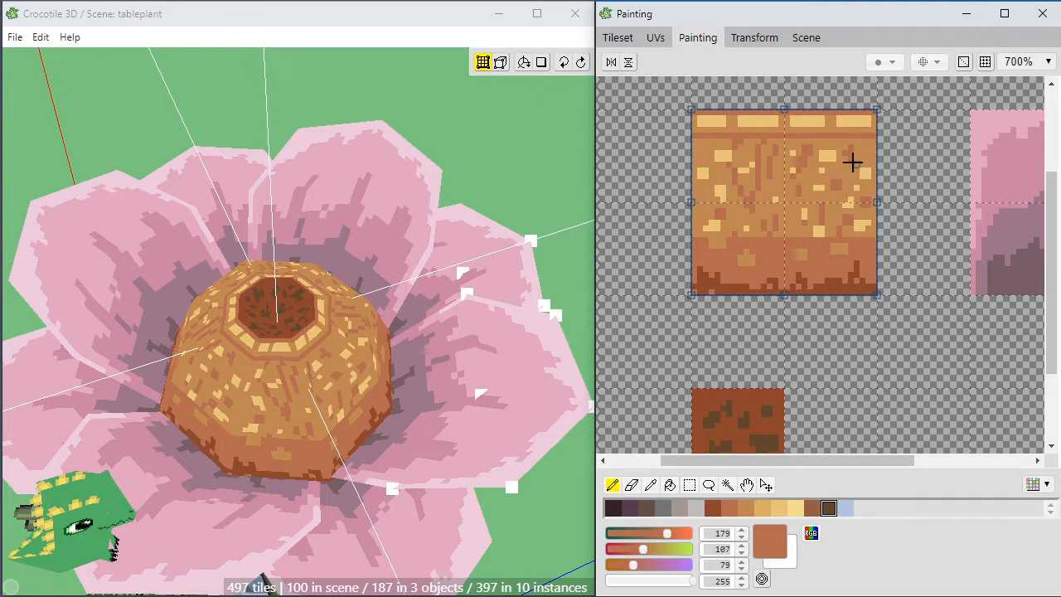
{"action": "left_click", "coordinate": [769, 180], "text": "alt"}
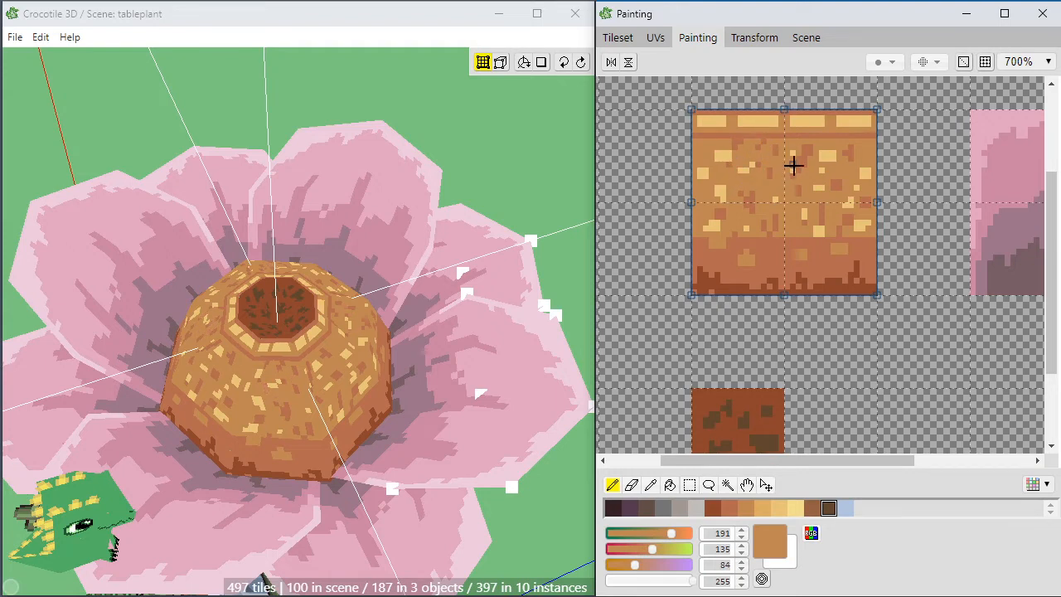
Enlarge the thin specks around the texture's middle into blocky light yellow and red-brown (179, 107, 79) spots, filling between them with orange.
{"action": "left_click", "coordinate": [800, 159], "text": "alt"}
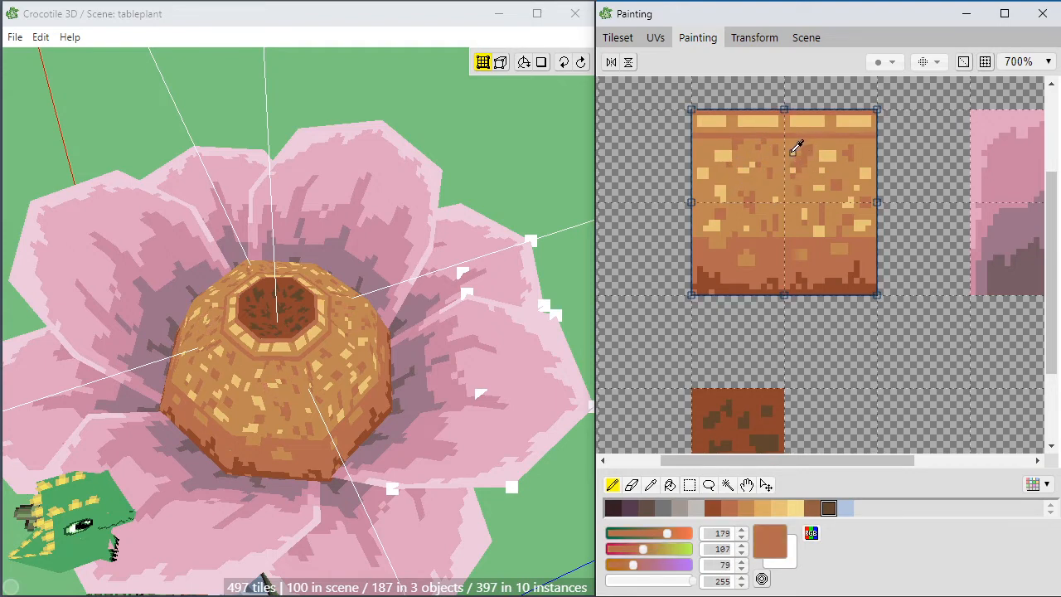
{"action": "left_click", "coordinate": [789, 149], "text": "alt"}
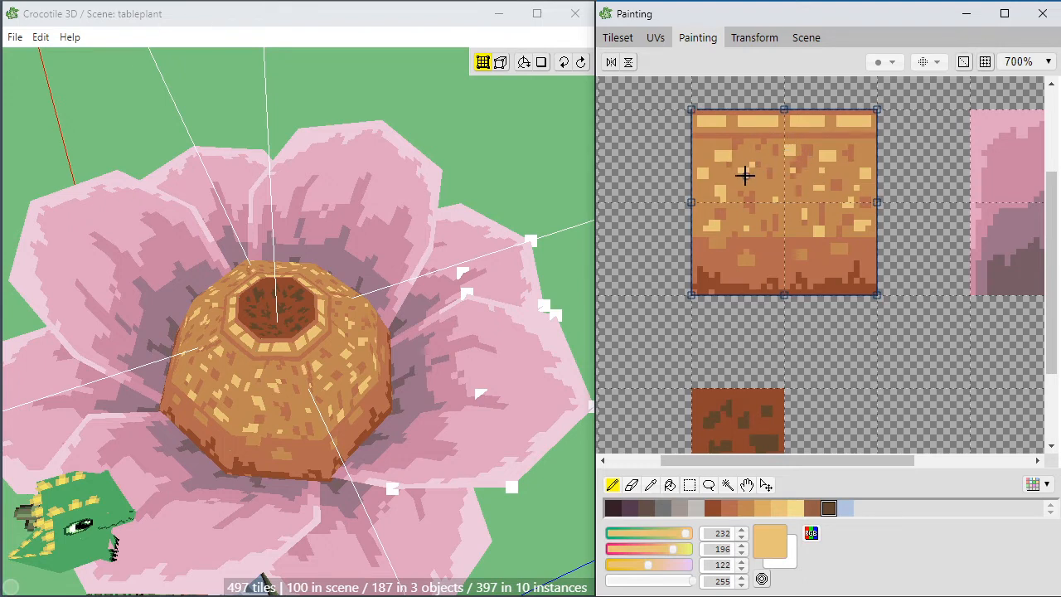
{"action": "left_click", "coordinate": [789, 222], "text": "alt"}
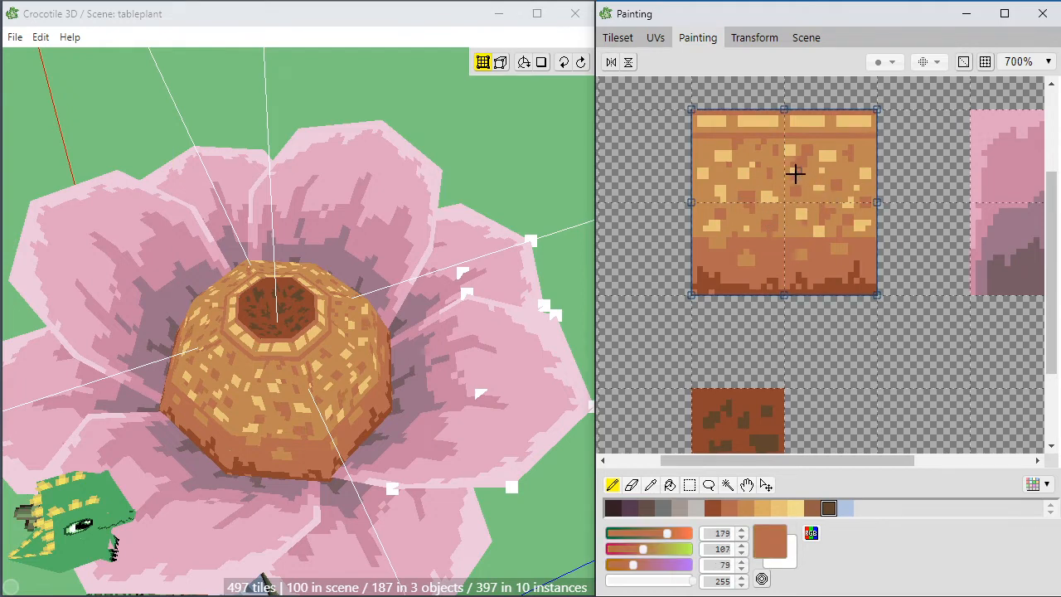
{"action": "left_click", "coordinate": [825, 161], "text": "alt"}
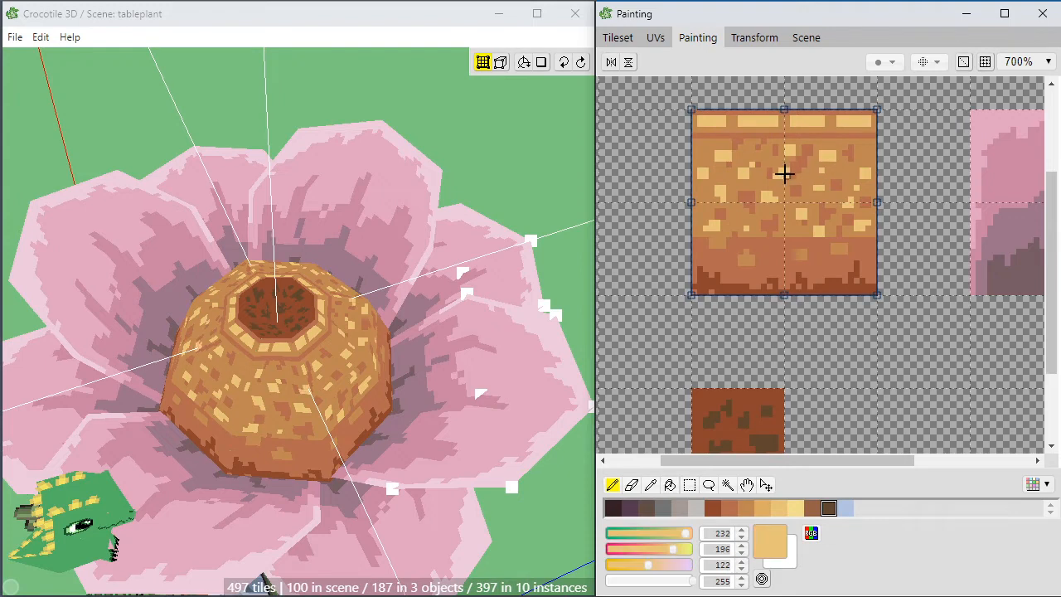
{"action": "left_click", "coordinate": [784, 163], "text": "alt"}
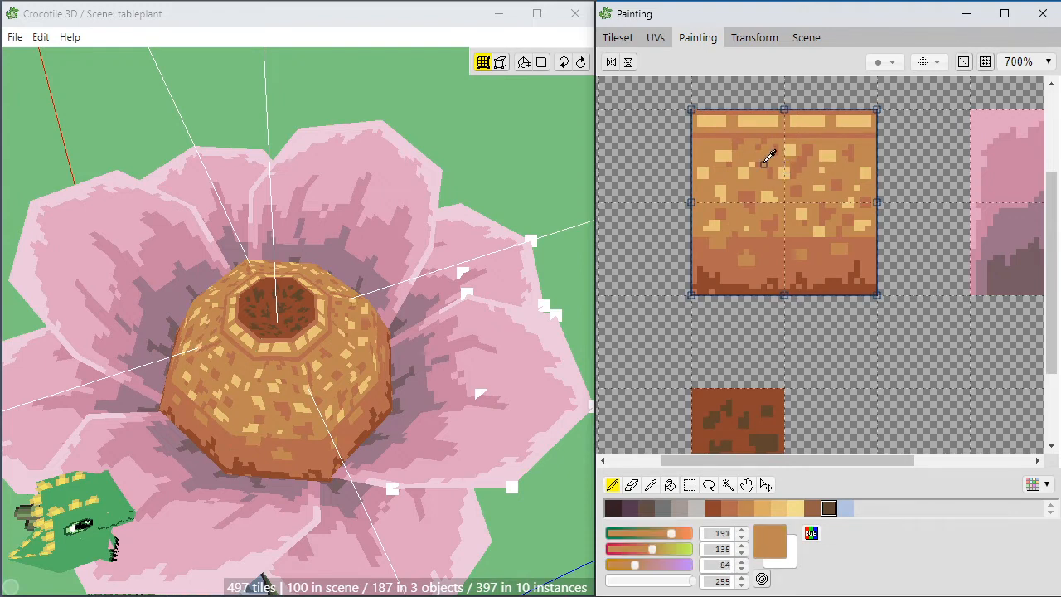
{"action": "left_click", "coordinate": [758, 163], "text": "alt"}
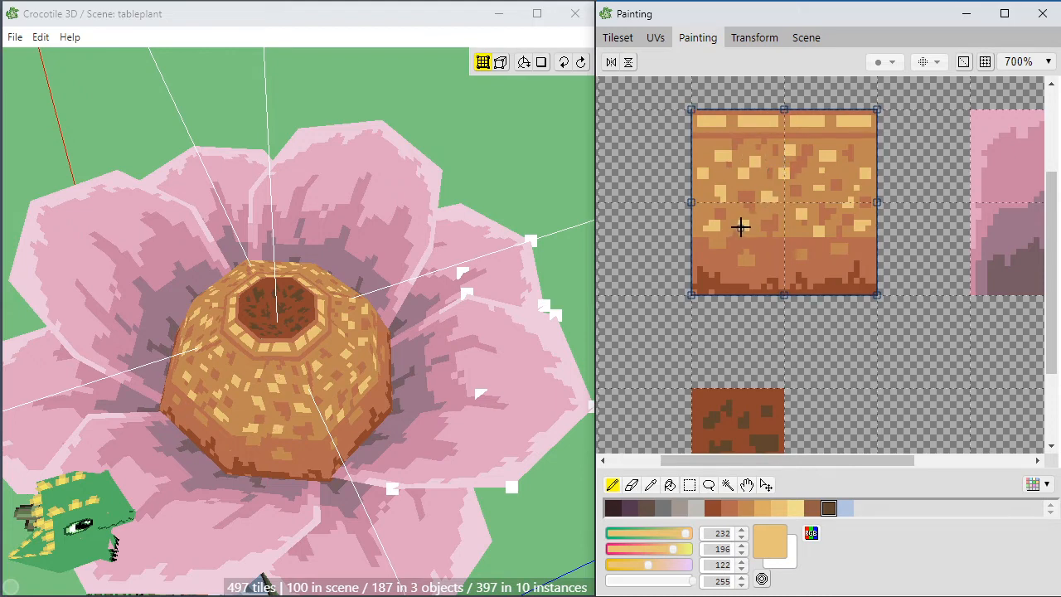
{"action": "left_click", "coordinate": [806, 224], "text": "alt"}
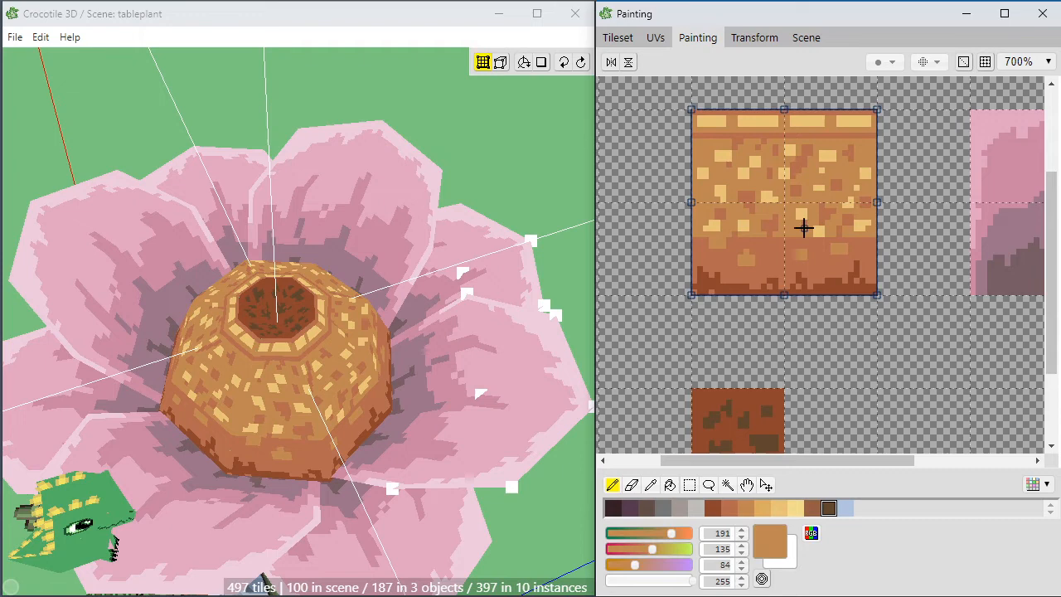
Reshape the remaining red-brown specks into separate squares, alternating red-brown (179, 107, 79) and orange (191, 135, 84), including just below the rim lines.
{"action": "right_click", "coordinate": [798, 171]}
{"action": "right_click", "coordinate": [803, 171]}
{"action": "right_click", "coordinate": [776, 153]}
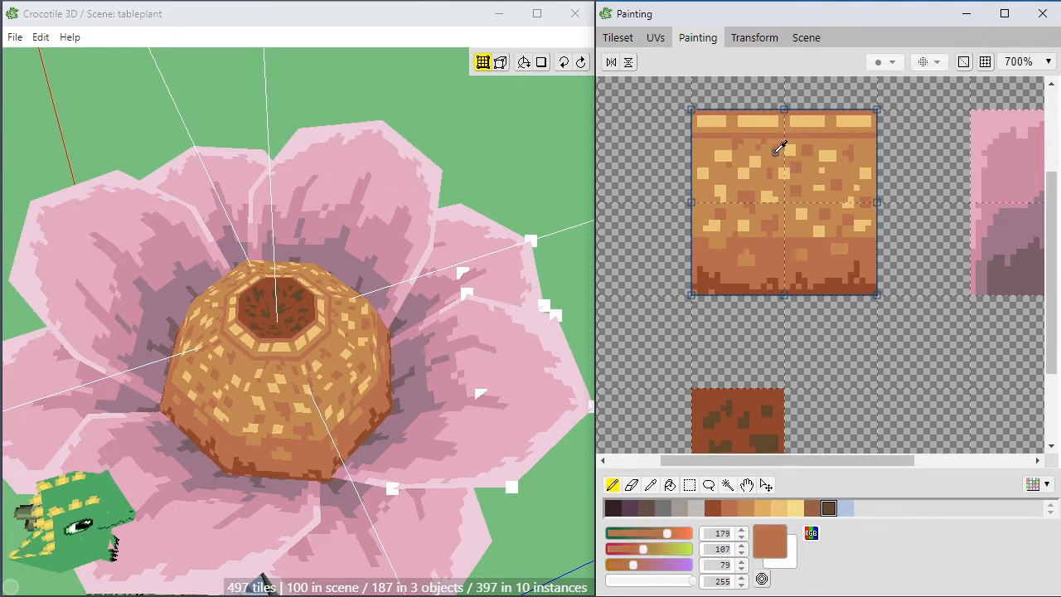
{"action": "right_click", "coordinate": [763, 147]}
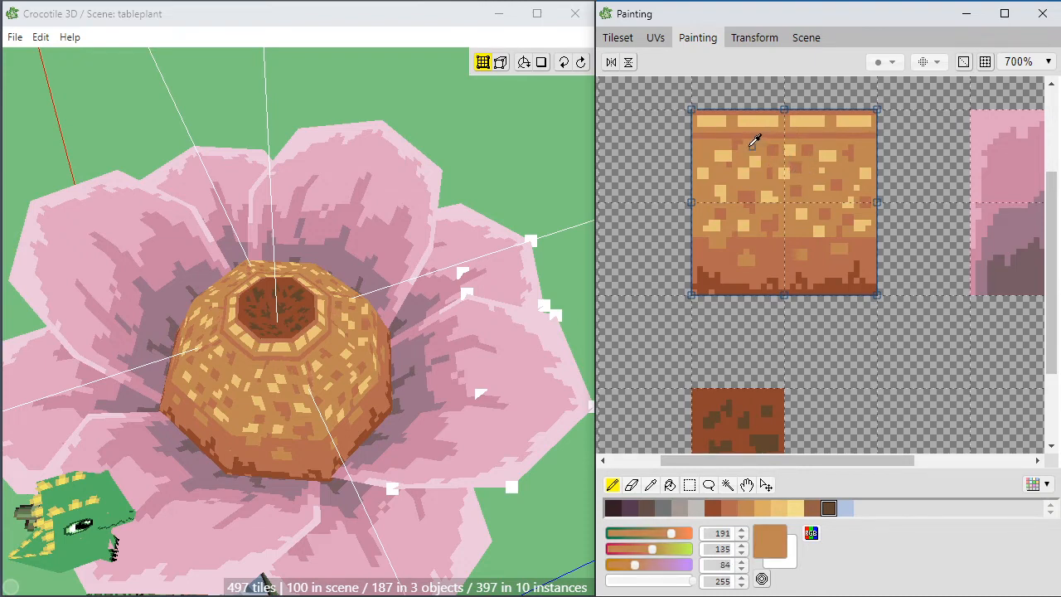
{"action": "right_click", "coordinate": [738, 141]}
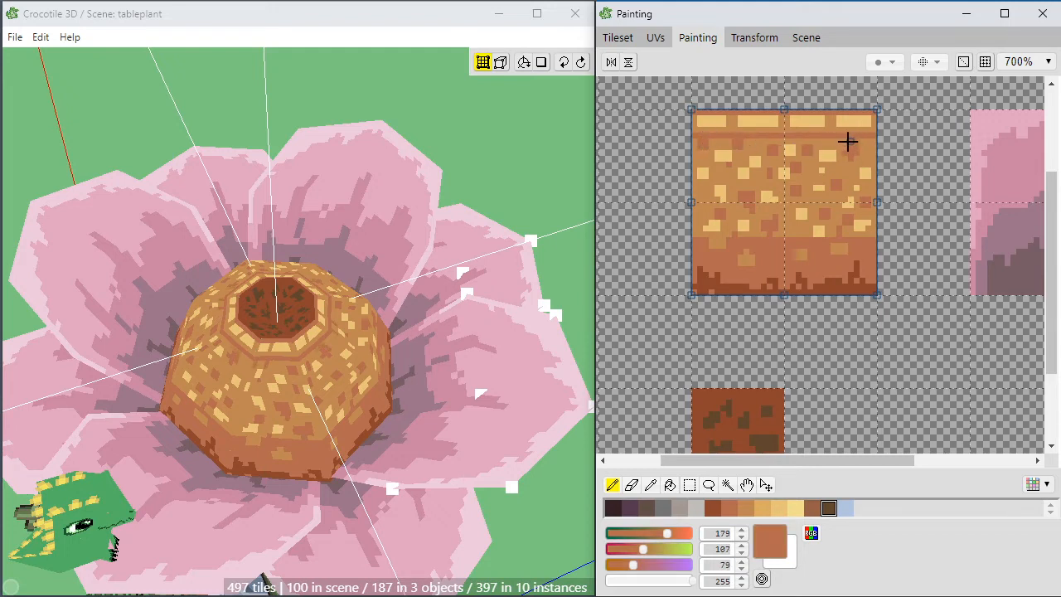
{"action": "right_click", "coordinate": [846, 144]}
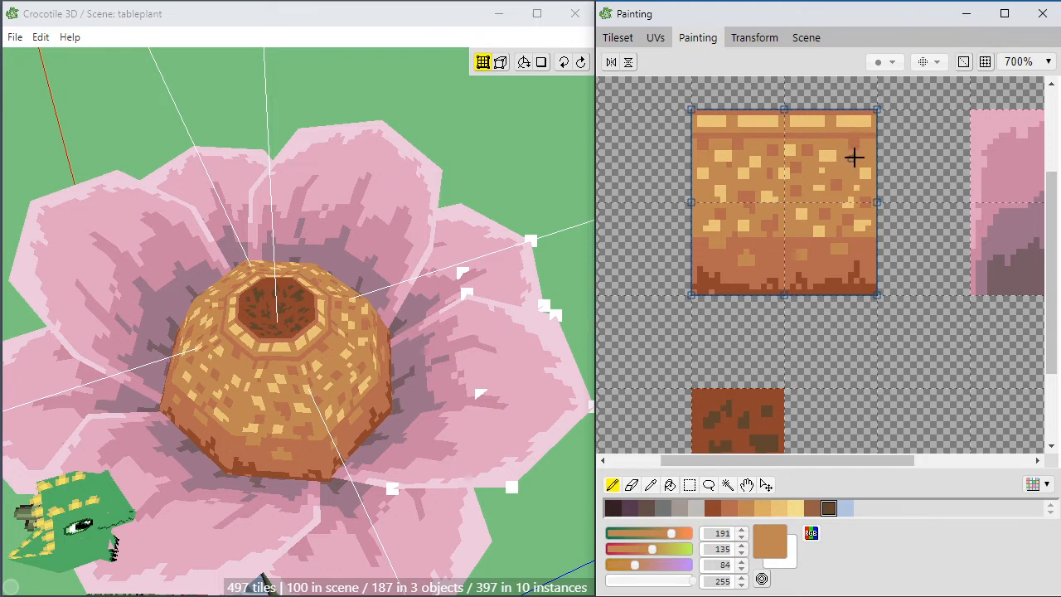
Add more light yellow (232, 196, 122) squares across the orange area and extra orange (191, 135, 84) patches in the lower red-brown strip.
{"action": "right_click", "coordinate": [841, 169]}
{"action": "right_click", "coordinate": [825, 170]}
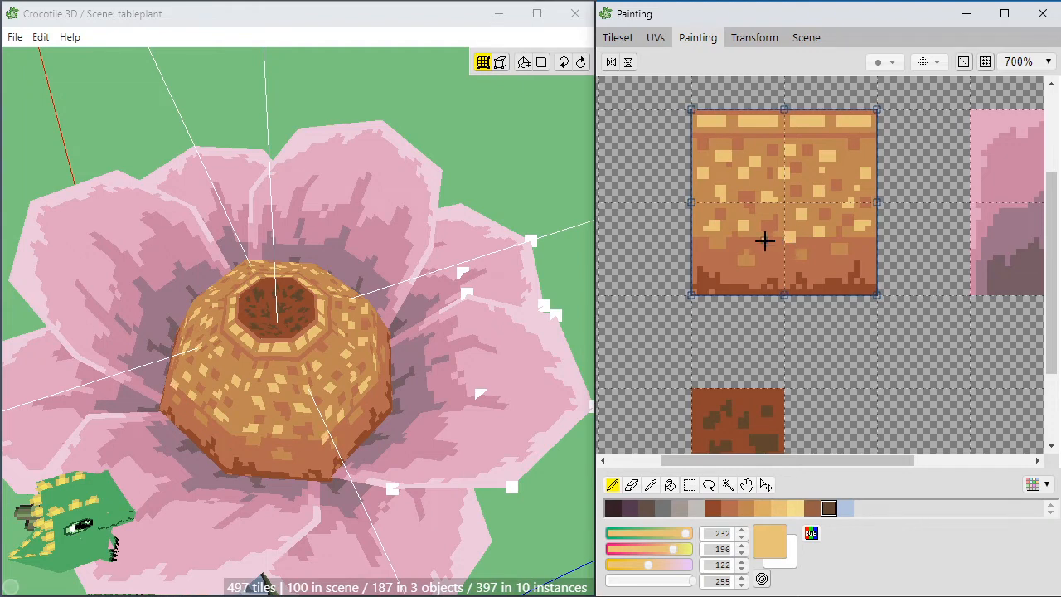
{"action": "right_click", "coordinate": [760, 230]}
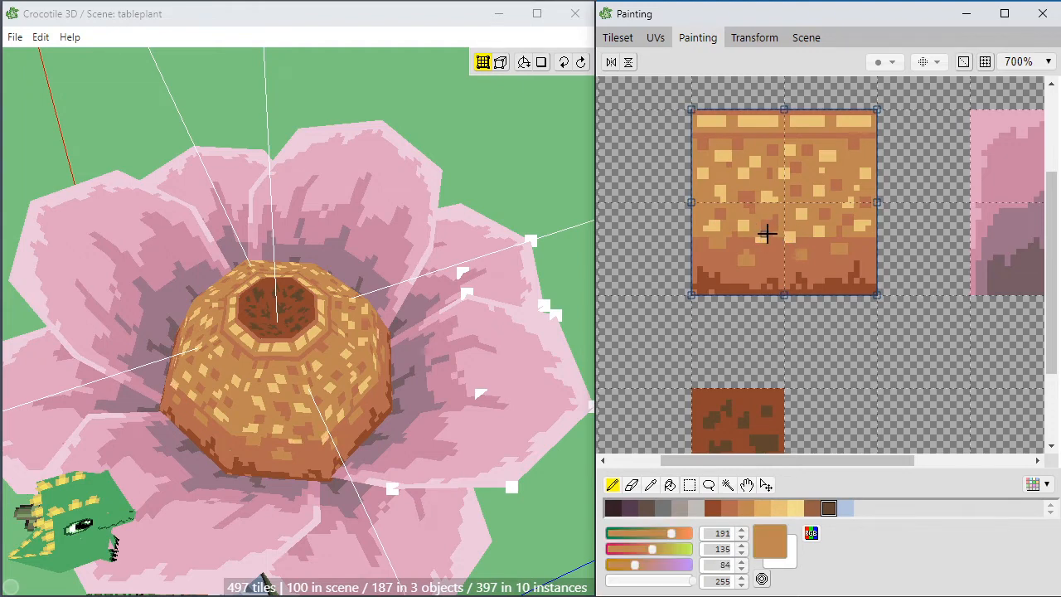
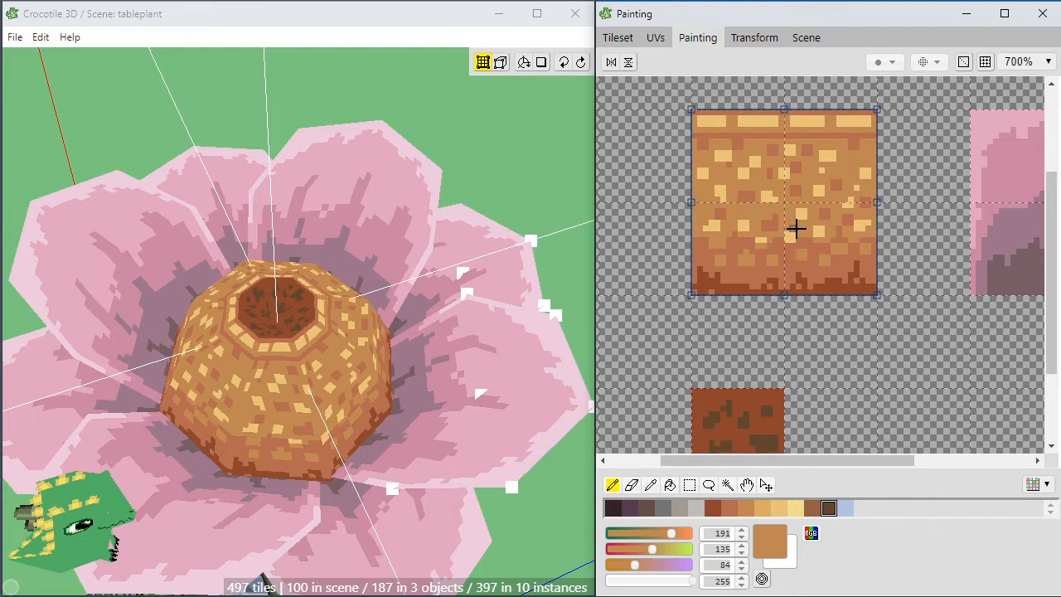
{"action": "right_click", "coordinate": [754, 143]}
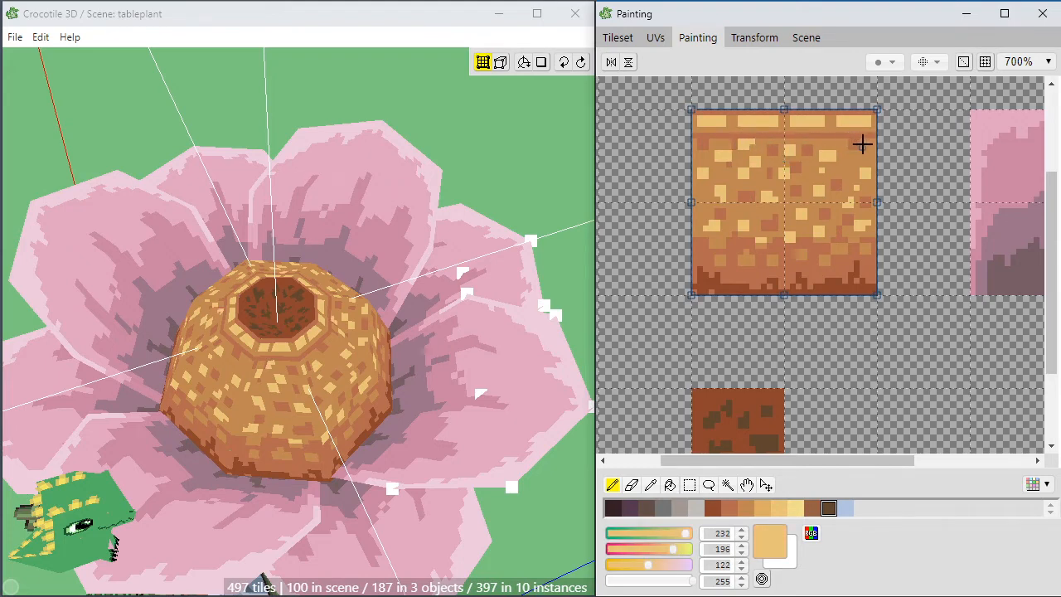
Add a light yellow (232, 196, 122) square near the orange texture's upper right corner and tidy the speckles with orange (191, 135, 84).
{"action": "left_click_drag", "start_coordinate": [864, 142], "coordinate": [868, 144]}
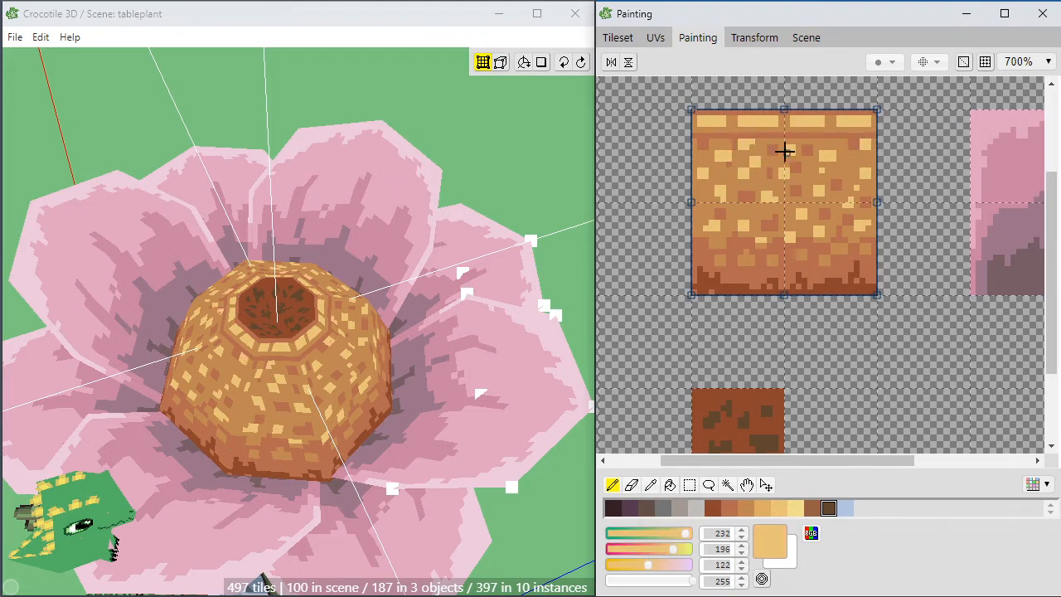
{"action": "right_click", "coordinate": [746, 145]}
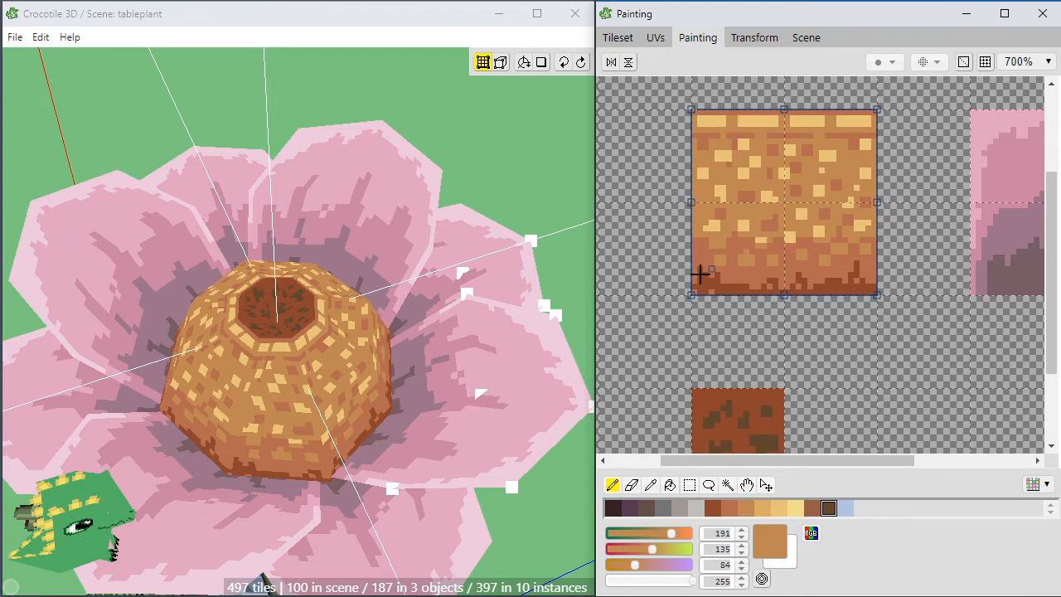
Break the jagged dark brown (140, 69, 46) lower edge into separate squares, adding a few in the red-brown (179, 107, 79) strip above.
{"action": "left_click", "coordinate": [816, 290], "text": "alt"}
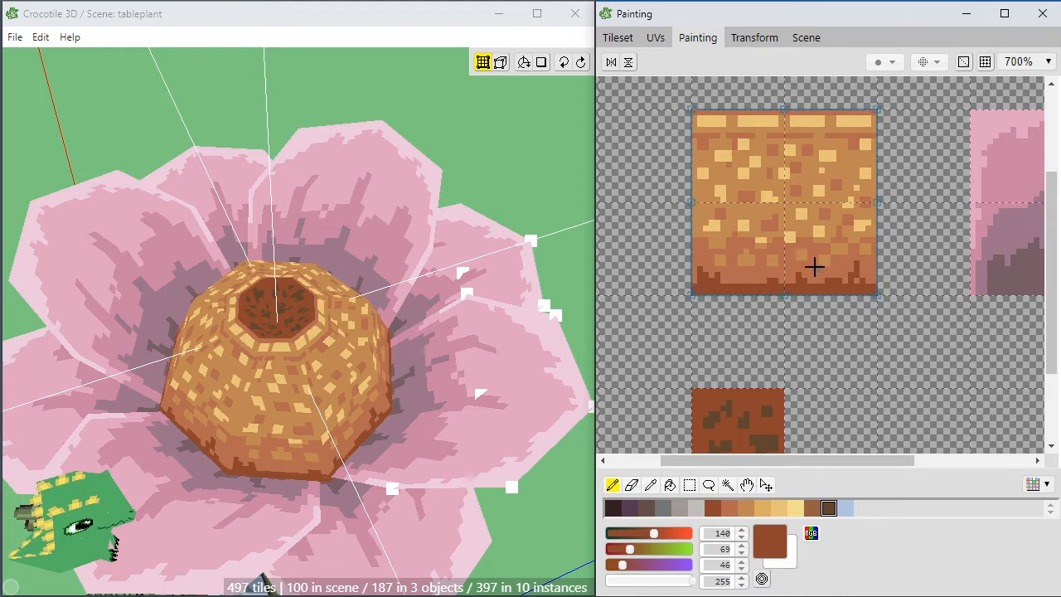
{"action": "left_click", "coordinate": [860, 252], "text": "alt"}
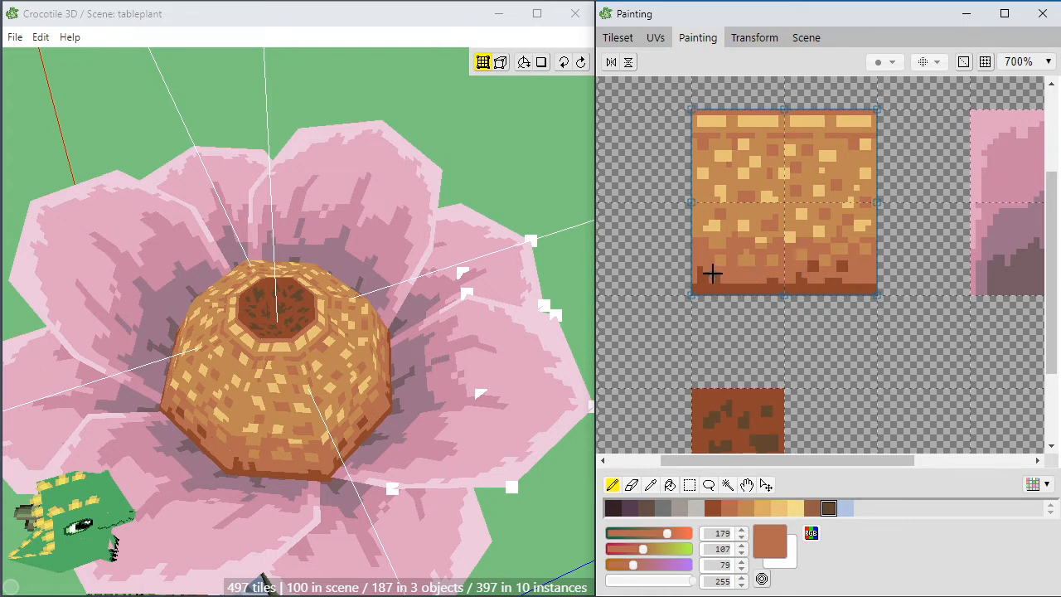
{"action": "left_click", "coordinate": [721, 273], "text": "alt"}
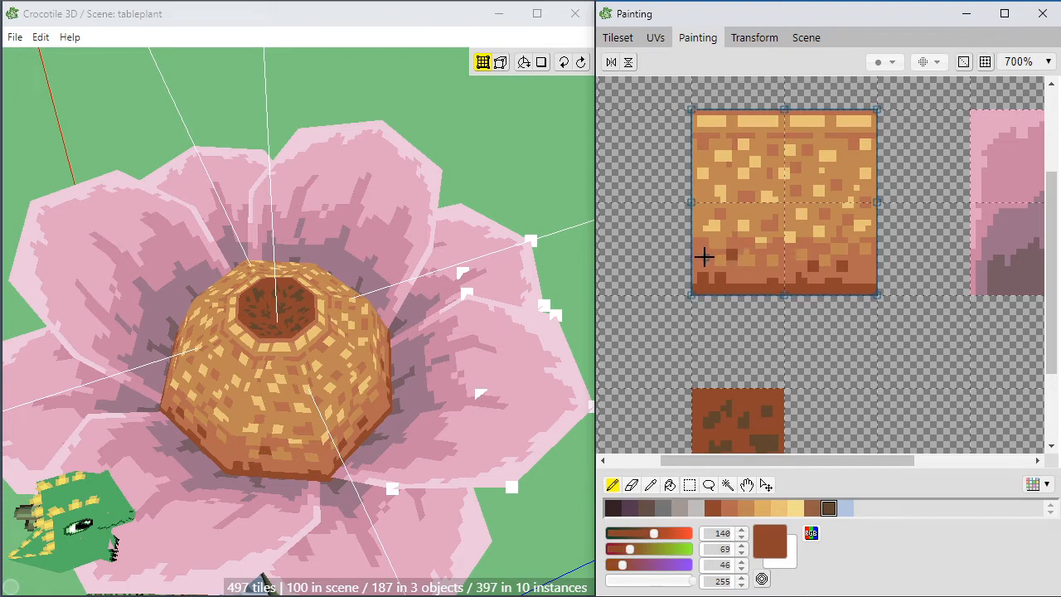
{"action": "left_click_drag", "start_coordinate": [706, 252], "coordinate": [759, 268]}
{"action": "left_click", "coordinate": [765, 275], "text": "alt"}
{"action": "left_click", "coordinate": [752, 274], "text": "alt"}
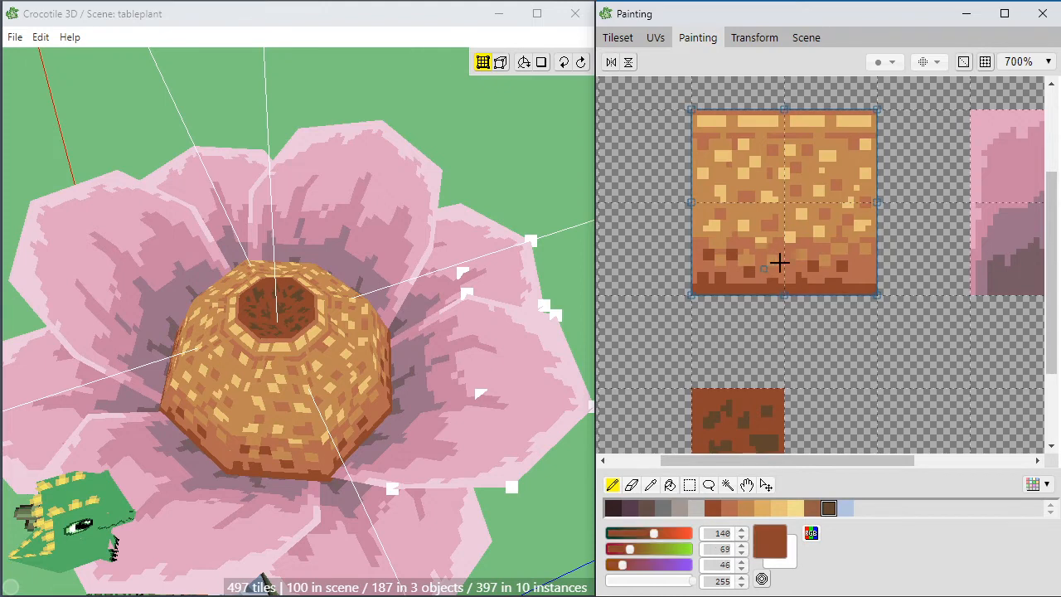
Add dark brown (140, 69, 46) squares across the rest of the lower strip and square off the edge with red-brown (179, 107, 79).
{"action": "left_click_drag", "start_coordinate": [859, 269], "coordinate": [869, 275]}
{"action": "left_click", "coordinate": [862, 261], "text": "alt"}
{"action": "left_click", "coordinate": [861, 272], "text": "alt"}
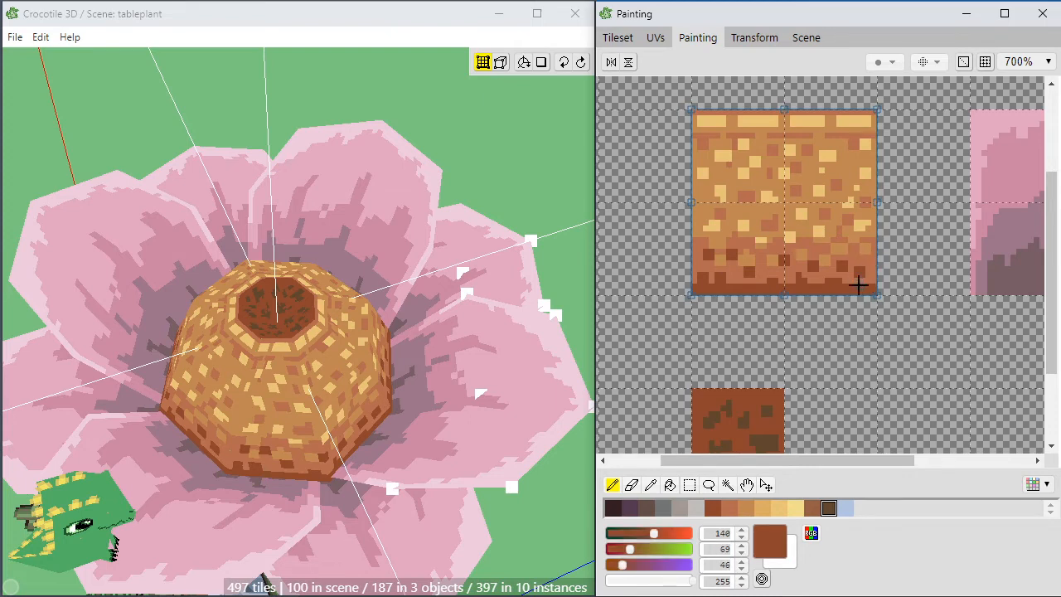
{"action": "left_click", "coordinate": [809, 262], "text": "alt"}
{"action": "left_click", "coordinate": [796, 280], "text": "alt"}
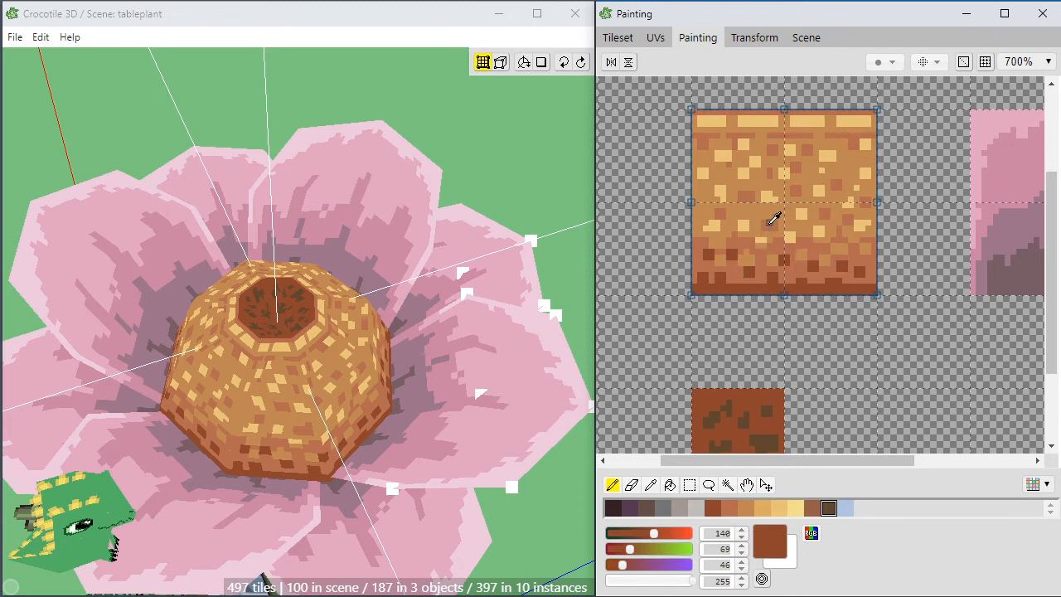
Separate the yellow and red-brown speckles just above the lower strip using orange (191, 135, 84) and red-brown (179, 107, 79).
{"action": "left_click", "coordinate": [702, 227], "text": "alt"}
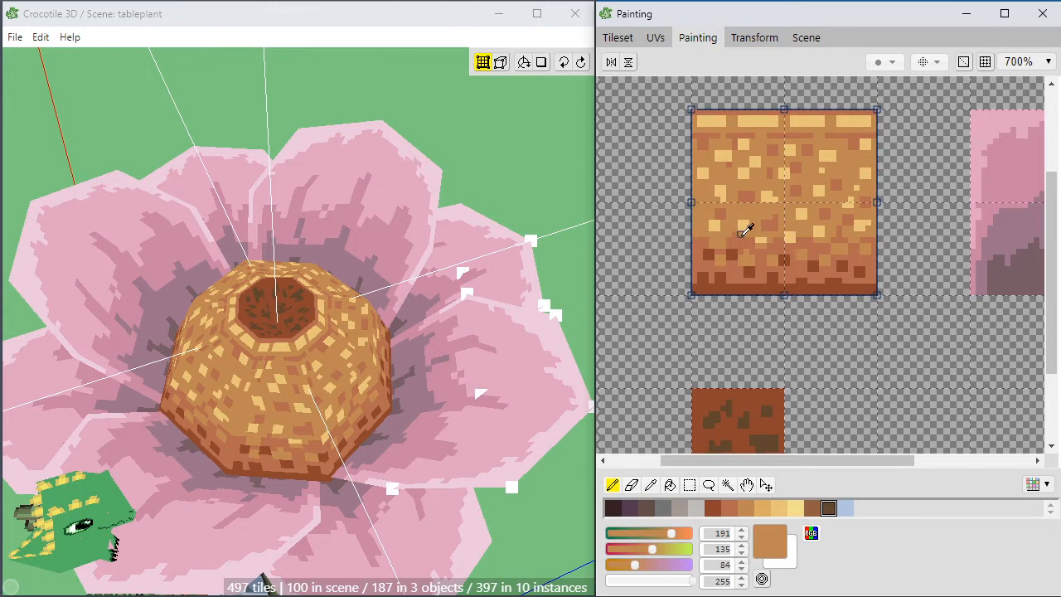
{"action": "left_click", "coordinate": [736, 234], "text": "alt"}
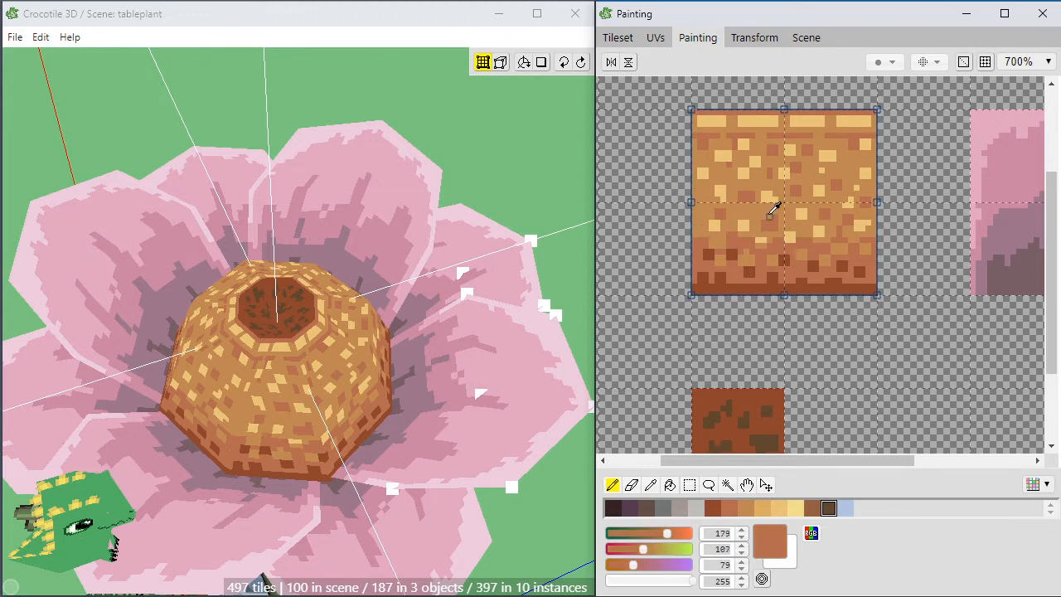
{"action": "left_click", "coordinate": [835, 229], "text": "alt"}
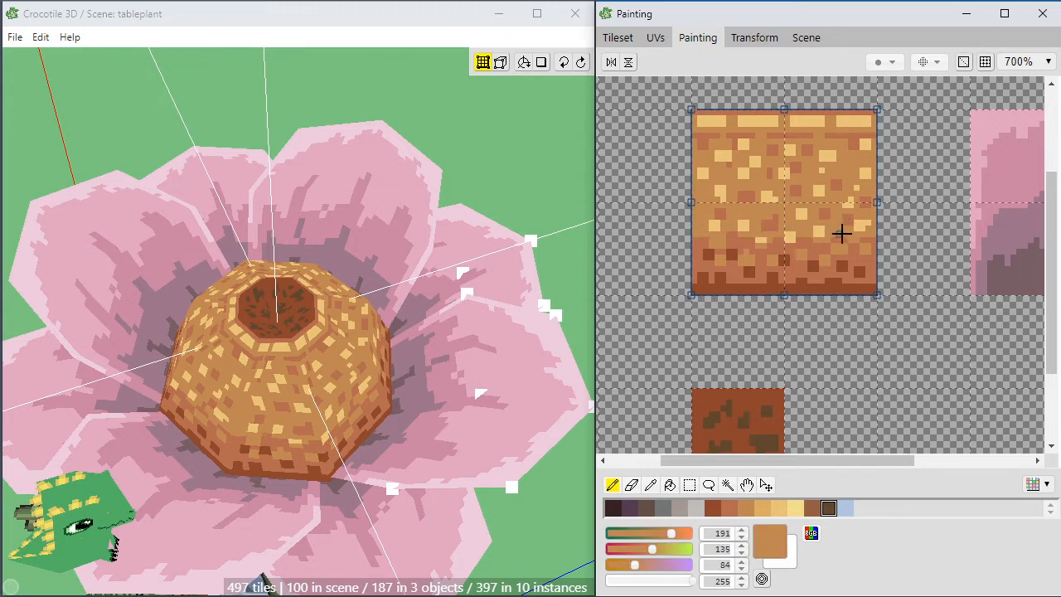
{"action": "left_click", "coordinate": [858, 243], "text": "alt"}
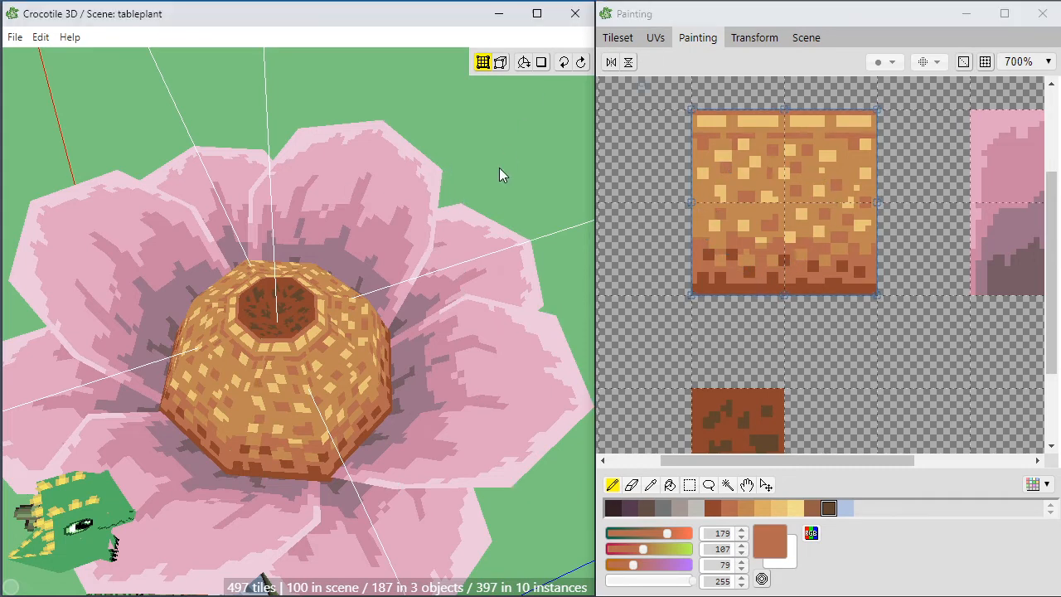
Examine the textured flower above the potted plant and table from above, from the side and from farther away.
{"action": "key", "text": "space"}
{"action": "scroll", "coordinate": [499, 168], "scroll_direction": "down", "scroll_amount": 5}
{"action": "left_click_drag", "start_coordinate": [448, 497], "coordinate": [420, 379]}
{"action": "scroll", "coordinate": [420, 379], "scroll_direction": "down", "scroll_amount": 5}
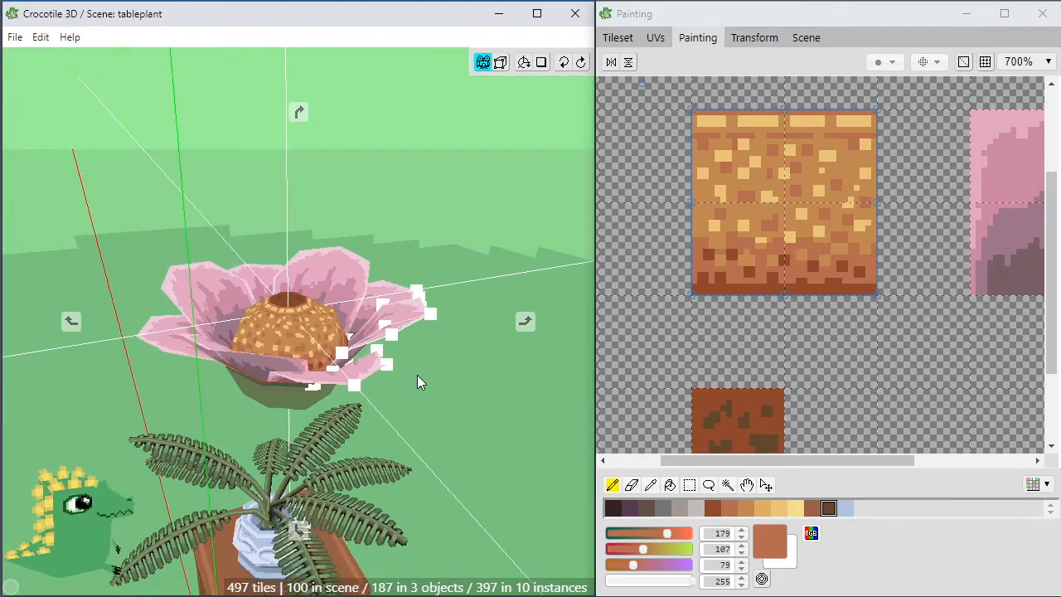
{"action": "key", "text": "Escape"}
{"action": "mouse_move", "coordinate": [427, 464]}
{"action": "left_mouse_down"}
{"action": "mouse_move", "coordinate": [435, 414]}
{"action": "mouse_move", "coordinate": [428, 467]}
{"action": "left_mouse_up"}
{"action": "right_click_drag", "start_coordinate": [429, 467], "coordinate": [462, 365]}
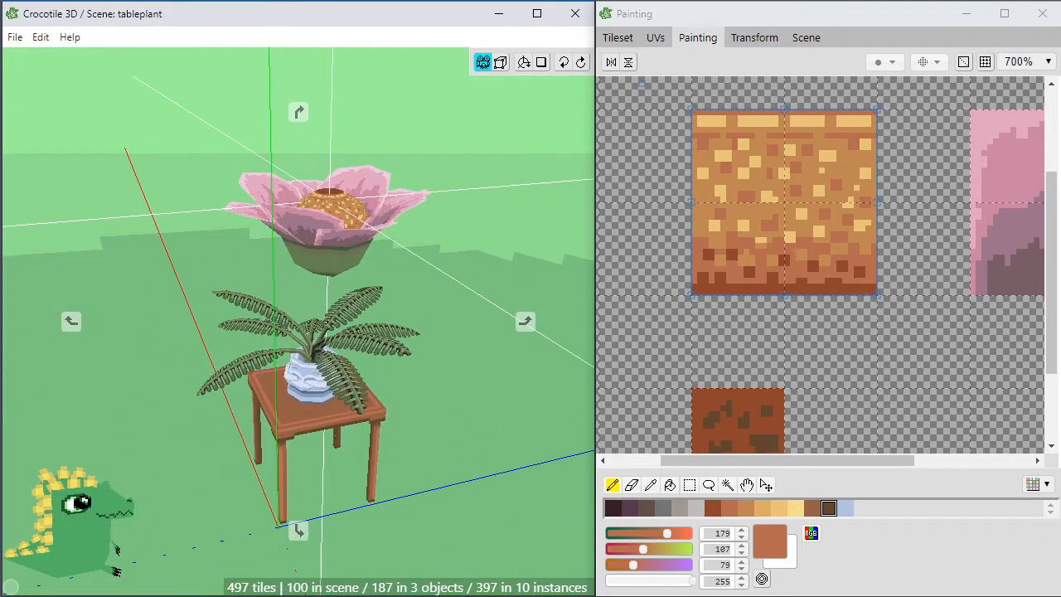
{"action": "left_click_drag", "start_coordinate": [424, 441], "coordinate": [491, 403]}
{"action": "scroll", "coordinate": [418, 439], "scroll_direction": "up", "scroll_amount": 2}
{"action": "mouse_move", "coordinate": [418, 423]}
{"action": "right_mouse_down"}
{"action": "mouse_move", "coordinate": [452, 396]}
{"action": "mouse_move", "coordinate": [444, 344]}
{"action": "mouse_move", "coordinate": [418, 423]}
{"action": "right_mouse_up"}
{"action": "scroll", "coordinate": [418, 423], "scroll_direction": "up", "scroll_amount": 2}
{"action": "scroll", "coordinate": [419, 423], "scroll_direction": "up", "scroll_amount": 1}
{"action": "right_click_drag", "start_coordinate": [286, 265], "coordinate": [218, 389]}
{"action": "left_click_drag", "start_coordinate": [255, 139], "coordinate": [409, 132], "text": "shift"}
{"action": "right_click_drag", "start_coordinate": [331, 158], "coordinate": [317, 227]}
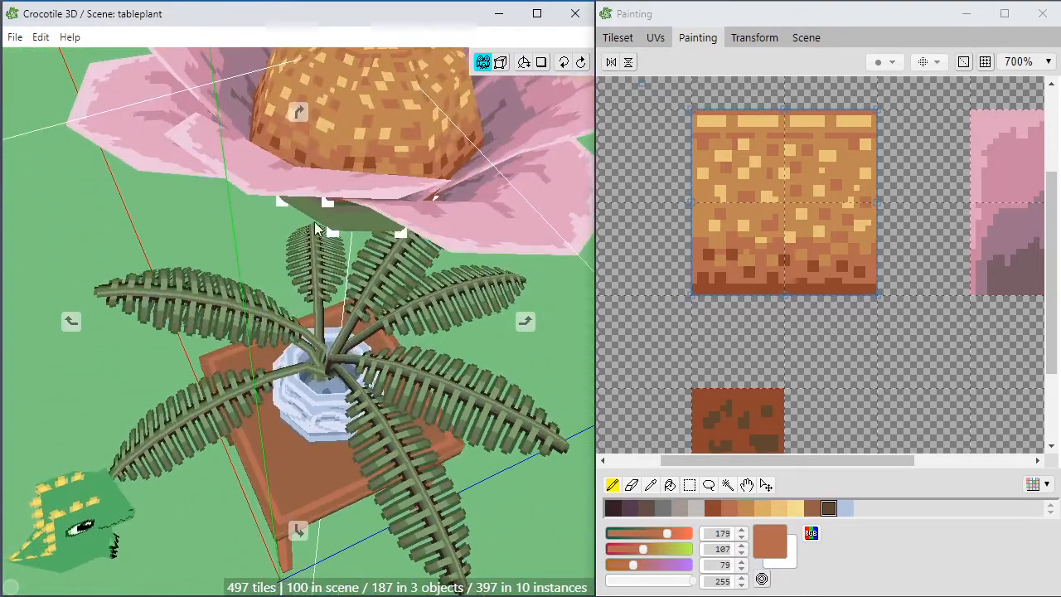
{"action": "scroll", "coordinate": [313, 232], "scroll_direction": "down", "scroll_amount": 2}
{"action": "right_click_drag", "start_coordinate": [301, 288], "coordinate": [311, 220]}
{"action": "key", "text": "ctrl+z"}
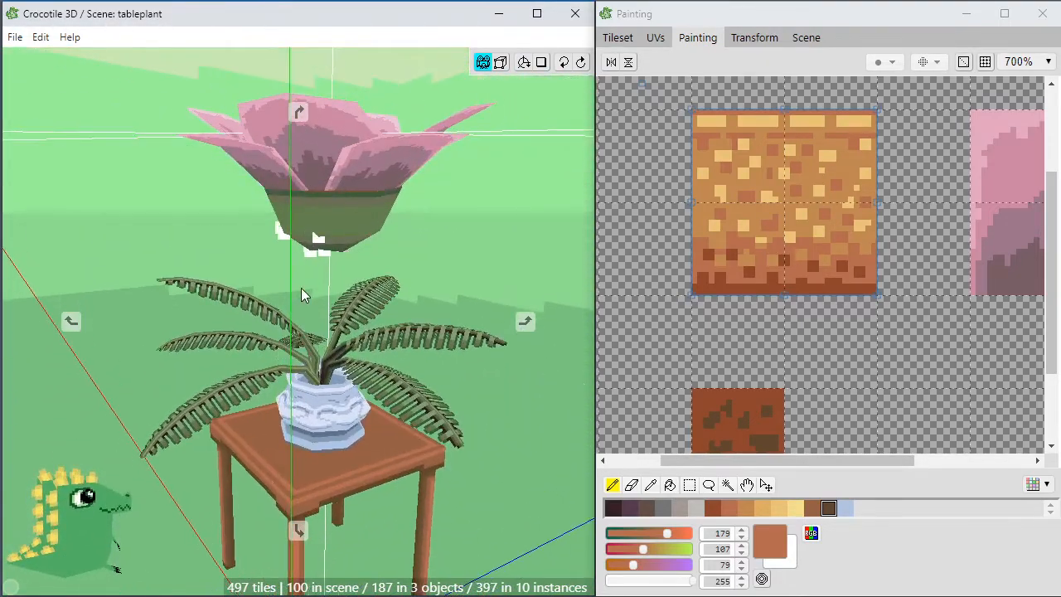
{"action": "right_click_drag", "start_coordinate": [301, 288], "coordinate": [319, 319]}
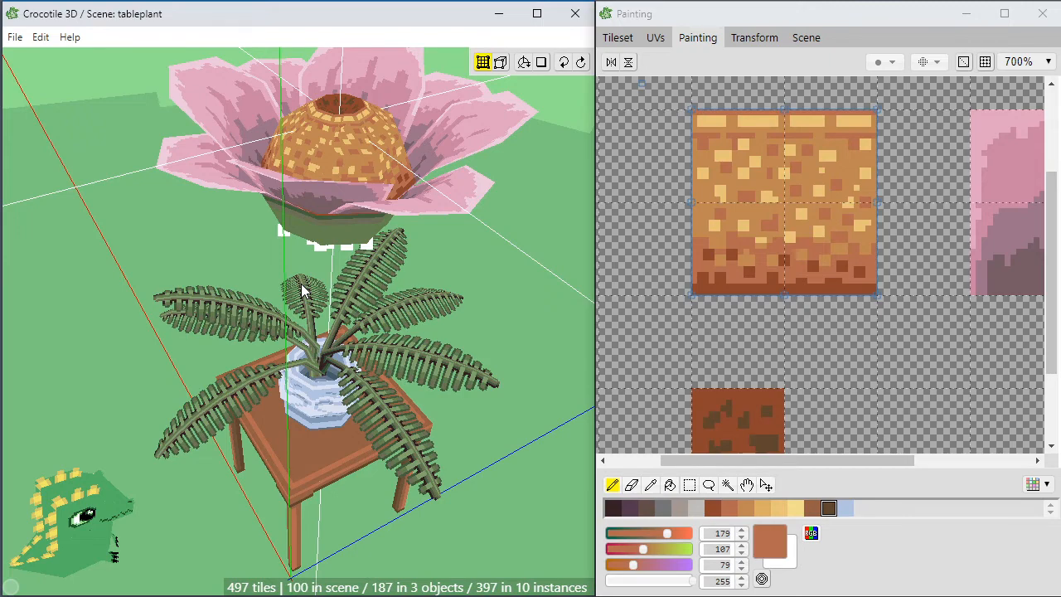
Save the scene file and inspect the flower's green base from below.
{"action": "key", "text": "ctrl+s"}
{"action": "scroll", "coordinate": [332, 249], "scroll_direction": "up", "scroll_amount": 1}
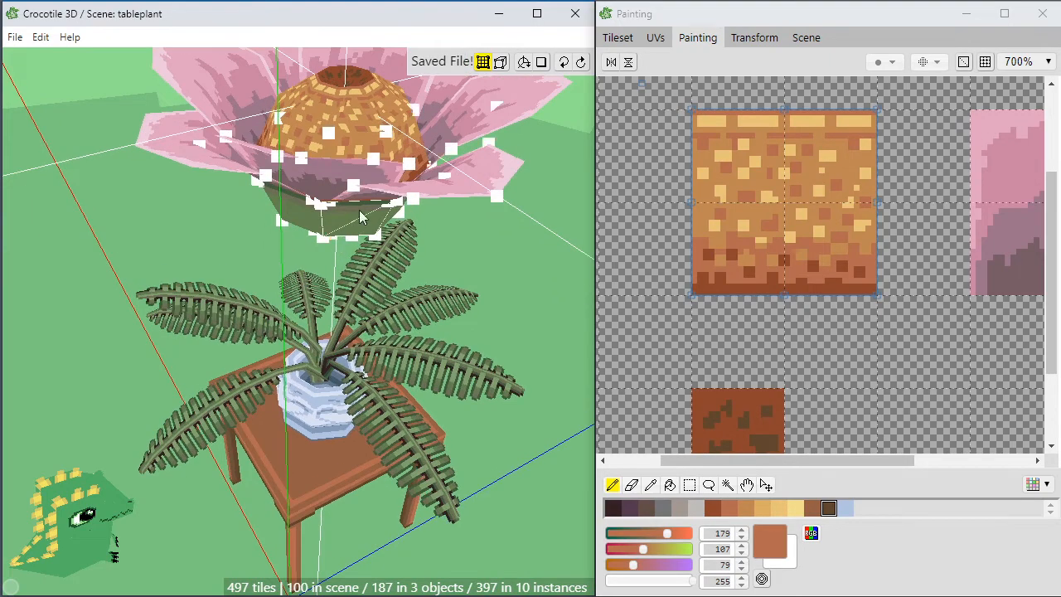
{"action": "right_click_drag", "start_coordinate": [303, 294], "coordinate": [320, 244]}
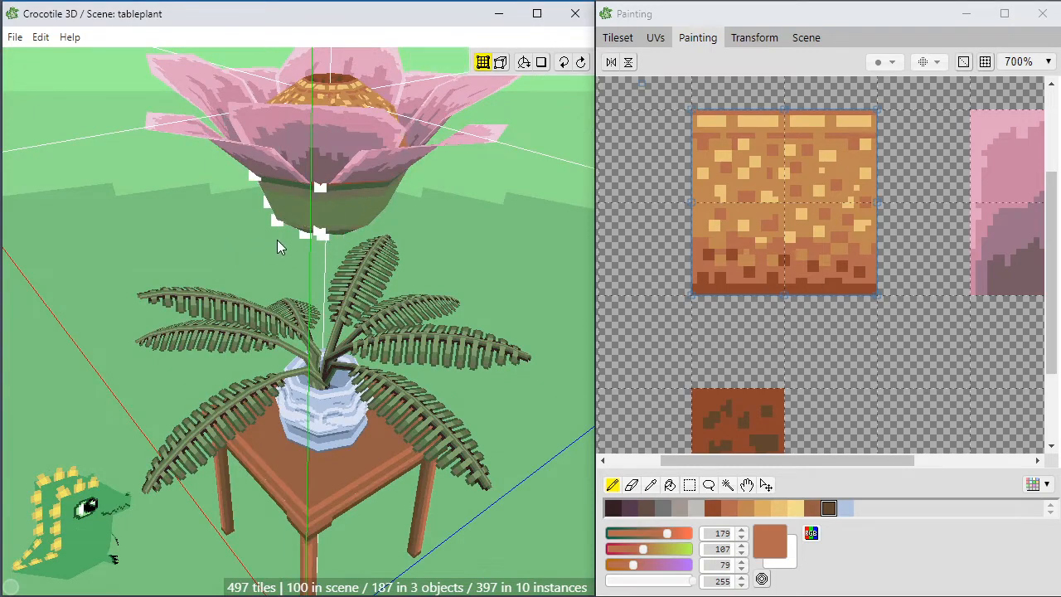
{"action": "scroll", "coordinate": [289, 240], "scroll_direction": "up", "scroll_amount": 2}
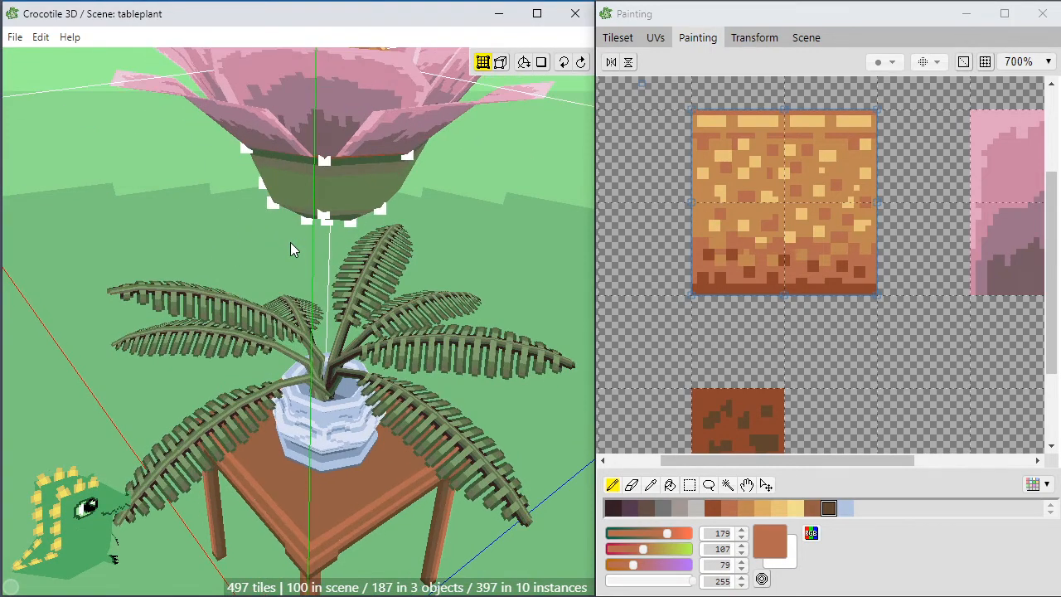
{"action": "mouse_move", "coordinate": [291, 238]}
{"action": "left_mouse_down"}
{"action": "mouse_move", "coordinate": [286, 224]}
{"action": "mouse_move", "coordinate": [281, 244]}
{"action": "left_mouse_up"}
{"action": "scroll", "coordinate": [291, 234], "scroll_direction": "up", "scroll_amount": 2}
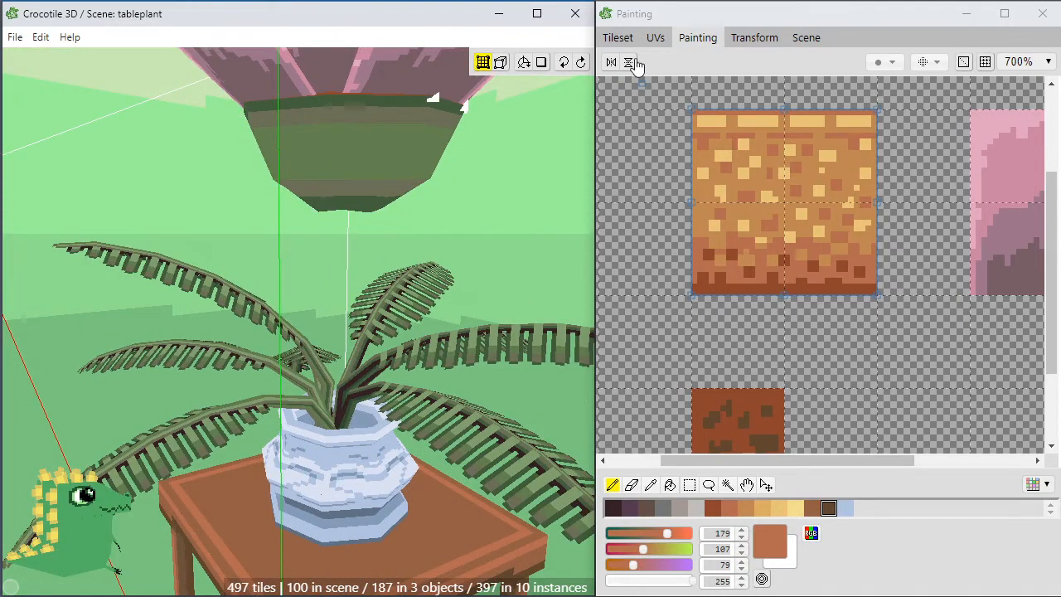
{"action": "right_click_drag", "start_coordinate": [327, 99], "coordinate": [295, 228]}
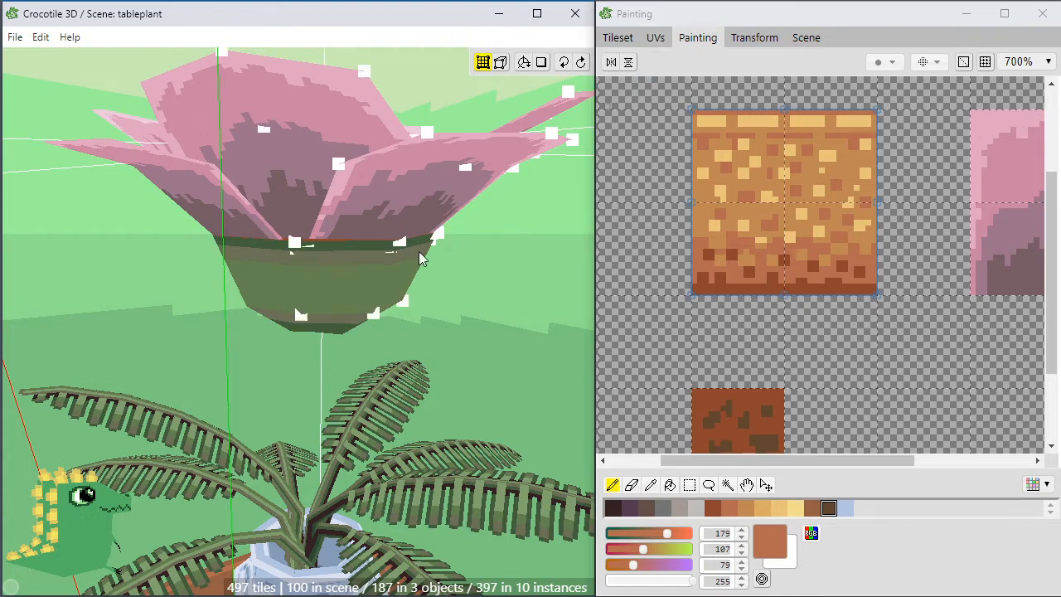
Look over the tileset and the flower textures for an empty area to paint a new tile in.
{"action": "left_click", "coordinate": [620, 39]}
{"action": "left_click", "coordinate": [796, 328]}
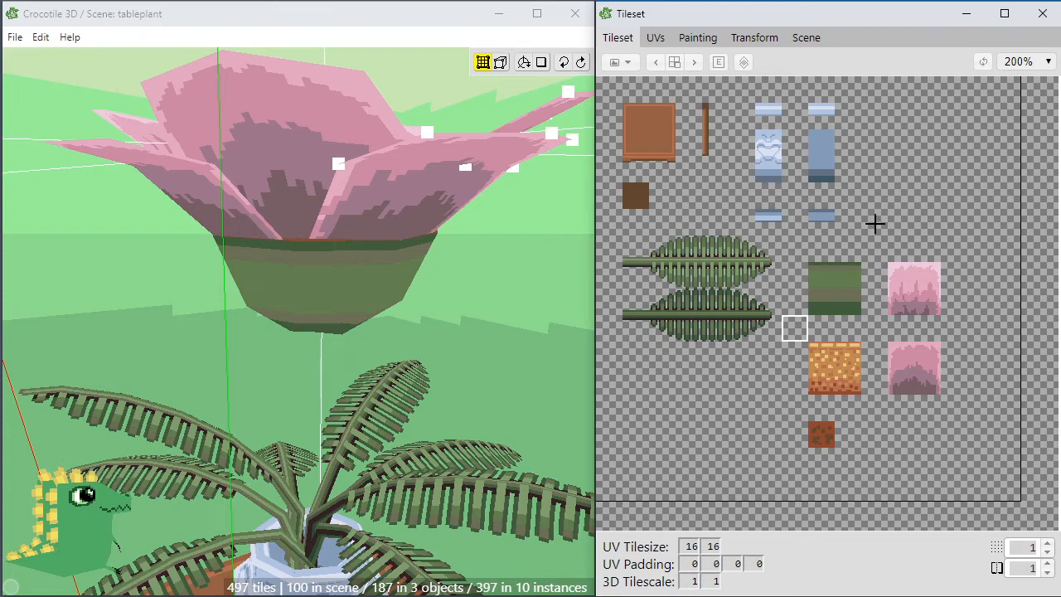
{"action": "left_click_drag", "start_coordinate": [773, 193], "coordinate": [981, 481]}
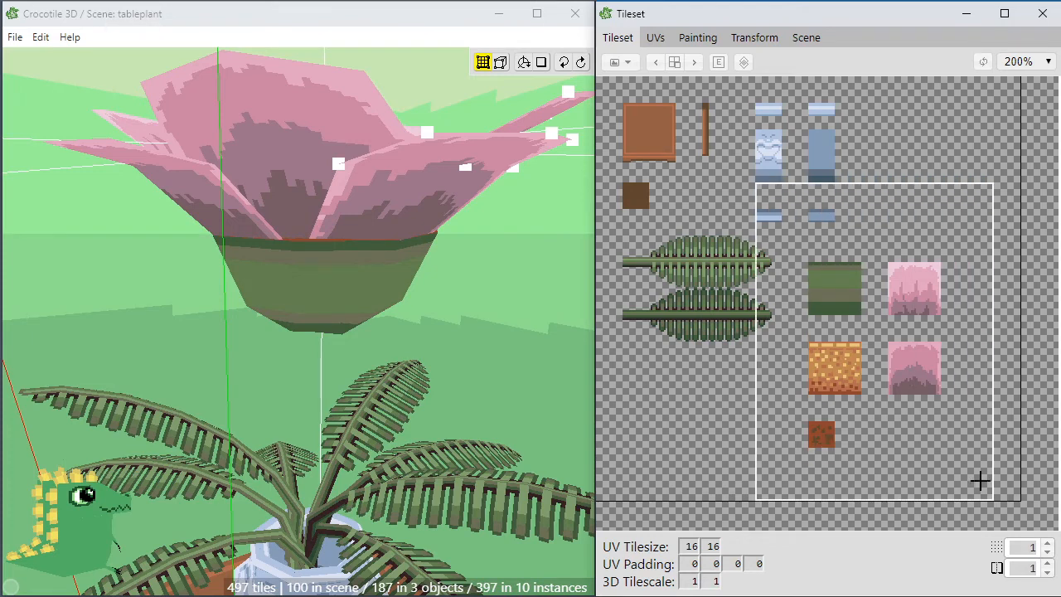
{"action": "left_click", "coordinate": [700, 39]}
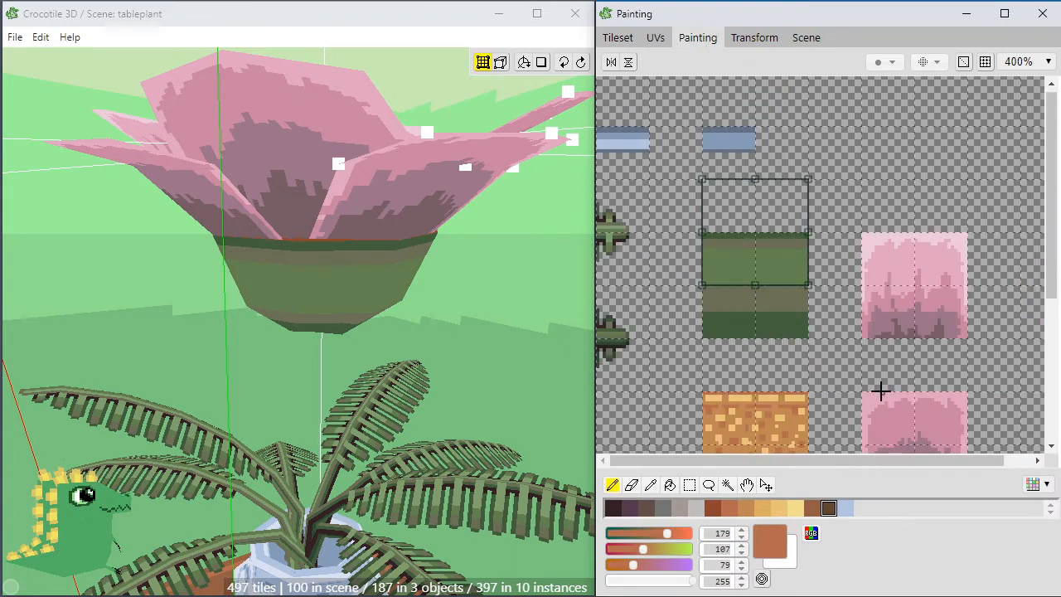
{"action": "scroll", "coordinate": [779, 274], "scroll_direction": "down", "scroll_amount": 5}
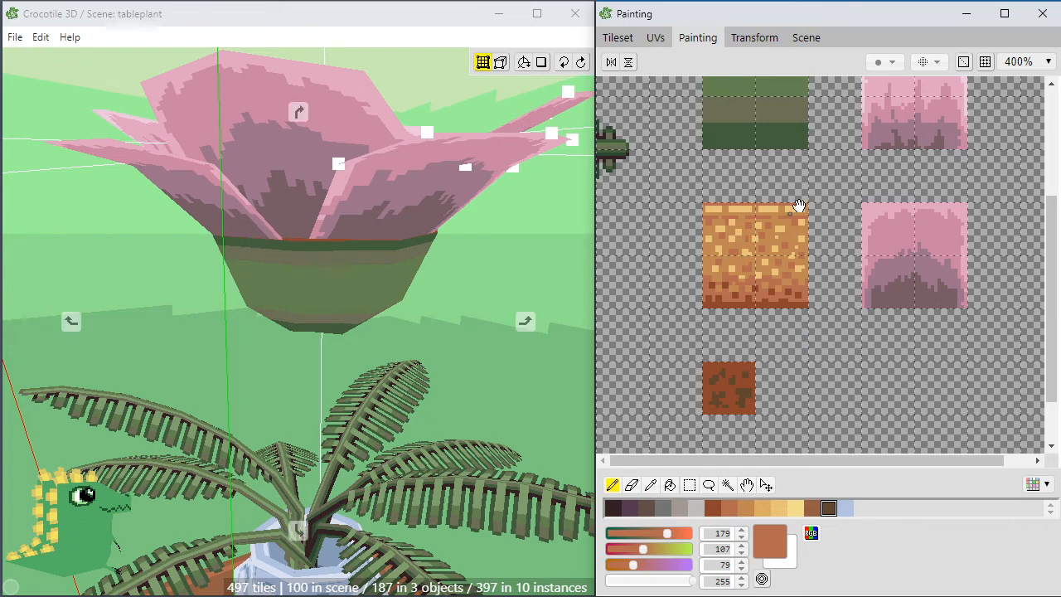
{"action": "scroll", "coordinate": [810, 231], "scroll_direction": "up", "scroll_amount": 1}
{"action": "scroll", "coordinate": [810, 232], "scroll_direction": "up", "scroll_amount": 5}
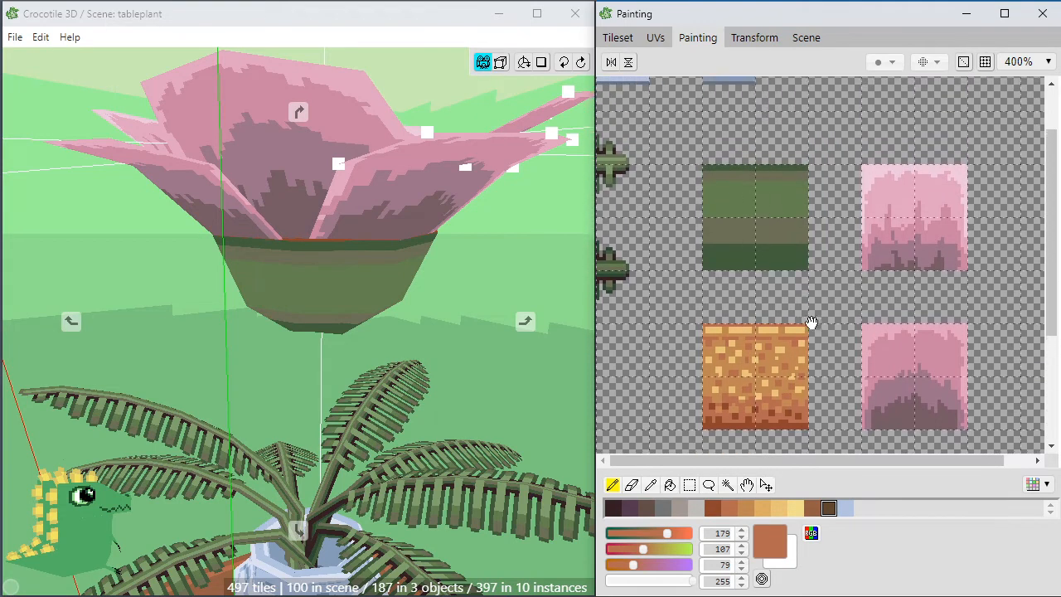
{"action": "mouse_move", "coordinate": [787, 331]}
{"action": "middle_mouse_down"}
{"action": "mouse_move", "coordinate": [891, 221]}
{"action": "mouse_move", "coordinate": [881, 260]}
{"action": "mouse_move", "coordinate": [916, 151]}
{"action": "middle_mouse_up"}
{"action": "middle_click_drag", "start_coordinate": [841, 197], "coordinate": [818, 232]}
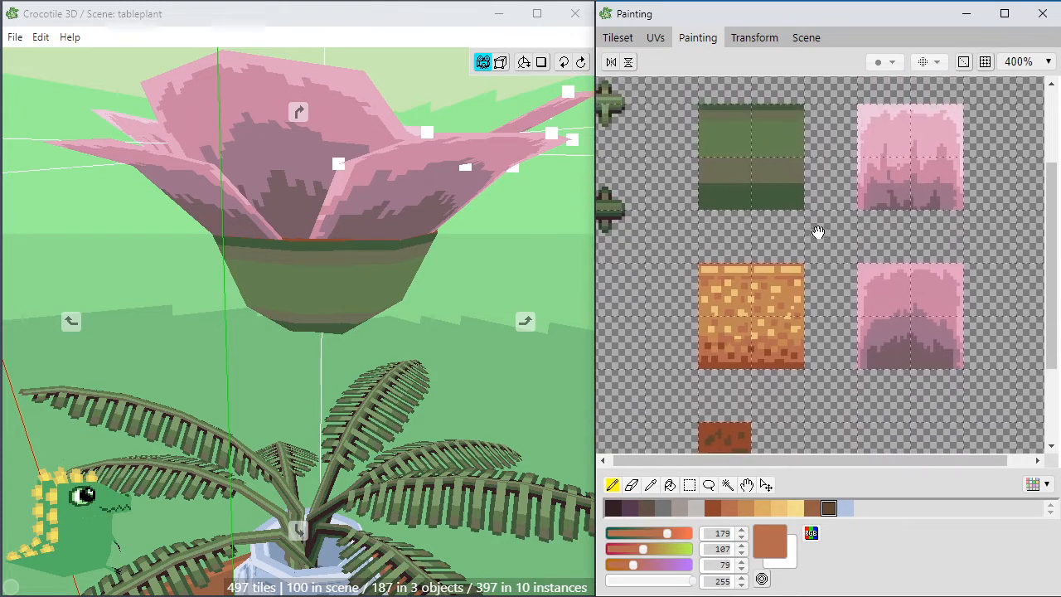
{"action": "middle_click_drag", "start_coordinate": [649, 286], "coordinate": [652, 263]}
Fill an empty area one tile wide and two tiles tall, beside the brown speckled tile, with the base texture's dark green (66, 95, 60).
{"action": "key", "text": "m"}
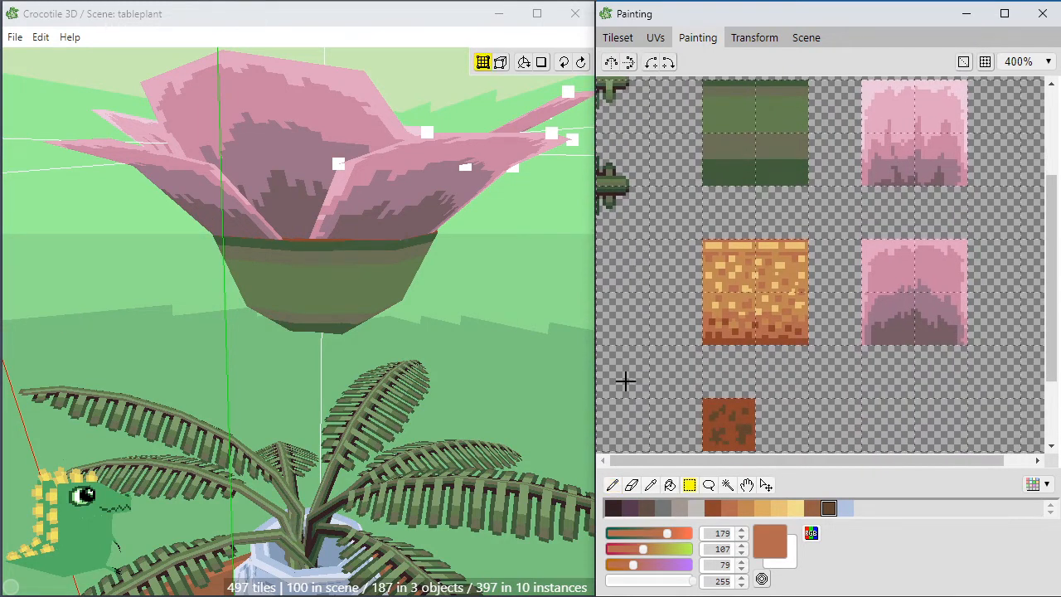
{"action": "key", "text": "space"}
{"action": "left_click_drag", "start_coordinate": [693, 391], "coordinate": [704, 321]}
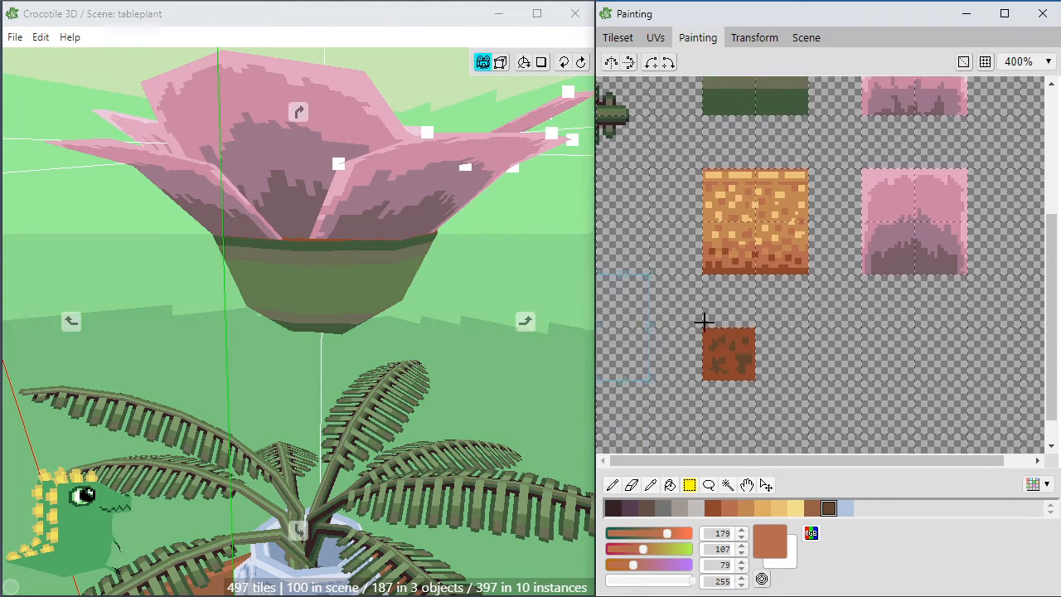
{"action": "key", "text": "g"}
{"action": "left_click", "coordinate": [732, 97], "text": "alt"}
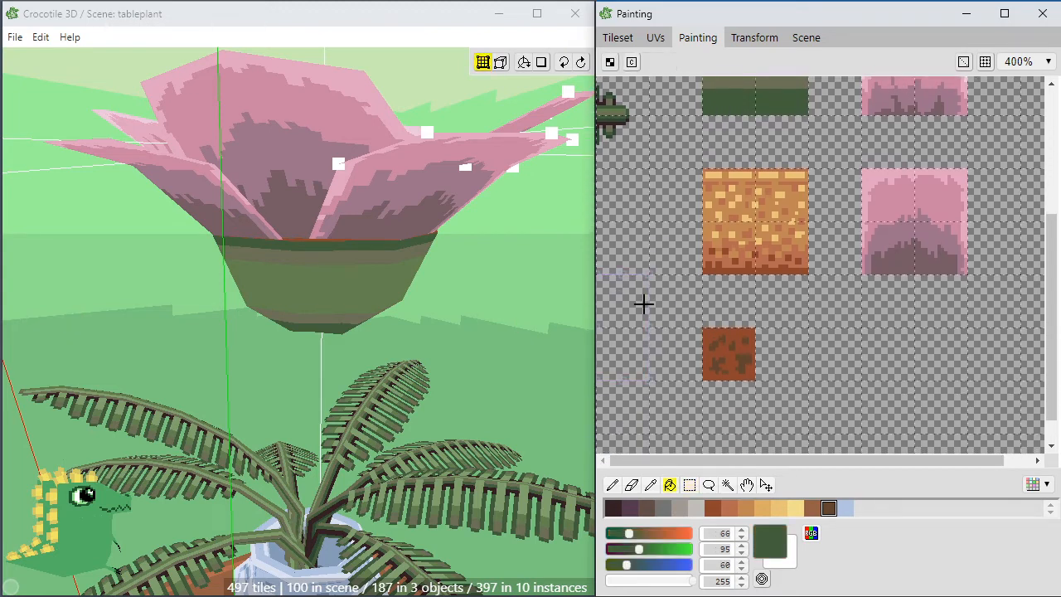
{"action": "left_click", "coordinate": [635, 305]}
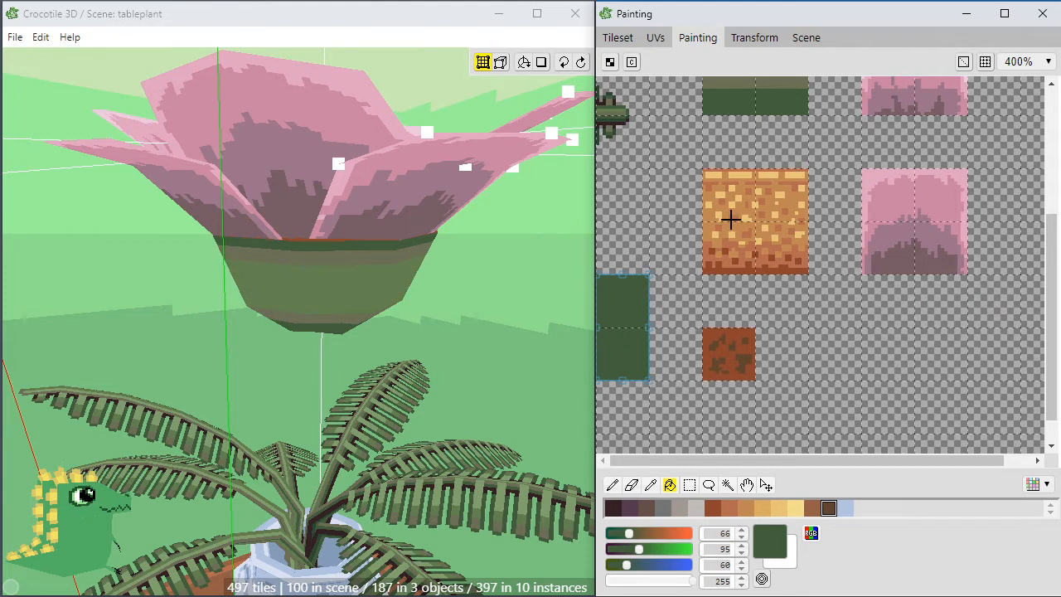
Paint a vertical grey-green (107, 111, 86) stripe along the right side of the new dark green tile with the pencil.
{"action": "key", "text": "b"}
{"action": "key", "text": "space"}
{"action": "left_click_drag", "start_coordinate": [627, 192], "coordinate": [670, 238]}
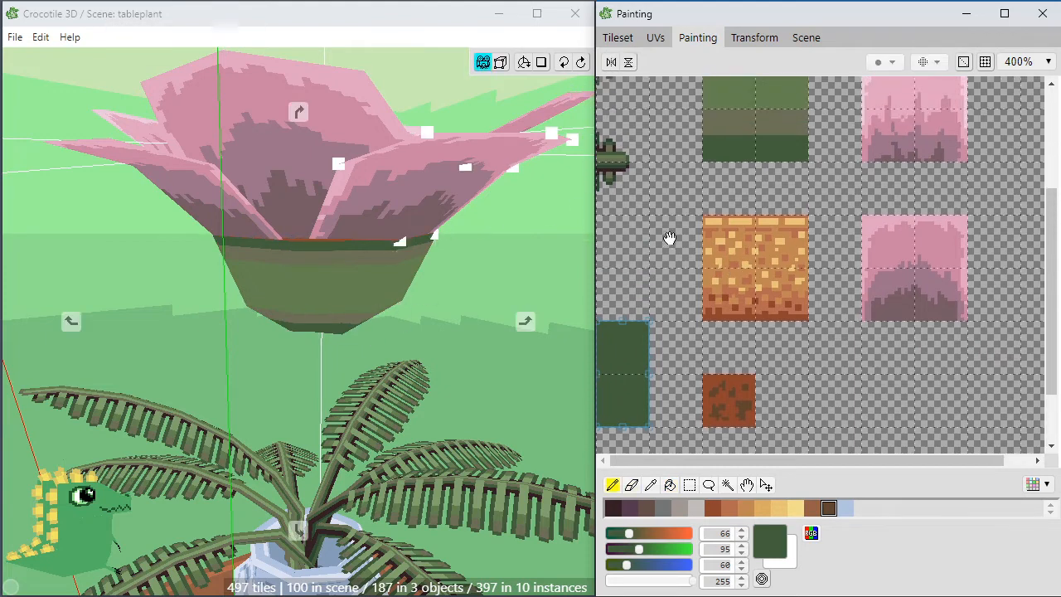
{"action": "left_click", "coordinate": [733, 119], "text": "alt"}
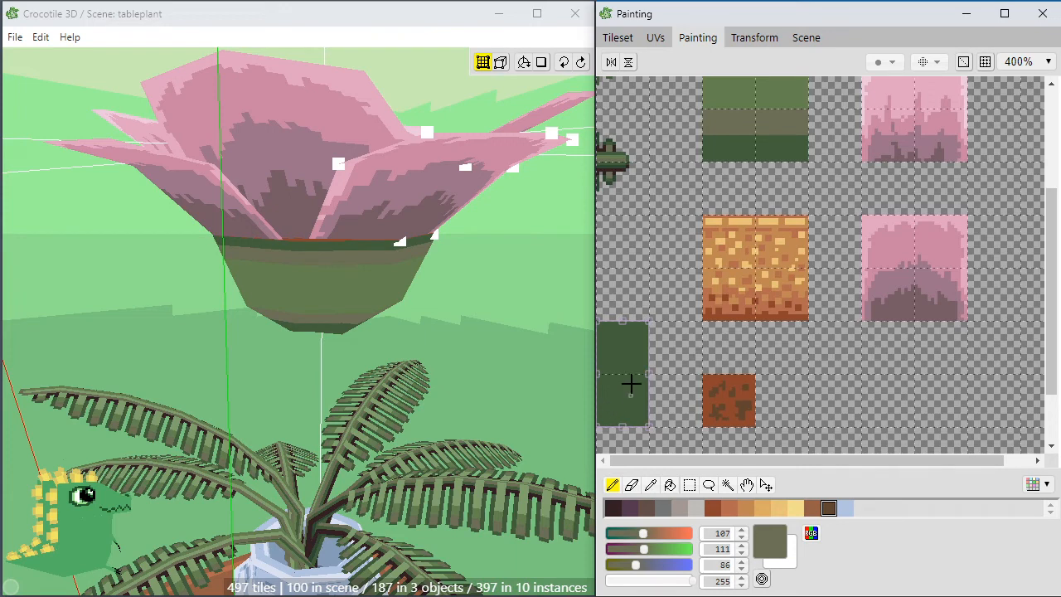
{"action": "mouse_move", "coordinate": [635, 408]}
{"action": "left_mouse_down"}
{"action": "mouse_move", "coordinate": [636, 362]}
{"action": "mouse_move", "coordinate": [634, 417]}
{"action": "left_mouse_up"}
{"action": "mouse_move", "coordinate": [635, 339]}
{"action": "left_mouse_down"}
{"action": "mouse_move", "coordinate": [637, 349]}
{"action": "mouse_move", "coordinate": [641, 325]}
{"action": "left_mouse_up"}
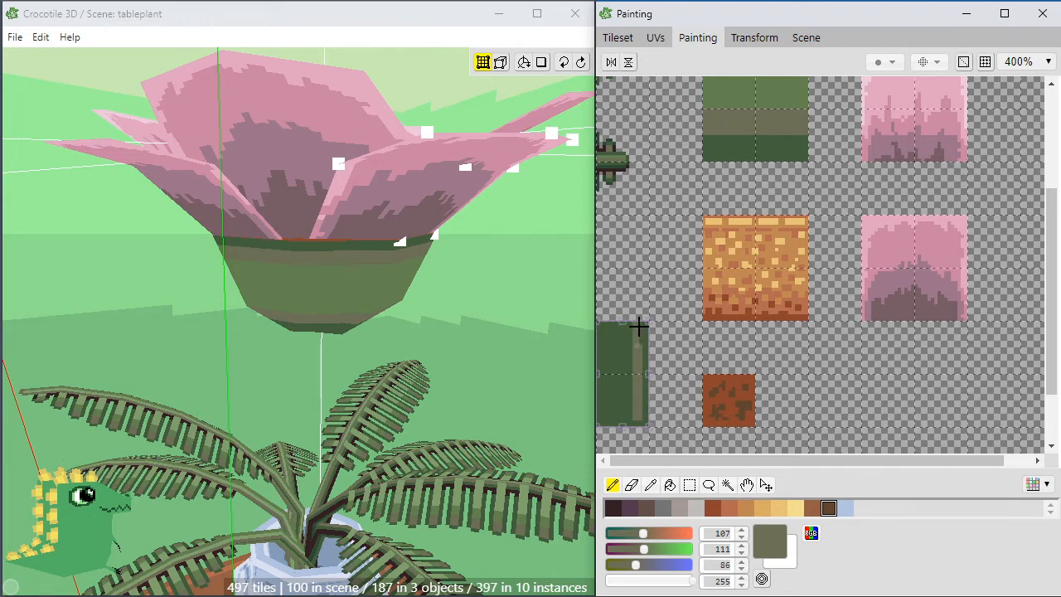
Paint light green (99, 128, 80) over the upper part of the stripe and erase a gap in the dark green beside it.
{"action": "left_click", "coordinate": [739, 97], "text": "alt"}
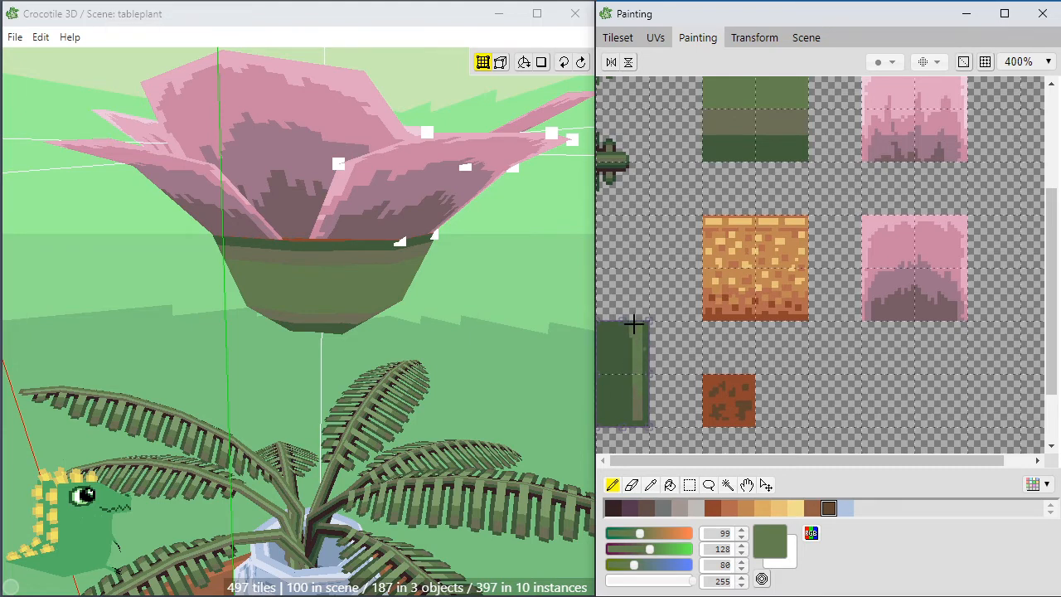
{"action": "left_click", "coordinate": [633, 352]}
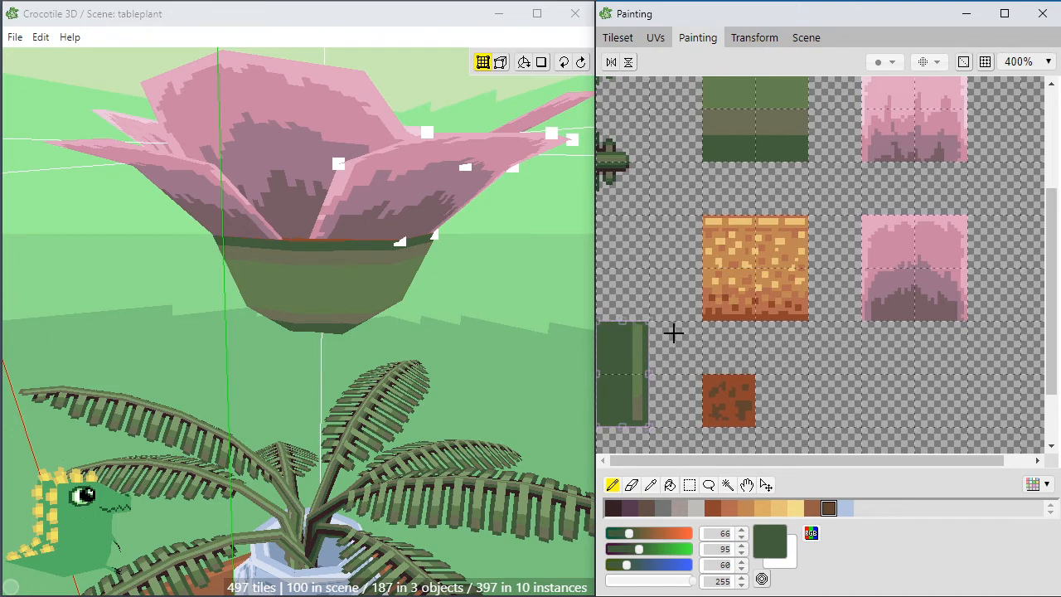
{"action": "key", "text": "e"}
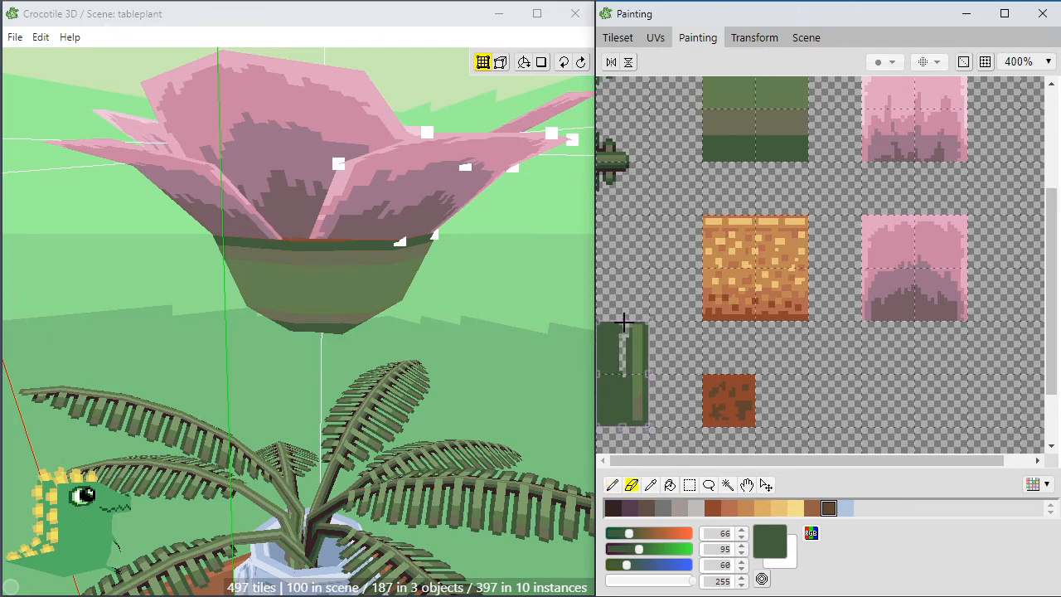
{"action": "key", "text": "p"}
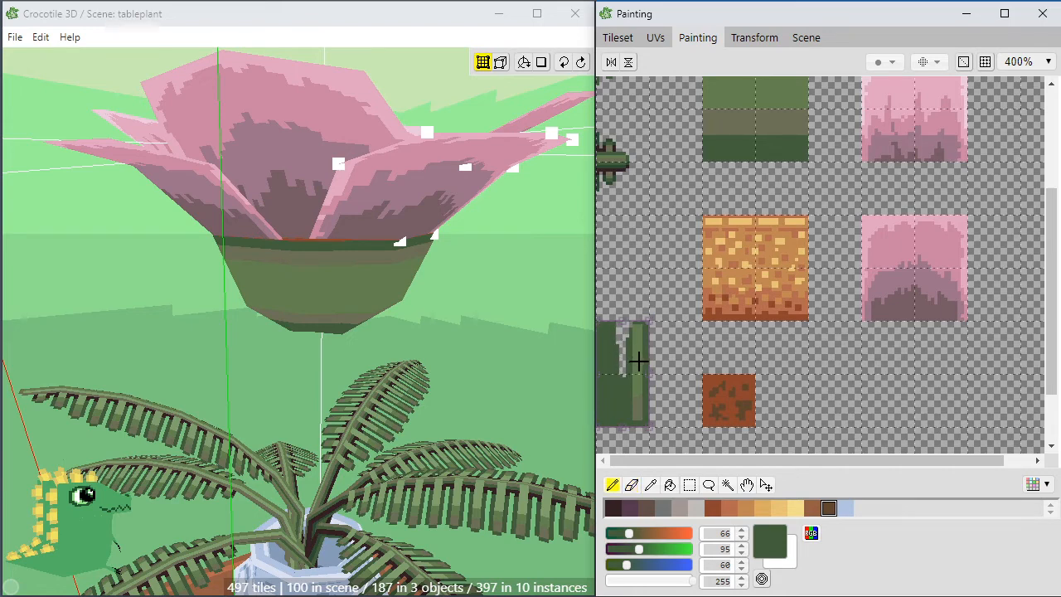
Widen the stripe into a leaf with light green and grey-green (107, 111, 86) shading, and pick the dark green (66, 95, 60).
{"action": "key", "text": "space"}
{"action": "right_click", "coordinate": [637, 358]}
{"action": "mouse_move", "coordinate": [631, 350]}
{"action": "left_mouse_down"}
{"action": "mouse_move", "coordinate": [630, 383]}
{"action": "mouse_move", "coordinate": [646, 397]}
{"action": "left_mouse_up"}
{"action": "right_click", "coordinate": [633, 403]}
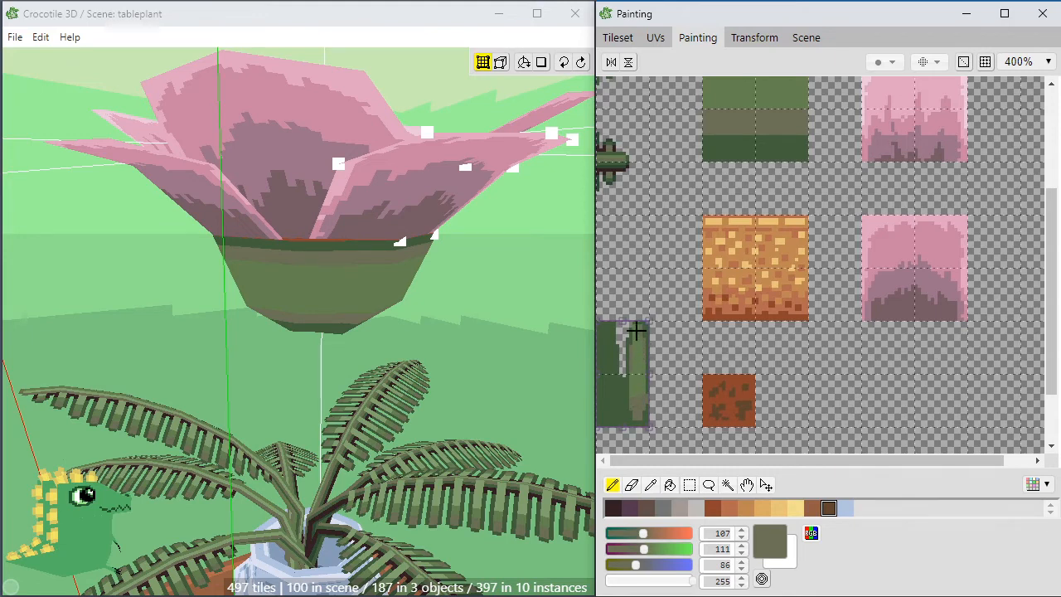
{"action": "right_click", "coordinate": [636, 338]}
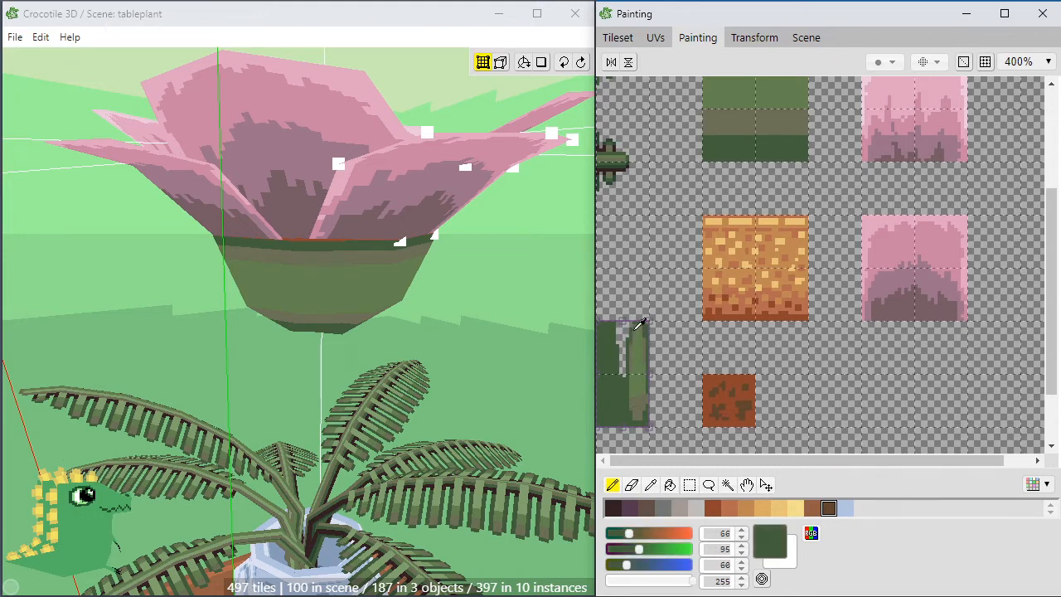
Erase the dark green around the leaf to round its ends and separate it from the remaining block, touching up its shading.
{"action": "scroll", "coordinate": [648, 311], "scroll_direction": "up", "scroll_amount": 1}
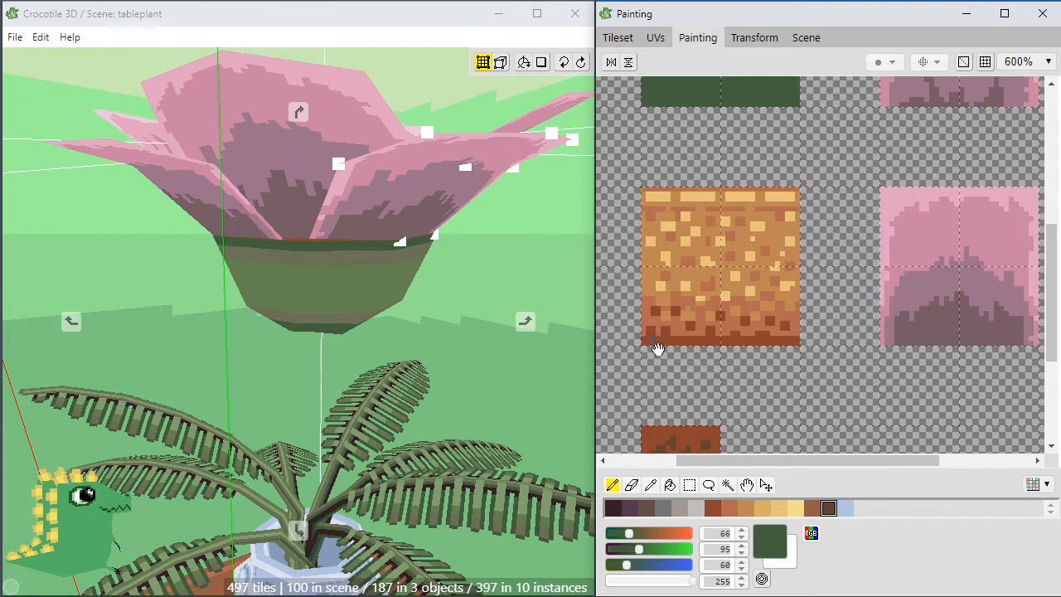
{"action": "middle_click_drag", "start_coordinate": [656, 348], "coordinate": [758, 284]}
{"action": "scroll", "coordinate": [700, 308], "scroll_direction": "up", "scroll_amount": 1}
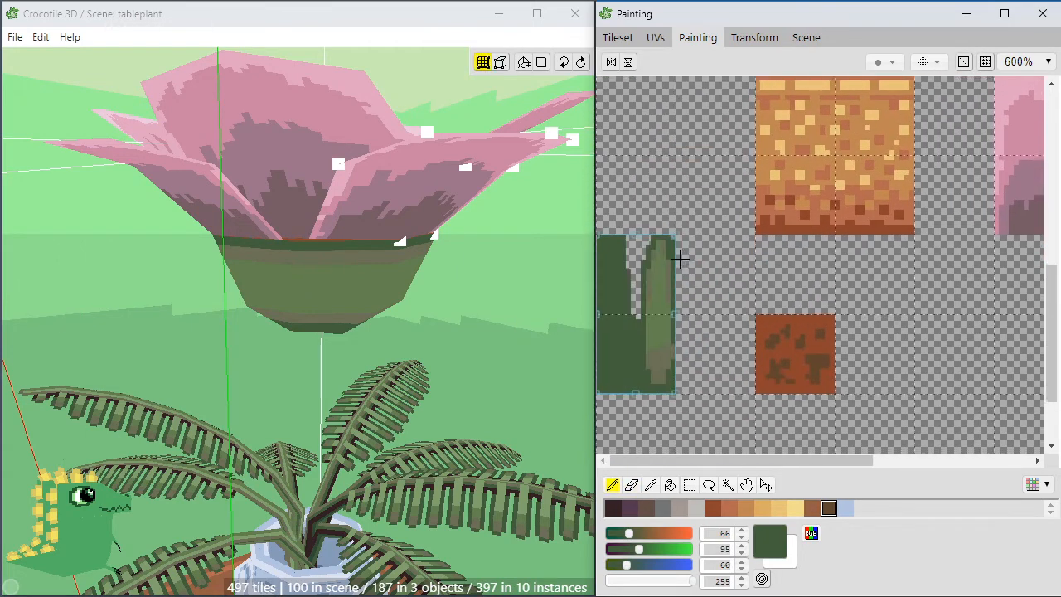
{"action": "key", "text": "e"}
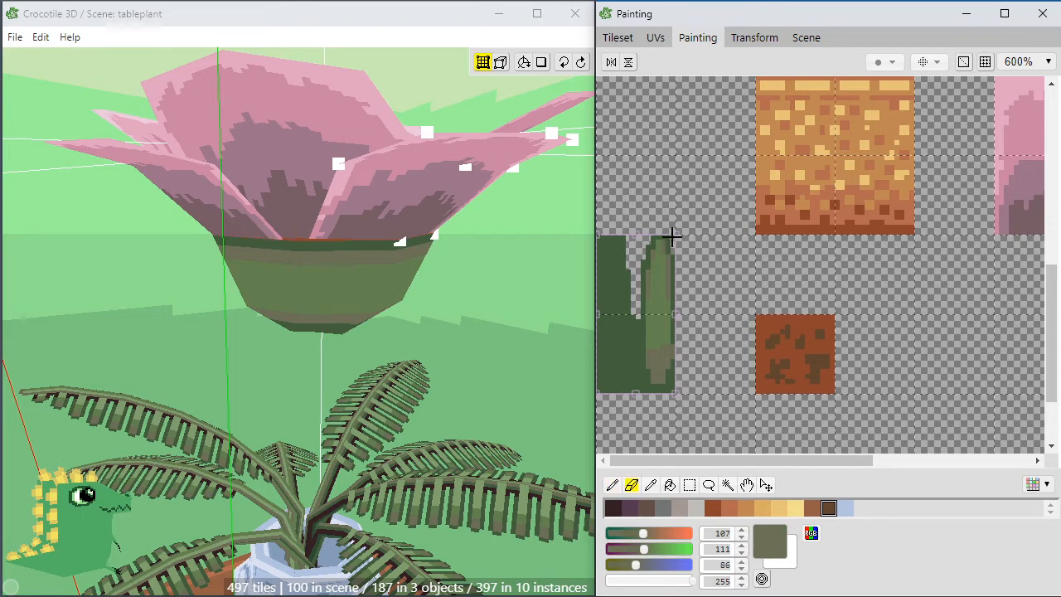
{"action": "left_click_drag", "start_coordinate": [649, 246], "coordinate": [641, 263]}
{"action": "left_click_drag", "start_coordinate": [635, 310], "coordinate": [635, 375]}
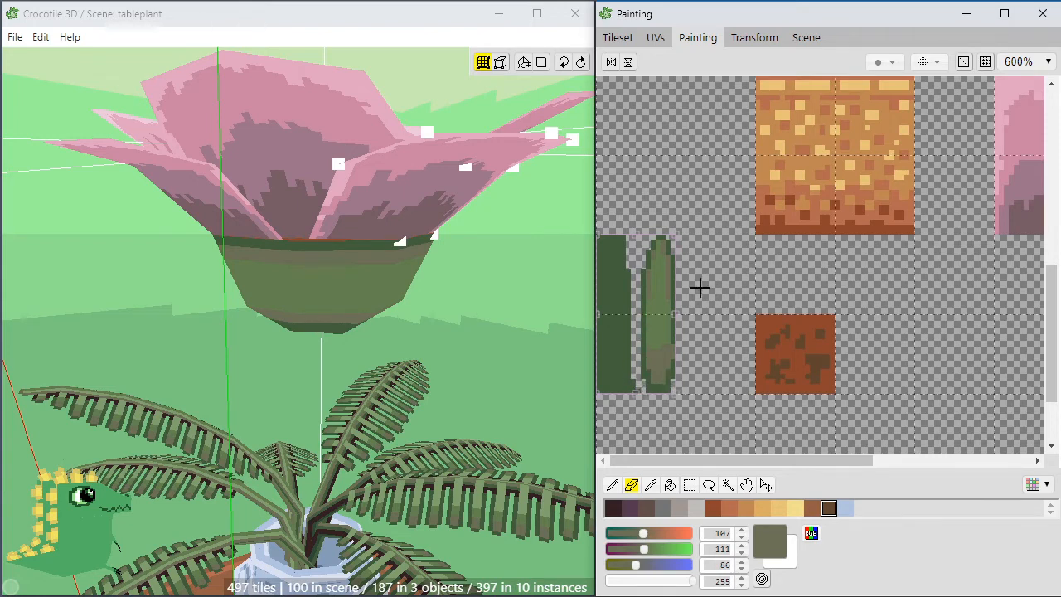
{"action": "key", "text": "b"}
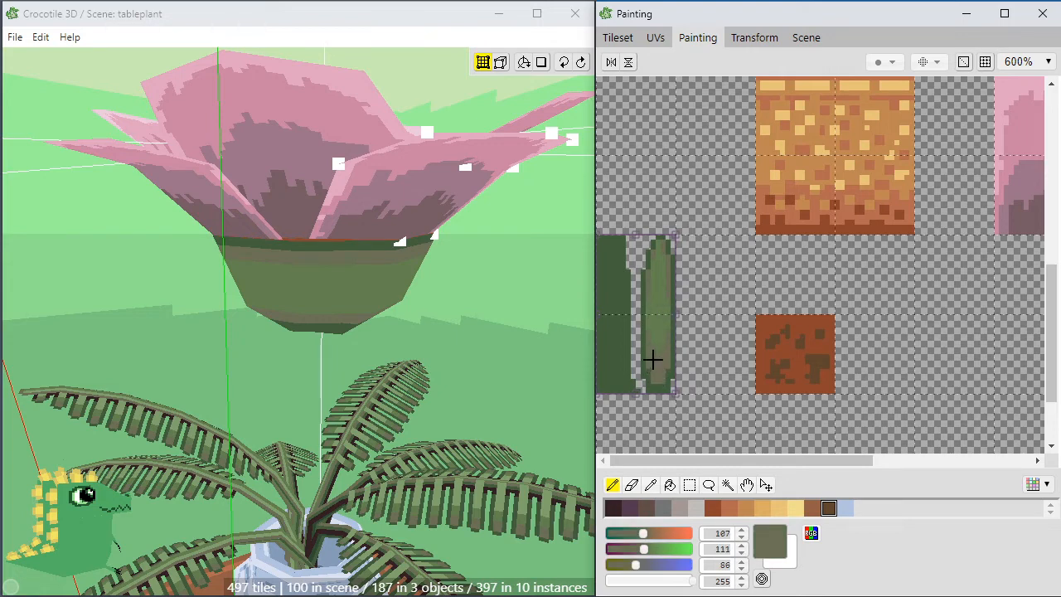
{"action": "key", "text": "e"}
{"action": "left_click_drag", "start_coordinate": [639, 392], "coordinate": [635, 382]}
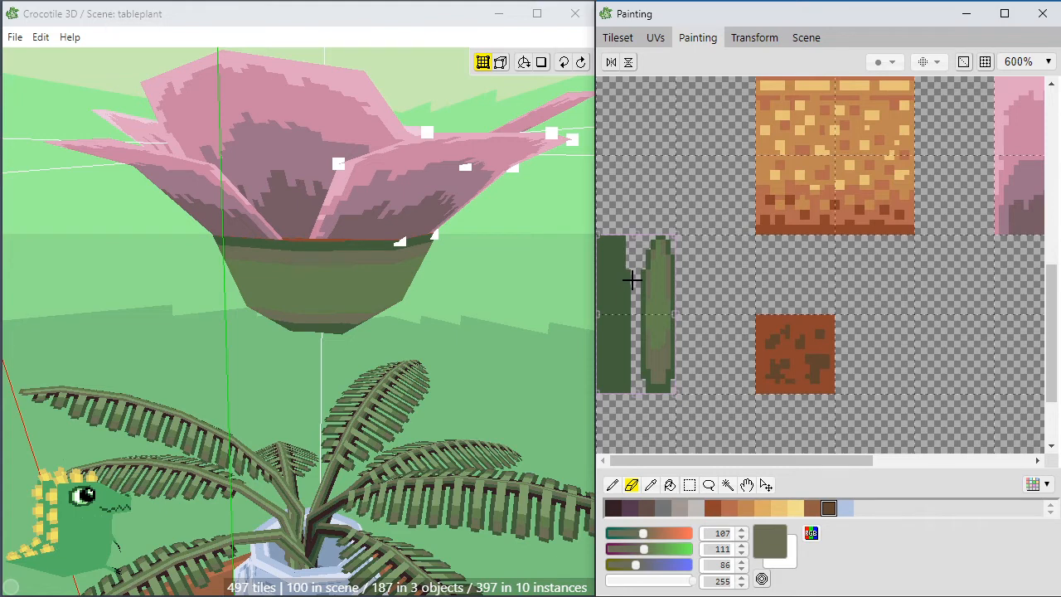
Select the leftover dark green block beside the leaf and delete it.
{"action": "key", "text": "s"}
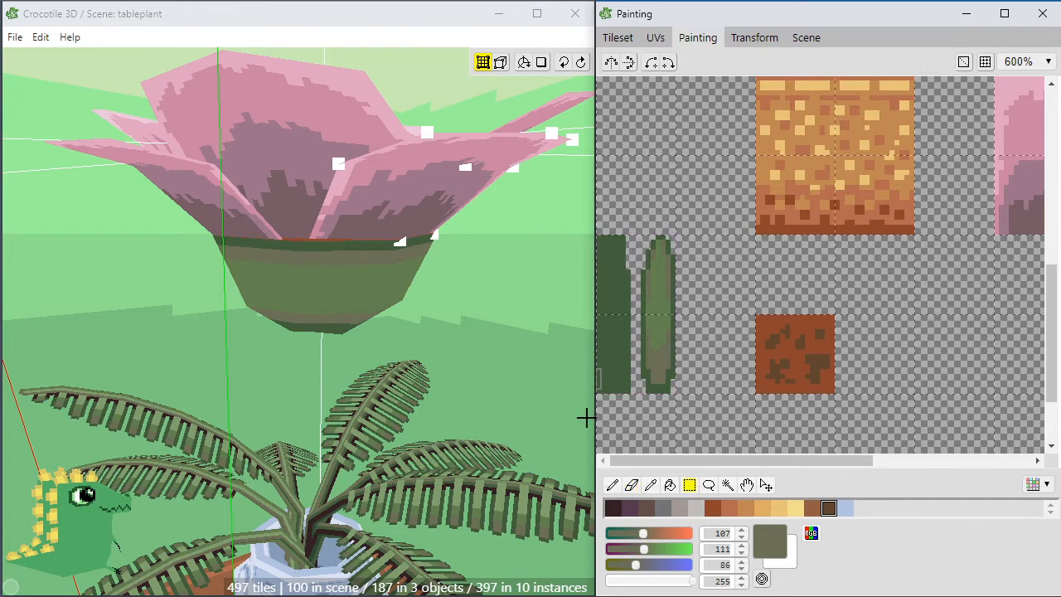
{"action": "left_click_drag", "start_coordinate": [634, 228], "coordinate": [595, 410]}
{"action": "key", "text": "ctrl+c"}
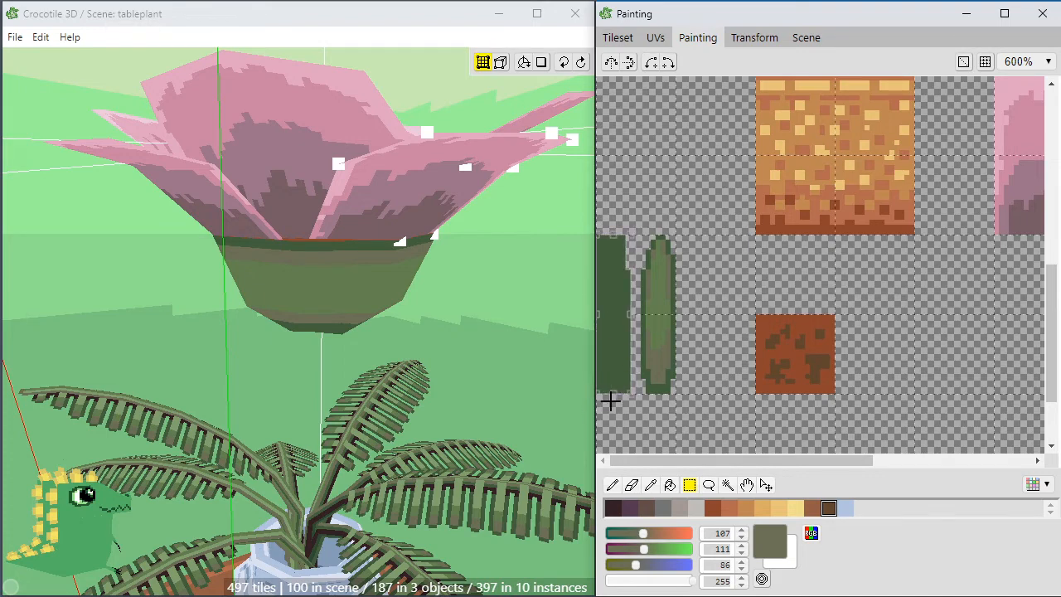
{"action": "key", "text": "Delete"}
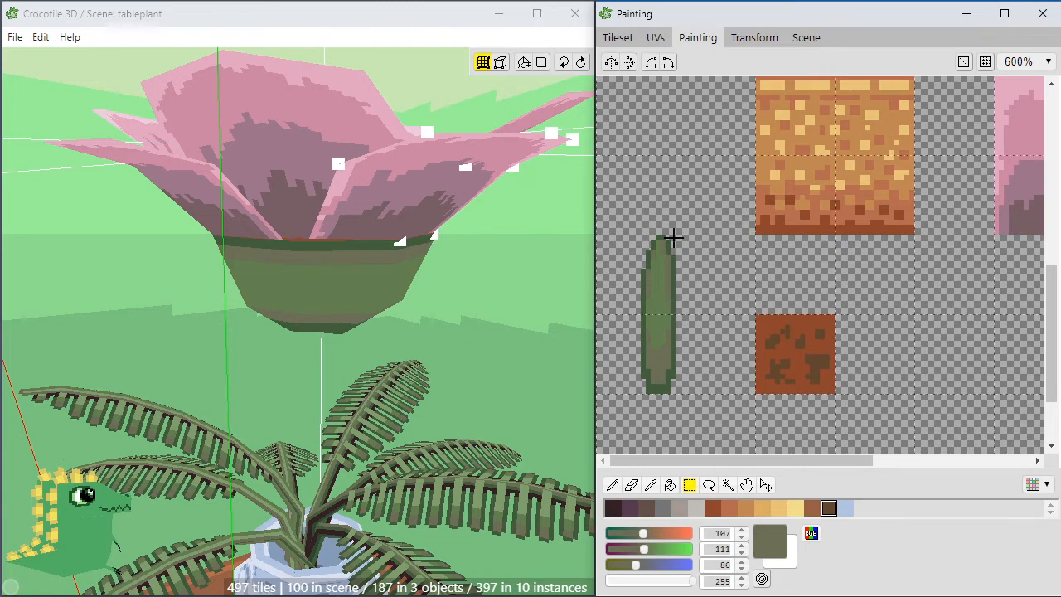
Place a copy of the leaf in the cleared half of the tile and scale it to a shorter, narrower leaf.
{"action": "left_click_drag", "start_coordinate": [634, 226], "coordinate": [688, 413]}
{"action": "left_click", "coordinate": [666, 350]}
{"action": "left_click_drag", "start_coordinate": [665, 350], "coordinate": [609, 348]}
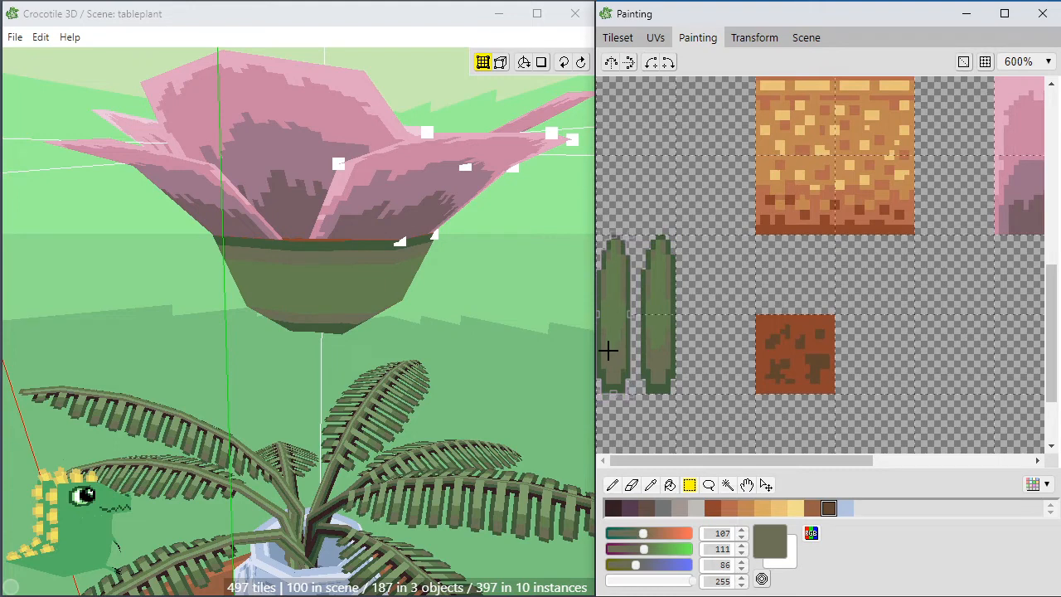
{"action": "left_click_drag", "start_coordinate": [628, 237], "coordinate": [622, 276]}
{"action": "left_click", "coordinate": [639, 235]}
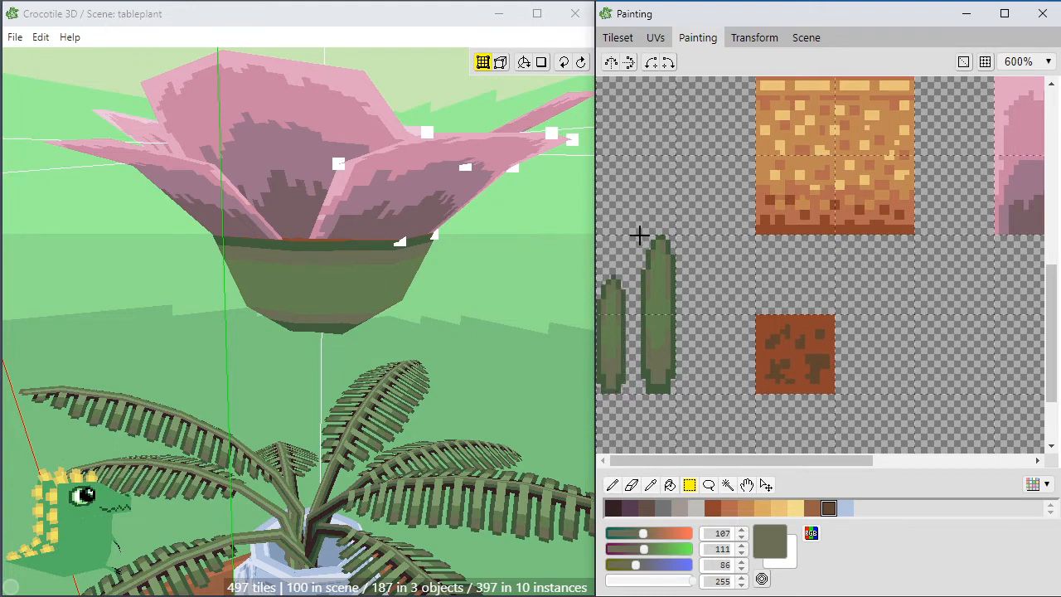
Touch up the smaller leaf with the pencil using greens sampled from it, including the dark green (66, 95, 60).
{"action": "key", "text": "b"}
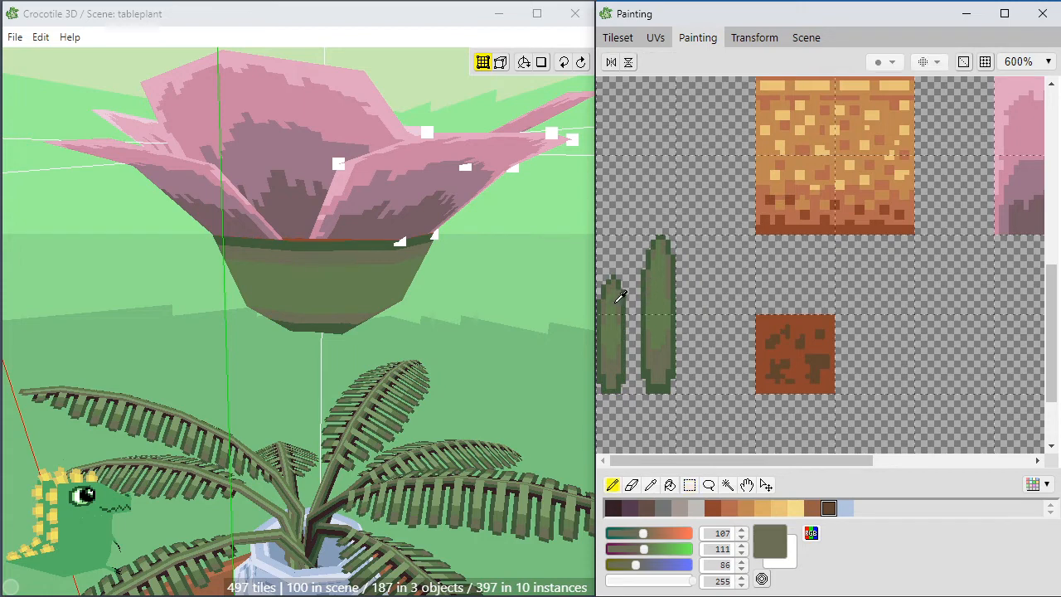
{"action": "left_click", "coordinate": [616, 303], "text": "alt"}
{"action": "left_click", "coordinate": [619, 286], "text": "alt"}
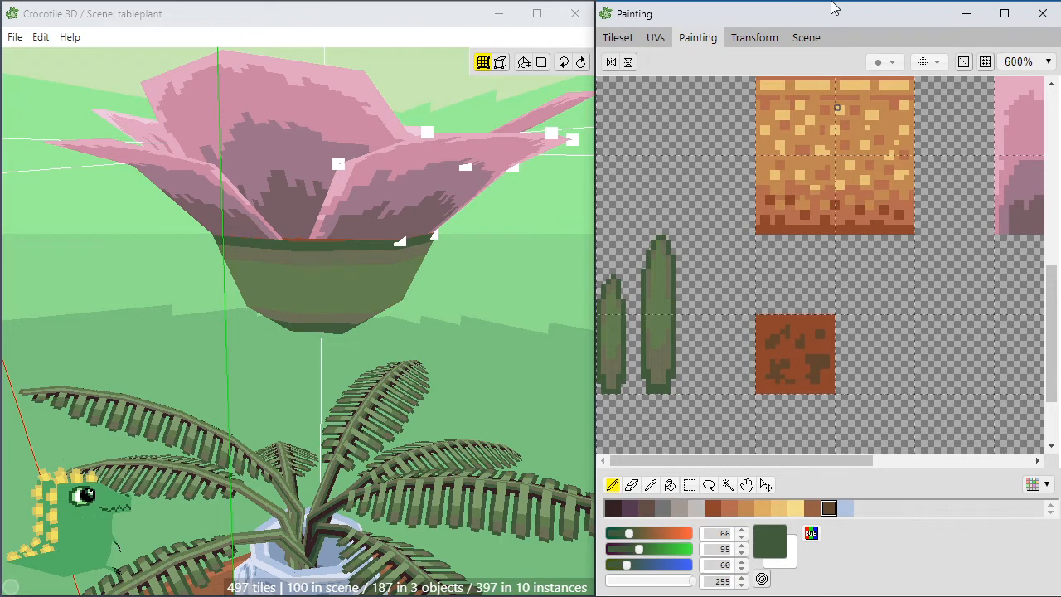
Select the two-leaf area, one tile wide and two tiles tall, in the tileset and save the scene file.
{"action": "left_click", "coordinate": [620, 39]}
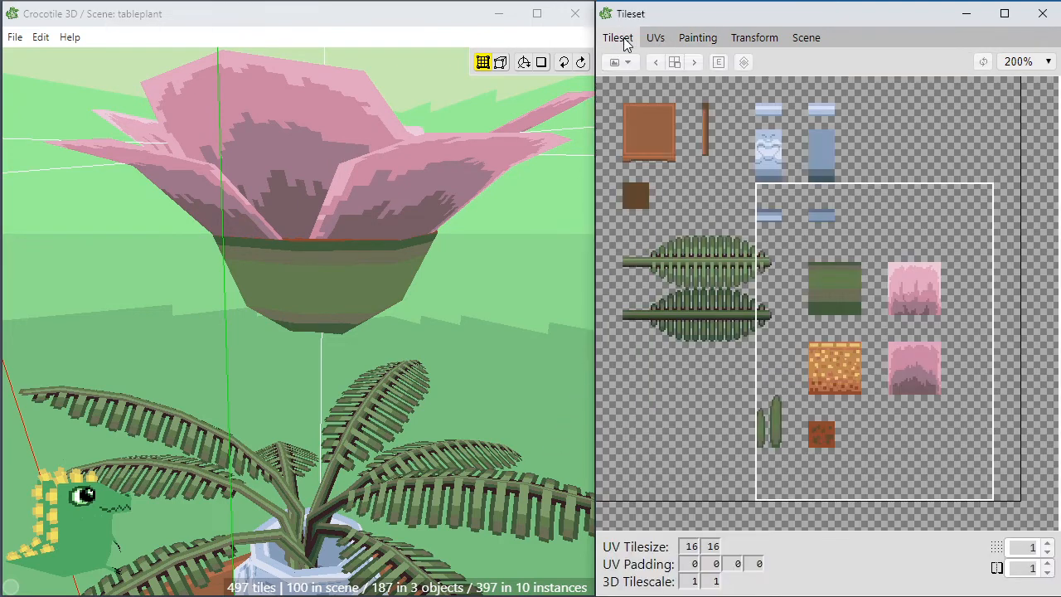
{"action": "left_click", "coordinate": [689, 382]}
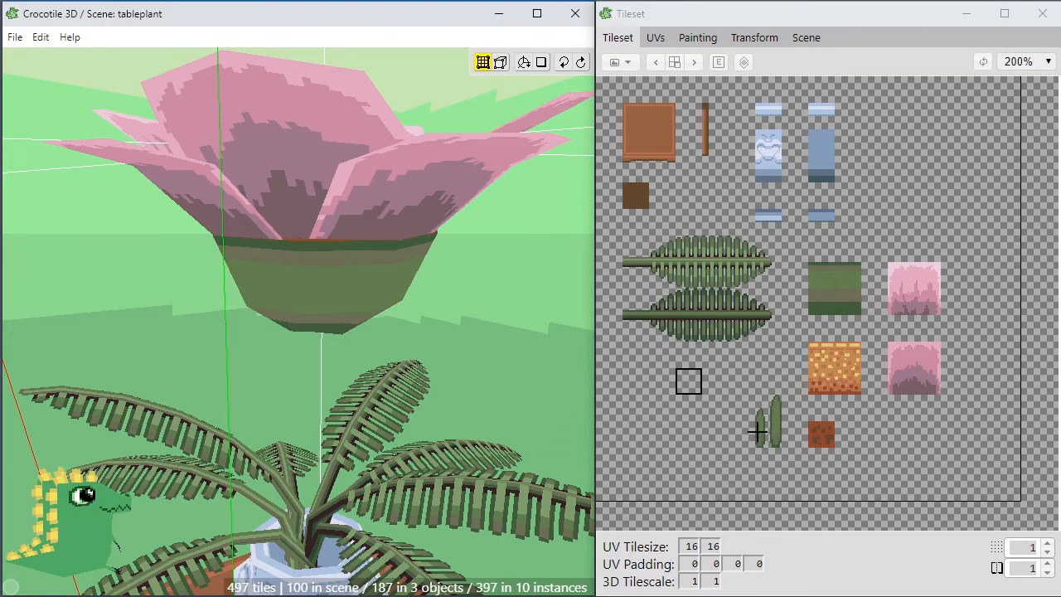
{"action": "key", "text": "ctrl+s"}
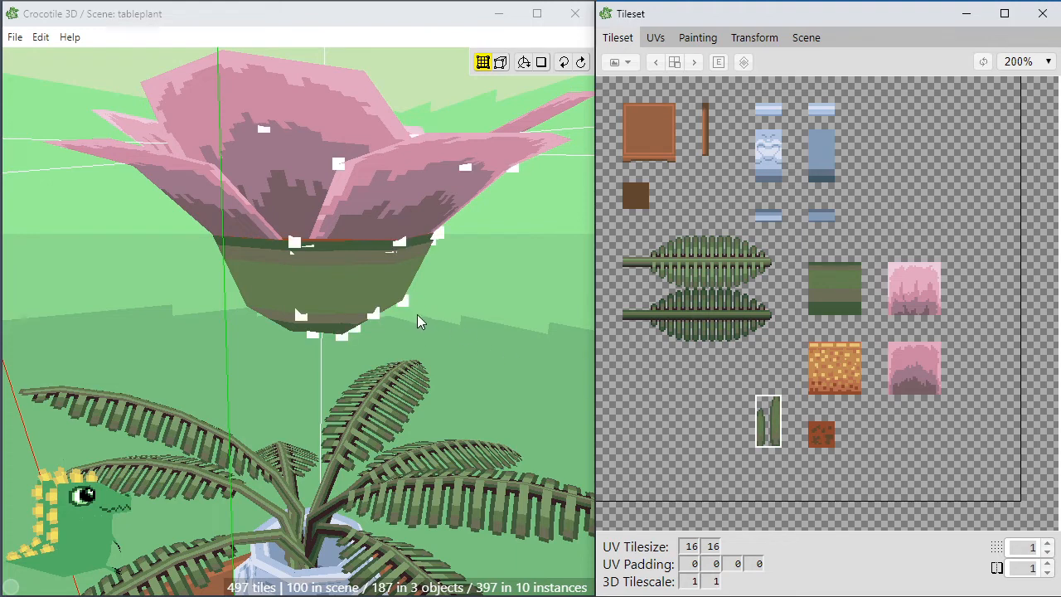
Set the 3D cursor on a vertex of the flower base's bottom rim and hide the table, vot and fern objects.
{"action": "key", "text": "Tab"}
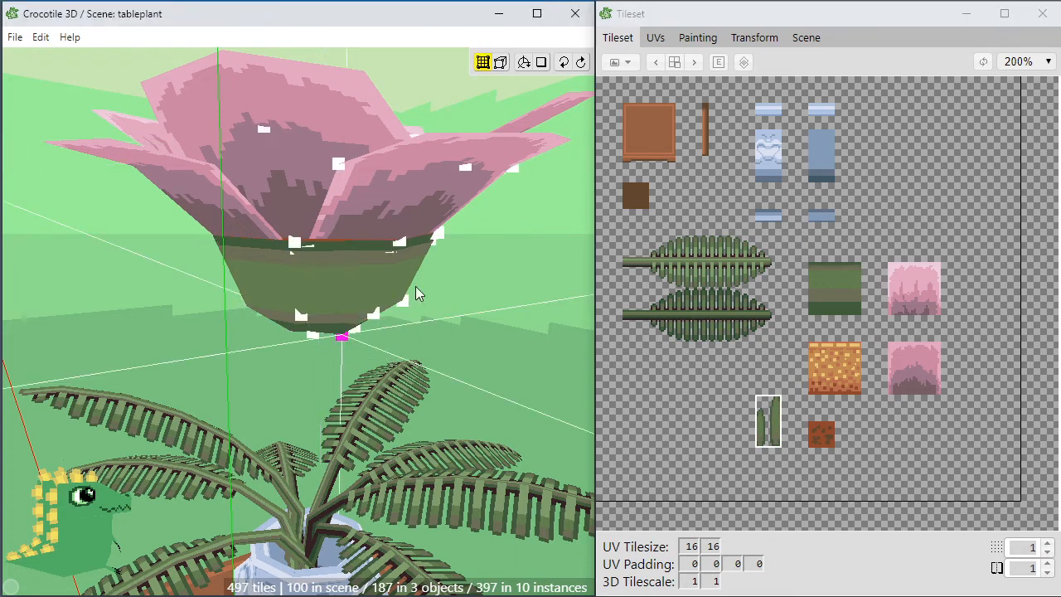
{"action": "key", "text": "space"}
{"action": "left_click_drag", "start_coordinate": [293, 217], "coordinate": [345, 467]}
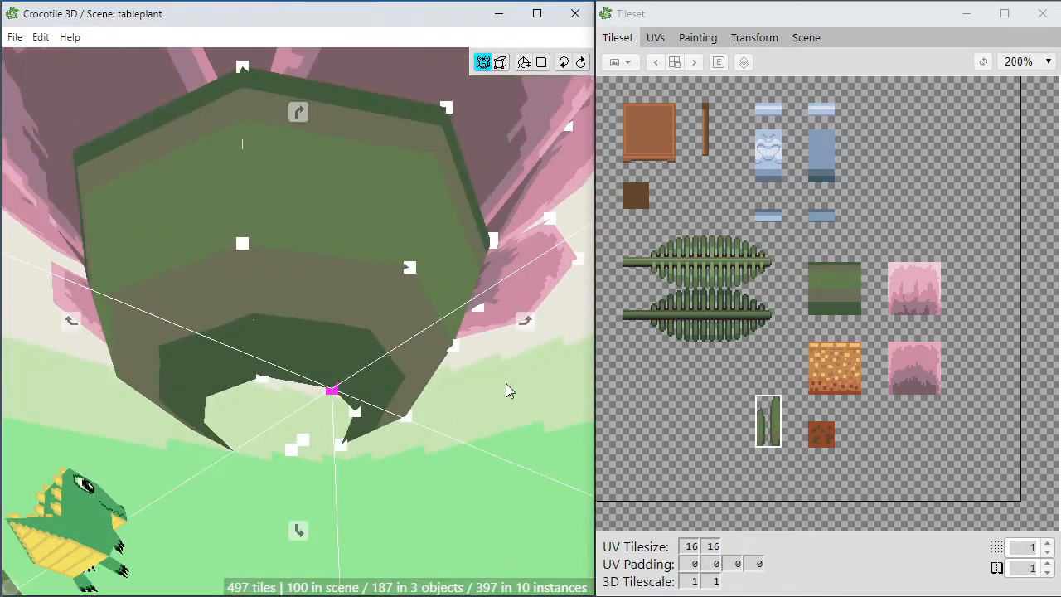
{"action": "key", "text": "space"}
{"action": "left_click", "coordinate": [806, 38]}
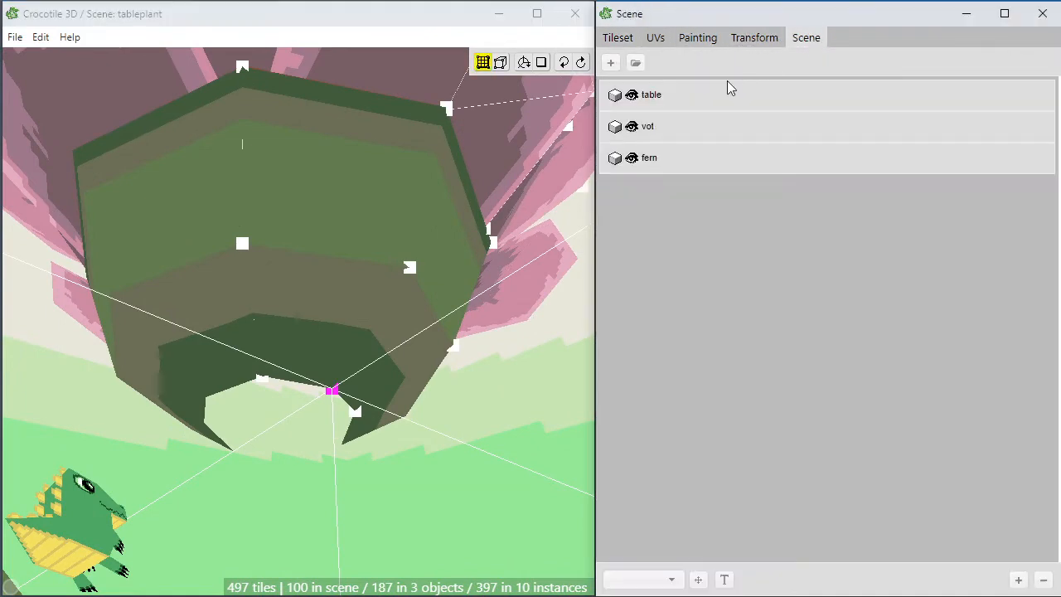
{"action": "left_click", "coordinate": [632, 96]}
{"action": "left_click", "coordinate": [632, 126]}
{"action": "left_click", "coordinate": [632, 157]}
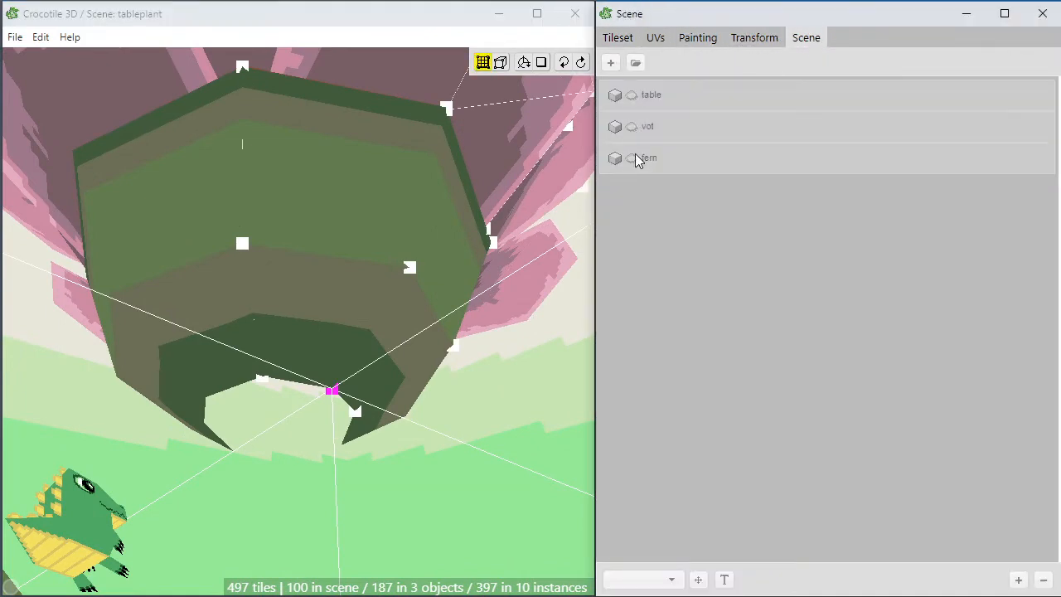
Try to place the two-leaf tile in empty space beside the flower's base in draw mode, and undo the placement.
{"action": "scroll", "coordinate": [500, 262], "scroll_direction": "down", "scroll_amount": 5}
{"action": "key", "text": "space"}
{"action": "left_click_drag", "start_coordinate": [399, 407], "coordinate": [397, 365]}
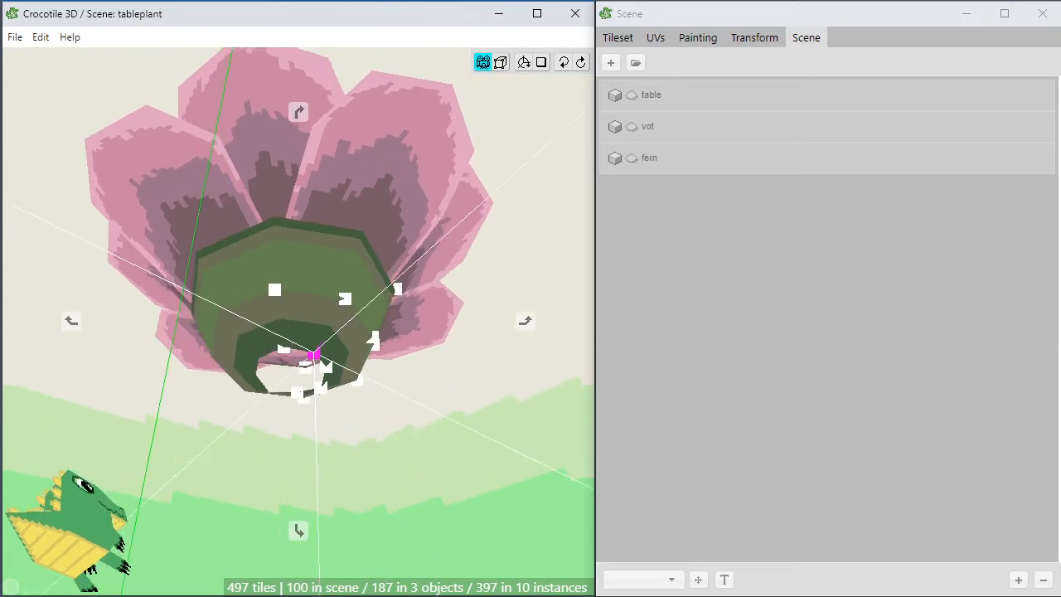
{"action": "right_click_drag", "start_coordinate": [396, 365], "coordinate": [399, 408]}
{"action": "scroll", "coordinate": [399, 408], "scroll_direction": "up", "scroll_amount": 2}
{"action": "key", "text": "space"}
{"action": "key", "text": "Tab"}
{"action": "key", "text": "Tab"}
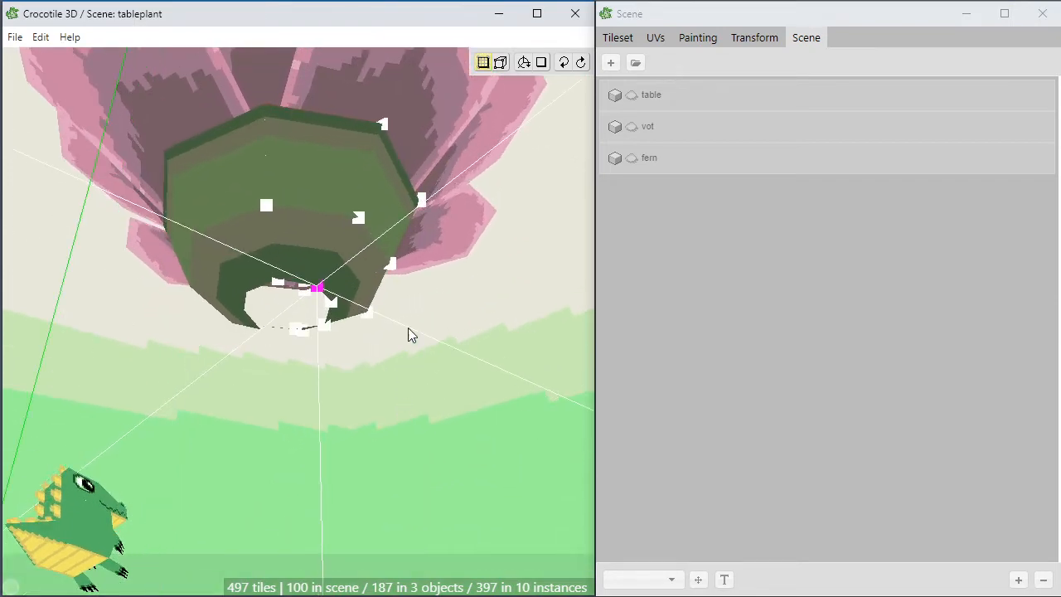
{"action": "key", "text": "Tab"}
{"action": "left_click", "coordinate": [619, 39]}
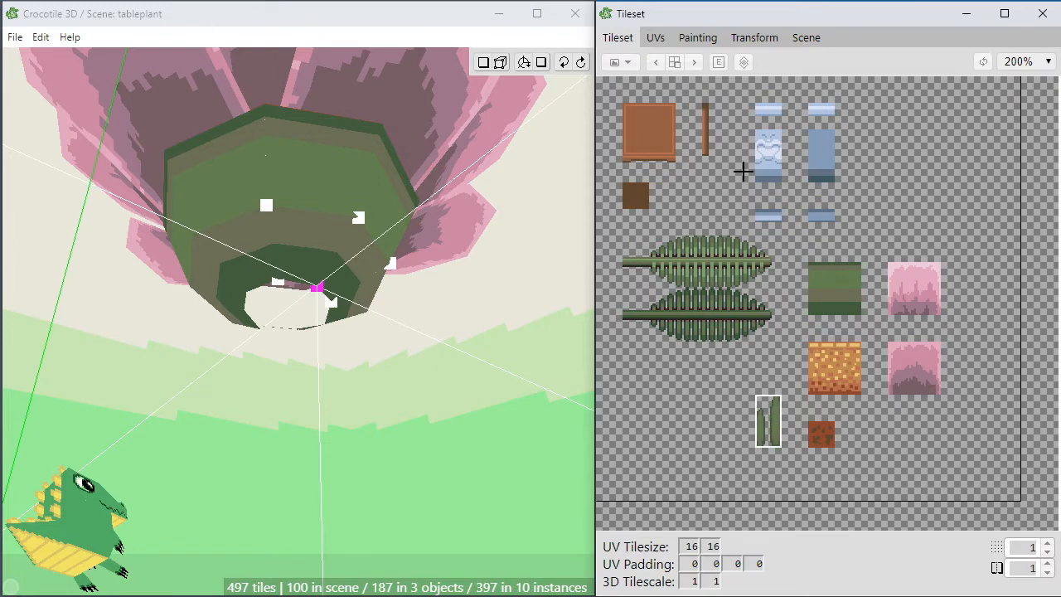
{"action": "left_click", "coordinate": [483, 333]}
{"action": "key", "text": "space"}
{"action": "left_click_drag", "start_coordinate": [383, 445], "coordinate": [382, 437]}
{"action": "key", "text": "space"}
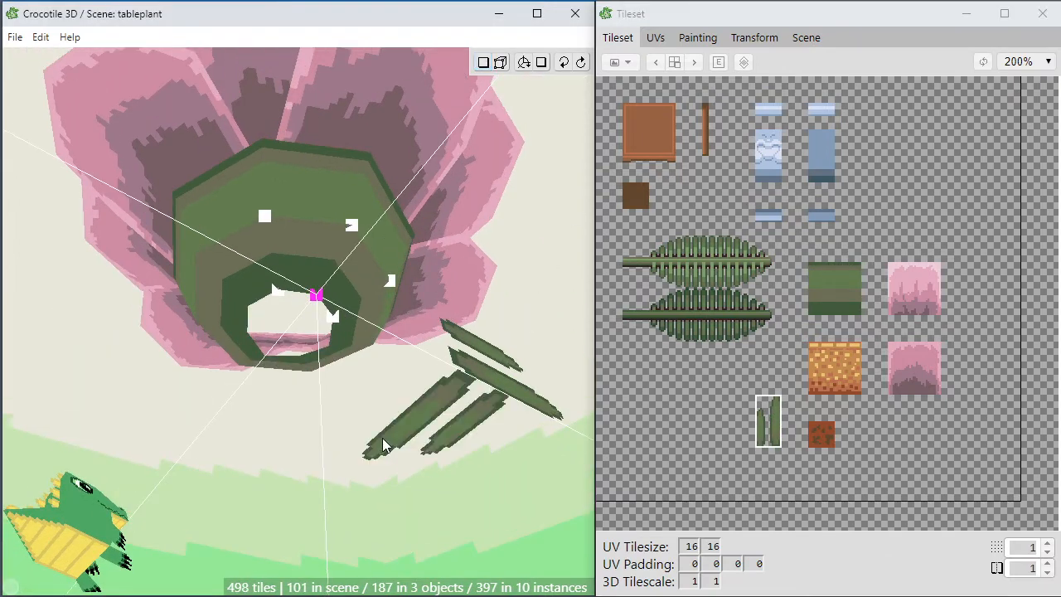
{"action": "key", "text": "ctrl+z"}
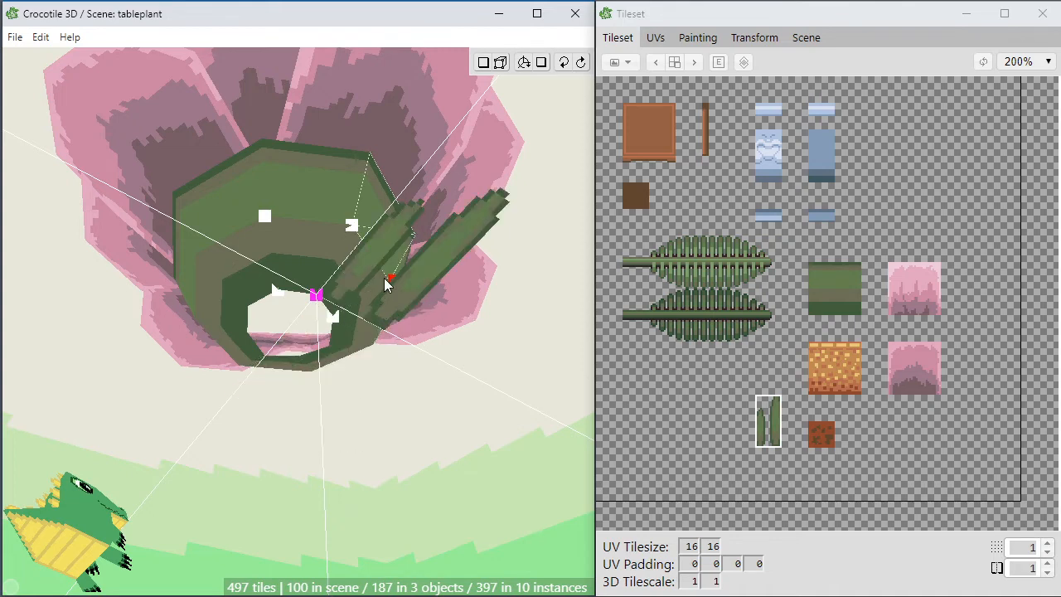
Place the two-leaf tile upright against the flower's base at the 3D cursor on its bottom rim.
{"action": "left_click", "coordinate": [369, 251]}
{"action": "key", "text": "space"}
{"action": "scroll", "coordinate": [437, 414], "scroll_direction": "up", "scroll_amount": 2}
{"action": "mouse_move", "coordinate": [437, 414]}
{"action": "left_mouse_down"}
{"action": "mouse_move", "coordinate": [362, 425]}
{"action": "mouse_move", "coordinate": [446, 398]}
{"action": "left_mouse_up"}
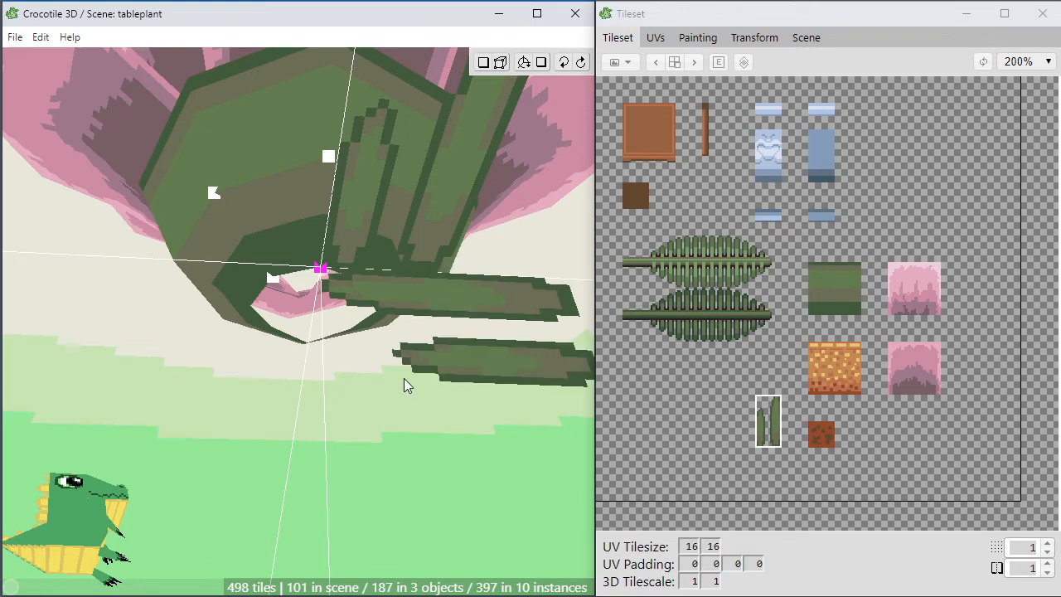
Select the placed leaf tile in edit mode, try nudging it sideways along the base's rim, and delete it.
{"action": "key", "text": "Tab"}
{"action": "left_click", "coordinate": [398, 222]}
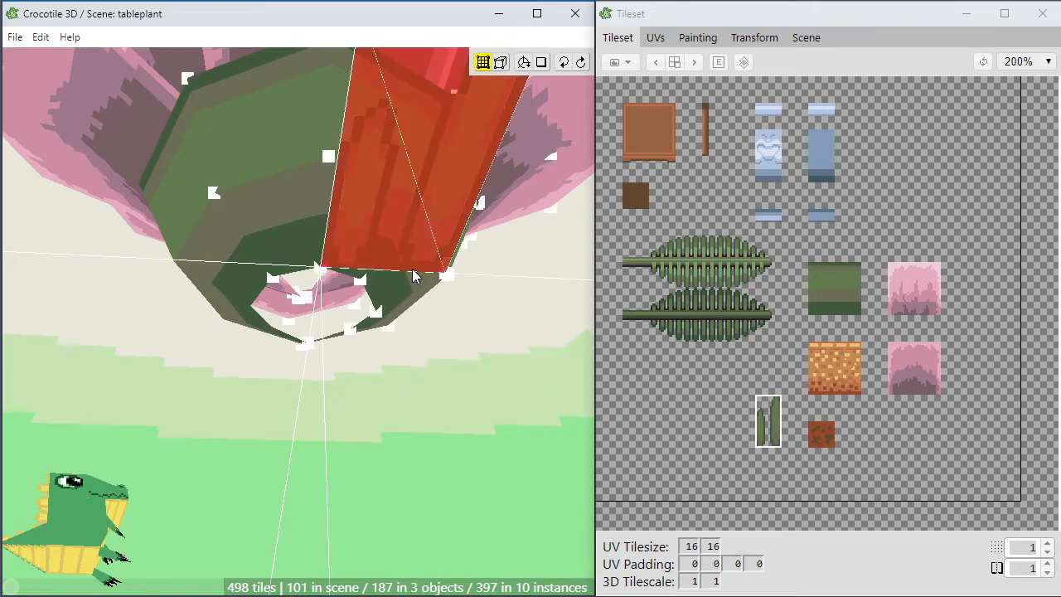
{"action": "key", "text": "a"}
{"action": "key", "text": "a"}
{"action": "key", "text": "a"}
{"action": "key", "text": "d"}
{"action": "key", "text": "d"}
{"action": "key", "text": "d"}
{"action": "key", "text": "d"}
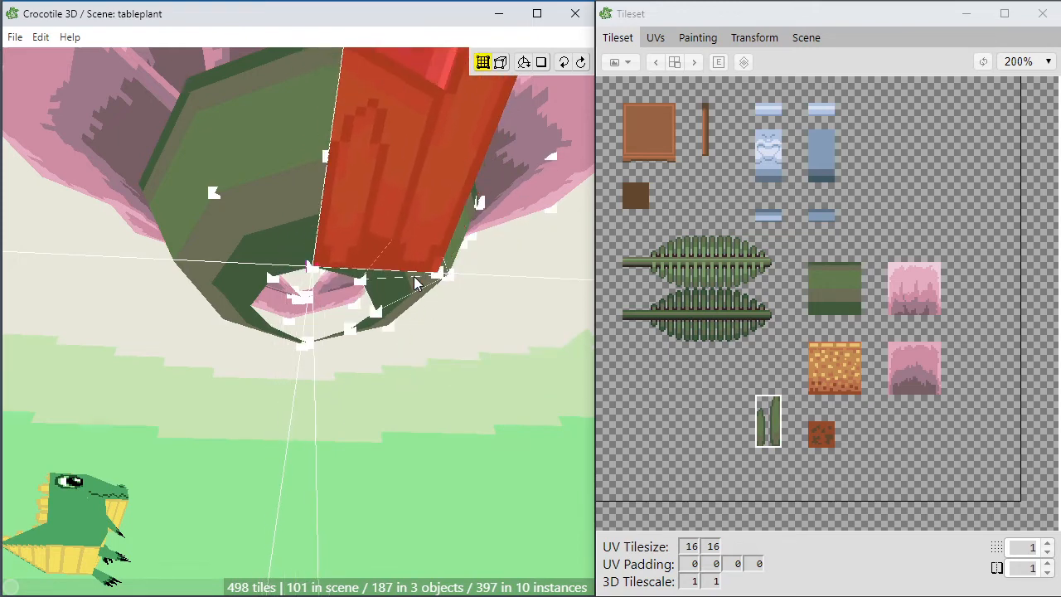
{"action": "key", "text": "a"}
{"action": "key", "text": "a"}
{"action": "key", "text": "a"}
{"action": "key", "text": "d"}
{"action": "key", "text": "d"}
{"action": "key", "text": "d"}
{"action": "key", "text": "Delete"}
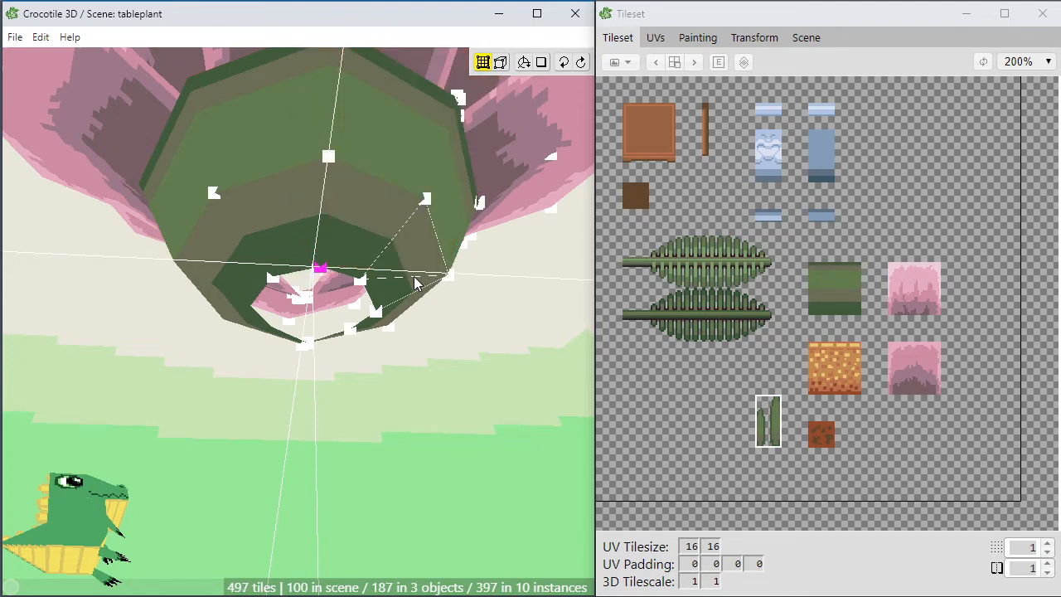
Place the two-leaf tile upright on the flower base's bottom rim and nudge it sideways to centre it on the rim.
{"action": "left_click", "coordinate": [415, 282]}
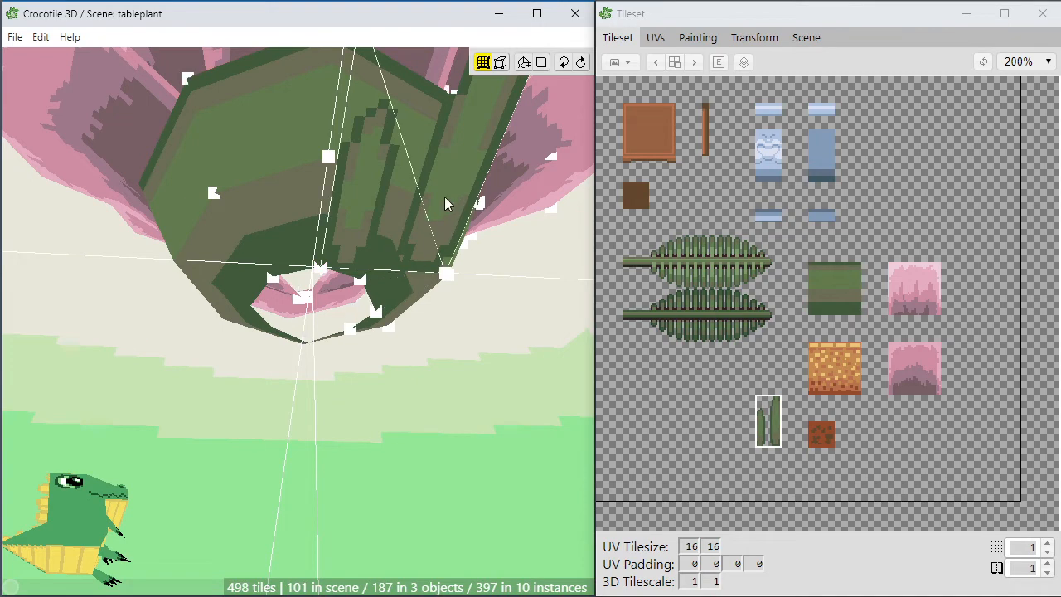
{"action": "left_click", "coordinate": [378, 235]}
{"action": "key", "text": "space"}
{"action": "mouse_move", "coordinate": [347, 245]}
{"action": "left_mouse_down"}
{"action": "mouse_move", "coordinate": [406, 255]}
{"action": "mouse_move", "coordinate": [348, 253]}
{"action": "left_mouse_up"}
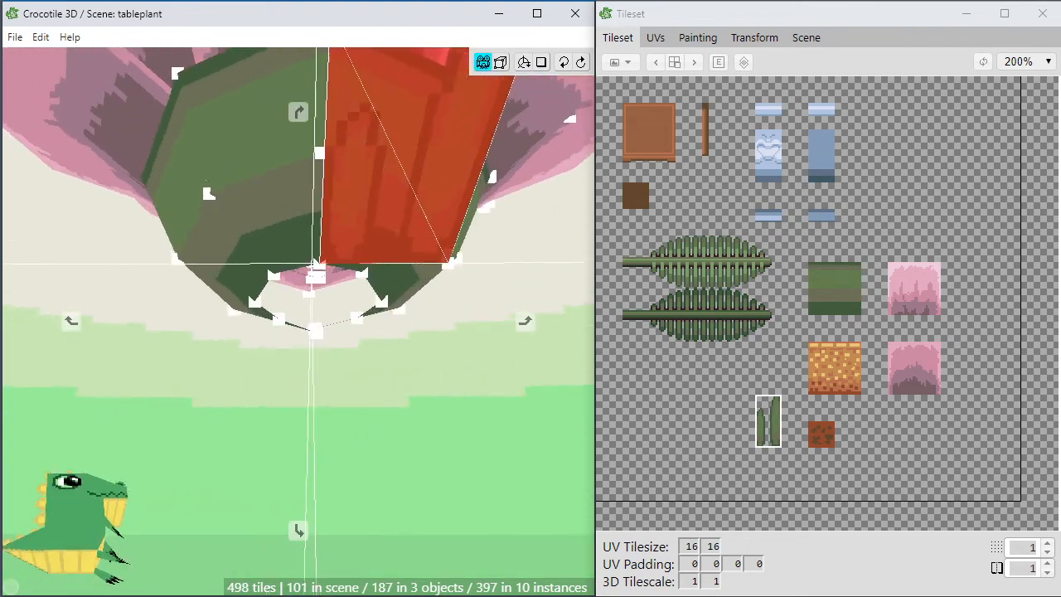
{"action": "key", "text": "a"}
{"action": "key", "text": "a"}
{"action": "key", "text": "a"}
{"action": "key", "text": "a"}
{"action": "key", "text": "a"}
{"action": "key", "text": "a"}
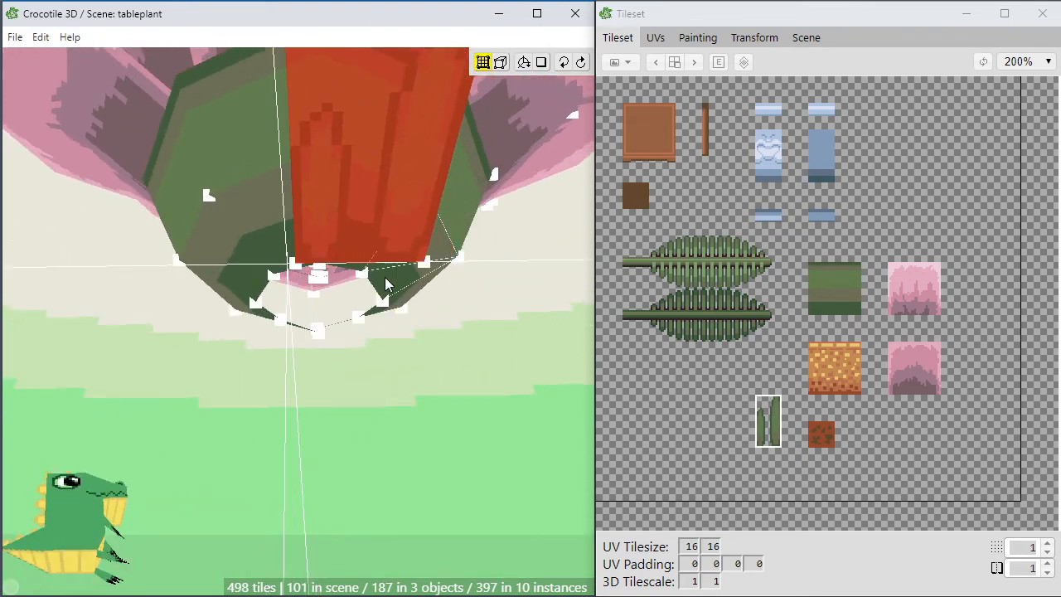
Cut the placed leaf tile vertically down the middle, between the short leaf and the tall leaf.
{"action": "scroll", "coordinate": [374, 281], "scroll_direction": "down", "scroll_amount": 3}
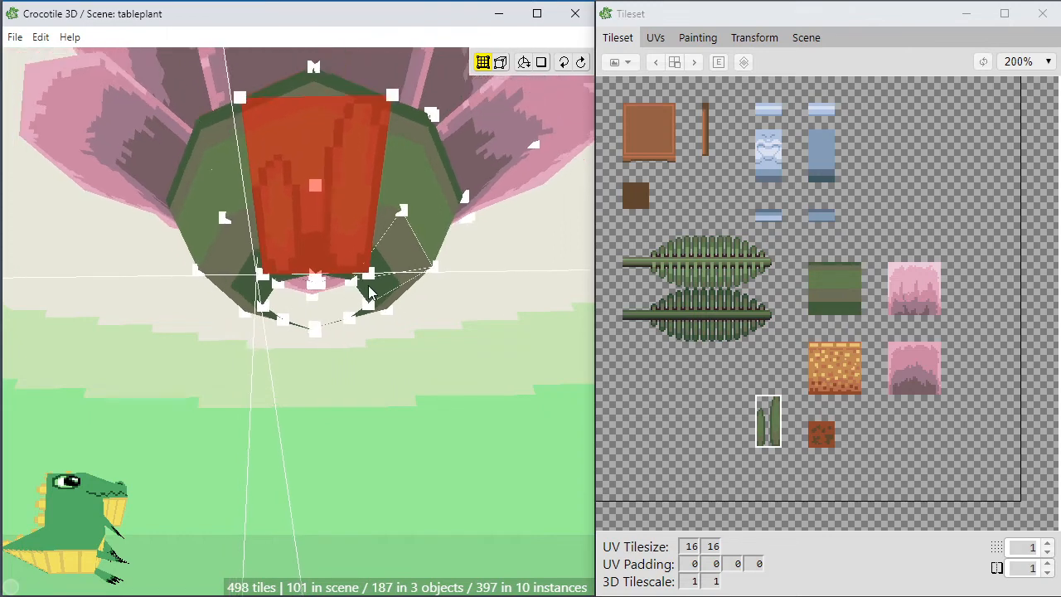
{"action": "scroll", "coordinate": [355, 257], "scroll_direction": "up", "scroll_amount": 2}
{"action": "key", "text": "ctrl+r"}
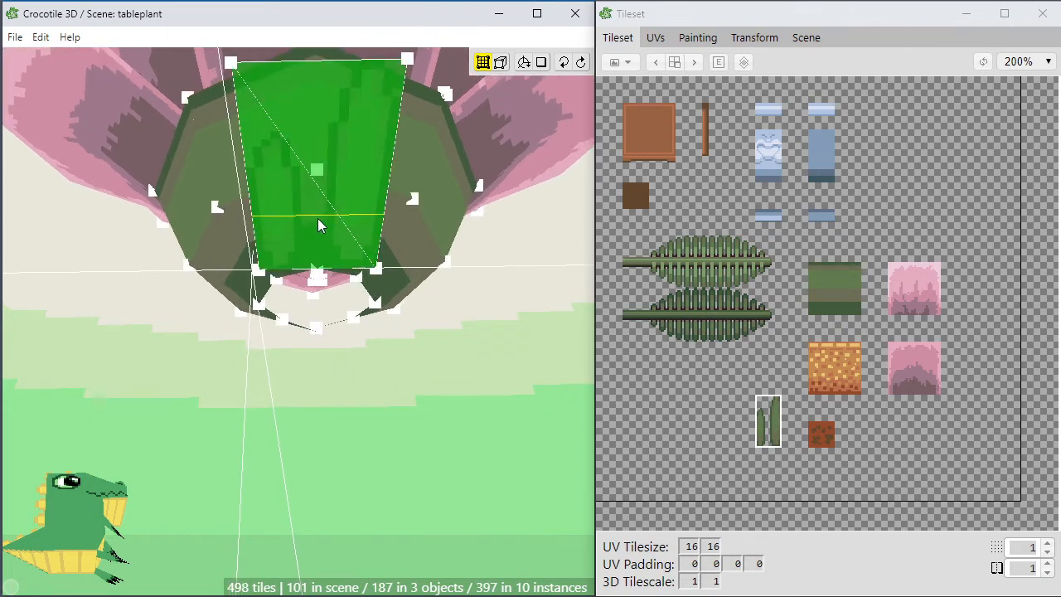
{"action": "left_click", "coordinate": [320, 265]}
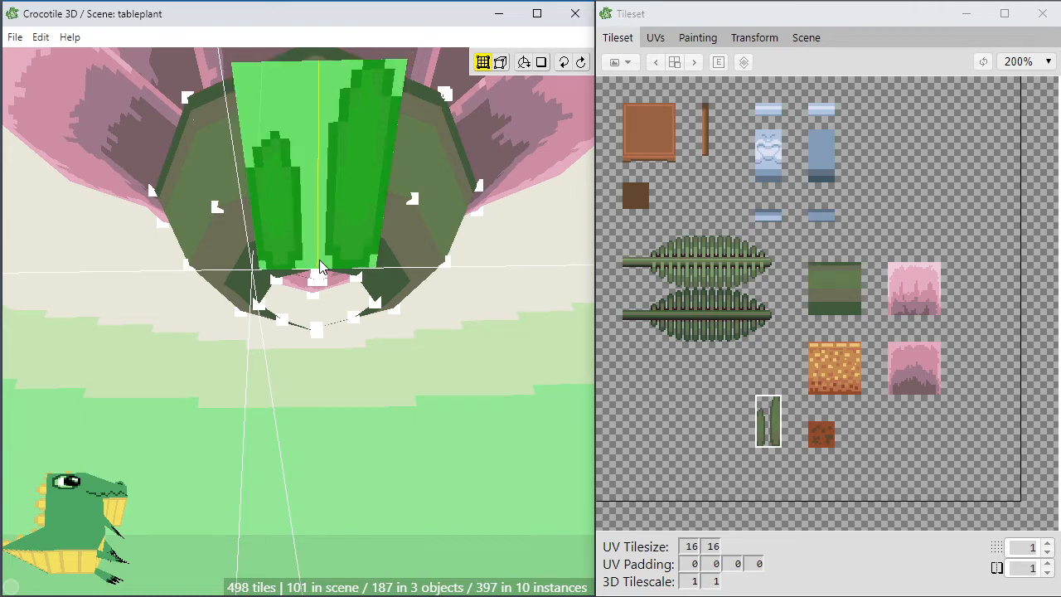
{"action": "key", "text": "Escape"}
{"action": "key", "text": "space"}
{"action": "left_click_drag", "start_coordinate": [400, 210], "coordinate": [380, 195]}
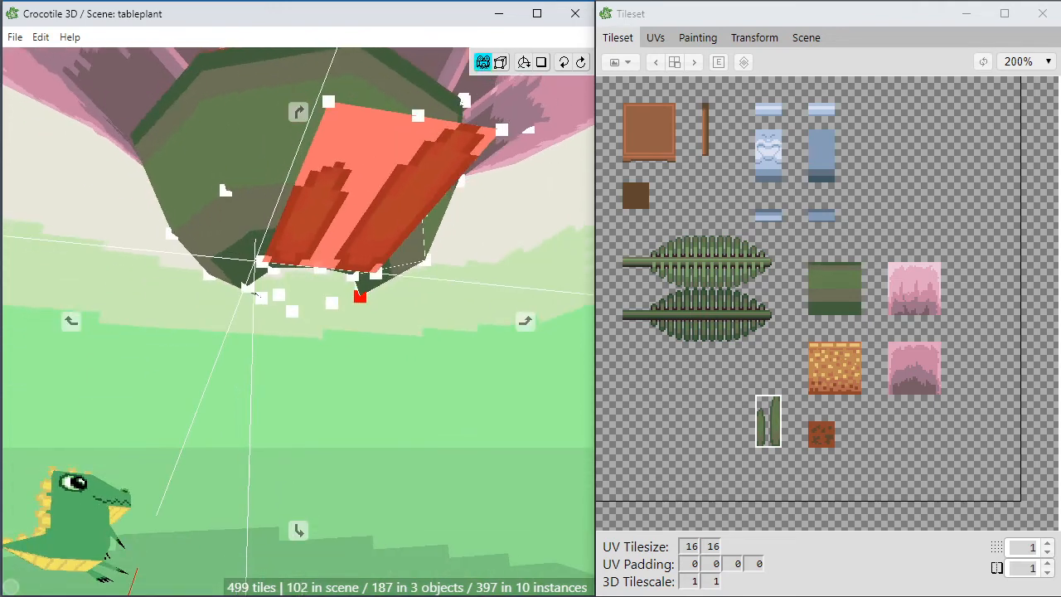
{"action": "key", "text": "space"}
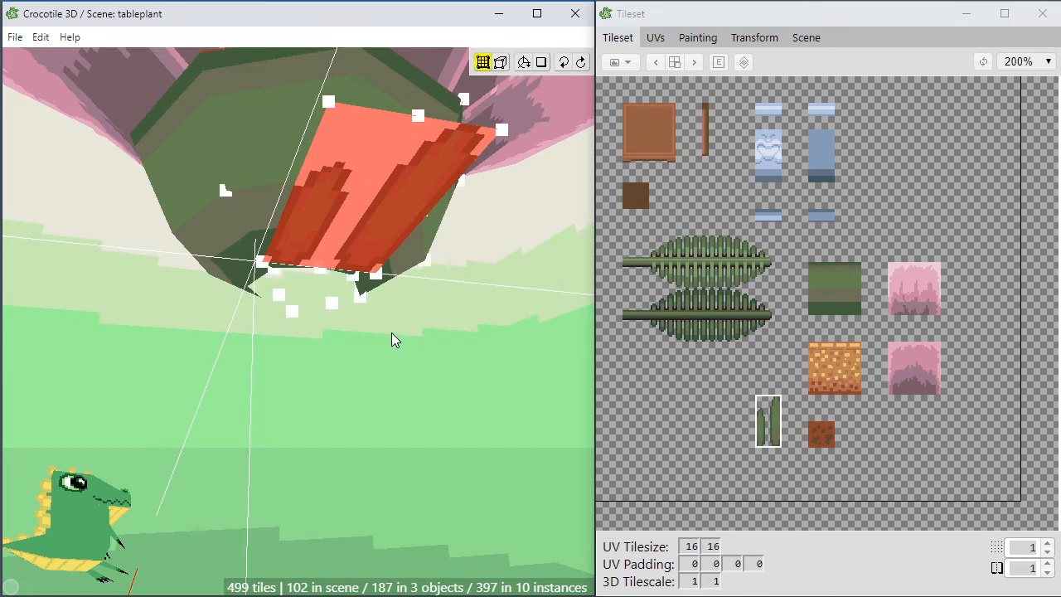
{"action": "key", "text": "Escape"}
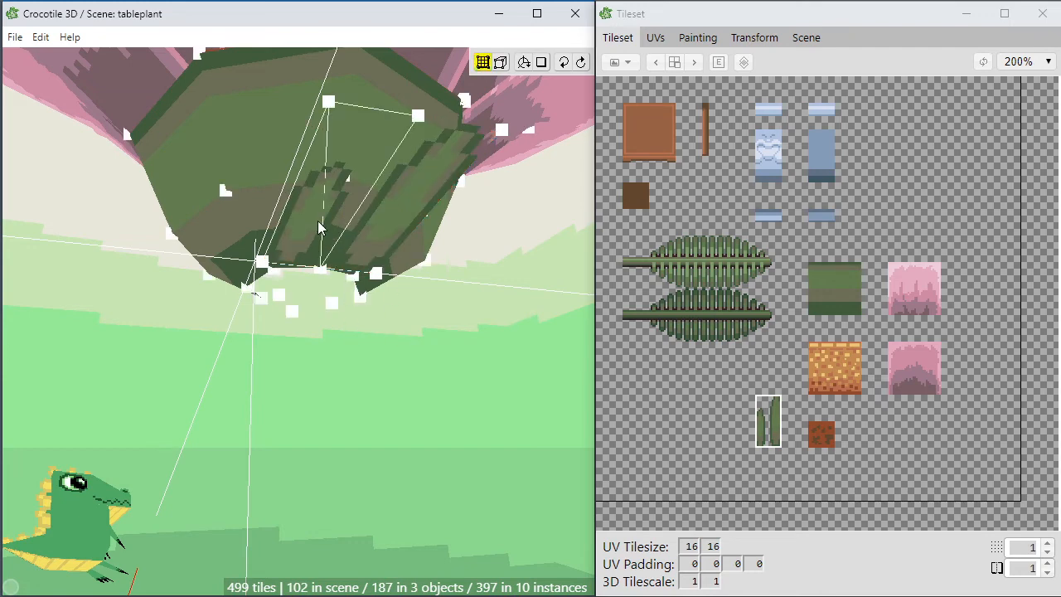
{"action": "left_click", "coordinate": [372, 224]}
{"action": "left_click", "coordinate": [333, 216], "text": "shift"}
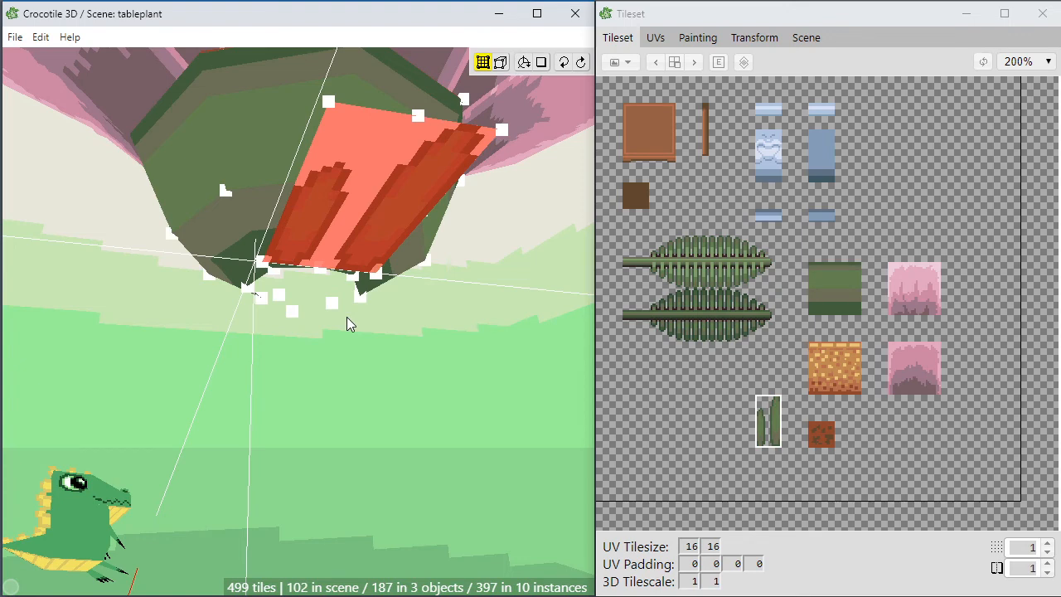
{"action": "key", "text": "Escape"}
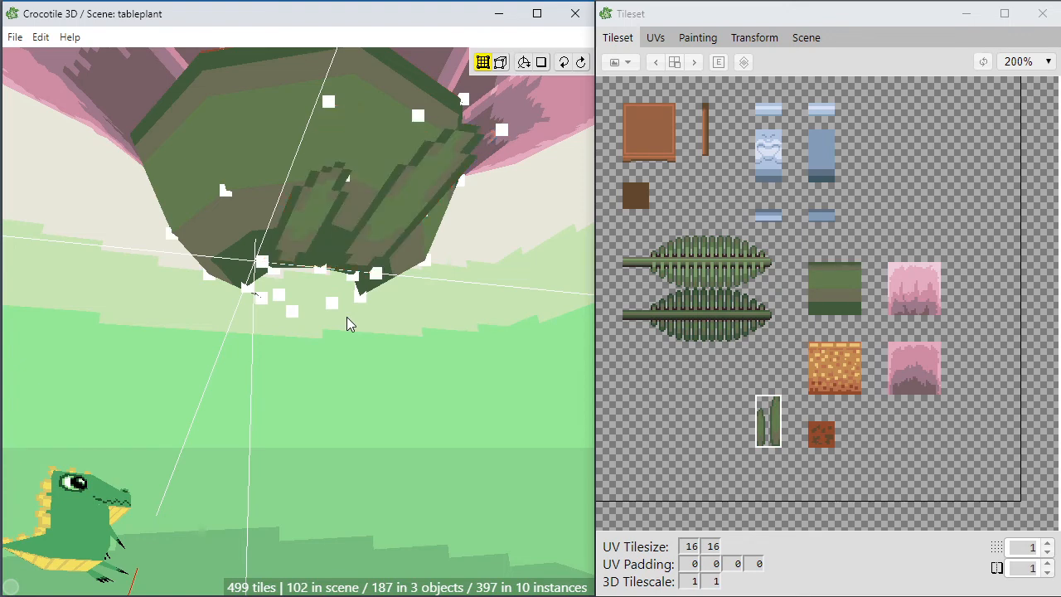
Set the UV tile size to 4 × 4 and place a dark green tile from the base texture's bottom strip in the base's underside hole.
{"action": "scroll", "coordinate": [348, 406], "scroll_direction": "up", "scroll_amount": 2}
{"action": "key", "text": "space"}
{"action": "left_click_drag", "start_coordinate": [348, 406], "coordinate": [330, 373]}
{"action": "key", "text": "v"}
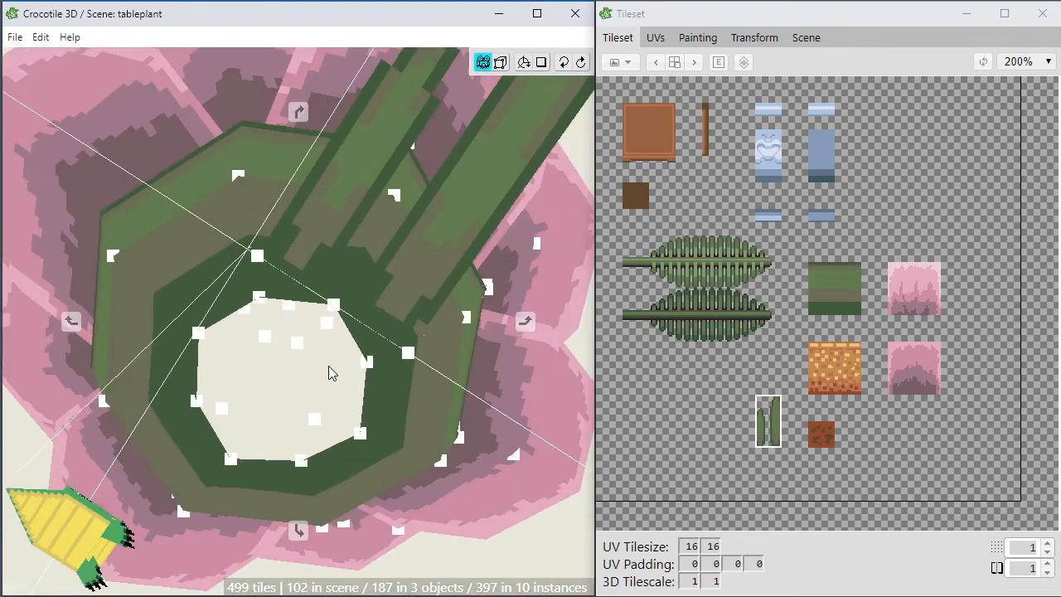
{"action": "right_click_drag", "start_coordinate": [227, 461], "coordinate": [294, 435]}
{"action": "key", "text": "space"}
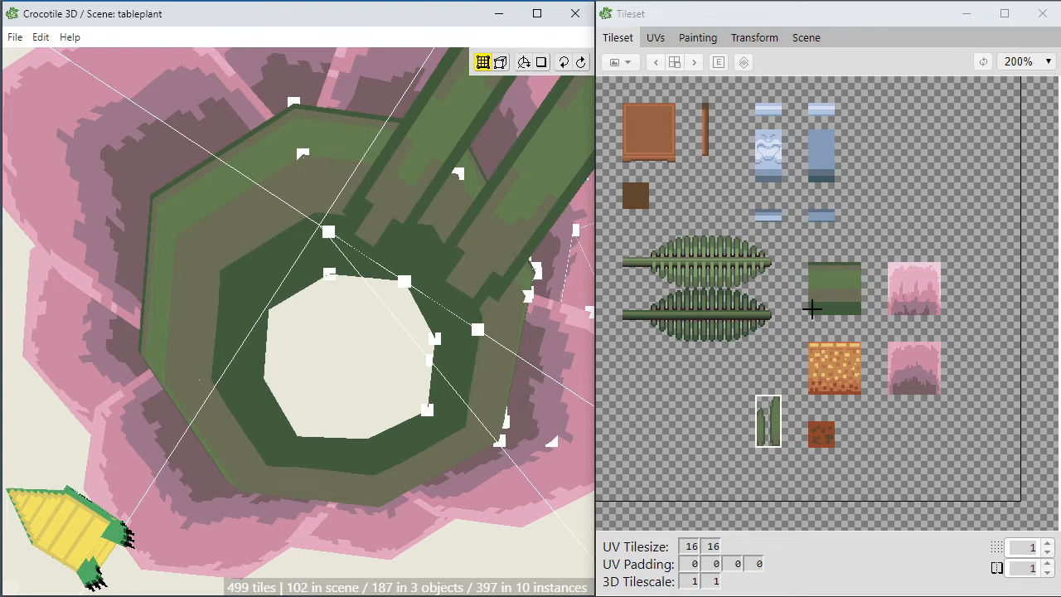
{"action": "left_click", "coordinate": [688, 549]}
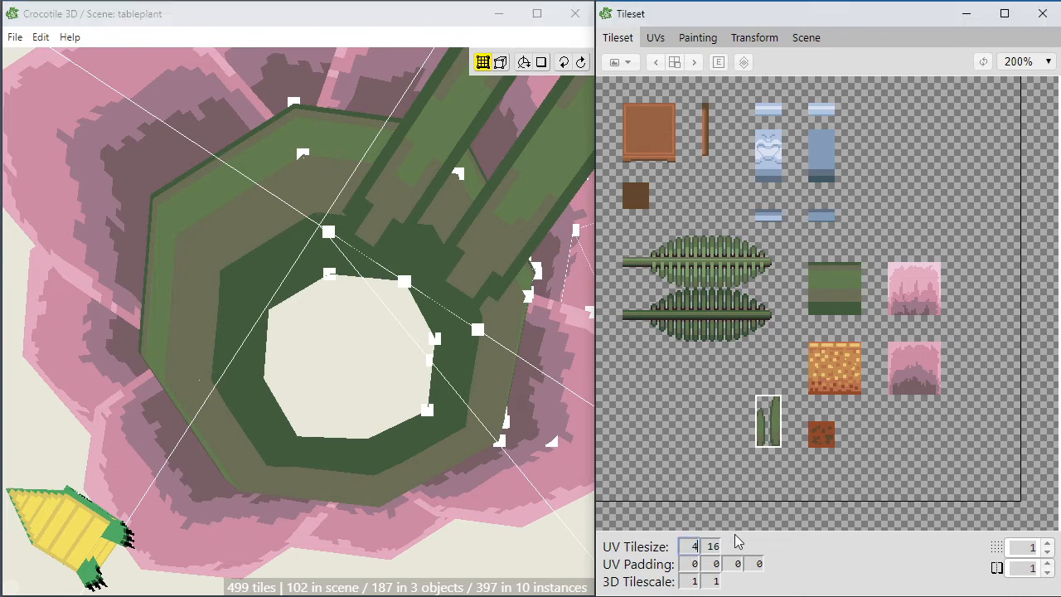
{"action": "left_click", "coordinate": [818, 311]}
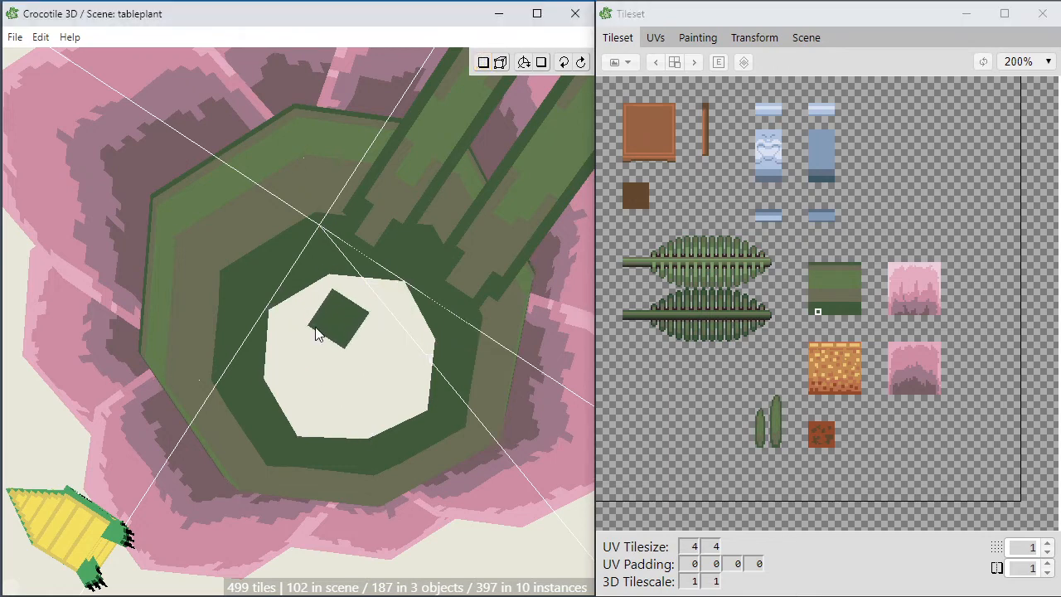
{"action": "left_click", "coordinate": [336, 319]}
Stretch the four corners of the small dark green tile onto neighbouring rim vertices to cover the first part of the hole.
{"action": "key", "text": "Tab"}
{"action": "scroll", "coordinate": [384, 351], "scroll_direction": "up", "scroll_amount": 3}
{"action": "right_click_drag", "start_coordinate": [385, 352], "coordinate": [370, 340]}
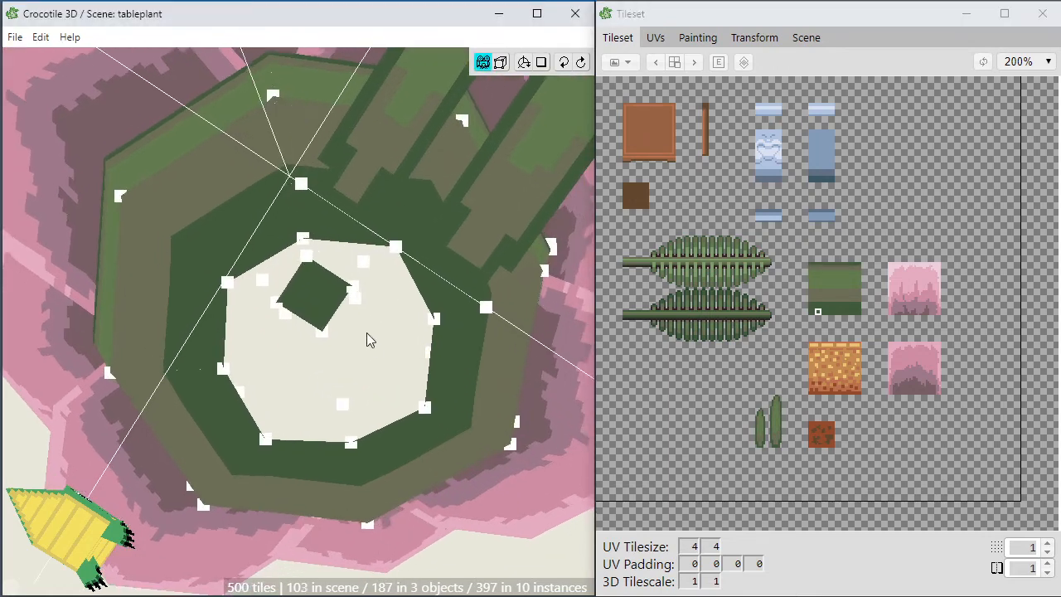
{"action": "left_click_drag", "start_coordinate": [352, 285], "coordinate": [396, 248]}
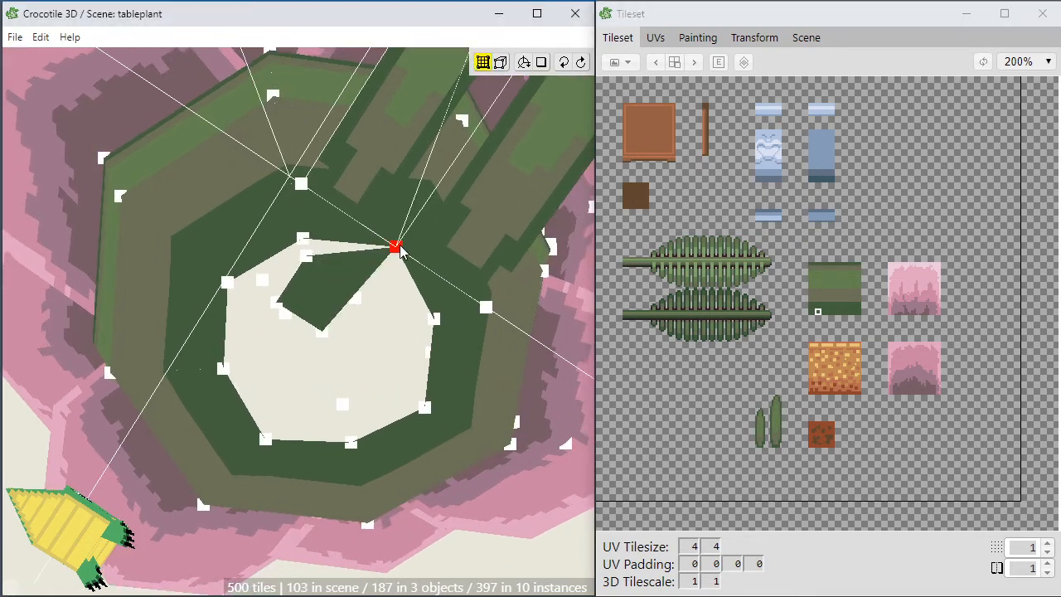
{"action": "left_click_drag", "start_coordinate": [308, 261], "coordinate": [306, 241]}
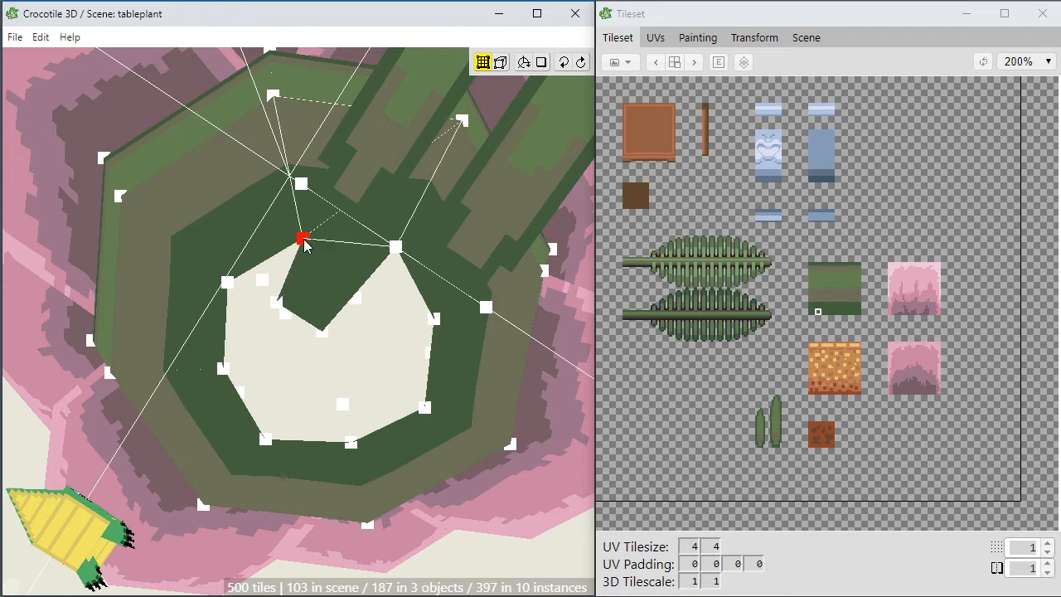
{"action": "left_click_drag", "start_coordinate": [278, 304], "coordinate": [225, 282]}
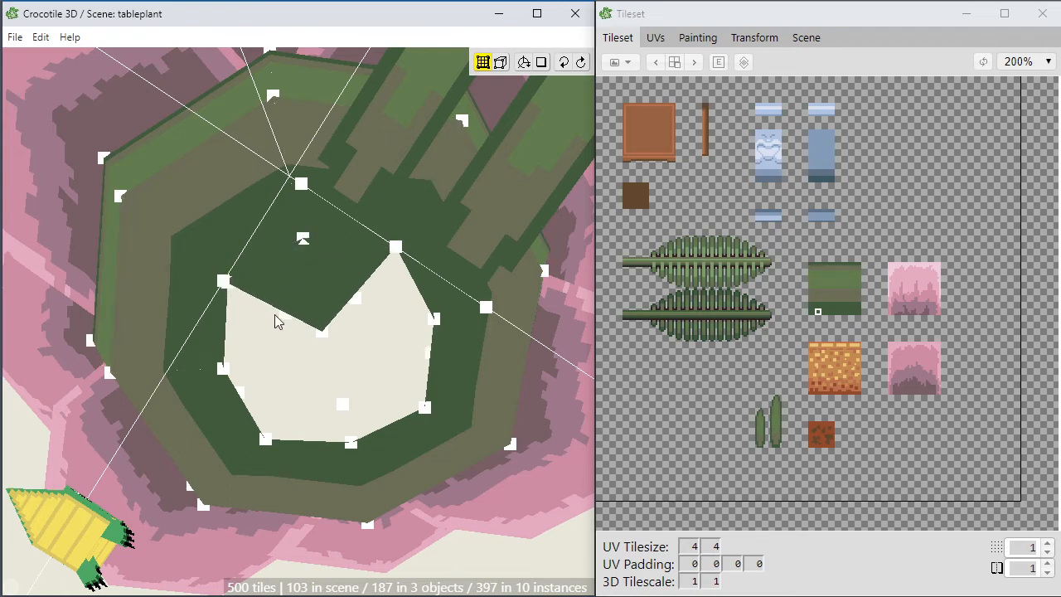
{"action": "left_click_drag", "start_coordinate": [322, 333], "coordinate": [224, 370]}
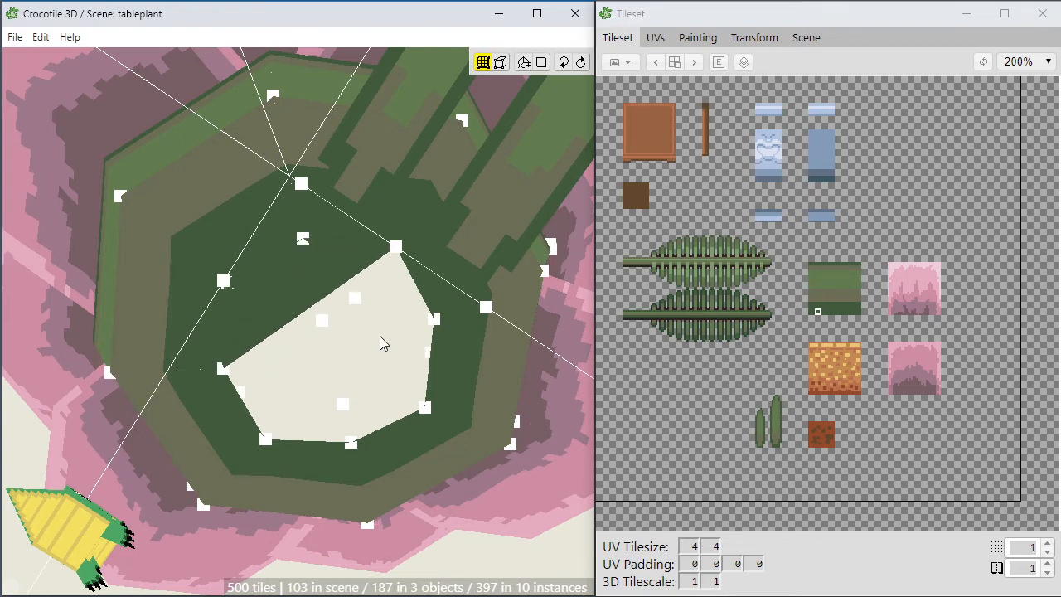
Add a second dark green tile in the hole and snap its corners to rim vertices, extending the cover across the middle.
{"action": "left_click", "coordinate": [355, 365]}
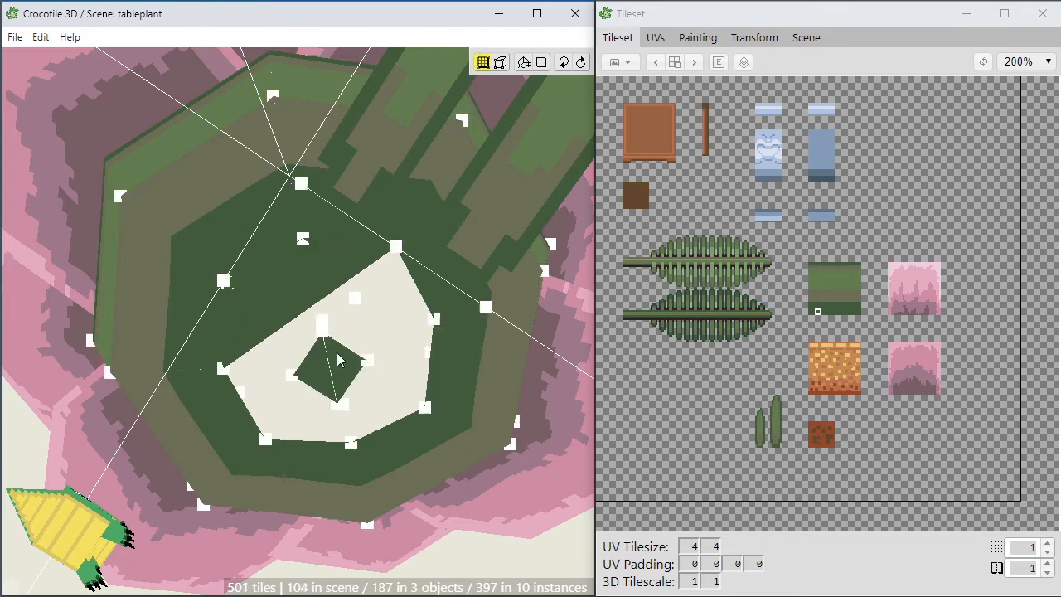
{"action": "left_click_drag", "start_coordinate": [322, 333], "coordinate": [395, 246]}
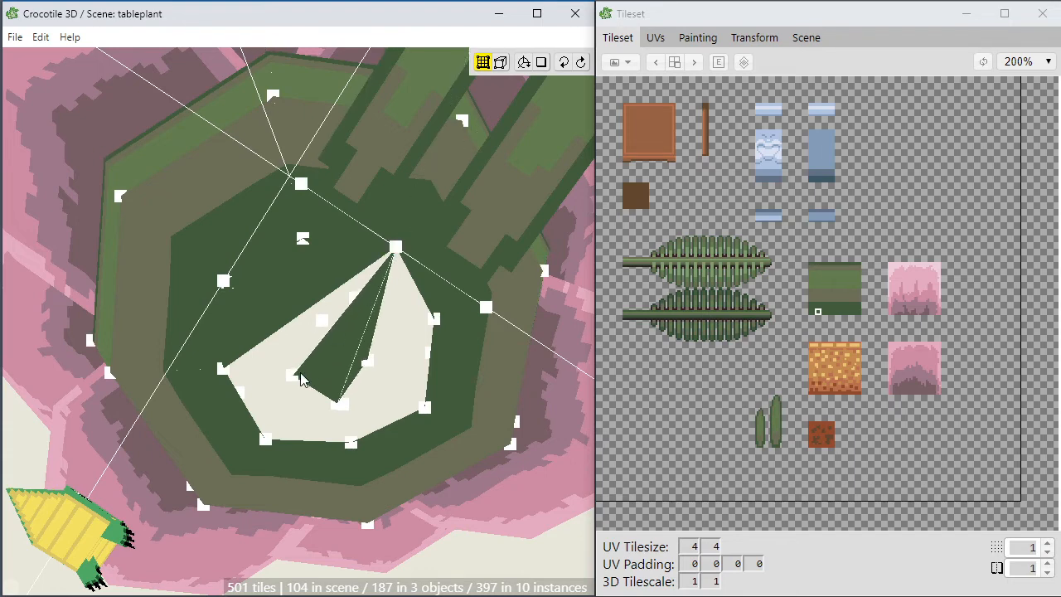
{"action": "left_click_drag", "start_coordinate": [292, 379], "coordinate": [222, 370]}
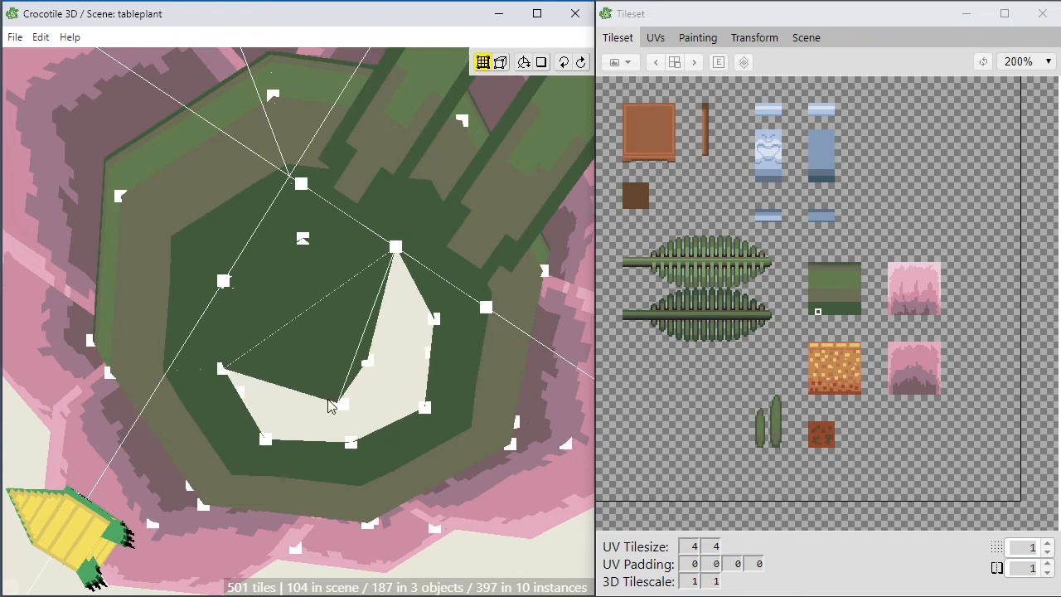
{"action": "left_click_drag", "start_coordinate": [343, 406], "coordinate": [265, 437]}
{"action": "left_click_drag", "start_coordinate": [368, 361], "coordinate": [437, 328]}
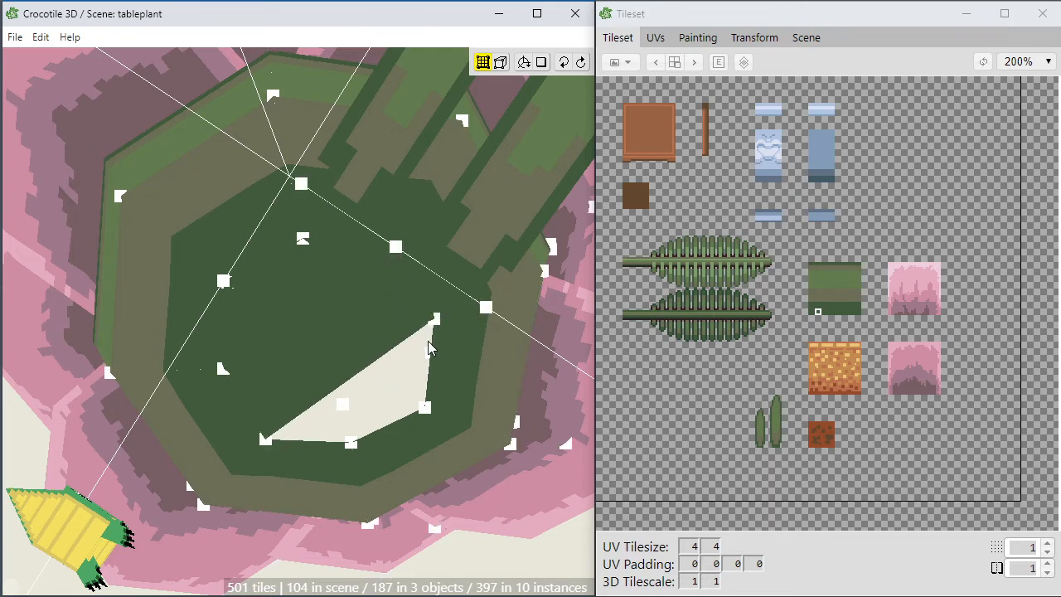
Add a third dark green tile and snap its corners to the remaining rim vertices to close the base's underside.
{"action": "left_click", "coordinate": [386, 389]}
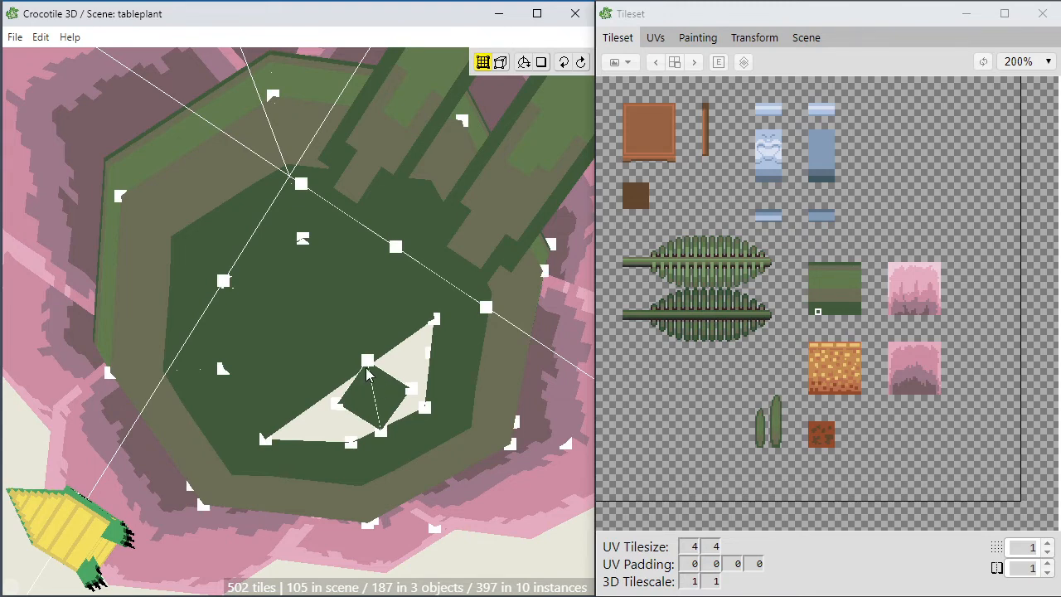
{"action": "left_click_drag", "start_coordinate": [367, 370], "coordinate": [433, 321]}
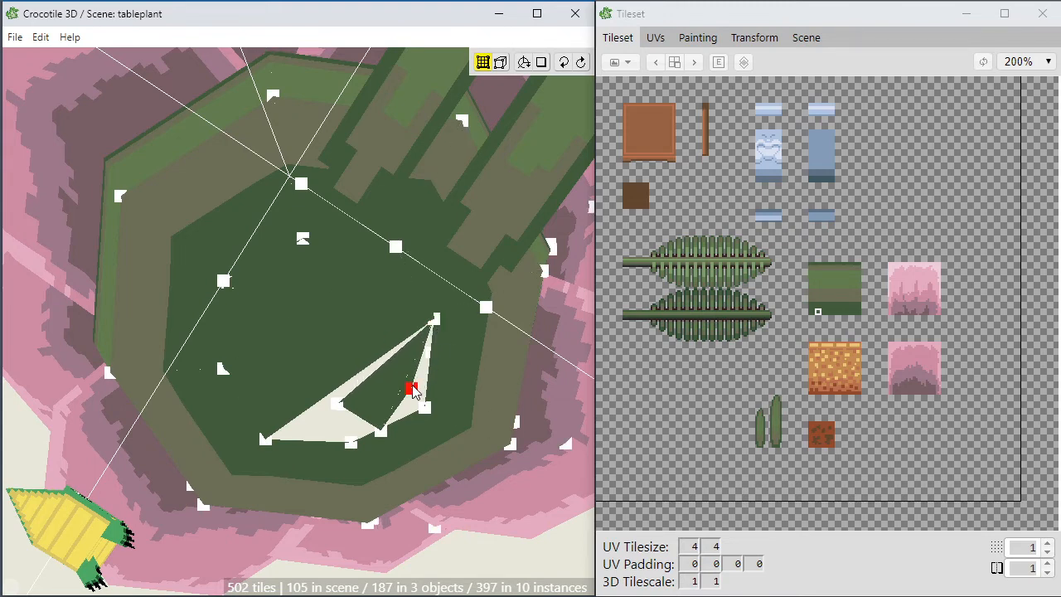
{"action": "left_click_drag", "start_coordinate": [414, 393], "coordinate": [424, 414]}
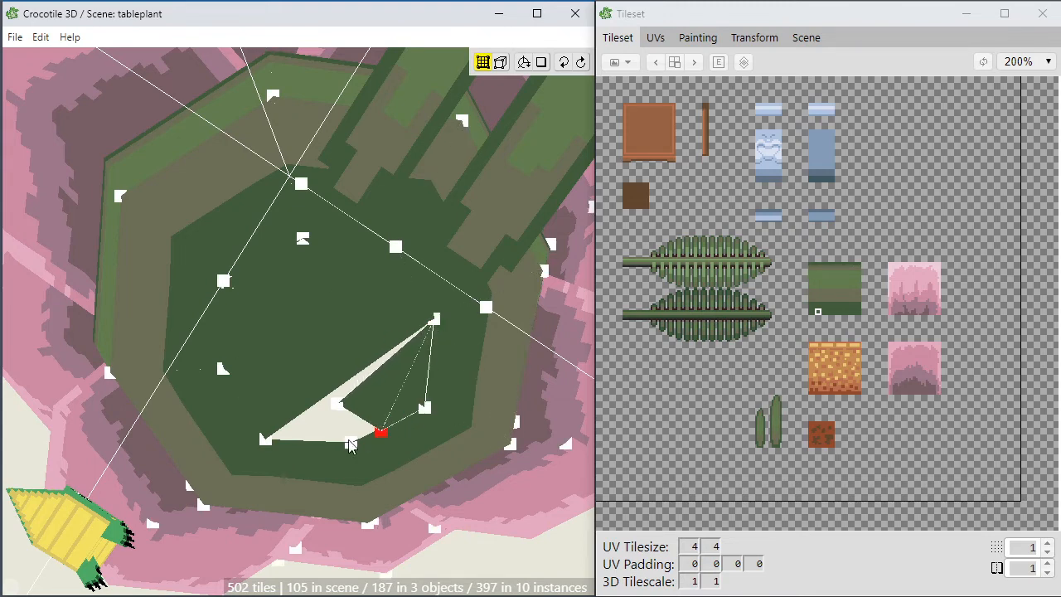
{"action": "left_click_drag", "start_coordinate": [351, 446], "coordinate": [269, 447]}
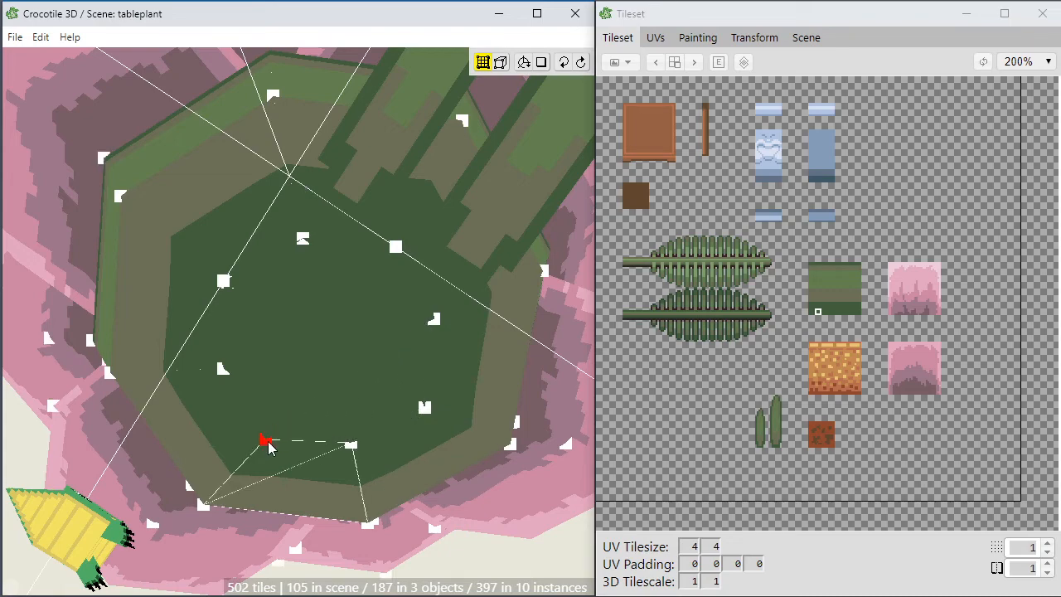
Select both halves of the leaf tile against the flower's base and duplicate them in place.
{"action": "scroll", "coordinate": [311, 400], "scroll_direction": "down", "scroll_amount": 2}
{"action": "right_click_drag", "start_coordinate": [305, 398], "coordinate": [330, 311]}
{"action": "scroll", "coordinate": [358, 264], "scroll_direction": "down", "scroll_amount": 2}
{"action": "right_click_drag", "start_coordinate": [414, 264], "coordinate": [394, 319]}
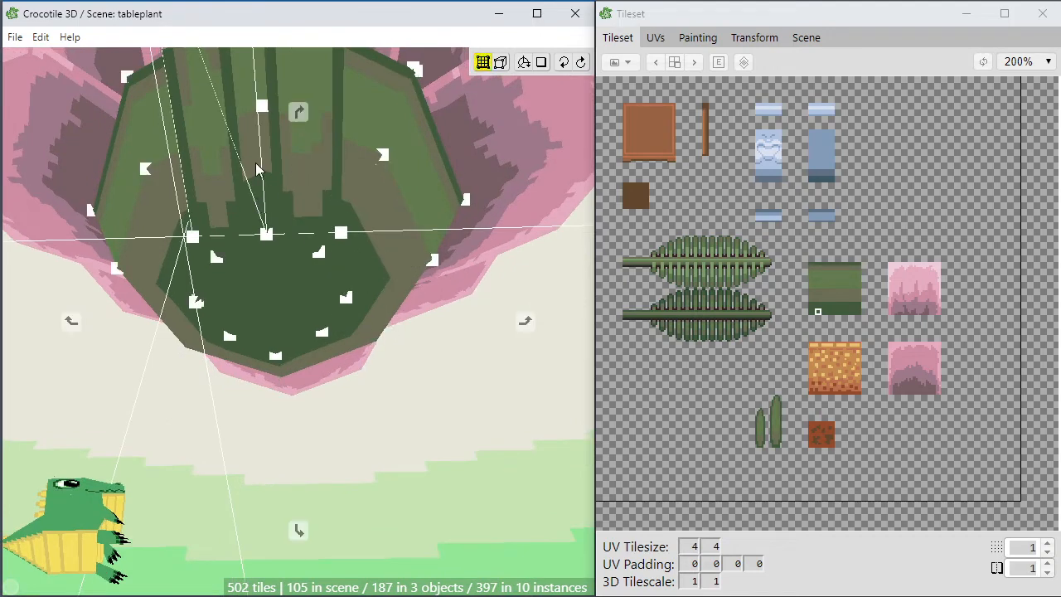
{"action": "right_click_drag", "start_coordinate": [262, 208], "coordinate": [323, 281]}
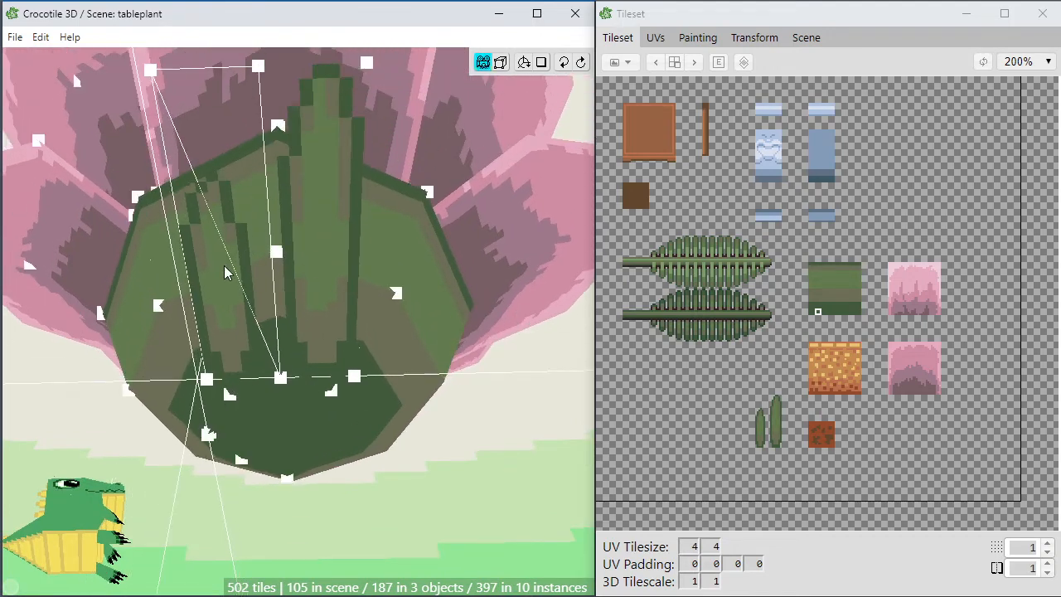
{"action": "left_click", "coordinate": [324, 282]}
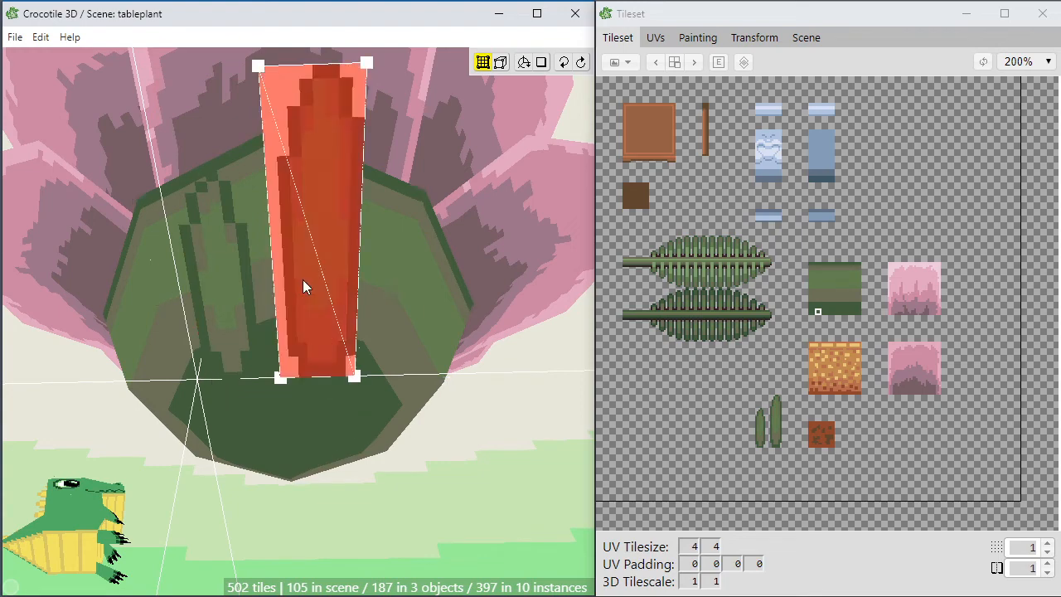
{"action": "left_click", "coordinate": [217, 313], "text": "shift"}
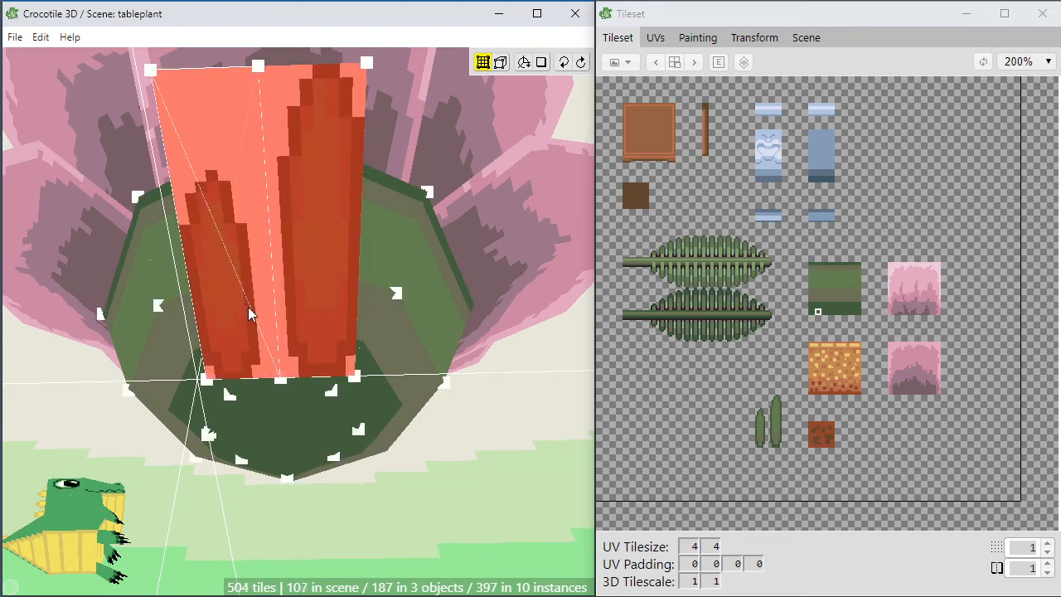
{"action": "key", "text": "r"}
Select the tall leaf, set the 3D cursor on the bottom vertex it shares with the short leaf, and rotate it outward around that point.
{"action": "right_click_drag", "start_coordinate": [247, 306], "coordinate": [306, 303]}
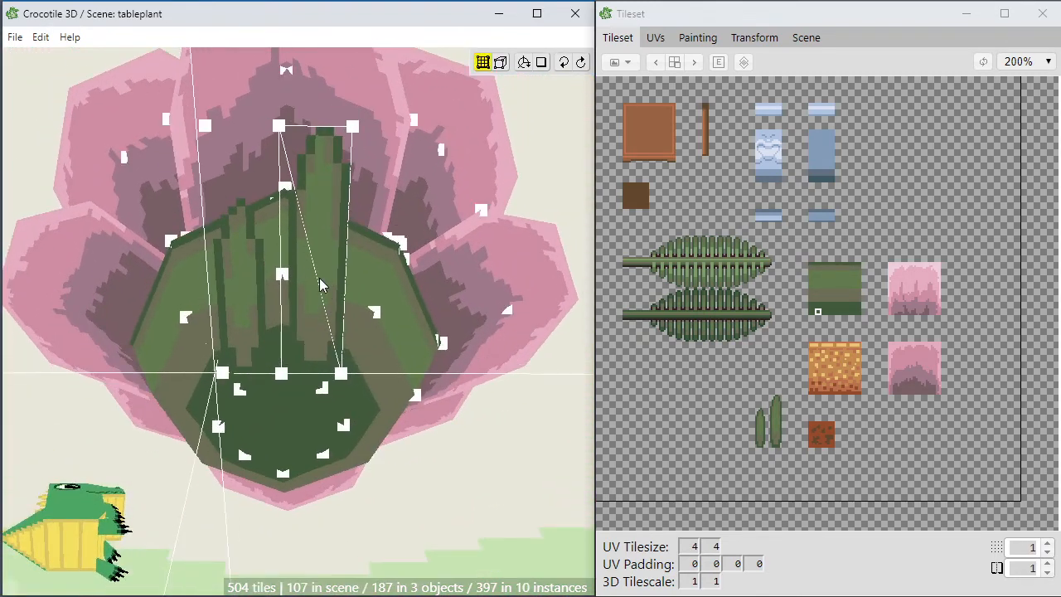
{"action": "left_click", "coordinate": [303, 314]}
{"action": "right_click_drag", "start_coordinate": [303, 314], "coordinate": [335, 415]}
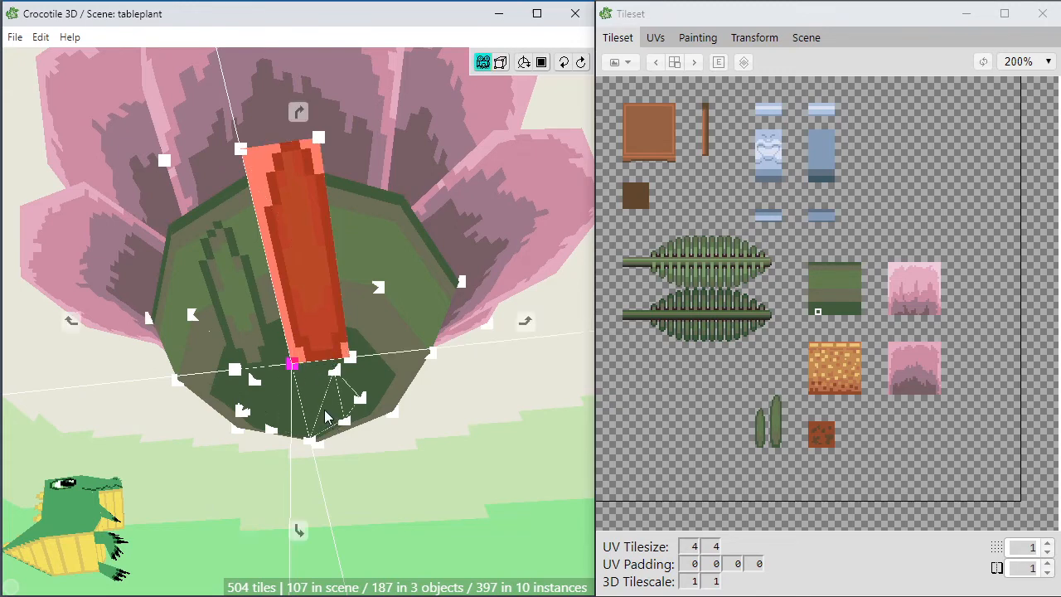
{"action": "right_click_drag", "start_coordinate": [323, 383], "coordinate": [323, 407]}
{"action": "left_click_drag", "start_coordinate": [292, 424], "coordinate": [267, 358]}
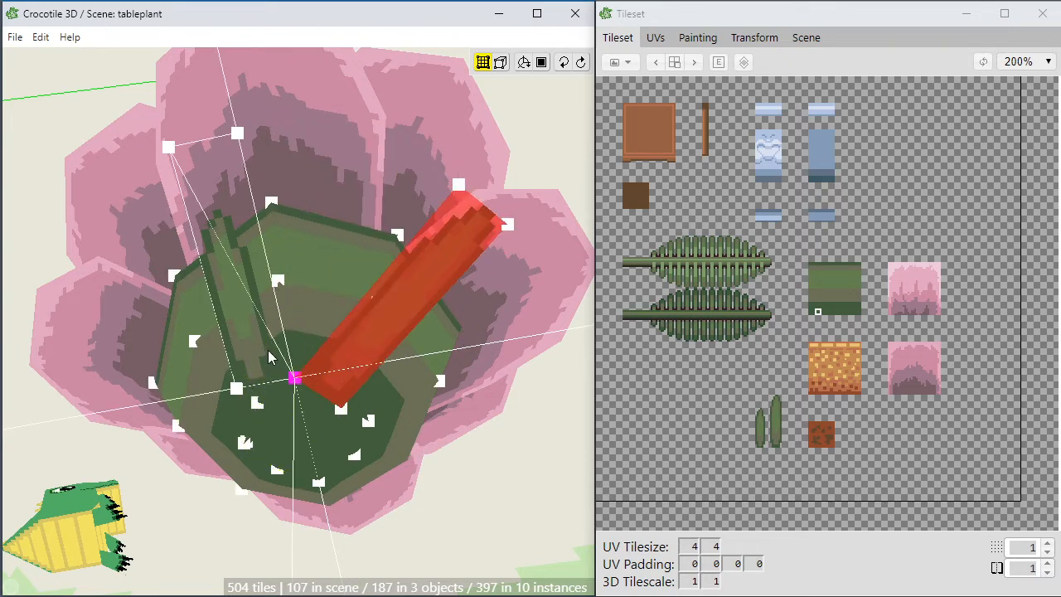
Select the short leaf and rotate it outward around the bottom vertex it shares with the tall leaf.
{"action": "key", "text": "Escape"}
{"action": "left_click", "coordinate": [255, 345]}
{"action": "key", "text": "space"}
{"action": "mouse_move", "coordinate": [255, 340]}
{"action": "left_mouse_down"}
{"action": "mouse_move", "coordinate": [256, 290]}
{"action": "mouse_move", "coordinate": [256, 327]}
{"action": "left_mouse_up"}
{"action": "key", "text": "space"}
{"action": "left_click", "coordinate": [258, 334]}
{"action": "key", "text": "space"}
{"action": "left_click_drag", "start_coordinate": [308, 372], "coordinate": [311, 215]}
{"action": "key", "text": "space"}
{"action": "left_click_drag", "start_coordinate": [281, 405], "coordinate": [296, 579]}
{"action": "scroll", "coordinate": [290, 427], "scroll_direction": "down", "scroll_amount": 2}
{"action": "key", "text": "space"}
{"action": "left_click_drag", "start_coordinate": [290, 373], "coordinate": [299, 465]}
{"action": "left_click_drag", "start_coordinate": [298, 353], "coordinate": [296, 324]}
{"action": "key", "text": "space"}
{"action": "left_click", "coordinate": [295, 362]}
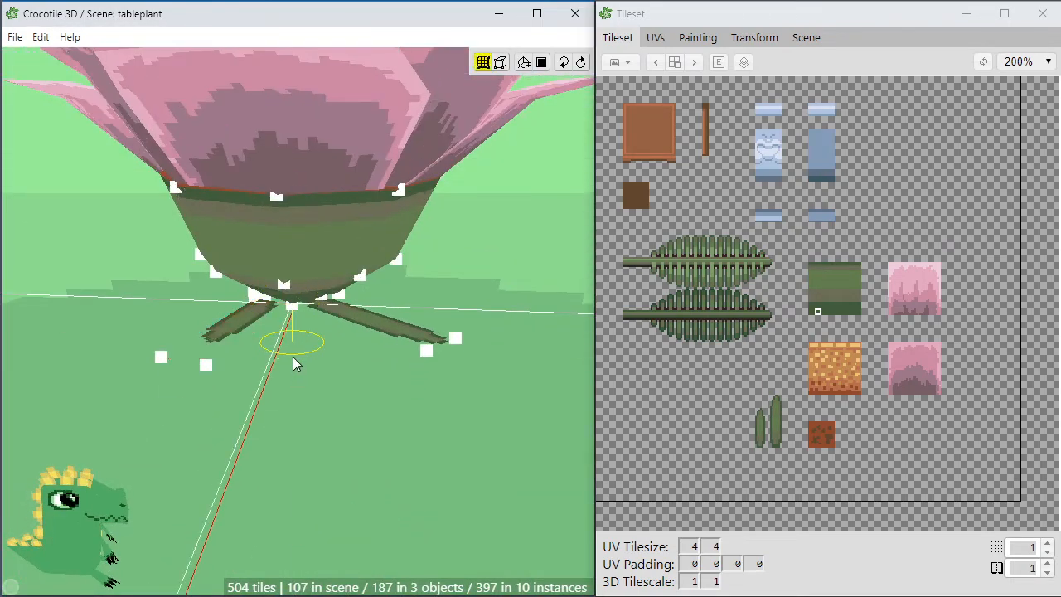
Select the tall leaf and adjust its rotation so its root sits slightly outward under the base.
{"action": "scroll", "coordinate": [282, 363], "scroll_direction": "up", "scroll_amount": 3}
{"action": "scroll", "coordinate": [268, 365], "scroll_direction": "up", "scroll_amount": 2}
{"action": "key", "text": "space"}
{"action": "mouse_move", "coordinate": [284, 360]}
{"action": "left_mouse_down"}
{"action": "mouse_move", "coordinate": [246, 355]}
{"action": "mouse_move", "coordinate": [299, 248]}
{"action": "mouse_move", "coordinate": [302, 381]}
{"action": "mouse_move", "coordinate": [284, 354]}
{"action": "left_mouse_up"}
{"action": "key", "text": "space"}
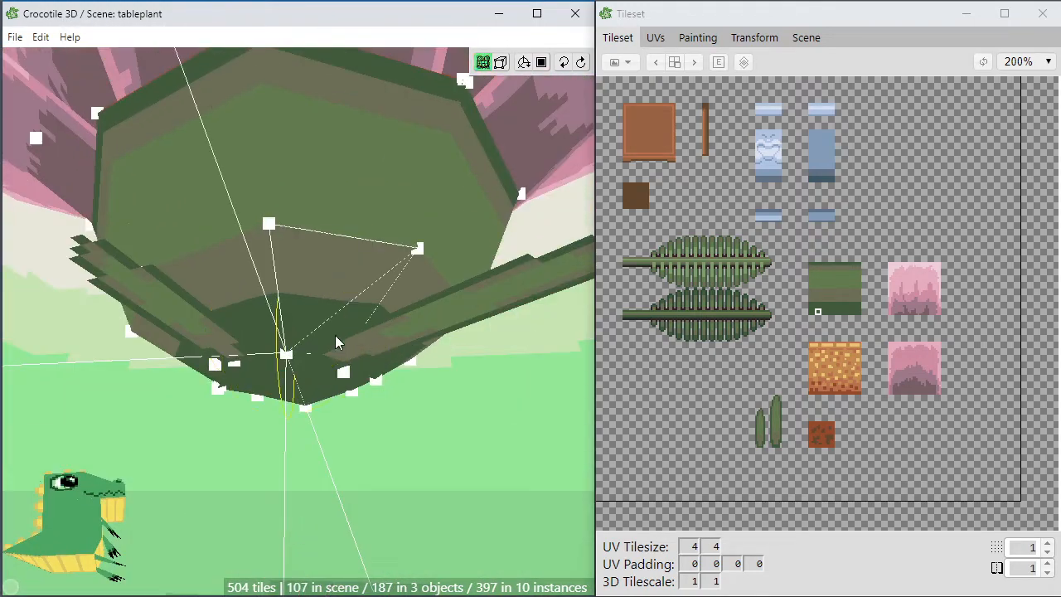
{"action": "key", "text": "space"}
{"action": "left_click_drag", "start_coordinate": [436, 332], "coordinate": [462, 342]}
{"action": "key", "text": "space"}
{"action": "left_click", "coordinate": [497, 351]}
{"action": "key", "text": "space"}
{"action": "key", "text": "space"}
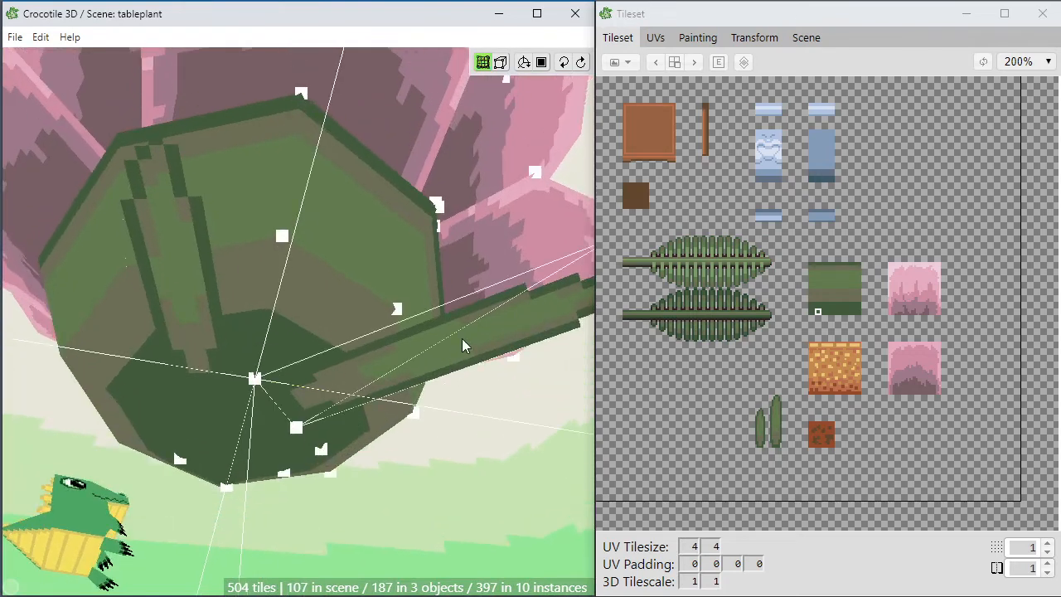
{"action": "left_click", "coordinate": [462, 343]}
{"action": "key", "text": "r"}
{"action": "key", "text": "space"}
{"action": "left_click_drag", "start_coordinate": [422, 430], "coordinate": [378, 420]}
{"action": "key", "text": "space"}
{"action": "middle_click_drag", "start_coordinate": [298, 322], "coordinate": [191, 336]}
{"action": "middle_click_drag", "start_coordinate": [392, 219], "coordinate": [309, 369]}
{"action": "middle_click_drag", "start_coordinate": [191, 287], "coordinate": [187, 313]}
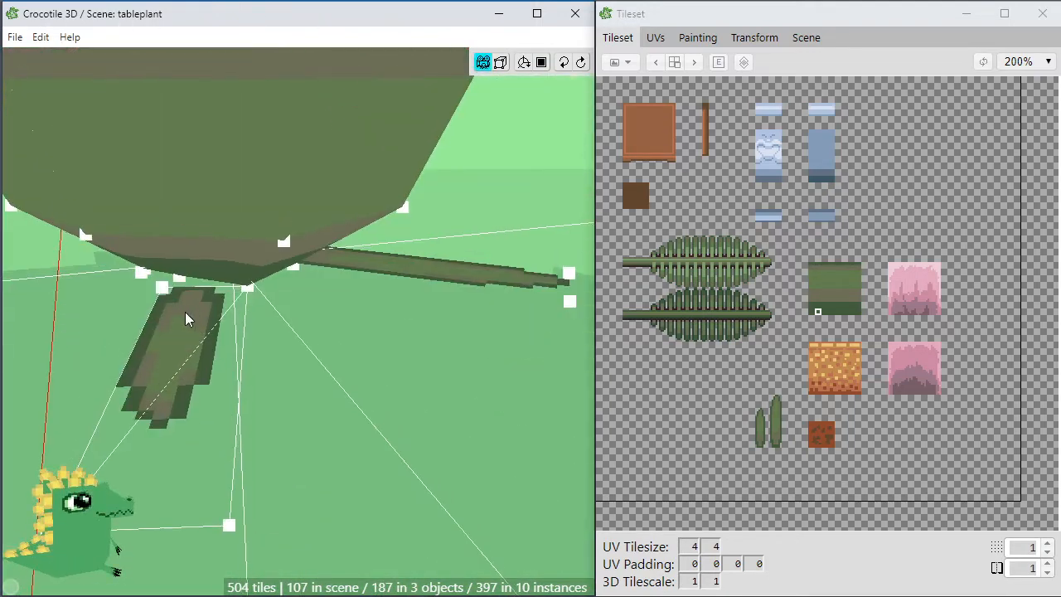
Select the short leaf and nudge it inward so its root tucks under the base.
{"action": "left_click", "coordinate": [195, 365]}
{"action": "middle_click_drag", "start_coordinate": [202, 369], "coordinate": [206, 347]}
{"action": "middle_click_drag", "start_coordinate": [225, 431], "coordinate": [226, 420]}
{"action": "key", "text": "w"}
{"action": "key", "text": "w"}
{"action": "key", "text": "w"}
{"action": "key", "text": "w"}
{"action": "key", "text": "w"}
{"action": "key", "text": "w"}
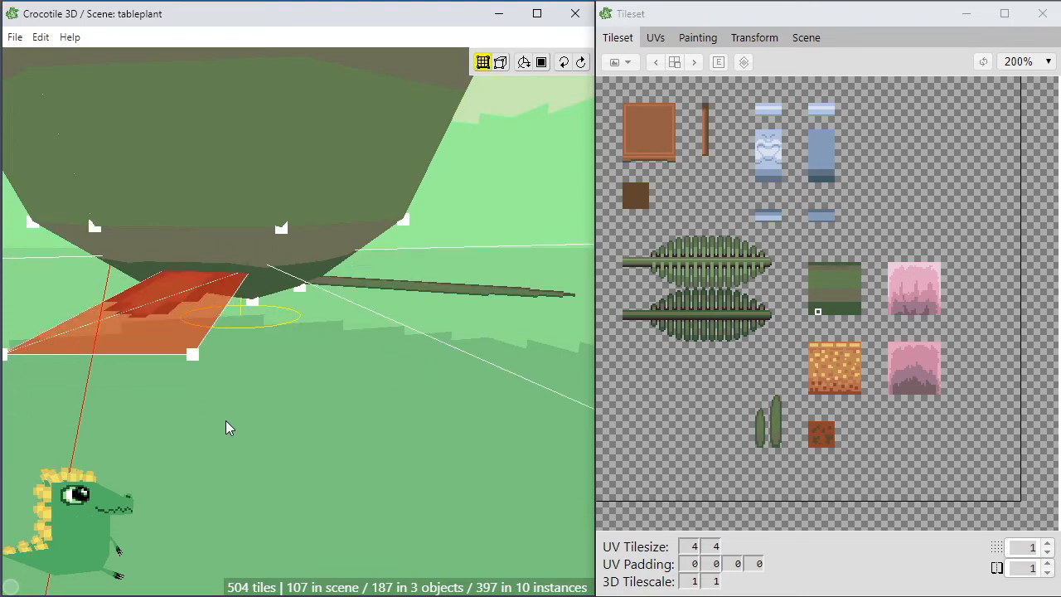
{"action": "key", "text": "w"}
{"action": "key", "text": "d"}
{"action": "left_click", "coordinate": [261, 398]}
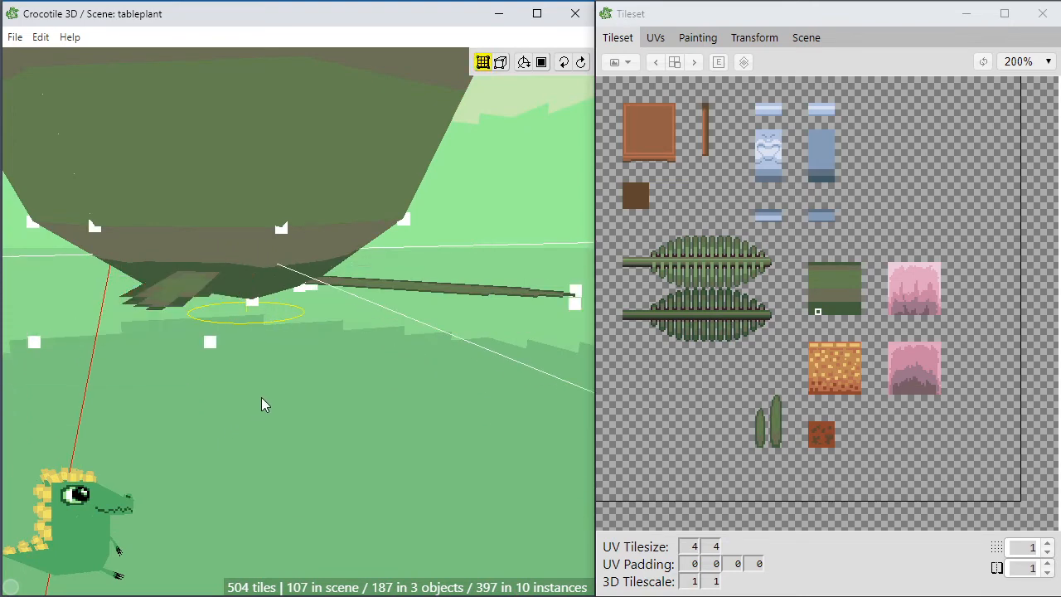
Select both halves of the short and tall leaves and duplicate the pair a quarter turn around the base.
{"action": "scroll", "coordinate": [301, 366], "scroll_direction": "down", "scroll_amount": 2}
{"action": "middle_click_drag", "start_coordinate": [301, 367], "coordinate": [388, 375]}
{"action": "left_click", "coordinate": [394, 360]}
{"action": "left_click", "coordinate": [249, 332], "text": "shift"}
{"action": "middle_click_drag", "start_coordinate": [249, 332], "coordinate": [259, 278]}
{"action": "left_click", "coordinate": [217, 291], "text": "shift"}
{"action": "left_click", "coordinate": [423, 307], "text": "shift"}
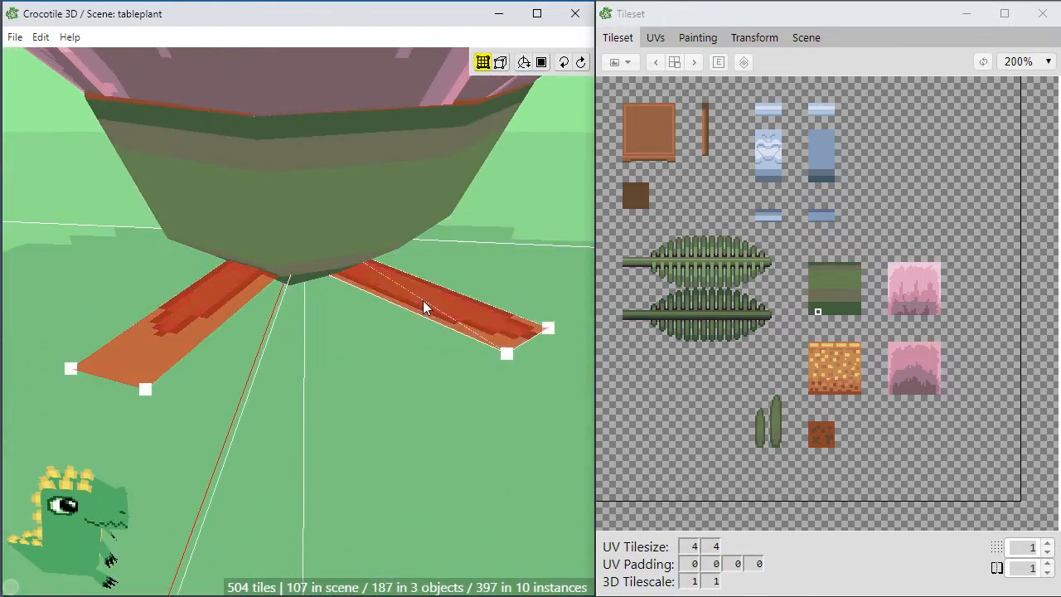
{"action": "middle_click_drag", "start_coordinate": [426, 306], "coordinate": [364, 365]}
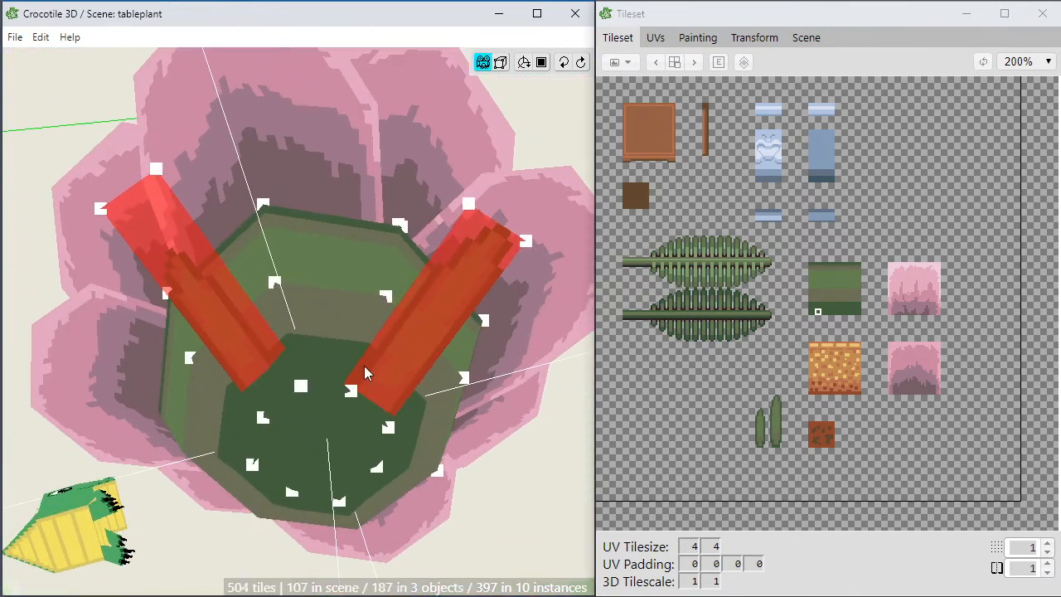
{"action": "key", "text": "shift+r"}
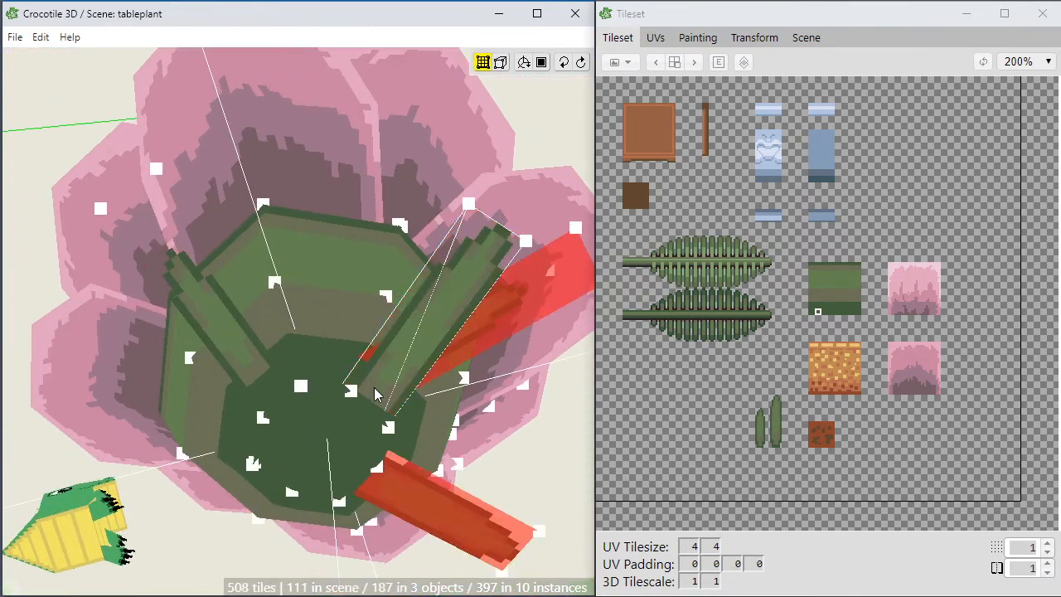
{"action": "mouse_move", "coordinate": [375, 395]}
{"action": "middle_mouse_down"}
{"action": "mouse_move", "coordinate": [196, 93]}
{"action": "mouse_move", "coordinate": [376, 393]}
{"action": "middle_mouse_up"}
{"action": "key", "text": "i"}
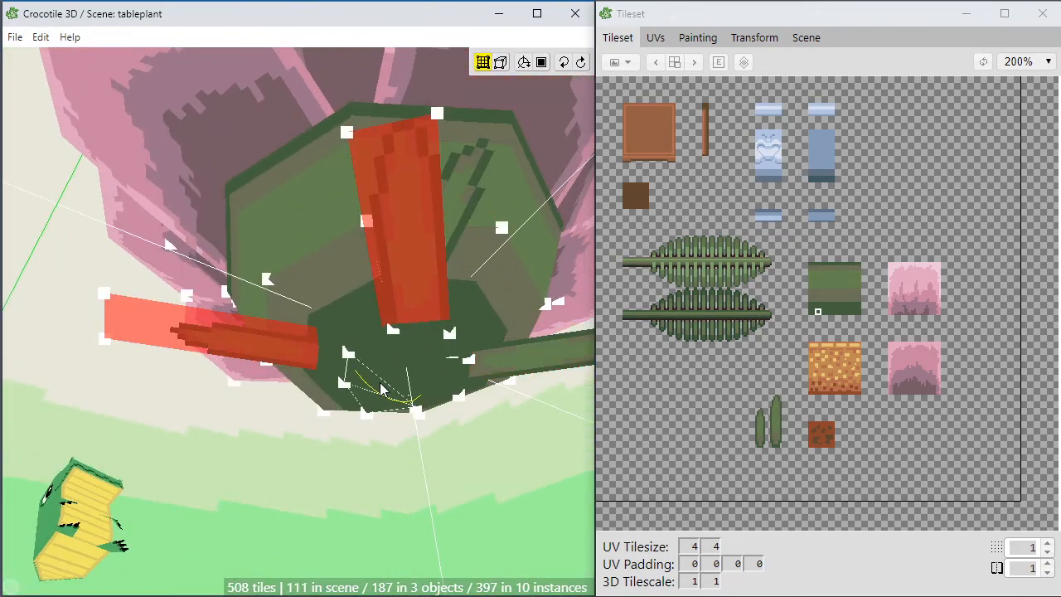
Paste two more copies of the leaf pair, each rotated onward around the base, to complete the ring.
{"action": "key", "text": "ctrl+v"}
{"action": "left_click", "coordinate": [384, 389]}
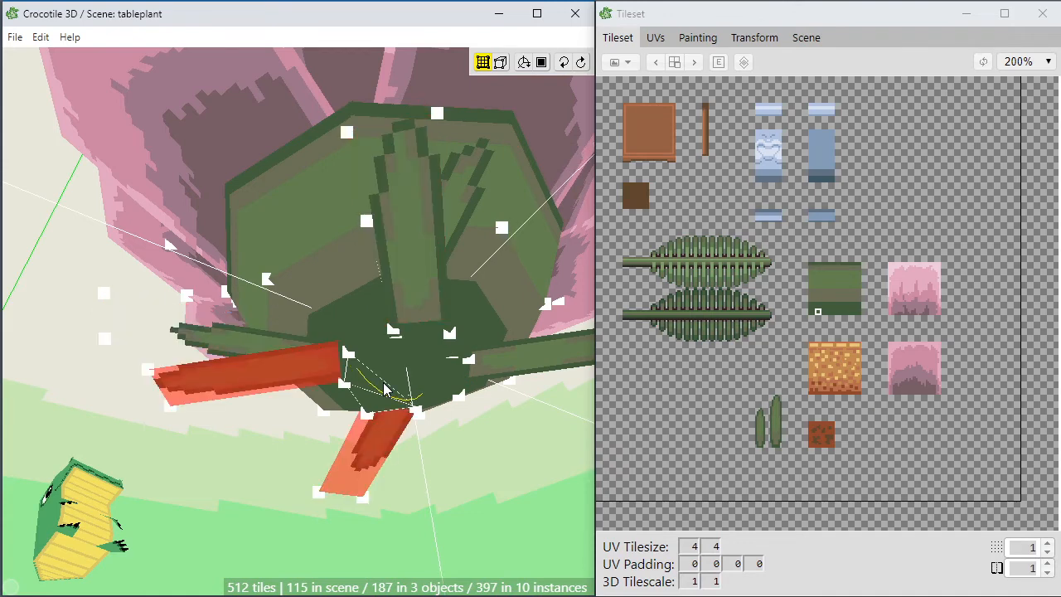
{"action": "key", "text": "space"}
{"action": "left_click_drag", "start_coordinate": [385, 390], "coordinate": [369, 406]}
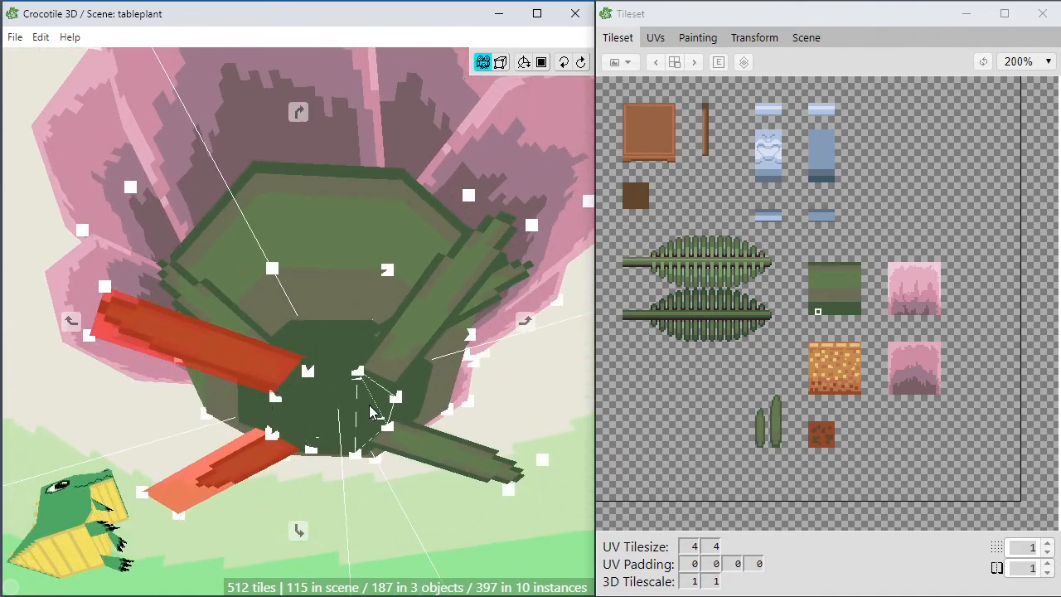
{"action": "key", "text": "q"}
{"action": "key", "text": "q"}
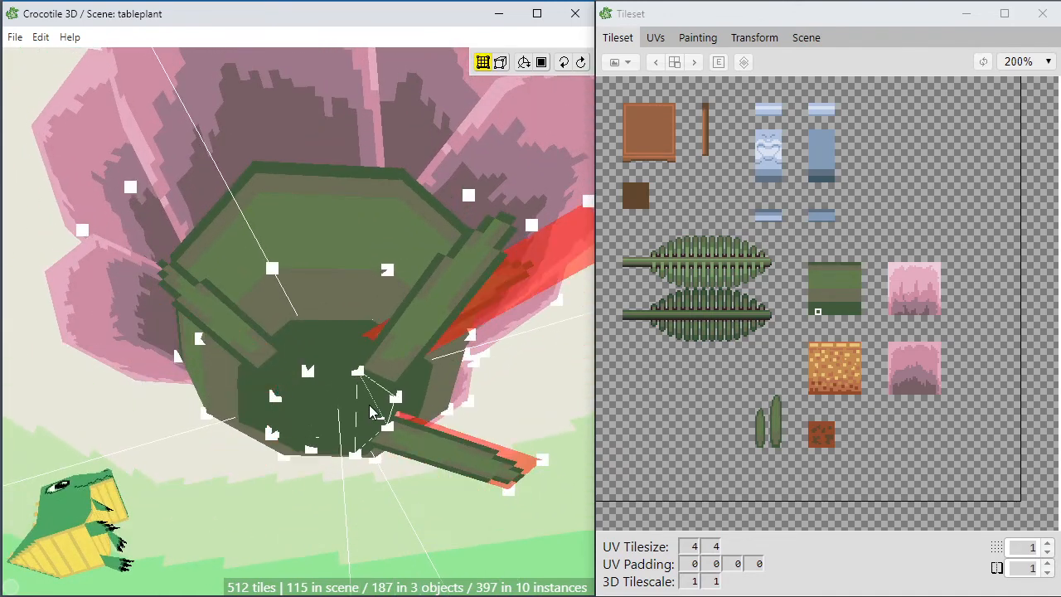
{"action": "key", "text": "e"}
{"action": "key", "text": "ctrl+v"}
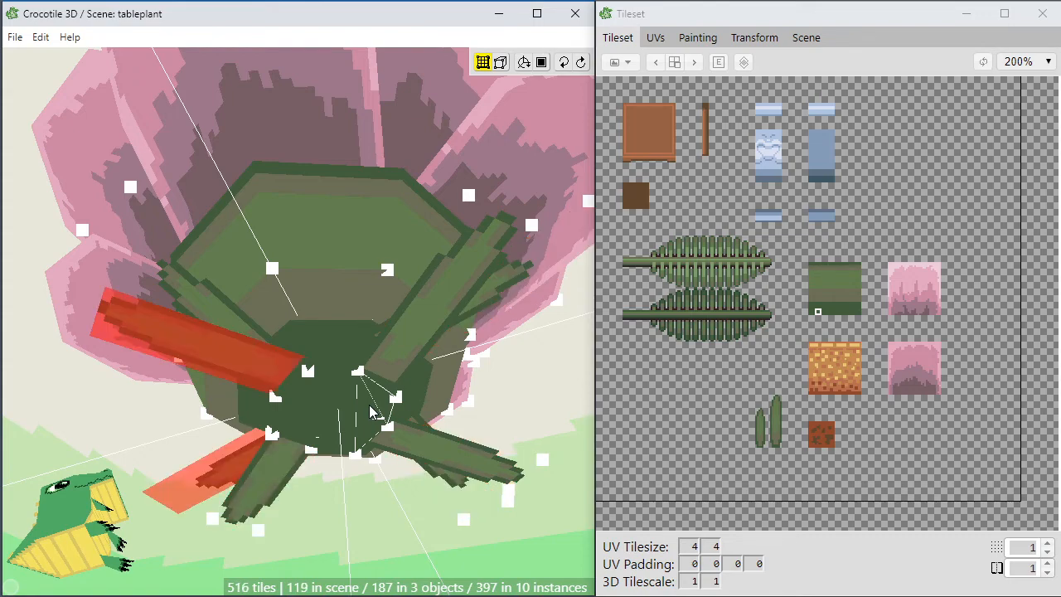
{"action": "key", "text": "Escape"}
Select one tall leaf on the base's underside, rotate it slightly and nudge it away from the neighbouring short leaf.
{"action": "key", "text": "space"}
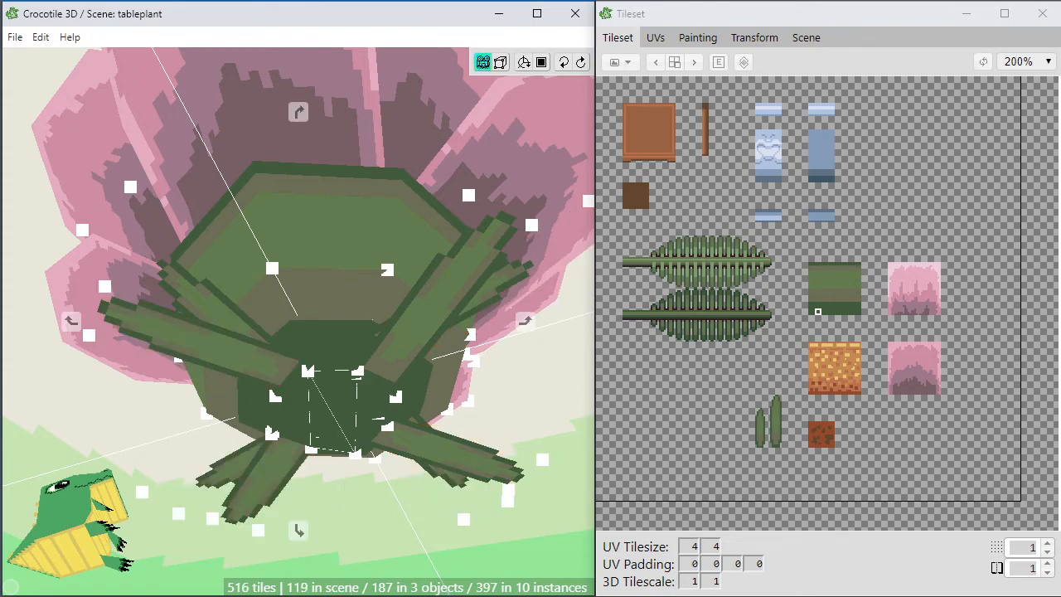
{"action": "left_click_drag", "start_coordinate": [369, 404], "coordinate": [467, 243]}
{"action": "key", "text": "space"}
{"action": "left_click", "coordinate": [461, 353]}
{"action": "key", "text": "space"}
{"action": "left_click", "coordinate": [468, 243]}
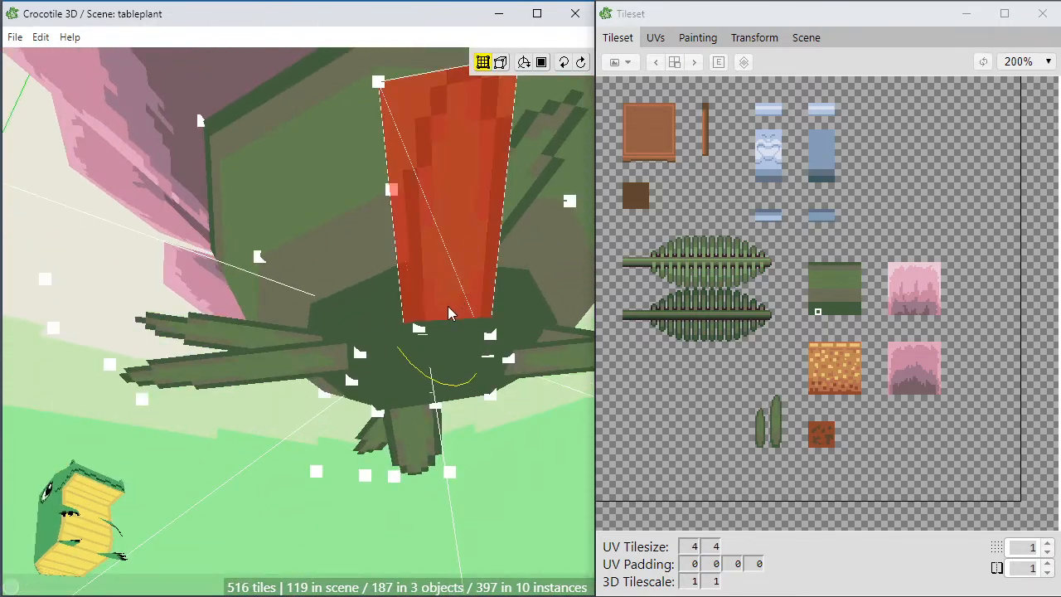
{"action": "left_click_drag", "start_coordinate": [440, 365], "coordinate": [450, 281]}
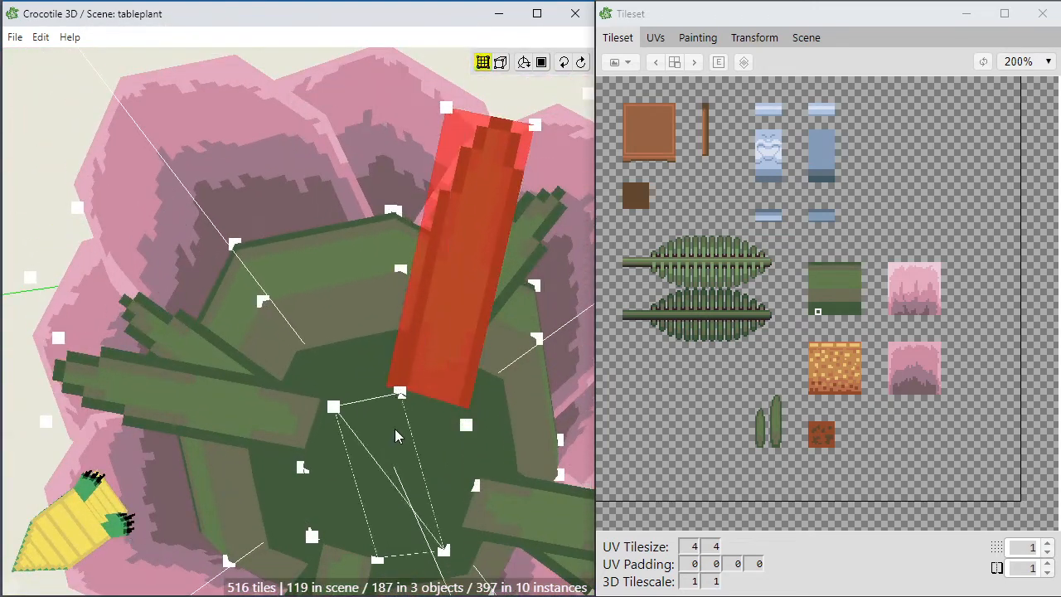
{"action": "left_click_drag", "start_coordinate": [393, 492], "coordinate": [421, 530]}
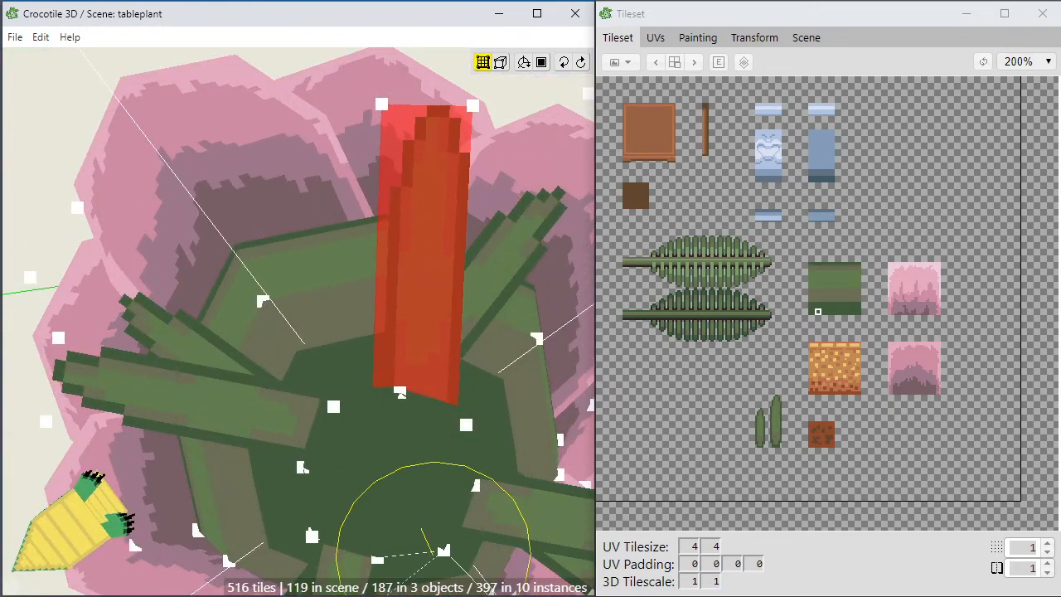
{"action": "key", "text": "space"}
{"action": "right_click_drag", "start_coordinate": [446, 419], "coordinate": [305, 386]}
{"action": "key", "text": "space"}
{"action": "key", "text": "a"}
{"action": "key", "text": "a"}
{"action": "key", "text": "a"}
{"action": "key", "text": "a"}
{"action": "key", "text": "a"}
{"action": "key", "text": "a"}
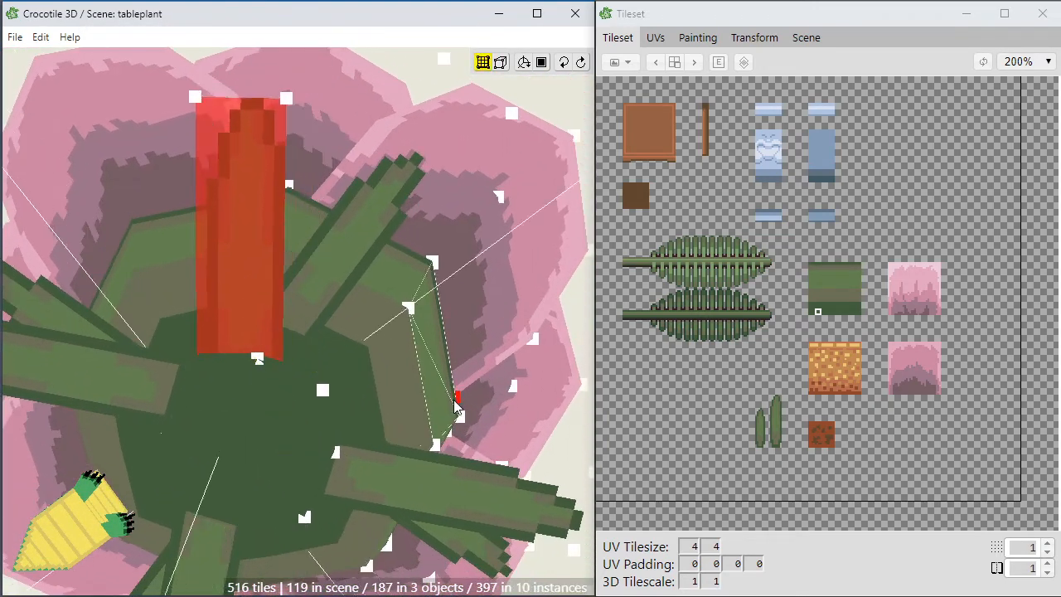
{"action": "key", "text": "w"}
{"action": "key", "text": "w"}
{"action": "key", "text": "w"}
{"action": "key", "text": "d"}
{"action": "key", "text": "d"}
{"action": "key", "text": "w"}
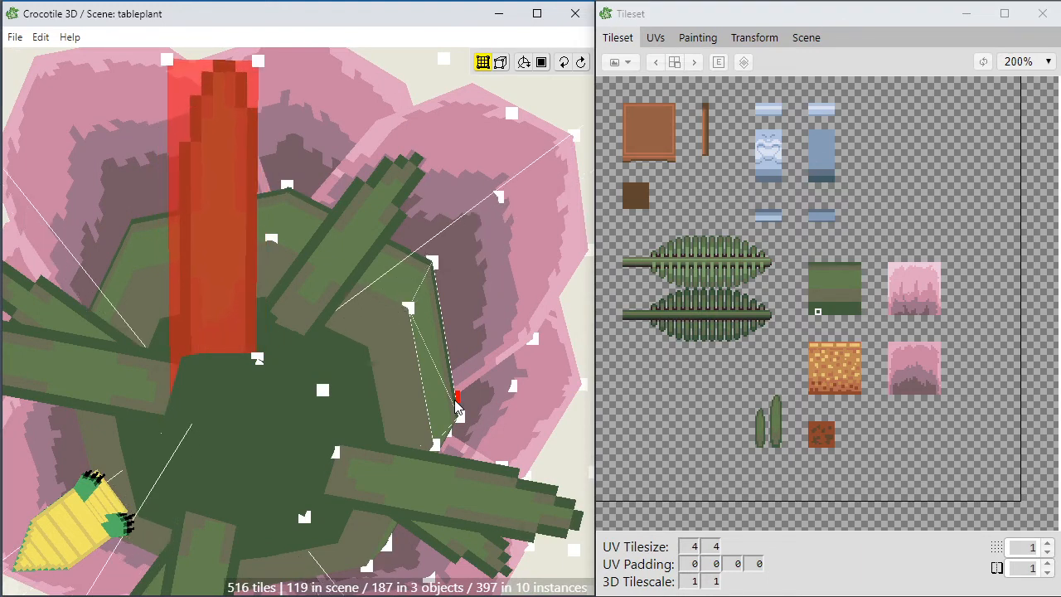
{"action": "key", "text": "s"}
{"action": "key", "text": "d"}
{"action": "key", "text": "Escape"}
Select the next tall leaf around the base and rotate it slightly away from its neighbouring short leaf.
{"action": "left_click", "coordinate": [433, 479]}
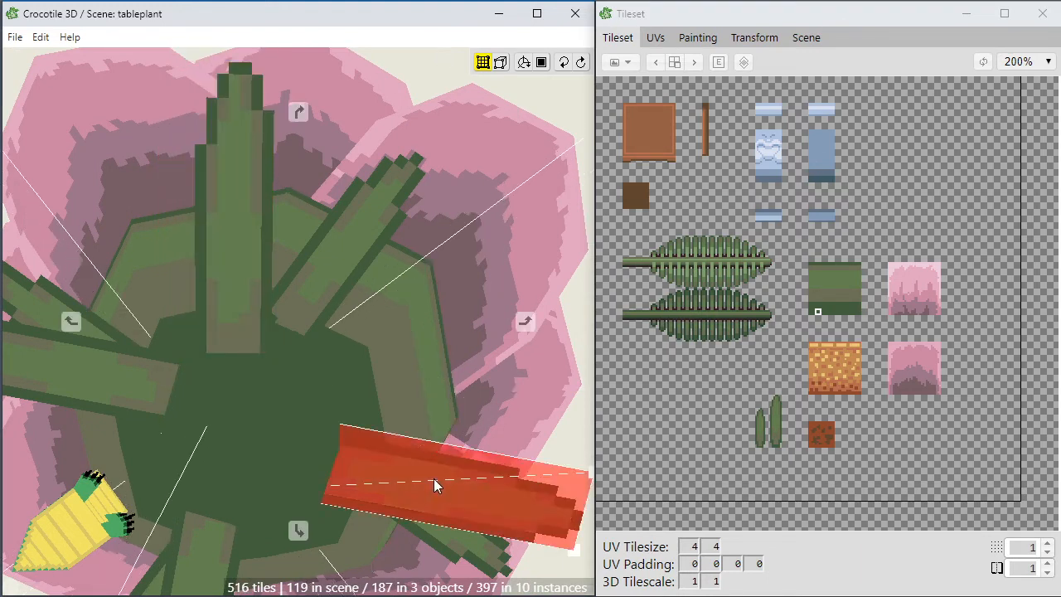
{"action": "key", "text": "space"}
{"action": "left_click_drag", "start_coordinate": [436, 441], "coordinate": [429, 506]}
{"action": "right_click_drag", "start_coordinate": [429, 505], "coordinate": [353, 494]}
{"action": "left_click_drag", "start_coordinate": [353, 494], "coordinate": [347, 522]}
{"action": "left_click_drag", "start_coordinate": [429, 157], "coordinate": [437, 255]}
{"action": "key", "text": "space"}
{"action": "key", "text": "space"}
{"action": "left_click_drag", "start_coordinate": [419, 290], "coordinate": [378, 329]}
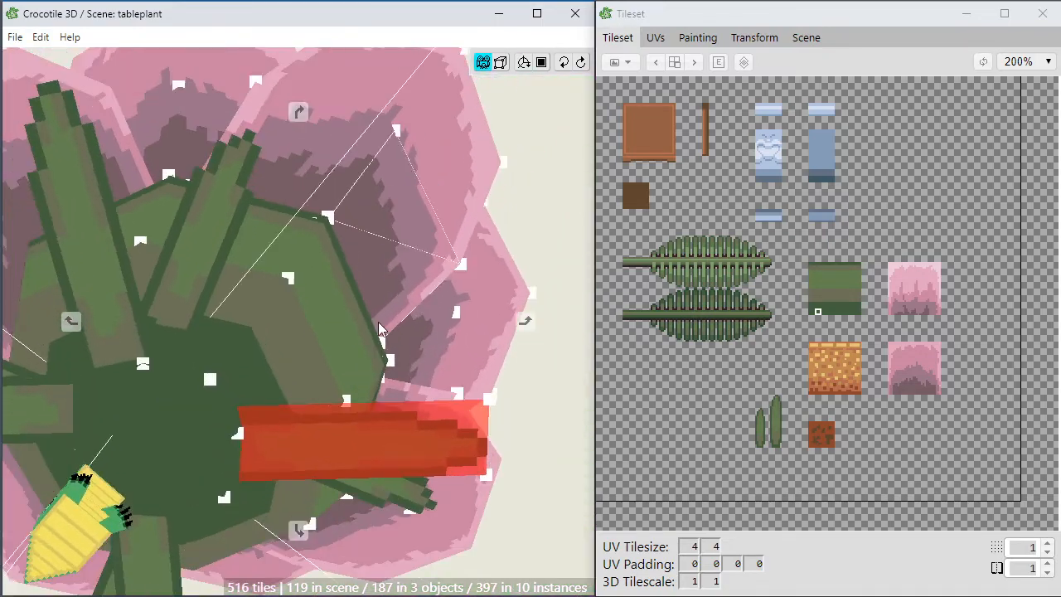
{"action": "key", "text": "space"}
{"action": "right_click_drag", "start_coordinate": [123, 552], "coordinate": [180, 457]}
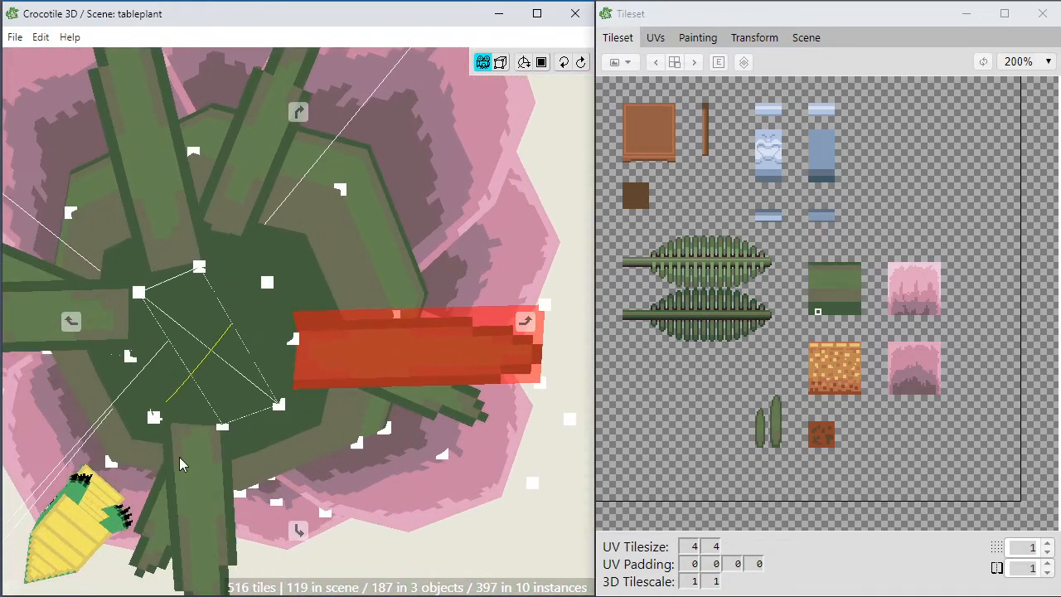
{"action": "left_click_drag", "start_coordinate": [146, 388], "coordinate": [152, 544]}
{"action": "key", "text": "Escape"}
Select the short leaf between two tall leaves and nudge it sideways along the base's lower edge.
{"action": "scroll", "coordinate": [343, 332], "scroll_direction": "down", "scroll_amount": 3}
{"action": "key", "text": "space"}
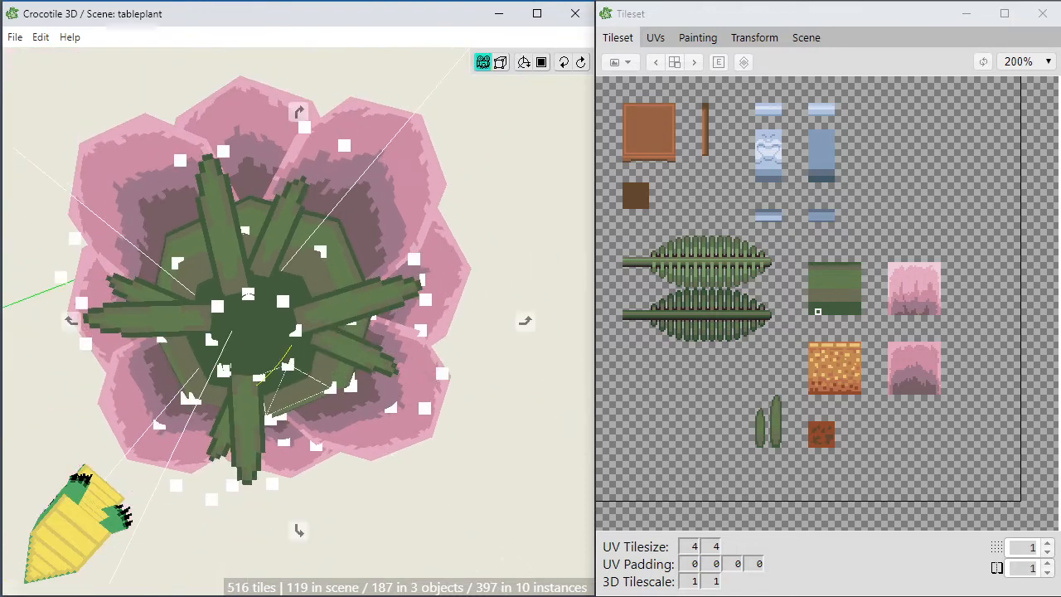
{"action": "right_click_drag", "start_coordinate": [343, 331], "coordinate": [291, 303]}
{"action": "scroll", "coordinate": [452, 336], "scroll_direction": "up", "scroll_amount": 1}
{"action": "scroll", "coordinate": [290, 303], "scroll_direction": "up", "scroll_amount": 1}
{"action": "key", "text": "space"}
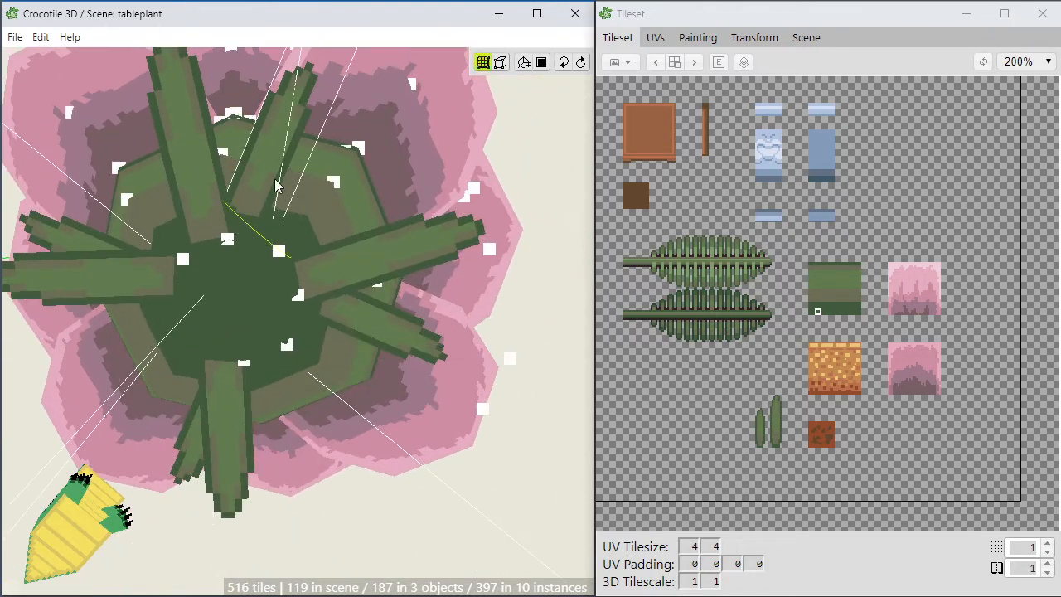
{"action": "key", "text": "space"}
{"action": "left_click", "coordinate": [262, 199]}
{"action": "key", "text": "space"}
{"action": "left_click_drag", "start_coordinate": [263, 199], "coordinate": [282, 364]}
{"action": "left_click_drag", "start_coordinate": [257, 332], "coordinate": [237, 224]}
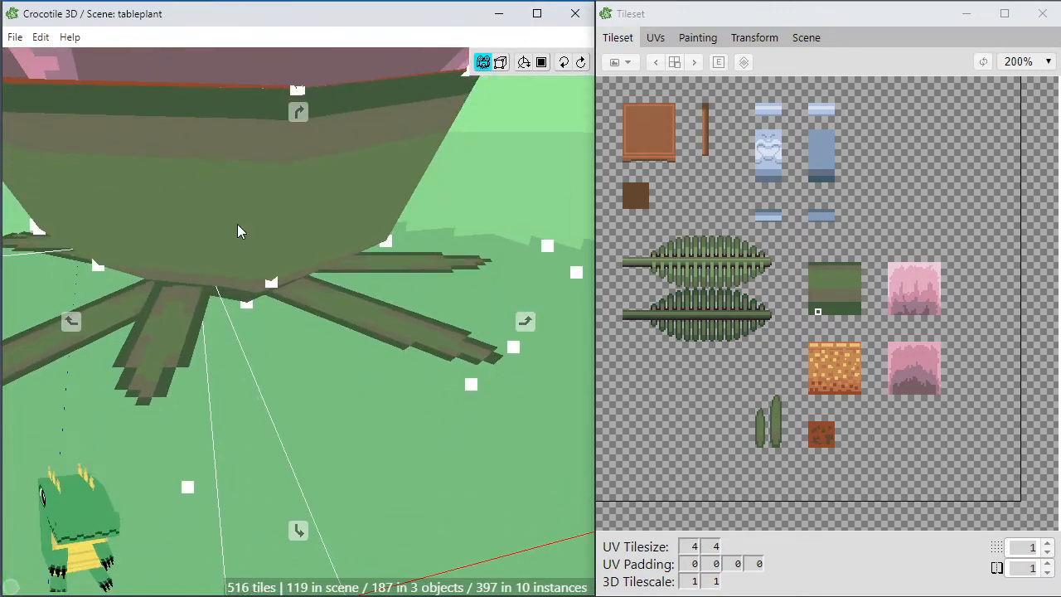
{"action": "left_click", "coordinate": [176, 349]}
{"action": "key", "text": "d"}
{"action": "key", "text": "d"}
{"action": "key", "text": "d"}
{"action": "key", "text": "d"}
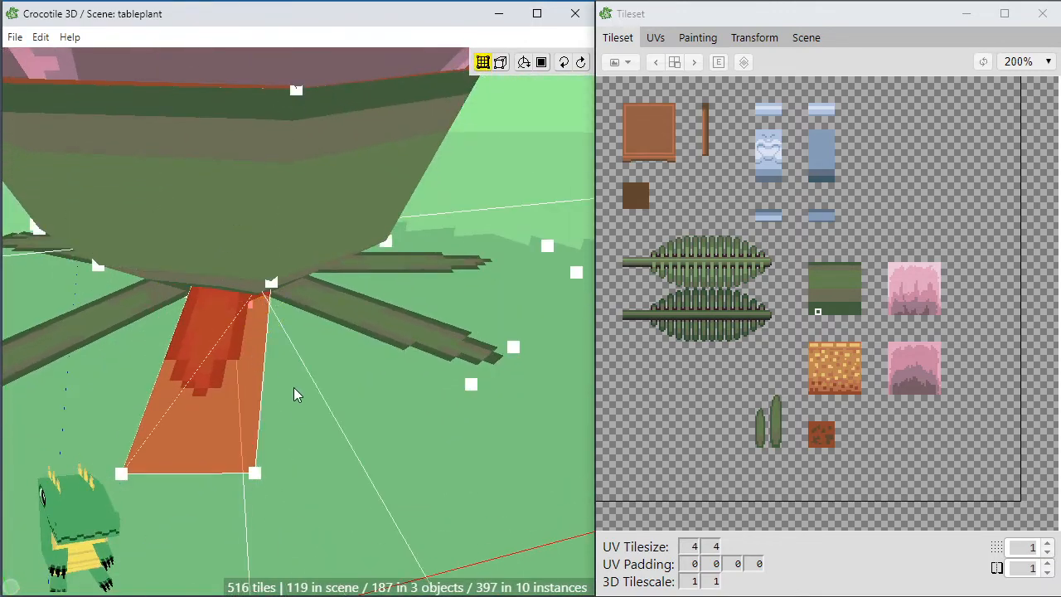
{"action": "key", "text": "space"}
{"action": "left_click_drag", "start_coordinate": [296, 390], "coordinate": [313, 199]}
{"action": "left_click", "coordinate": [313, 393]}
Try to nudge another short leaf further under the base's bottom edge.
{"action": "key", "text": "space"}
{"action": "left_click_drag", "start_coordinate": [313, 393], "coordinate": [385, 365]}
{"action": "left_click_drag", "start_coordinate": [319, 292], "coordinate": [310, 277]}
{"action": "left_click", "coordinate": [295, 233]}
{"action": "key", "text": "space"}
{"action": "left_click_drag", "start_coordinate": [293, 233], "coordinate": [363, 358]}
{"action": "key", "text": "space"}
{"action": "left_click_drag", "start_coordinate": [363, 358], "coordinate": [312, 385]}
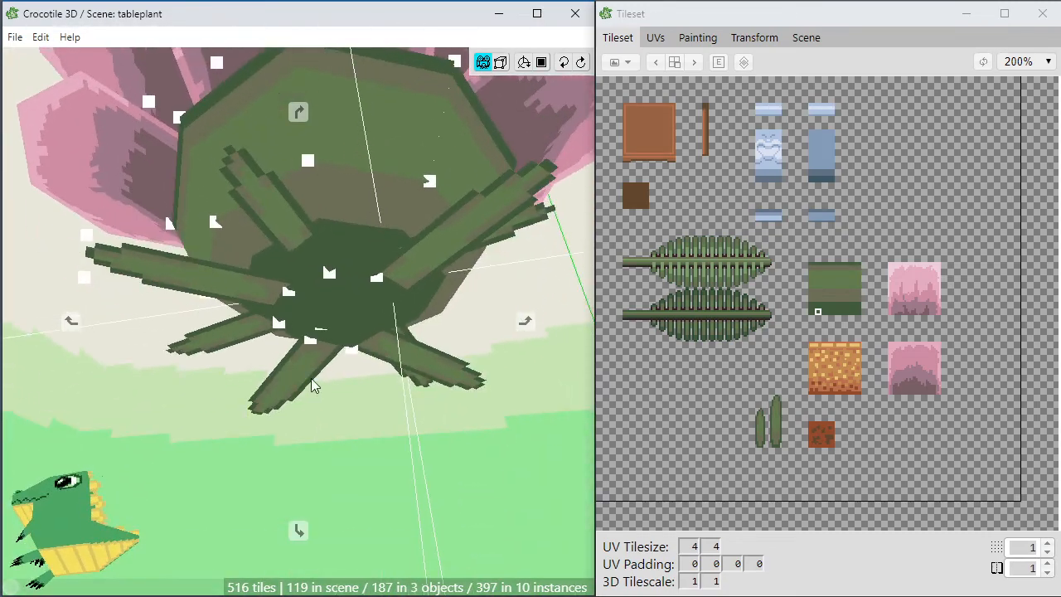
{"action": "left_click", "coordinate": [277, 207]}
{"action": "key", "text": "space"}
{"action": "left_click_drag", "start_coordinate": [277, 208], "coordinate": [298, 324]}
{"action": "key", "text": "space"}
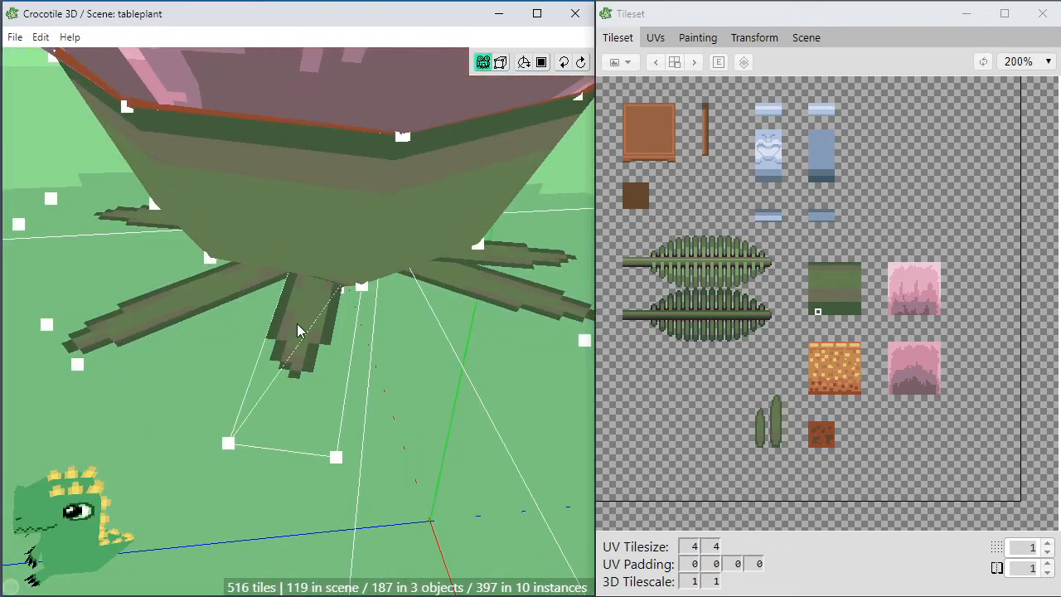
{"action": "left_click", "coordinate": [301, 331]}
{"action": "left_click_drag", "start_coordinate": [327, 374], "coordinate": [349, 402]}
{"action": "middle_click_drag", "start_coordinate": [349, 403], "coordinate": [349, 373]}
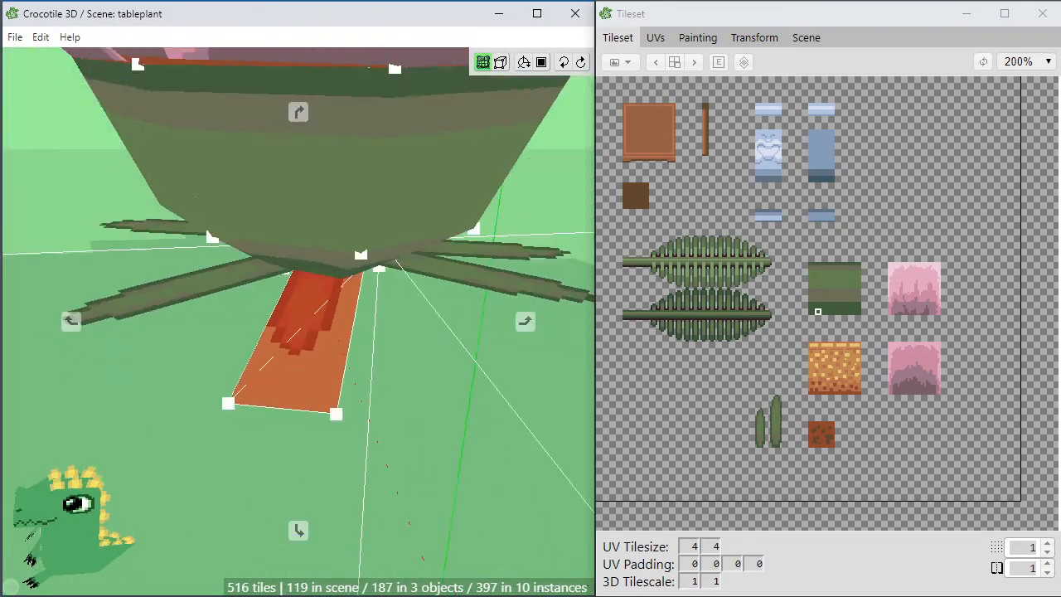
{"action": "left_click_drag", "start_coordinate": [349, 374], "coordinate": [296, 447]}
{"action": "key", "text": "ctrl+z"}
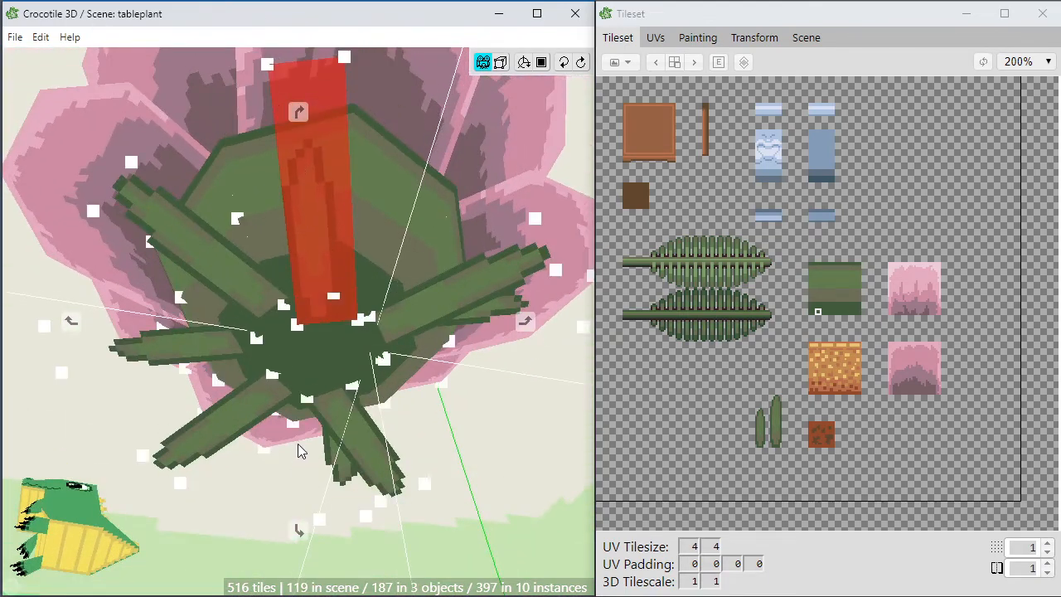
{"action": "left_click", "coordinate": [339, 495]}
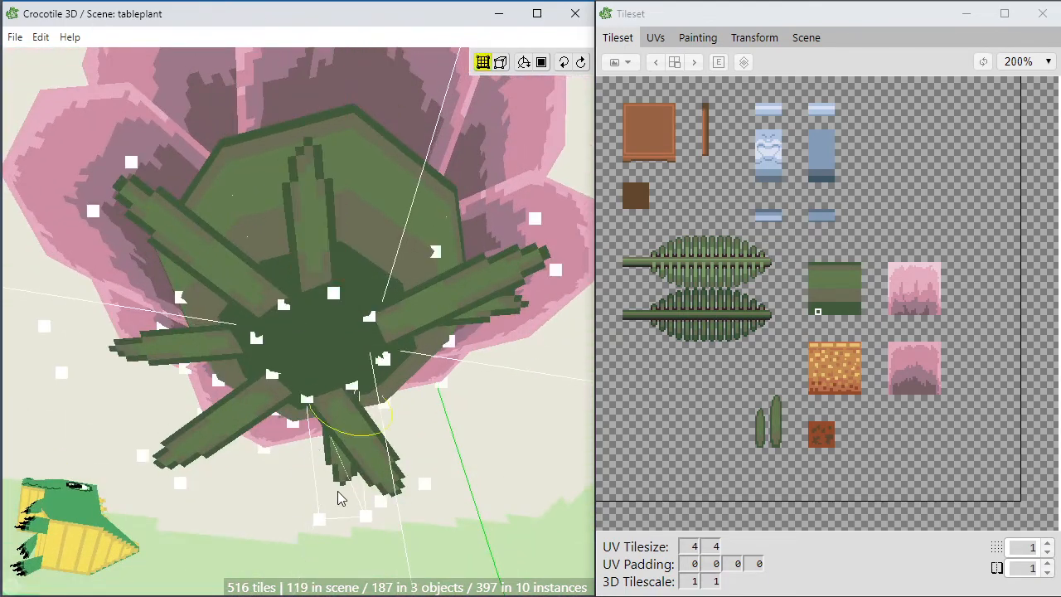
Select the tall leaf overlapping a short leaf on the base's underside and rotate it sideways until the short leaf is uncovered.
{"action": "key", "text": "space"}
{"action": "left_click_drag", "start_coordinate": [338, 495], "coordinate": [357, 358]}
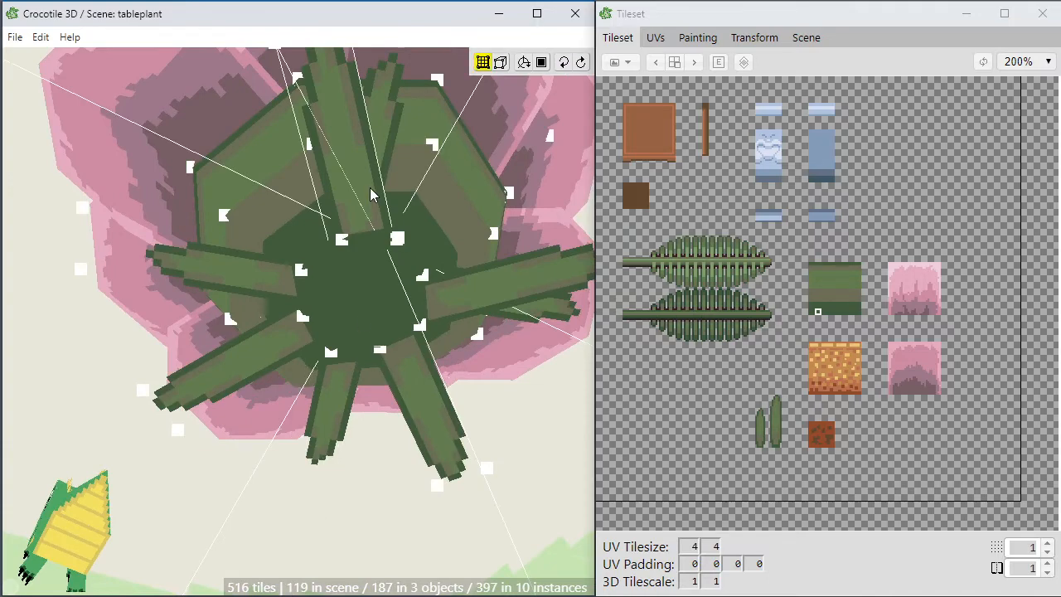
{"action": "left_click_drag", "start_coordinate": [343, 184], "coordinate": [379, 296]}
{"action": "left_click", "coordinate": [362, 344]}
{"action": "key", "text": "space"}
{"action": "left_click_drag", "start_coordinate": [361, 414], "coordinate": [365, 331]}
{"action": "key", "text": "space"}
{"action": "left_click", "coordinate": [344, 135]}
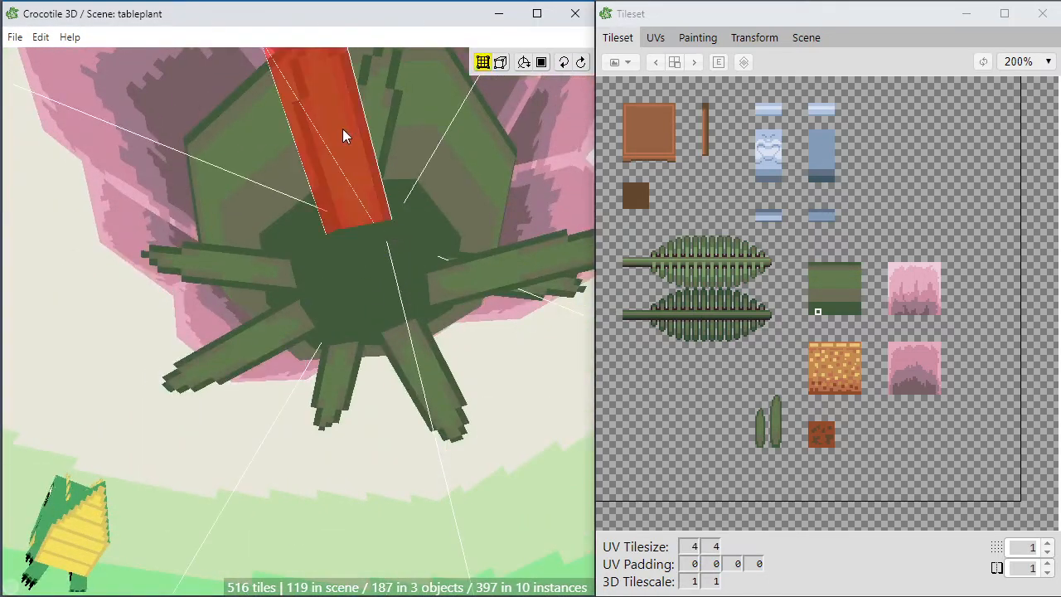
{"action": "key", "text": "space"}
{"action": "left_click_drag", "start_coordinate": [394, 364], "coordinate": [382, 253]}
{"action": "key", "text": "space"}
{"action": "left_click_drag", "start_coordinate": [380, 186], "coordinate": [377, 49]}
{"action": "key", "text": "space"}
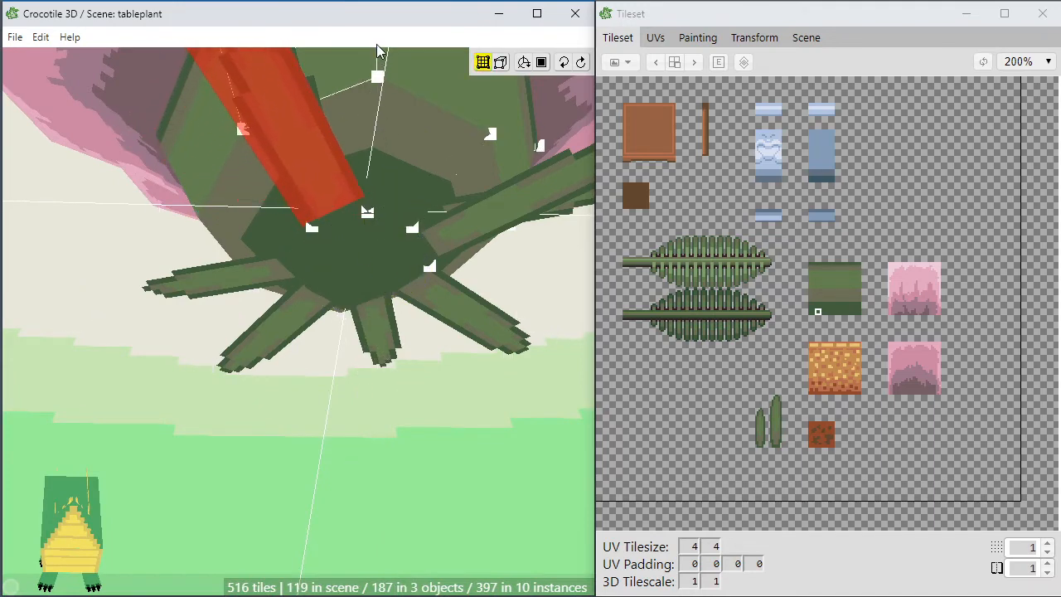
{"action": "left_click_drag", "start_coordinate": [381, 350], "coordinate": [424, 204]}
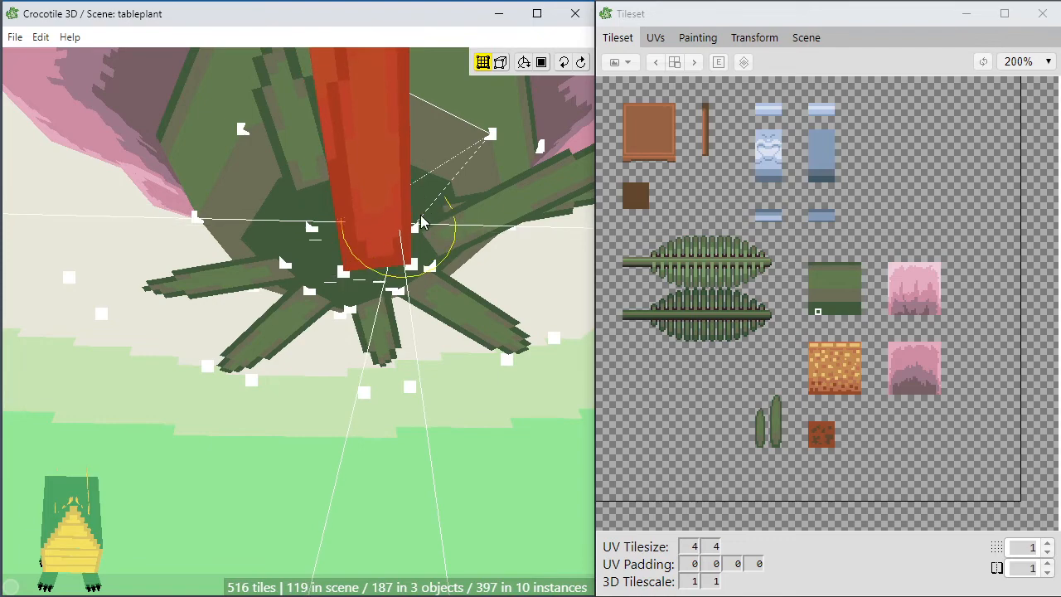
{"action": "key", "text": "space"}
{"action": "scroll", "coordinate": [415, 263], "scroll_direction": "down", "scroll_amount": 3}
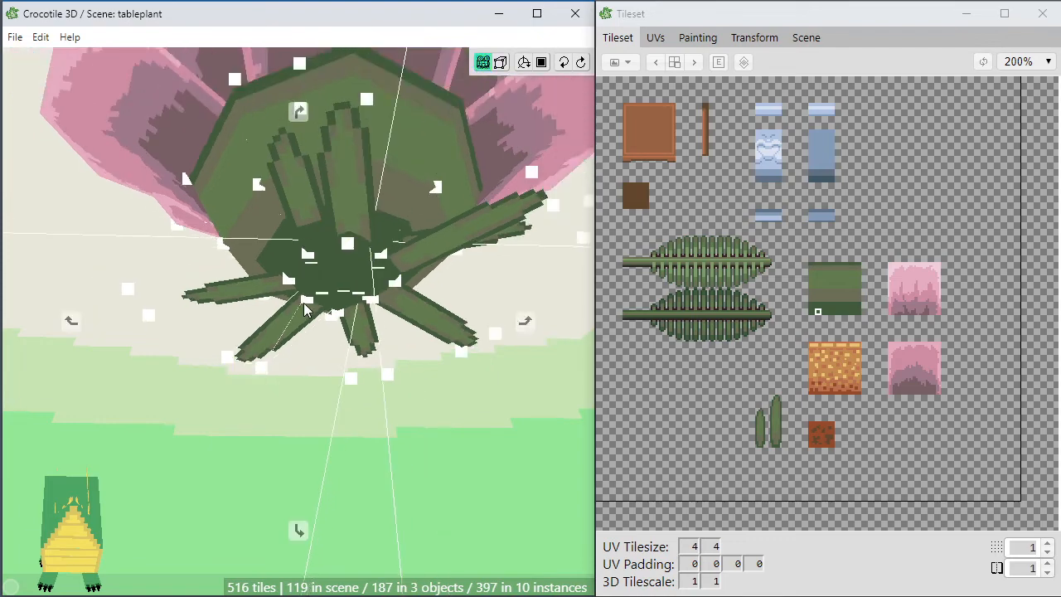
Select the short leaf beside that tall leaf, rotate it away from it and nudge its root along the base's underside.
{"action": "left_click_drag", "start_coordinate": [412, 319], "coordinate": [325, 344]}
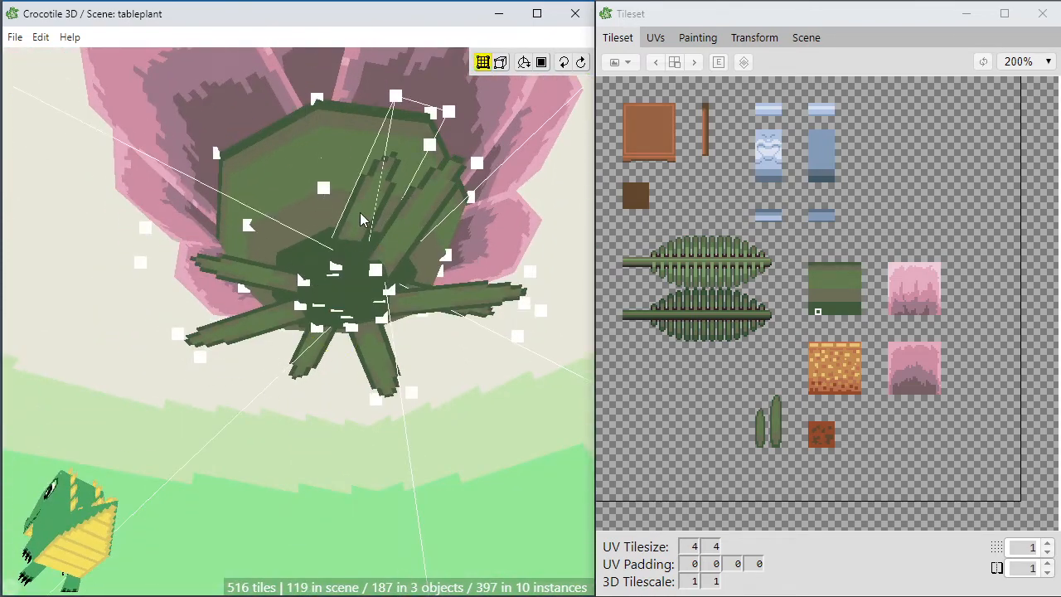
{"action": "left_click", "coordinate": [362, 219]}
{"action": "key", "text": "space"}
{"action": "left_click_drag", "start_coordinate": [361, 219], "coordinate": [349, 256]}
{"action": "left_click", "coordinate": [347, 348]}
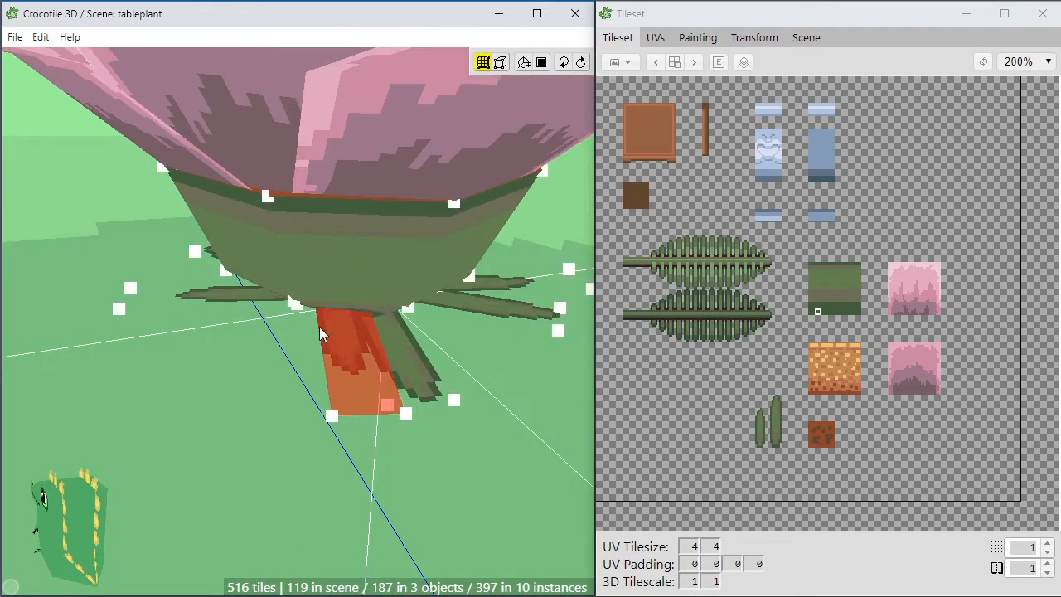
{"action": "key", "text": "space"}
{"action": "left_click_drag", "start_coordinate": [347, 348], "coordinate": [324, 333]}
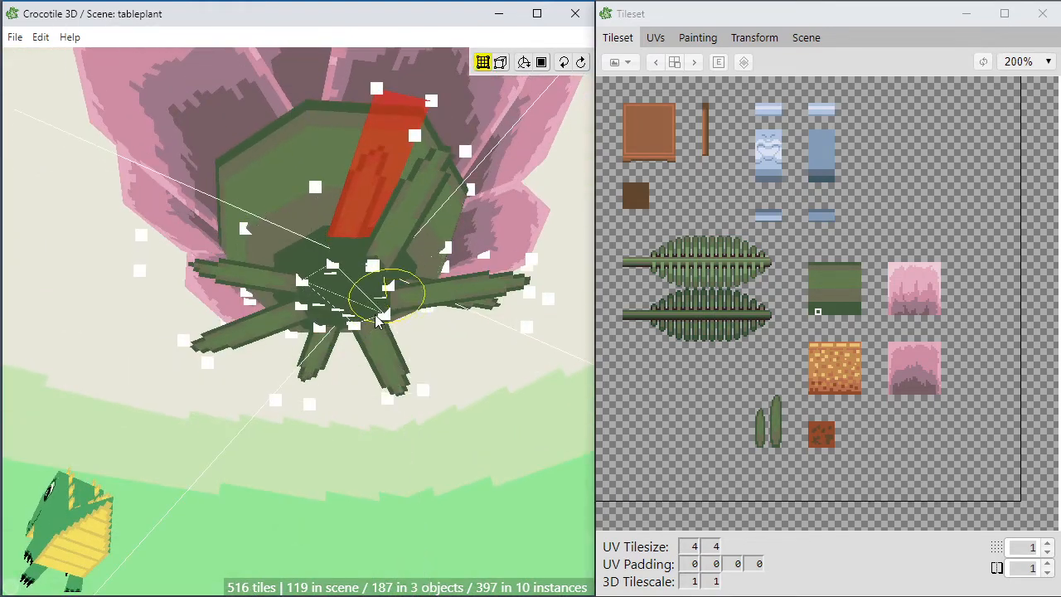
{"action": "left_click_drag", "start_coordinate": [379, 307], "coordinate": [390, 517]}
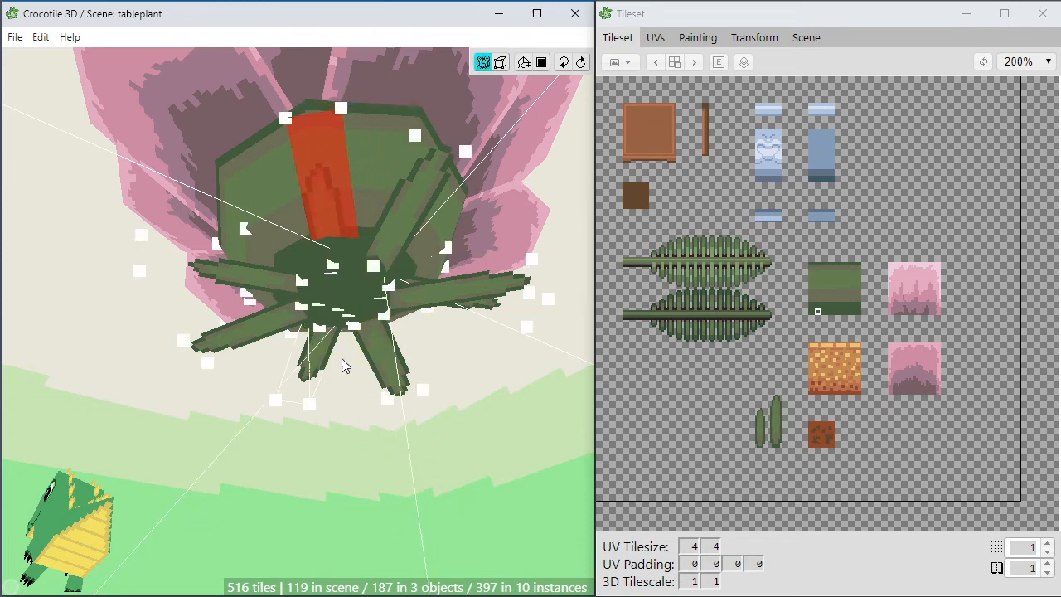
{"action": "left_click_drag", "start_coordinate": [341, 365], "coordinate": [382, 365]}
{"action": "key", "text": "d"}
{"action": "key", "text": "d"}
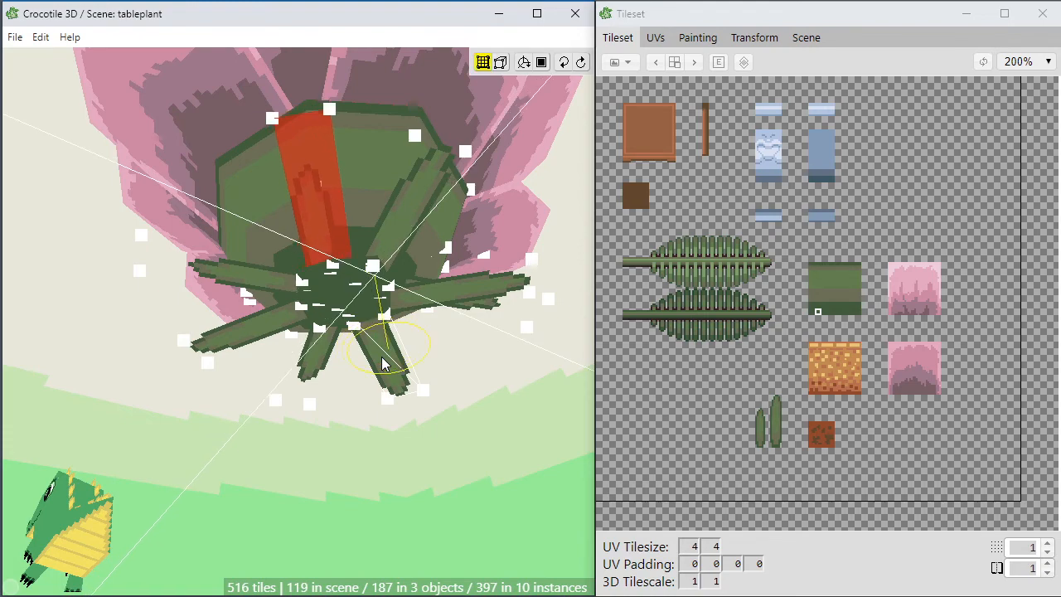
Select the tall leaf crowding its short neighbour under the base and nudge it sideways to widen the gap.
{"action": "right_click_drag", "start_coordinate": [398, 364], "coordinate": [99, 539]}
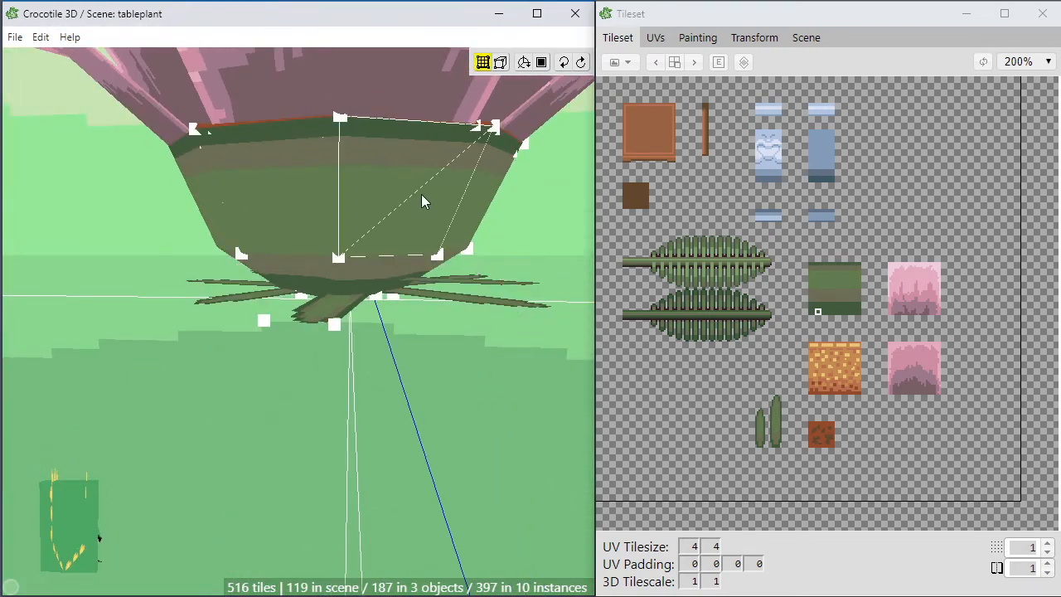
{"action": "scroll", "coordinate": [415, 285], "scroll_direction": "down", "scroll_amount": 2}
{"action": "right_click_drag", "start_coordinate": [99, 539], "coordinate": [343, 338]}
{"action": "scroll", "coordinate": [346, 347], "scroll_direction": "up", "scroll_amount": 2}
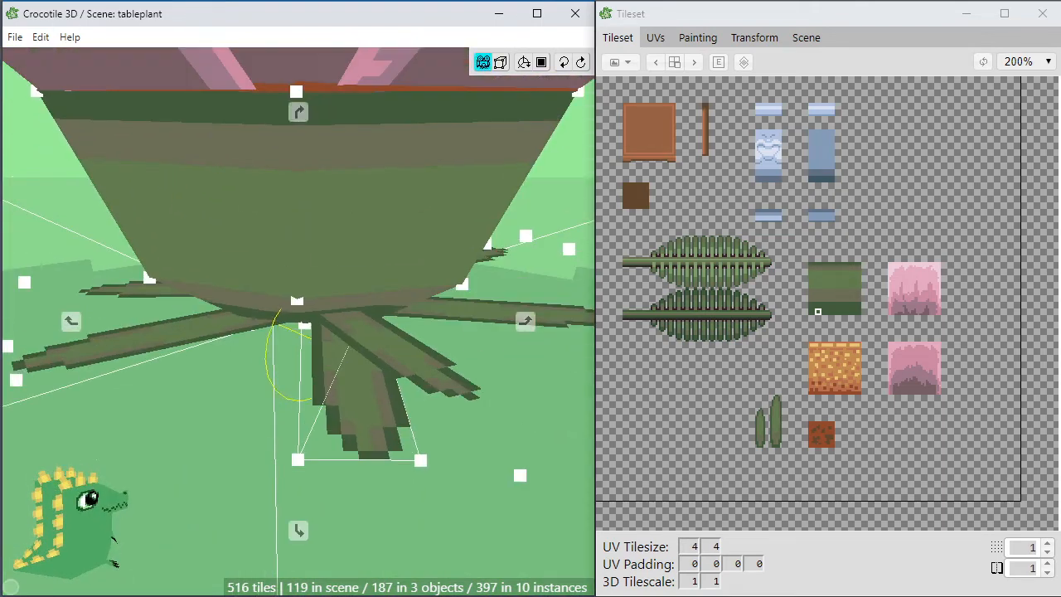
{"action": "left_click", "coordinate": [347, 440]}
{"action": "key", "text": "Left"}
{"action": "key", "text": "Left"}
{"action": "key", "text": "Left"}
{"action": "key", "text": "Left"}
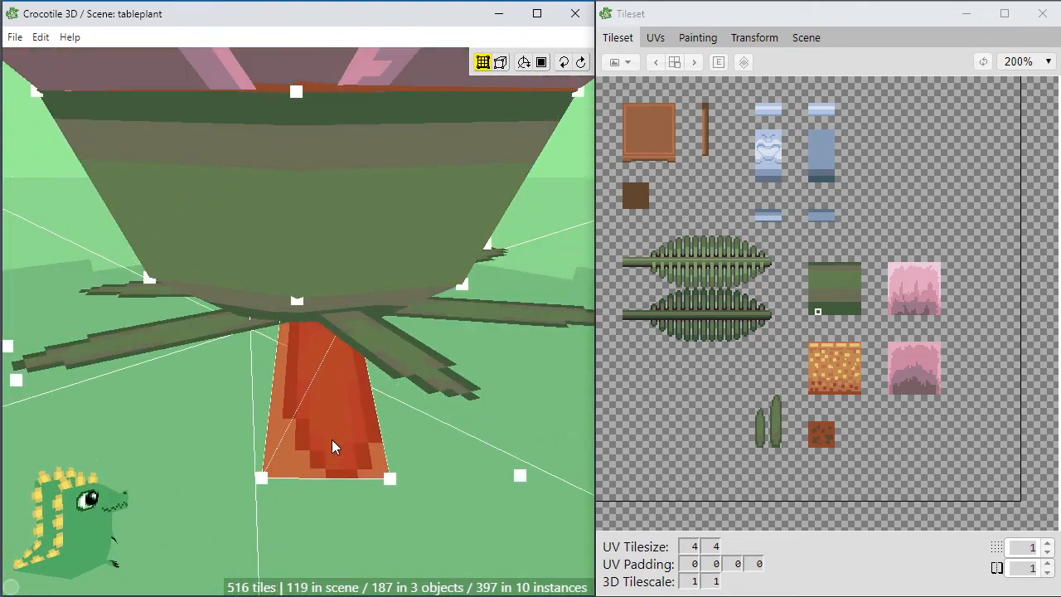
Select all eight leaves around the base's underside together.
{"action": "right_click_drag", "start_coordinate": [322, 473], "coordinate": [318, 359]}
{"action": "key", "text": "c"}
{"action": "scroll", "coordinate": [318, 359], "scroll_direction": "up", "scroll_amount": 3}
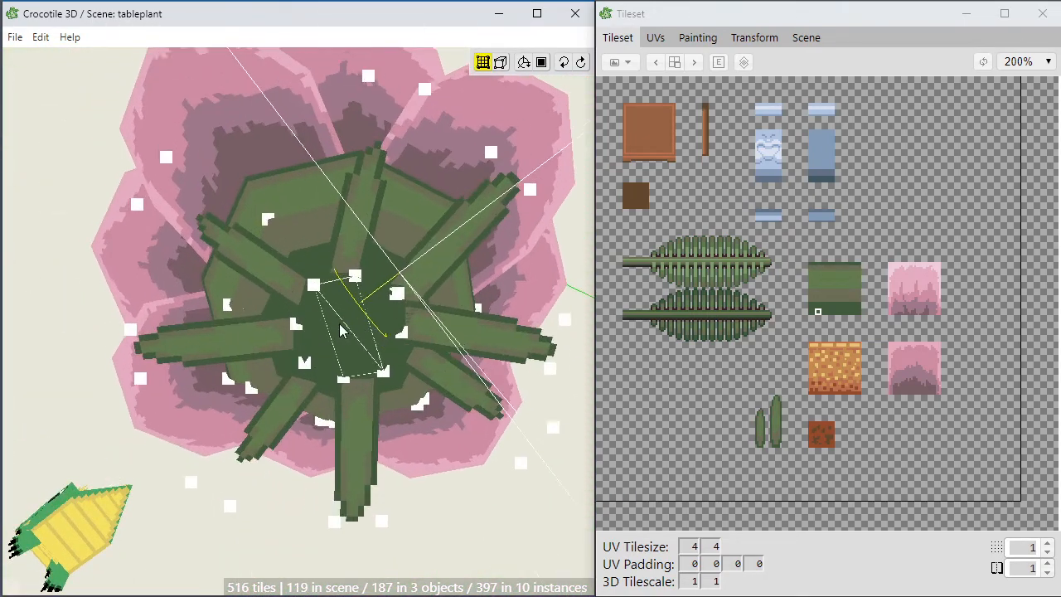
{"action": "left_click", "coordinate": [360, 252]}
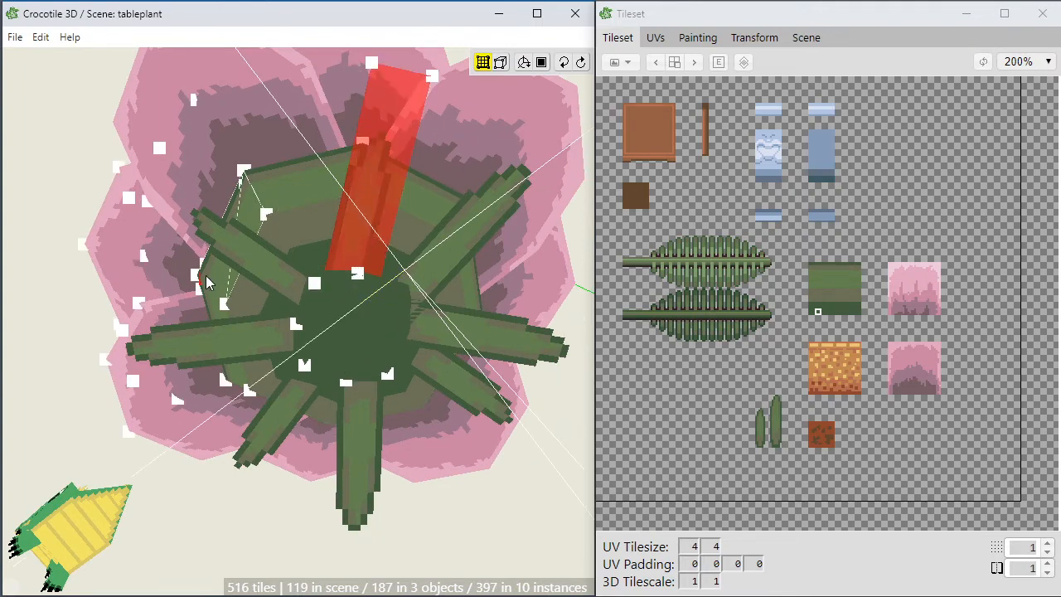
{"action": "left_click", "coordinate": [280, 276], "text": "shift"}
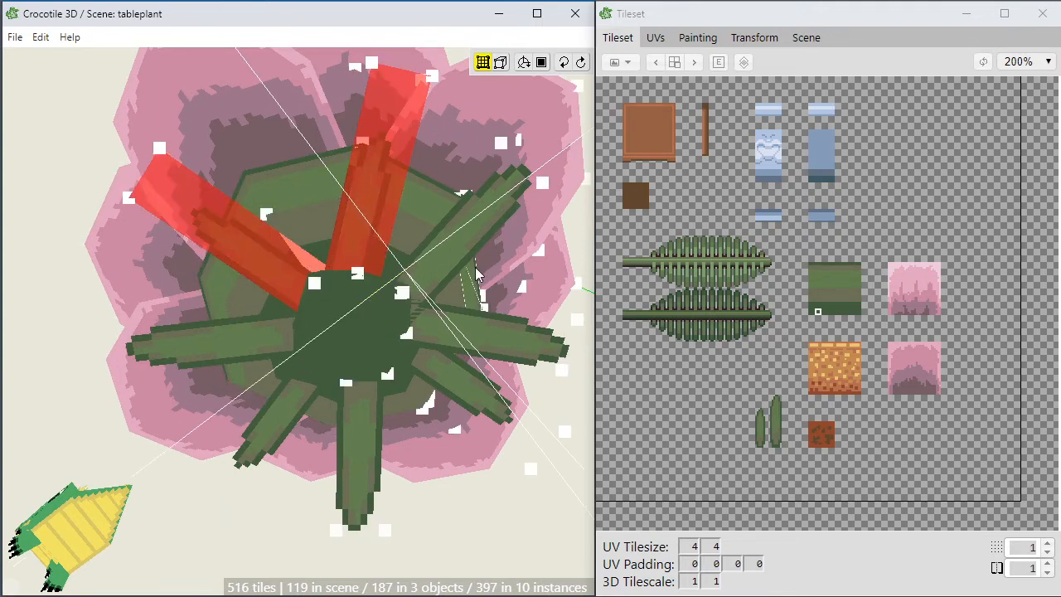
{"action": "left_click", "coordinate": [445, 274], "text": "shift"}
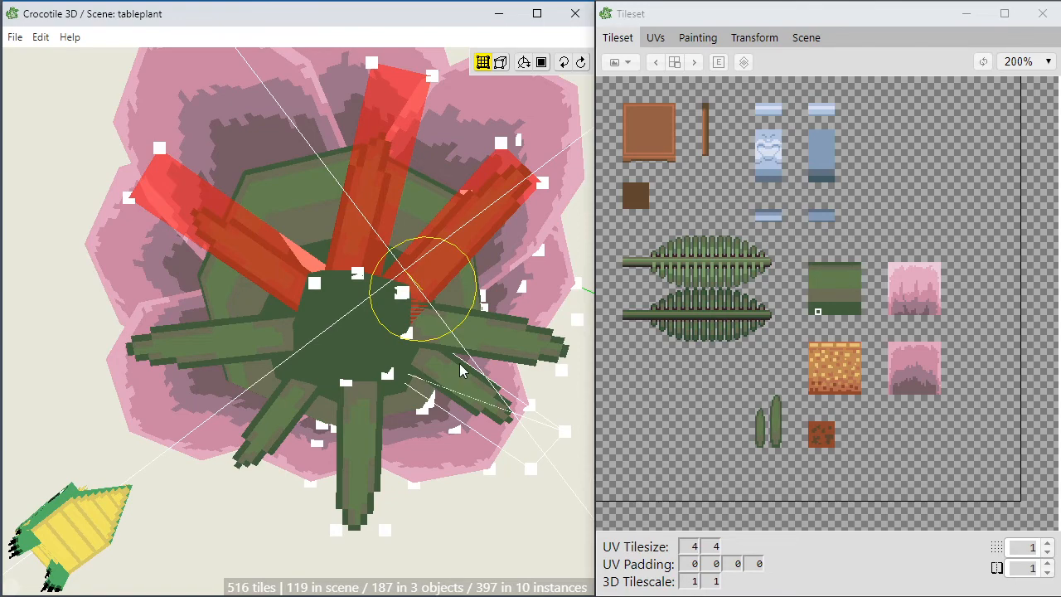
{"action": "left_click", "coordinate": [440, 398], "text": "shift"}
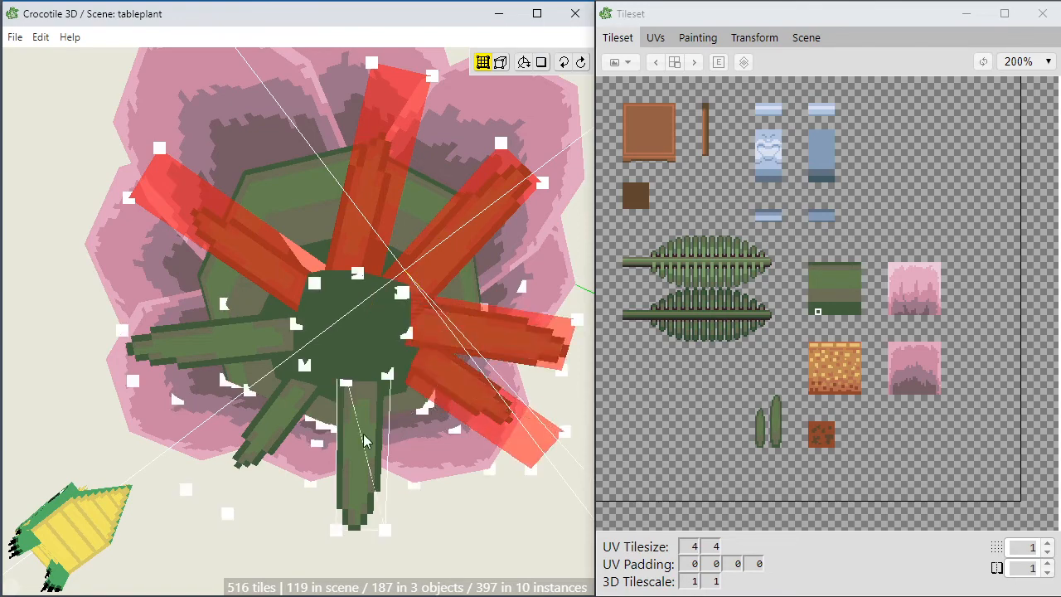
{"action": "left_click", "coordinate": [365, 441], "text": "shift"}
{"action": "left_click", "coordinate": [272, 431], "text": "shift"}
{"action": "left_click", "coordinate": [245, 347], "text": "shift"}
{"action": "right_click_drag", "start_coordinate": [245, 346], "coordinate": [203, 278]}
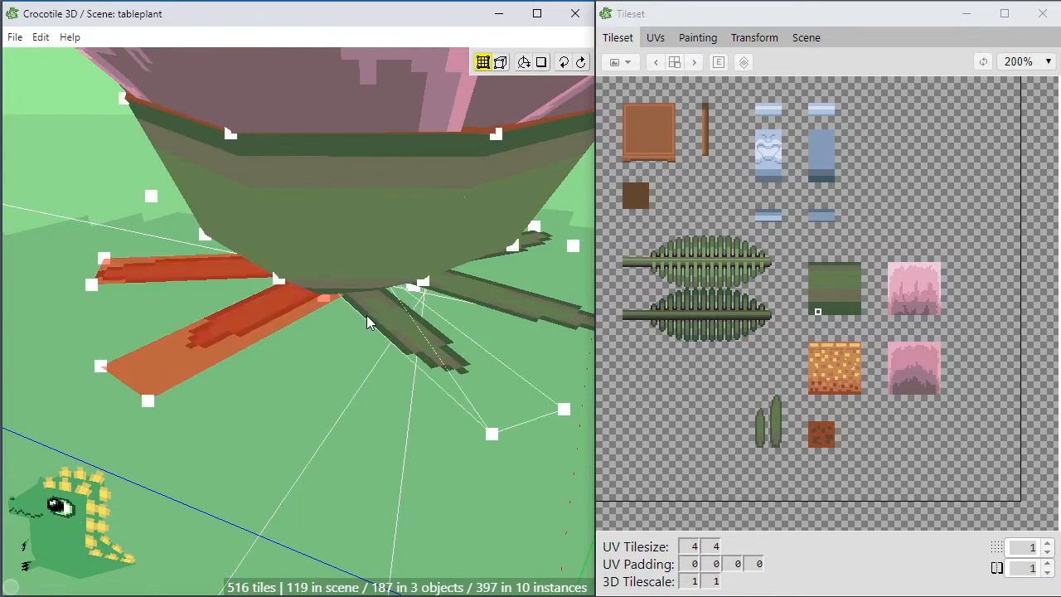
{"action": "right_click_drag", "start_coordinate": [496, 348], "coordinate": [437, 422]}
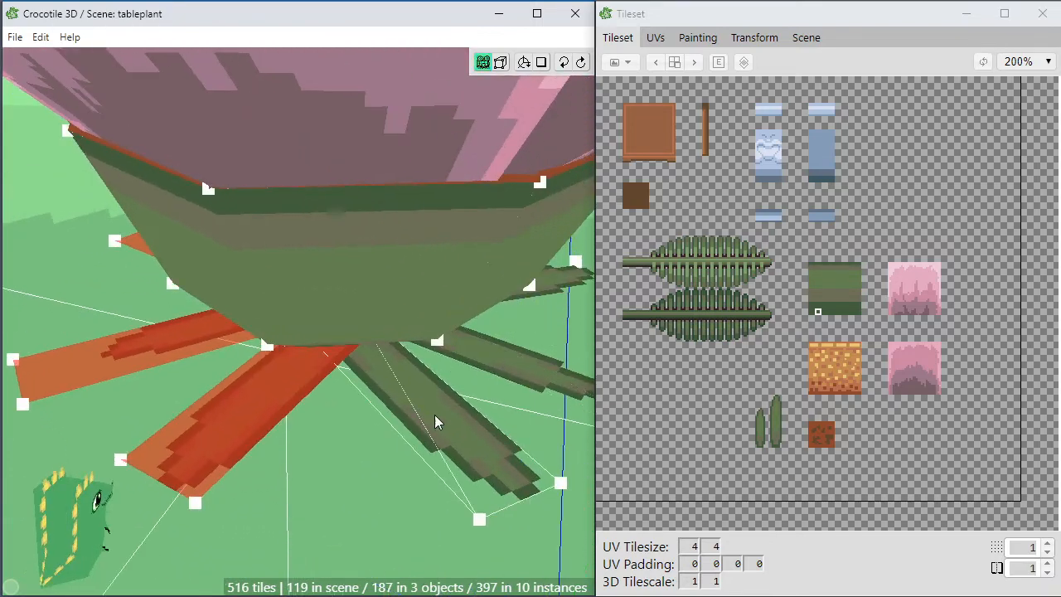
{"action": "mouse_move", "coordinate": [499, 368]}
{"action": "right_mouse_down"}
{"action": "mouse_move", "coordinate": [373, 415]}
{"action": "mouse_move", "coordinate": [233, 418]}
{"action": "mouse_move", "coordinate": [385, 437]}
{"action": "right_mouse_up"}
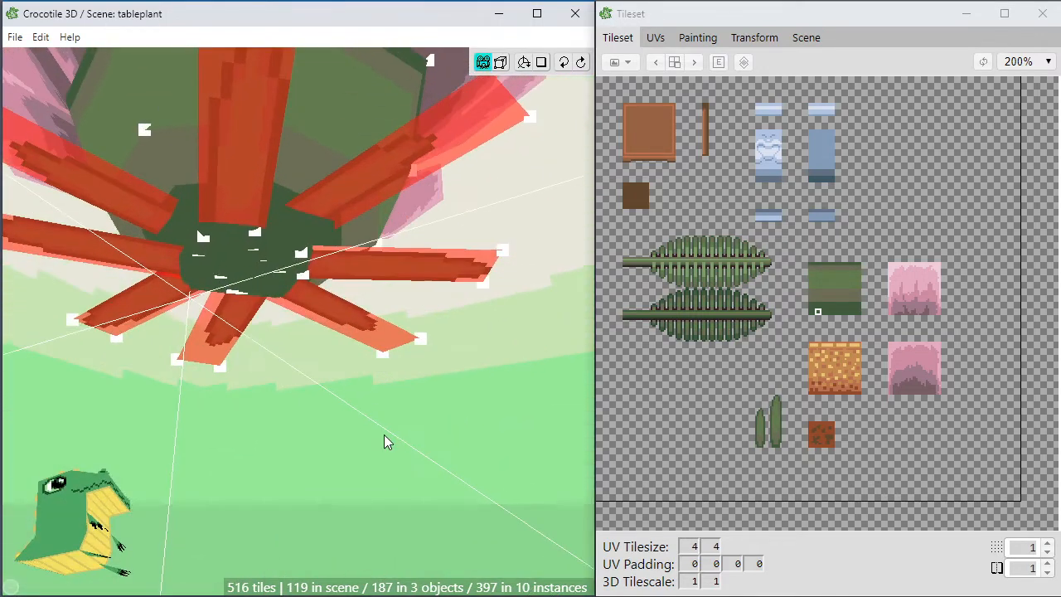
Select all vertices of the eight leaves and deselect the ones at the leaf roots, keeping only the tip vertices.
{"action": "key", "text": "ctrl+a"}
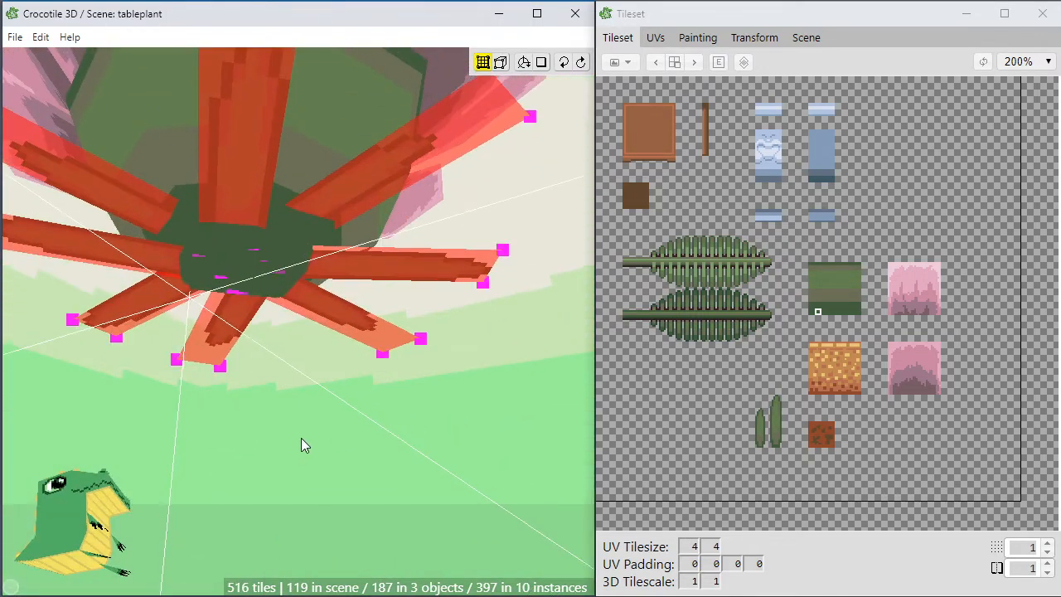
{"action": "right_click_drag", "start_coordinate": [301, 438], "coordinate": [301, 348]}
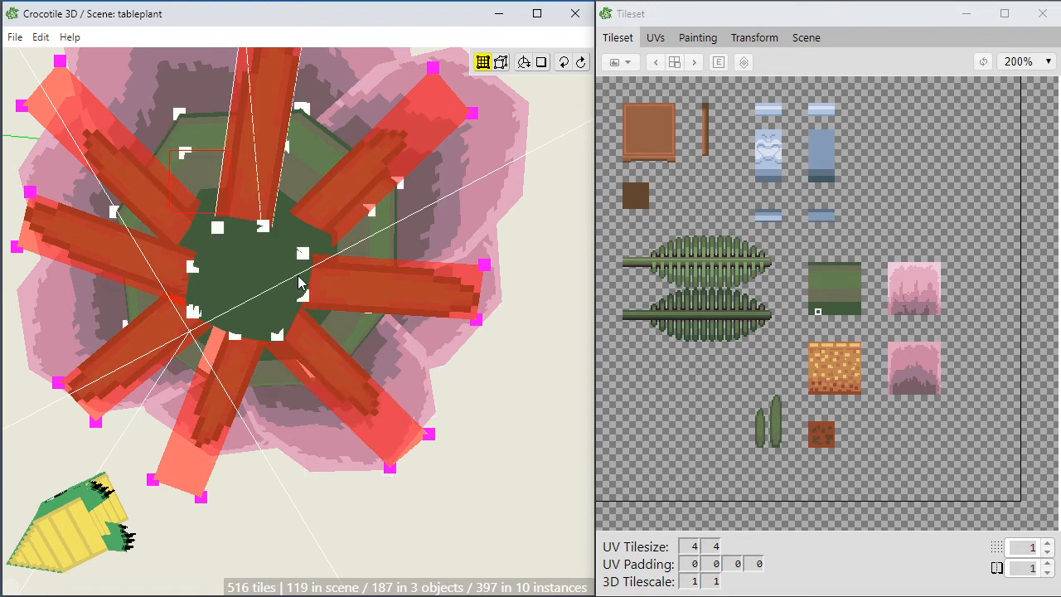
{"action": "left_click_drag", "start_coordinate": [298, 276], "coordinate": [355, 352]}
{"action": "scroll", "coordinate": [231, 290], "scroll_direction": "down", "scroll_amount": 4}
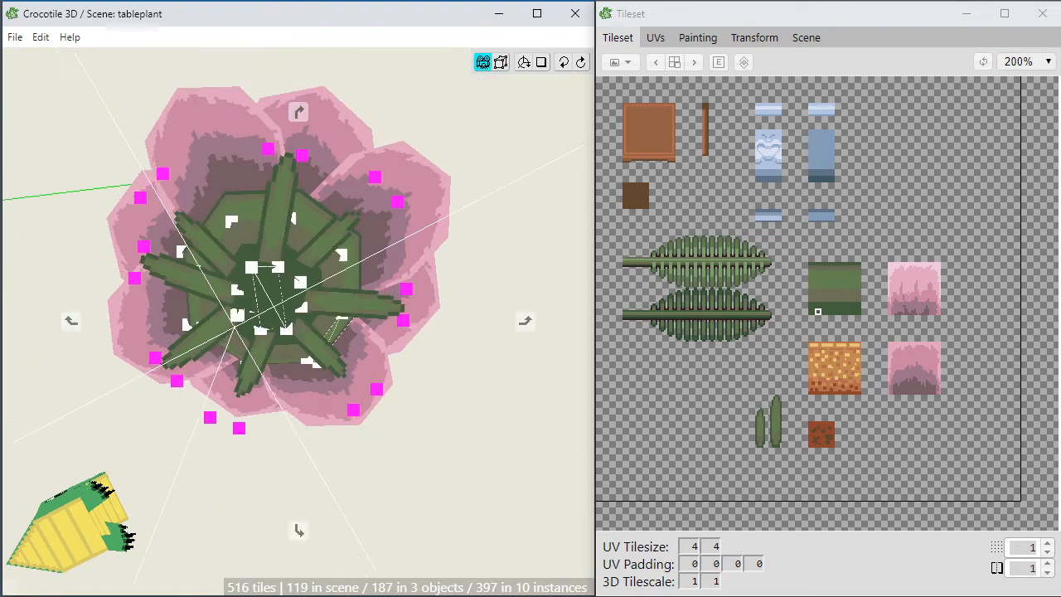
Lower the selected leaf tip vertices so that the leaves slope downwards from the base.
{"action": "right_click_drag", "start_coordinate": [230, 290], "coordinate": [235, 373]}
{"action": "right_click_drag", "start_coordinate": [237, 283], "coordinate": [256, 368]}
{"action": "right_click_drag", "start_coordinate": [256, 319], "coordinate": [300, 353]}
{"action": "left_click_drag", "start_coordinate": [294, 414], "coordinate": [293, 427]}
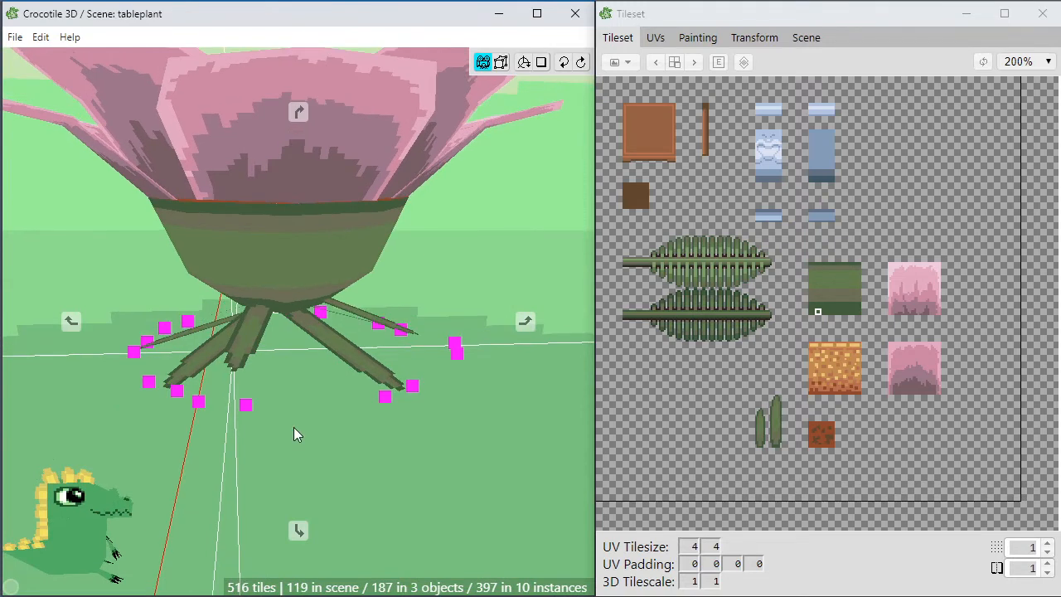
Resize the selected leaf tip vertices by .9 on all three axes, then clear the selection.
{"action": "key", "text": "space"}
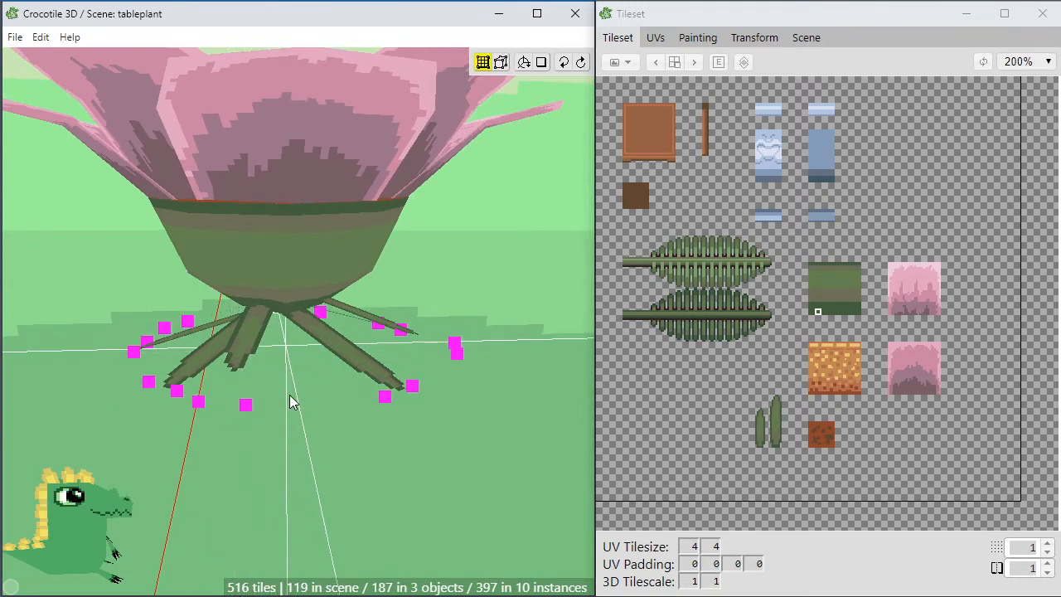
{"action": "key", "text": "space"}
{"action": "left_click_drag", "start_coordinate": [290, 399], "coordinate": [291, 409]}
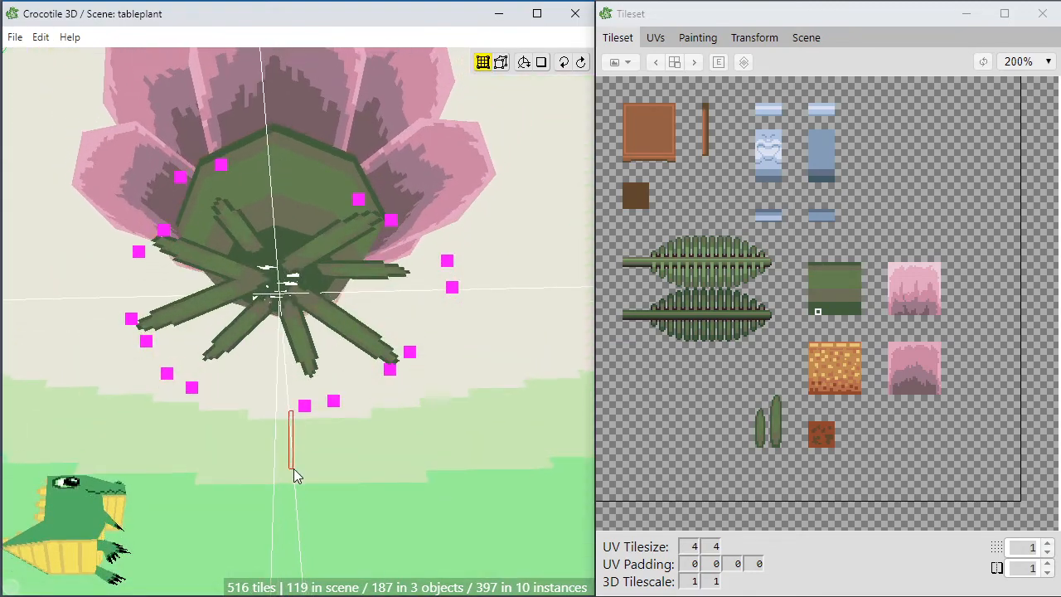
{"action": "left_click_drag", "start_coordinate": [276, 445], "coordinate": [233, 429]}
{"action": "key", "text": "space"}
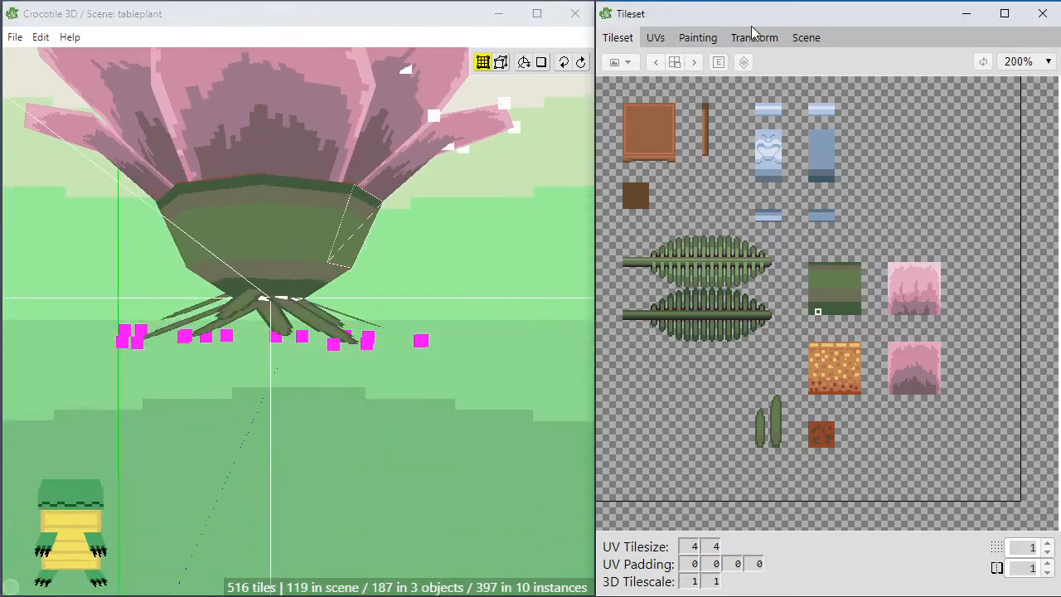
{"action": "left_click", "coordinate": [753, 37]}
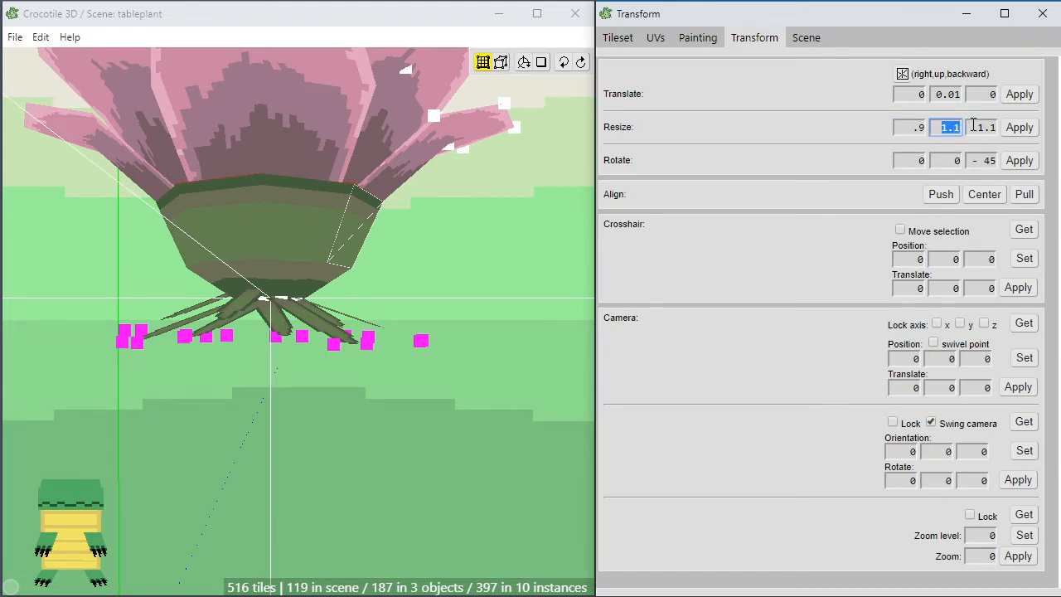
{"action": "left_click", "coordinate": [1020, 131]}
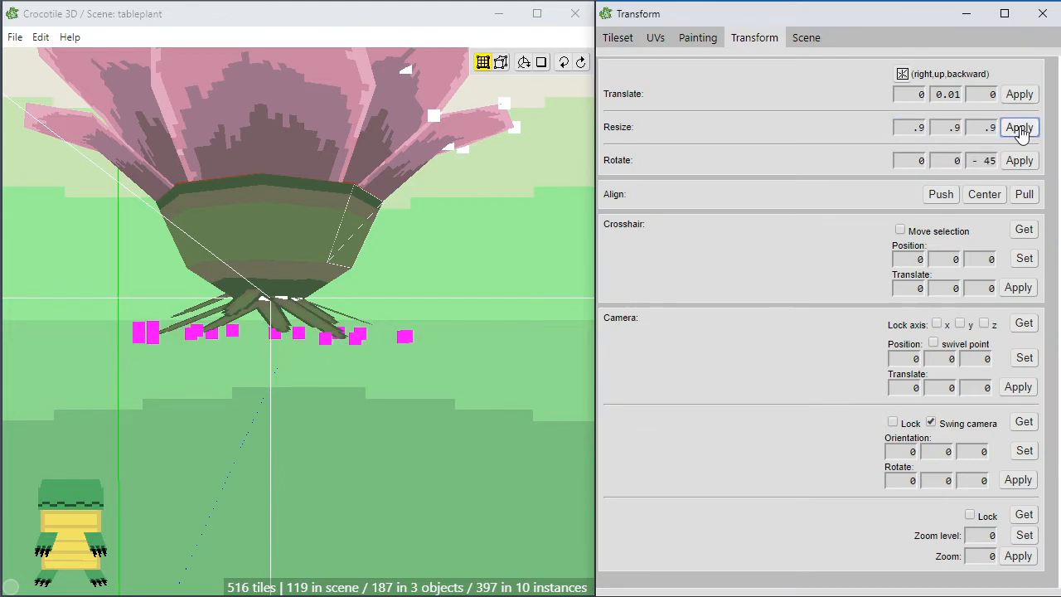
{"action": "left_click", "coordinate": [1020, 130]}
{"action": "key", "text": "space"}
{"action": "mouse_move", "coordinate": [253, 394]}
{"action": "left_mouse_down"}
{"action": "mouse_move", "coordinate": [305, 421]}
{"action": "mouse_move", "coordinate": [249, 448]}
{"action": "mouse_move", "coordinate": [313, 420]}
{"action": "mouse_move", "coordinate": [323, 331]}
{"action": "mouse_move", "coordinate": [317, 403]}
{"action": "left_mouse_up"}
{"action": "key", "text": "Return"}
{"action": "scroll", "coordinate": [343, 386], "scroll_direction": "down", "scroll_amount": 5}
{"action": "key", "text": "space"}
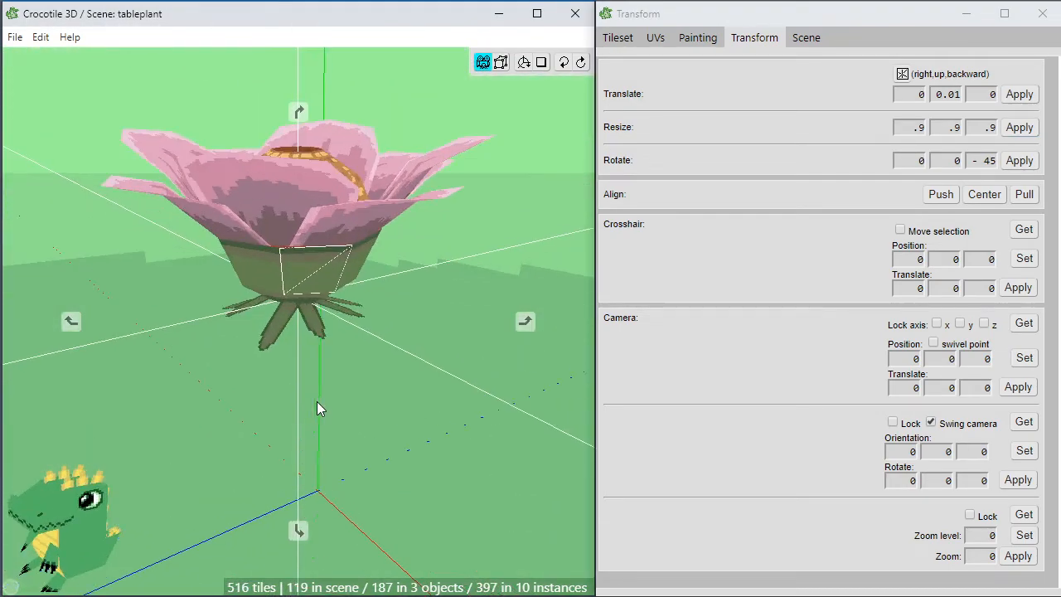
Make the table, vot and fern objects visible in the scene and check the flower's position above the plant.
{"action": "left_click", "coordinate": [807, 38]}
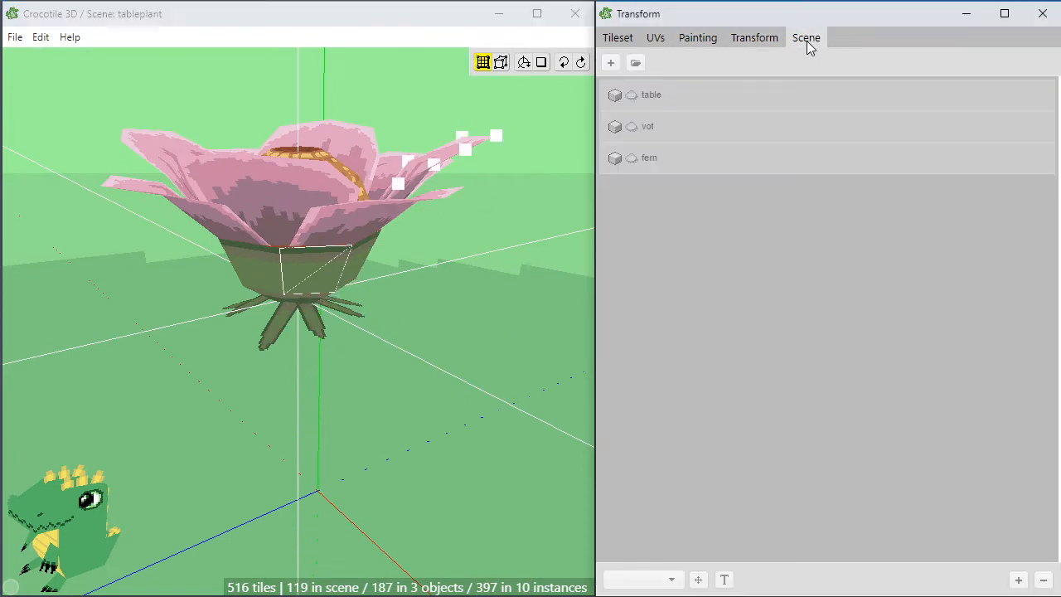
{"action": "left_click", "coordinate": [632, 95]}
{"action": "left_click", "coordinate": [632, 126]}
{"action": "left_click", "coordinate": [632, 157]}
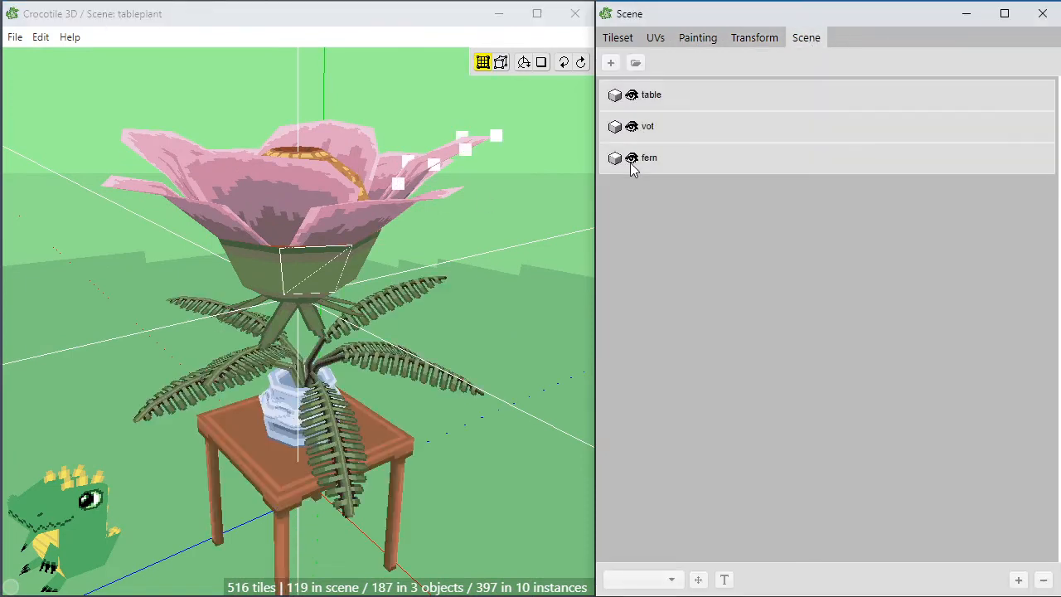
{"action": "scroll", "coordinate": [456, 315], "scroll_direction": "up", "scroll_amount": 3}
{"action": "key", "text": "space"}
{"action": "left_click_drag", "start_coordinate": [457, 322], "coordinate": [398, 373]}
{"action": "scroll", "coordinate": [320, 373], "scroll_direction": "down", "scroll_amount": 3}
{"action": "left_click_drag", "start_coordinate": [295, 406], "coordinate": [260, 365]}
{"action": "key", "text": "space"}
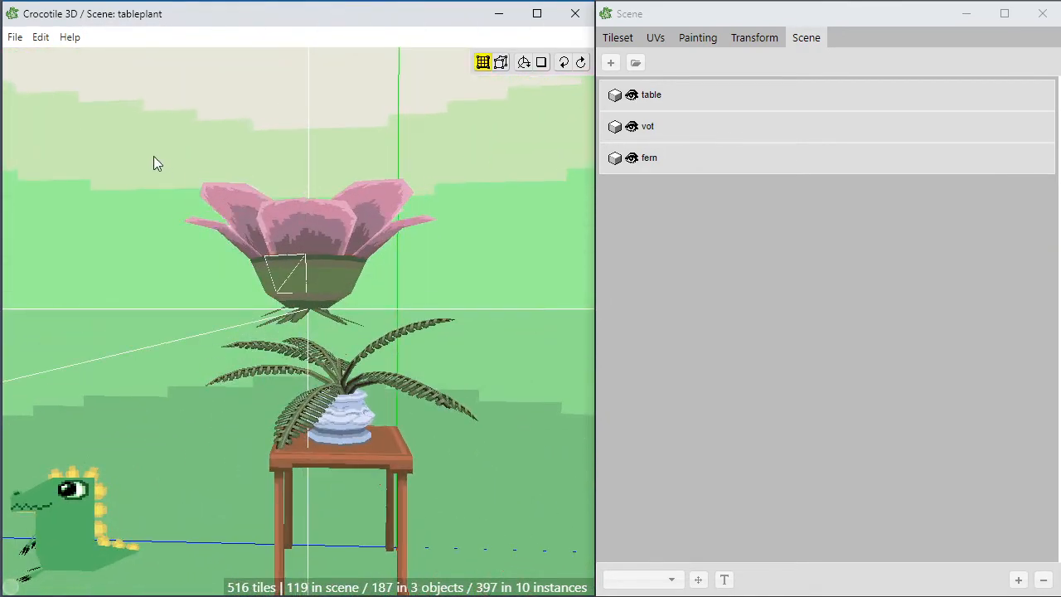
Select all the loose flower tiles in the scene and convert them into a single object.
{"action": "left_click_drag", "start_coordinate": [153, 156], "coordinate": [475, 361]}
{"action": "key", "text": "ctrl+a"}
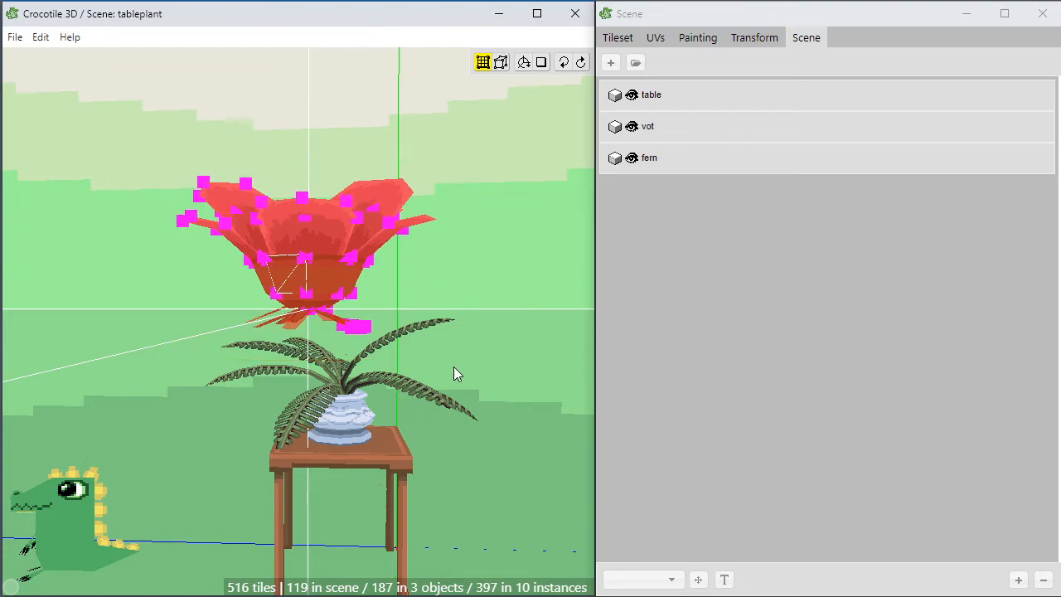
{"action": "left_click", "coordinate": [454, 366]}
{"action": "key", "text": "space"}
{"action": "left_click_drag", "start_coordinate": [247, 344], "coordinate": [280, 377]}
{"action": "scroll", "coordinate": [257, 355], "scroll_direction": "up", "scroll_amount": 8}
{"action": "key", "text": "space"}
{"action": "scroll", "coordinate": [280, 377], "scroll_direction": "down", "scroll_amount": 5}
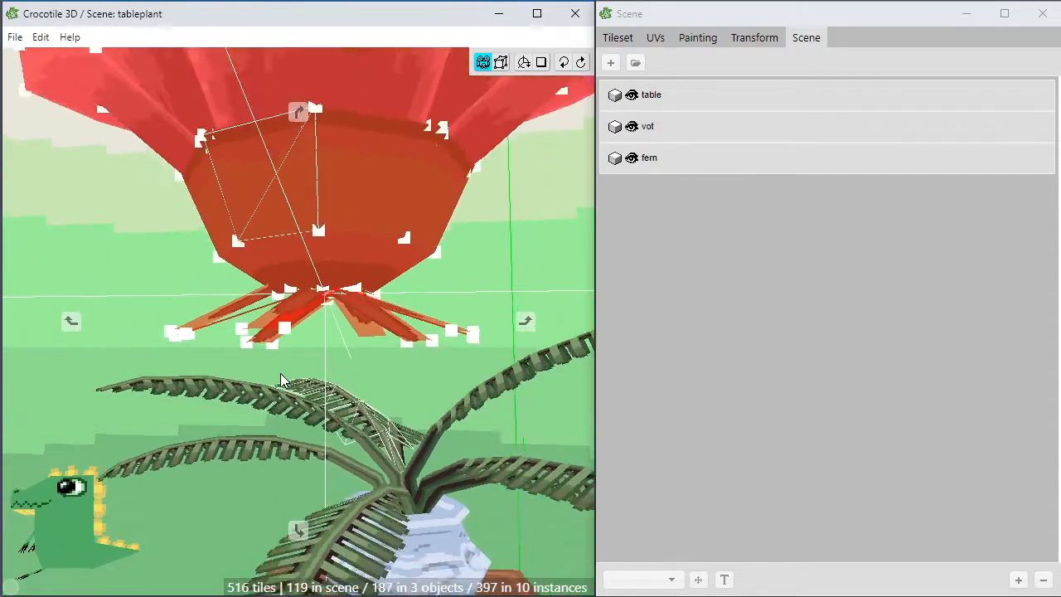
{"action": "key", "text": "space"}
{"action": "right_click", "coordinate": [240, 181]}
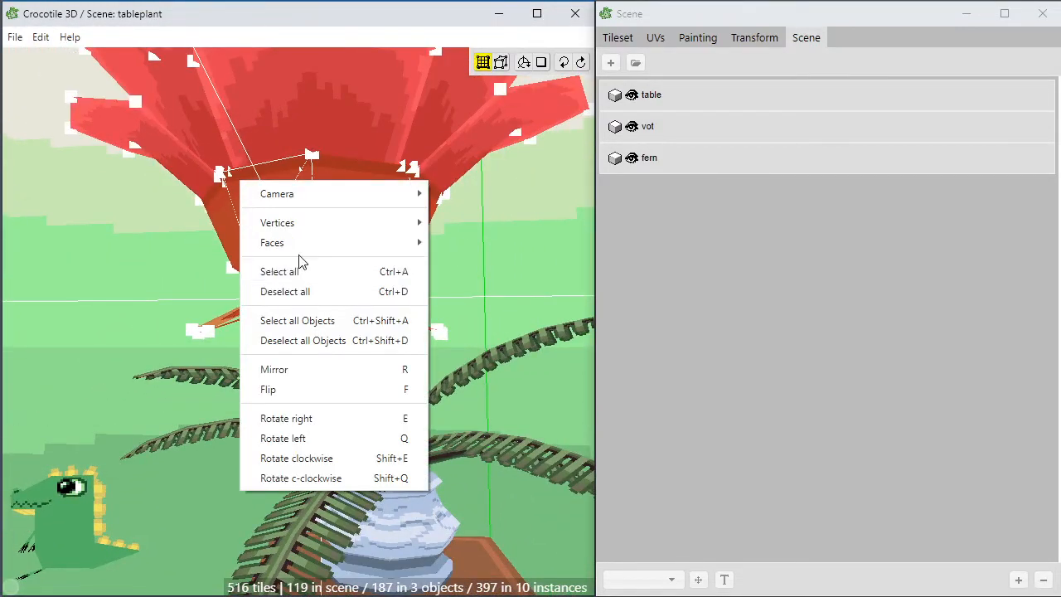
{"action": "mouse_move", "coordinate": [305, 243]}
{"action": "left_click", "coordinate": [481, 380]}
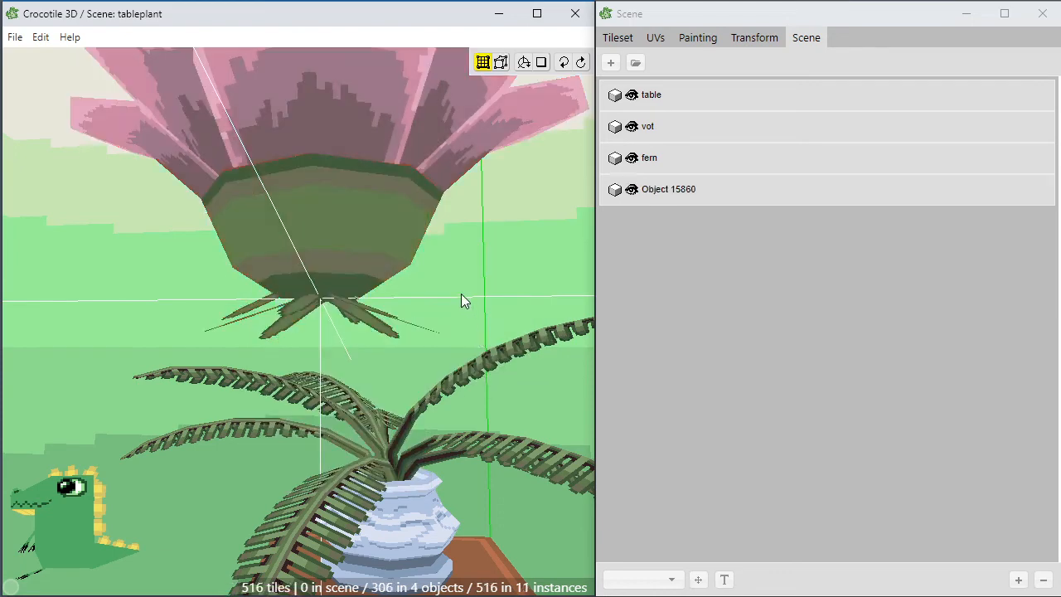
Rename the new object in the scene list as flower.
{"action": "left_click", "coordinate": [314, 196]}
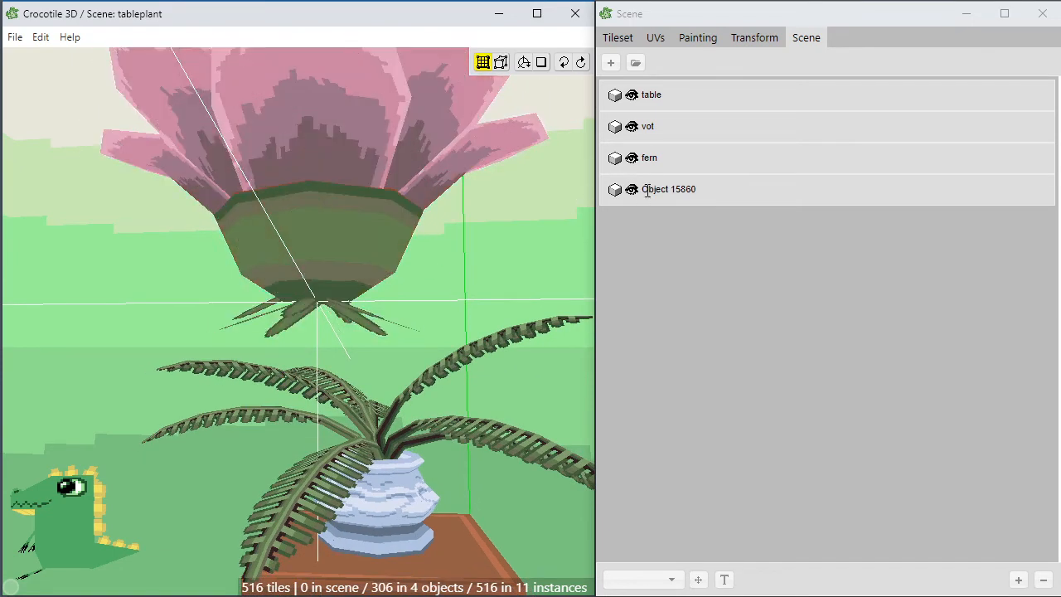
{"action": "double_click", "coordinate": [663, 189]}
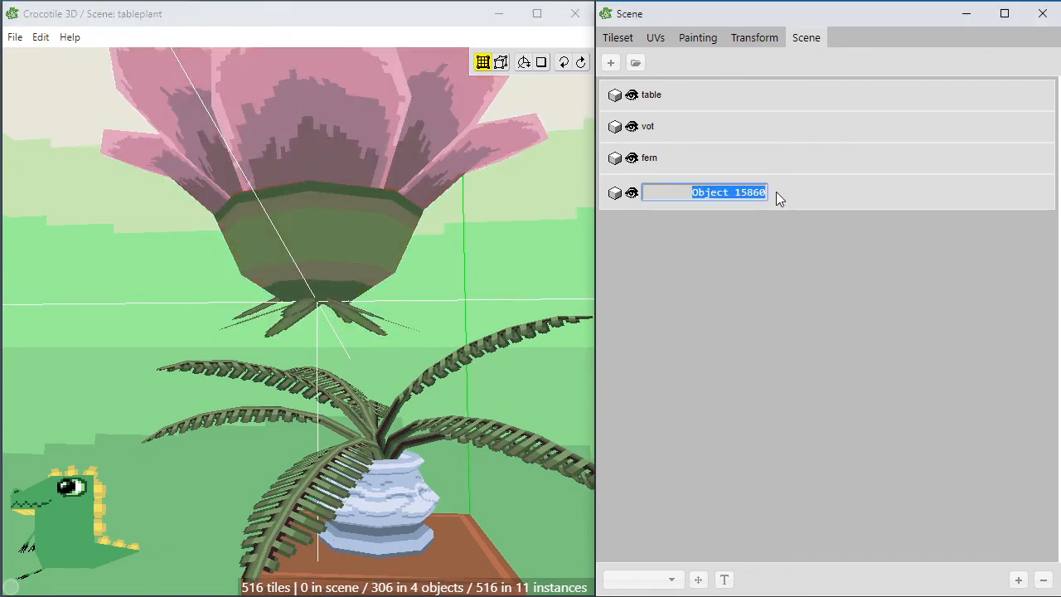
{"action": "type", "text": "flower"}
{"action": "key", "text": "Return"}
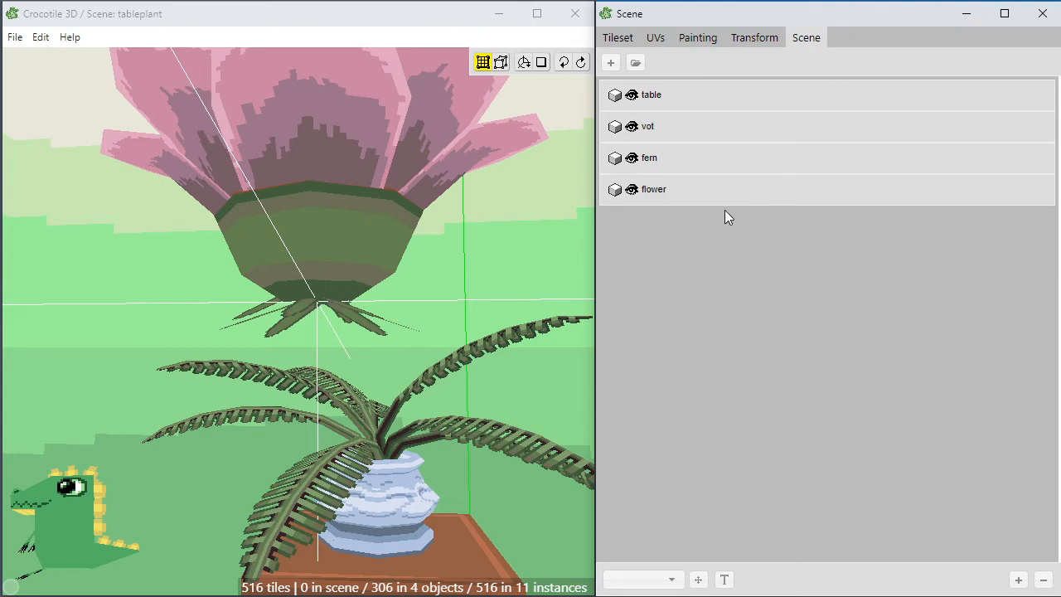
Select the flower object and move it horizontally until it lines up above the centre of the fern and vase.
{"action": "left_click", "coordinate": [507, 229]}
{"action": "scroll", "coordinate": [465, 245], "scroll_direction": "down", "scroll_amount": 3}
{"action": "key", "text": "Tab"}
{"action": "middle_click_drag", "start_coordinate": [432, 264], "coordinate": [428, 268]}
{"action": "key", "text": "Tab"}
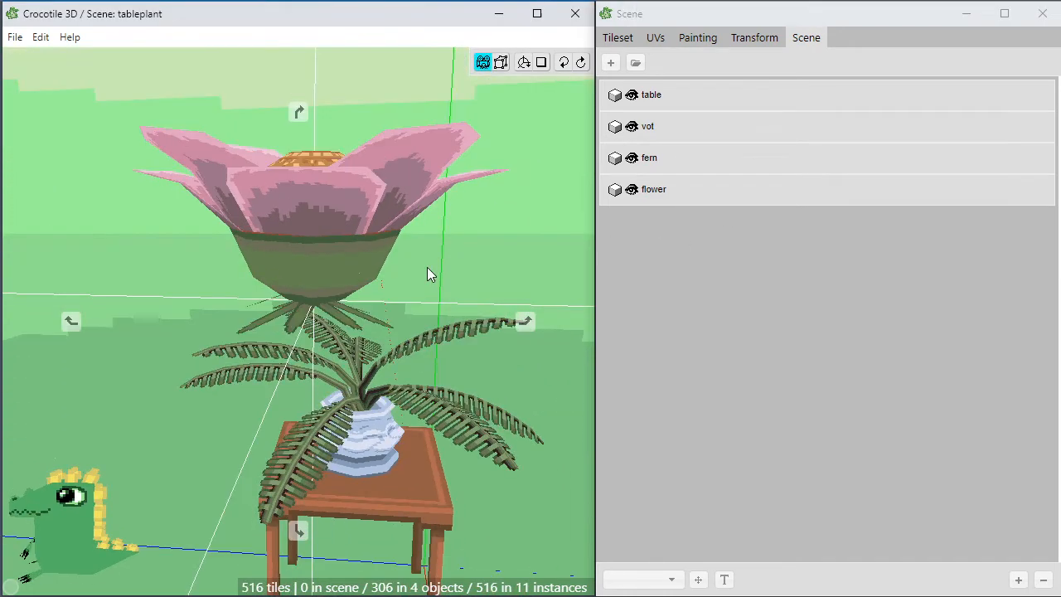
{"action": "left_click", "coordinate": [328, 242]}
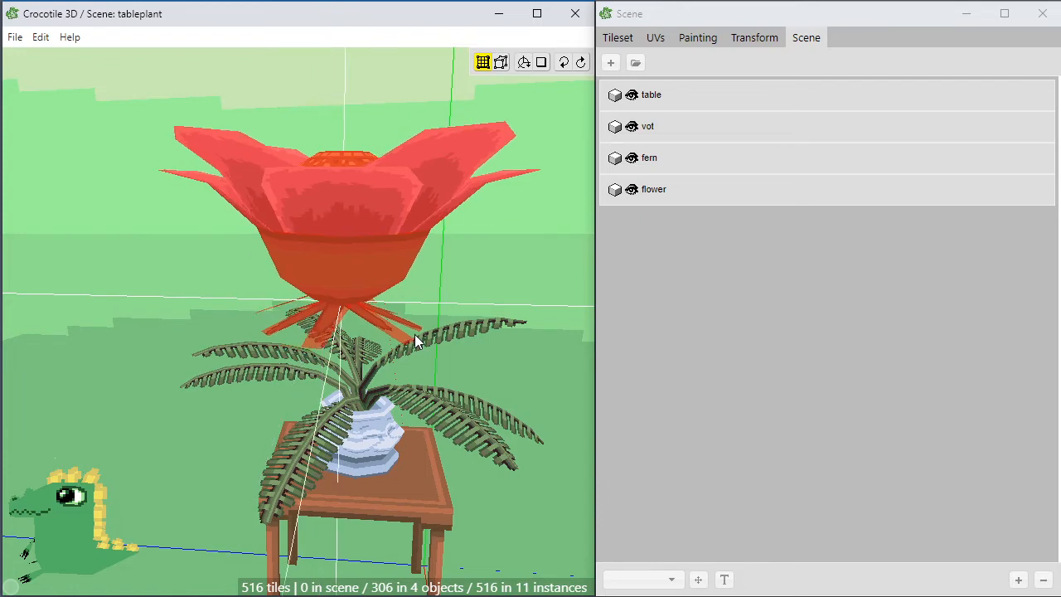
{"action": "key", "text": "shift+w"}
{"action": "key", "text": "shift+w"}
{"action": "key", "text": "shift+w"}
{"action": "key", "text": "shift+w"}
{"action": "key", "text": "d"}
{"action": "key", "text": "d"}
{"action": "key", "text": "d"}
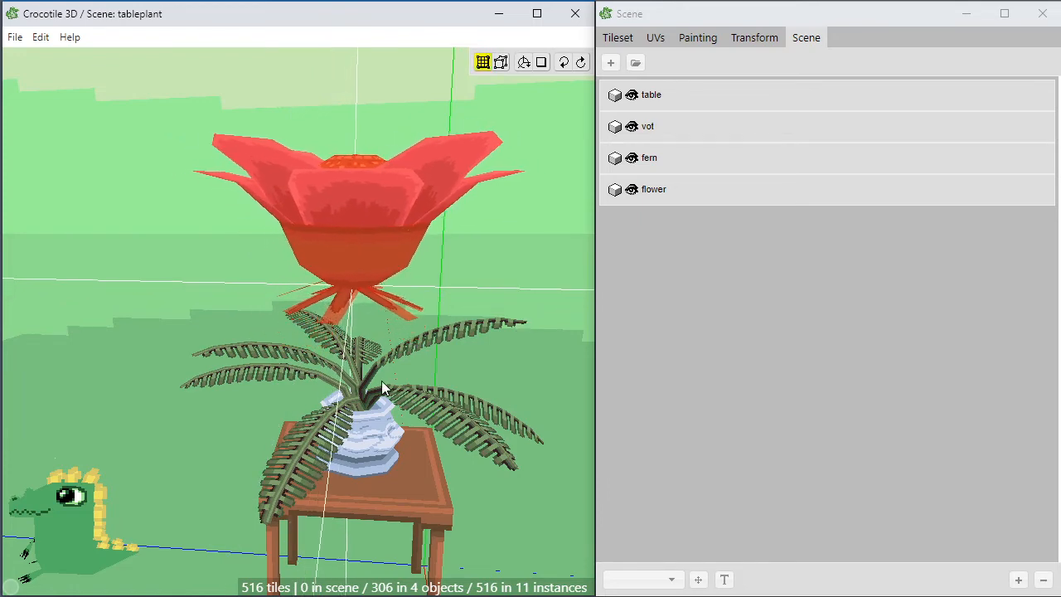
Check the flower's alignment and size relative to the fern and vase from close up and from the side.
{"action": "scroll", "coordinate": [381, 382], "scroll_direction": "up", "scroll_amount": 4}
{"action": "middle_click_drag", "start_coordinate": [381, 381], "coordinate": [331, 427]}
{"action": "scroll", "coordinate": [401, 374], "scroll_direction": "down", "scroll_amount": 2}
{"action": "key", "text": "c"}
{"action": "scroll", "coordinate": [221, 434], "scroll_direction": "down", "scroll_amount": 1}
{"action": "scroll", "coordinate": [298, 396], "scroll_direction": "up", "scroll_amount": 5}
{"action": "middle_click_drag", "start_coordinate": [298, 395], "coordinate": [311, 329], "text": "shift"}
{"action": "scroll", "coordinate": [290, 353], "scroll_direction": "down", "scroll_amount": 4}
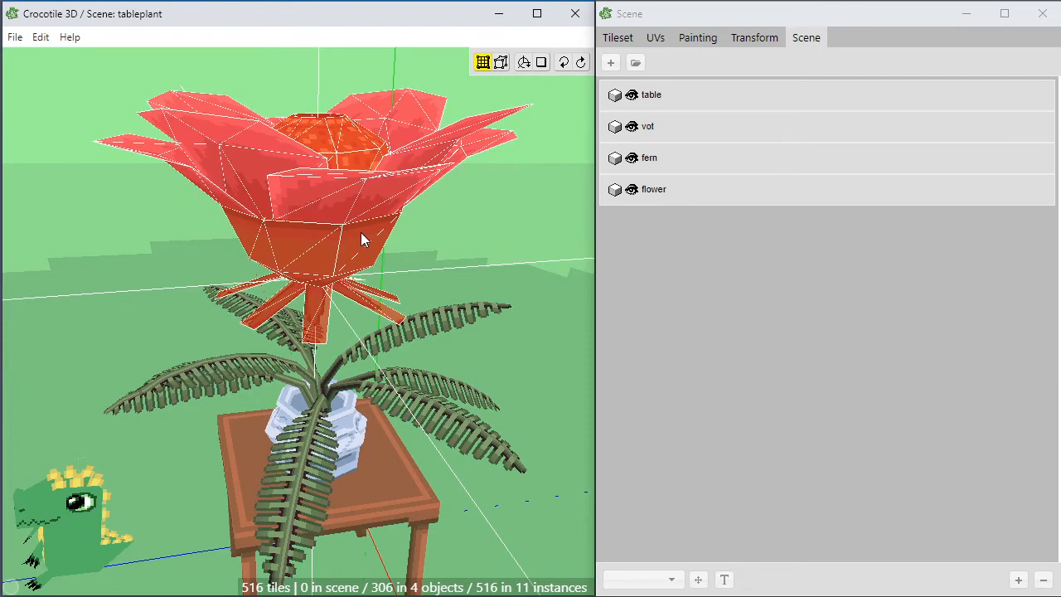
Edit the flower object and shrink its whole geometry by repeatedly resizing it by .9 on all three axes.
{"action": "left_click", "coordinate": [362, 234]}
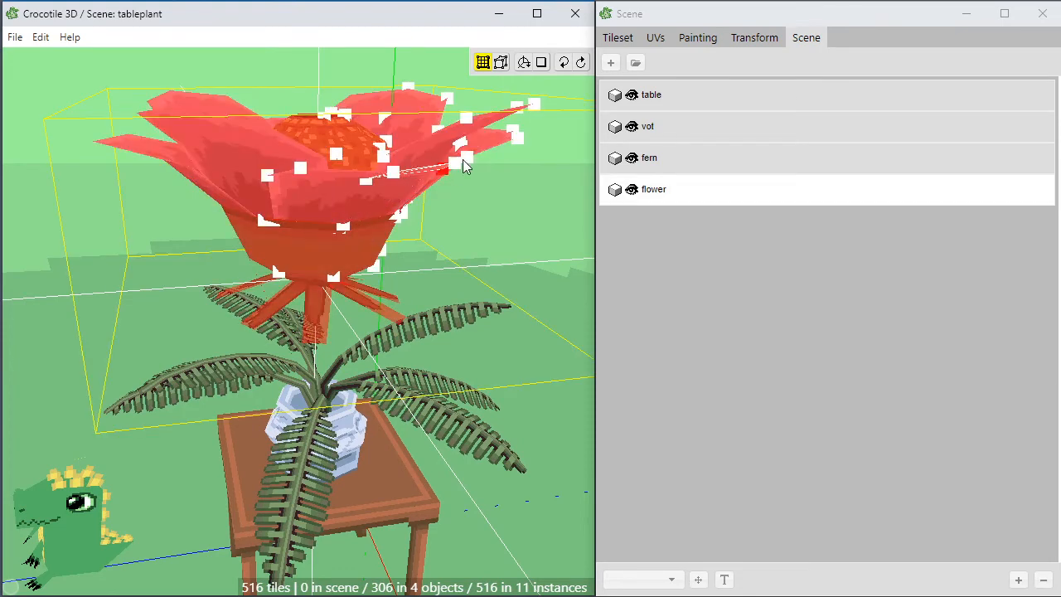
{"action": "left_click", "coordinate": [740, 48]}
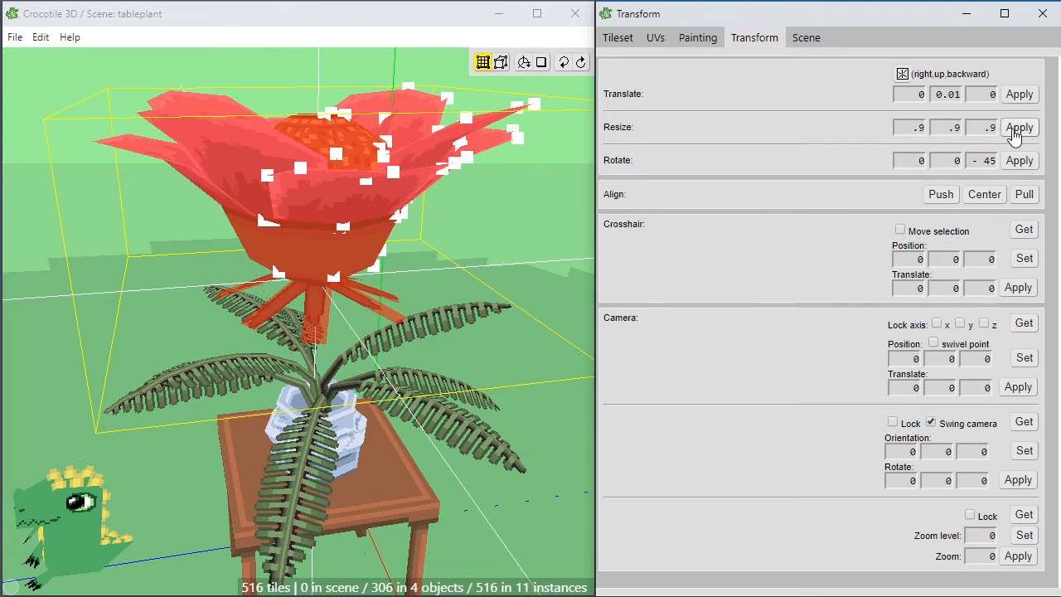
{"action": "left_click", "coordinate": [1016, 129]}
{"action": "left_click", "coordinate": [1016, 130]}
{"action": "left_click", "coordinate": [1016, 129]}
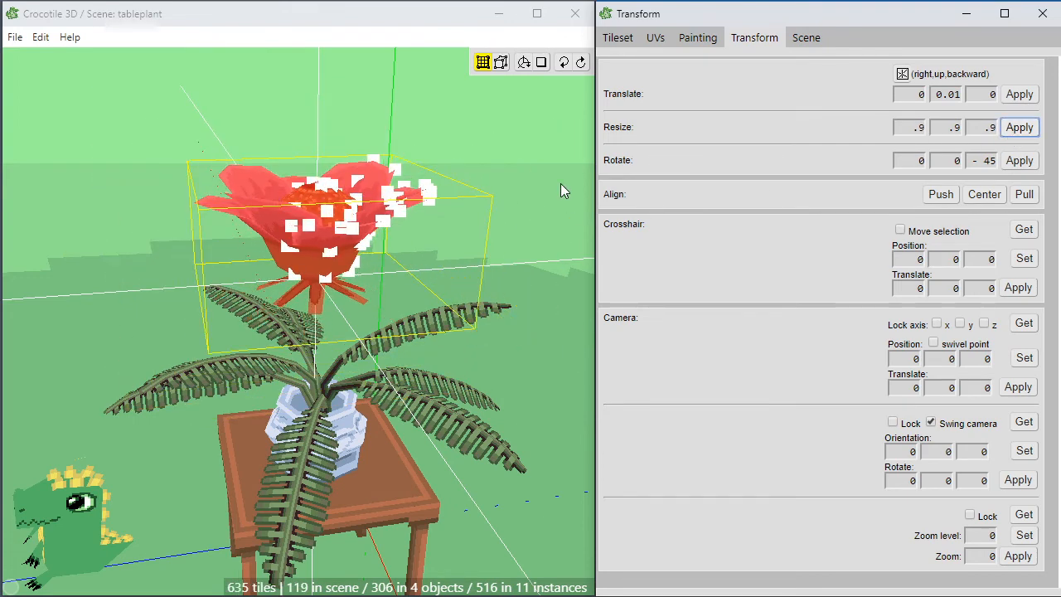
{"action": "left_click", "coordinate": [539, 183]}
{"action": "key", "text": "Tab"}
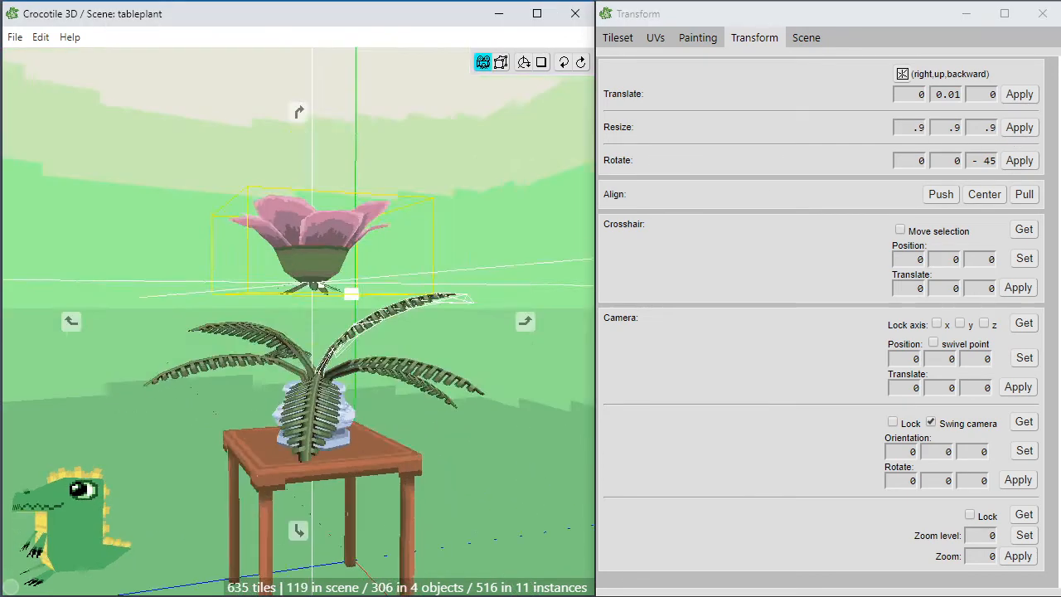
{"action": "left_click_drag", "start_coordinate": [453, 292], "coordinate": [398, 352]}
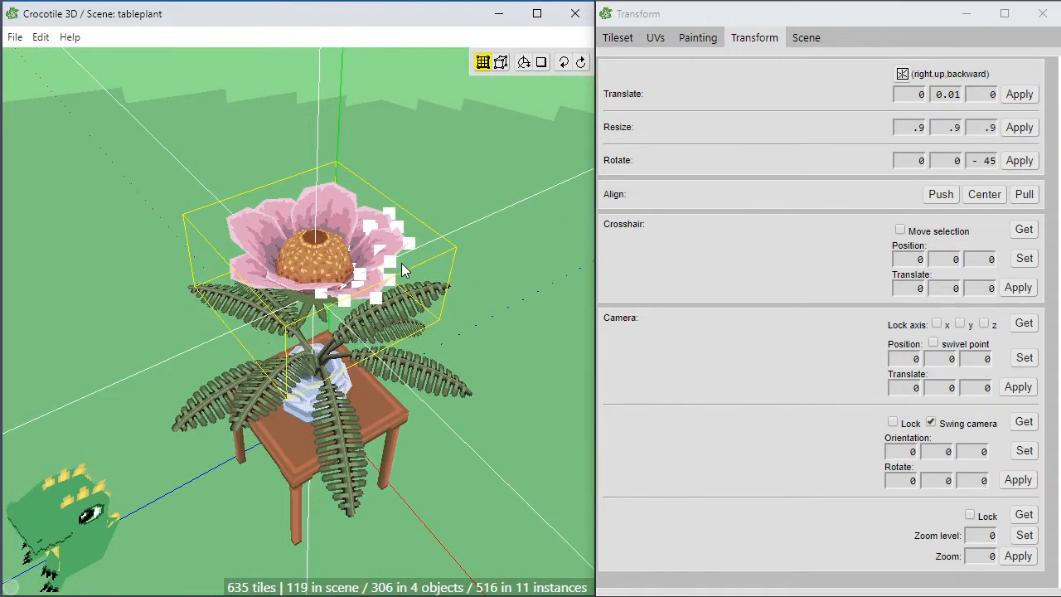
{"action": "key", "text": "Tab"}
Select the flower object and lower it until its base leaves sit close to the centre of the fern.
{"action": "left_click", "coordinate": [350, 253]}
{"action": "key", "text": "space"}
{"action": "left_click_drag", "start_coordinate": [350, 261], "coordinate": [351, 439]}
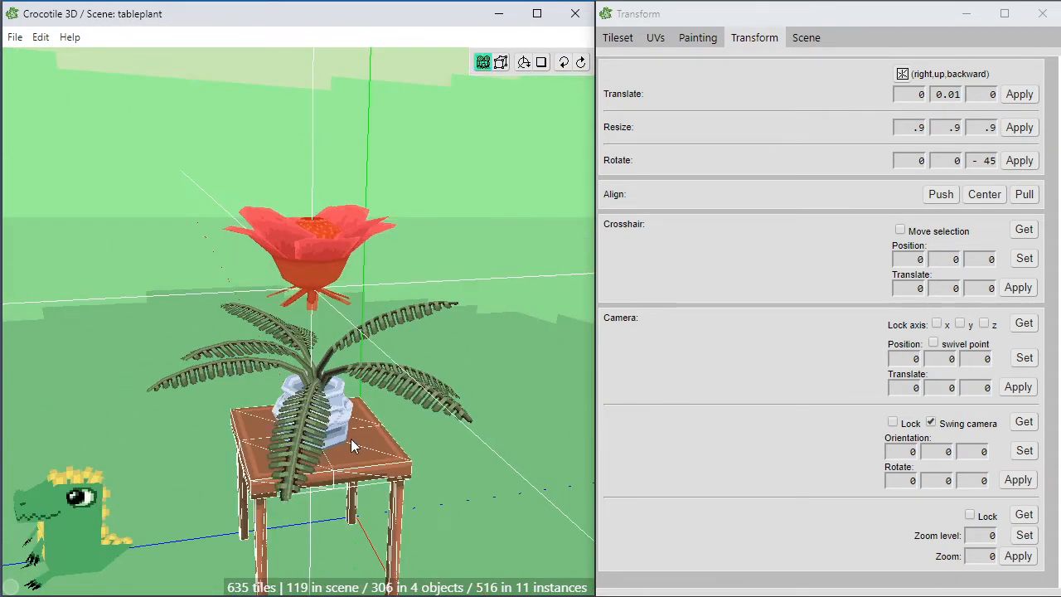
{"action": "key", "text": "s"}
{"action": "key", "text": "s"}
{"action": "key", "text": "s"}
{"action": "key", "text": "s"}
{"action": "key", "text": "s"}
{"action": "key", "text": "s"}
{"action": "key", "text": "s"}
{"action": "key", "text": "s"}
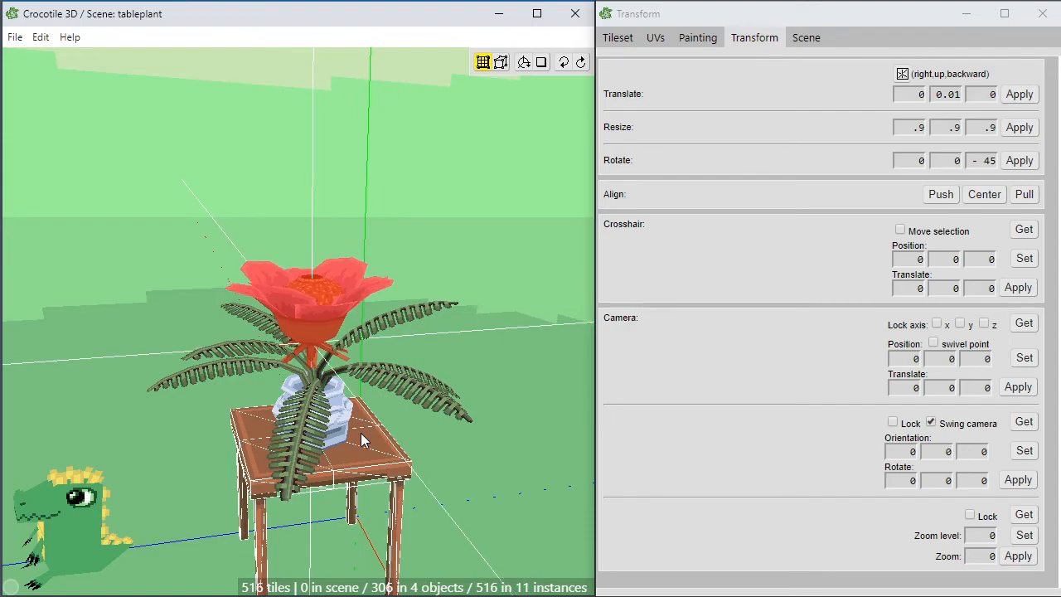
Examine from several angles and distances how the lowered flower's base leaves meet the fern fronds.
{"action": "scroll", "coordinate": [361, 433], "scroll_direction": "up", "scroll_amount": 5}
{"action": "key", "text": "space"}
{"action": "left_click_drag", "start_coordinate": [366, 439], "coordinate": [464, 448]}
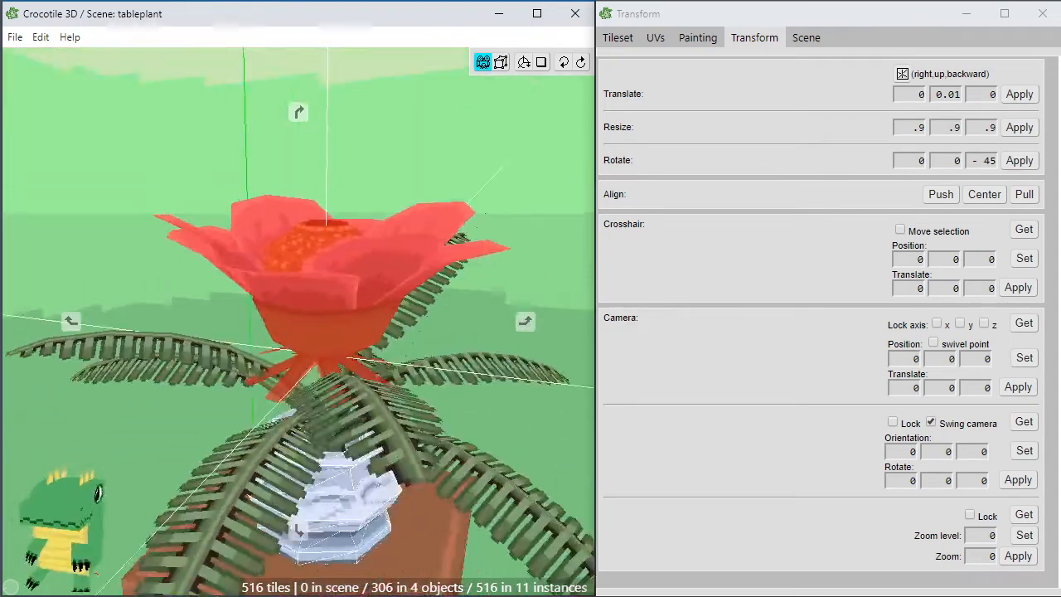
{"action": "left_click_drag", "start_coordinate": [464, 497], "coordinate": [368, 456]}
{"action": "scroll", "coordinate": [368, 456], "scroll_direction": "up", "scroll_amount": 3}
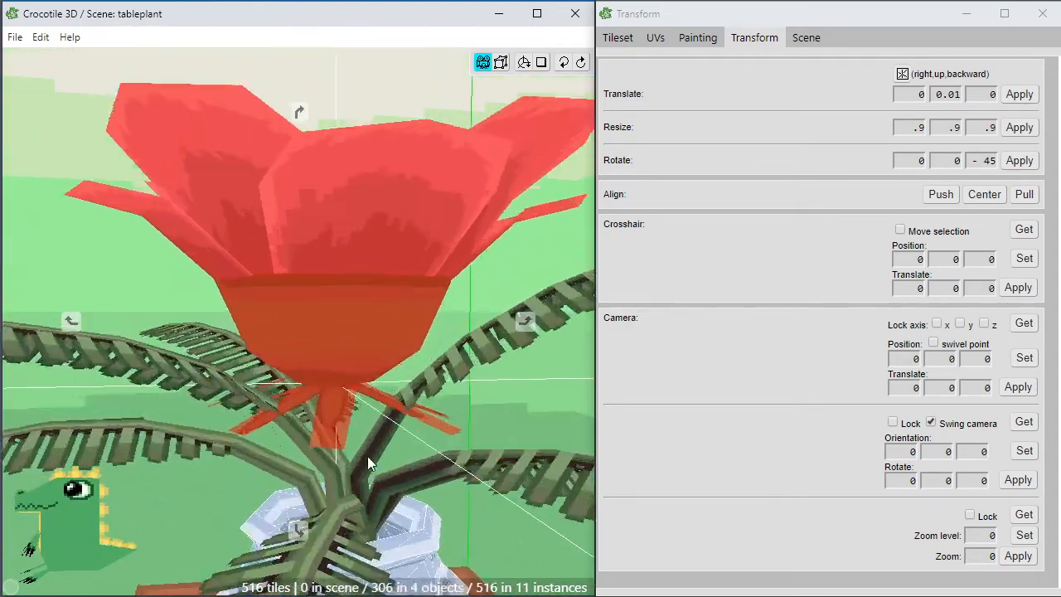
{"action": "key", "text": "space"}
{"action": "scroll", "coordinate": [425, 440], "scroll_direction": "down", "scroll_amount": 3}
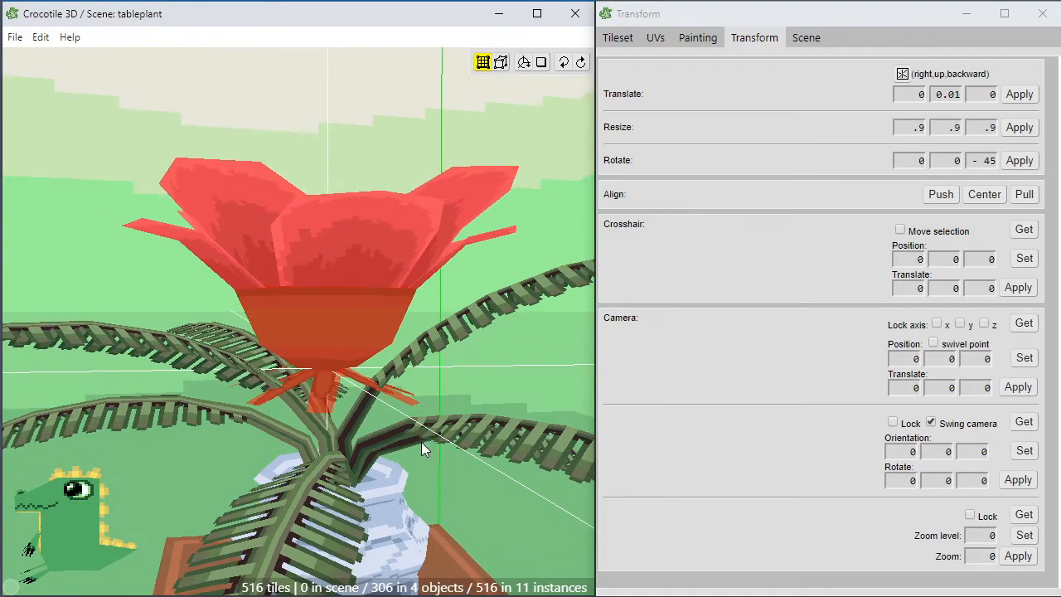
{"action": "scroll", "coordinate": [421, 442], "scroll_direction": "down", "scroll_amount": 2}
{"action": "key", "text": "space"}
{"action": "mouse_move", "coordinate": [422, 442]}
{"action": "left_mouse_down"}
{"action": "mouse_move", "coordinate": [439, 506]}
{"action": "mouse_move", "coordinate": [456, 427]}
{"action": "mouse_move", "coordinate": [489, 411]}
{"action": "mouse_move", "coordinate": [427, 425]}
{"action": "left_mouse_up"}
{"action": "left_click_drag", "start_coordinate": [345, 407], "coordinate": [348, 342]}
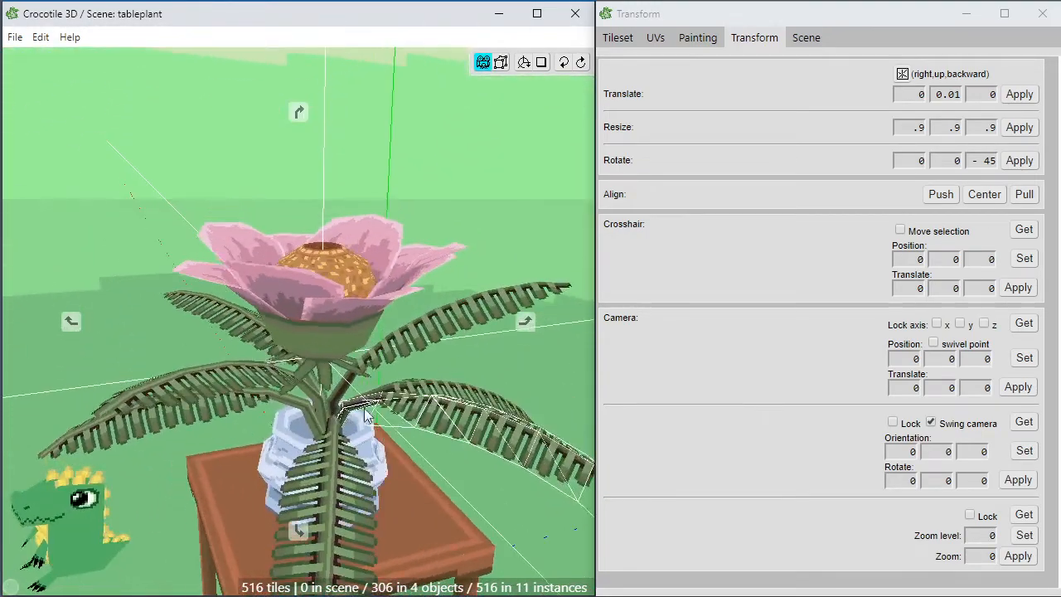
{"action": "key", "text": "space"}
{"action": "left_click", "coordinate": [341, 355]}
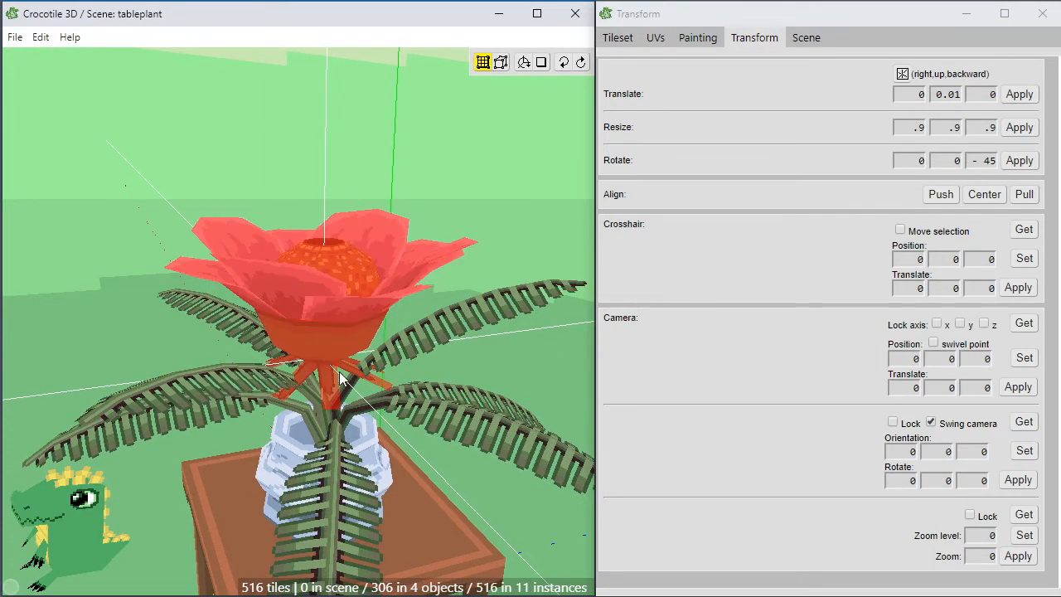
{"action": "scroll", "coordinate": [340, 377], "scroll_direction": "down", "scroll_amount": 5}
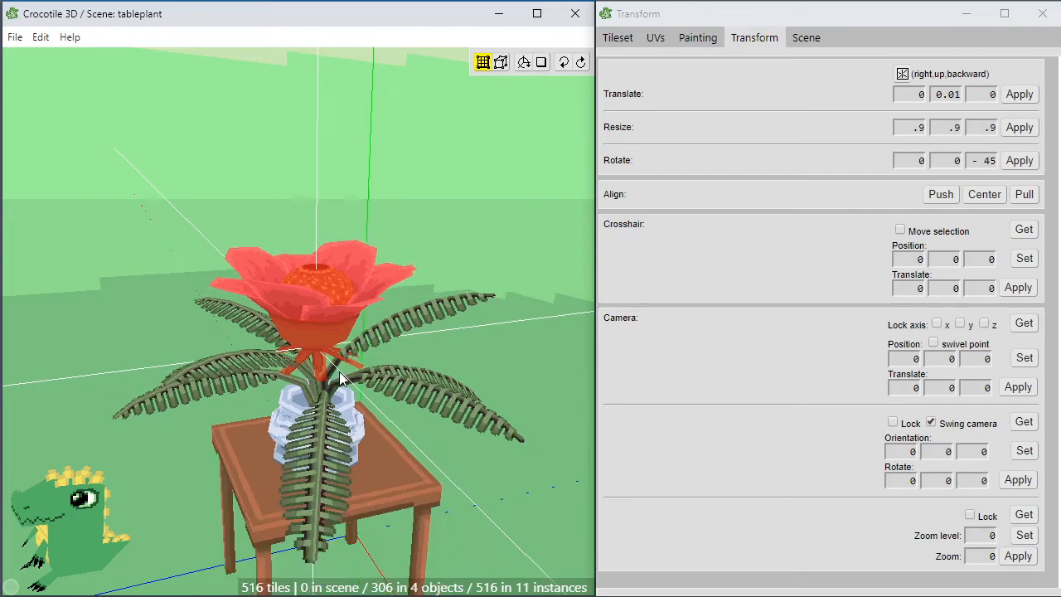
{"action": "key", "text": "Escape"}
{"action": "scroll", "coordinate": [354, 423], "scroll_direction": "up", "scroll_amount": 3}
{"action": "key", "text": "space"}
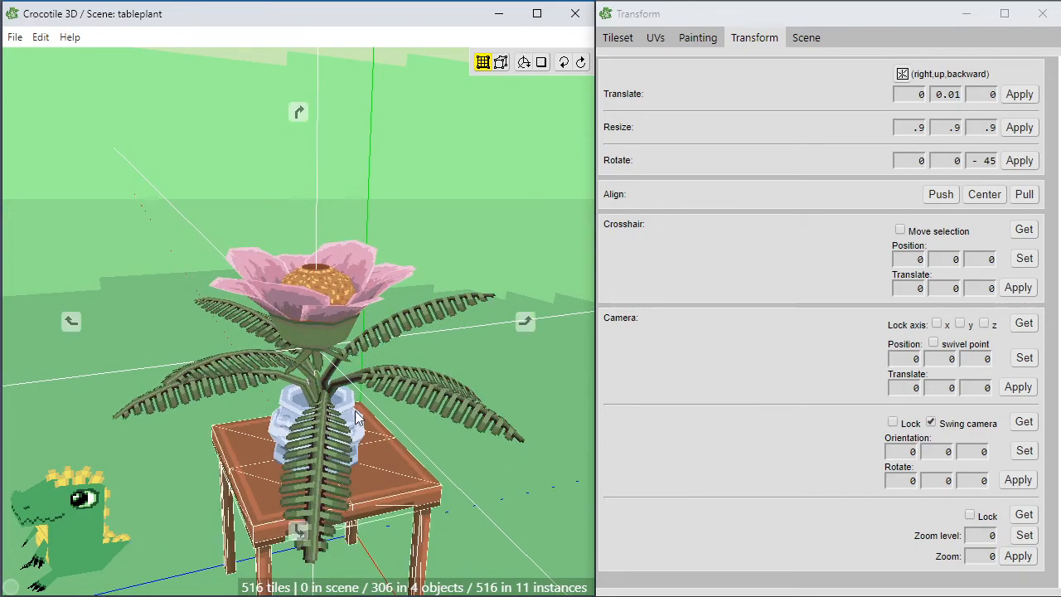
{"action": "left_click_drag", "start_coordinate": [355, 410], "coordinate": [330, 452]}
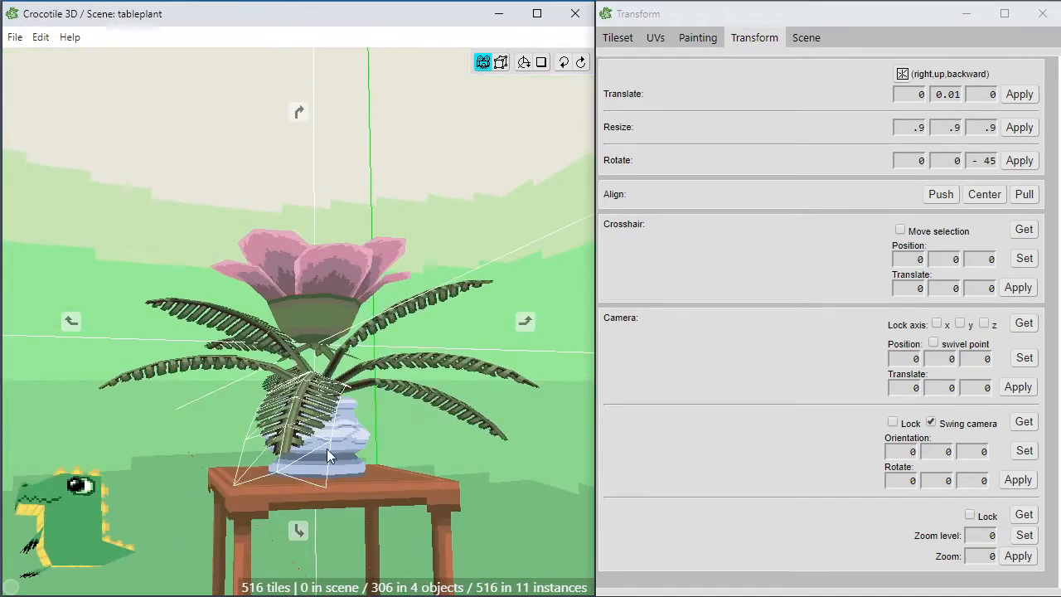
{"action": "scroll", "coordinate": [350, 395], "scroll_direction": "up", "scroll_amount": 3}
{"action": "mouse_move", "coordinate": [350, 392]}
{"action": "left_mouse_down"}
{"action": "mouse_move", "coordinate": [367, 410]}
{"action": "mouse_move", "coordinate": [352, 394]}
{"action": "left_mouse_up"}
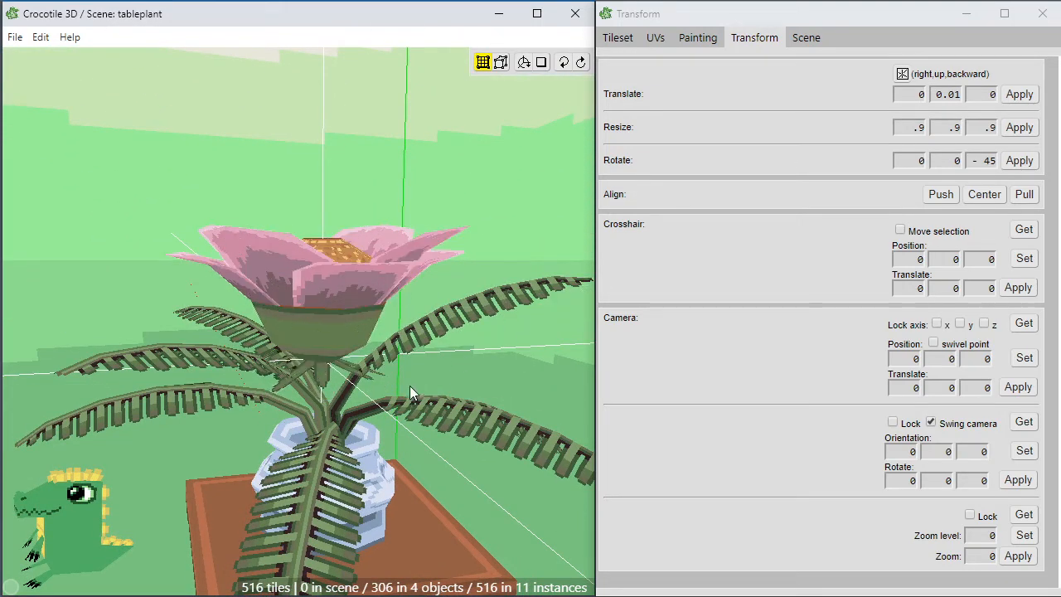
Raise the flower object well above the fern's centre, leaving room for a stem, and deselect it.
{"action": "left_click", "coordinate": [304, 320]}
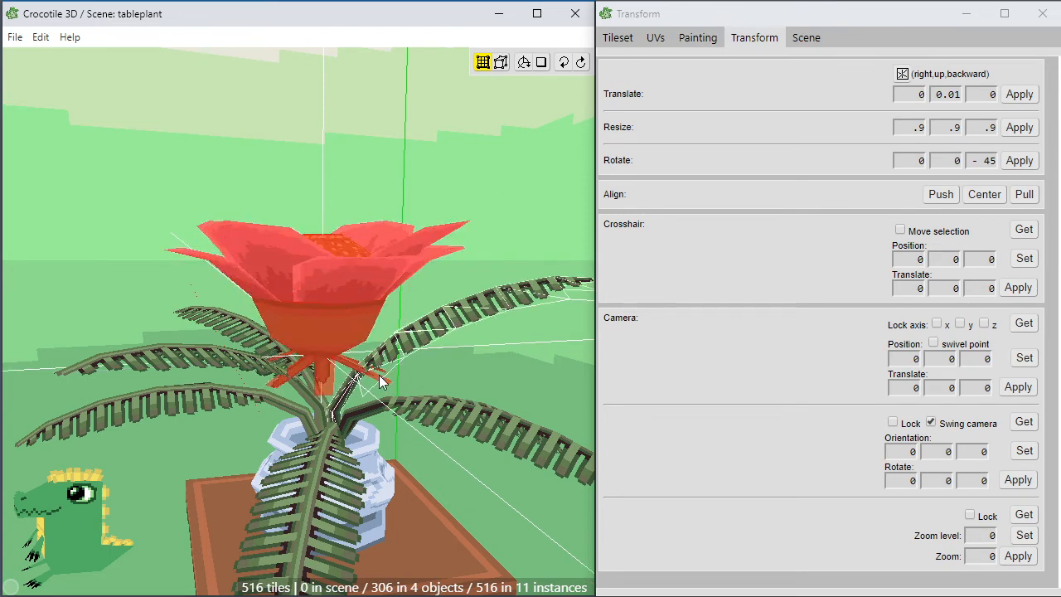
{"action": "key", "text": "w"}
{"action": "key", "text": "w"}
{"action": "key", "text": "w"}
{"action": "key", "text": "w"}
{"action": "key", "text": "w"}
{"action": "key", "text": "w"}
{"action": "key", "text": "w"}
{"action": "key", "text": "w"}
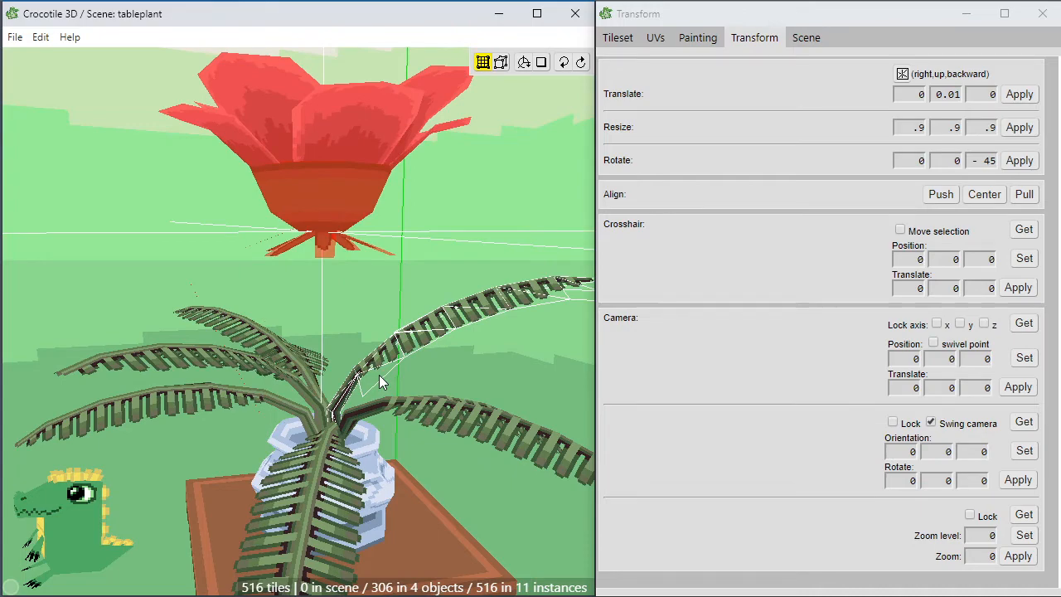
{"action": "left_click", "coordinate": [379, 291]}
{"action": "key", "text": "space"}
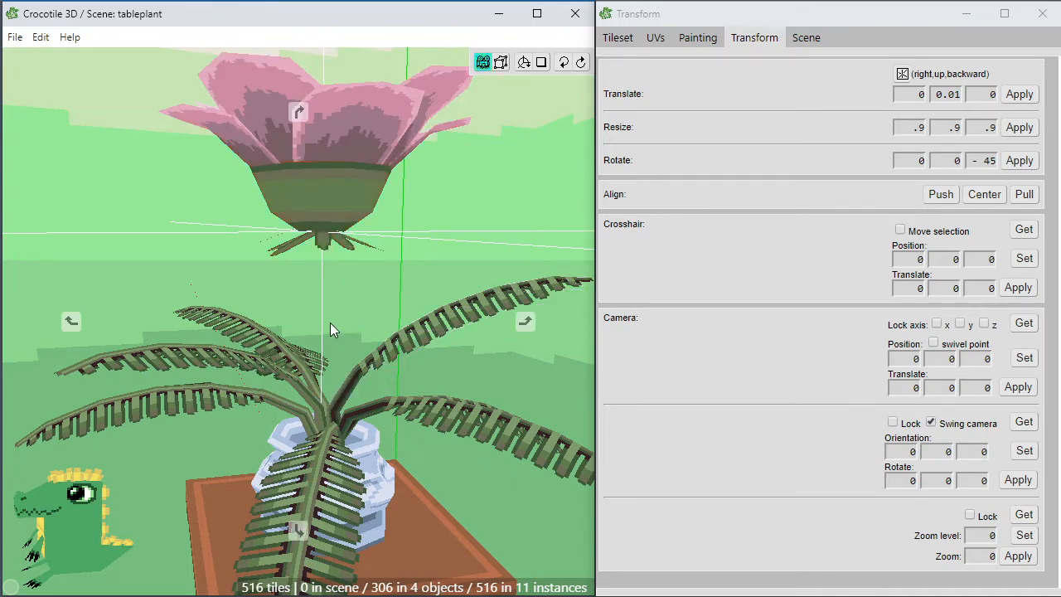
{"action": "mouse_move", "coordinate": [330, 322]}
{"action": "left_mouse_down"}
{"action": "mouse_move", "coordinate": [390, 373]}
{"action": "mouse_move", "coordinate": [406, 369]}
{"action": "mouse_move", "coordinate": [331, 324]}
{"action": "left_mouse_up"}
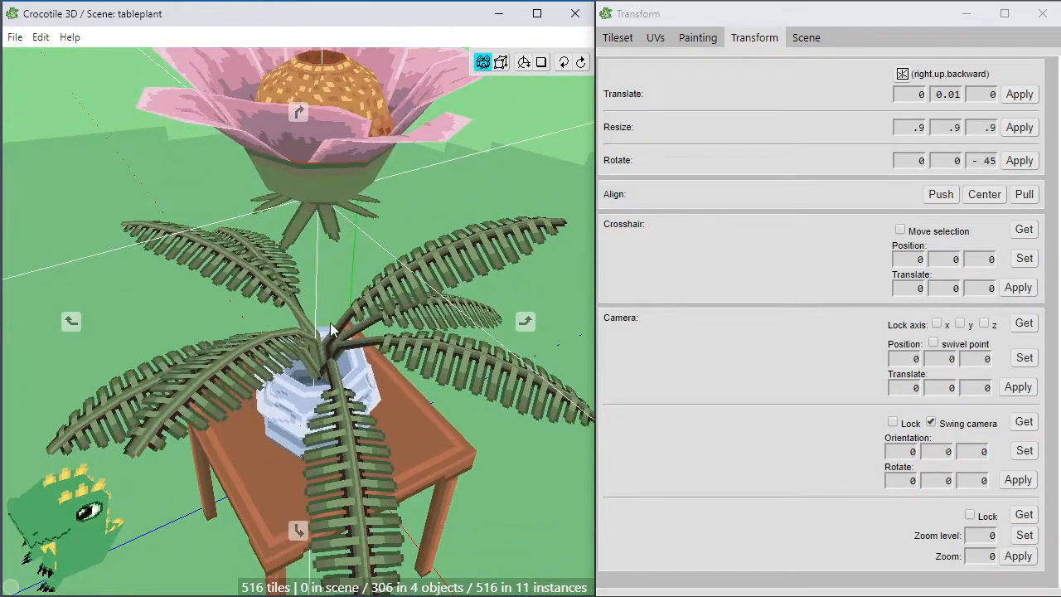
{"action": "key", "text": "space"}
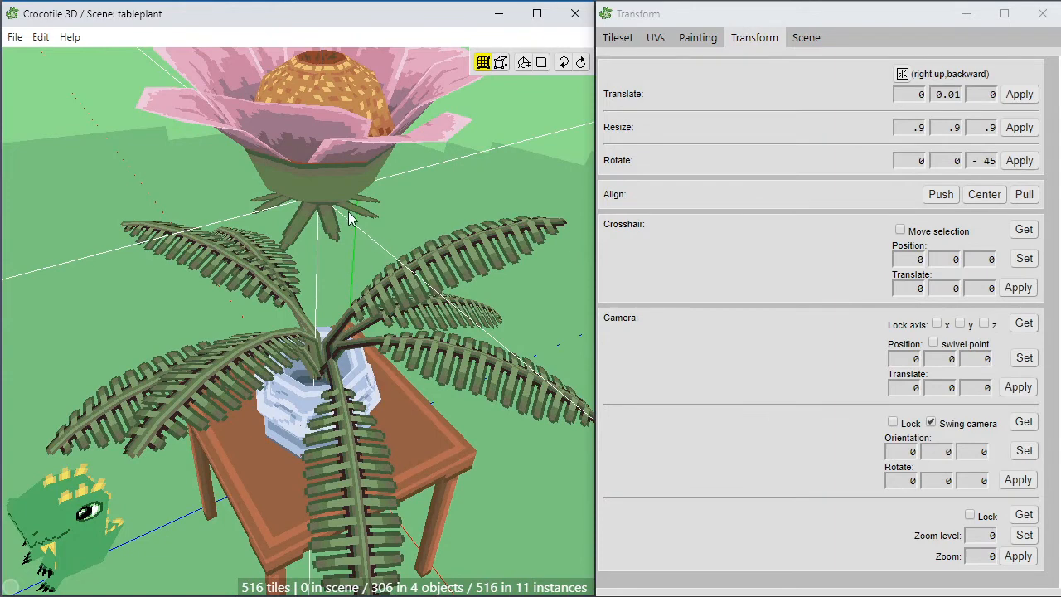
{"action": "left_click", "coordinate": [618, 39]}
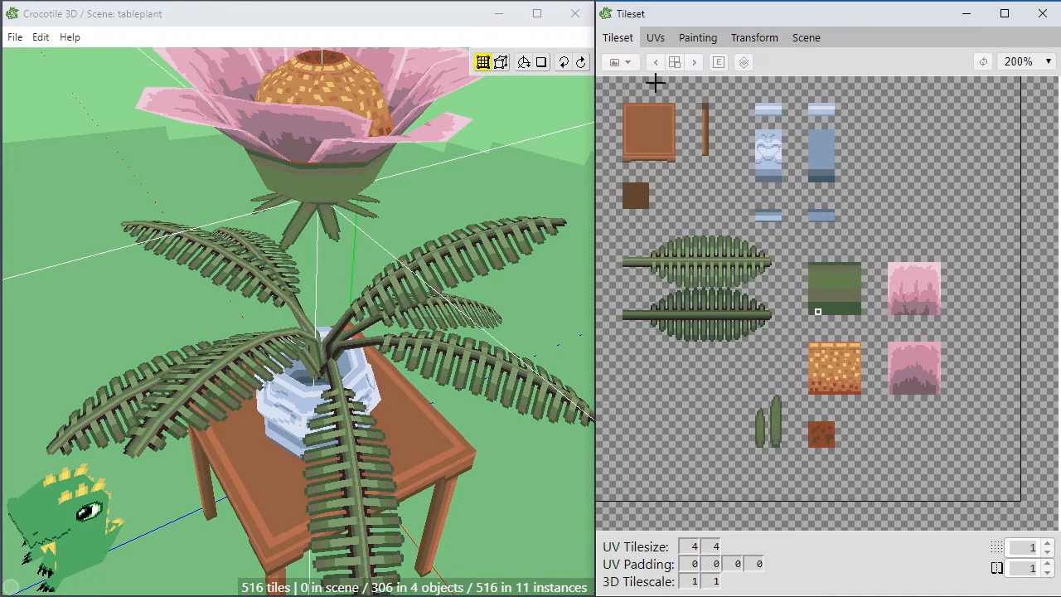
{"action": "scroll", "coordinate": [653, 287], "scroll_direction": "up", "scroll_amount": 3}
{"action": "scroll", "coordinate": [647, 296], "scroll_direction": "down", "scroll_amount": 2}
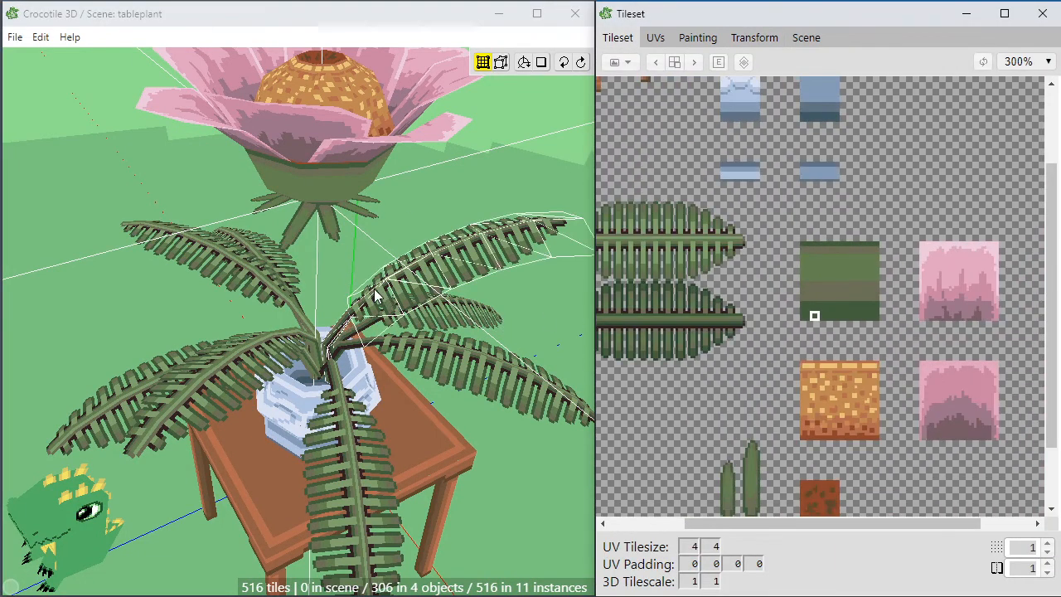
Edit a fern frond object, copy the bare stem tiles at its base, and paste them into the scene as separate geometry.
{"action": "left_click", "coordinate": [346, 330]}
{"action": "scroll", "coordinate": [347, 330], "scroll_direction": "up", "scroll_amount": 4}
{"action": "key", "text": "Return"}
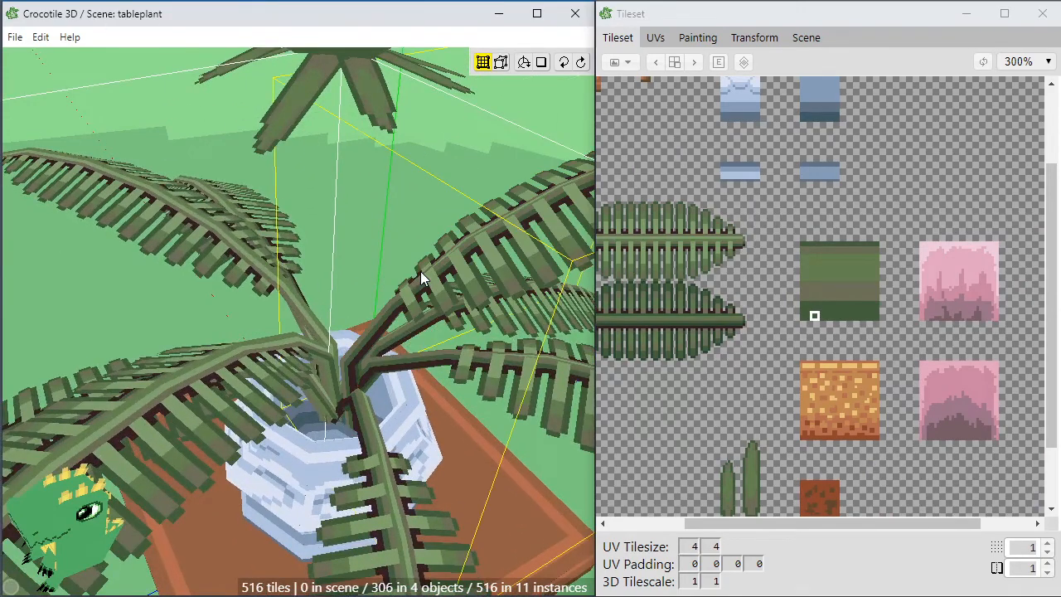
{"action": "key", "text": "v"}
{"action": "scroll", "coordinate": [441, 309], "scroll_direction": "up", "scroll_amount": 2}
{"action": "left_click_drag", "start_coordinate": [328, 318], "coordinate": [415, 413]}
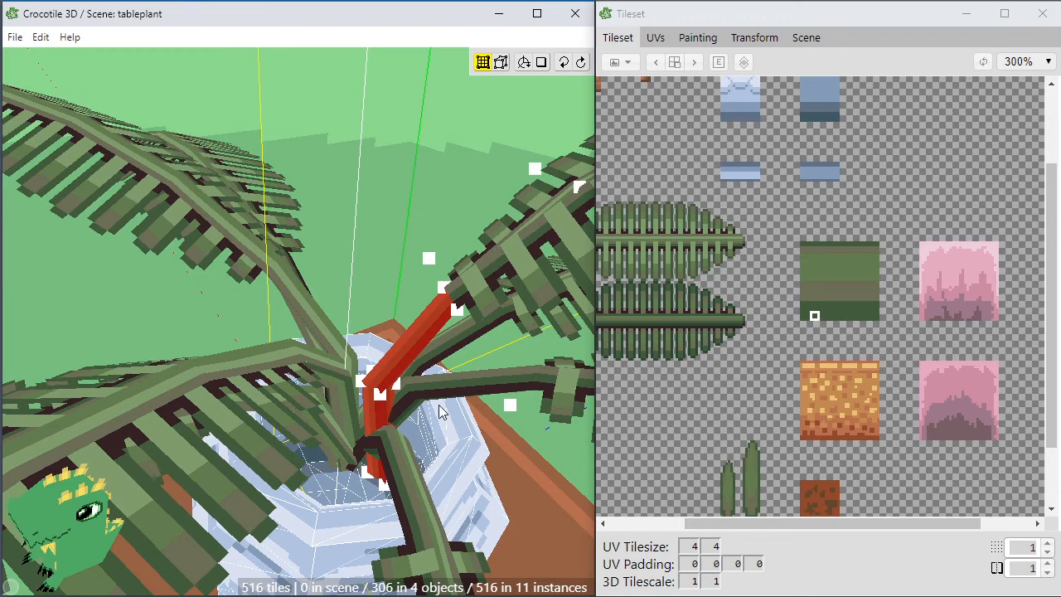
{"action": "scroll", "coordinate": [440, 412], "scroll_direction": "down", "scroll_amount": 5}
{"action": "key", "text": "Escape"}
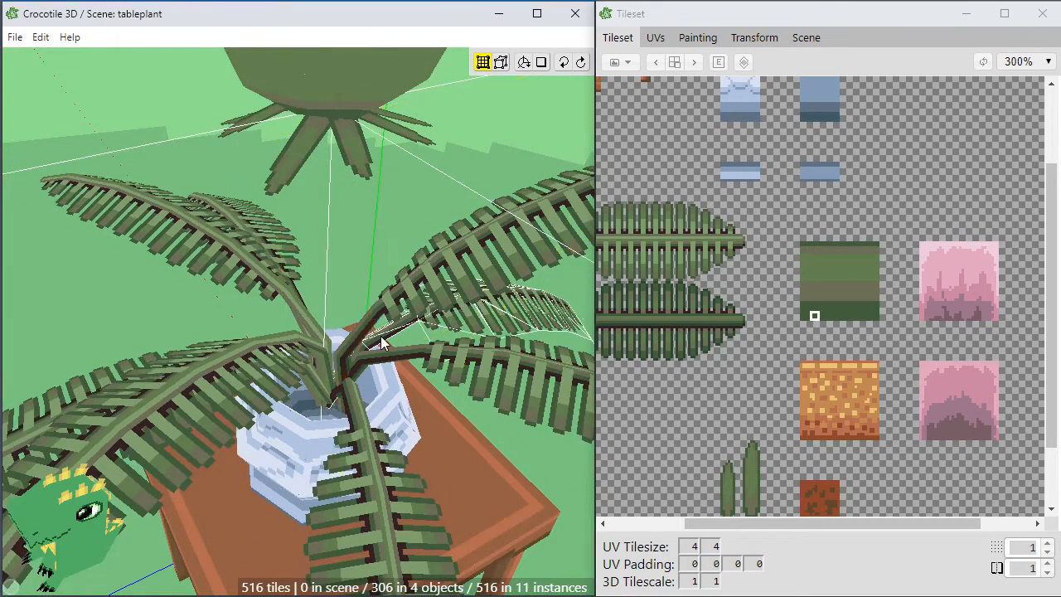
{"action": "key", "text": "ctrl+v"}
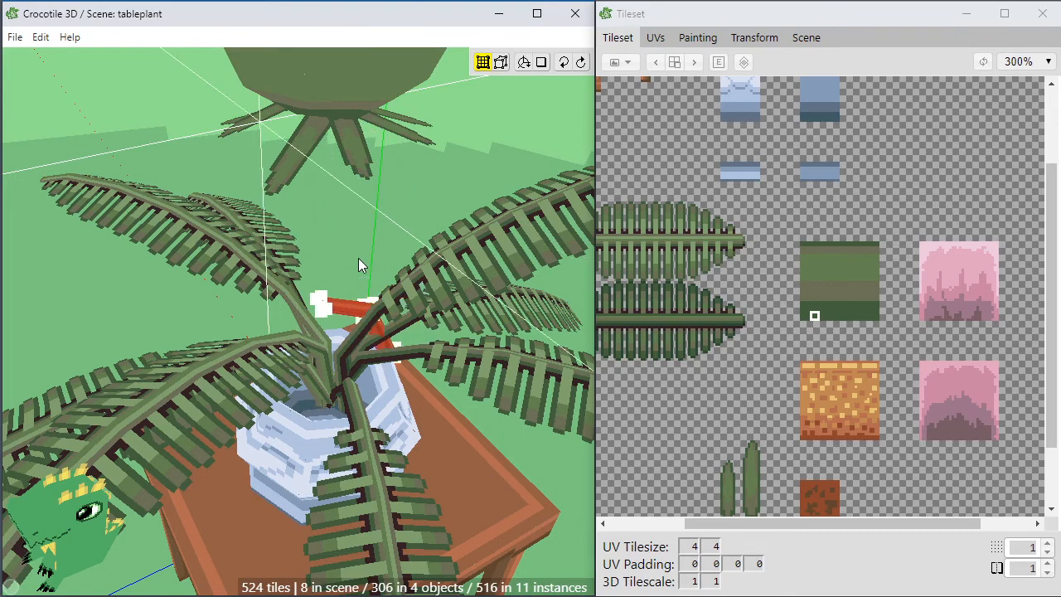
Rotate the outer end vertices of the pasted stem by 0, 0, -45 about the stem's bend.
{"action": "right_click_drag", "start_coordinate": [358, 282], "coordinate": [257, 325]}
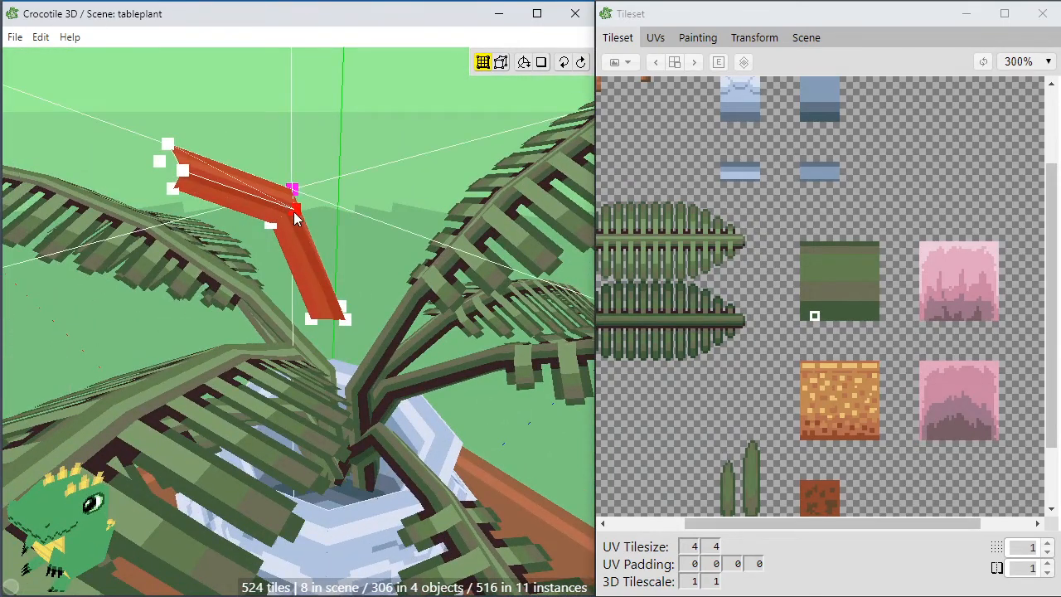
{"action": "left_click", "coordinate": [133, 135]}
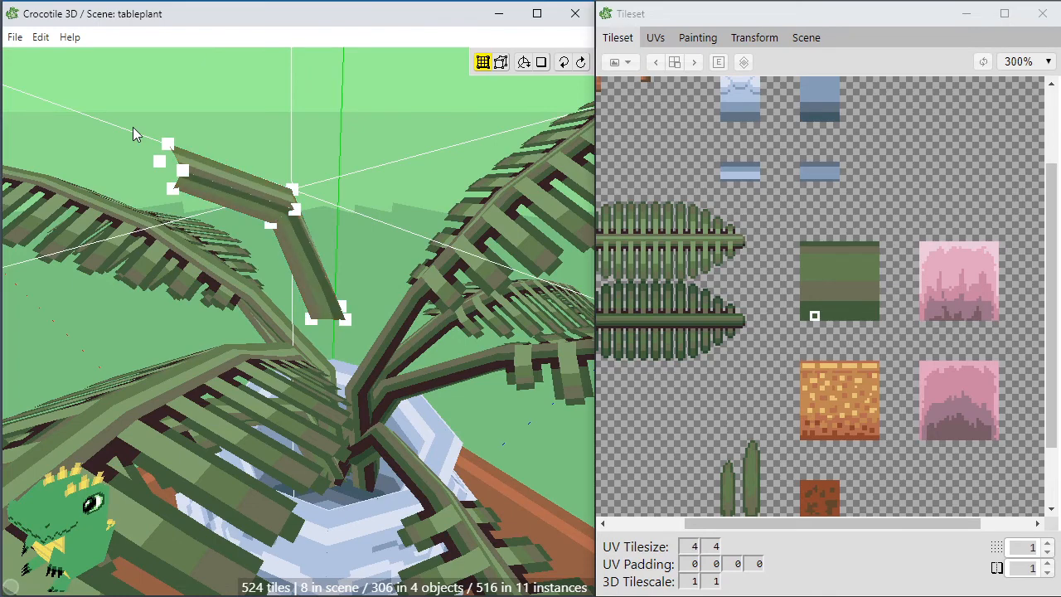
{"action": "left_click_drag", "start_coordinate": [128, 124], "coordinate": [194, 219]}
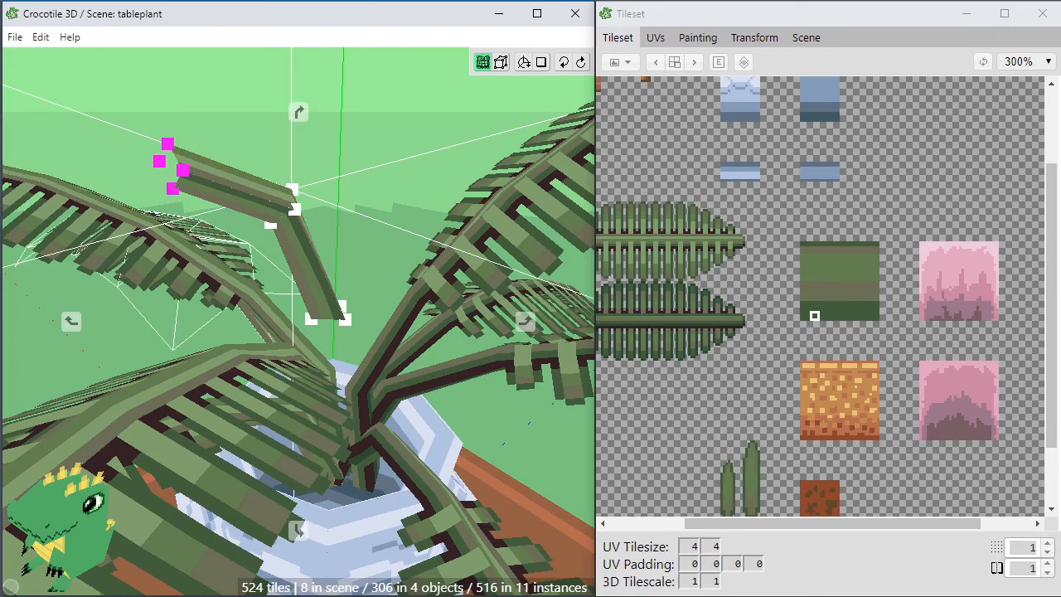
{"action": "right_click_drag", "start_coordinate": [266, 175], "coordinate": [249, 176]}
{"action": "left_click", "coordinate": [754, 38]}
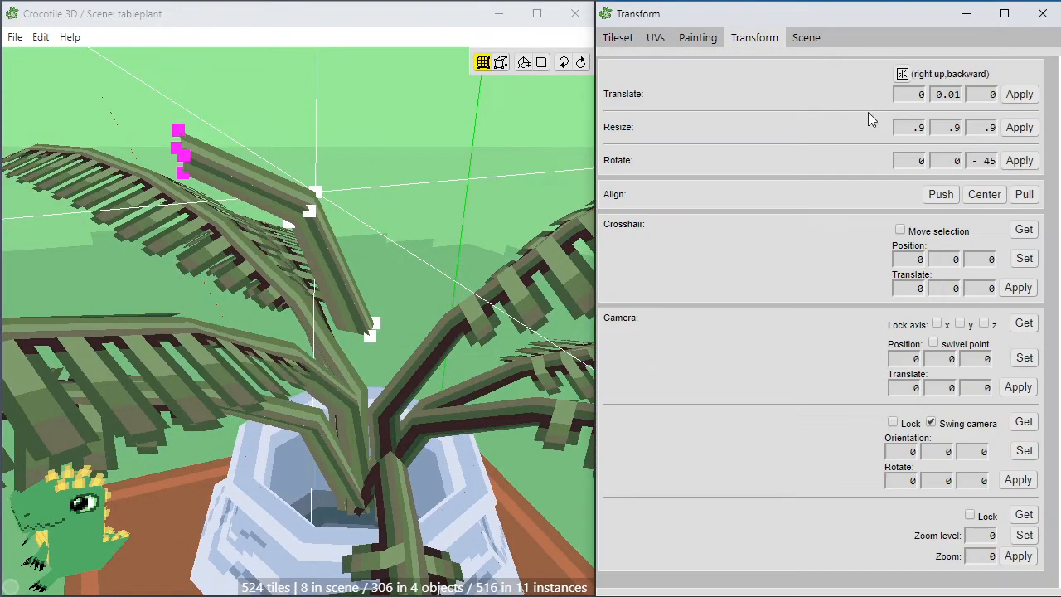
{"action": "left_click", "coordinate": [1019, 162]}
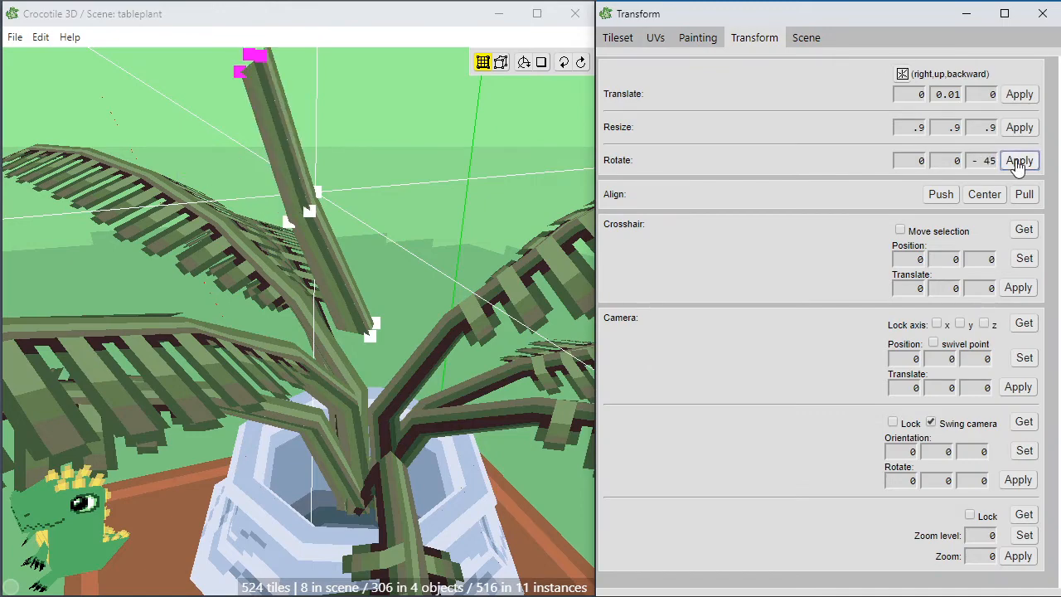
Move the vertices at the stem's lower end down into the centre of the fern, above the pot's opening.
{"action": "right_click_drag", "start_coordinate": [384, 163], "coordinate": [385, 279]}
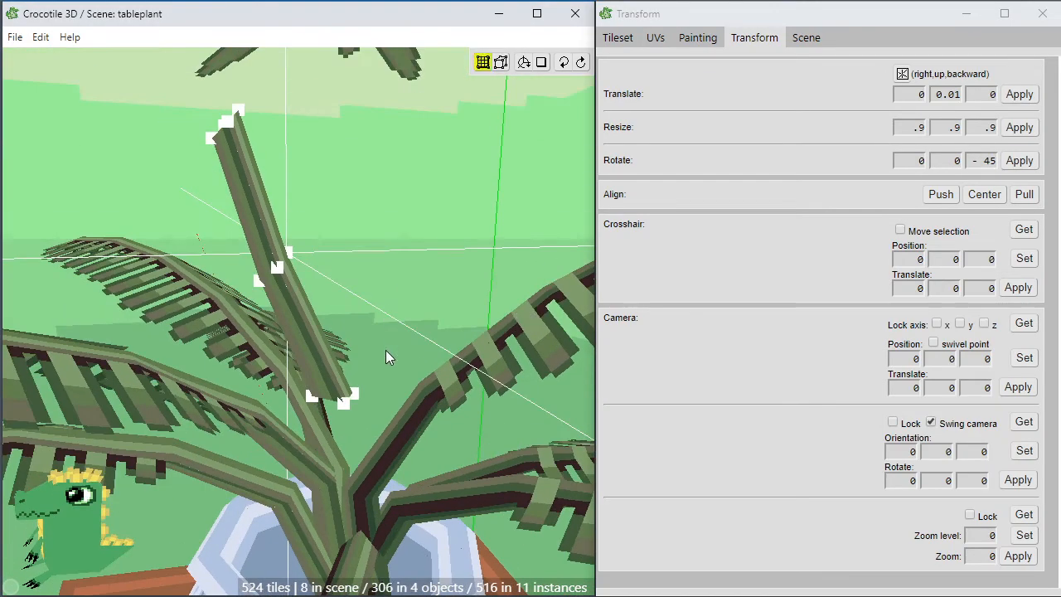
{"action": "left_click_drag", "start_coordinate": [335, 404], "coordinate": [284, 426]}
{"action": "key", "text": "a"}
{"action": "key", "text": "a"}
{"action": "key", "text": "a"}
{"action": "key", "text": "a"}
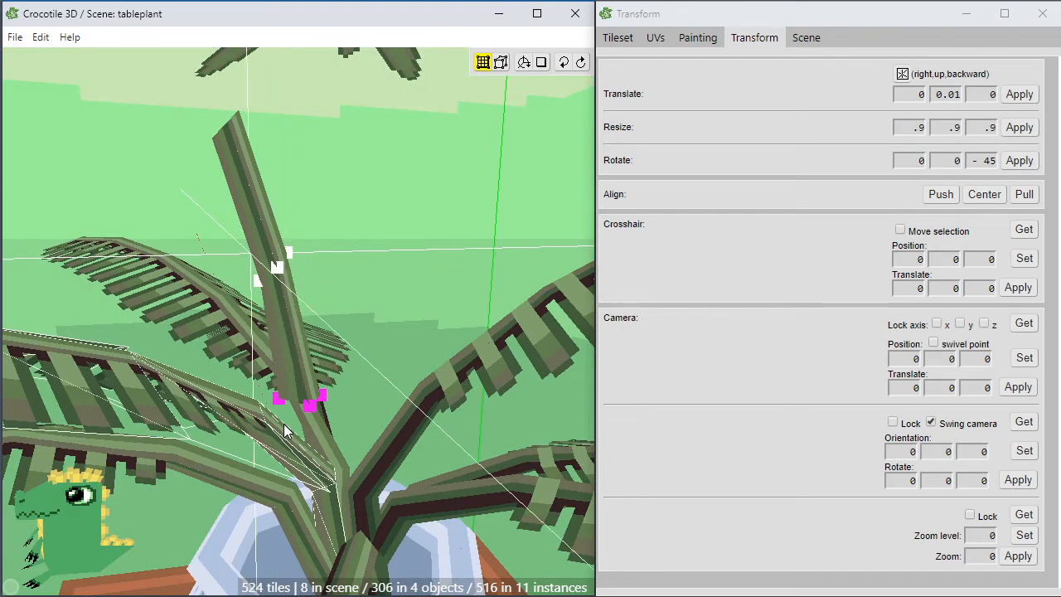
{"action": "key", "text": "s"}
{"action": "key", "text": "s"}
{"action": "key", "text": "s"}
{"action": "key", "text": "s"}
{"action": "key", "text": "s"}
{"action": "key", "text": "s"}
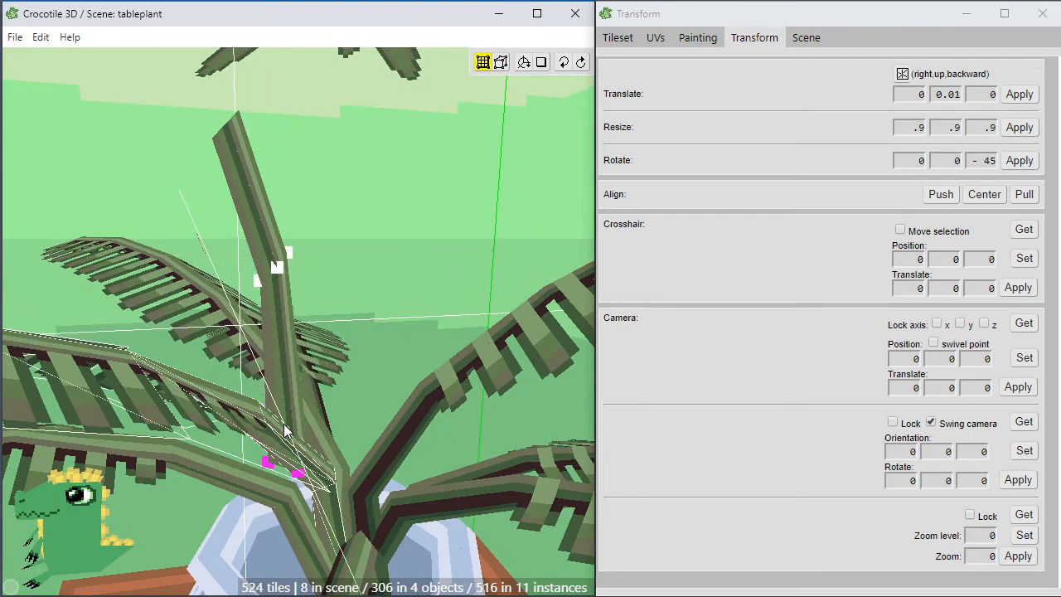
{"action": "key", "text": "s"}
{"action": "key", "text": "s"}
{"action": "key", "text": "s"}
{"action": "key", "text": "s"}
{"action": "key", "text": "s"}
{"action": "key", "text": "s"}
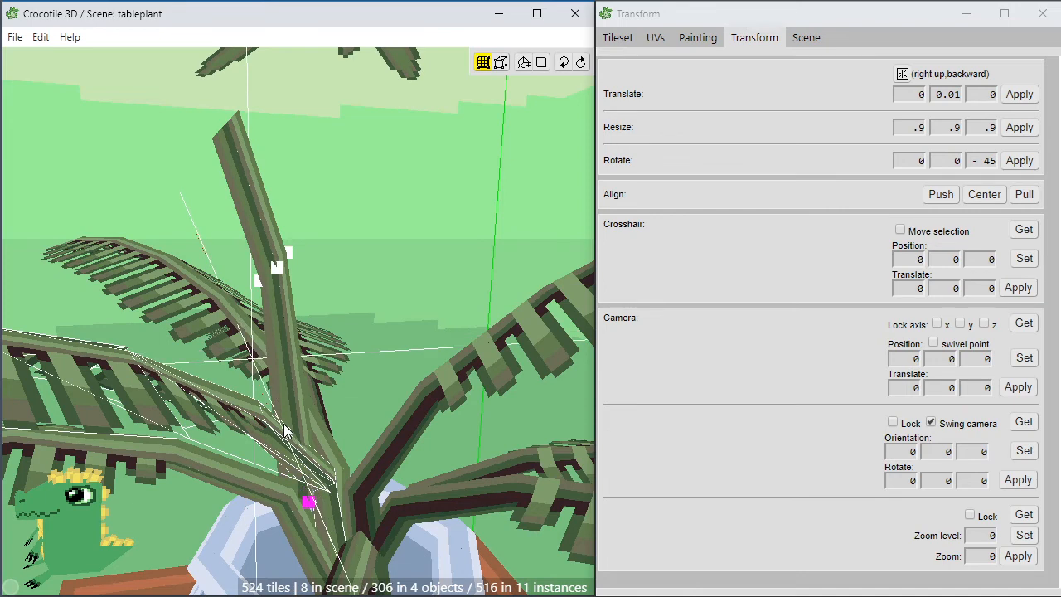
{"action": "key", "text": "s"}
{"action": "key", "text": "d"}
{"action": "key", "text": "d"}
{"action": "key", "text": "d"}
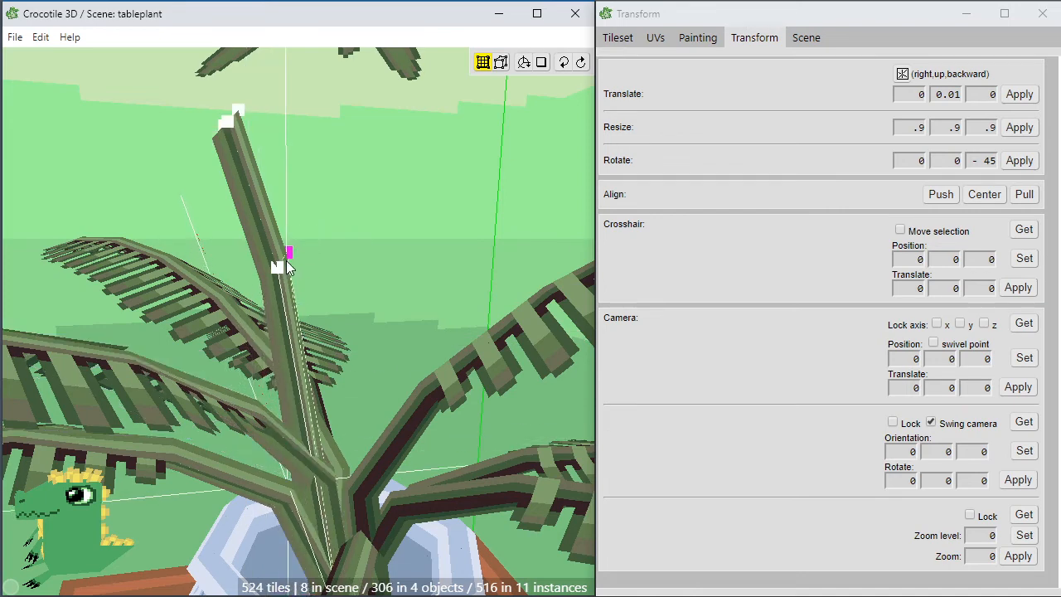
Thicken the stem by shifting one middle and one top vertex outward, and move the whole top end across and up to straighten it.
{"action": "key", "text": "d"}
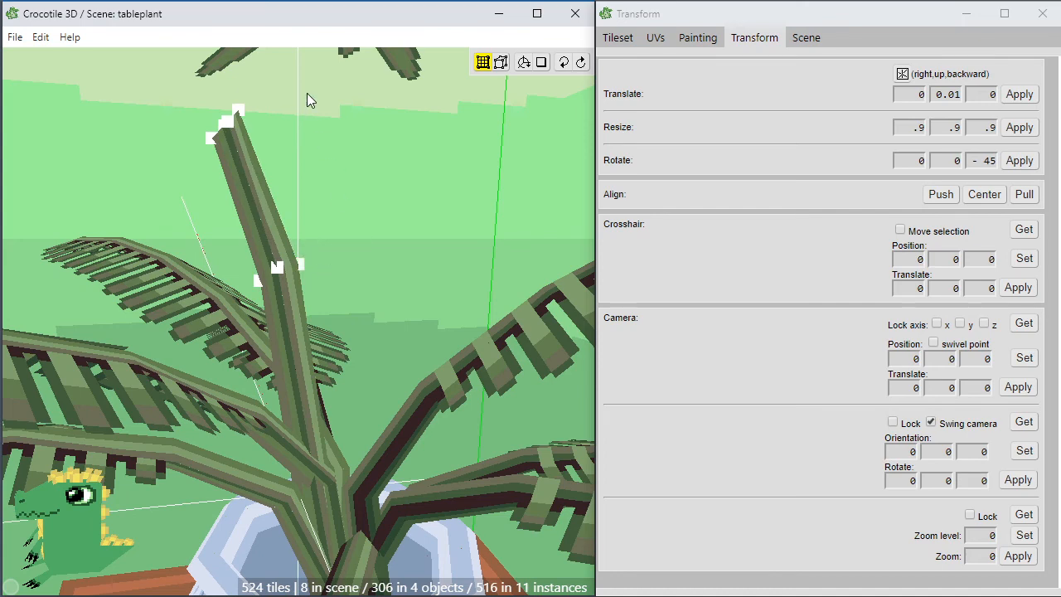
{"action": "key", "text": "d"}
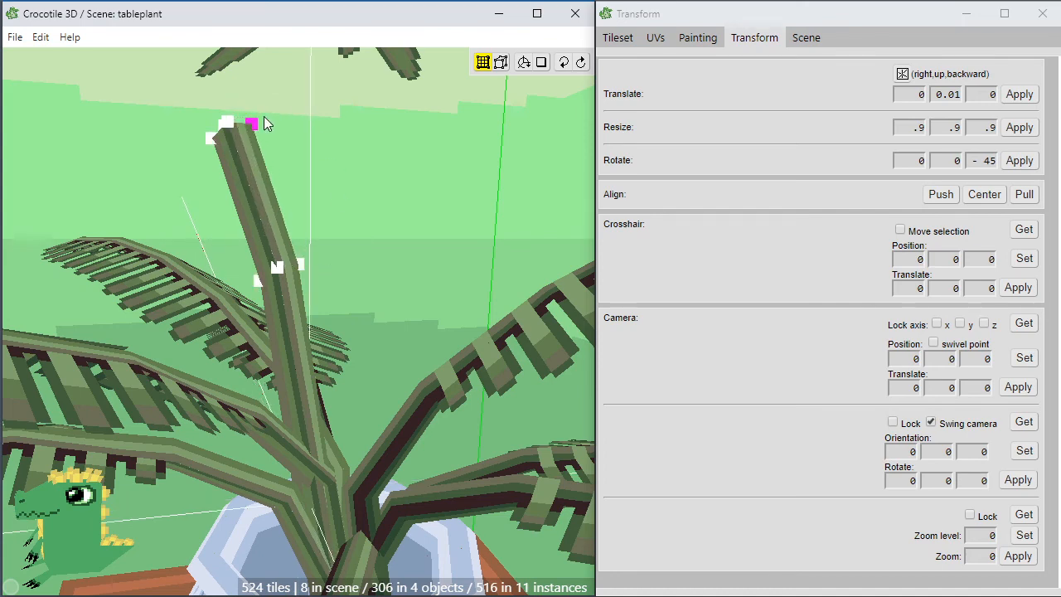
{"action": "left_click_drag", "start_coordinate": [288, 90], "coordinate": [191, 158]}
{"action": "key", "text": "d"}
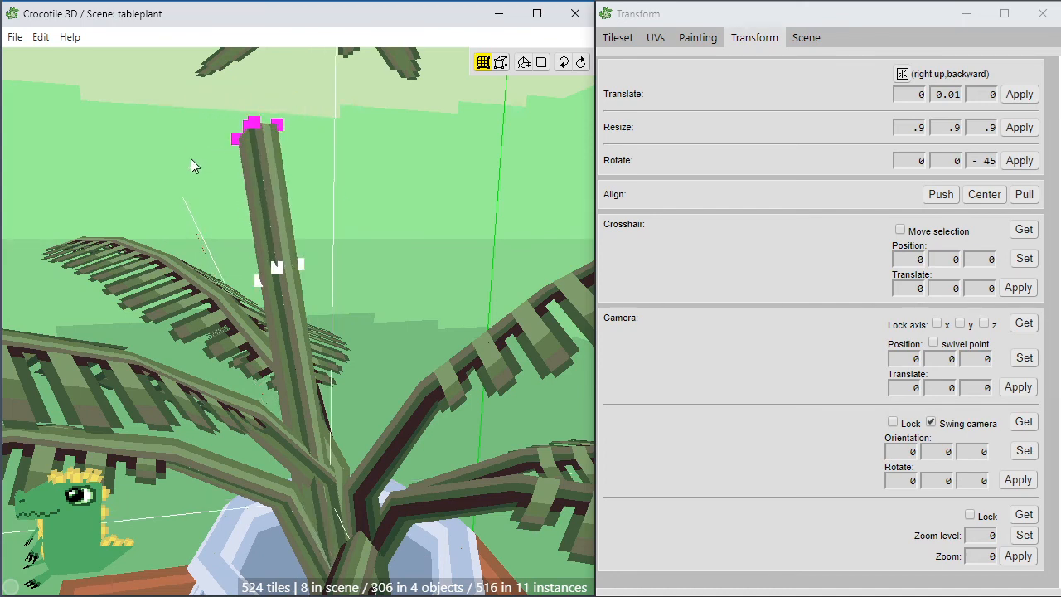
{"action": "key", "text": "a"}
{"action": "key", "text": "d"}
{"action": "key", "text": "d"}
{"action": "key", "text": "d"}
{"action": "key", "text": "w"}
{"action": "key", "text": "a"}
{"action": "key", "text": "w"}
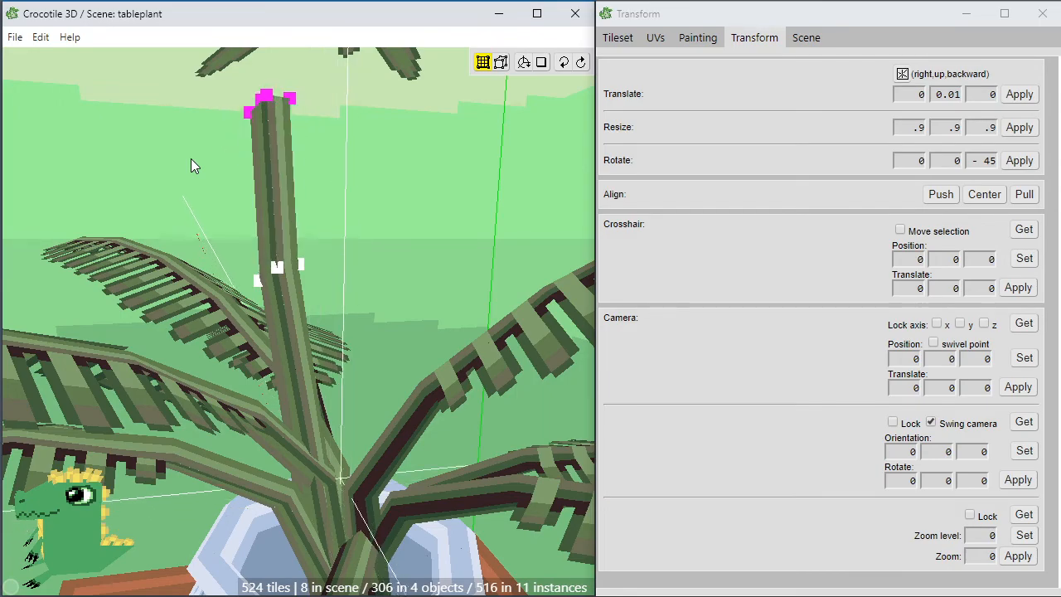
{"action": "key", "text": "w"}
{"action": "key", "text": "w"}
{"action": "left_click", "coordinate": [392, 181]}
Lengthen the stem by raising its top end vertices up to the height of the flower's base.
{"action": "key", "text": "space"}
{"action": "left_click_drag", "start_coordinate": [333, 228], "coordinate": [197, 234]}
{"action": "key", "text": "space"}
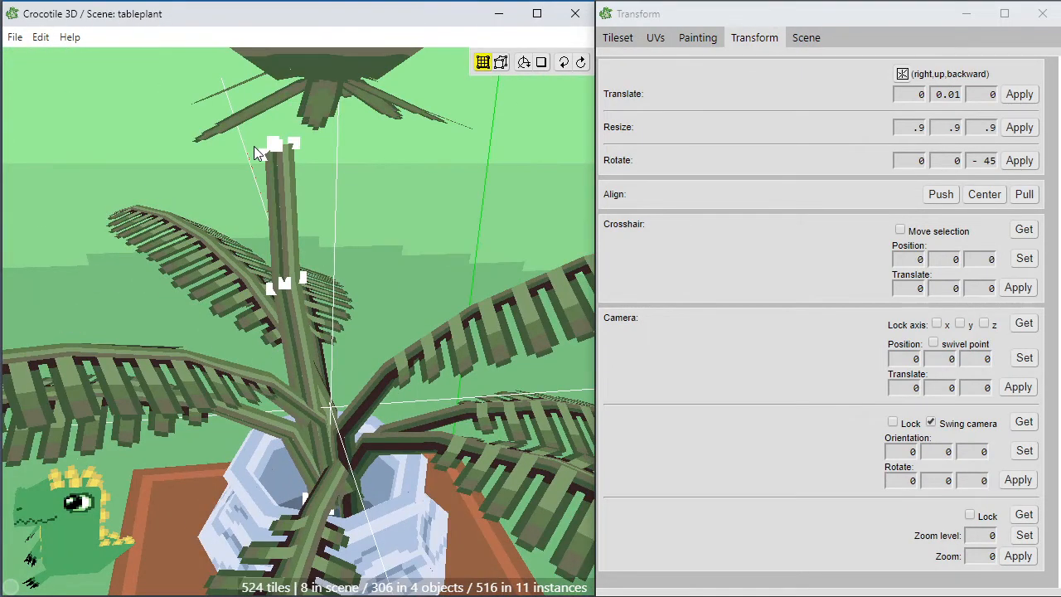
{"action": "left_click_drag", "start_coordinate": [245, 130], "coordinate": [319, 182]}
{"action": "key", "text": "w"}
{"action": "key", "text": "w"}
{"action": "key", "text": "w"}
{"action": "key", "text": "w"}
{"action": "key", "text": "w"}
{"action": "key", "text": "w"}
{"action": "key", "text": "w"}
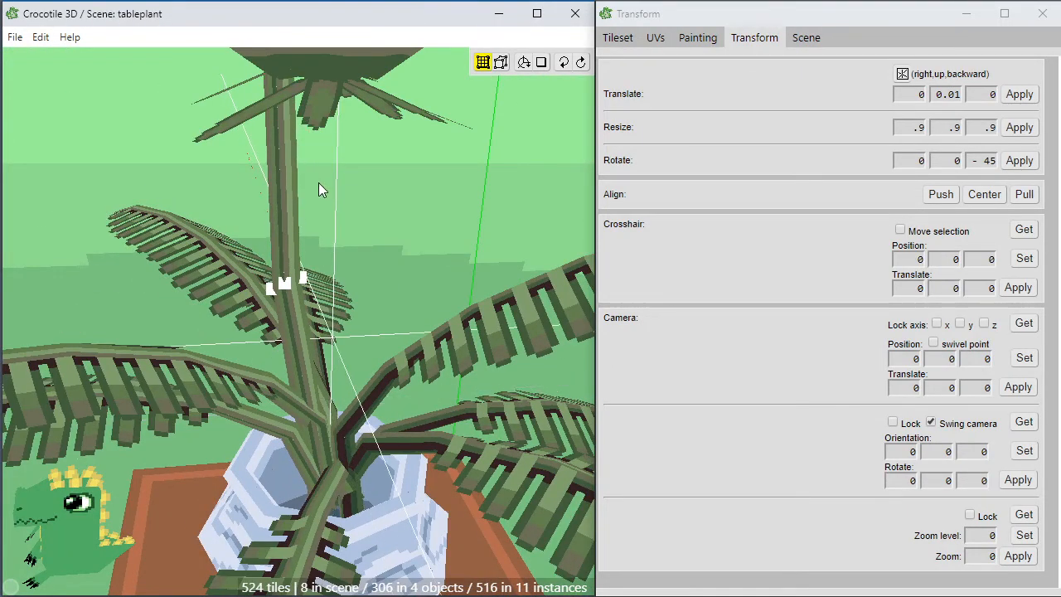
Select the whole stem and shift it down and sideways until it sits beneath the centre of the flower, and deselect it.
{"action": "scroll", "coordinate": [337, 190], "scroll_direction": "down", "scroll_amount": 3}
{"action": "key", "text": "space"}
{"action": "left_click_drag", "start_coordinate": [338, 189], "coordinate": [309, 321]}
{"action": "key", "text": "space"}
{"action": "key", "text": "s"}
{"action": "key", "text": "s"}
{"action": "key", "text": "s"}
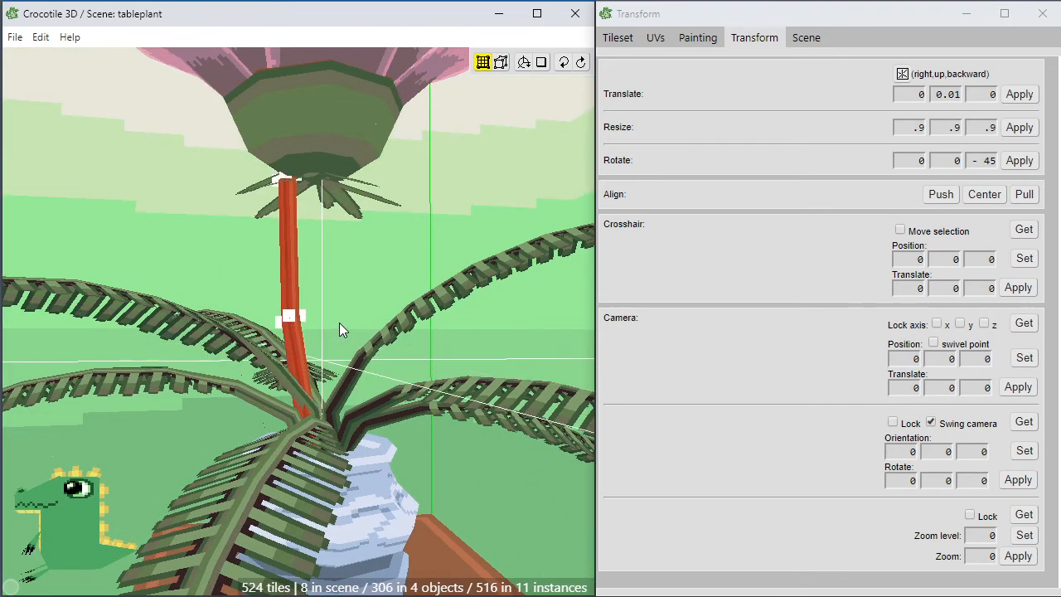
{"action": "key", "text": "d"}
{"action": "key", "text": "d"}
{"action": "key", "text": "d"}
{"action": "key", "text": "a"}
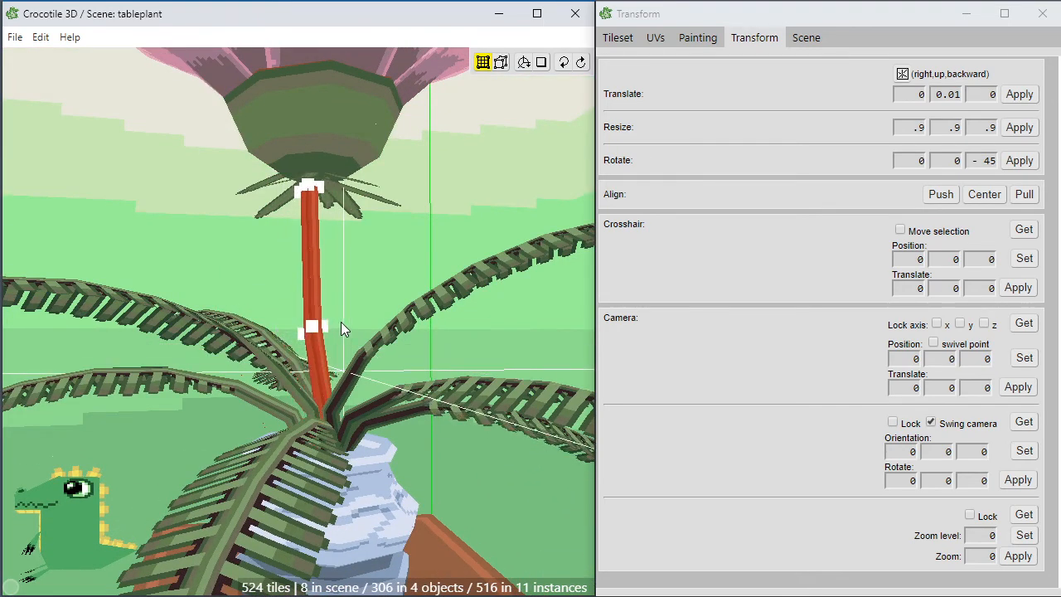
{"action": "left_click", "coordinate": [395, 265]}
Select the flower object and lower it closer to the fern, onto the upper part of the stem.
{"action": "scroll", "coordinate": [364, 288], "scroll_direction": "down", "scroll_amount": 3}
{"action": "middle_click_drag", "start_coordinate": [362, 289], "coordinate": [348, 315]}
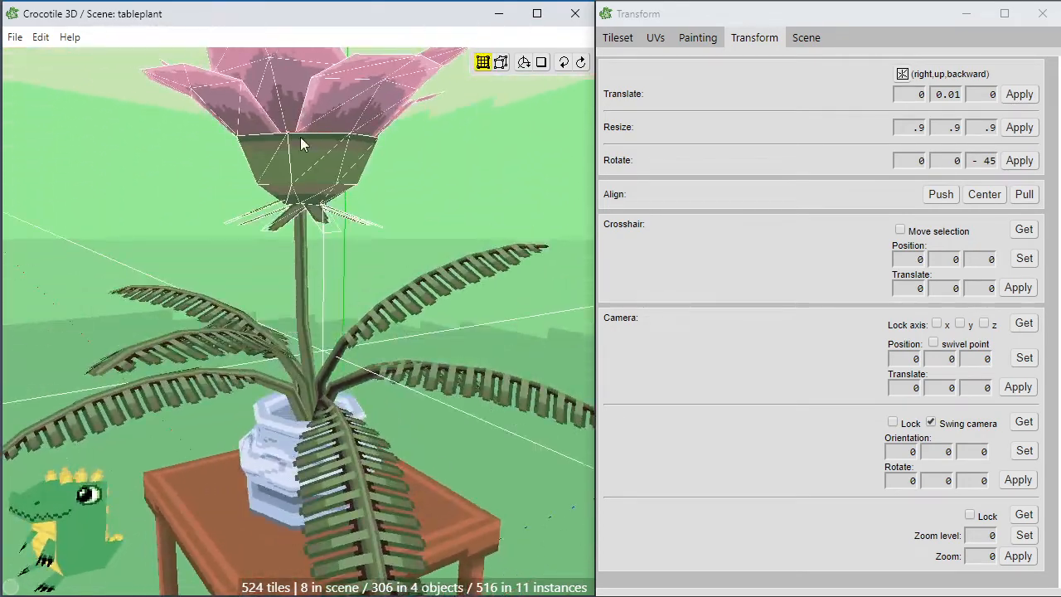
{"action": "left_click", "coordinate": [300, 136]}
{"action": "key", "text": "s"}
{"action": "key", "text": "s"}
{"action": "key", "text": "s"}
{"action": "key", "text": "s"}
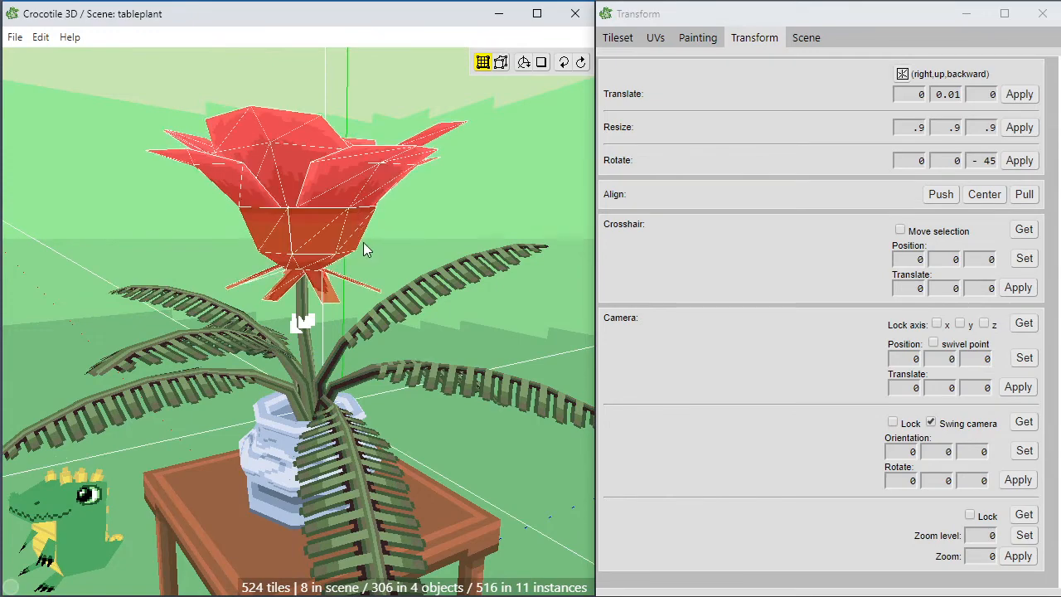
Centre the crosshair on the flower's base and rotate the flower freely to give it a slight tilt.
{"action": "middle_click_drag", "start_coordinate": [361, 206], "coordinate": [358, 247]}
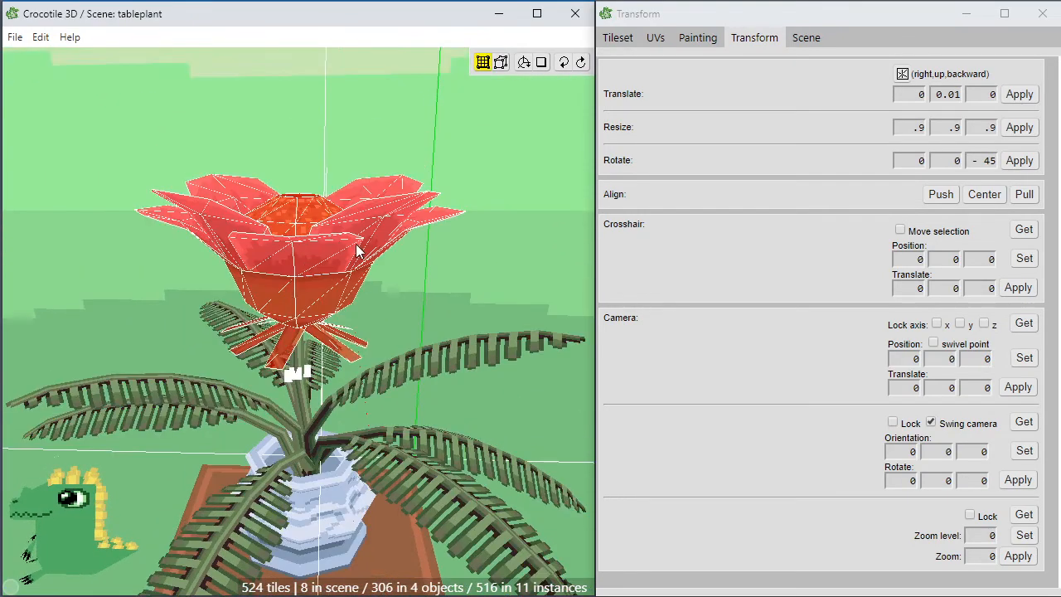
{"action": "key", "text": "c"}
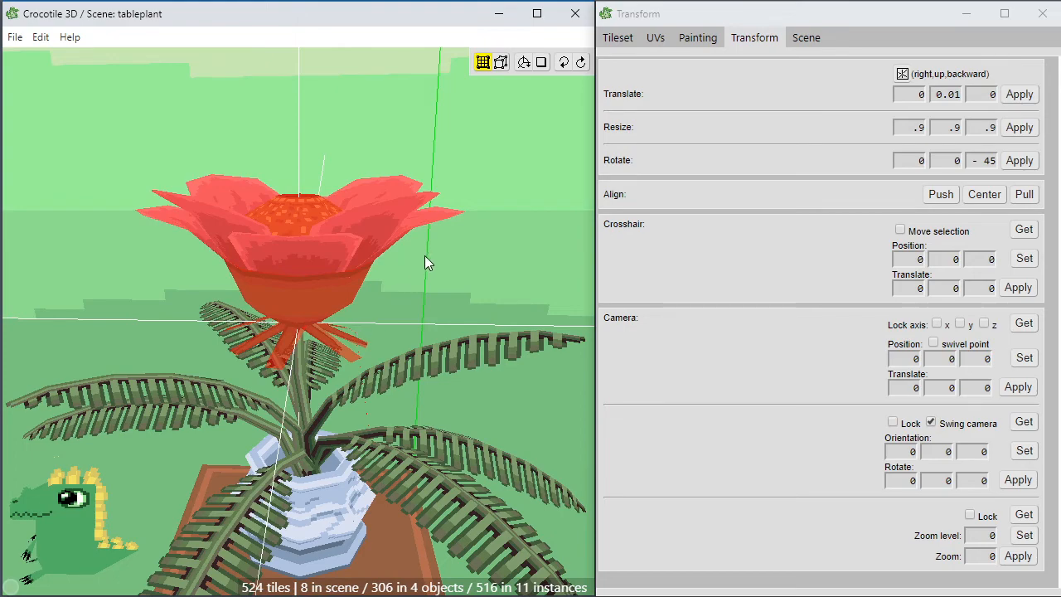
{"action": "right_click_drag", "start_coordinate": [424, 264], "coordinate": [398, 387]}
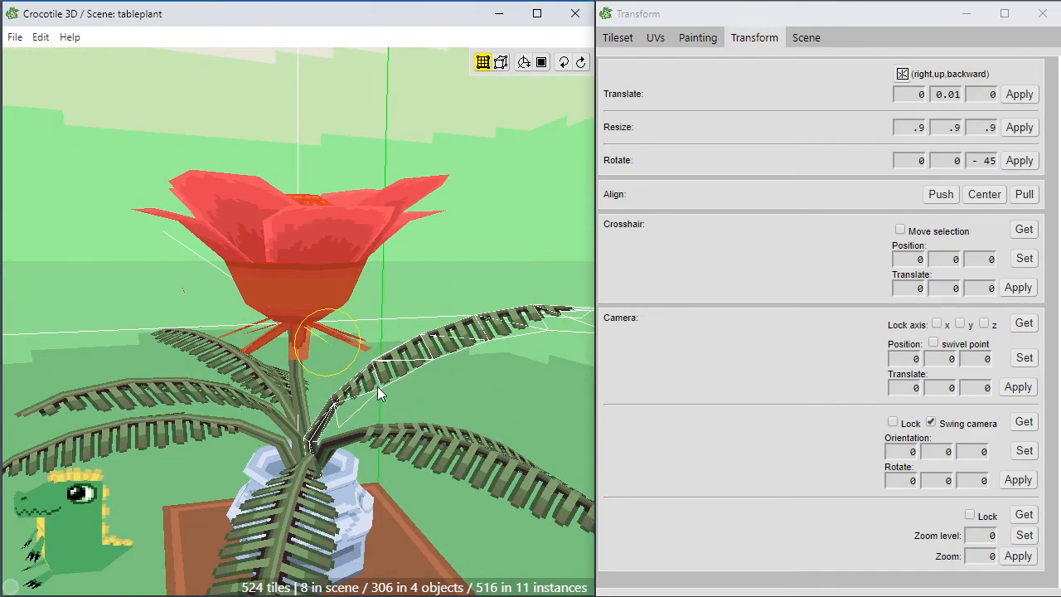
{"action": "left_click_drag", "start_coordinate": [369, 386], "coordinate": [379, 425]}
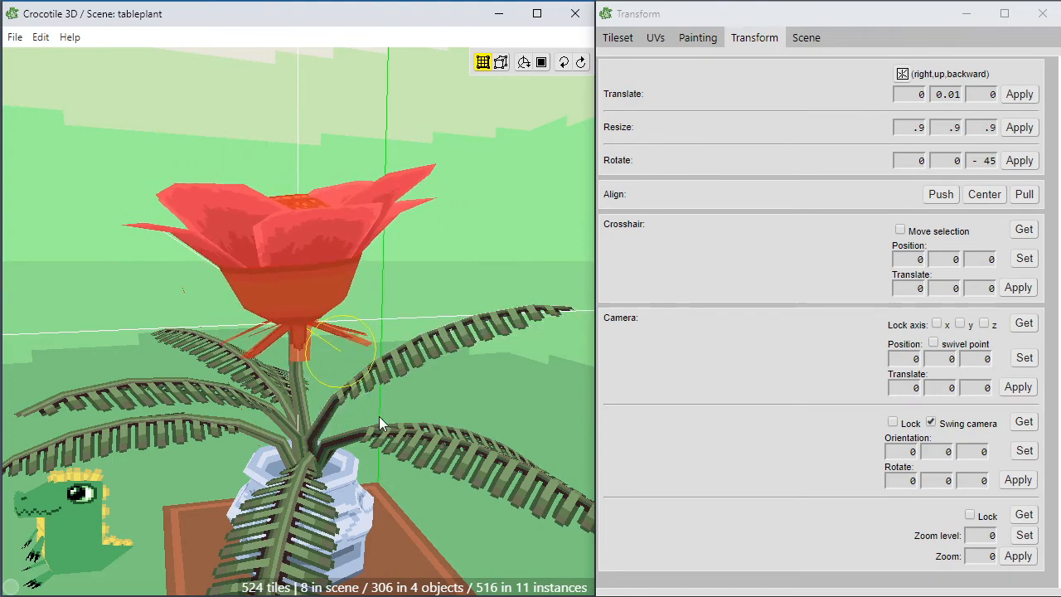
{"action": "key", "text": "Tab"}
{"action": "key", "text": "Tab"}
Keep rotating the flower from different angles until its orange centre leans forward on the stem, and deselect it.
{"action": "right_click_drag", "start_coordinate": [313, 404], "coordinate": [235, 387]}
{"action": "key", "text": "Tab"}
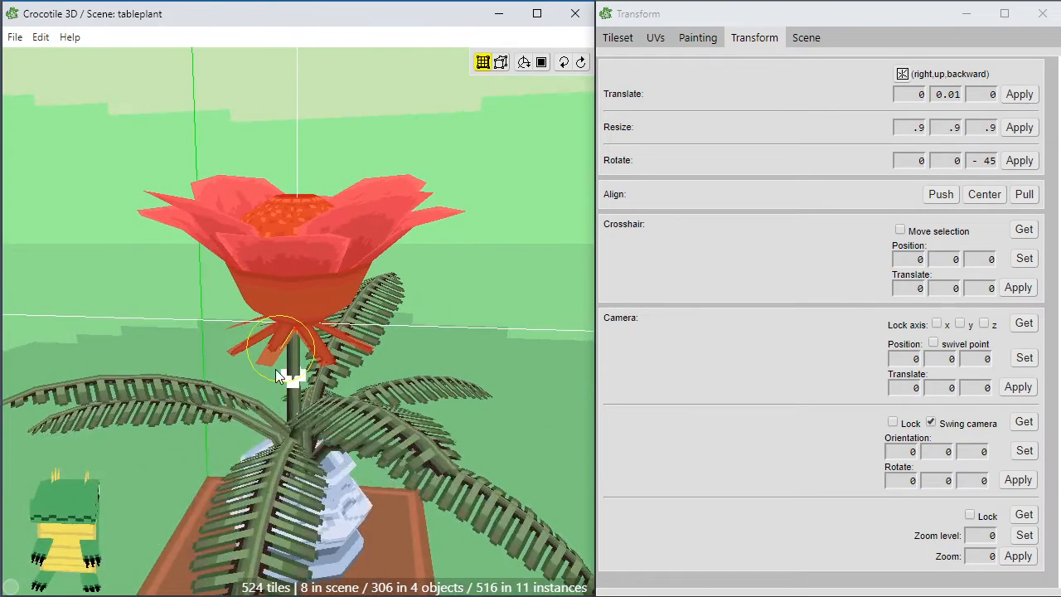
{"action": "left_click_drag", "start_coordinate": [248, 391], "coordinate": [187, 332]}
{"action": "key", "text": "space"}
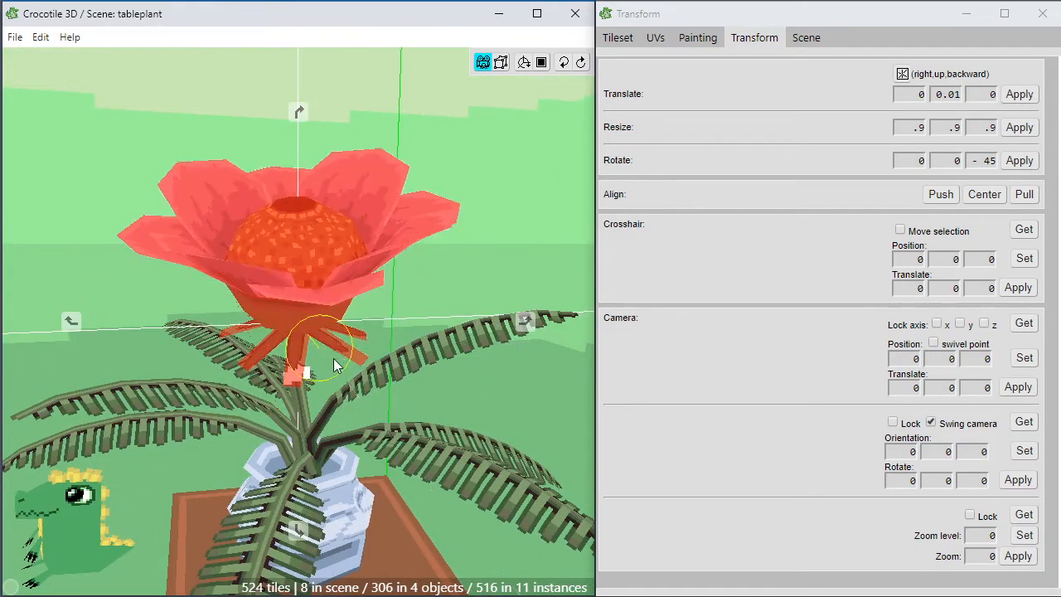
{"action": "key", "text": "space"}
{"action": "left_click_drag", "start_coordinate": [332, 359], "coordinate": [191, 407]}
{"action": "key", "text": "space"}
{"action": "left_click_drag", "start_coordinate": [298, 321], "coordinate": [419, 426]}
{"action": "key", "text": "space"}
{"action": "key", "text": "space"}
{"action": "key", "text": "space"}
{"action": "left_click", "coordinate": [426, 437]}
{"action": "scroll", "coordinate": [435, 427], "scroll_direction": "down", "scroll_amount": 5}
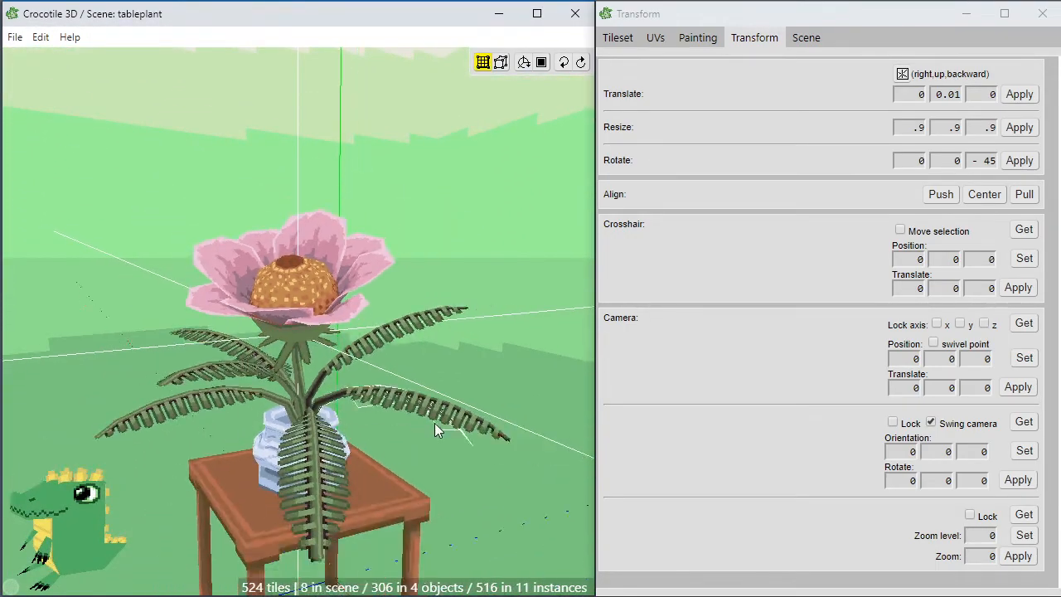
Examine the tilted flower and its stem from lower down and from the side, and reselect the flower.
{"action": "key", "text": "space"}
{"action": "right_click_drag", "start_coordinate": [433, 425], "coordinate": [427, 368]}
{"action": "scroll", "coordinate": [429, 432], "scroll_direction": "up", "scroll_amount": 4}
{"action": "left_click_drag", "start_coordinate": [429, 432], "coordinate": [266, 389]}
{"action": "key", "text": "space"}
{"action": "left_click_drag", "start_coordinate": [435, 358], "coordinate": [481, 331]}
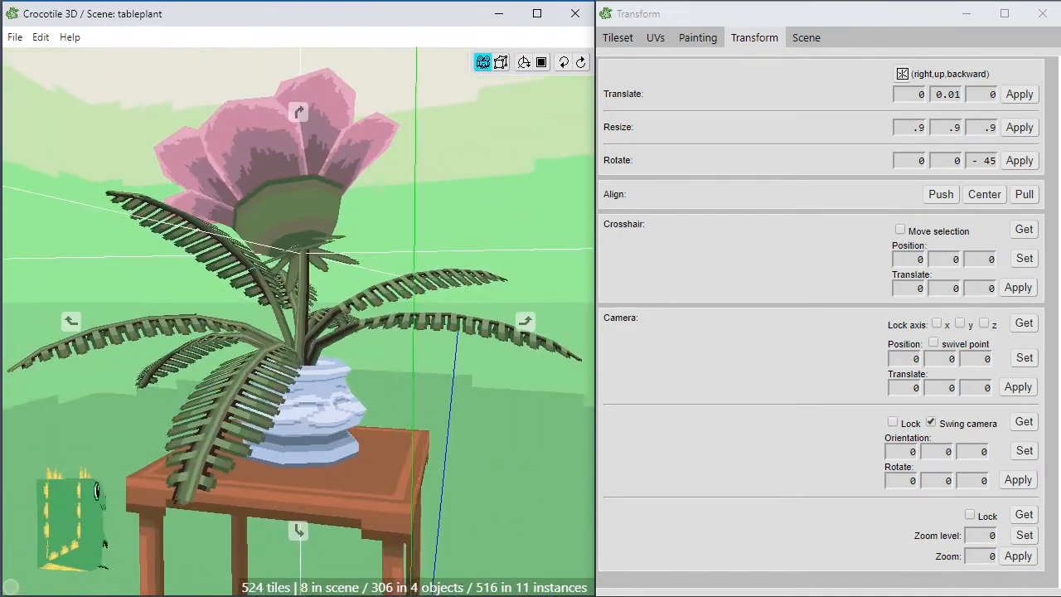
{"action": "key", "text": "space"}
{"action": "left_click", "coordinate": [292, 199]}
{"action": "key", "text": "space"}
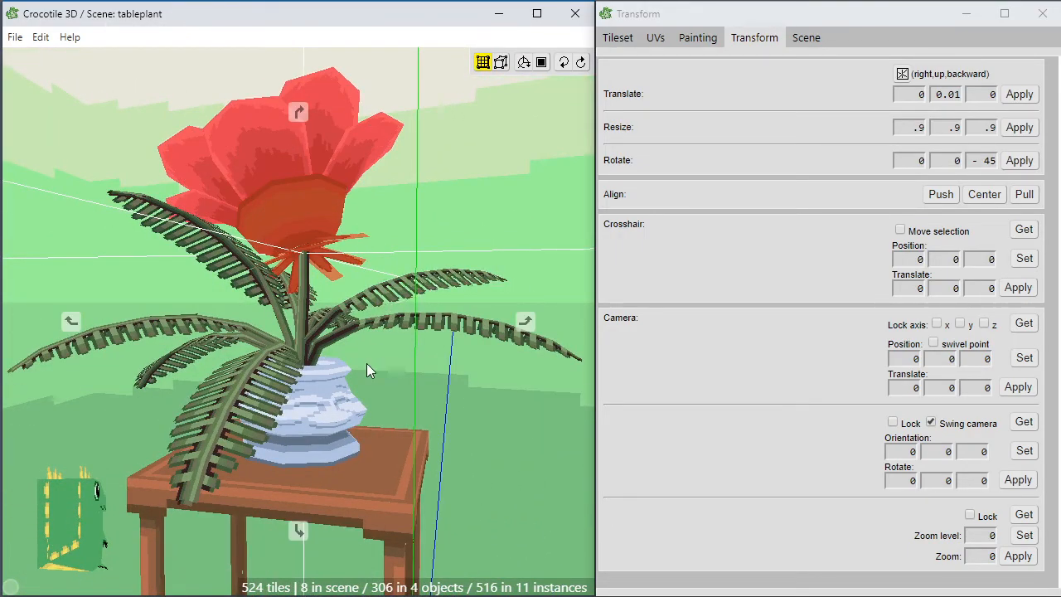
Deselect the flower and examine the whole potted plant and table from all sides, both close up and from farther back.
{"action": "left_click_drag", "start_coordinate": [367, 368], "coordinate": [440, 402]}
{"action": "key", "text": "space"}
{"action": "left_click_drag", "start_coordinate": [328, 356], "coordinate": [468, 393]}
{"action": "key", "text": "Return"}
{"action": "key", "text": "space"}
{"action": "scroll", "coordinate": [466, 379], "scroll_direction": "down", "scroll_amount": 3}
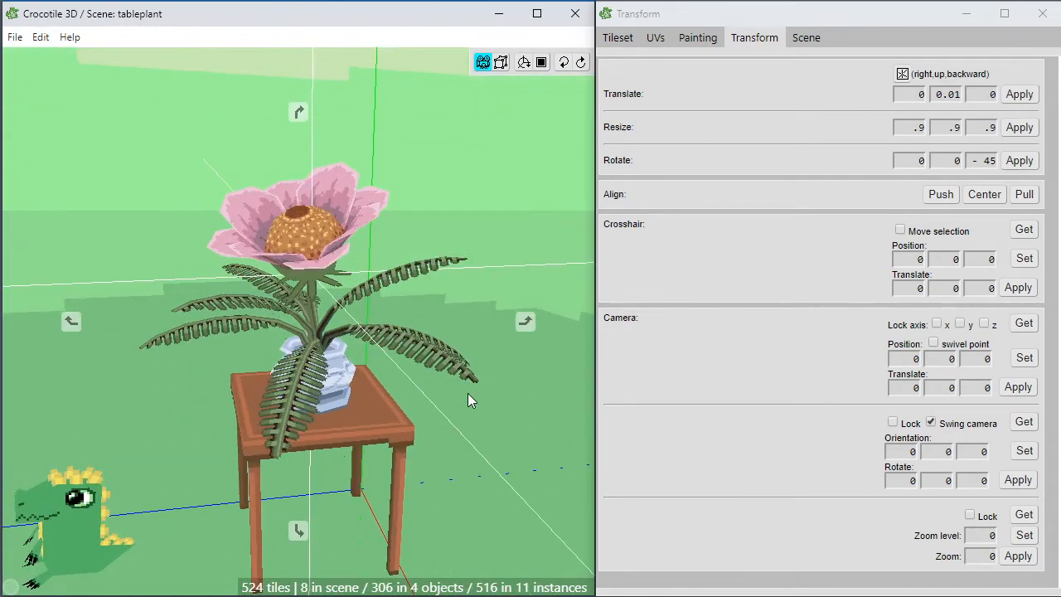
{"action": "key", "text": "space"}
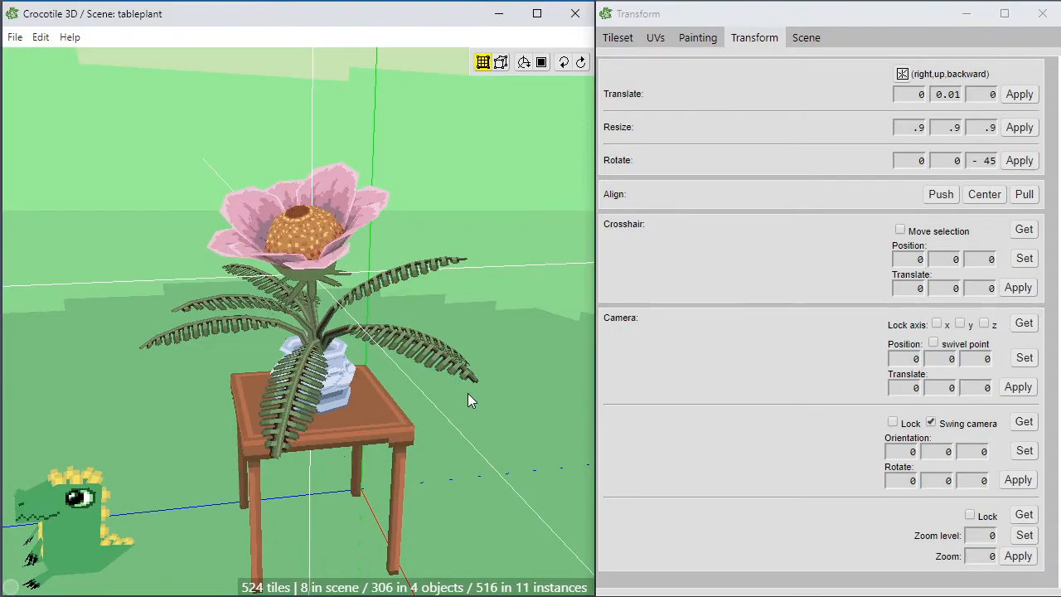
{"action": "scroll", "coordinate": [468, 393], "scroll_direction": "up", "scroll_amount": 2}
{"action": "key", "text": "space"}
{"action": "left_click_drag", "start_coordinate": [469, 393], "coordinate": [497, 377]}
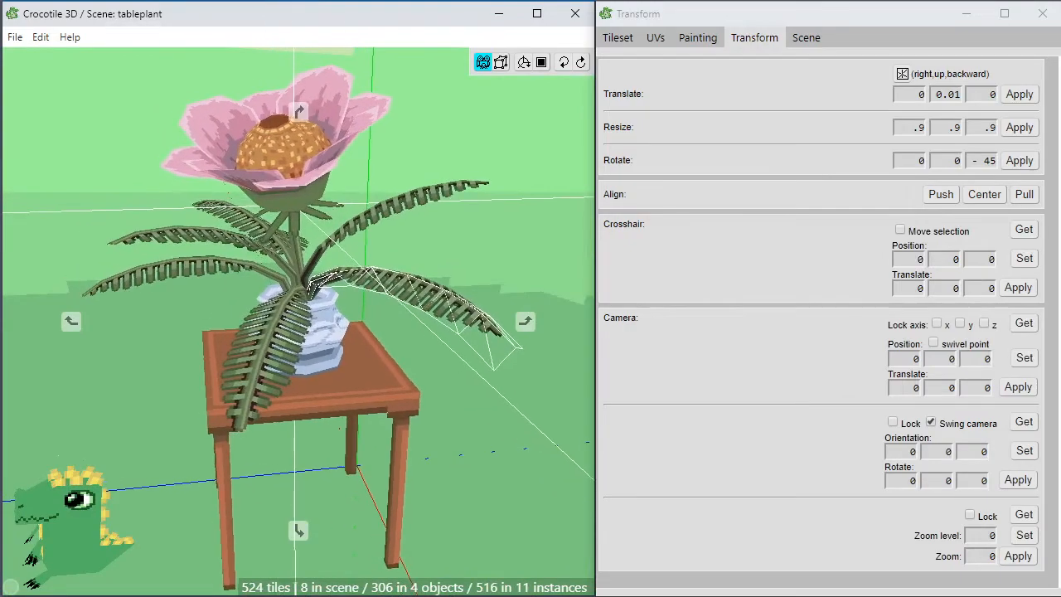
{"action": "mouse_move", "coordinate": [314, 388]}
{"action": "left_mouse_down"}
{"action": "mouse_move", "coordinate": [357, 382]}
{"action": "mouse_move", "coordinate": [308, 390]}
{"action": "left_mouse_up"}
{"action": "key", "text": "space"}
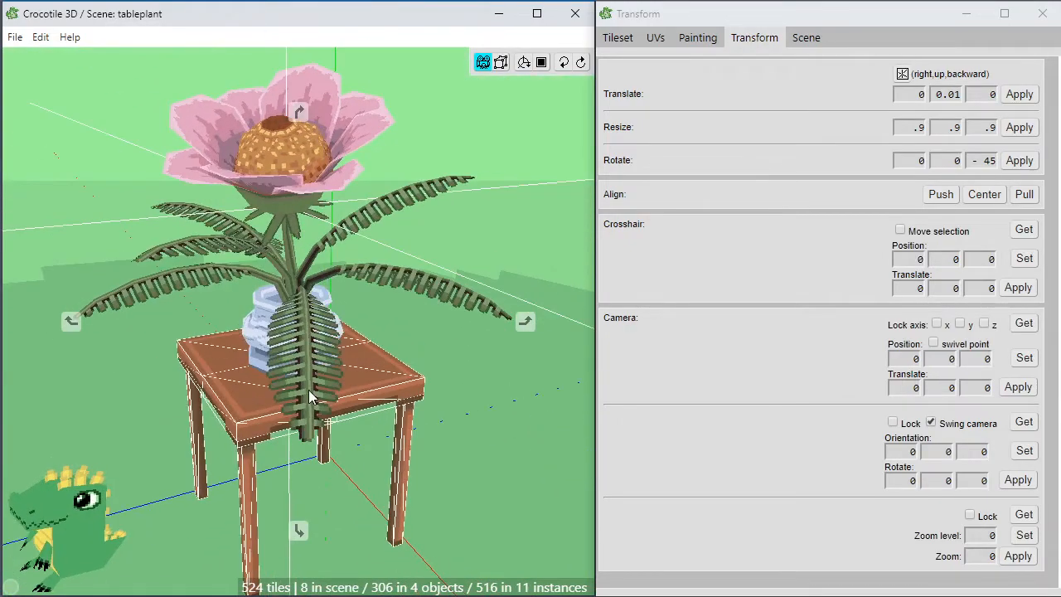
{"action": "scroll", "coordinate": [374, 339], "scroll_direction": "down", "scroll_amount": 1}
{"action": "key", "text": "space"}
{"action": "left_click_drag", "start_coordinate": [374, 339], "coordinate": [296, 330]}
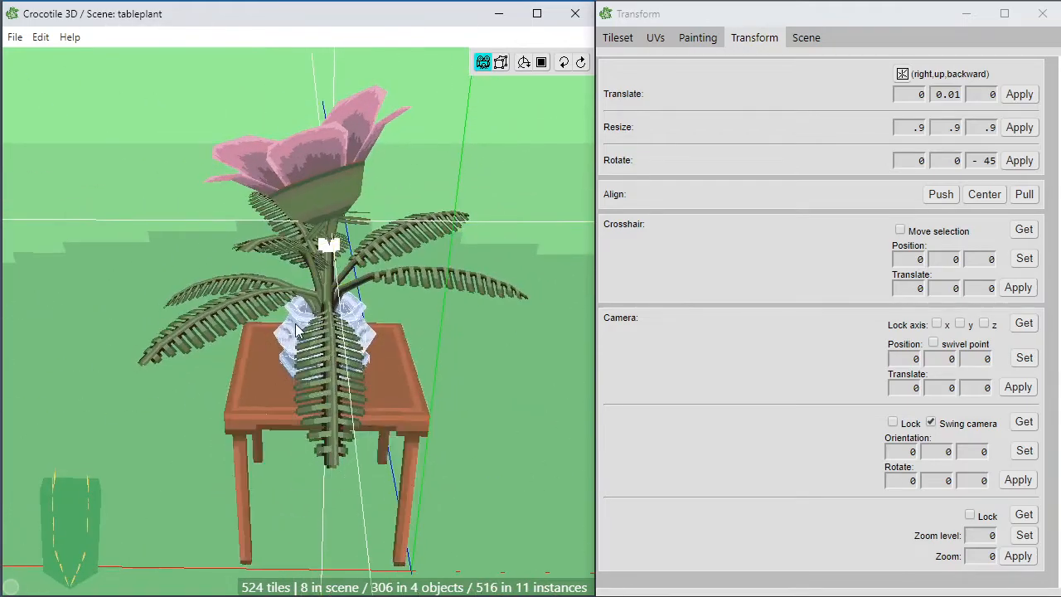
{"action": "key", "text": "space"}
{"action": "left_click_drag", "start_coordinate": [327, 363], "coordinate": [249, 355]}
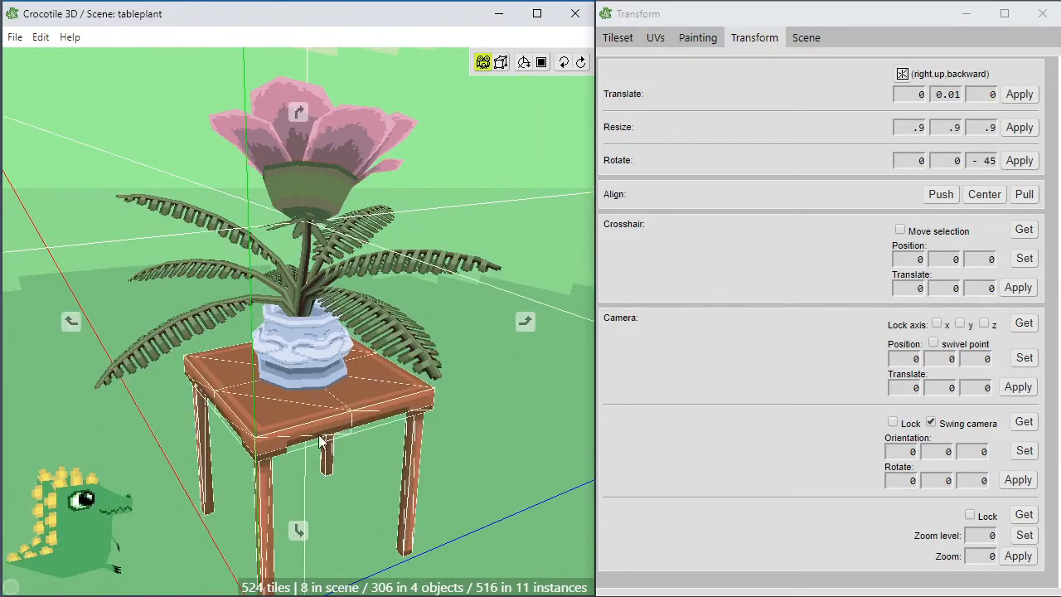
{"action": "key", "text": "space"}
{"action": "left_click_drag", "start_coordinate": [321, 442], "coordinate": [391, 404]}
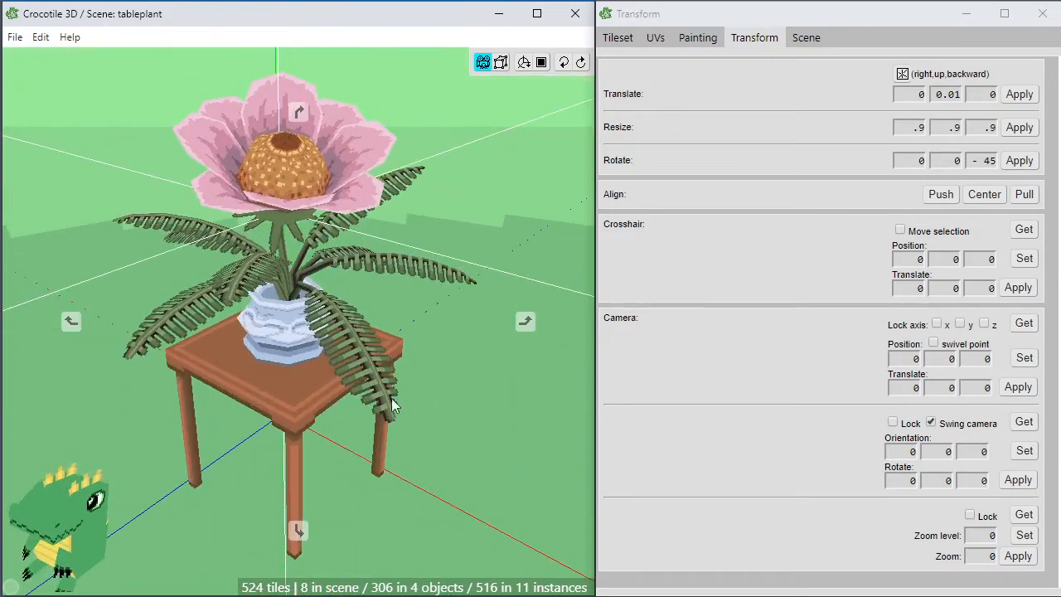
{"action": "key", "text": "space"}
{"action": "right_click_drag", "start_coordinate": [379, 237], "coordinate": [399, 246]}
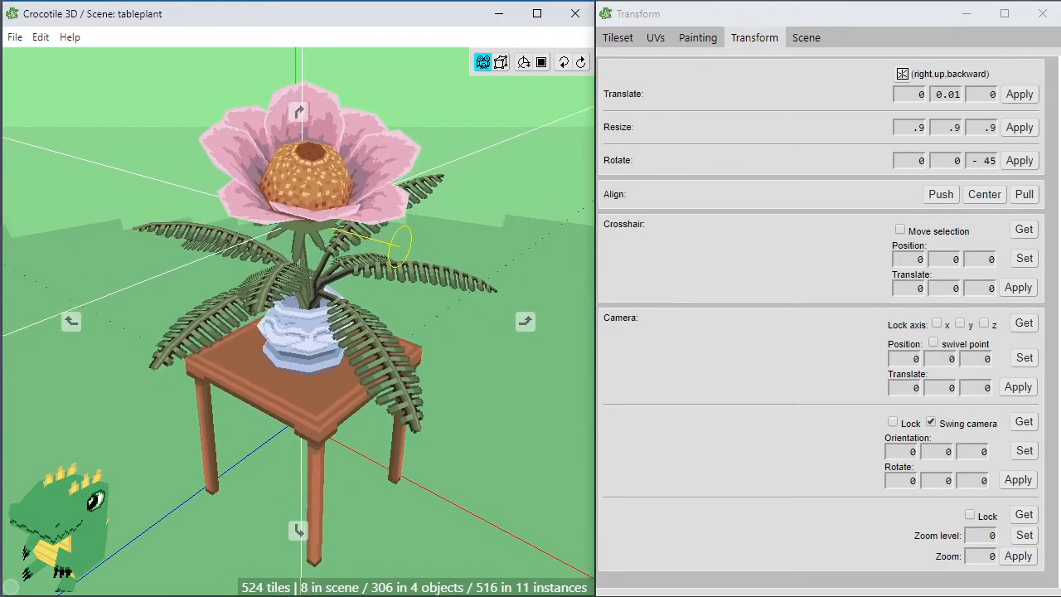
Save the scene and turn off the green skybox so the background is plain black.
{"action": "key", "text": "ctrl+s"}
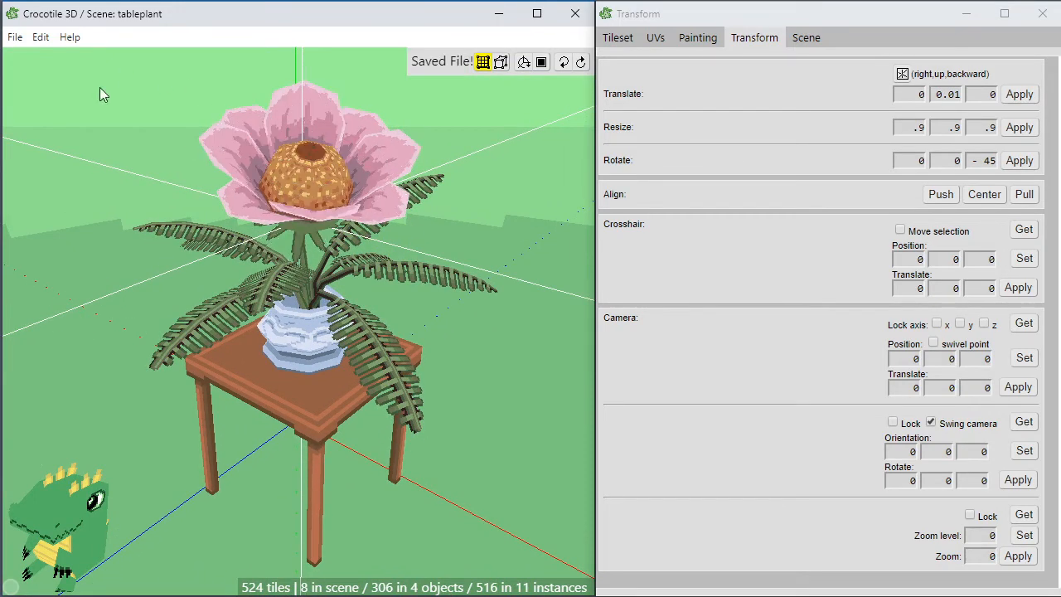
{"action": "left_click", "coordinate": [41, 37]}
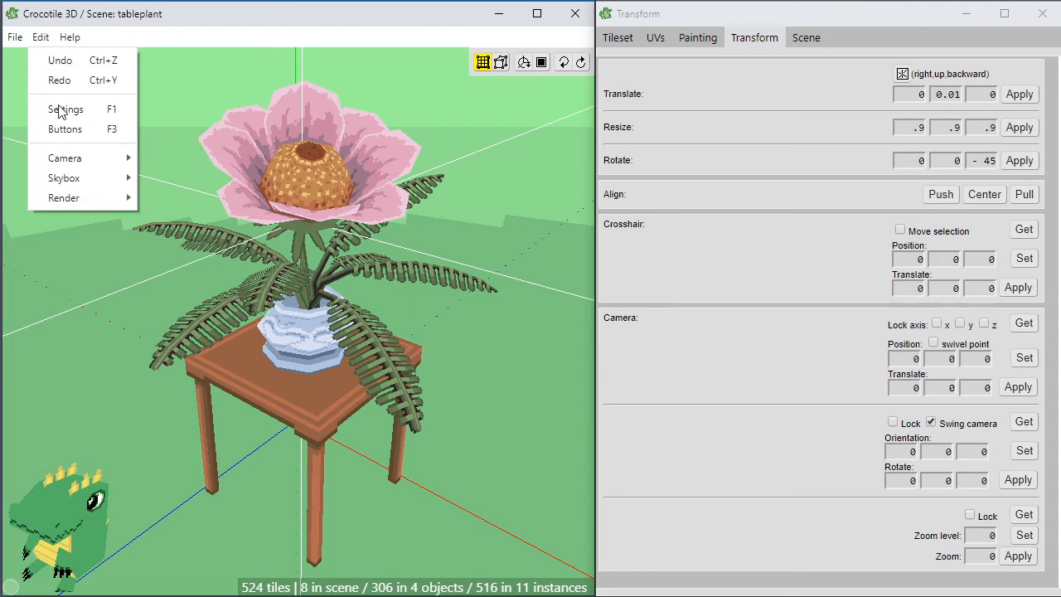
{"action": "mouse_move", "coordinate": [68, 183]}
{"action": "left_click", "coordinate": [184, 197]}
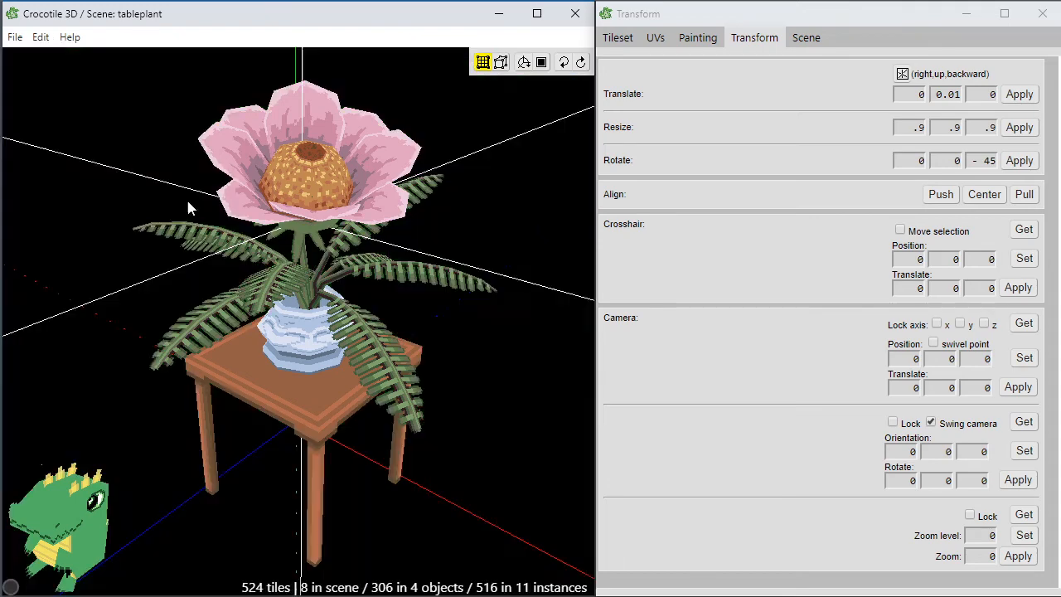
Hide the coloured grid axis lines around the table and plant.
{"action": "left_click_drag", "start_coordinate": [475, 377], "coordinate": [465, 361]}
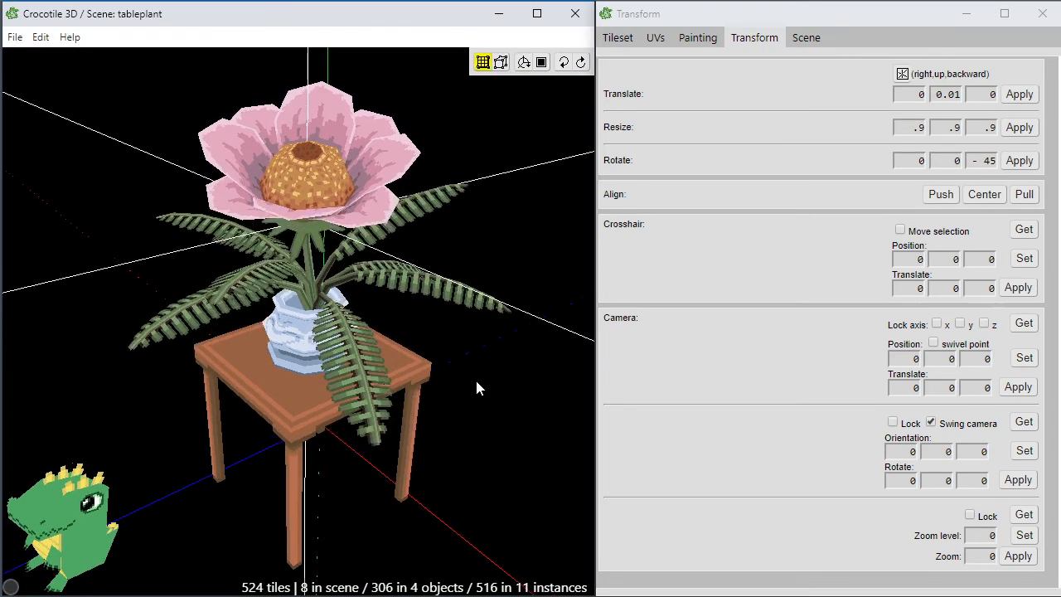
{"action": "key", "text": "g"}
{"action": "key", "text": "g"}
{"action": "key", "text": "g"}
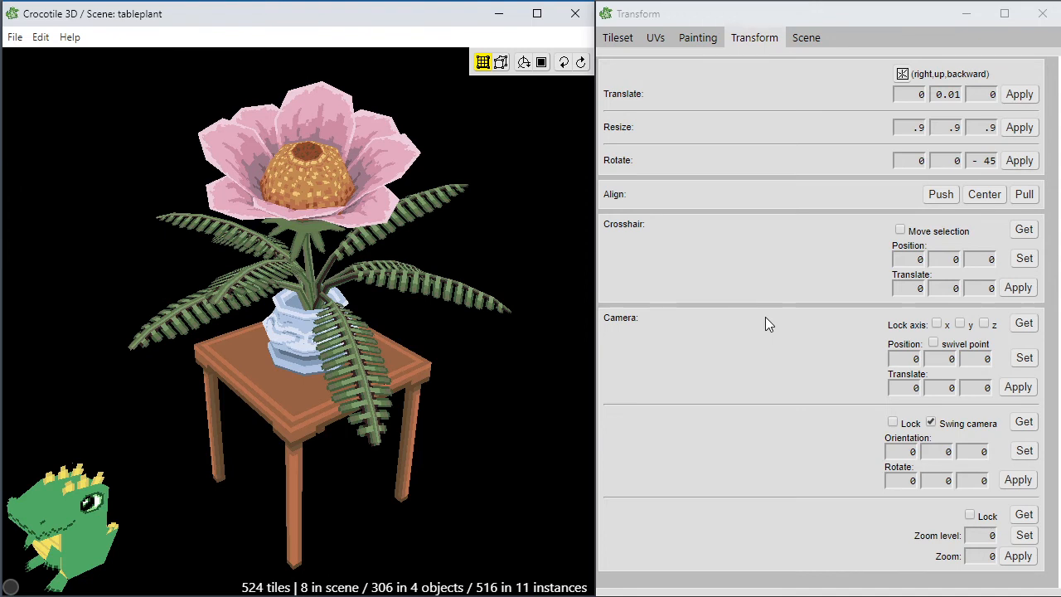
{"action": "left_click", "coordinate": [68, 37]}
{"action": "mouse_move", "coordinate": [42, 45]}
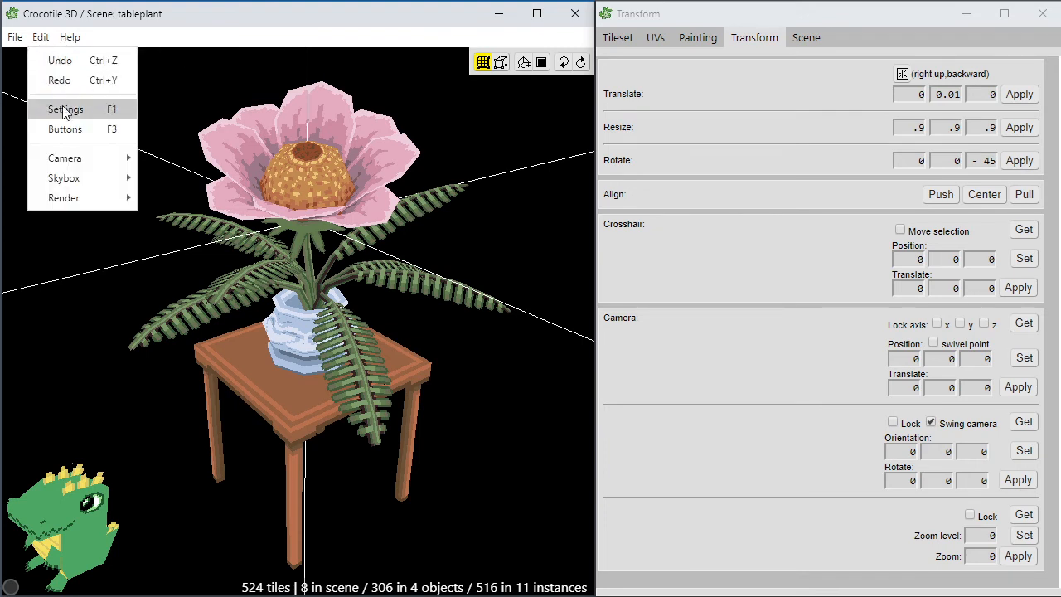
{"action": "mouse_move", "coordinate": [52, 158]}
{"action": "left_click", "coordinate": [192, 42]}
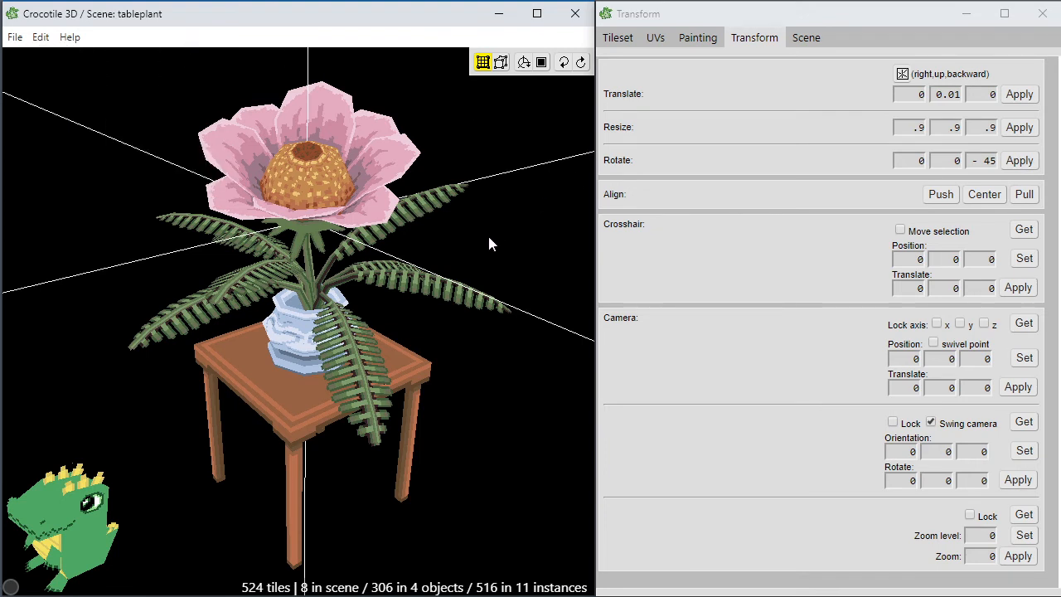
{"action": "key", "text": "space"}
{"action": "left_click_drag", "start_coordinate": [491, 413], "coordinate": [498, 381]}
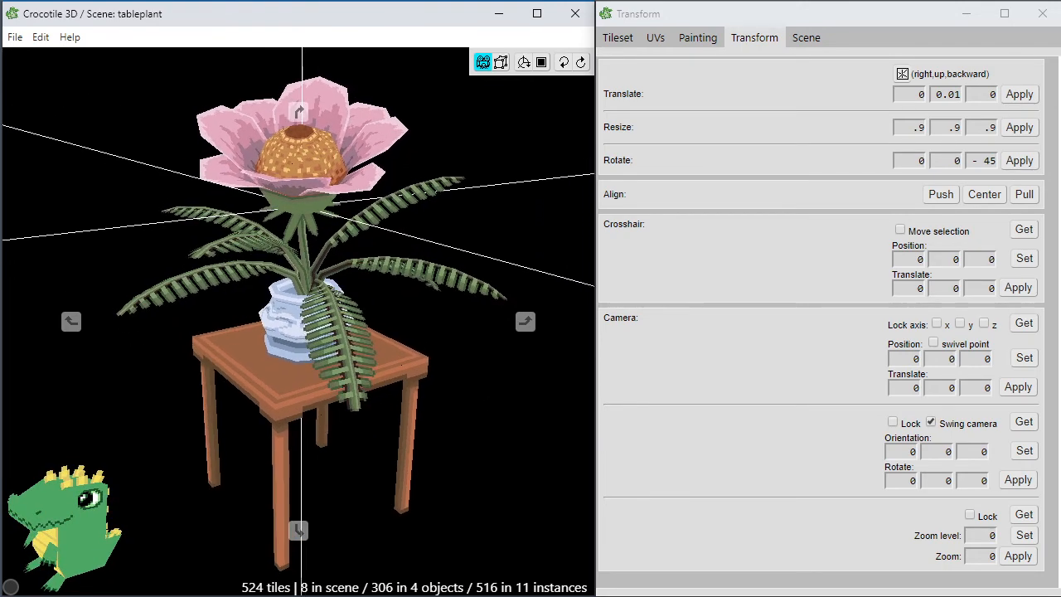
{"action": "key", "text": "space"}
{"action": "key", "text": "g"}
{"action": "key", "text": "g"}
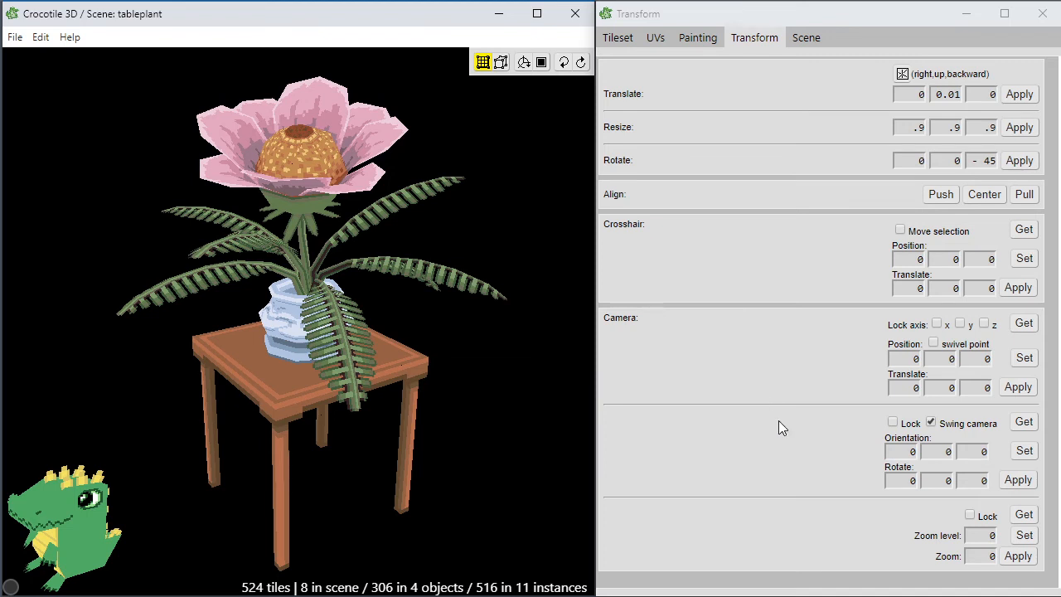
Show the whole tileset at 200%, set the UV tile size to 16 by 16, and select a single tile beside the table textures.
{"action": "left_click", "coordinate": [703, 40]}
{"action": "left_click", "coordinate": [626, 39]}
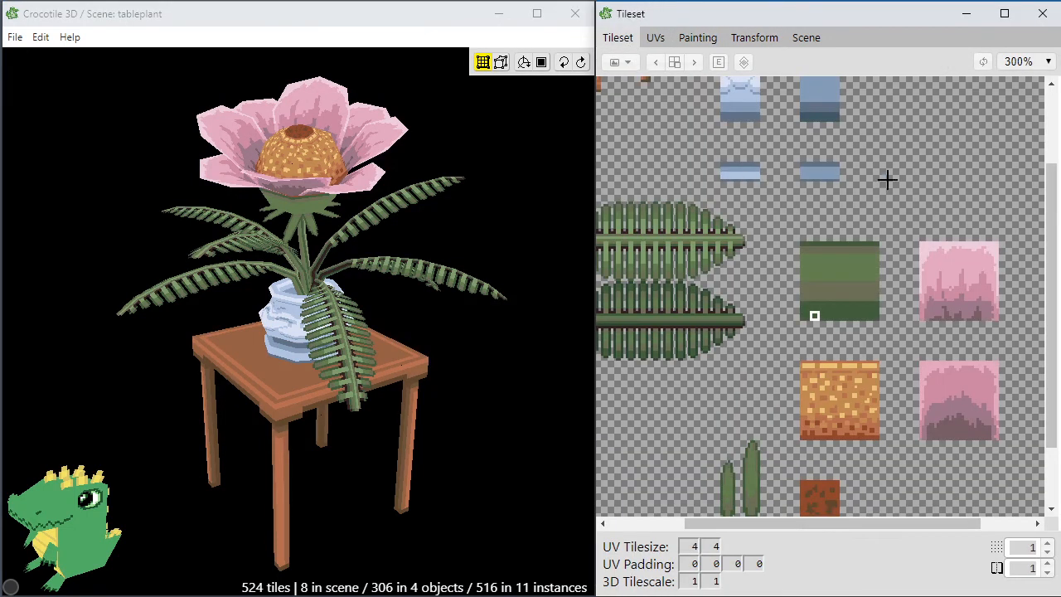
{"action": "scroll", "coordinate": [895, 177], "scroll_direction": "down", "scroll_amount": 3}
{"action": "scroll", "coordinate": [896, 176], "scroll_direction": "up", "scroll_amount": 1}
{"action": "scroll", "coordinate": [896, 176], "scroll_direction": "up", "scroll_amount": 1}
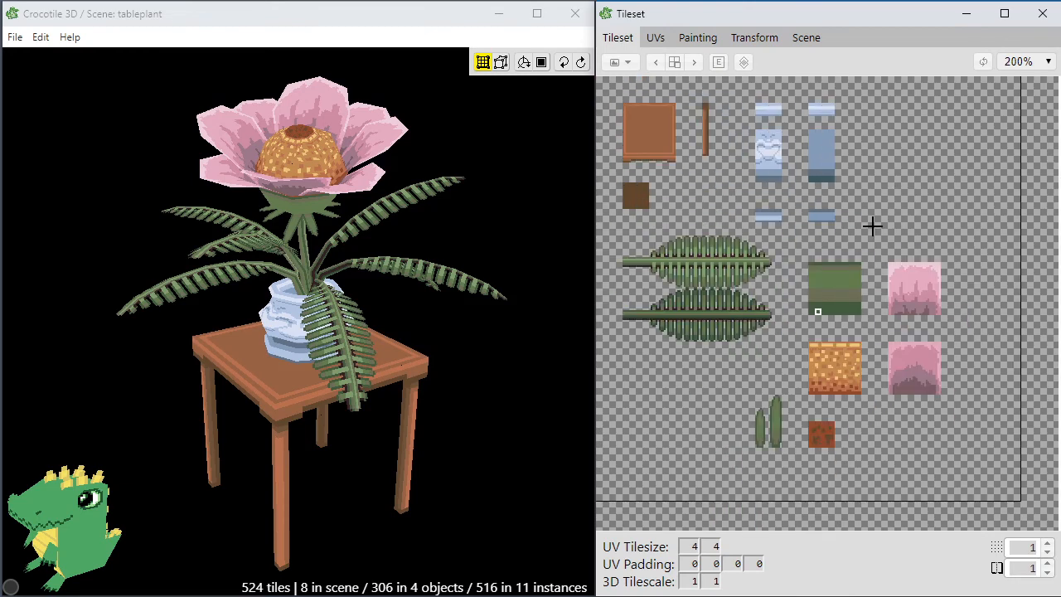
{"action": "type", "text": "16"}
{"action": "left_click", "coordinate": [711, 546]}
{"action": "left_click", "coordinate": [903, 201]}
{"action": "left_click", "coordinate": [707, 388]}
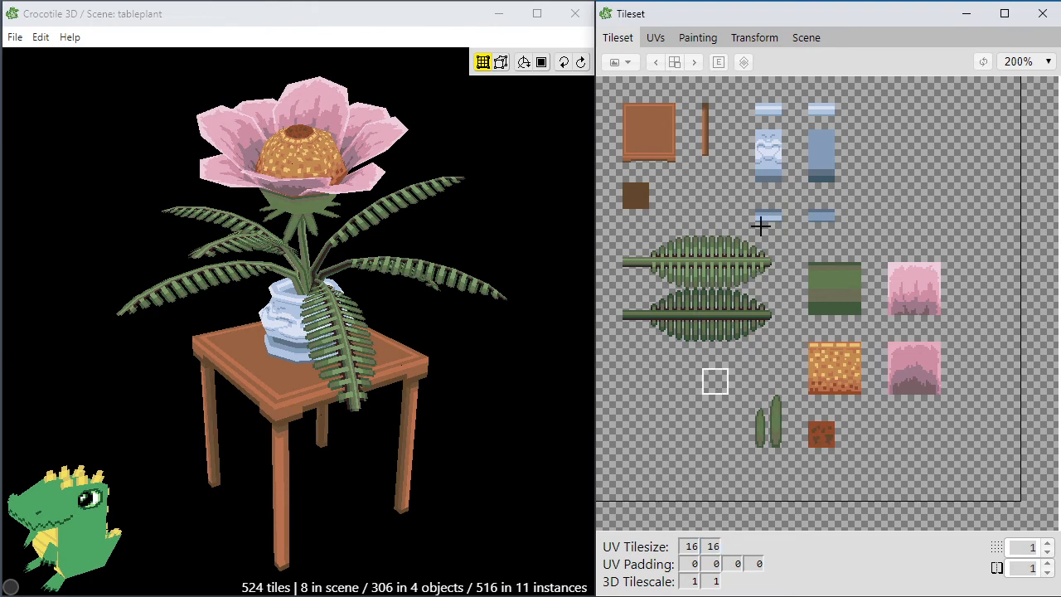
{"action": "left_click", "coordinate": [708, 175]}
Select the tileset region with the fronds and small sepal leaves for painting, and sample the frond's light green (128, 162, 109).
{"action": "key", "text": "space"}
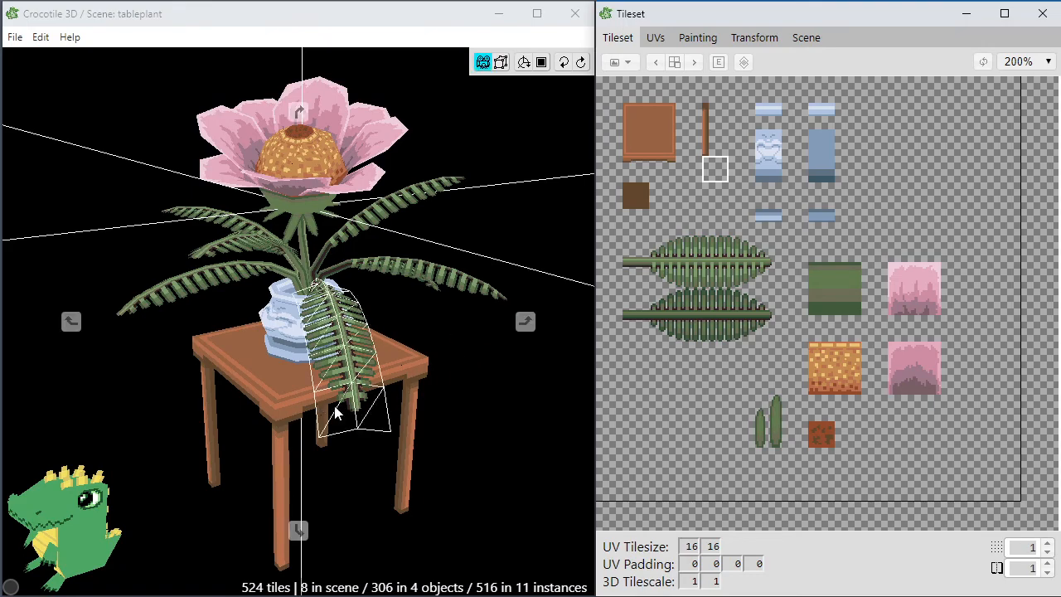
{"action": "left_click_drag", "start_coordinate": [335, 412], "coordinate": [351, 344]}
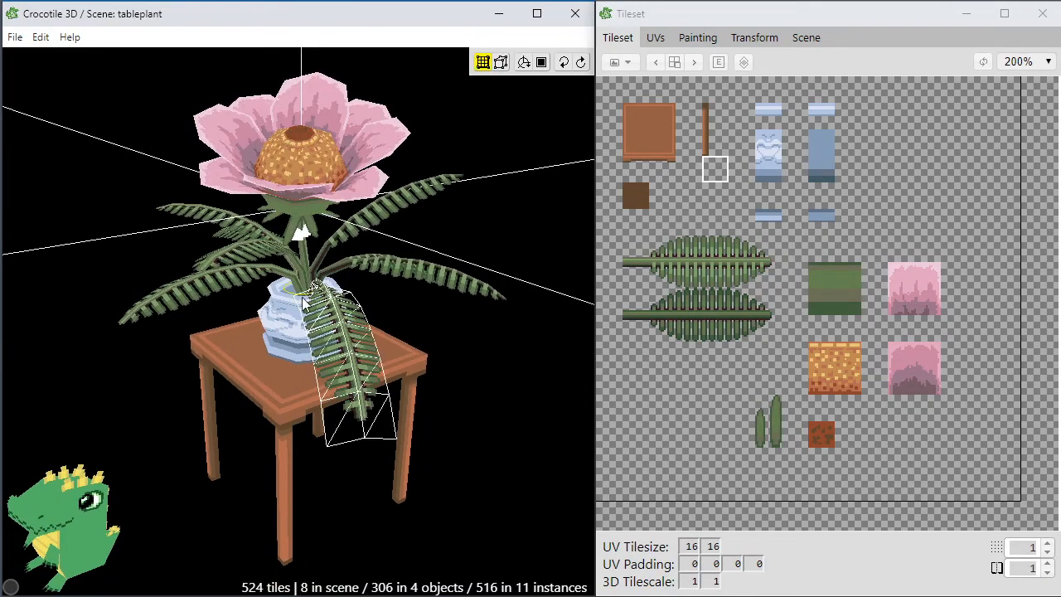
{"action": "left_click_drag", "start_coordinate": [307, 304], "coordinate": [325, 246]}
{"action": "scroll", "coordinate": [300, 169], "scroll_direction": "up", "scroll_amount": 2}
{"action": "scroll", "coordinate": [323, 206], "scroll_direction": "down", "scroll_amount": 3}
{"action": "scroll", "coordinate": [324, 245], "scroll_direction": "up", "scroll_amount": 3}
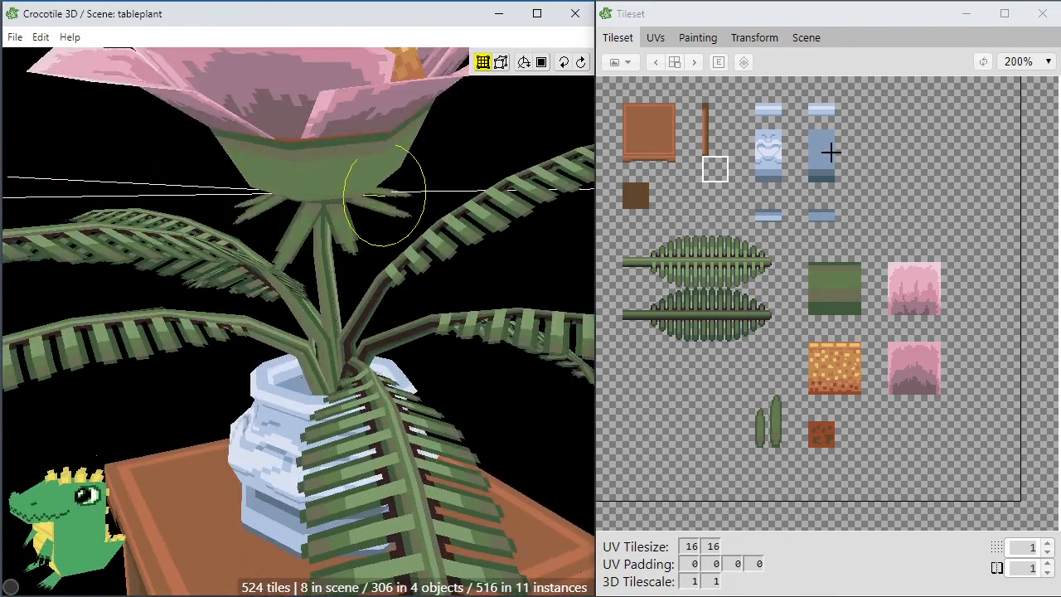
{"action": "left_click_drag", "start_coordinate": [726, 348], "coordinate": [821, 463]}
{"action": "mouse_move", "coordinate": [688, 249]}
{"action": "left_mouse_down"}
{"action": "mouse_move", "coordinate": [841, 434]}
{"action": "mouse_move", "coordinate": [881, 463]}
{"action": "left_mouse_up"}
{"action": "left_click", "coordinate": [695, 38]}
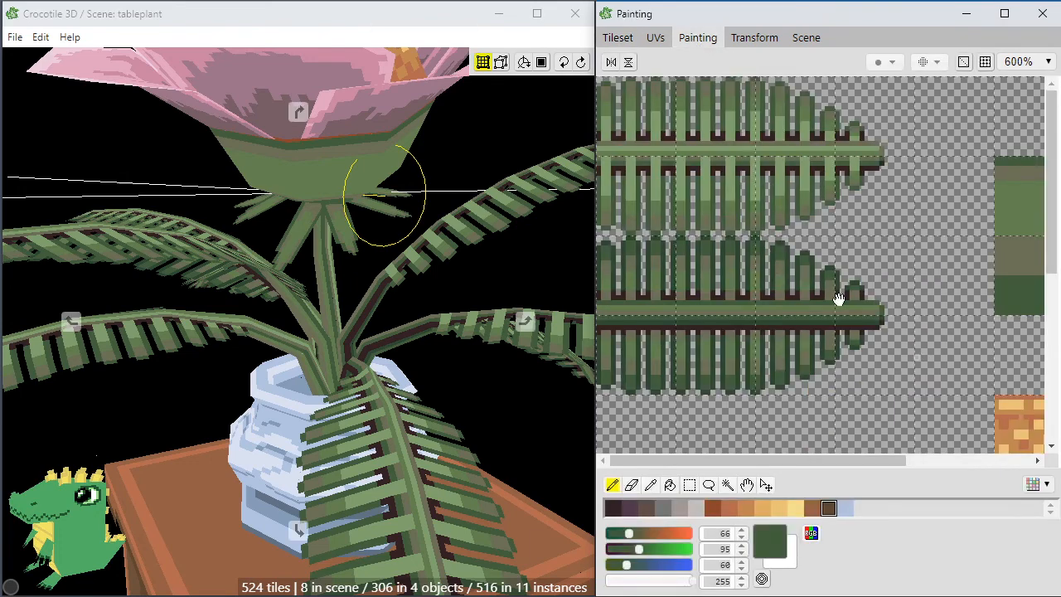
{"action": "left_click", "coordinate": [770, 181], "text": "alt"}
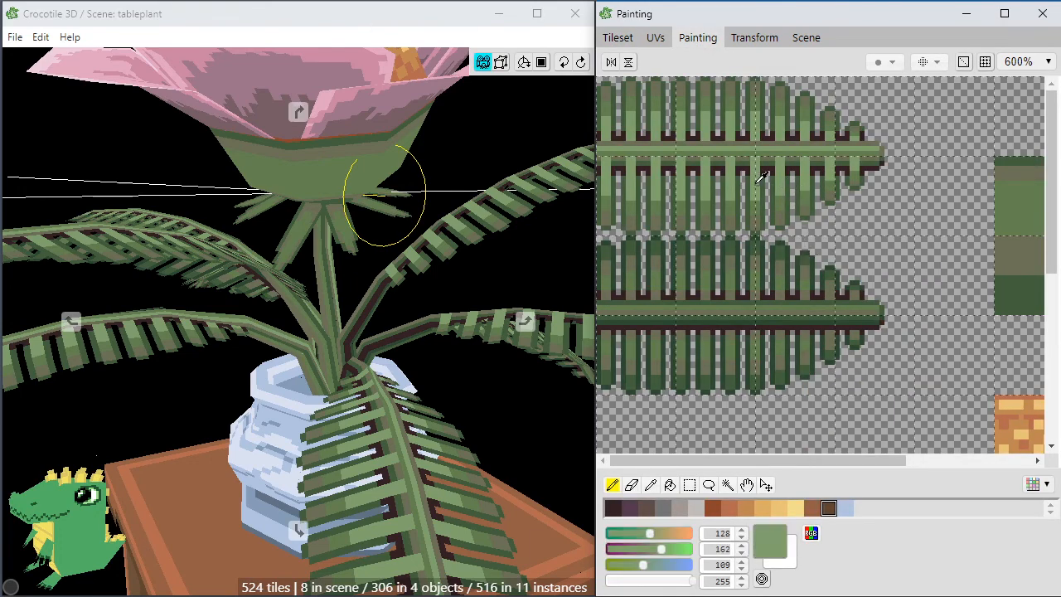
Paint light green highlights down the middle of the two small sepal leaf textures with the pencil.
{"action": "scroll", "coordinate": [829, 279], "scroll_direction": "down", "scroll_amount": 5}
{"action": "left_click_drag", "start_coordinate": [835, 380], "coordinate": [830, 336]}
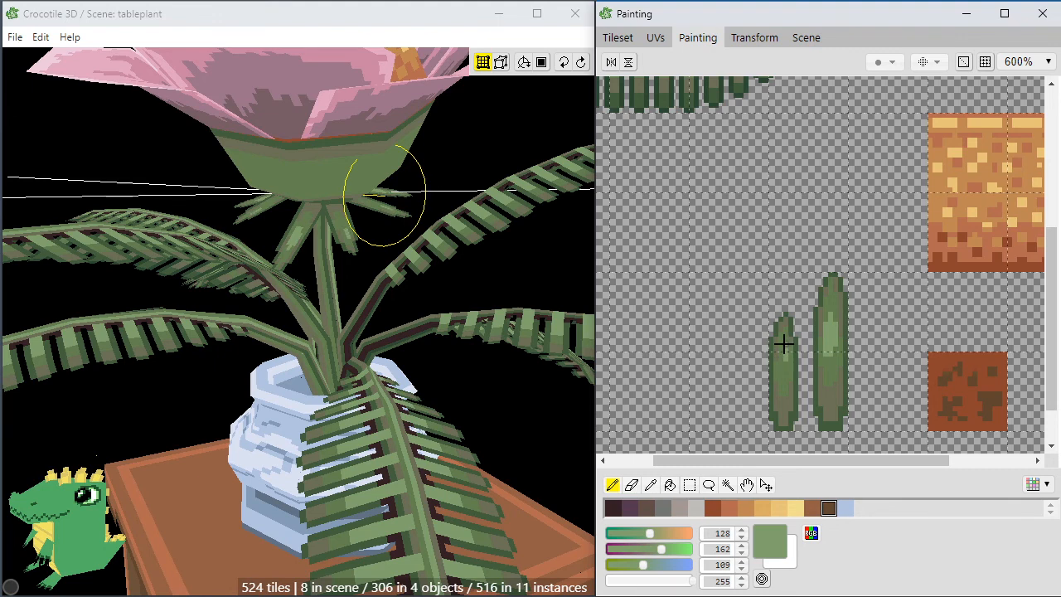
{"action": "left_click_drag", "start_coordinate": [784, 345], "coordinate": [782, 362]}
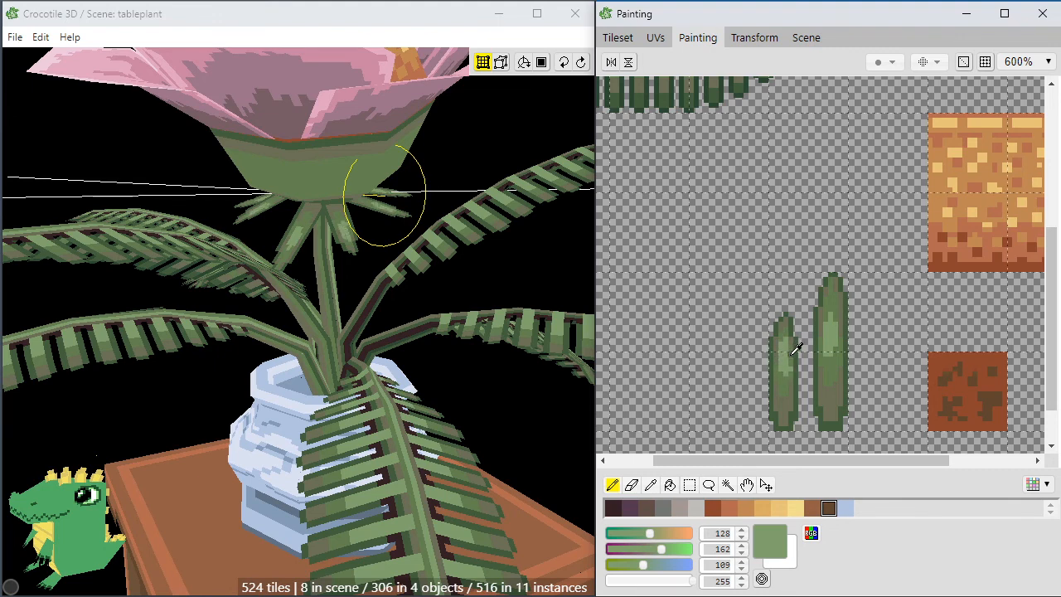
{"action": "left_click", "coordinate": [789, 369], "text": "alt"}
{"action": "left_click", "coordinate": [783, 361], "text": "alt"}
{"action": "left_click_drag", "start_coordinate": [827, 320], "coordinate": [834, 349]}
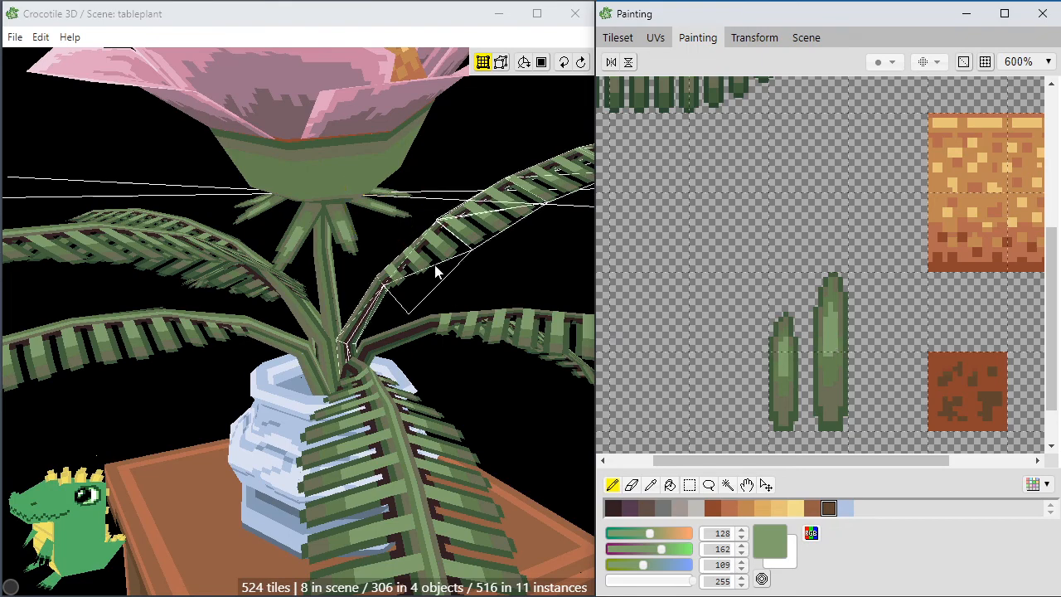
Bring the full plant back into view, select a single empty tile beside the brown square in the tileset, and save the scene.
{"action": "scroll", "coordinate": [456, 207], "scroll_direction": "down", "scroll_amount": 3}
{"action": "middle_click_drag", "start_coordinate": [488, 365], "coordinate": [375, 397]}
{"action": "mouse_move", "coordinate": [375, 323]}
{"action": "middle_mouse_down"}
{"action": "mouse_move", "coordinate": [431, 358]}
{"action": "mouse_move", "coordinate": [465, 307]}
{"action": "mouse_move", "coordinate": [440, 314]}
{"action": "mouse_move", "coordinate": [427, 417]}
{"action": "mouse_move", "coordinate": [430, 344]}
{"action": "mouse_move", "coordinate": [427, 427]}
{"action": "mouse_move", "coordinate": [450, 414]}
{"action": "mouse_move", "coordinate": [466, 426]}
{"action": "mouse_move", "coordinate": [416, 440]}
{"action": "mouse_move", "coordinate": [464, 415]}
{"action": "mouse_move", "coordinate": [485, 424]}
{"action": "mouse_move", "coordinate": [492, 510]}
{"action": "mouse_move", "coordinate": [472, 499]}
{"action": "middle_mouse_up"}
{"action": "scroll", "coordinate": [485, 377], "scroll_direction": "down", "scroll_amount": 1}
{"action": "scroll", "coordinate": [485, 375], "scroll_direction": "down", "scroll_amount": 1}
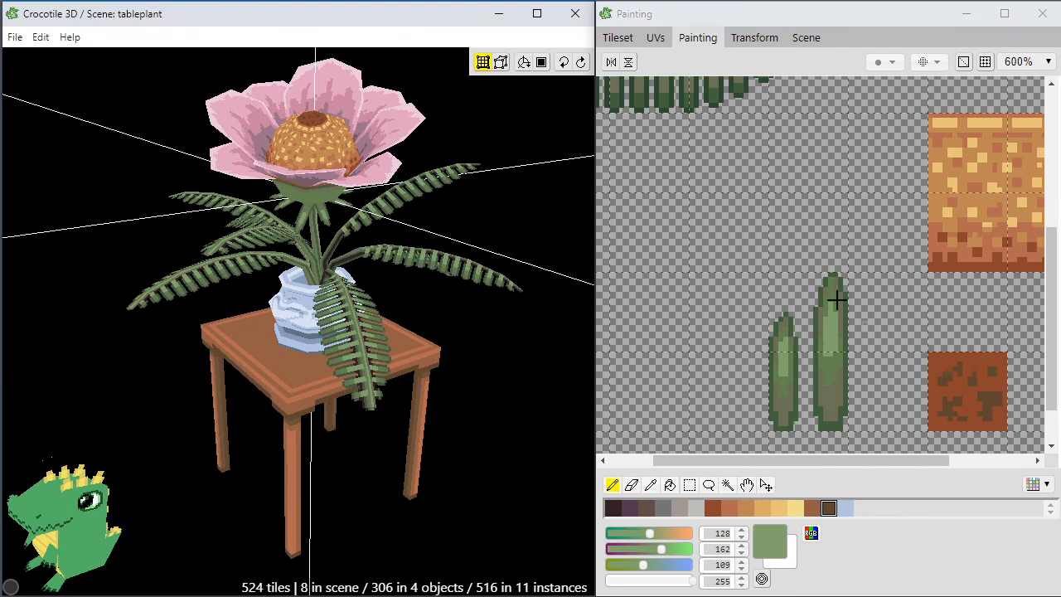
{"action": "scroll", "coordinate": [836, 301], "scroll_direction": "down", "scroll_amount": 2}
{"action": "left_click", "coordinate": [618, 37]}
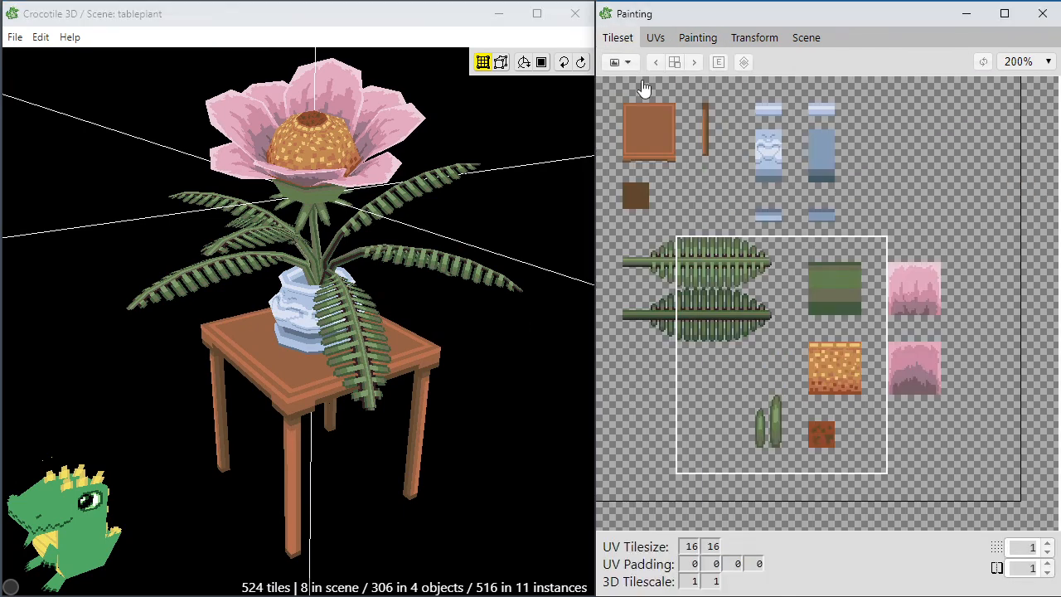
{"action": "left_click", "coordinate": [691, 197]}
{"action": "key", "text": "Tab"}
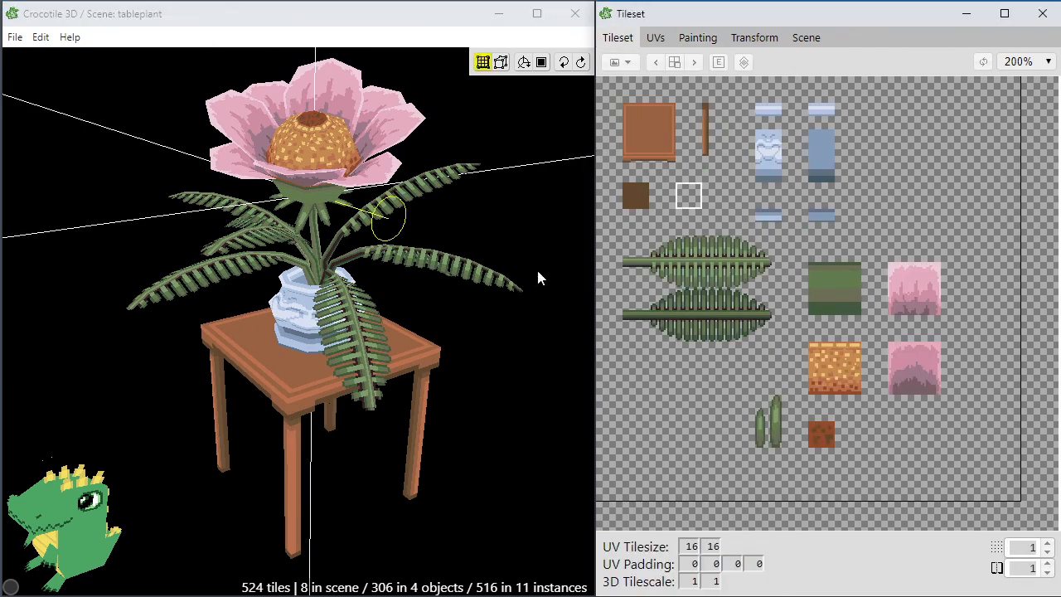
{"action": "left_click", "coordinate": [460, 543]}
{"action": "key", "text": "ctrl+s"}
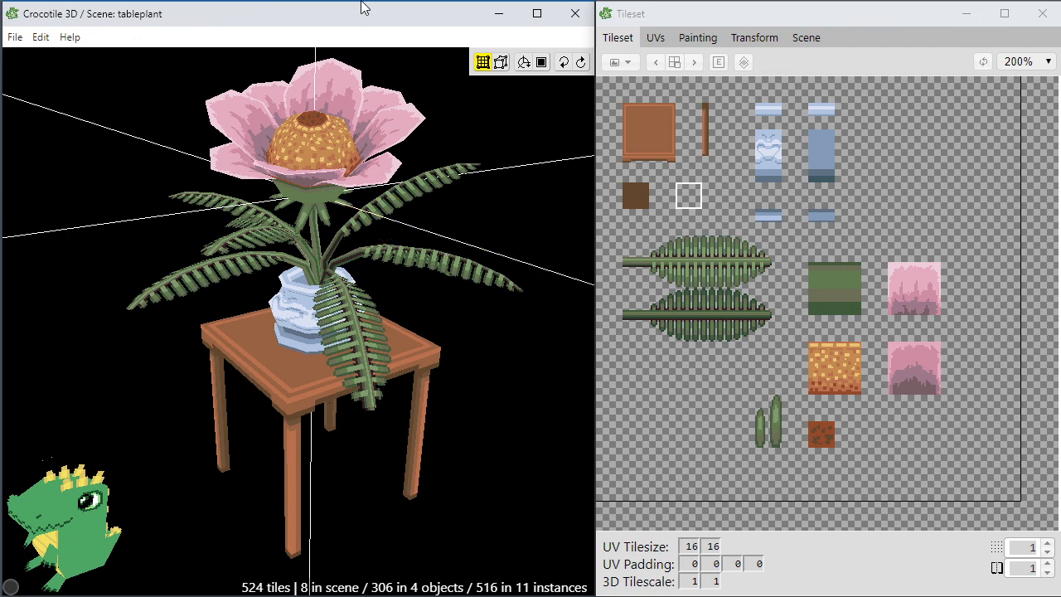
{"action": "left_click", "coordinate": [692, 39]}
{"action": "left_click", "coordinate": [658, 39]}
{"action": "left_click", "coordinate": [618, 39]}
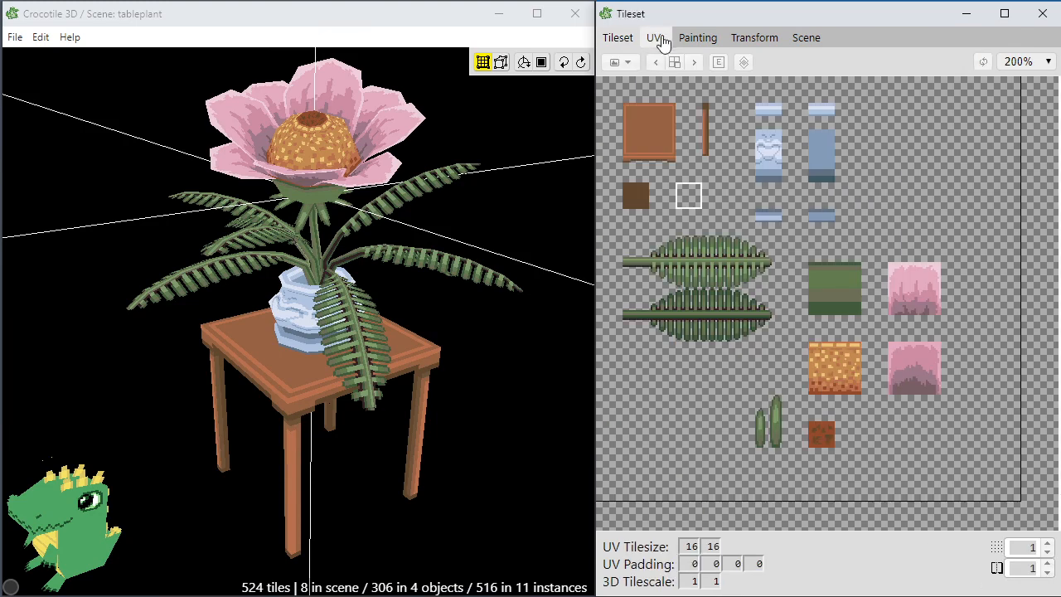
{"action": "left_click", "coordinate": [692, 39]}
{"action": "left_click", "coordinate": [656, 39]}
{"action": "left_click", "coordinate": [620, 38]}
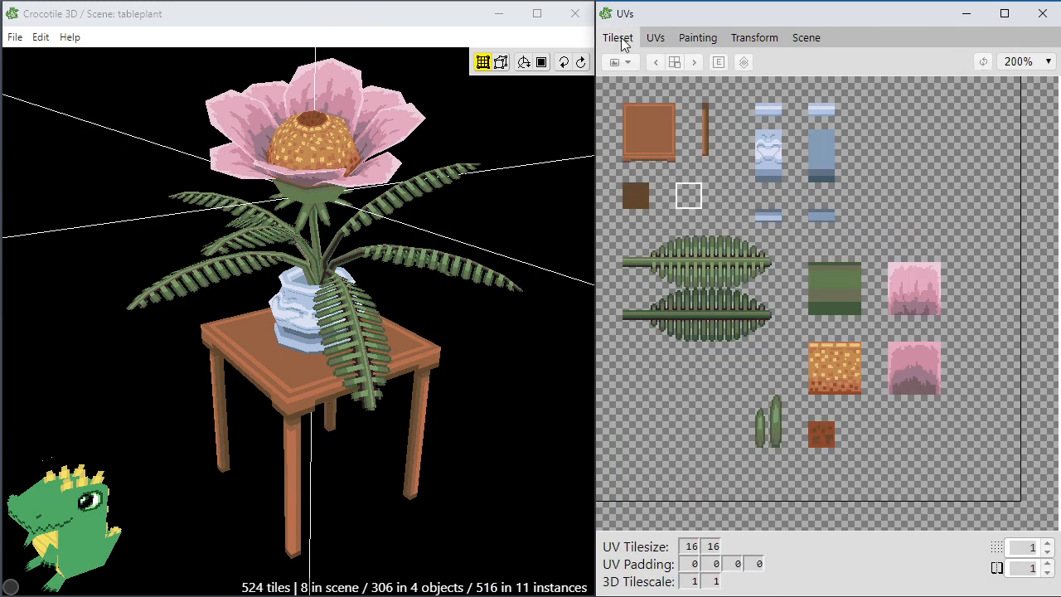